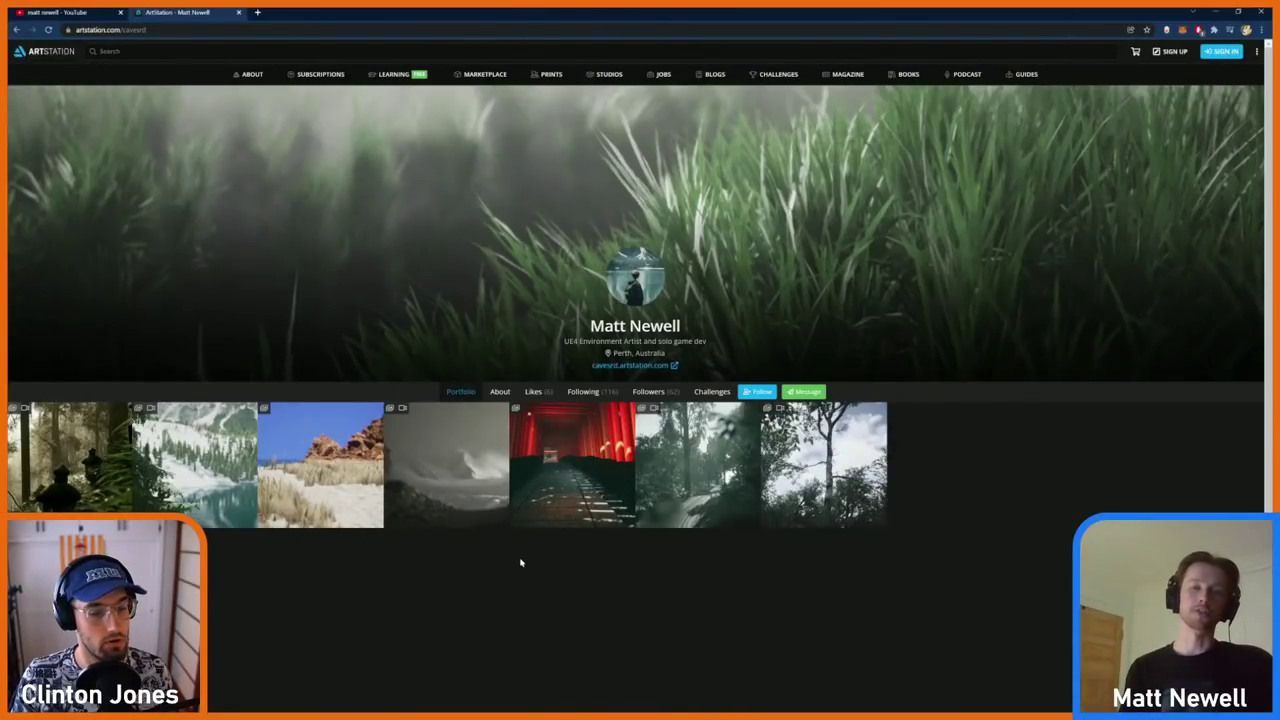
Step: Open the Risshaku-ji Temple (Yamadera) project from the portfolio and examine its environment renders from the walkthrough video down to the misty forest gate
left_click(108, 451)
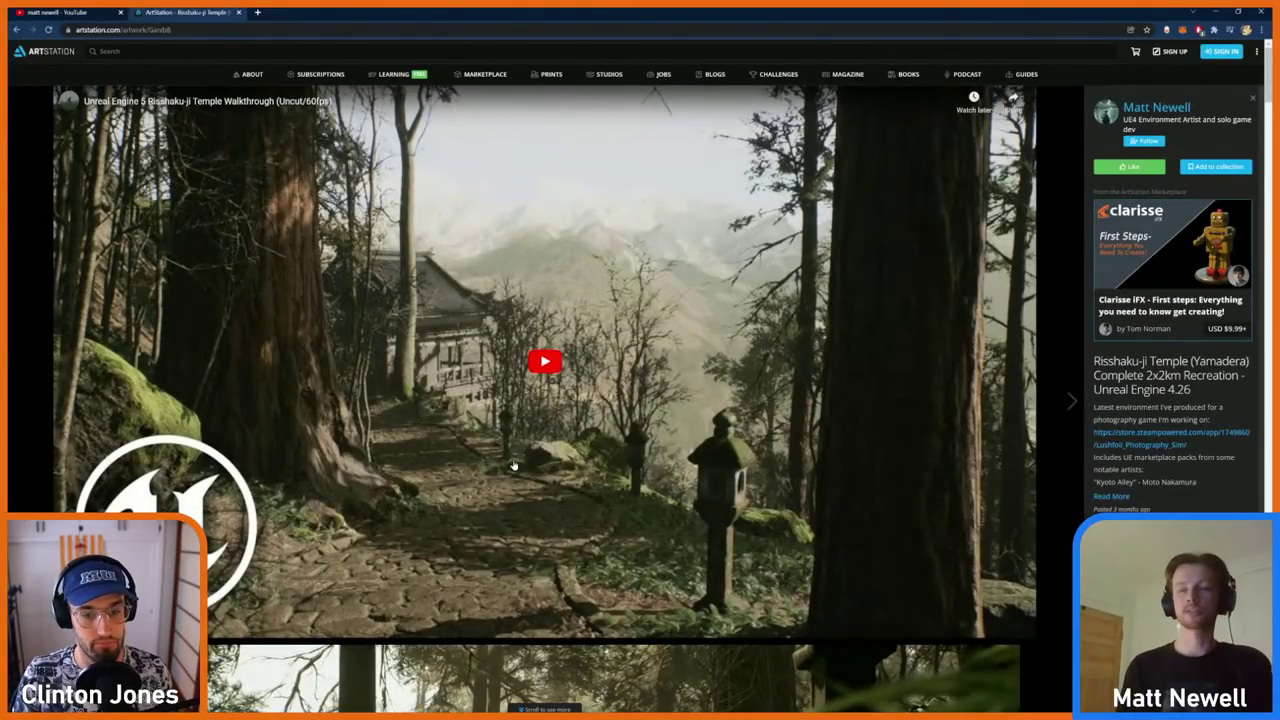
scroll(513, 465, "down", 3)
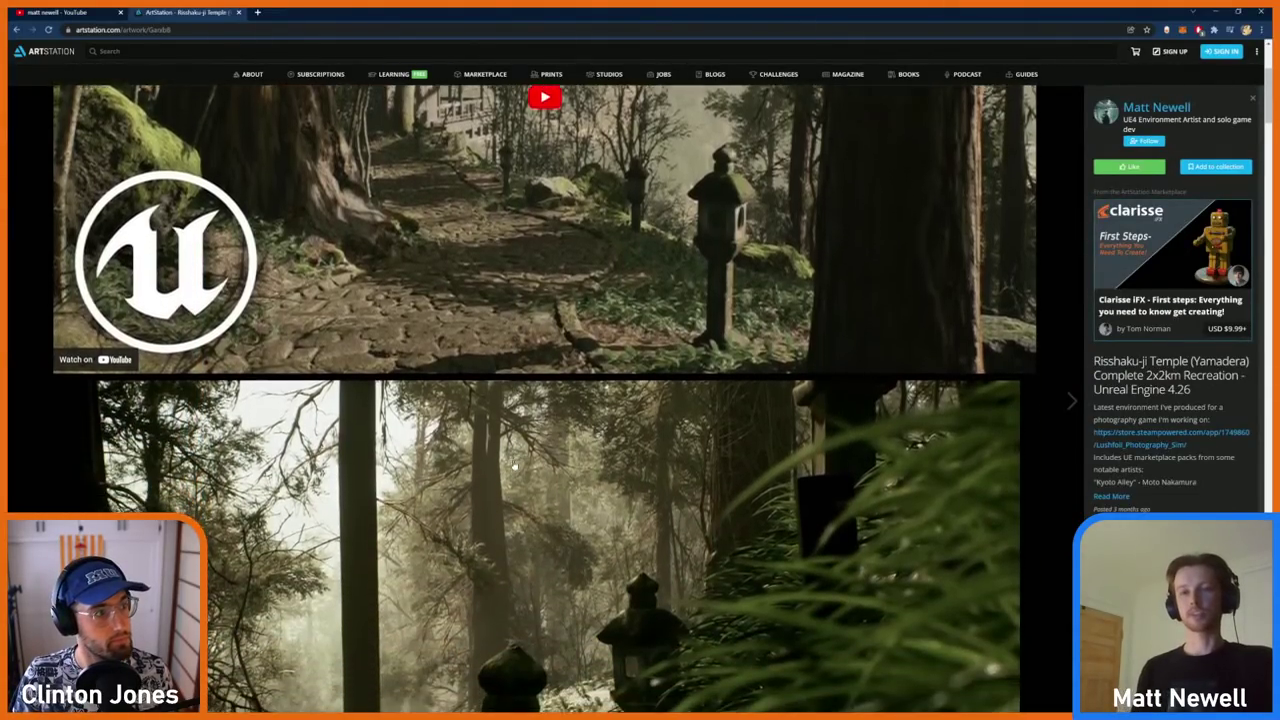
scroll(514, 466, "down", 3)
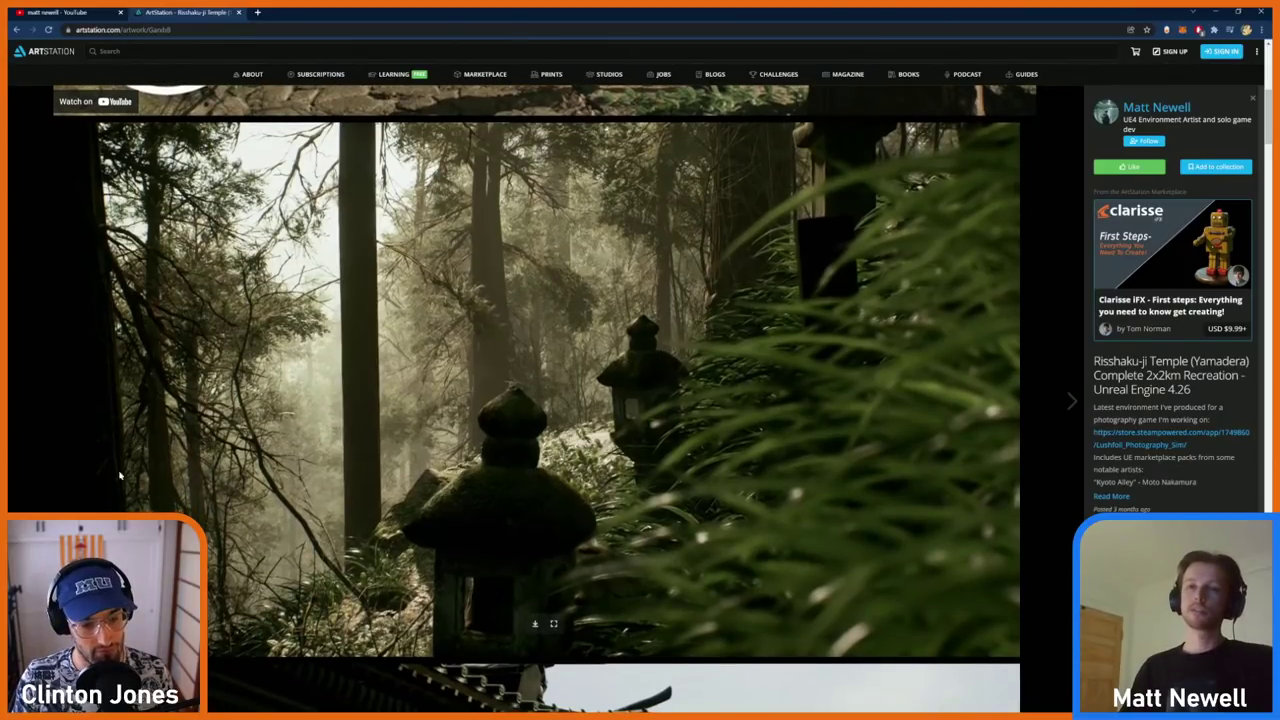
scroll(513, 465, "down", 2)
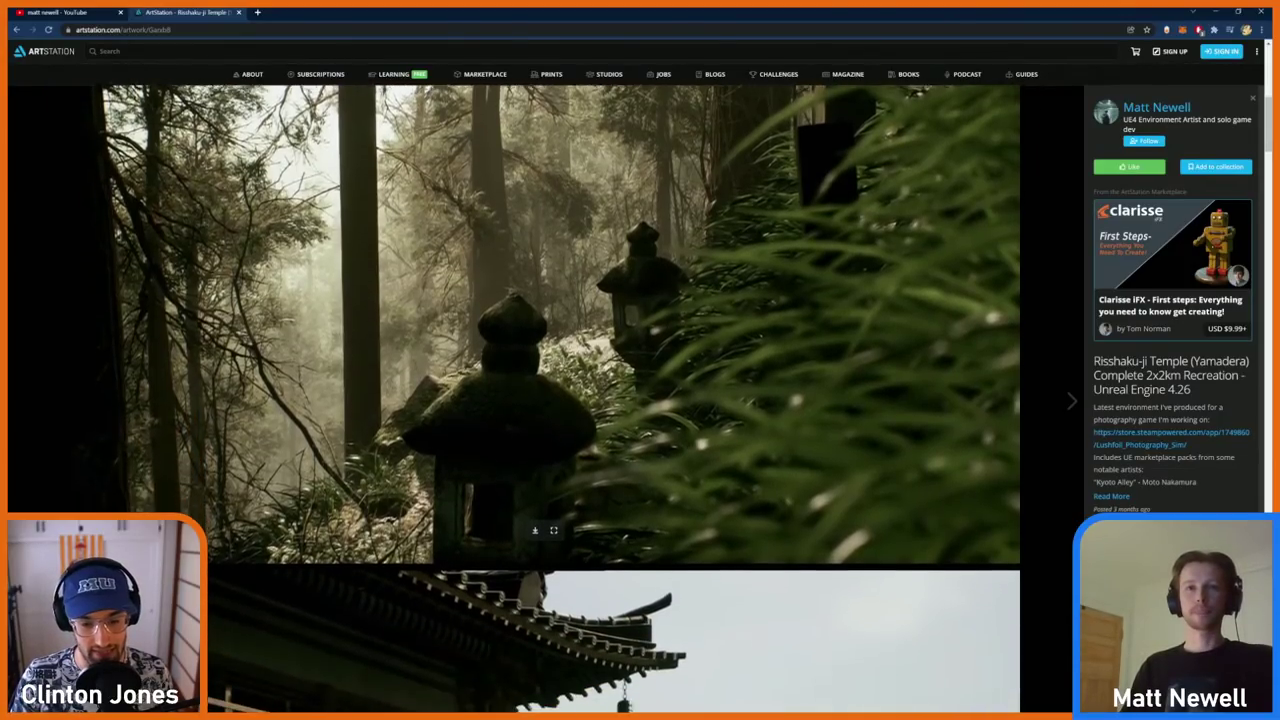
scroll(513, 465, "down", 3)
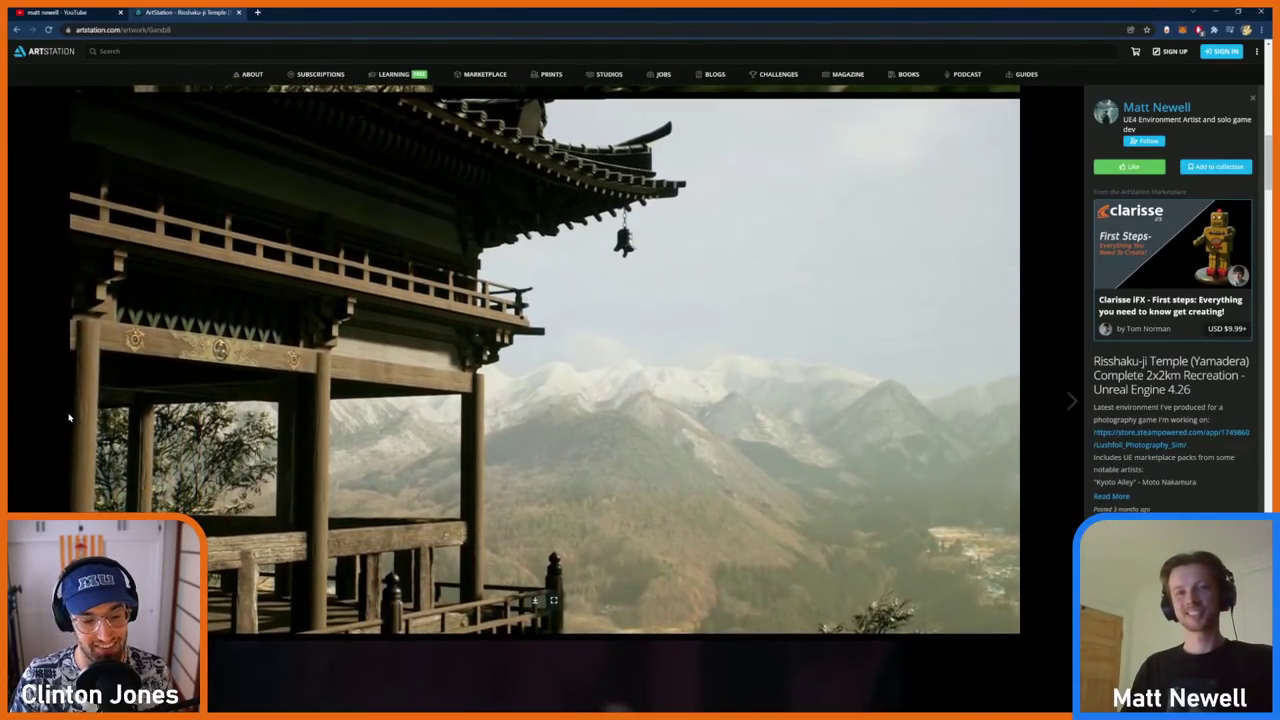
scroll(42, 484, "down", 4)
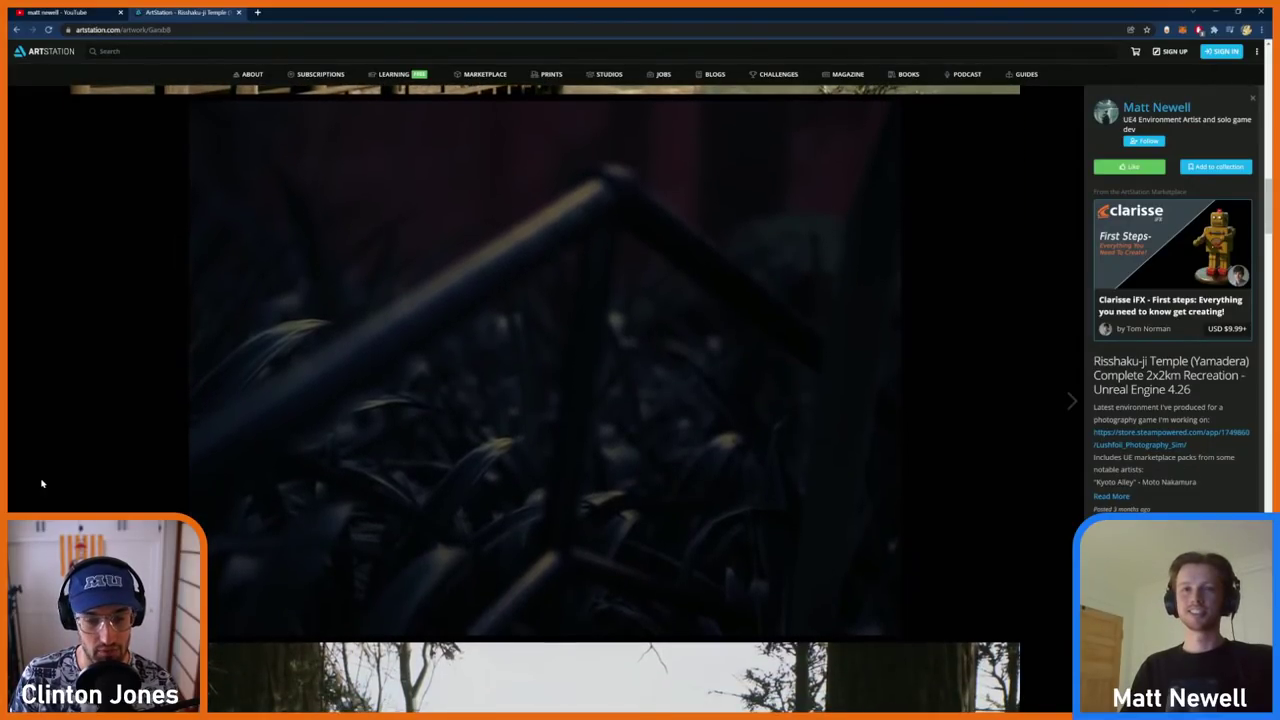
scroll(37, 511, "down", 2)
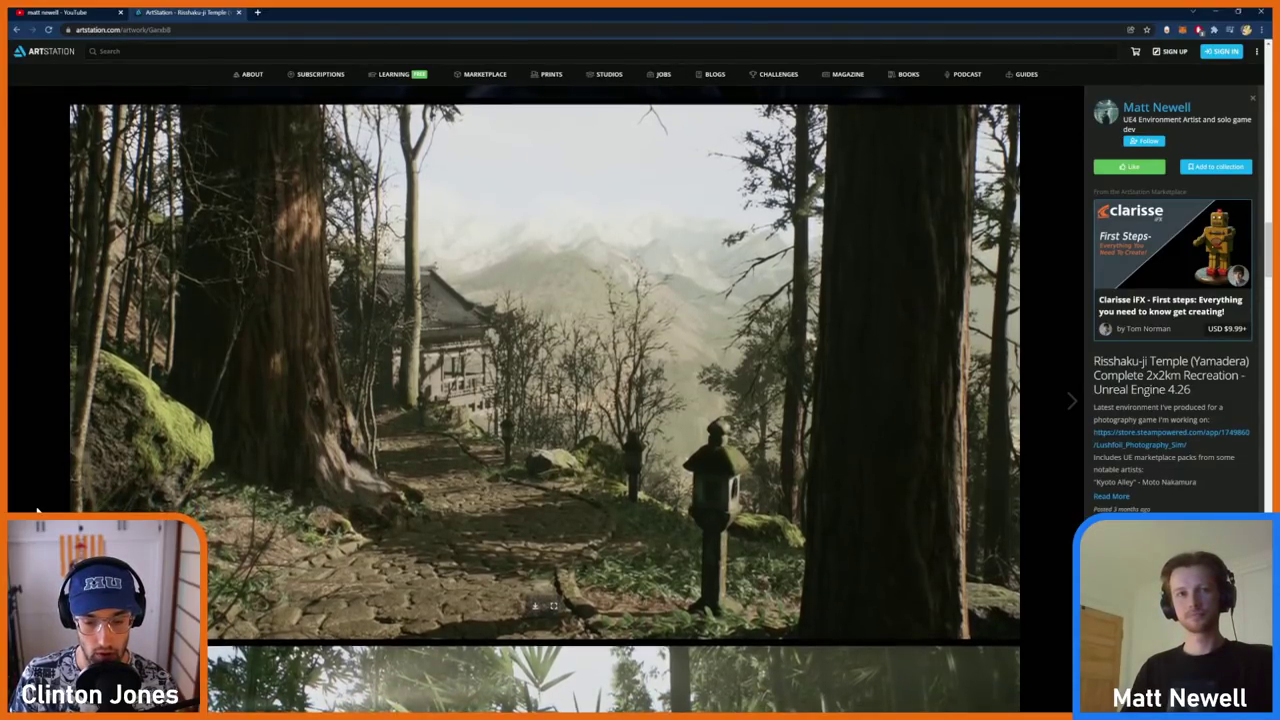
scroll(37, 511, "down", 1)
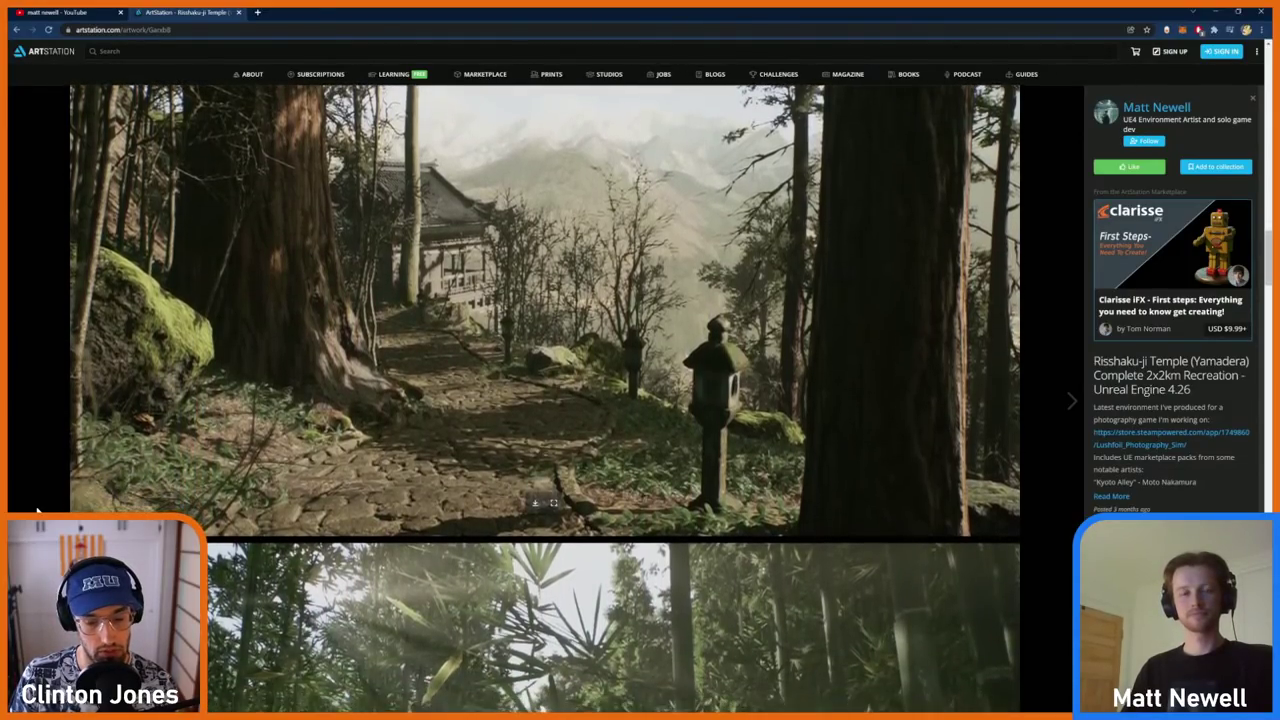
scroll(37, 511, "down", 2)
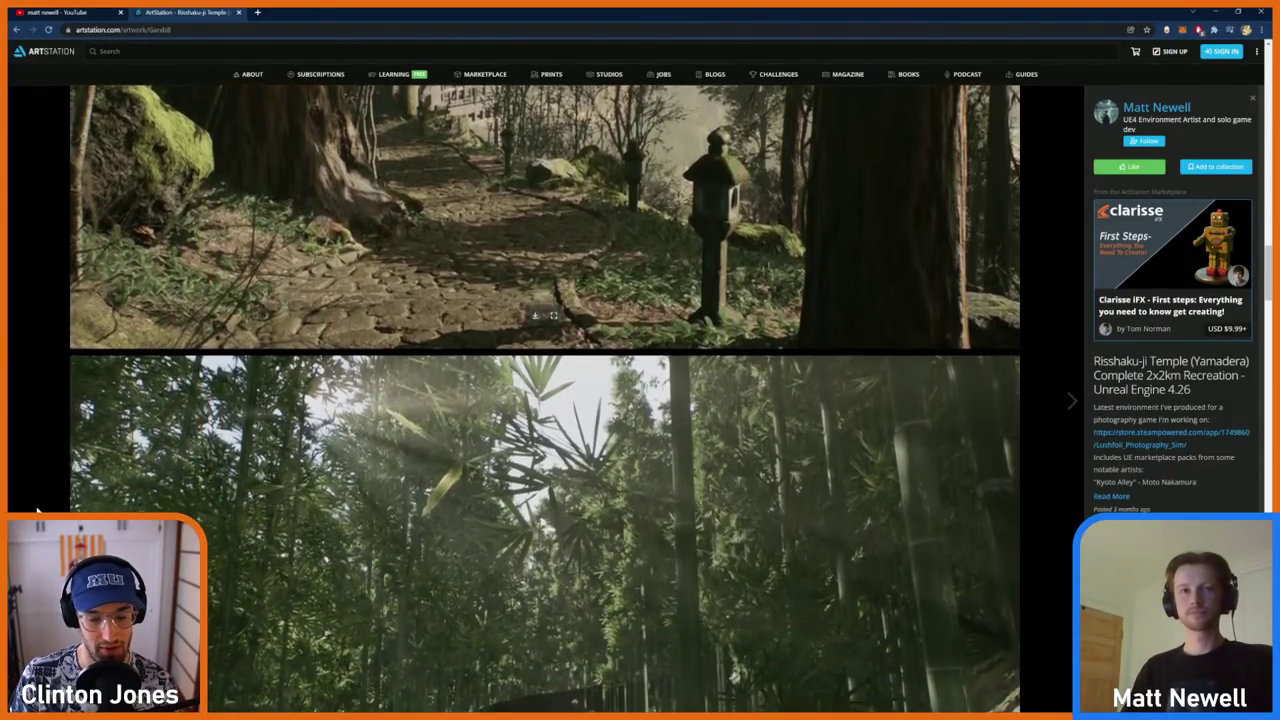
scroll(37, 511, "down", 1)
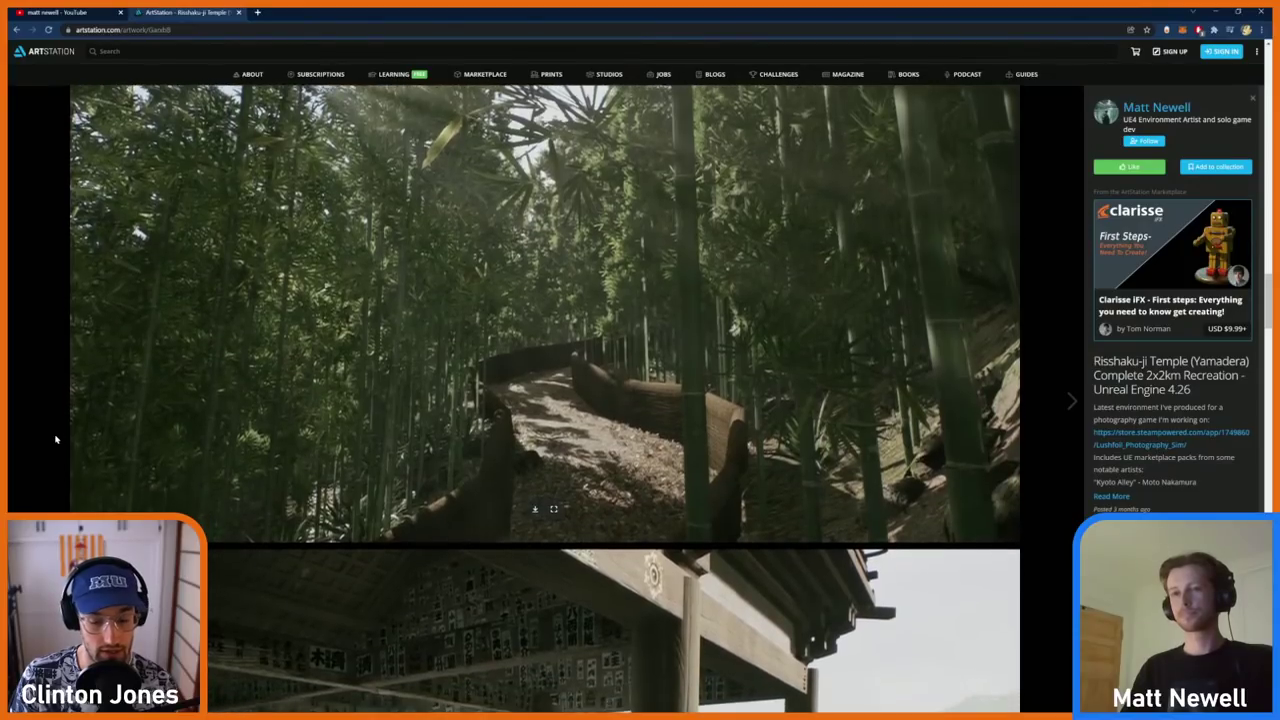
scroll(56, 439, "down", 2)
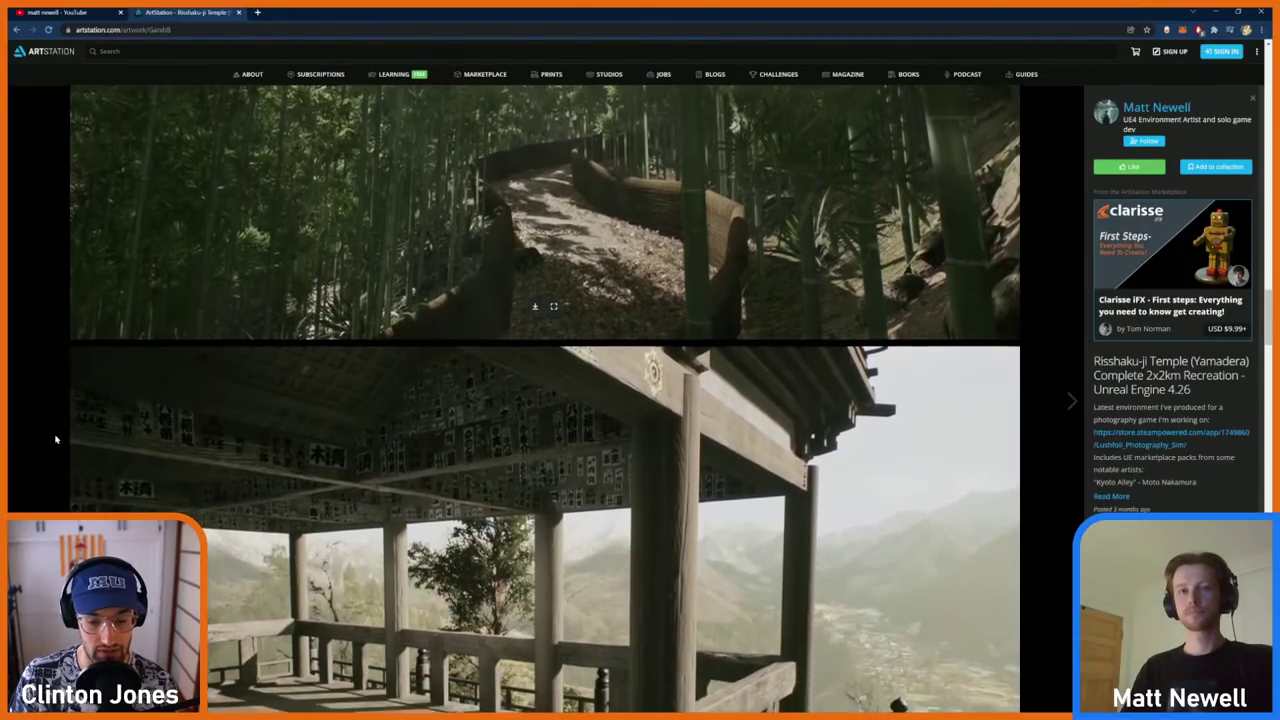
scroll(56, 439, "down", 2)
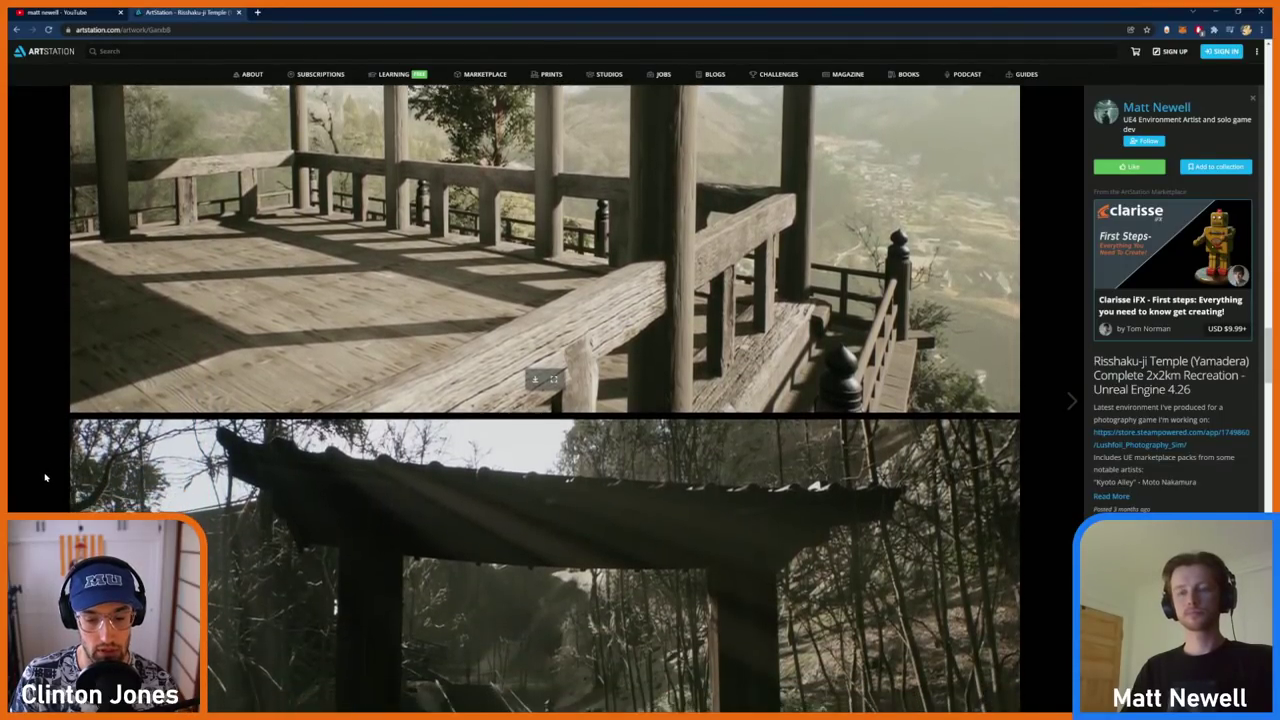
scroll(45, 478, "down", 3)
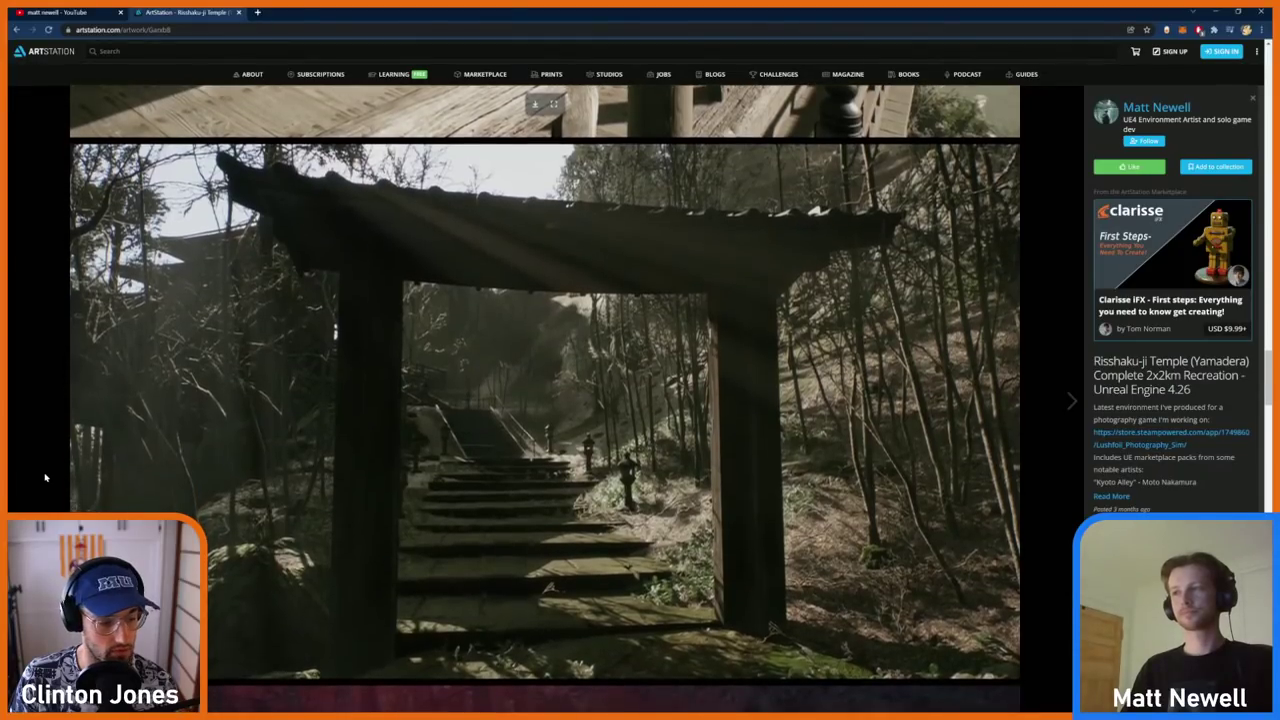
scroll(45, 478, "down", 10)
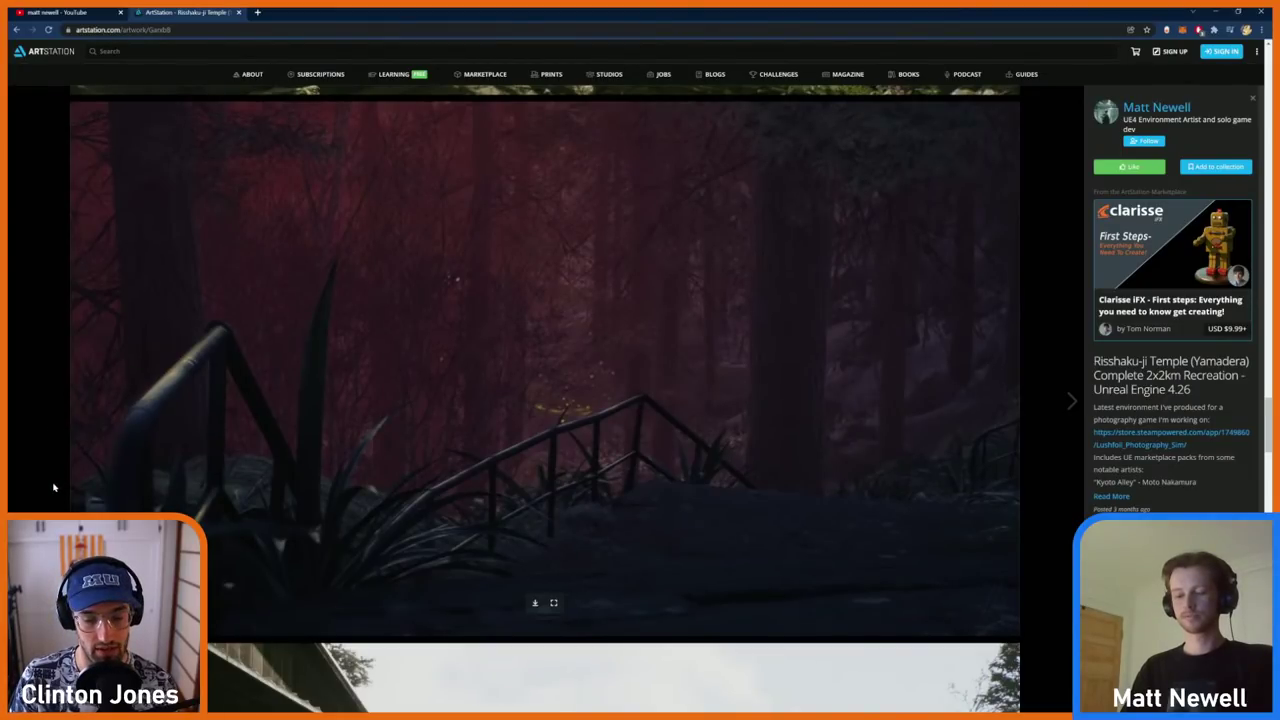
scroll(54, 487, "down", 9)
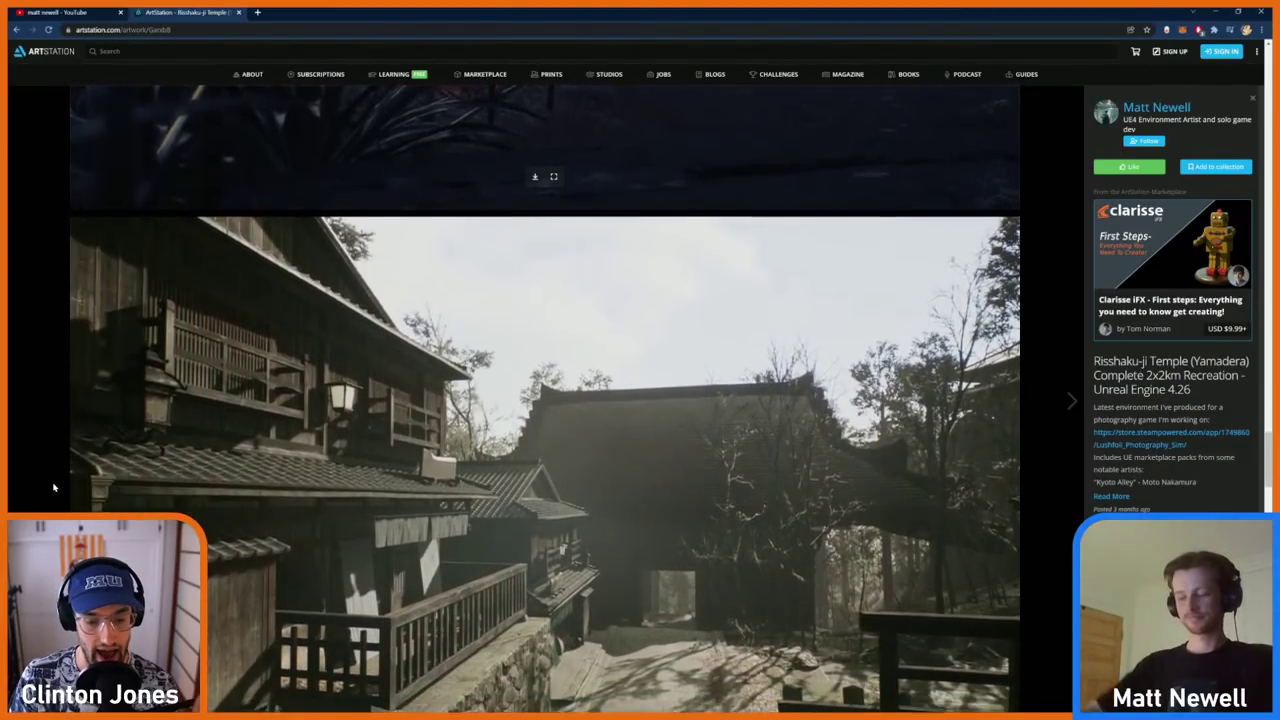
scroll(54, 487, "down", 4)
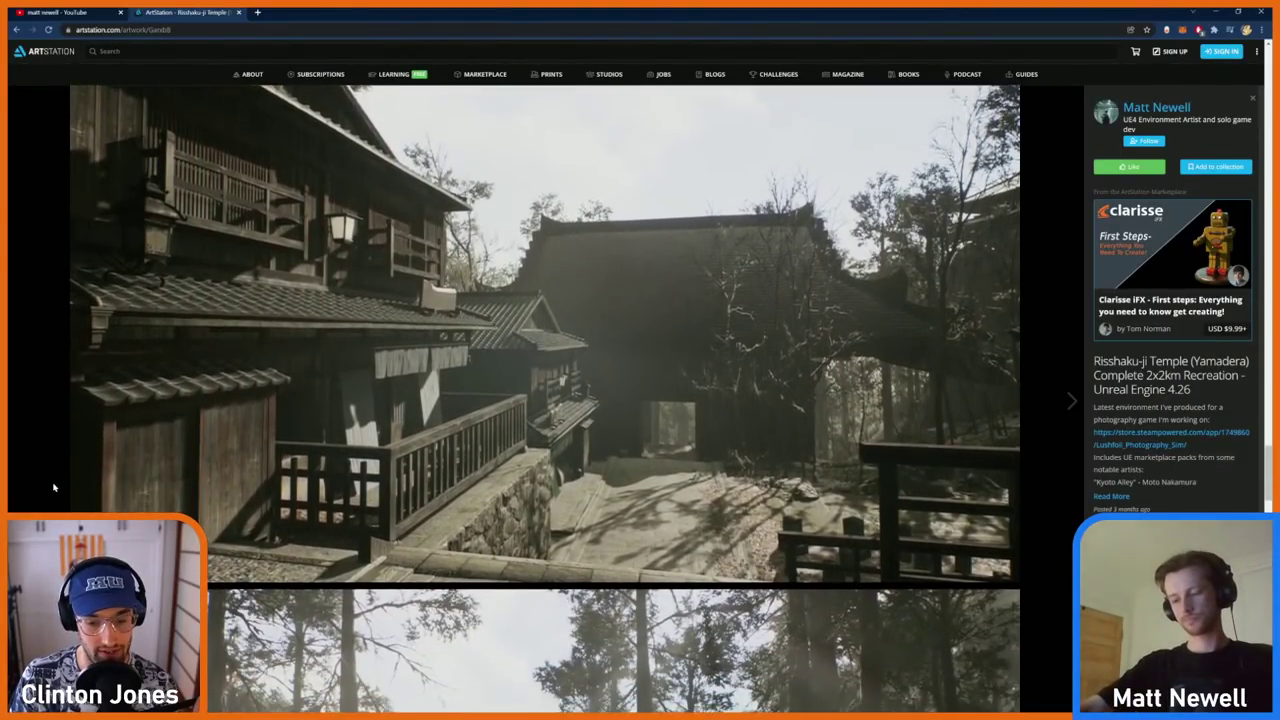
scroll(54, 487, "down", 1)
scroll(54, 487, "down", 2)
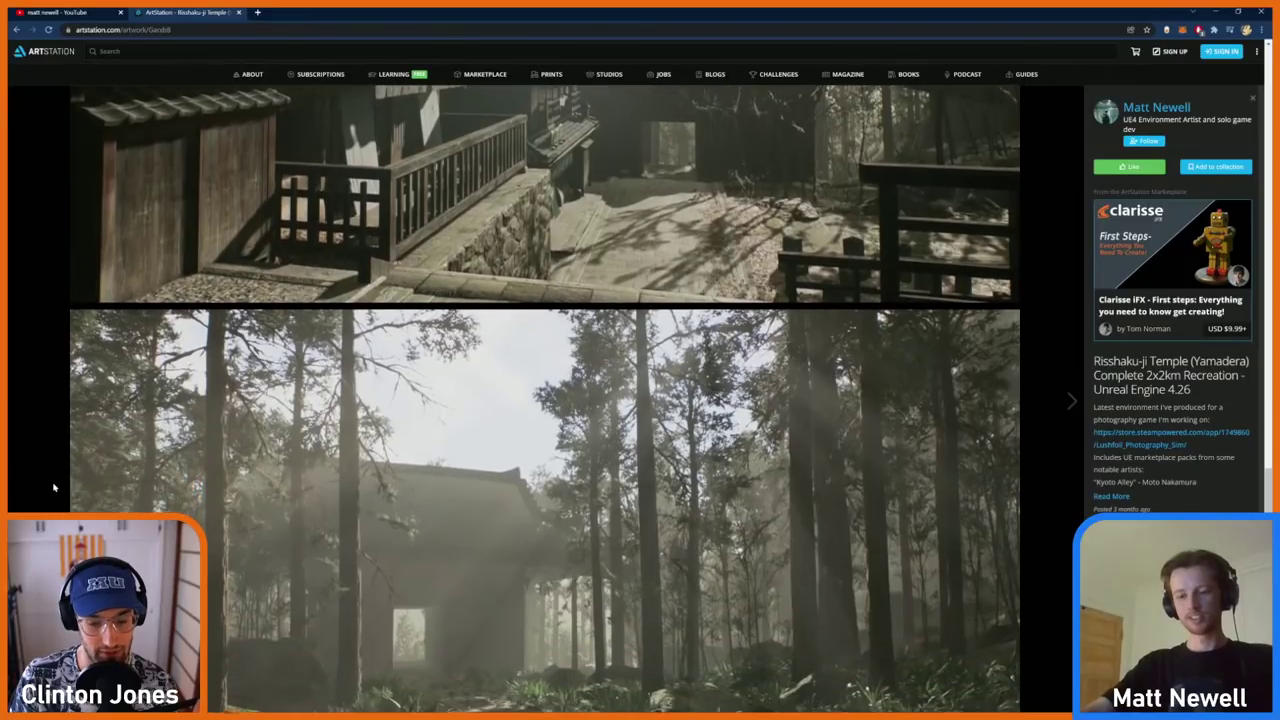
scroll(54, 487, "down", 1)
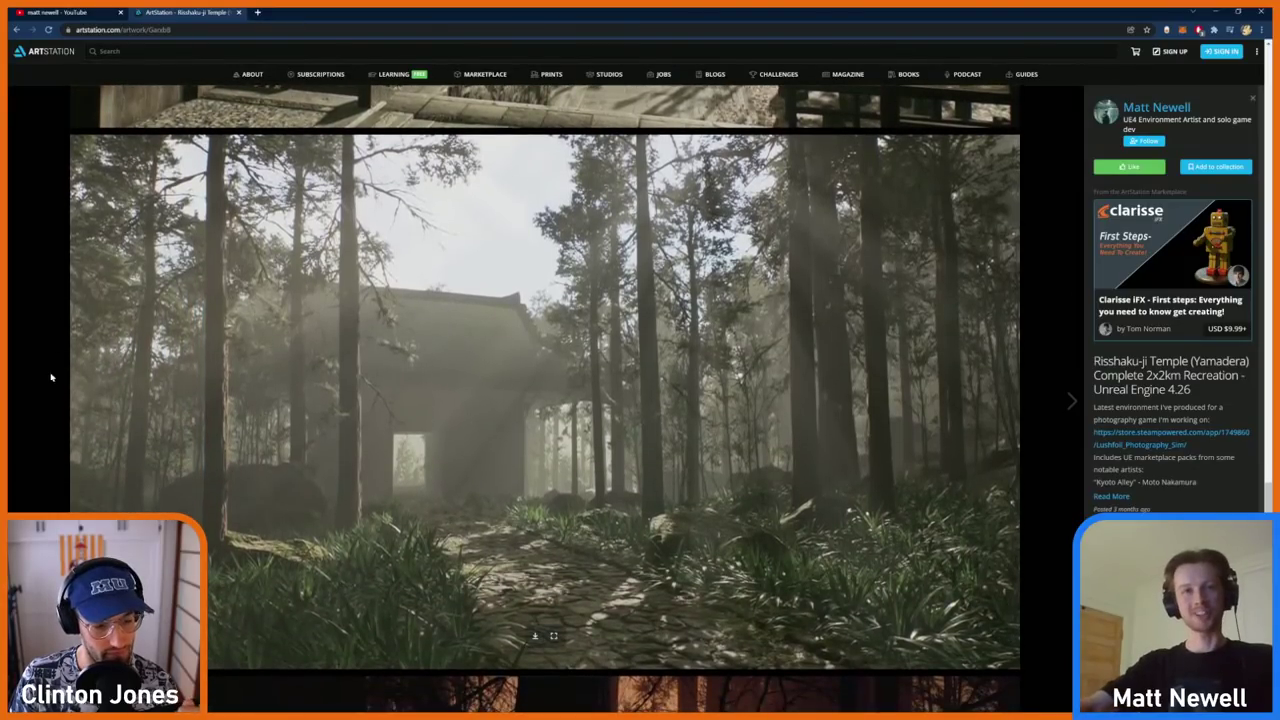
Step: Return to the portfolio, open the Lago Di Braies - Italian Alps project and examine its lake, mountain and forest renders
left_click(16, 30)
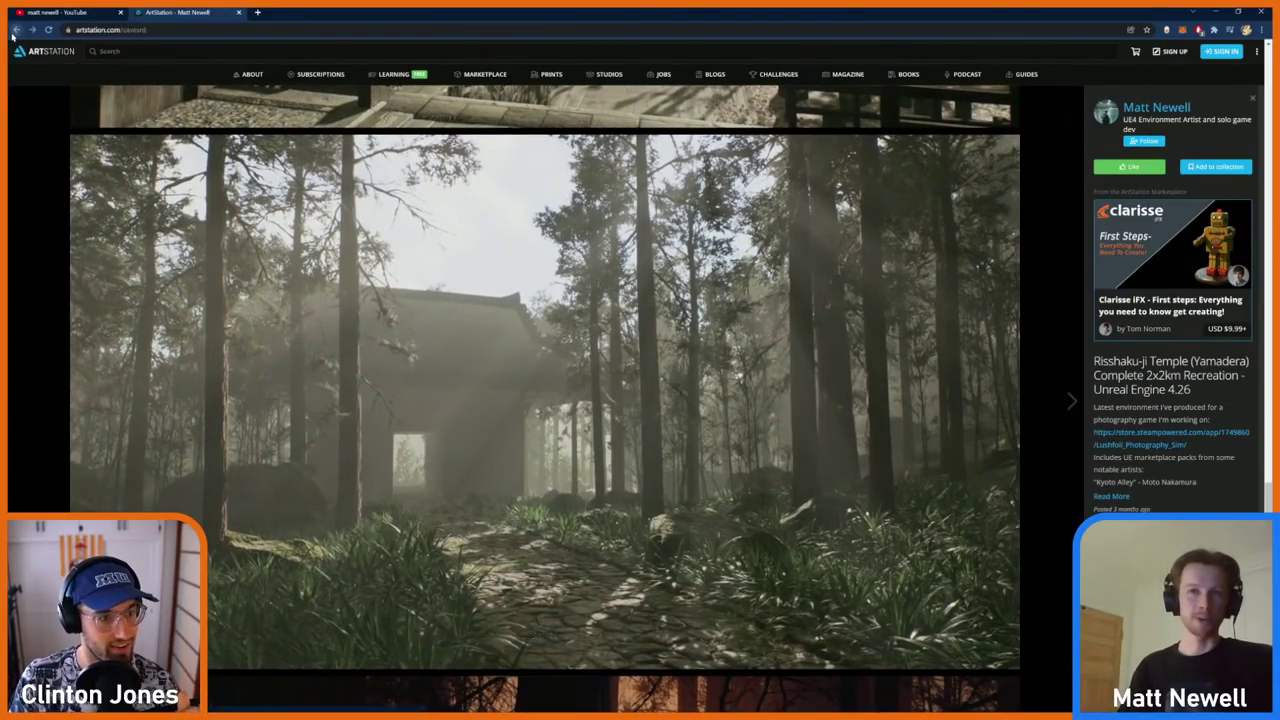
left_click(193, 462)
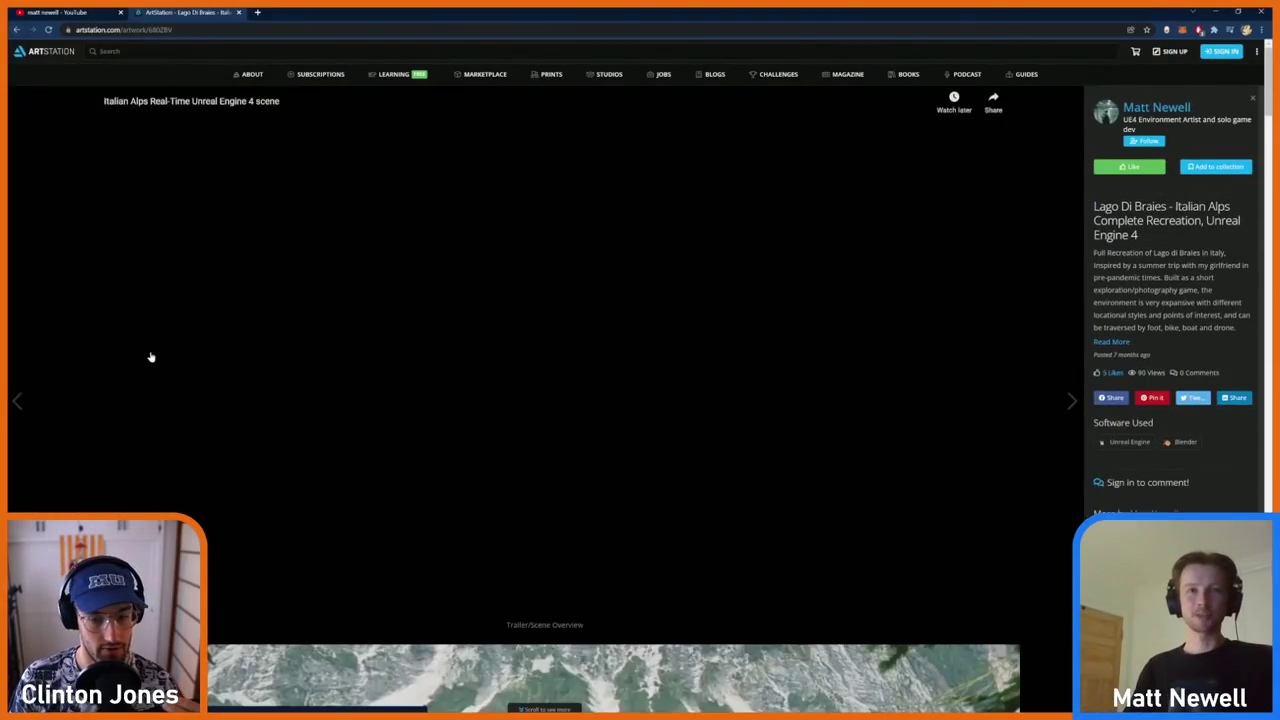
scroll(49, 464, "down", 5)
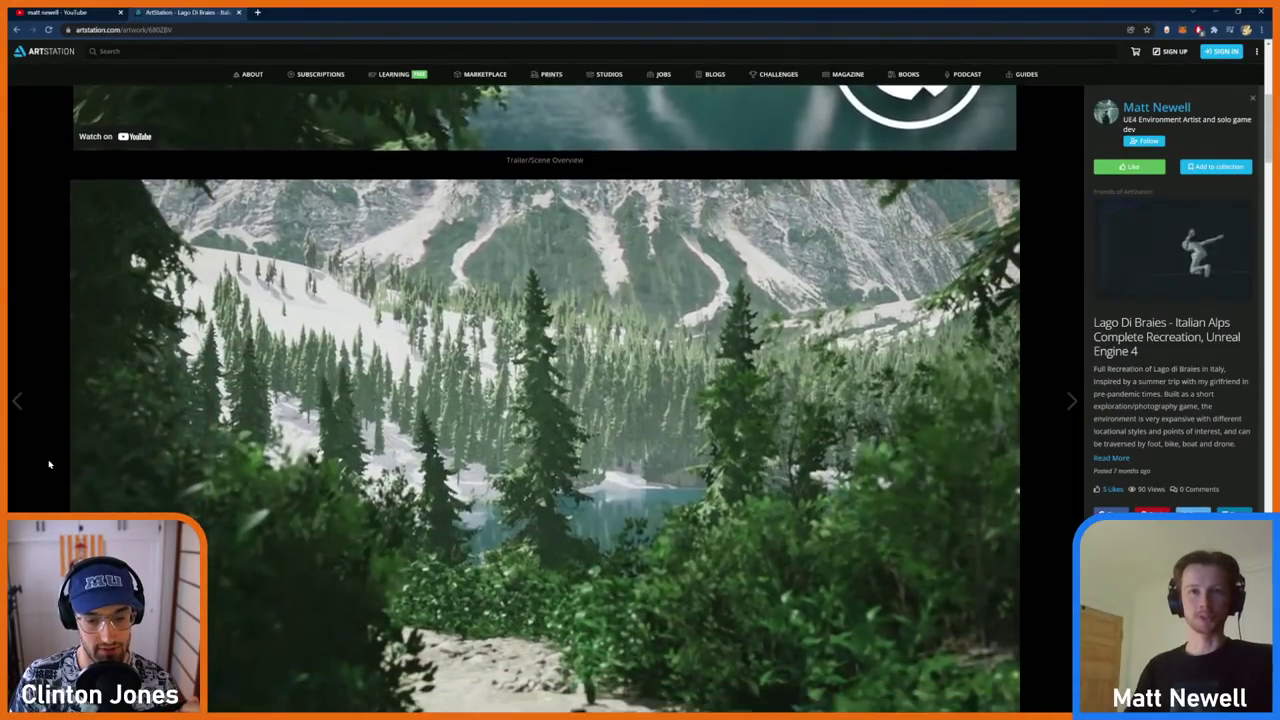
scroll(49, 464, "down", 1)
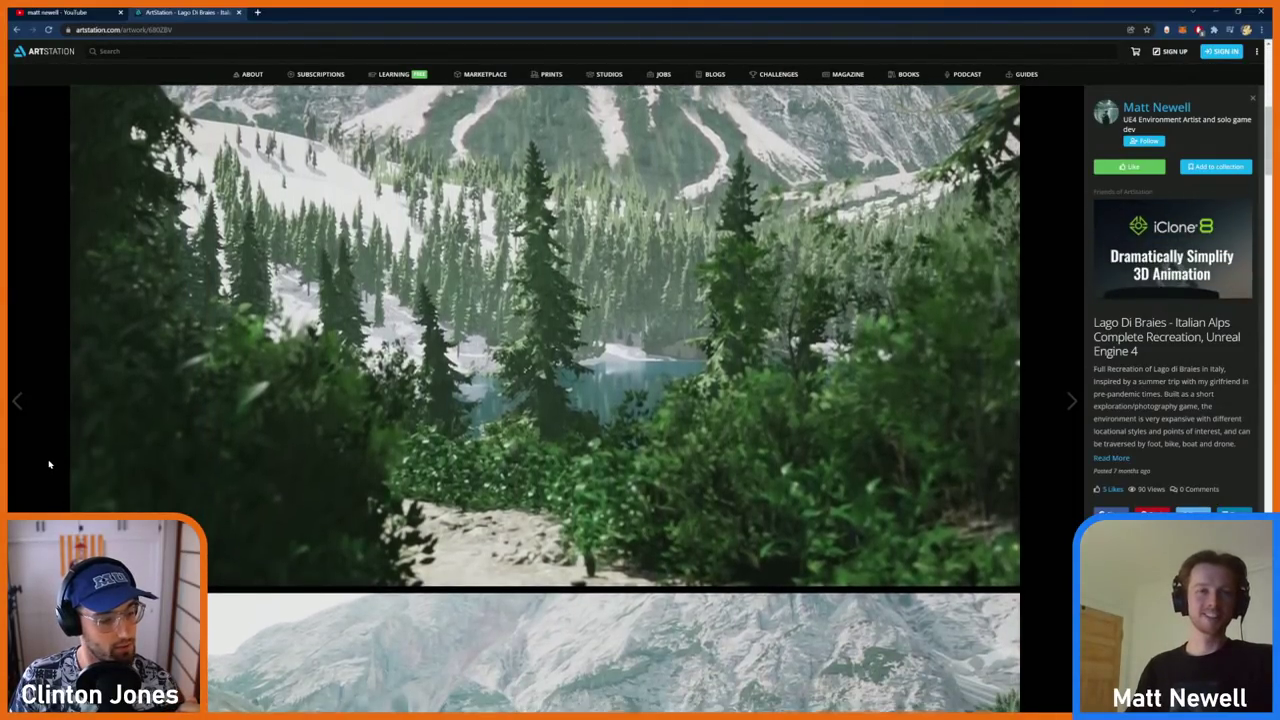
scroll(49, 464, "down", 1)
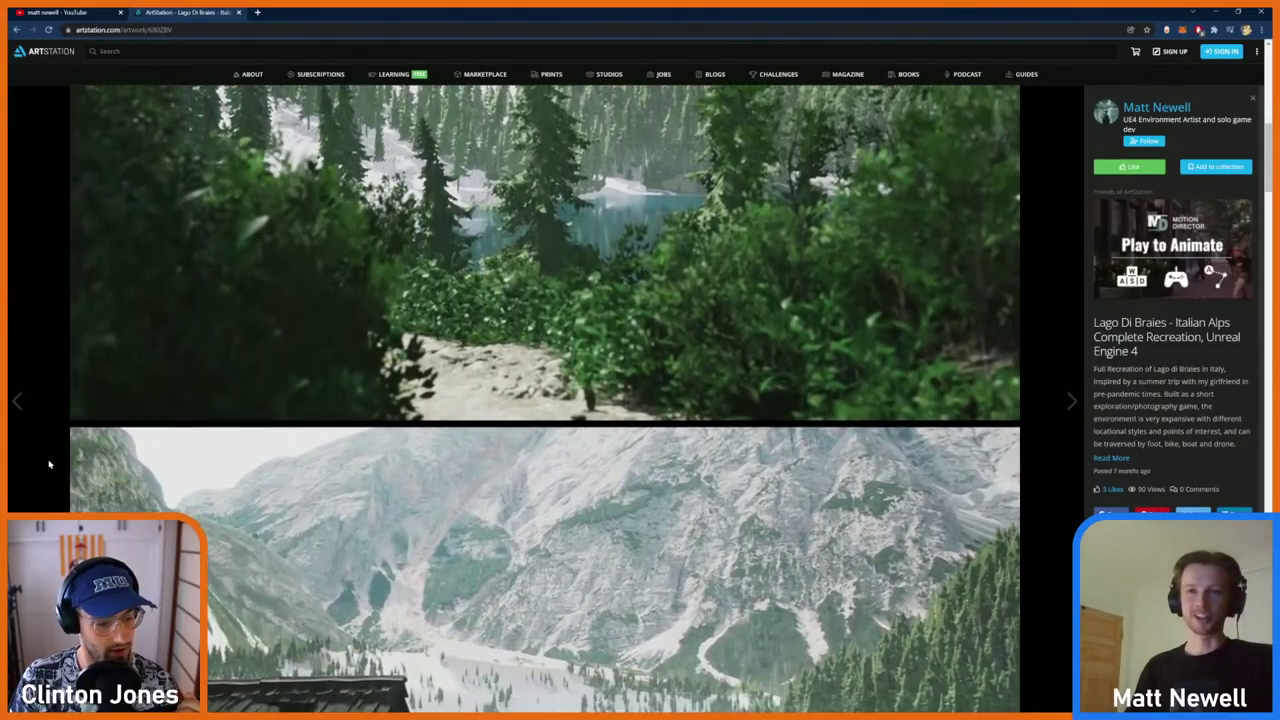
scroll(49, 464, "down", 1)
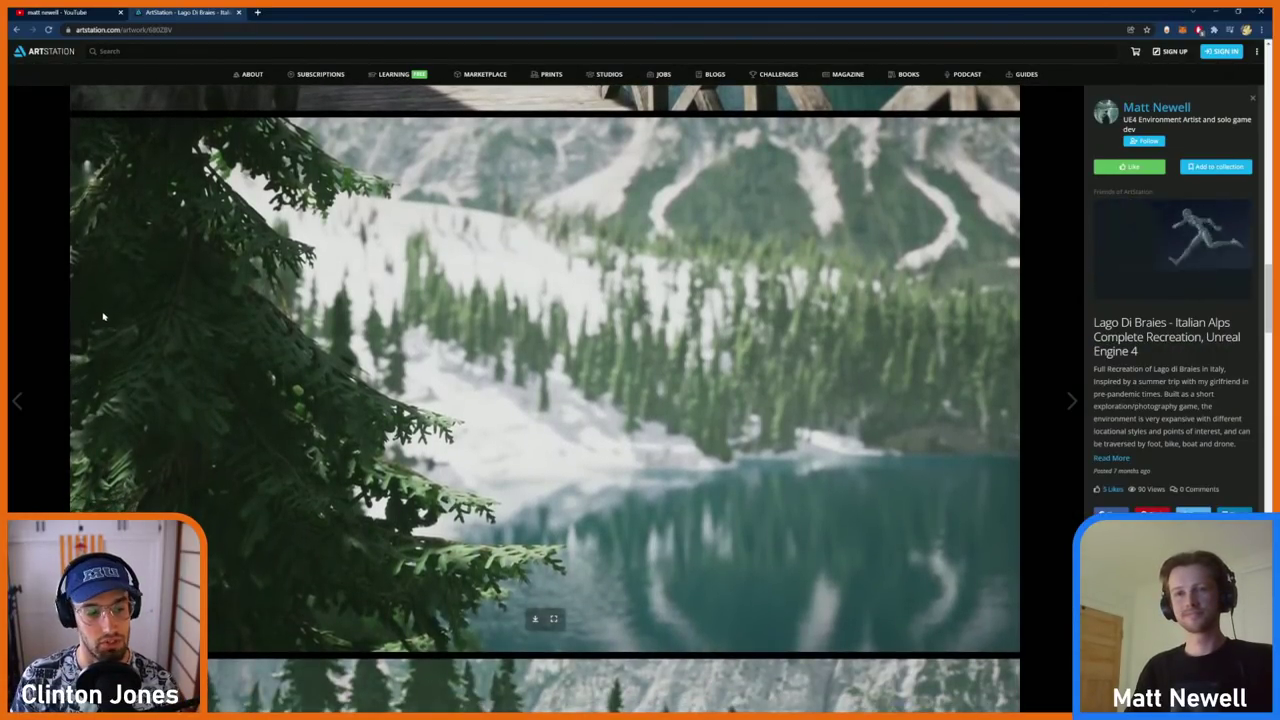
scroll(48, 398, "down", 2)
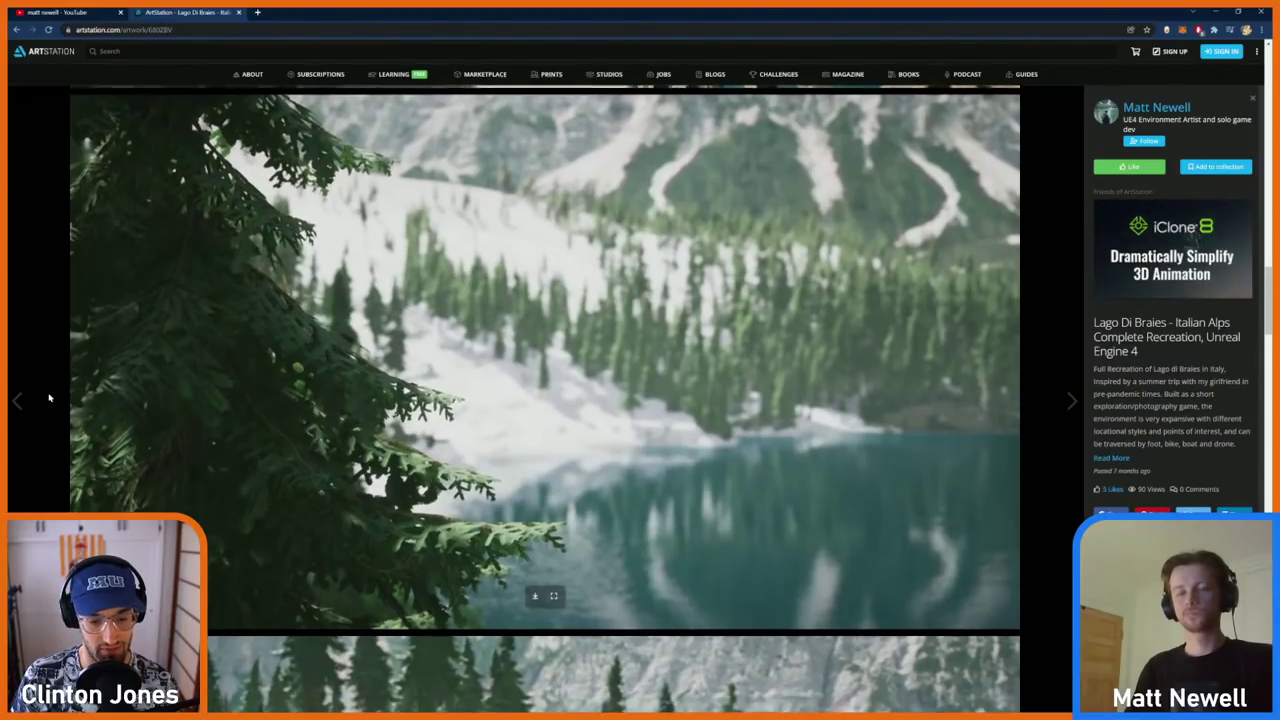
scroll(48, 398, "down", 2)
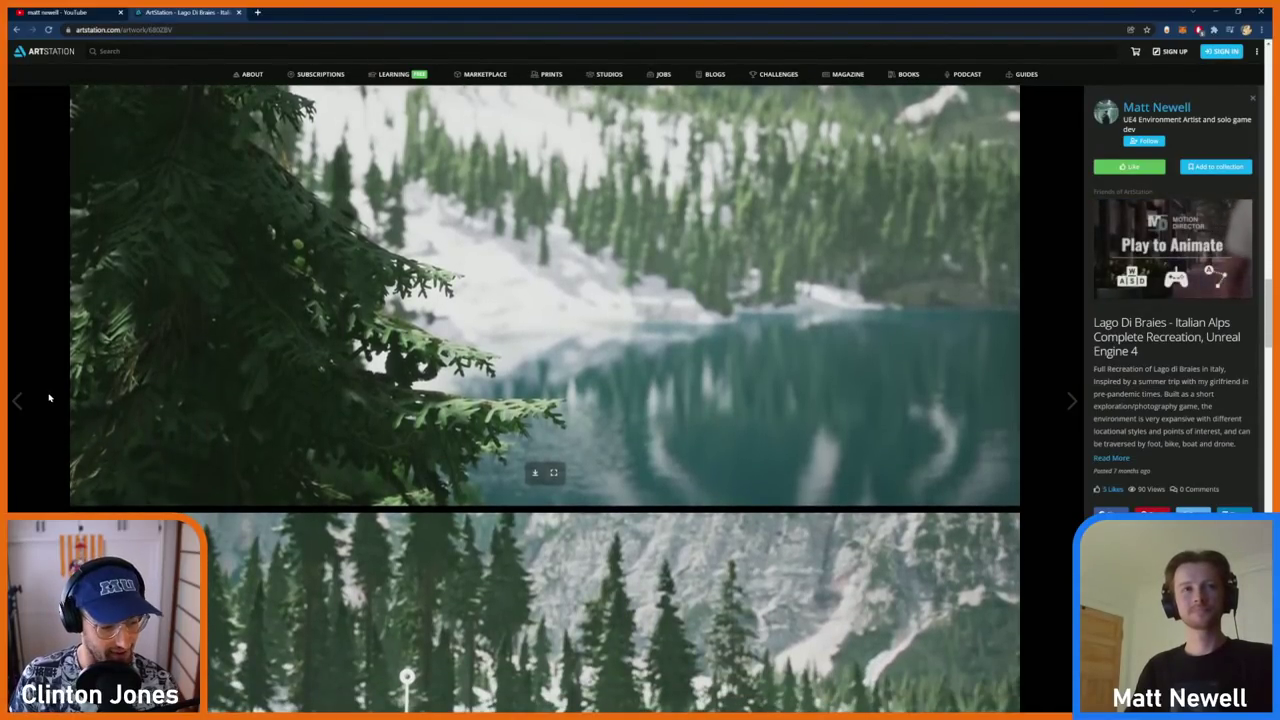
scroll(48, 398, "down", 1)
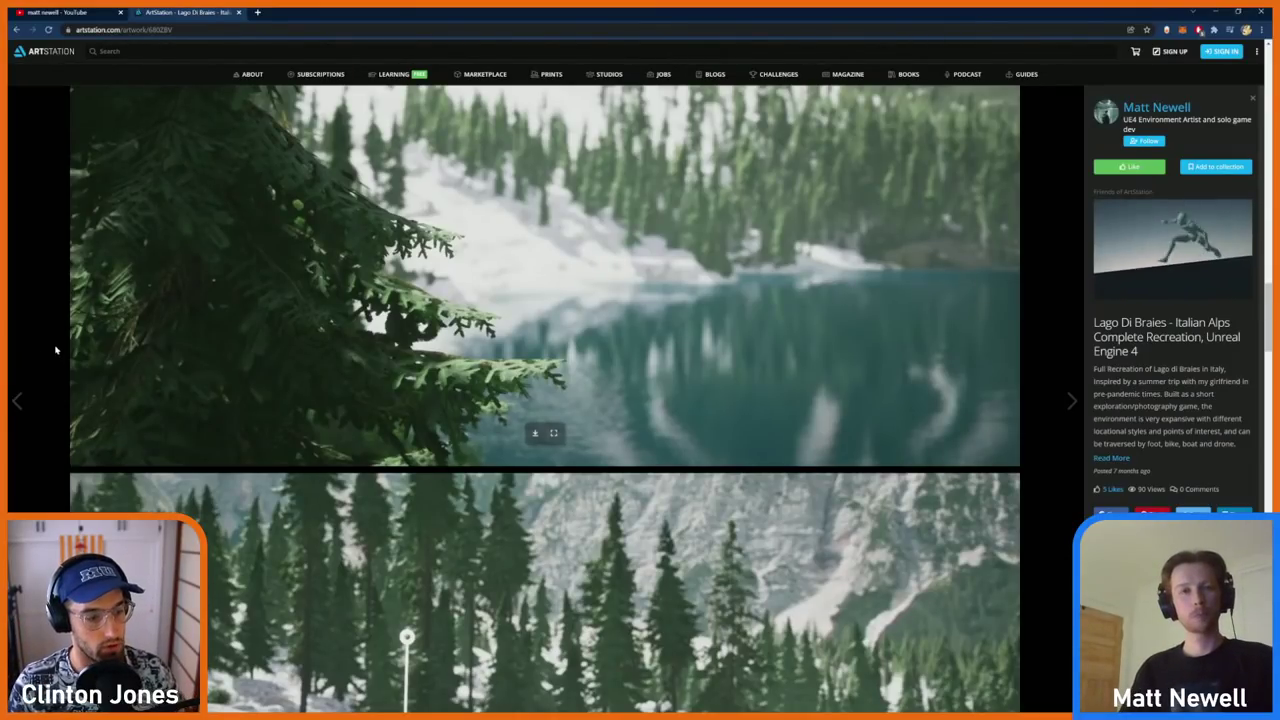
scroll(44, 395, "down", 3)
scroll(44, 395, "down", 2)
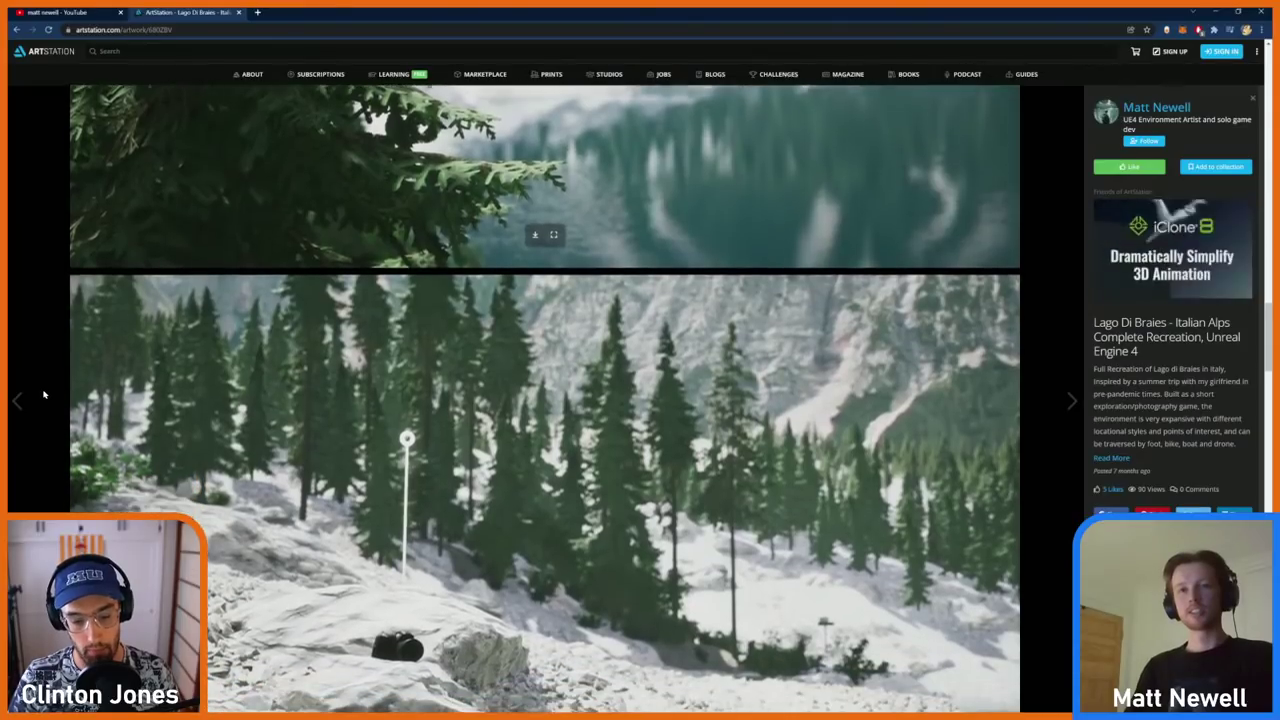
scroll(44, 395, "down", 2)
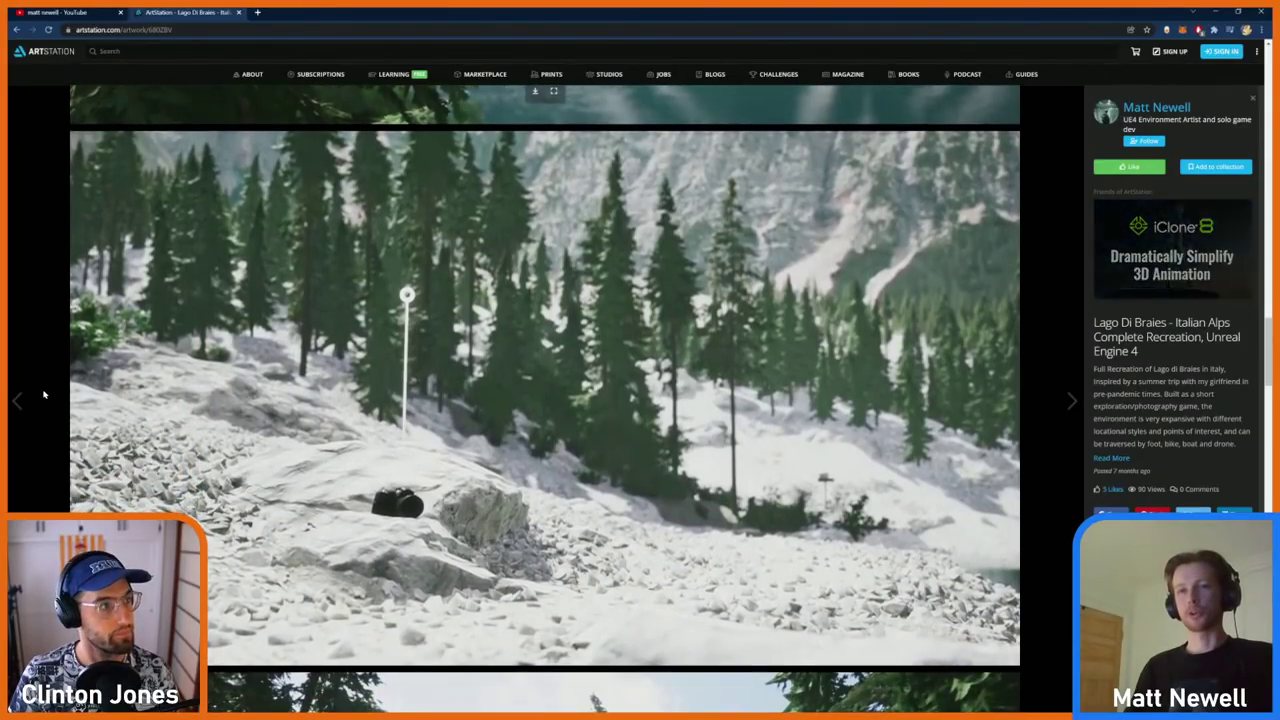
scroll(44, 395, "down", 5)
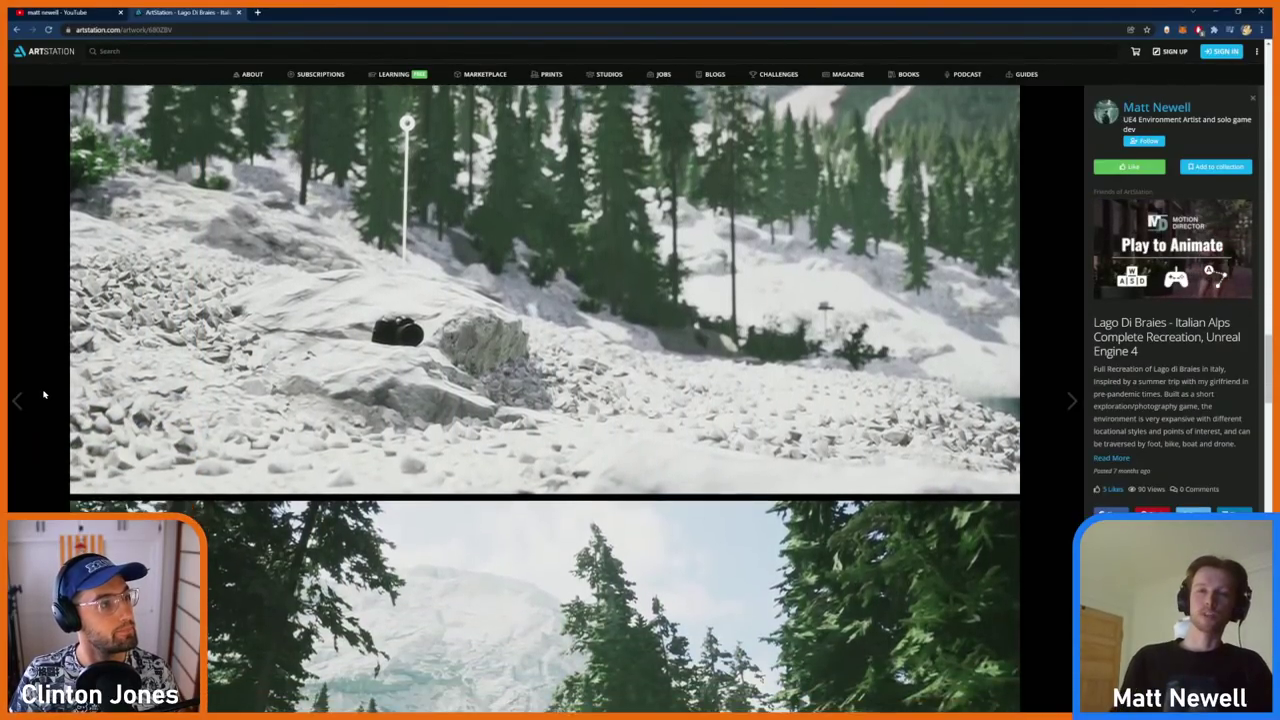
scroll(44, 395, "down", 2)
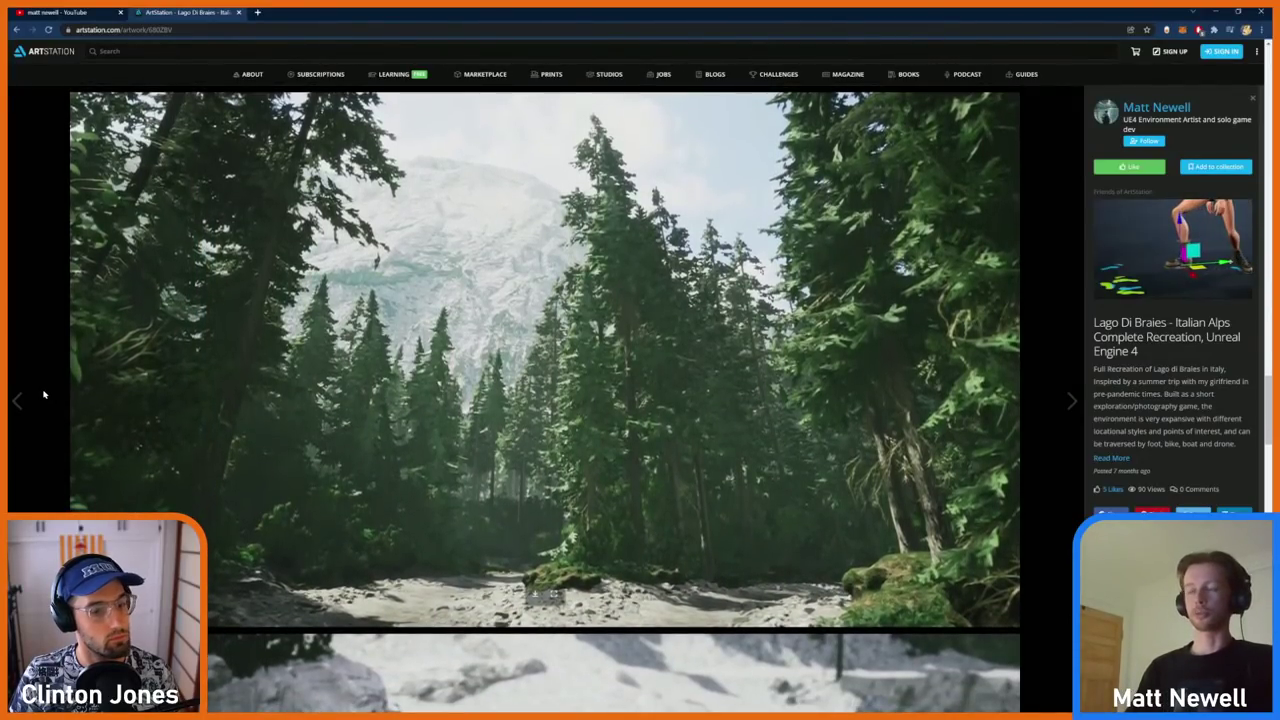
scroll(44, 395, "down", 3)
scroll(44, 395, "down", 5)
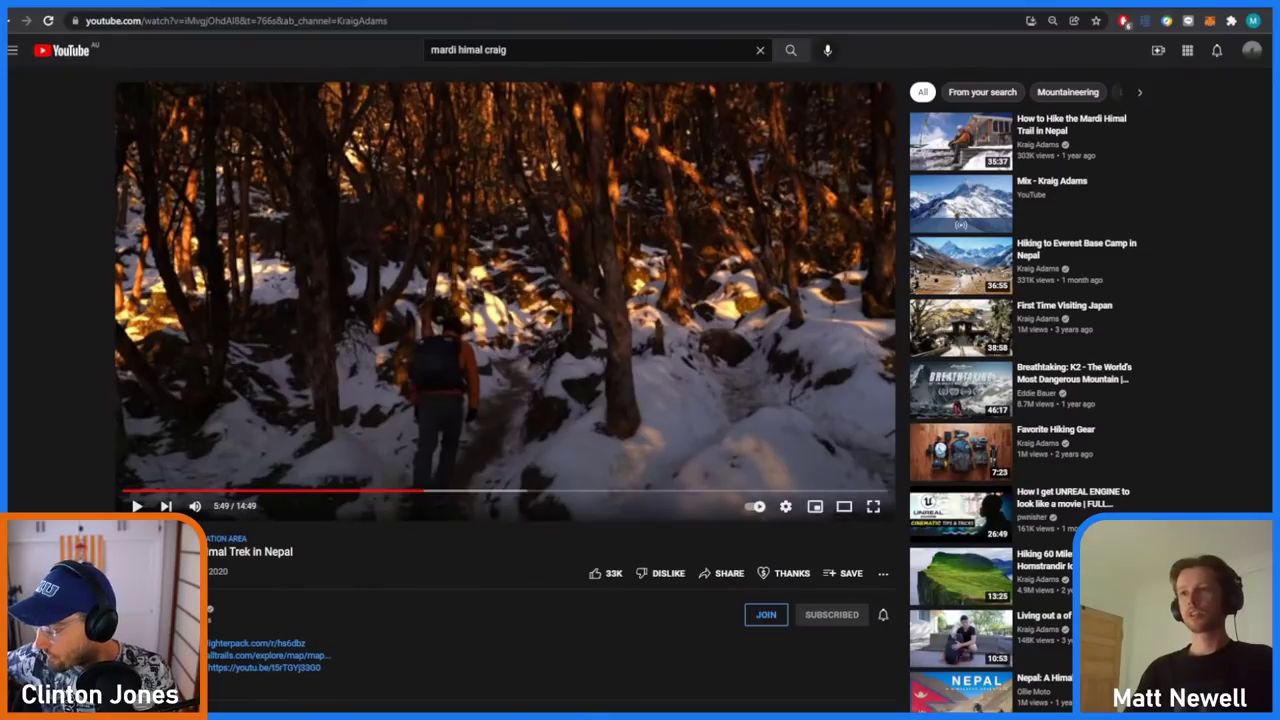
Step: On YouTube, jump to 3:17 in the Nepal trek video, mute it, play it and skip slightly further ahead
left_click(293, 490)
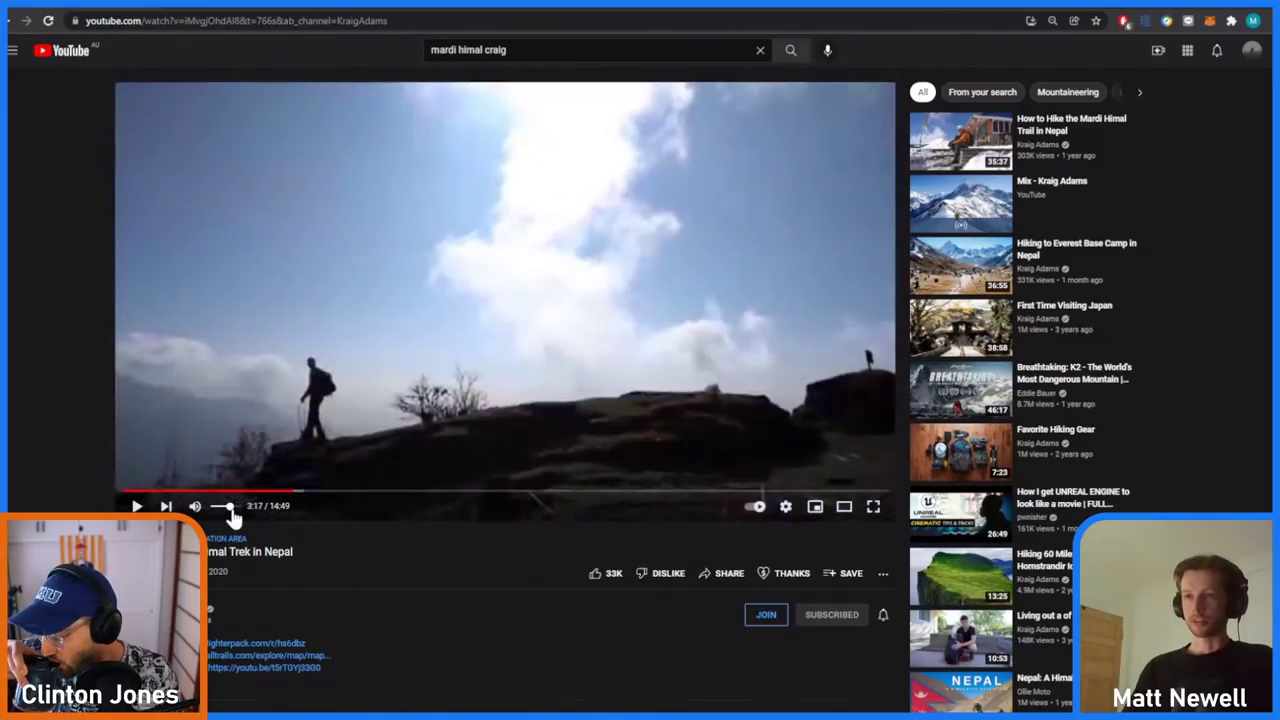
left_click(195, 505)
left_click(137, 505)
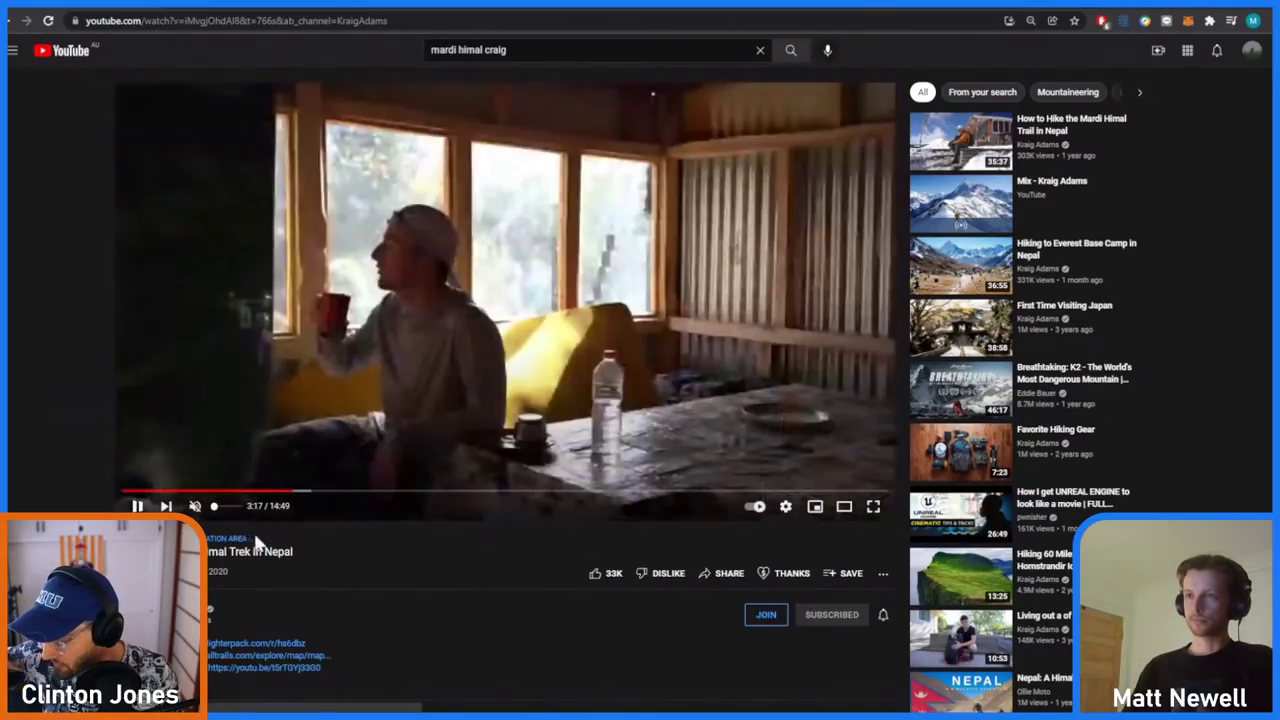
left_click(305, 491)
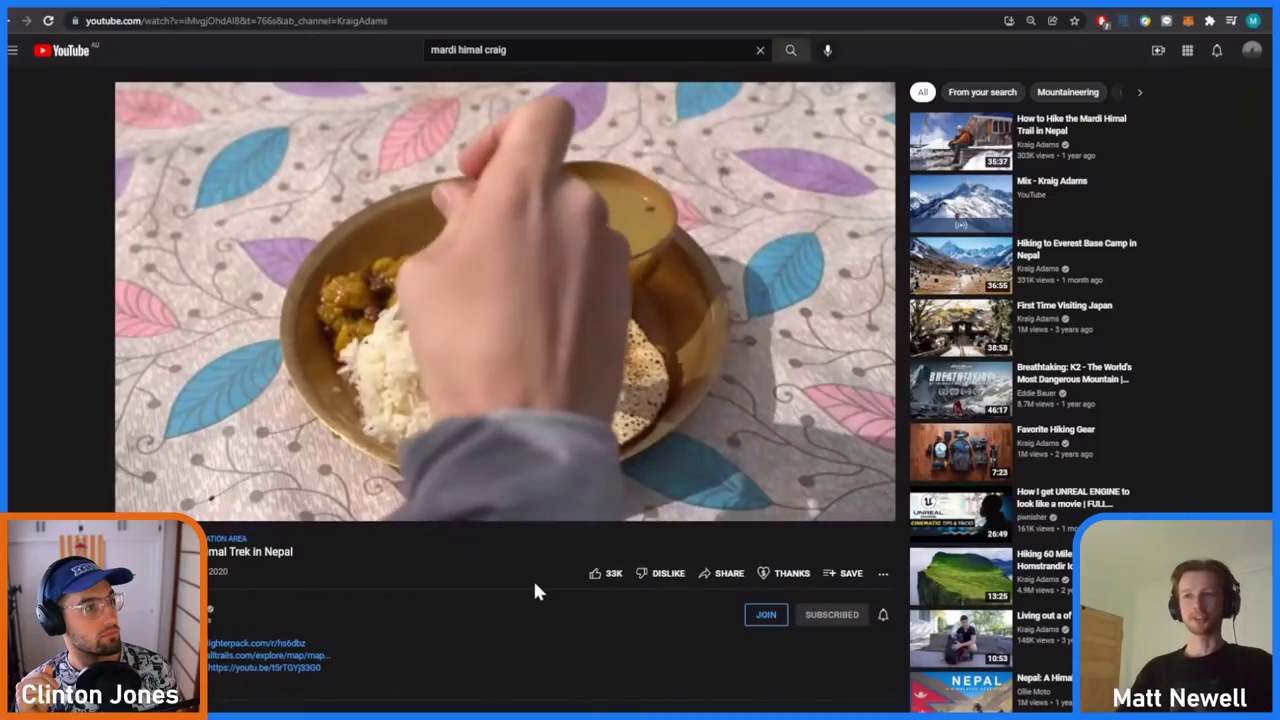
Step: Skip forward through the Nepal trek video to the snowy forest shot at 5:47 and pause it there
mouse_move(498, 432)
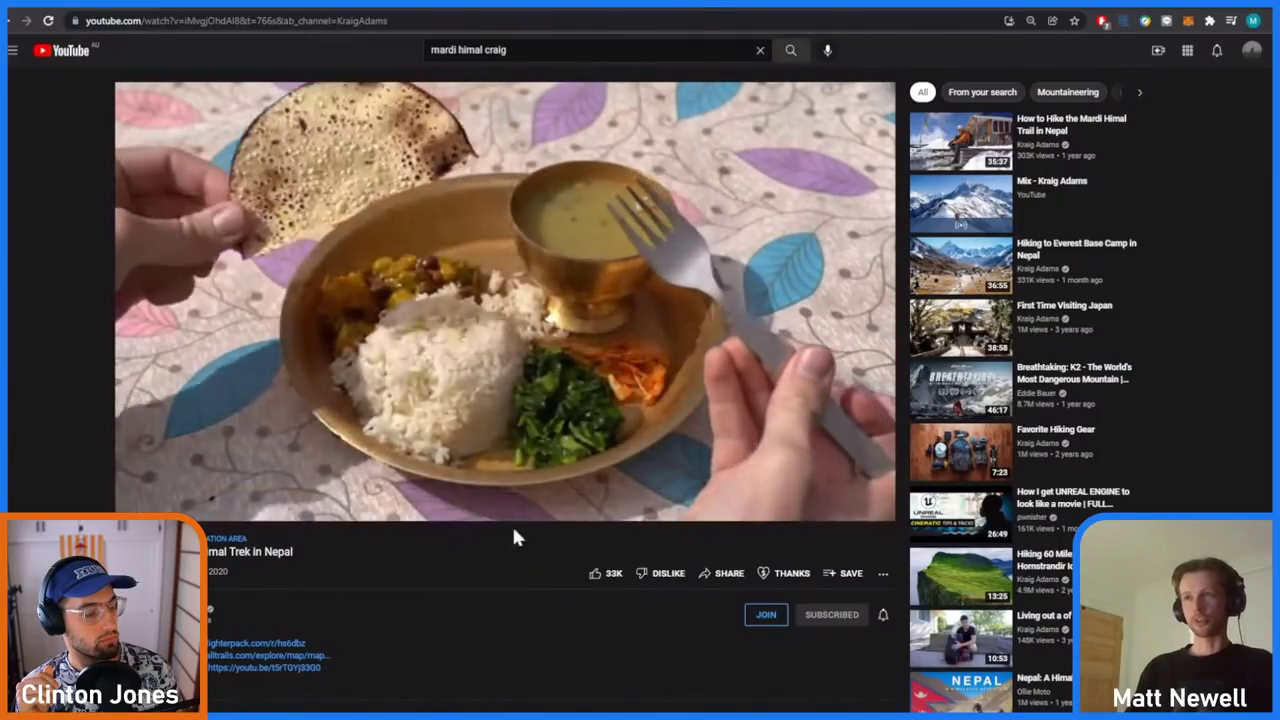
left_click(346, 493)
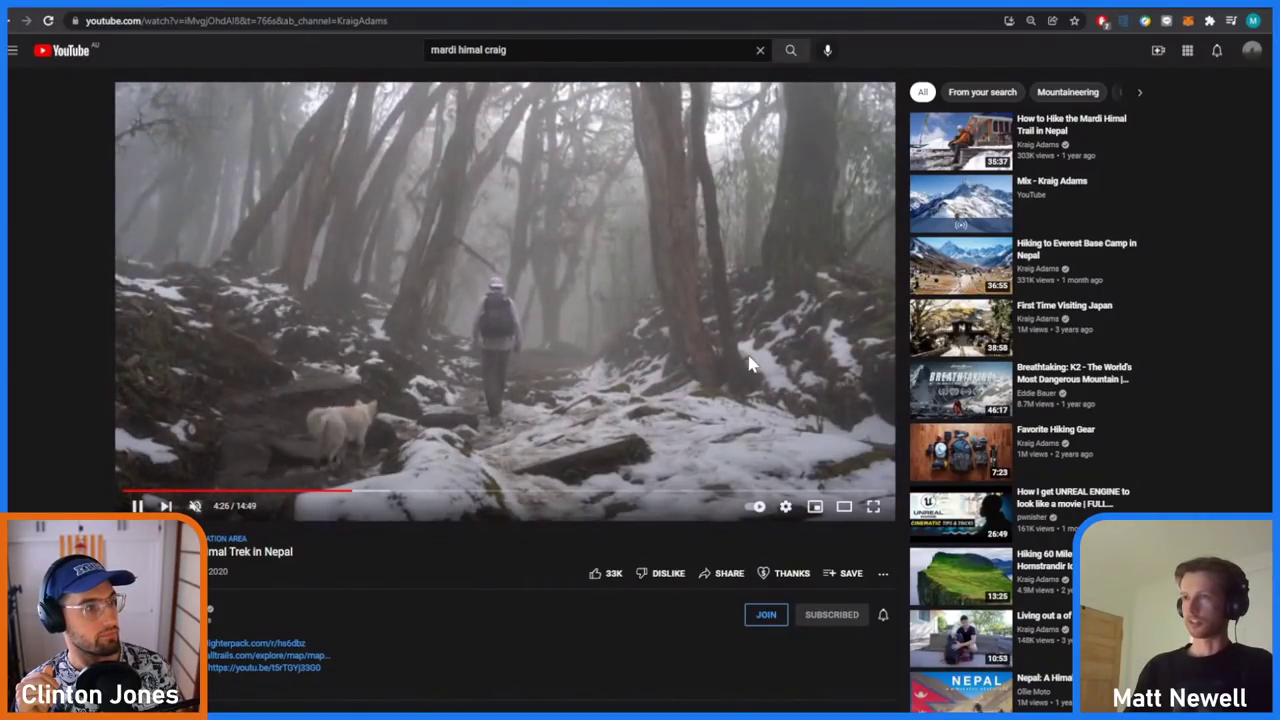
left_click(375, 494)
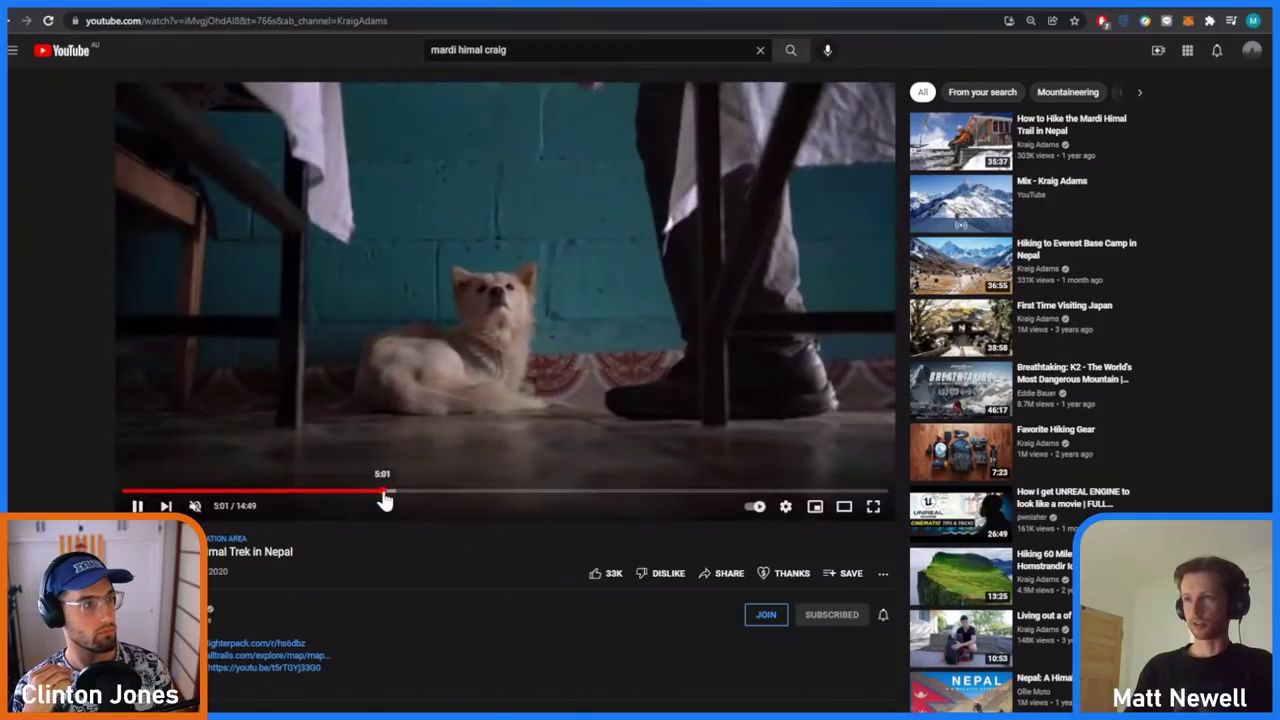
left_click(388, 495)
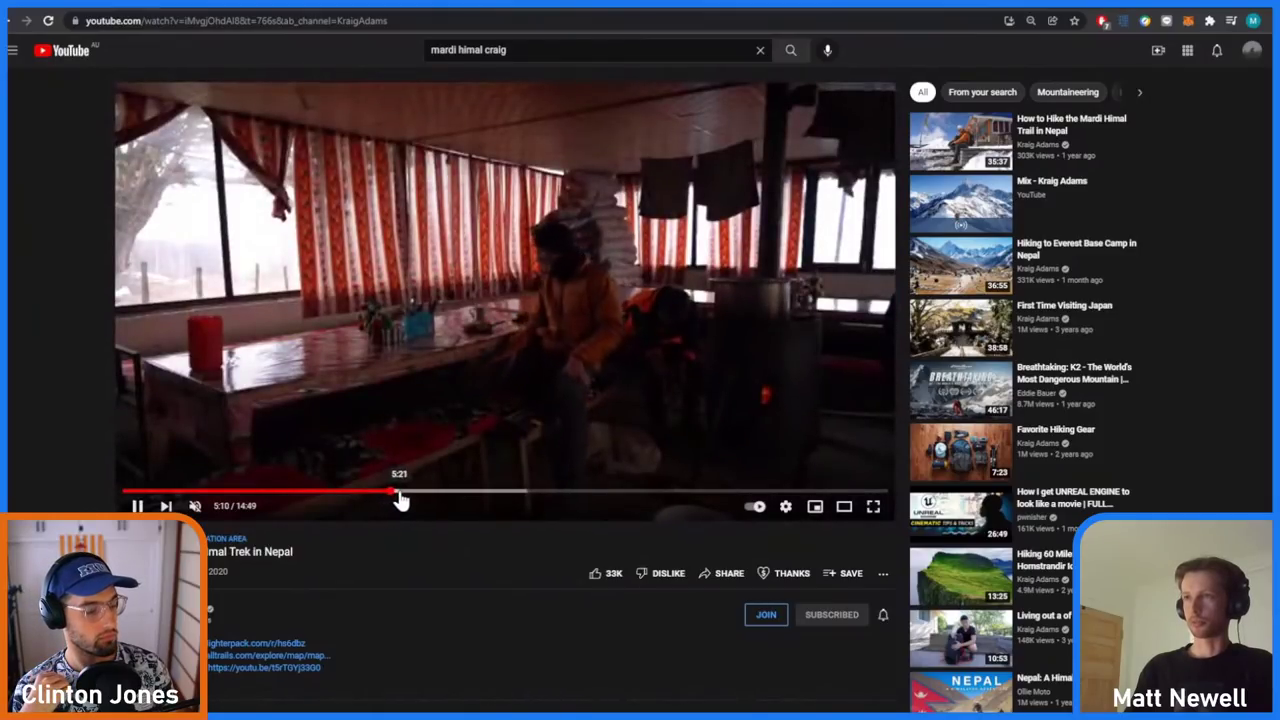
left_click(410, 495)
left_click(421, 495)
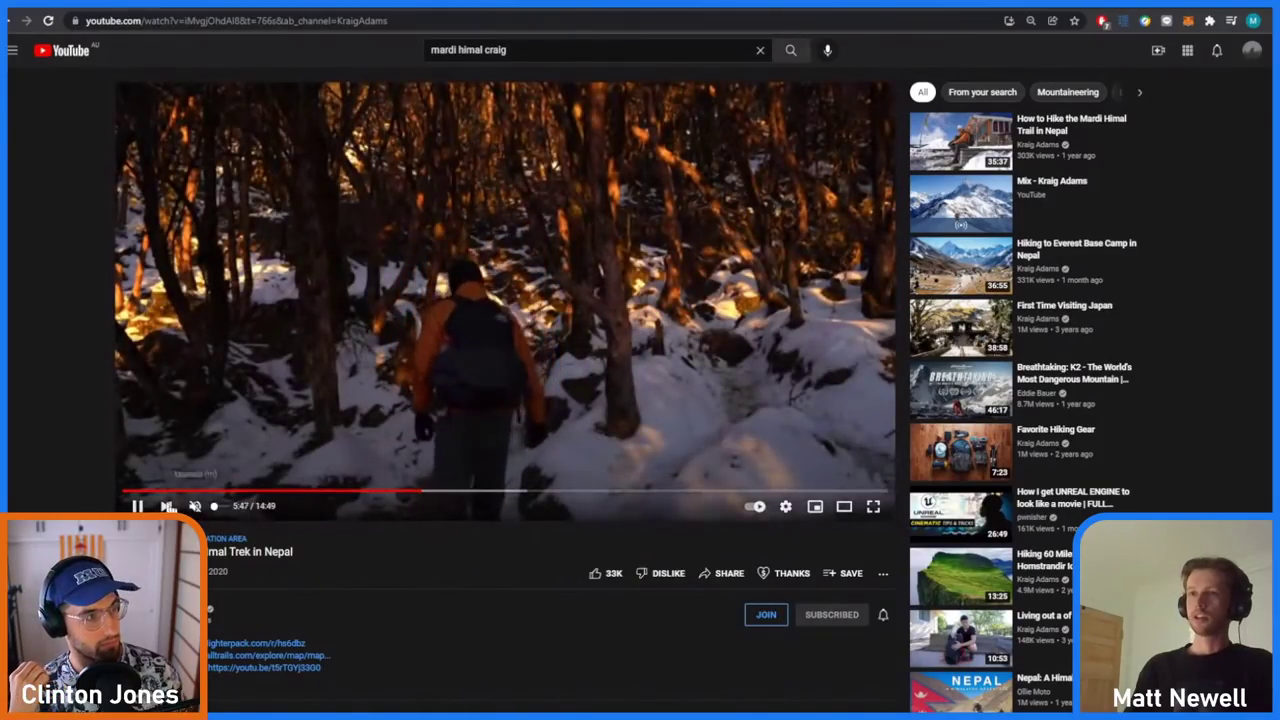
left_click(137, 506)
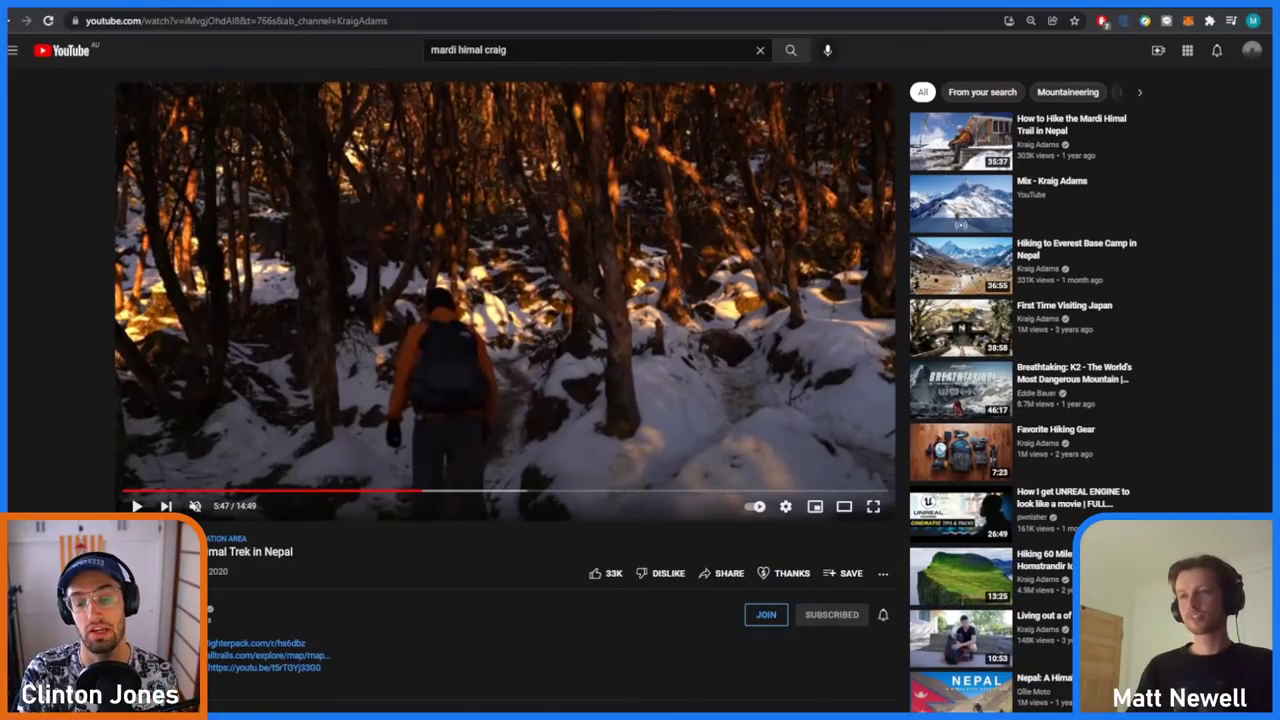
Step: Switch from the browser to the Unreal Editor level containing the dry trees and stumps, checking the Epic Games Launcher on the way
left_click(1229, 10)
left_click(622, 284)
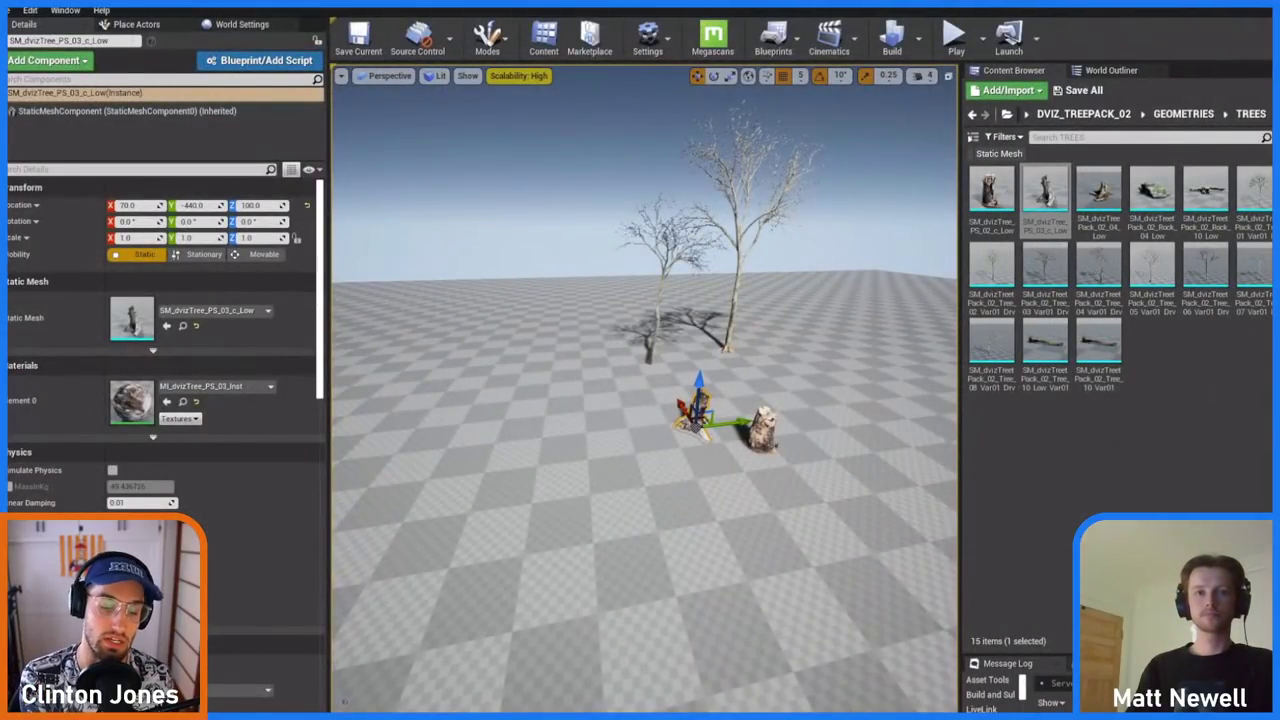
key("alt+Tab")
double_click(200, 284)
left_click_drag(429, 8, 0, 346)
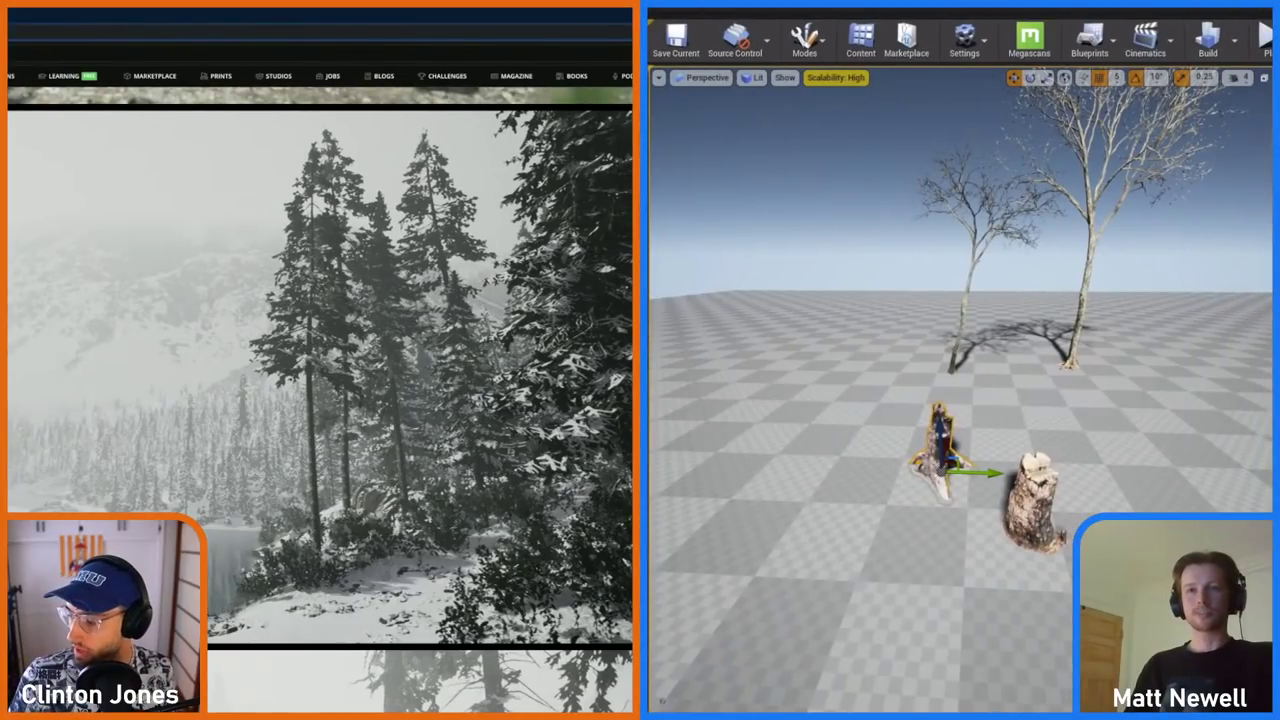
key("alt+Tab")
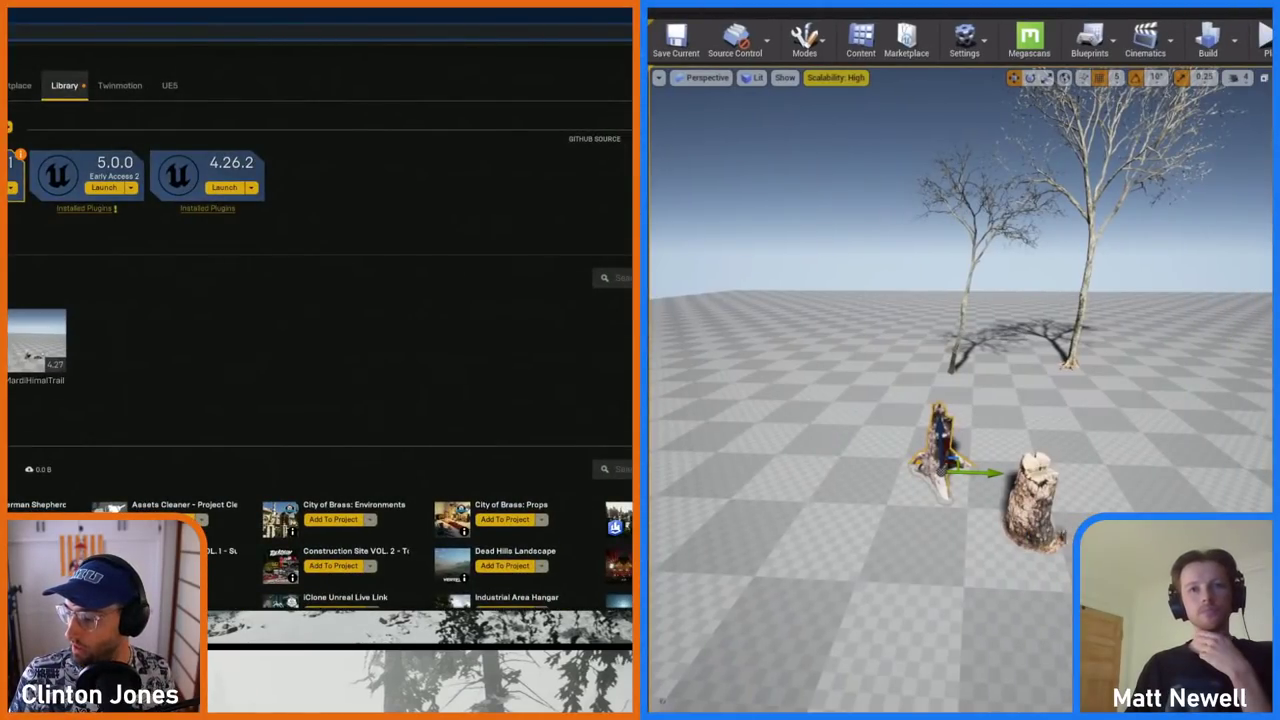
key("alt+Tab")
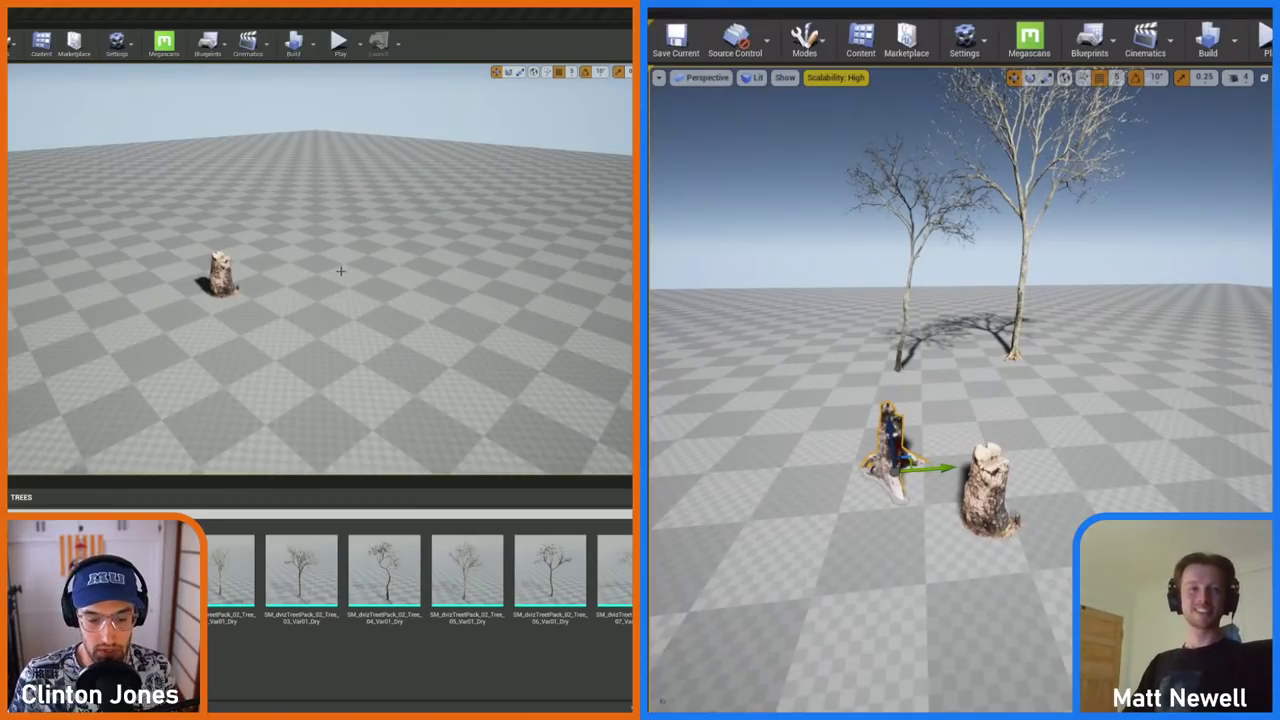
Step: Deselect the broken stump and examine the two dry trees and two stumps in the level from several angles
right_click_drag(1126, 448, 1067, 438)
left_click(1068, 439)
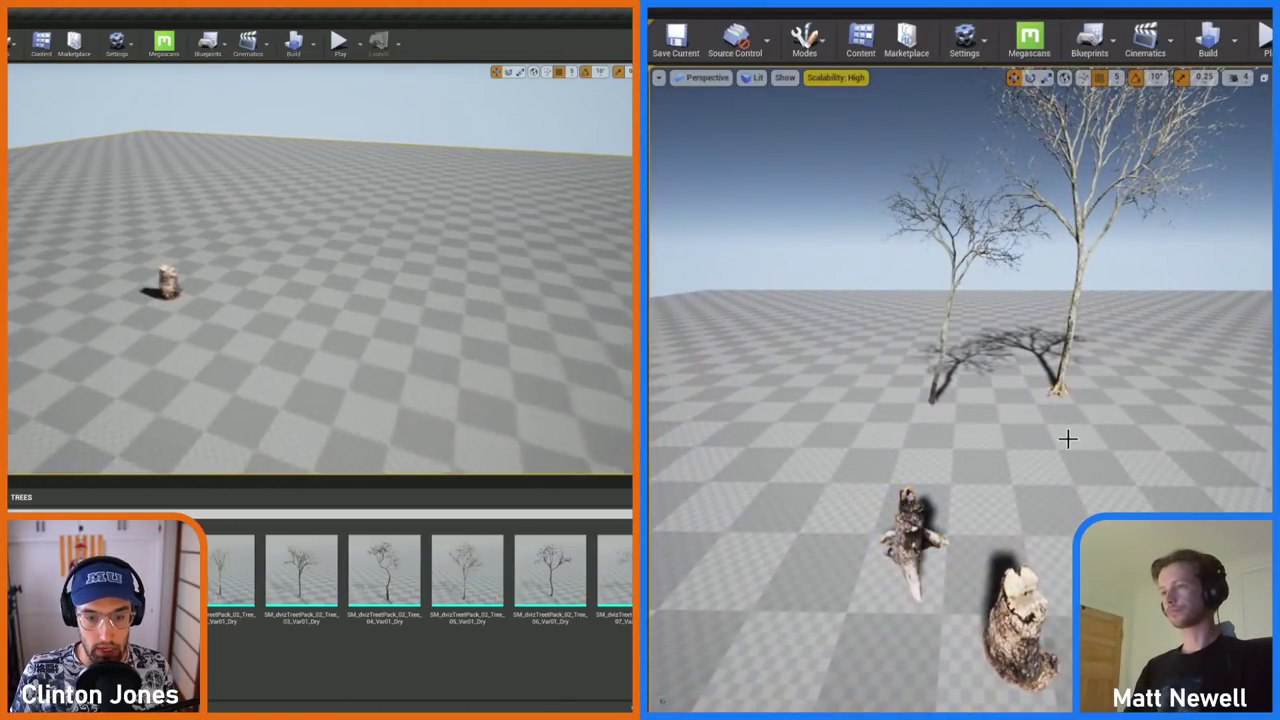
right_click_drag(320, 270, 285, 232)
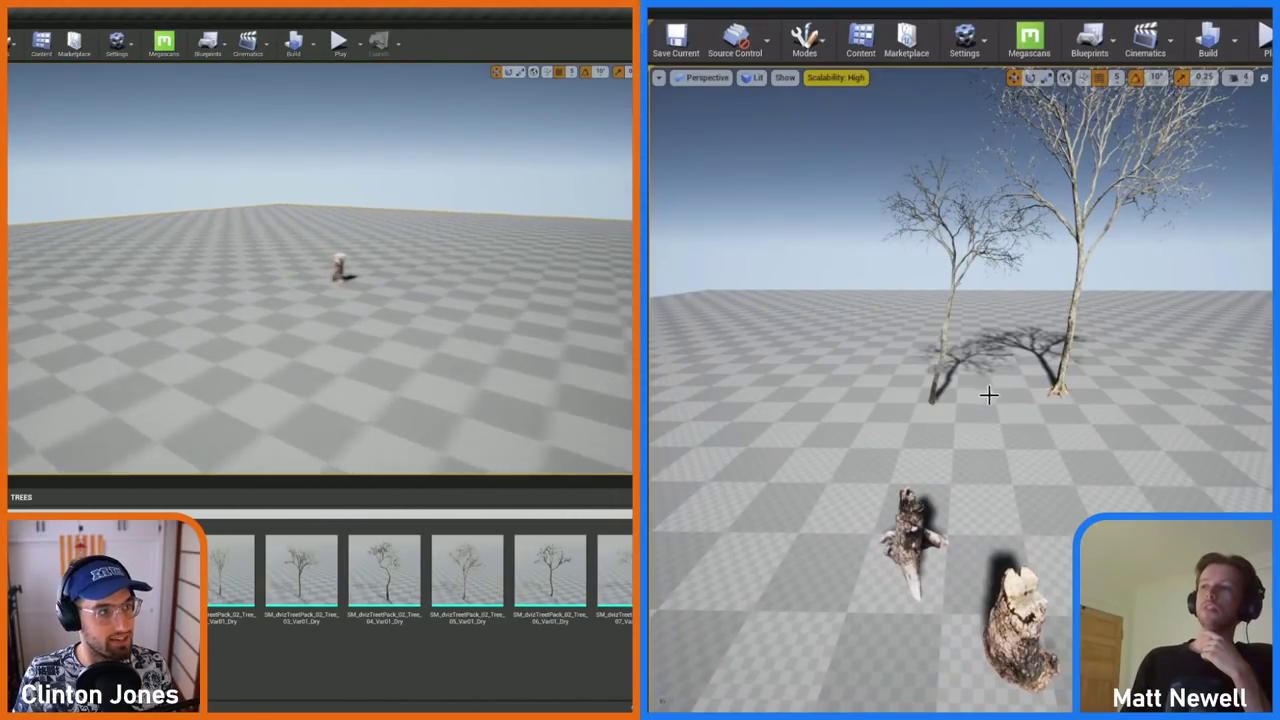
right_click_drag(971, 412, 1043, 407)
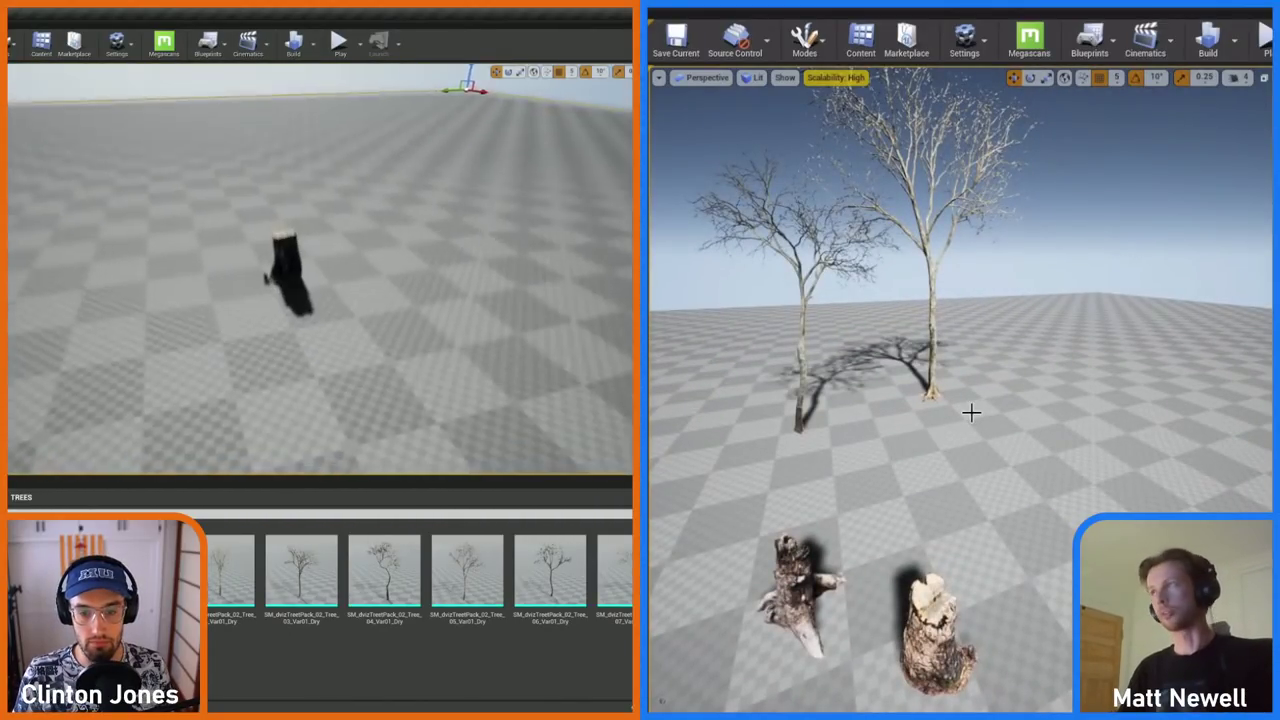
mouse_move(926, 466)
left_mouse_down()
mouse_move(877, 491)
mouse_move(973, 486)
mouse_move(944, 484)
left_mouse_up()
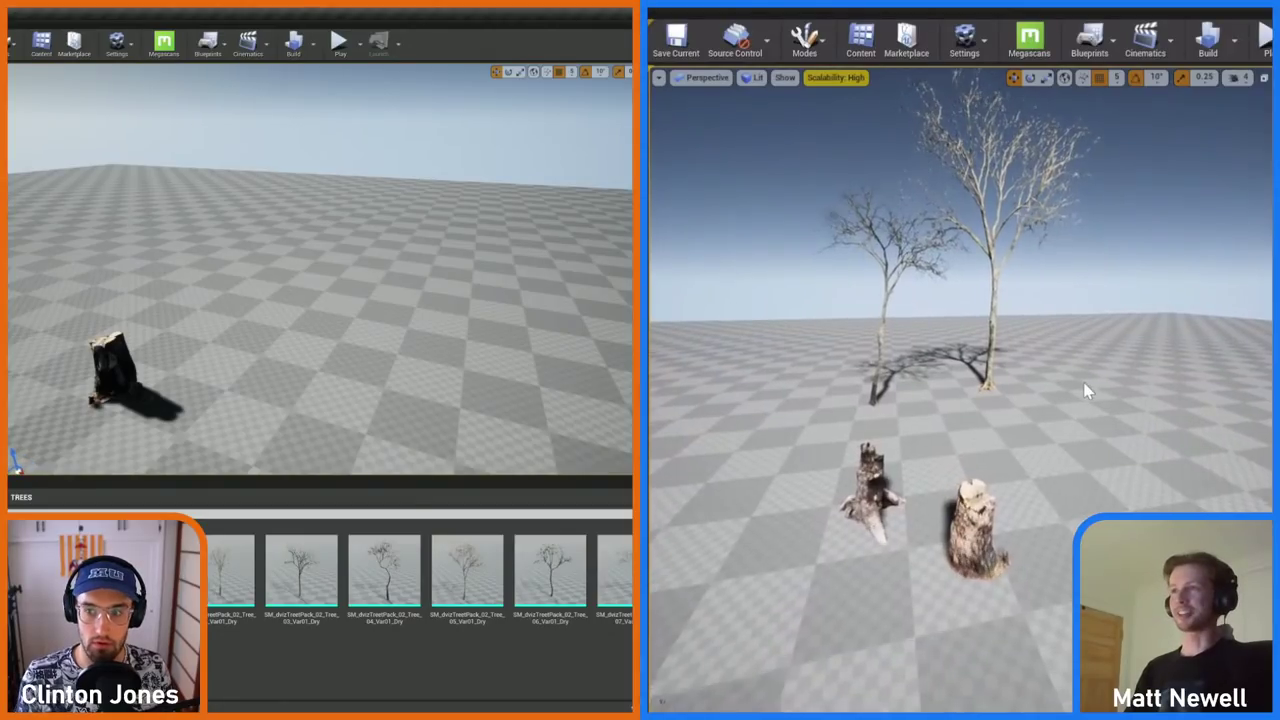
scroll(1085, 382, "up", 3)
scroll(1085, 381, "down", 3)
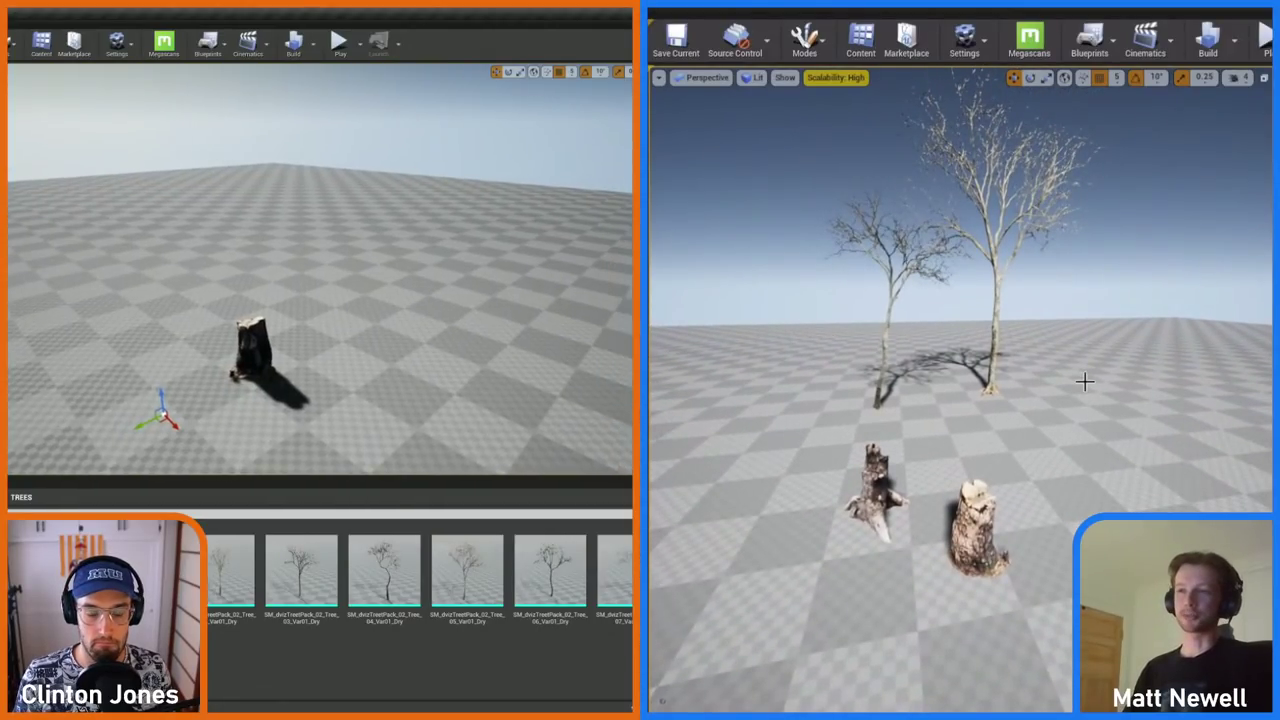
left_click_drag(1086, 377, 1047, 420)
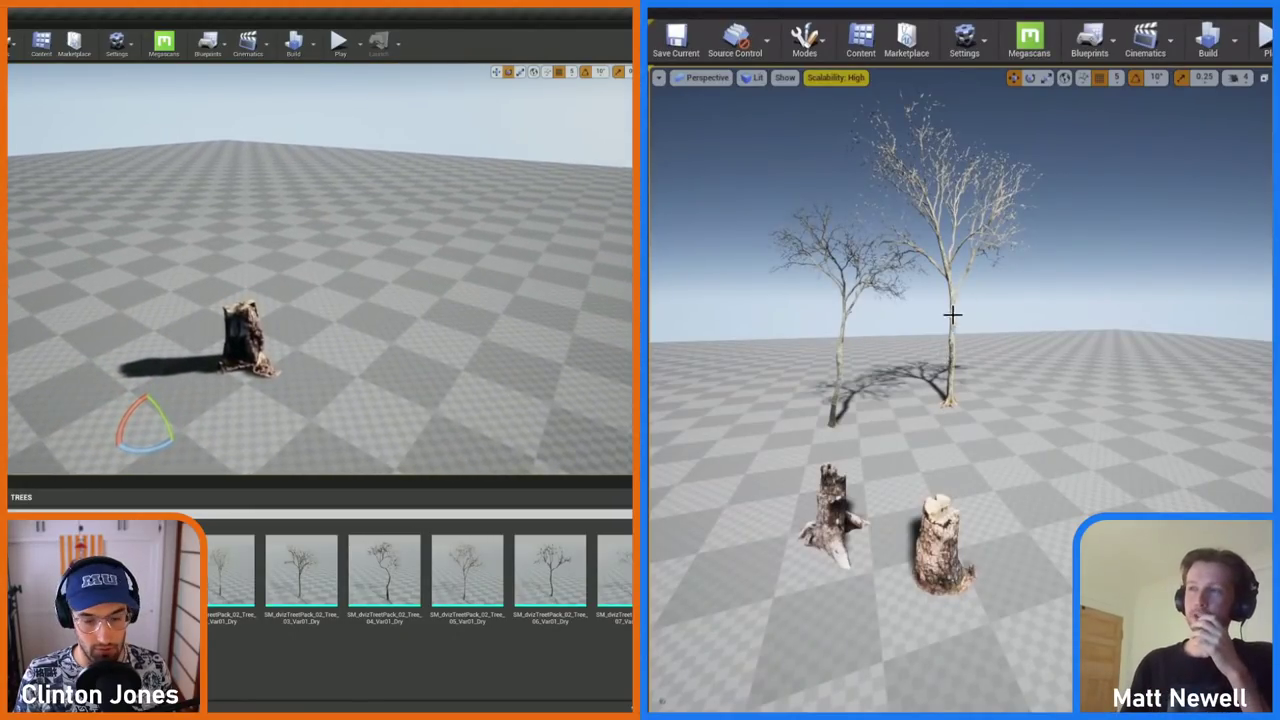
left_click(955, 298)
left_click(890, 400)
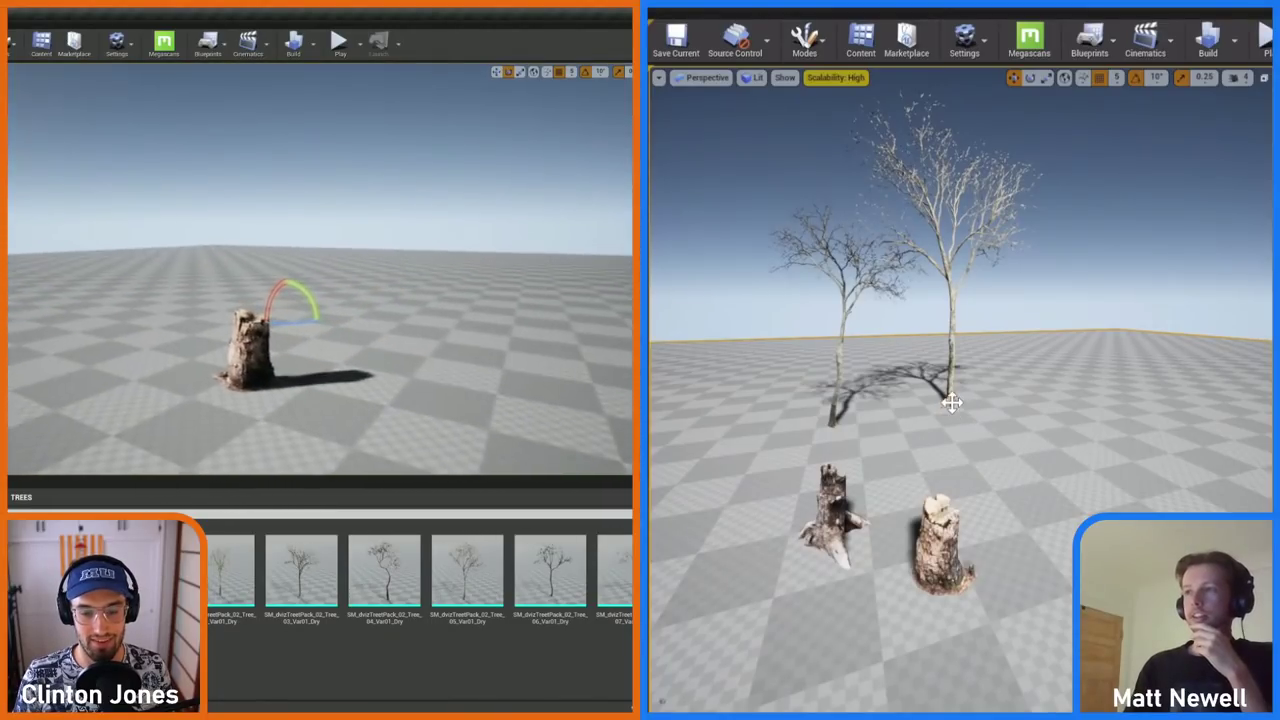
left_click(951, 385)
left_click(1000, 423)
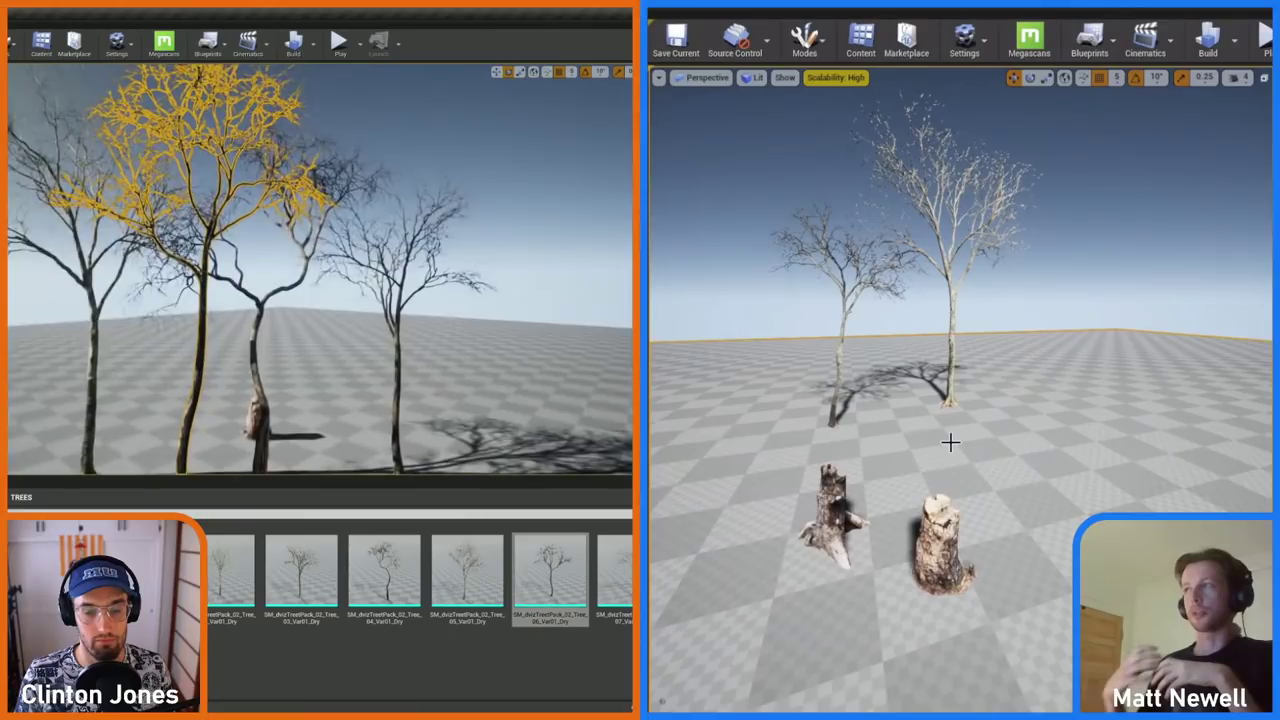
Step: Examine the group of dry trees standing around the stump in the other level viewport
right_click_drag(320, 270, 370, 270)
right_click_drag(357, 358, 361, 364)
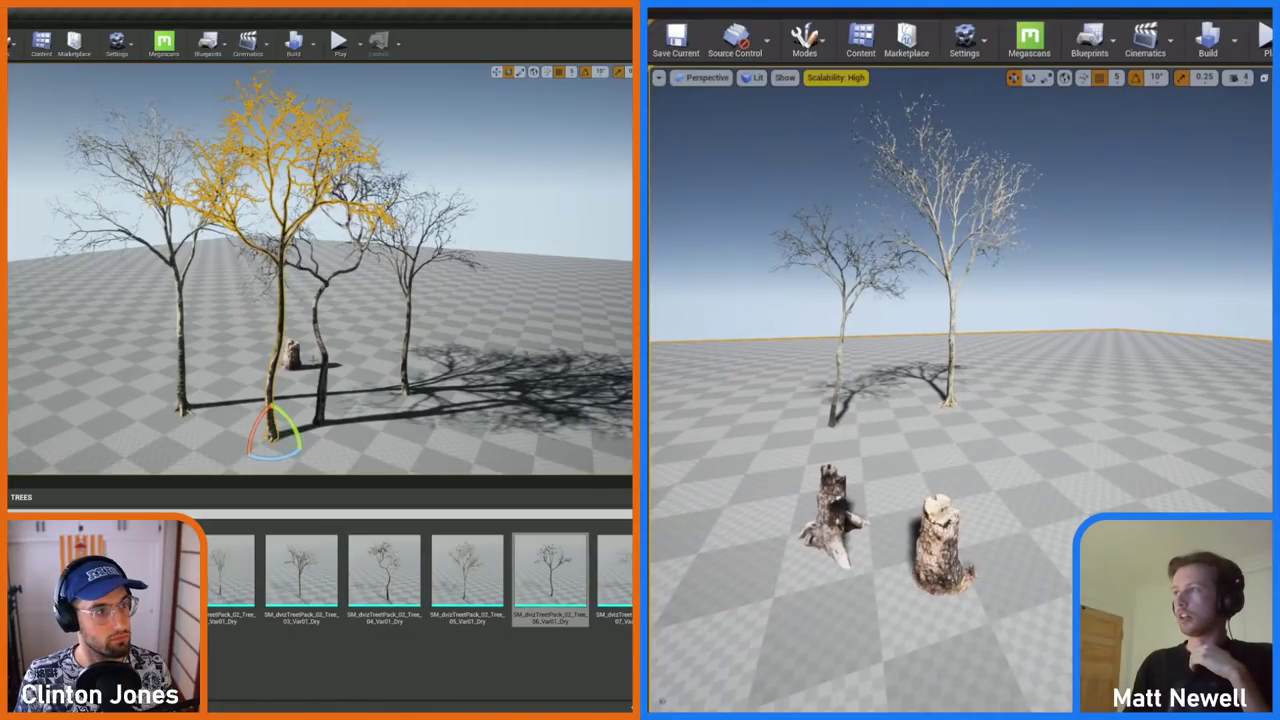
right_click_drag(291, 384, 240, 392)
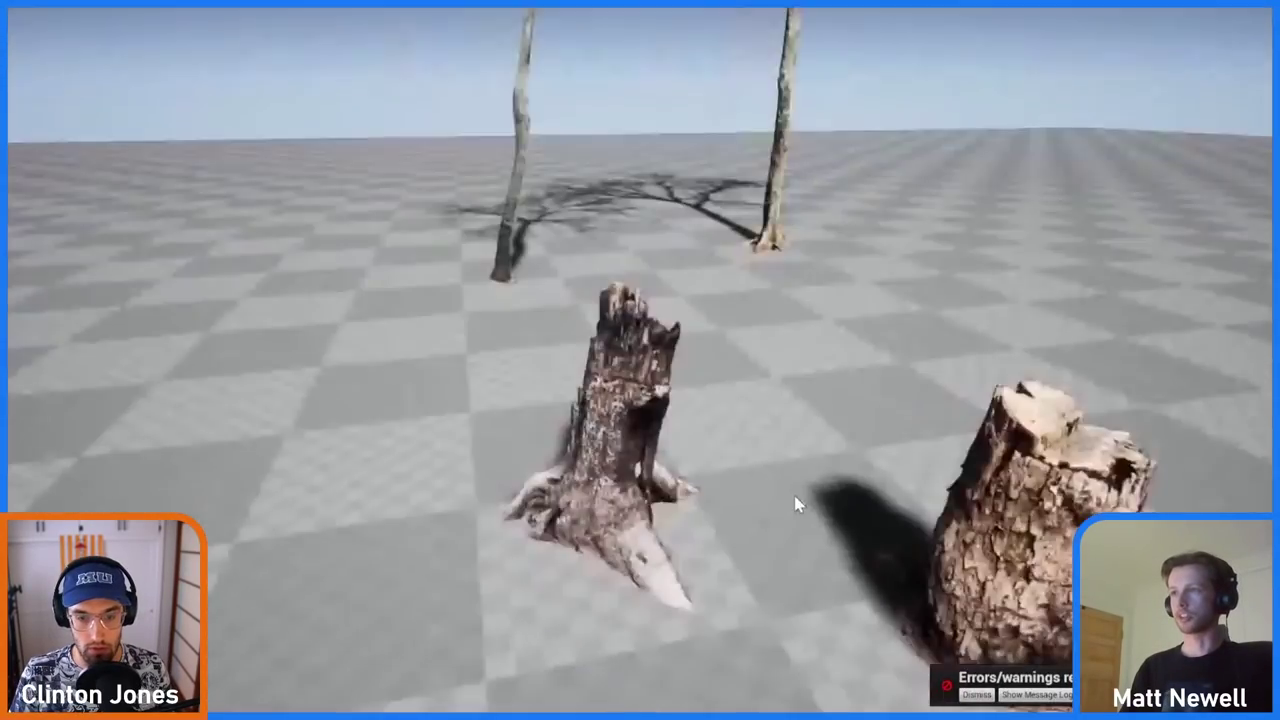
Step: Leave the full-screen viewport for the normal editor layout and frame both dry trees together with the two stumps
right_click_drag(797, 504, 773, 494)
key("F11")
key("w")
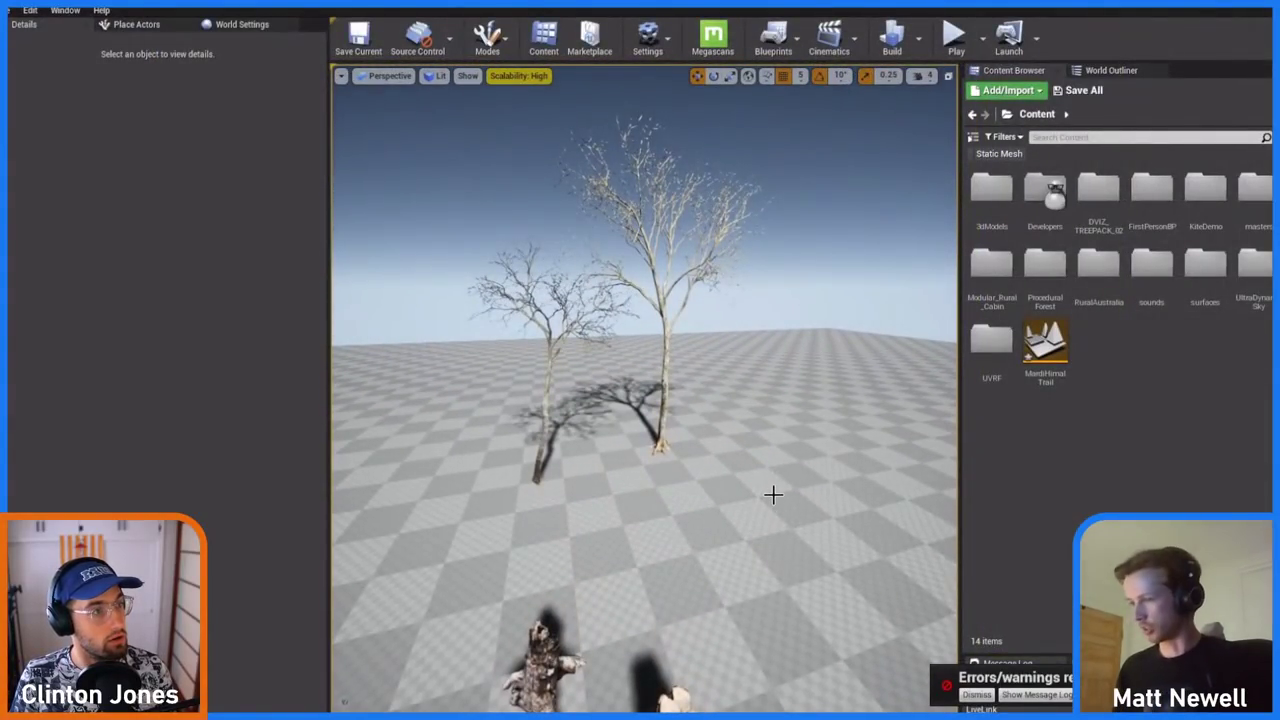
right_click_drag(773, 494, 758, 457)
key("s")
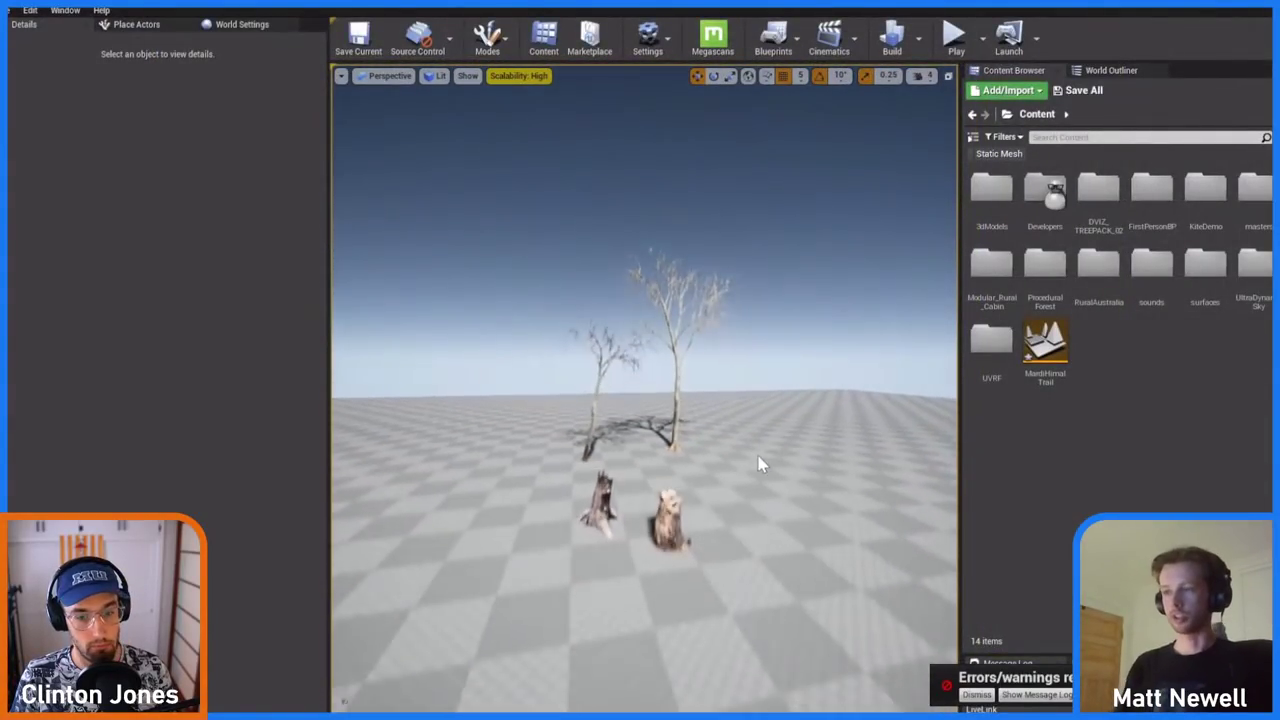
scroll(768, 475, "up", 3)
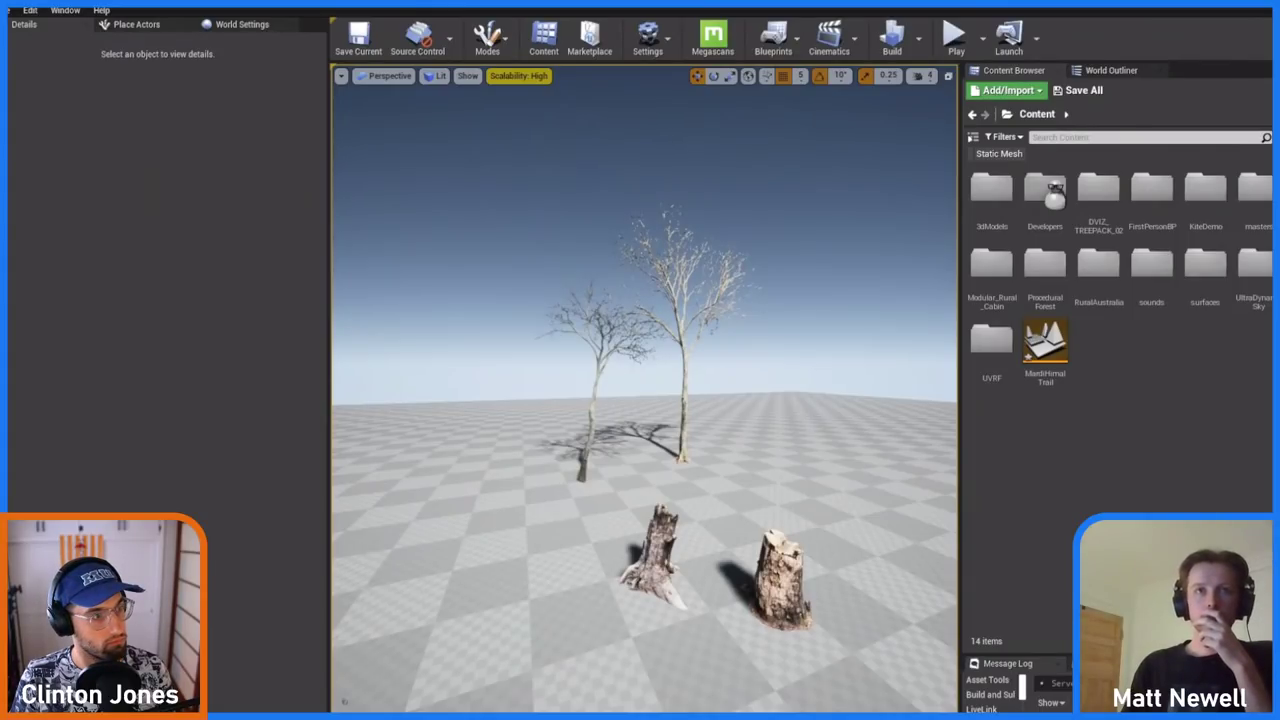
Step: Switch to Quixel Bridge and look through the Favorites assets, from the snow and soil surfaces to the mossy rocks
left_click_drag(763, 715, 577, 4)
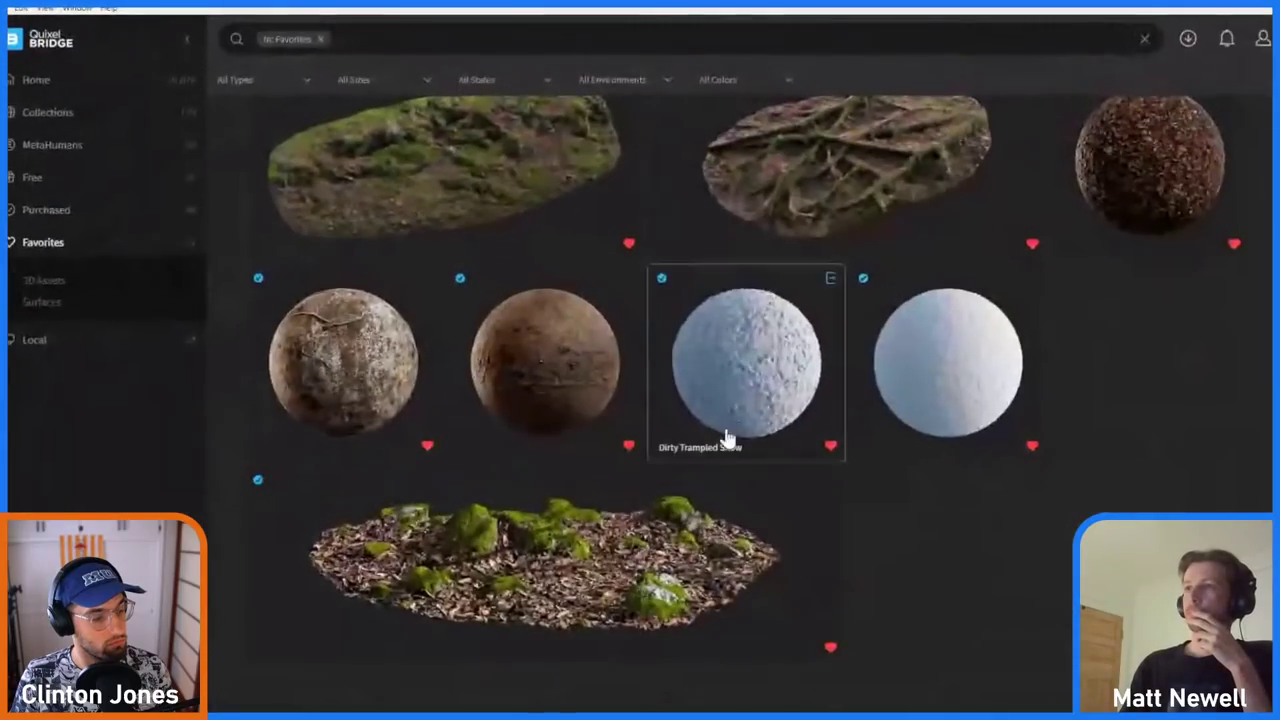
scroll(1000, 543, "up", 3)
scroll(1120, 580, "down", 3)
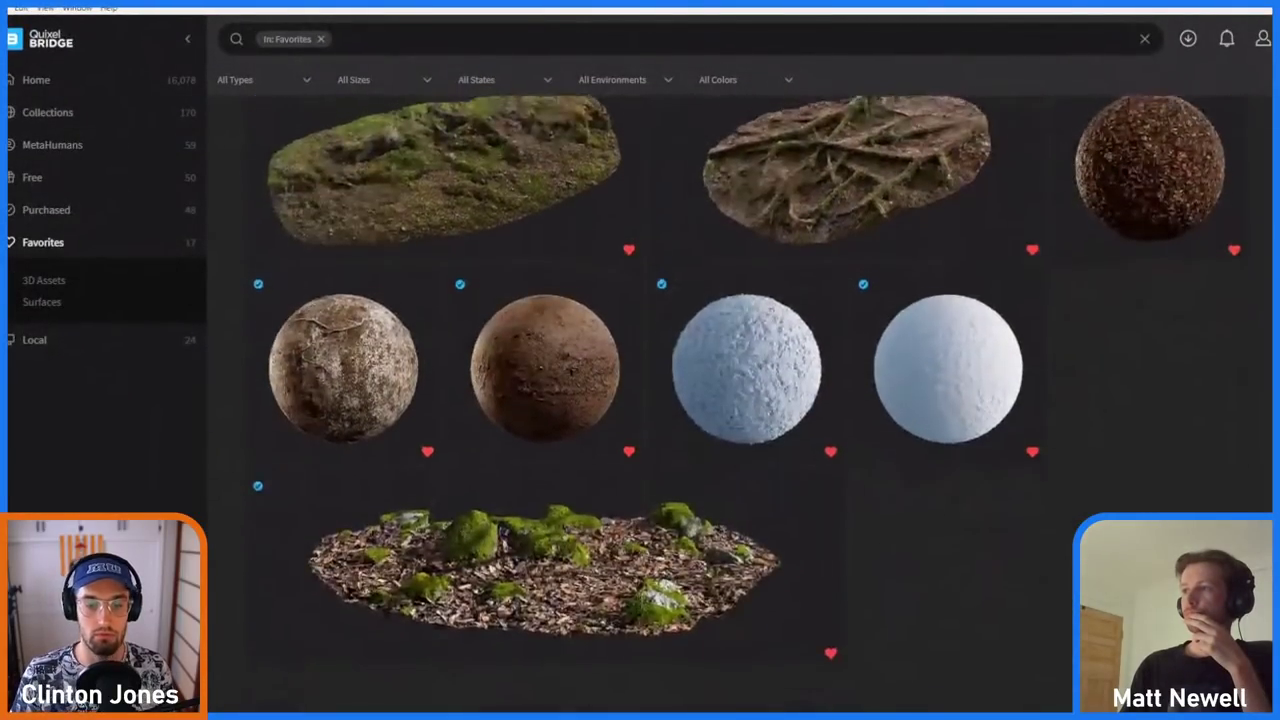
scroll(1210, 512, "up", 6)
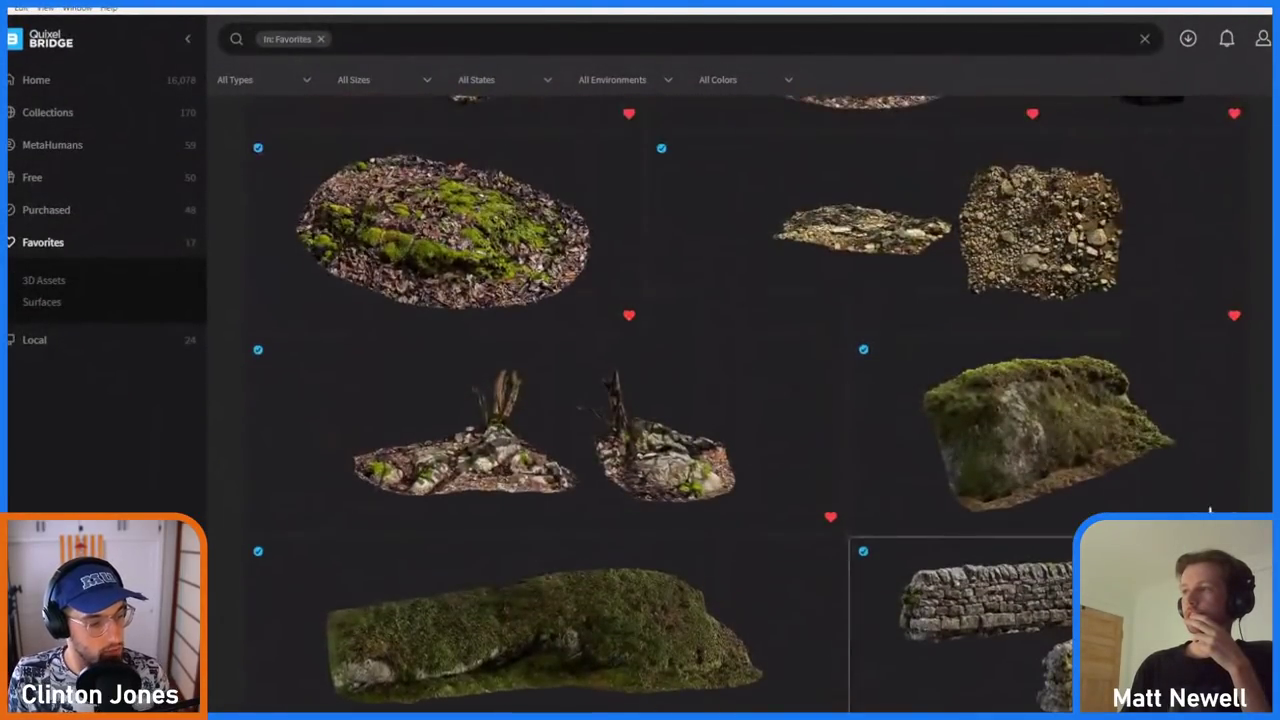
scroll(1210, 512, "up", 3)
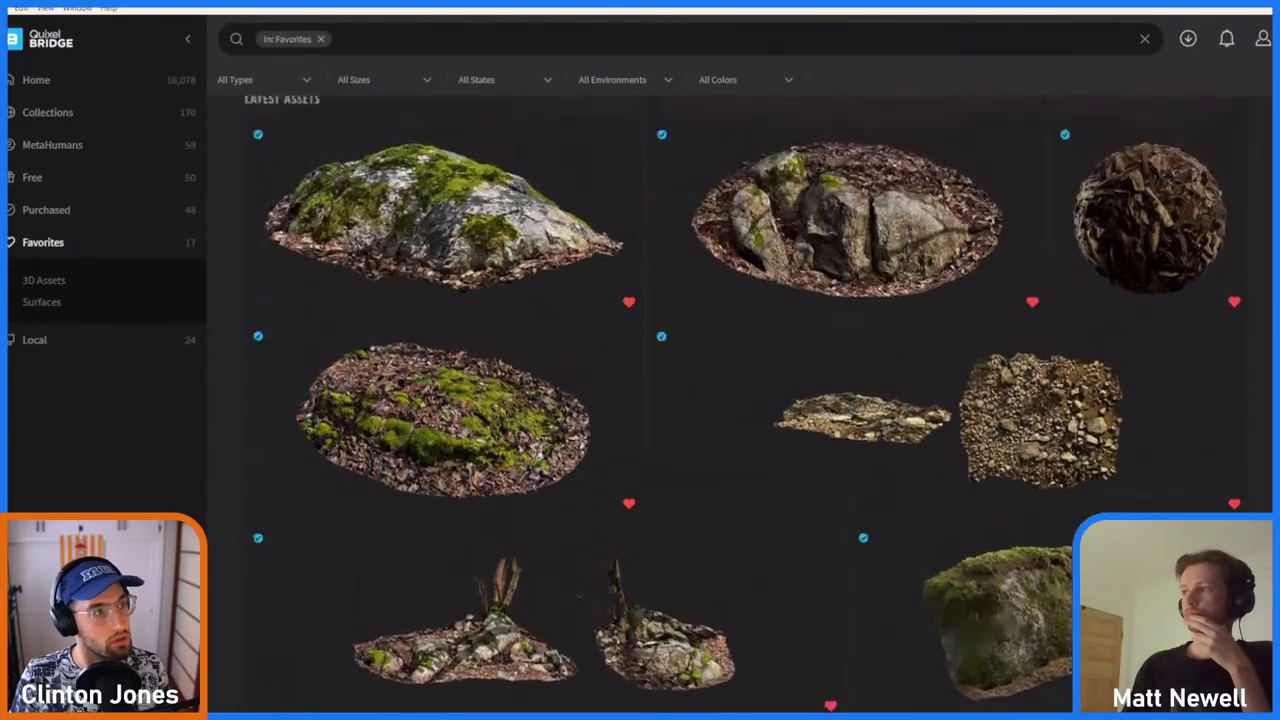
scroll(740, 400, "up", 3)
scroll(740, 400, "down", 10)
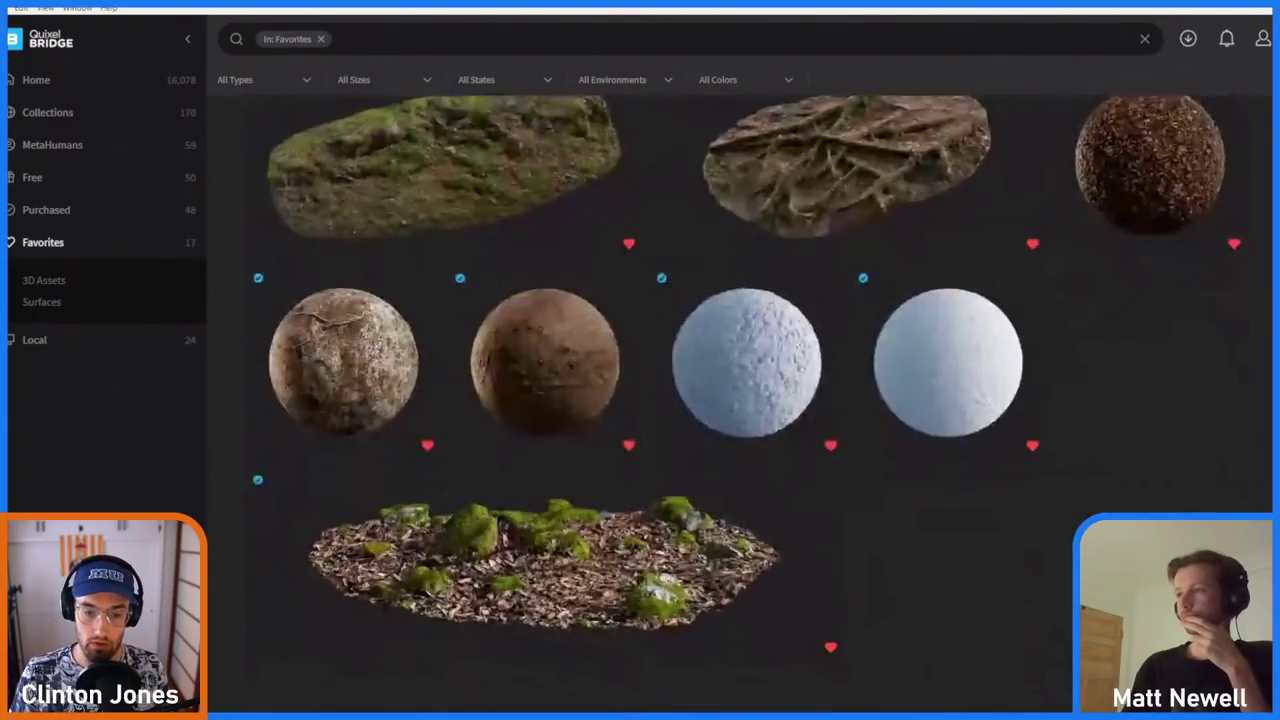
scroll(740, 400, "up", 2)
scroll(740, 400, "down", 1)
scroll(740, 400, "up", 2)
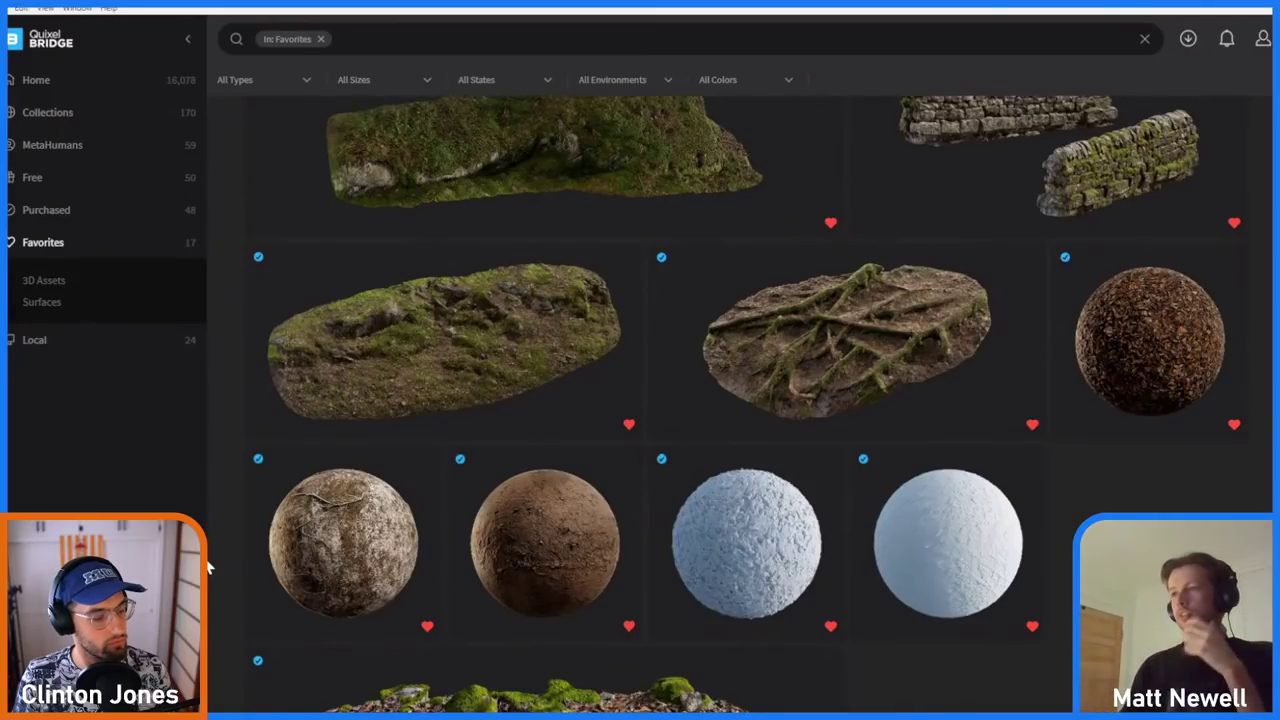
Step: Review the Favorites again from the beginning, checking Granite Rock Assembly, Forest Roots and Dirty Trampled Snow for the trail scene
scroll(845, 642, "up", 10)
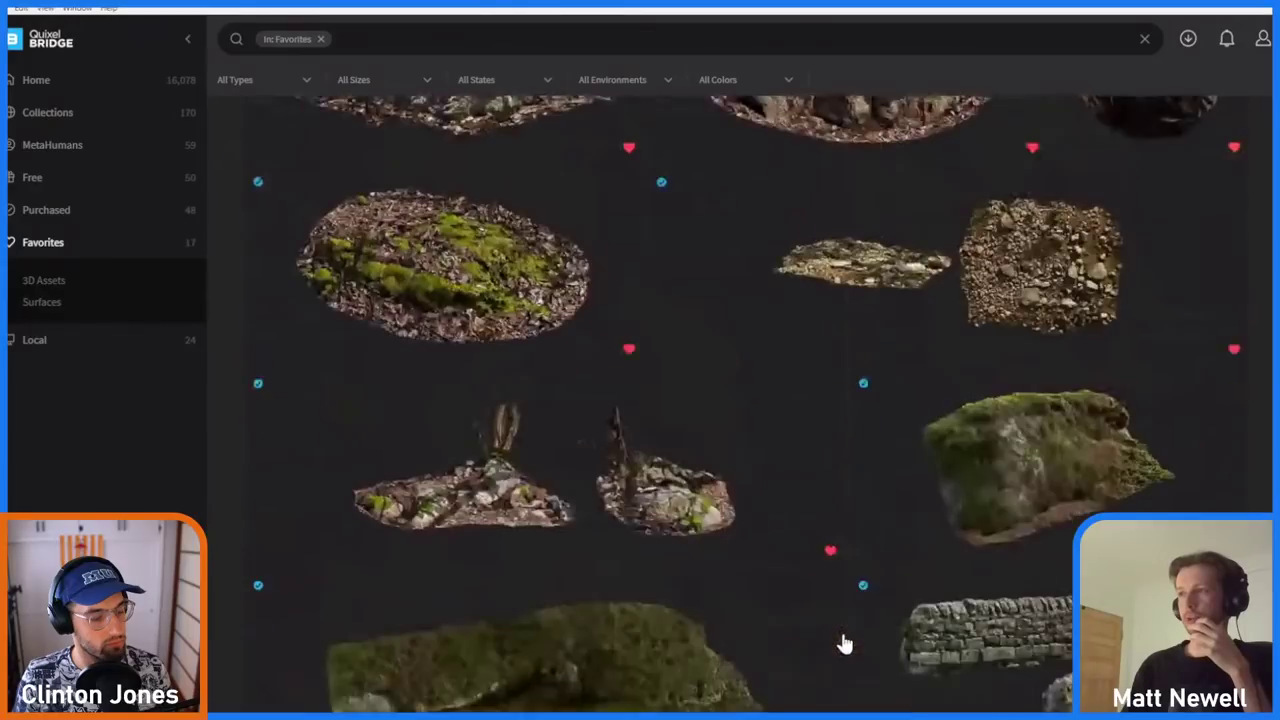
scroll(845, 645, "up", 2)
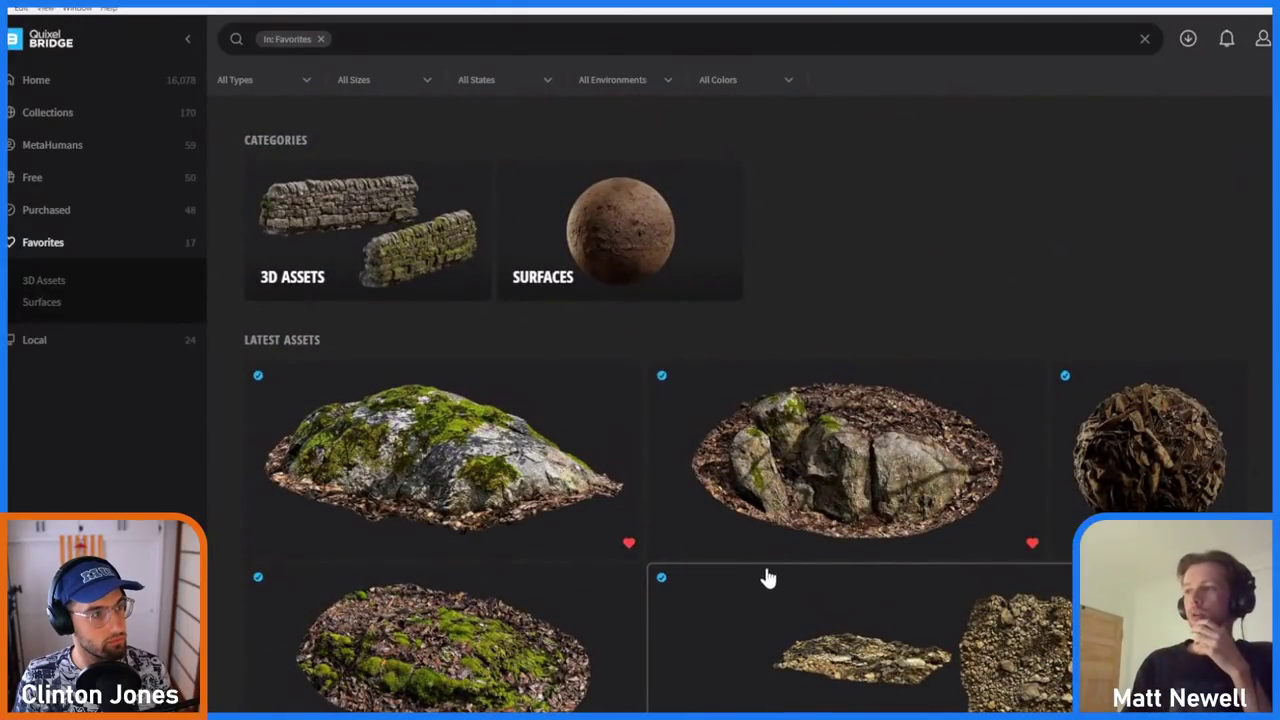
scroll(698, 488, "down", 10)
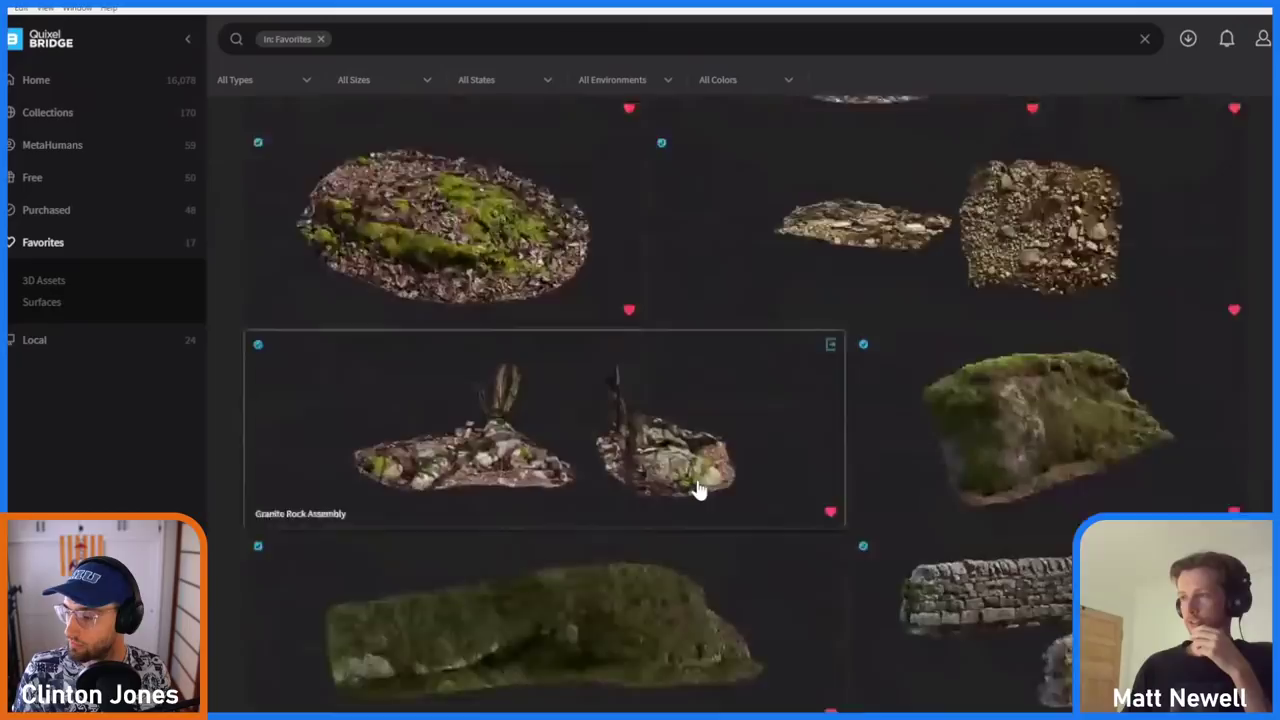
scroll(720, 500, "down", 3)
scroll(766, 514, "up", 4)
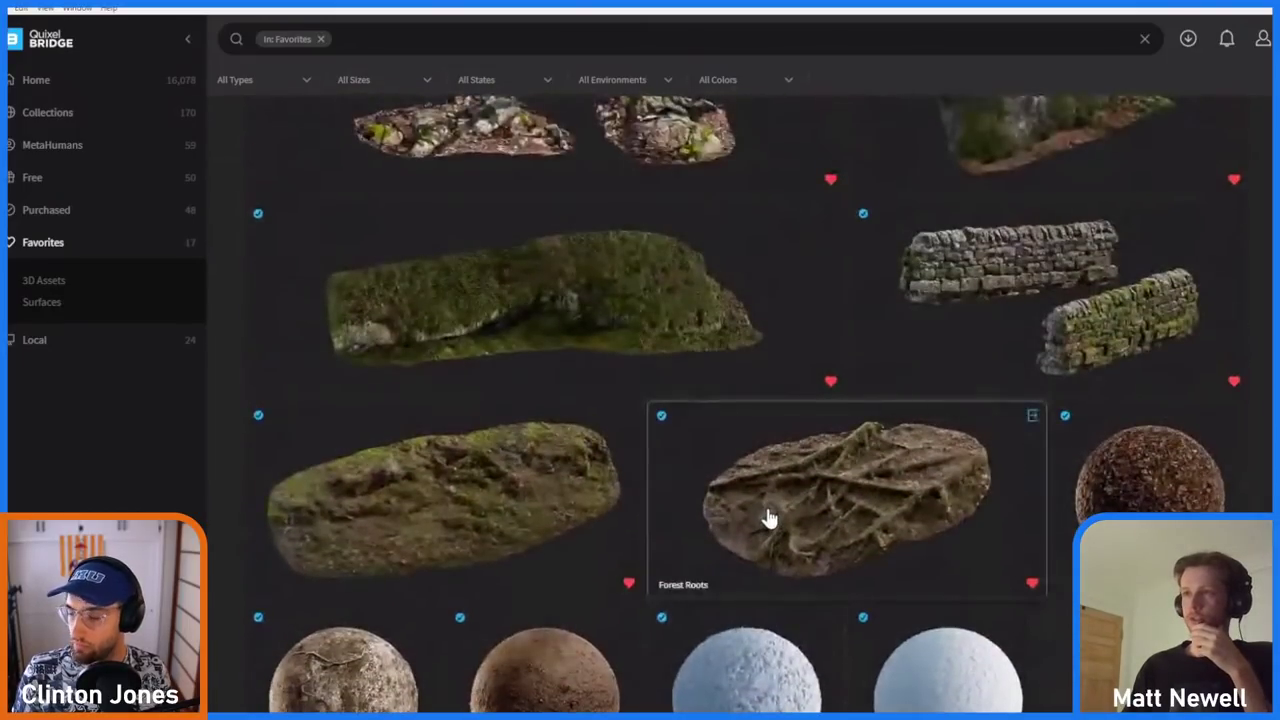
scroll(770, 518, "down", 1)
scroll(770, 518, "down", 2)
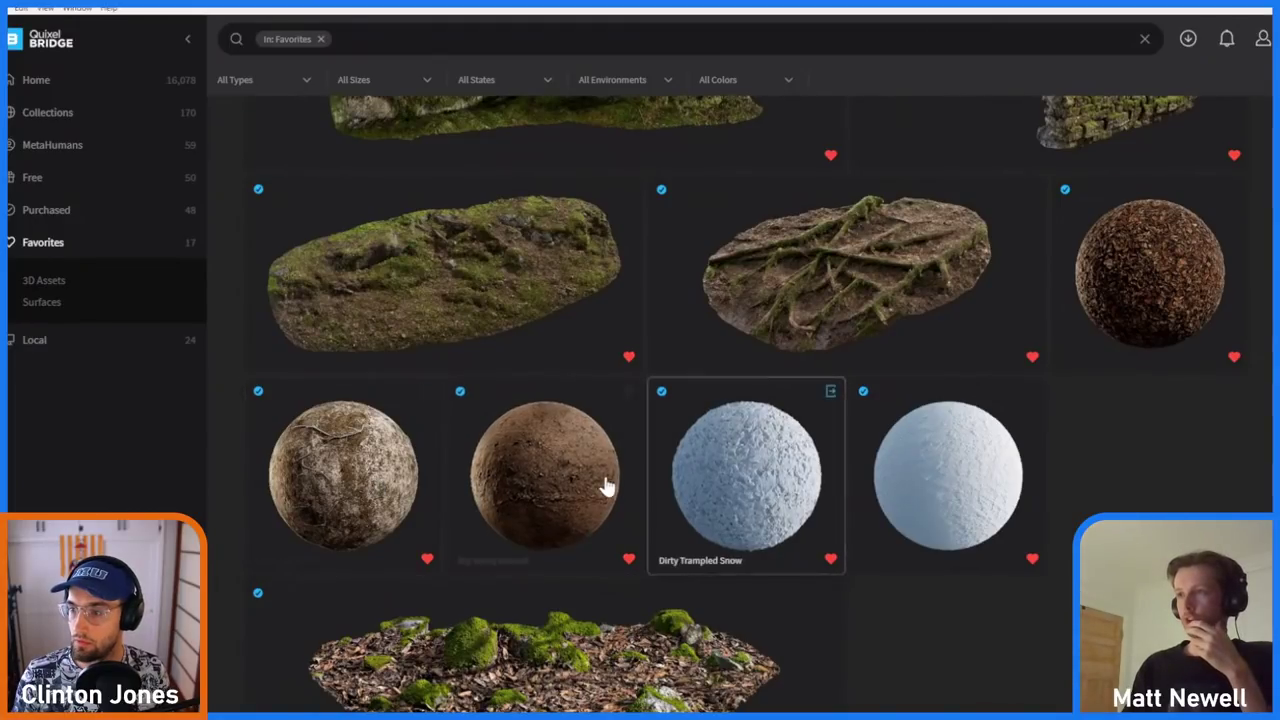
scroll(555, 530, "up", 2)
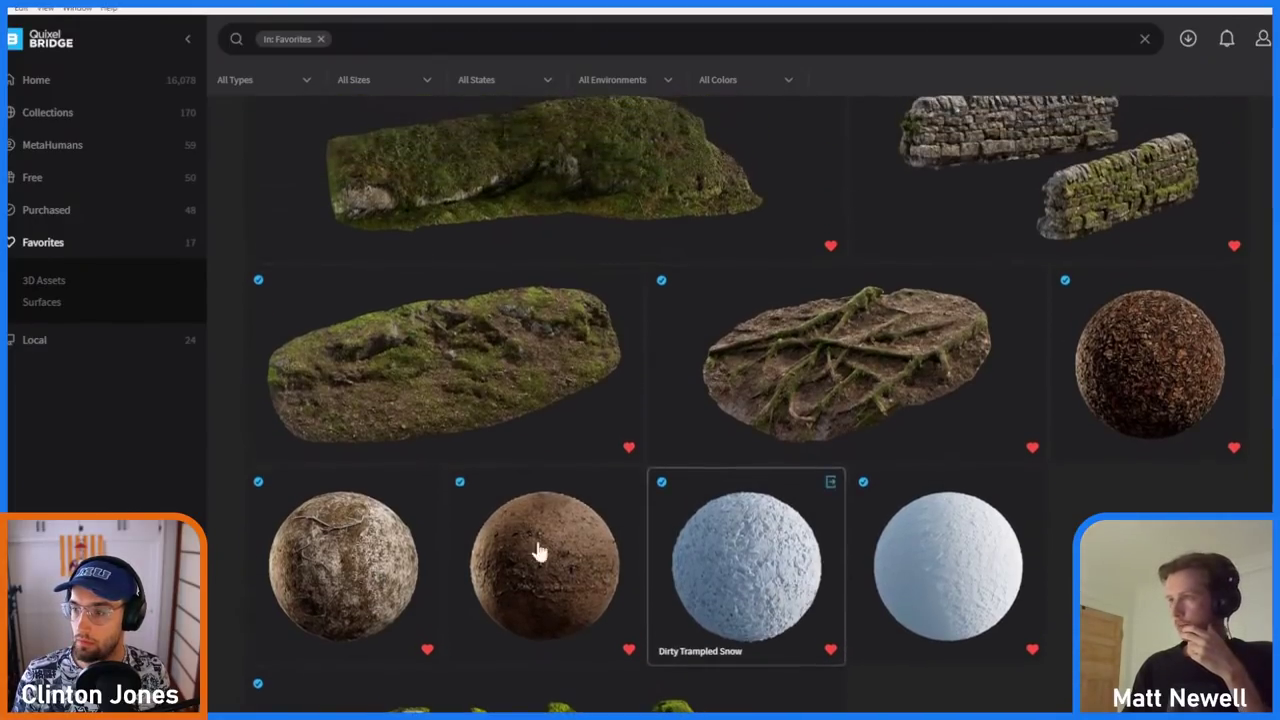
Step: Compare the Dry Rocky Ground and Dirty Trampled Snow surfaces with the Mossy Embankment and other ground assets in Favorites
scroll(749, 534, "down", 3)
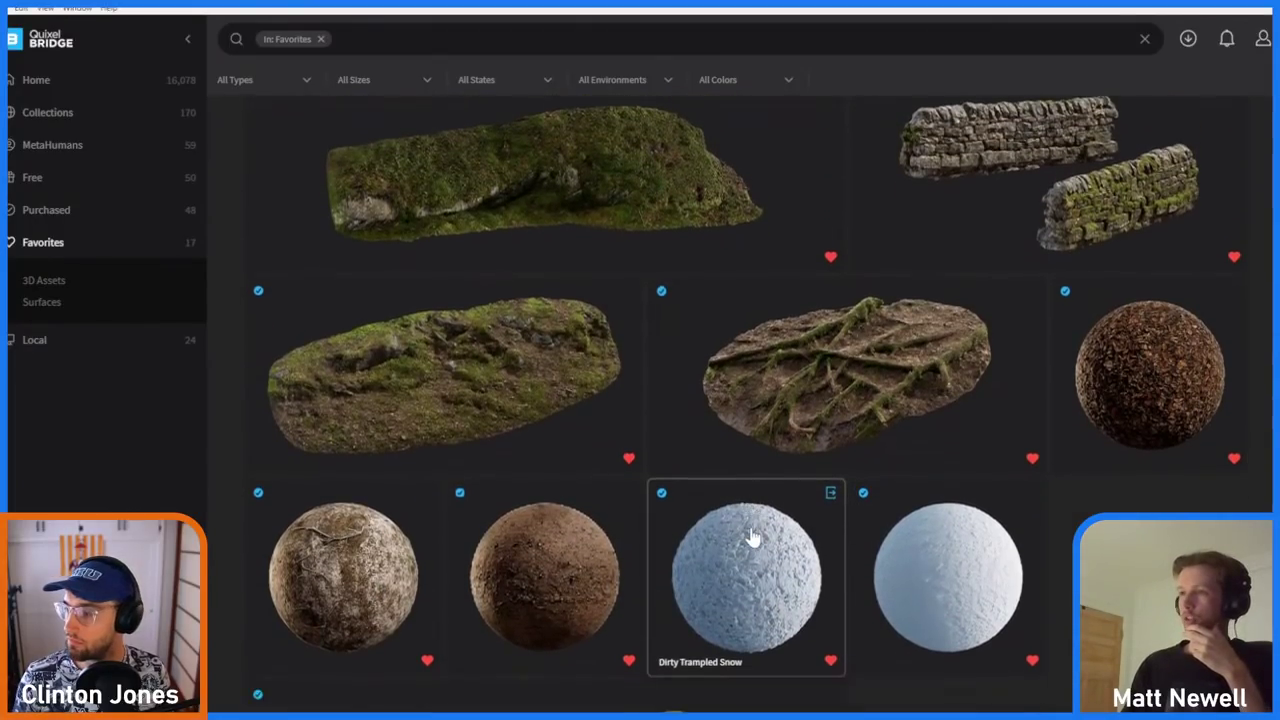
scroll(606, 531, "up", 1)
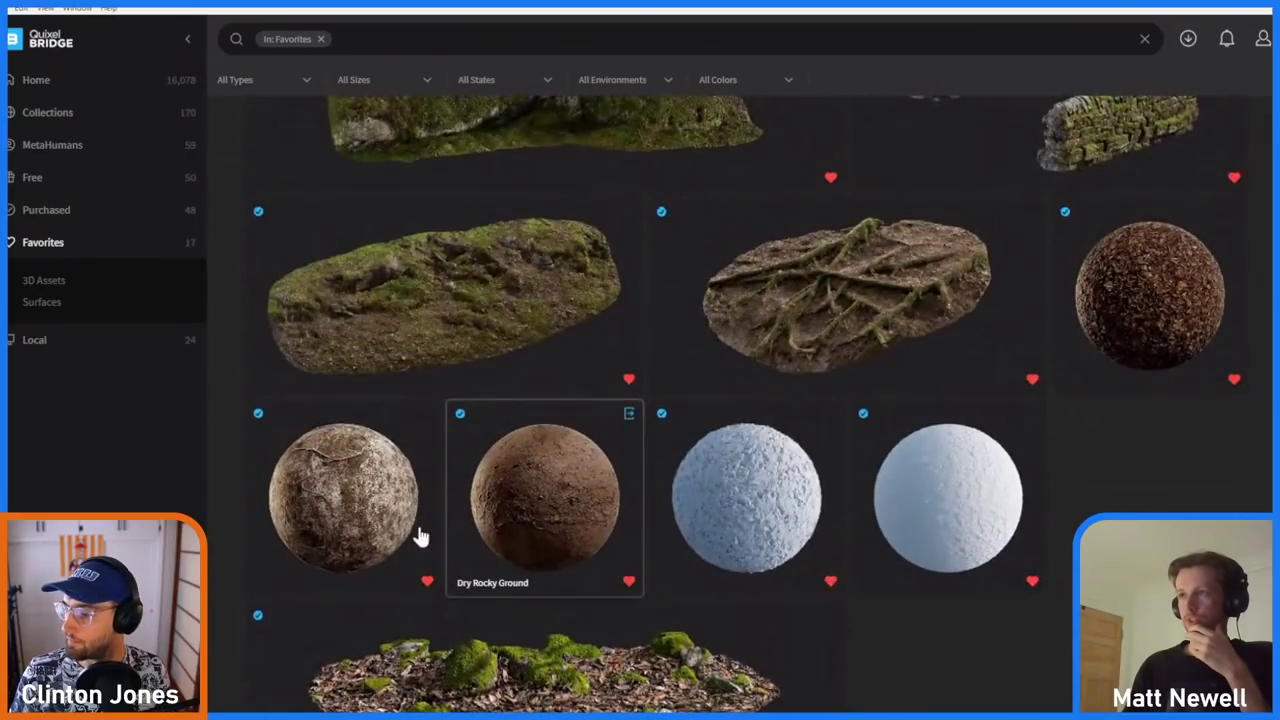
scroll(591, 545, "up", 3)
scroll(620, 560, "down", 3)
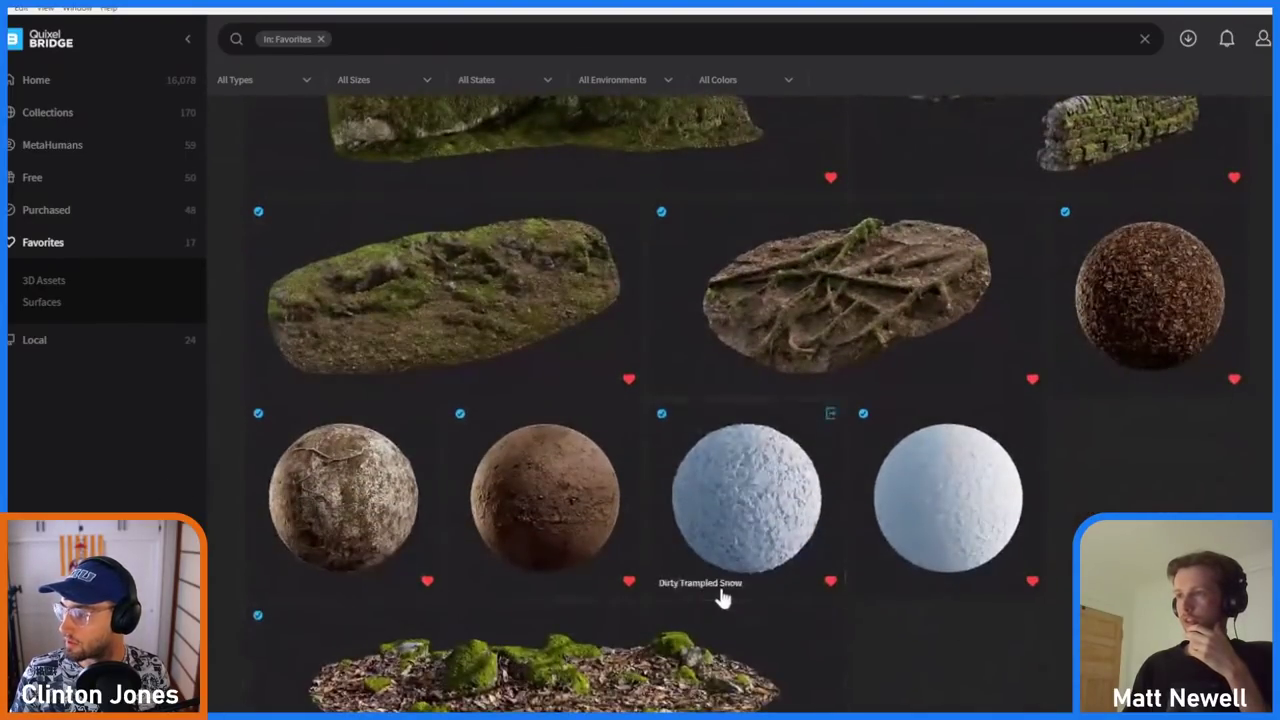
scroll(749, 600, "up", 5)
scroll(749, 604, "down", 10)
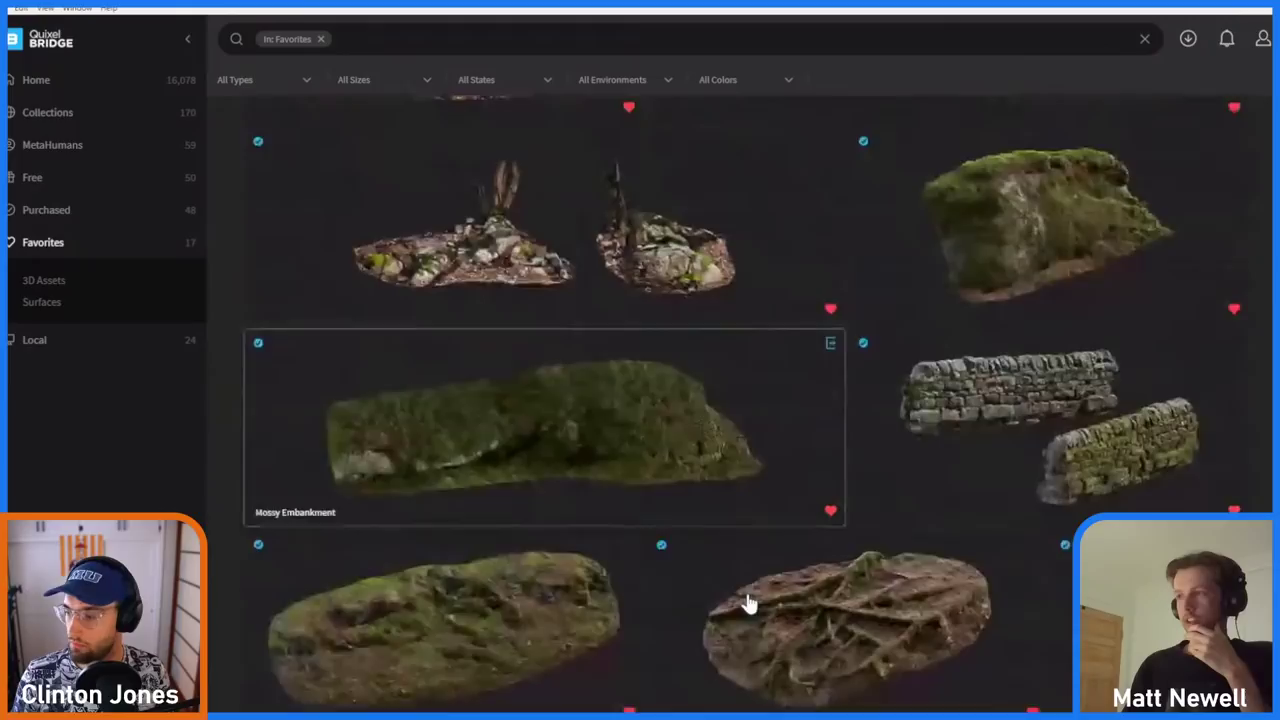
scroll(675, 620, "down", 1)
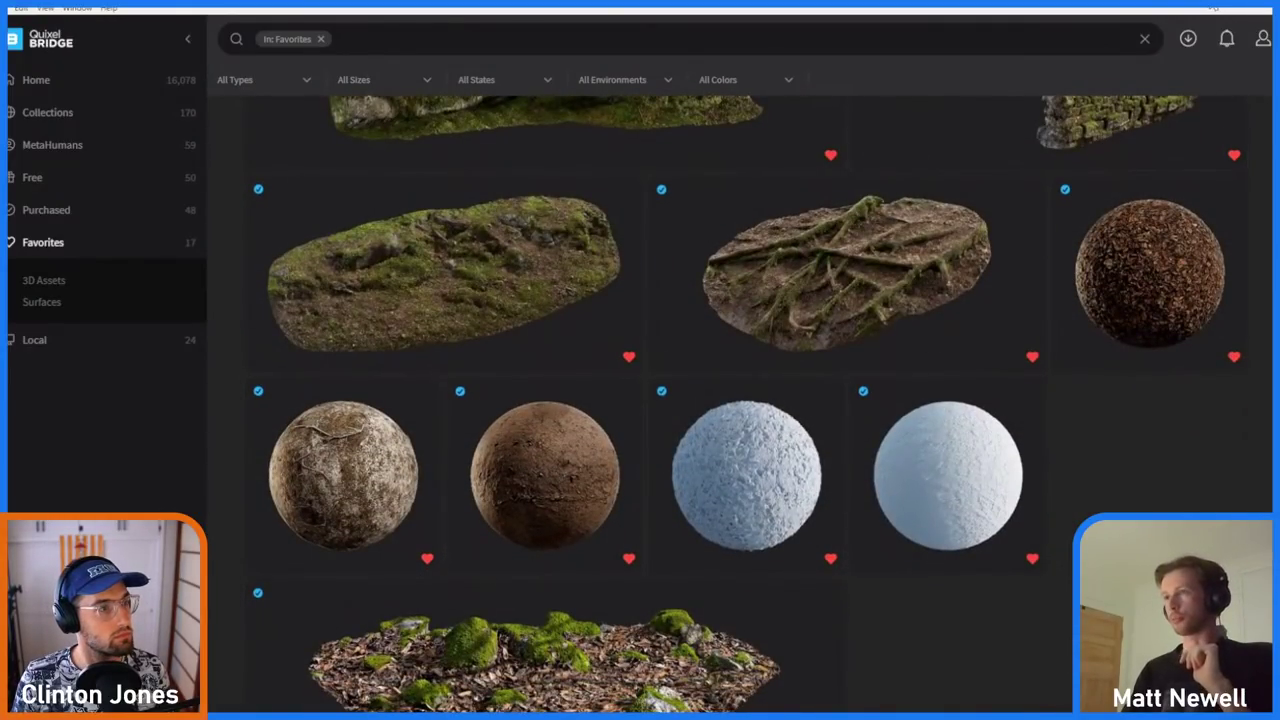
Step: Switch back to Unreal Editor and open the landscapemasters folder inside the masters content folder
left_click(1210, 4)
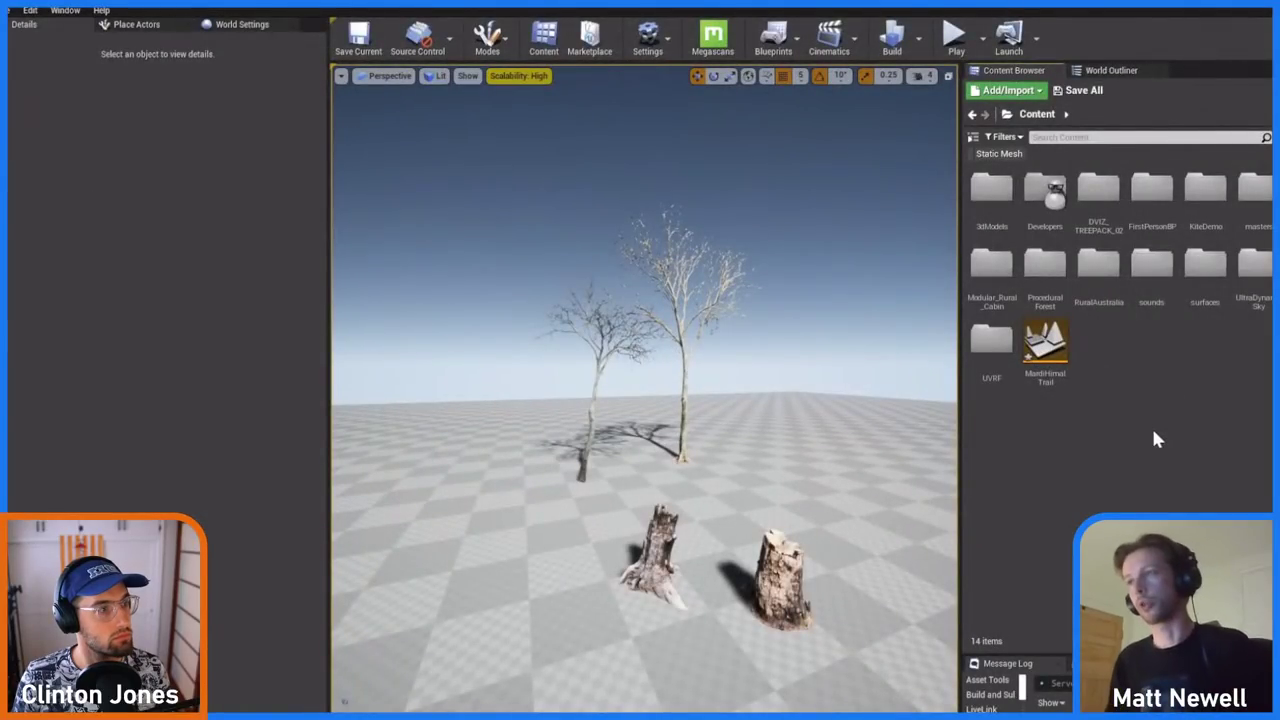
double_click(1250, 208)
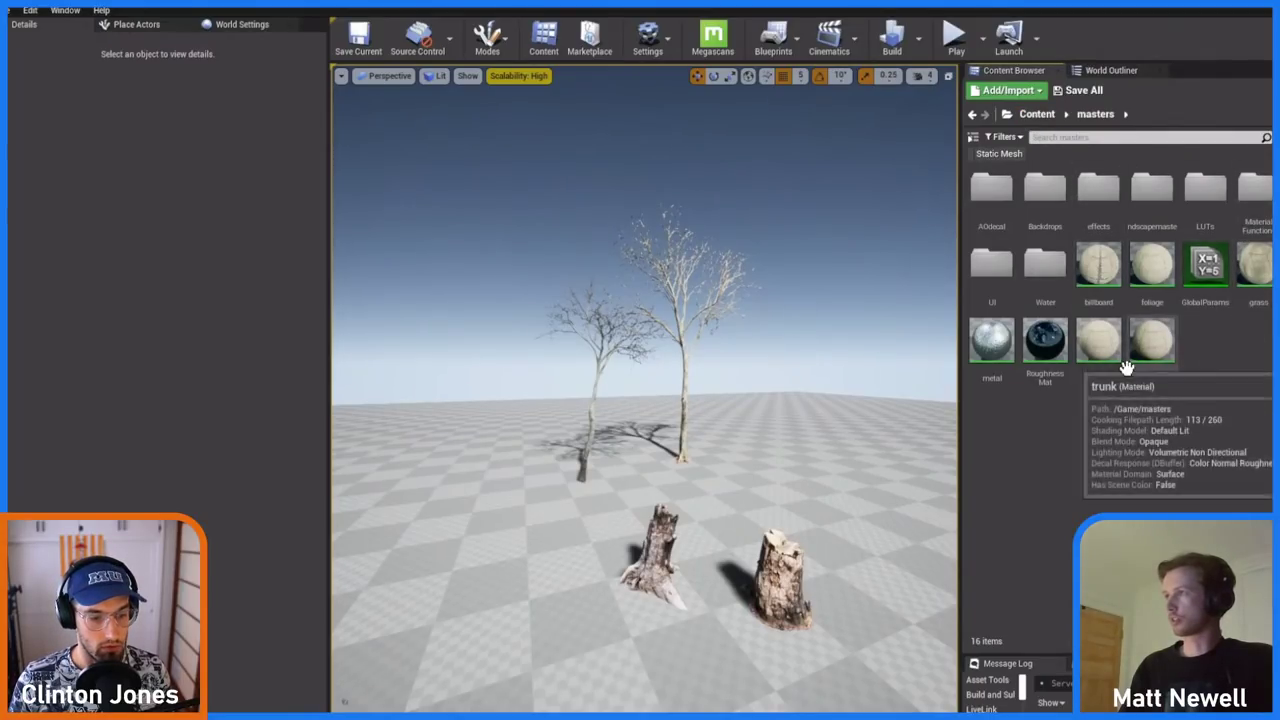
left_click(1147, 203)
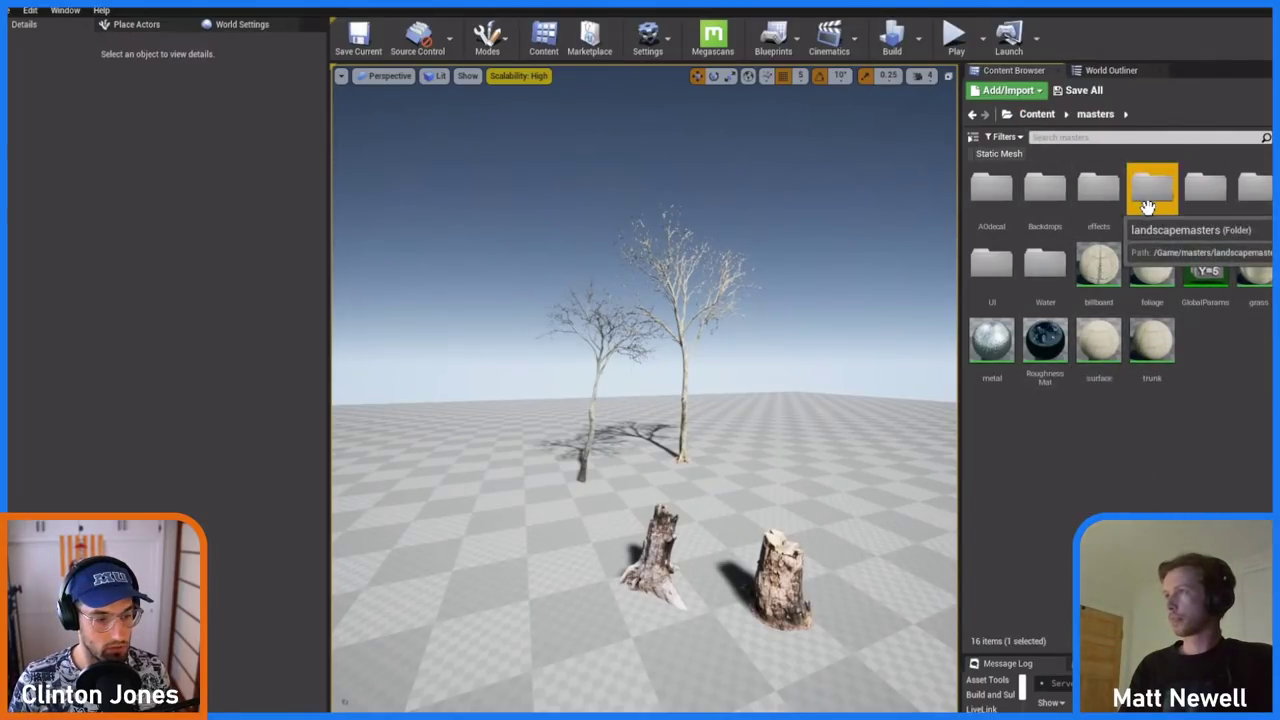
double_click(1147, 203)
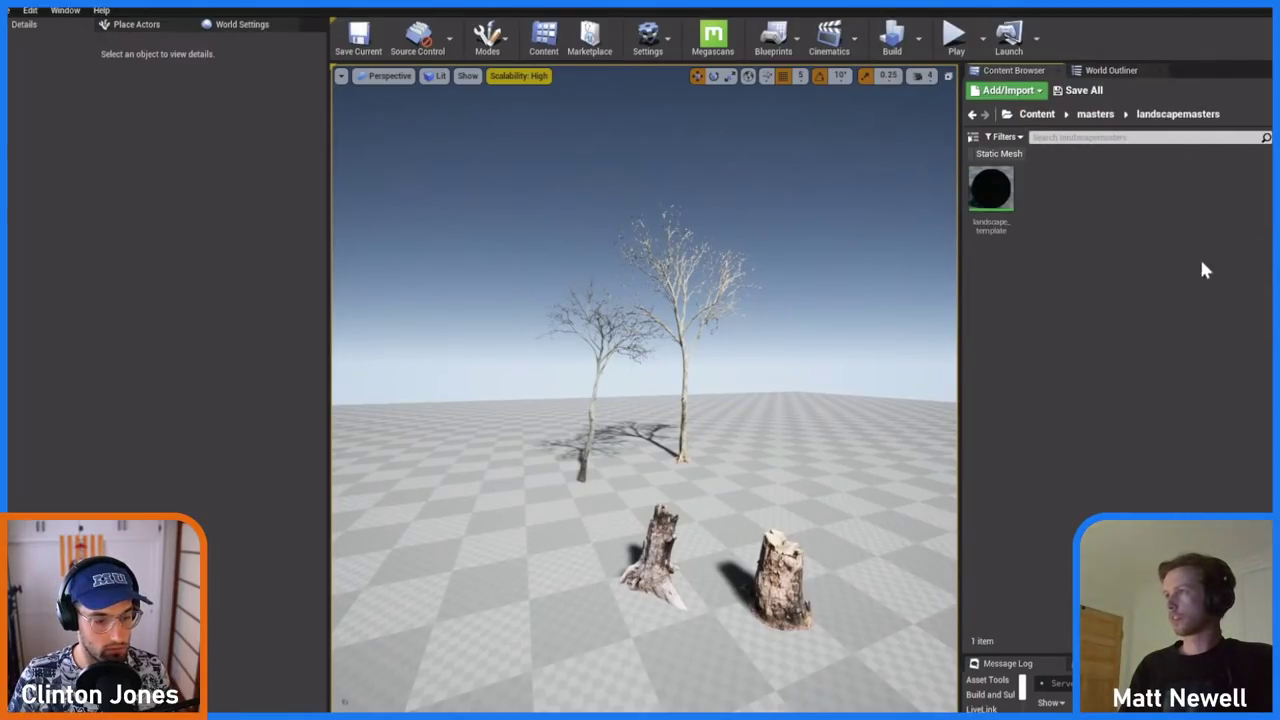
Step: Create a material instance of landscape_template and import the 4K Albedo, Displacement and Normal textures into the landscapemasters folder
right_click(994, 209)
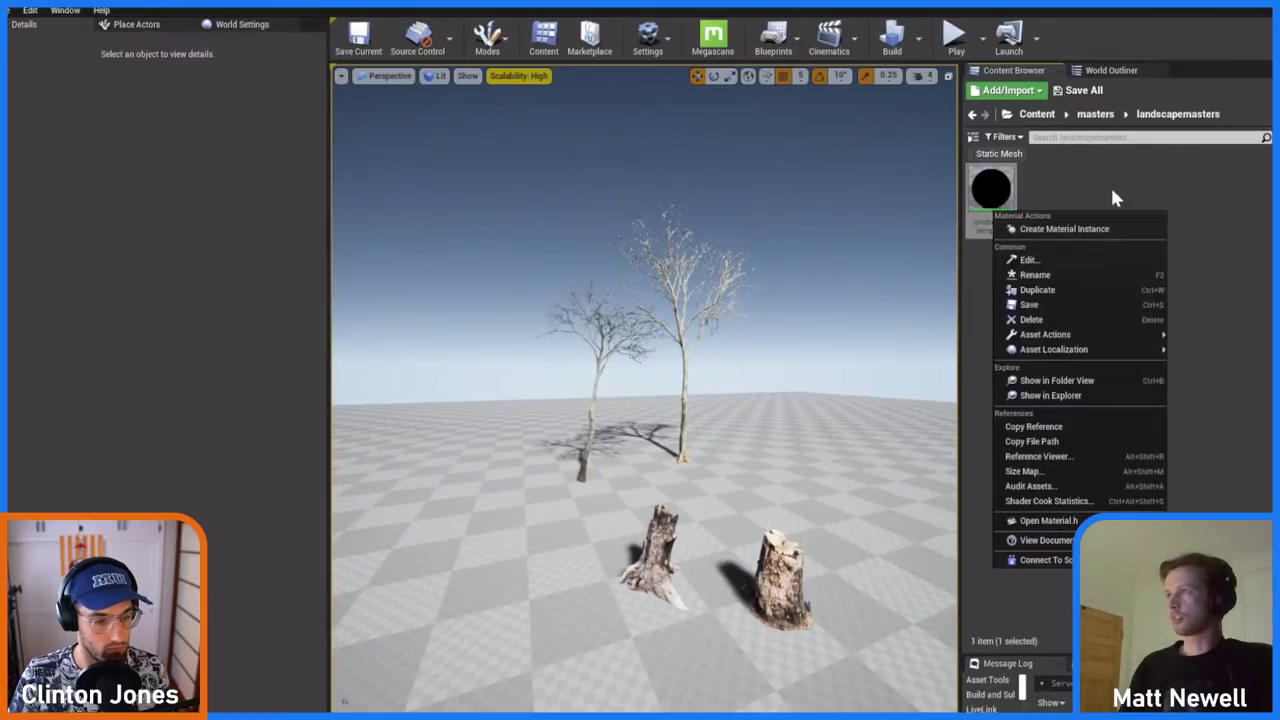
left_click(1062, 229)
key("Return")
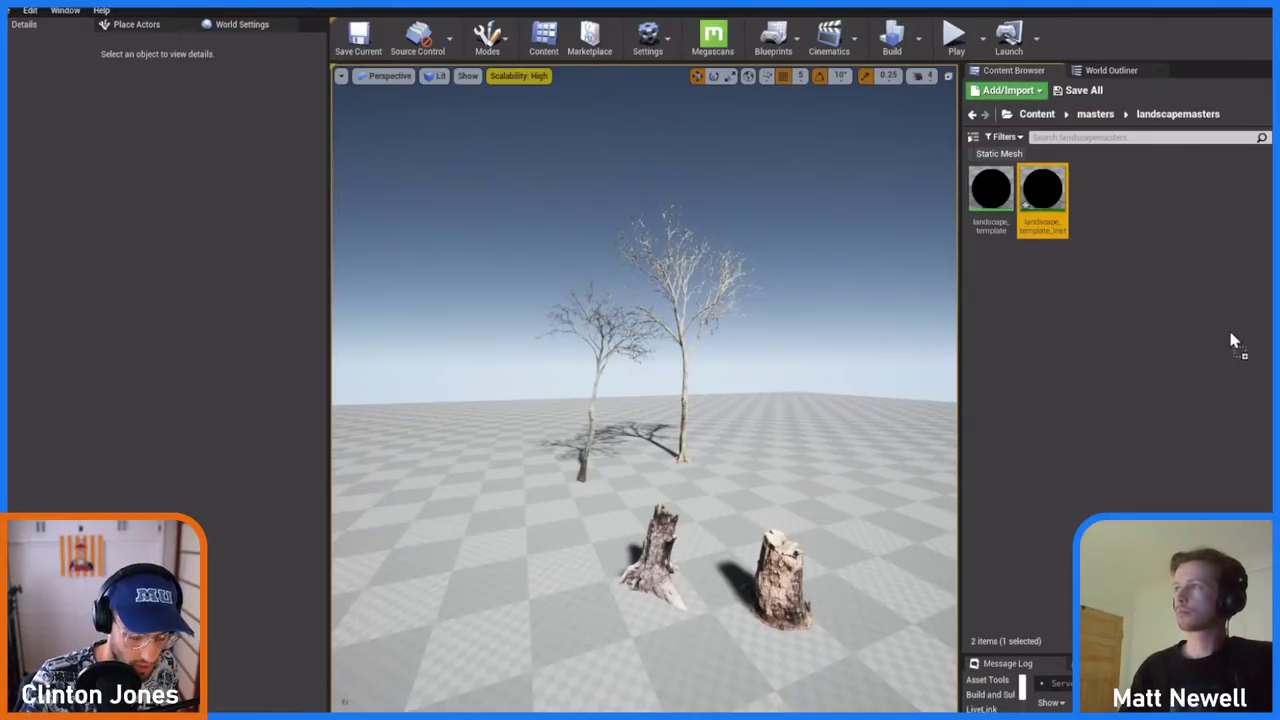
left_click_drag(1232, 341, 1214, 330)
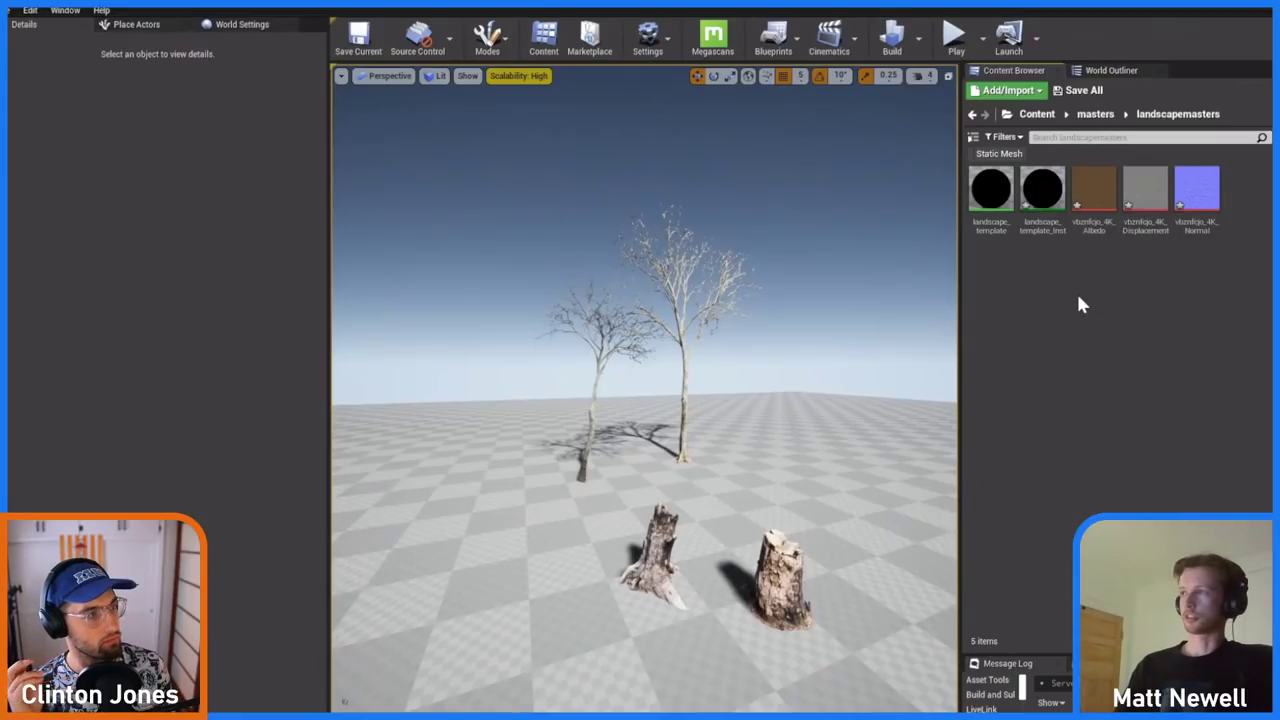
Step: Open the landscape_template material and survey its whole node graph, from the texture branches to the final material output
left_click(990, 228)
double_click(990, 228)
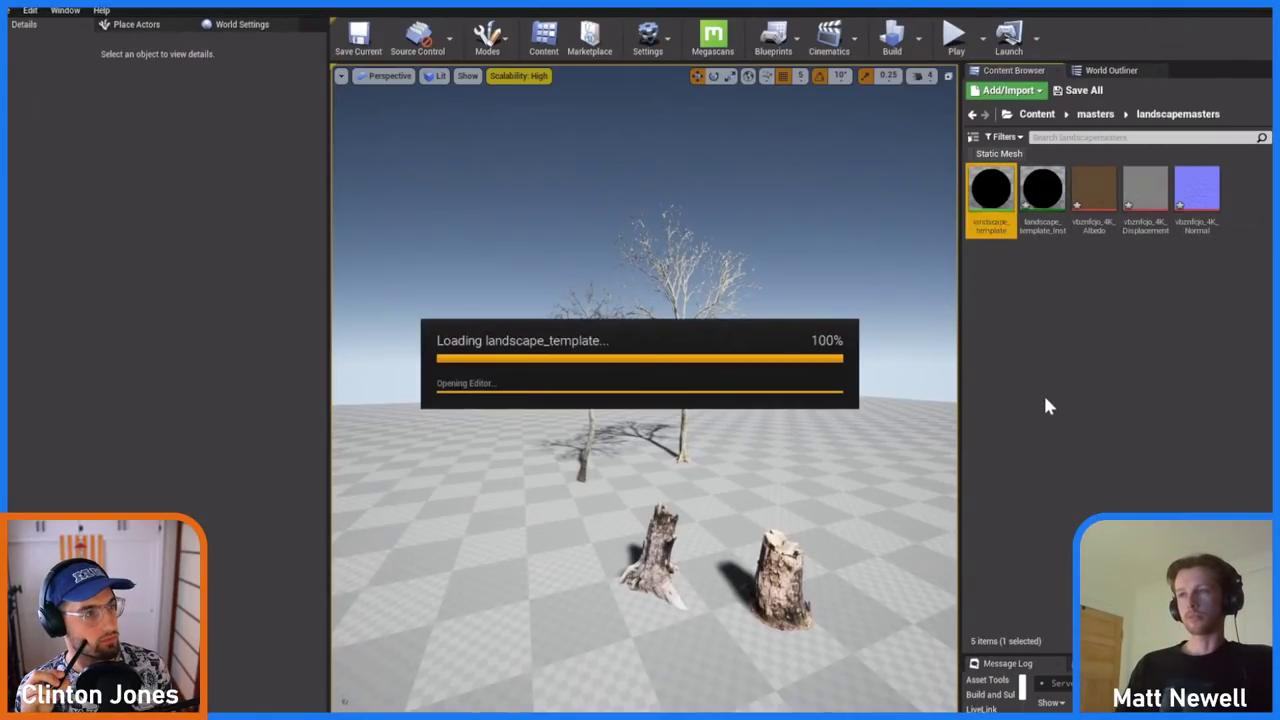
scroll(560, 459, "down", 8)
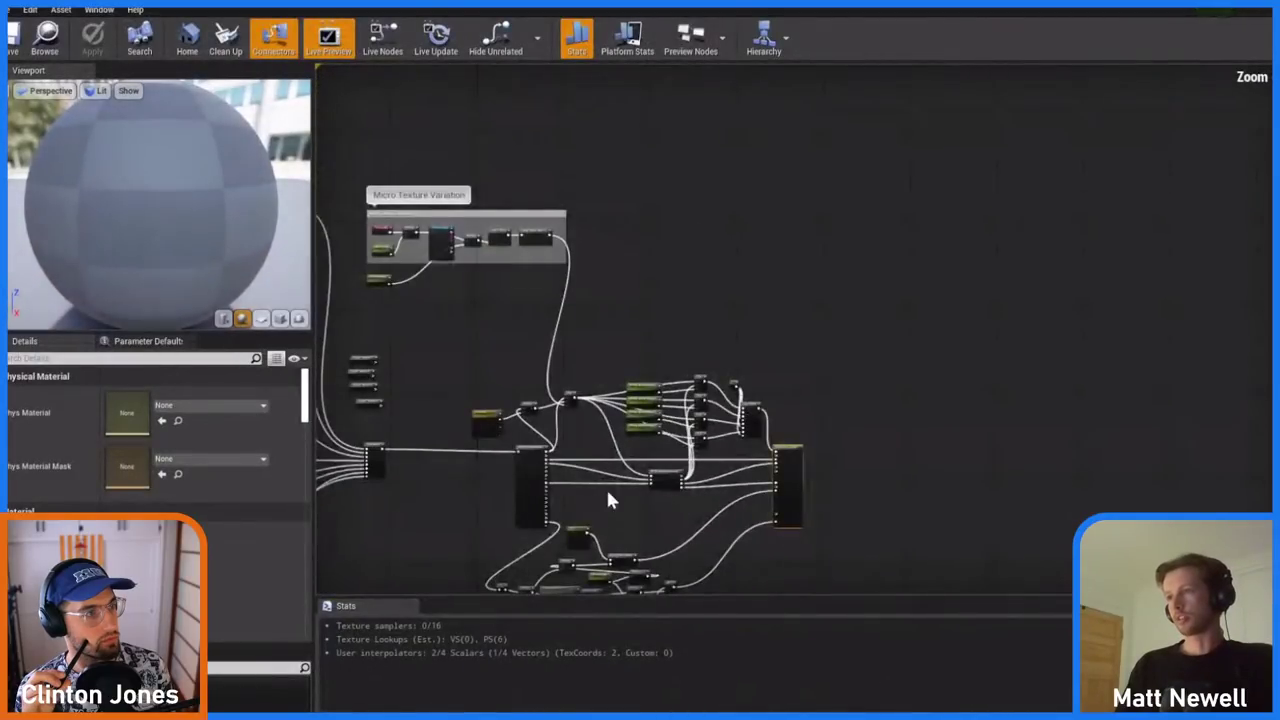
right_click_drag(555, 459, 802, 427)
scroll(802, 427, "down", 3)
right_click_drag(737, 454, 844, 419)
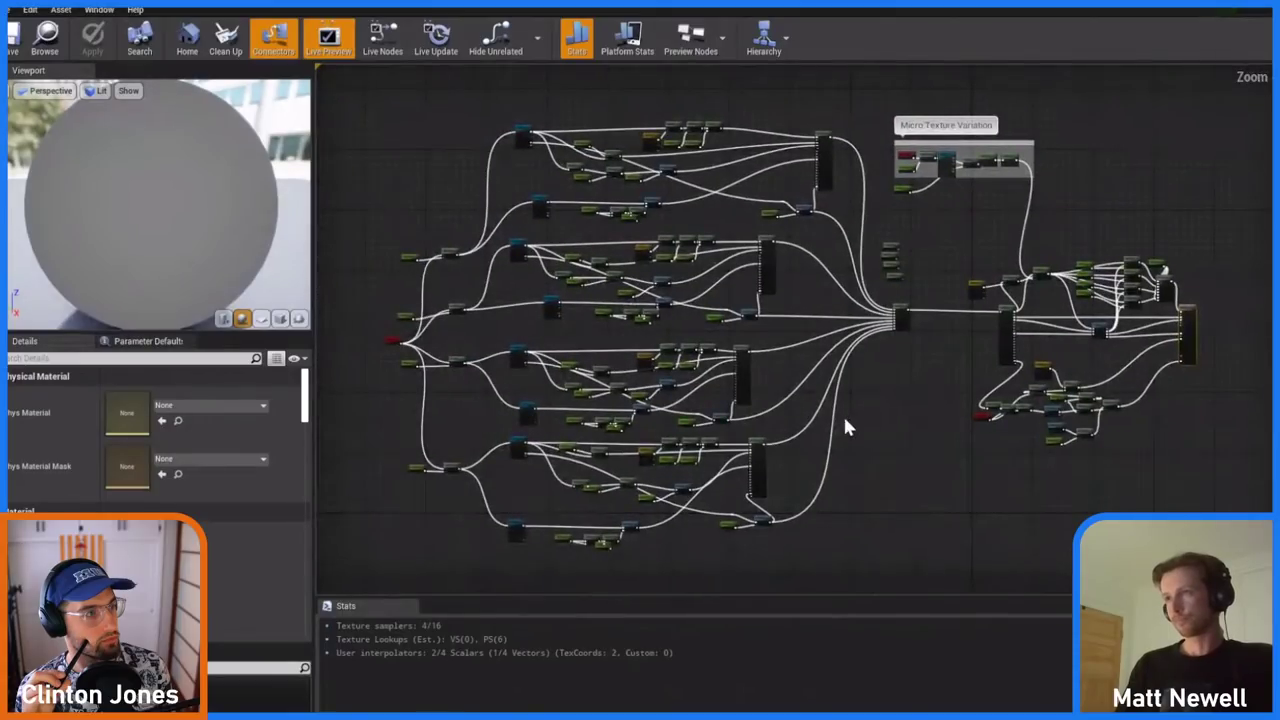
scroll(900, 330, "up", 2)
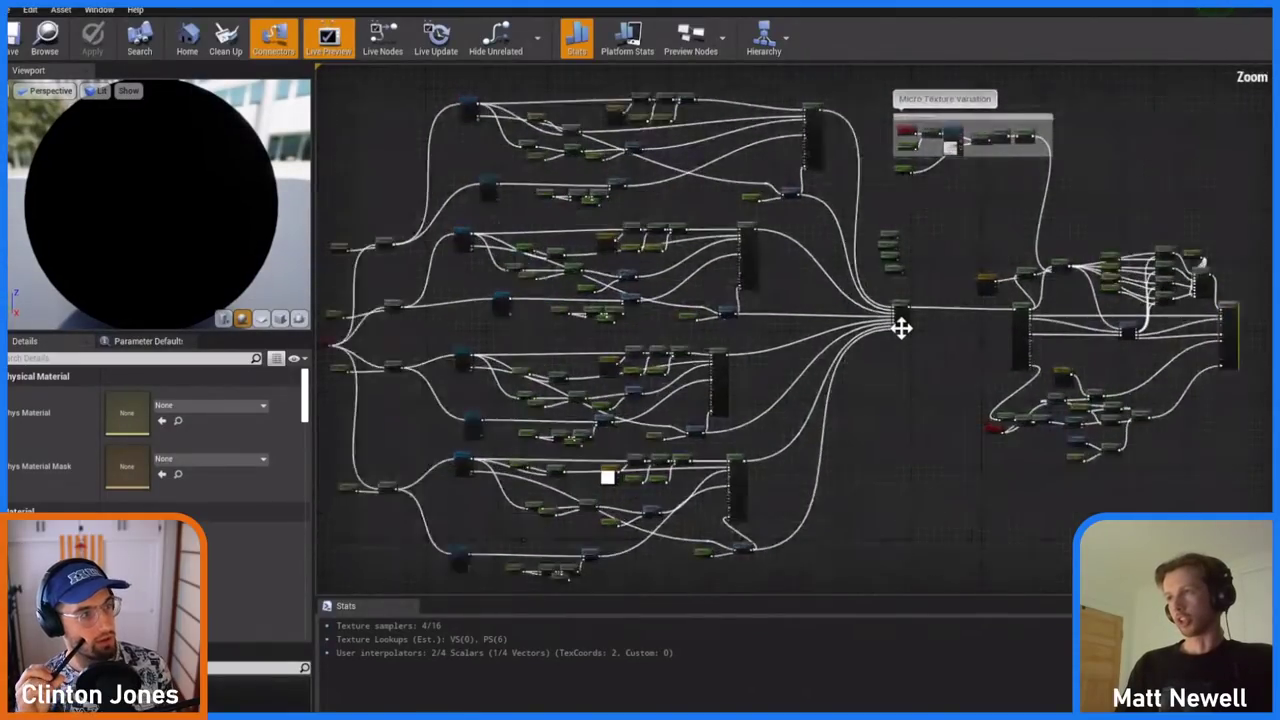
scroll(887, 384, "down", 1)
scroll(887, 384, "up", 1)
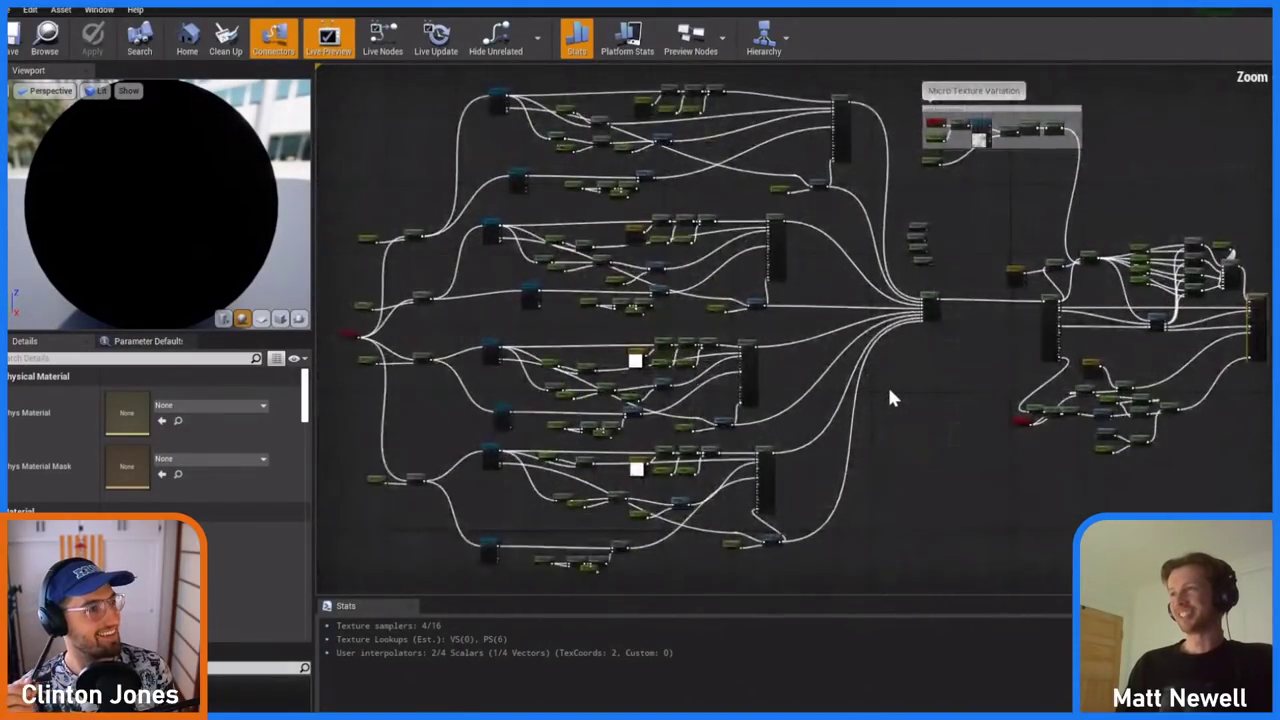
scroll(887, 384, "down", 1)
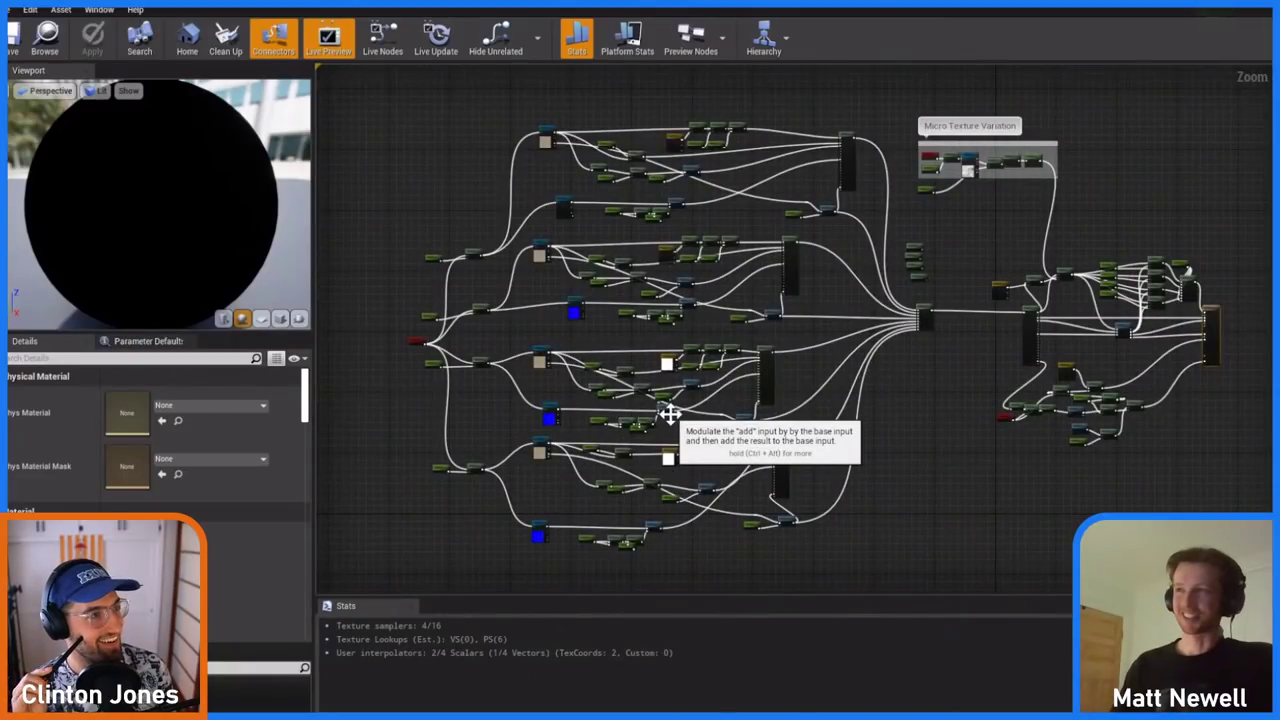
Step: Examine the albedo 4 and normal 4 nodes, and compare that branch with the other texture layer branches
right_click_drag(786, 420, 791, 374)
scroll(566, 478, "up", 5)
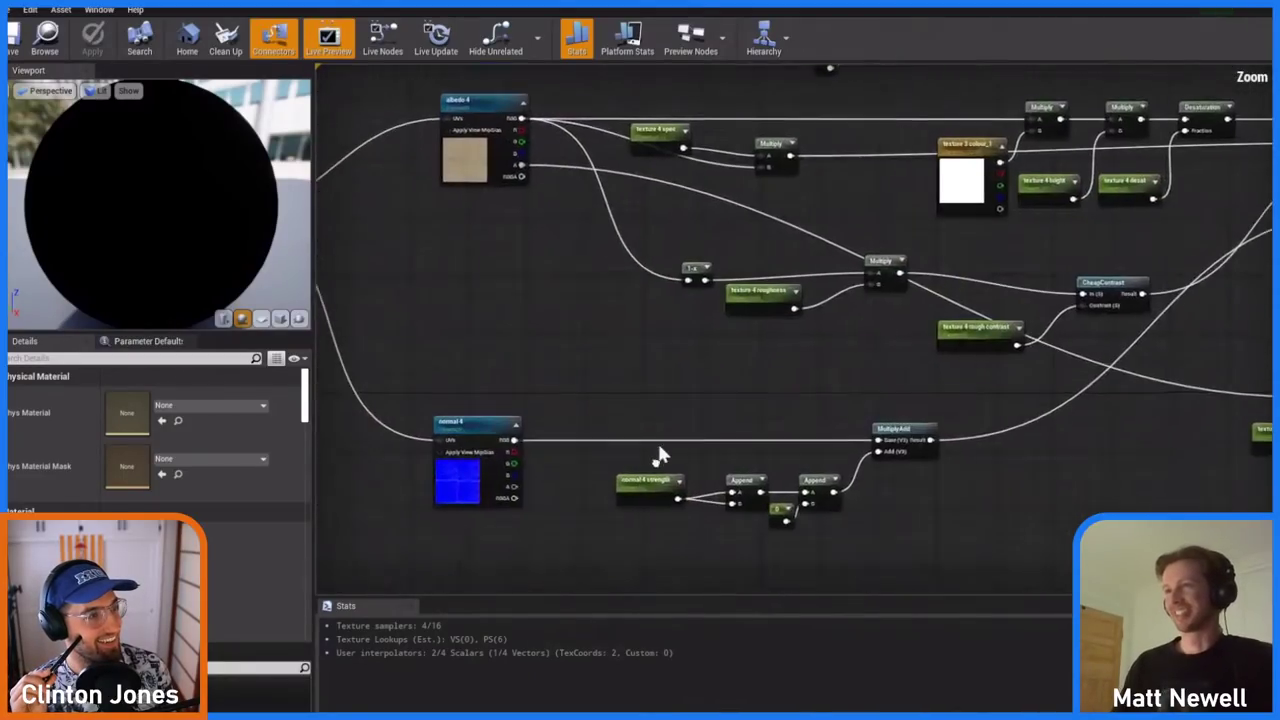
scroll(790, 485, "down", 5)
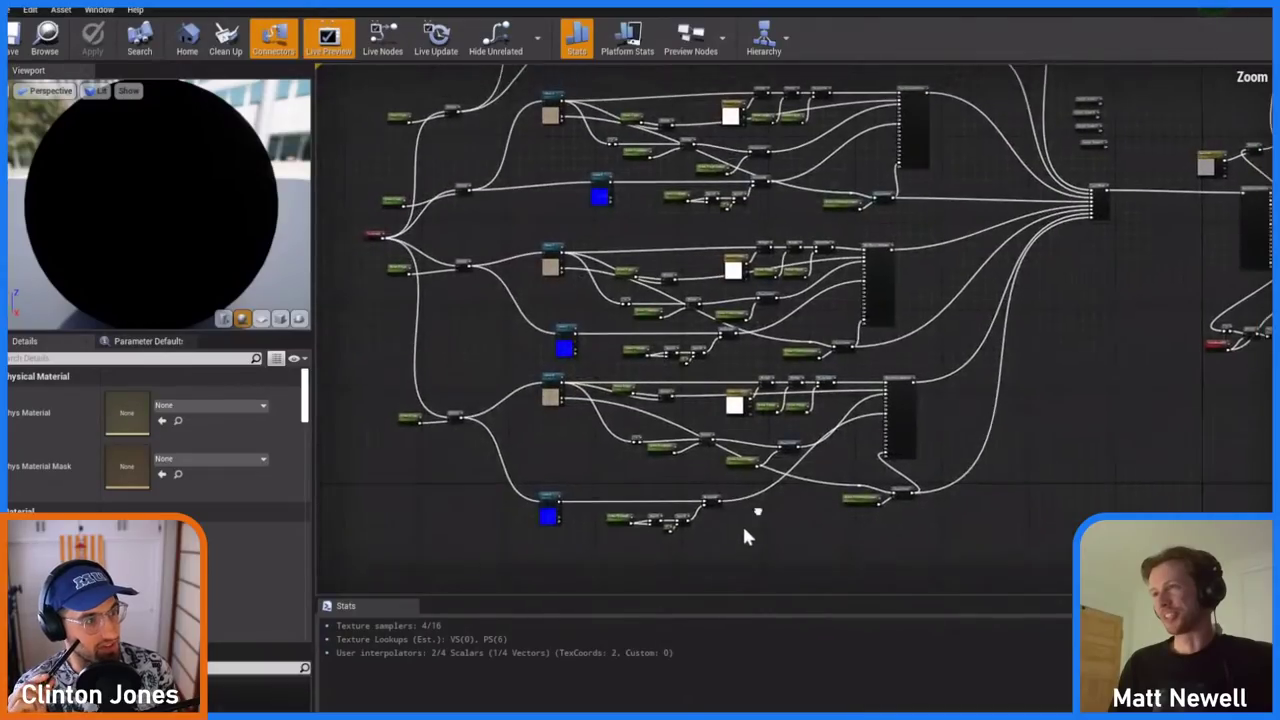
right_click_drag(749, 543, 689, 566)
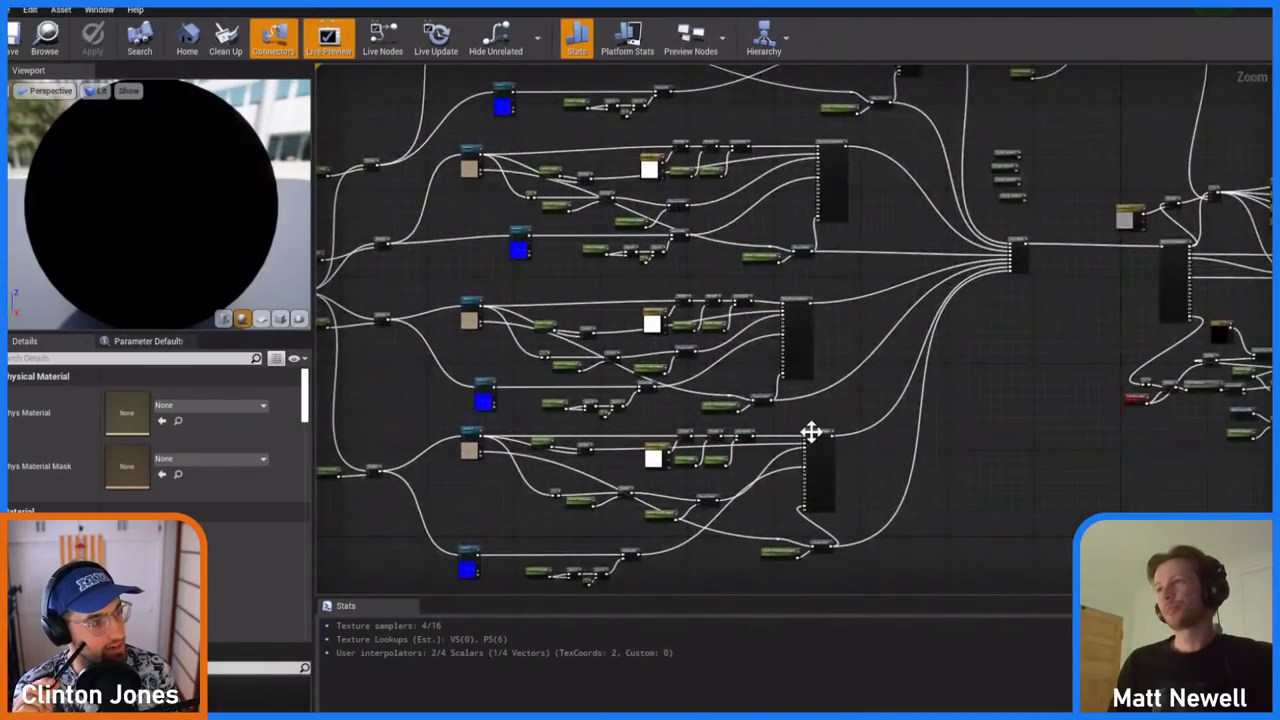
right_click_drag(829, 408, 812, 481)
scroll(522, 436, "up", 1)
mouse_move(522, 436)
right_mouse_down()
mouse_move(461, 486)
mouse_move(512, 433)
right_mouse_up()
scroll(461, 486, "down", 1)
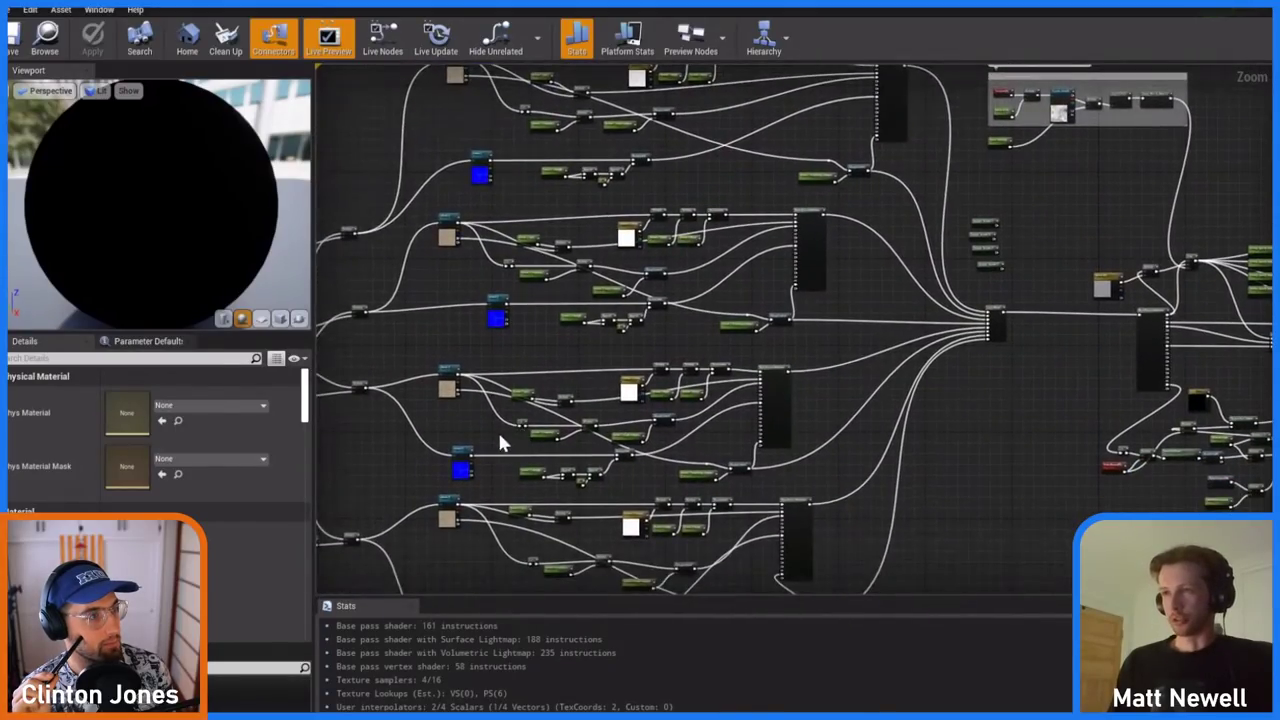
Step: Inspect the Layer Blend node's layer and height inputs for textures 1 to 4 and its details
right_click_drag(1005, 338, 889, 337)
scroll(888, 330, "up", 2)
scroll(875, 323, "up", 3)
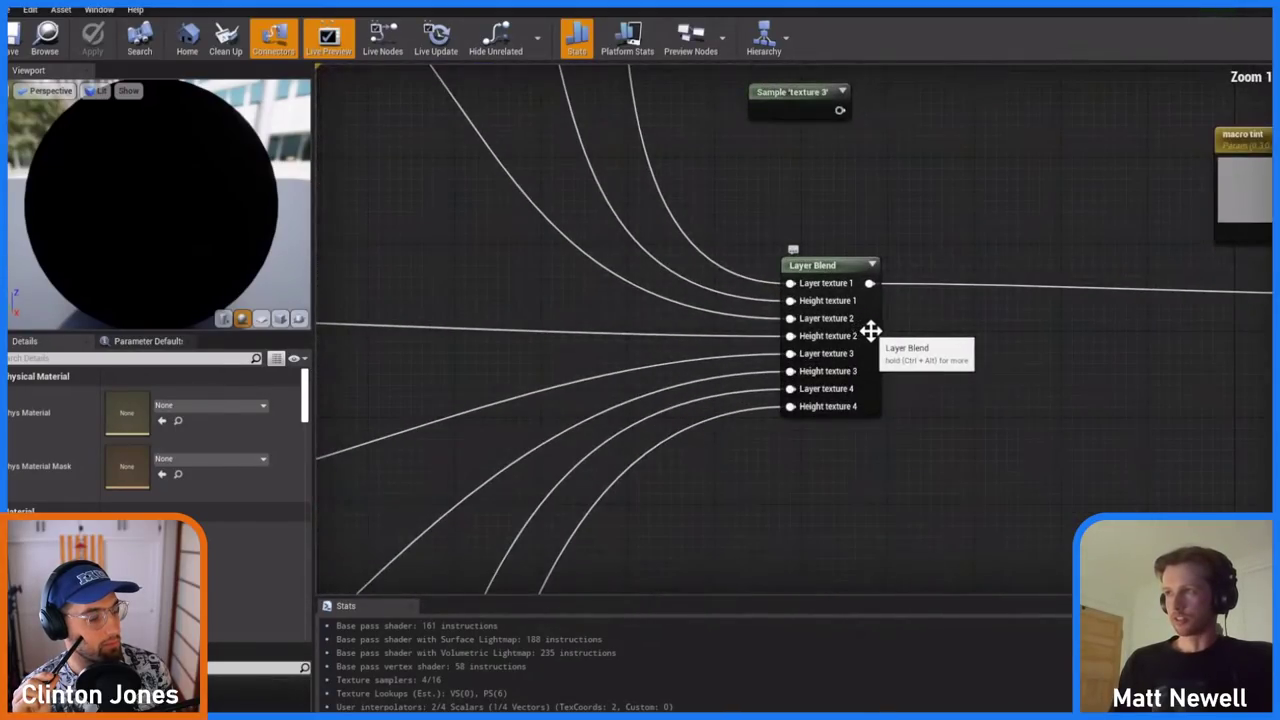
left_click(851, 283)
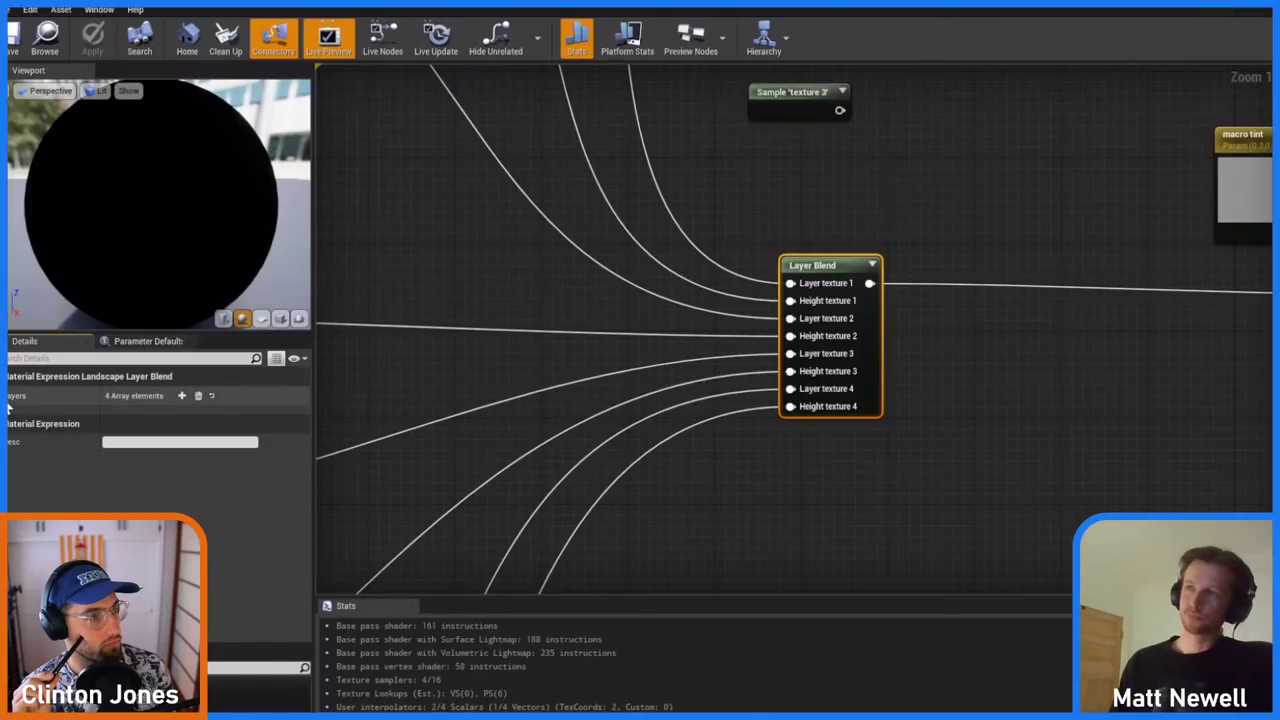
right_click_drag(583, 383, 725, 420)
scroll(725, 420, "down", 10)
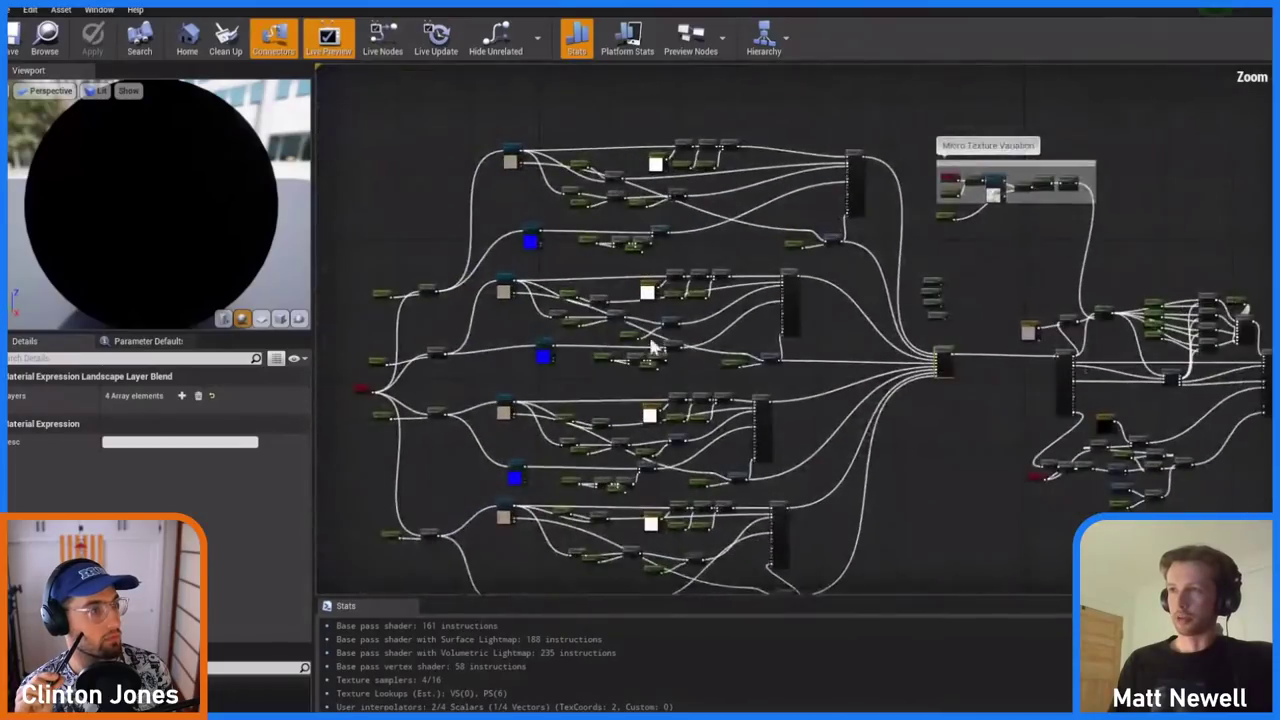
Step: Examine the texture 2 branch's colour, roughness, normal and heightmap contrast nodes and follow its connection into Layer Blend
right_click_drag(567, 414, 577, 349)
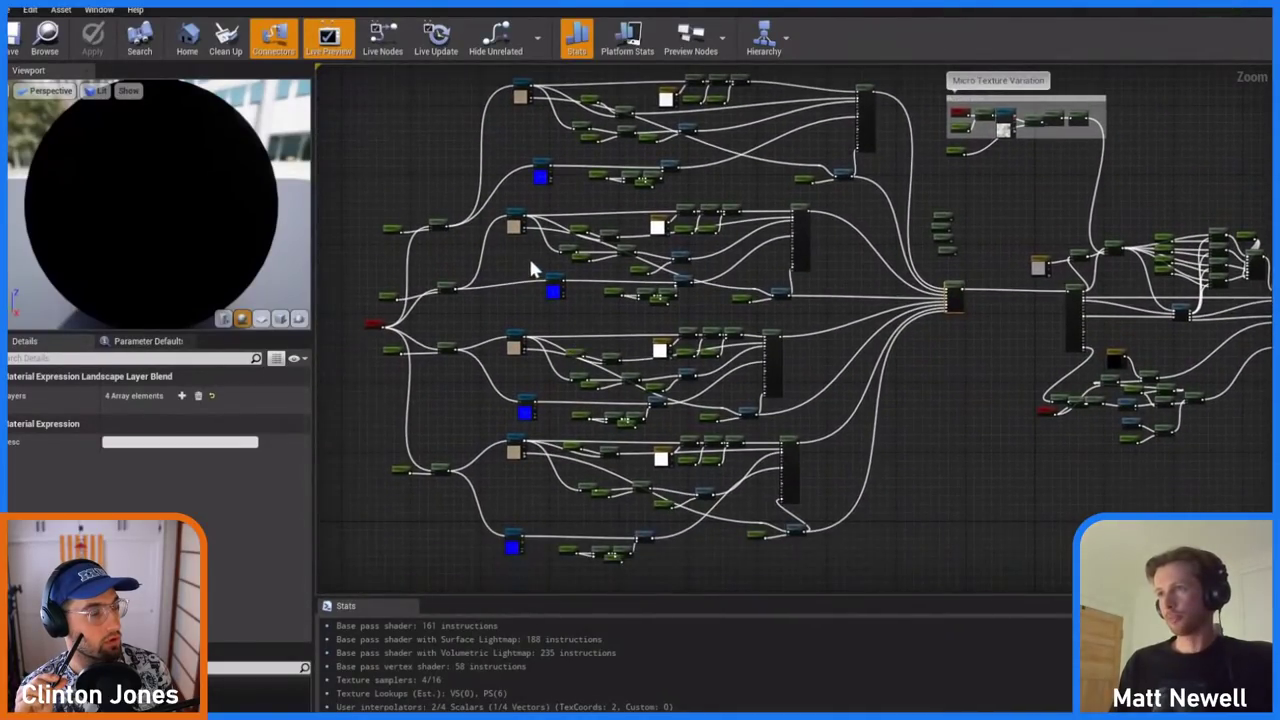
scroll(615, 256, "up", 5)
right_click_drag(871, 260, 834, 337)
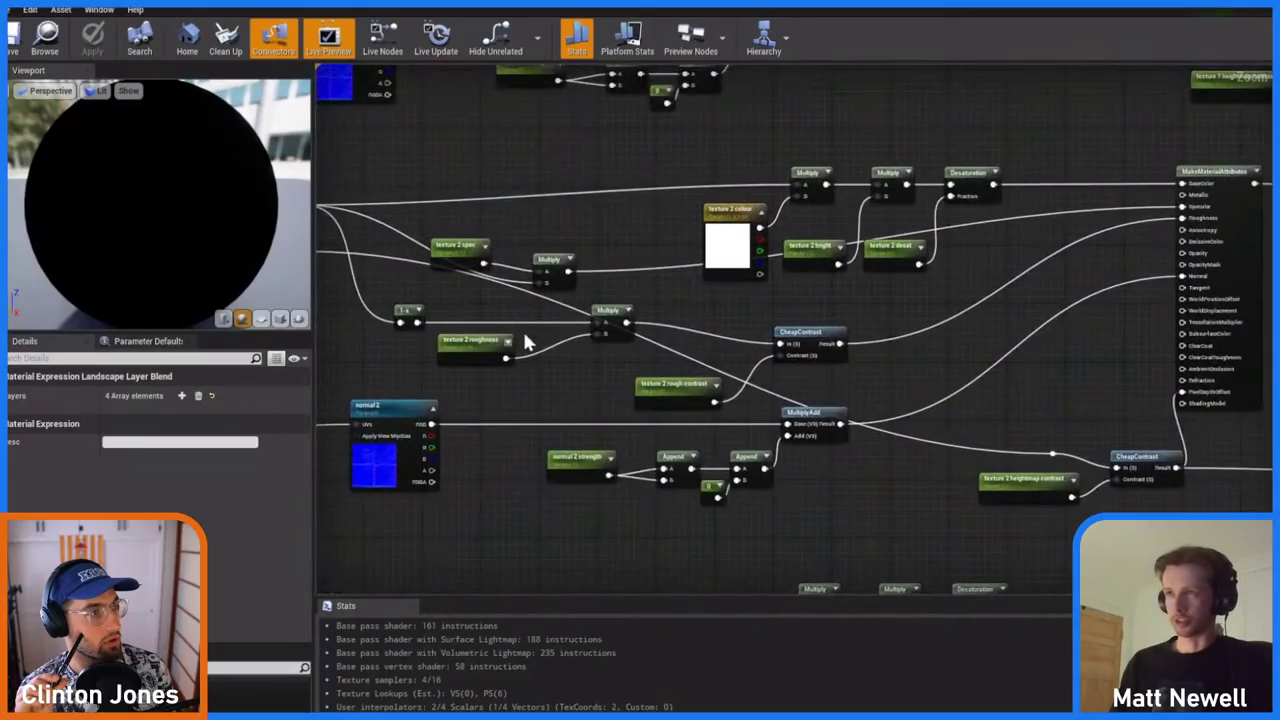
right_click_drag(498, 292, 556, 315)
scroll(558, 323, "down", 2)
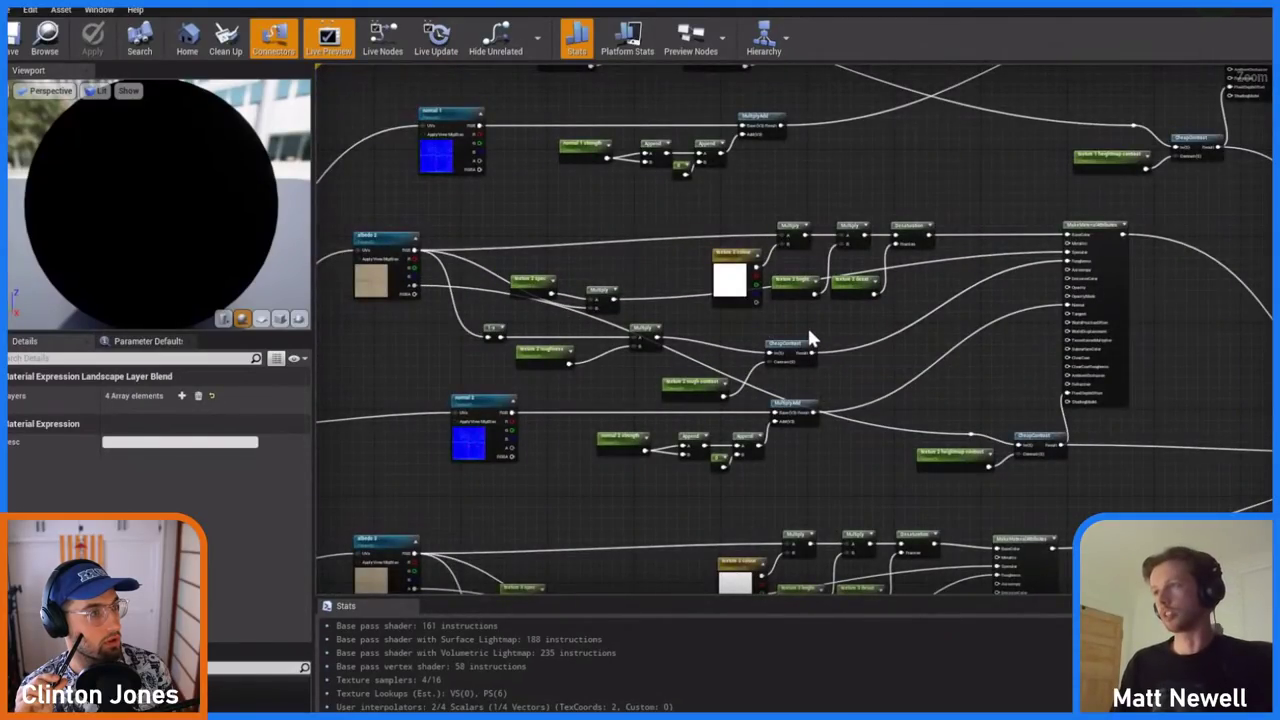
scroll(790, 305, "down", 4)
right_click_drag(814, 314, 716, 320)
scroll(950, 360, "up", 5)
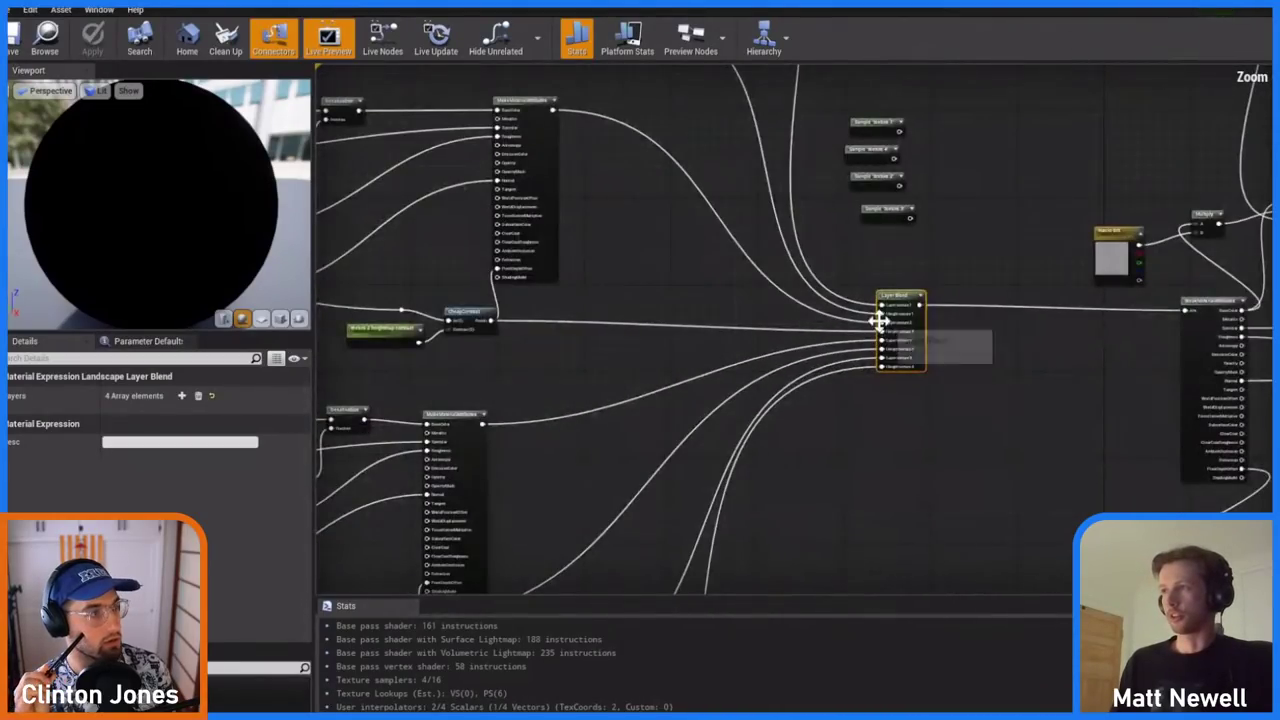
scroll(993, 357, "down", 5)
right_click_drag(735, 392, 790, 306)
scroll(792, 303, "down", 1)
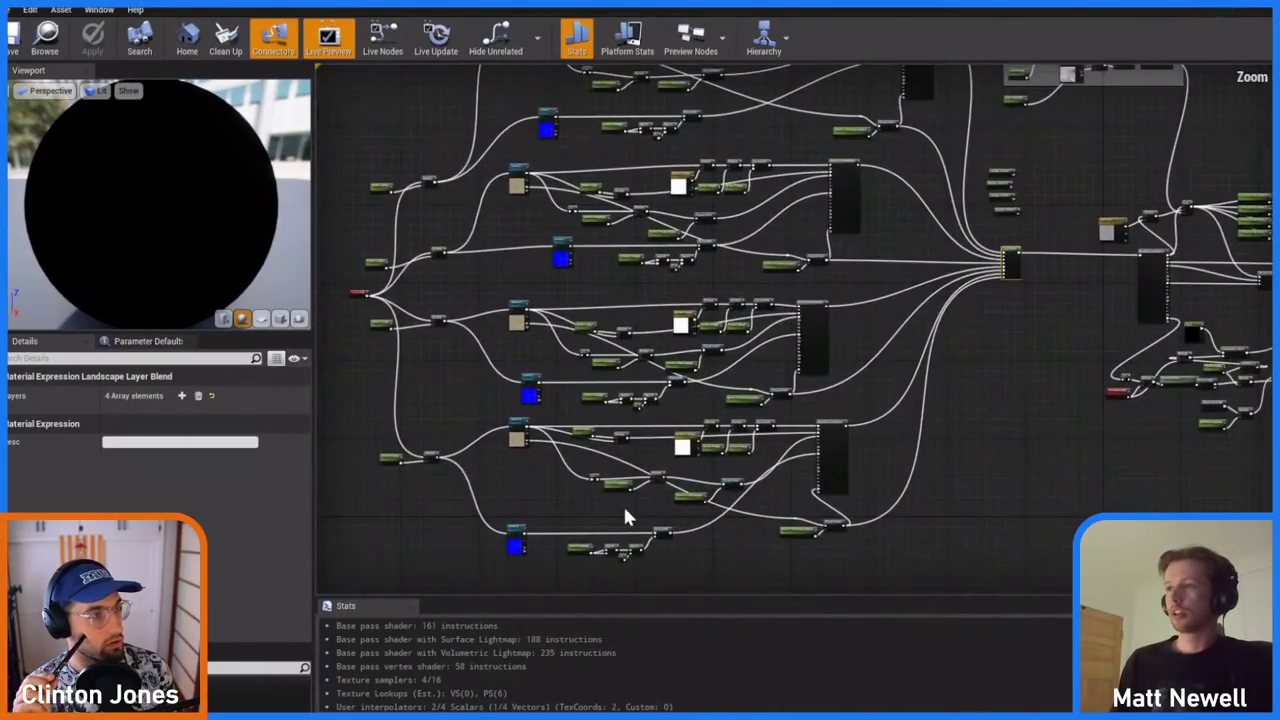
Step: Study the texture 4 branch's specular, roughness, normal strength and heightmap contrast nodes, and bring the landscape_template material editor back up
scroll(630, 516, "up", 3)
scroll(630, 500, "up", 2)
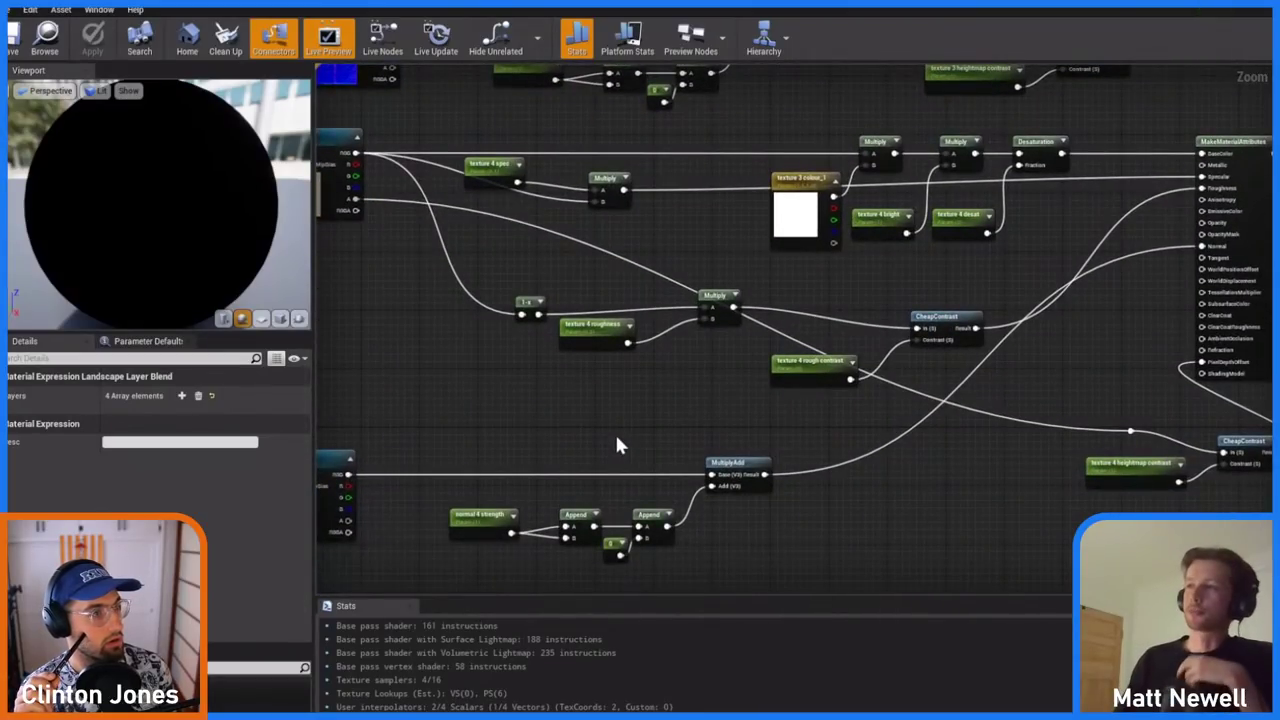
scroll(617, 445, "down", 3)
scroll(691, 408, "up", 3)
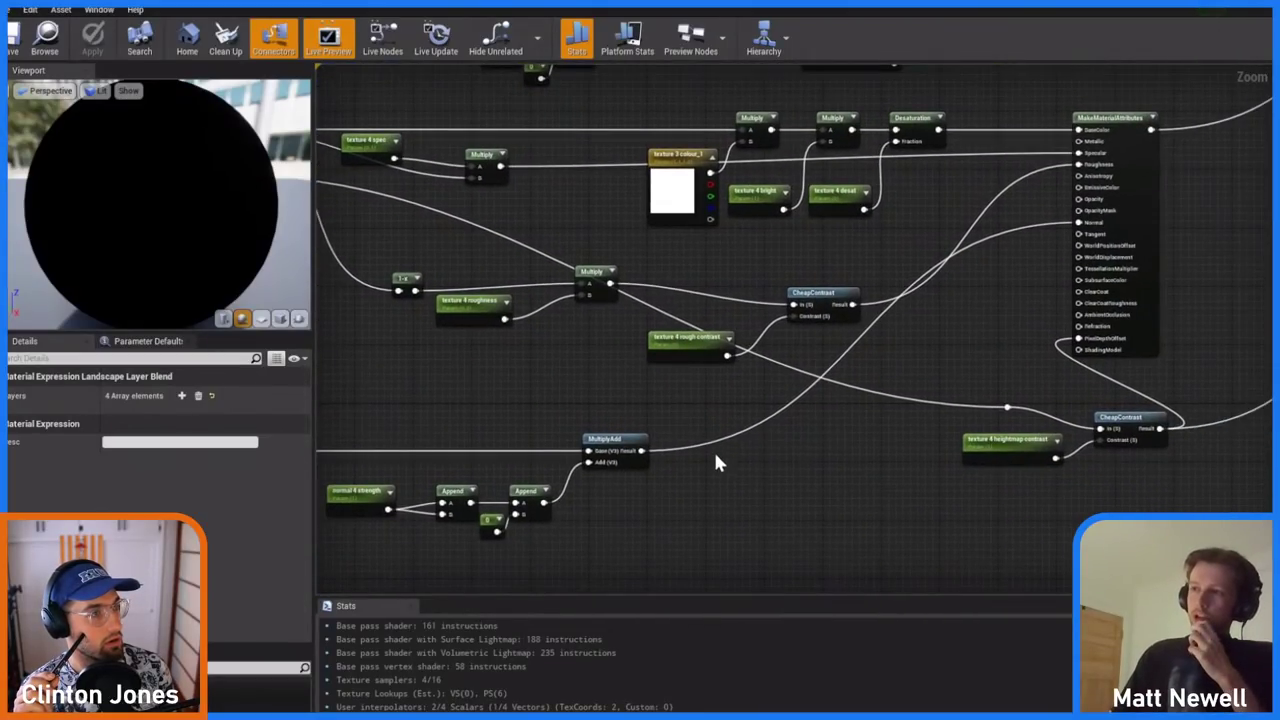
scroll(700, 470, "down", 4)
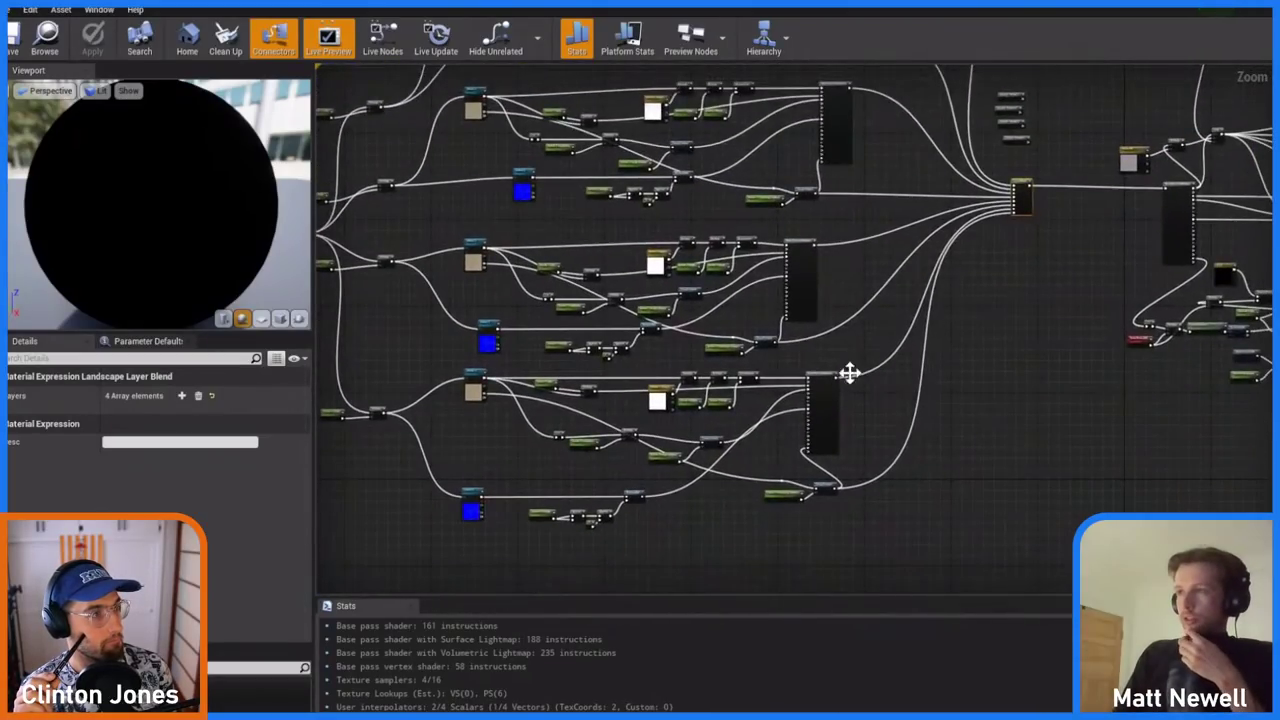
scroll(671, 535, "up", 2)
right_click_drag(715, 481, 1009, 421)
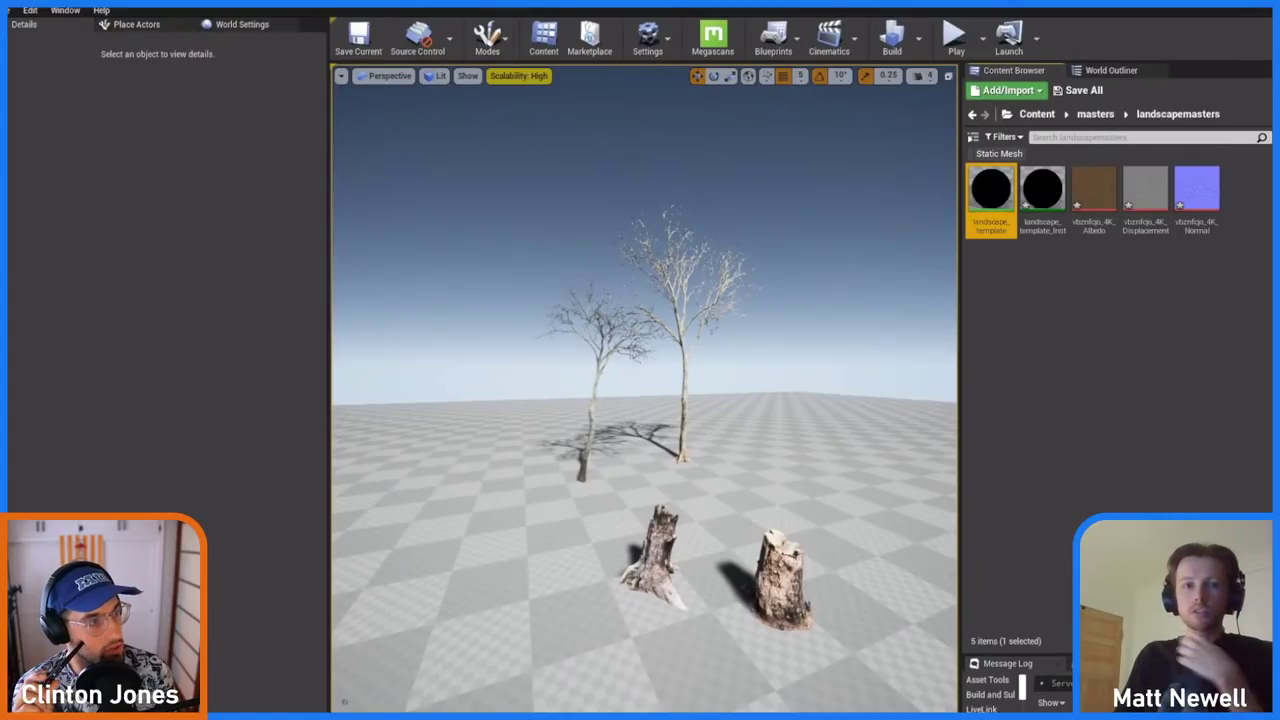
double_click(992, 195)
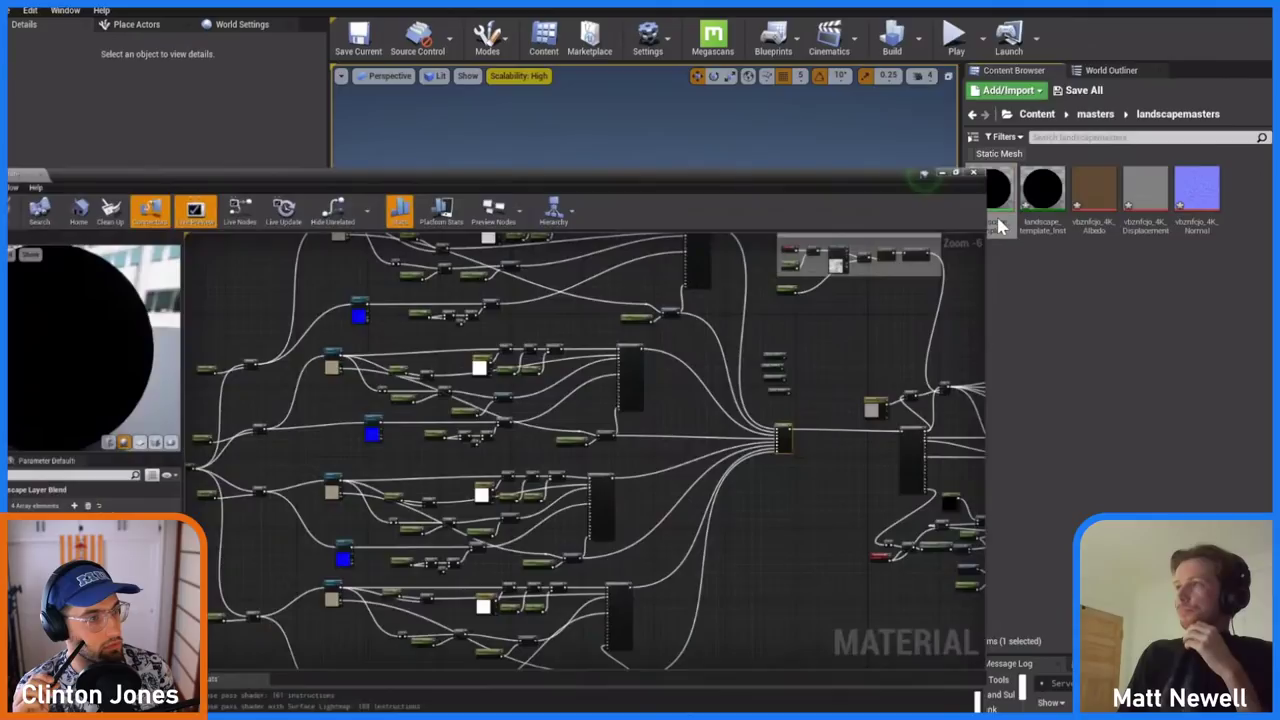
Step: Inspect the Layer Blend node's texture 1 to 4 inputs and search the available material nodes for "layer"
right_click_drag(595, 316, 535, 266)
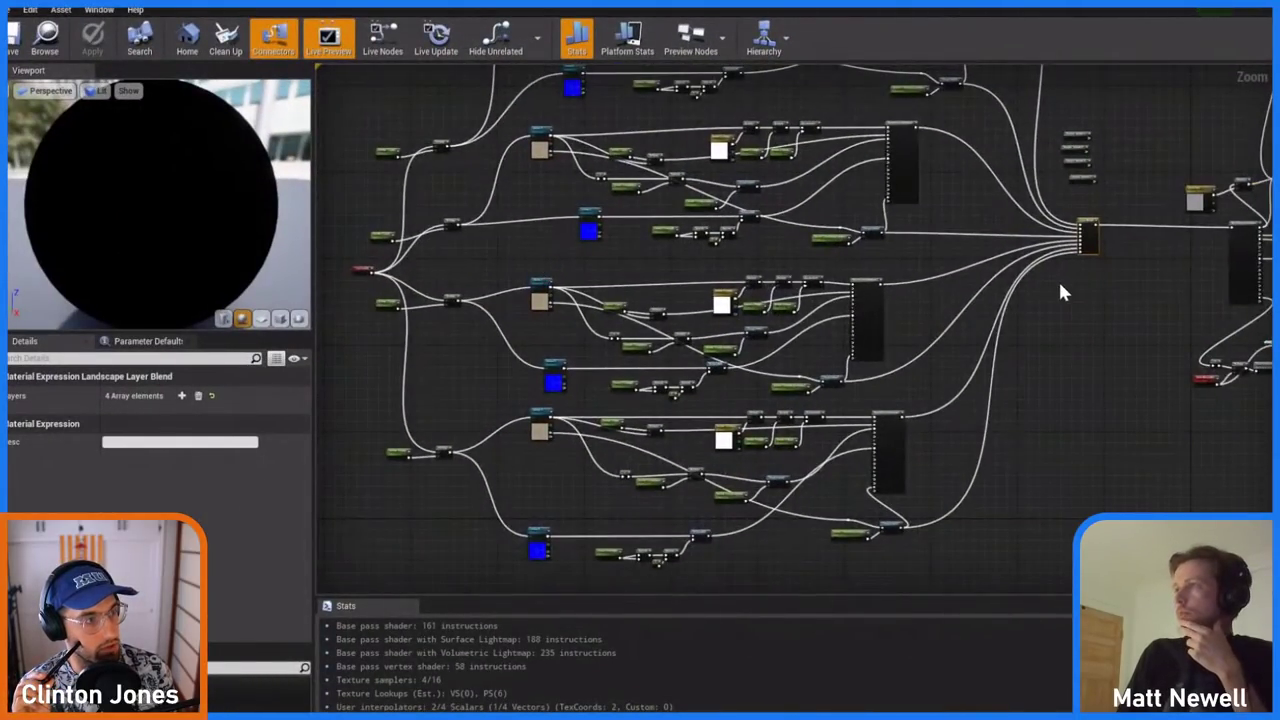
right_click_drag(1058, 279, 813, 424)
scroll(814, 420, "up", 6)
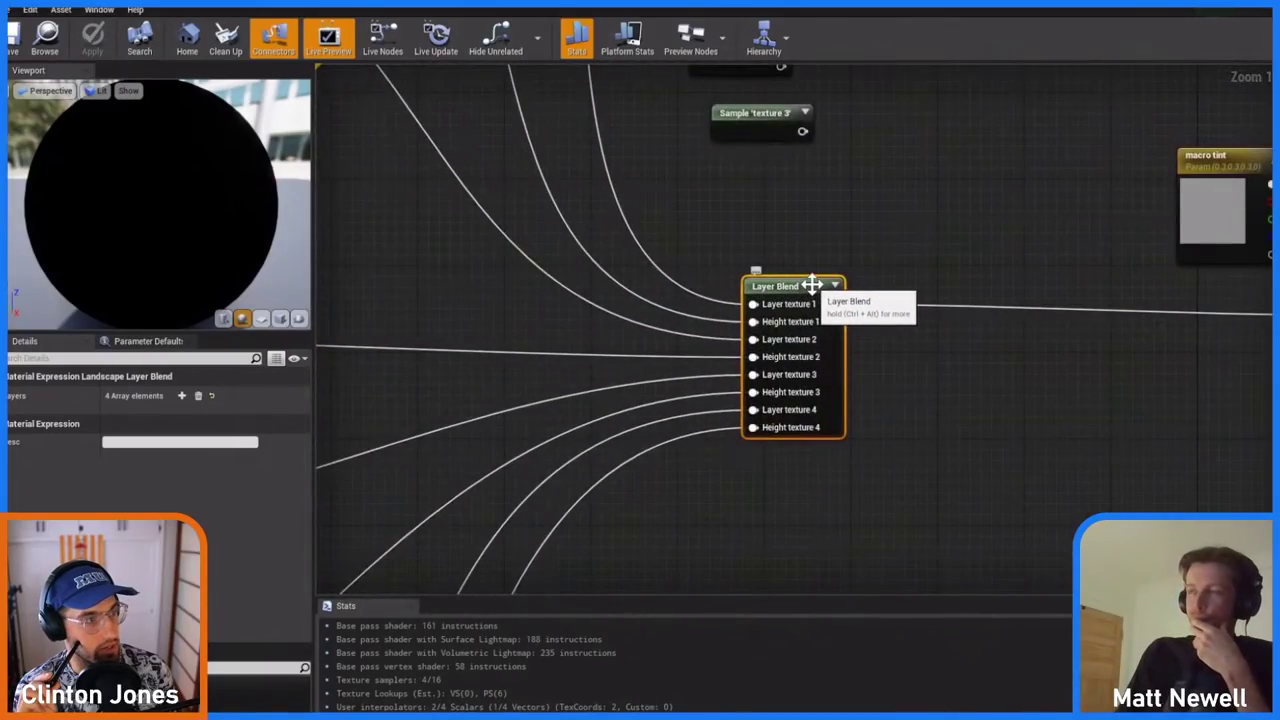
right_click(940, 247)
type("layer")
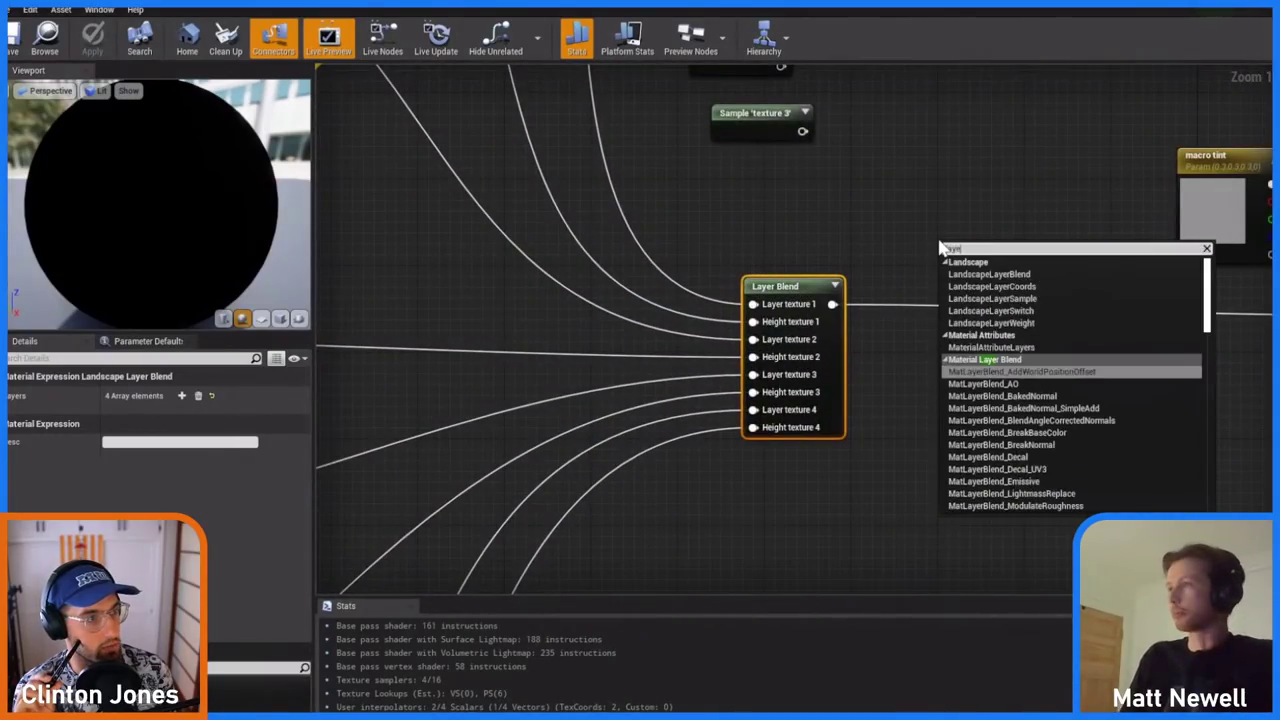
left_click(978, 332)
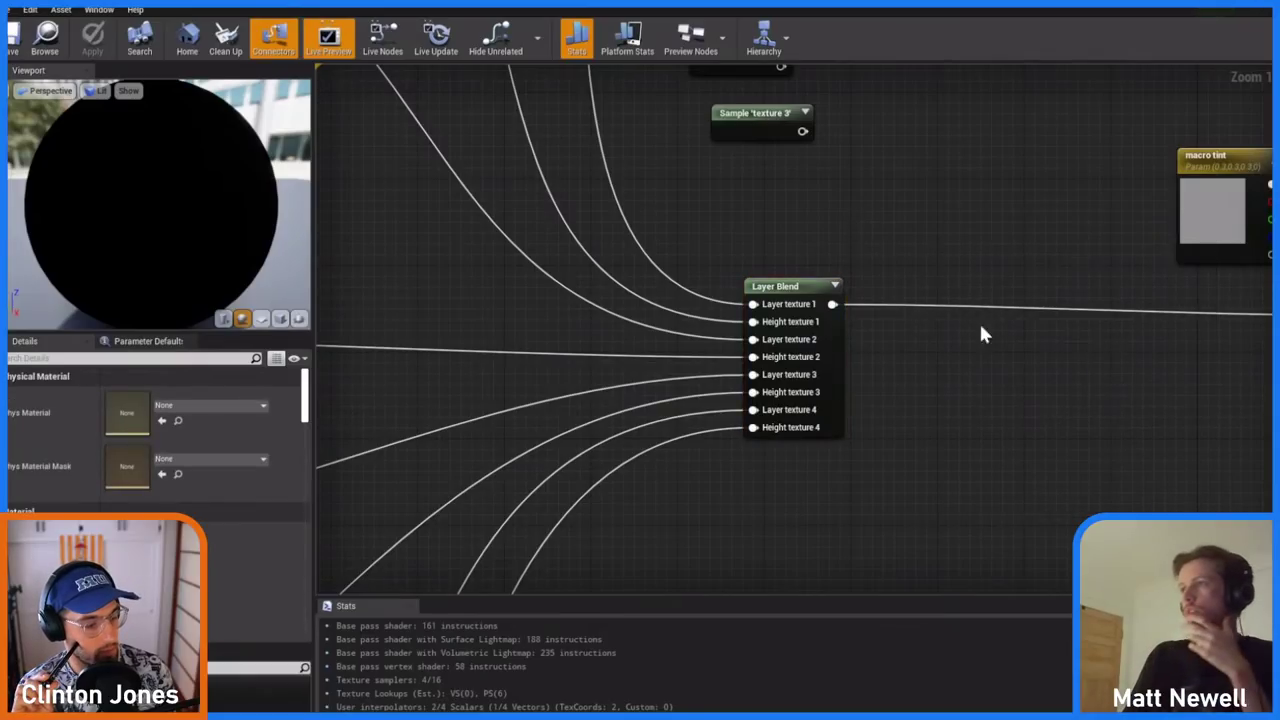
Step: Examine the nodes between BreakMaterialAttributes and the landscape_template output, including macro tint, overlay opacity and MF_DistantTextureOverlay
scroll(808, 337, "down", 6)
right_click_drag(641, 384, 724, 348)
scroll(680, 347, "up", 2)
scroll(680, 347, "down", 2)
scroll(710, 360, "up", 4)
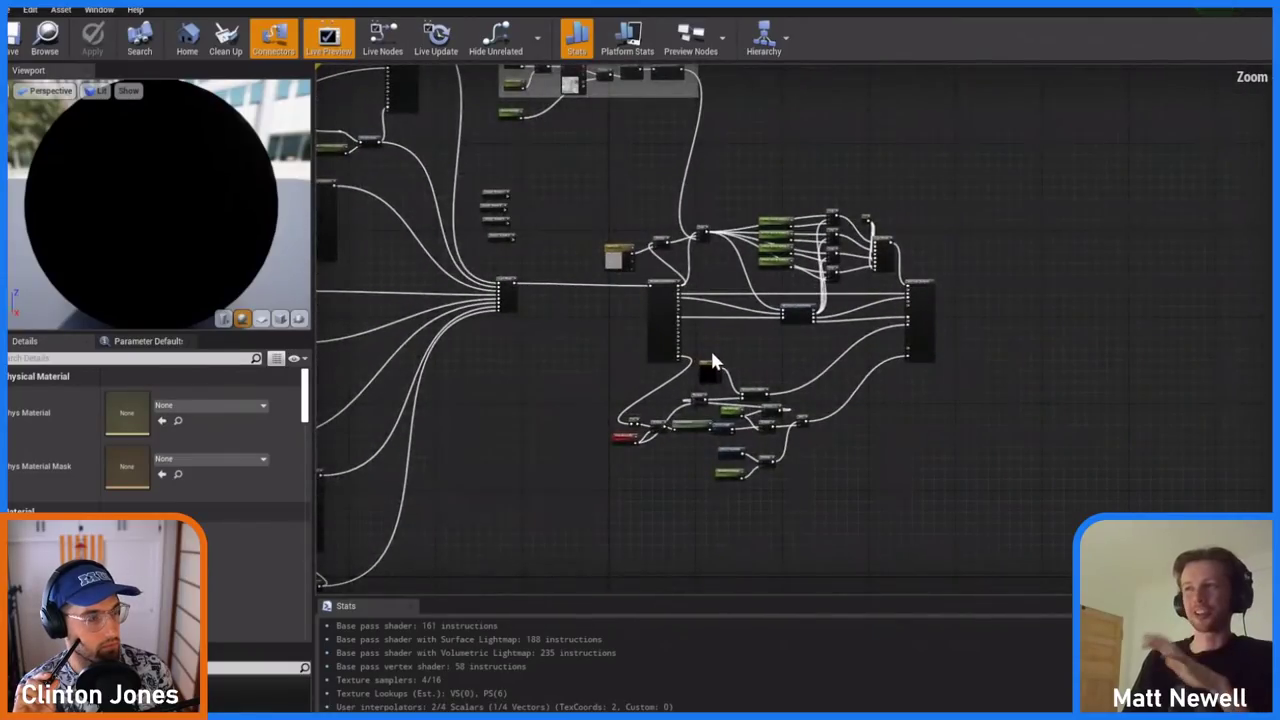
scroll(706, 400, "down", 1)
right_click_drag(709, 400, 697, 363)
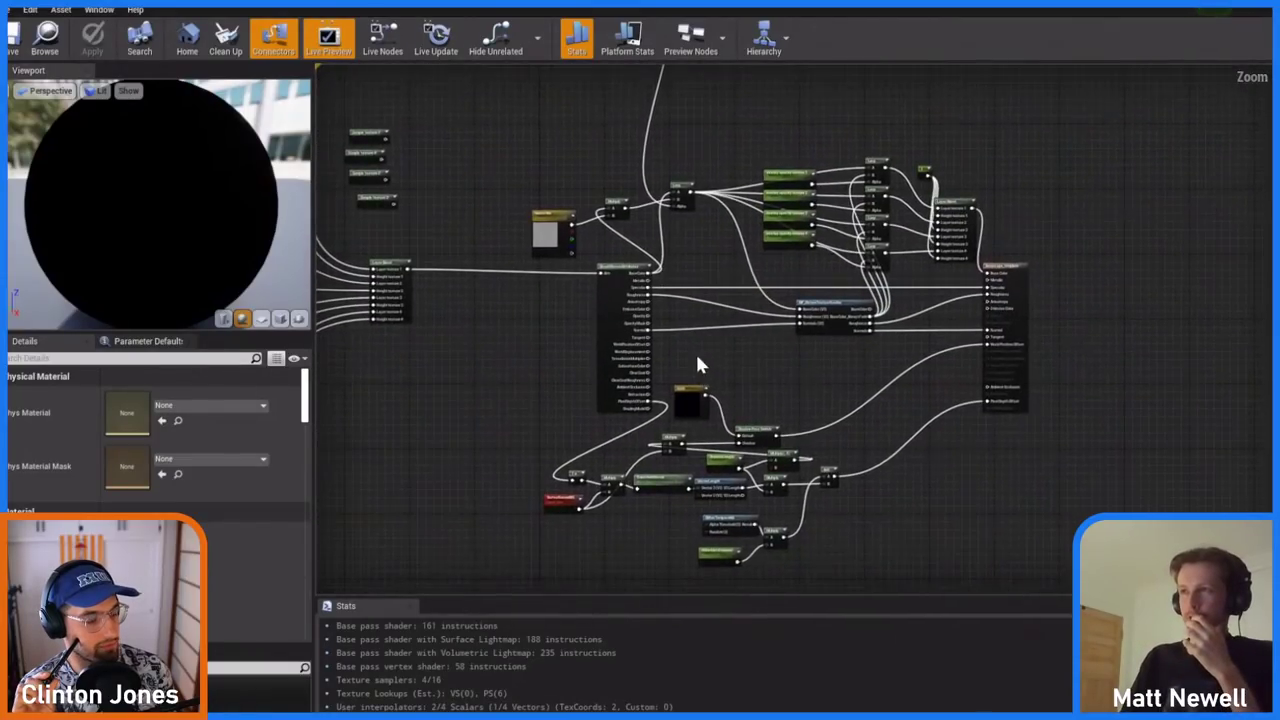
scroll(697, 363, "up", 2)
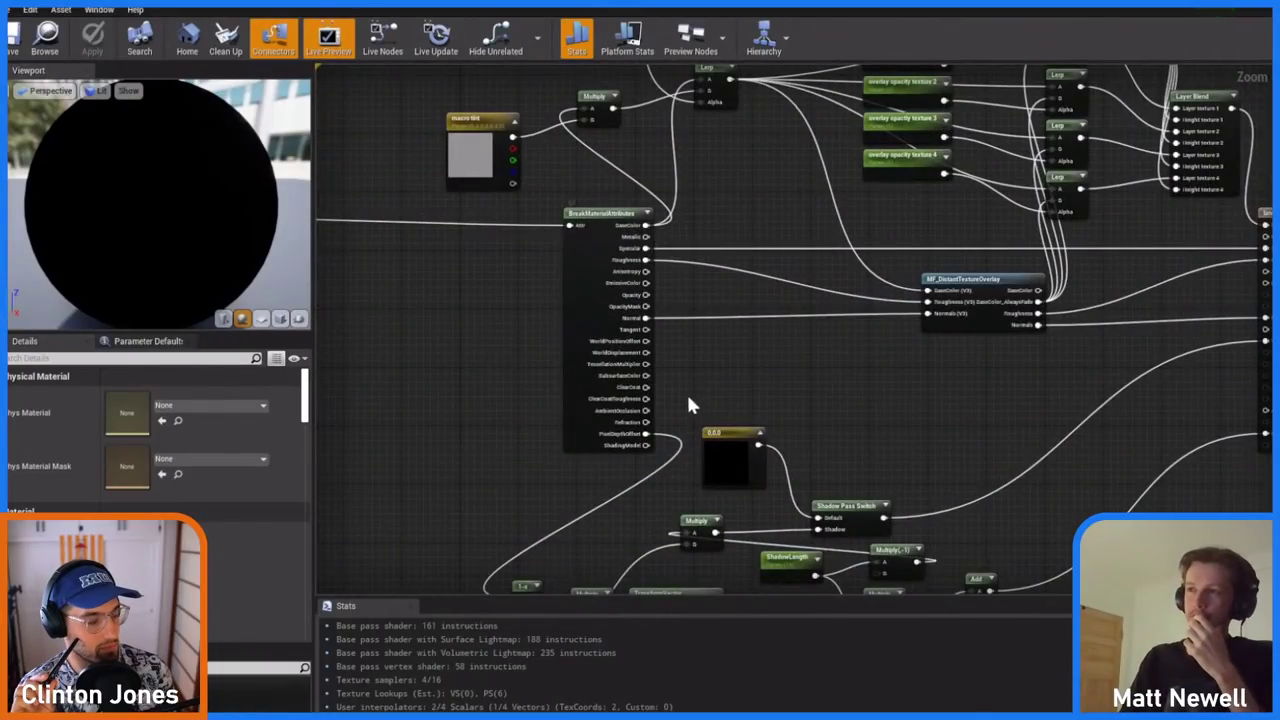
scroll(656, 384, "down", 2)
right_click_drag(656, 384, 643, 362)
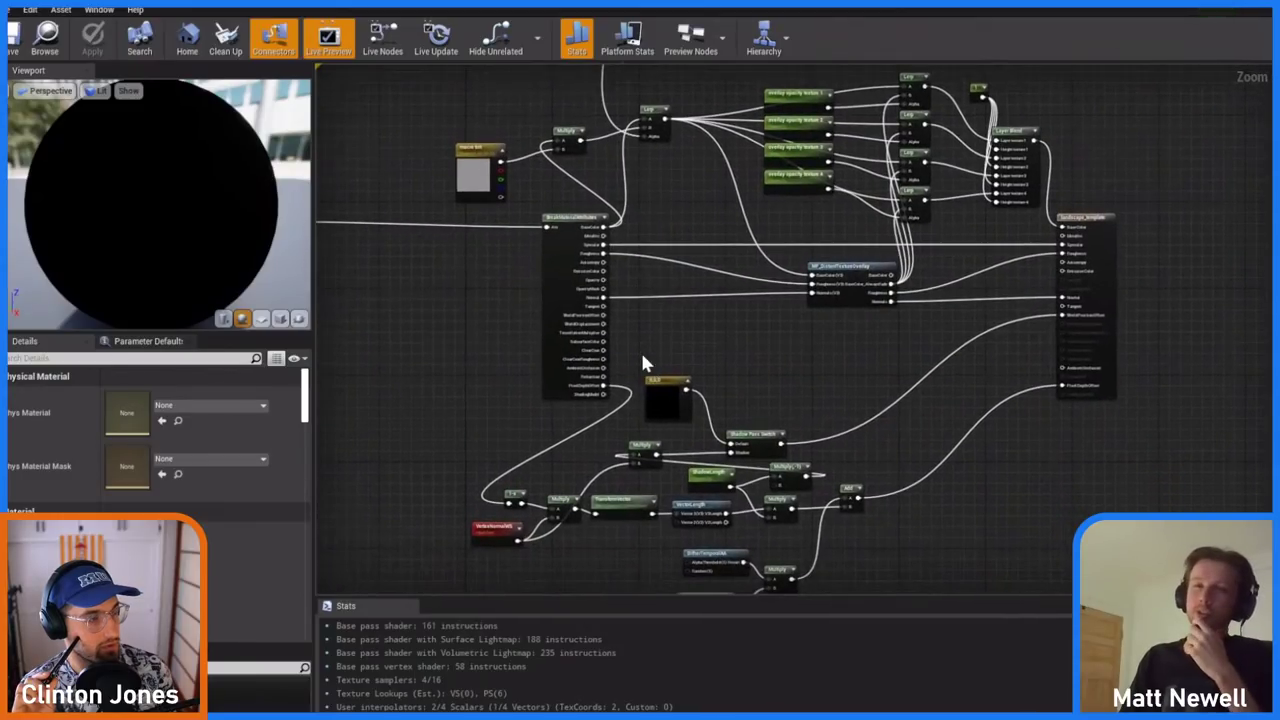
mouse_move(720, 374)
right_mouse_down()
mouse_move(703, 434)
mouse_move(723, 394)
right_mouse_up()
scroll(854, 320, "up", 2)
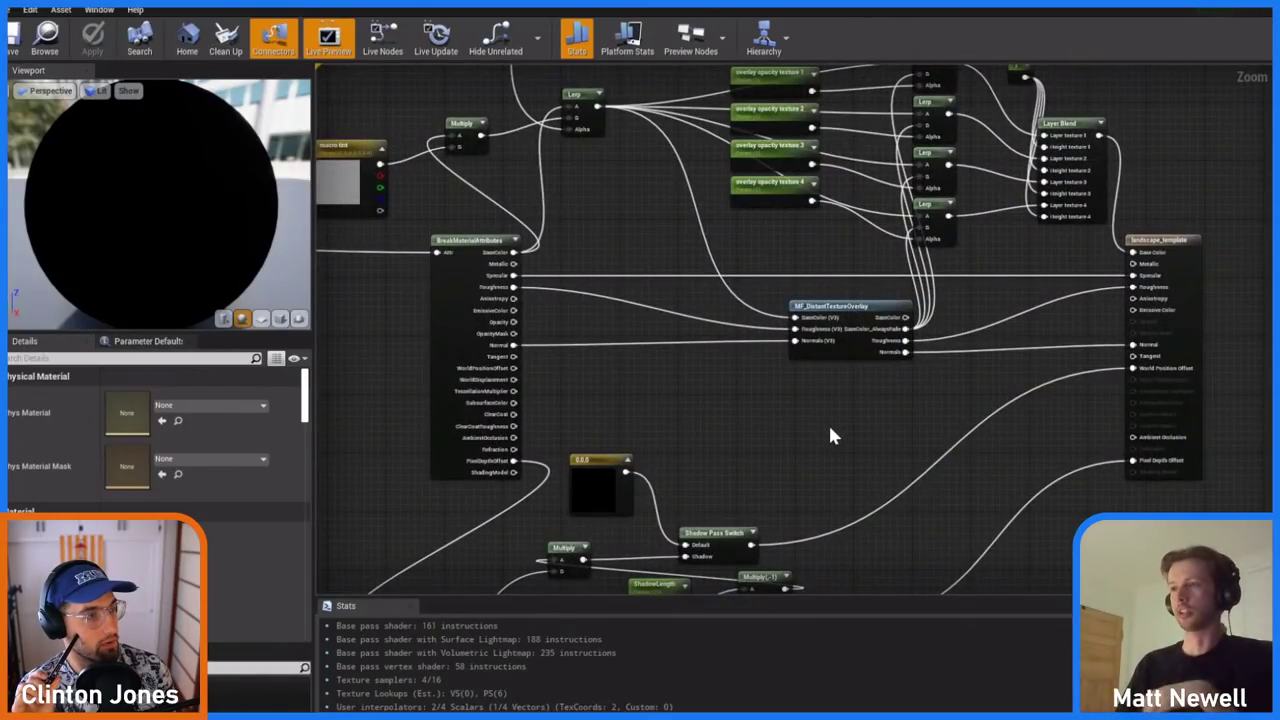
Step: Move the node group feeding World Position Offset and Pixel Depth Offset closer to the landscape_template output node
right_click_drag(830, 430, 860, 222)
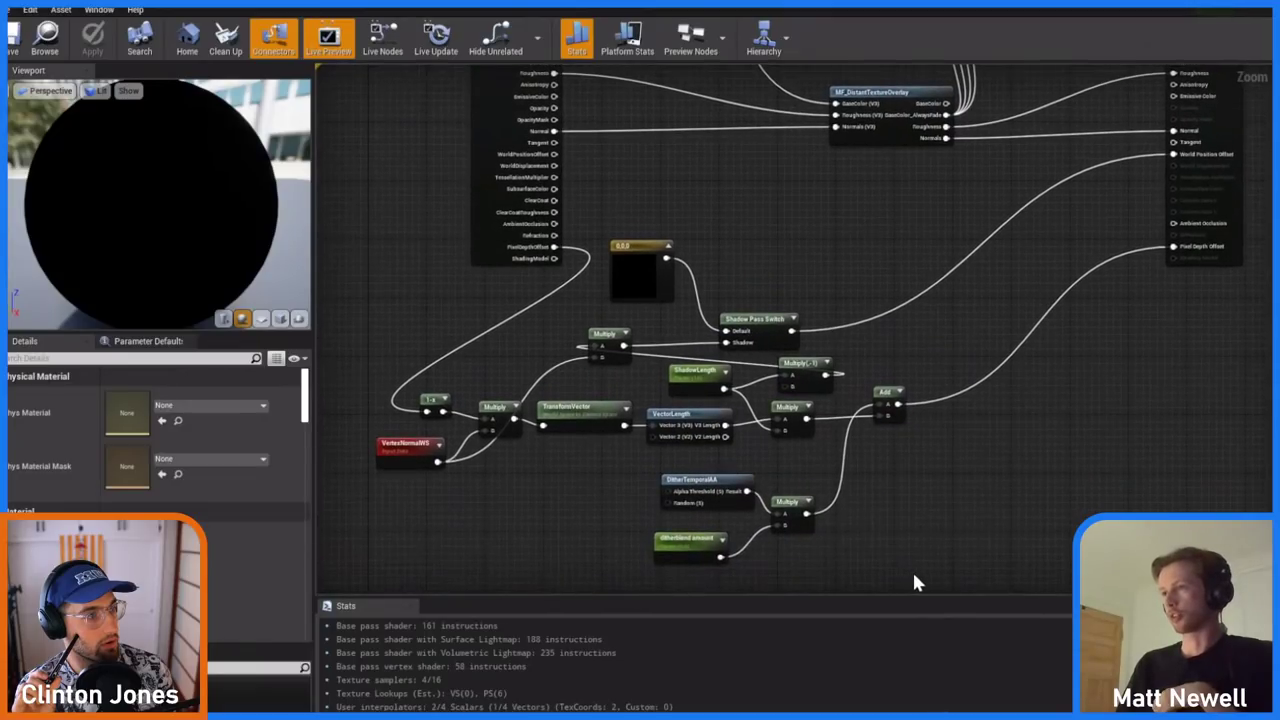
left_click_drag(913, 576, 426, 293)
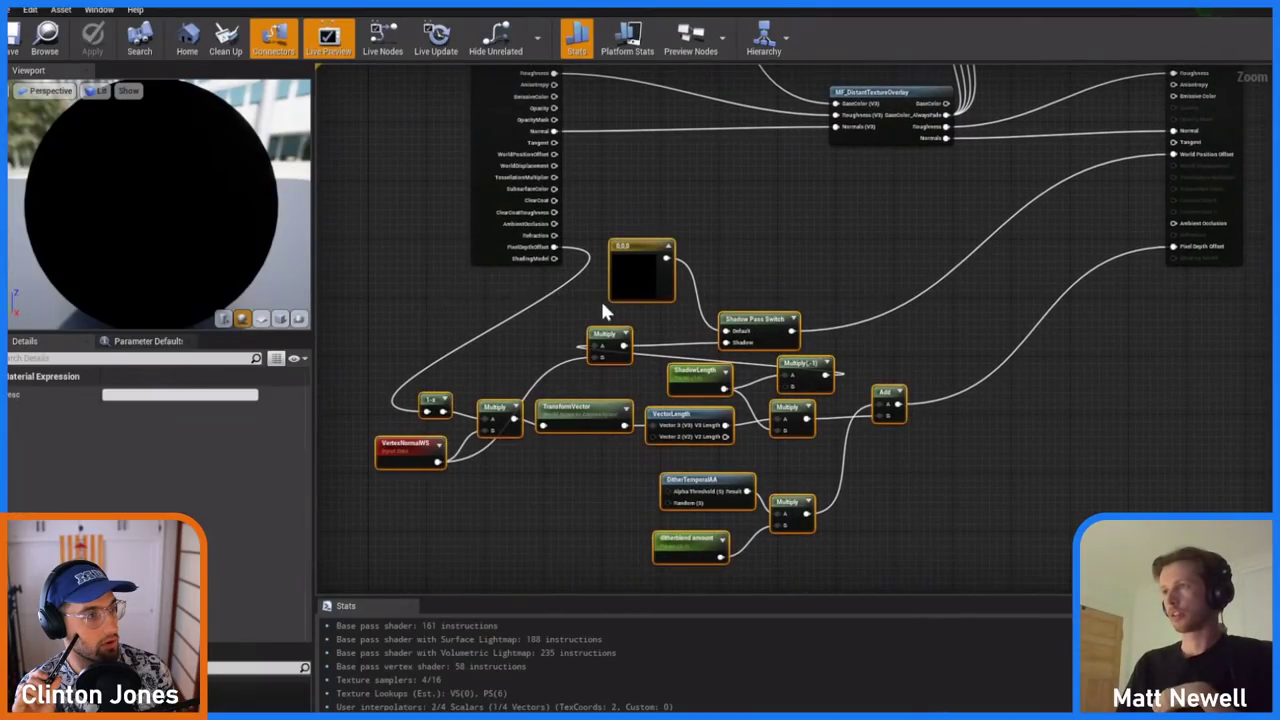
left_click_drag(651, 291, 876, 218)
left_click(742, 226)
right_click_drag(1046, 355, 930, 418)
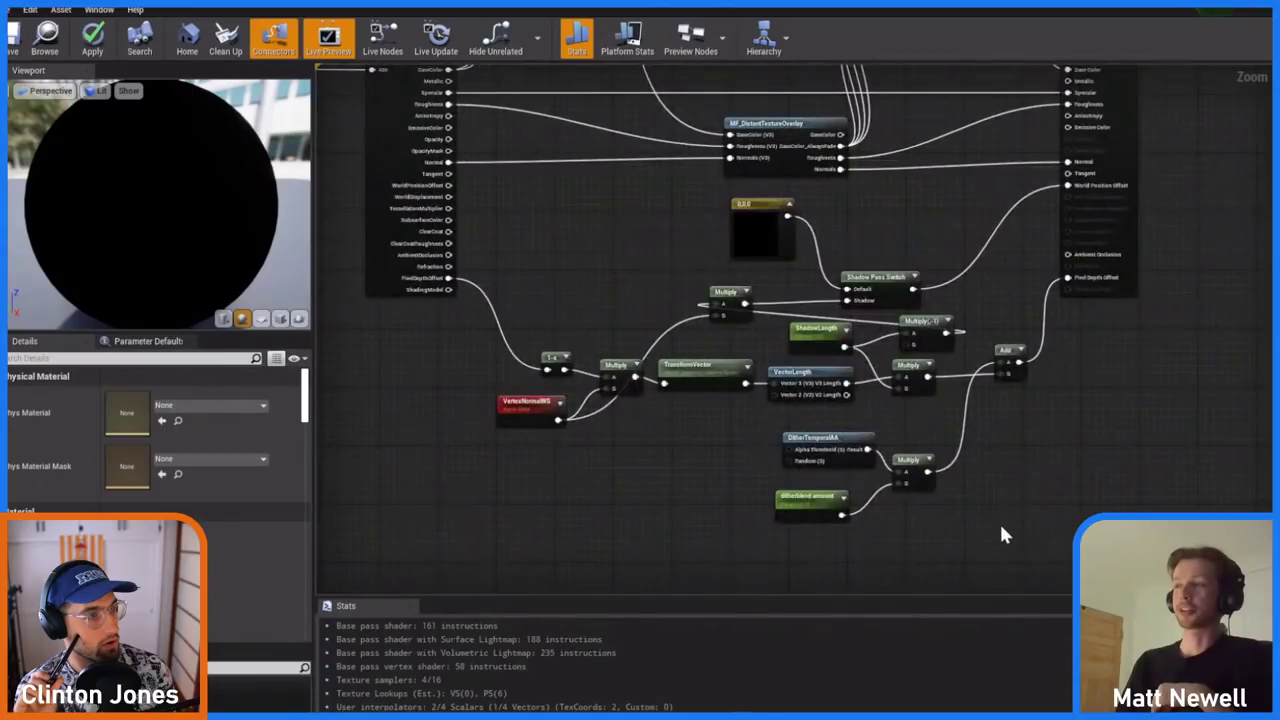
Step: Highlight the shadow and dither blend node group and examine how it fits into the whole material graph
left_click_drag(1055, 520, 556, 224)
right_click_drag(556, 224, 585, 355)
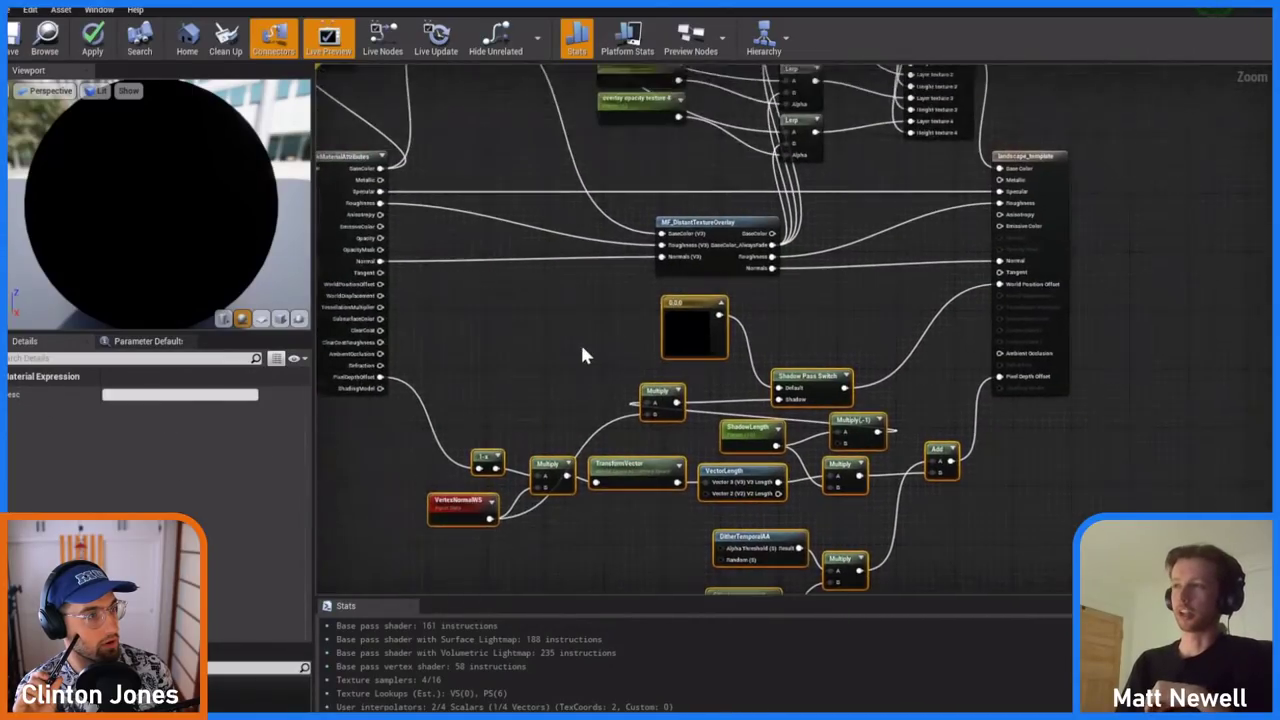
scroll(585, 355, "down", 4)
right_click_drag(663, 337, 749, 349)
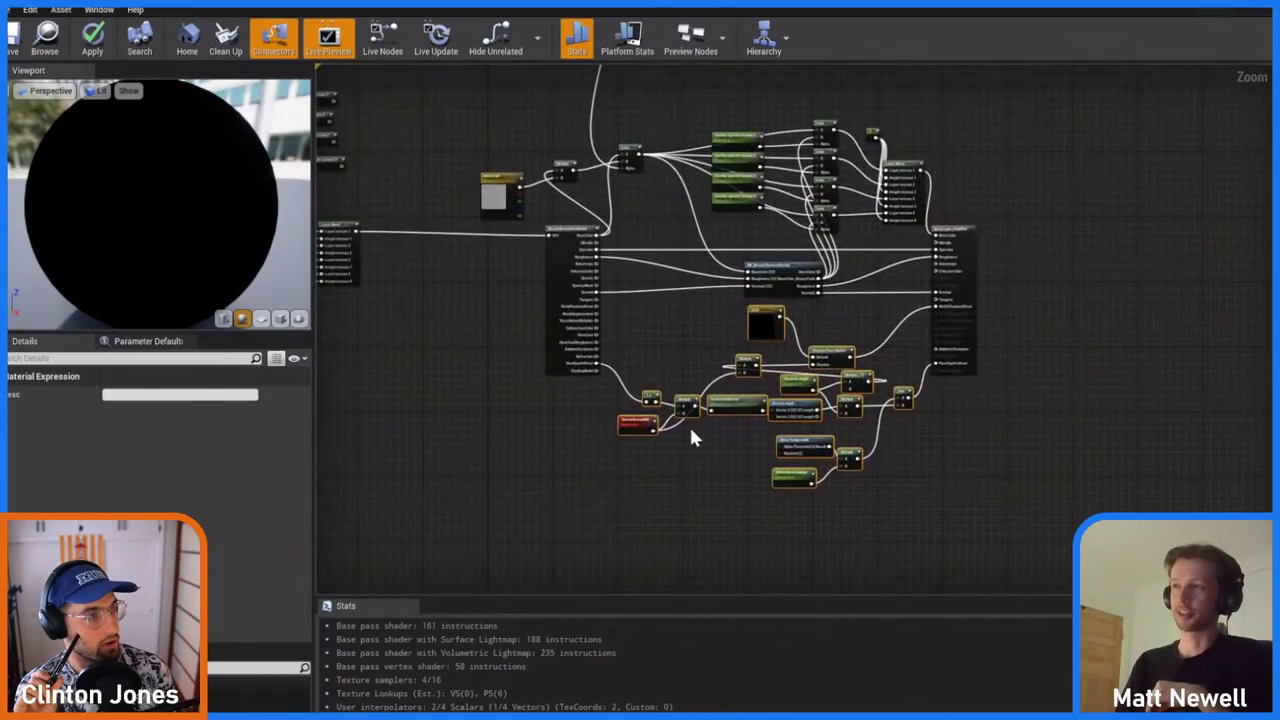
scroll(819, 508, "down", 4)
left_click(678, 474)
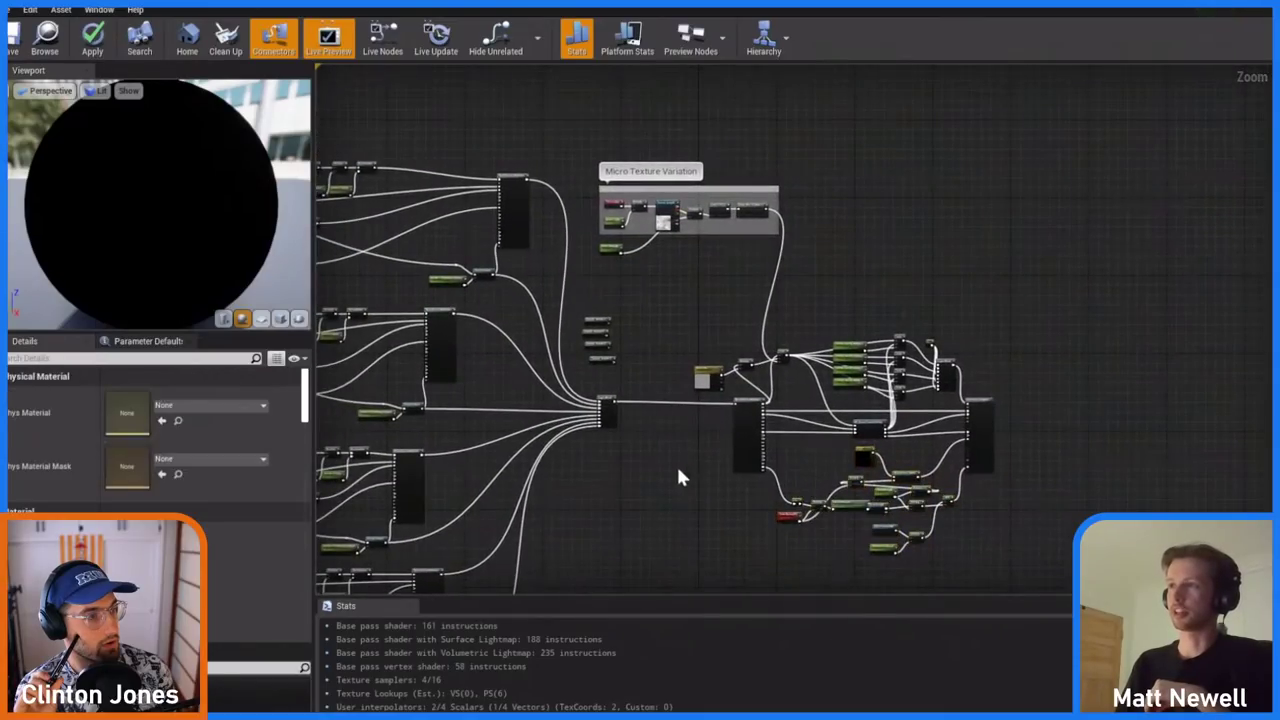
scroll(811, 423, "down", 3)
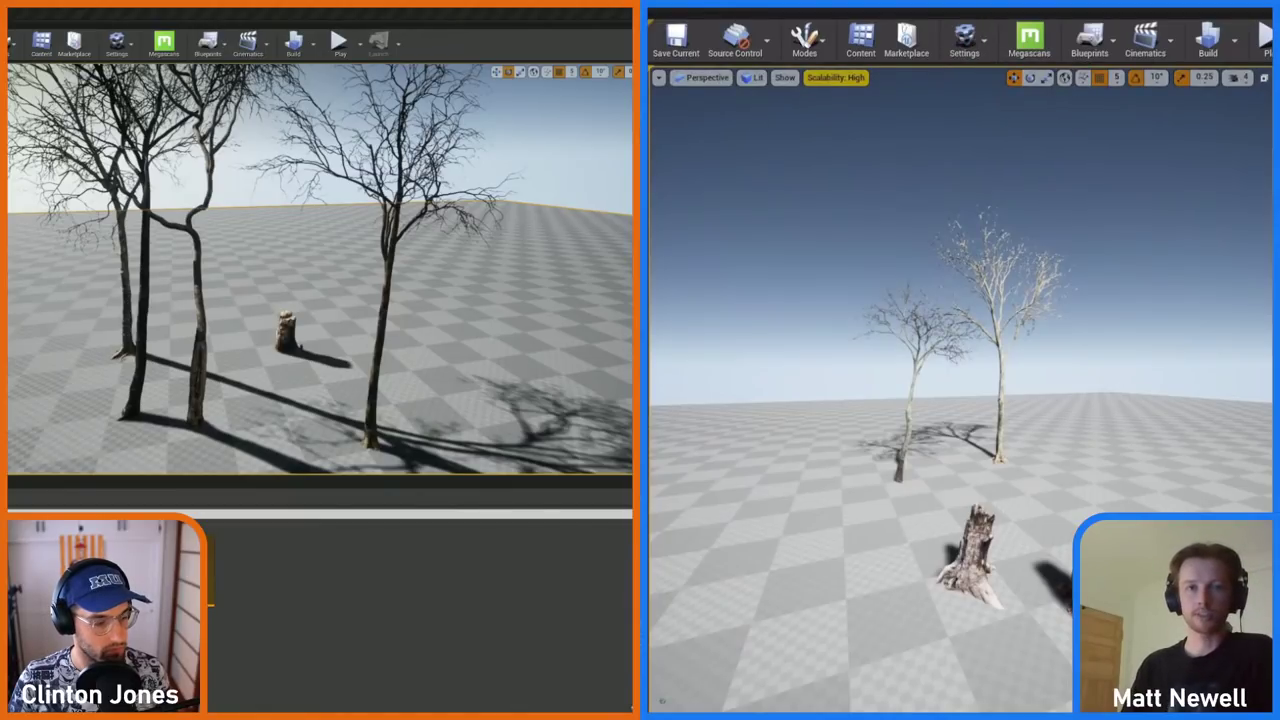
Step: Look over the bare trees and stumps in the level, and bring Quixel Bridge up on its embankment assets
mouse_move(236, 306)
right_mouse_down()
mouse_move(218, 300)
mouse_move(263, 309)
mouse_move(251, 309)
right_mouse_up()
key("s")
key("w")
key("d")
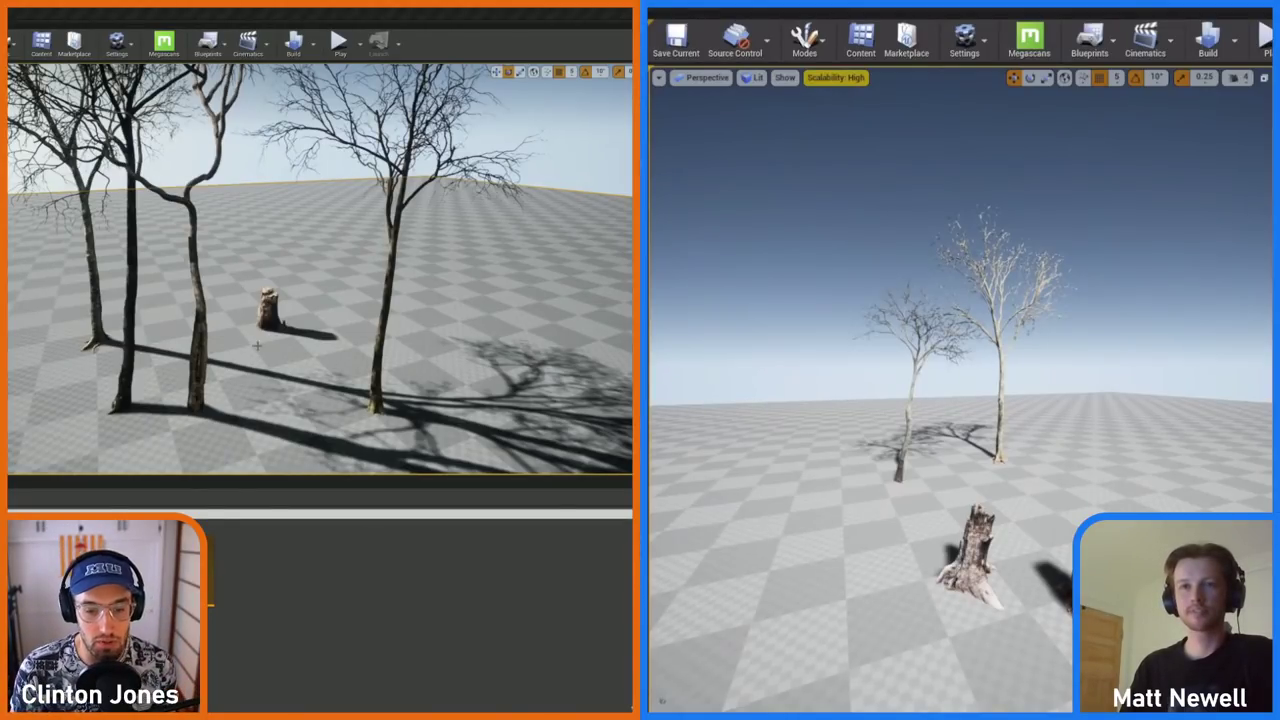
right_click_drag(234, 352, 284, 364)
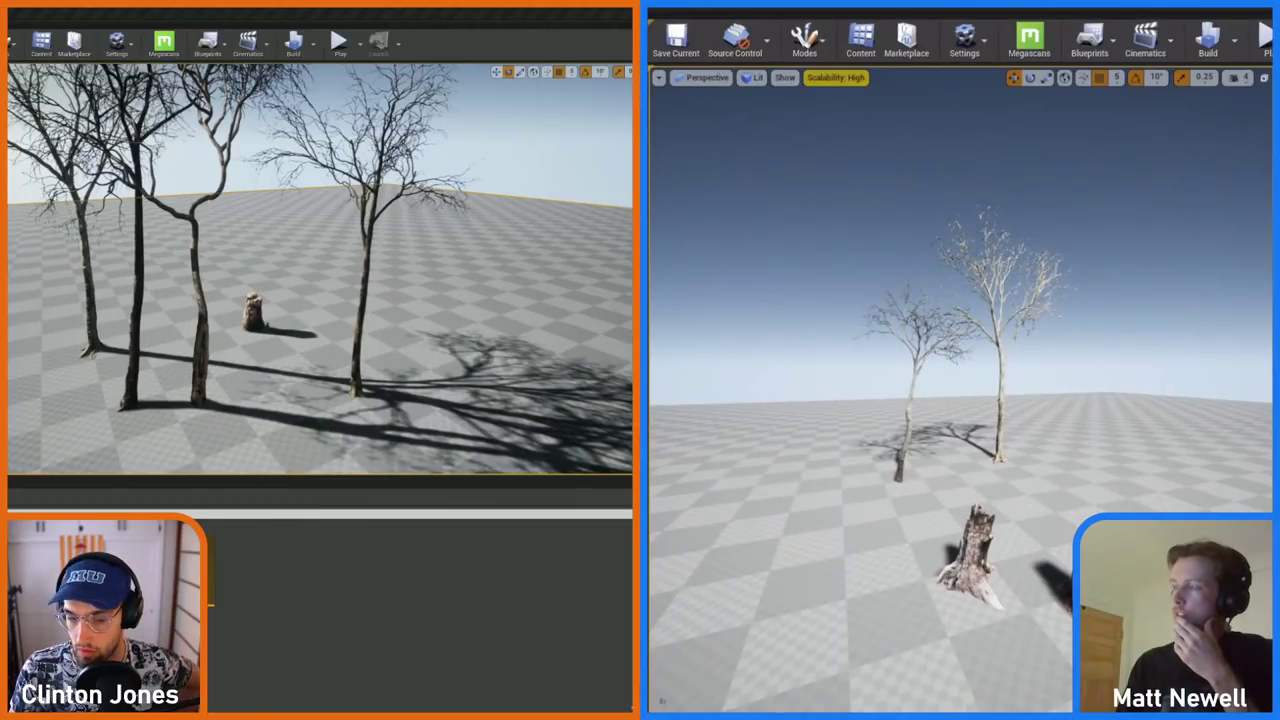
mouse_move(1042, 437)
right_mouse_down()
mouse_move(1046, 473)
mouse_move(1060, 448)
mouse_move(1042, 437)
right_mouse_up()
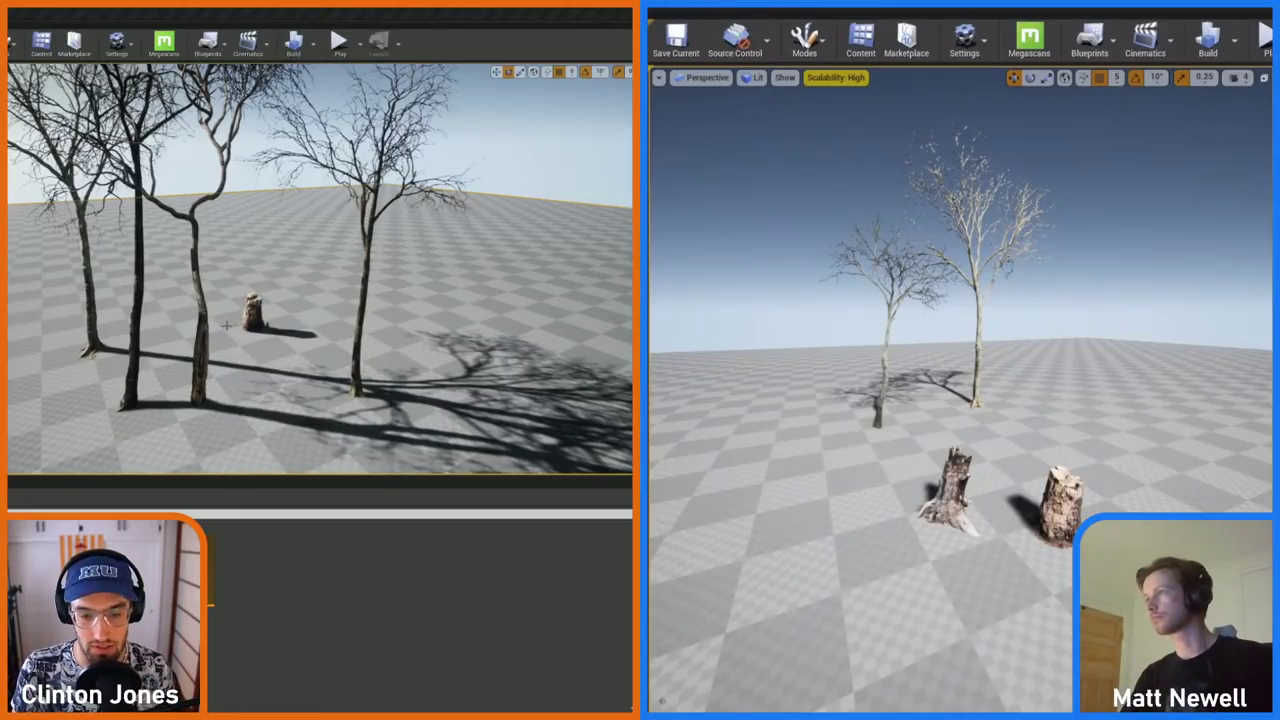
right_click_drag(233, 325, 293, 307)
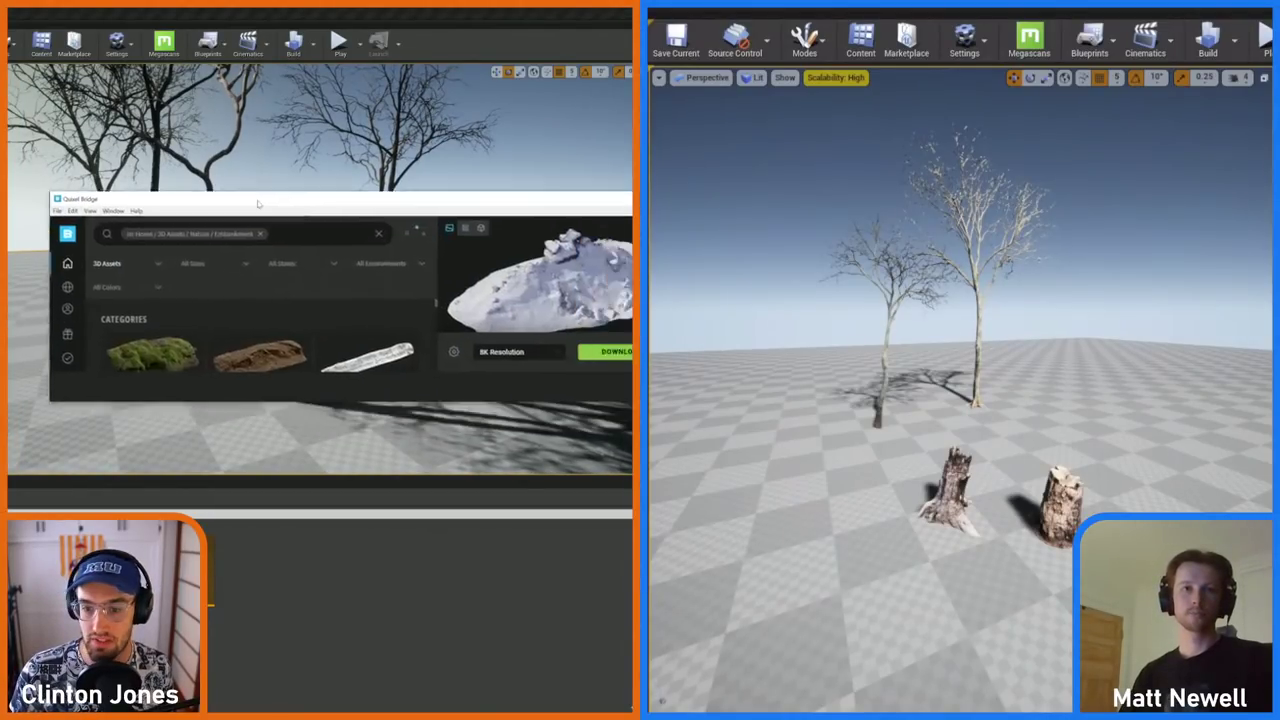
left_click_drag(257, 206, 170, 14)
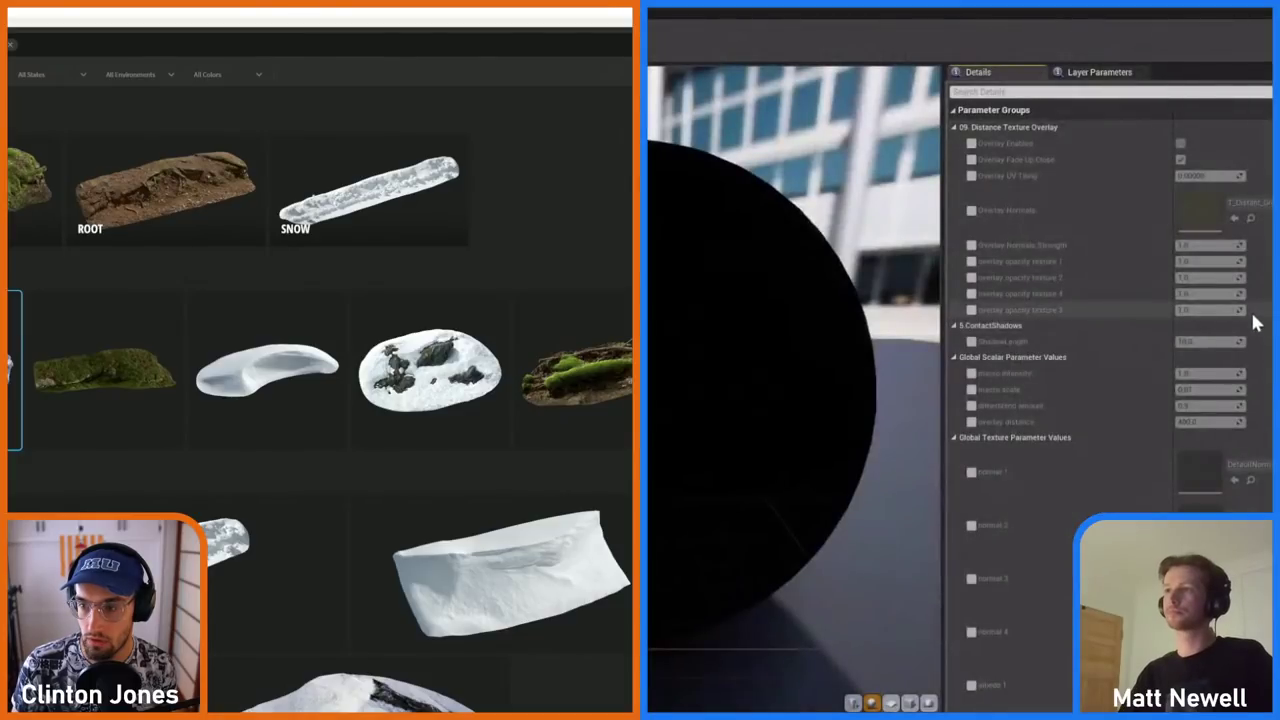
Step: Reposition and enlarge the material instance editor window so its parameters sit beside the landscapemasters folder's textures
scroll(1110, 380, "down", 2)
scroll(1060, 395, "down", 3)
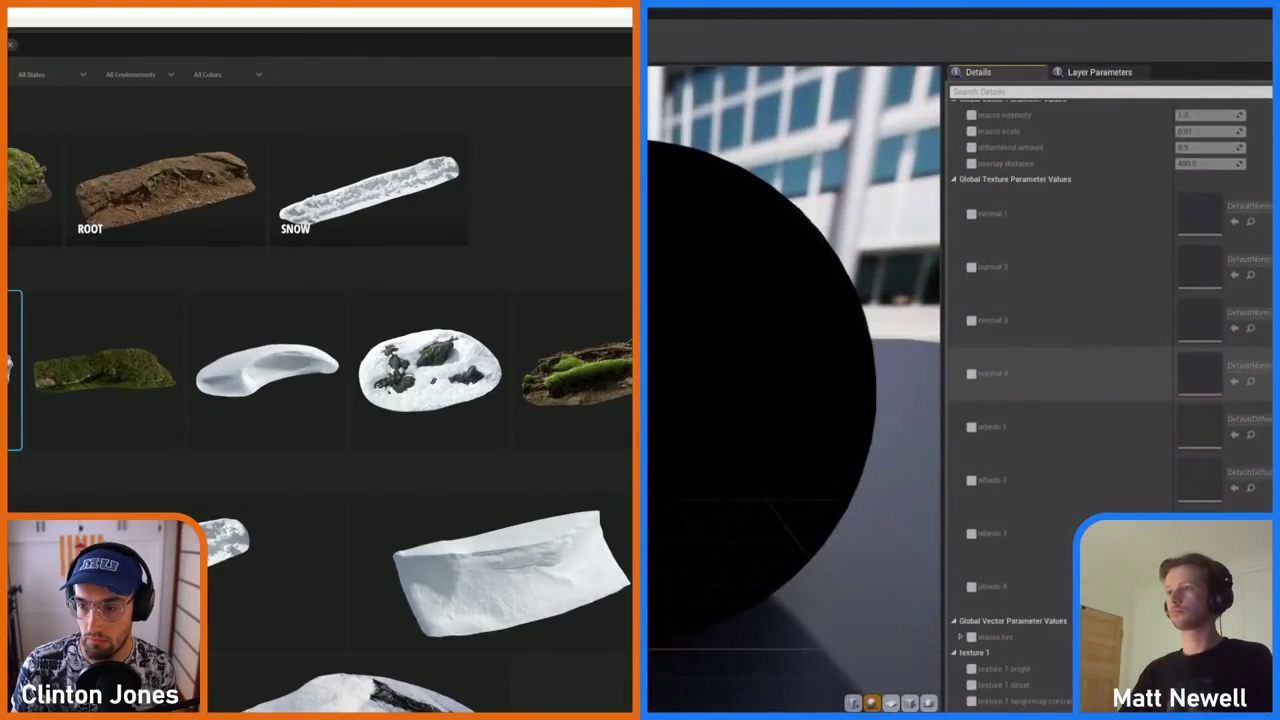
scroll(980, 166, "up", 1)
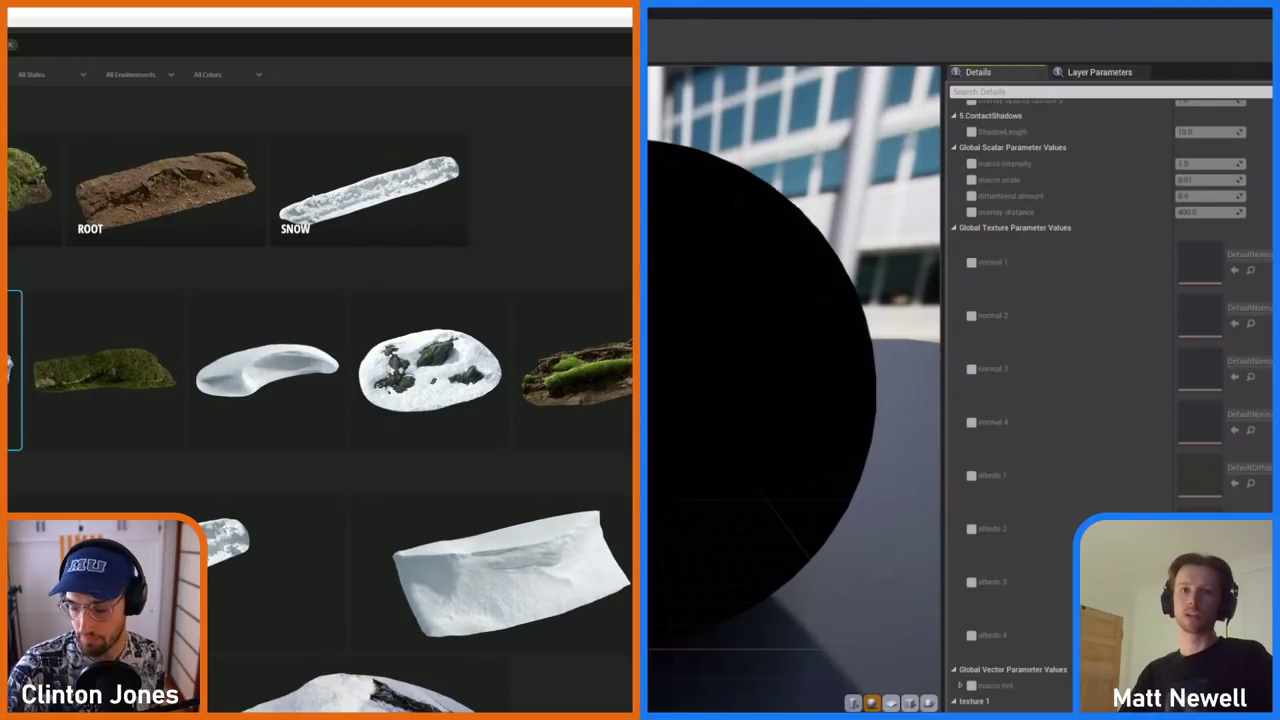
left_click_drag(895, 488, 760, 455)
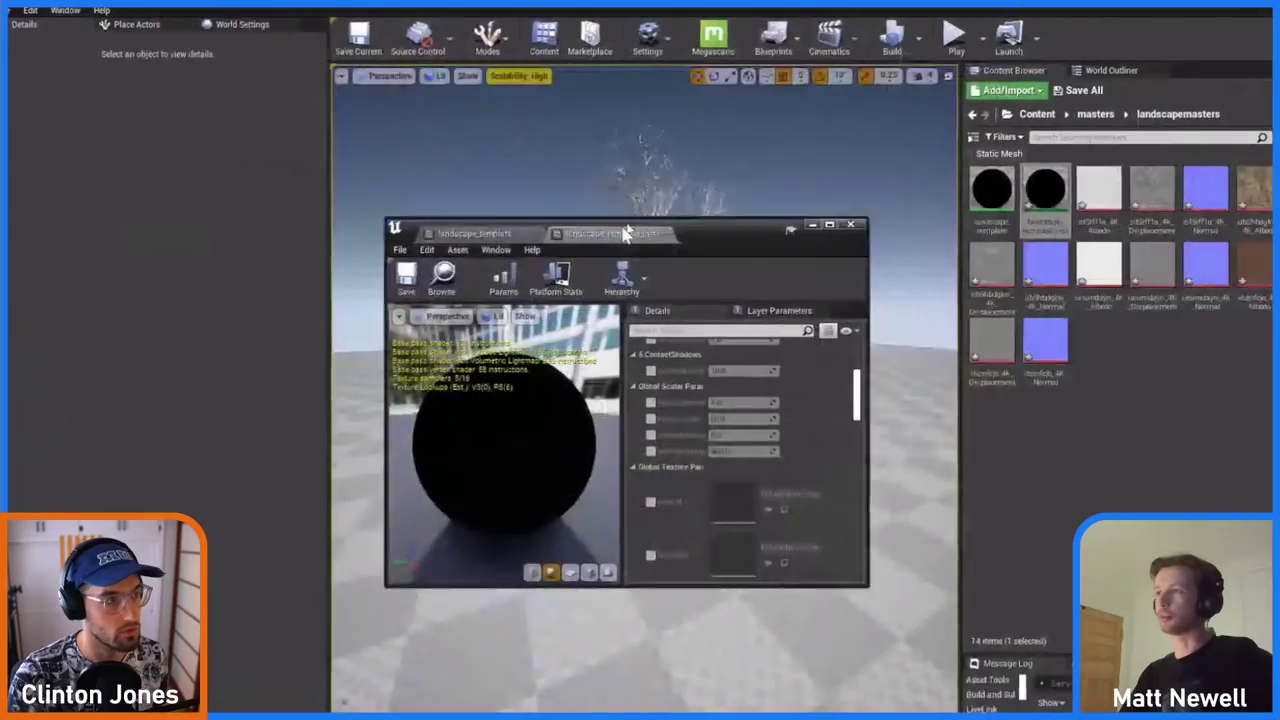
left_click_drag(629, 233, 288, 37)
left_click_drag(528, 392, 900, 600)
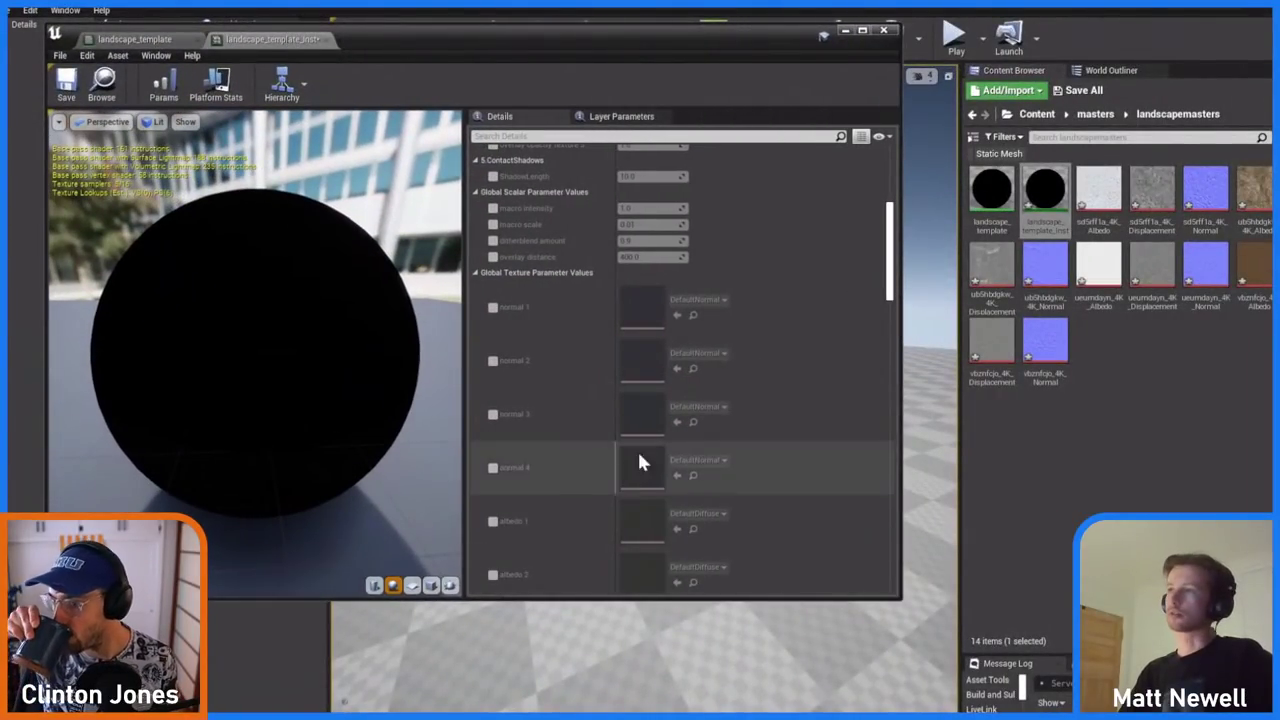
left_click(1147, 388)
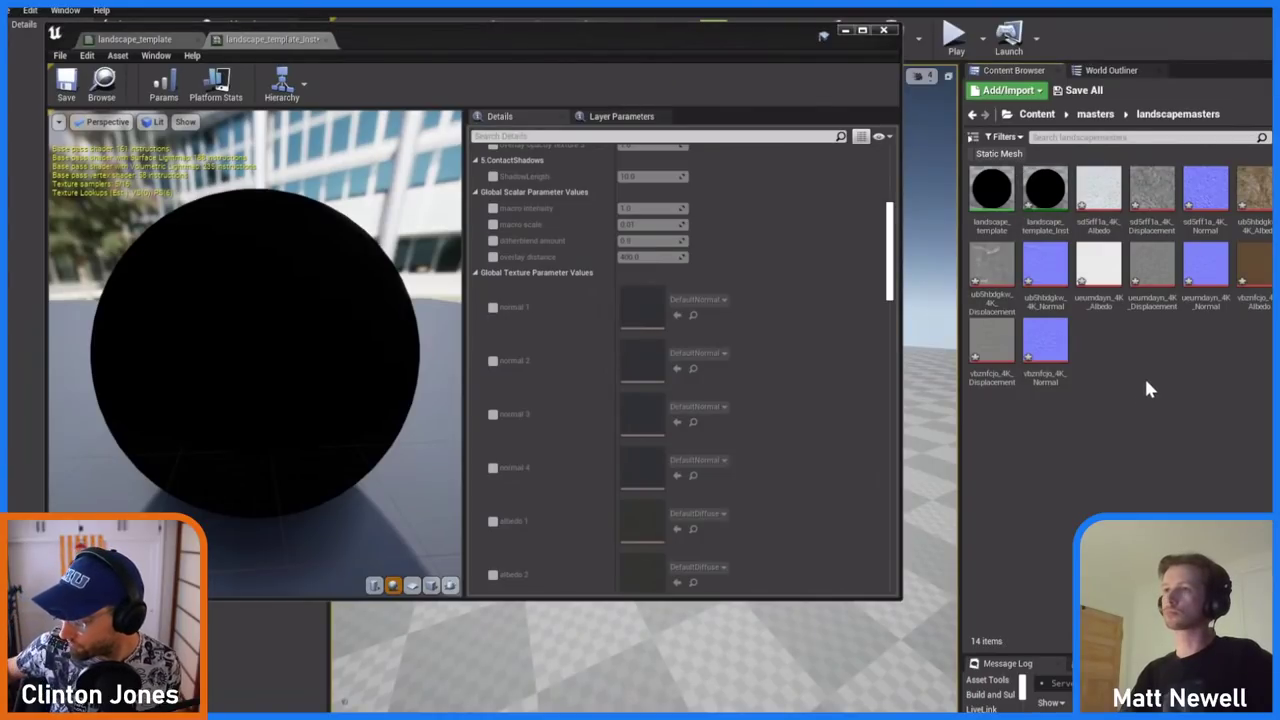
left_click_drag(423, 24, 428, 80)
Step: Review the instance's normal and albedo parameters, and import the sb1gvcp 4K albedo, displacement and normal textures into the landscapemasters folder
scroll(783, 487, "down", 2)
scroll(783, 487, "up", 4)
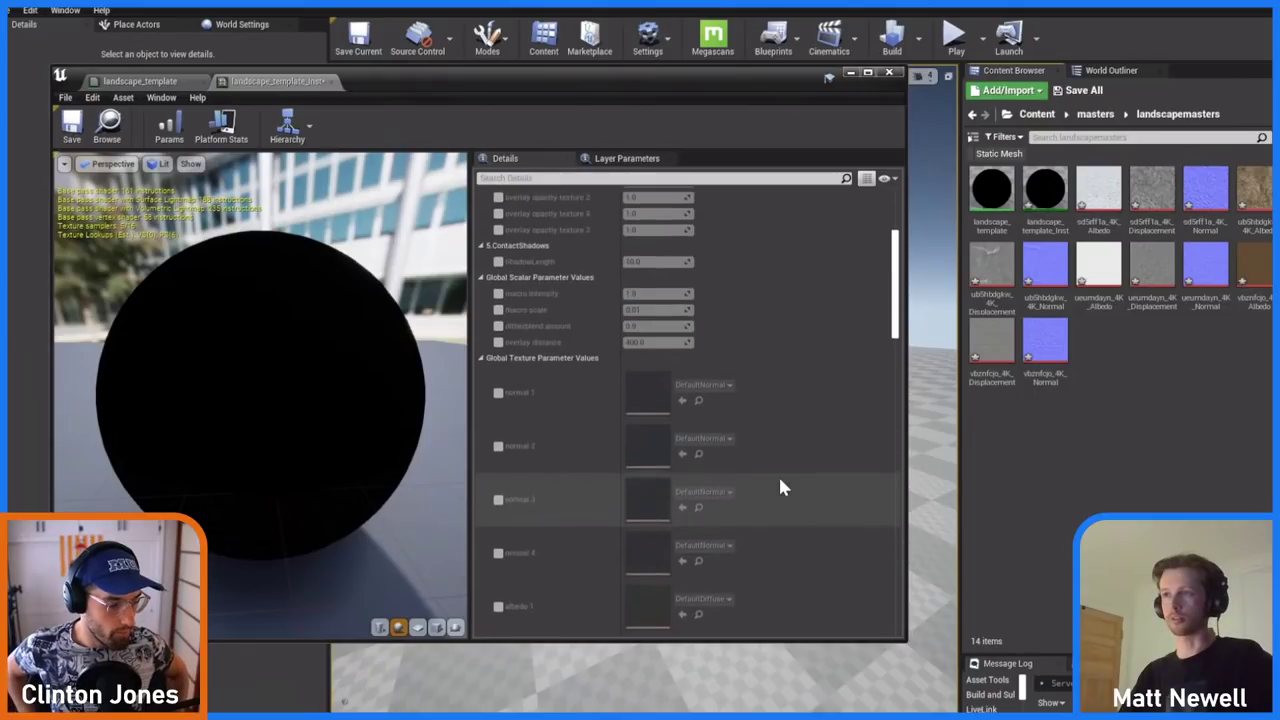
scroll(783, 487, "down", 3)
scroll(780, 486, "down", 4)
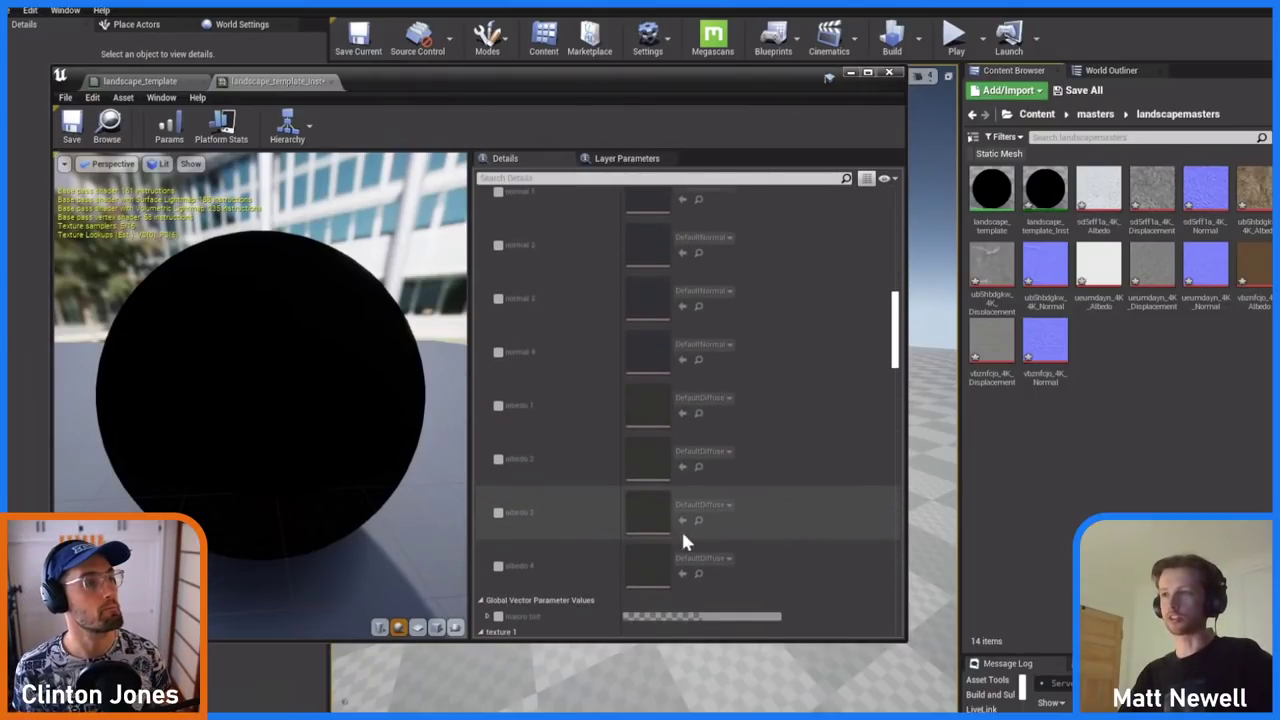
scroll(683, 532, "up", 2)
scroll(606, 396, "down", 2)
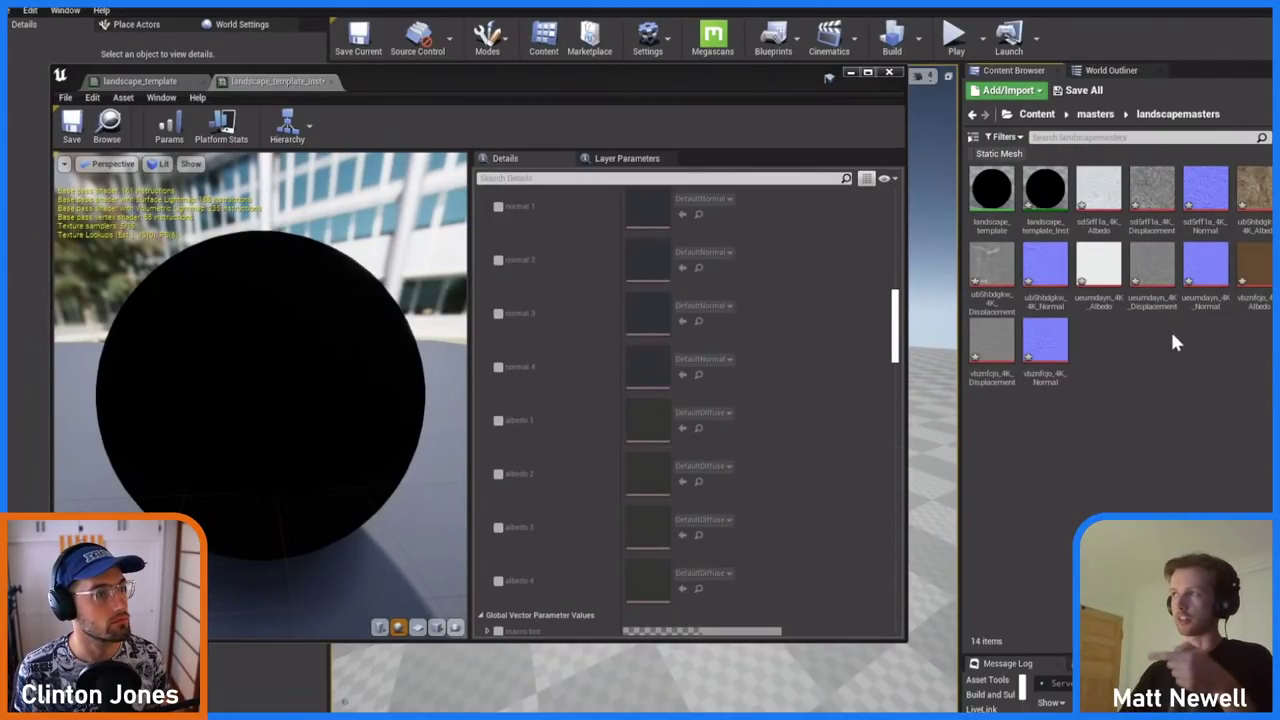
left_click(1252, 282)
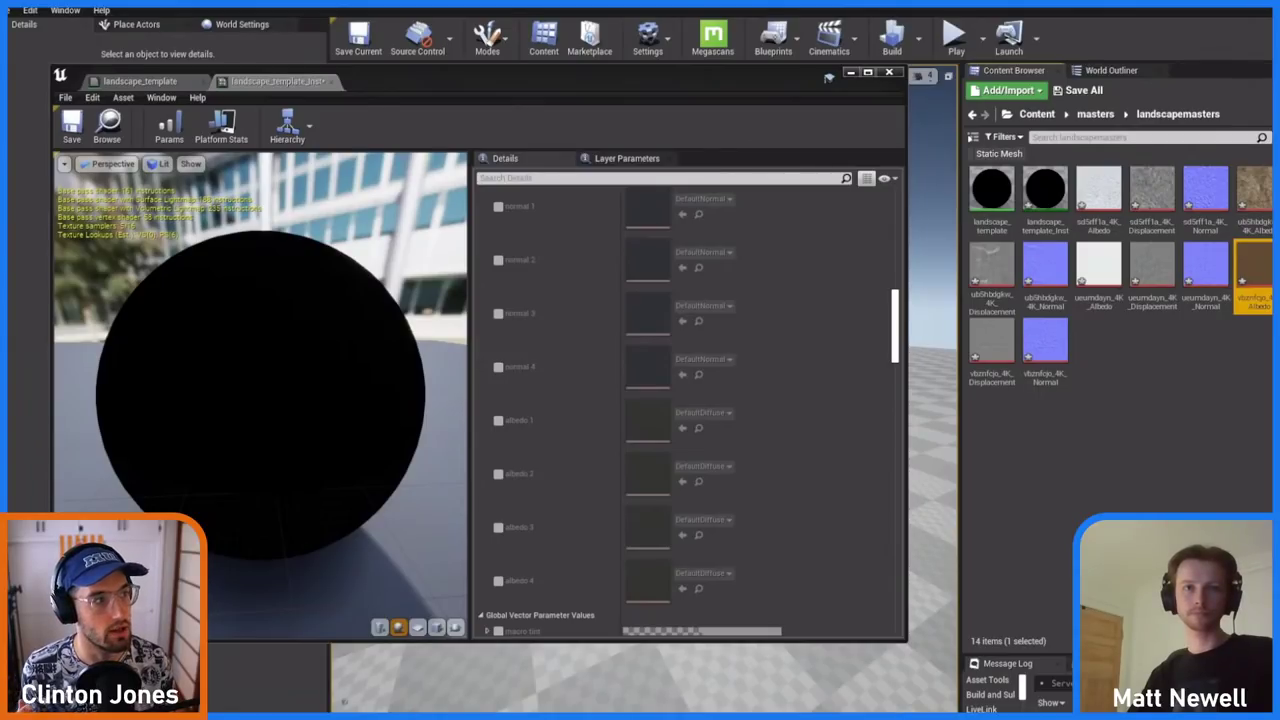
left_click_drag(1030, 710, 1187, 398)
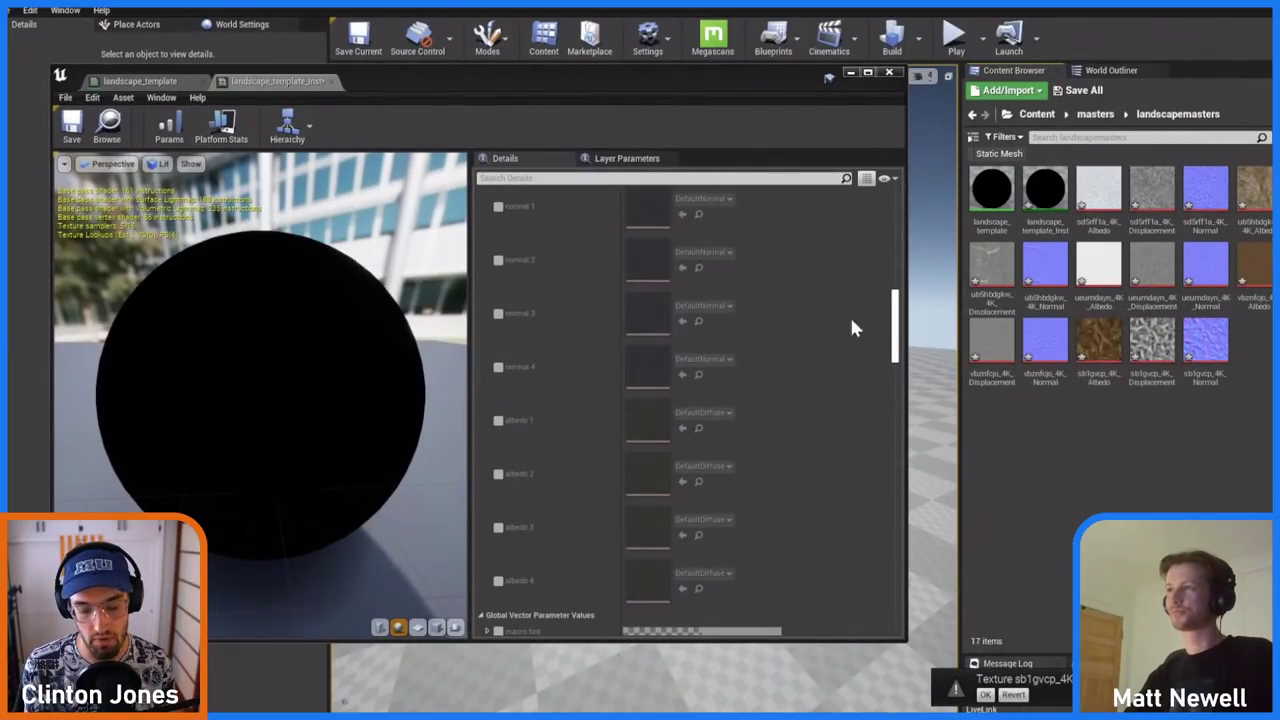
Step: Enable the albedo 1 override in the material instance and assign the ueumdayn_4K_Albedo texture to it
scroll(773, 380, "up", 3)
scroll(773, 380, "down", 2)
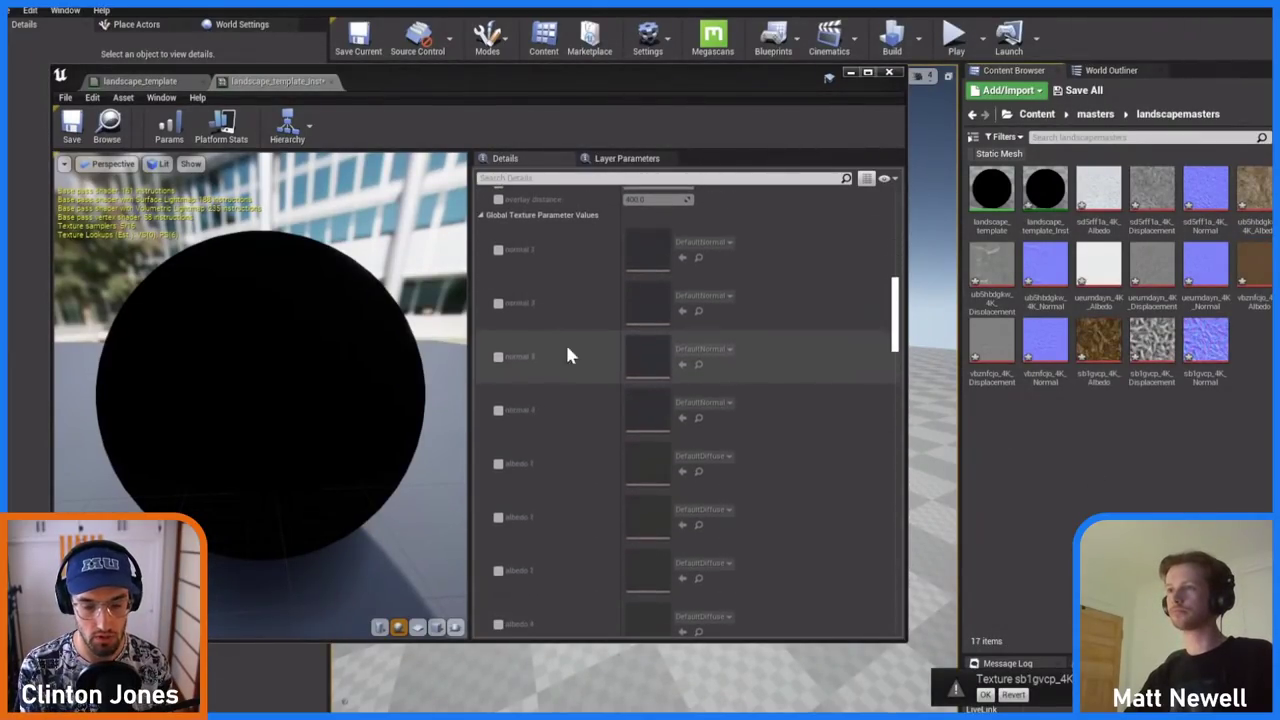
left_click(498, 463)
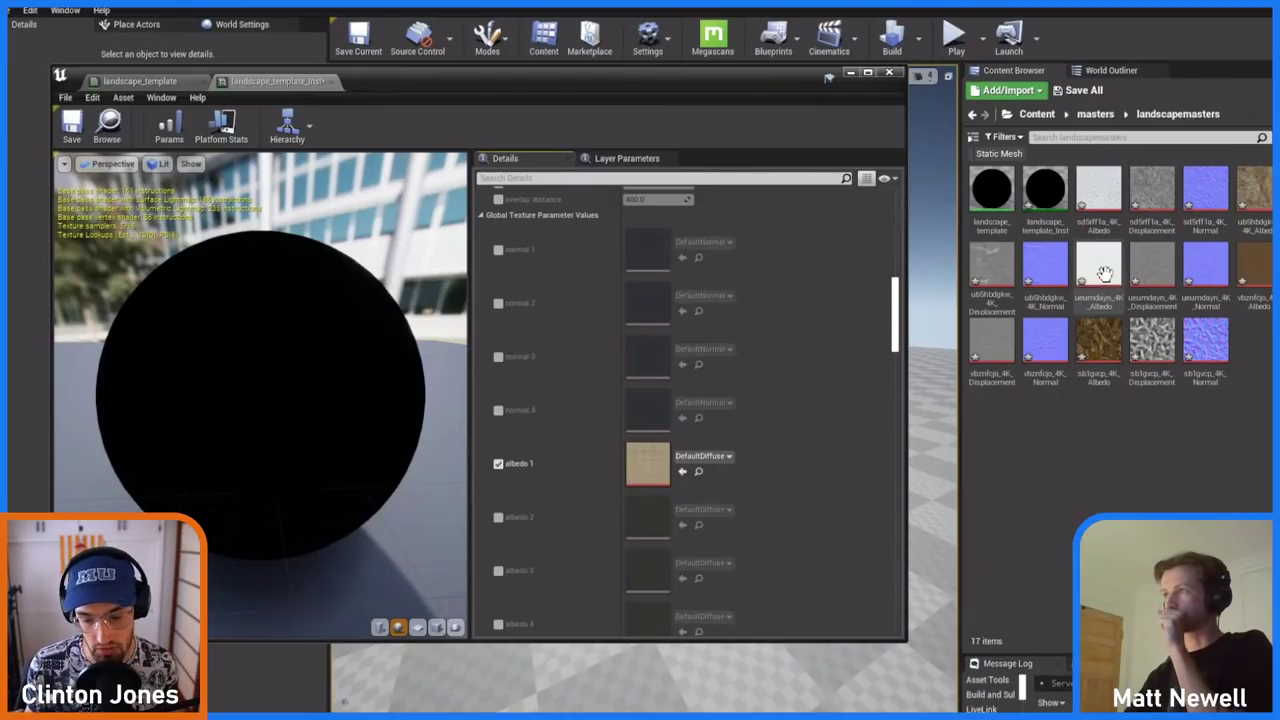
left_click(1100, 297)
scroll(783, 473, "up", 2)
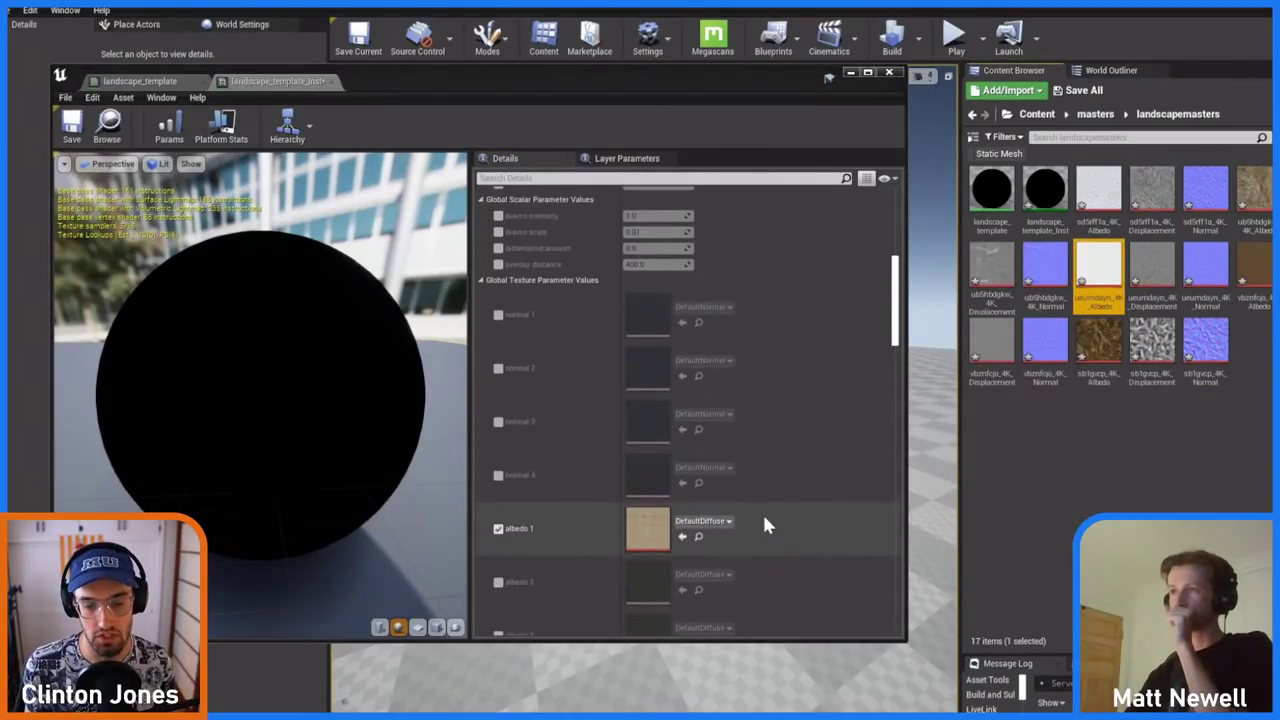
left_click(681, 537)
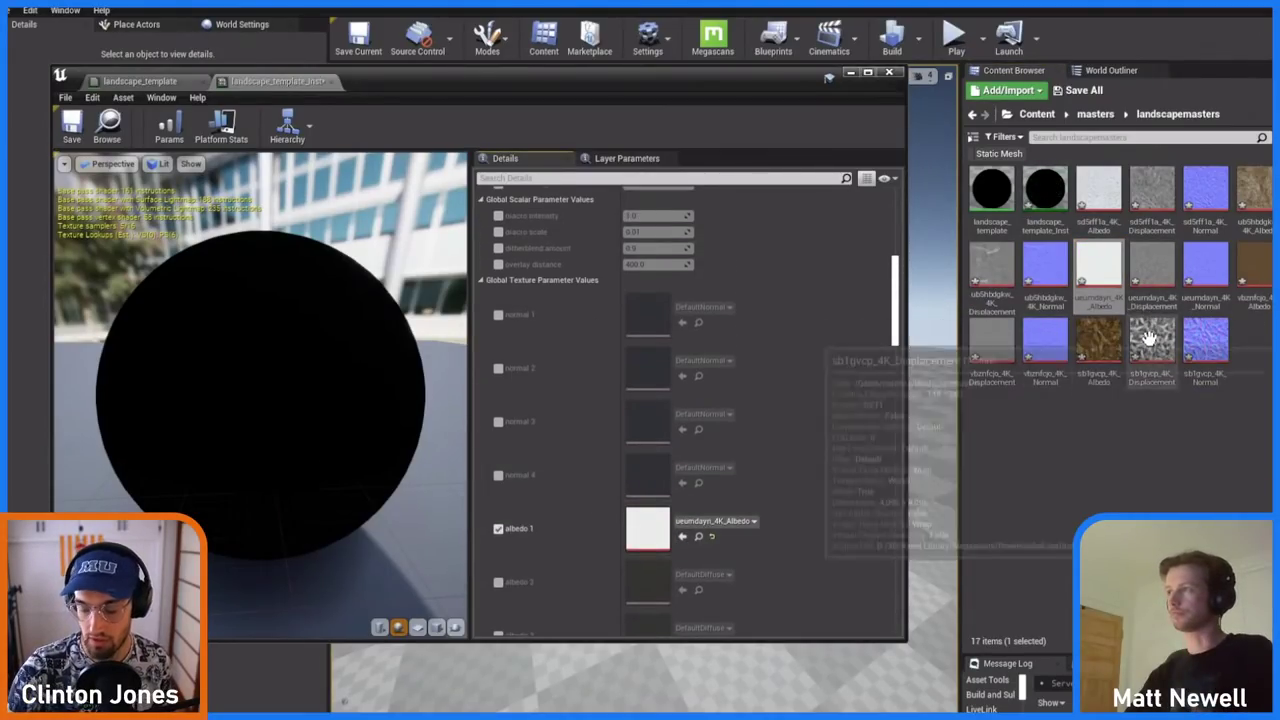
Step: Select the ueumdayn_4K_Normal texture in the landscapemasters folder and widen the parameter name column of the material instance
left_click(1205, 272)
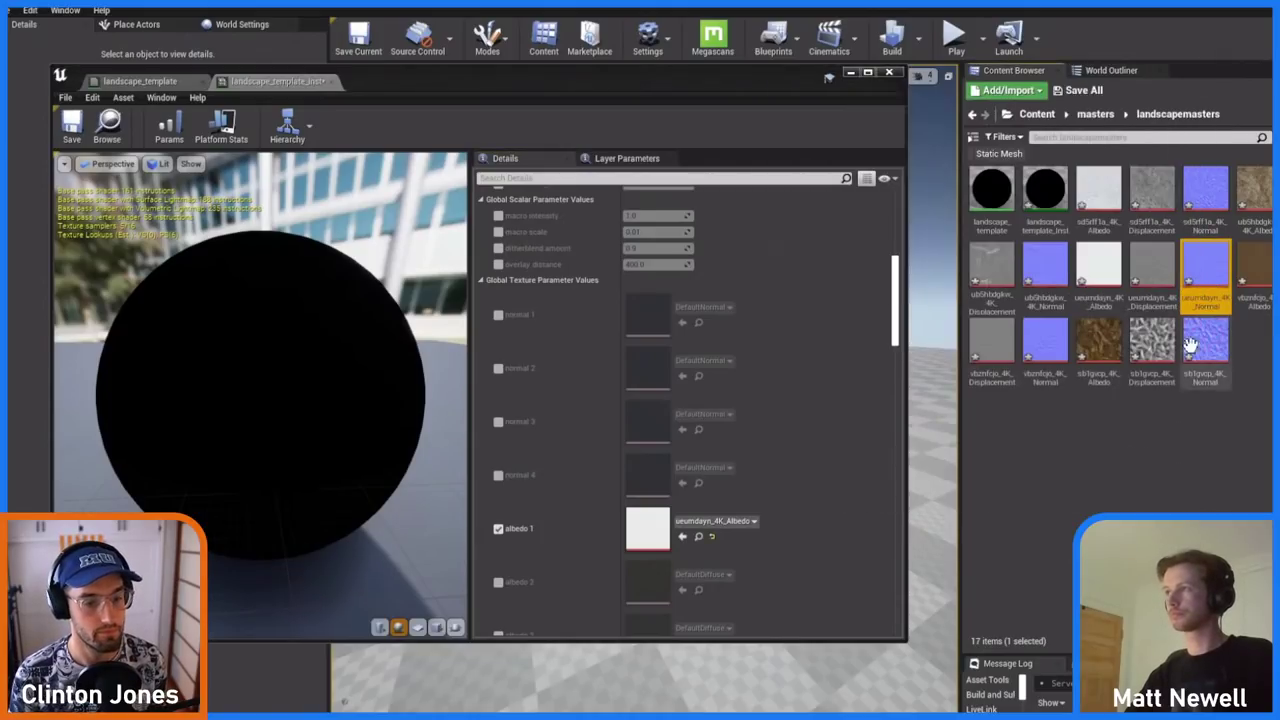
scroll(719, 522, "down", 2)
scroll(700, 530, "up", 1)
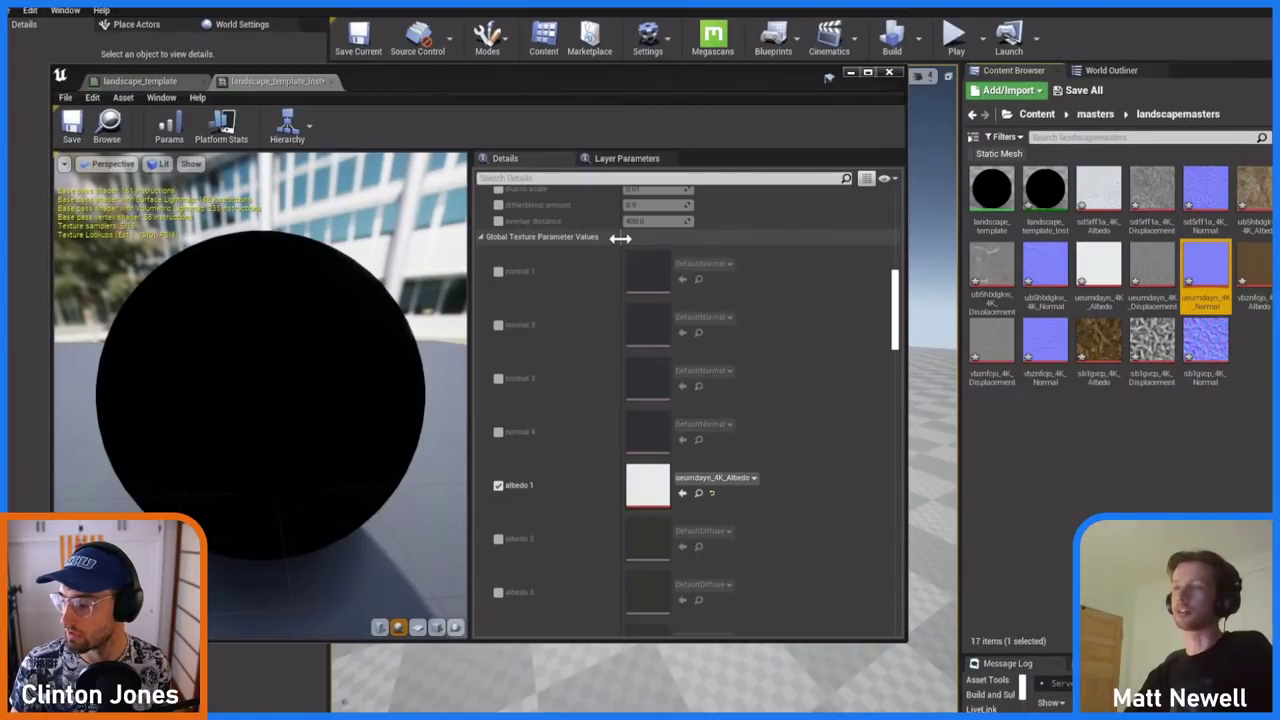
left_click_drag(620, 238, 645, 238)
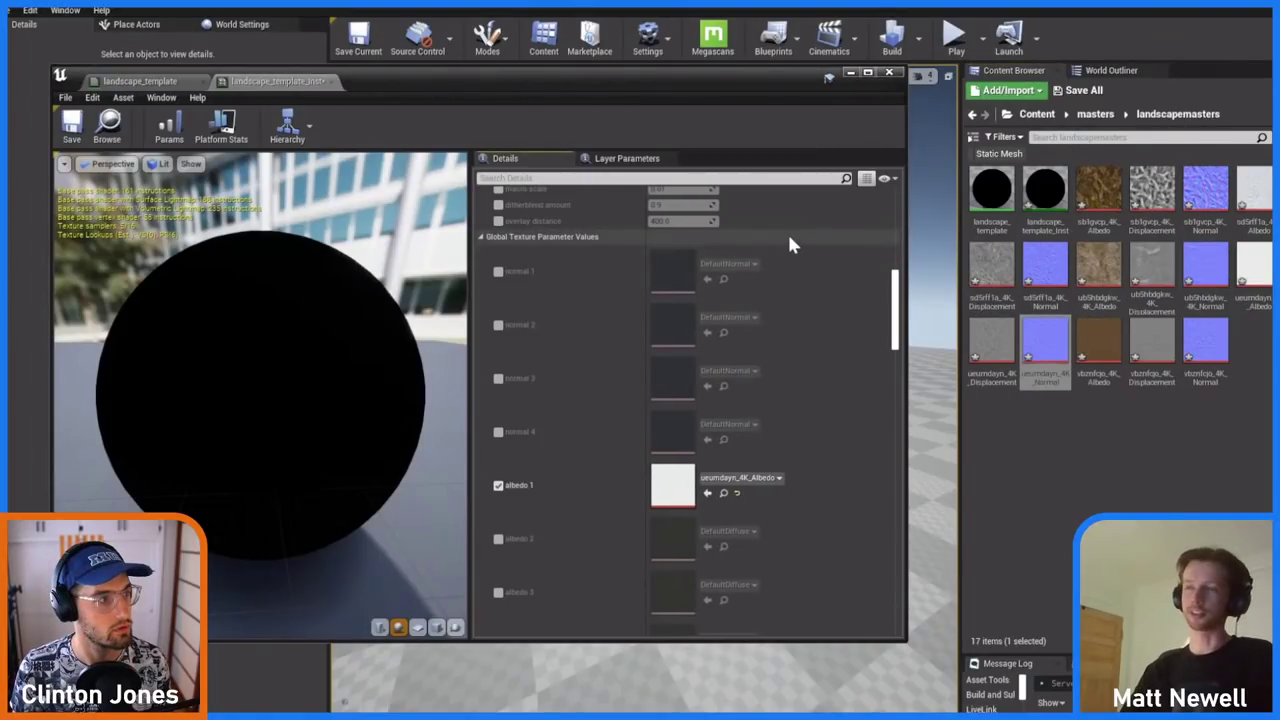
Step: Look through the material instance's global scalar and texture parameters, checking the normal 1–4 and albedo 1–4 slots
scroll(797, 395, "down", 3)
scroll(797, 395, "up", 3)
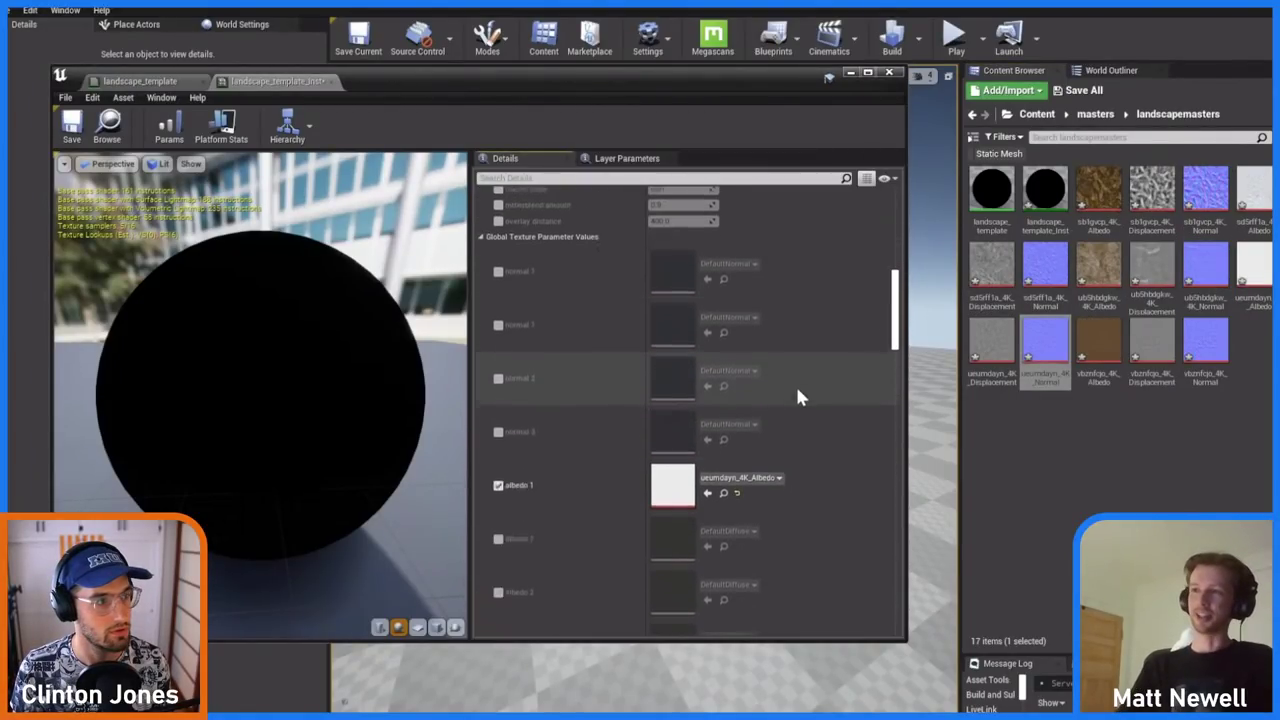
scroll(797, 397, "down", 1)
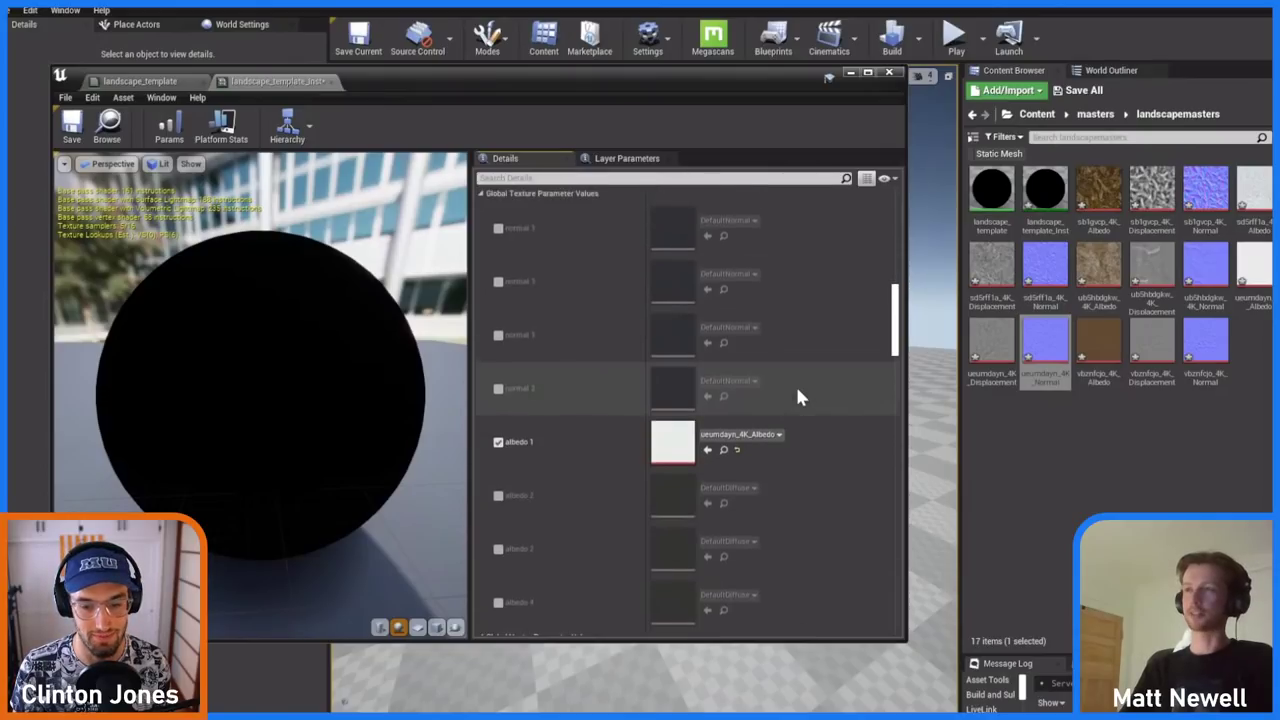
scroll(797, 397, "up", 3)
left_click(482, 323)
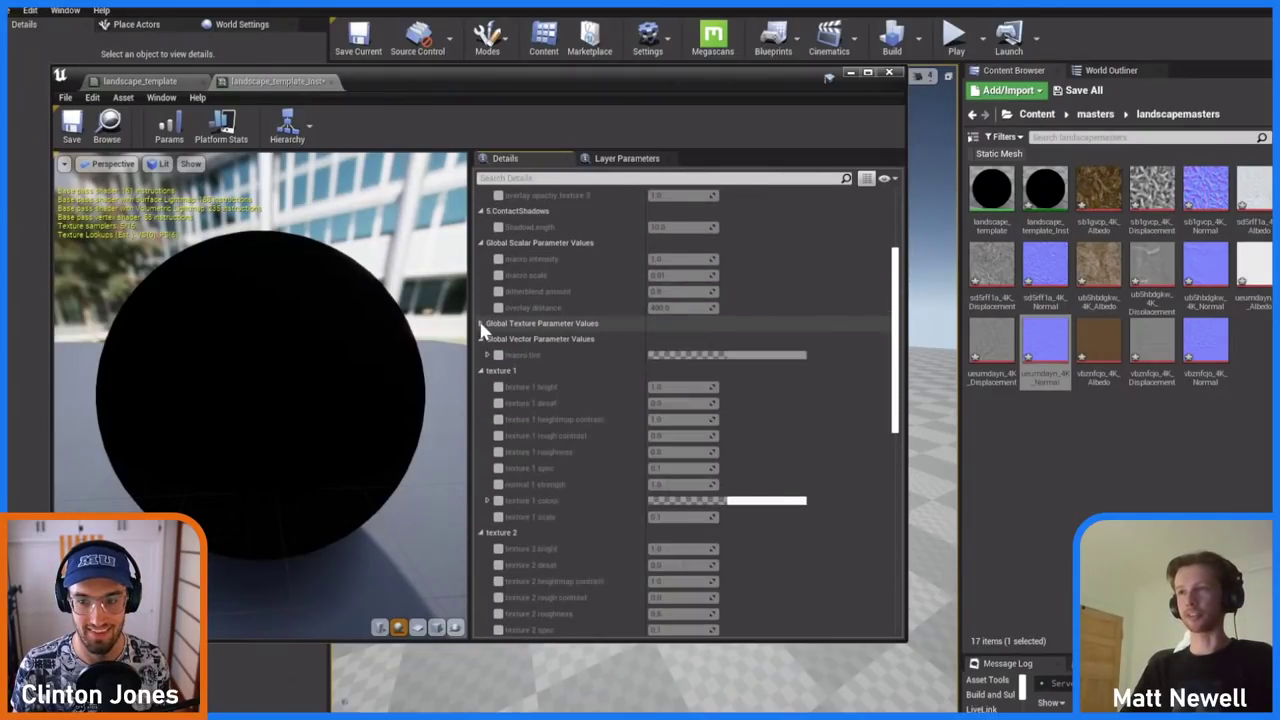
left_click(482, 323)
scroll(735, 457, "down", 3)
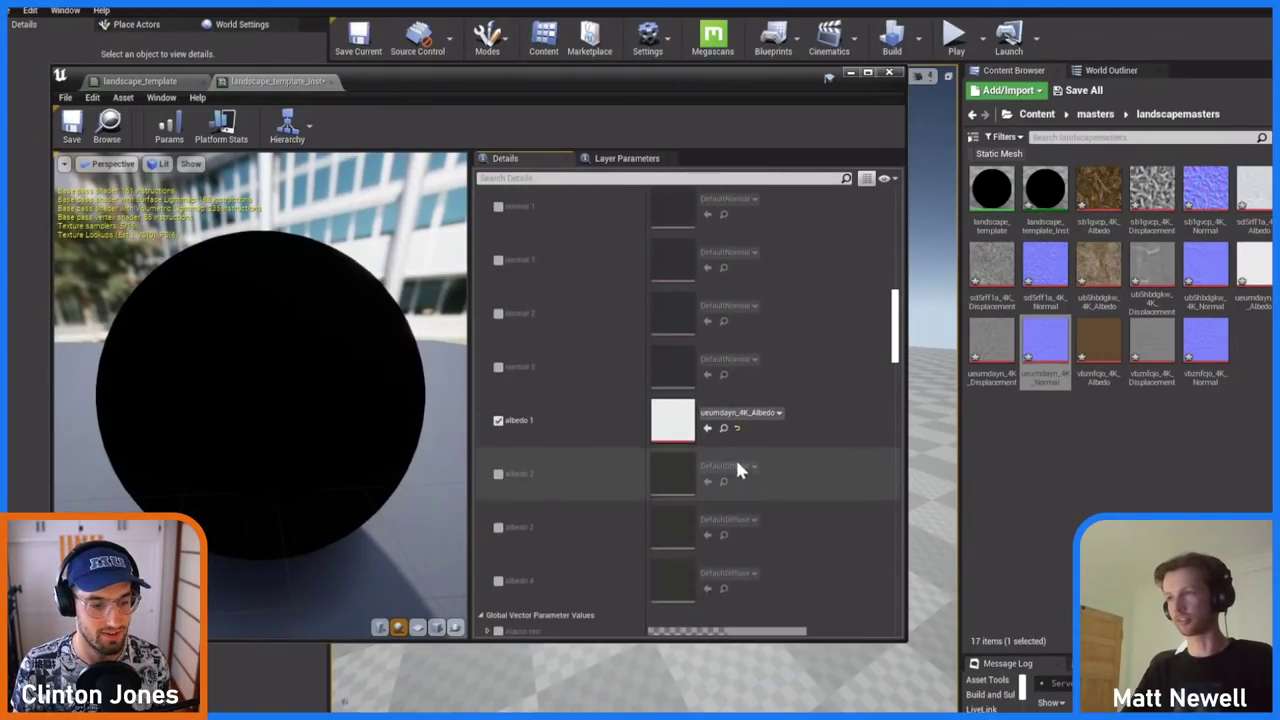
scroll(793, 457, "up", 3)
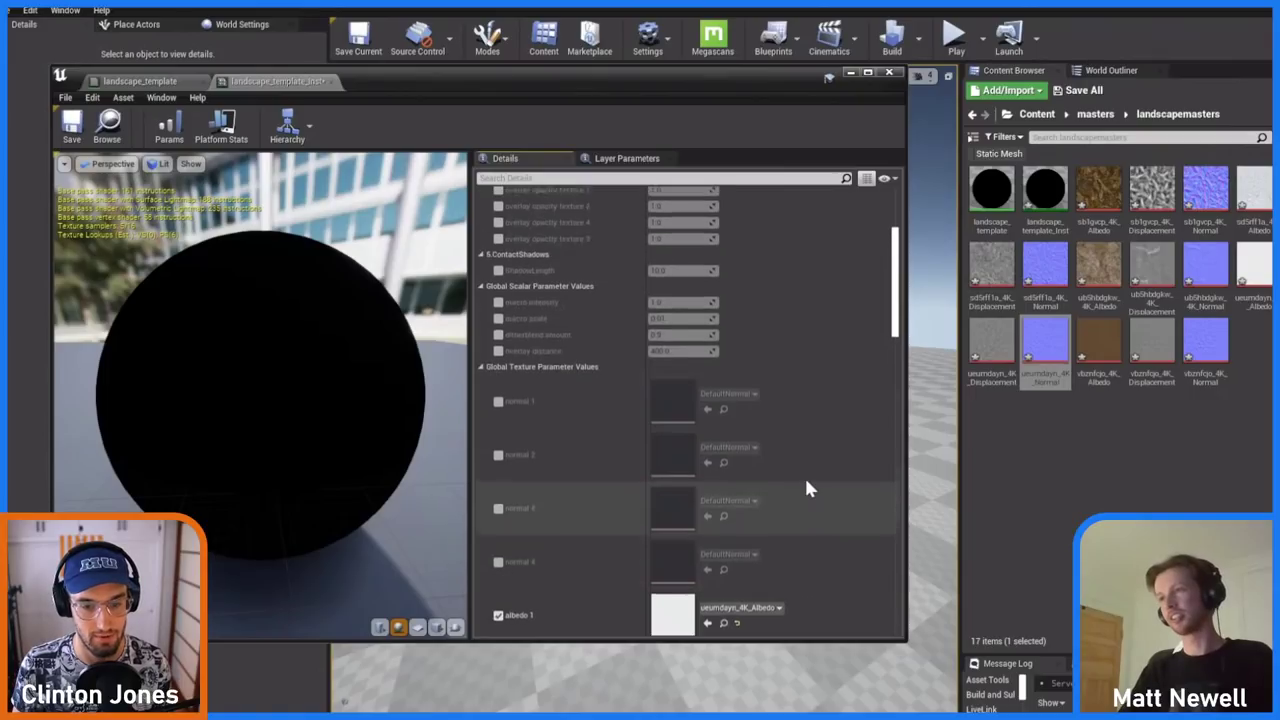
scroll(808, 488, "down", 2)
scroll(827, 512, "up", 2)
scroll(826, 517, "down", 1)
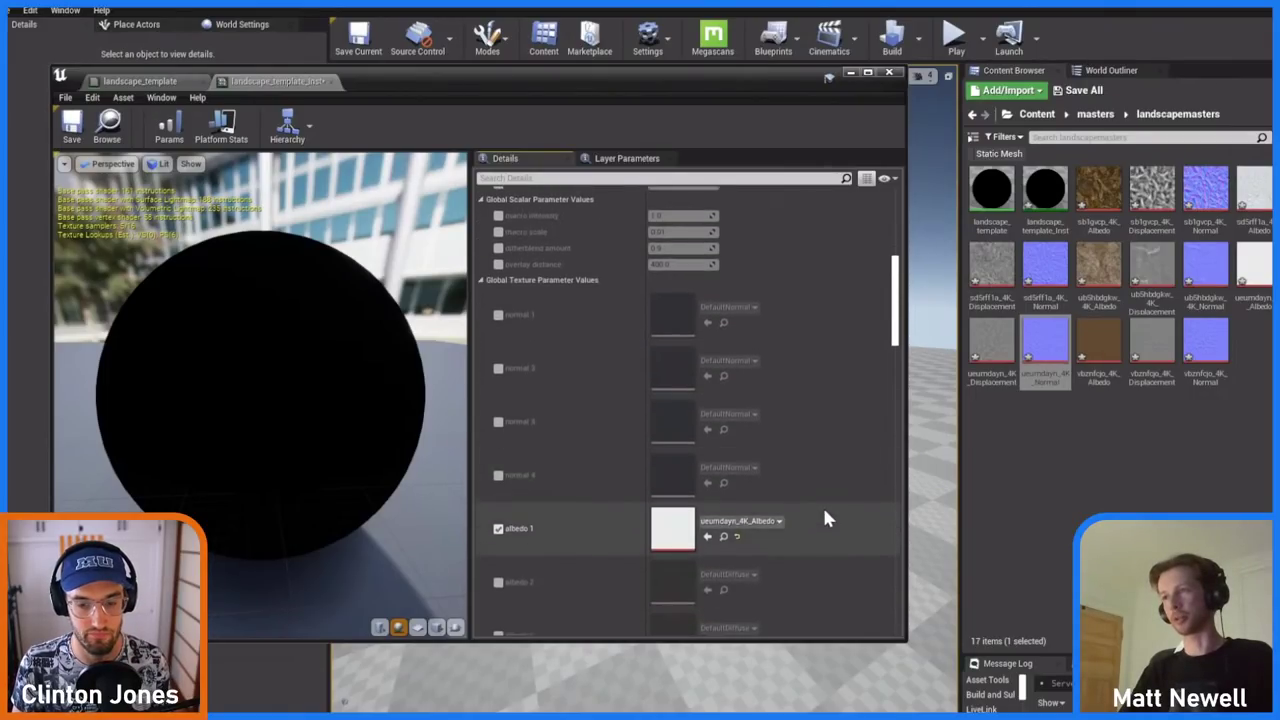
scroll(826, 517, "up", 1)
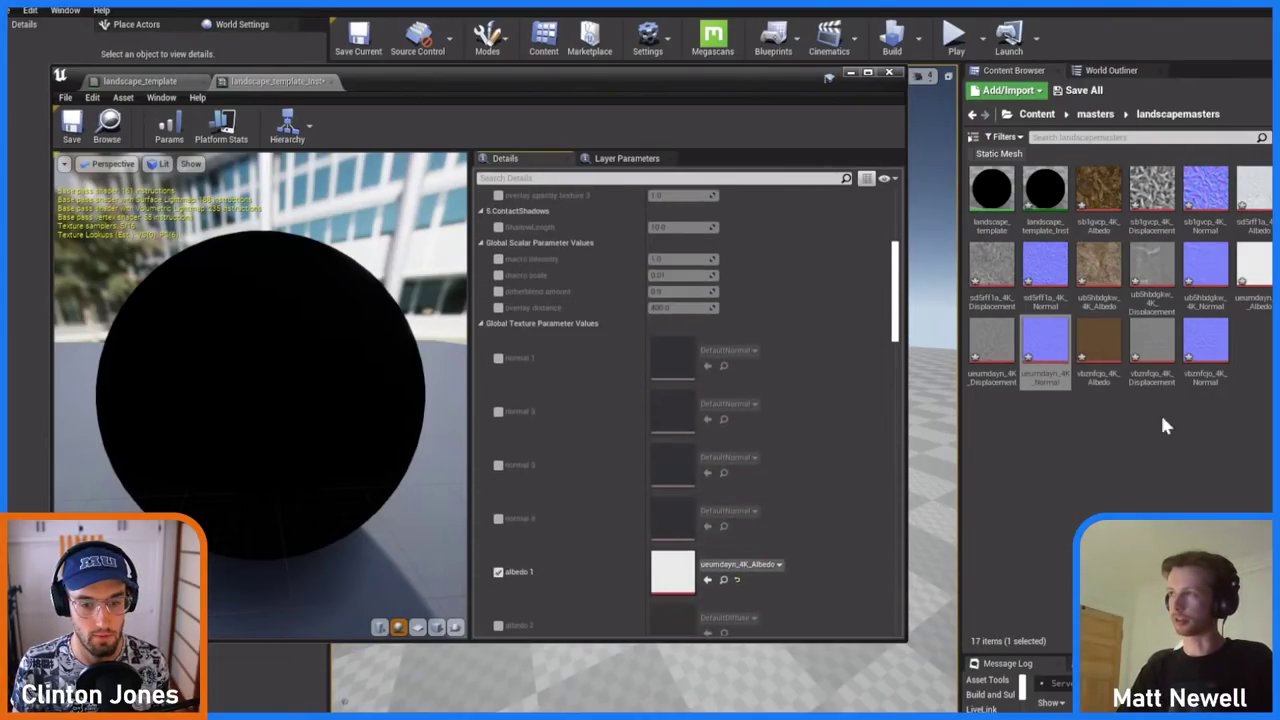
left_click(1174, 450)
left_click(1061, 361)
left_click(1092, 426)
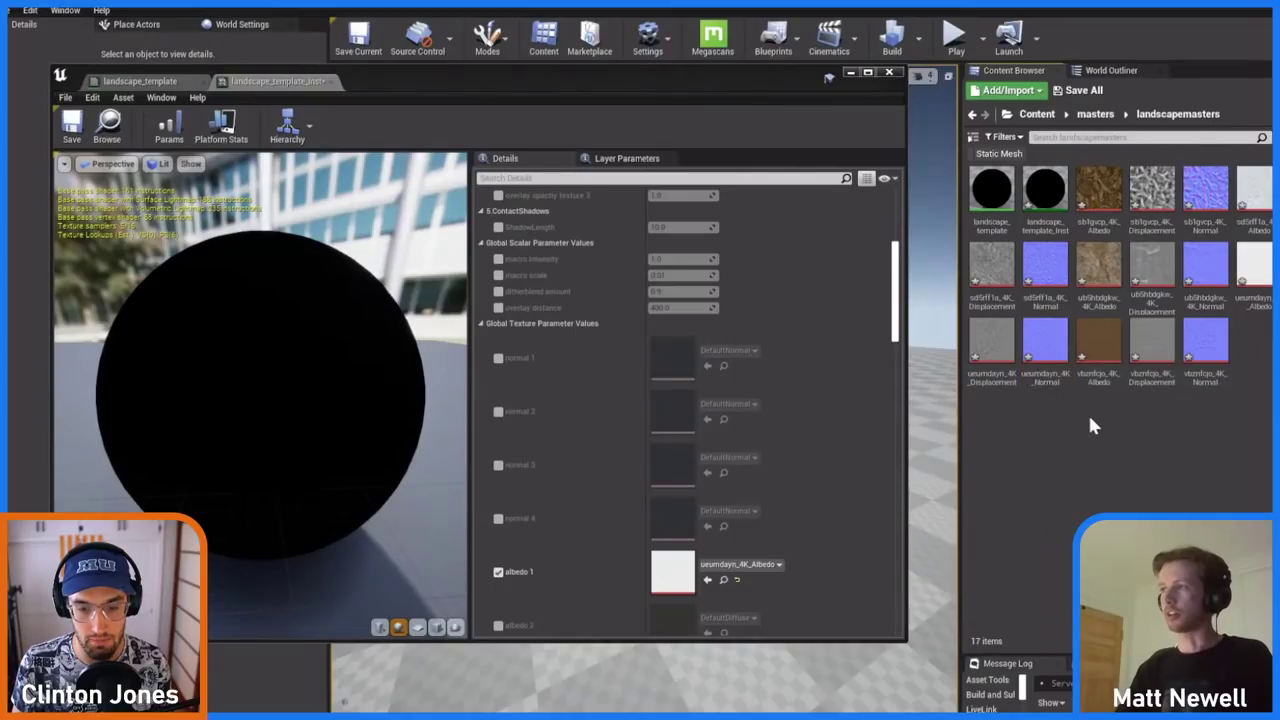
scroll(700, 440, "down", 2)
scroll(650, 452, "up", 2)
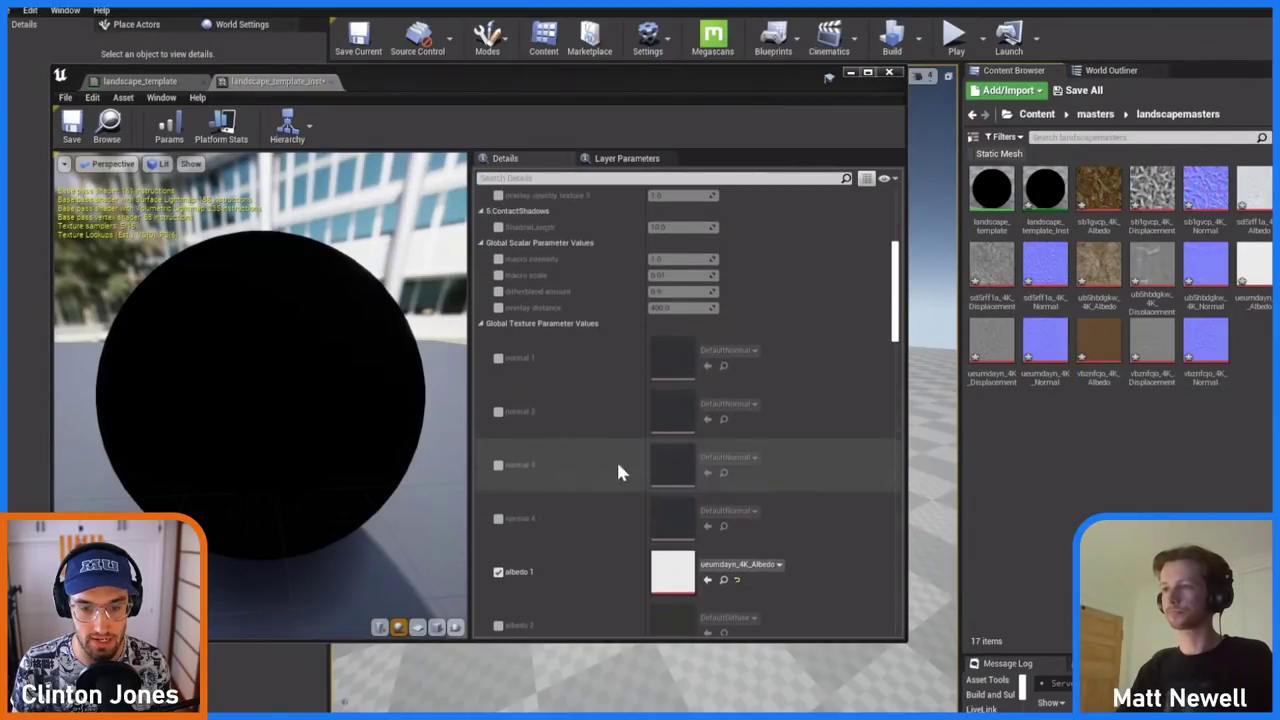
scroll(616, 459, "down", 2)
scroll(690, 475, "down", 1)
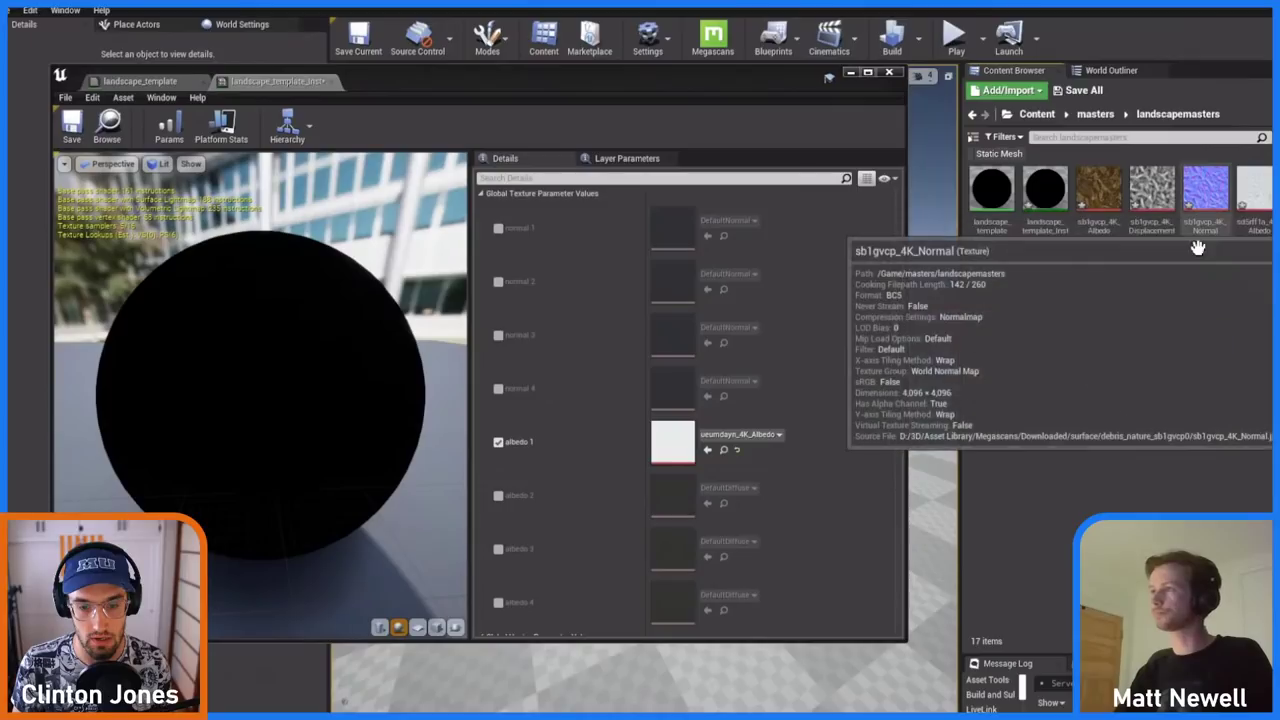
Step: Enable the albedo 2 override in the material instance and assign the sd5rff1a_4K_Albedo texture to it
mouse_move(1259, 231)
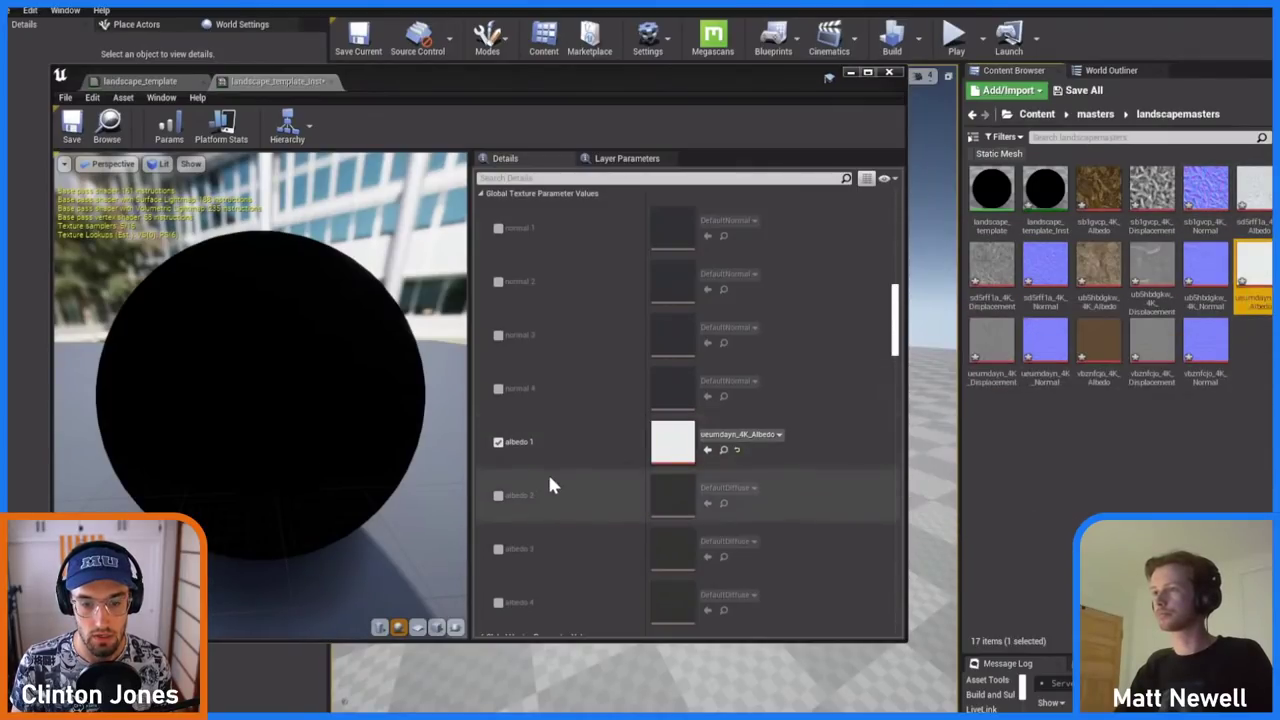
scroll(575, 478, "down", 1)
left_click(1265, 297)
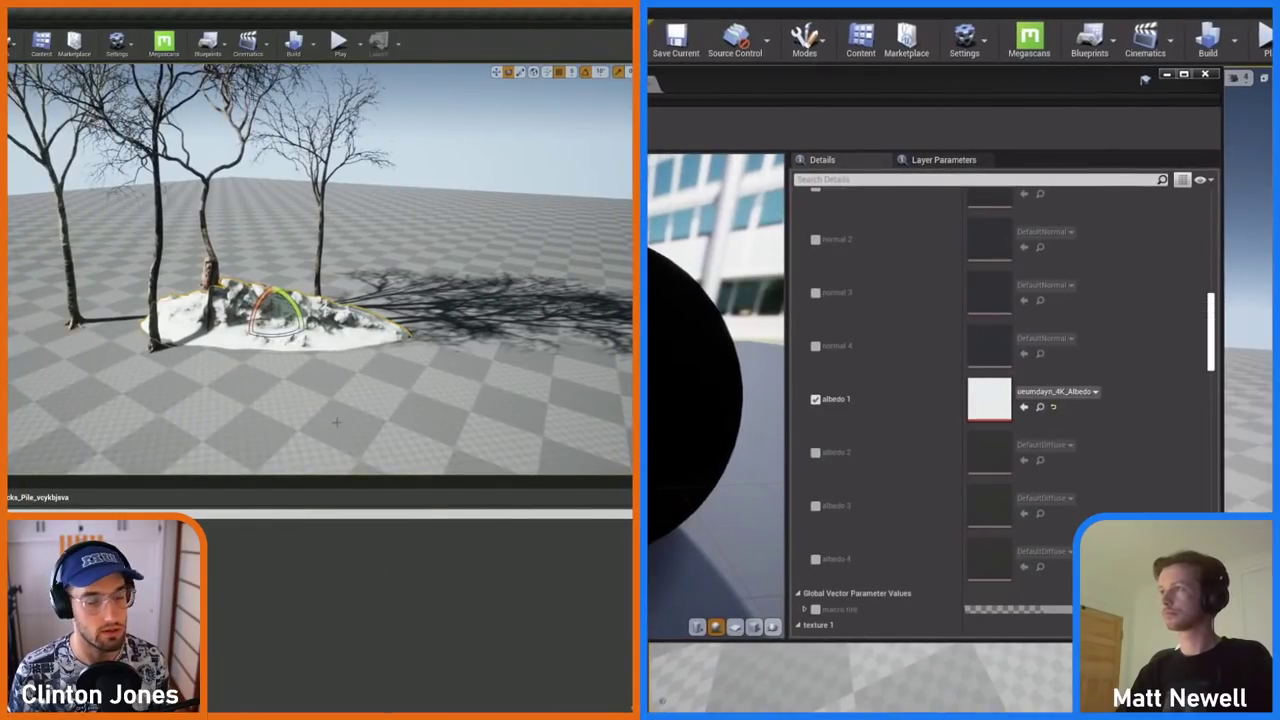
right_click_drag(336, 422, 336, 438)
key("w")
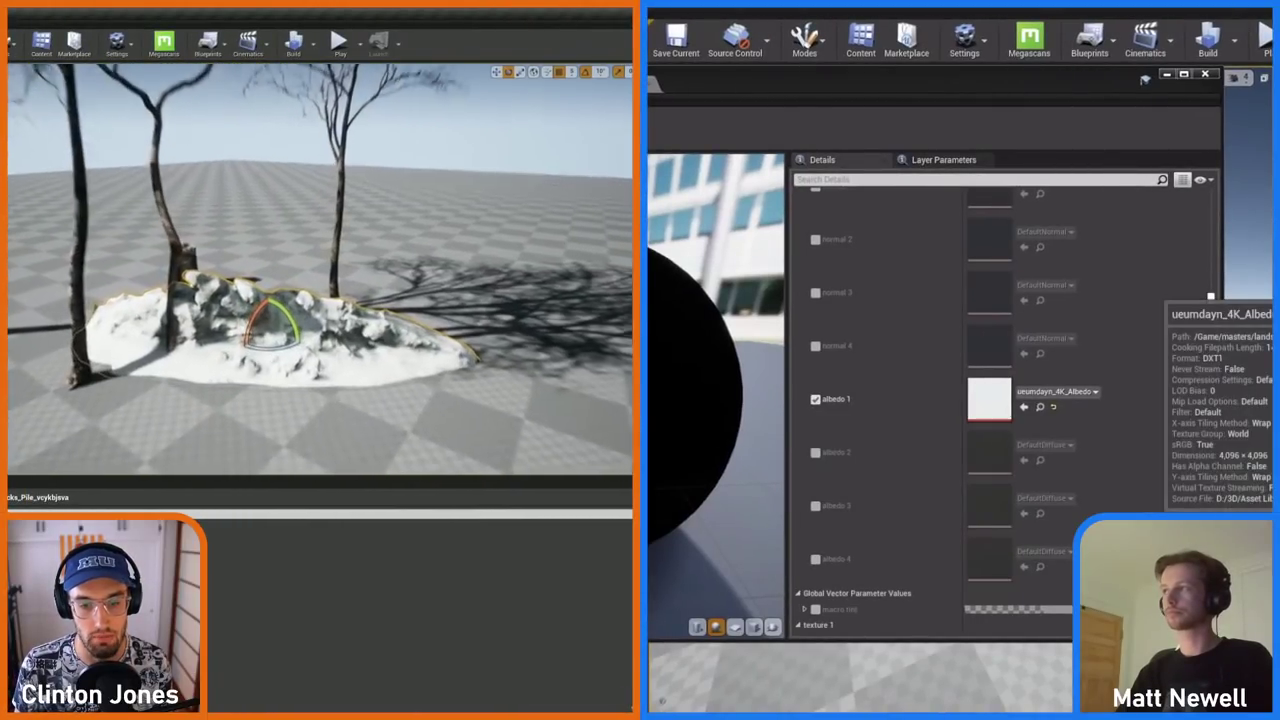
left_click(815, 452)
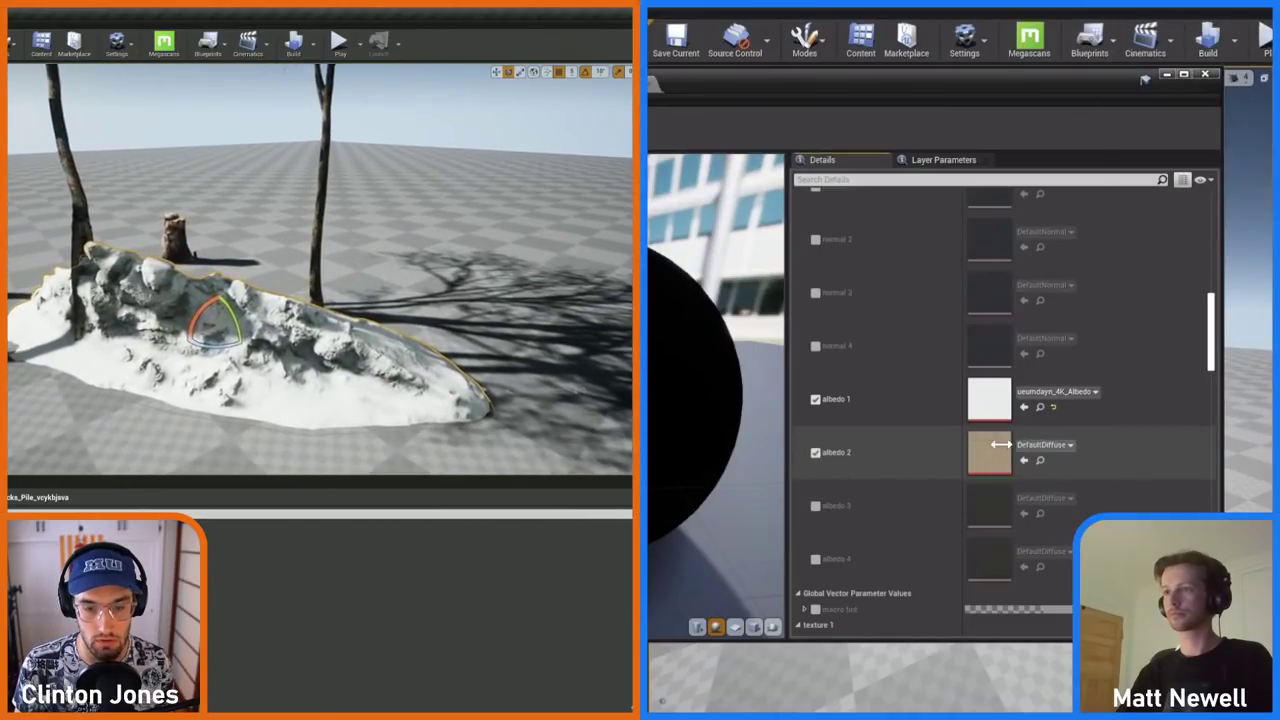
left_click(1023, 460)
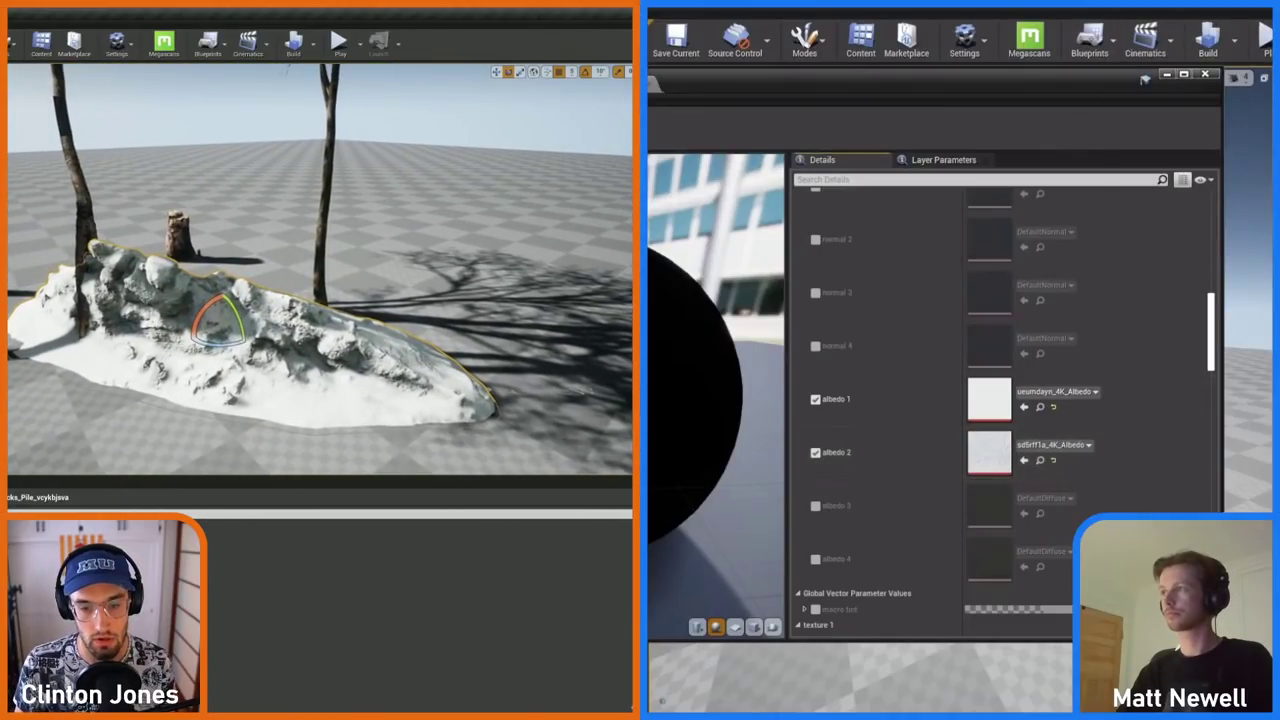
Step: Enable the albedo 3 and albedo 4 overrides, assigning ub5hbdgkw_4K_Albedo to albedo 3 and sb1gvcp_4K_Albedo to albedo 4
key("w")
right_click_drag(320, 300, 316, 322)
key("s")
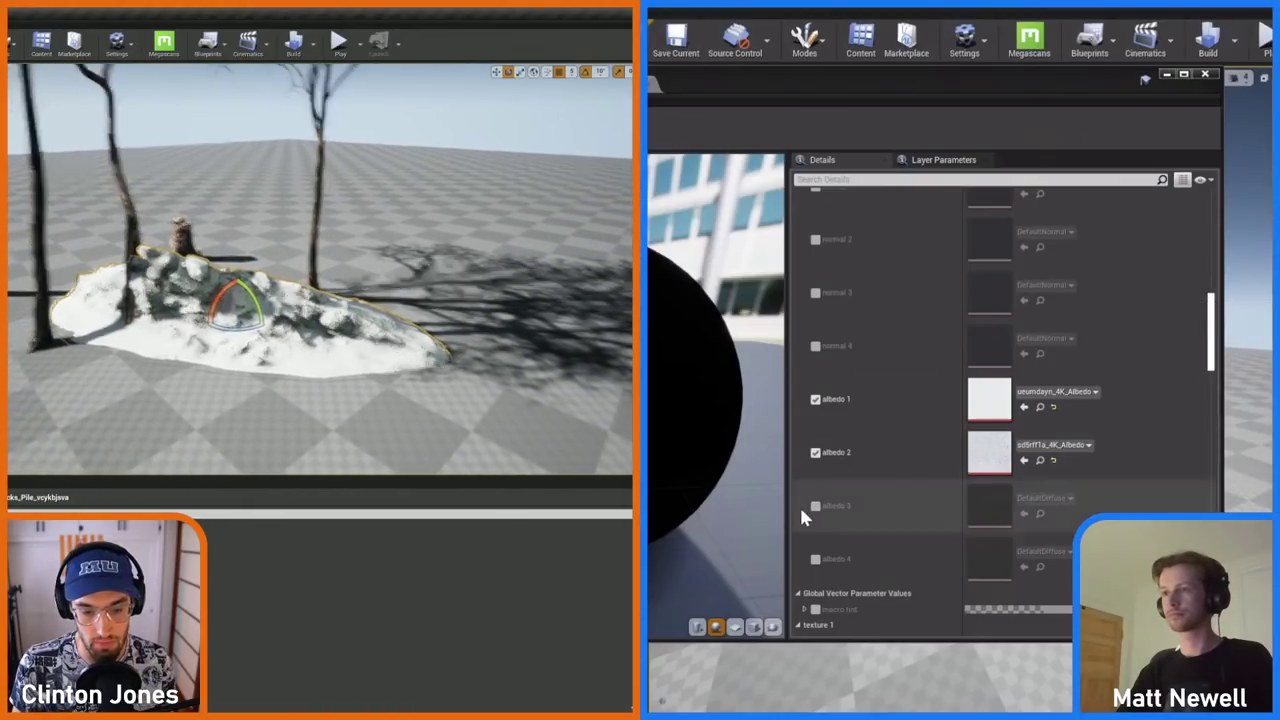
left_click(1023, 513)
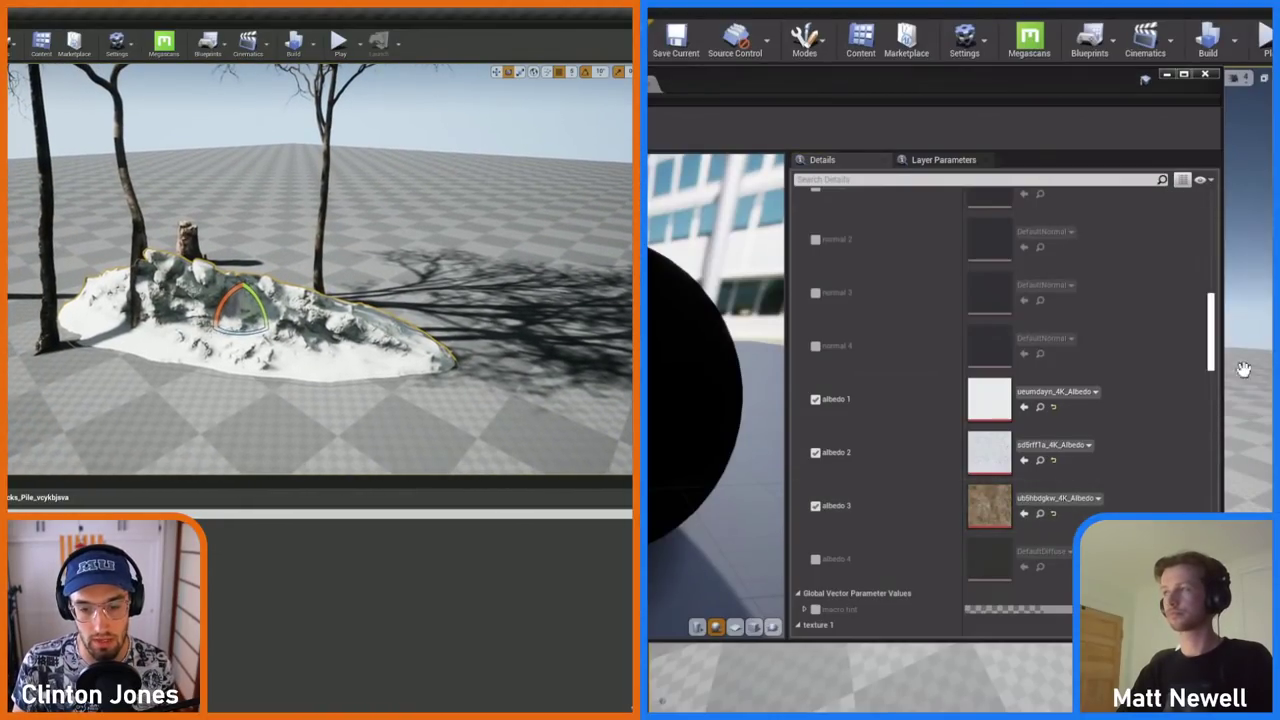
left_click(1024, 566)
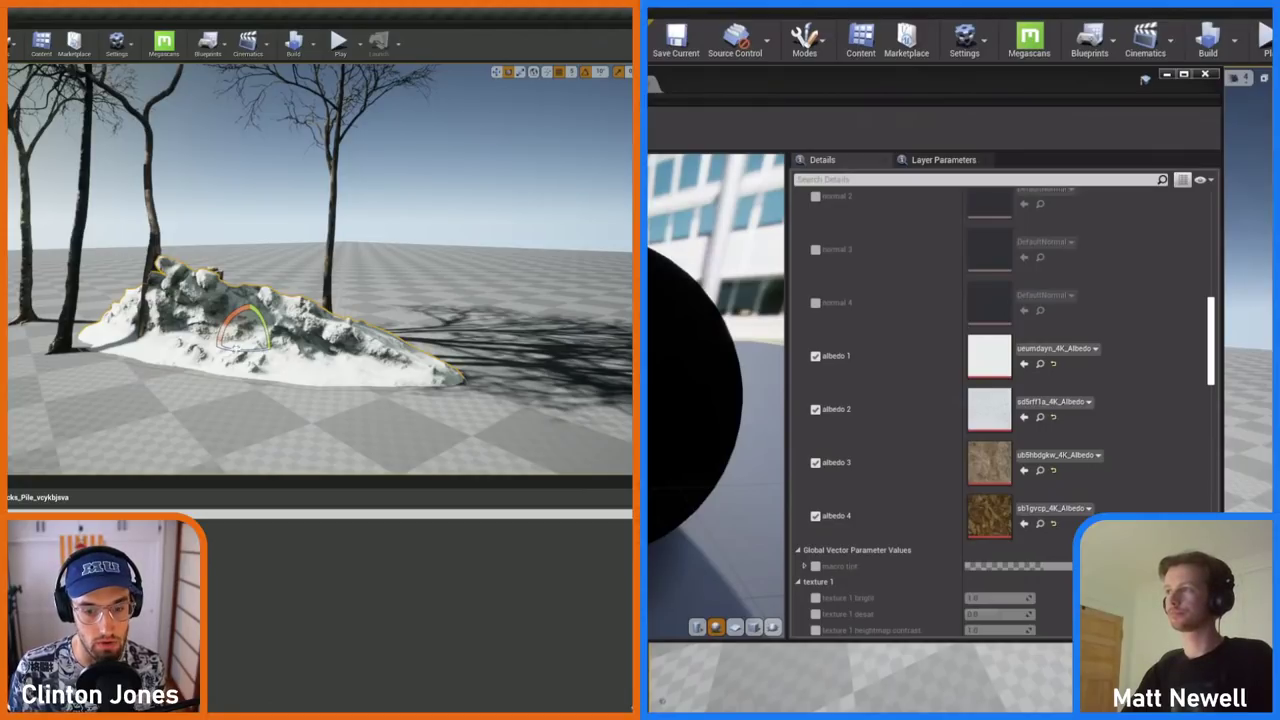
mouse_move(1212, 380)
left_mouse_down()
mouse_move(1208, 278)
mouse_move(1196, 373)
left_mouse_up()
key("e")
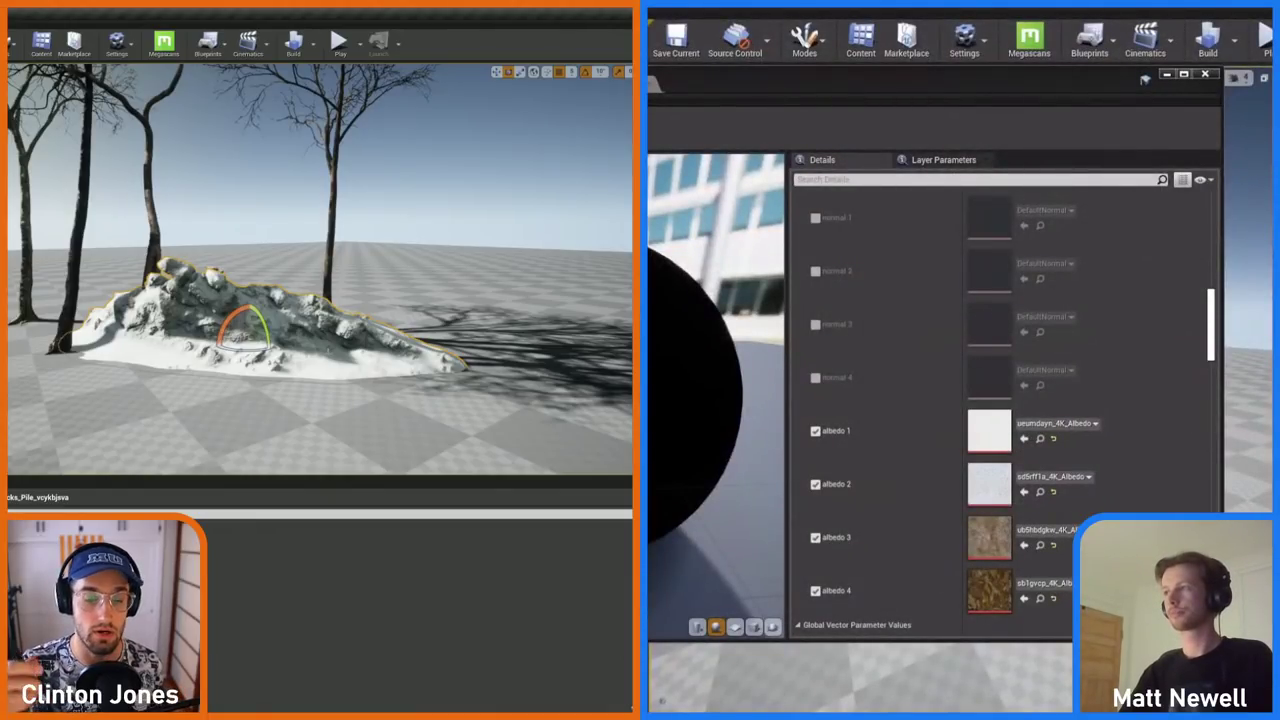
Step: Reposition the material instance editor window over the level viewport and widen it
left_click_drag(760, 78, 665, 128)
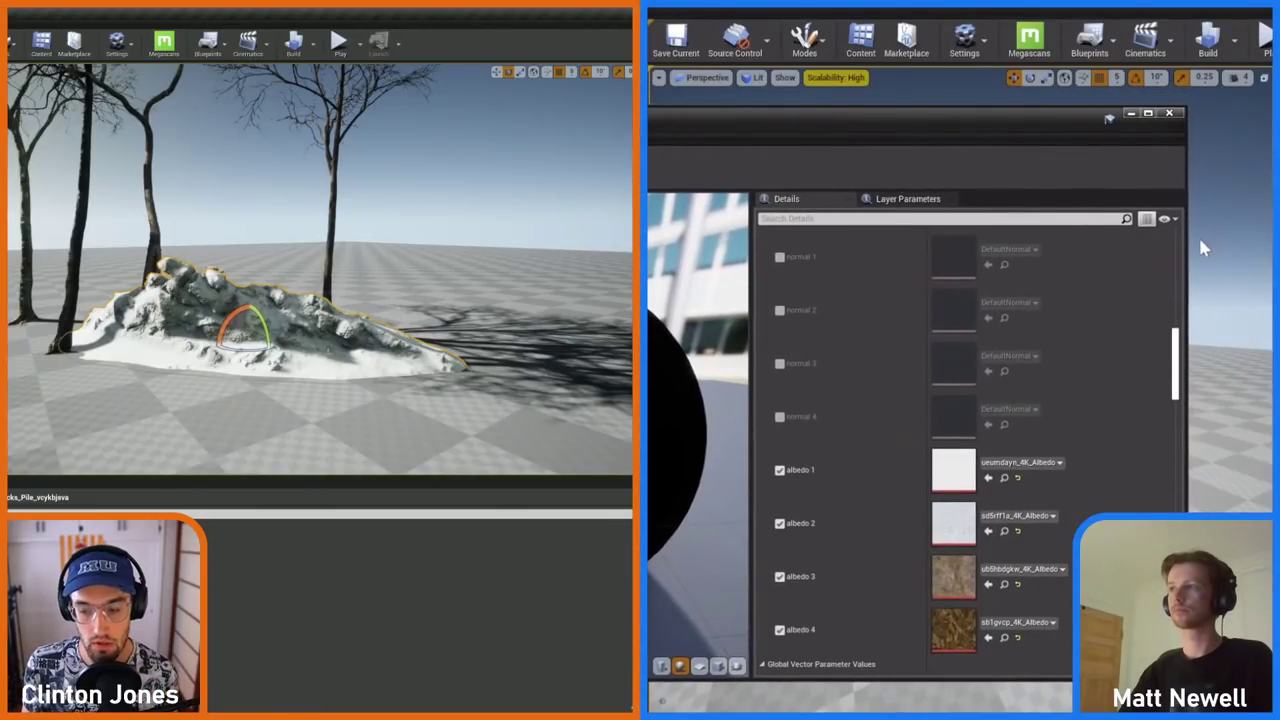
left_click_drag(1184, 240, 1249, 240)
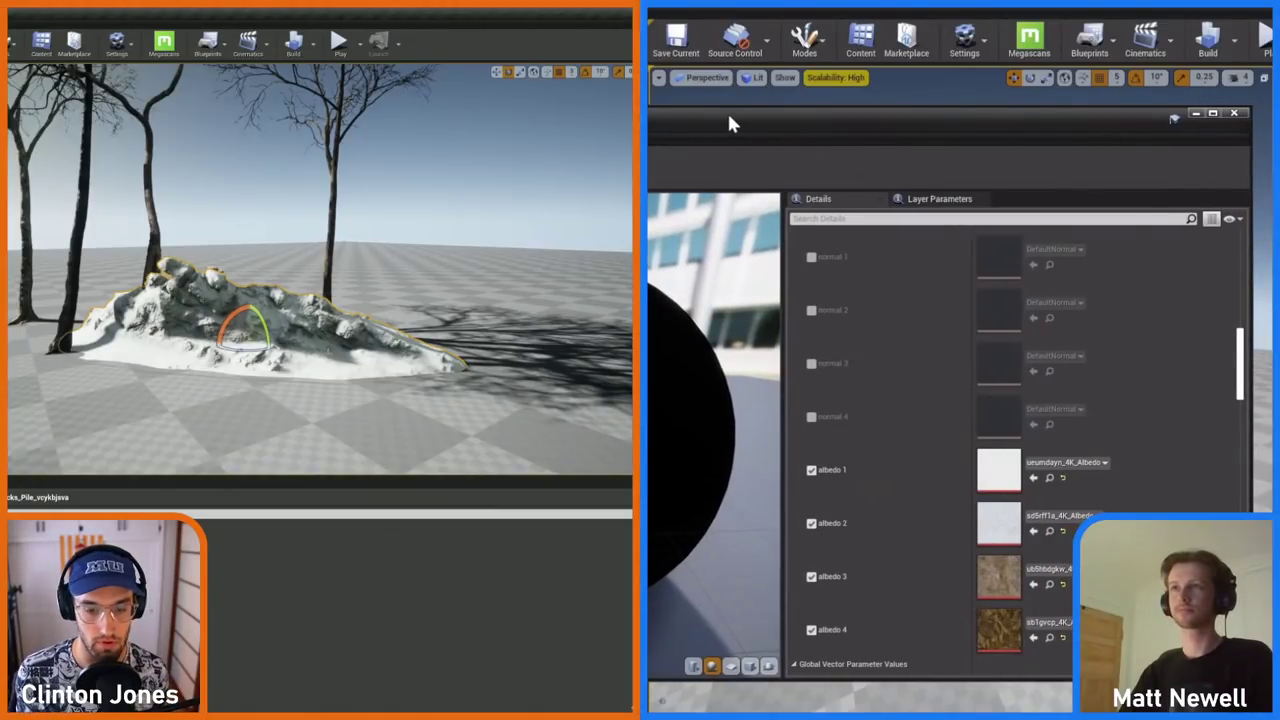
left_click_drag(727, 112, 720, 120)
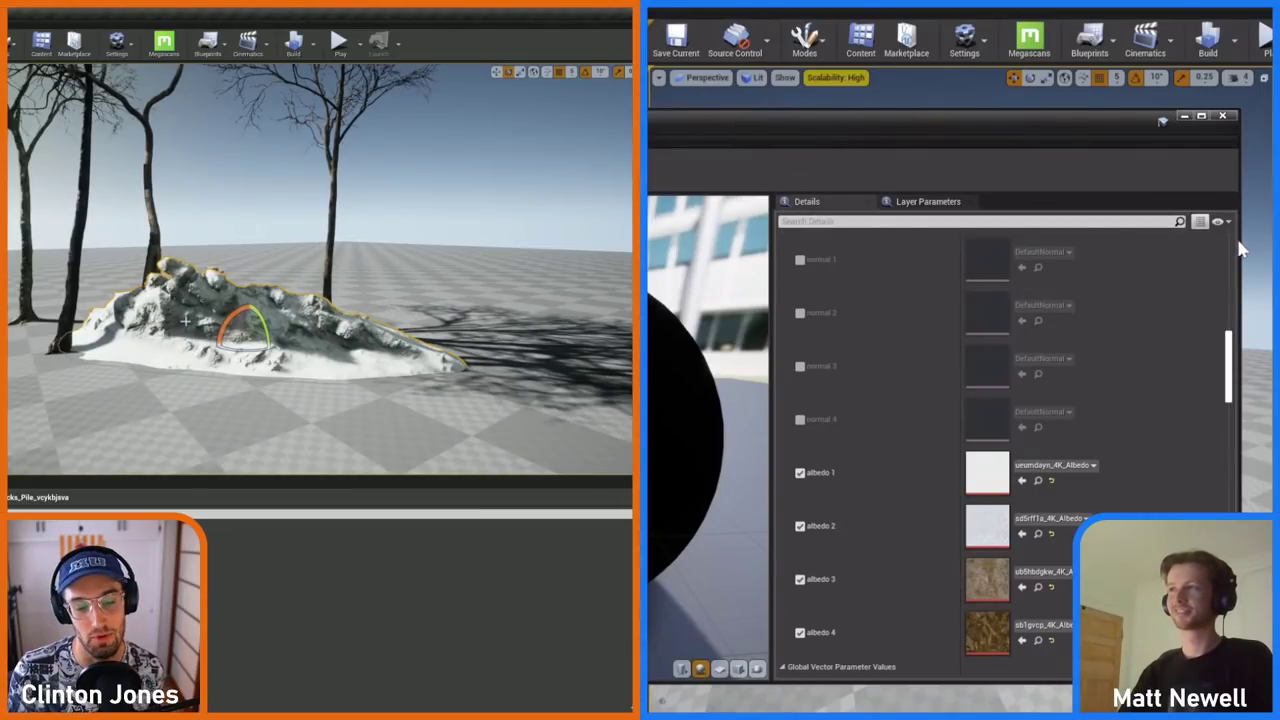
Step: Examine the instance's parameter groups, from Distance Texture Overlay and the global values through to the texture 1 settings
scroll(1152, 484, "down", 3)
scroll(1167, 494, "up", 5)
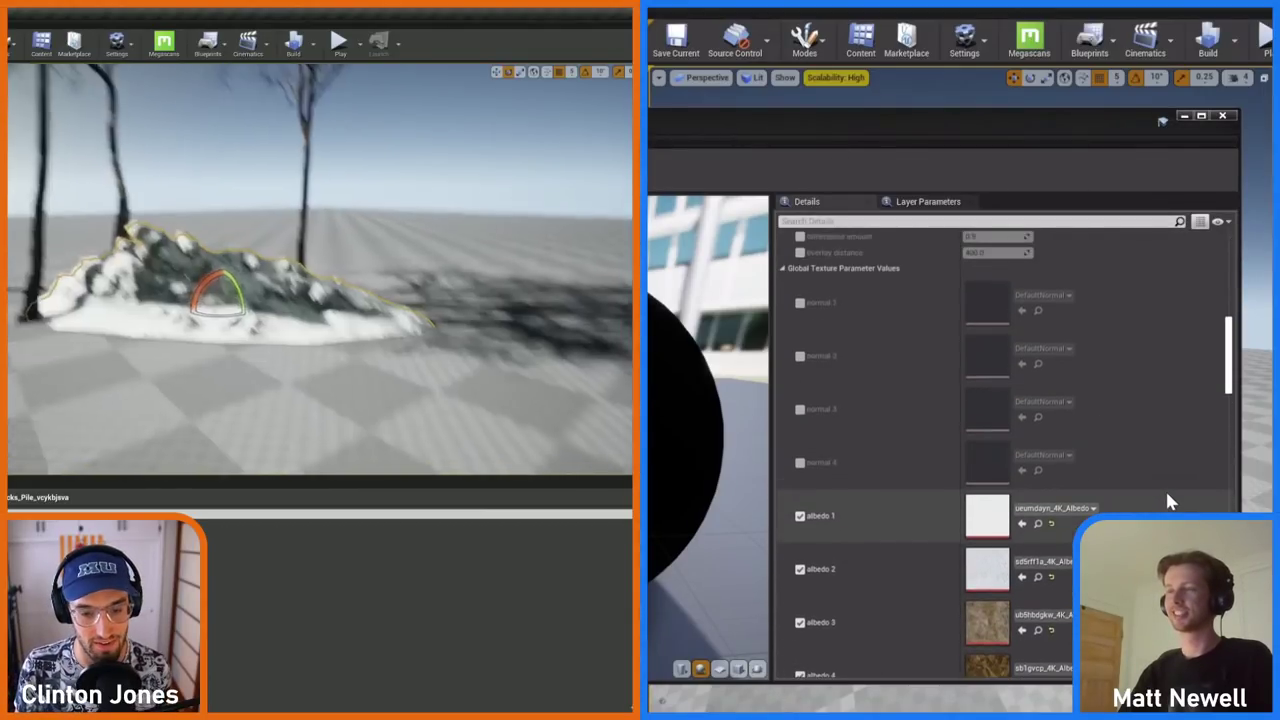
scroll(1168, 495, "down", 3)
scroll(1168, 495, "up", 5)
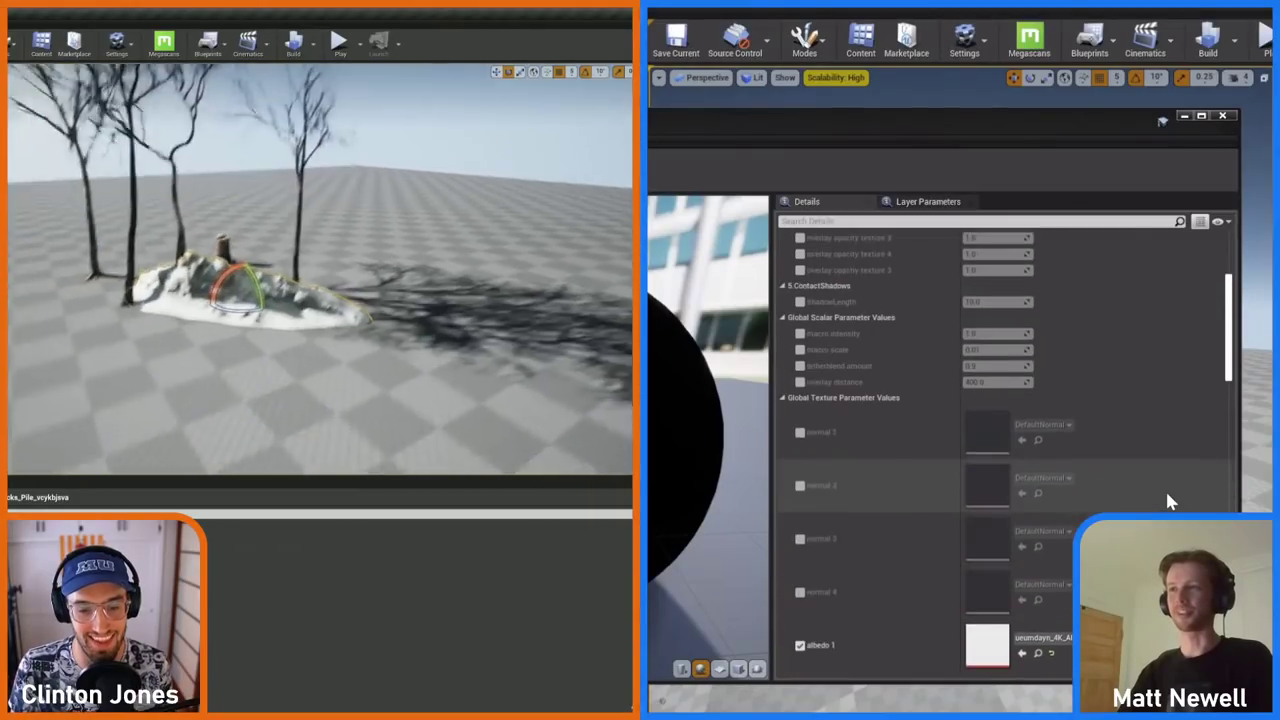
scroll(1167, 494, "up", 3)
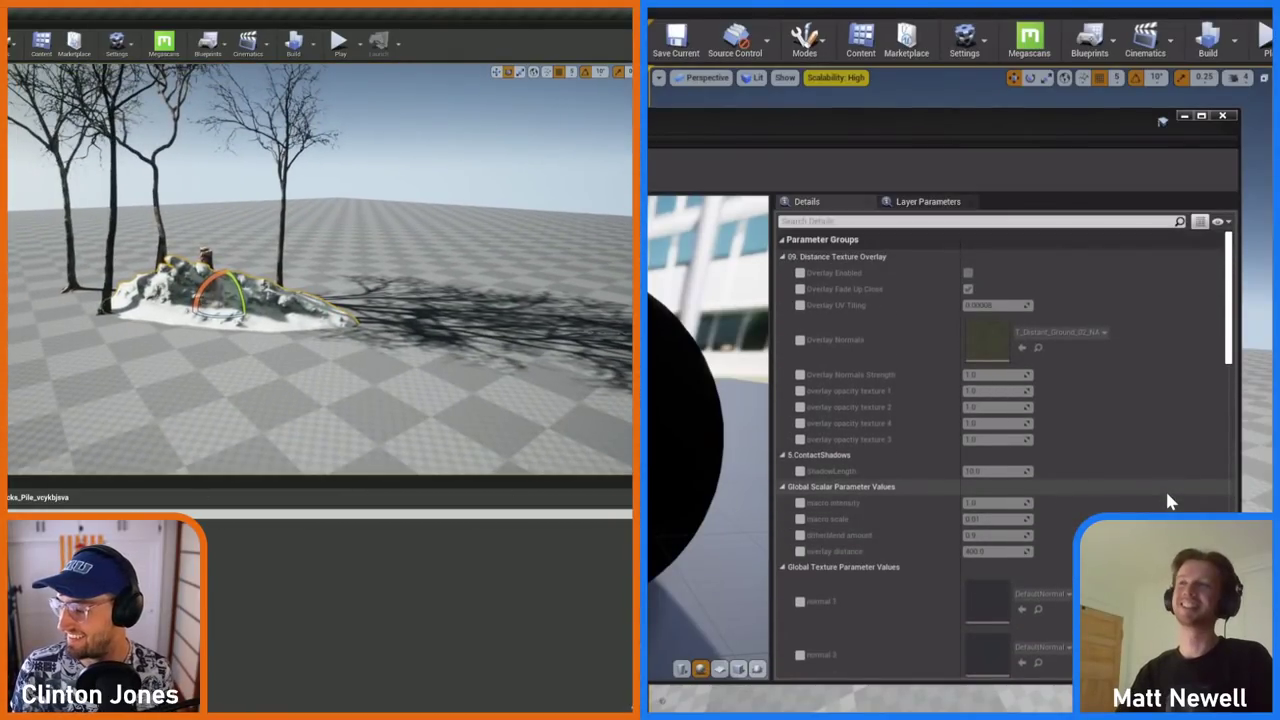
scroll(1167, 494, "down", 3)
scroll(1166, 490, "down", 6)
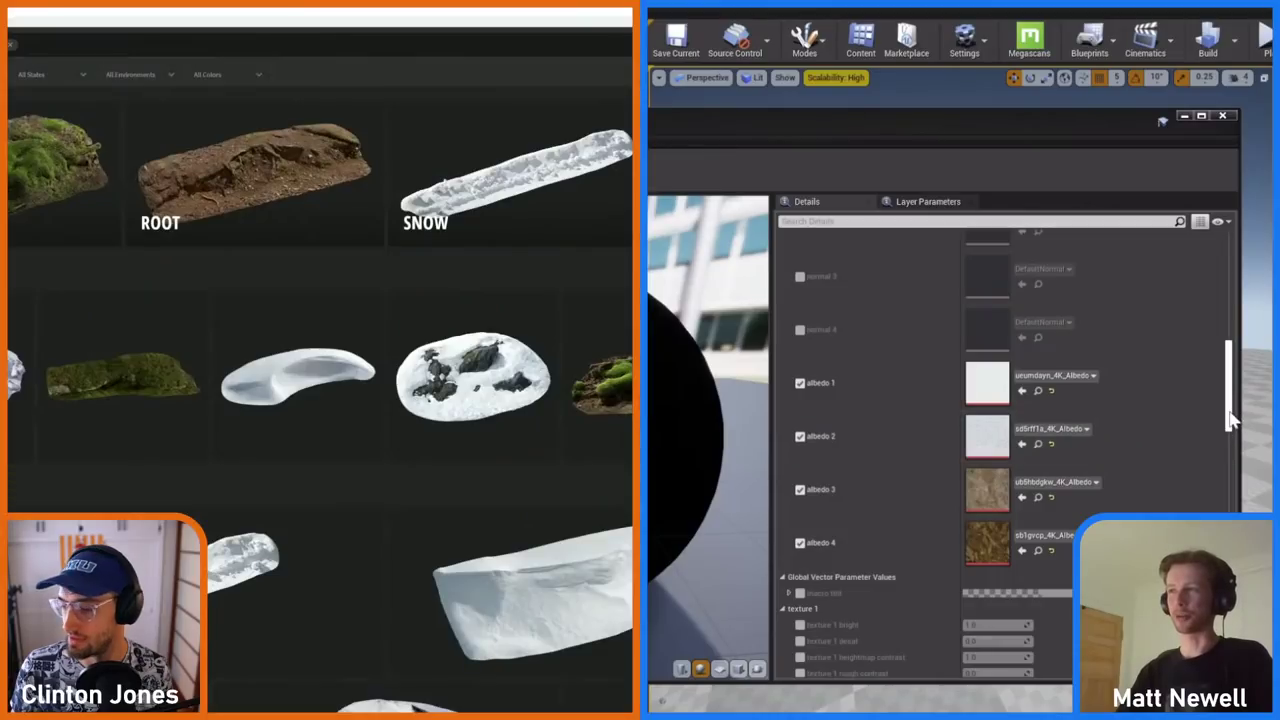
left_click_drag(1231, 416, 1233, 252)
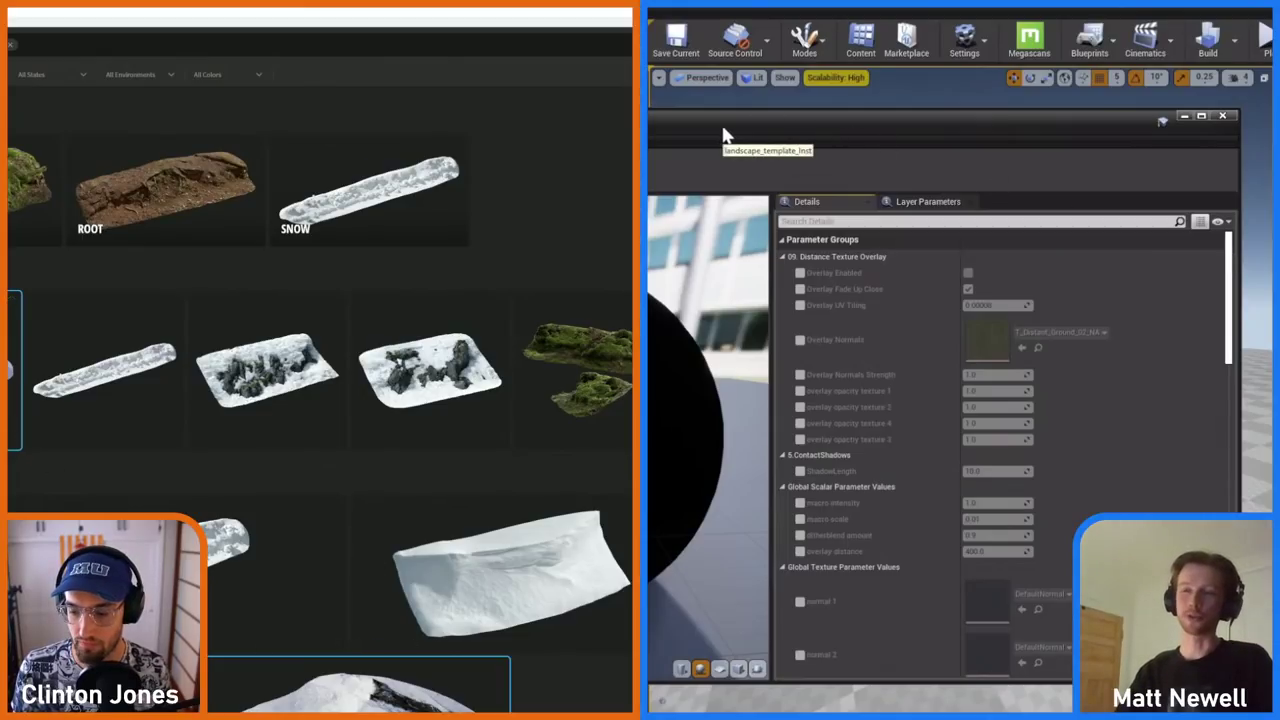
Step: Shift and slightly widen the material instance window, and select a snow embankment asset in Quixel Bridge
mouse_move(735, 125)
left_mouse_down()
mouse_move(745, 111)
mouse_move(757, 127)
left_mouse_up()
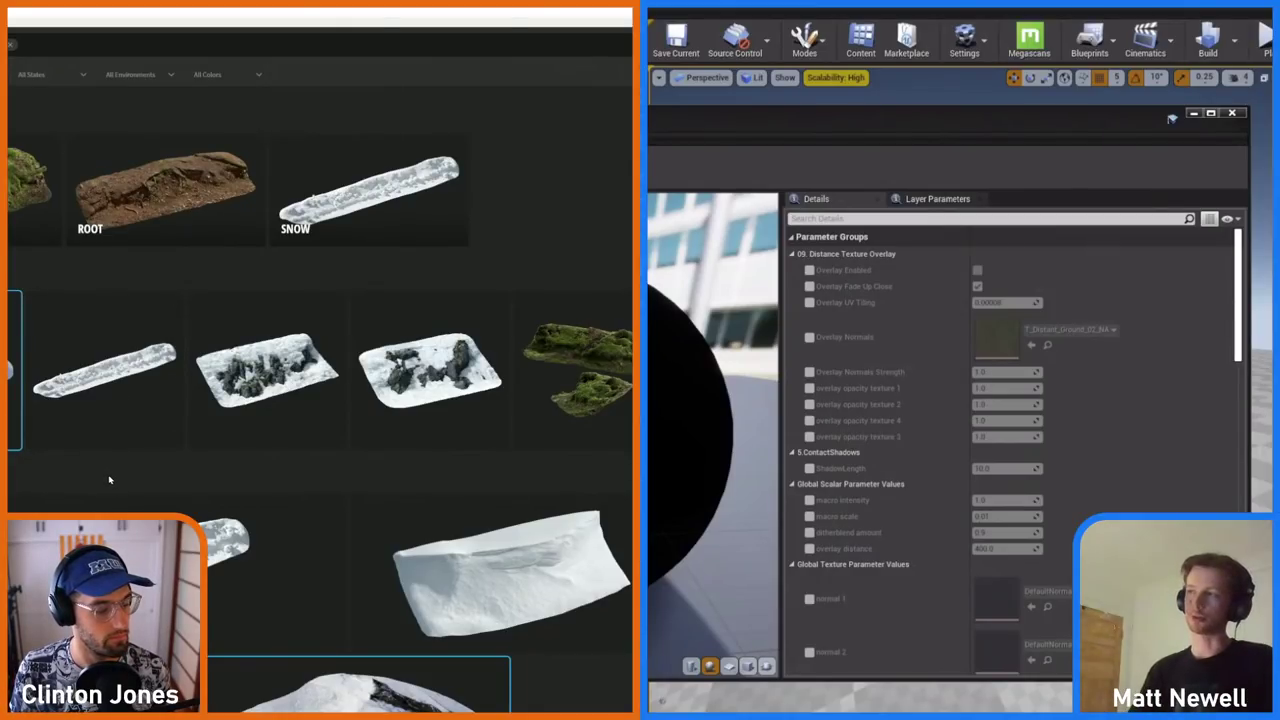
mouse_move(651, 113)
left_mouse_down()
mouse_move(638, 115)
mouse_move(656, 115)
left_mouse_up()
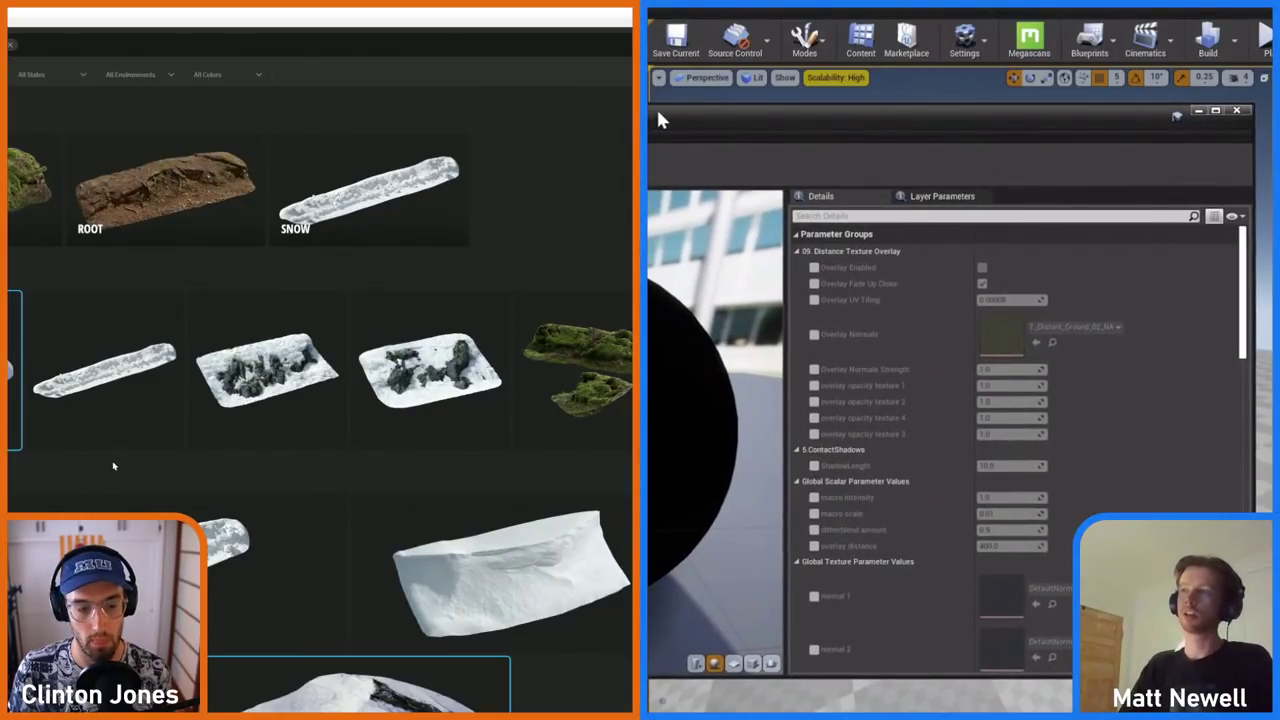
mouse_move(1252, 197)
left_mouse_down()
mouse_move(1222, 197)
mouse_move(1262, 197)
left_mouse_up()
left_click(112, 356)
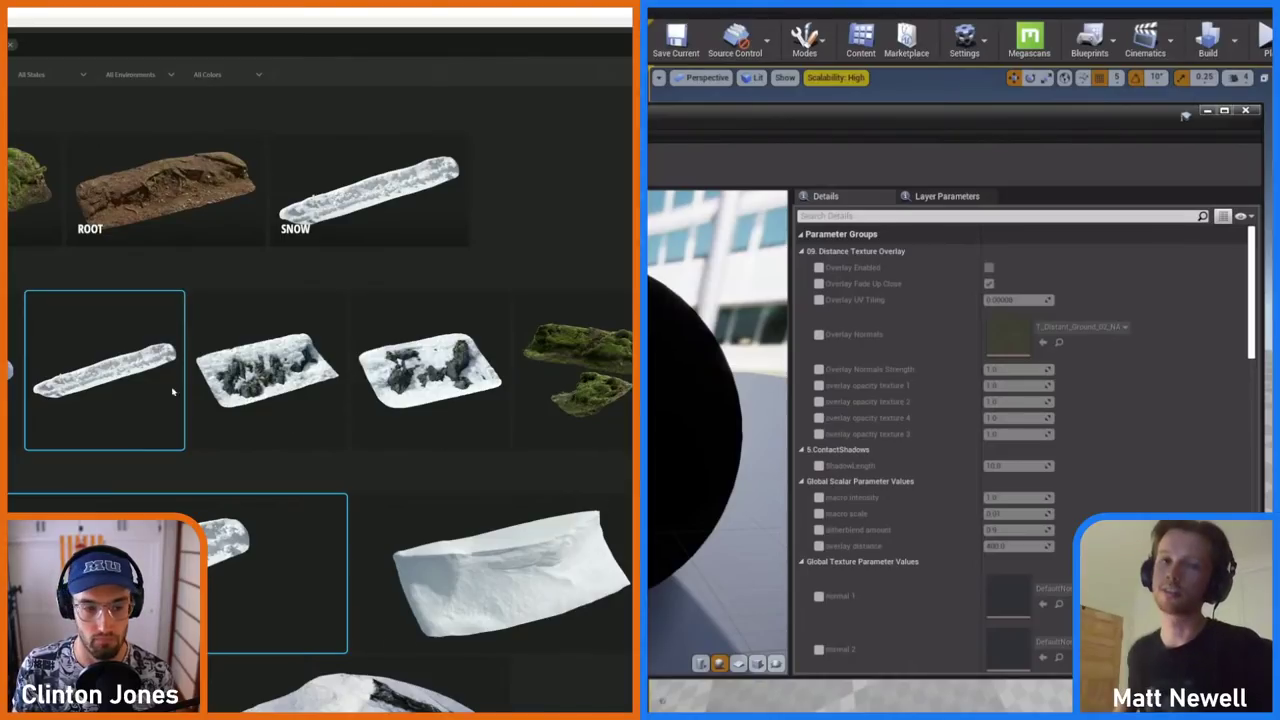
left_click(10, 368)
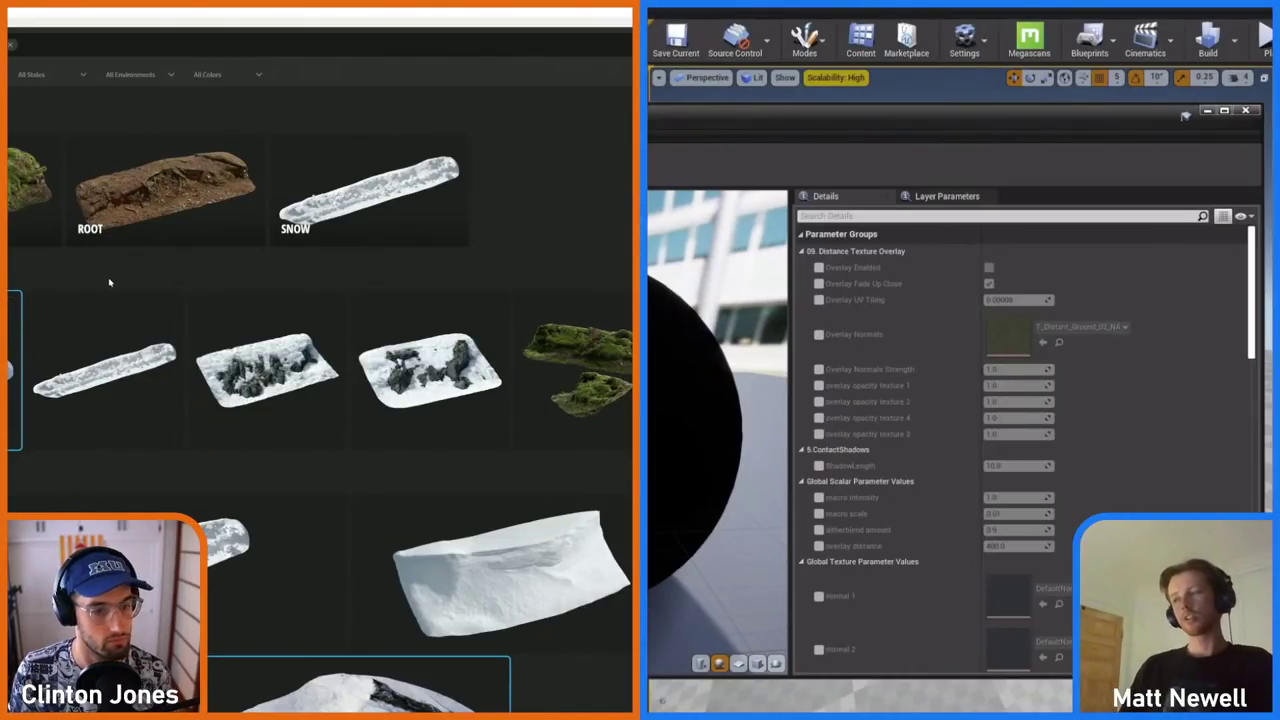
mouse_move(903, 118)
left_mouse_down()
mouse_move(887, 123)
mouse_move(902, 119)
left_mouse_up()
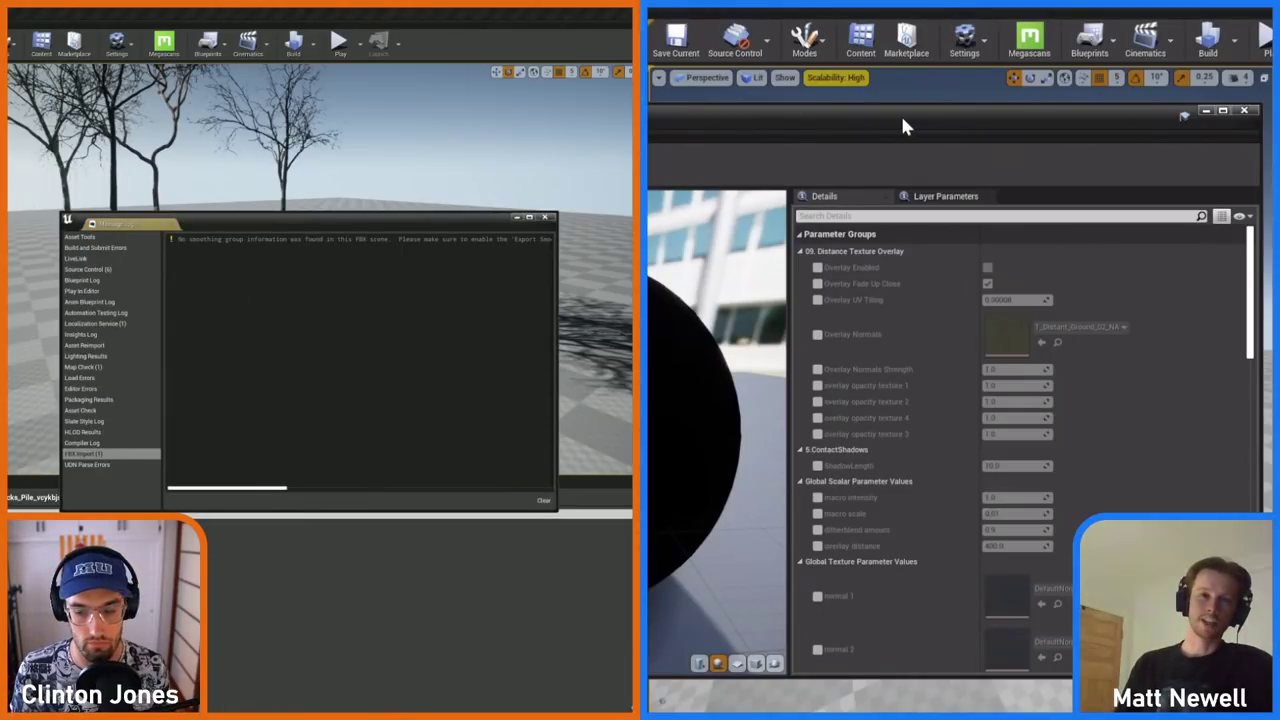
Step: Close the FBX import message log and place the snow embankment on the floor in front of the snowy rocks pile
left_click(545, 218)
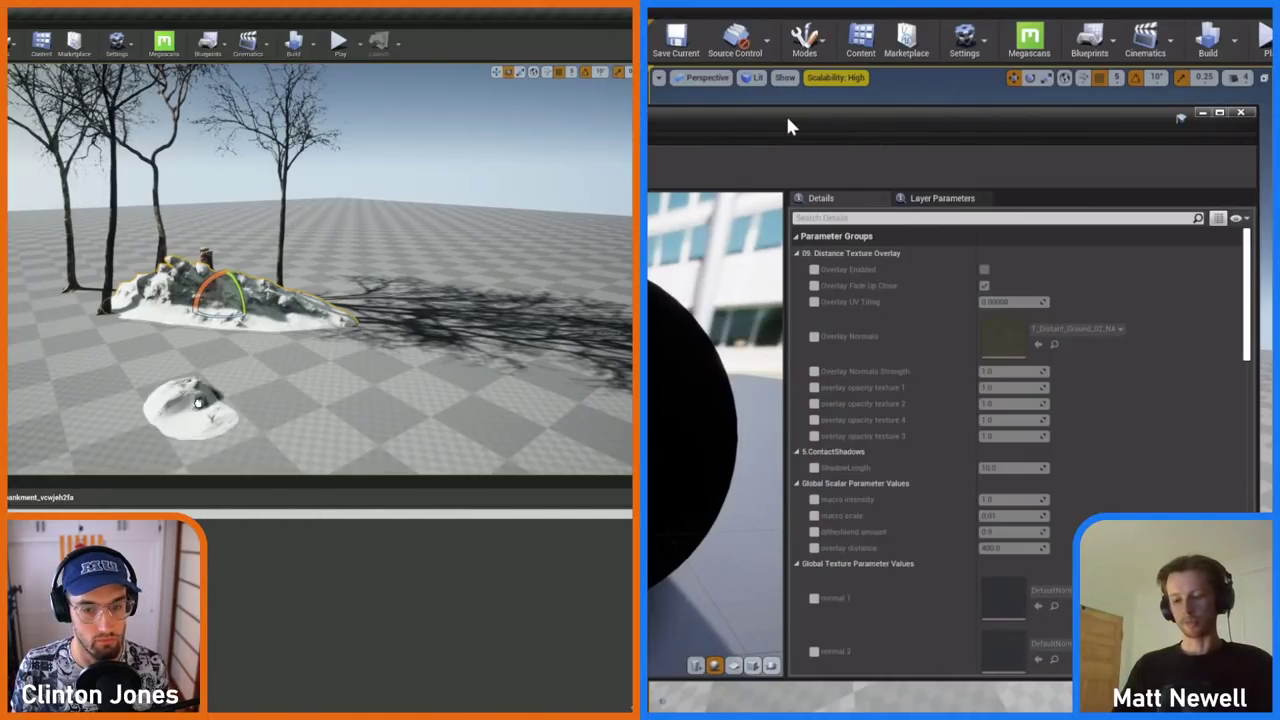
left_click_drag(198, 402, 306, 367)
right_click_drag(306, 367, 300, 330)
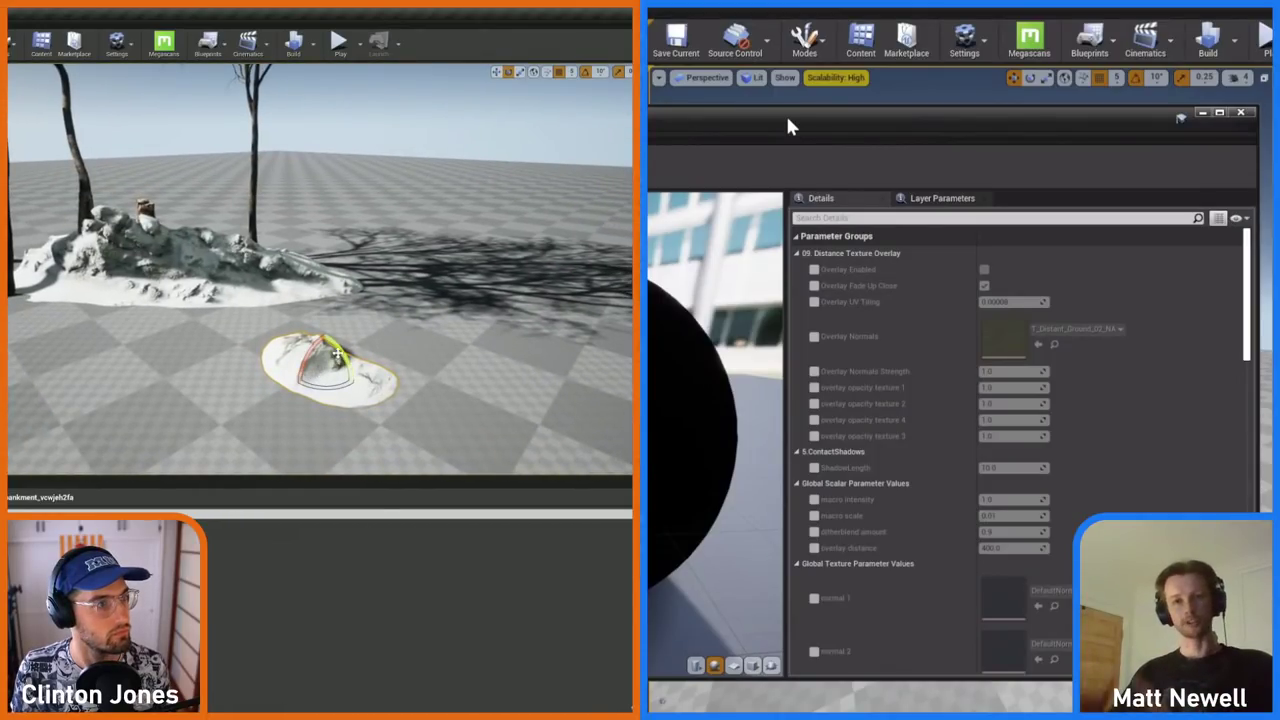
Step: Shift the material instance window slightly and review its normal 1–4 and albedo 1–4 texture overrides
left_click_drag(787, 118, 795, 123)
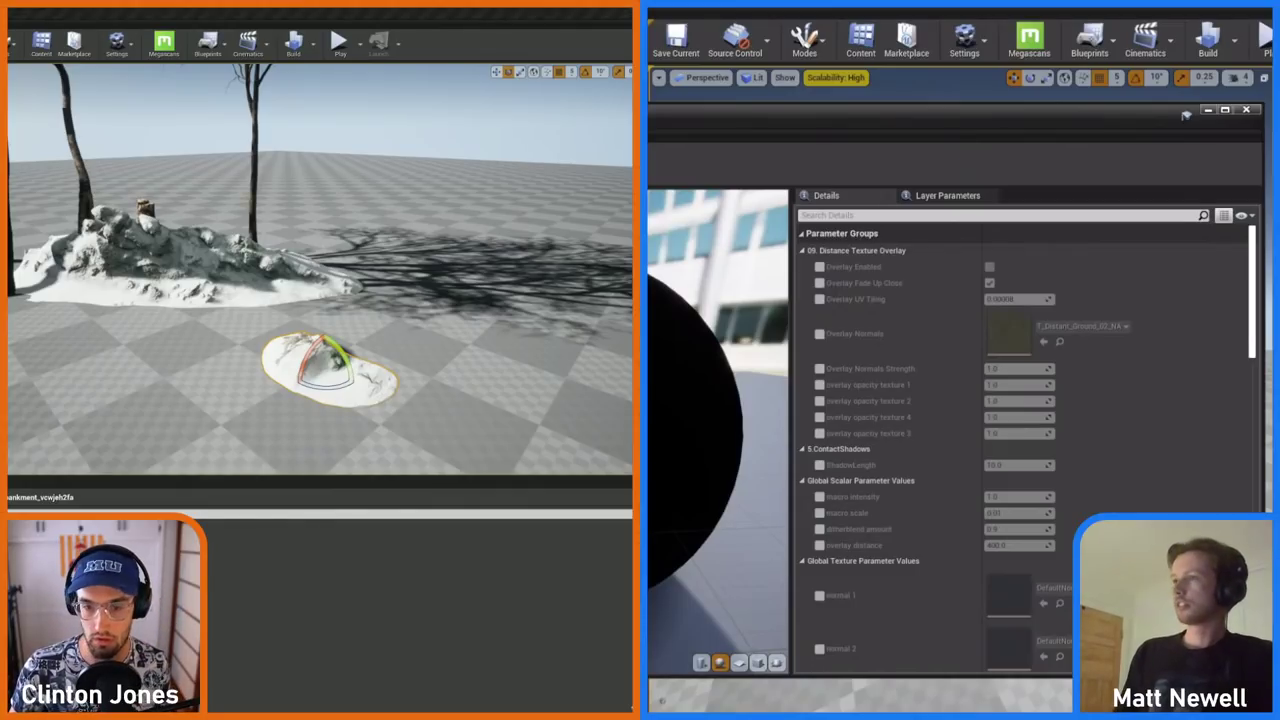
scroll(1178, 430, "down", 6)
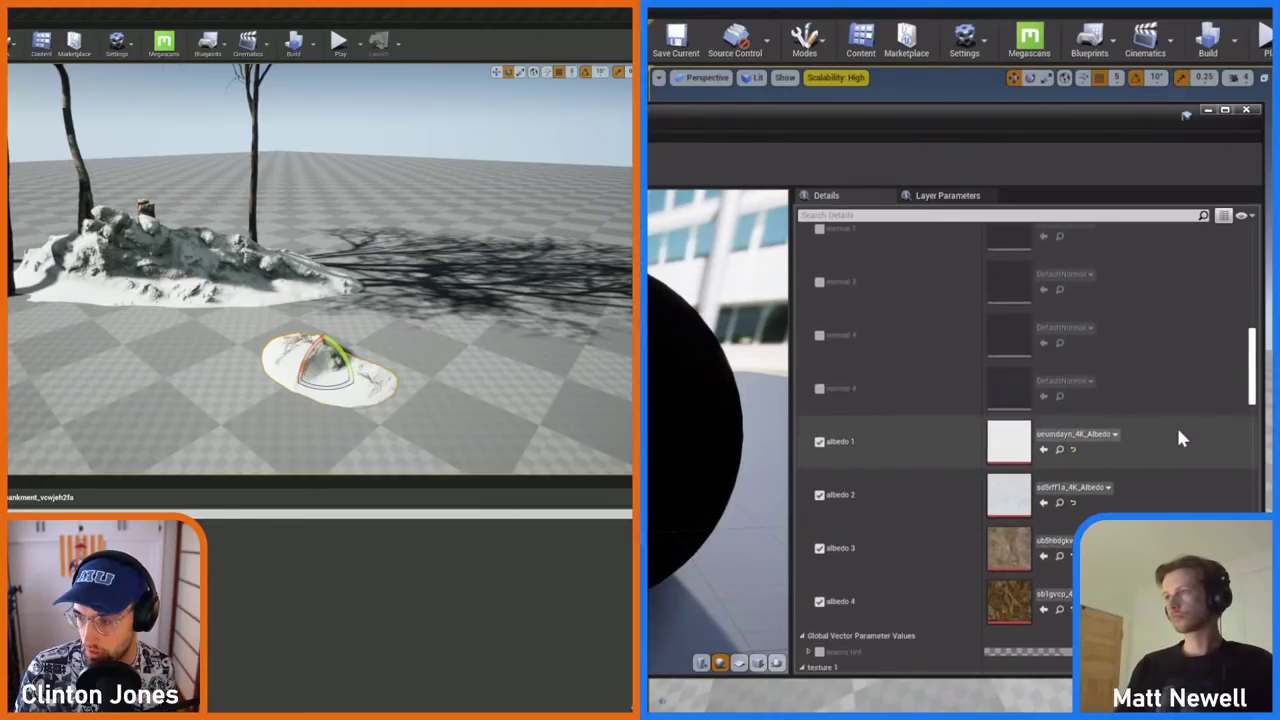
scroll(1178, 437, "up", 1)
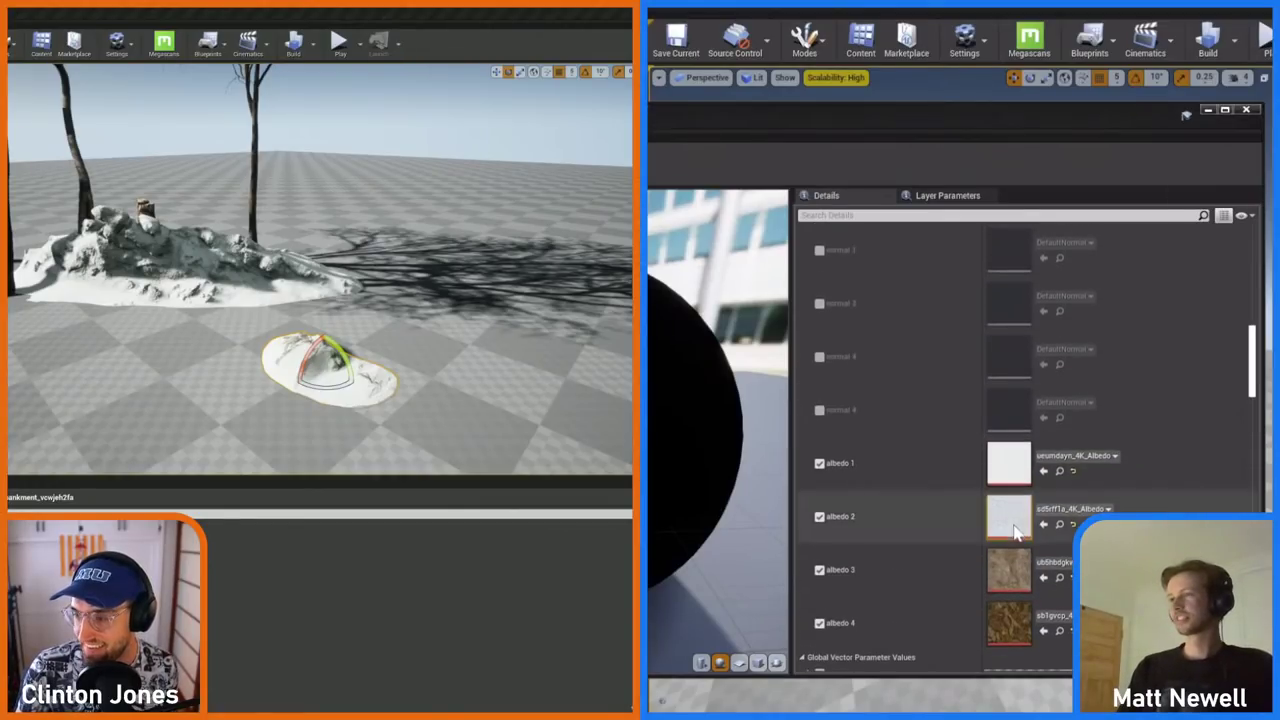
scroll(1015, 533, "up", 2)
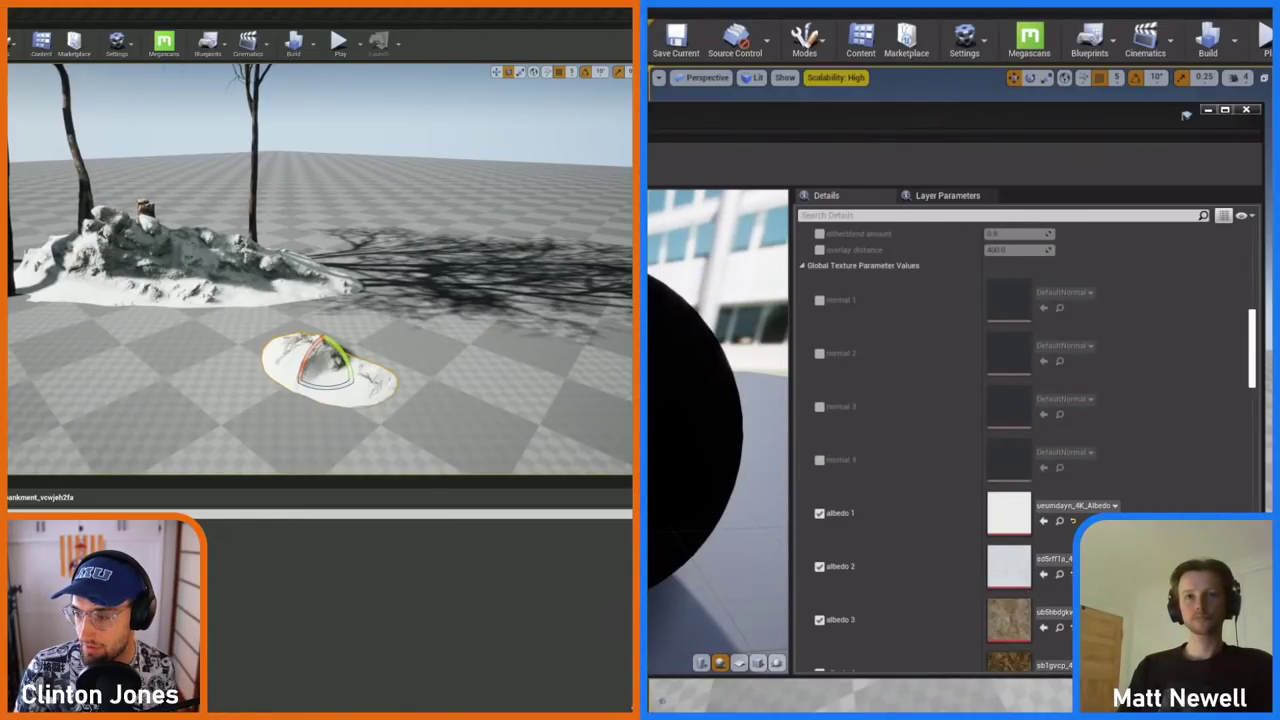
Step: Switch to VLC media player, maximize it and watch the snowy forest reel, while looking over the global texture parameters
key("alt+Tab")
scroll(1015, 502, "down", 1)
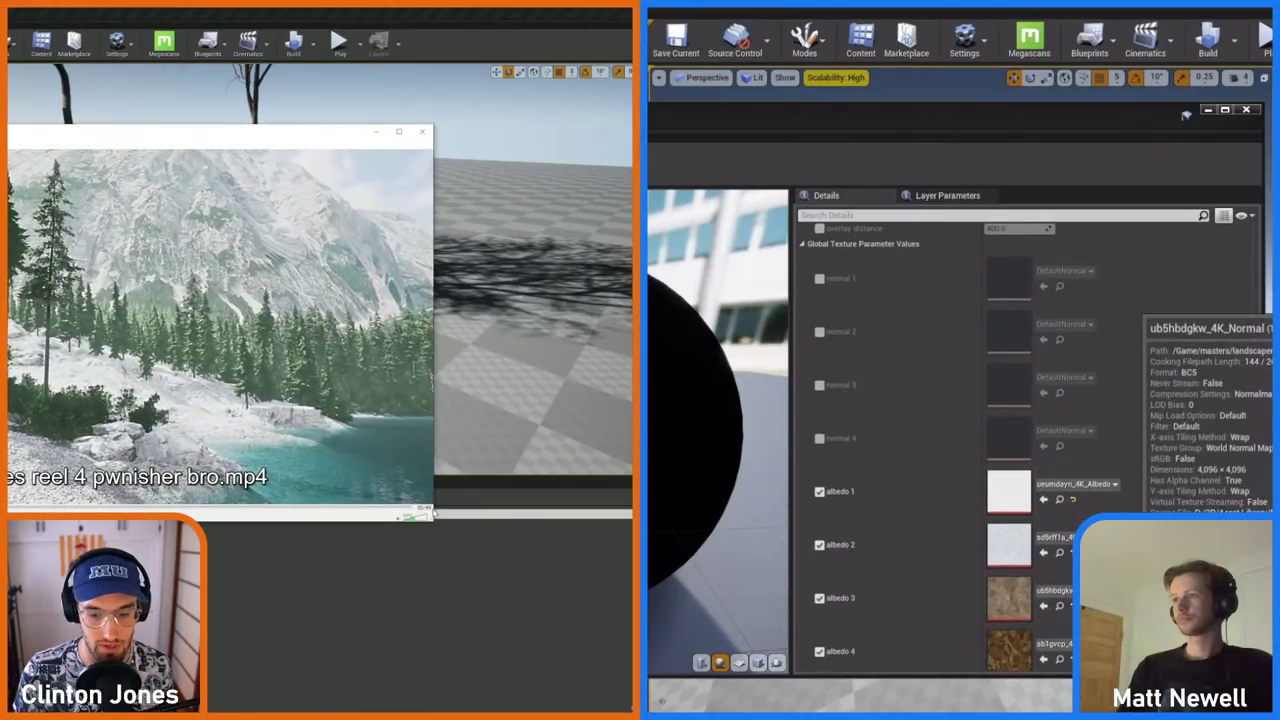
left_click_drag(410, 521, 402, 521)
scroll(1015, 512, "down", 1)
scroll(1015, 512, "up", 4)
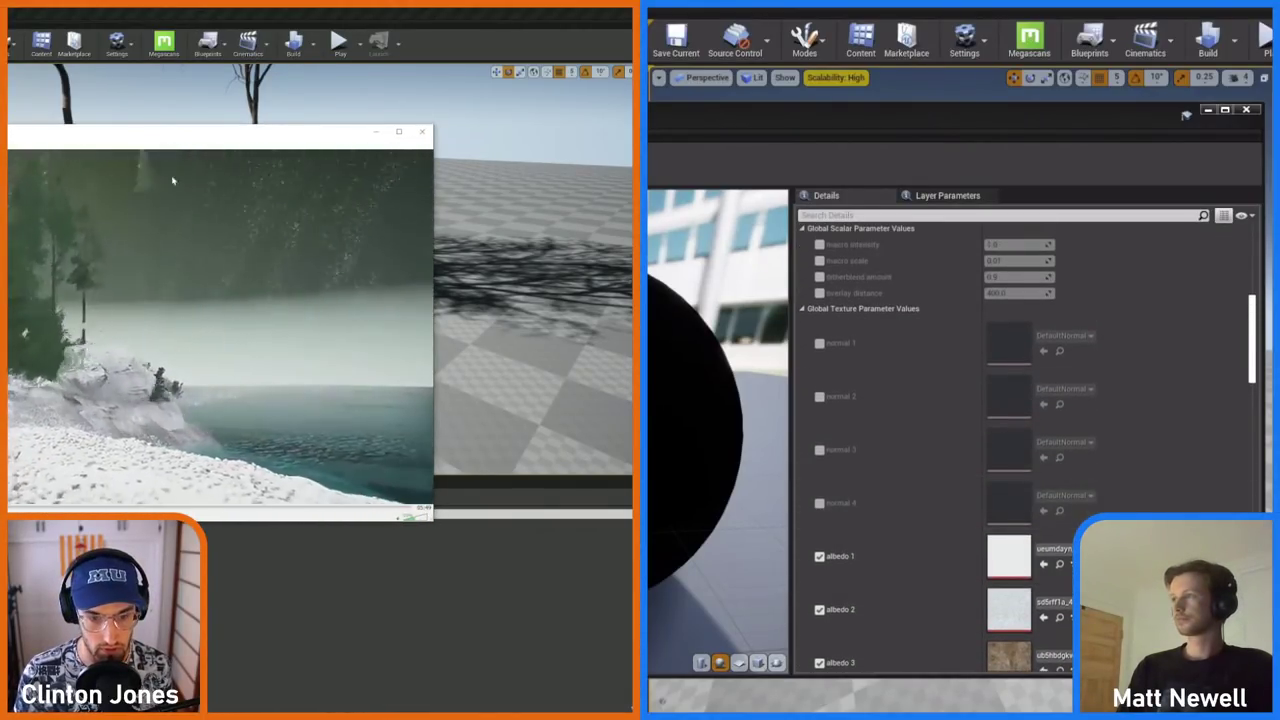
left_click_drag(154, 134, 294, 9)
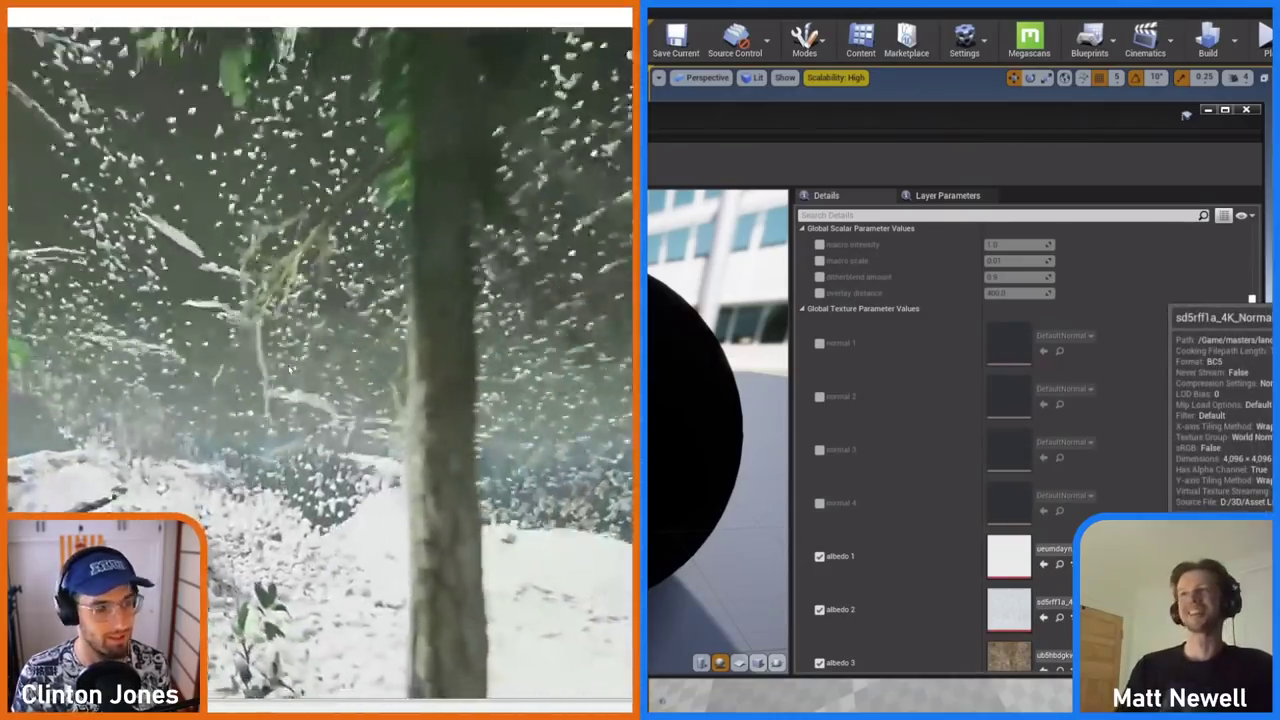
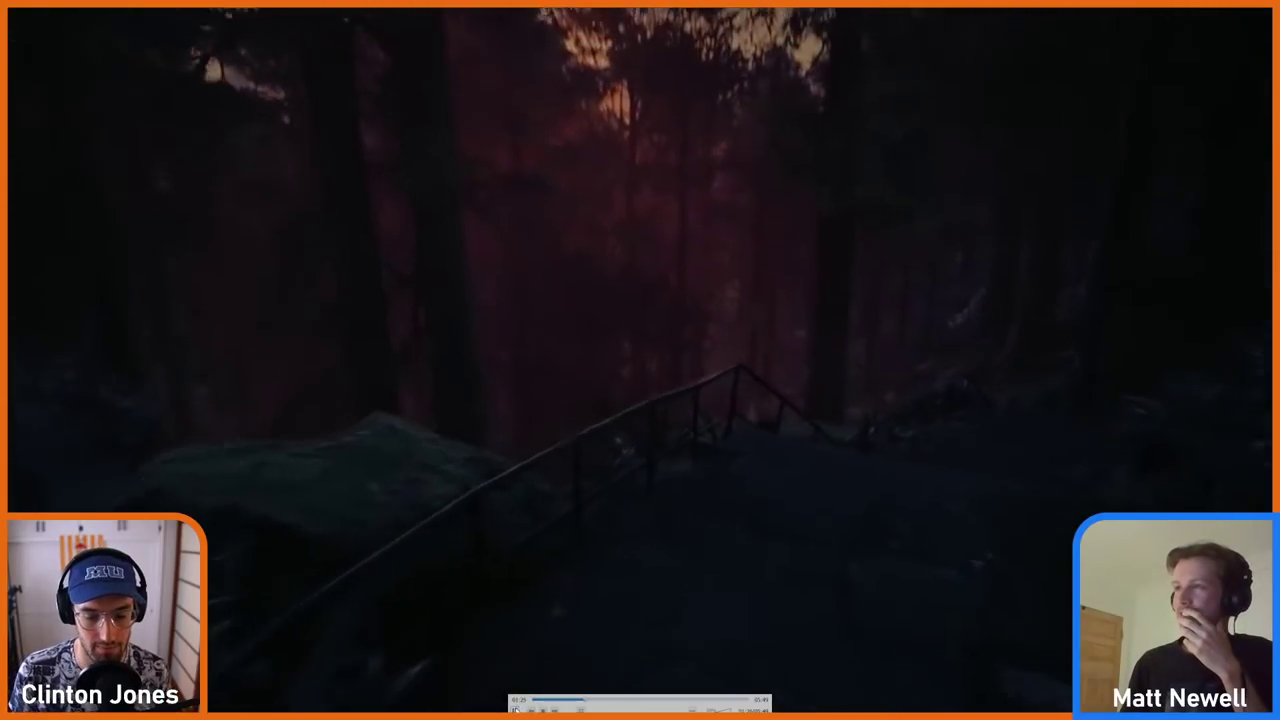
Step: Exit the reel's full-screen playback, reposition the VLC window and close the player
double_click(700, 492)
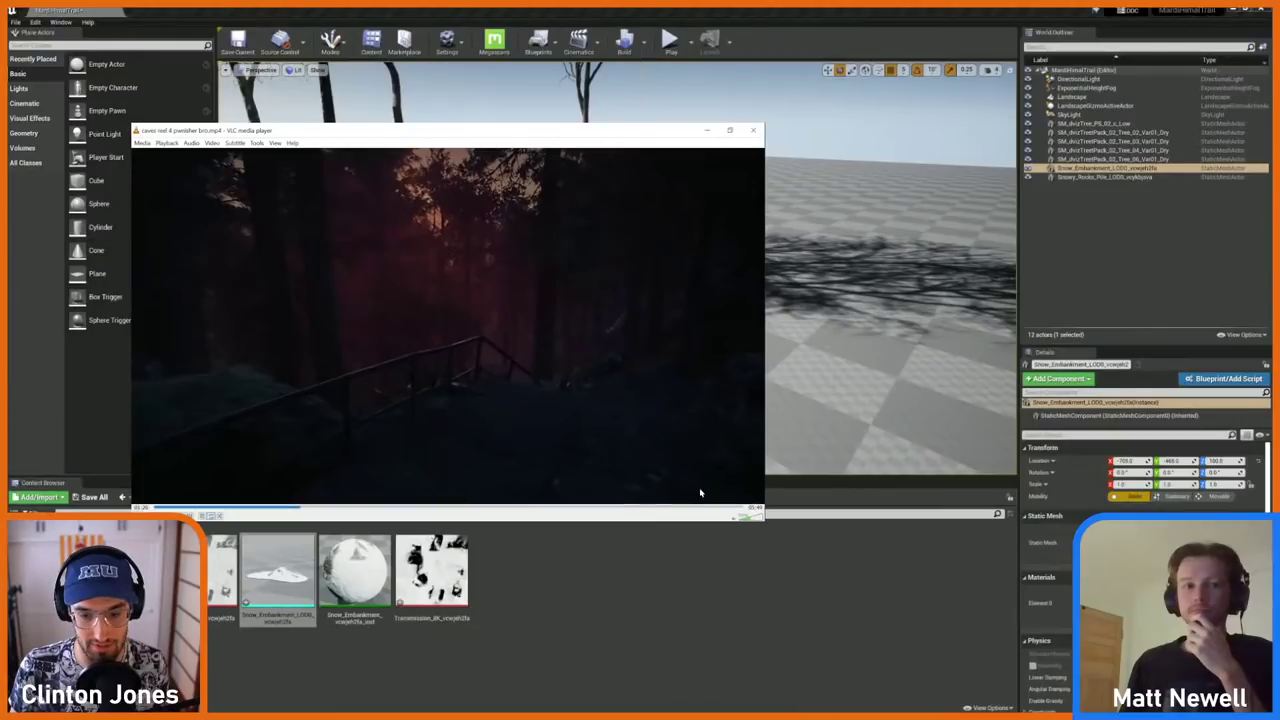
left_click_drag(426, 131, 259, 168)
left_click_drag(990, 168, 745, 157)
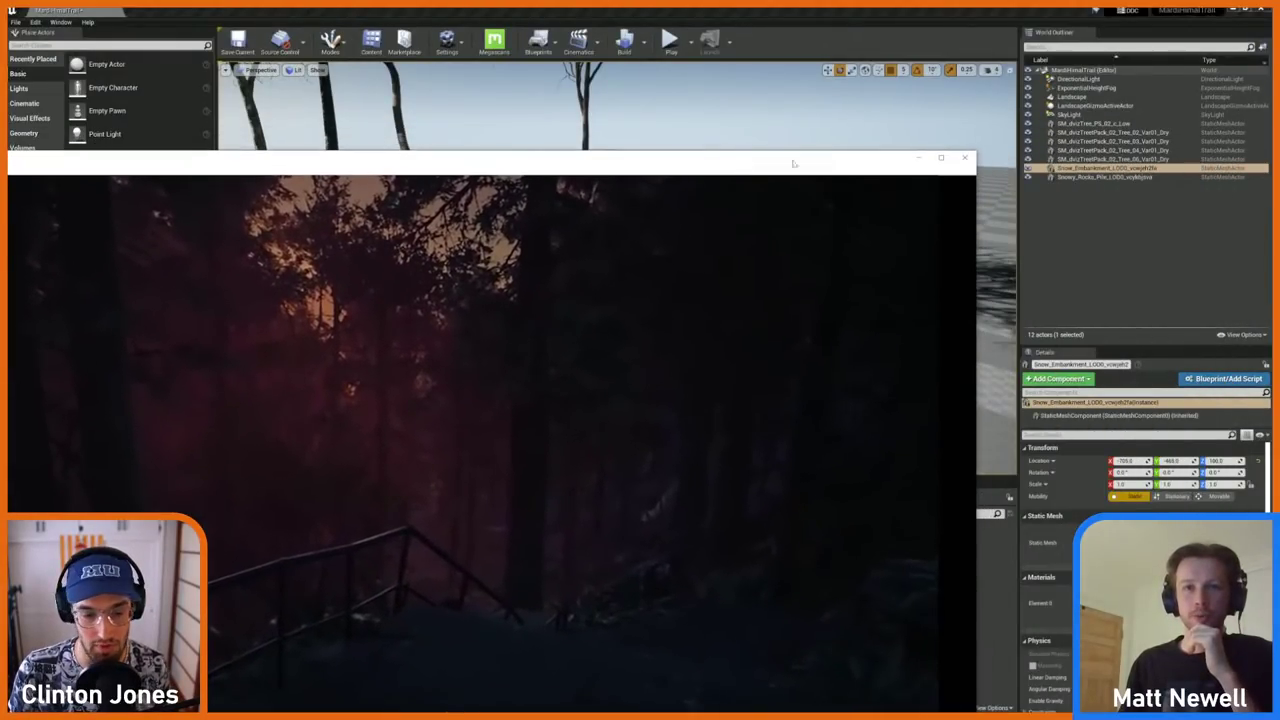
left_click(962, 158)
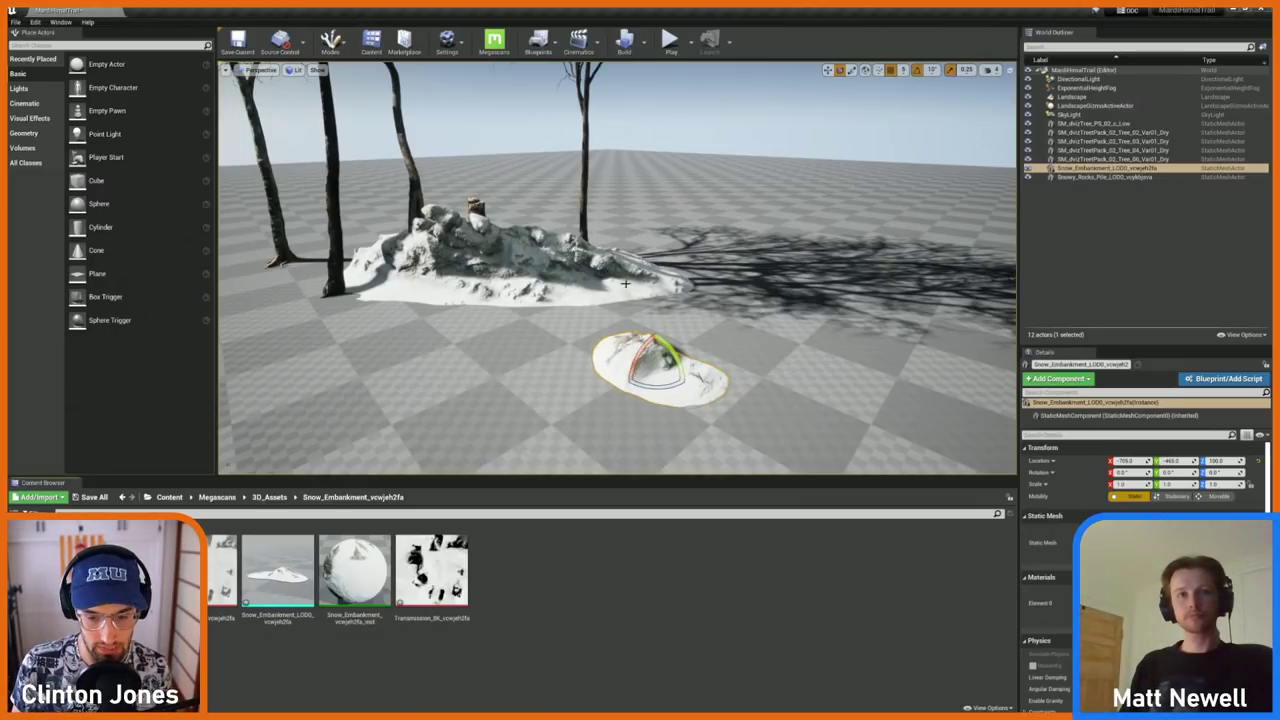
Step: Switch to the Epic Games Launcher, maximize it, add an engine version slot and look through the installable Unreal Engine versions
right_click_drag(595, 280, 487, 263)
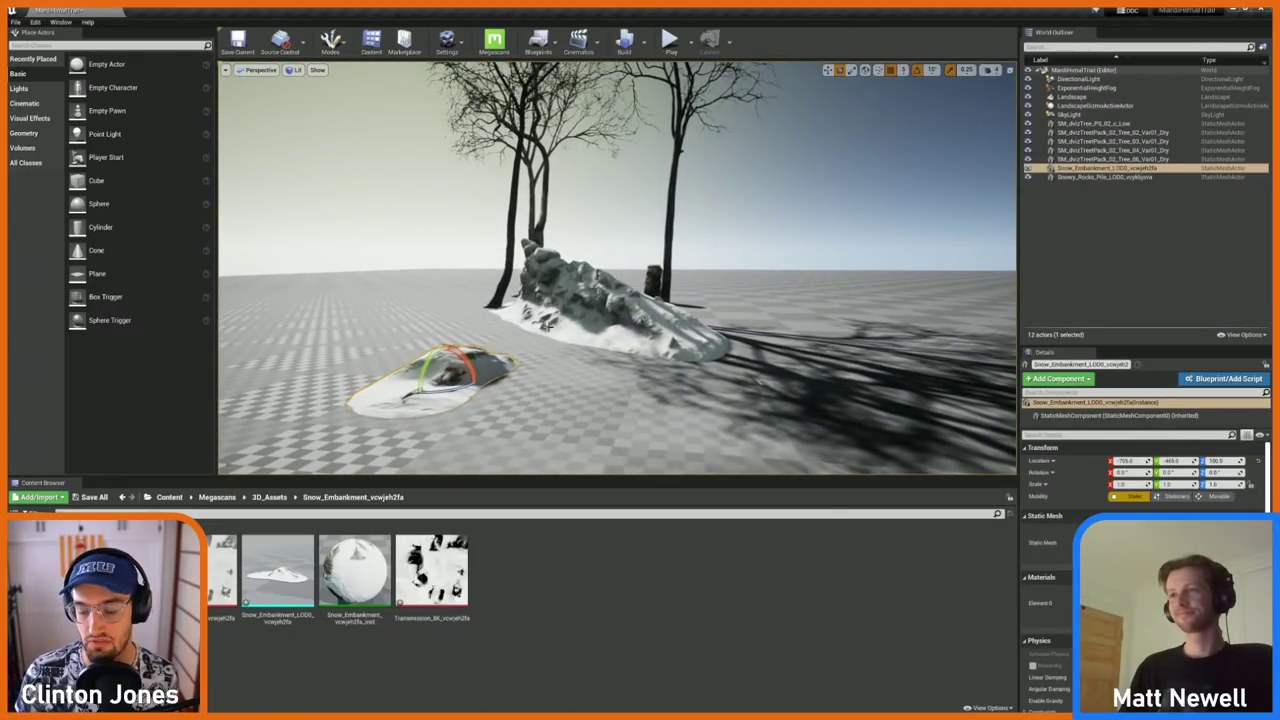
right_click_drag(570, 327, 674, 318)
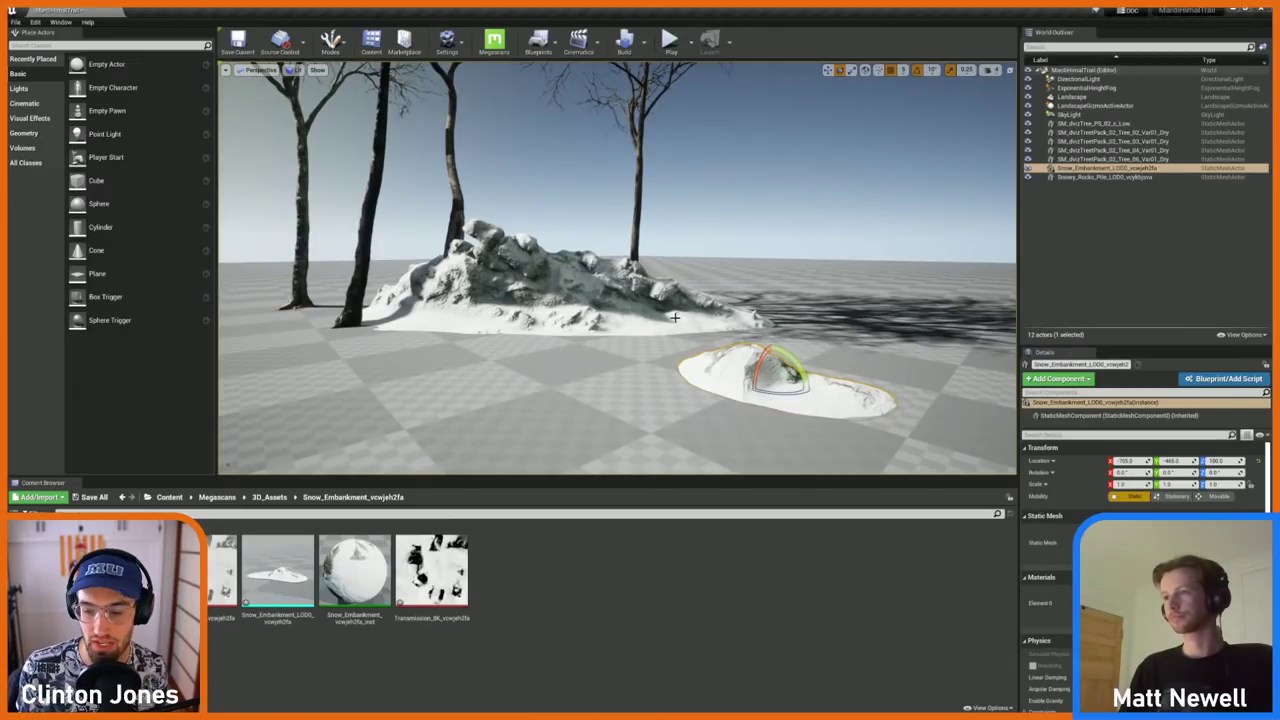
key("alt+Tab")
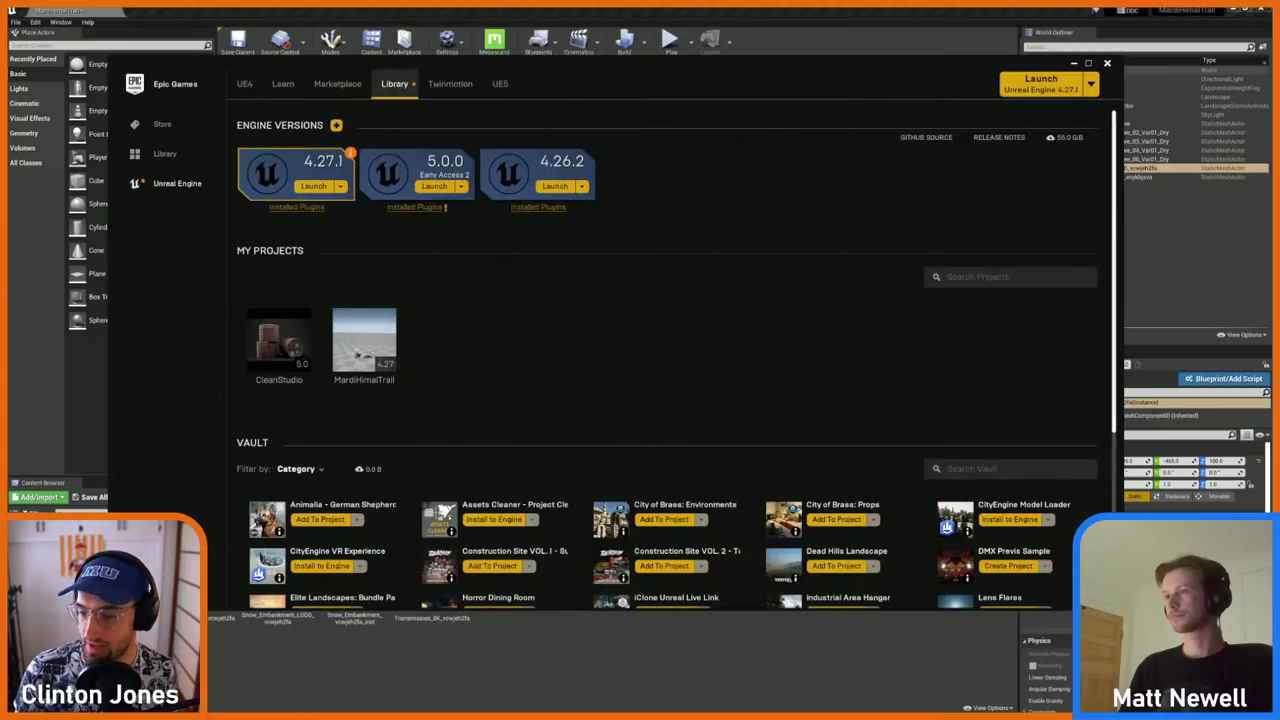
left_click_drag(540, 68, 552, 9)
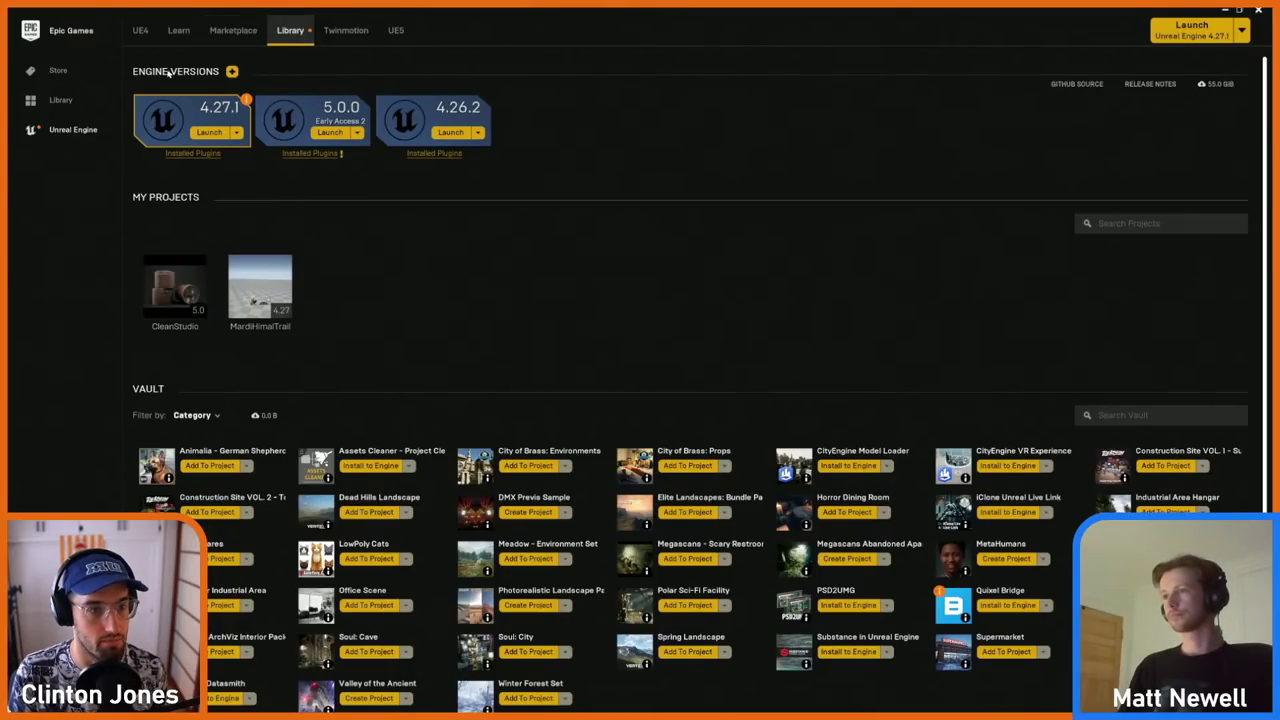
left_click(232, 72)
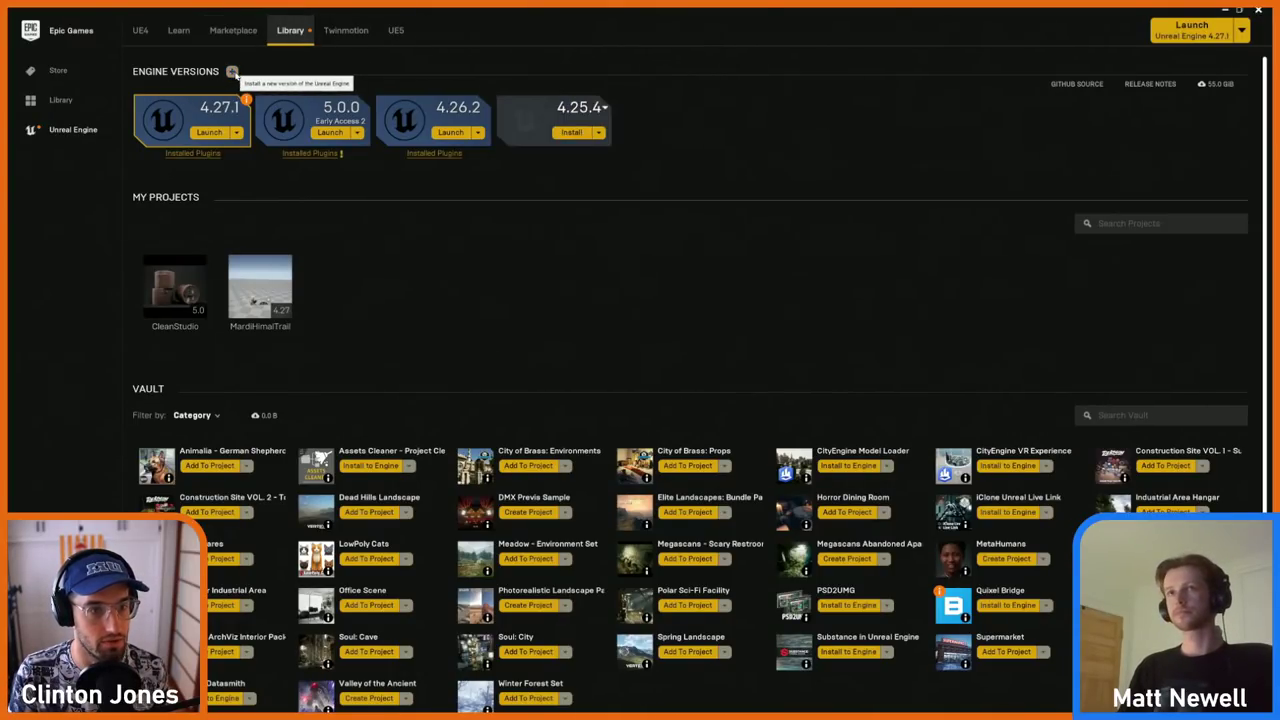
left_click(604, 108)
left_click(603, 109)
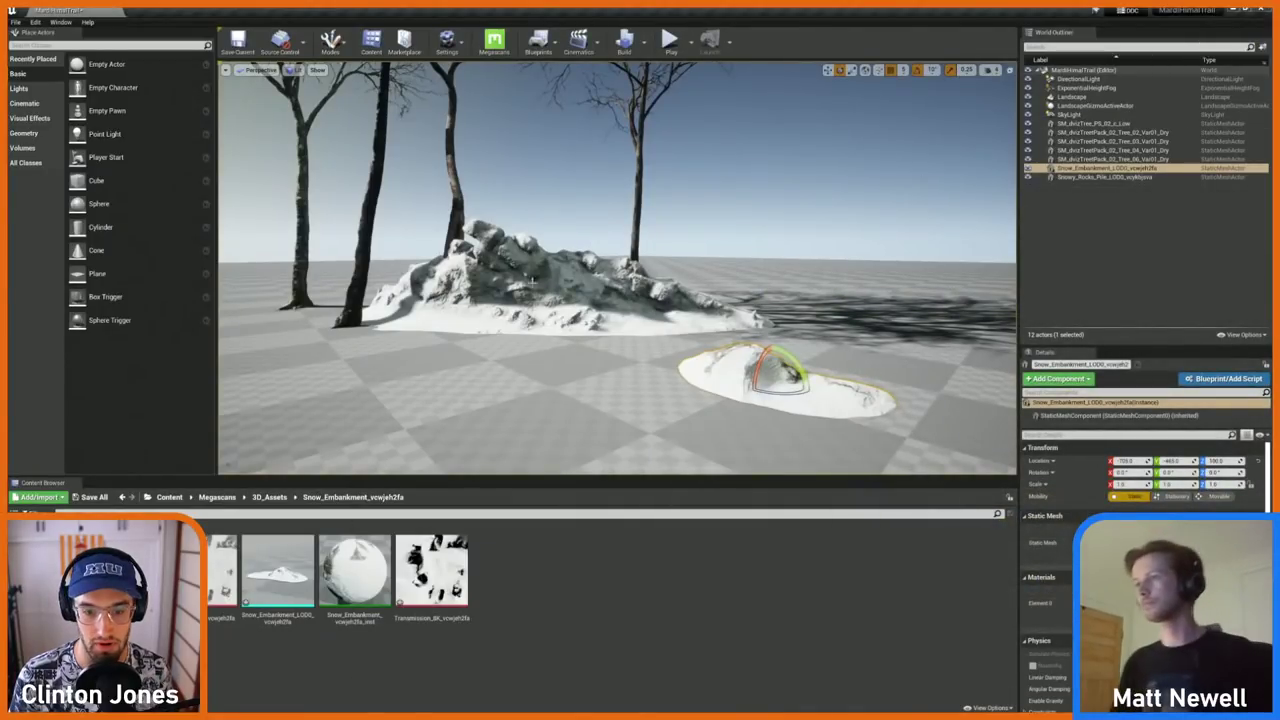
Step: Switch to Quixel Bridge and download the smooth, curved Snow Embankment slab from the latest embankment assets
right_click_drag(532, 281, 525, 382)
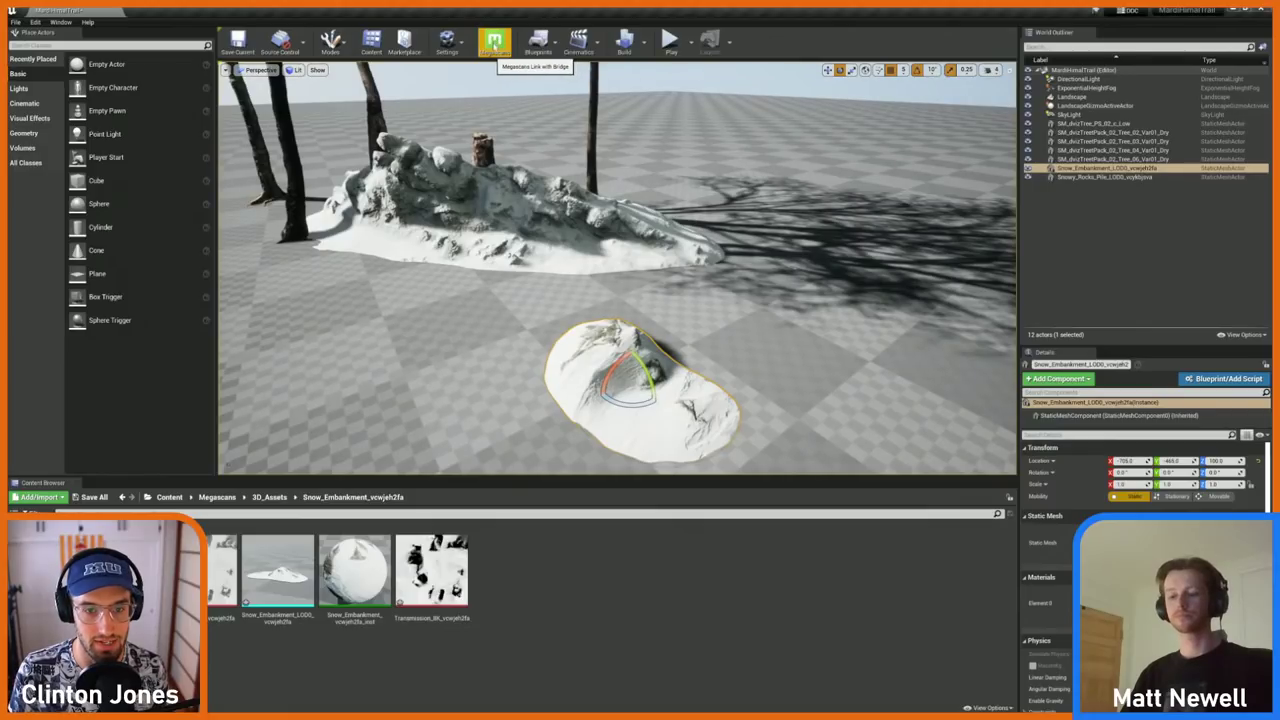
left_click(500, 48)
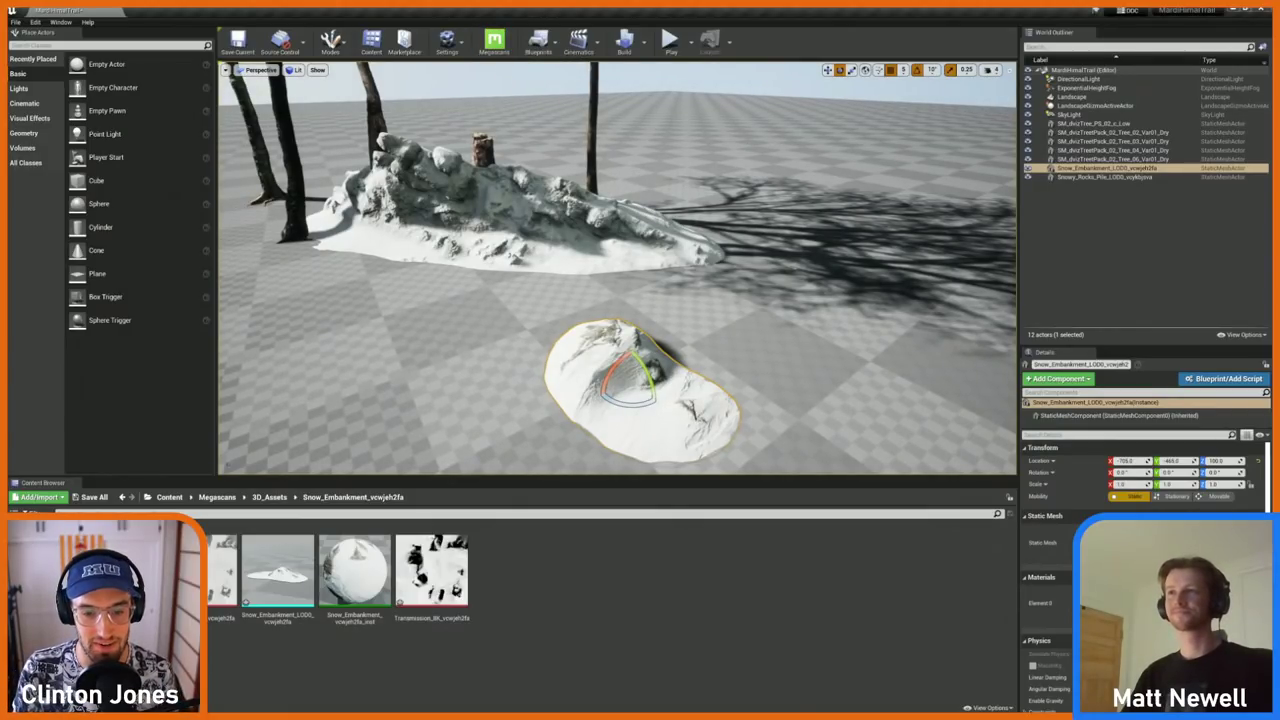
right_click_drag(560, 250, 545, 215)
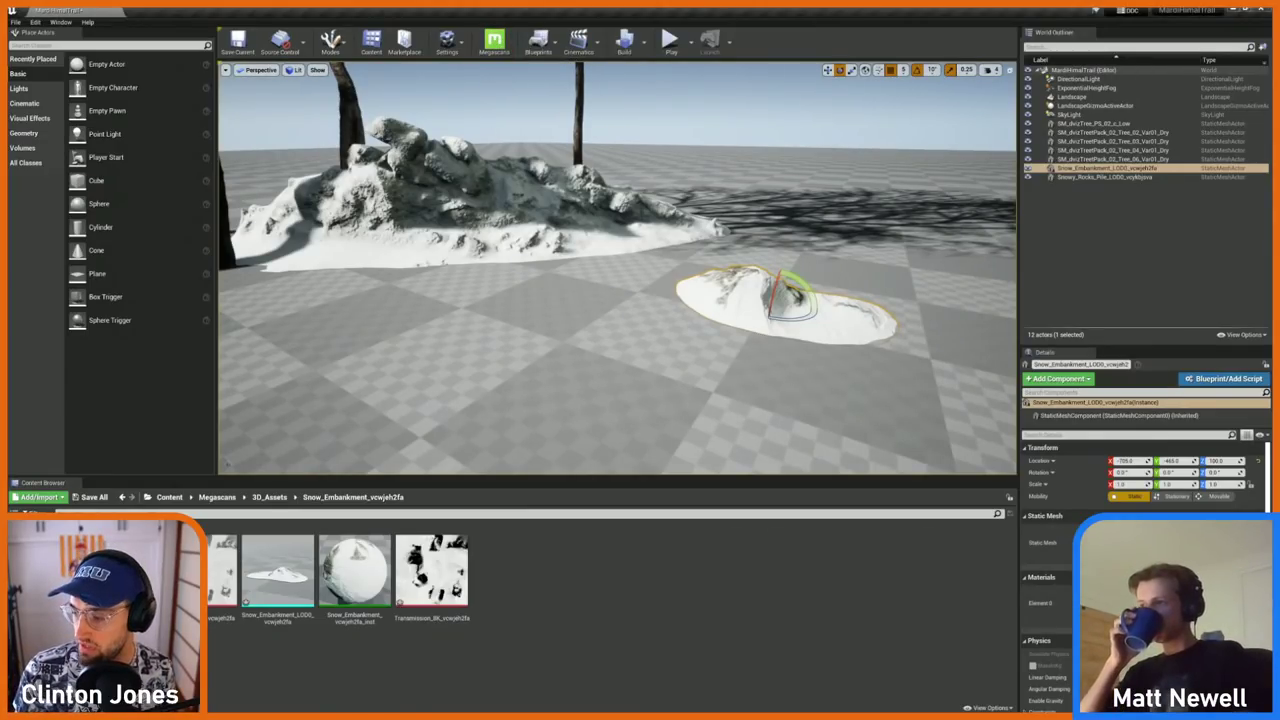
key("alt+Tab")
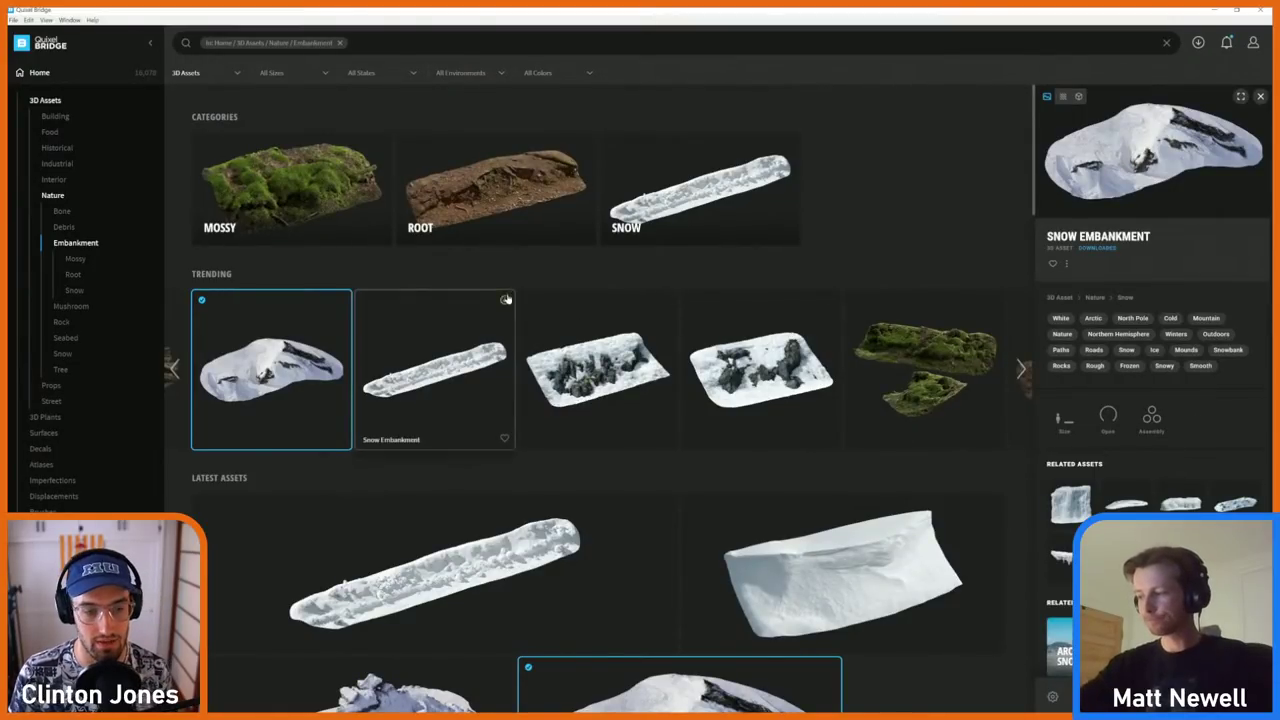
scroll(602, 408, "down", 1)
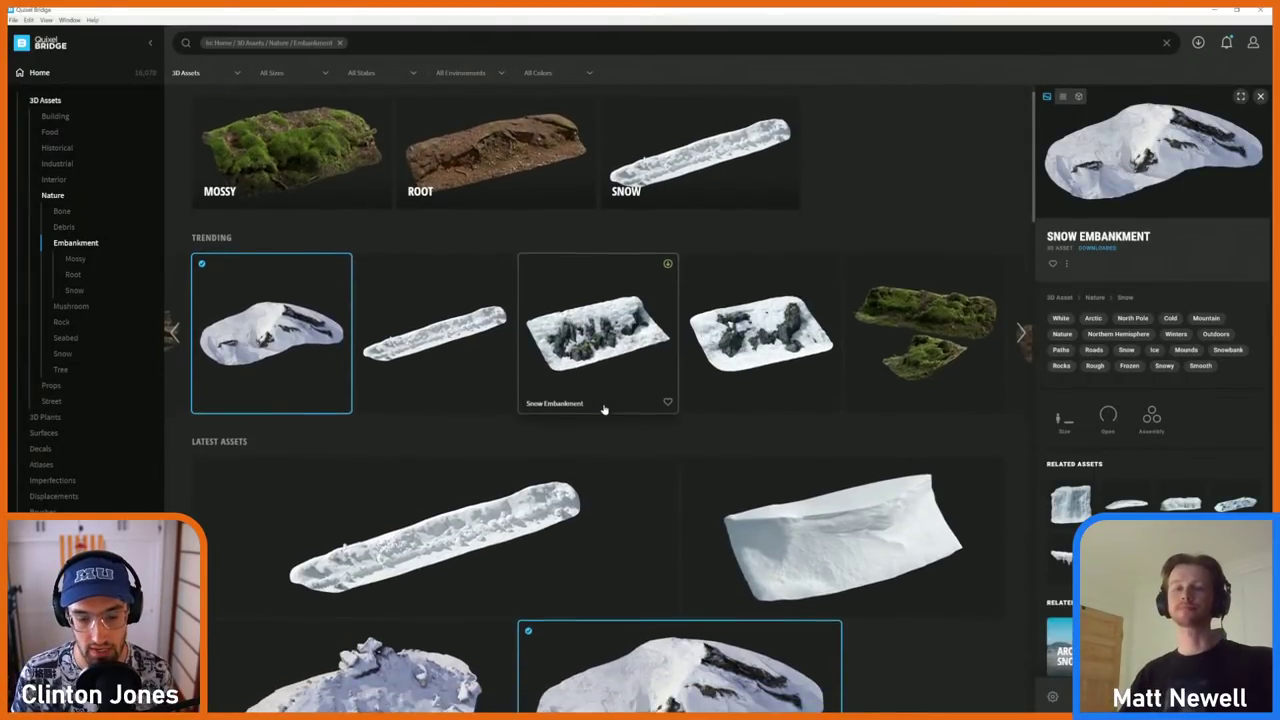
scroll(604, 408, "down", 3)
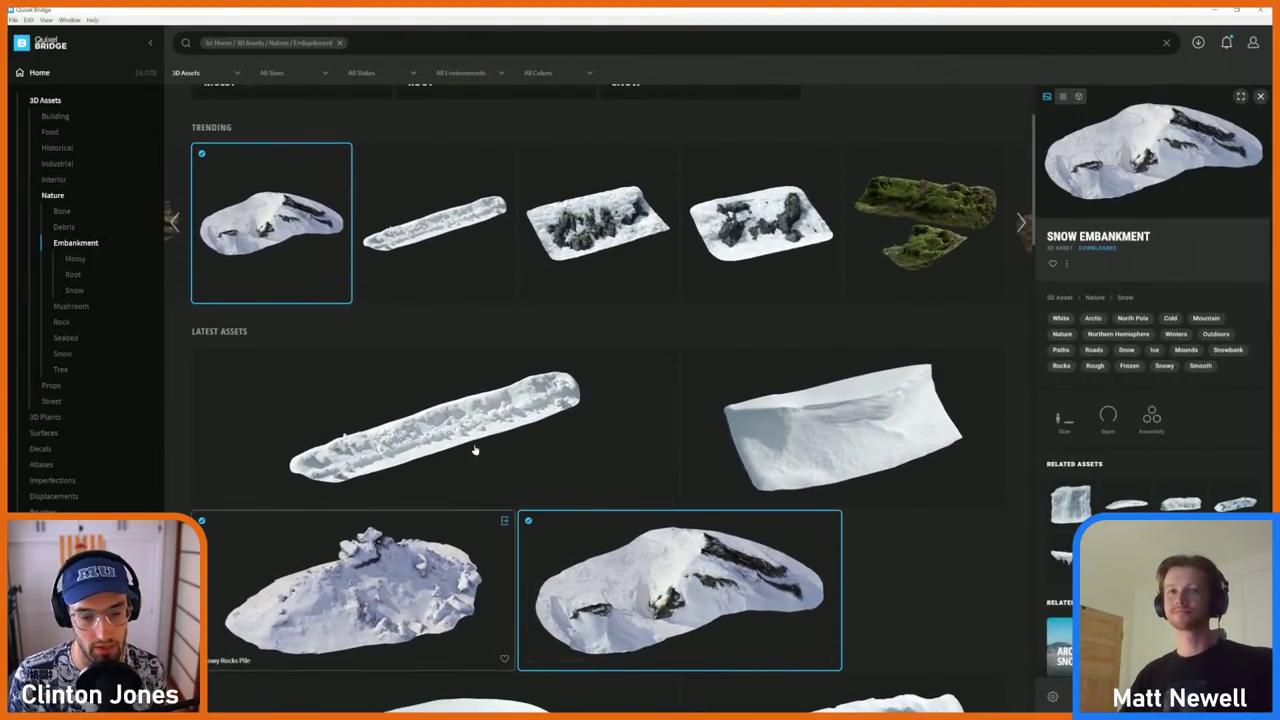
left_click(775, 416)
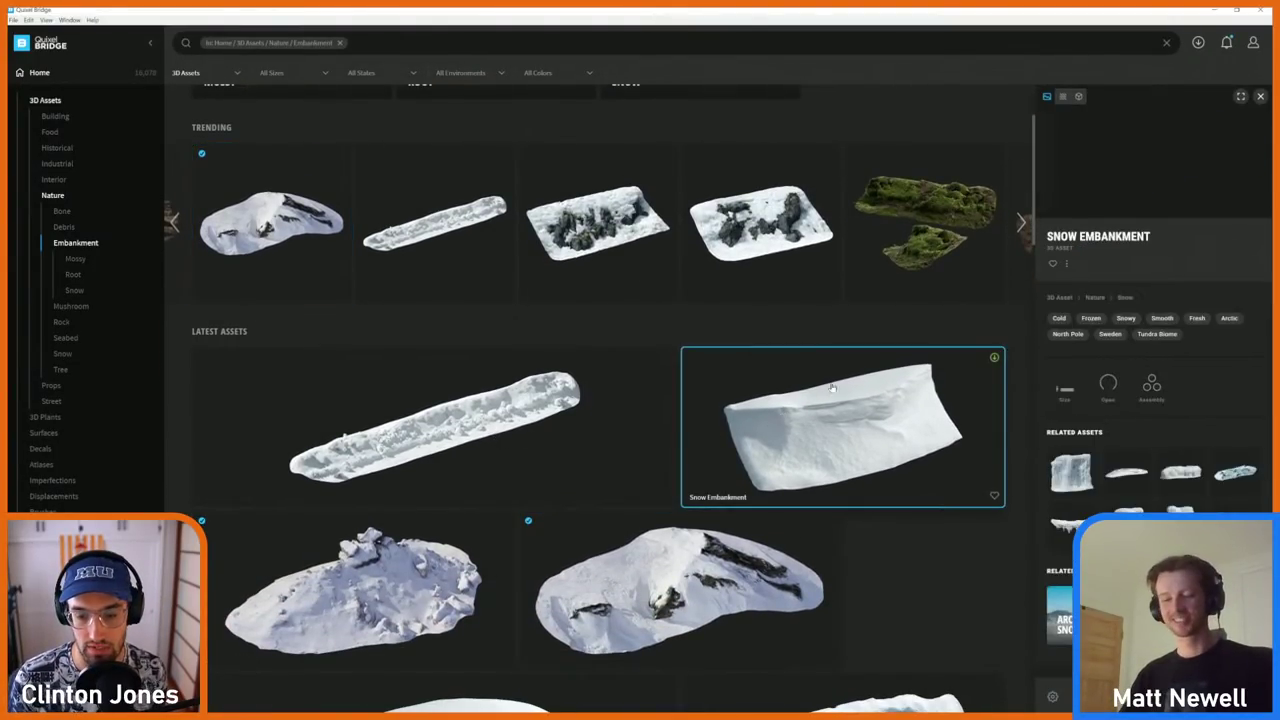
left_click(995, 358)
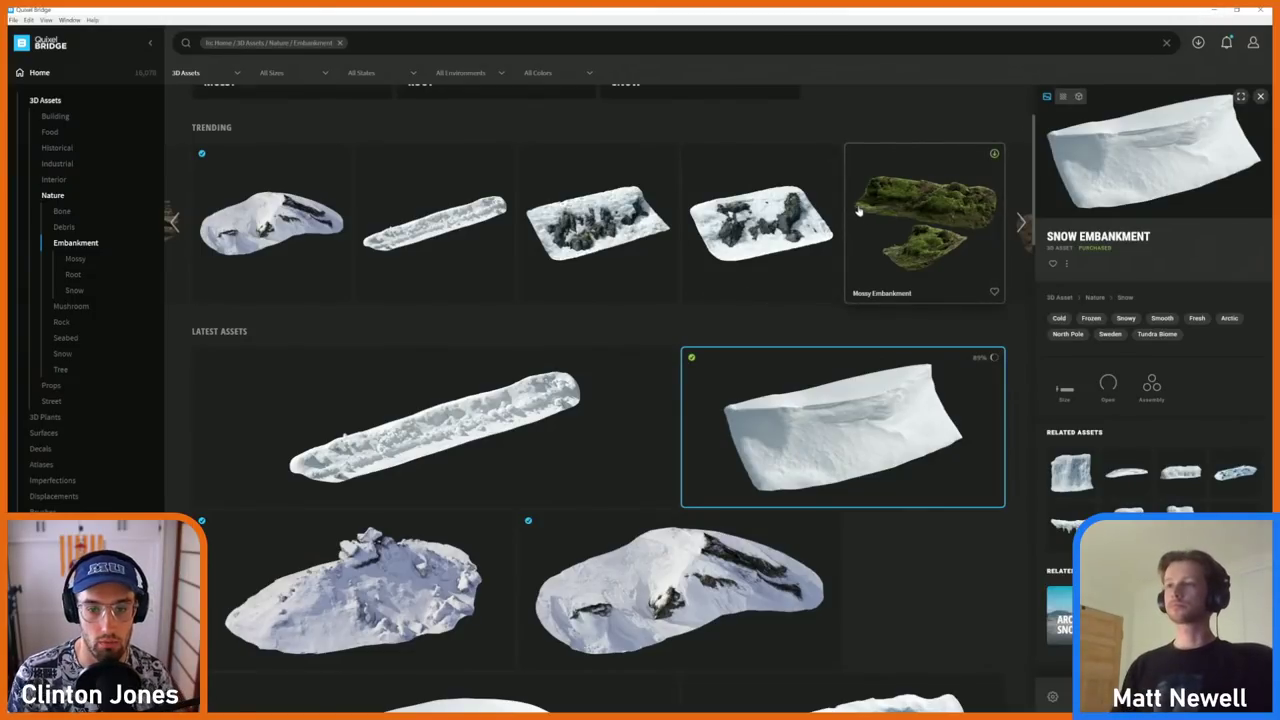
Step: Check the list of integration plugins in Bridge's Manage Plugins dialog, and close it
left_click(43, 20)
mouse_move(29, 20)
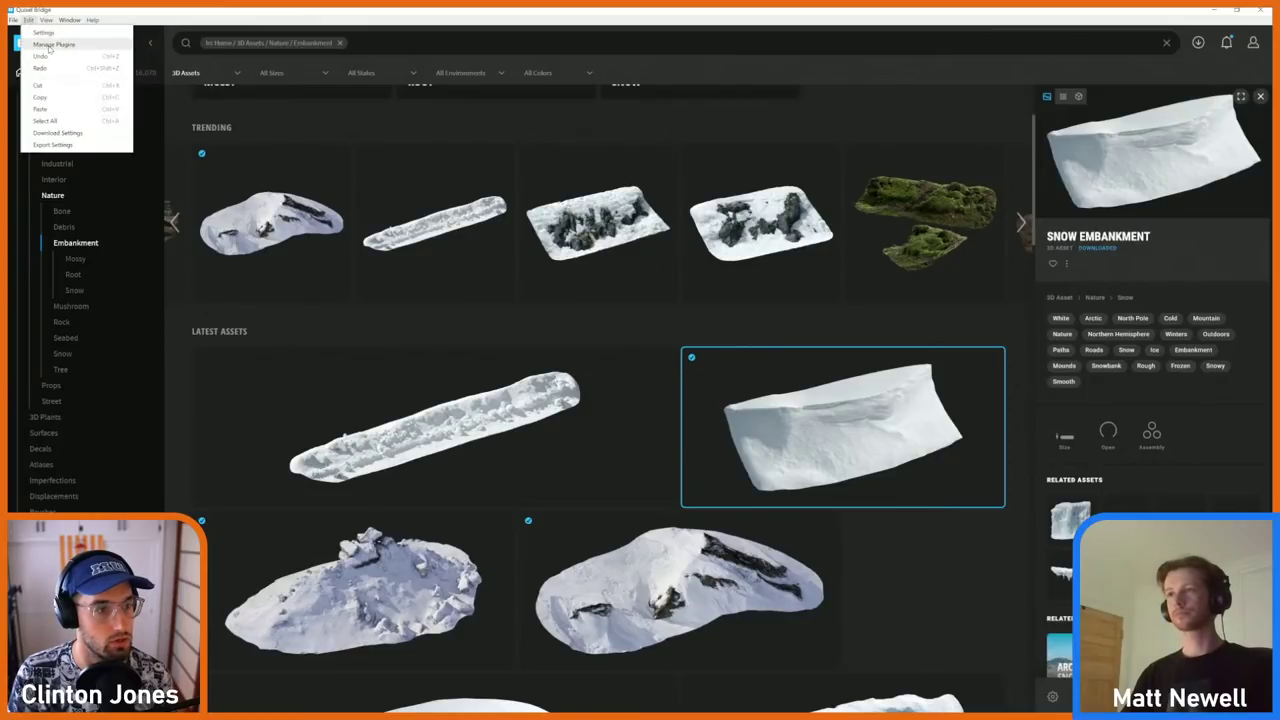
left_click(52, 45)
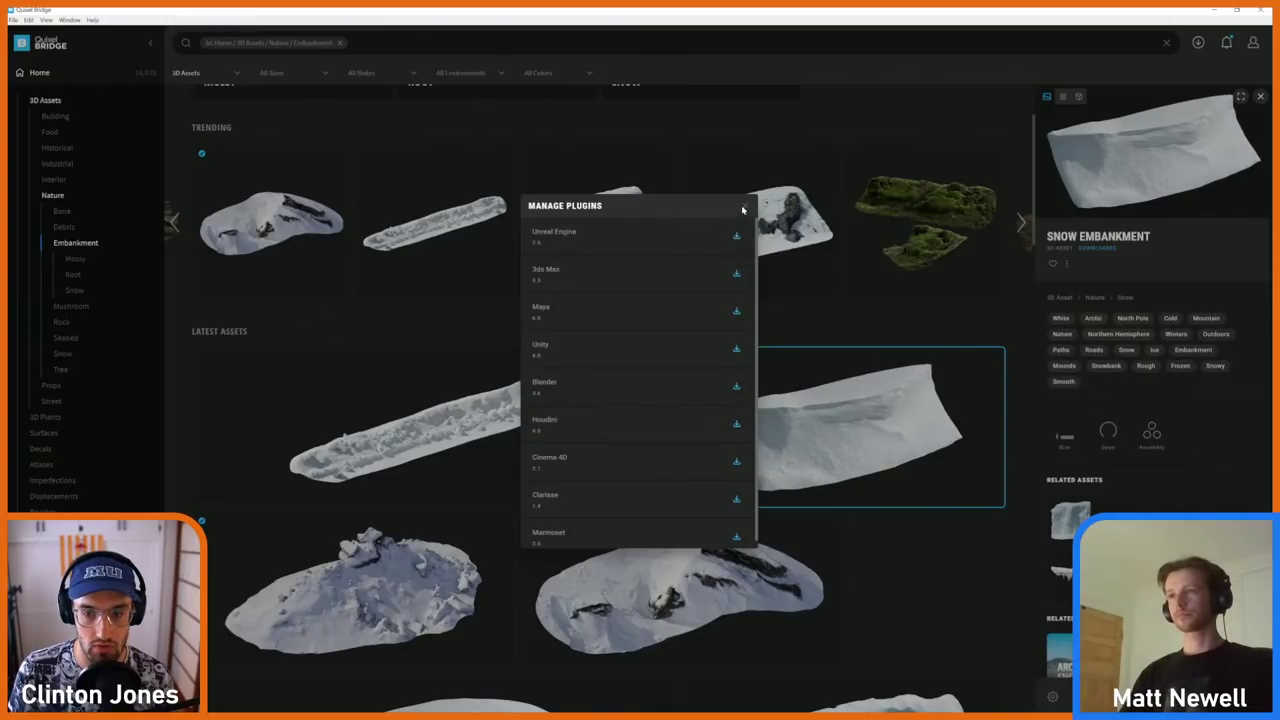
left_click(743, 209)
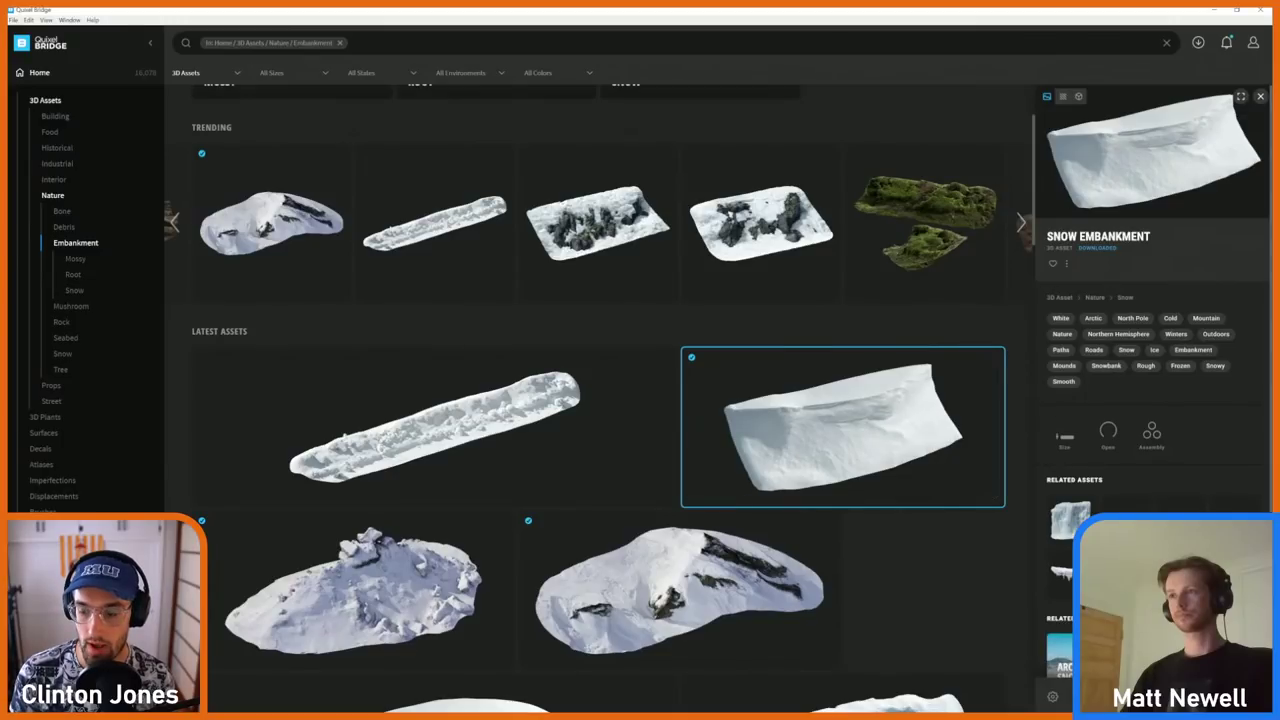
Step: Inspect the export target options in Bridge's export settings, keeping Unreal Engine as the target
left_click(1054, 698)
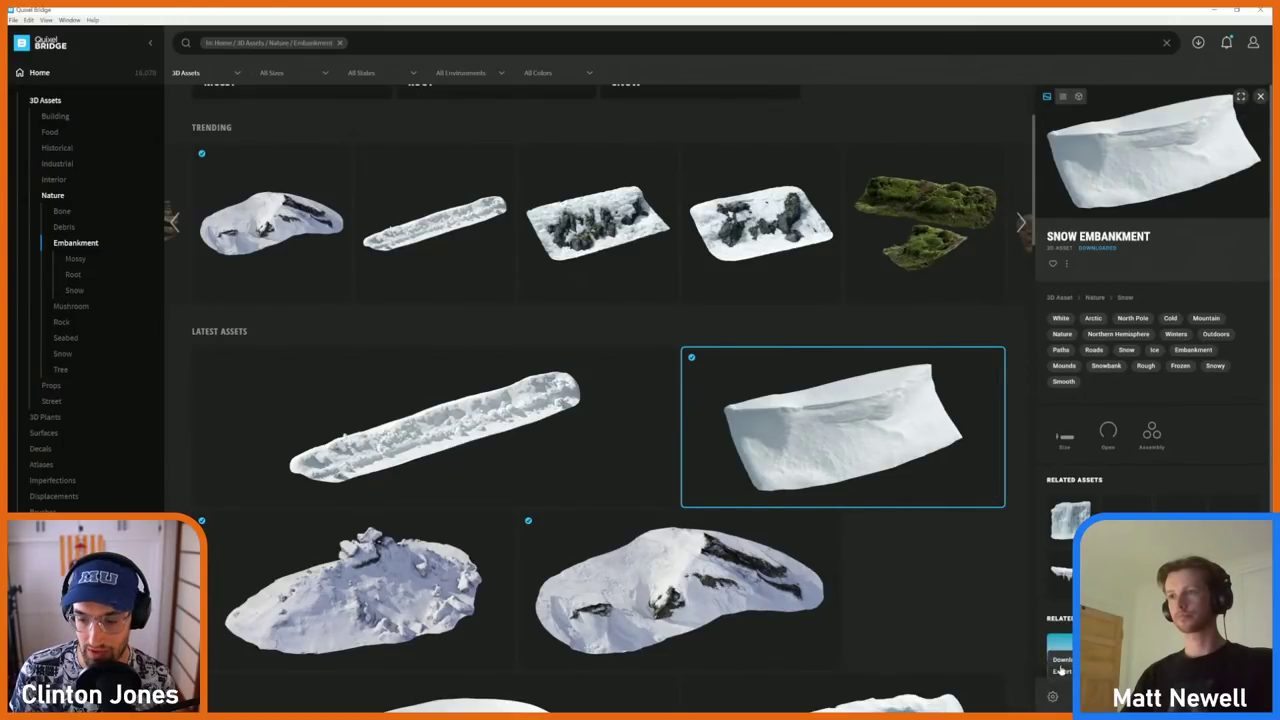
left_click(1062, 670)
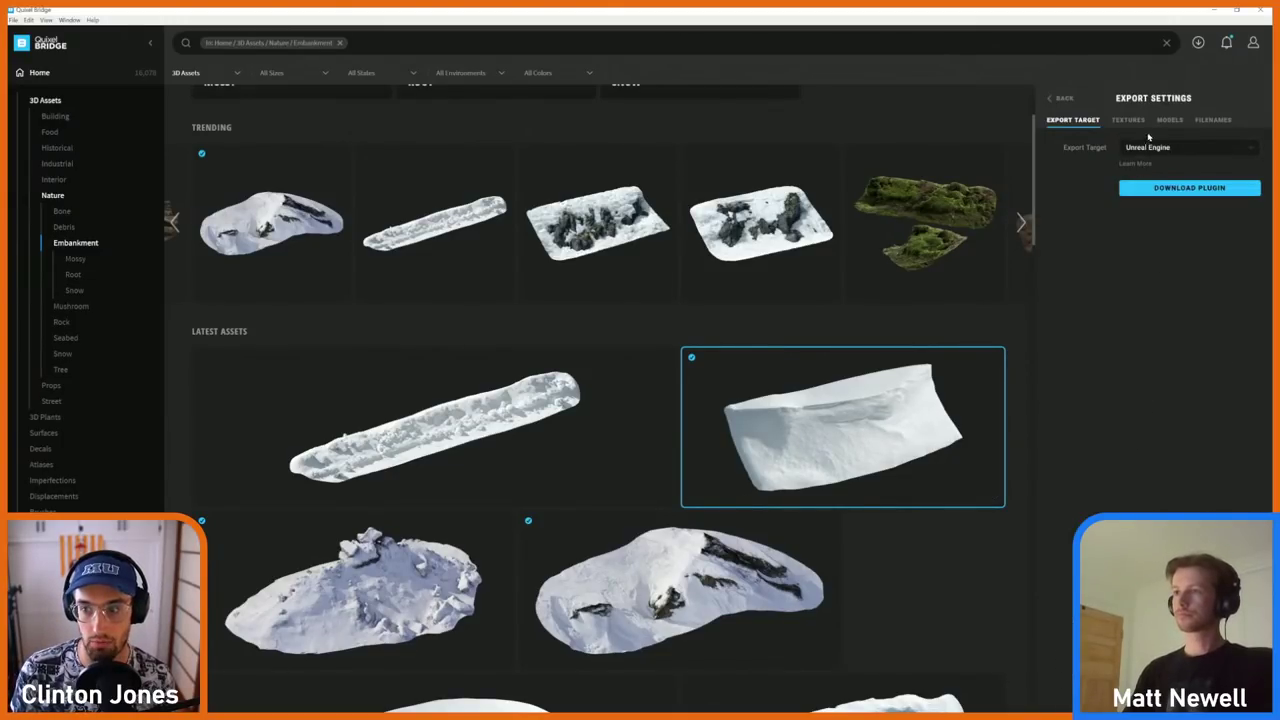
left_click(1189, 149)
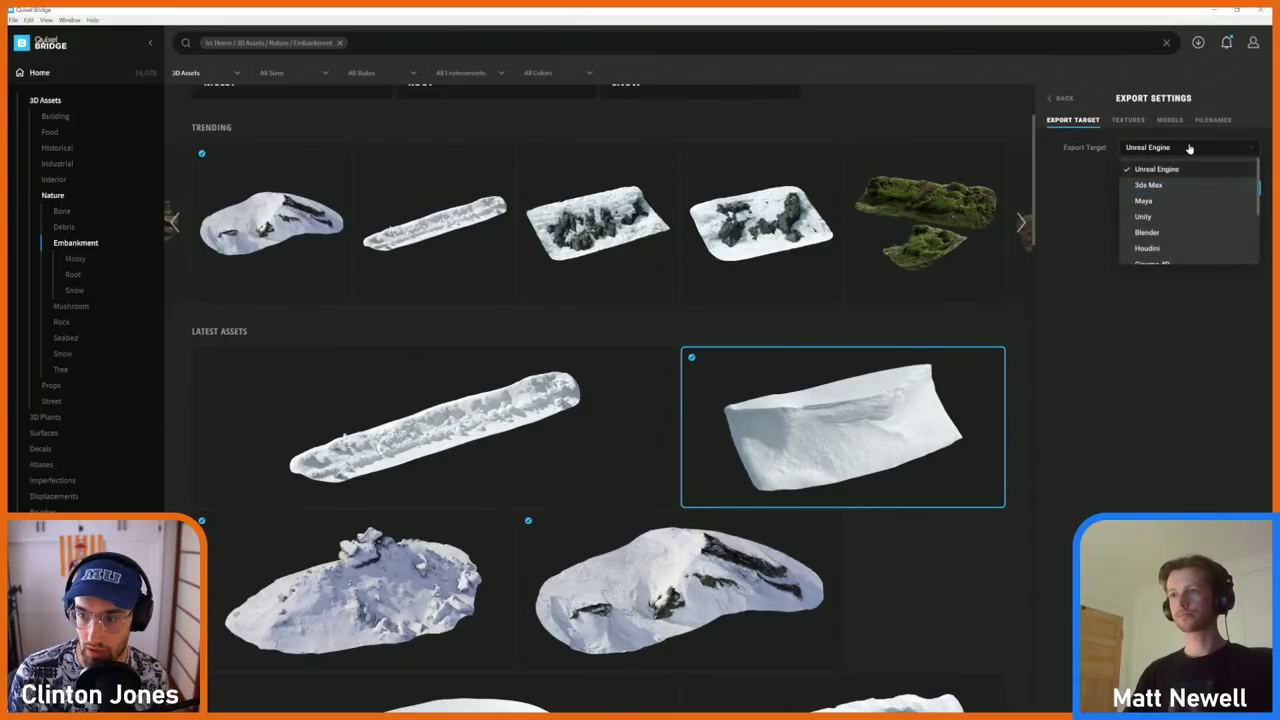
left_click(1172, 149)
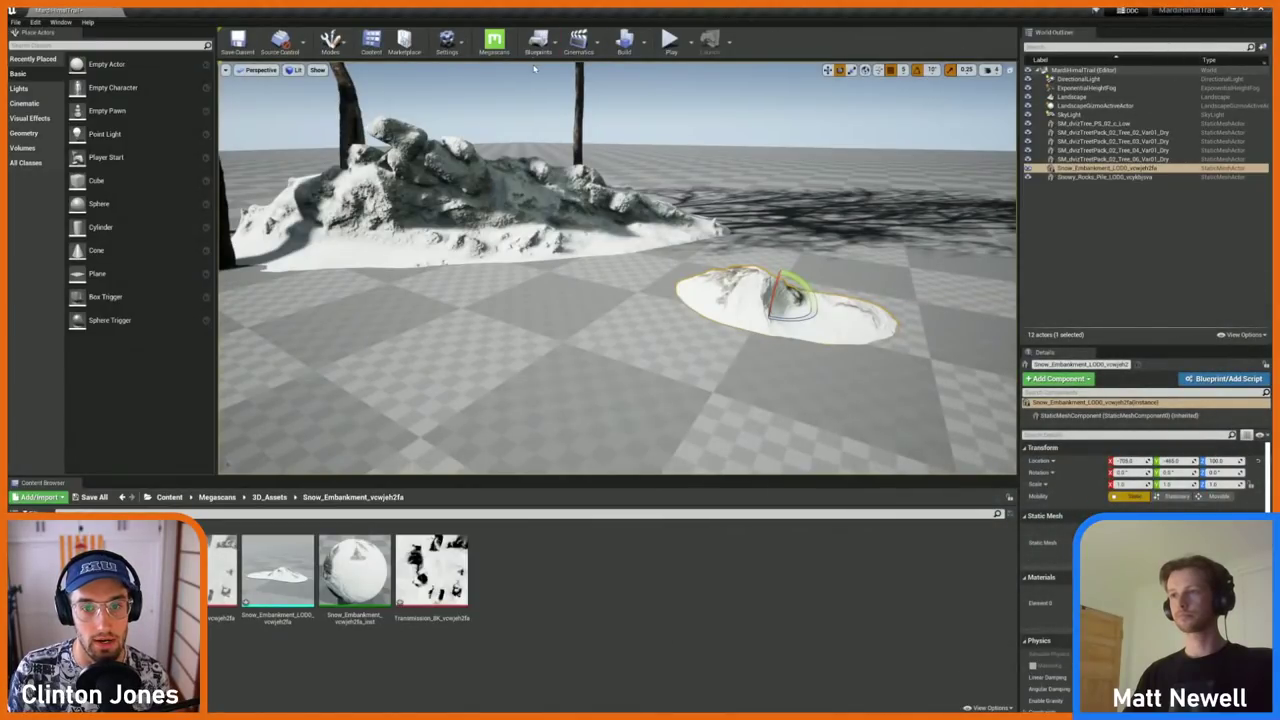
Step: Search Unreal Engine's plugin list for "megasc" to check whether the Megascans plugin is enabled, and close the list
left_click(460, 44)
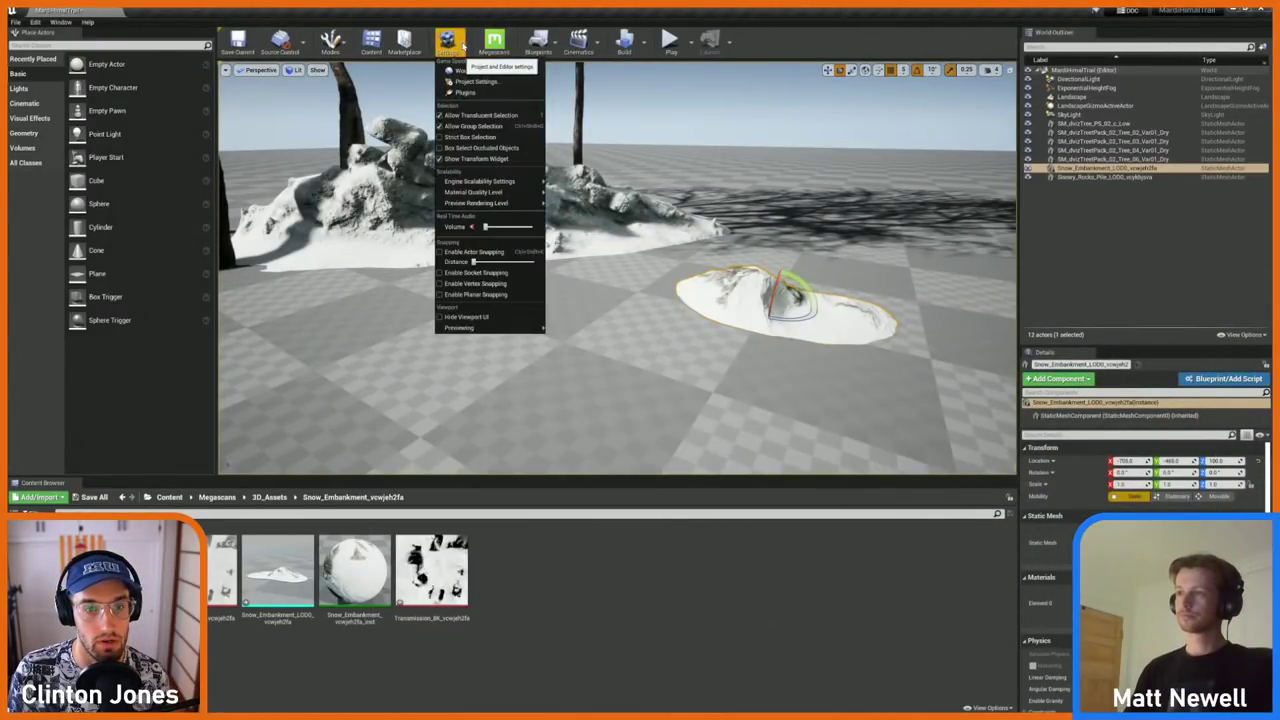
left_click(474, 93)
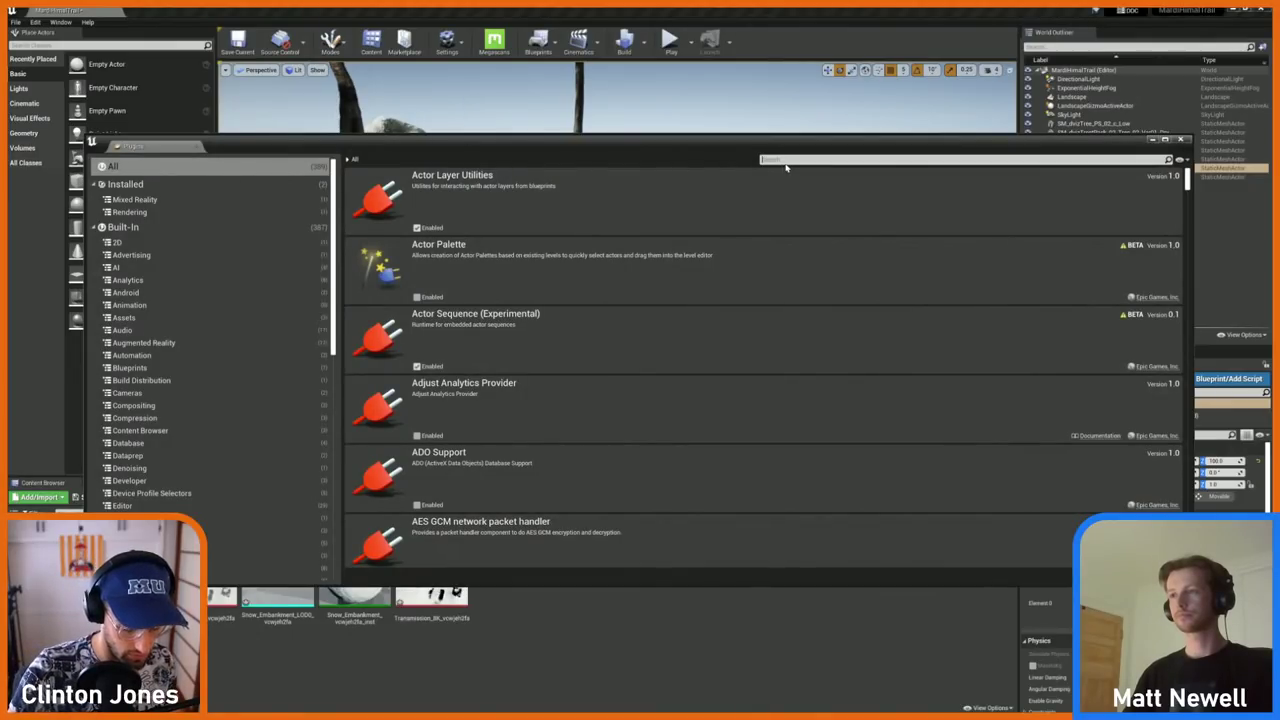
left_click(786, 167)
type("megasc")
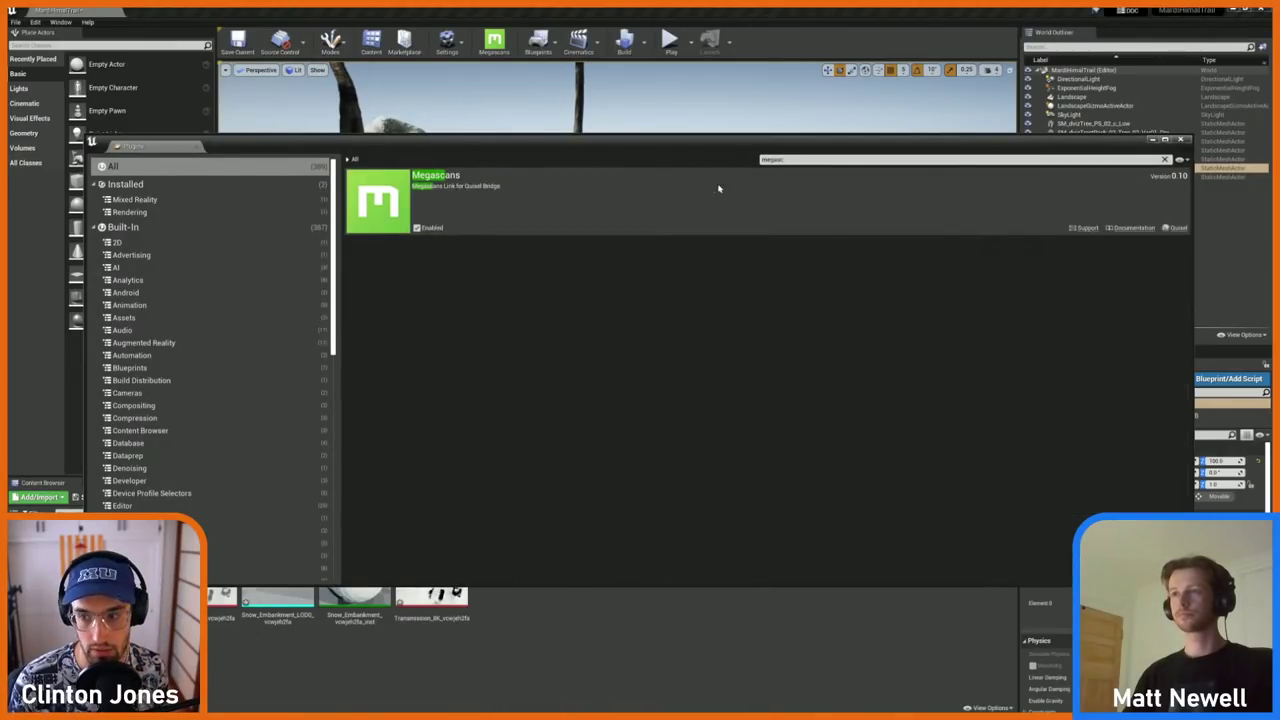
left_click(1180, 139)
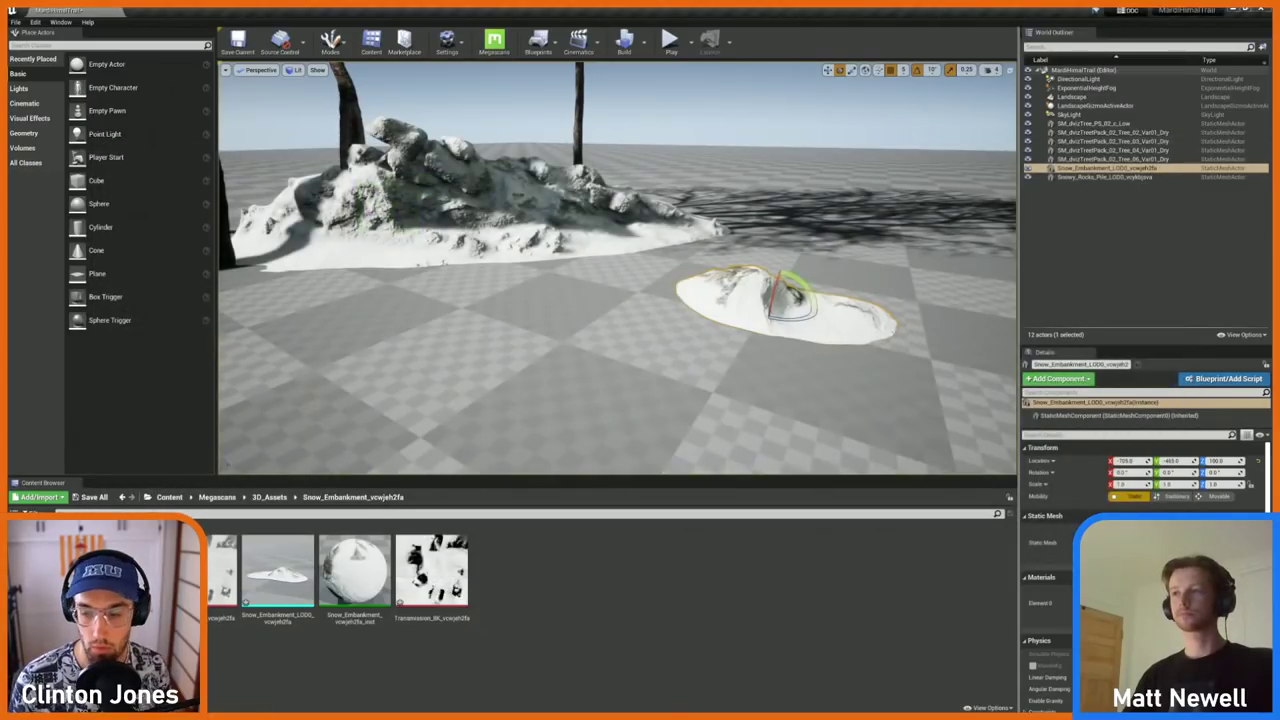
Step: Switch to Quixel Bridge and export the smooth, curved Snow Embankment slab to Unreal Engine, closing the import message log
key("alt+Tab")
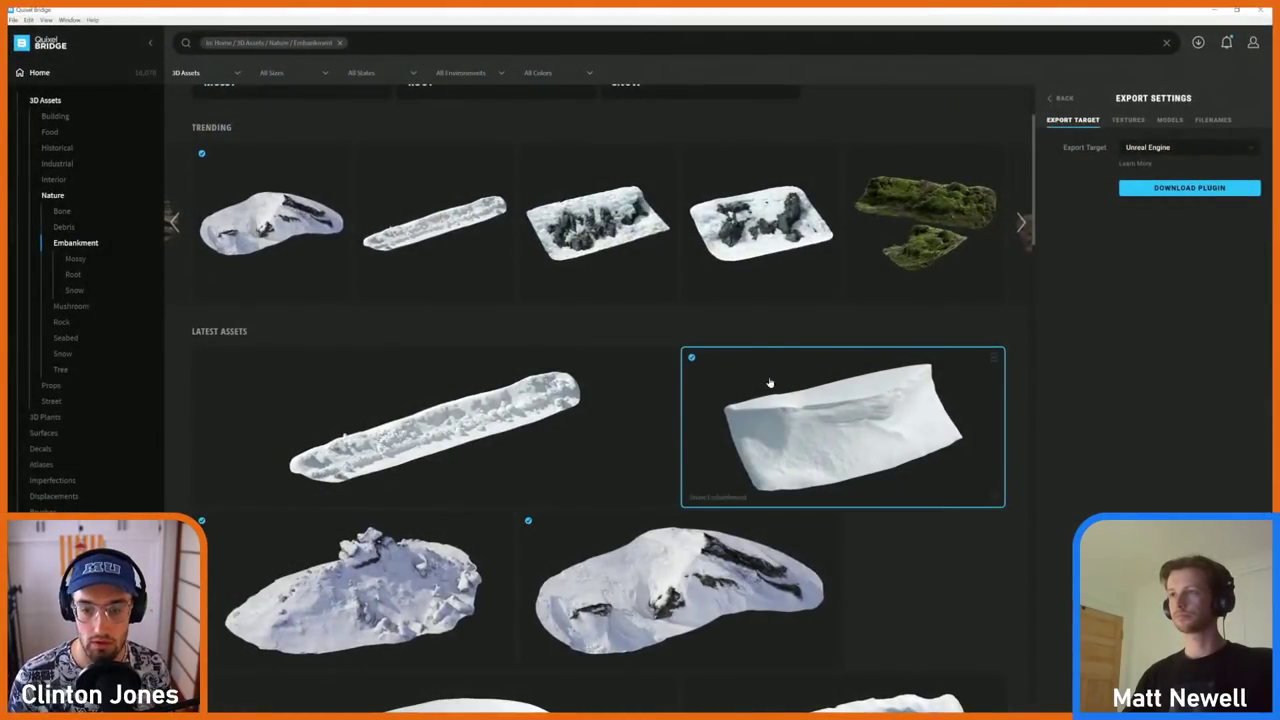
left_click(994, 359)
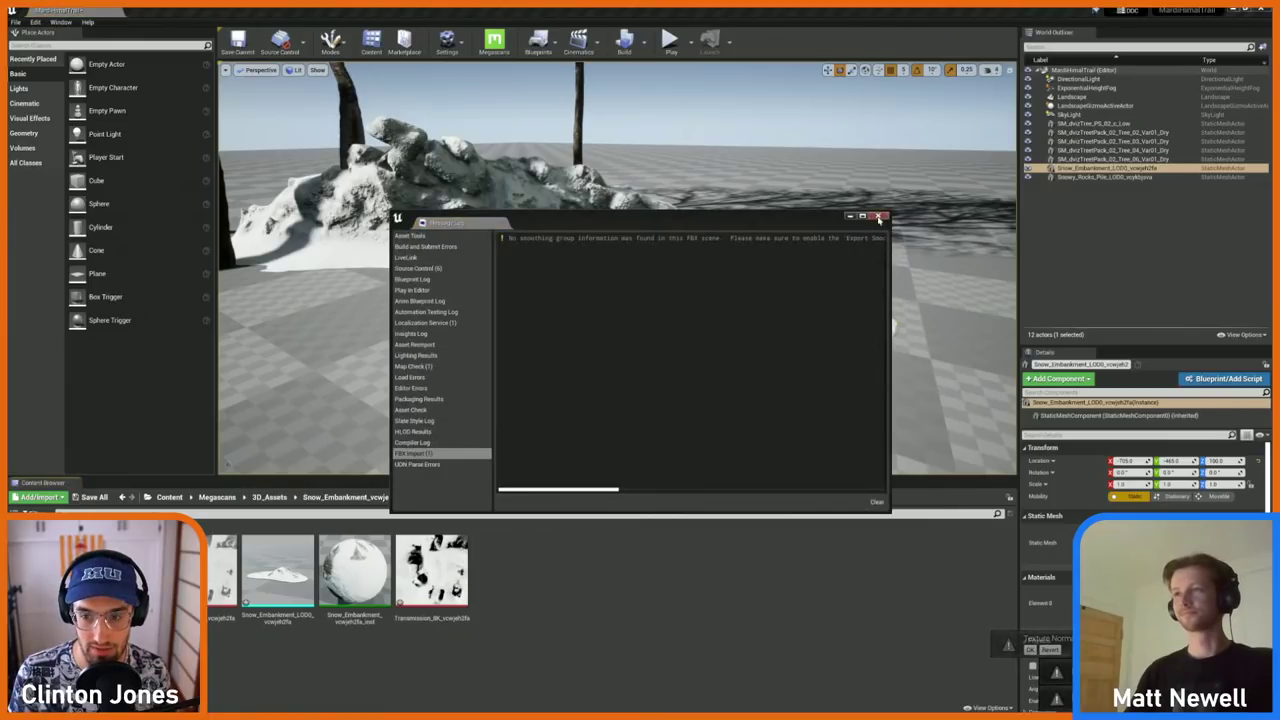
left_click(878, 215)
Step: Find the newly imported Snow_Embankment folder under Megascans 3D_Assets and place its mesh in the level in front of the trees
left_click(270, 498)
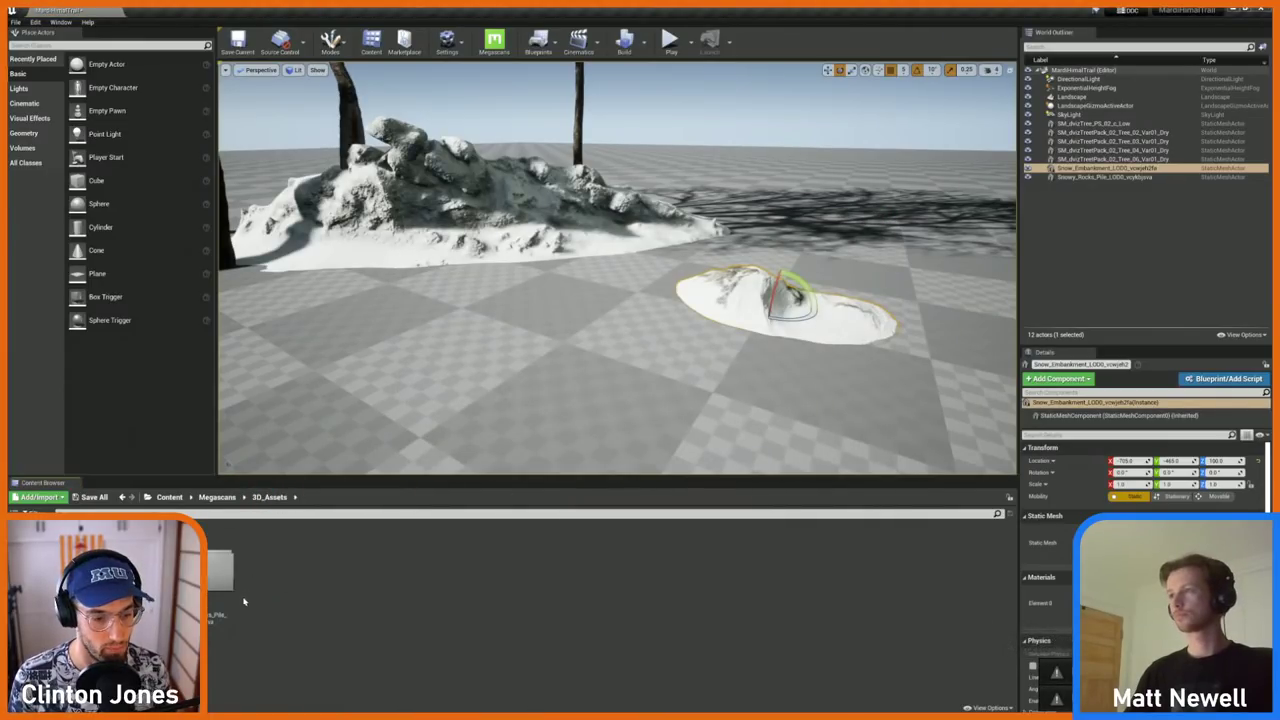
double_click(240, 595)
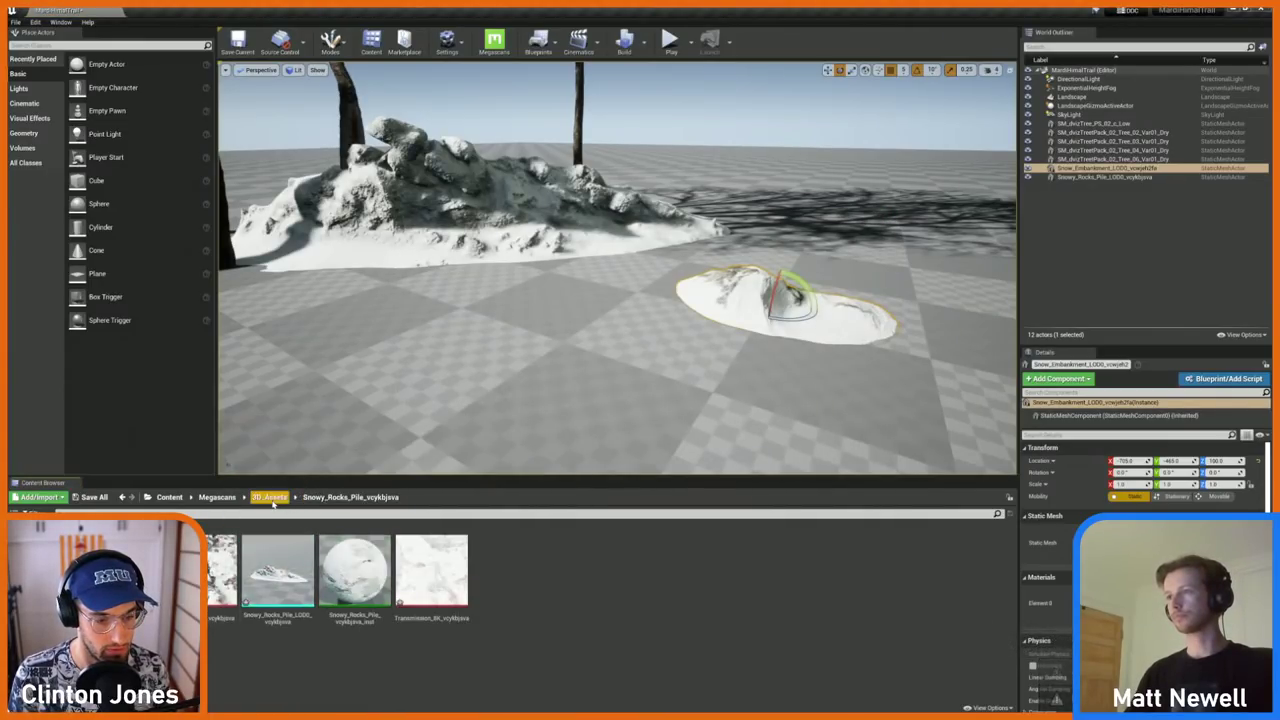
left_click(270, 498)
double_click(232, 595)
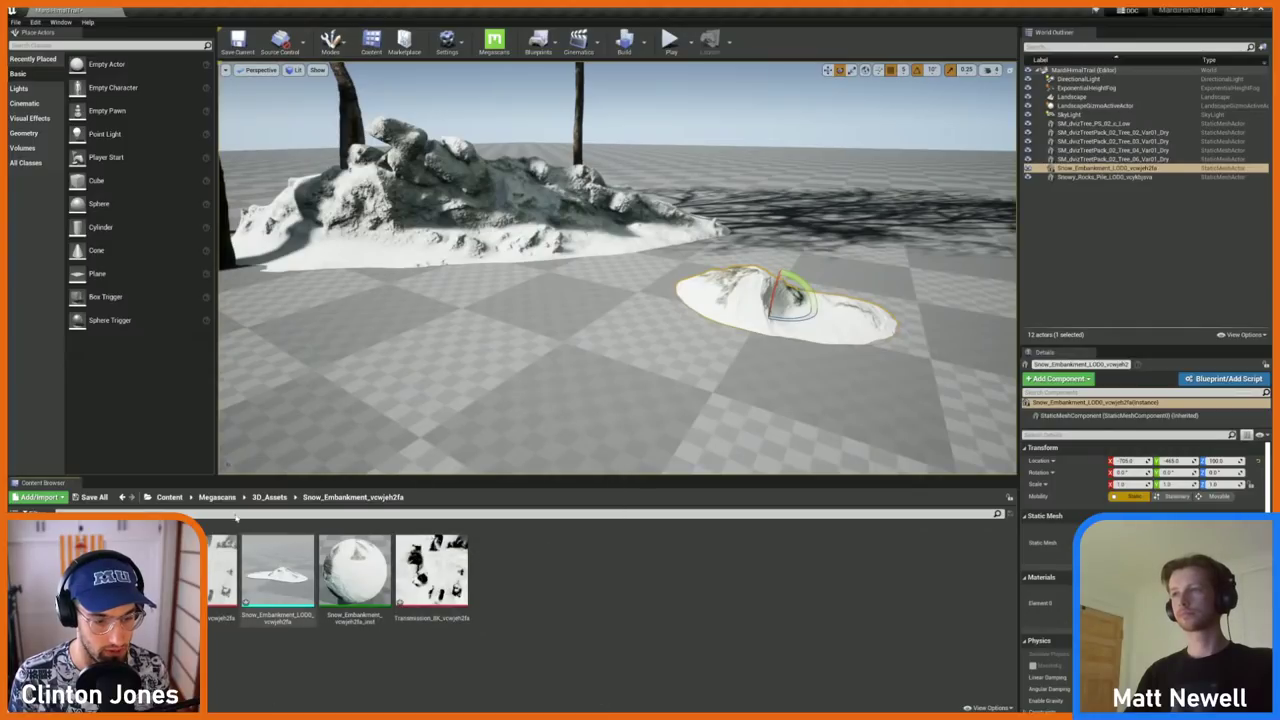
left_click(270, 498)
double_click(280, 578)
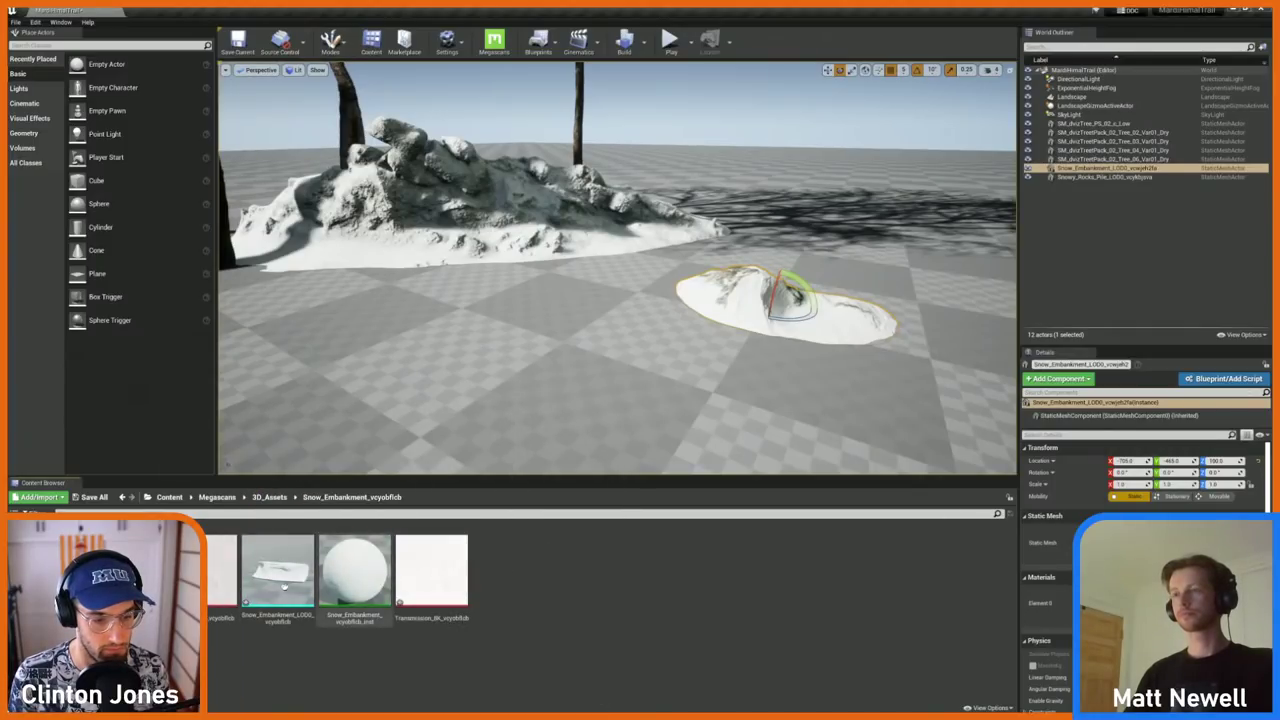
left_click_drag(285, 578, 468, 373)
mouse_move(468, 373)
right_mouse_down()
mouse_move(390, 370)
mouse_move(335, 345)
mouse_move(430, 380)
mouse_move(489, 383)
right_mouse_up()
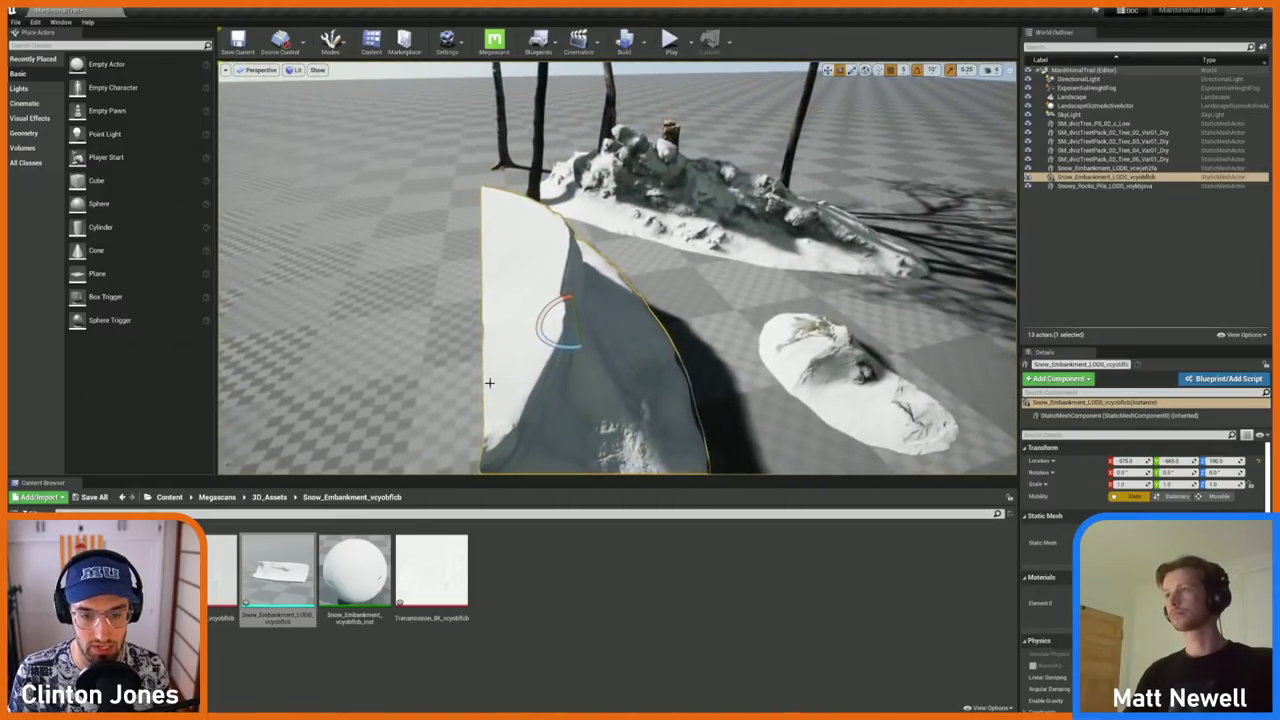
Step: Rotate the curved snow embankment slab and move it next to the snowy rock pile, beside the foremost tree
left_click_drag(562, 346, 425, 338)
right_click_drag(425, 338, 597, 333)
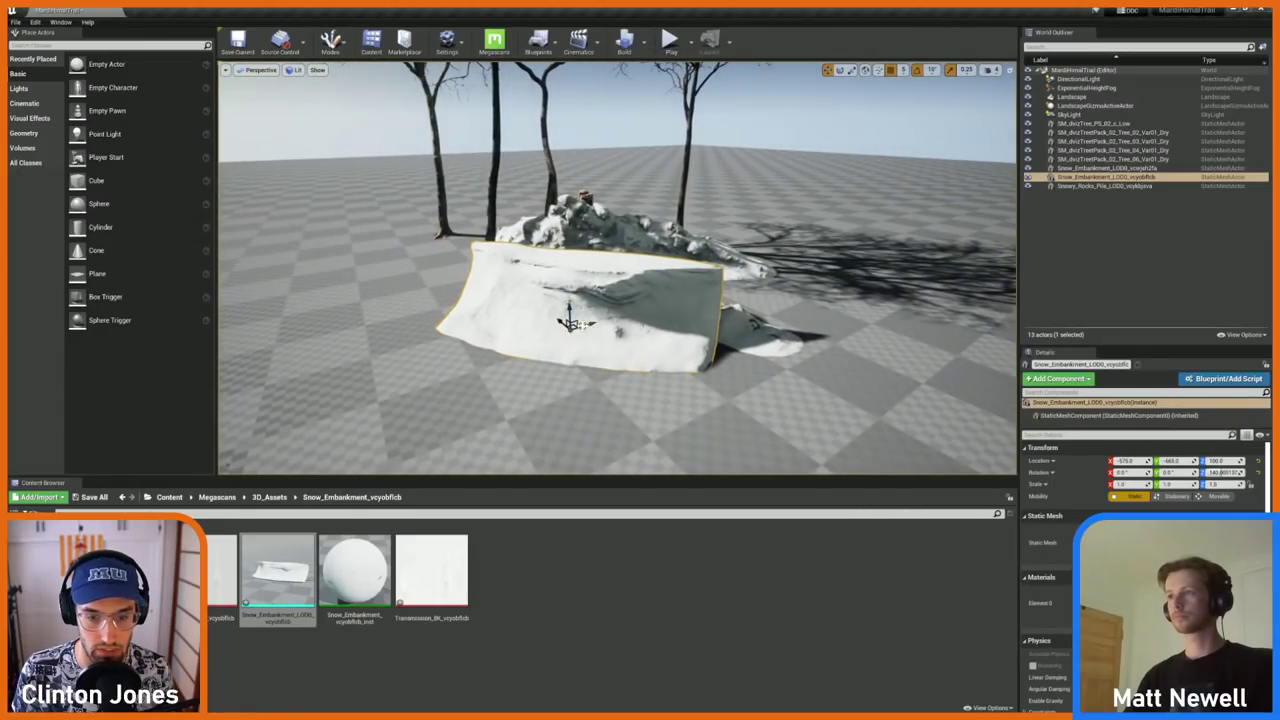
key("e")
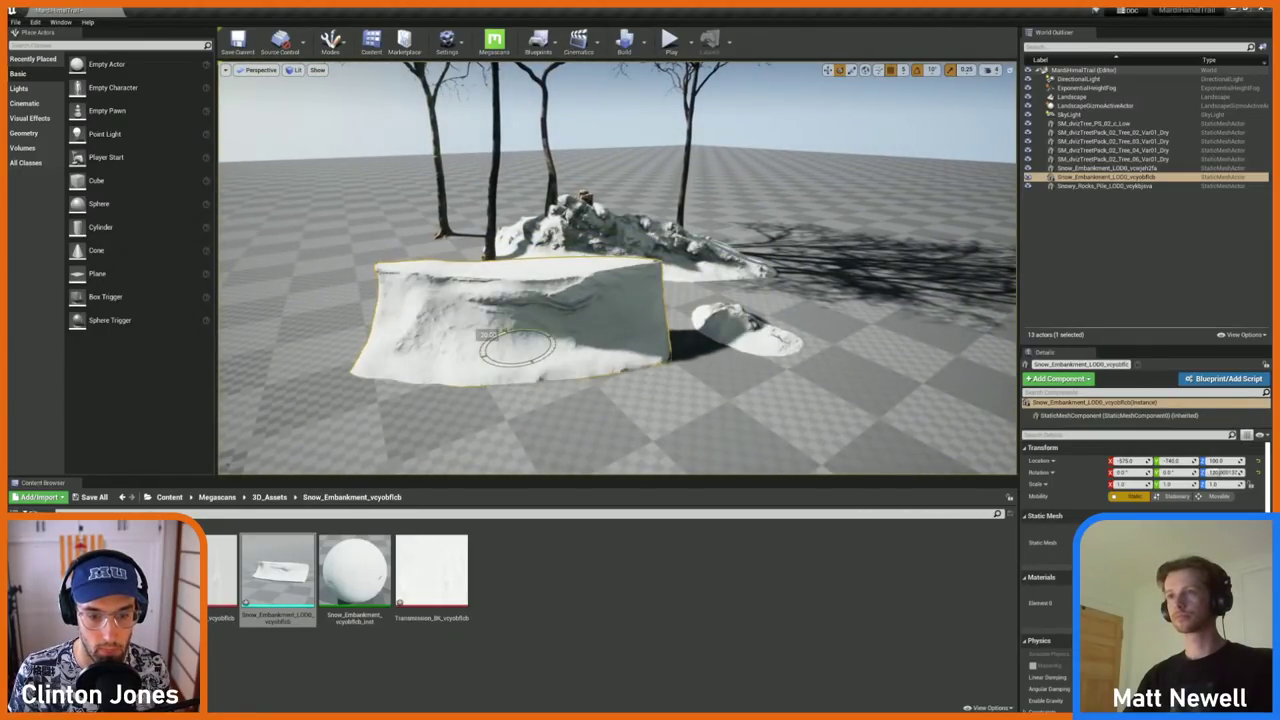
left_click_drag(520, 345, 538, 356)
key("w")
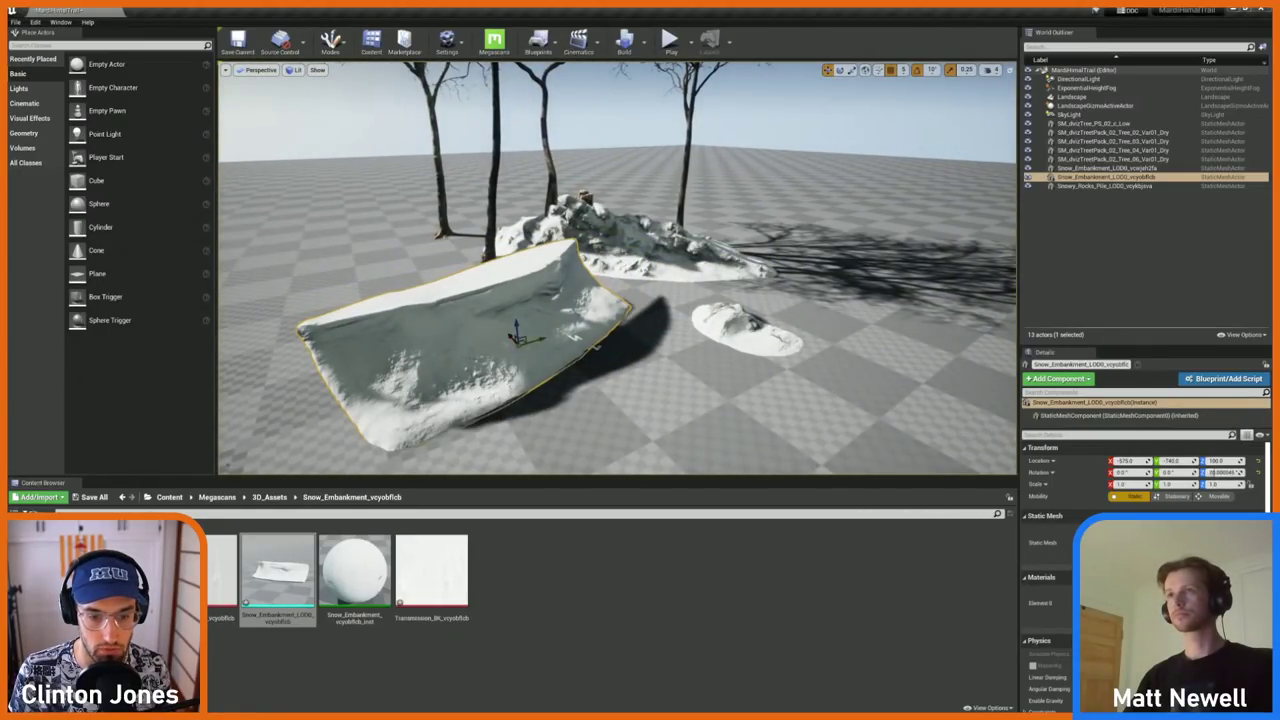
mouse_move(559, 293)
right_mouse_down()
mouse_move(562, 252)
mouse_move(560, 300)
mouse_move(580, 298)
right_mouse_up()
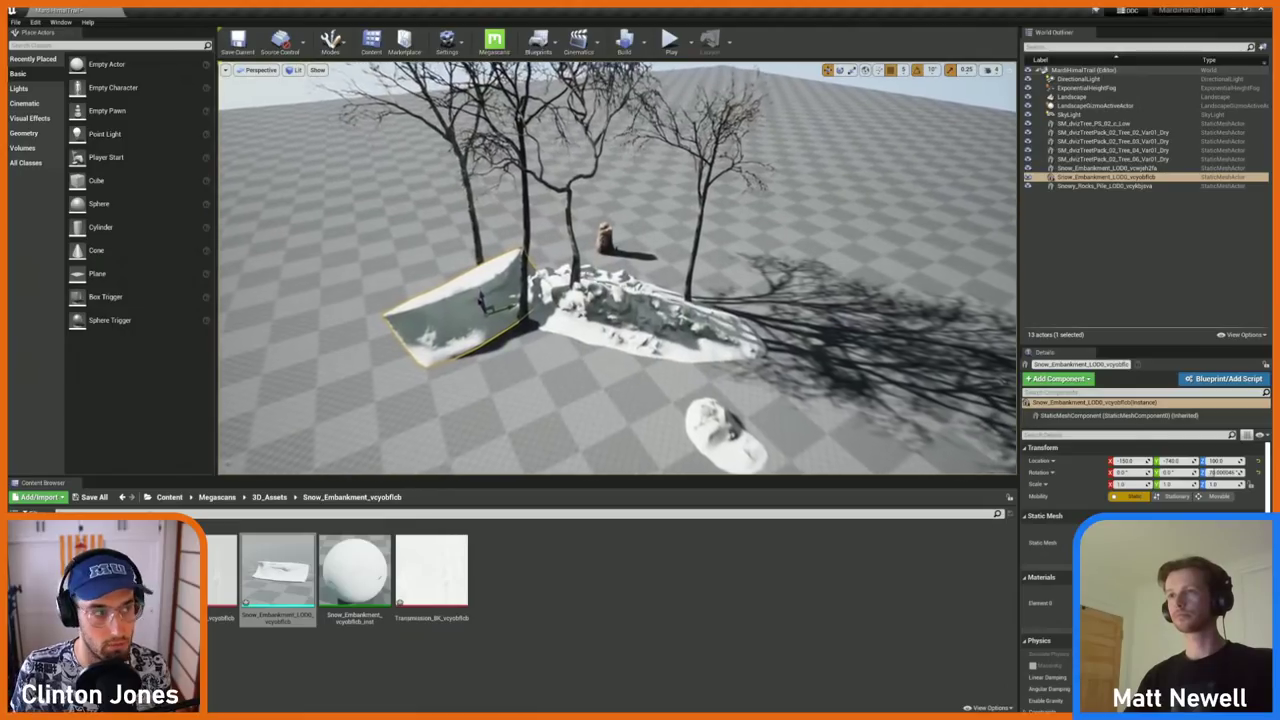
left_click_drag(580, 298, 582, 260, "alt")
mouse_move(582, 262)
right_mouse_down()
mouse_move(572, 246)
mouse_move(573, 257)
right_mouse_up()
right_click_drag(592, 324, 650, 265)
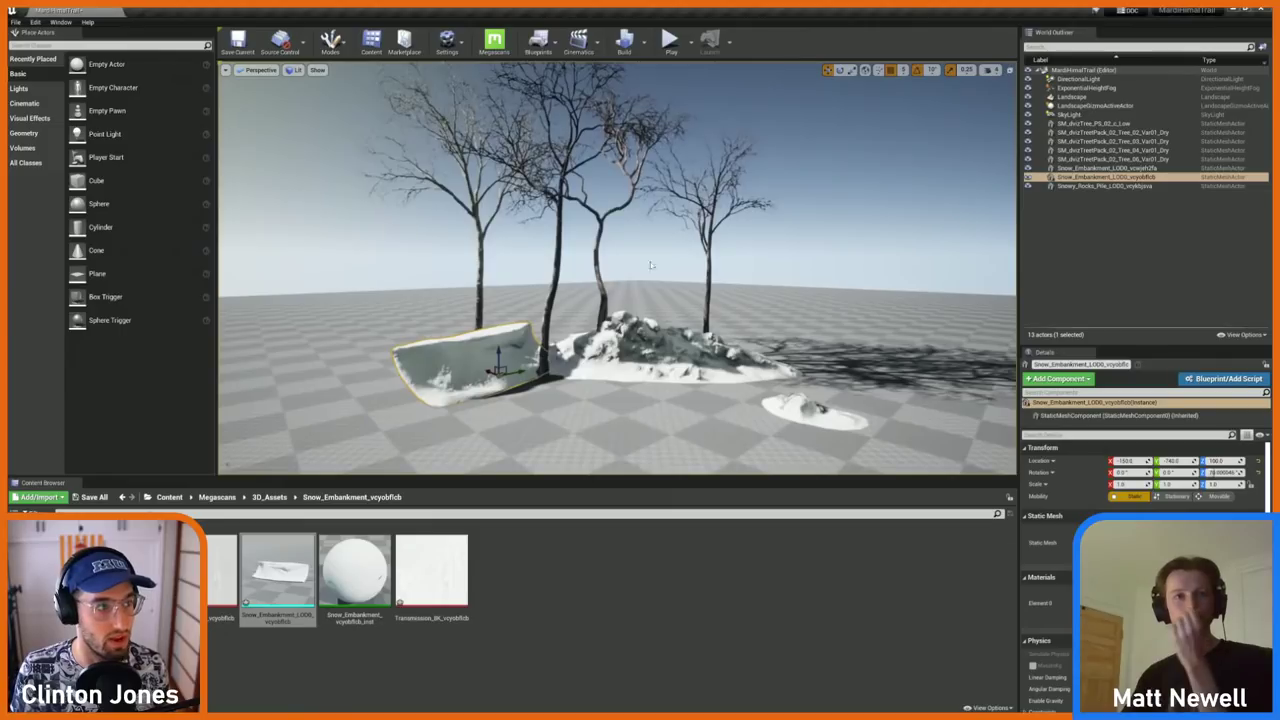
Step: Group the five tree meshes, two snow embankments and snowy rock pile in a new outliner folder named GEO, and collapse it
left_click(1074, 232)
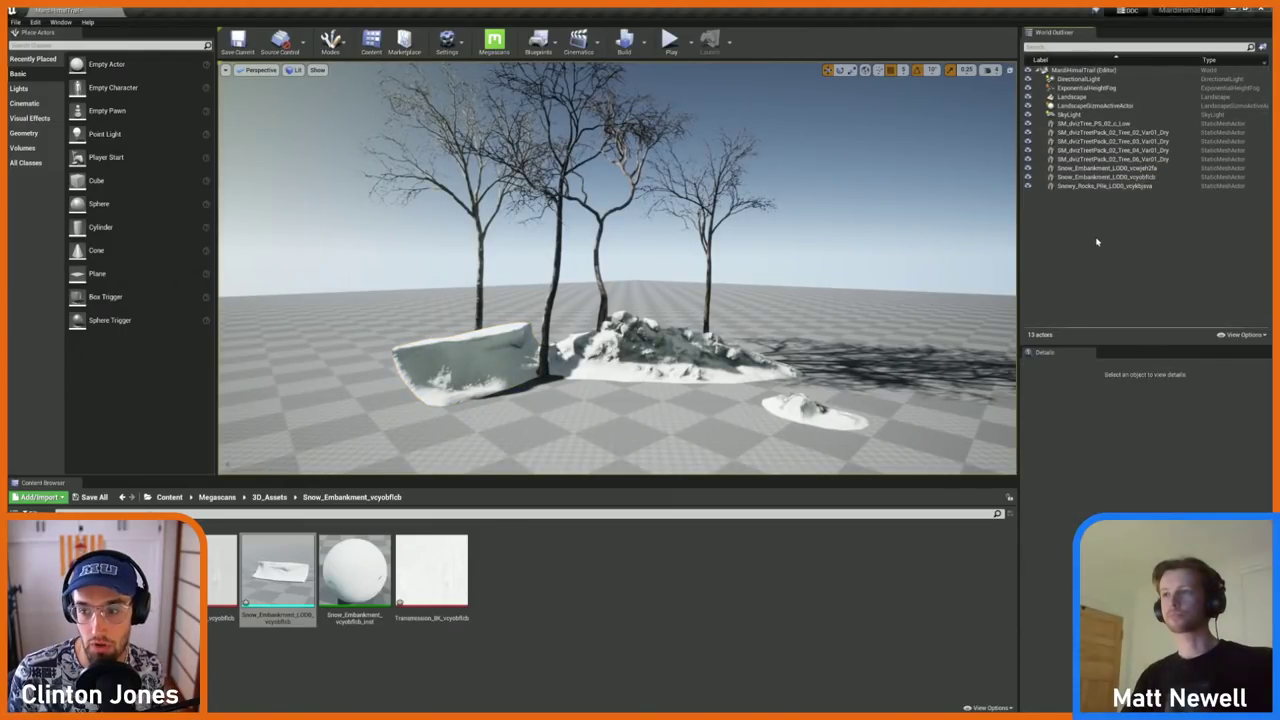
left_click(1090, 187)
left_click(1092, 124, "shift")
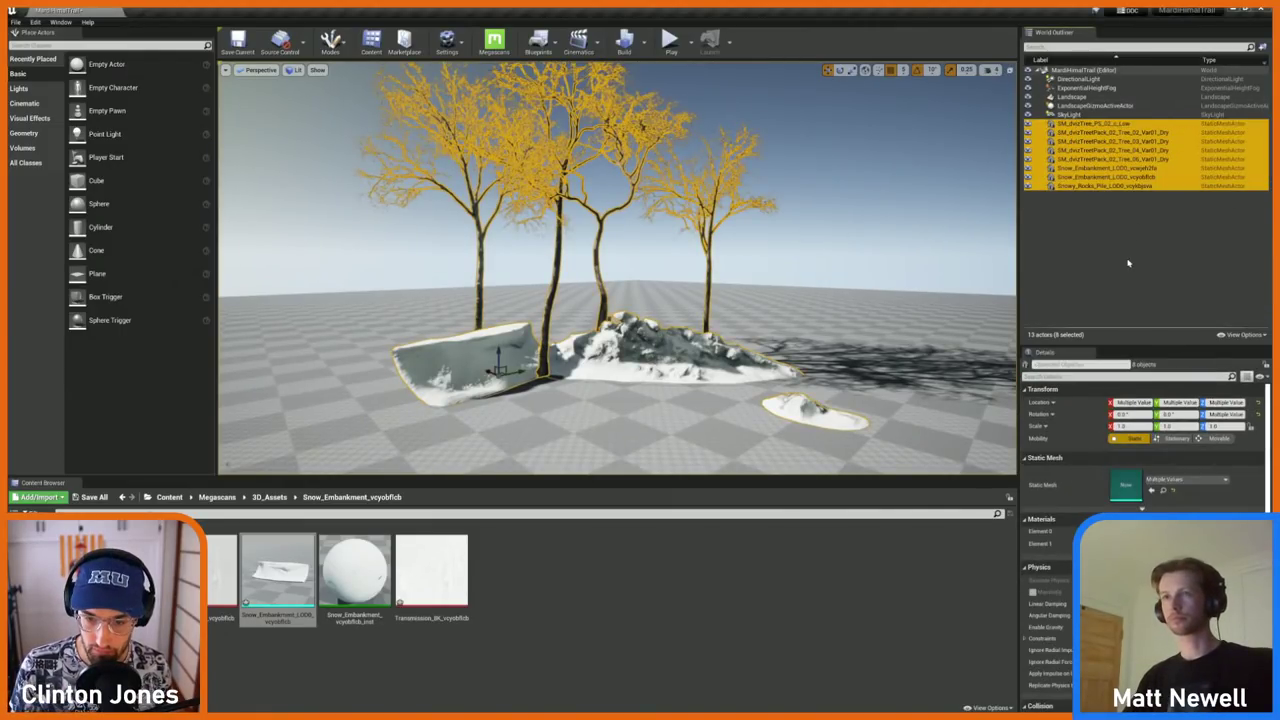
left_click(1263, 48)
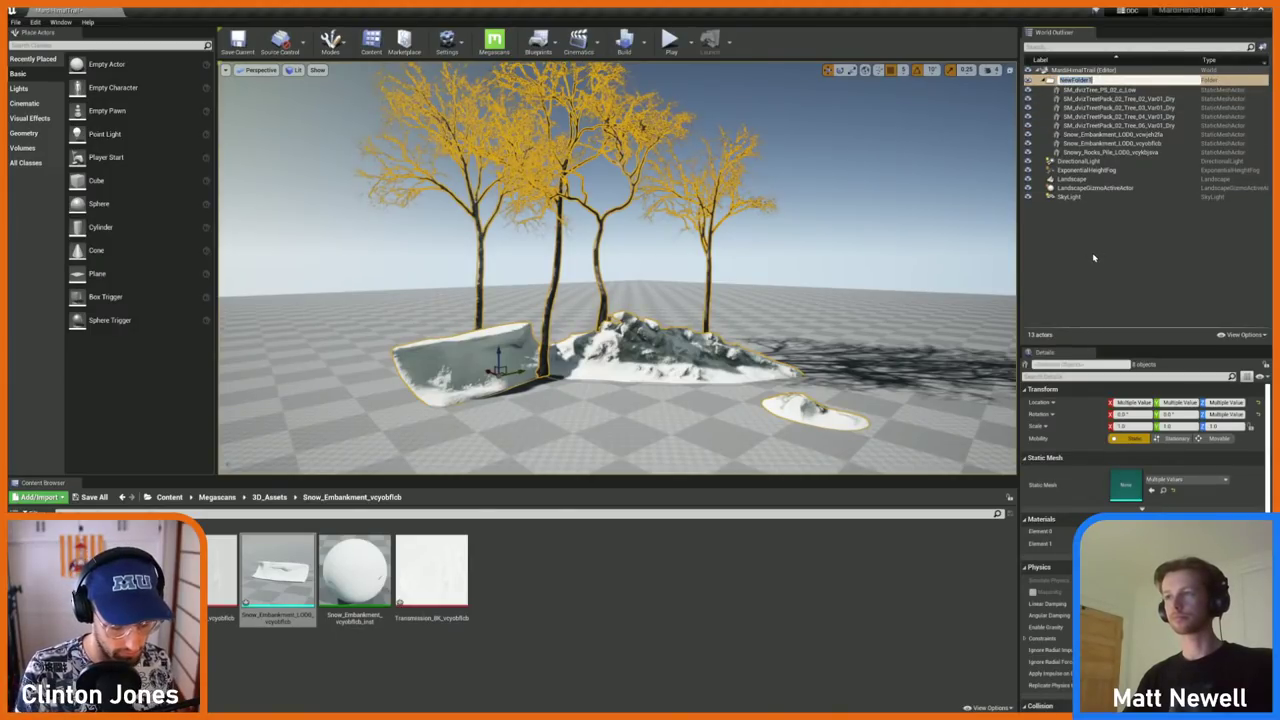
type("GEO")
key("Return")
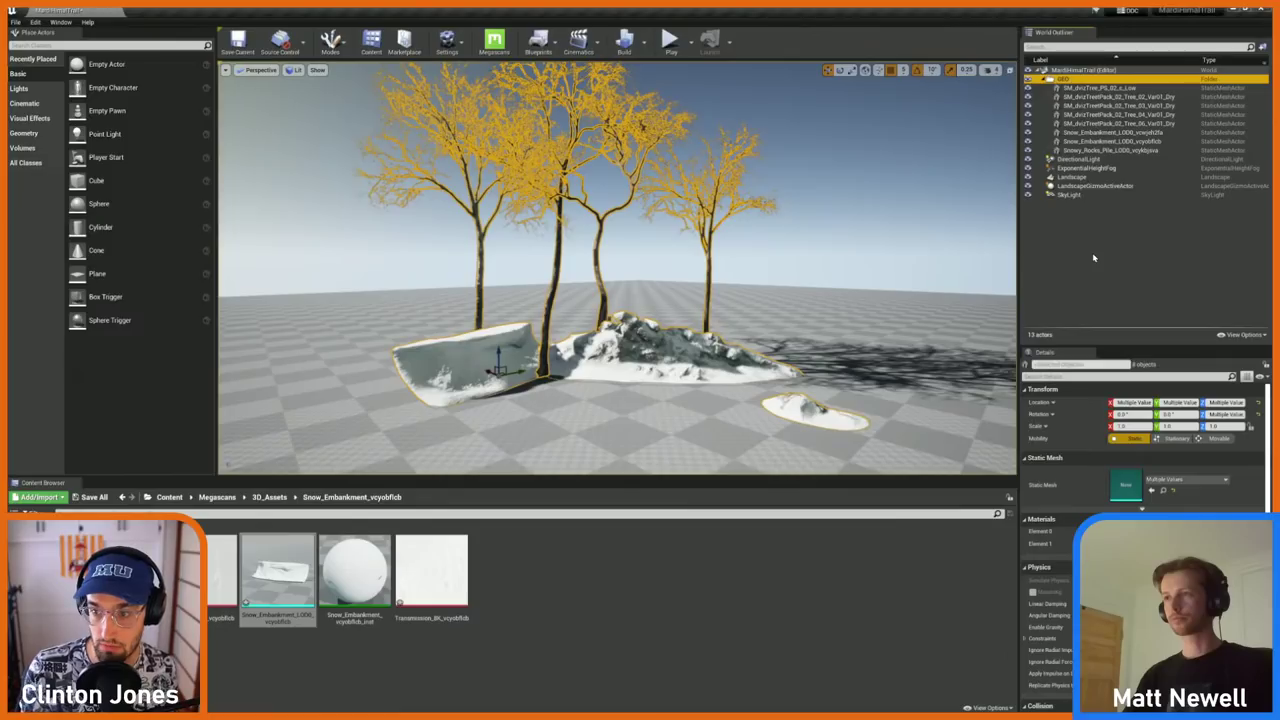
left_click(1044, 79)
left_click(1110, 152)
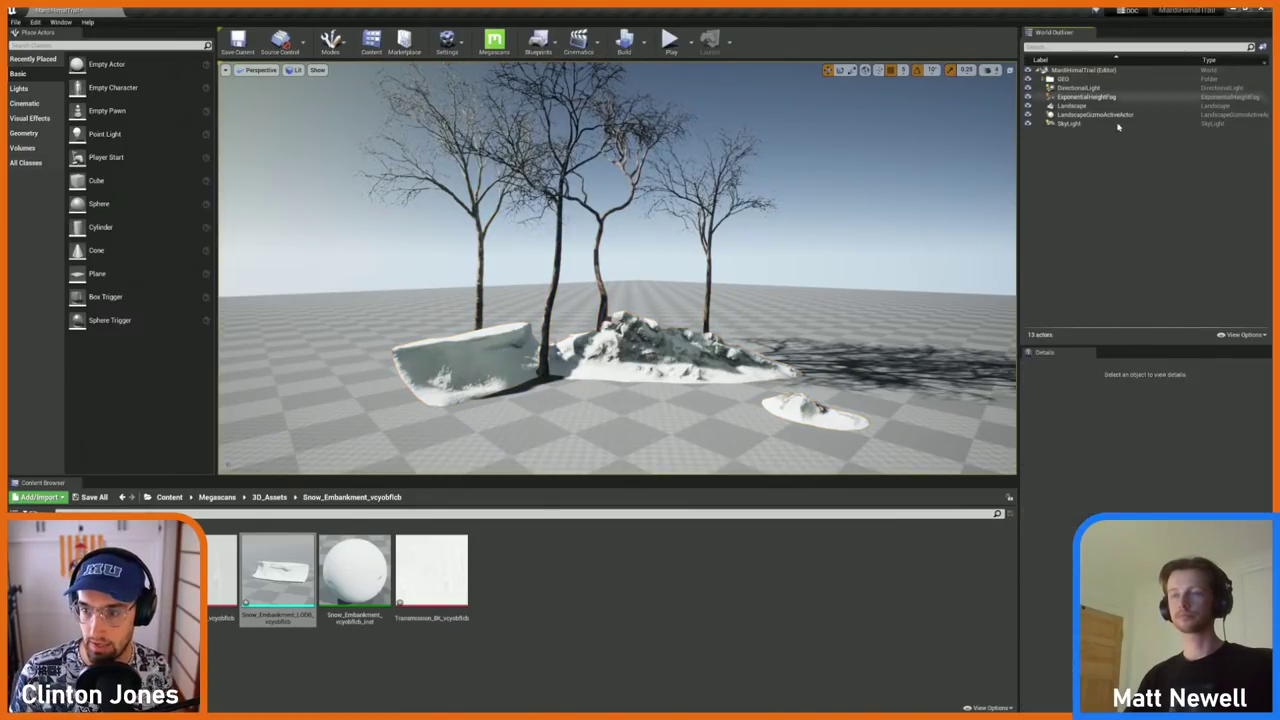
Step: Group the SkyLight, ExponentialHeightFog and DirectionalLight in a new outliner folder named LIGHT, and collapse it
left_click(1100, 123)
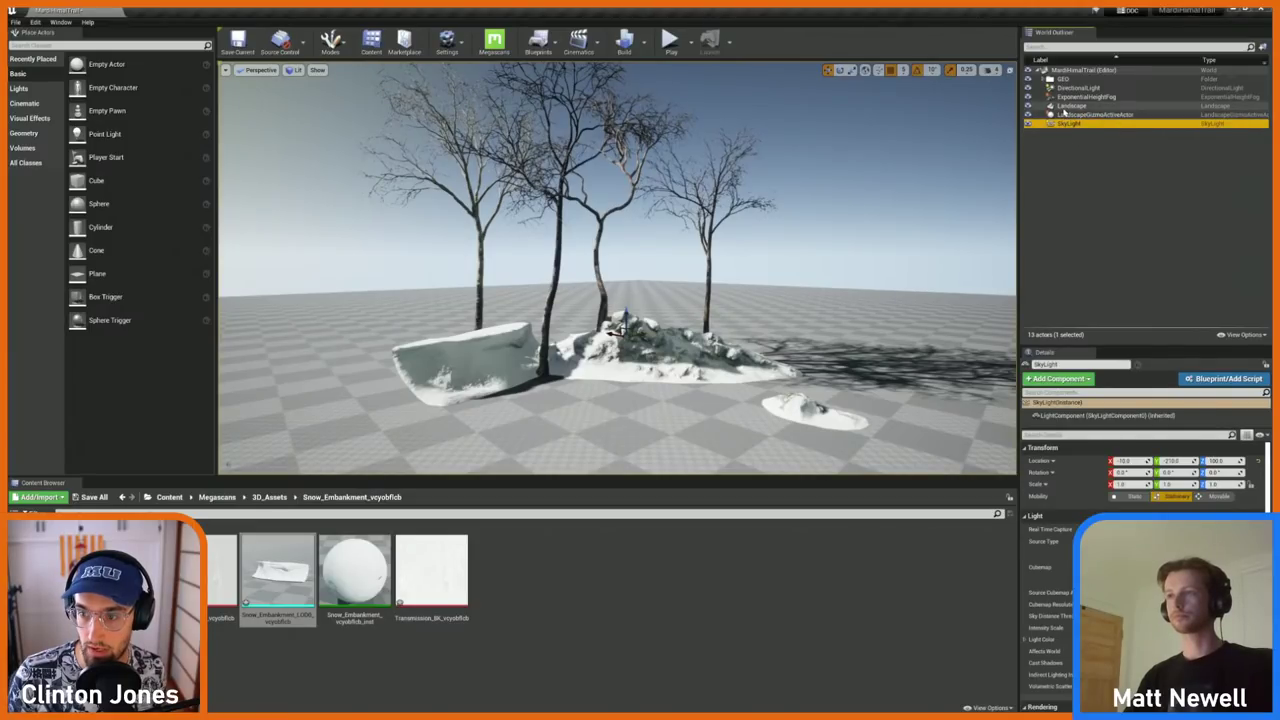
left_click(1075, 96, "ctrl")
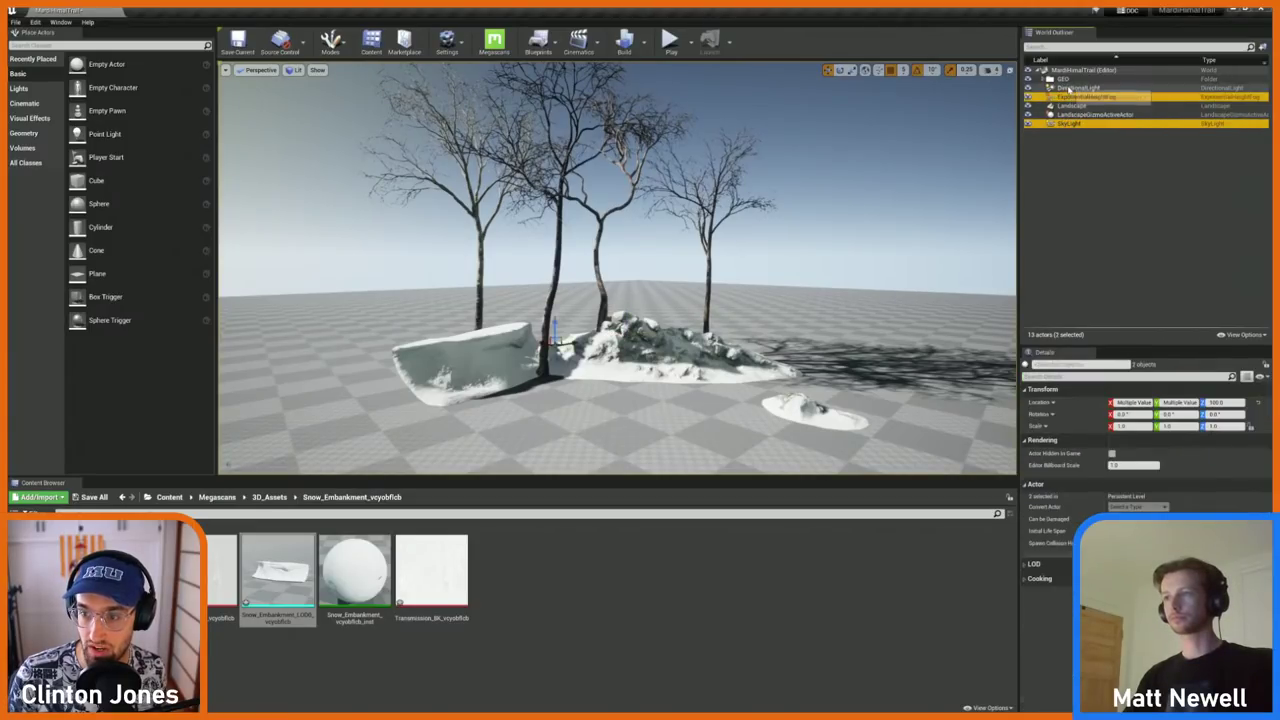
left_click(1070, 88, "ctrl")
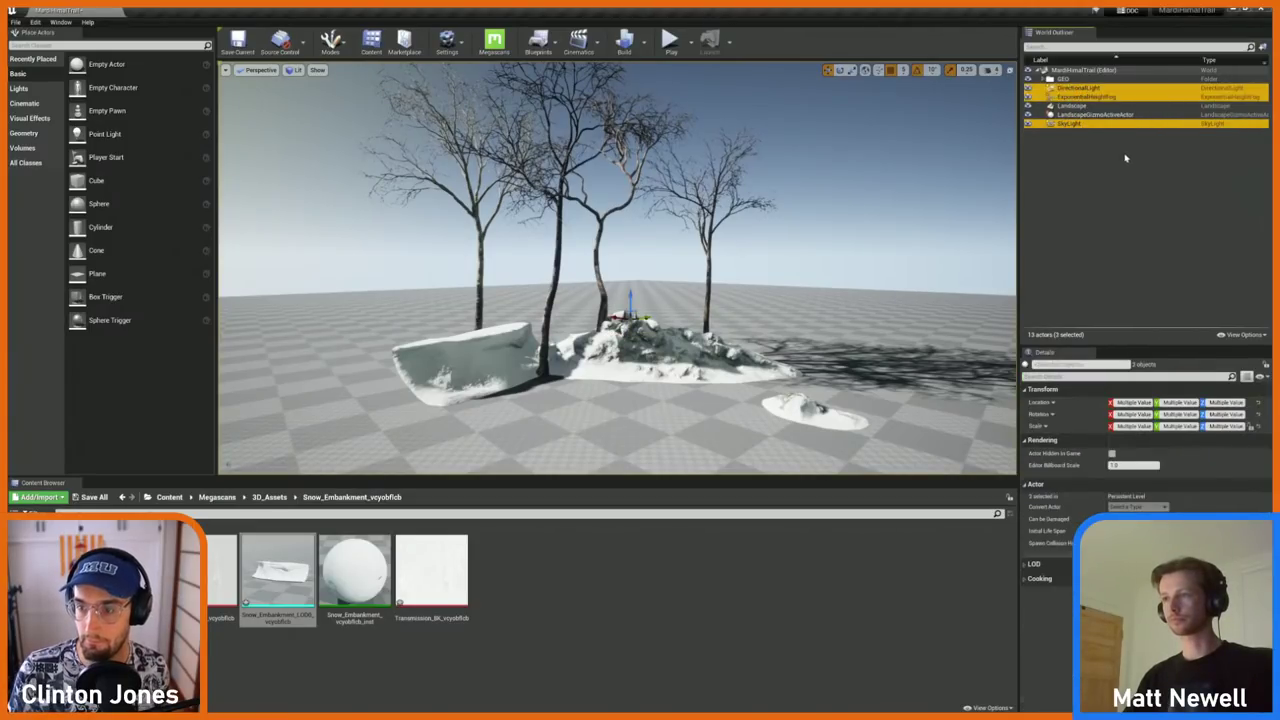
left_click(1261, 48)
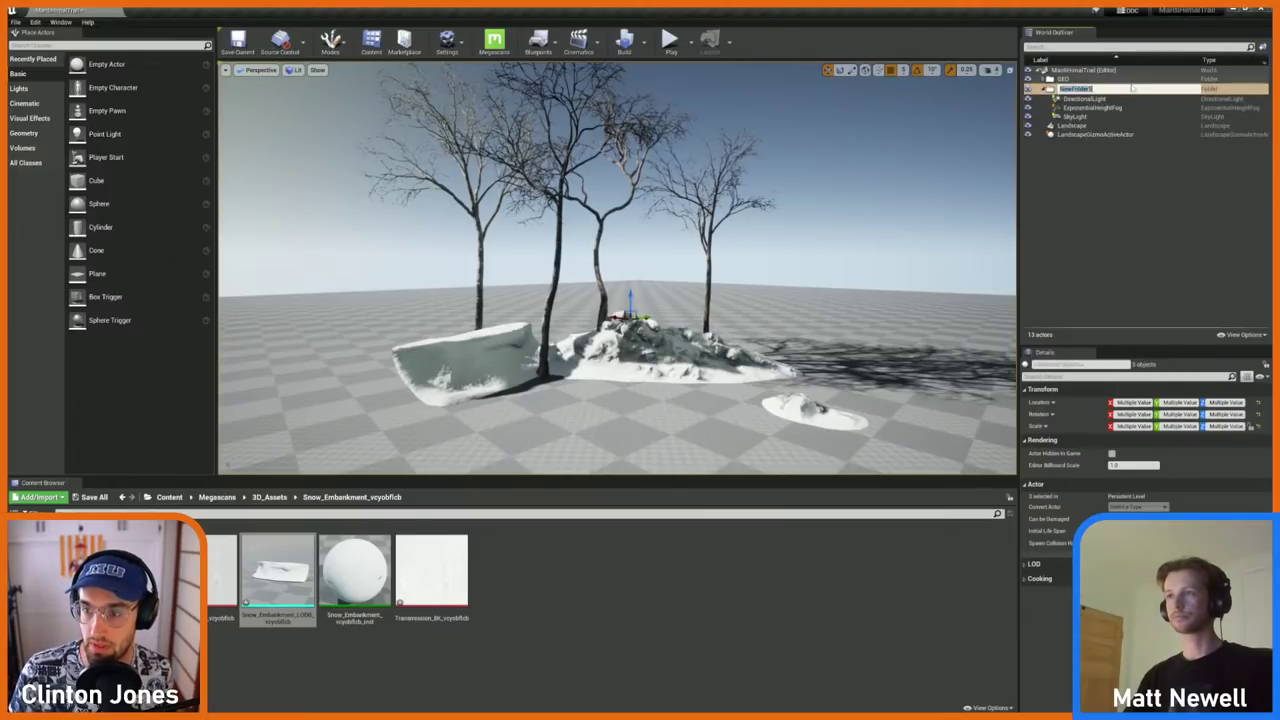
type("Li")
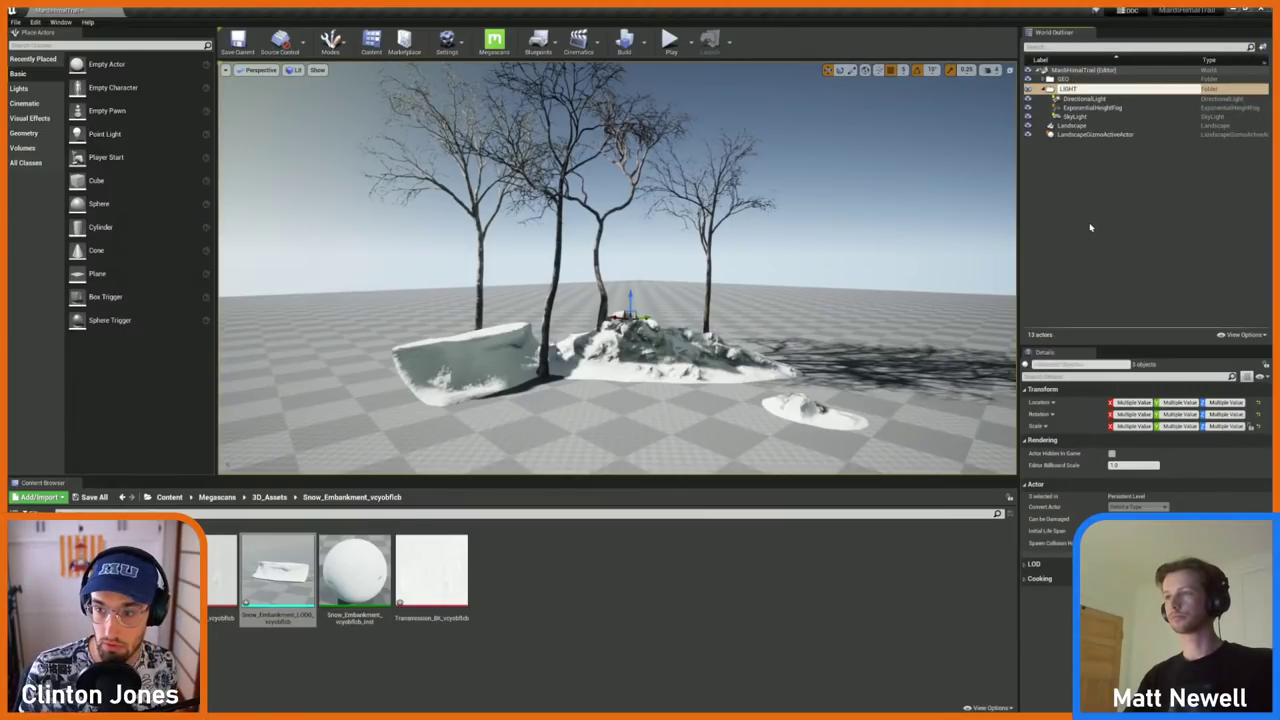
key("Return")
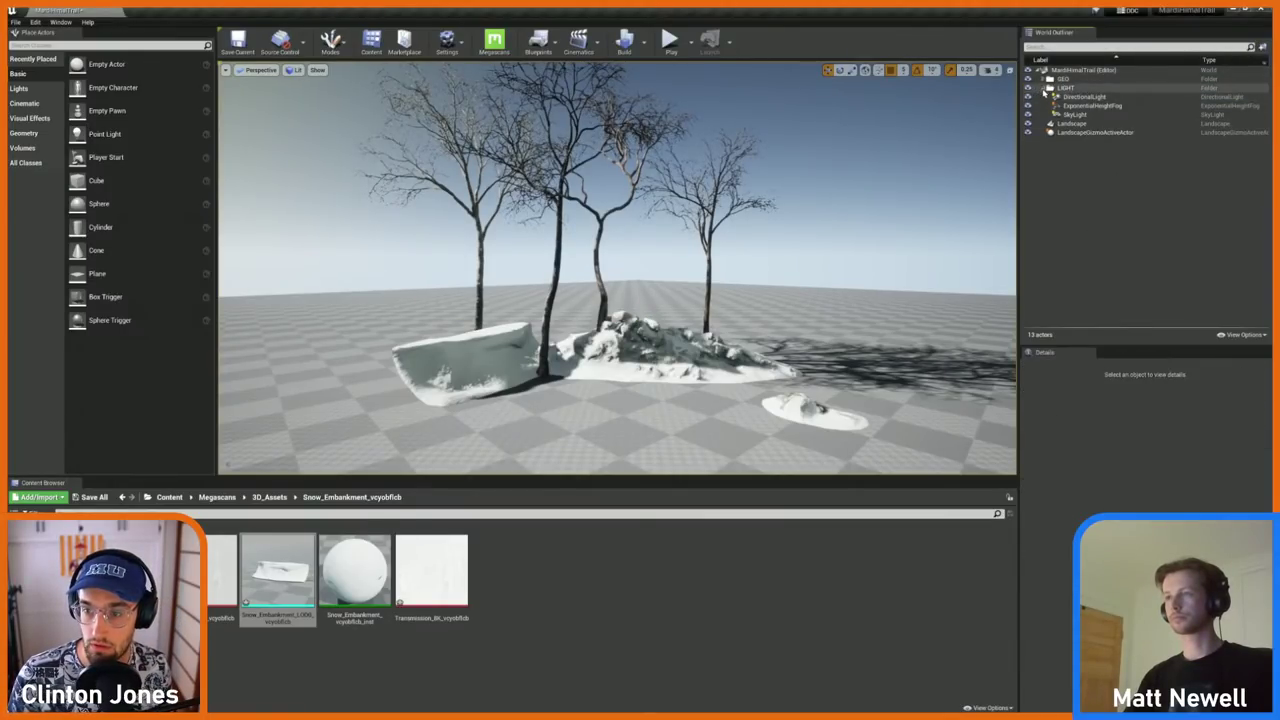
left_click(1047, 88)
right_click_drag(608, 342, 512, 347)
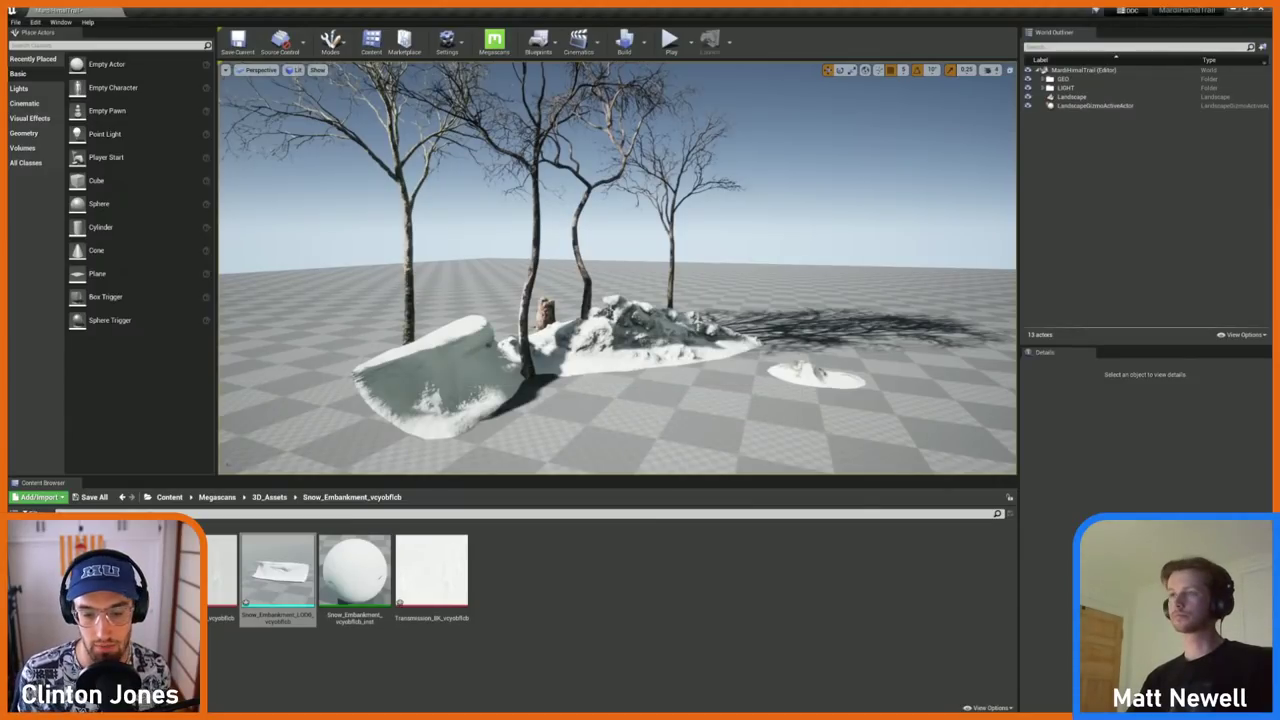
right_click_drag(603, 223, 640, 245)
right_click_drag(604, 198, 600, 186)
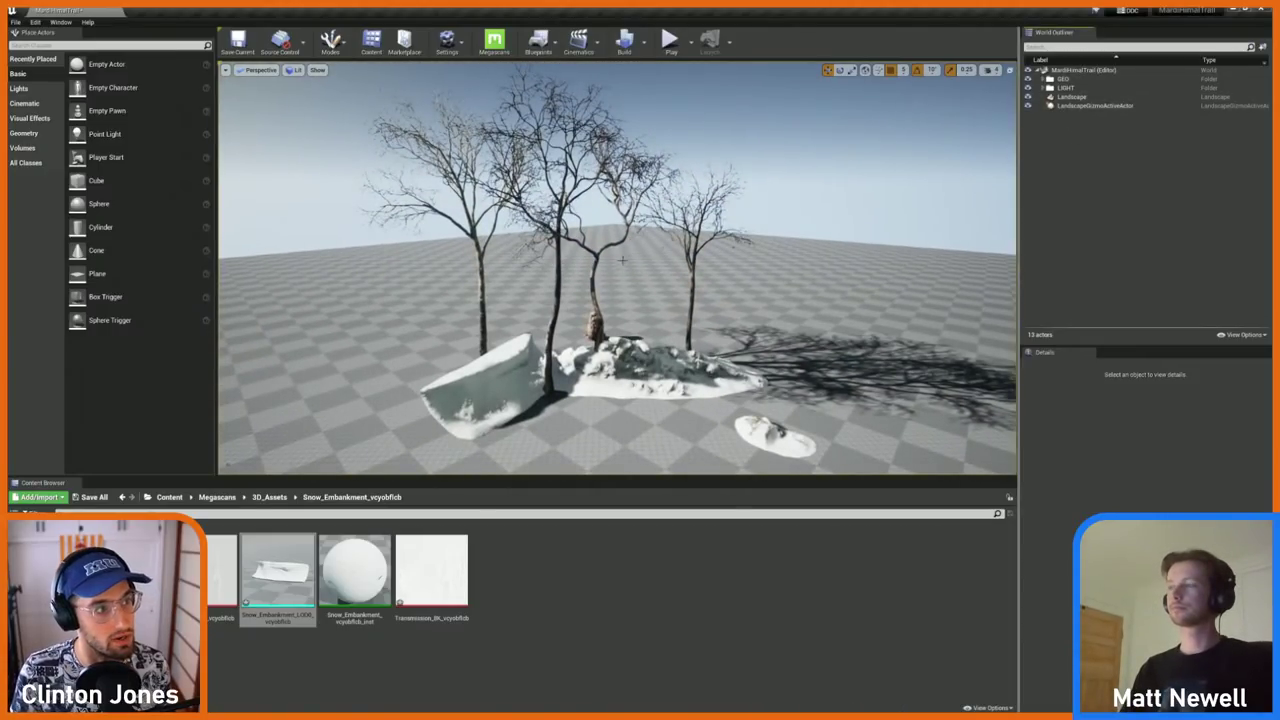
mouse_move(592, 366)
right_mouse_down()
mouse_move(612, 352)
mouse_move(596, 356)
right_mouse_up()
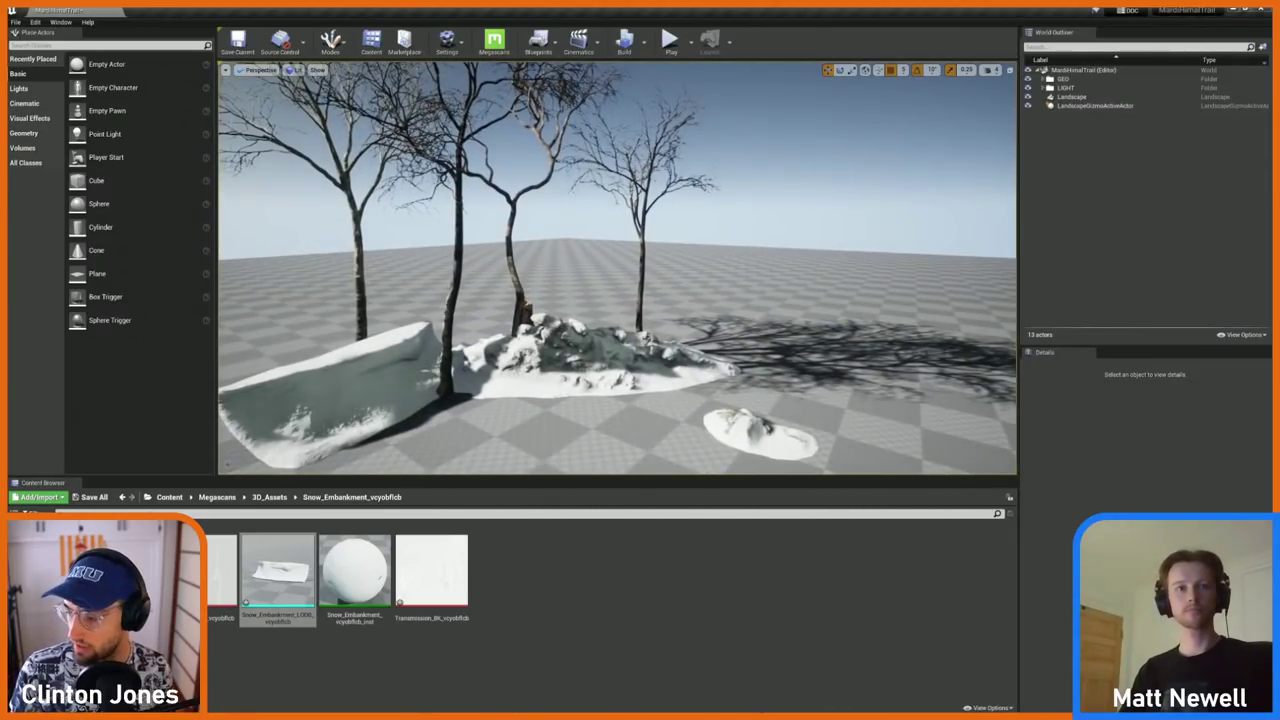
Step: Switch to Quixel Bridge, then download the long Snow Embankment with dark rocks along its slope and export it to Unreal Engine
key("alt+Tab")
scroll(494, 440, "down", 2)
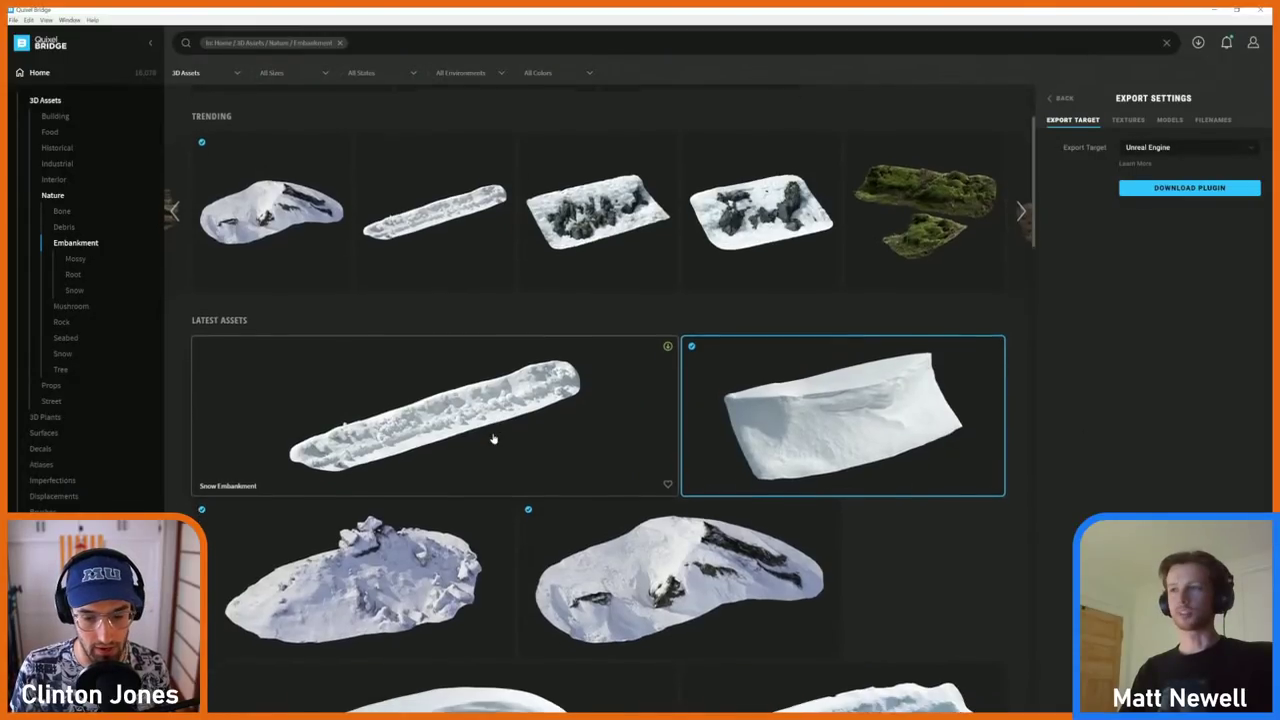
scroll(620, 390, "down", 2)
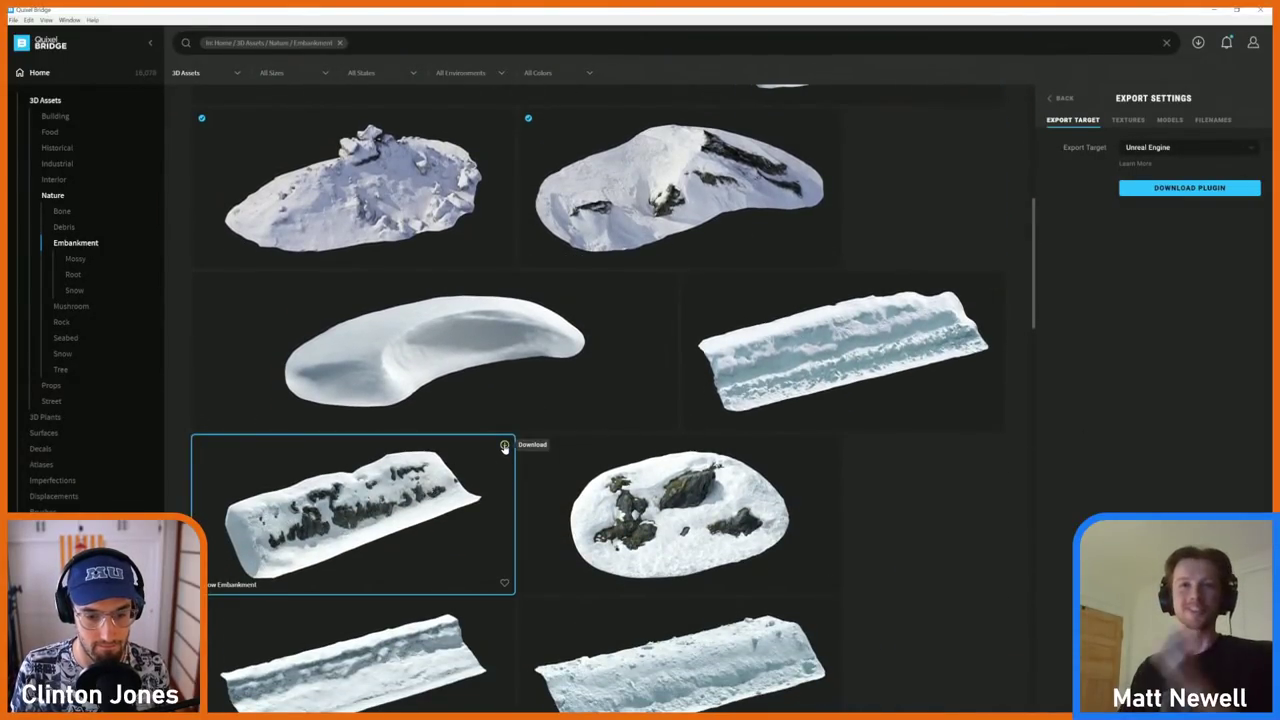
left_click(504, 447)
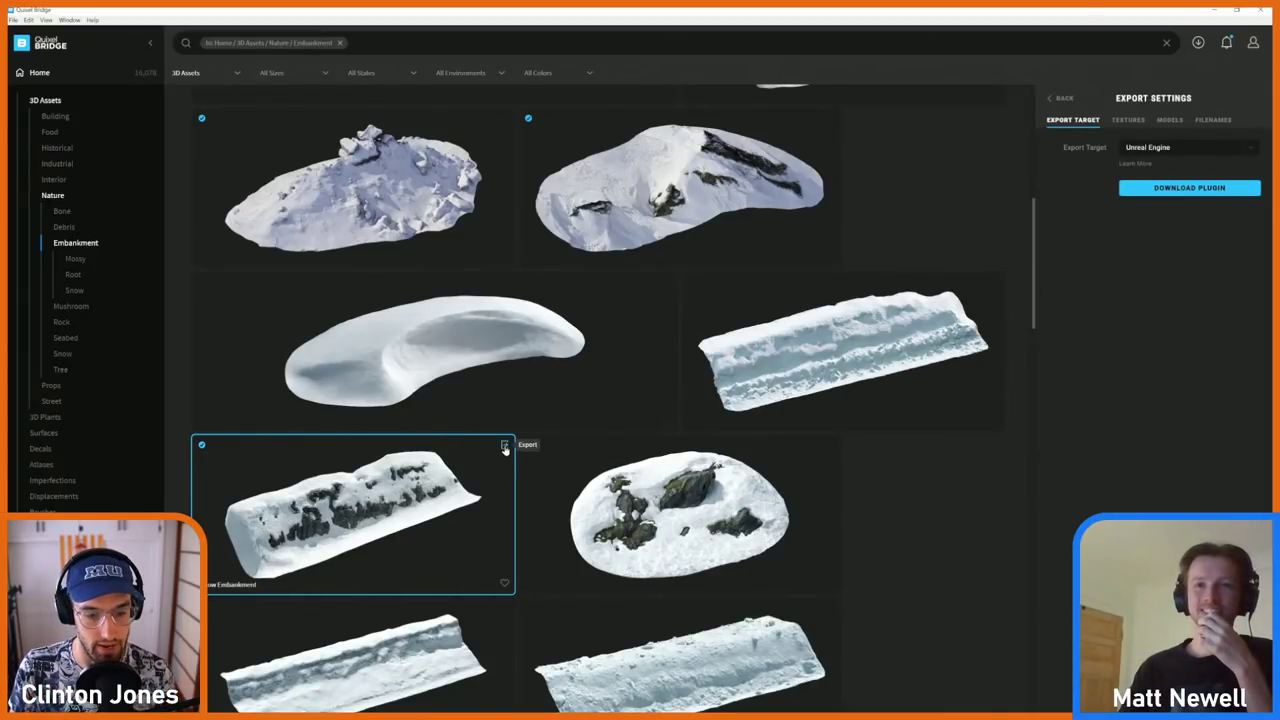
left_click(505, 448)
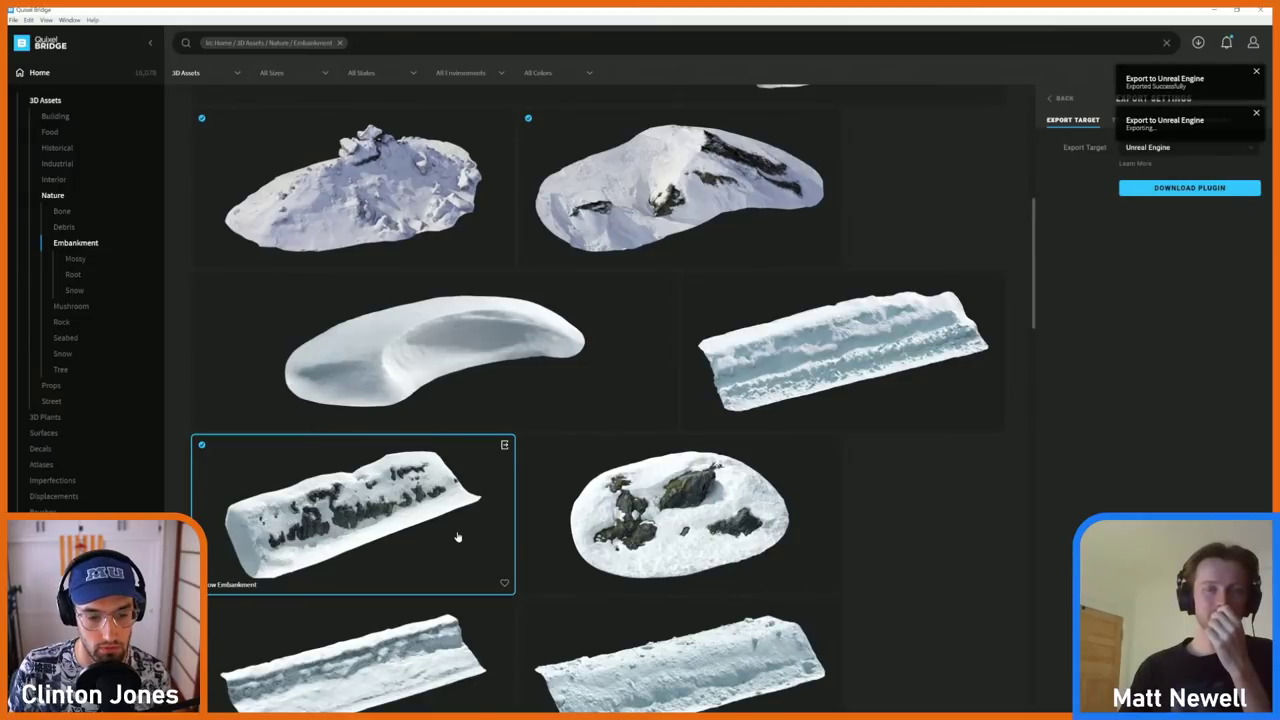
scroll(457, 537, "down", 3)
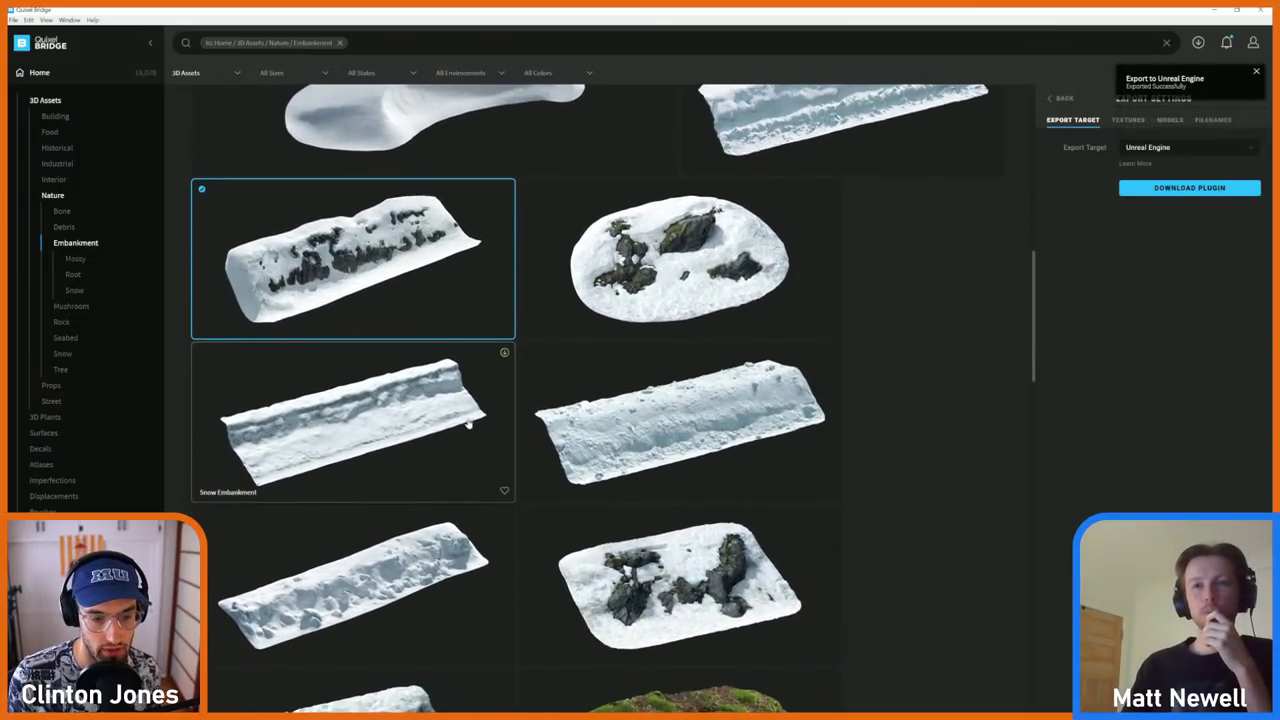
Step: Download the two Snow Embankment slabs with clustered dark rocks from the Embankment category
scroll(451, 471, "down", 3)
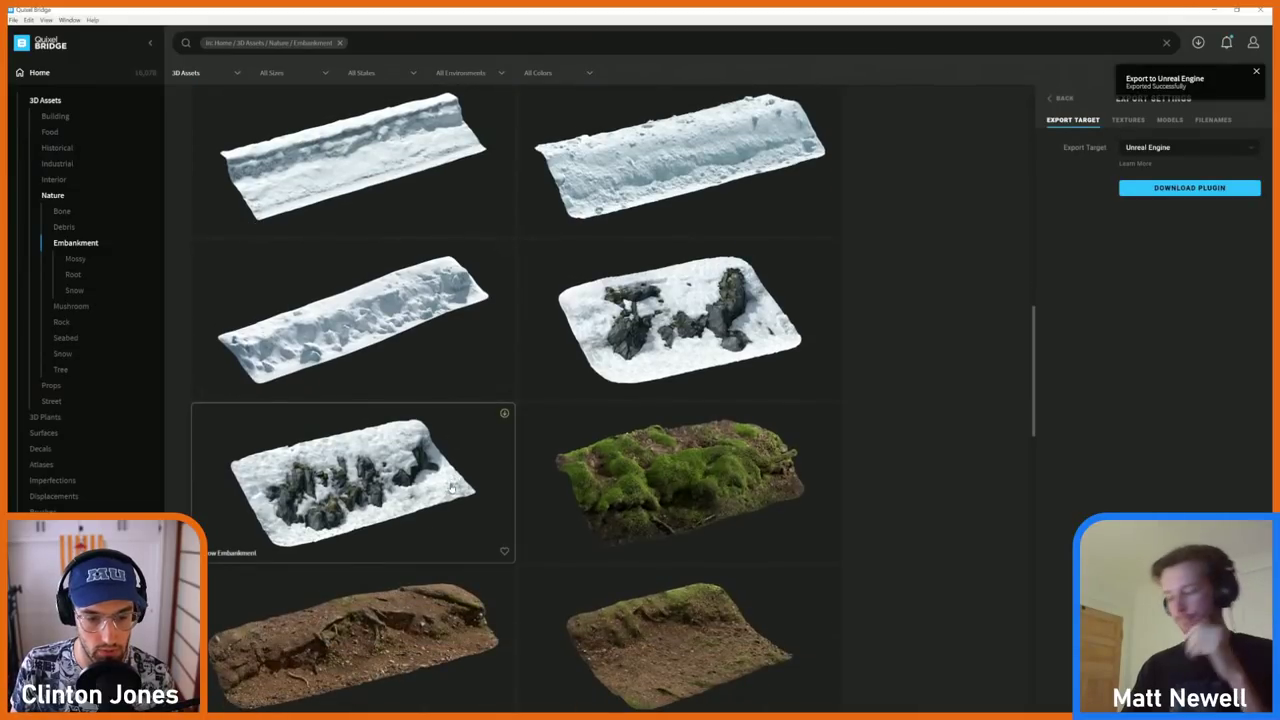
left_click(452, 482)
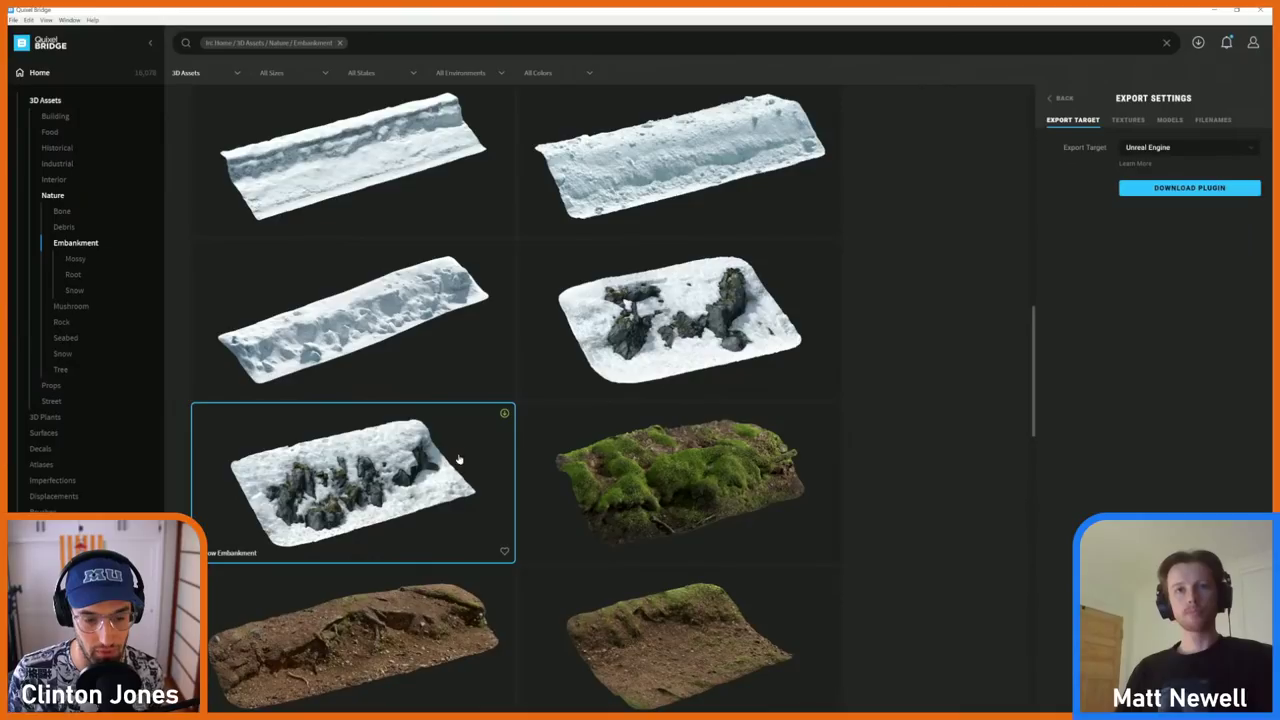
left_click(504, 413)
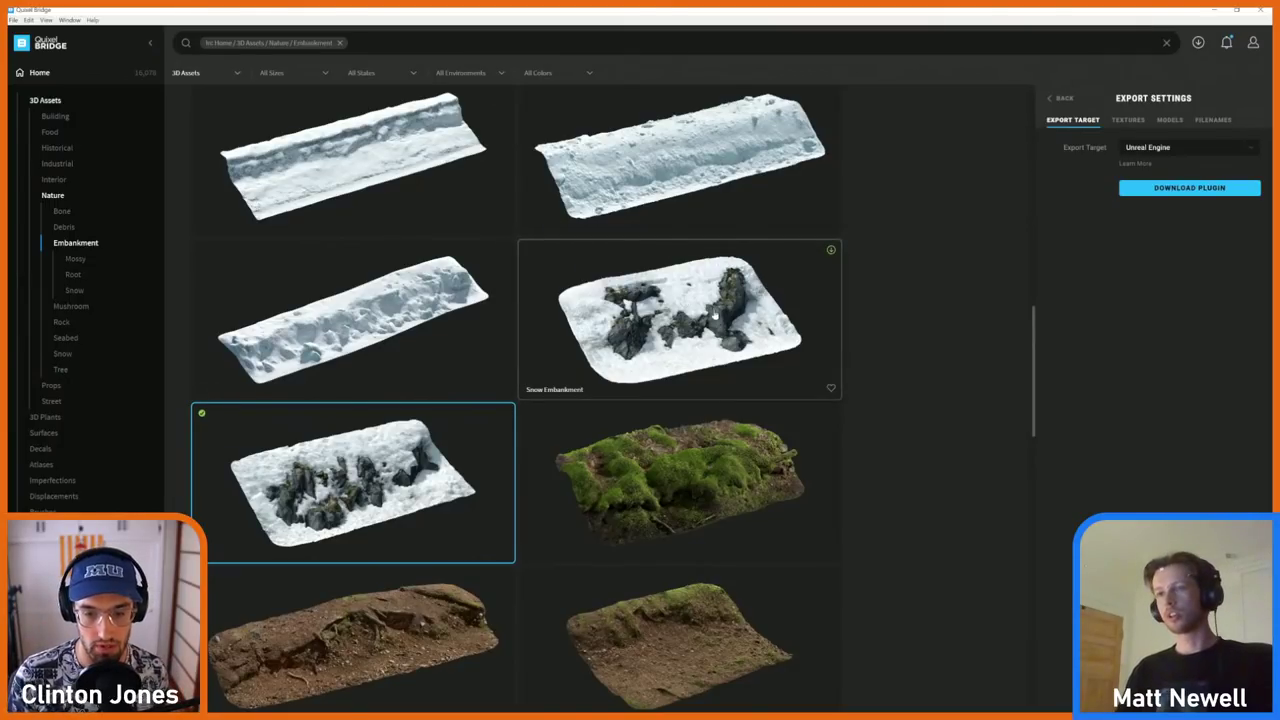
left_click(706, 312)
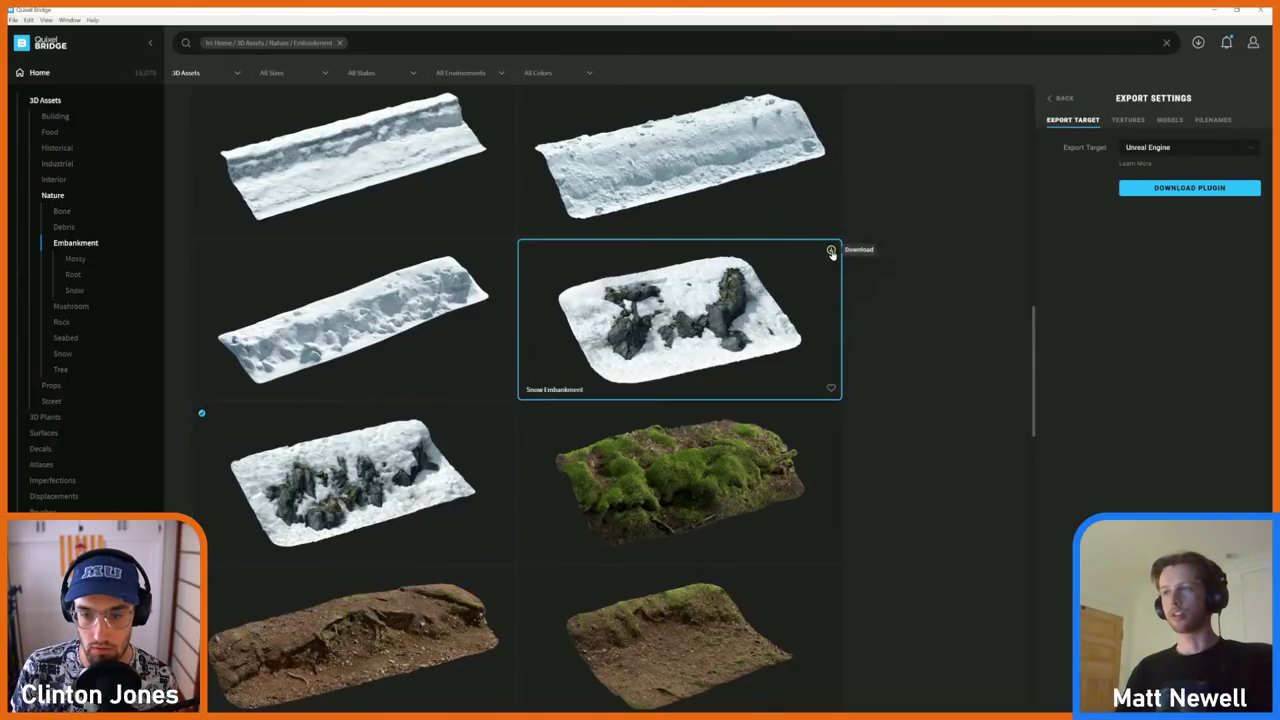
left_click(831, 250)
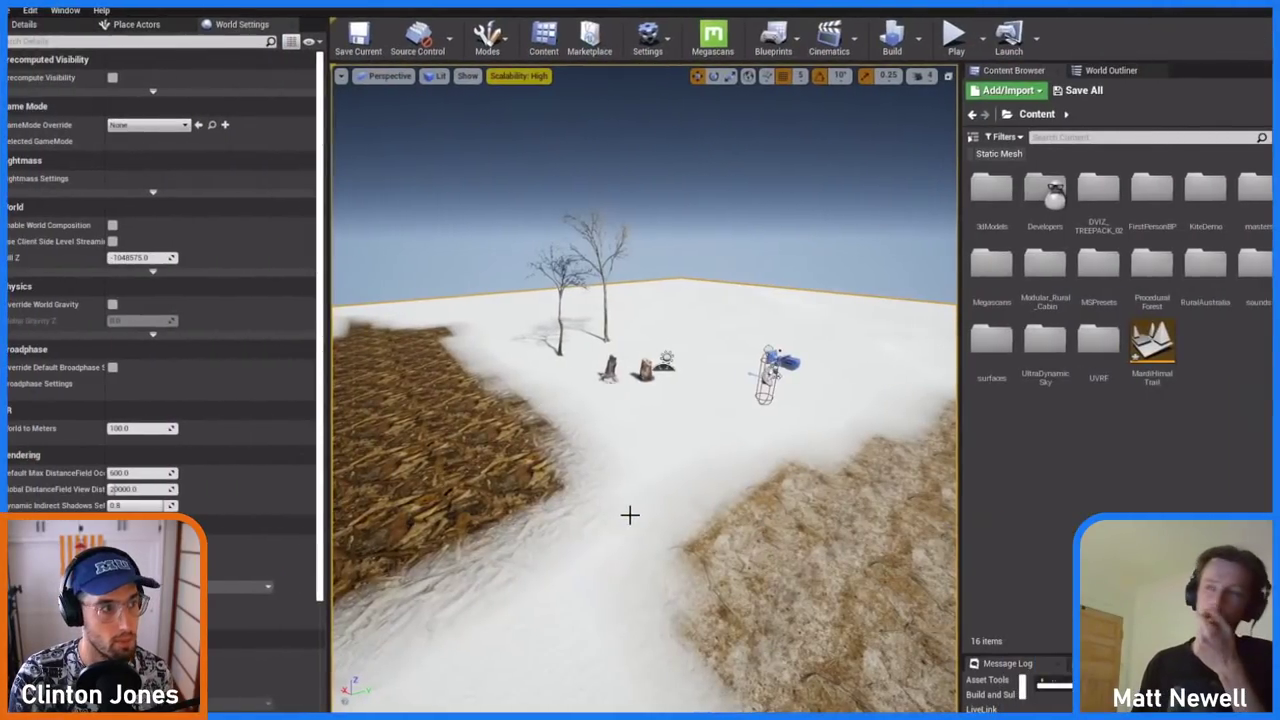
right_click_drag(648, 515, 648, 515)
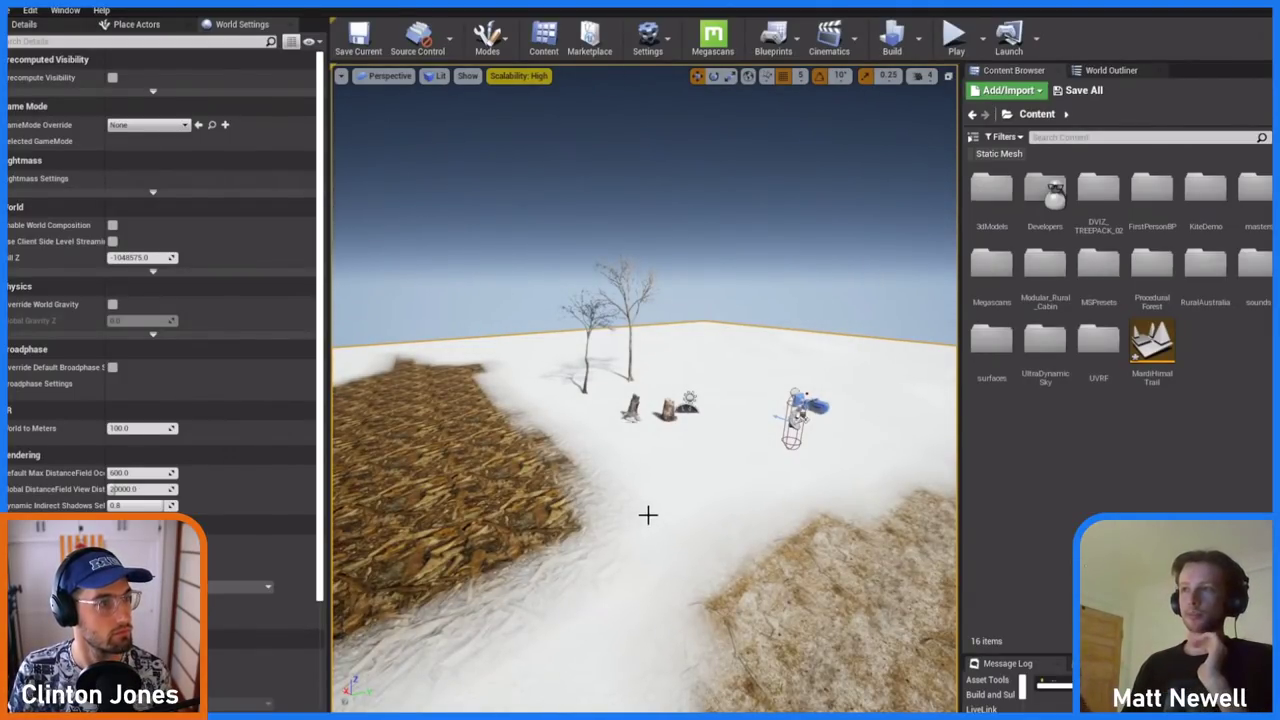
right_click_drag(648, 515, 620, 513)
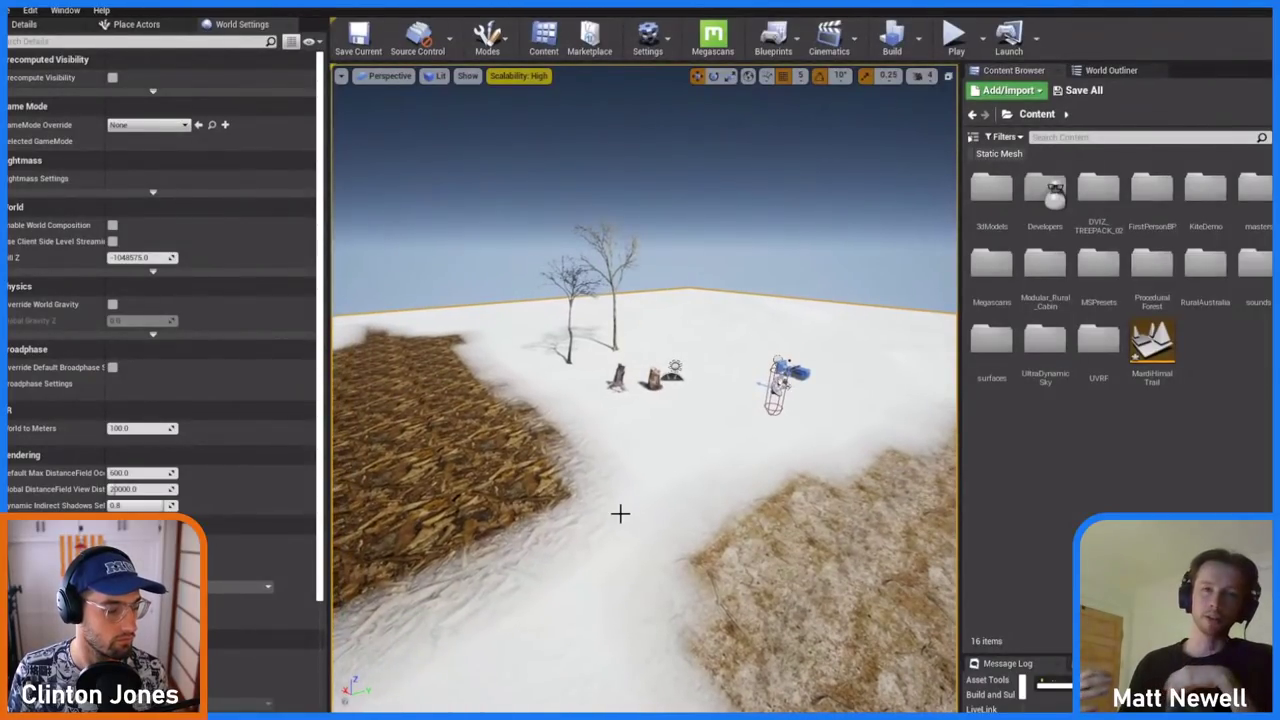
right_click_drag(620, 513, 618, 513)
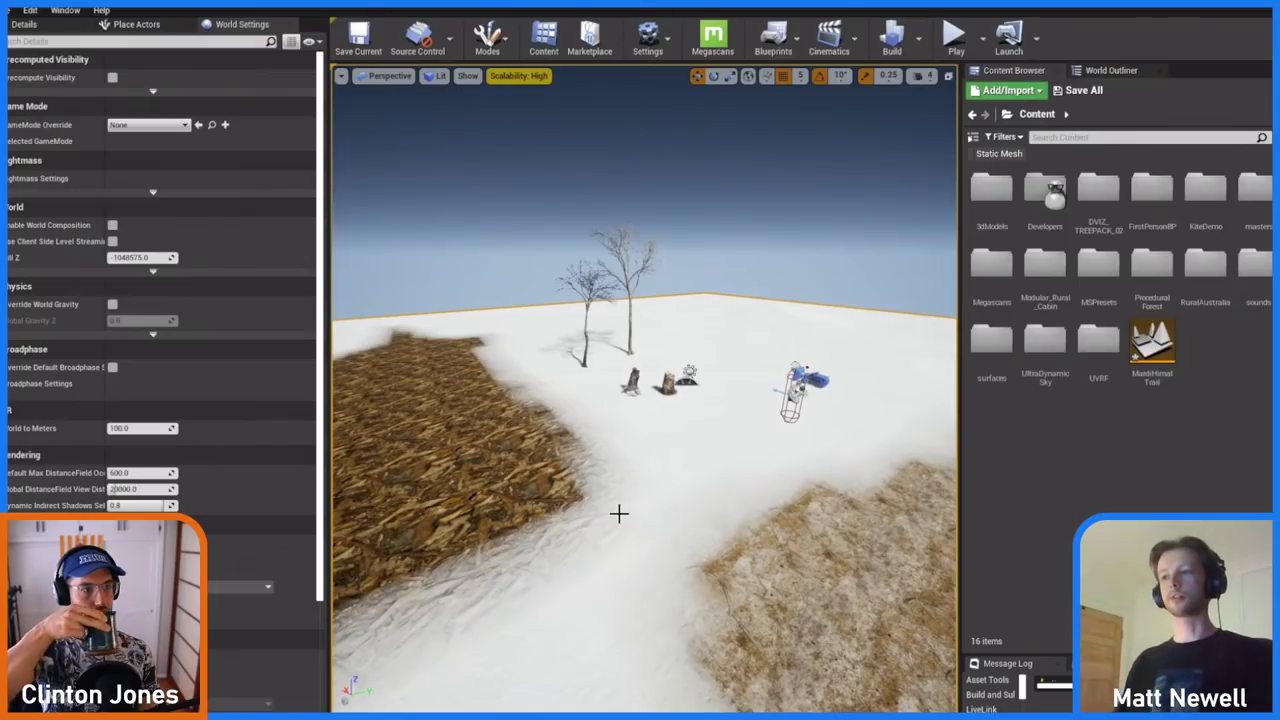
right_click_drag(619, 513, 657, 523)
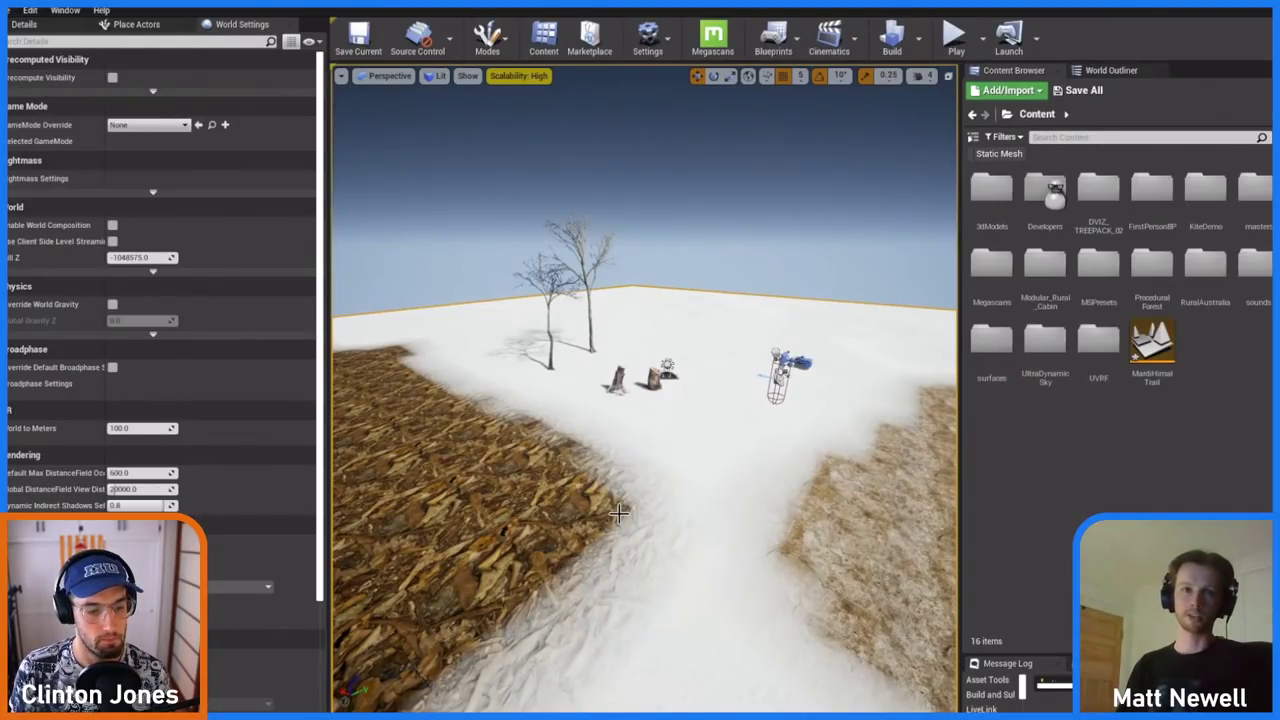
mouse_move(670, 584)
left_mouse_down()
mouse_move(624, 582)
mouse_move(659, 583)
left_mouse_up()
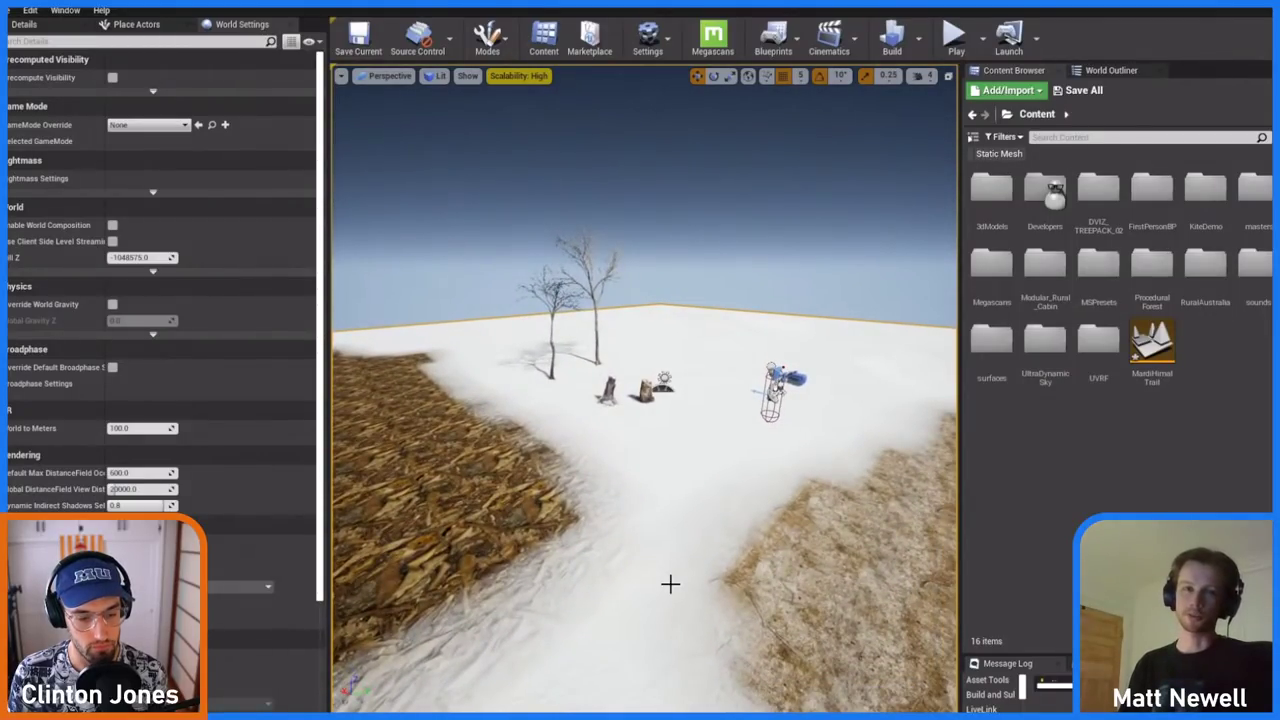
left_click_drag(670, 584, 663, 591)
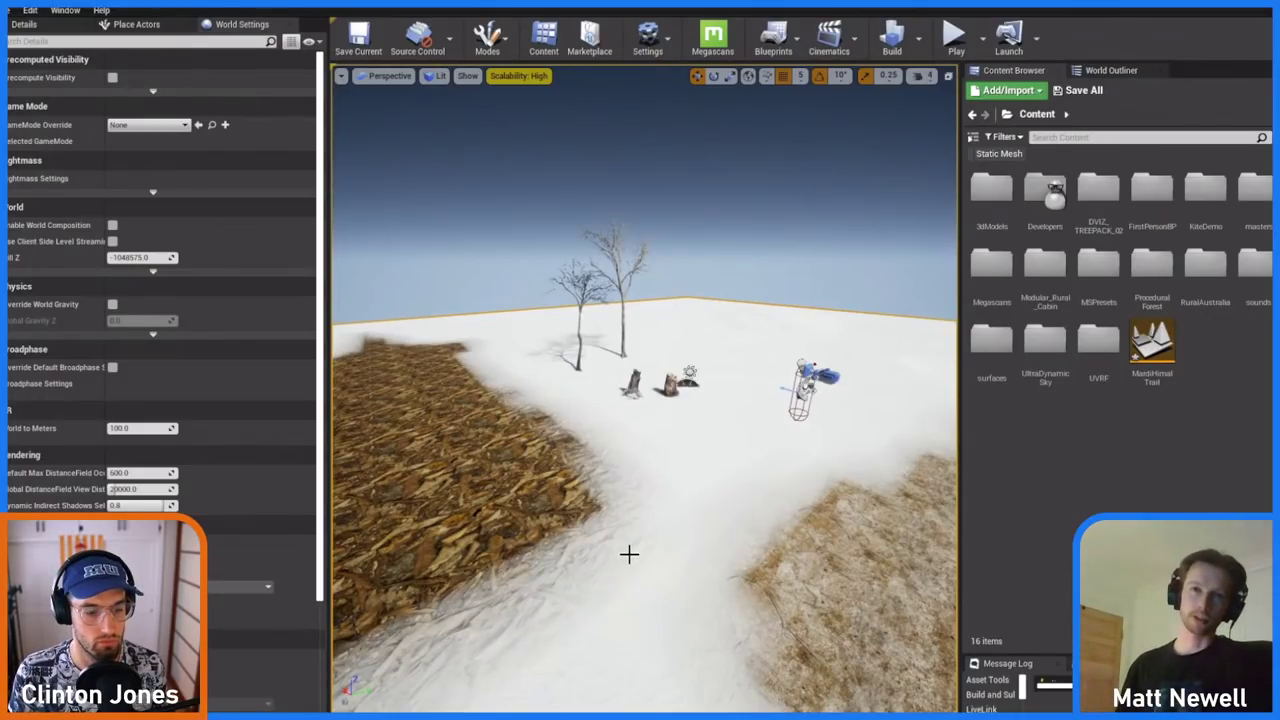
right_click_drag(629, 554, 628, 567)
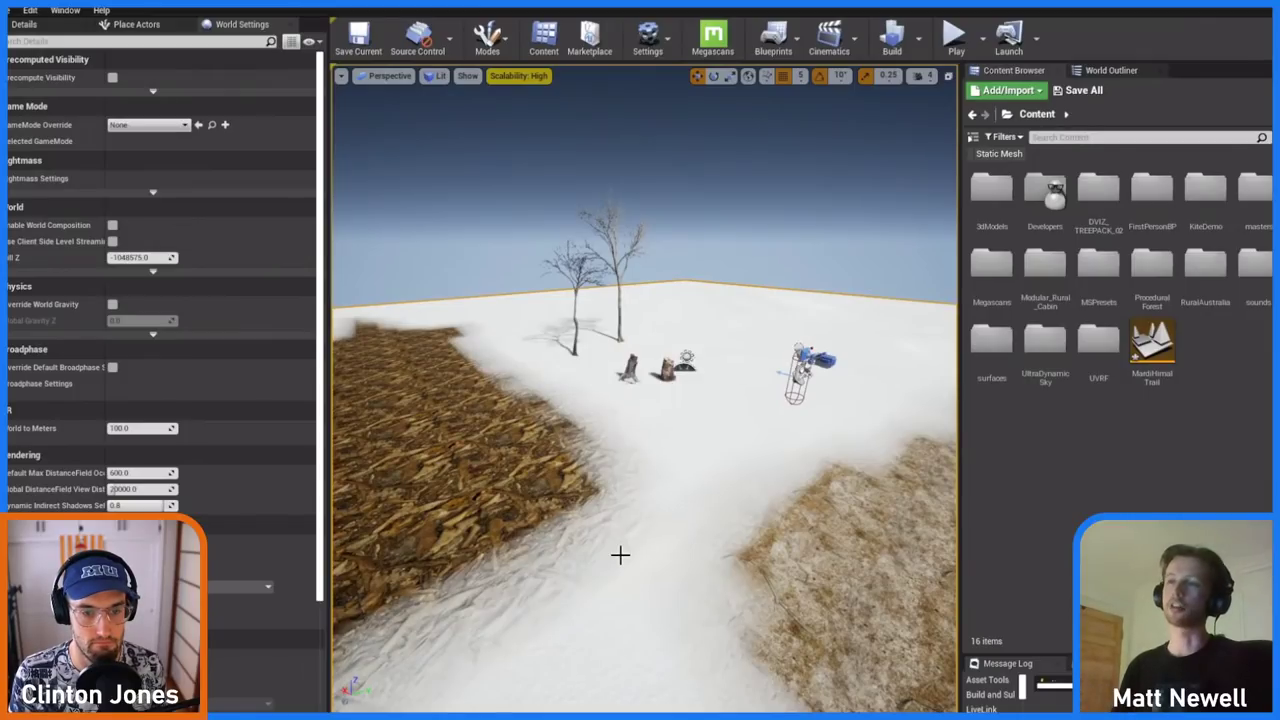
right_click_drag(653, 515, 751, 488)
key("w")
left_click_drag(755, 497, 709, 510)
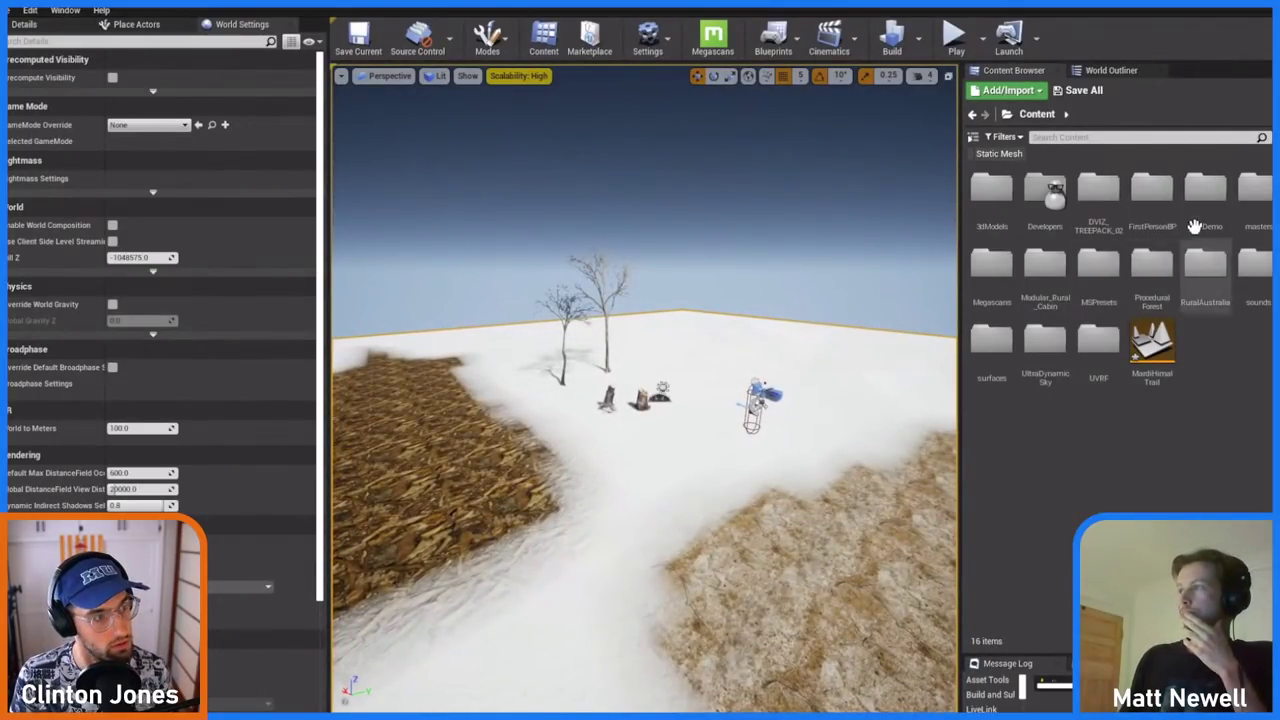
Step: Place the Mossy_Rocks_Assembly mesh from the Megascans 3D_Assets folder on the snow in front of the two tree stumps
double_click(991, 265)
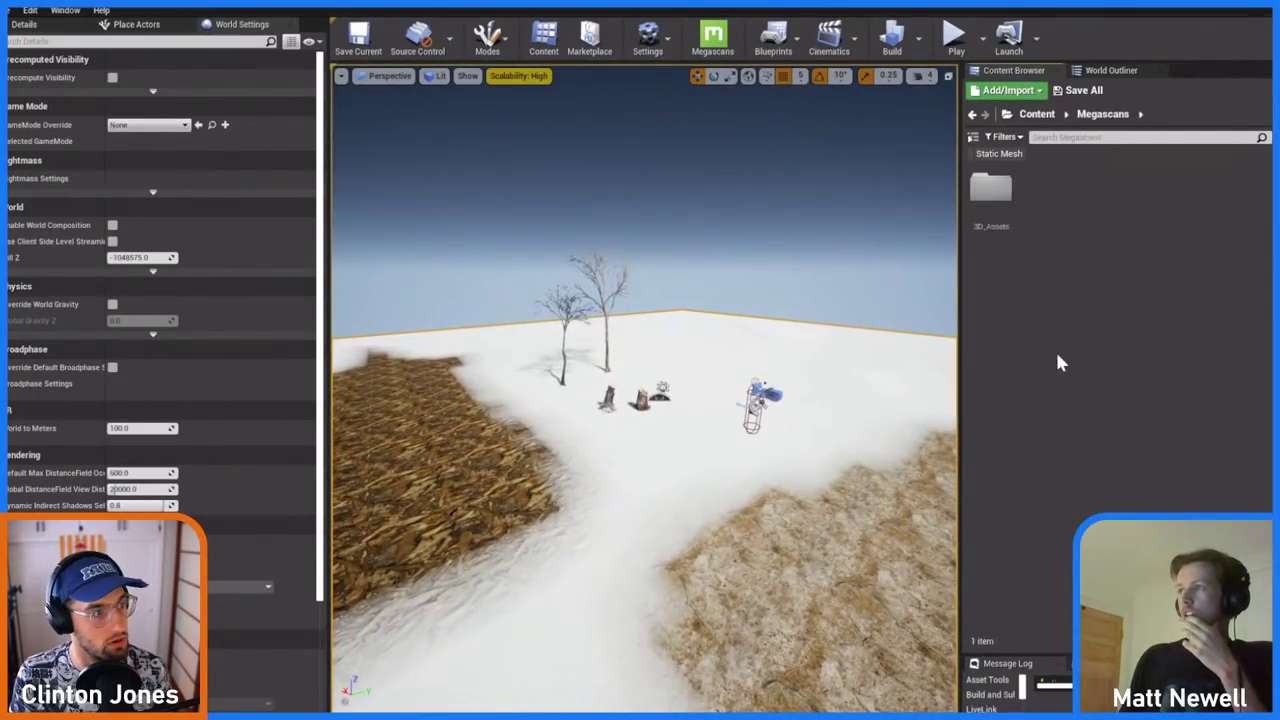
double_click(991, 187)
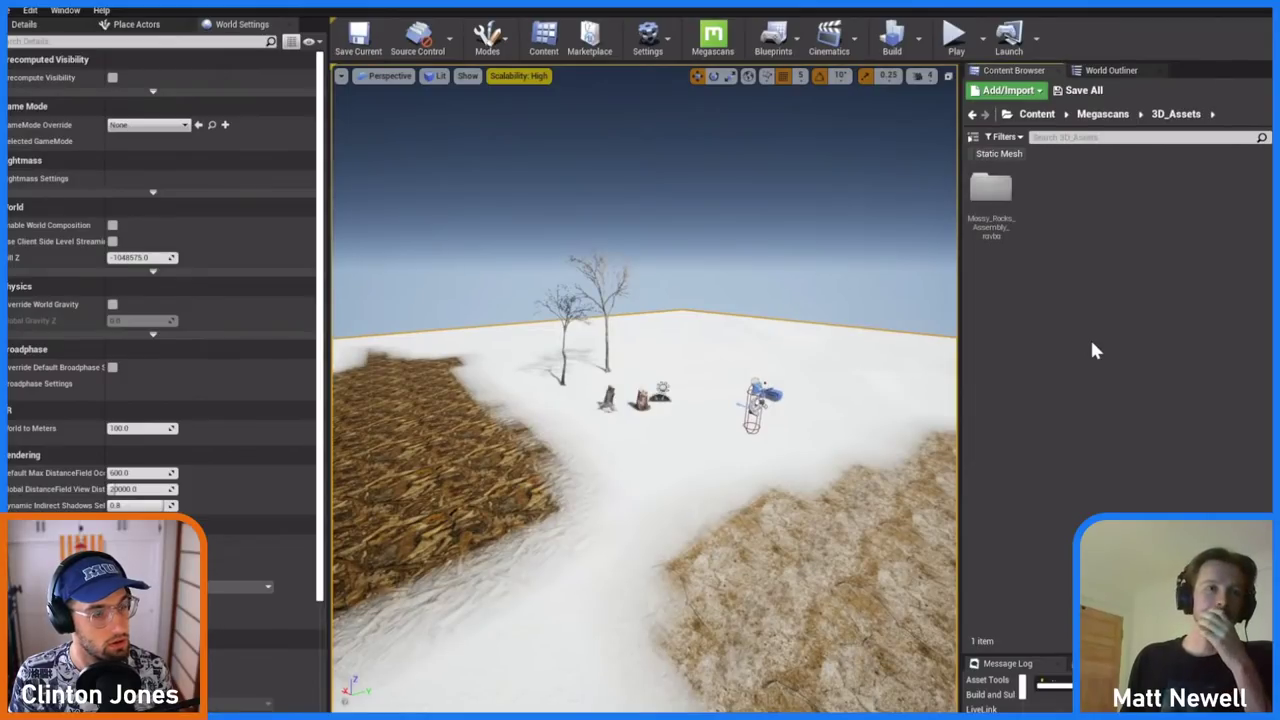
double_click(991, 187)
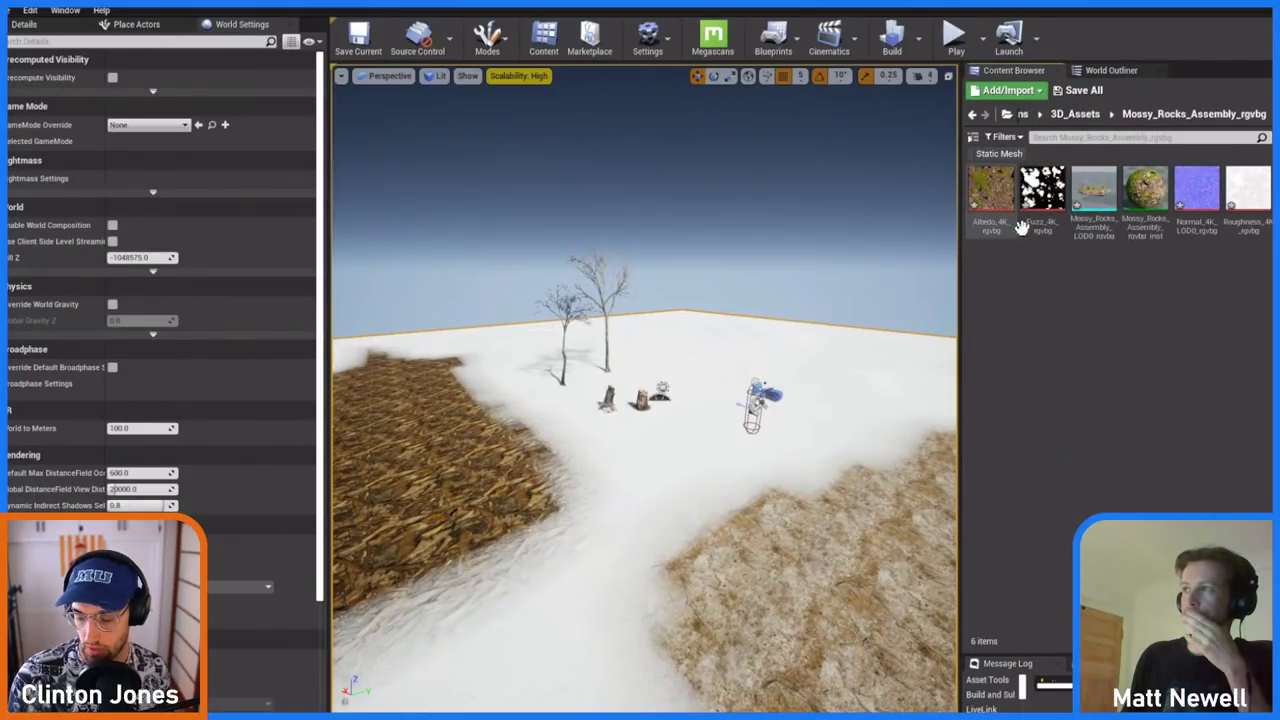
left_click_drag(1094, 190, 630, 440)
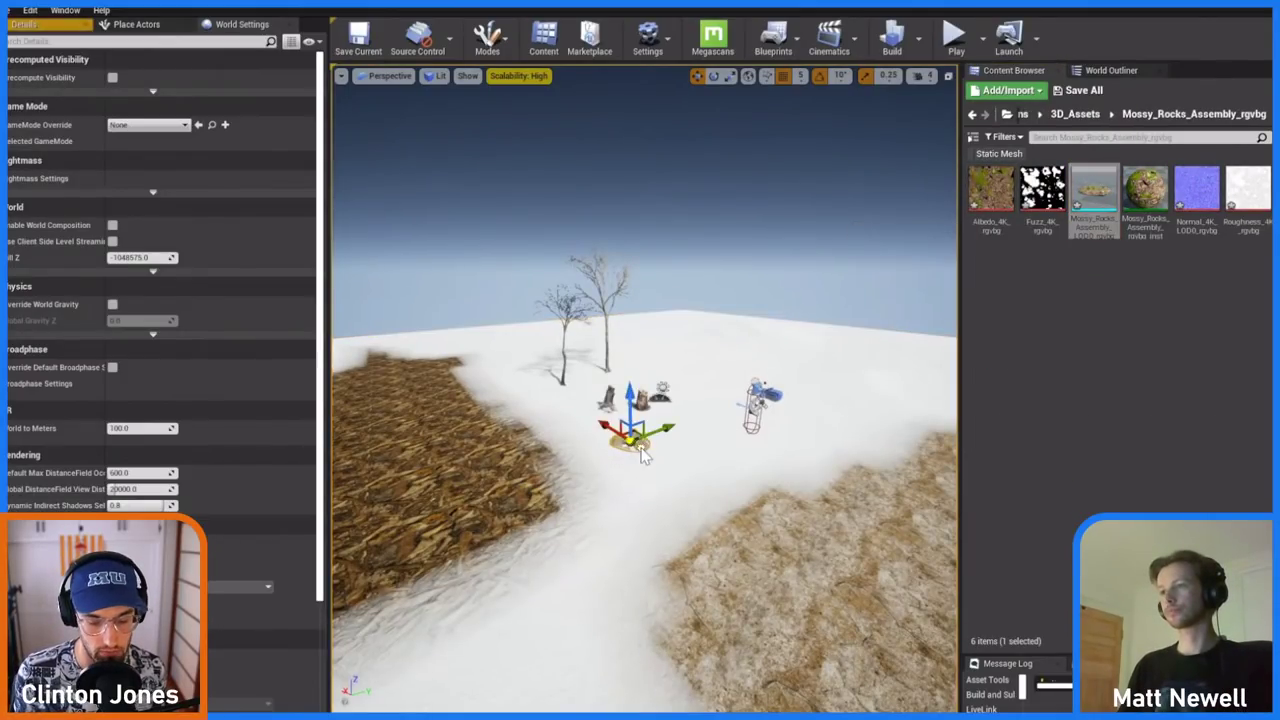
key("w")
right_click_drag(599, 449, 622, 480)
scroll(625, 489, "down", 5)
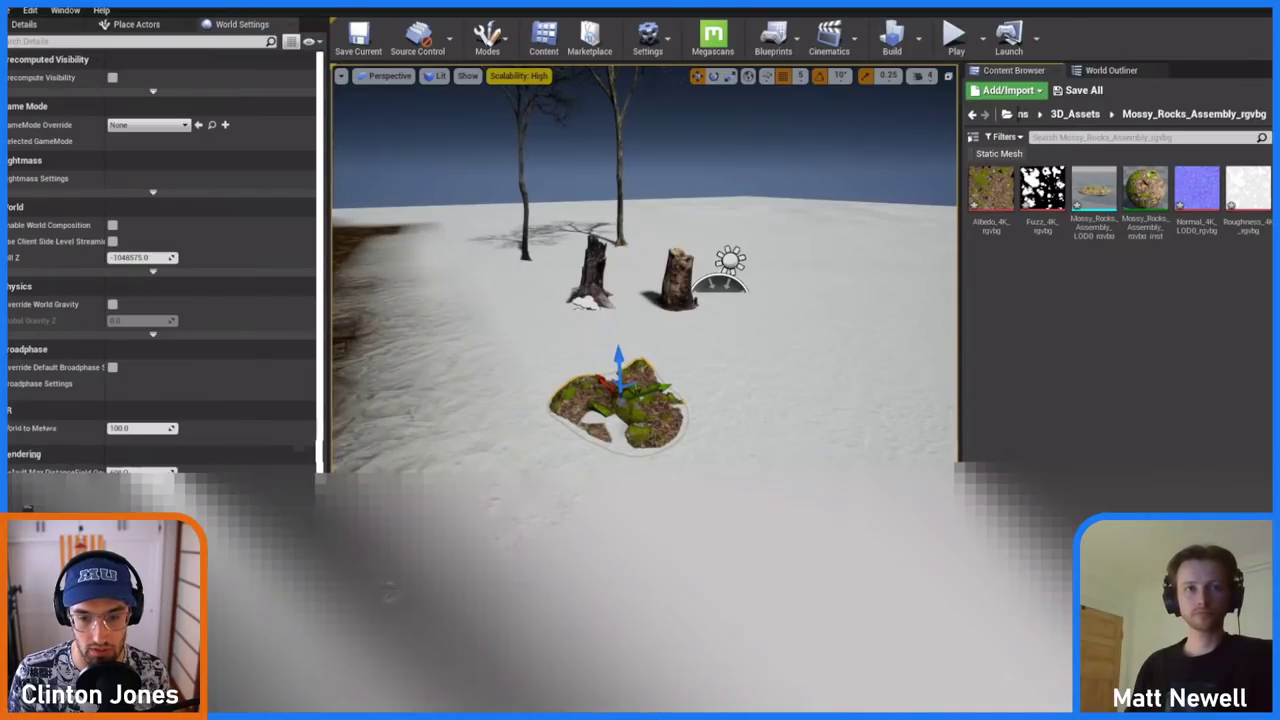
Step: Filter the 3D_Assets folder to static meshes and place Mossy_Rock_Assembly and Granite_Rock_Assembly beside the first mossy rocks
left_click(1078, 114)
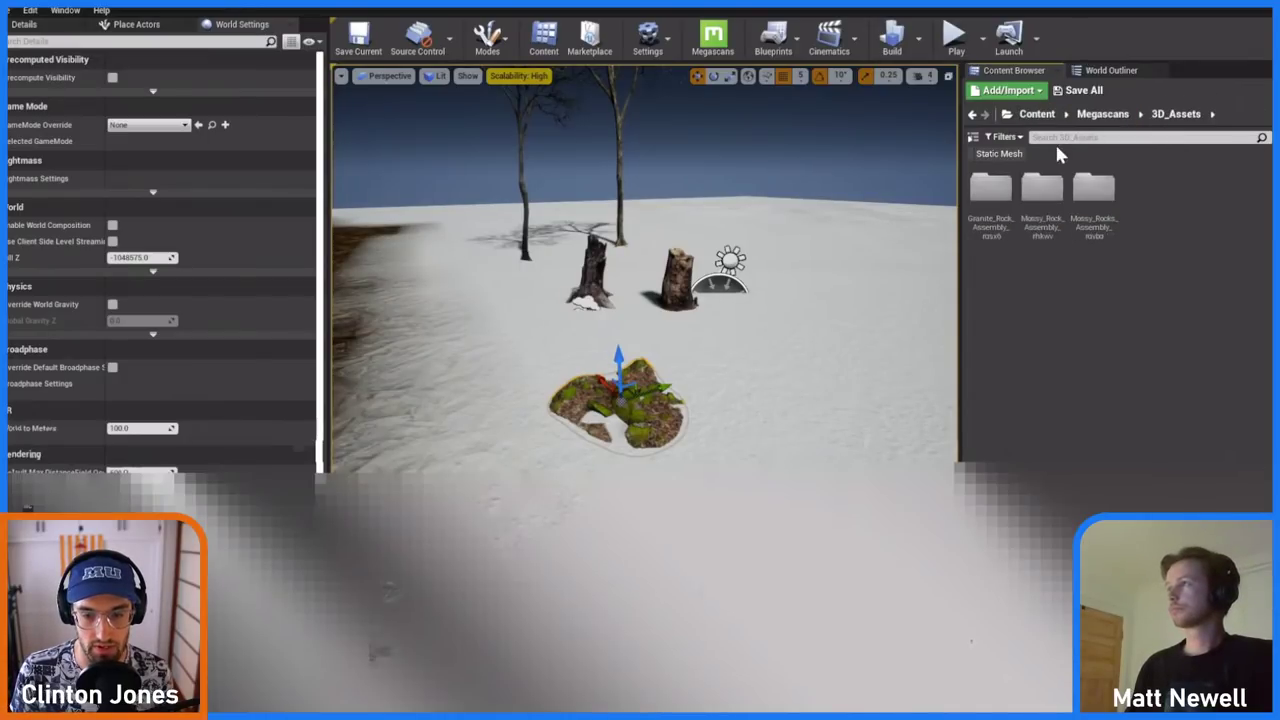
left_click(1010, 155)
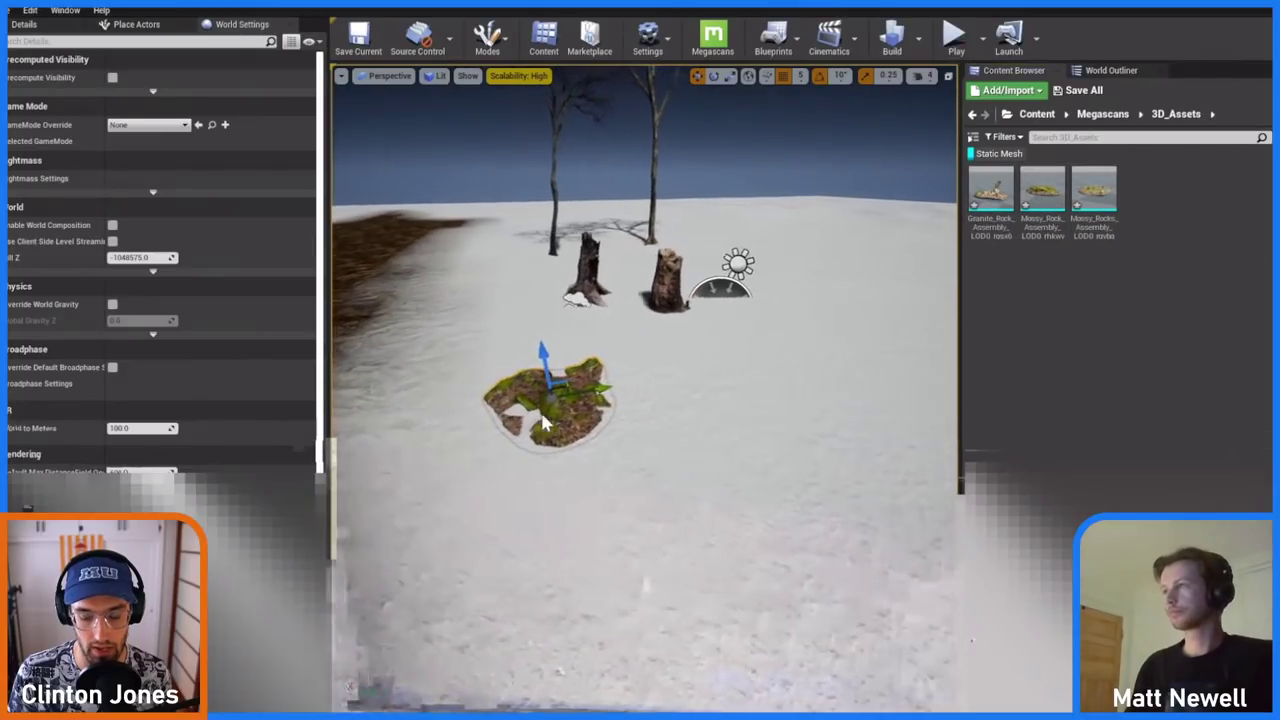
left_click_drag(1094, 229, 742, 399)
key("Delete")
left_click_drag(1042, 195, 690, 405)
scroll(690, 405, "up", 3)
left_click_drag(990, 195, 842, 410)
right_click_drag(842, 410, 760, 437)
Step: Rotate the granite rock assembly and move it clear of the two mossy rock patches
key("e")
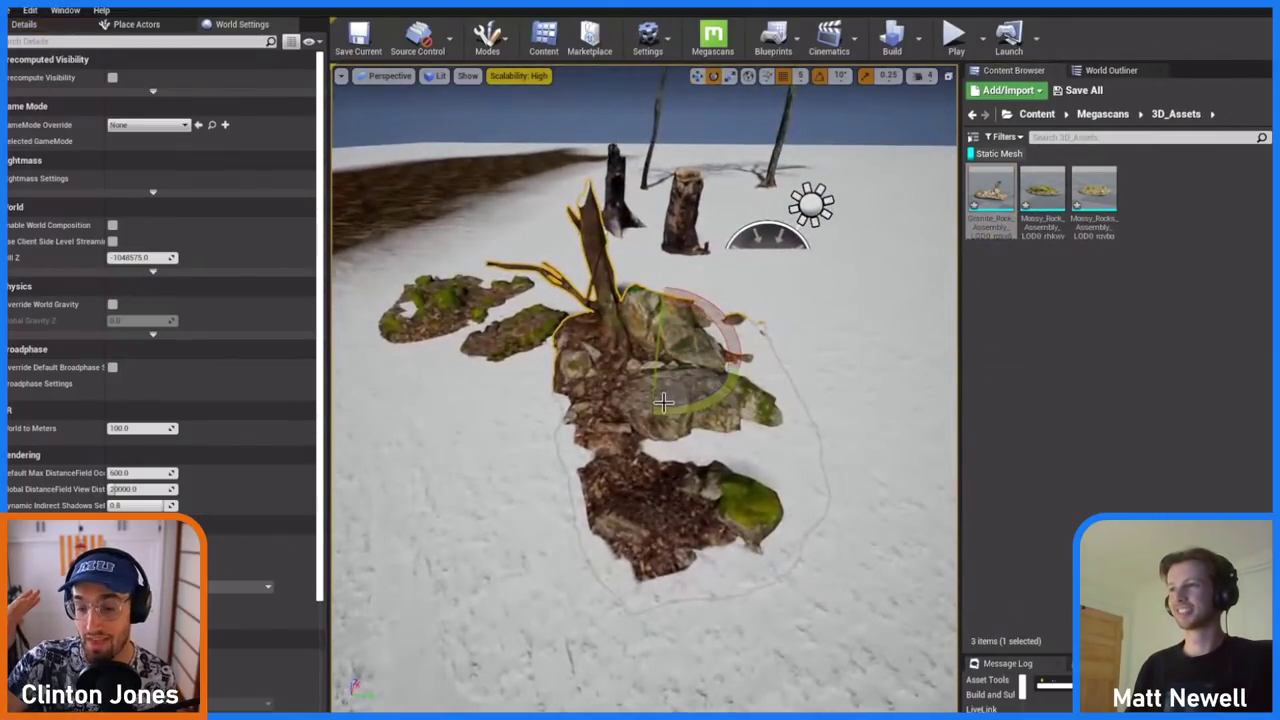
left_click_drag(704, 410, 262, 418)
key("w")
left_click_drag(669, 352, 795, 344)
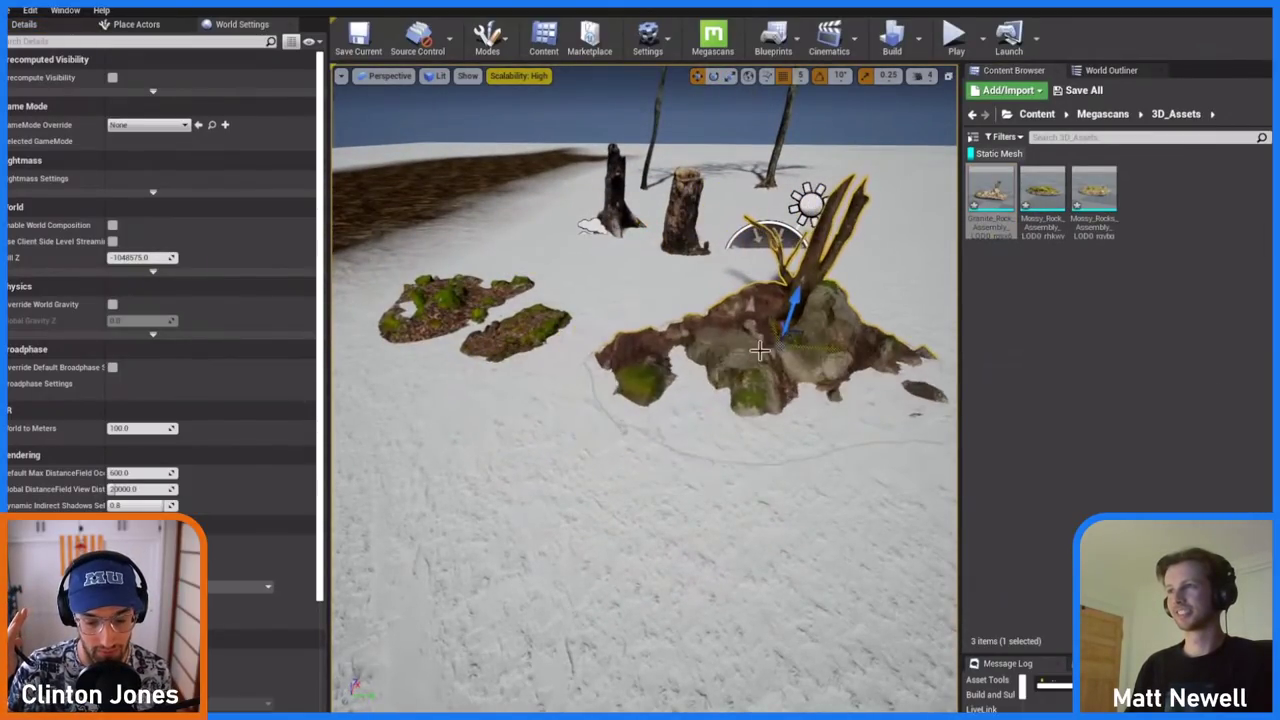
right_click_drag(795, 344, 738, 365)
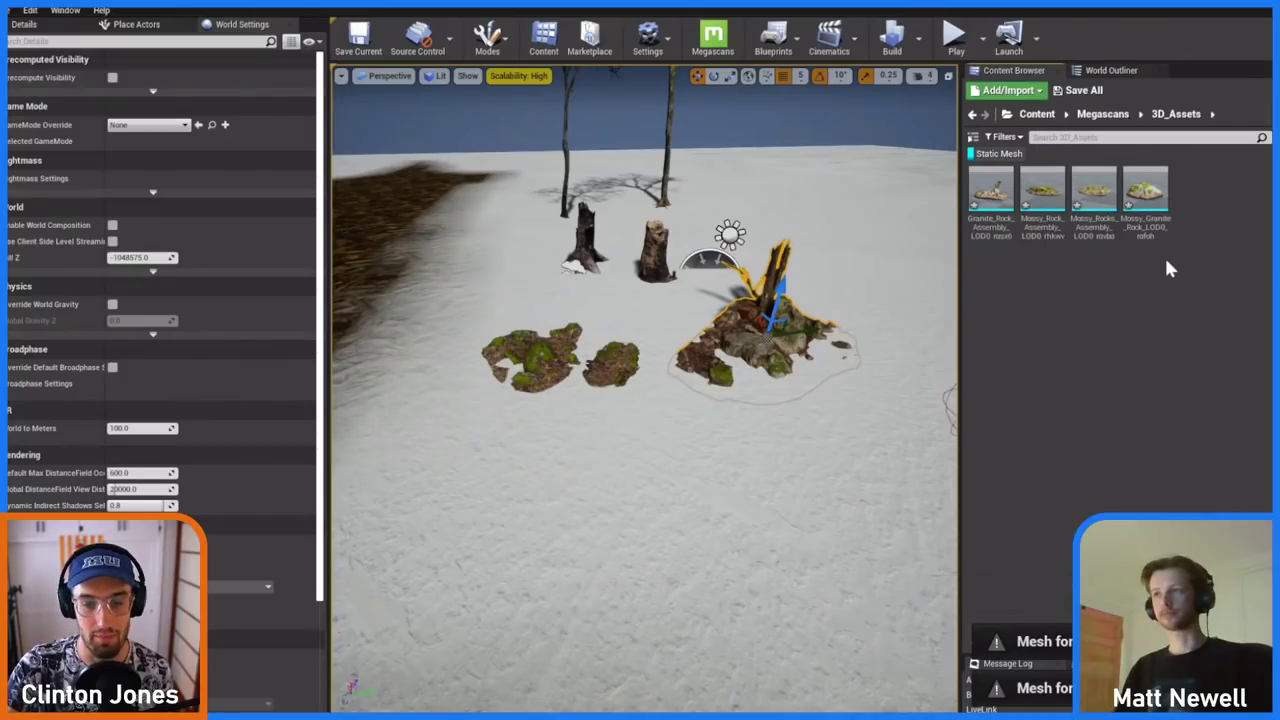
Step: Place the Mossy_Granite_Rock mesh on the snow near the granite rock assembly
right_click_drag(525, 446, 697, 462)
key("s")
key("q")
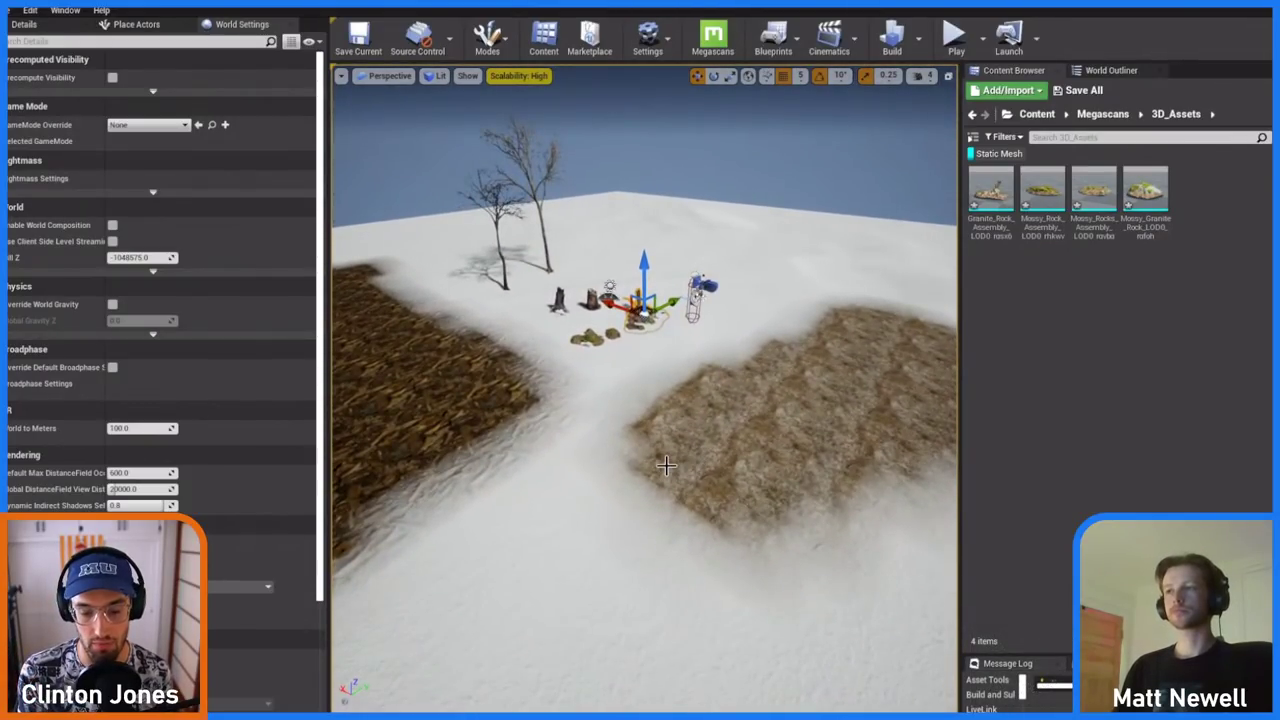
right_click_drag(666, 465, 580, 436)
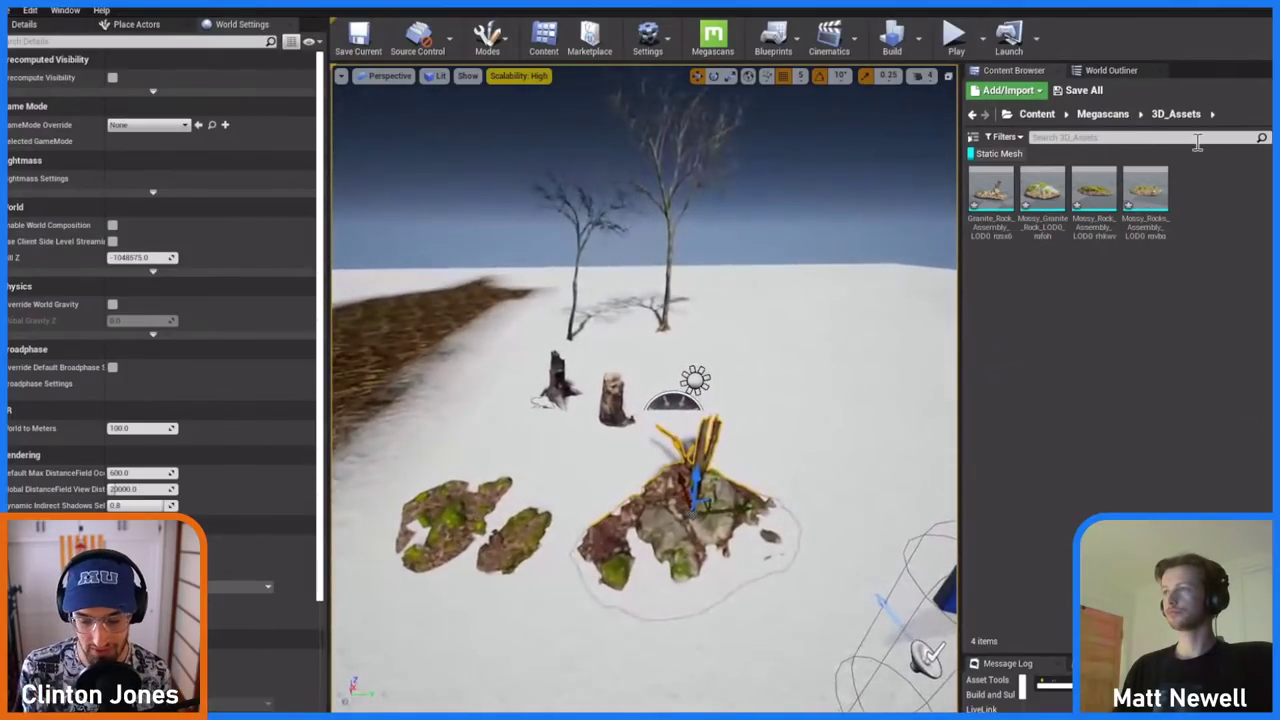
left_click_drag(1043, 192, 770, 442)
mouse_move(770, 442)
right_mouse_down()
mouse_move(731, 464)
mouse_move(777, 440)
right_mouse_up()
Step: Scale the mossy granite rock and move it behind the granite rock assembly
key("r")
left_click_drag(703, 431, 868, 424)
right_click_drag(718, 432, 766, 400)
key("w")
left_click_drag(711, 384, 788, 401)
key("r")
right_click_drag(788, 401, 756, 424)
key("g")
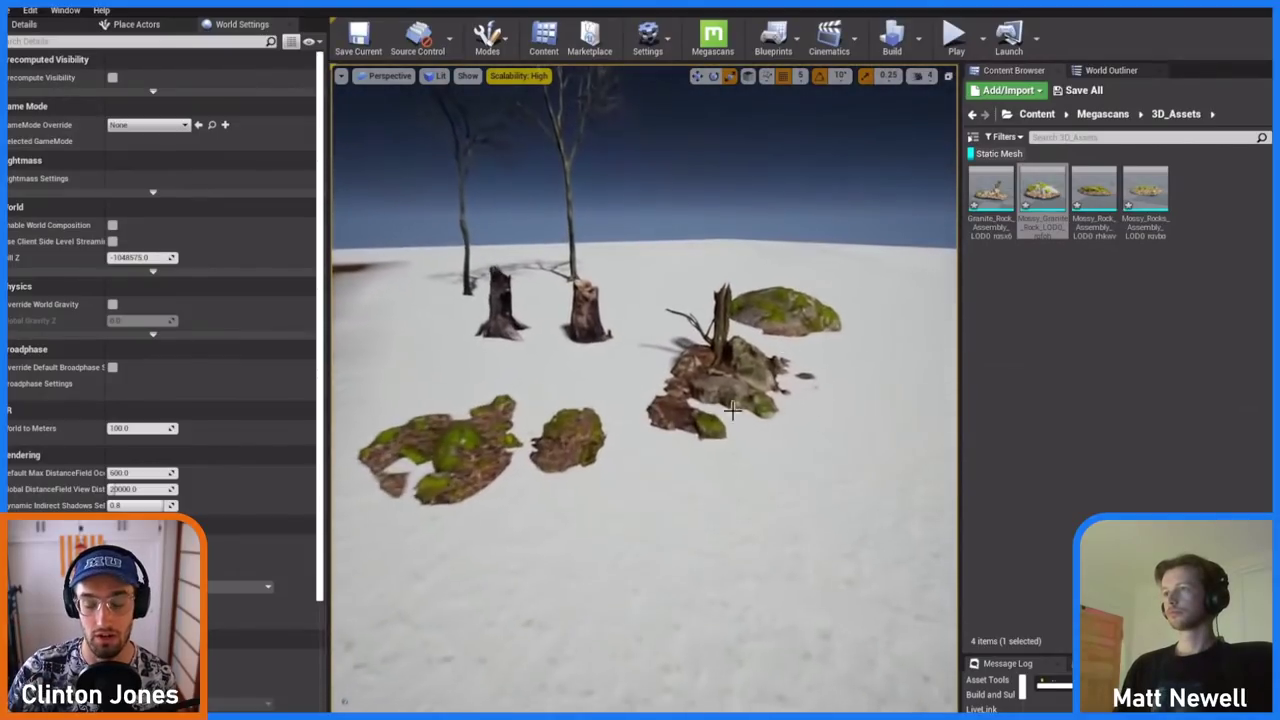
Step: Open the surface master material from the masters folder in the material editor
left_click(1037, 114)
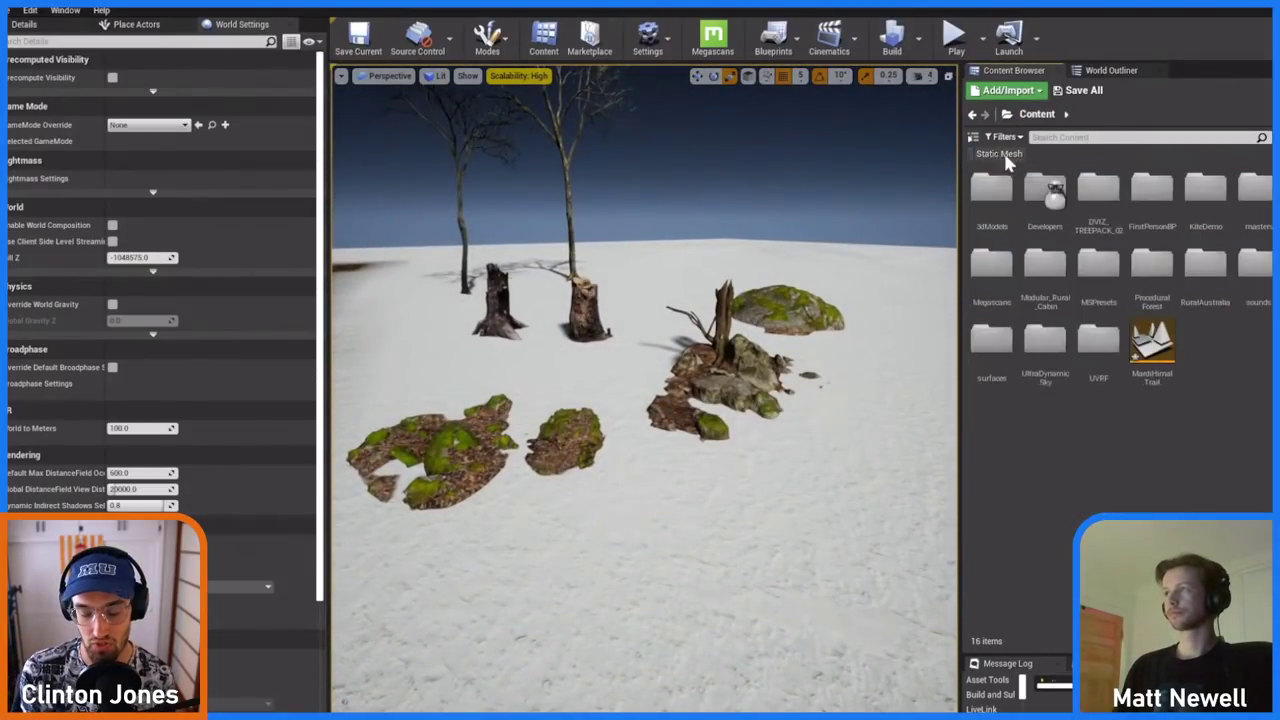
double_click(1240, 210)
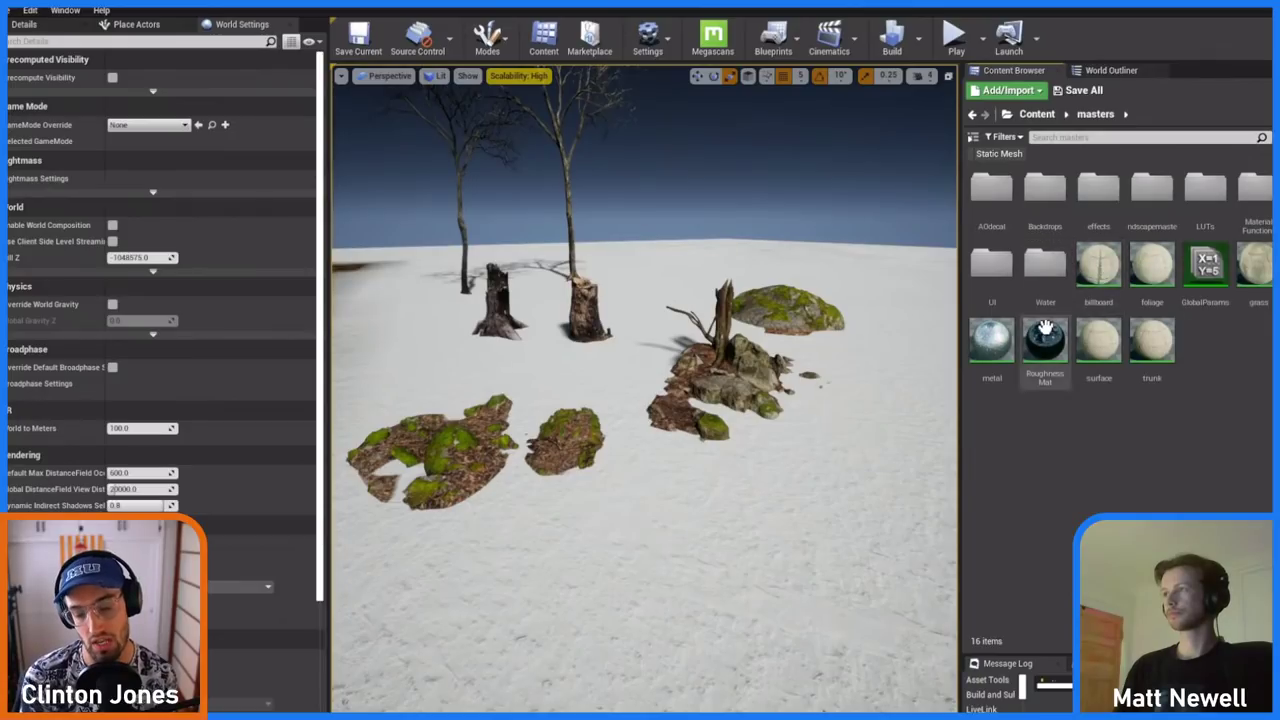
double_click(1100, 360)
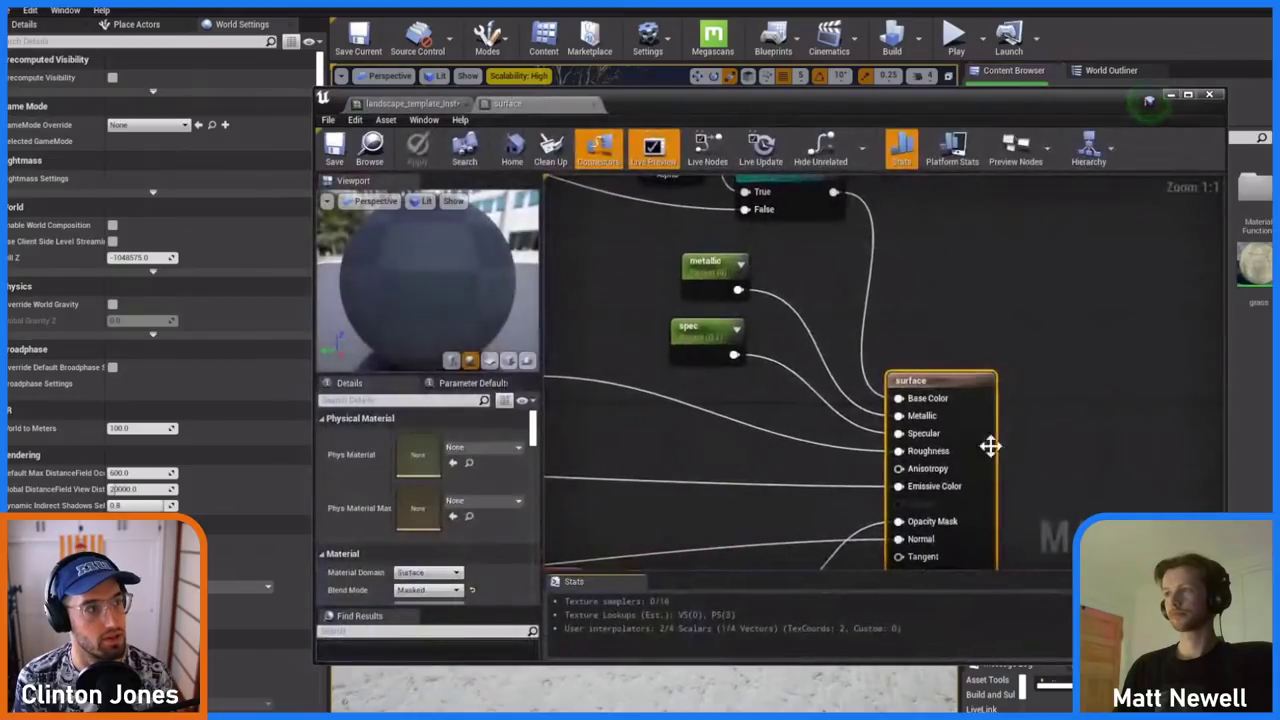
right_click_drag(721, 431, 913, 268)
scroll(913, 270, "down", 4)
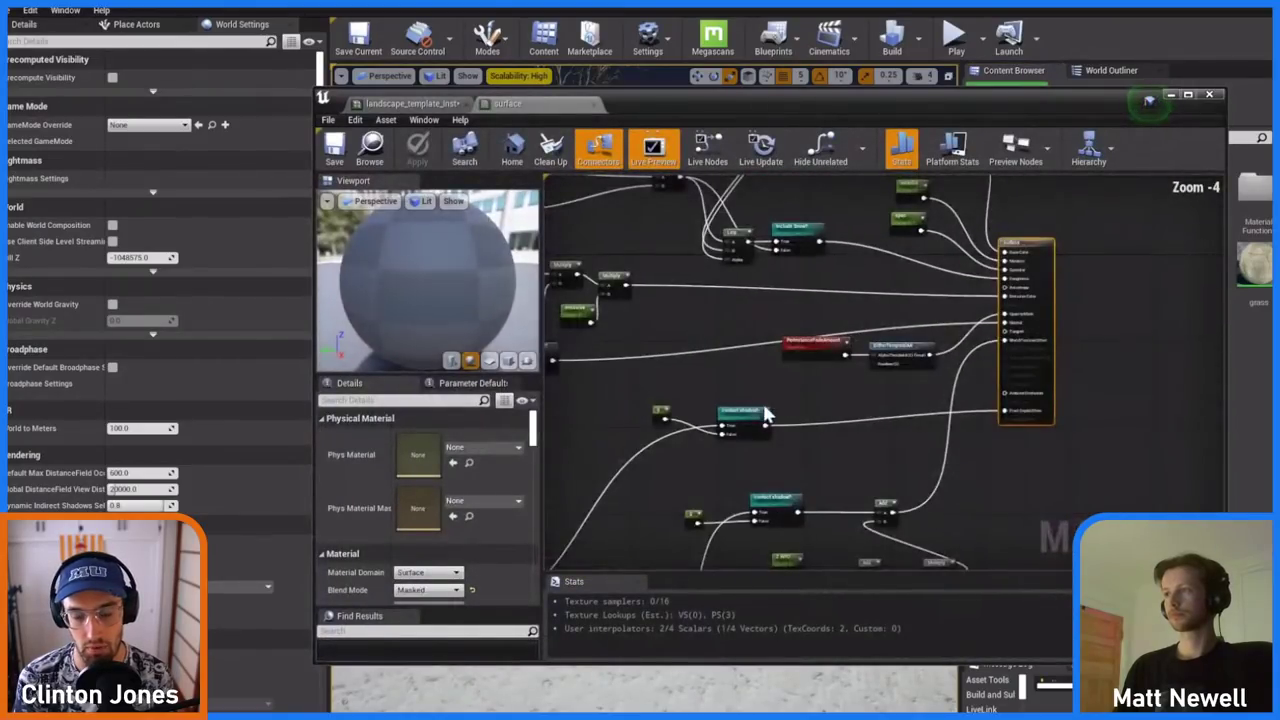
Step: Enable the default value of the Include Snow? switch parameter feeding the roughness, and save the surface material
scroll(765, 415, "up", 3)
left_click(820, 374)
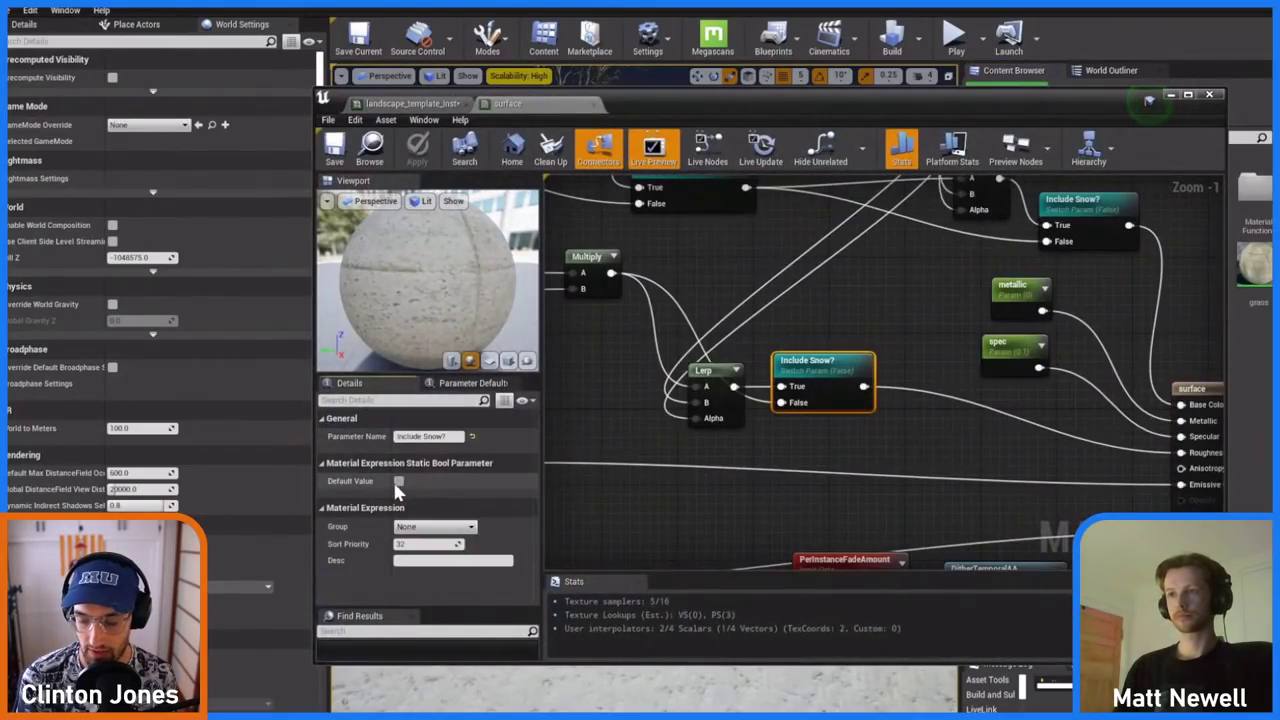
left_click(399, 481)
scroll(740, 418, "down", 1)
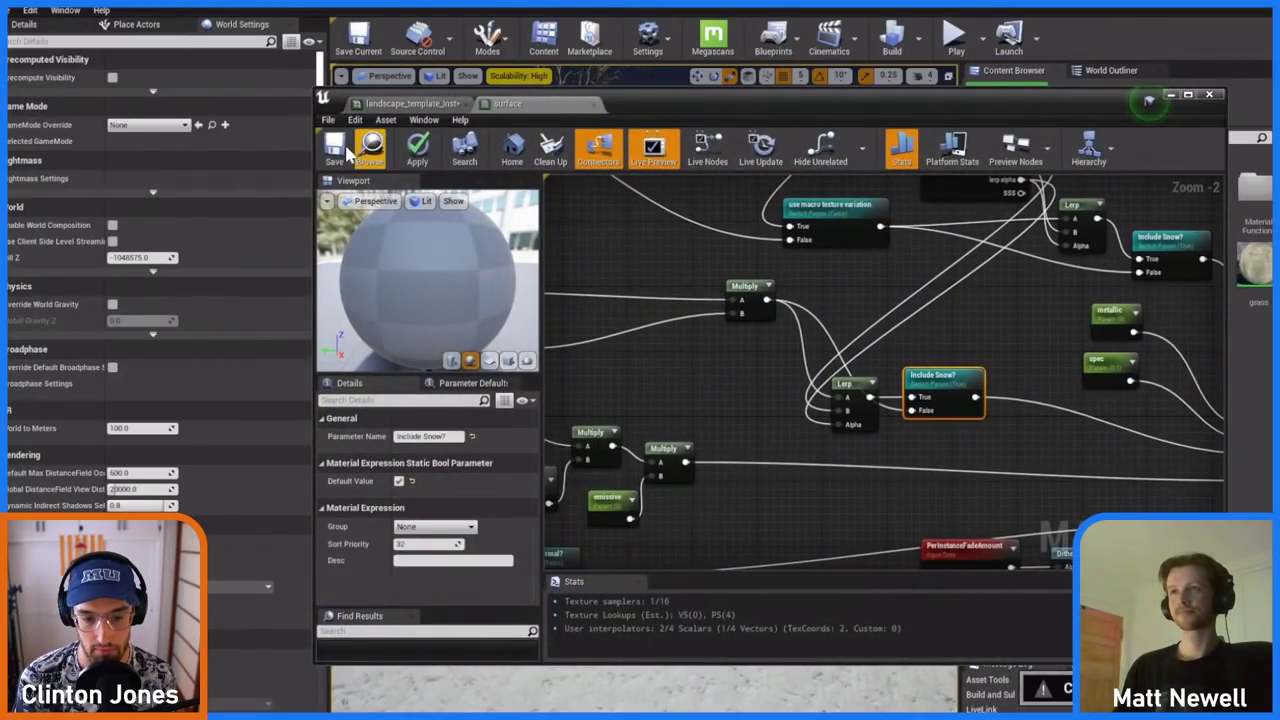
left_click(338, 150)
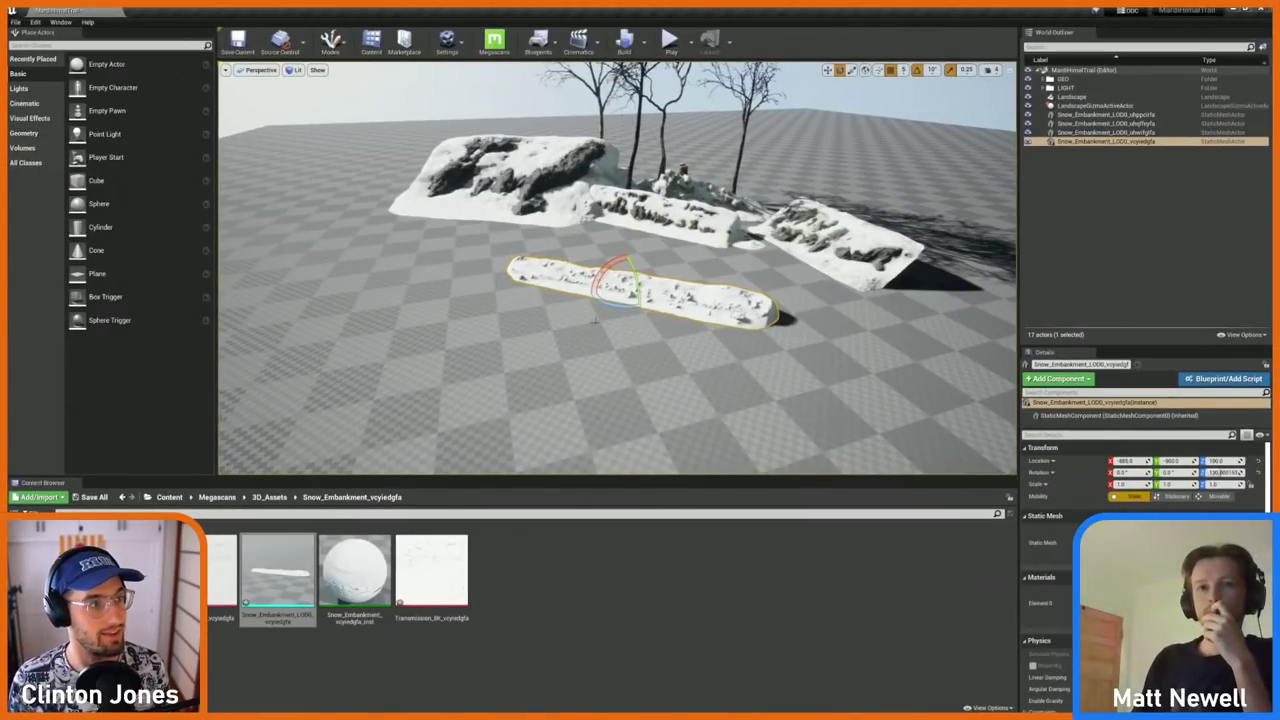
Step: Rotate the long, narrow snow embankment and move it against the rocky embankment at the far end of the row
right_click_drag(677, 302, 717, 302)
left_click_drag(672, 340, 583, 340)
key("r")
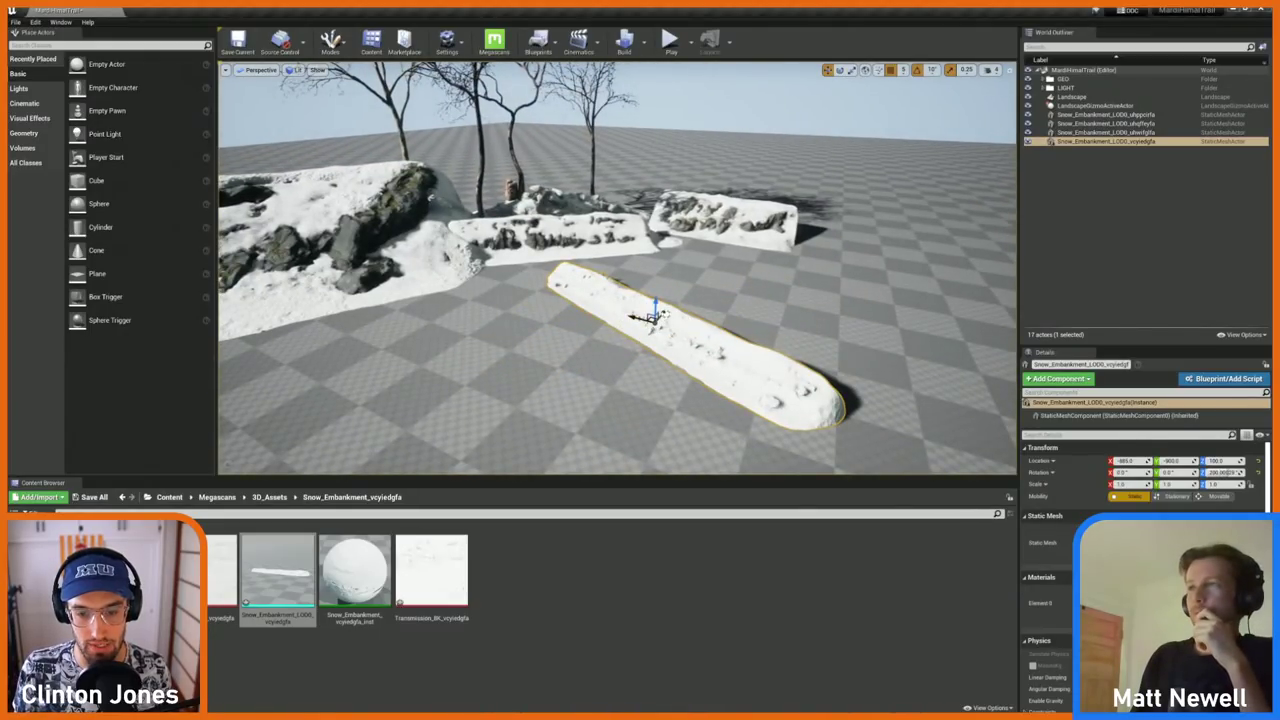
left_click_drag(664, 298, 818, 280)
right_click_drag(818, 280, 818, 245)
right_click_drag(843, 306, 843, 306)
Step: Move the large rocky snow embankment away from the trees, and select the curved snow slab beside the foremost tree
left_click(427, 292)
left_click_drag(427, 292, 345, 313)
right_click_drag(376, 305, 376, 305)
left_click_drag(400, 298, 366, 290)
left_click(515, 262)
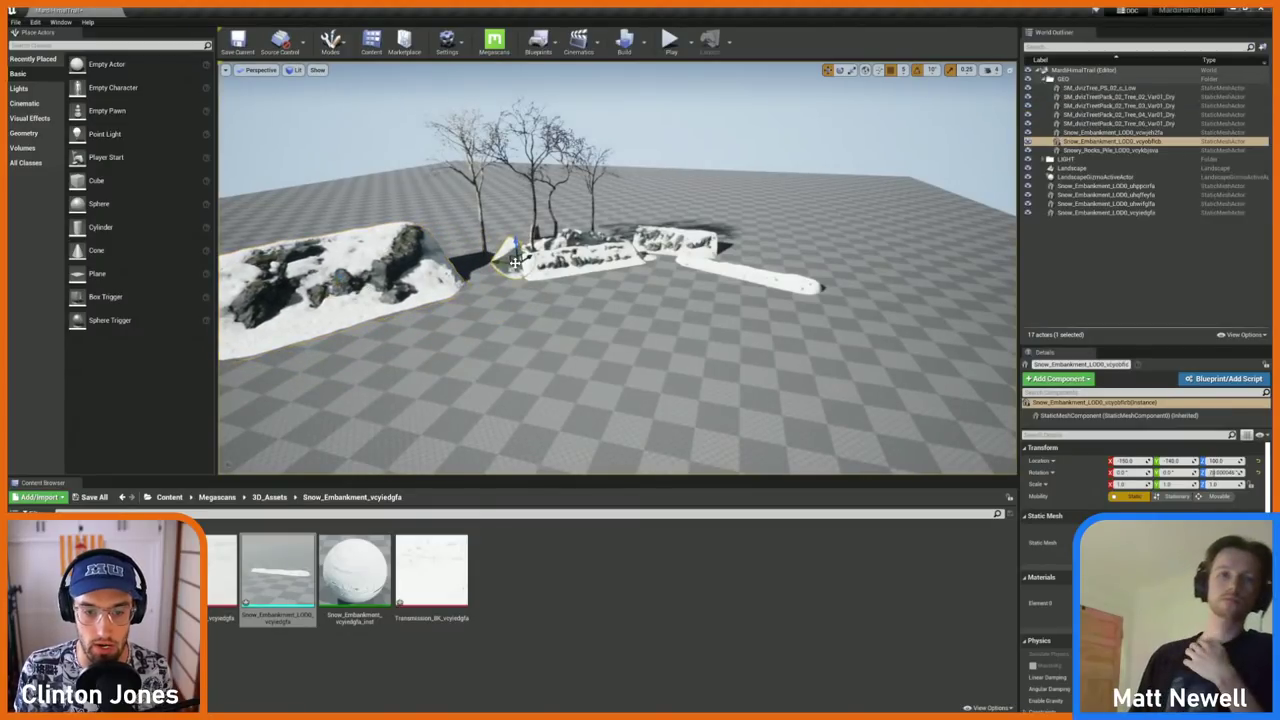
Step: Move the curved snow slab beside the foremost tree and rotate the small rocky snow embankment in front of the trees
mouse_move(505, 260)
left_mouse_down()
mouse_move(460, 257)
mouse_move(527, 264)
left_mouse_up()
right_click_drag(566, 275, 566, 275)
left_click(623, 248)
left_click_drag(562, 277, 547, 278)
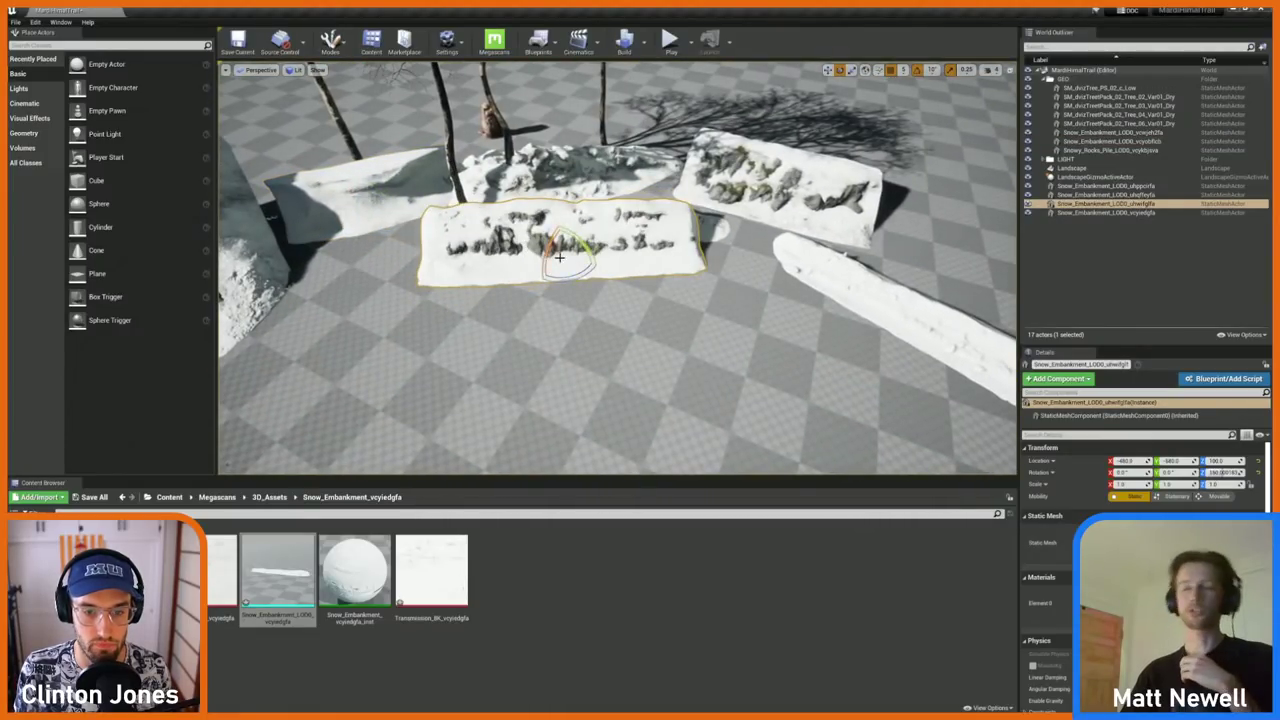
right_click_drag(550, 278, 550, 278)
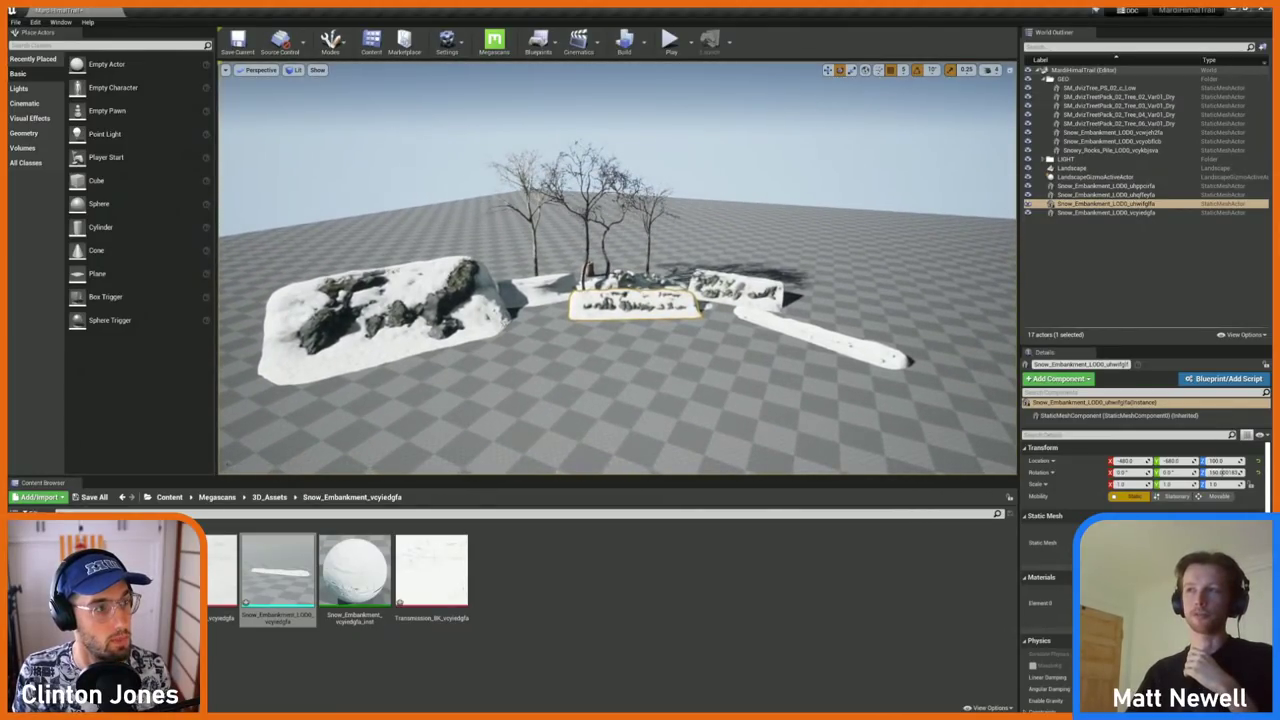
Step: Look over the arranged snow embankments and trees from several distances and angles
right_click_drag(617, 268, 616, 279)
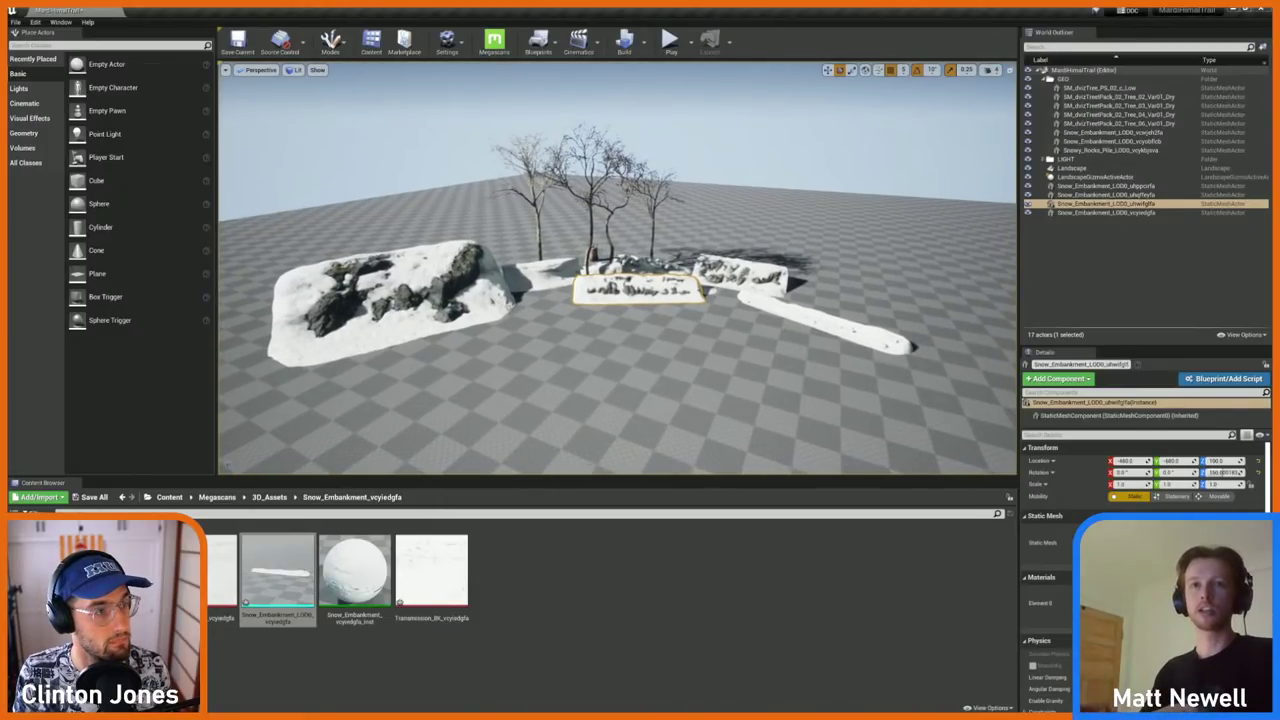
right_click_drag(571, 228, 577, 235)
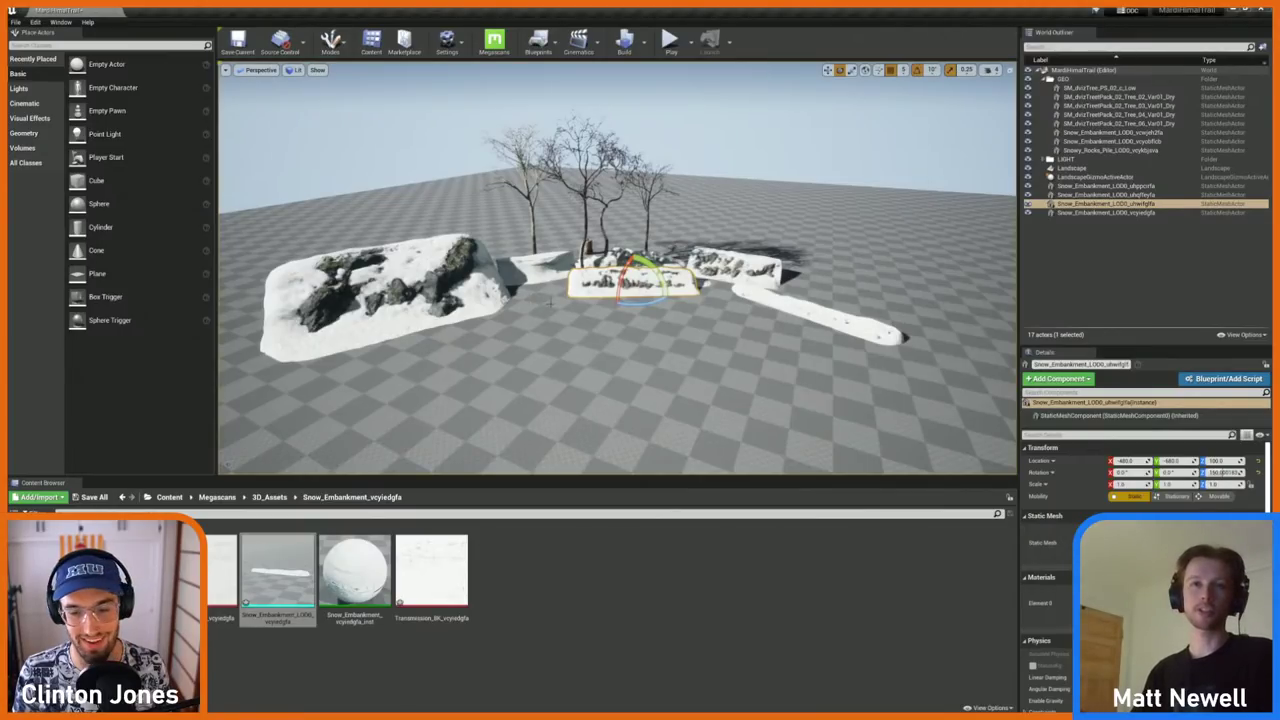
key("w")
mouse_move(543, 294)
right_mouse_down()
mouse_move(553, 376)
mouse_move(596, 340)
mouse_move(524, 341)
mouse_move(544, 341)
mouse_move(534, 317)
mouse_move(546, 285)
mouse_move(533, 275)
right_mouse_up()
key("s")
key("a")
key("d")
key("w")
key("s")
key("w")
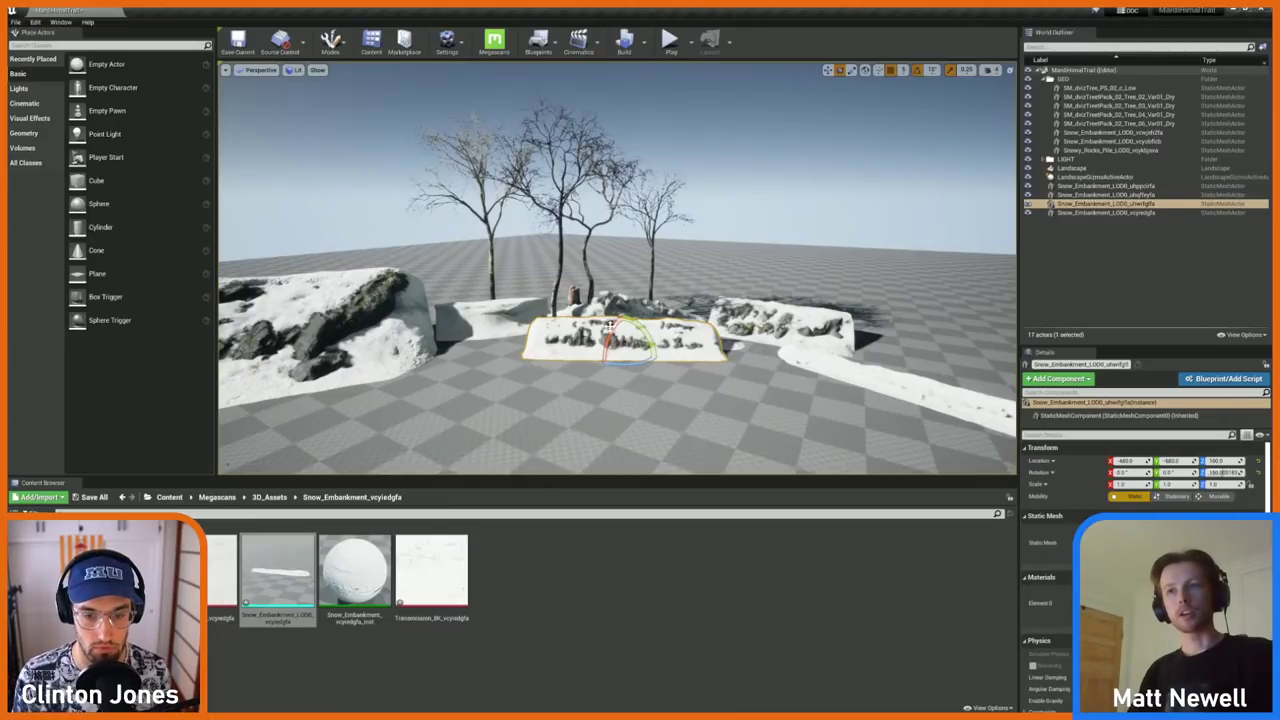
key("s")
mouse_move(533, 275)
right_mouse_down()
mouse_move(515, 298)
mouse_move(547, 292)
mouse_move(528, 277)
right_mouse_up()
key("w")
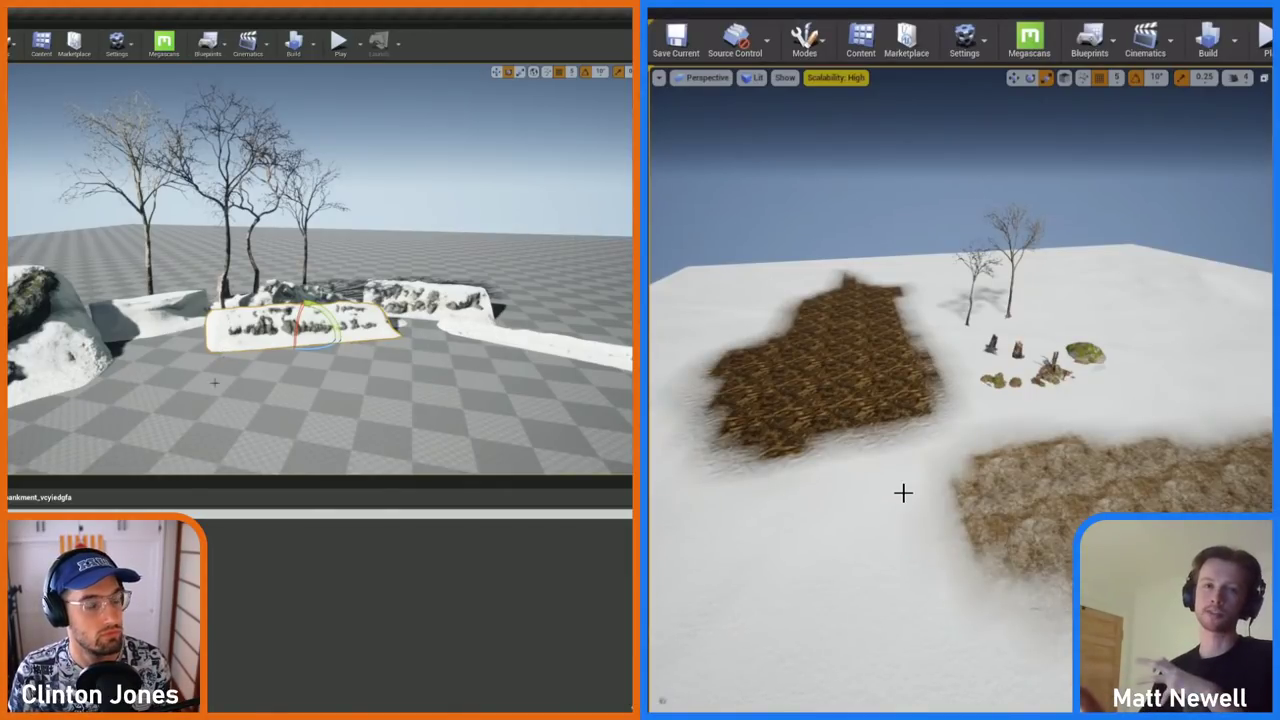
Step: Save the level together with the imported snow embankment and rock assets
mouse_move(234, 336)
right_mouse_down()
mouse_move(217, 374)
mouse_move(230, 350)
right_mouse_up()
mouse_move(1011, 601)
right_mouse_down()
mouse_move(1005, 587)
mouse_move(1036, 596)
right_mouse_up()
key("ctrl+s")
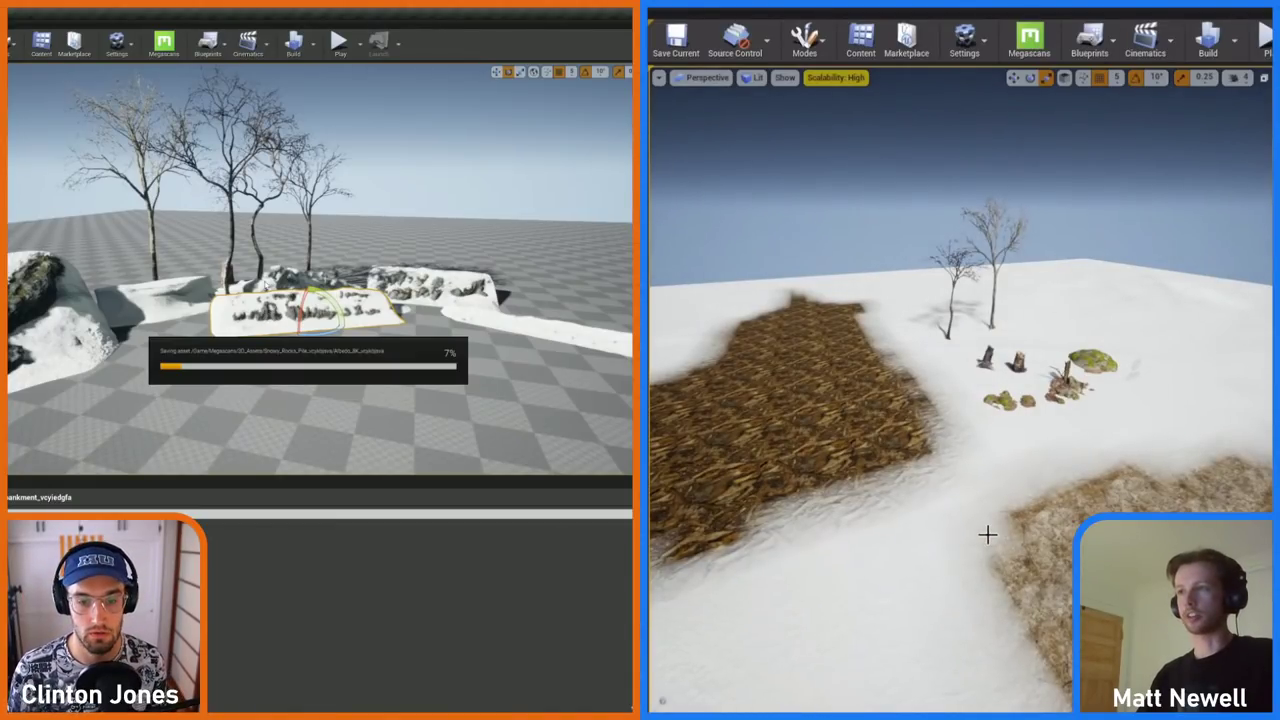
Step: Inspect the debris pile and the large mossy rock on the snowy landscape beside the painted ground patches
right_click_drag(974, 539, 1012, 528)
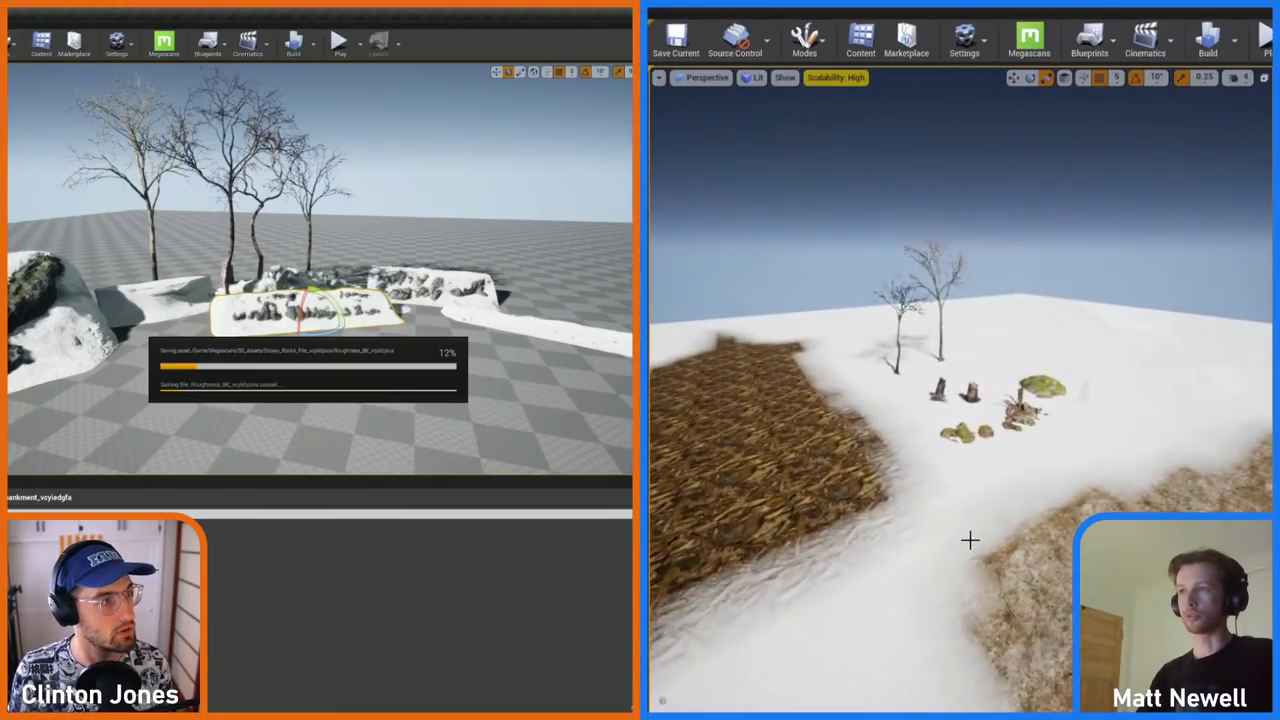
scroll(970, 540, "up", 4)
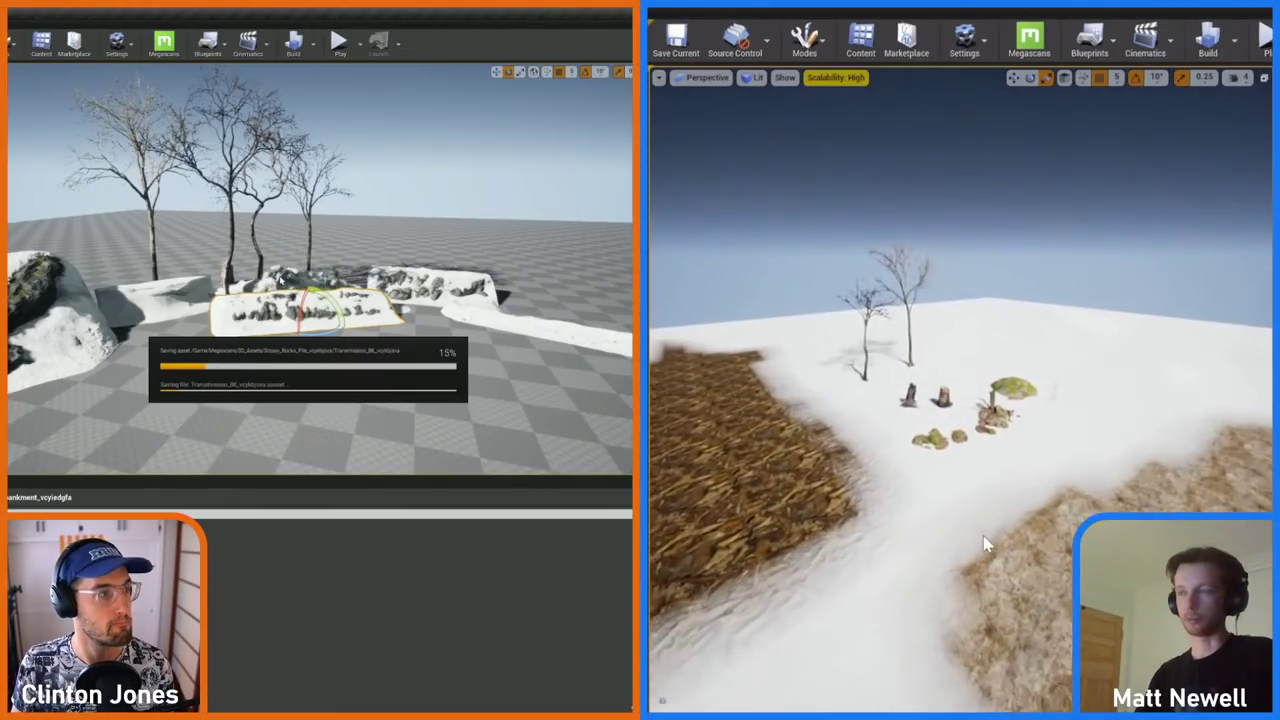
right_click_drag(948, 550, 969, 538)
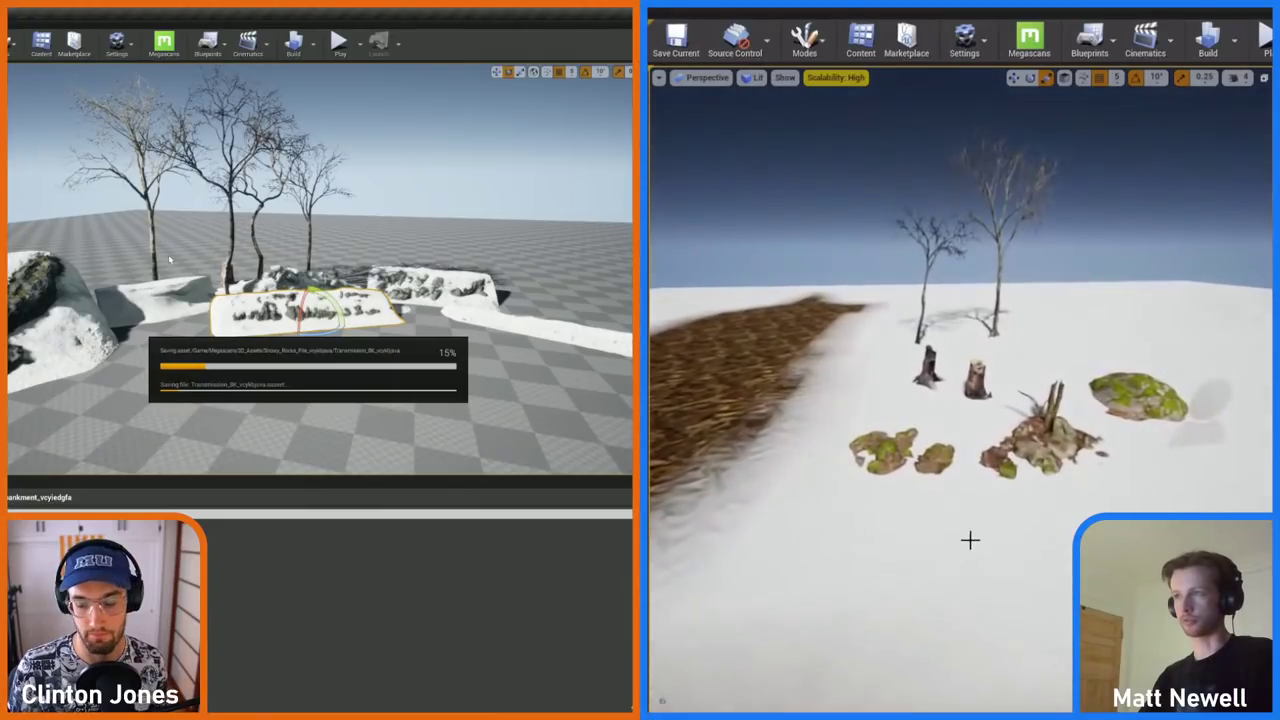
left_click(1061, 442)
scroll(1062, 443, "up", 3)
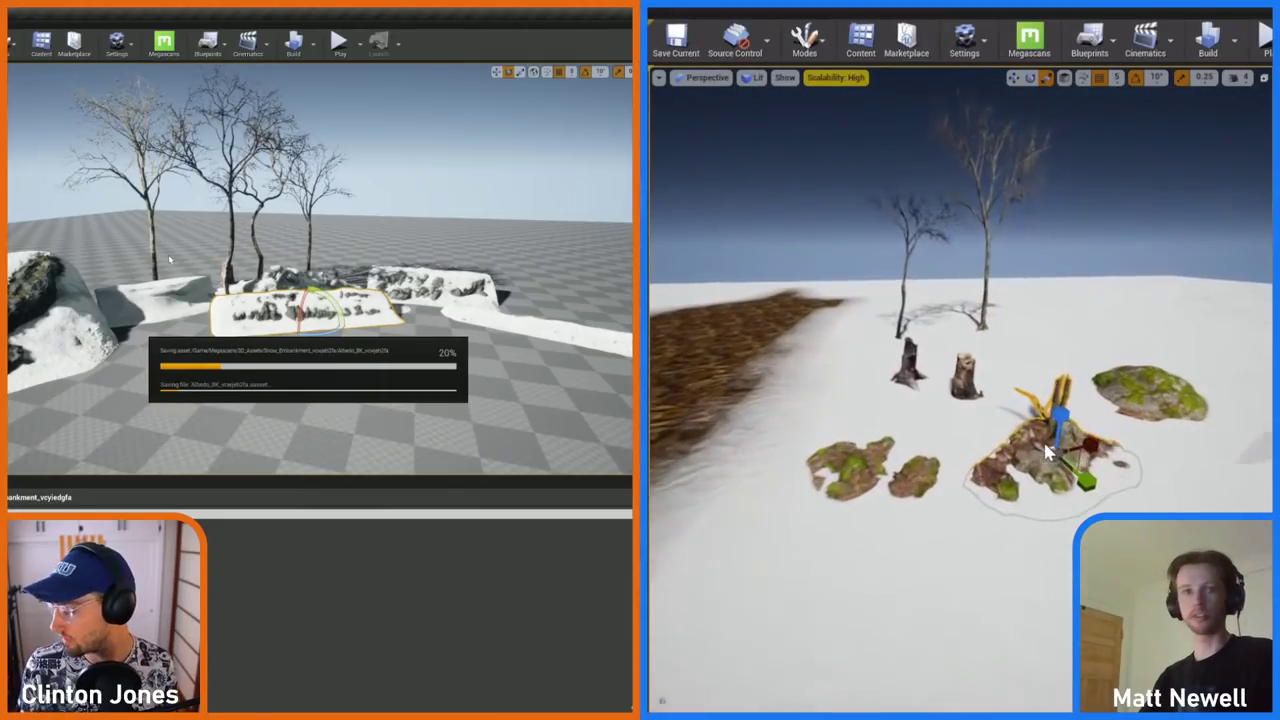
left_click(1171, 394)
mouse_move(1074, 463)
right_mouse_down()
mouse_move(1072, 479)
mouse_move(1108, 474)
mouse_move(968, 477)
mouse_move(1227, 486)
mouse_move(1074, 464)
right_mouse_up()
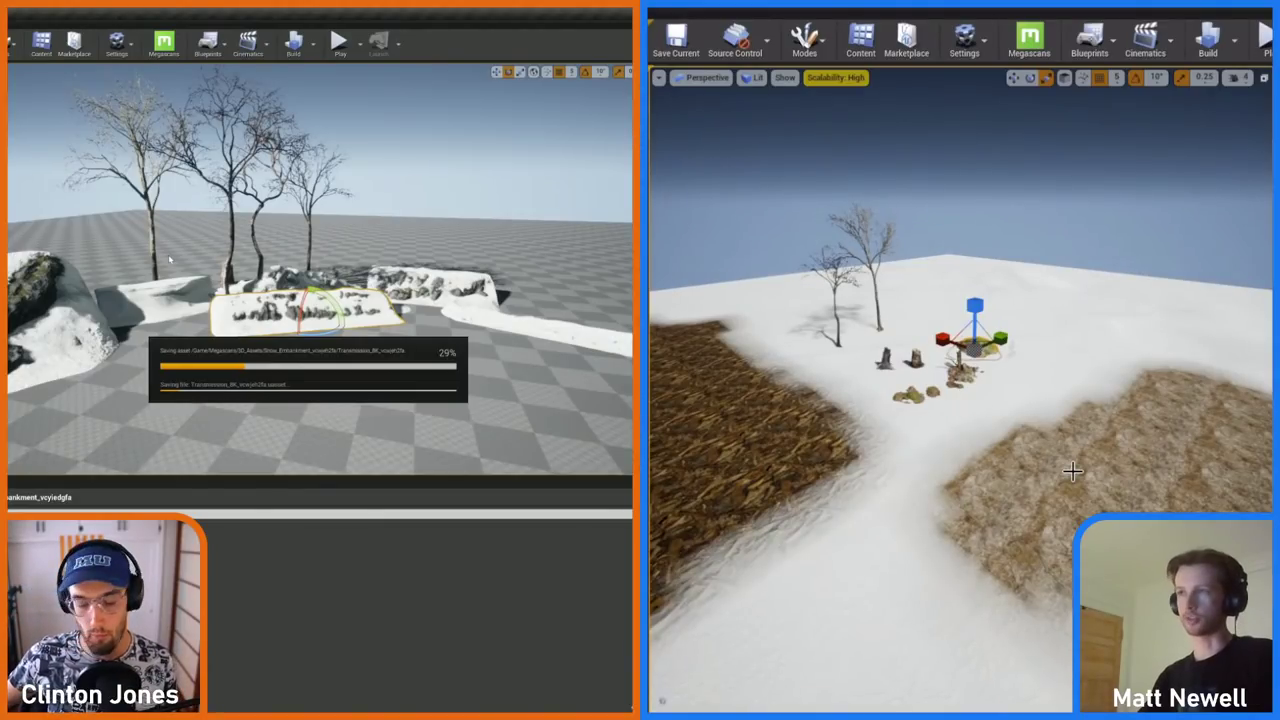
right_click_drag(1072, 470, 1064, 487)
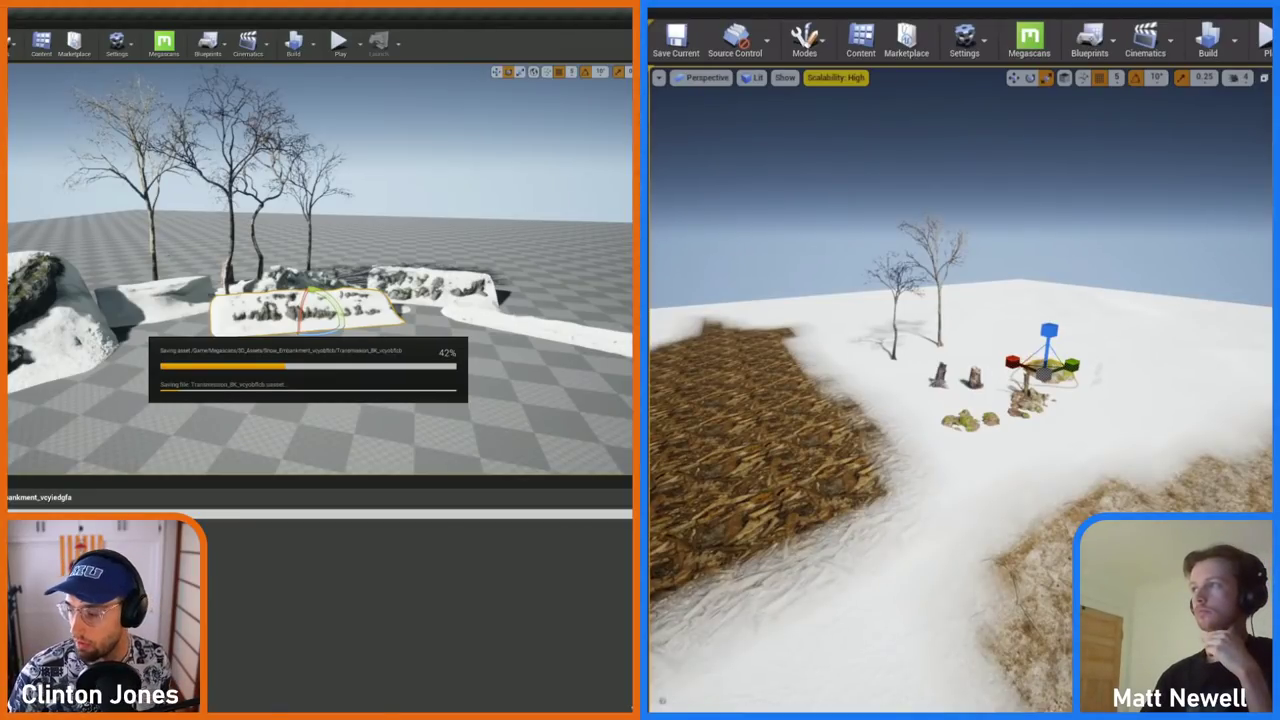
Step: Switch to Quixel Bridge and search the Surfaces category for snow
key("alt+Tab")
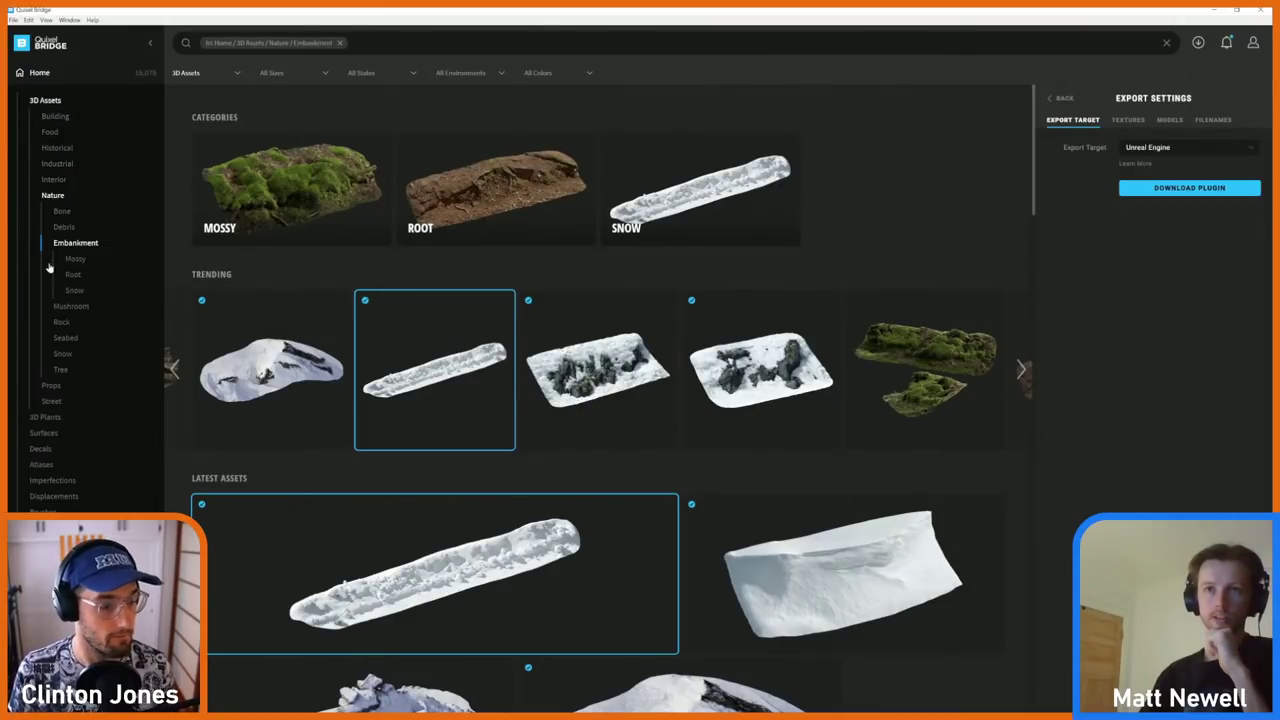
left_click(45, 100)
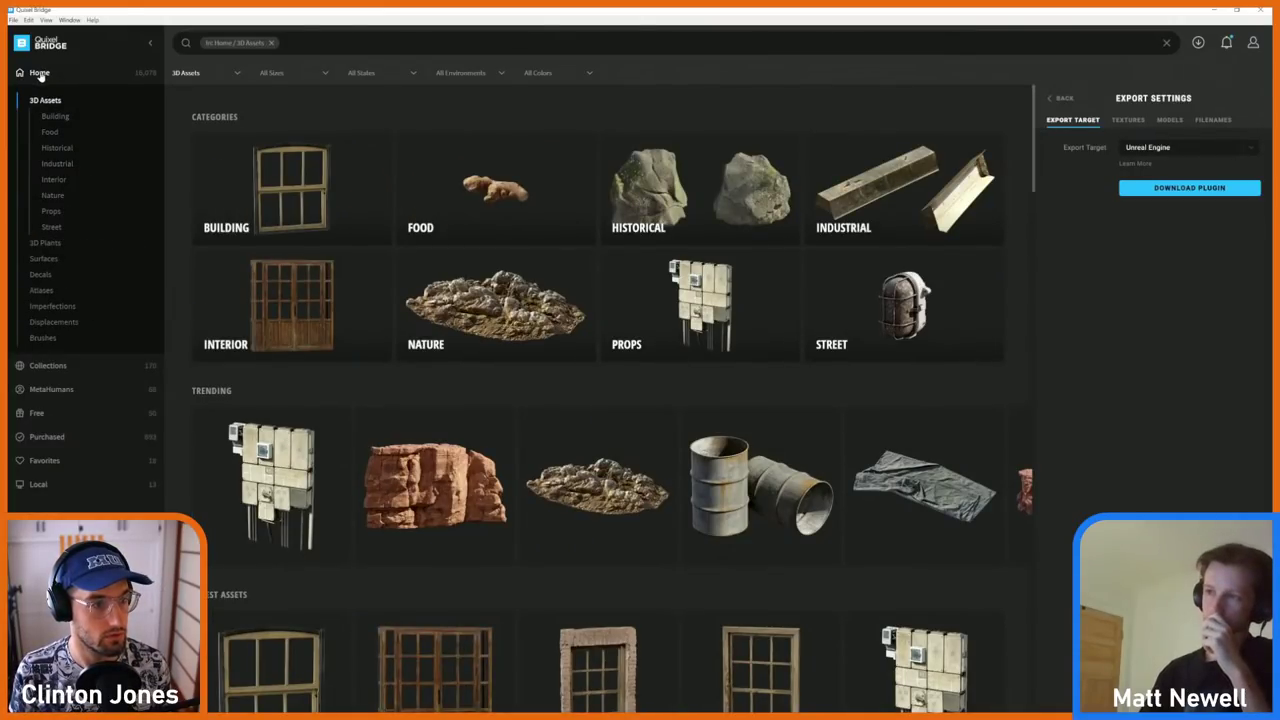
left_click(40, 74)
left_click(44, 132)
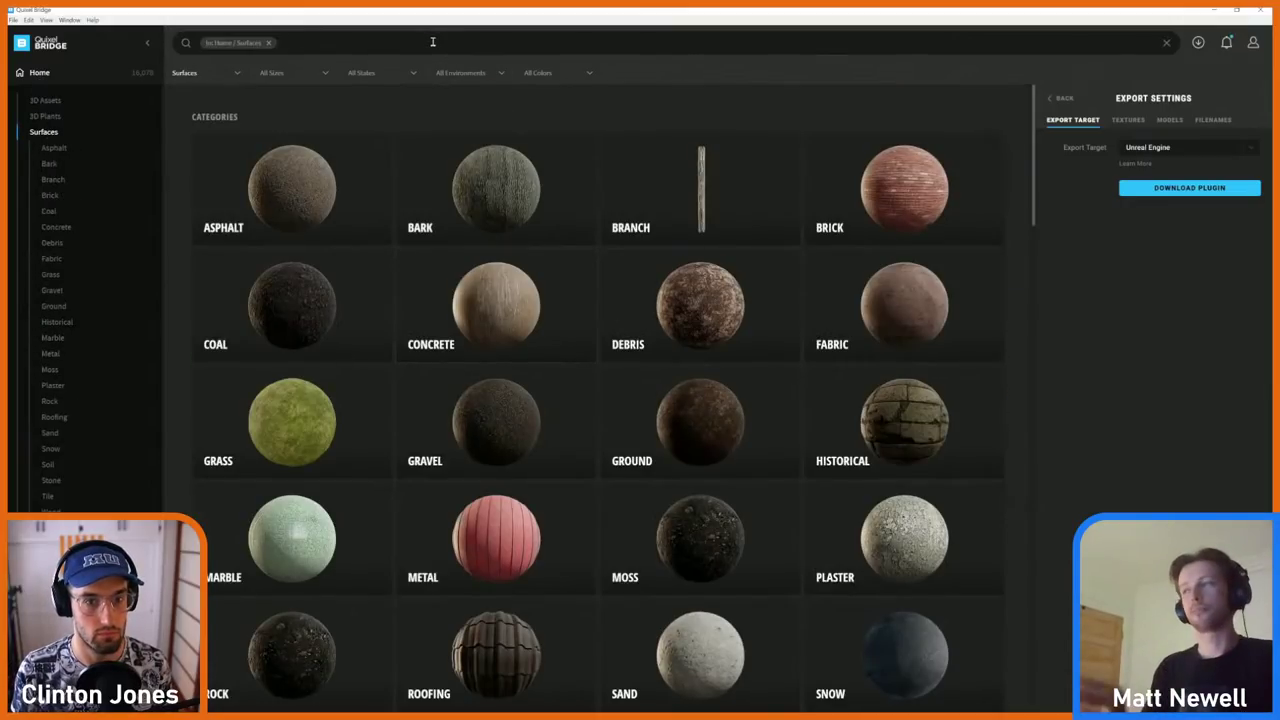
left_click(430, 41)
type("snow")
key("Return")
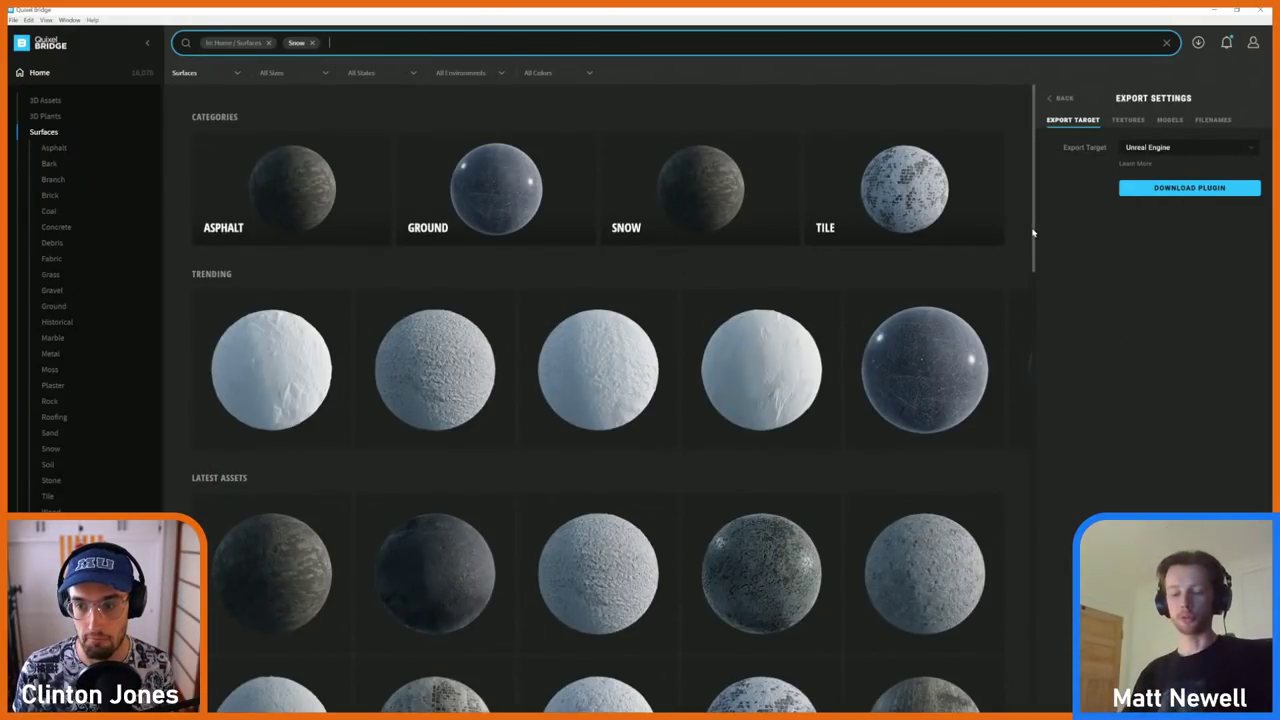
Step: Download the trending Fresh Windswept Snow surface and the Dirty Trampled Snow surface from the snow results
scroll(1033, 232, "down", 2)
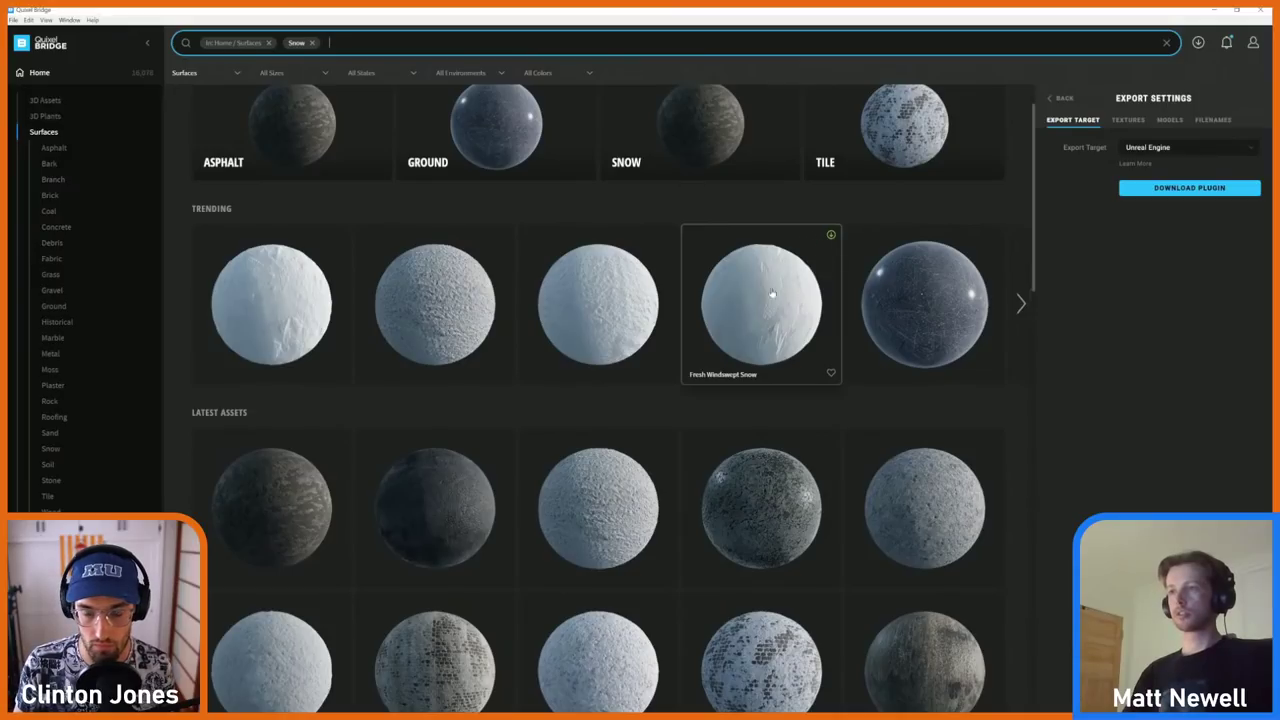
left_click(830, 238)
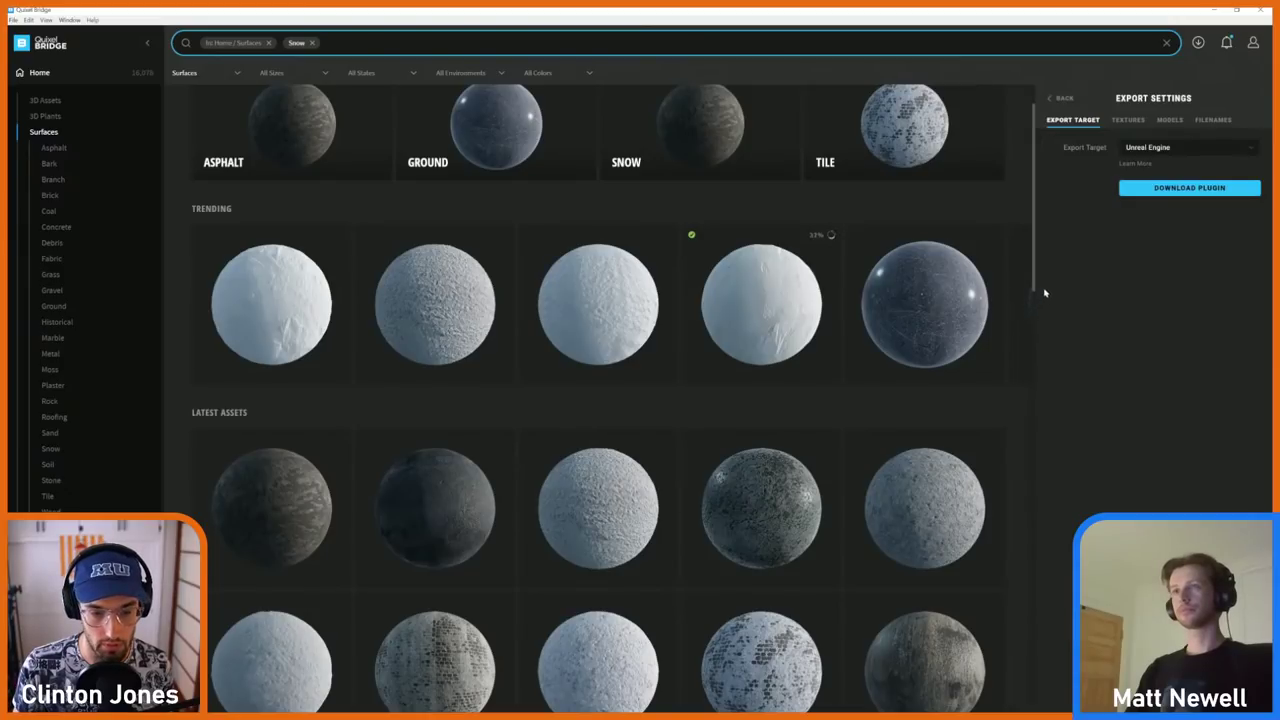
scroll(1034, 272, "down", 1)
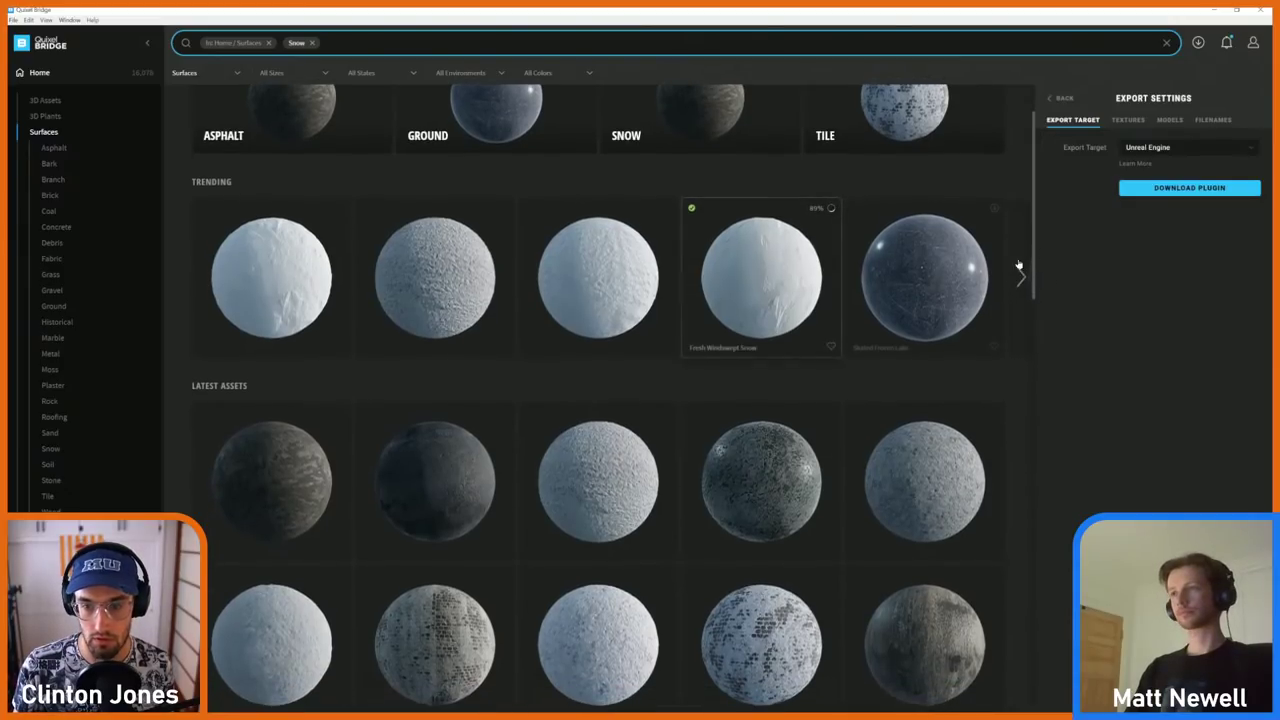
left_click_drag(1030, 265, 1038, 655)
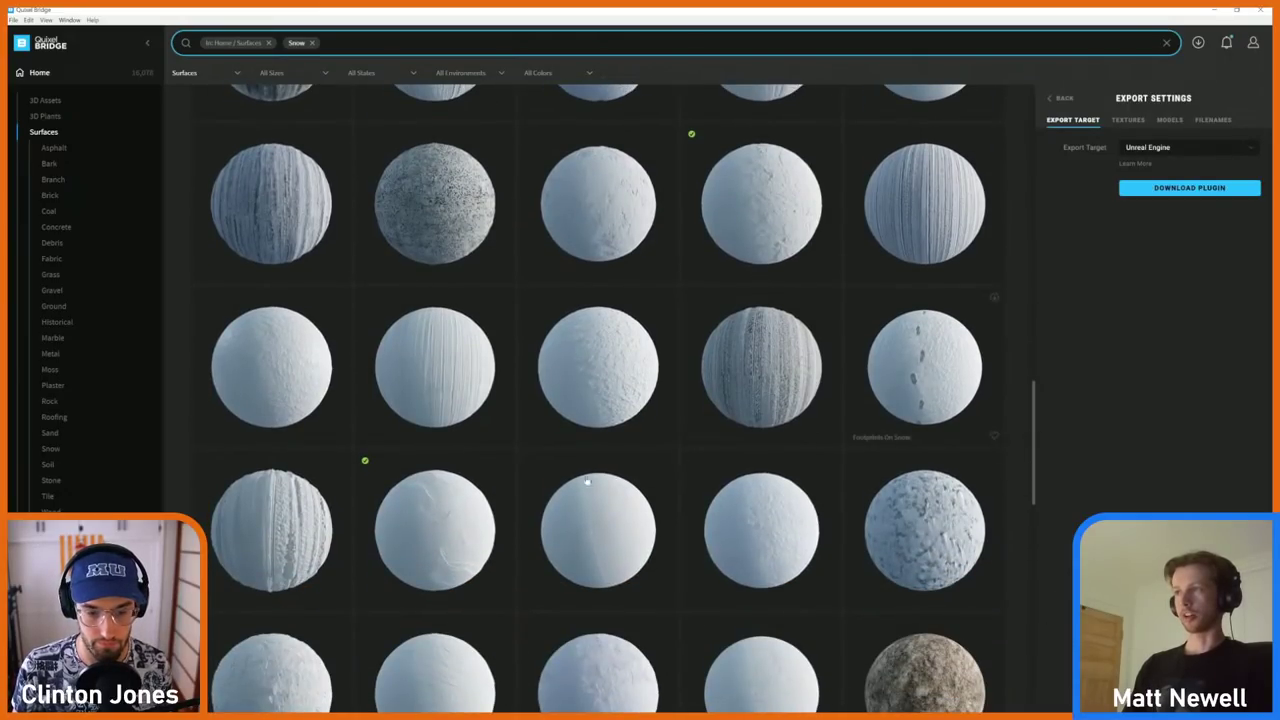
left_click_drag(1034, 438, 1031, 617)
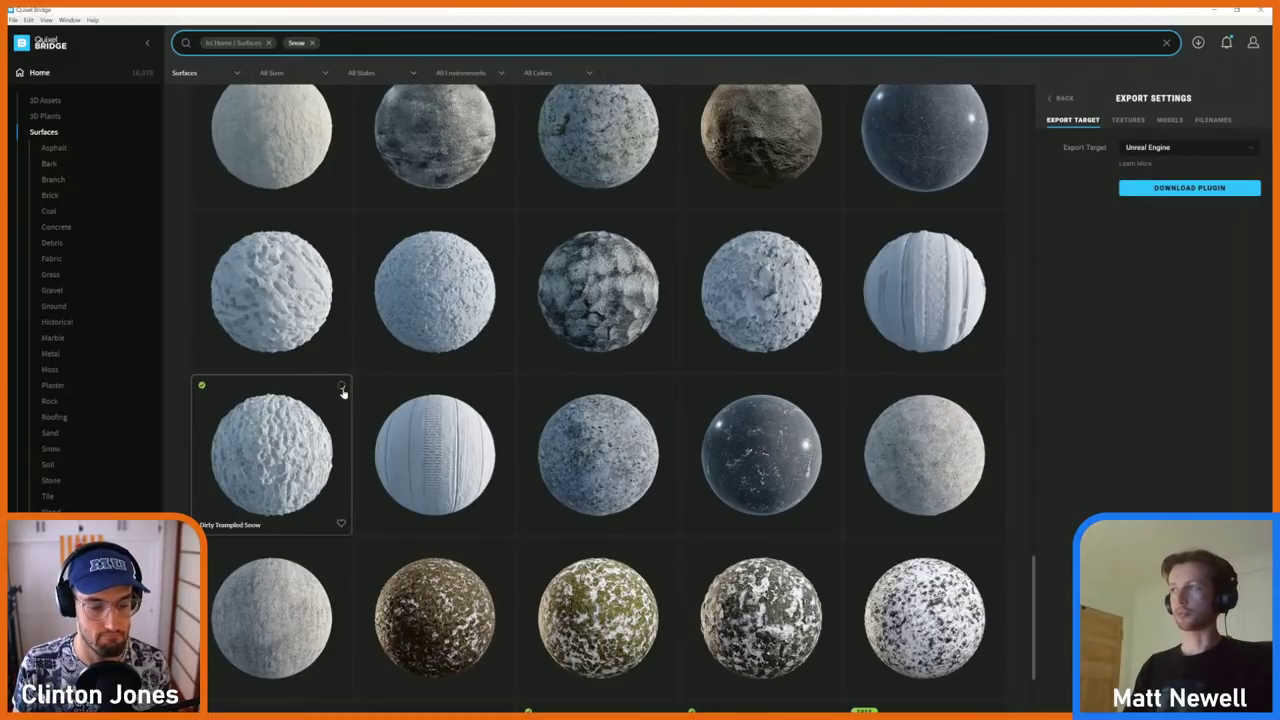
Step: Download two more Fresh Windswept Snow variants, the faintly pitted one and the one with wavy ridges
left_click_drag(1033, 572, 1048, 352)
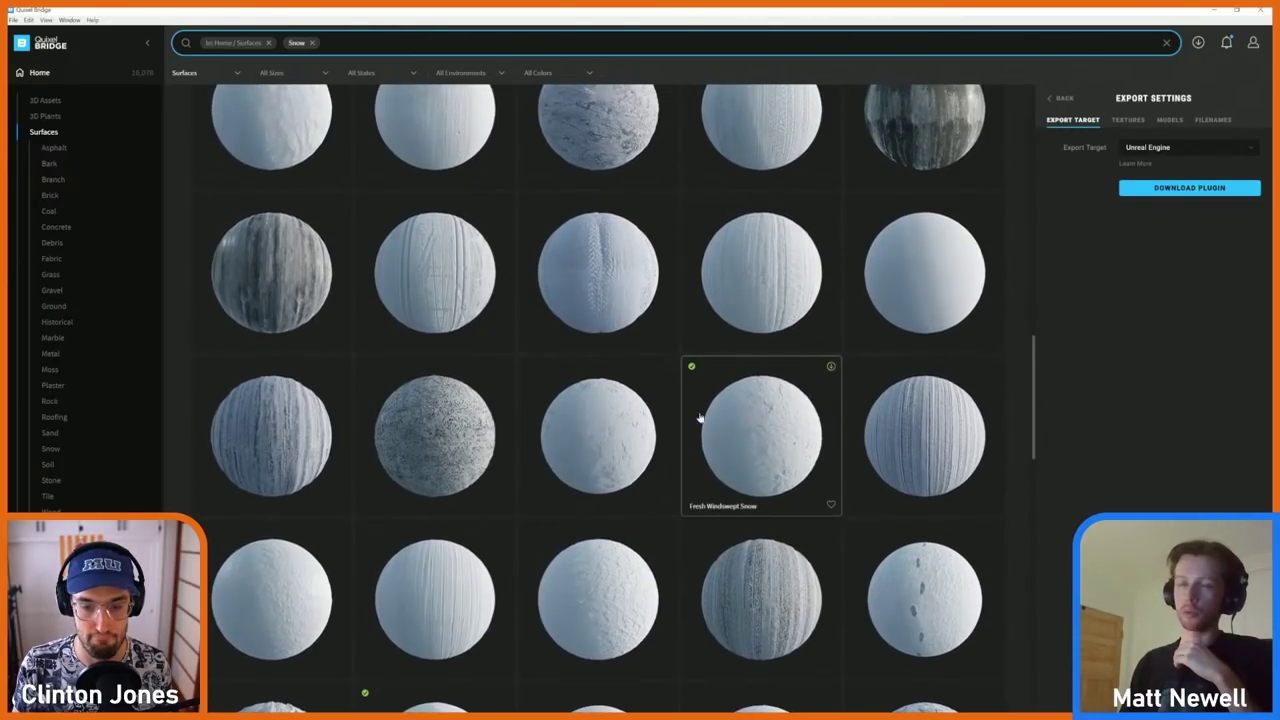
left_click(668, 366)
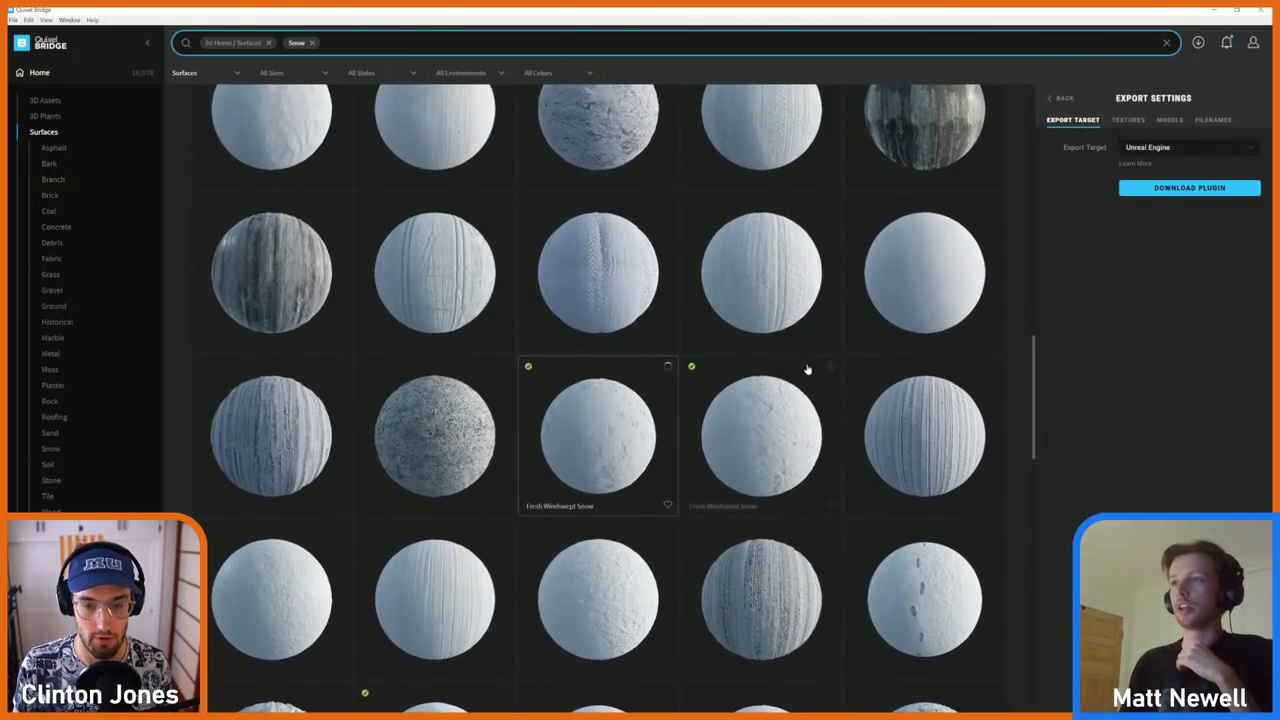
left_click_drag(1033, 376, 1035, 350)
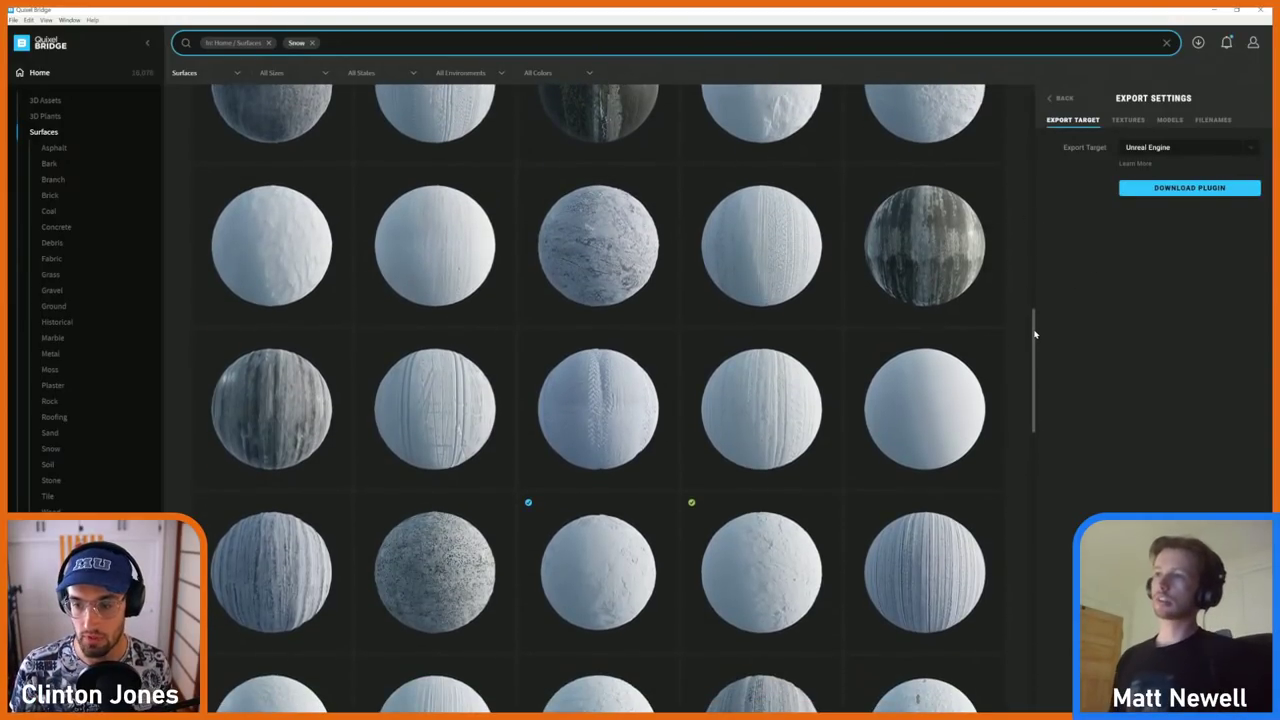
left_click_drag(1035, 334, 1052, 246)
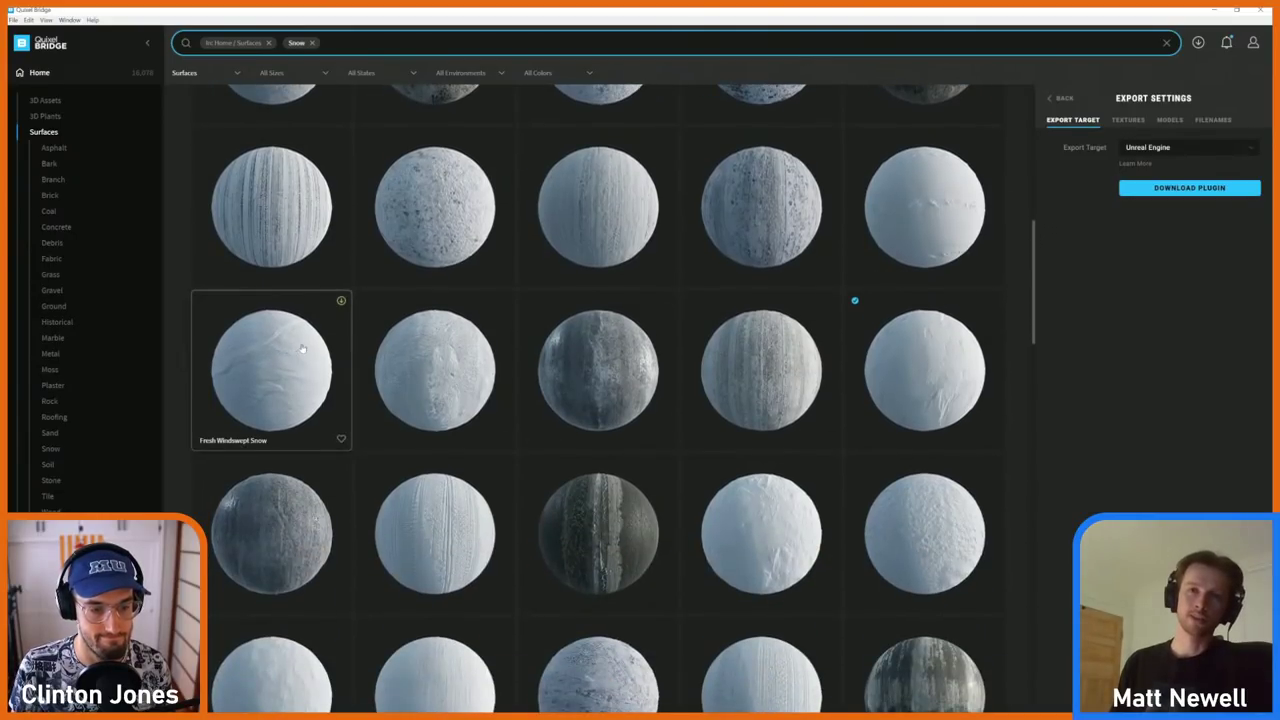
left_click(341, 302)
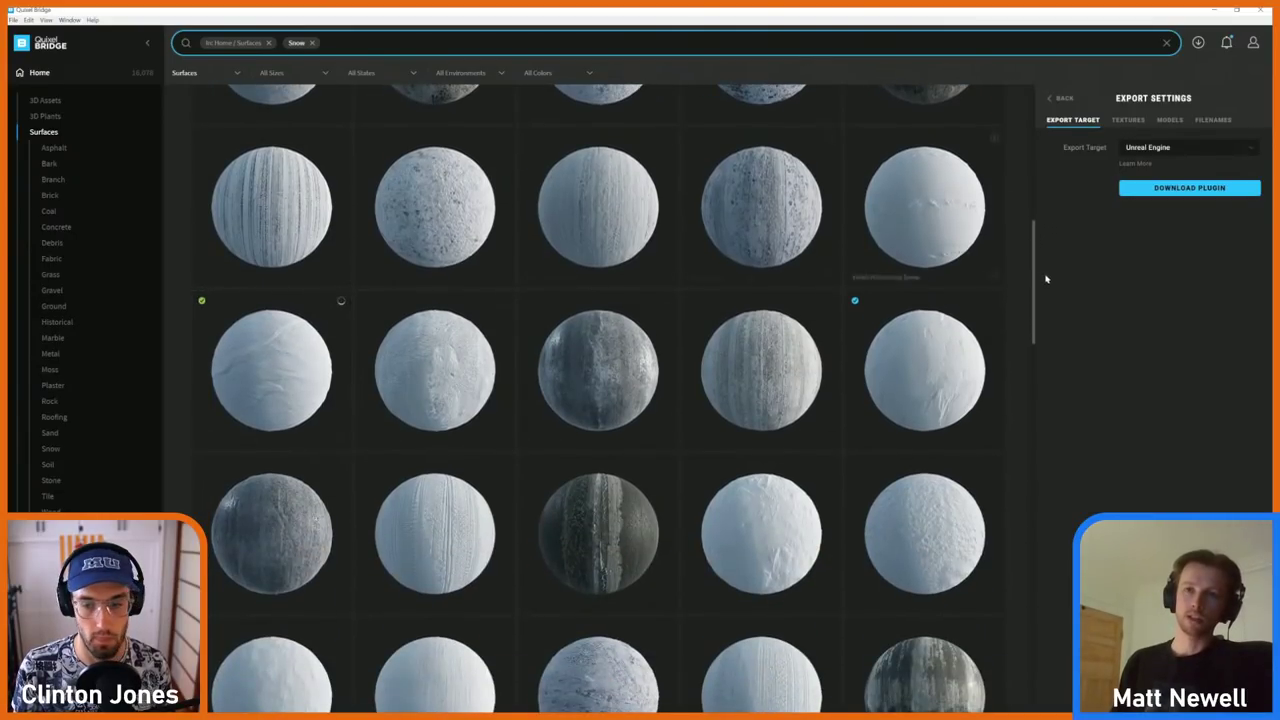
Step: Download the Windswept Snowy Stones surface from the lower part of the snow results
left_click_drag(1035, 347, 1018, 568)
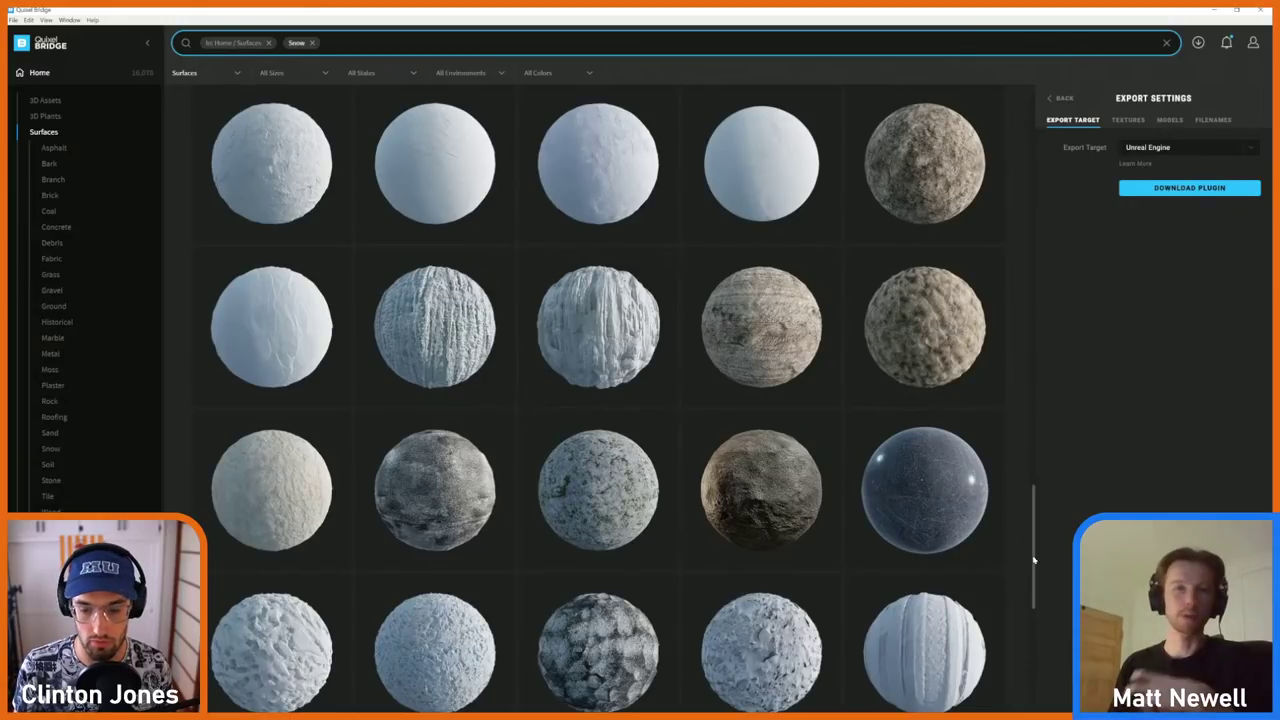
left_click_drag(1035, 561, 1034, 603)
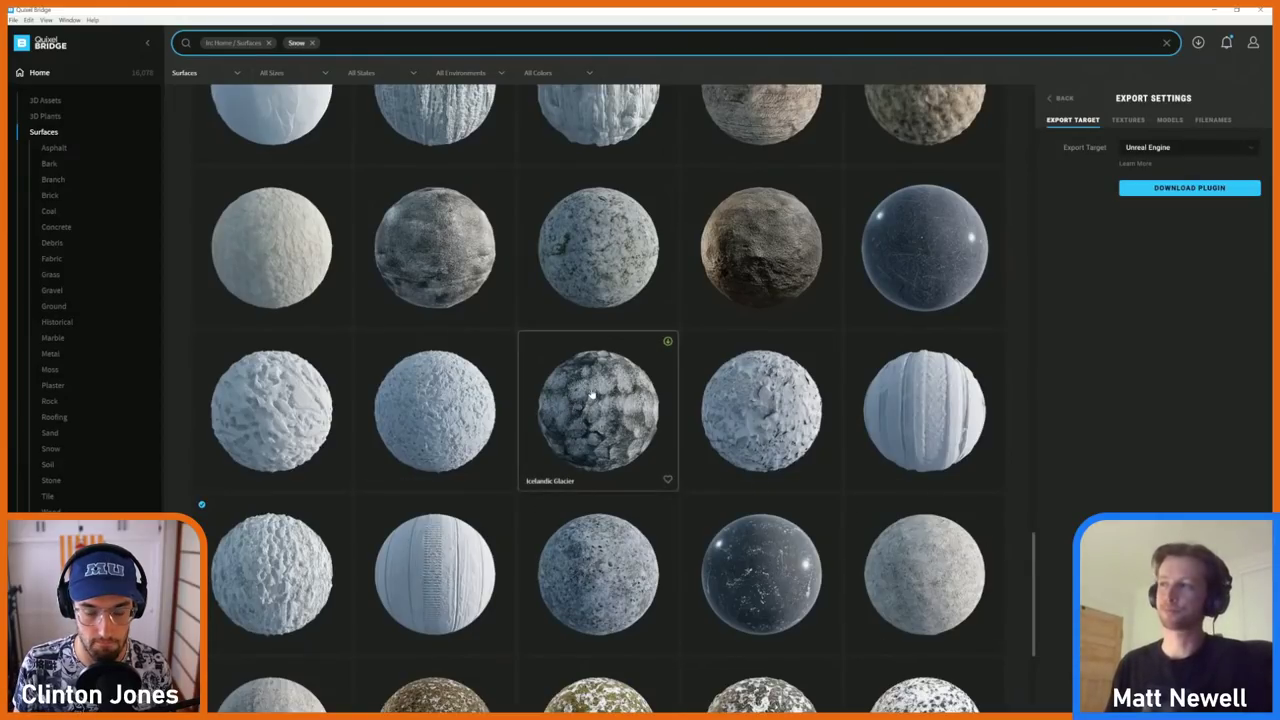
left_click(831, 343)
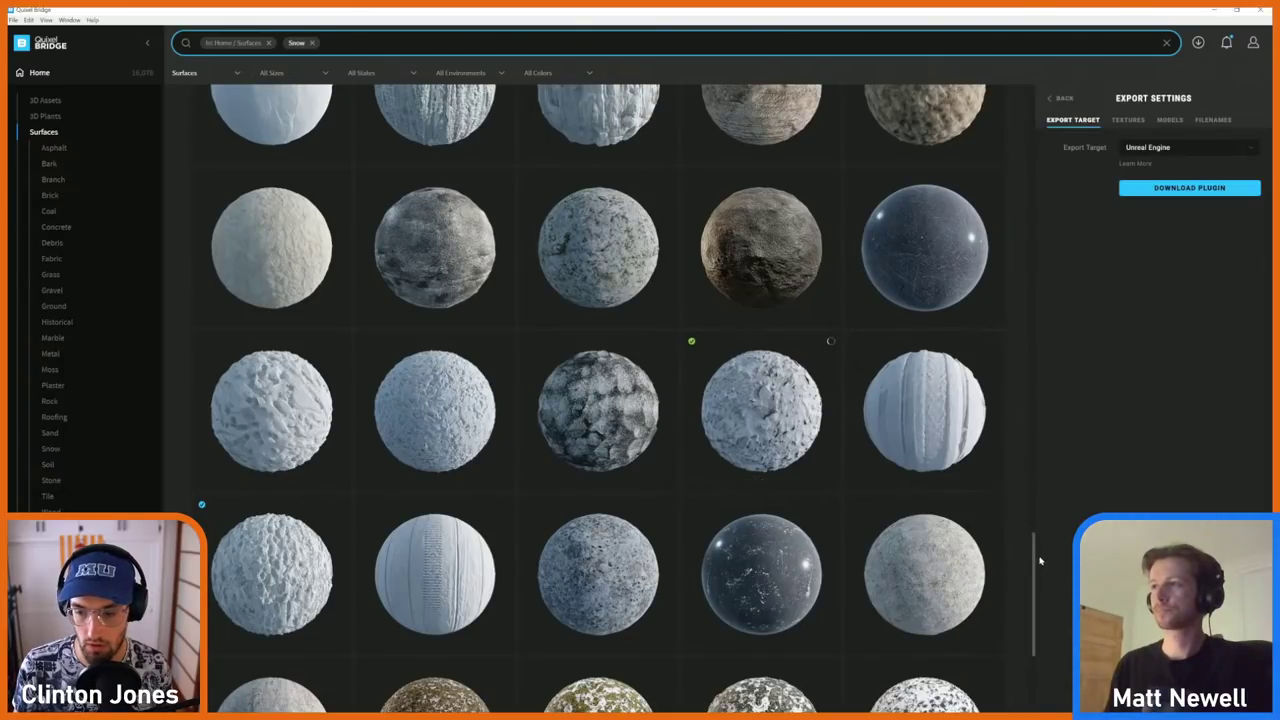
left_click_drag(1034, 556, 1035, 560)
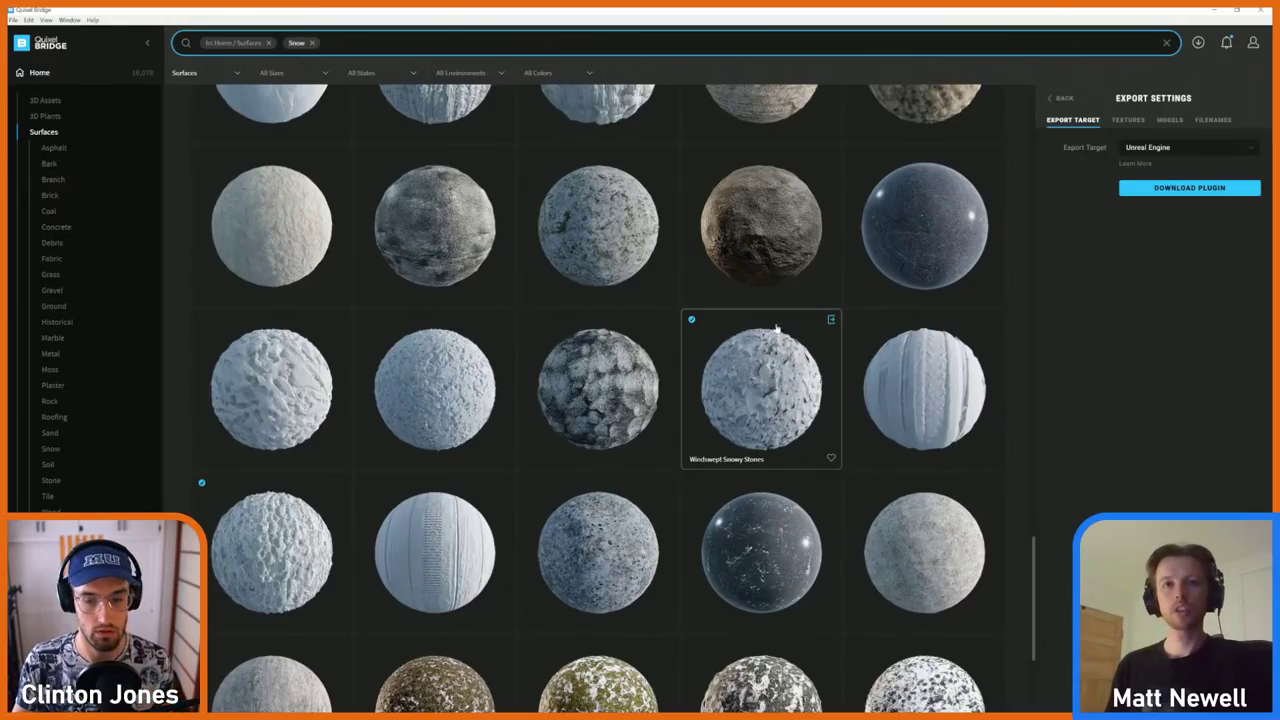
Step: Close the export settings and open the details of the Icy Snow on Dry Grass surface
right_click(758, 370)
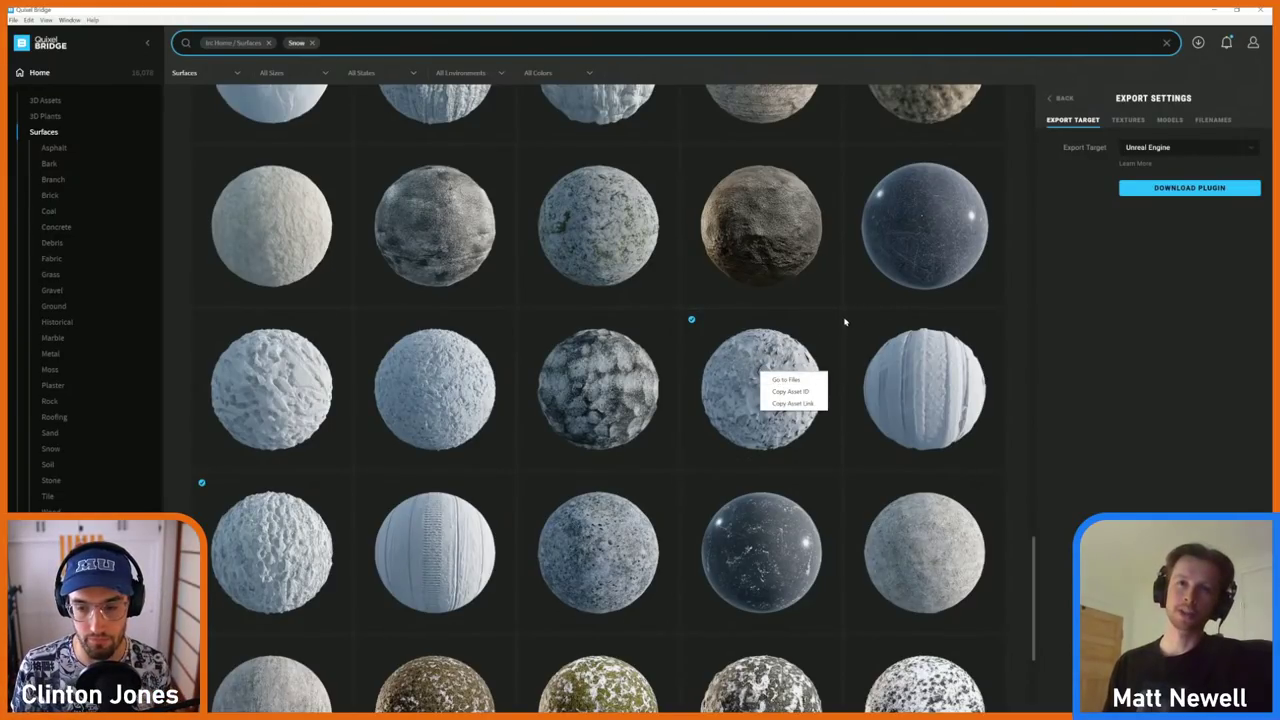
left_click(1034, 554)
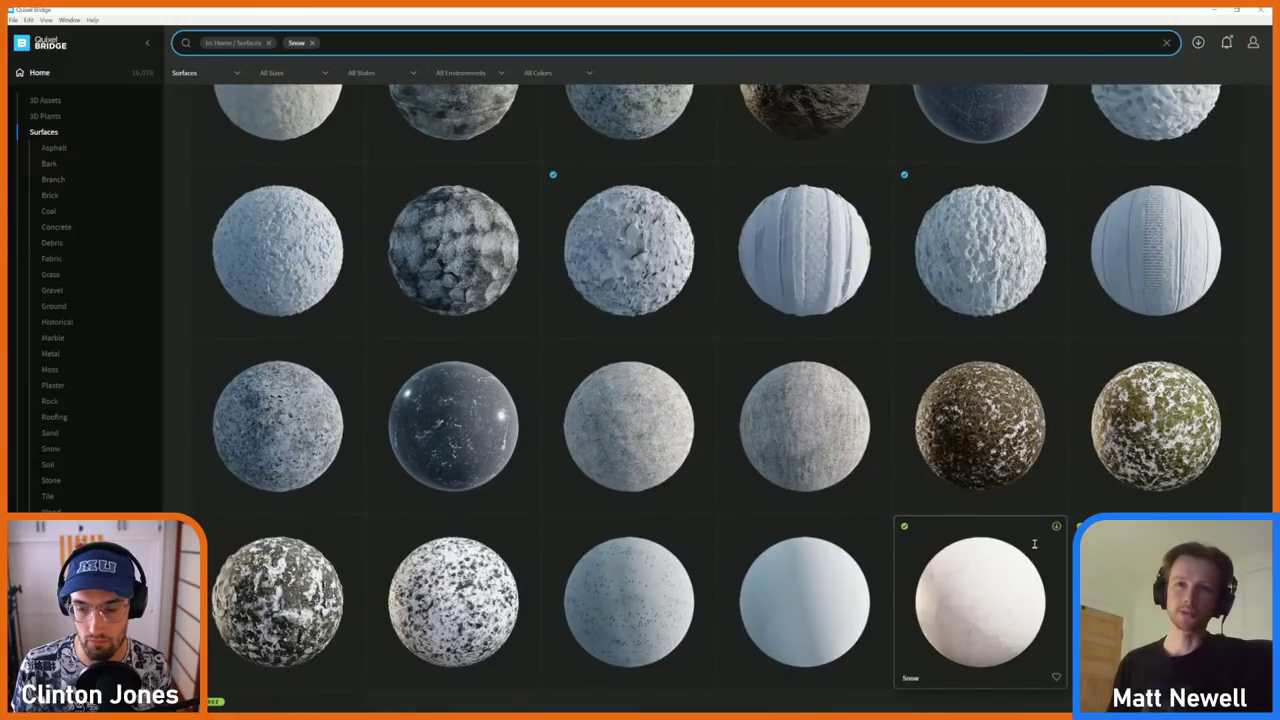
left_click(1266, 342)
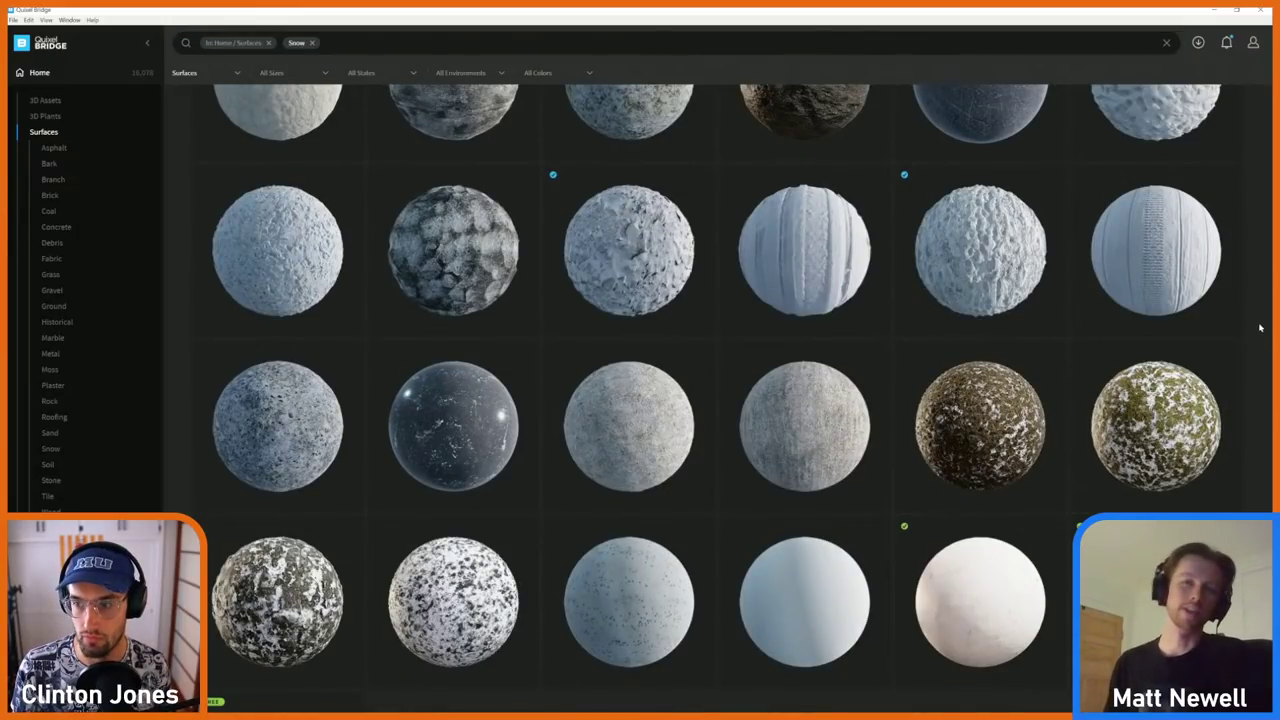
left_click(960, 413)
scroll(258, 380, "up", 1)
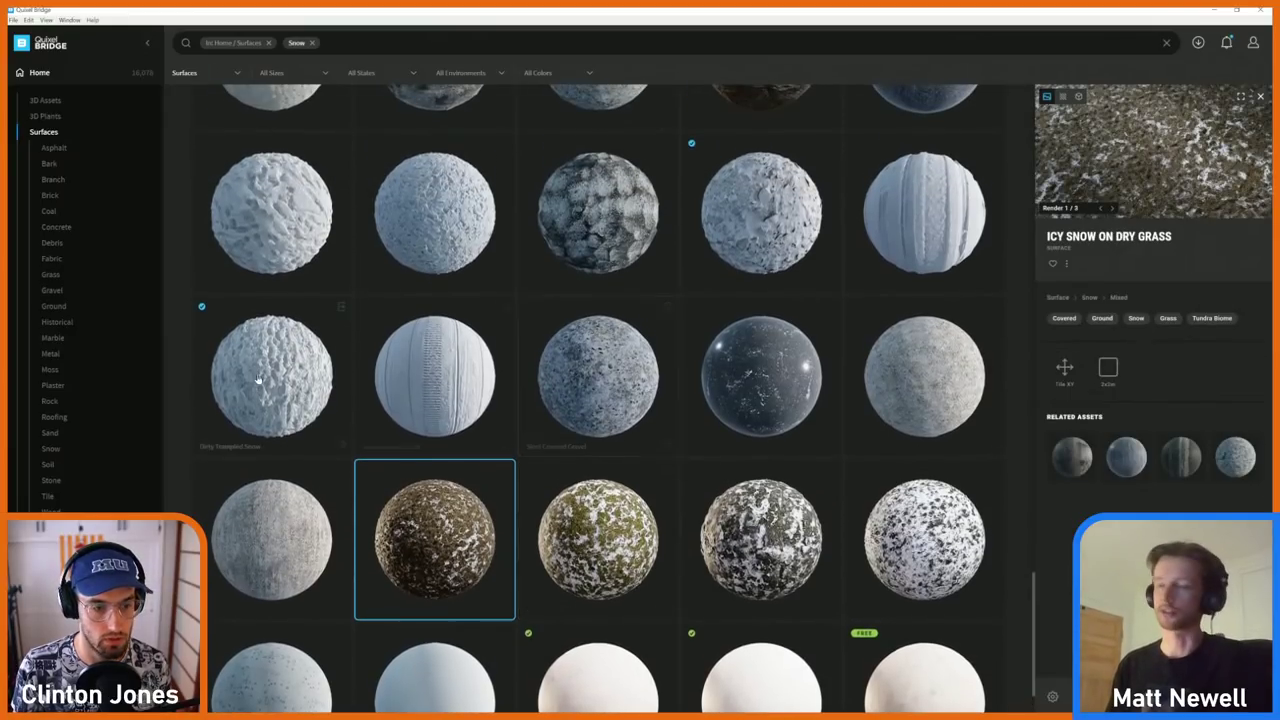
Step: Export the downloaded Dirty Trampled Snow surface to Unreal Engine
left_click(258, 380)
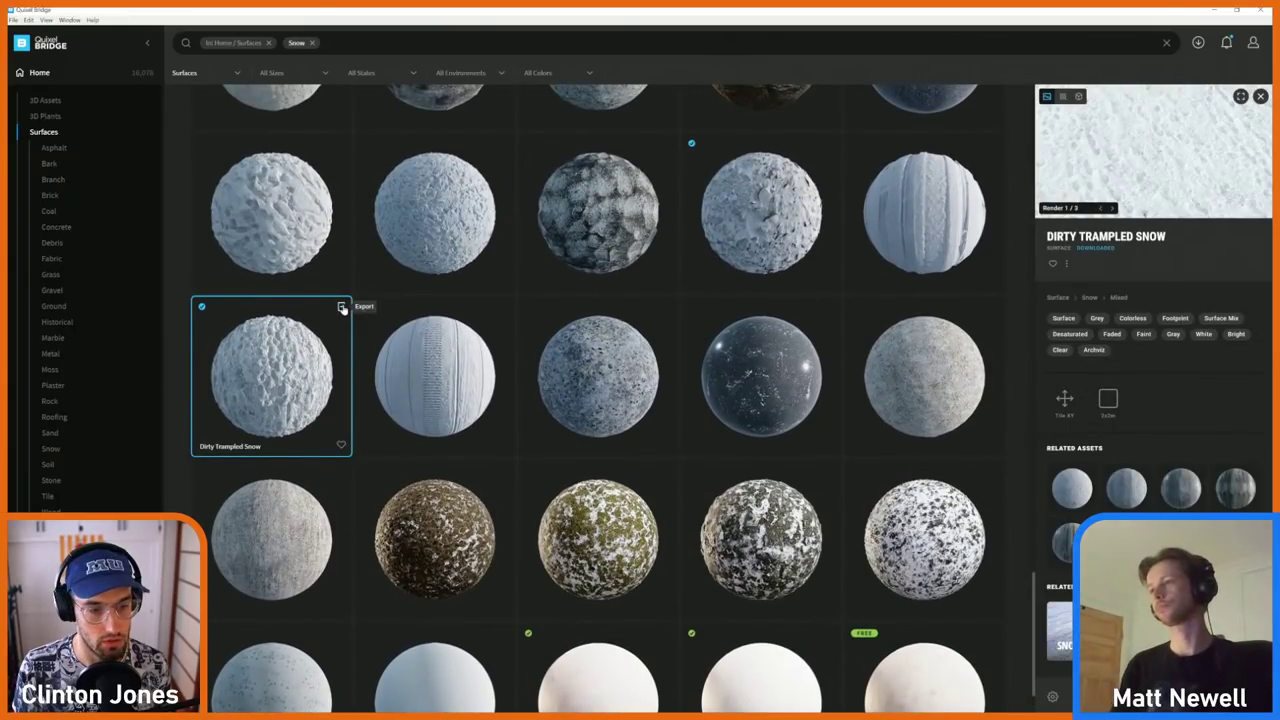
left_click(342, 308)
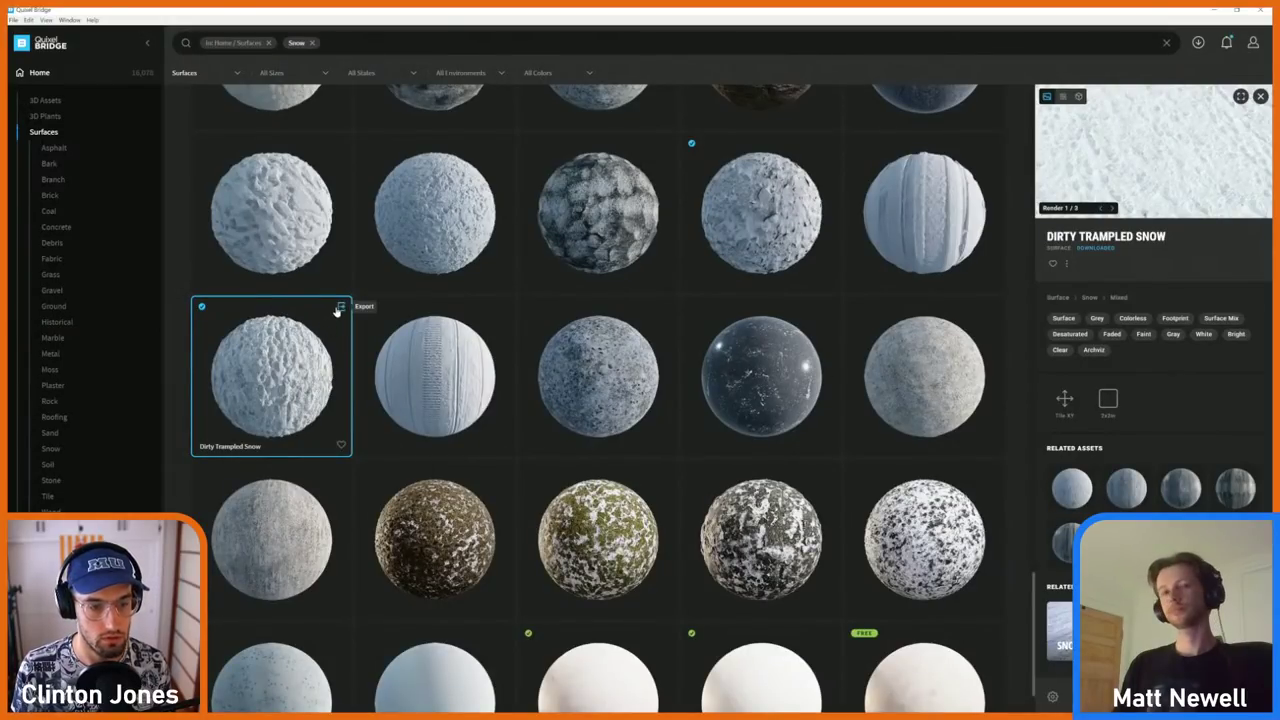
left_click(342, 306)
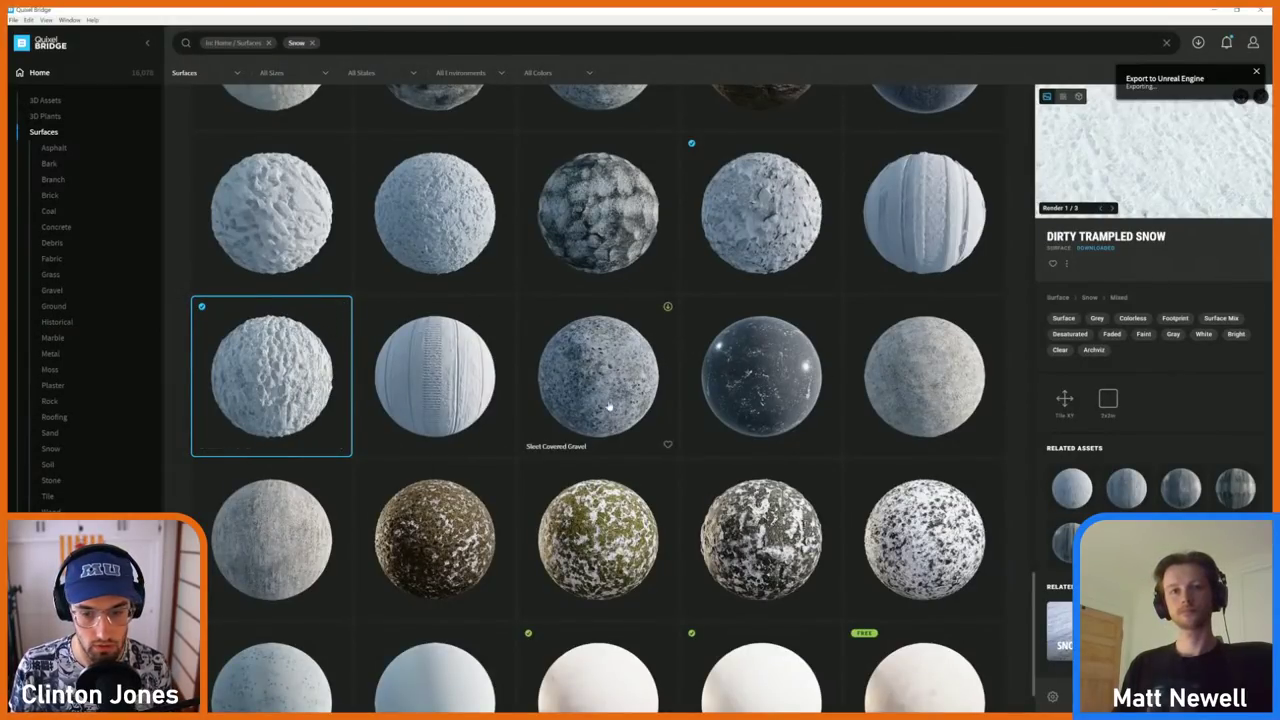
Step: Export the Windswept Snowy Stones surface and the downloaded smooth snow surface higher in the results to Unreal Engine
scroll(608, 412, "down", 1)
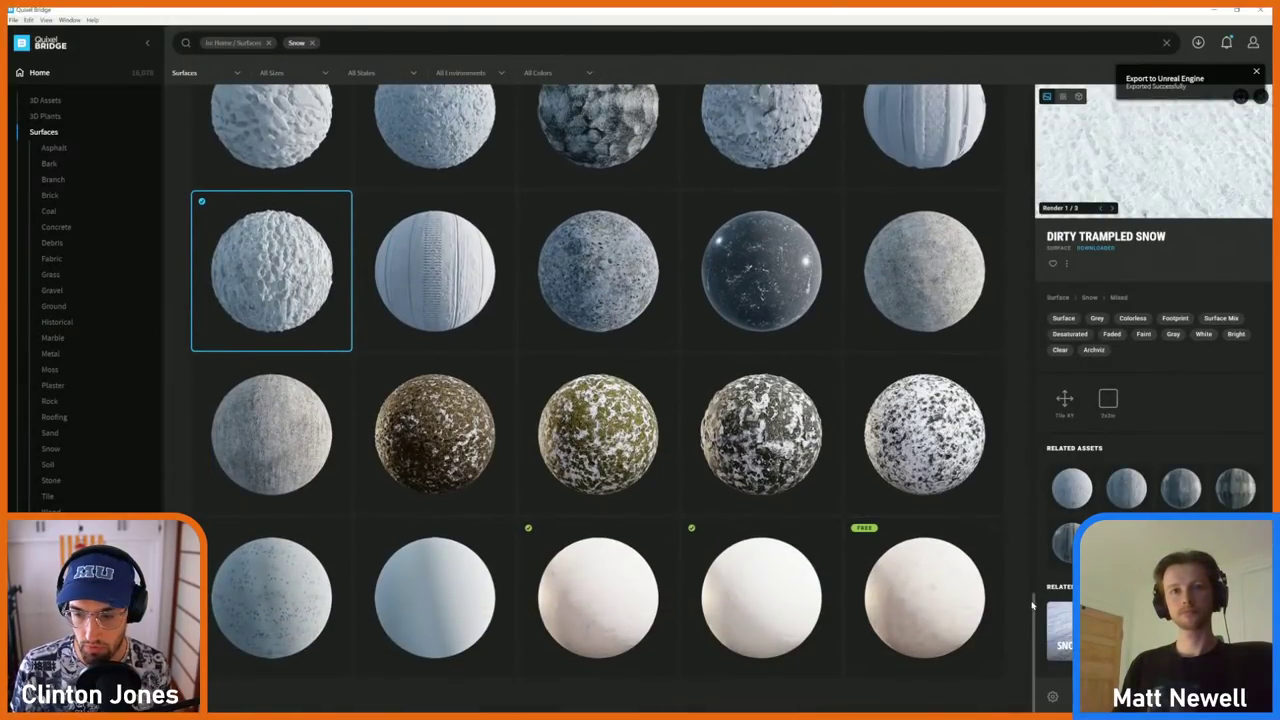
scroll(689, 297, "up", 3)
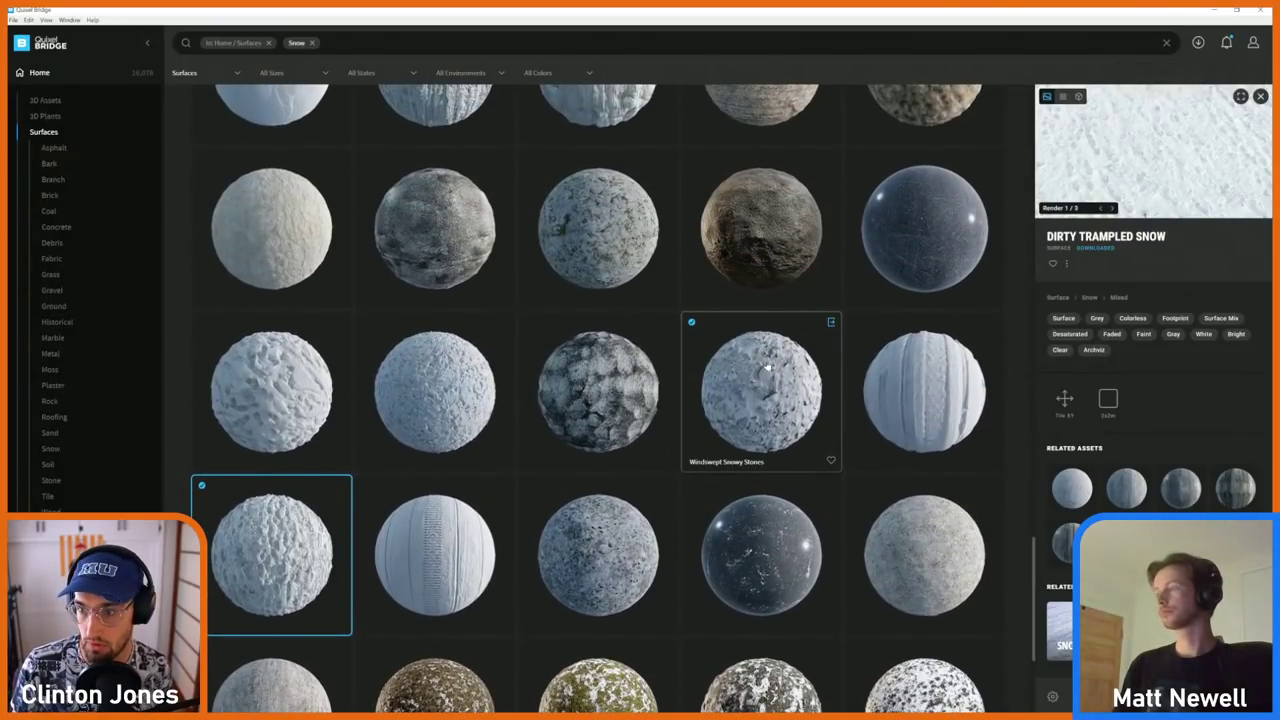
left_click(831, 322)
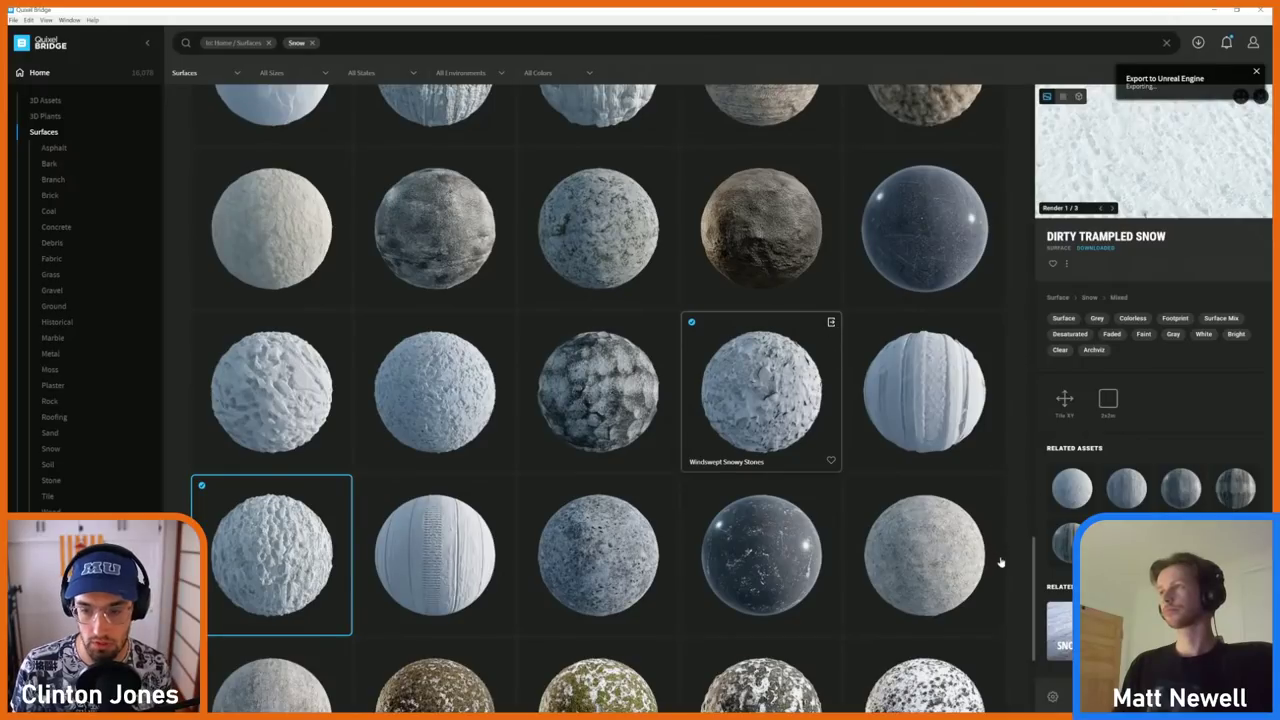
left_click_drag(1034, 572, 1041, 395)
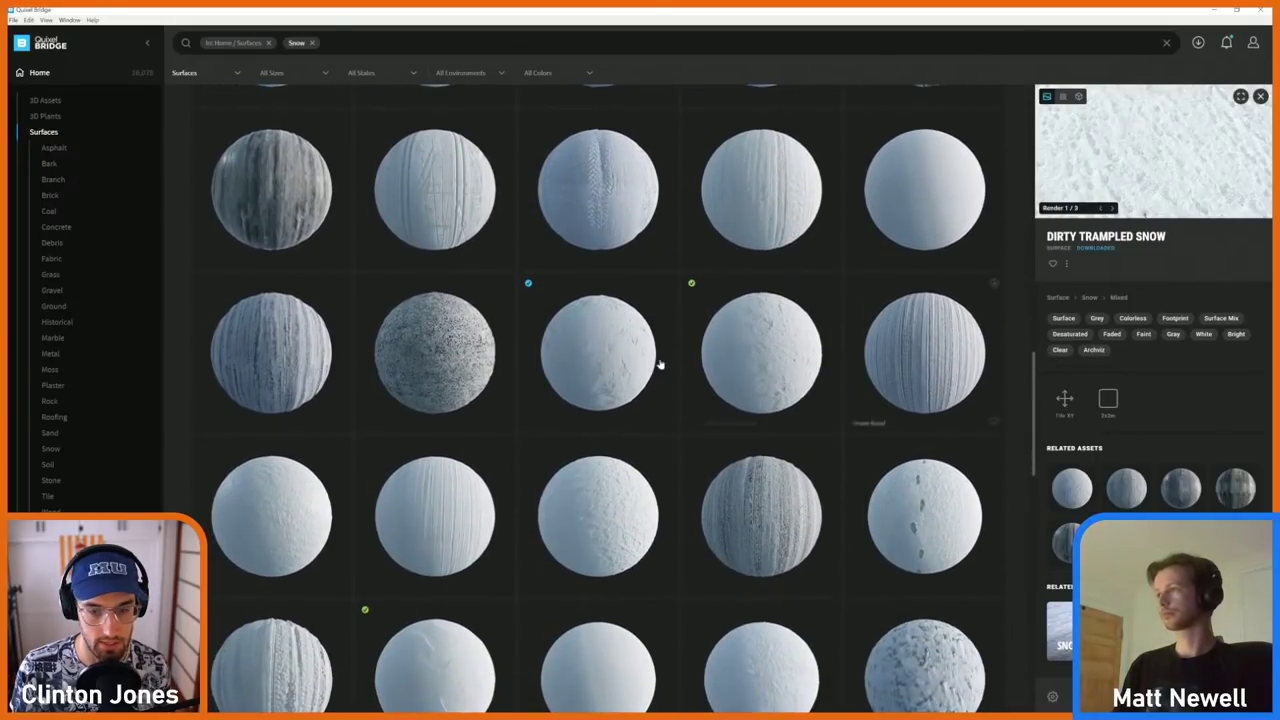
left_click(667, 285)
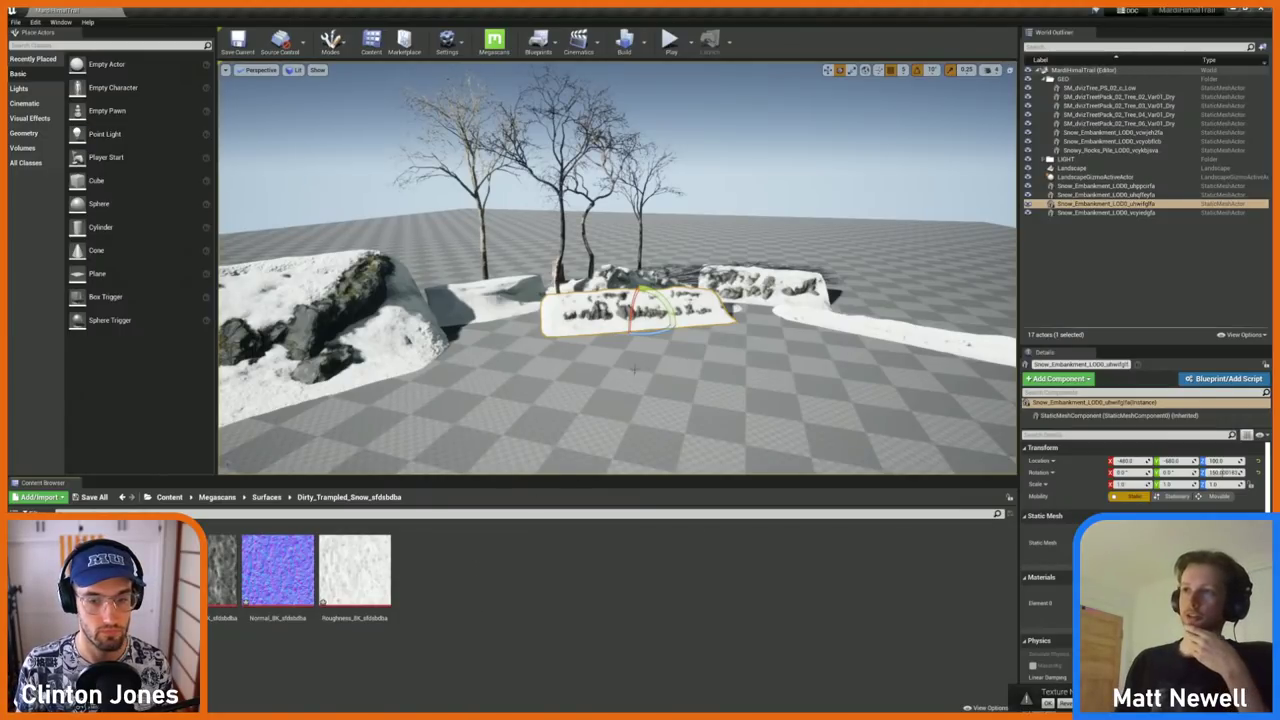
Step: Switch to Unreal Engine and save the MardiHimalTrail level with the snow embankments
right_click_drag(590, 356, 590, 357)
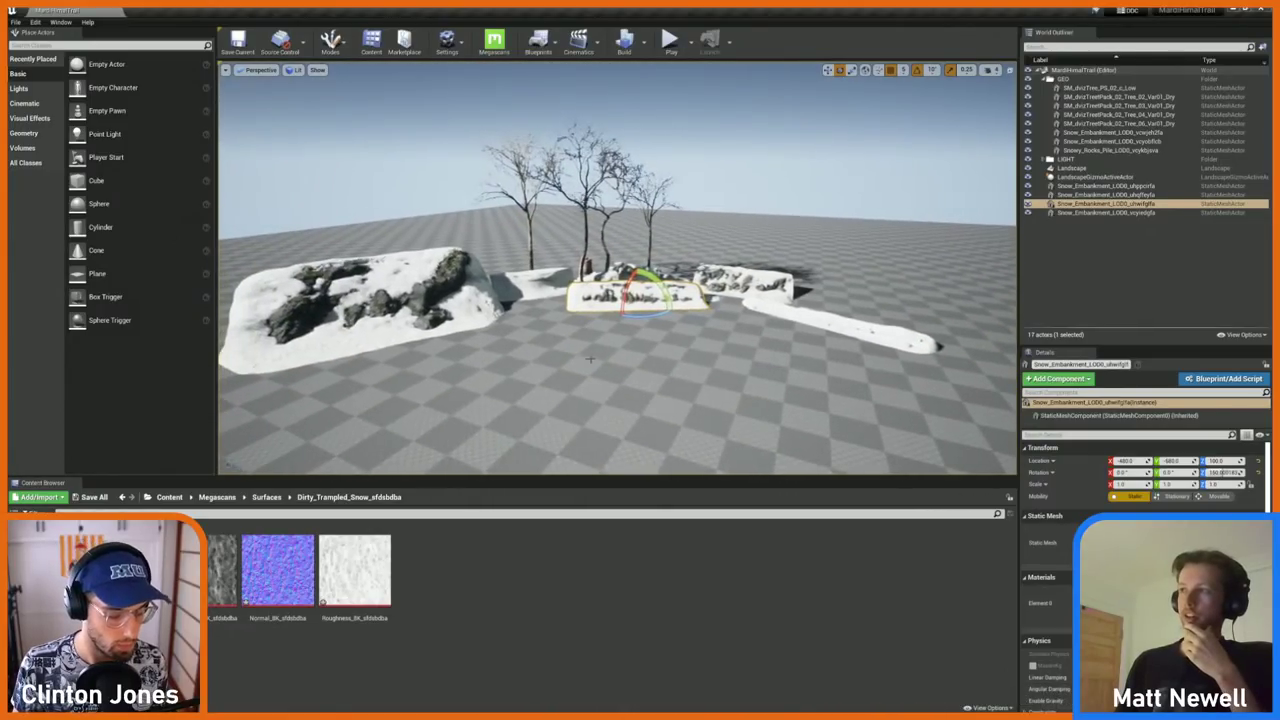
key("ctrl+s")
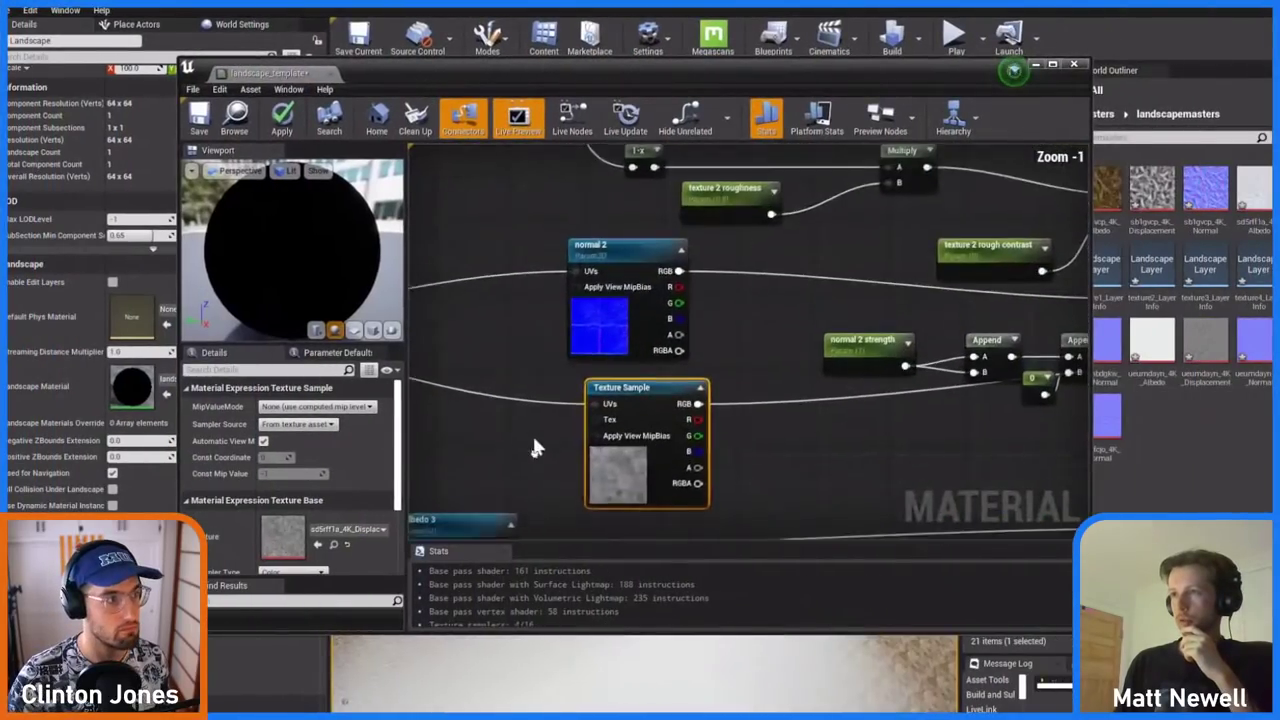
Step: Examine the albedo, roughness, normal and displacement networks of each texture layer in the landscape_template material graph, and put the material editor away
scroll(553, 377, "down", 2)
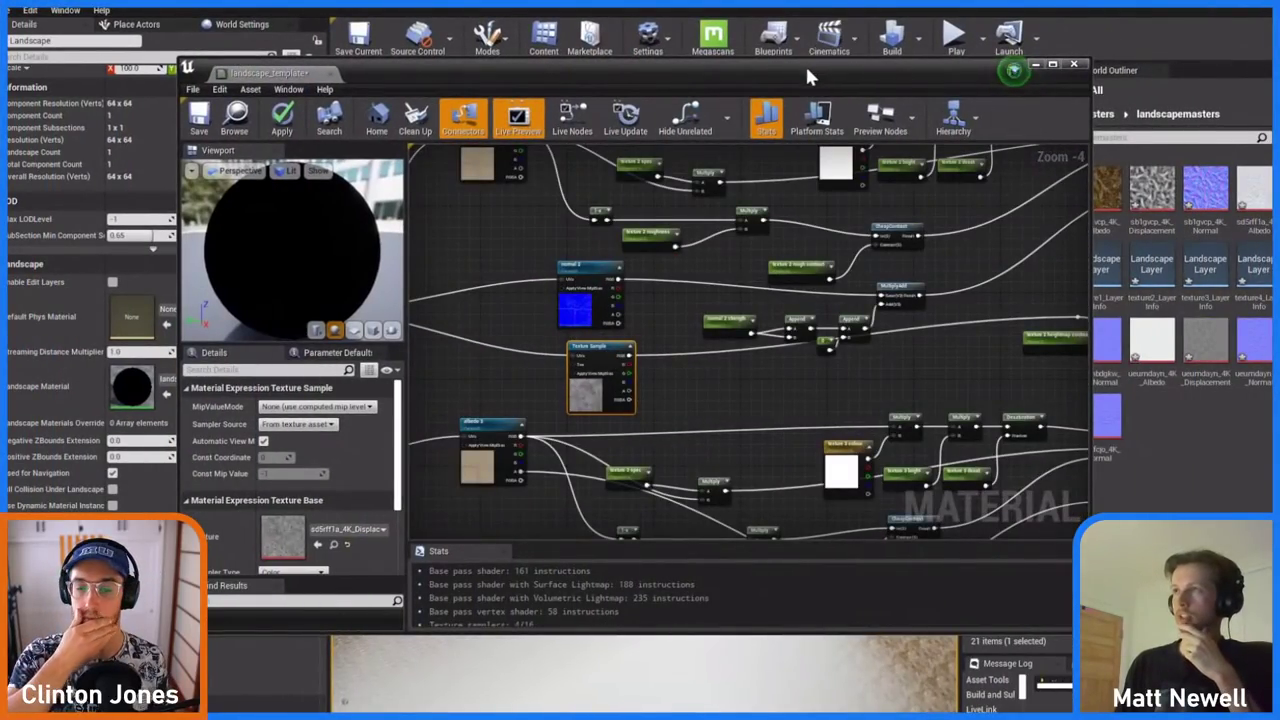
left_click_drag(805, 63, 642, 53)
scroll(467, 389, "down", 3)
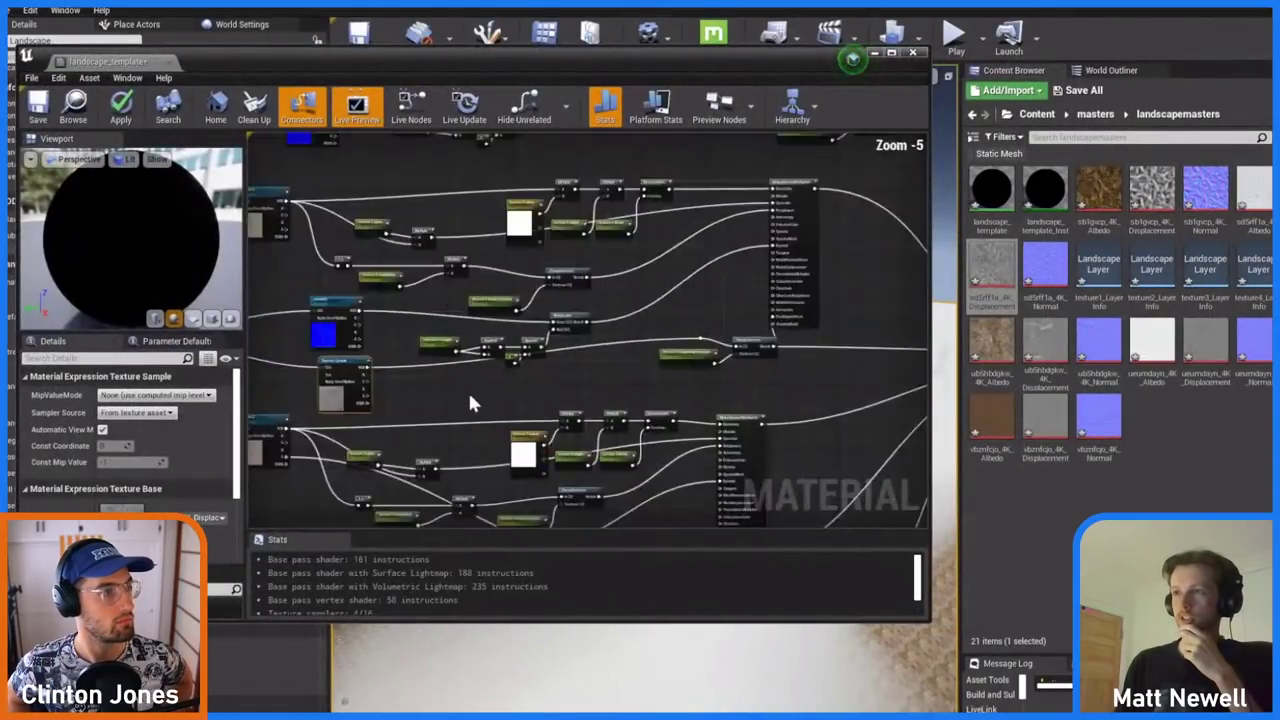
right_click_drag(467, 421, 481, 440)
right_click_drag(347, 246, 341, 297)
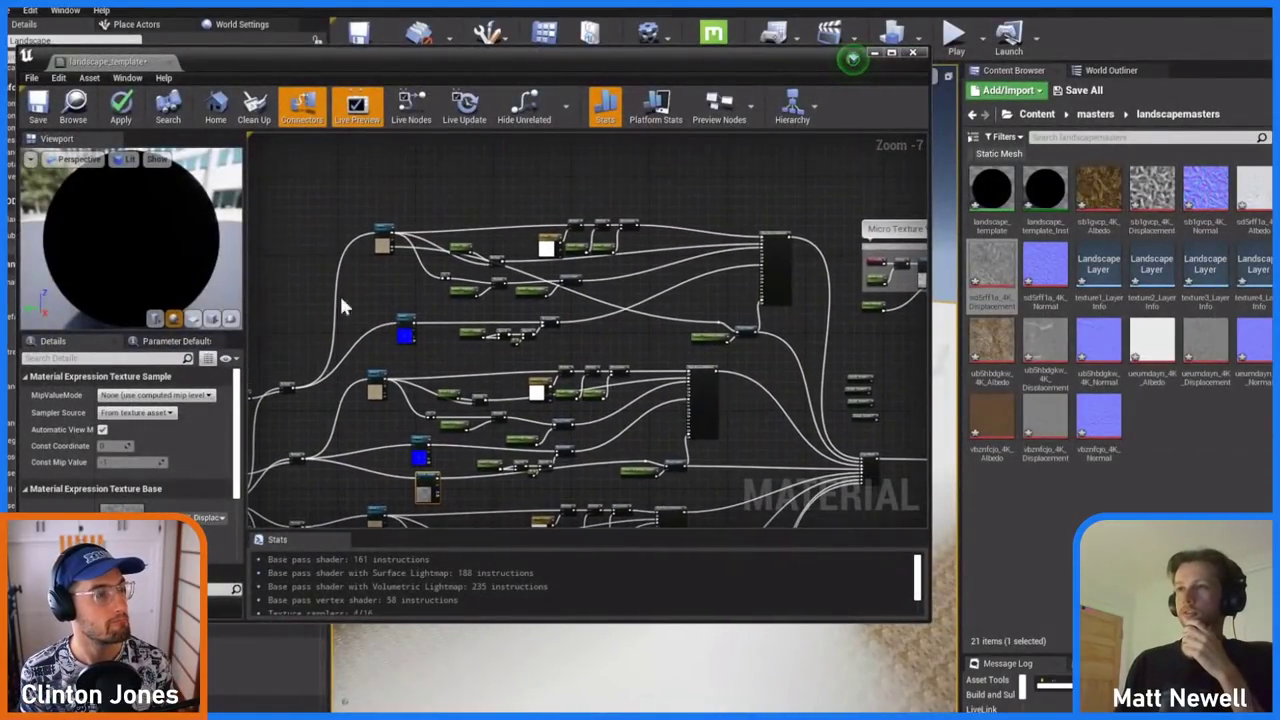
scroll(345, 295, "up", 4)
scroll(466, 300, "down", 1)
right_click_drag(466, 300, 438, 250)
scroll(397, 350, "down", 2)
scroll(464, 436, "up", 2)
right_click_drag(493, 458, 487, 438)
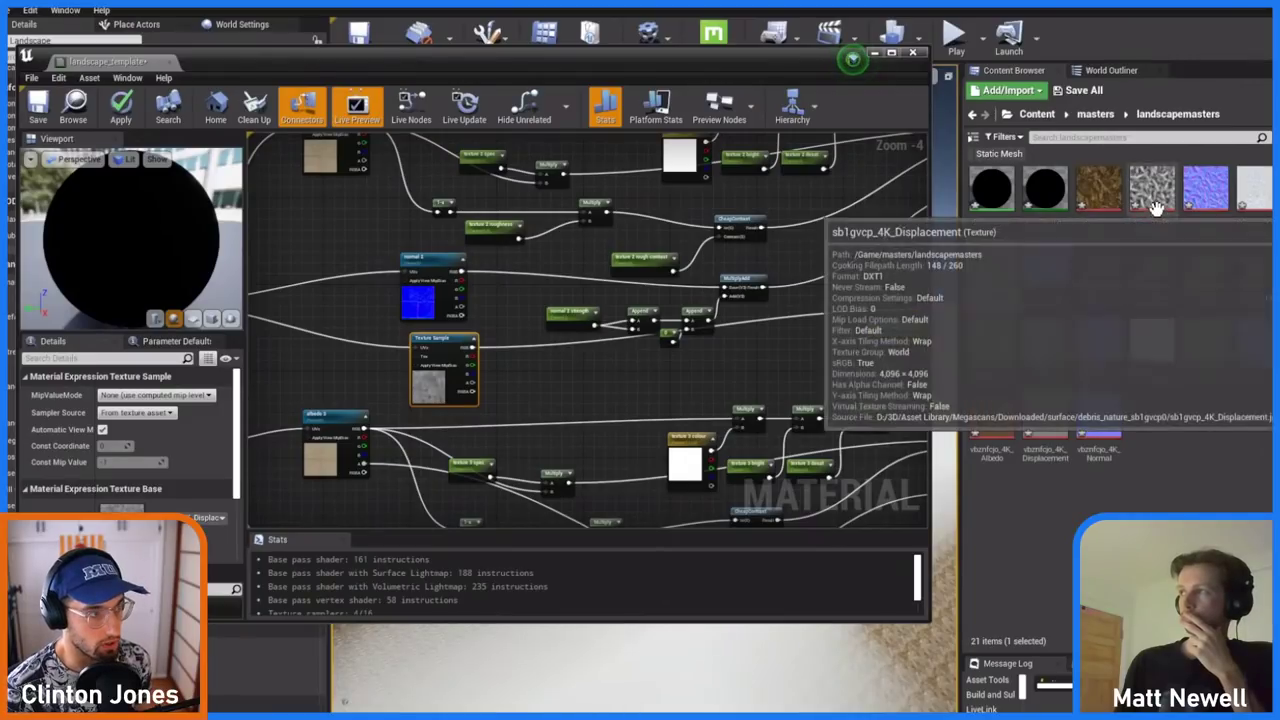
scroll(603, 369, "down", 1)
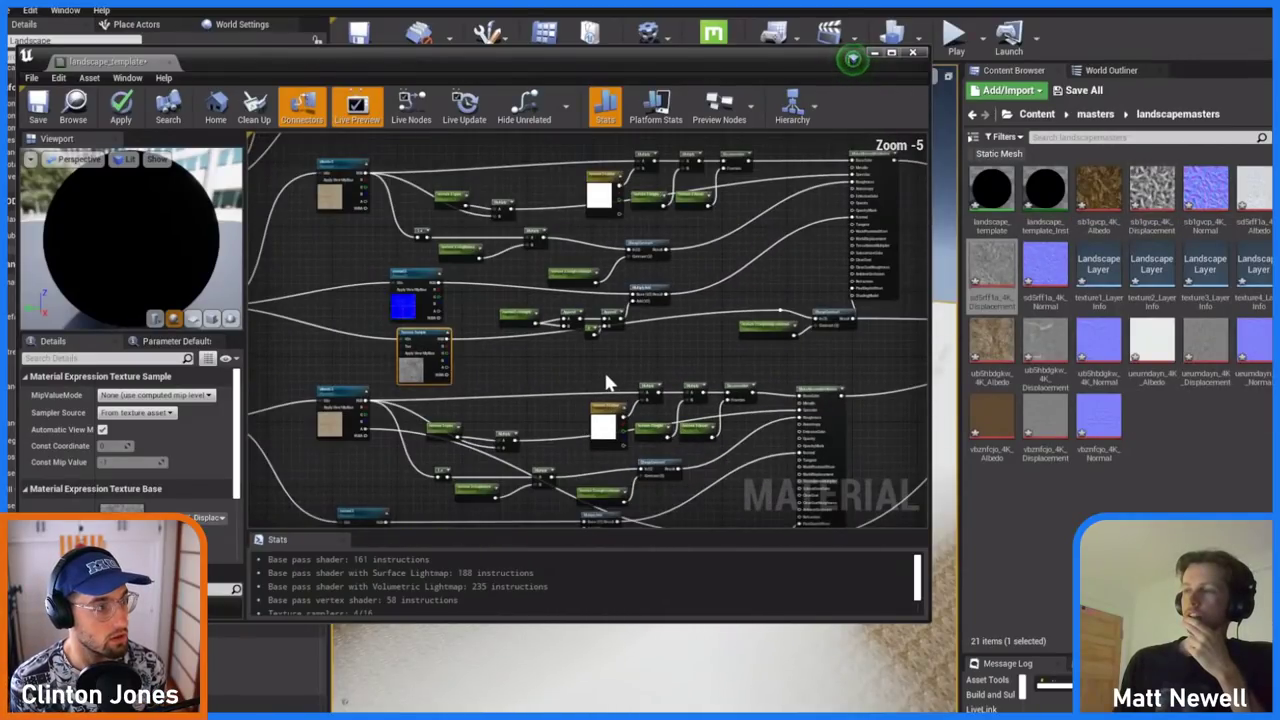
right_click_drag(541, 373, 586, 267)
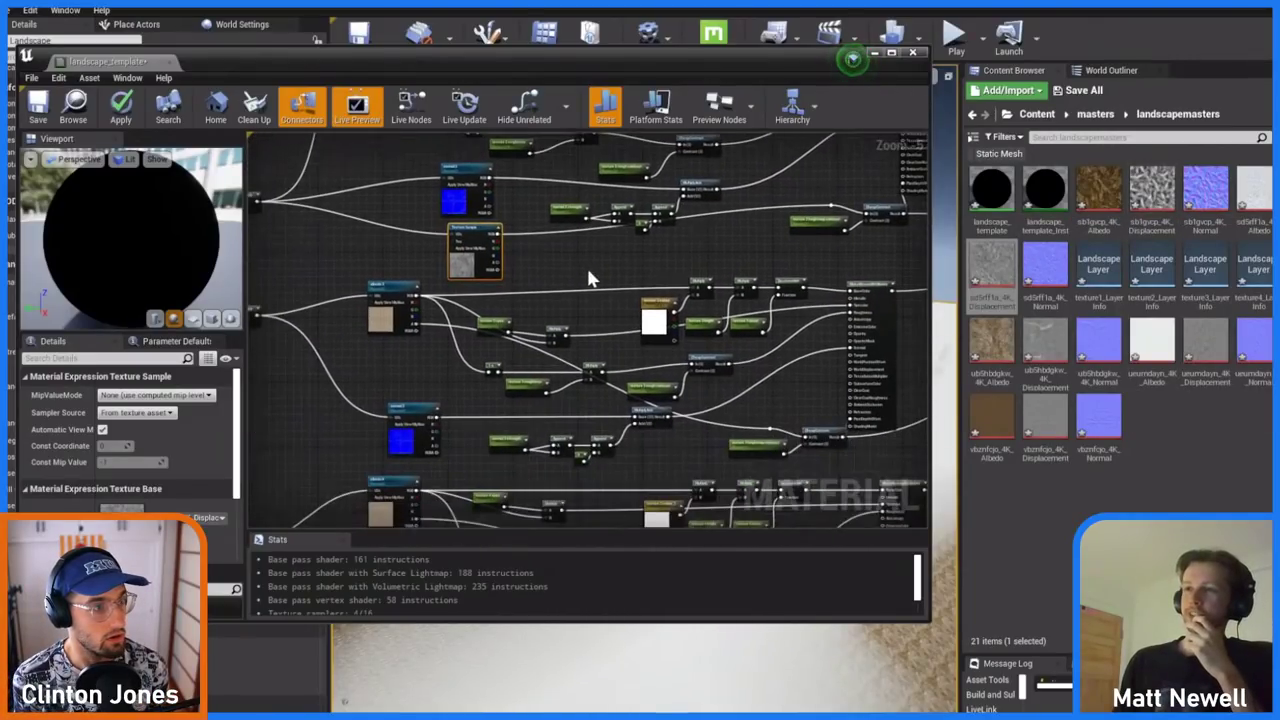
right_click_drag(477, 437, 461, 305)
right_click_drag(527, 346, 443, 391)
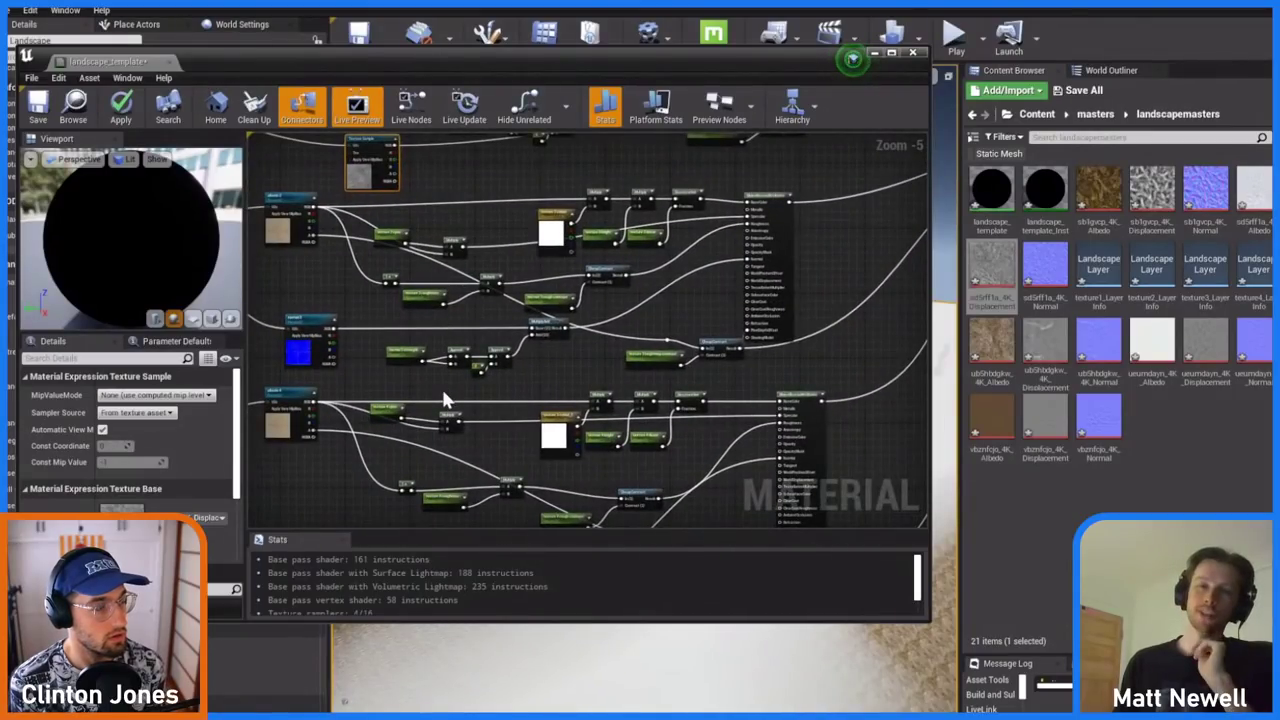
left_click(875, 53)
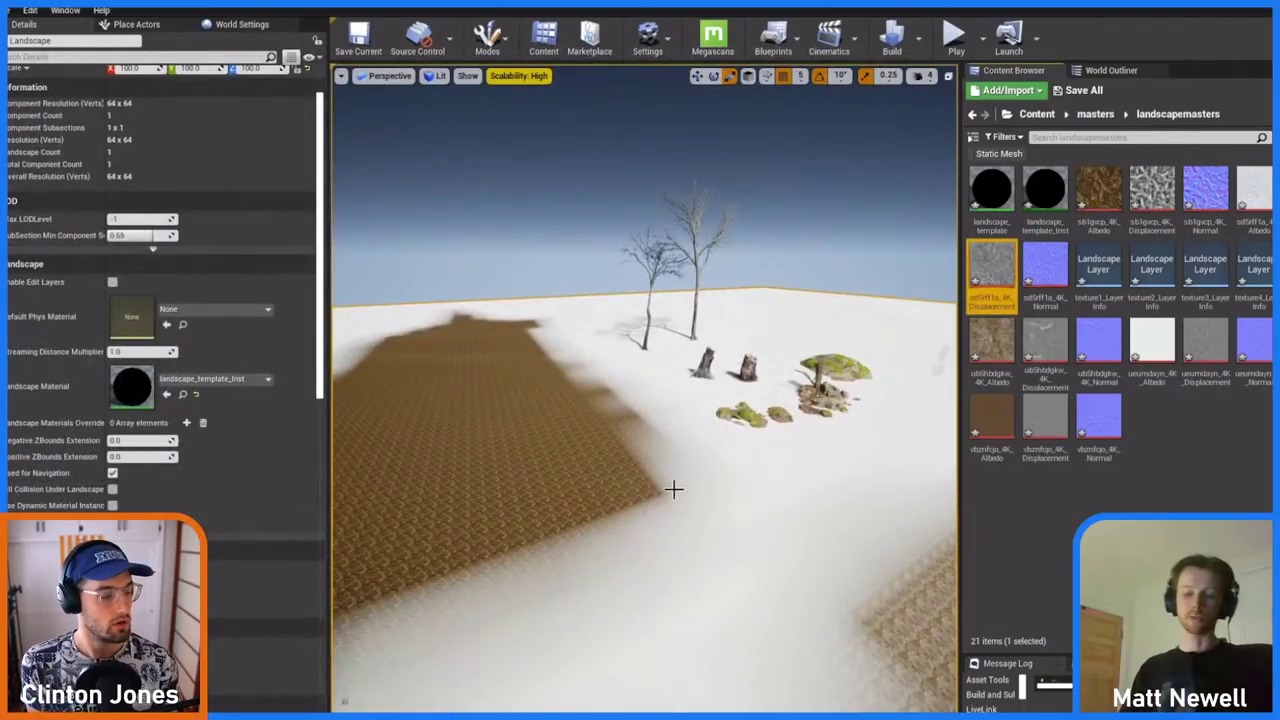
Step: Examine up close how the base of the bare tree and its shadow meet the snow-covered landscape
scroll(700, 475, "up", 3)
scroll(718, 458, "up", 10)
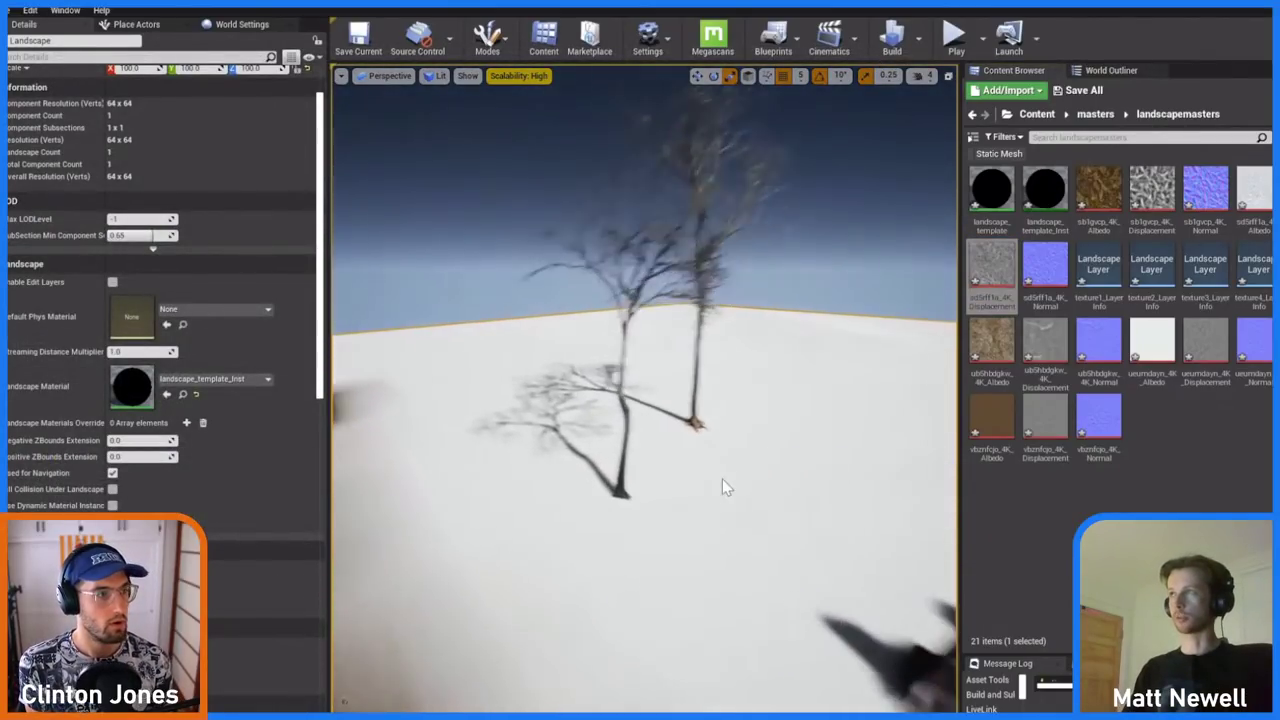
scroll(665, 502, "up", 6)
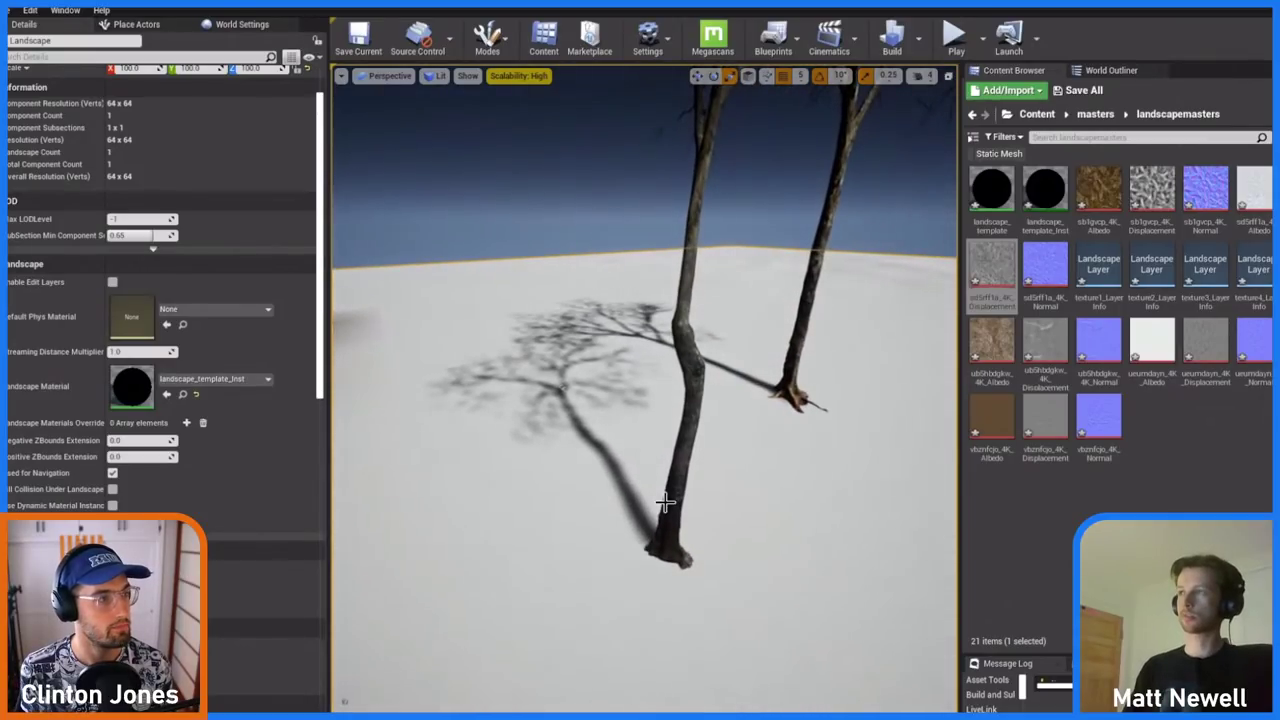
right_click_drag(665, 502, 754, 507)
left_click_drag(754, 514, 662, 185)
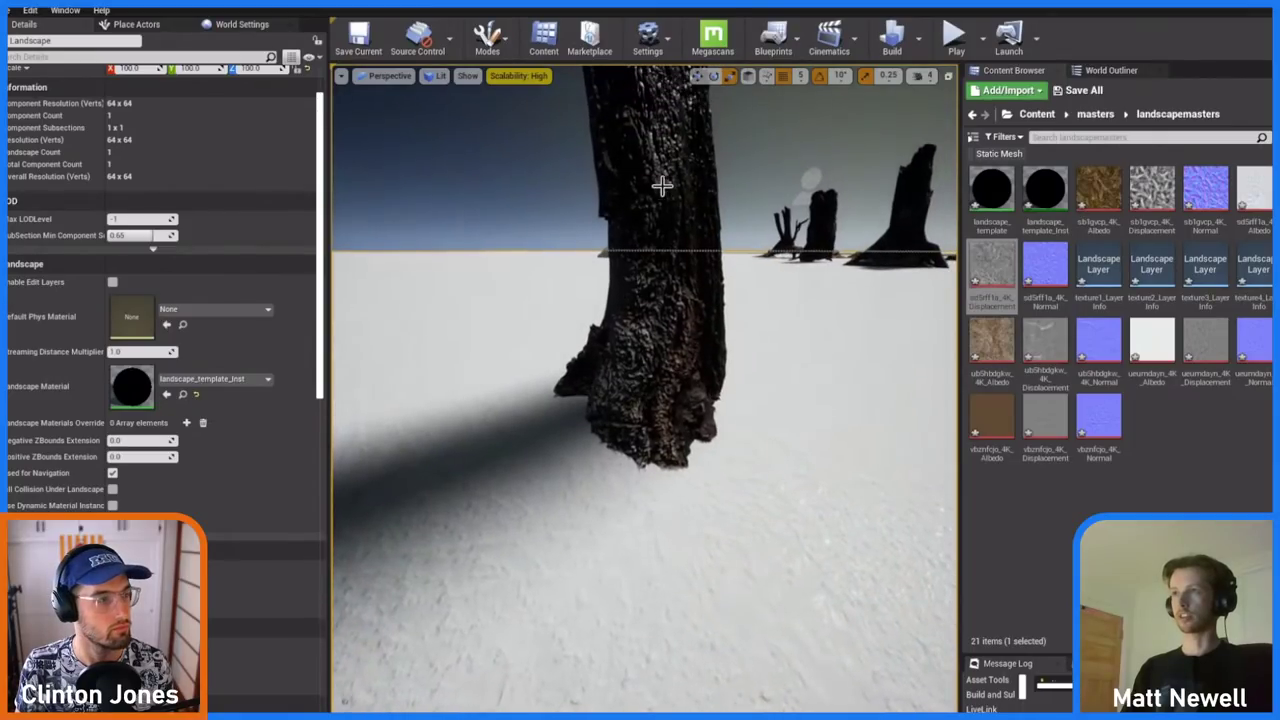
left_click_drag(652, 479, 680, 388)
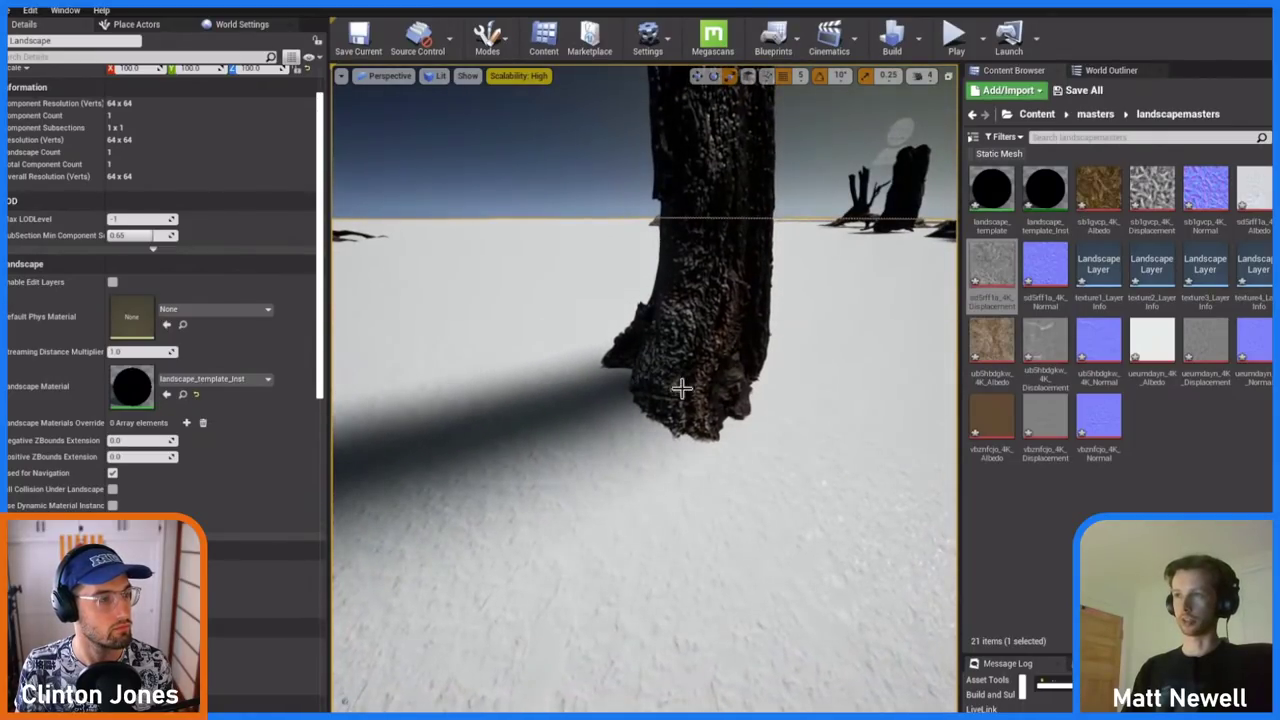
left_click_drag(716, 451, 707, 457)
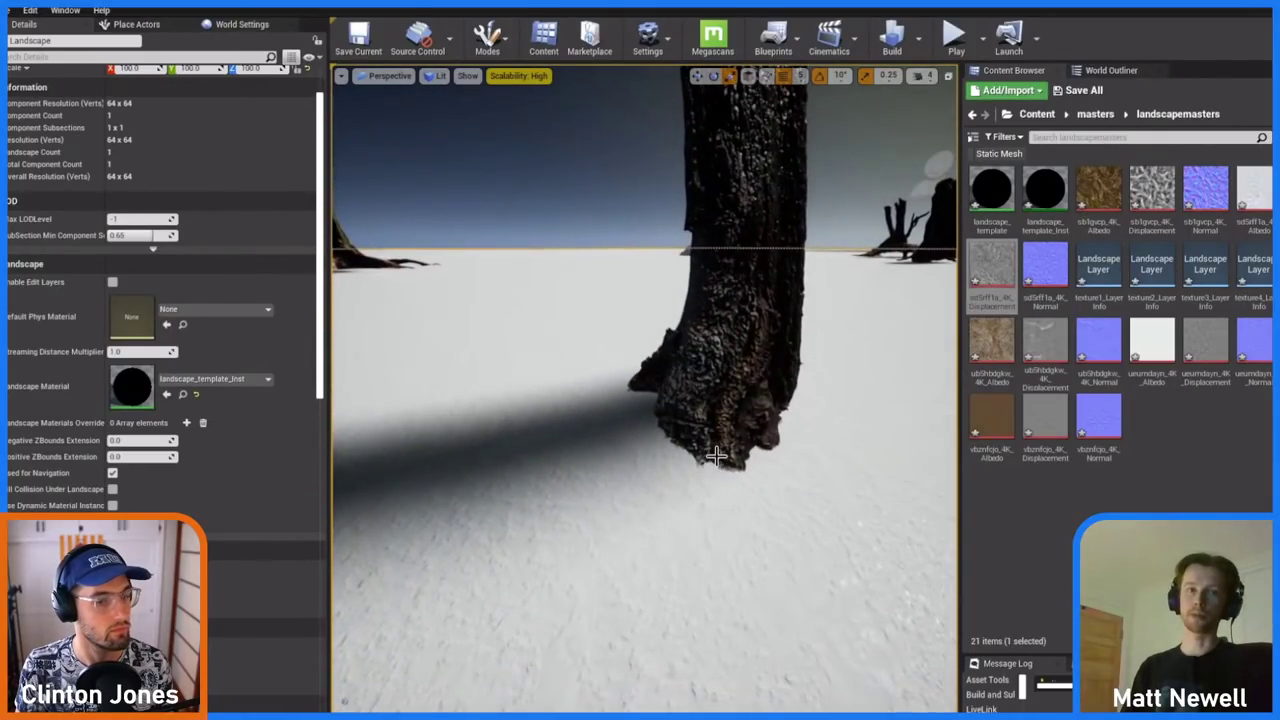
mouse_move(723, 505)
left_mouse_down()
mouse_move(777, 358)
mouse_move(838, 393)
mouse_move(736, 500)
mouse_move(760, 574)
mouse_move(729, 492)
left_mouse_up()
Step: Select the DirectionalLight and go through its light properties down to the Cascaded Shadow Maps section
left_click(1111, 70)
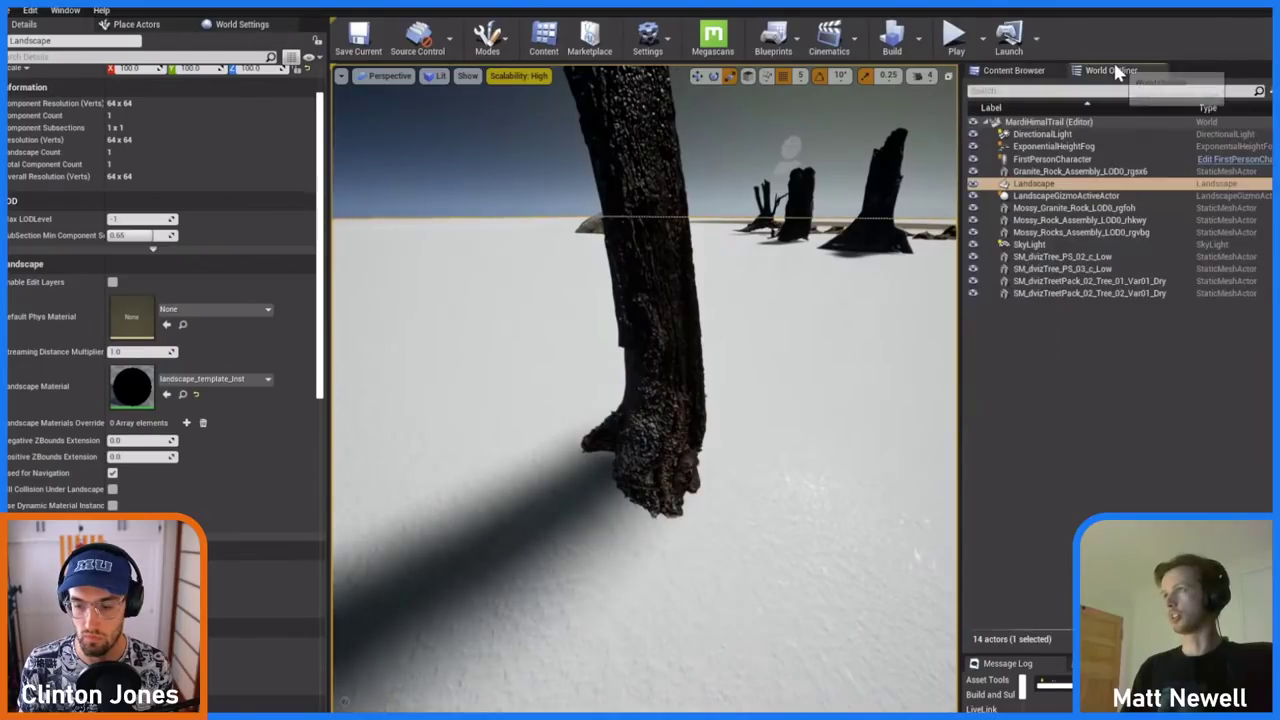
left_click(1042, 134)
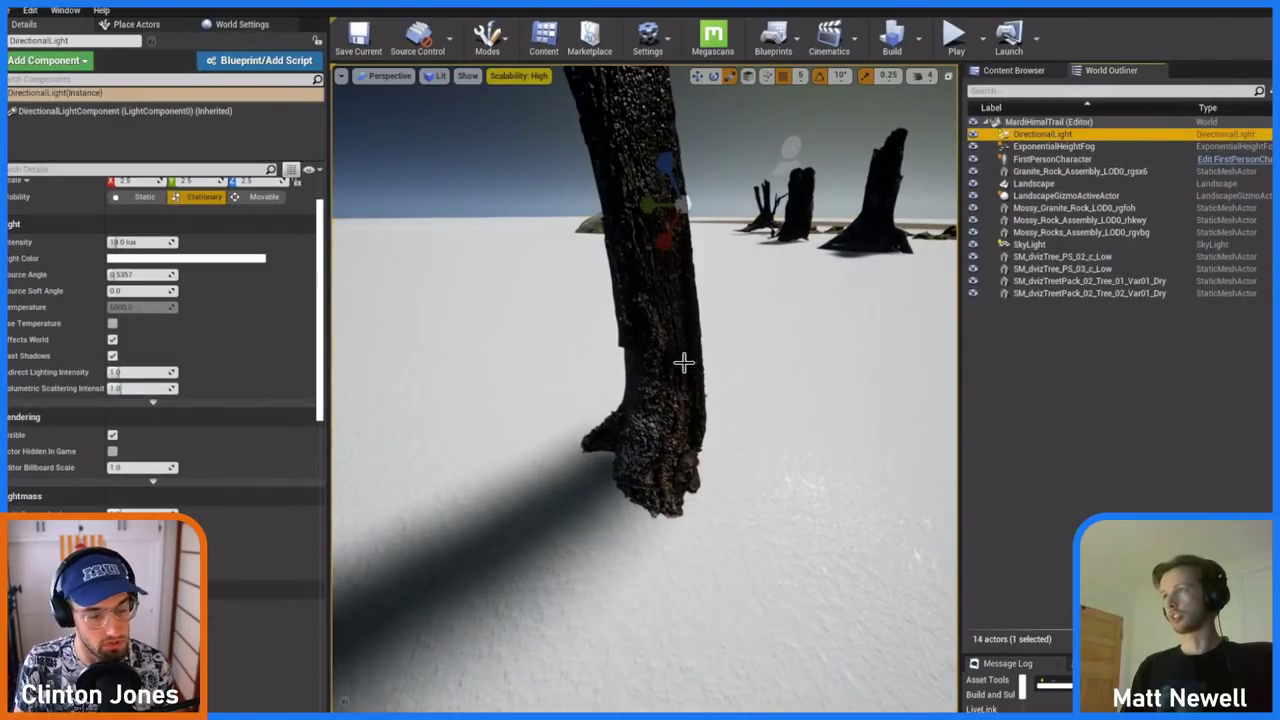
left_click(257, 260)
scroll(259, 405, "down", 3)
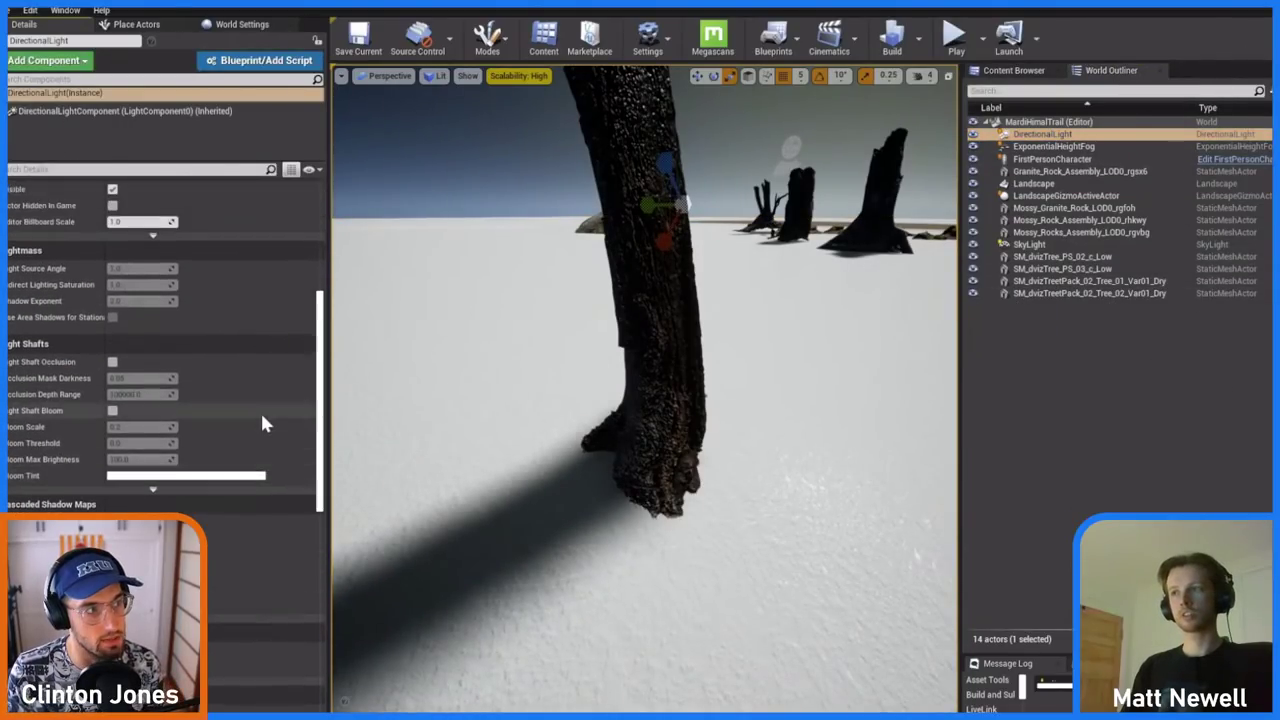
Step: Filter the directional light's details for "contact" to show its contact shadow settings
scroll(260, 410, "up", 4)
middle_click_drag(580, 466, 617, 472)
scroll(617, 472, "up", 2)
scroll(625, 470, "down", 2)
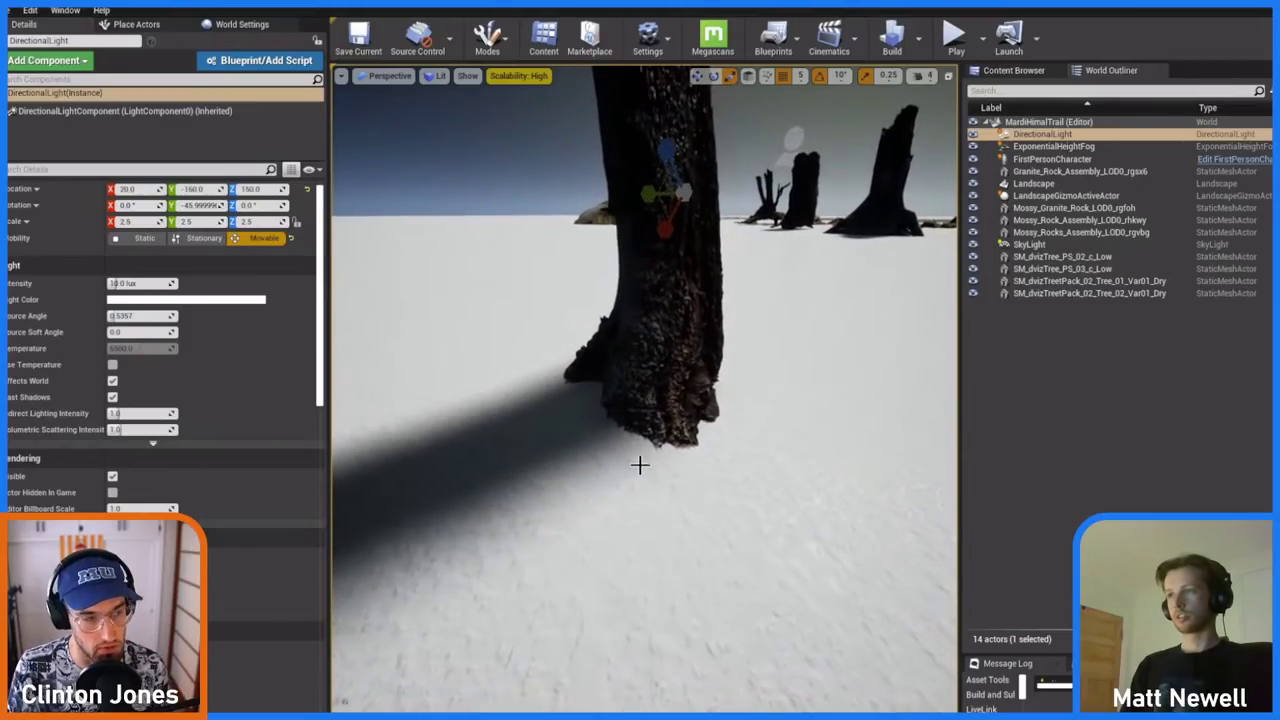
left_click_drag(669, 459, 730, 446)
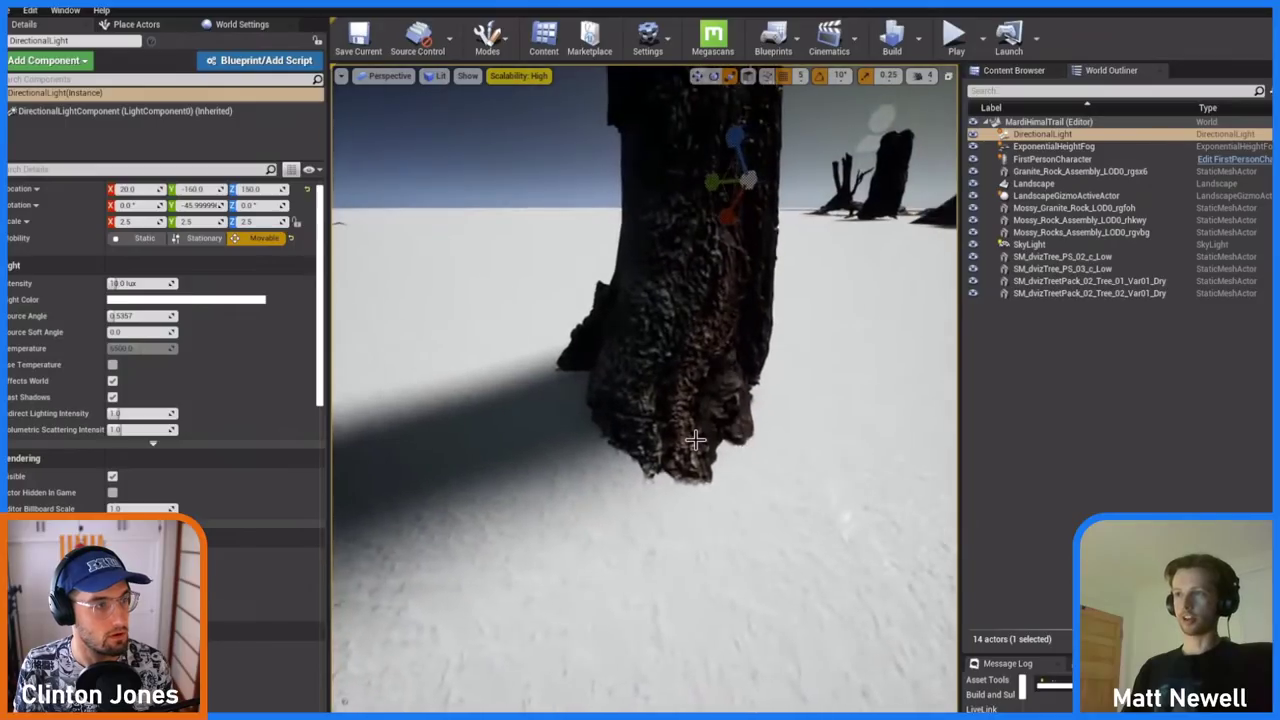
left_click(90, 167)
type("contact")
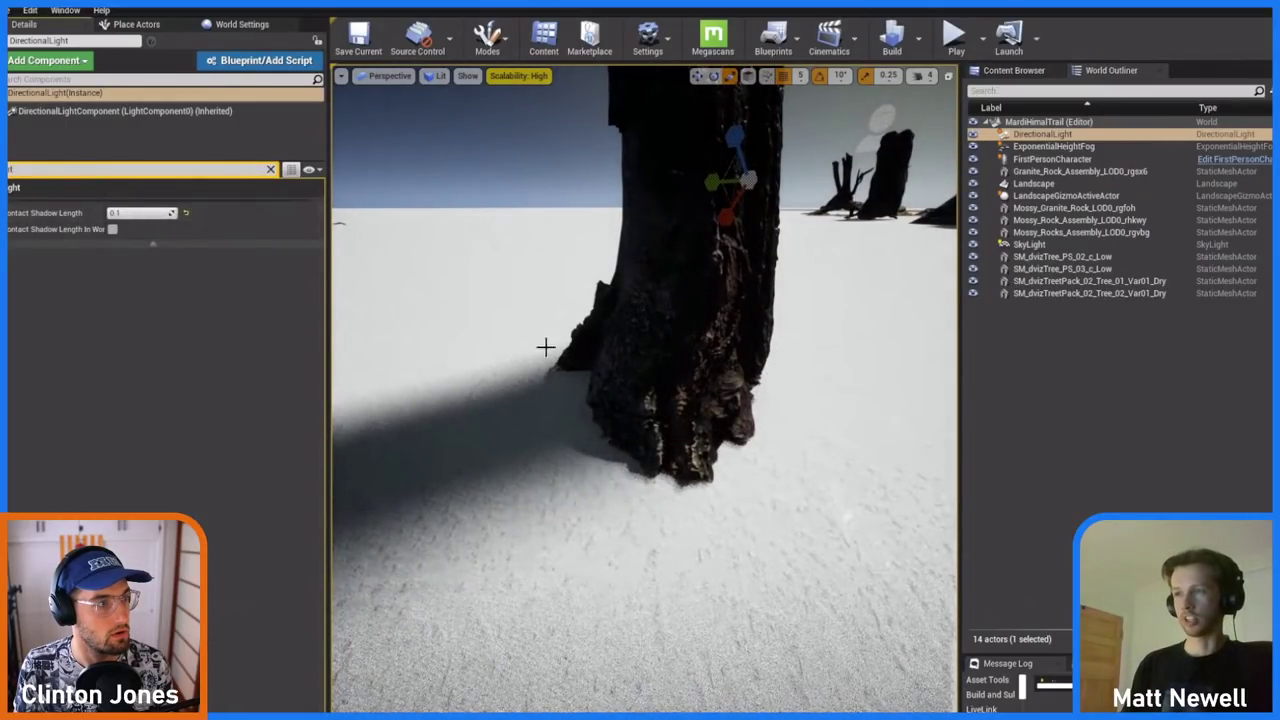
Step: Select the Mossy_Rock_Assembly_LOD0_rhkwy mesh in the viewport and show its contact shadow option
left_click_drag(543, 346, 510, 382)
right_click_drag(509, 374, 524, 368)
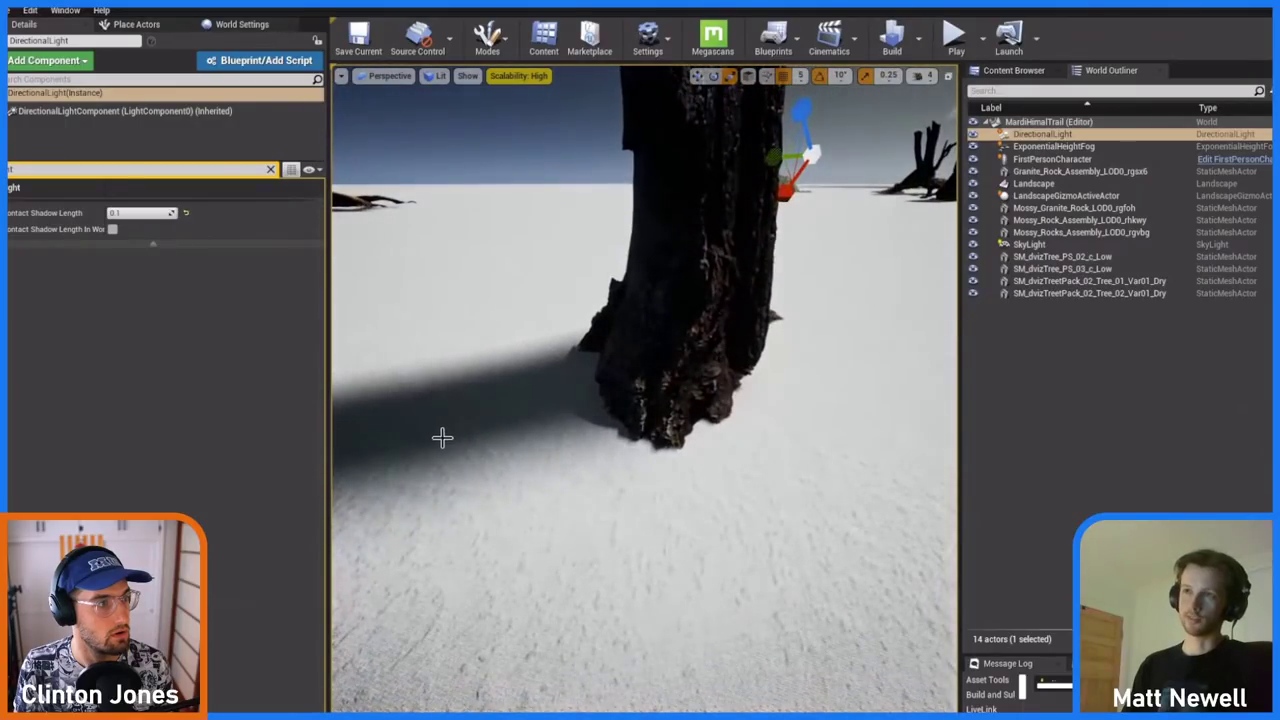
right_click_drag(441, 438, 468, 438)
mouse_move(472, 447)
left_mouse_down()
mouse_move(469, 434)
mouse_move(453, 438)
left_mouse_up()
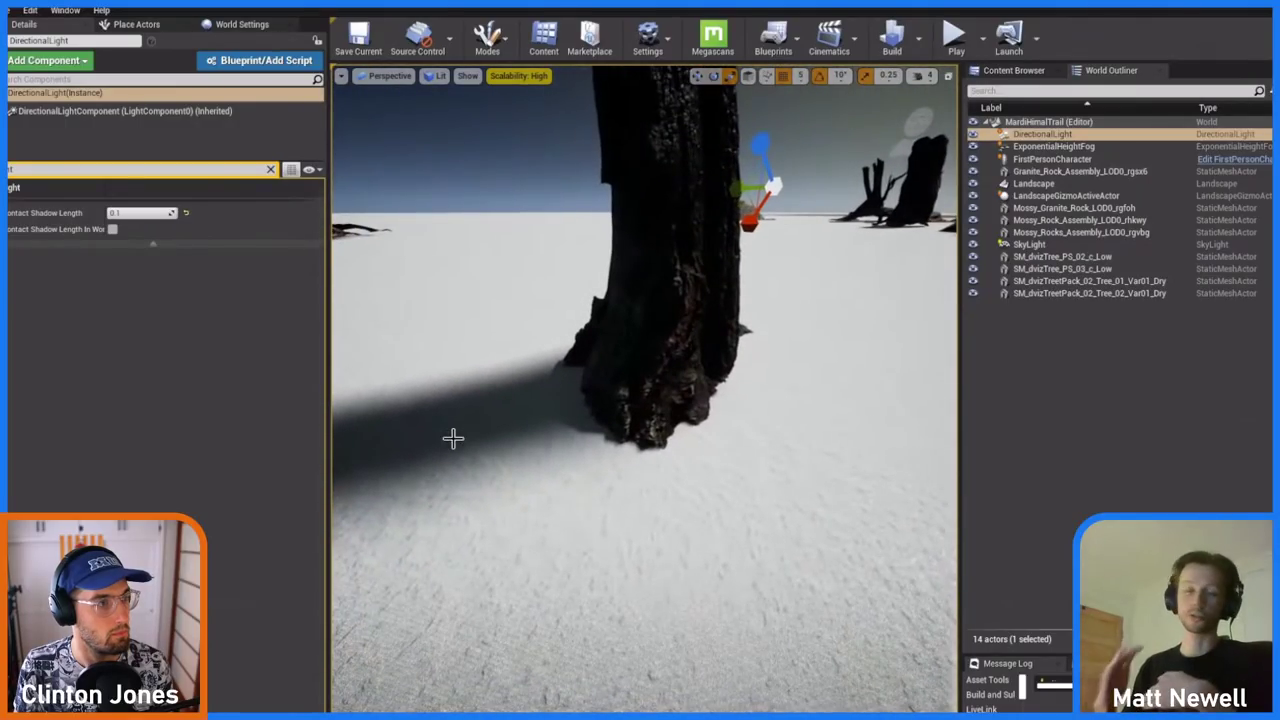
left_click_drag(557, 457, 630, 390)
left_click(630, 390)
key("w")
right_click_drag(630, 390, 668, 370)
left_click_drag(681, 383, 724, 402)
right_click_drag(573, 497, 575, 487)
scroll(575, 487, "down", 4)
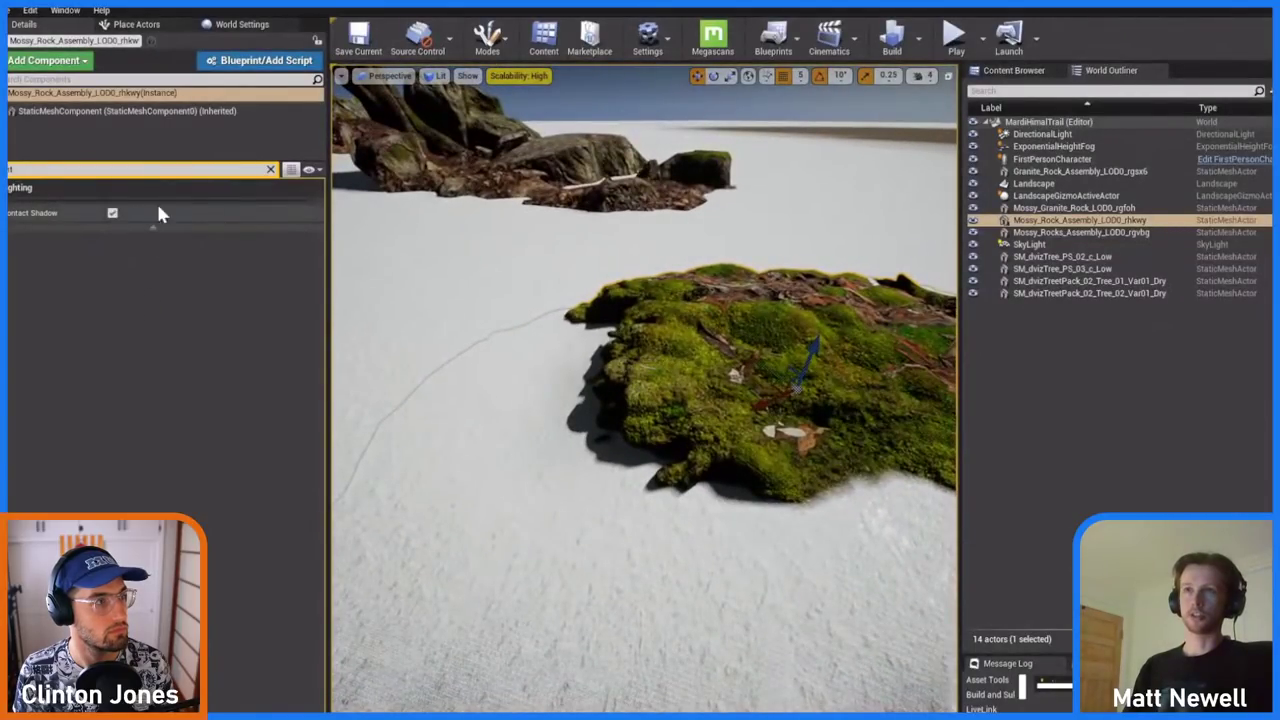
Step: Toggle the mossy rock assembly's Contact Shadow off and back on to compare the shadows along its edge
left_click(112, 214)
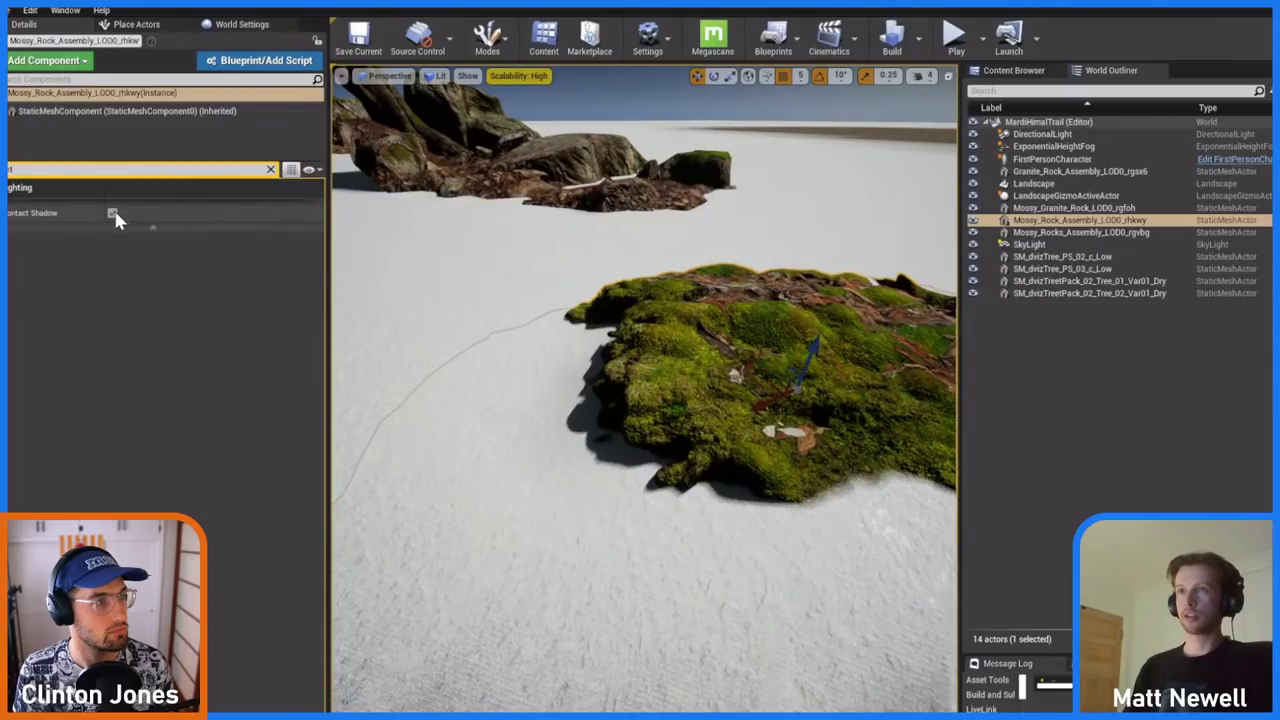
left_click(113, 214)
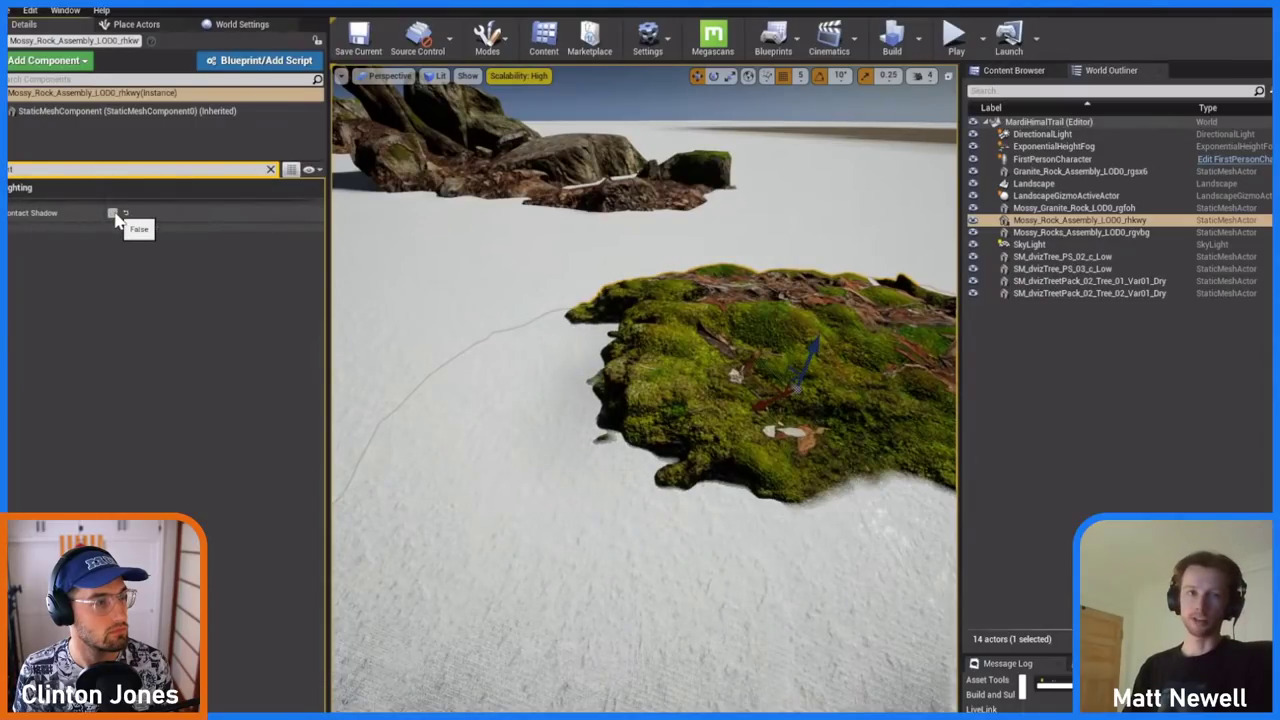
left_click(113, 214)
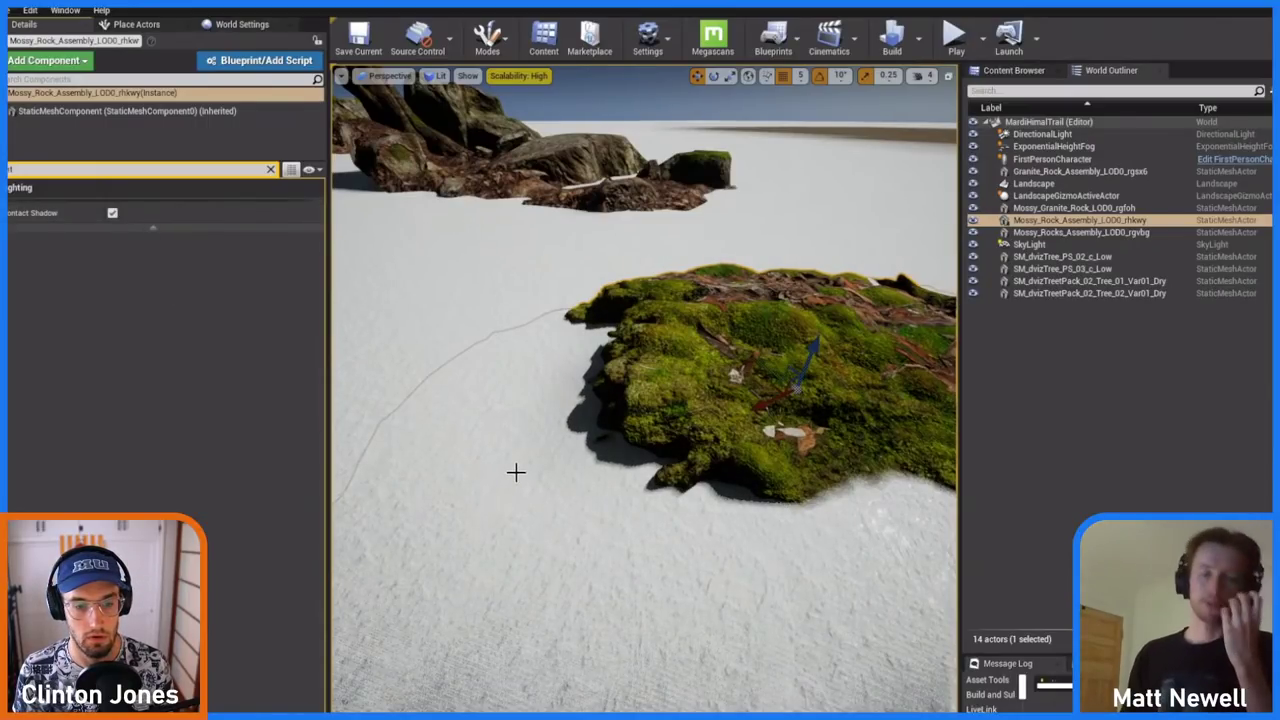
Step: Examine the contact shadows along the edge of the mossy rock assembly from close up and from farther away
right_click_drag(516, 472, 520, 469)
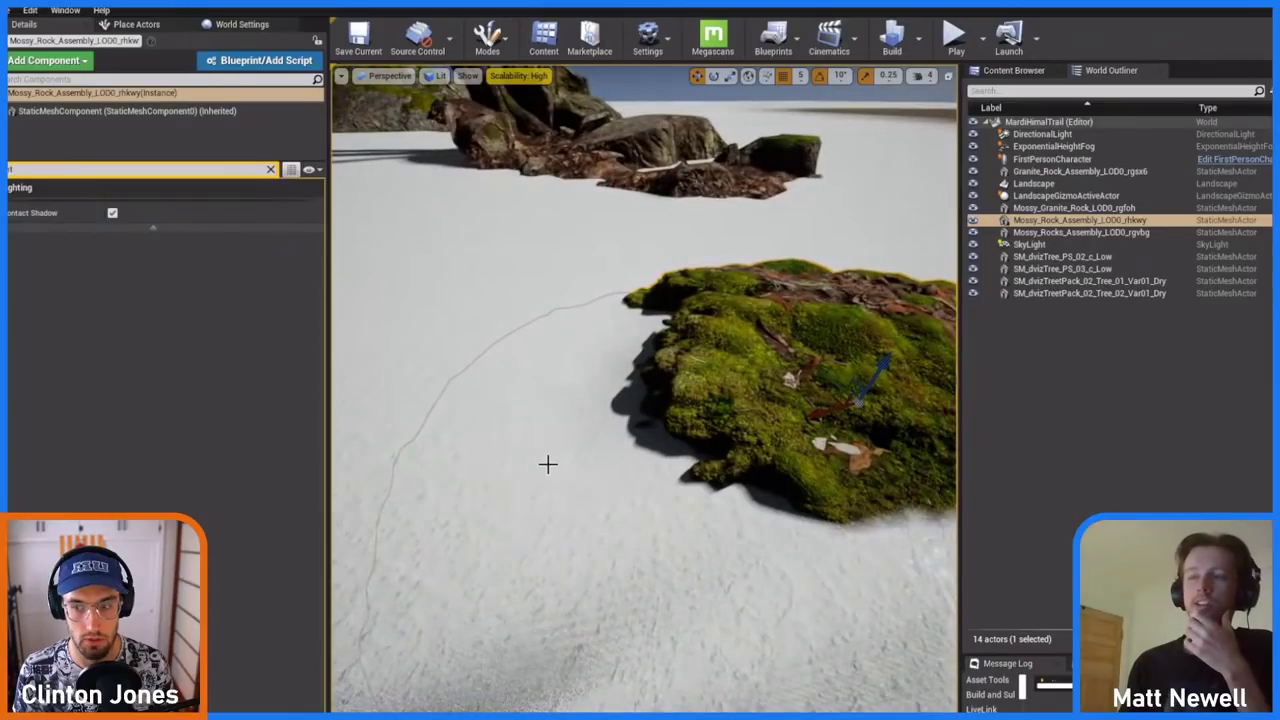
right_click_drag(594, 450, 599, 449)
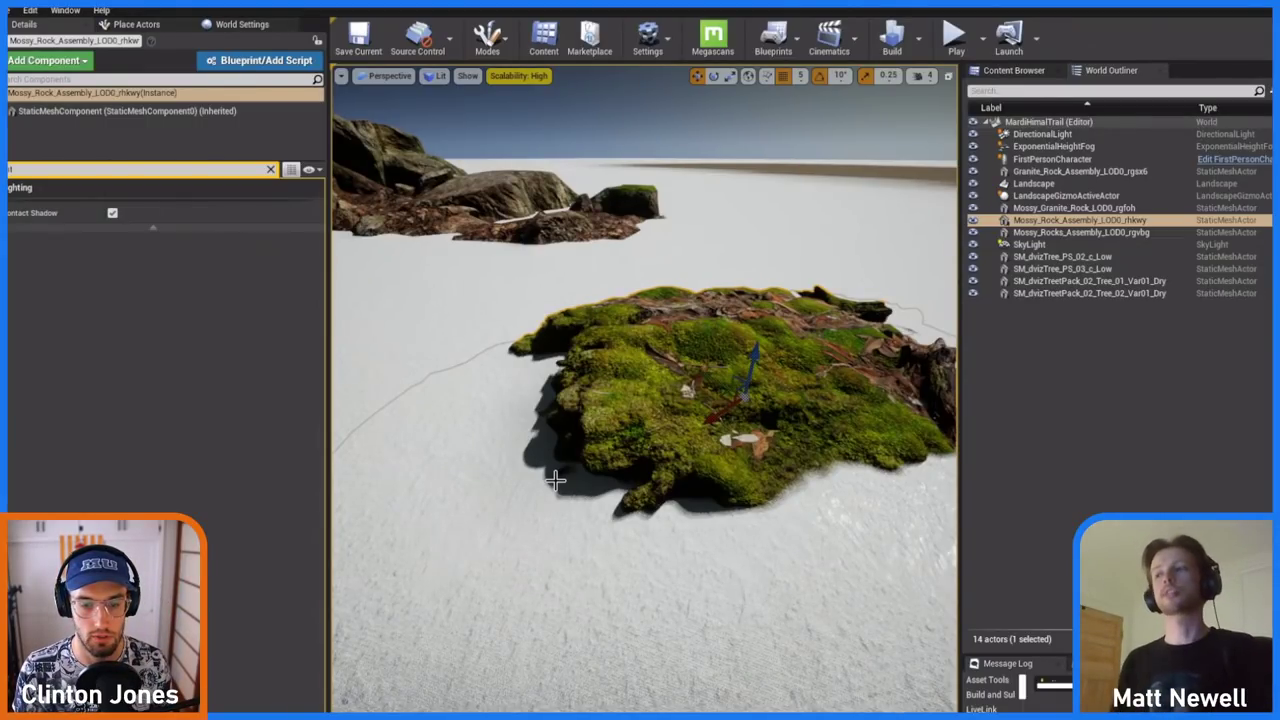
right_click_drag(564, 504, 564, 484)
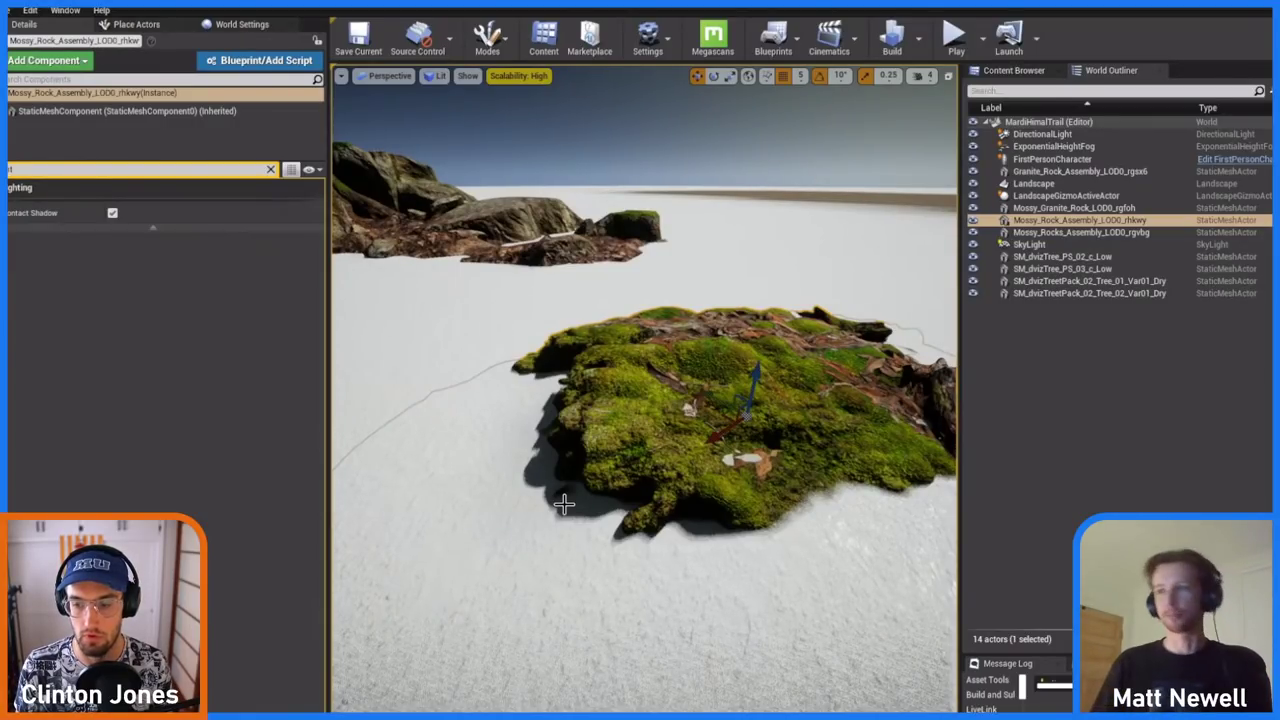
mouse_move(559, 481)
right_mouse_down()
mouse_move(541, 483)
mouse_move(562, 500)
mouse_move(585, 493)
mouse_move(555, 498)
mouse_move(556, 470)
mouse_move(559, 500)
right_mouse_up()
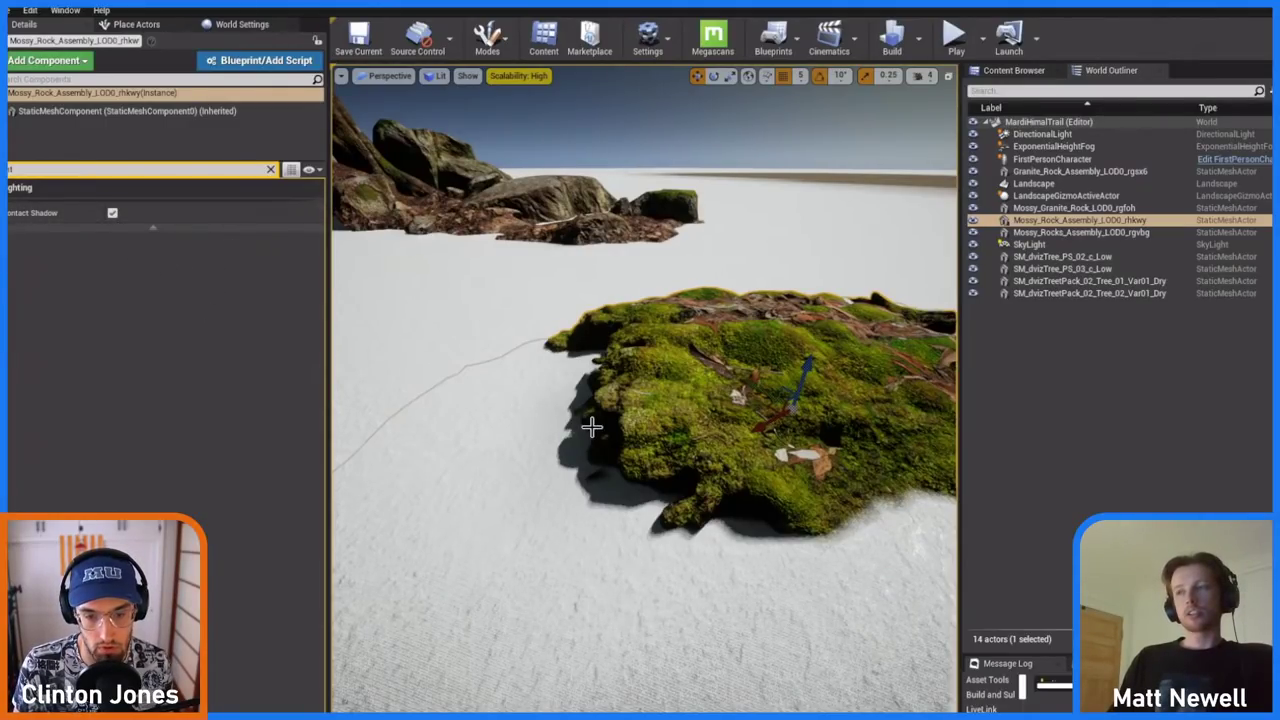
right_click_drag(592, 427, 583, 441)
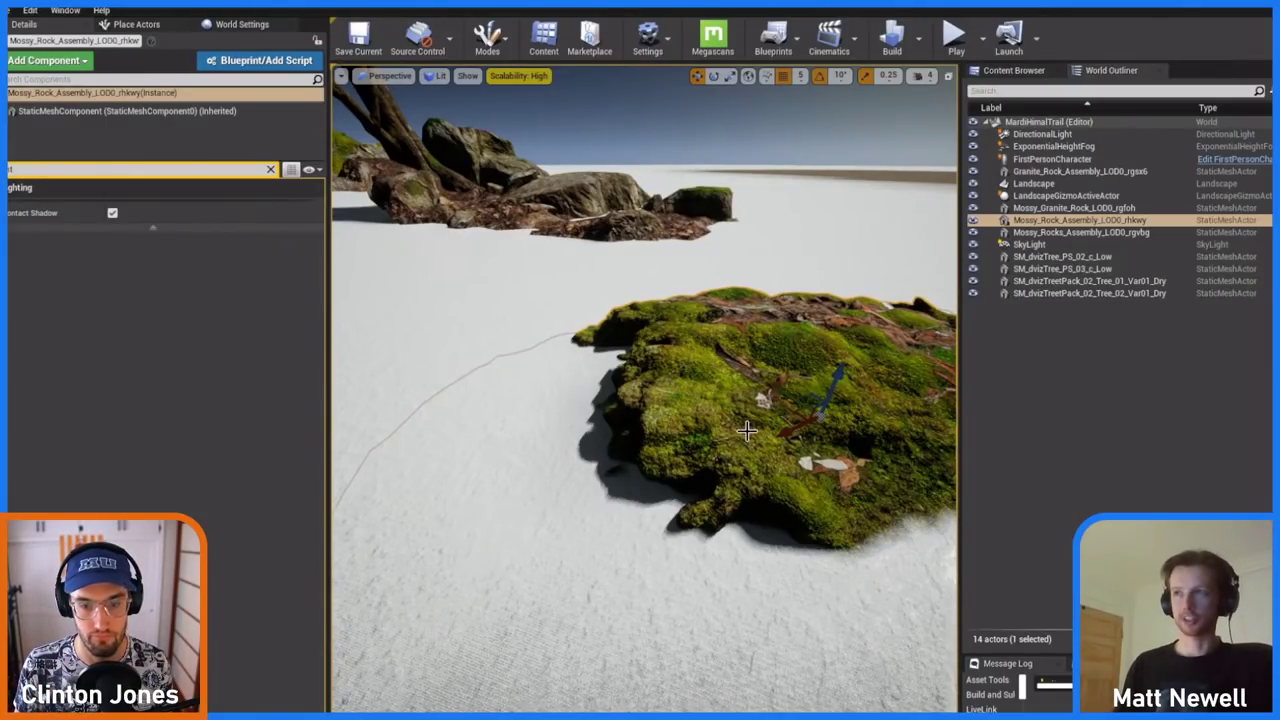
scroll(747, 431, "down", 3)
scroll(677, 417, "up", 3)
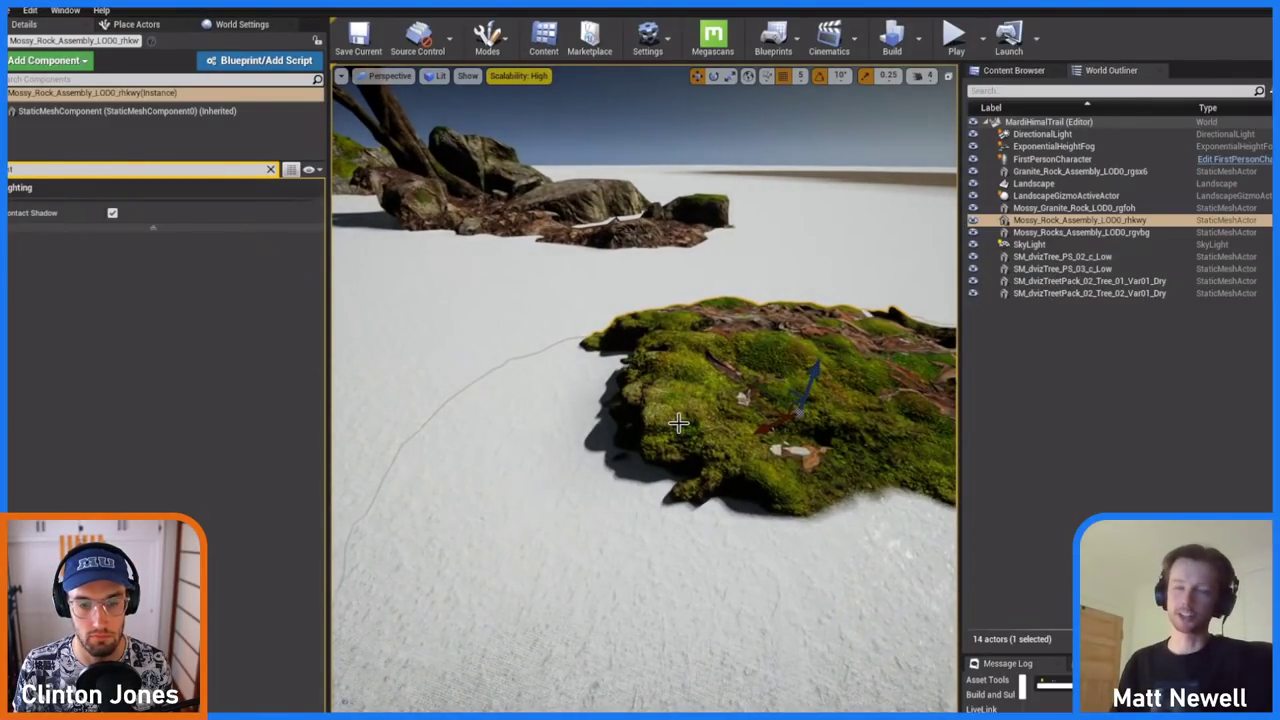
key("s")
right_click_drag(678, 423, 663, 428)
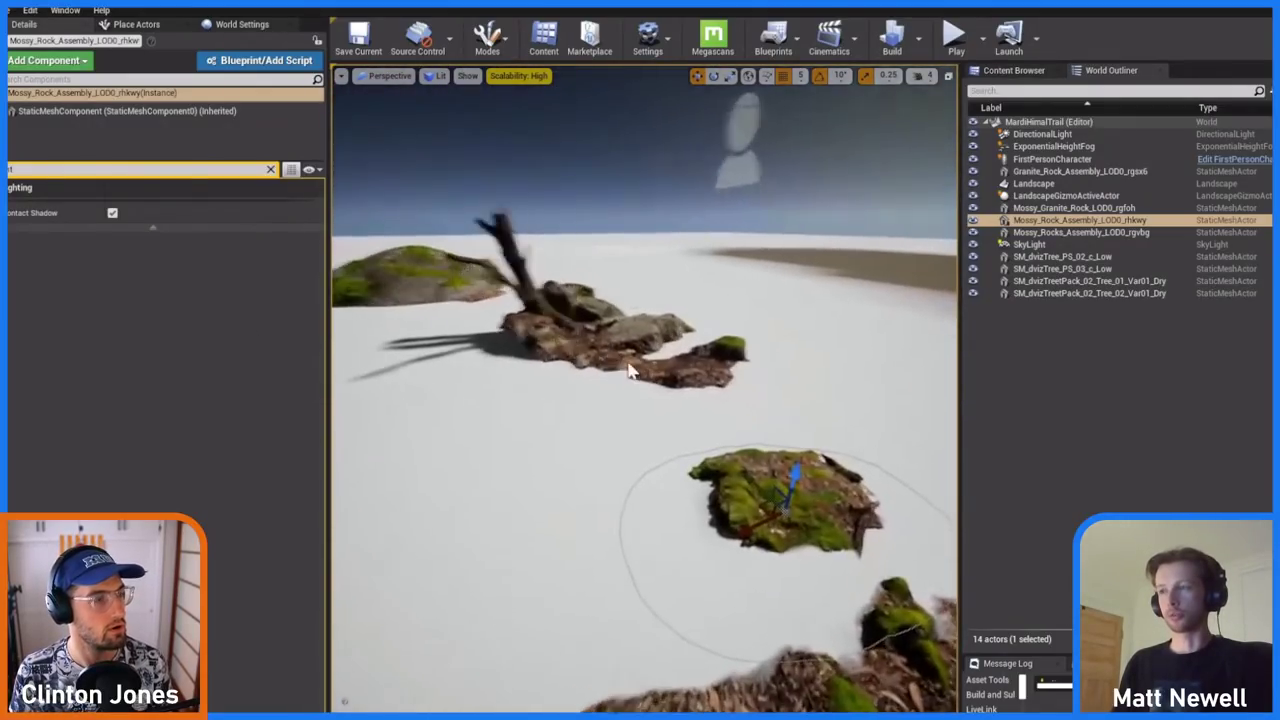
scroll(650, 368, "up", 5)
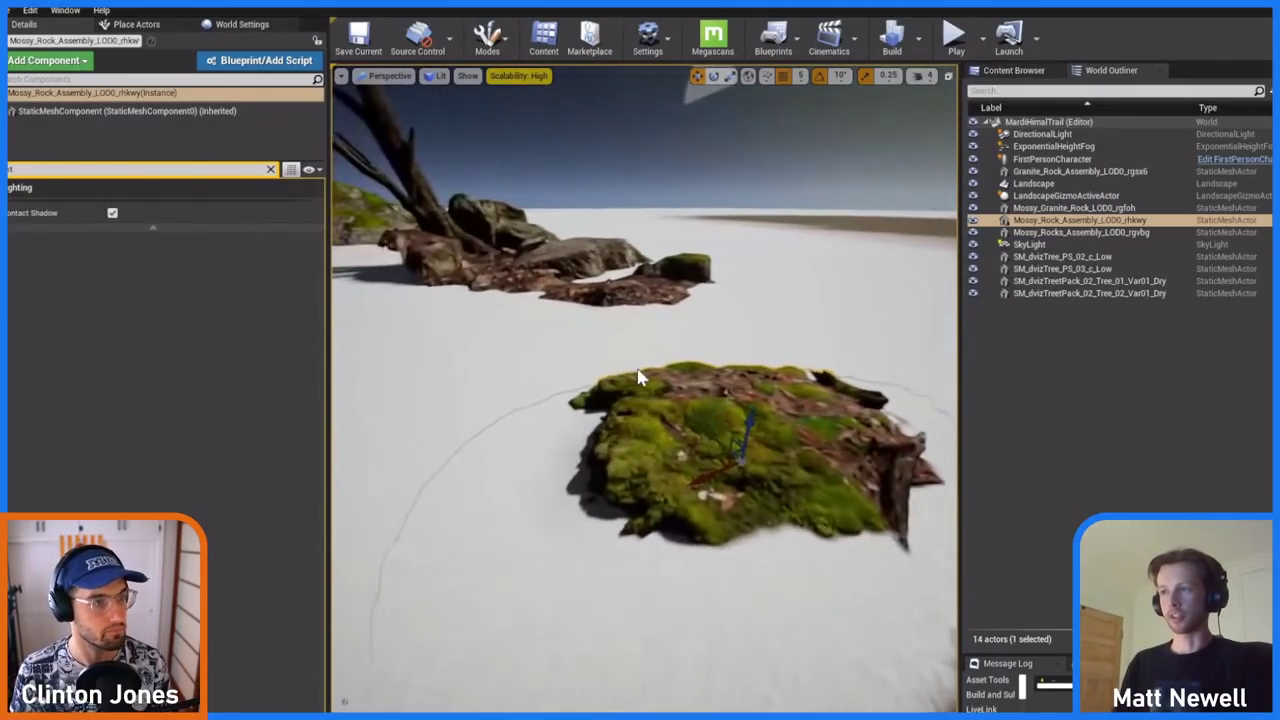
key("w")
mouse_move(638, 366)
right_mouse_down()
mouse_move(680, 352)
mouse_move(643, 366)
right_mouse_up()
key("s")
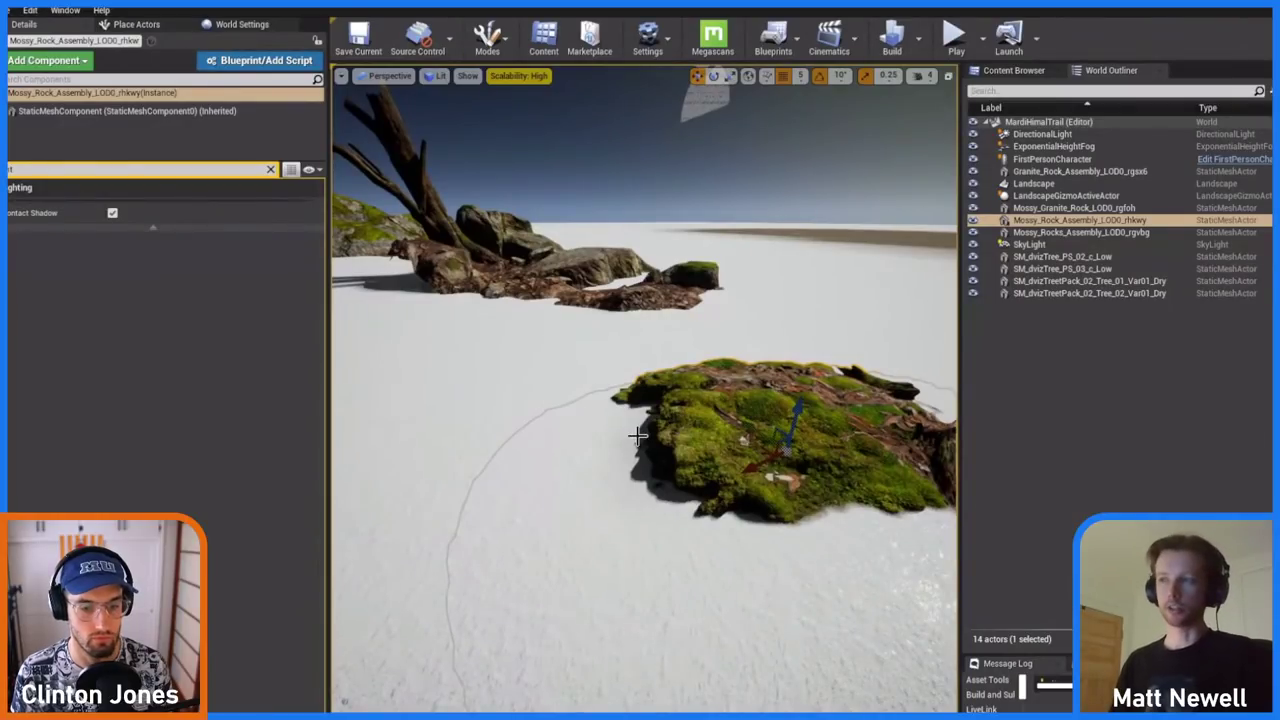
key("s")
right_click_drag(638, 436, 629, 469)
key("w")
key("w")
key("s")
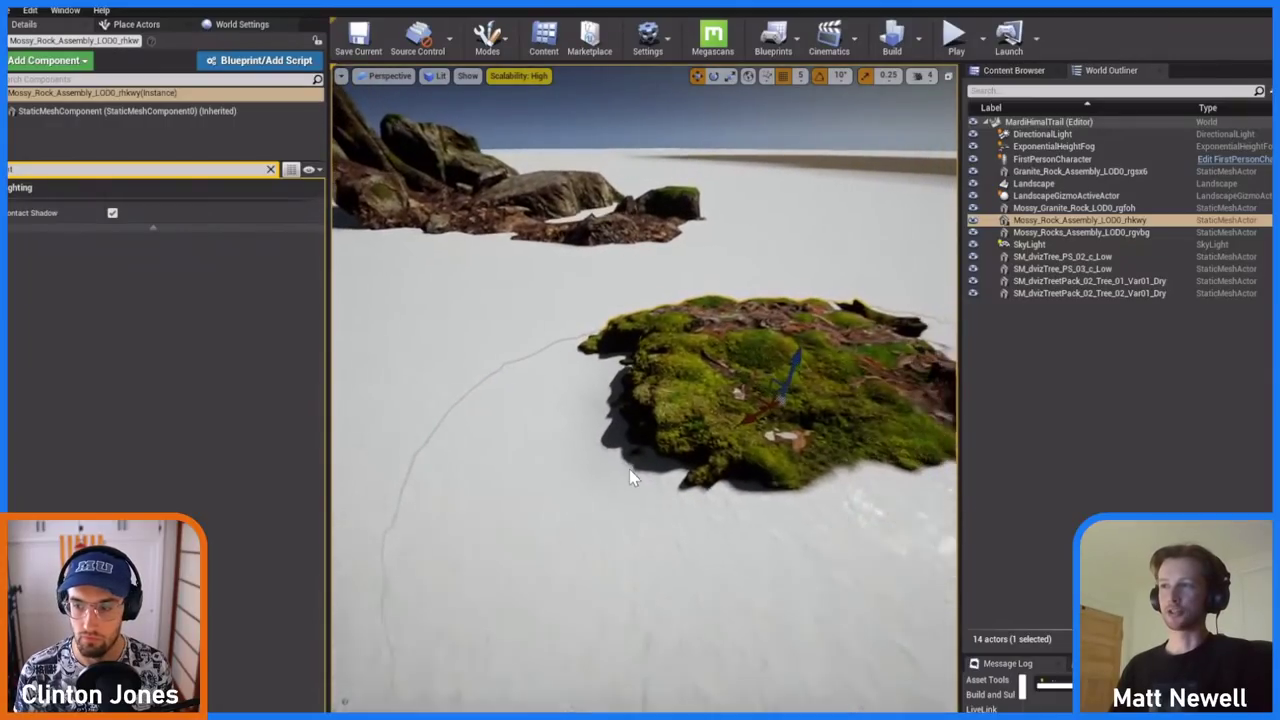
scroll(629, 469, "down", 3)
scroll(629, 469, "up", 3)
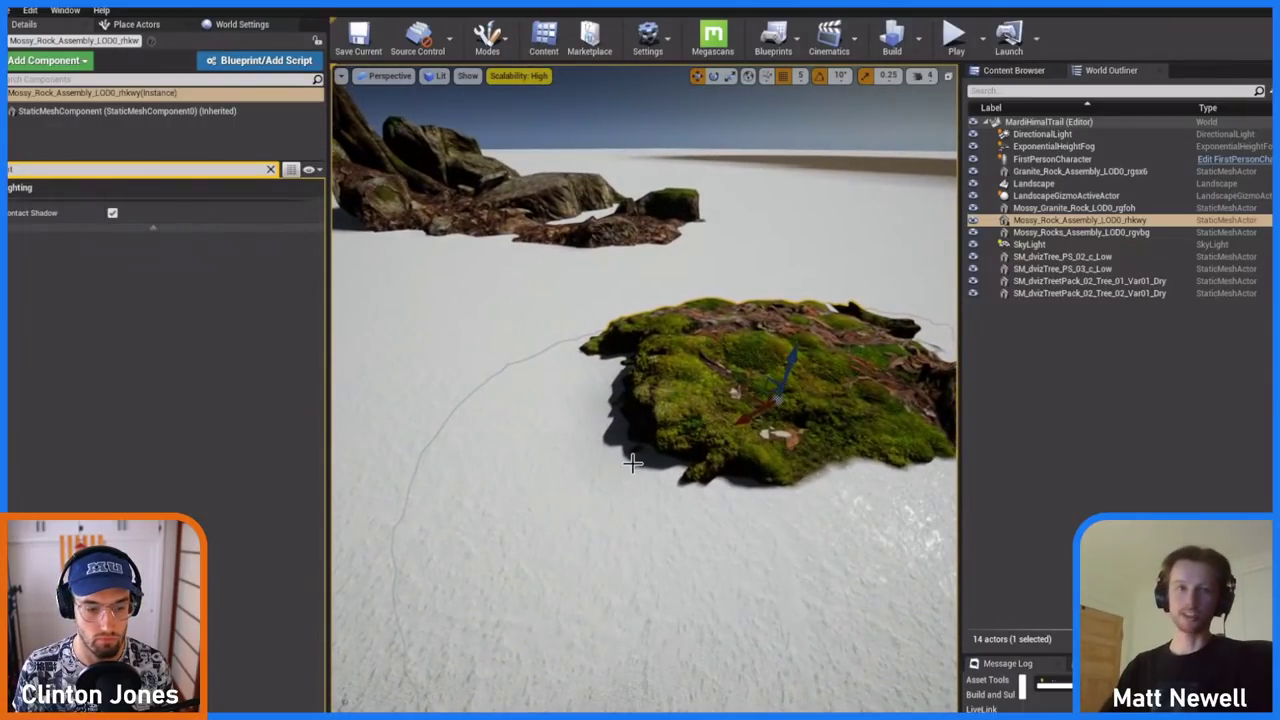
scroll(649, 466, "up", 4)
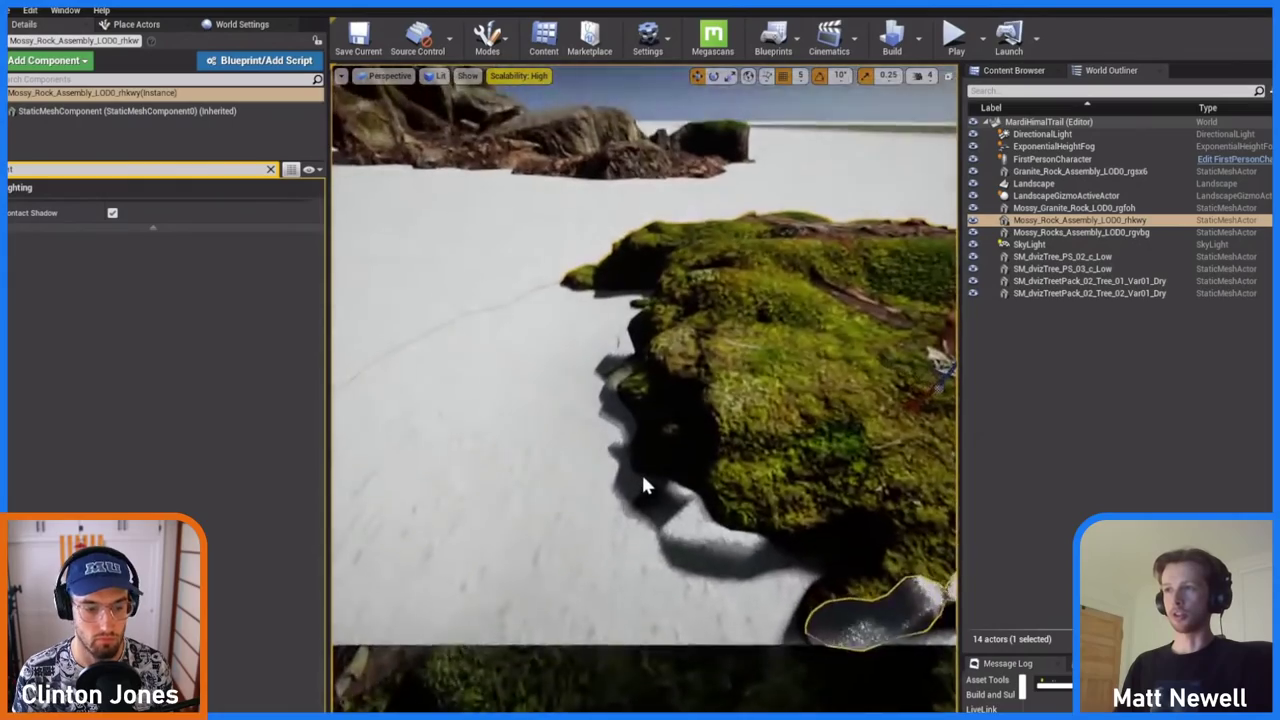
scroll(643, 475, "down", 3)
scroll(647, 478, "up", 3)
scroll(647, 480, "down", 4)
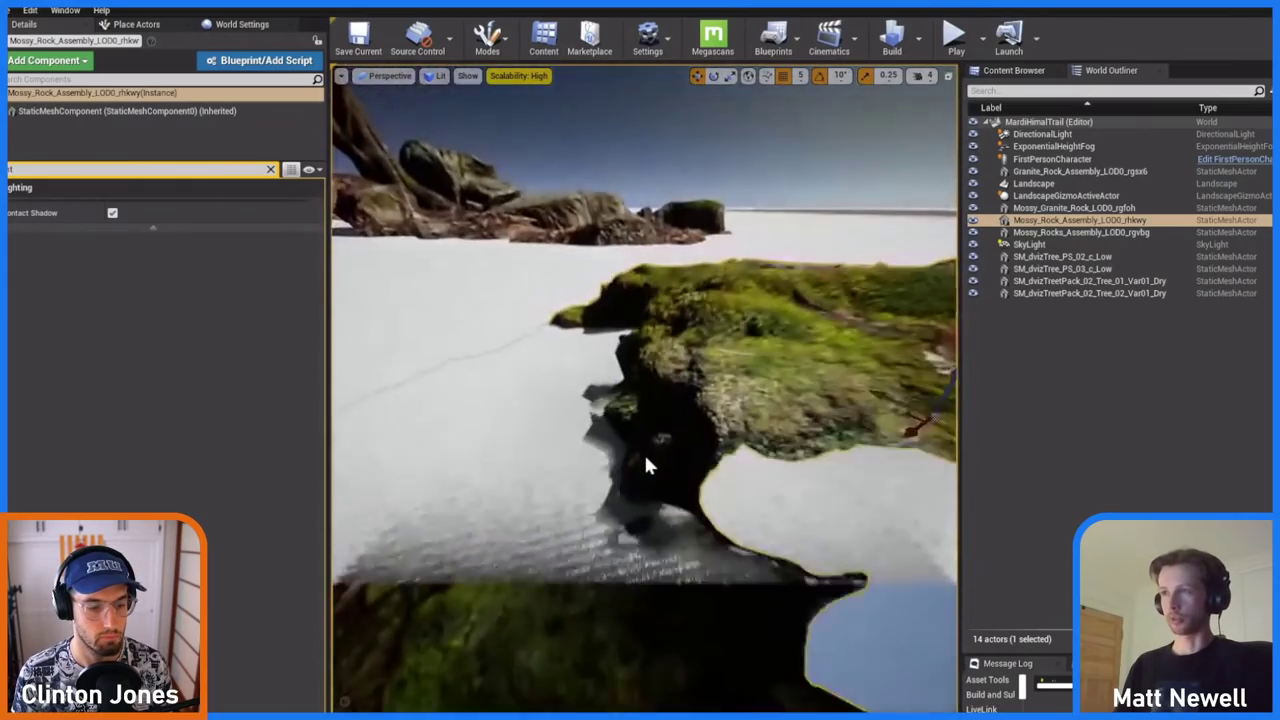
scroll(649, 466, "down", 4)
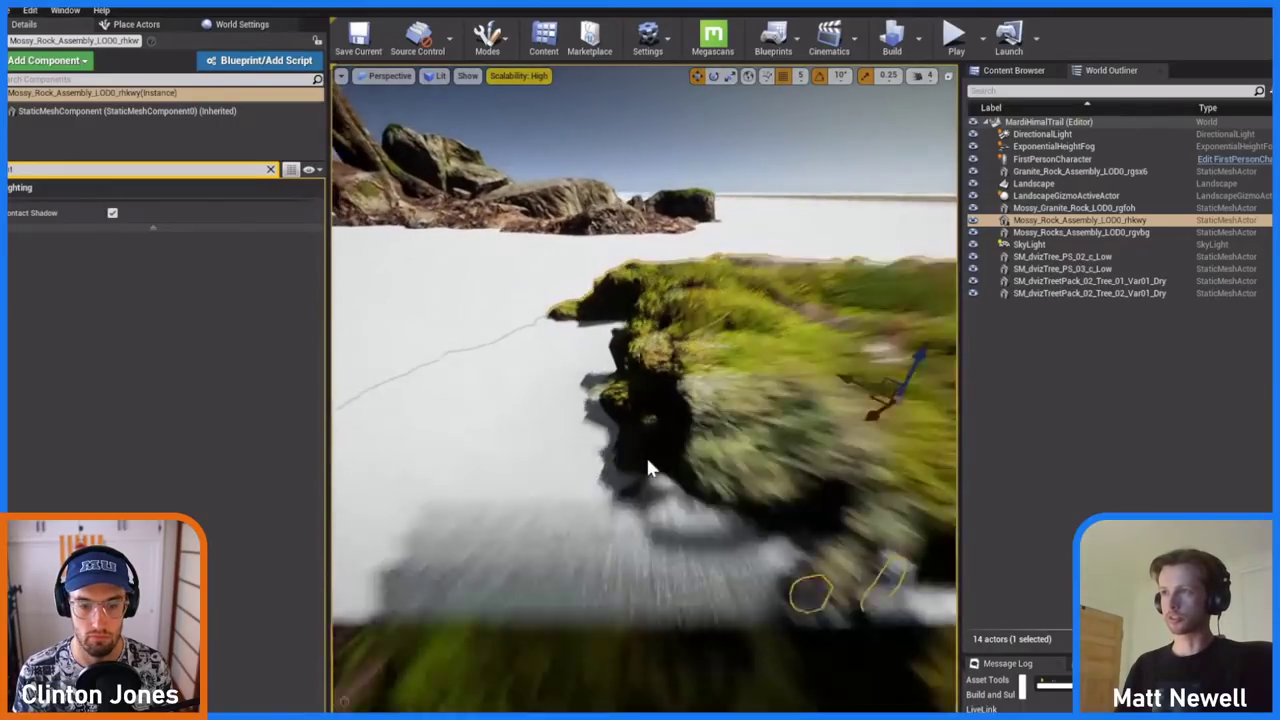
scroll(679, 458, "up", 3)
scroll(657, 480, "down", 2)
scroll(657, 479, "down", 3)
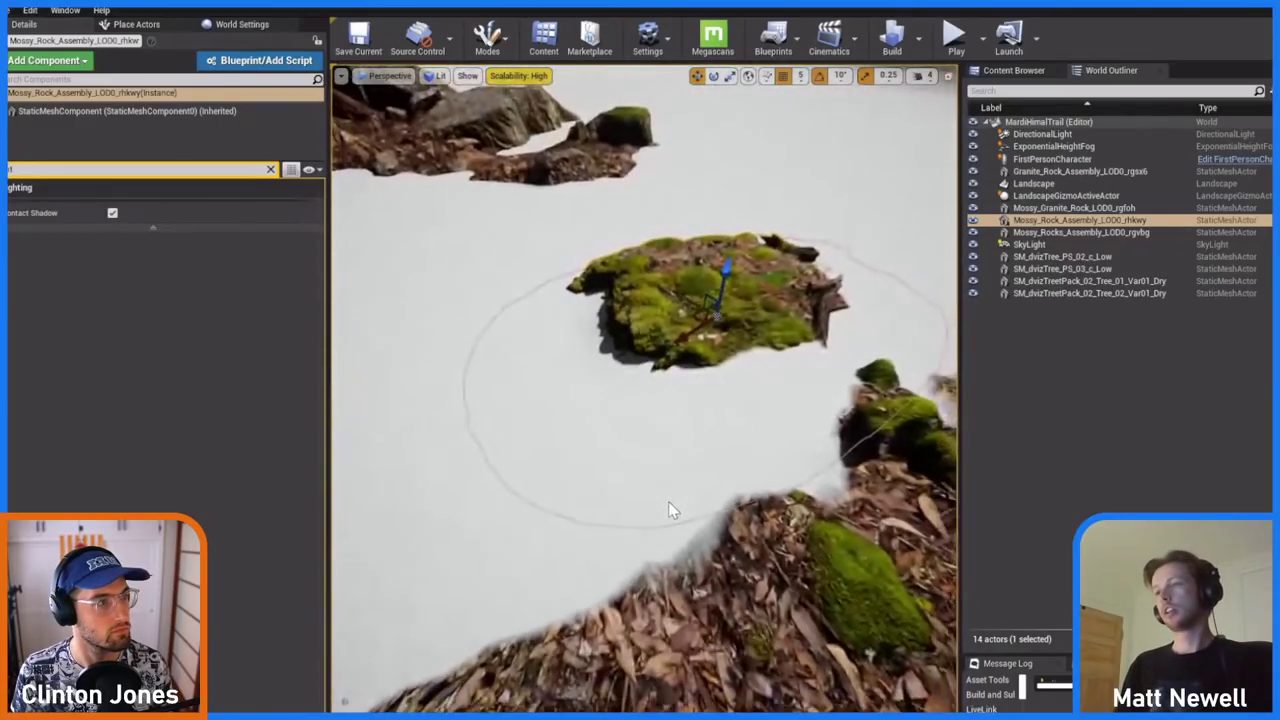
Step: Raise the mossy rock assembly slightly out of the ground and select the landscape
scroll(650, 471, "down", 2)
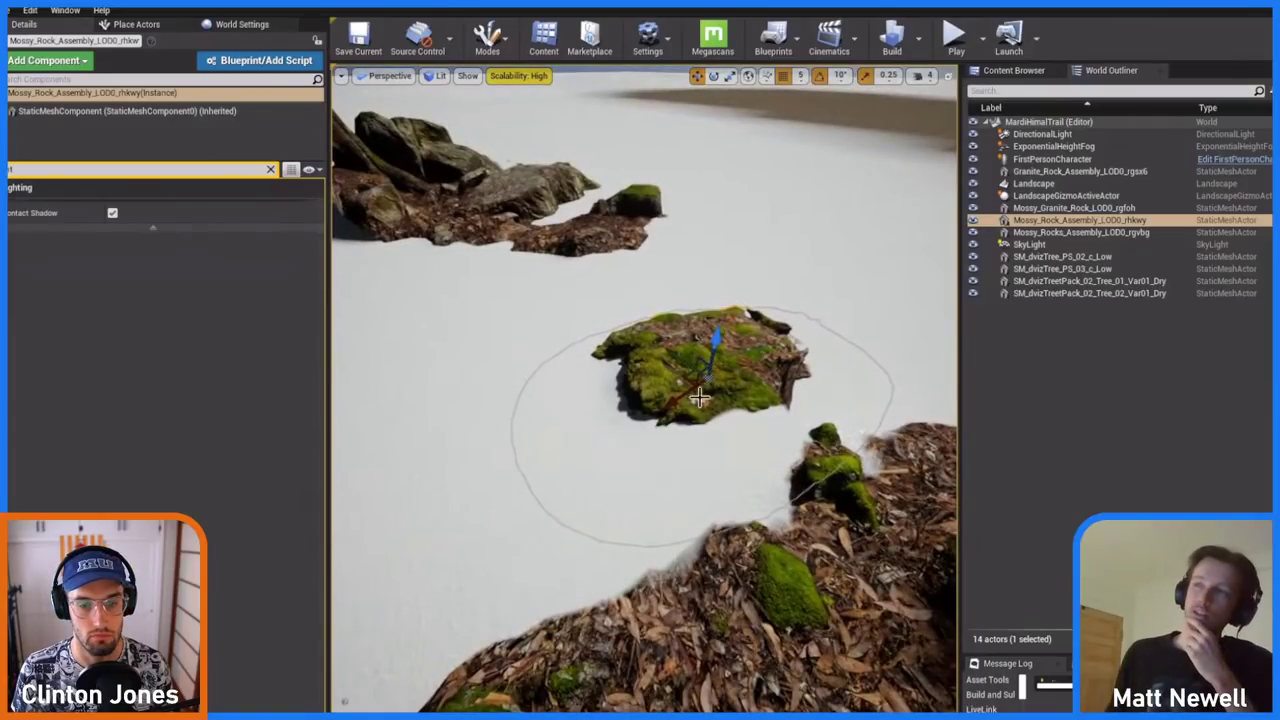
mouse_move(700, 357)
left_mouse_down()
mouse_move(700, 334)
mouse_move(701, 346)
left_mouse_up()
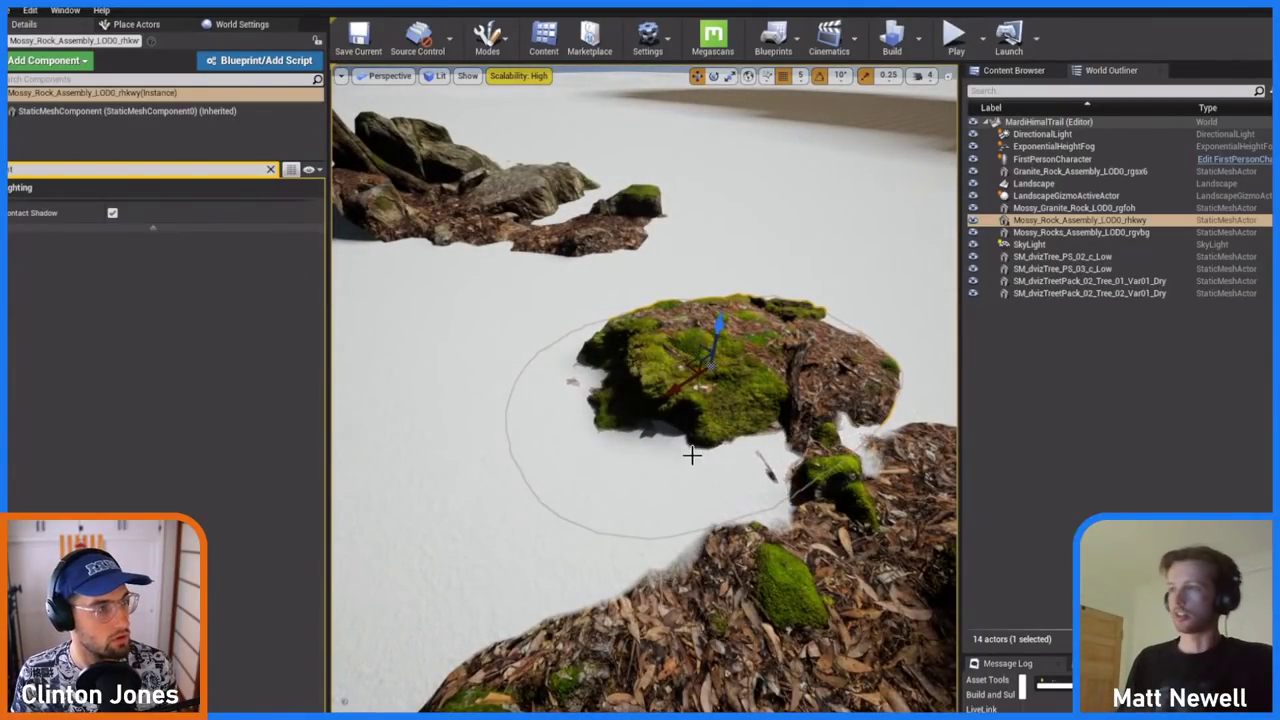
right_click_drag(692, 453, 323, 402)
left_click(841, 549)
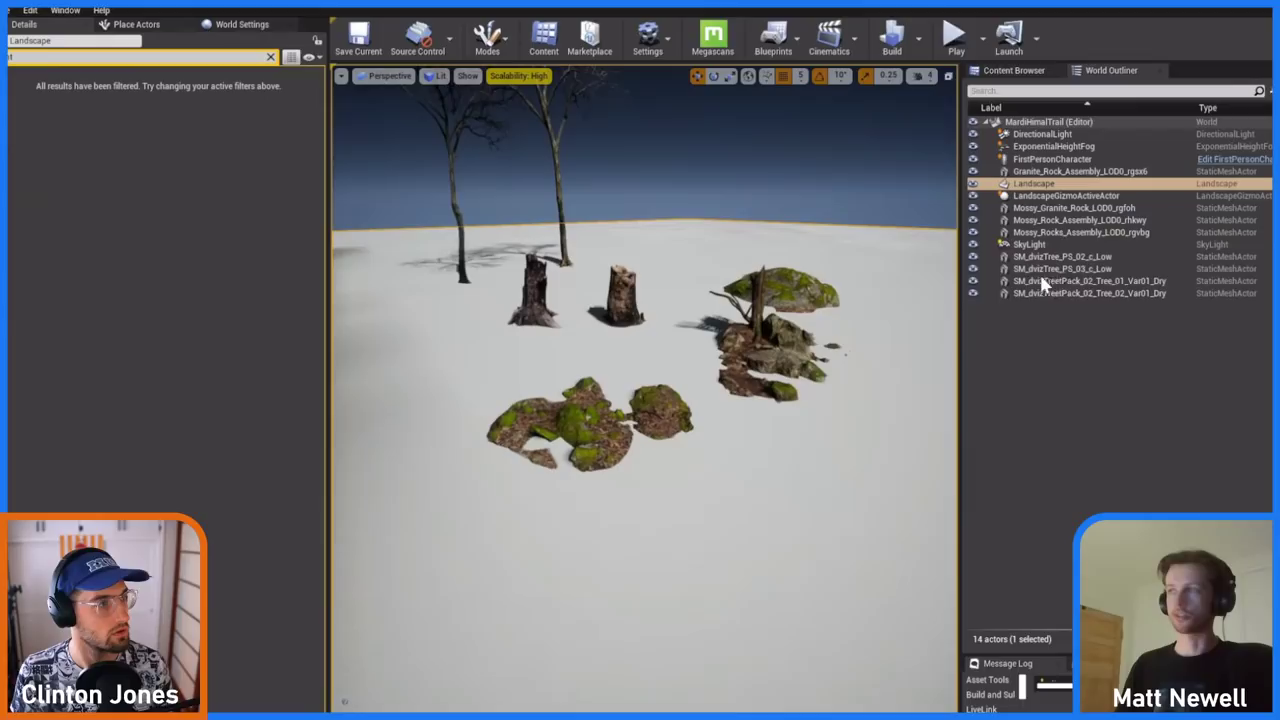
Step: Open the landscape_template_inst material instance from the landscapemasters folder and bring up the landscape_template material graph
left_click(1013, 70)
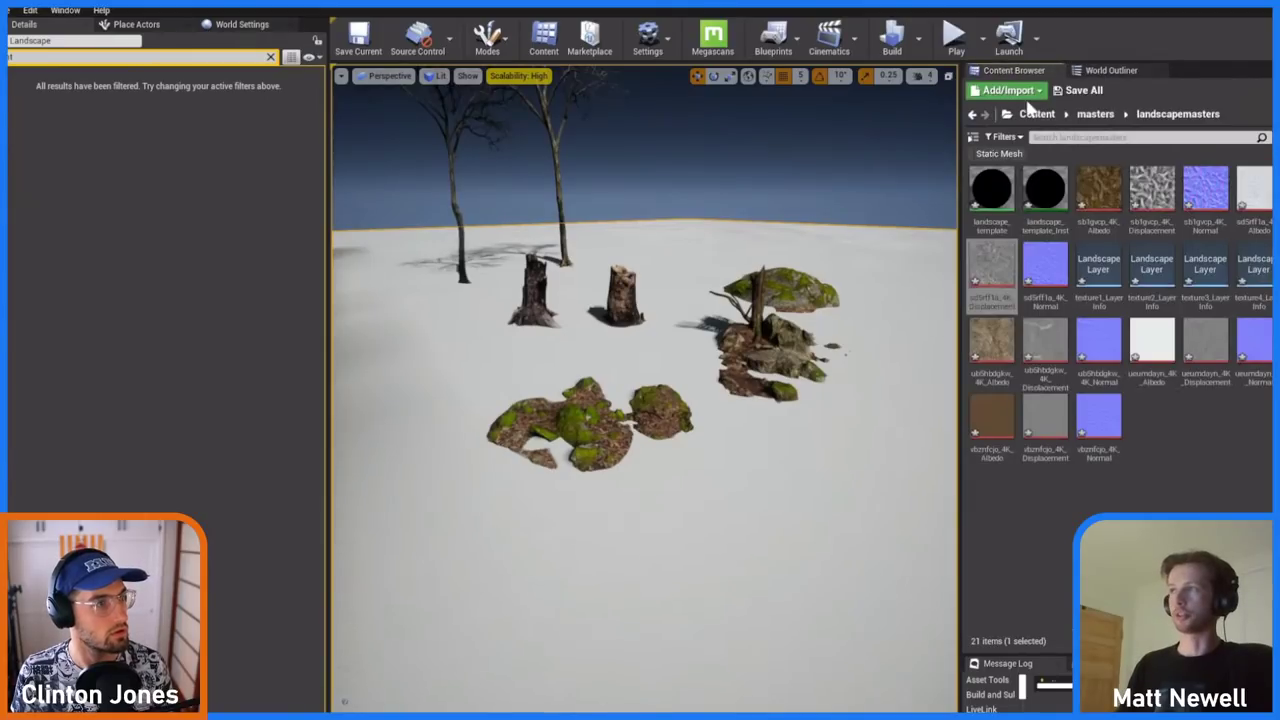
left_click(1043, 200)
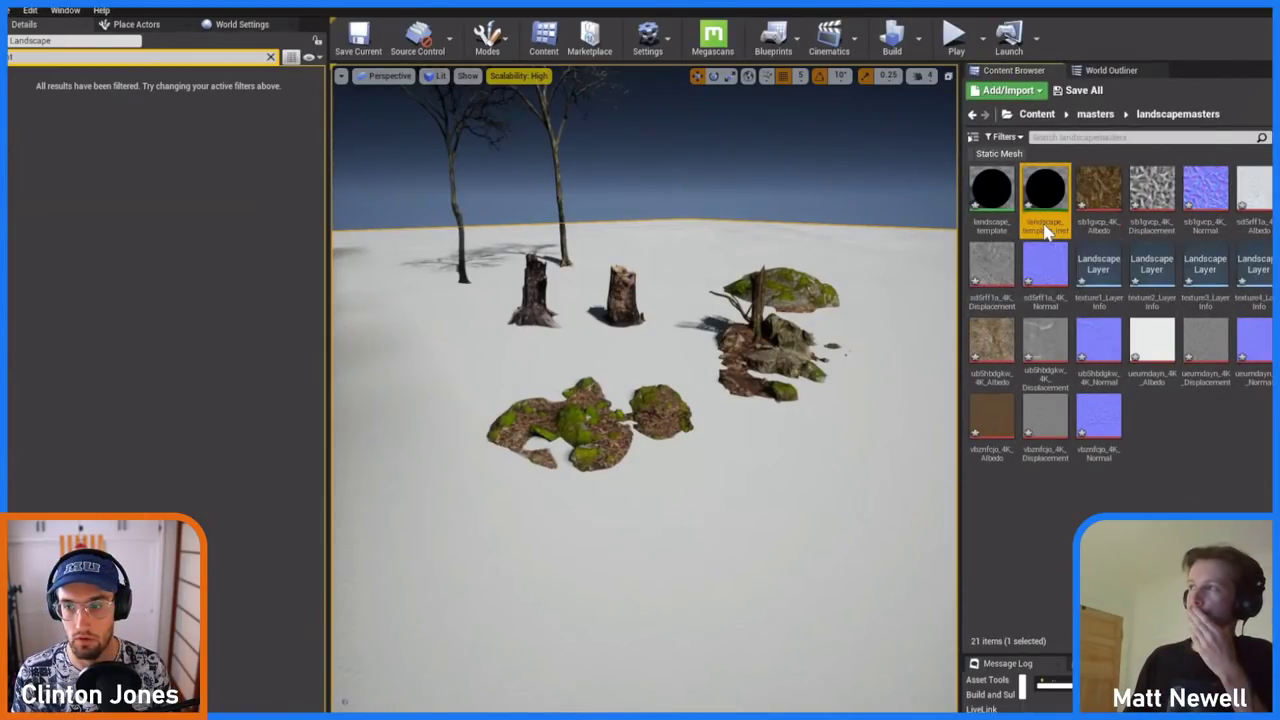
double_click(1045, 228)
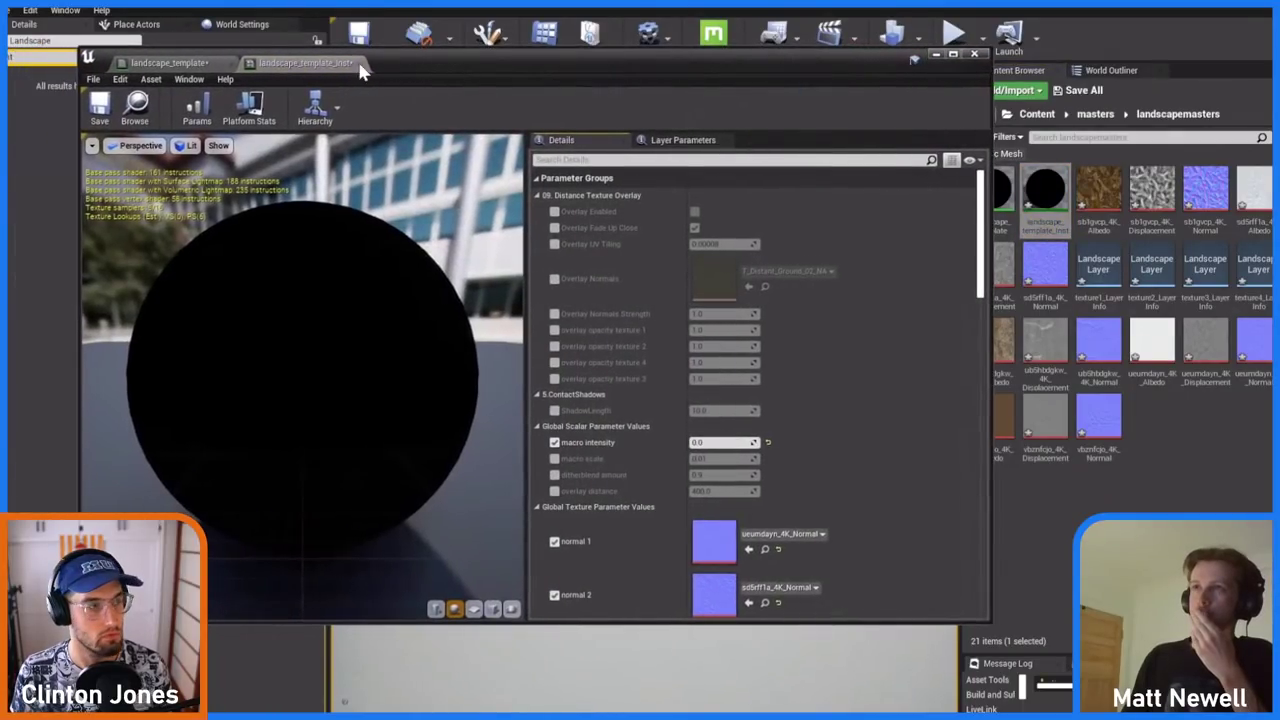
left_click(170, 63)
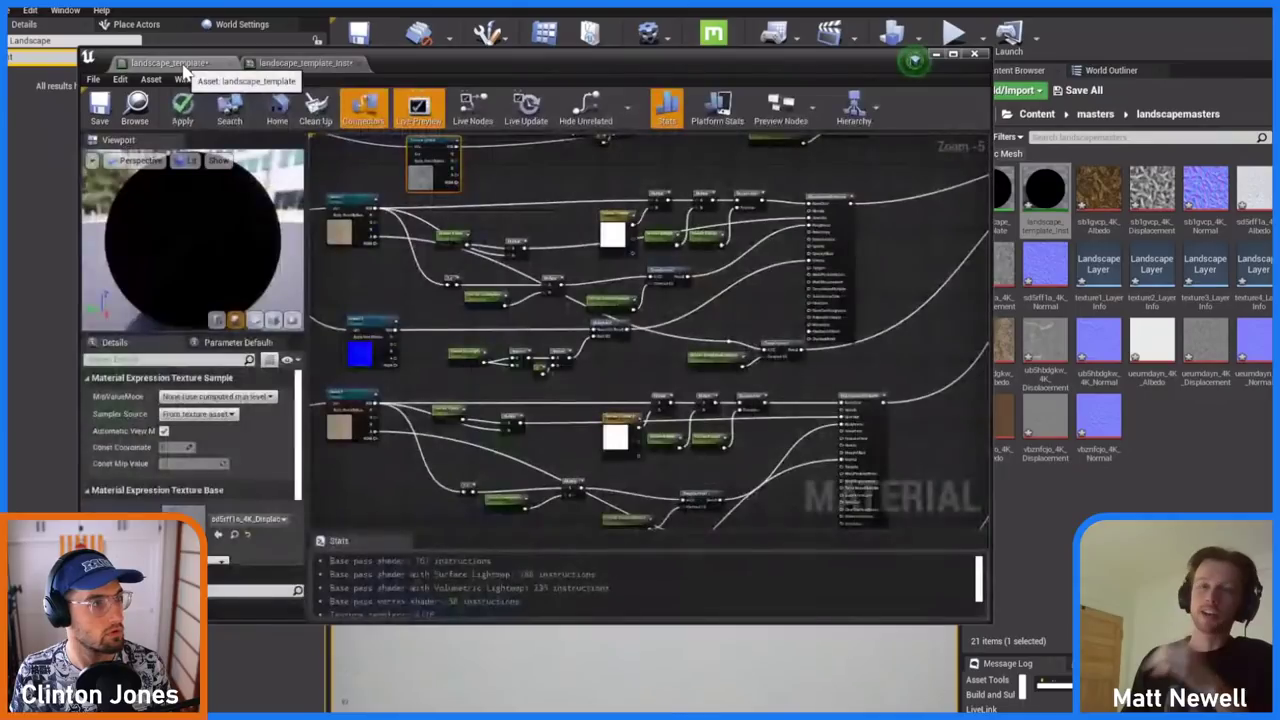
left_click_drag(402, 59, 492, 79)
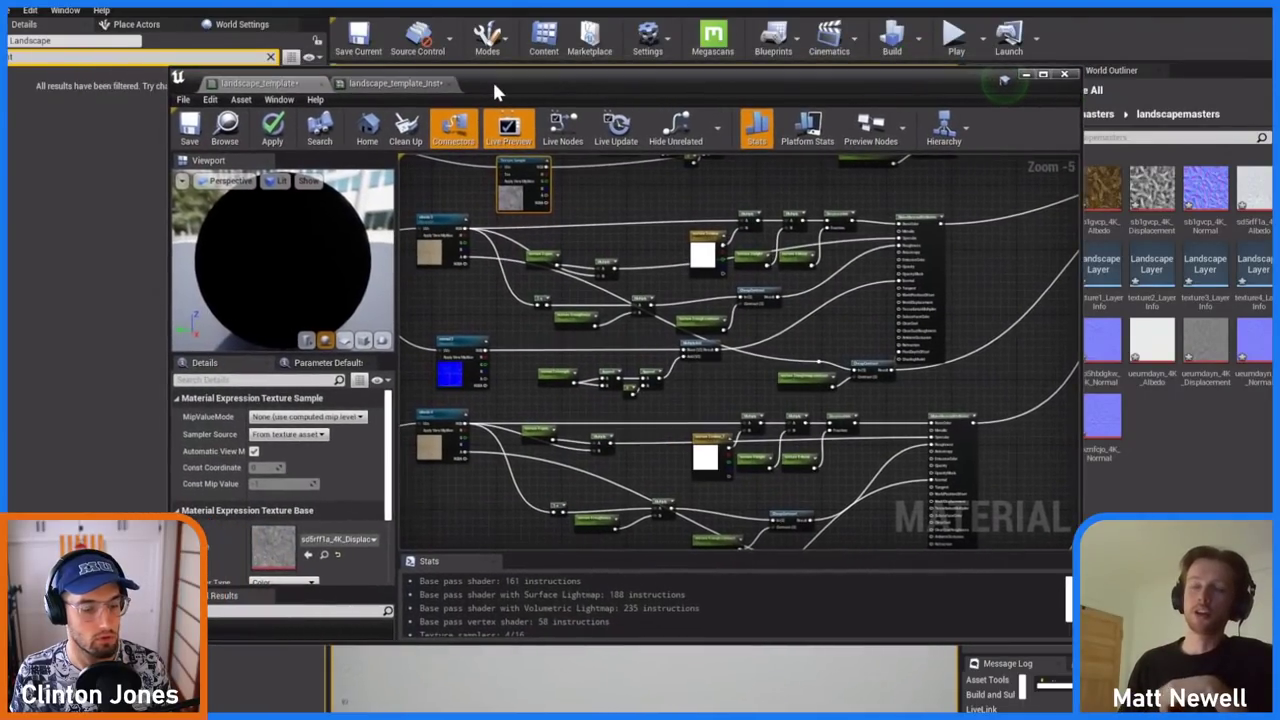
Step: Examine the ShadowLength and Shadow Pass Switch nodes feeding the final output of the landscape_template material graph
right_click_drag(650, 456, 621, 372)
scroll(621, 372, "down", 2)
right_click_drag(763, 398, 694, 438)
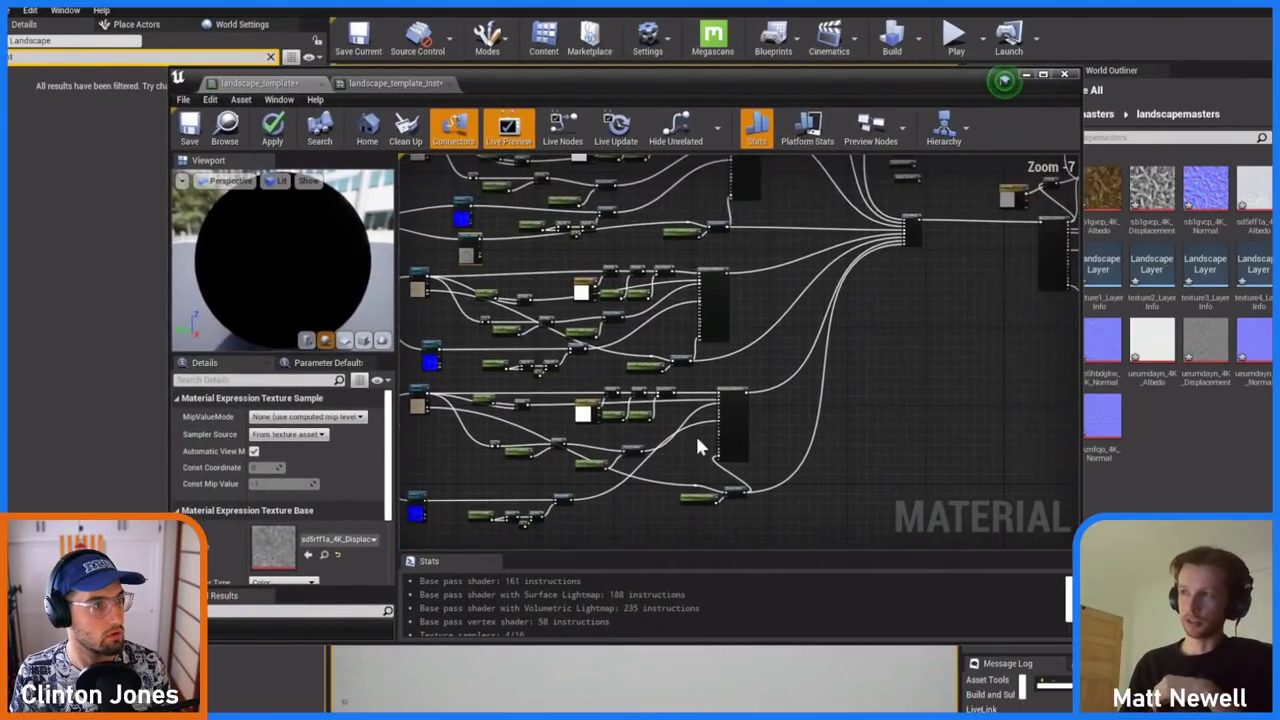
right_click_drag(868, 380, 720, 469)
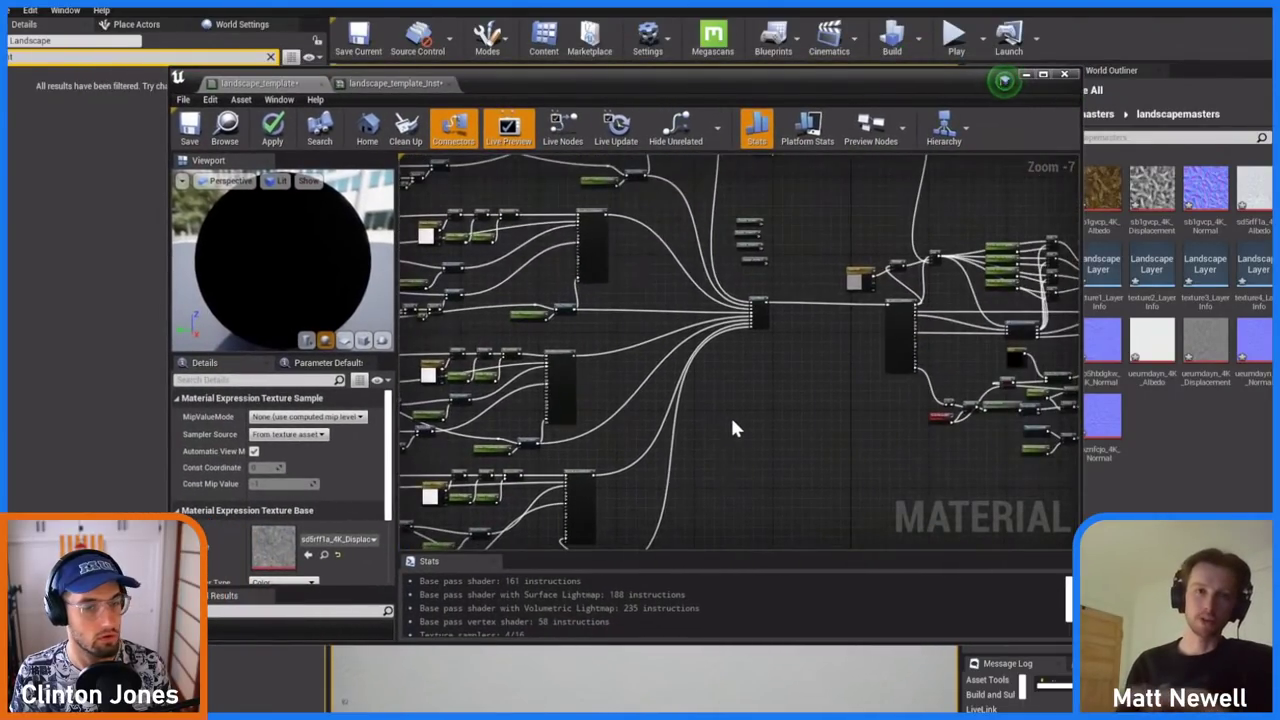
right_click_drag(732, 420, 661, 450)
right_click_drag(925, 440, 673, 440)
scroll(872, 471, "up", 3)
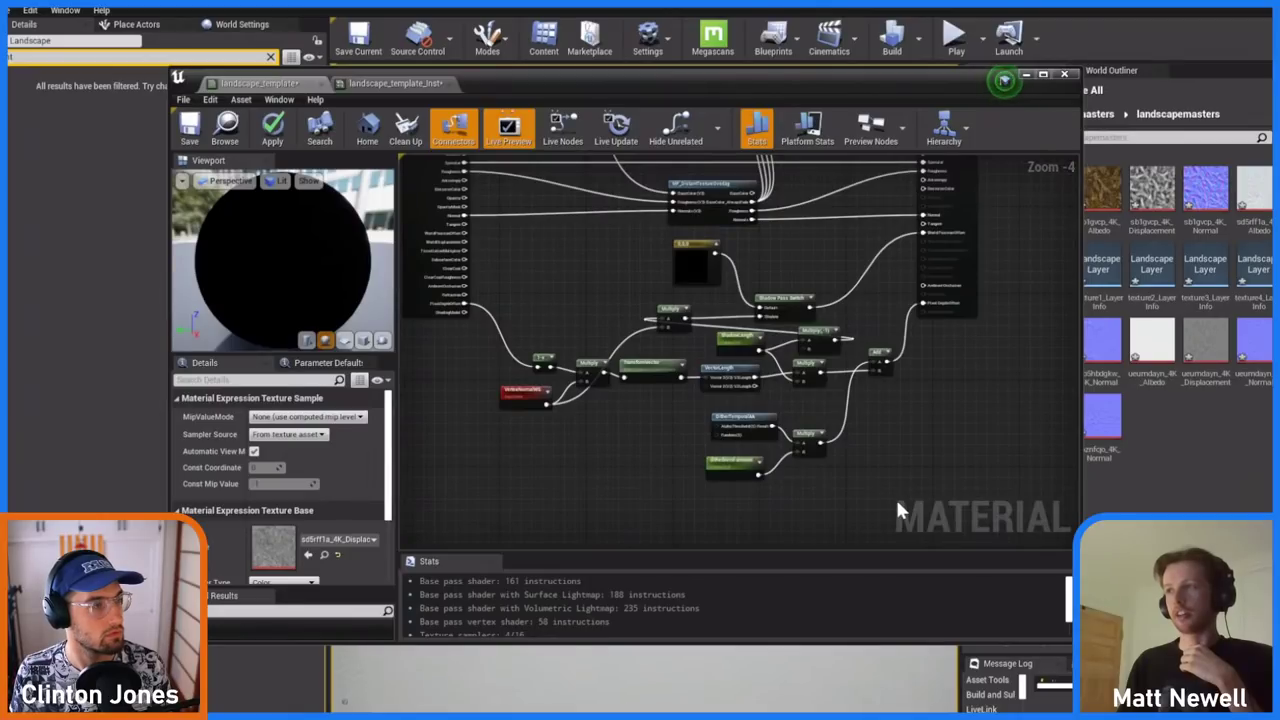
Step: Highlight the contact shadow node group in the landscape_template graph, and return to the level to view the landscape around the mossy rocks
left_click_drag(895, 500, 534, 257)
right_click_drag(653, 419, 750, 446)
scroll(685, 449, "down", 1)
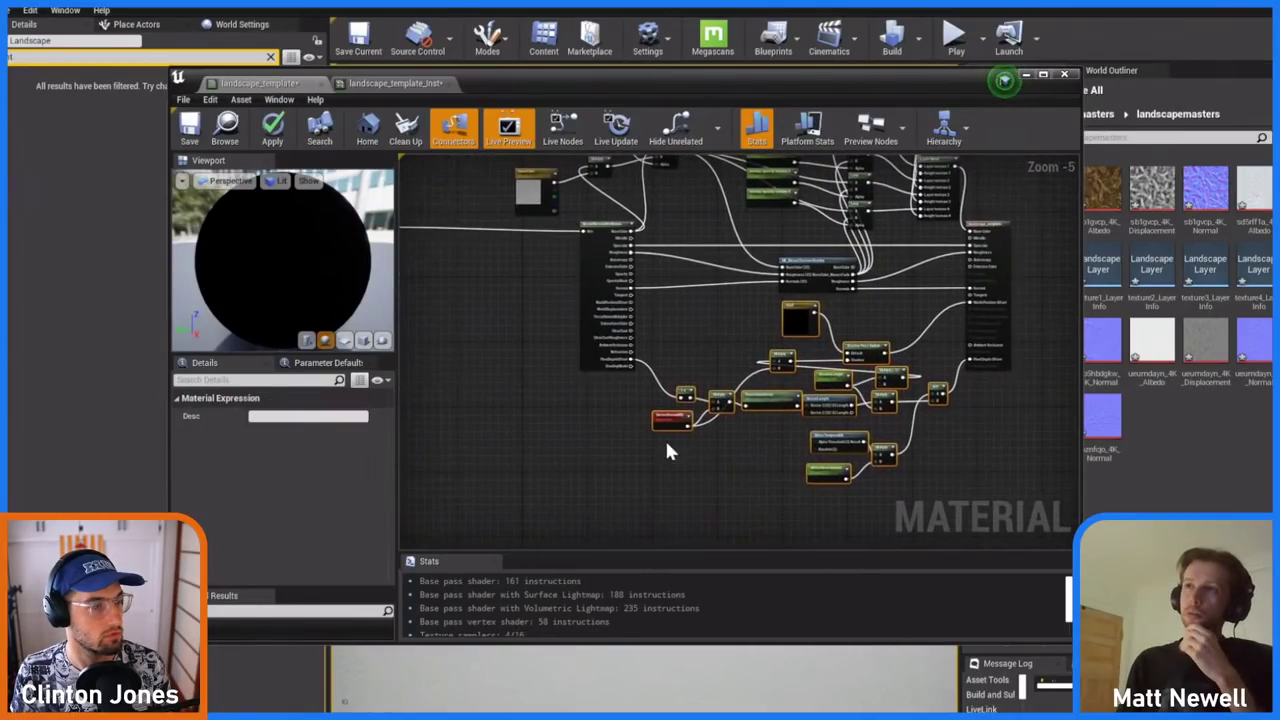
left_click(1025, 75)
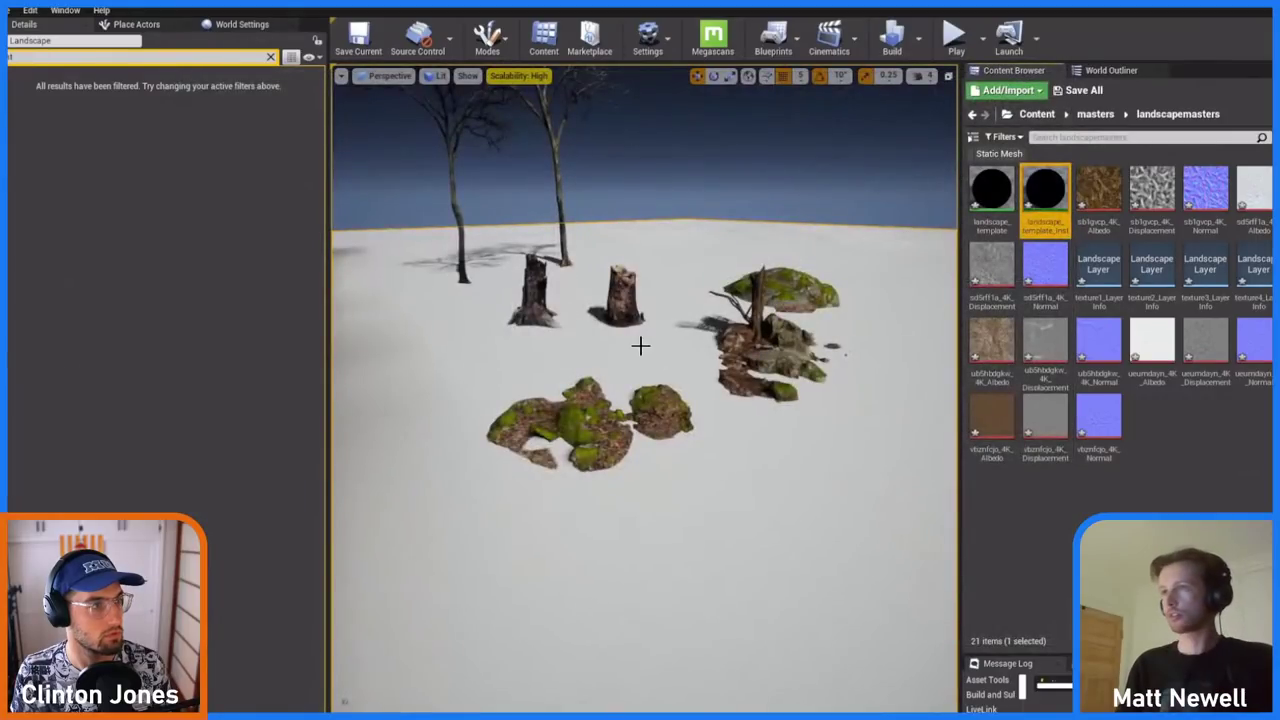
key("w")
right_click_drag(641, 346, 942, 357)
right_click_drag(684, 380, 703, 360)
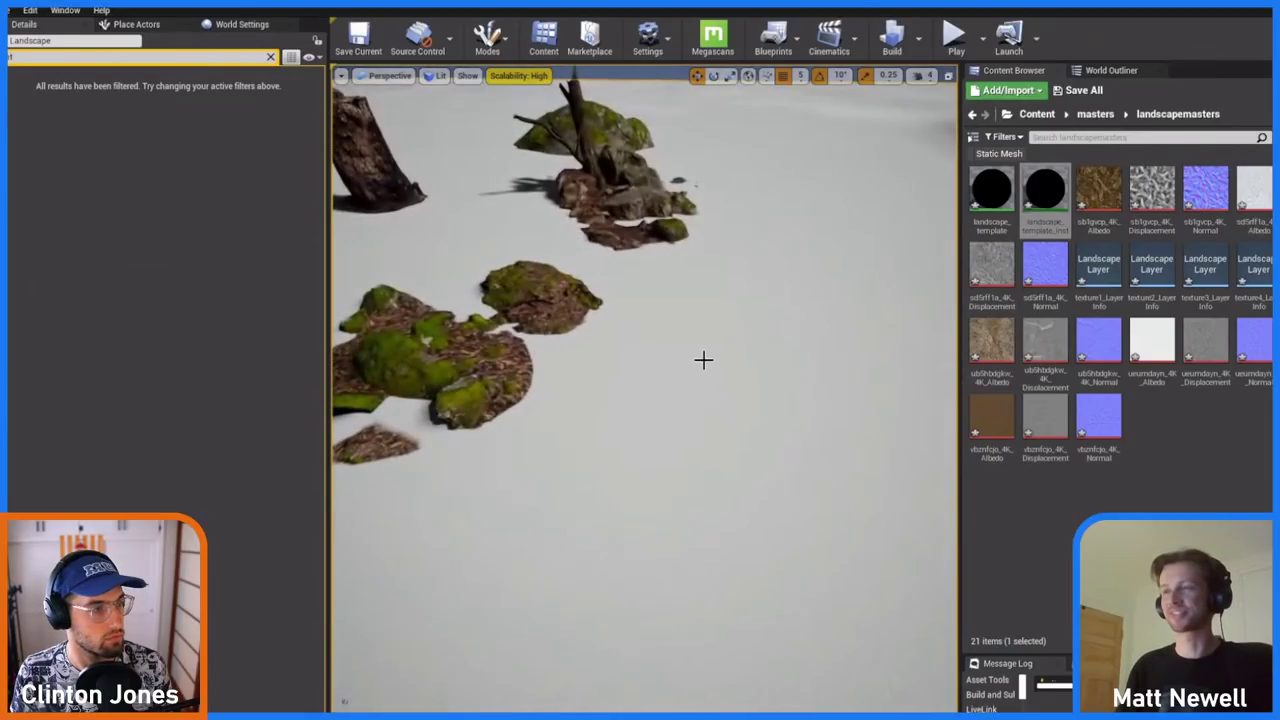
Step: Clear the details filter on the landscape, and open its landscape_template_inst material and the parent landscape_template material
left_click(270, 57)
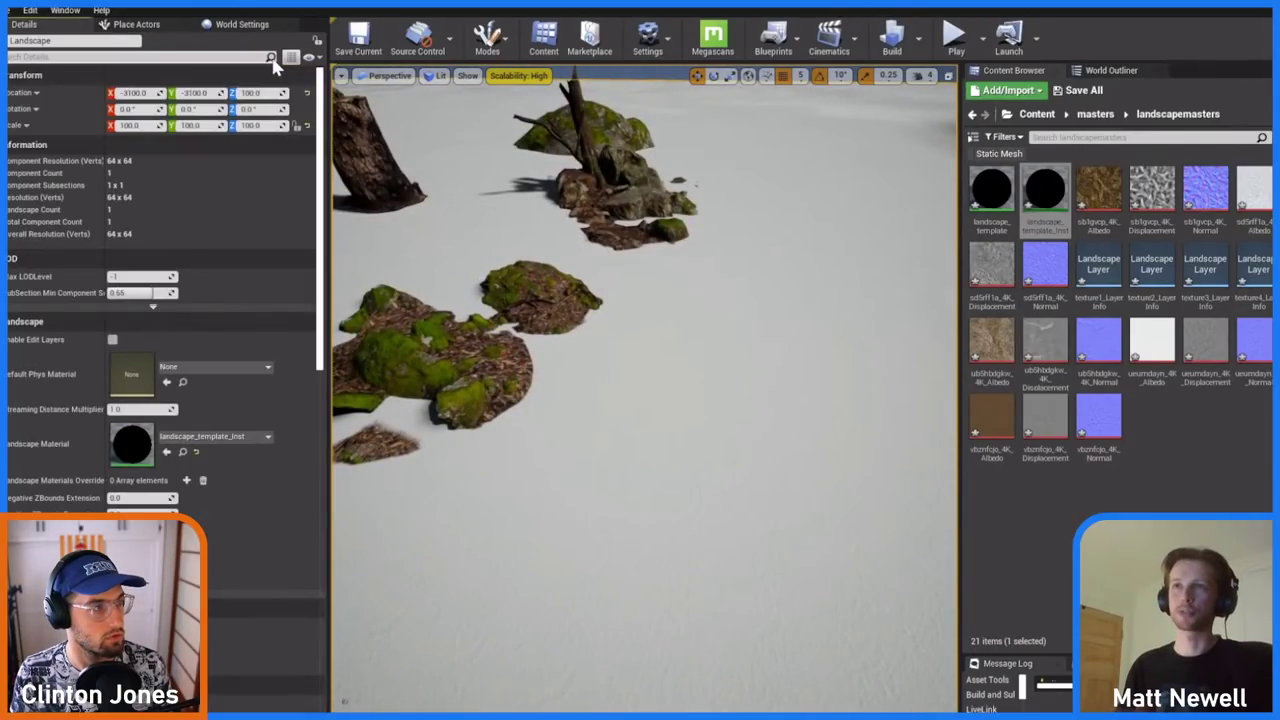
double_click(131, 443)
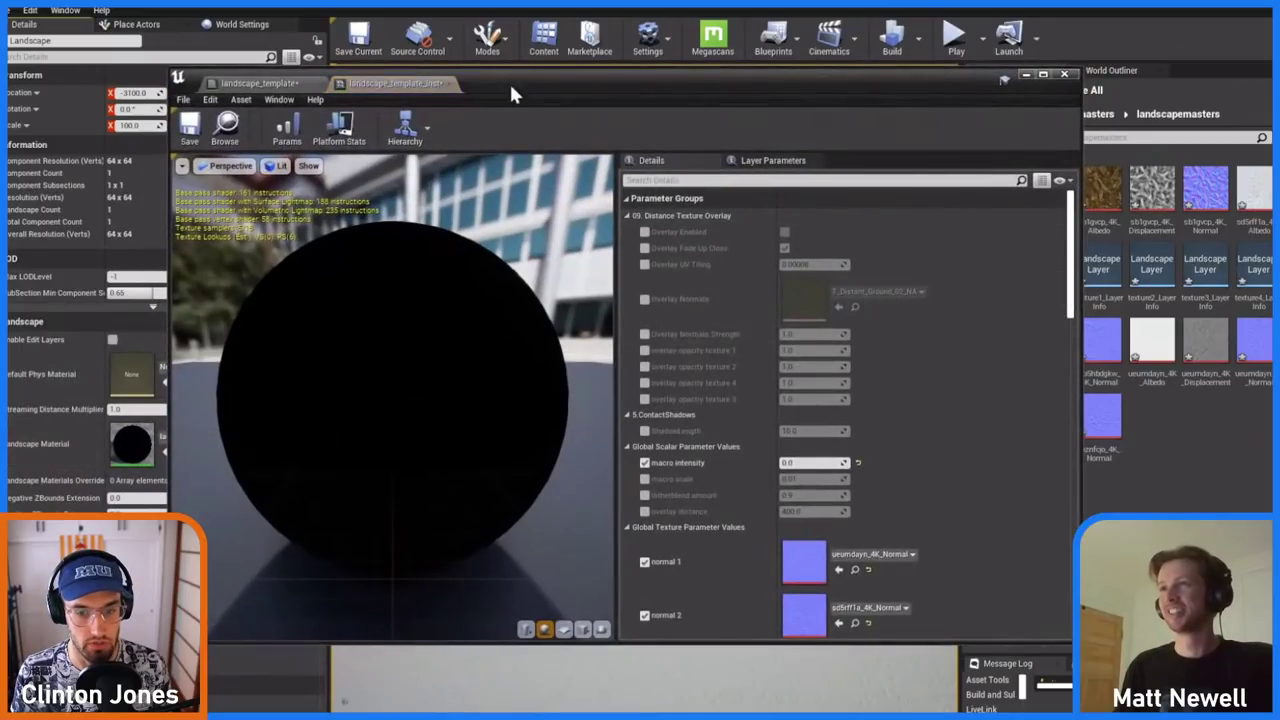
scroll(757, 431, "down", 15)
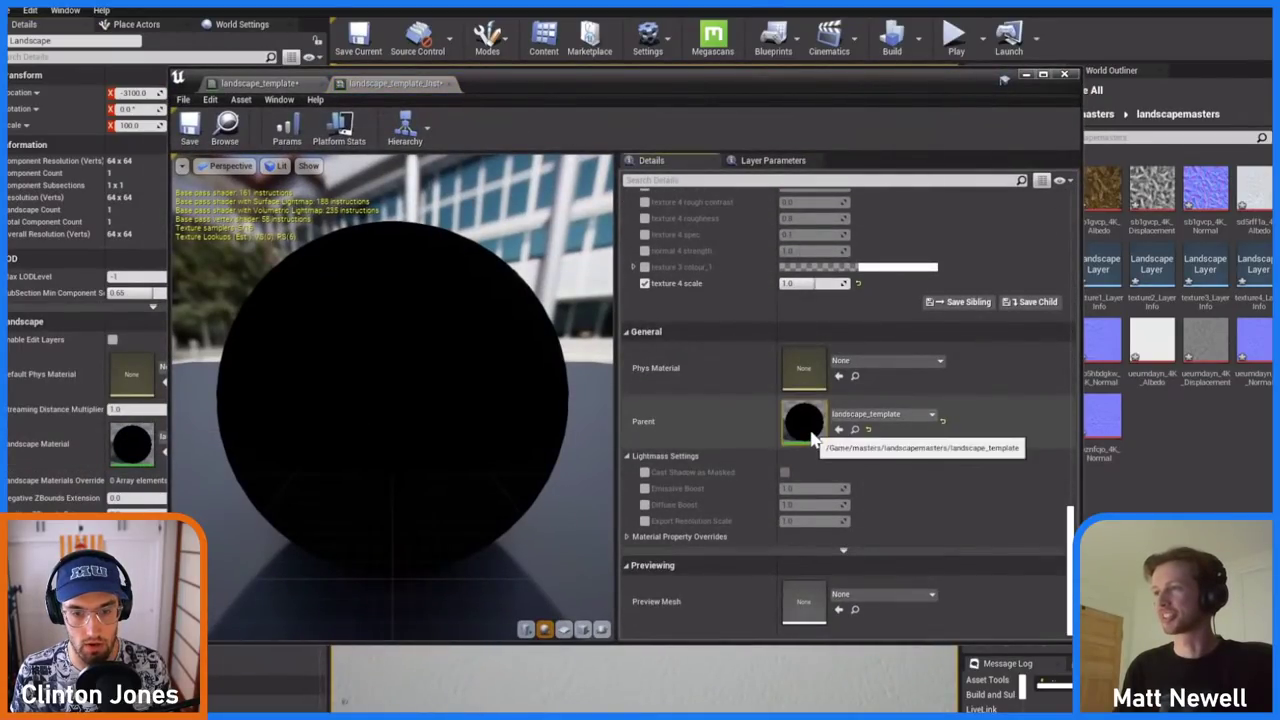
double_click(812, 437)
Step: Examine the texture layer branches of the landscape_template material graph, including their albedo, normal and displacement samples
scroll(768, 420, "down", 10)
scroll(712, 390, "up", 3)
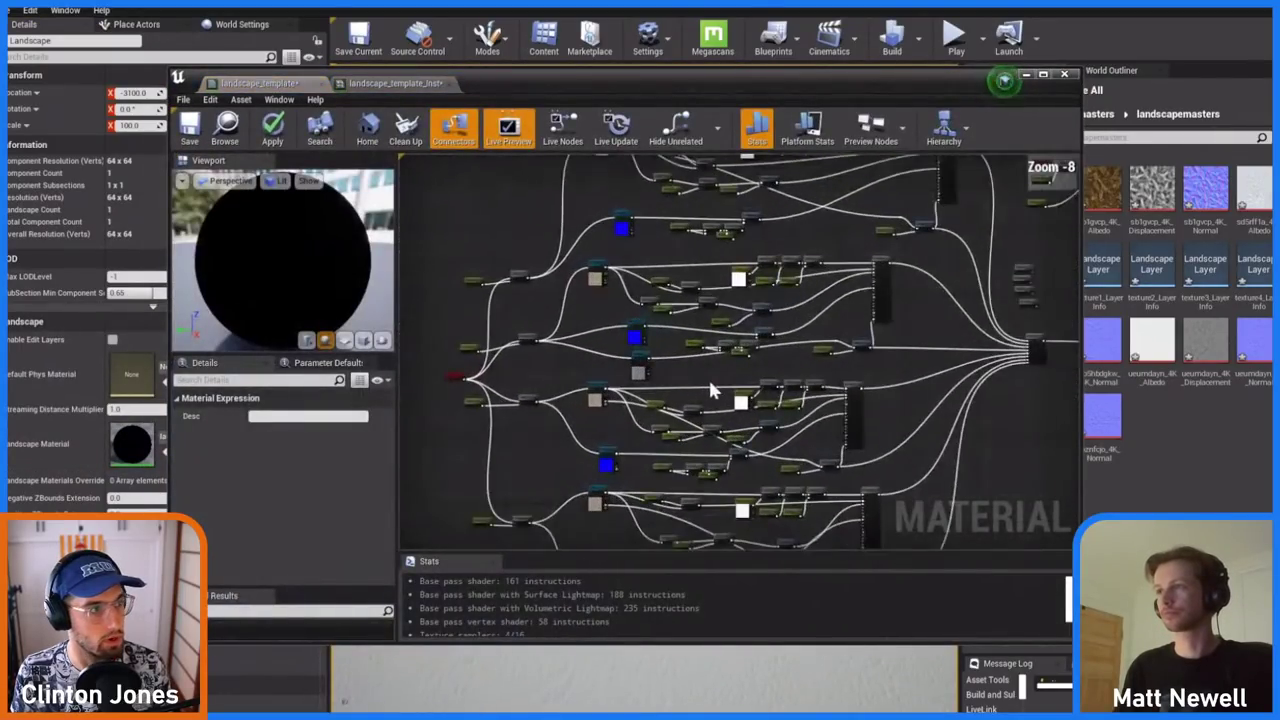
scroll(606, 371, "up", 5)
scroll(849, 423, "down", 2)
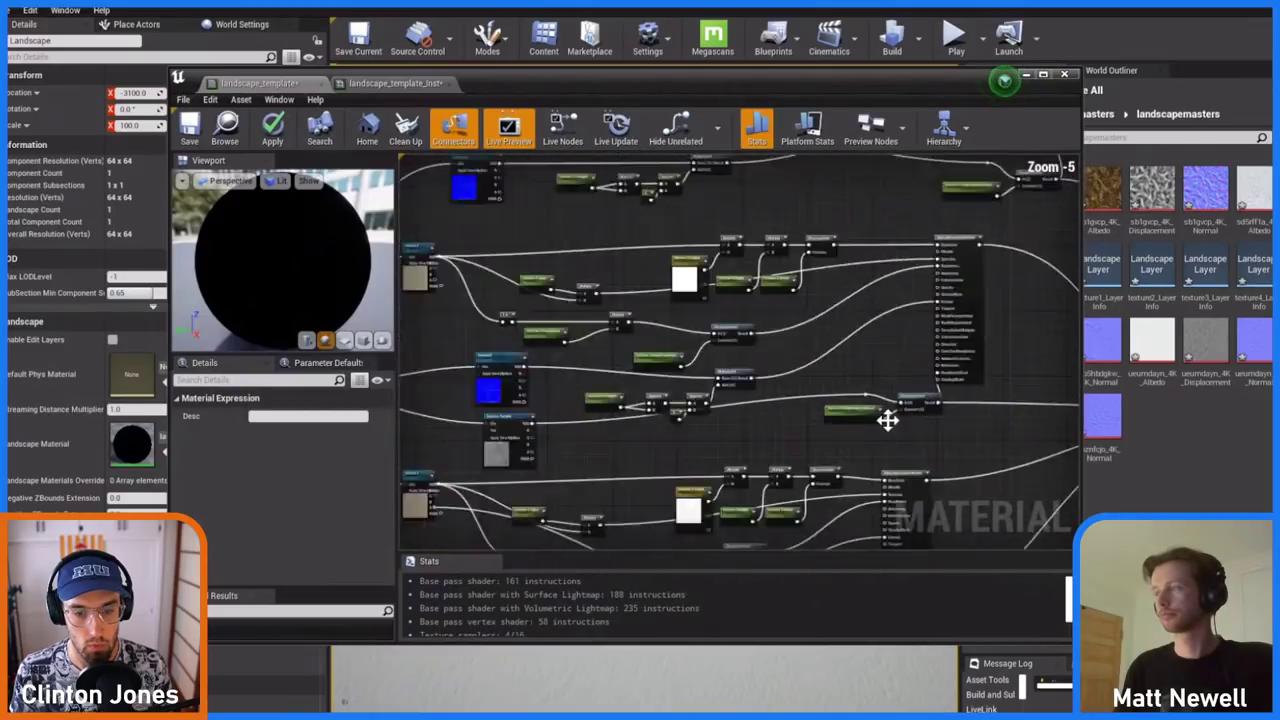
scroll(887, 420, "down", 5)
scroll(717, 375, "up", 5)
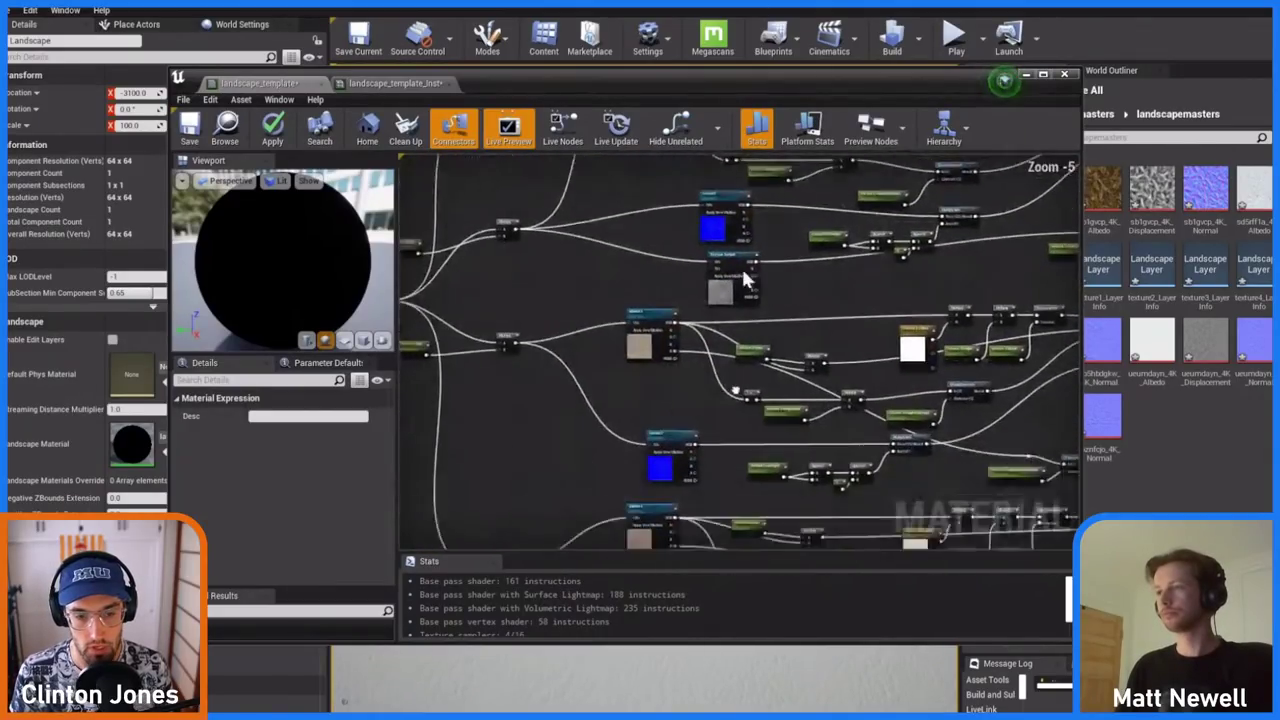
scroll(700, 300, "up", 2)
scroll(623, 342, "down", 3)
Step: Examine the normal 1–4 and albedo 1–4 texture parameters of the landscape_template_inst material instance
left_click(400, 84)
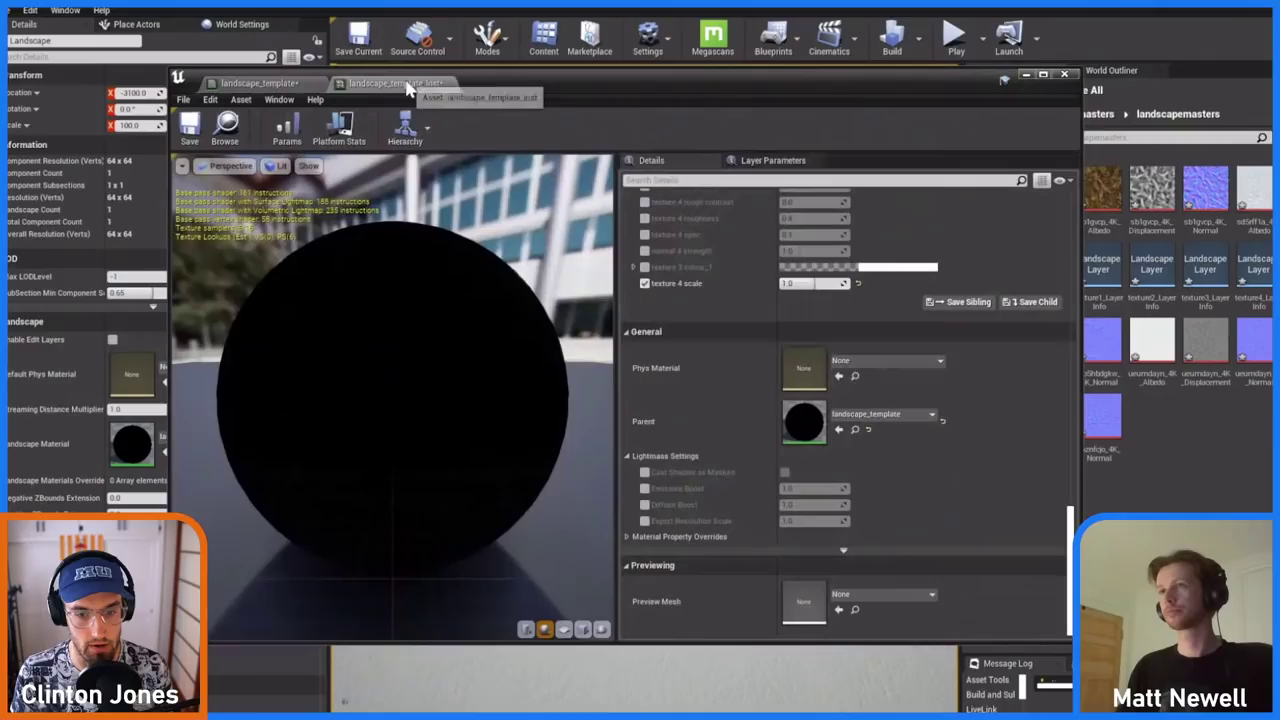
scroll(914, 460, "up", 10)
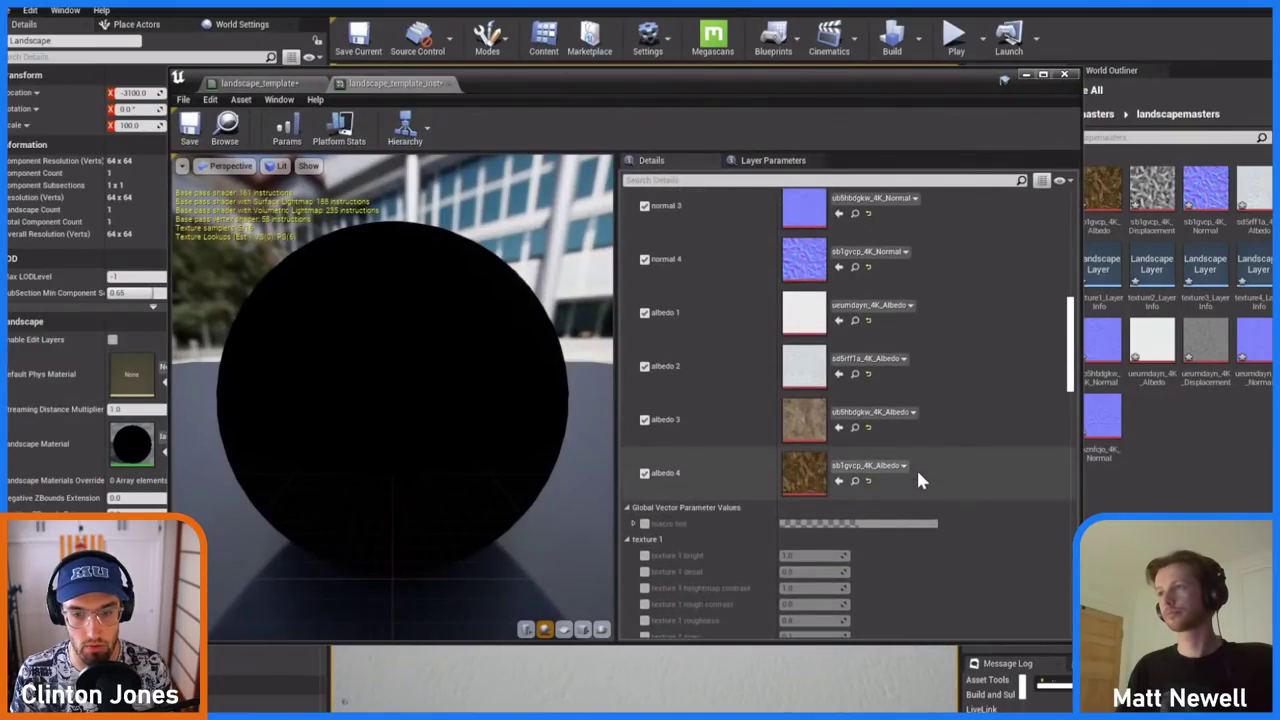
scroll(920, 480, "up", 1)
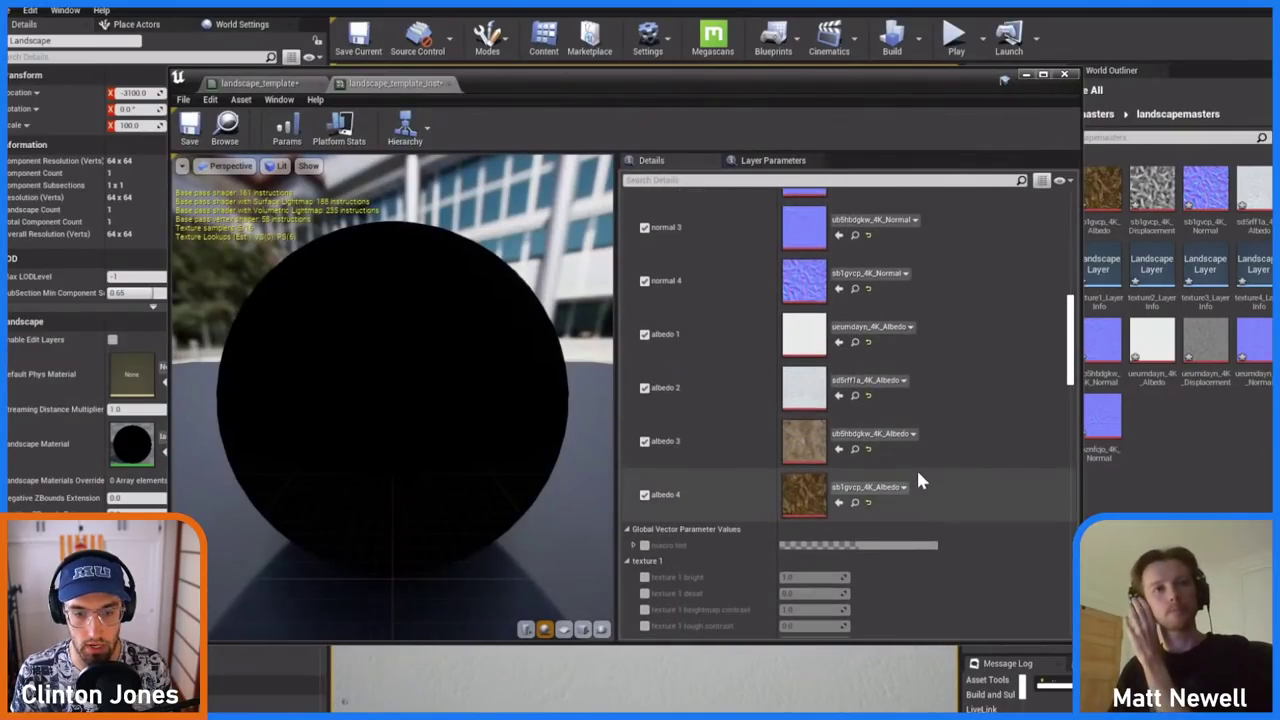
scroll(932, 470, "up", 15)
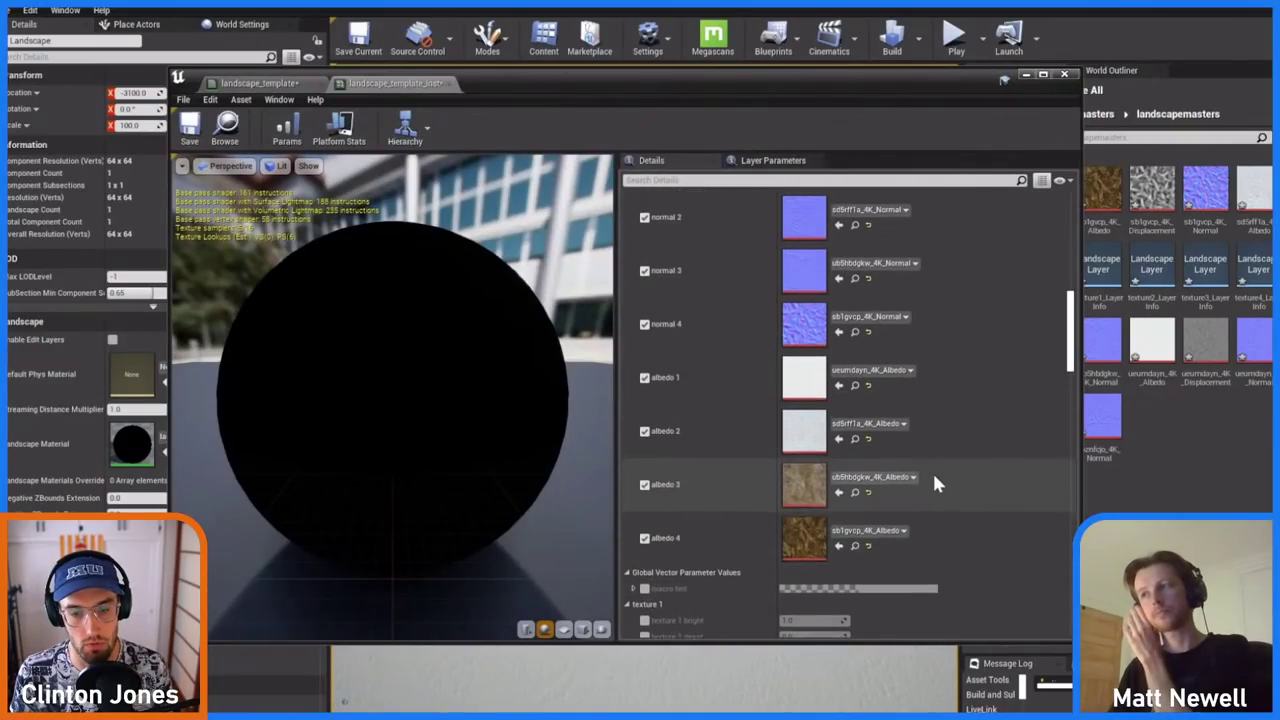
scroll(944, 478, "down", 12)
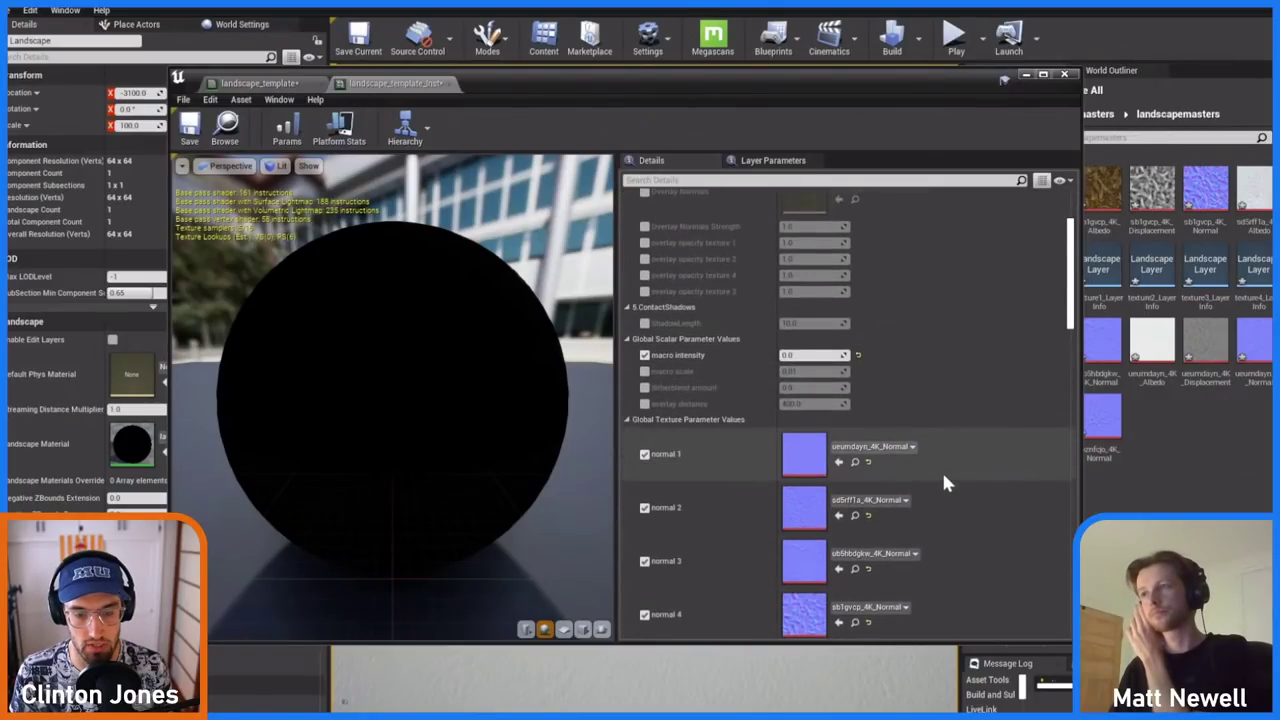
scroll(945, 484, "down", 2)
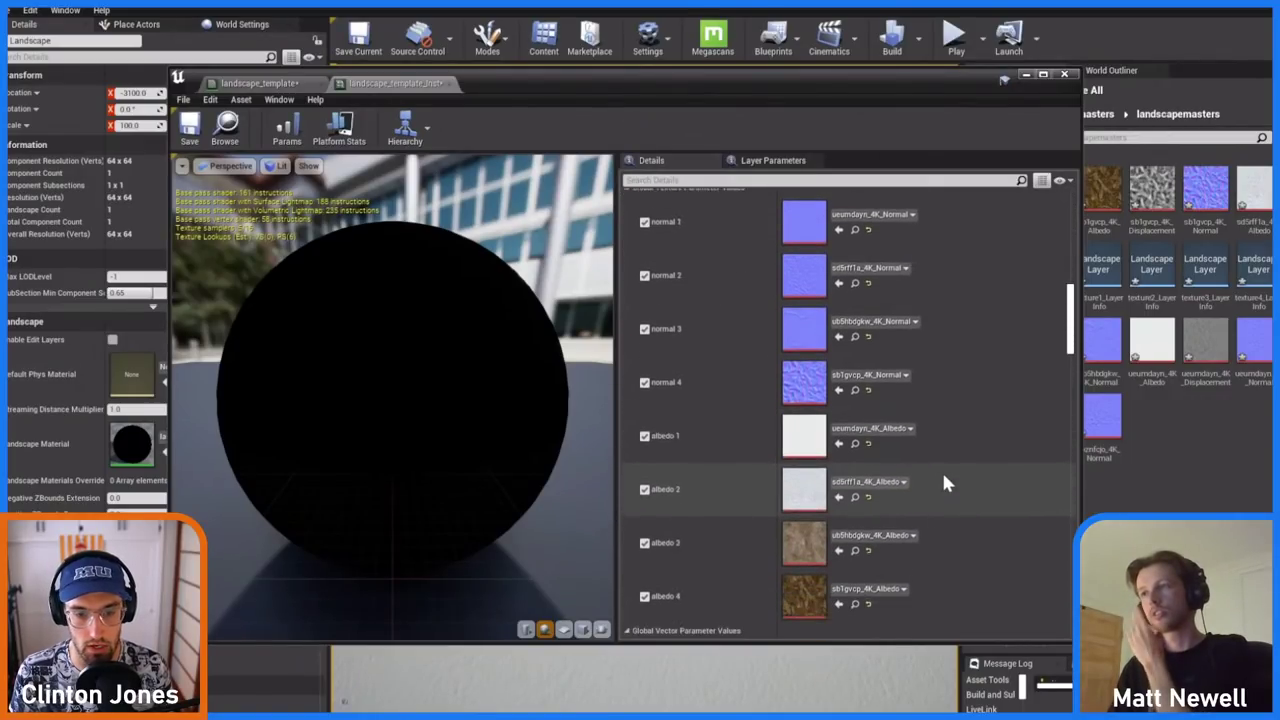
scroll(945, 484, "down", 2)
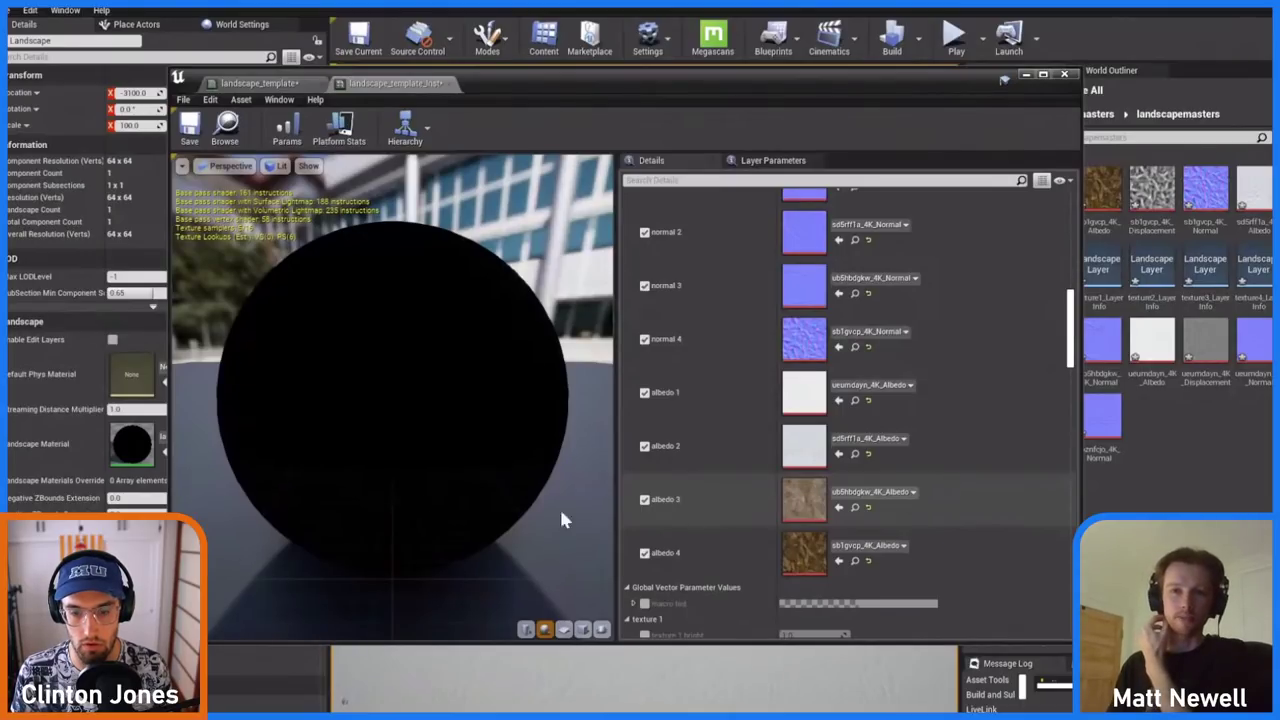
scroll(939, 490, "down", 3)
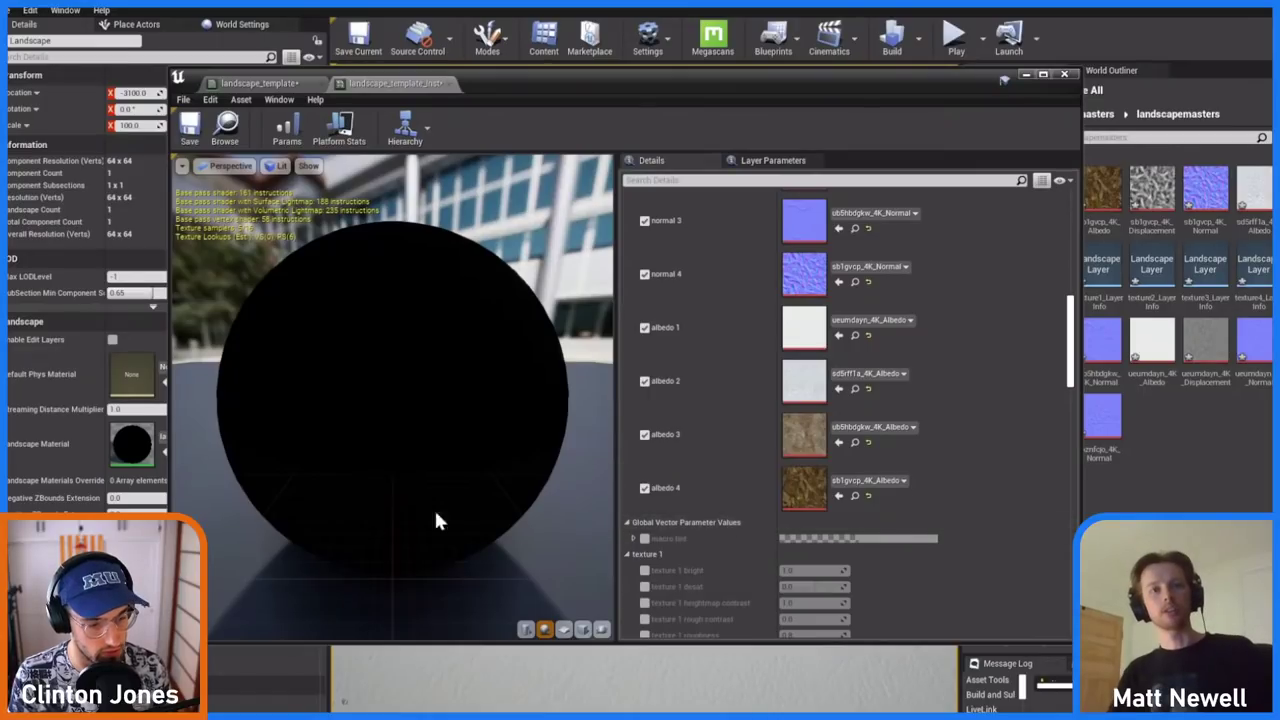
scroll(972, 455, "up", 5)
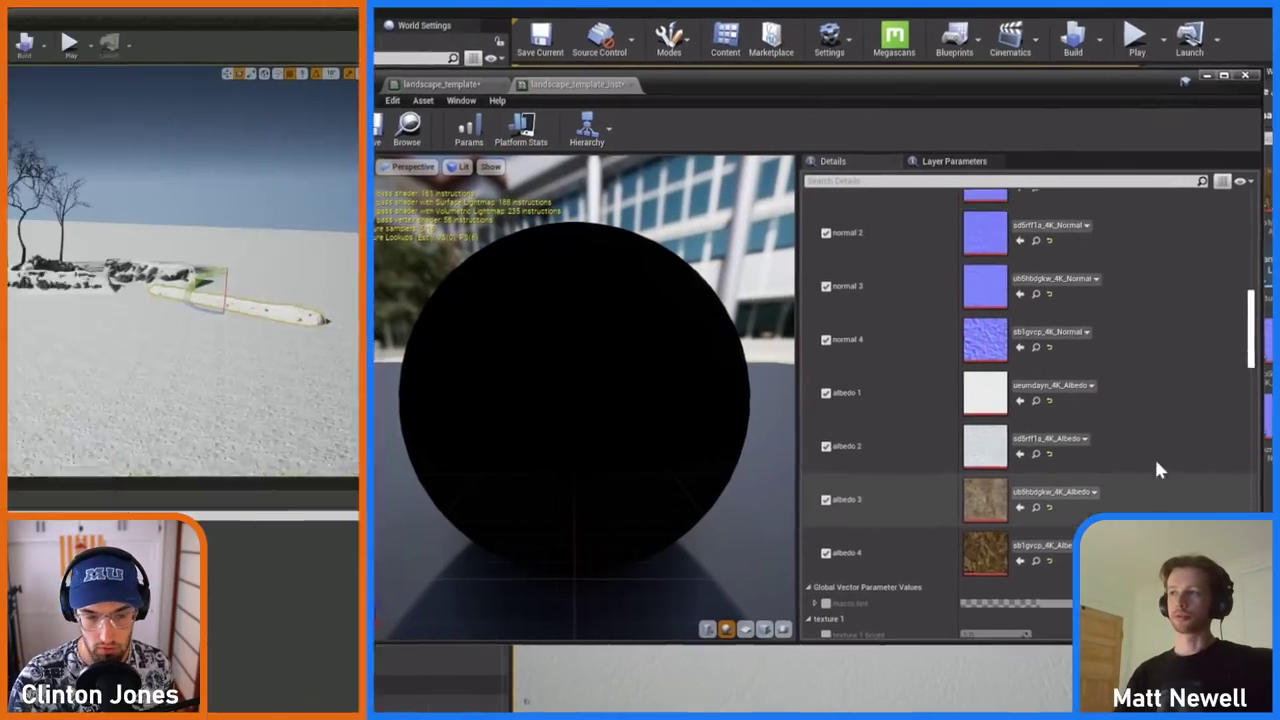
scroll(1100, 420, "up", 1)
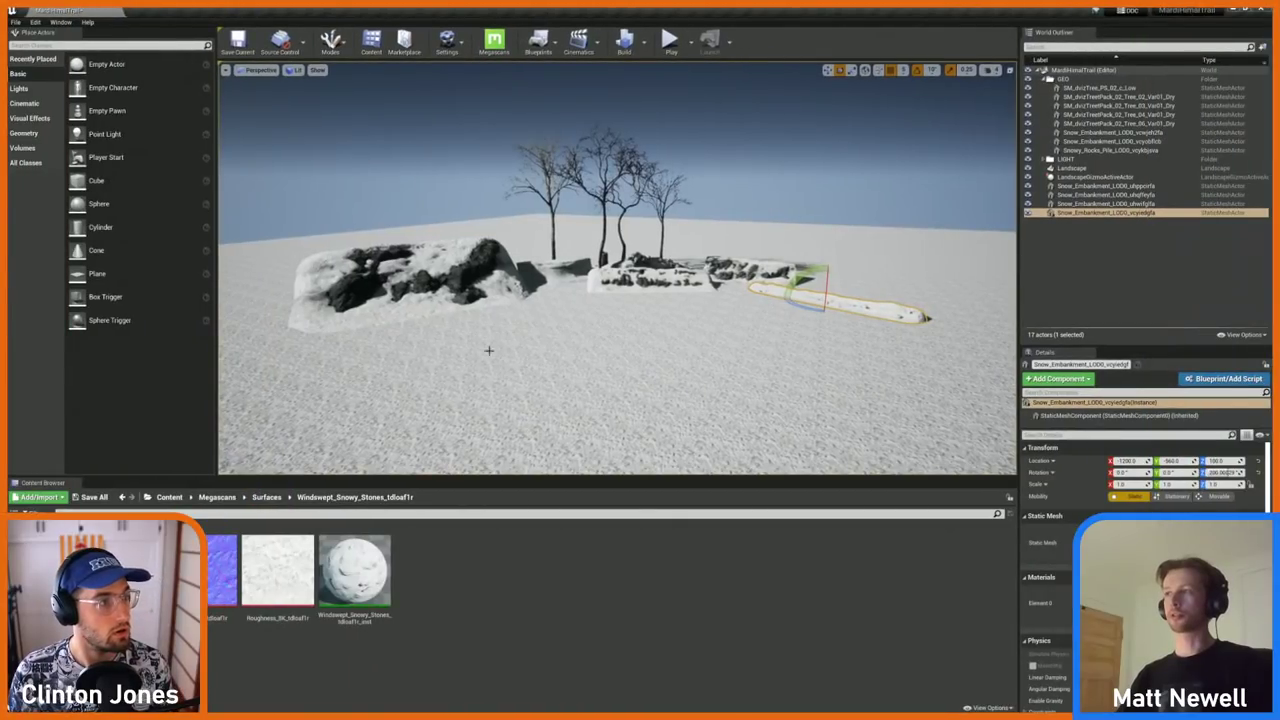
Step: Look over the snowy rock scene, check the Dirty_Trampled_Snow surface folder, and go back up to the Megascans folder
key("w")
mouse_move(560, 300)
right_mouse_down()
mouse_move(595, 300)
mouse_move(556, 300)
right_mouse_up()
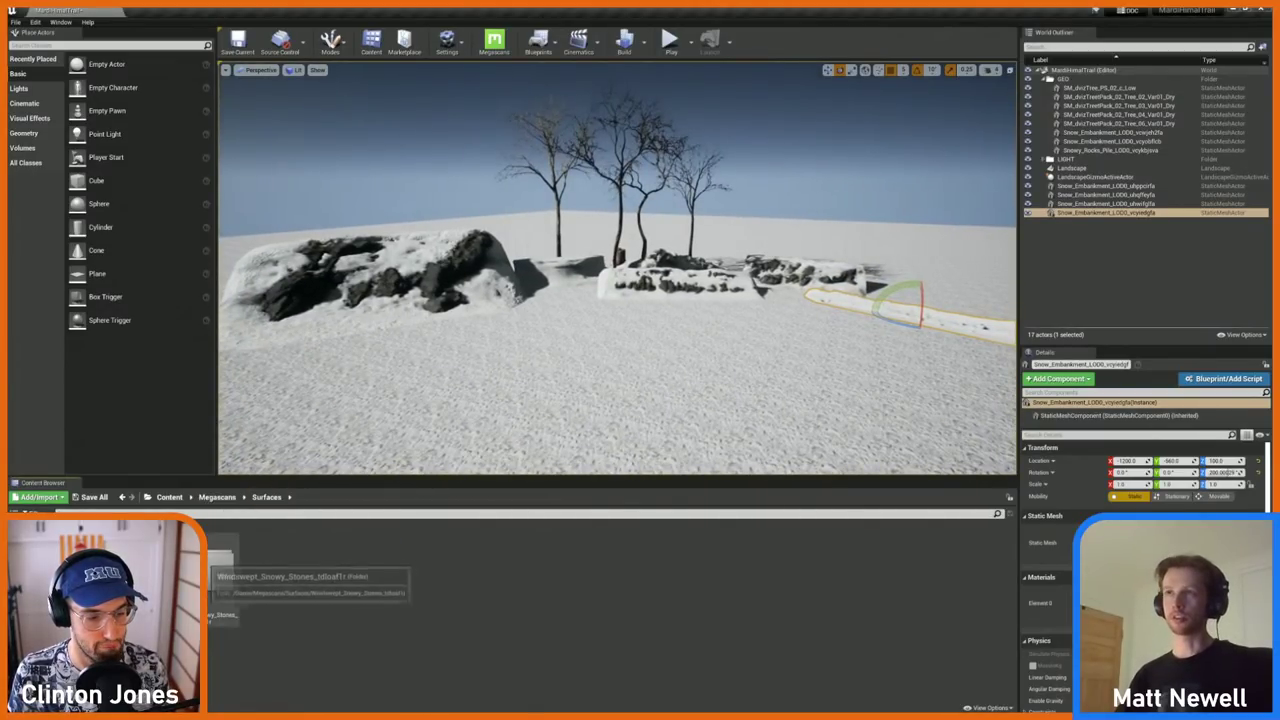
double_click(62, 567)
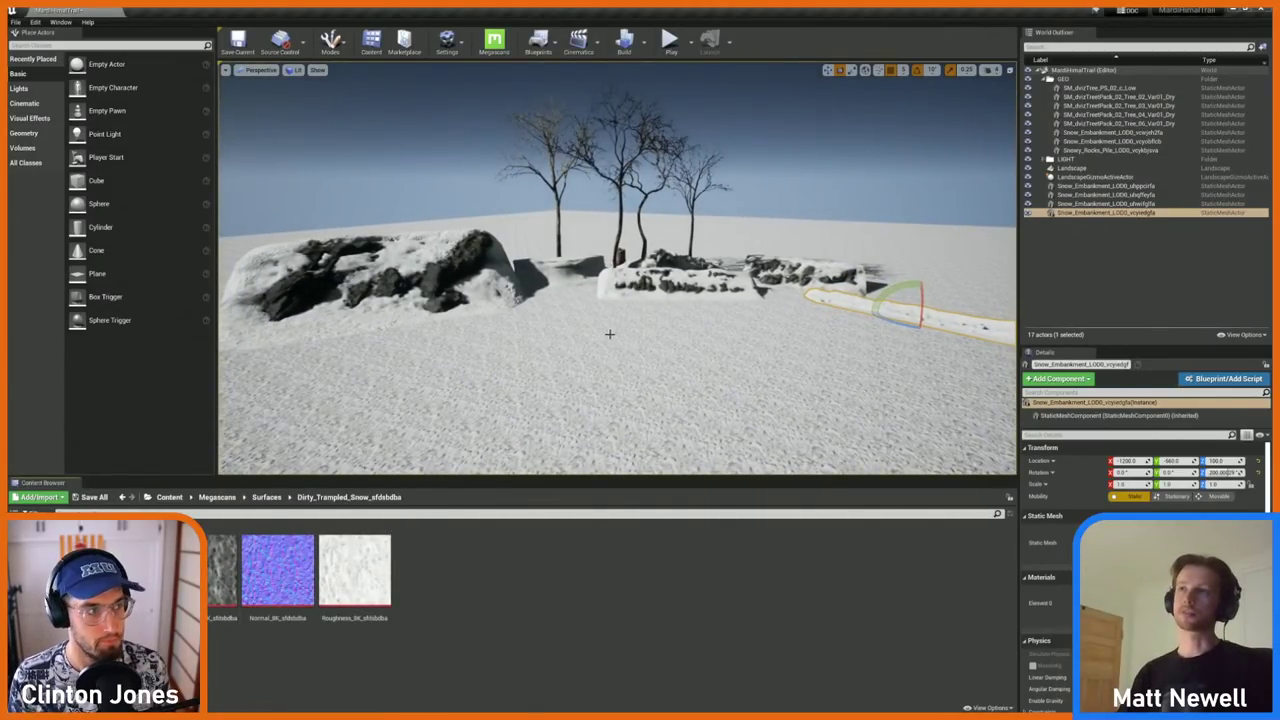
mouse_move(622, 308)
right_mouse_down()
mouse_move(604, 308)
mouse_move(628, 305)
right_mouse_up()
key("s")
left_click(213, 501)
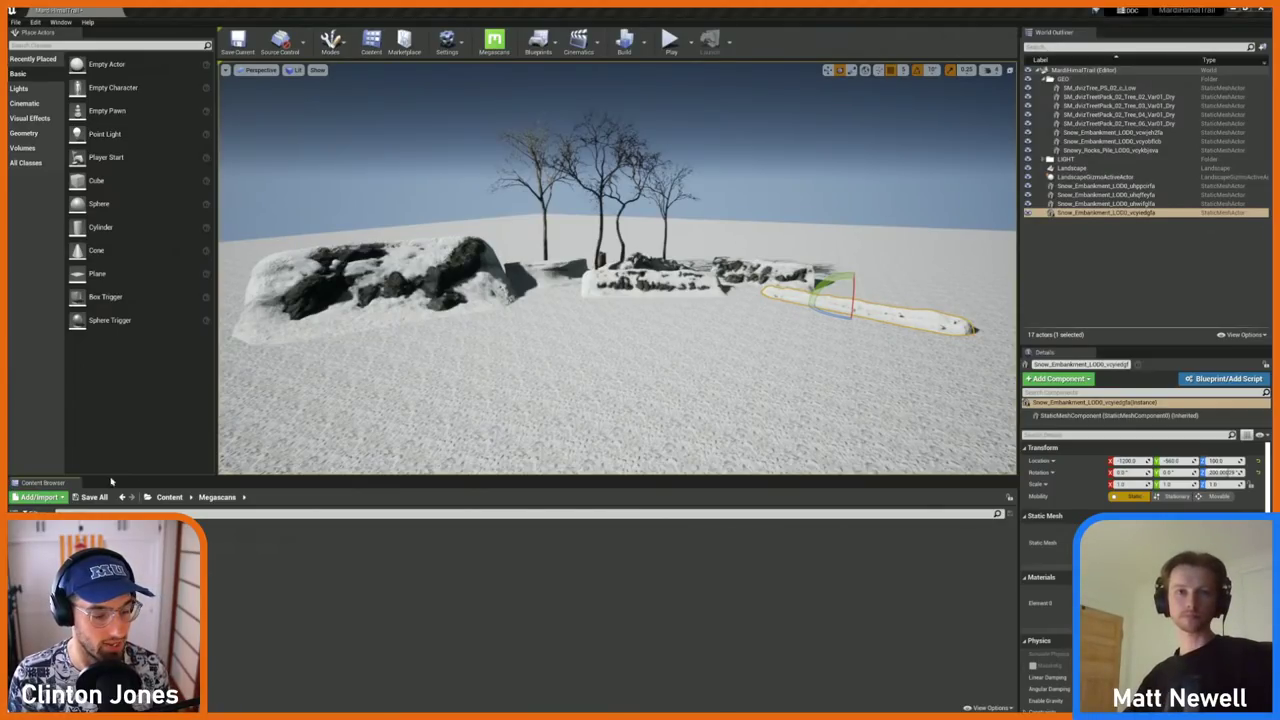
Step: Look into the MaterialFunctions folder inside masters and return to the Content root folder
left_click(169, 497)
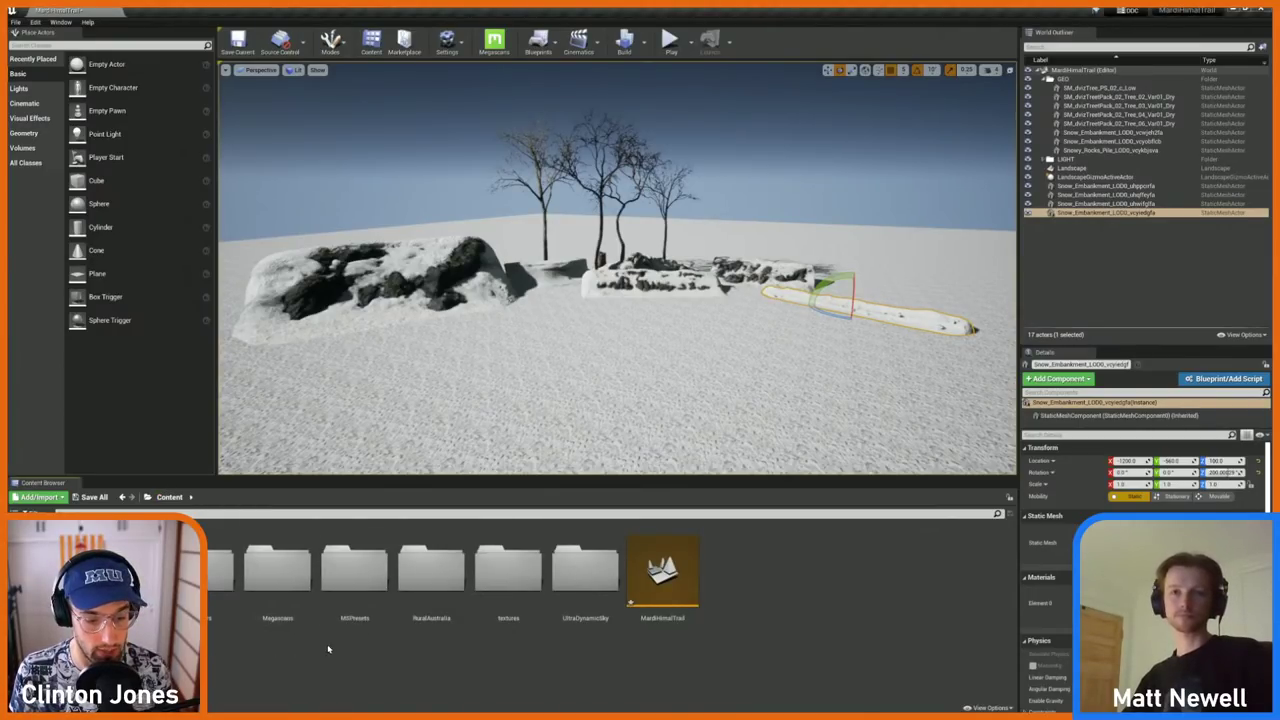
double_click(216, 572)
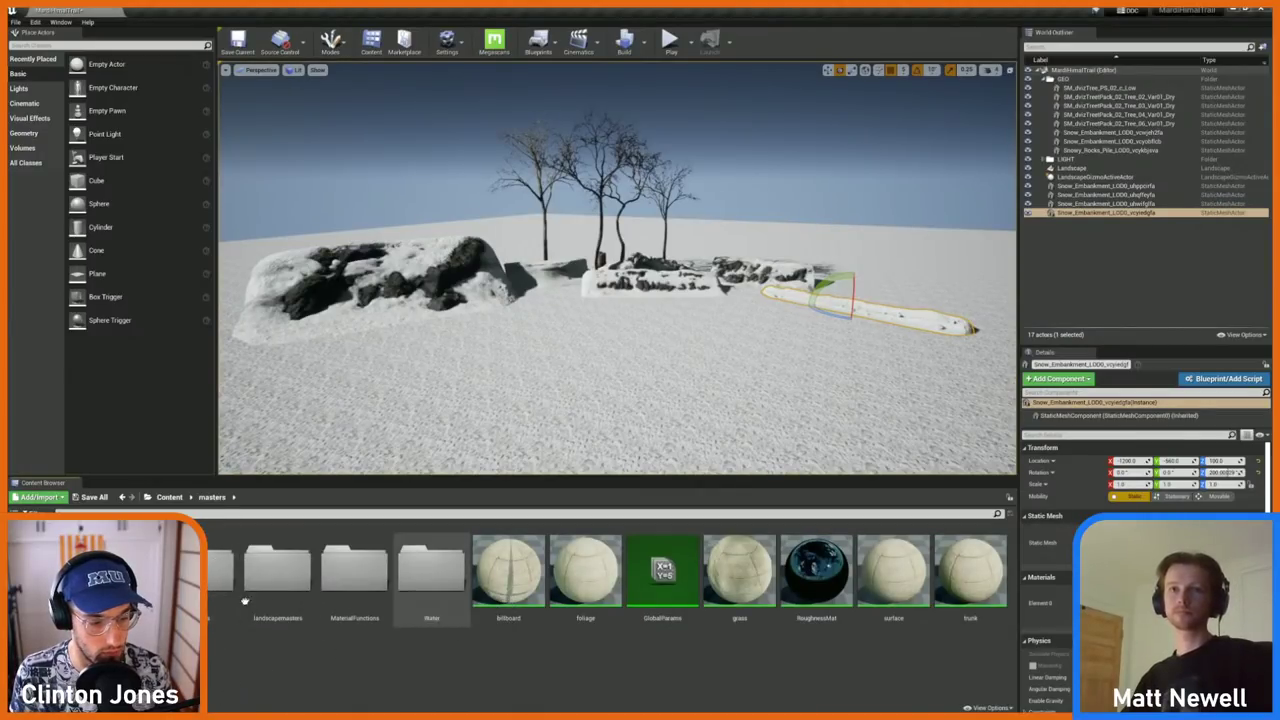
double_click(346, 575)
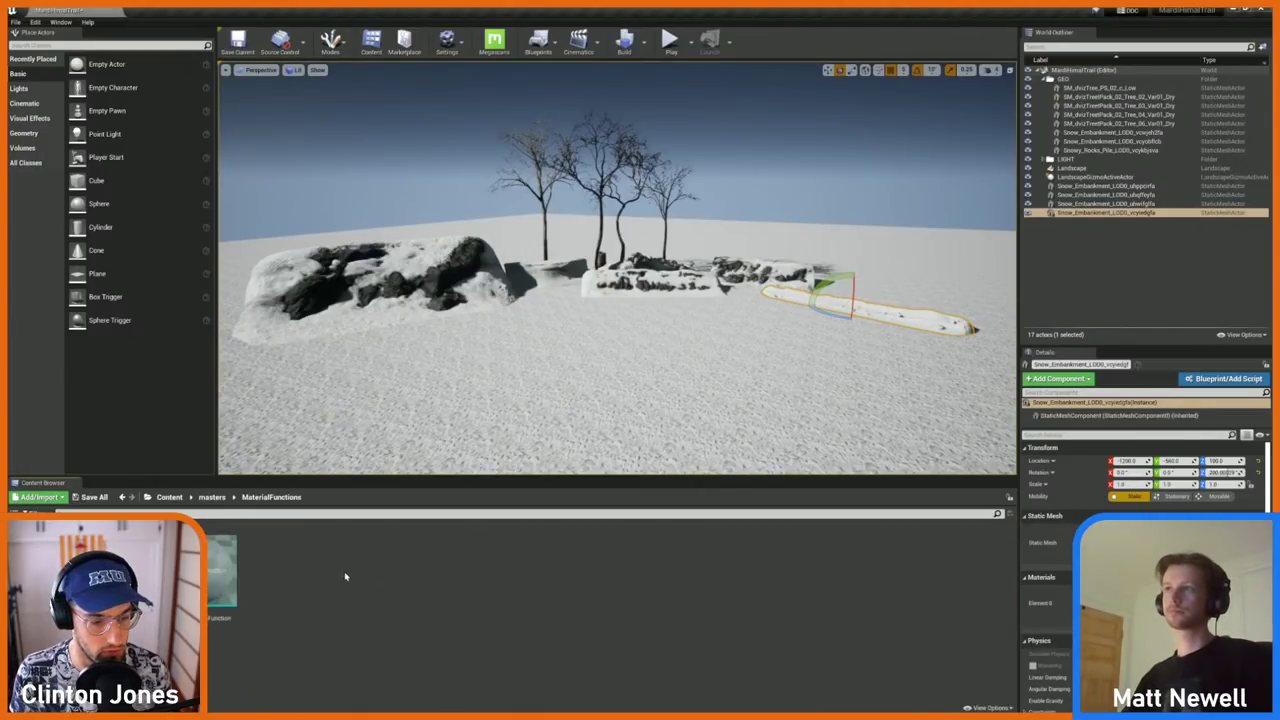
left_click(169, 497)
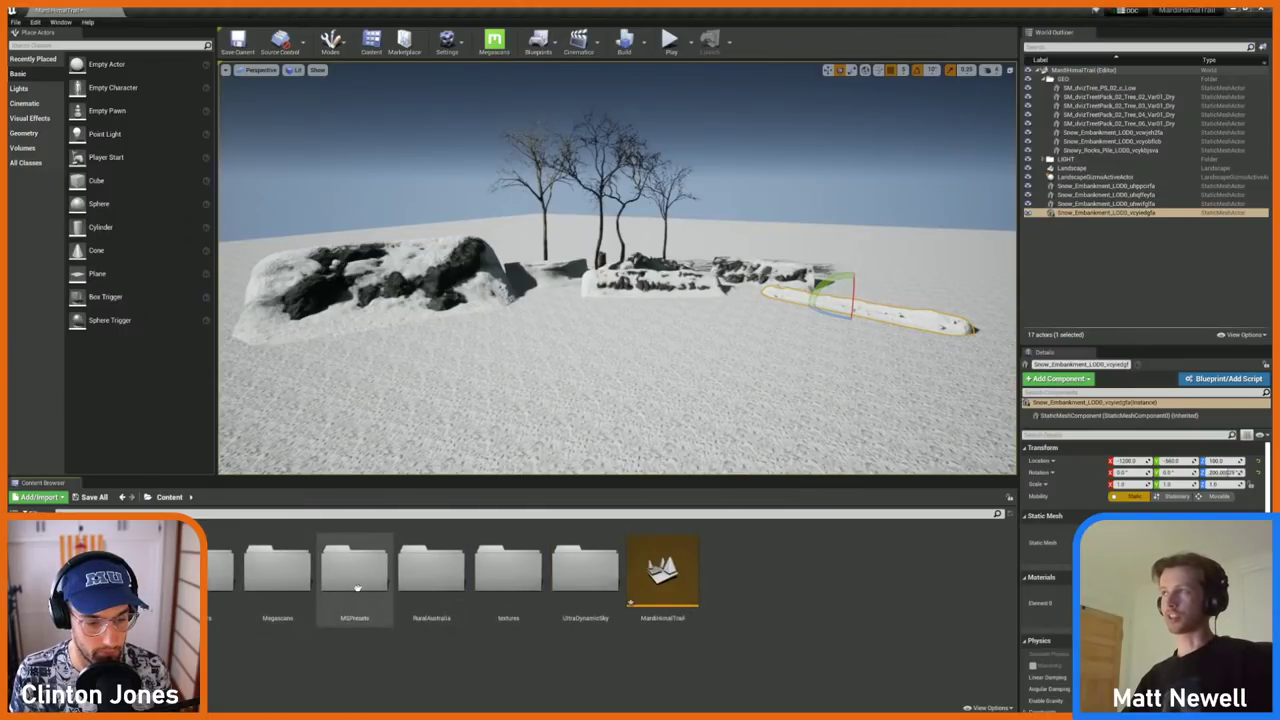
Step: Open the landscape material instance from the masters/landscapemasters folder and maximize its editor window
left_click(209, 567)
double_click(212, 570)
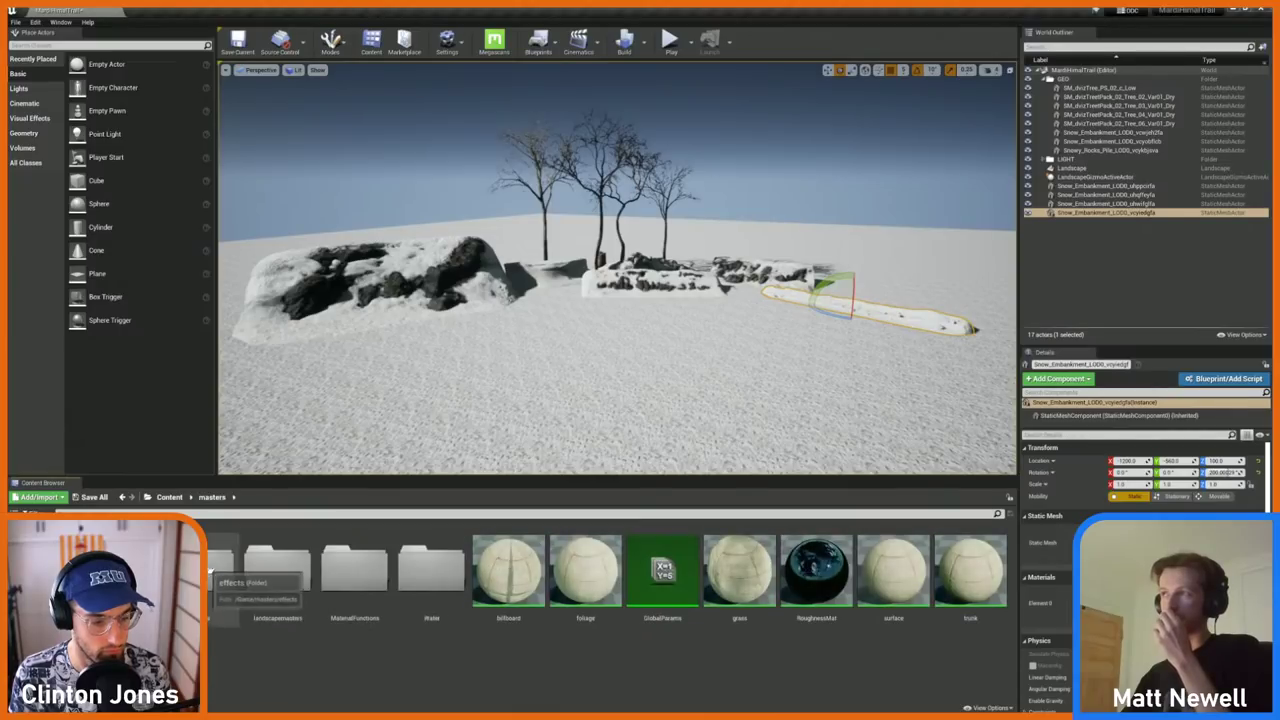
left_click(289, 578)
double_click(289, 578)
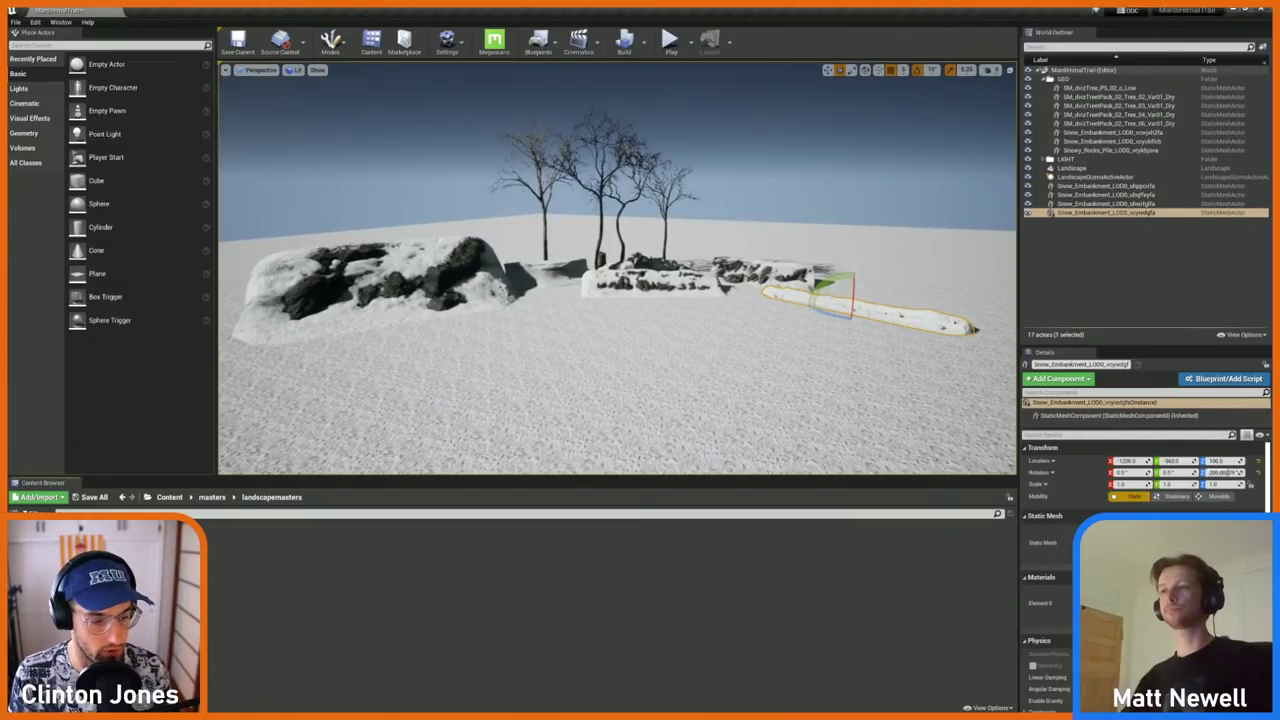
double_click(289, 578)
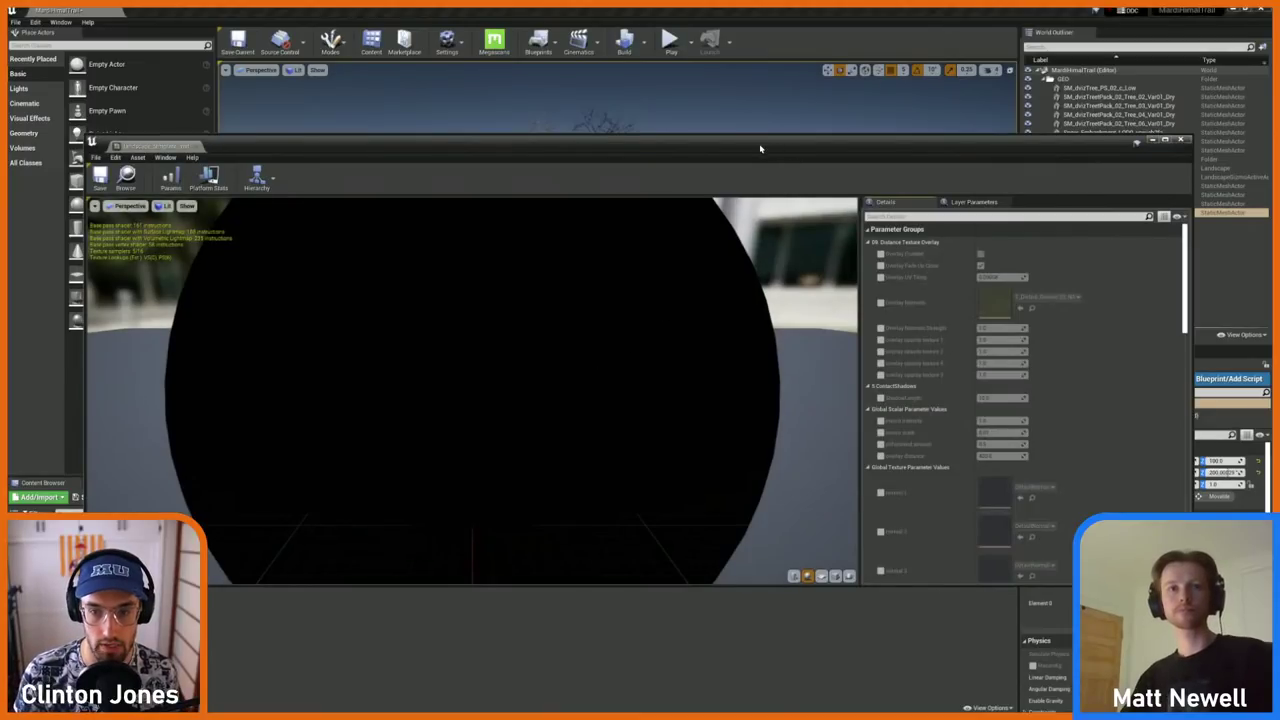
left_click_drag(760, 148, 797, 10)
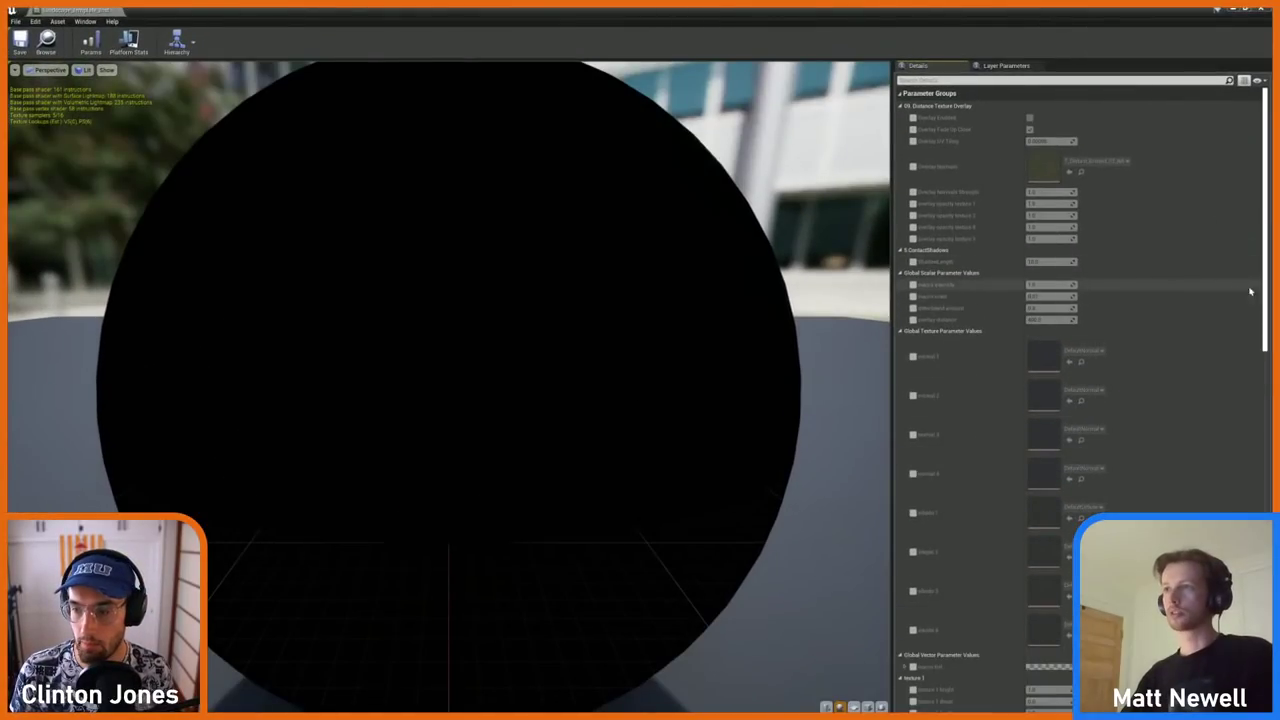
Step: Enable the normal 1–3 and albedo 1–3 texture parameter overrides in the landscape material instance, leaving normal 4 and albedo 4 off
left_click_drag(1267, 286, 1268, 340)
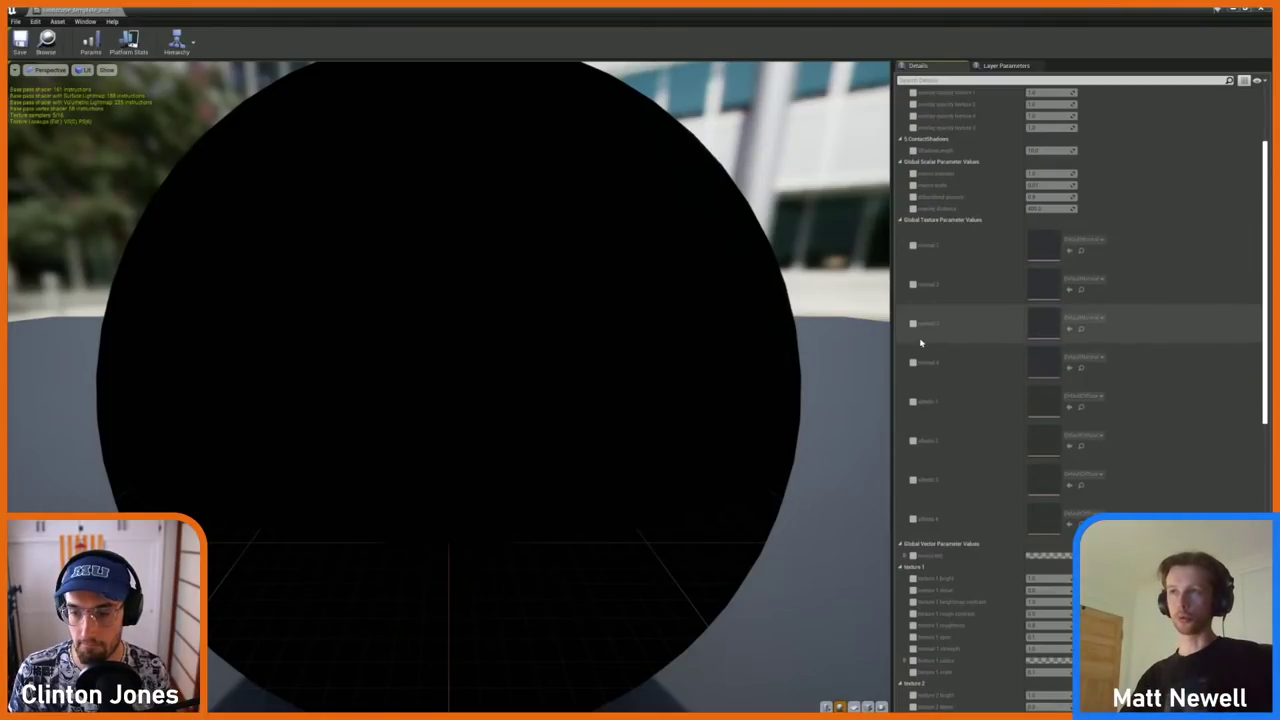
left_click(912, 245)
left_click(912, 284)
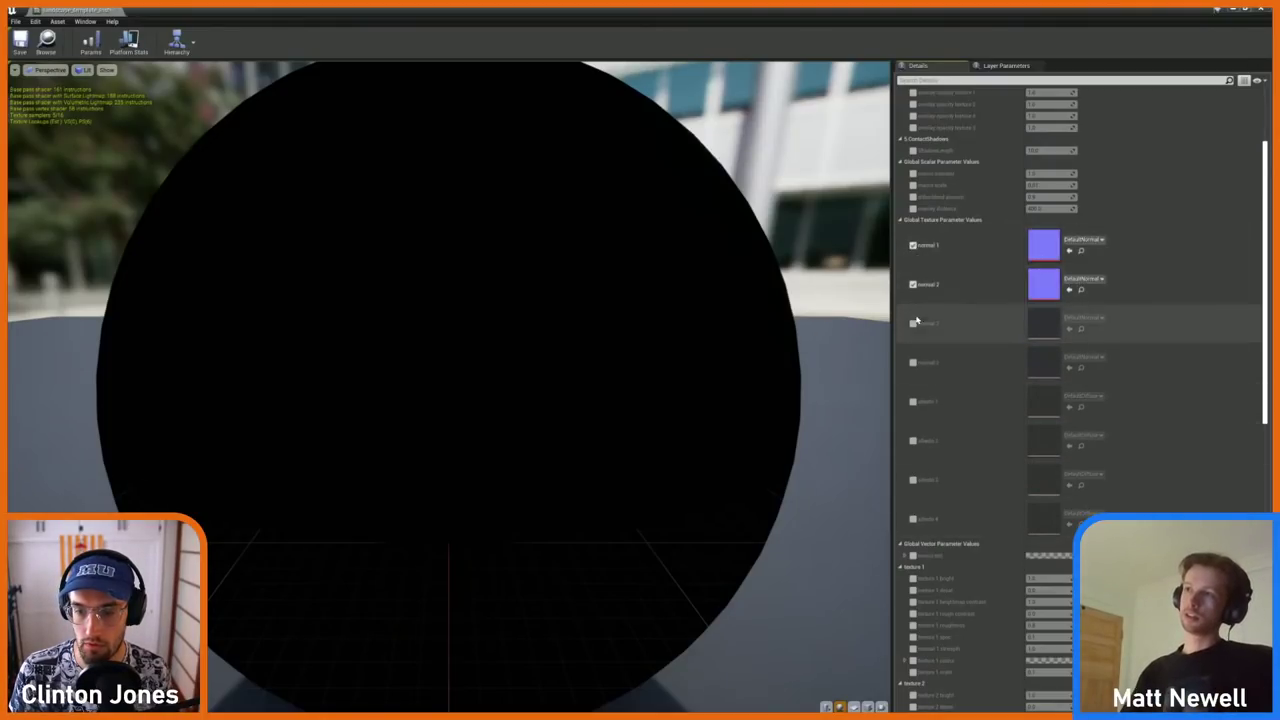
left_click(912, 323)
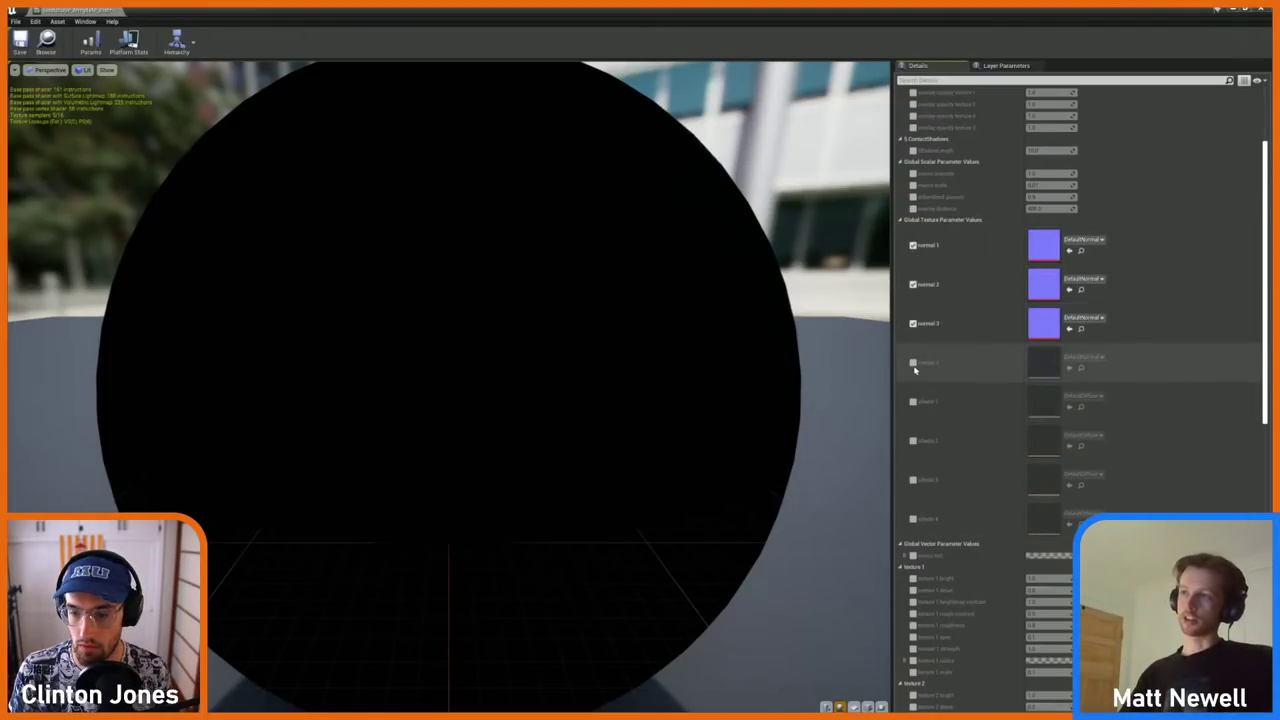
left_click(912, 363)
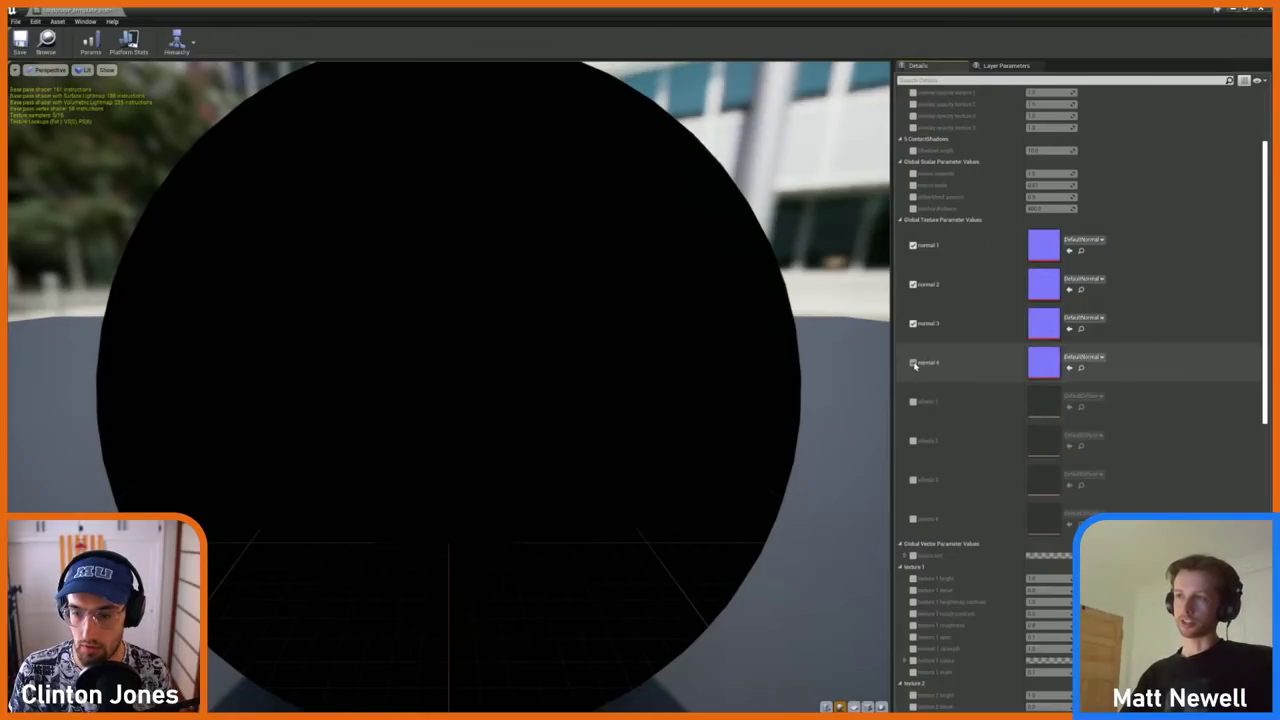
left_click(912, 363)
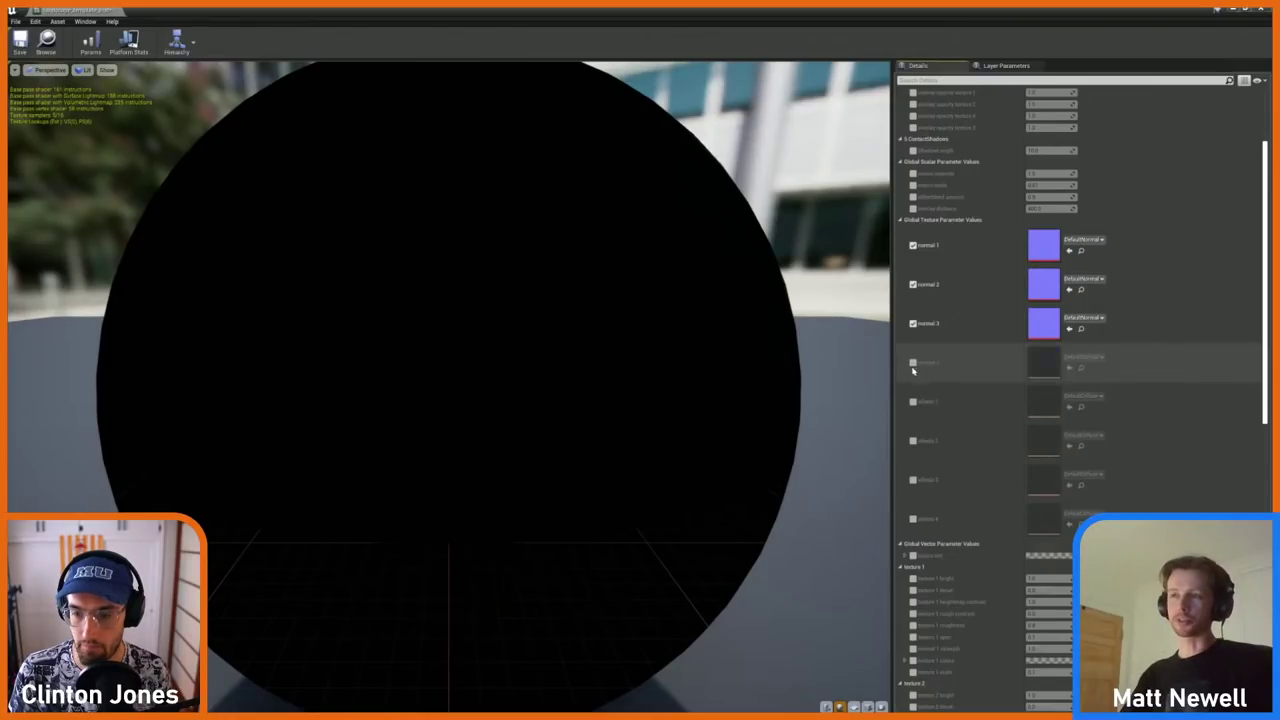
left_click(912, 402)
left_click(912, 441)
left_click(912, 480)
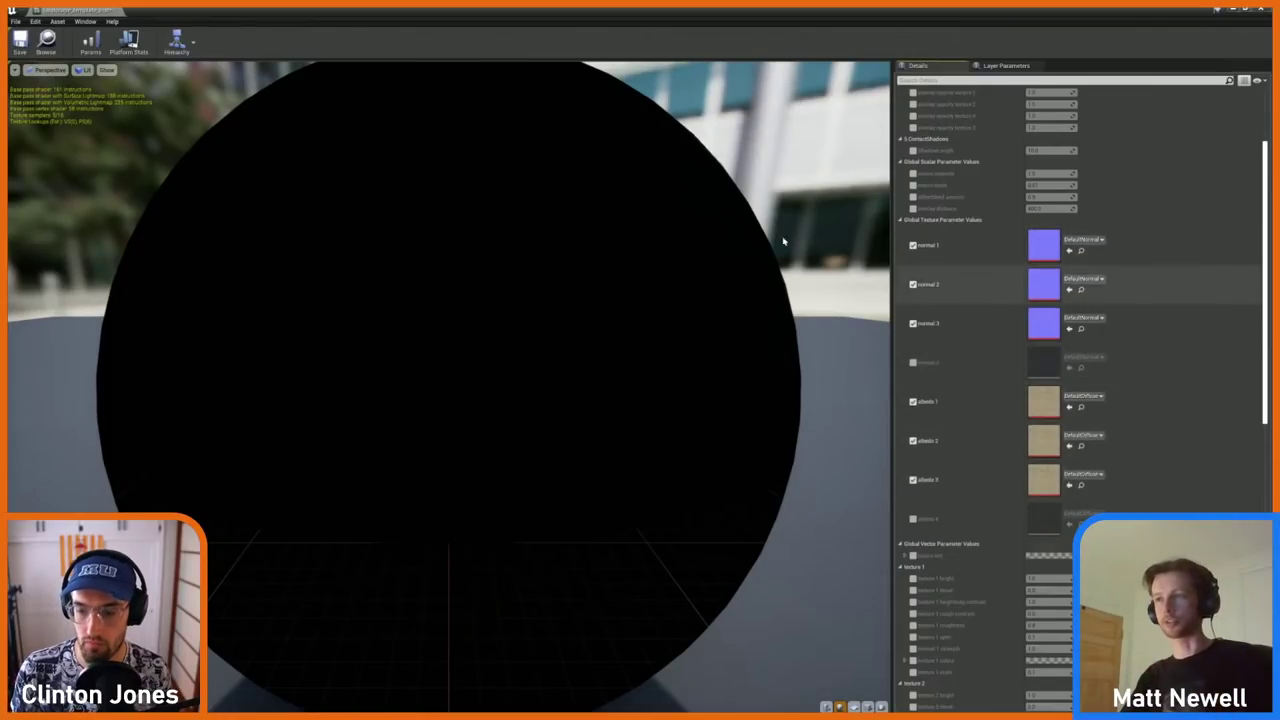
Step: Move the material instance window clear of the asset browser and open the Megascans/Surfaces/Dirty_Trampled_Snow folder
left_click_drag(671, 23, 646, 77)
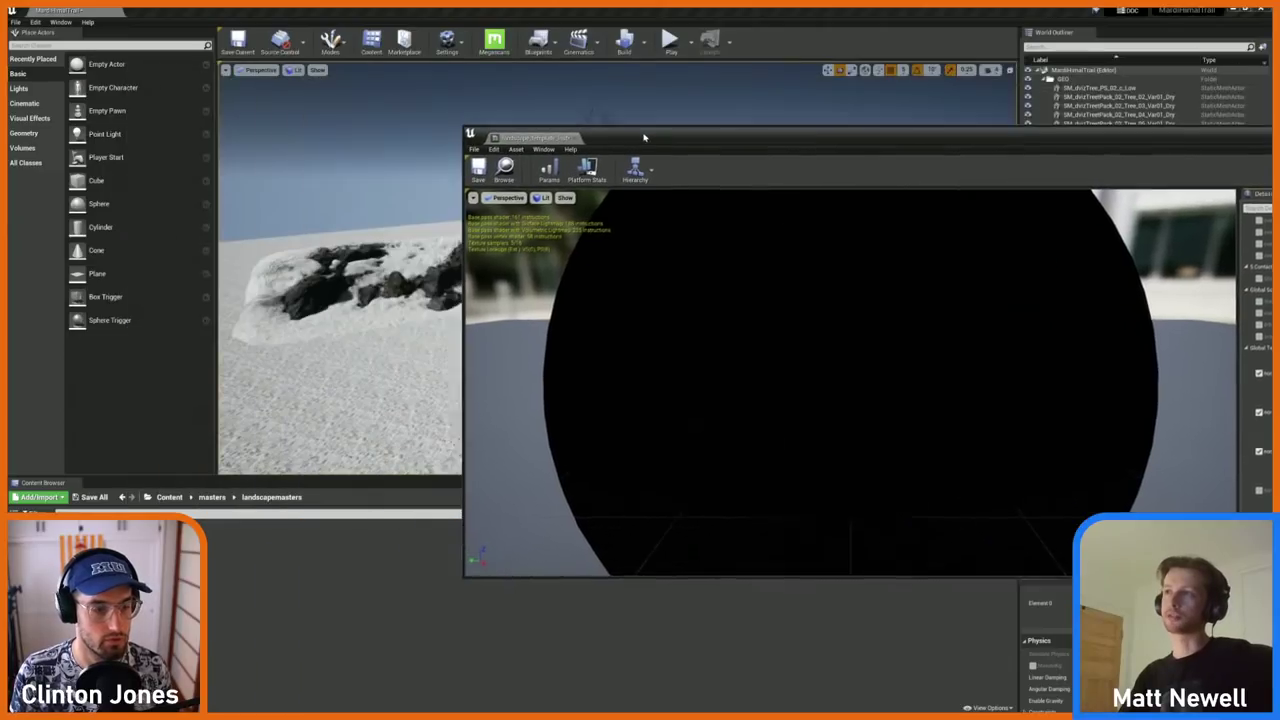
left_click_drag(644, 137, 218, 30)
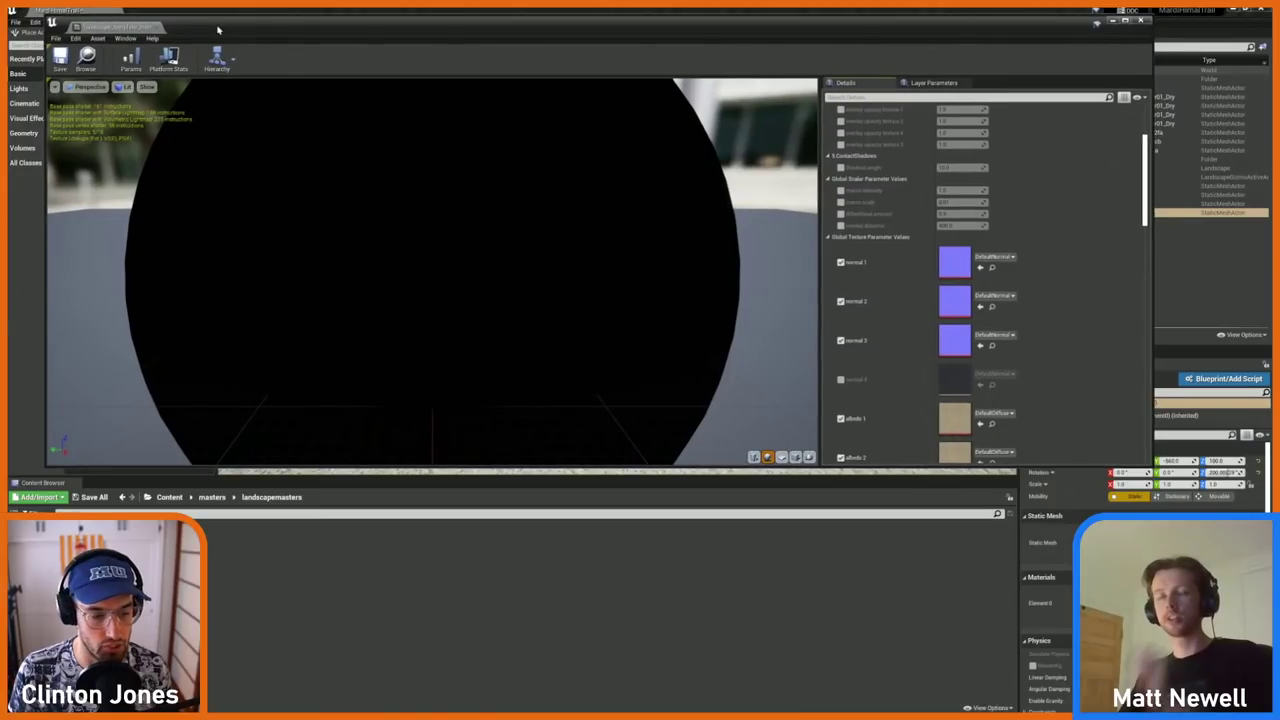
left_click(211, 497)
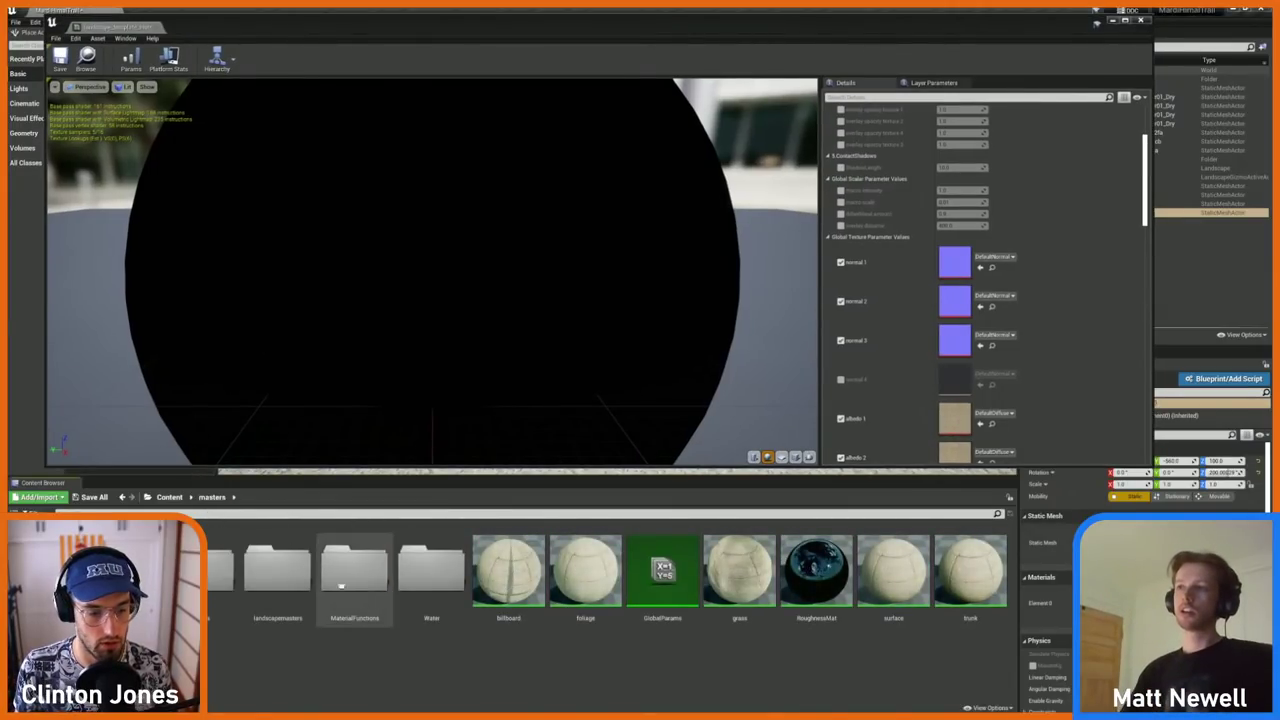
left_click(169, 497)
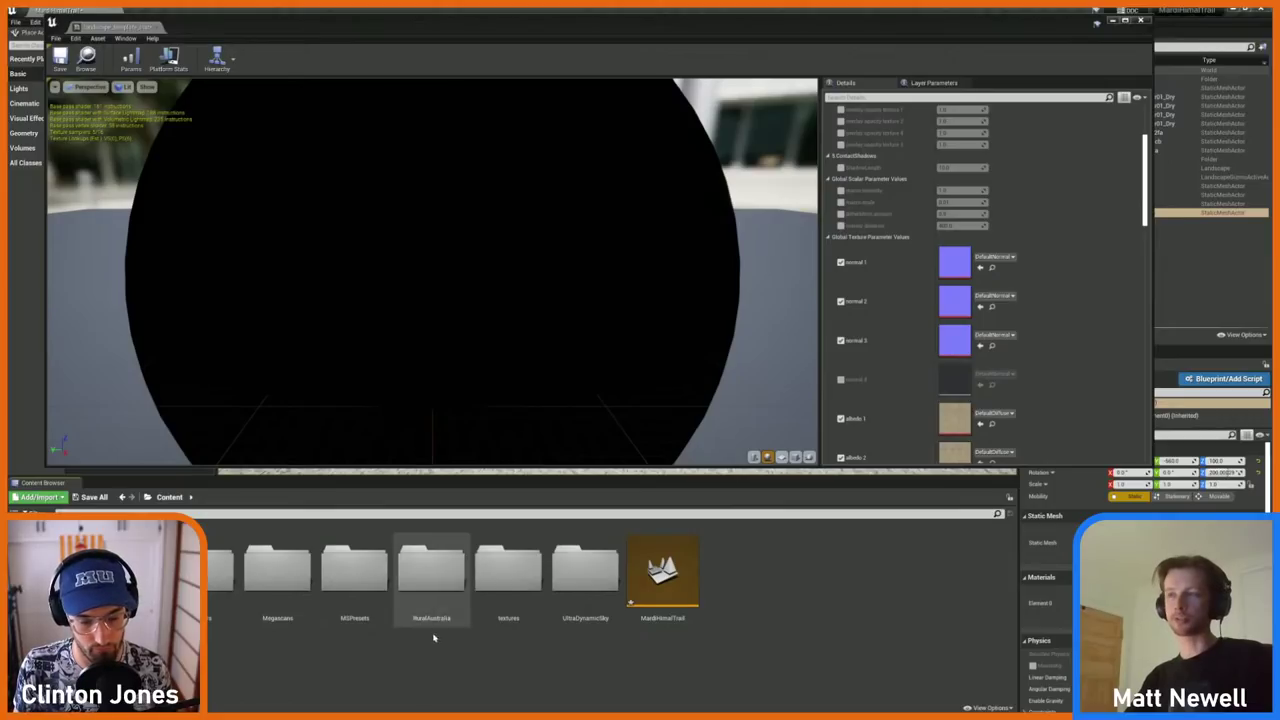
double_click(274, 578)
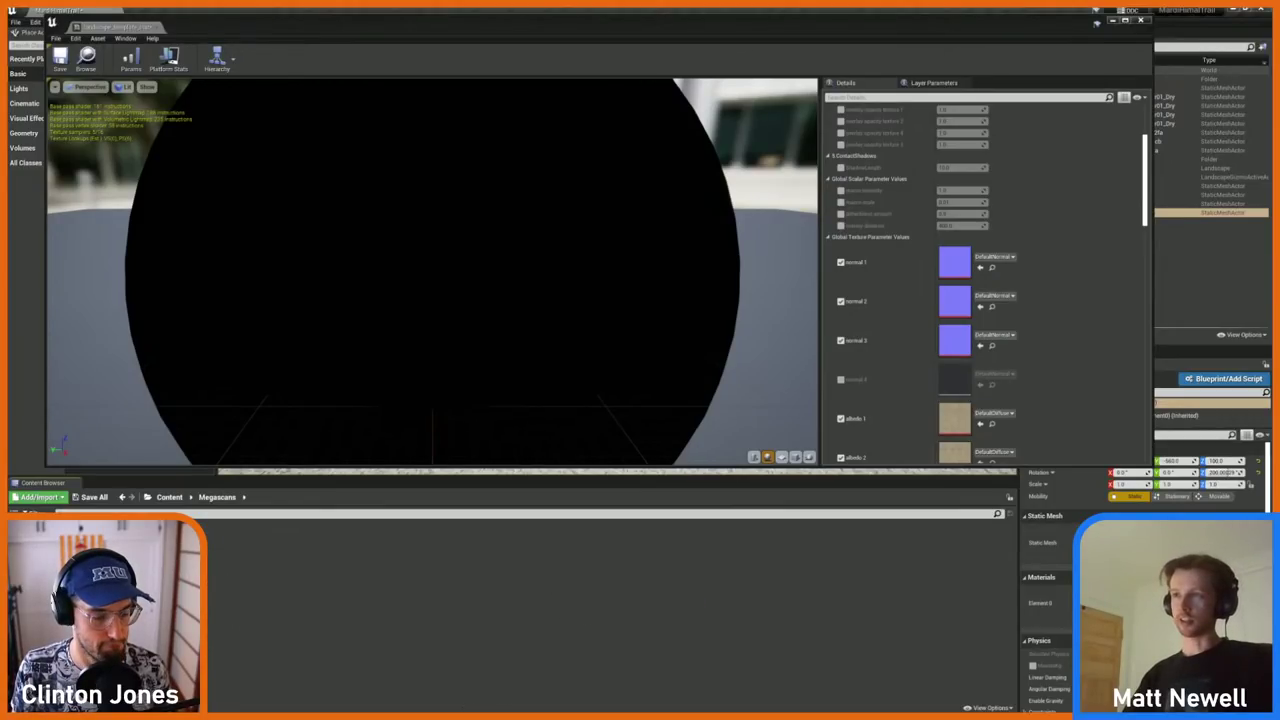
double_click(110, 575)
double_click(125, 594)
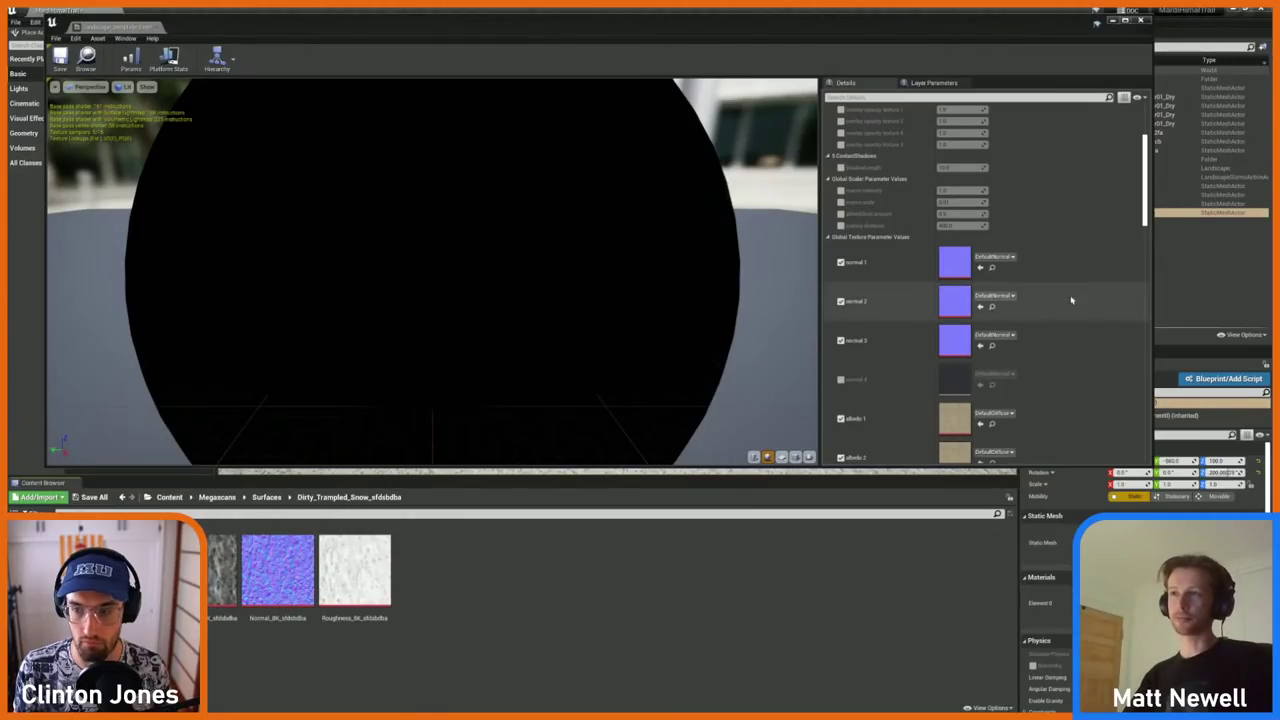
Step: Assign the Dirty_Trampled_Snow albedo and normal textures to the albedo 1 and normal 1 parameters
scroll(1146, 214, "down", 1)
scroll(1146, 214, "down", 3)
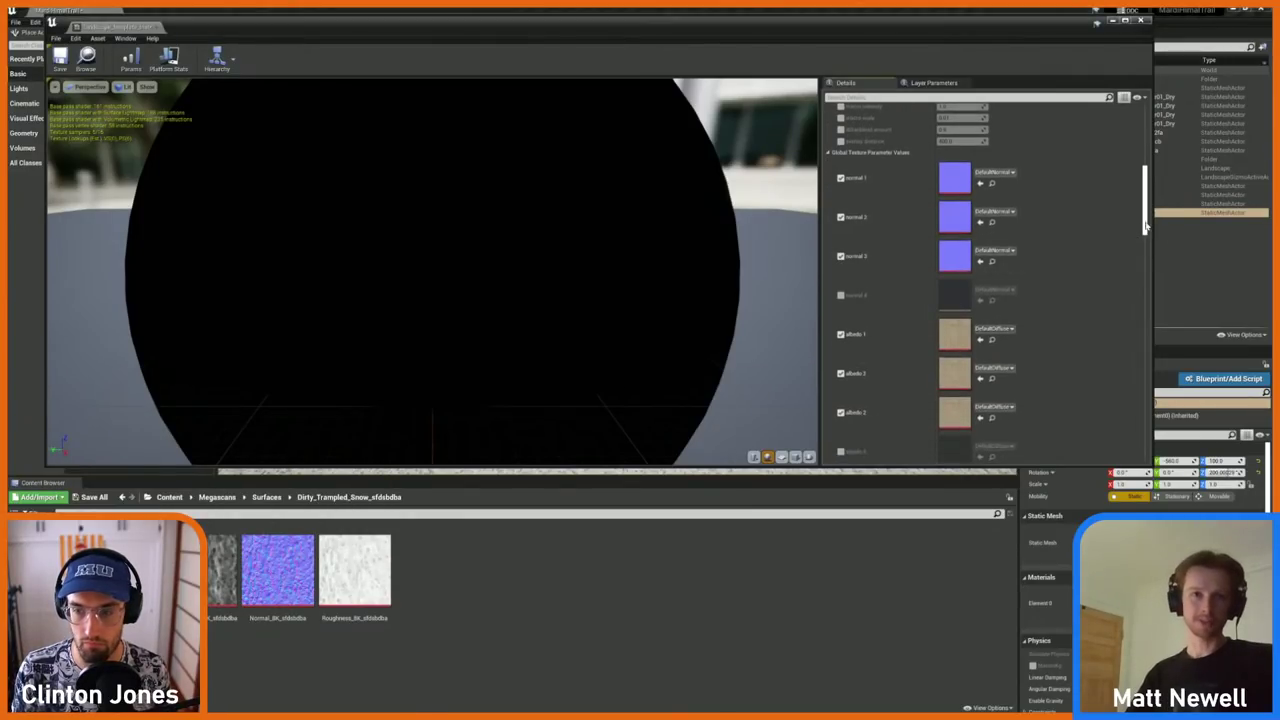
left_click_drag(355, 570, 960, 289)
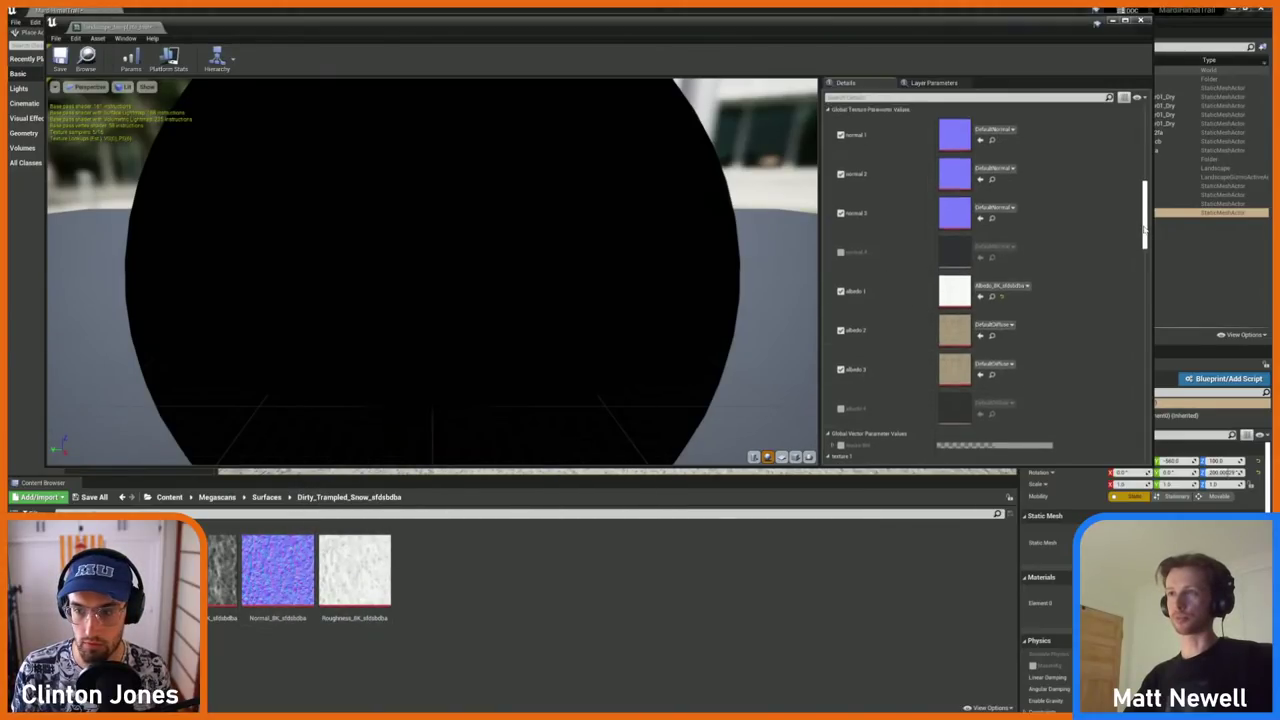
left_click_drag(277, 570, 955, 140)
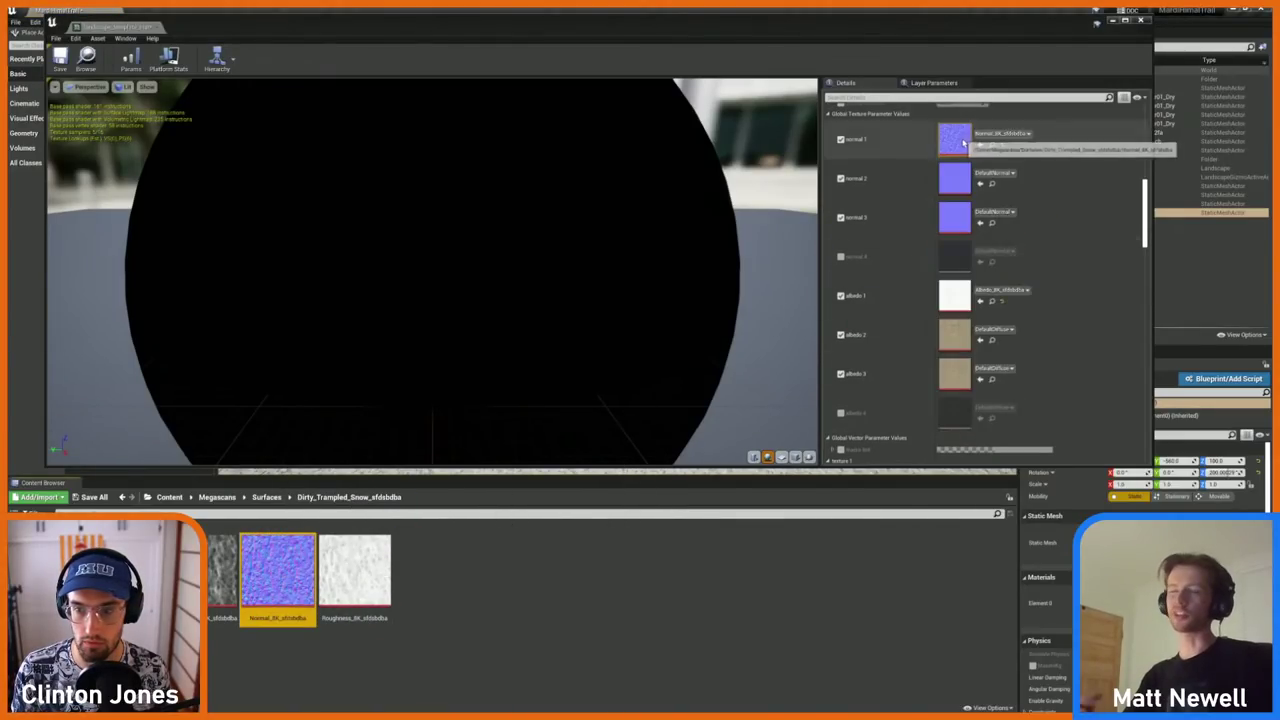
Step: Assign the albedo and normal textures from the Fresh_Windswept_Snow surface folder to albedo 2 and normal 2
left_click(266, 497)
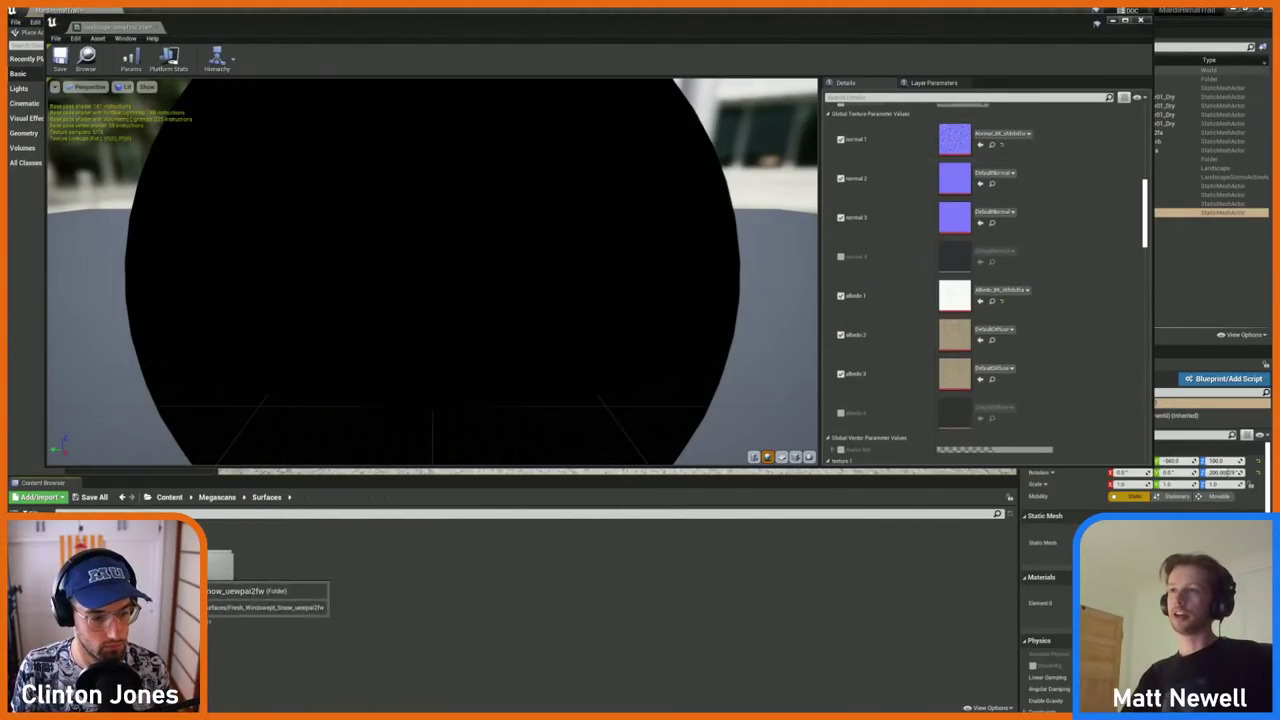
double_click(222, 575)
left_click_drag(222, 580, 956, 335)
left_click_drag(277, 570, 955, 183)
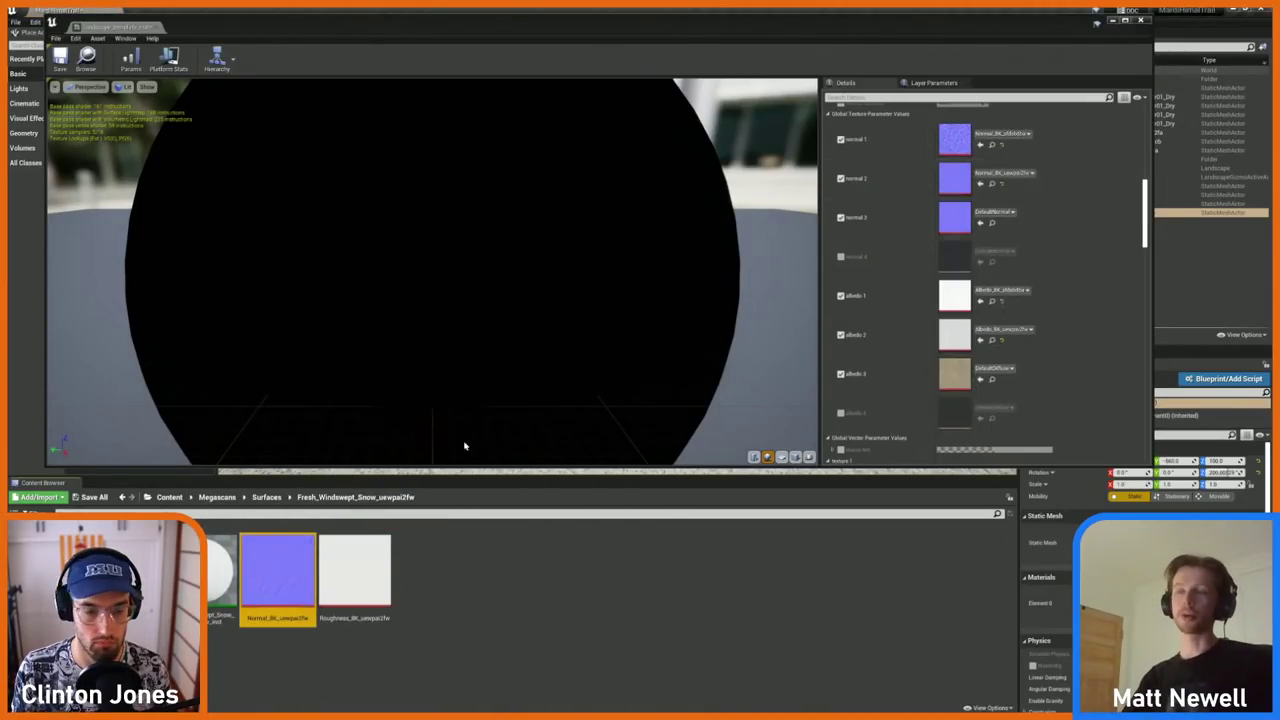
Step: Assign the albedo and normal textures from the Windswept_Snowy_Stones surface folder to albedo 3 and normal 3
left_click(266, 497)
double_click(191, 567)
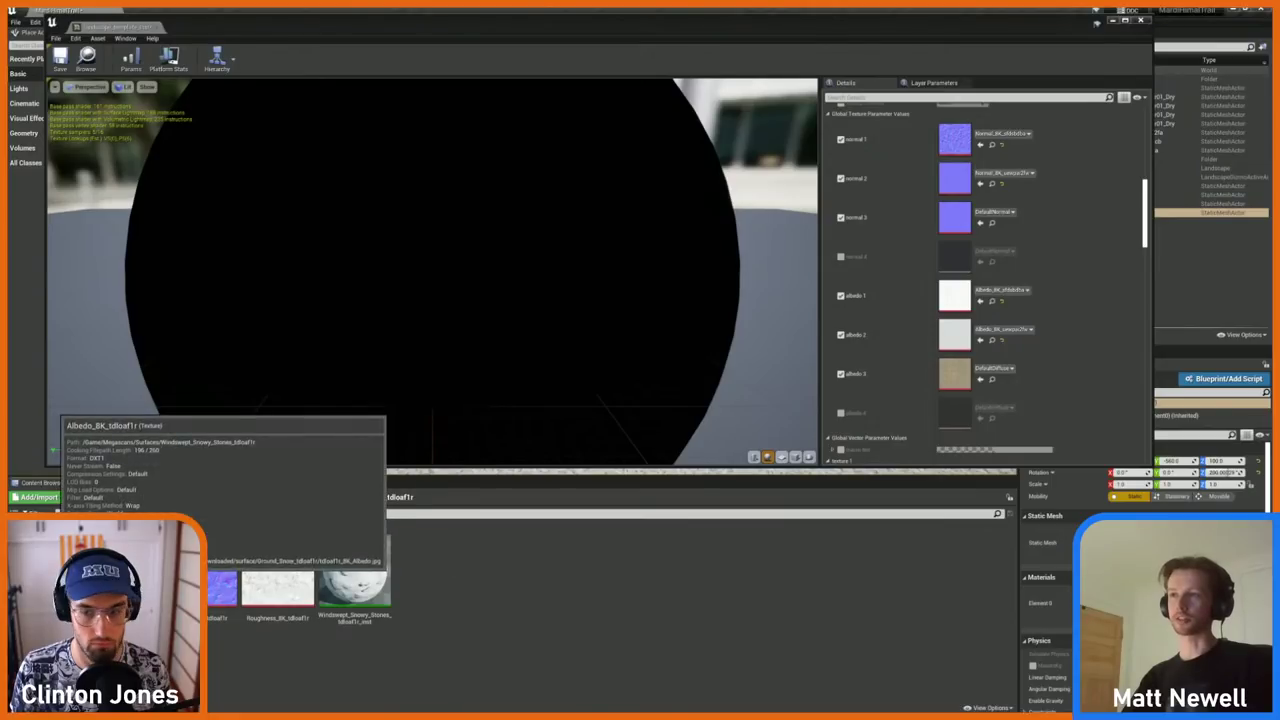
left_click_drag(50, 578, 951, 383)
left_click_drag(222, 570, 955, 222)
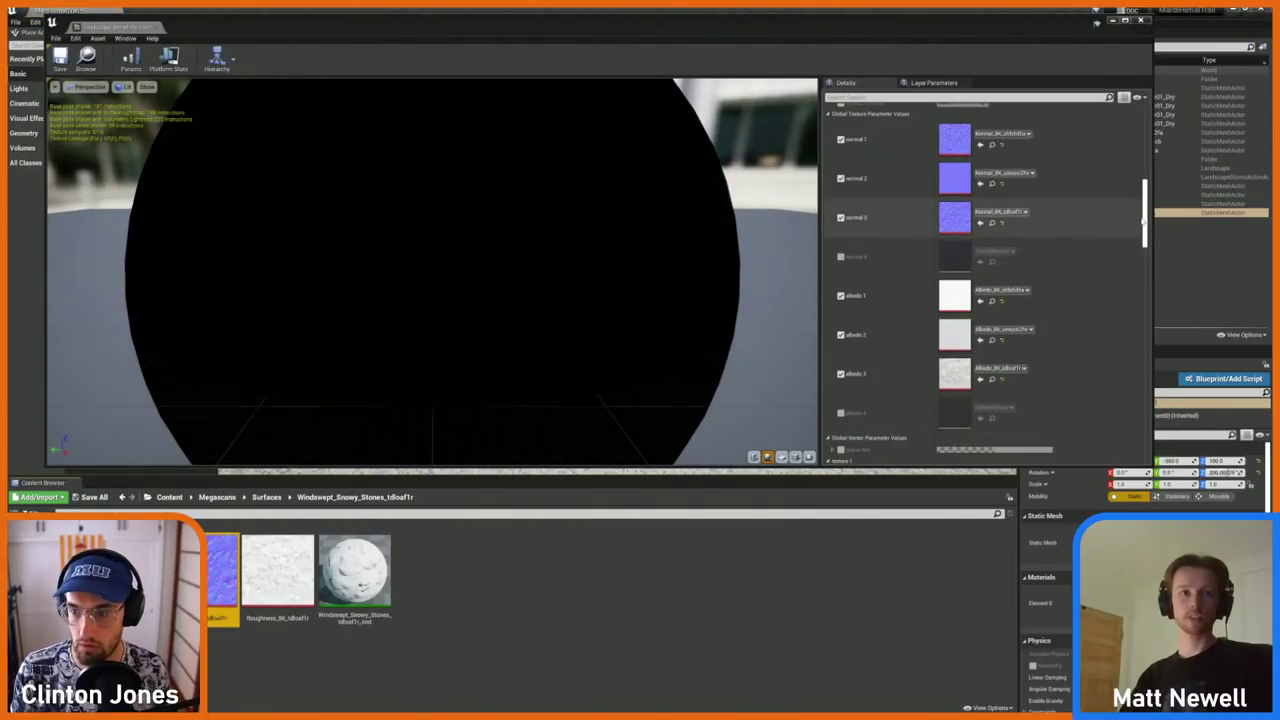
scroll(1146, 240, "down", 3)
scroll(1146, 240, "up", 4)
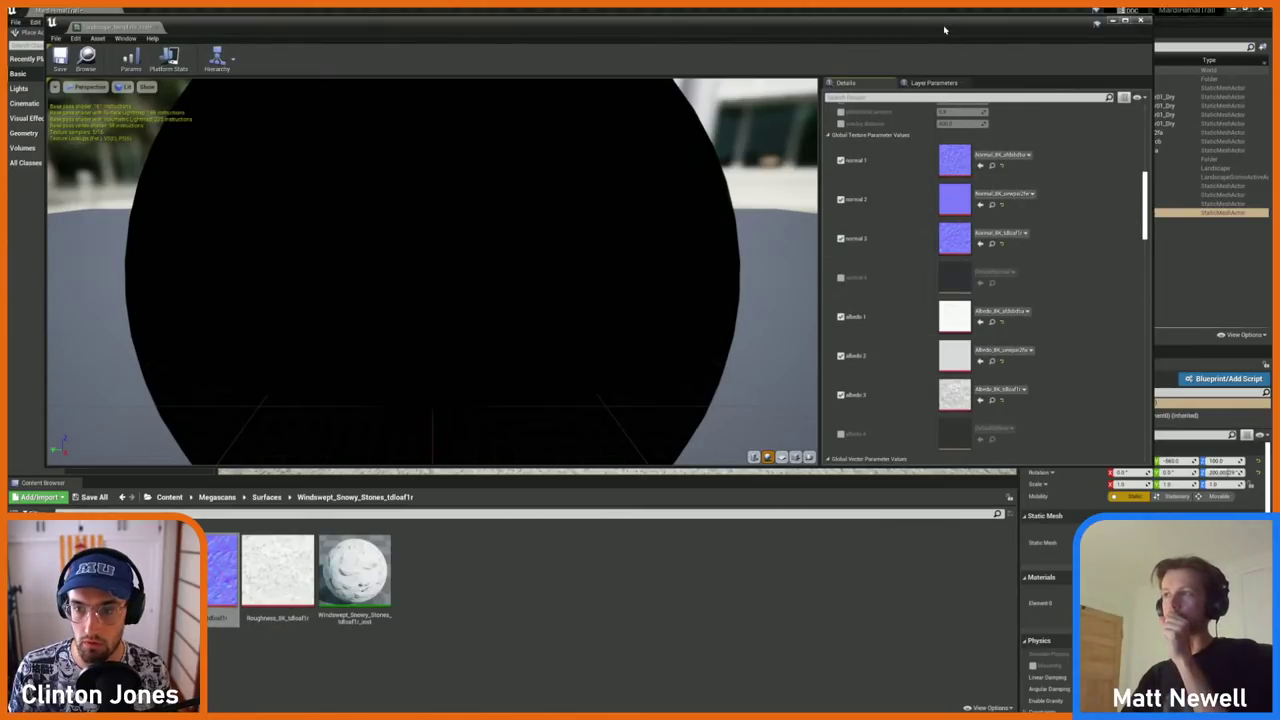
Step: Narrow the material instance window to fit over the viewport, review its texture parameters, and close it
left_click_drag(944, 30, 965, 28)
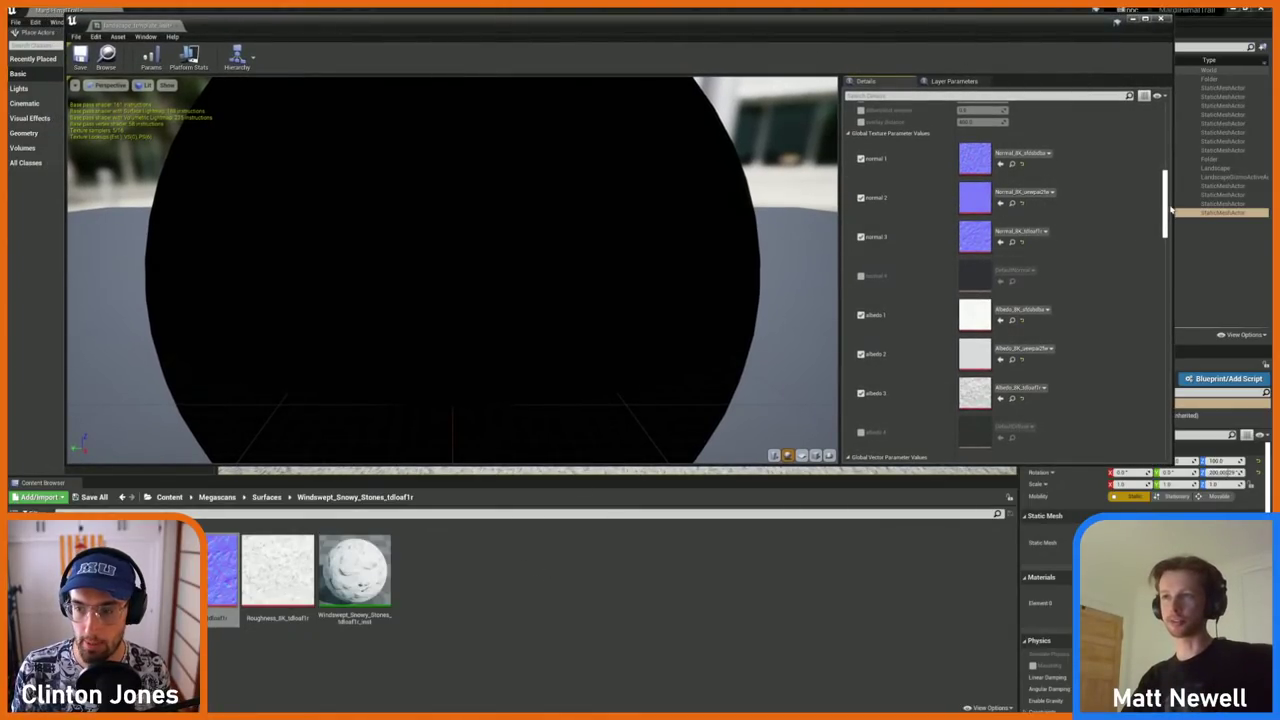
left_click_drag(1166, 210, 1166, 209)
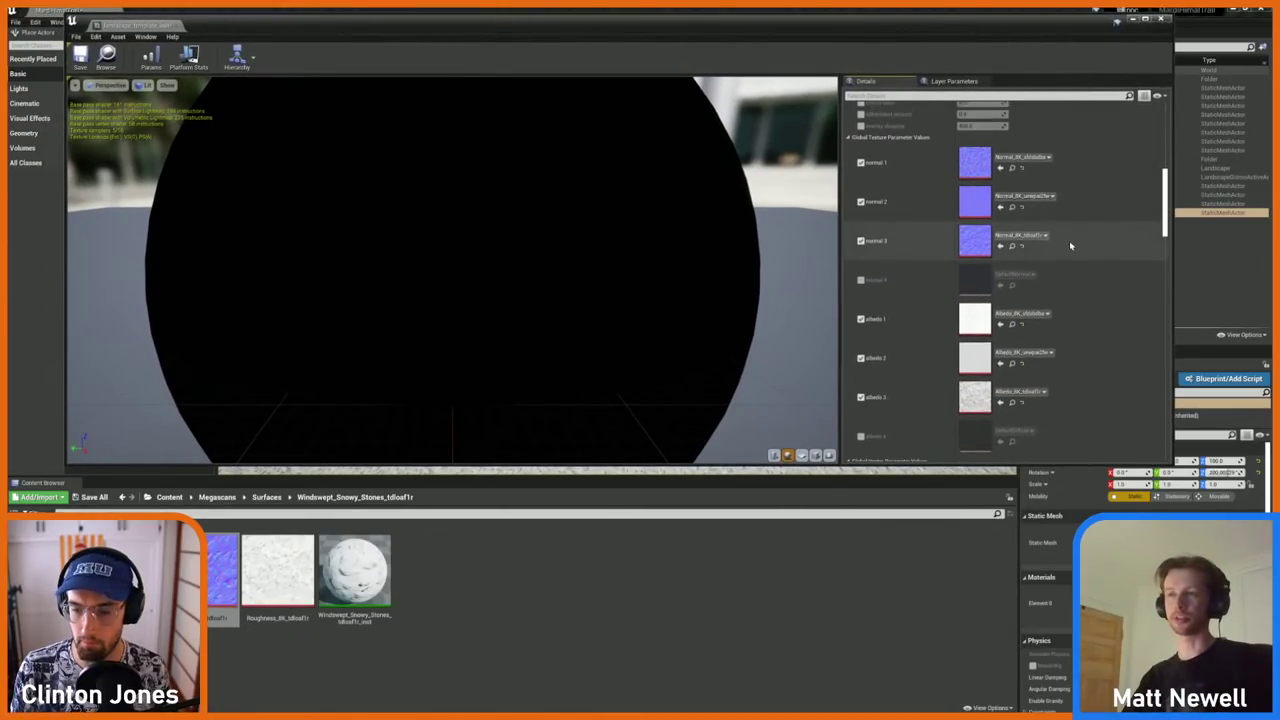
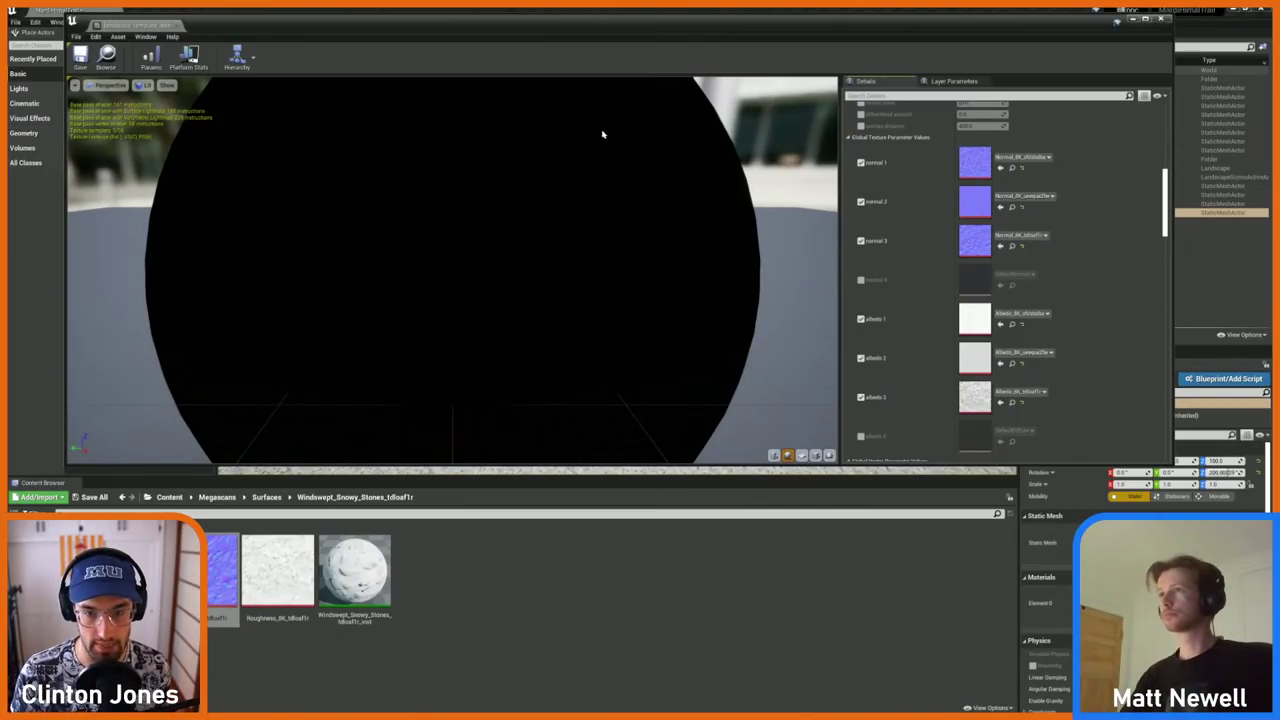
mouse_move(615, 27)
left_mouse_down()
mouse_move(631, 31)
mouse_move(620, 31)
left_mouse_up()
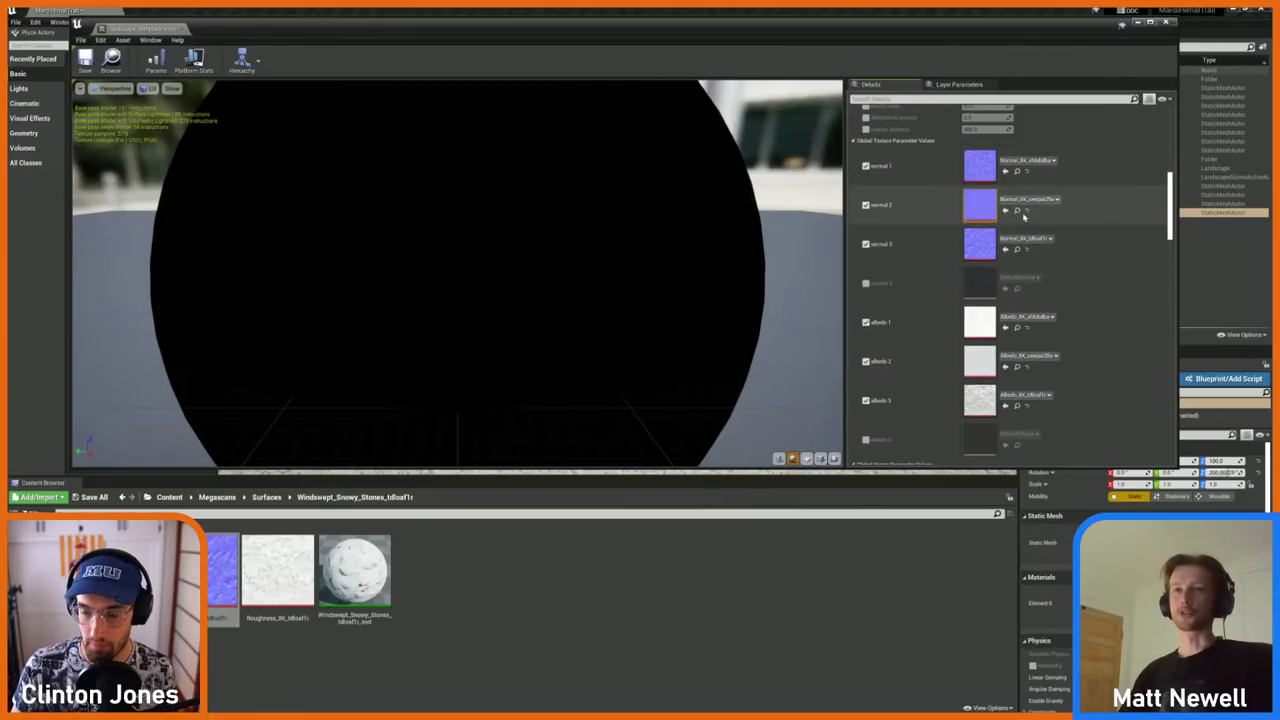
left_click_drag(1176, 256, 1007, 275)
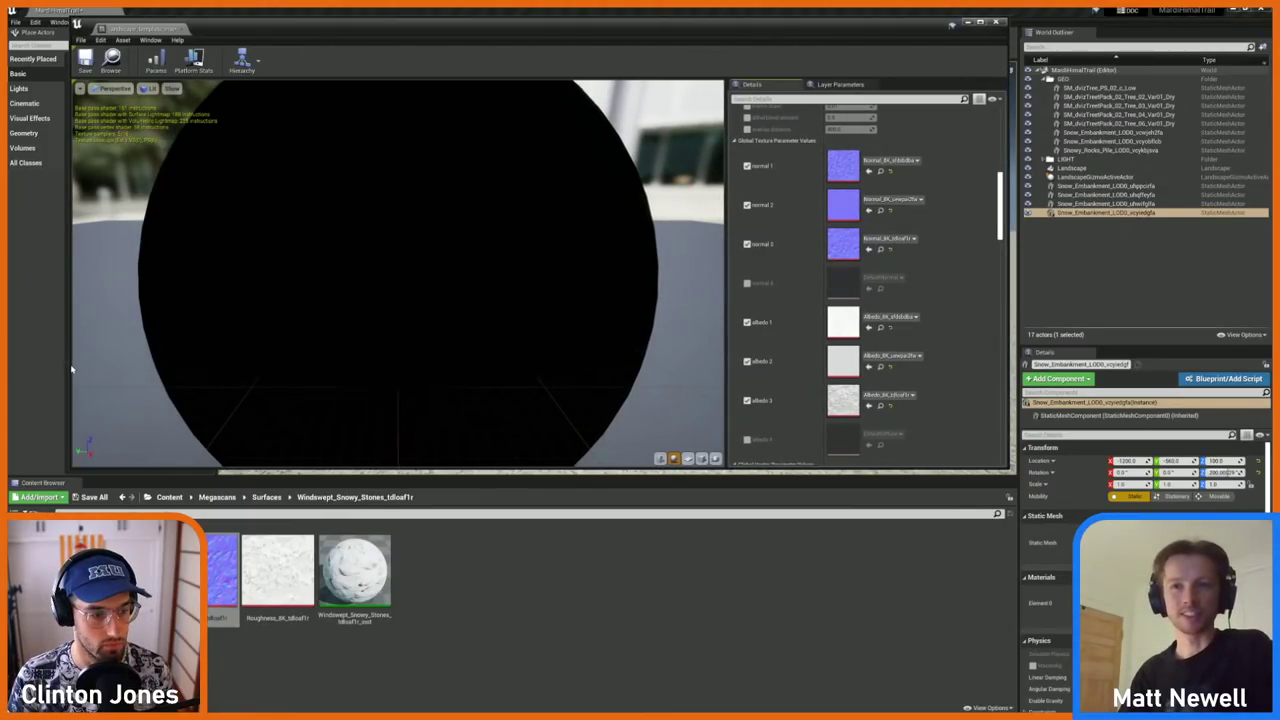
left_click_drag(68, 368, 225, 342)
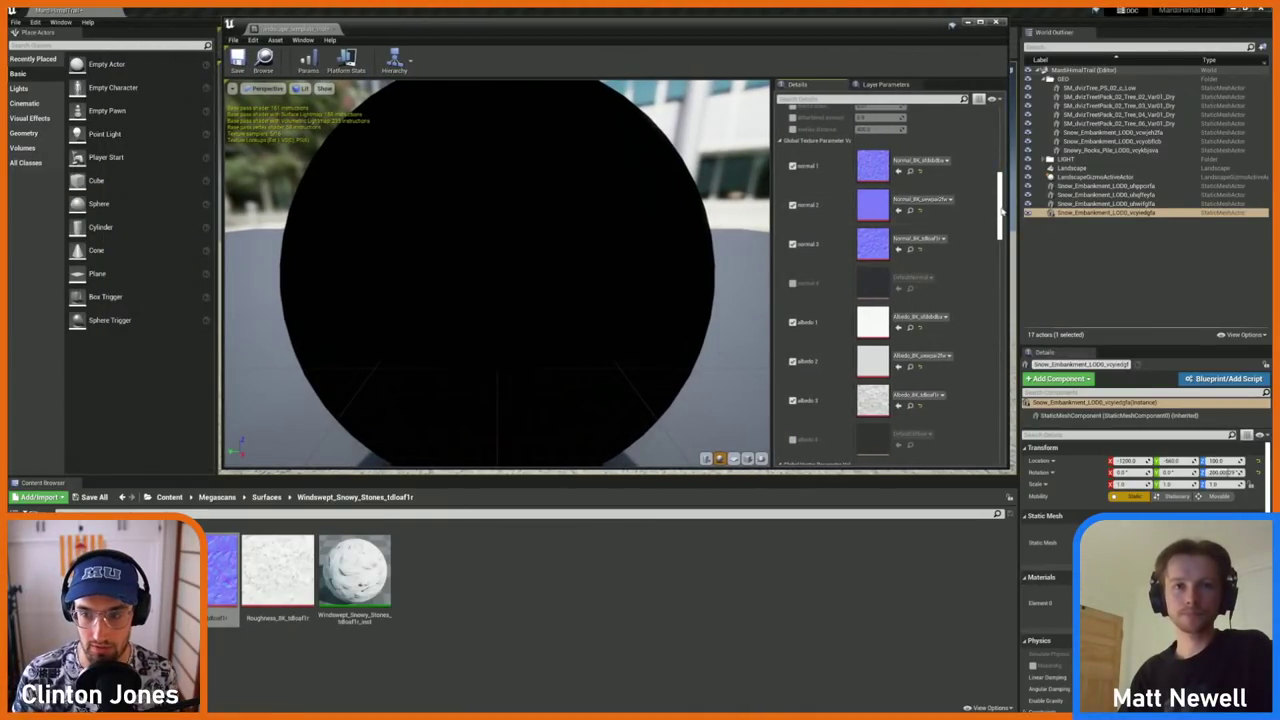
scroll(1000, 160, "up", 4)
scroll(1007, 160, "down", 4)
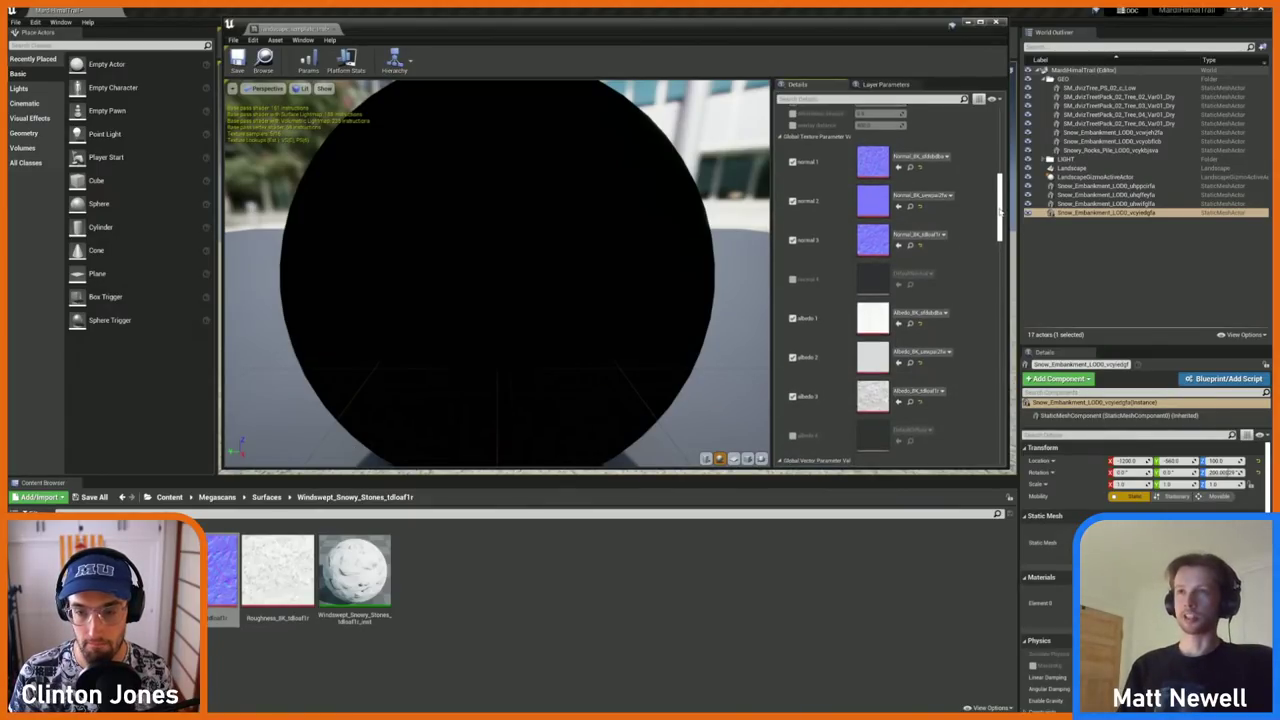
left_click(995, 21)
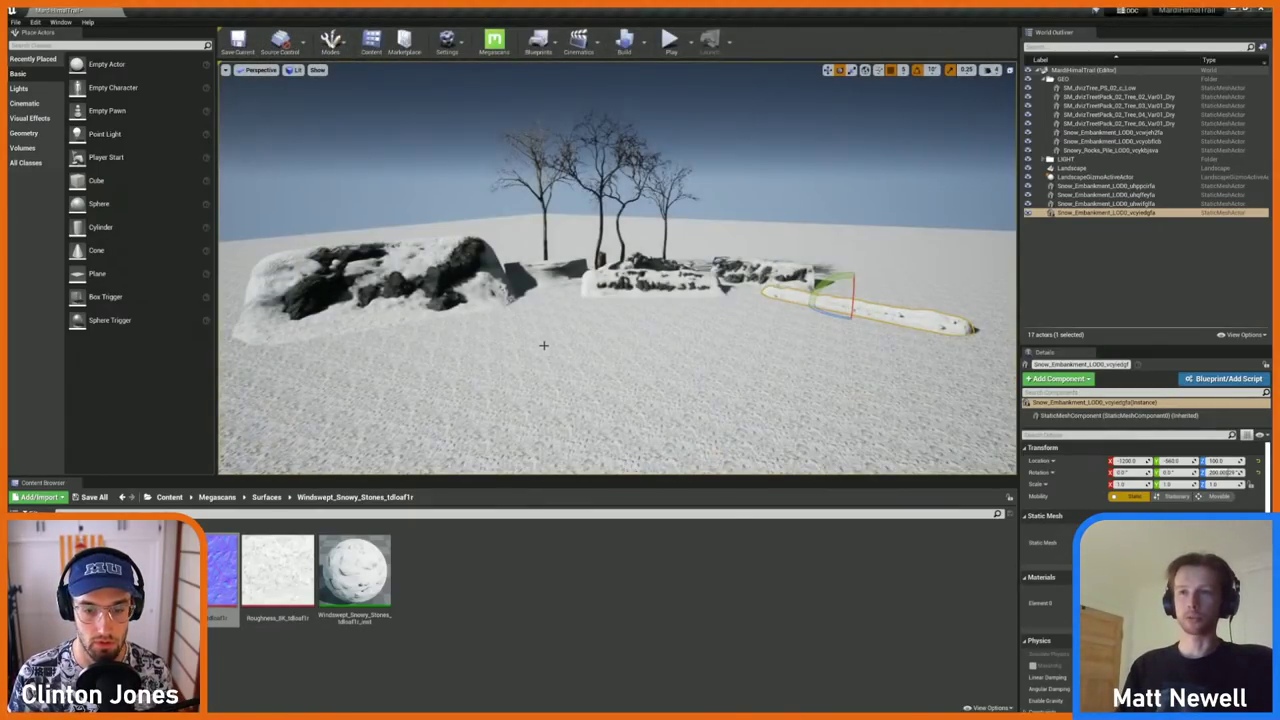
Step: Select the landscape and assign it the material instance from the masters/landscapemasters folder as its landscape material
left_click(543, 345)
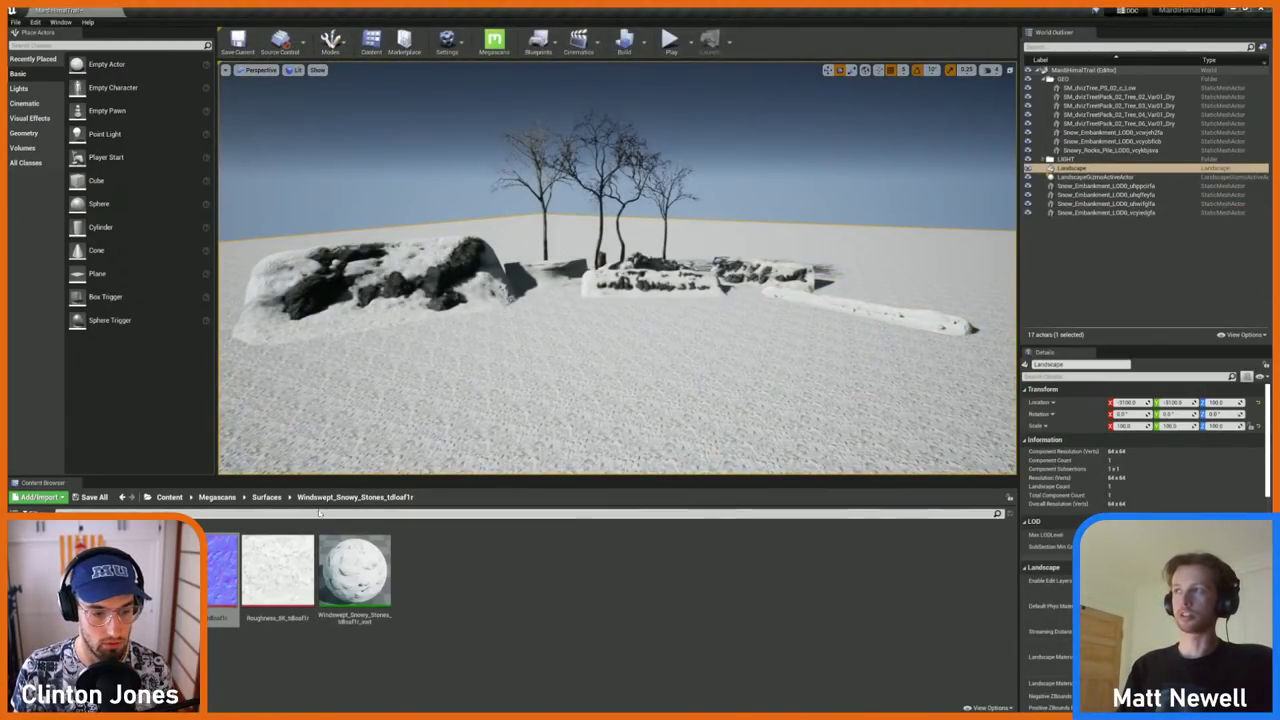
left_click(217, 497)
left_click(163, 497)
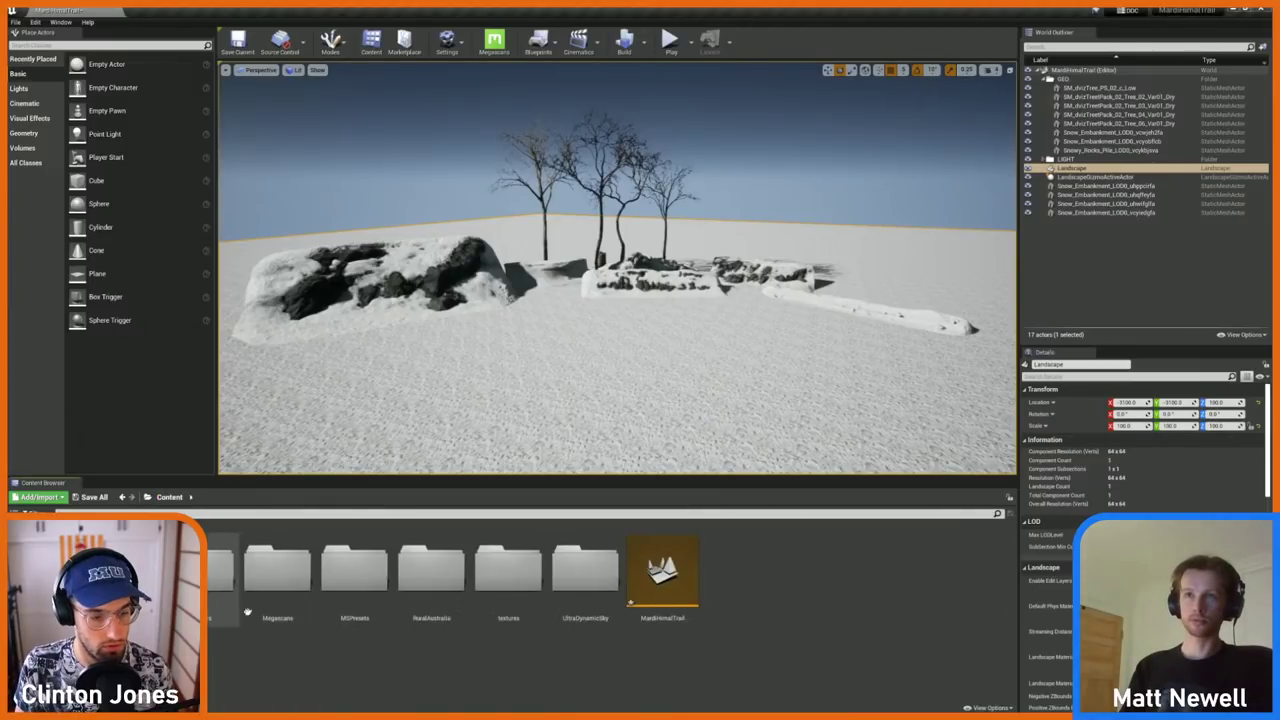
double_click(229, 580)
double_click(274, 575)
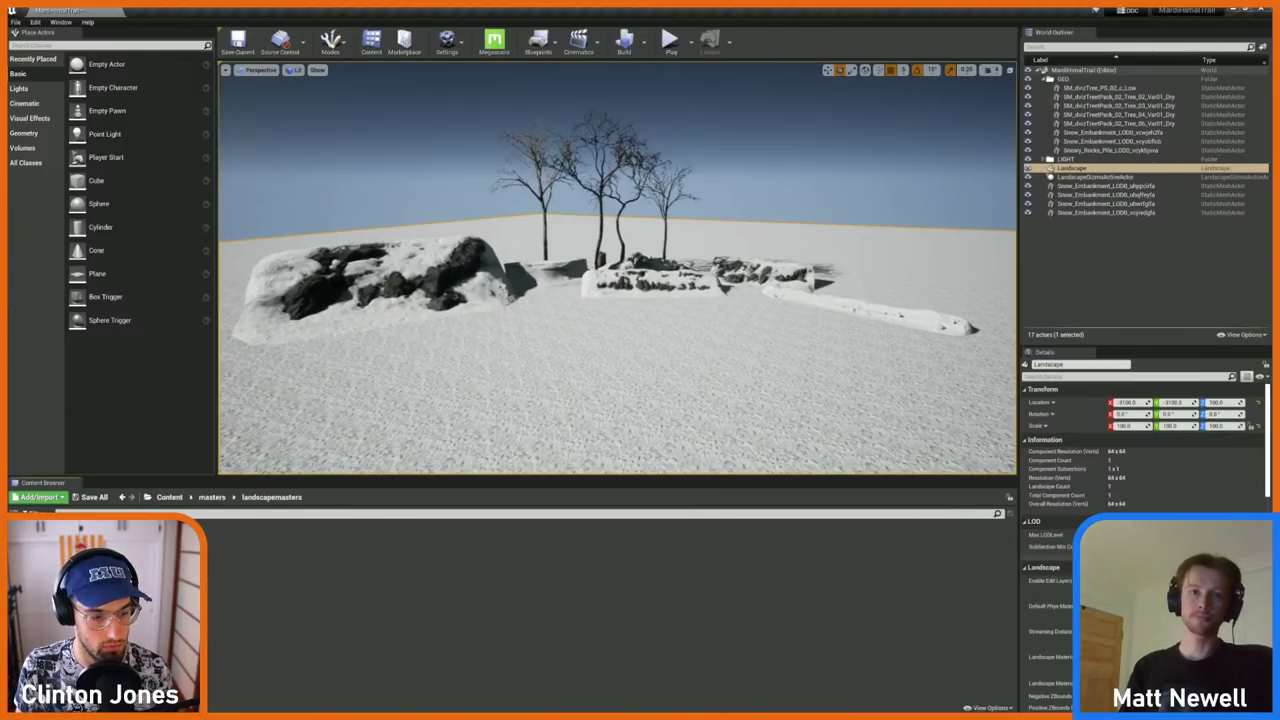
left_click(1258, 657)
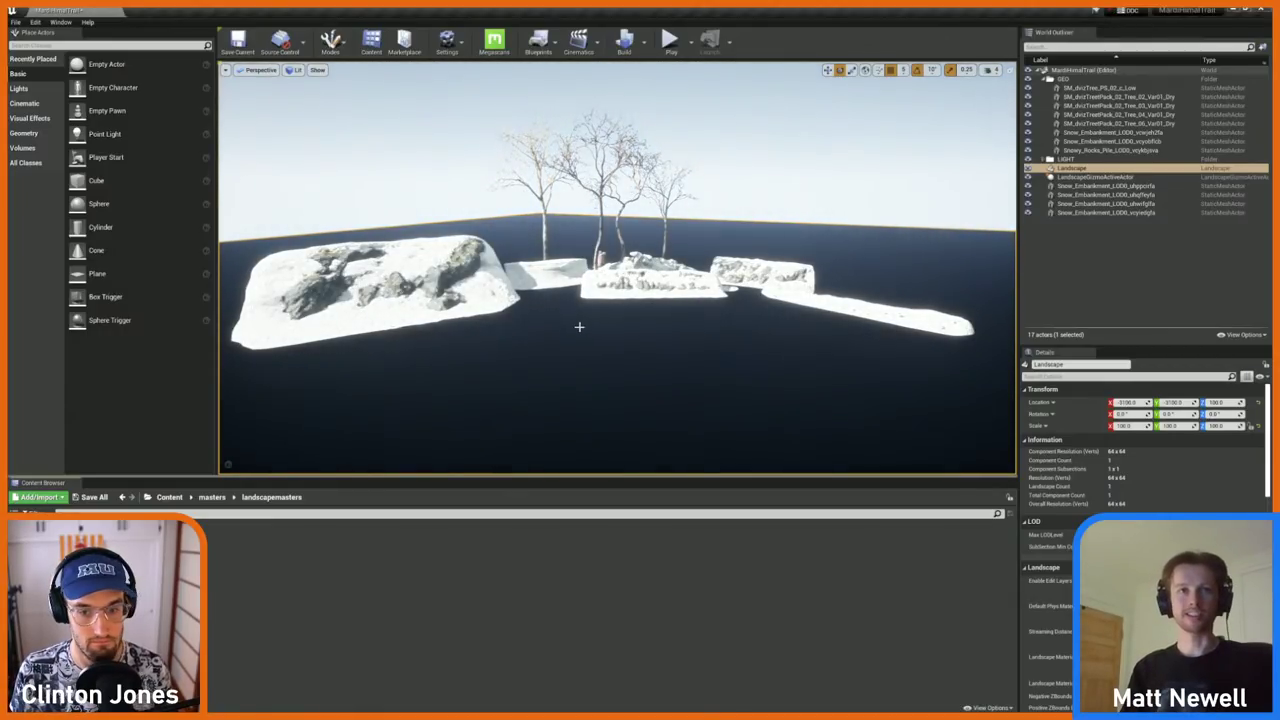
Step: Look over the landscape with its new material and switch the editor to Landscape mode
key("w")
mouse_move(616, 318)
right_mouse_down()
mouse_move(606, 312)
mouse_move(618, 366)
mouse_move(790, 362)
mouse_move(850, 340)
mouse_move(670, 350)
mouse_move(610, 372)
mouse_move(596, 335)
mouse_move(608, 312)
right_mouse_up()
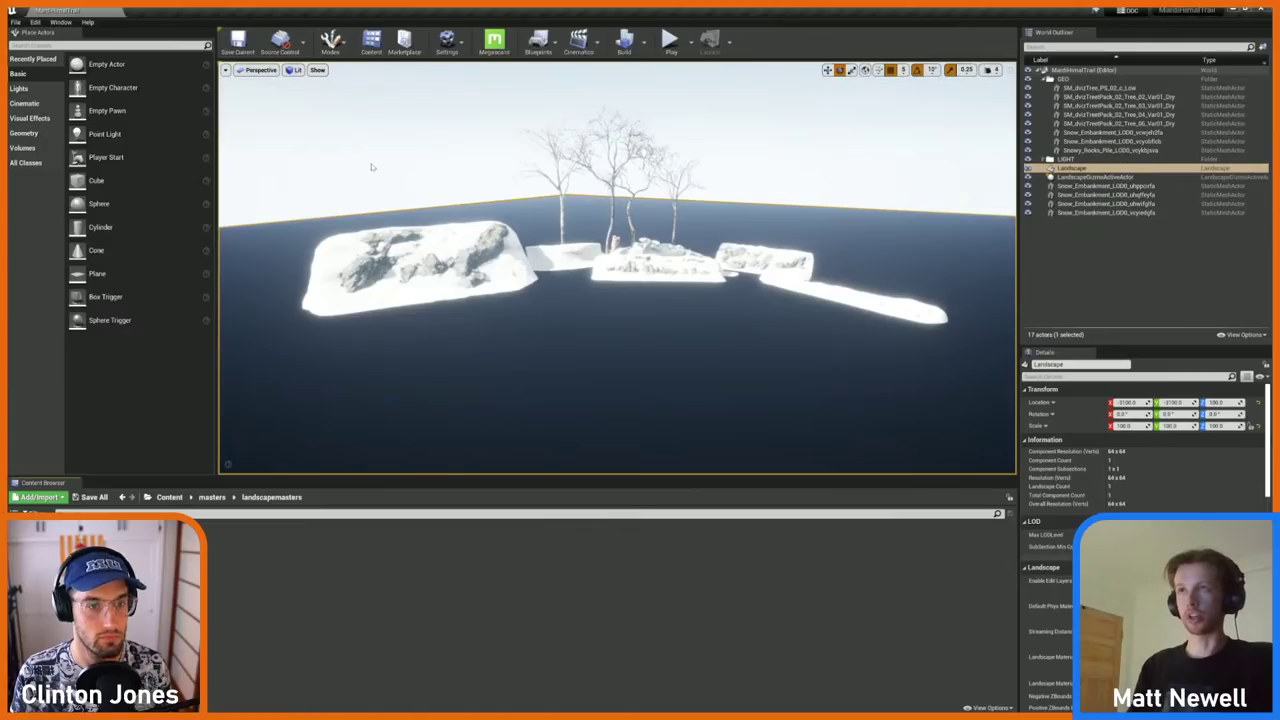
left_click(331, 42)
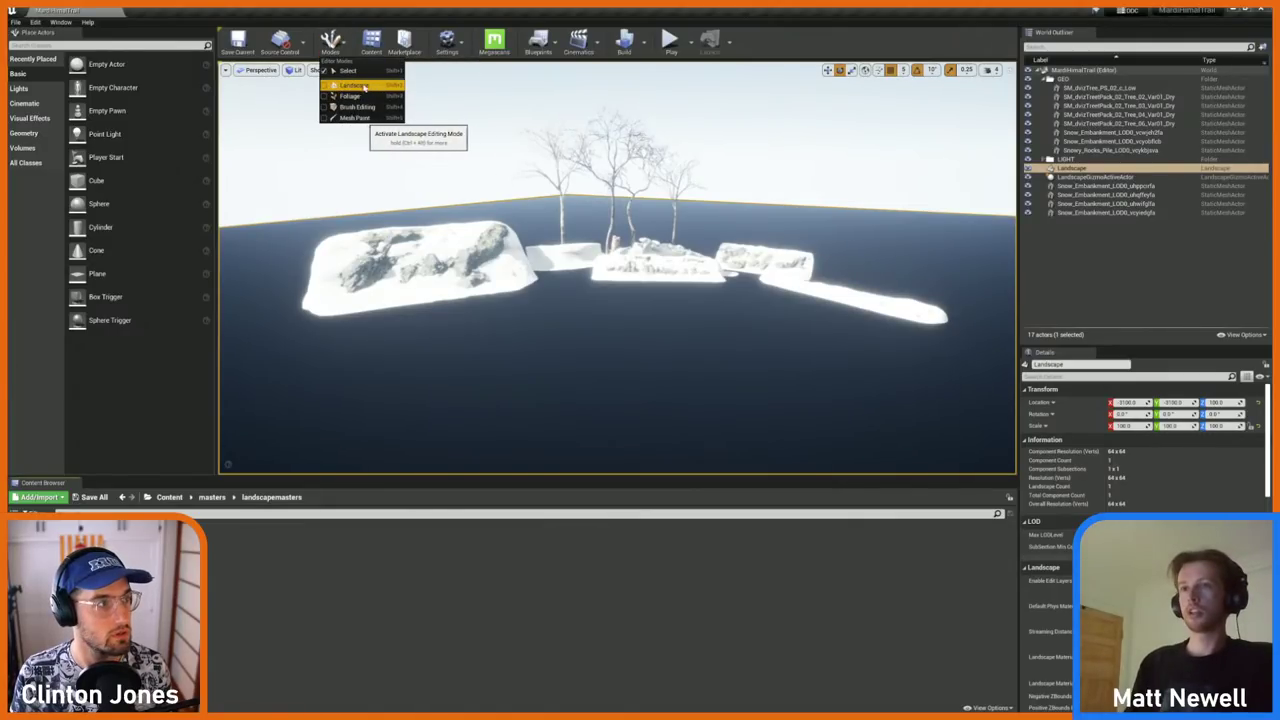
left_click(323, 91)
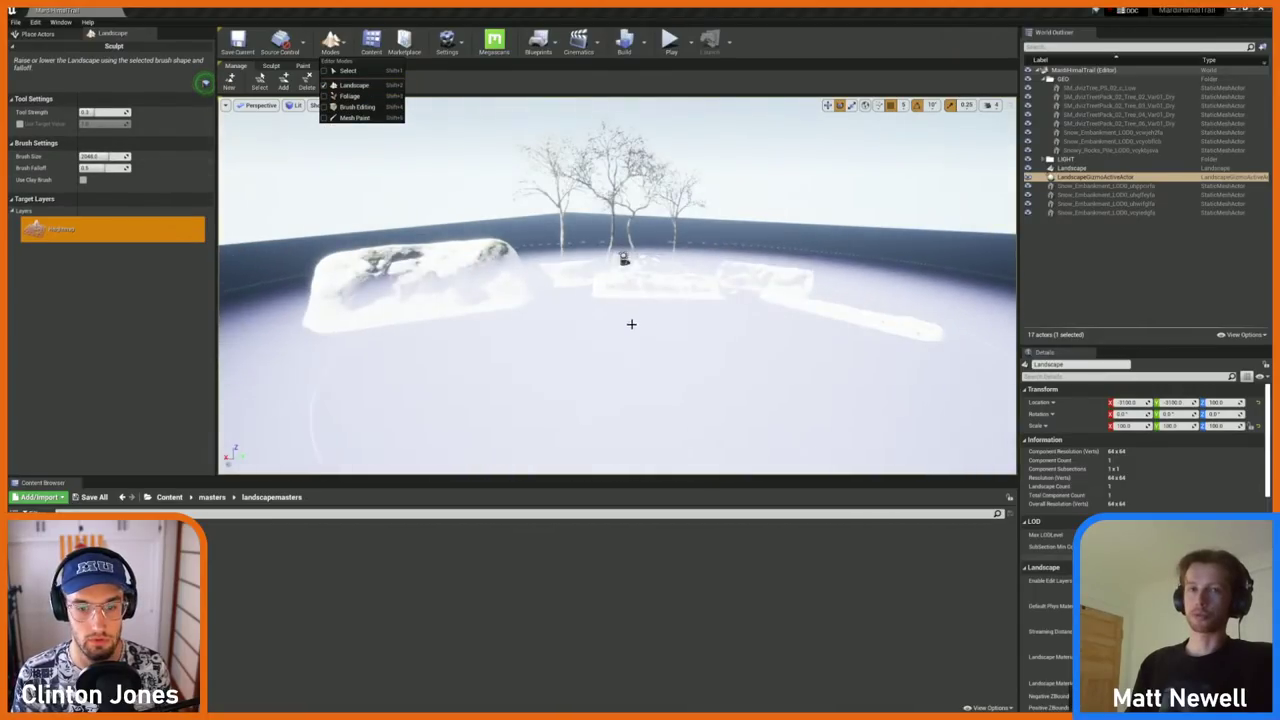
Step: Switch to the landscape Paint tool and reduce the brush size to about 660
mouse_move(603, 306)
right_mouse_down()
mouse_move(605, 350)
mouse_move(610, 320)
mouse_move(622, 330)
right_mouse_up()
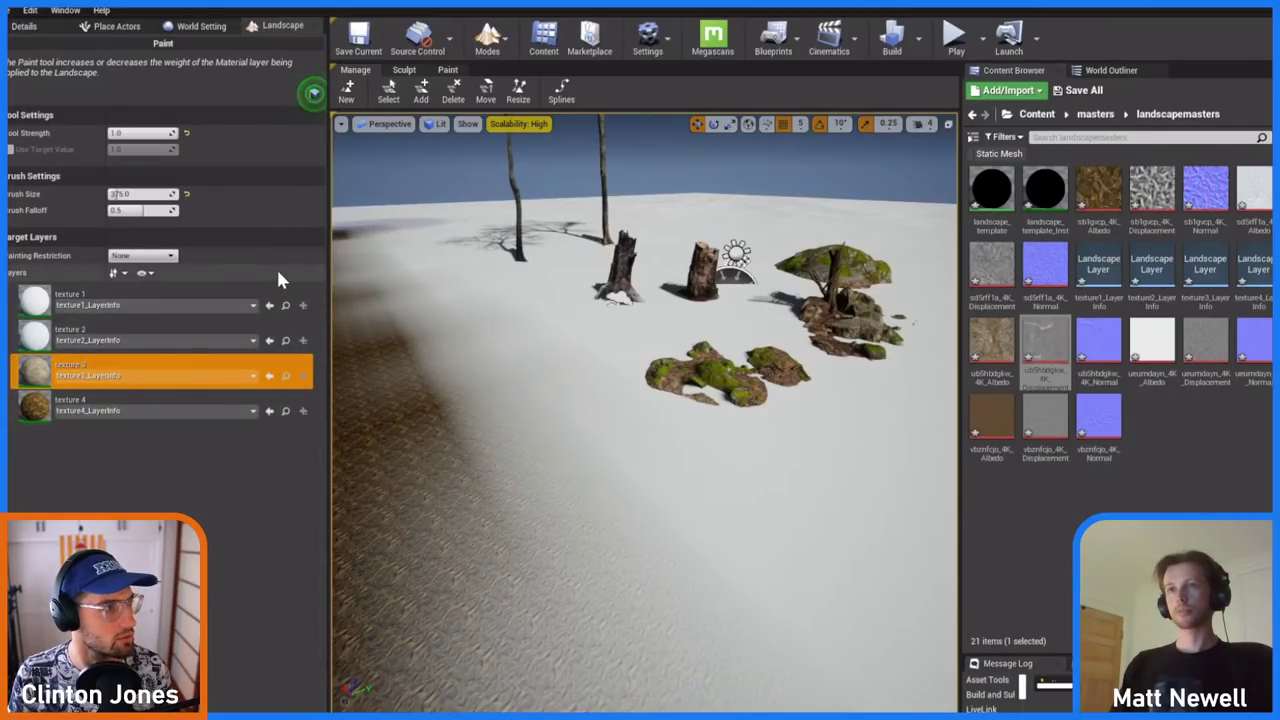
right_click_drag(448, 310, 447, 307)
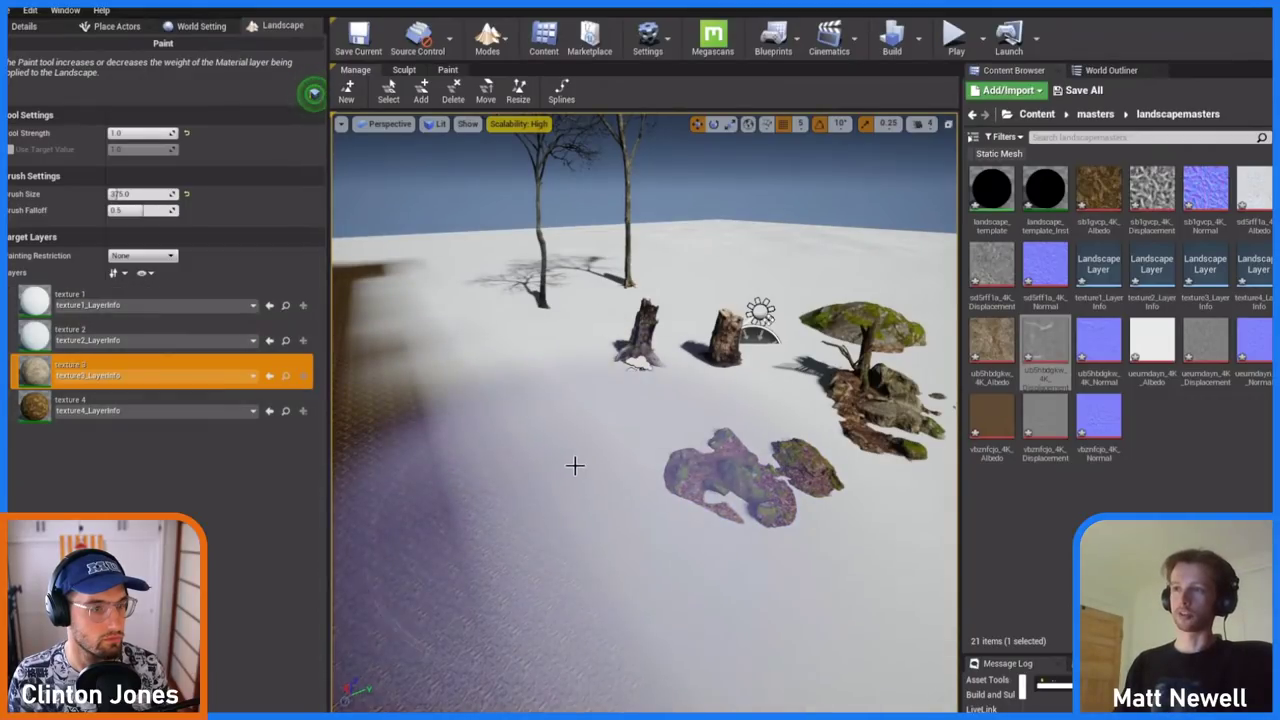
right_click_drag(574, 466, 566, 475)
scroll(566, 475, "down", 6)
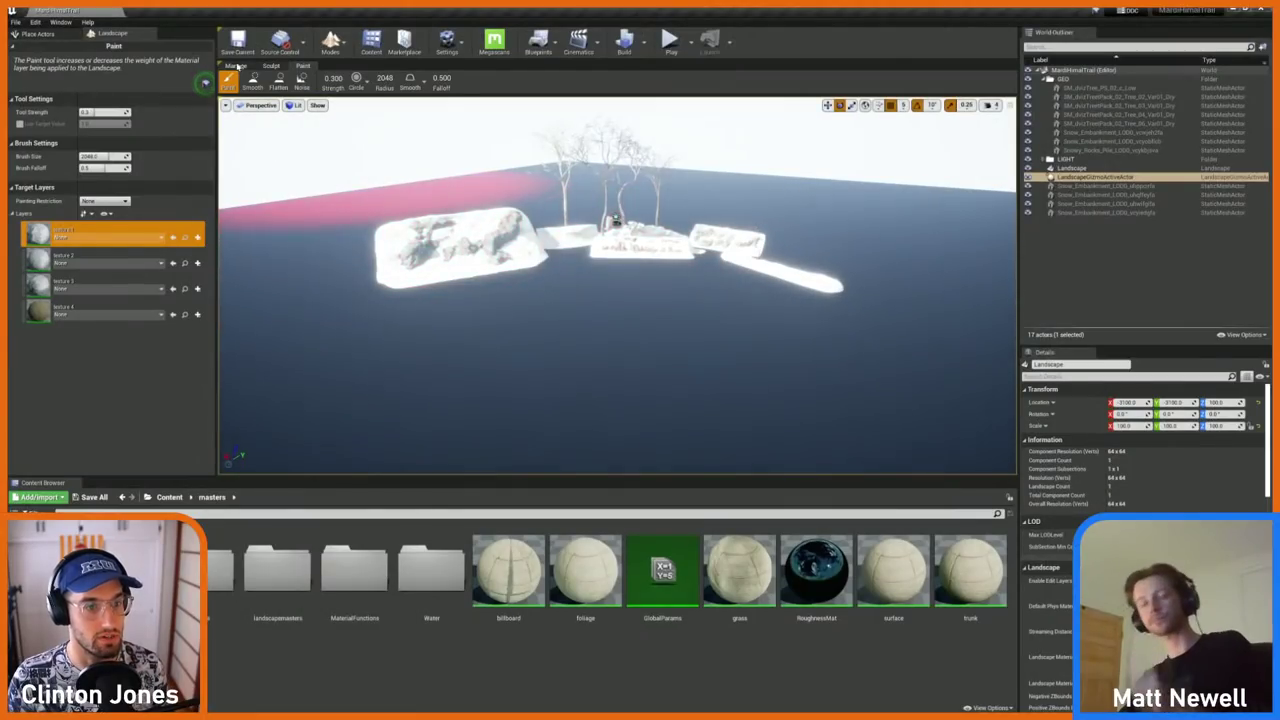
left_click(259, 80)
left_click(302, 66)
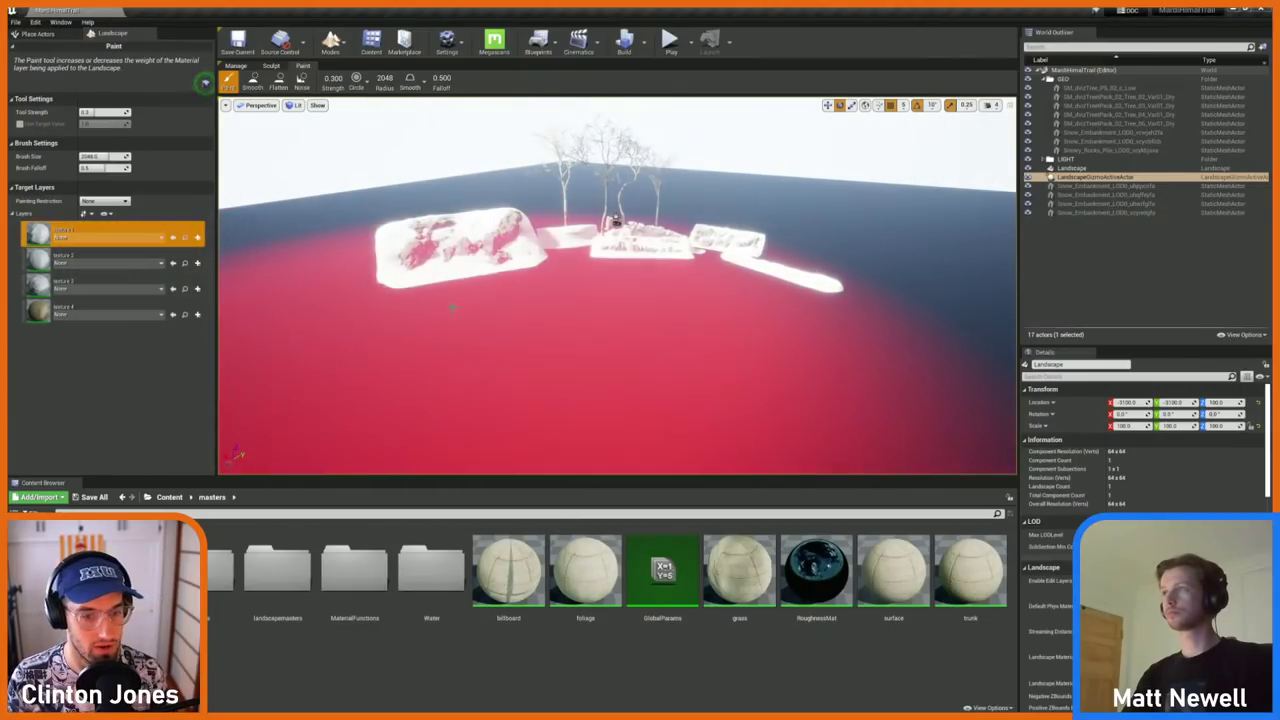
left_click_drag(117, 160, 80, 160)
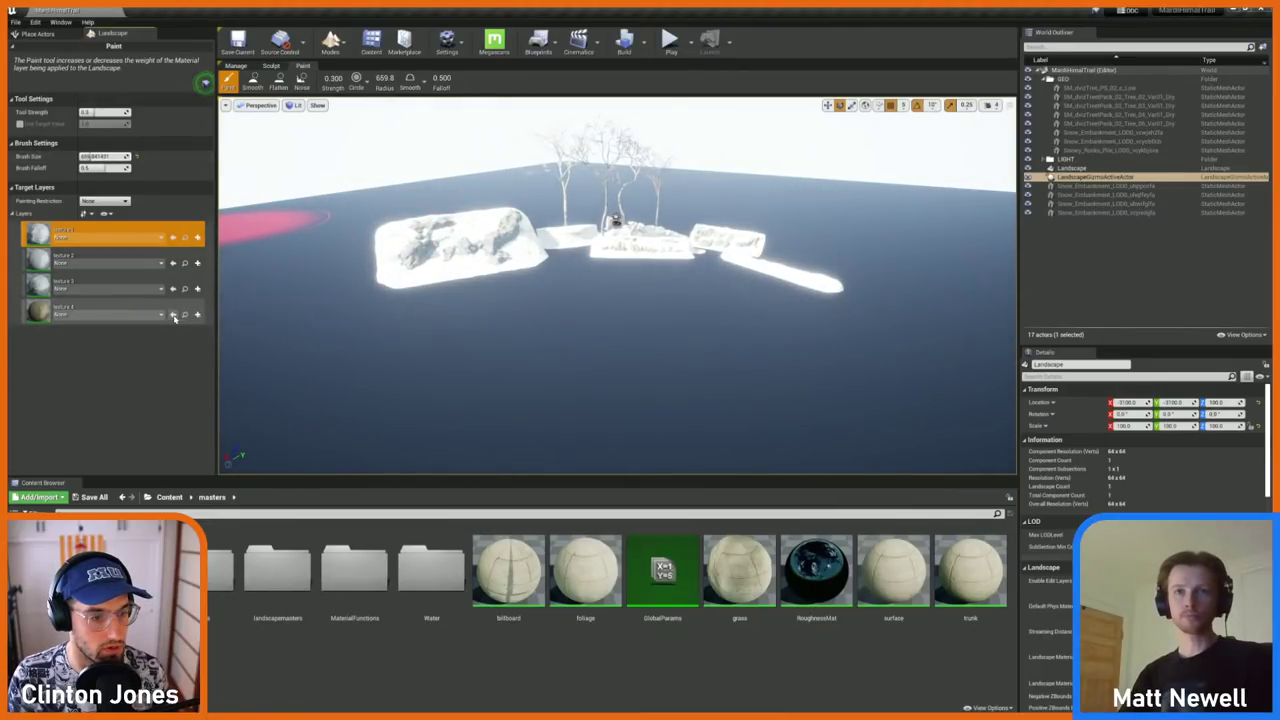
Step: Try to paint the texture 4 layer onto the landscape in front of the snow rocks and dismiss the message
left_click(105, 314)
left_click(43, 314)
left_click(43, 314)
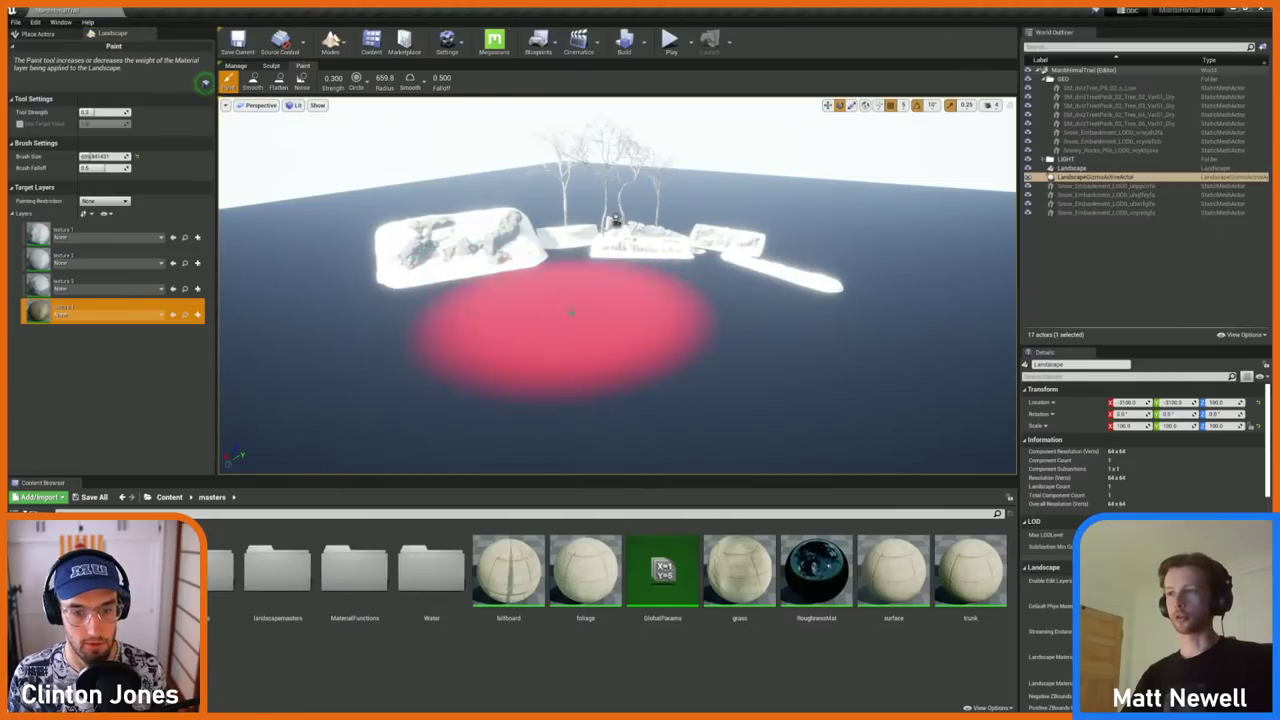
left_click(620, 275)
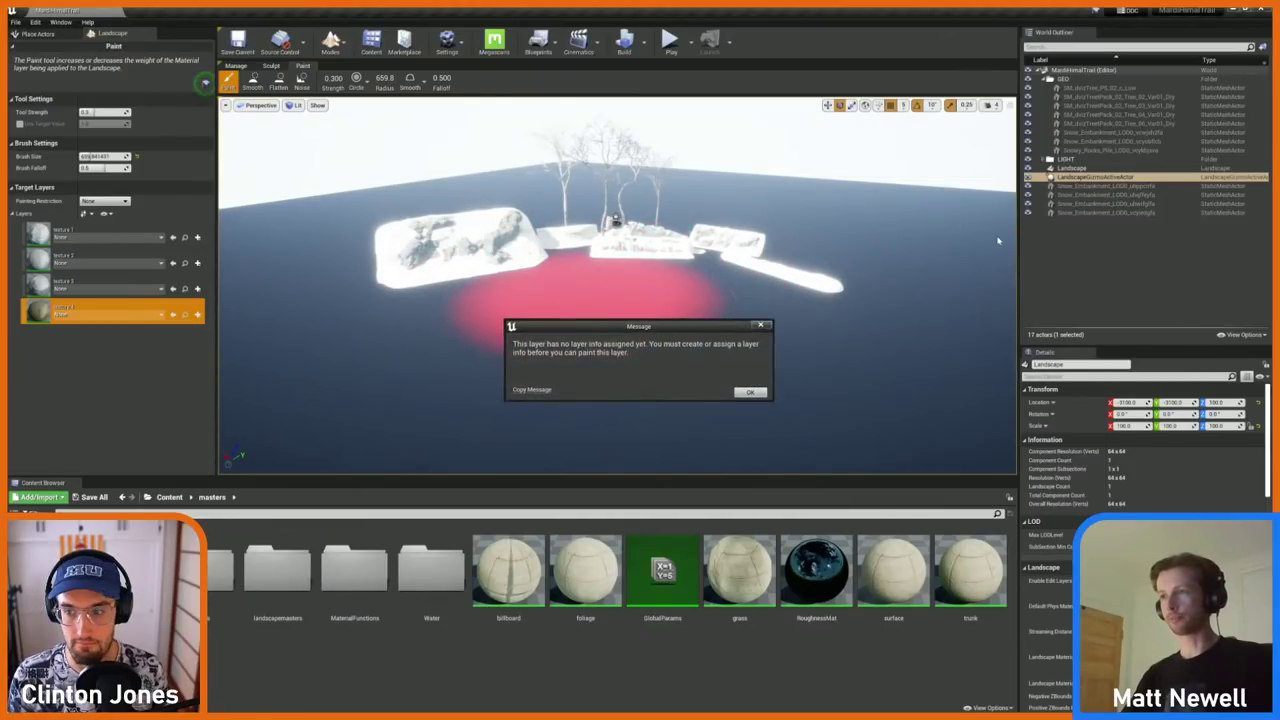
left_click(751, 397)
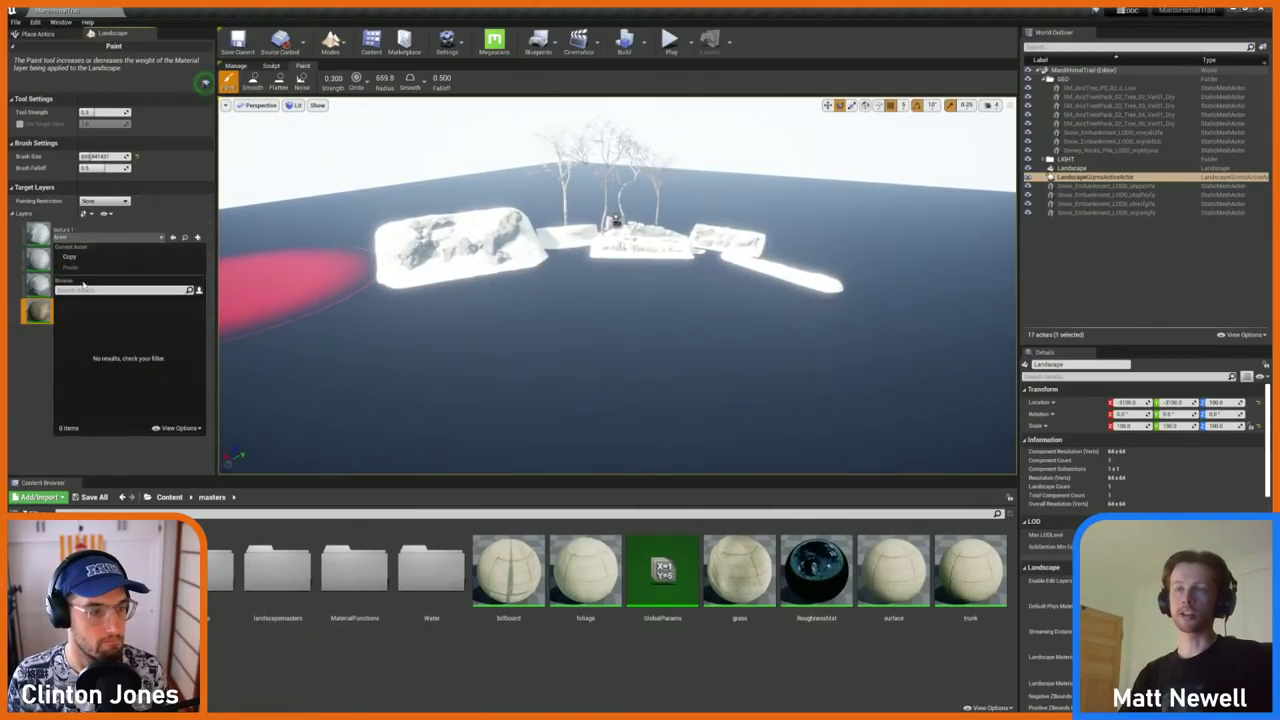
Step: Try to paint the texture 1 layer onto the landscape and dismiss the message
left_click(135, 228)
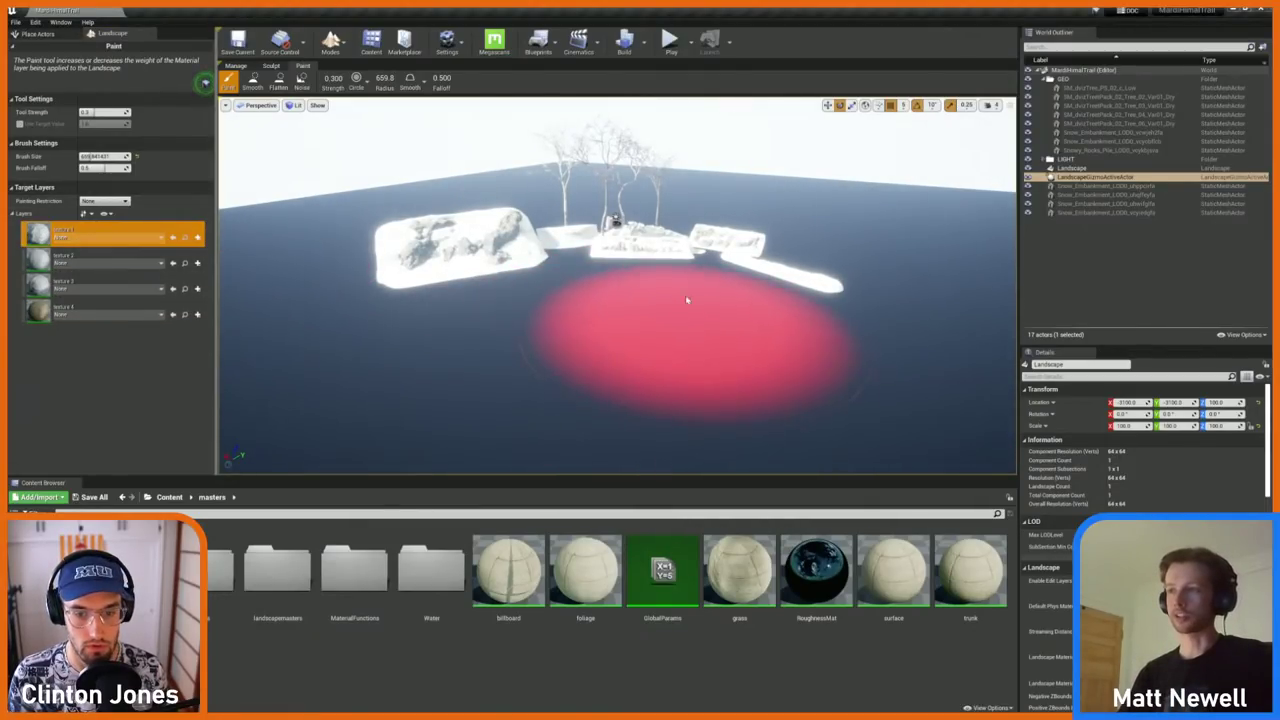
left_click(686, 340)
left_click(745, 394)
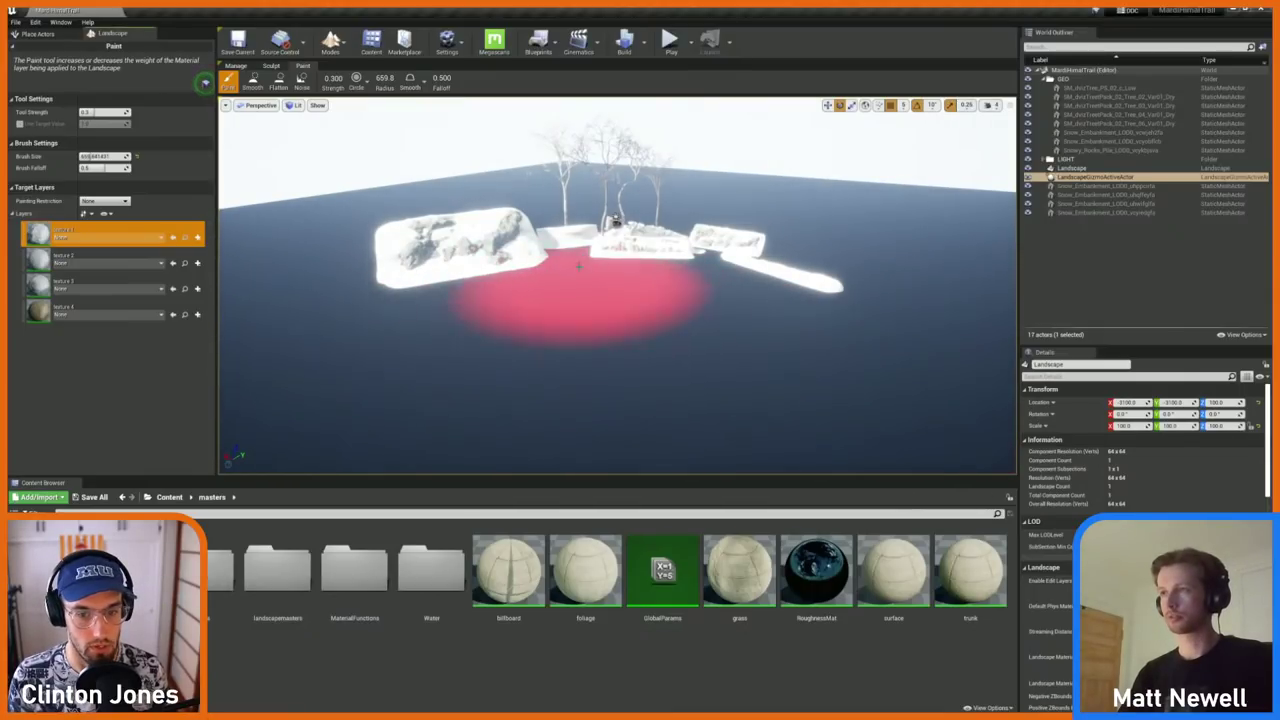
mouse_move(592, 280)
right_mouse_down()
mouse_move(590, 250)
mouse_move(594, 300)
mouse_move(594, 276)
right_mouse_up()
key("w")
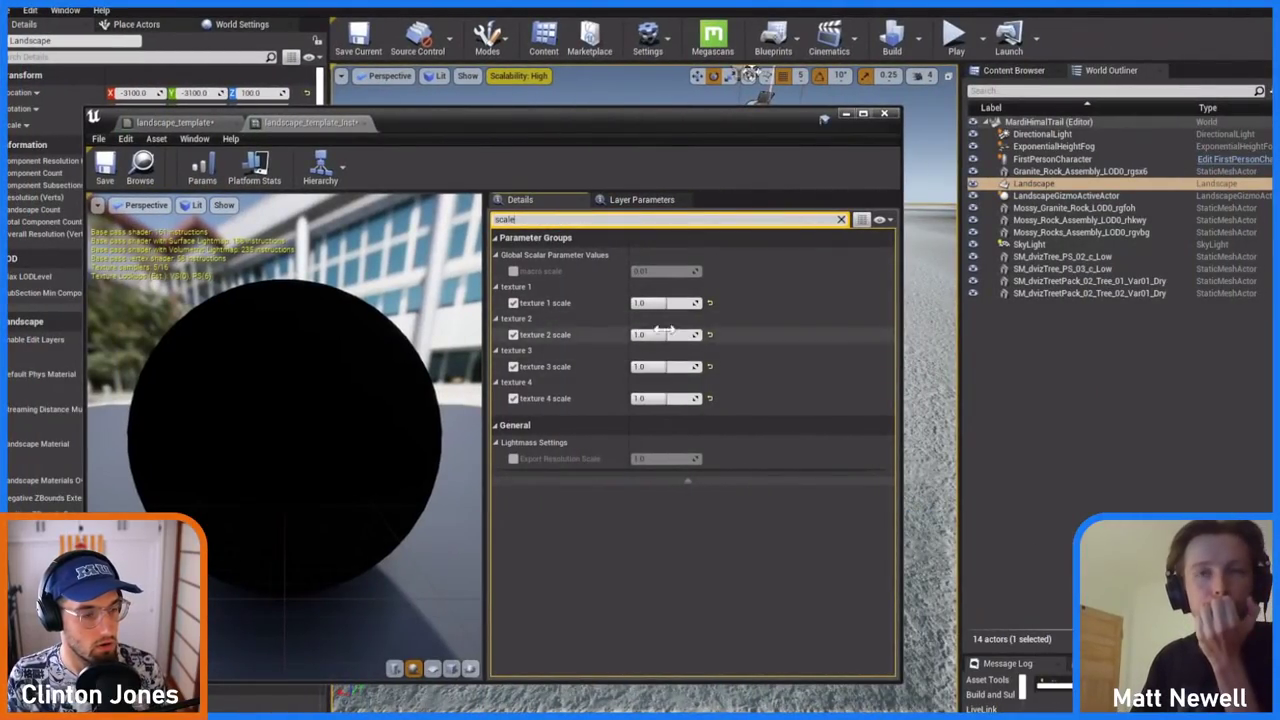
Step: Set the scale of textures 1, 2, 3 and 4 to 0.5 in the landscape material instance and minimize its window
left_click(670, 302)
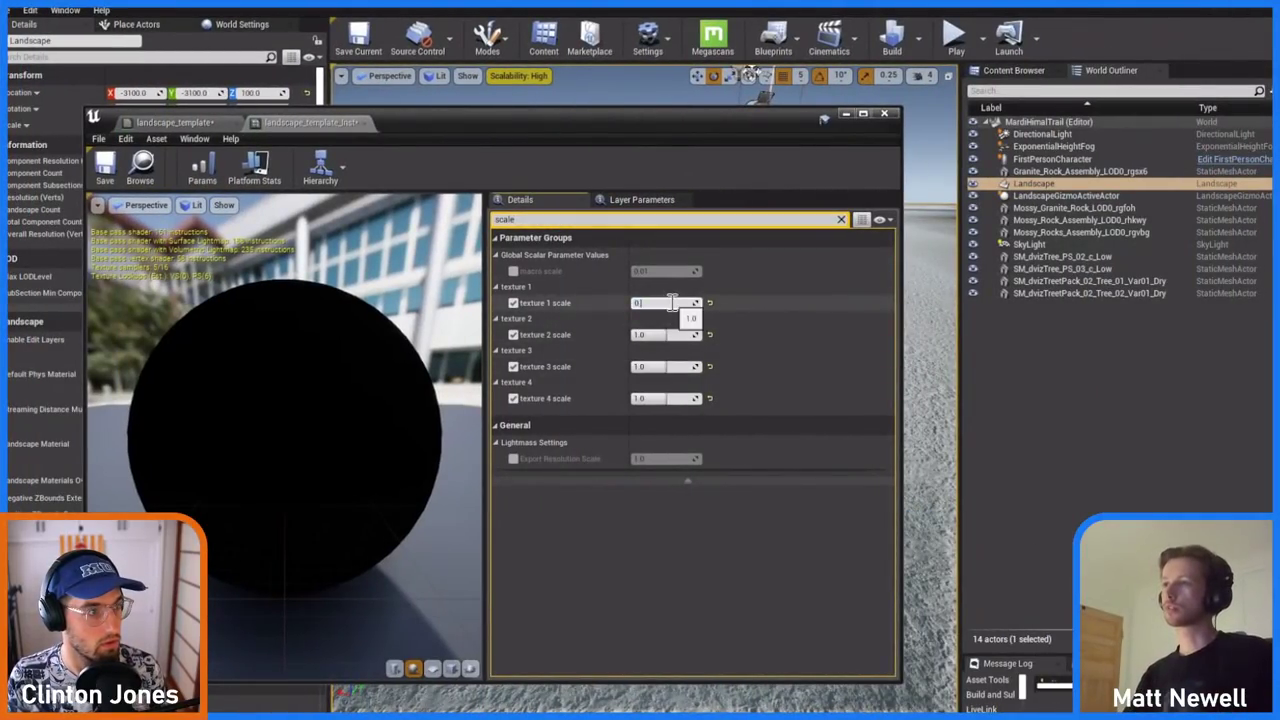
type("0.5")
key("Return")
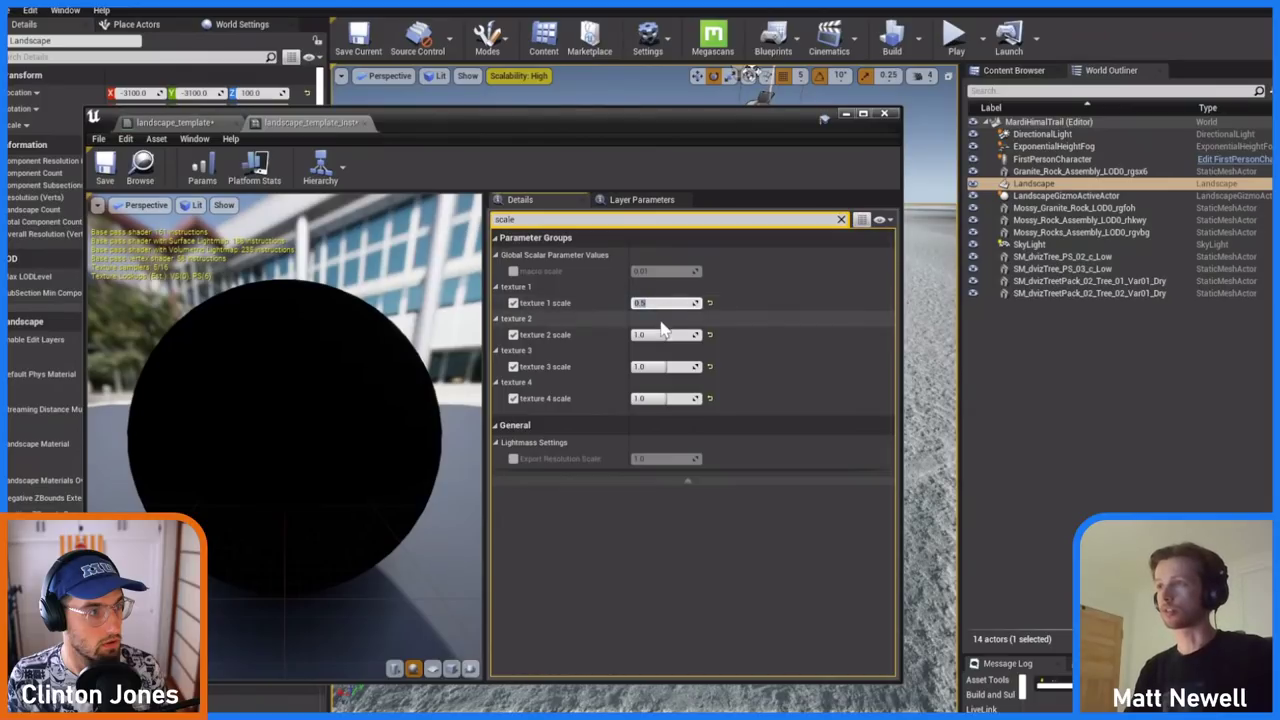
left_click(655, 334)
left_click(655, 366)
type("0.5")
key("Return")
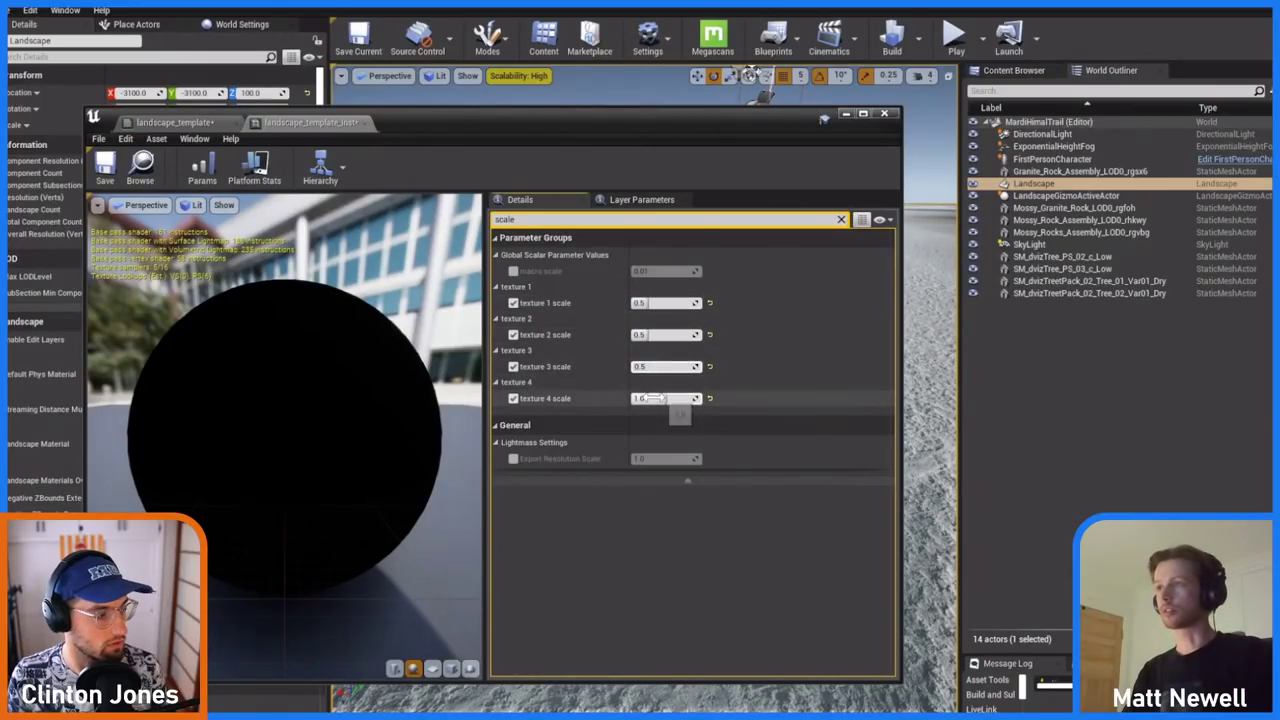
left_click(655, 398)
type("0.5")
key("Return")
left_click(845, 113)
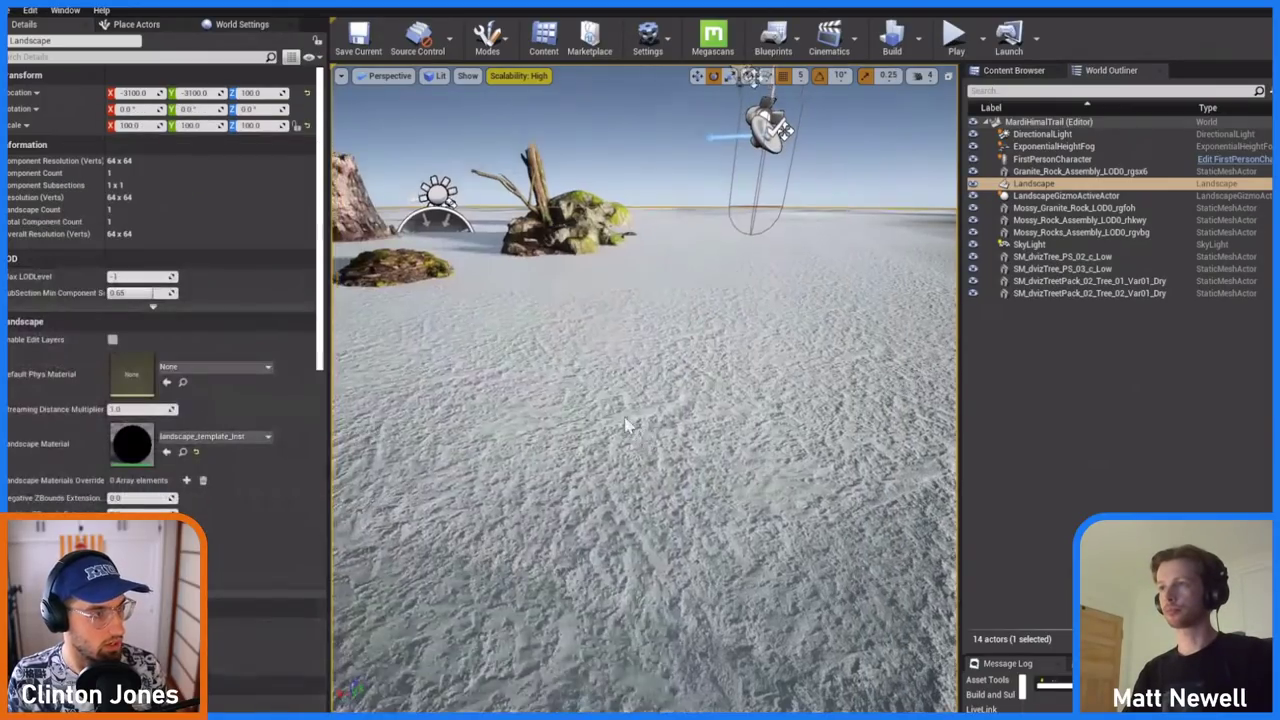
Step: Filter the directional light's properties for contact shadows and lower its contact shadow length to about 0.09
key("w")
right_click_drag(629, 427, 674, 442)
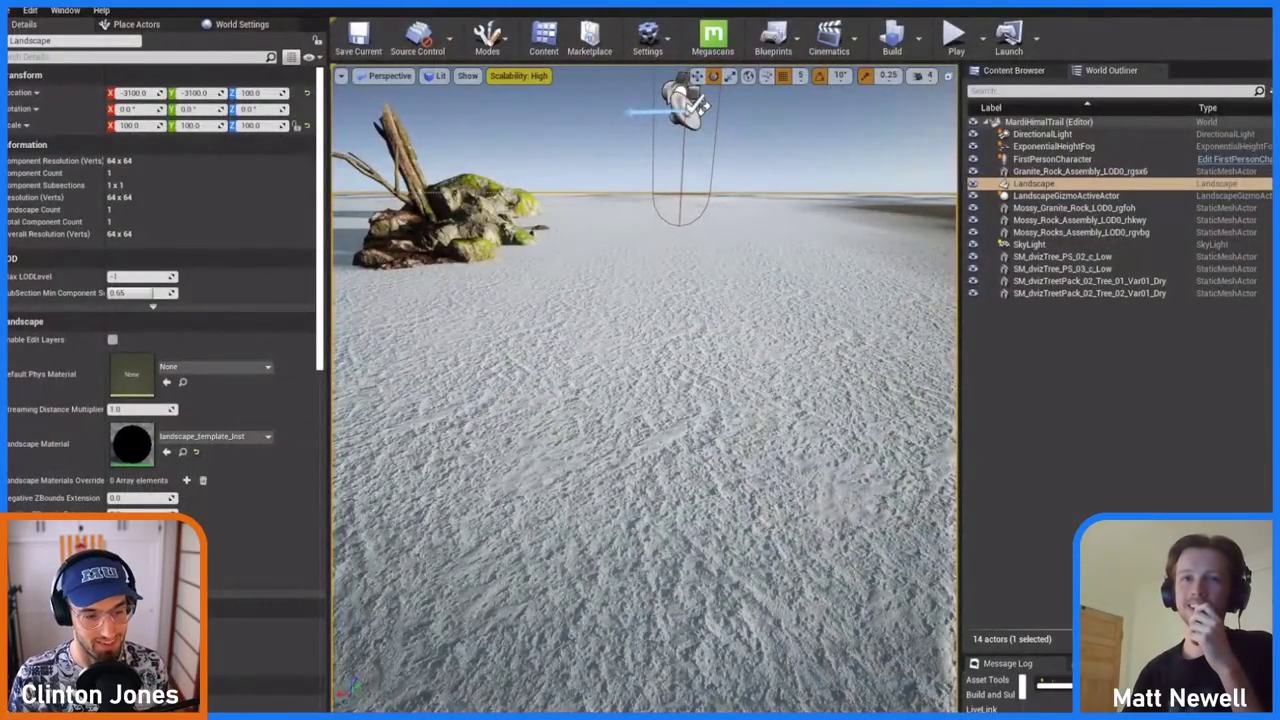
right_click_drag(480, 450, 502, 462)
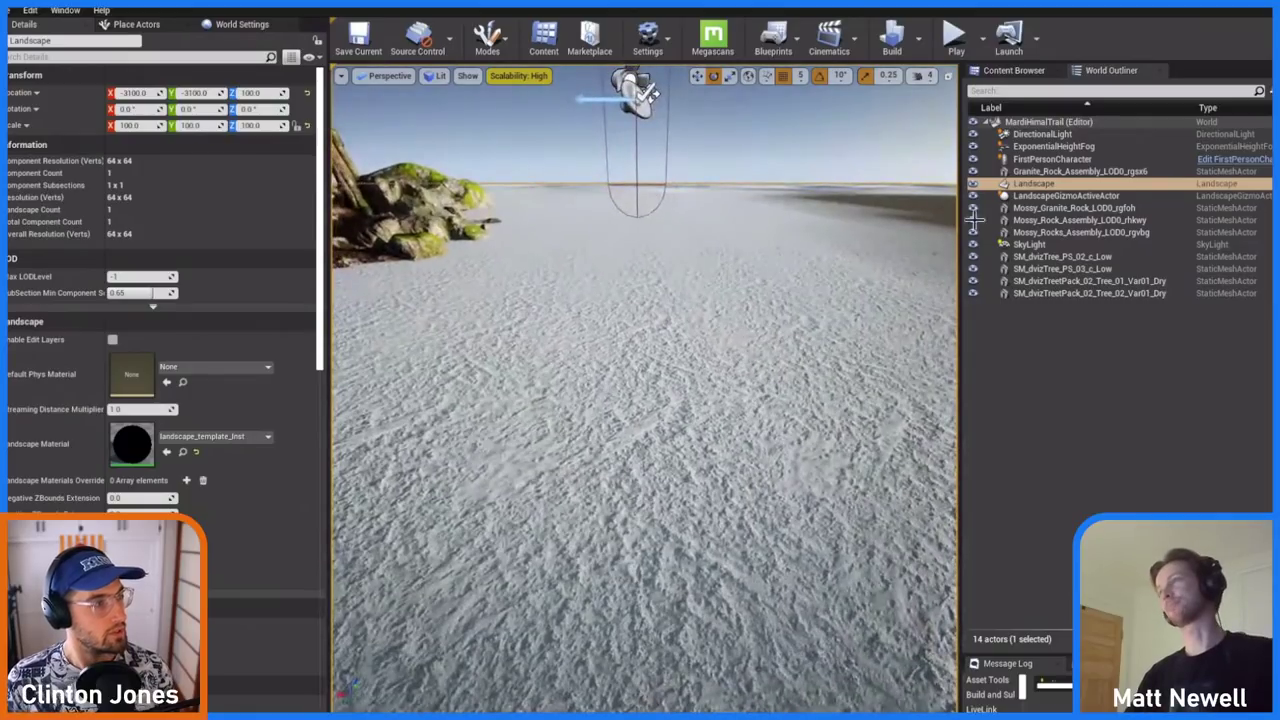
left_click(1042, 134)
scroll(208, 592, "down", 3)
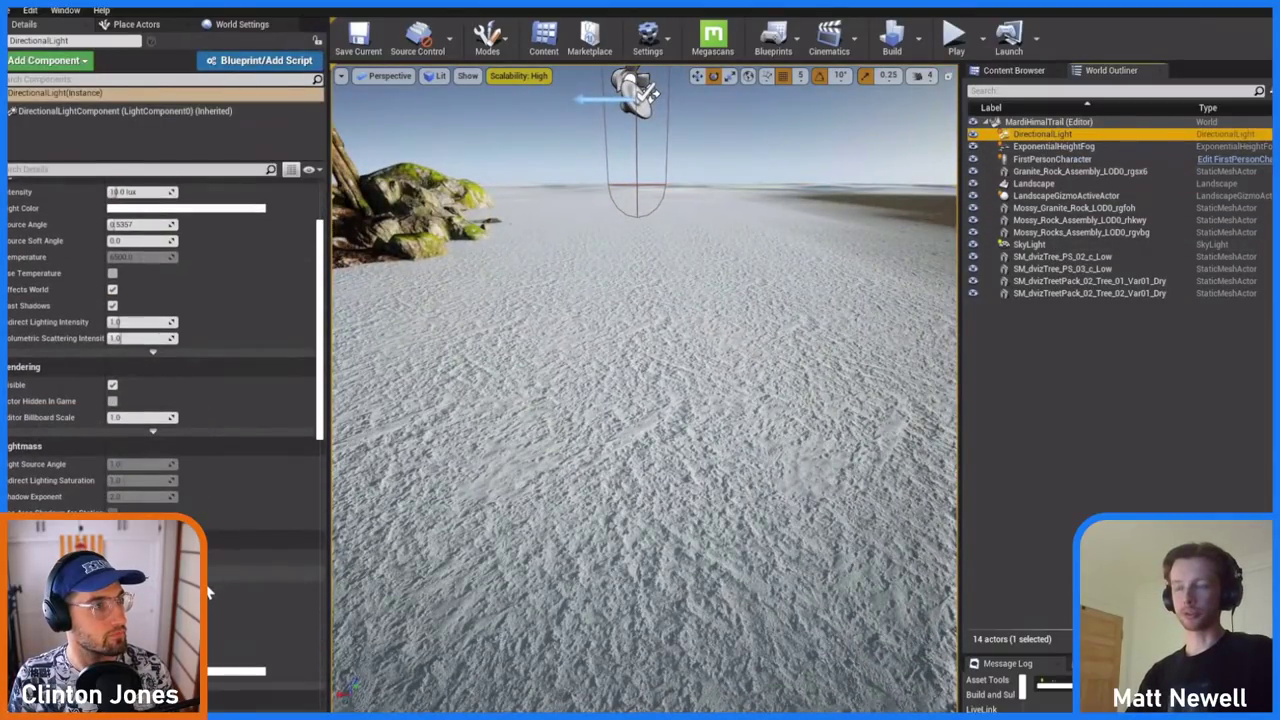
scroll(208, 580, "down", 12)
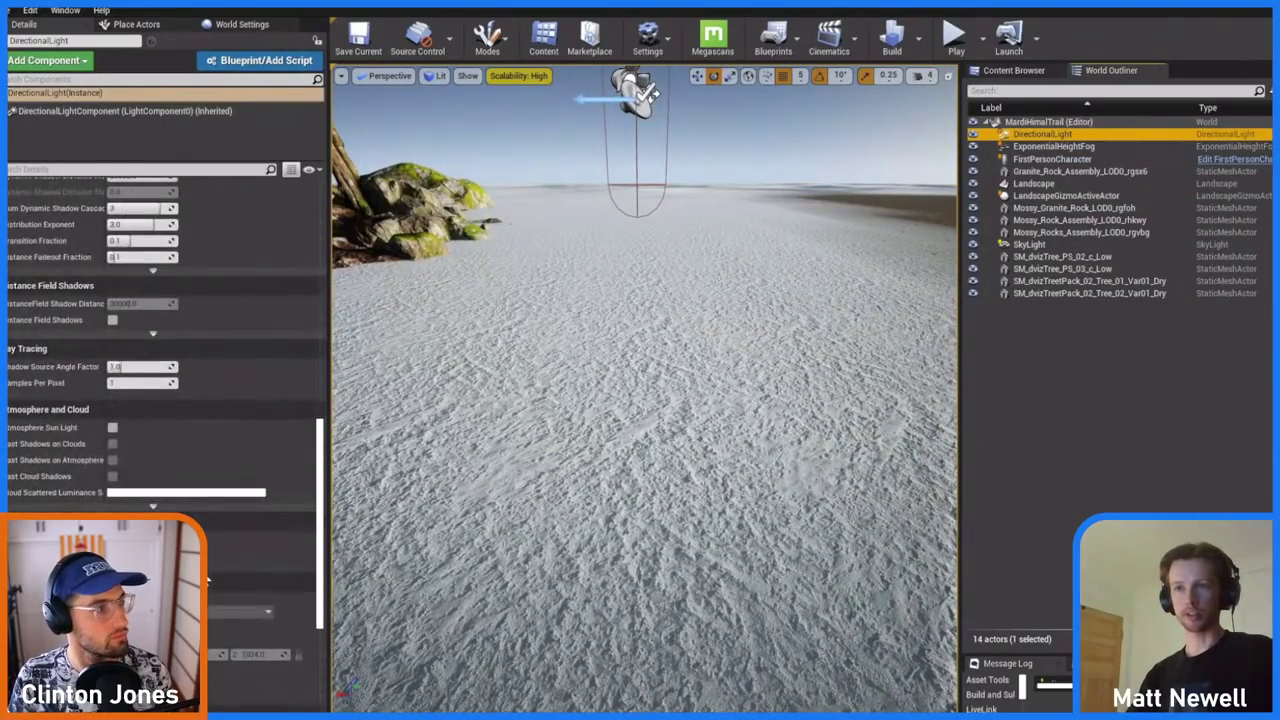
scroll(208, 580, "up", 15)
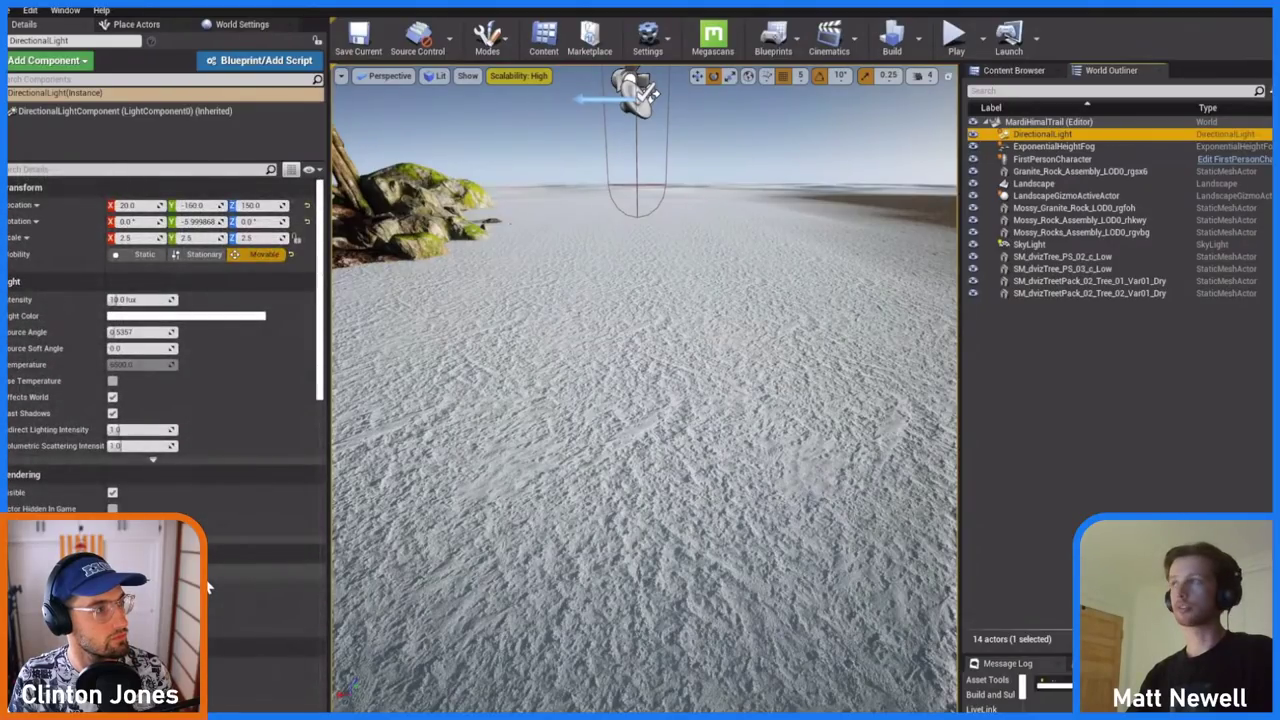
left_click(73, 170)
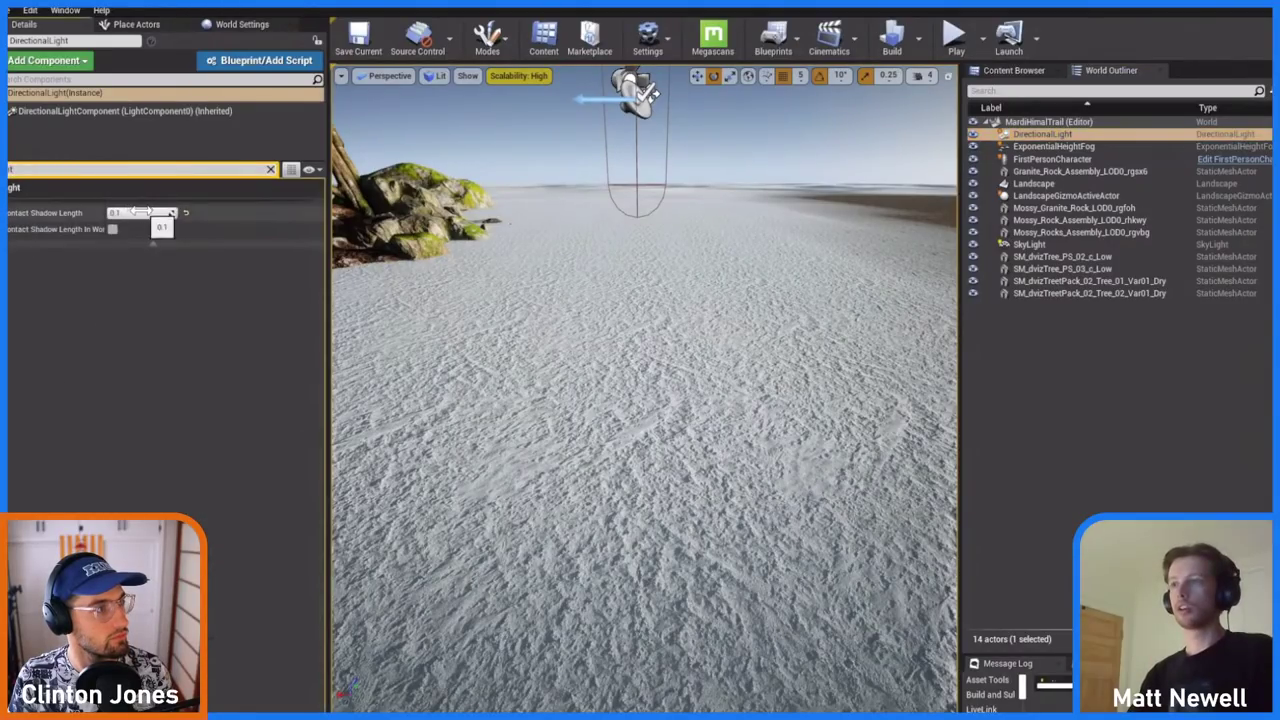
mouse_move(154, 215)
left_mouse_down()
mouse_move(69, 211)
mouse_move(152, 222)
mouse_move(117, 229)
mouse_move(180, 213)
left_mouse_up()
mouse_move(748, 294)
right_mouse_down()
mouse_move(728, 287)
mouse_move(749, 297)
right_mouse_up()
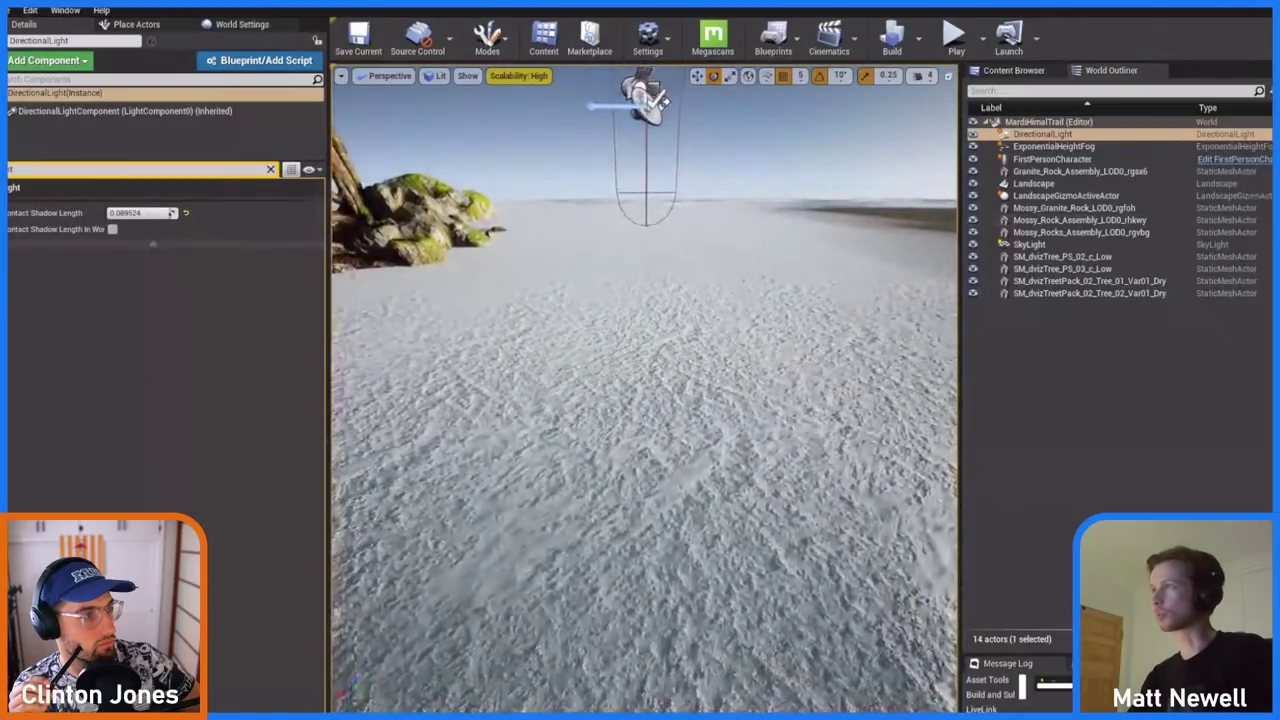
Step: Filter the directional light's properties for "cont" again and set its contact shadow length to 0.0
left_click(1060, 146)
left_click(272, 171)
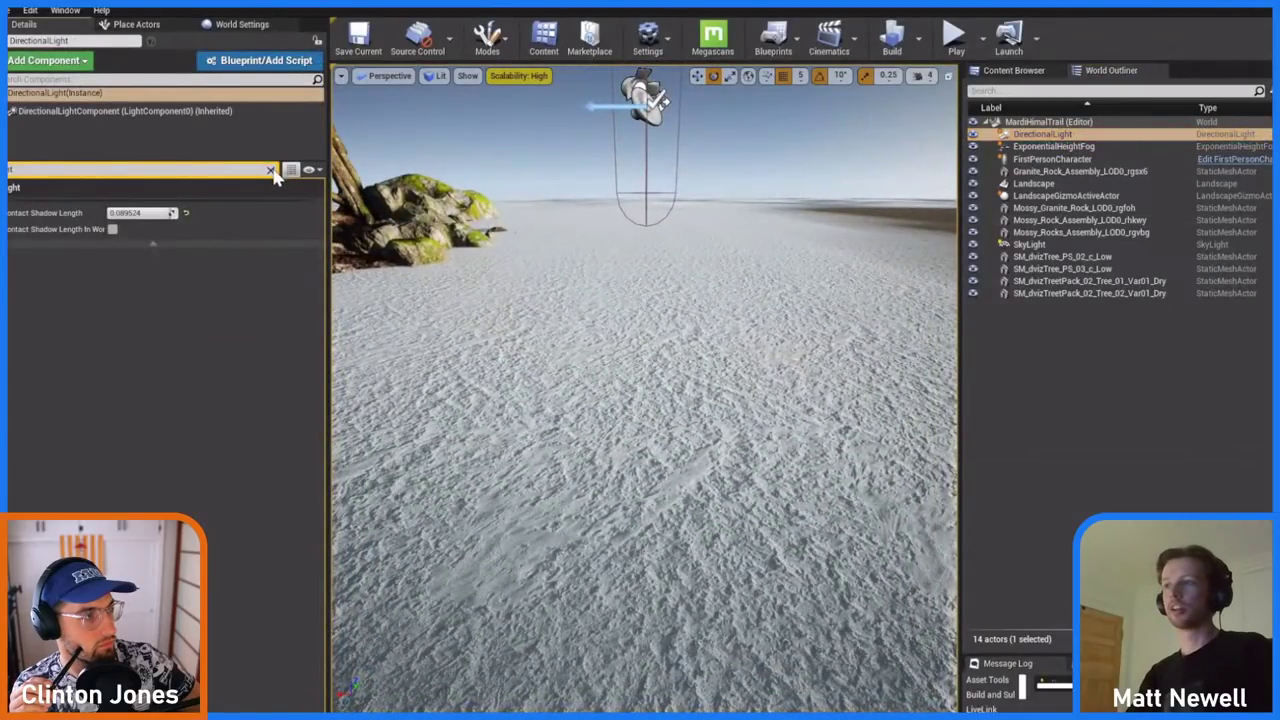
mouse_move(657, 470)
right_mouse_down()
mouse_move(676, 488)
mouse_move(655, 476)
right_mouse_up()
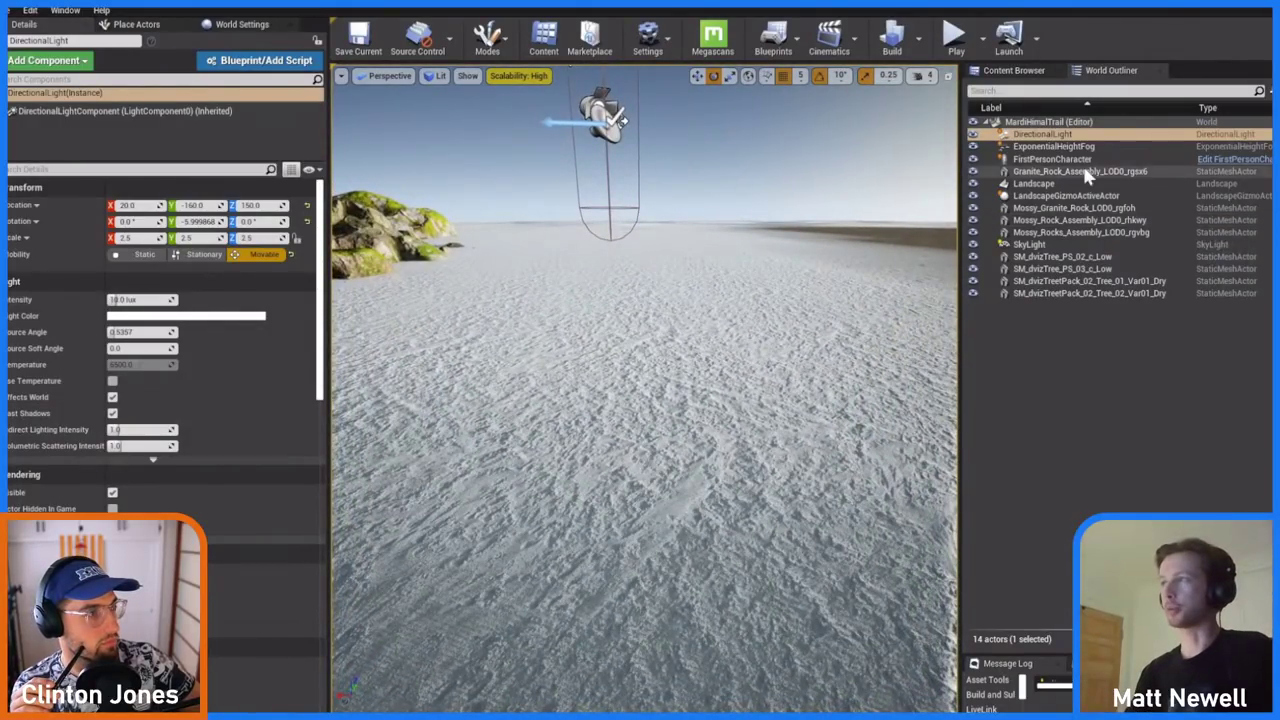
left_click(1045, 135)
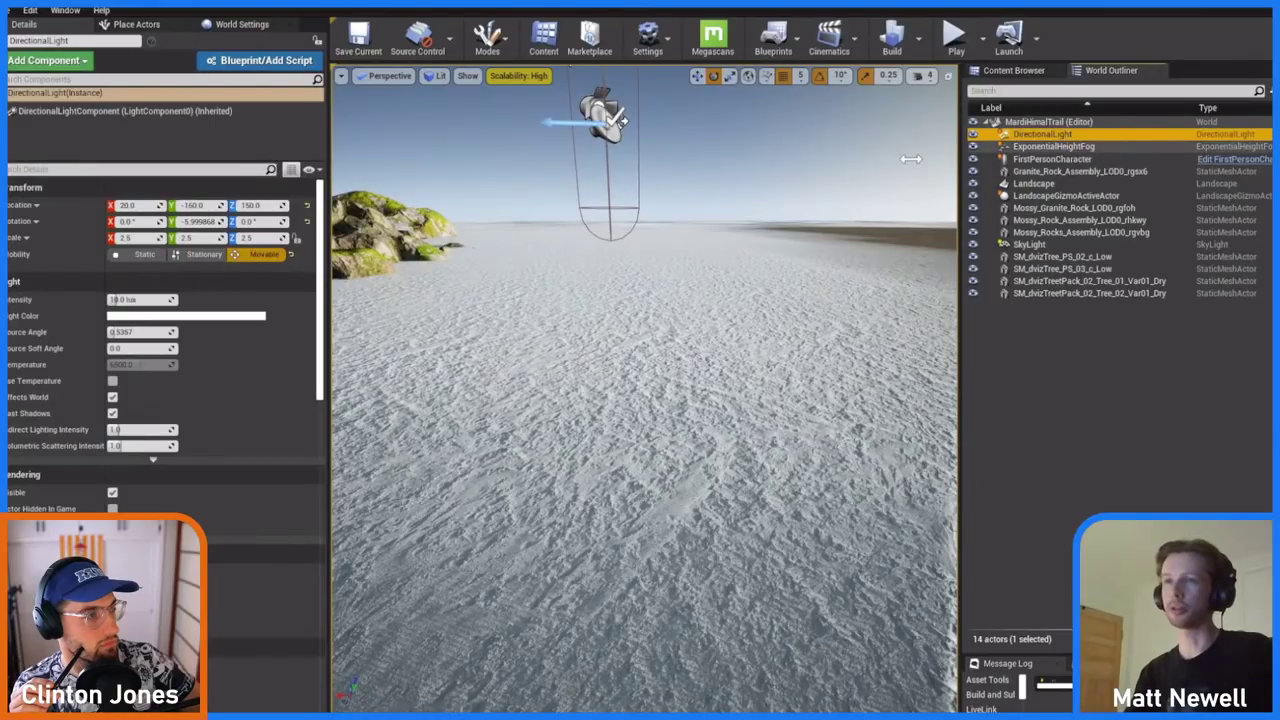
left_click(1046, 162)
left_click(1051, 148)
left_click(1052, 136)
key("w")
right_click_drag(595, 362, 643, 355)
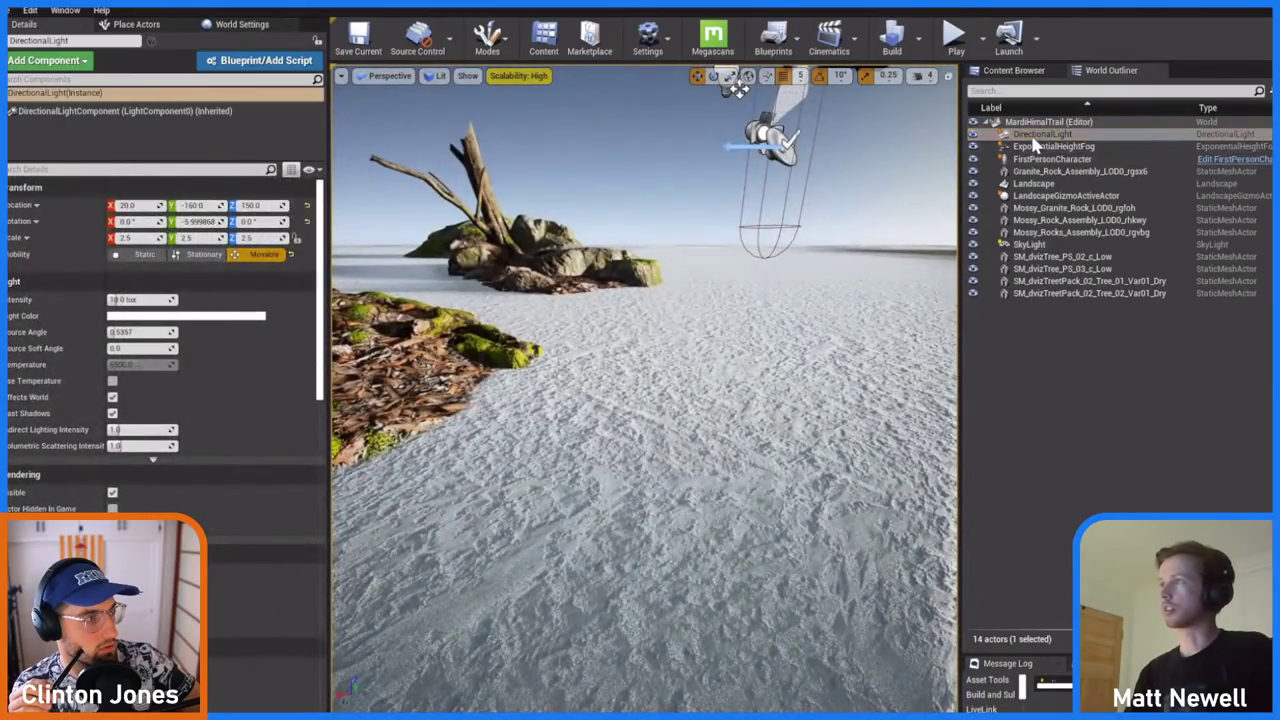
left_click(154, 168)
type("cont")
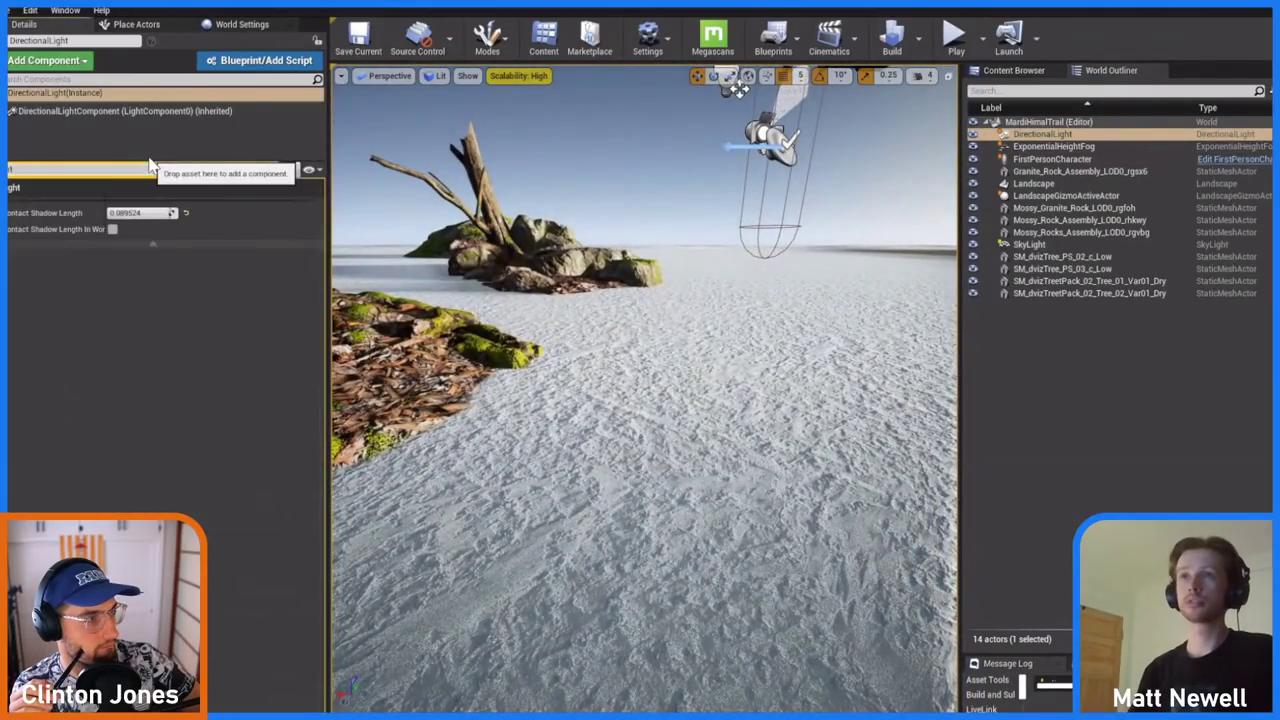
mouse_move(150, 213)
left_mouse_down()
mouse_move(92, 218)
mouse_move(112, 226)
mouse_move(8, 217)
left_mouse_up()
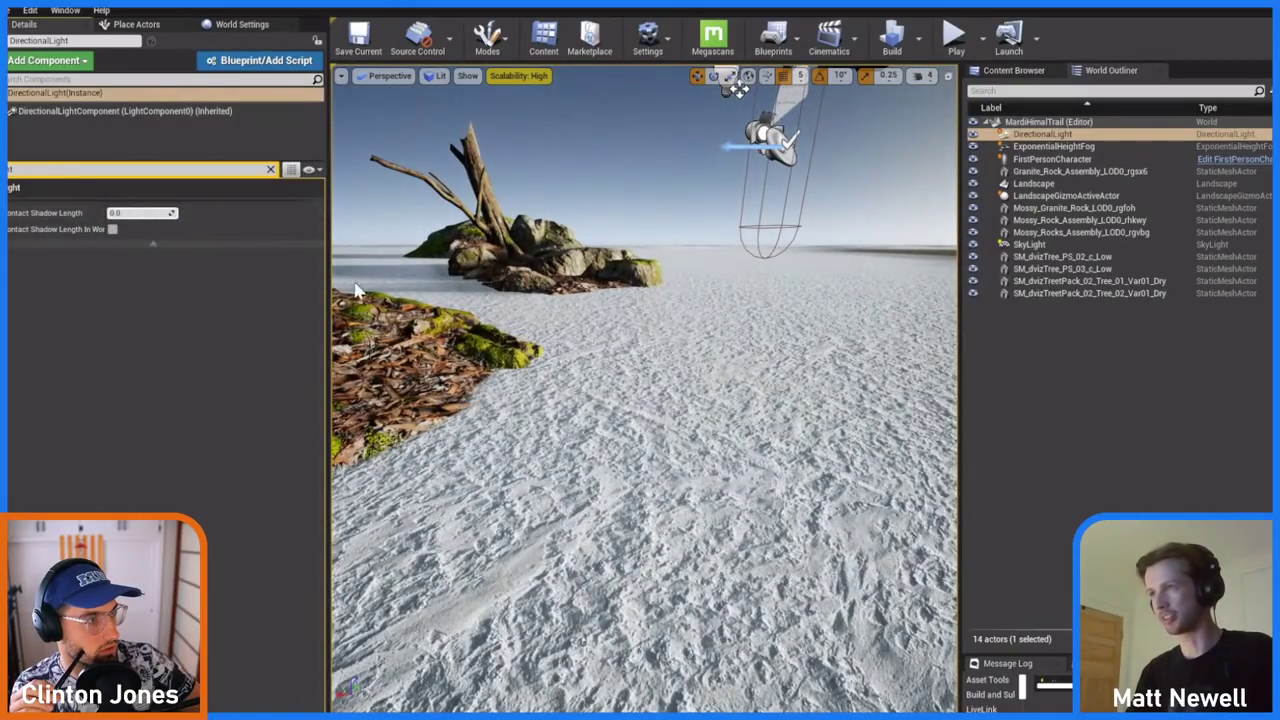
Step: Select the mossy rock assembly and examine the shadows around it and across the snow
key("s")
right_click_drag(671, 330, 681, 342)
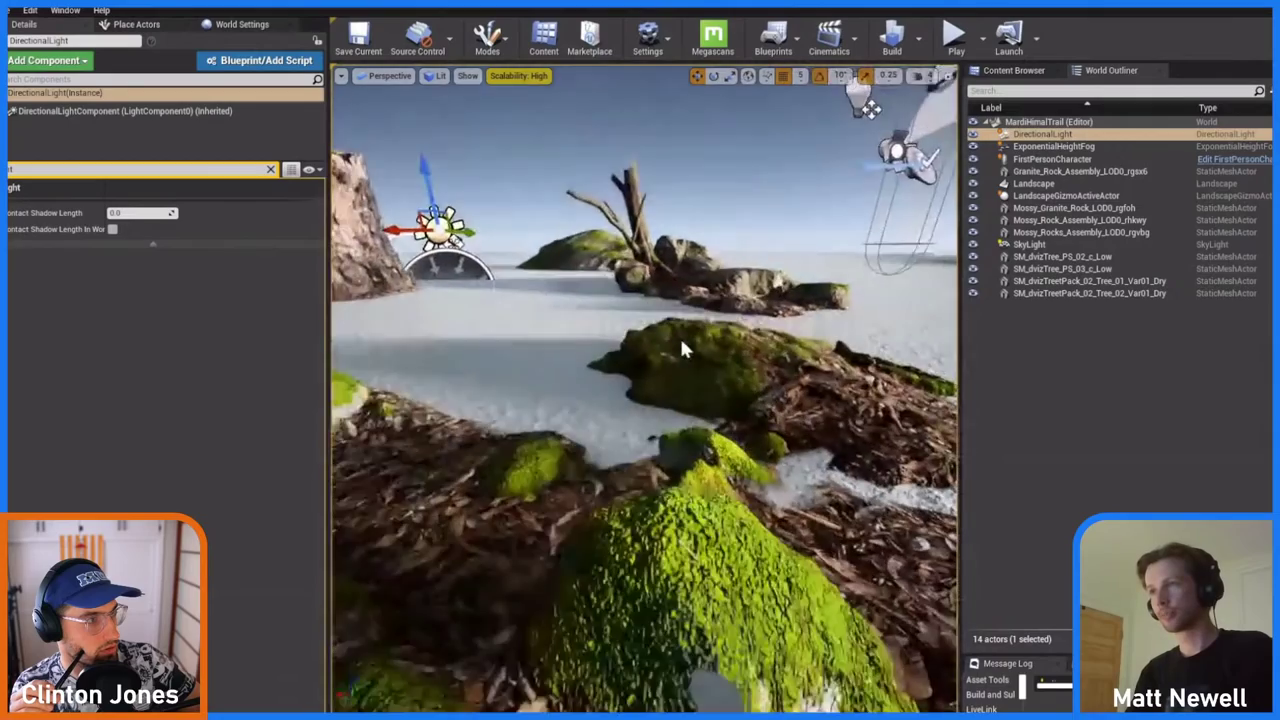
left_click_drag(679, 335, 676, 318)
left_click(567, 393)
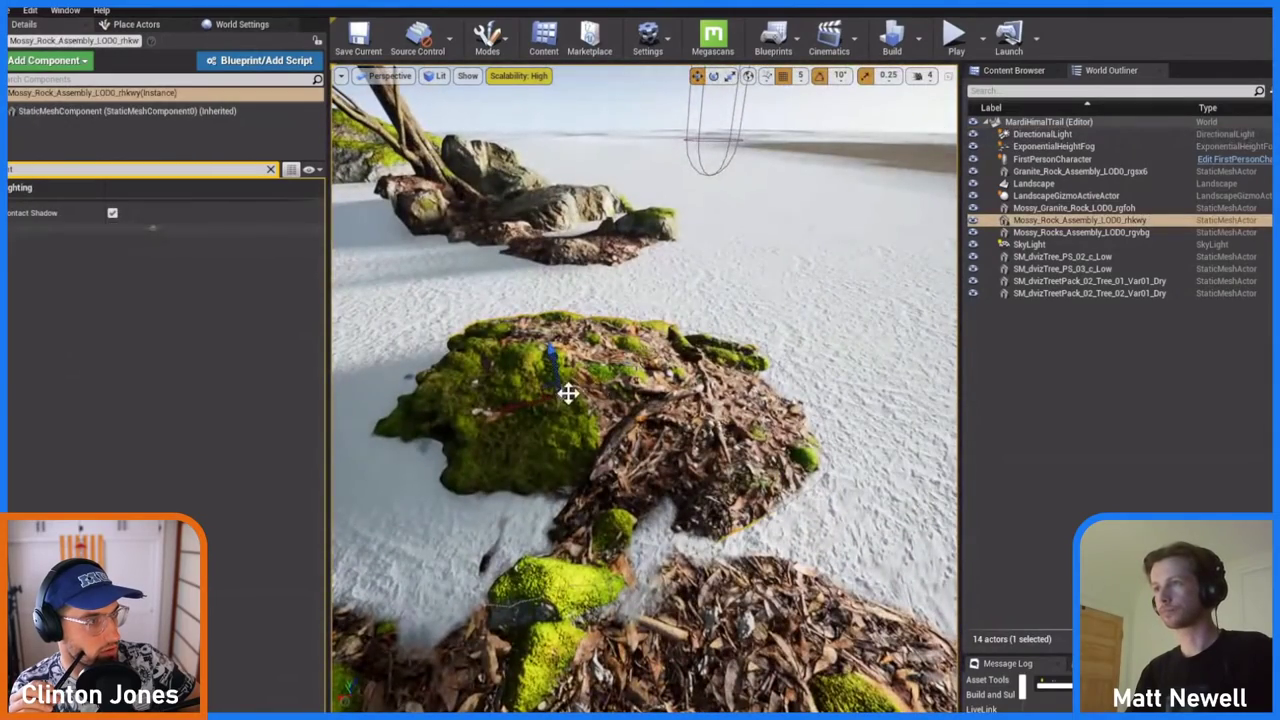
left_click_drag(551, 393, 588, 397)
mouse_move(702, 403)
right_mouse_down()
mouse_move(716, 404)
mouse_move(691, 394)
right_mouse_up()
key("d")
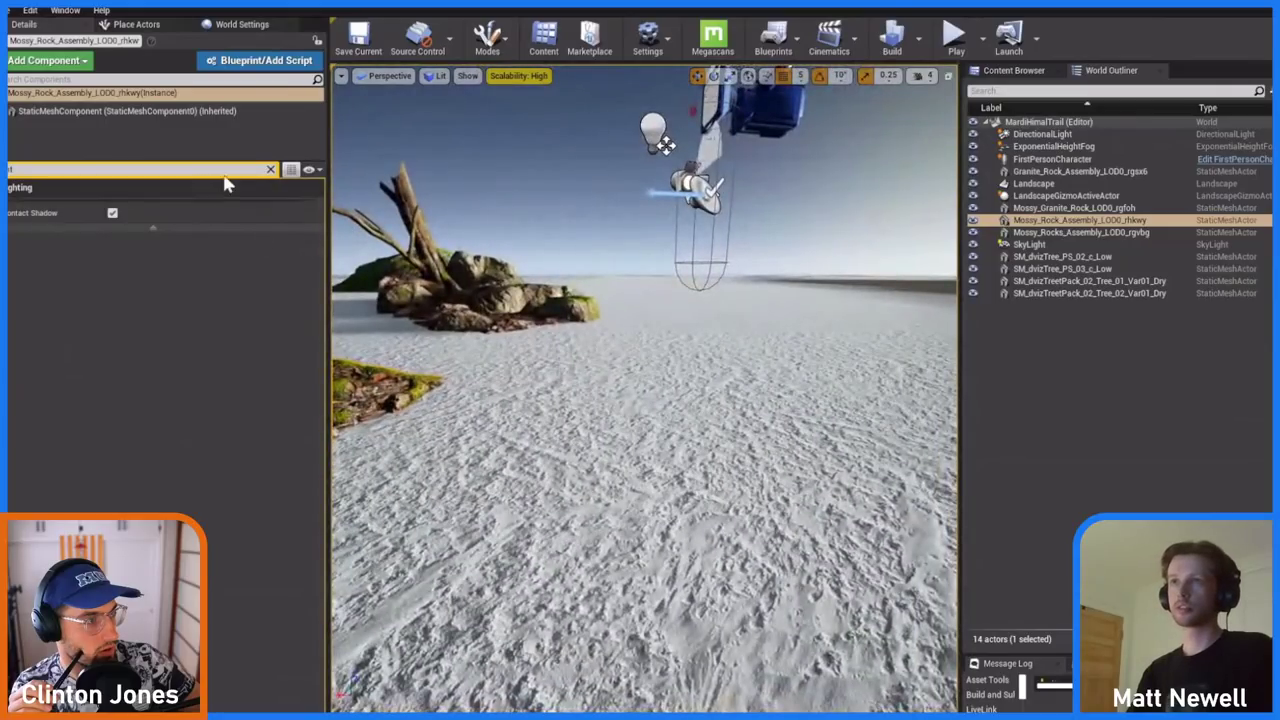
Step: Filter the directional light's properties for "cont", raise its contact shadow length to about 0.078, and inspect the shadows on the snow
left_click(270, 169)
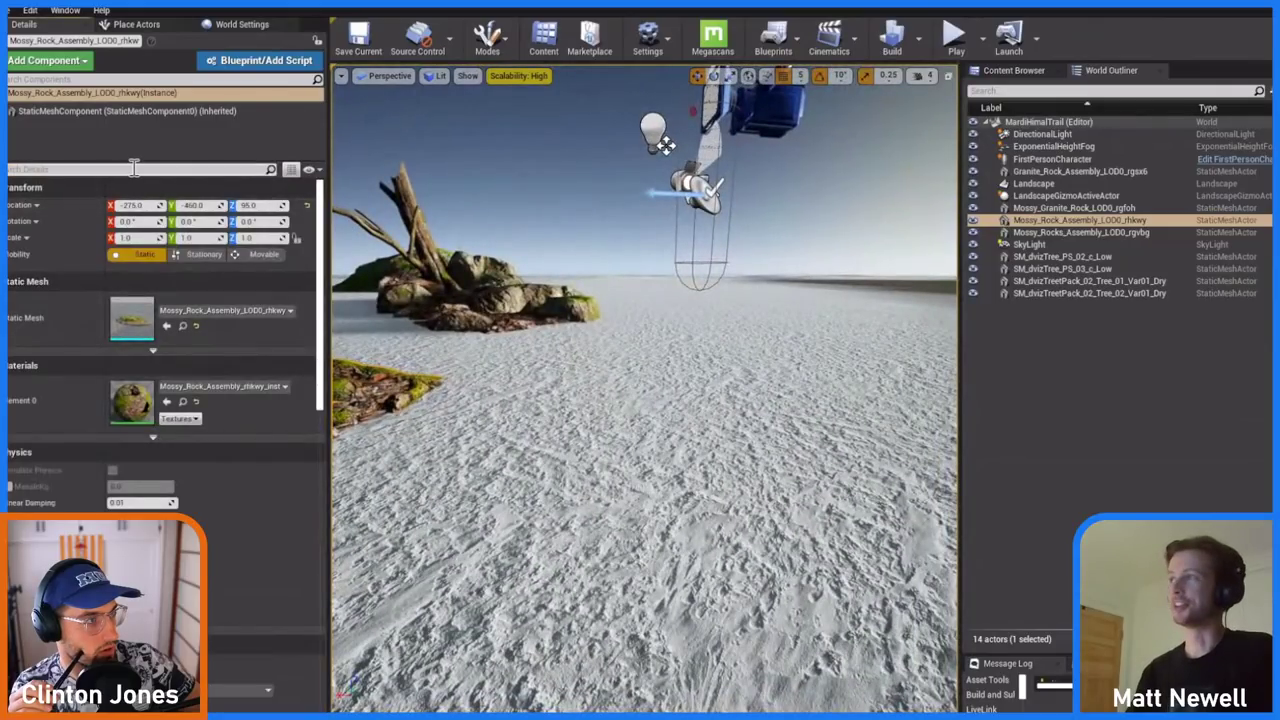
left_click(1042, 134)
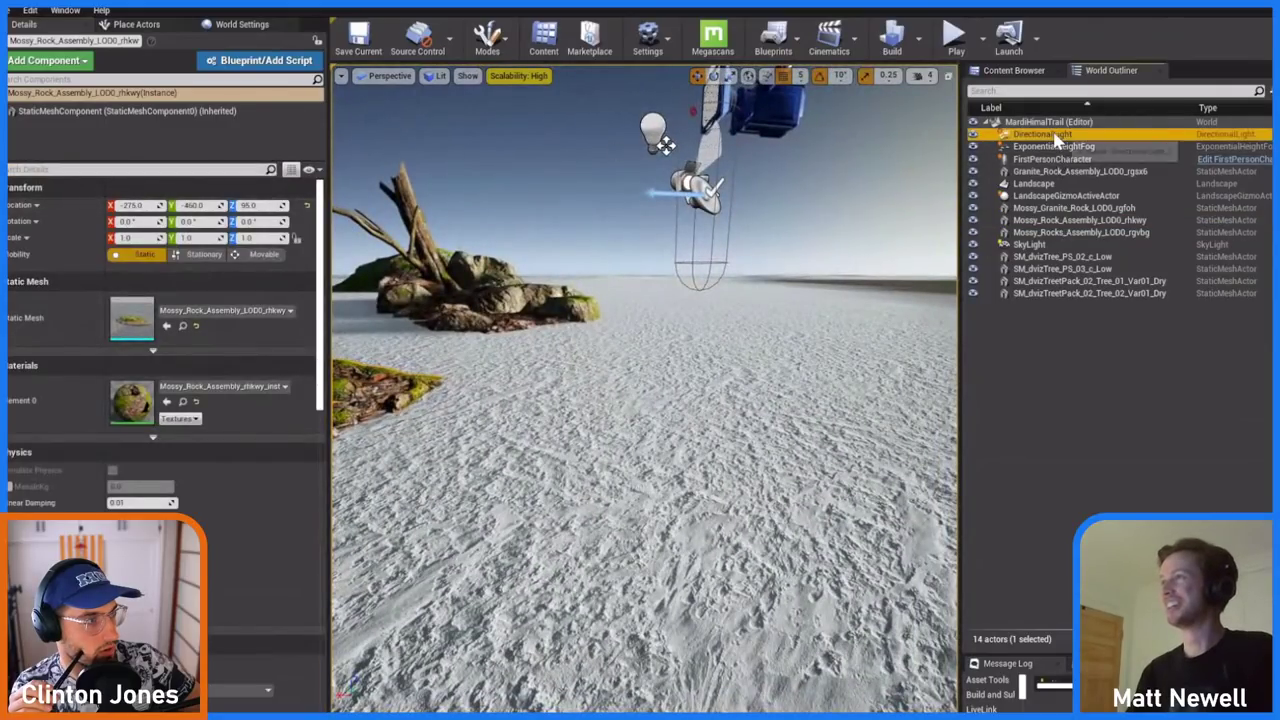
left_click(77, 172)
type("cont")
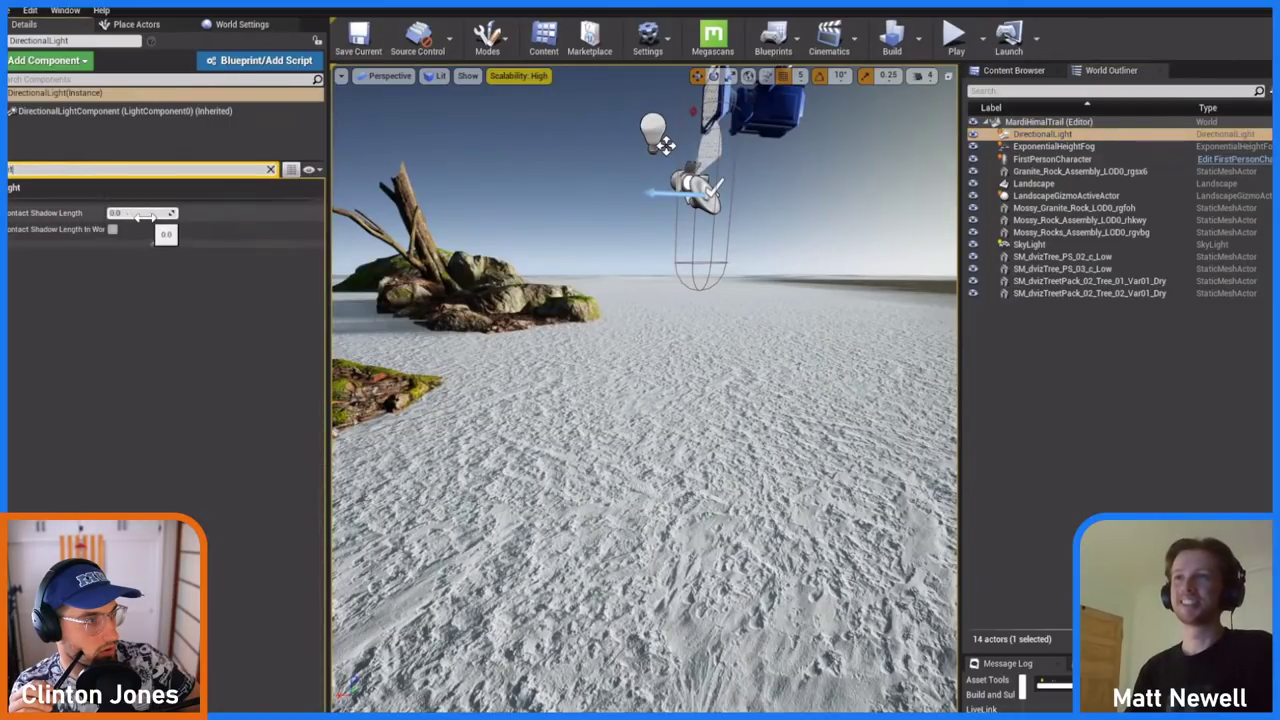
left_click(163, 215)
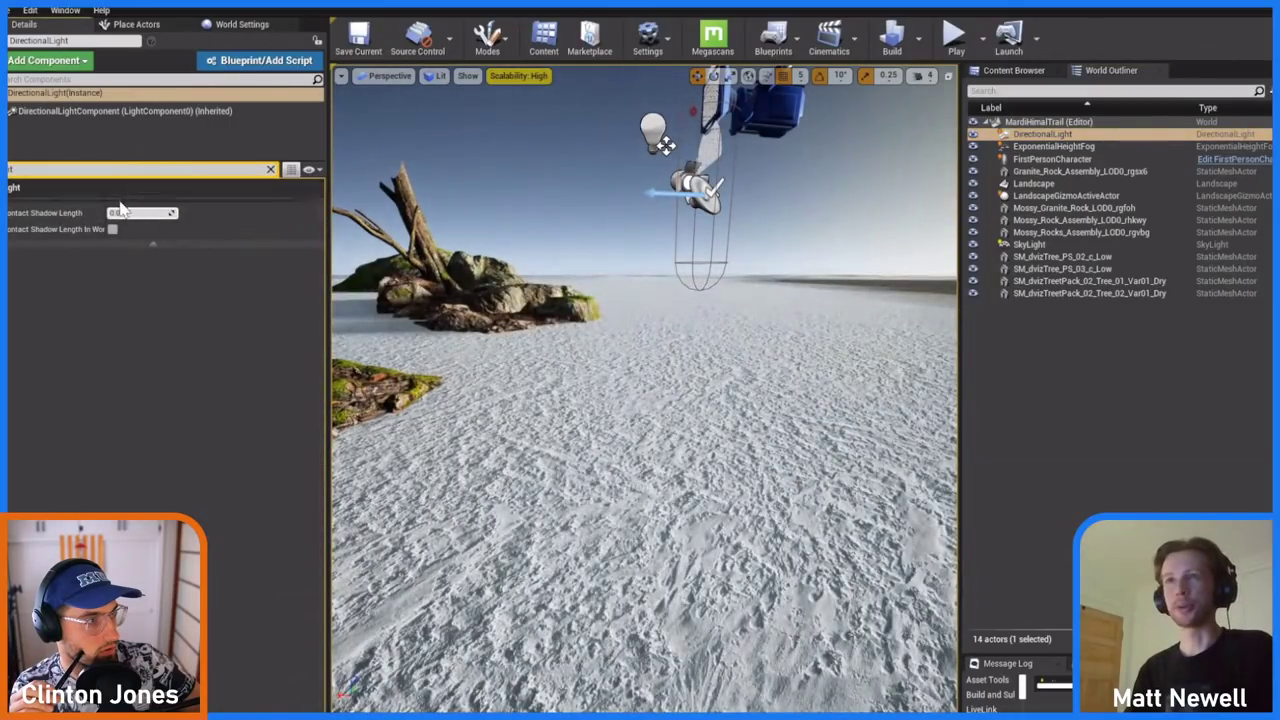
left_click_drag(120, 212, 190, 212)
mouse_move(596, 366)
right_mouse_down()
mouse_move(517, 376)
mouse_move(589, 460)
mouse_move(634, 446)
mouse_move(590, 402)
mouse_move(640, 372)
mouse_move(597, 360)
right_mouse_up()
key("w")
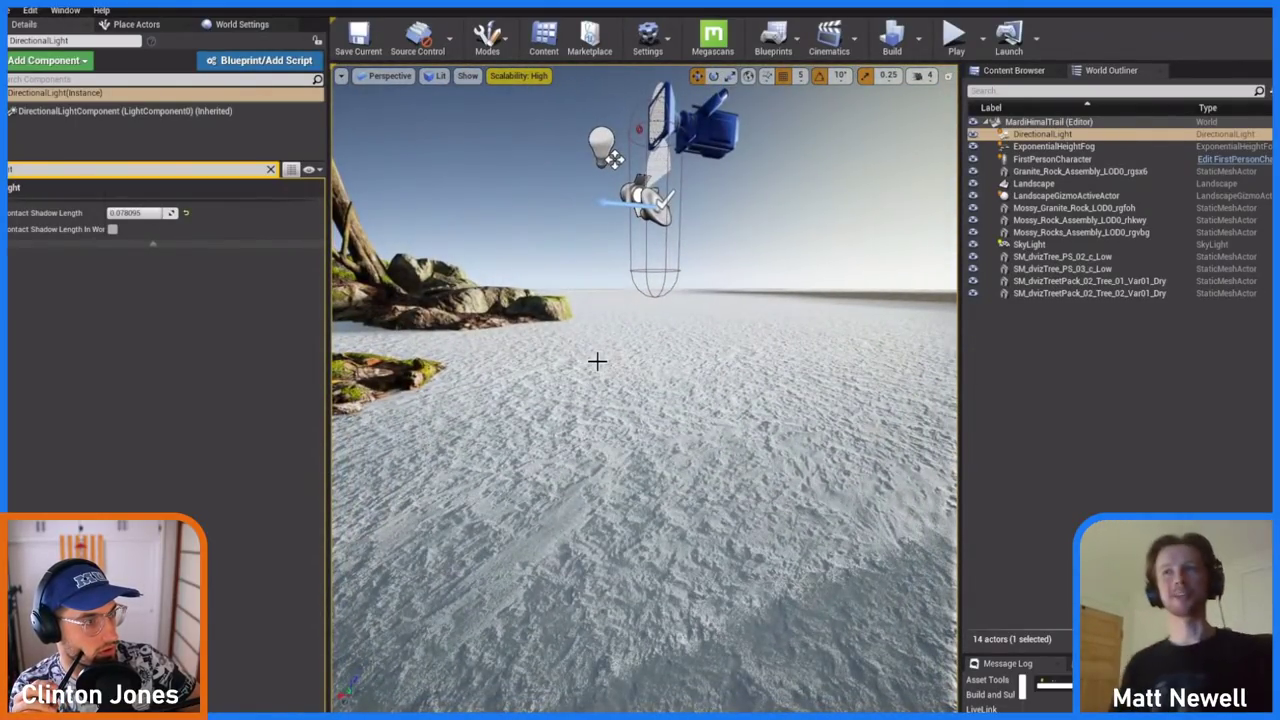
right_click_drag(626, 417, 300, 500)
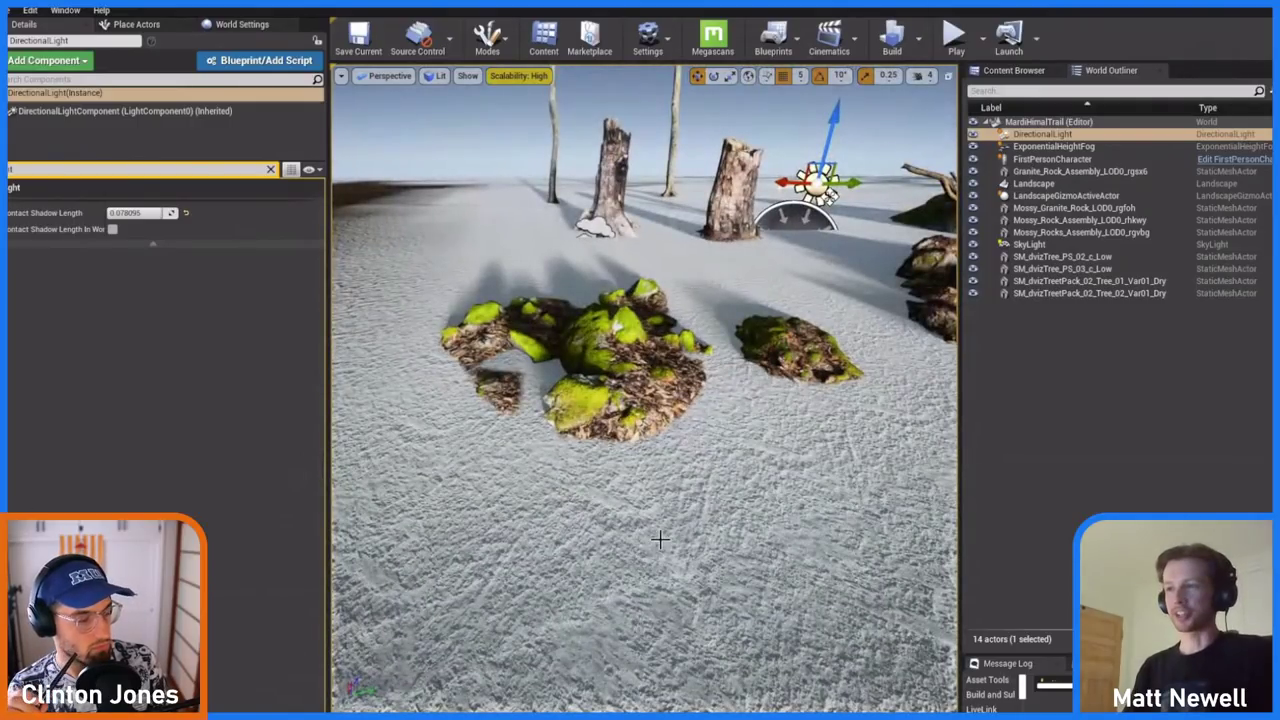
right_click_drag(660, 540, 685, 521)
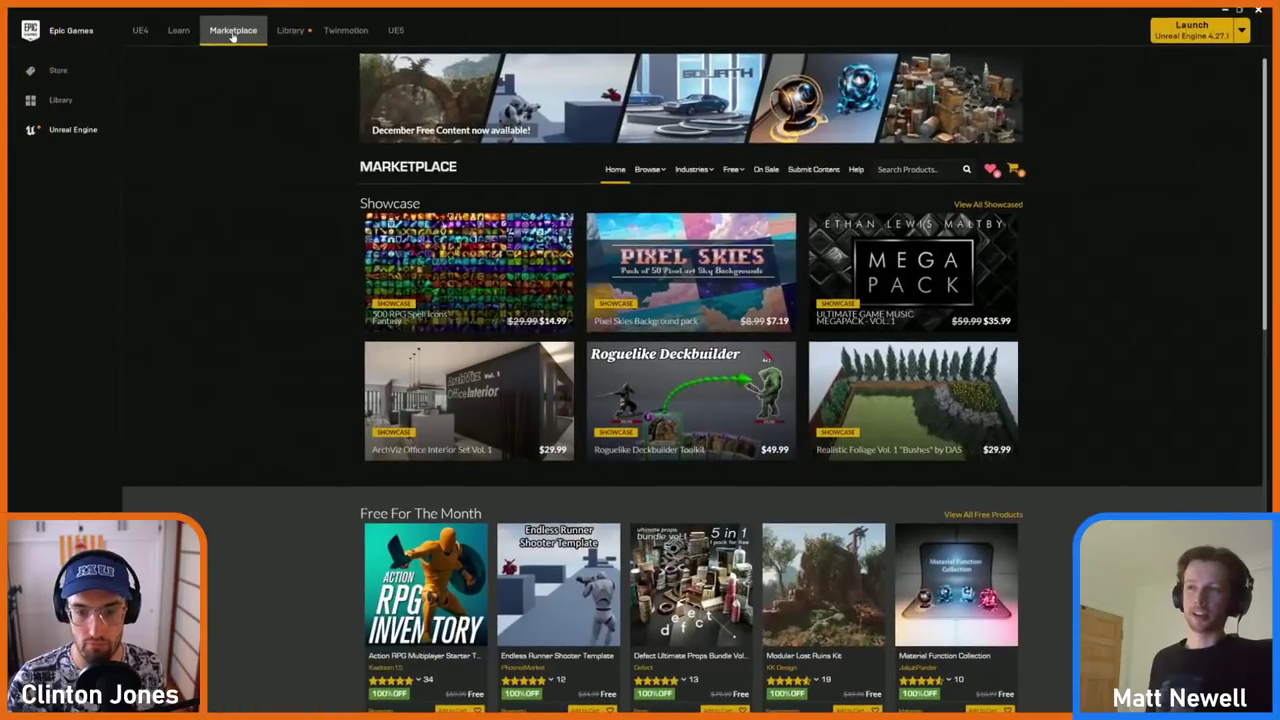
Step: Search the Epic Games Launcher's Unreal Engine marketplace for Australia content and open the Rural Australia asset pack page
left_click(914, 168)
type("australlia")
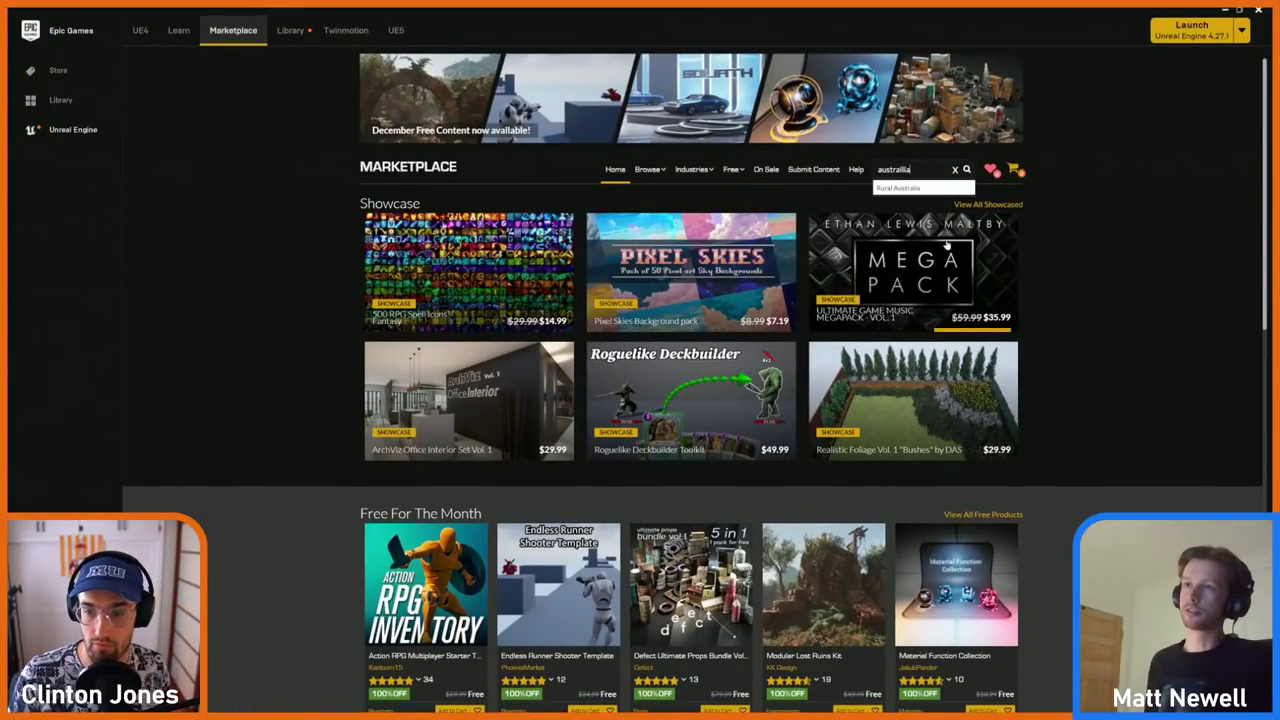
left_click(900, 188)
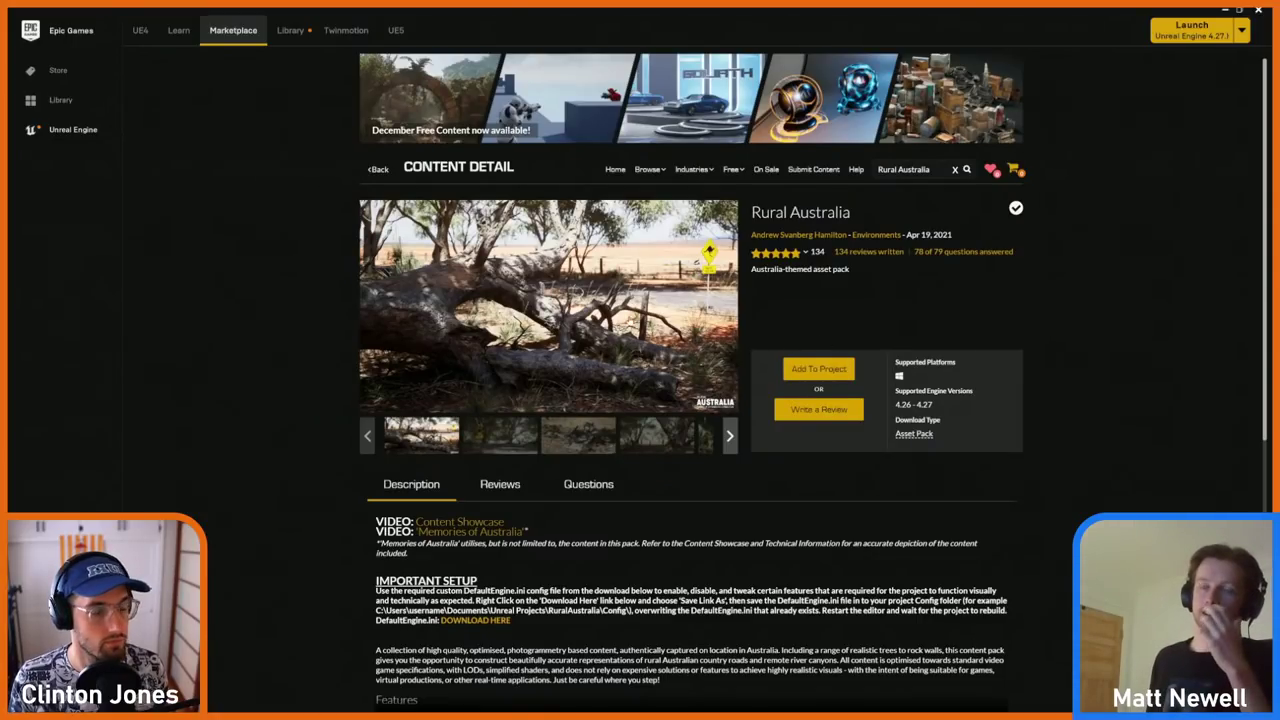
Step: Look through the Rural Australia gallery images, examining the ground cover, vegetation, fallen logs, rock walls and river scenes
left_click(500, 435)
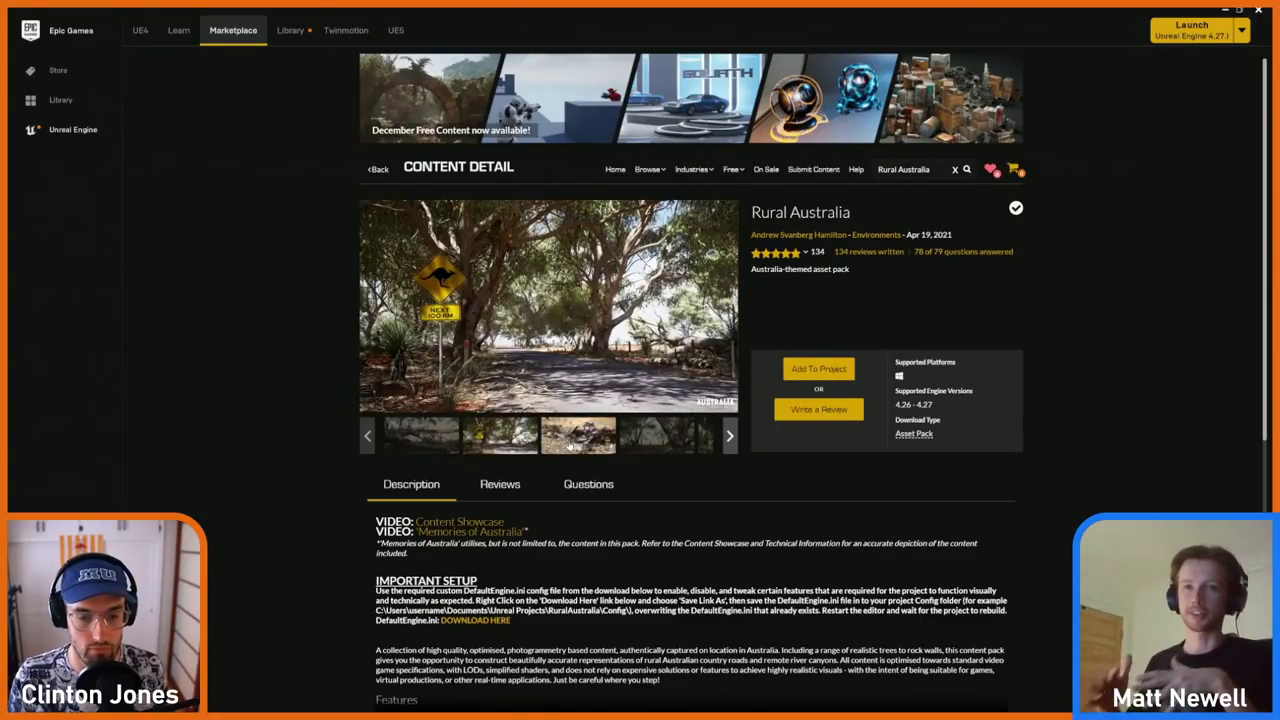
left_click(570, 440)
left_click(646, 447)
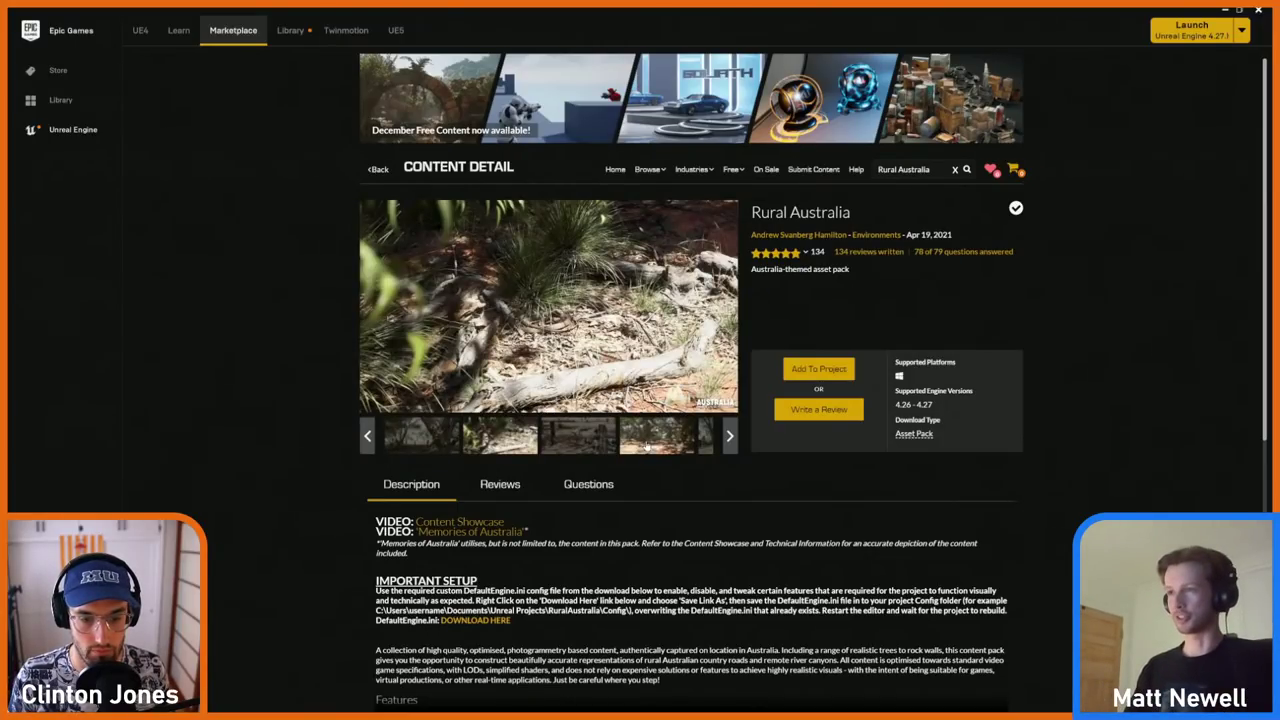
left_click(698, 447)
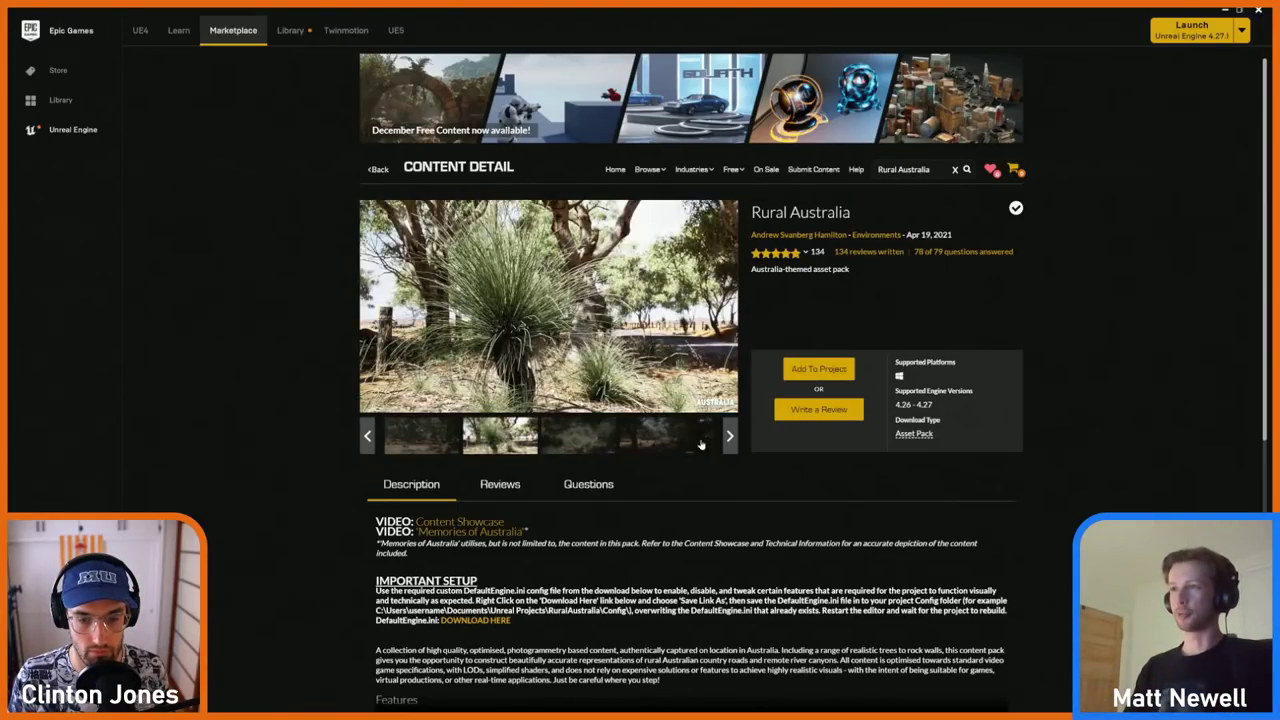
left_click(575, 441)
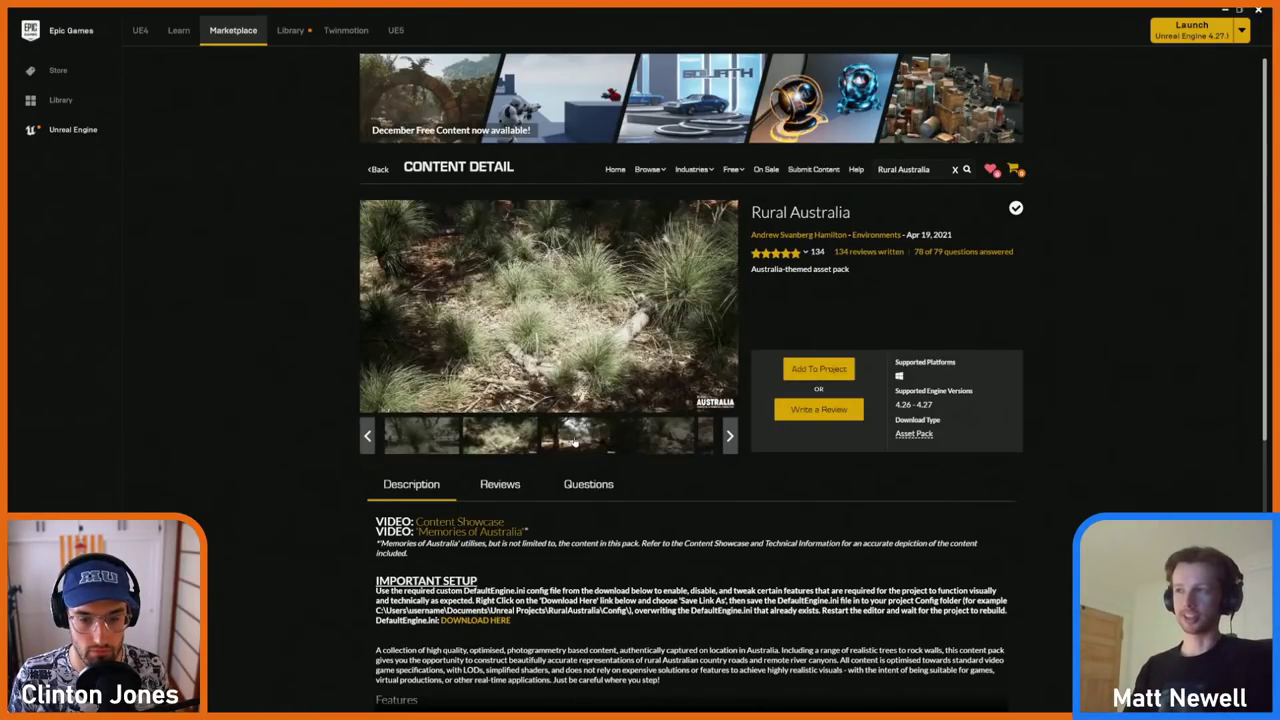
left_click(637, 446)
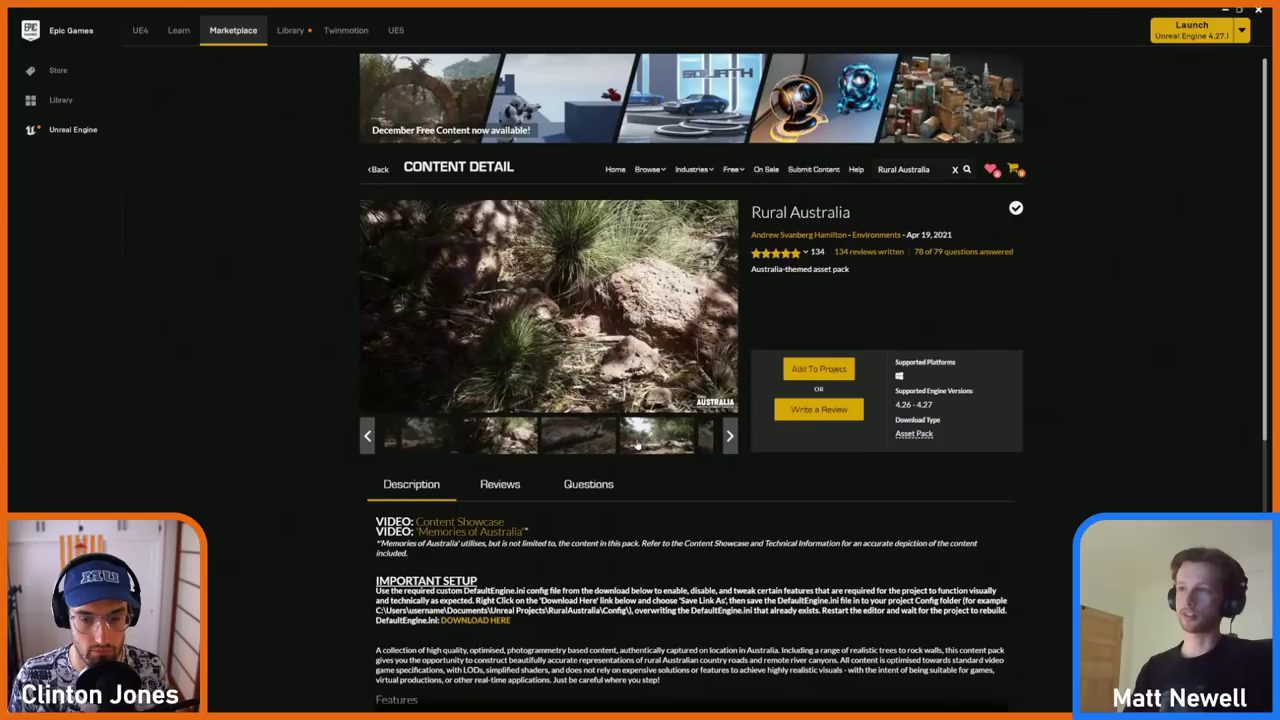
left_click(582, 445)
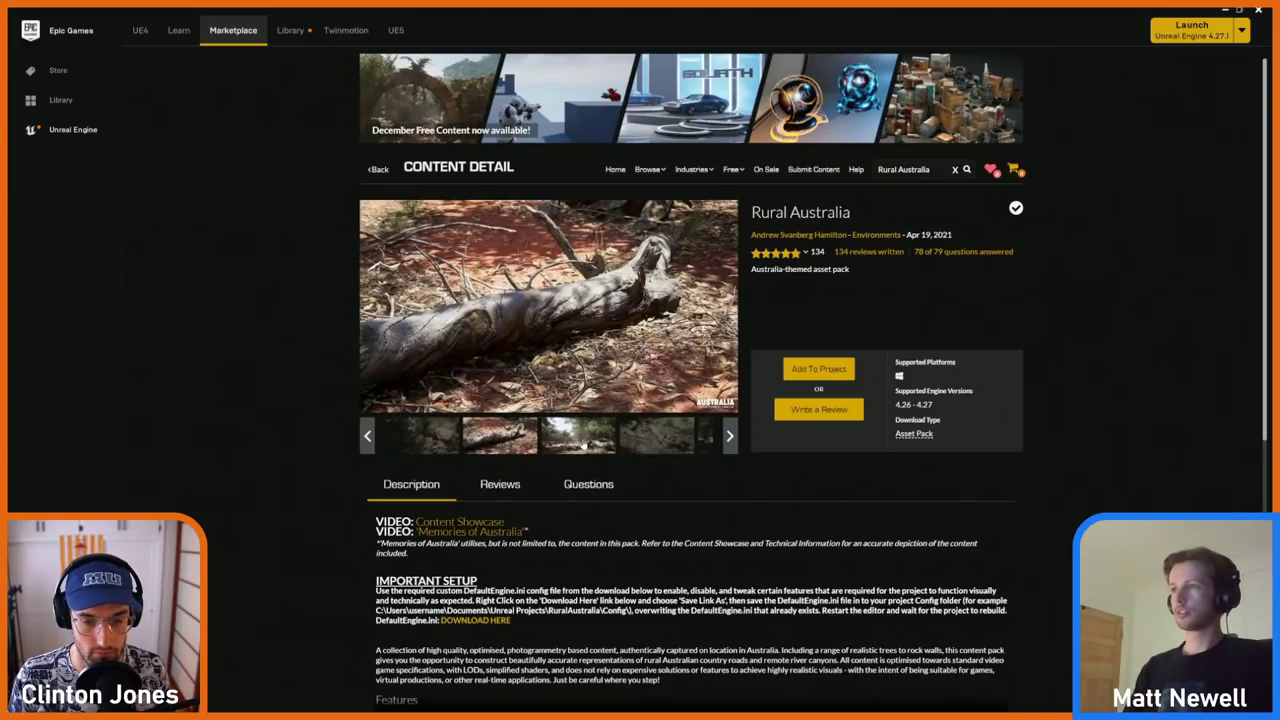
left_click(640, 441)
left_click(640, 445)
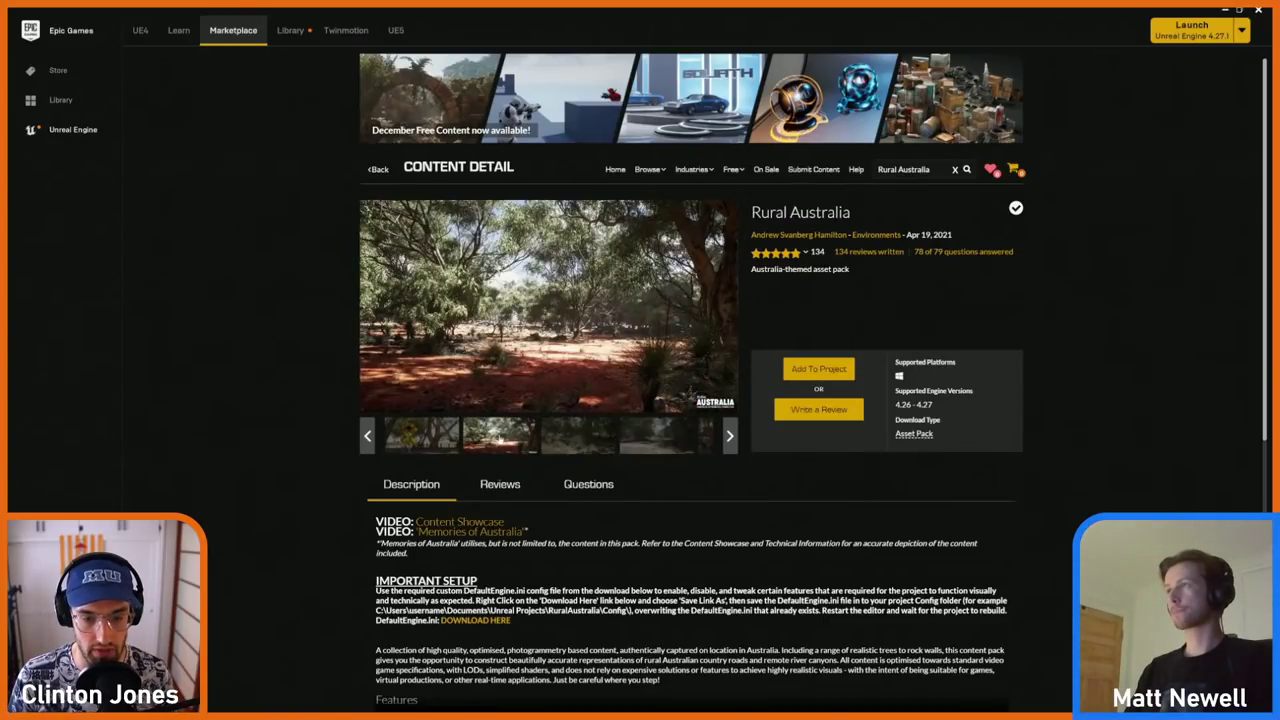
left_click(583, 443)
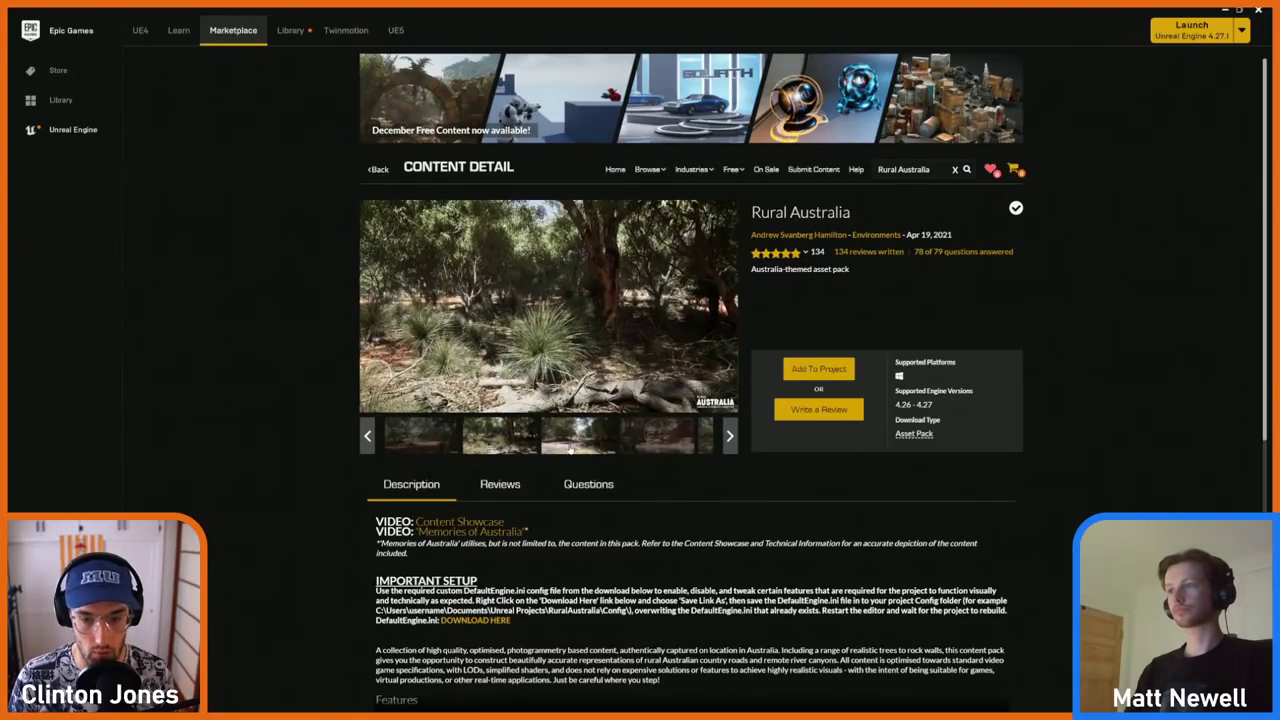
left_click(571, 448)
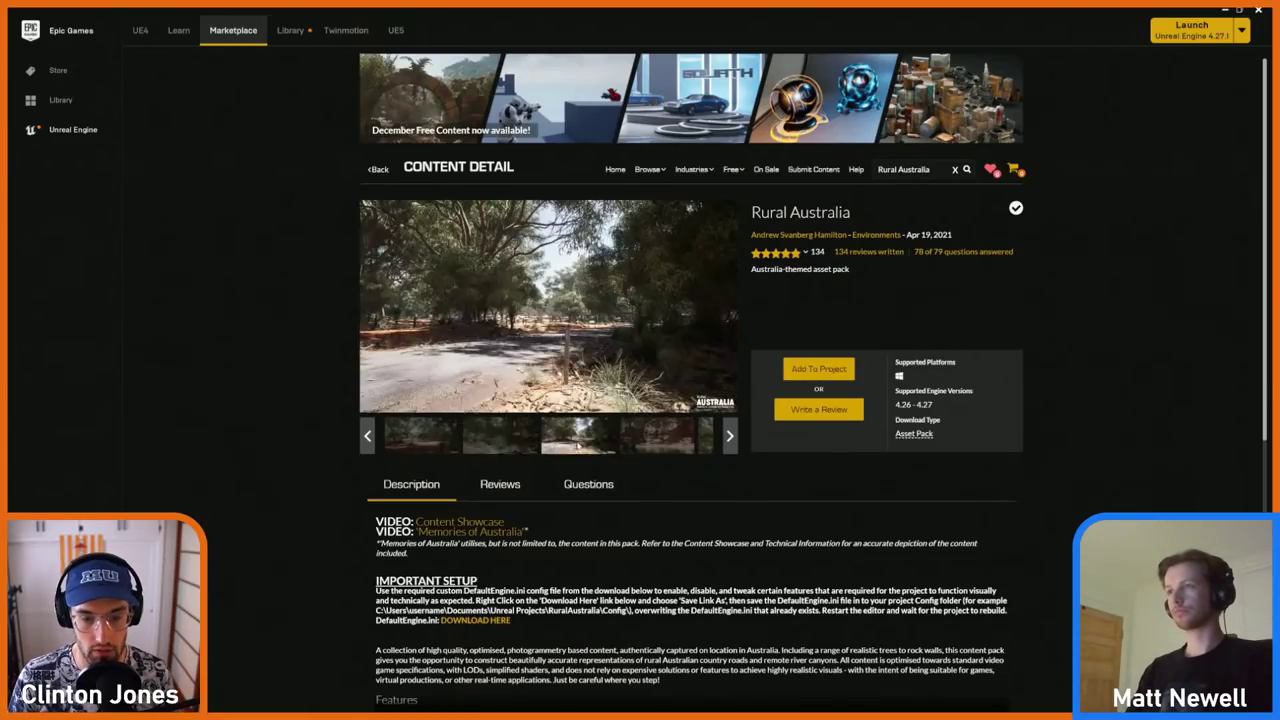
left_click(644, 443)
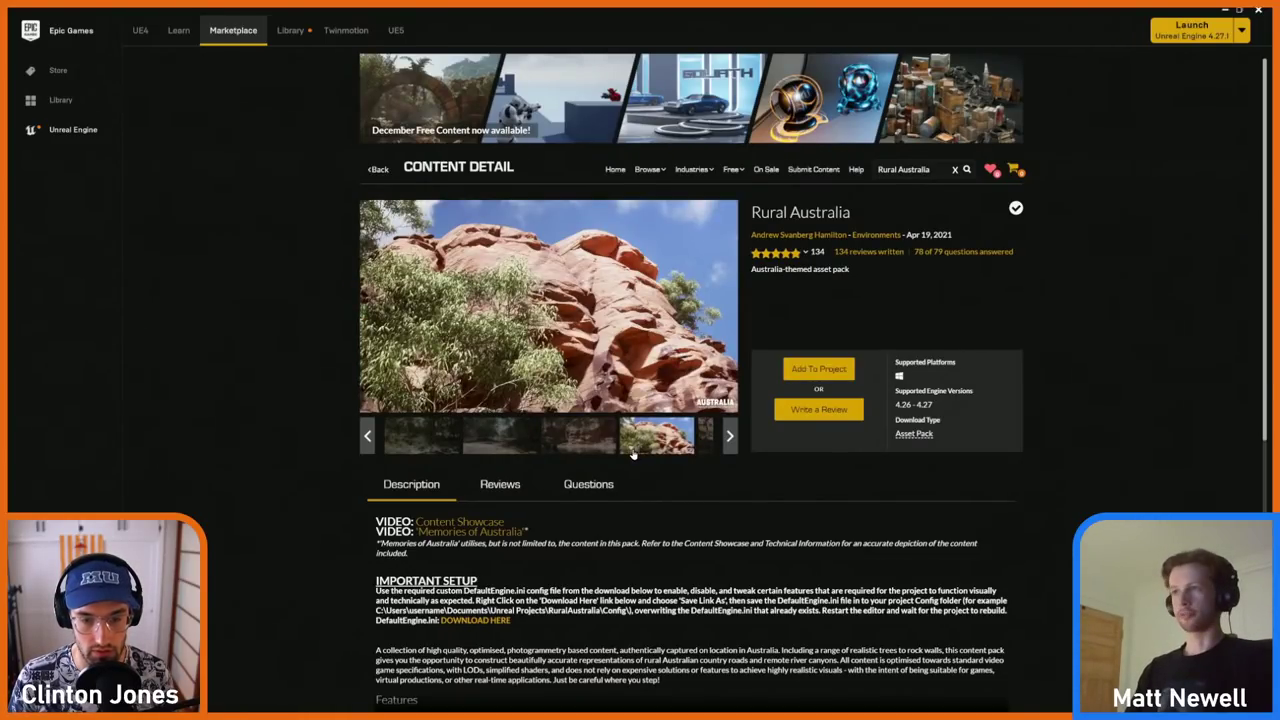
left_click(730, 436)
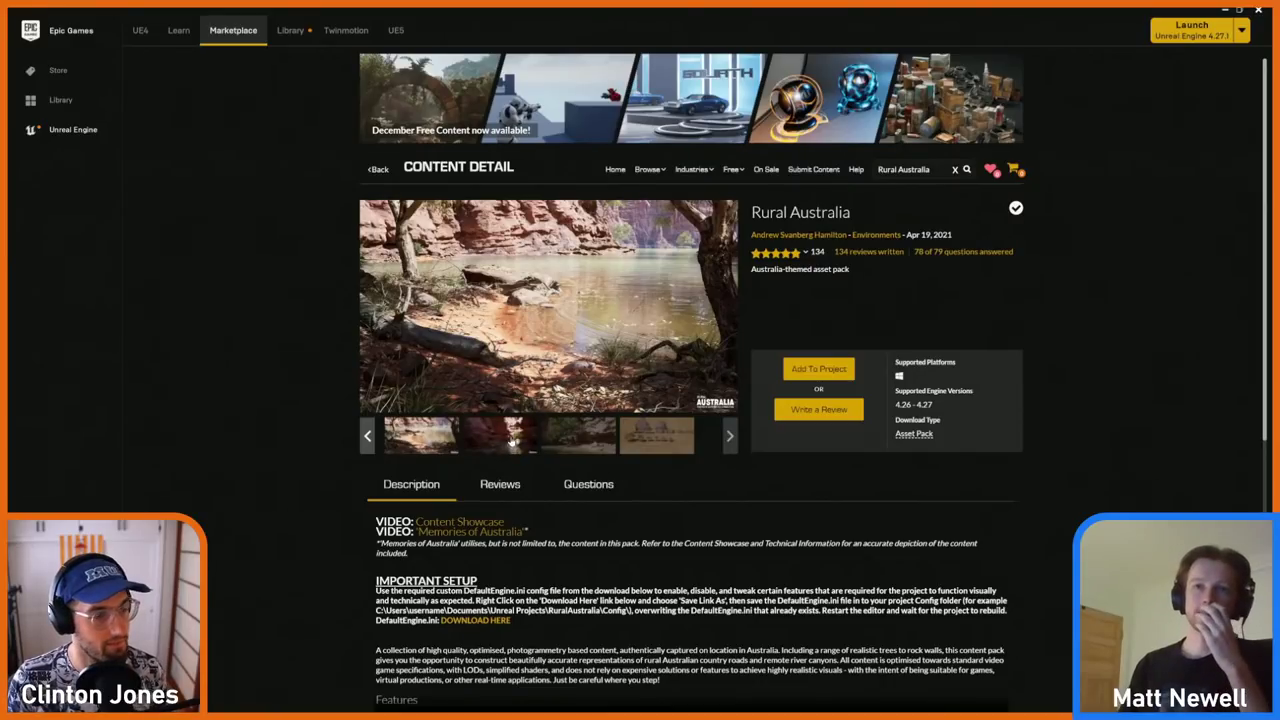
left_click(512, 448)
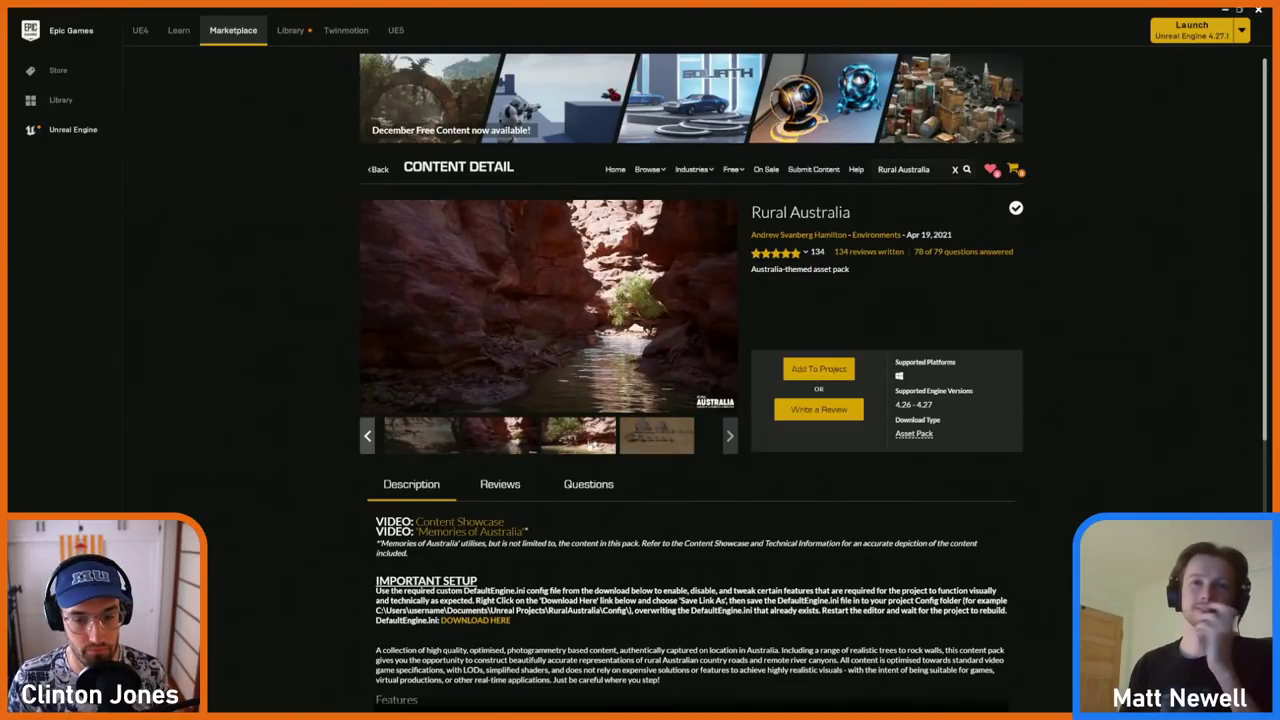
left_click(589, 440)
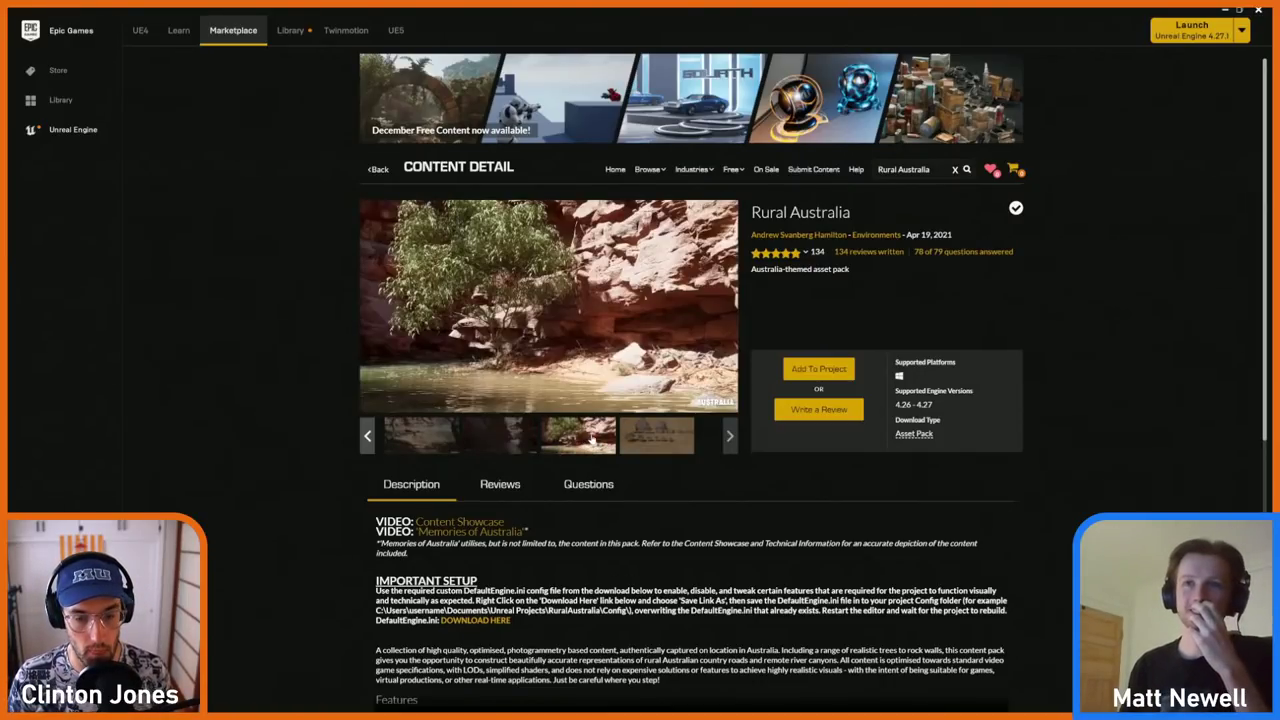
left_click(655, 437)
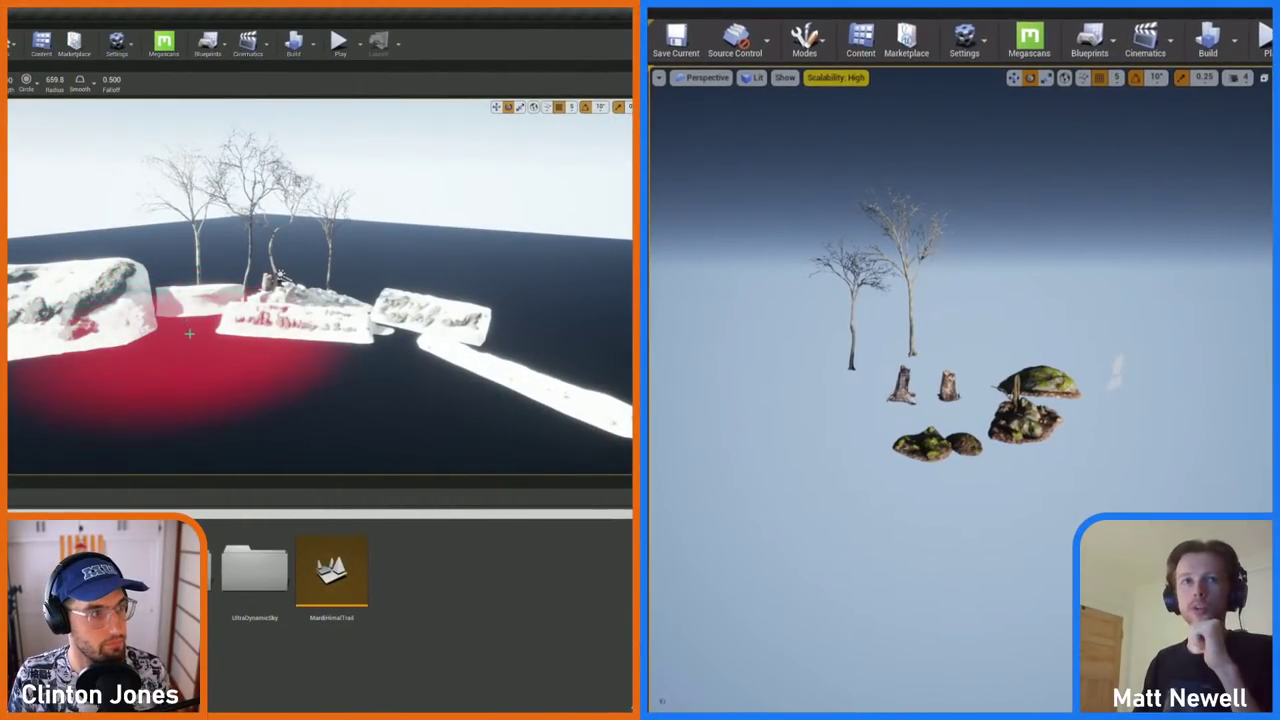
Step: Switch to the YouTube Mardi Himal trek video in the browser and review the snowy forest trail shot around 5:49
mouse_move(189, 333)
right_mouse_down()
mouse_move(204, 362)
mouse_move(178, 362)
right_mouse_up()
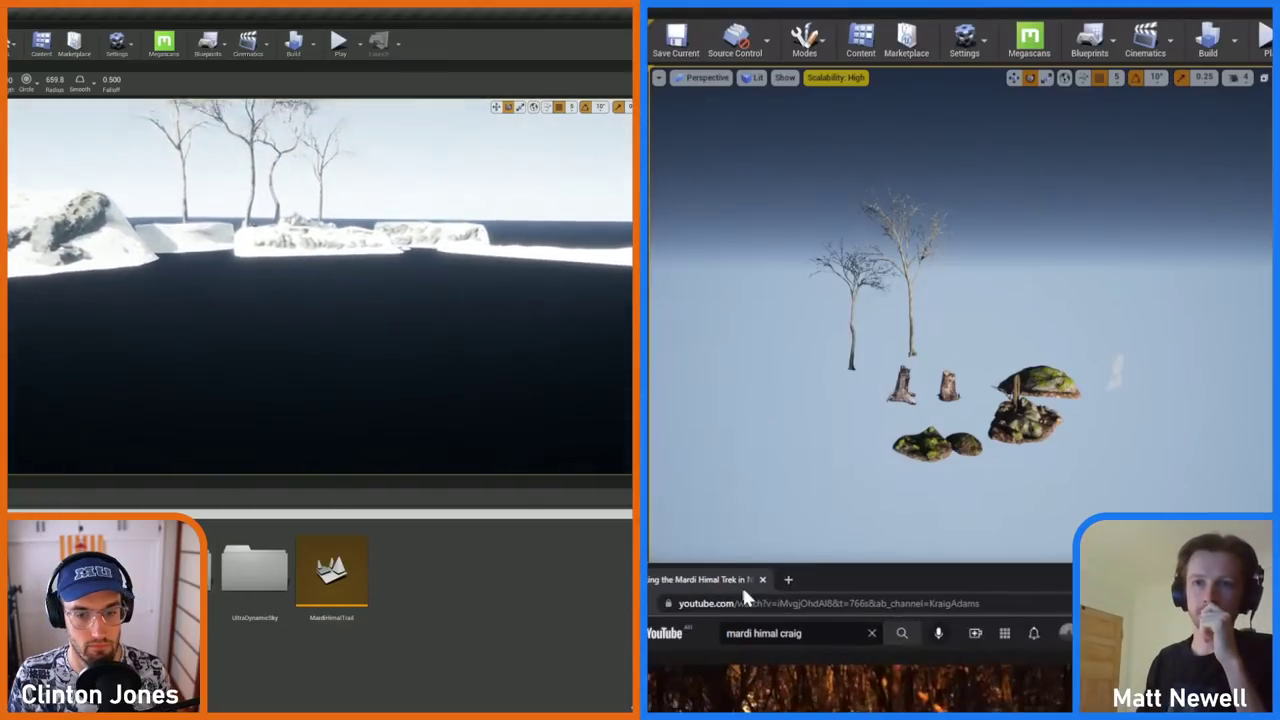
left_click_drag(741, 584, 795, 35)
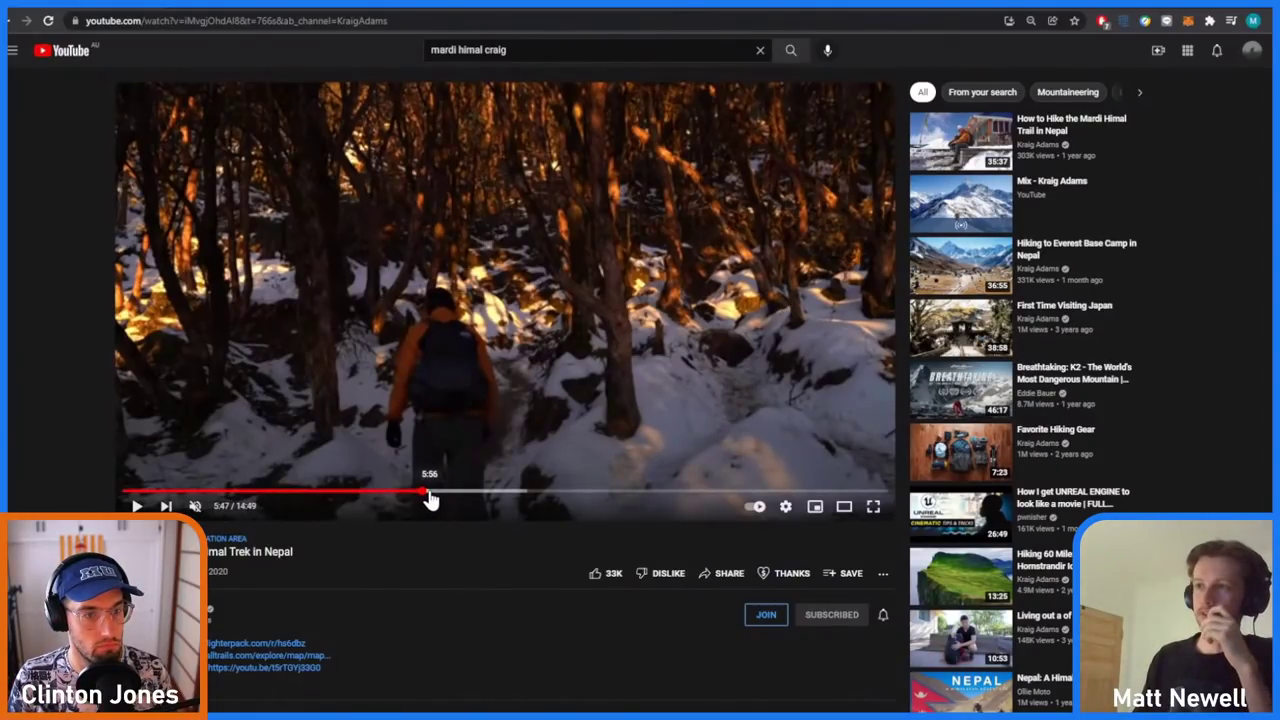
left_click(432, 492)
left_click(421, 493)
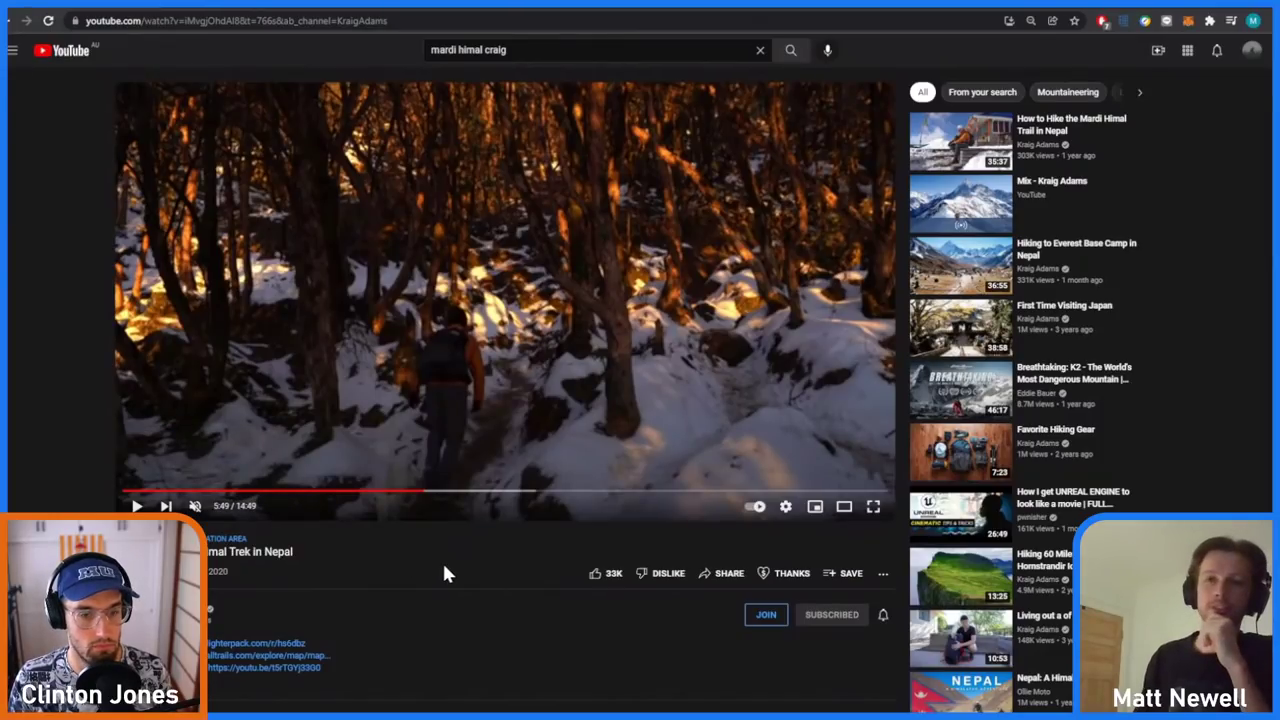
scroll(446, 564, "down", 1)
scroll(446, 564, "up", 1)
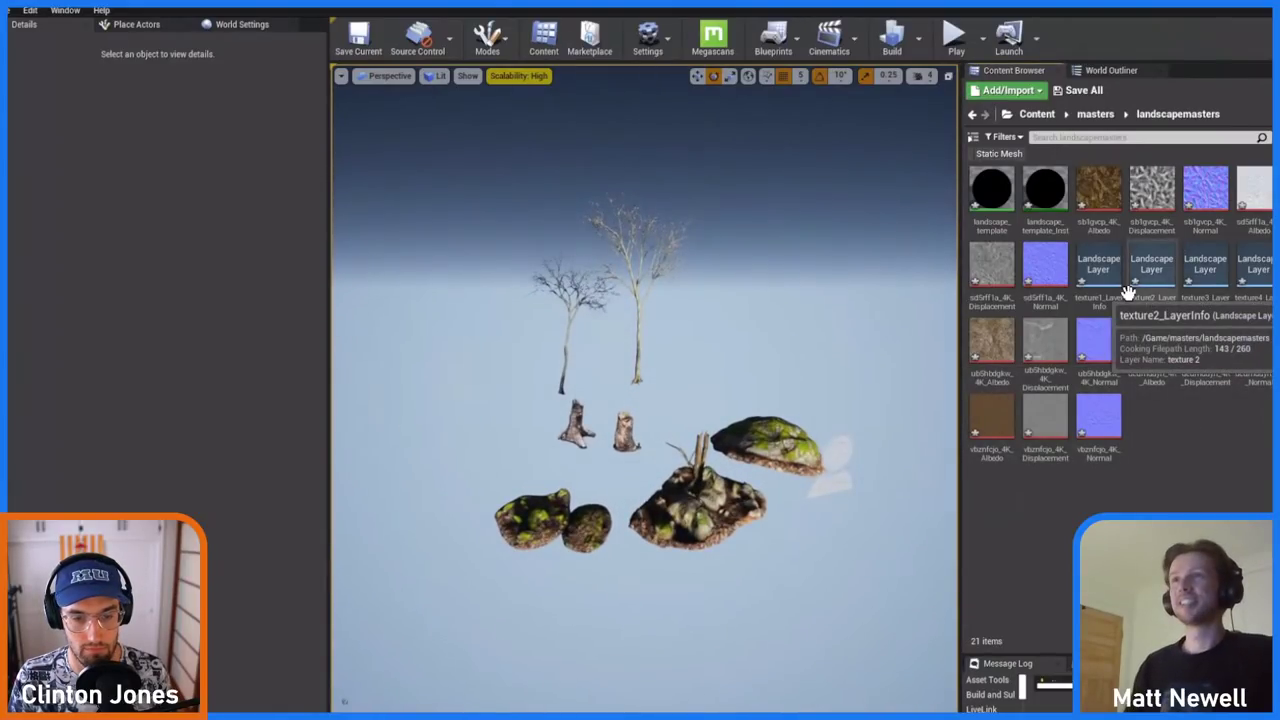
left_click(136, 24)
left_click(28, 28)
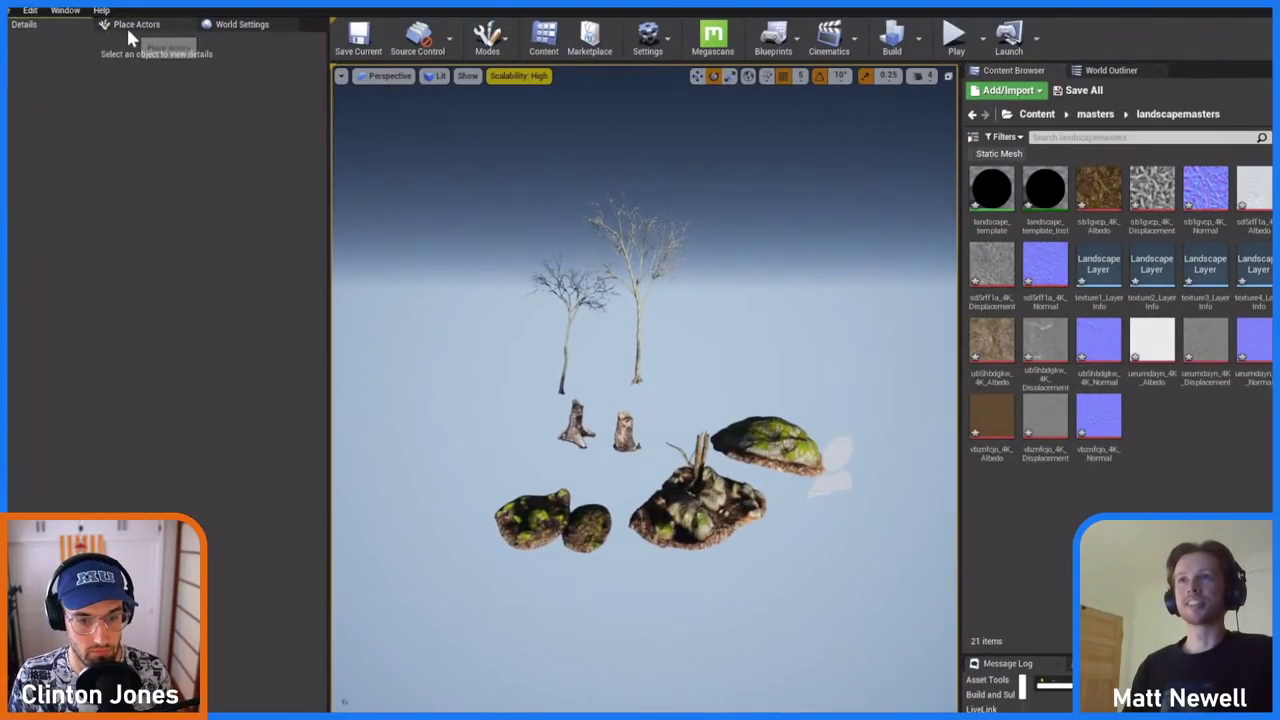
left_click(128, 26)
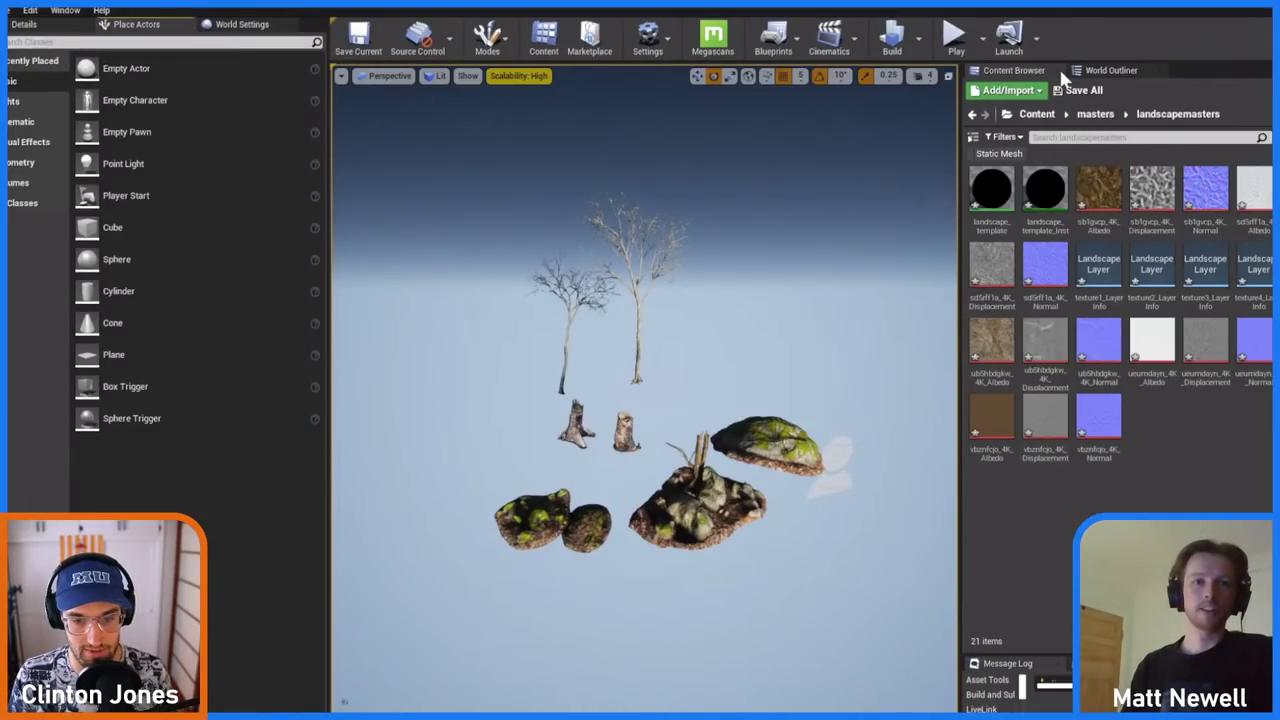
left_click(1105, 70)
left_click(1021, 73)
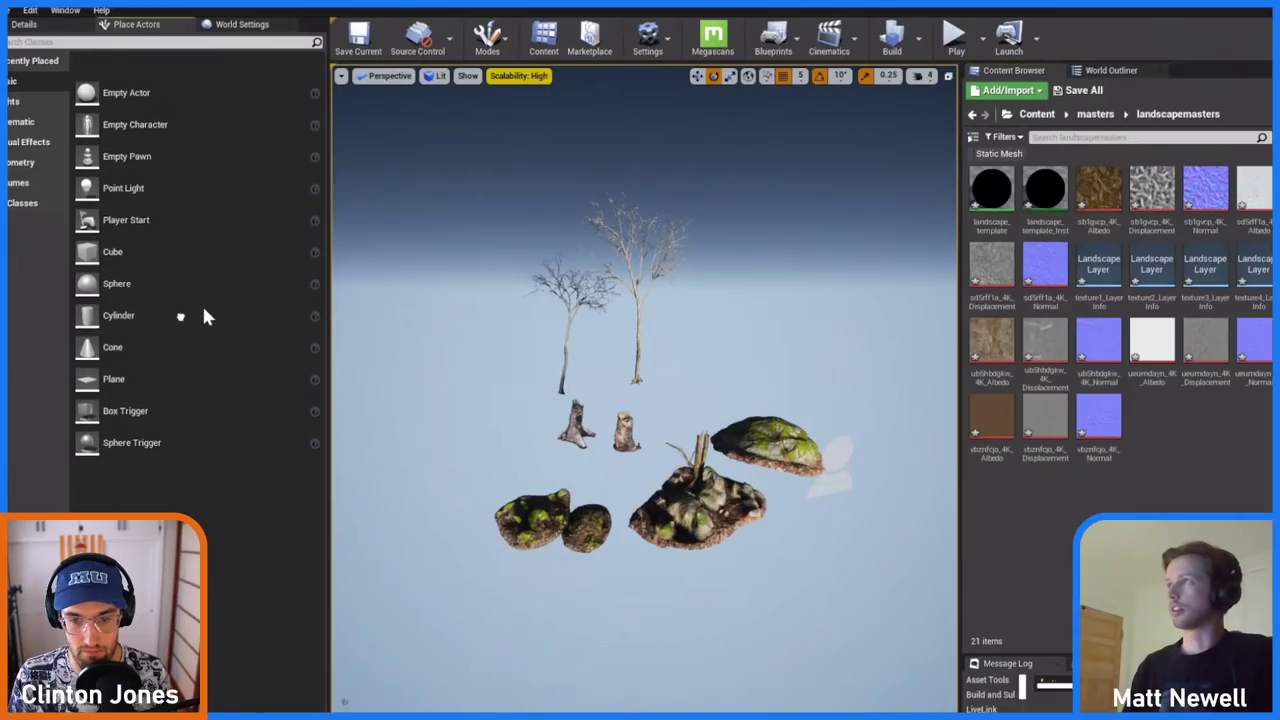
Step: Set up a new landscape from file in Landscape mode, using D:/3D/Livestream/heightmap.png as the heightmap
mouse_move(581, 367)
right_mouse_down()
mouse_move(563, 383)
mouse_move(581, 367)
right_mouse_up()
key("shift+3")
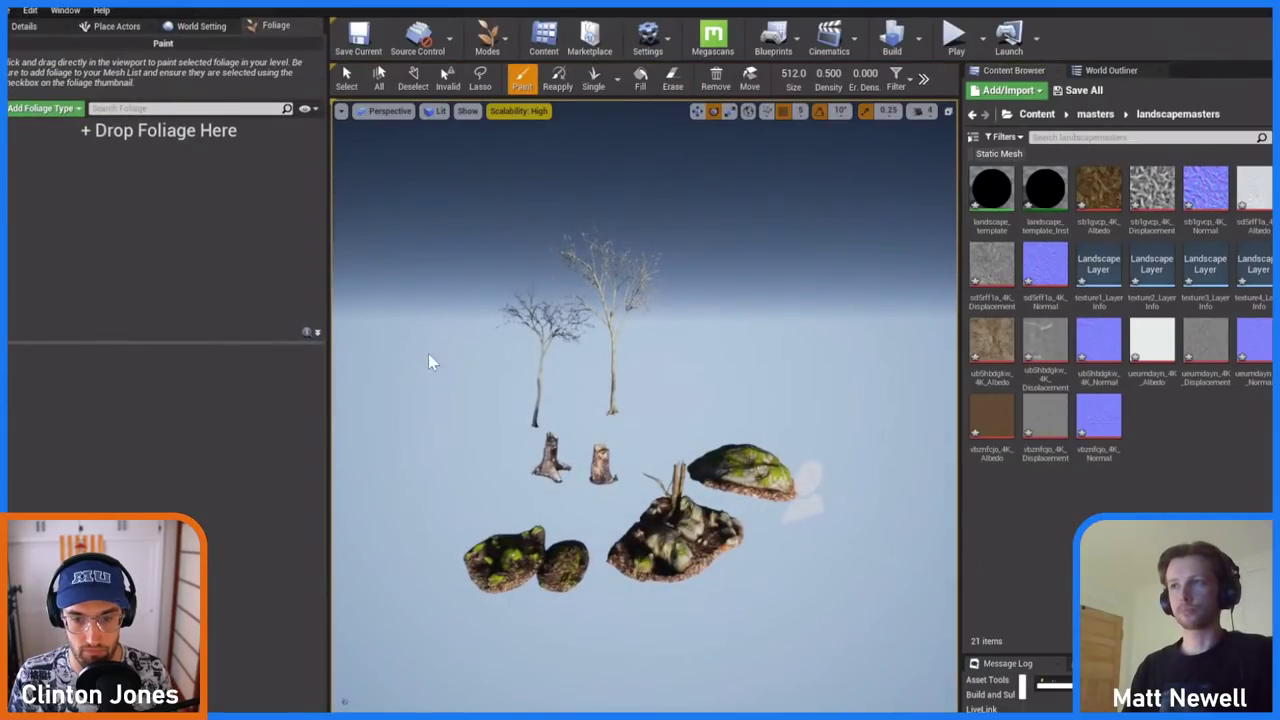
key("shift+2")
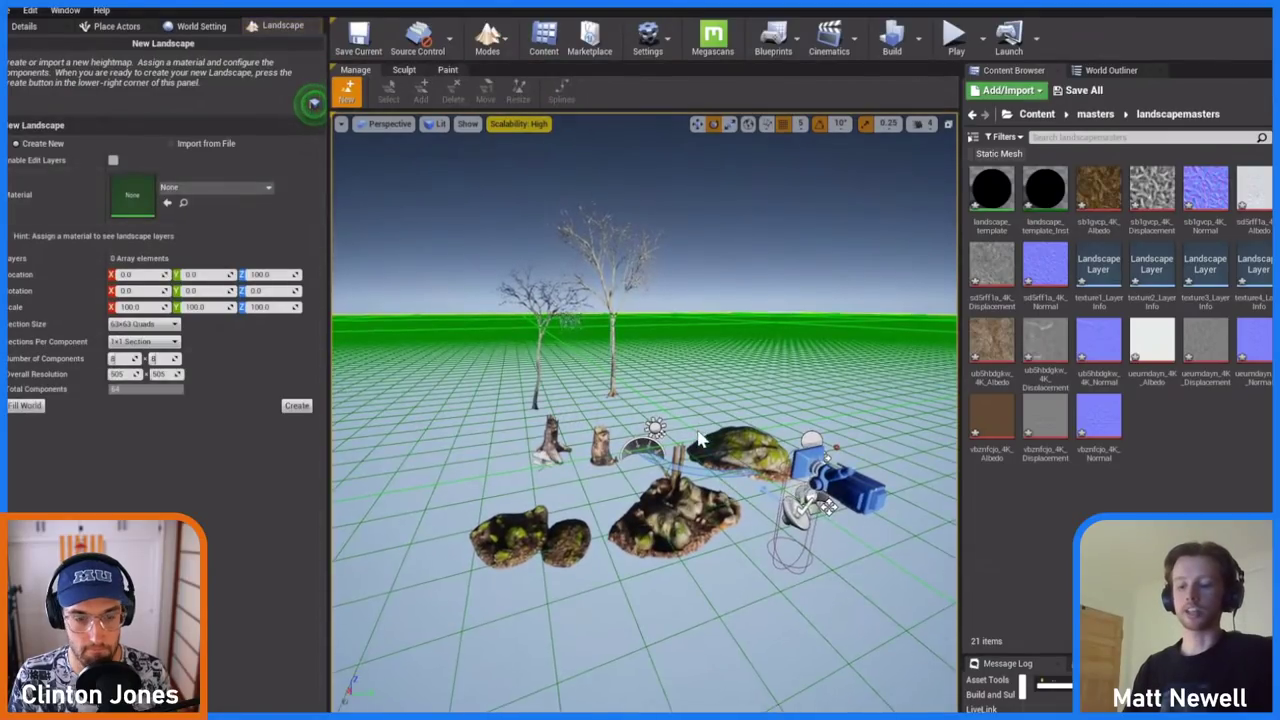
scroll(700, 440, "down", 6)
left_click(194, 143)
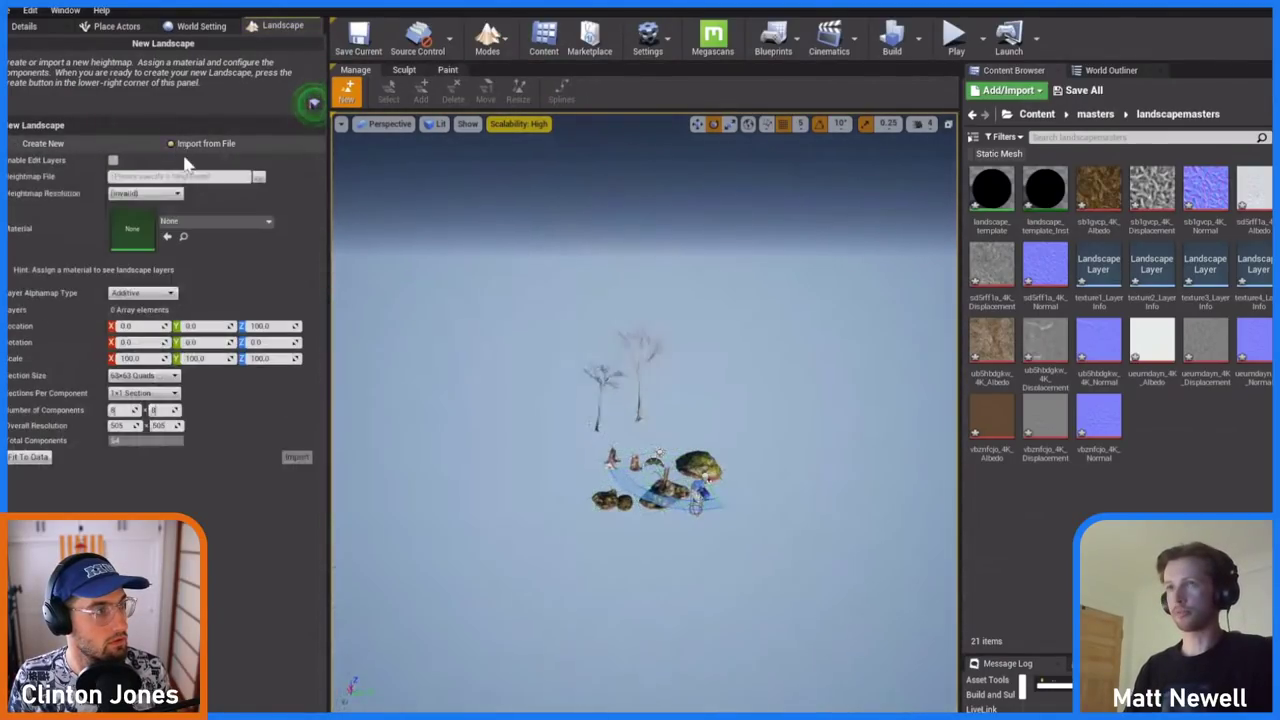
left_click(259, 177)
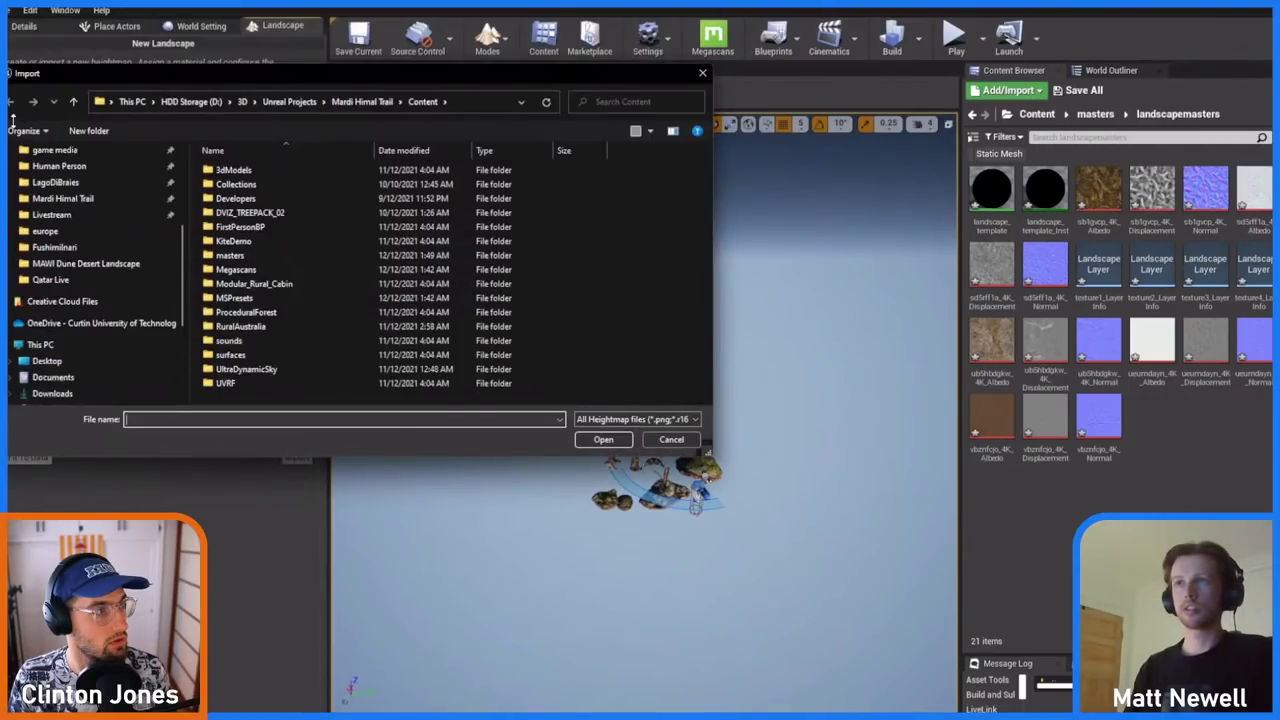
left_click_drag(351, 70, 0, 360)
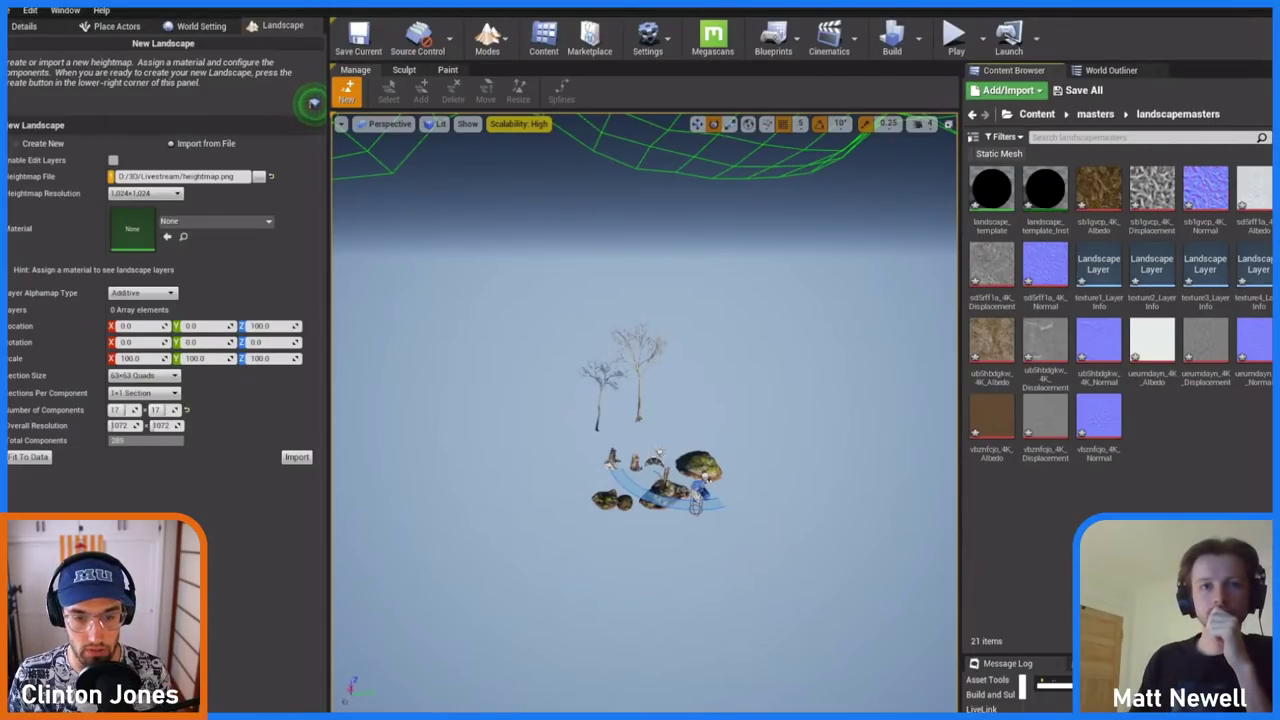
Step: Leave Landscape mode and examine the placed trees, stumps and mossy rocks up close, then review the level's actor list
mouse_move(650, 485)
right_mouse_down()
mouse_move(692, 482)
mouse_move(650, 485)
right_mouse_up()
left_click_drag(650, 485, 640, 410)
right_click_drag(602, 465, 592, 520)
key("shift+1")
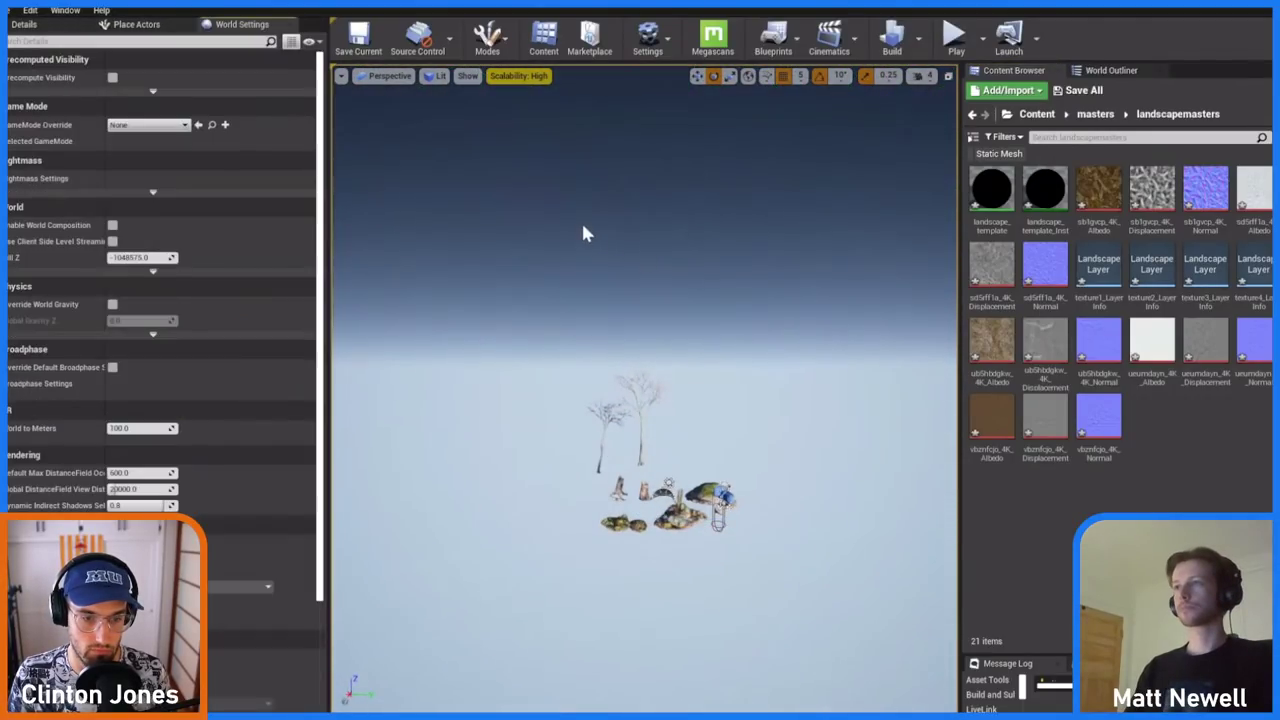
right_click_drag(579, 223, 573, 306)
key("g")
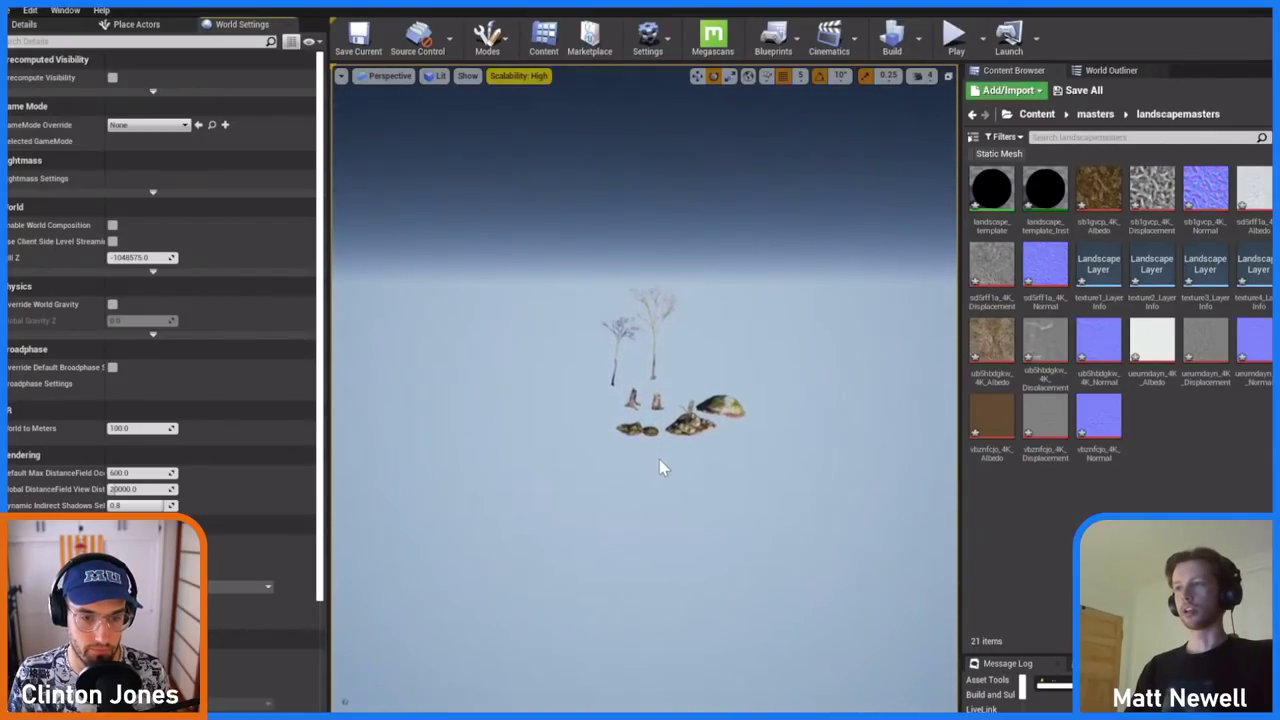
scroll(659, 459, "up", 5)
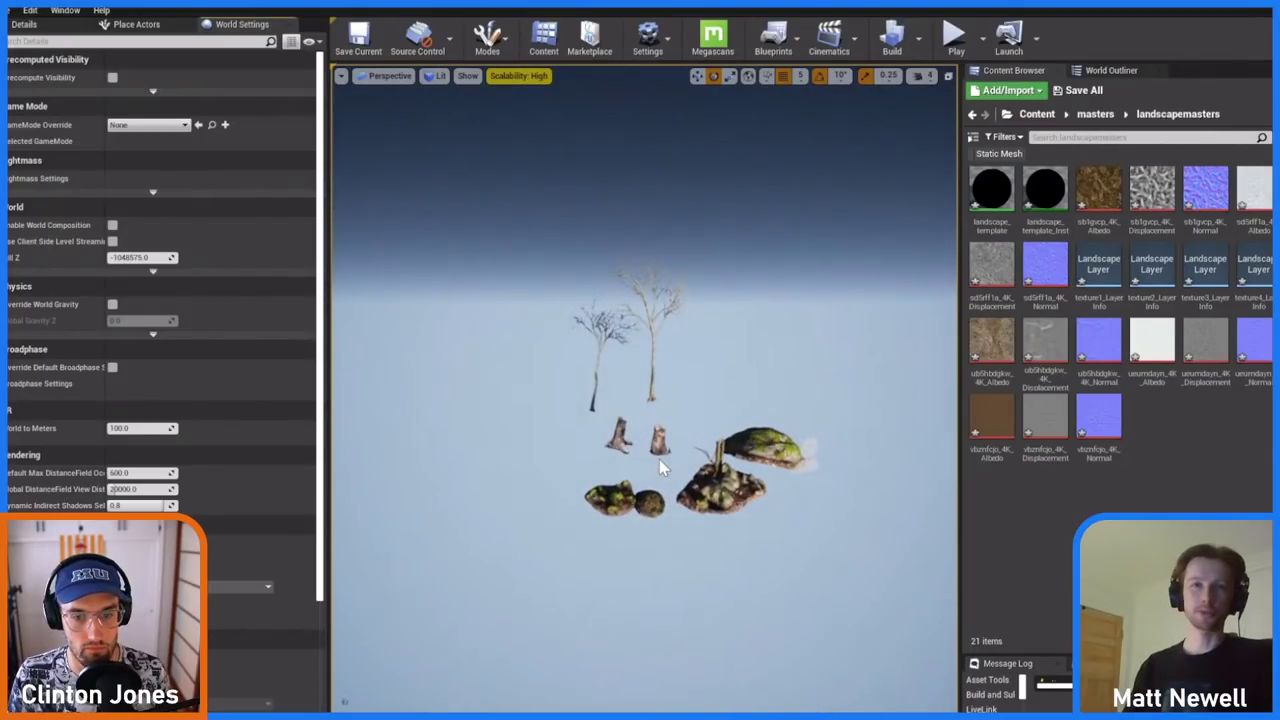
mouse_move(660, 466)
left_mouse_down()
mouse_move(663, 500)
mouse_move(670, 485)
left_mouse_up()
scroll(668, 486, "up", 4)
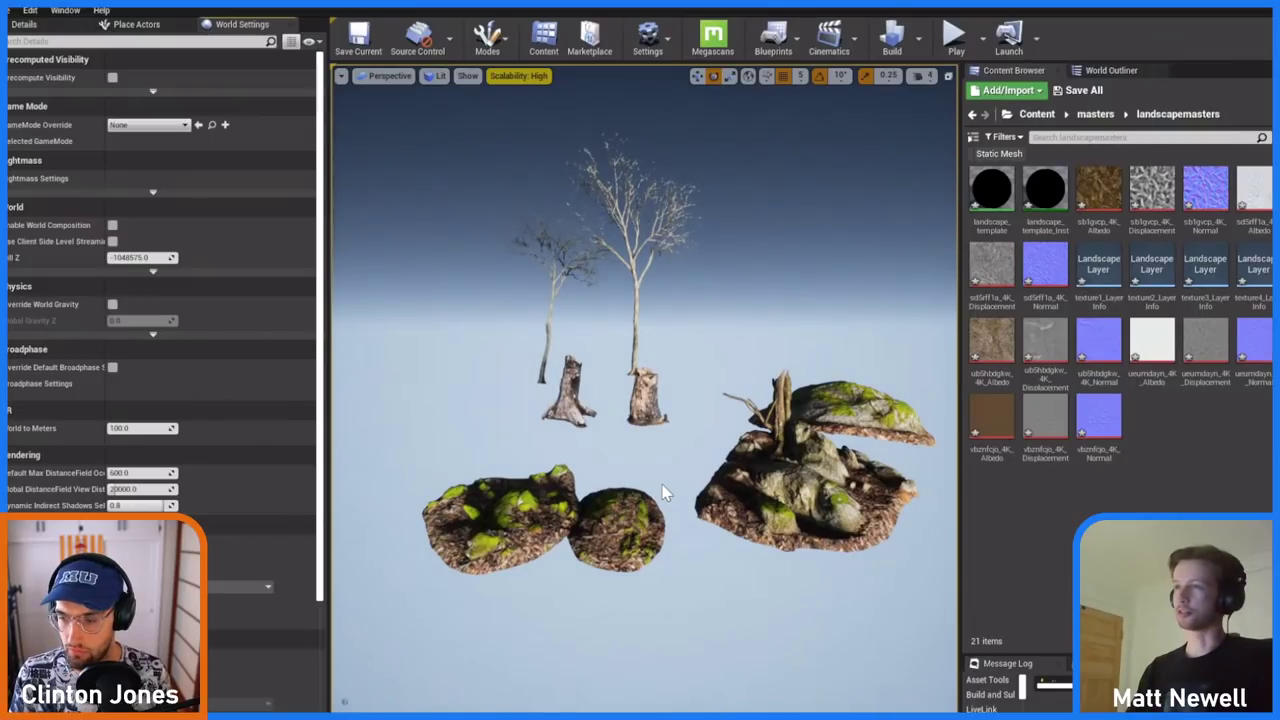
right_click_drag(665, 491, 656, 464)
scroll(654, 463, "up", 8)
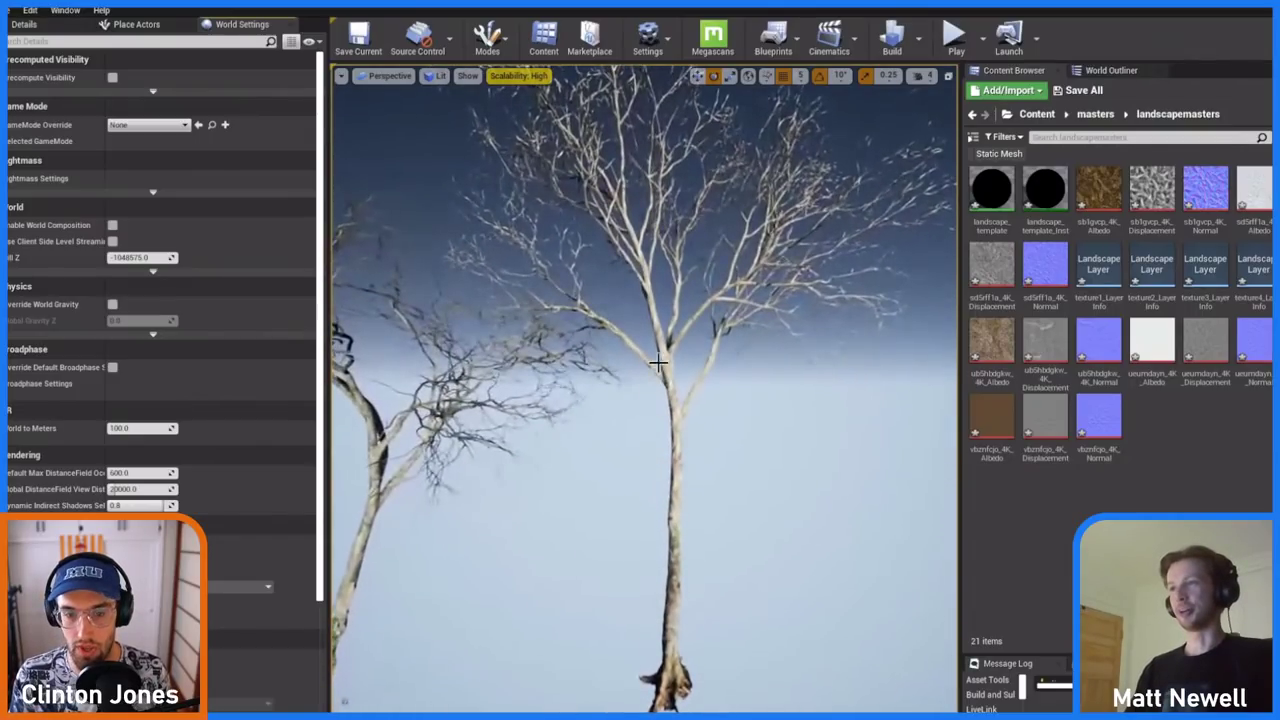
left_click(668, 356)
scroll(690, 348, "up", 5)
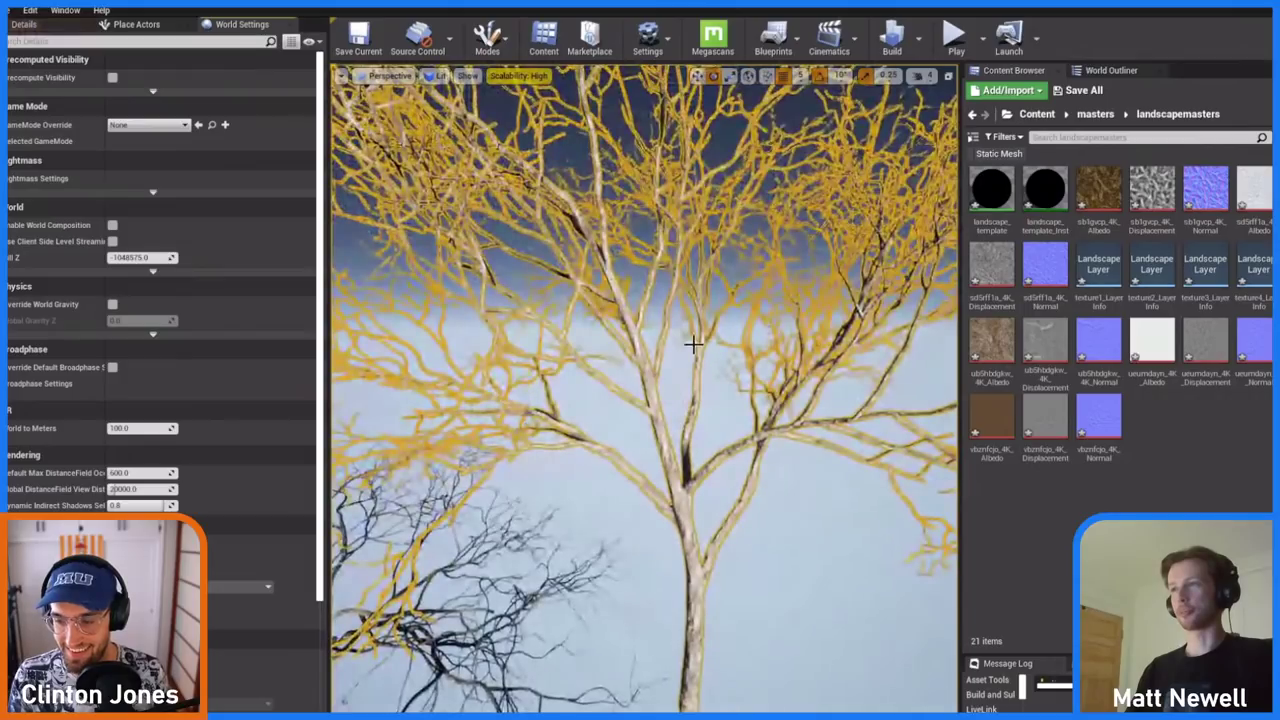
key("f")
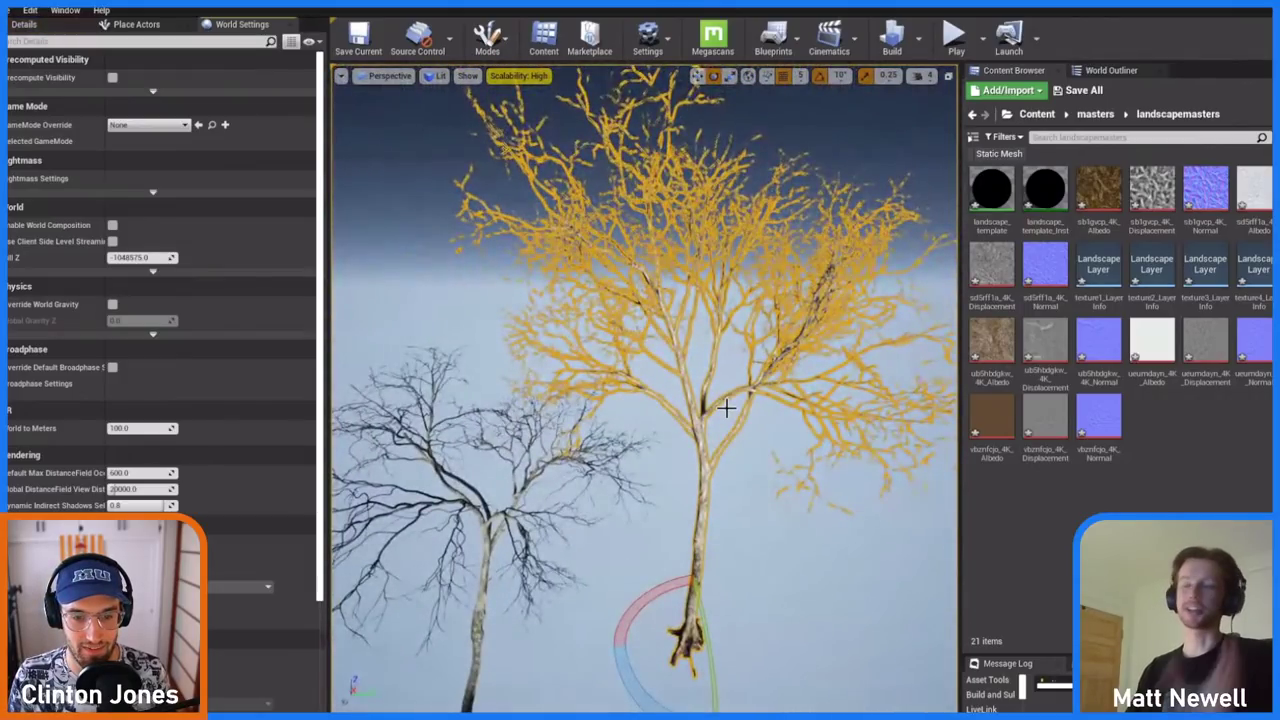
right_click_drag(699, 527, 645, 506)
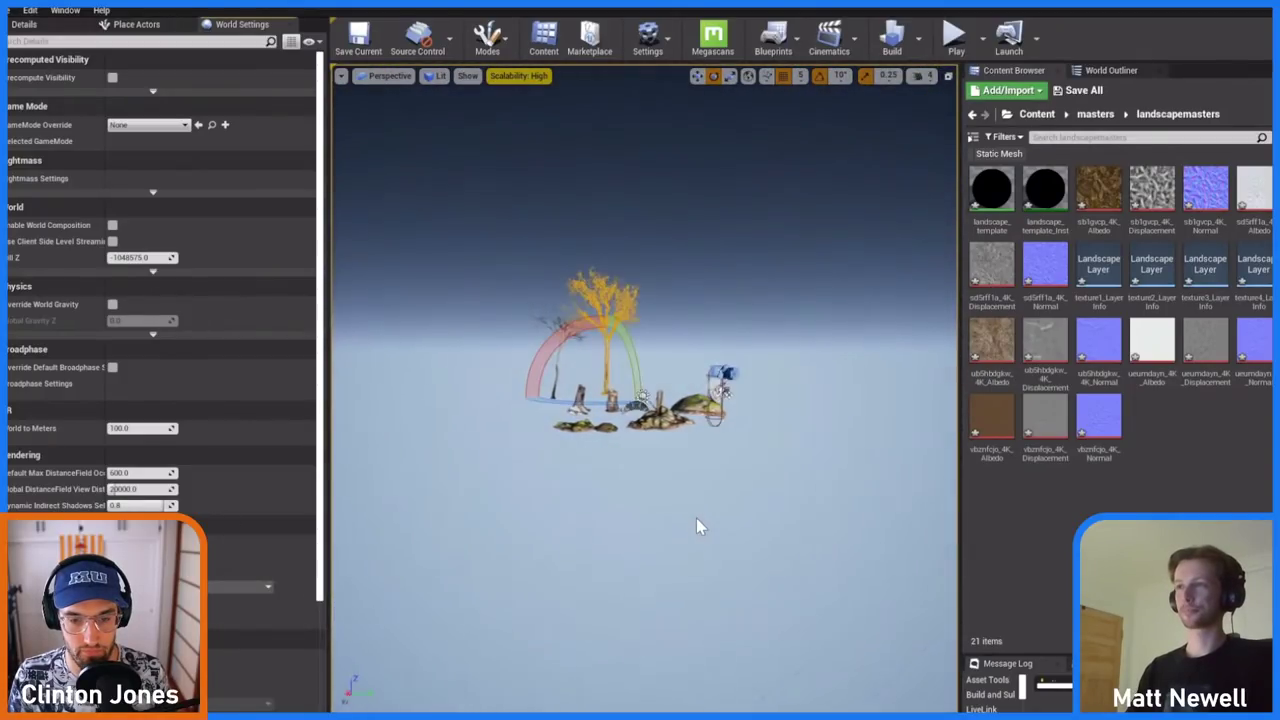
right_click_drag(414, 443, 549, 249)
key("g")
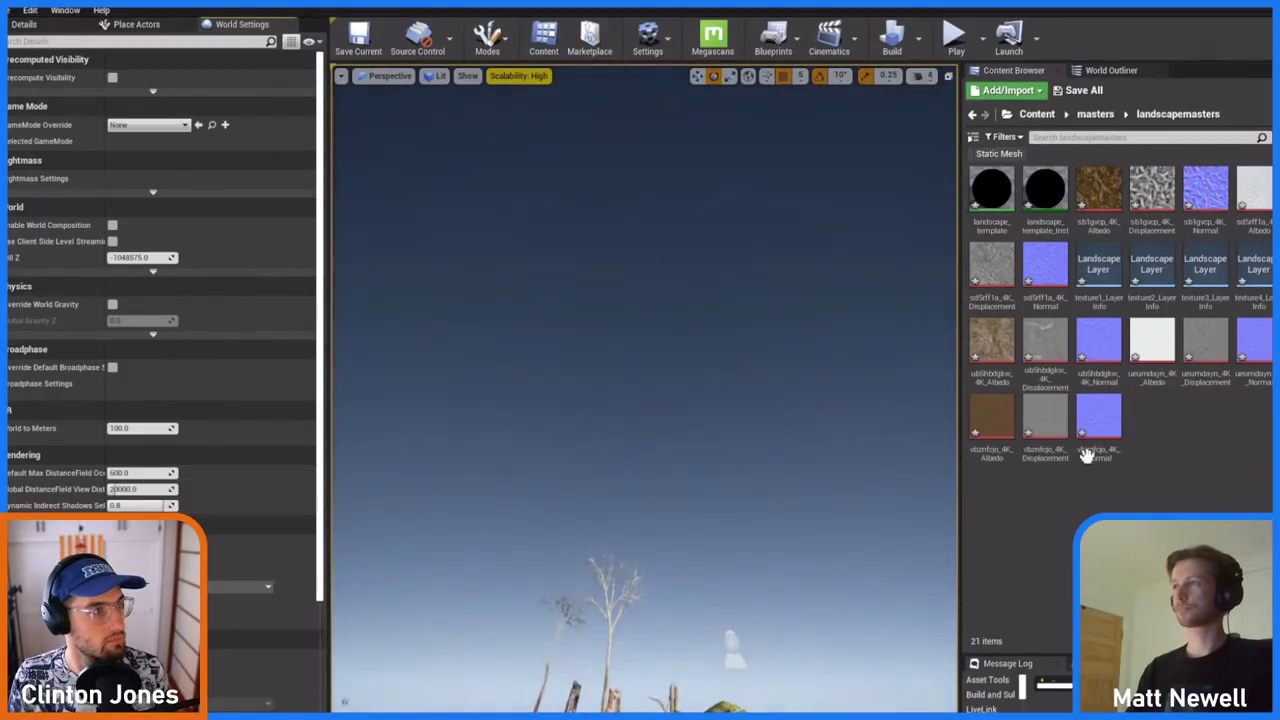
left_click(1111, 70)
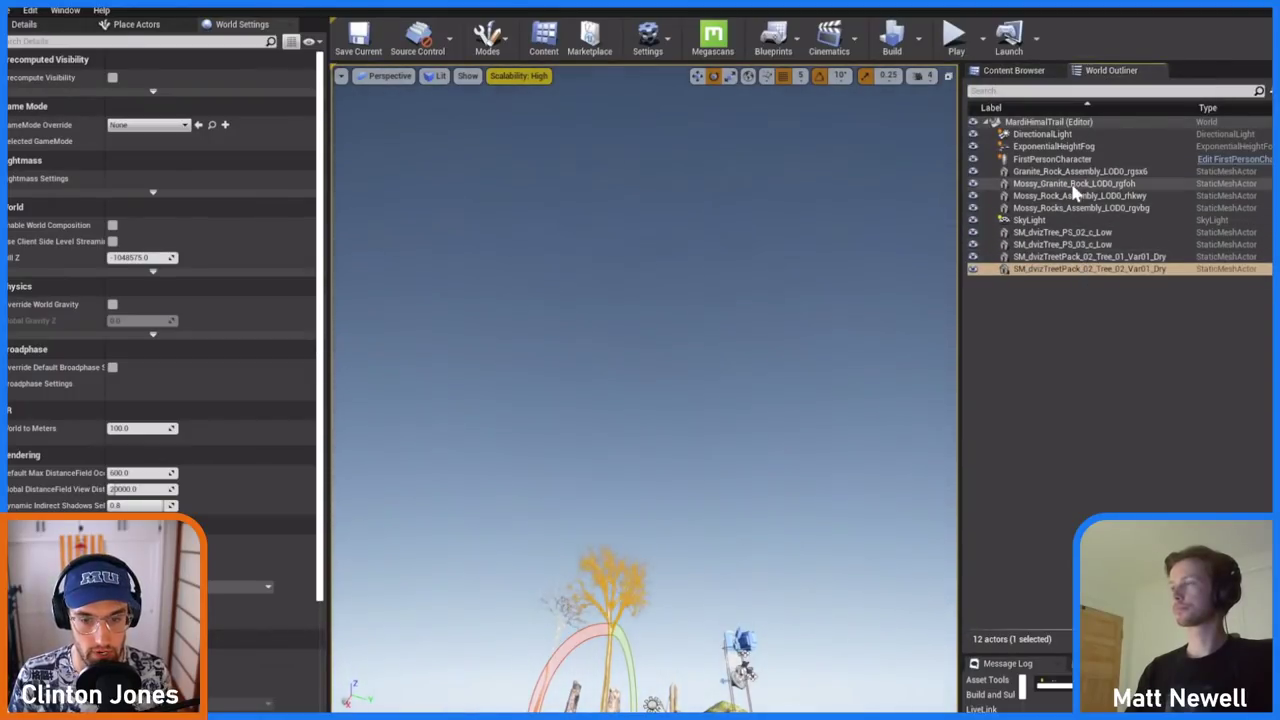
left_click(1013, 70)
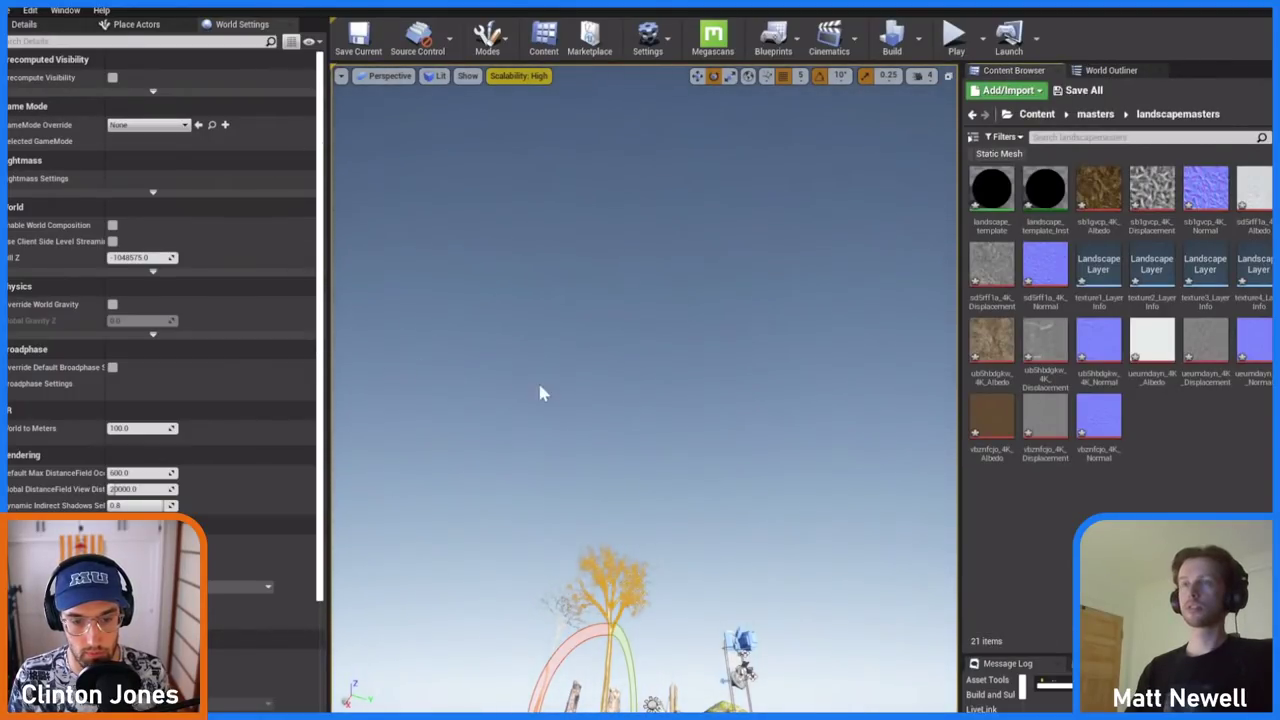
Step: Return to Landscape mode and import the heightmap as a new landscape with 17 × 17 components
right_click_drag(540, 393, 545, 391)
key("shift+2")
right_click_drag(694, 383, 383, 434)
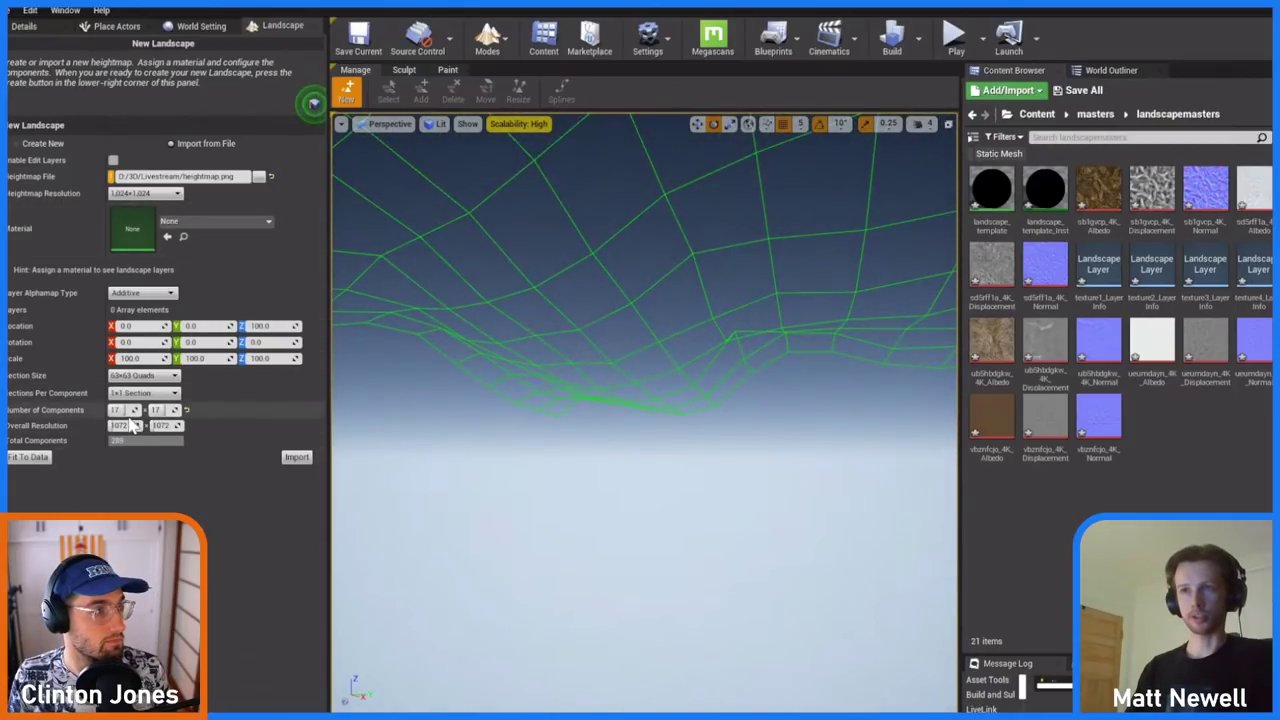
right_click_drag(646, 374, 997, 393)
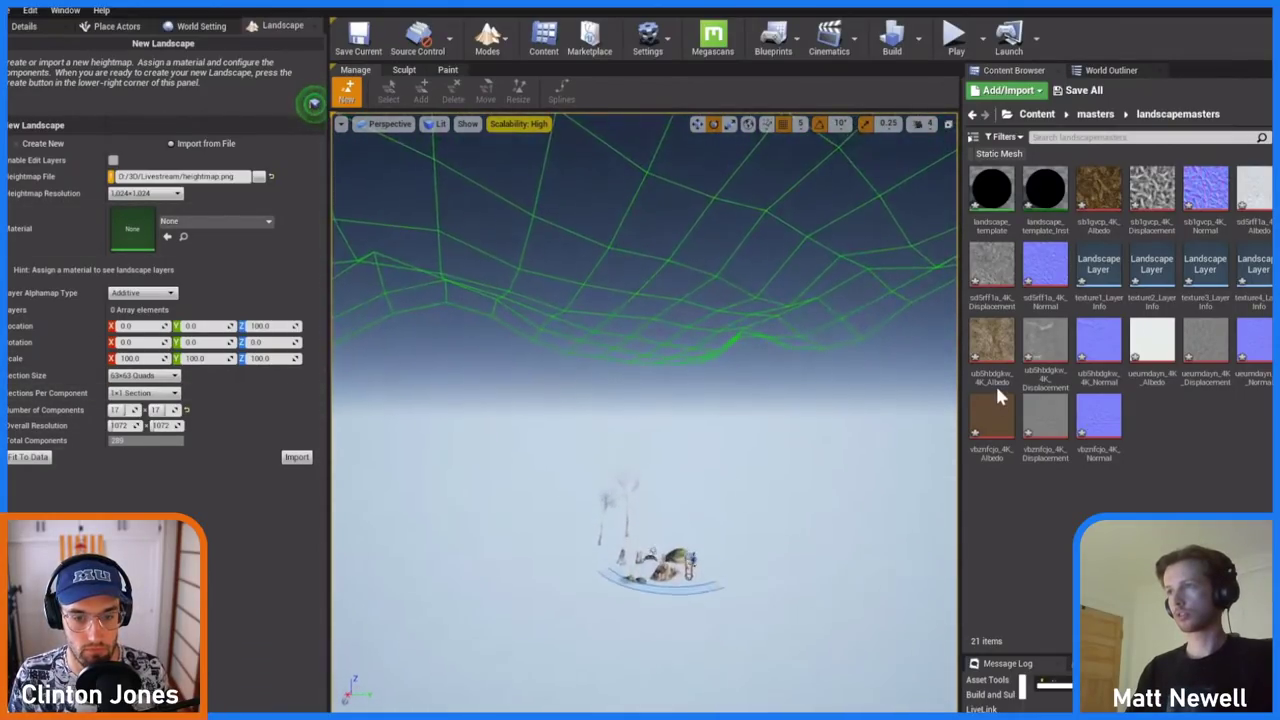
key("w")
key("s")
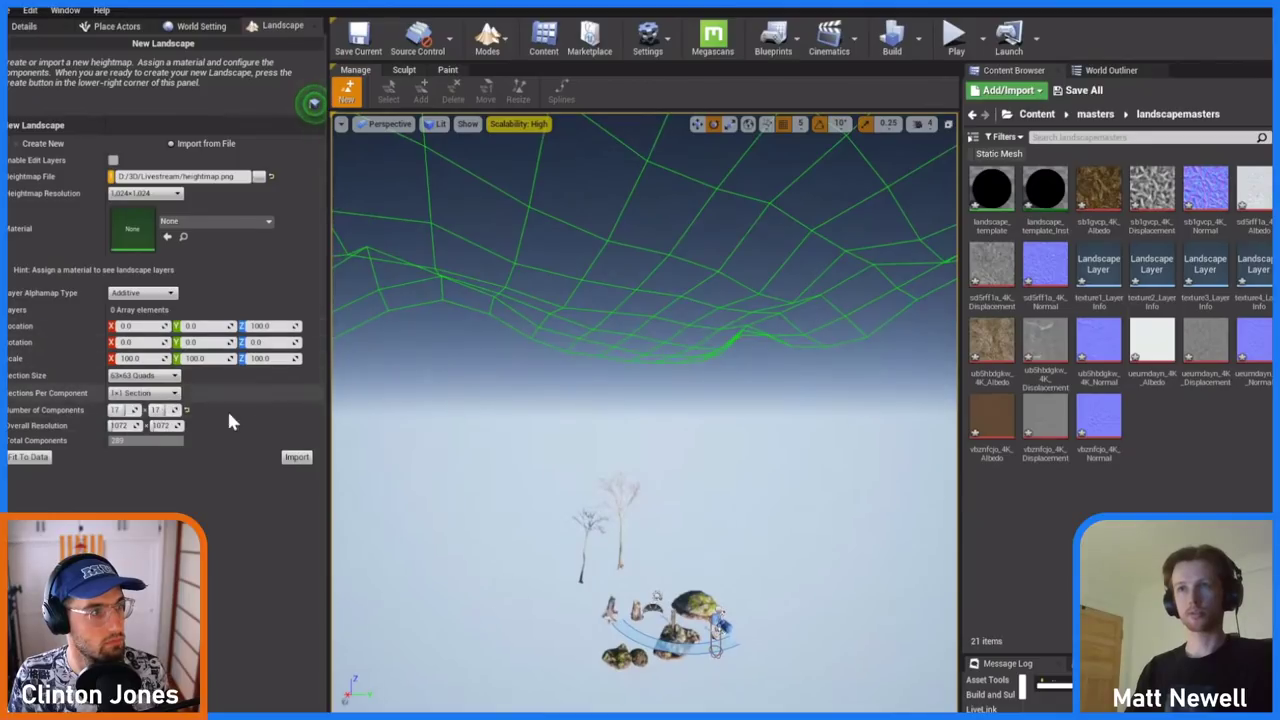
left_click(296, 457)
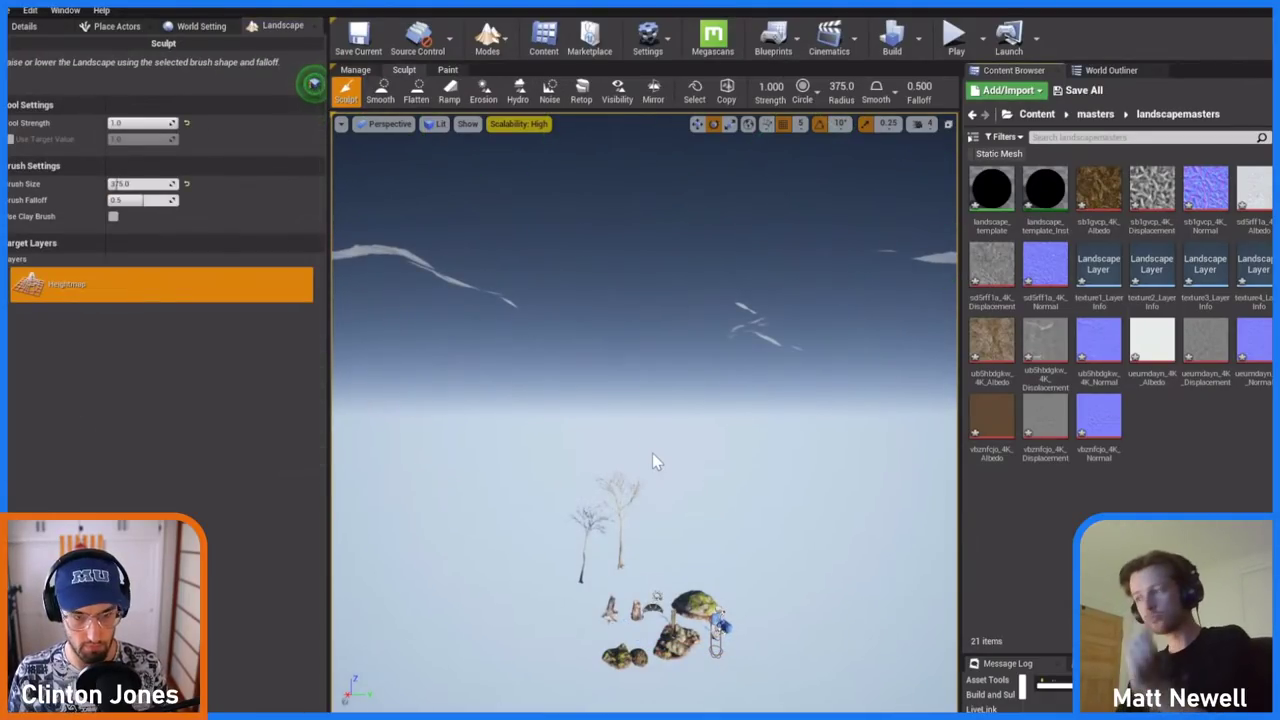
Step: Leave Landscape mode and delete the four dvizTree meshes and the three mossy rock meshes from the level
right_click_drag(631, 447, 677, 471)
left_click(1113, 72)
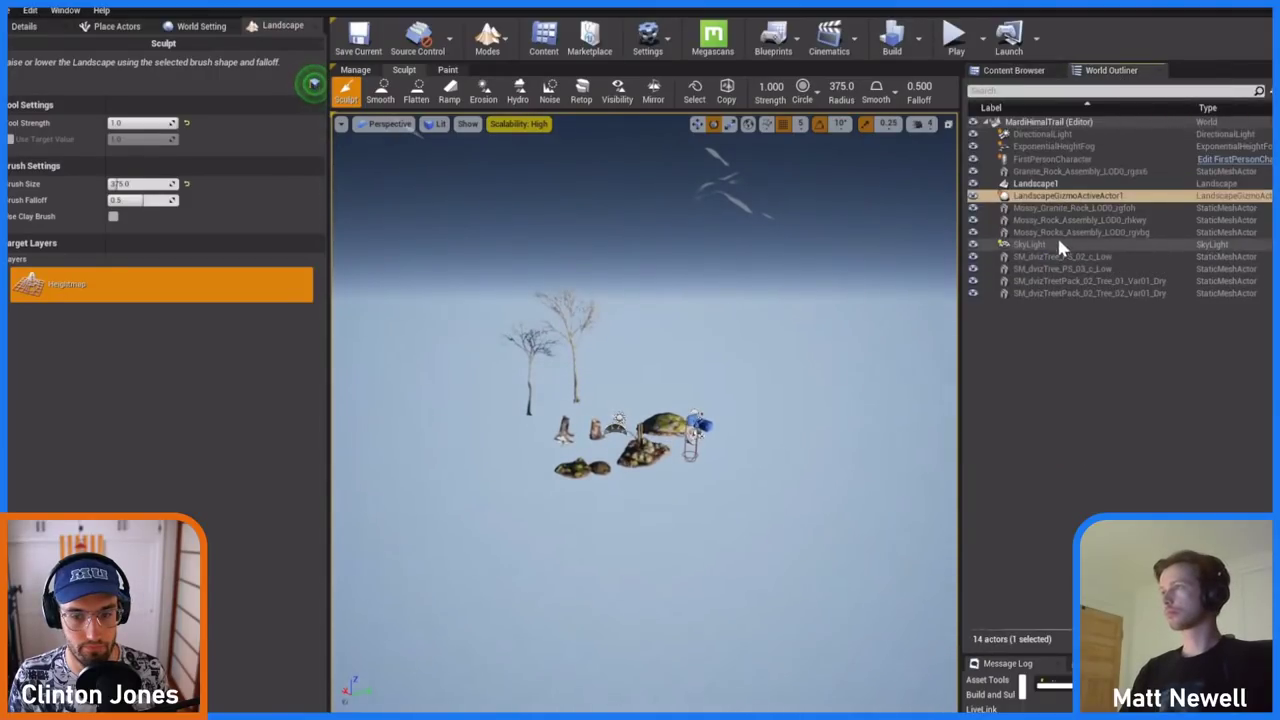
right_click_drag(436, 338, 456, 370)
key("shift+1")
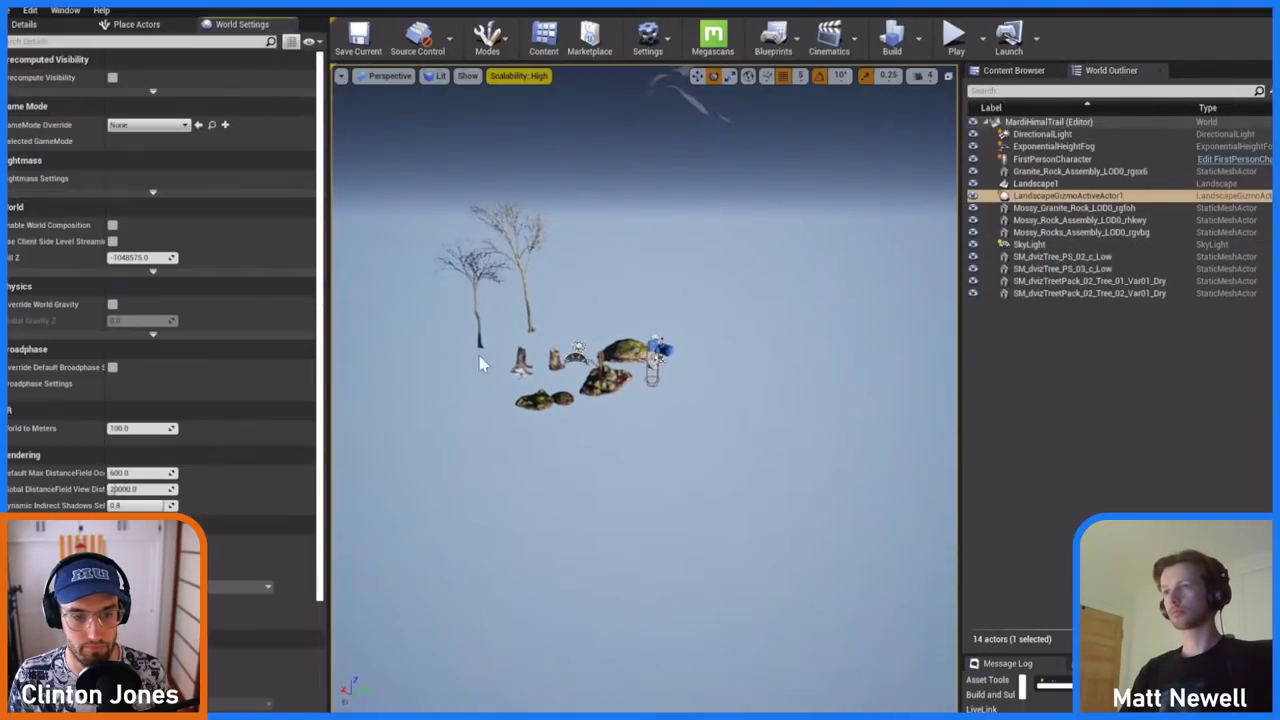
left_click(1067, 294)
left_click(1068, 281, "ctrl")
left_click(1070, 269, "ctrl")
left_click(1070, 257, "ctrl")
left_click(1068, 233, "ctrl")
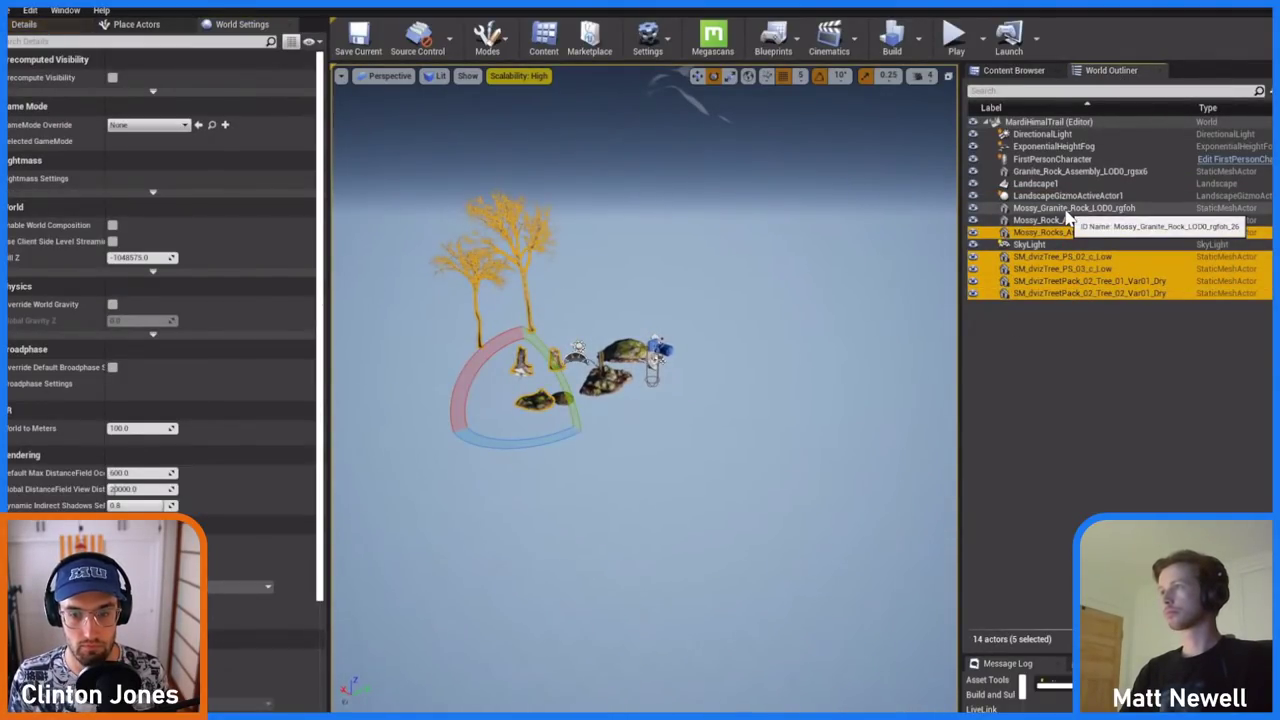
left_click(1068, 212, "shift")
key("Delete")
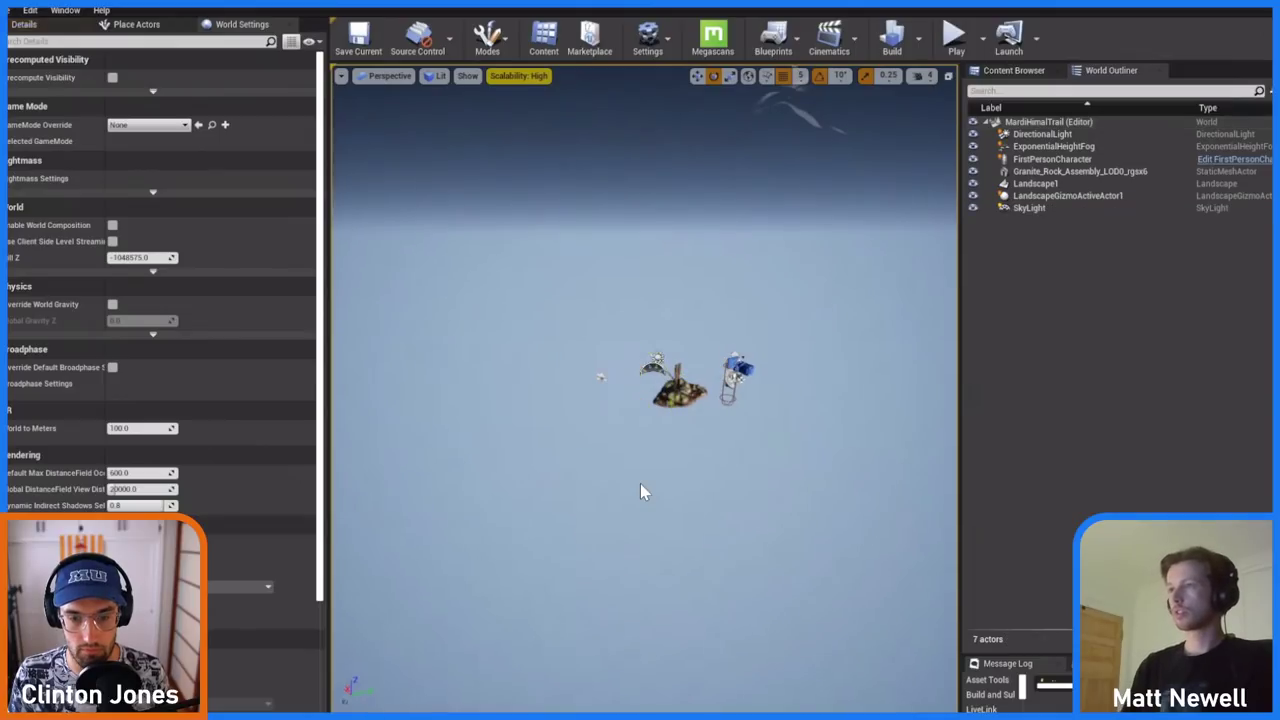
Step: Delete the remaining Granite_Rock_Assembly mesh from the level
left_click(678, 400)
key("f")
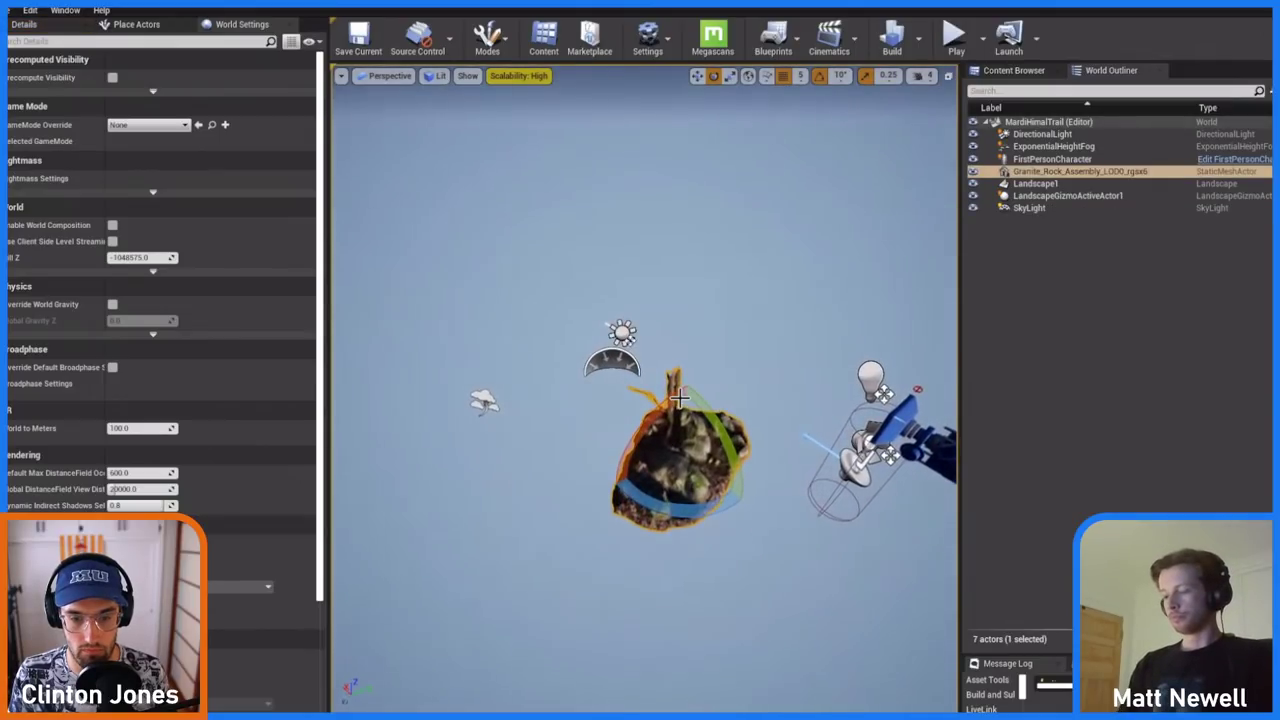
key("Delete")
Step: Fly over the imported landscape and examine the stepped terracing on its slopes and peaks
scroll(512, 484, "up", 4)
mouse_move(512, 484)
right_mouse_down()
mouse_move(547, 420)
mouse_move(603, 442)
mouse_move(151, 472)
mouse_move(751, 456)
mouse_move(349, 434)
mouse_move(306, 463)
mouse_move(549, 471)
mouse_move(517, 479)
right_mouse_up()
scroll(533, 440, "down", 8)
key("e")
key("w")
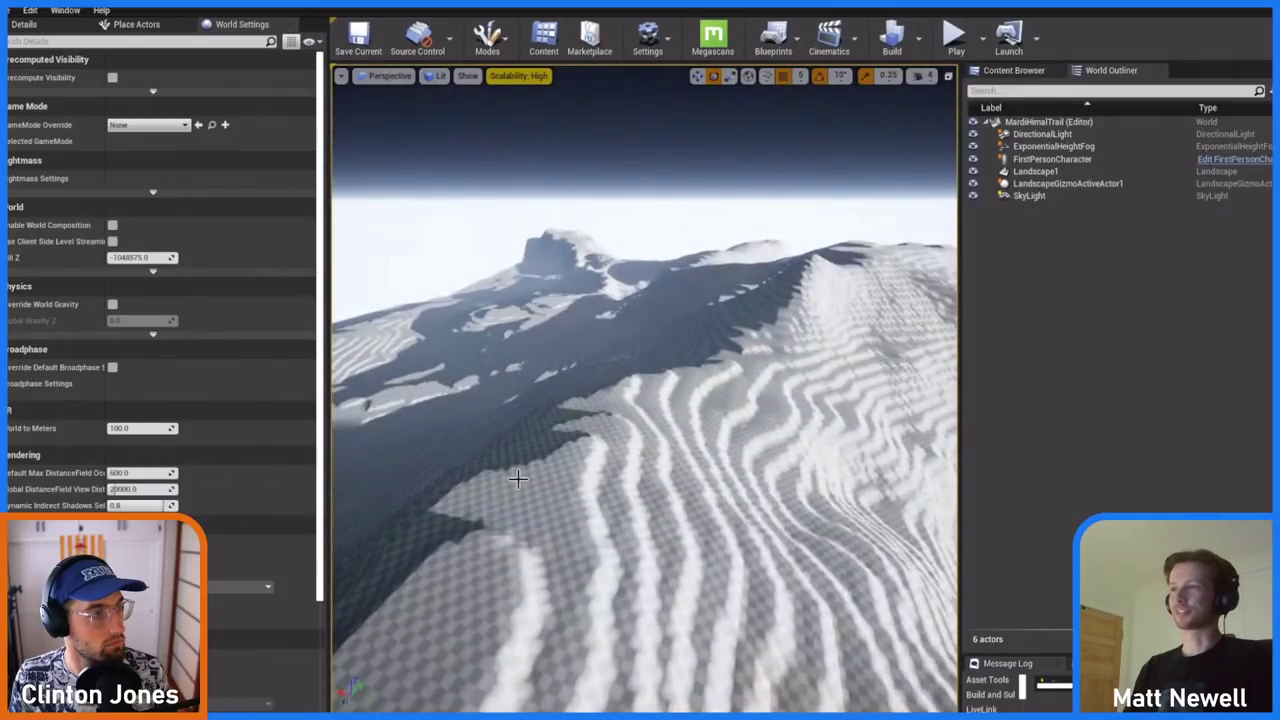
right_click_drag(676, 450, 673, 442)
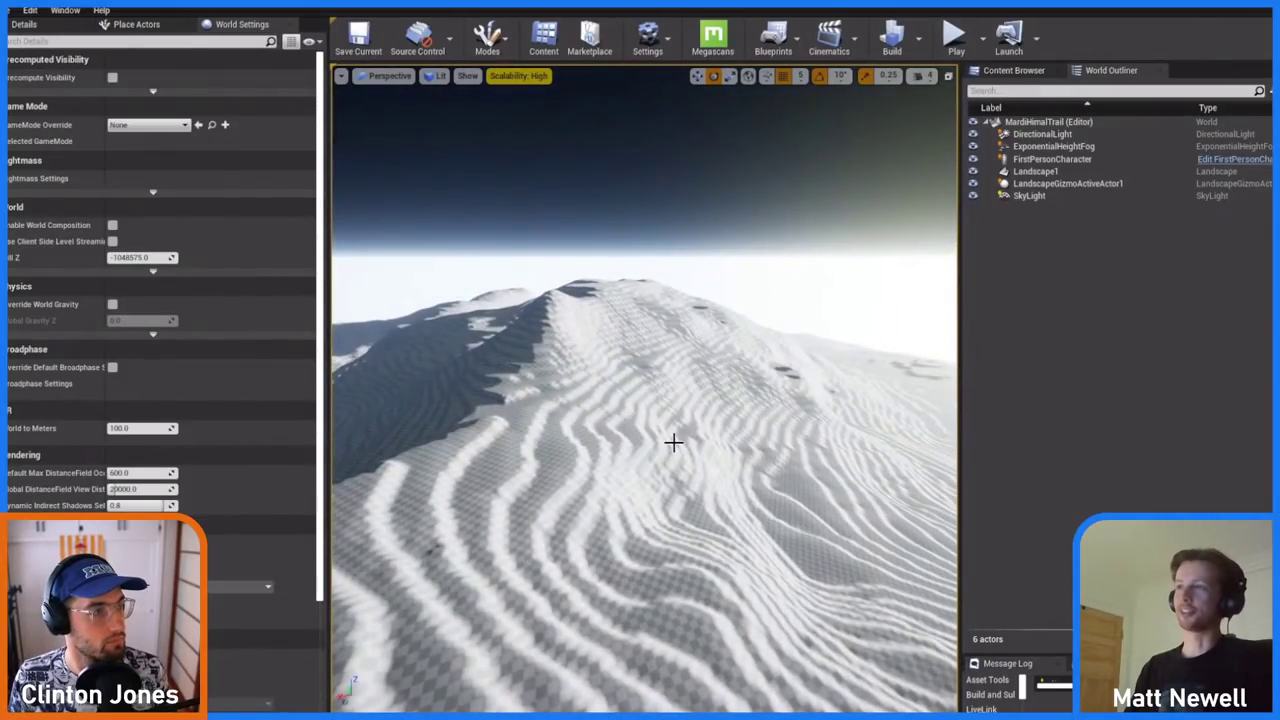
right_click_drag(673, 442, 668, 440)
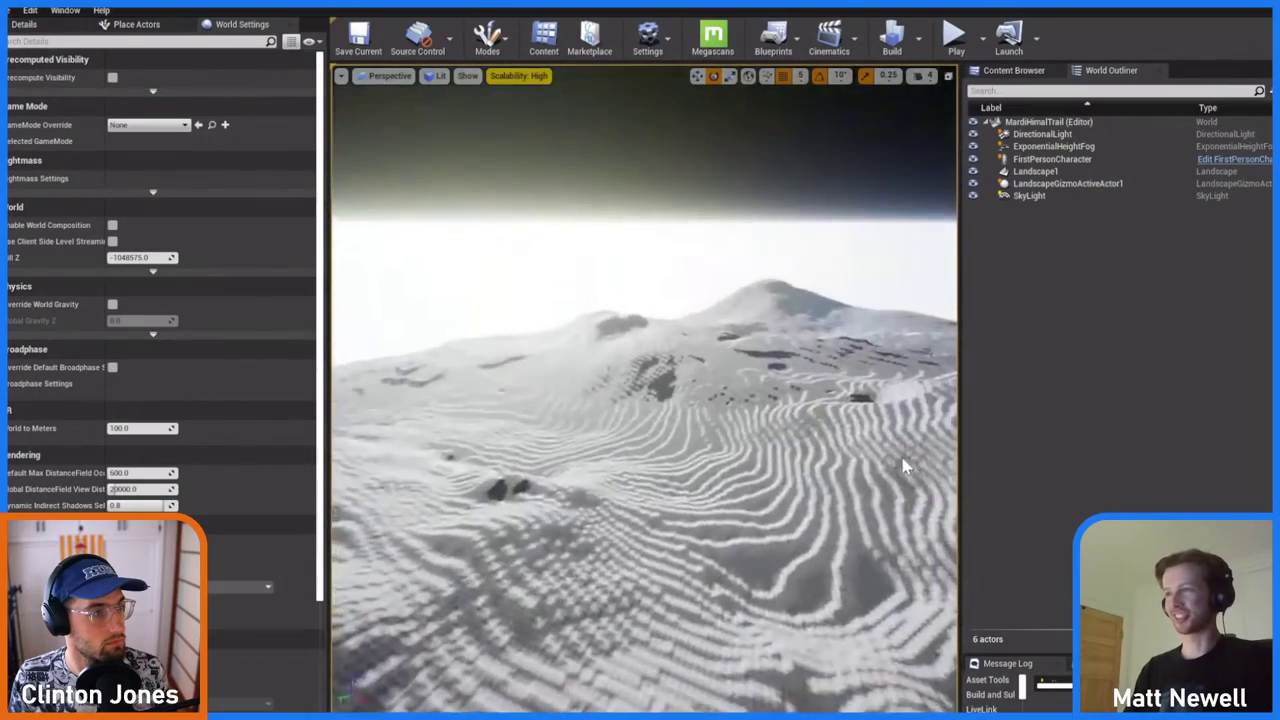
right_click_drag(903, 460, 1270, 412)
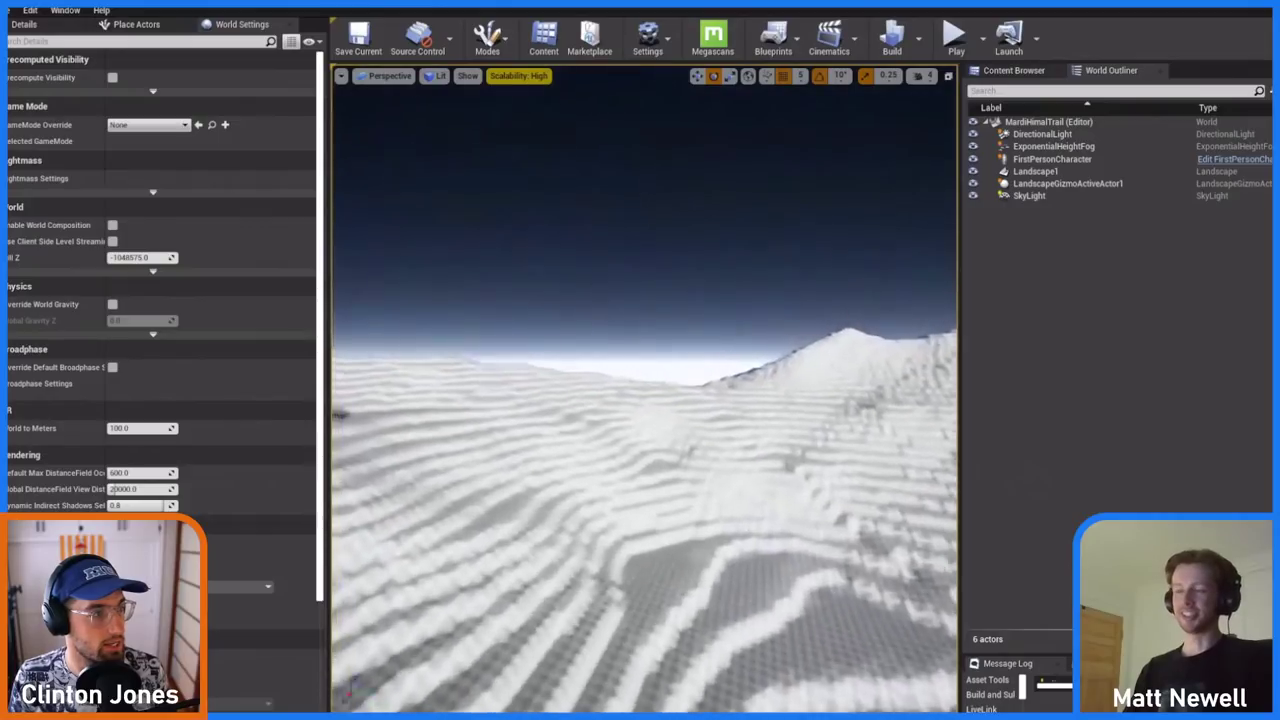
mouse_move(668, 440)
right_mouse_down()
mouse_move(586, 508)
mouse_move(662, 439)
right_mouse_up()
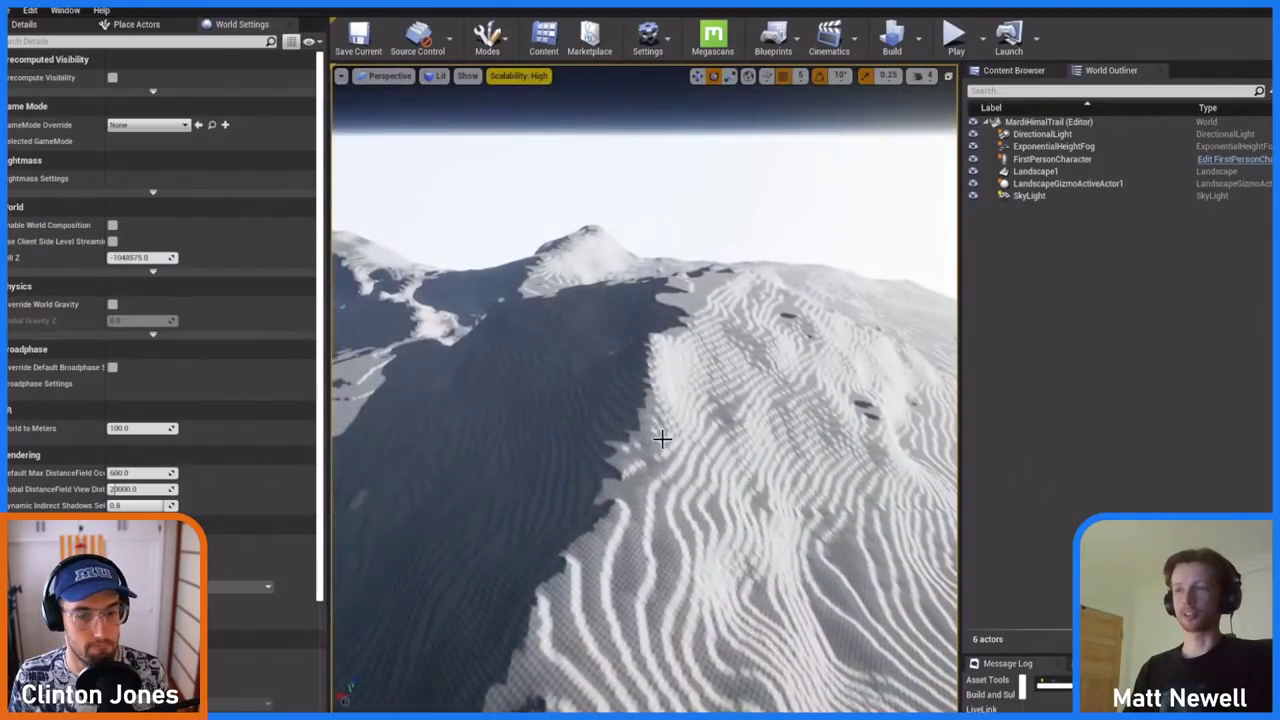
Step: Switch back to Landscape mode and activate the Smooth sculpting tool
key("shift+4")
key("shift+3")
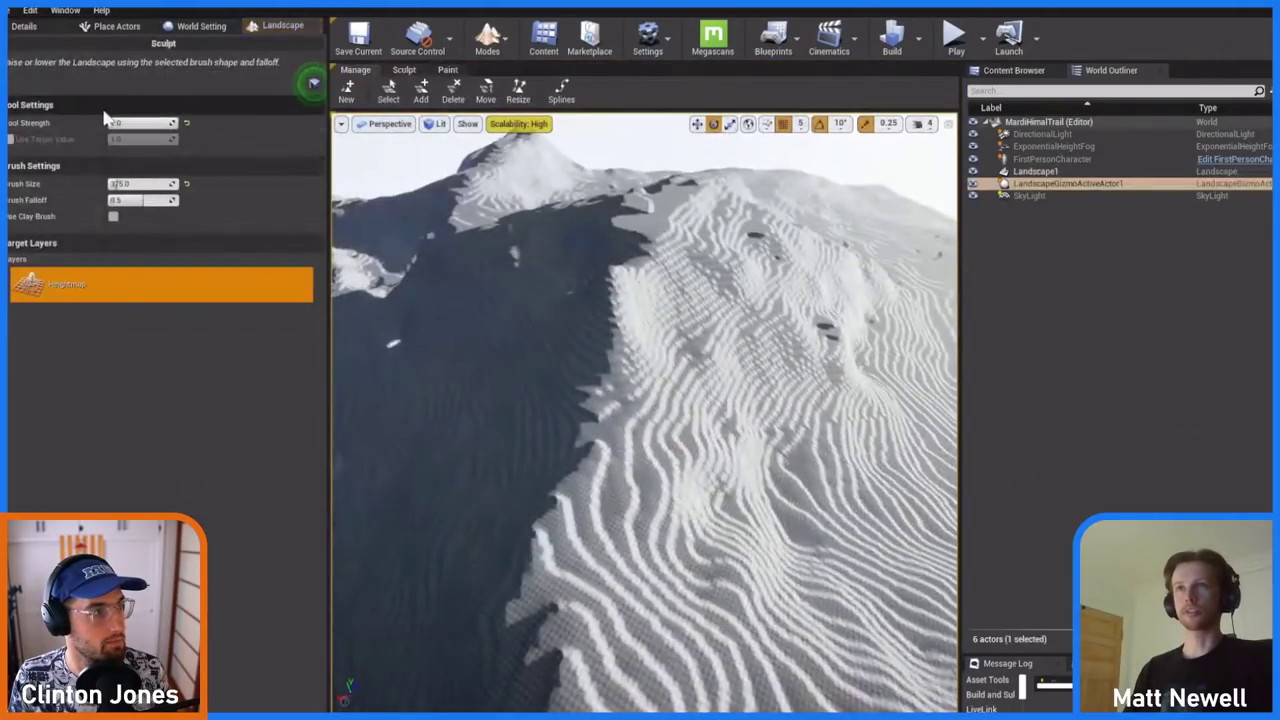
left_click(113, 34)
left_click(284, 30)
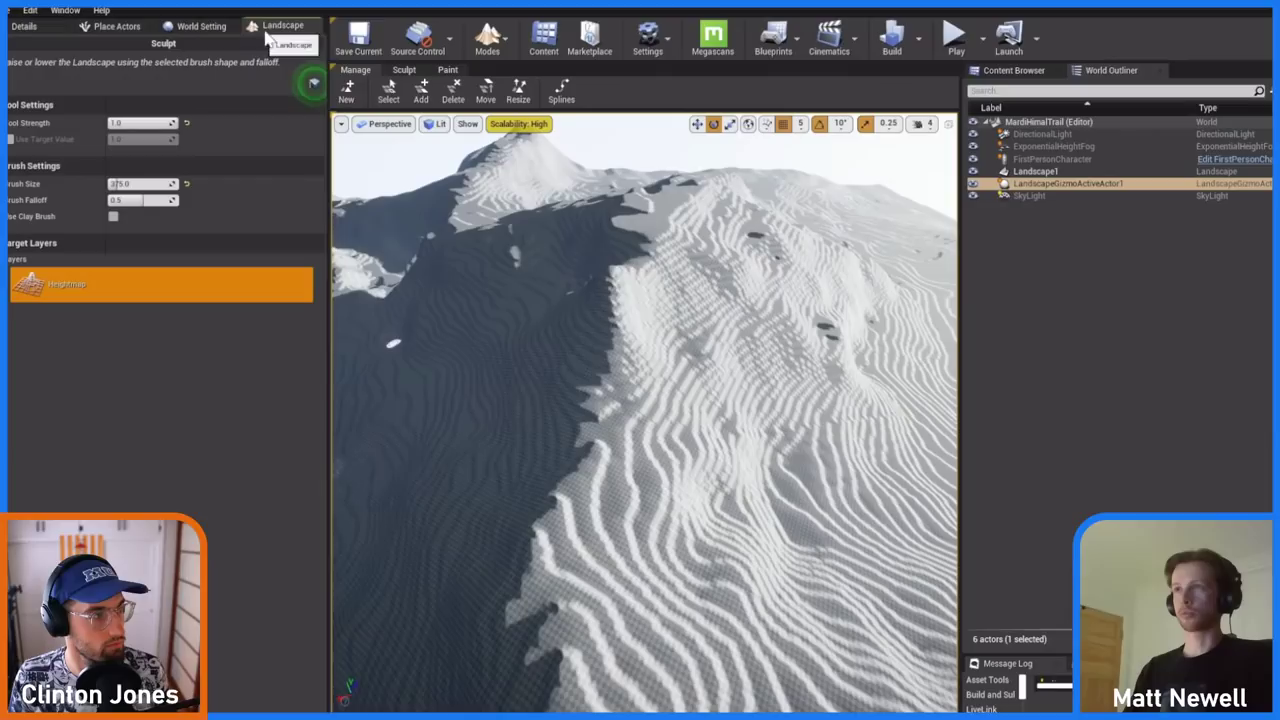
left_click(448, 70)
left_click(404, 70)
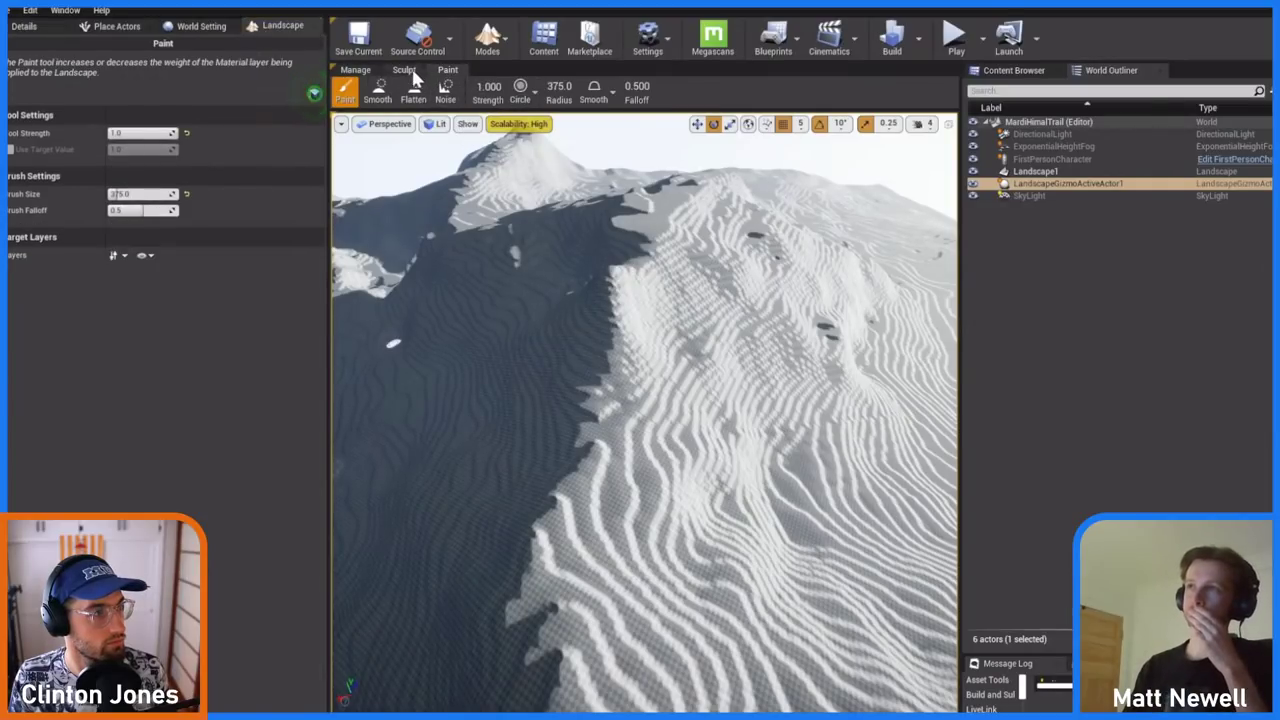
left_click(380, 98)
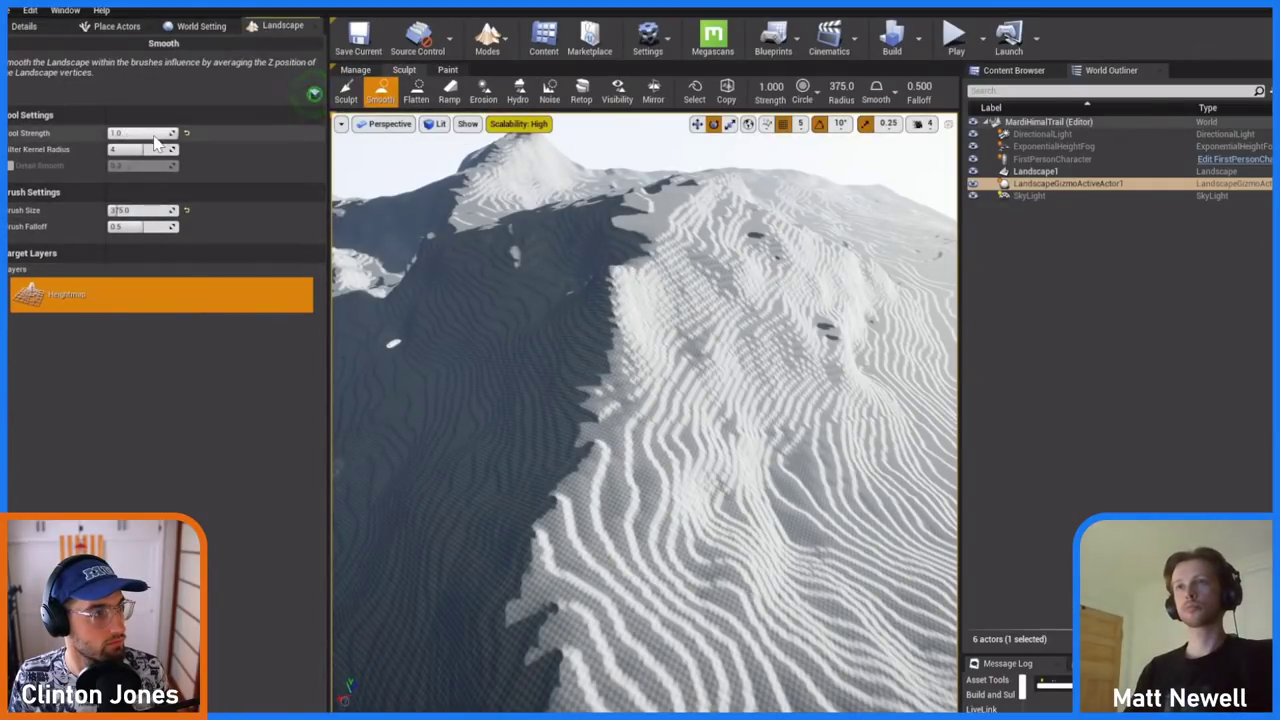
Step: Set the Smooth tool's brush size to 8192 and its falloff to about 0.067
left_click_drag(124, 211, 178, 213)
mouse_move(736, 394)
right_mouse_down()
mouse_move(760, 420)
mouse_move(730, 396)
right_mouse_up()
left_click_drag(140, 228, 116, 230)
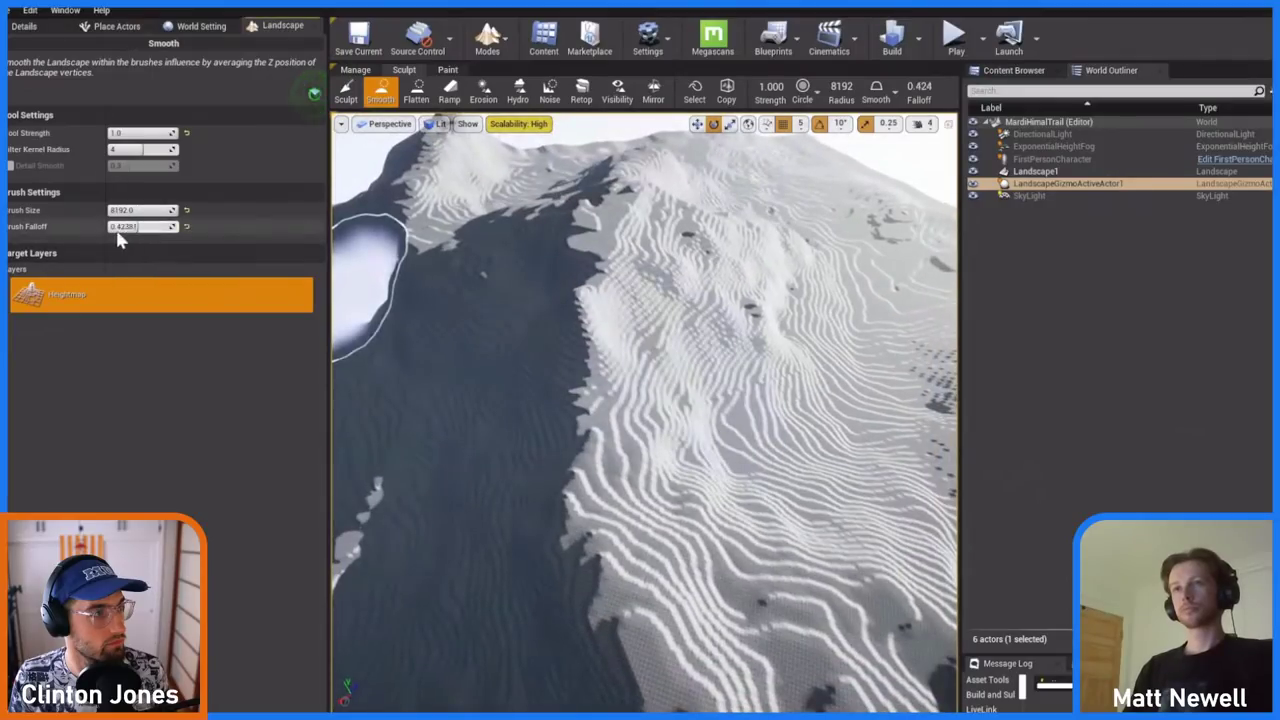
mouse_move(695, 410)
right_mouse_down()
mouse_move(693, 487)
mouse_move(711, 464)
mouse_move(832, 483)
mouse_move(811, 486)
right_mouse_up()
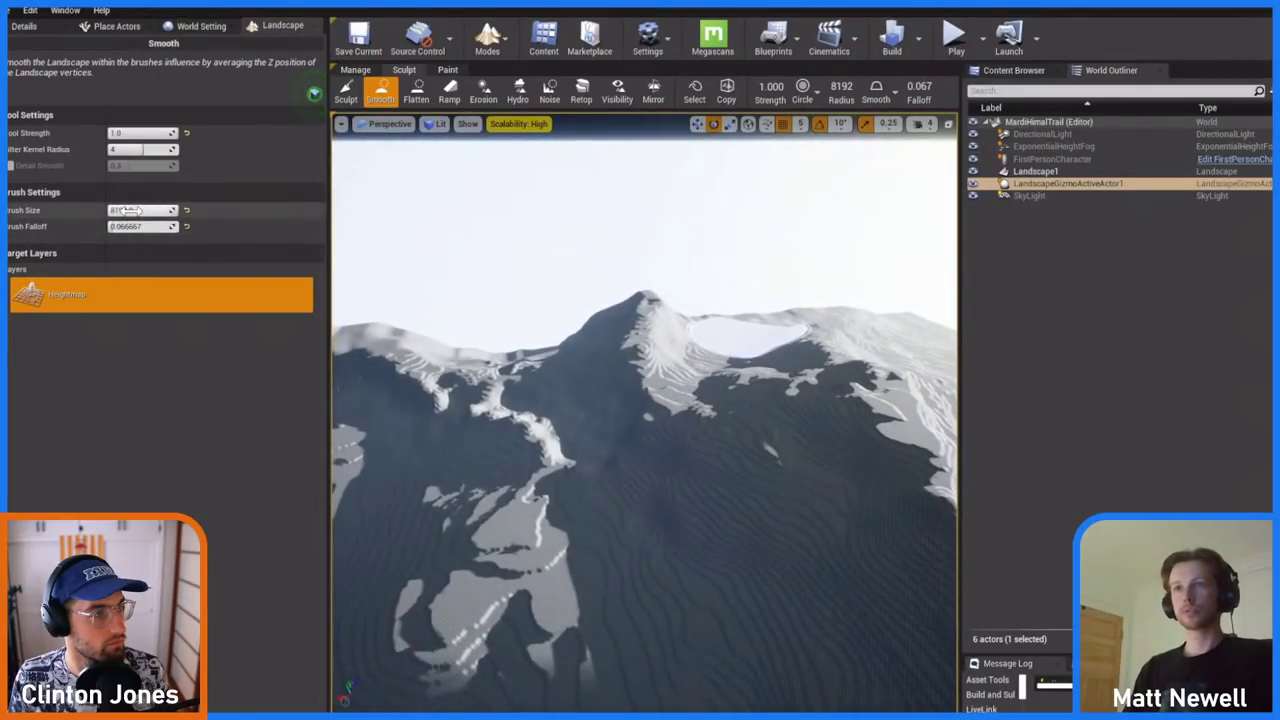
right_click_drag(634, 354, 774, 391)
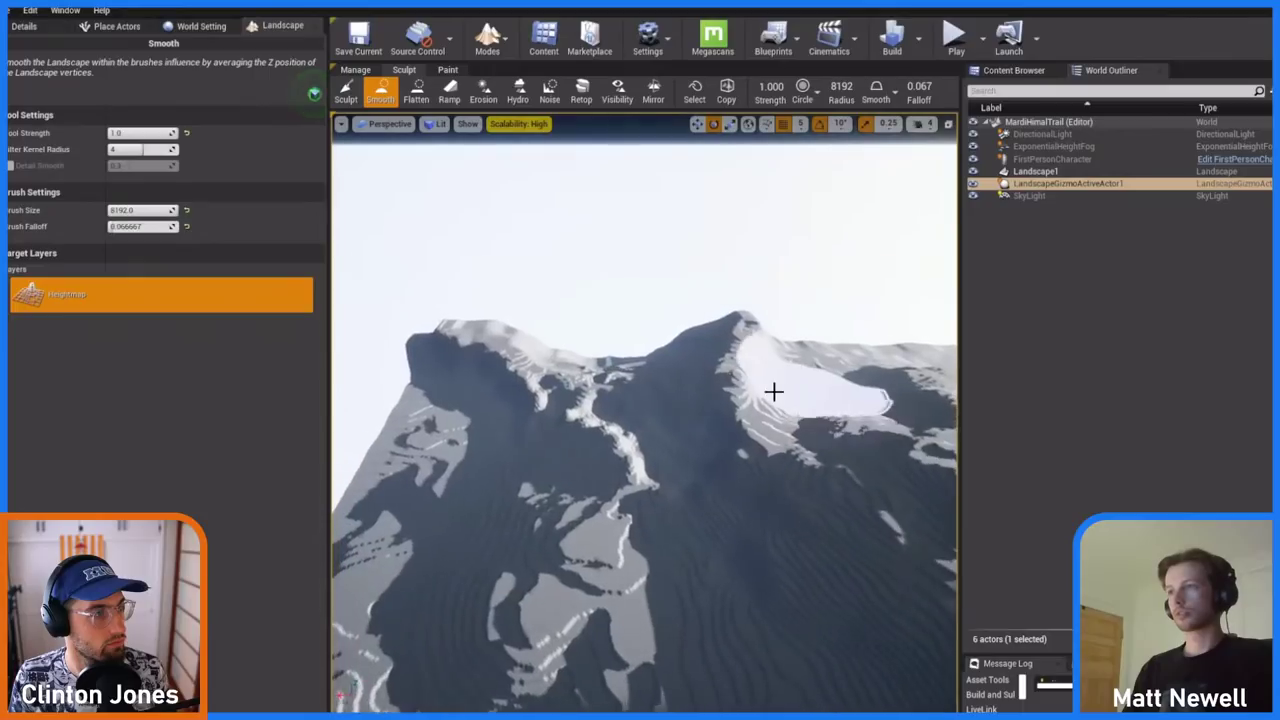
Step: Set the Smooth tool's brush size to 40000 and its strength to about 0.143 for smoothing the terraced mountain slopes
left_click(127, 215)
type("40000")
key("Return")
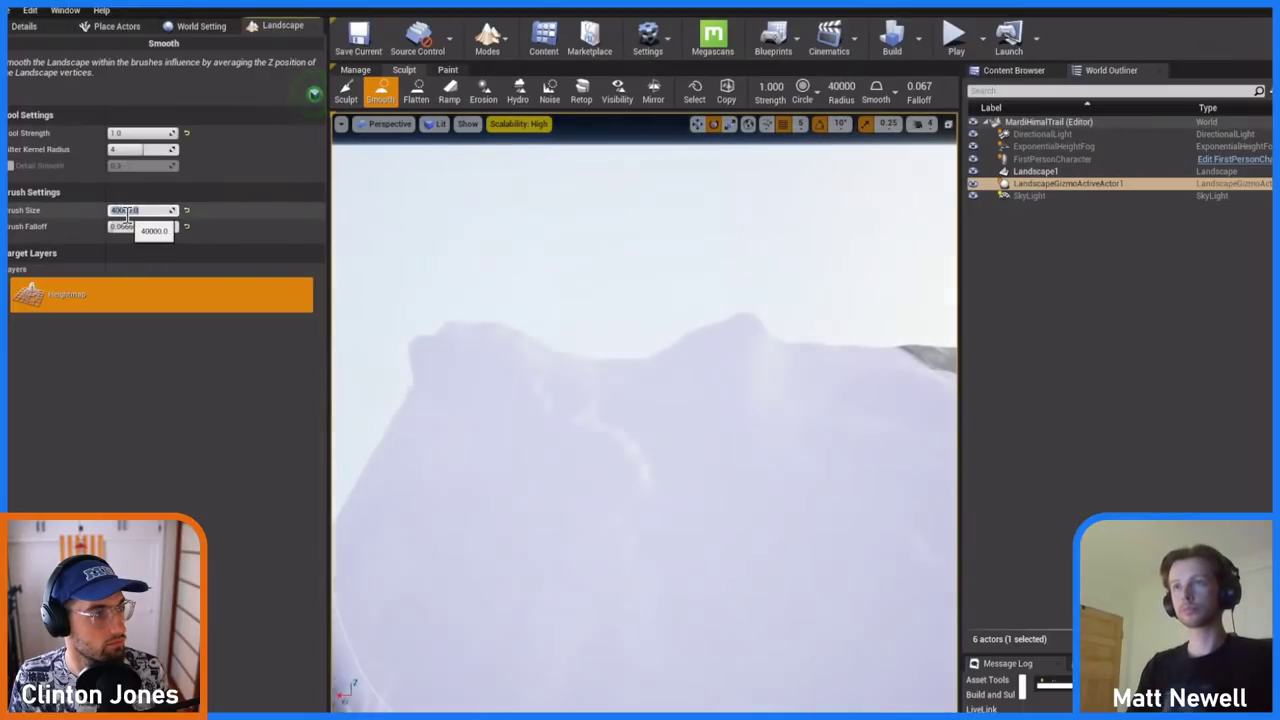
mouse_move(826, 520)
right_mouse_down()
mouse_move(717, 551)
mouse_move(530, 354)
right_mouse_up()
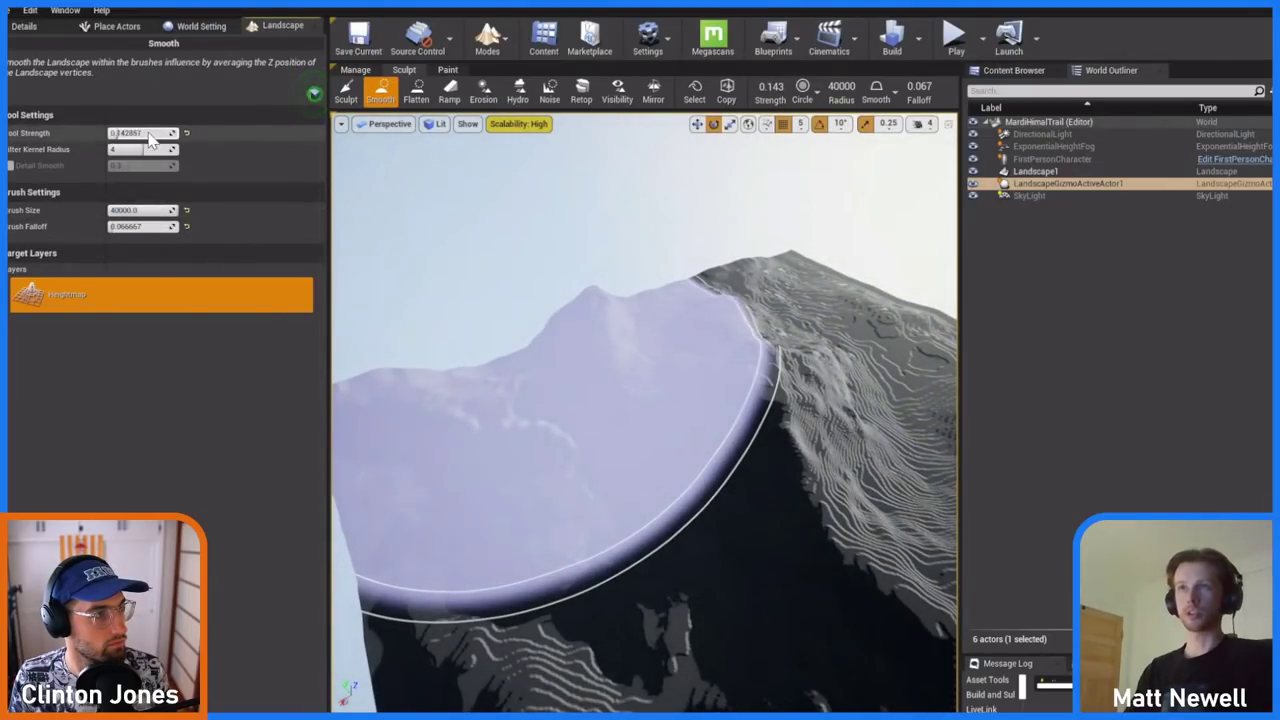
mouse_move(628, 440)
right_mouse_down()
mouse_move(803, 450)
mouse_move(586, 454)
mouse_move(669, 484)
mouse_move(678, 525)
mouse_move(790, 437)
right_mouse_up()
mouse_move(729, 402)
right_mouse_down()
mouse_move(888, 400)
mouse_move(731, 459)
right_mouse_up()
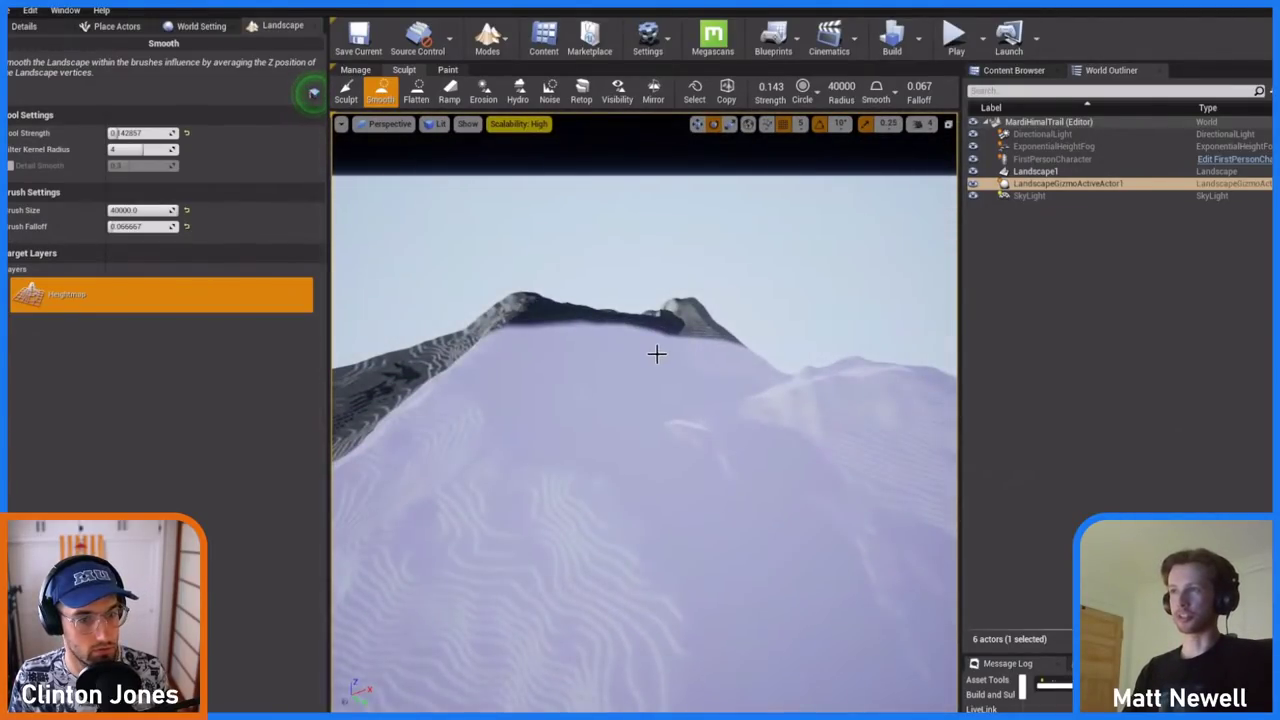
Step: Smooth the terraced slopes and peaks across the imported landscape with the 40000 brush at 0.143 strength
mouse_move(657, 352)
right_mouse_down()
mouse_move(548, 374)
mouse_move(655, 411)
right_mouse_up()
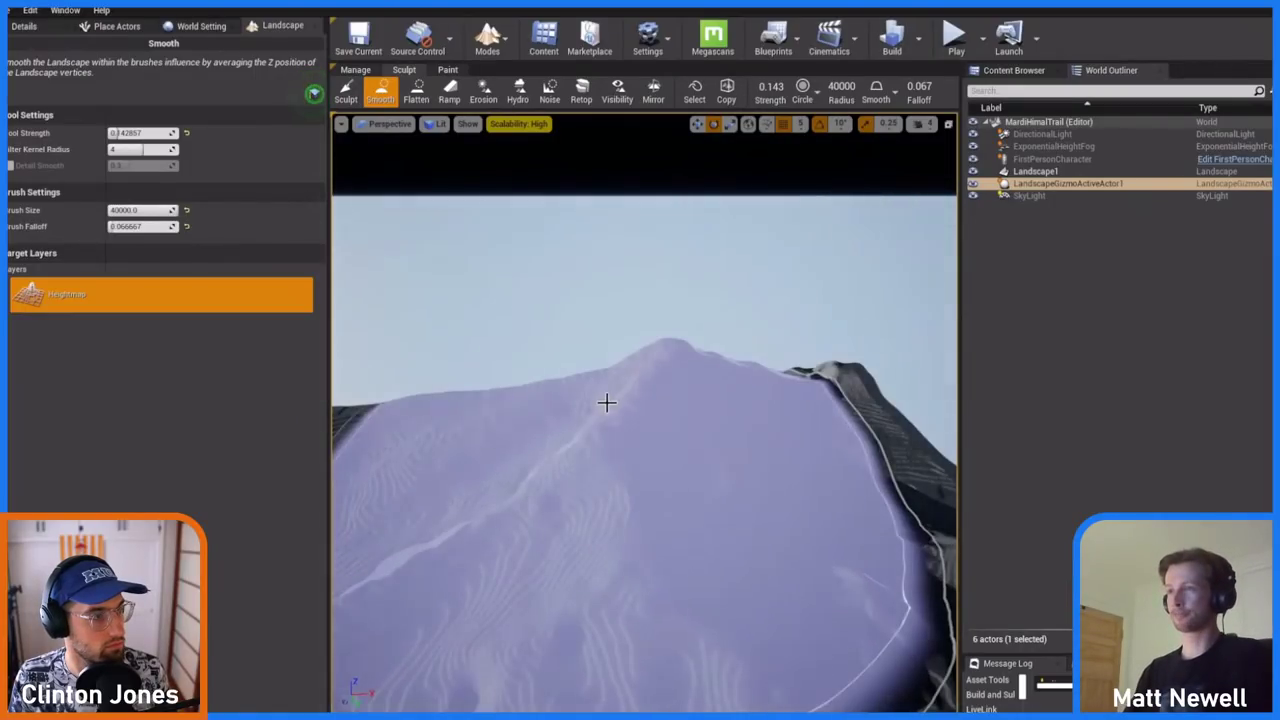
mouse_move(734, 436)
right_mouse_down()
mouse_move(774, 425)
mouse_move(943, 437)
mouse_move(928, 434)
right_mouse_up()
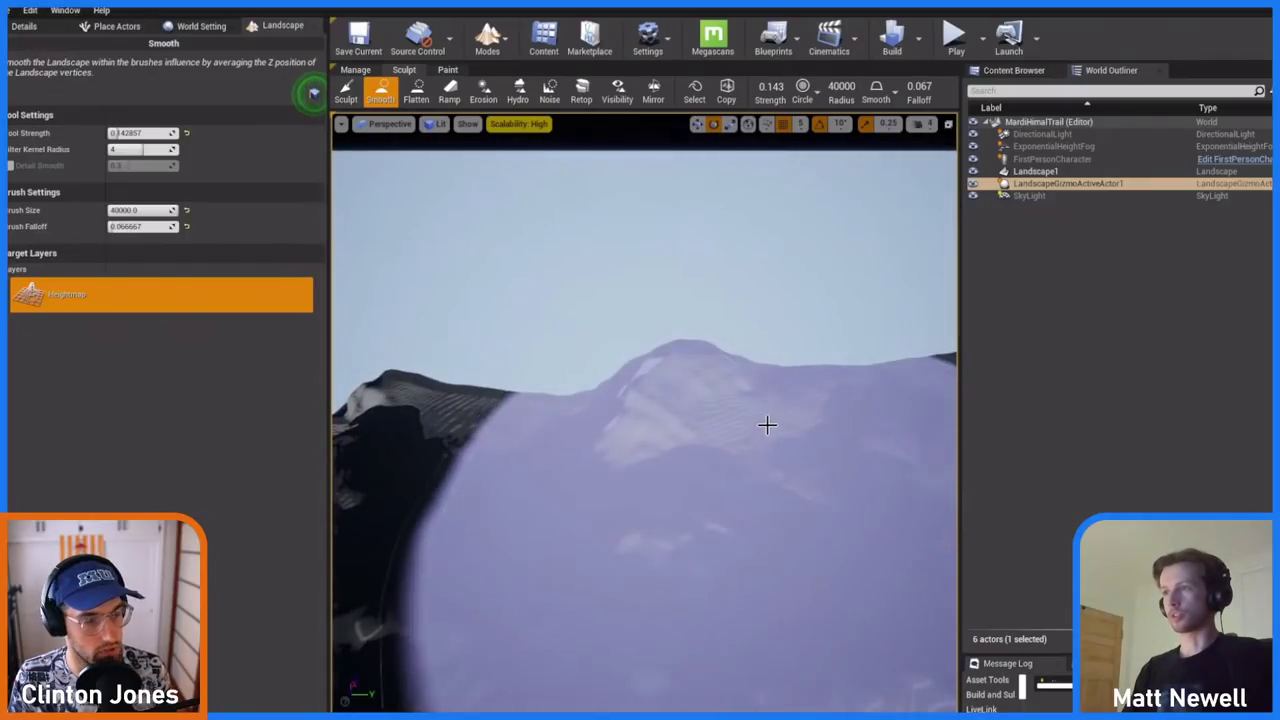
mouse_move(766, 426)
right_mouse_down()
mouse_move(893, 408)
mouse_move(691, 449)
right_mouse_up()
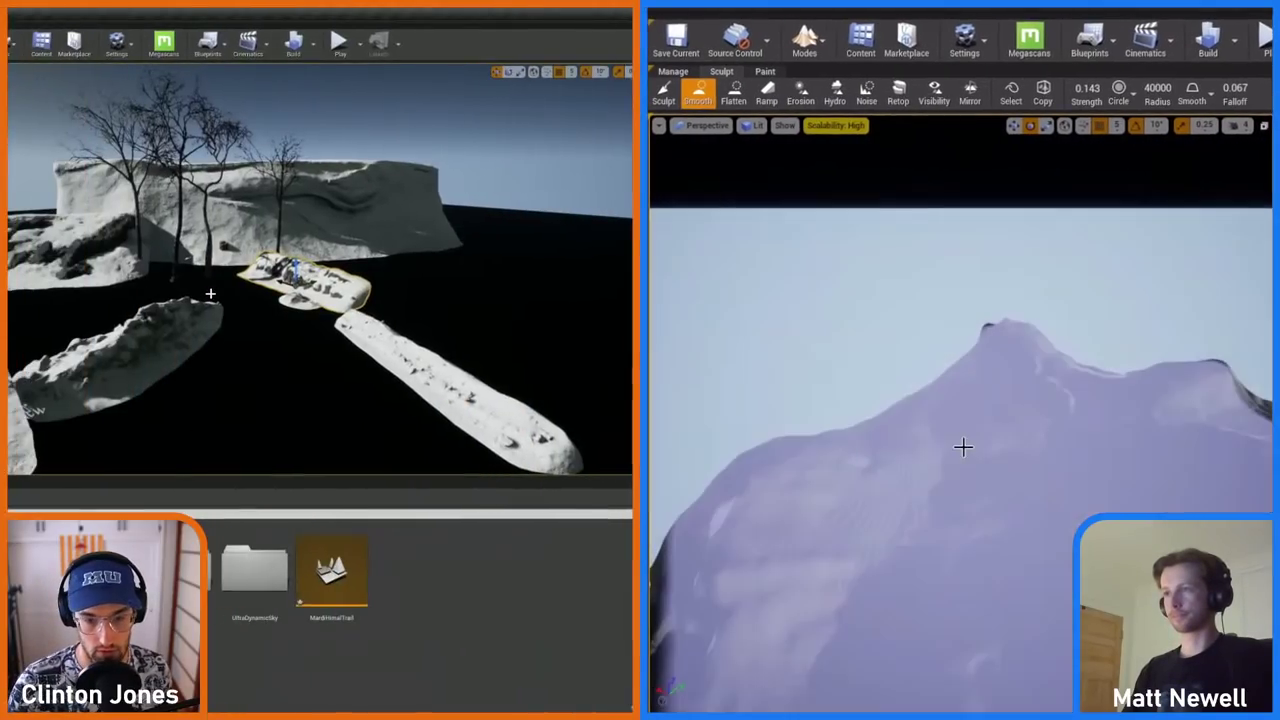
mouse_move(797, 480)
right_mouse_down()
mouse_move(934, 503)
mouse_move(960, 490)
right_mouse_up()
mouse_move(880, 500)
right_mouse_down()
mouse_move(951, 491)
mouse_move(914, 476)
mouse_move(740, 488)
mouse_move(929, 480)
mouse_move(1040, 458)
mouse_move(983, 461)
right_mouse_up()
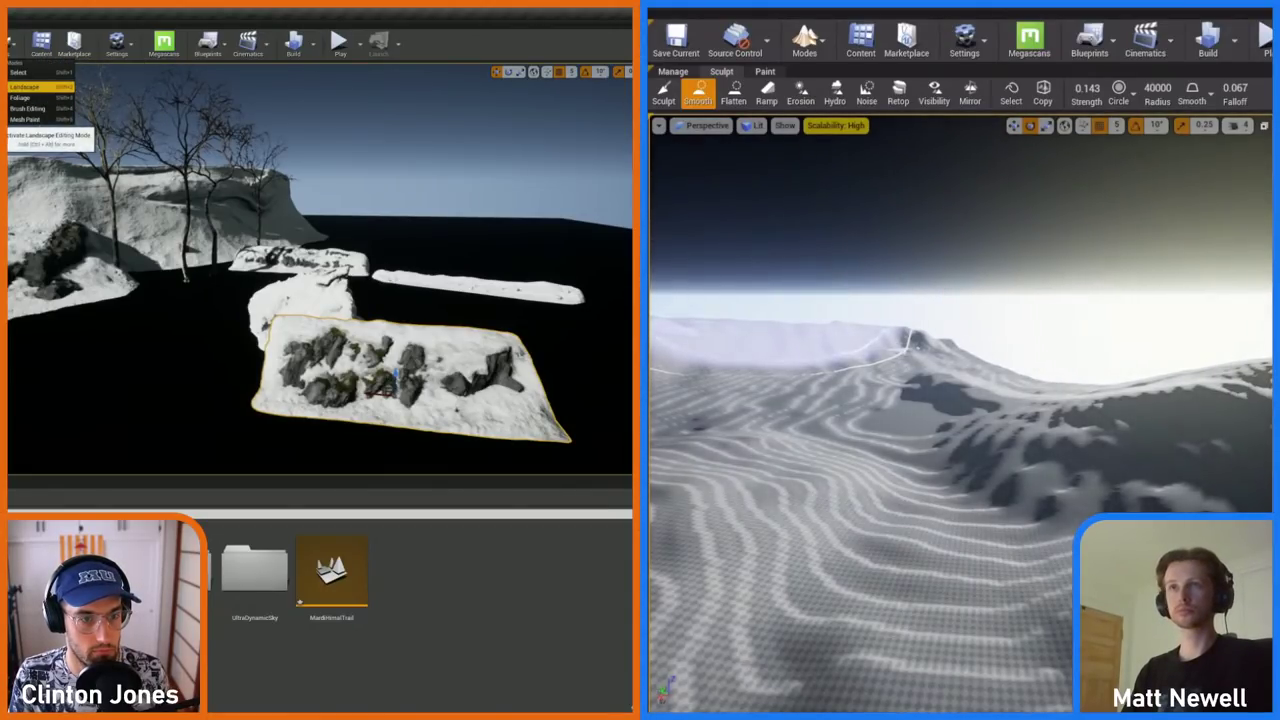
Step: In the other editor's snow test scene, switch to Landscape mode and try to paint a layer on the black ground
left_click(26, 87)
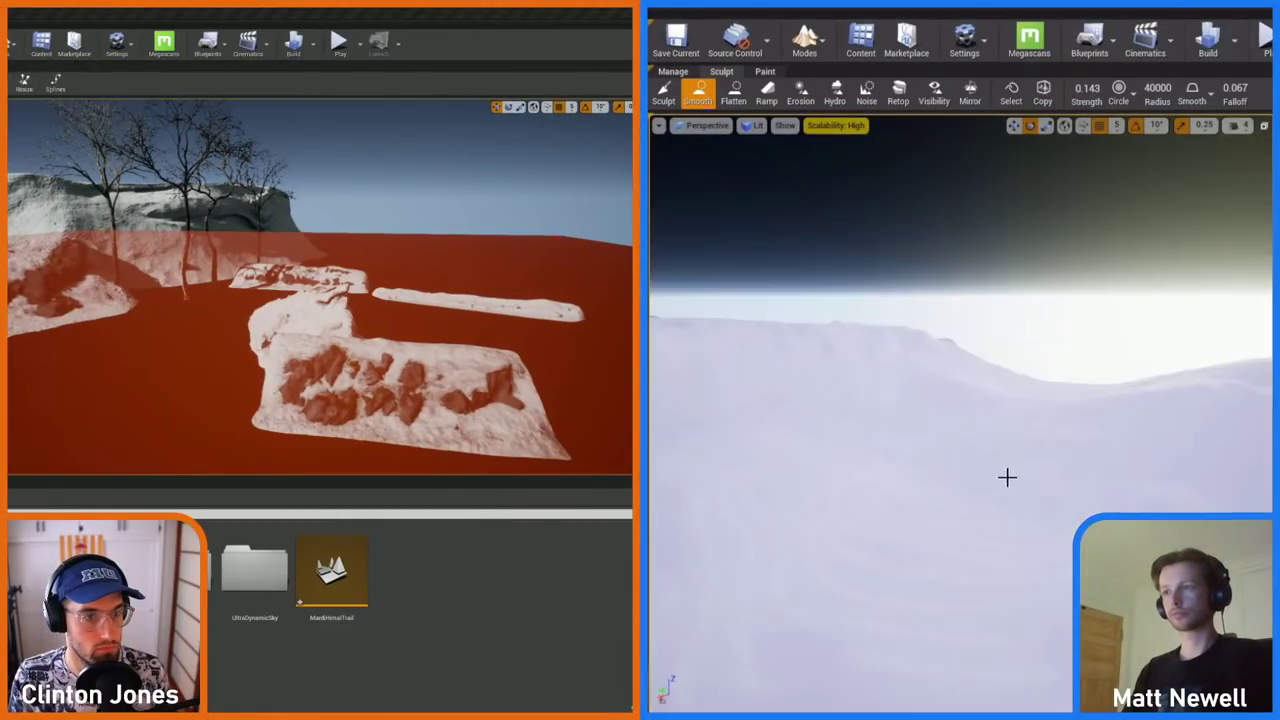
right_click_drag(1006, 477, 1056, 492)
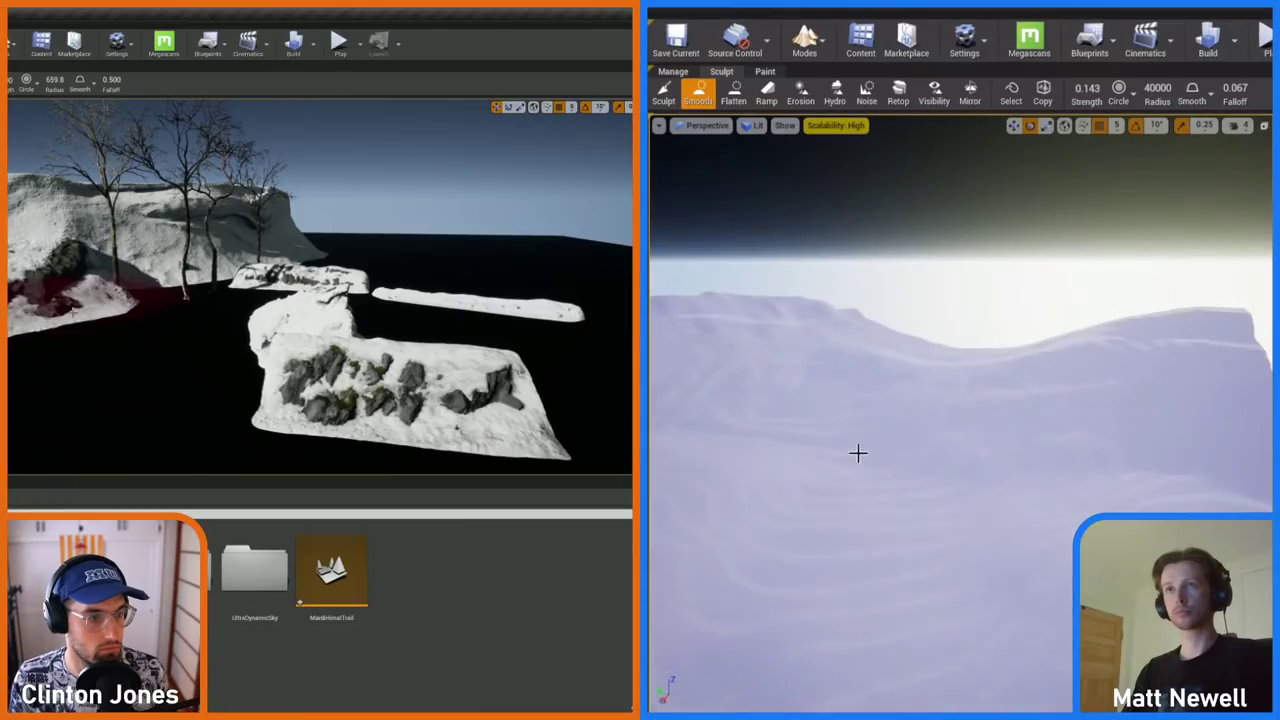
right_click_drag(164, 310, 152, 340)
mouse_move(871, 431)
right_mouse_down()
mouse_move(848, 416)
mouse_move(934, 477)
right_mouse_up()
left_click(200, 290)
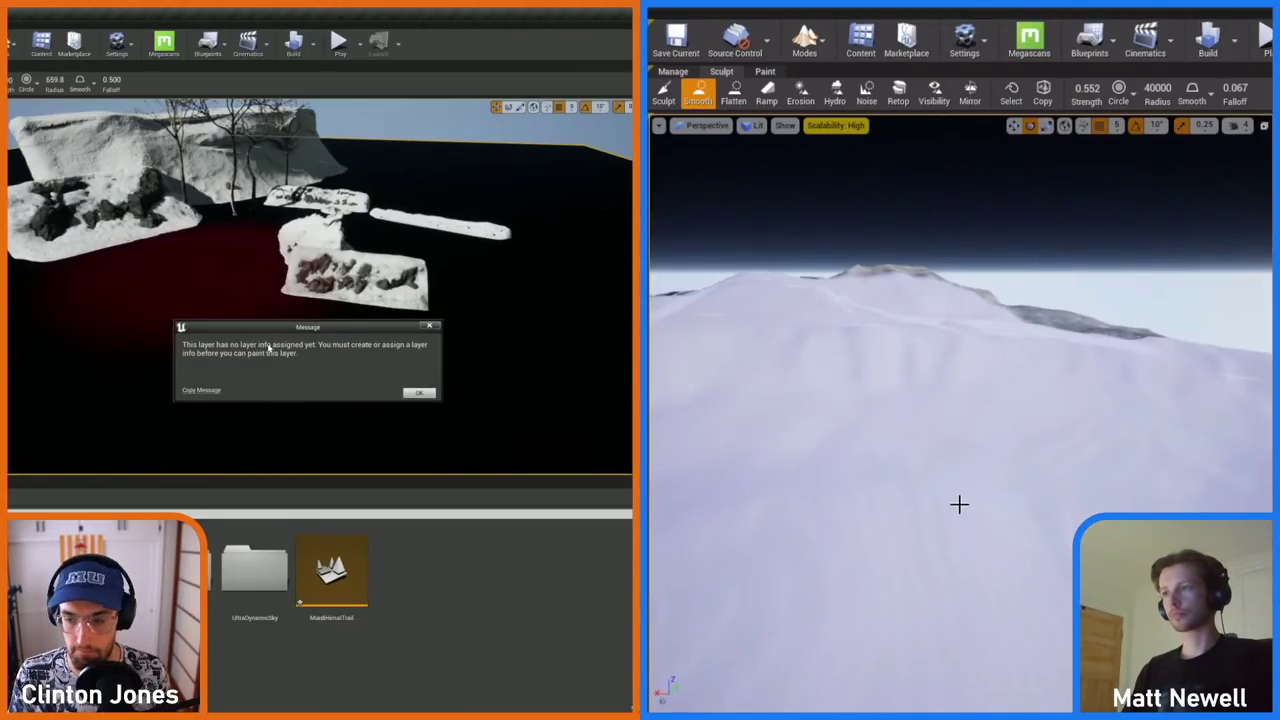
Step: Smooth the landscape's remaining ridges and peaks at 0.552 strength, and dismiss the layer message in the snow test scene
mouse_move(959, 504)
right_mouse_down()
mouse_move(936, 486)
mouse_move(994, 486)
mouse_move(675, 547)
mouse_move(1013, 451)
mouse_move(1157, 440)
right_mouse_up()
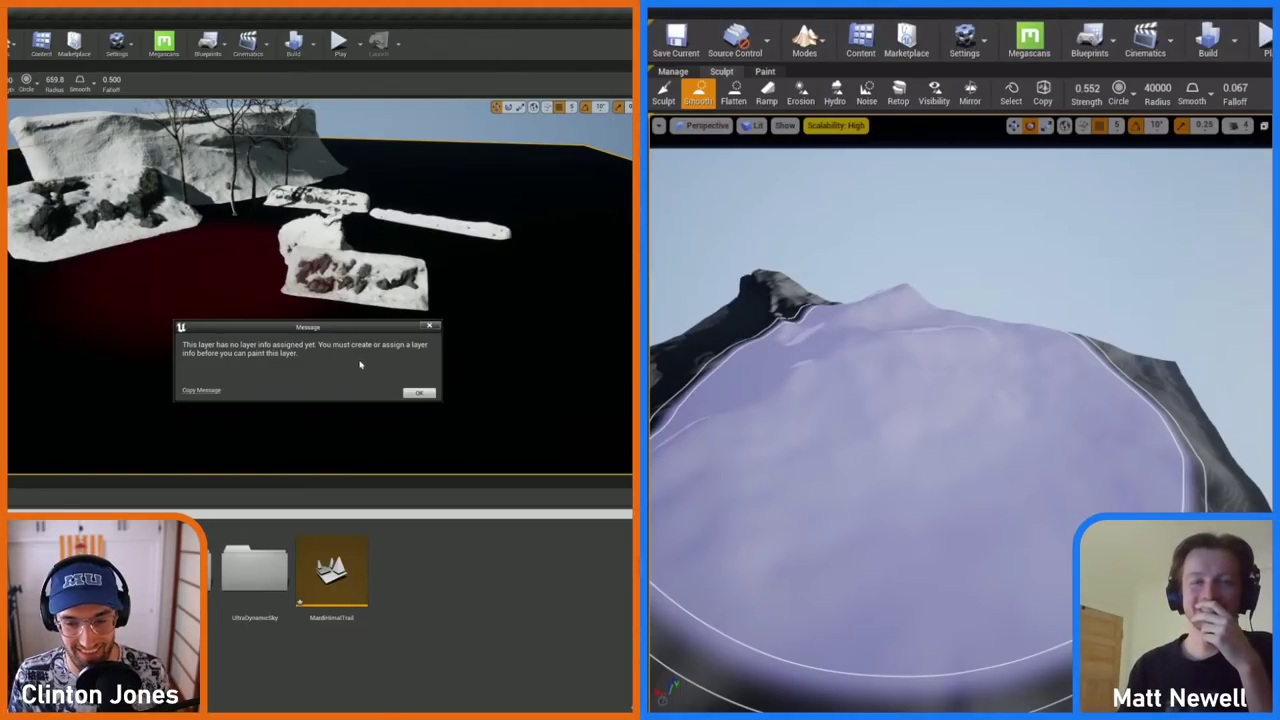
mouse_move(877, 474)
left_mouse_down("alt")
mouse_move(724, 463)
mouse_move(1069, 459)
mouse_move(1030, 462)
left_mouse_up("alt")
right_click_drag(1030, 462, 876, 470)
left_click(420, 393)
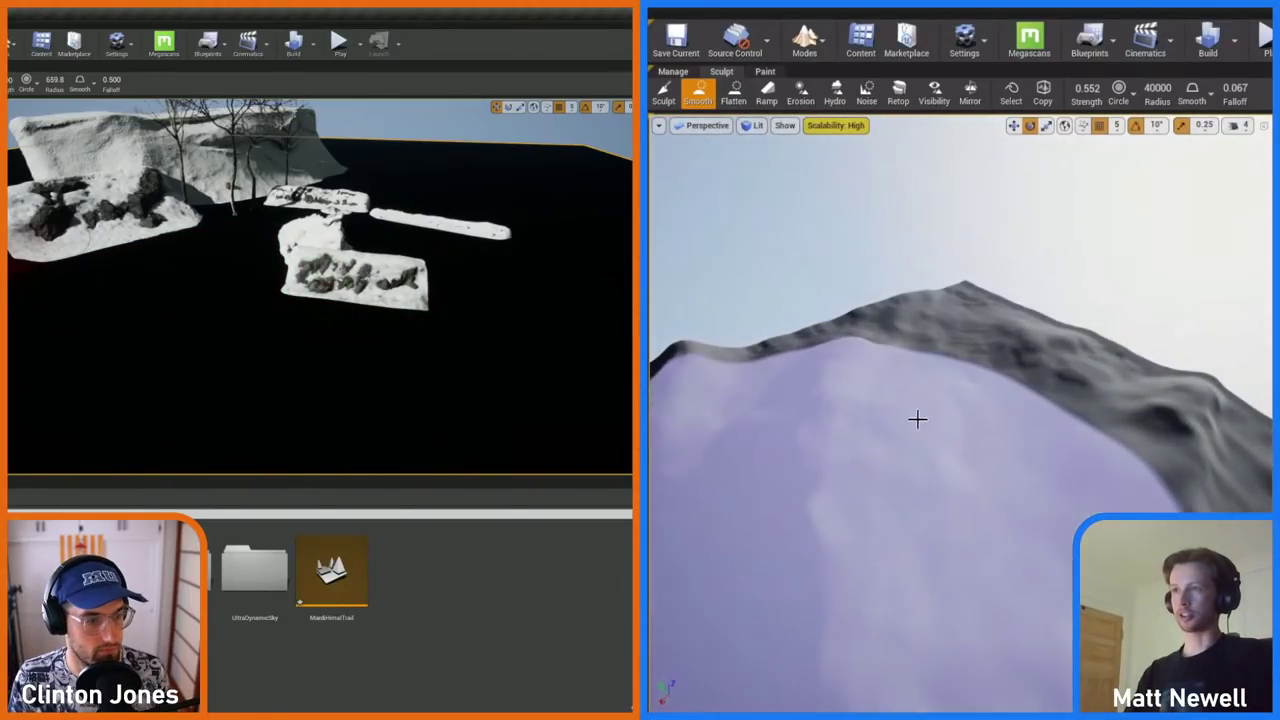
right_click_drag(1027, 443, 1013, 413)
mouse_move(1083, 490)
right_mouse_down()
mouse_move(1154, 486)
mouse_move(956, 440)
mouse_move(939, 462)
mouse_move(868, 441)
mouse_move(1006, 440)
mouse_move(723, 454)
mouse_move(690, 475)
mouse_move(665, 470)
mouse_move(1086, 462)
right_mouse_up()
Step: Switch to Select mode and select the smoothed landscape
key("shift+1")
left_click(904, 405)
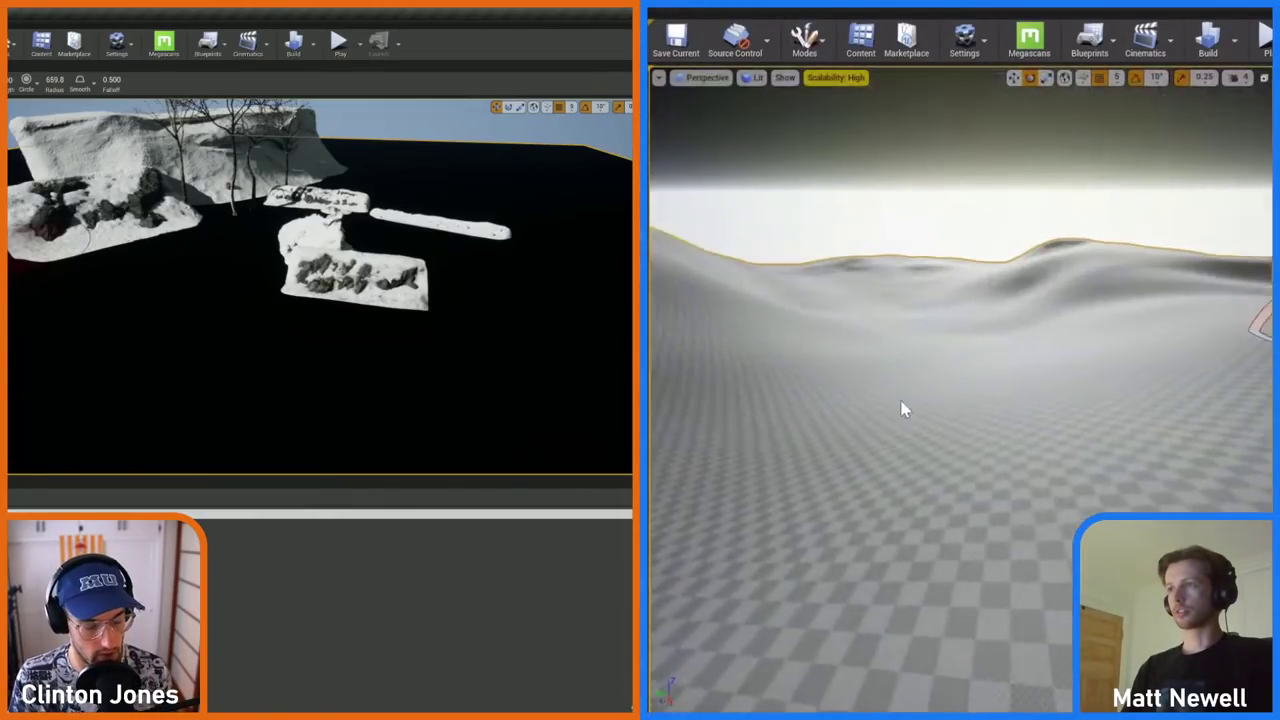
right_click_drag(904, 405, 865, 387)
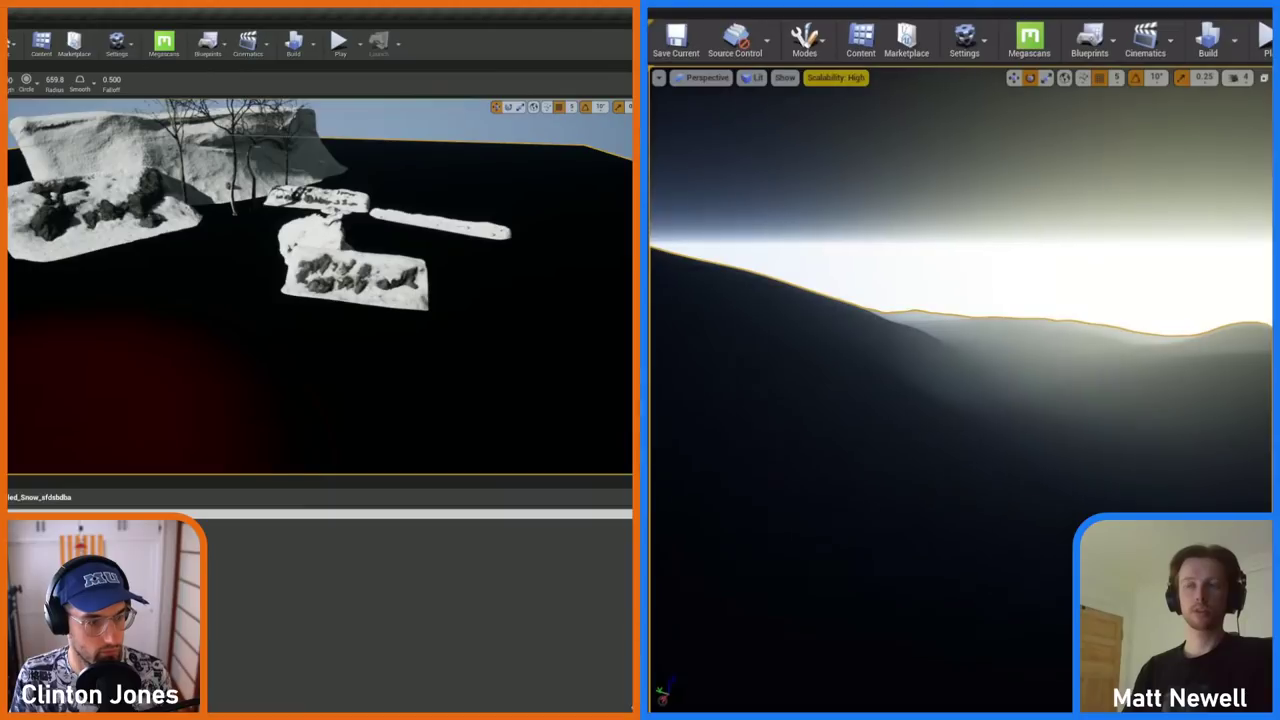
Step: Try again to paint a layer on the snow test scene's ground, dismiss the message and move closer to the rock meshes
left_click(203, 281)
left_click(416, 392)
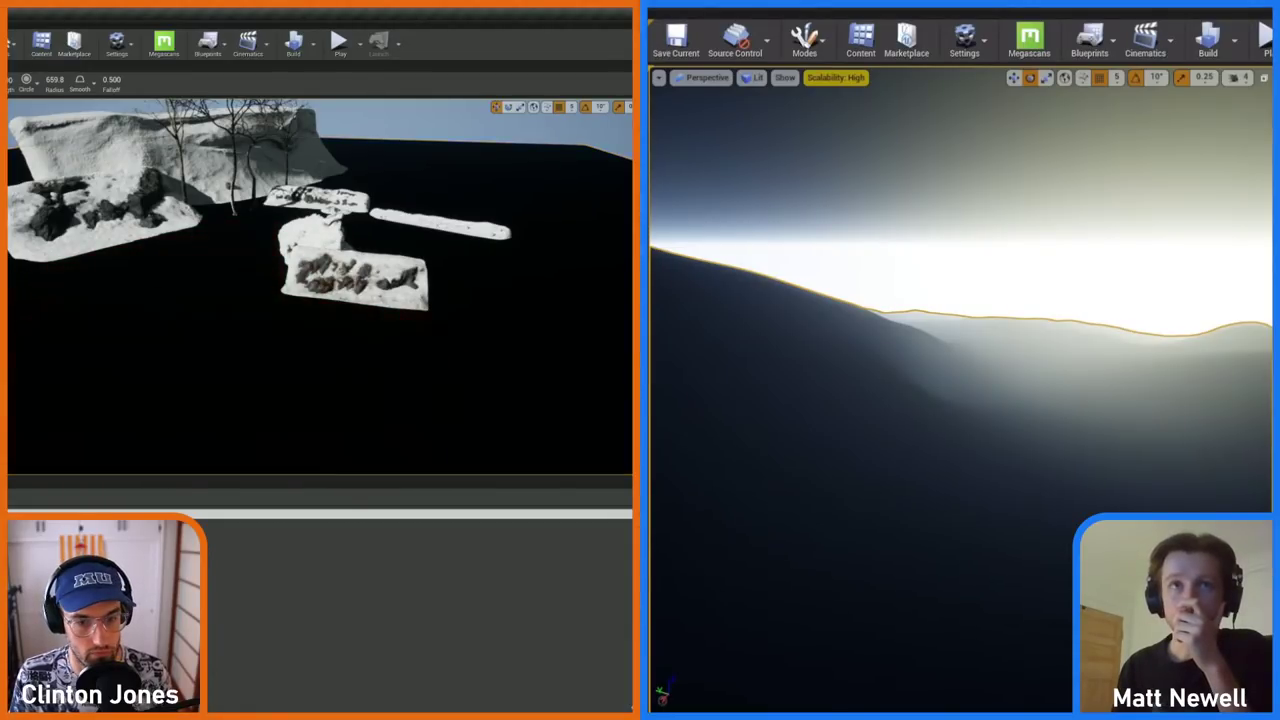
mouse_move(232, 300)
right_mouse_down()
mouse_move(210, 262)
mouse_move(185, 262)
right_mouse_up()
key("w")
right_click_drag(131, 296, 206, 300)
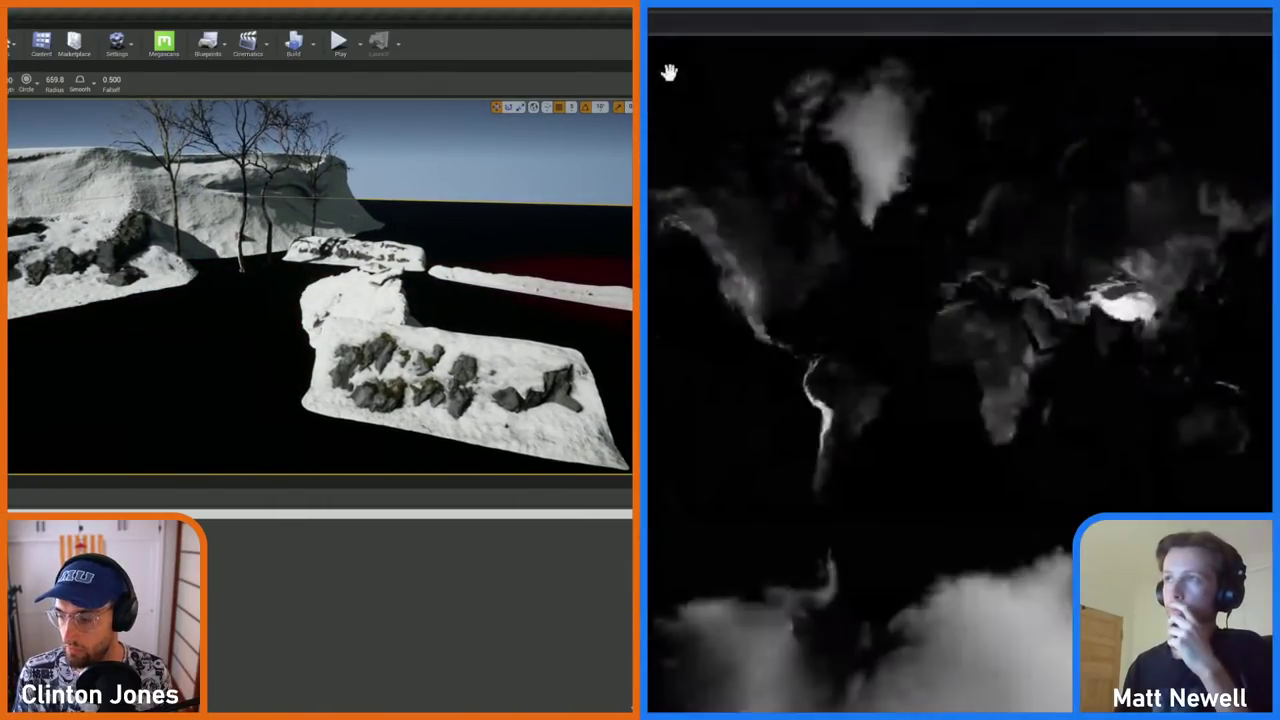
Step: Switch to the Tangrams Heightmapper in the browser and check the image-saving options for the world heightmap
right_click(813, 403)
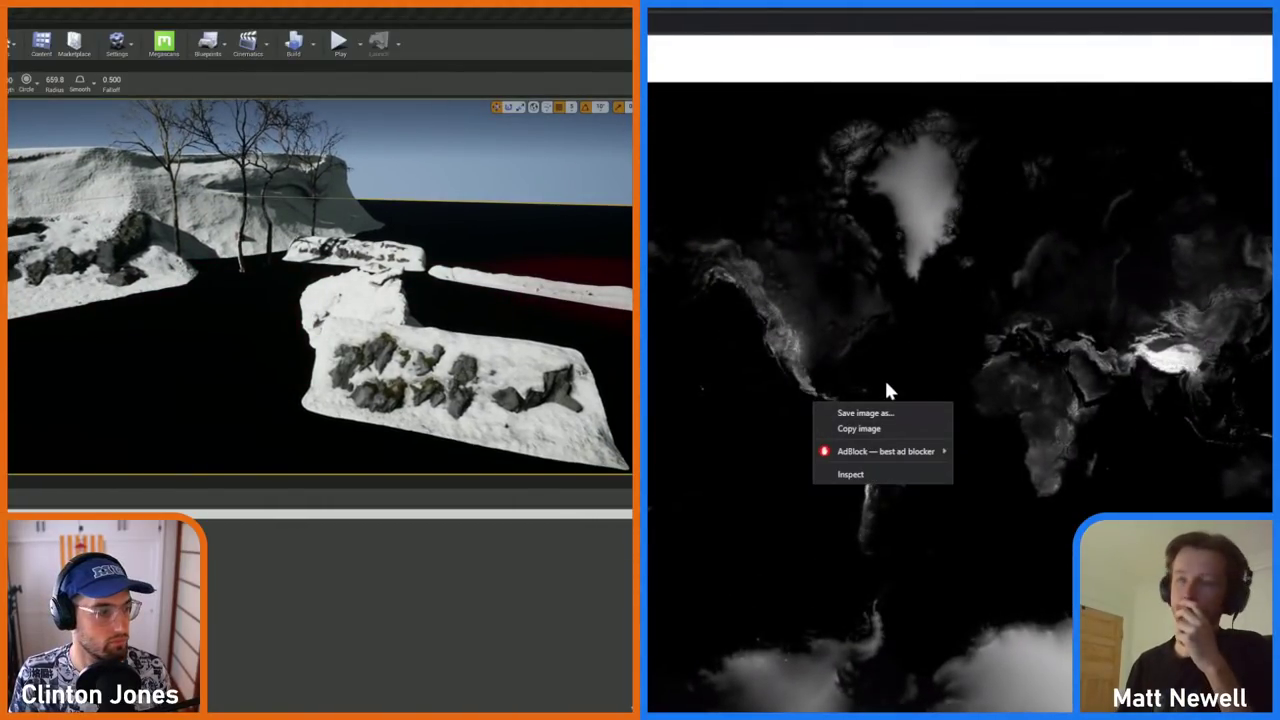
left_click_drag(850, 334, 820, 314)
right_click(820, 314)
left_click(1053, 468)
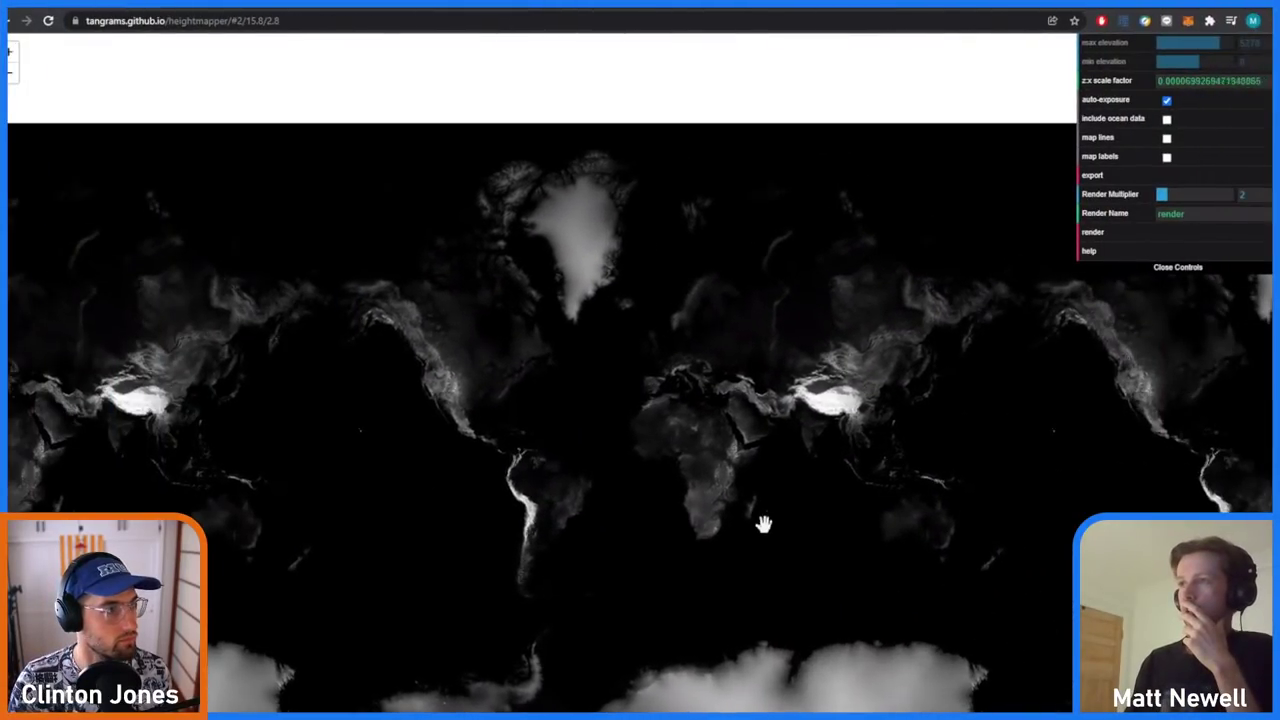
Step: Examine the world heightmap from the Americas across Africa to the Himalayas and the Tibetan Plateau
scroll(568, 464, "up", 1)
scroll(411, 404, "up", 1)
scroll(410, 404, "down", 2)
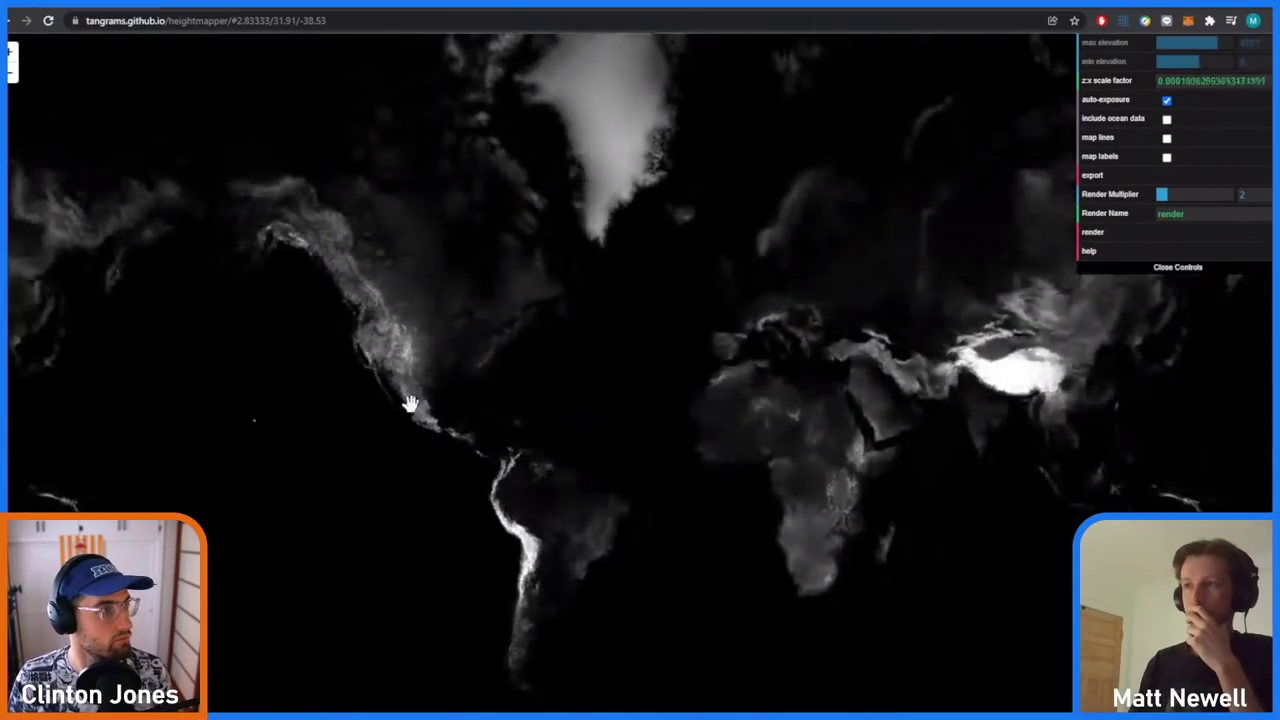
left_click_drag(981, 425, 723, 400)
scroll(600, 382, "up", 3)
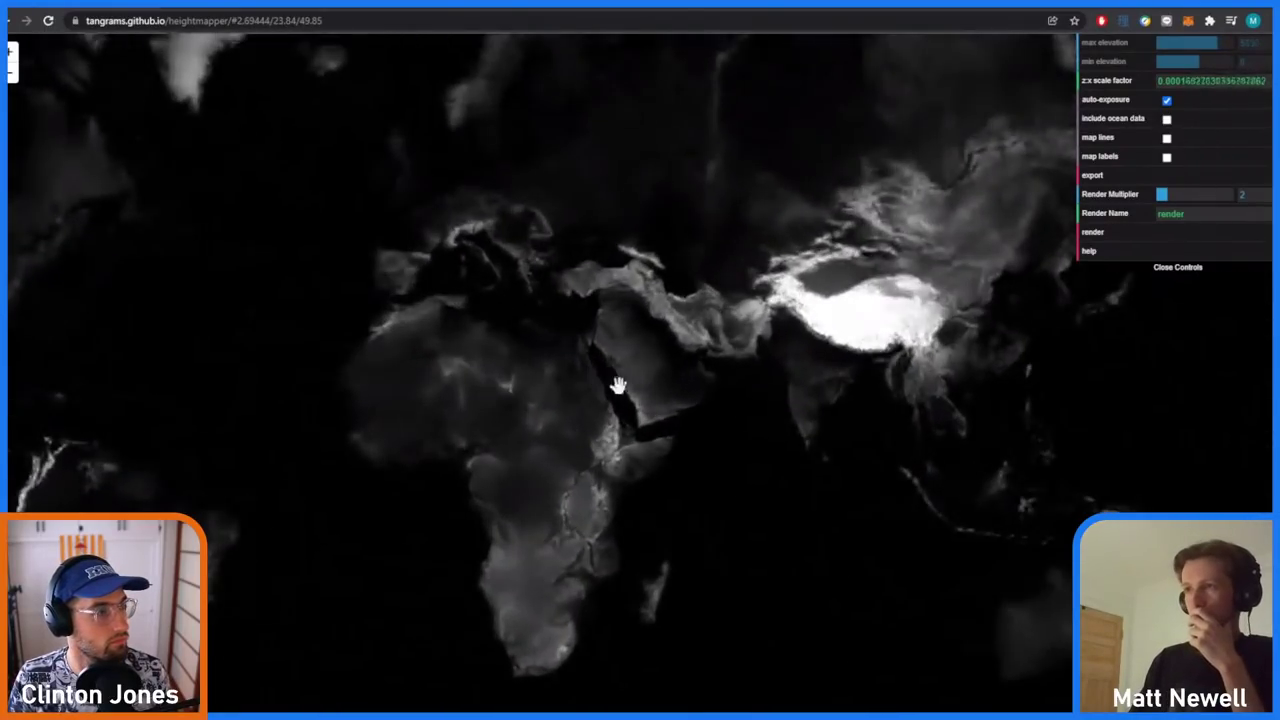
left_click_drag(822, 393, 666, 446)
scroll(623, 371, "up", 5)
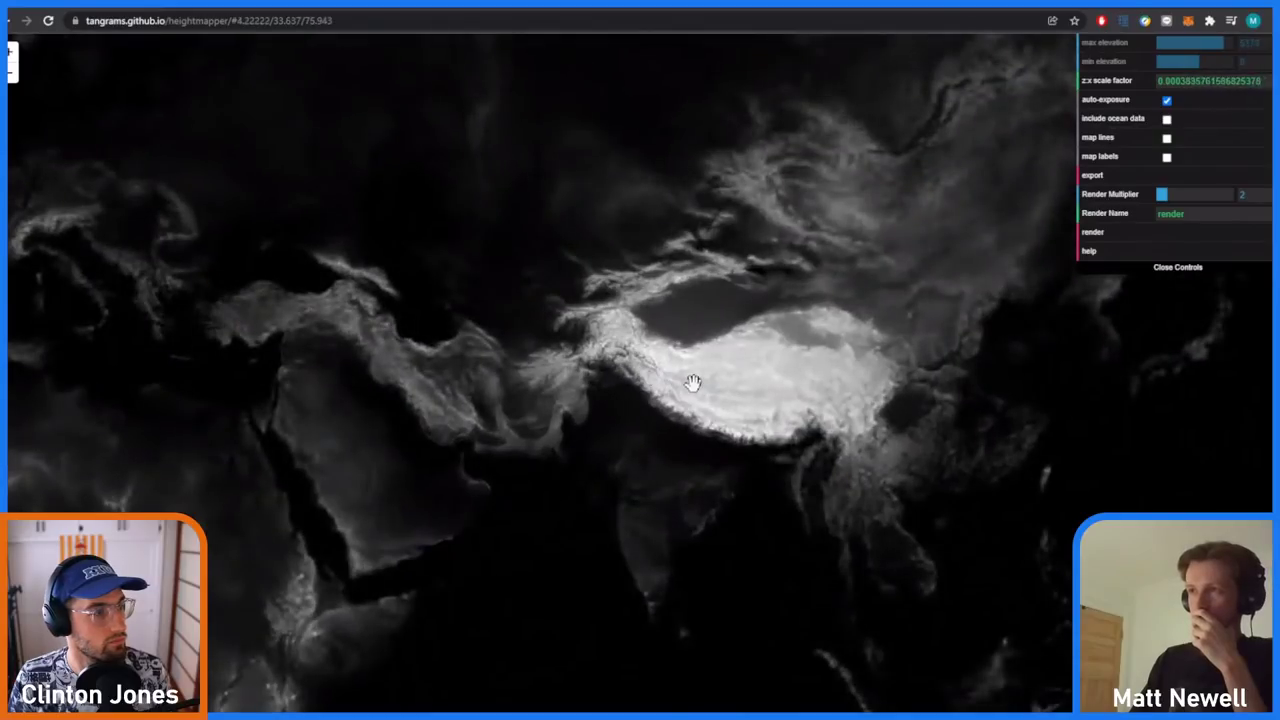
scroll(720, 387, "up", 3)
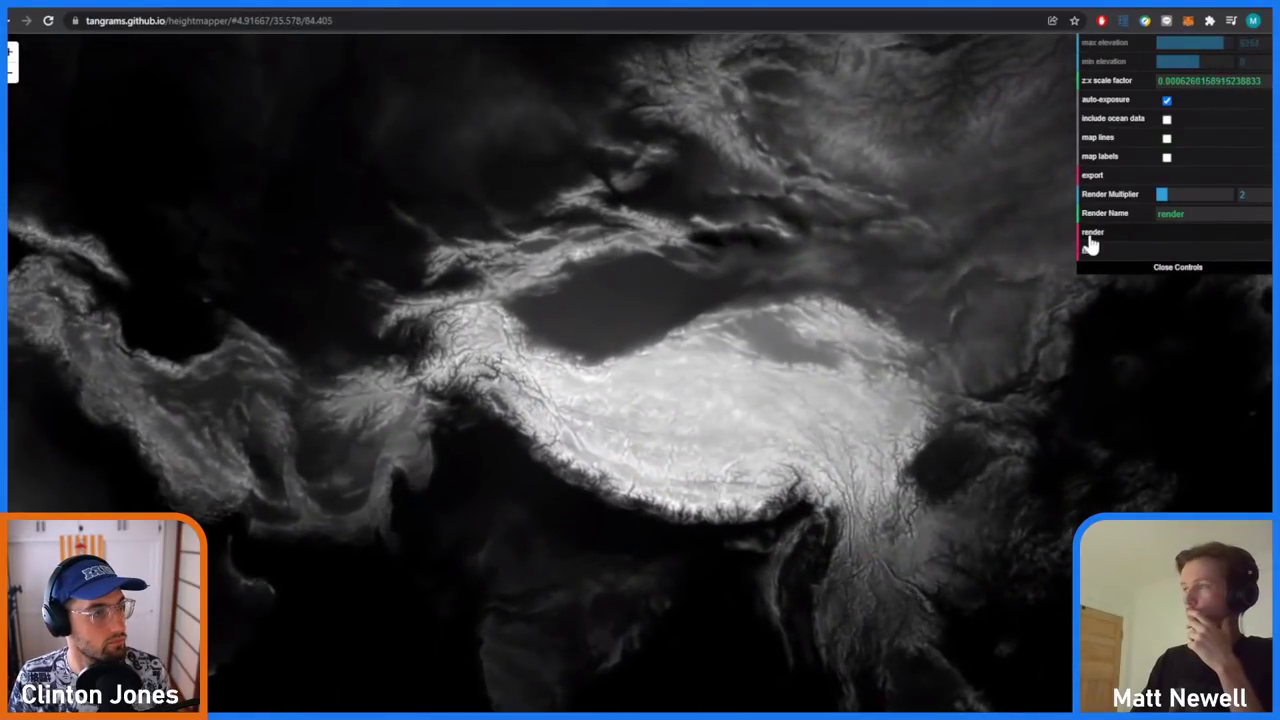
Step: Examine the ridges and valleys of the mountains west of the Tibetan Plateau at close range, and return to the whole plateau
scroll(510, 410, "up", 5)
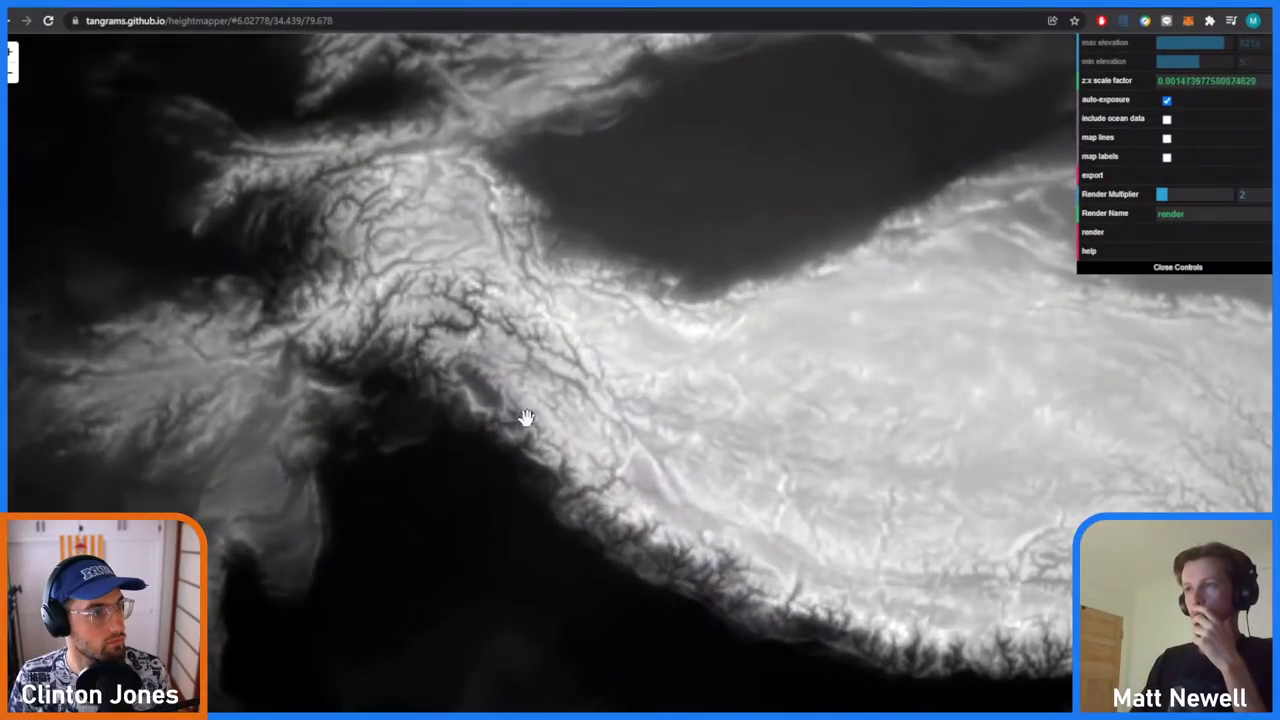
left_click_drag(375, 403, 594, 506)
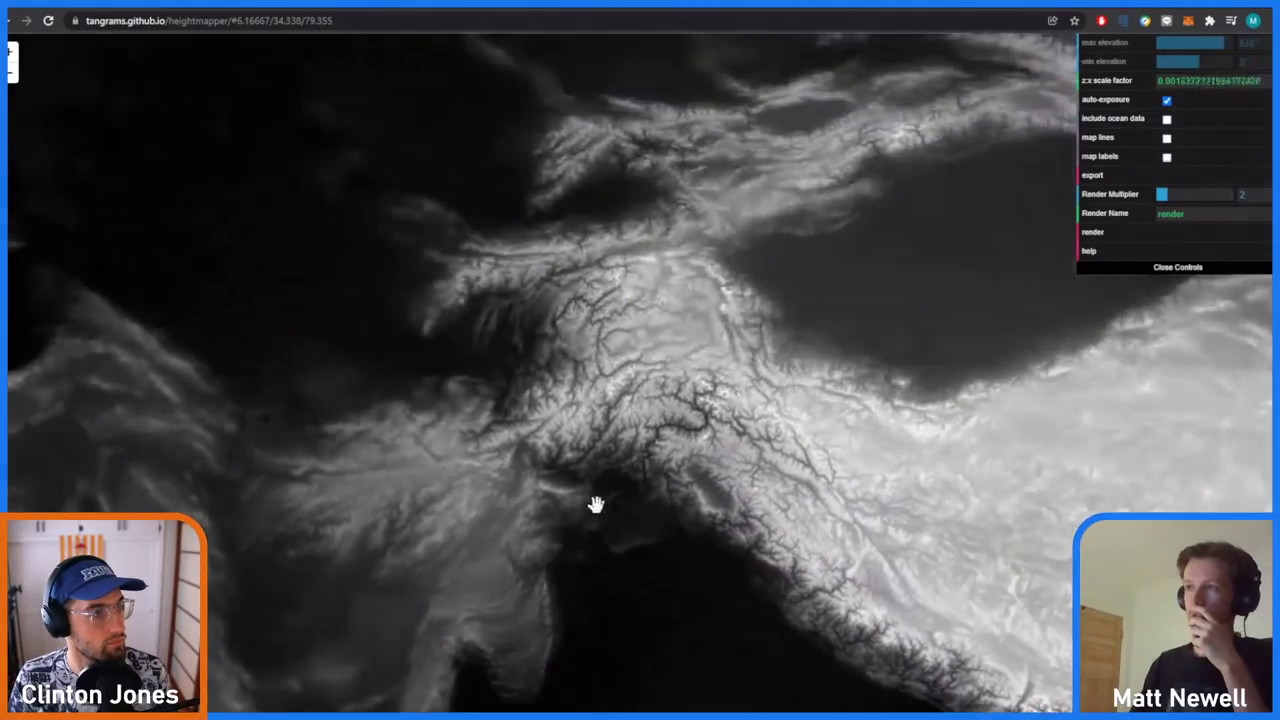
scroll(734, 492, "up", 5)
left_click_drag(642, 462, 640, 532)
scroll(569, 440, "up", 8)
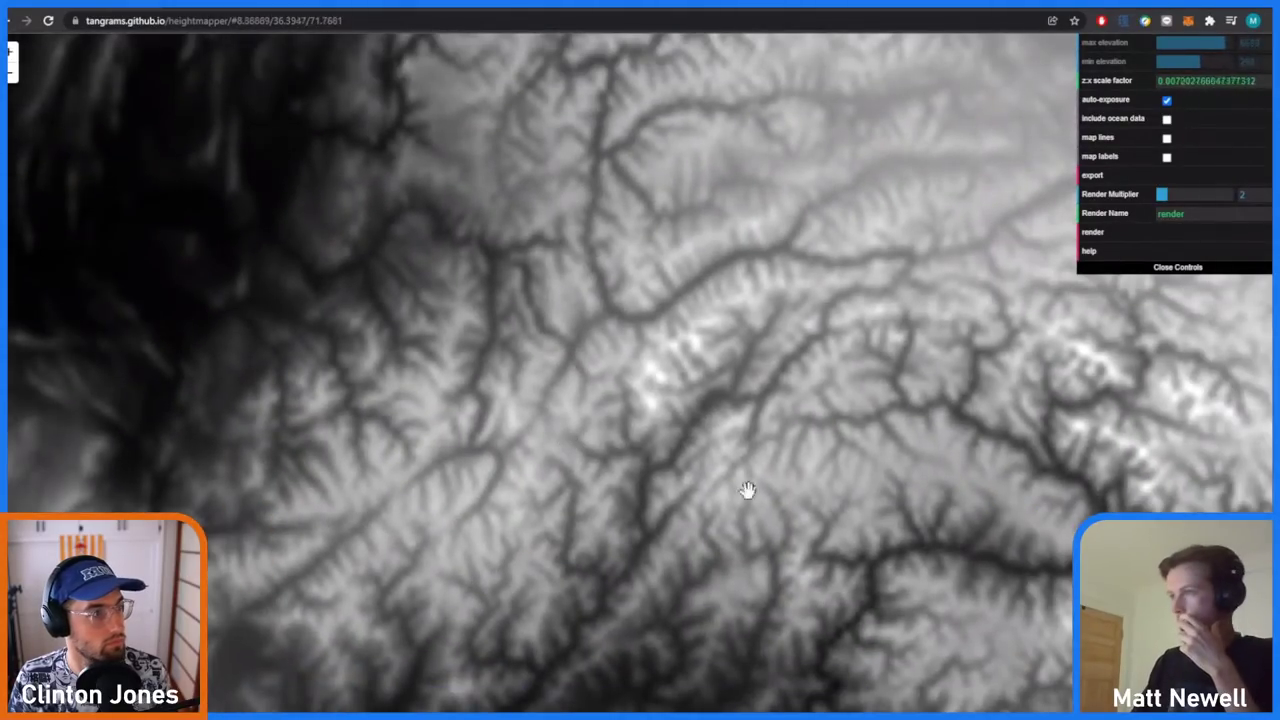
left_click_drag(748, 490, 755, 590)
scroll(560, 466, "up", 6)
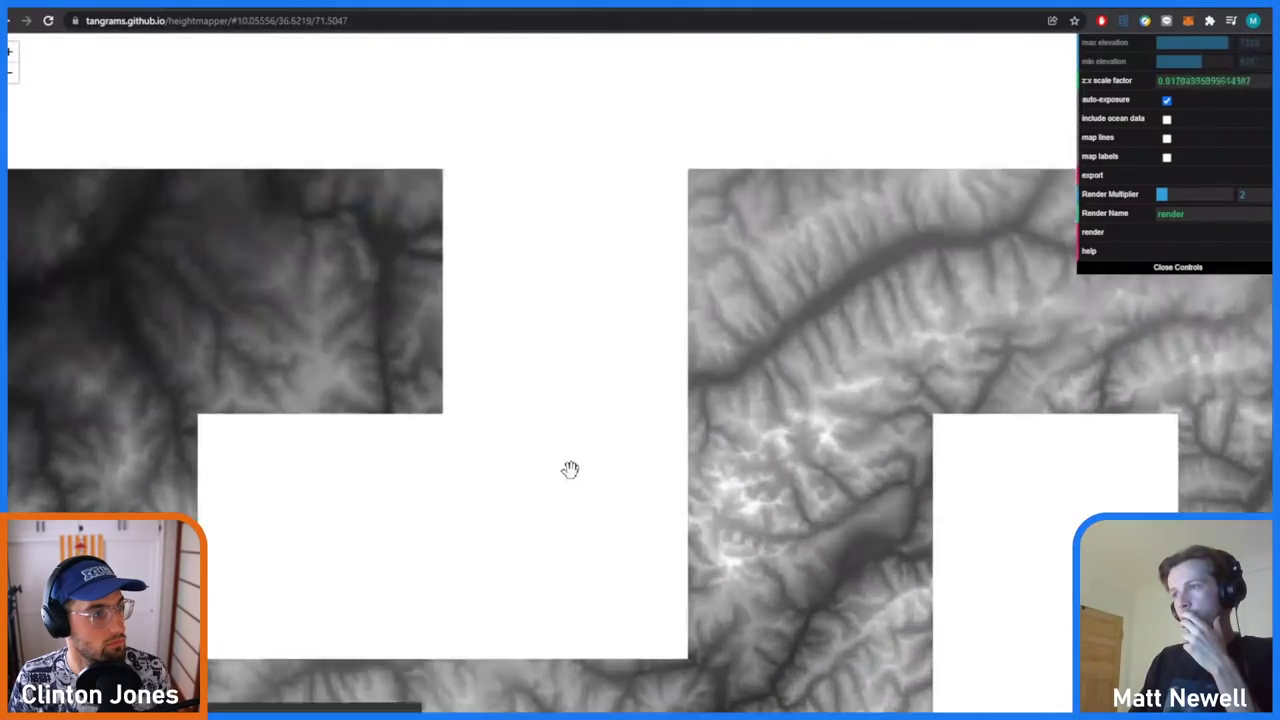
scroll(570, 470, "up", 3)
left_click_drag(916, 556, 544, 428)
scroll(347, 351, "down", 6)
scroll(347, 350, "down", 5)
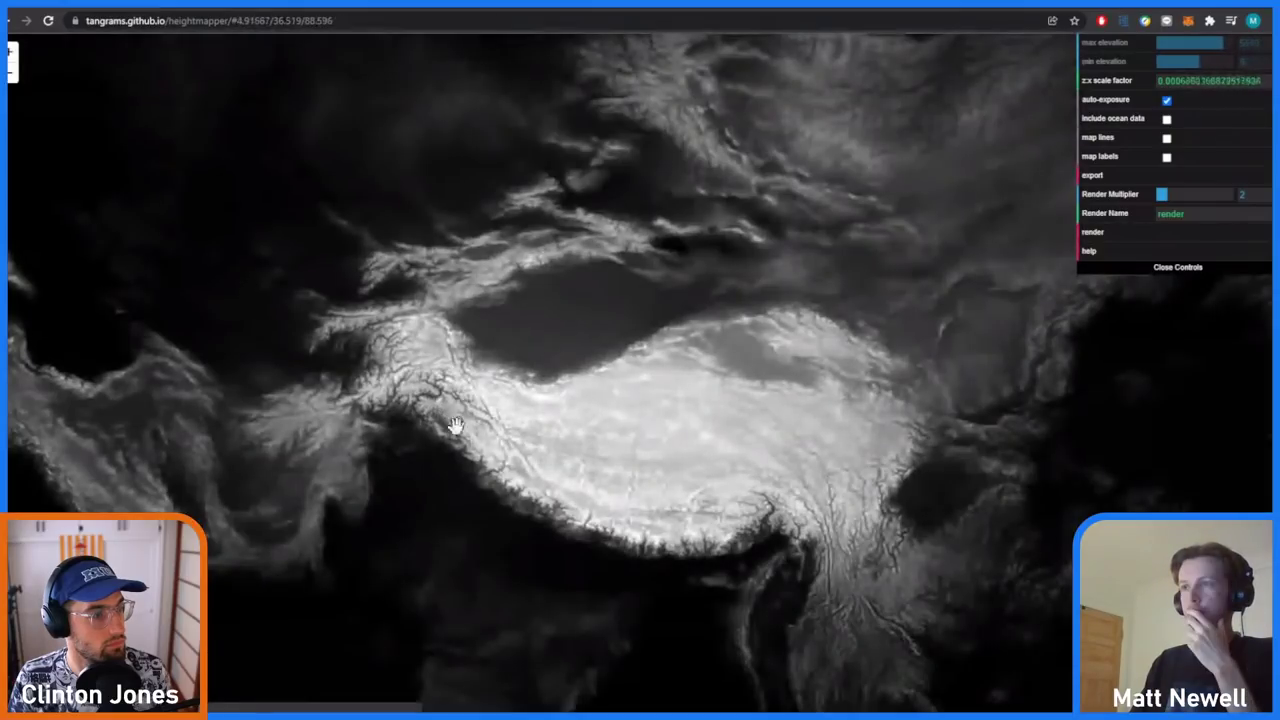
left_click_drag(478, 460, 586, 389)
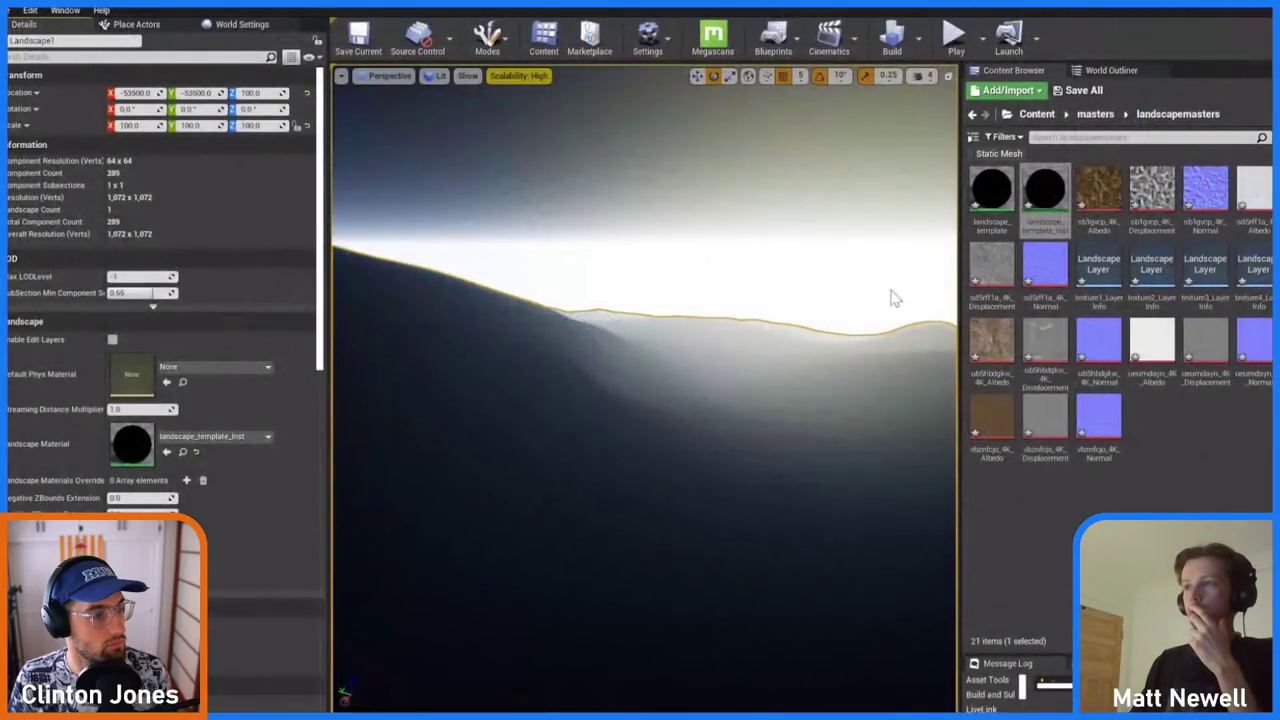
Step: Switch back to Unreal Editor and examine the dark landscape with its landscape_template_Inst material from several sides
right_click_drag(507, 424, 551, 421)
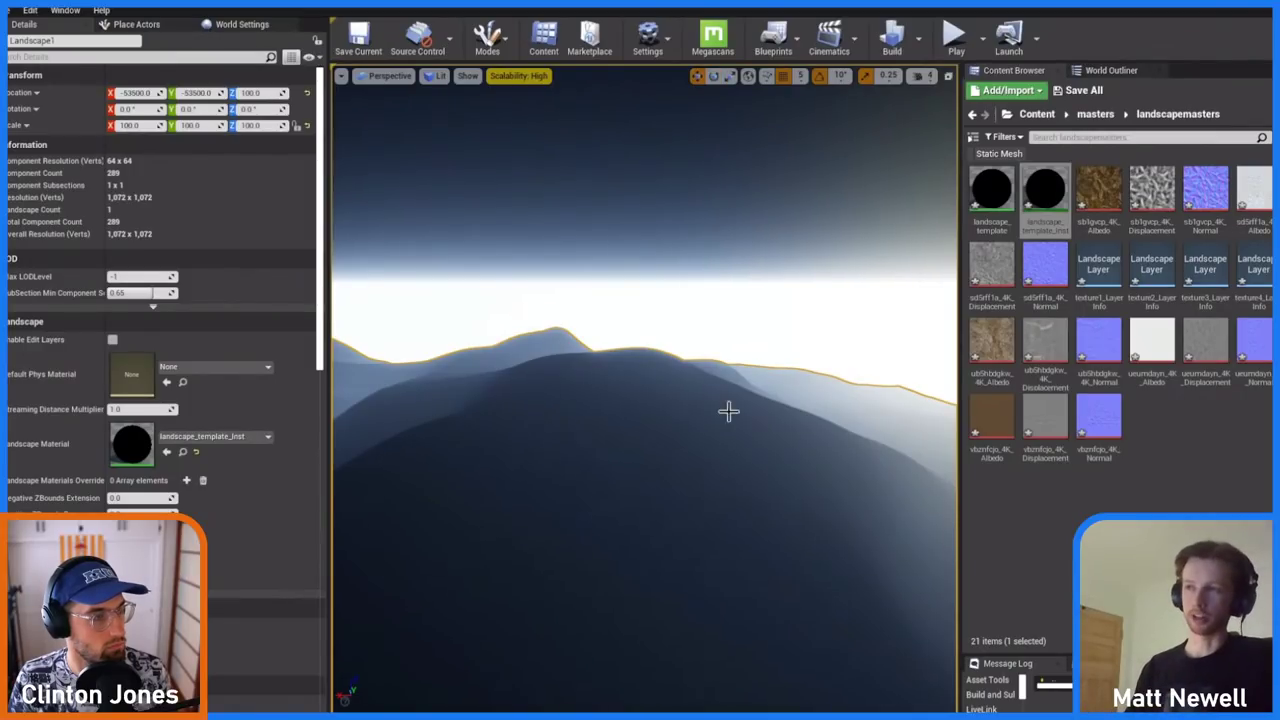
scroll(728, 411, "down", 5)
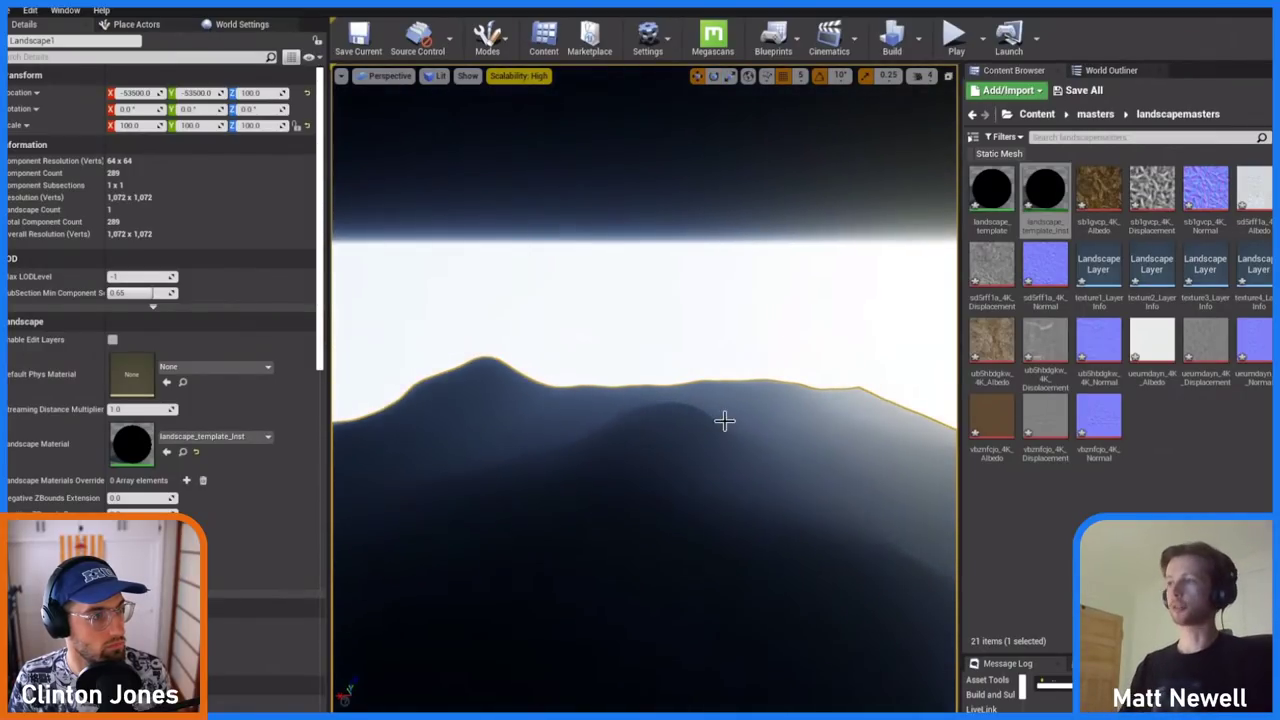
right_click_drag(724, 421, 920, 260)
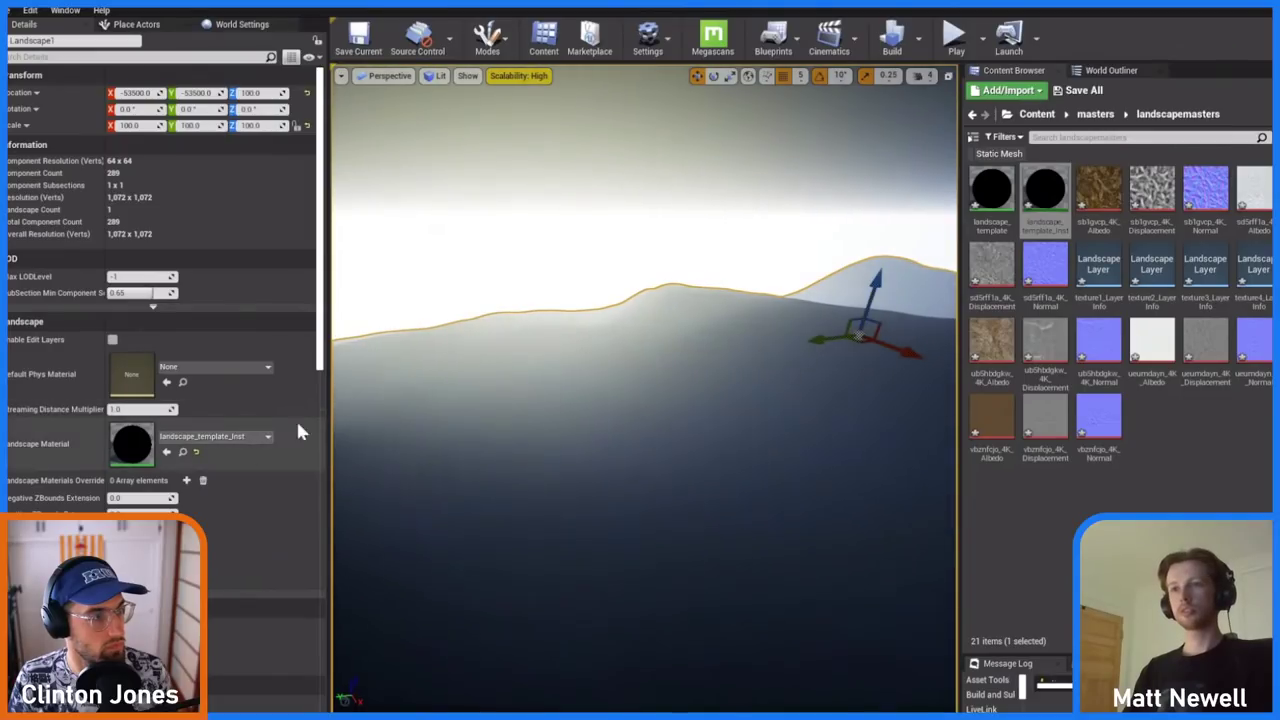
Step: Go through the Foliage and other editing modes and activate Landscape mode
key("shift+4")
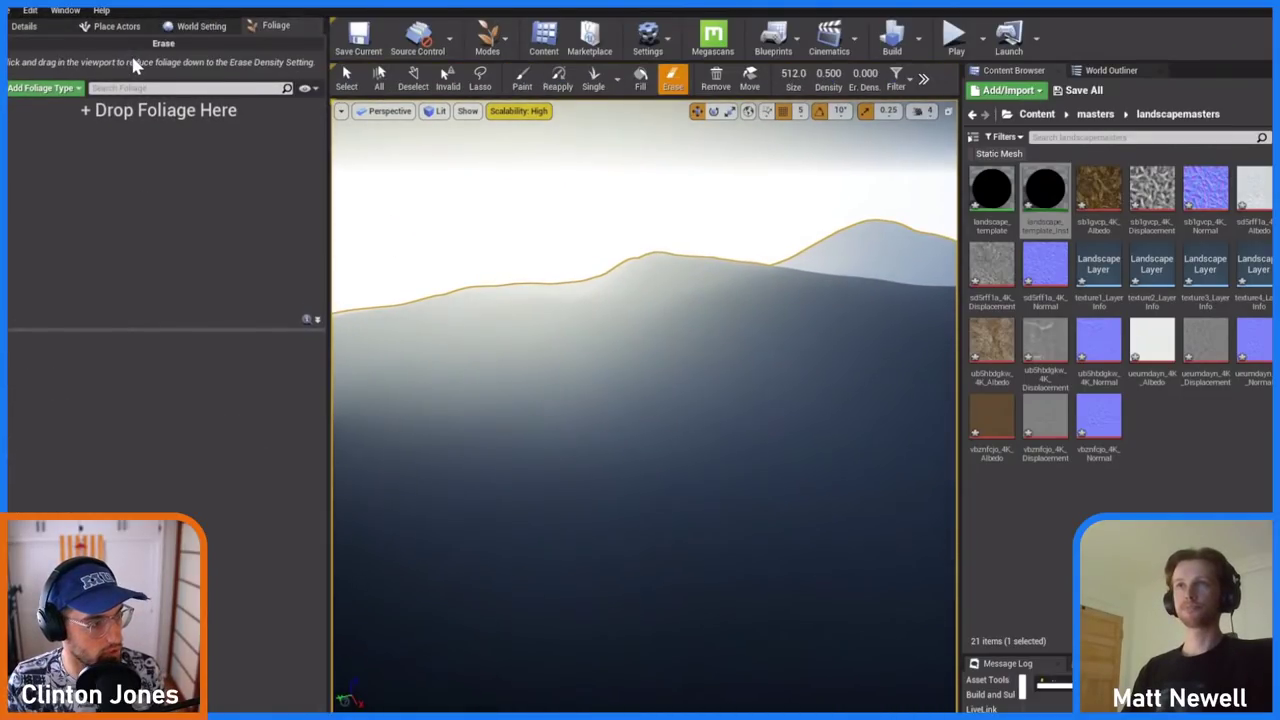
key("shift+2")
key("shift+3")
right_click_drag(508, 380, 489, 328)
key("shift+2")
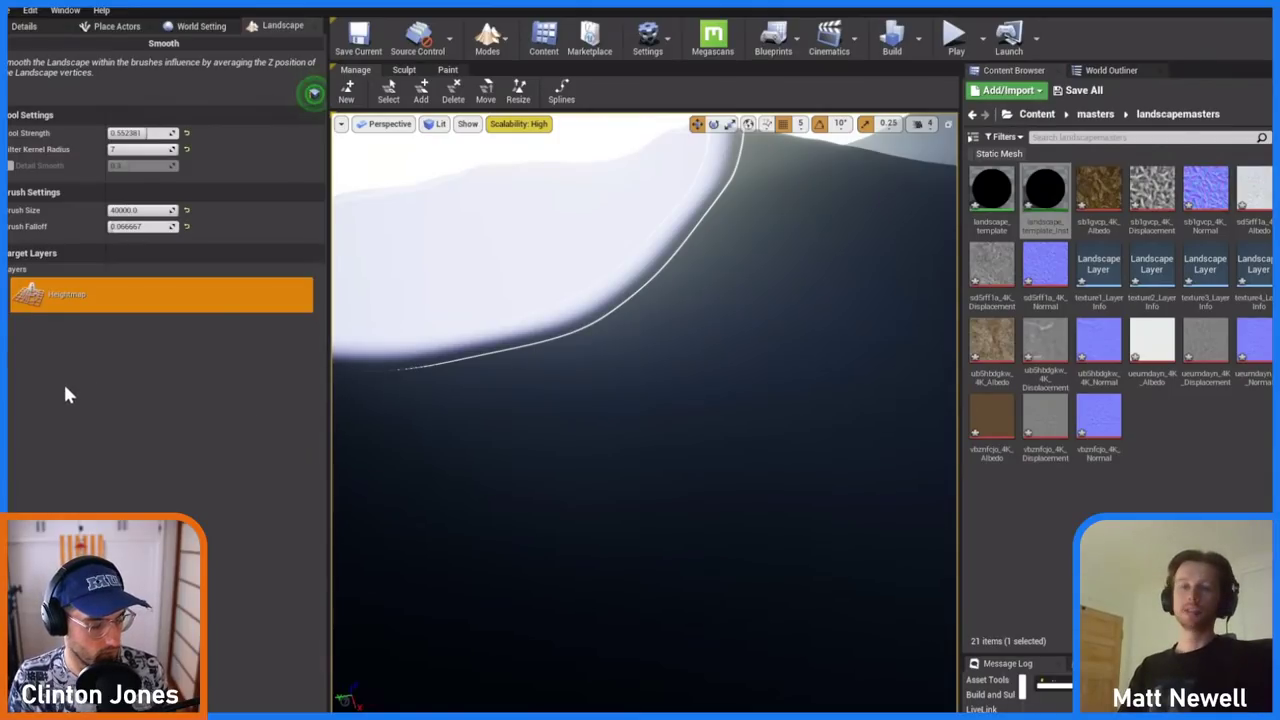
Step: Look over the landscape, return to Select mode and show the landscape's details
mouse_move(635, 364)
right_mouse_down()
mouse_move(640, 310)
mouse_move(1240, 308)
mouse_move(760, 338)
mouse_move(800, 325)
right_mouse_up()
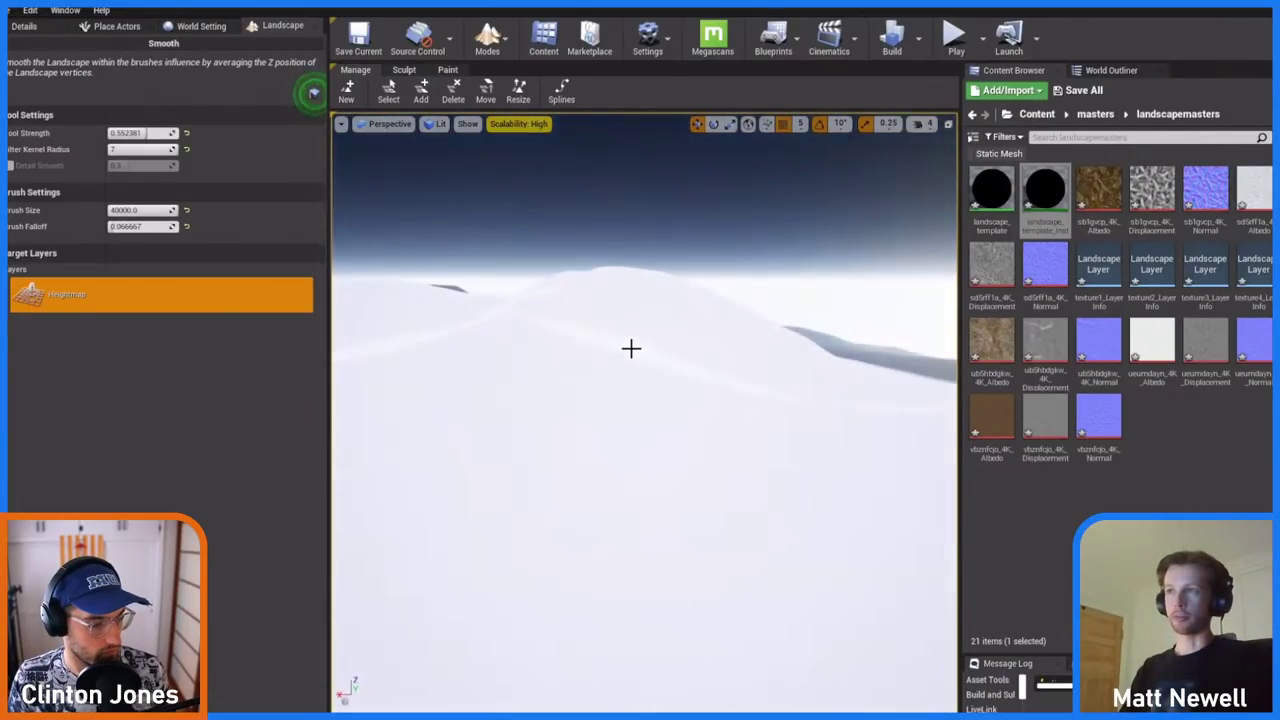
key("shift+1")
mouse_move(647, 346)
right_mouse_down()
mouse_move(672, 328)
mouse_move(657, 354)
mouse_move(720, 371)
mouse_move(616, 360)
right_mouse_up()
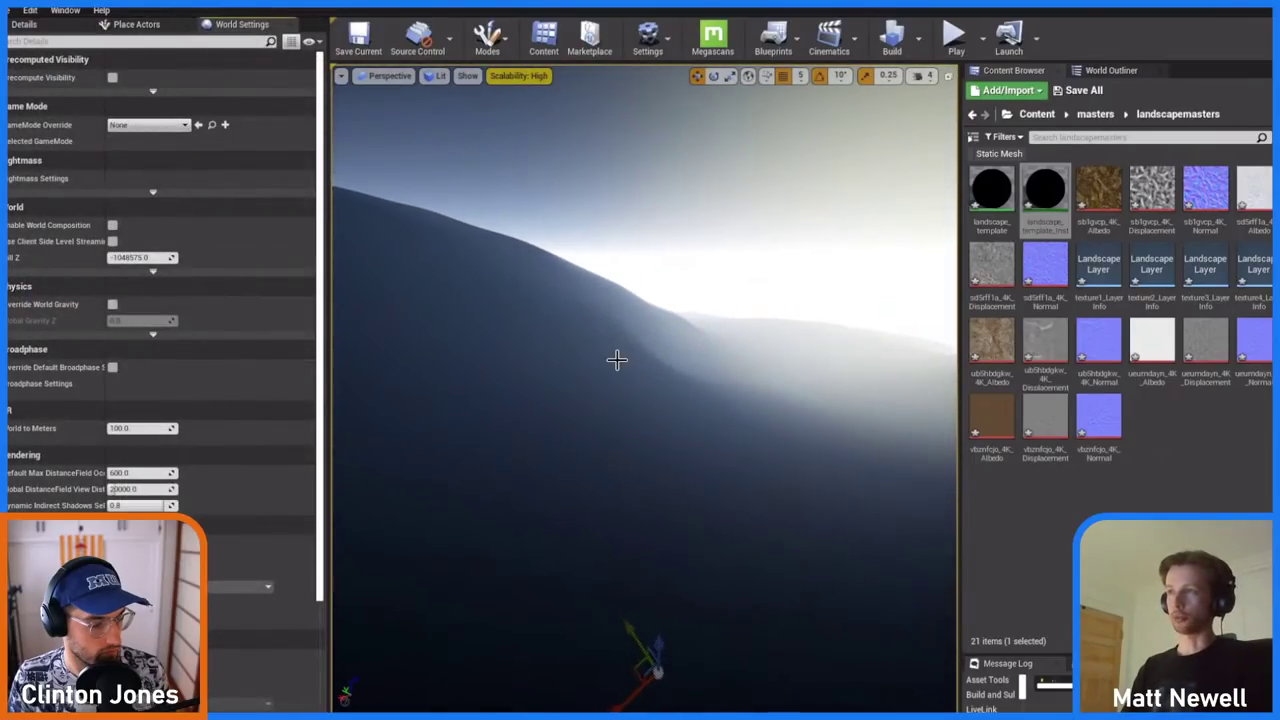
left_click(30, 25)
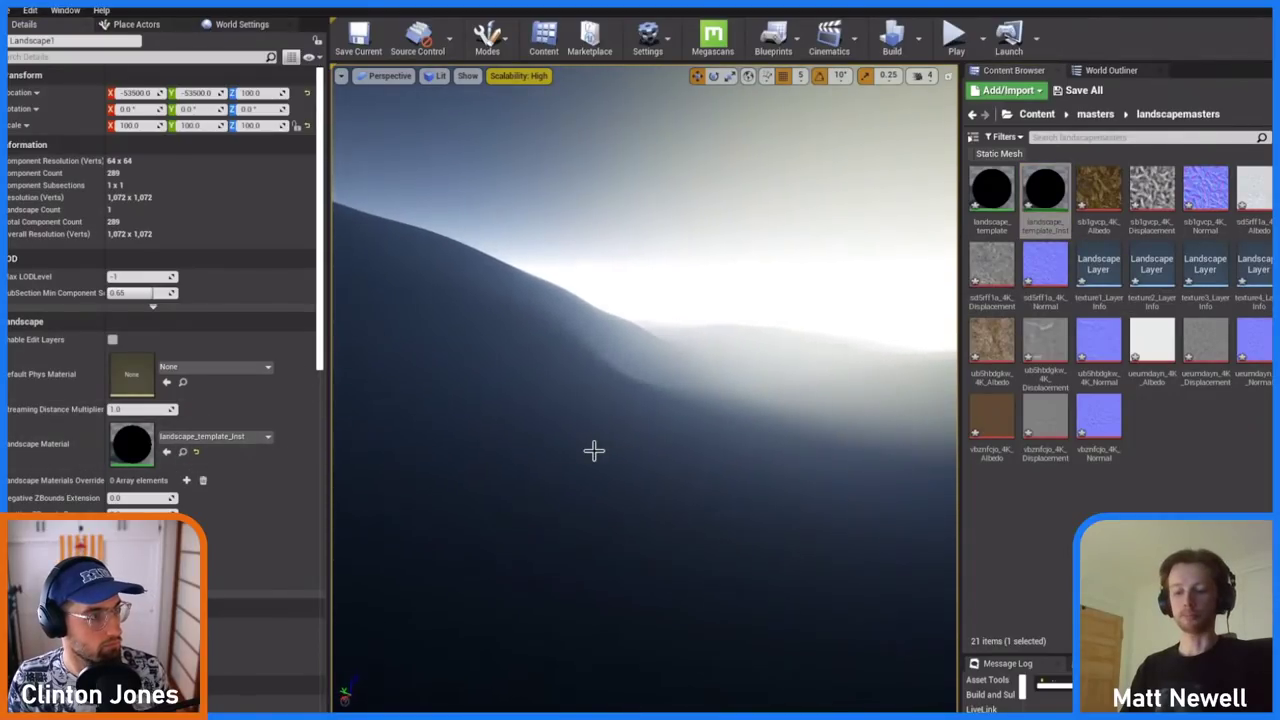
Step: Switch back through the editing modes to Landscape mode with its management tools
key("shift+4")
key("shift+3")
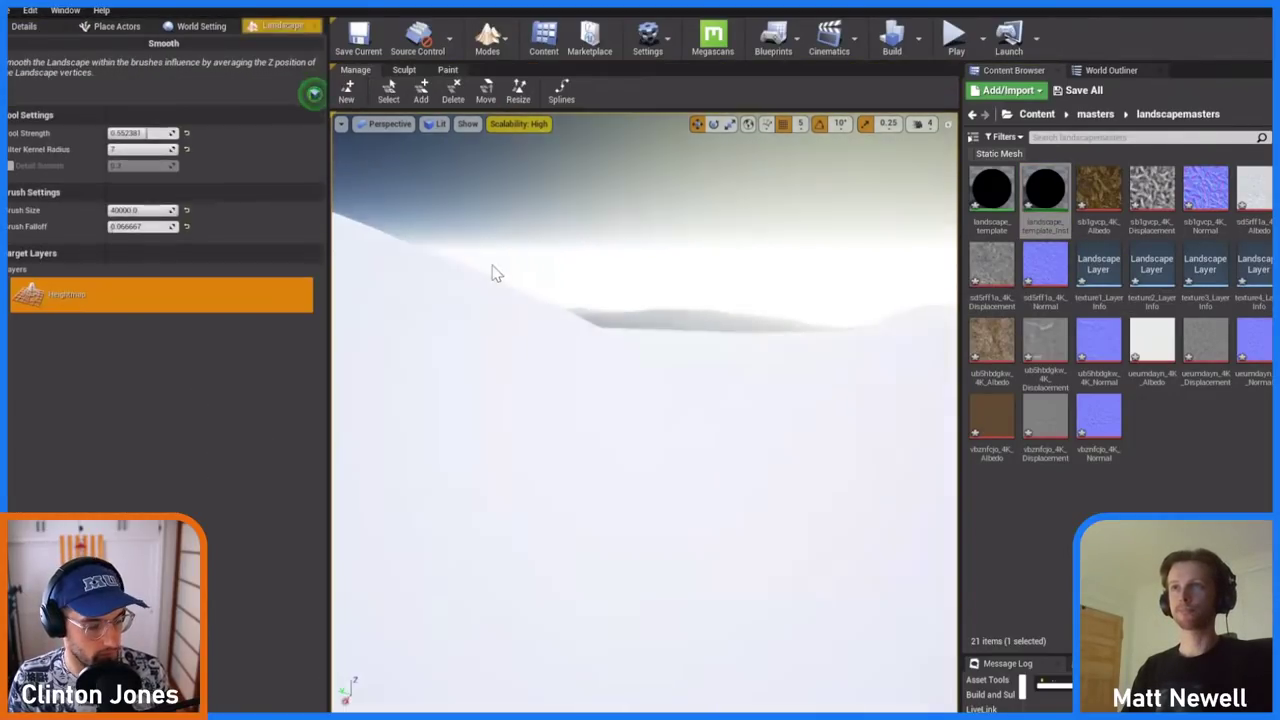
key("shift+4")
key("shift+3")
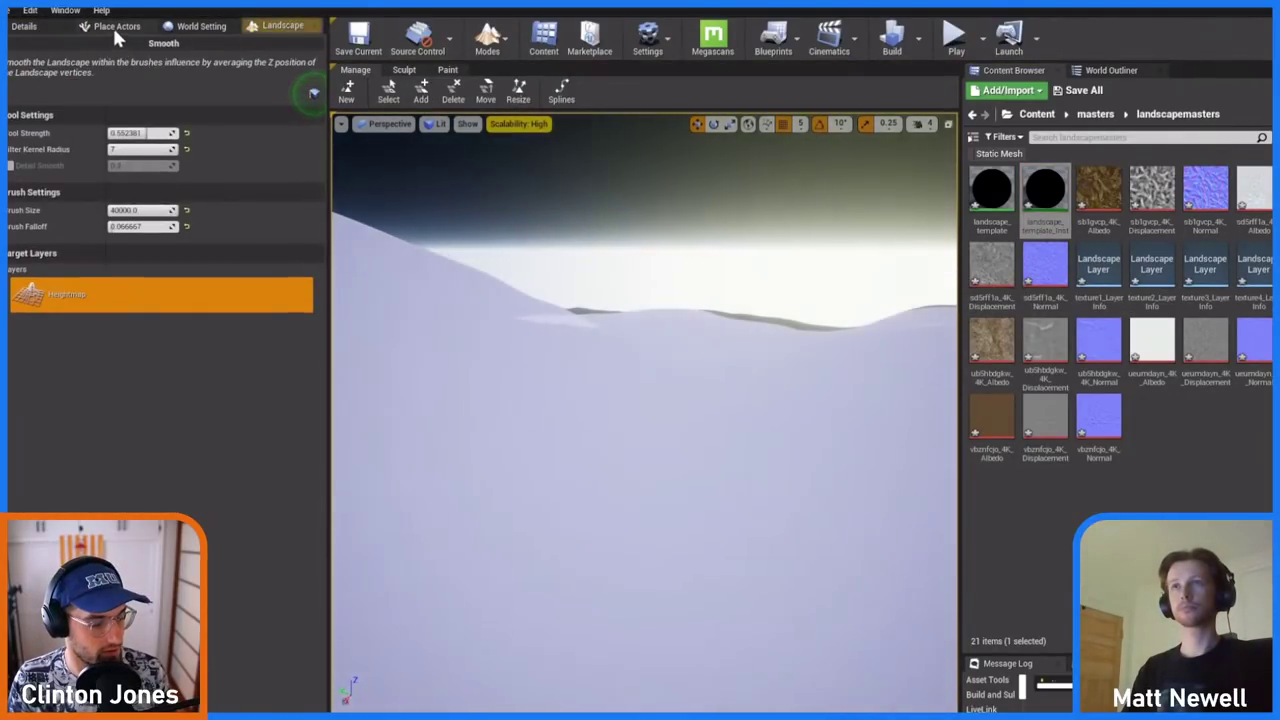
Step: Leave the list of placeable actors, return to Landscape mode and activate its Paint tool
left_click(116, 27)
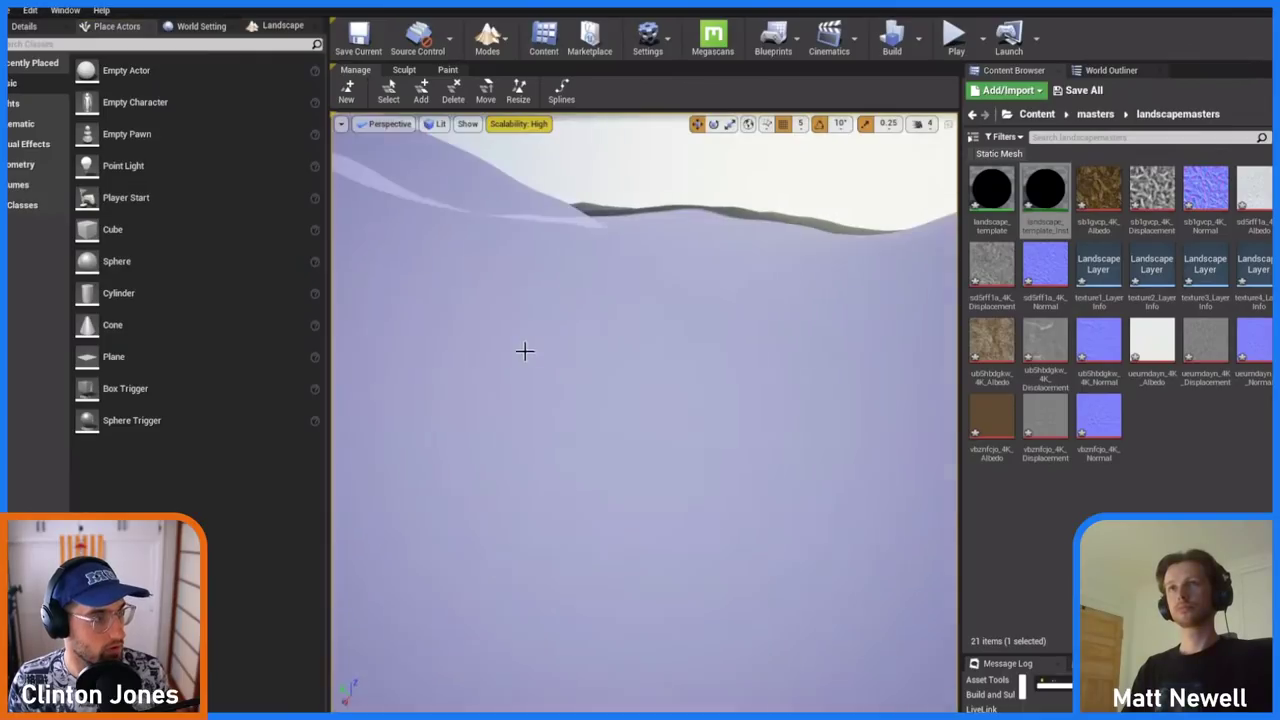
key("shift+4")
key("shift+3")
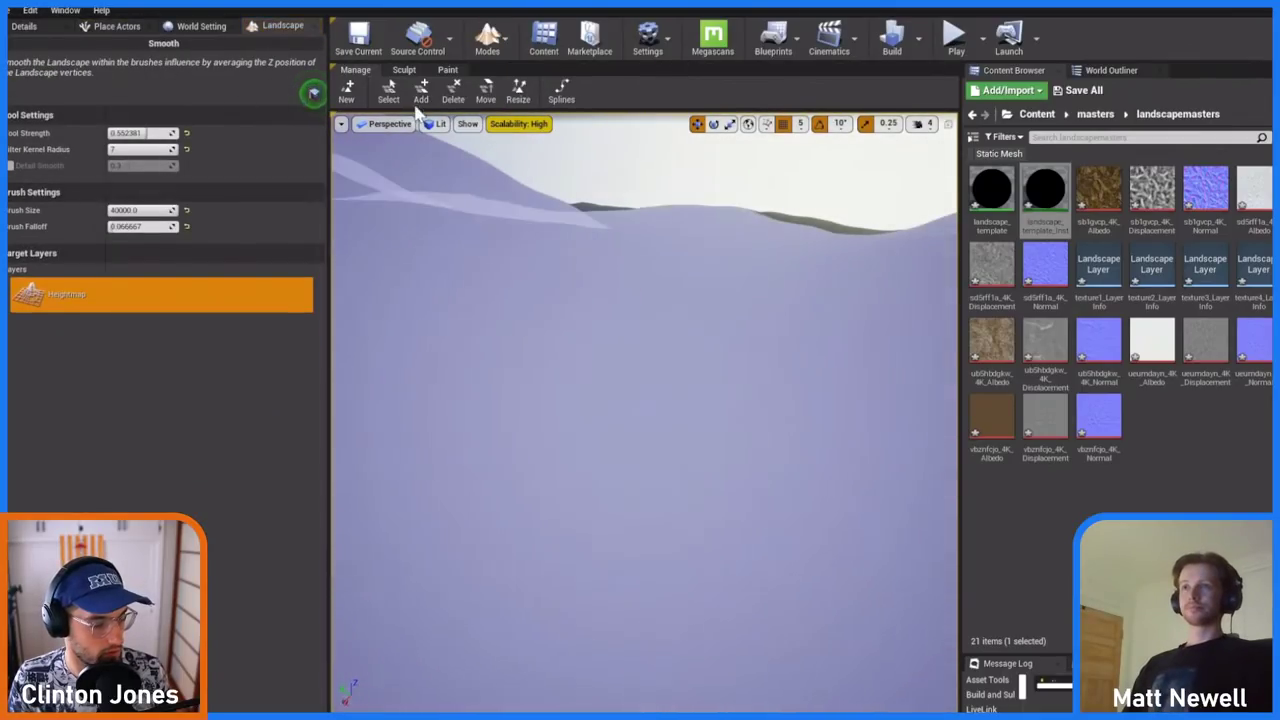
left_click(404, 70)
left_click(449, 70)
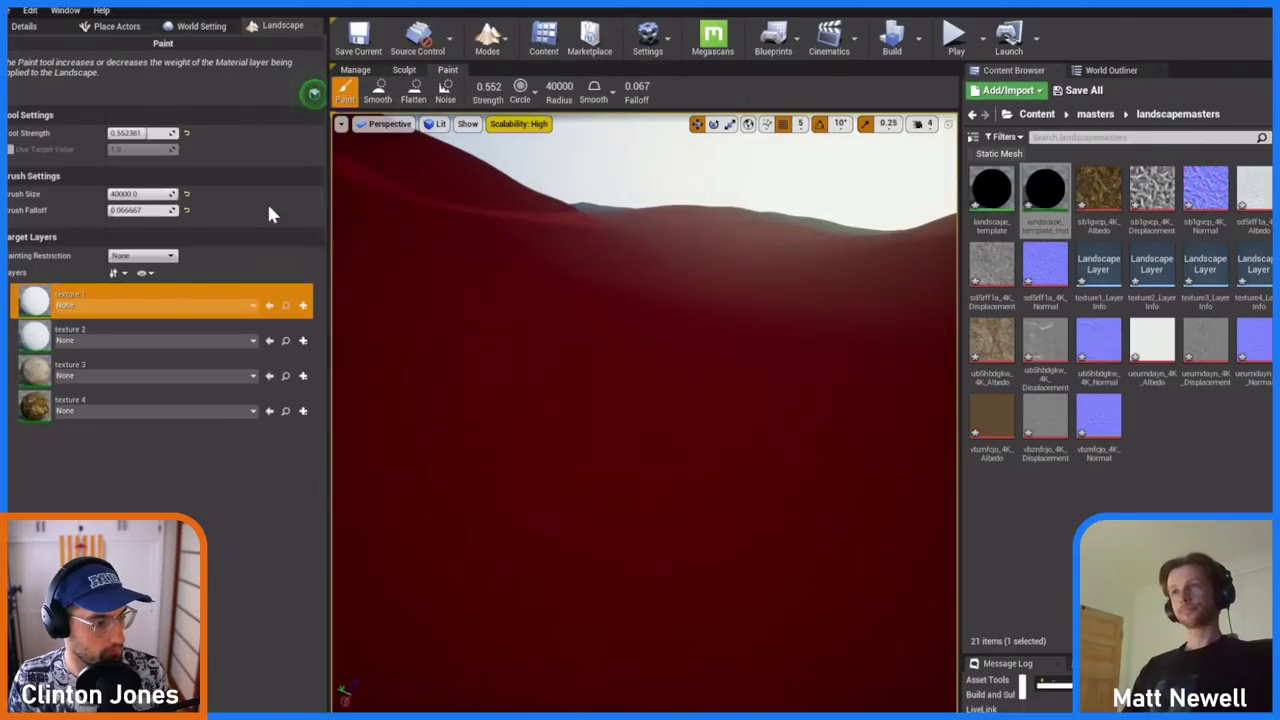
Step: Assign the texture1_LayerInfo asset from the landscapemasters folder to the texture 1 target layer
left_click(85, 376)
left_click(91, 384)
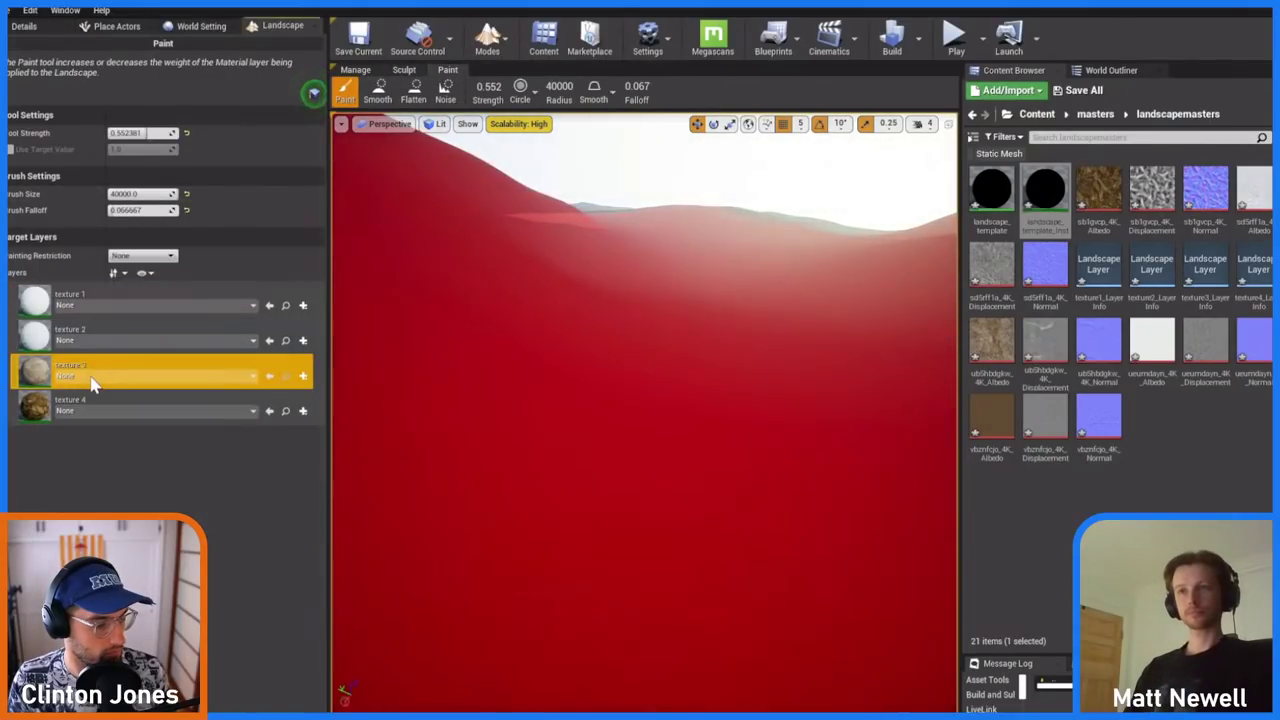
left_click(1098, 268)
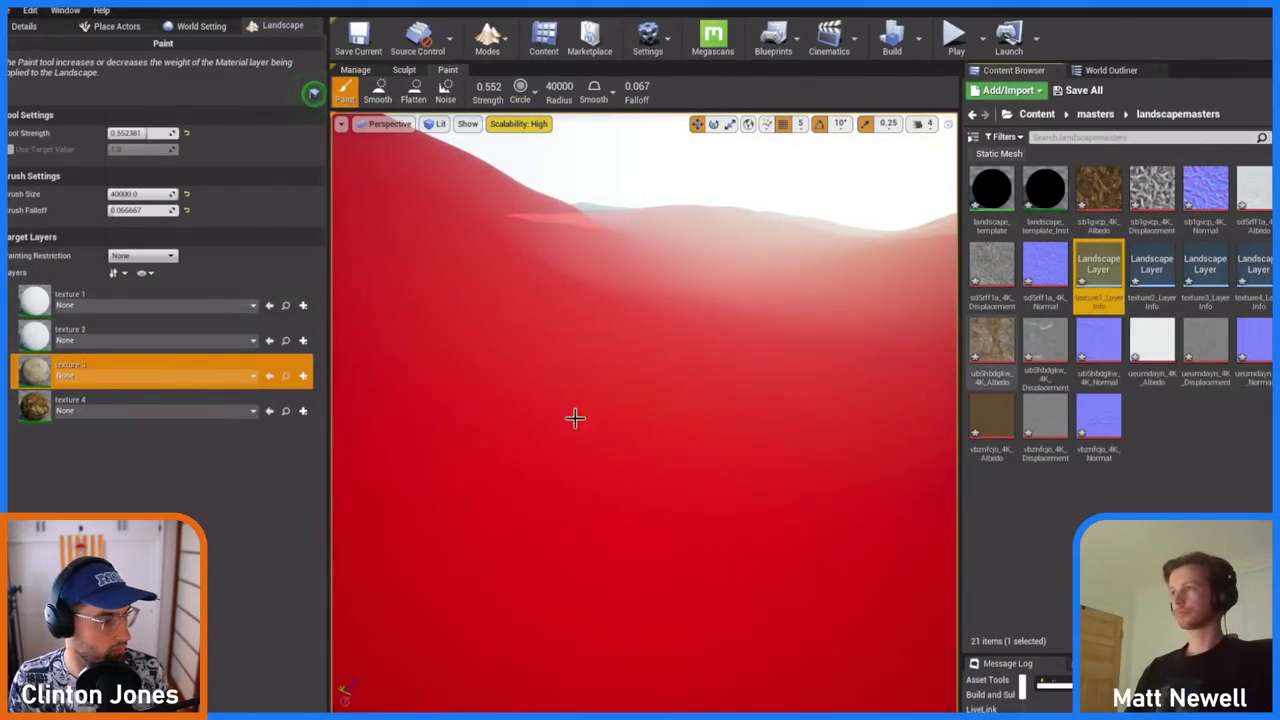
left_click(226, 305)
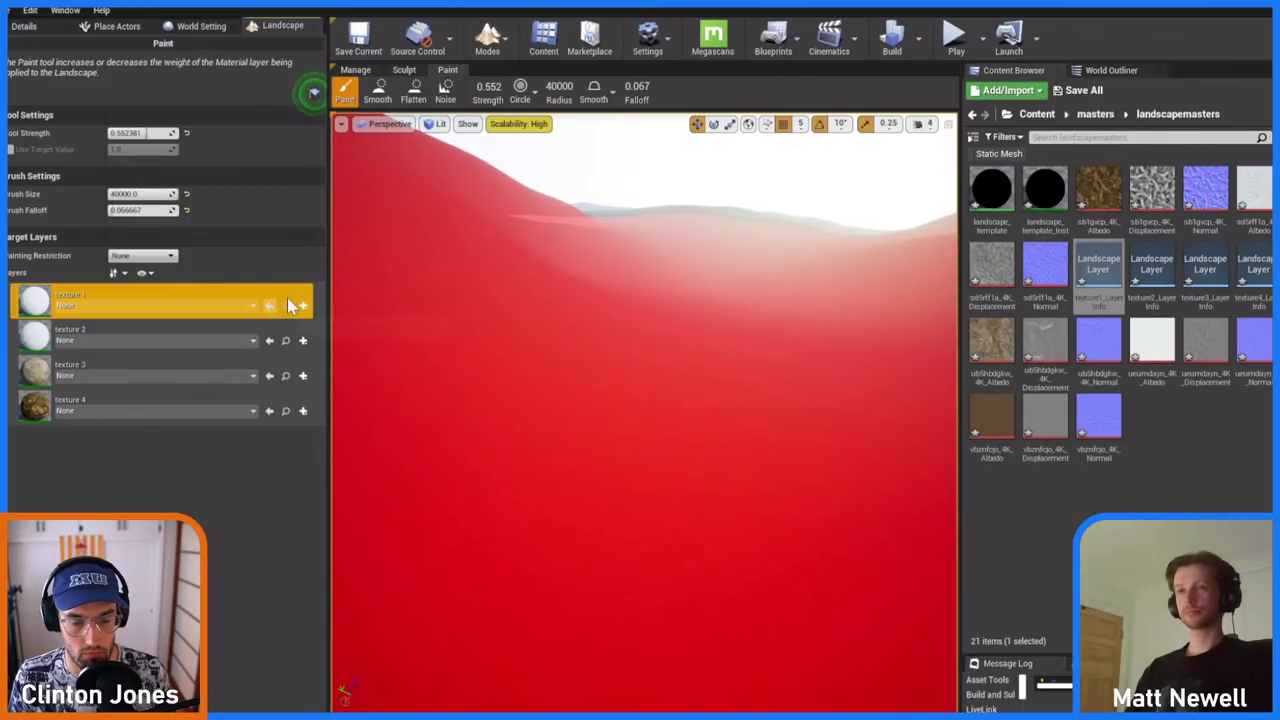
left_click(269, 305)
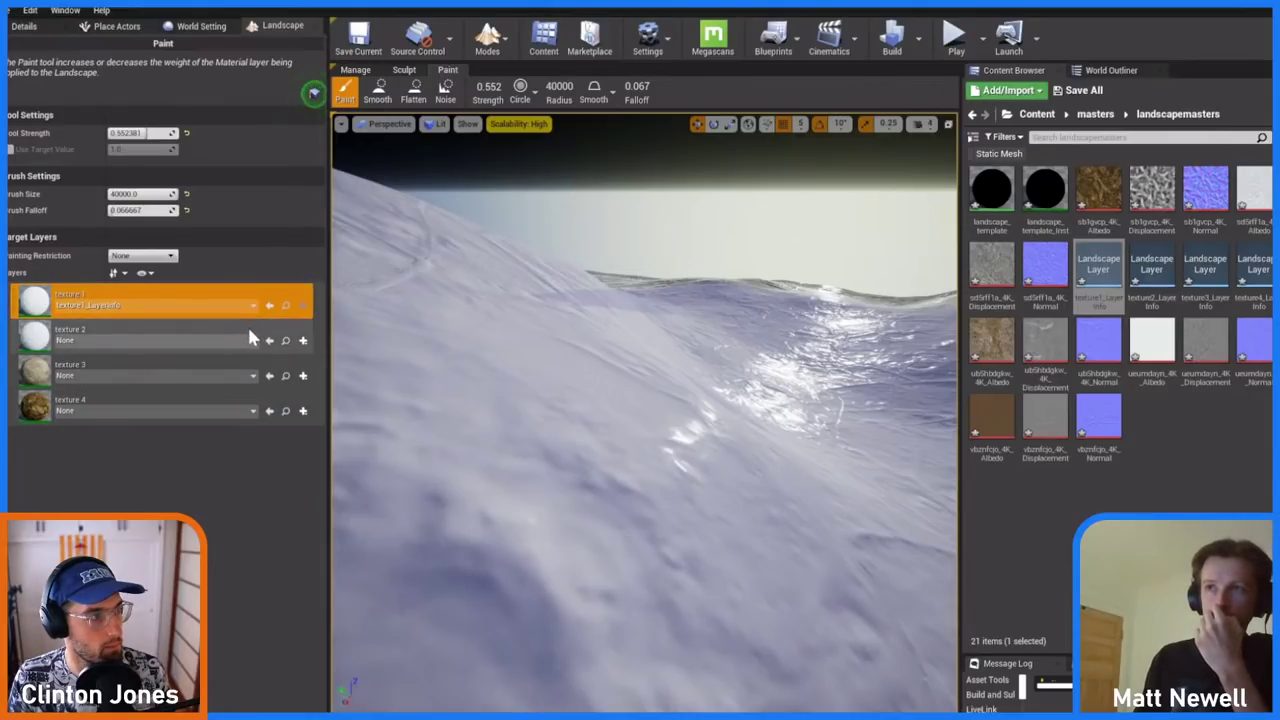
left_click(303, 341)
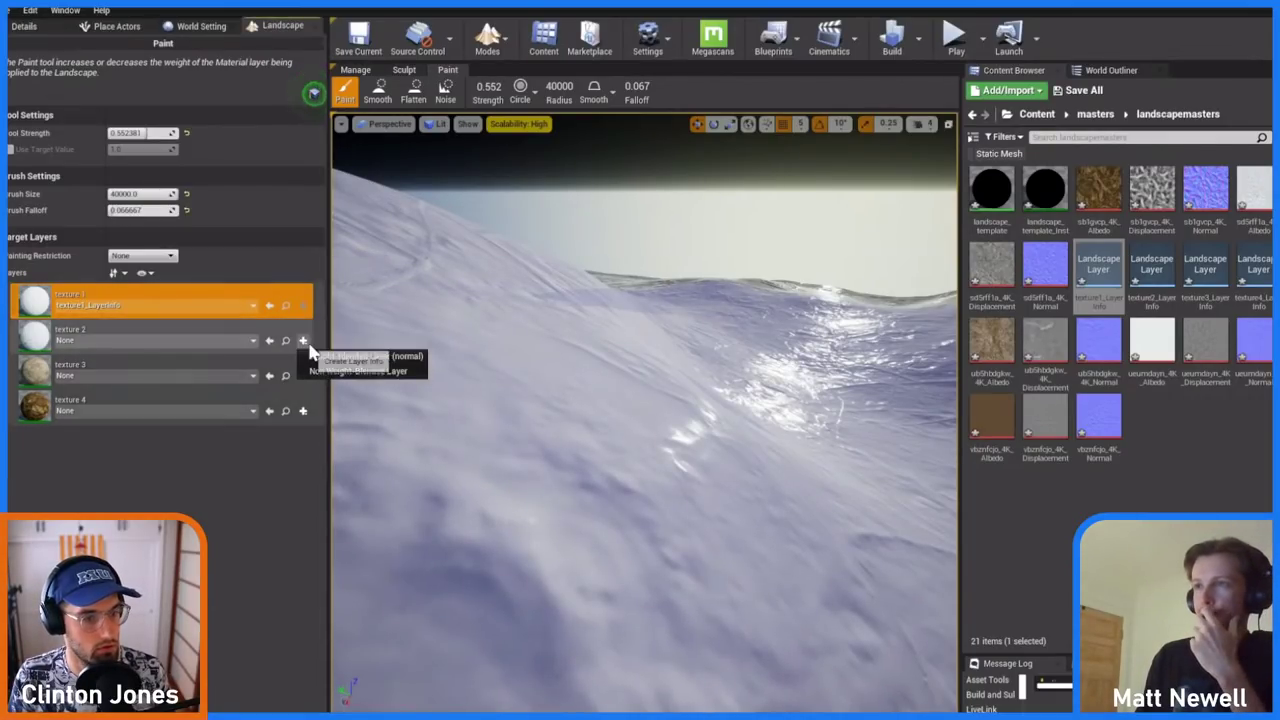
left_click(305, 344)
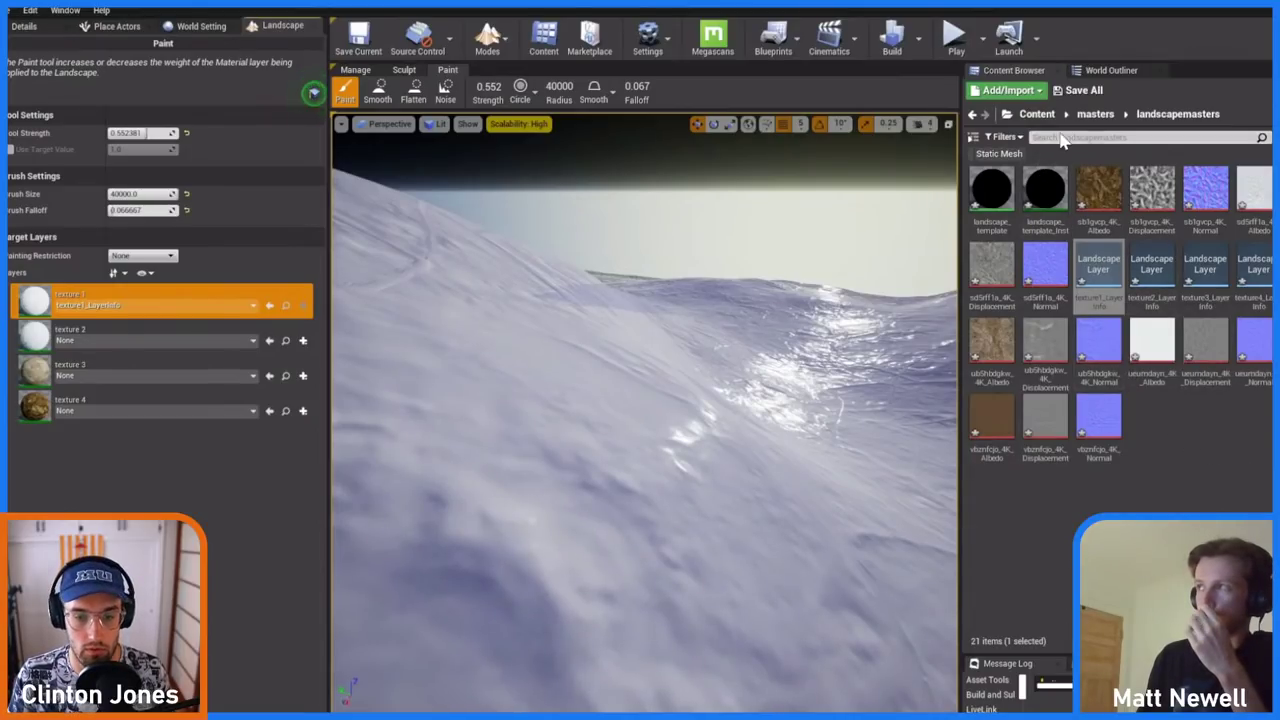
left_click(1190, 445)
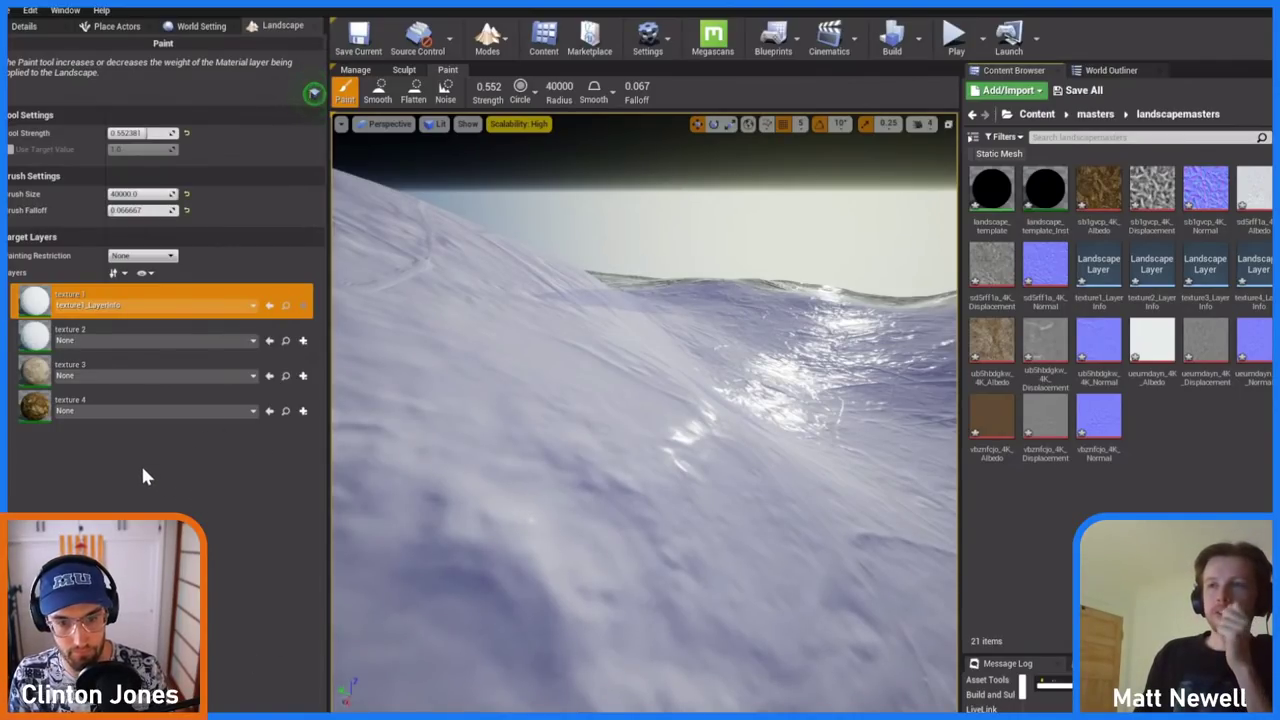
left_click(303, 341)
left_click(306, 343)
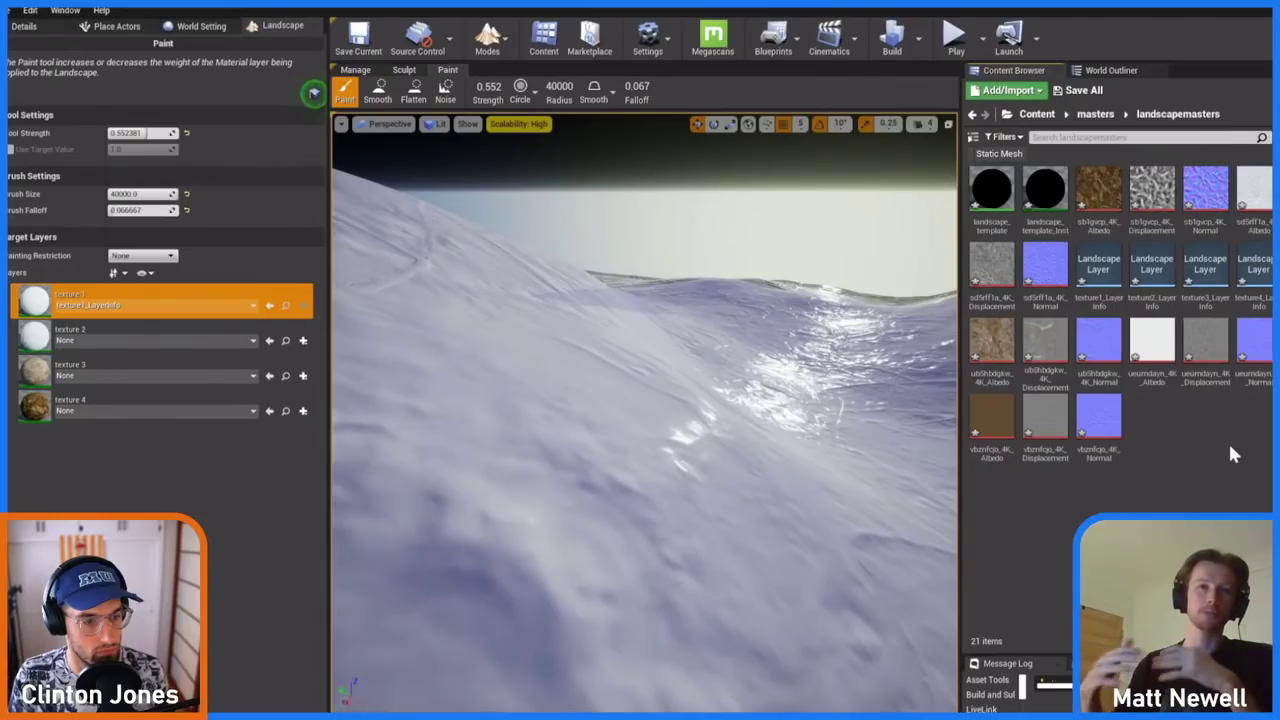
Step: Assign the existing texture2_LayerInfo asset to the texture 2 target layer
mouse_move(686, 532)
right_mouse_down()
mouse_move(560, 478)
mouse_move(502, 479)
mouse_move(777, 546)
mouse_move(1023, 495)
mouse_move(867, 483)
mouse_move(843, 506)
mouse_move(806, 509)
mouse_move(820, 511)
mouse_move(672, 507)
mouse_move(788, 494)
mouse_move(663, 509)
right_mouse_up()
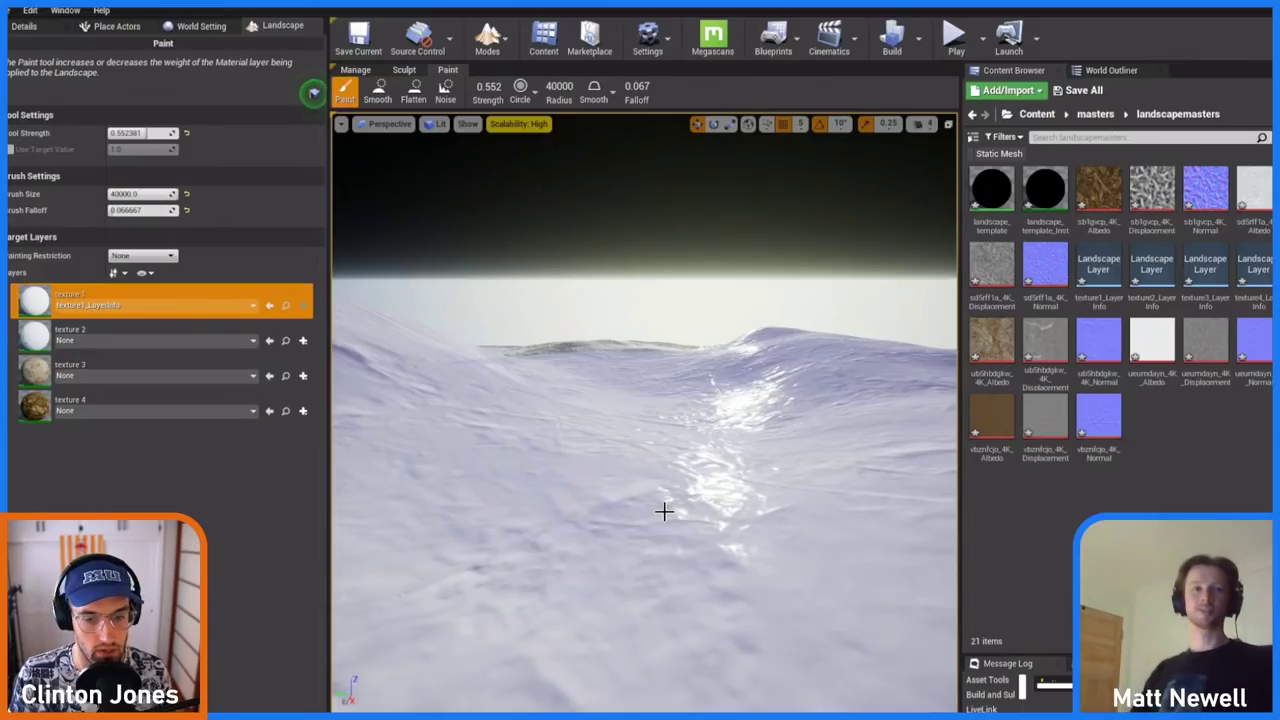
right_click_drag(891, 417, 471, 337)
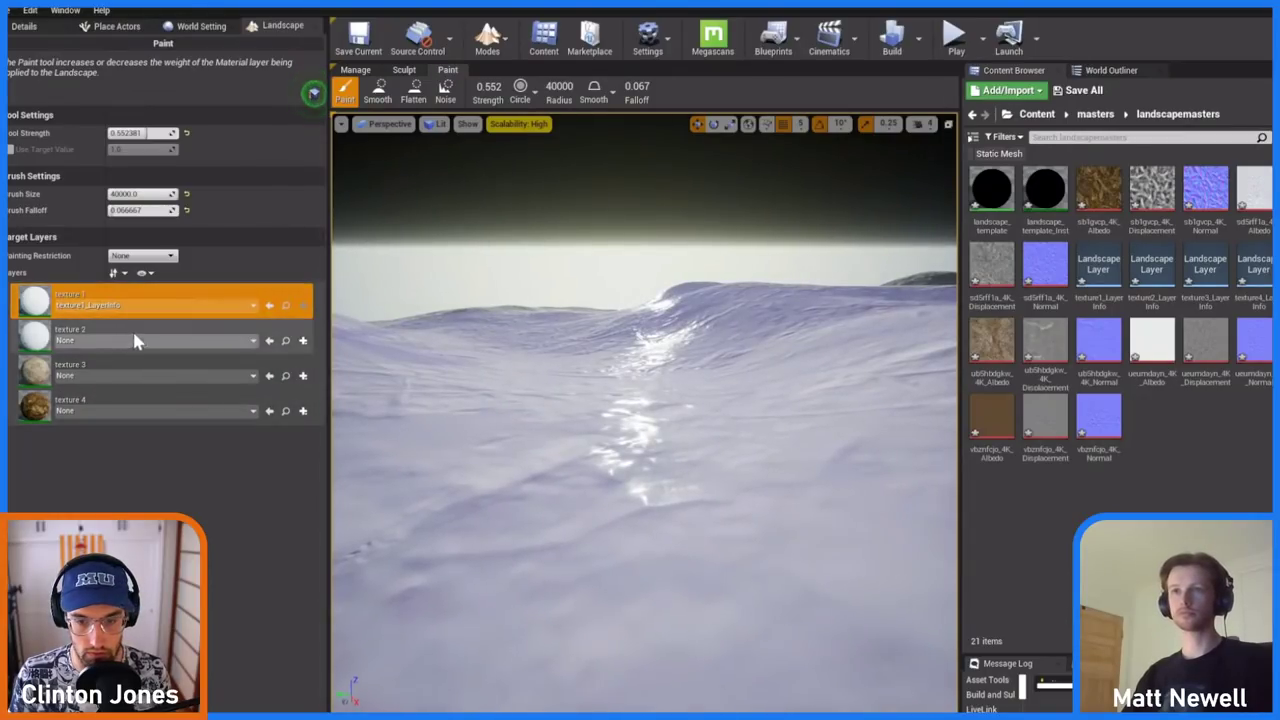
left_click(1152, 268)
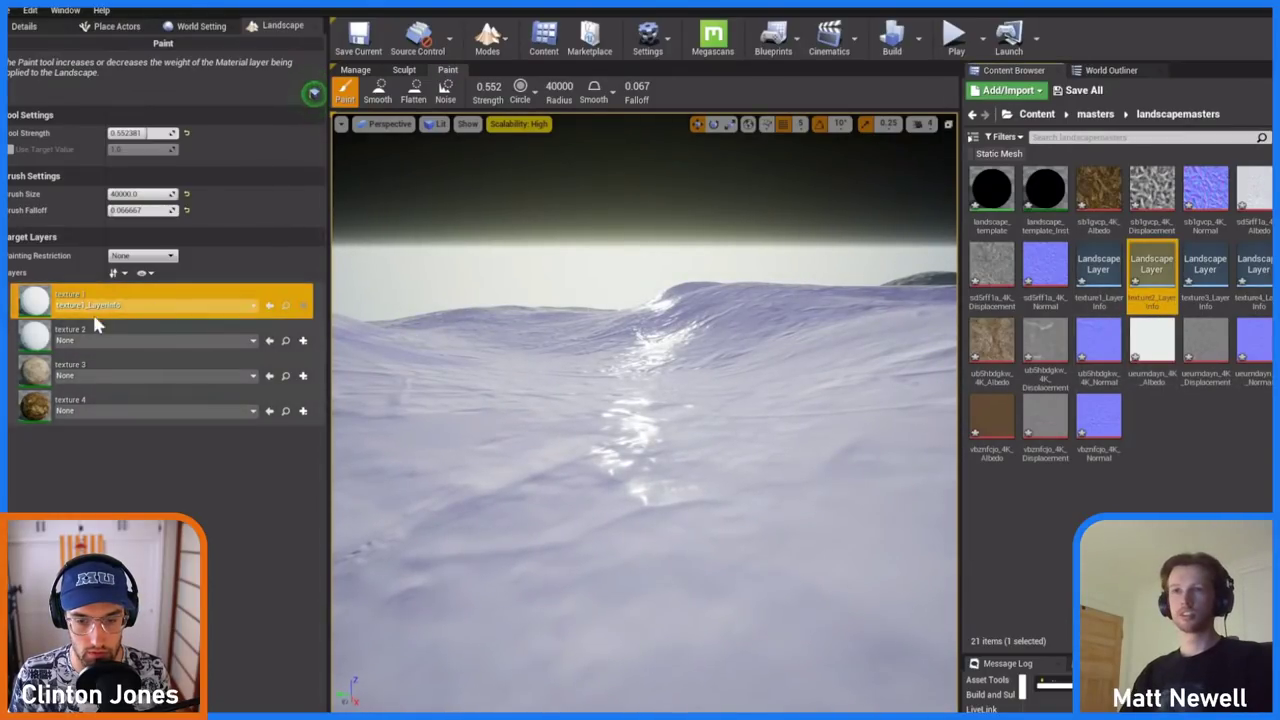
left_click(182, 299)
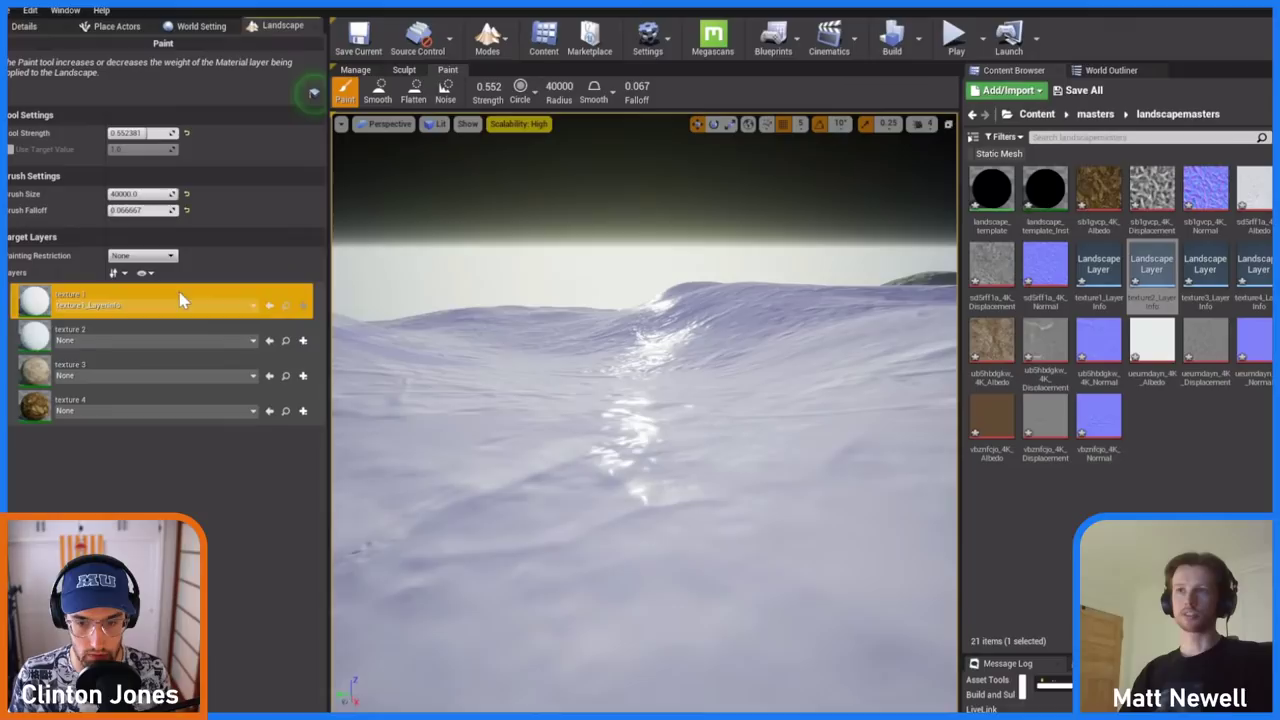
left_click(155, 337)
left_click(269, 340)
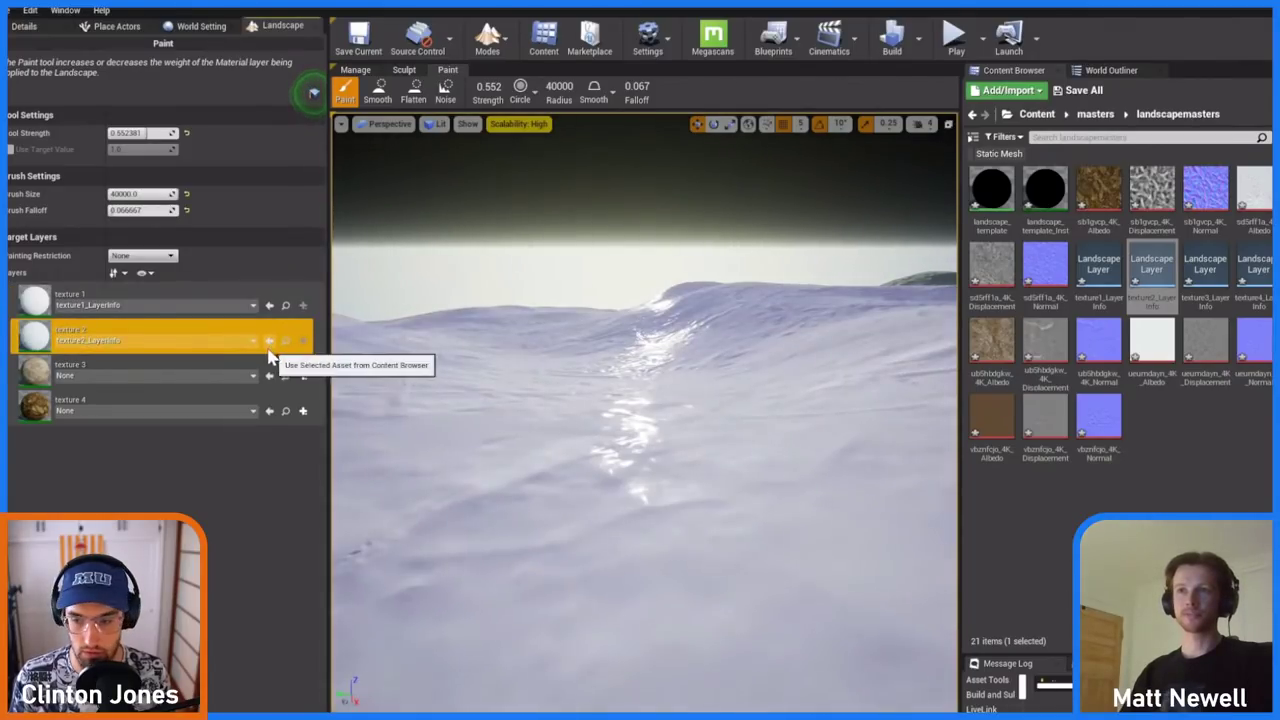
left_click(174, 296)
left_click(174, 332)
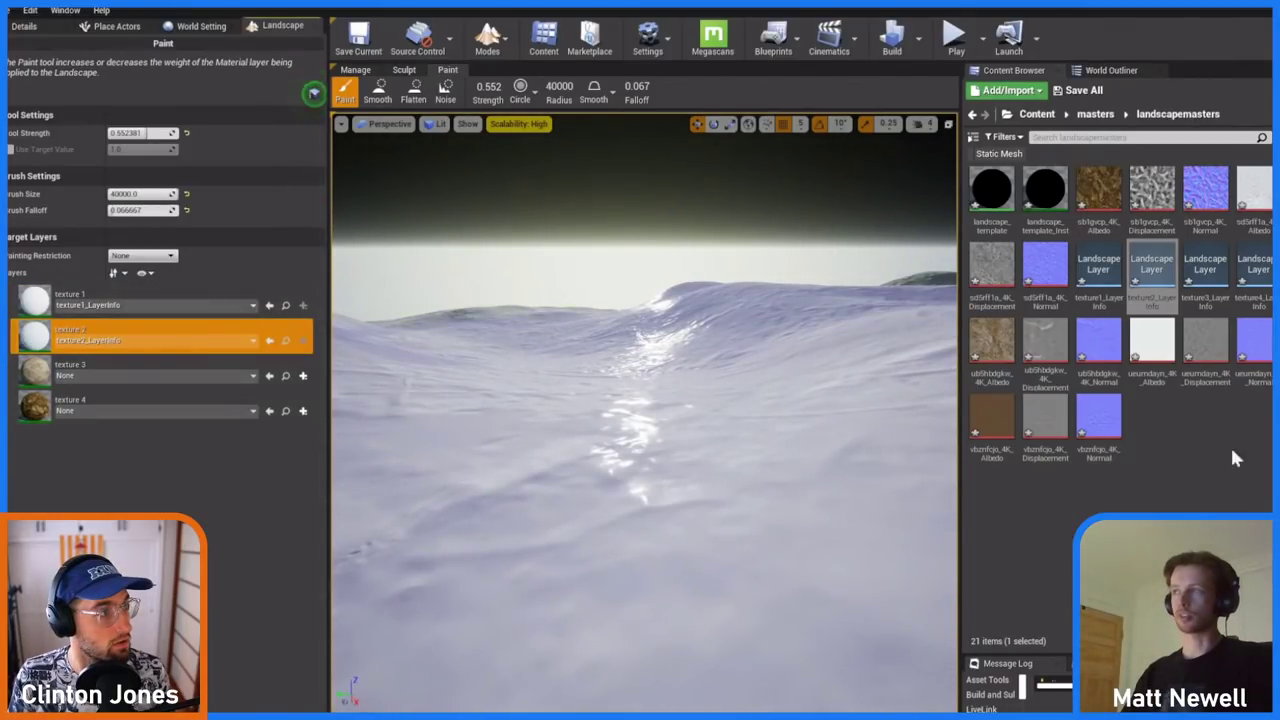
Step: Assign texture3_LayerInfo to the texture 3 layer and texture4_LayerInfo to the texture 4 layer
left_click(1203, 280)
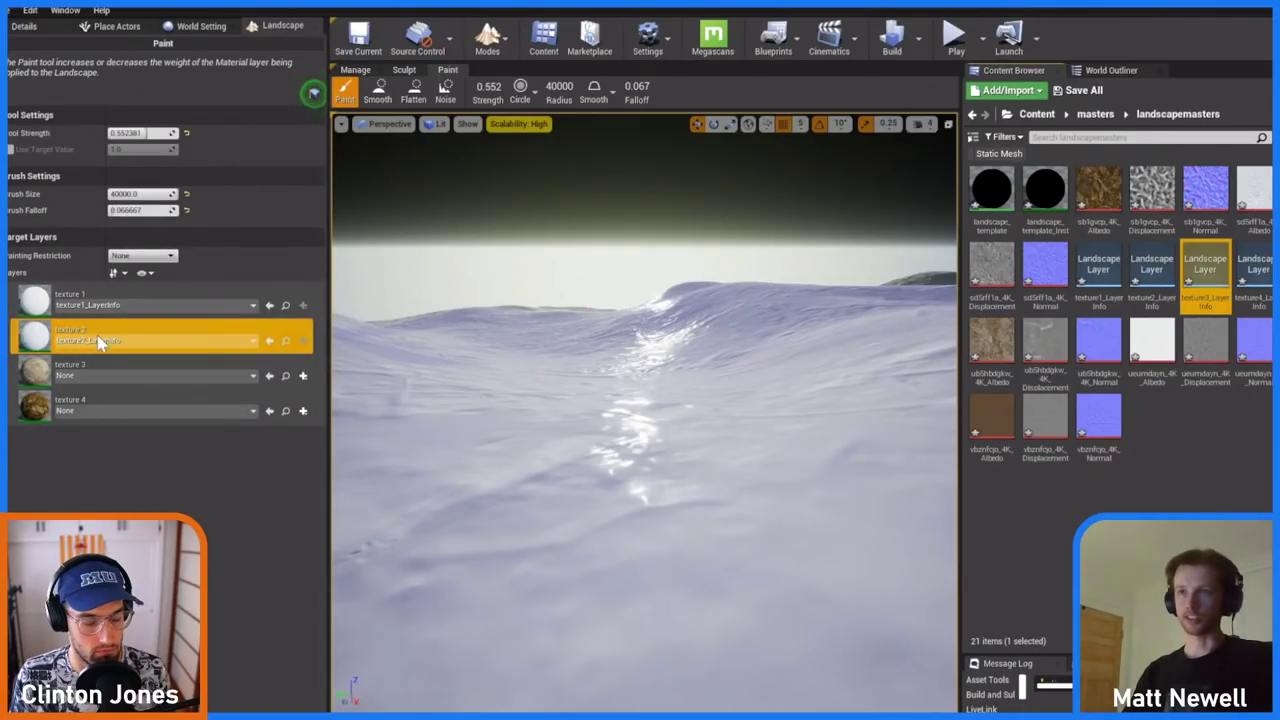
left_click(269, 376)
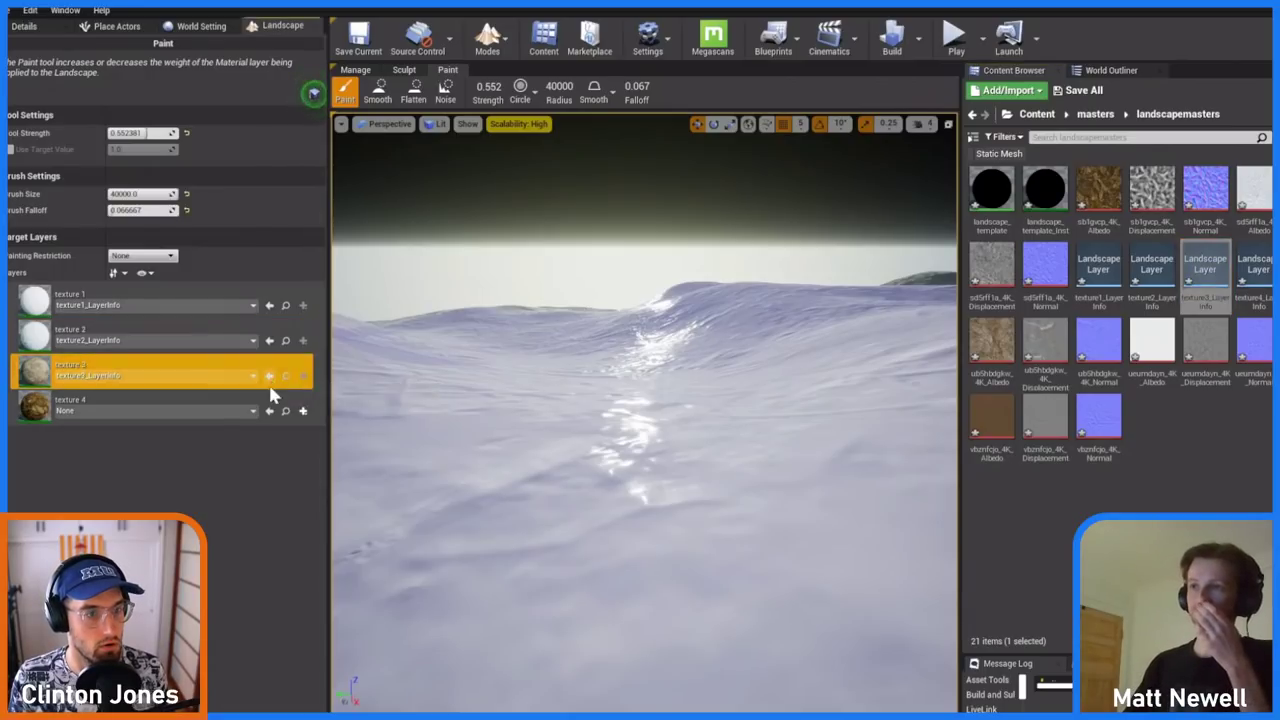
left_click(1255, 268)
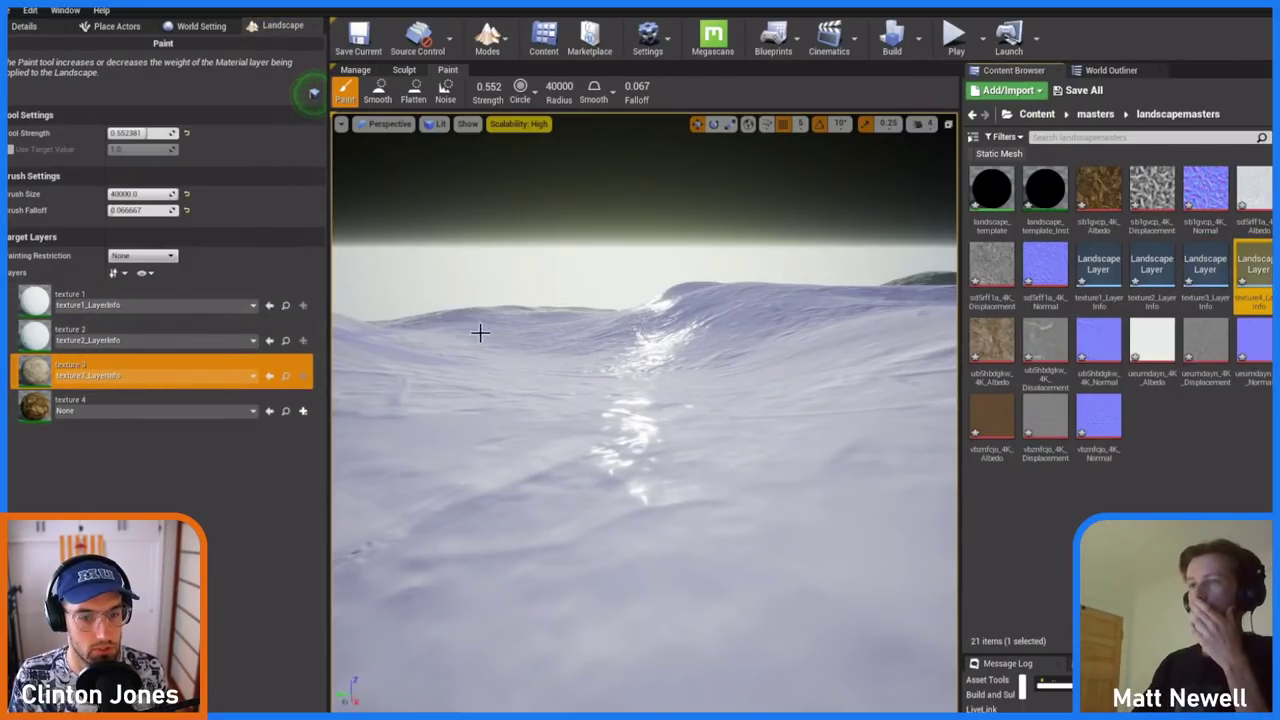
left_click(269, 412)
right_click_drag(577, 481, 802, 485)
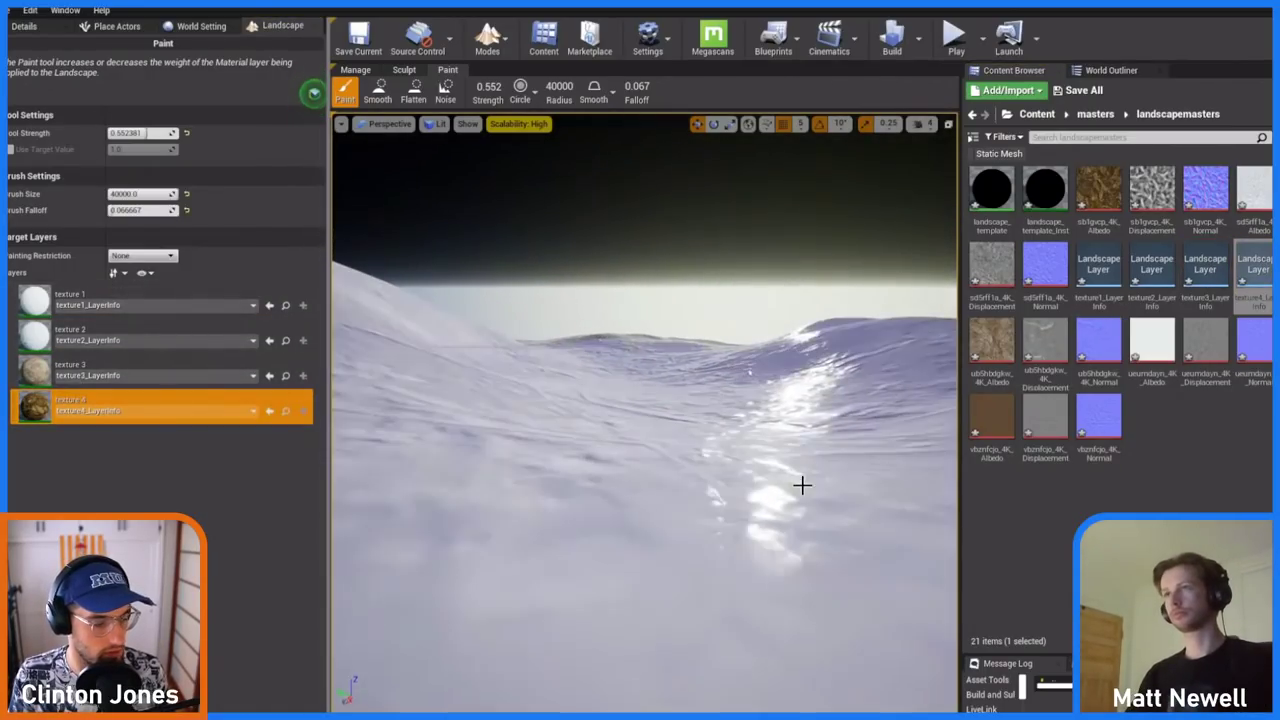
Step: Leave Landscape mode, show the landscape's details, return to Select mode and examine the snow surface's texture detail from several sides
key("shift+4")
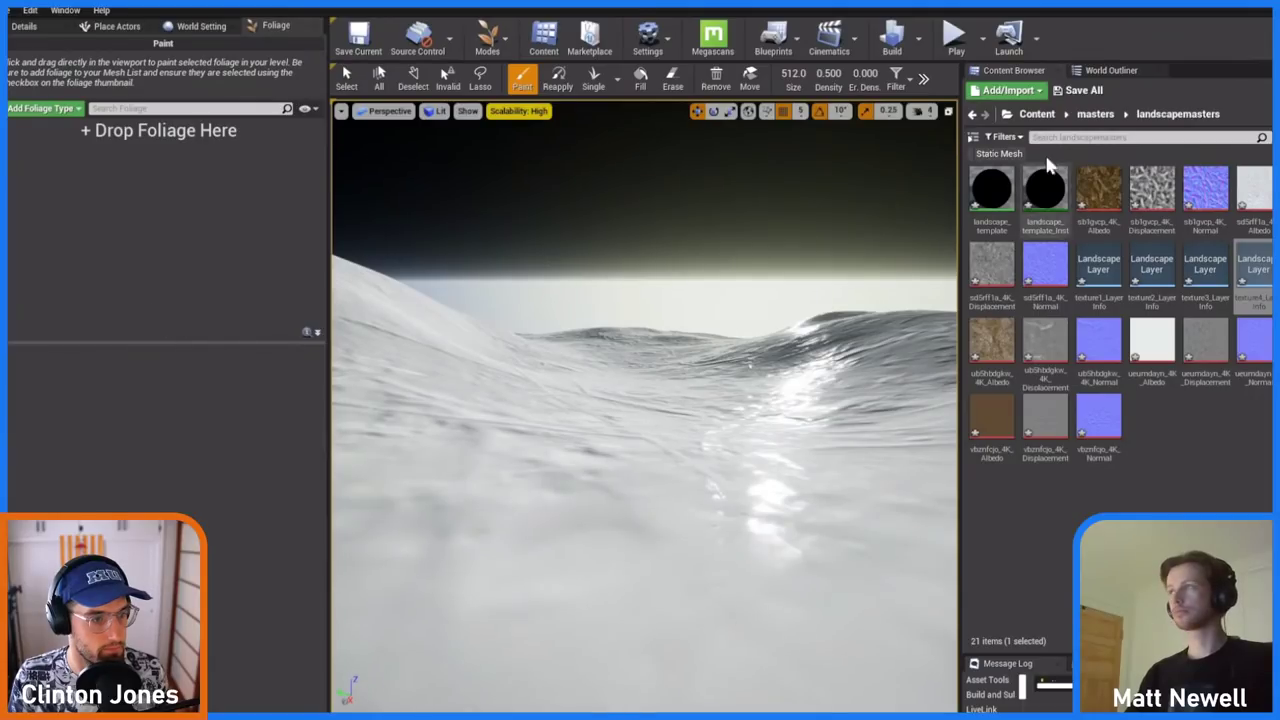
left_click(22, 28)
mouse_move(455, 414)
right_mouse_down()
mouse_move(445, 418)
mouse_move(463, 409)
right_mouse_up()
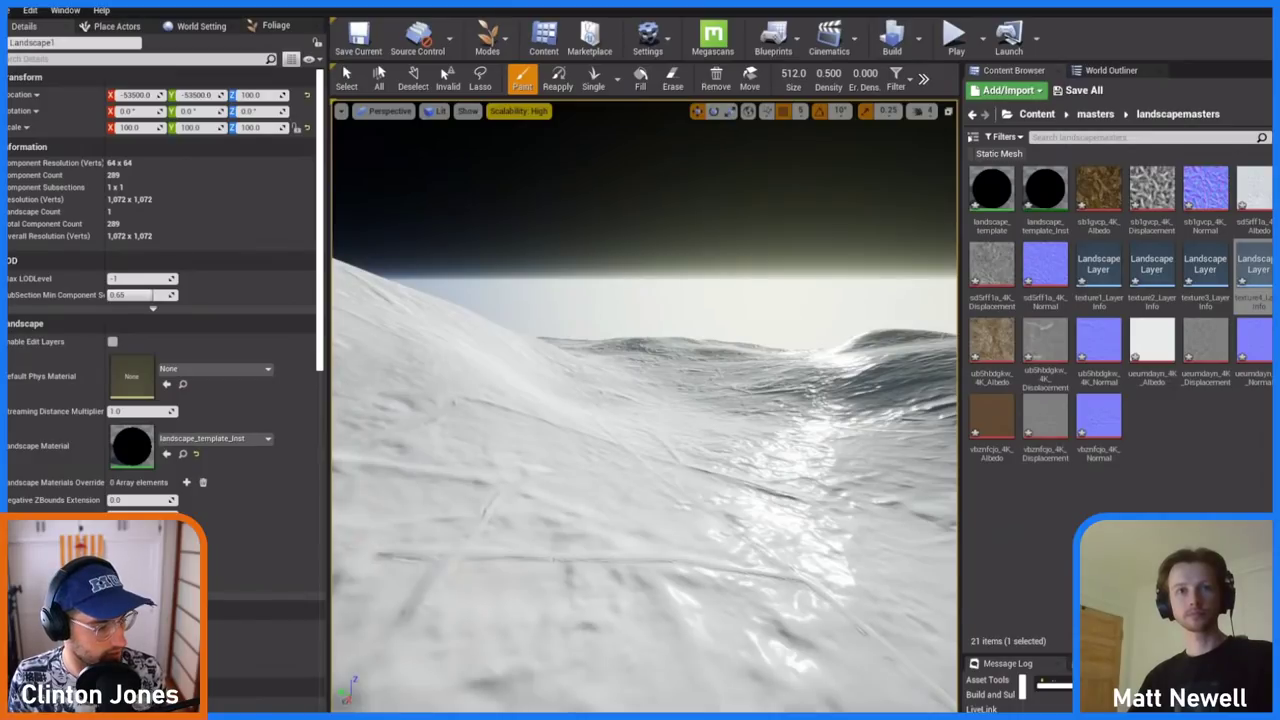
mouse_move(871, 420)
right_mouse_down()
mouse_move(784, 420)
mouse_move(883, 429)
mouse_move(857, 409)
mouse_move(868, 413)
right_mouse_up()
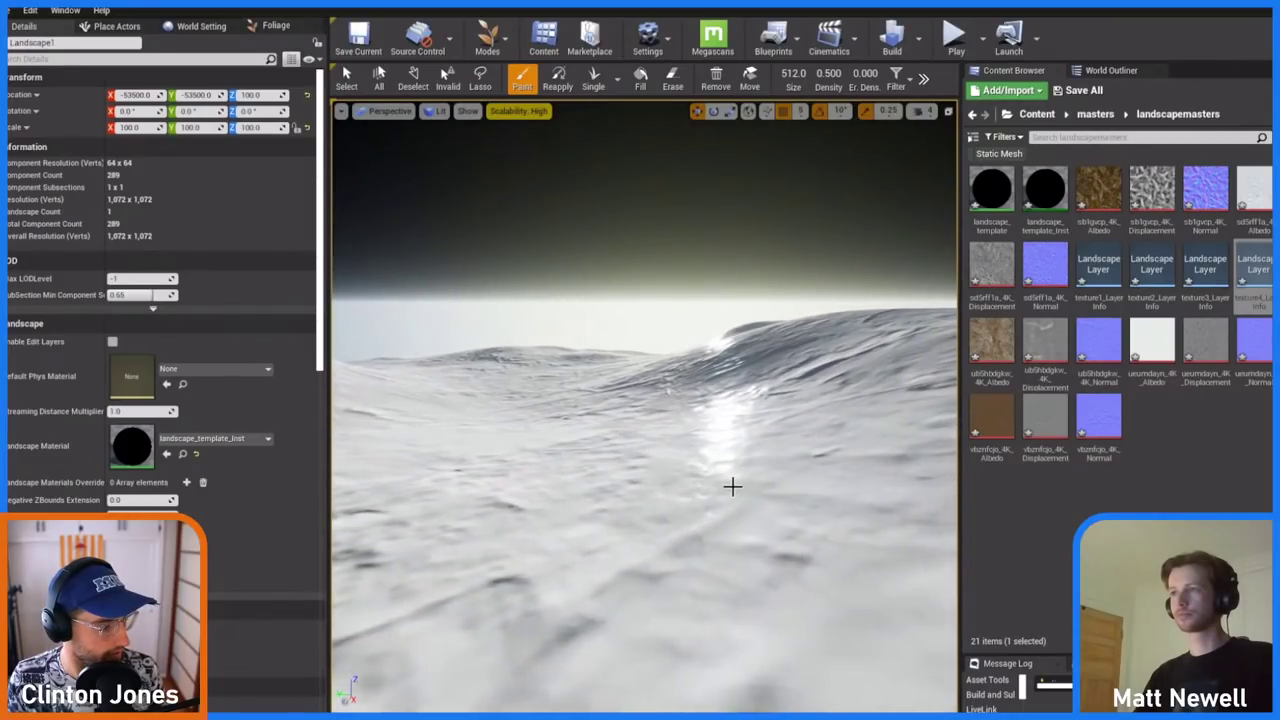
key("shift+1")
left_click(627, 496)
right_click_drag(625, 497, 930, 468)
left_click(1217, 450)
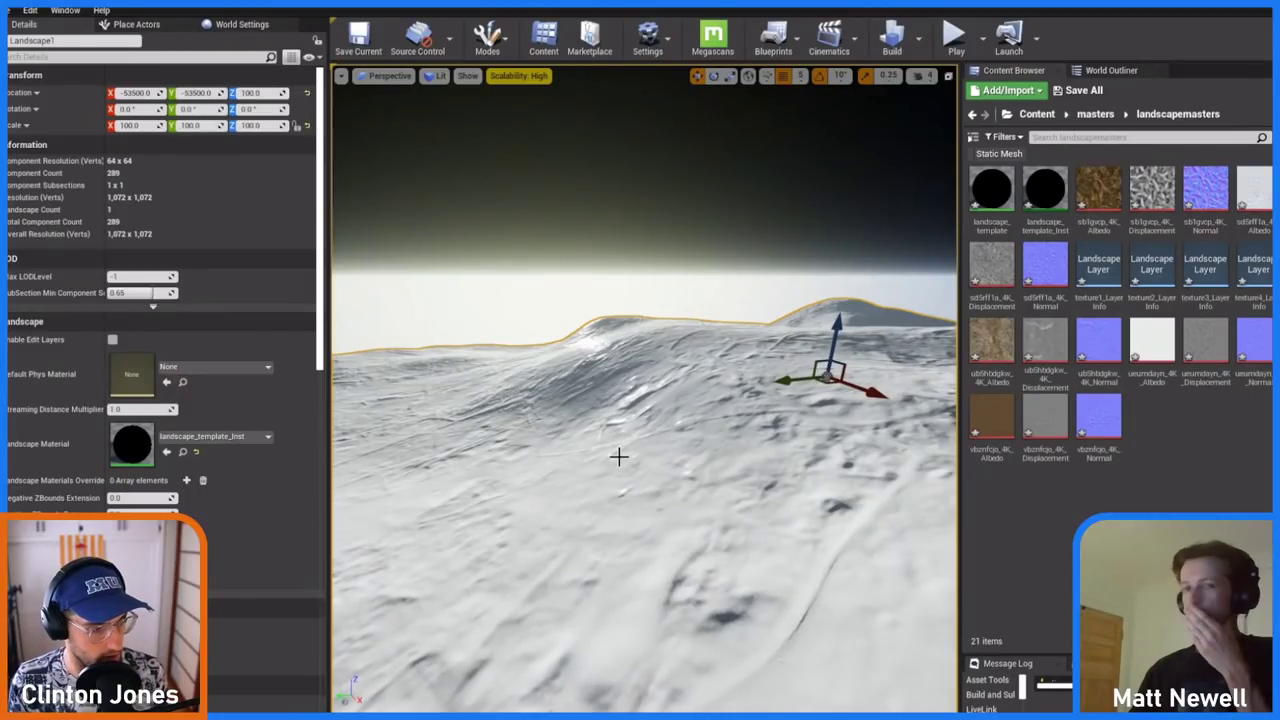
right_click_drag(642, 484, 837, 531)
right_click_drag(732, 440, 707, 426)
right_click_drag(620, 377, 674, 347)
Step: Open the landscape_template_Inst material instance, set the scale of textures 1, 2 and 3 to 1, and clear the parameter search
double_click(1043, 215)
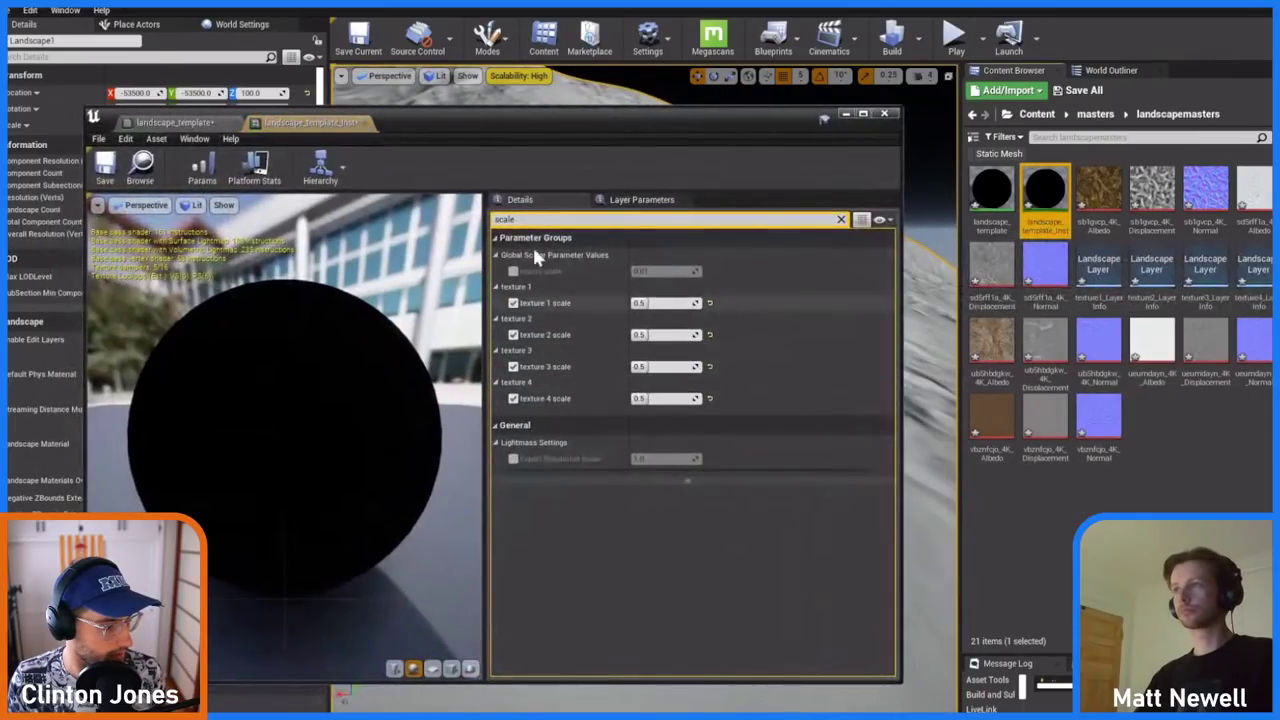
left_click_drag(434, 120, 714, 116)
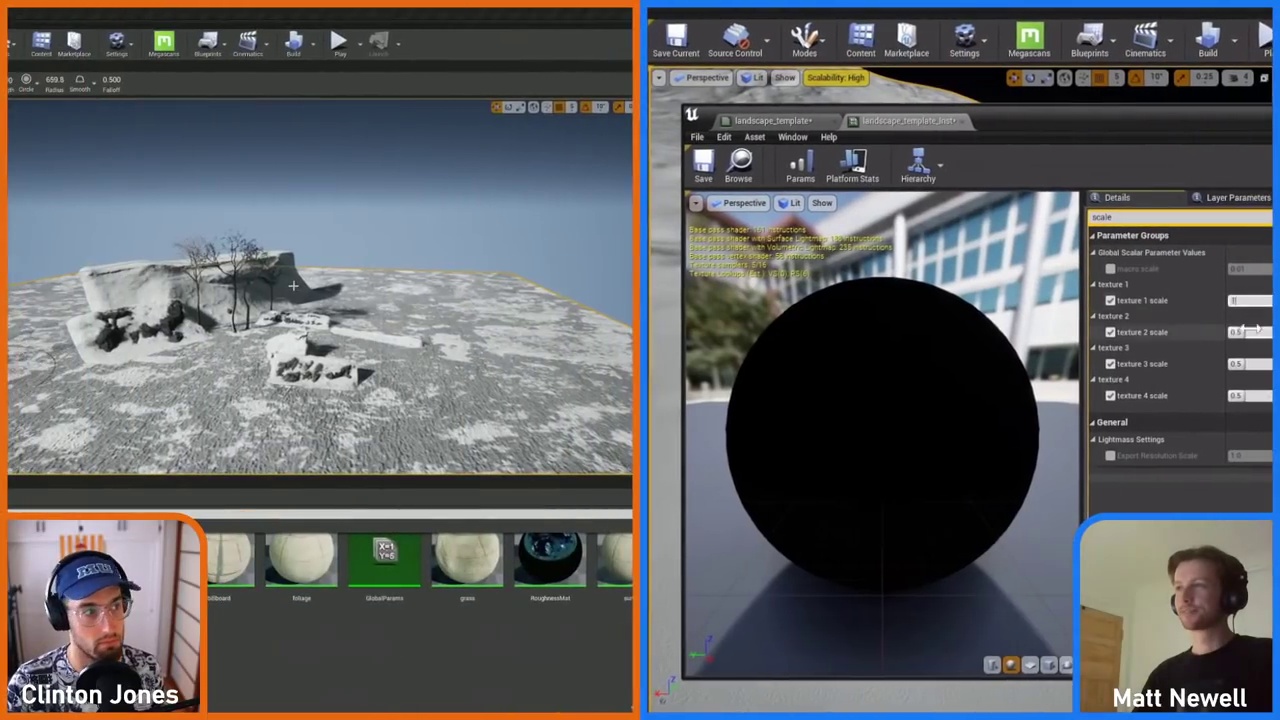
left_click(1252, 331)
type("1")
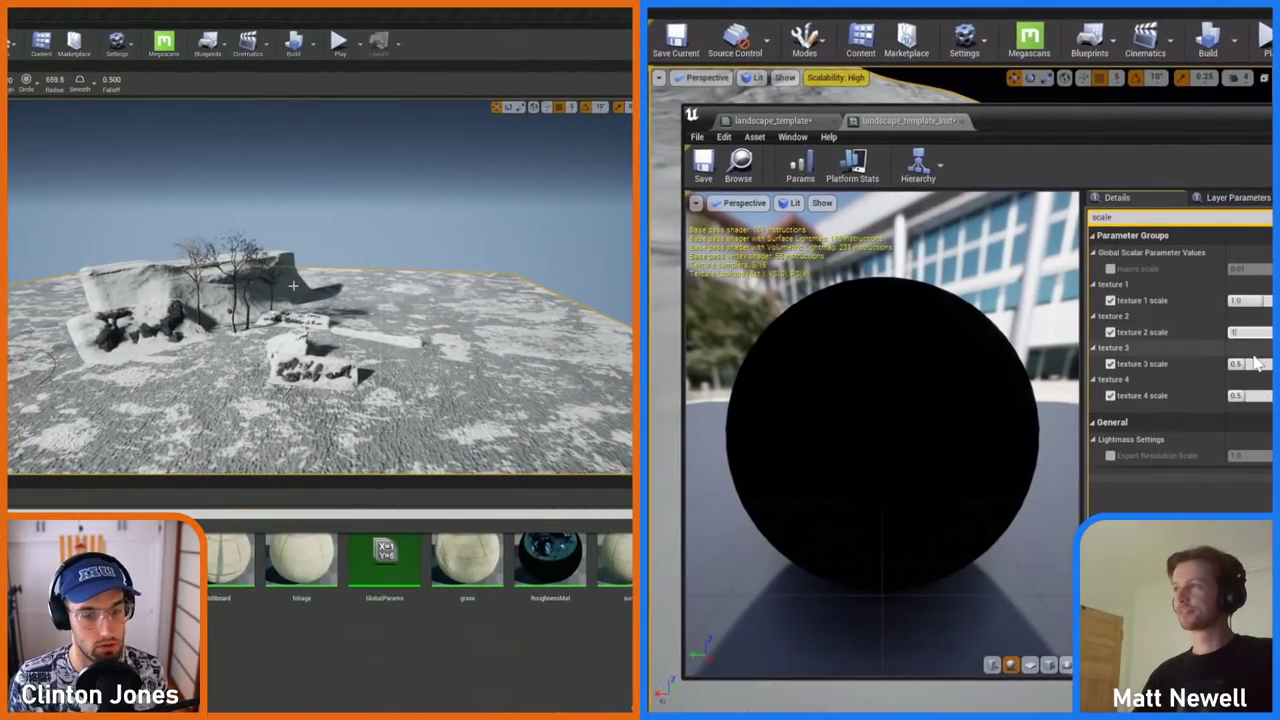
left_click(1257, 363)
type("1")
left_click(1270, 217)
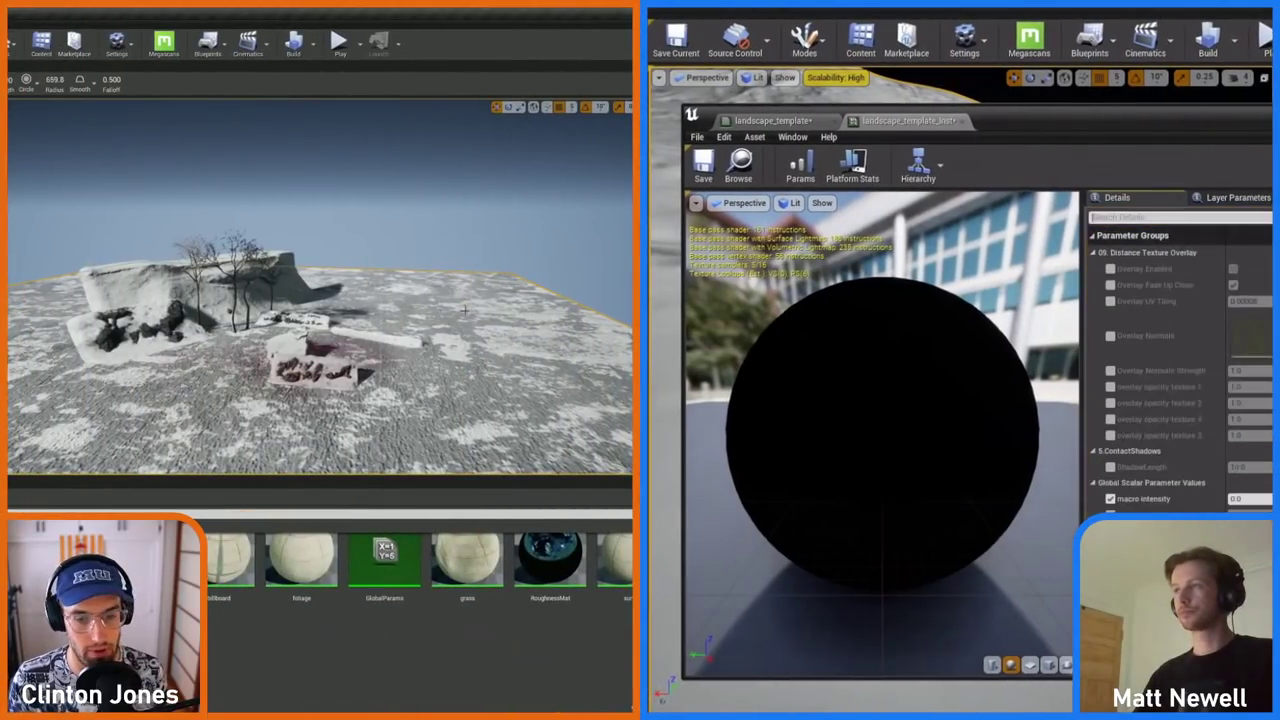
Step: Try to paint the selected layer onto the snowy ground of the smaller landscape with the trees
left_click(185, 408)
scroll(1150, 467, "down", 1)
scroll(1150, 467, "up", 1)
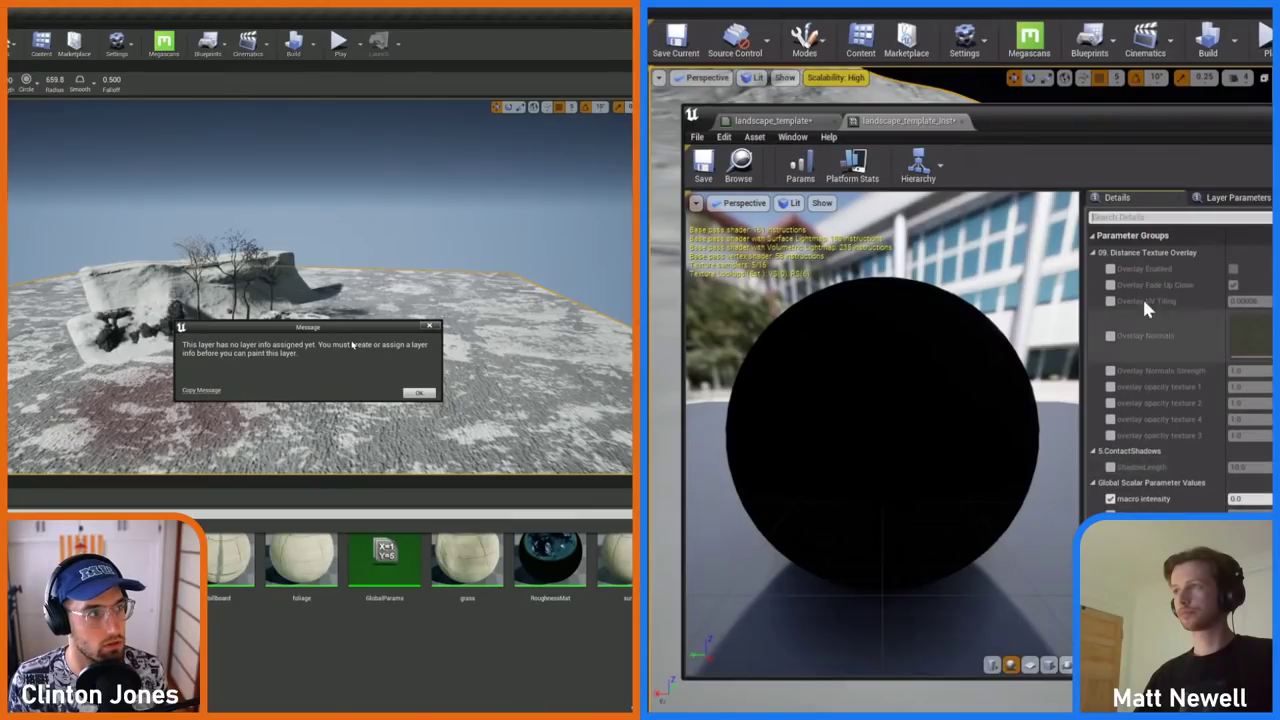
Step: Override the Overlay Enabled parameter with it switched off, set the Overlay Normals Strength to 0, and dismiss the layer info message
left_click(1111, 269)
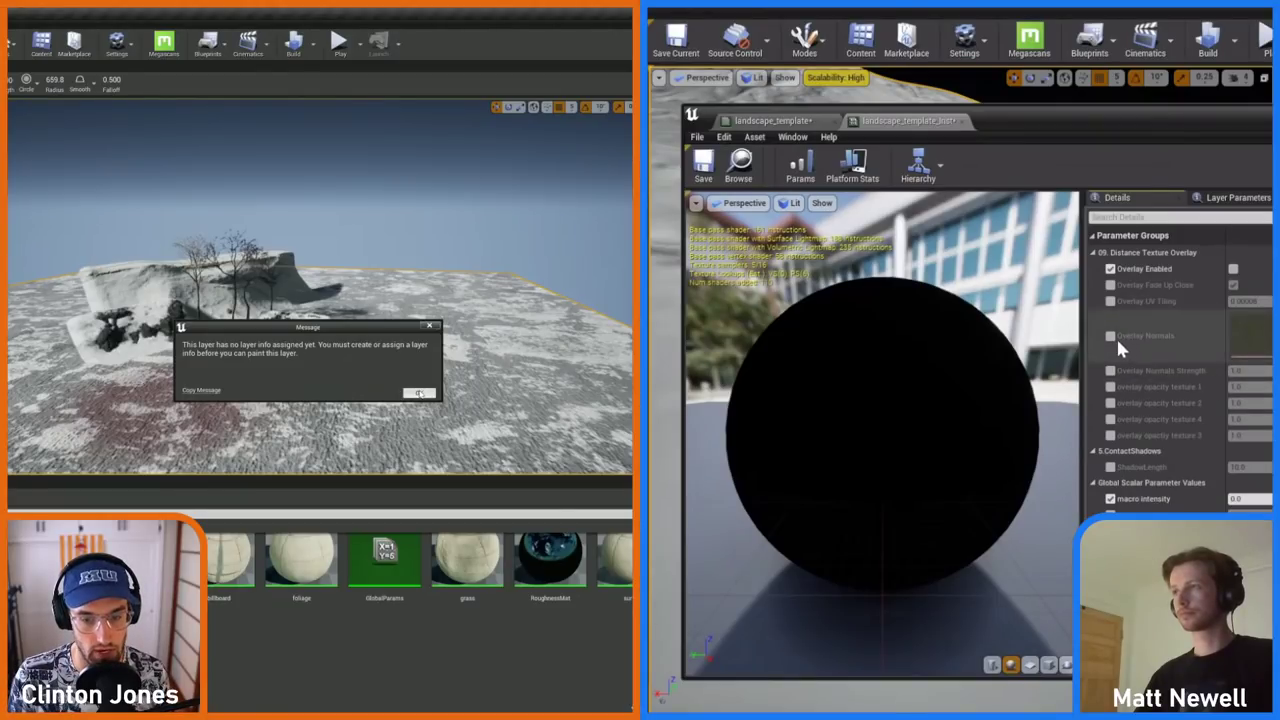
left_click(1110, 371)
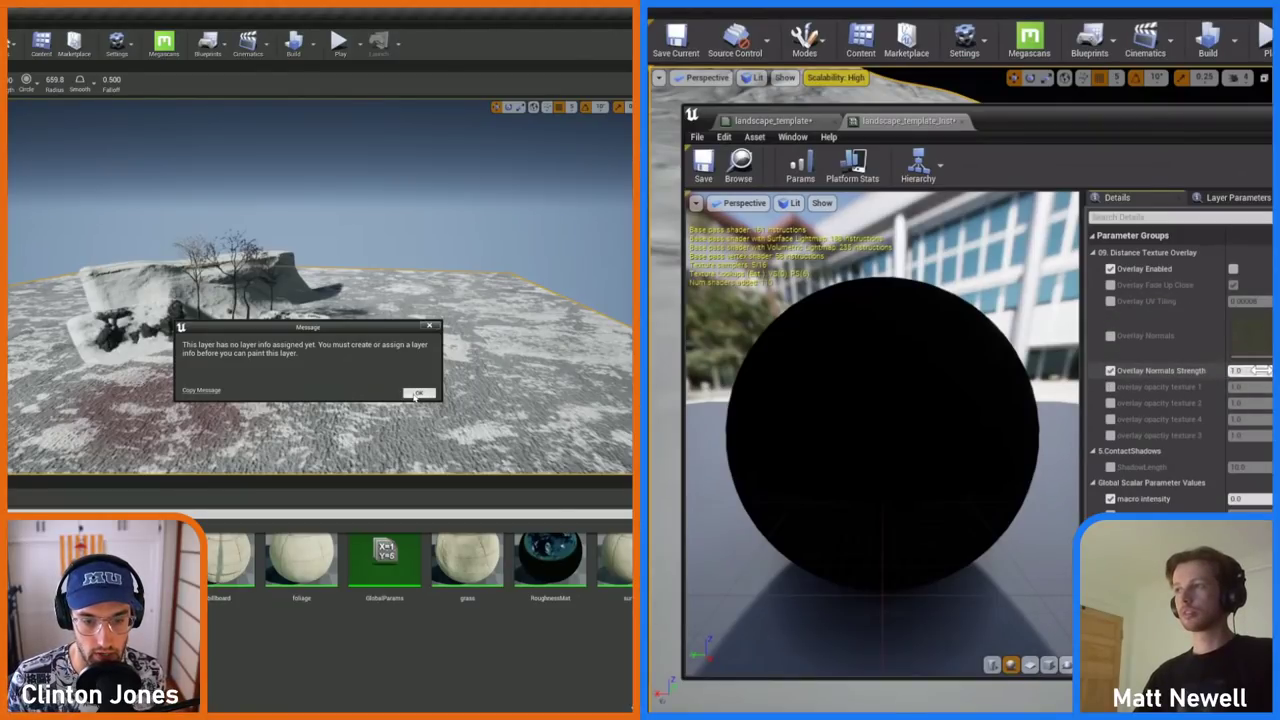
left_click(419, 394)
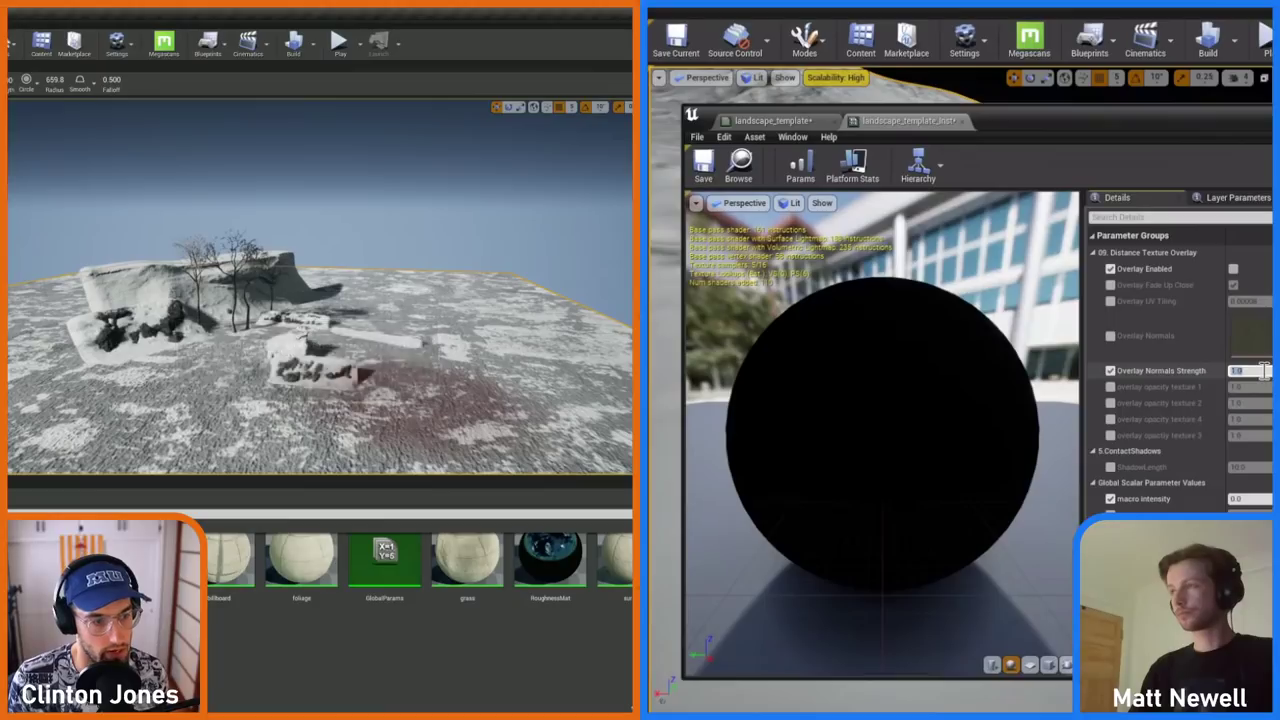
type("0")
key("Return")
left_click(1270, 112)
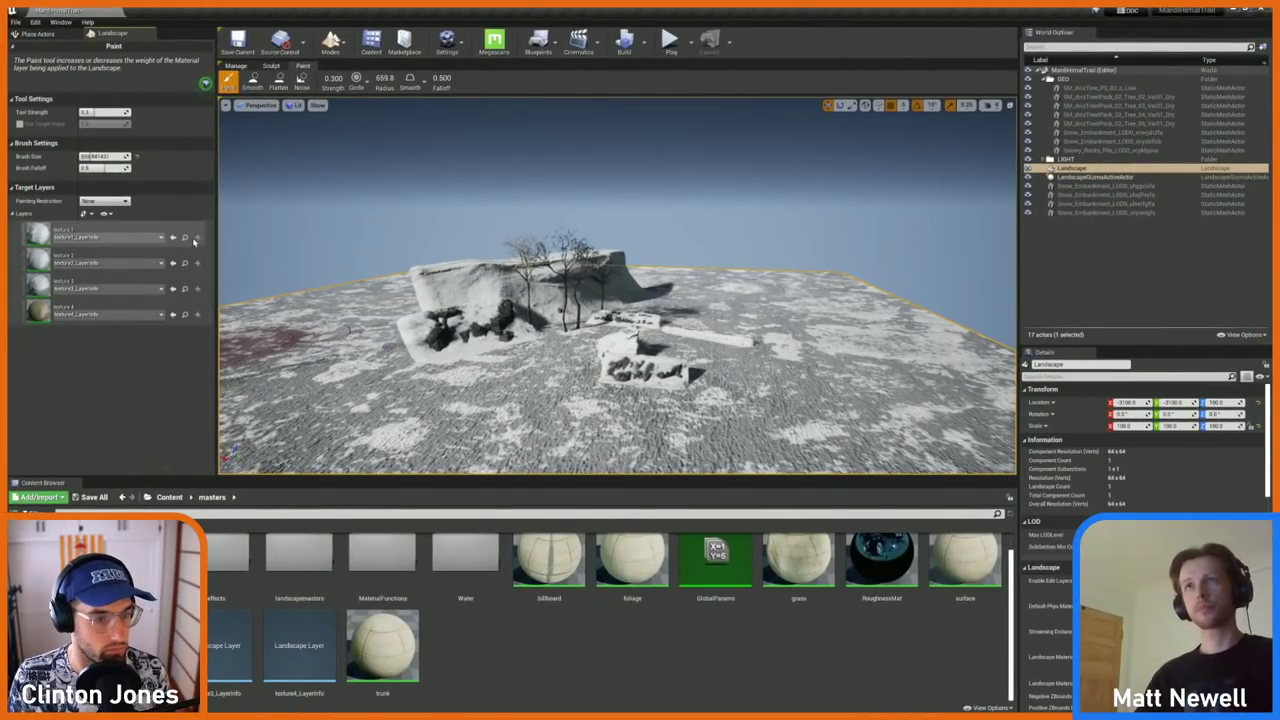
Step: Try to paint the ground in front of the snow embankments without a target layer selected and dismiss the message box
left_click_drag(460, 410, 550, 385)
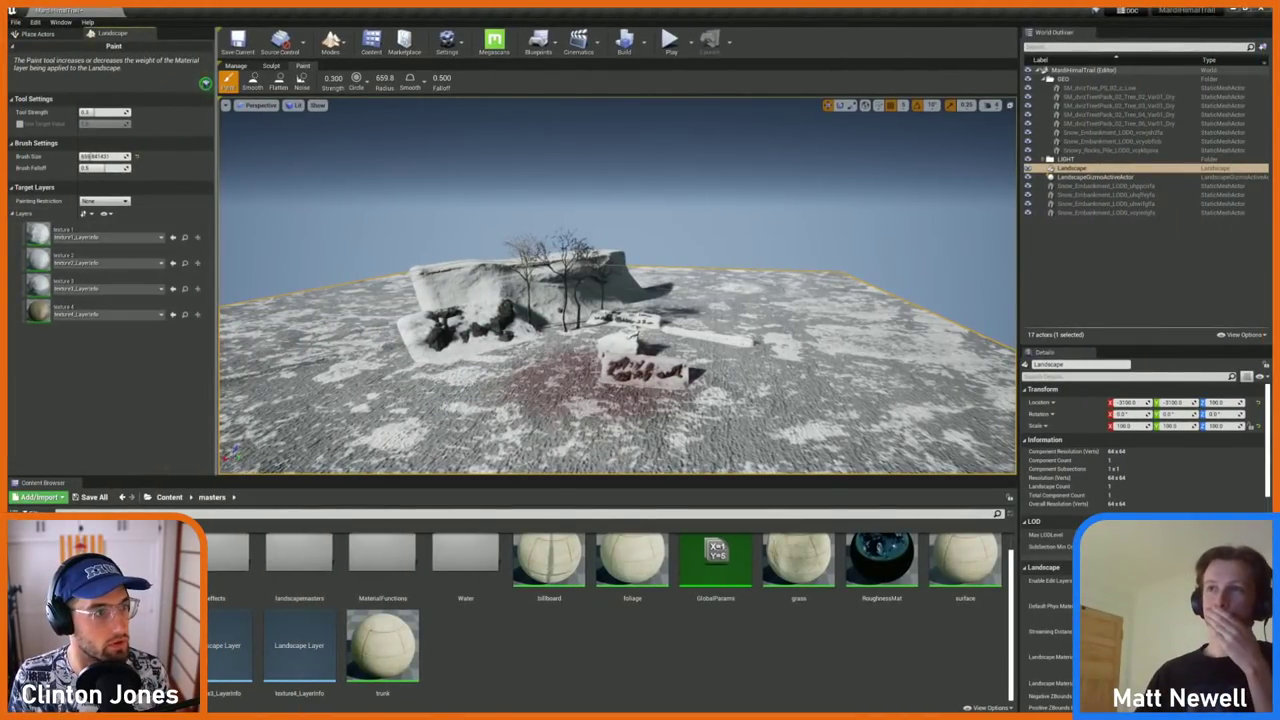
left_click(562, 410)
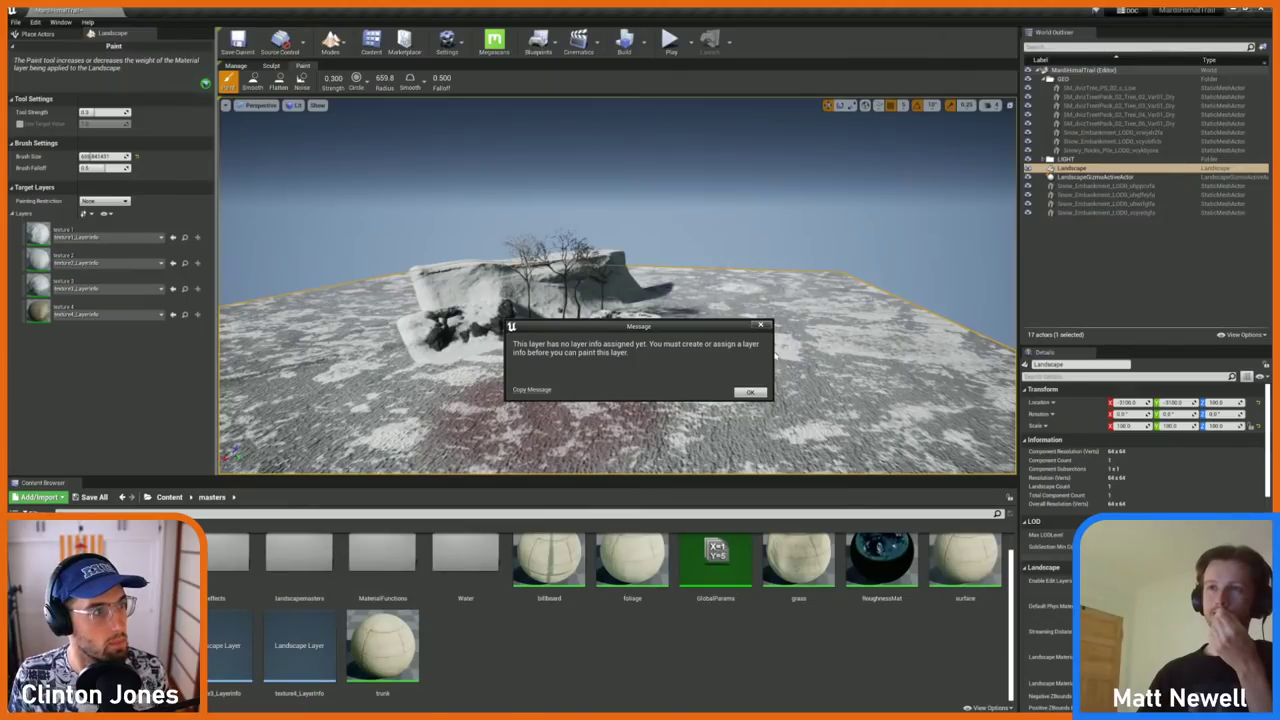
left_click(753, 393)
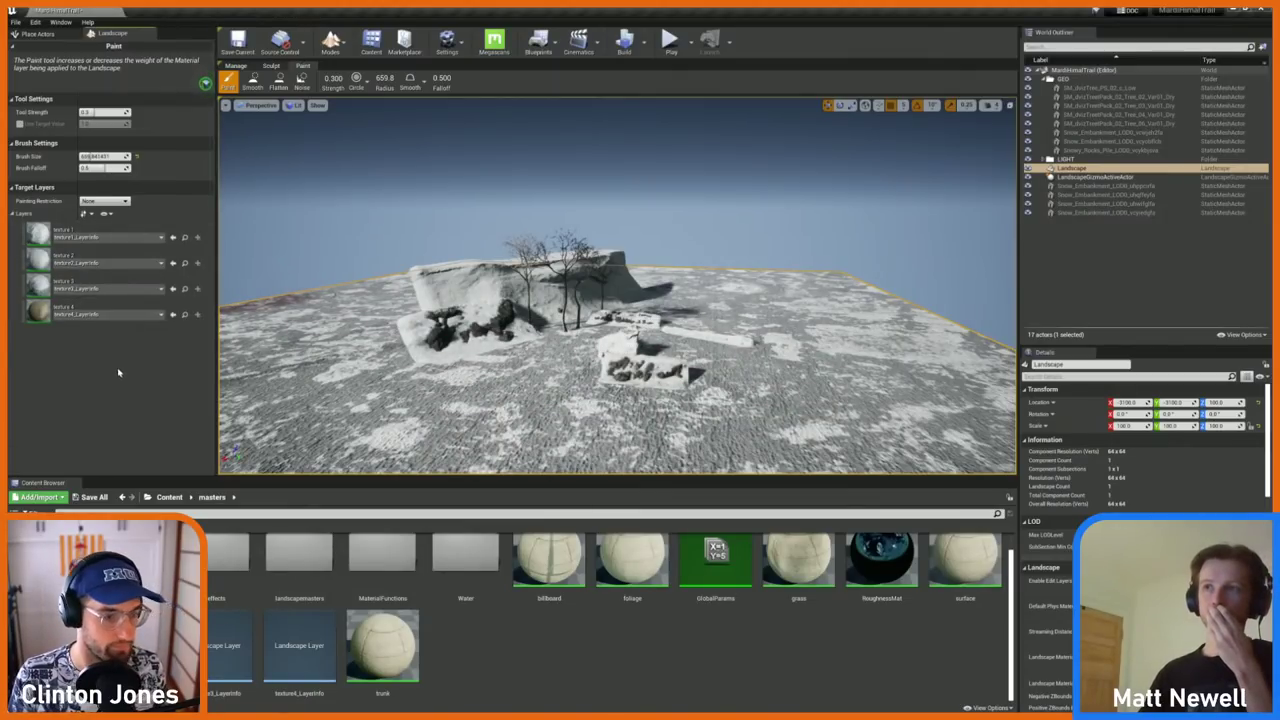
mouse_move(447, 407)
right_mouse_down()
mouse_move(425, 437)
mouse_move(440, 415)
right_mouse_up()
key("a")
key("w")
Step: Browse to the masters folder, open the texture 1 layer info asset to check its properties, and close it
left_click(299, 645)
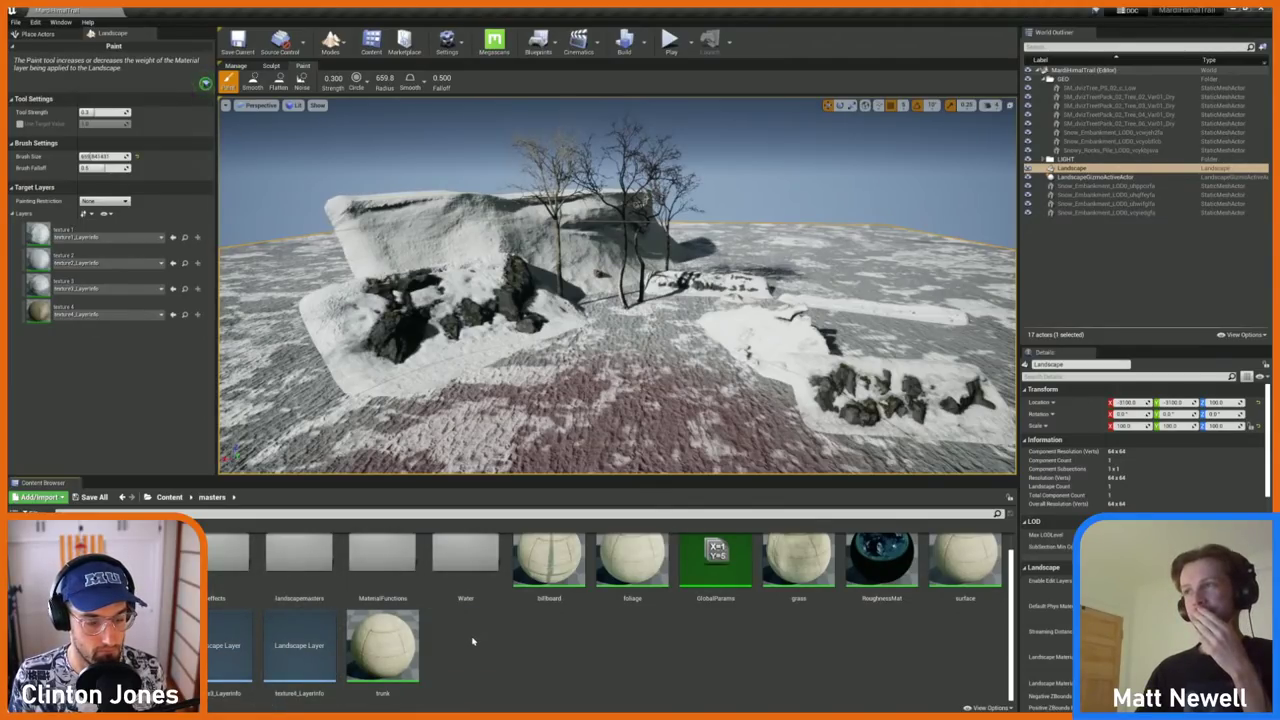
scroll(471, 665, "up", 1)
left_click(169, 497)
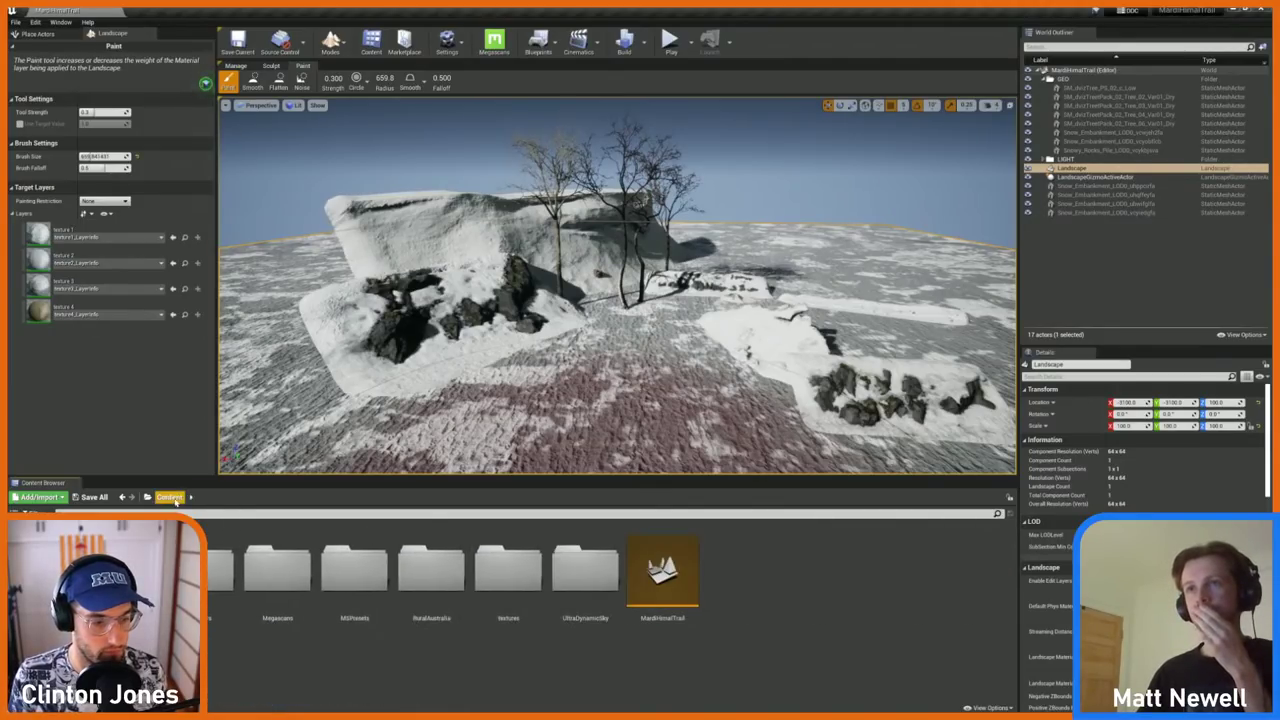
double_click(216, 562)
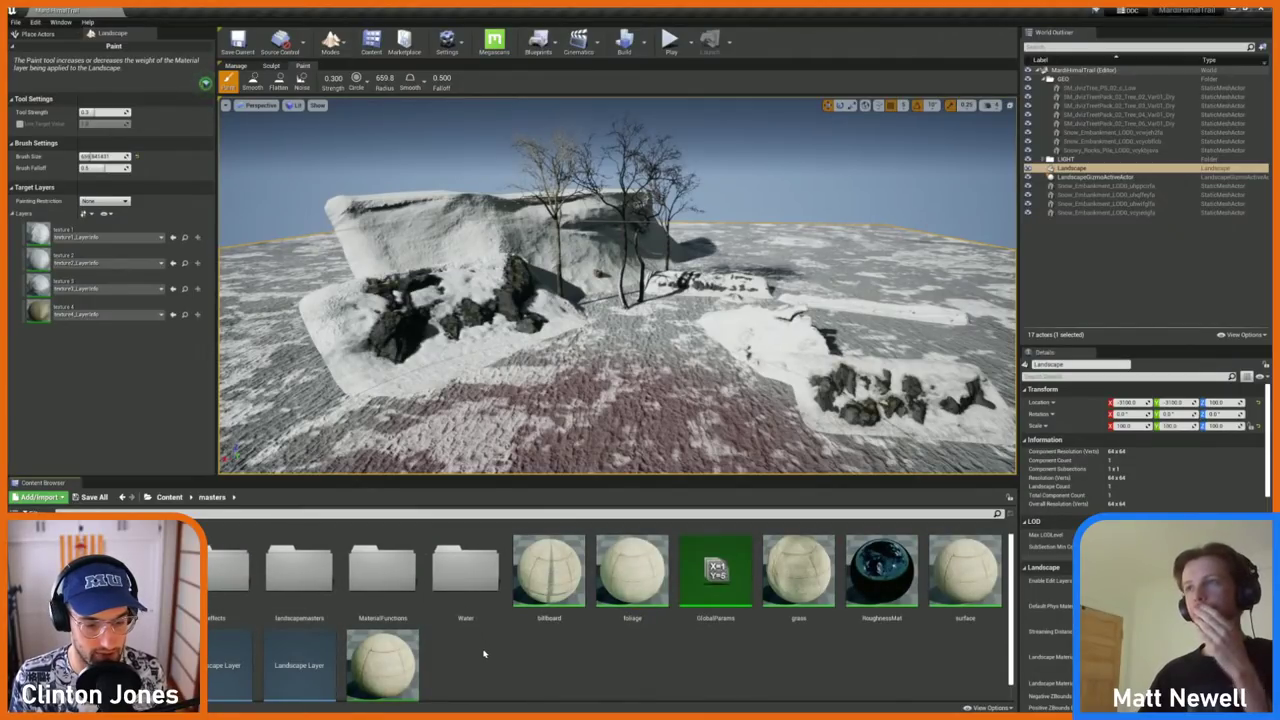
scroll(285, 588, "down", 1)
double_click(52, 645)
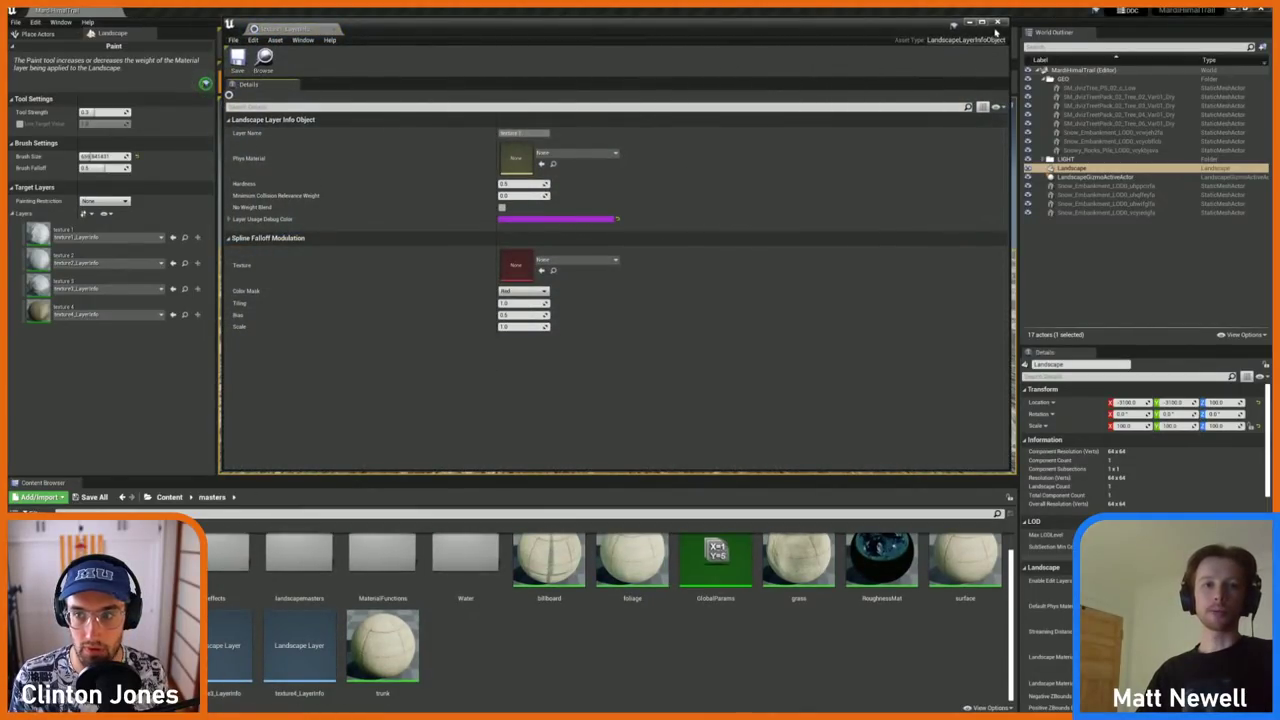
left_click(997, 22)
key("s")
mouse_move(584, 301)
right_mouse_down()
mouse_move(588, 322)
mouse_move(584, 301)
right_mouse_up()
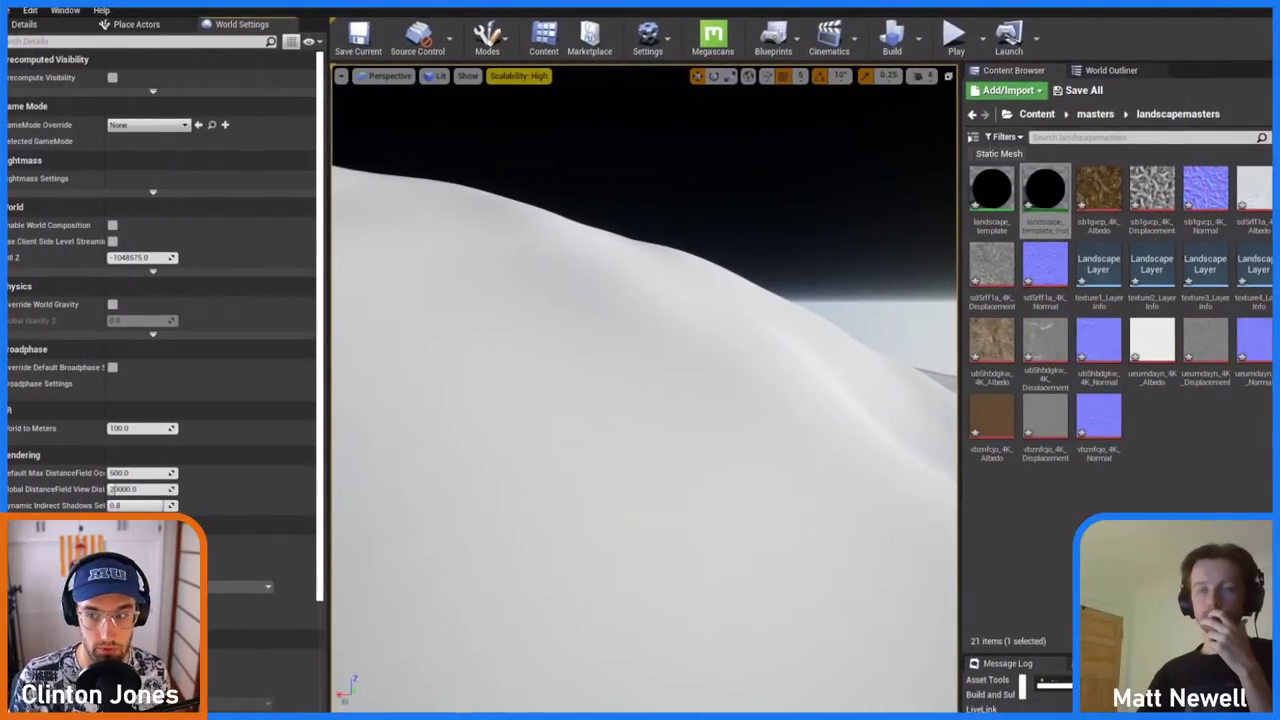
Step: Select the smooth snowy landscape in the other project and open its landscape_template_Inst material instance from the landscapemasters folder
left_click(1045, 200)
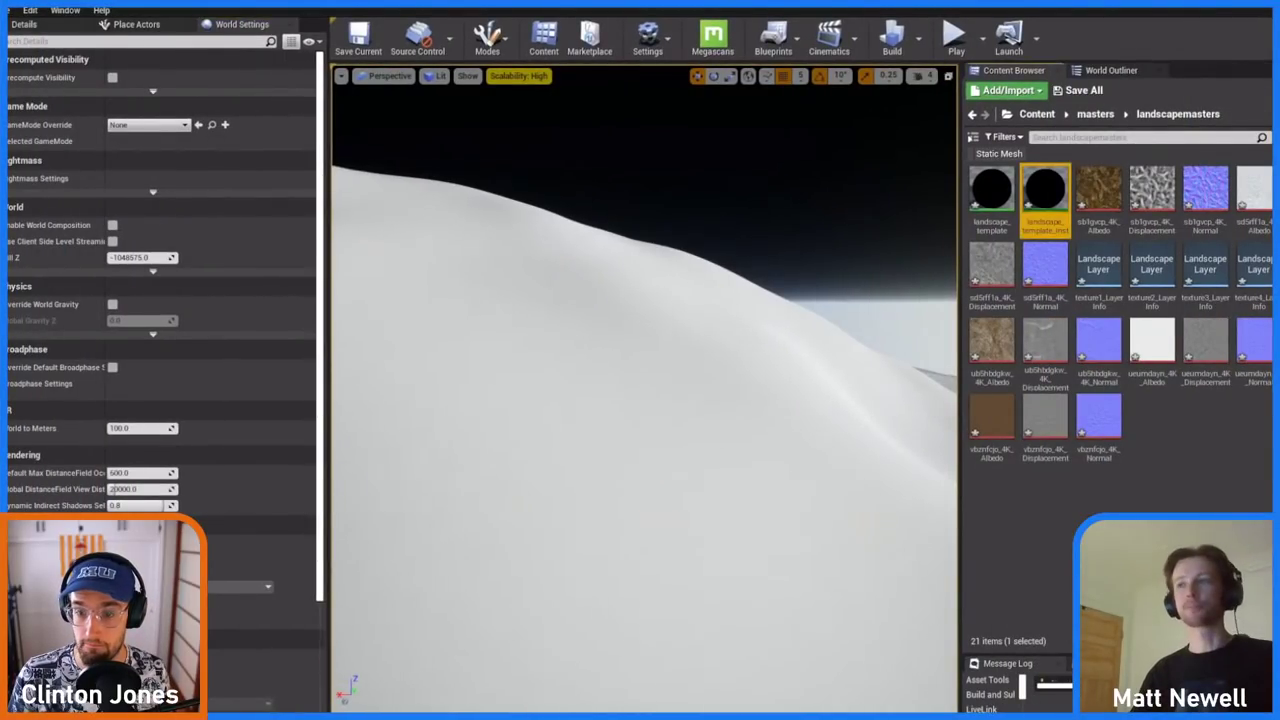
right_click_drag(835, 548, 1060, 543)
left_click(750, 487)
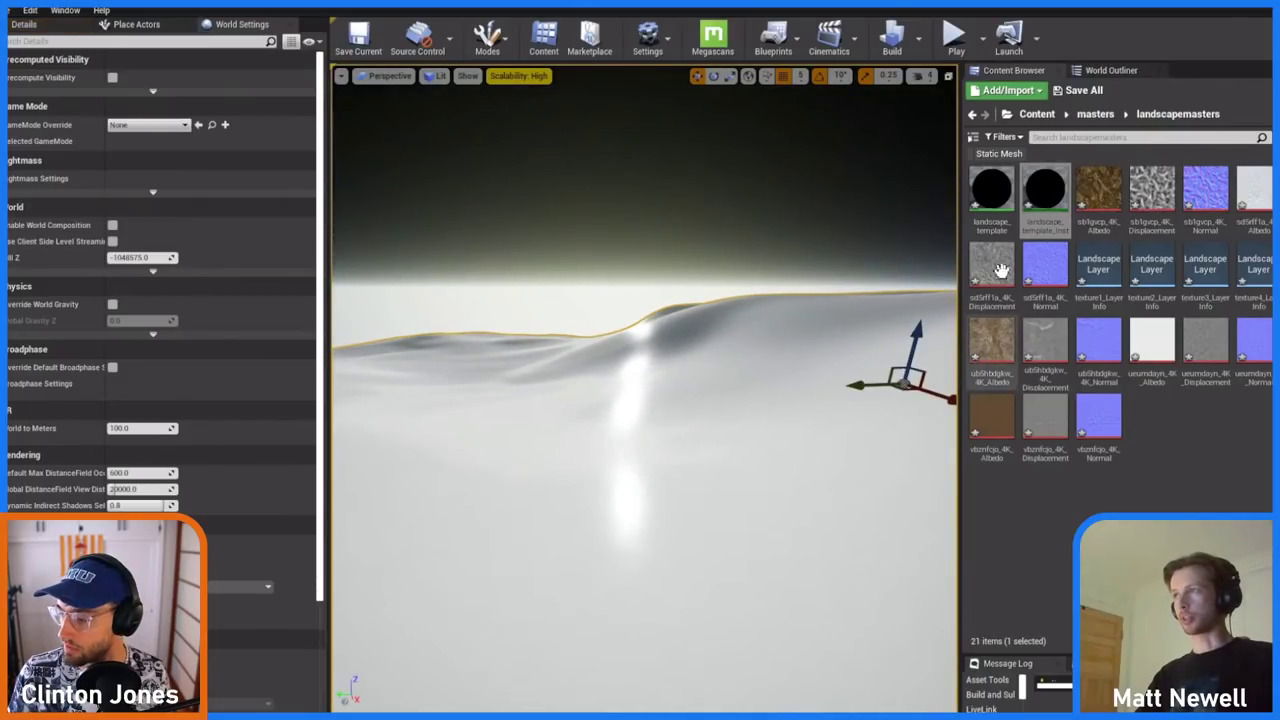
double_click(1036, 208)
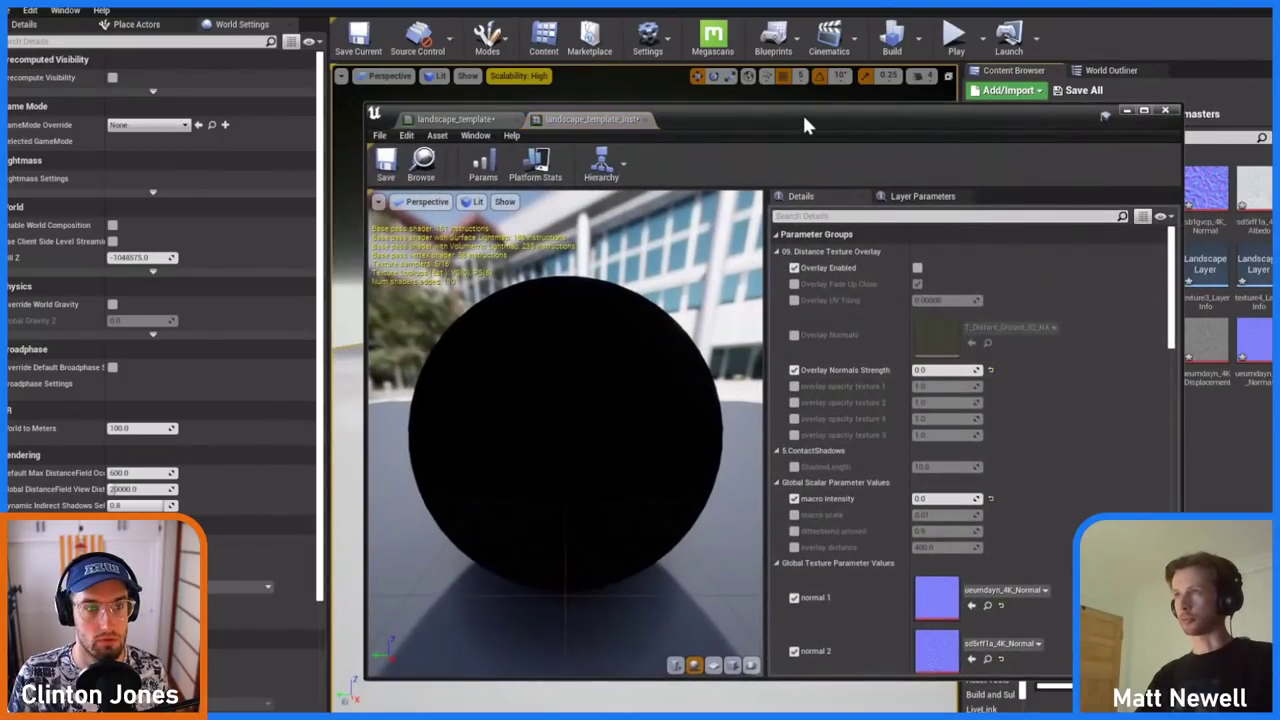
Step: Move and resize the landscape_template_Inst window so that its parameters sit beside a clear view of the landscape
left_click_drag(802, 112, 899, 72)
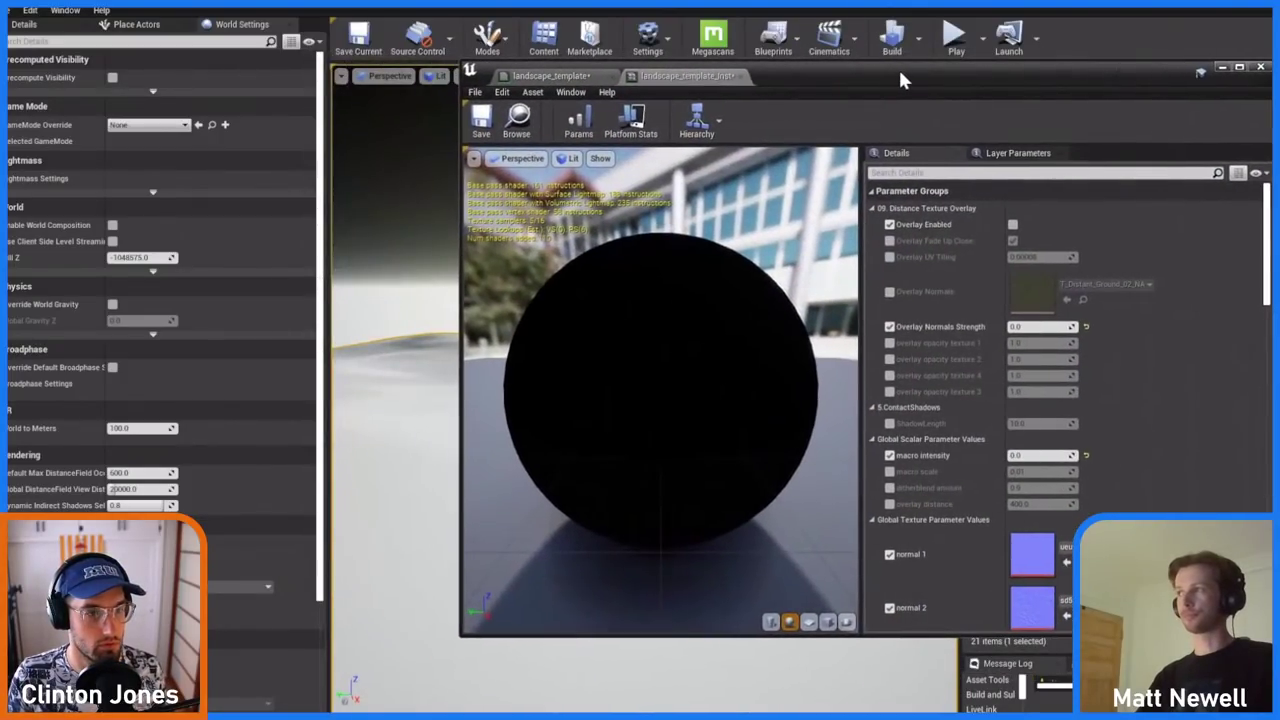
left_click_drag(451, 257, 857, 384)
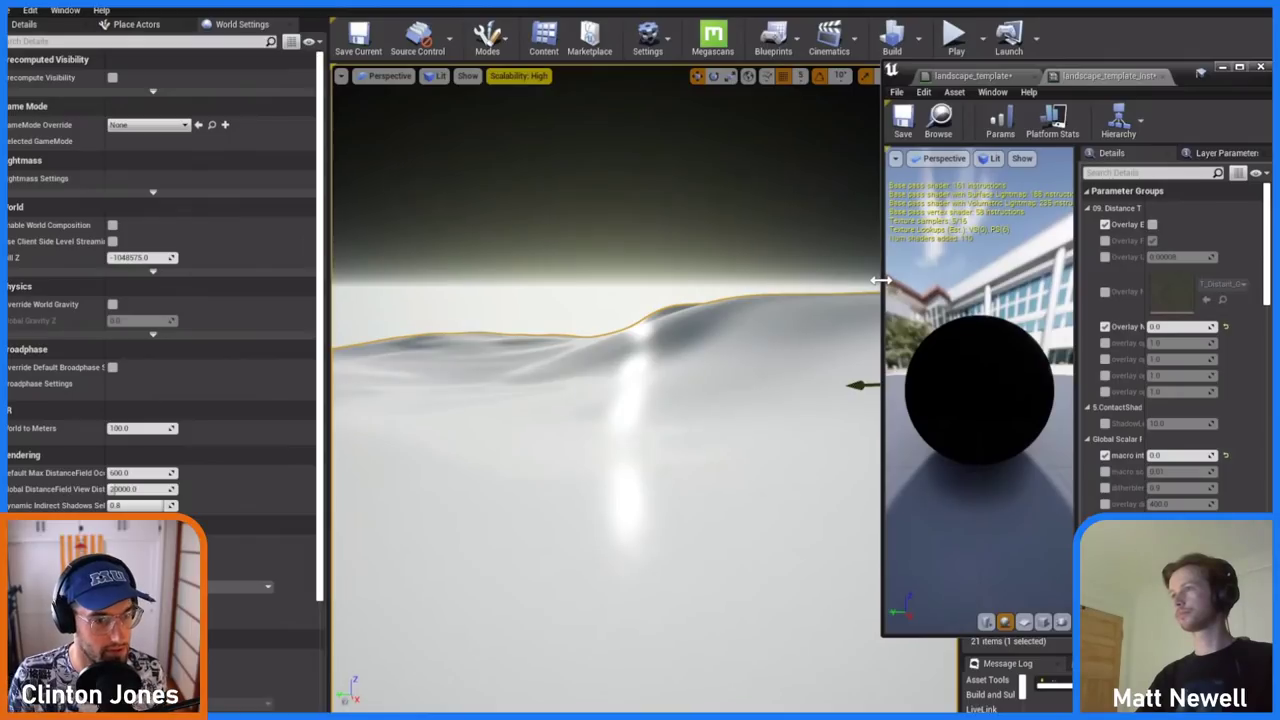
left_click_drag(880, 281, 821, 284)
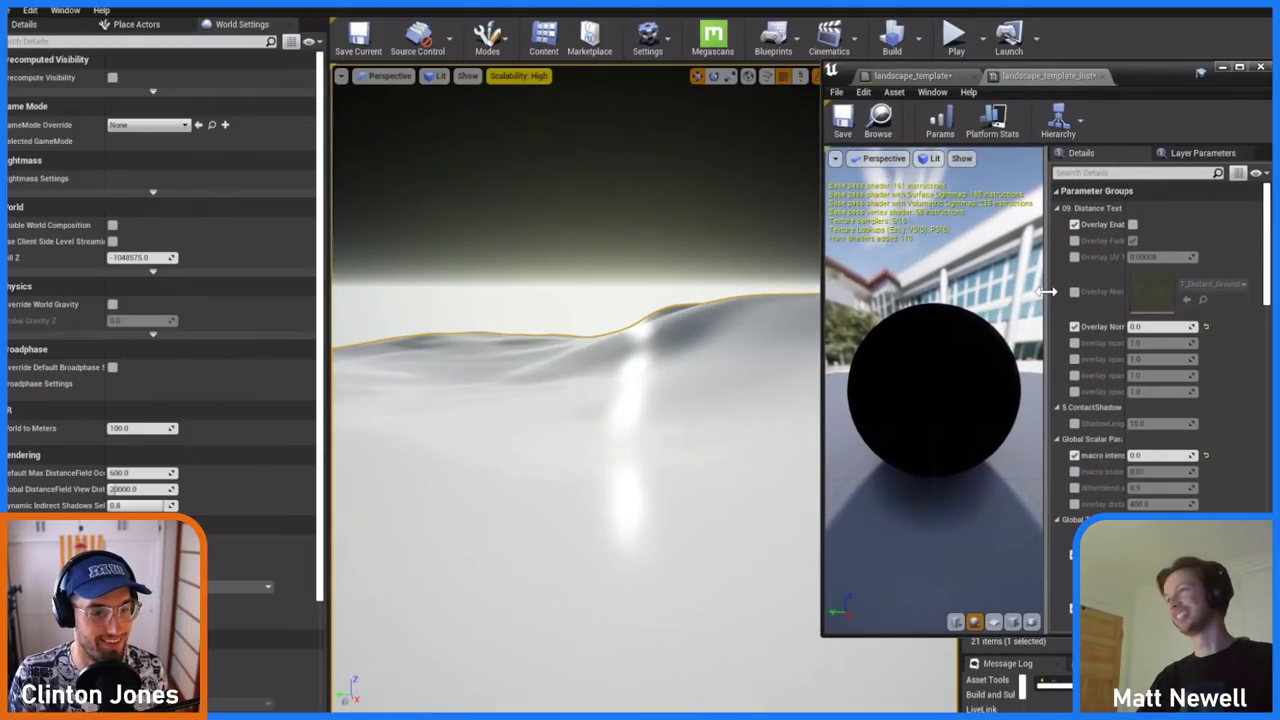
mouse_move(1046, 291)
left_mouse_down()
mouse_move(1086, 292)
mouse_move(1064, 293)
left_mouse_up()
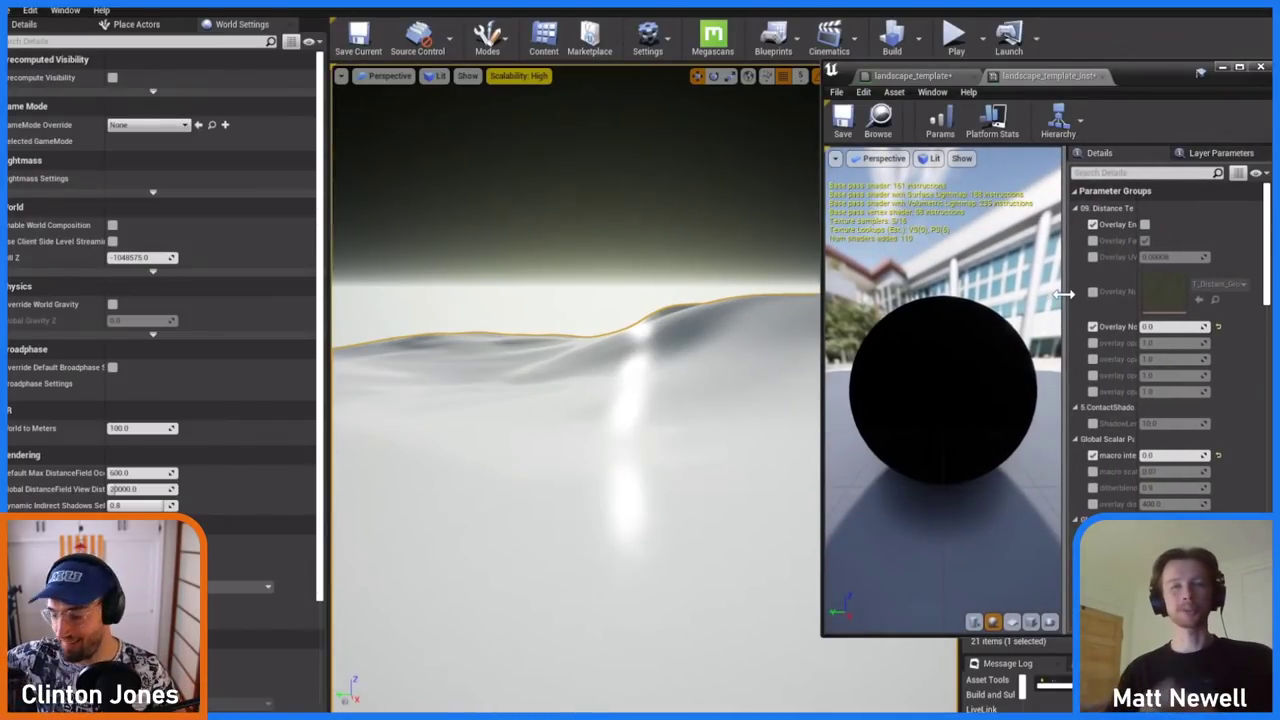
left_click_drag(1134, 72, 1149, 106)
left_click_drag(824, 116, 797, 118)
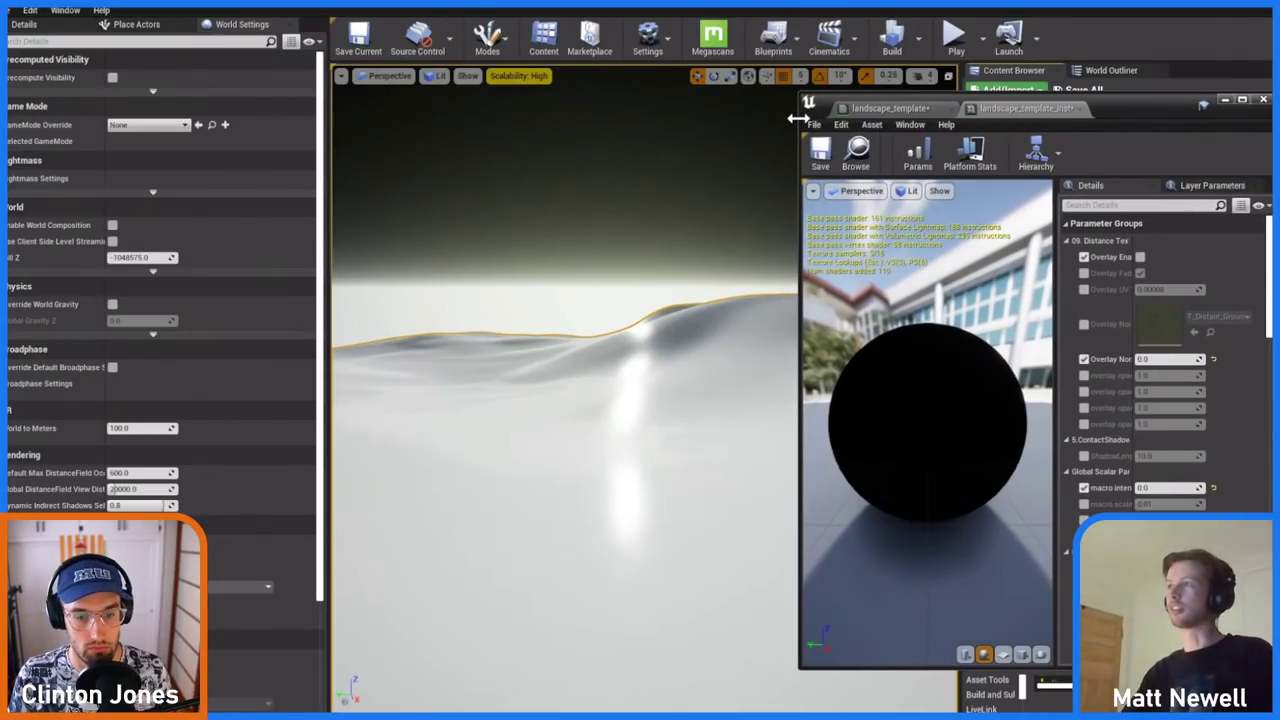
mouse_move(1120, 117)
left_mouse_down()
mouse_move(1071, 117)
mouse_move(1134, 123)
mouse_move(1106, 120)
left_mouse_up()
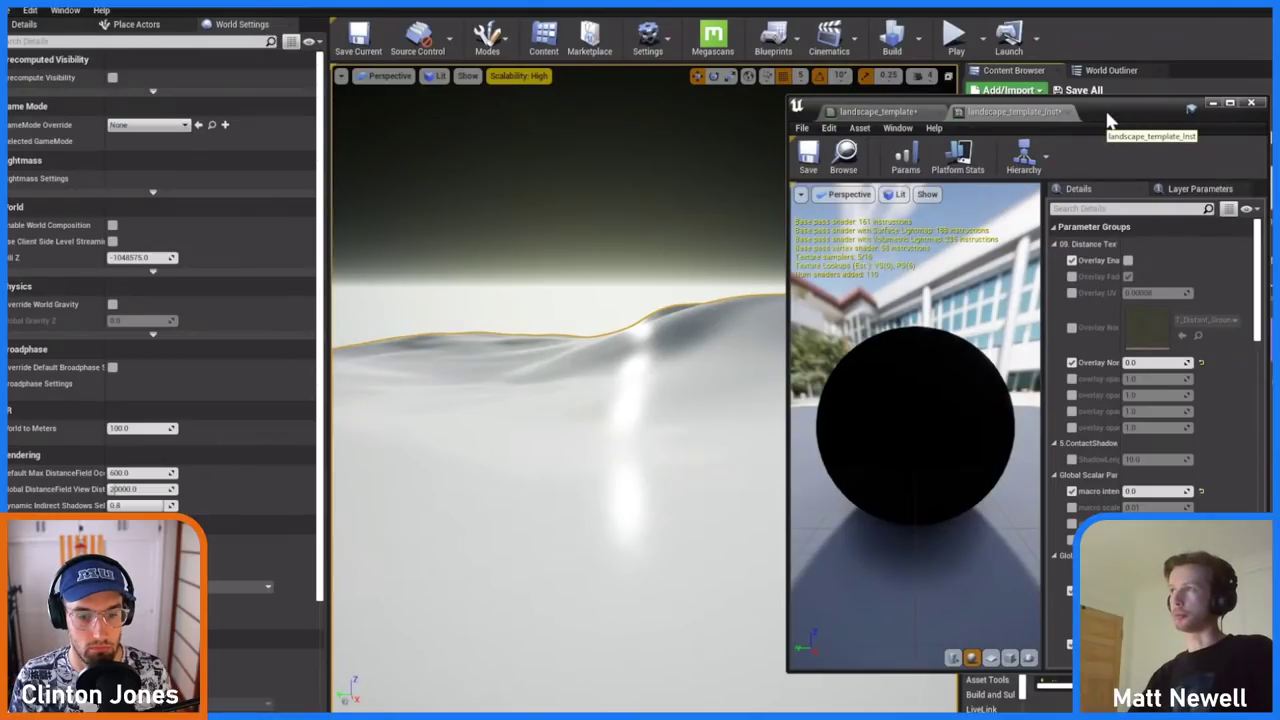
left_click_drag(1108, 121, 1119, 119)
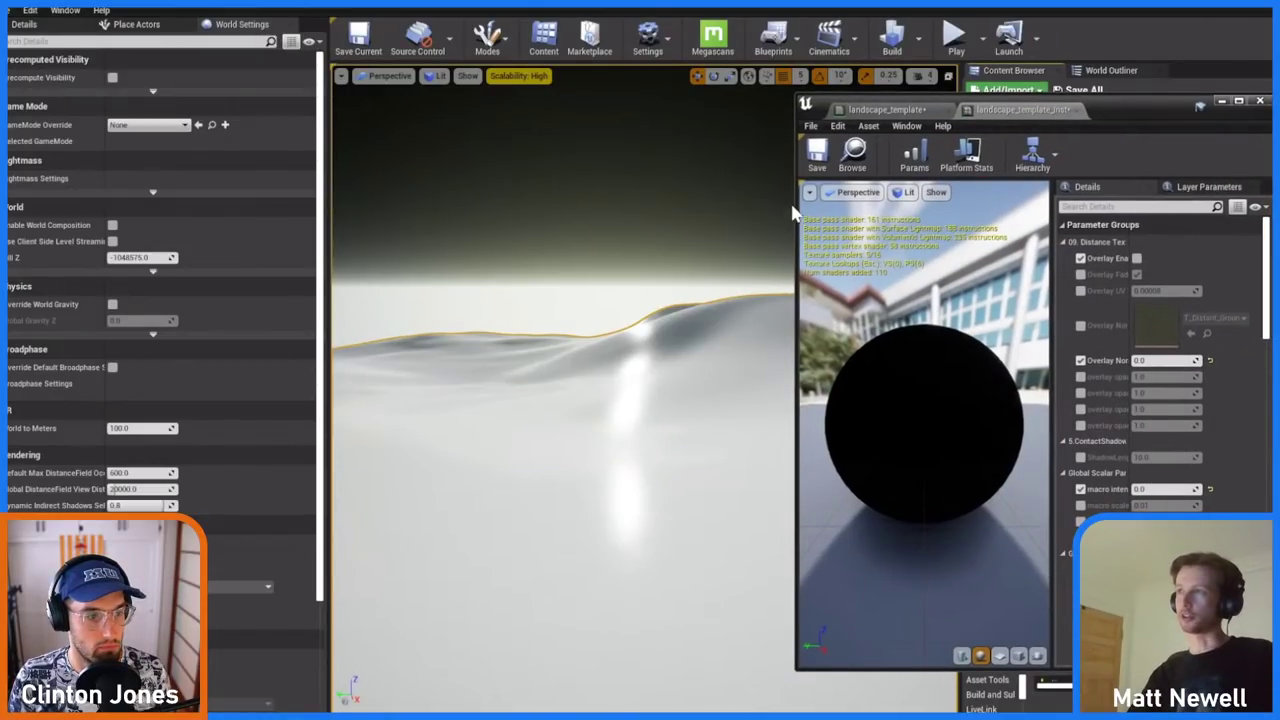
left_click_drag(792, 190, 794, 190)
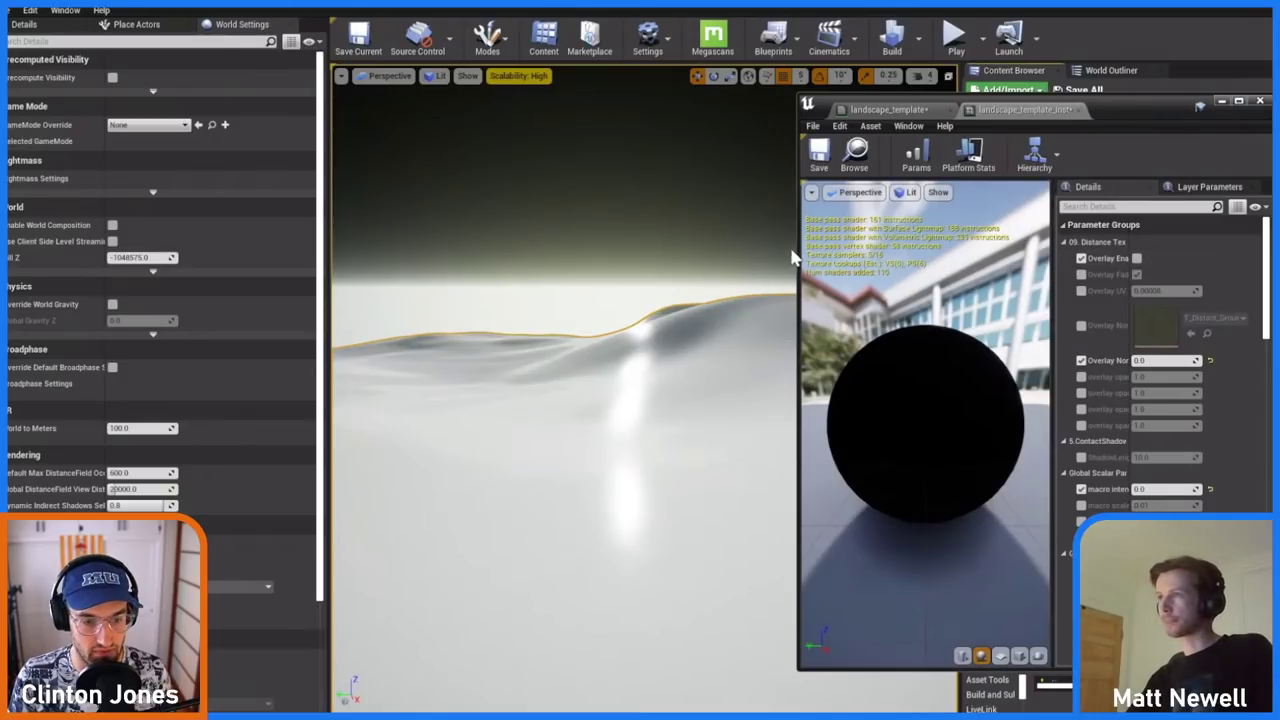
left_click_drag(792, 248, 712, 258)
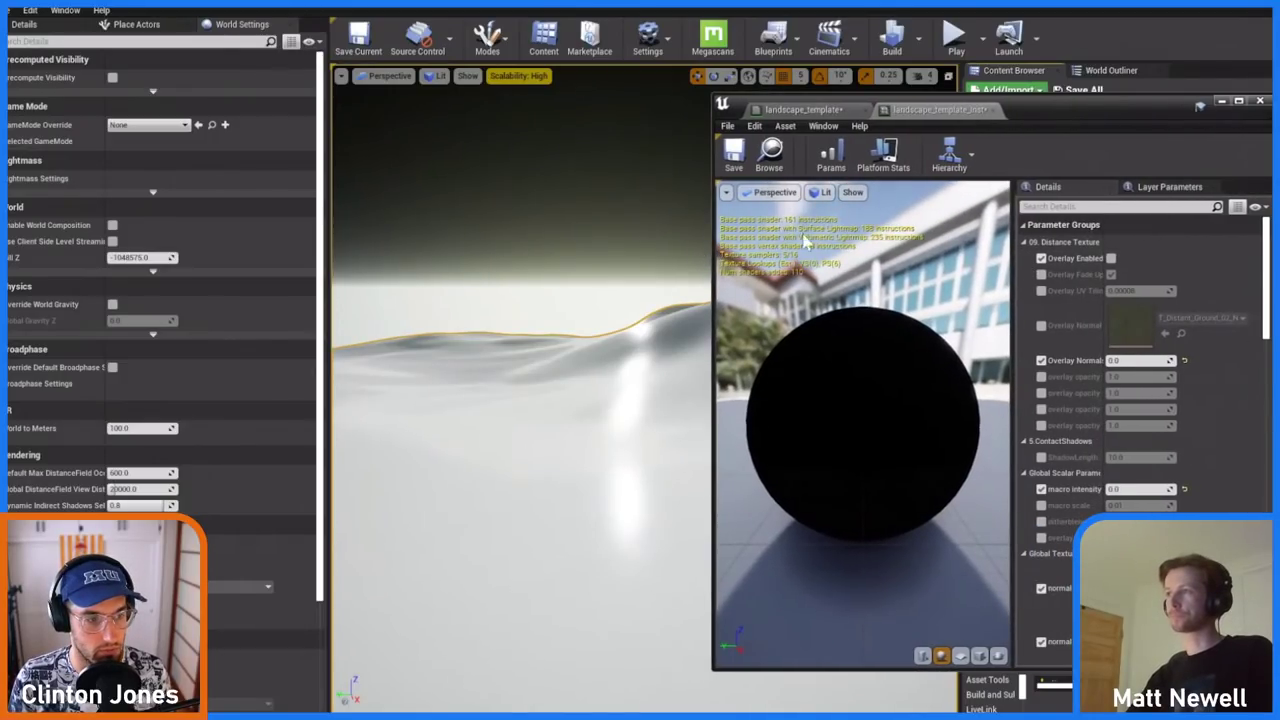
Step: Filter the landscape_template_Inst parameters for "rough", override the texture 1 roughness and adjust its value
scroll(1158, 492, "down", 5)
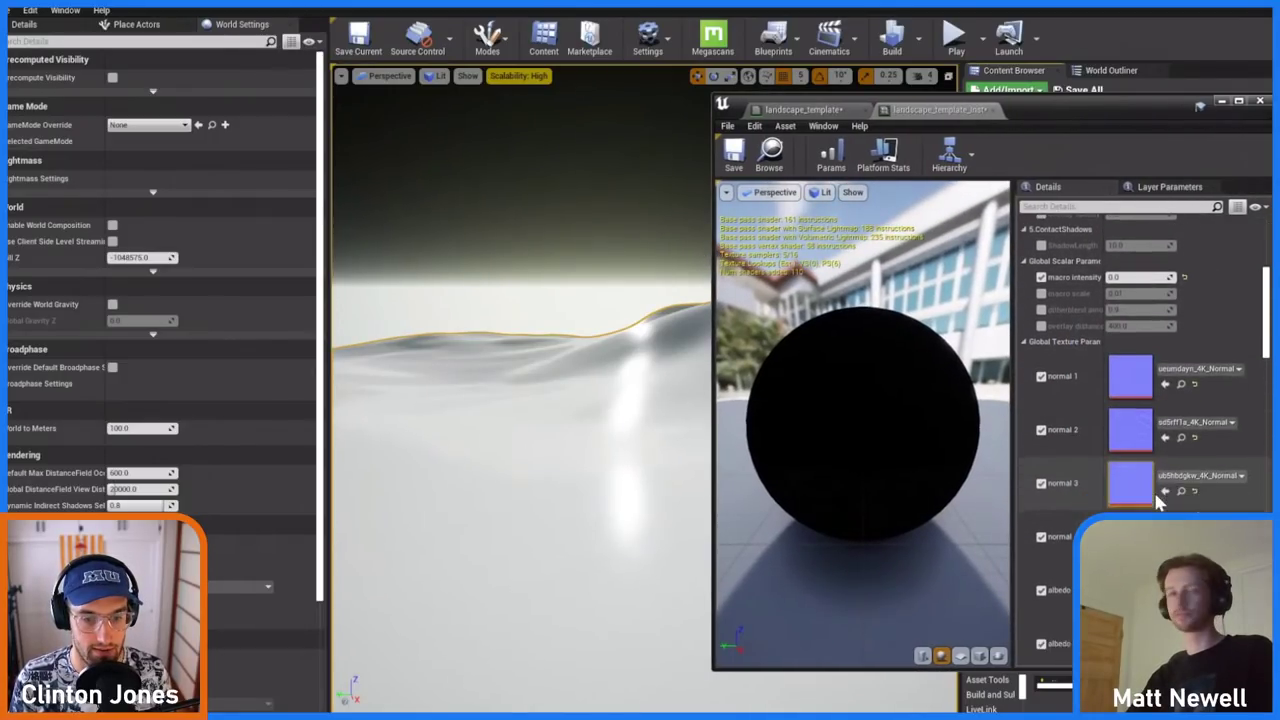
scroll(1156, 498, "up", 5)
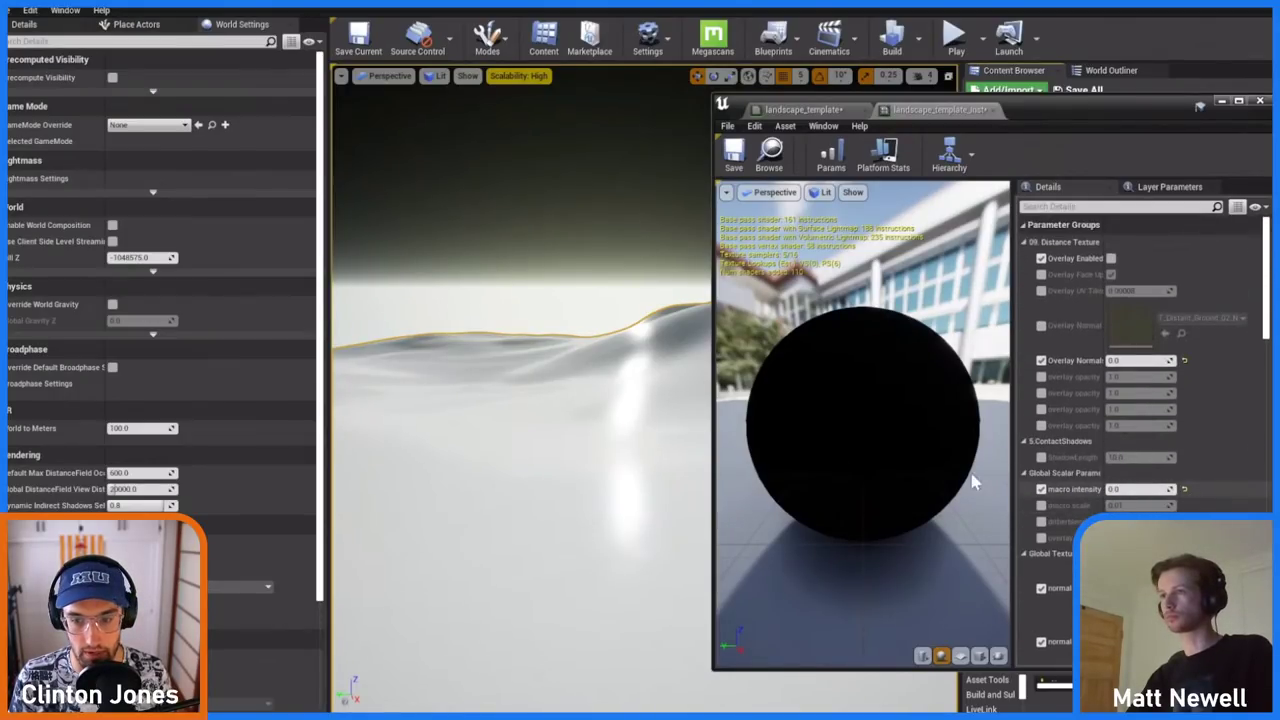
right_click_drag(469, 434, 461, 456)
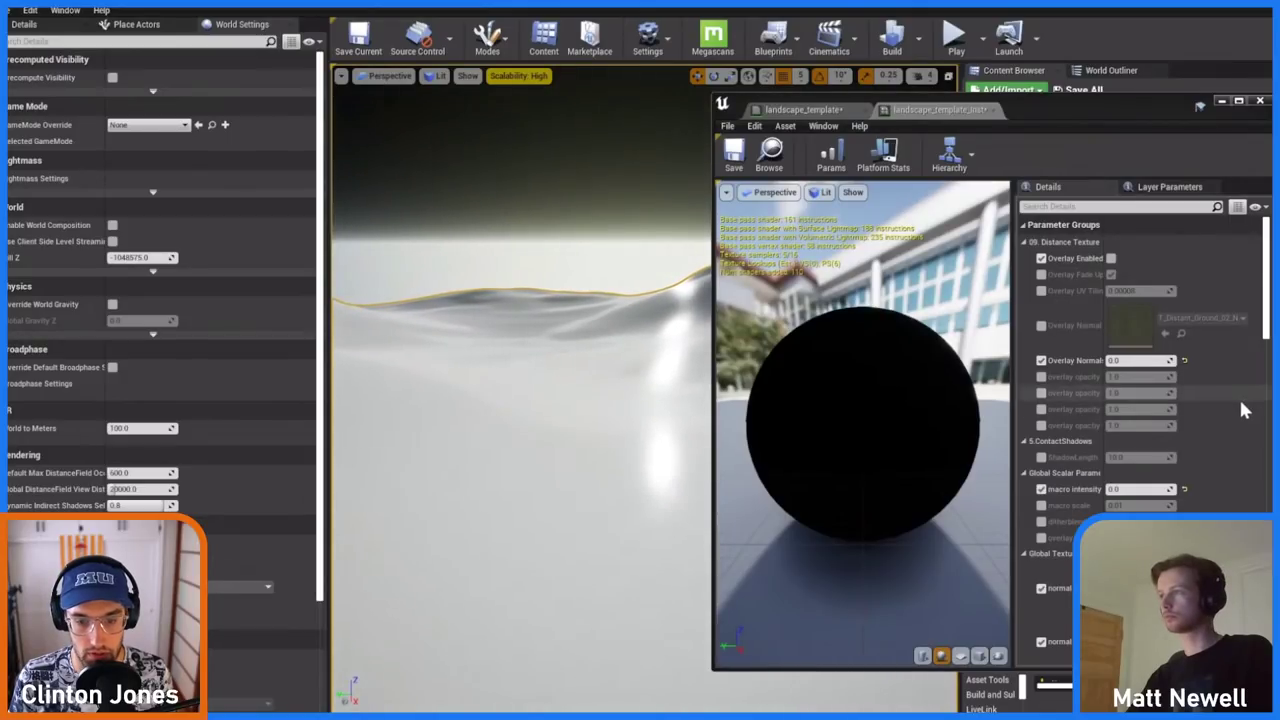
scroll(1100, 300, "down", 5)
left_click(1080, 205)
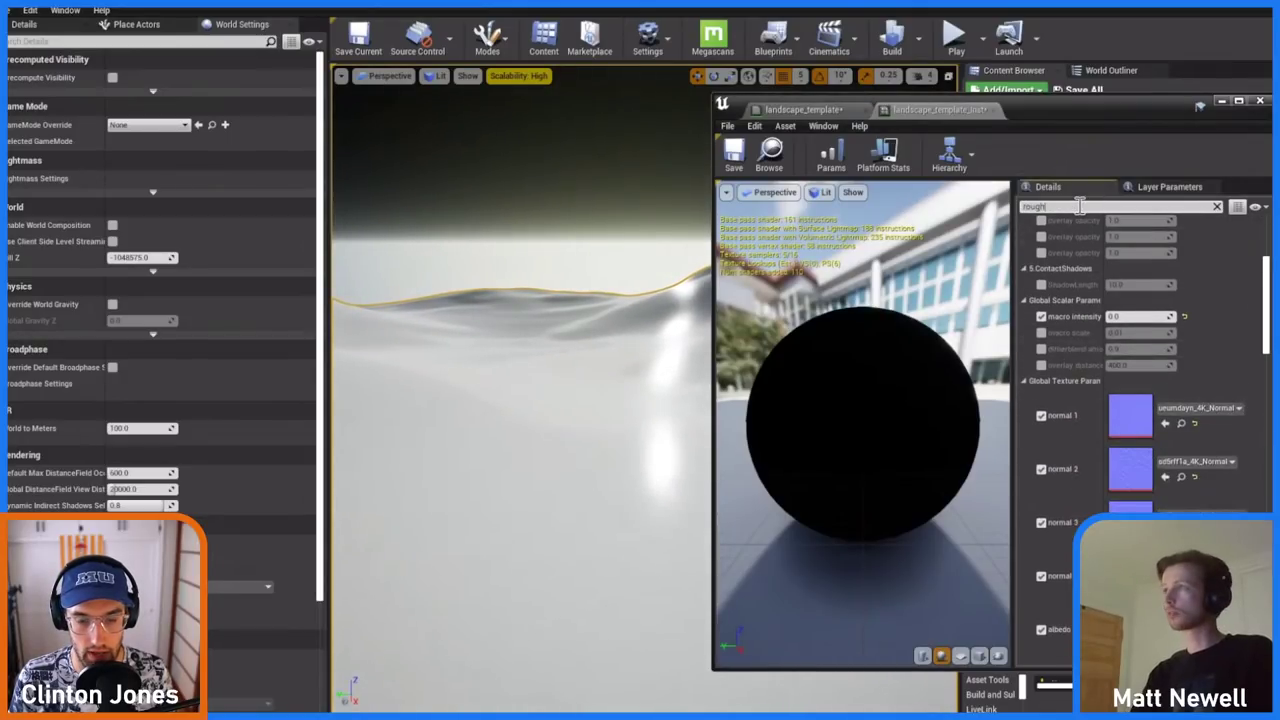
type("rough")
left_click_drag(1102, 249, 1137, 249)
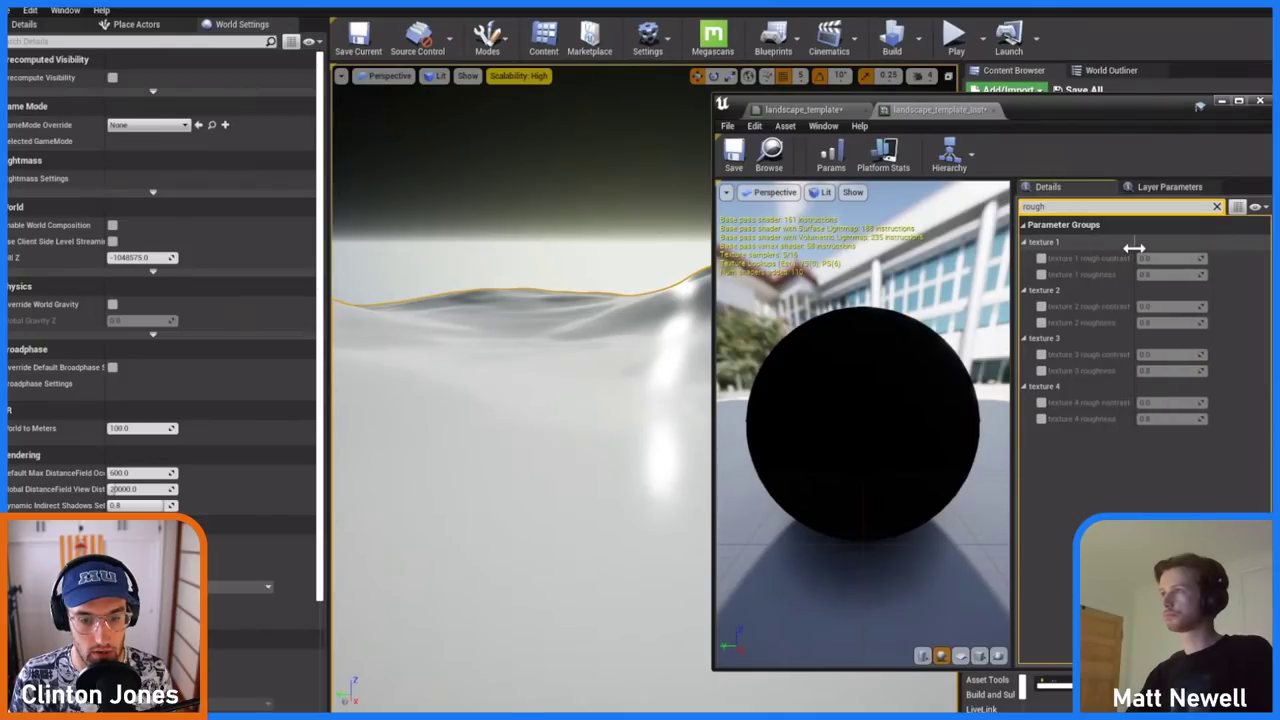
left_click(1041, 274)
left_click(1041, 322)
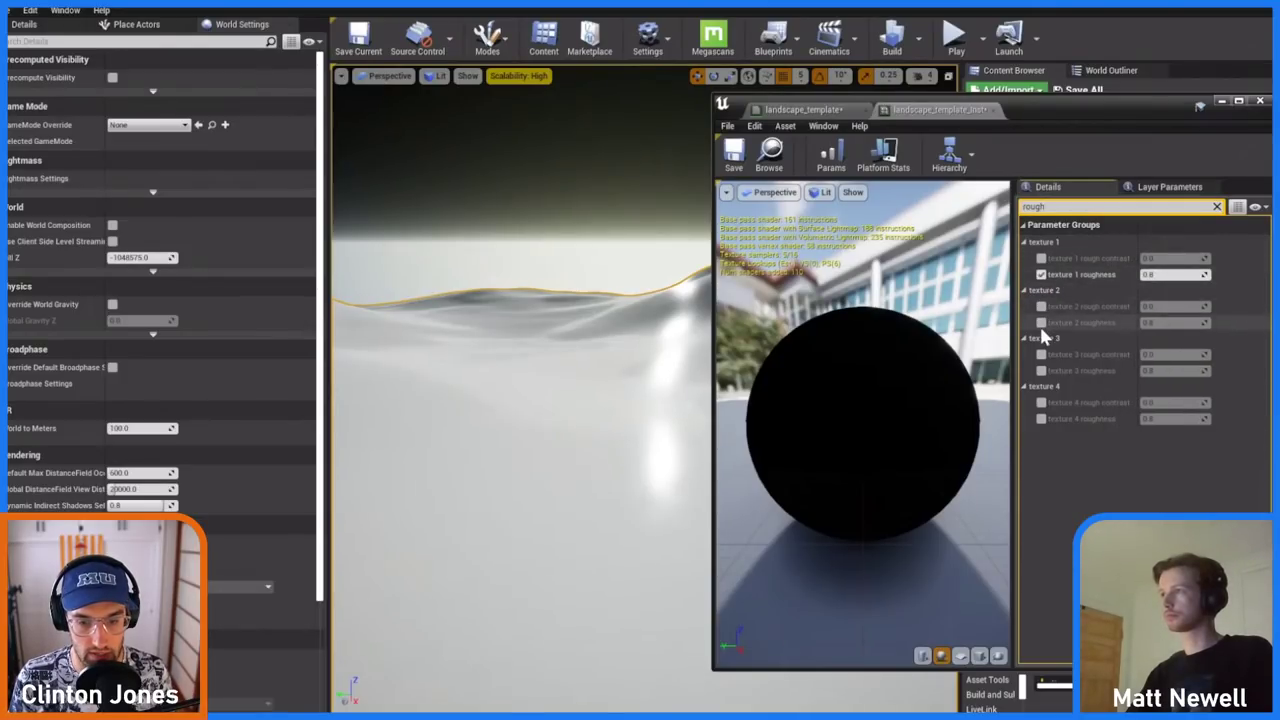
mouse_move(1175, 284)
left_mouse_down()
mouse_move(1220, 277)
mouse_move(1157, 286)
mouse_move(1164, 270)
left_mouse_up()
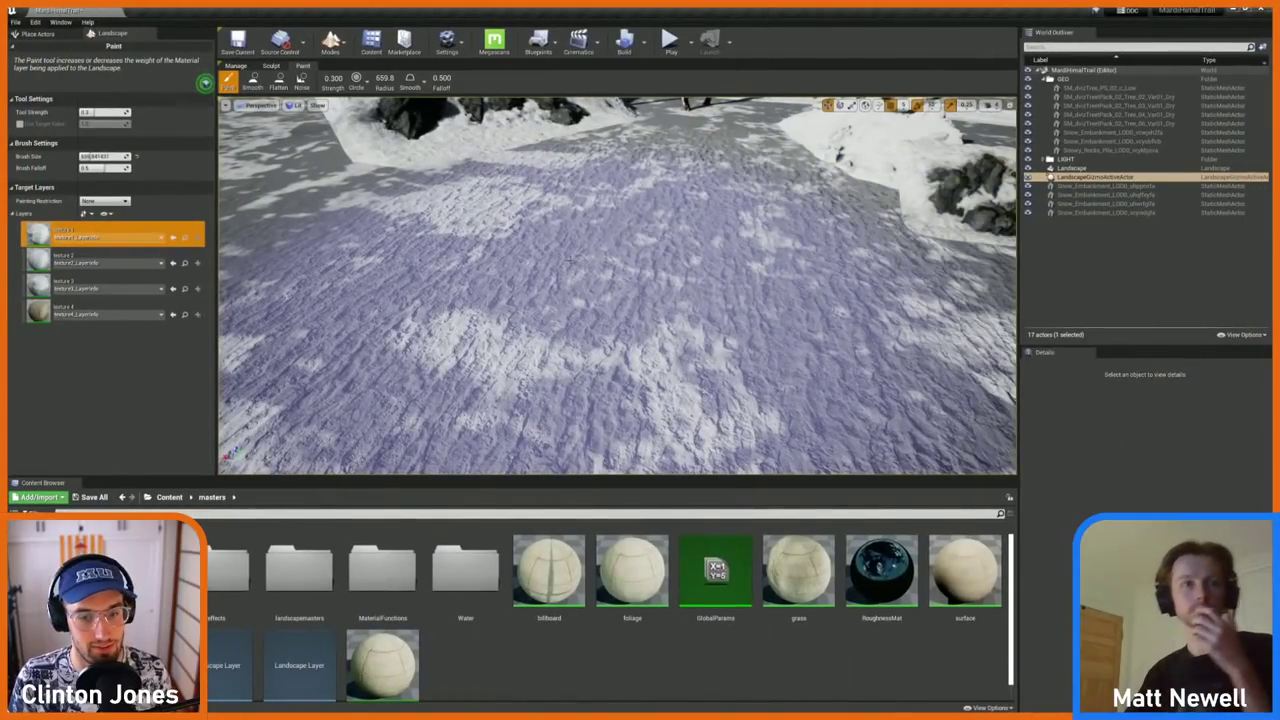
Step: Return to the project with the trees and paint the texture 4 layer onto the ground in front of the embankments
key("s")
right_click_drag(571, 260, 580, 284)
key("w")
left_click(40, 312)
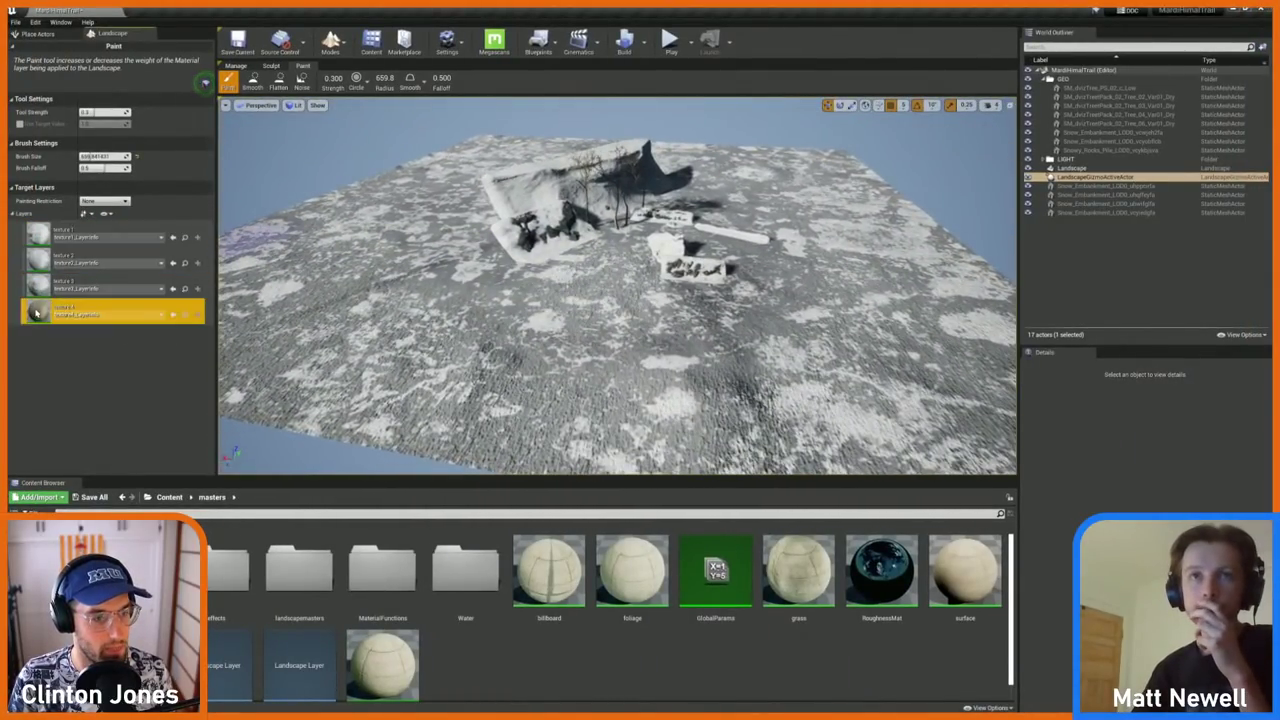
left_click(583, 332)
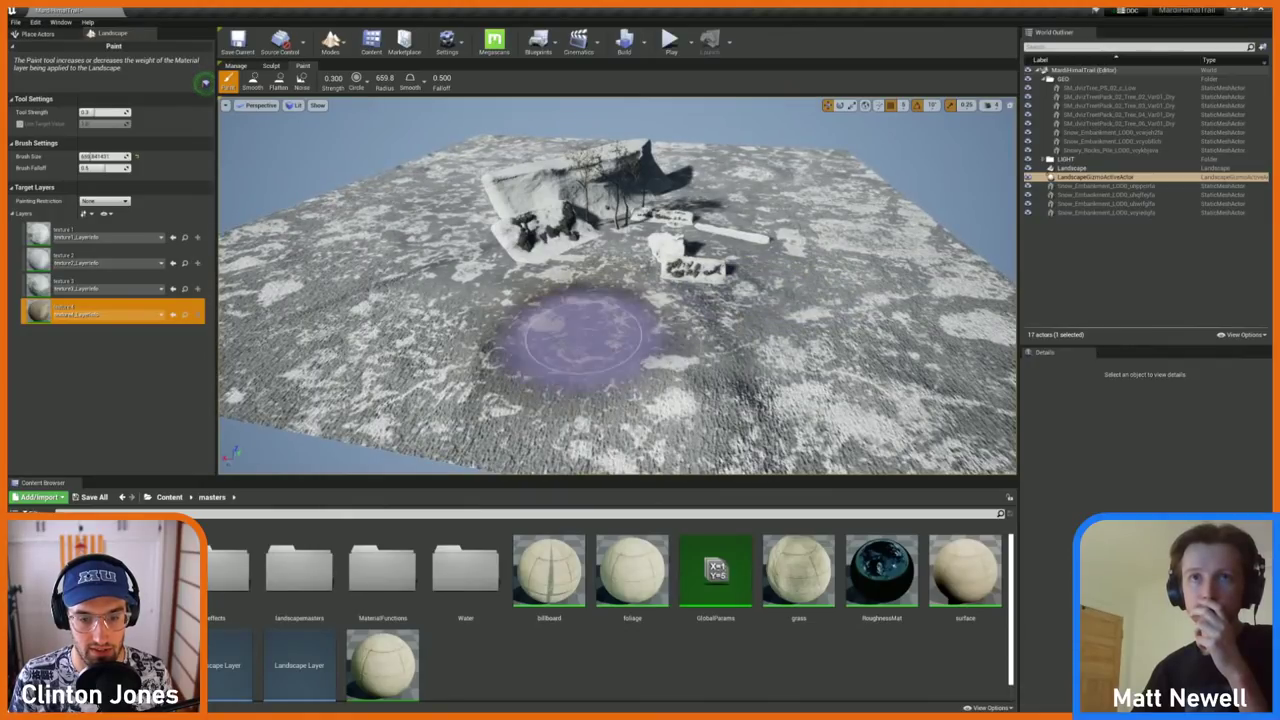
Step: Select the texture 3 layer and paint it across the ground in front of the rocks
left_click(40, 287)
mouse_move(530, 350)
left_mouse_down()
mouse_move(586, 329)
mouse_move(600, 337)
left_mouse_up()
mouse_move(563, 338)
right_mouse_down()
mouse_move(640, 345)
mouse_move(665, 362)
mouse_move(570, 300)
mouse_move(595, 350)
mouse_move(622, 368)
right_mouse_up()
right_click_drag(600, 325, 596, 324)
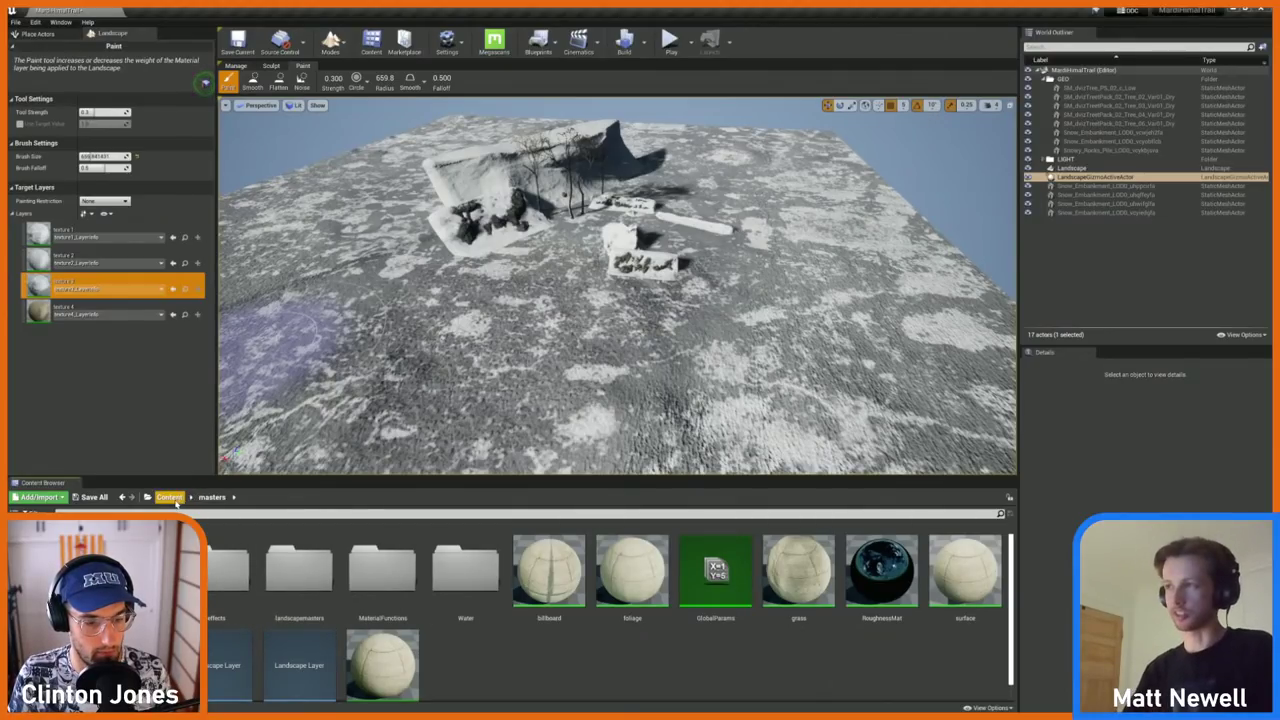
Step: Move the landscape layer info assets from the masters folder into landscapemasters and open that folder
left_click_drag(177, 504, 280, 580)
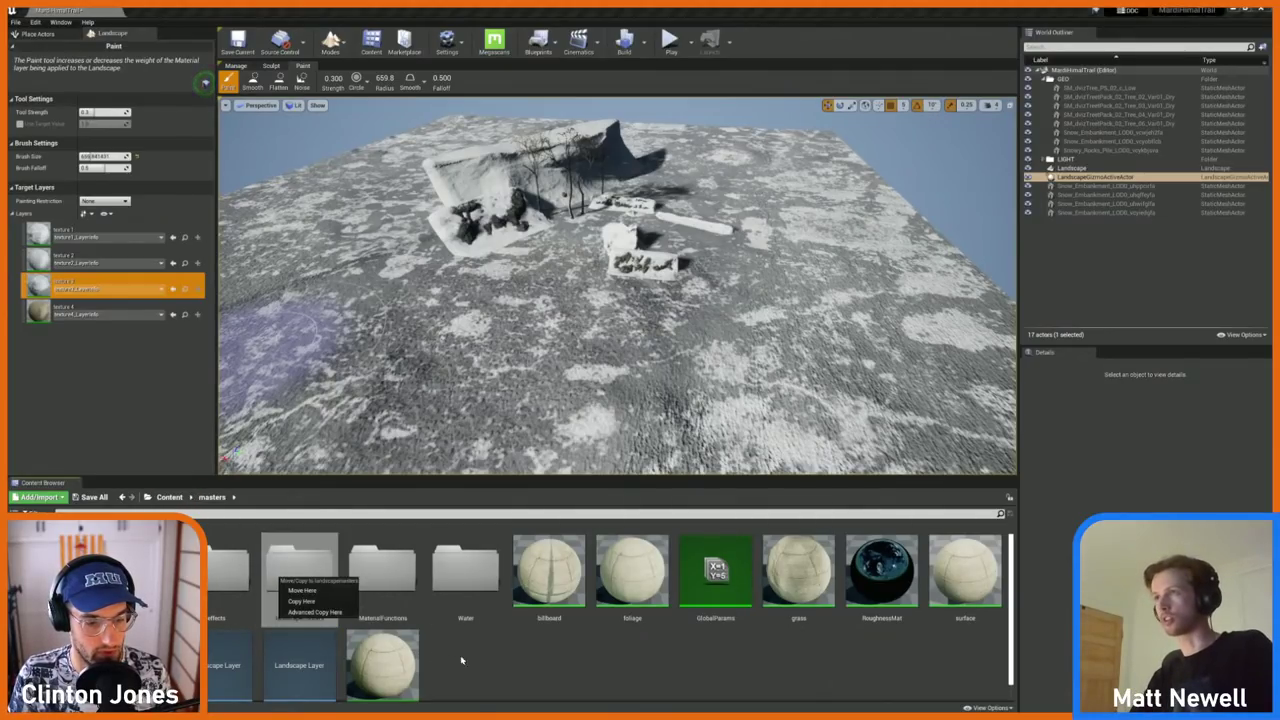
left_click(302, 590)
double_click(299, 568)
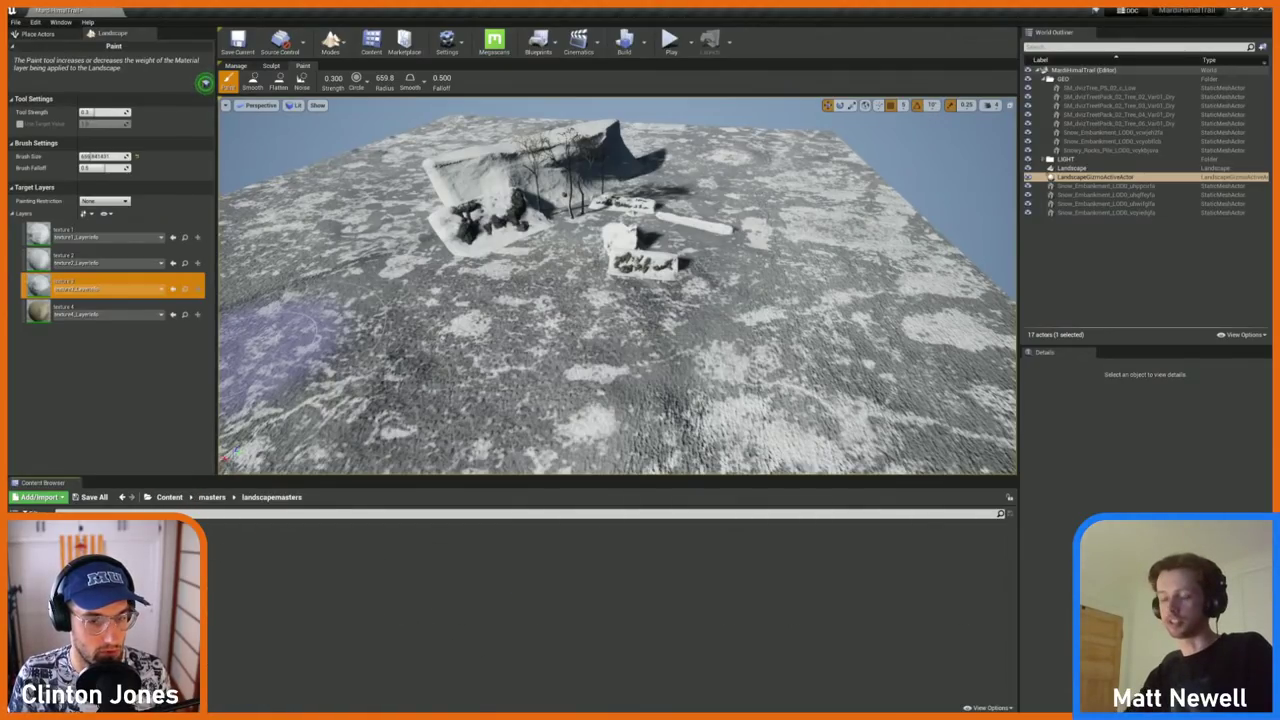
Step: Filter the landscape material instance's parameters for "macro" and override the macro intensity with 0.5
key("alt+Tab")
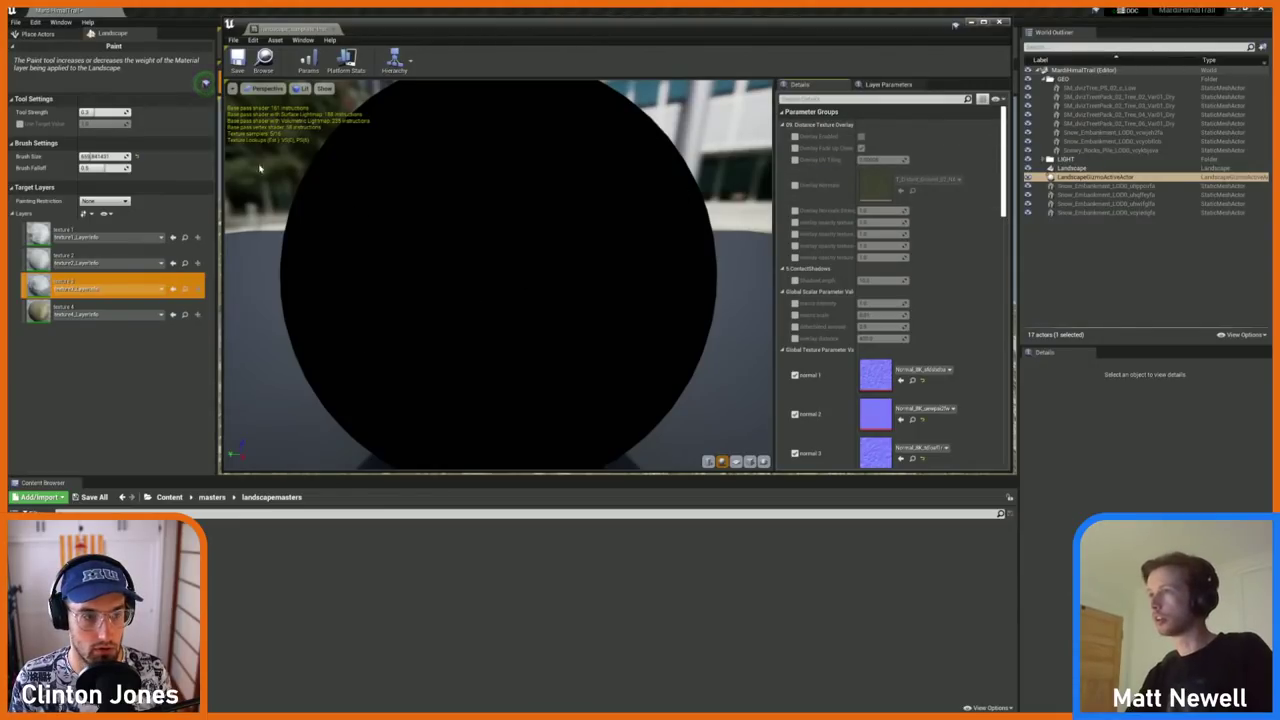
left_click(812, 99)
type("mac")
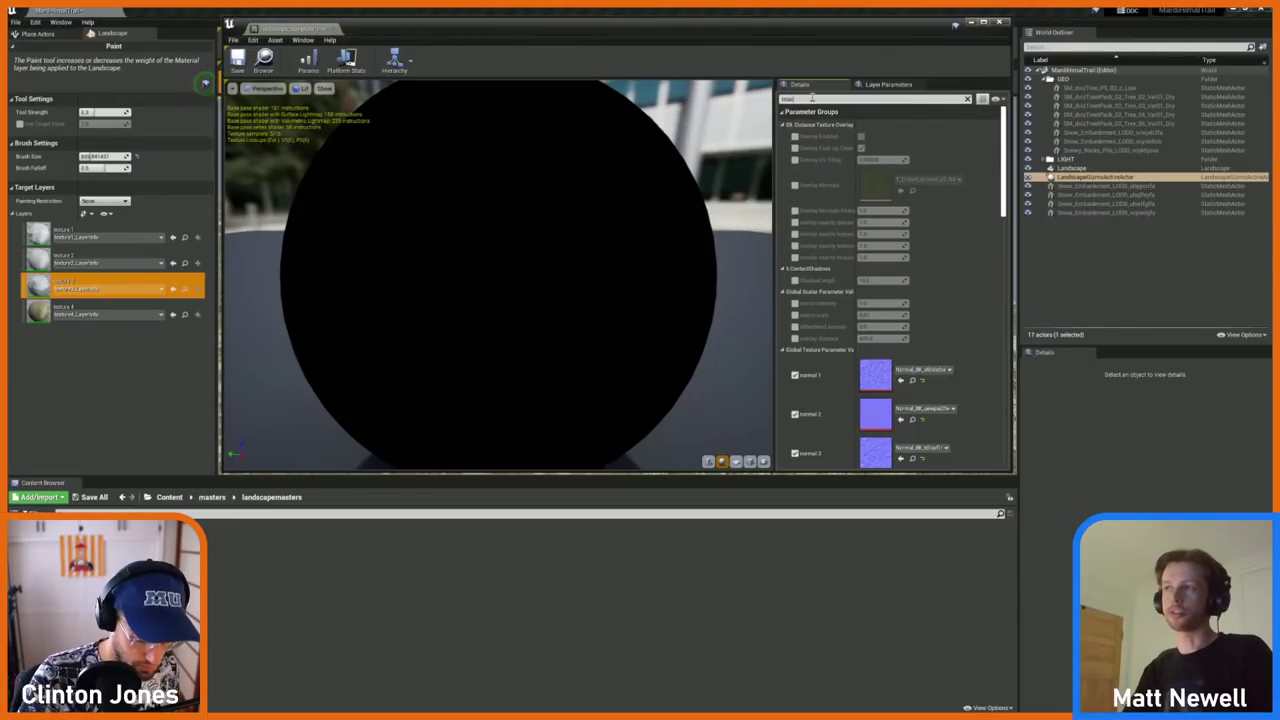
type("ro")
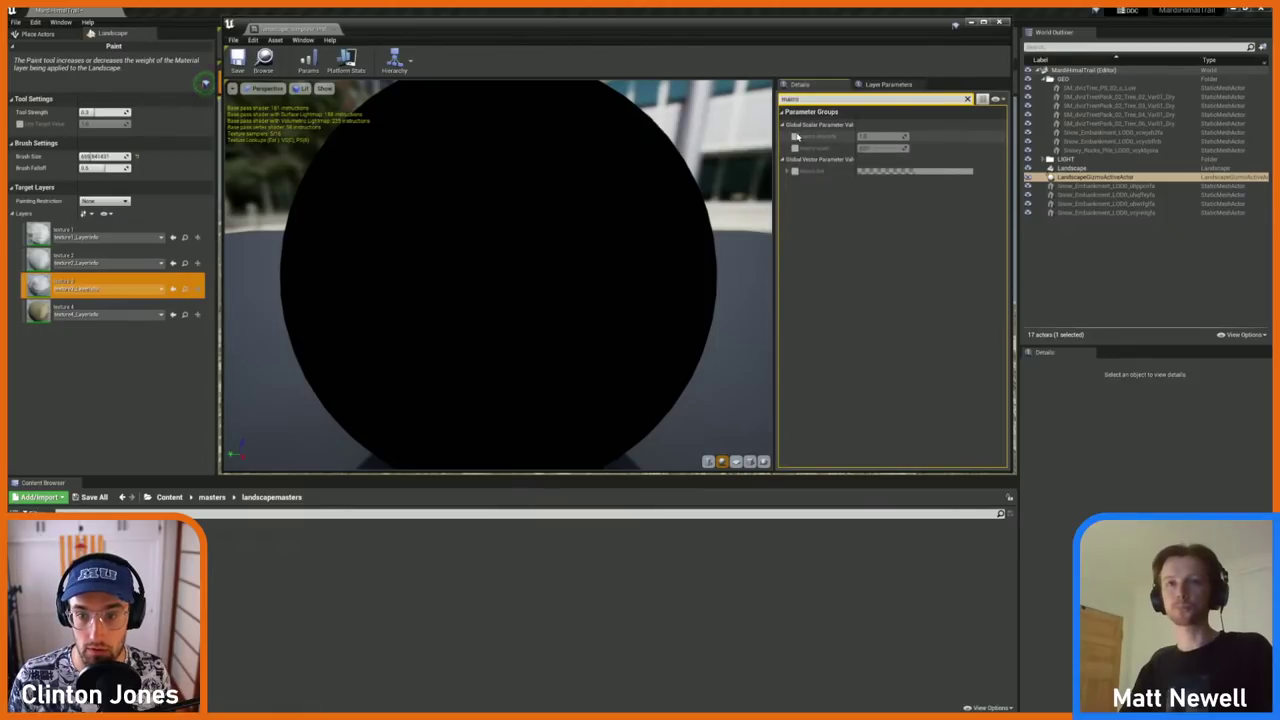
left_click(882, 136)
type("0.5")
key("Return")
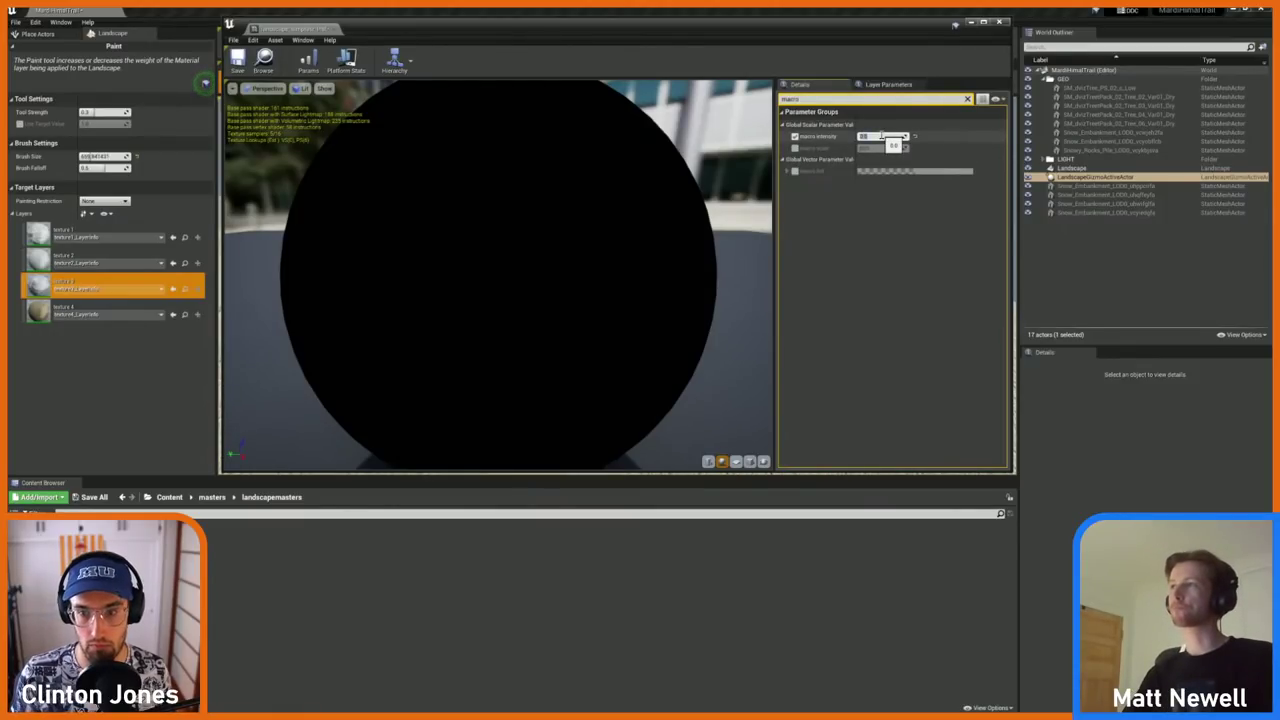
Step: Check the snow ground around the trees and rocks, and close the landscape material instance
left_click_drag(839, 25, 922, 413)
key("w")
right_click_drag(528, 300, 526, 240)
key("a")
key("d")
right_click_drag(848, 381, 848, 381)
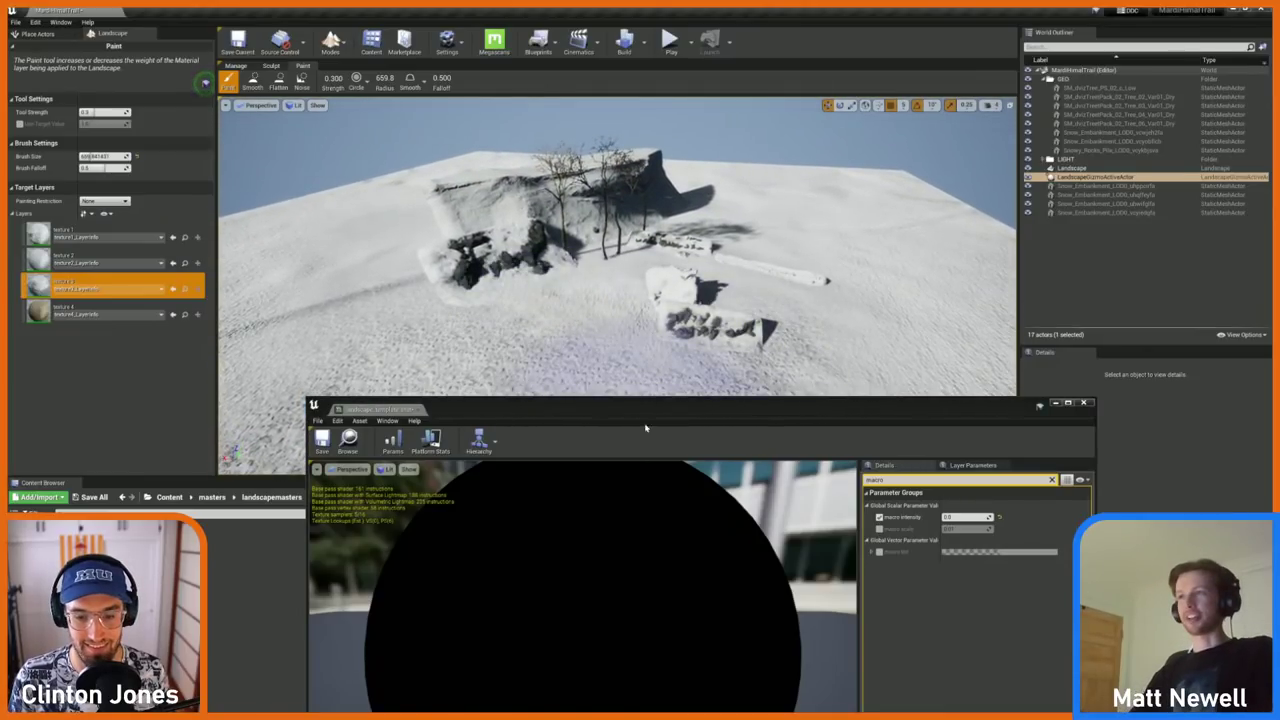
left_click_drag(646, 407, 603, 438)
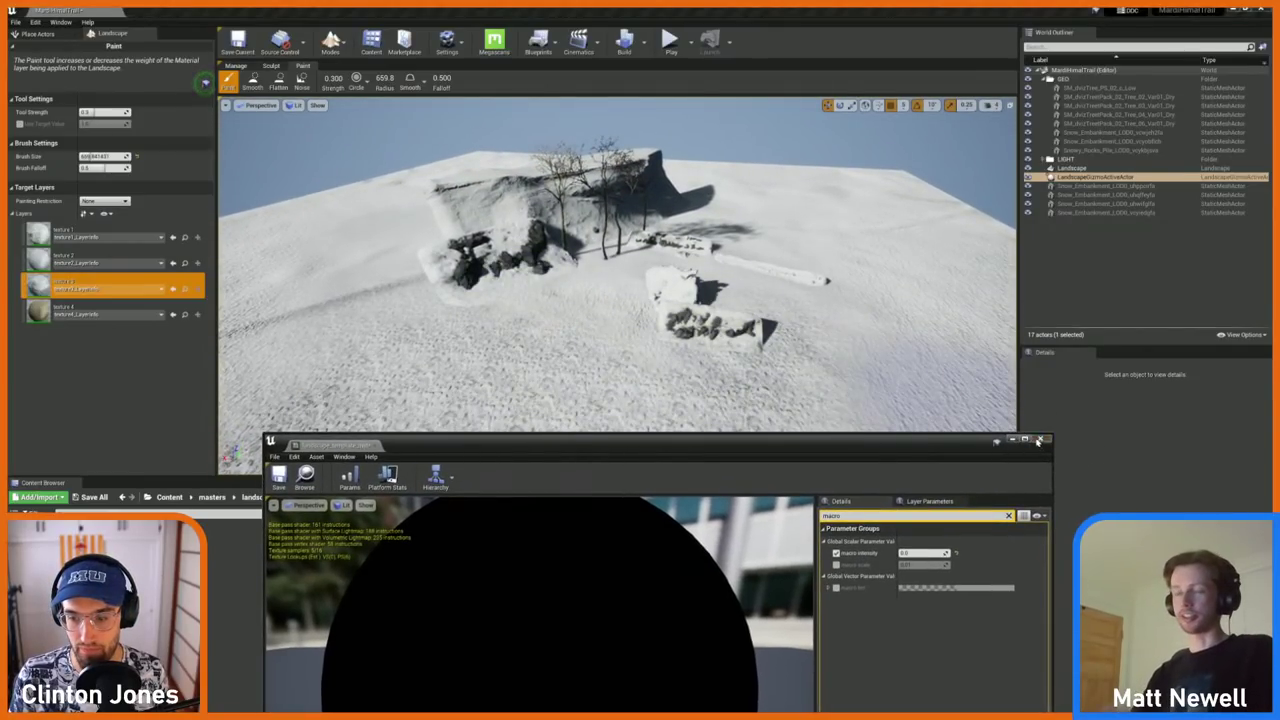
left_click(1038, 440)
right_click_drag(616, 272, 616, 272)
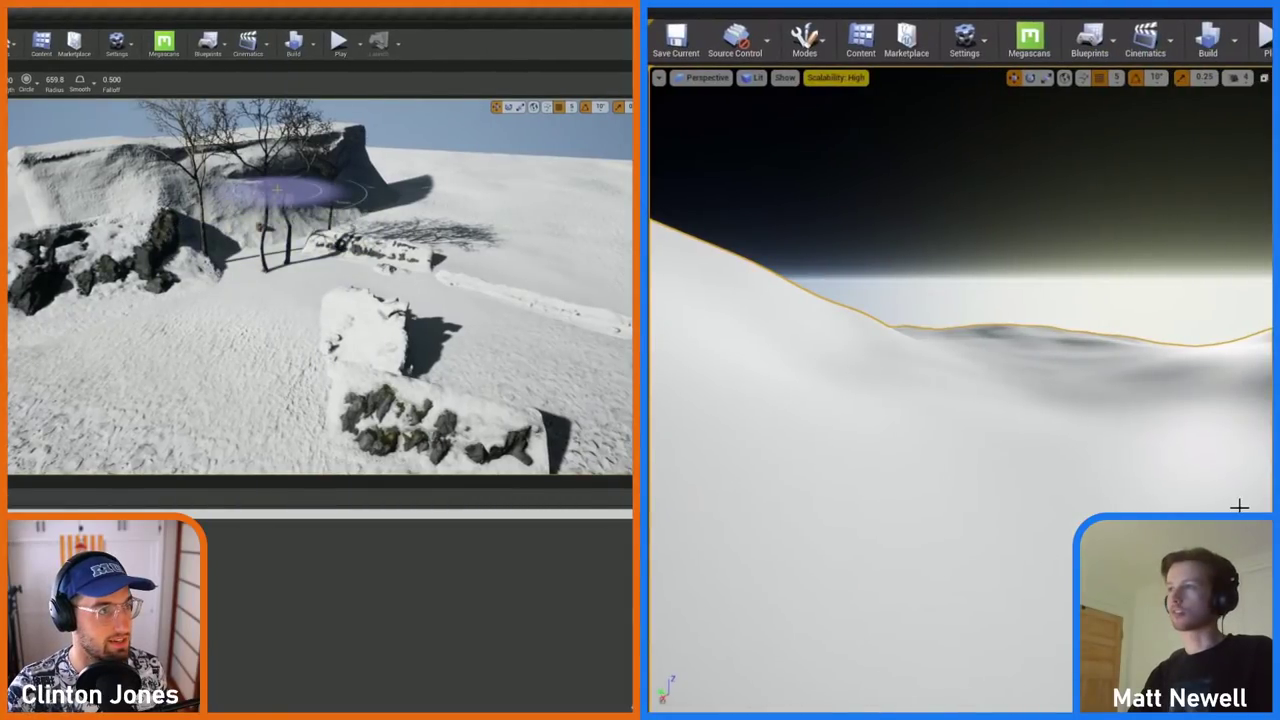
mouse_move(1006, 486)
right_mouse_down()
mouse_move(1045, 472)
mouse_move(1054, 491)
right_mouse_up()
key("g")
mouse_move(186, 256)
right_mouse_down()
mouse_move(270, 210)
mouse_move(272, 238)
mouse_move(232, 226)
mouse_move(238, 204)
right_mouse_up()
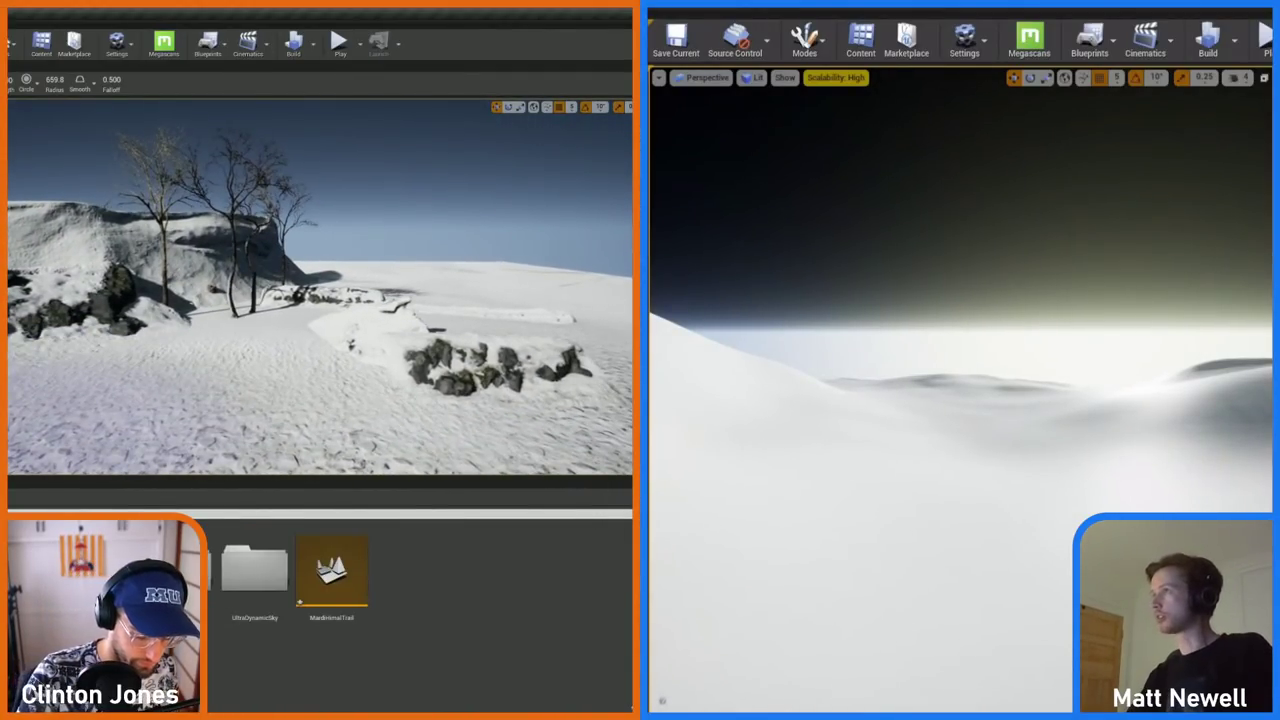
left_click_drag(1060, 700, 902, 560)
scroll(937, 558, "down", 5)
right_click_drag(916, 571, 912, 594)
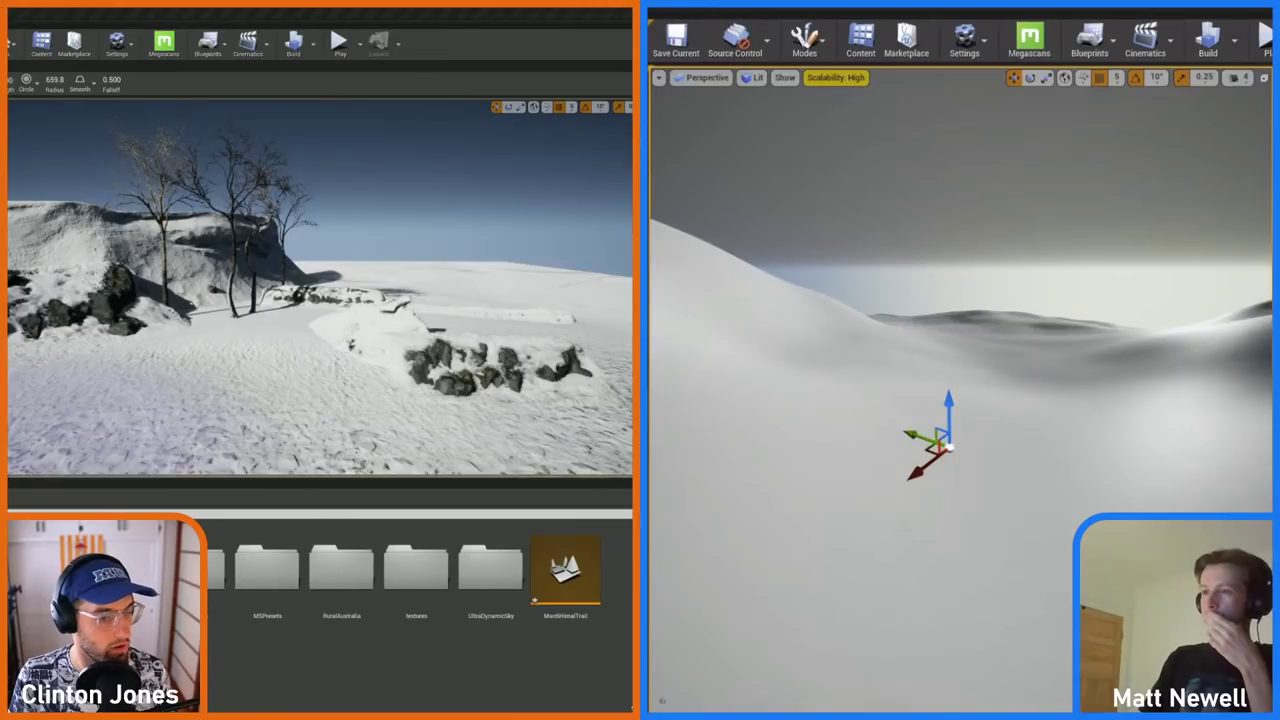
right_click_drag(988, 420, 991, 389)
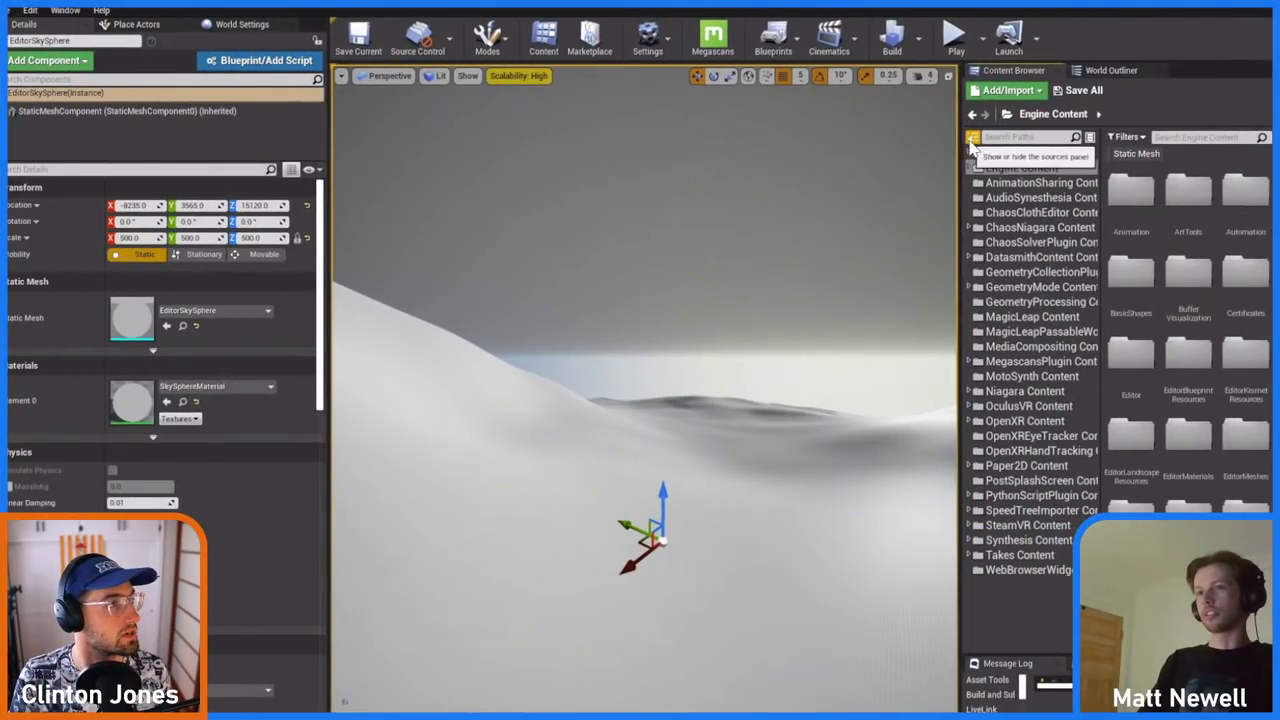
Step: Toggle the content browser's sources panel off and on, leaving the folder tree shown
left_click(973, 140)
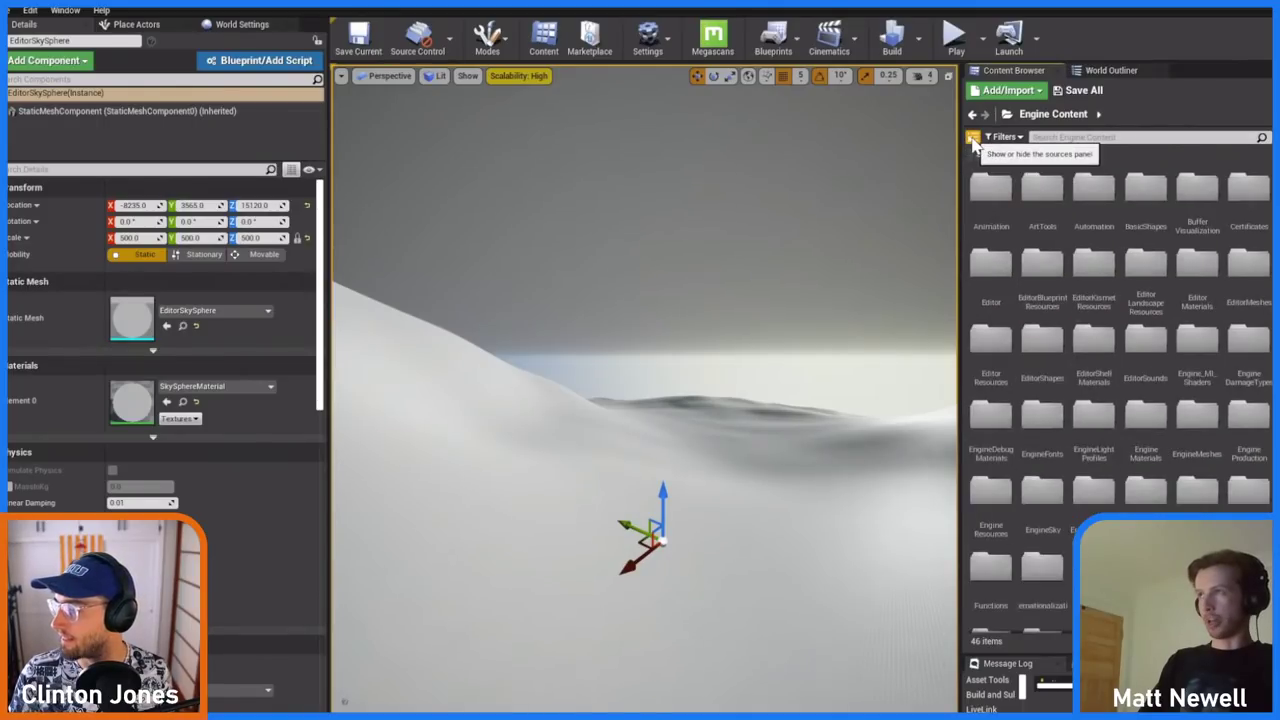
left_click(973, 140)
left_click(973, 140)
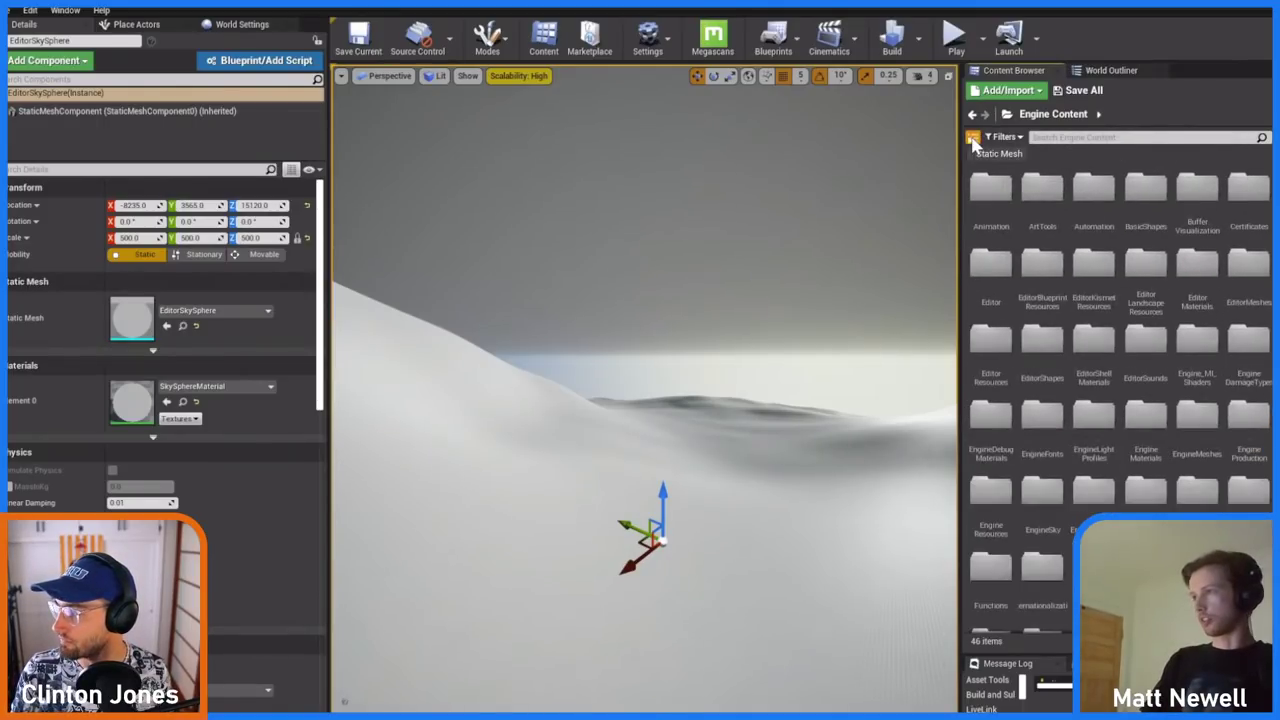
left_click(973, 140)
left_click(973, 140)
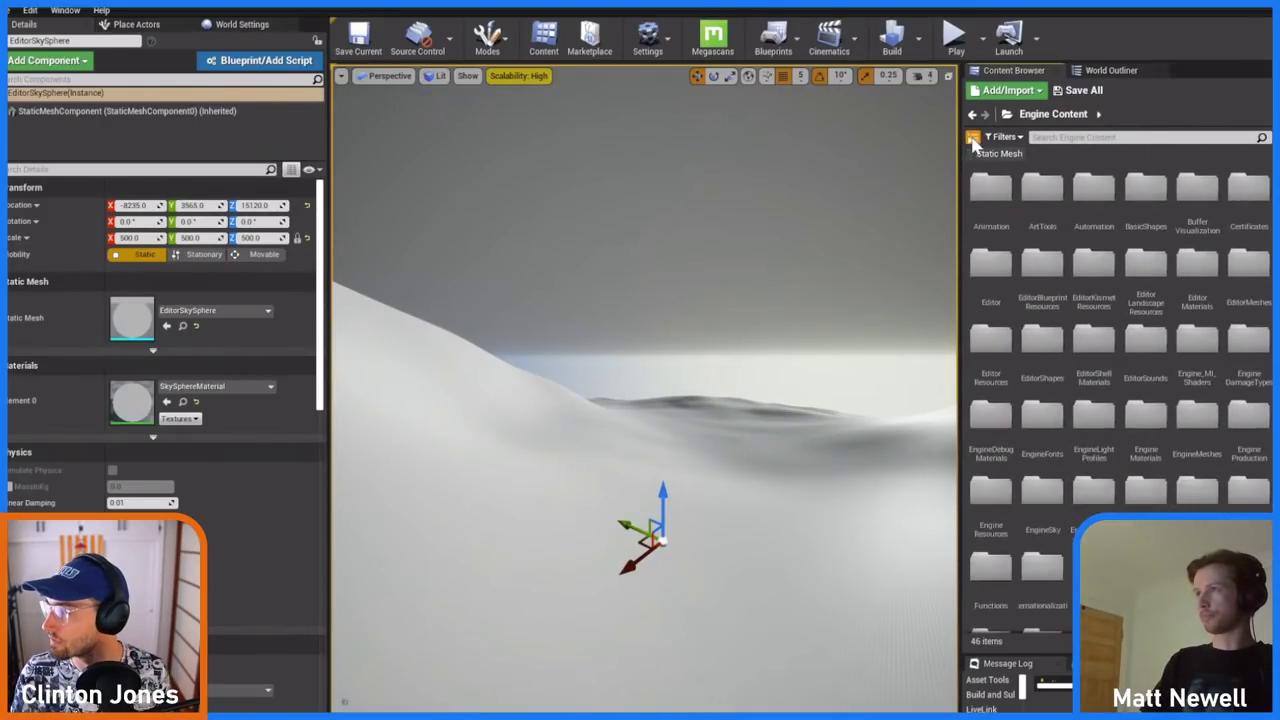
left_click(973, 140)
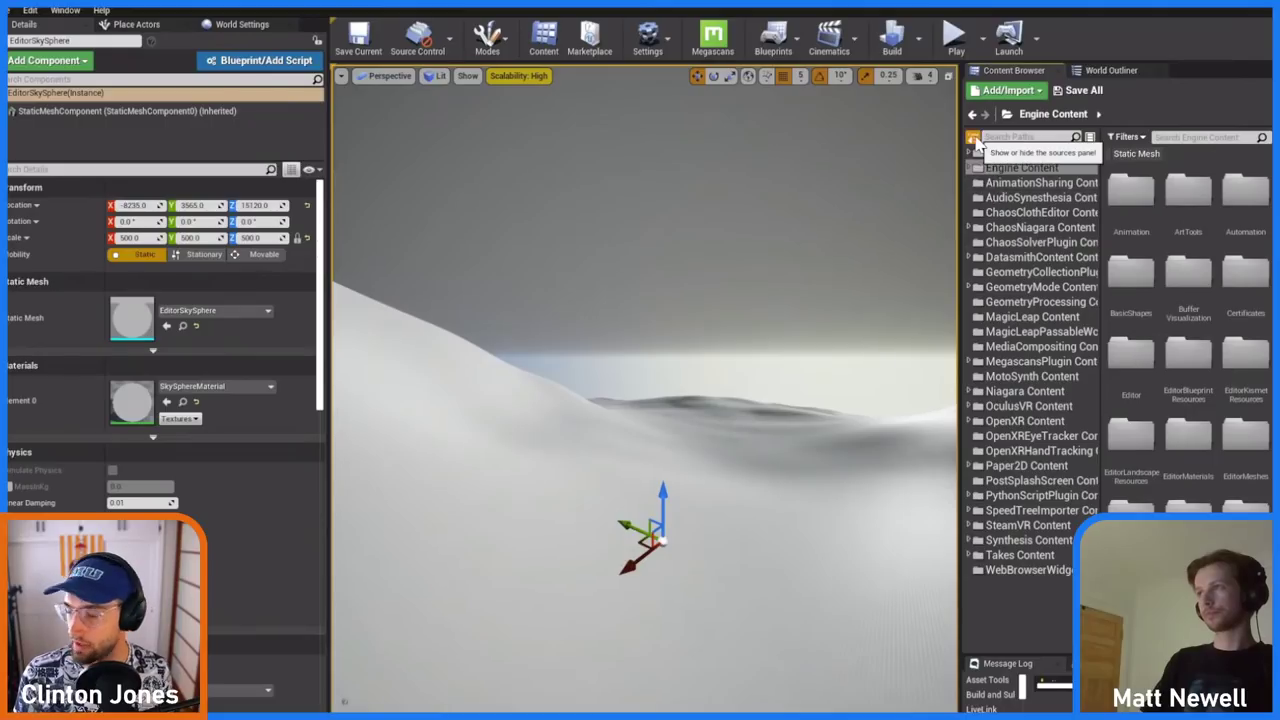
left_click(974, 140)
left_click(974, 140)
left_click(975, 140)
left_click(975, 140)
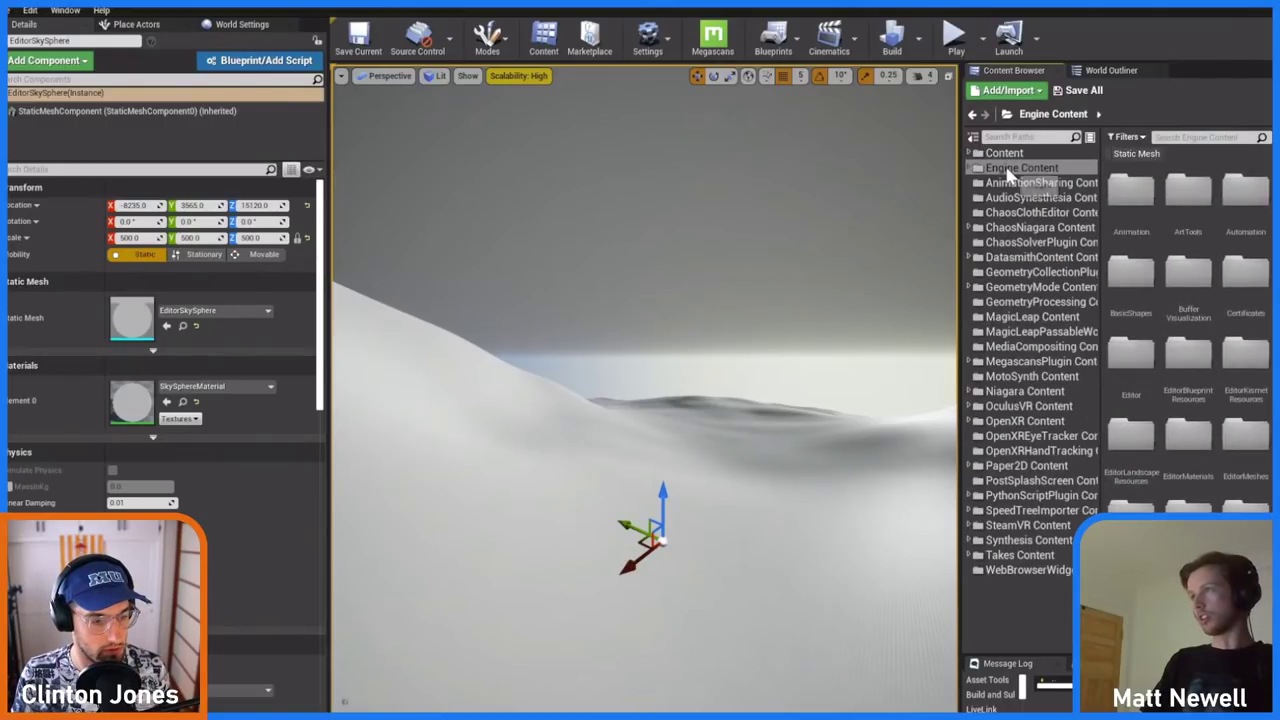
Step: Search the Engine Content folder for "skysphere"
left_click(1012, 170)
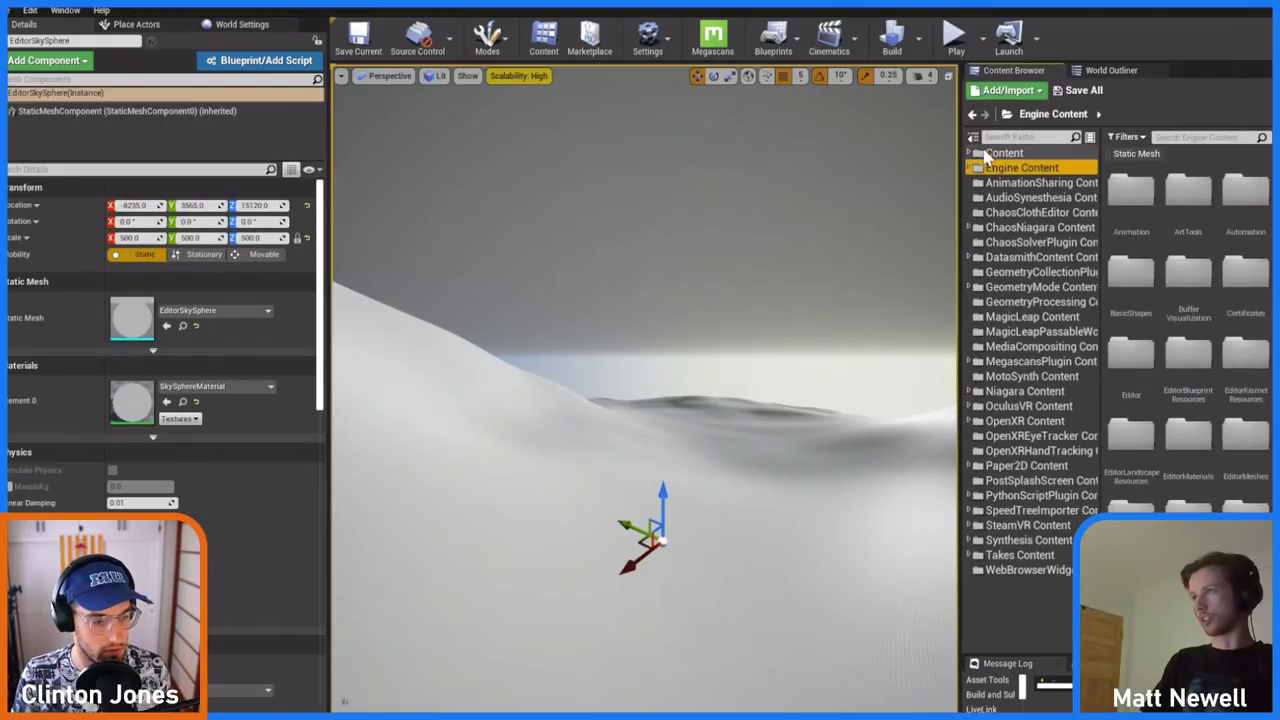
left_click(1186, 139)
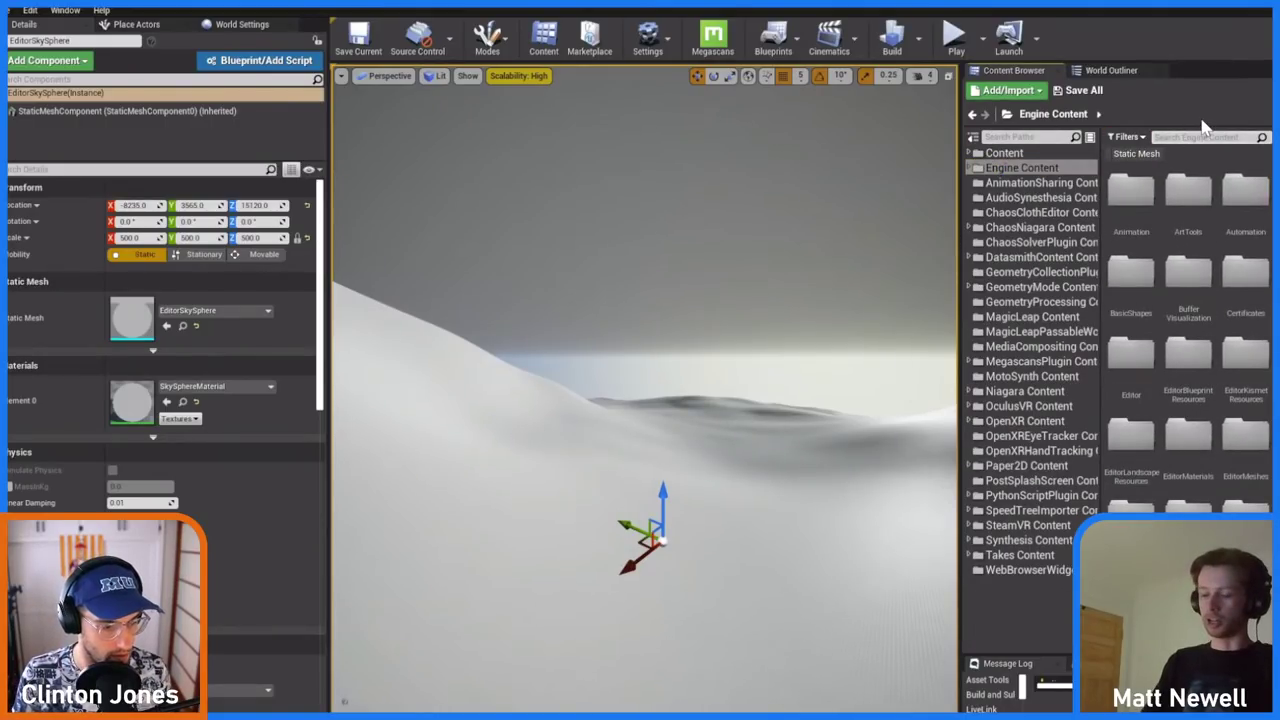
type("skysp")
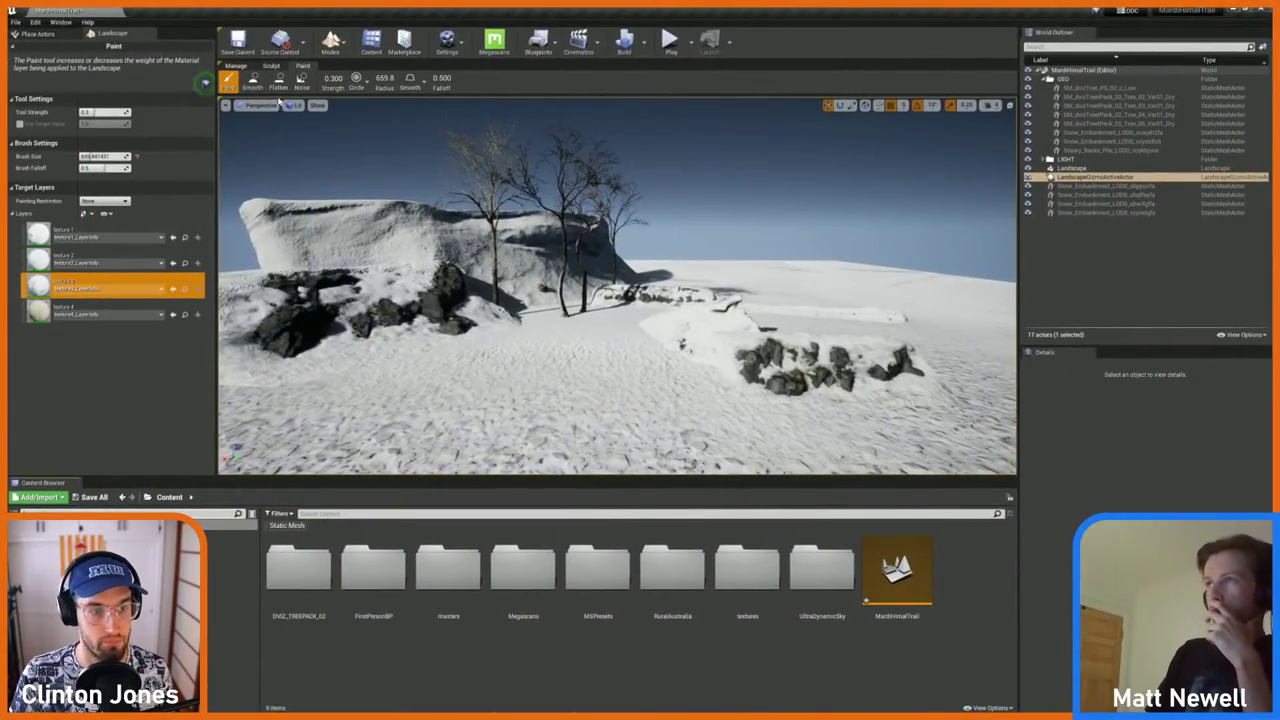
Step: Browse the Blueprint, C++ and content pack options for adding content to the MardiHimalTrail project, and close without adding any
left_click_drag(308, 15, 759, 53)
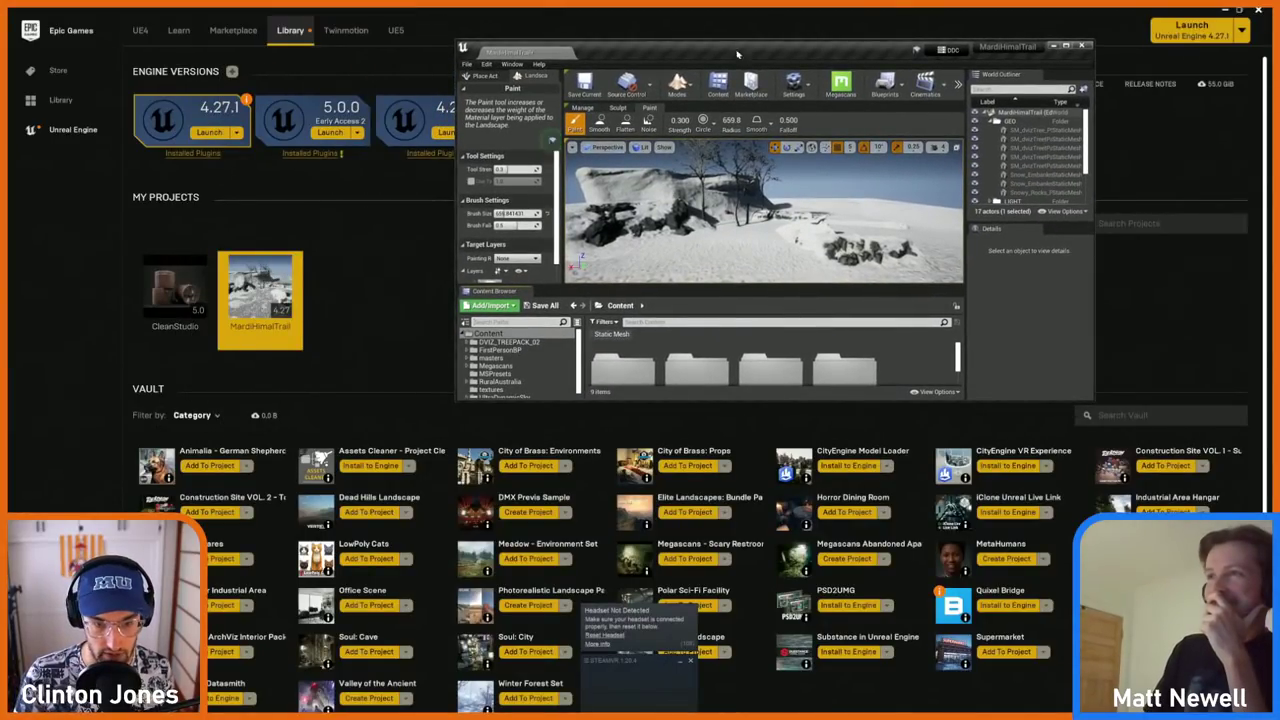
left_click(490, 305)
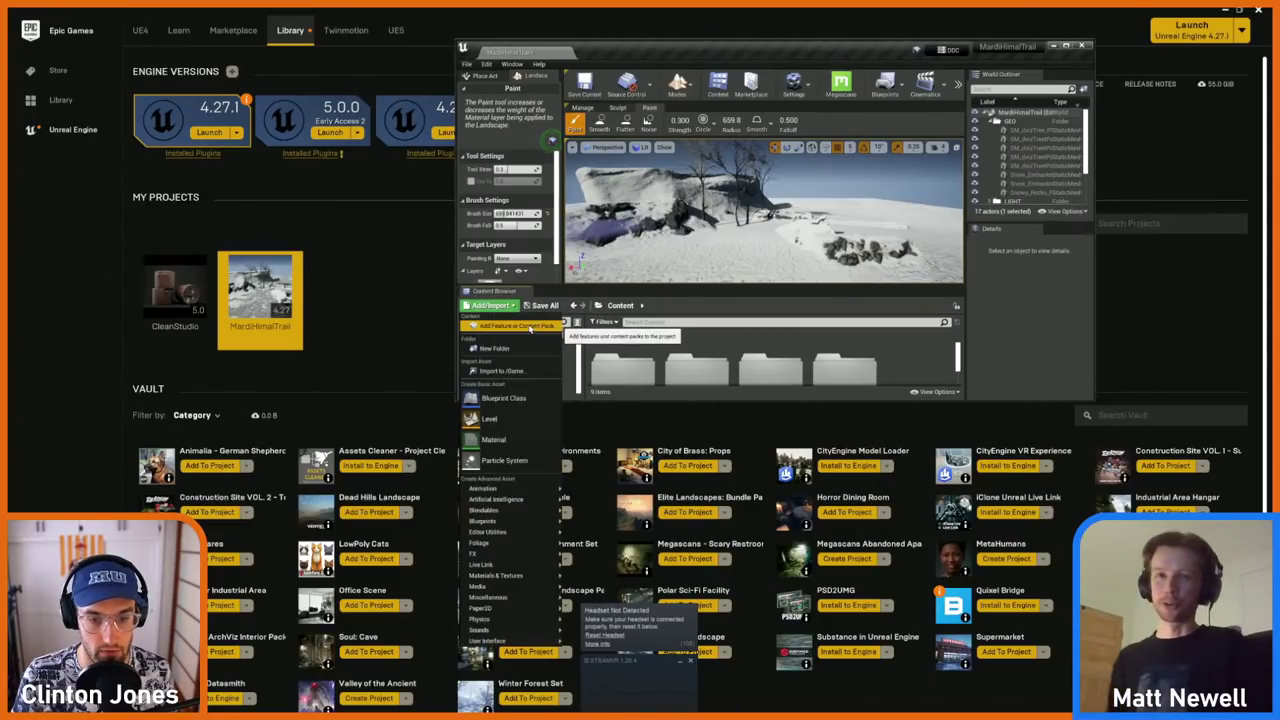
left_click(533, 330)
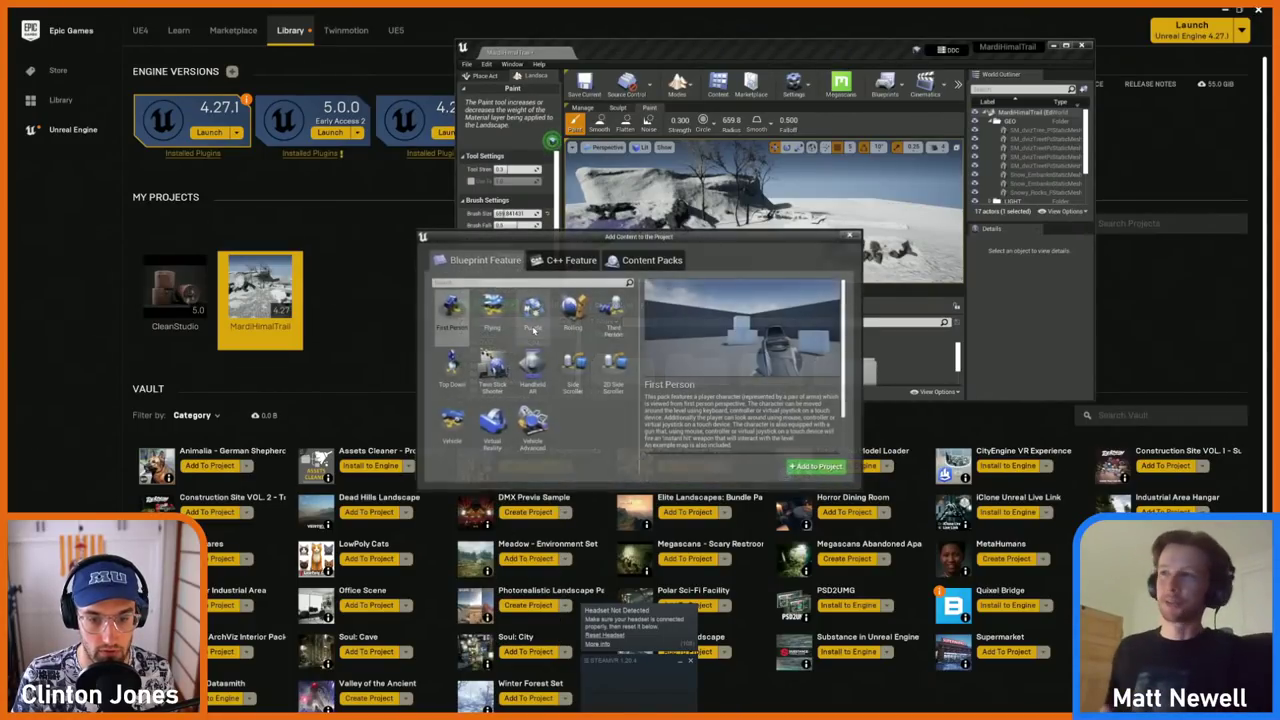
left_click(646, 262)
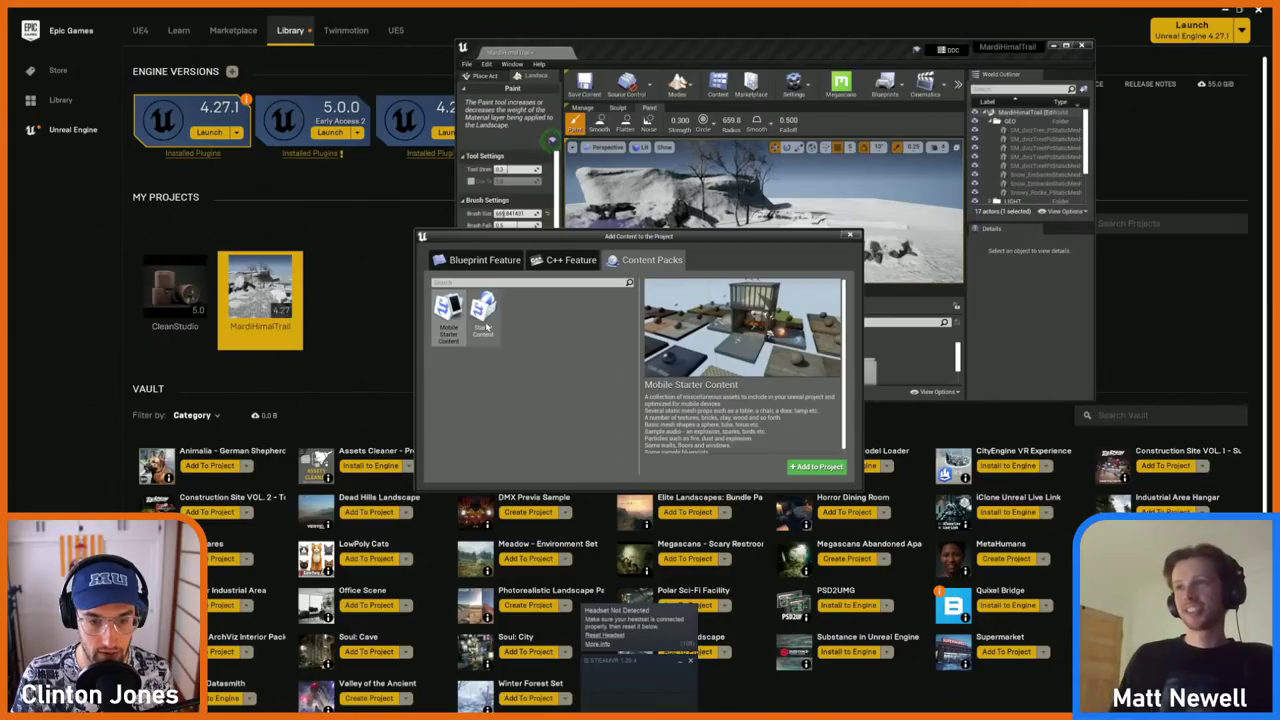
left_click(492, 262)
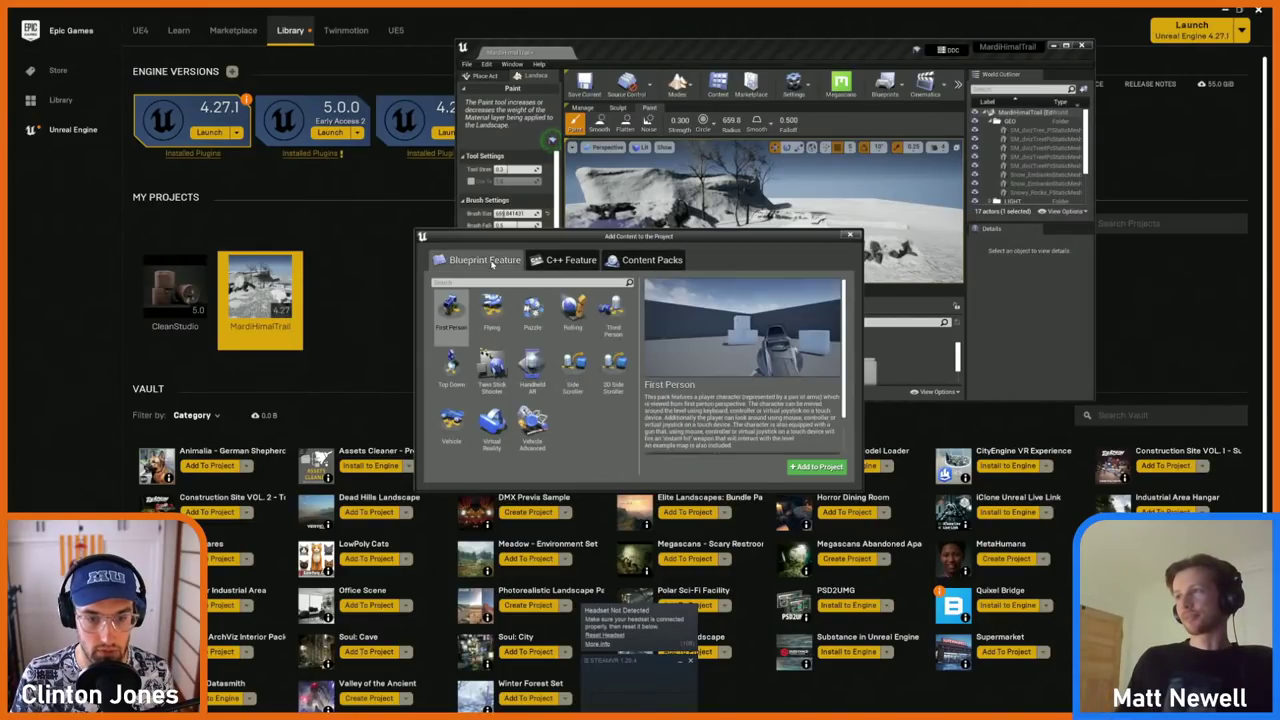
left_click(572, 263)
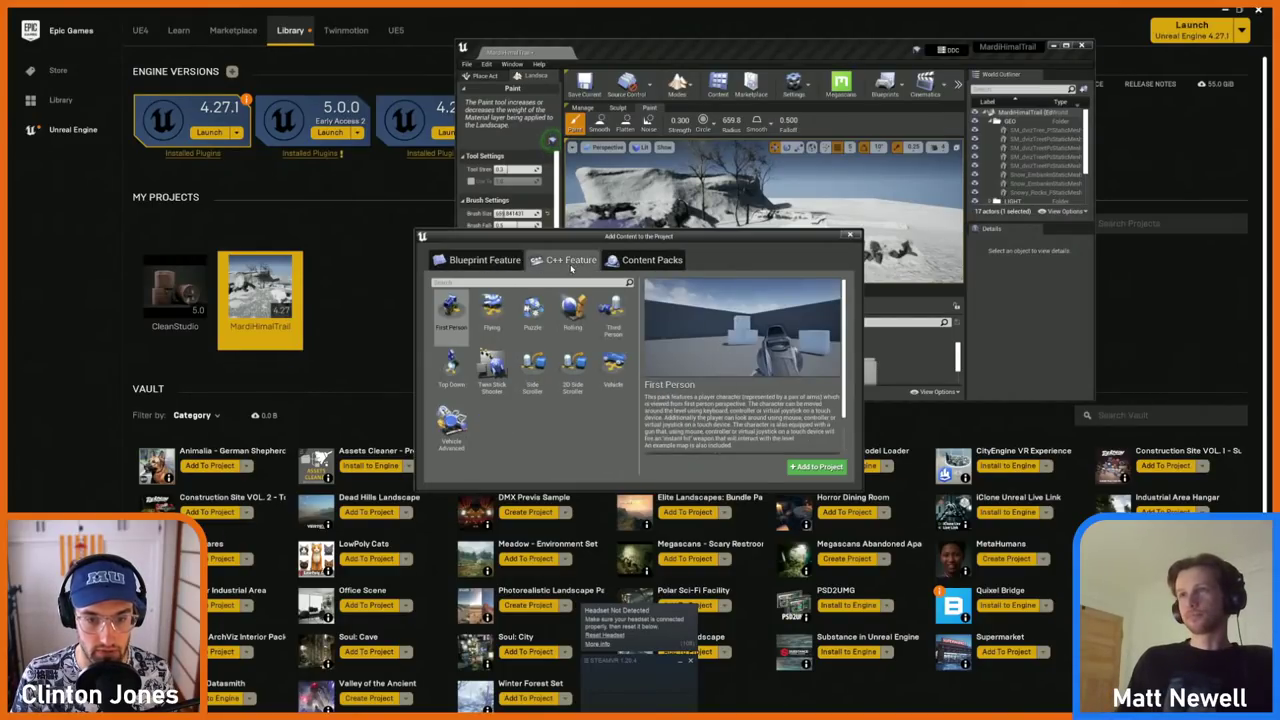
left_click(652, 262)
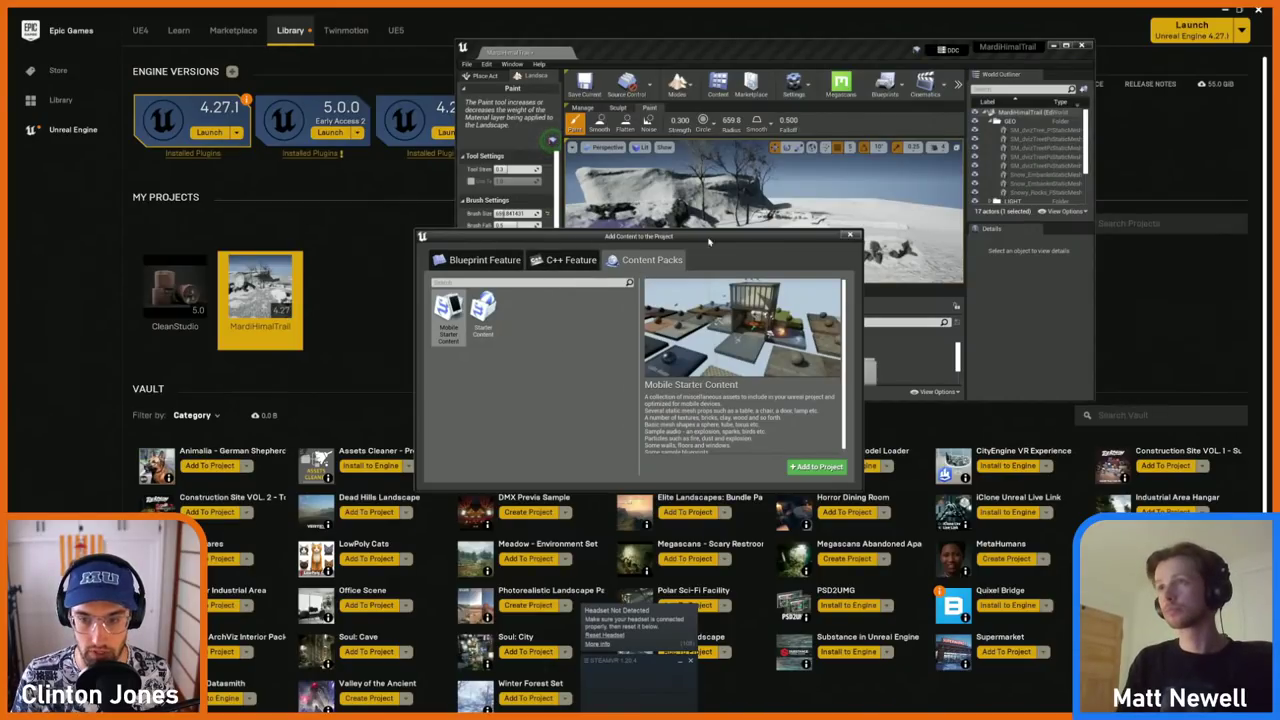
left_click(851, 236)
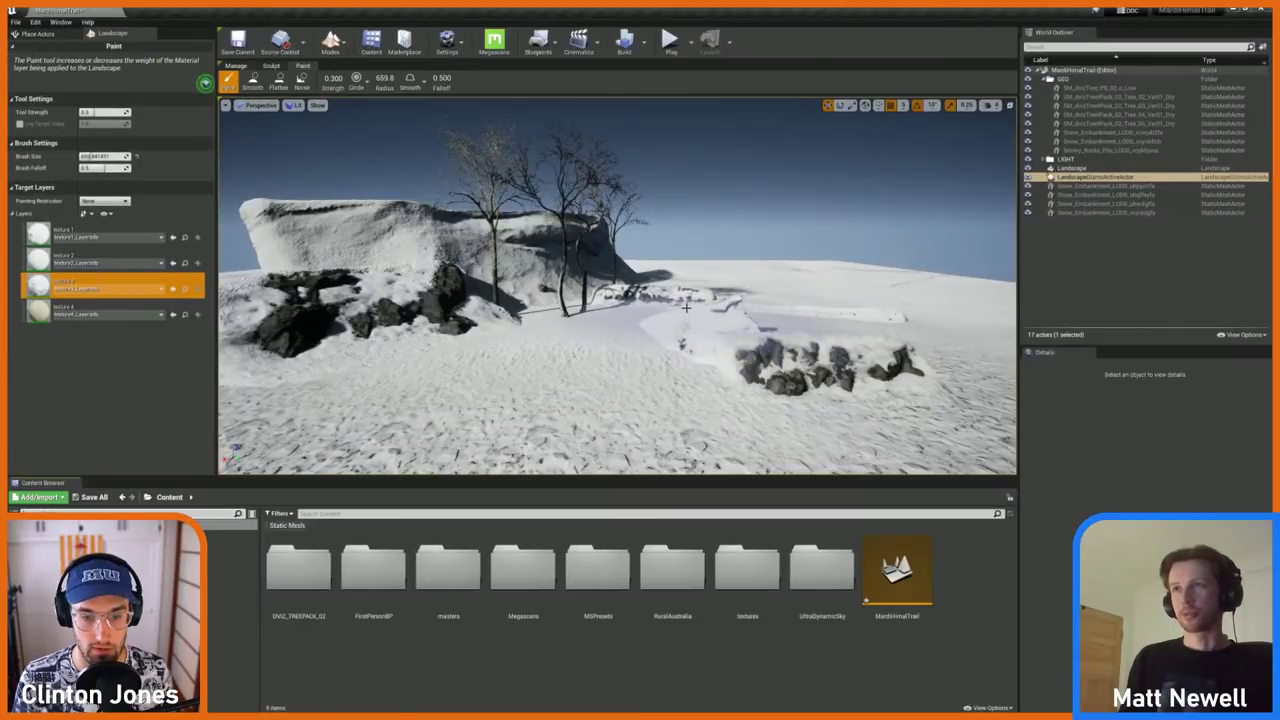
mouse_move(436, 290)
right_mouse_down()
mouse_move(366, 288)
mouse_move(340, 272)
right_mouse_up()
key("w")
right_click_drag(690, 302, 690, 302)
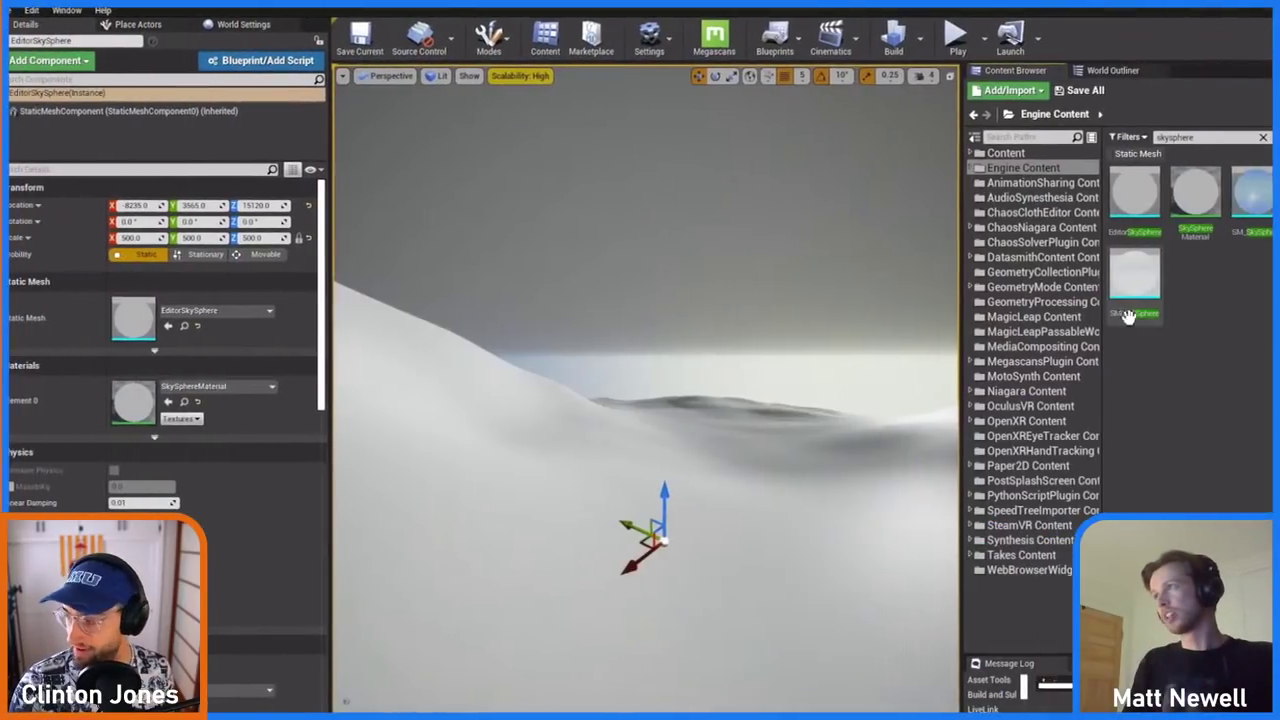
right_click_drag(790, 416, 756, 459)
key("w")
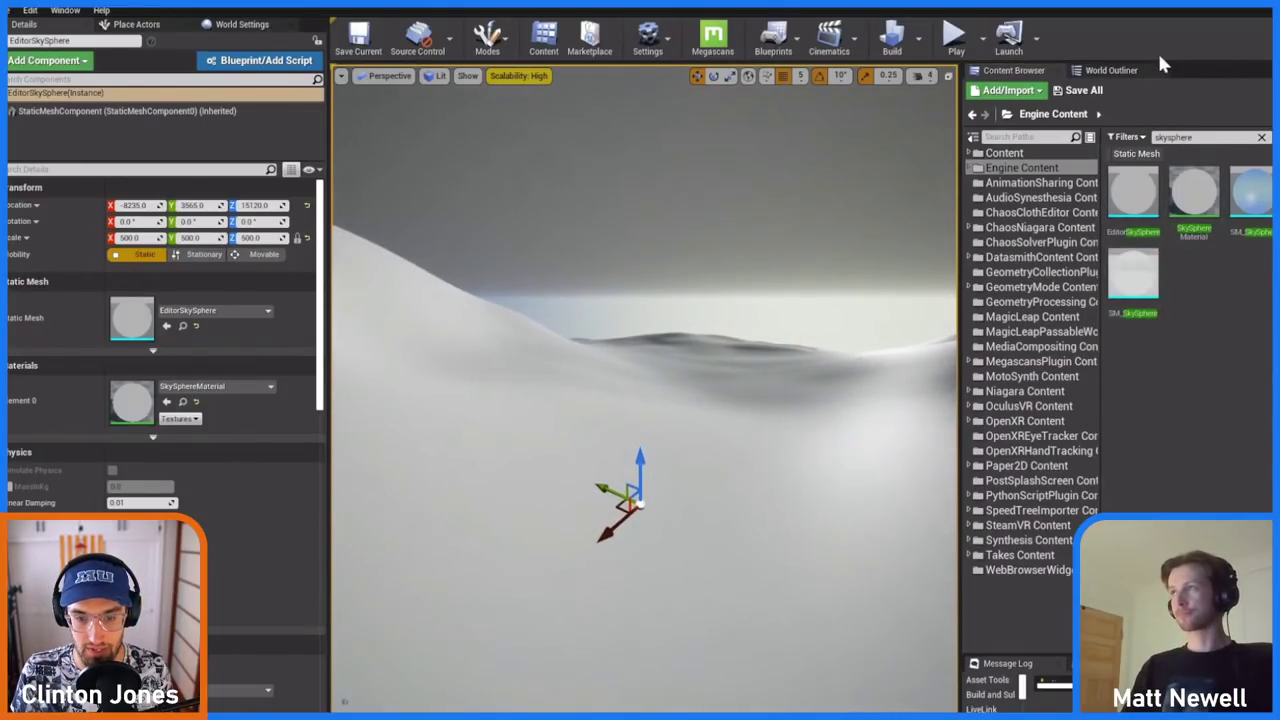
Step: Return to the project's Content folder, clear the skysphere search and widen the asset area beside the folder tree
left_click(1108, 70)
left_click(1015, 70)
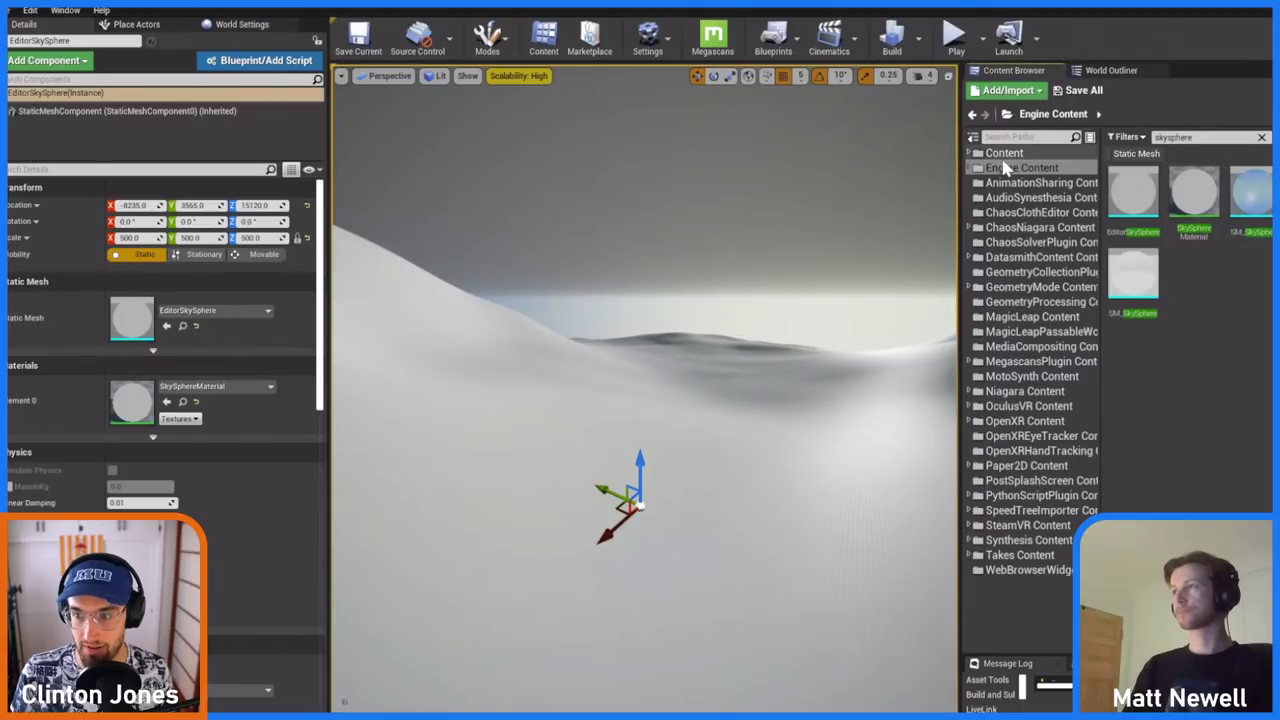
left_click(1006, 153)
left_click(1262, 137)
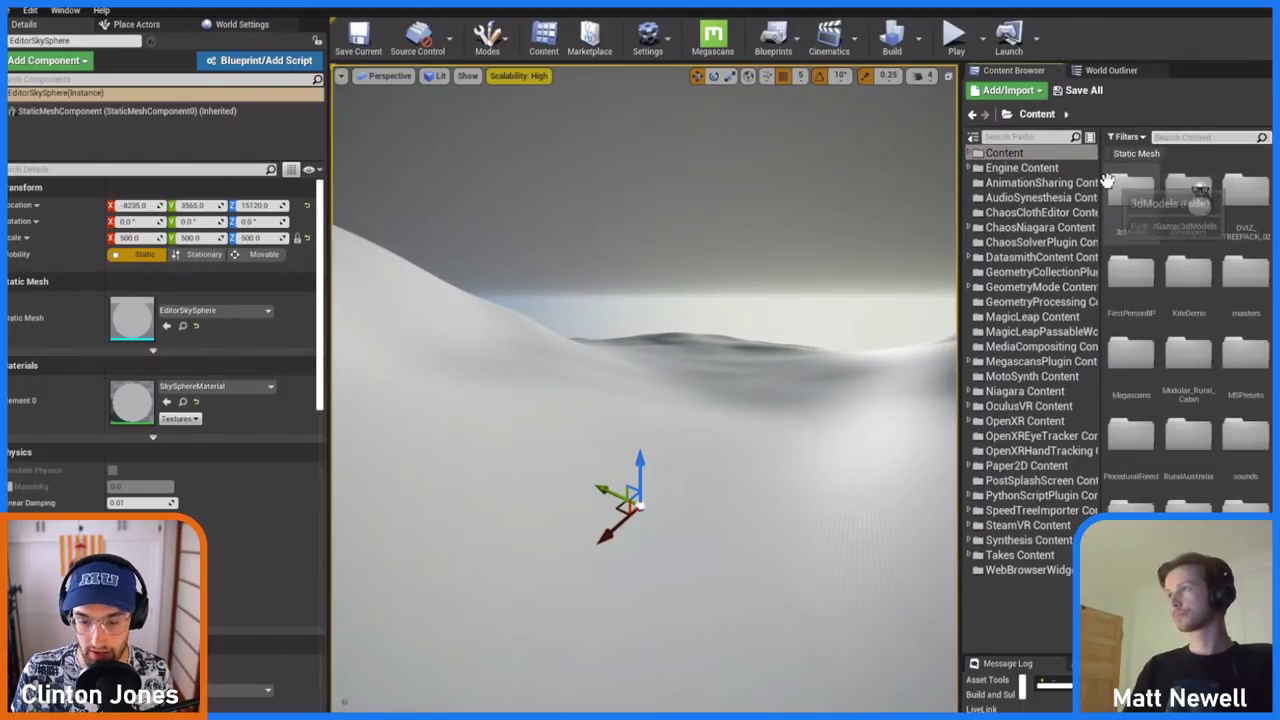
left_click_drag(1101, 175, 1060, 175)
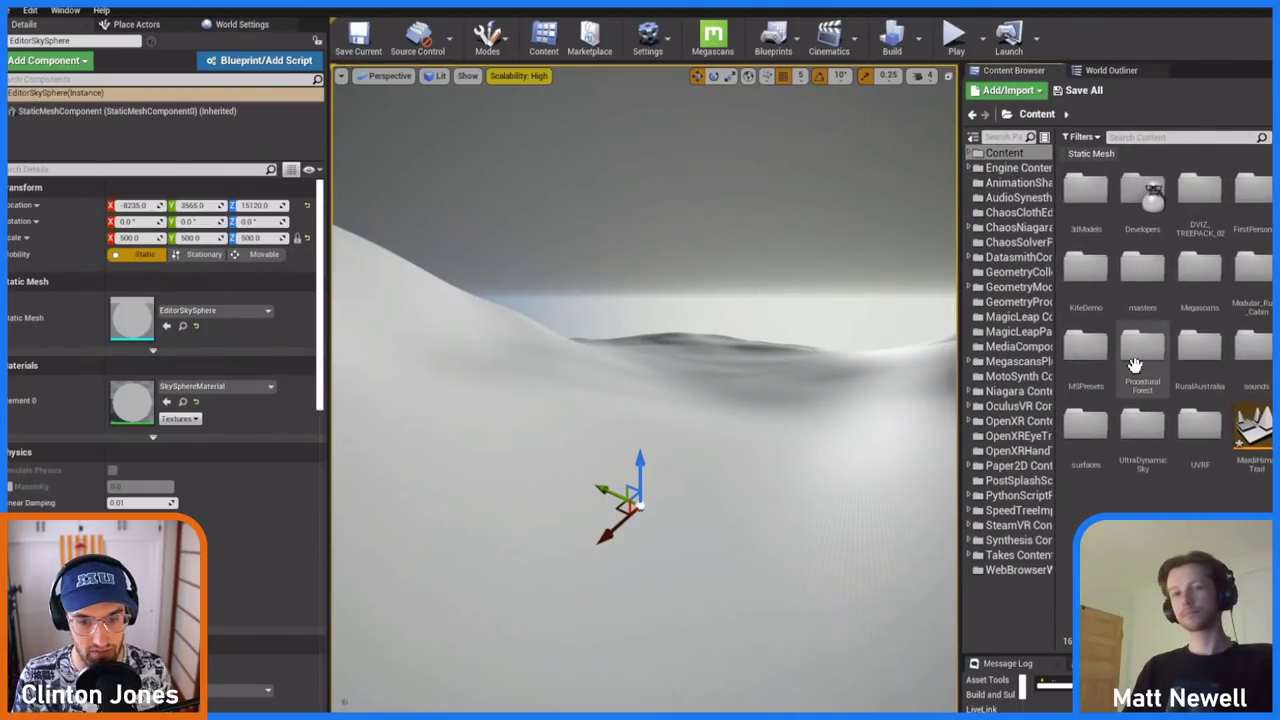
Step: Look through the level's actors in the World Outliner and open the masters folder in the project content
middle_click_drag(810, 388, 811, 388)
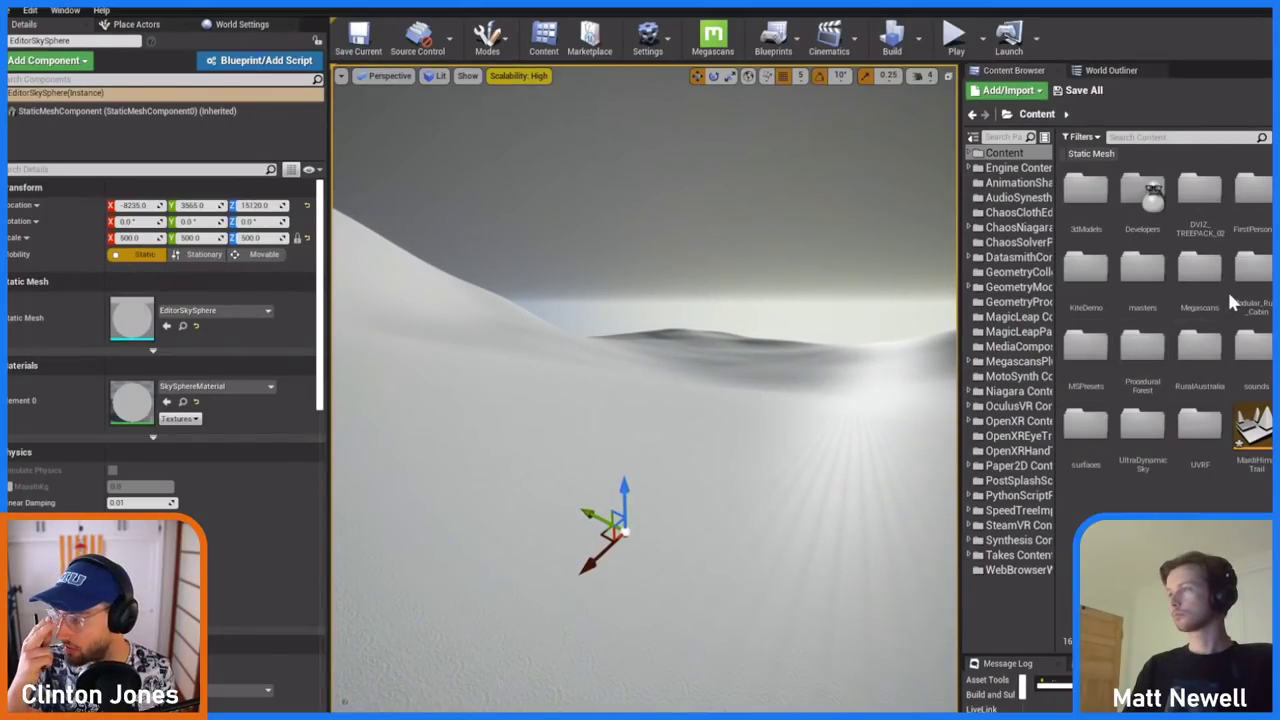
right_click_drag(760, 486, 760, 487)
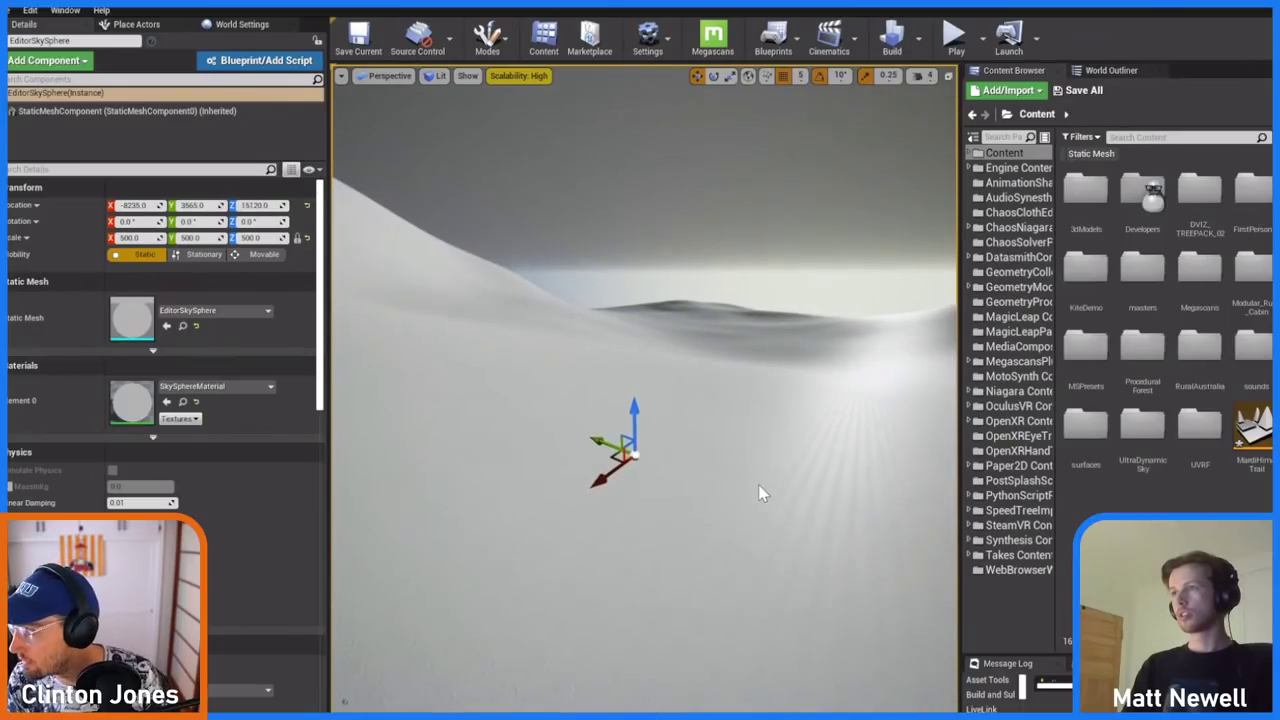
left_click(1111, 70)
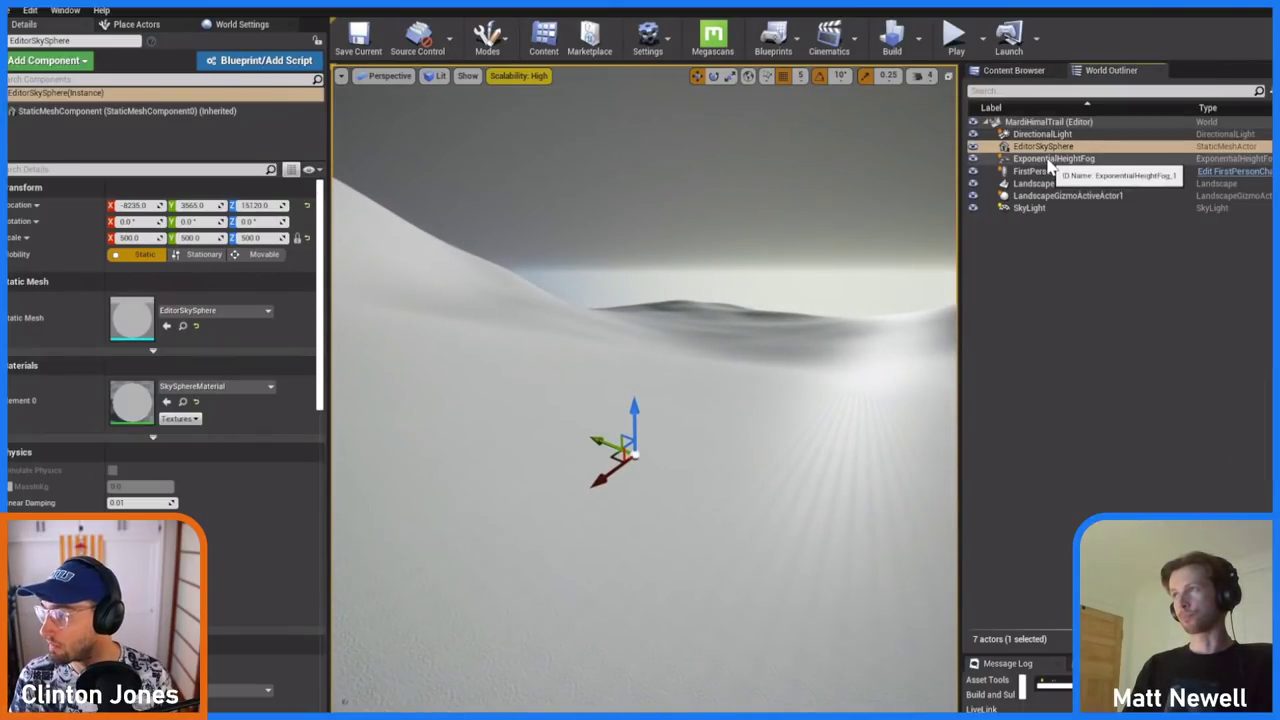
left_click(1005, 71)
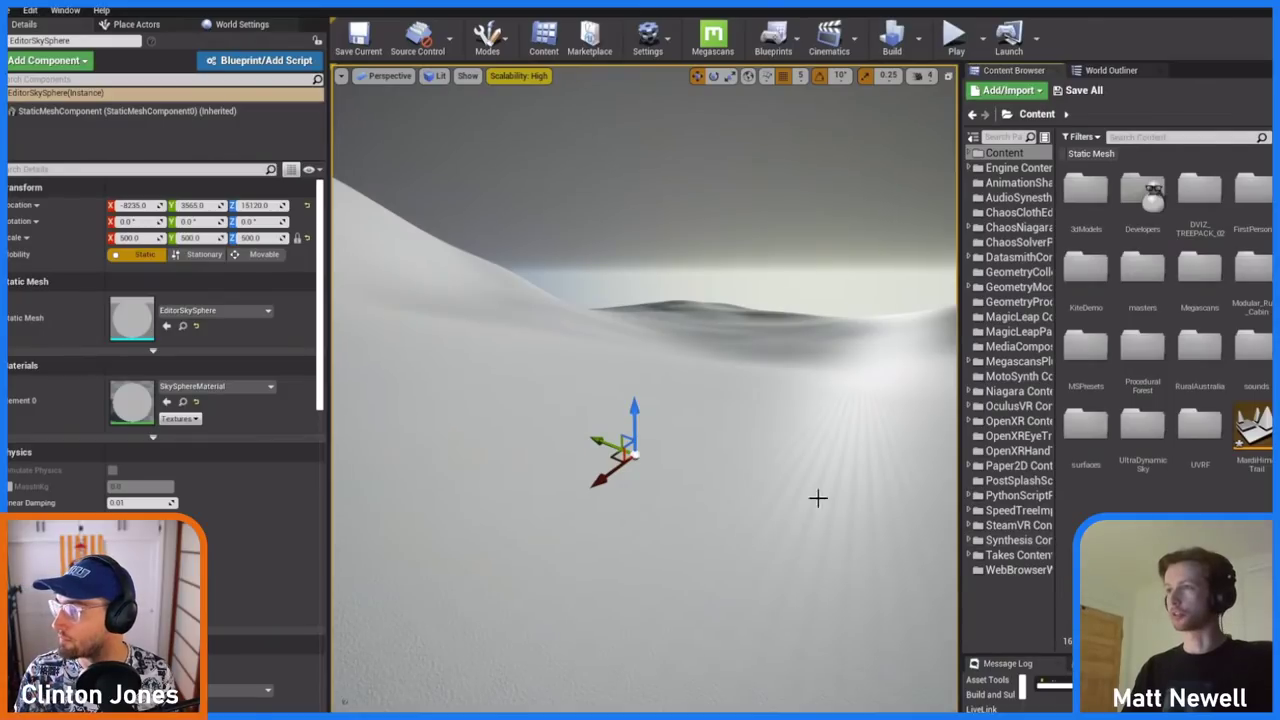
right_click_drag(818, 498, 738, 482)
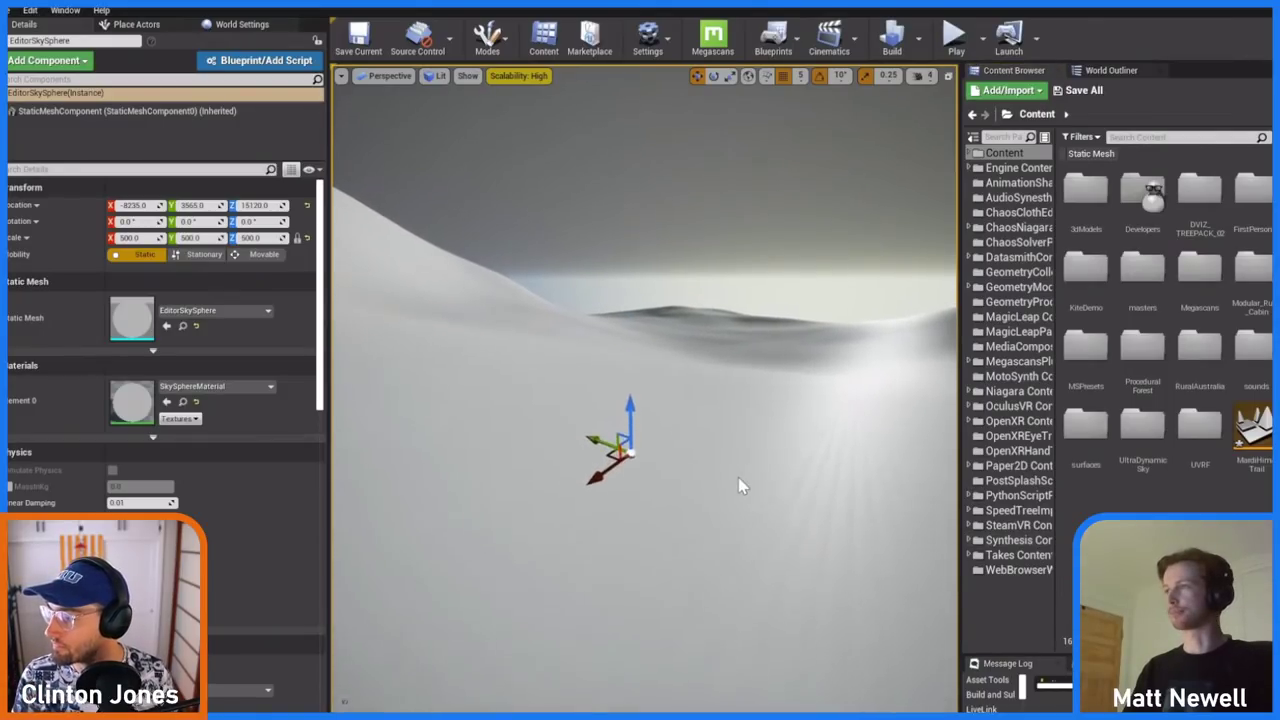
double_click(1140, 272)
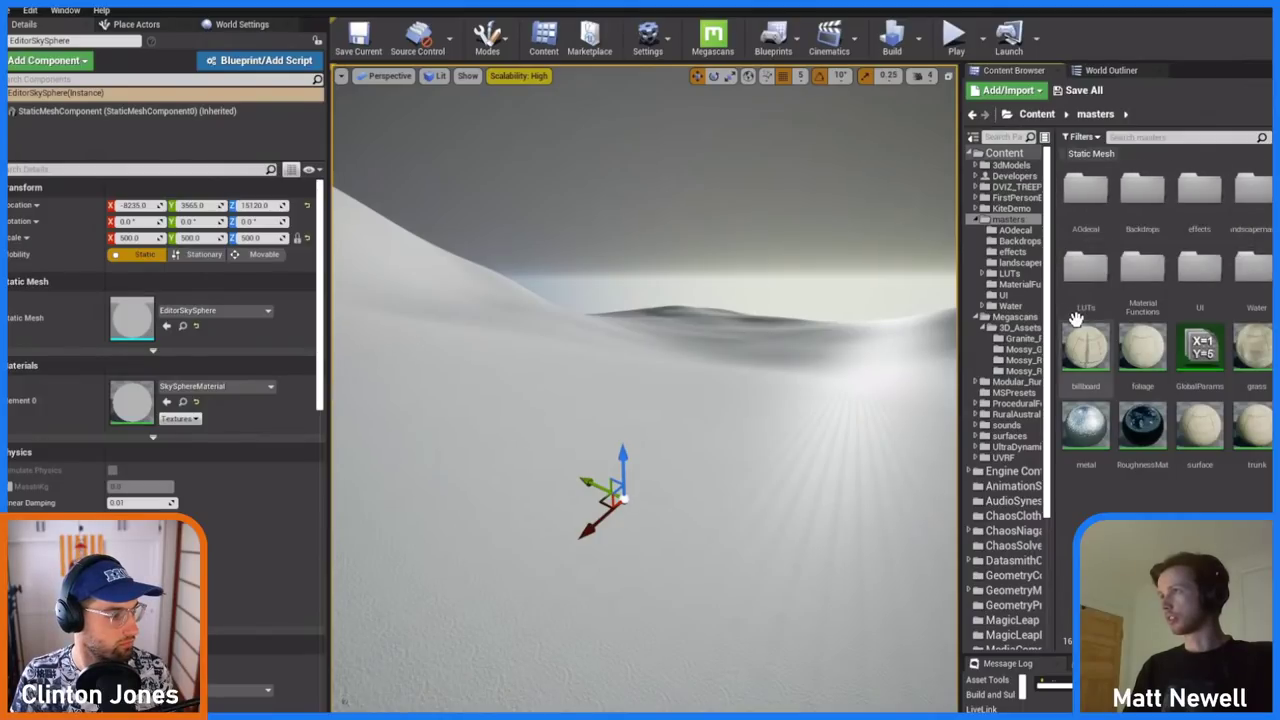
Step: Create a material instance of the Backdrop material in the masters/Backdrops folder
double_click(1143, 200)
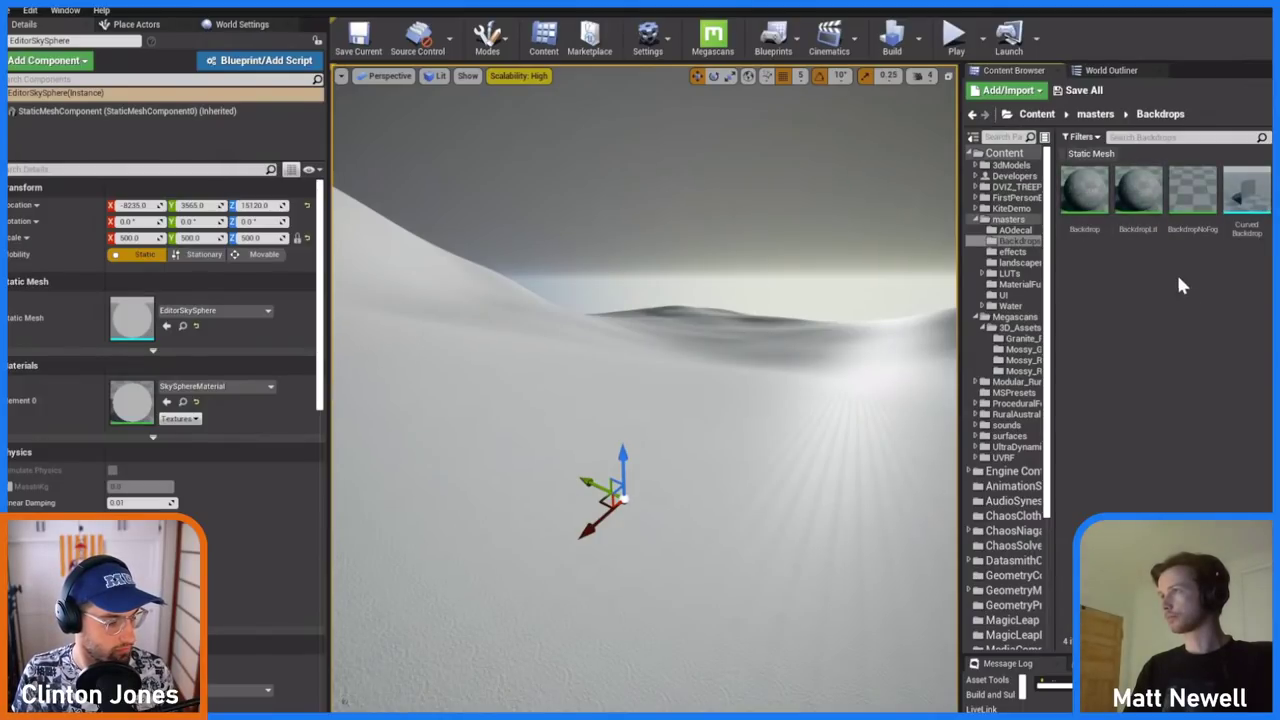
right_click(1092, 229)
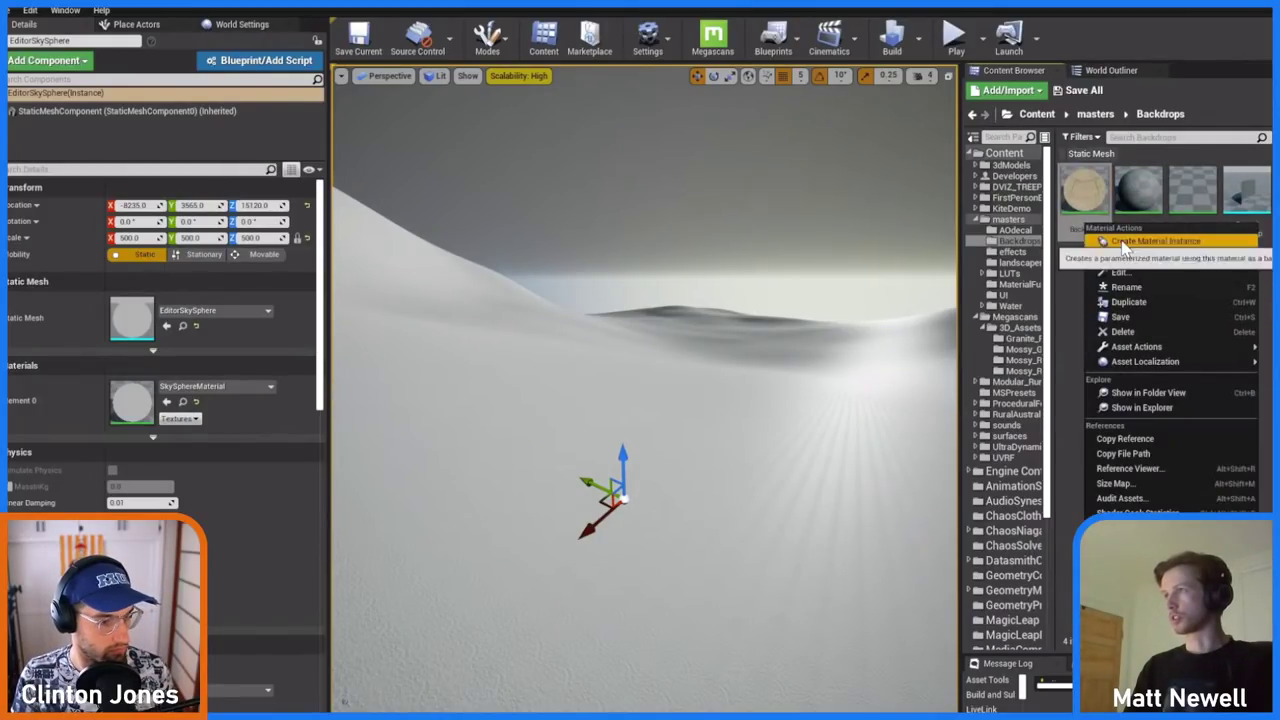
left_click(1155, 241)
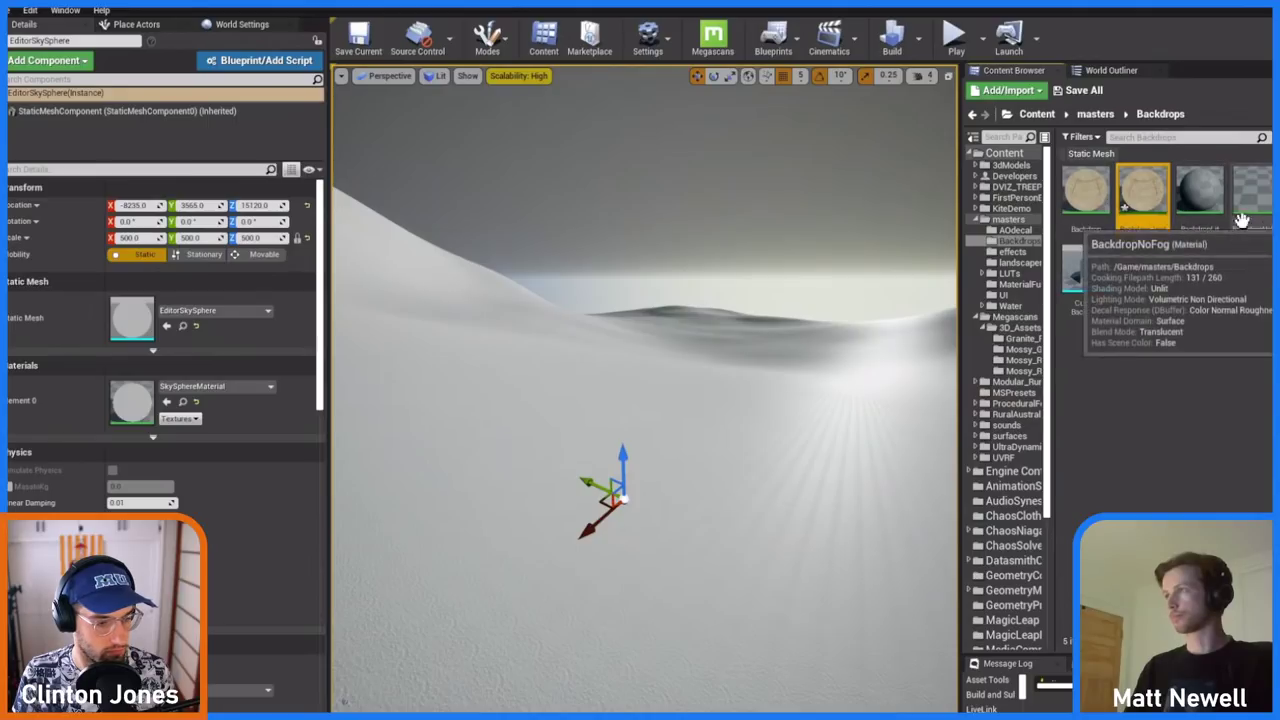
Step: Open the BackdropLit material and examine its node graph, including the texture coordinate nodes feeding the PICTURE texture
double_click(1195, 222)
scroll(782, 407, "down", 2)
right_click_drag(782, 407, 970, 378)
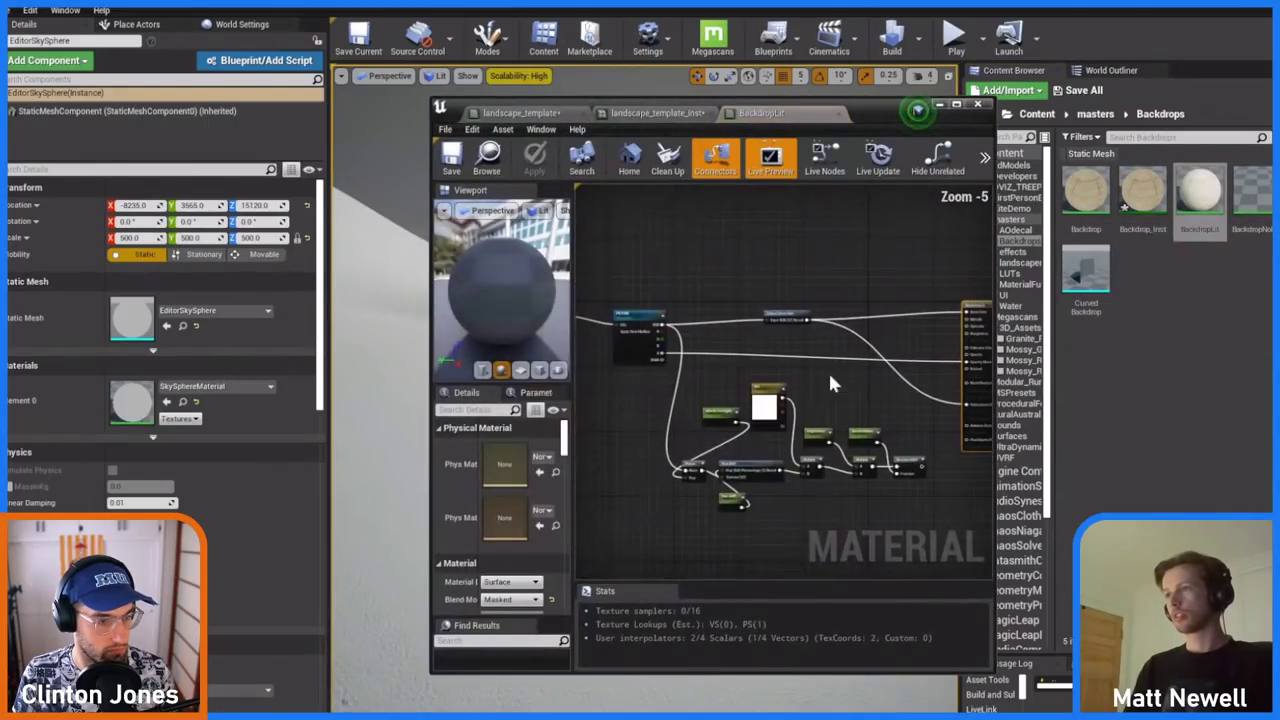
scroll(831, 378, "up", 1)
right_click_drag(831, 378, 985, 385)
scroll(900, 388, "down", 5)
right_click_drag(800, 380, 769, 404)
scroll(769, 404, "up", 5)
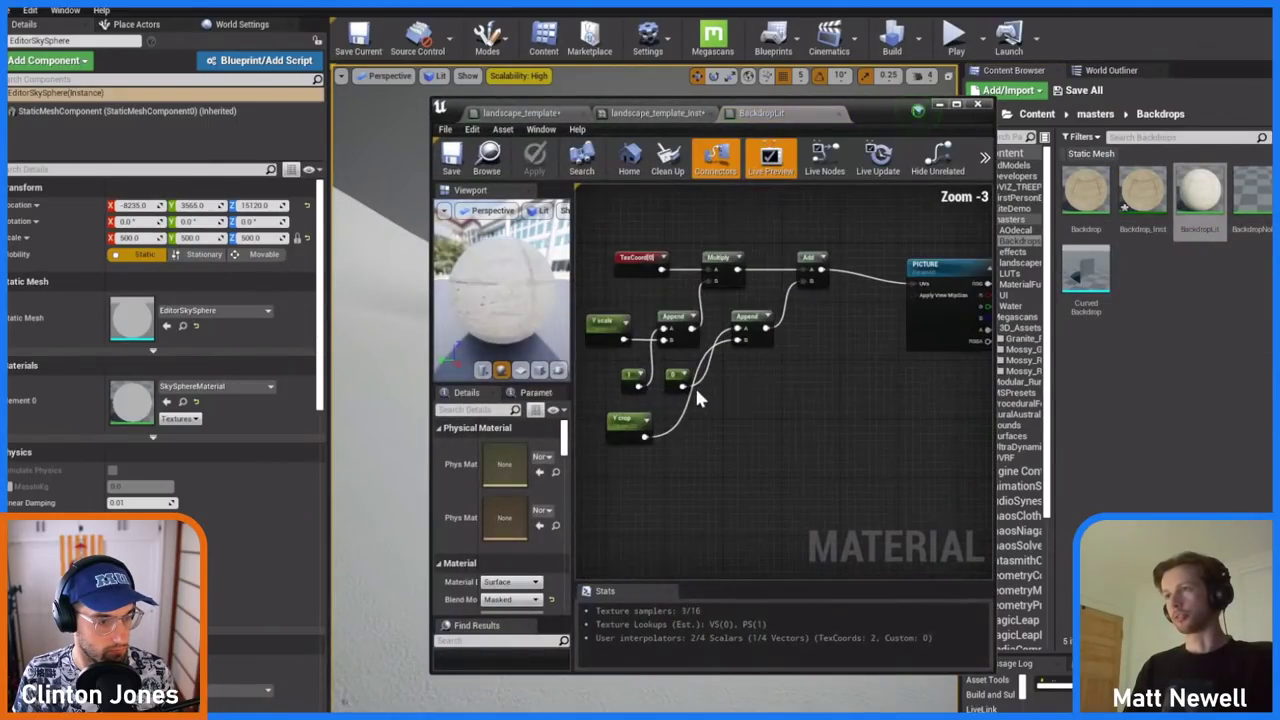
scroll(694, 385, "down", 1)
left_click(938, 106)
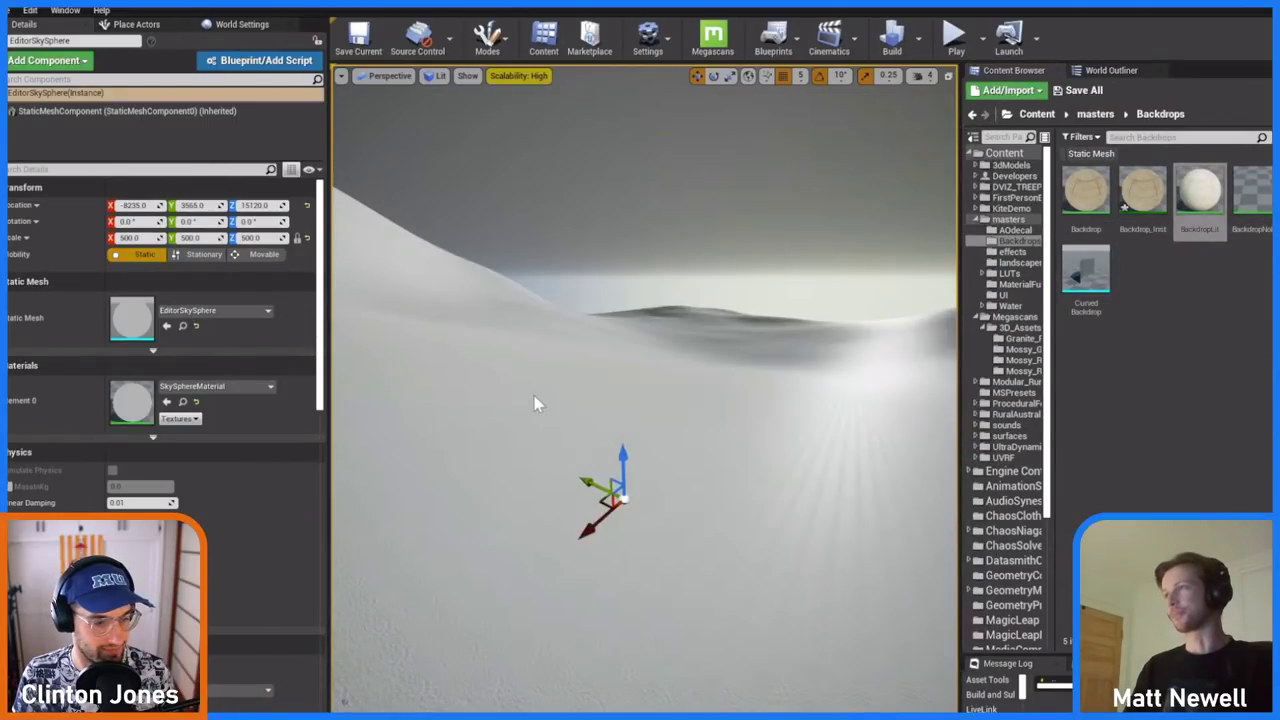
right_click(727, 400)
left_click(680, 209)
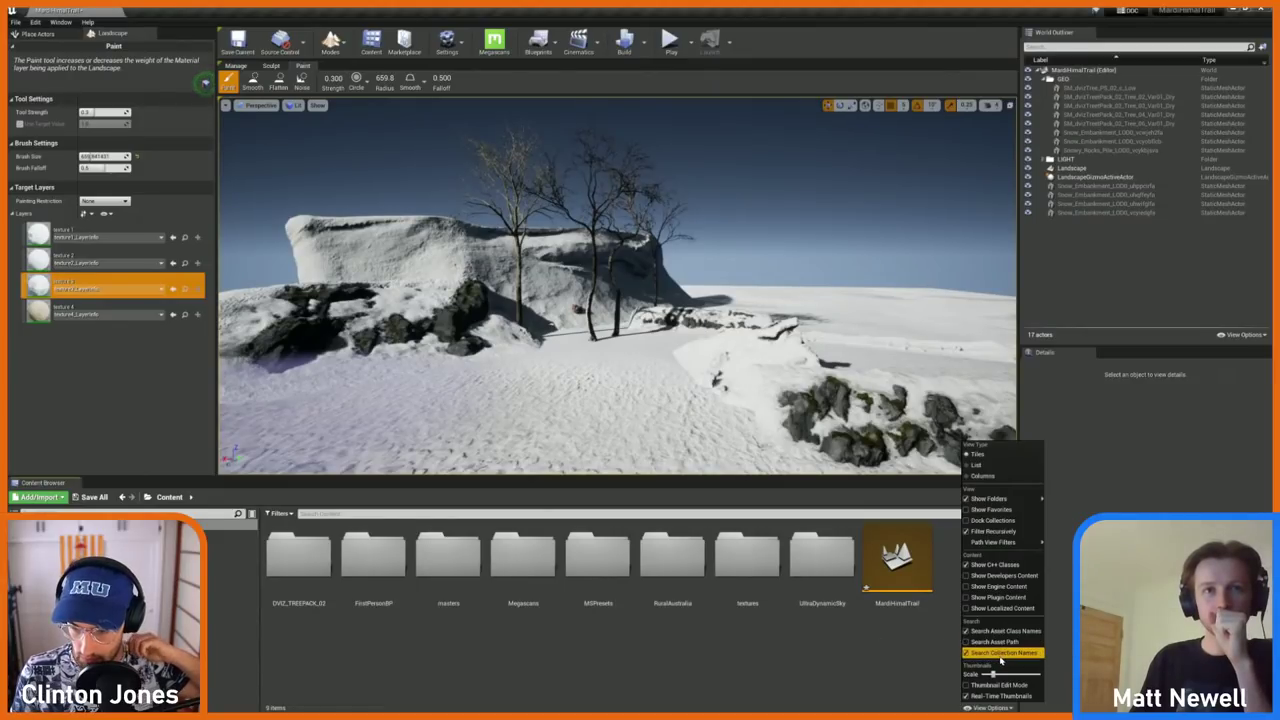
Step: Turn on Show Engine Content, enlarge the content browser and open the Engine Content folder
mouse_move(990, 499)
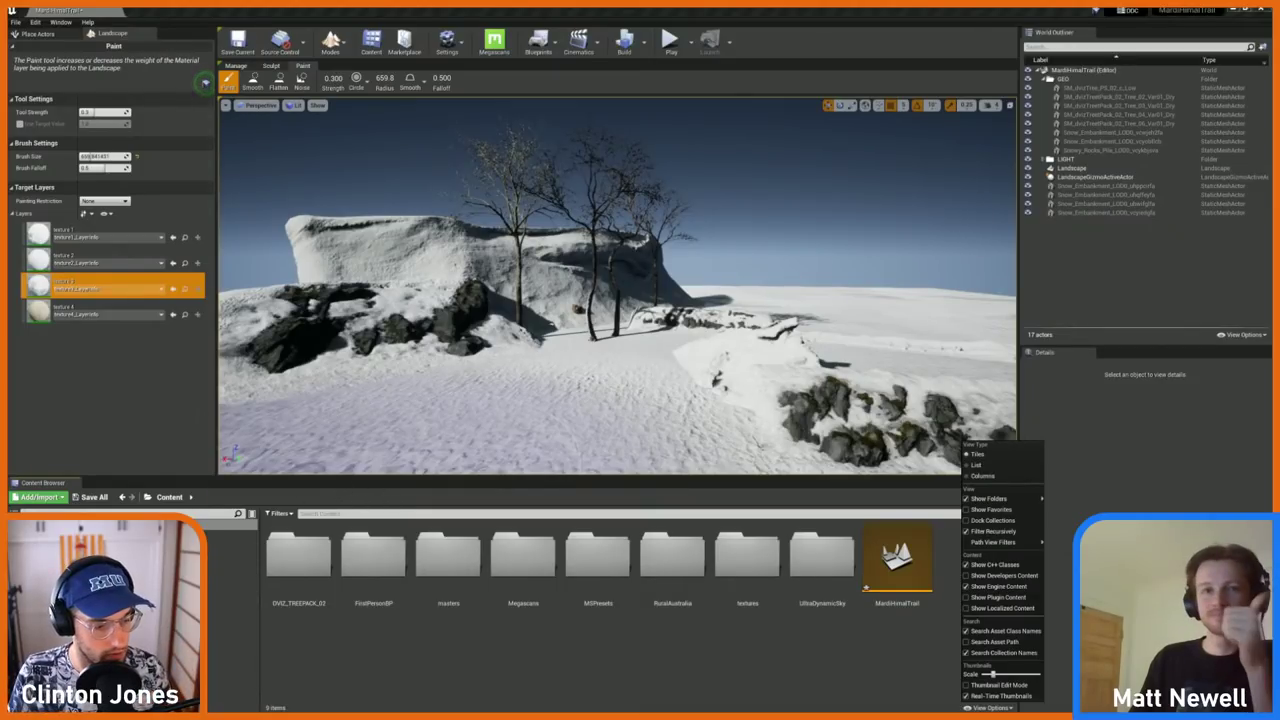
left_click(150, 524)
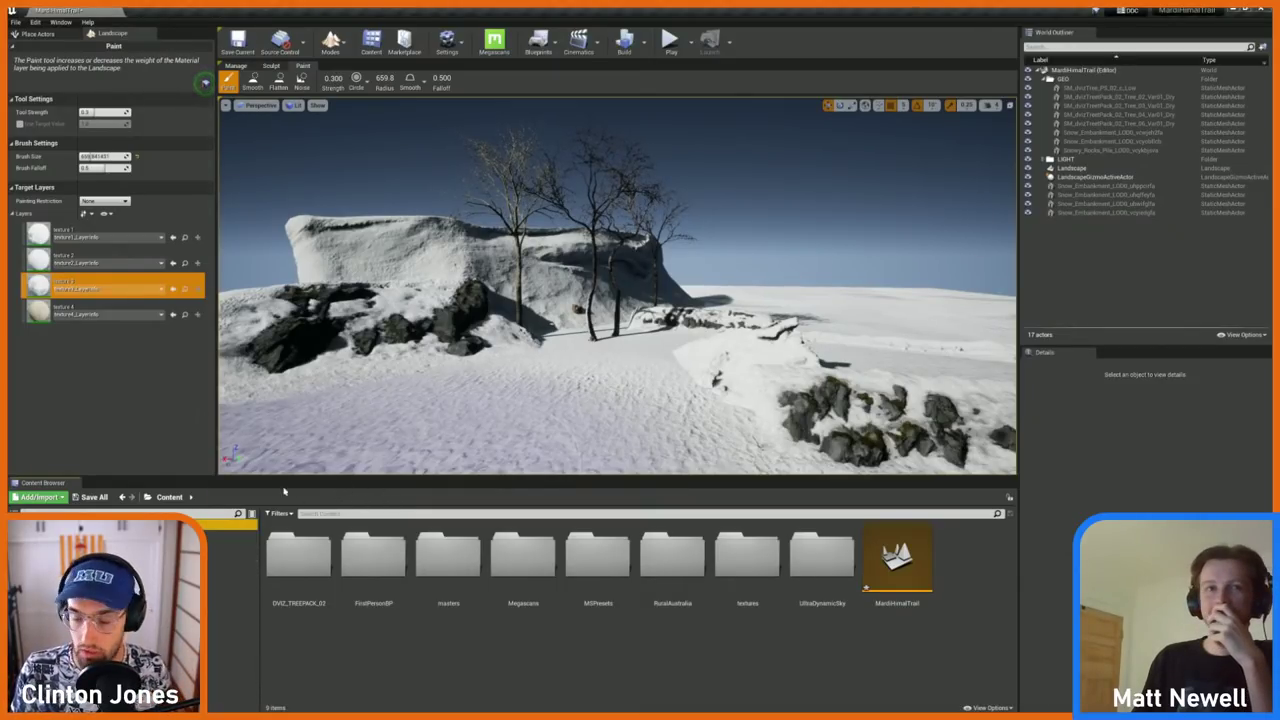
left_click_drag(471, 15, 690, 8)
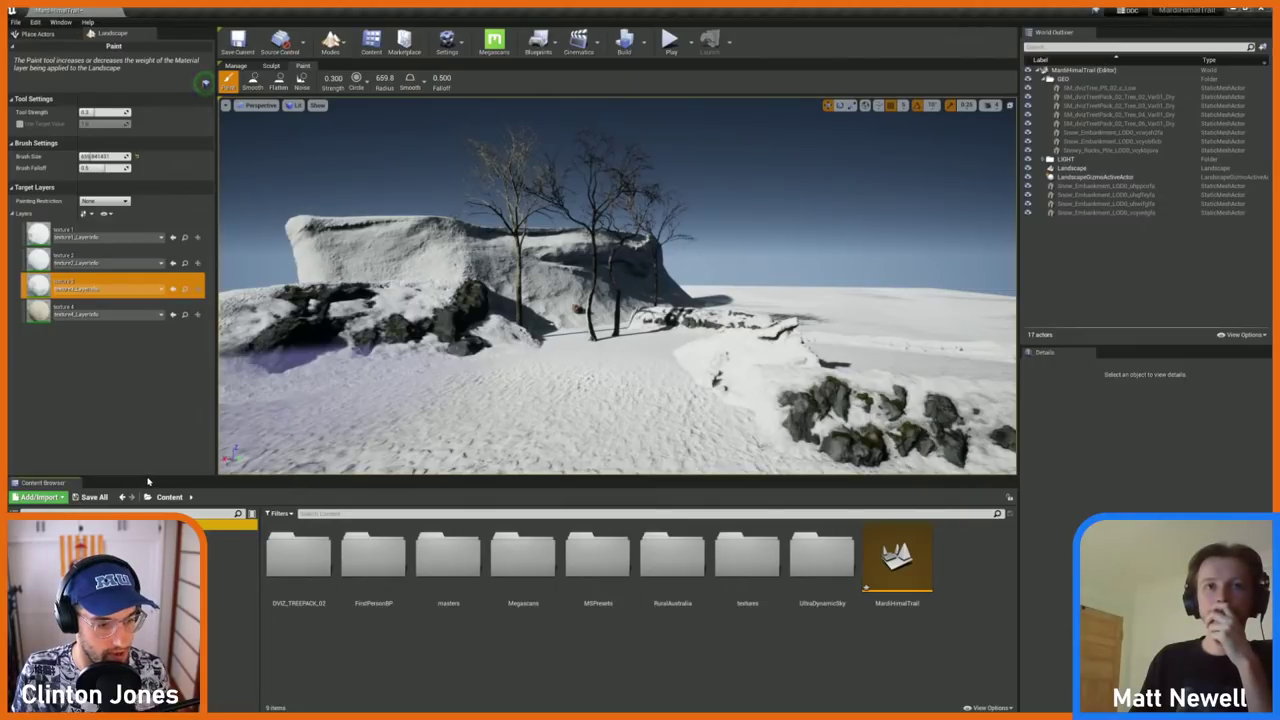
left_click_drag(148, 477, 165, 351)
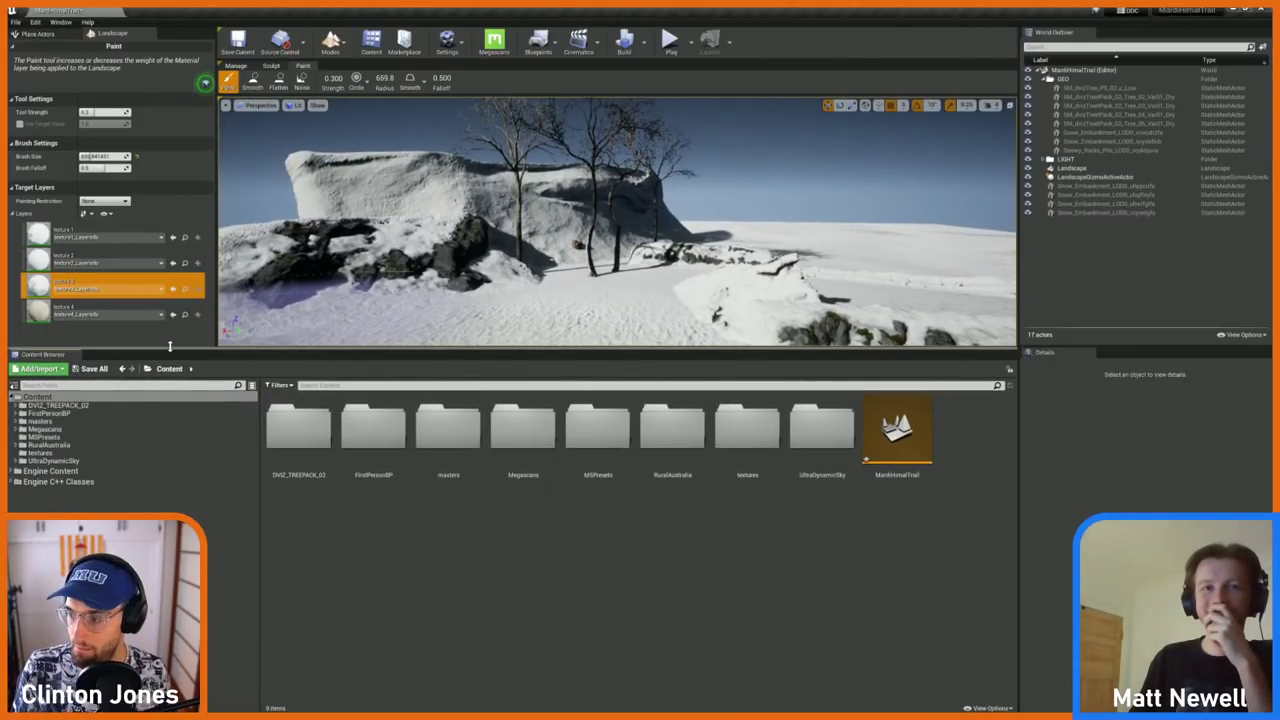
left_click(49, 471)
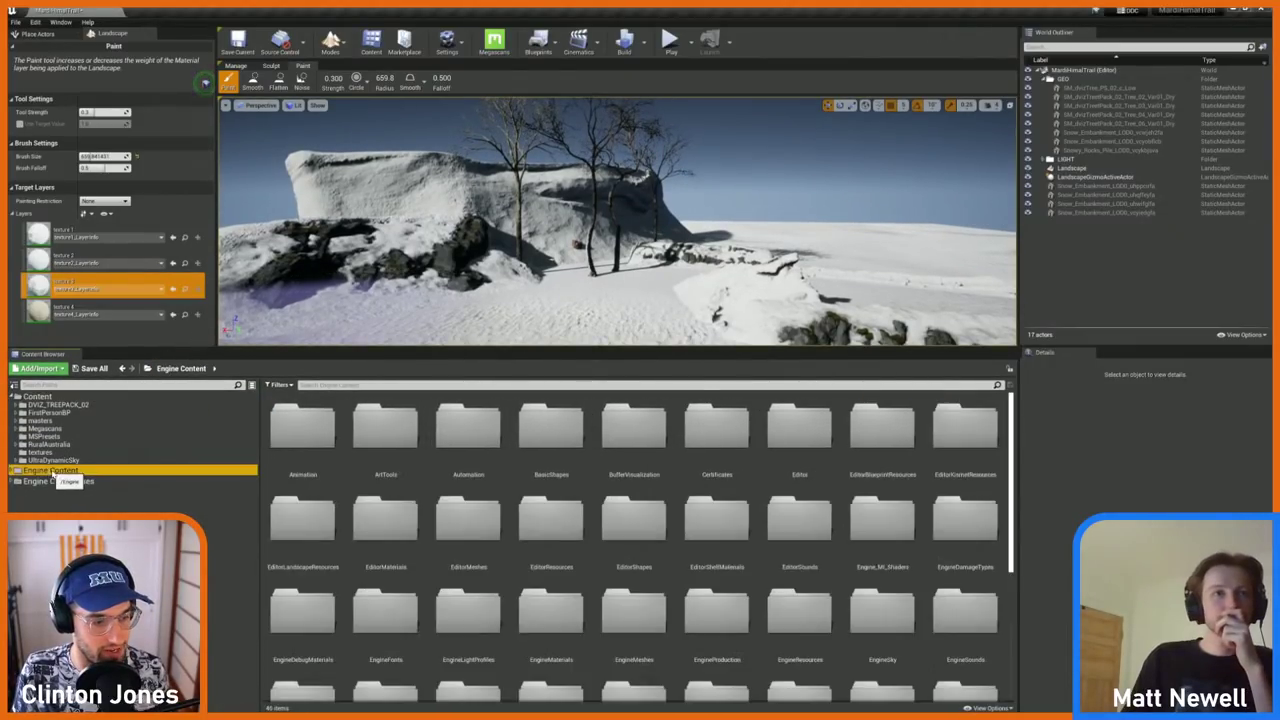
Step: Search the content browser's folder paths for "sky sphere"
left_click(90, 385)
type("sky")
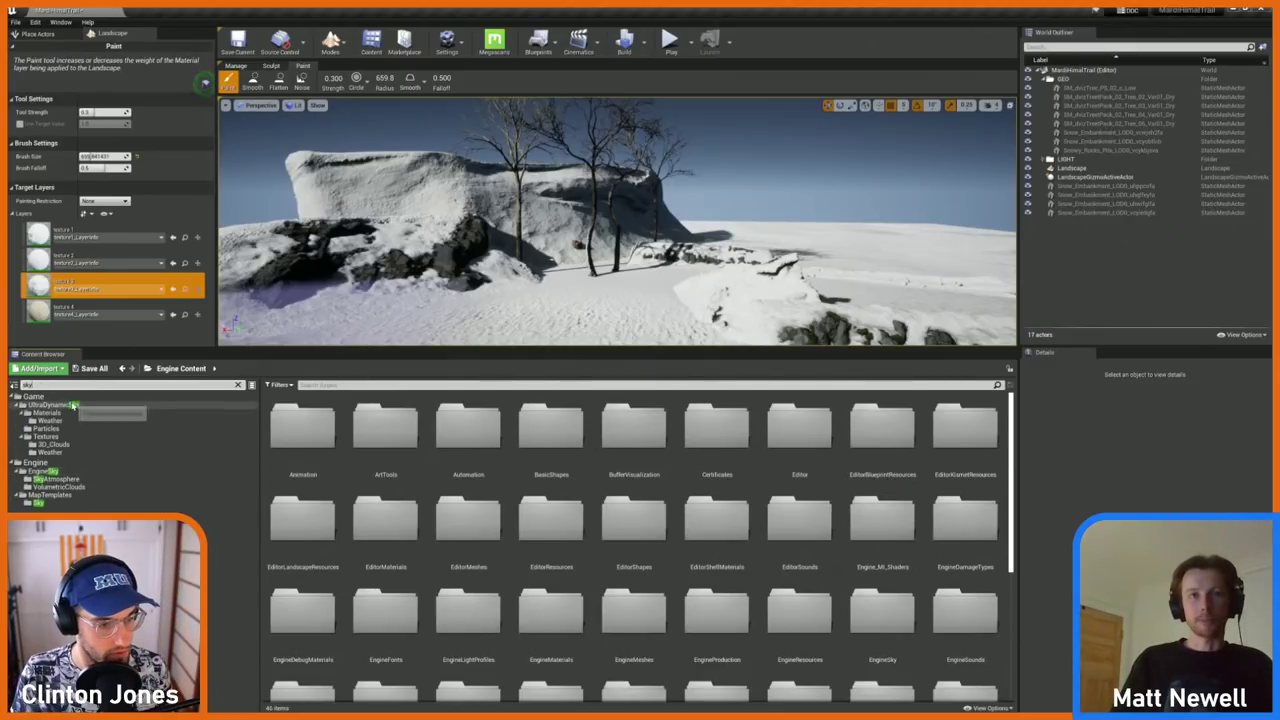
type(" spher")
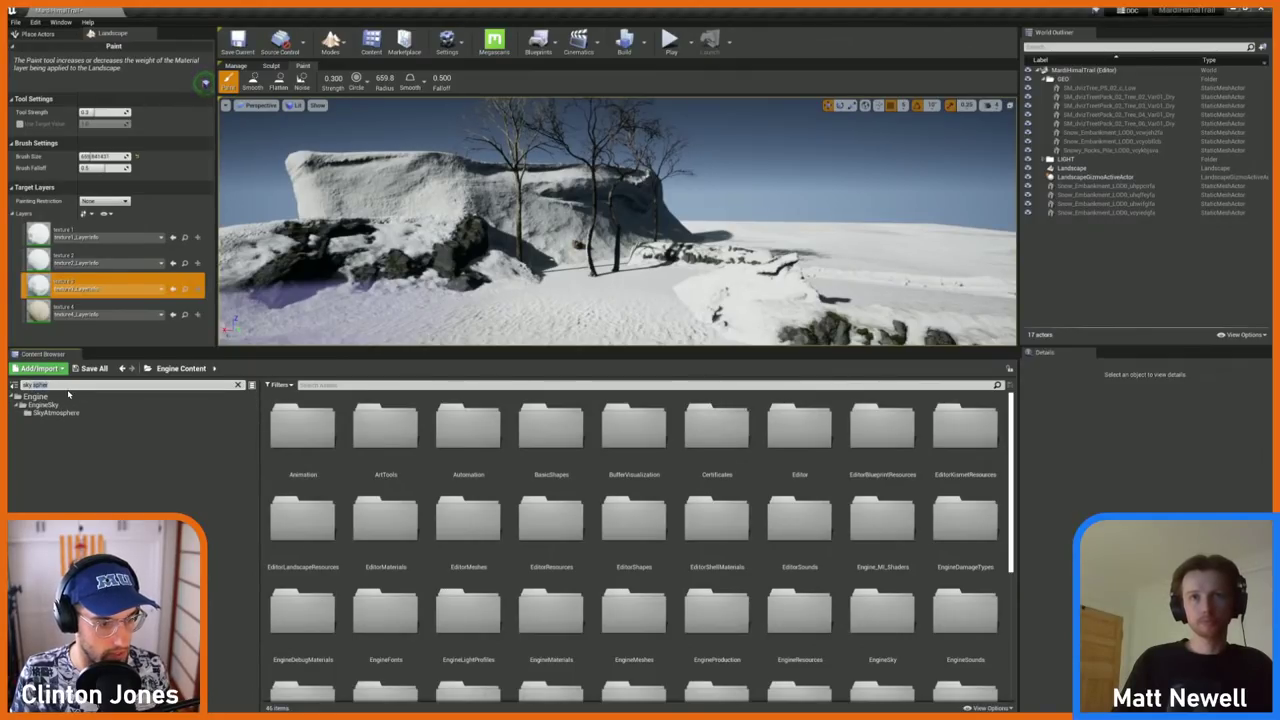
type("sky")
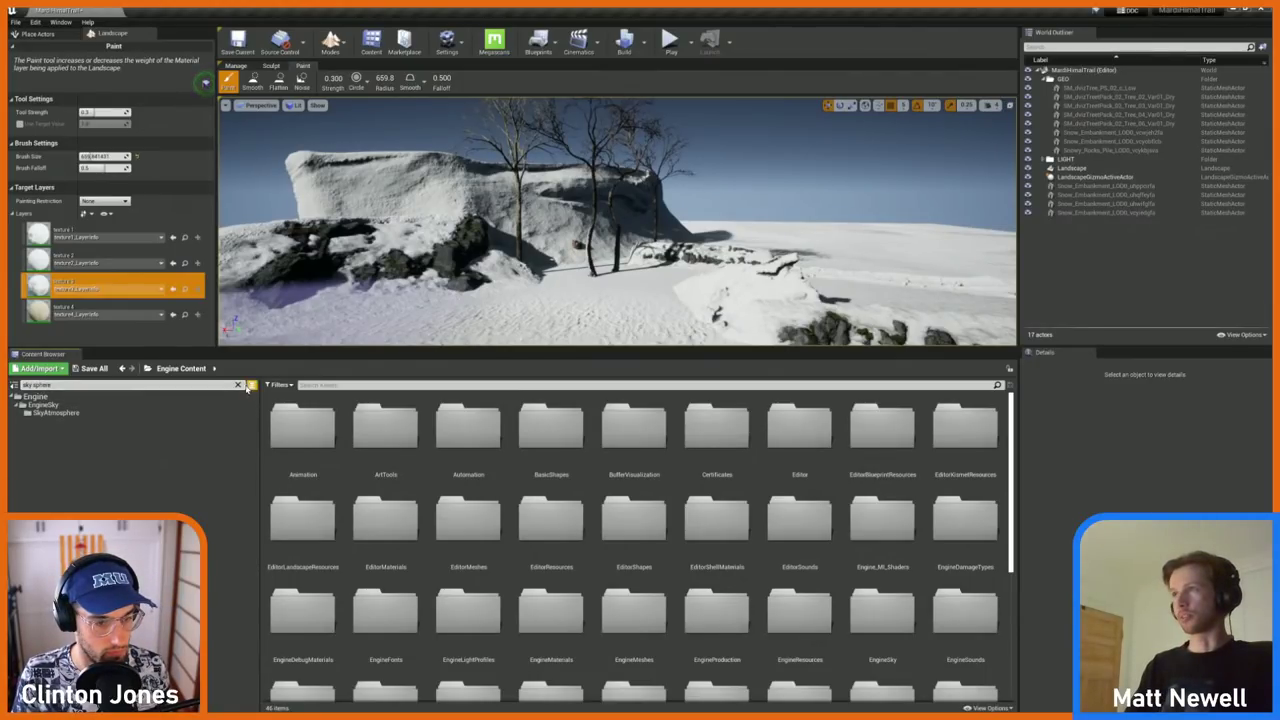
left_click(14, 386)
left_click(14, 386)
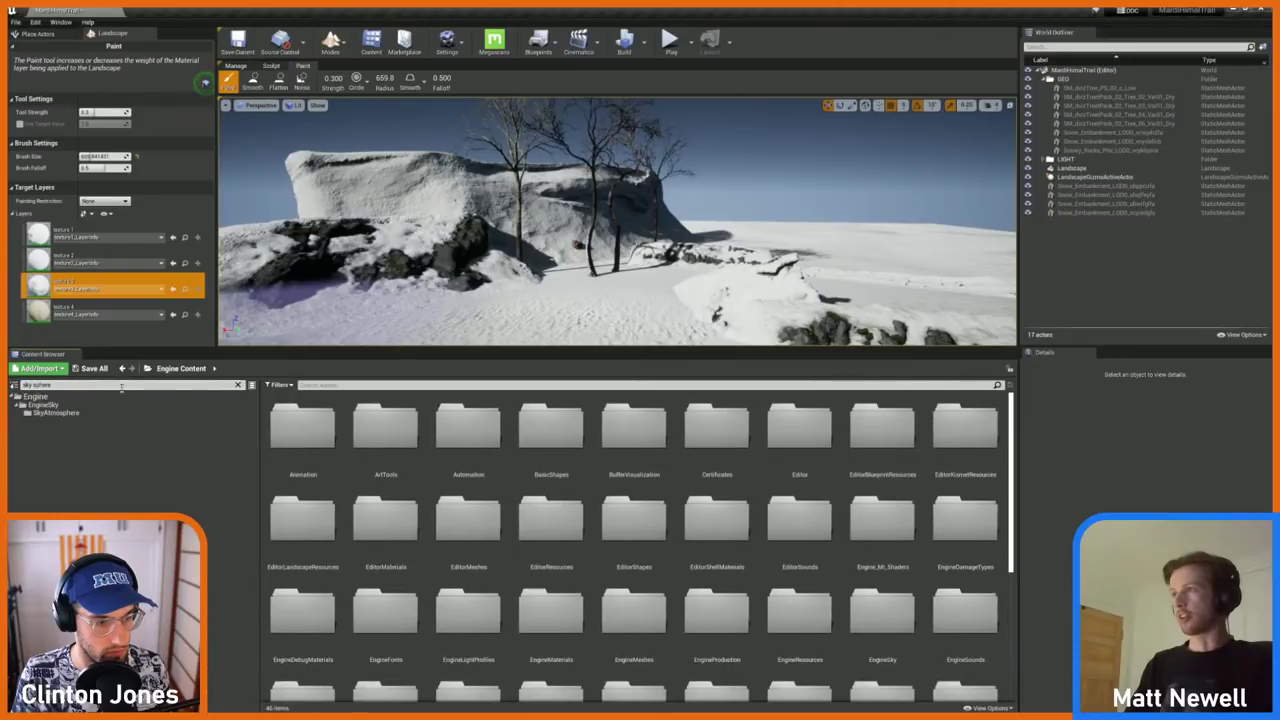
left_click(250, 388)
left_click(250, 388)
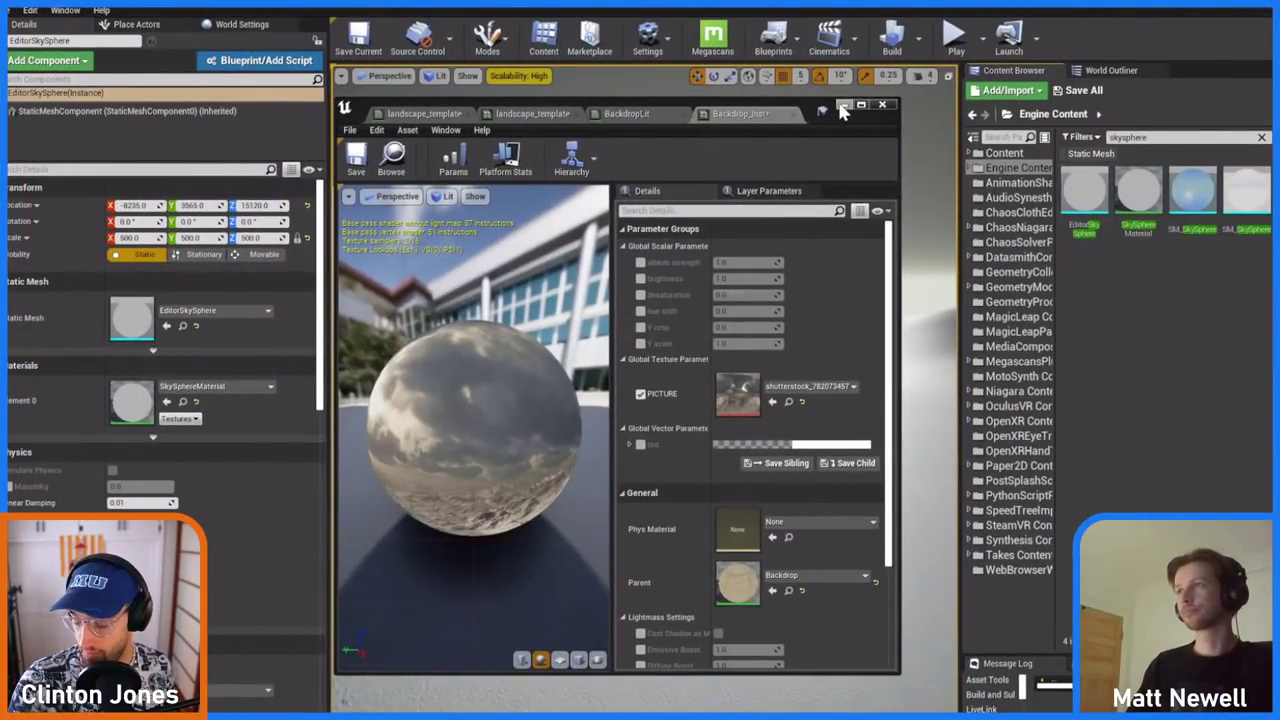
Step: Minimize the Backdrop_Inst material instance editor and shrink the content browser to enlarge the level viewport
left_click(843, 106)
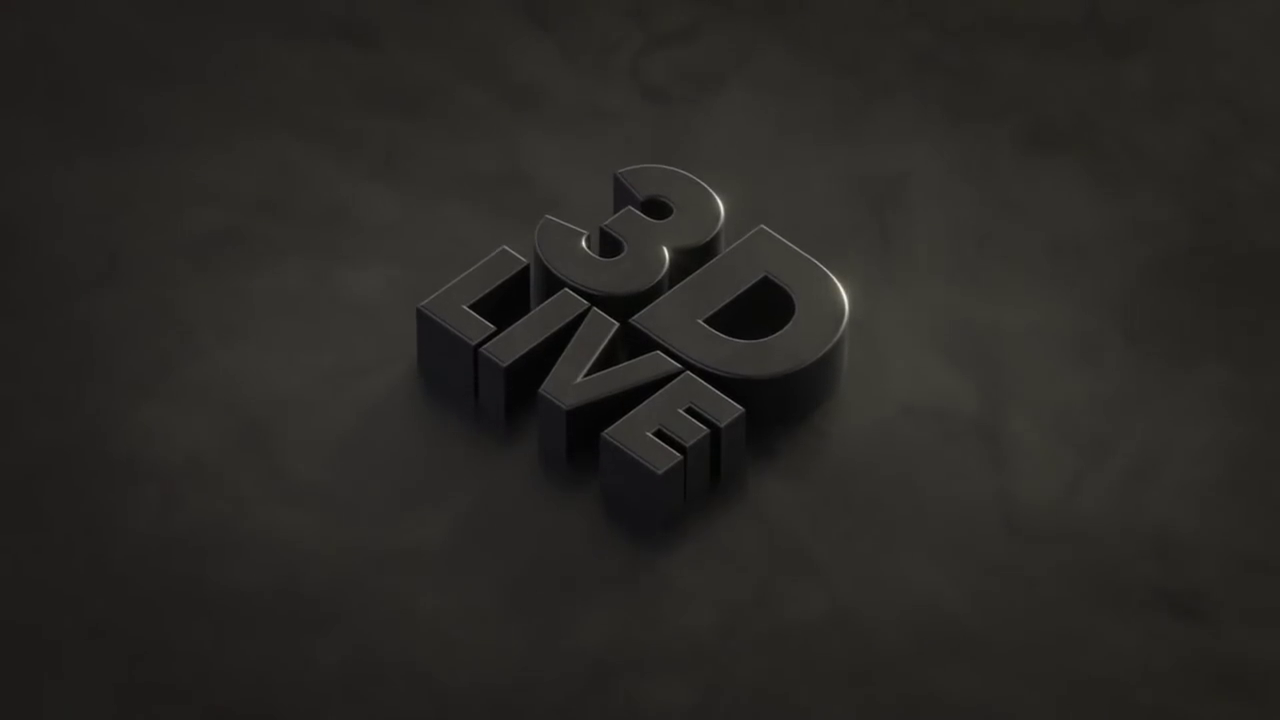
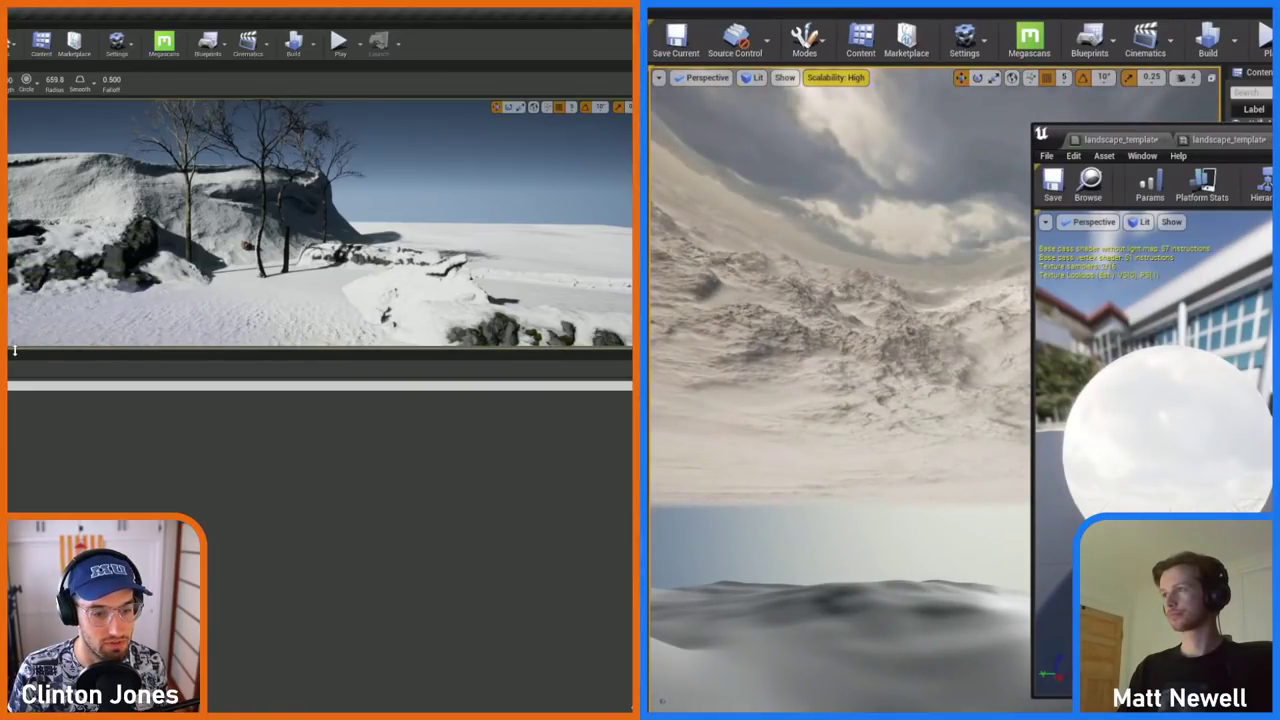
left_click_drag(14, 350, 146, 453)
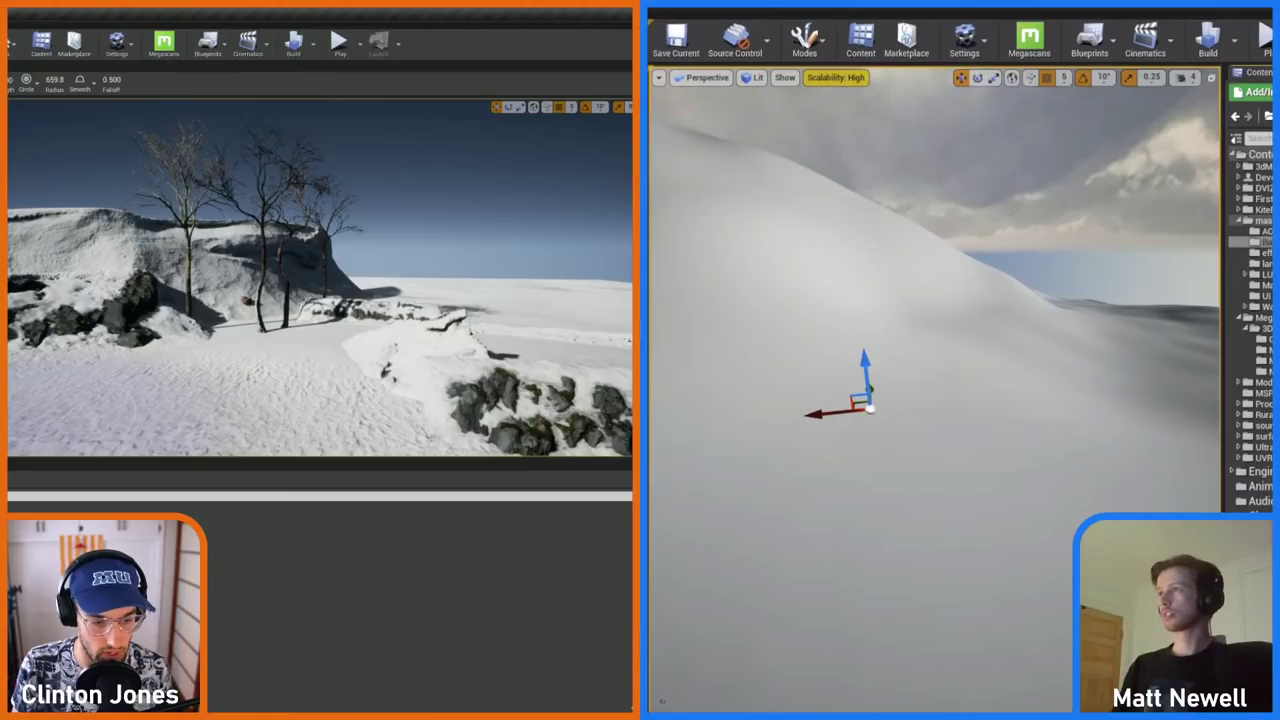
Step: Select EditorSkySphere in the level and show the Engine Content sky sphere assets with the folder tree hidden
left_click(1256, 471)
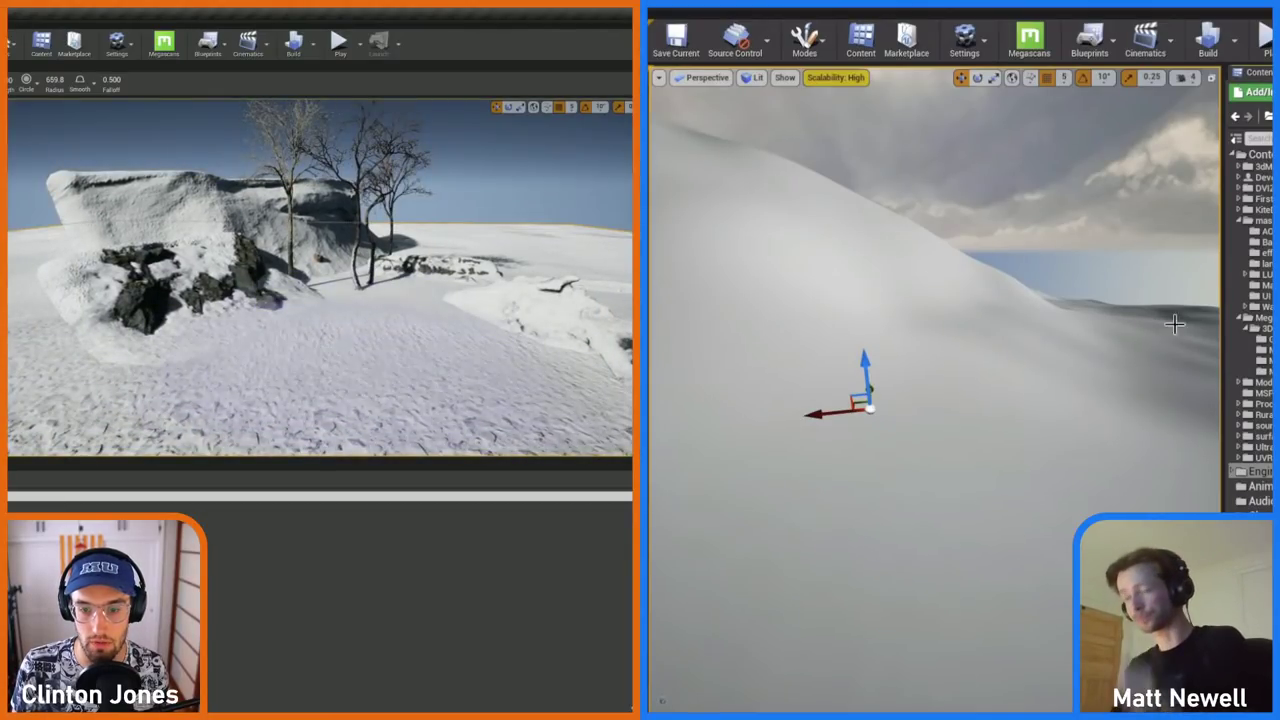
mouse_move(955, 304)
right_mouse_down()
mouse_move(869, 288)
mouse_move(1036, 288)
mouse_move(1080, 303)
right_mouse_up()
key("s")
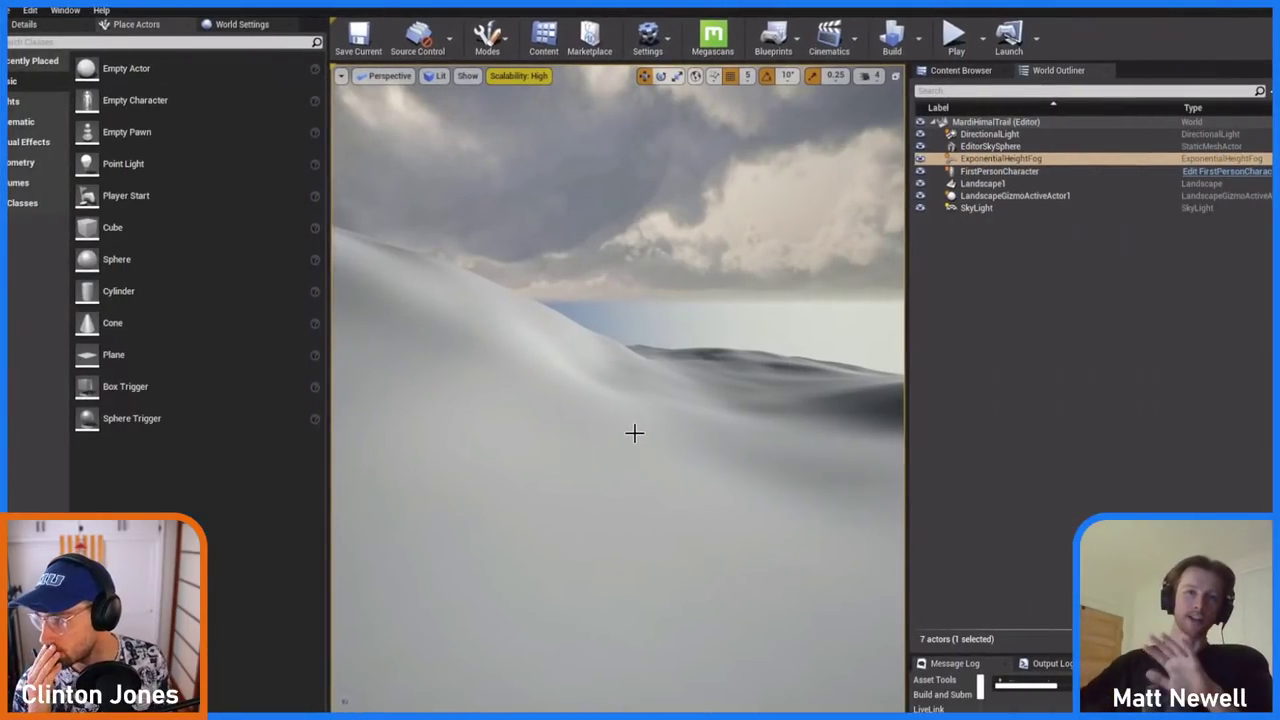
right_click_drag(661, 353, 694, 351)
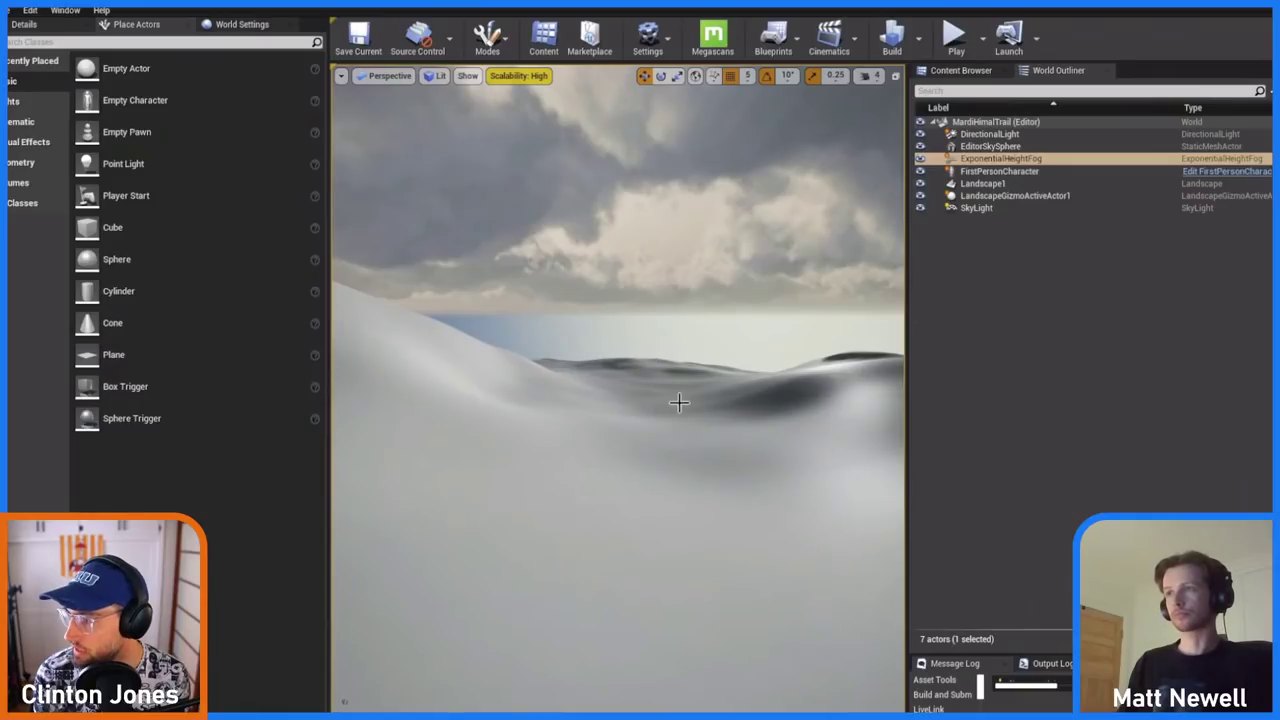
left_click(672, 358)
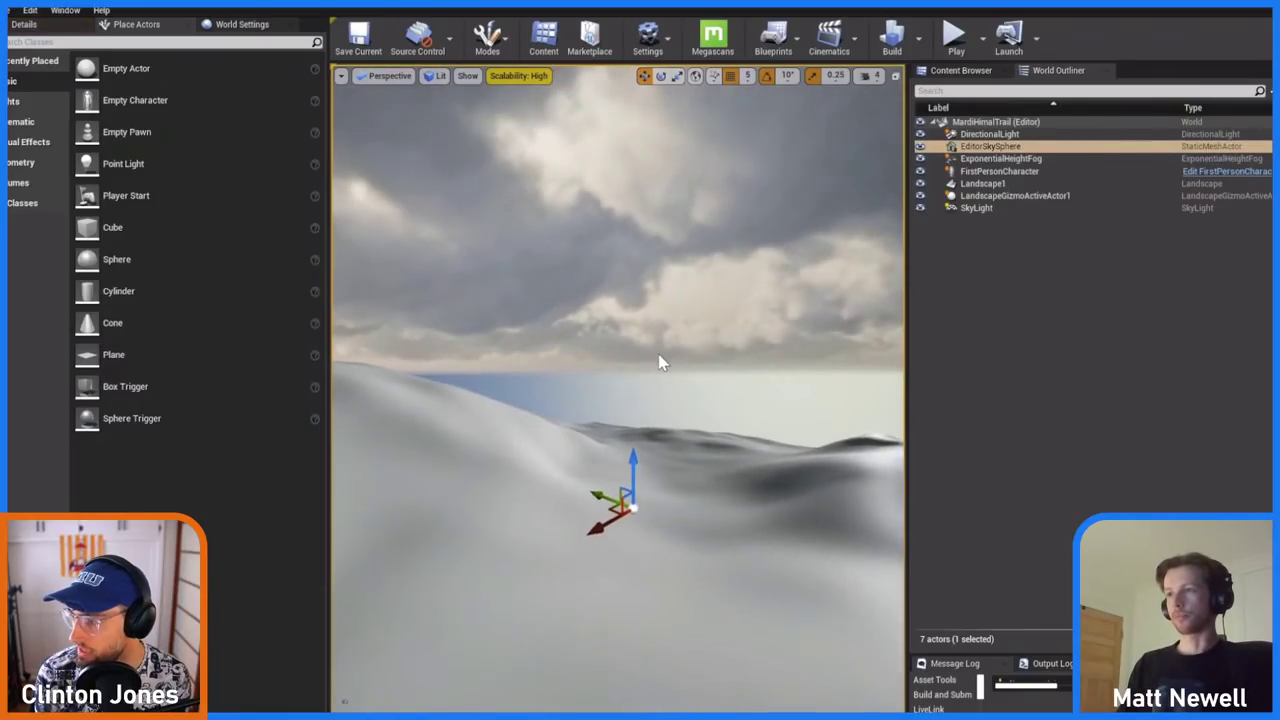
right_click_drag(658, 356, 686, 343)
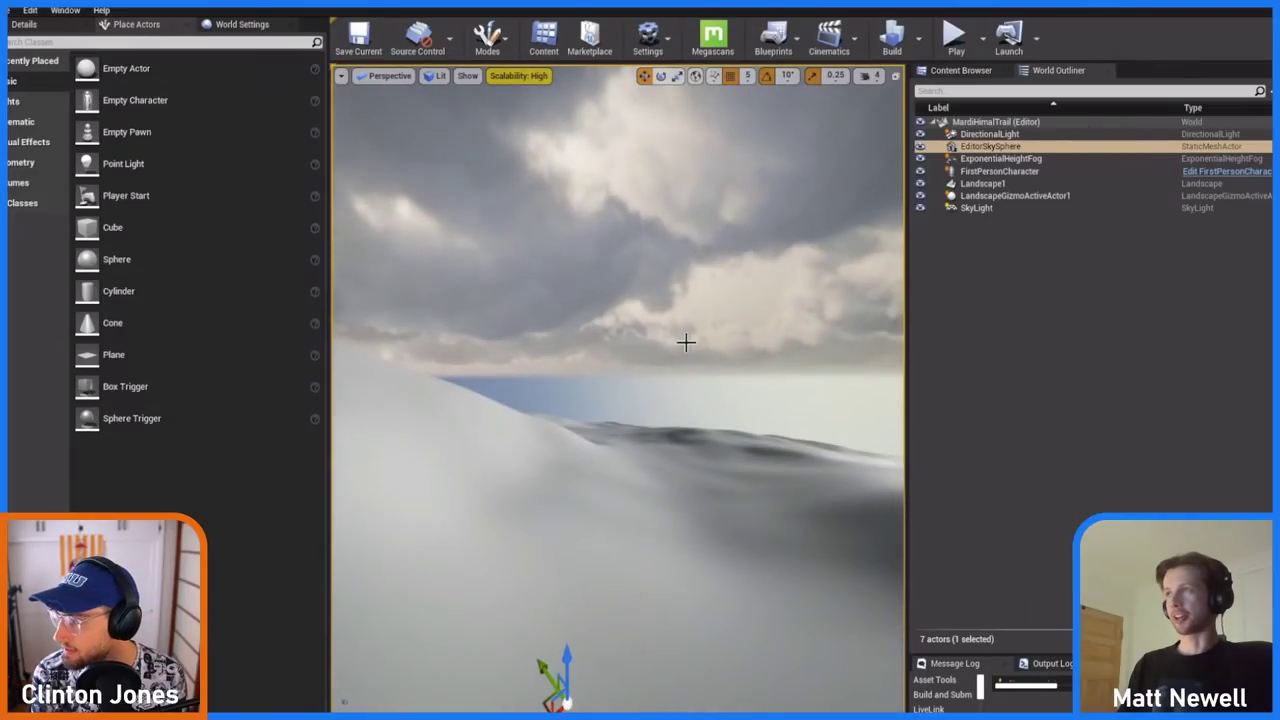
left_click(960, 72)
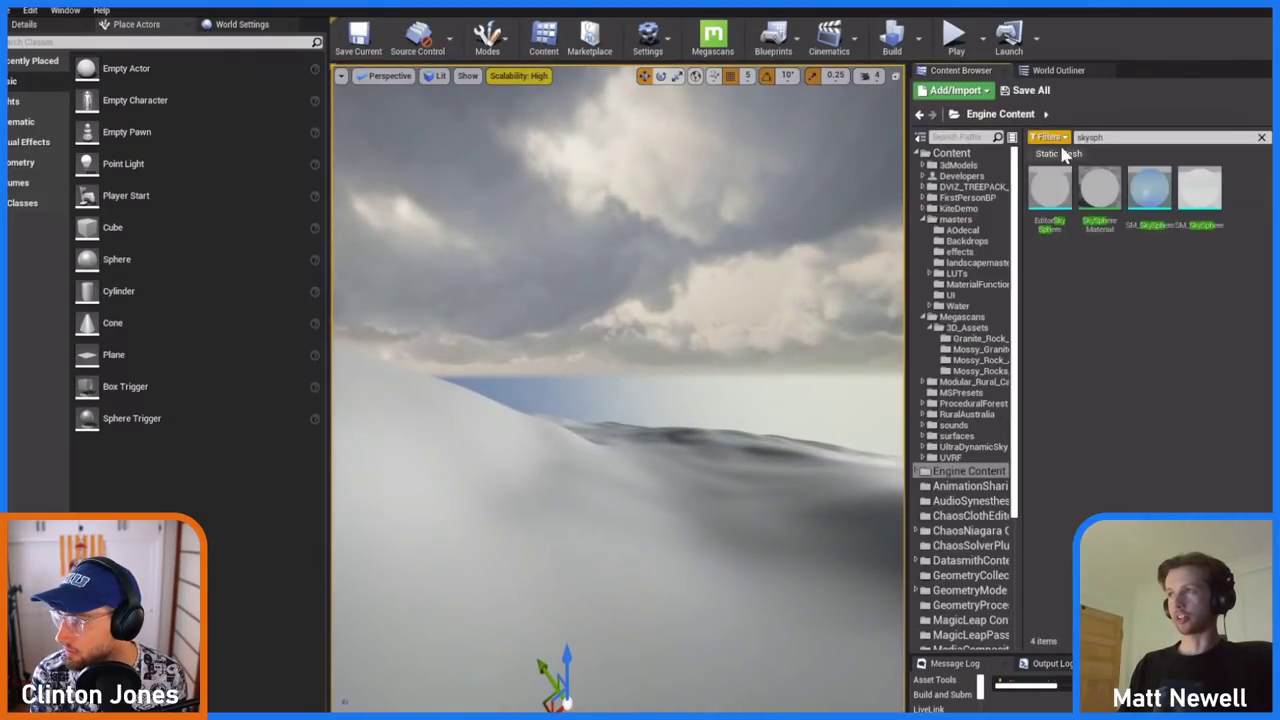
left_click(920, 138)
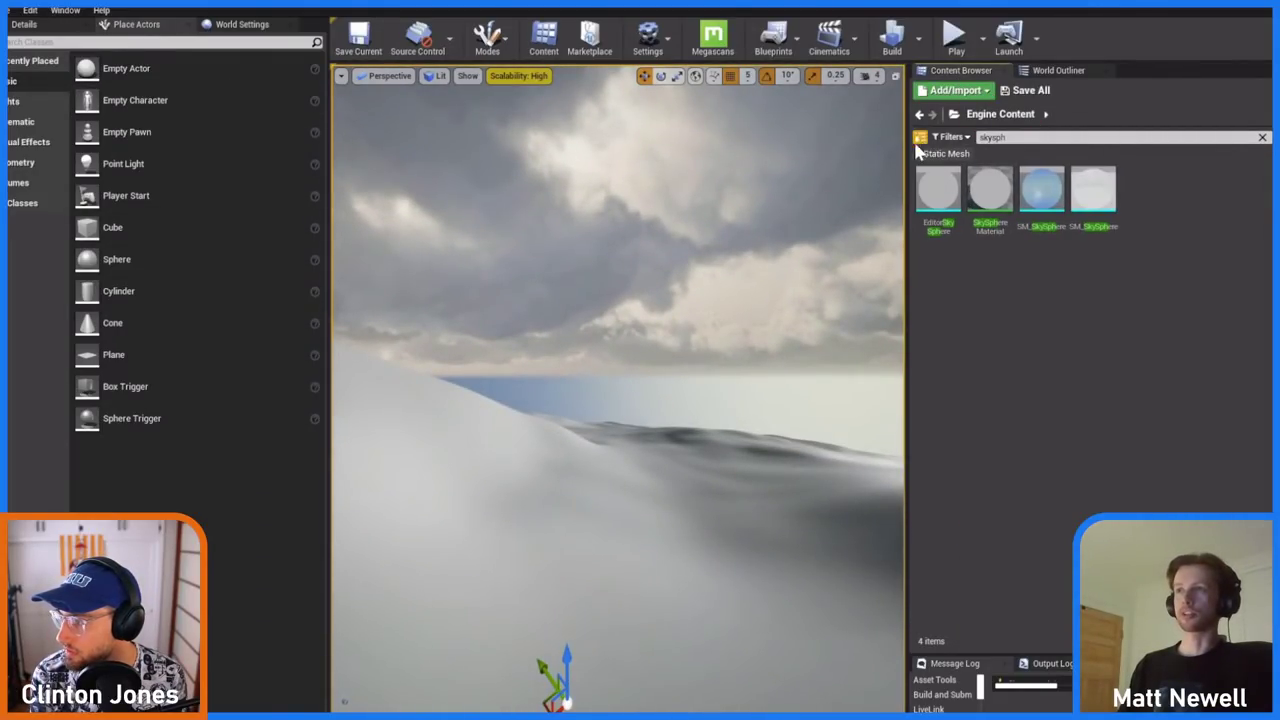
Step: Set the scale of EditorSkySphere to 1 on all axes and view the whole sphere from outside
left_click(22, 24)
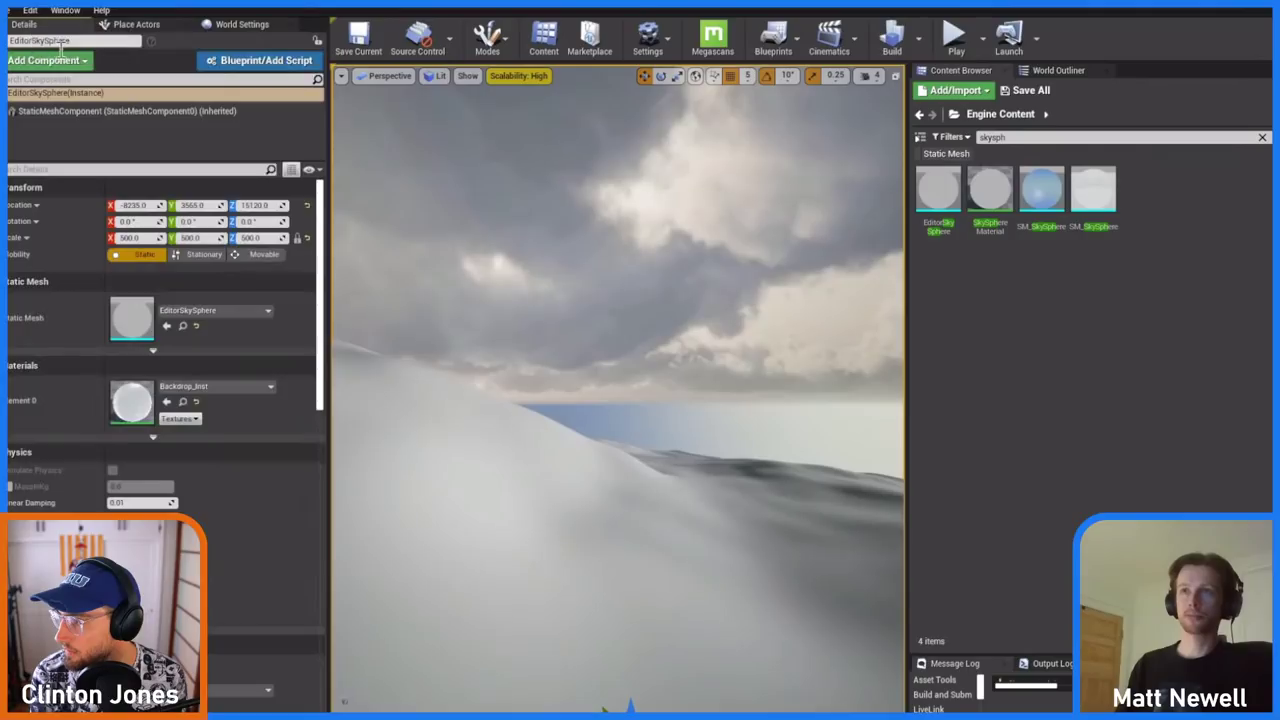
left_click(254, 238)
type("1")
key("Return")
right_click_drag(632, 314, 552, 376)
scroll(624, 362, "down", 5)
scroll(590, 362, "up", 2)
scroll(552, 376, "up", 3)
scroll(549, 376, "down", 6)
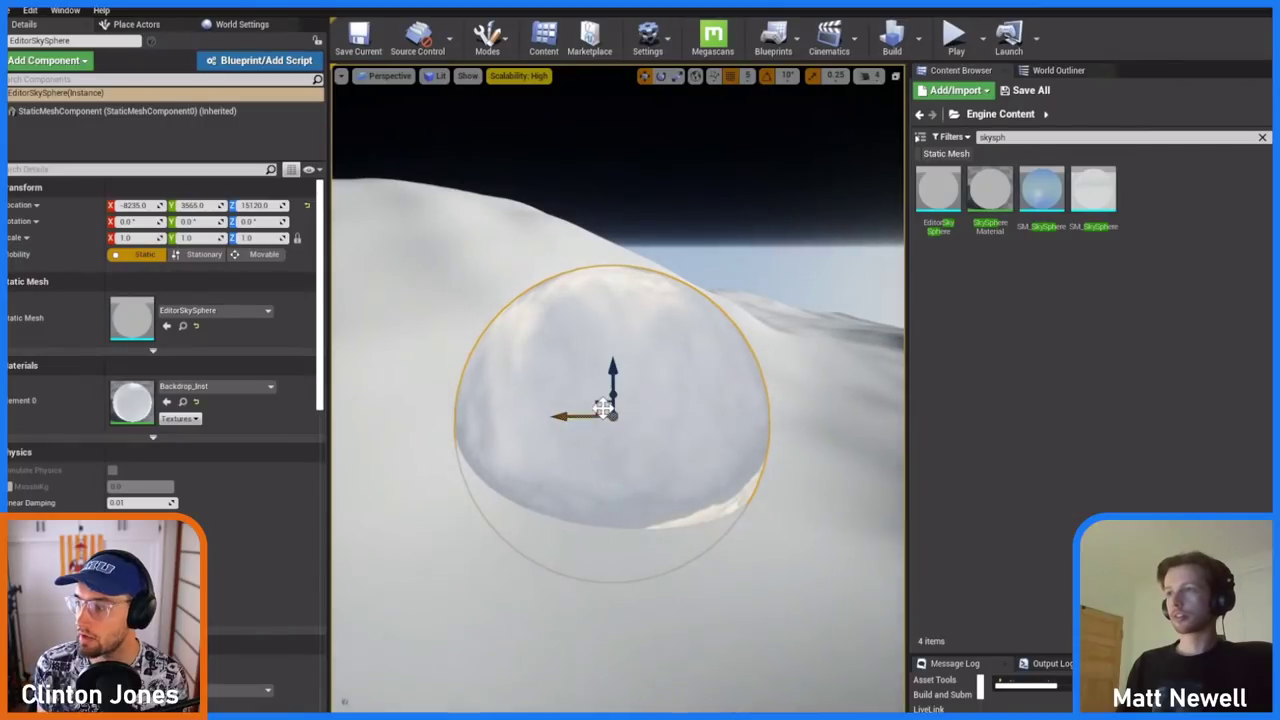
right_click_drag(607, 403, 680, 398)
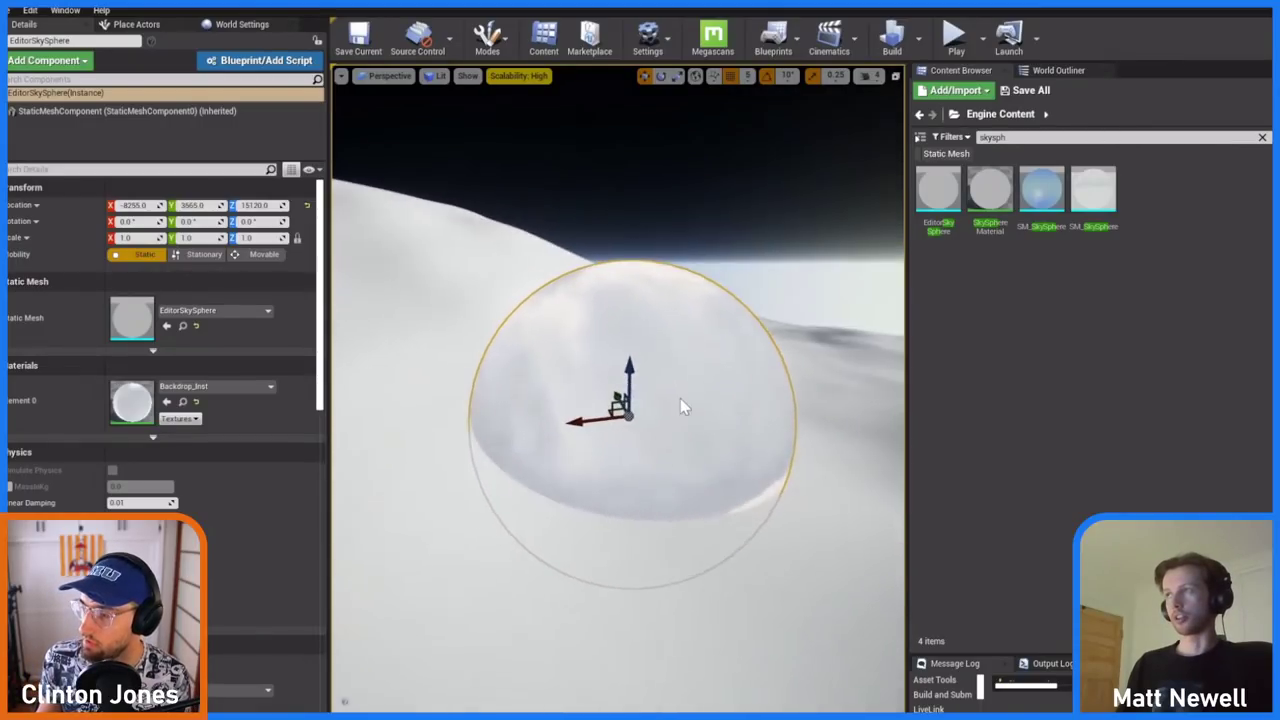
Step: Place a second EditorSkySphere mesh from Engine Content into the level and frame it in the viewport
left_click(1024, 138)
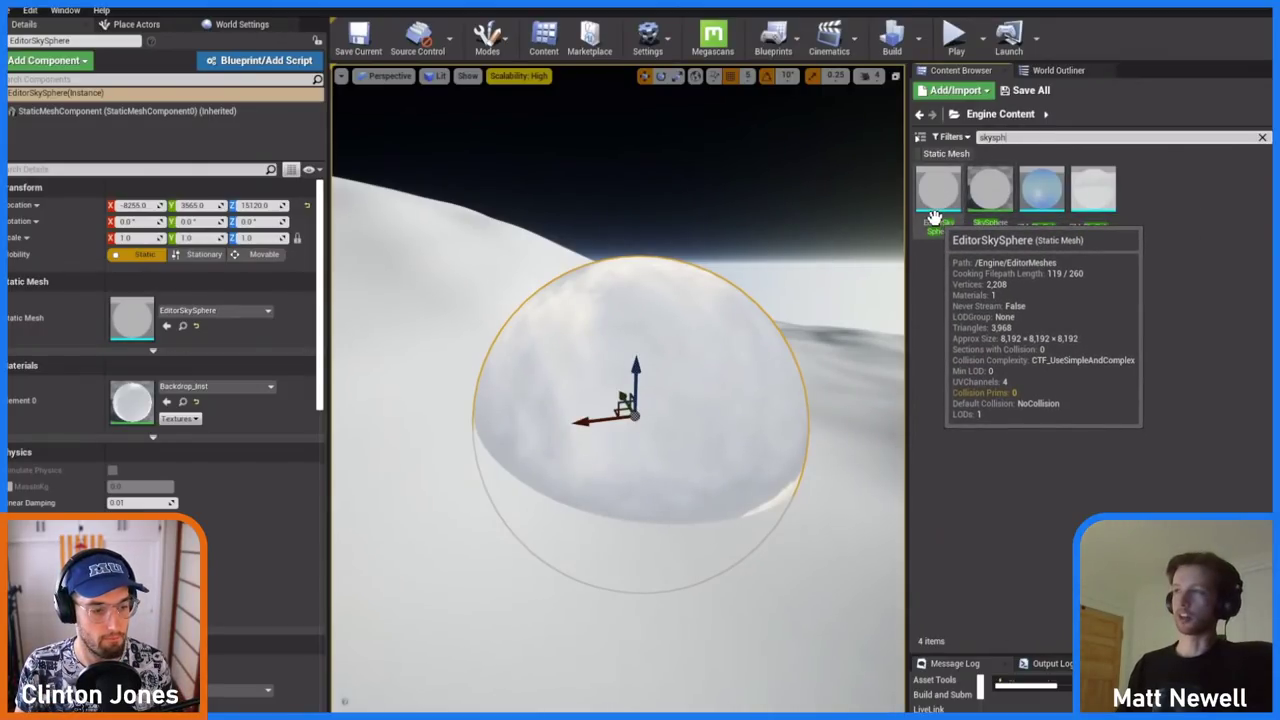
left_click(934, 218)
left_click_drag(934, 218, 353, 453)
key("f")
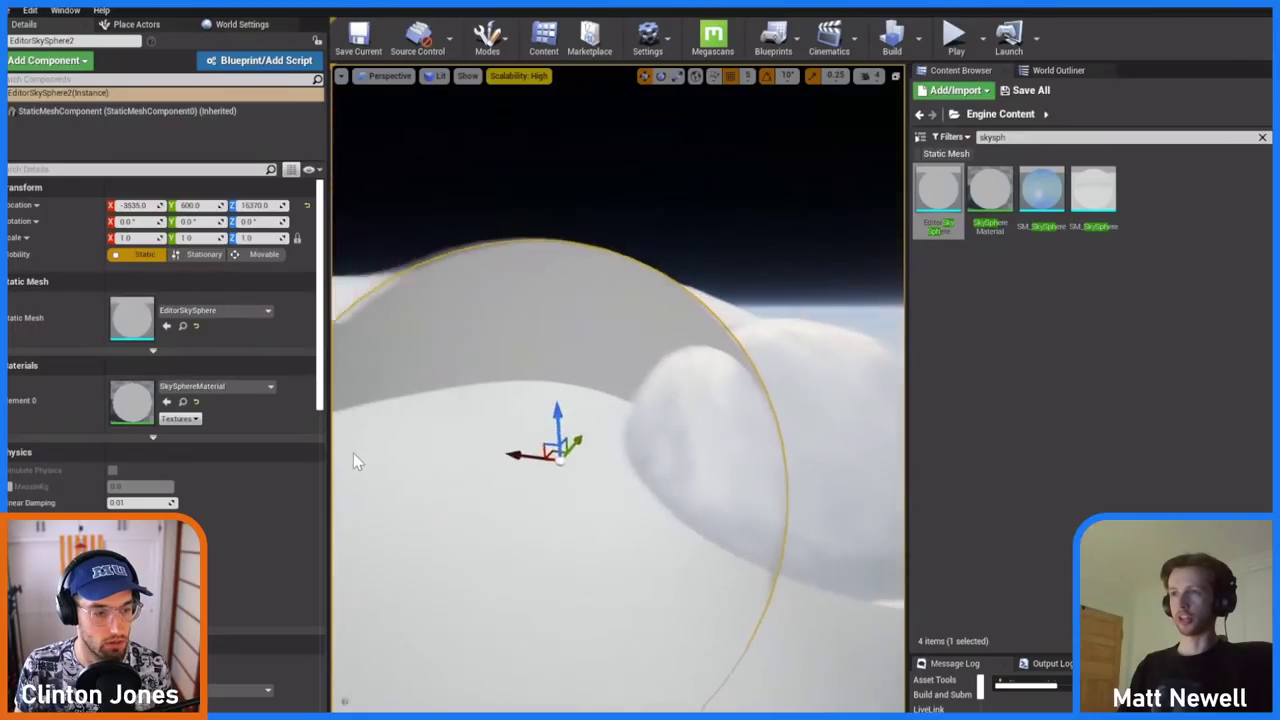
key("w")
right_click_drag(675, 447, 675, 447)
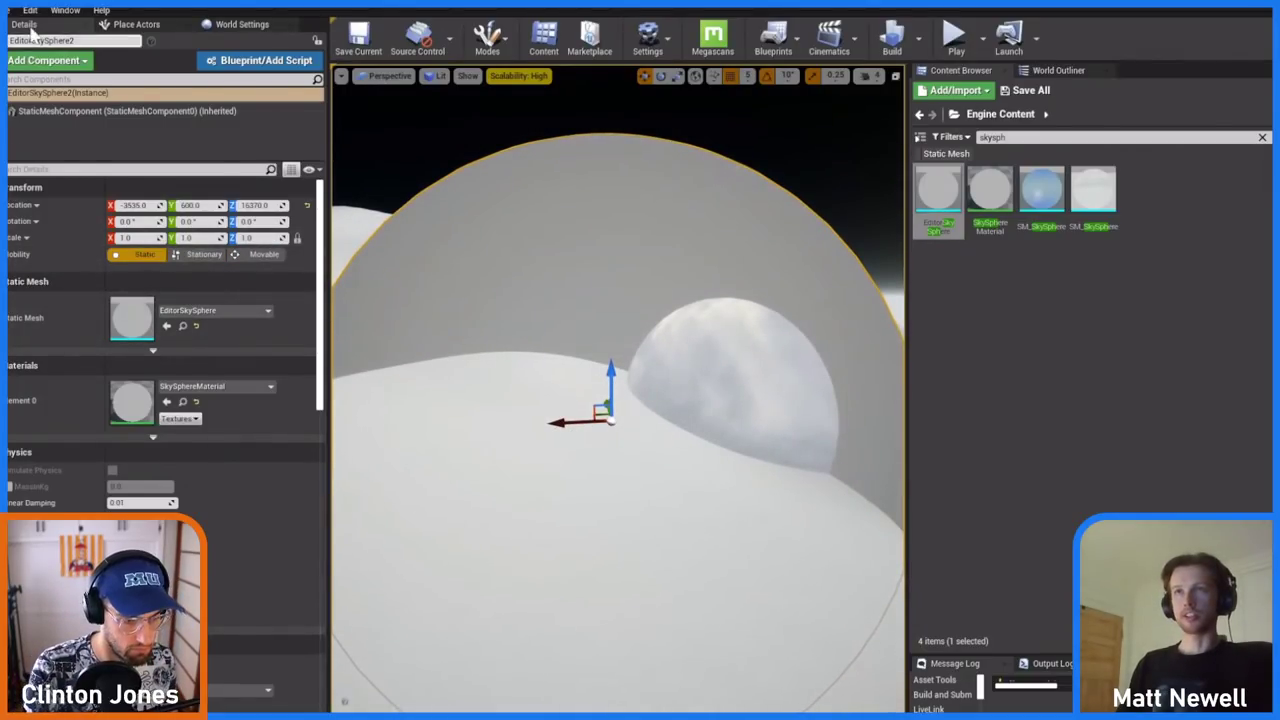
Step: Set the new sky sphere's scale to 500 on all axes so that it surrounds the landscape
left_click(136, 237)
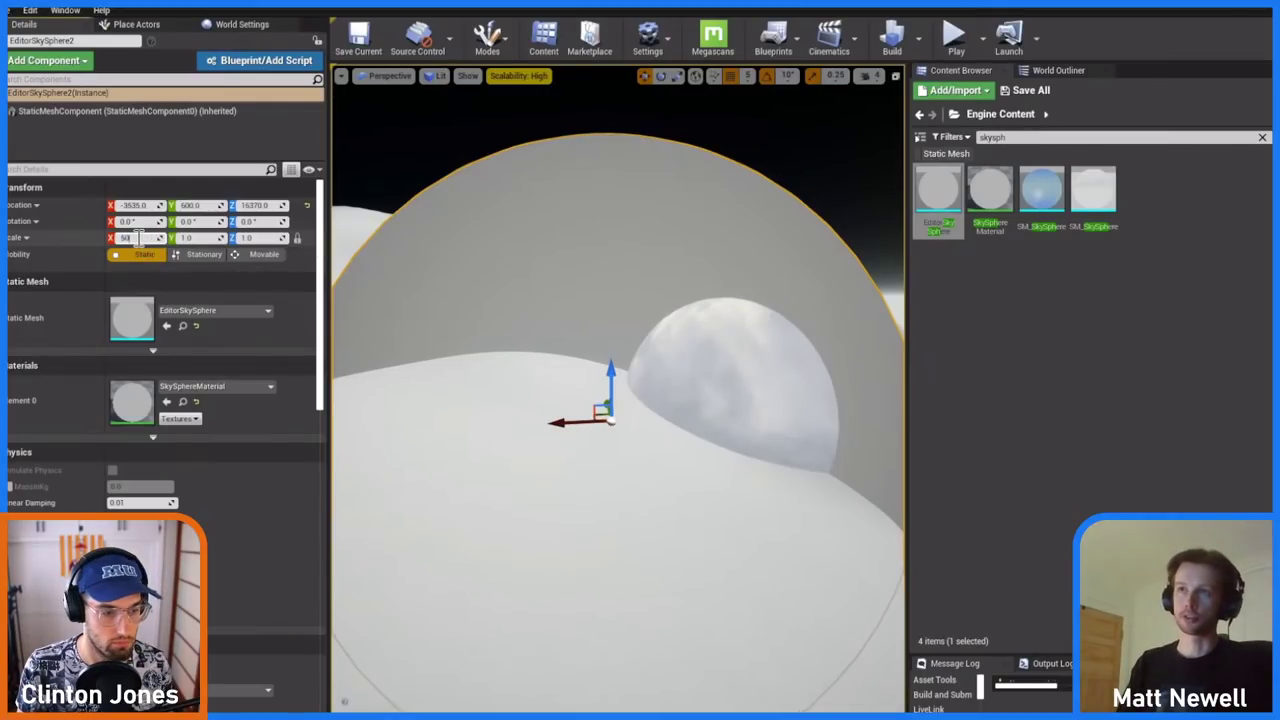
key("Return")
right_click_drag(766, 403, 700, 418)
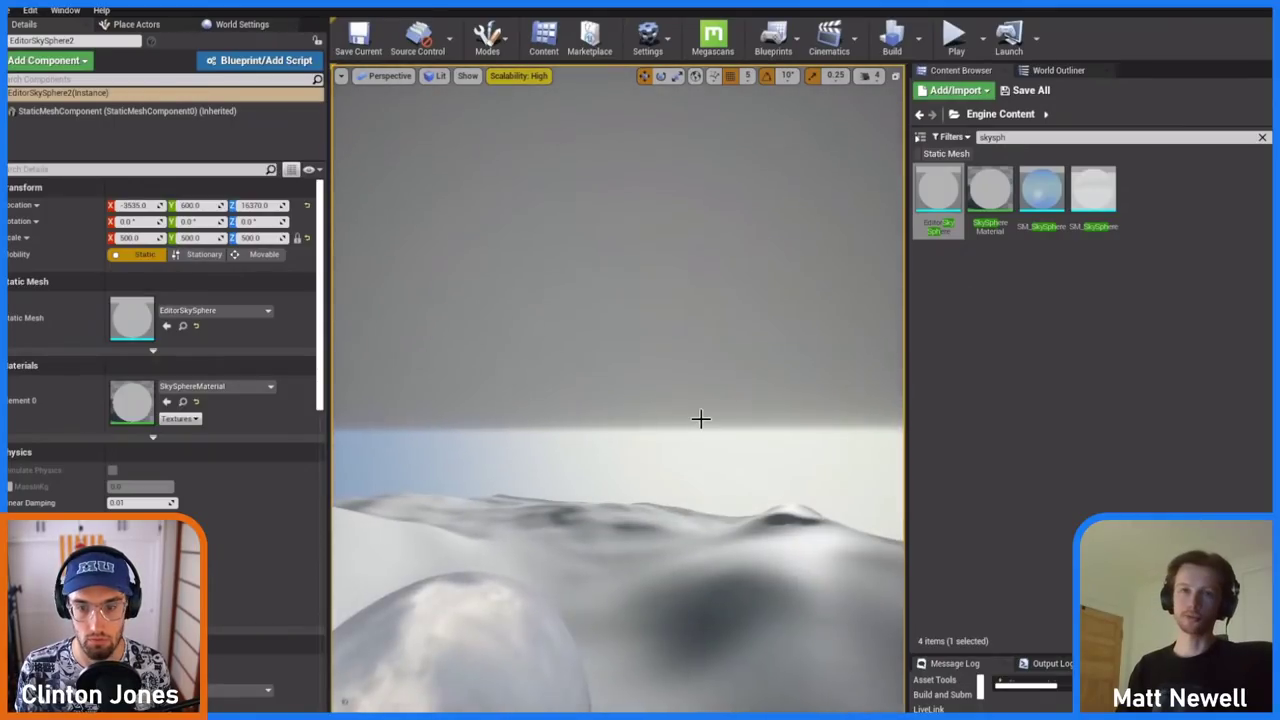
Step: Delete the second sky sphere and set the remaining EditorSkySphere's scale to 500 on all axes
right_click_drag(660, 535, 534, 549)
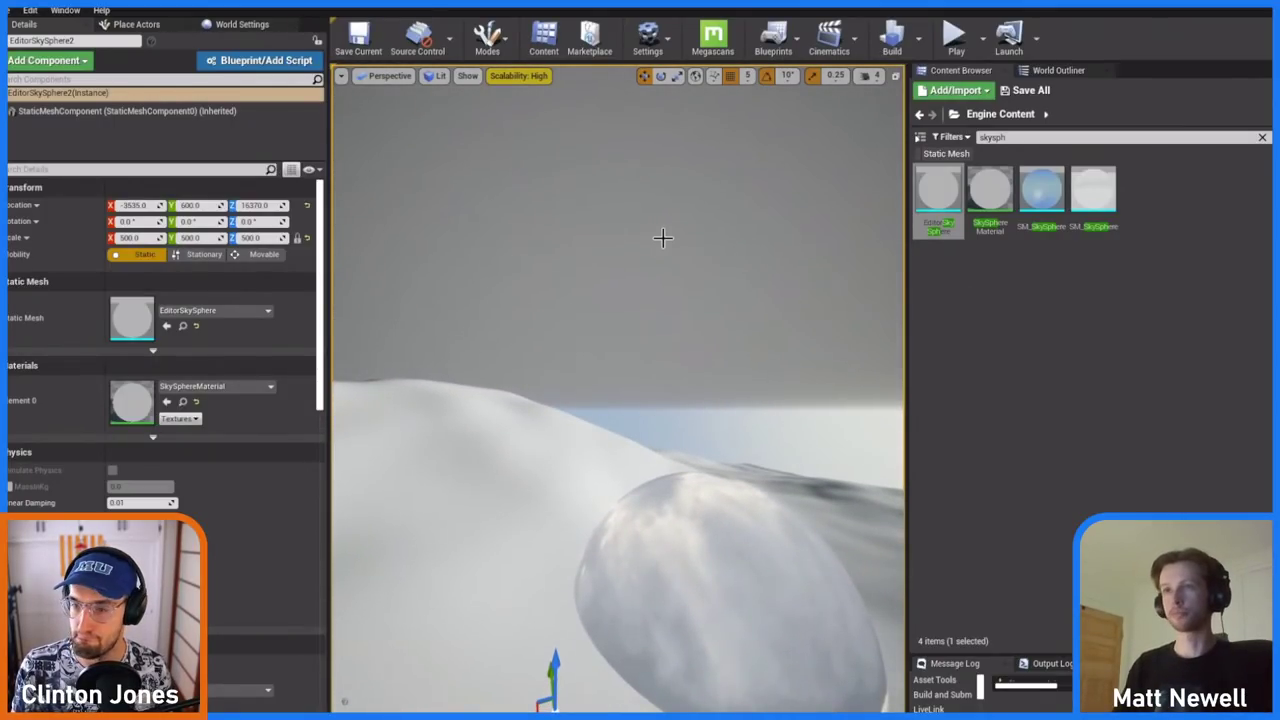
key("Delete")
left_click(763, 603)
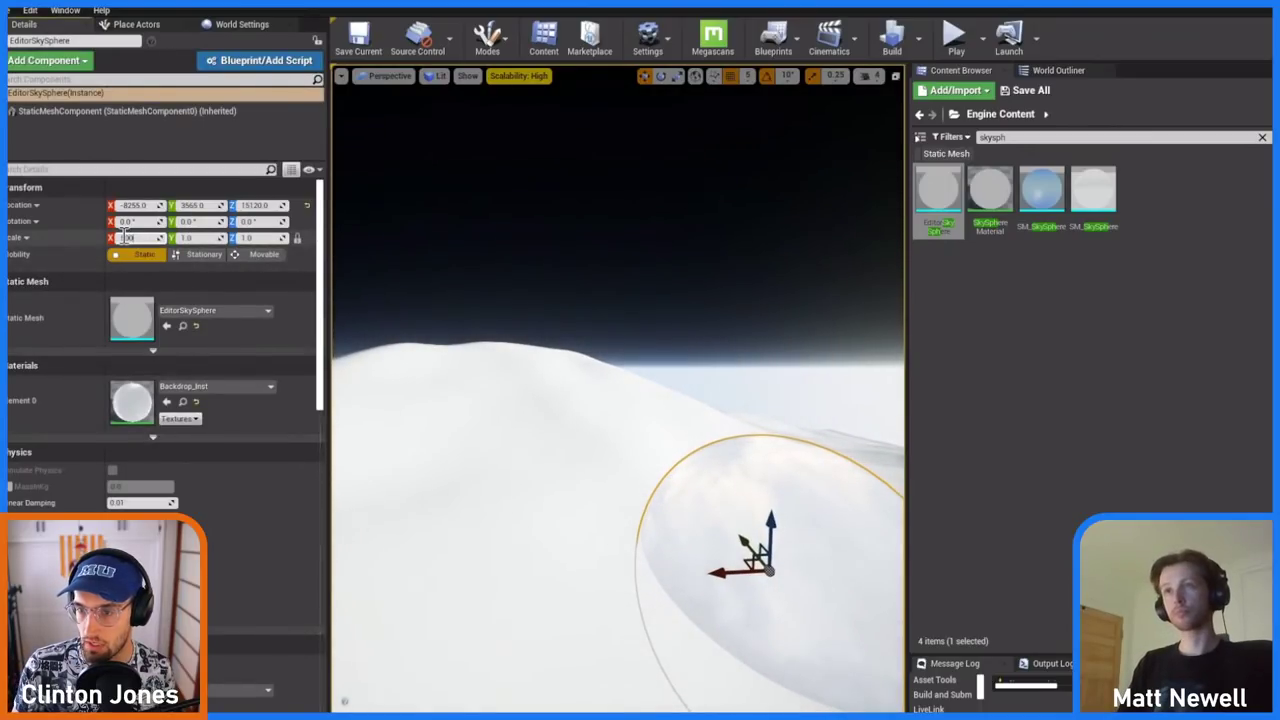
key("Return")
right_click_drag(635, 520, 645, 514)
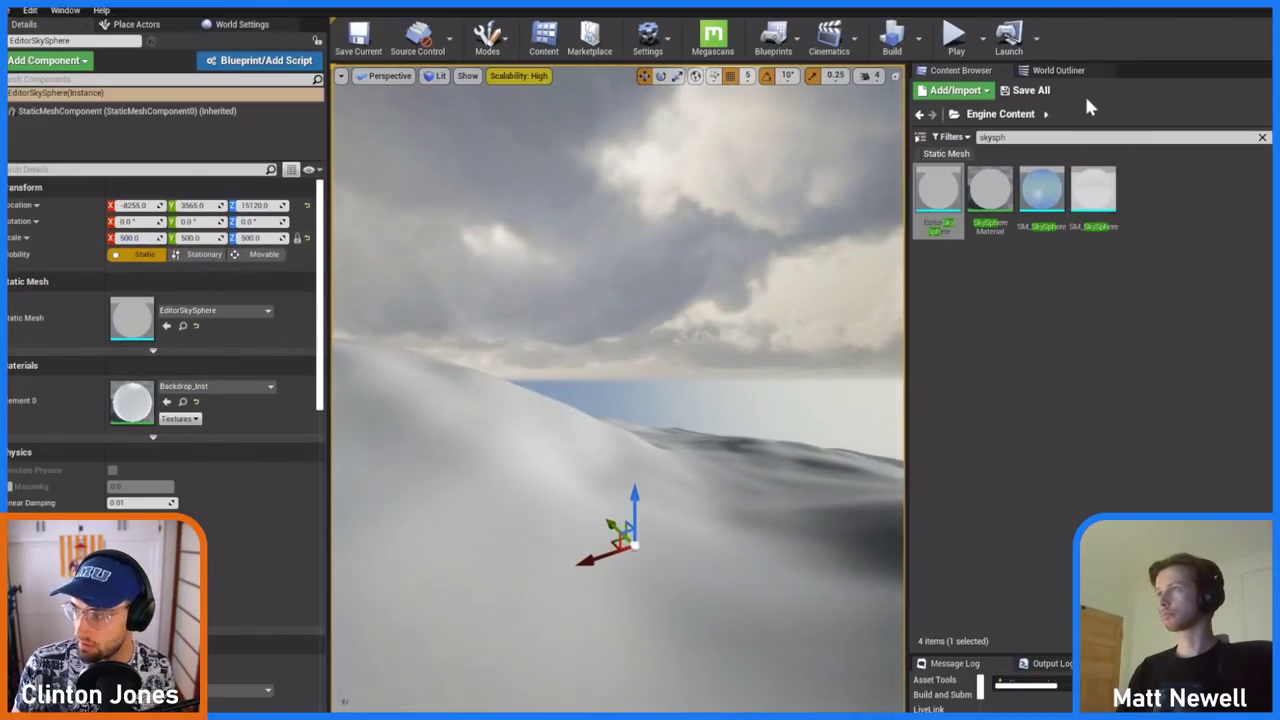
Step: Switch to Foliage mode and list all static meshes in the project's Content folder with the search cleared
left_click(1058, 71)
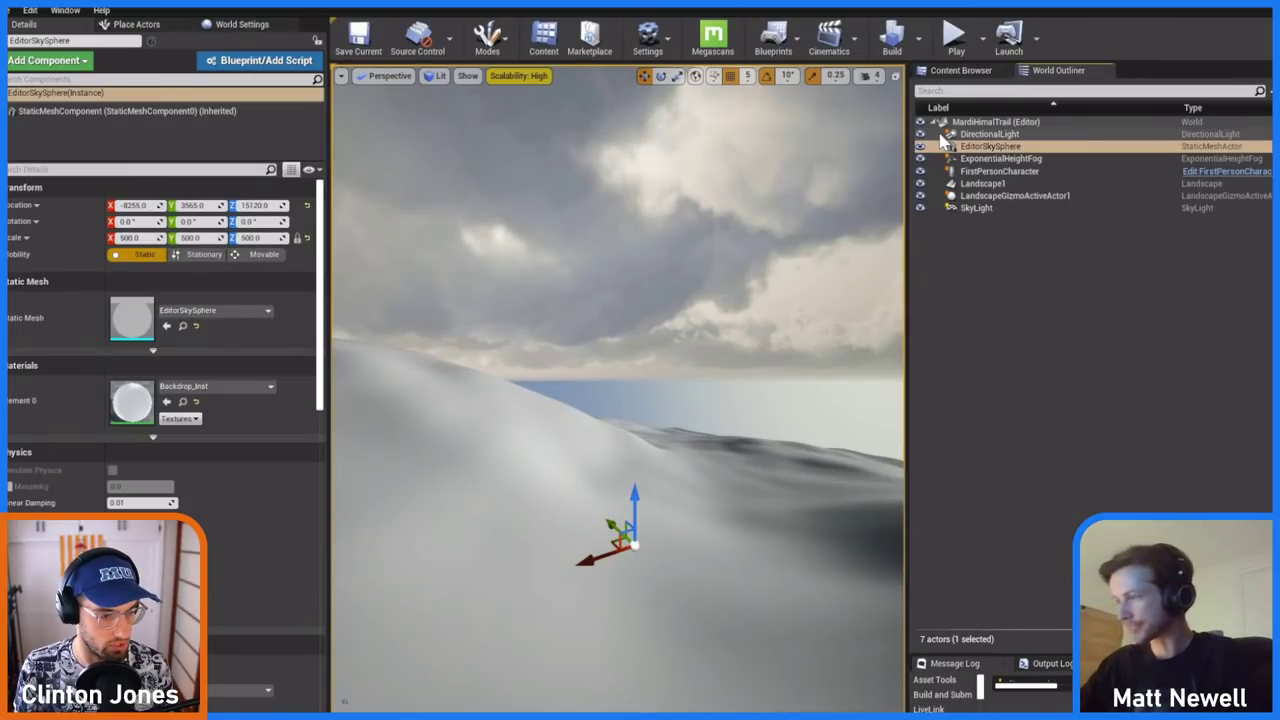
mouse_move(594, 570)
right_mouse_down()
mouse_move(600, 630)
mouse_move(359, 603)
mouse_move(684, 630)
mouse_move(704, 673)
mouse_move(757, 646)
mouse_move(1012, 170)
mouse_move(748, 360)
mouse_move(737, 346)
right_mouse_up()
key("shift+3")
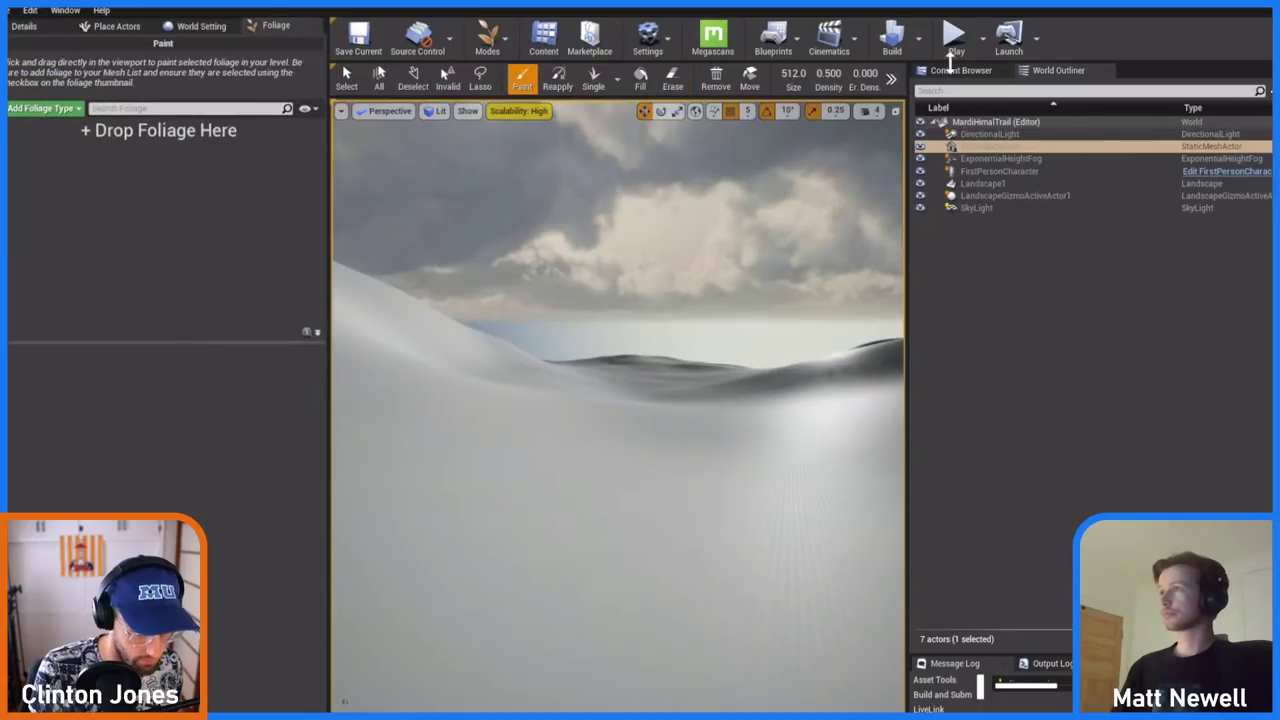
left_click(940, 72)
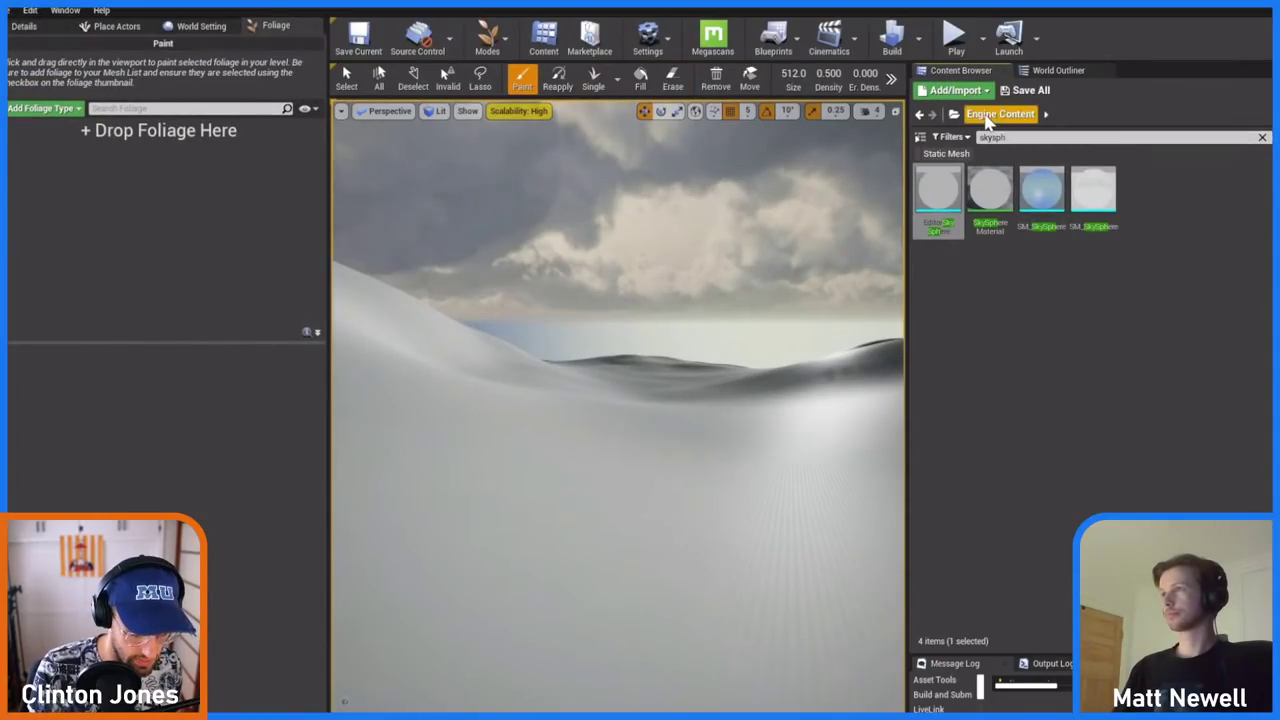
left_click(920, 138)
left_click(948, 153)
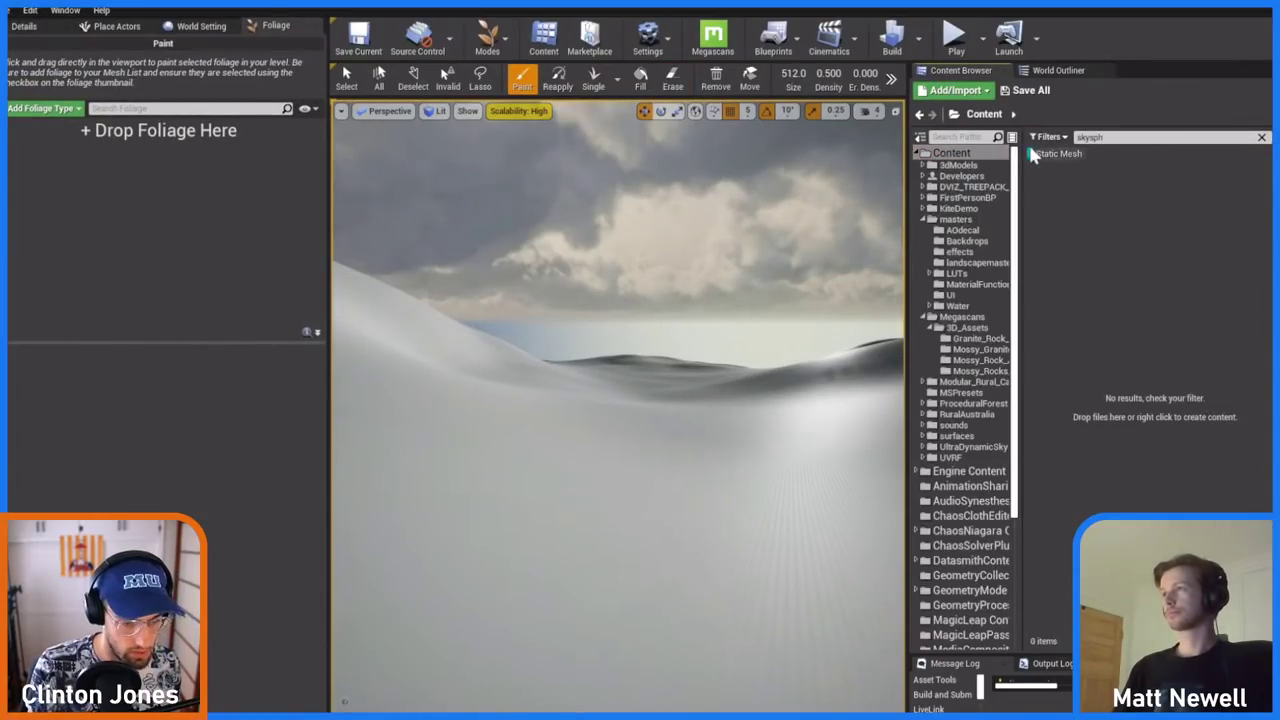
left_click(920, 137)
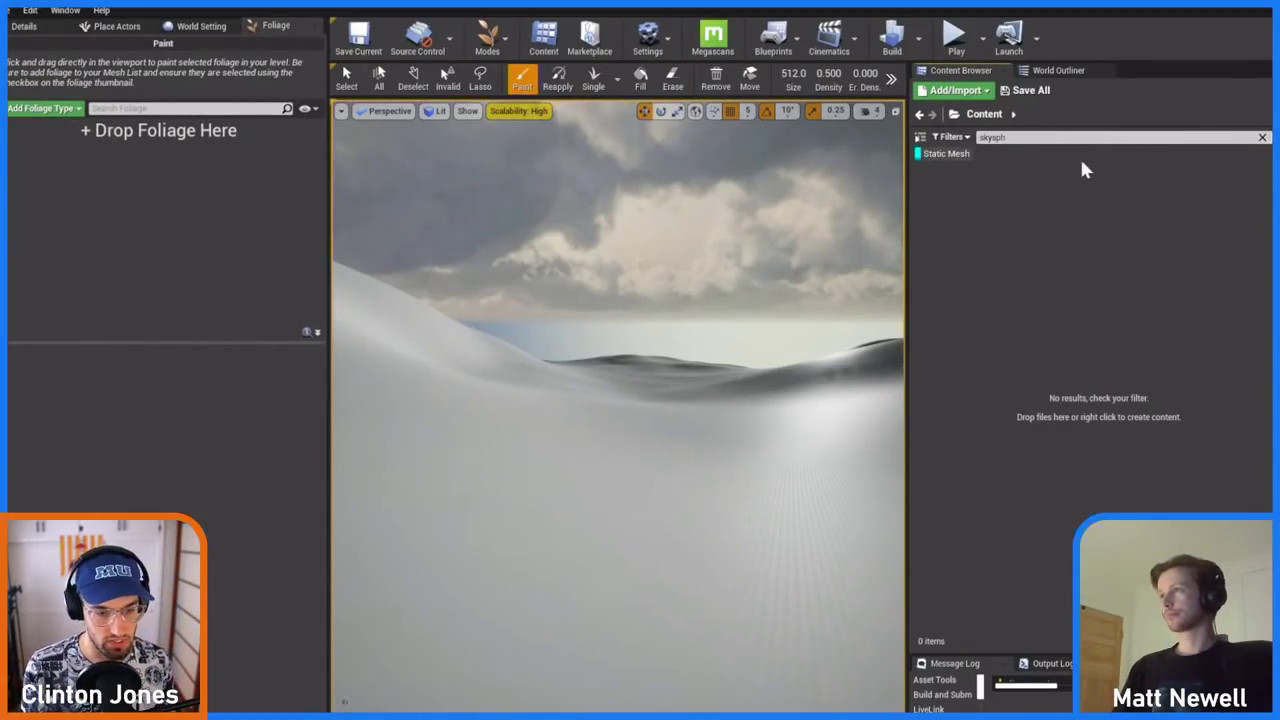
left_click(1262, 137)
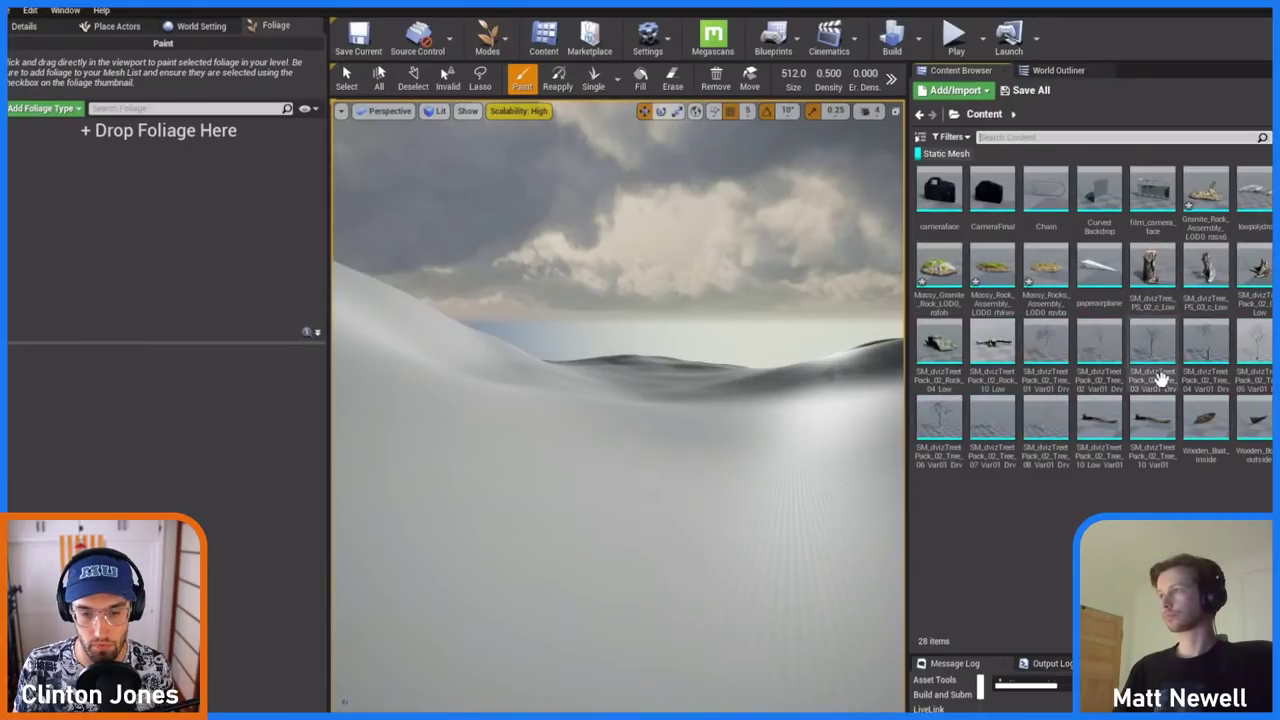
Step: Add the eight dry Var01 tree meshes from the Content folder to the foliage list
left_click(1056, 352)
left_click(1049, 398, "shift")
left_click_drag(1049, 392, 149, 236)
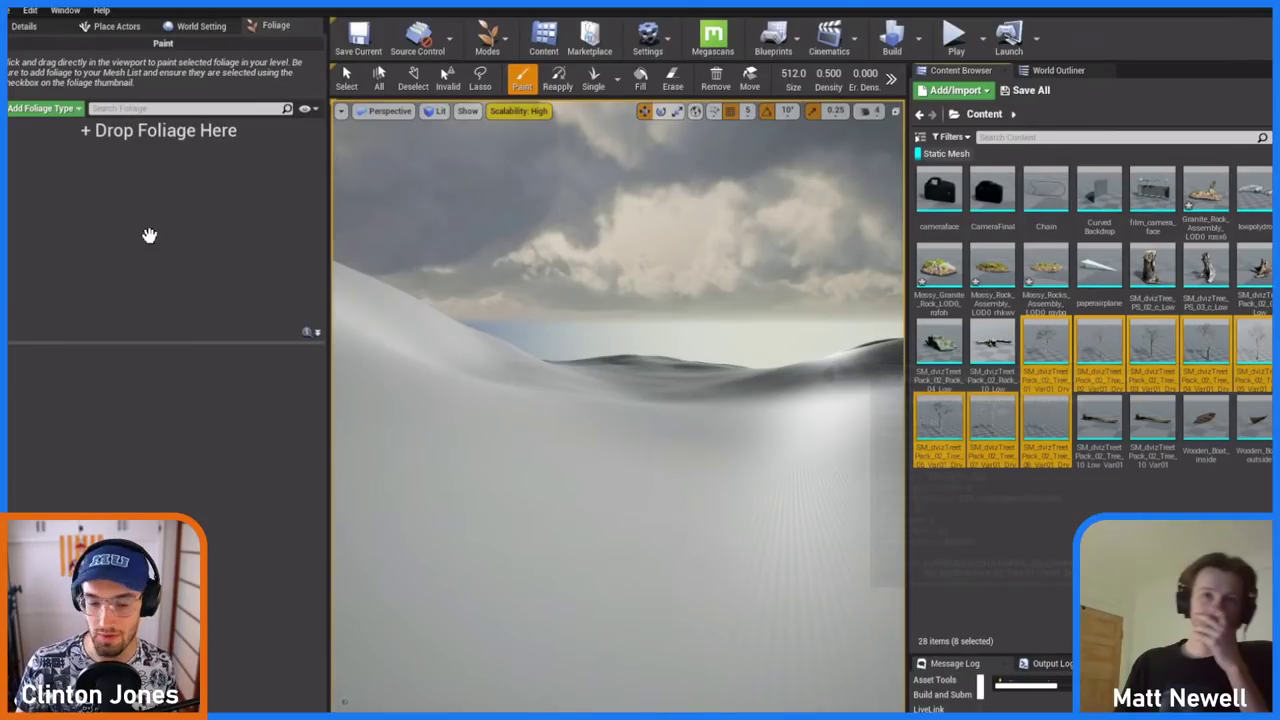
left_click_drag(149, 236, 191, 287)
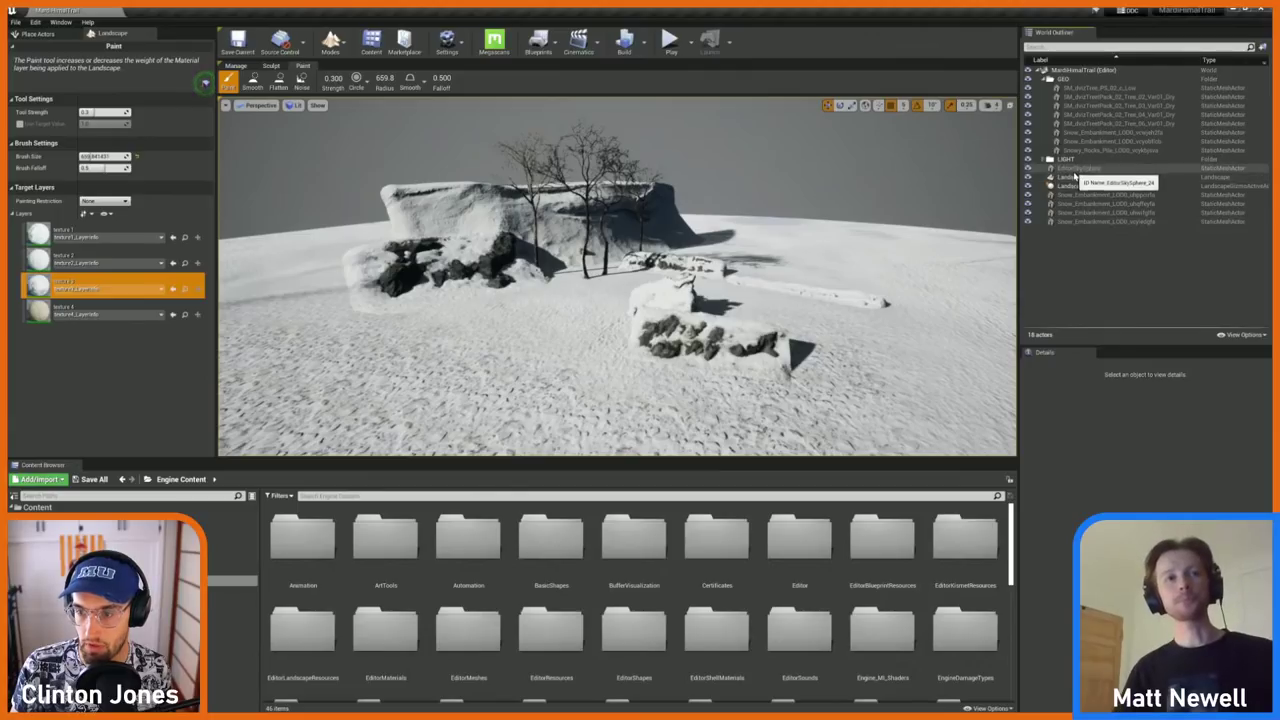
left_click(1070, 177)
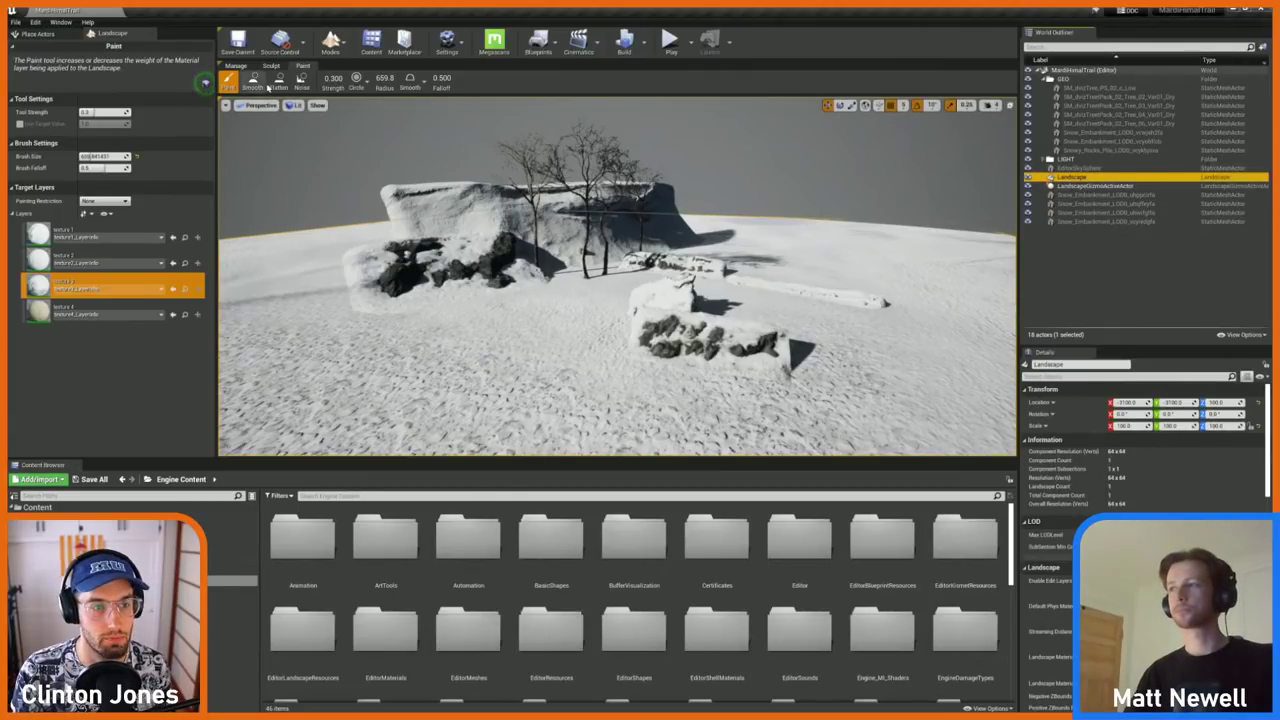
left_click(236, 66)
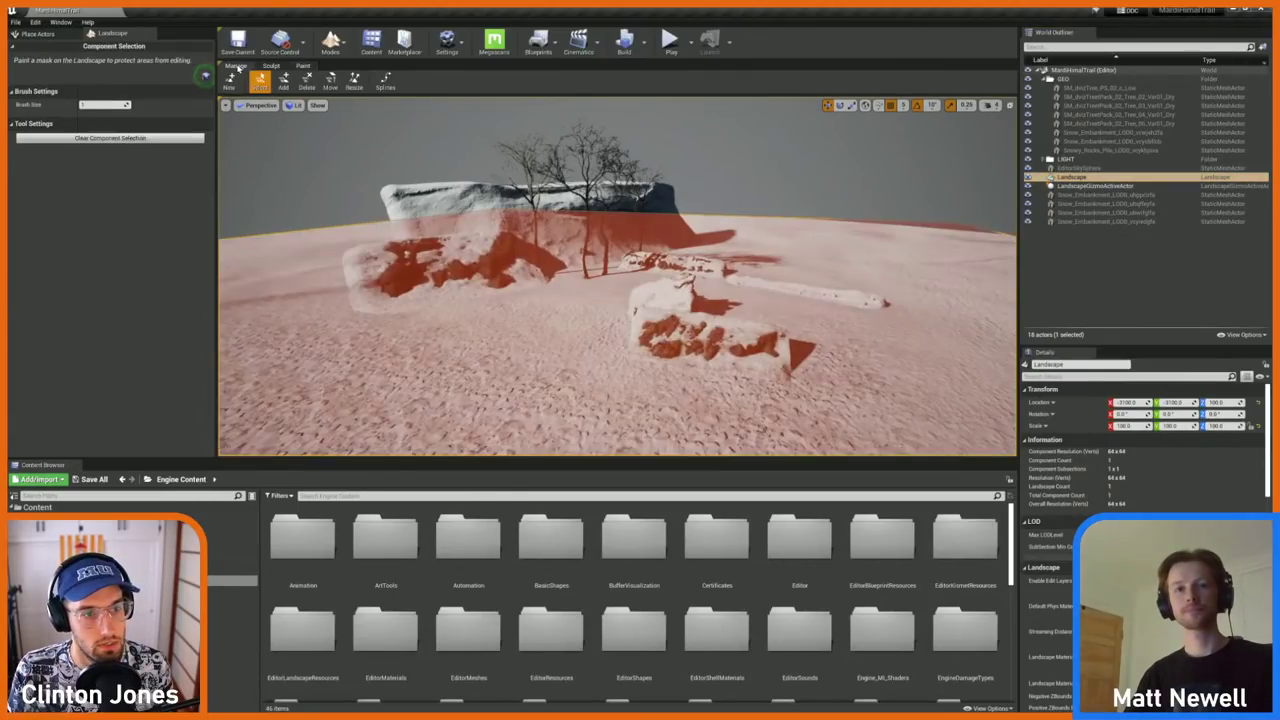
left_click(303, 66)
left_click(238, 66)
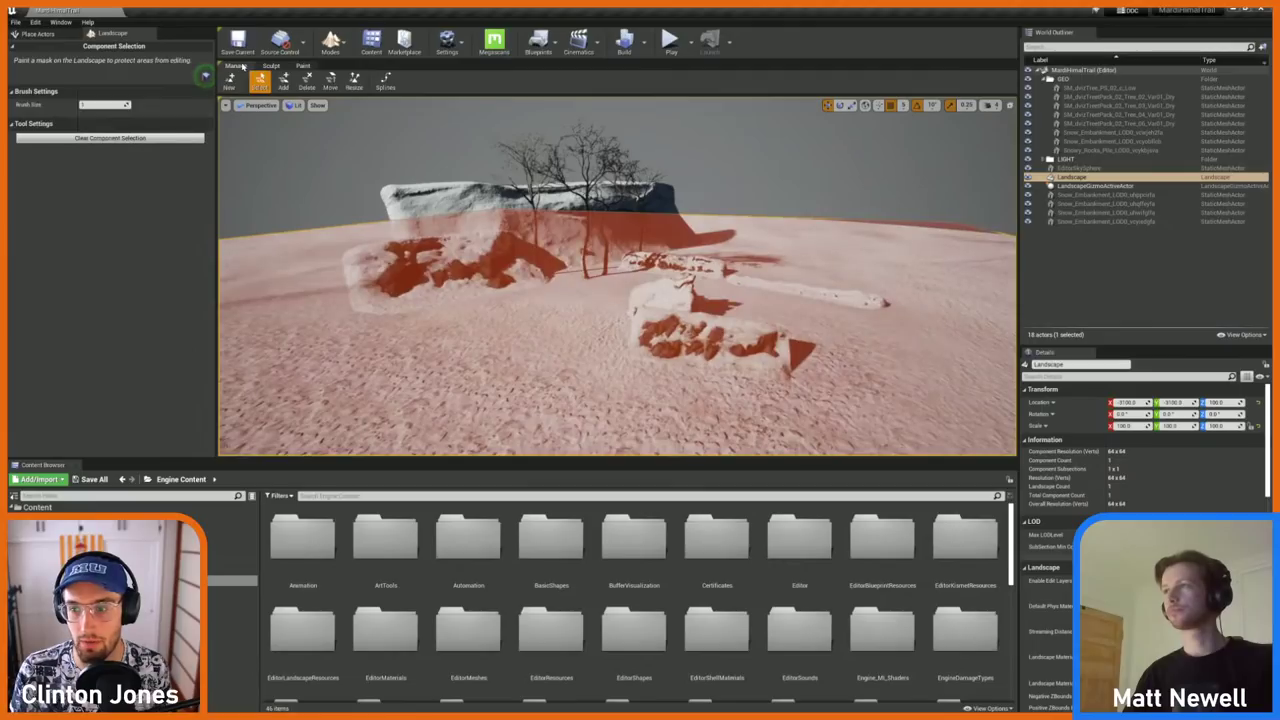
left_click(304, 66)
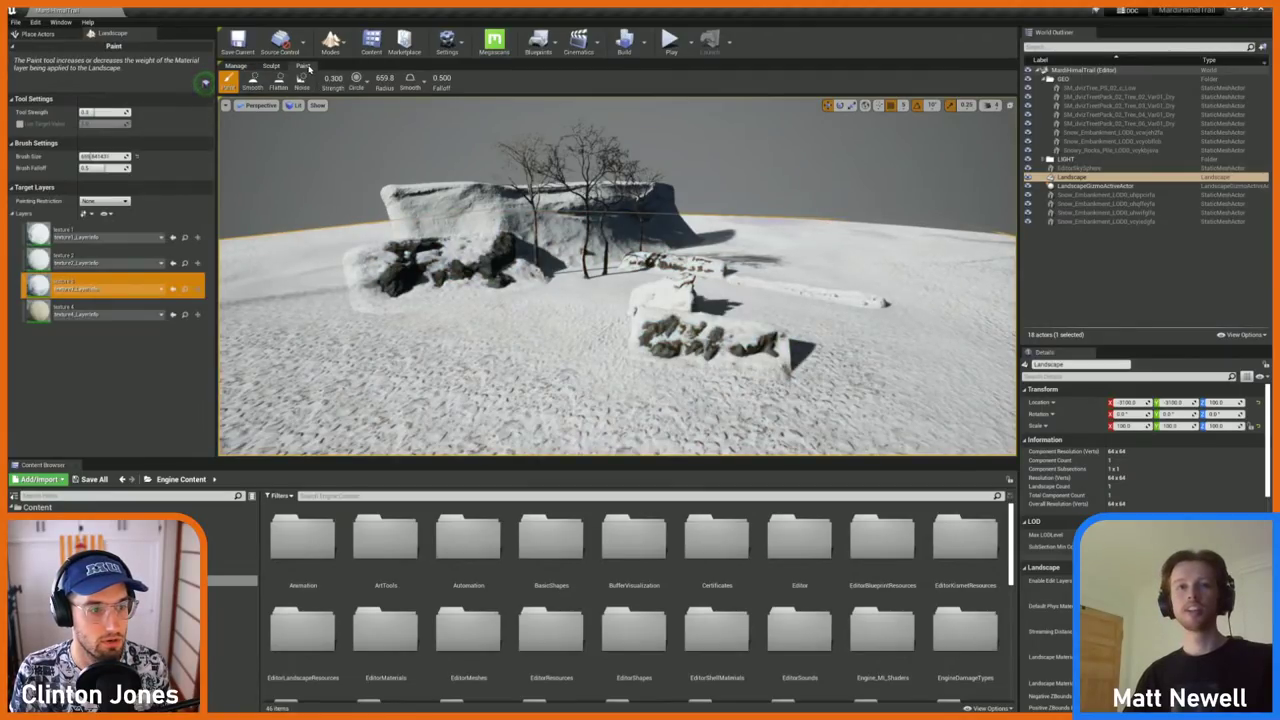
left_click(238, 66)
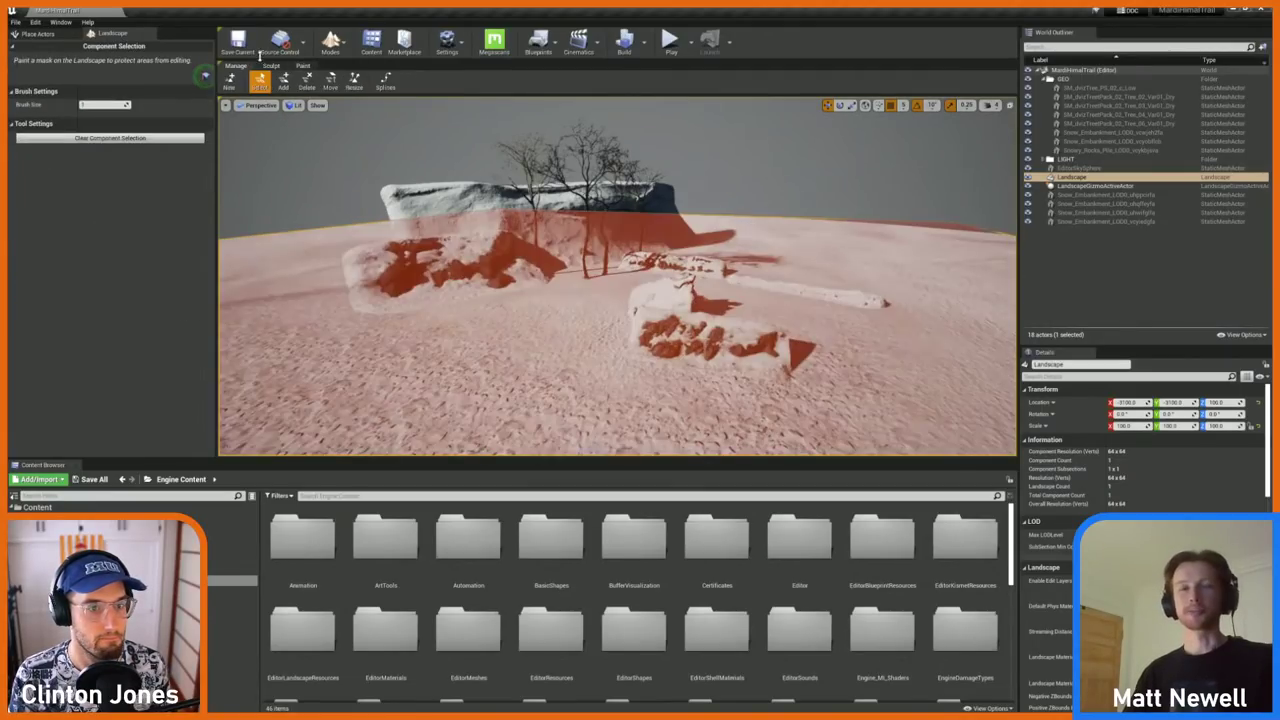
Step: Return to Select mode and set EditorSkySphere's X scale to 0.1
left_click(330, 42)
left_click(335, 72)
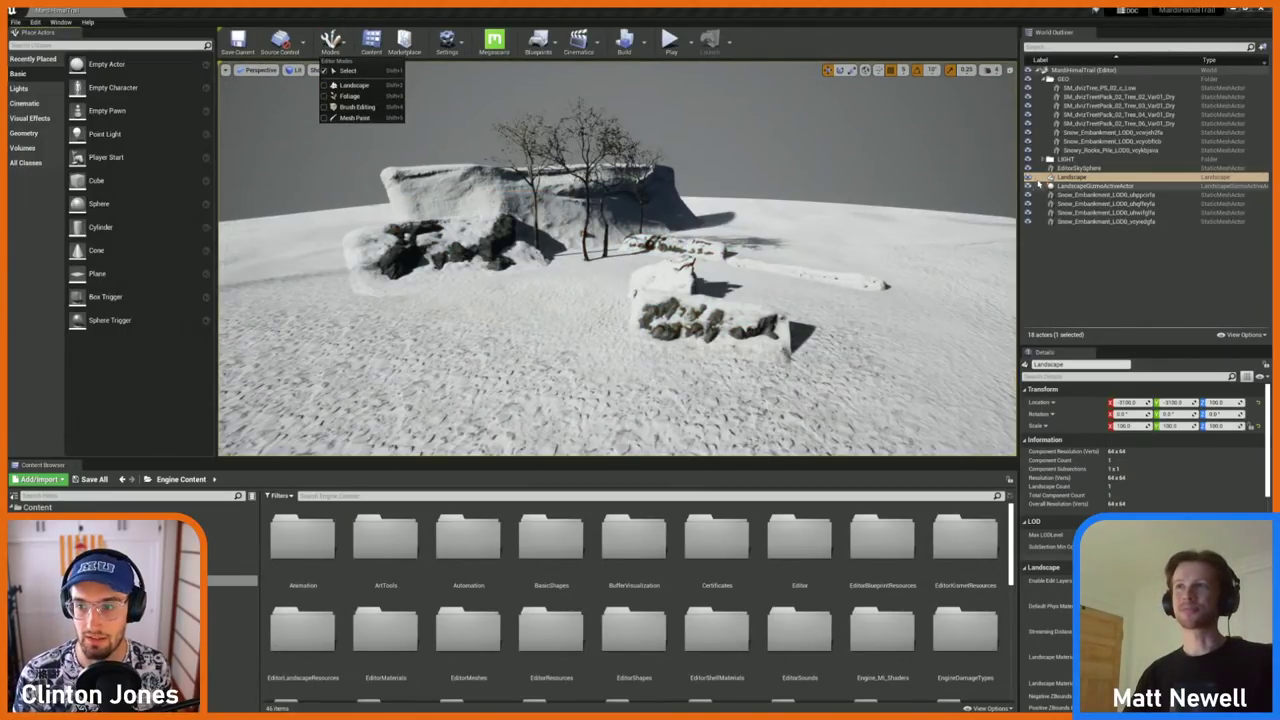
left_click(1073, 169)
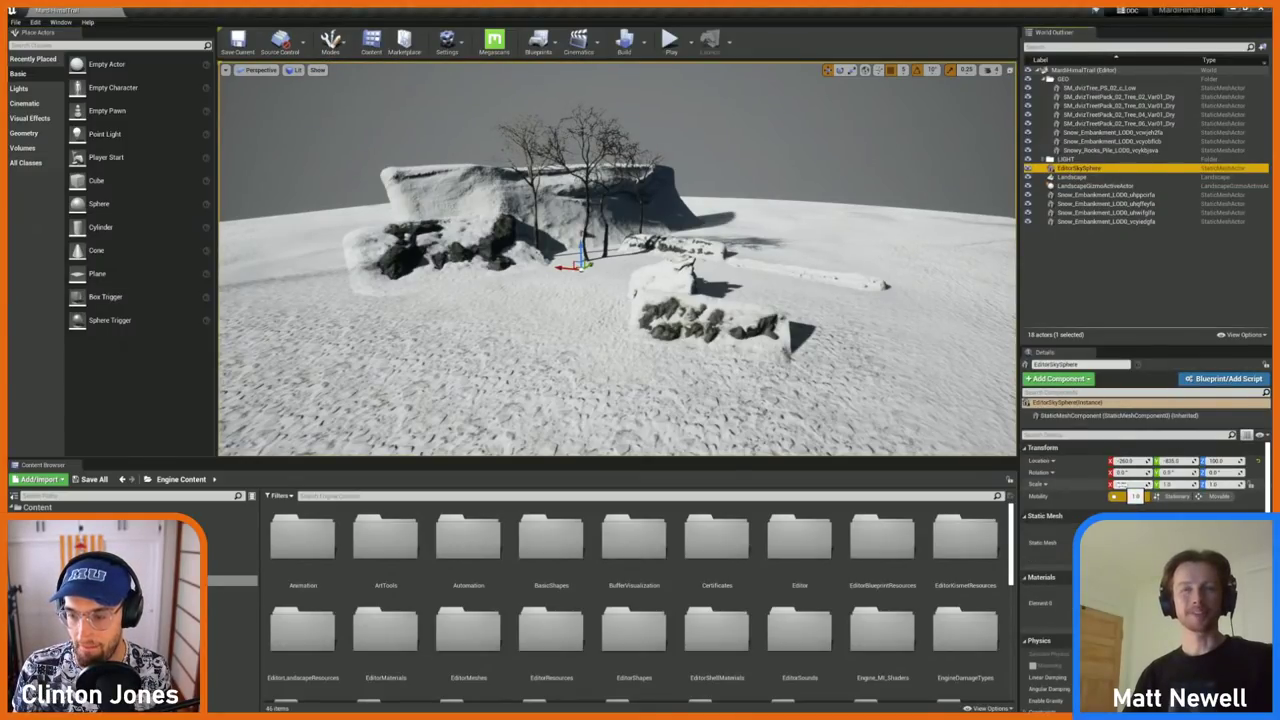
right_click_drag(536, 336, 530, 287)
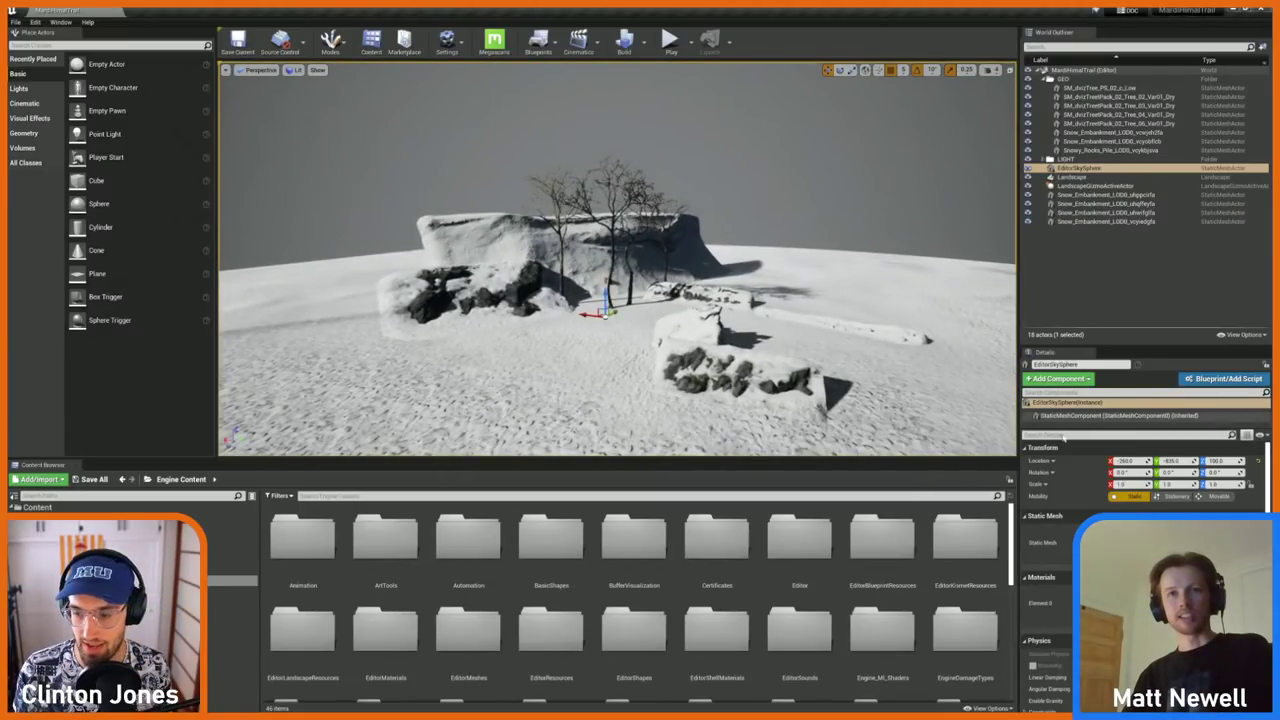
left_click(1121, 484)
type("0.1")
key("Return")
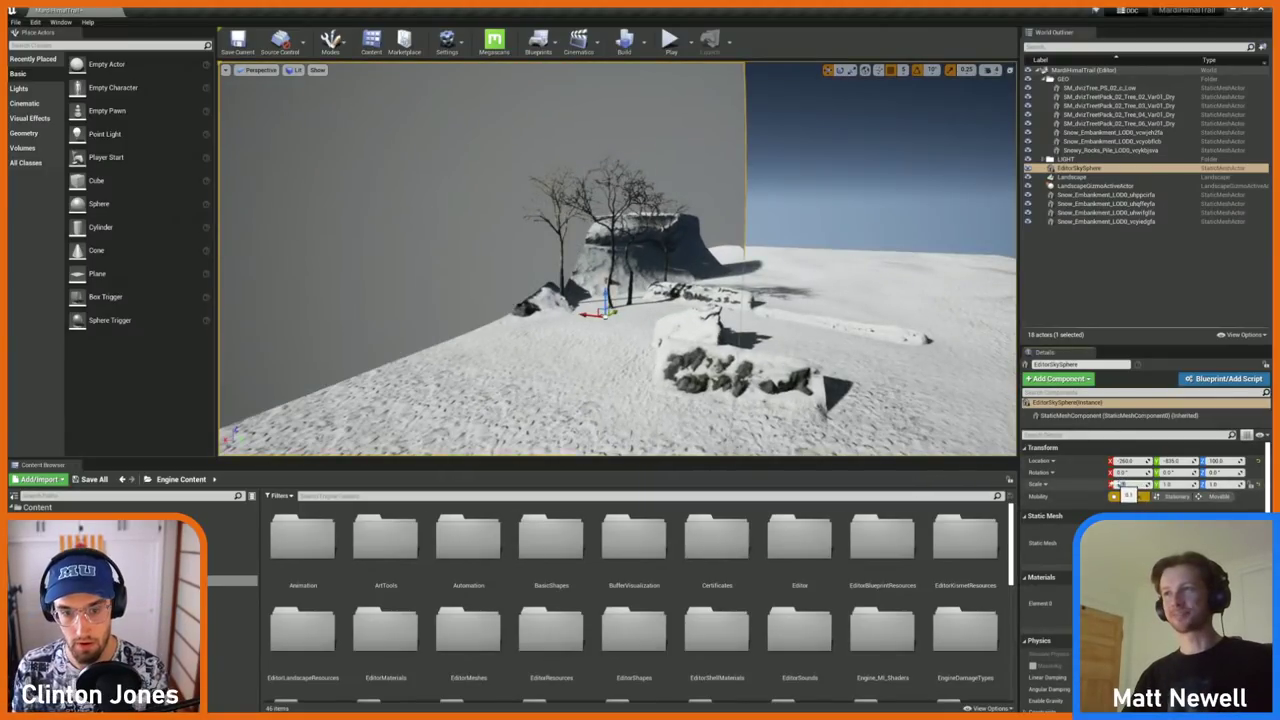
Step: Set EditorSkySphere's Y and Z scale to 0.1
left_click(1122, 484)
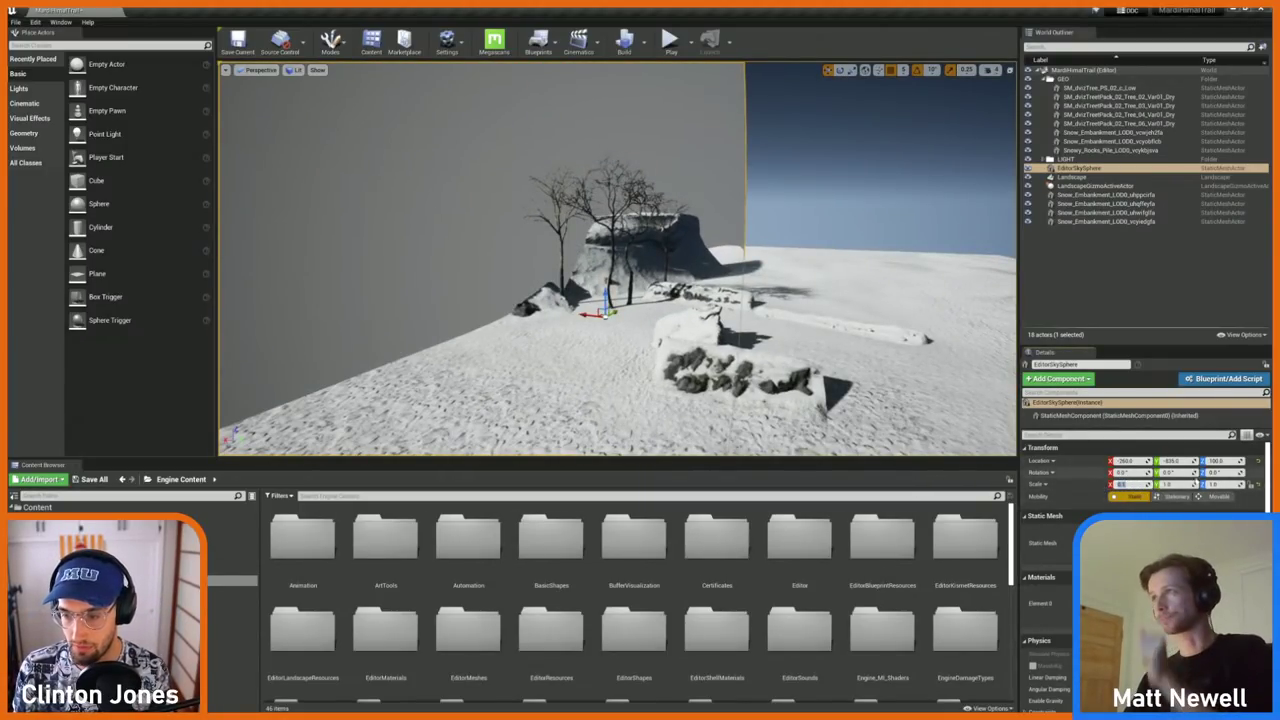
left_click(1175, 485)
type("0.1")
key("Return")
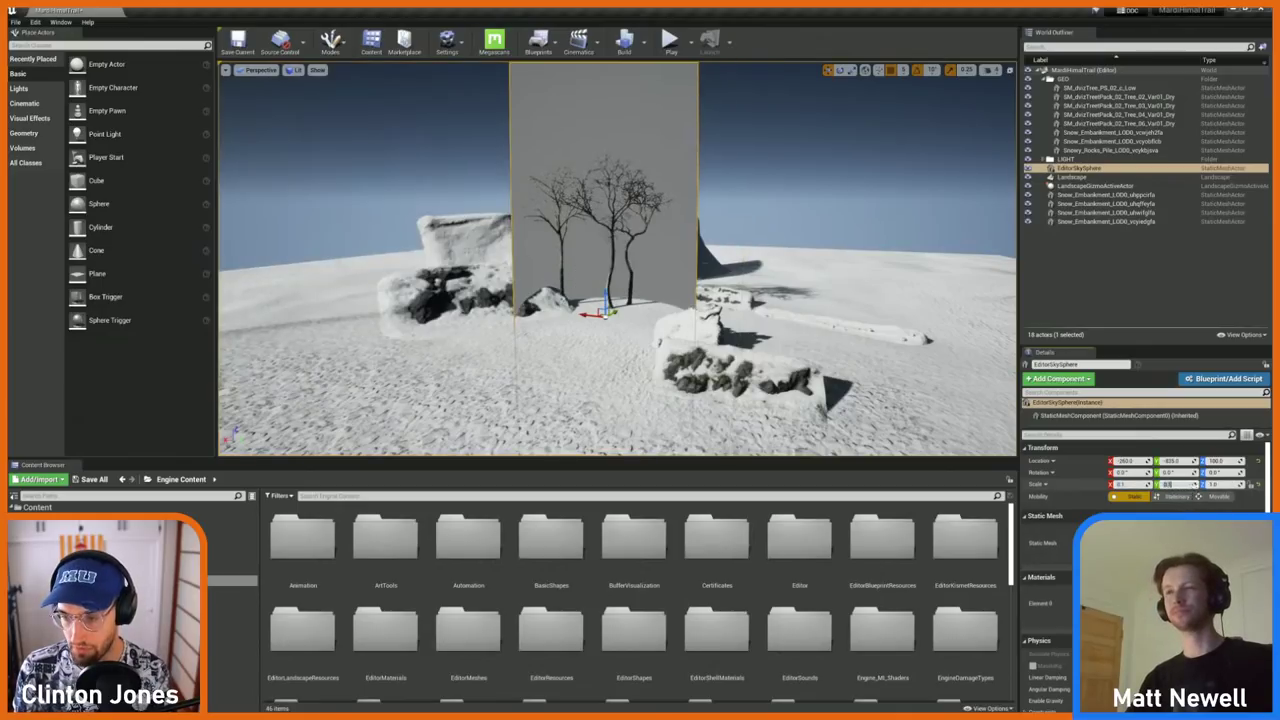
key("Tab")
type("0.1")
key("Return")
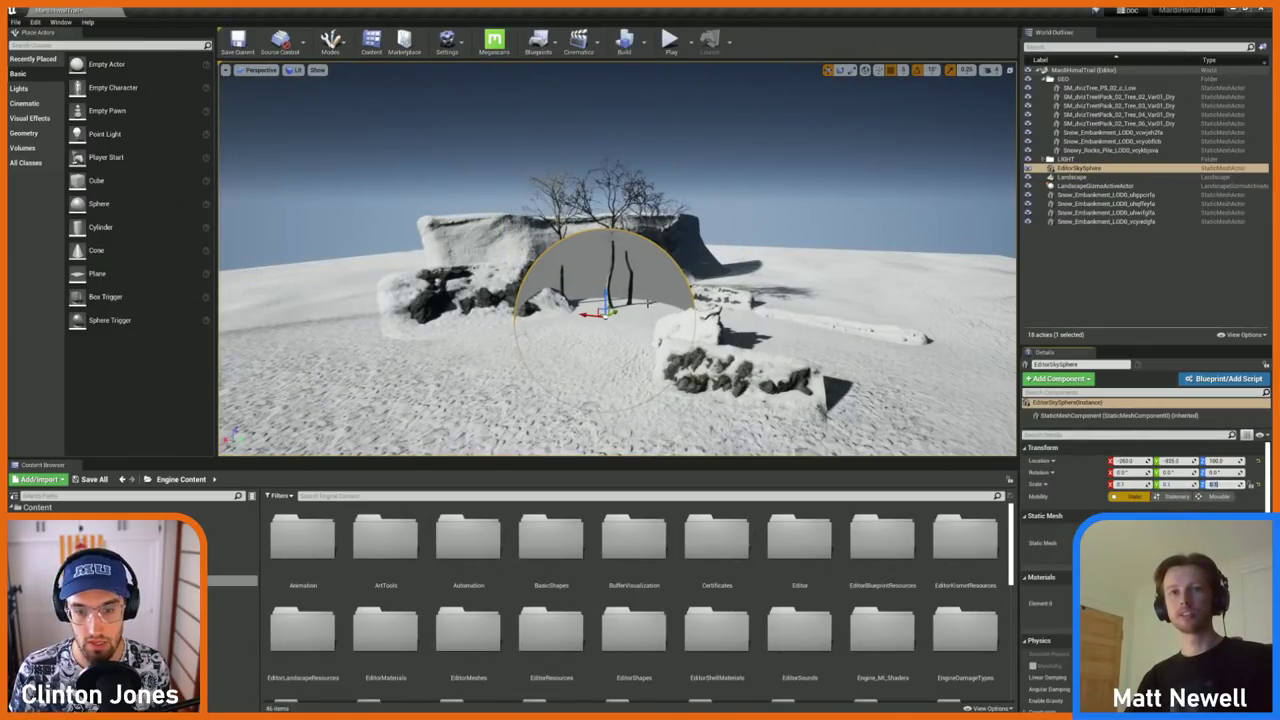
right_click_drag(617, 258, 590, 272)
mouse_move(648, 301)
right_mouse_down()
mouse_move(680, 290)
mouse_move(648, 301)
right_mouse_up()
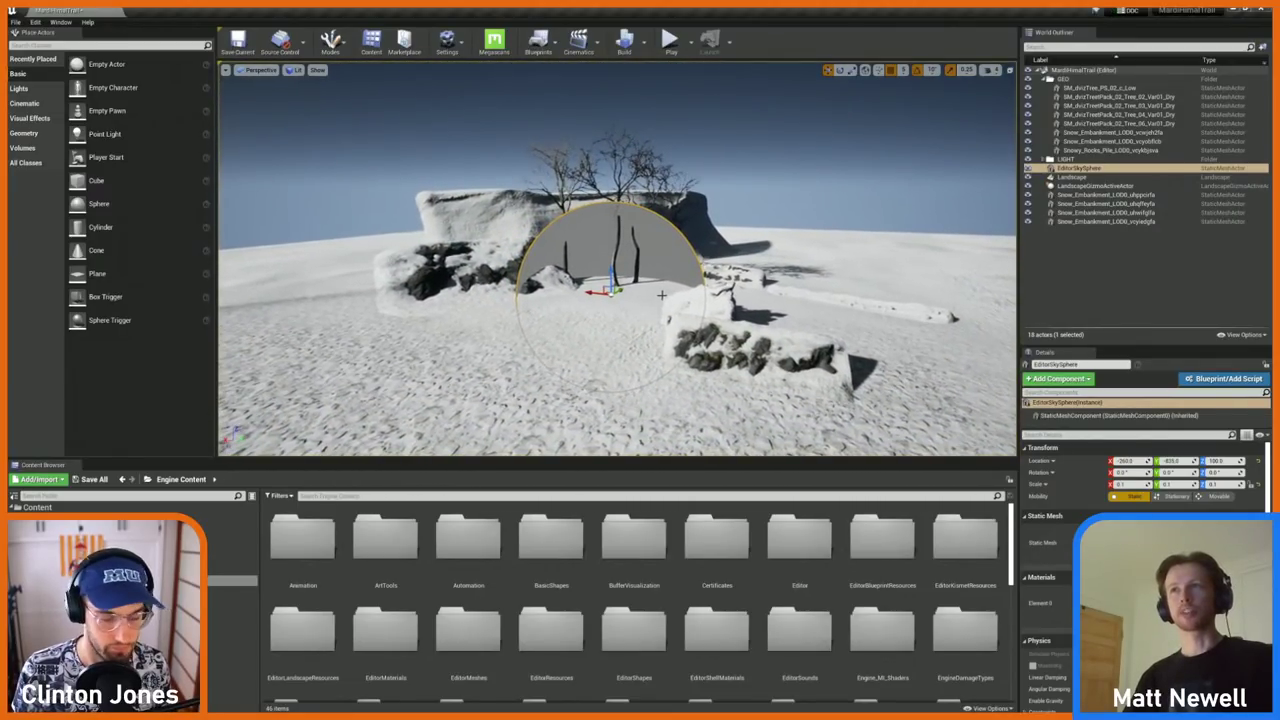
Step: Switch through Landscape and Foliage modes and return to Select mode with EditorSkySphere selected
left_click(1082, 279)
left_click(1074, 169)
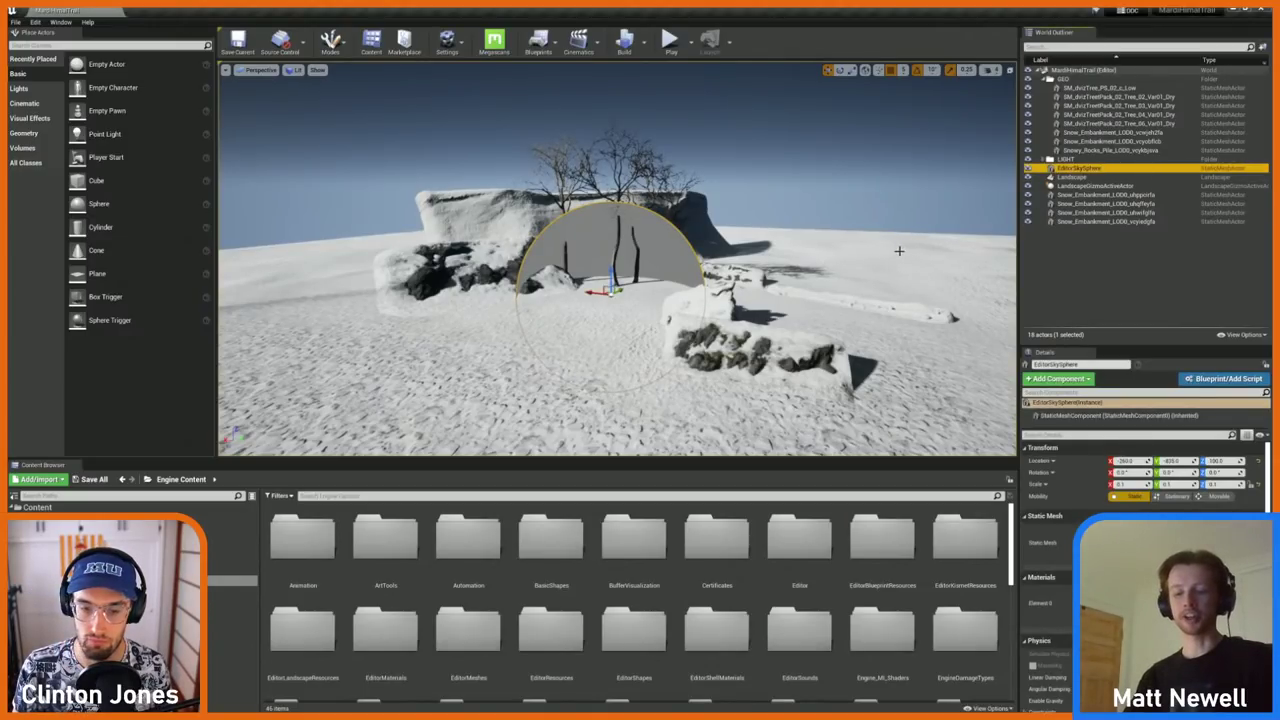
key("shift+3")
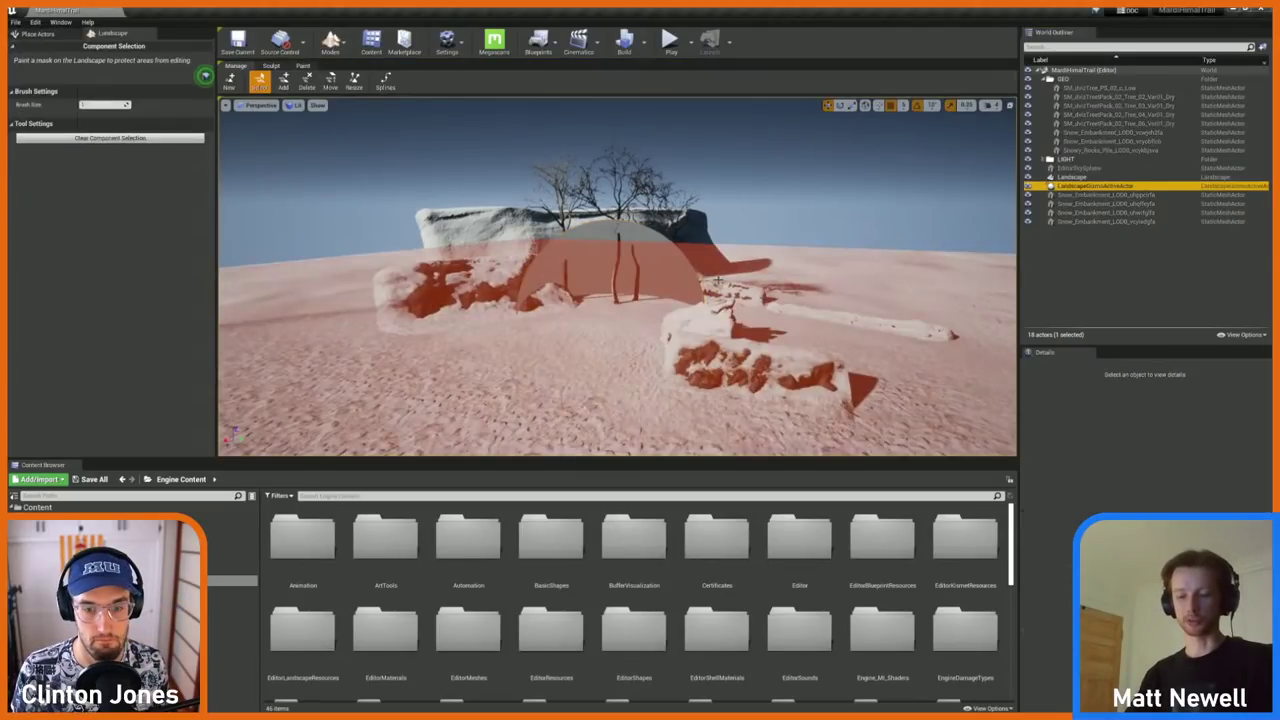
key("shift+4")
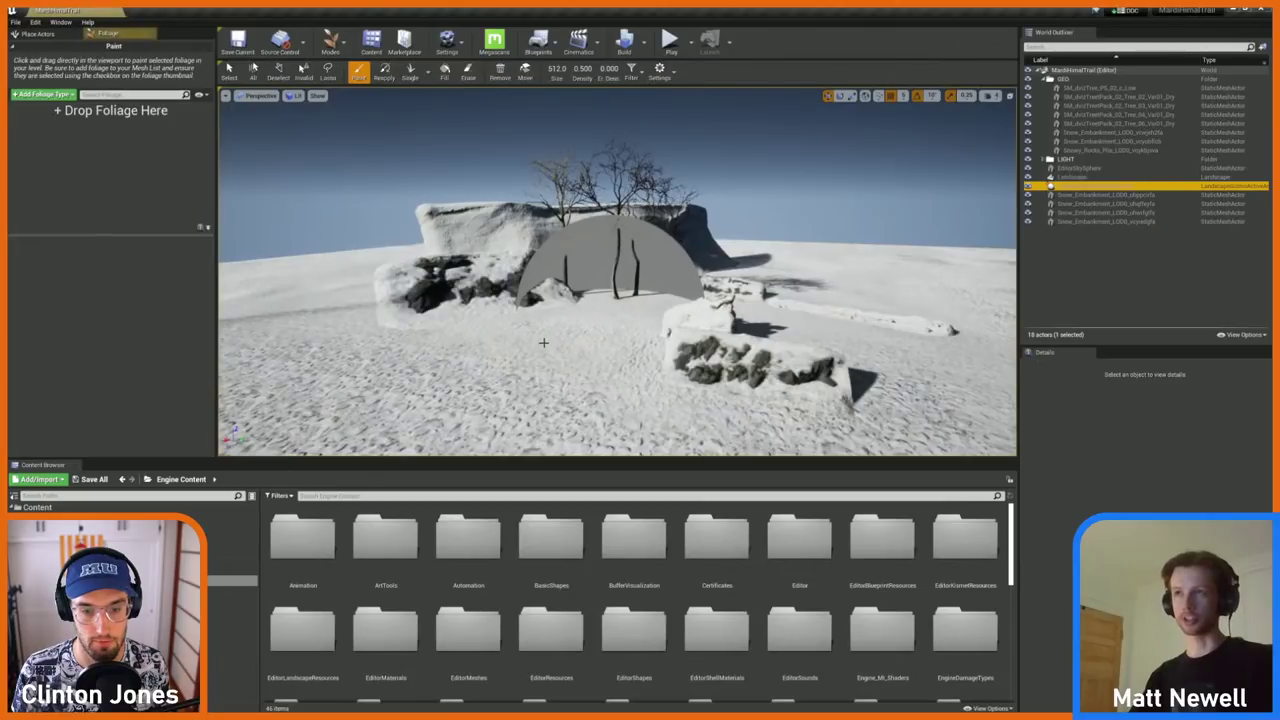
key("shift+1")
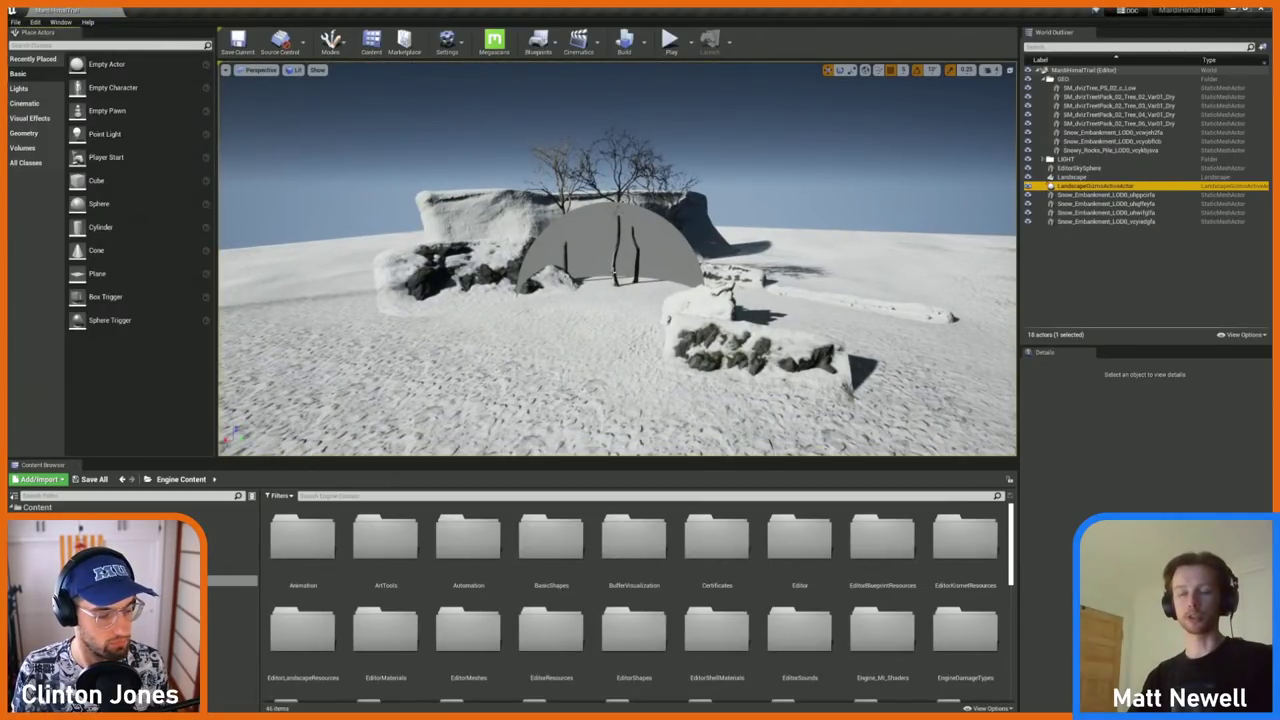
left_click(616, 314)
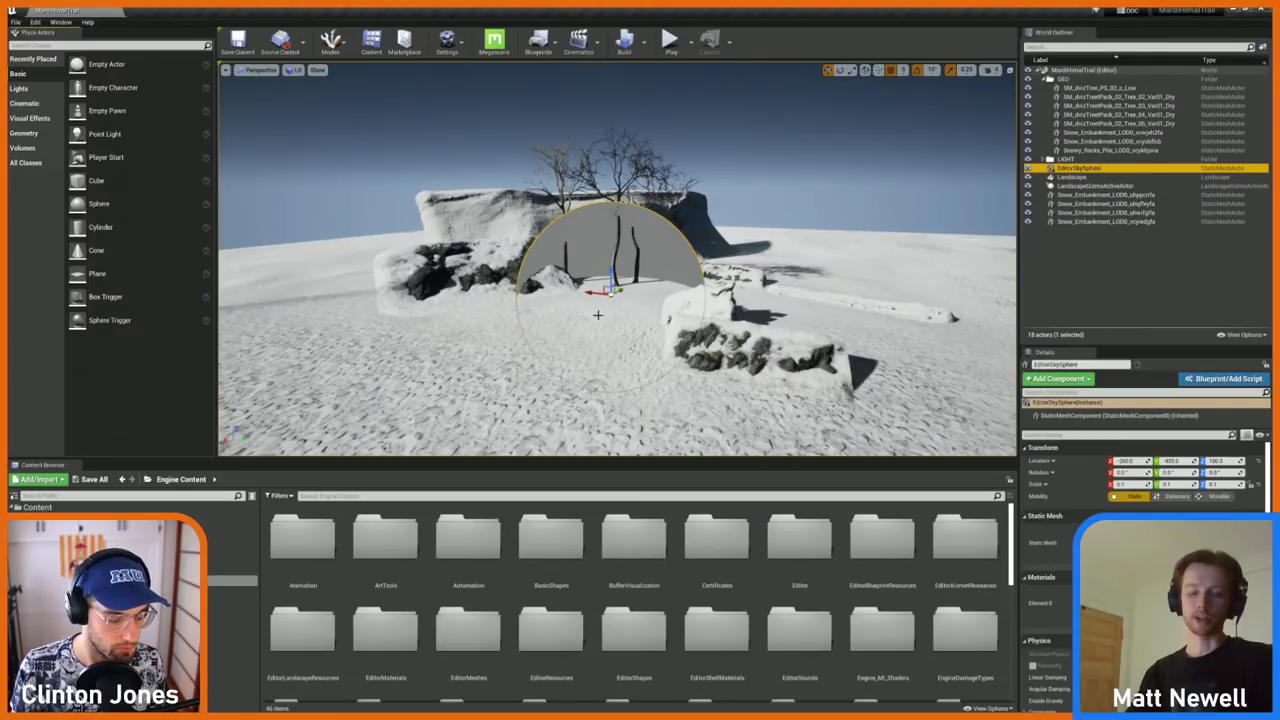
Step: Paint the Texture 2 layer over the landscape in front of the snowy rocks
key("shift+2")
right_click_drag(586, 328, 590, 363)
left_click(302, 67)
mouse_move(549, 286)
right_mouse_down()
mouse_move(549, 318)
mouse_move(560, 290)
right_mouse_up()
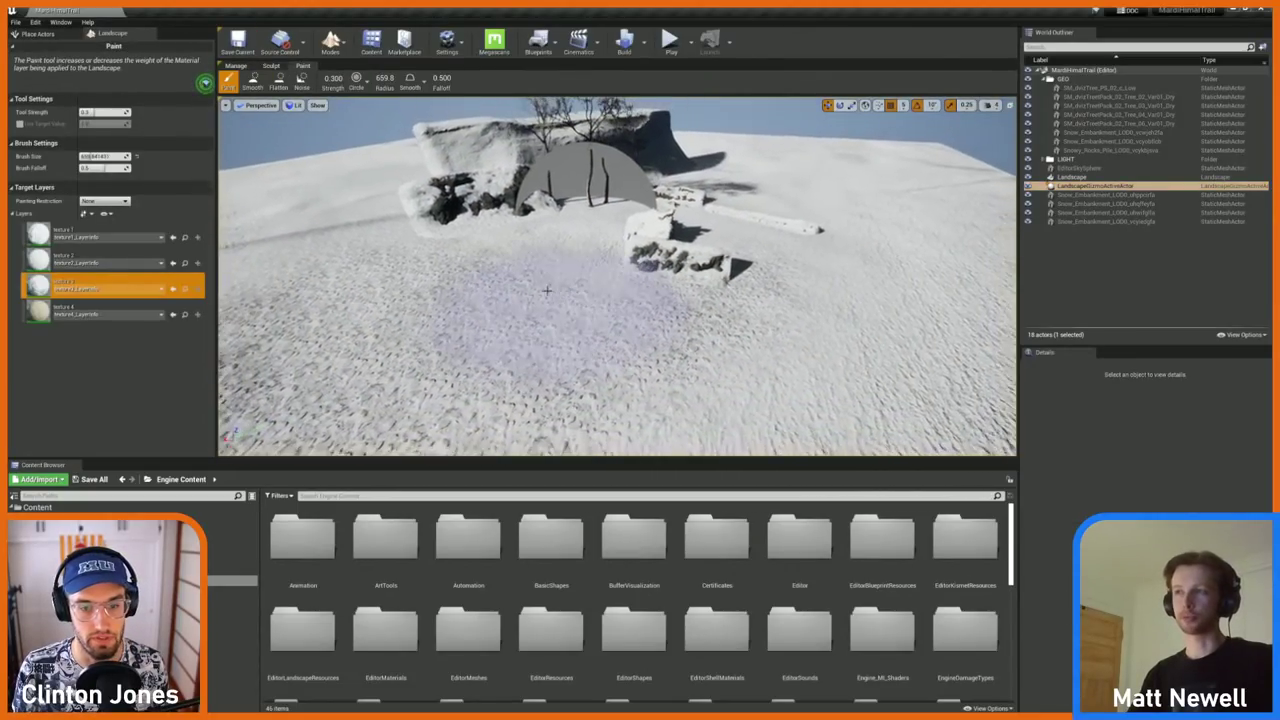
left_click(46, 261)
left_click_drag(489, 320, 371, 252)
Step: Paint a stroke of the Texture 1 layer and more of the Texture 2 layer on the snow around the rocks
left_click(110, 236)
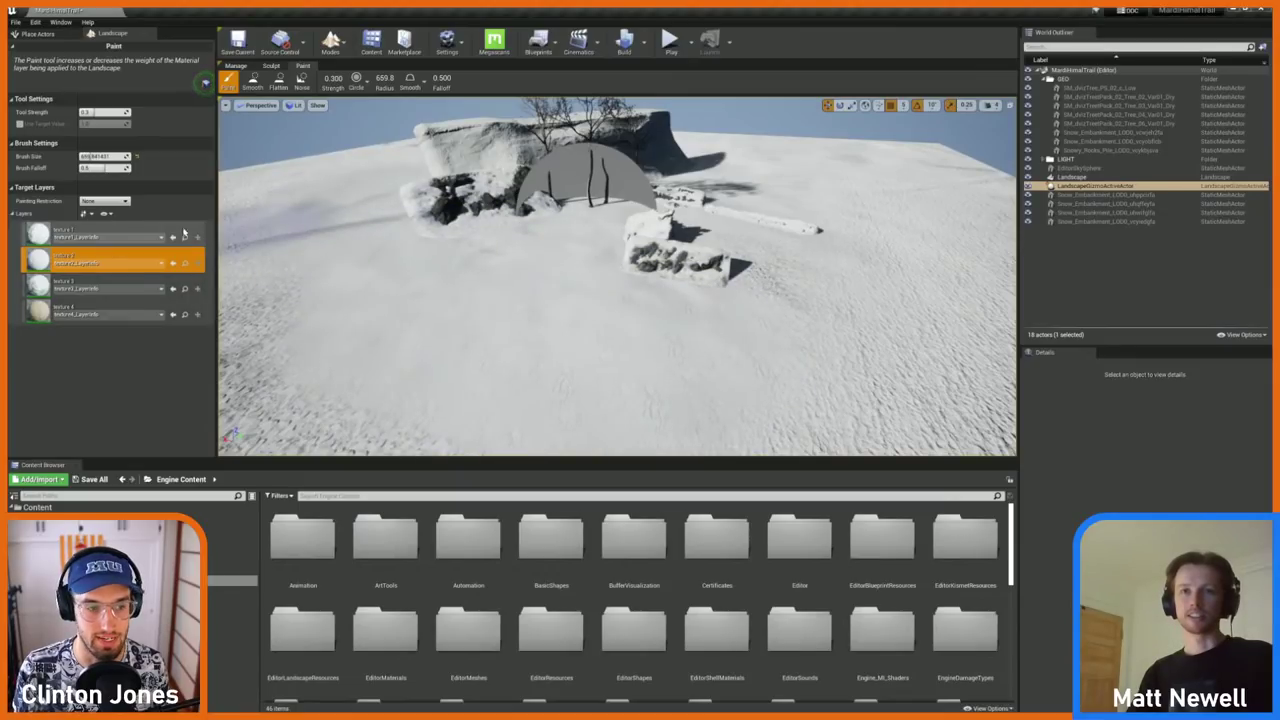
mouse_move(443, 275)
left_mouse_down()
mouse_move(706, 337)
mouse_move(586, 263)
mouse_move(430, 245)
left_mouse_up()
left_click(40, 262)
mouse_move(400, 290)
left_mouse_down()
mouse_move(443, 200)
mouse_move(540, 210)
mouse_move(446, 314)
mouse_move(666, 363)
mouse_move(629, 289)
mouse_move(663, 248)
mouse_move(566, 271)
mouse_move(549, 251)
mouse_move(563, 229)
left_mouse_up()
mouse_move(563, 229)
right_mouse_down()
mouse_move(553, 275)
mouse_move(551, 215)
mouse_move(568, 205)
mouse_move(532, 190)
mouse_move(558, 189)
mouse_move(544, 191)
right_mouse_up()
key("w")
key("s")
key("w")
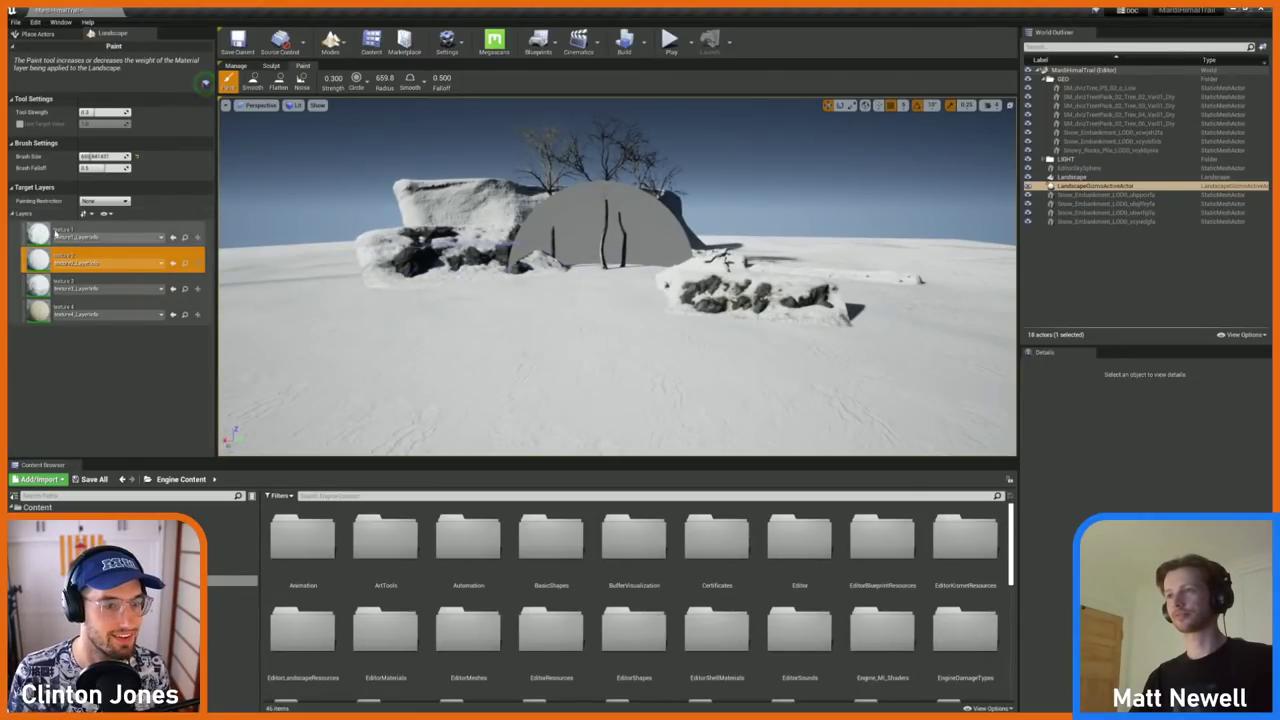
key("w")
right_click_drag(495, 317, 497, 306)
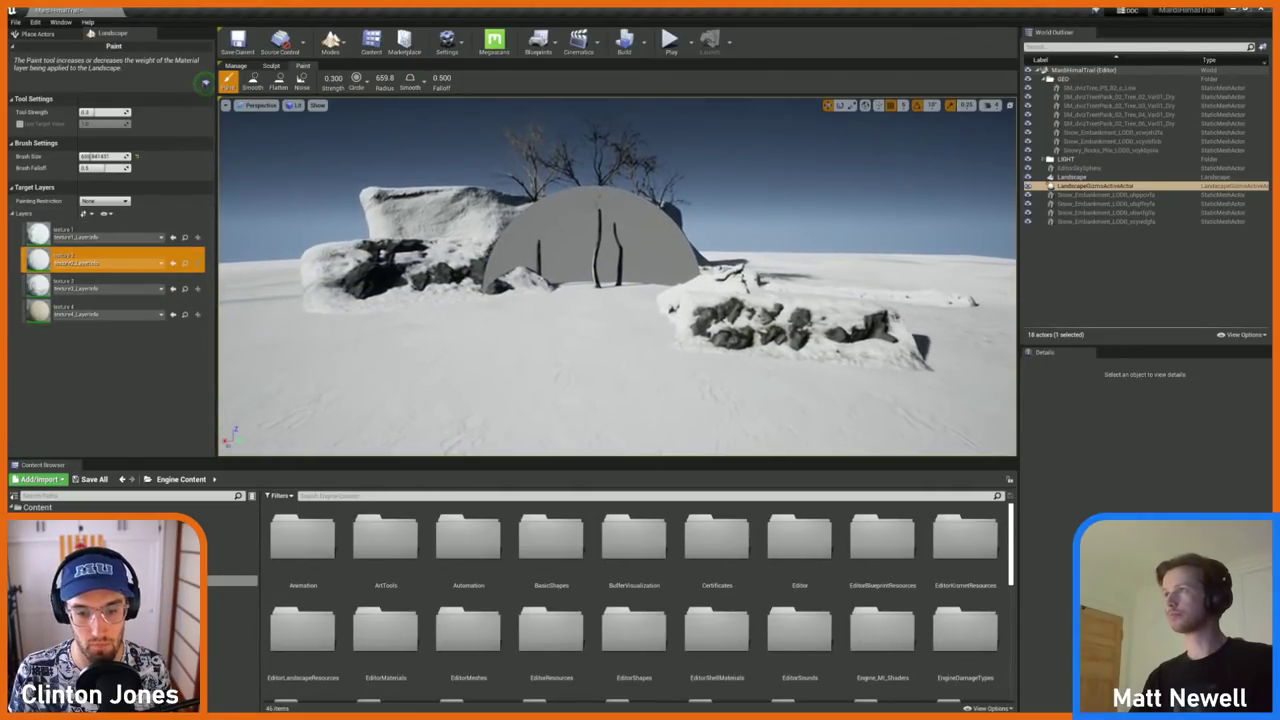
Step: Return to Select mode and show the list of available editor modes
key("shift+1")
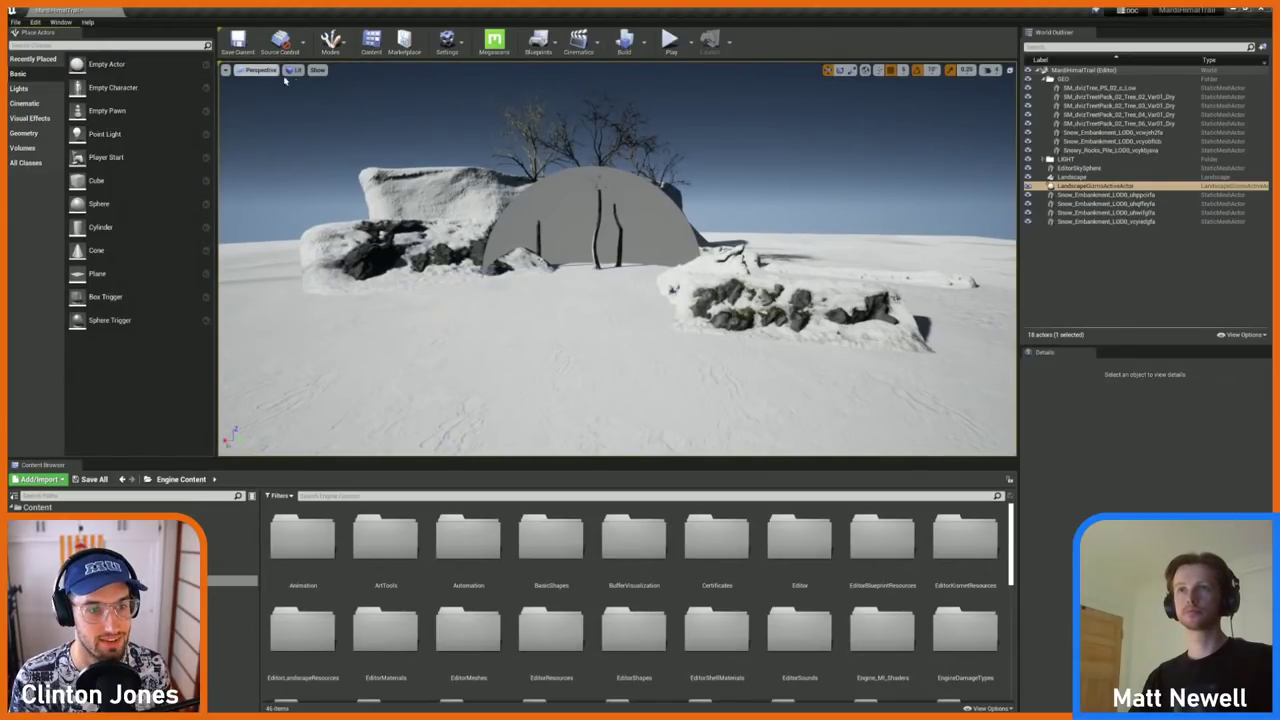
left_click(331, 44)
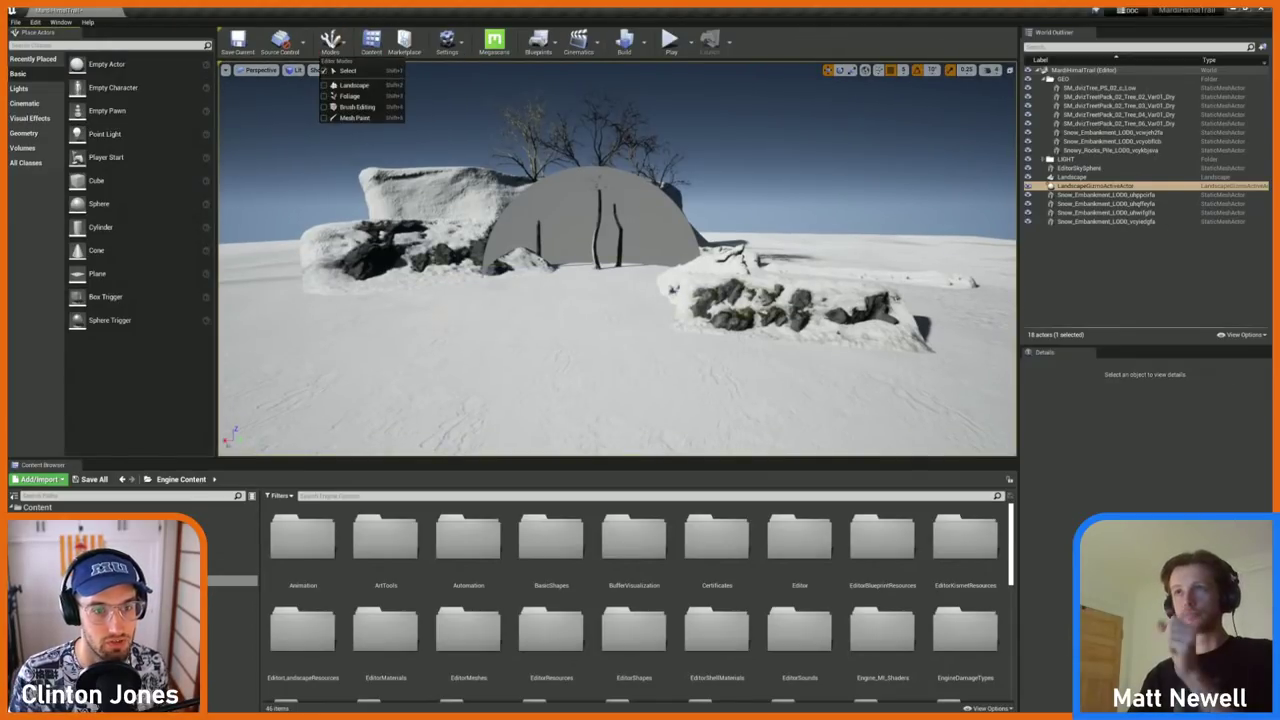
Step: Select EditorSkySphere and set its X, Y and Z scale to 1
double_click(378, 13)
double_click(431, 9)
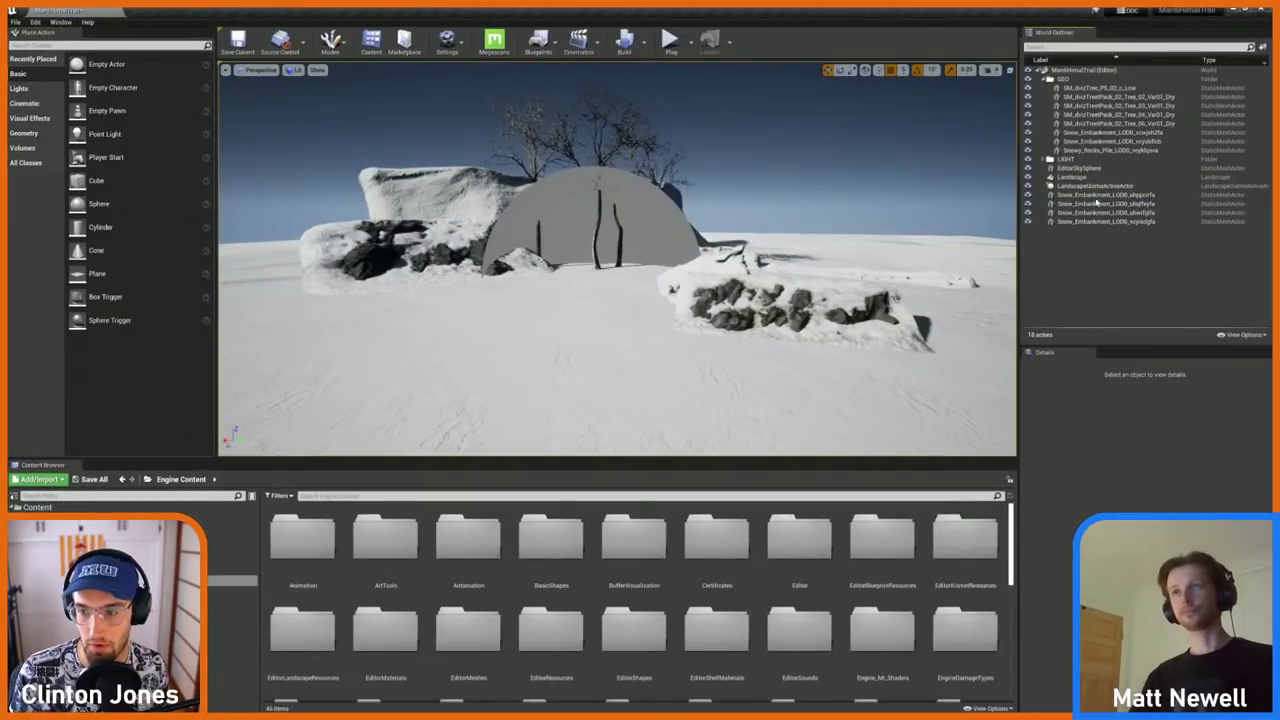
left_click(1075, 168)
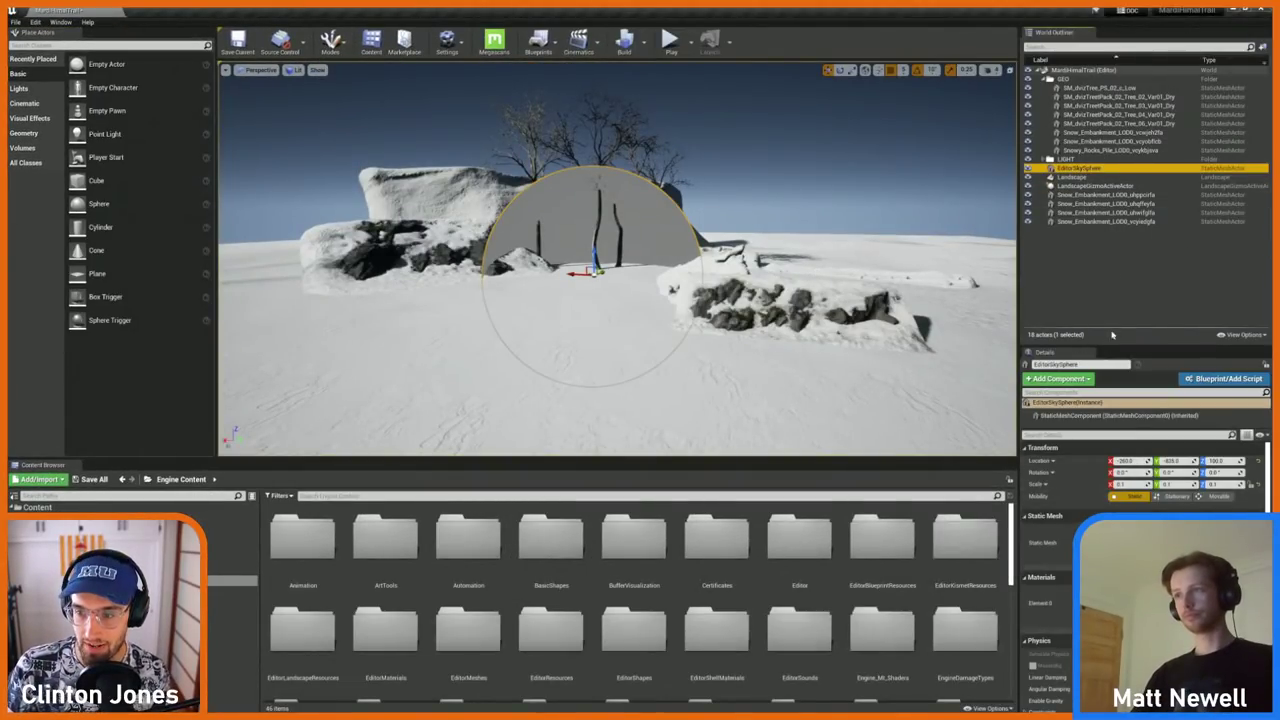
left_click(1125, 484)
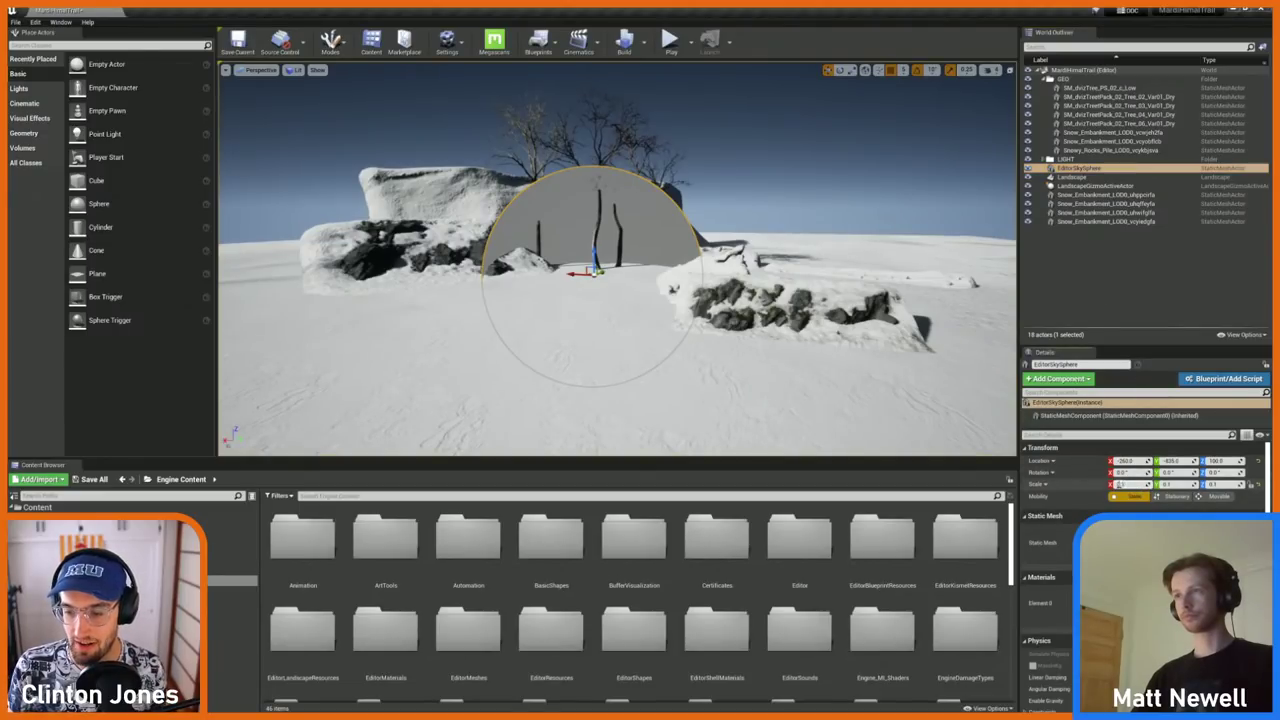
type("1")
left_click(1166, 484)
type("1")
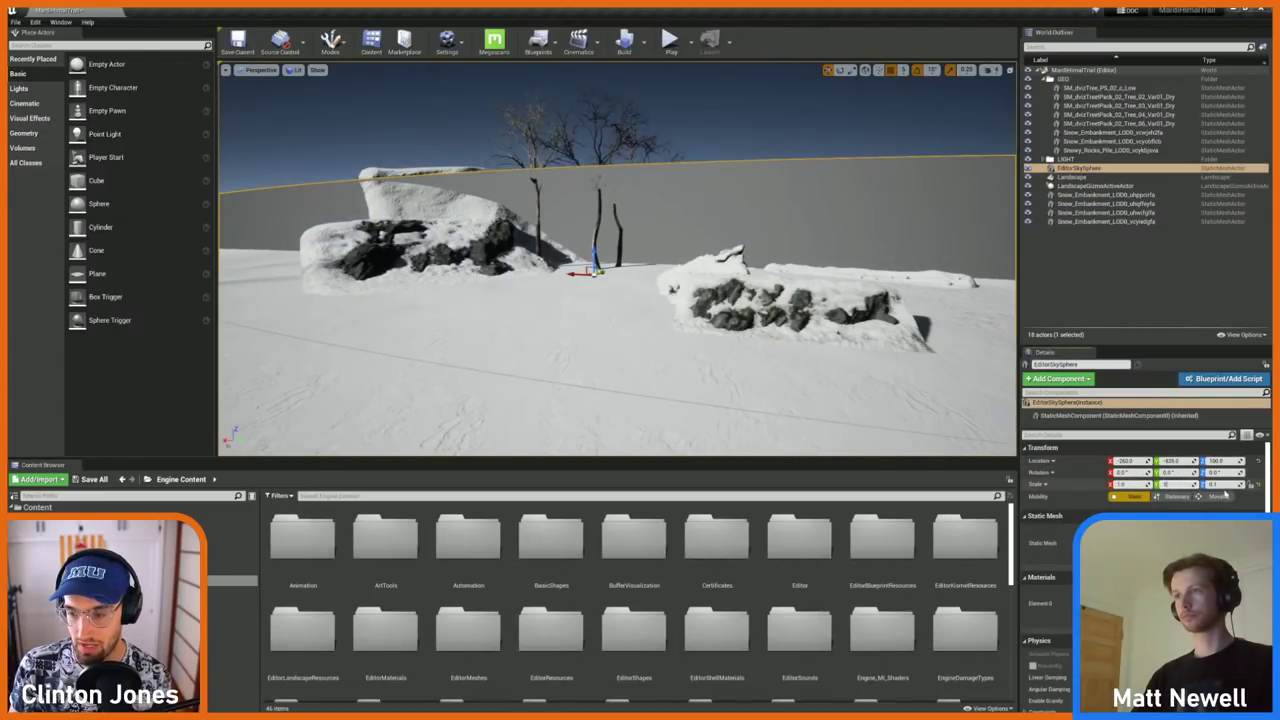
left_click(1213, 485)
type("1")
key("Return")
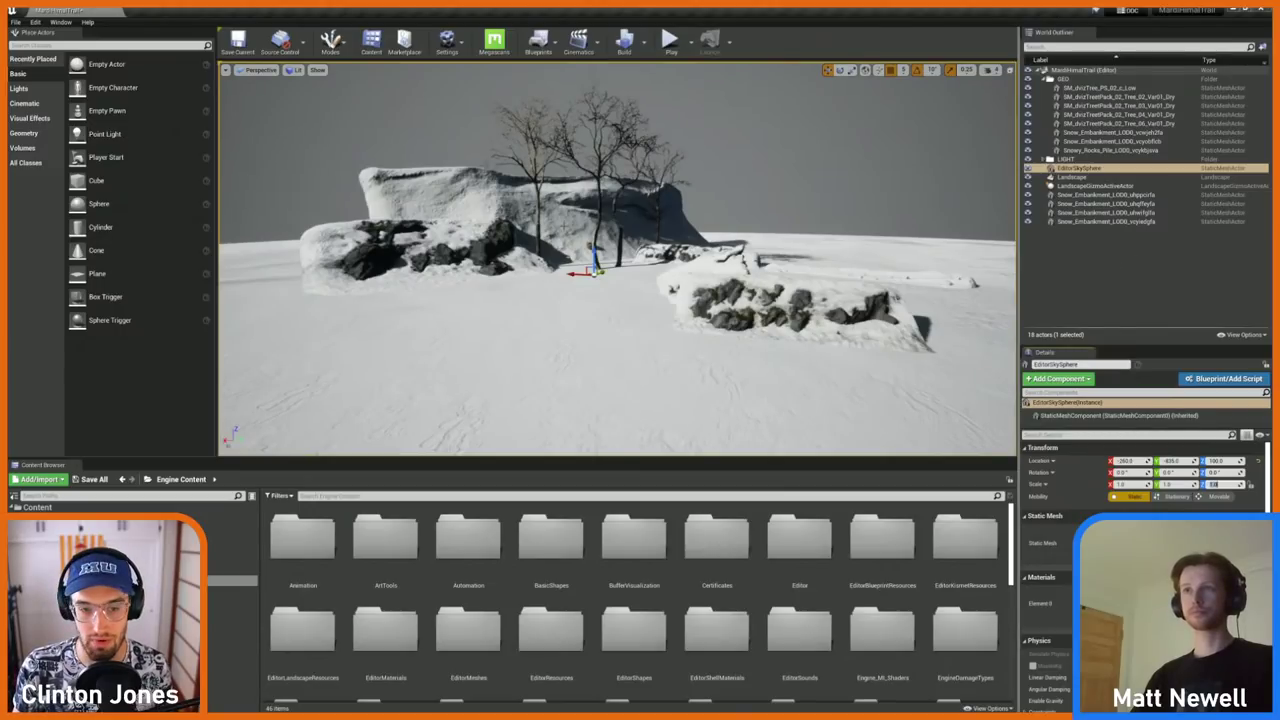
right_click_drag(666, 248, 610, 262)
right_click_drag(640, 220, 466, 257)
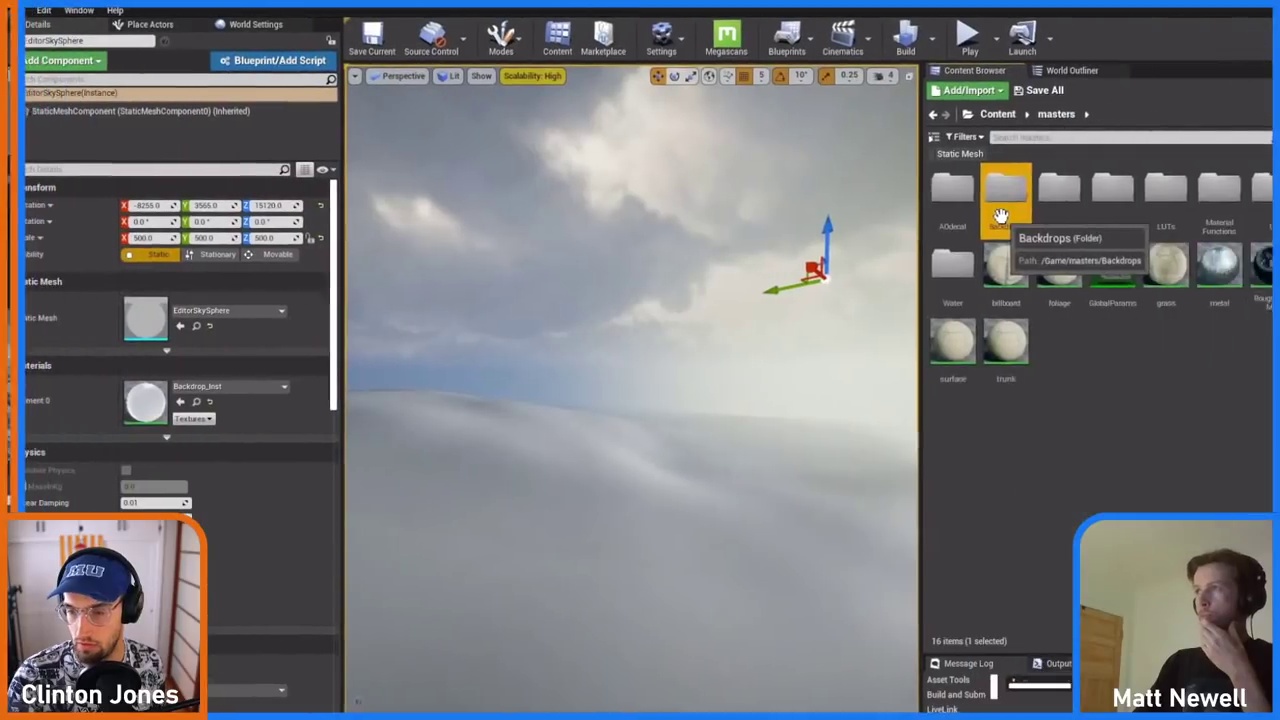
Step: Open the Backdrops folder in masters and examine its backdrop materials, curved mesh and shutterstock texture
double_click(1006, 190)
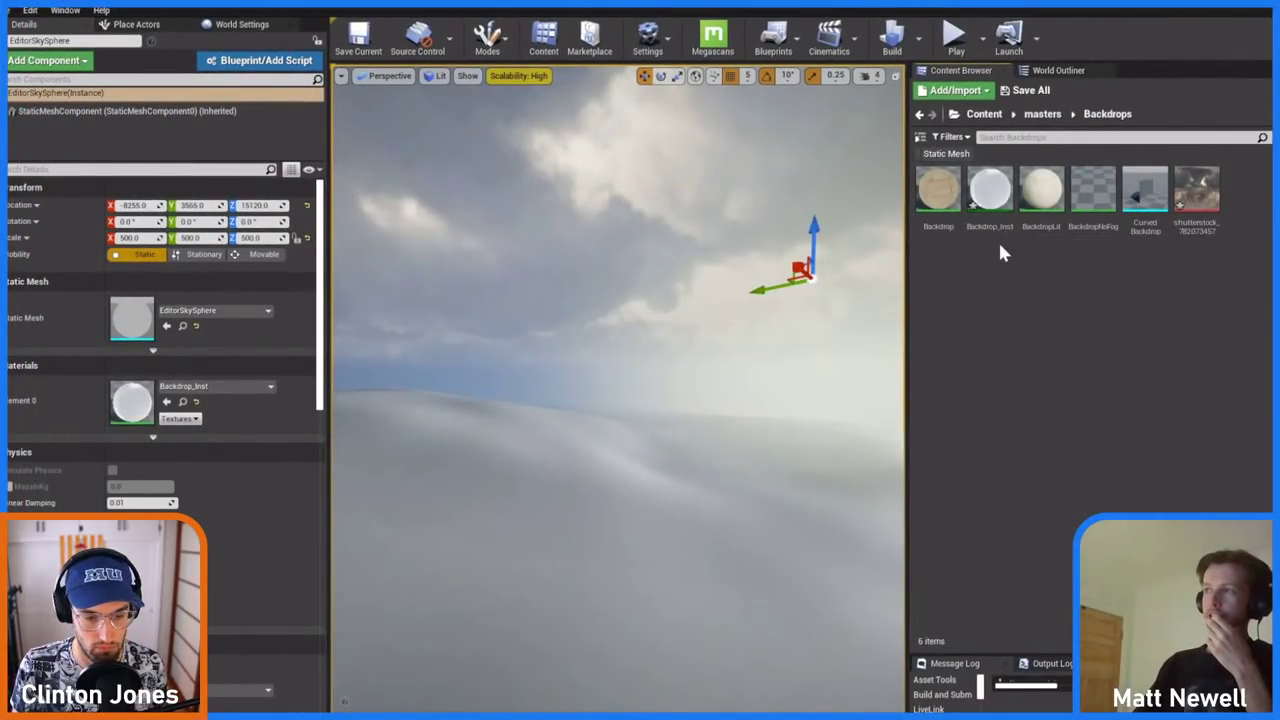
mouse_move(945, 230)
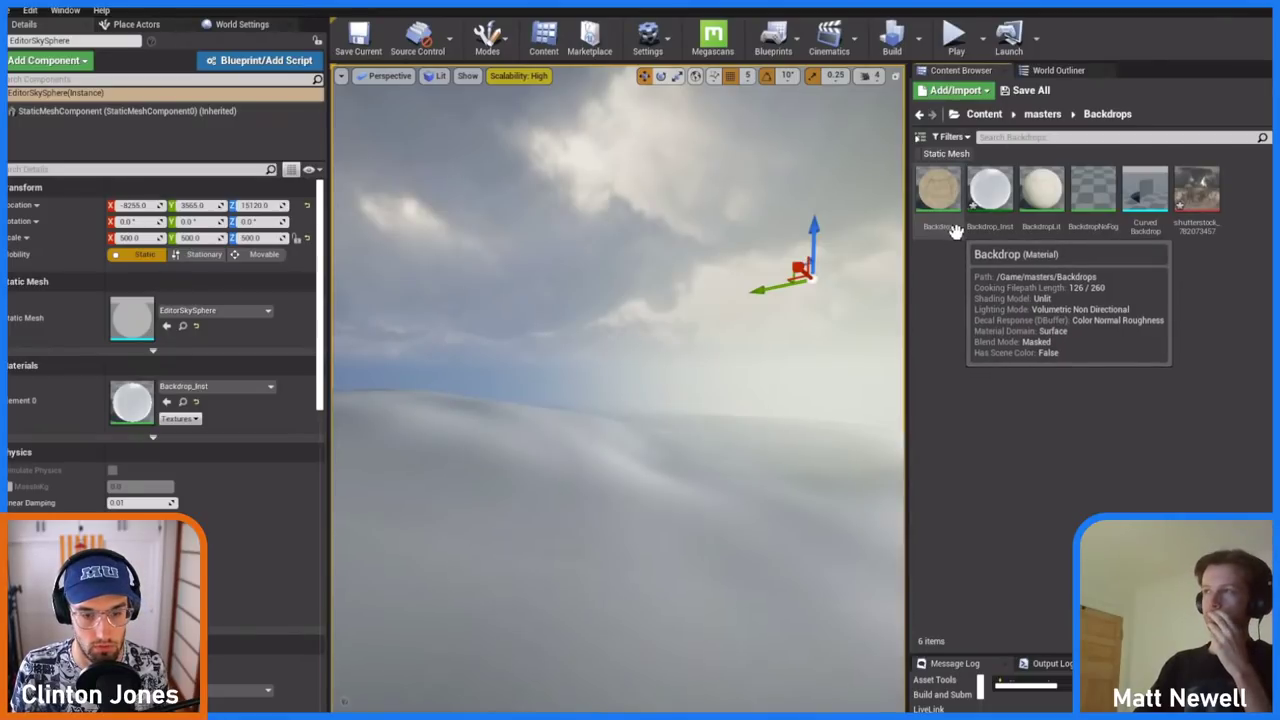
right_click(945, 230)
left_click(1215, 313)
left_click(1217, 313)
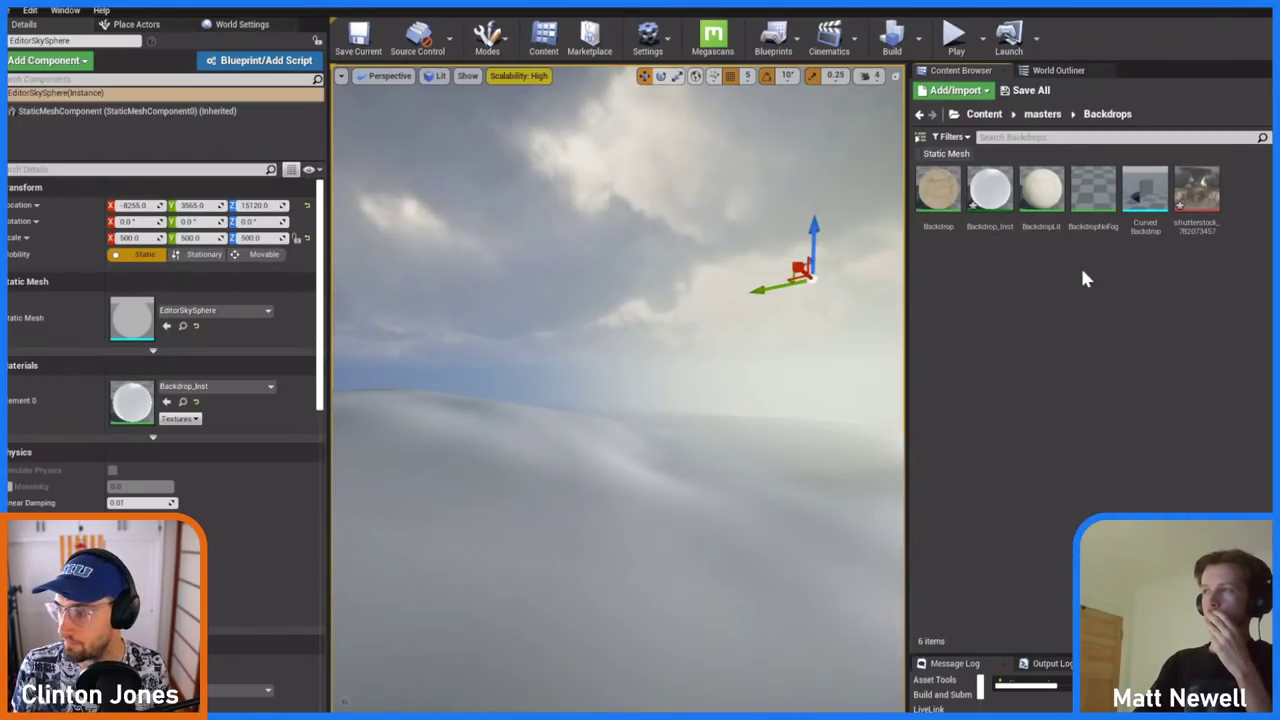
mouse_move(1203, 225)
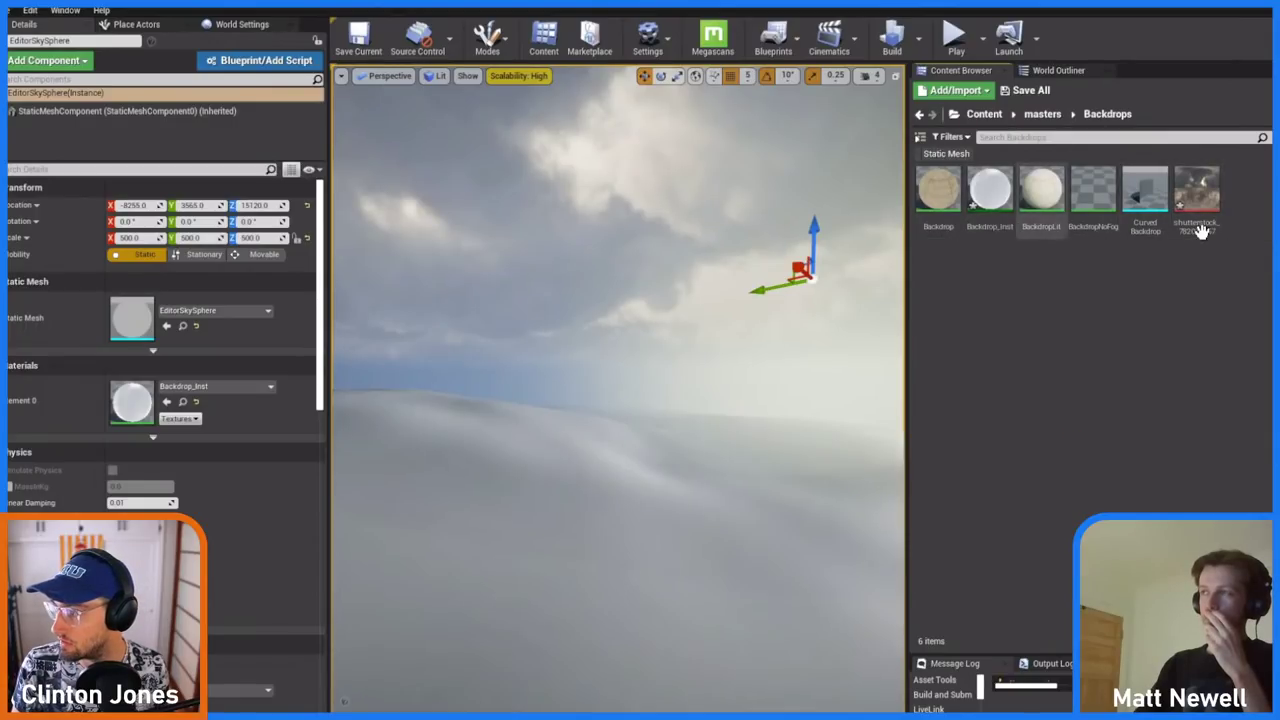
left_click(1038, 198)
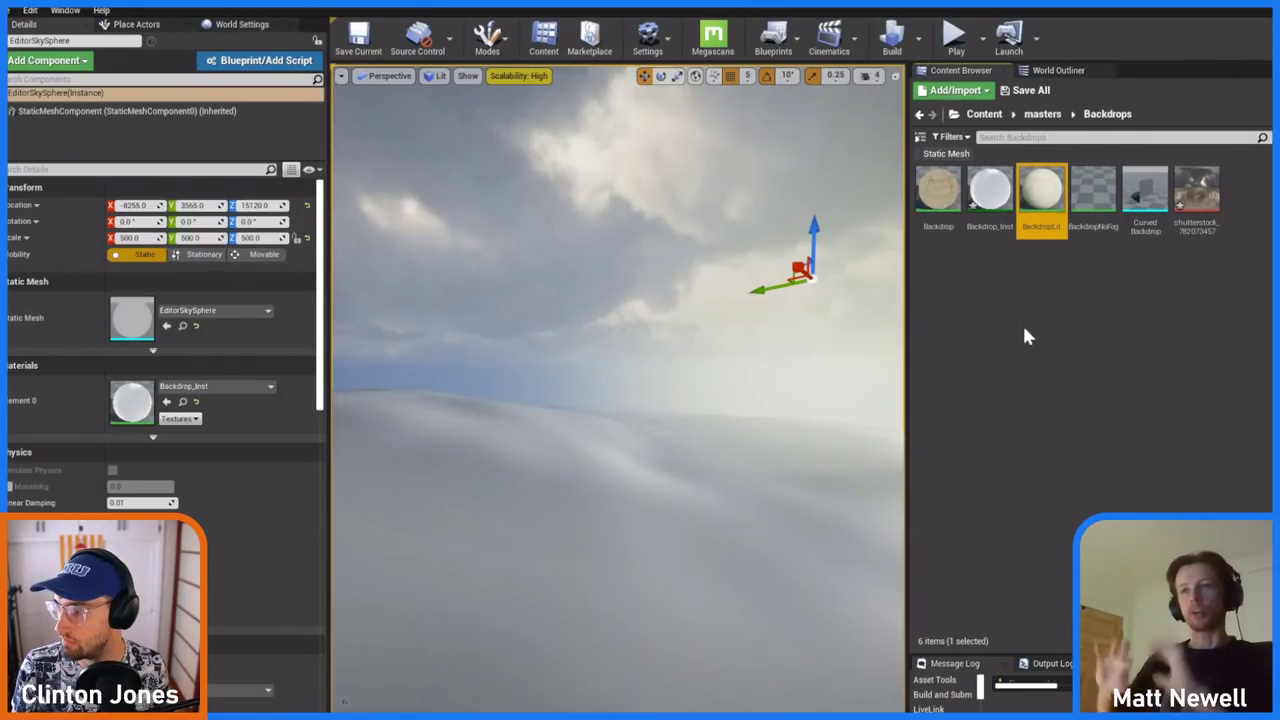
left_click(1042, 317)
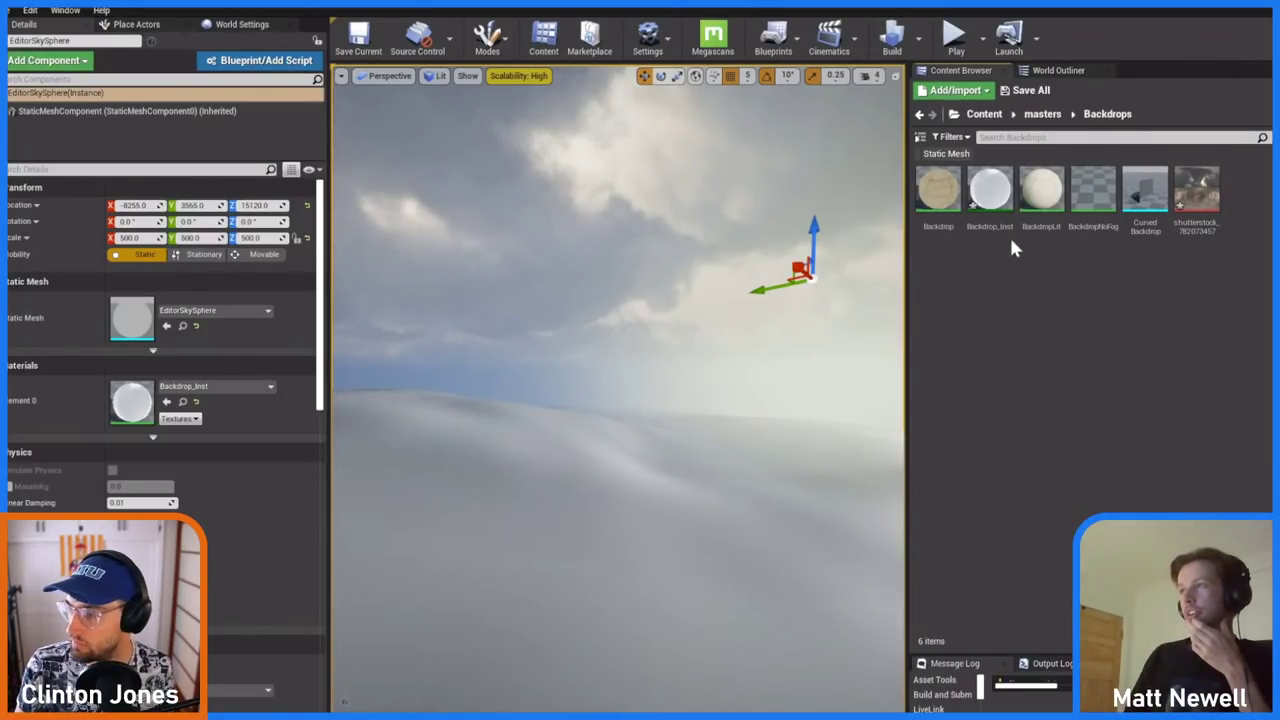
mouse_move(950, 224)
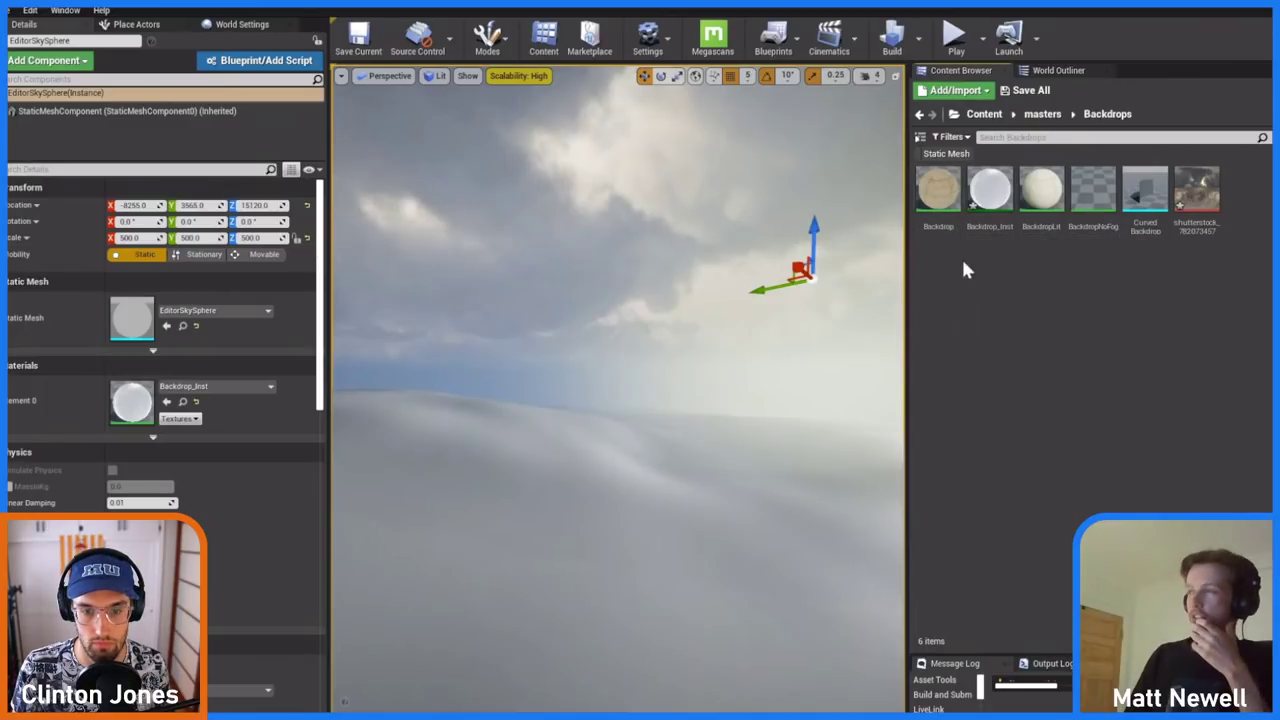
mouse_move(1207, 217)
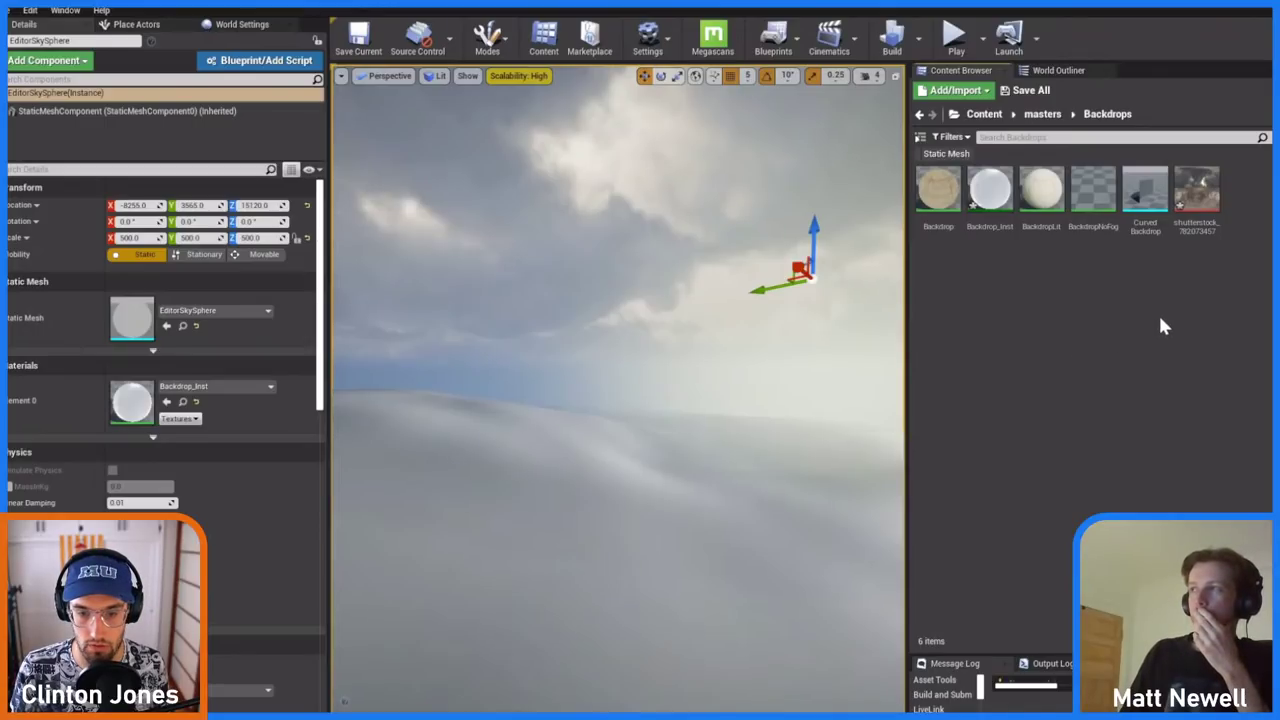
Step: Hide the ExponentialHeightFog actor and show the Backdrops folder contents again
right_click_drag(698, 390, 700, 448)
left_click(1058, 70)
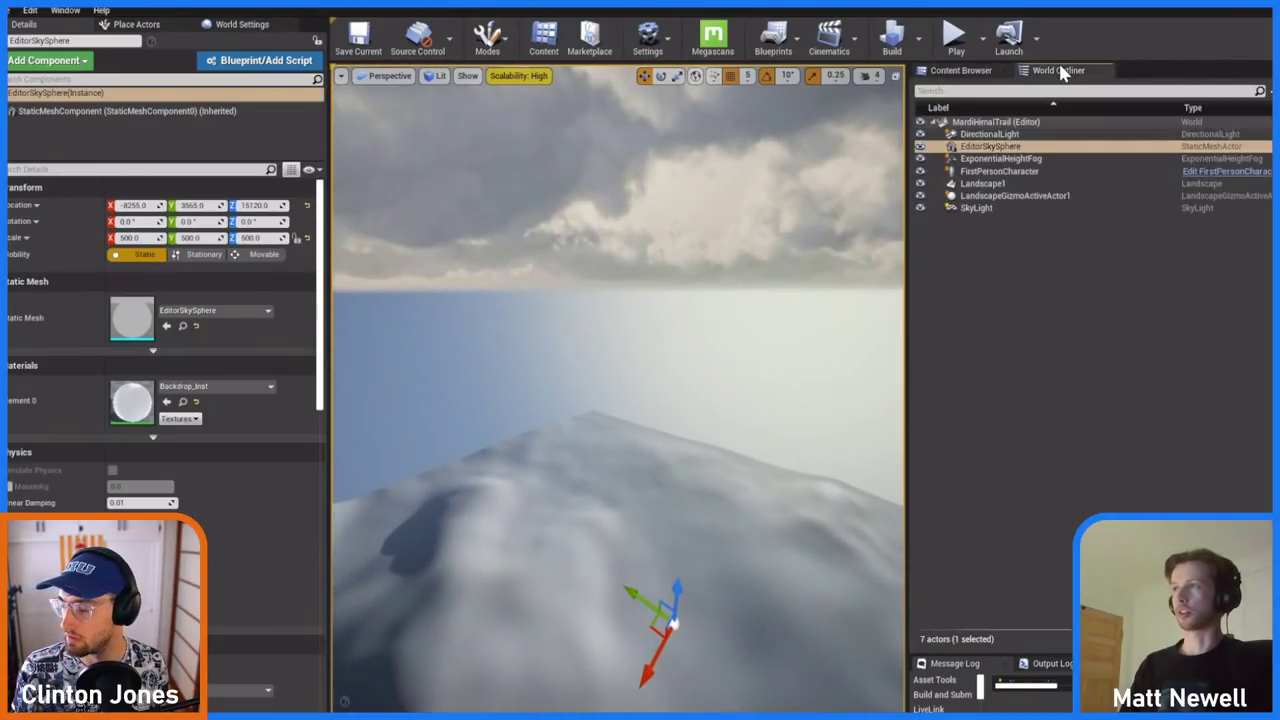
left_click(920, 159)
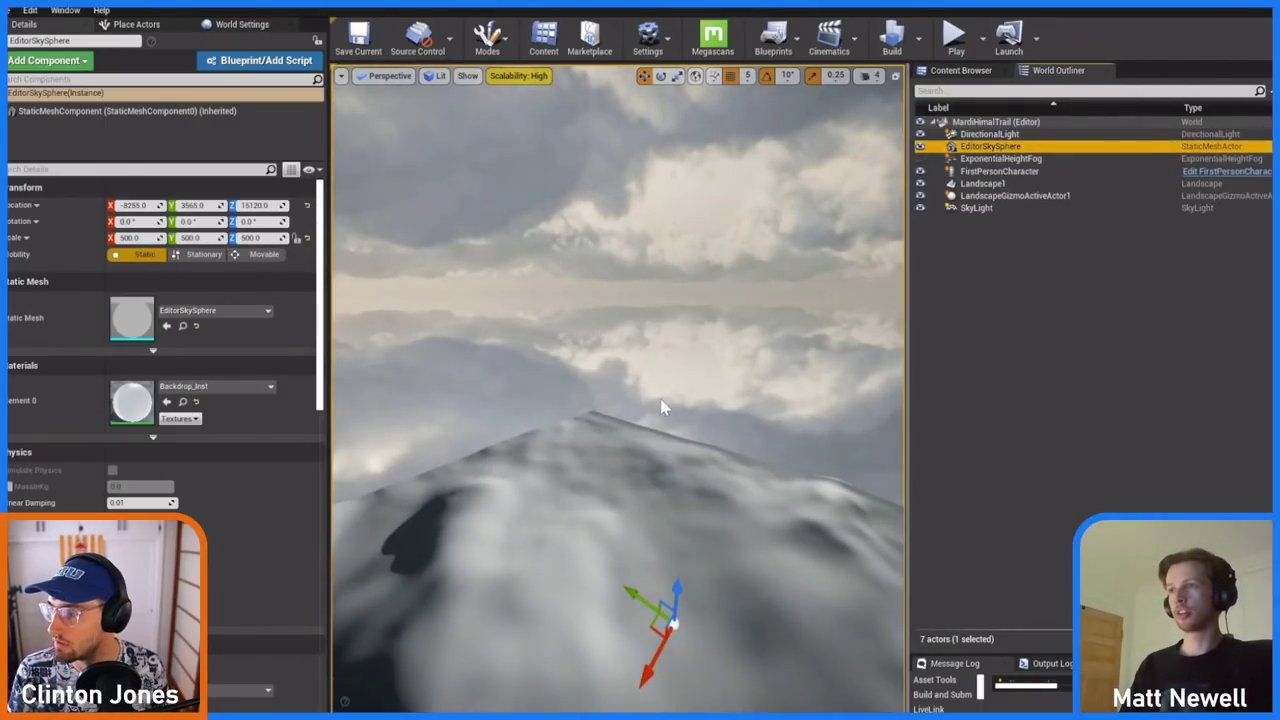
right_click_drag(663, 402, 1240, 390)
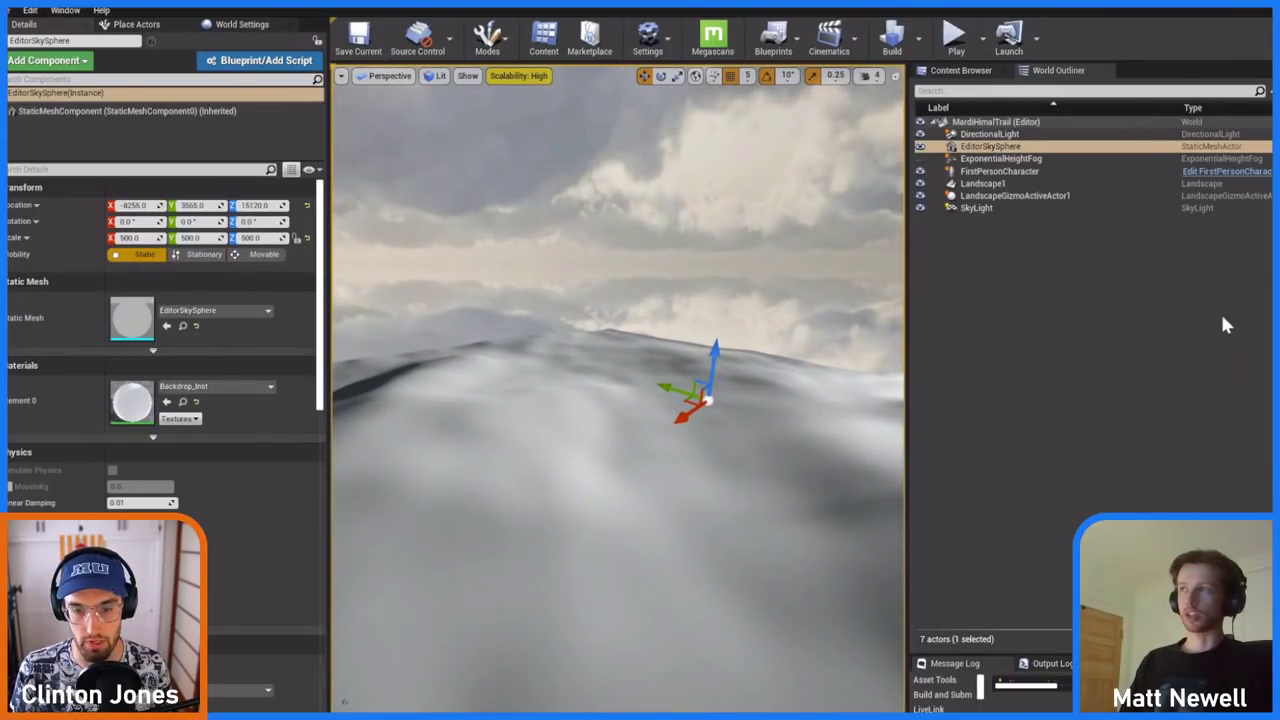
left_click(961, 70)
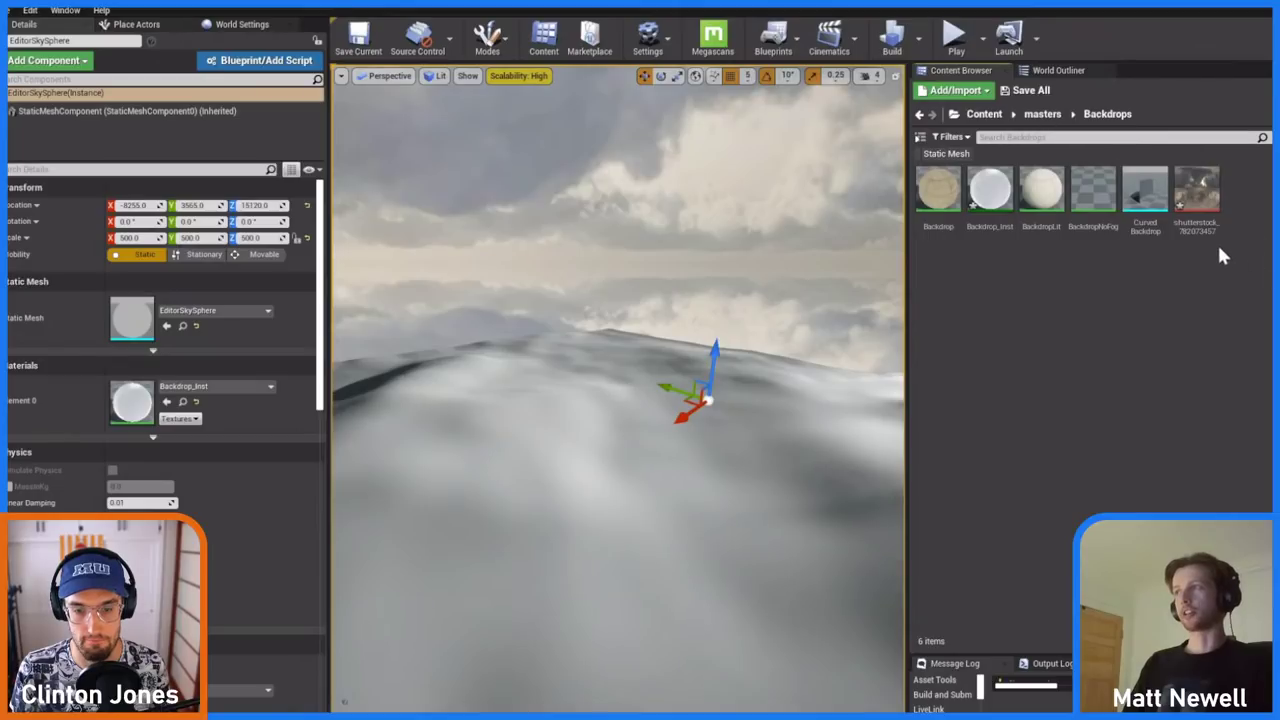
mouse_move(1194, 222)
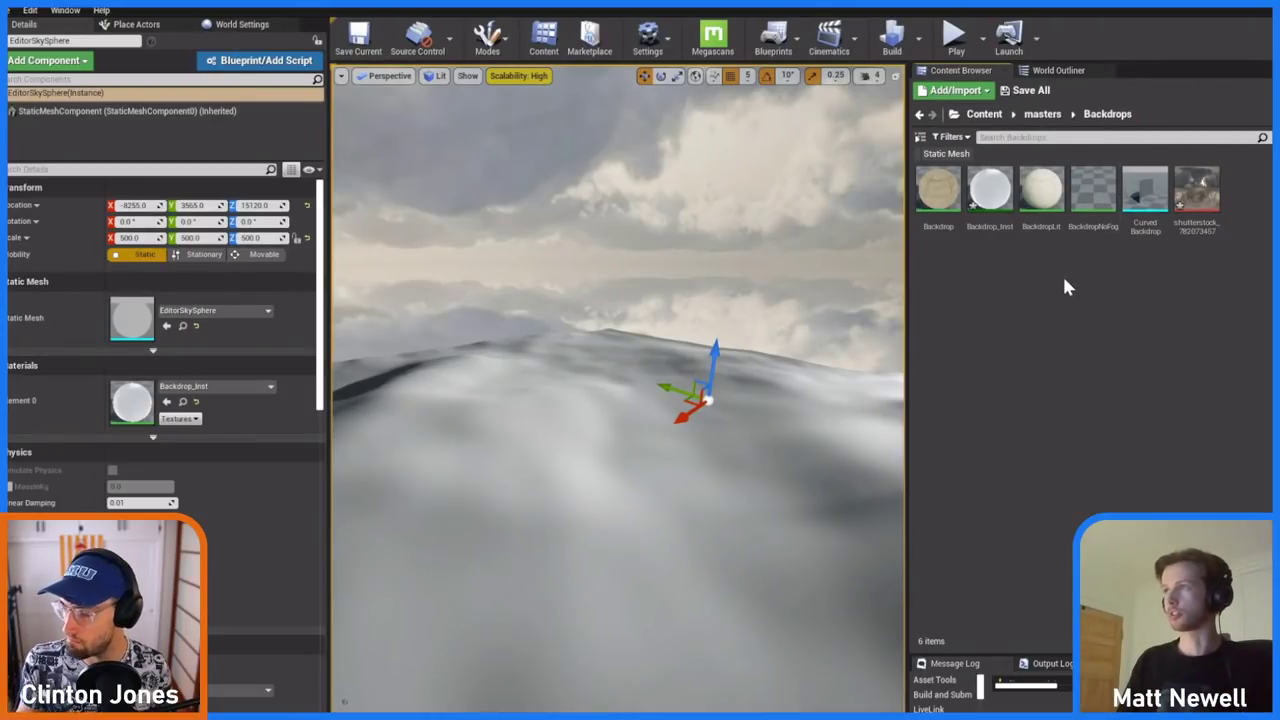
right_click_drag(559, 314, 596, 404)
middle_click_drag(595, 410, 644, 424)
right_click_drag(645, 424, 647, 424)
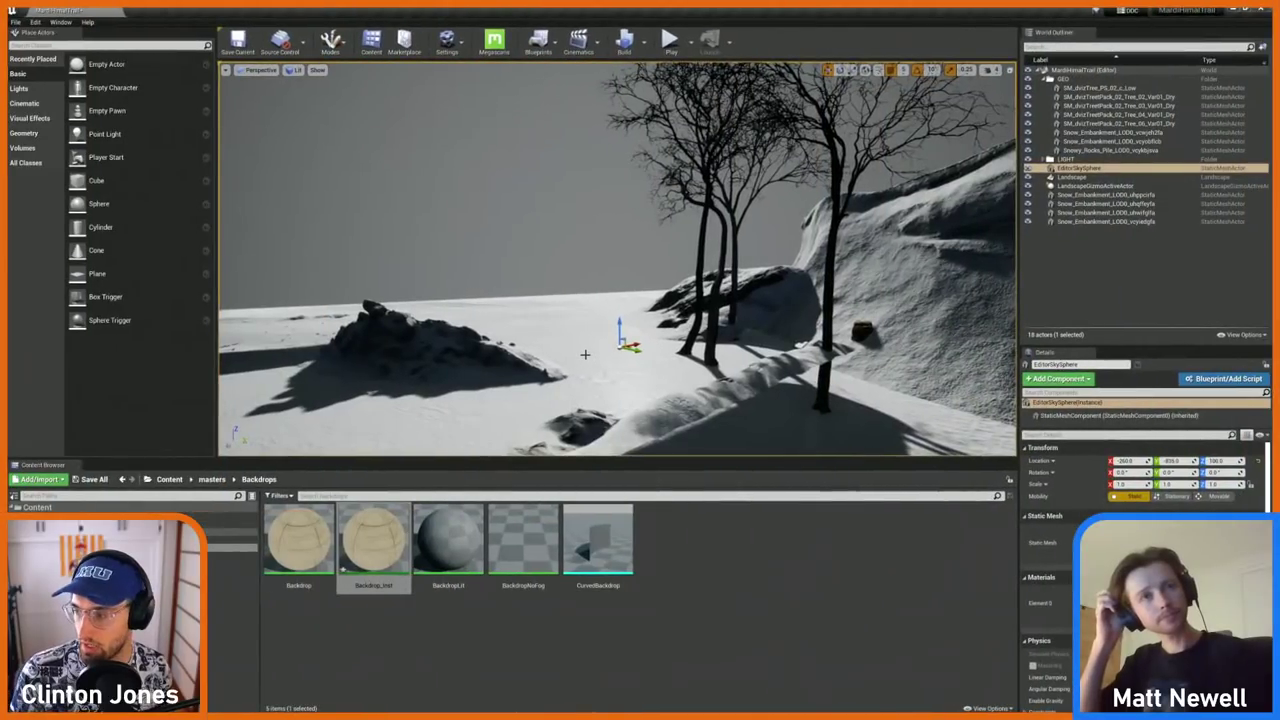
Step: Inspect the Landscape and LandscapeGizmoActiveActor one after the other, and clear the selection
mouse_move(578, 348)
right_mouse_down()
mouse_move(480, 342)
mouse_move(578, 348)
mouse_move(617, 323)
mouse_move(580, 359)
right_mouse_up()
left_click(1067, 178)
left_click(1067, 187)
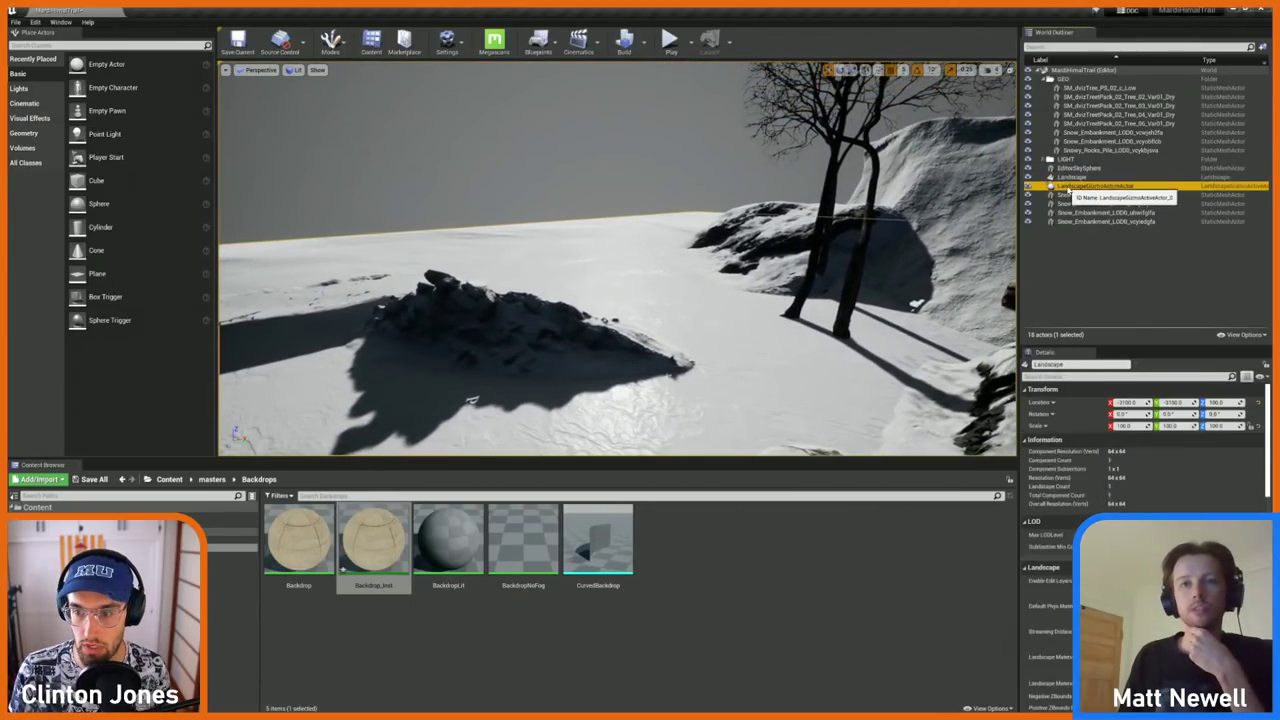
left_click(1067, 249)
right_click_drag(621, 285, 667, 287)
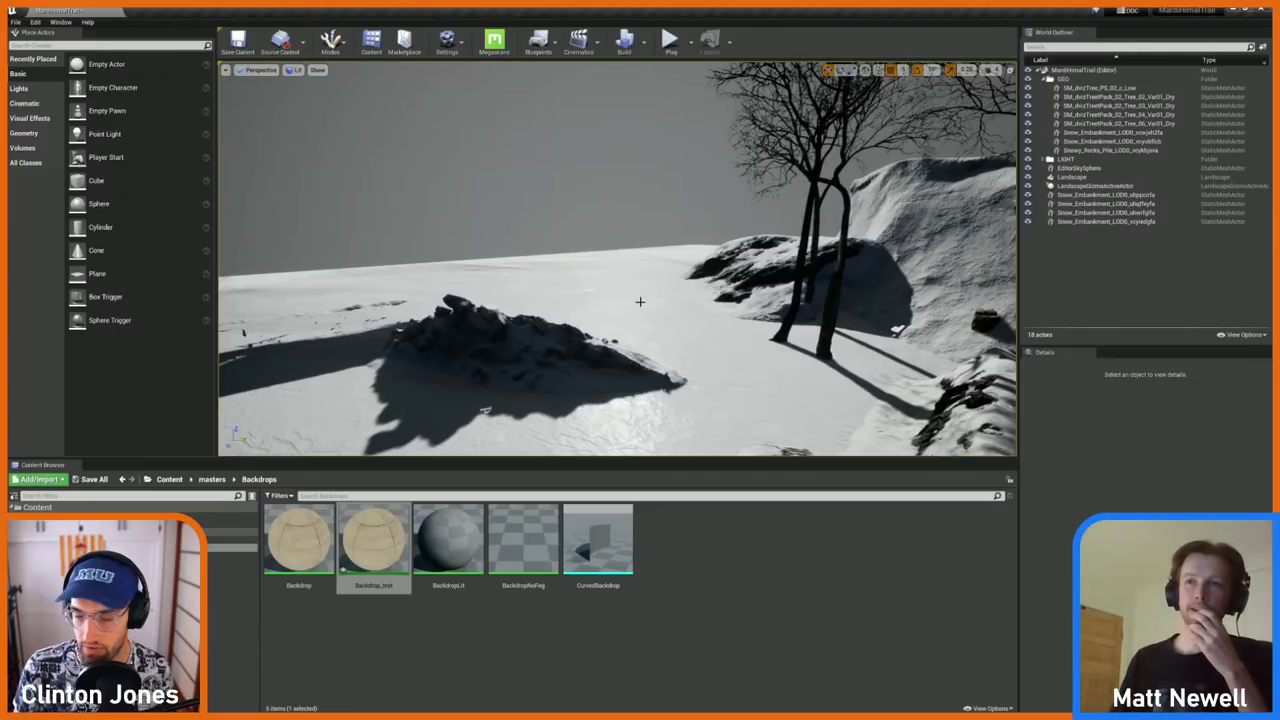
right_click_drag(645, 298, 594, 321)
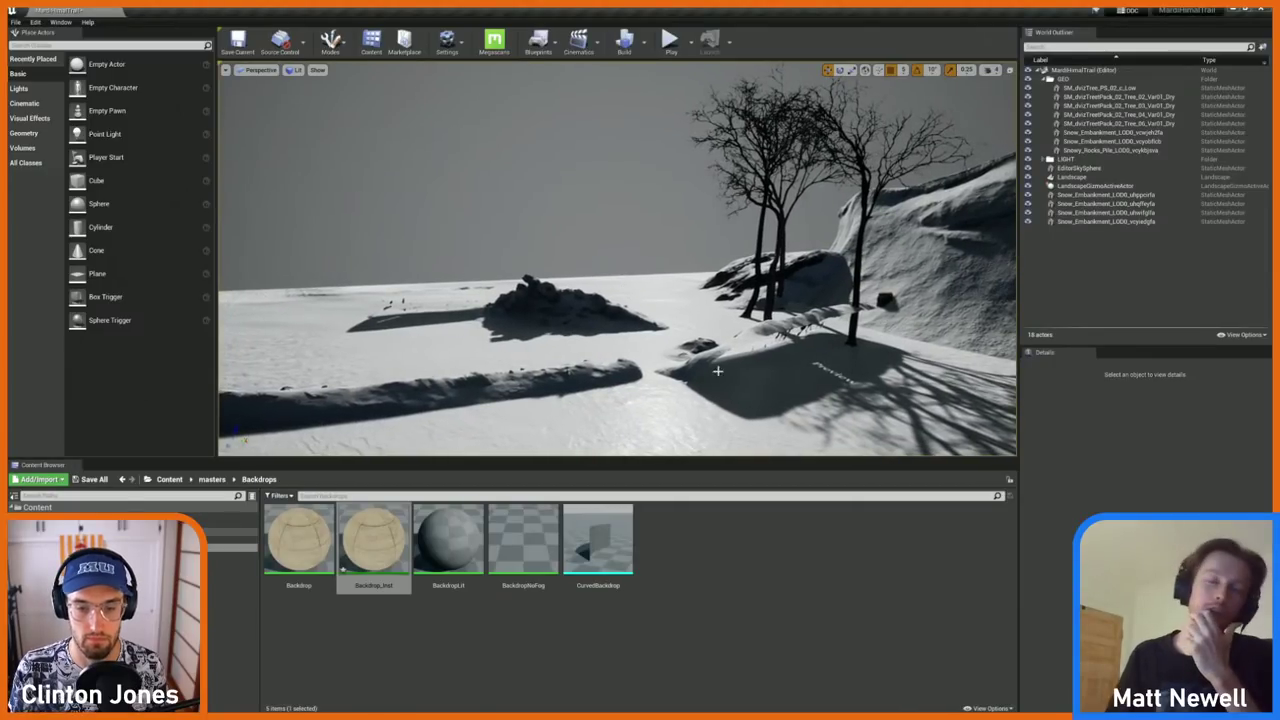
Step: Highlight the snow embankments, snowy rock pile and landscape together in the viewport, and clear the selection
left_click(740, 349)
right_click_drag(742, 315, 771, 325)
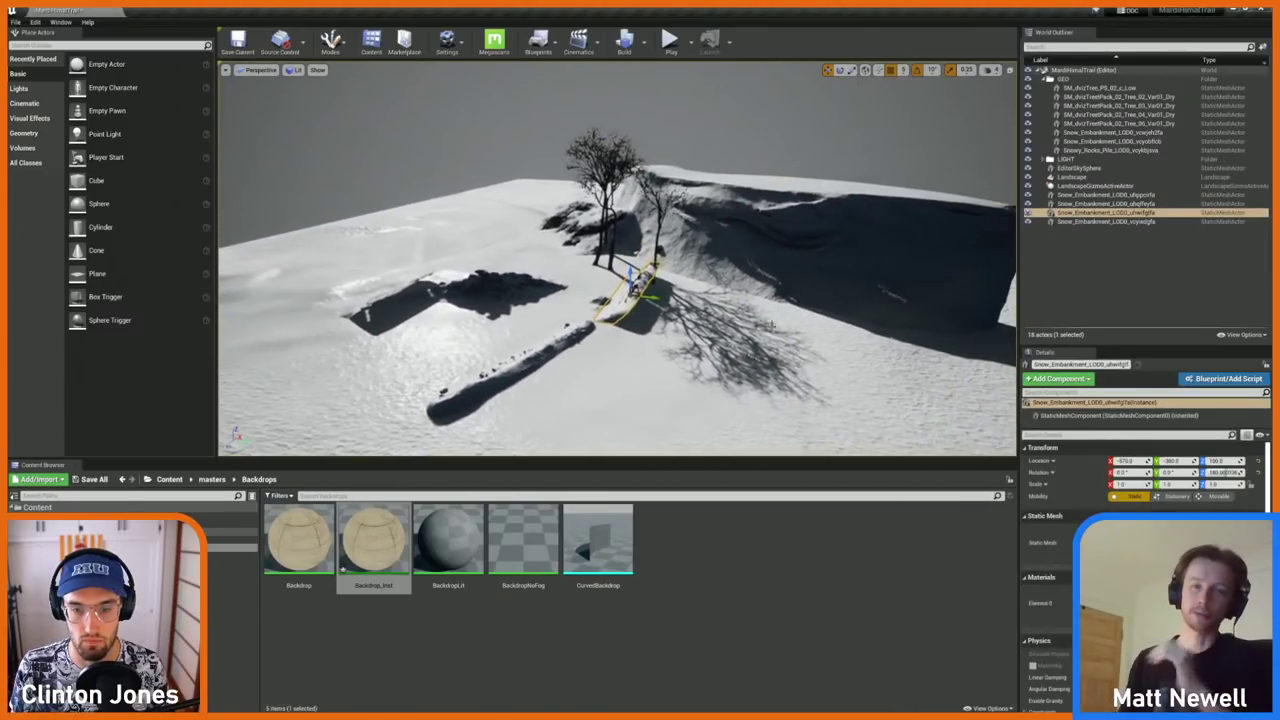
left_click(768, 259)
left_click(530, 350, "ctrl")
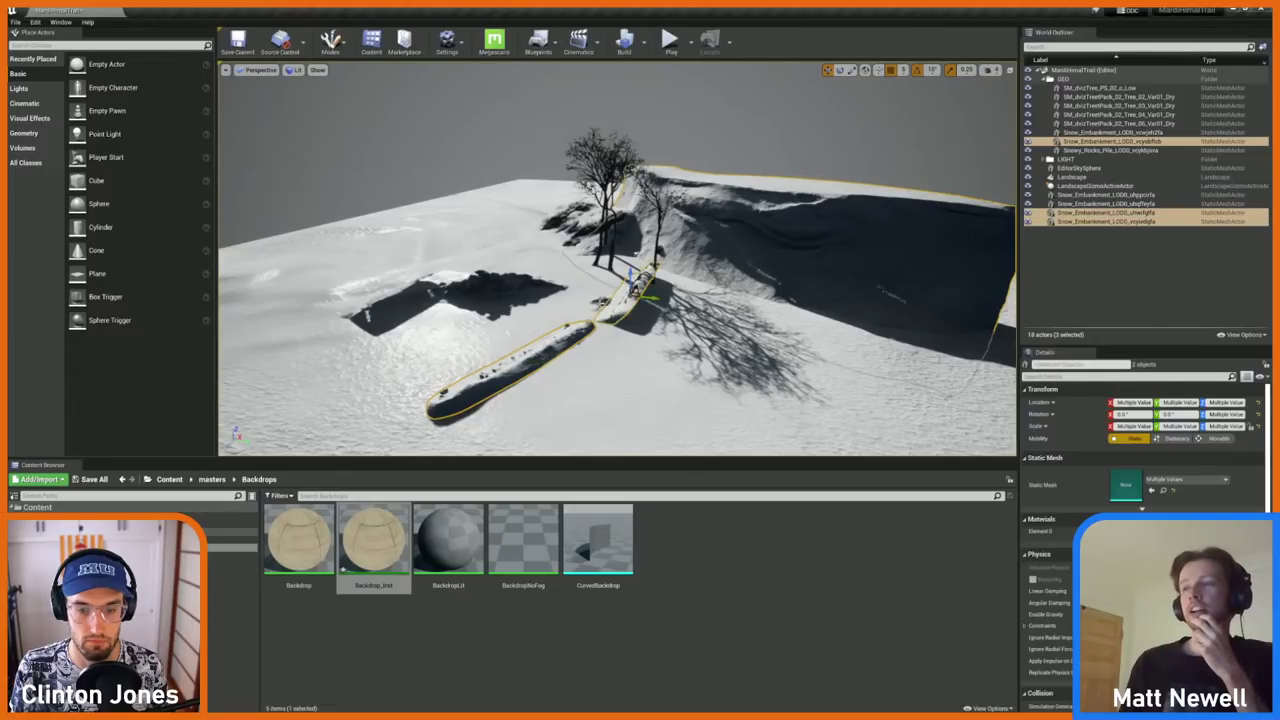
left_click(600, 290, "ctrl")
left_click(485, 281, "ctrl")
left_click(607, 242, "ctrl")
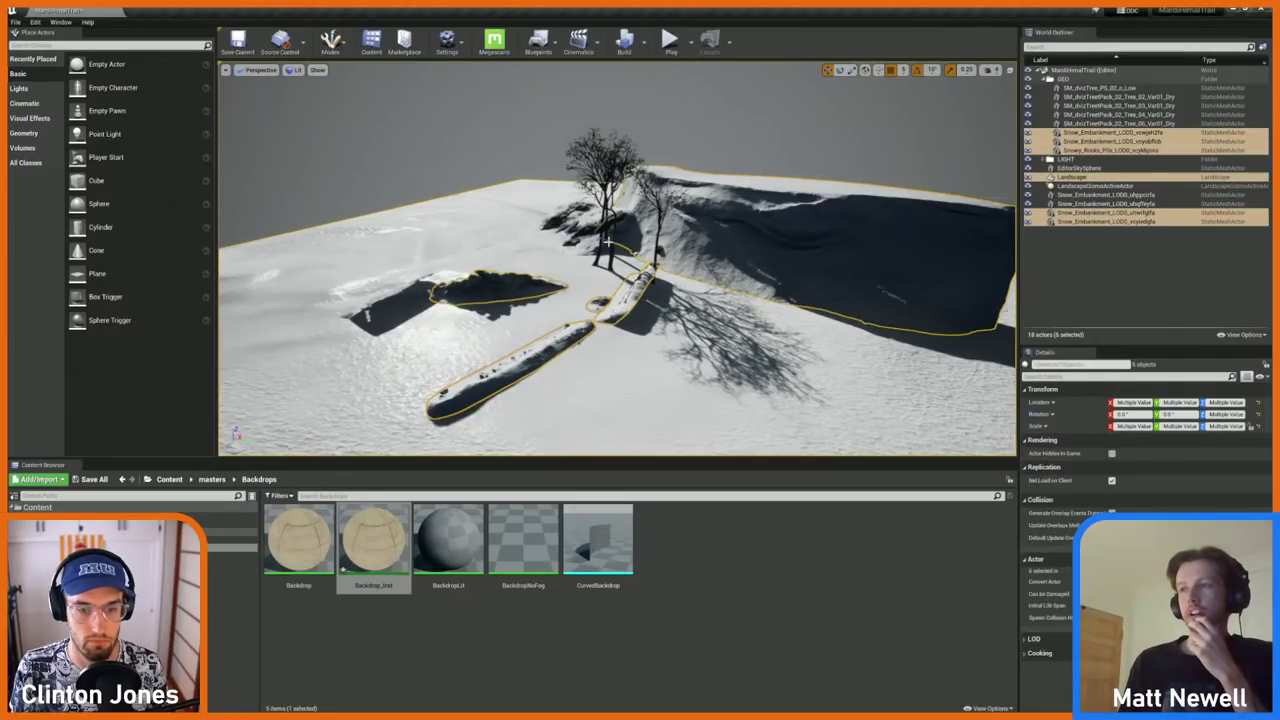
right_click_drag(592, 292, 745, 280)
left_click(1170, 258)
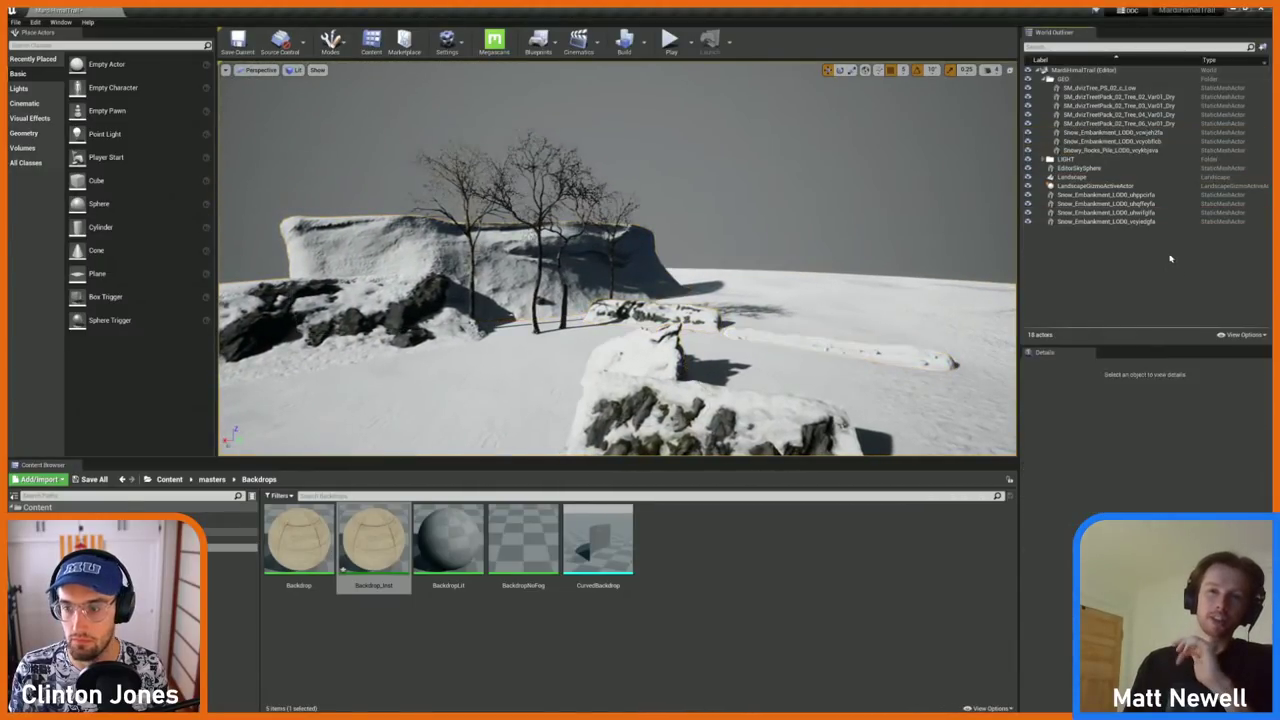
Step: Check the Landscape and its gizmo actor, and select the DirectionalLight inside the LIGHT folder
left_click(1069, 177)
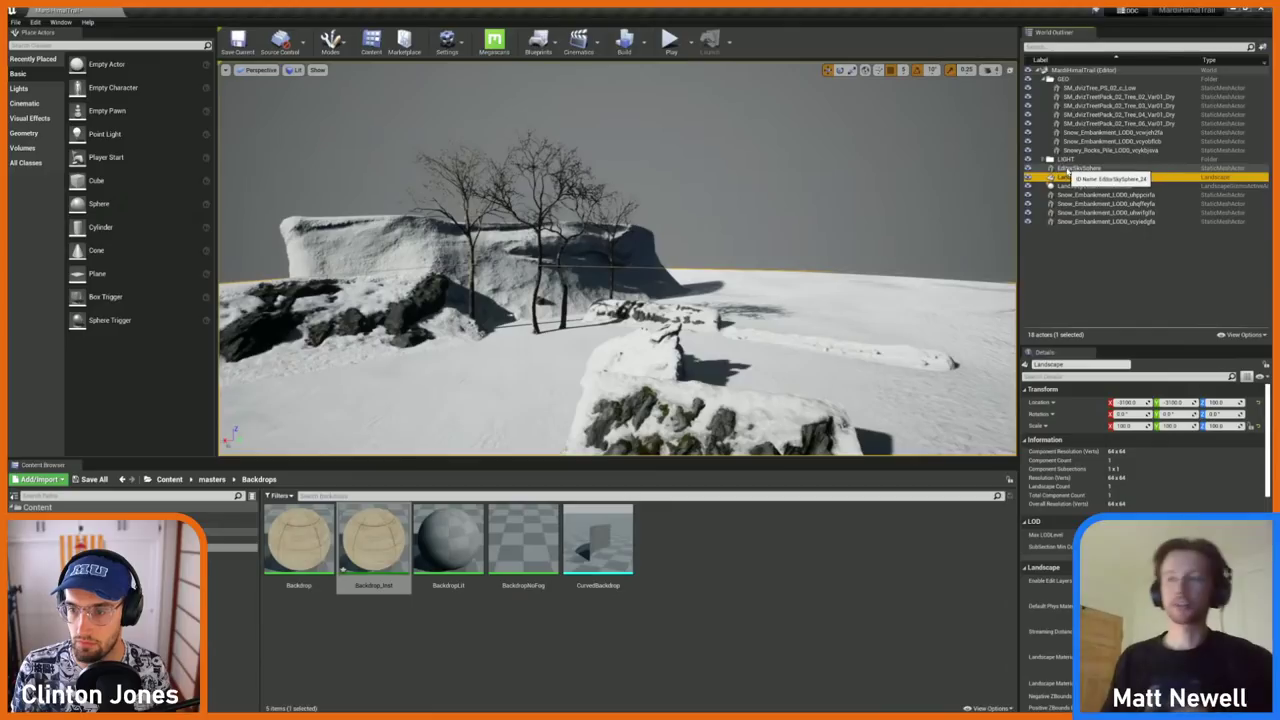
left_click(1069, 186)
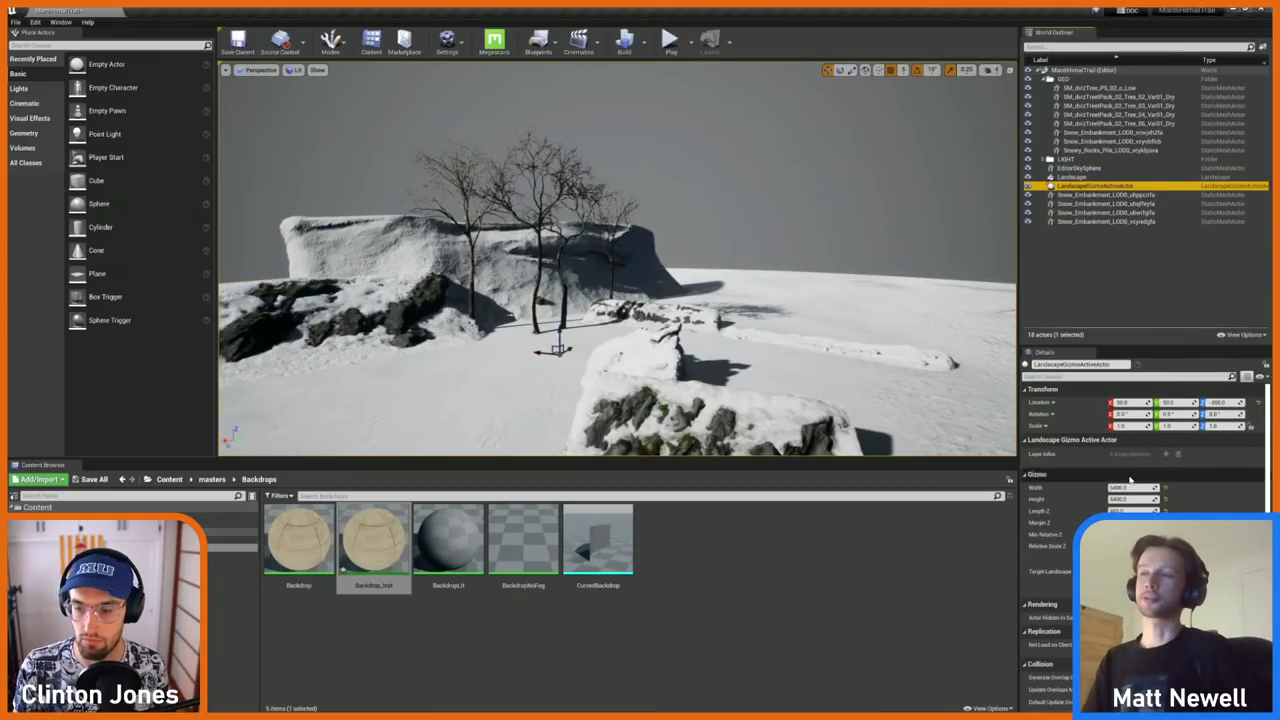
left_click(1098, 249)
left_click(1042, 160)
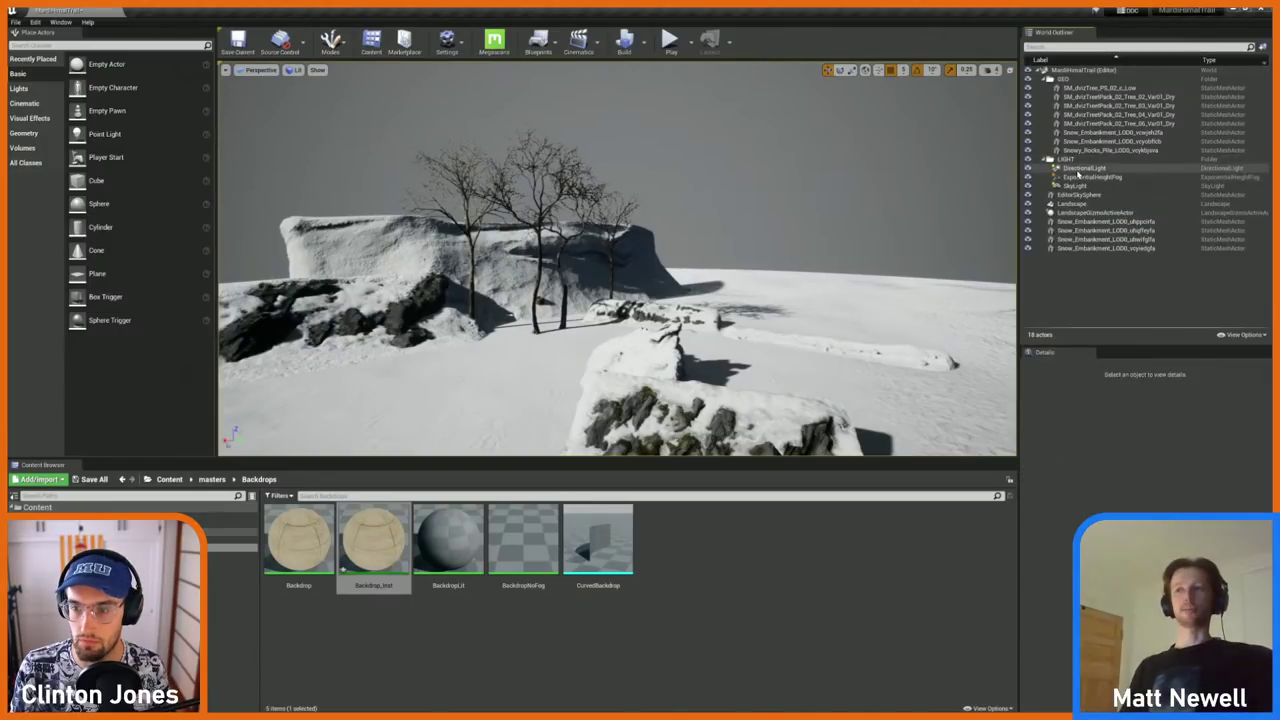
left_click(1077, 170)
left_click_drag(556, 302, 475, 322)
mouse_move(537, 284)
left_mouse_down()
mouse_move(550, 238)
mouse_move(543, 268)
left_mouse_up()
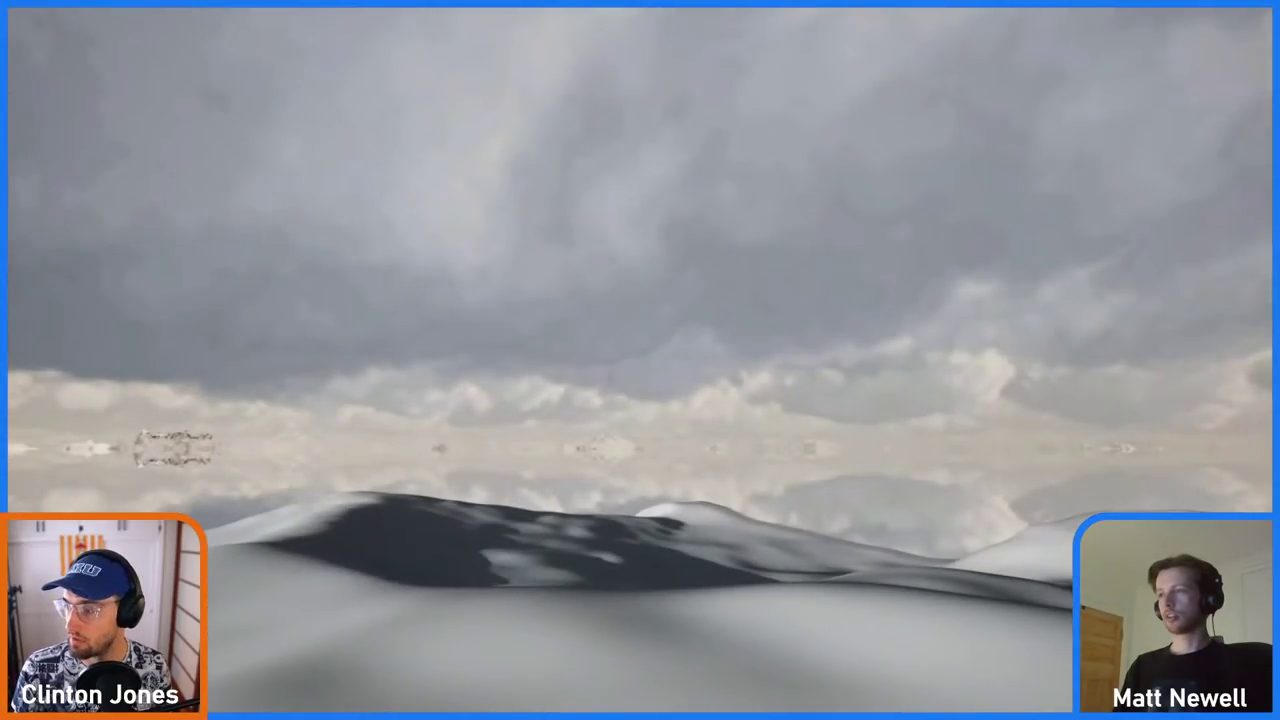
Step: Examine the cloudy backdrop along the snowy horizon and leave the full-screen viewport
right_click_drag(640, 462, 429, 487)
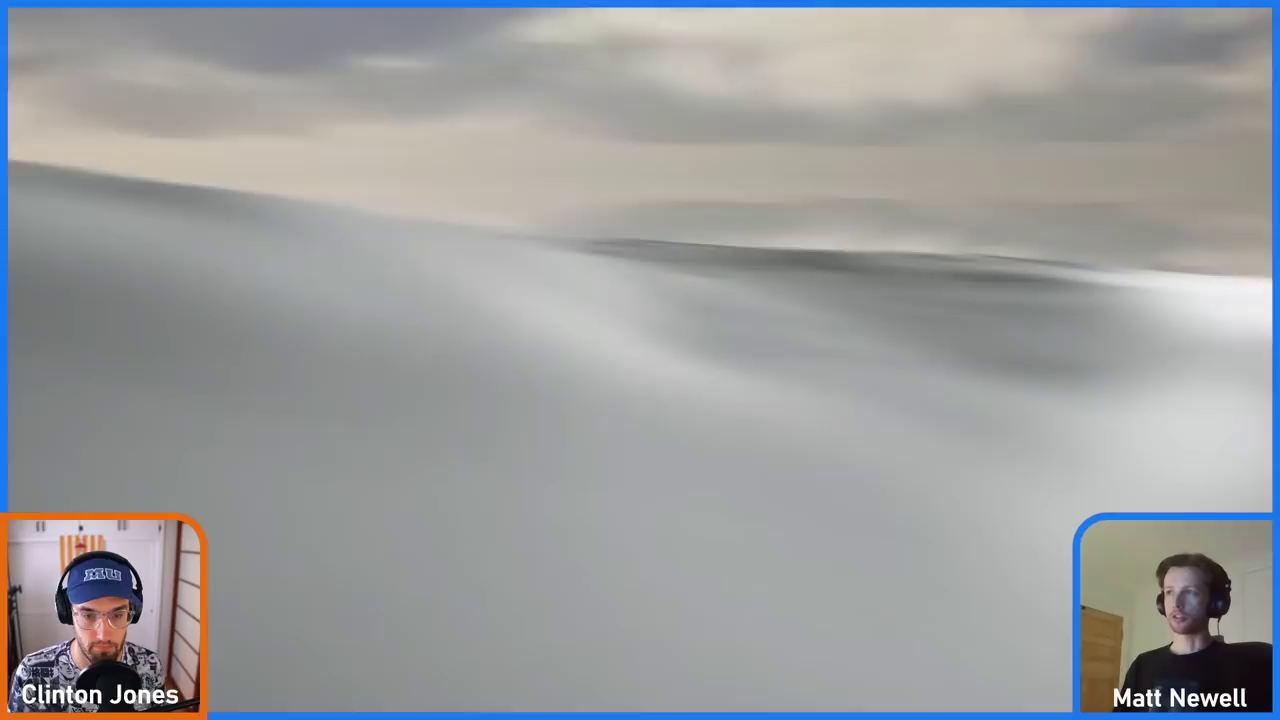
right_click_drag(496, 455, 588, 452)
key("F11")
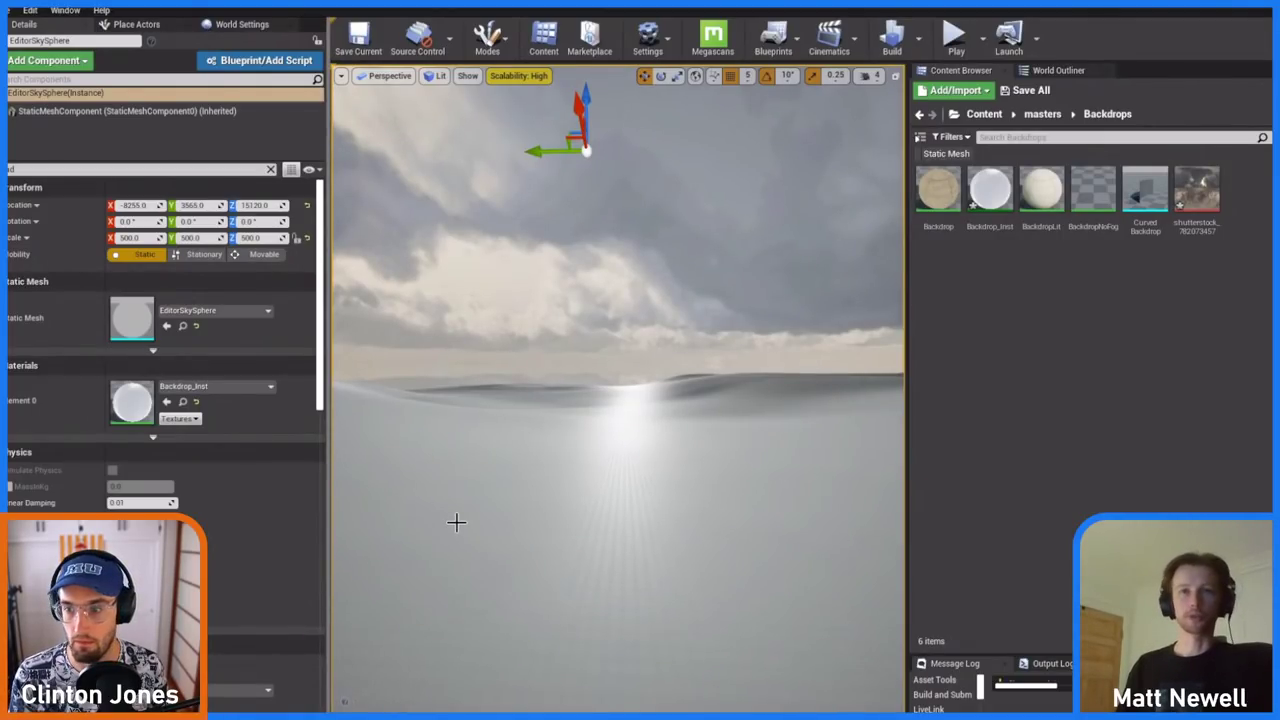
right_click_drag(480, 486, 547, 519)
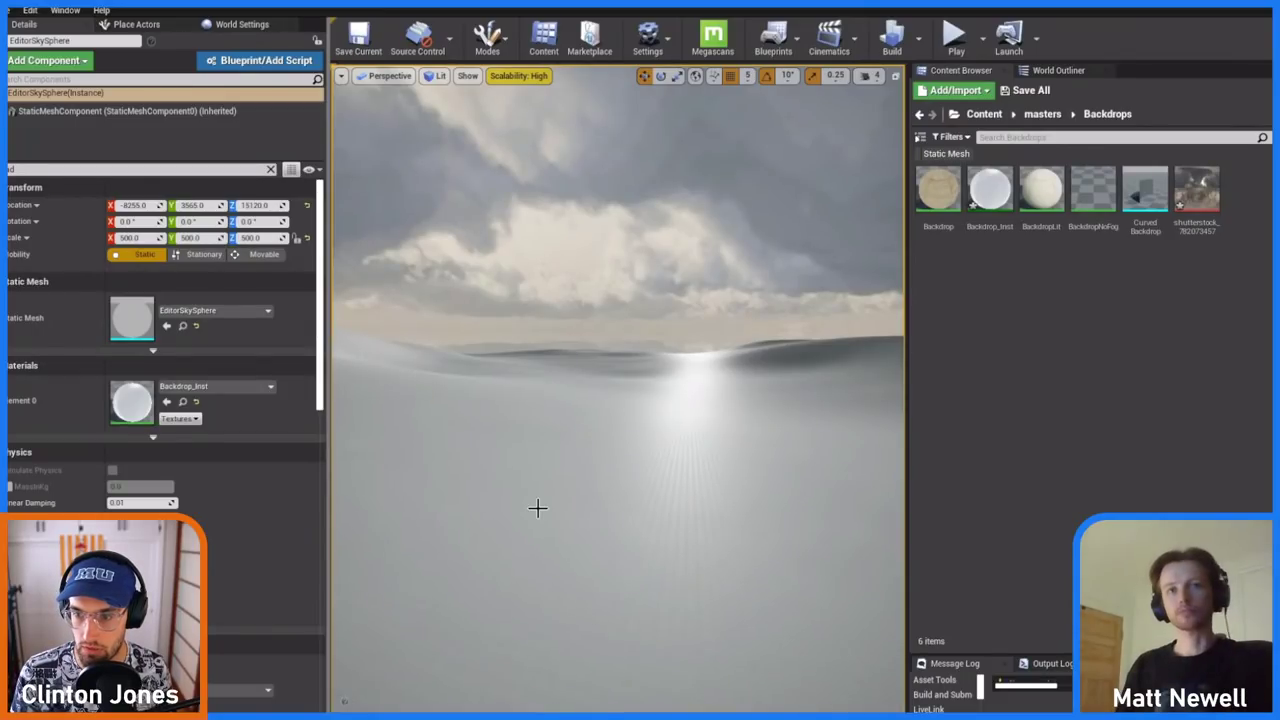
right_click_drag(537, 508, 480, 500)
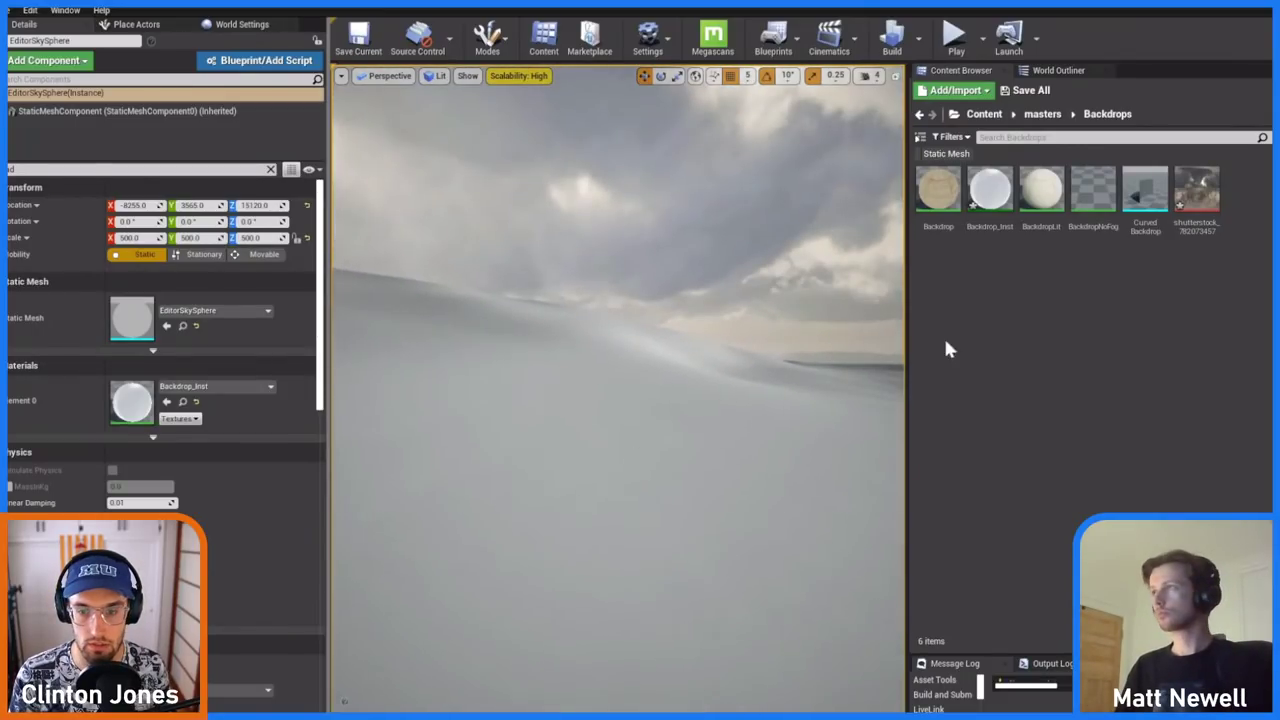
Step: Return from the Backdrops folder to the root Content folder of the project assets
left_click(1058, 70)
left_click(960, 70)
left_click(984, 114)
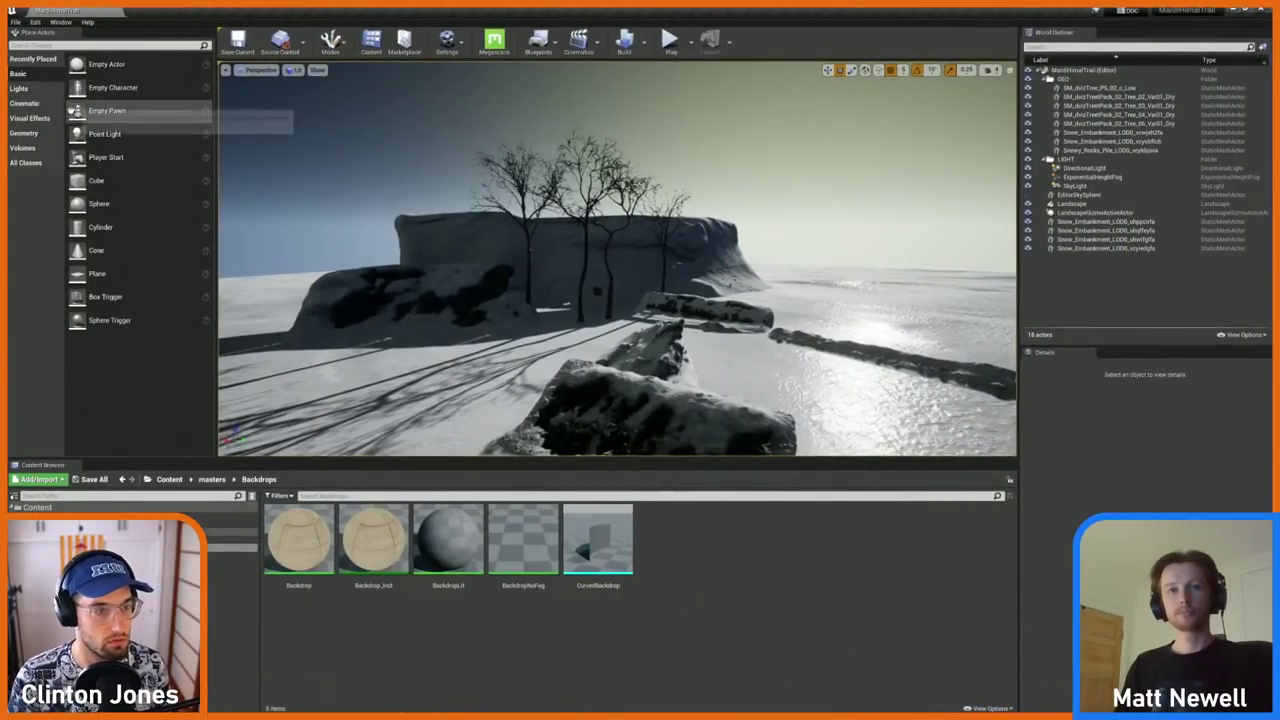
Step: Browse the placeable lights, check the DirectionalLight and SkyLight, toggle the EditorSkySphere's visibility, and clear the selection
left_click(20, 89)
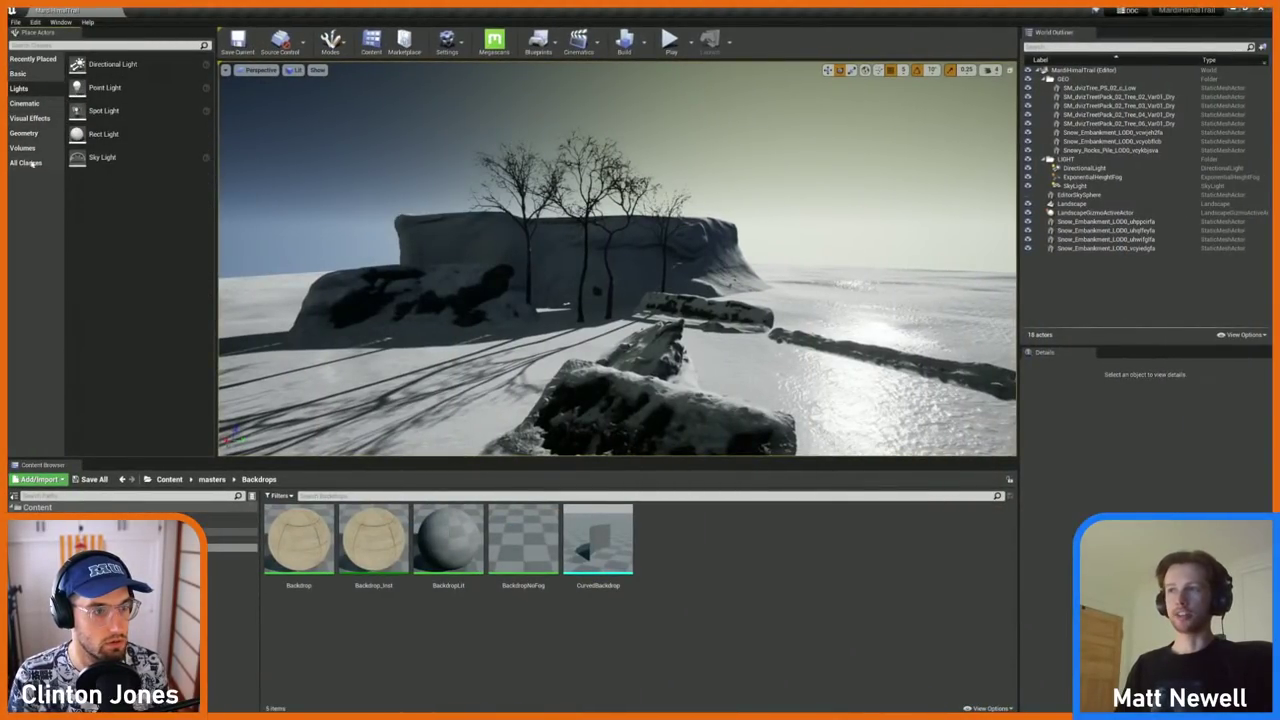
left_click(1083, 169)
left_click(1075, 186)
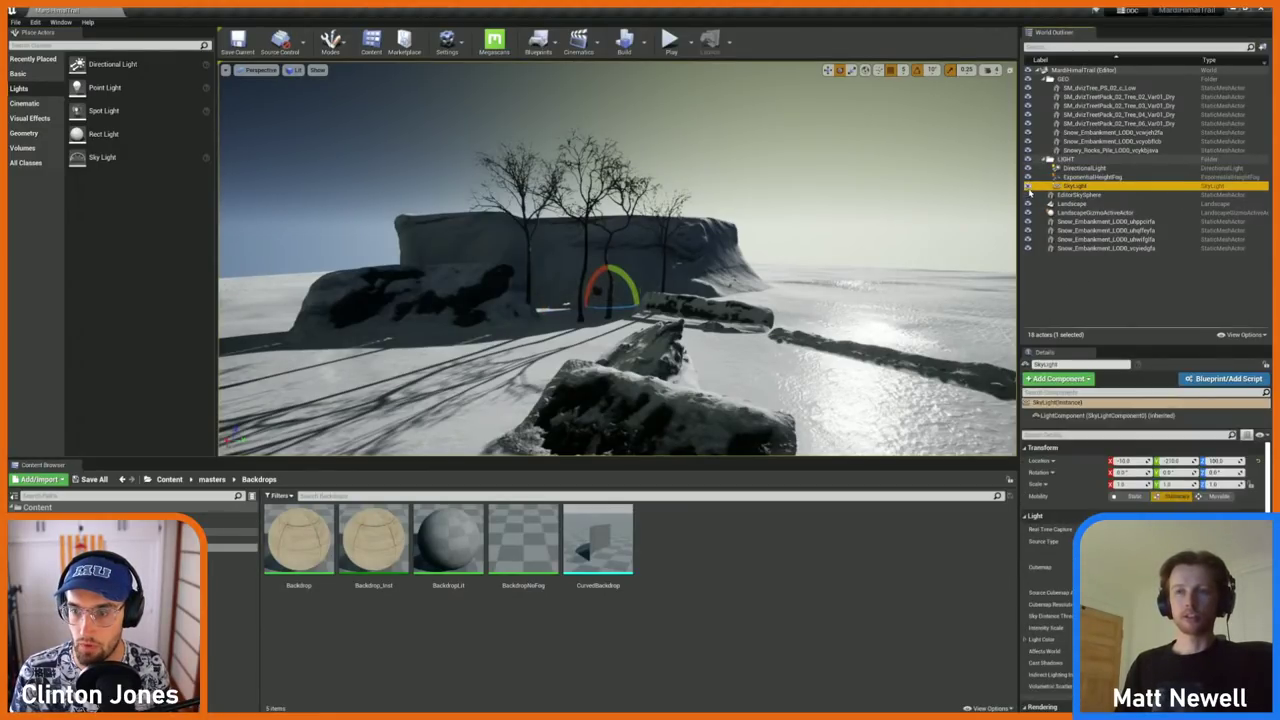
left_click(1028, 195)
left_click(1028, 195)
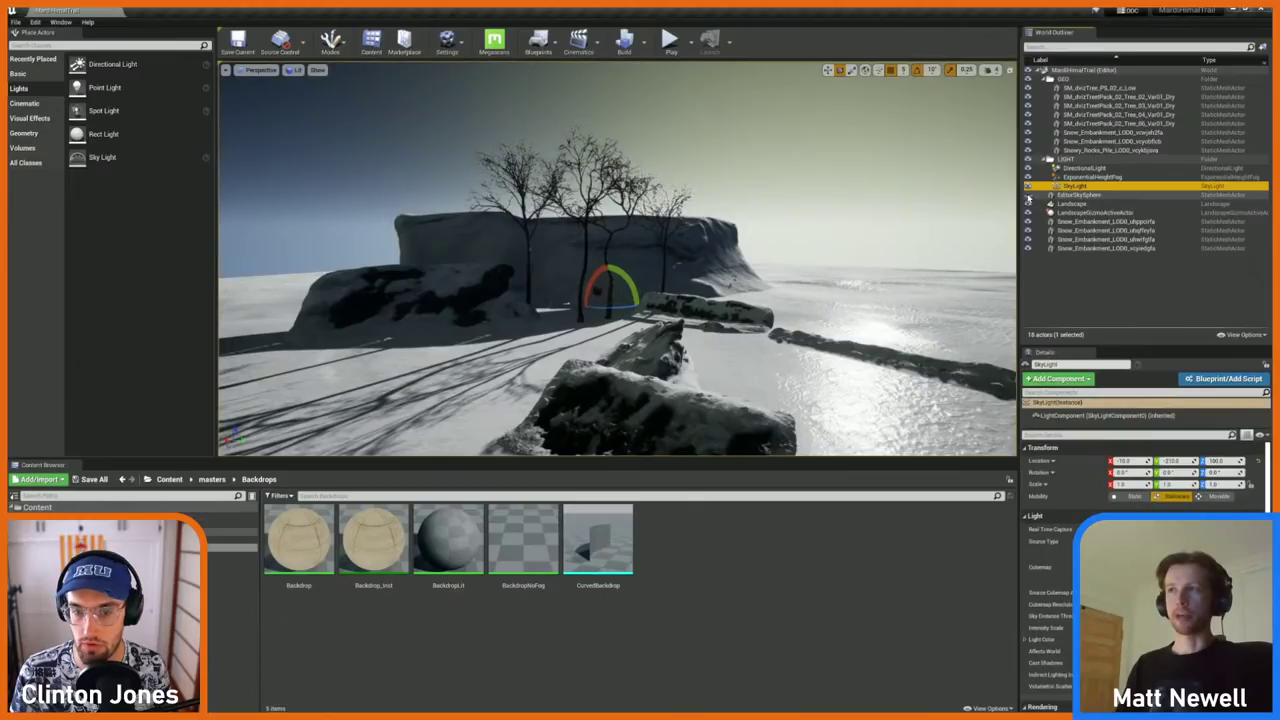
mouse_move(670, 230)
right_mouse_down()
mouse_move(692, 210)
mouse_move(595, 192)
mouse_move(712, 150)
mouse_move(672, 198)
mouse_move(686, 216)
right_mouse_up()
right_click_drag(630, 292, 735, 240)
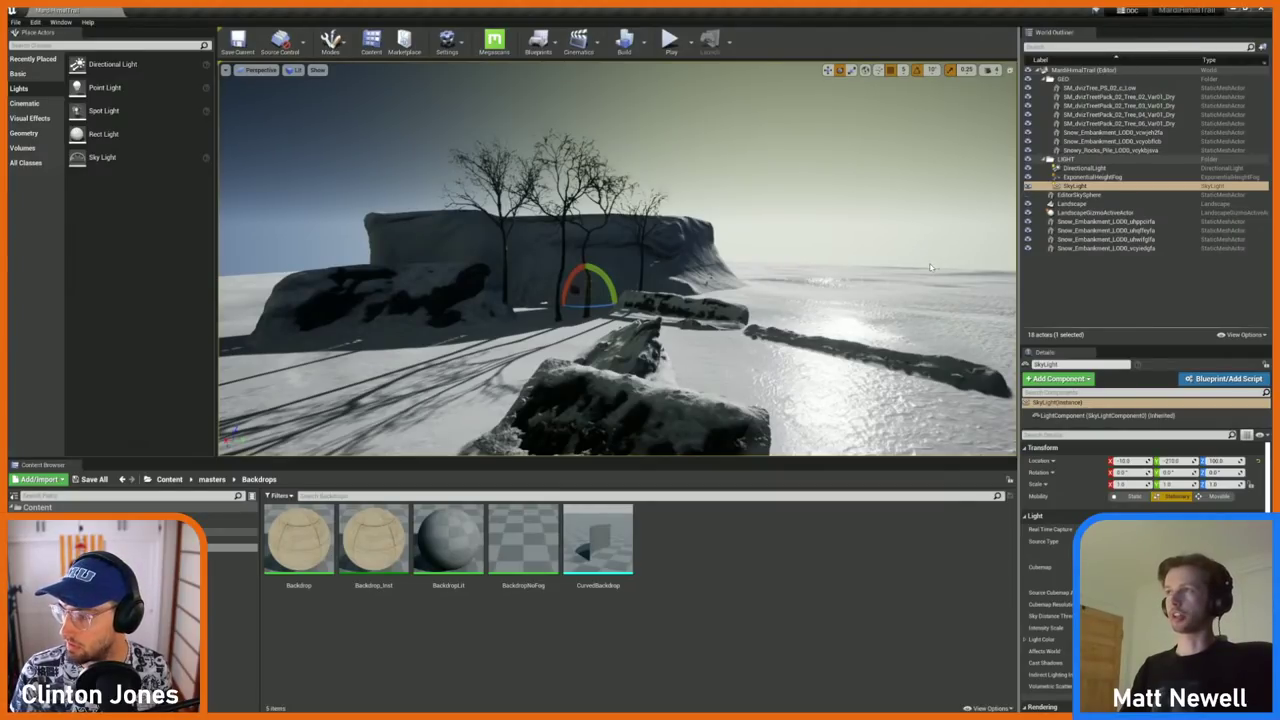
key("w")
right_click_drag(659, 261, 704, 262)
key("Escape")
Step: Compare the scene with and without the ExponentialHeightFog and the DirectionalLight
left_click(1028, 178)
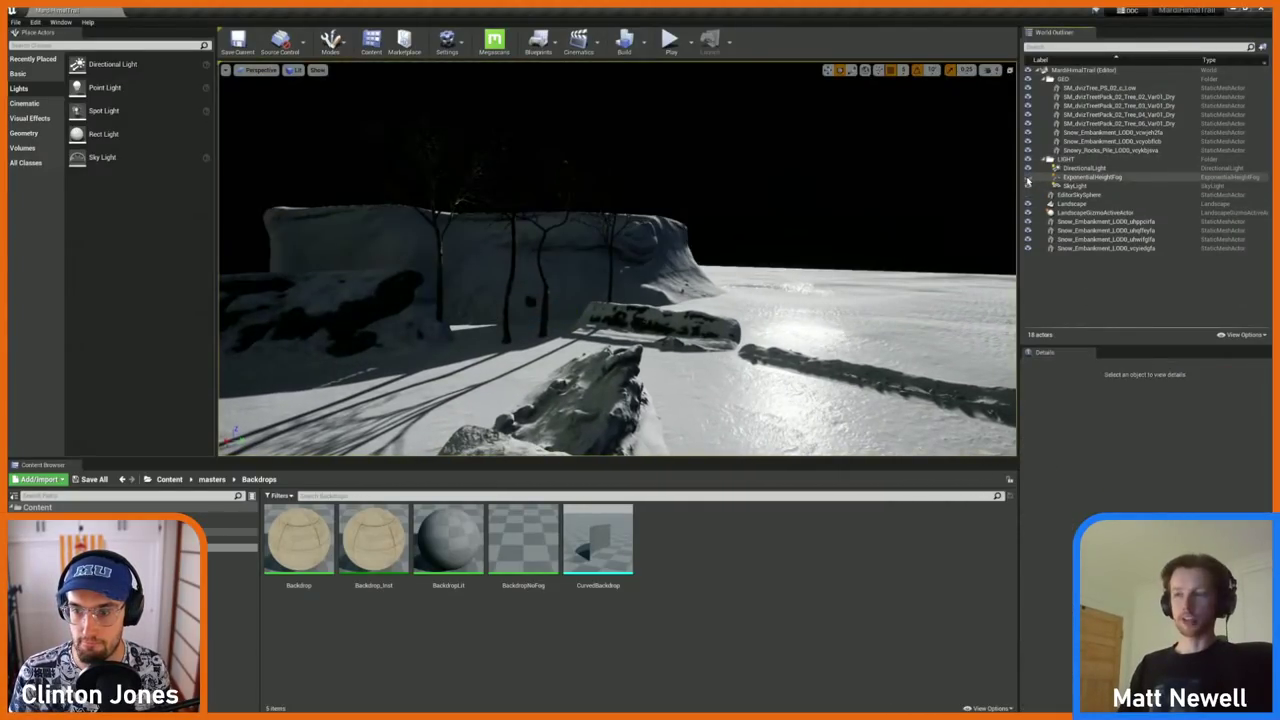
left_click(1028, 178)
left_click(1028, 169)
left_click(1028, 169)
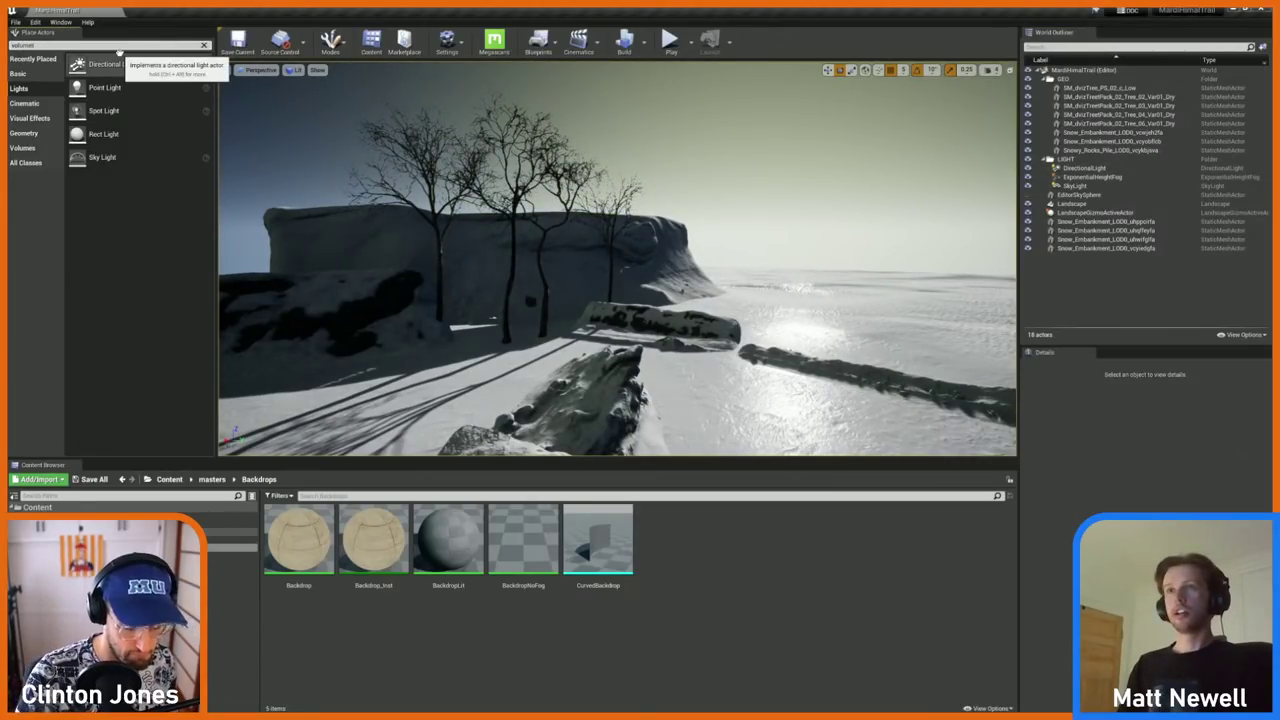
Step: Place a Volumetric Cloud actor in the scene and enable Atmosphere Sun Light on the DirectionalLight
type("ri")
left_click_drag(56, 64, 672, 185)
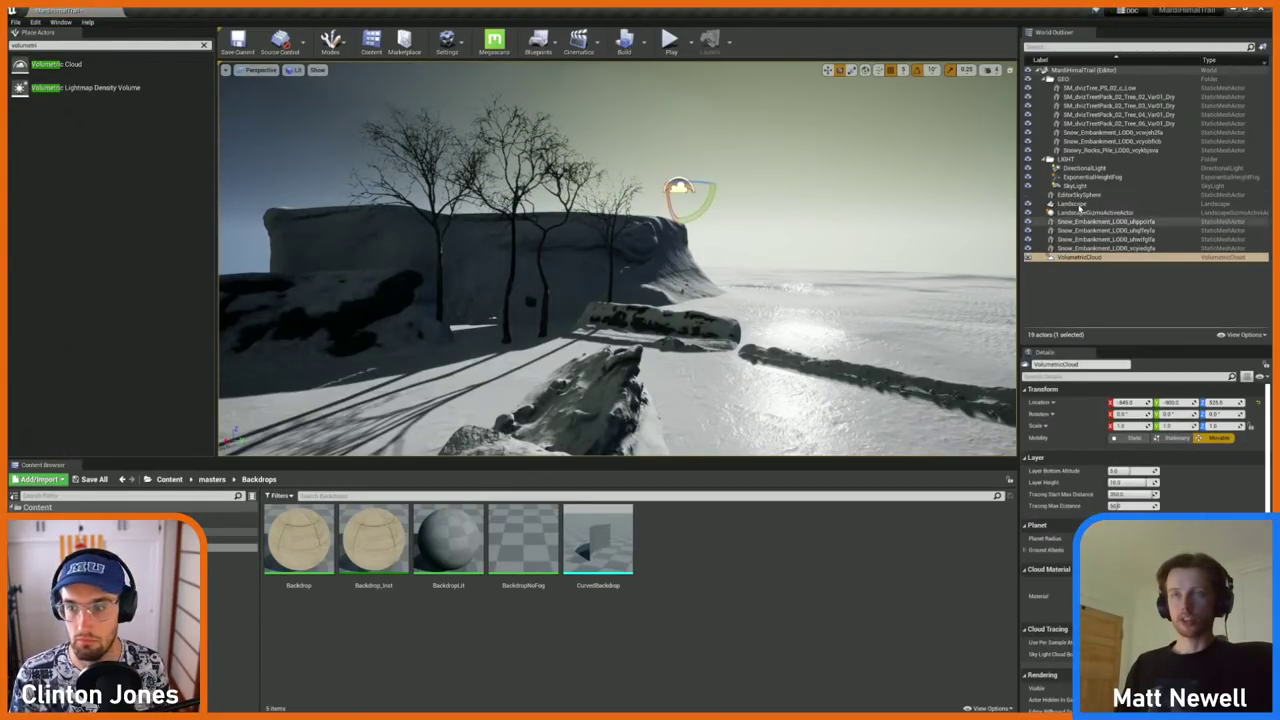
left_click(1078, 168)
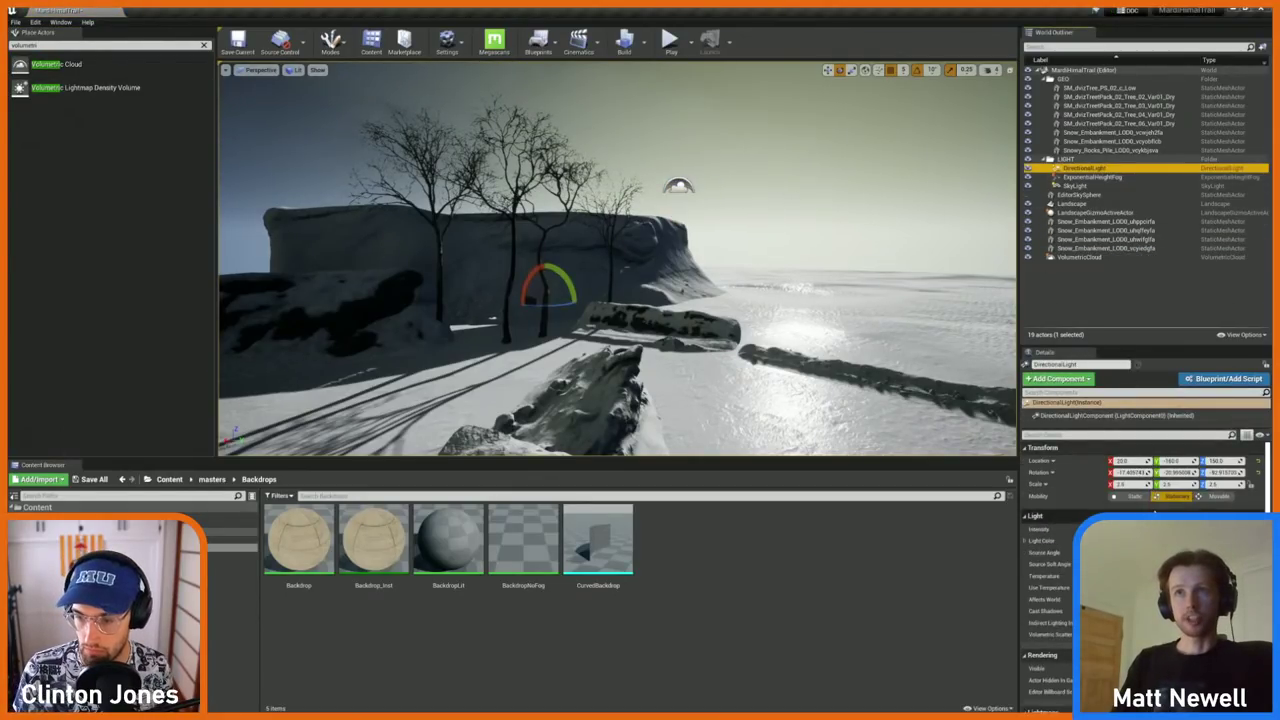
left_click(1083, 434)
type("atmosph")
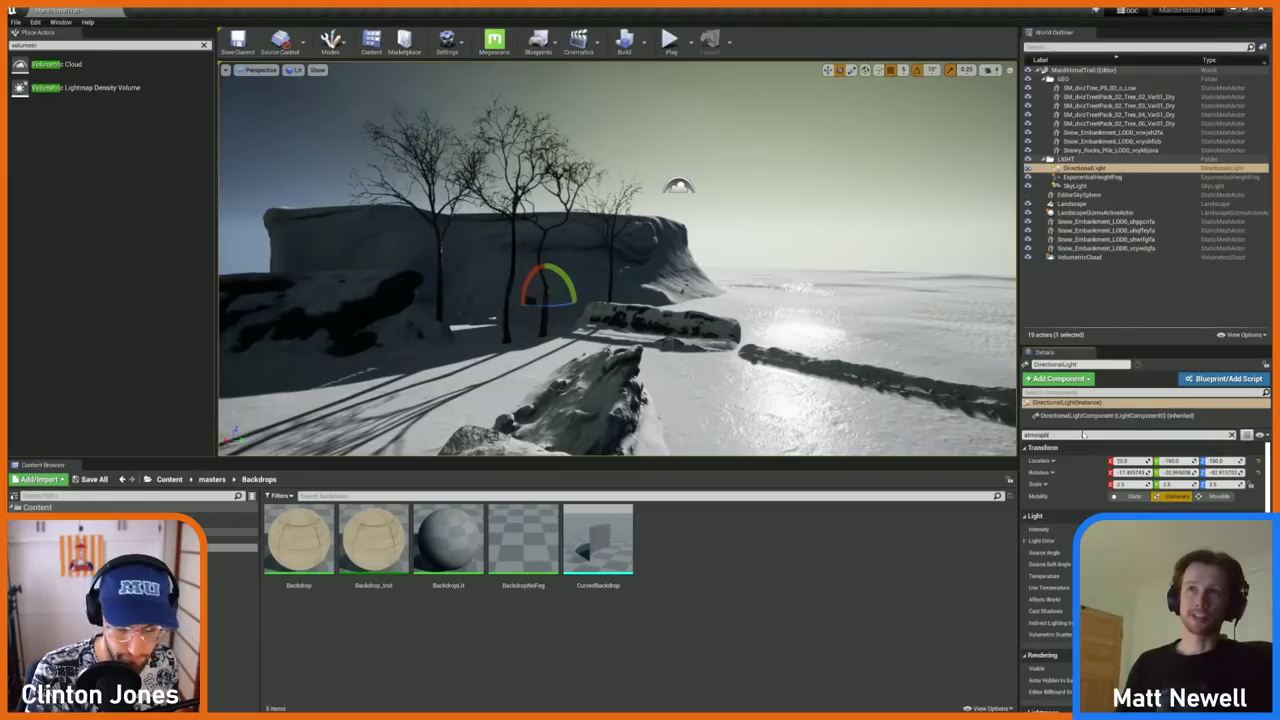
type("er")
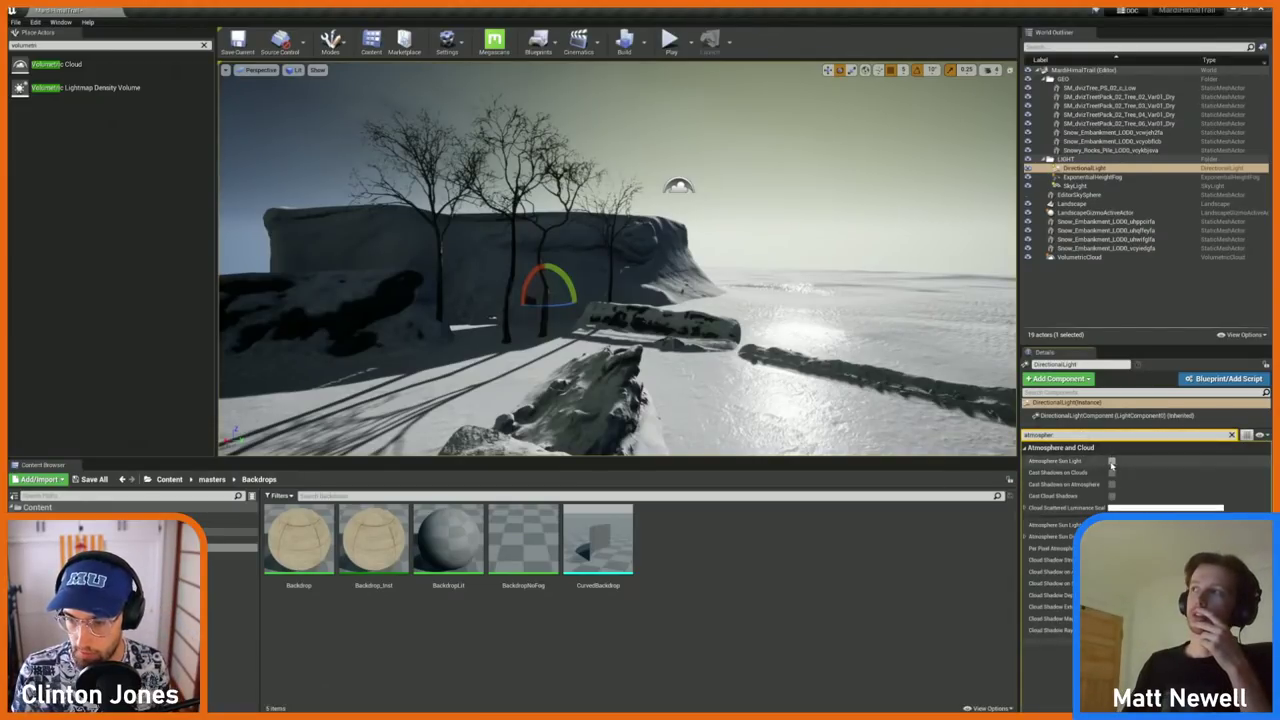
left_click(1111, 463)
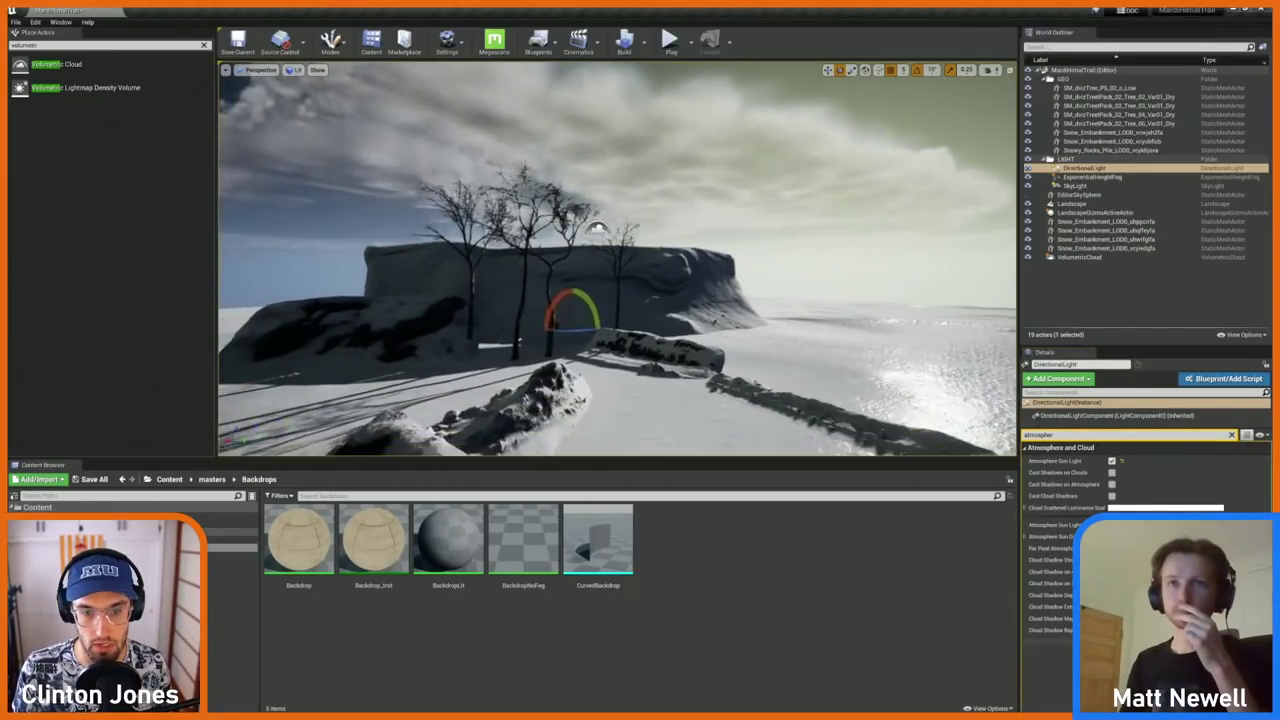
right_click_drag(617, 258, 650, 266)
Step: Move the VolumetricCloud actor into the LIGHT folder and clear the selection
left_click(1076, 267)
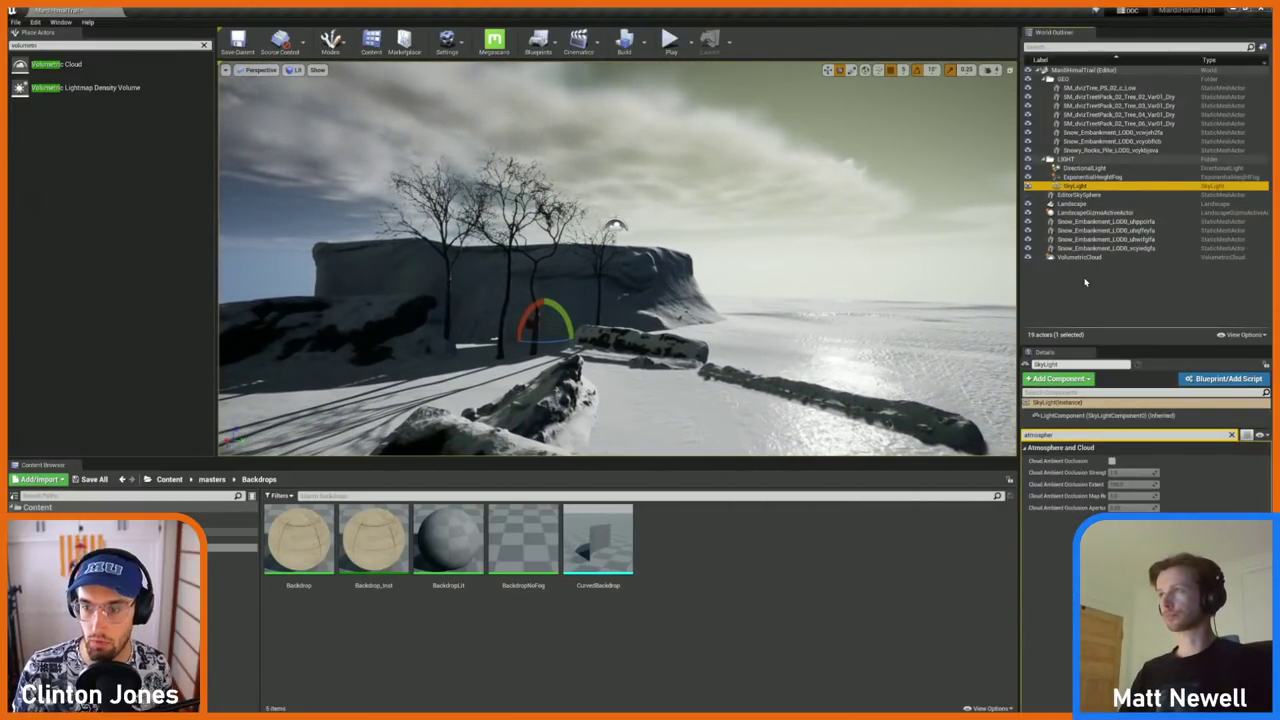
left_click(1085, 282)
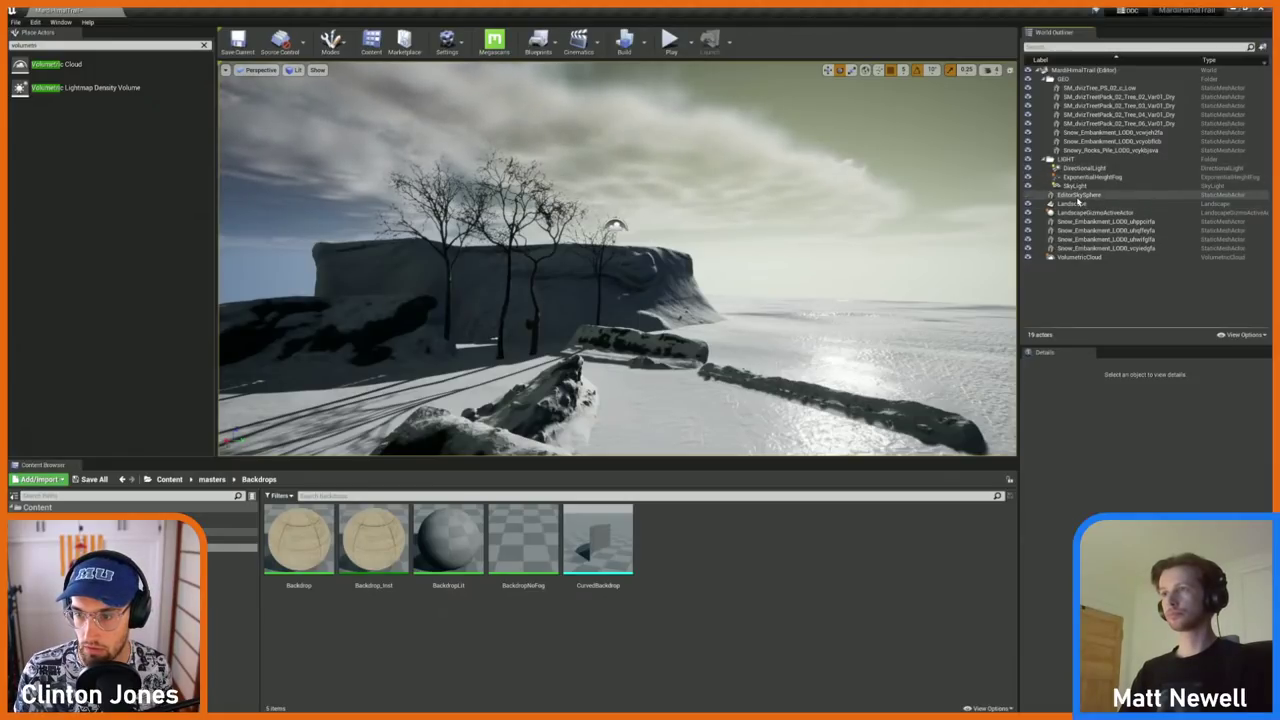
left_click_drag(1072, 257, 1067, 161)
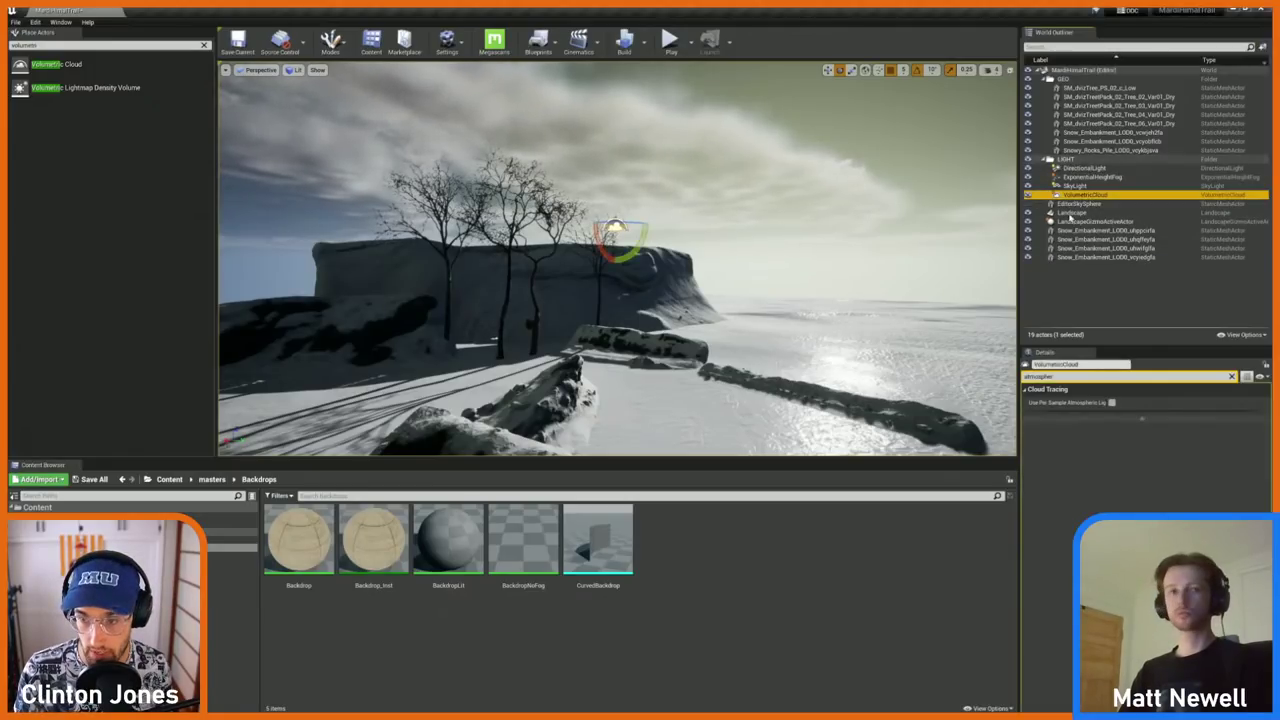
key("Escape")
left_click(1082, 196)
key("Escape")
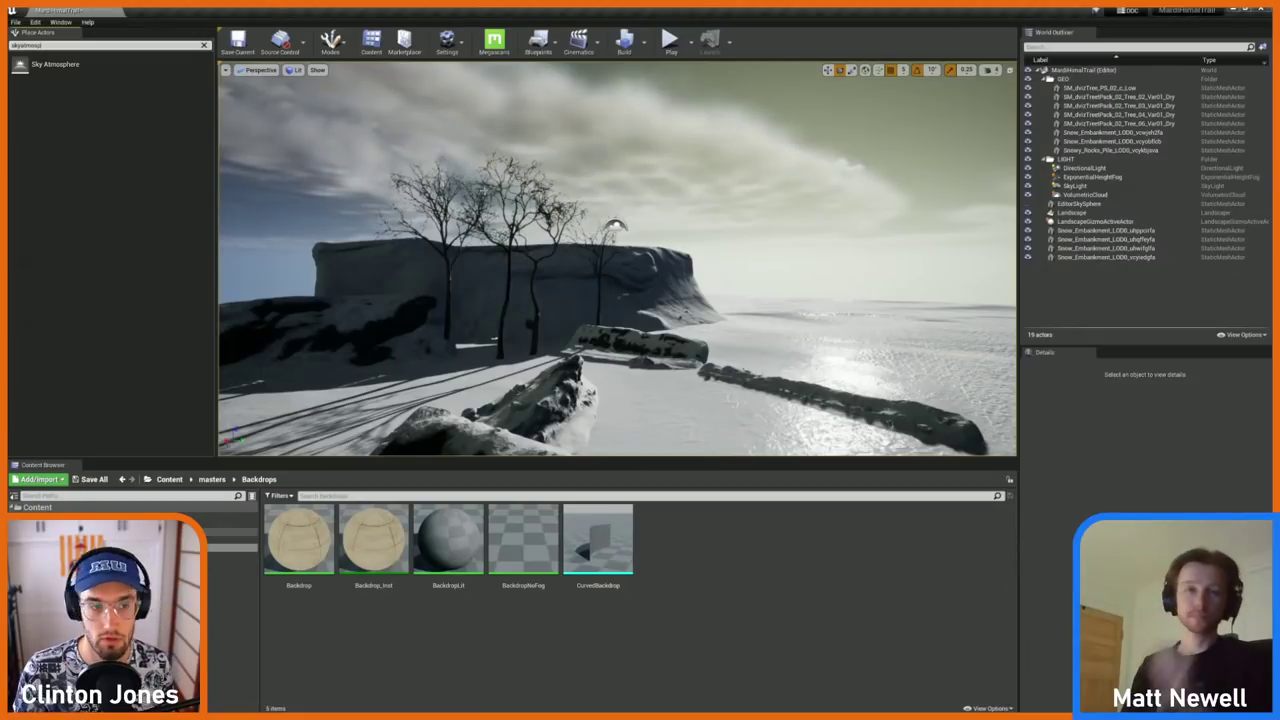
Step: Place a Sky Atmosphere actor in the scene and move it into the LIGHT folder
left_click_drag(60, 64, 615, 205)
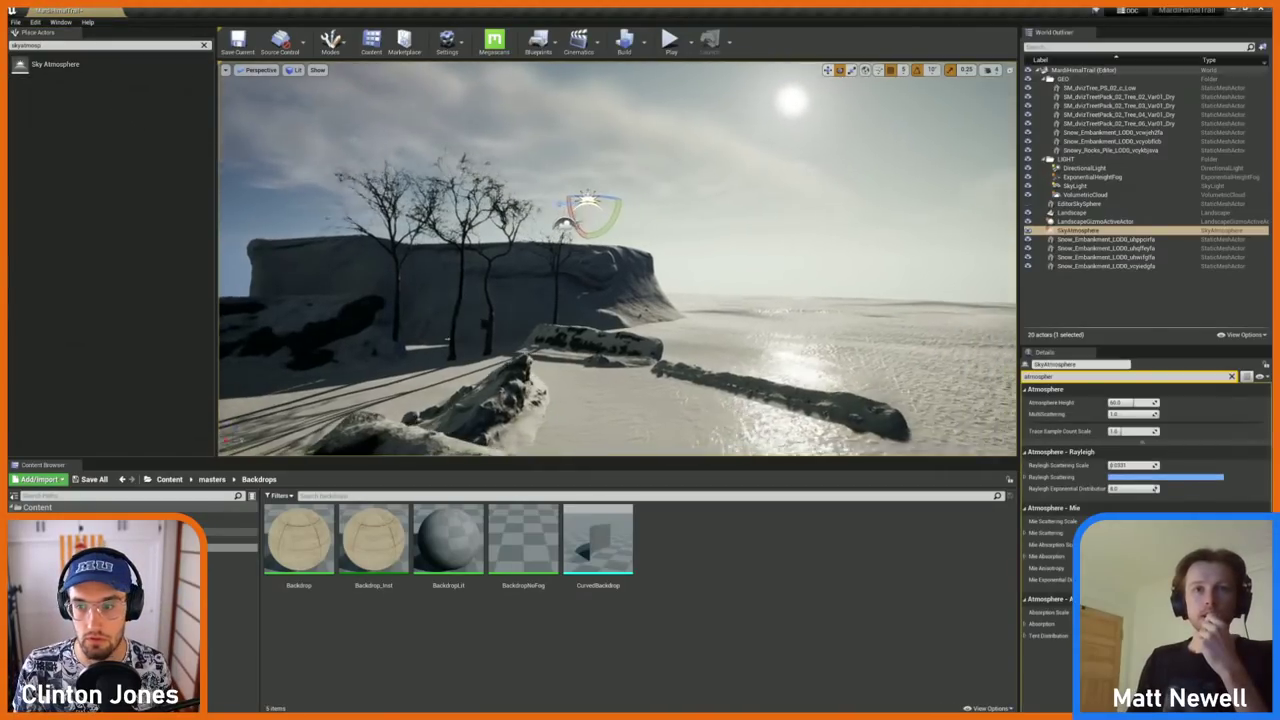
key("s")
left_click_drag(1064, 232, 1067, 160)
key("Escape")
Step: Compare the scene with the SkyLight and the VolumetricCloud each hidden and shown
left_click(1071, 195)
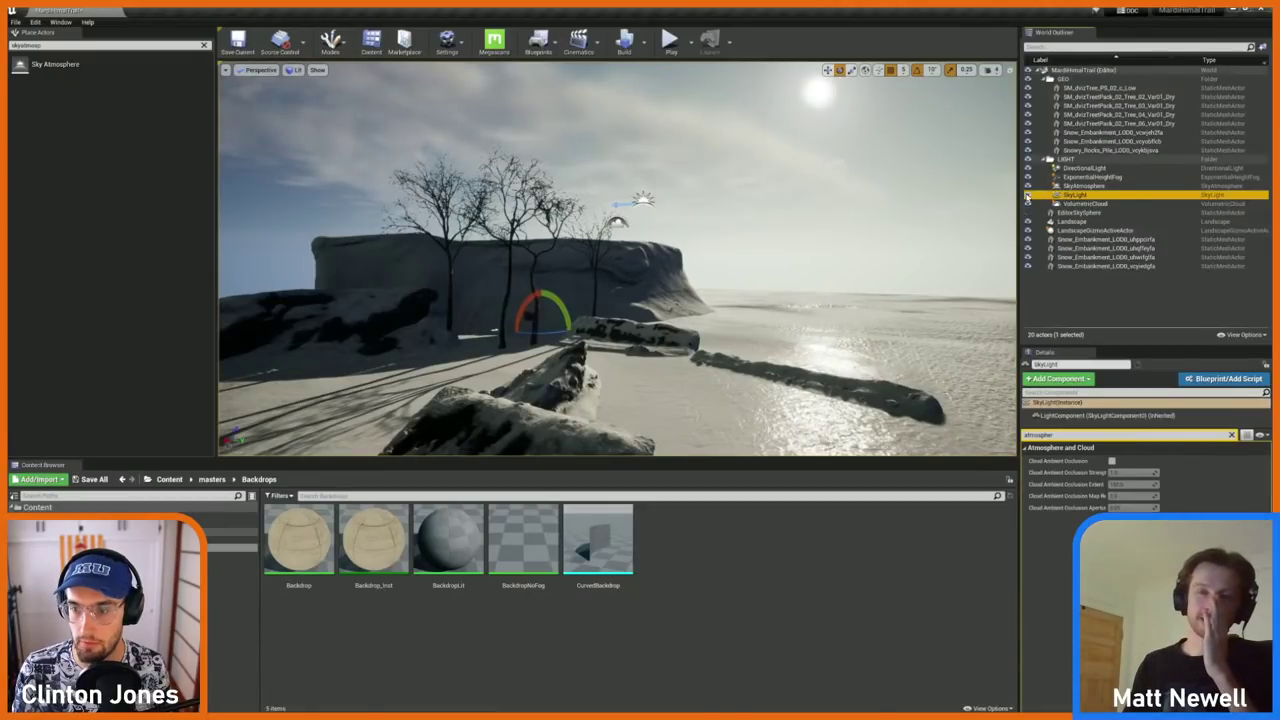
left_click(1028, 196)
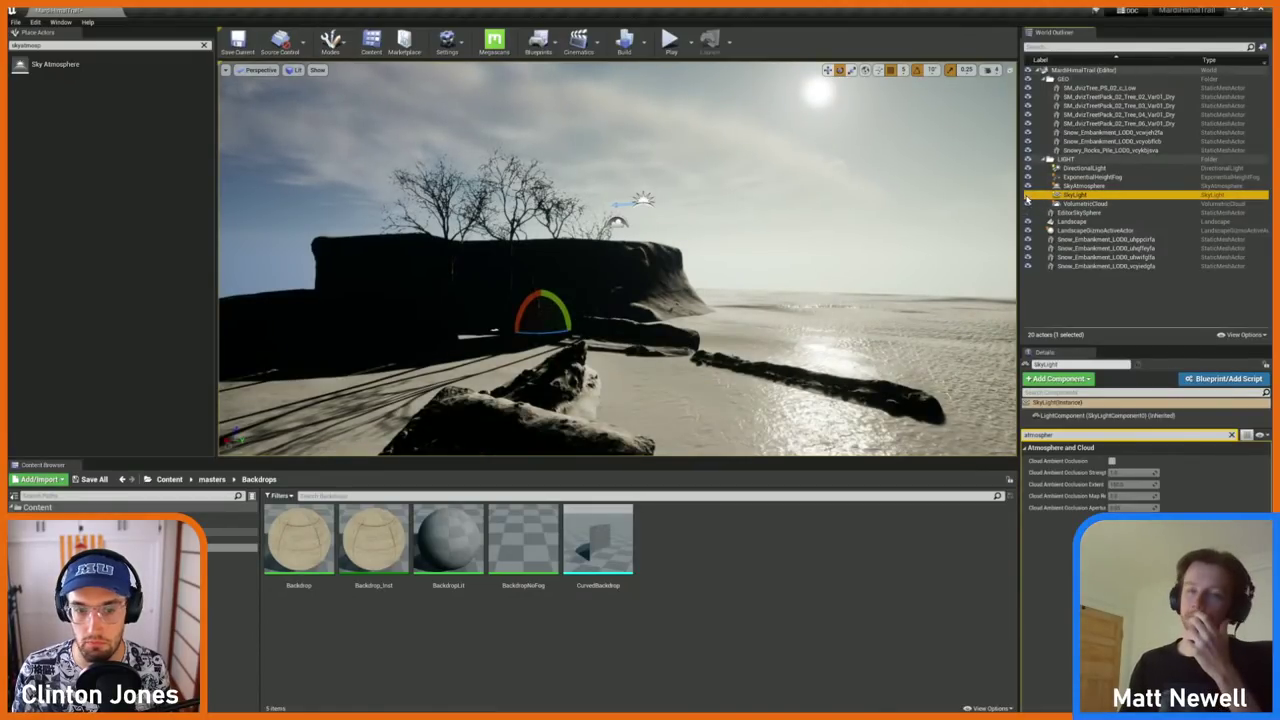
left_click(1028, 196)
left_click(1080, 288)
left_click(1066, 205)
left_click(1028, 204)
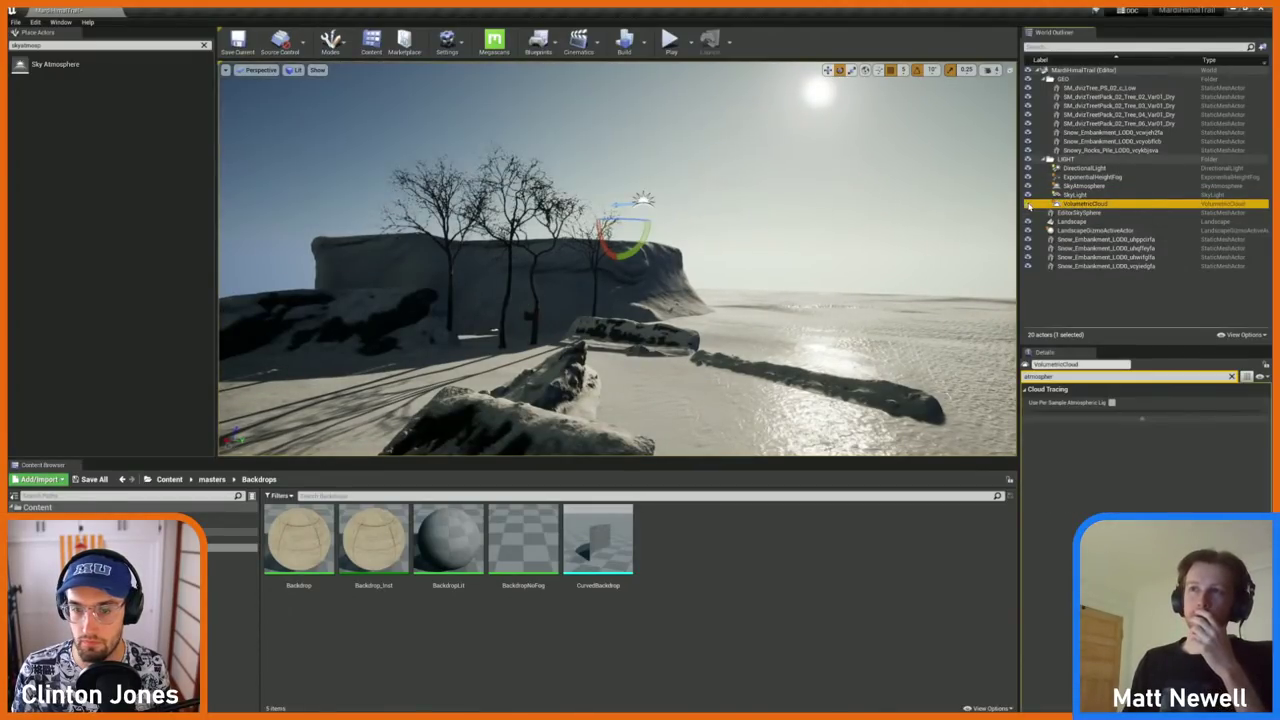
left_click(1028, 204)
Step: Toggle the ExponentialHeightFog and DirectionalLight to check their effect under the new sky, and clear the selection
left_click(1080, 178)
left_click(1028, 177)
left_click(1028, 177)
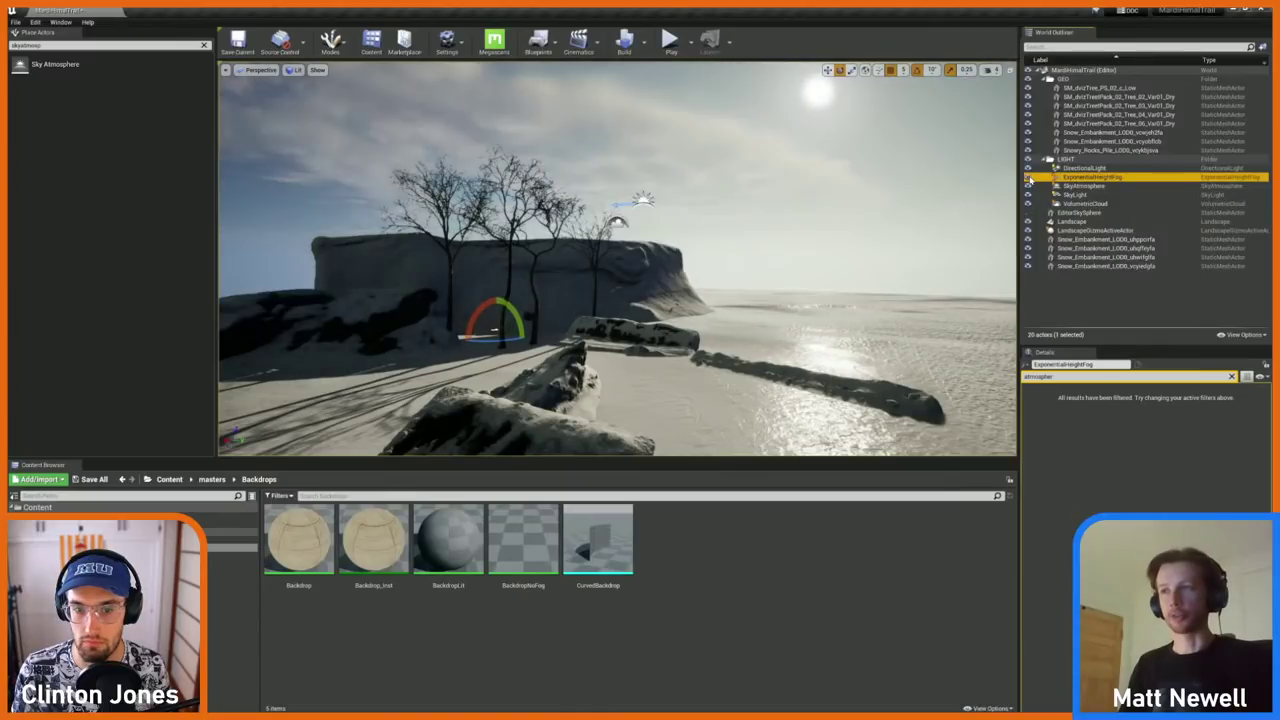
left_click(1029, 169)
left_click(1029, 169)
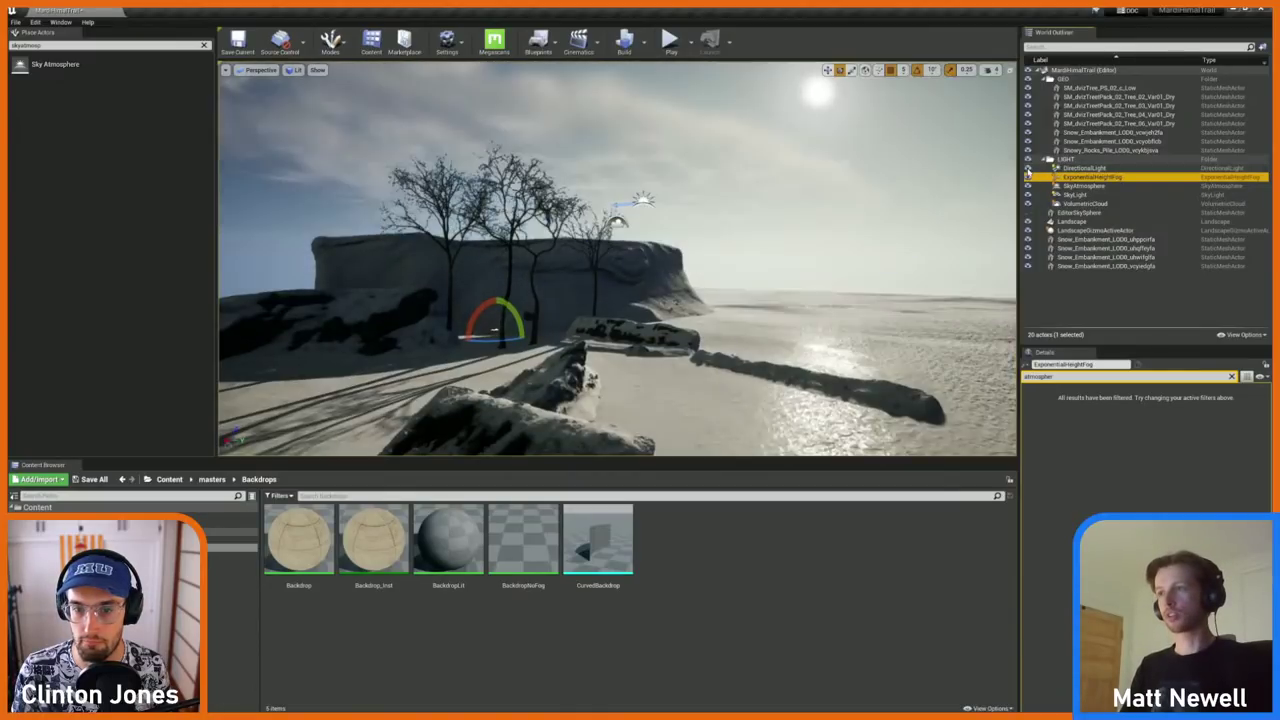
left_click(1048, 286)
Step: Rotate the DirectionalLight by about -160 degrees around the vertical axis to light the snow rocks from the front
right_click_drag(593, 301, 630, 305)
left_click(1077, 170)
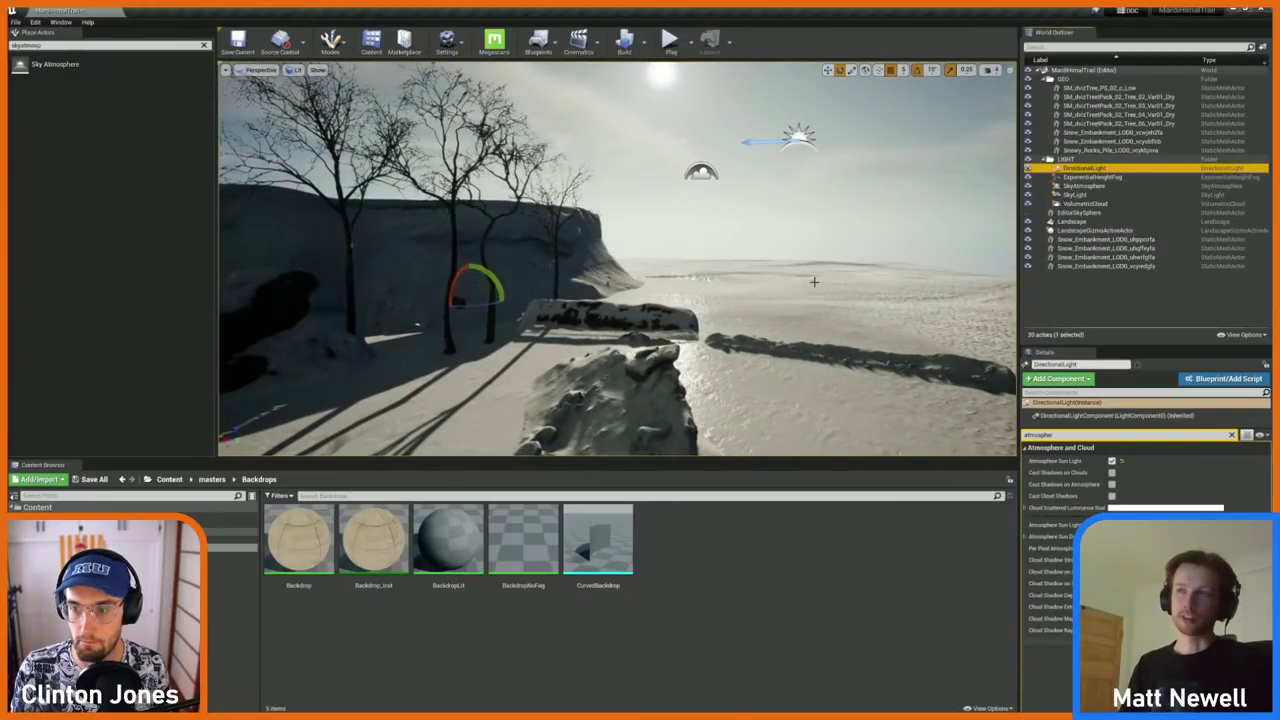
right_click_drag(814, 282, 776, 271)
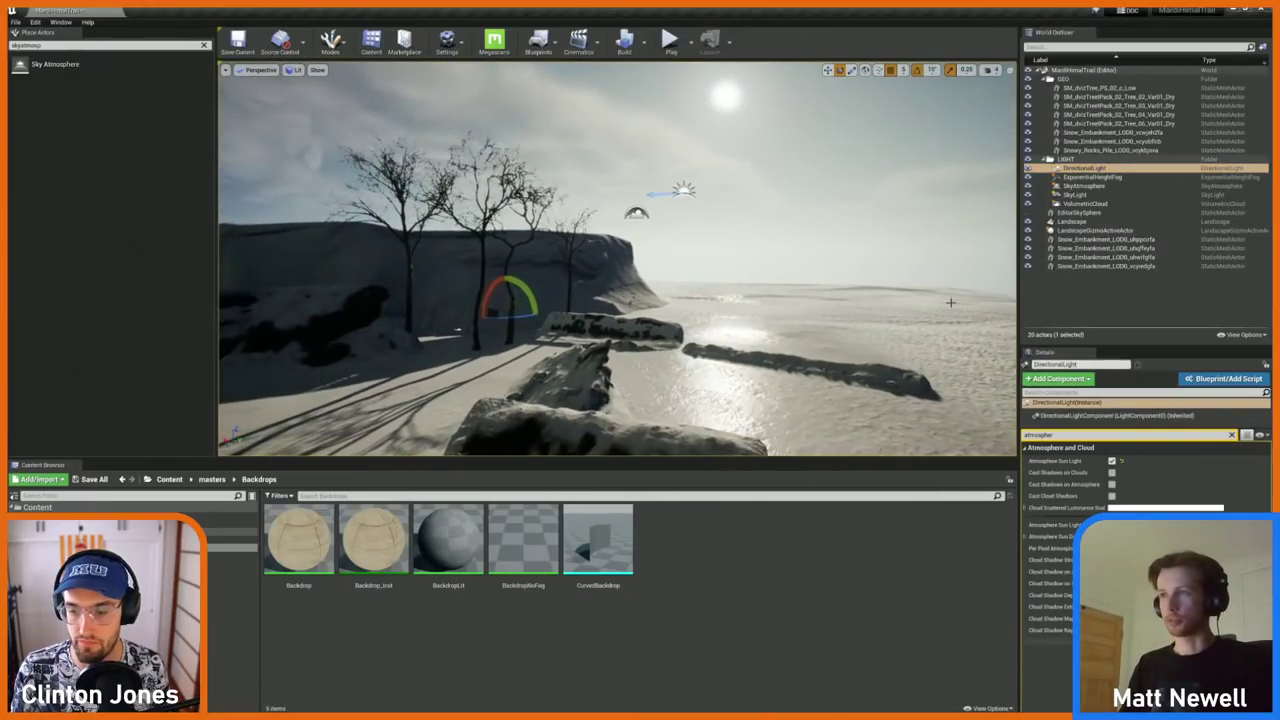
left_click(1231, 436)
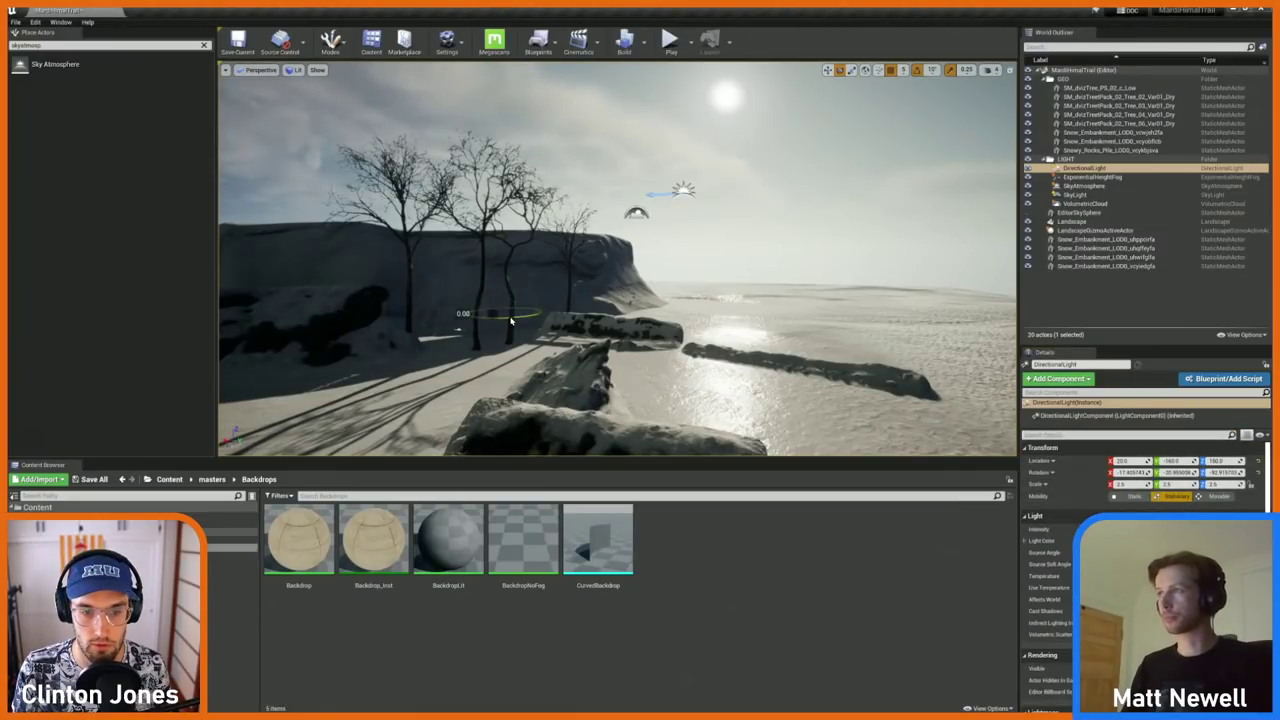
mouse_move(510, 320)
left_mouse_down()
mouse_move(560, 320)
mouse_move(475, 320)
mouse_move(605, 320)
mouse_move(535, 320)
mouse_move(500, 295)
mouse_move(524, 275)
mouse_move(480, 300)
mouse_move(490, 290)
mouse_move(480, 300)
mouse_move(512, 302)
mouse_move(496, 314)
mouse_move(555, 315)
mouse_move(512, 310)
left_mouse_up()
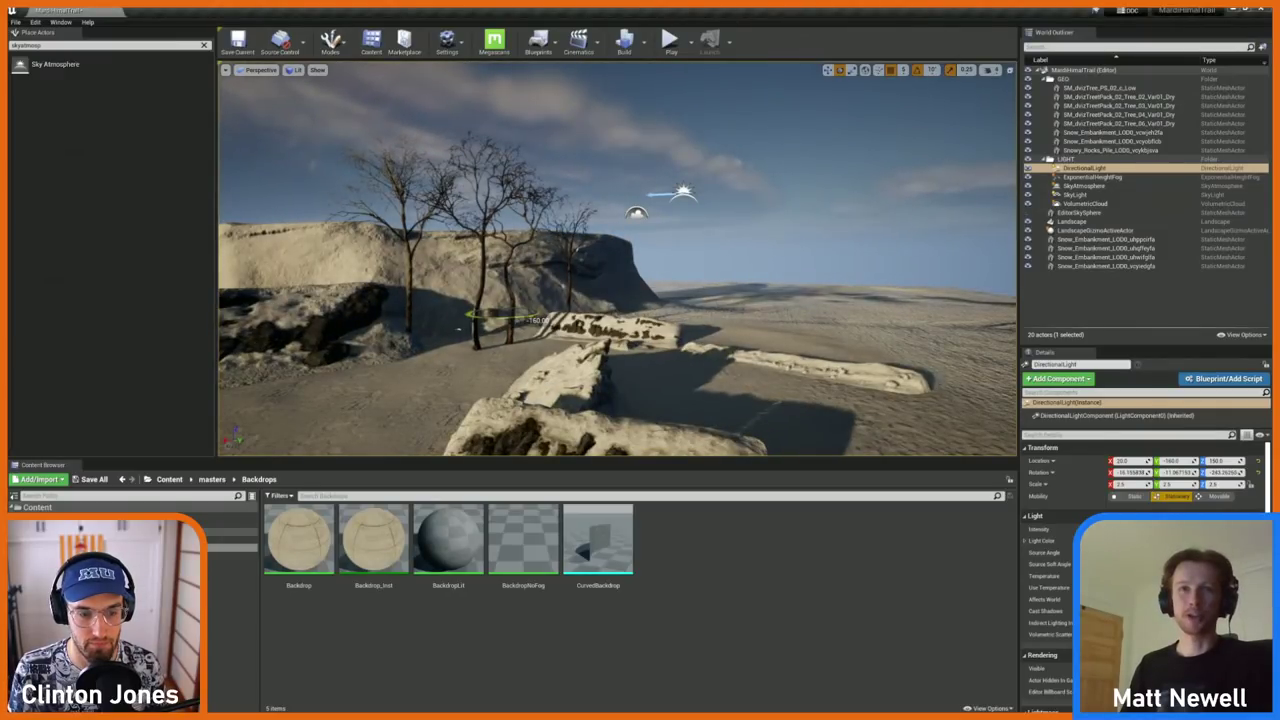
right_click_drag(615, 268, 650, 285)
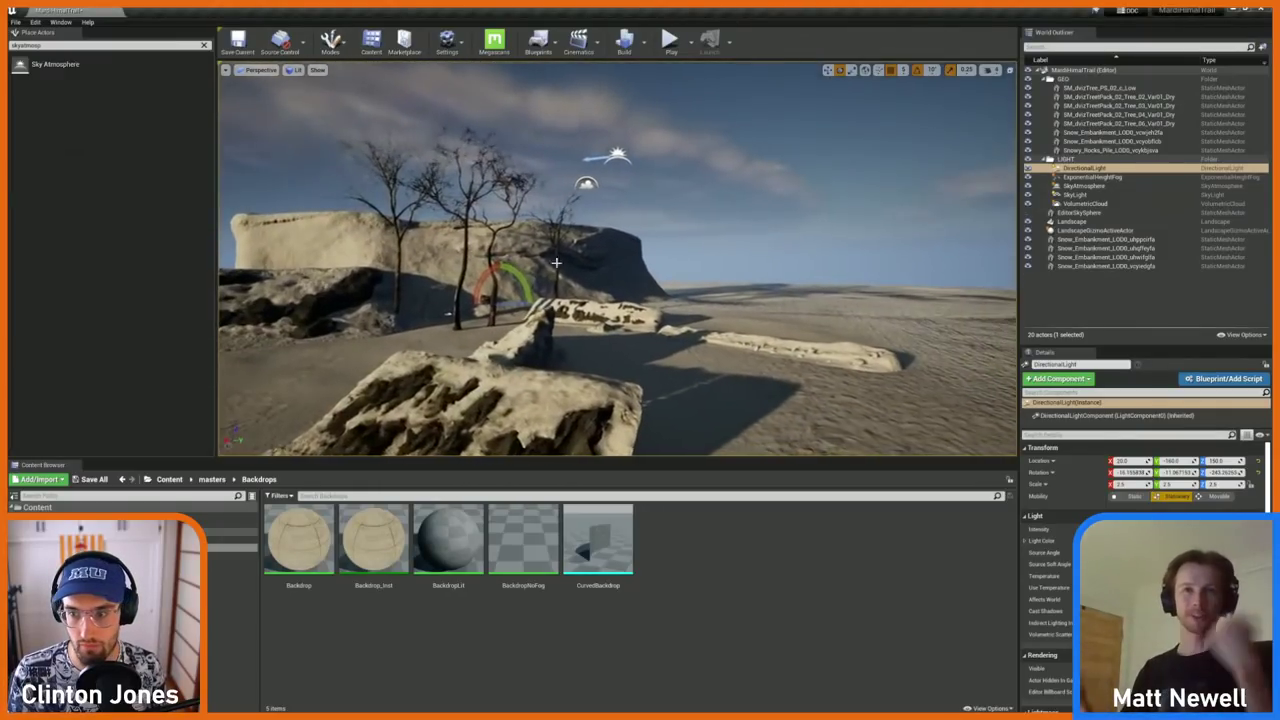
Step: Try a fog density of 0.2 together with Volumetric Fog on the ExponentialHeightFog
left_click(1092, 177)
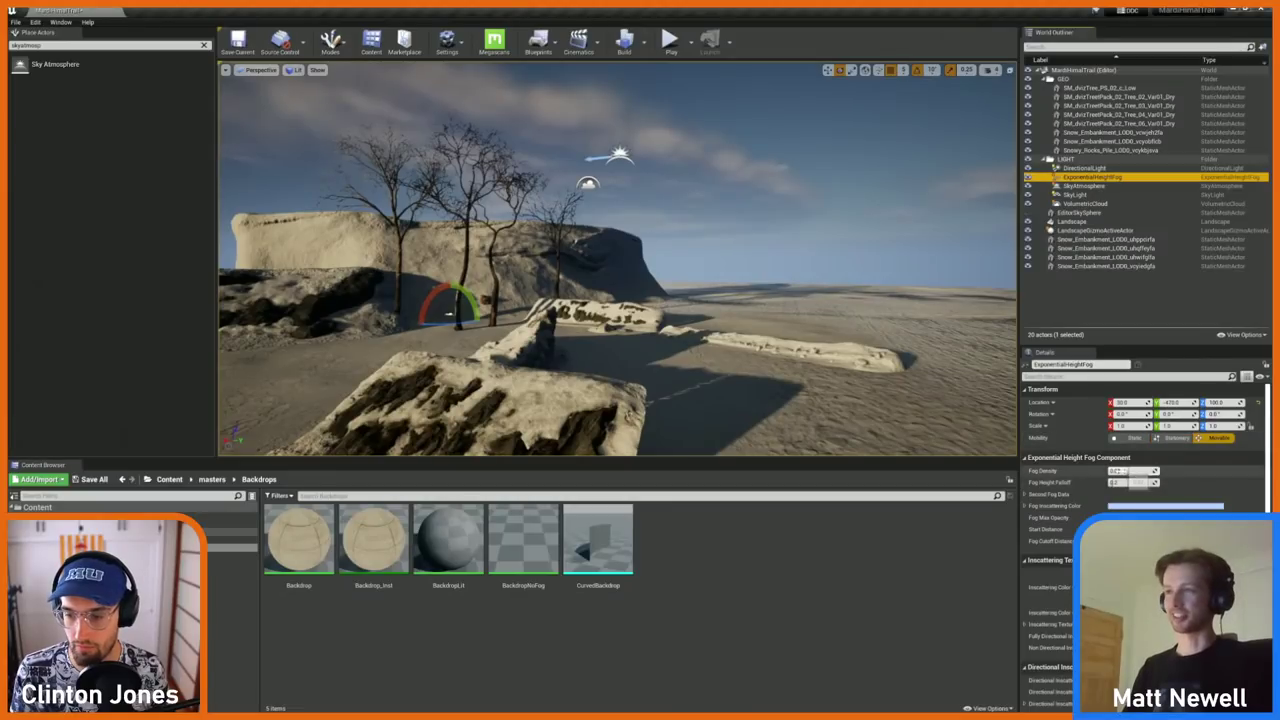
type(".2")
key("Return")
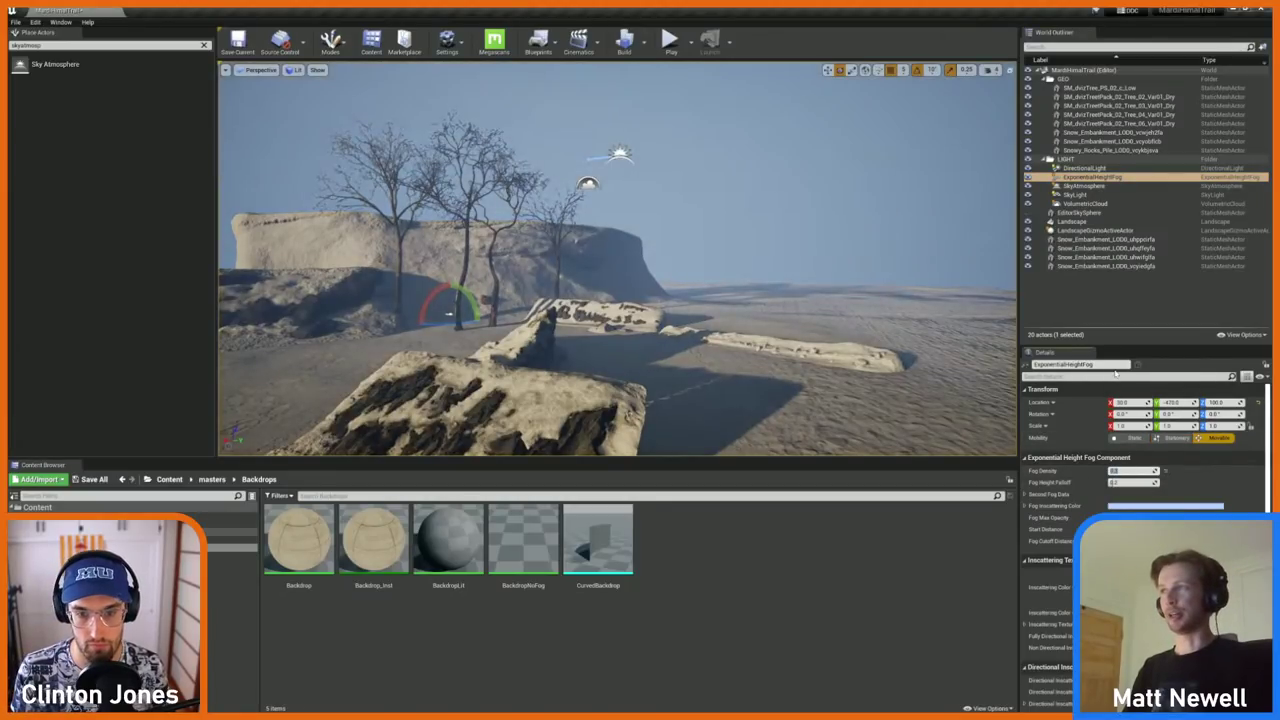
scroll(1140, 540, "down", 4)
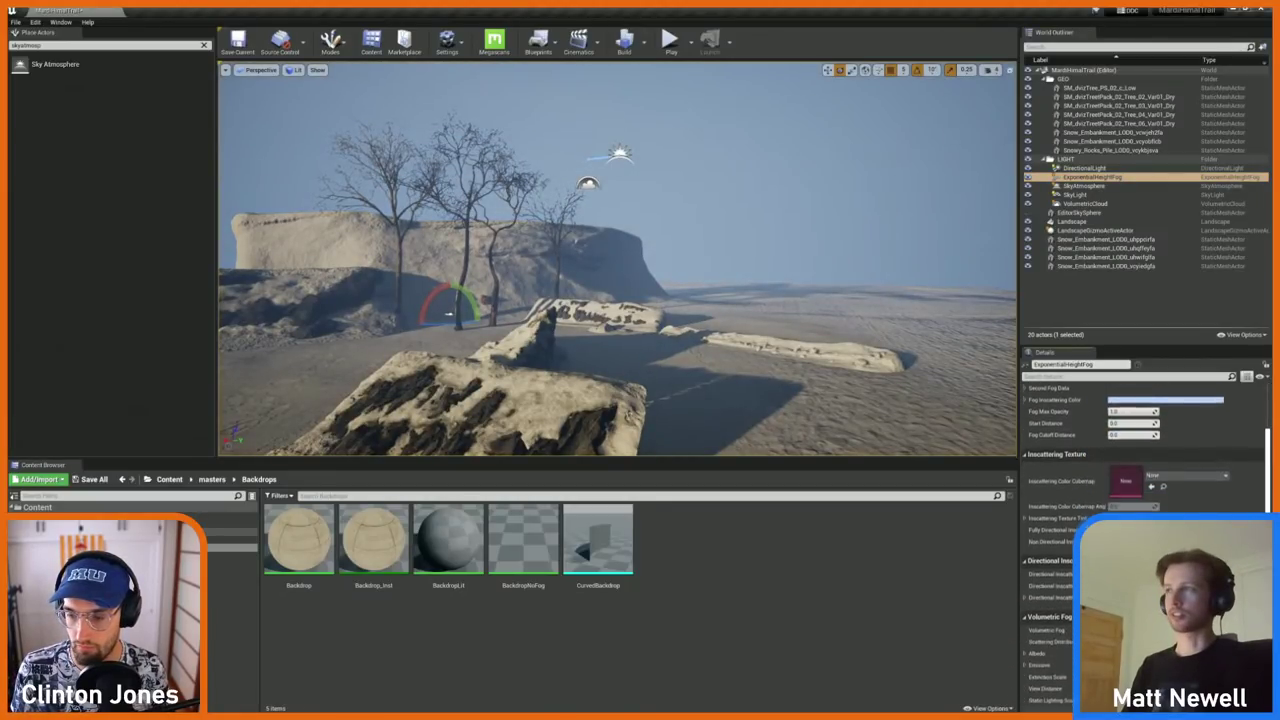
left_click(1112, 591)
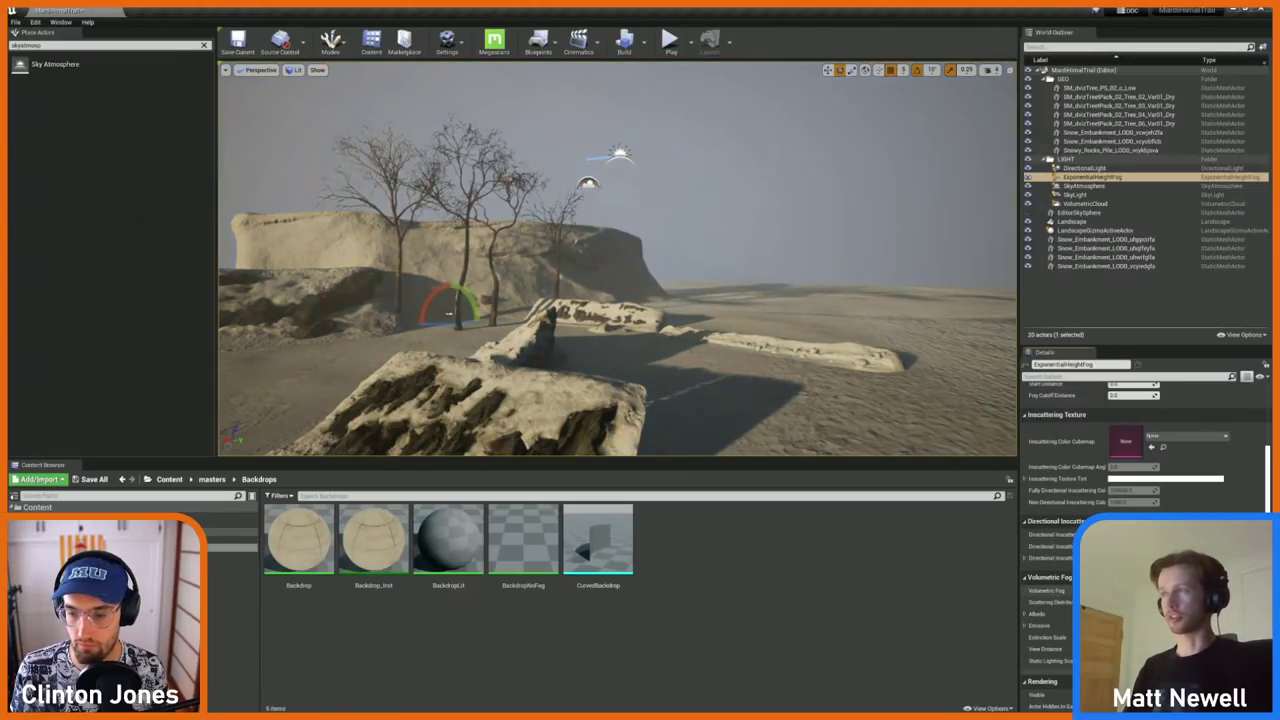
Step: Set the ExponentialHeightFog's fog density to 0.02
scroll(1178, 476, "up", 4)
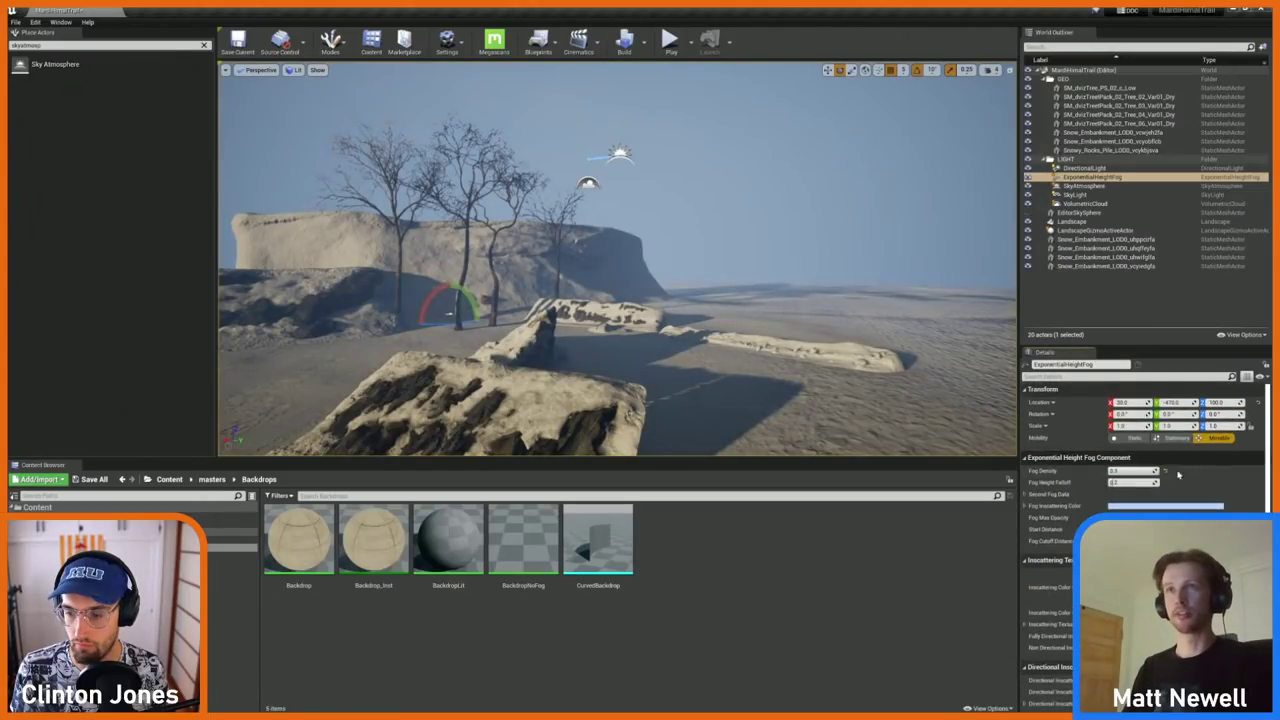
type(".02")
key("Return")
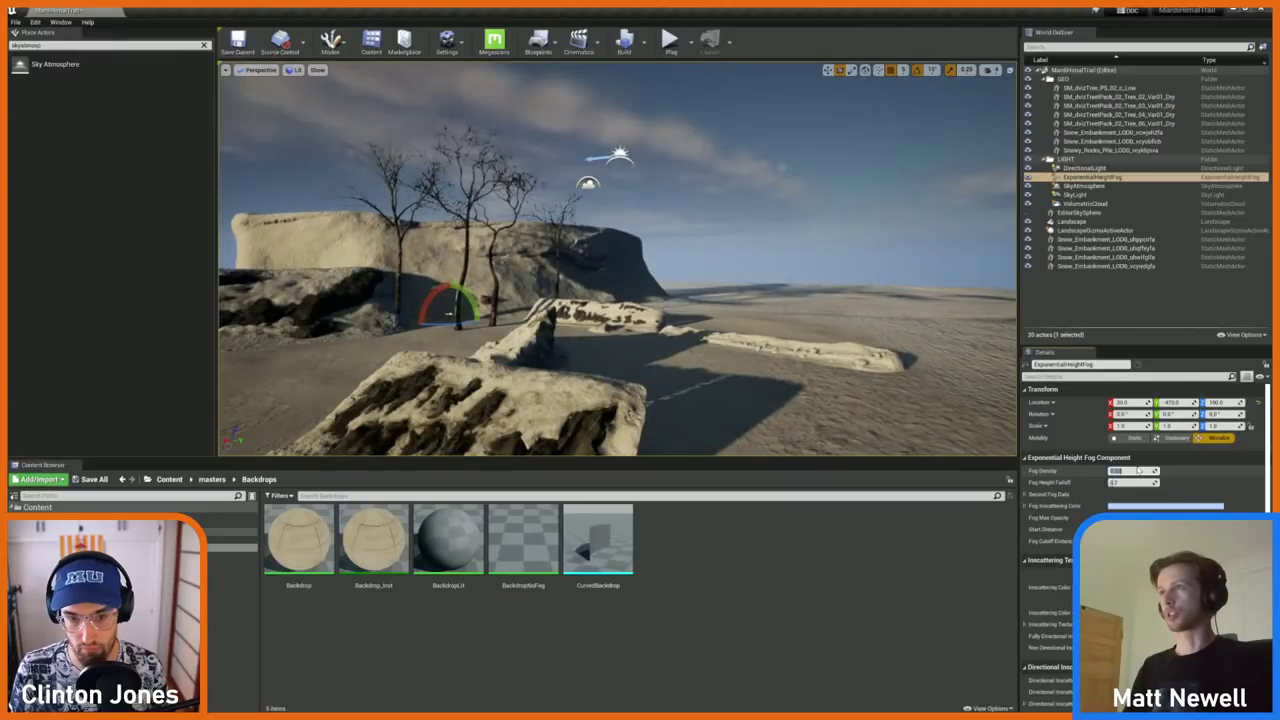
Step: Select the large snow embankment behind the trees and view it from closer to the trees
left_click(543, 270)
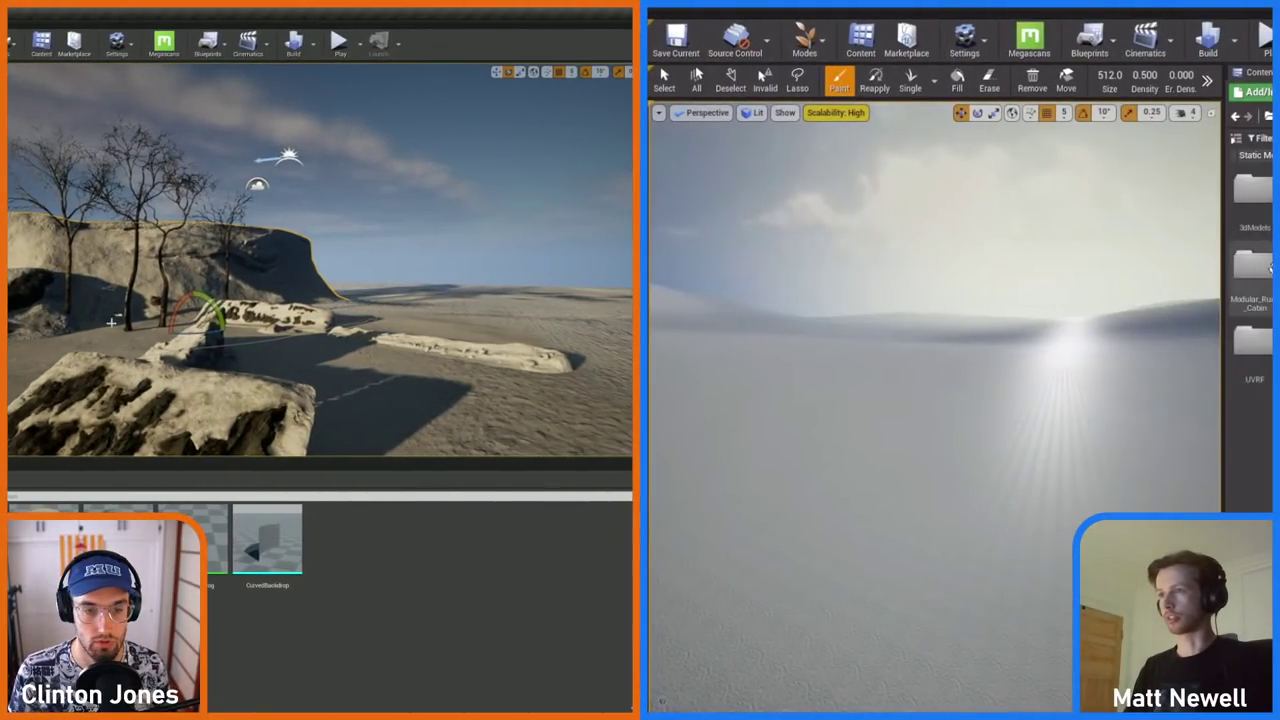
right_click_drag(111, 322, 192, 301)
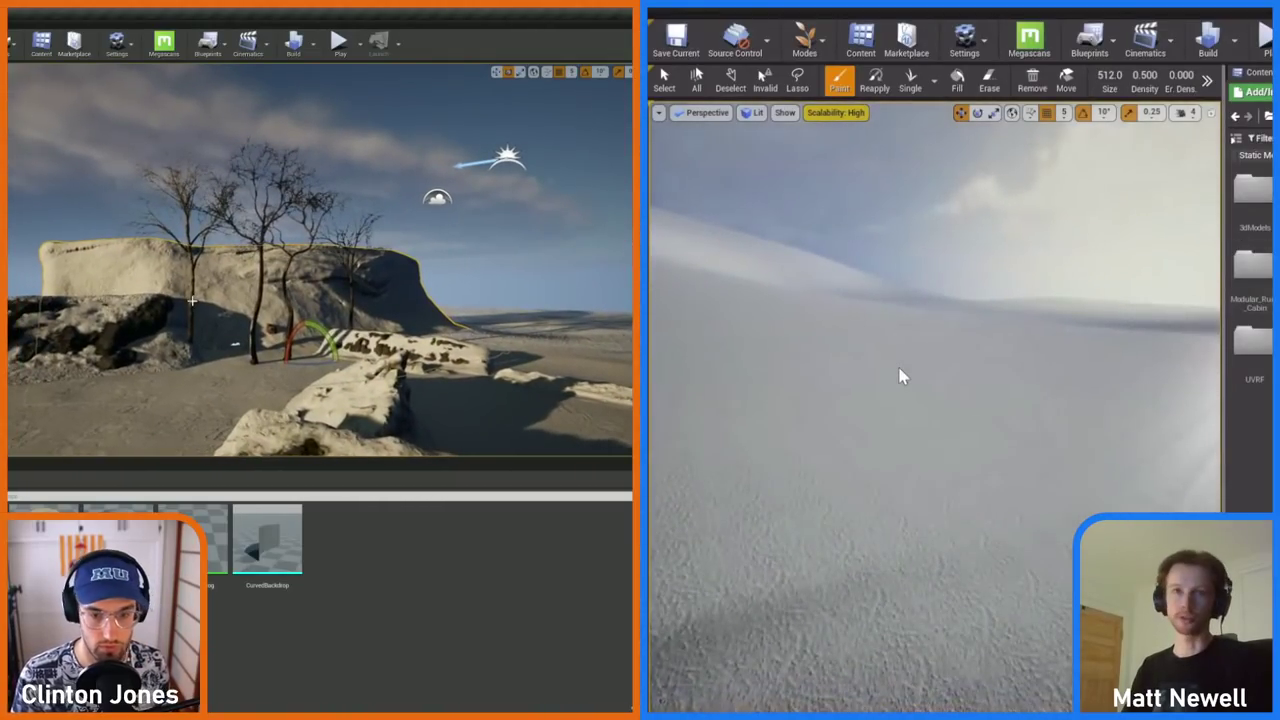
Step: Adjust the placement of the selected flat snow embankment beside the trees
mouse_move(236, 344)
right_mouse_down()
mouse_move(214, 366)
mouse_move(212, 344)
right_mouse_up()
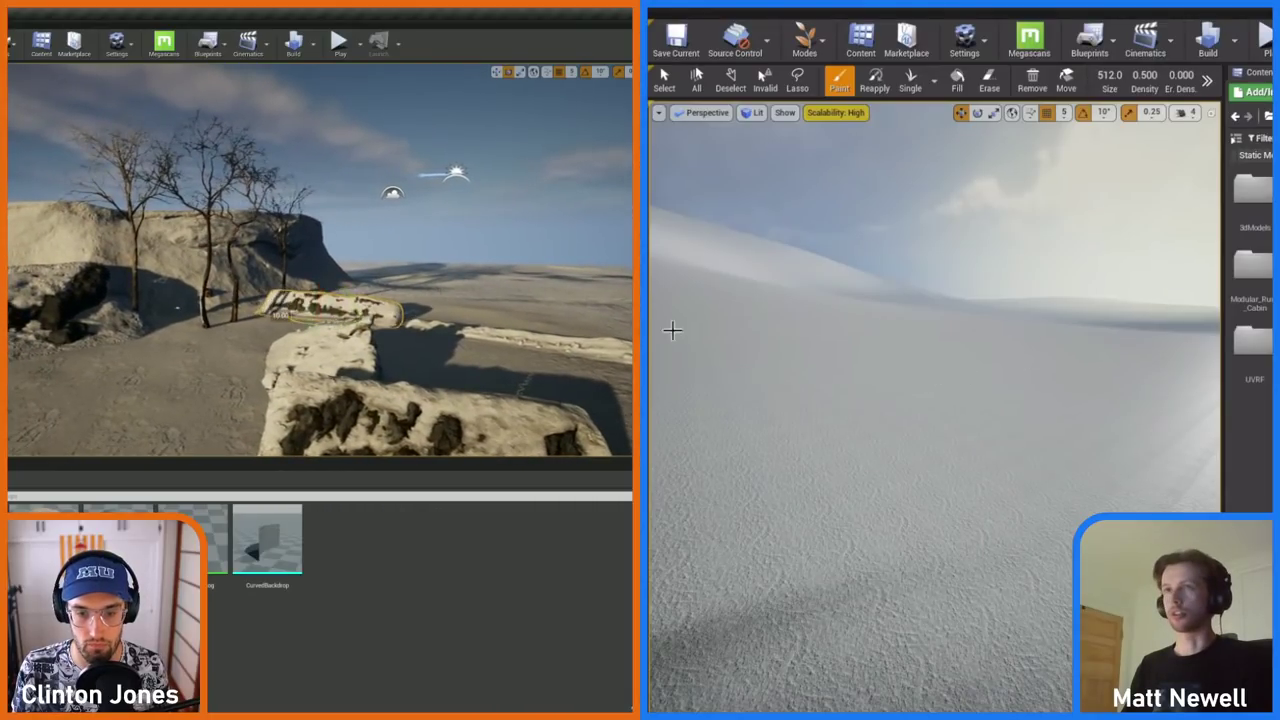
left_click_drag(314, 314, 372, 319)
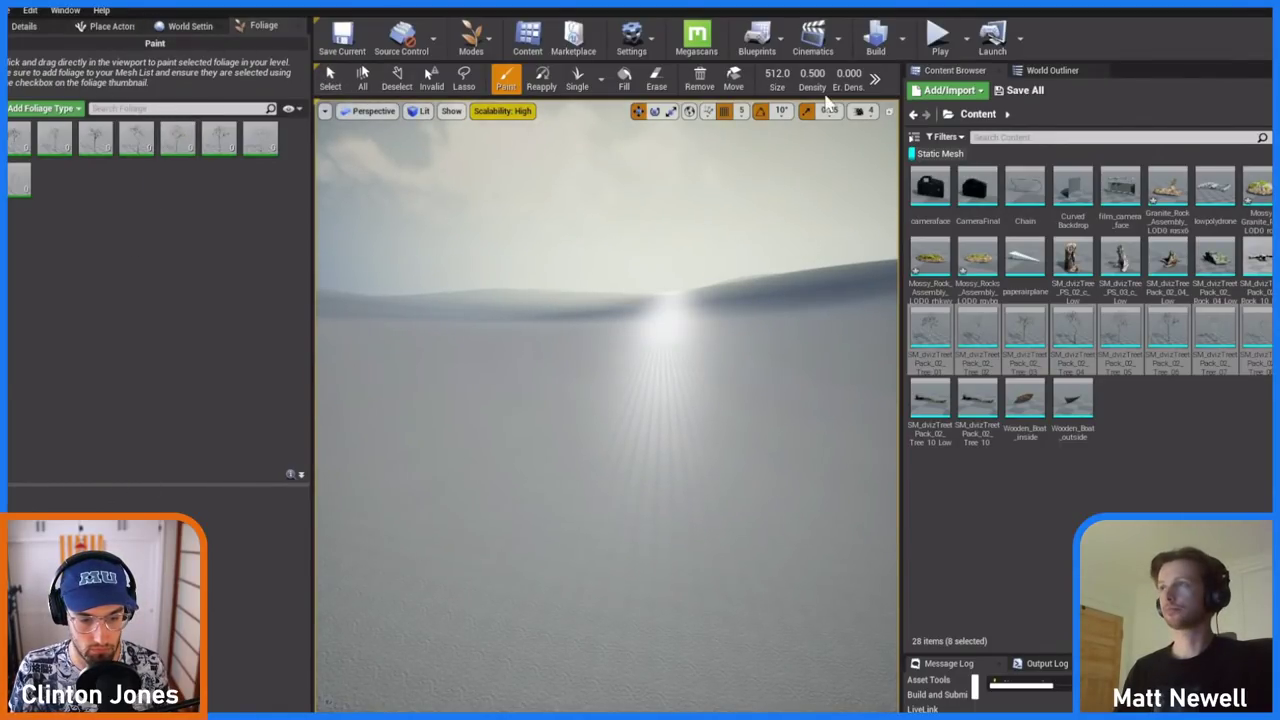
Step: Try painting trees on the snow with a foliage brush size of 213.1 and density 0.5, and erase them
left_click_drag(775, 80, 755, 80)
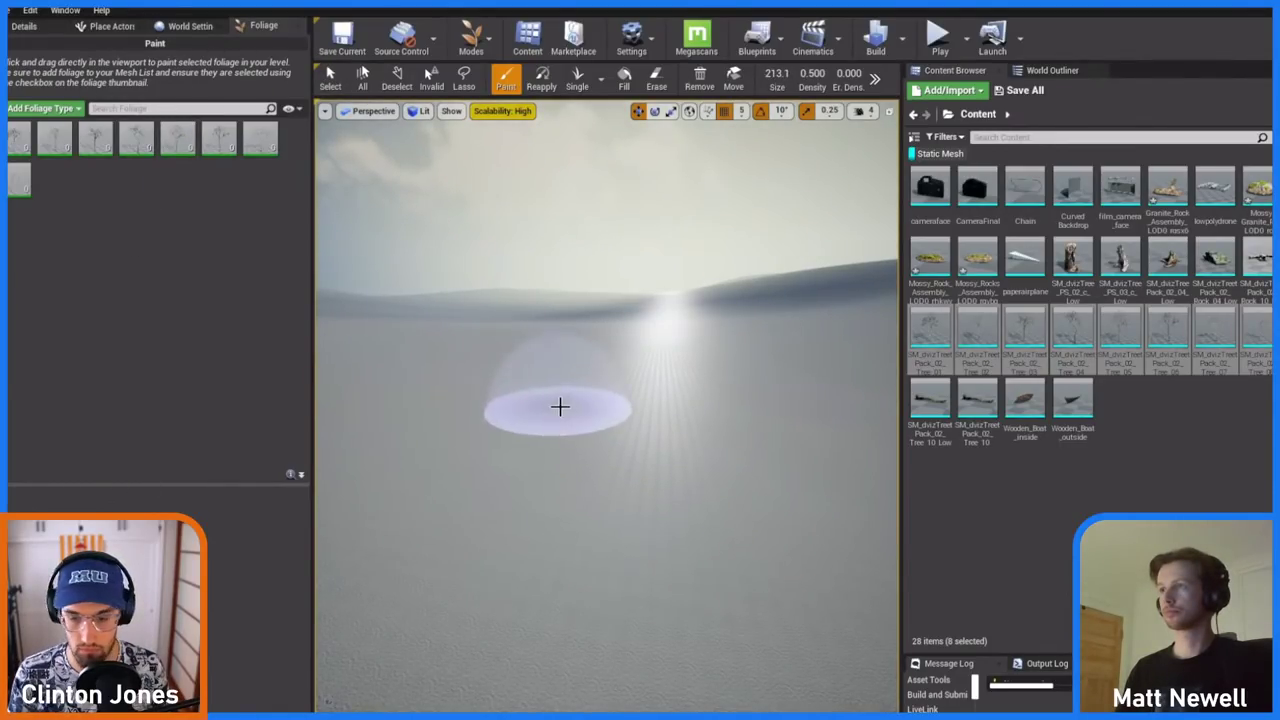
left_click(510, 449)
scroll(608, 430, "down", 3)
key("shift")
left_click_drag(620, 432, 523, 446, "shift")
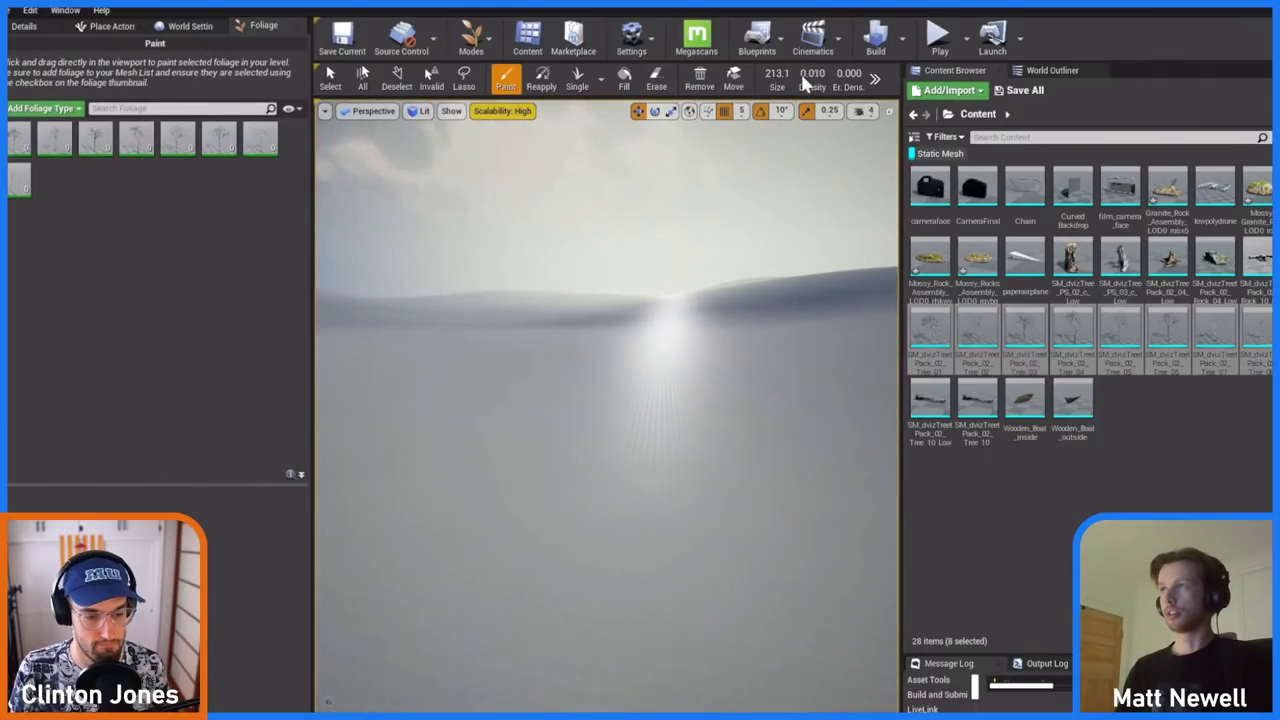
Step: Set the foliage paint density to 0.03 and enlarge the brush size to 1915
right_click_drag(547, 412, 560, 392)
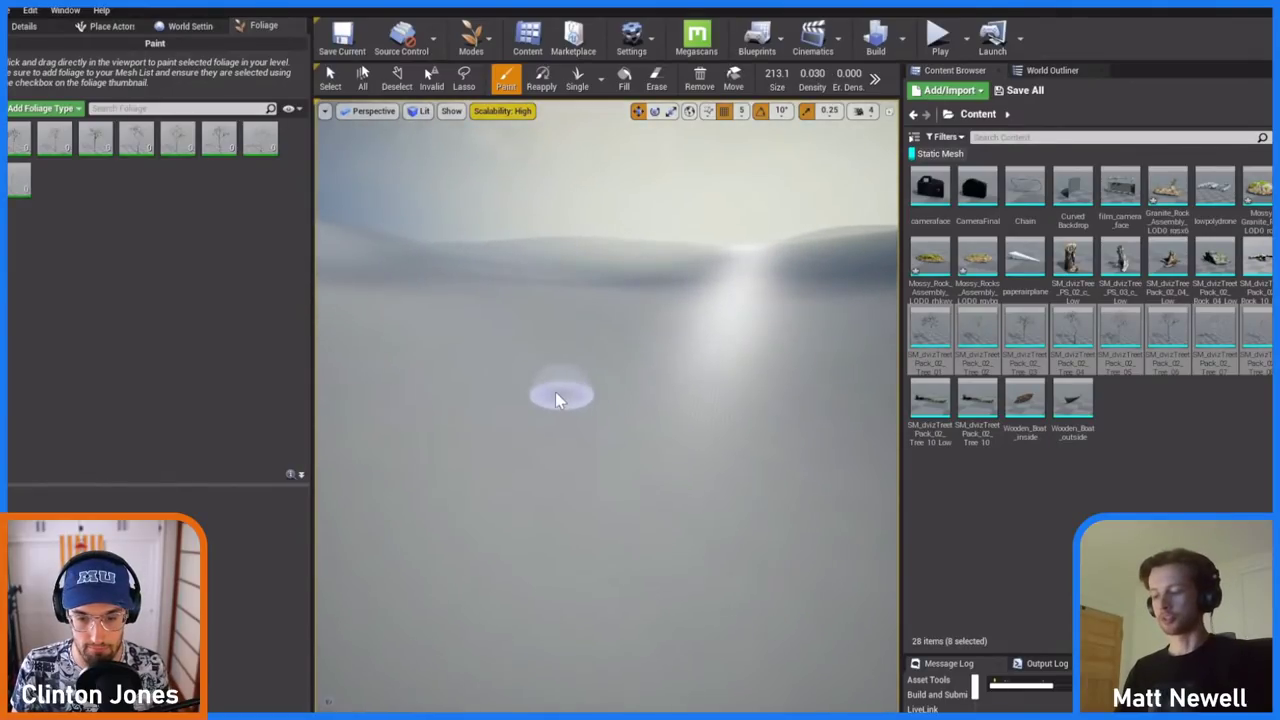
key("bracketright")
key("bracketright")
key("bracketright")
key("bracketright")
key("bracketright")
key("bracketright")
key("bracketright")
key("bracketright")
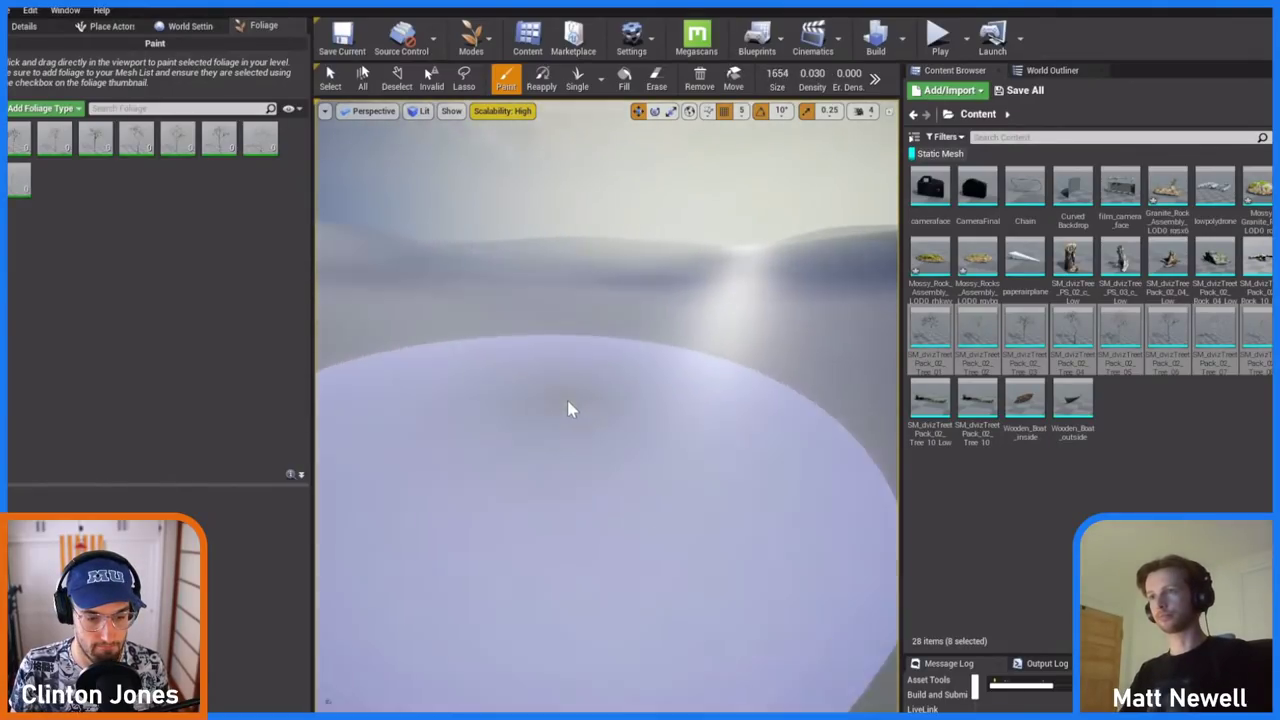
key("bracketright")
key("bracketright")
key("bracketright")
Step: Try painting trees across the snowy hillside with the enlarged brush at density 0.03
mouse_move(568, 401)
right_mouse_down()
mouse_move(565, 414)
mouse_move(212, 354)
mouse_move(751, 378)
mouse_move(486, 362)
right_mouse_up()
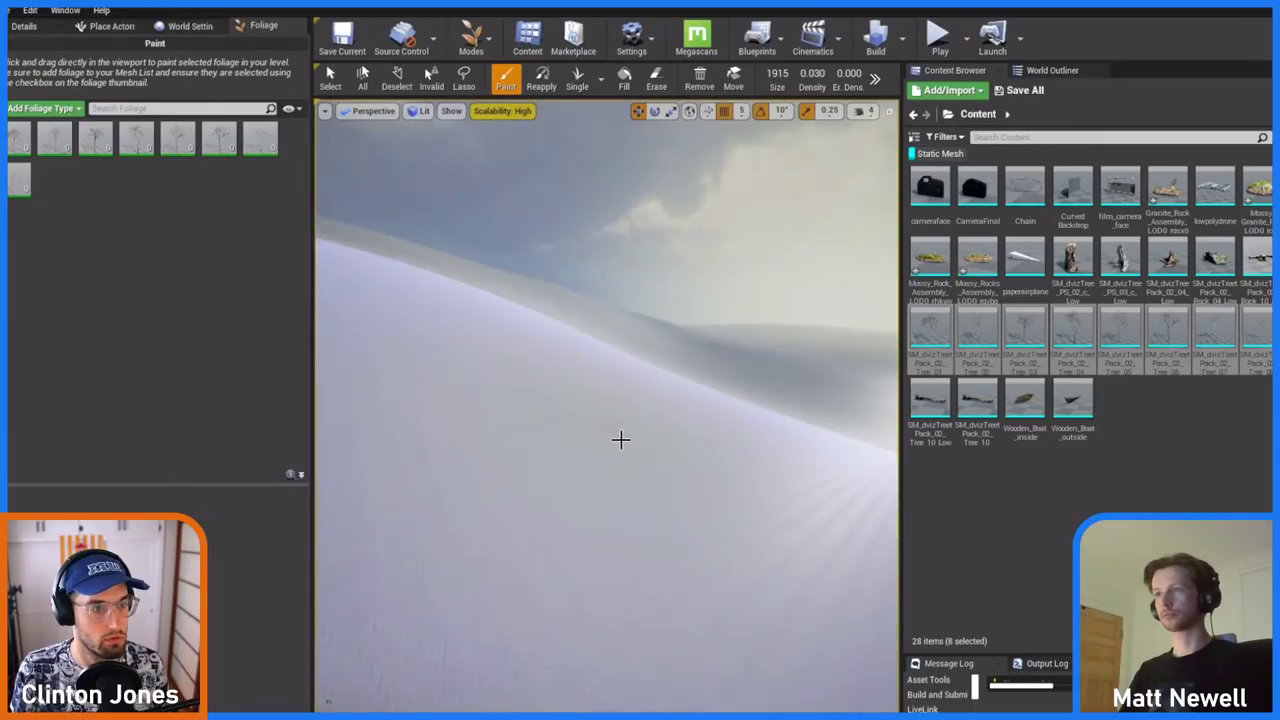
mouse_move(621, 439)
right_mouse_down()
mouse_move(563, 457)
mouse_move(737, 386)
right_mouse_up()
mouse_move(737, 386)
left_mouse_down()
mouse_move(657, 371)
mouse_move(622, 422)
mouse_move(711, 383)
mouse_move(480, 364)
mouse_move(504, 402)
left_mouse_up()
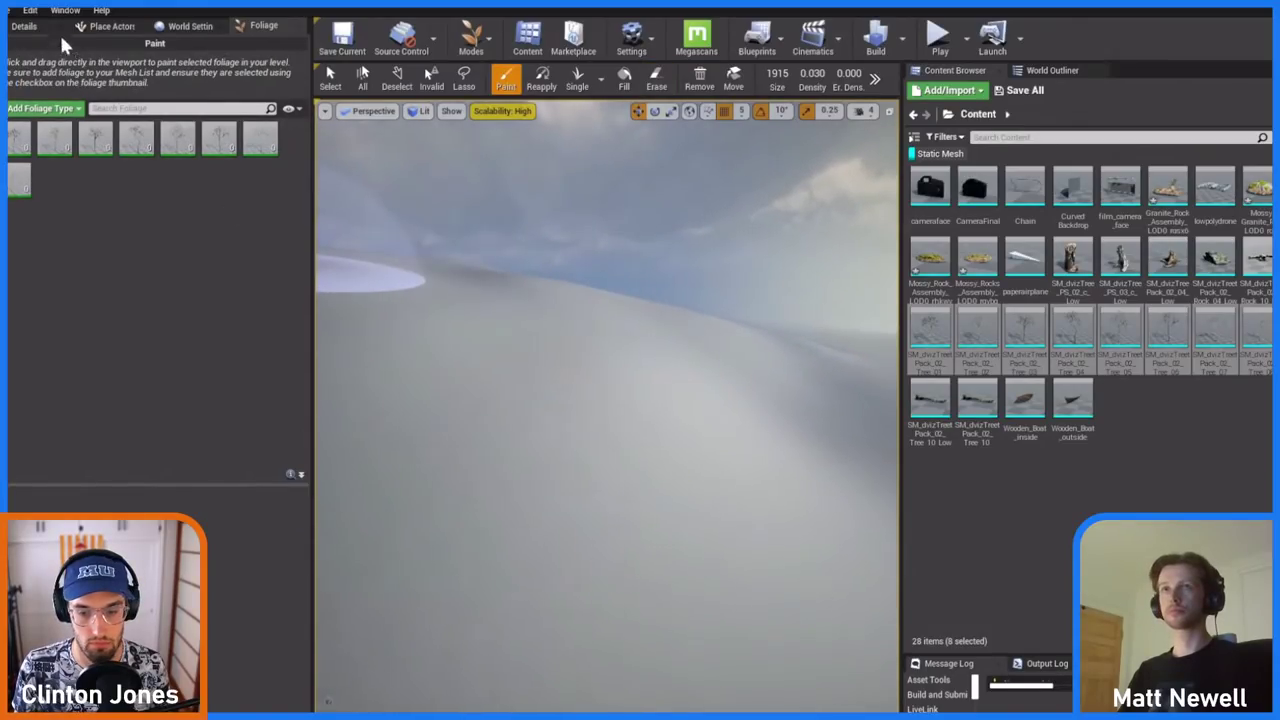
Step: Select all the tree foliage types and disable Align to Normal in their placement settings
key("ctrl+a")
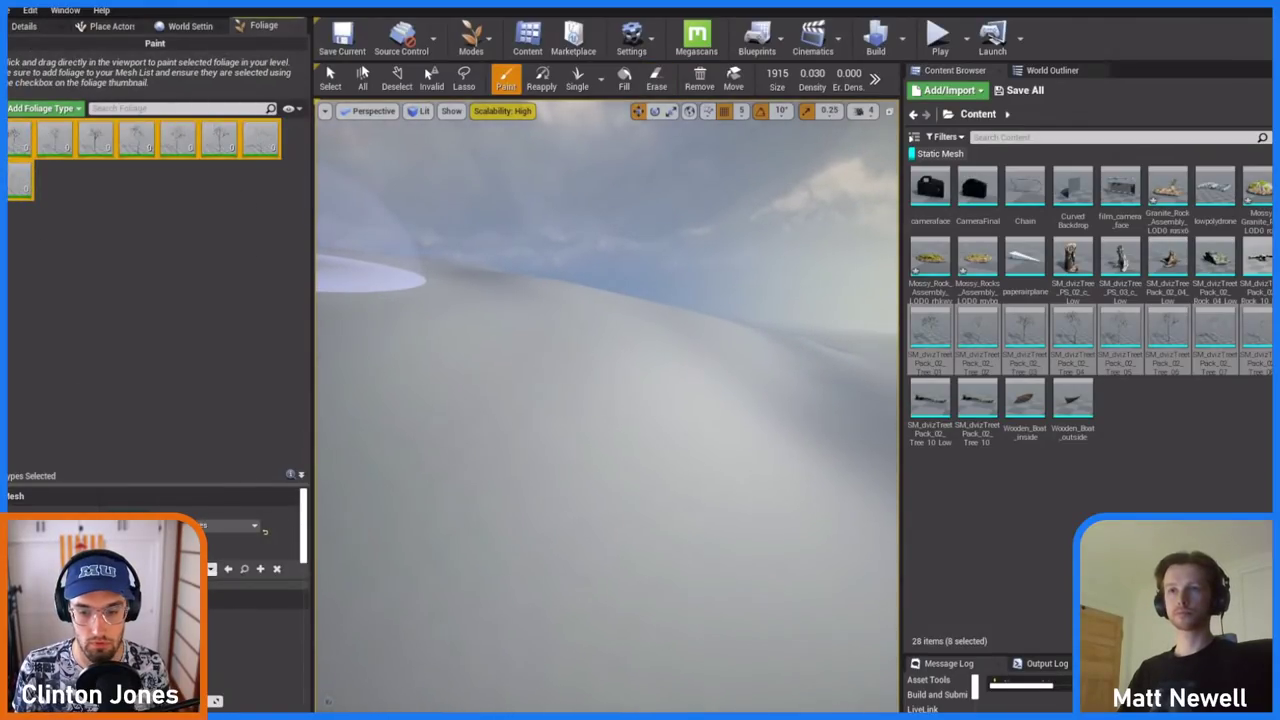
scroll(257, 570, "down", 10)
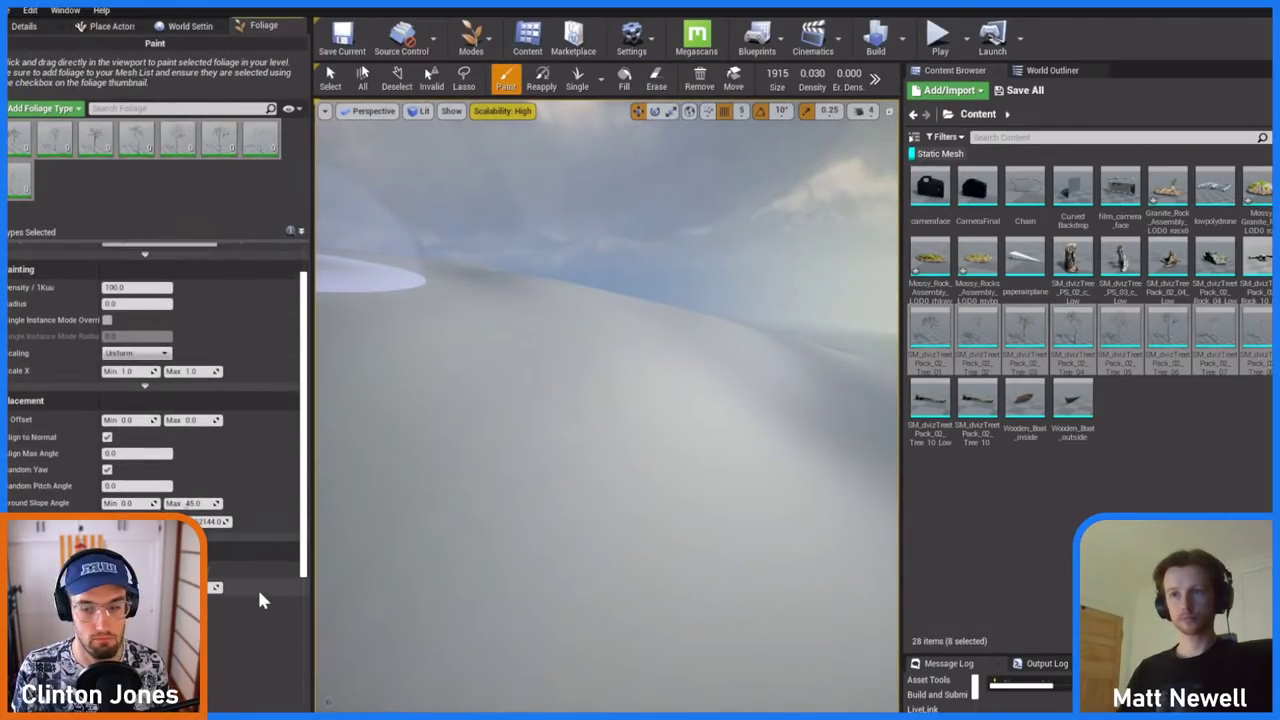
scroll(257, 585, "down", 2)
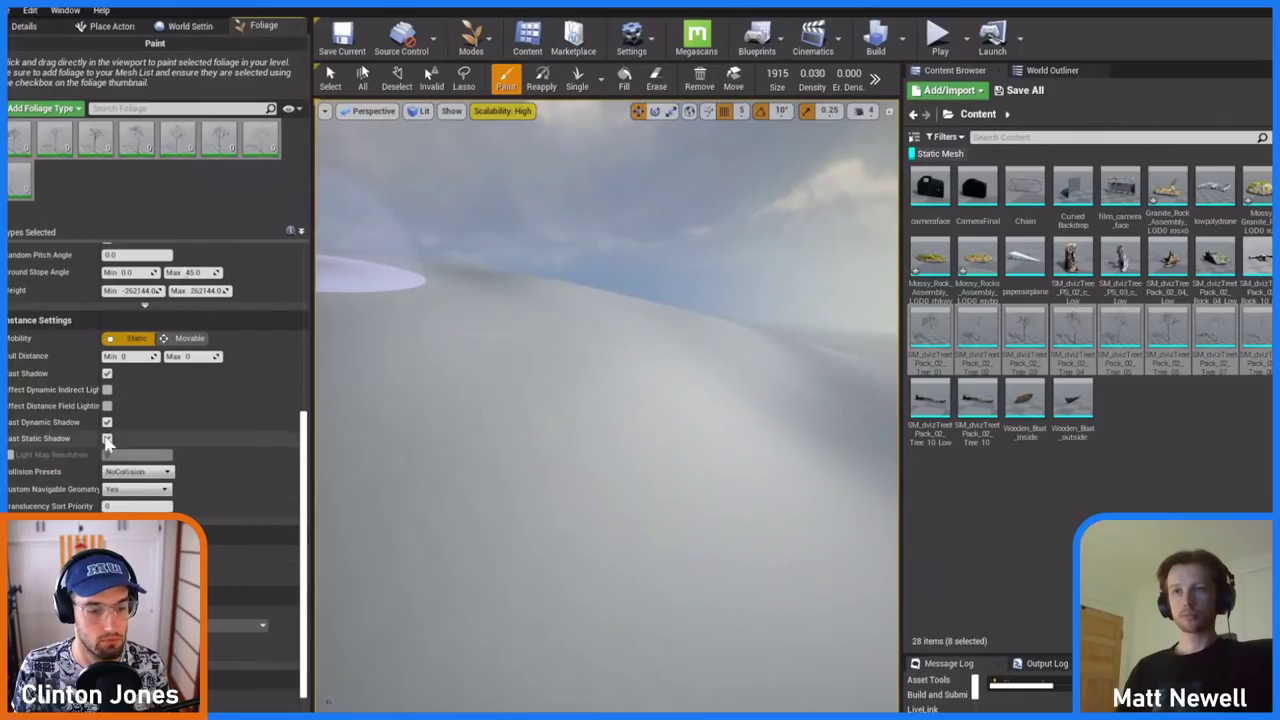
scroll(158, 478, "down", 1)
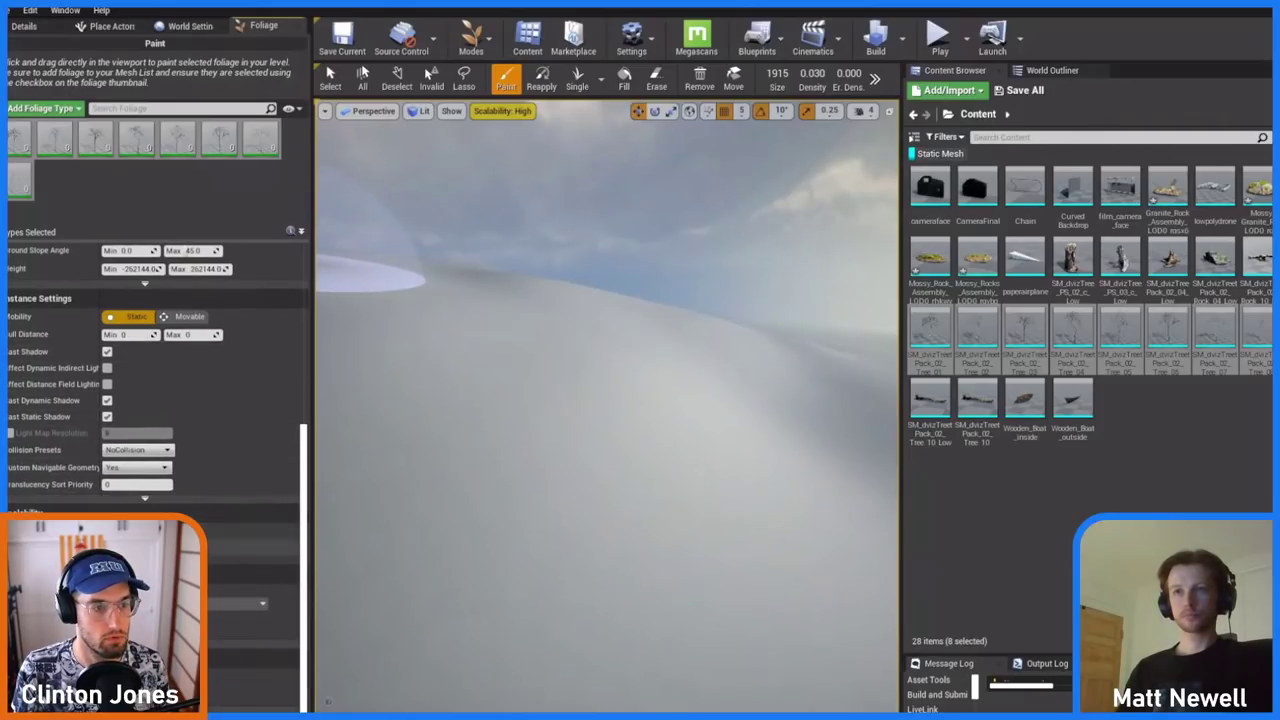
scroll(106, 487, "up", 5)
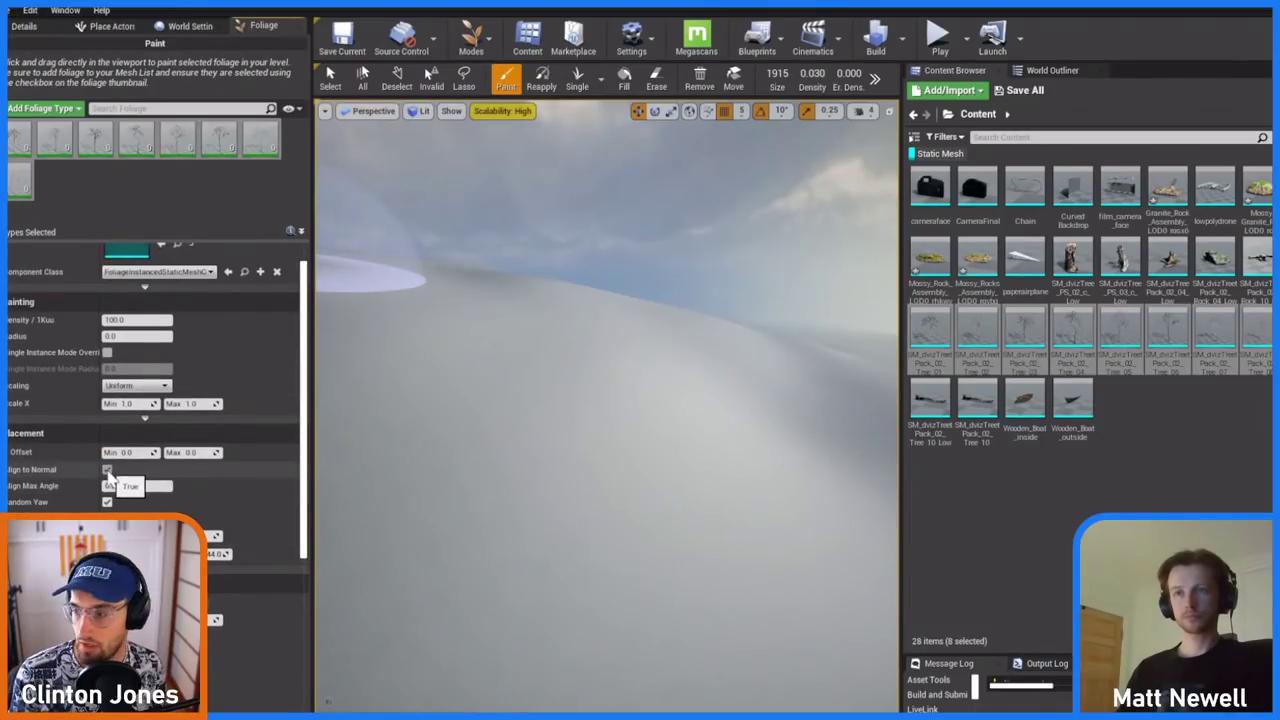
left_click(107, 470)
Step: Try painting a grove of upright trees on the hillside at density 0.03, and erase it
left_click(500, 514)
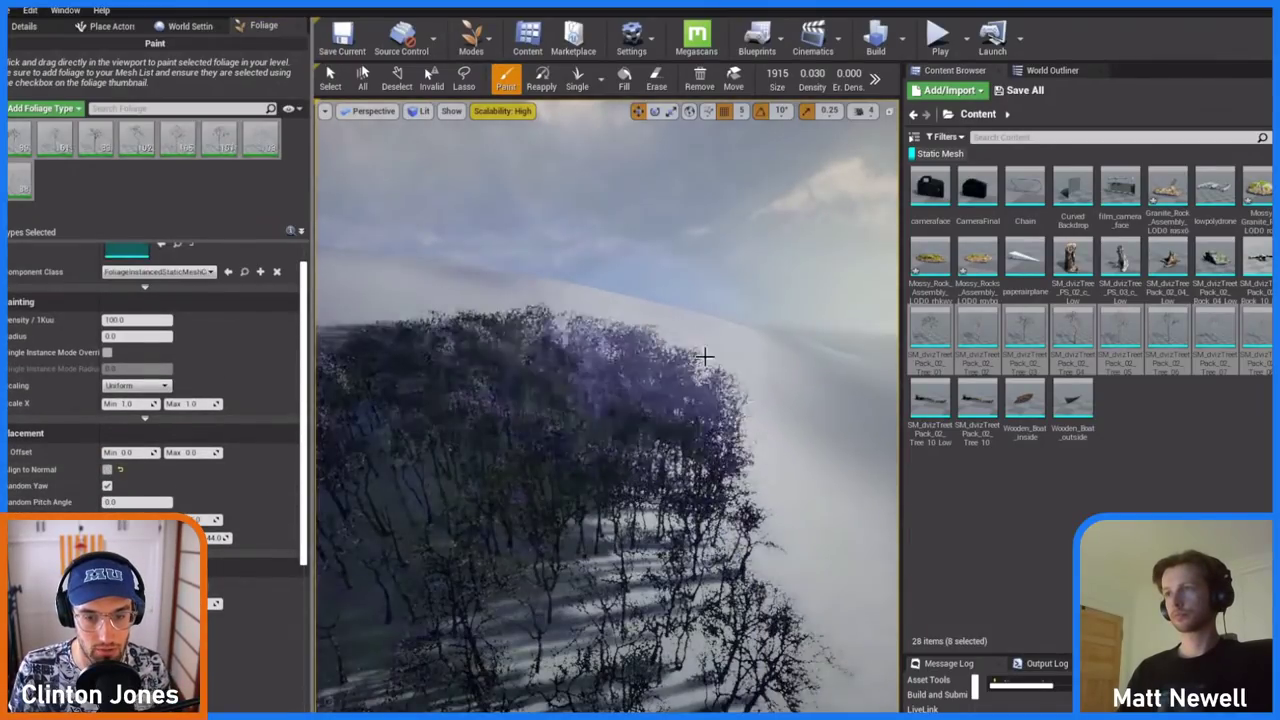
scroll(694, 380, "down", 8)
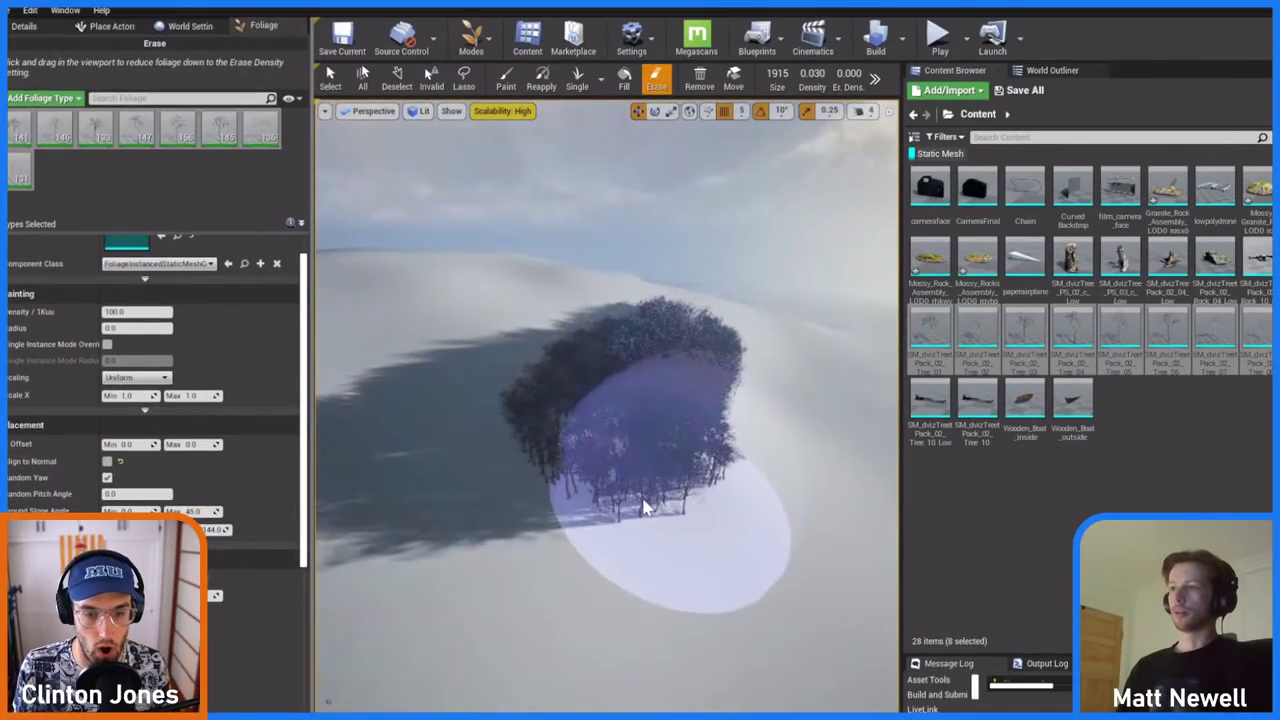
mouse_move(645, 506)
left_mouse_down("shift")
mouse_move(585, 461)
mouse_move(686, 358)
mouse_move(592, 350)
left_mouse_up("shift")
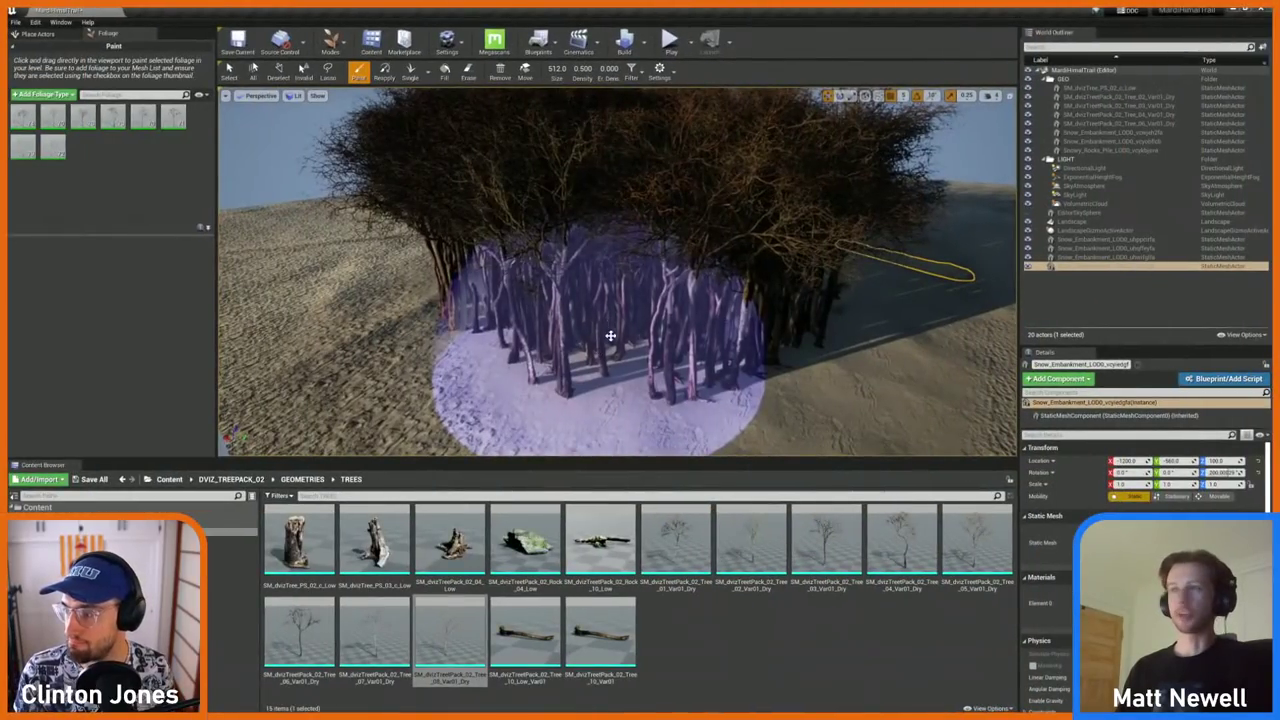
Step: Inspect the dense cluster of painted trees in the other scene from among the trunks
scroll(630, 310, "up", 5)
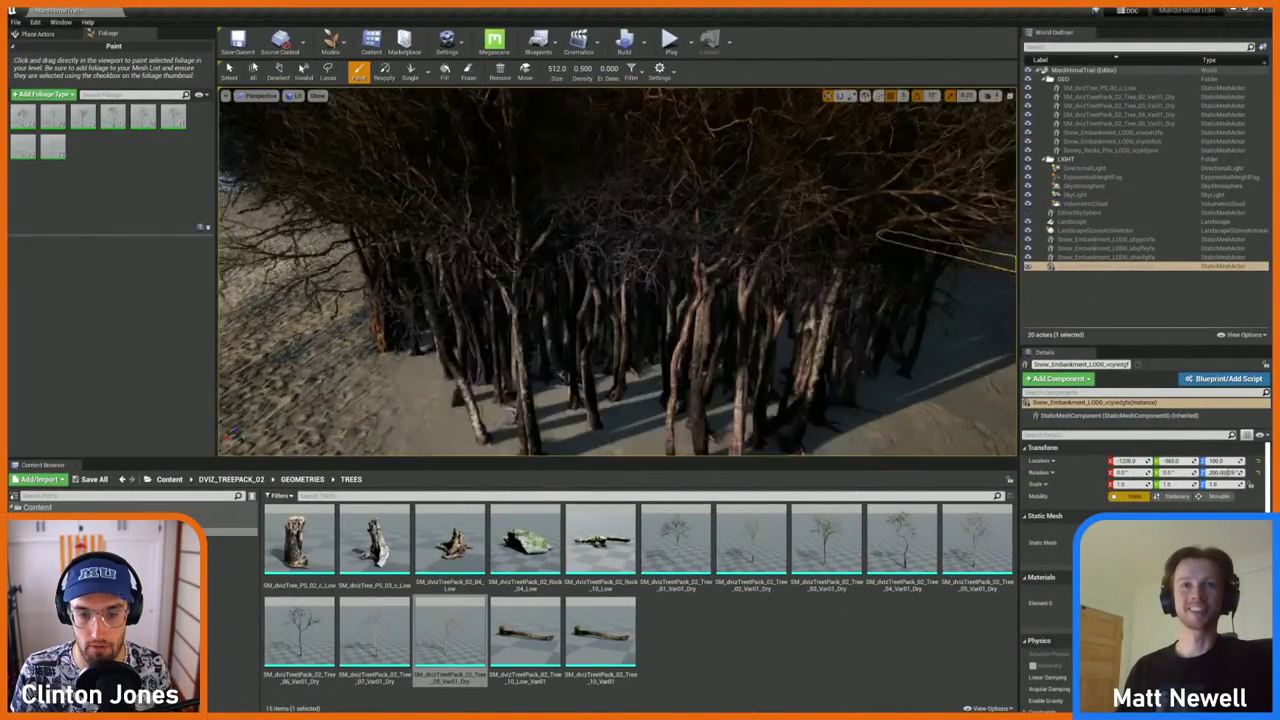
key("w")
right_click_drag(630, 310, 673, 292)
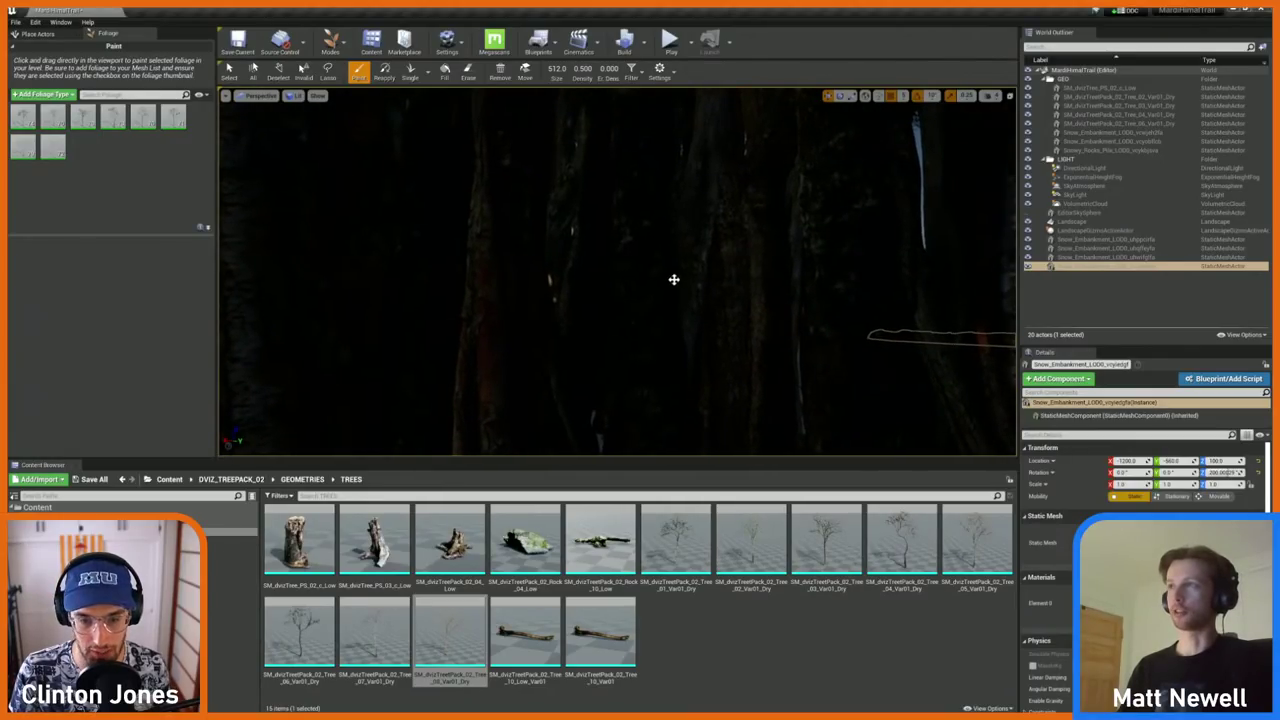
scroll(642, 289, "down", 5)
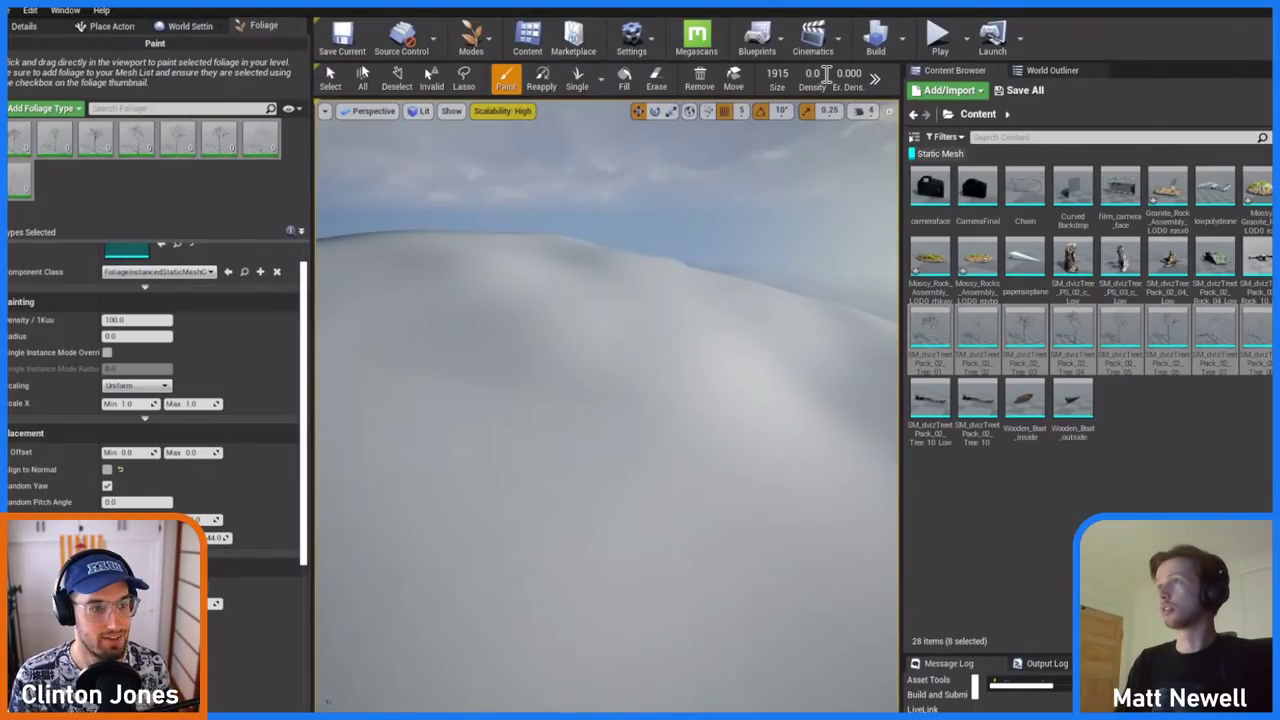
Step: Try painting trees on the snowy hill with the paint density at 0.02, and erase them
mouse_move(520, 446)
left_mouse_down()
mouse_move(614, 400)
mouse_move(640, 425)
mouse_move(470, 515)
left_mouse_up()
mouse_move(593, 397)
left_mouse_down("shift")
mouse_move(711, 391)
mouse_move(654, 340)
left_mouse_up("shift")
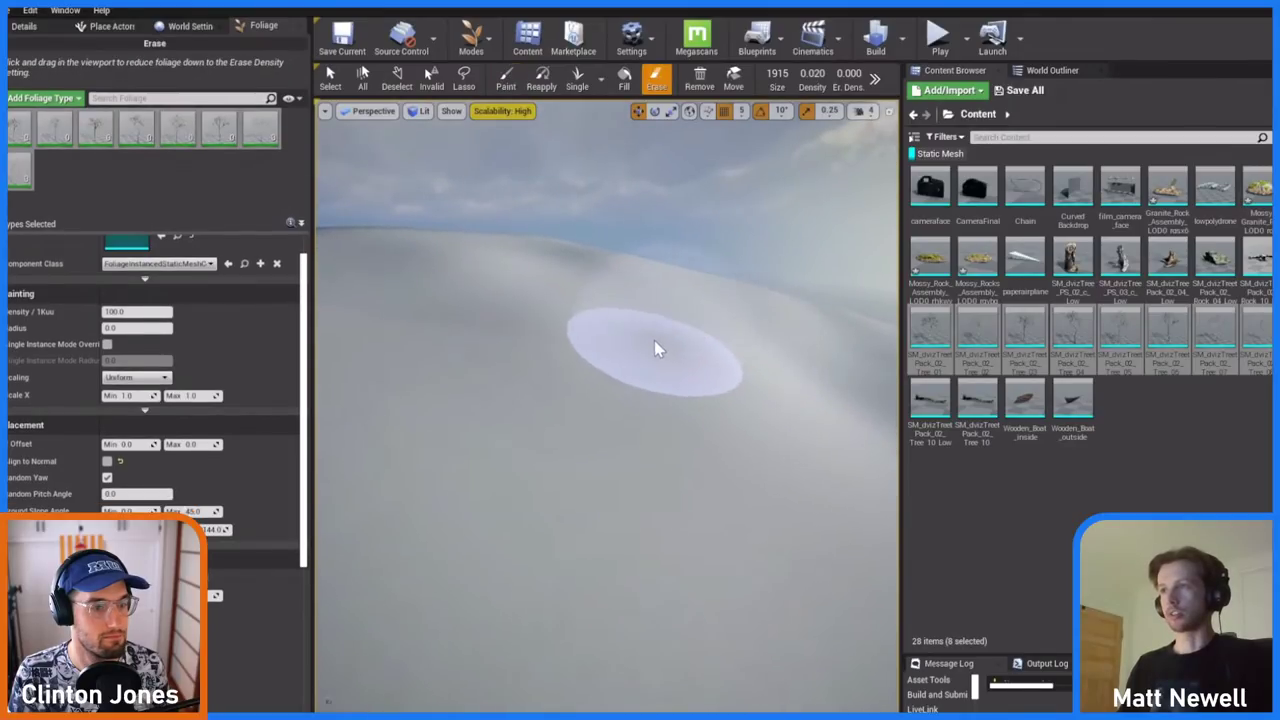
Step: Select all the tree foliage types and review their shared painting and placement settings
left_click(20, 148)
scroll(219, 612, "up", 2)
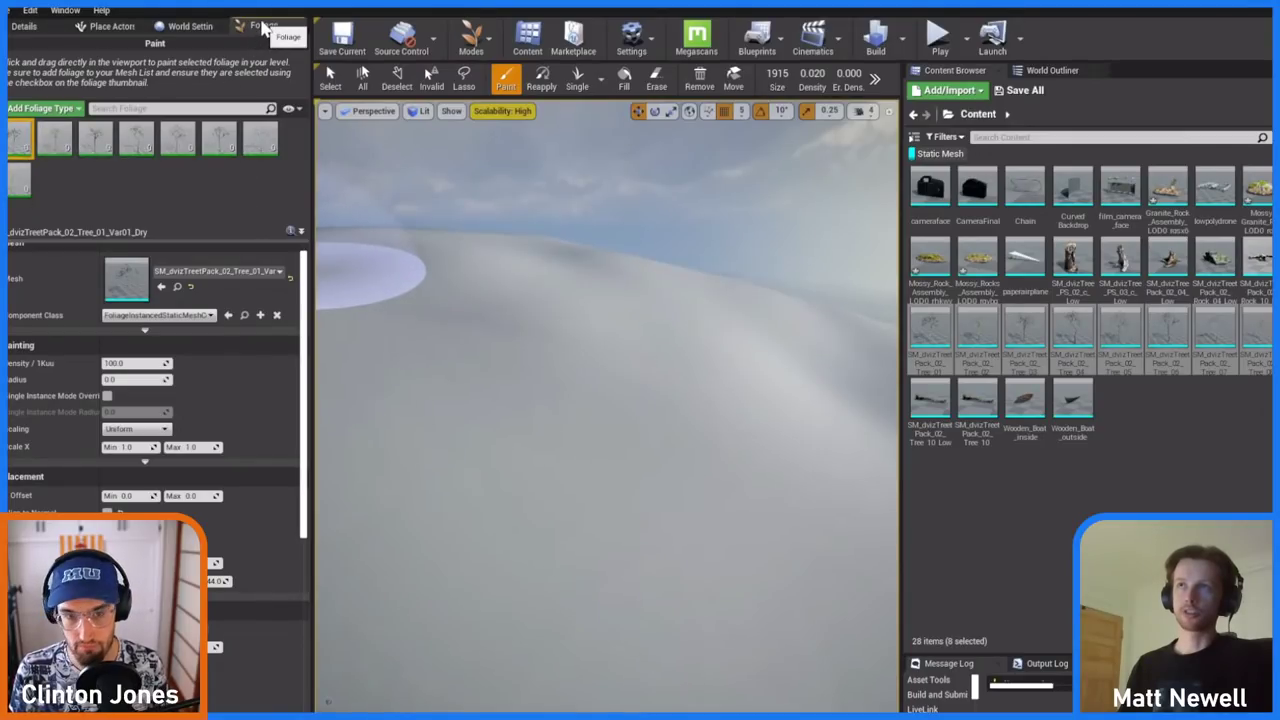
left_click(15, 195, "shift")
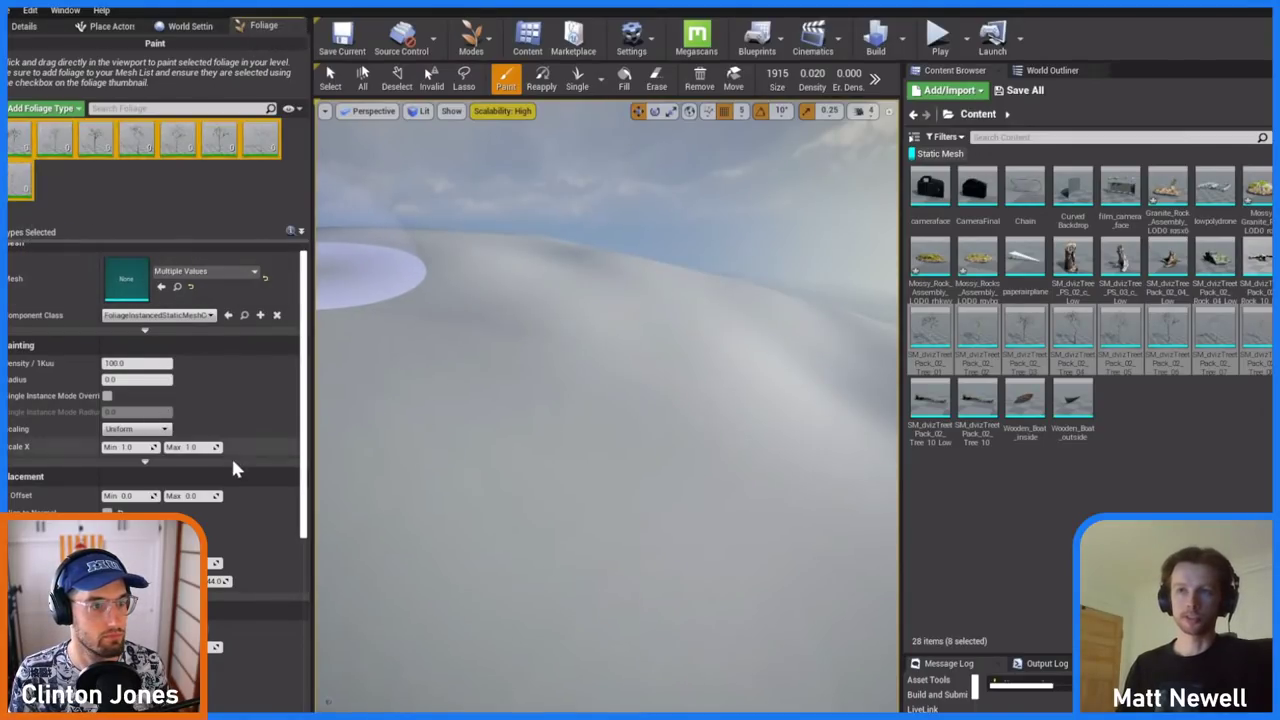
left_click(107, 512)
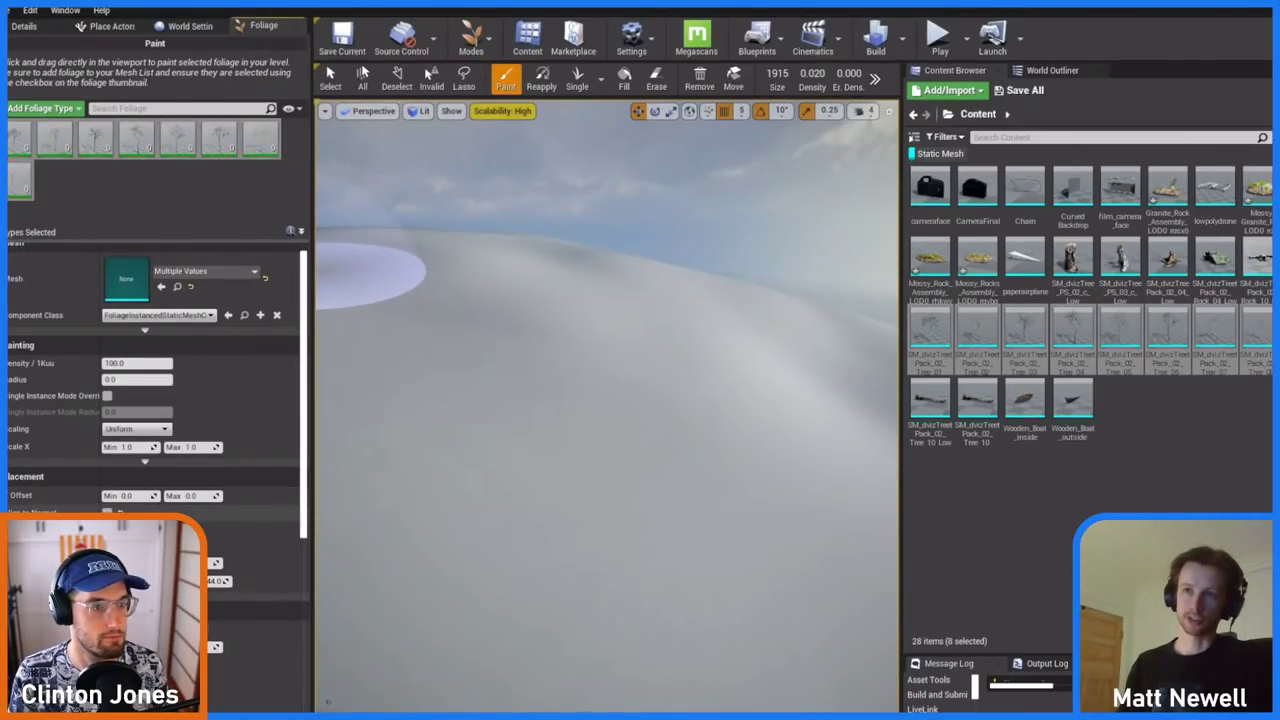
Step: Try another stand of trees on the slope at density 0.02, check its spacing, and erase it
right_click_drag(712, 446, 761, 432)
left_click(690, 382)
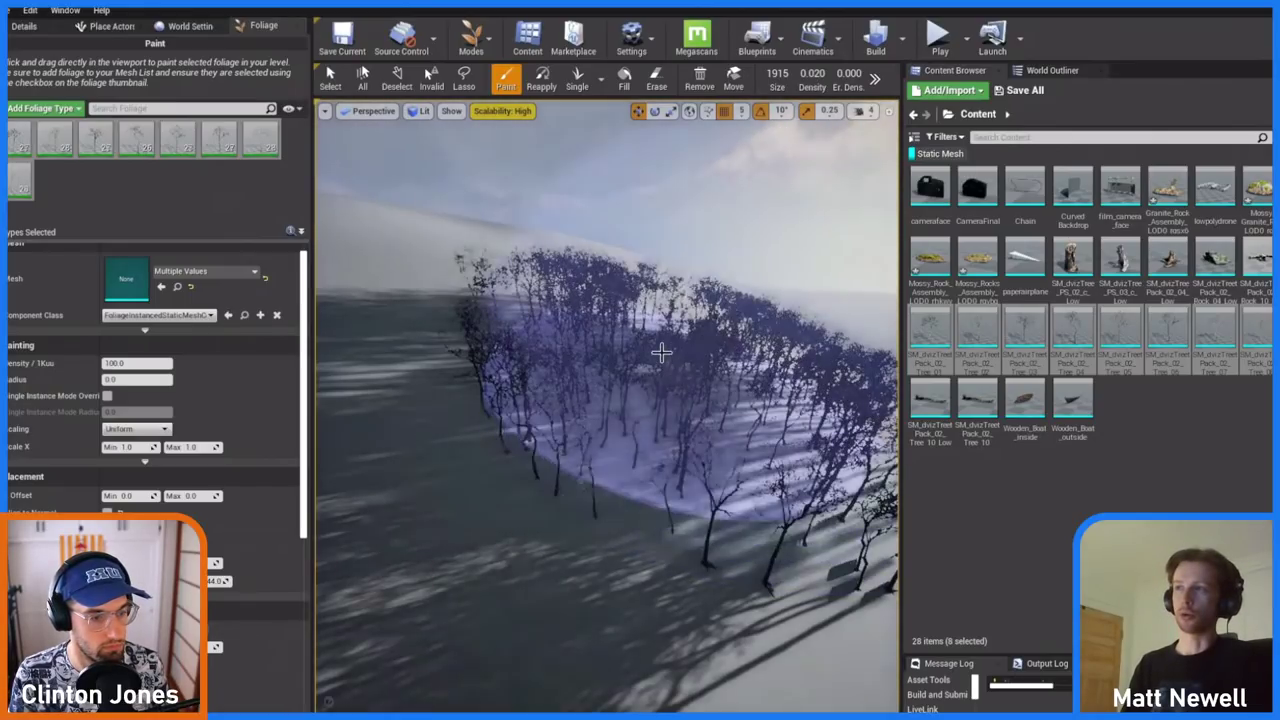
left_click_drag(642, 308, 629, 322)
mouse_move(651, 353)
right_mouse_down()
mouse_move(742, 317)
mouse_move(721, 302)
mouse_move(651, 307)
mouse_move(646, 356)
right_mouse_up()
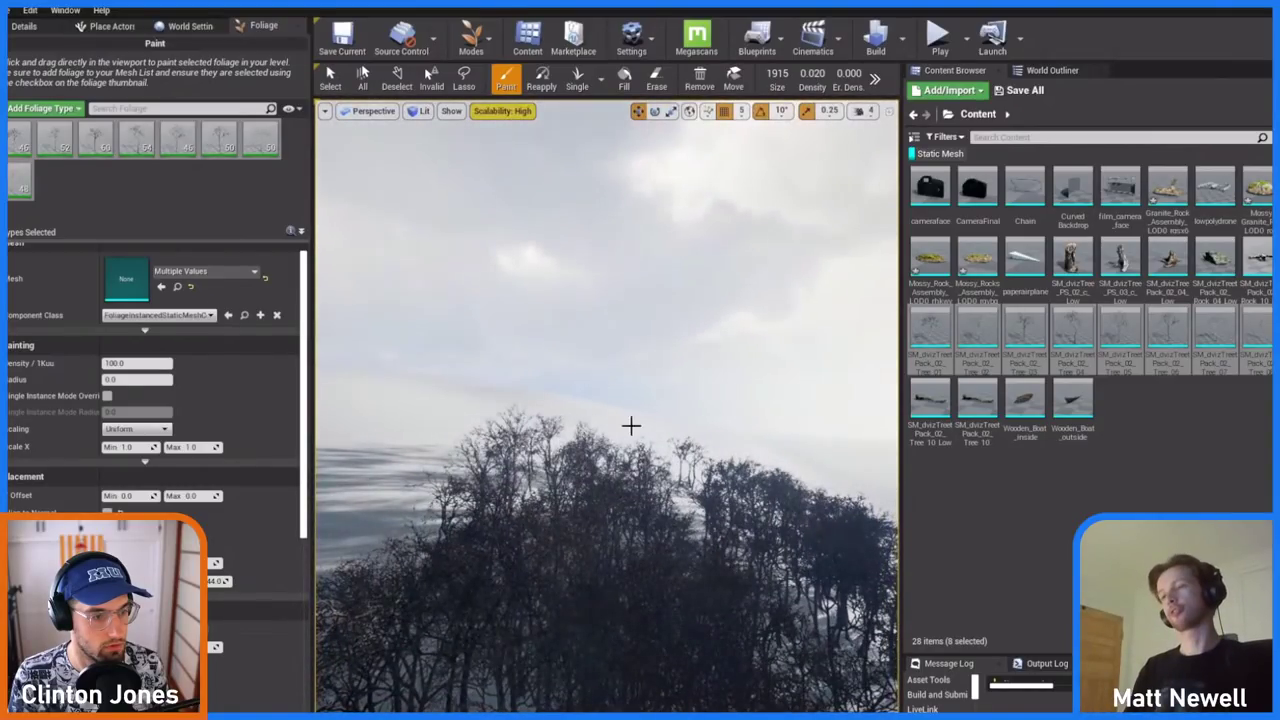
mouse_move(631, 426)
right_mouse_down()
mouse_move(620, 451)
mouse_move(631, 431)
right_mouse_up()
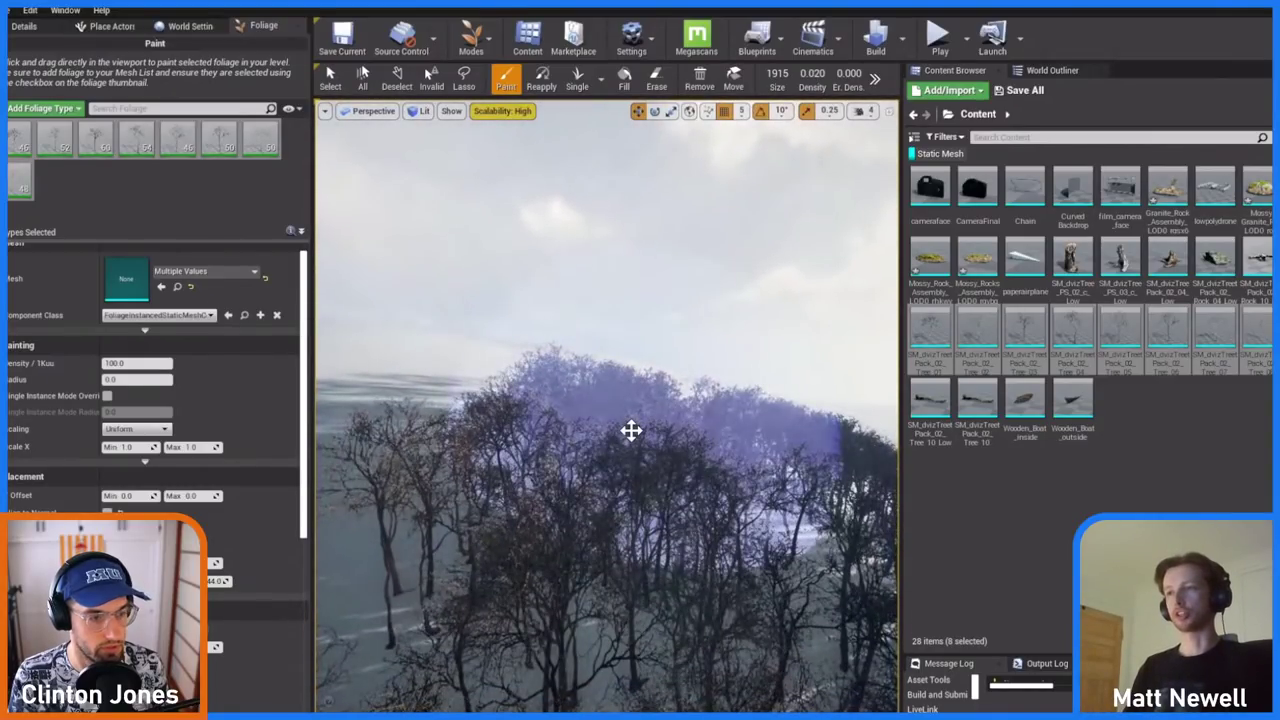
mouse_move(631, 431)
right_mouse_down()
mouse_move(672, 436)
mouse_move(693, 492)
mouse_move(724, 488)
mouse_move(677, 443)
mouse_move(766, 497)
right_mouse_up()
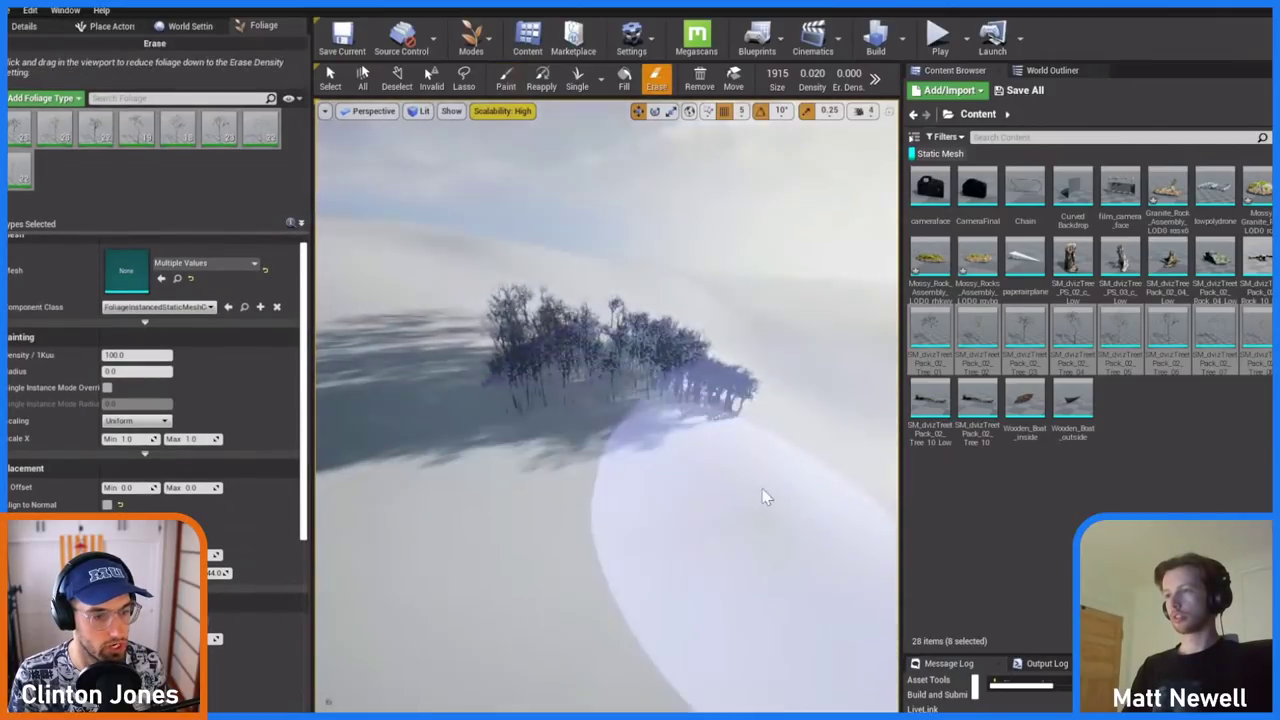
mouse_move(766, 497)
left_mouse_down("shift")
mouse_move(594, 360)
mouse_move(515, 345)
left_mouse_up("shift")
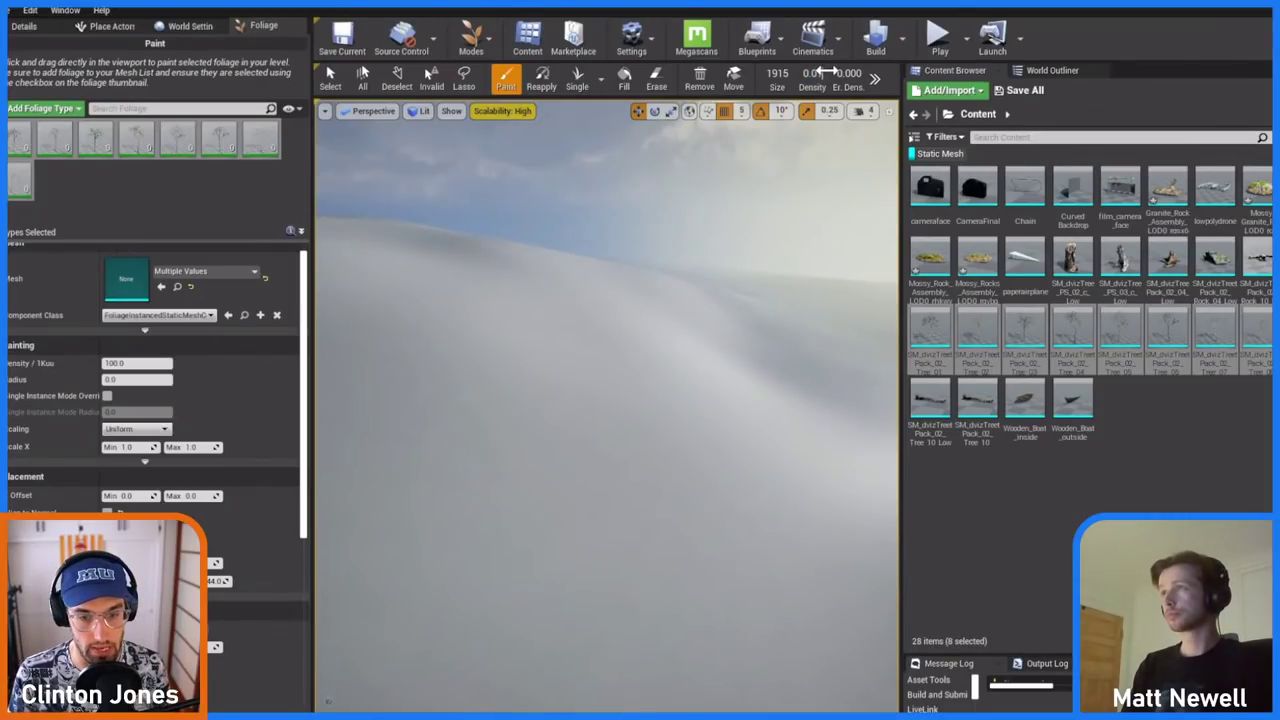
Step: Set the foliage paint density to 0.003 and paint sparse trees across the snowy hill
right_click_drag(567, 460, 587, 465)
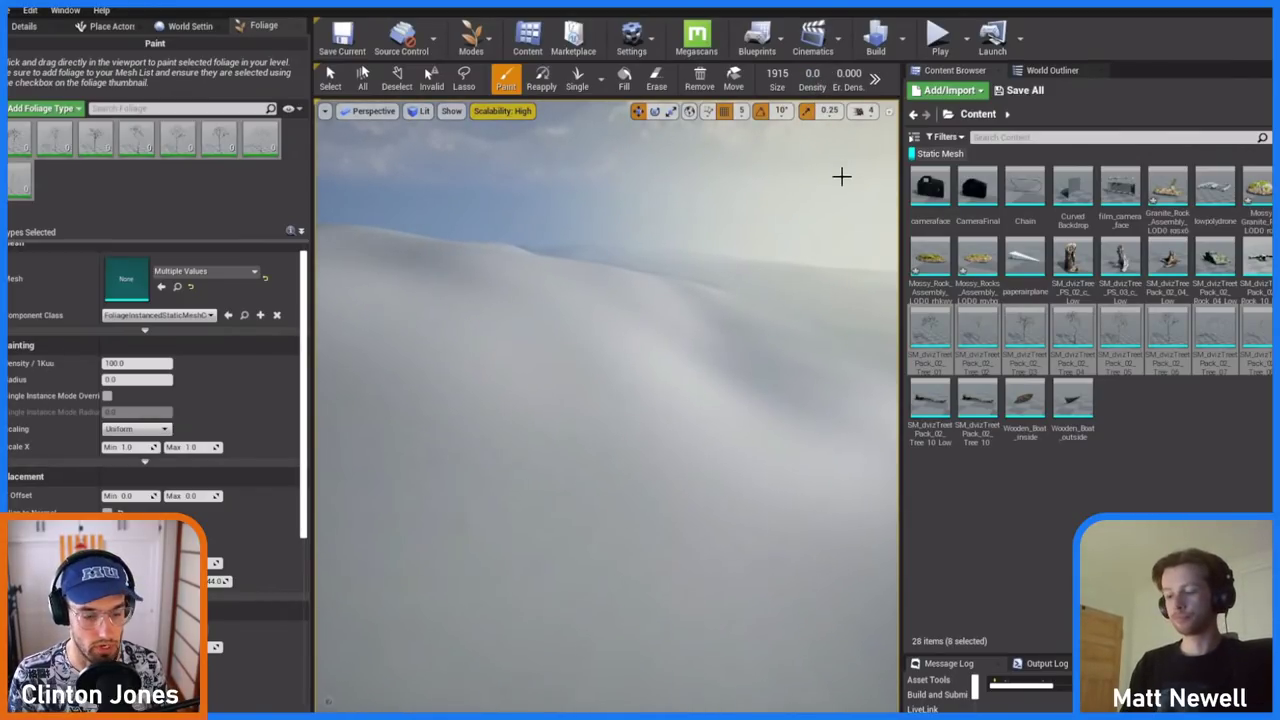
mouse_move(594, 391)
left_mouse_down()
mouse_move(640, 311)
mouse_move(686, 453)
left_mouse_up()
right_click_drag(586, 437, 627, 440)
mouse_move(627, 440)
left_mouse_down()
mouse_move(717, 334)
mouse_move(500, 323)
left_mouse_up()
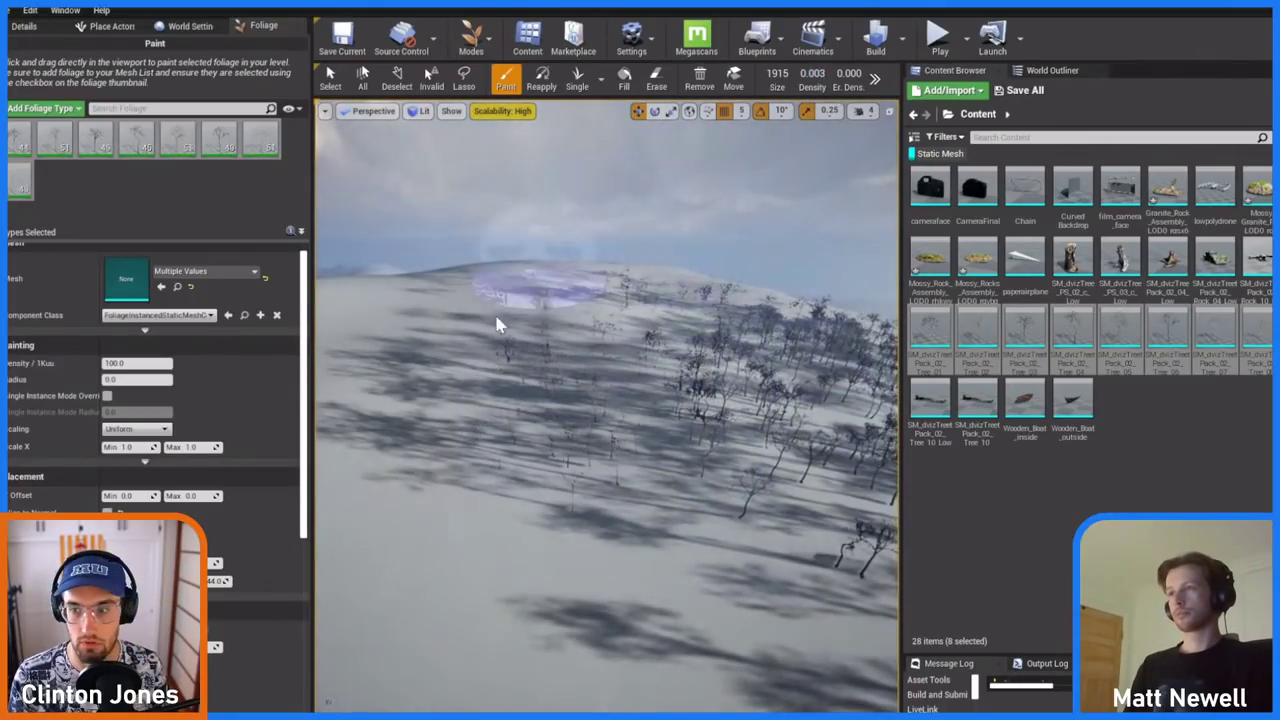
Step: Extend the sparse tree cover over the surrounding snow slopes with further foliage strokes
mouse_move(500, 323)
right_mouse_down()
mouse_move(706, 409)
mouse_move(817, 601)
right_mouse_up()
mouse_move(632, 542)
left_mouse_down()
mouse_move(647, 396)
mouse_move(592, 394)
left_mouse_up()
mouse_move(585, 390)
right_mouse_down()
mouse_move(894, 414)
mouse_move(897, 425)
right_mouse_up()
mouse_move(650, 500)
left_mouse_down()
mouse_move(544, 441)
mouse_move(780, 400)
mouse_move(786, 423)
mouse_move(642, 459)
mouse_move(815, 424)
mouse_move(557, 414)
mouse_move(543, 343)
mouse_move(586, 309)
mouse_move(400, 352)
left_mouse_up()
right_click_drag(401, 352, 236, 367)
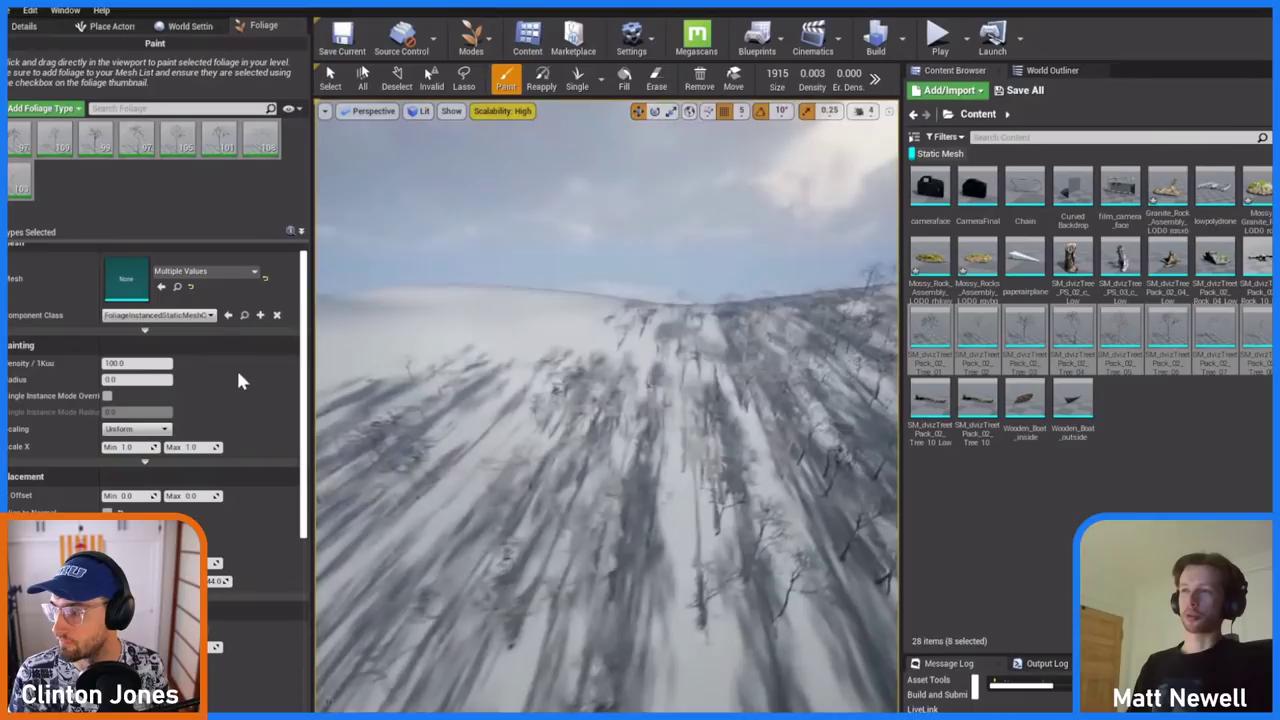
mouse_move(500, 390)
left_mouse_down()
mouse_move(651, 380)
mouse_move(529, 343)
left_mouse_up()
right_click_drag(529, 343, 340, 370)
mouse_move(756, 467)
left_mouse_down()
mouse_move(606, 377)
mouse_move(423, 429)
left_mouse_up()
Step: Examine the painted forest and its shadows from ground level among the trees
mouse_move(423, 429)
right_mouse_down()
mouse_move(670, 430)
mouse_move(620, 440)
right_mouse_up()
key("w")
right_click_drag(516, 423, 660, 423)
key("w")
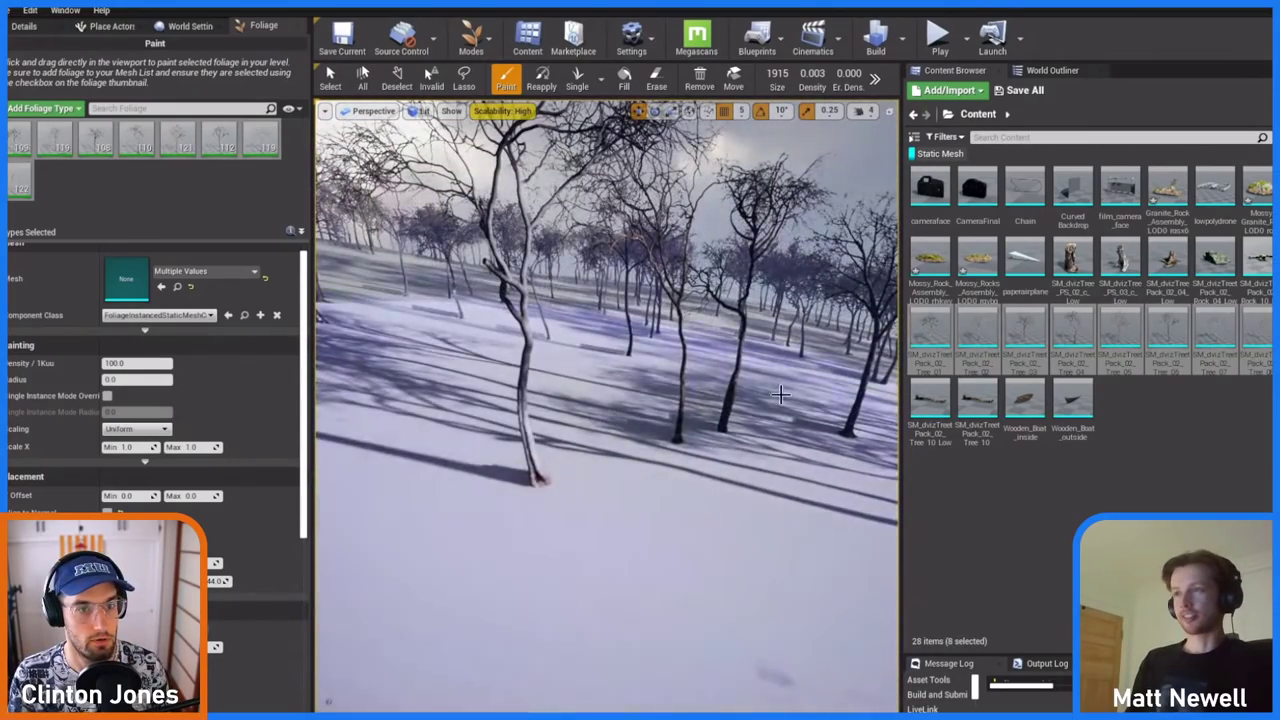
mouse_move(781, 394)
right_mouse_down()
mouse_move(797, 437)
mouse_move(869, 446)
mouse_move(822, 443)
mouse_move(788, 417)
mouse_move(862, 405)
mouse_move(845, 405)
right_mouse_up()
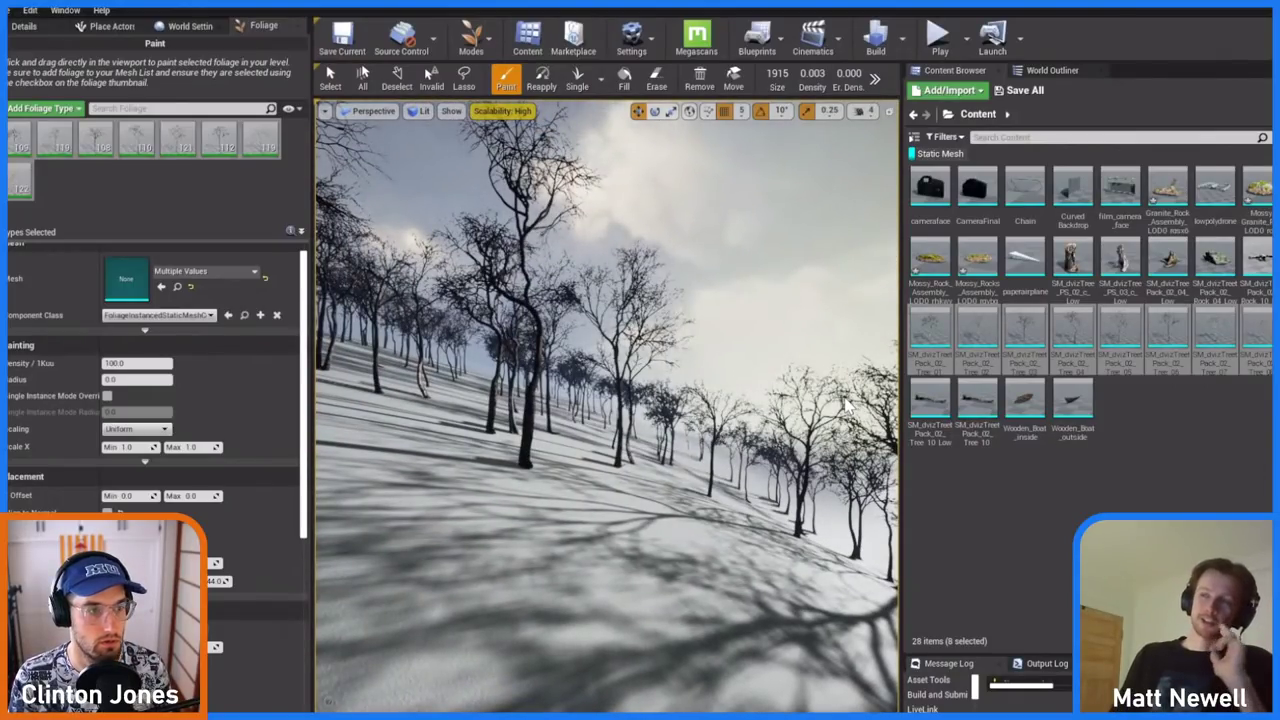
right_click_drag(845, 405, 843, 397)
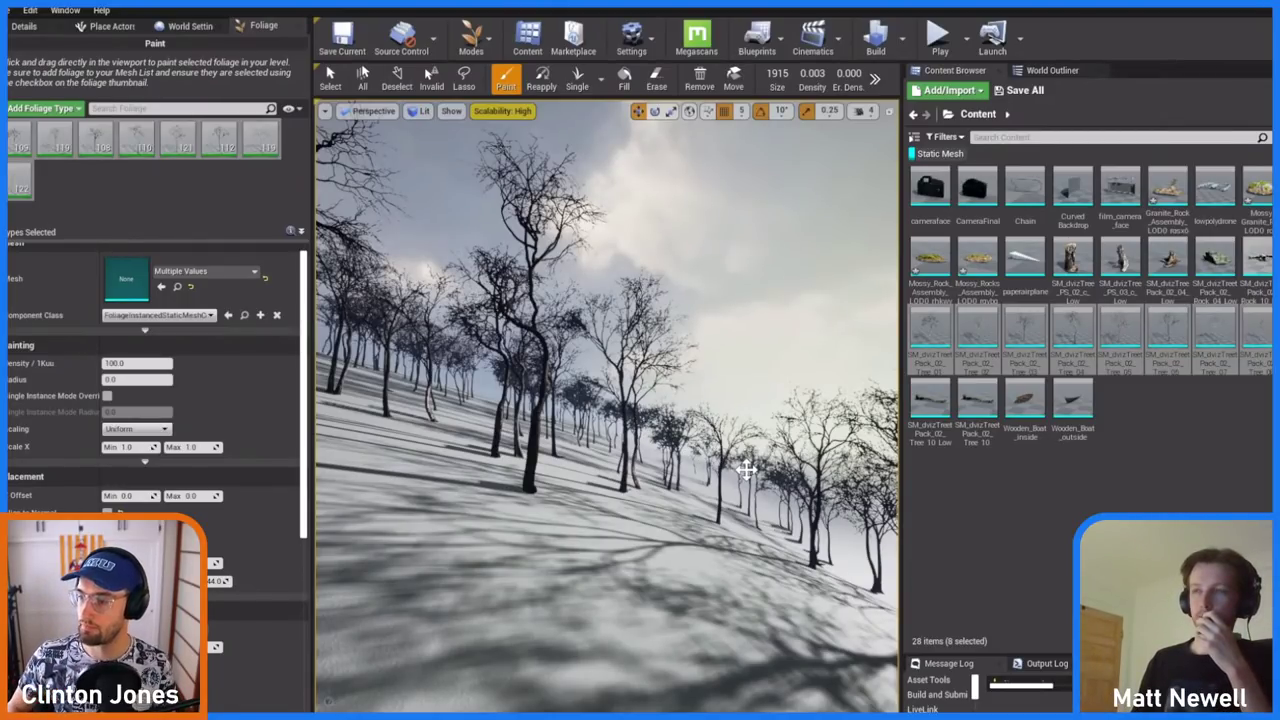
key("w")
right_click_drag(548, 481, 531, 495)
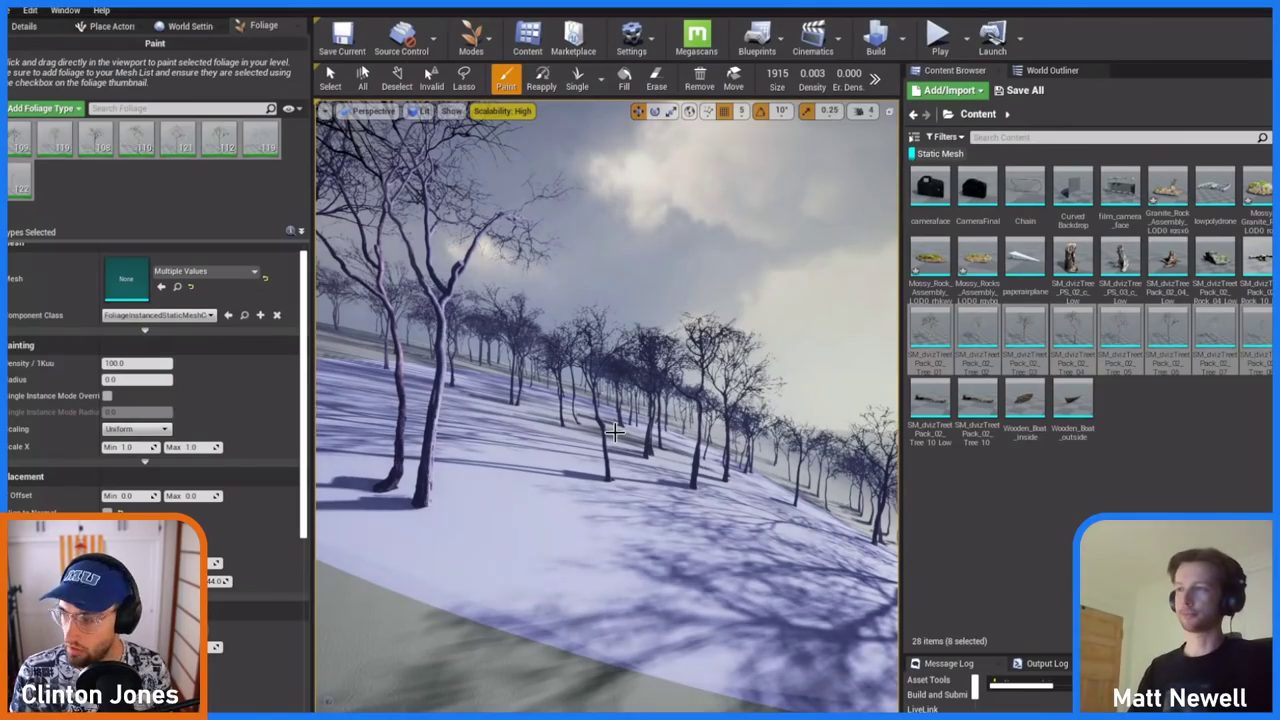
Step: Set the selected tree types' maximum Scale X to 1.2 and paint more trees along the forest edge on the snow slope
mouse_move(614, 432)
right_mouse_down()
mouse_move(666, 466)
mouse_move(674, 406)
mouse_move(638, 468)
right_mouse_up()
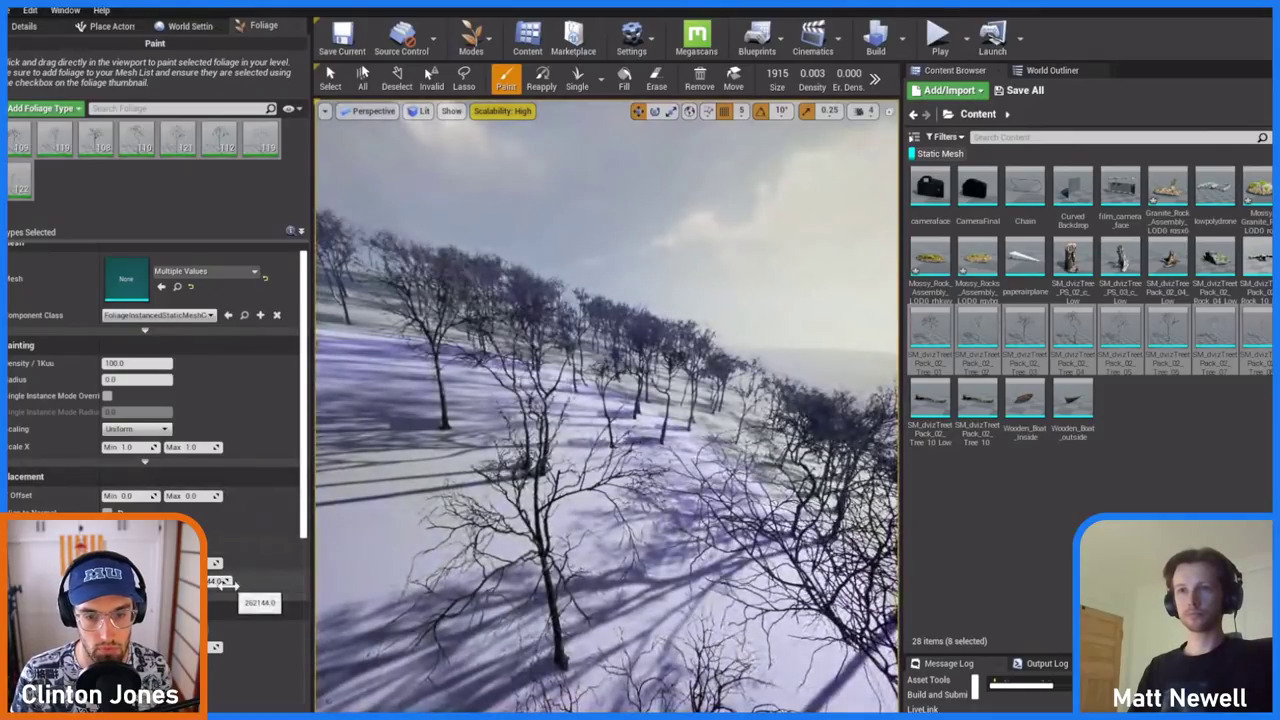
scroll(300, 460, "up", 1)
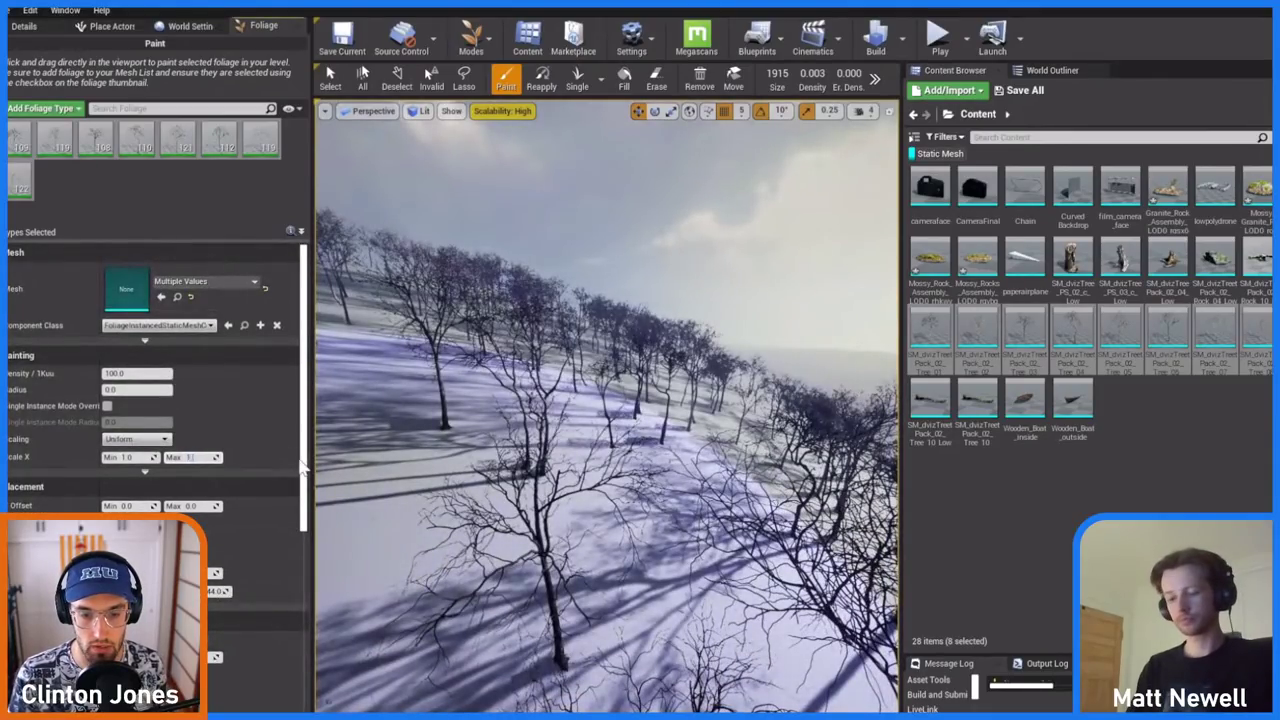
mouse_move(458, 325)
right_mouse_down()
mouse_move(551, 343)
mouse_move(594, 386)
mouse_move(545, 325)
mouse_move(530, 318)
mouse_move(591, 400)
mouse_move(541, 392)
mouse_move(600, 417)
right_mouse_up()
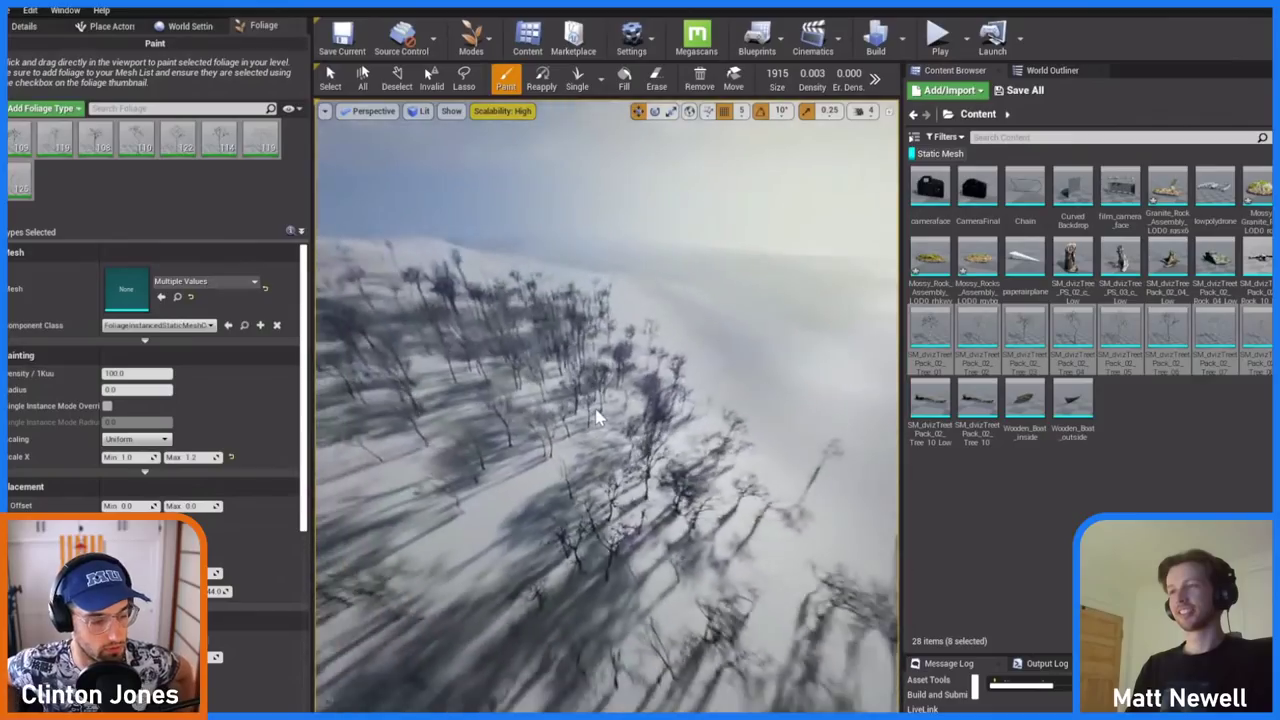
left_click_drag(780, 478, 648, 354)
mouse_move(640, 356)
right_mouse_down()
mouse_move(608, 371)
mouse_move(679, 371)
mouse_move(752, 470)
mouse_move(871, 480)
mouse_move(765, 480)
right_mouse_up()
left_click_drag(615, 547, 634, 450)
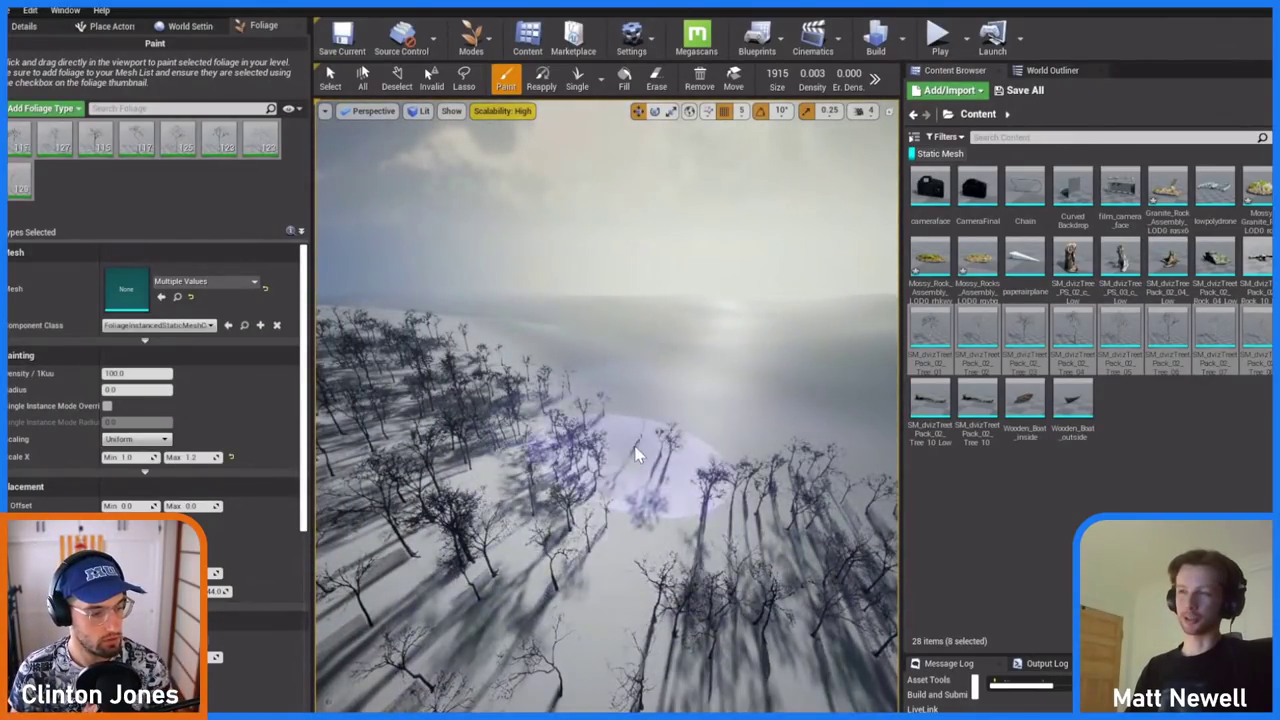
Step: Extend the forest with another broad foliage stroke across the snowy hillside and check the trees from ground level
right_click_drag(634, 448, 580, 424)
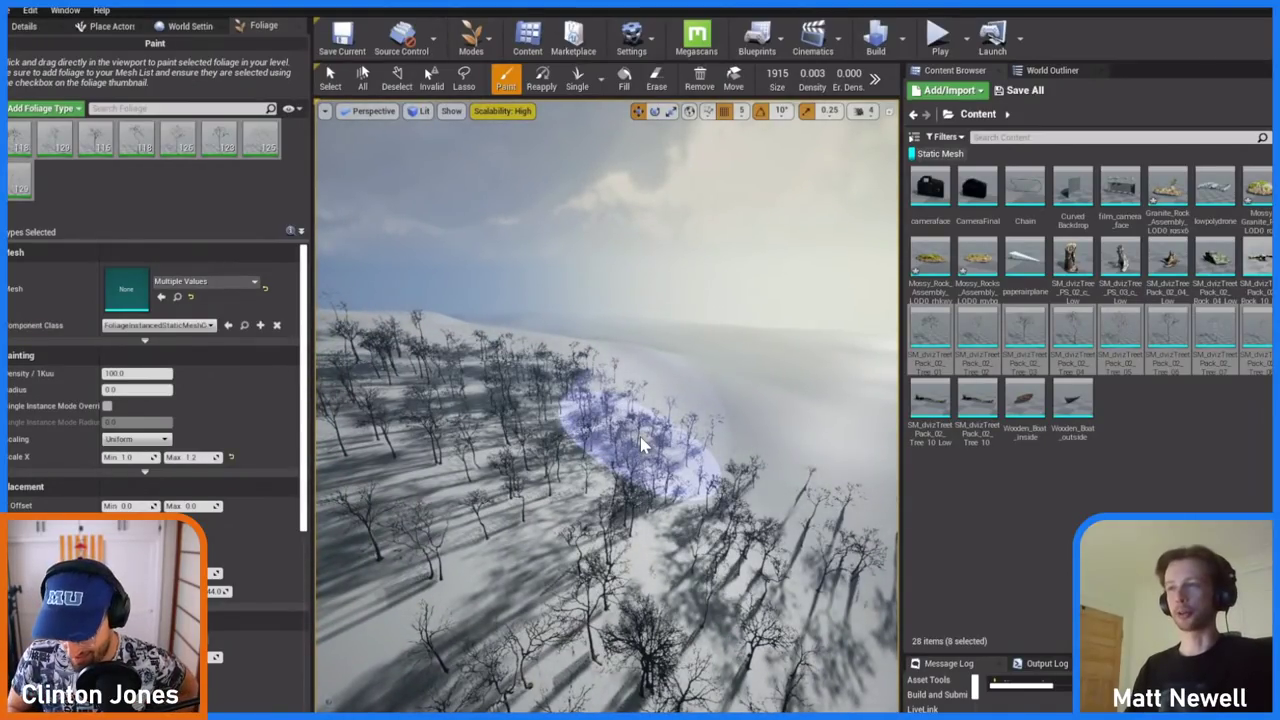
mouse_move(620, 450)
right_mouse_down()
mouse_move(594, 509)
mouse_move(806, 467)
right_mouse_up()
mouse_move(806, 467)
left_mouse_down()
mouse_move(771, 471)
mouse_move(560, 352)
mouse_move(479, 372)
left_mouse_up()
right_click_drag(479, 372, 677, 449)
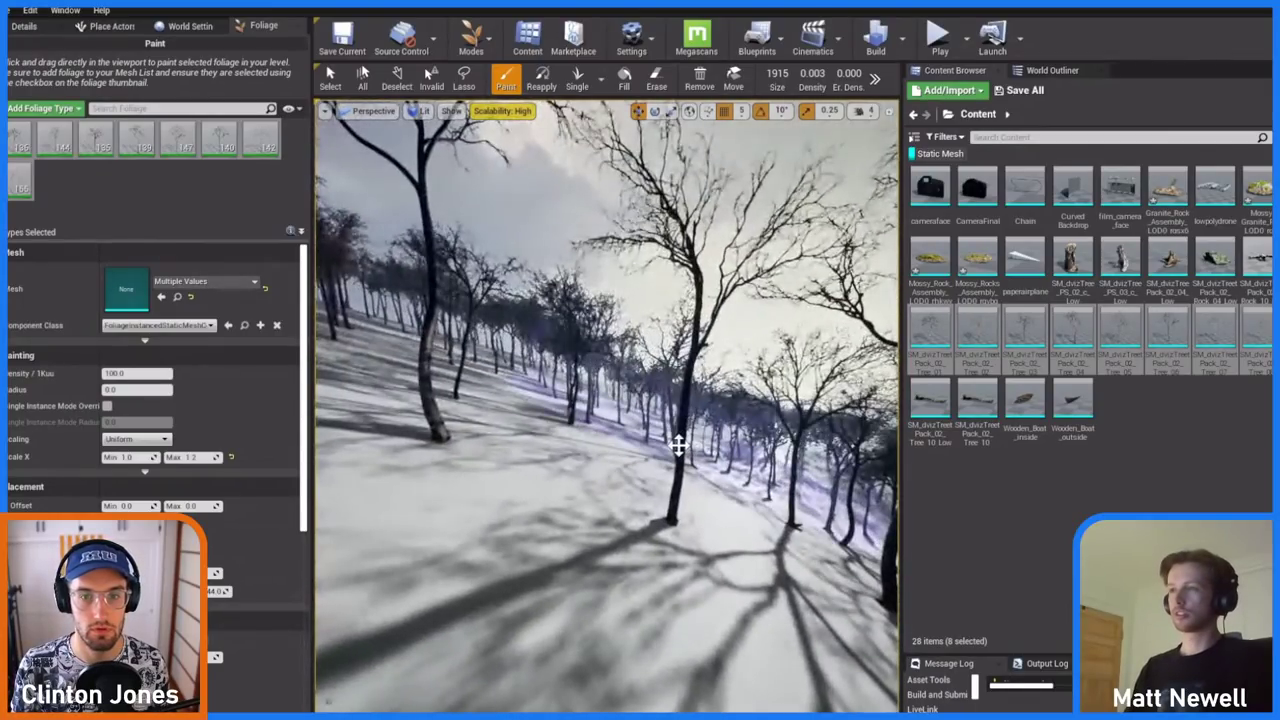
Step: Bring up the list of scene actors and examine the tree spacing and shadows from within the forest
left_click(1256, 340)
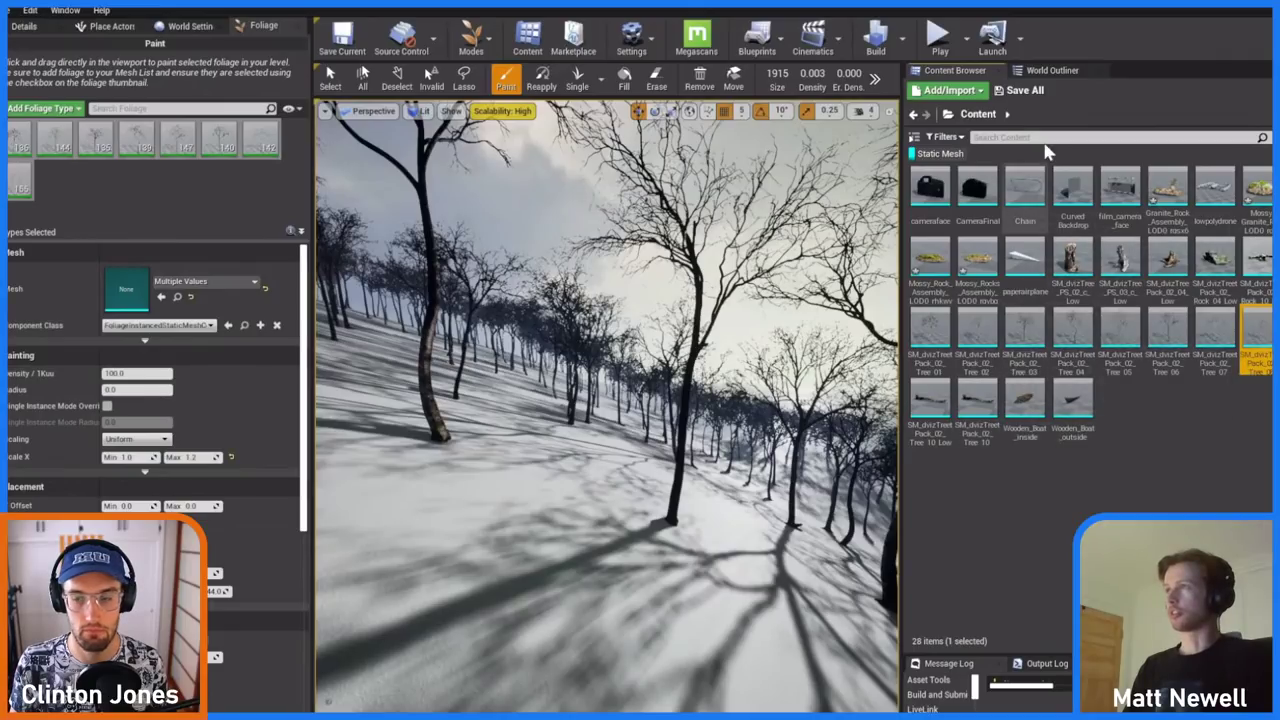
left_click(1052, 71)
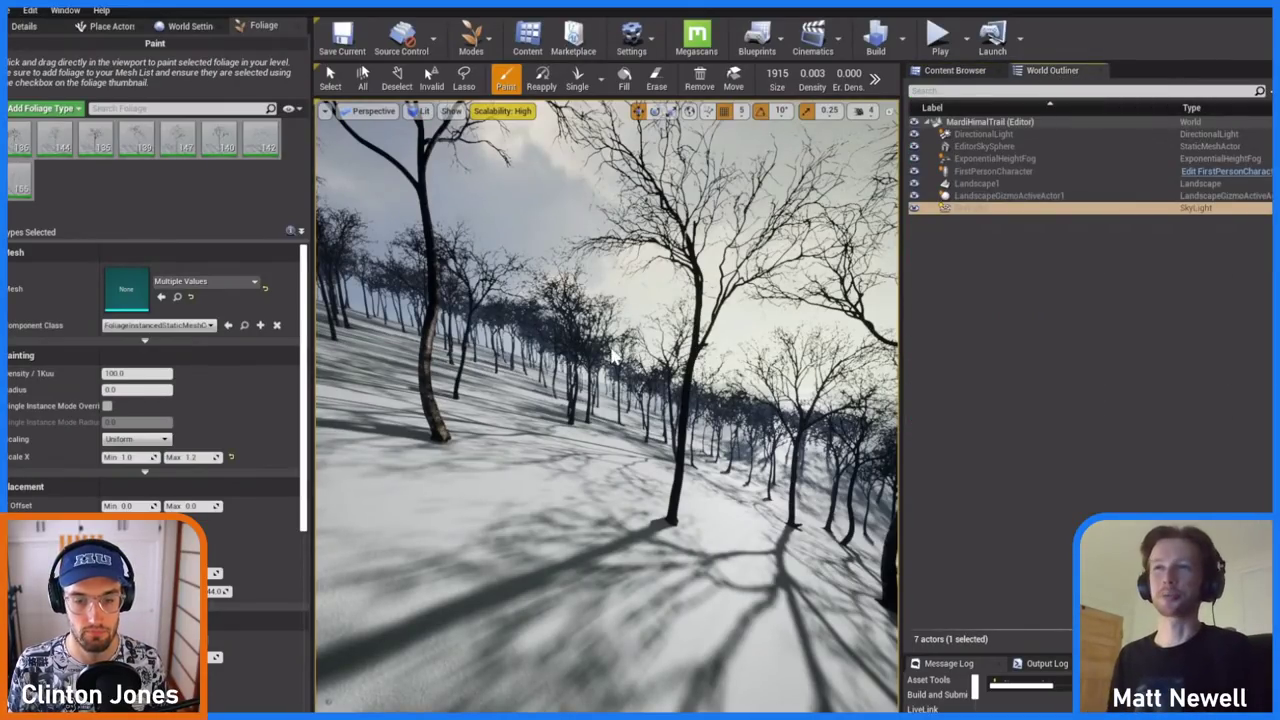
mouse_move(520, 396)
right_mouse_down()
mouse_move(502, 438)
mouse_move(537, 377)
mouse_move(414, 337)
mouse_move(396, 312)
mouse_move(452, 333)
mouse_move(518, 314)
mouse_move(593, 345)
mouse_move(553, 383)
right_mouse_up()
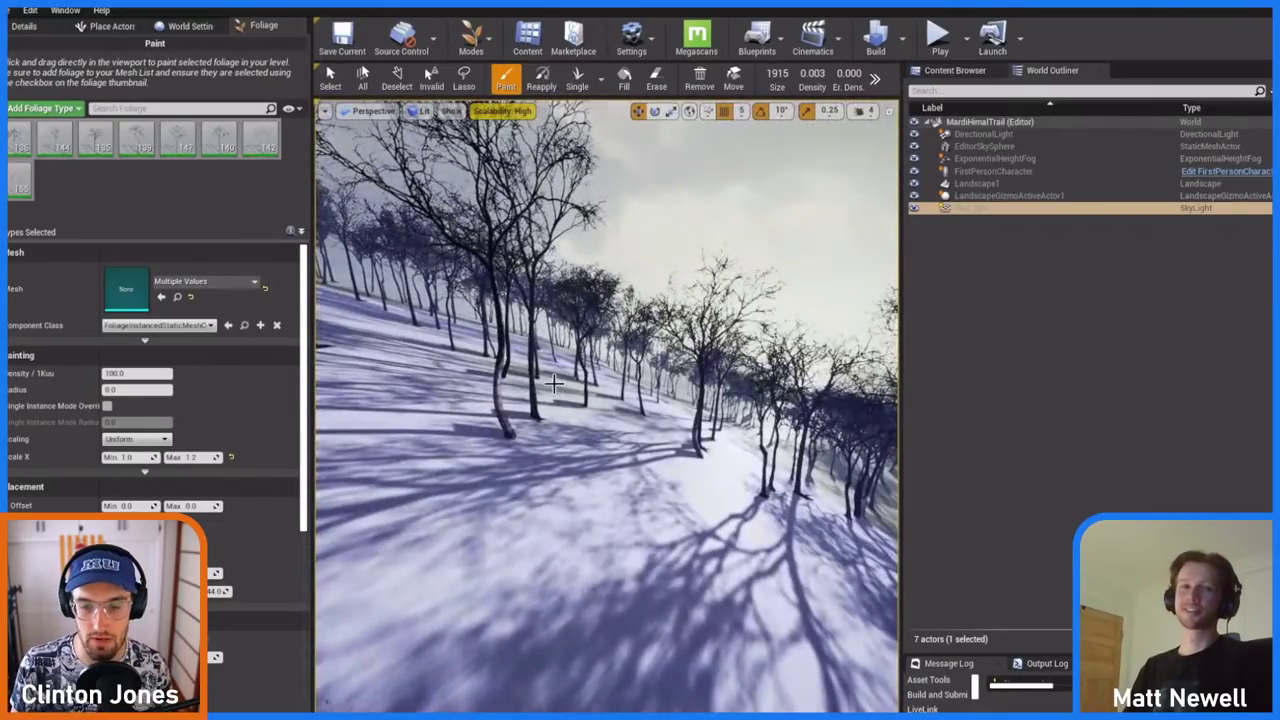
mouse_move(660, 345)
right_mouse_down()
mouse_move(641, 396)
mouse_move(645, 409)
mouse_move(671, 406)
mouse_move(604, 398)
mouse_move(672, 398)
right_mouse_up()
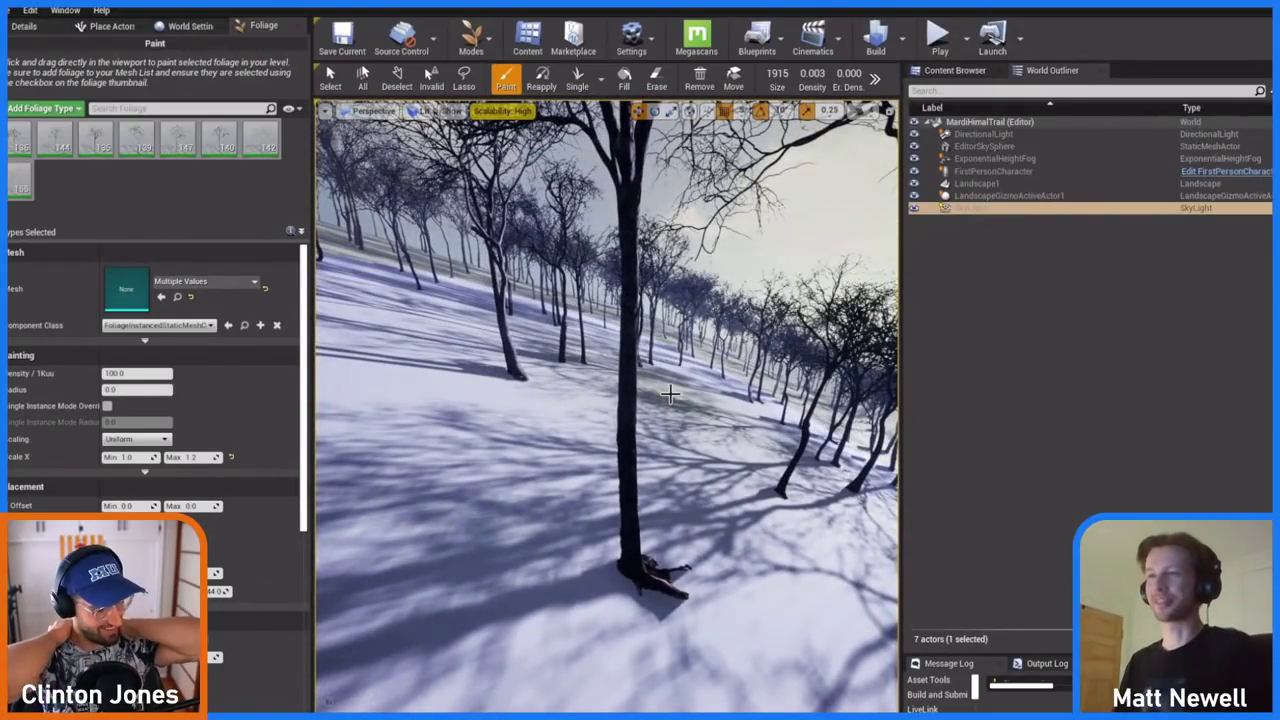
right_click_drag(623, 400, 650, 400)
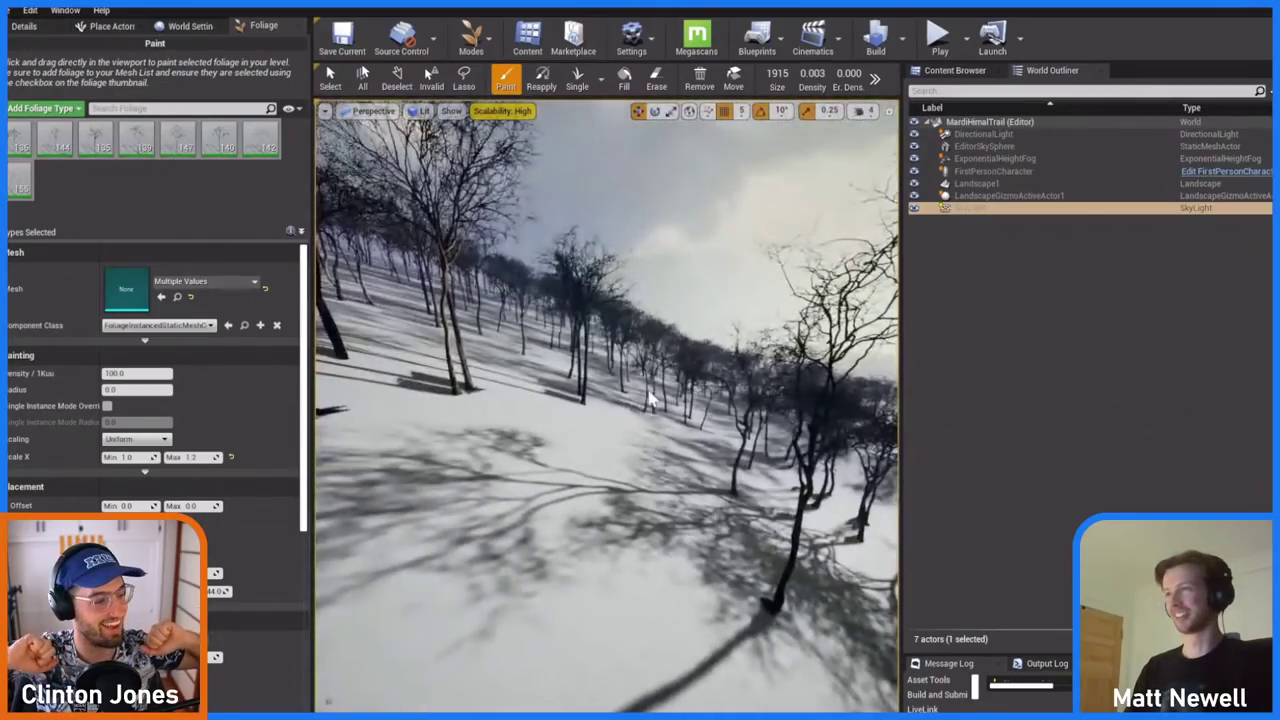
right_click_drag(654, 334, 624, 338)
Step: Leave foliage painting, inspect the SkyLight's detail settings, and return to foliage painting
key("shift+1")
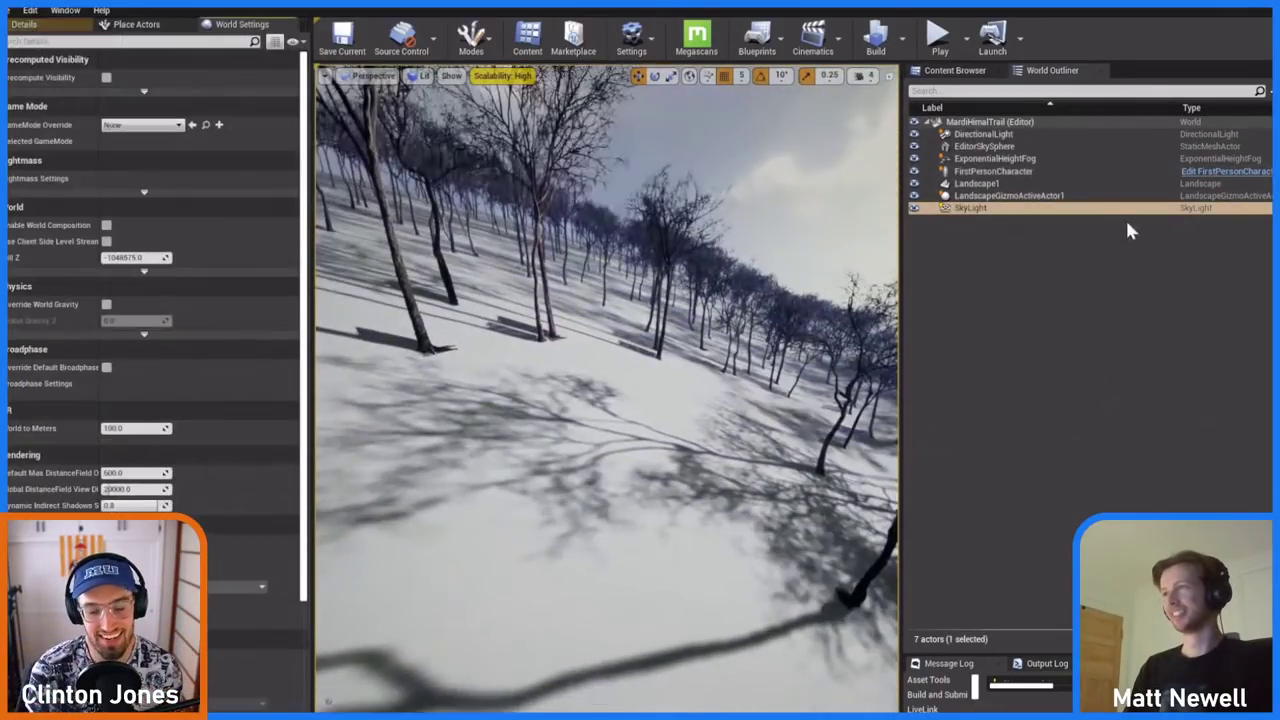
left_click(988, 208)
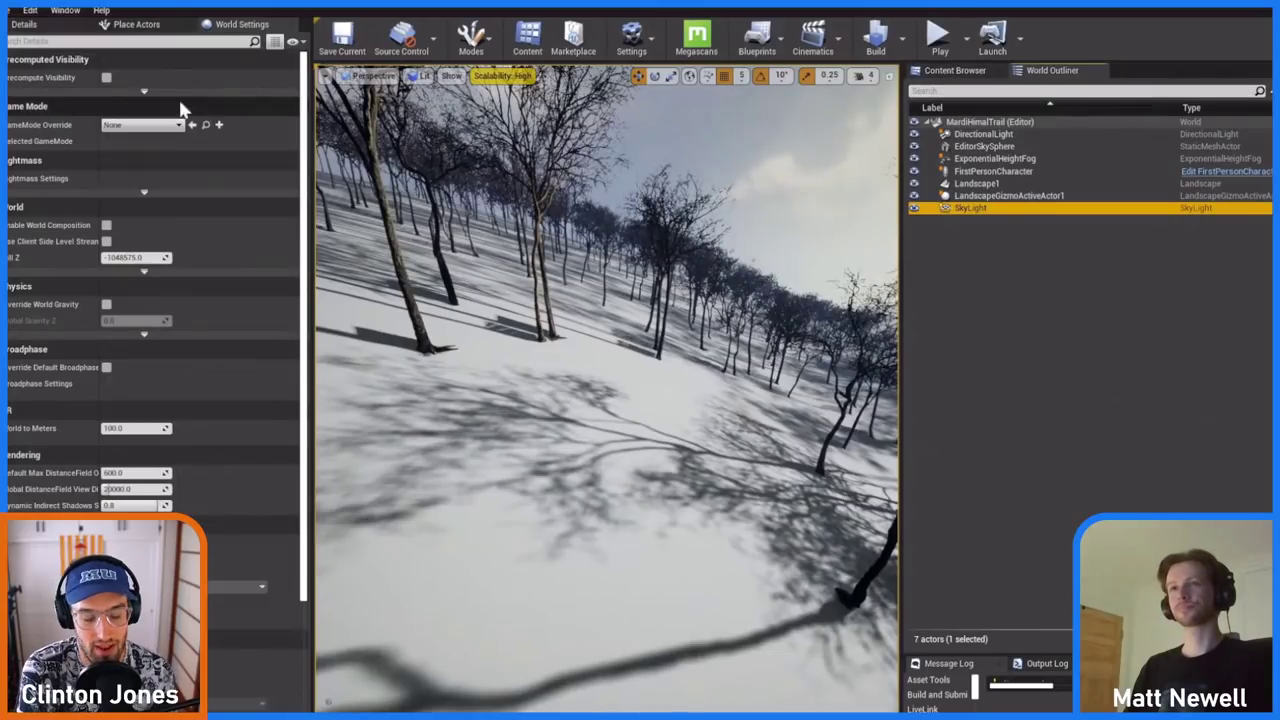
left_click(42, 28)
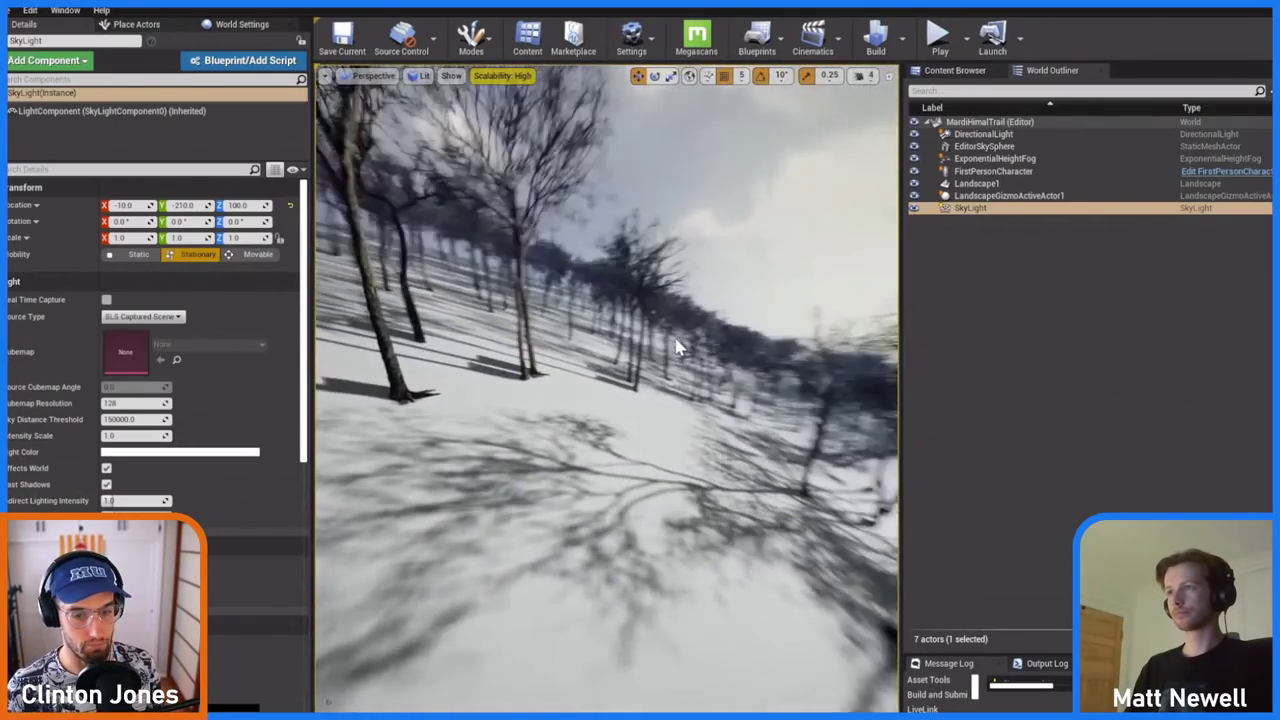
right_click_drag(648, 343, 618, 324)
key("shift+2")
key("shift+3")
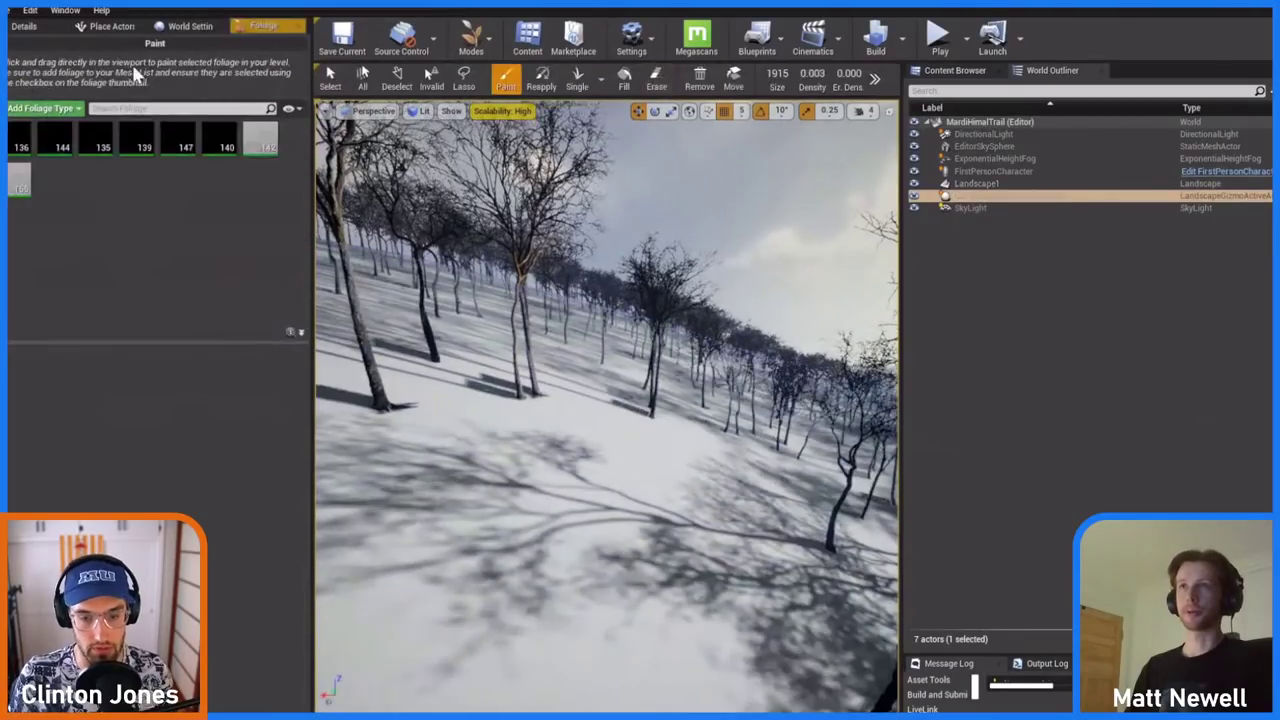
key("shift+3")
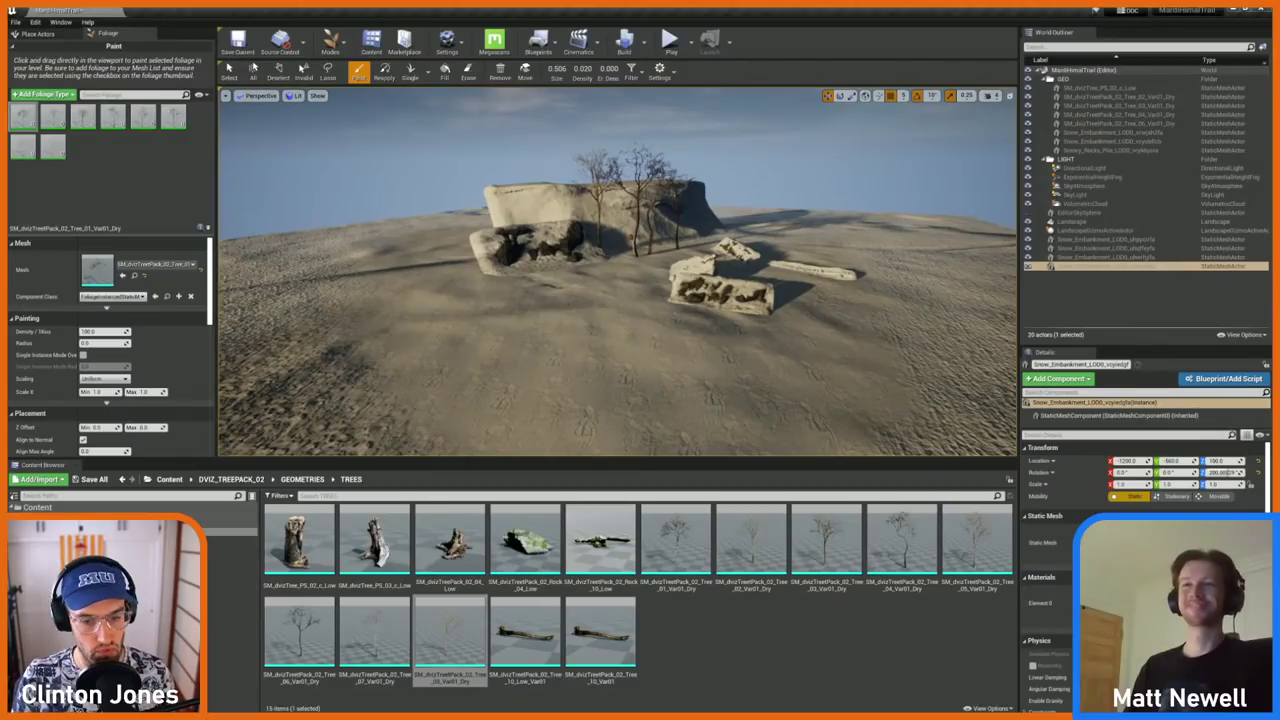
Step: In the scene with the rocks, select all eight tree foliage types and activate the foliage Paint tool
mouse_move(617, 272)
right_mouse_down()
mouse_move(612, 240)
mouse_move(606, 320)
mouse_move(612, 296)
right_mouse_up()
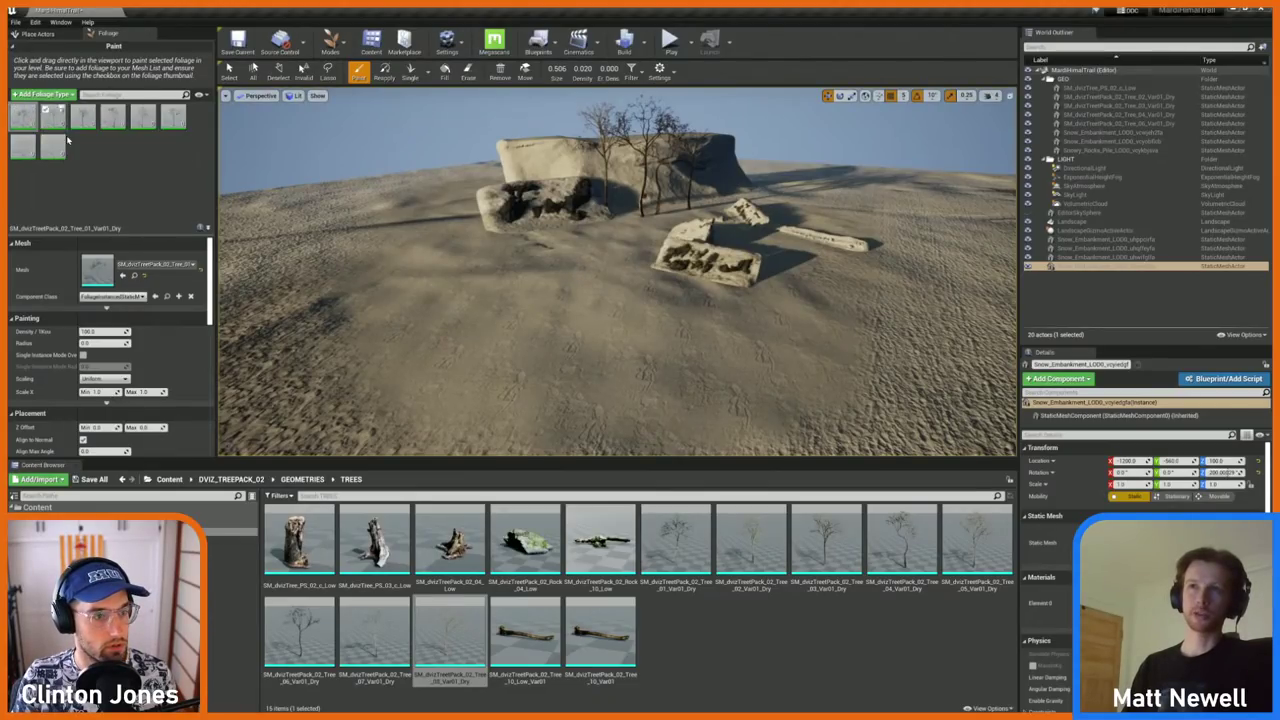
left_click(95, 170)
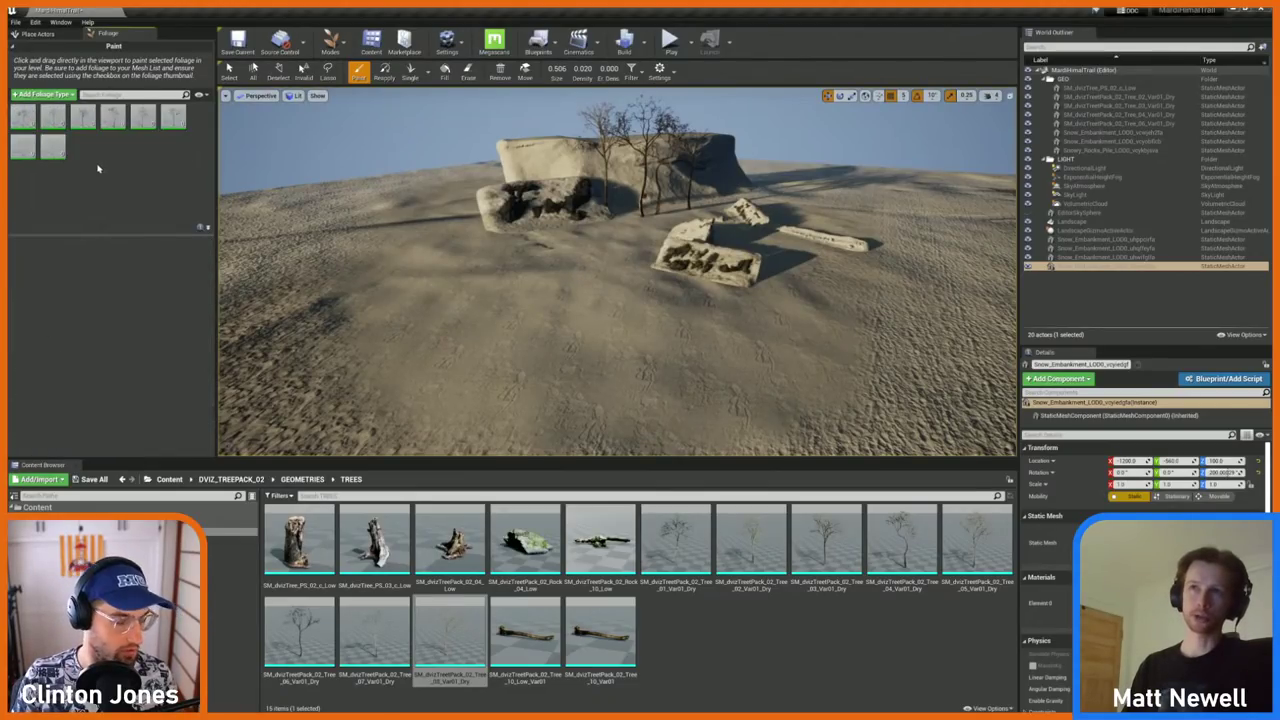
left_click(23, 116)
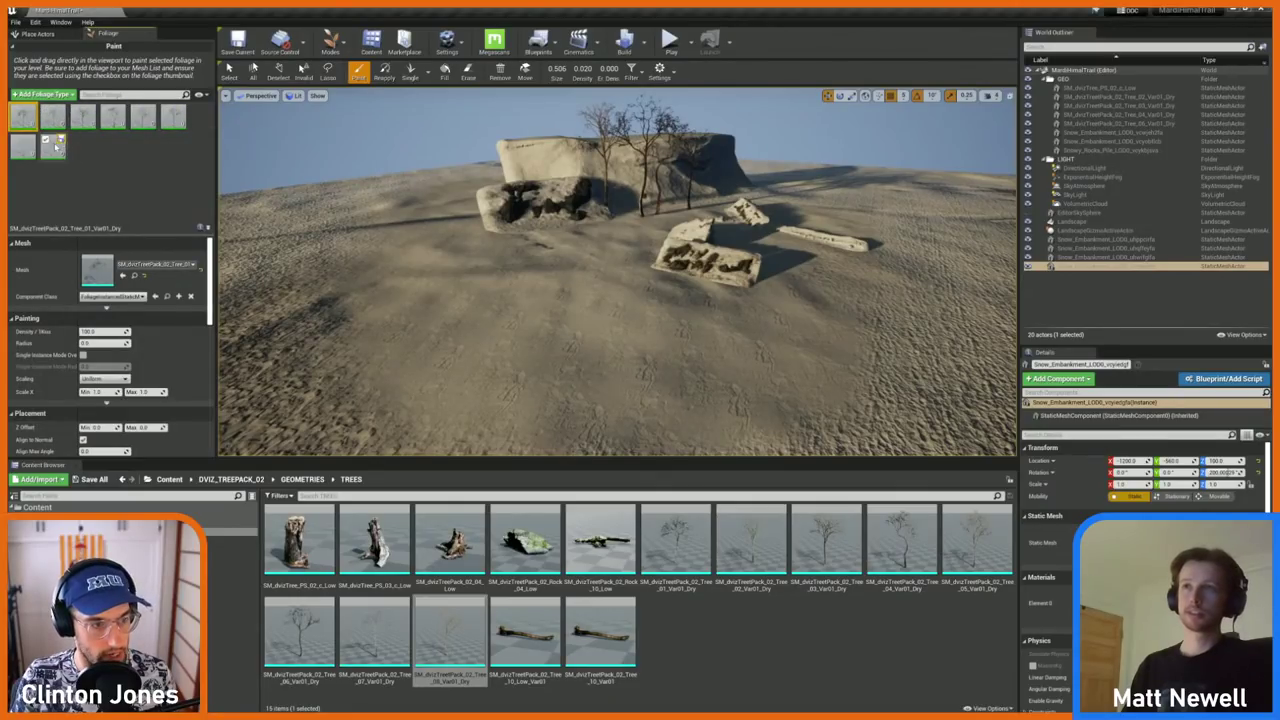
left_click(53, 144, "shift")
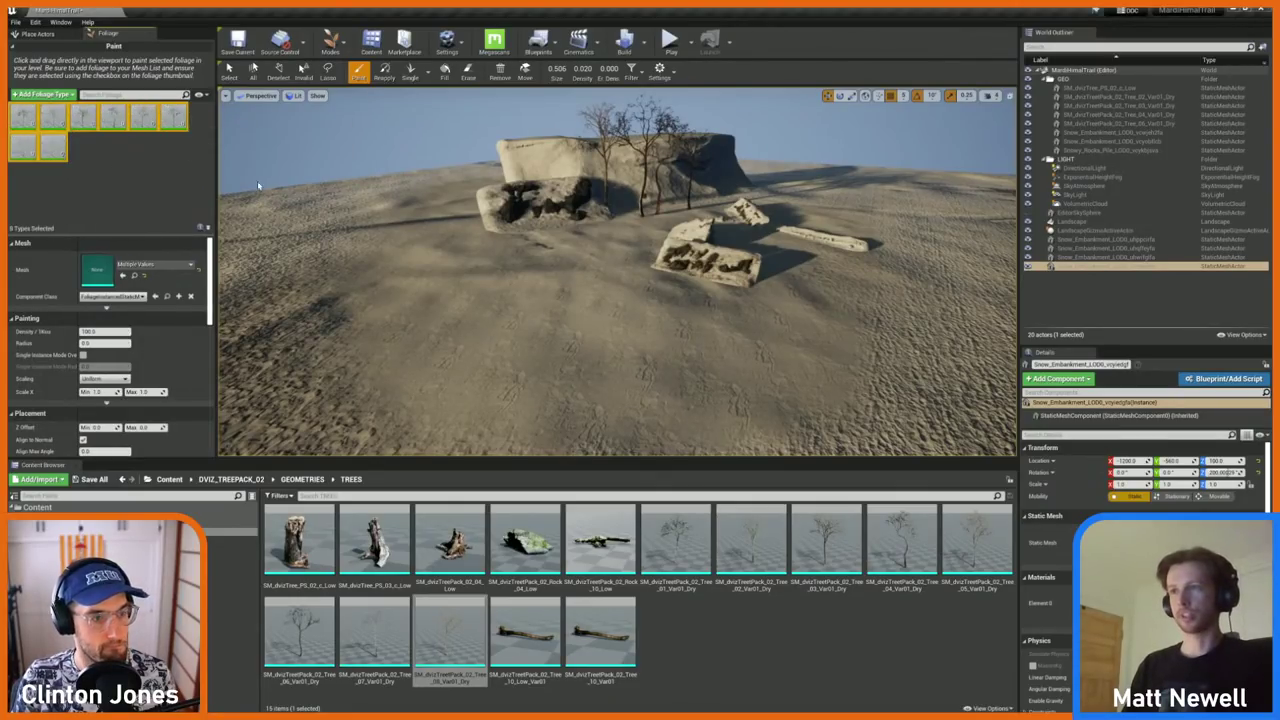
left_click(358, 74)
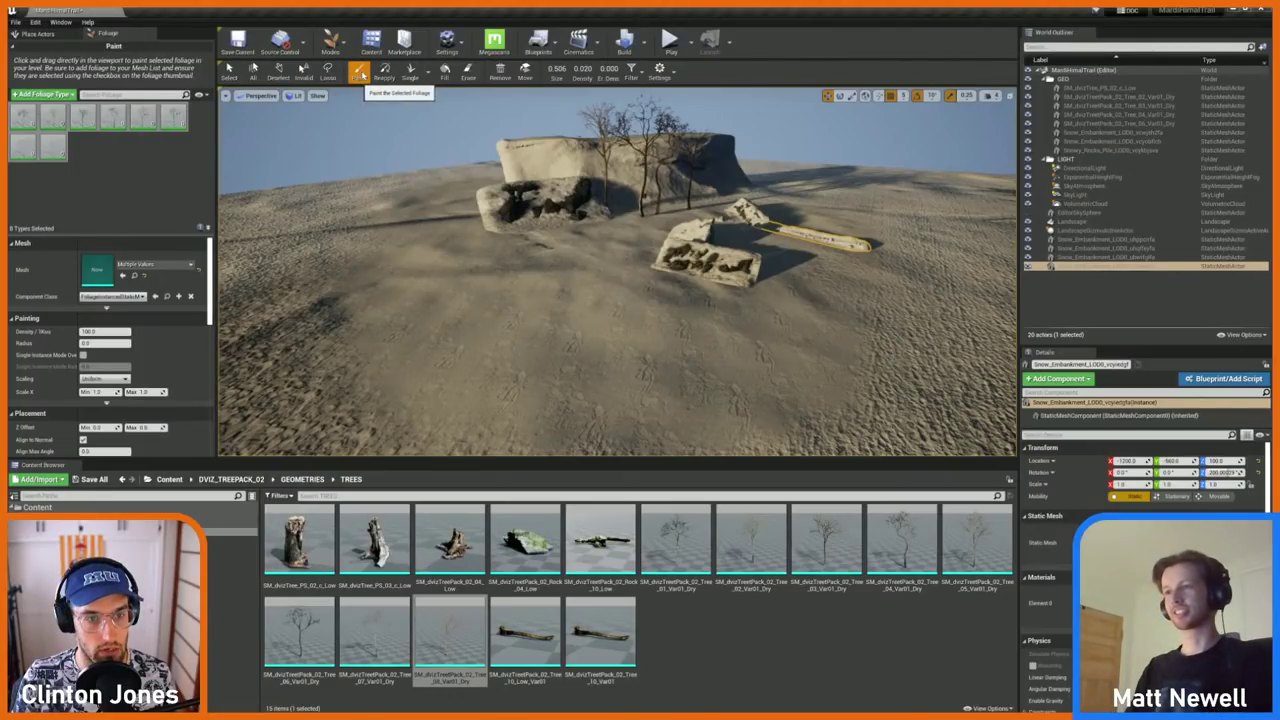
left_click(230, 72)
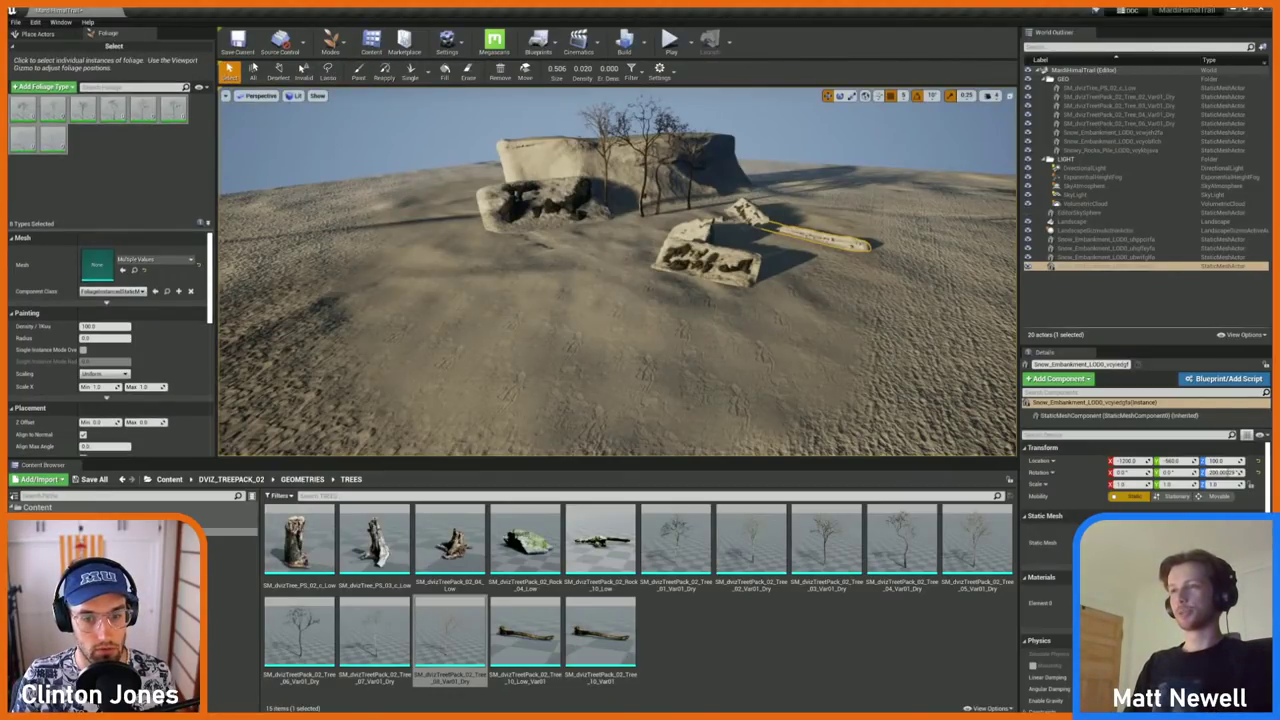
left_click(358, 74)
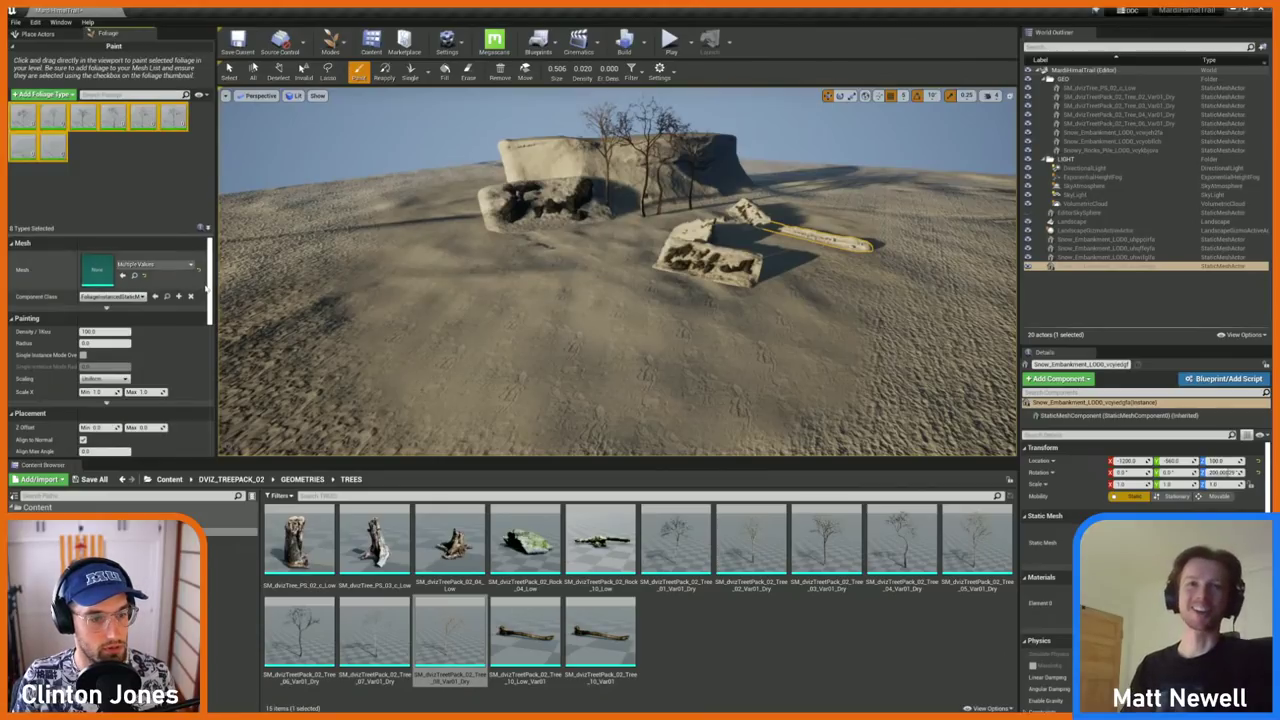
left_click_drag(211, 276, 213, 272)
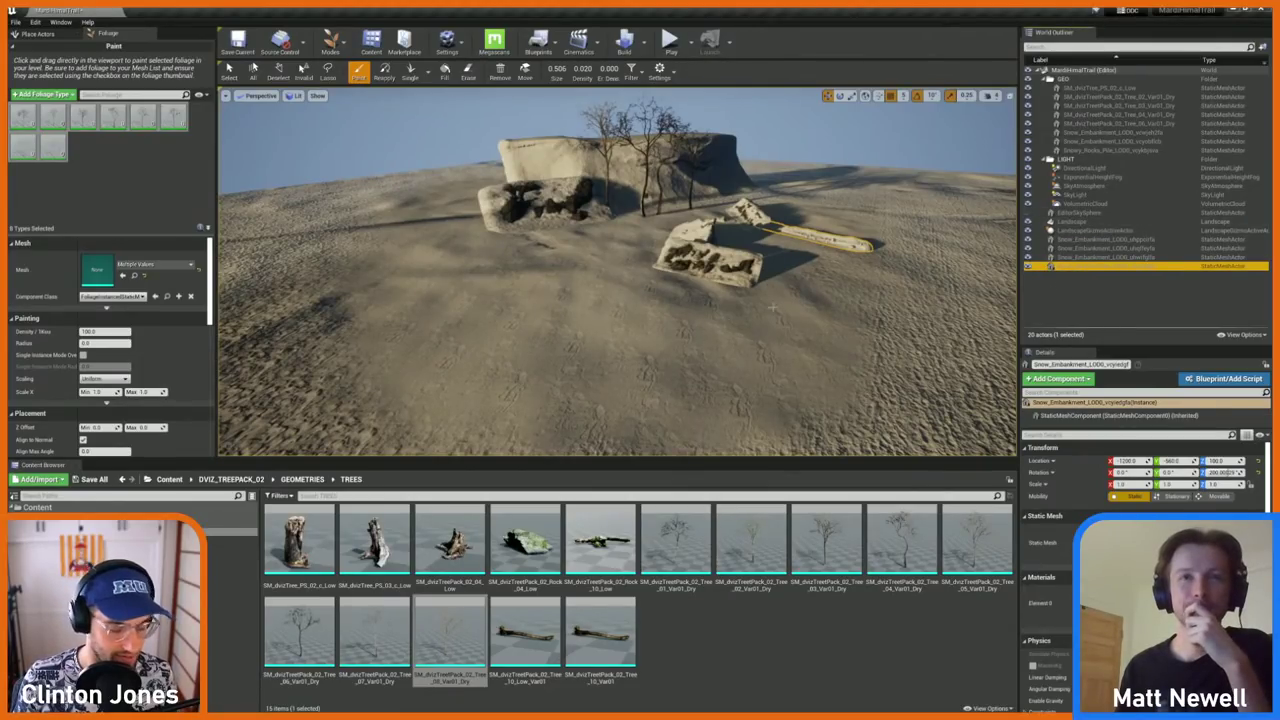
Step: Select the Landscape actor, return to foliage painting and select all eight tree foliage types
key("shift+1")
left_click(1071, 222)
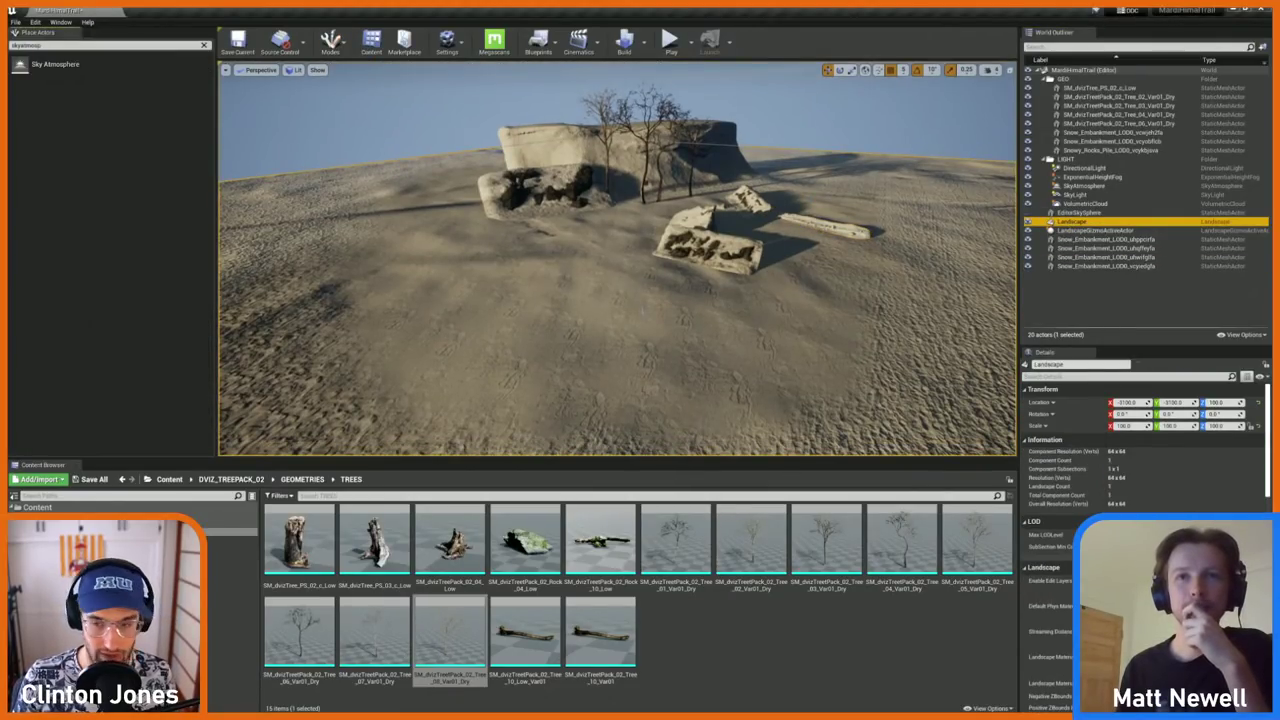
key("shift+3")
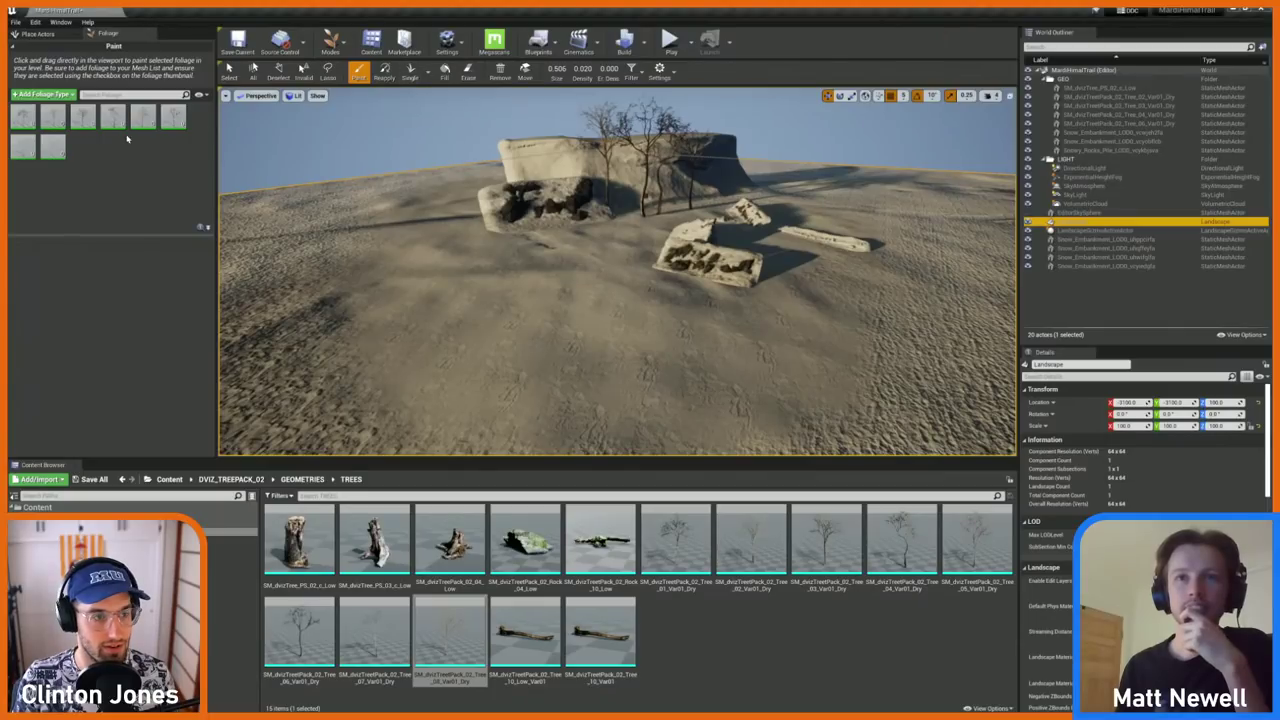
key("ctrl+a")
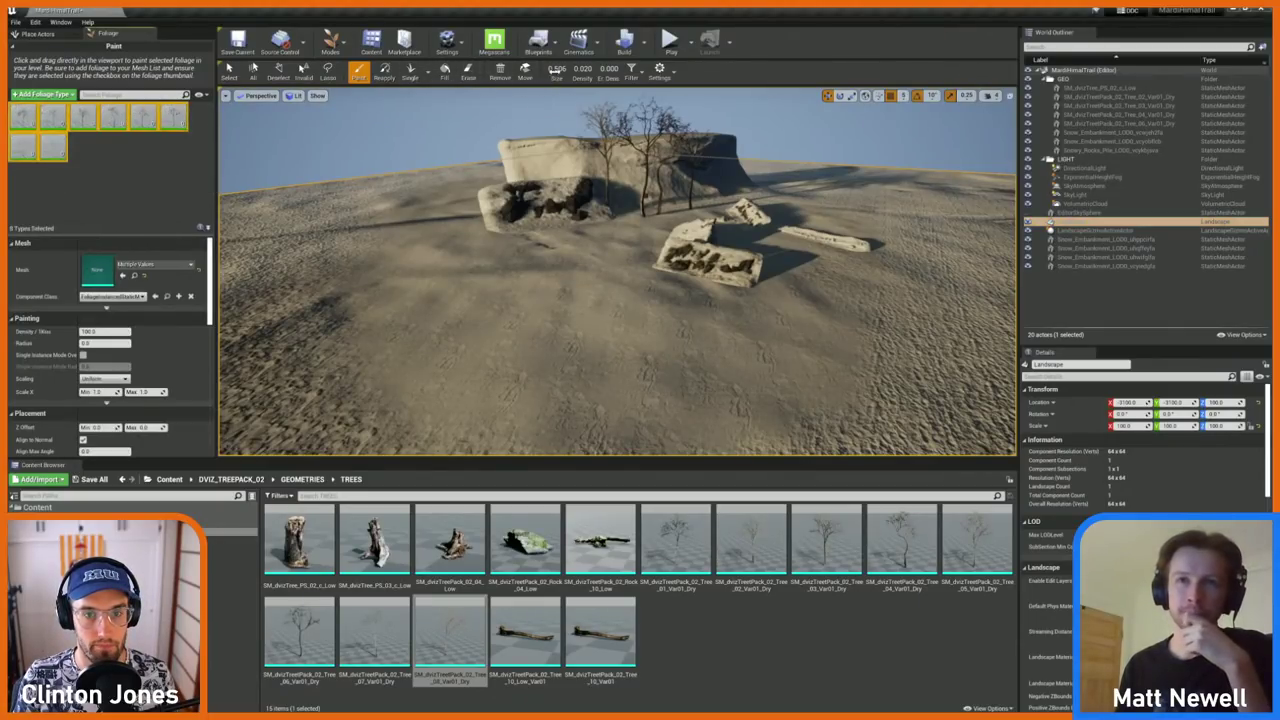
key("w")
right_click_drag(617, 272, 658, 262)
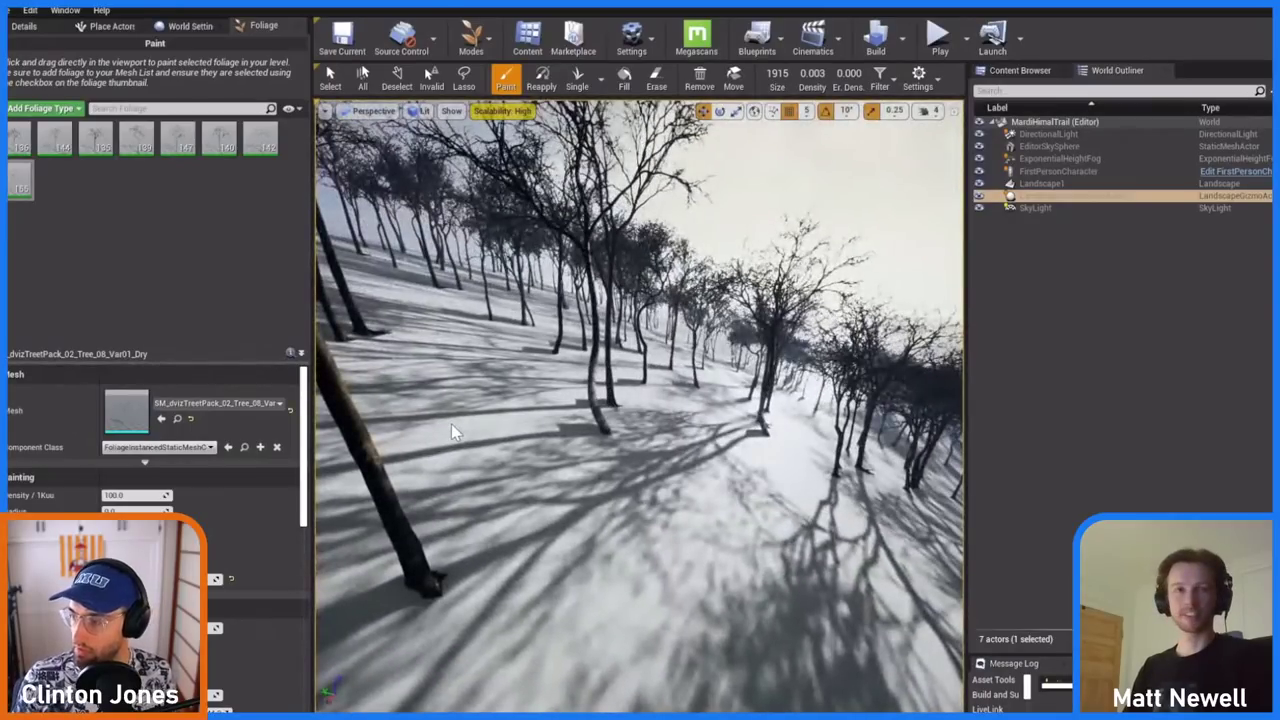
Step: Look over the painted forest from the ground and from above, and erase all its trees from the snow hills
key("w")
right_click_drag(670, 463, 667, 477)
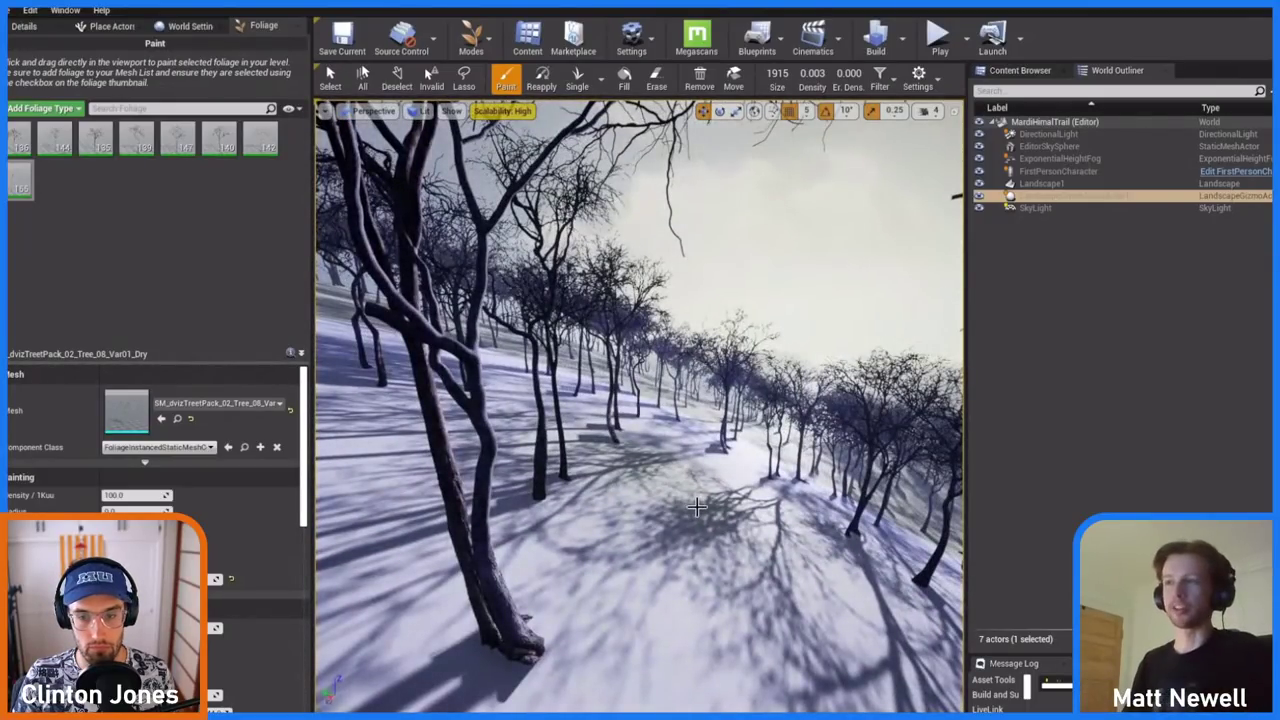
key("s")
right_click_drag(697, 507, 513, 514)
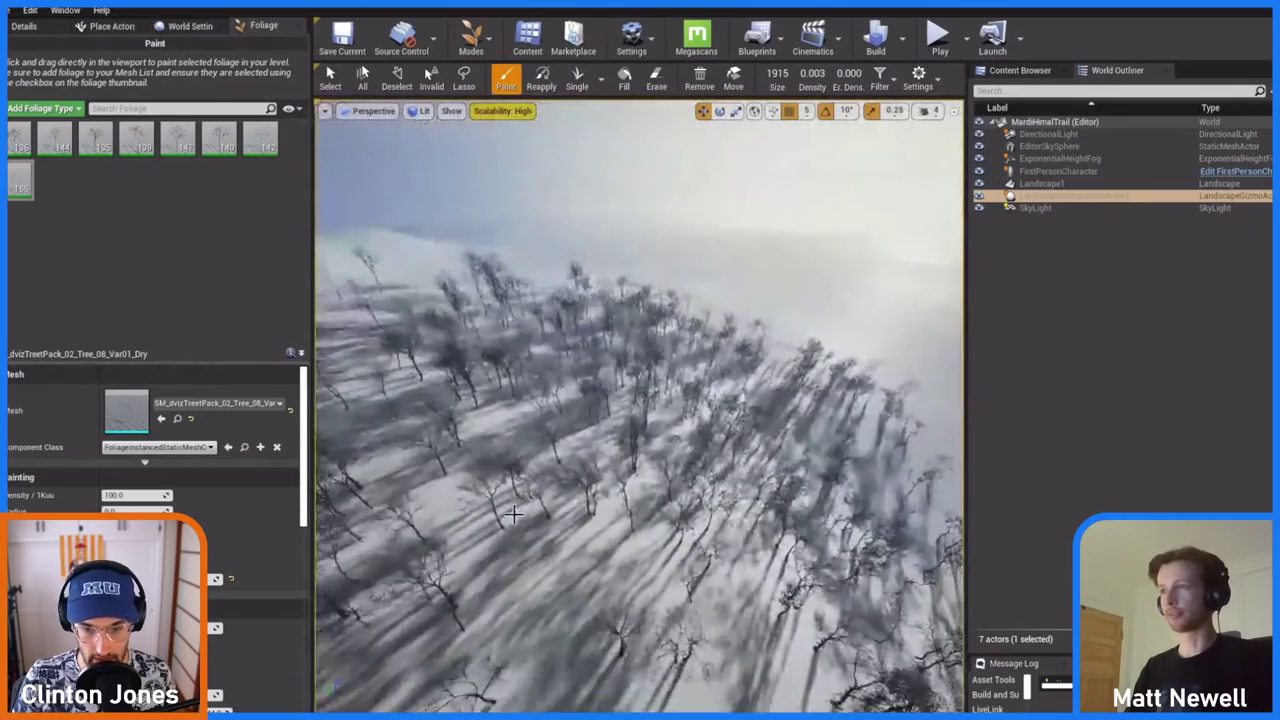
key("s")
mouse_move(606, 511)
right_mouse_down()
mouse_move(622, 571)
mouse_move(671, 574)
mouse_move(603, 505)
mouse_move(631, 512)
mouse_move(591, 498)
mouse_move(594, 509)
mouse_move(571, 443)
mouse_move(333, 435)
mouse_move(594, 490)
mouse_move(679, 530)
right_mouse_up()
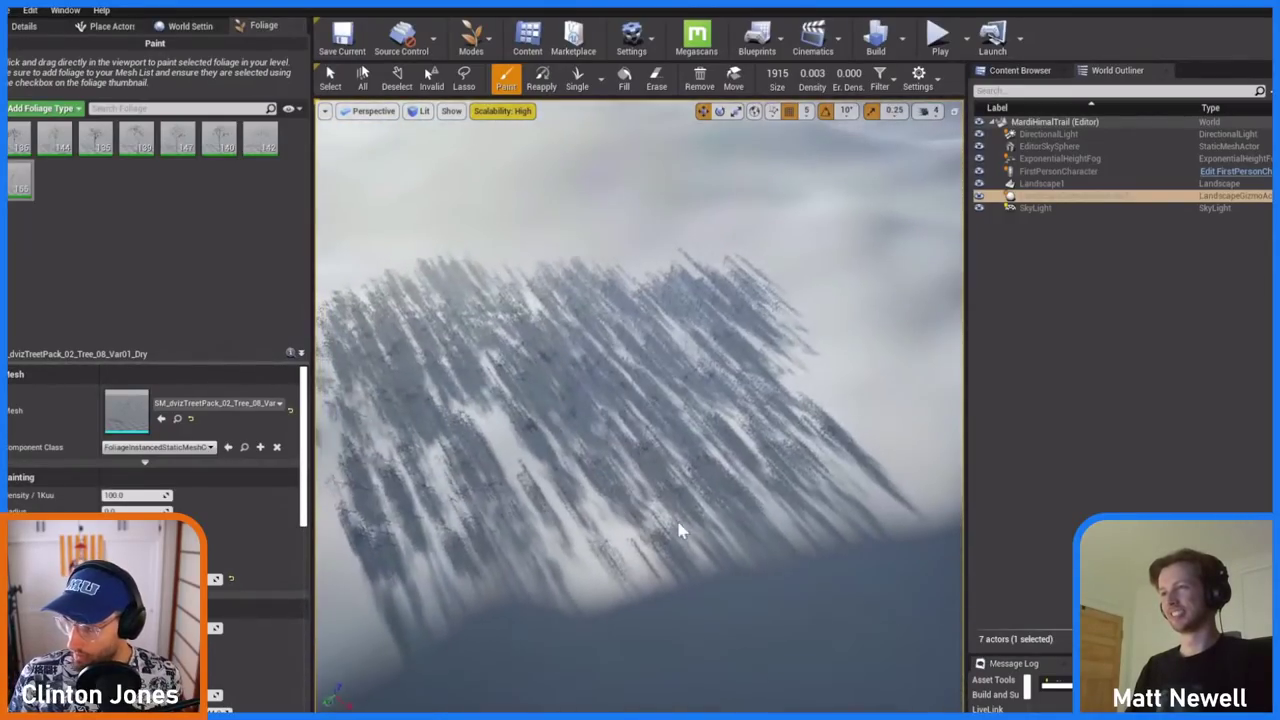
mouse_move(679, 530)
left_mouse_down("shift")
mouse_move(635, 541)
mouse_move(706, 514)
mouse_move(800, 409)
mouse_move(744, 250)
mouse_move(729, 486)
mouse_move(709, 303)
mouse_move(685, 248)
mouse_move(646, 443)
mouse_move(577, 500)
mouse_move(657, 277)
mouse_move(564, 393)
mouse_move(466, 563)
mouse_move(614, 254)
mouse_move(601, 334)
left_mouse_up("shift")
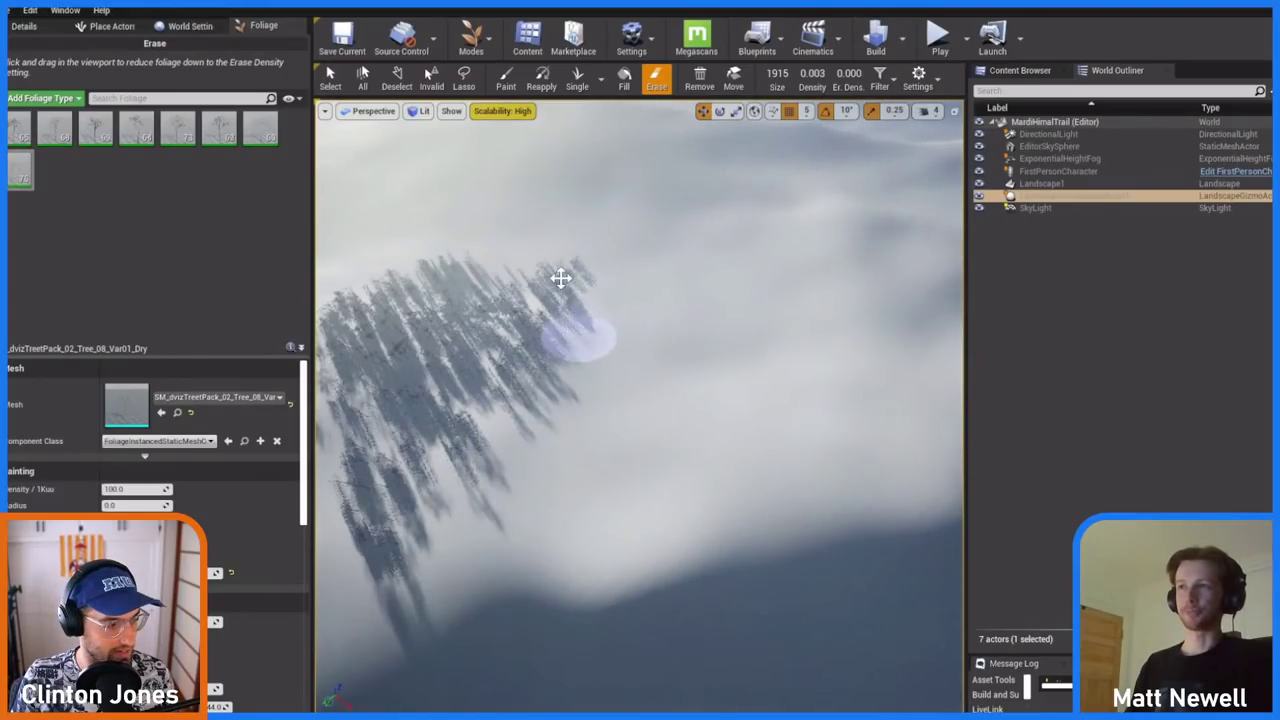
mouse_move(560, 278)
left_mouse_down("shift")
mouse_move(449, 469)
mouse_move(383, 531)
mouse_move(346, 457)
mouse_move(536, 255)
mouse_move(531, 171)
mouse_move(474, 380)
mouse_move(466, 294)
mouse_move(385, 392)
left_mouse_up("shift")
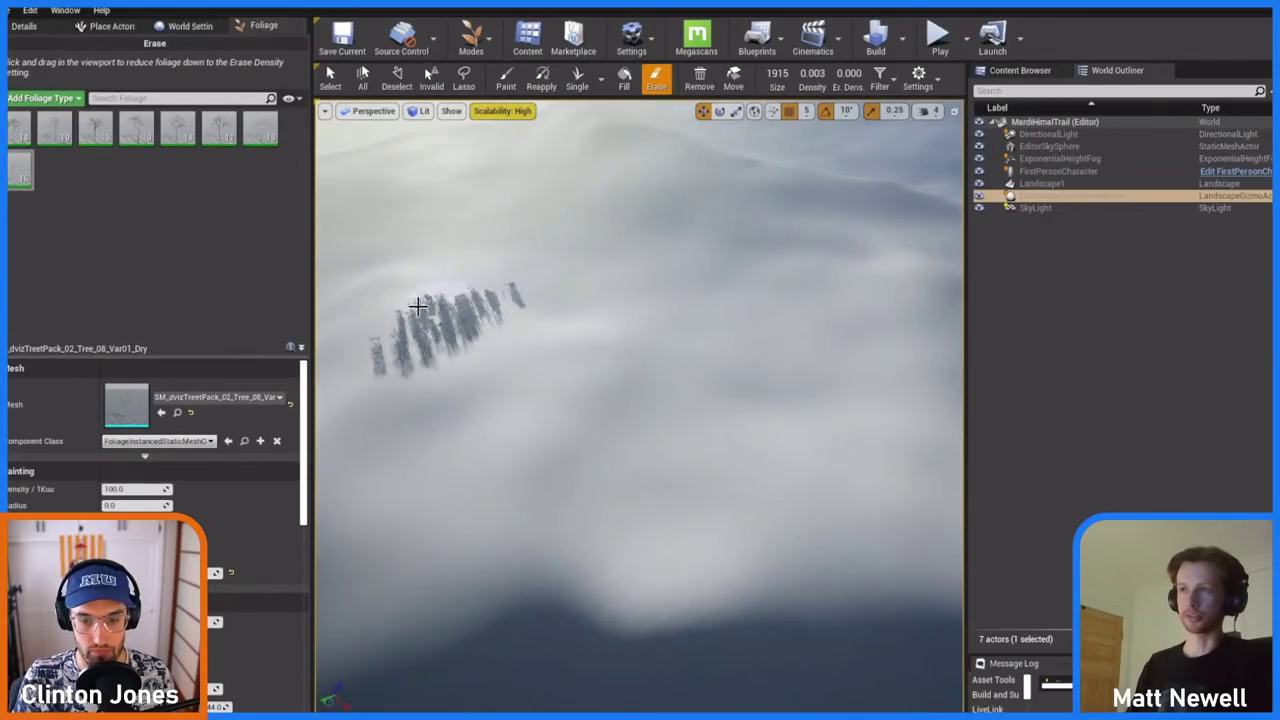
mouse_move(418, 306)
left_mouse_down("shift")
mouse_move(471, 308)
mouse_move(485, 339)
left_mouse_up("shift")
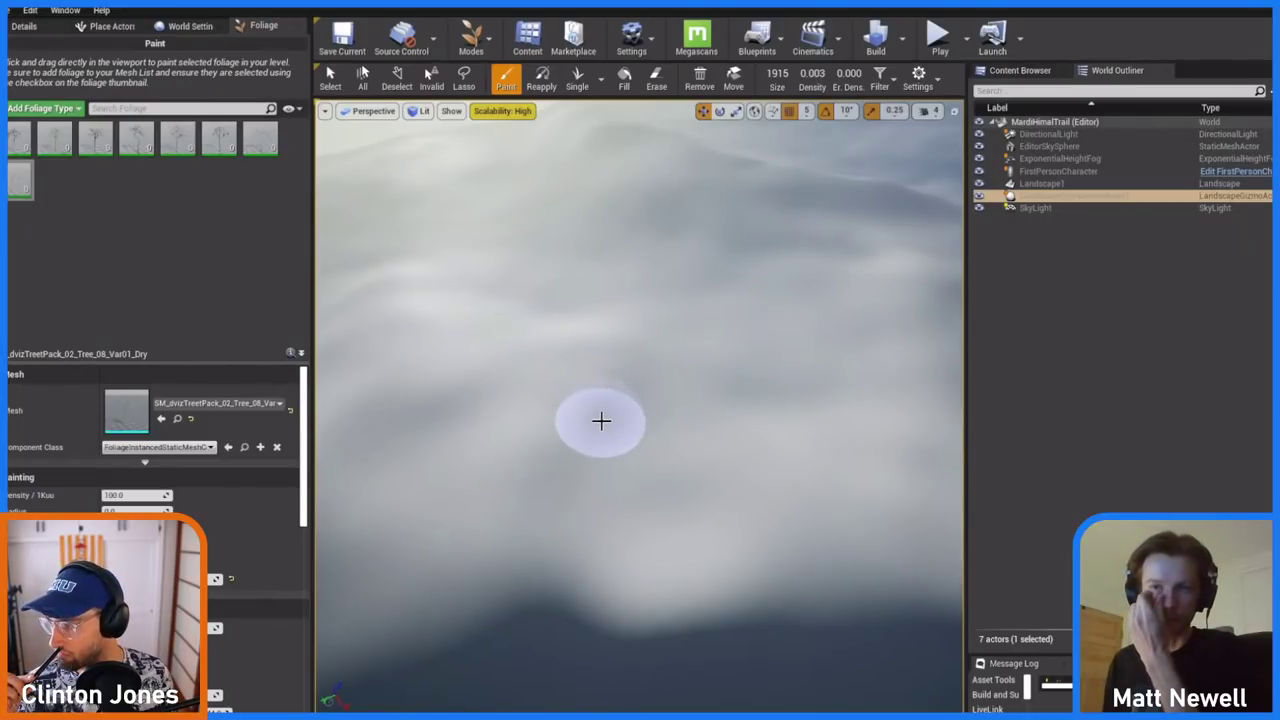
Step: Leave foliage editing, select the SkyLight and set its mobility to Movable
mouse_move(601, 431)
right_mouse_down()
mouse_move(535, 458)
mouse_move(323, 414)
mouse_move(451, 374)
right_mouse_up()
right_click_drag(724, 449, 608, 360)
left_click(18, 150)
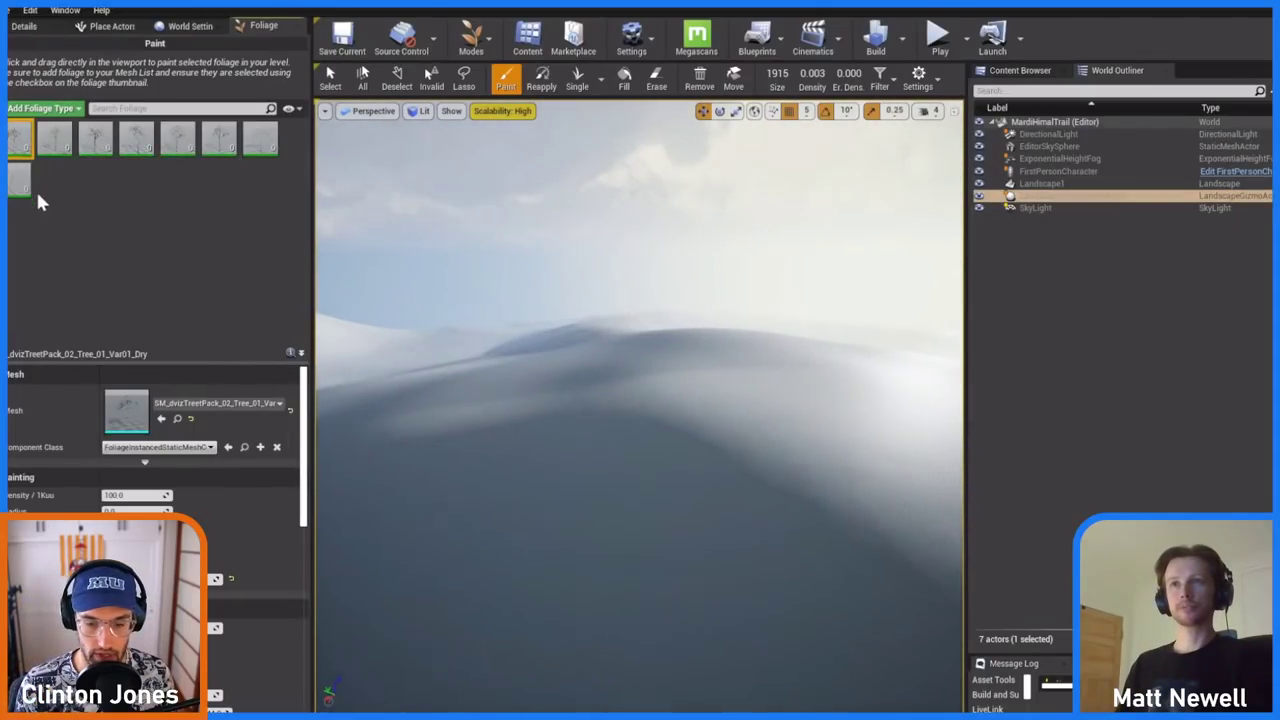
mouse_move(684, 398)
right_mouse_down()
mouse_move(691, 416)
mouse_move(678, 405)
right_mouse_up()
right_click_drag(580, 362, 585, 400)
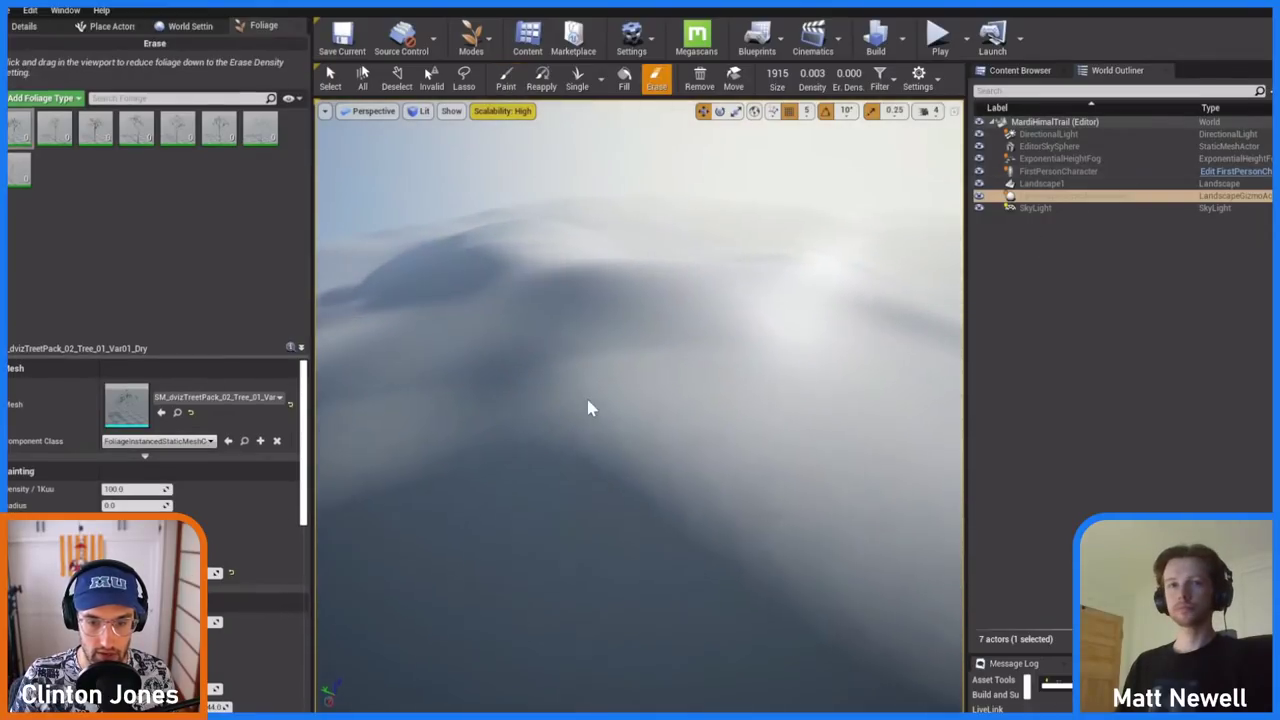
key("shift+1")
left_click(1062, 208)
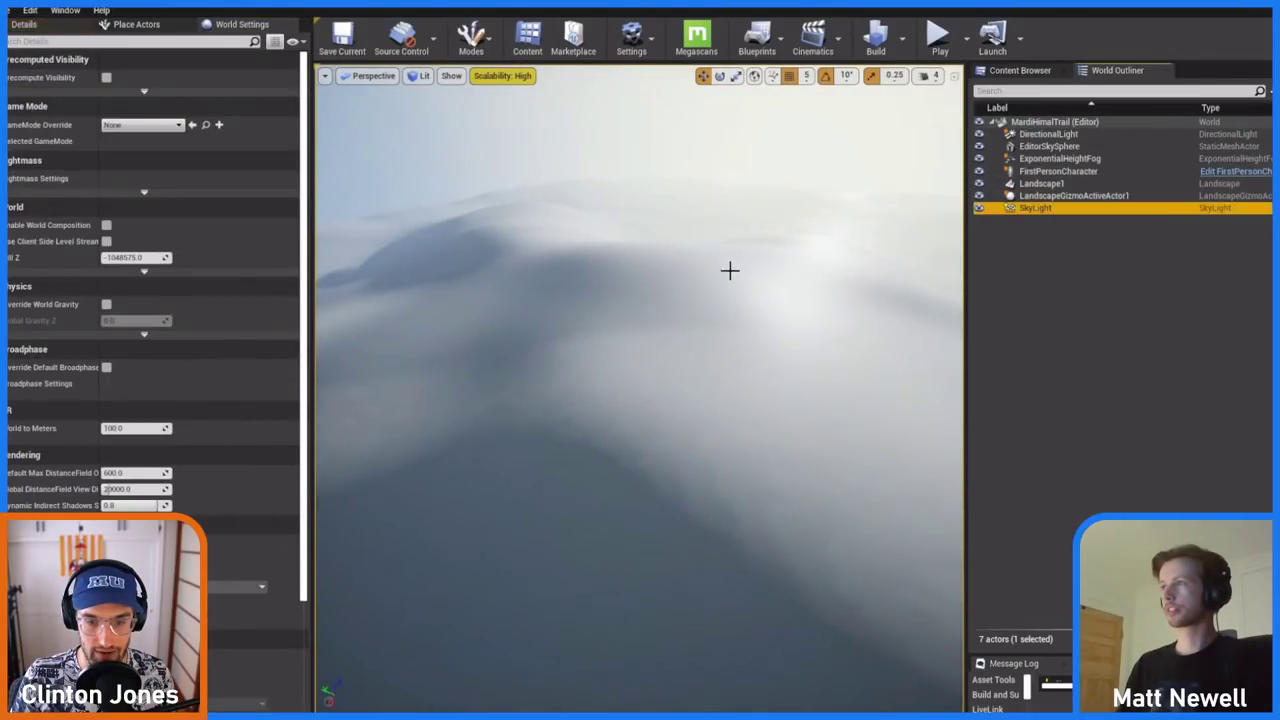
left_click(258, 255)
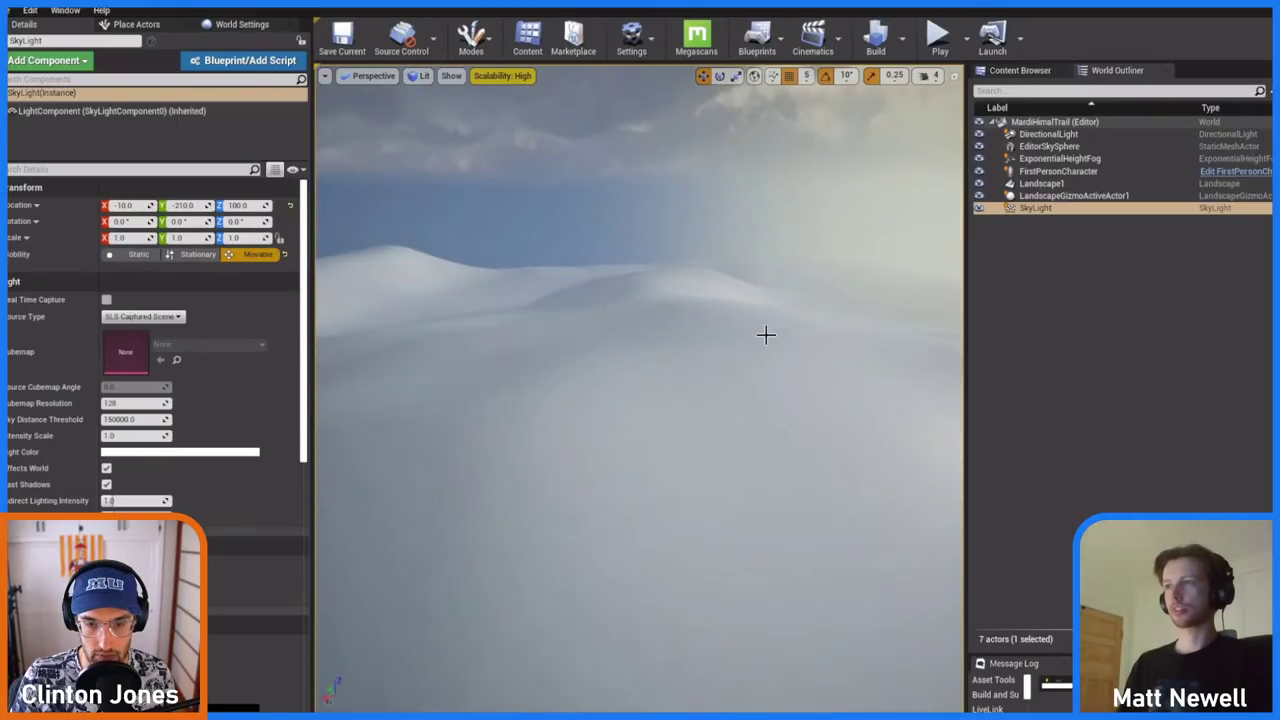
Step: Return to foliage painting and paint a new forest of mixed trees across the bare snow hills
key("shift+4")
mouse_move(783, 459)
left_mouse_down()
mouse_move(537, 497)
mouse_move(837, 491)
mouse_move(753, 455)
mouse_move(808, 509)
mouse_move(846, 523)
mouse_move(661, 502)
mouse_move(856, 425)
mouse_move(830, 392)
mouse_move(791, 380)
mouse_move(581, 466)
mouse_move(540, 418)
left_mouse_up()
mouse_move(540, 418)
right_mouse_down()
mouse_move(618, 395)
mouse_move(543, 360)
mouse_move(486, 366)
mouse_move(533, 428)
mouse_move(720, 447)
mouse_move(757, 428)
right_mouse_up()
key("w")
mouse_move(757, 428)
left_mouse_down()
mouse_move(324, 480)
mouse_move(372, 462)
left_mouse_up()
key("w")
mouse_move(600, 480)
right_mouse_down()
mouse_move(610, 465)
mouse_move(570, 450)
right_mouse_up()
right_click_drag(900, 342, 890, 400)
Step: Leave foliage painting and compare the detail settings of the SkyLight and the DirectionalLight, including their mobility
key("shift+1")
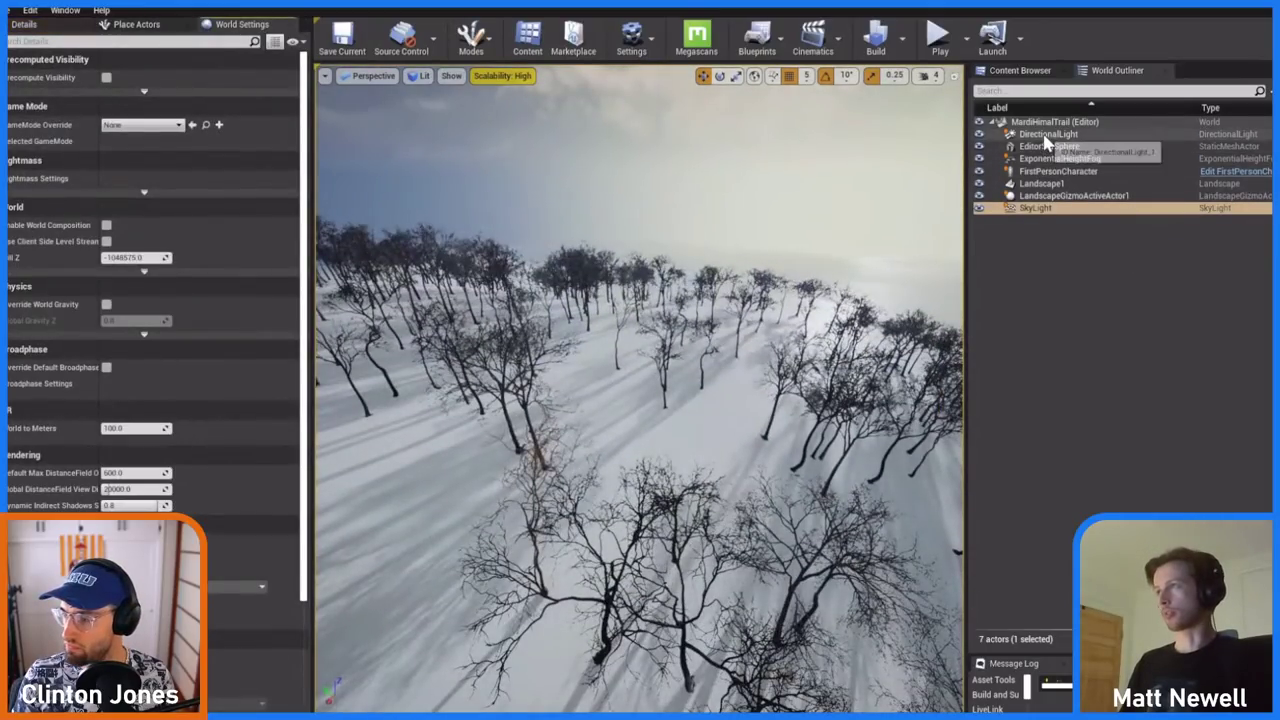
left_click(1043, 134)
left_click(1050, 208)
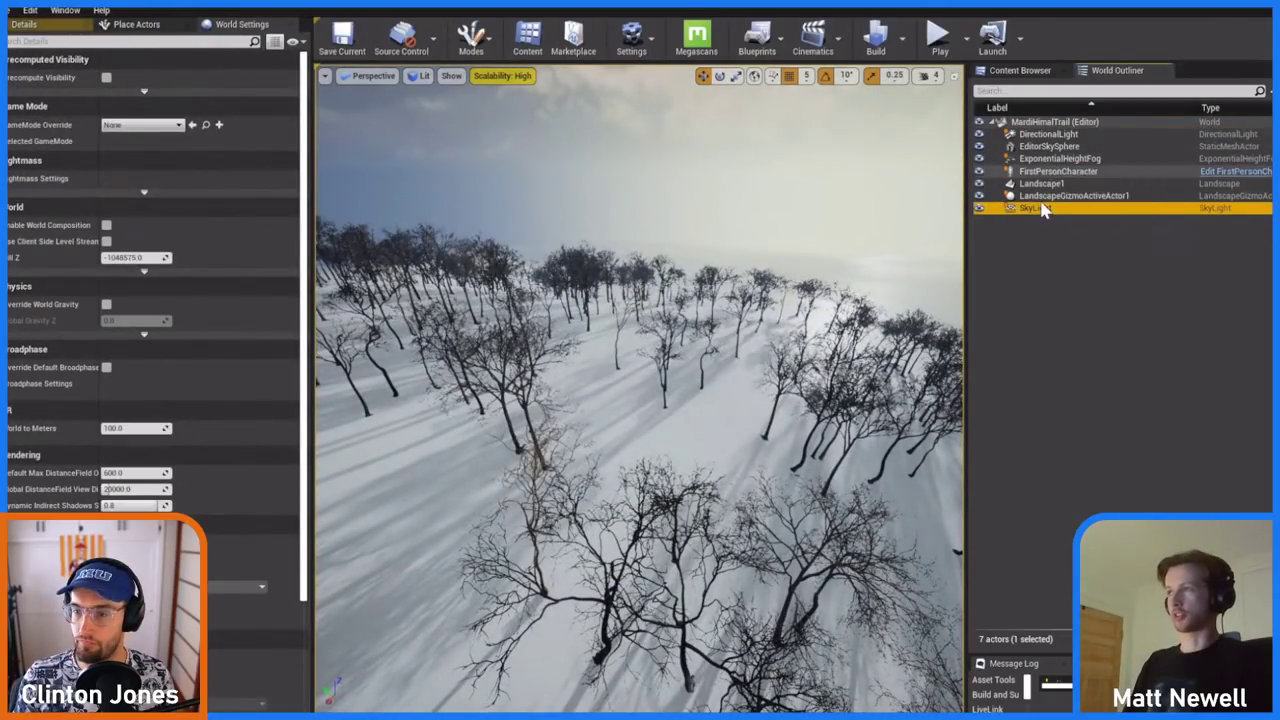
left_click(24, 25)
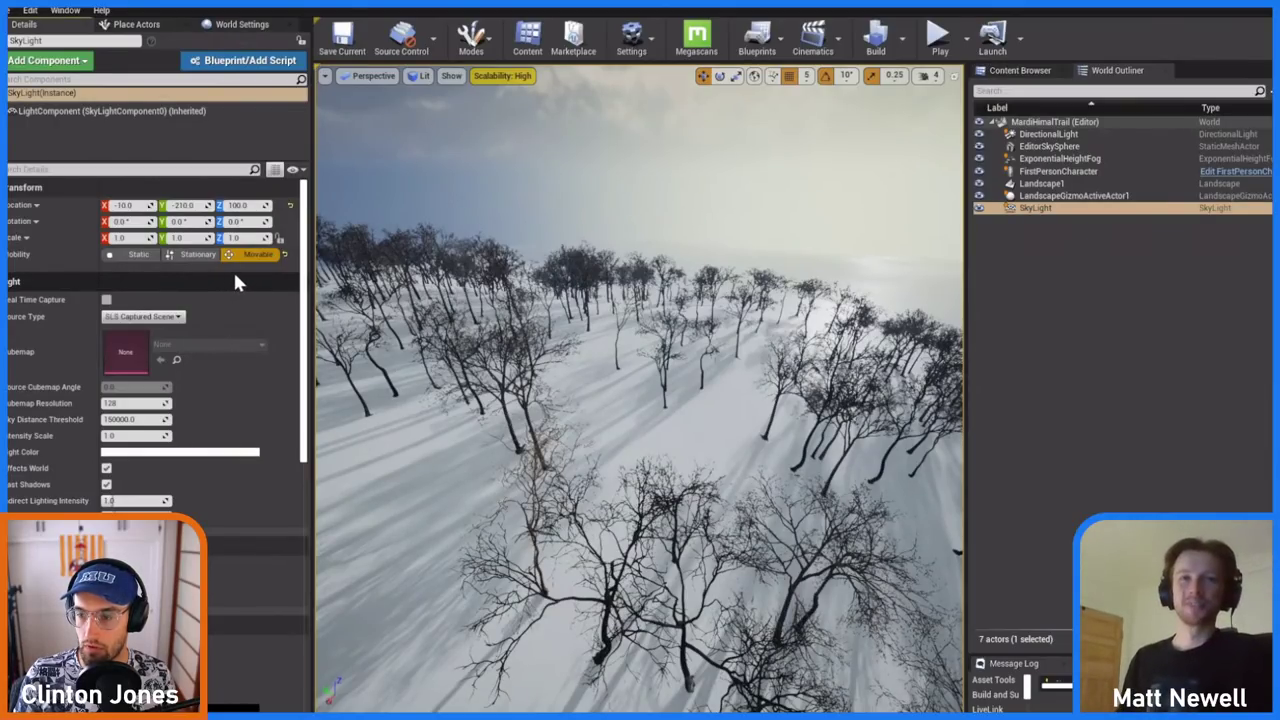
left_click(1063, 248)
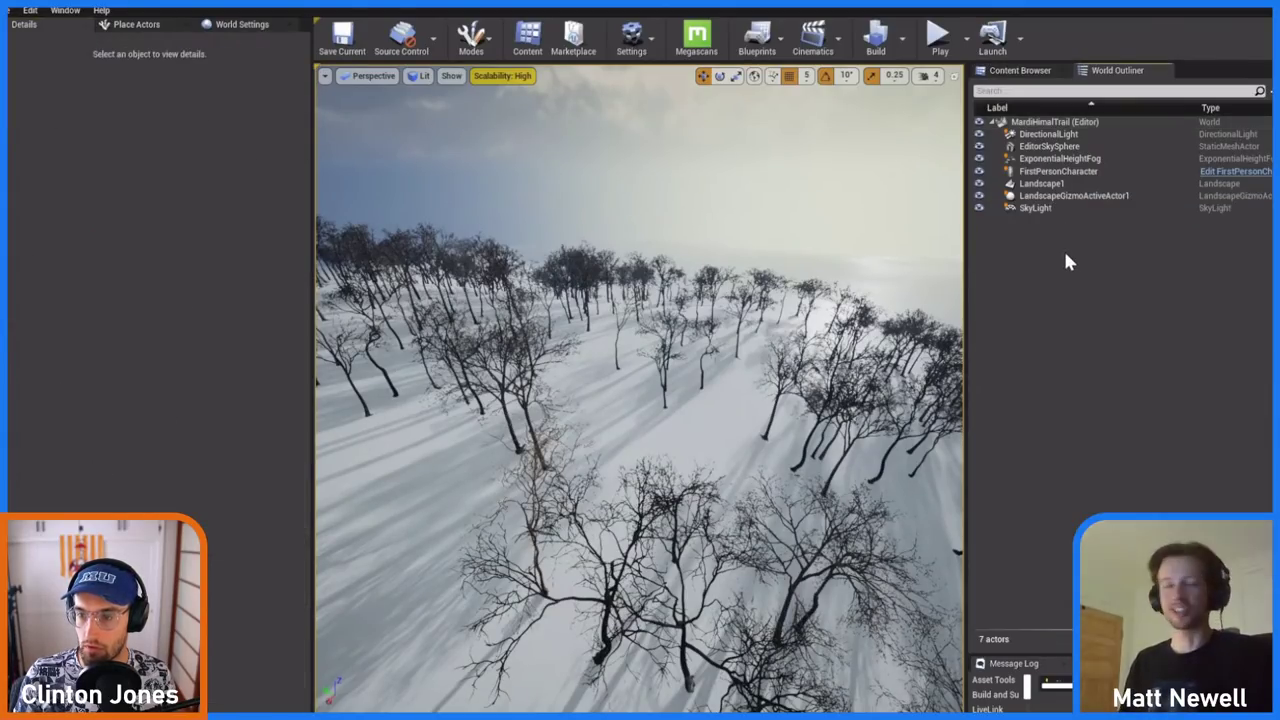
left_click(1058, 209)
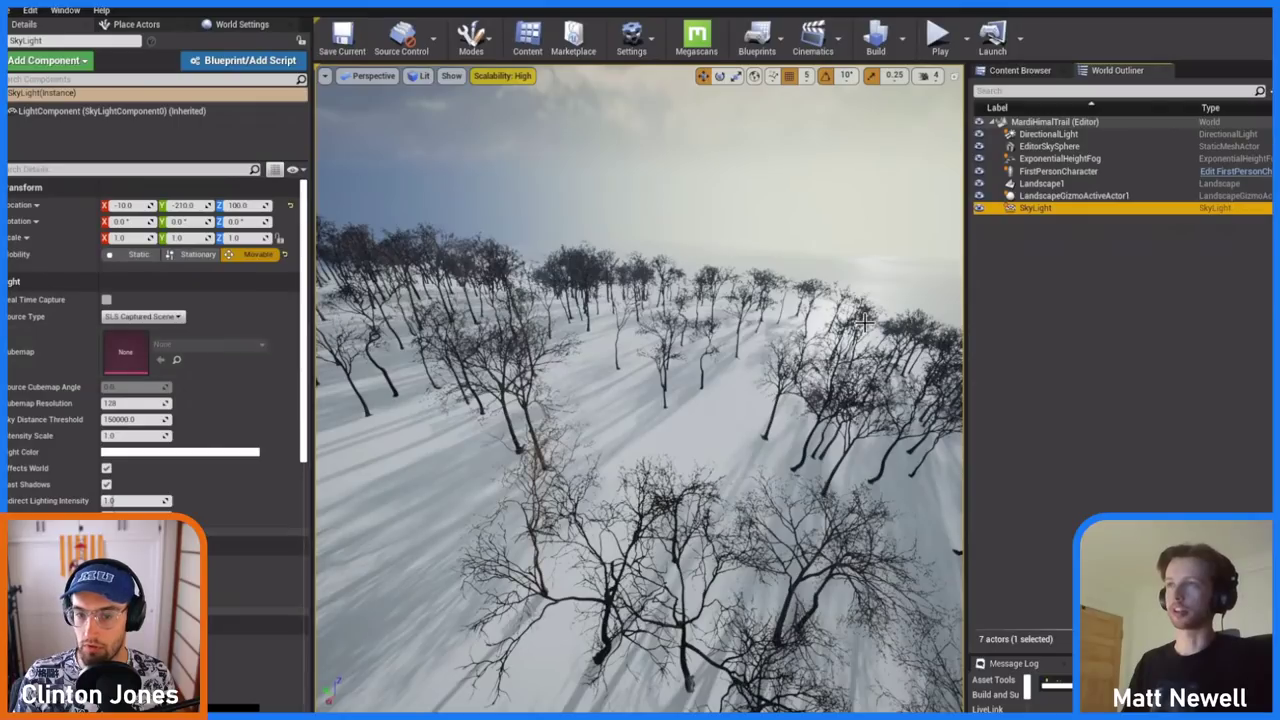
left_click(1048, 134)
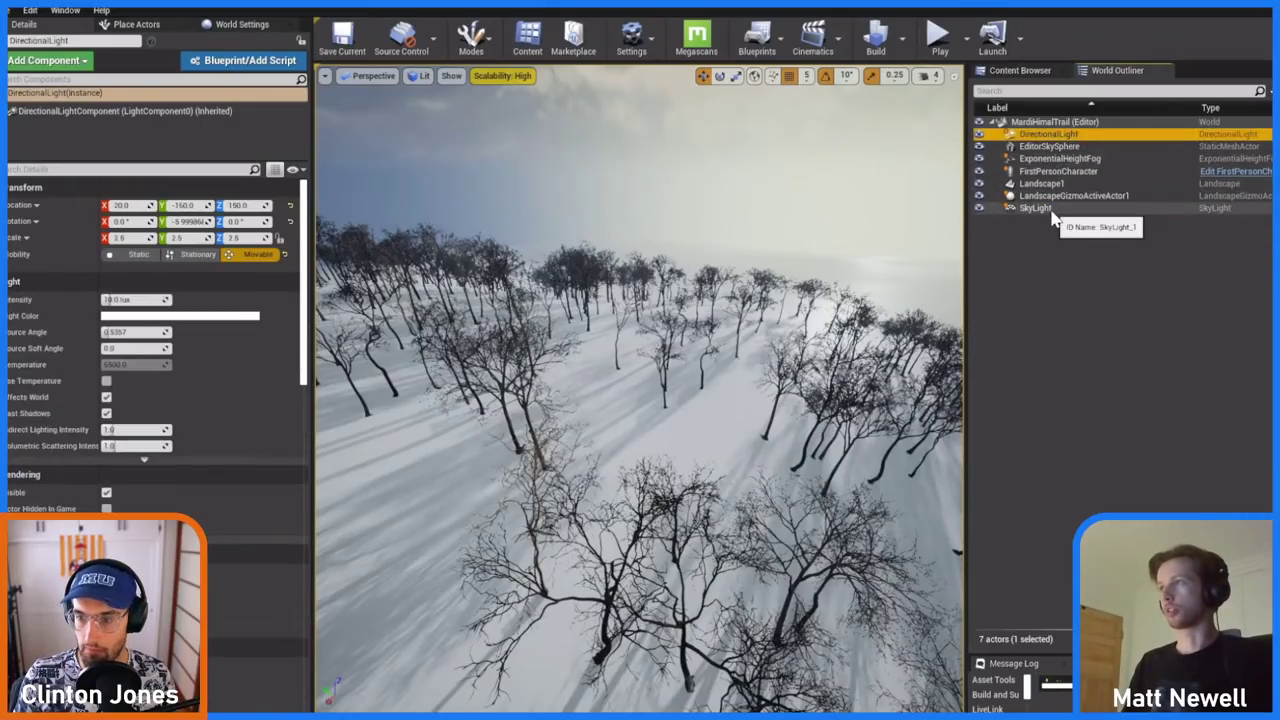
left_click(1052, 209)
left_click(1049, 134)
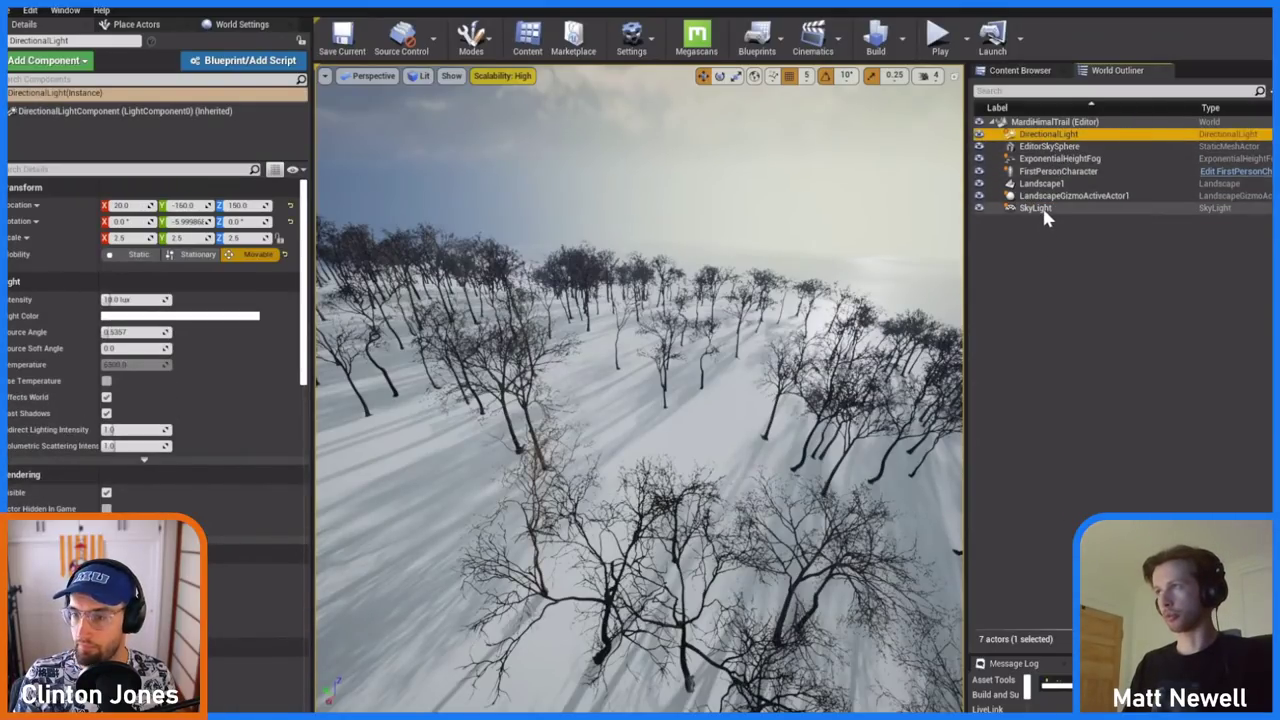
left_click(1040, 209)
Step: Set the DirectionalLight's Dynamic Shadow Distance MovableLight to 0 in its Cascaded Shadow Maps settings
key("w")
right_click_drag(620, 481, 698, 443)
key("w")
left_click(1048, 134)
right_click_drag(586, 510, 626, 540)
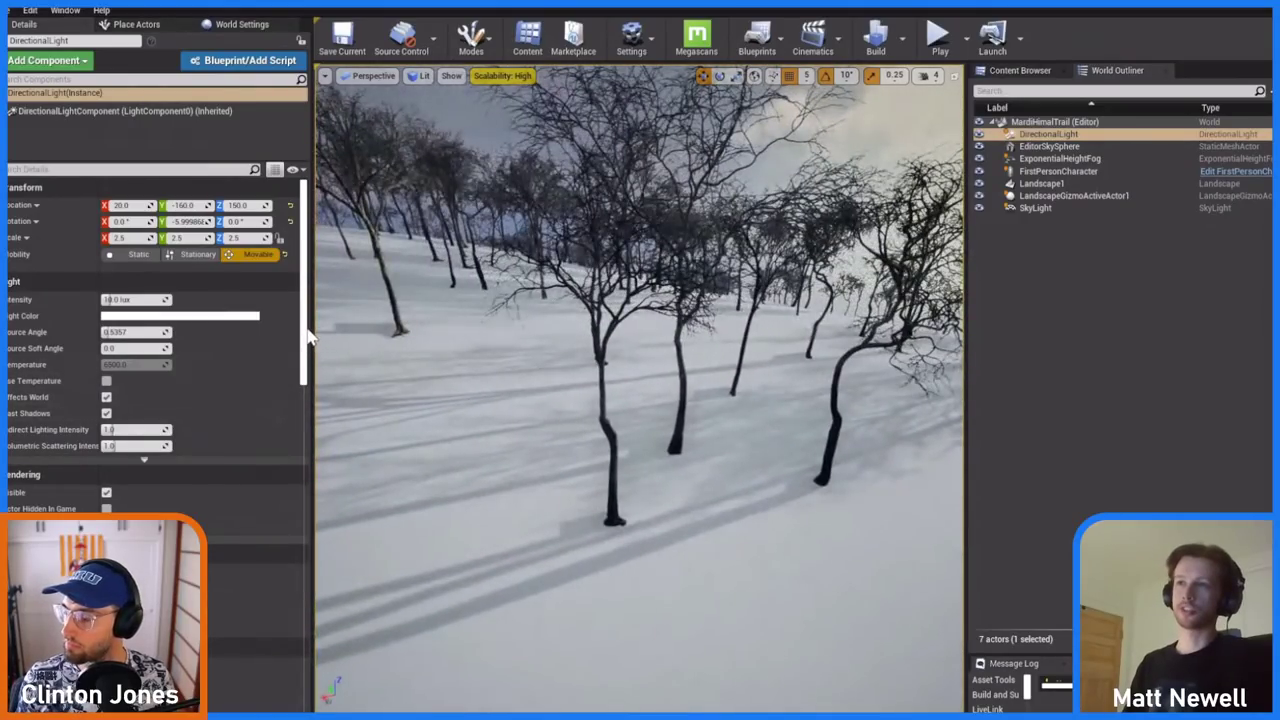
left_click_drag(303, 342, 312, 308)
left_click(1080, 147)
left_click(1050, 134)
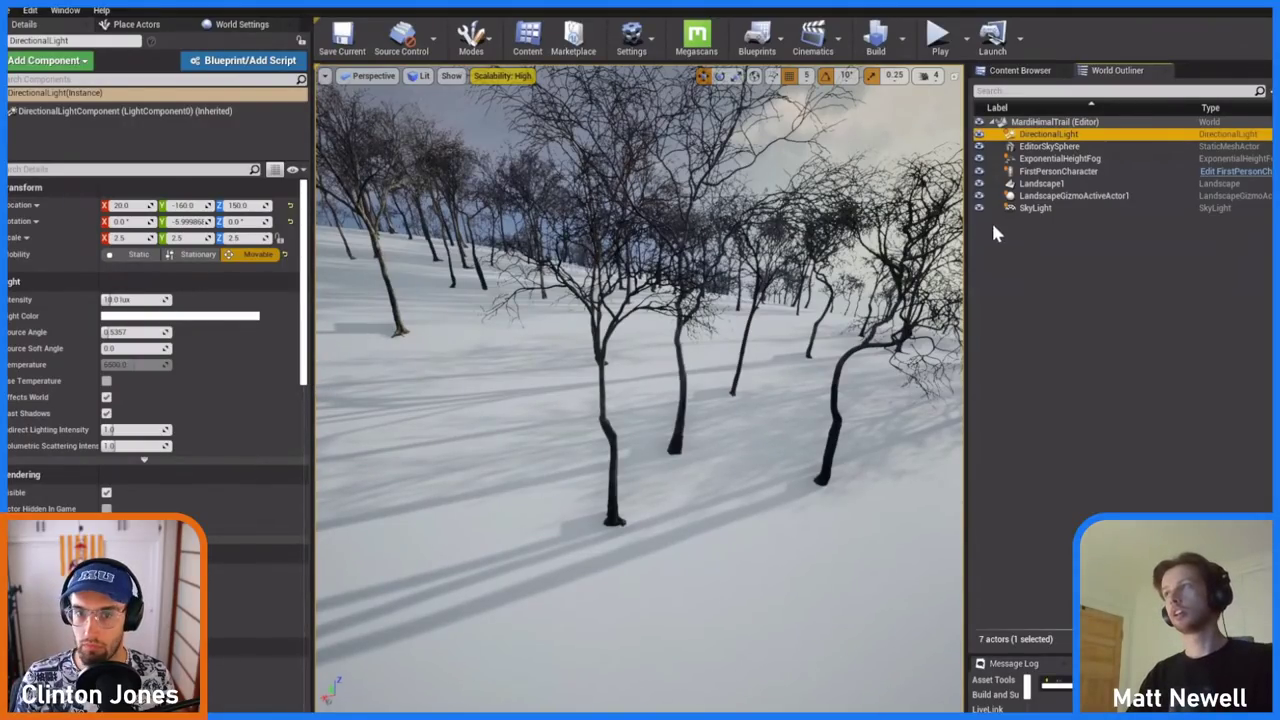
scroll(229, 463, "down", 5)
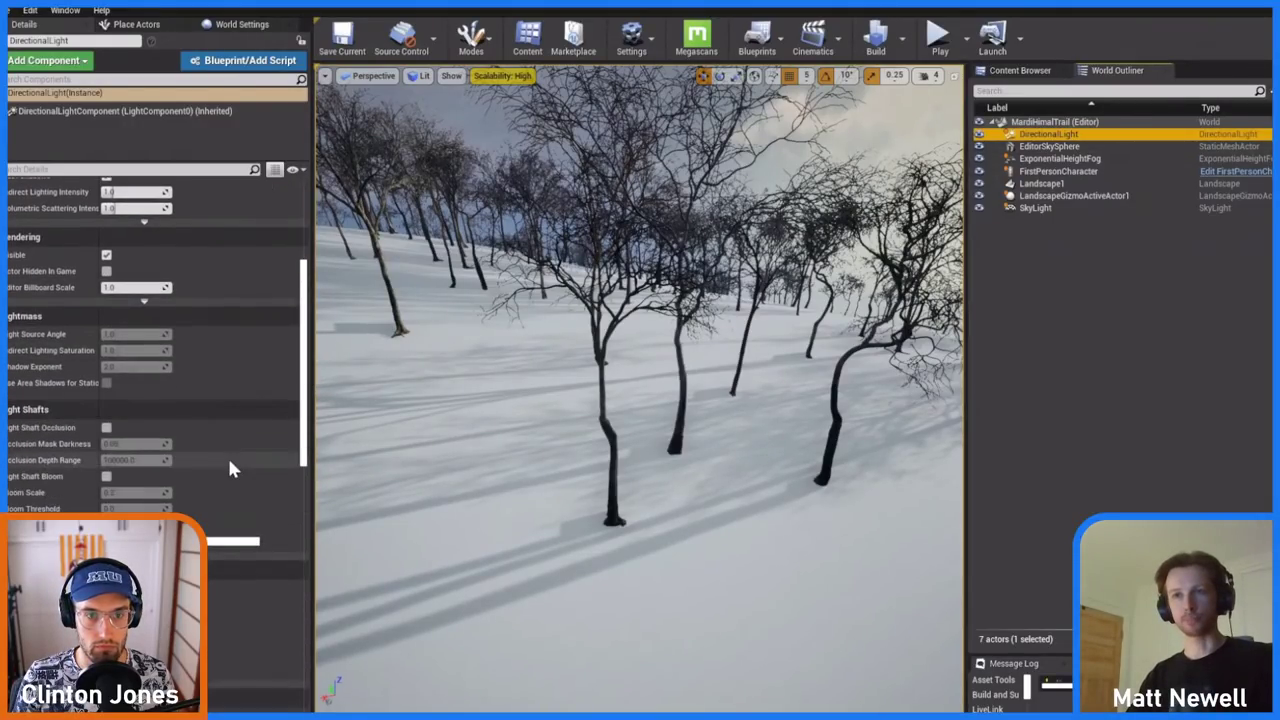
scroll(229, 468, "down", 5)
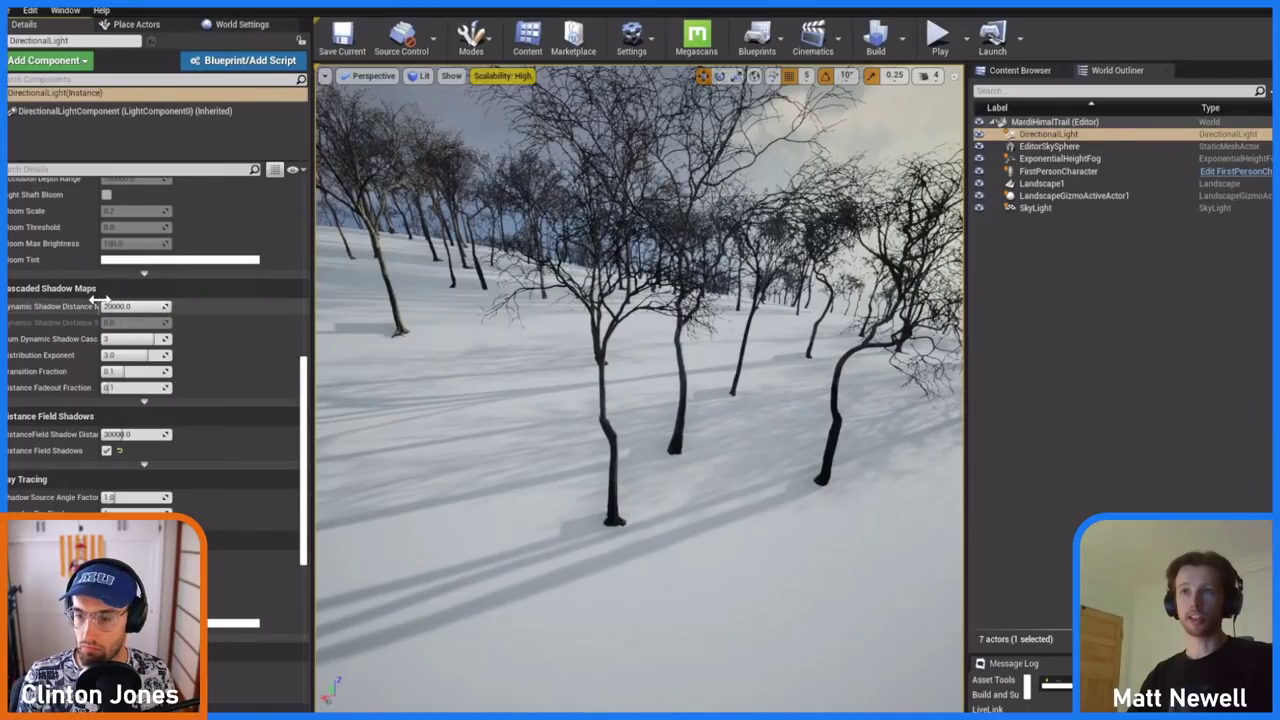
mouse_move(97, 300)
left_mouse_down()
mouse_move(160, 302)
mouse_move(80, 303)
left_mouse_up()
right_click_drag(753, 452, 753, 453)
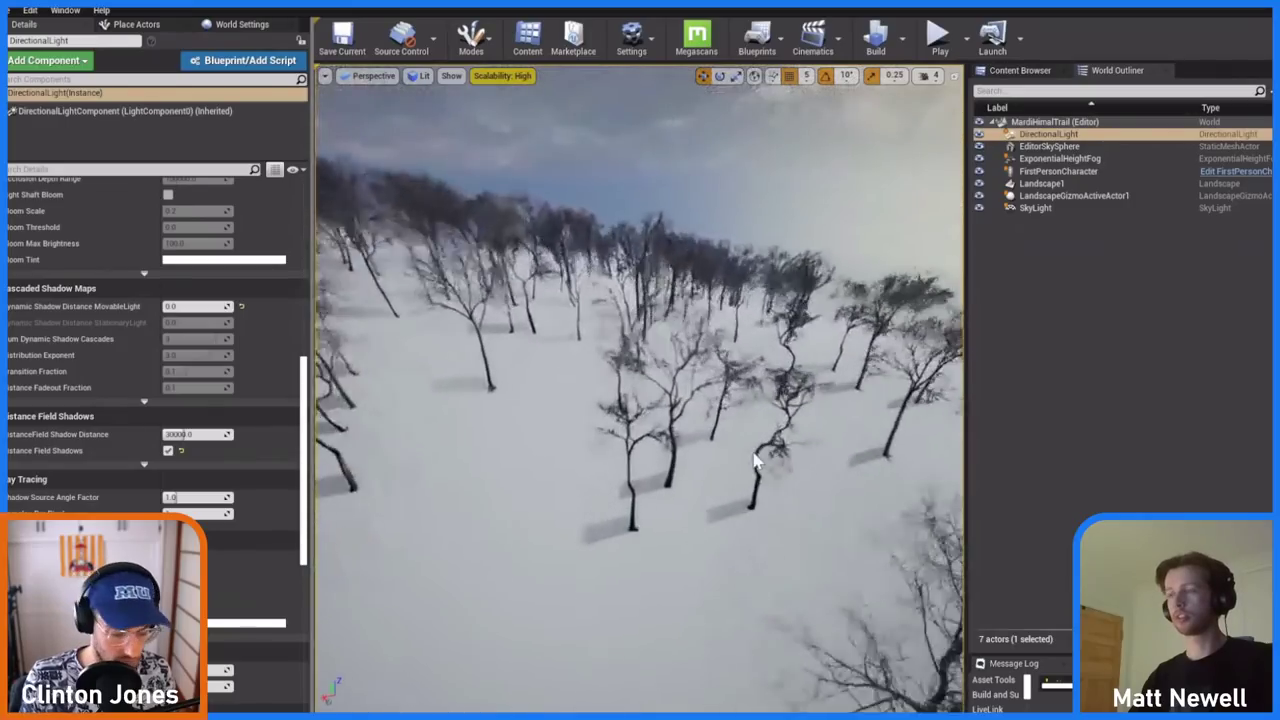
Step: Adjust the Instance Settings of all eight tree foliage types so the trees cast full-length shadows
key("shift+4")
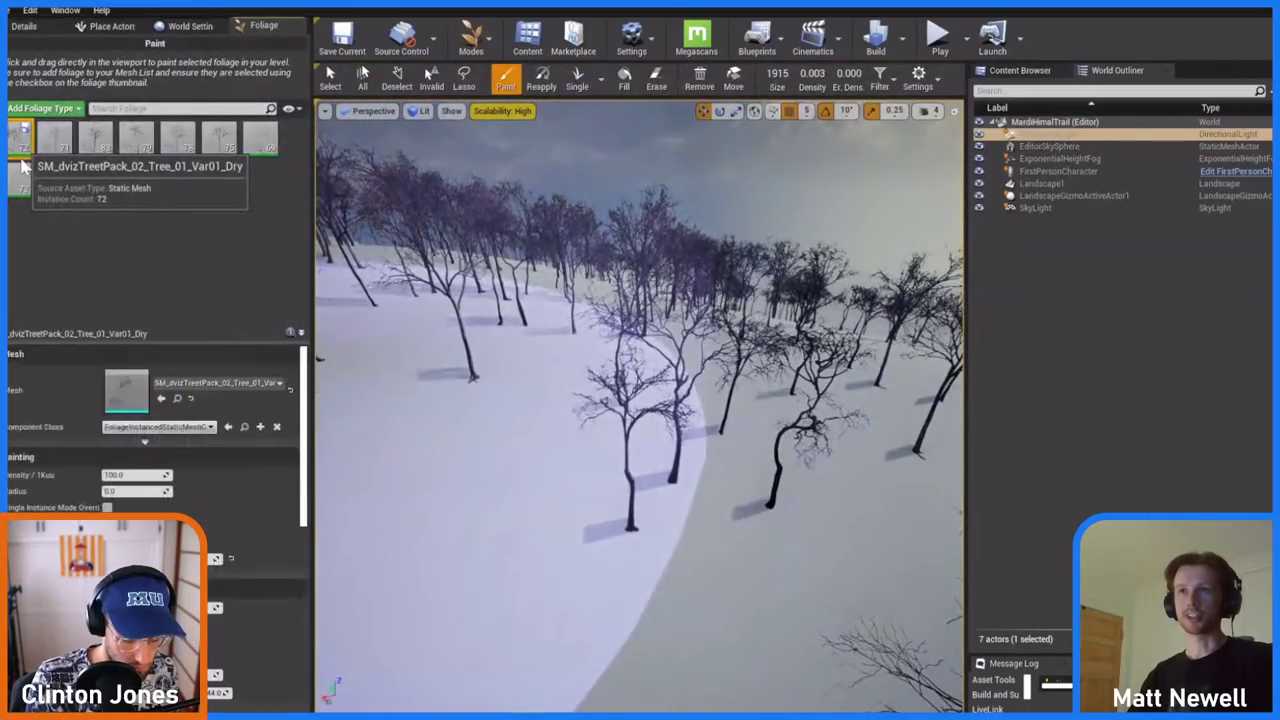
key("ctrl+a")
scroll(270, 607, "down", 5)
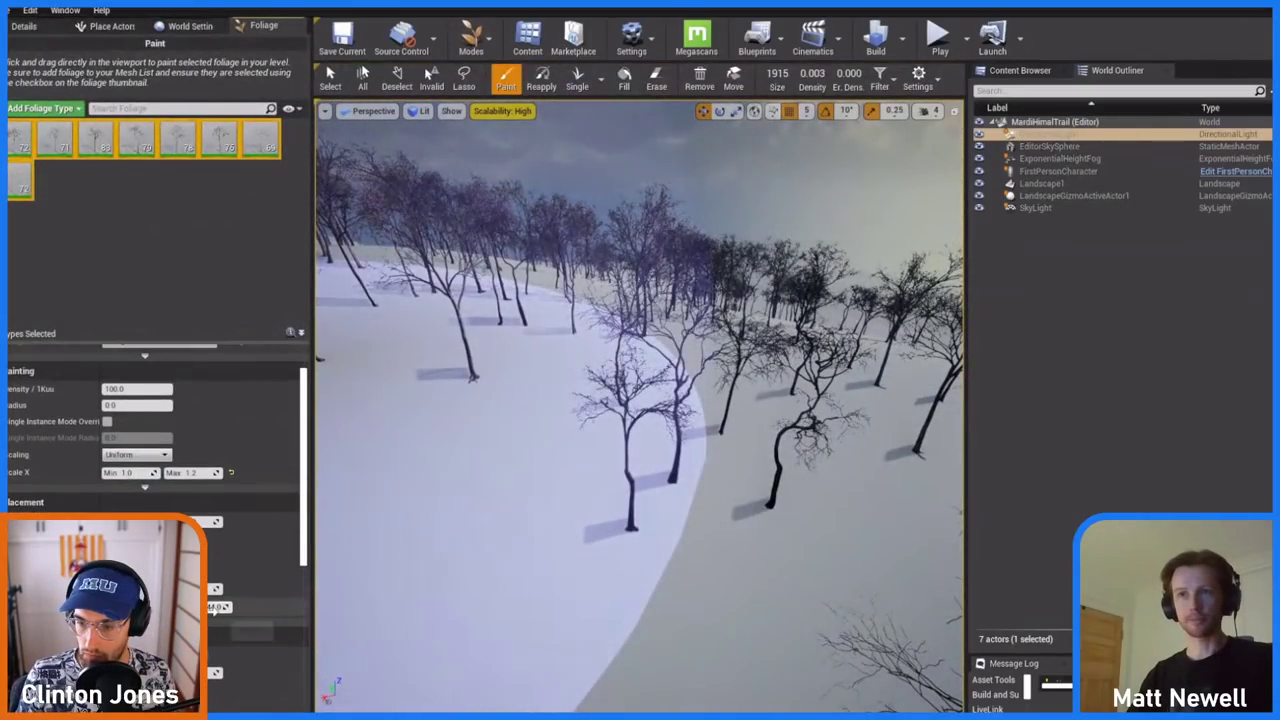
scroll(214, 607, "down", 5)
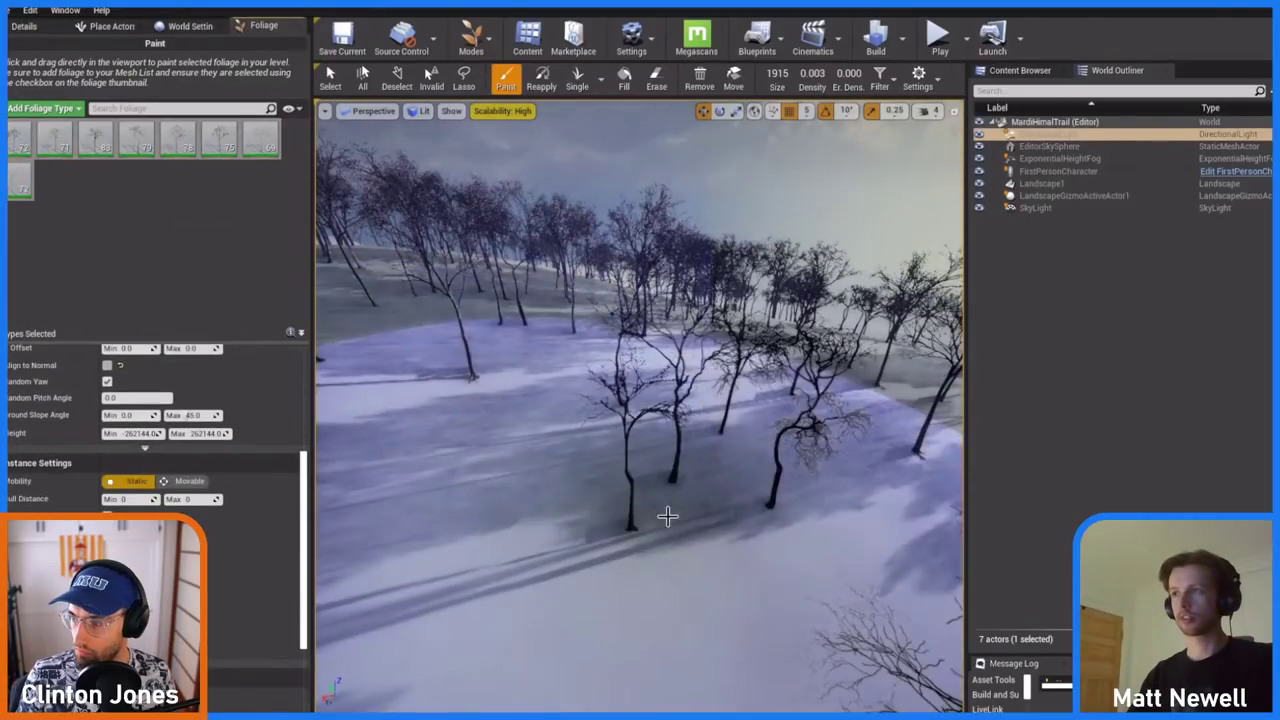
mouse_move(668, 516)
right_mouse_down()
mouse_move(679, 487)
mouse_move(660, 550)
right_mouse_up()
key("shift")
key("shift+1")
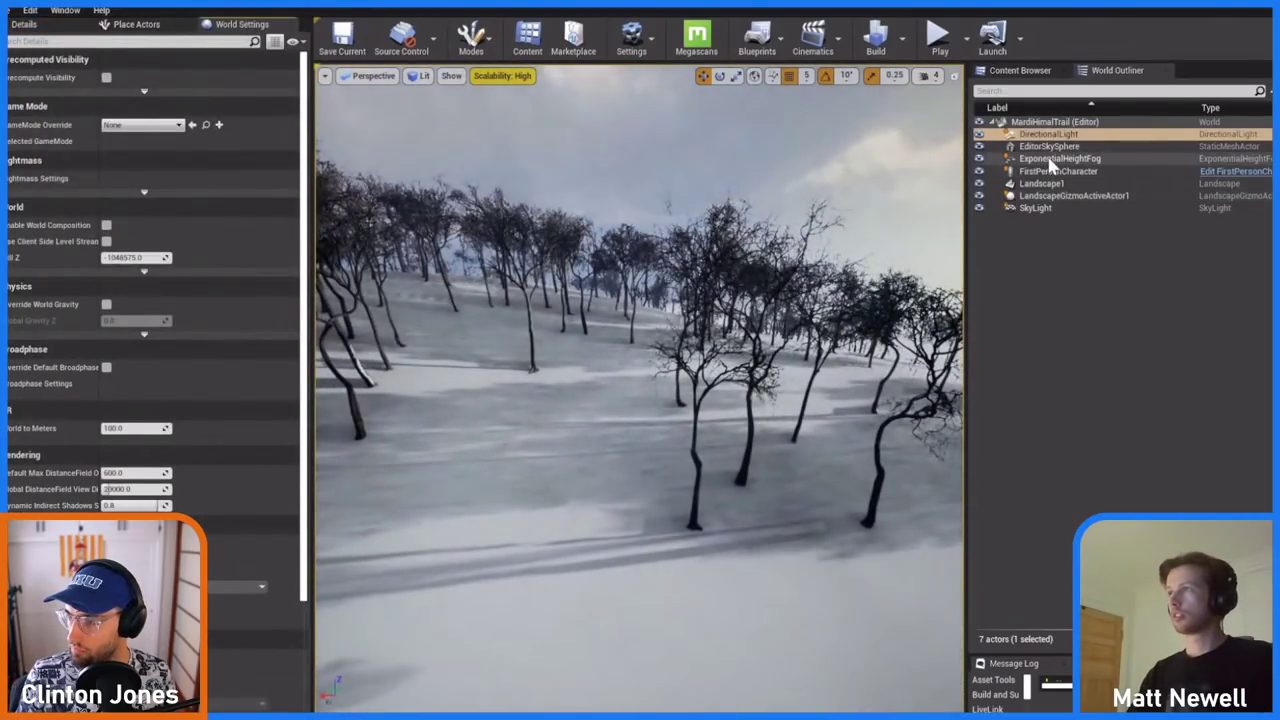
Step: Select the DirectionalLight and set its Source Angle to 5 to soften the tree shadows
left_click(1049, 134)
right_click_drag(603, 478, 1211, 303)
key("w")
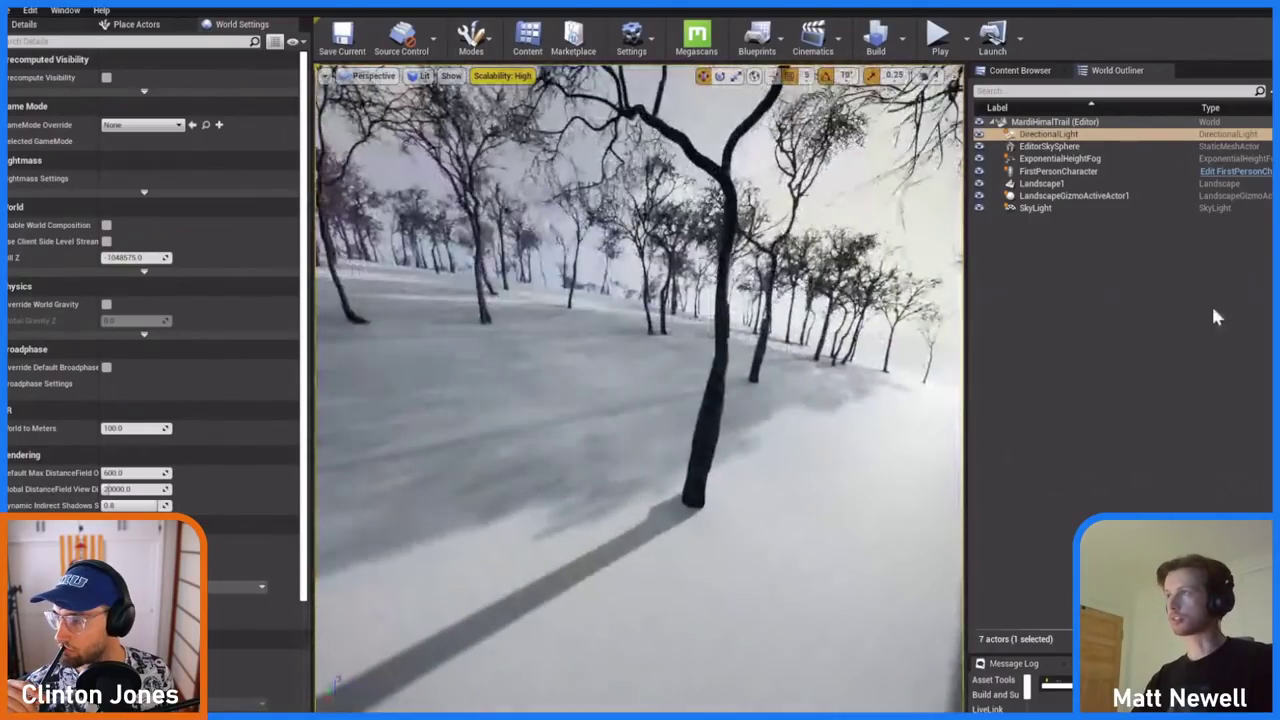
double_click(1060, 158)
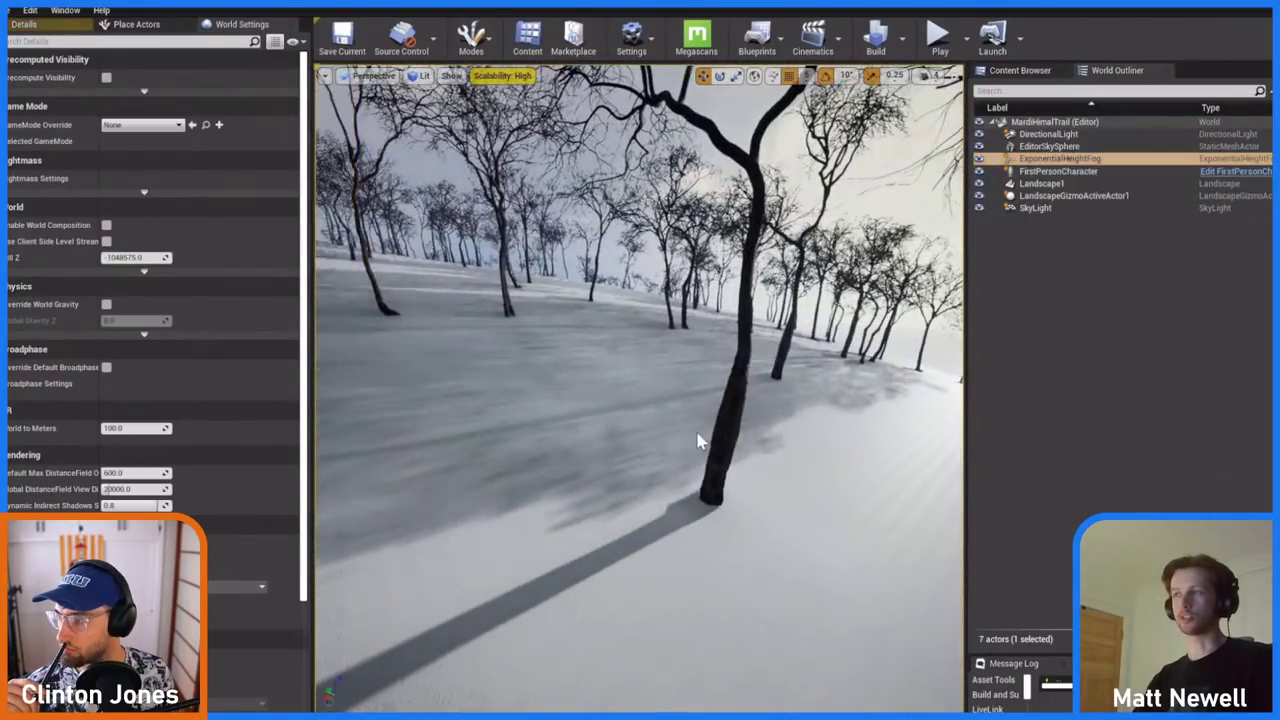
left_click(1048, 134)
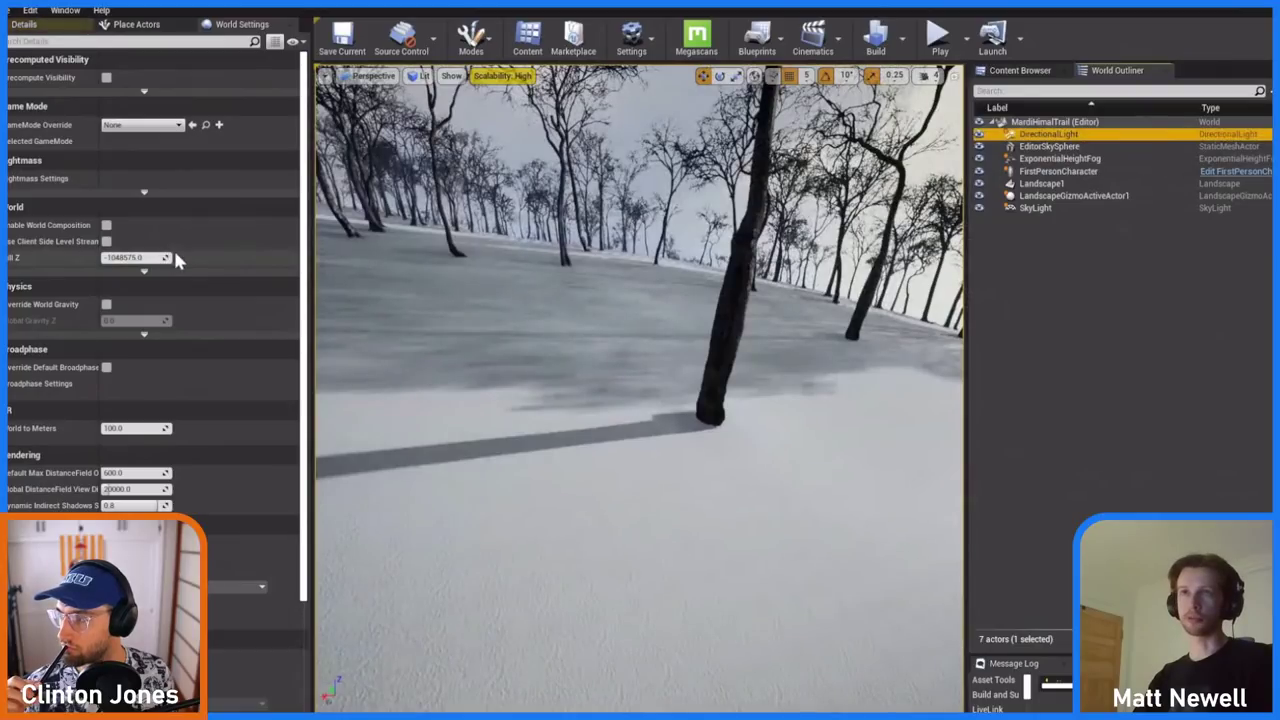
left_click(30, 30)
scroll(210, 413, "up", 10)
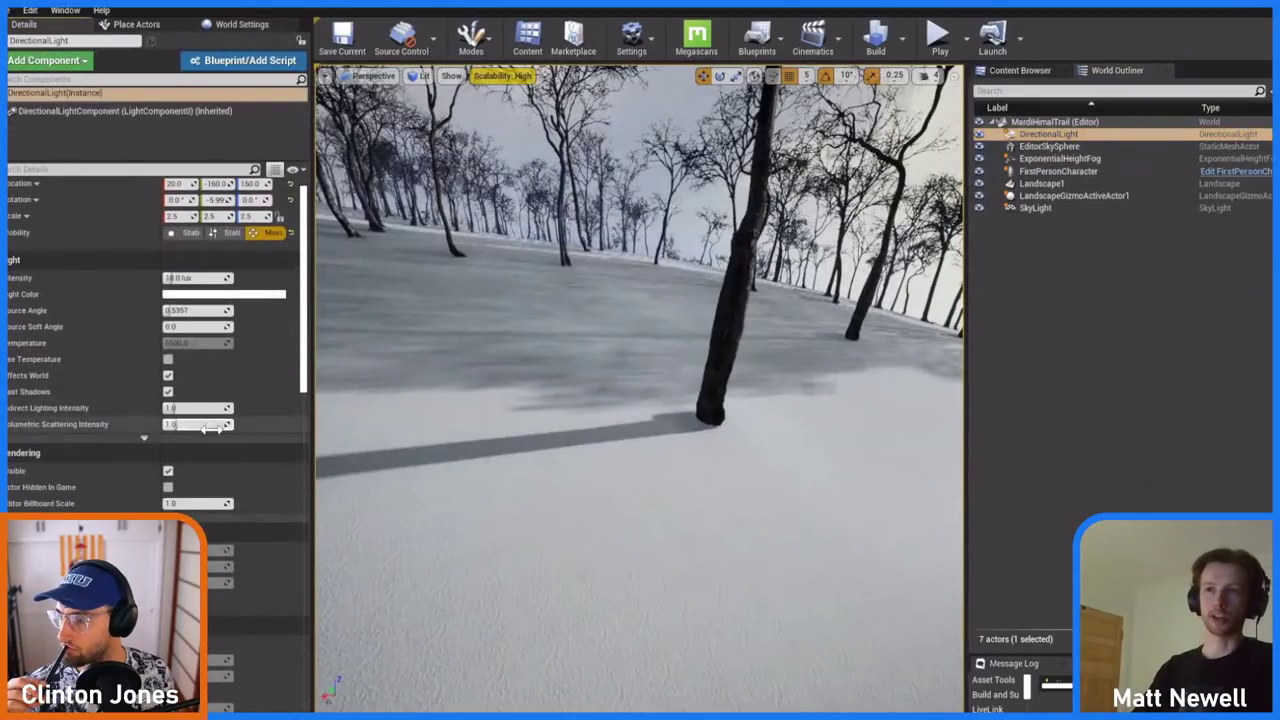
left_click_drag(180, 332, 245, 345)
Step: Examine the softened tree shadows on the snow from several viewpoints near the trunks
right_click_drag(760, 392, 503, 383)
key("w")
right_click_drag(449, 376, 962, 401)
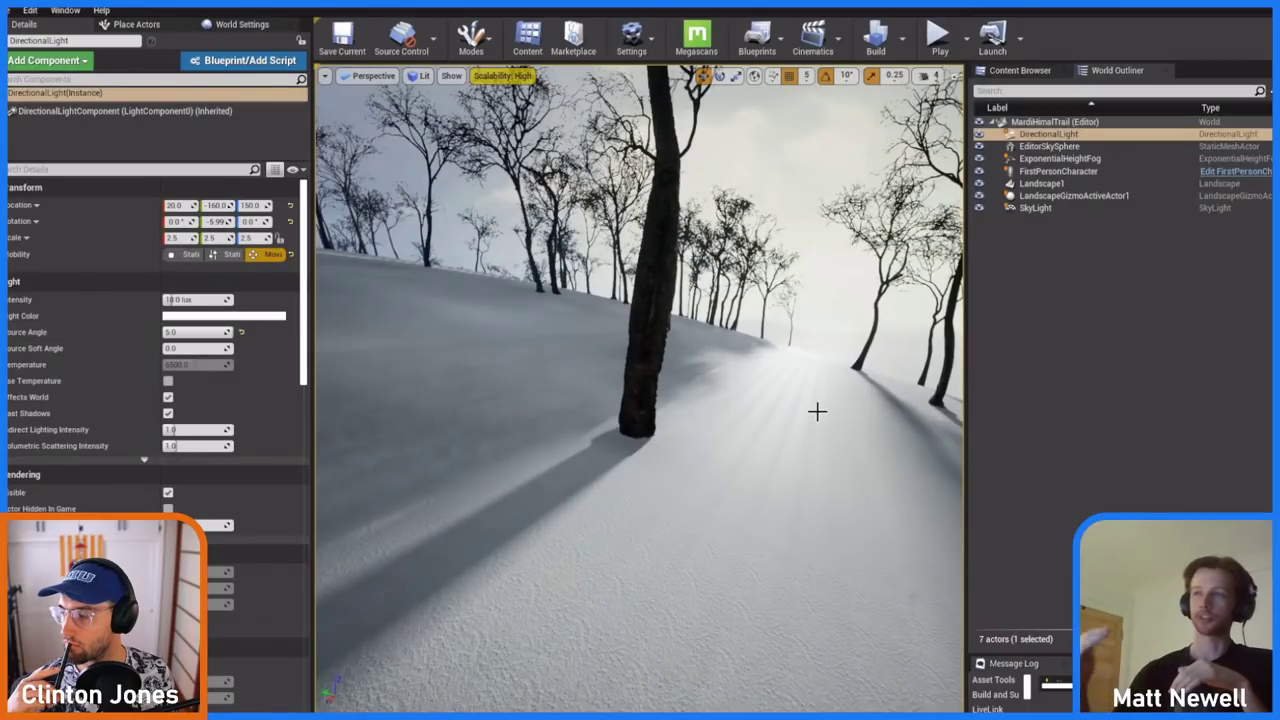
right_click_drag(717, 447, 735, 487)
key("w")
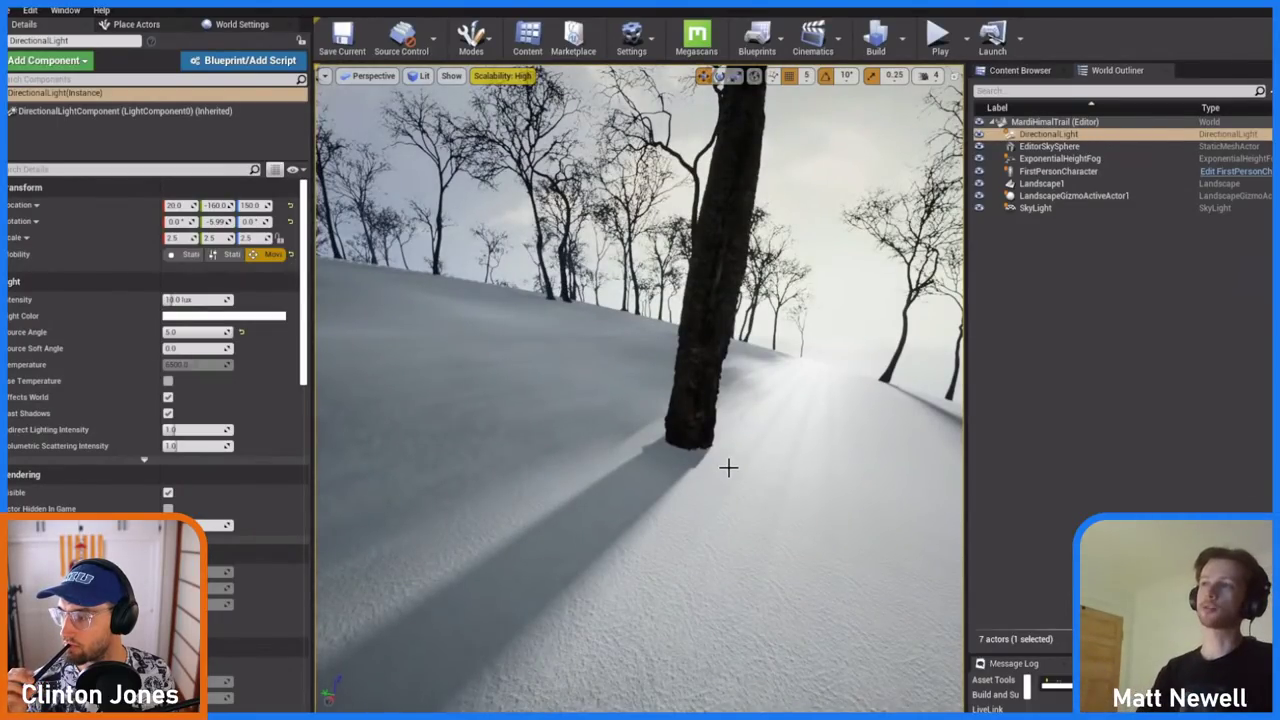
right_click_drag(728, 467, 665, 468)
right_click_drag(640, 526, 702, 468)
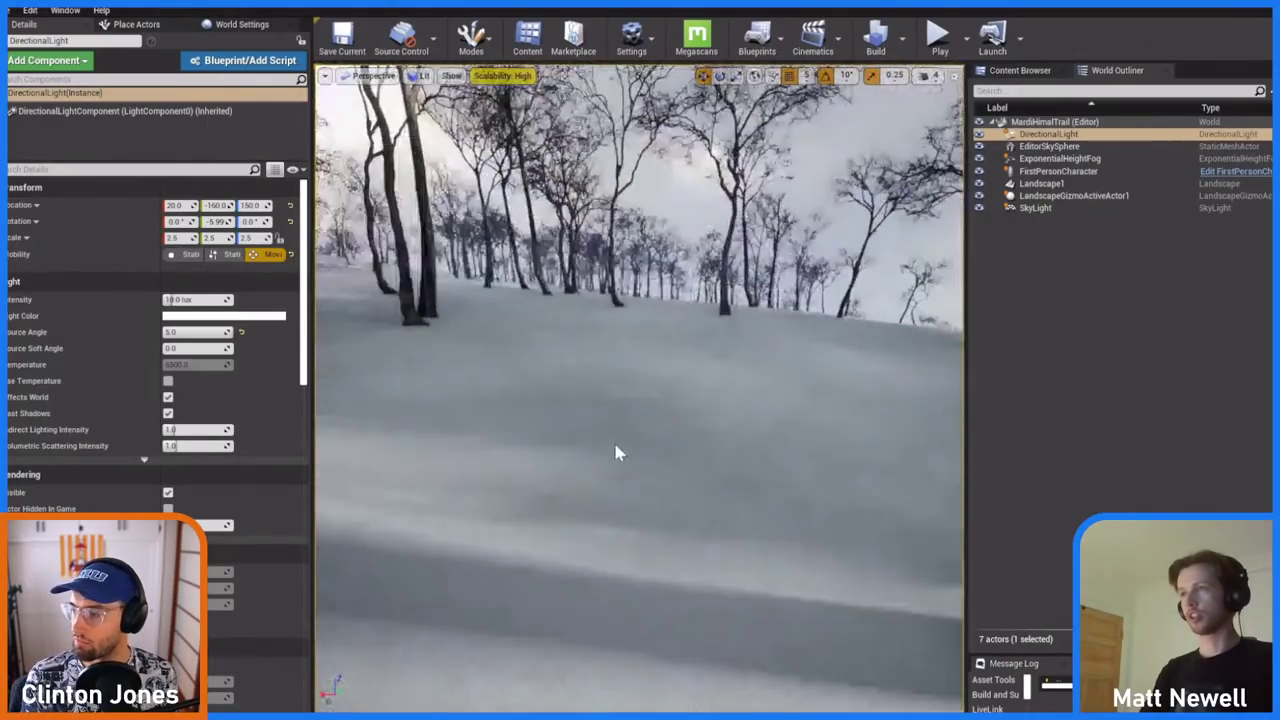
right_click_drag(615, 452, 561, 469)
scroll(238, 485, "down", 1)
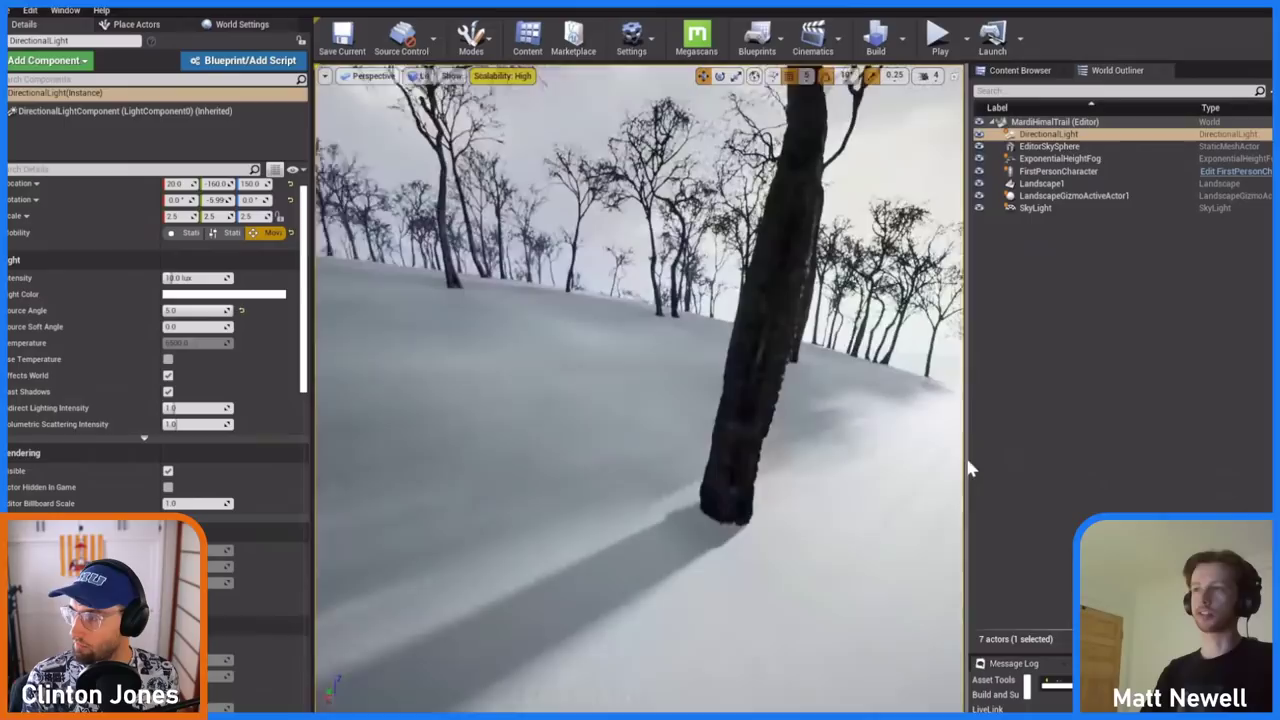
right_click_drag(968, 468, 592, 432)
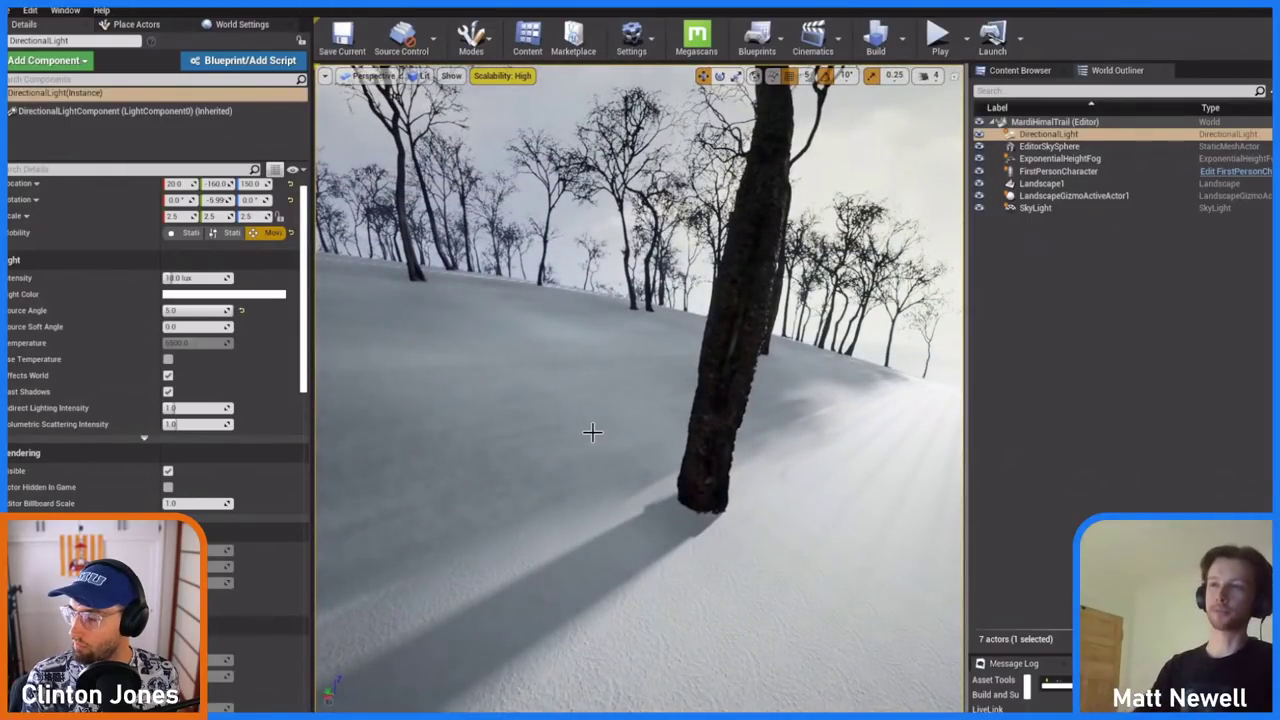
Step: Check the DirectionalLight's Cascaded Shadow Maps distance setting against the shadow at the base of the nearby tree
scroll(244, 567, "down", 5)
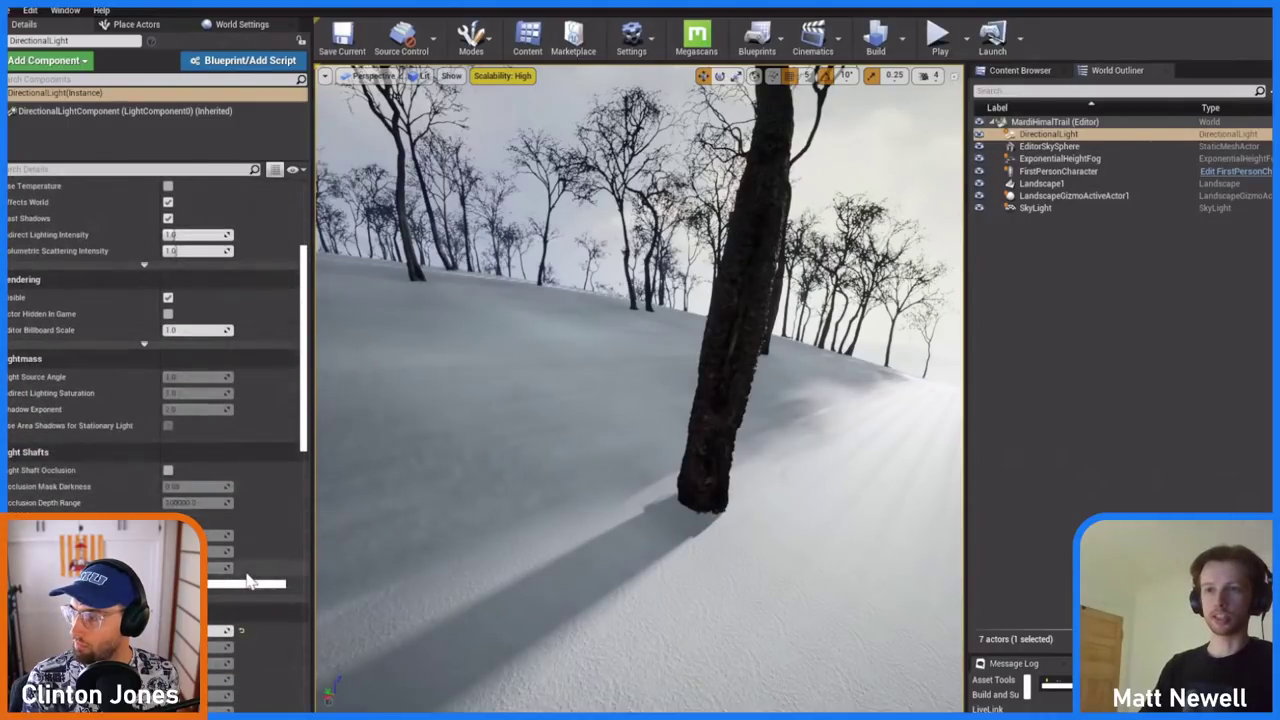
scroll(248, 580, "down", 5)
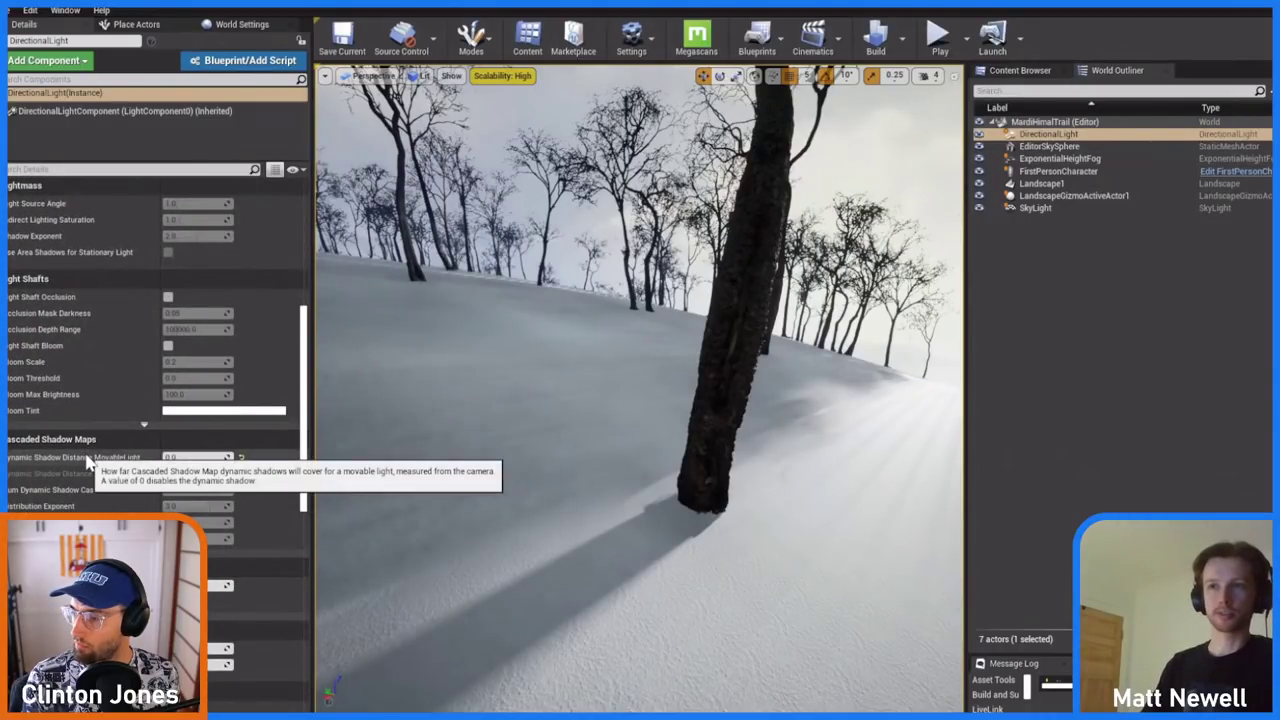
mouse_move(760, 449)
right_mouse_down()
mouse_move(746, 456)
mouse_move(764, 445)
right_mouse_up()
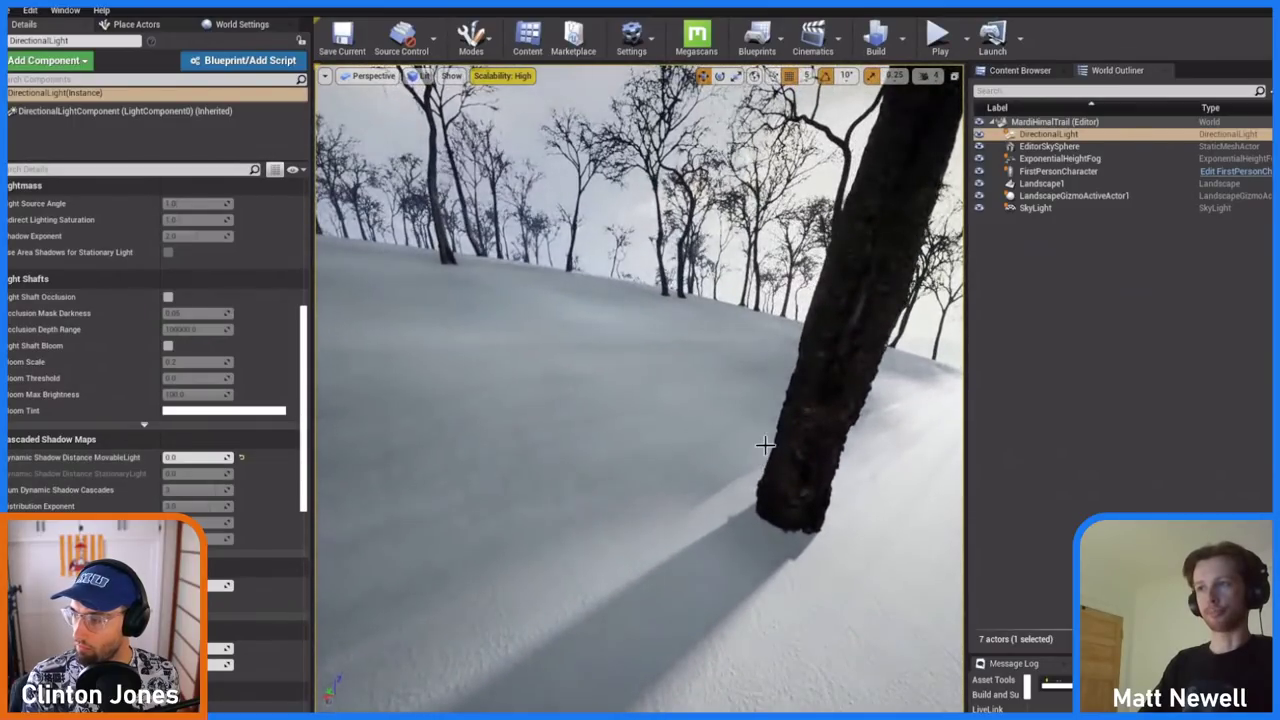
right_click_drag(541, 501, 558, 502)
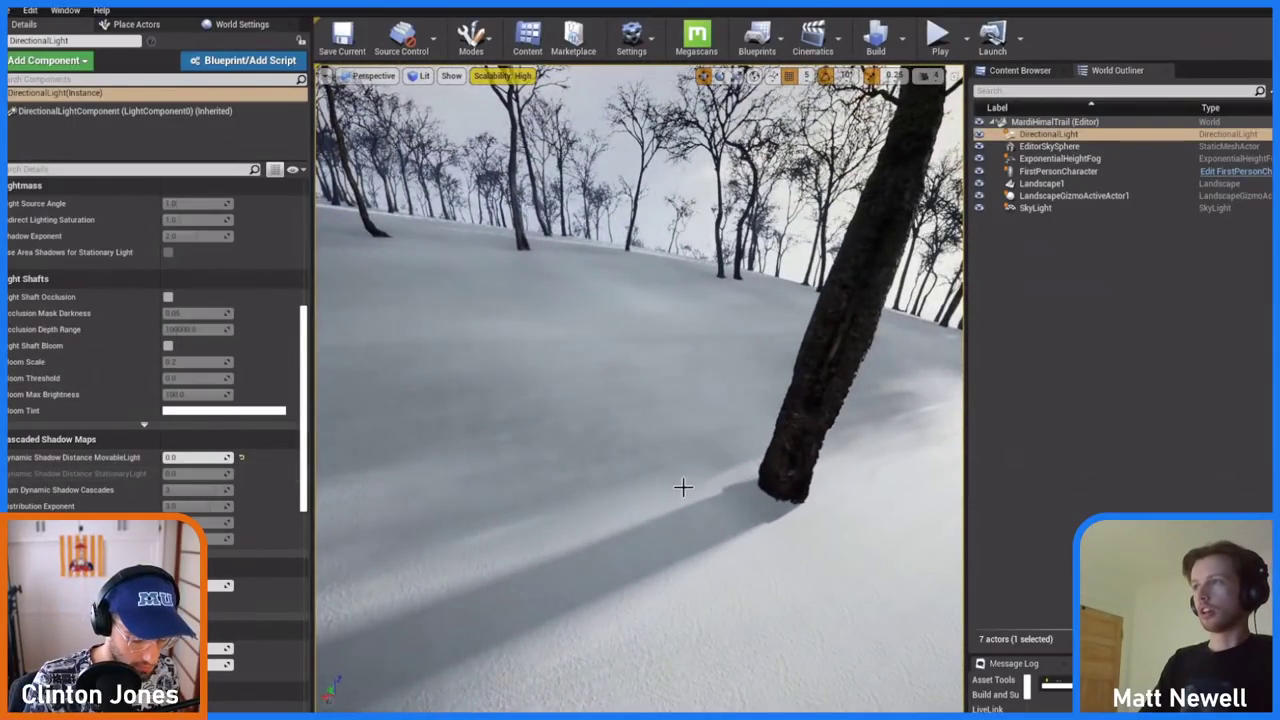
right_click_drag(683, 486, 720, 481)
Step: Set the DirectionalLight's Contact Shadow Length to 0 and clear the property filter
left_click(1064, 146)
left_click(1071, 135)
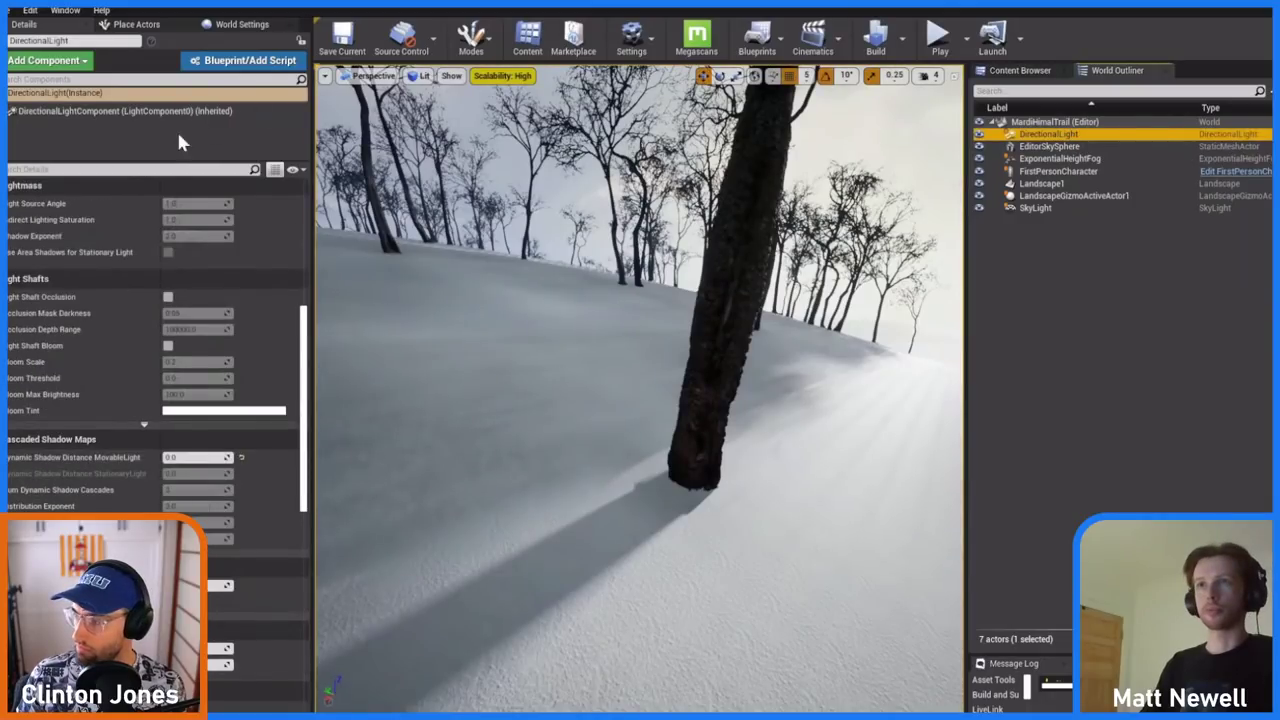
left_click(130, 171)
type("cont")
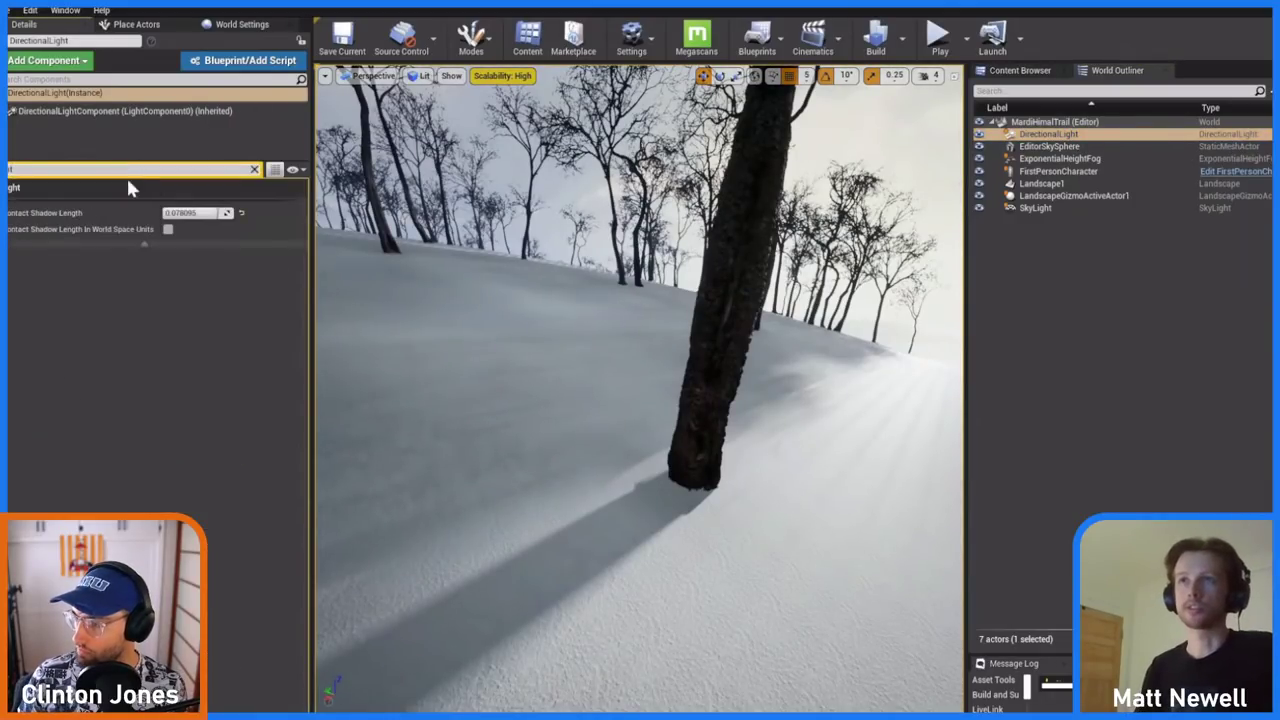
left_click(196, 213)
type("0")
key("Return")
left_click(255, 170)
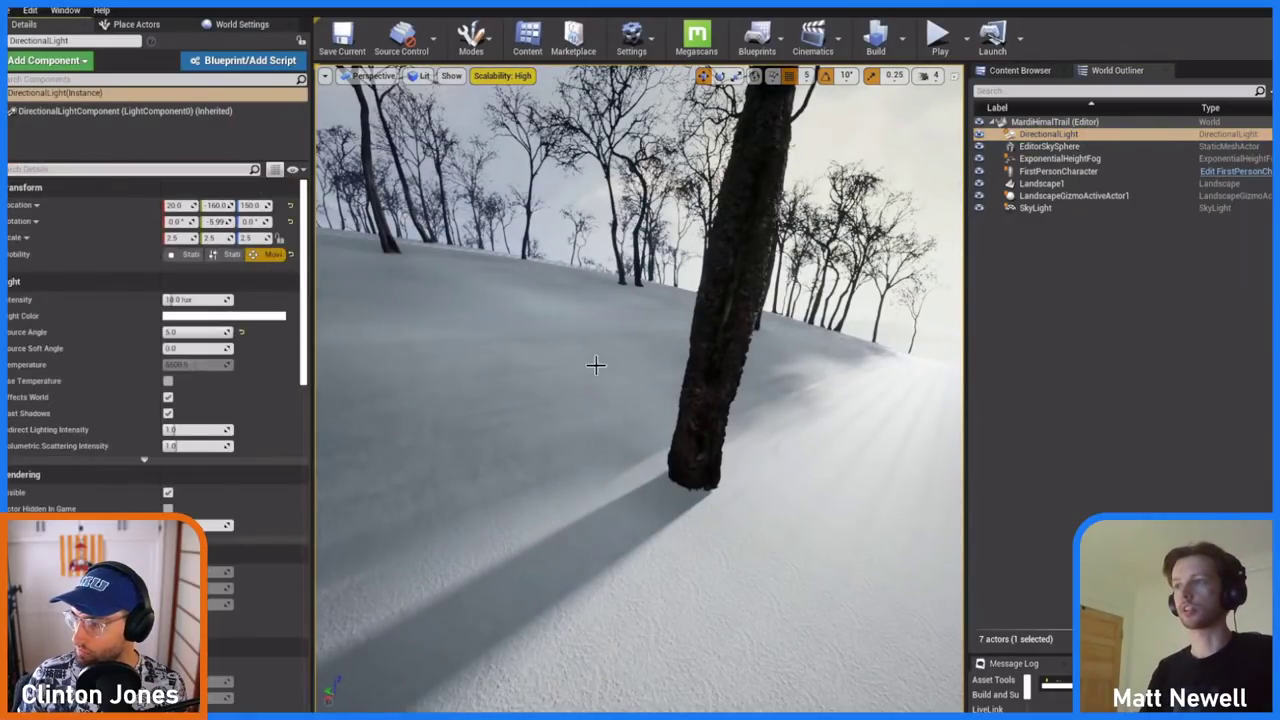
right_click_drag(594, 362, 594, 362)
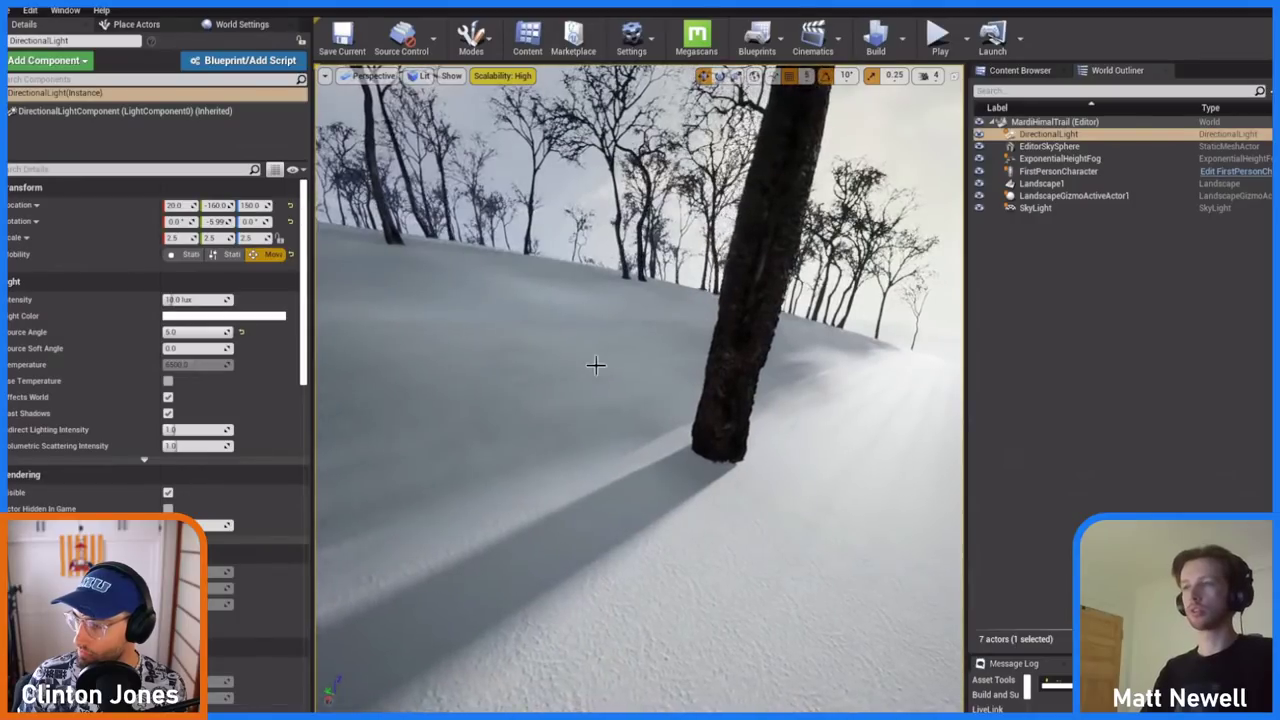
Step: Try a Dynamic Shadow Distance MovableLight of about 13143 on the DirectionalLight and inspect the shadow at the nearby trunk's base
left_click(1060, 134)
scroll(212, 453, "down", 10)
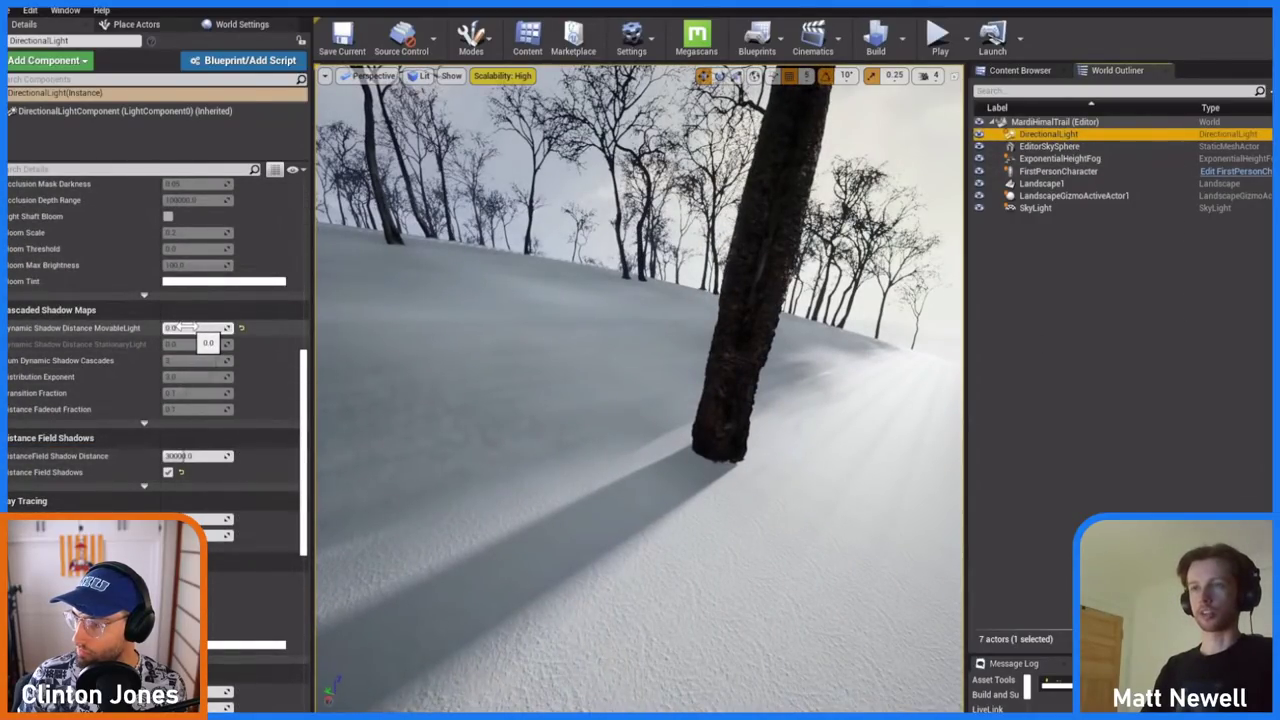
left_click_drag(185, 328, 218, 333)
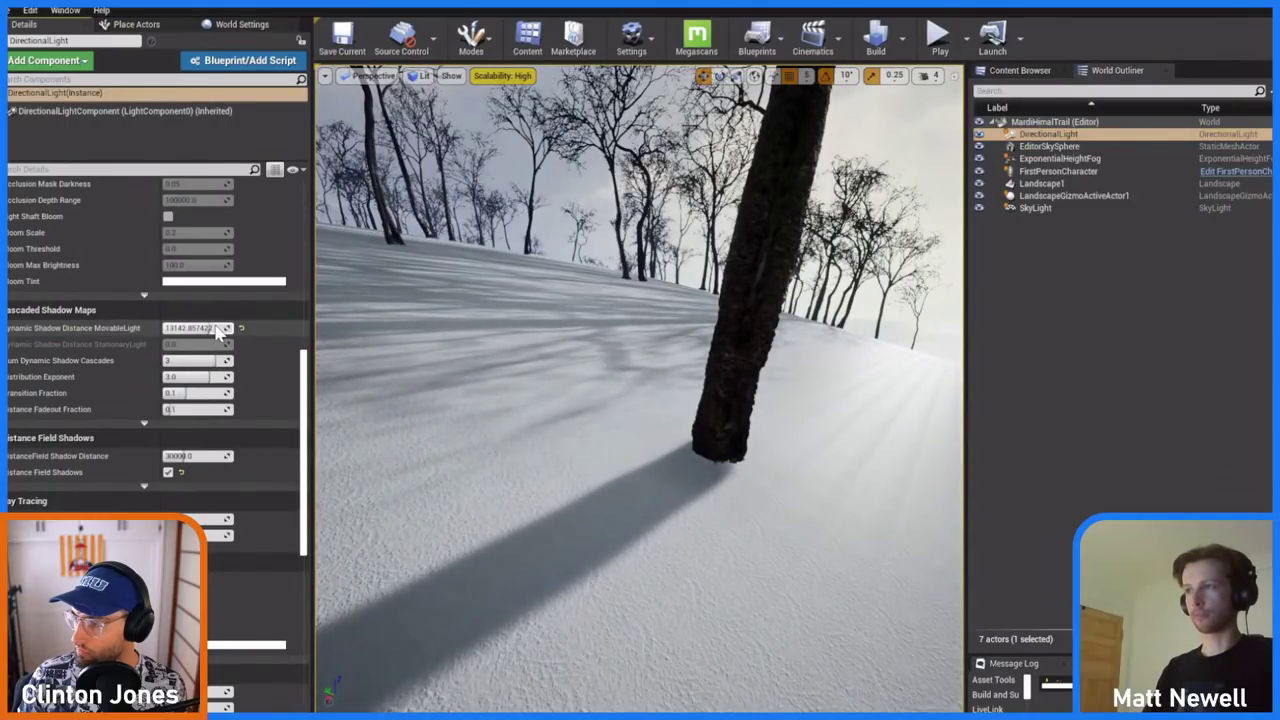
key("w")
right_click_drag(767, 479, 767, 479)
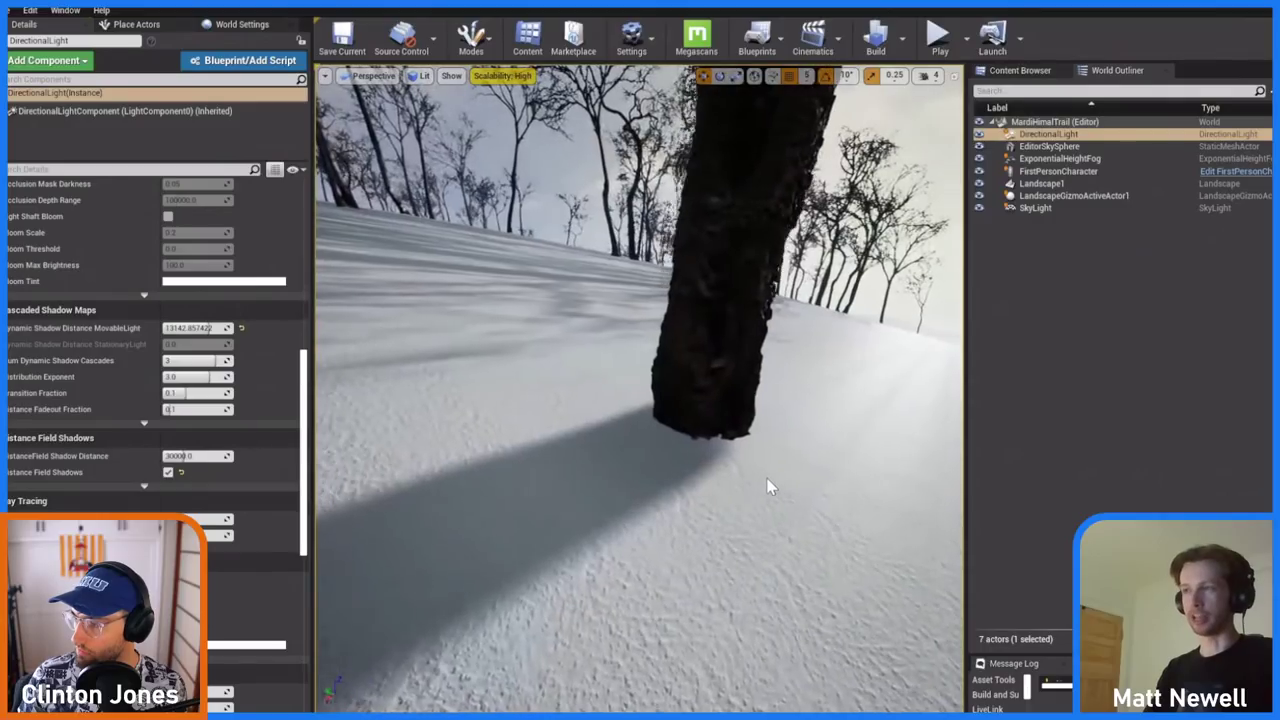
left_click_drag(768, 486, 761, 458)
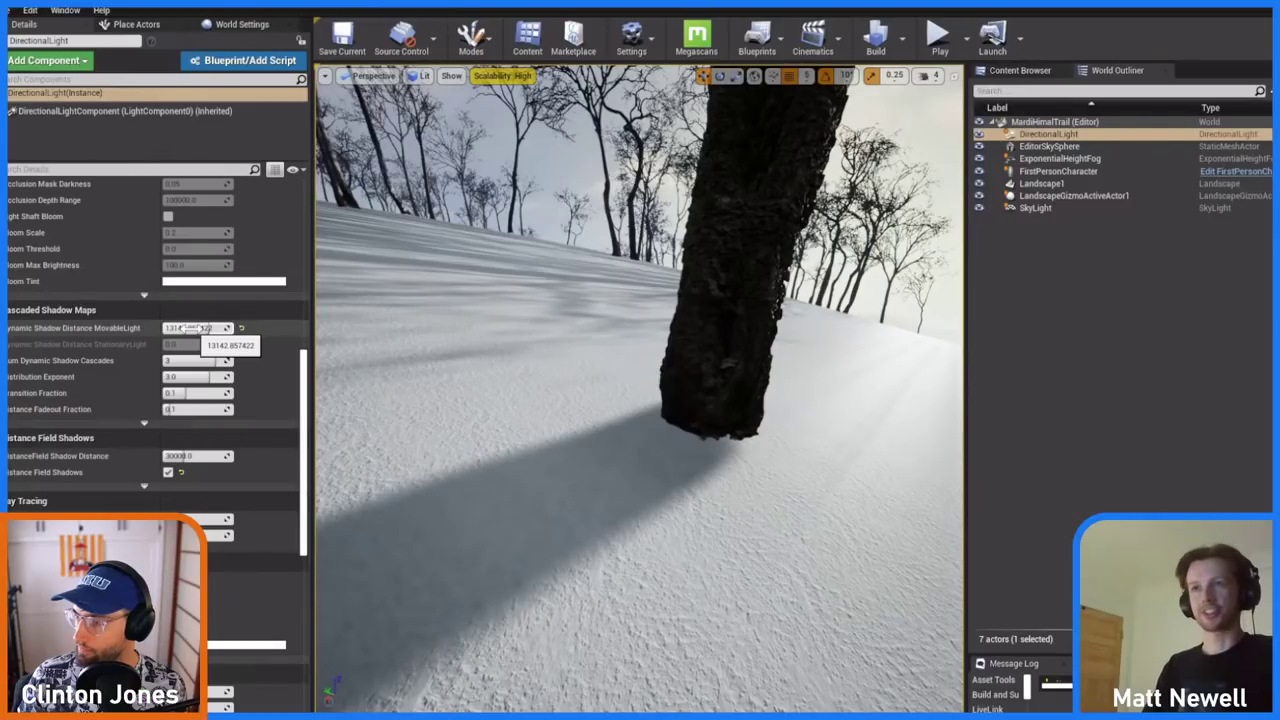
Step: Return the DirectionalLight's Dynamic Shadow Distance MovableLight to 0 and check the trunk's base up close
left_click_drag(196, 337, 167, 336)
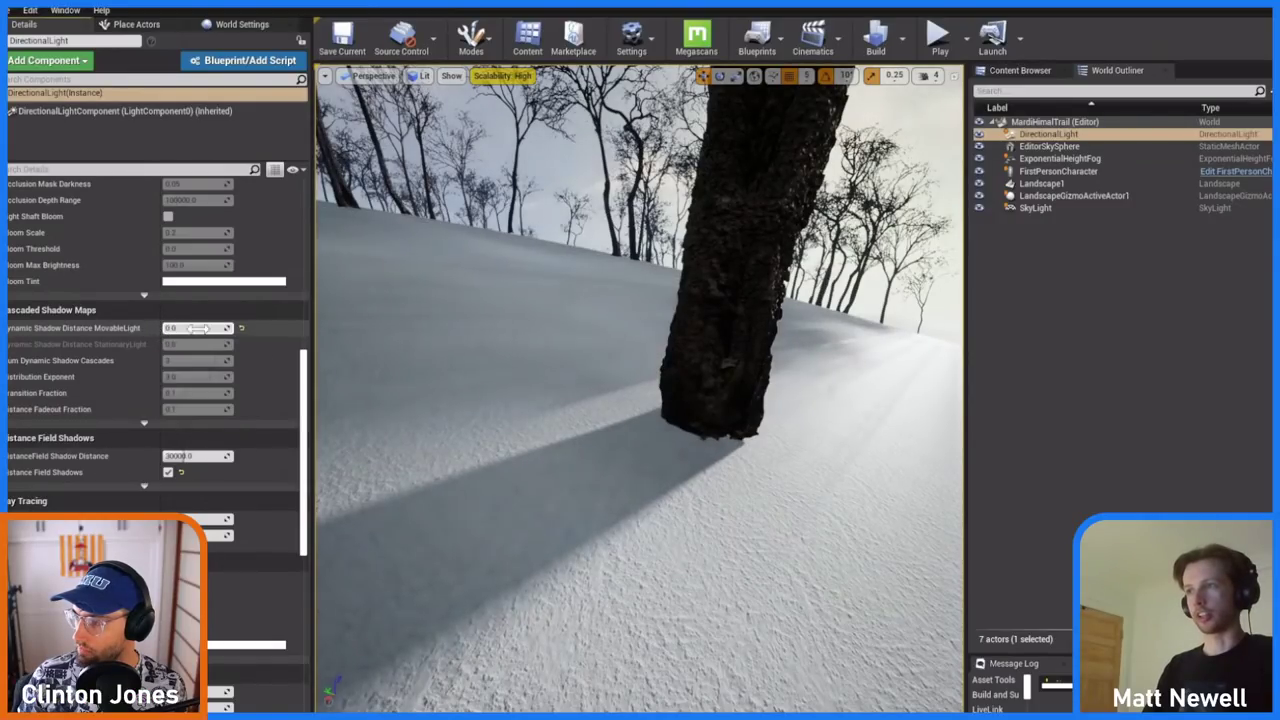
mouse_move(731, 465)
right_mouse_down()
mouse_move(750, 467)
mouse_move(731, 465)
right_mouse_up()
key("w")
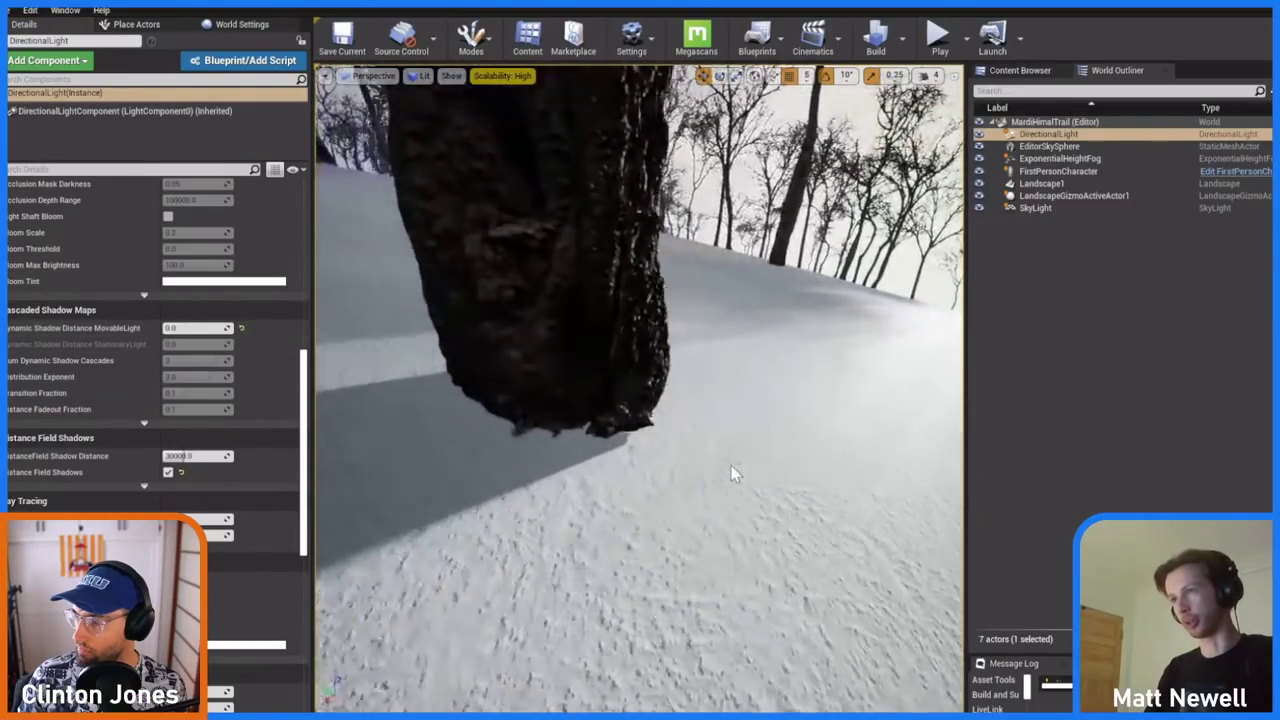
left_click_drag(731, 465, 731, 502)
Step: Examine the soft tree shadows on the snow from several viewpoints around the forest
right_click_drag(730, 494, 753, 479)
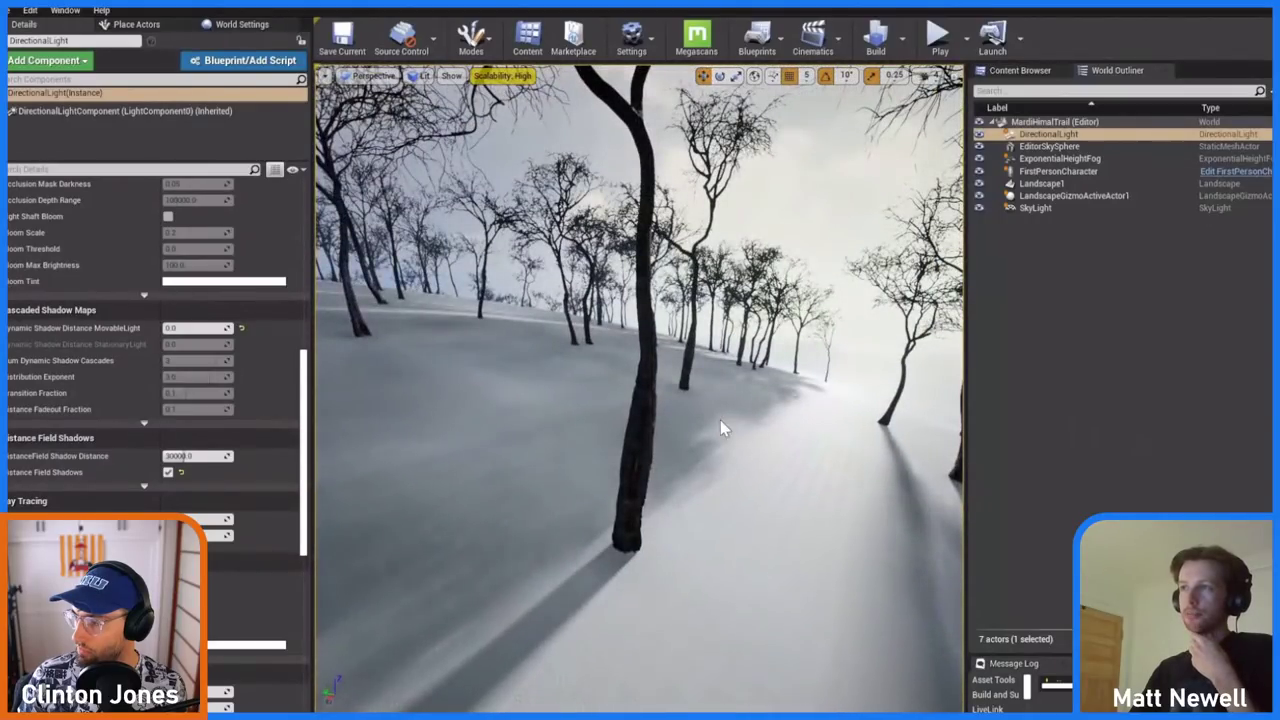
right_click_drag(724, 428, 688, 432)
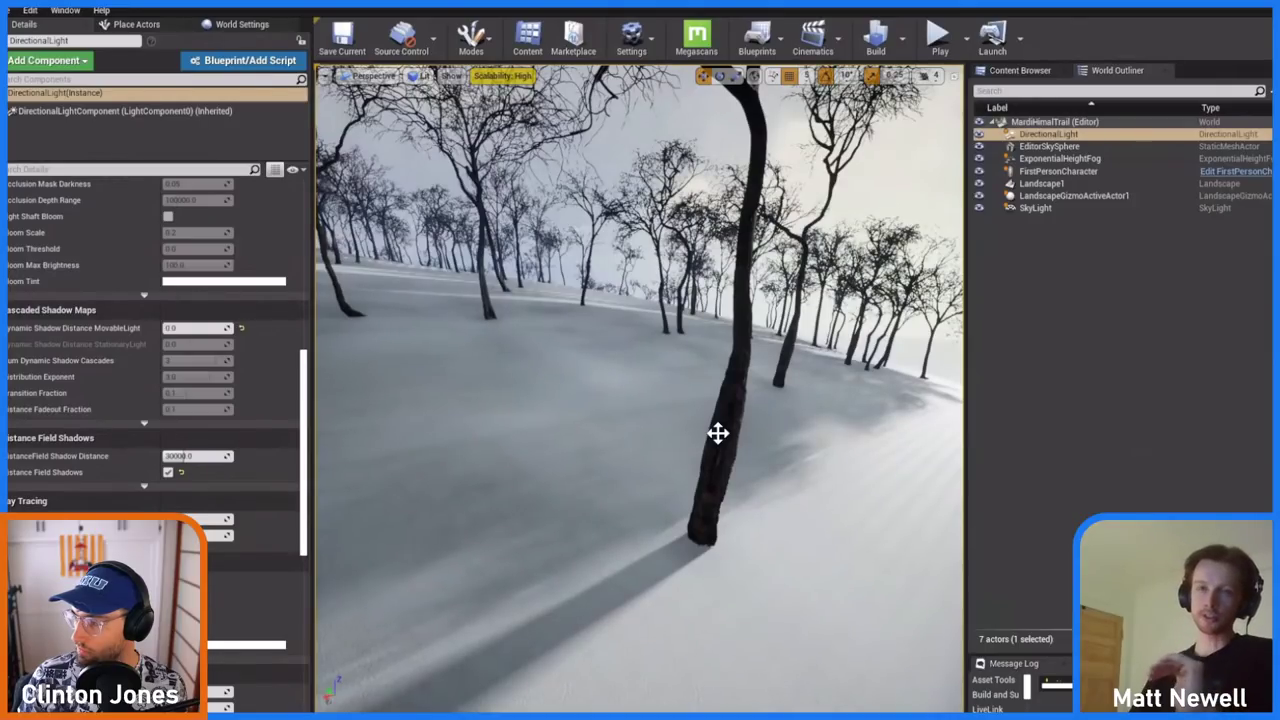
right_click_drag(667, 490, 438, 517)
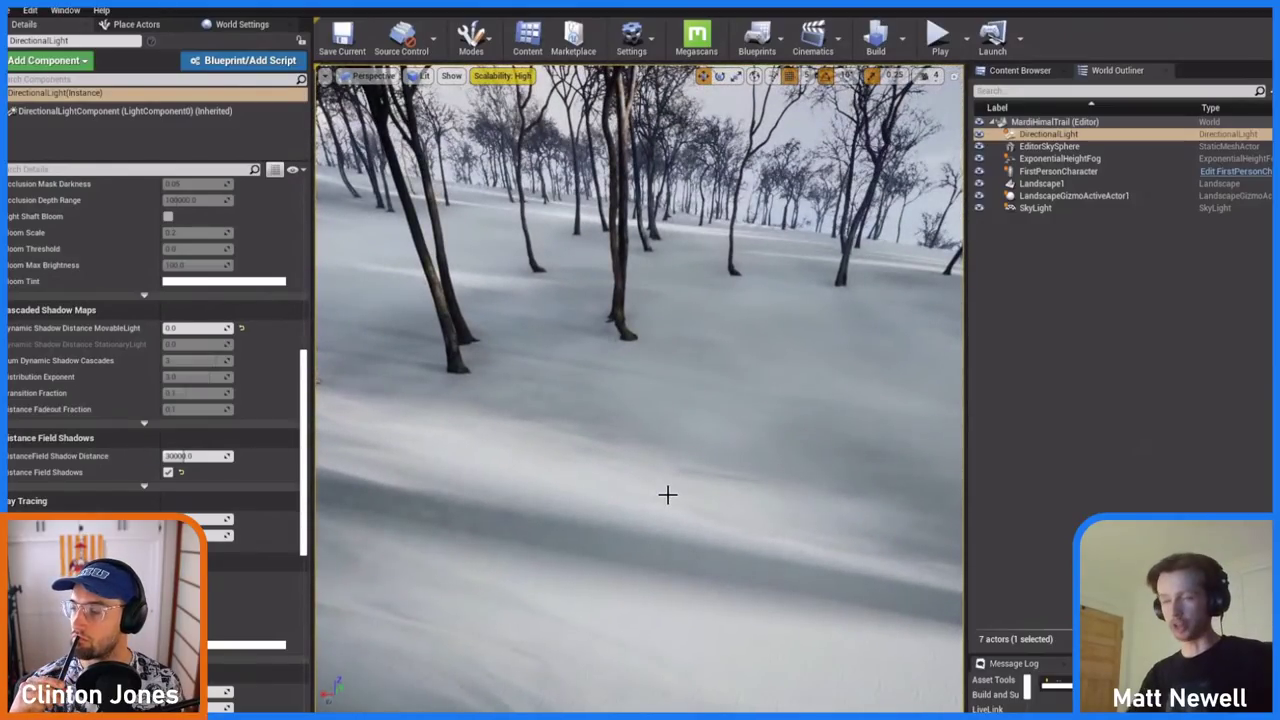
right_click_drag(667, 494, 632, 472)
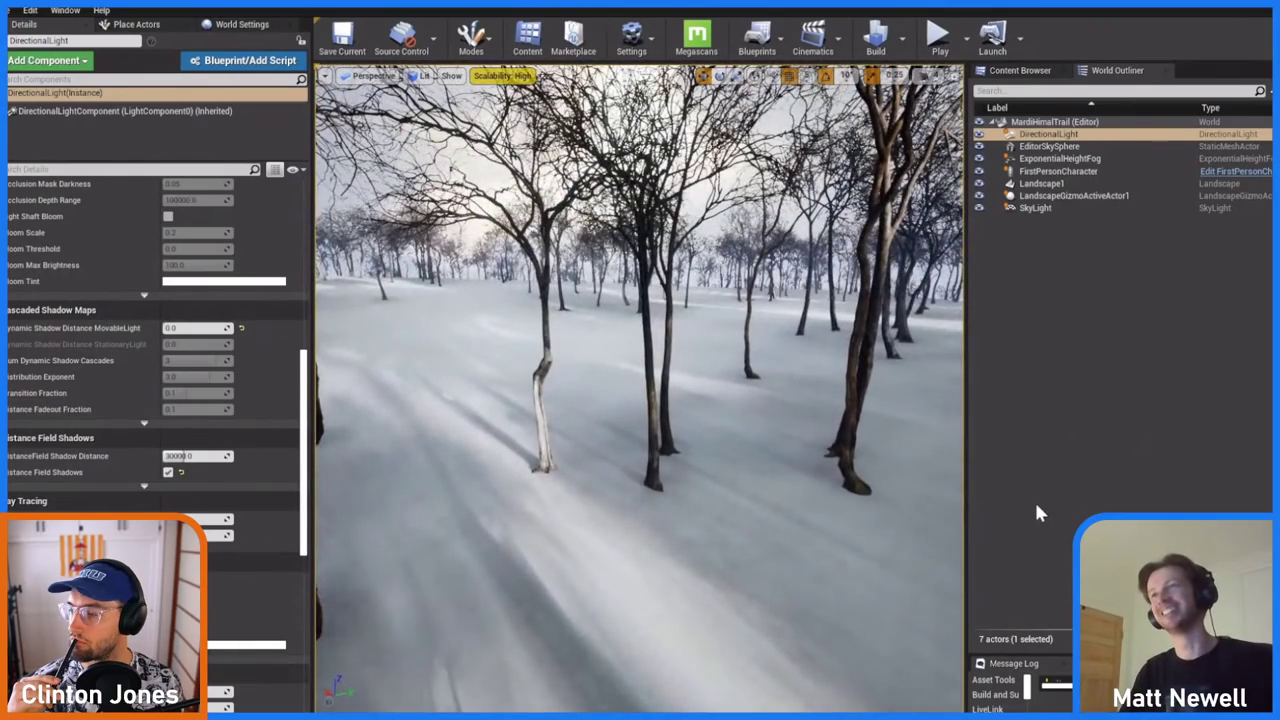
mouse_move(655, 409)
right_mouse_down()
mouse_move(585, 416)
mouse_move(656, 453)
mouse_move(756, 472)
mouse_move(1270, 434)
mouse_move(664, 418)
right_mouse_up()
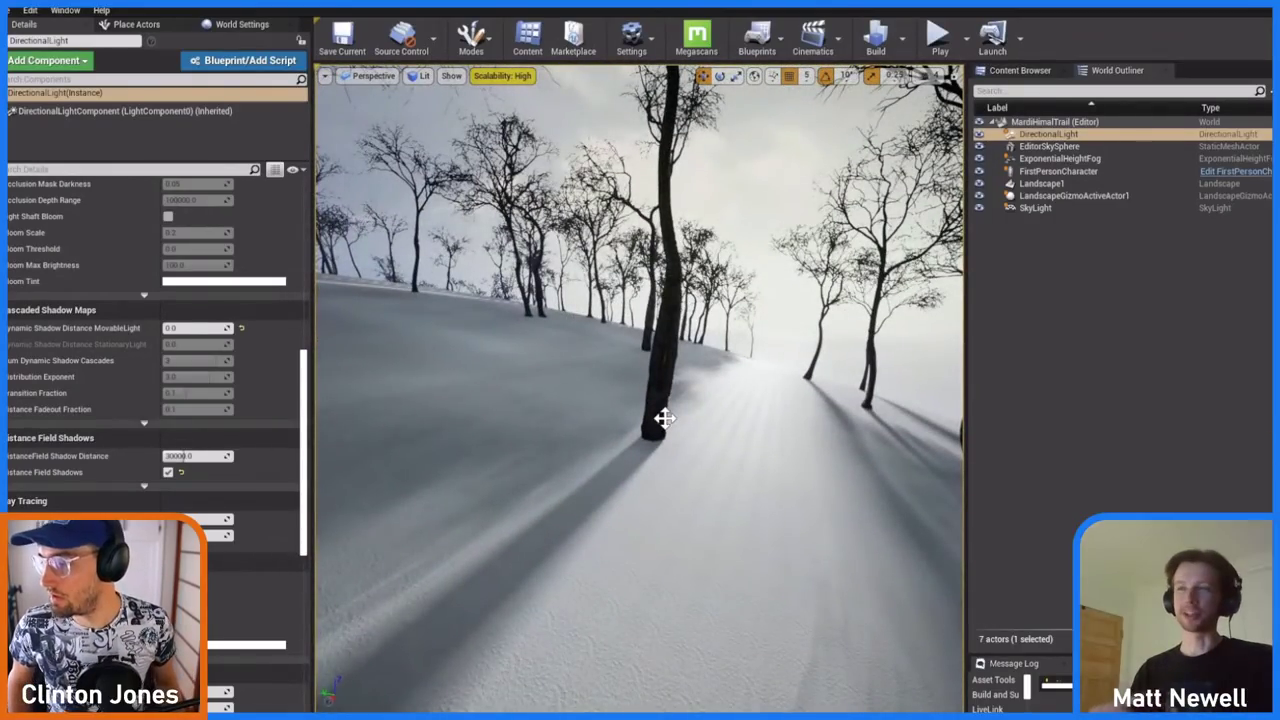
mouse_move(664, 418)
right_mouse_down()
mouse_move(748, 451)
mouse_move(928, 456)
mouse_move(563, 451)
mouse_move(376, 427)
mouse_move(545, 456)
mouse_move(791, 460)
mouse_move(711, 474)
mouse_move(1032, 389)
right_mouse_up()
key("shift+3")
mouse_move(803, 423)
right_mouse_down()
mouse_move(746, 454)
mouse_move(539, 374)
mouse_move(794, 369)
mouse_move(699, 358)
mouse_move(569, 418)
mouse_move(631, 423)
mouse_move(503, 477)
mouse_move(520, 426)
mouse_move(570, 411)
right_mouse_up()
key("shift+1")
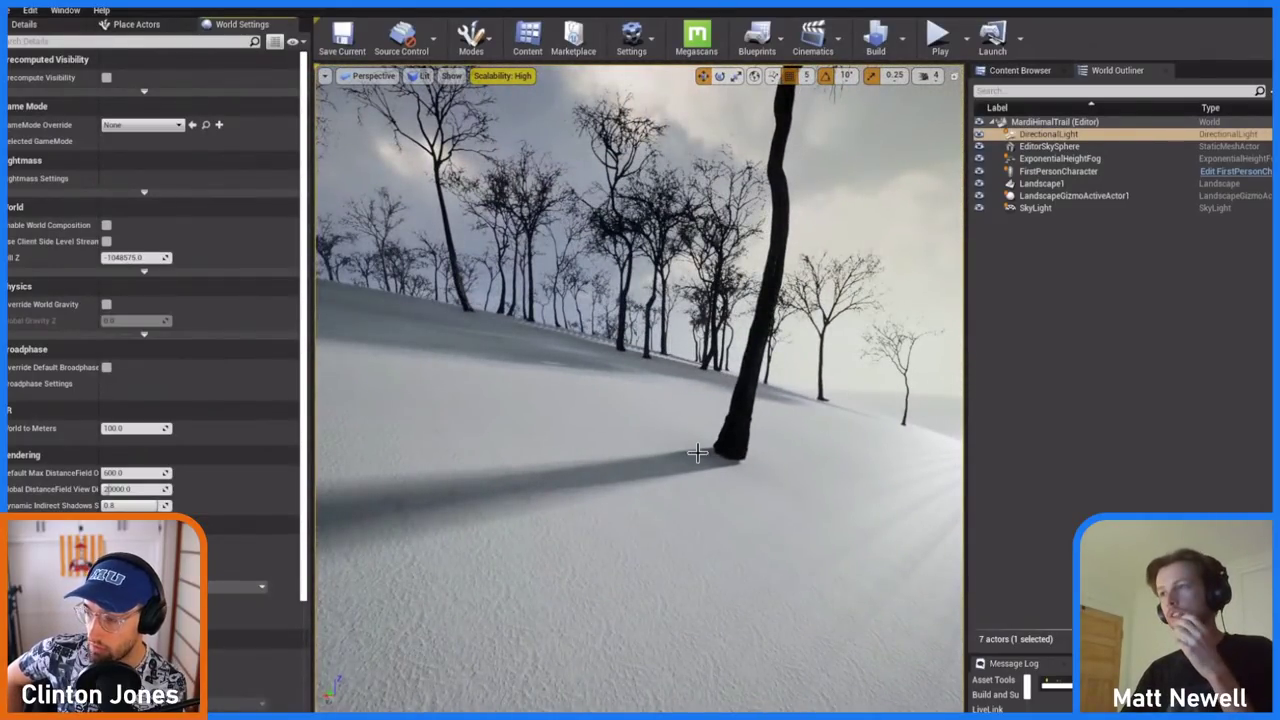
Step: Review the DirectionalLight's Cascaded Shadow Maps, Transform and Light settings while comparing the shadows among the trees
left_click(1060, 137)
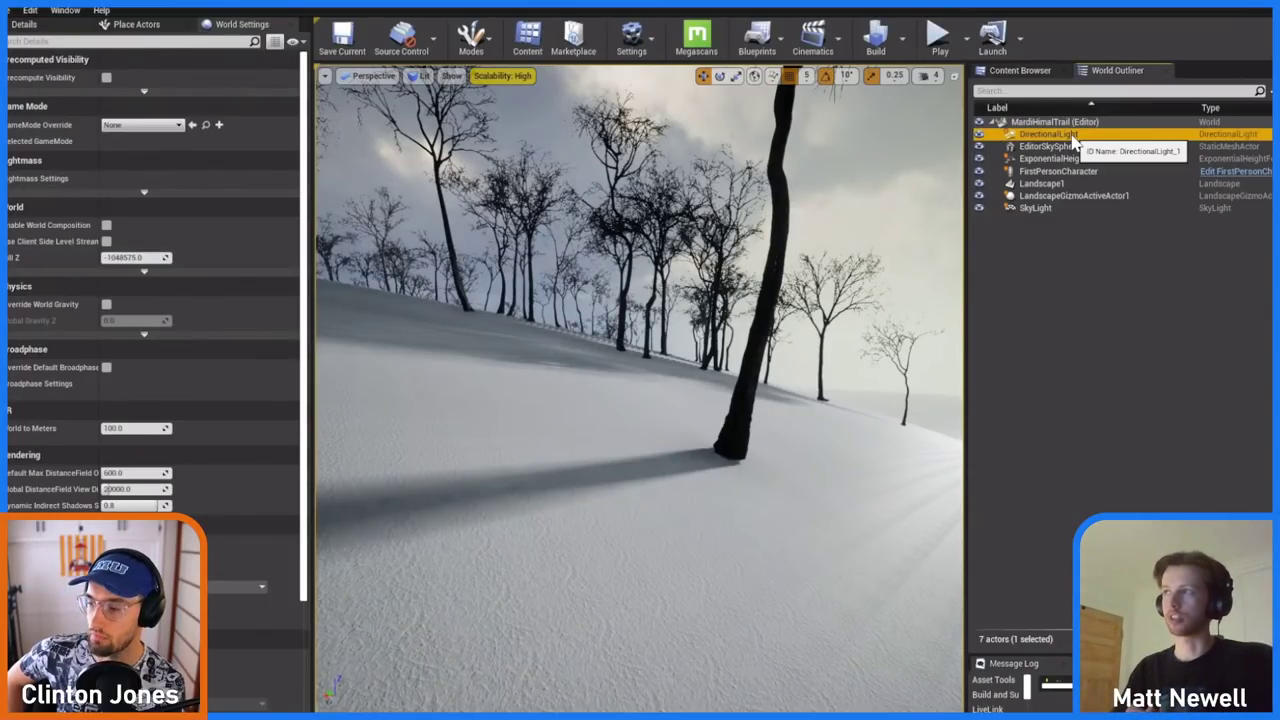
mouse_move(666, 508)
right_mouse_down()
mouse_move(412, 512)
mouse_move(972, 564)
mouse_move(666, 511)
right_mouse_up()
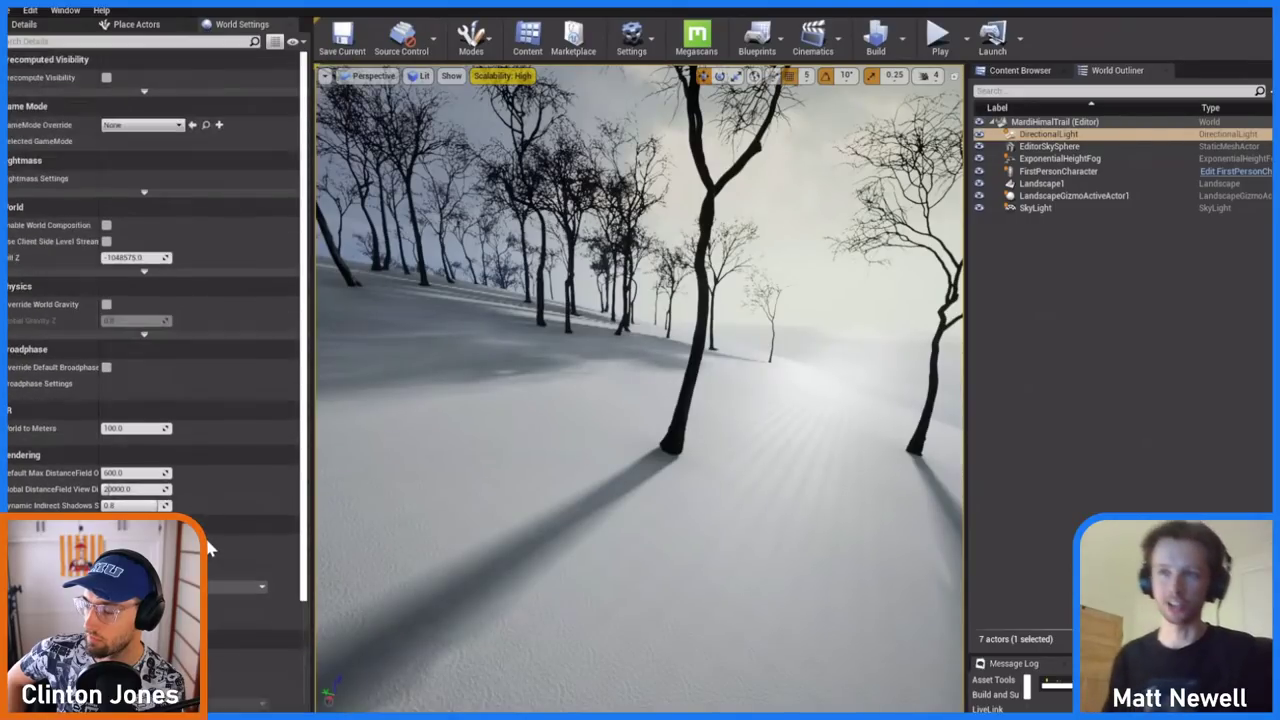
left_click(37, 23)
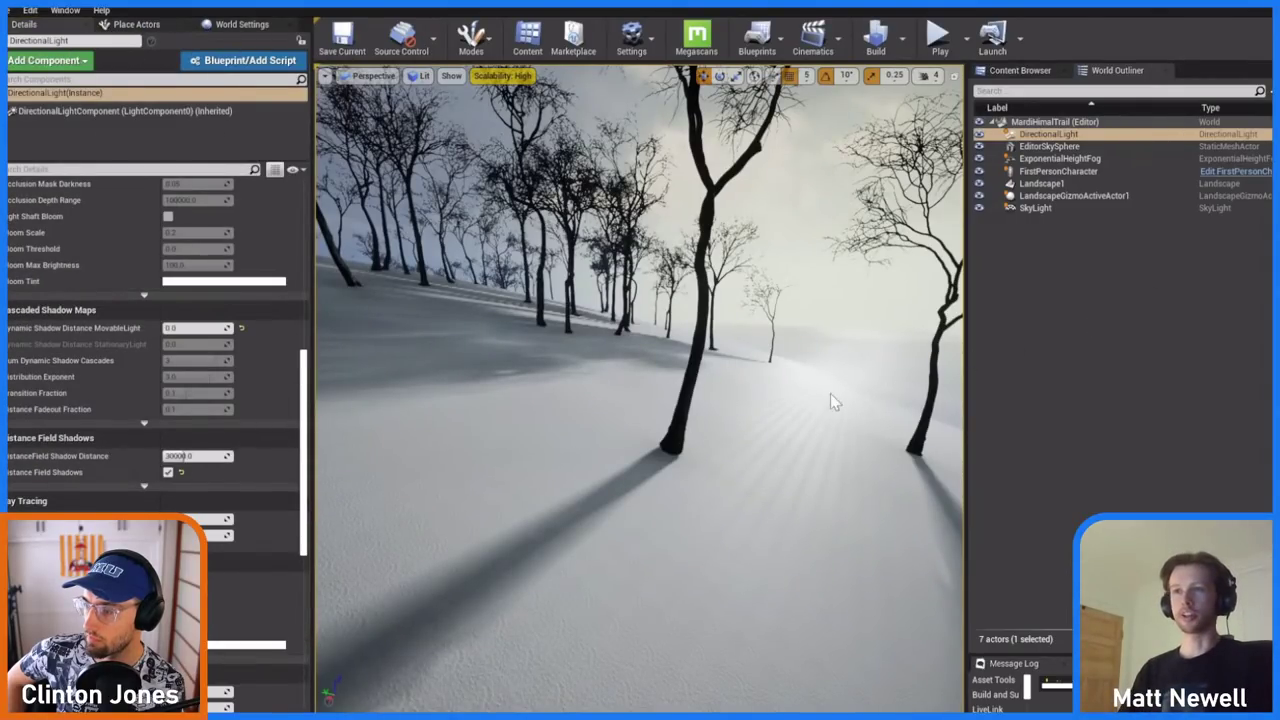
right_click_drag(830, 394, 820, 393)
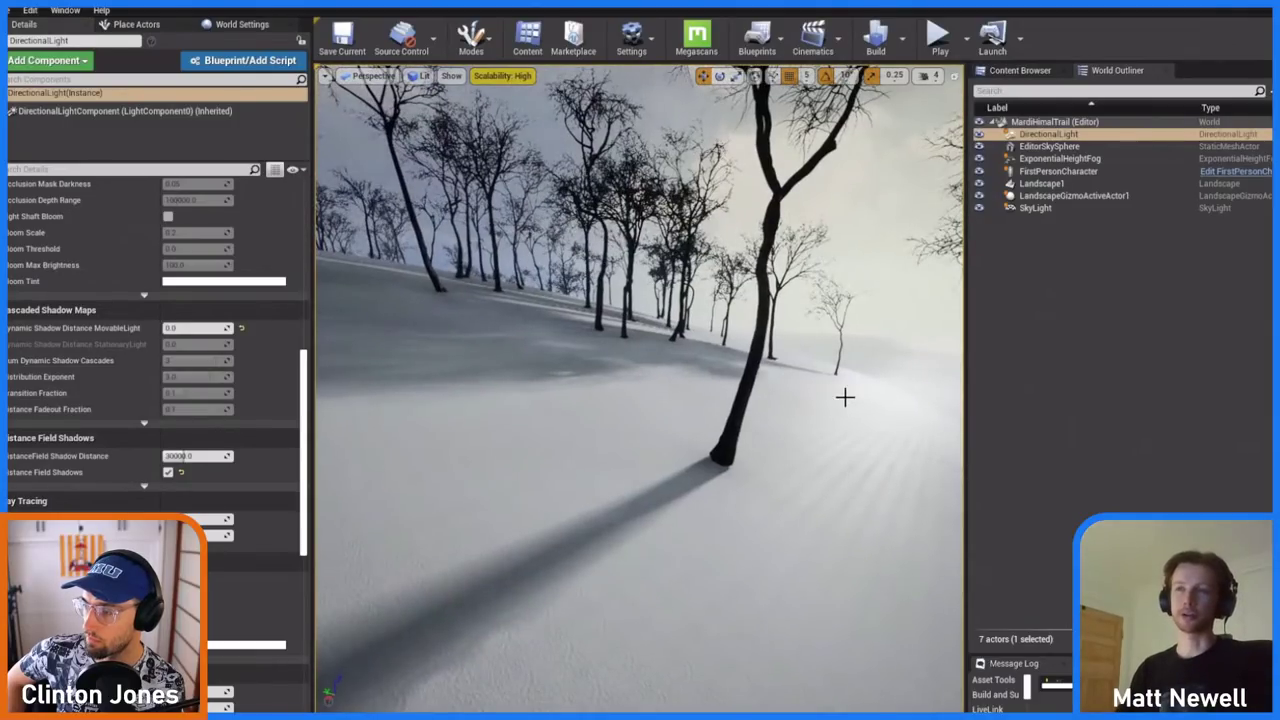
left_click_drag(304, 464, 302, 291)
right_click_drag(606, 510, 406, 512)
left_click_drag(407, 519, 654, 543)
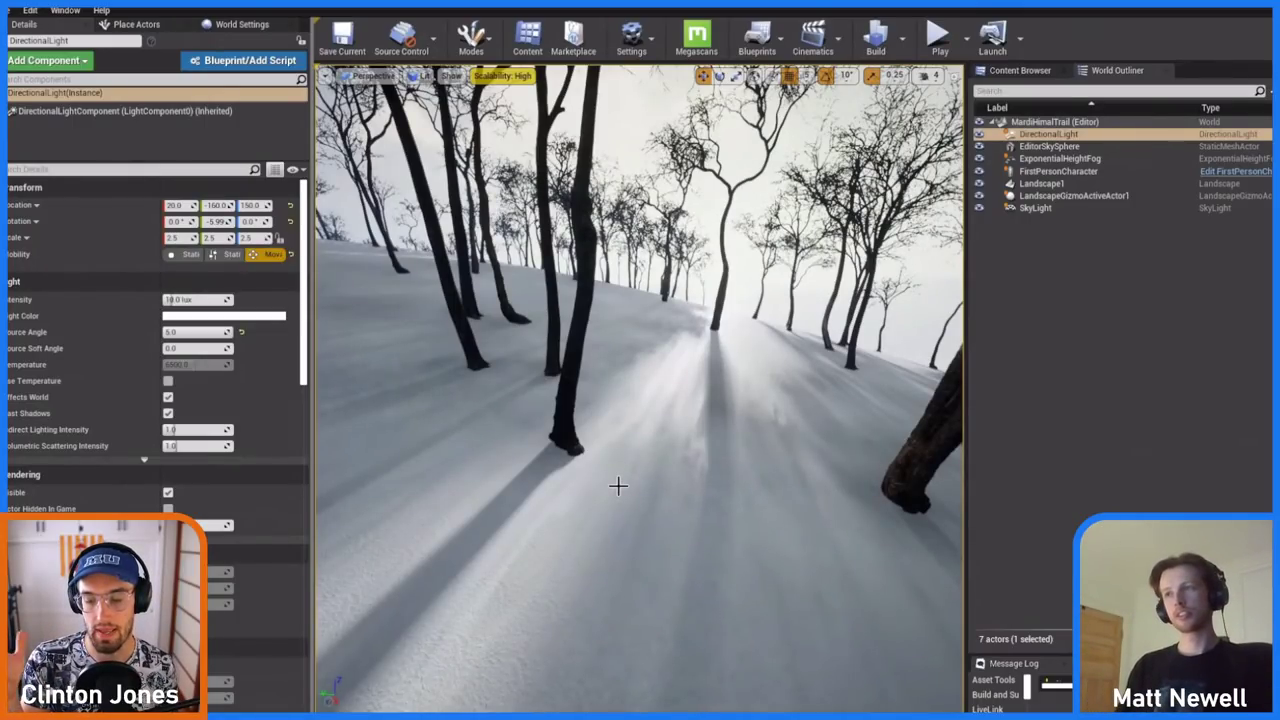
right_click_drag(618, 486, 562, 456)
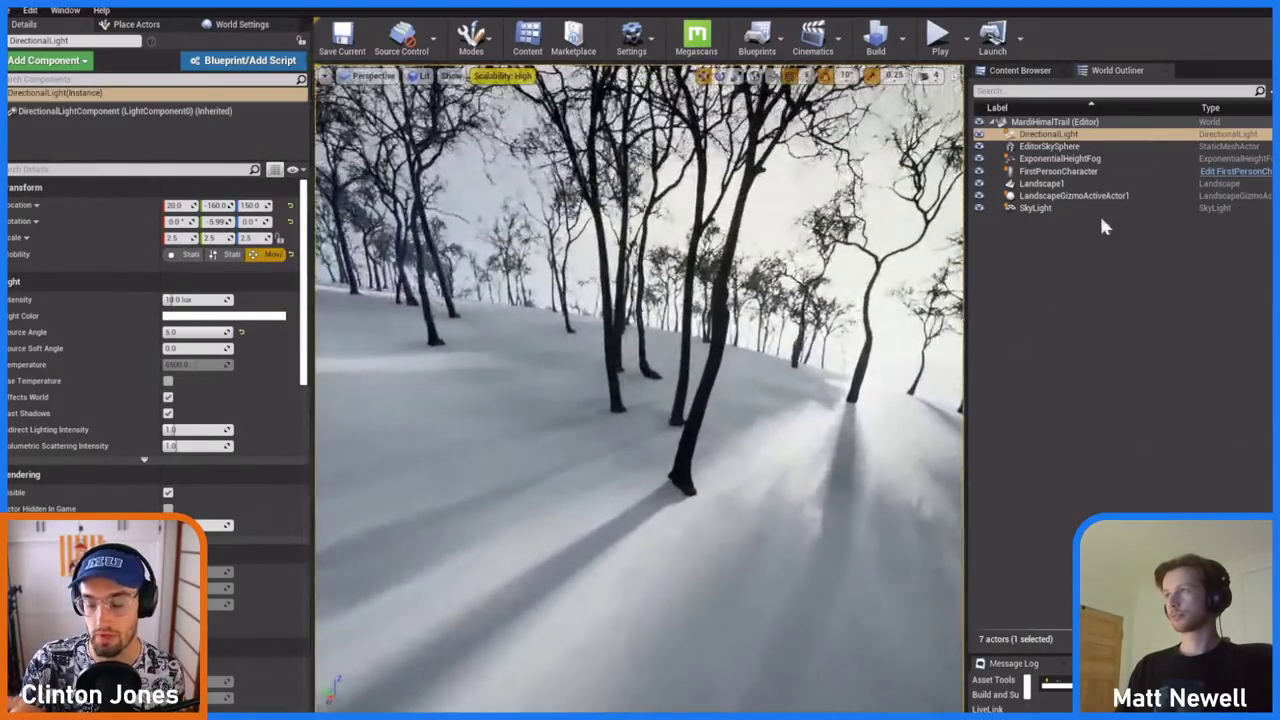
Step: Select the SkyLight and filter its properties by "ambient" to find the Distance Field Ambient Occlusion settings
left_click(1060, 208)
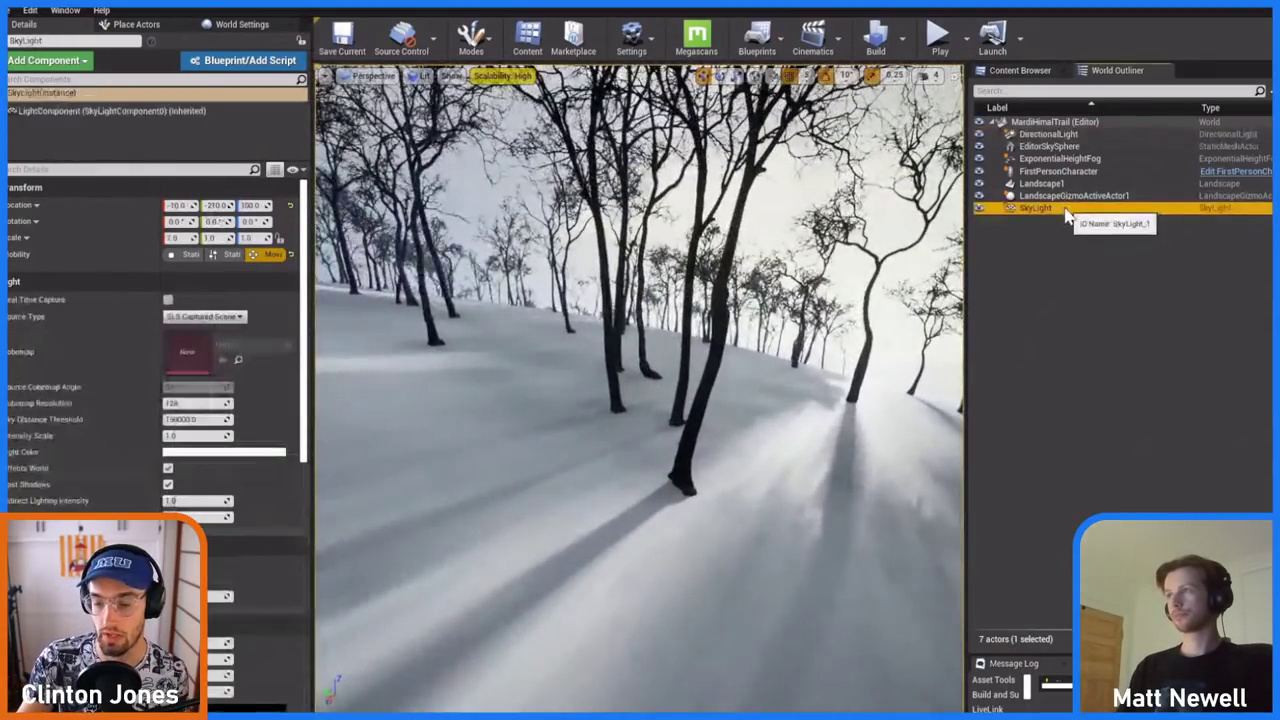
left_click(98, 172)
type("oc")
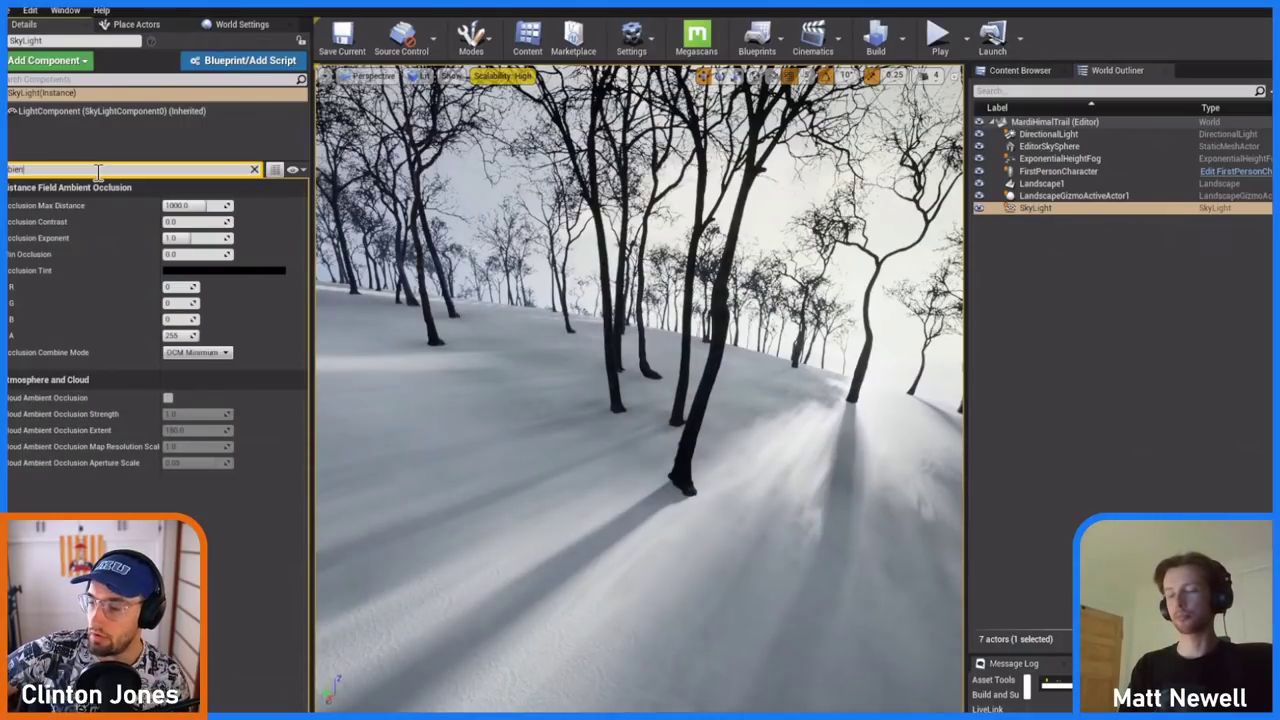
type("t")
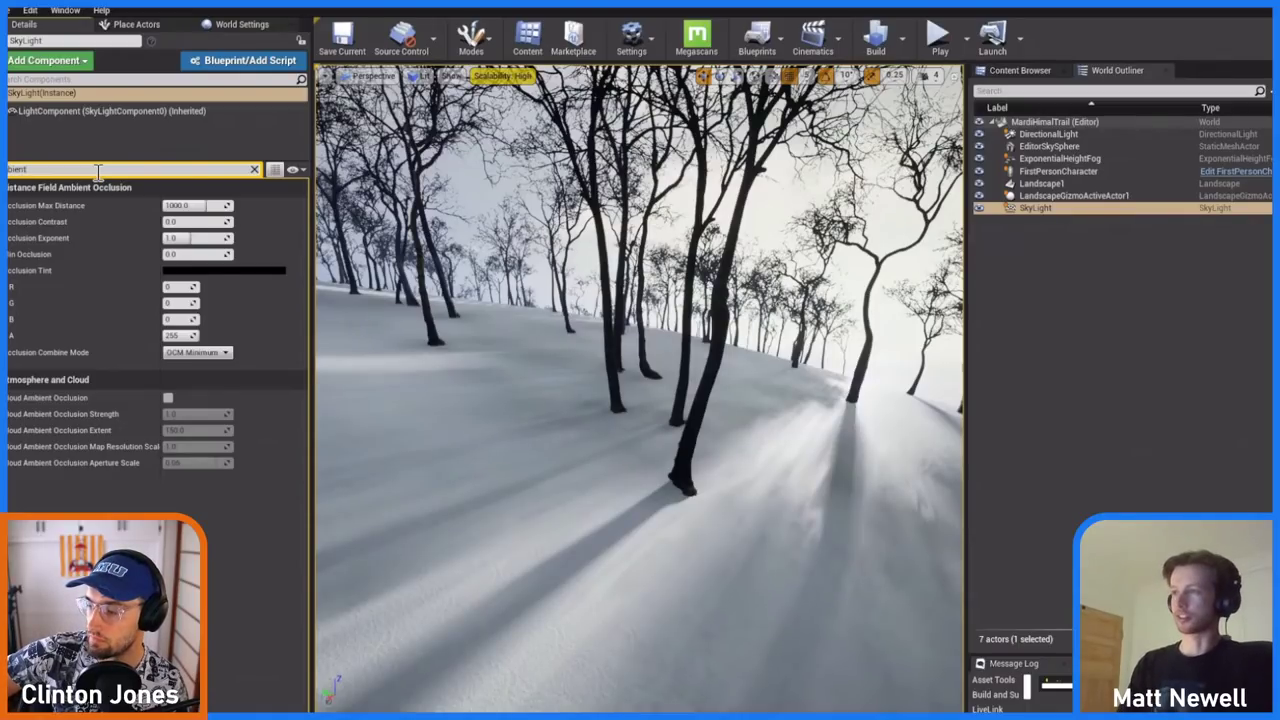
Step: Inspect the ambient shading and shadows around the trunks and across the snowy slope
right_click_drag(565, 395, 535, 404)
key("w")
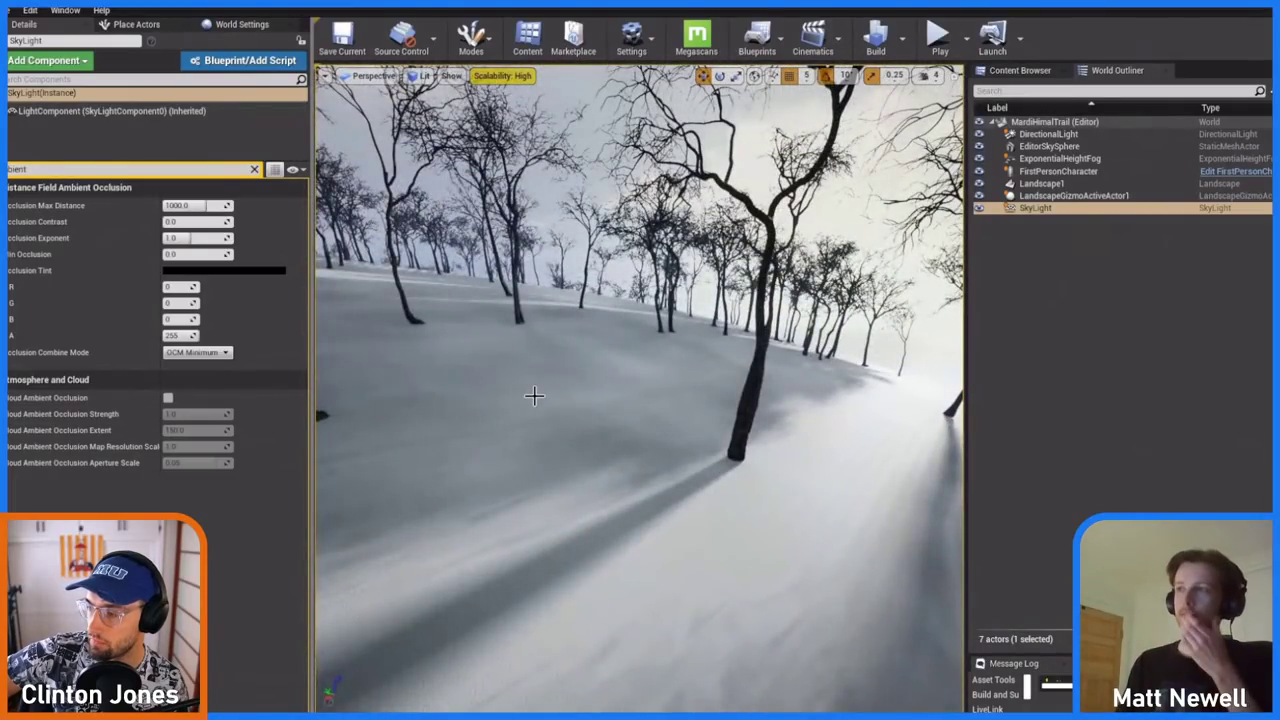
right_click_drag(598, 410, 634, 419)
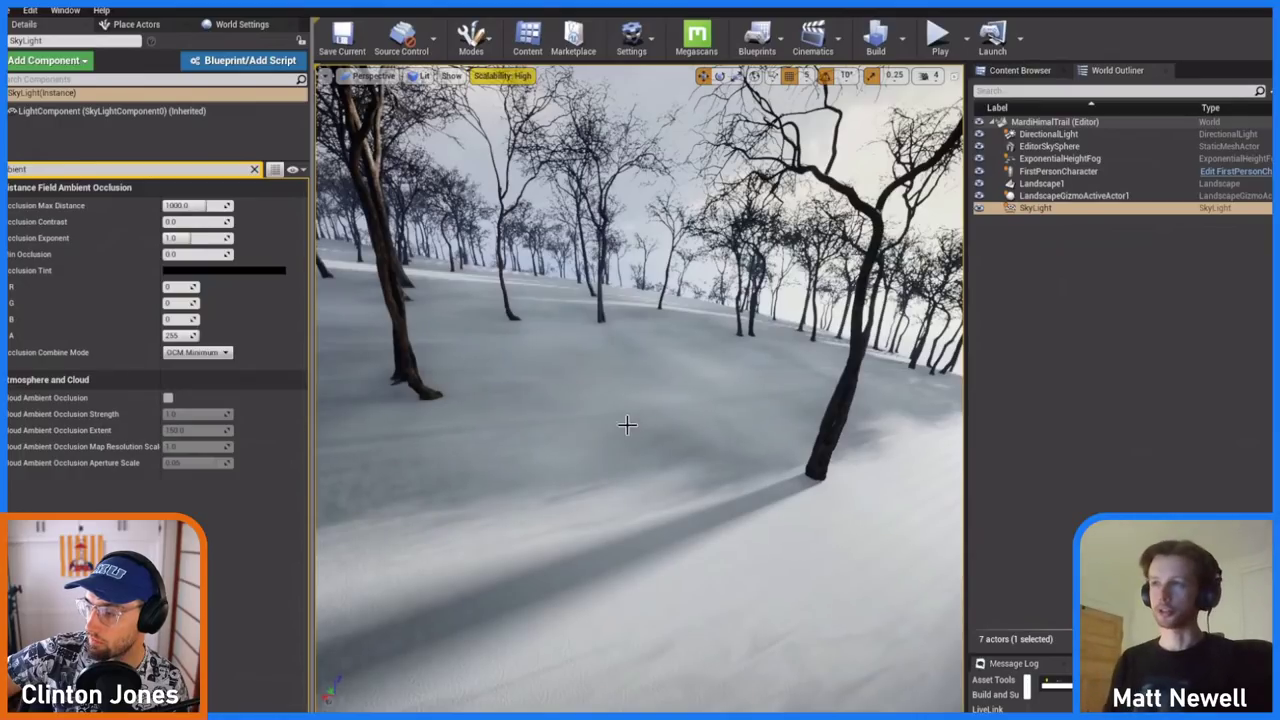
right_click_drag(592, 470, 640, 452)
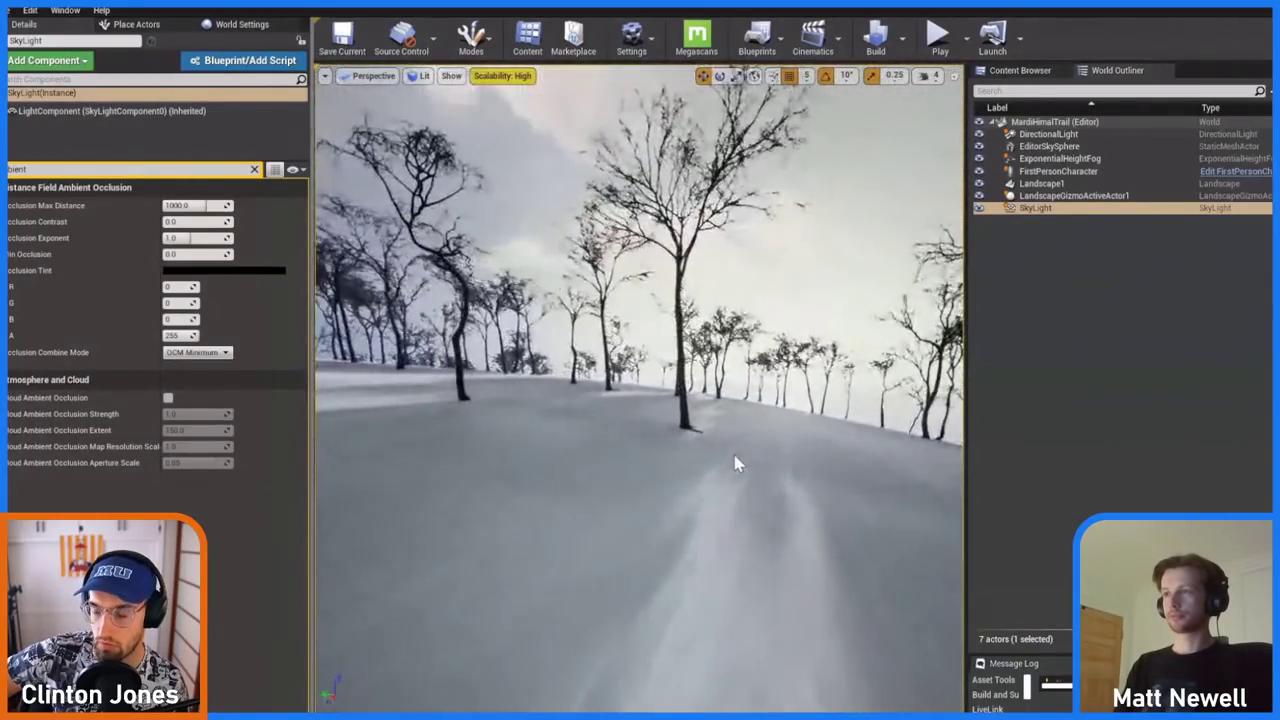
right_click_drag(734, 456, 738, 464)
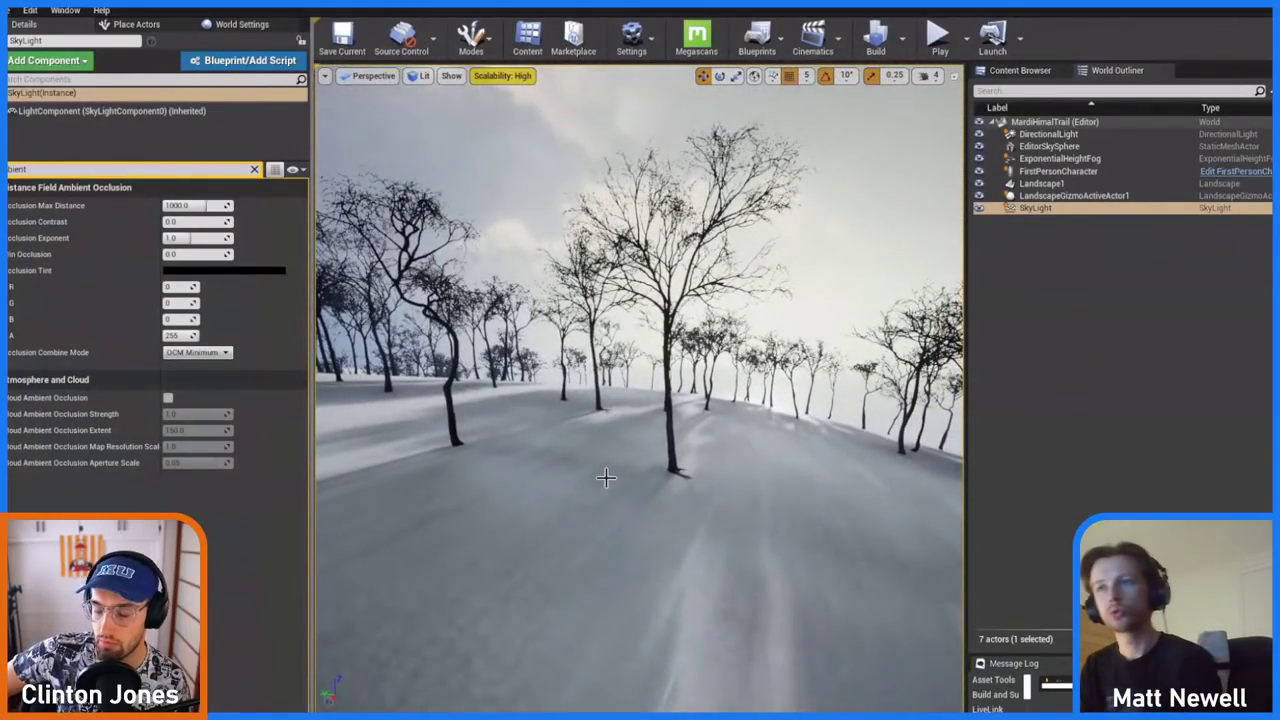
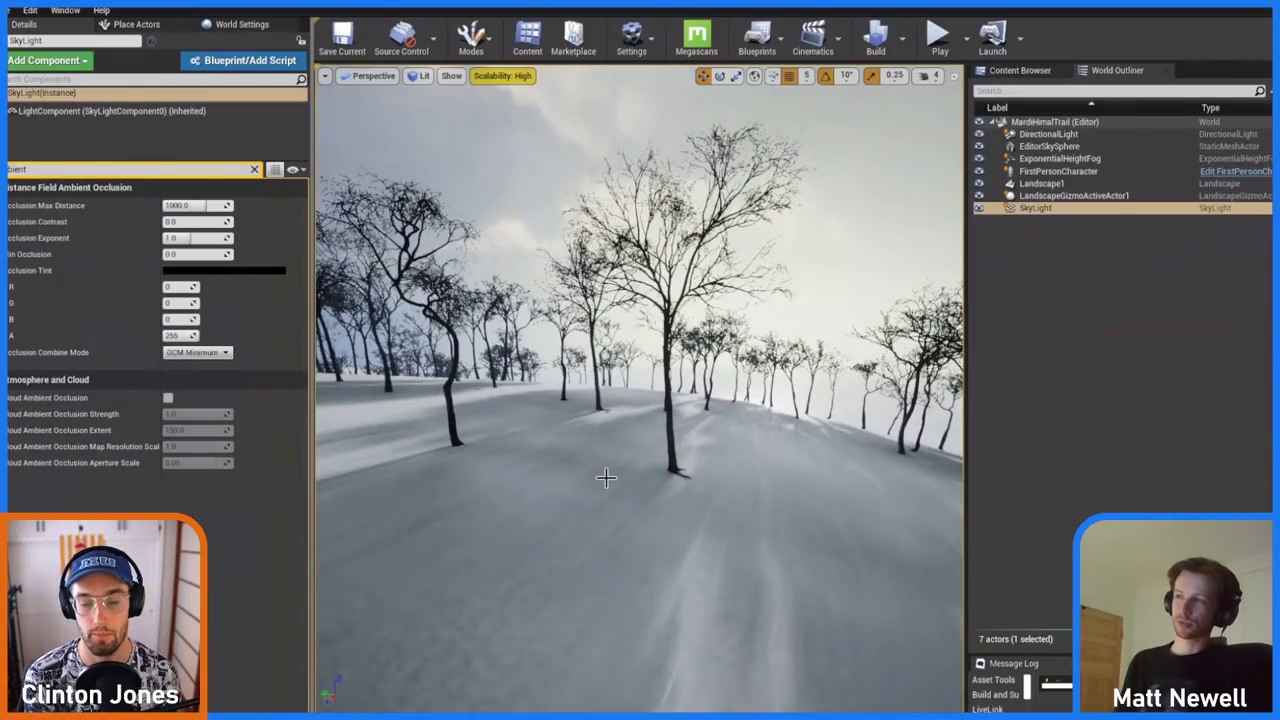
key("w")
right_click_drag(666, 486, 628, 538)
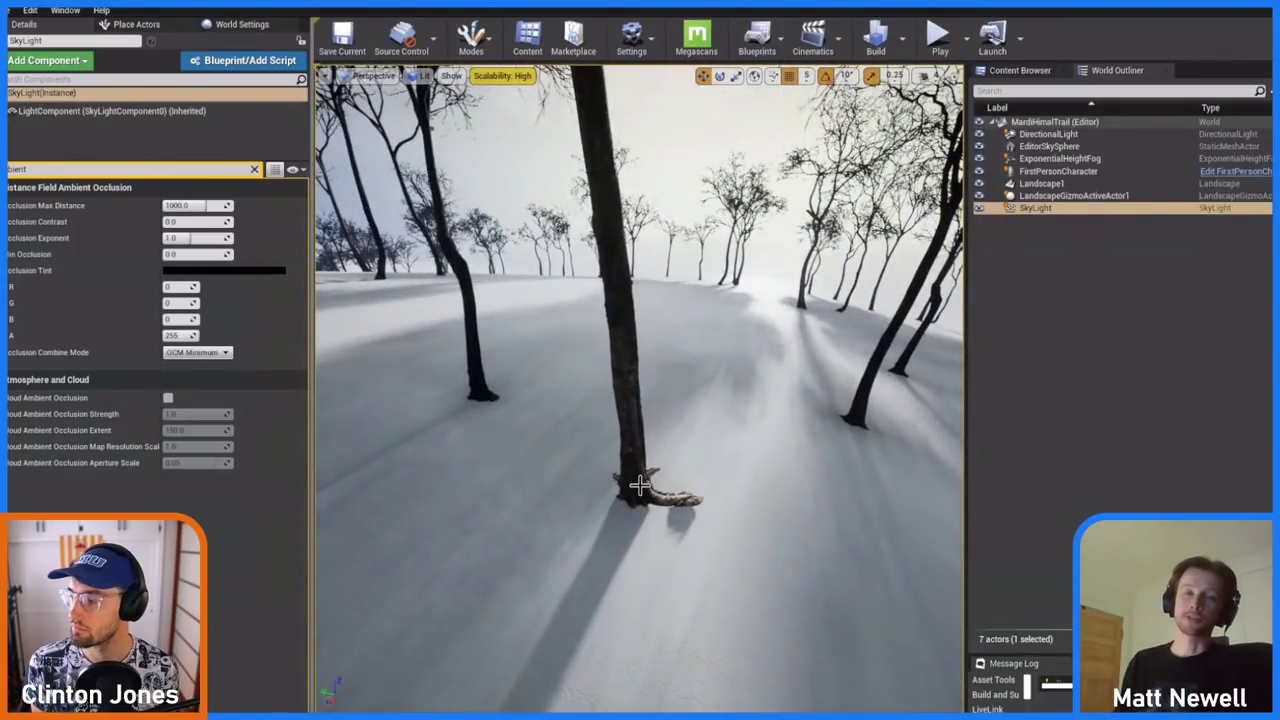
mouse_move(711, 508)
right_mouse_down()
mouse_move(987, 474)
mouse_move(1122, 475)
mouse_move(824, 478)
mouse_move(604, 445)
mouse_move(709, 508)
right_mouse_up()
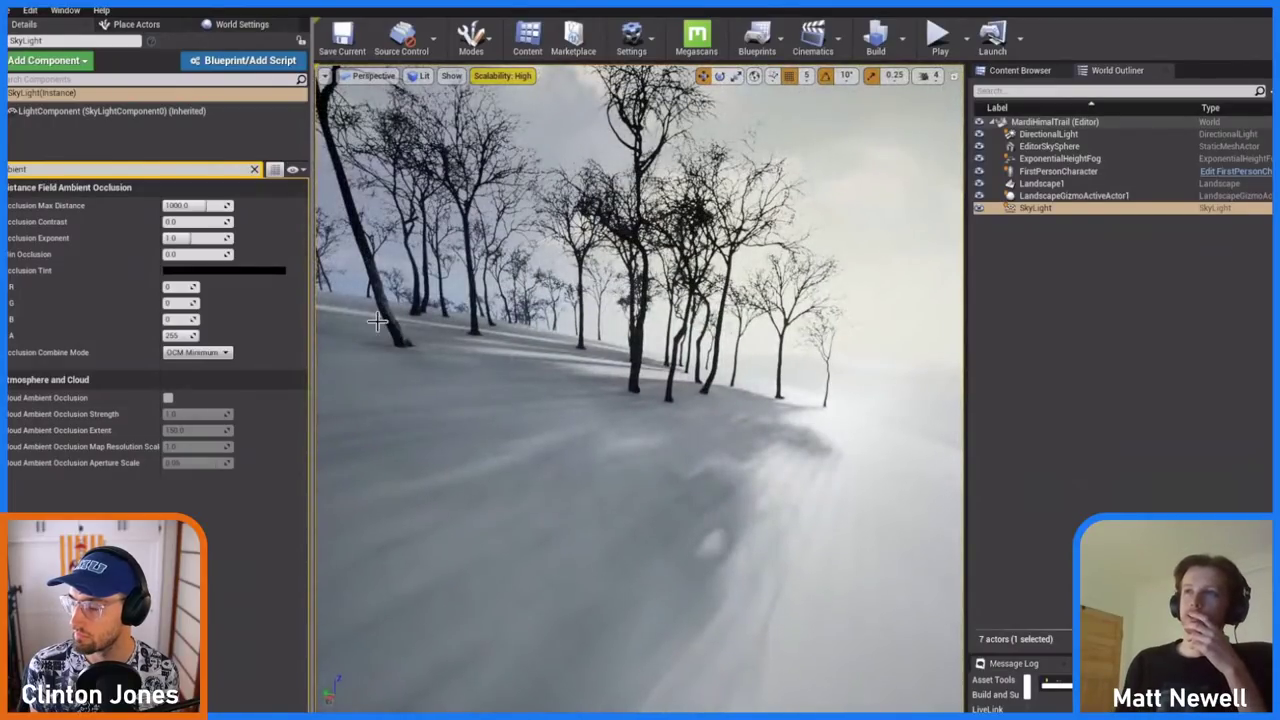
Step: Widen the viewport and clear the property filter so all SkyLight settings are listed
left_click_drag(312, 190, 268, 190)
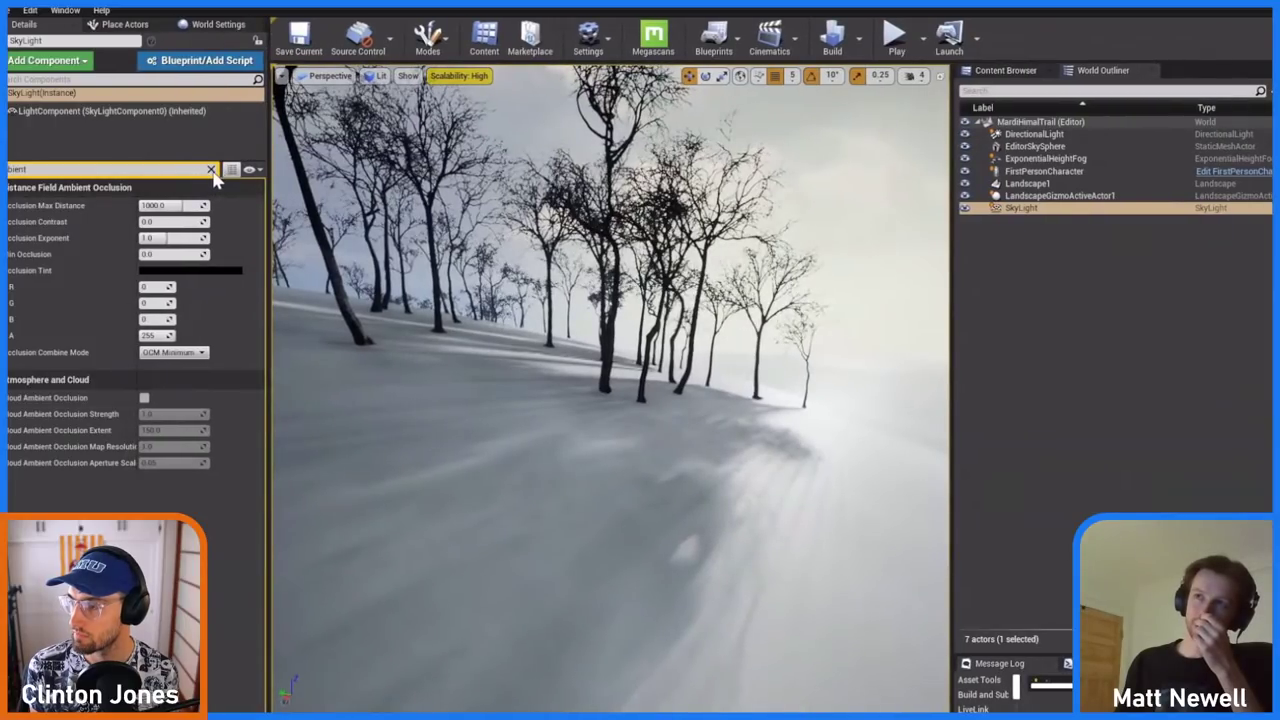
left_click(211, 171)
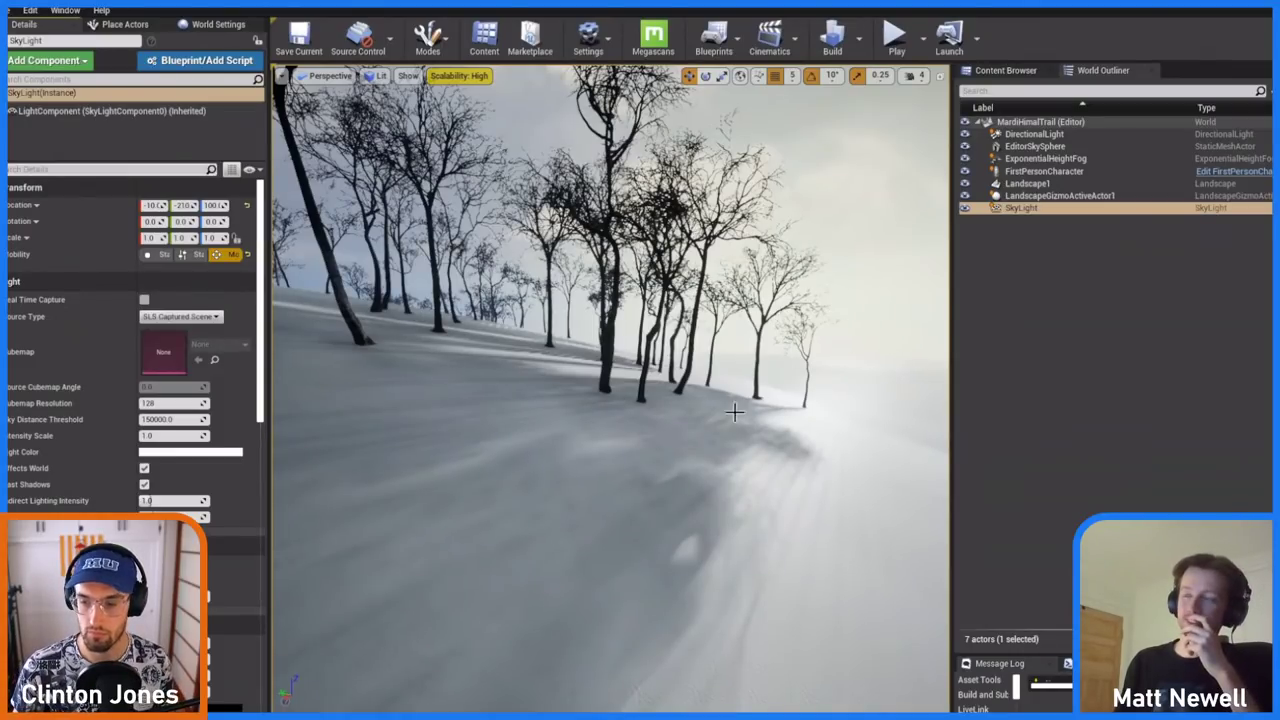
right_click_drag(684, 452, 632, 446)
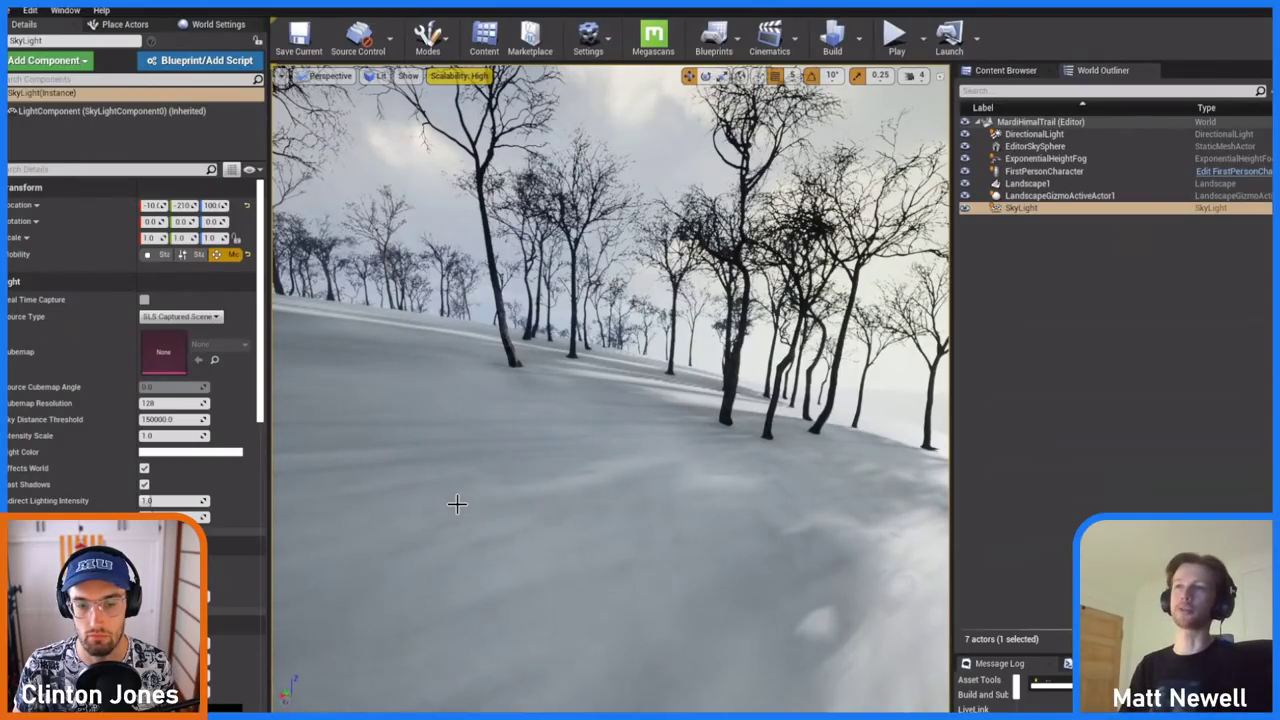
Step: Switch to landscape editing and activate the Sculpt tool for the snowy terrain
right_click_drag(456, 504, 709, 566)
key("shift+3")
key("shift+2")
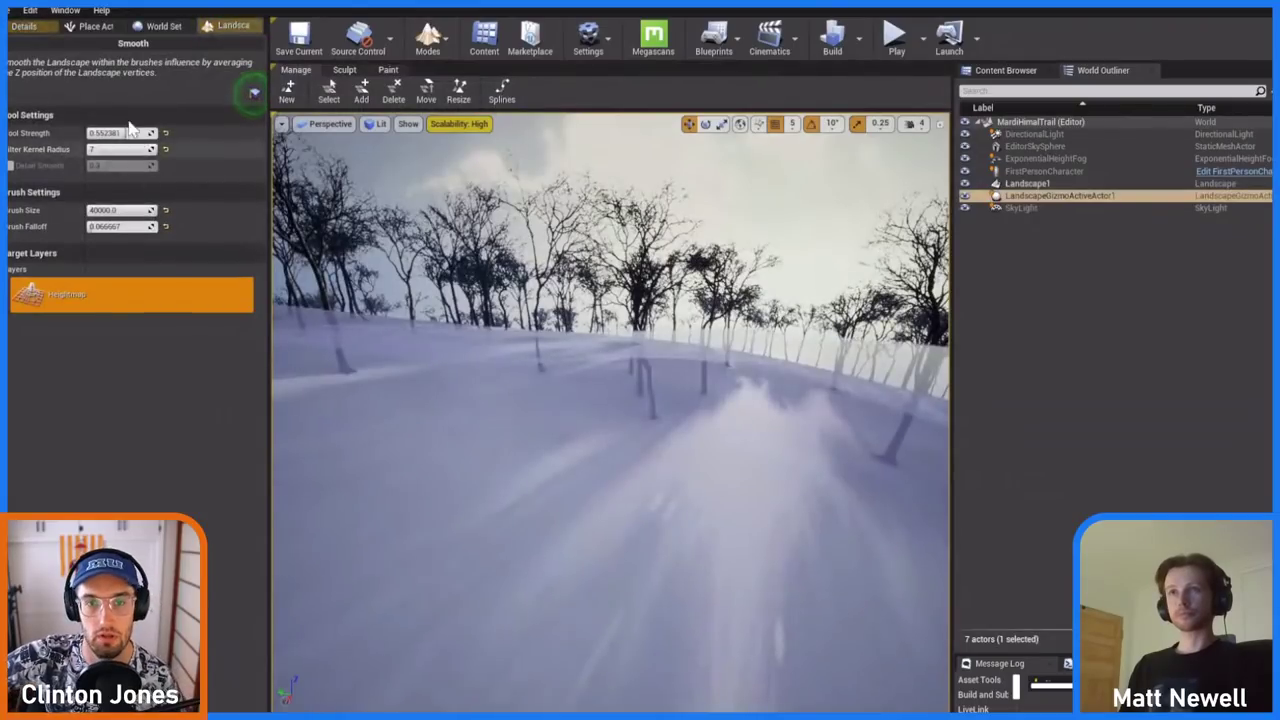
key("shift+3")
key("shift+2")
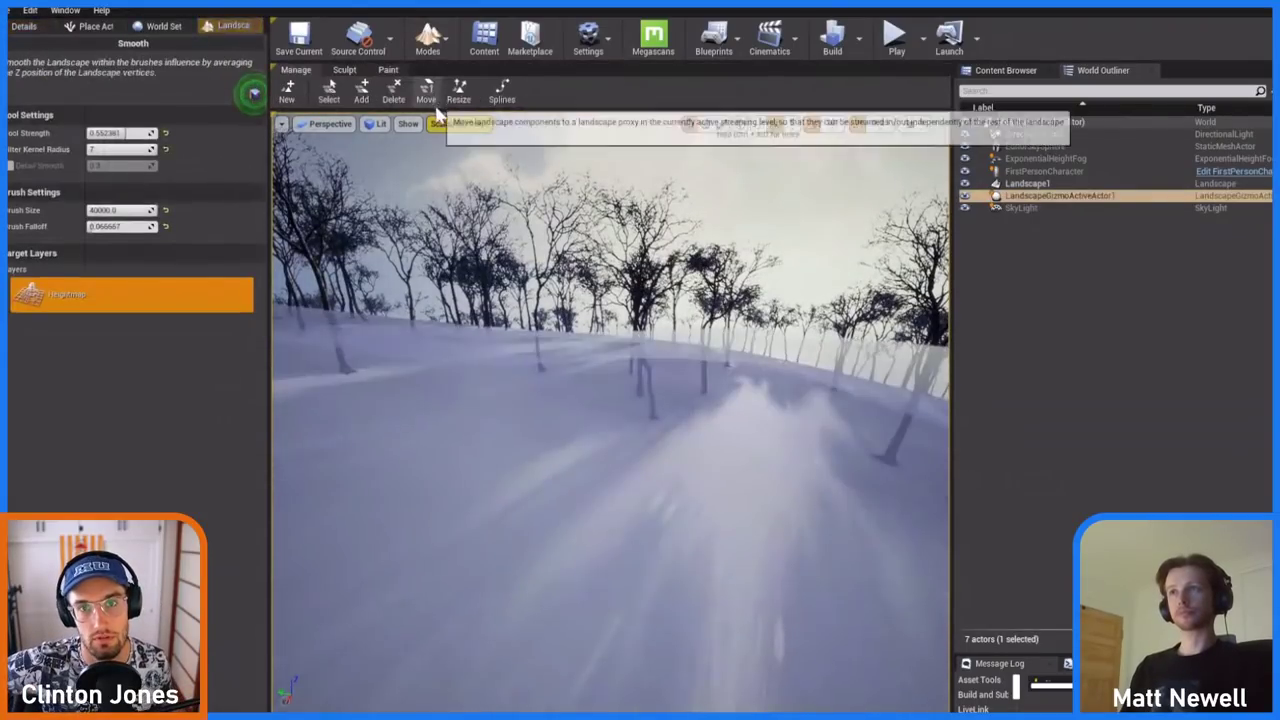
left_click(344, 70)
left_click(286, 93)
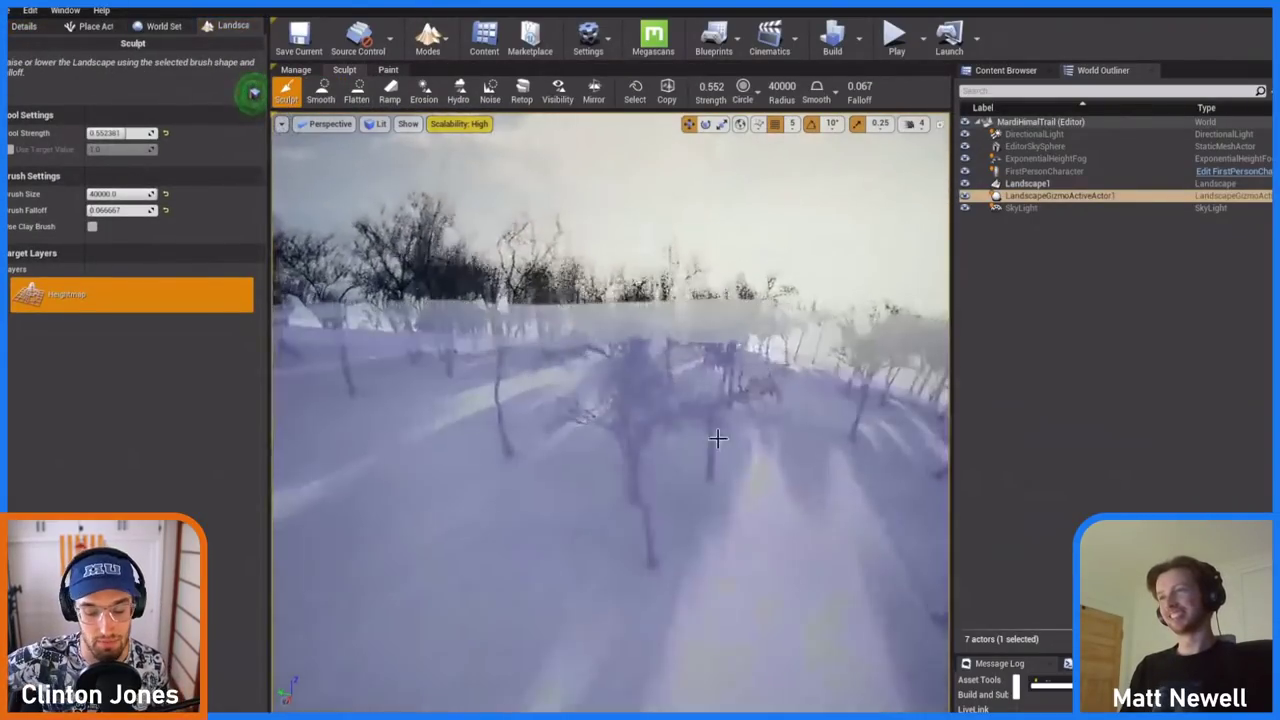
Step: Set the Sculpt tool's strength to about 0.502 and its brush size to 7392 over the forested slope
right_click_drag(634, 427, 626, 431)
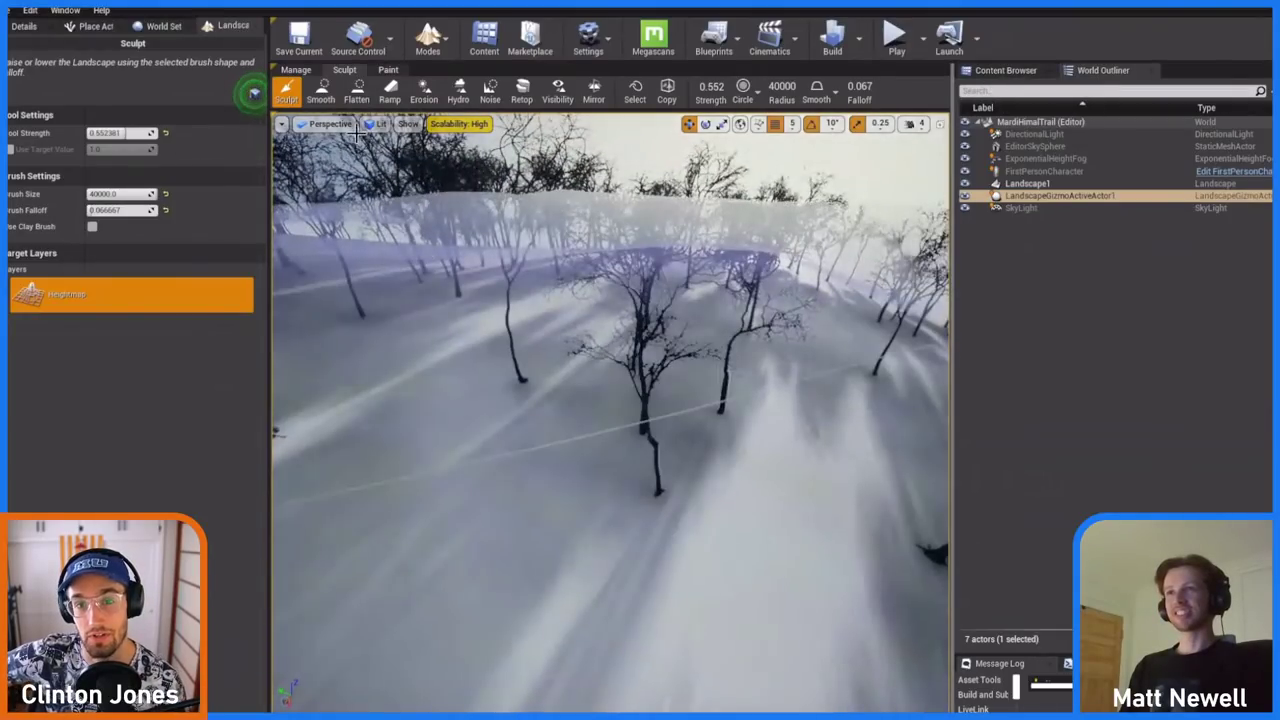
left_click_drag(735, 97, 706, 92)
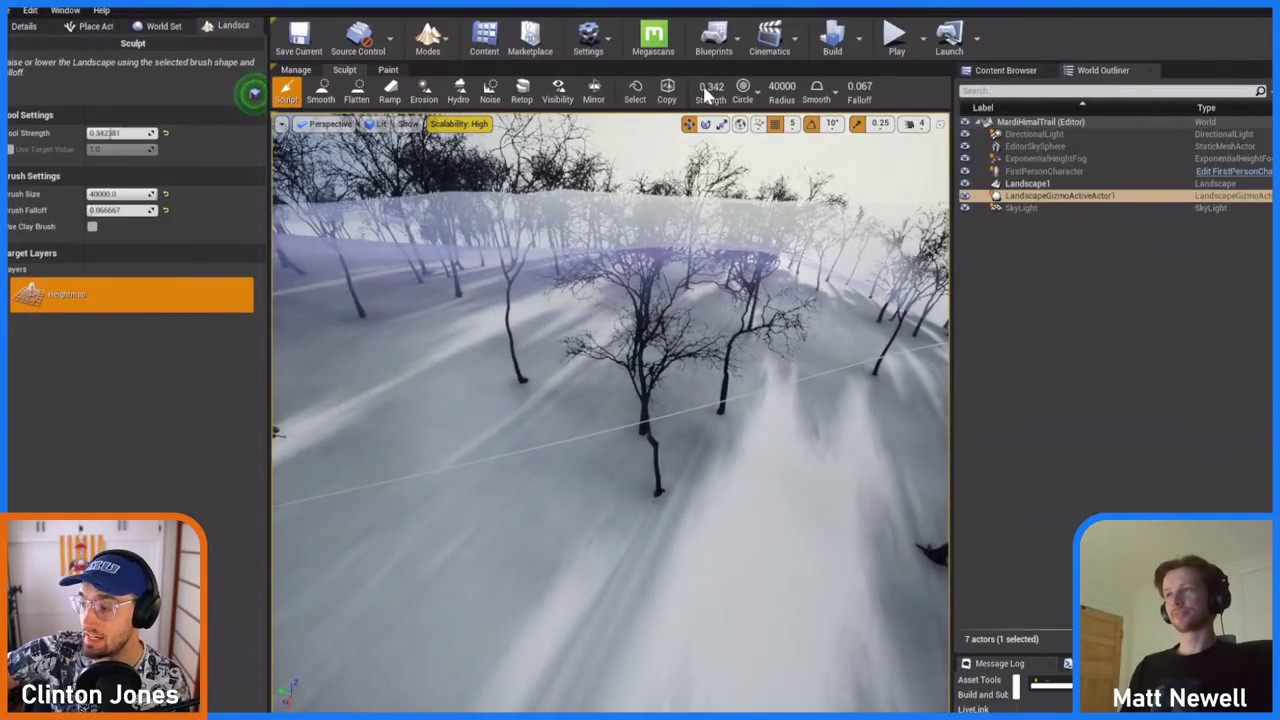
left_click(386, 72)
left_click(346, 73)
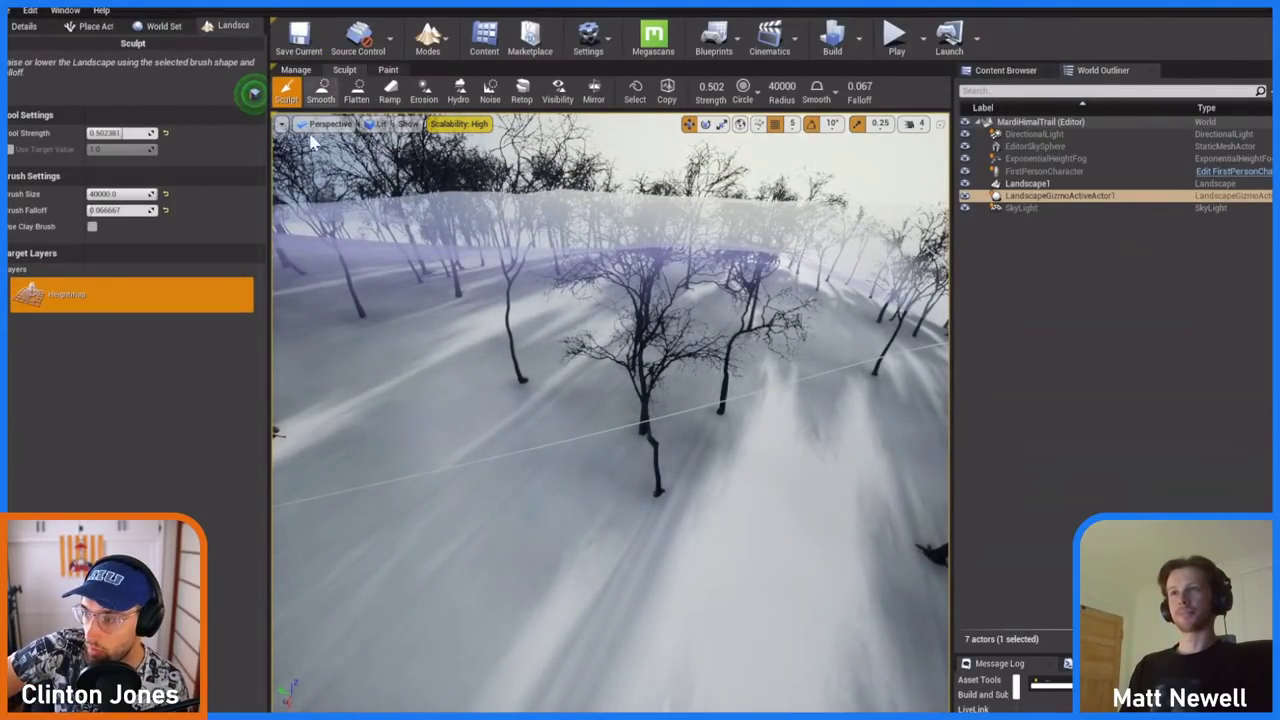
right_click_drag(673, 394, 623, 404)
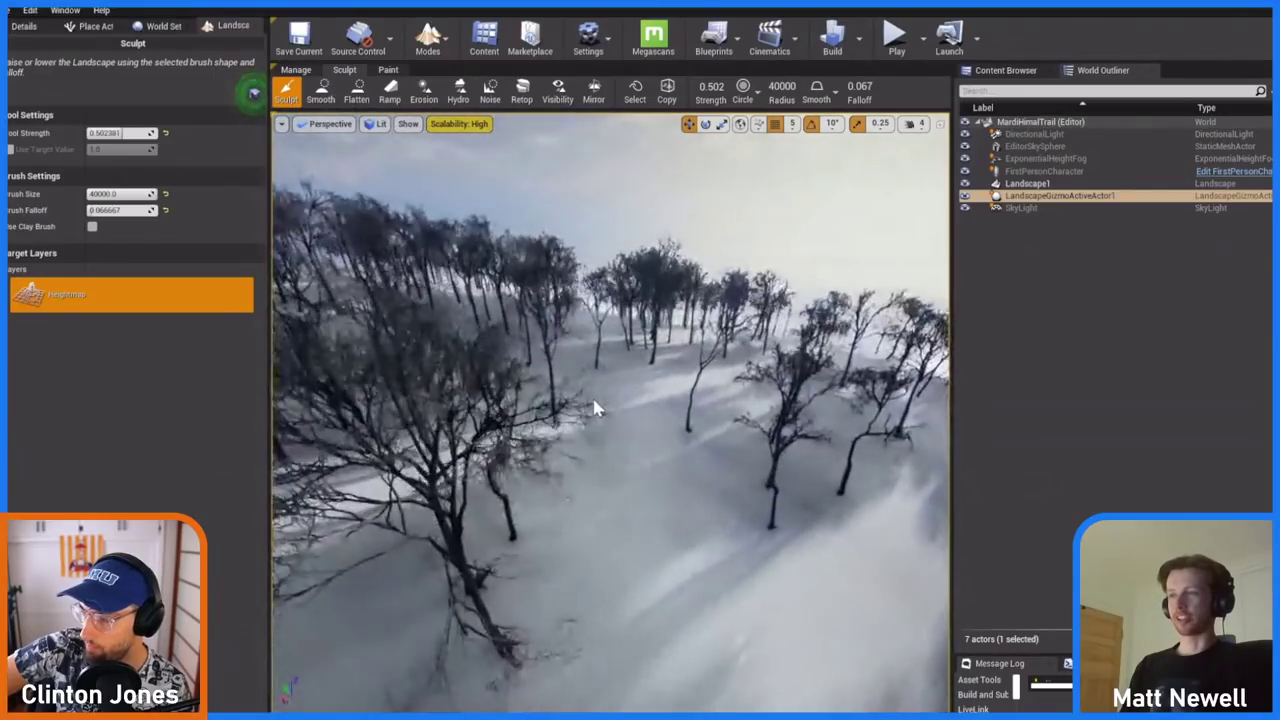
key("bracketleft")
key("bracketleft")
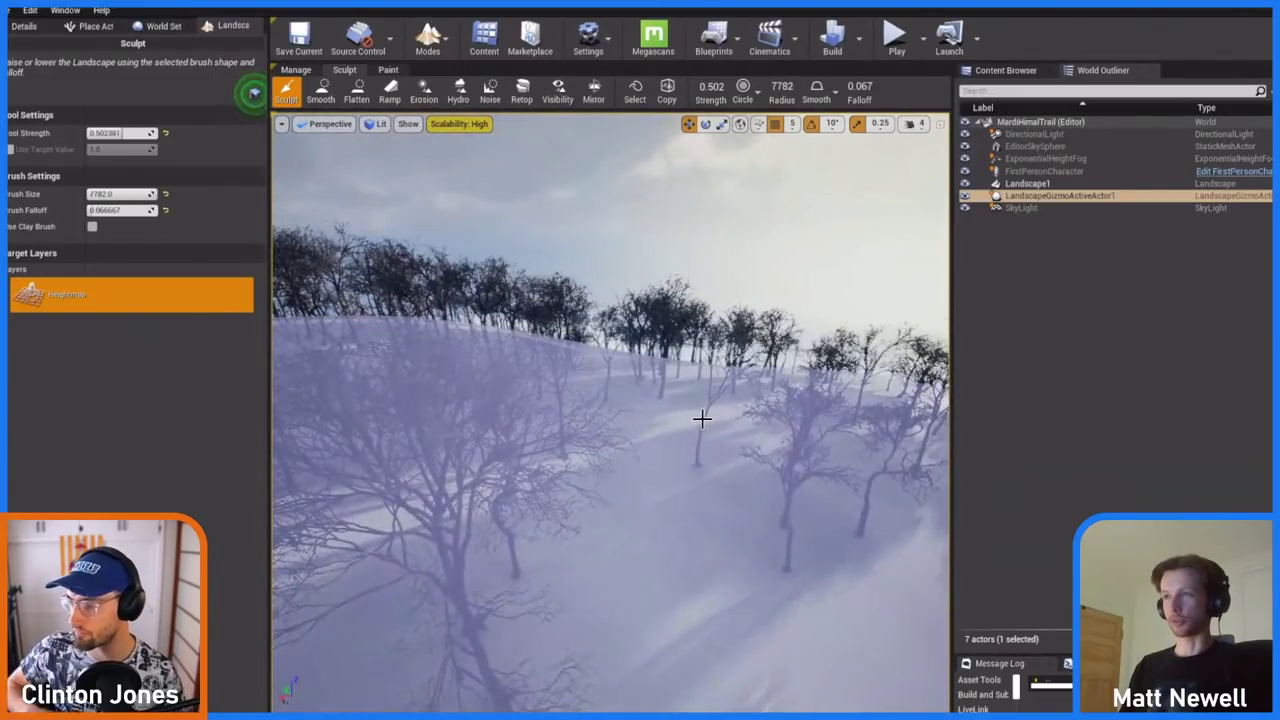
mouse_move(687, 423)
right_mouse_down()
mouse_move(680, 437)
mouse_move(687, 423)
right_mouse_up()
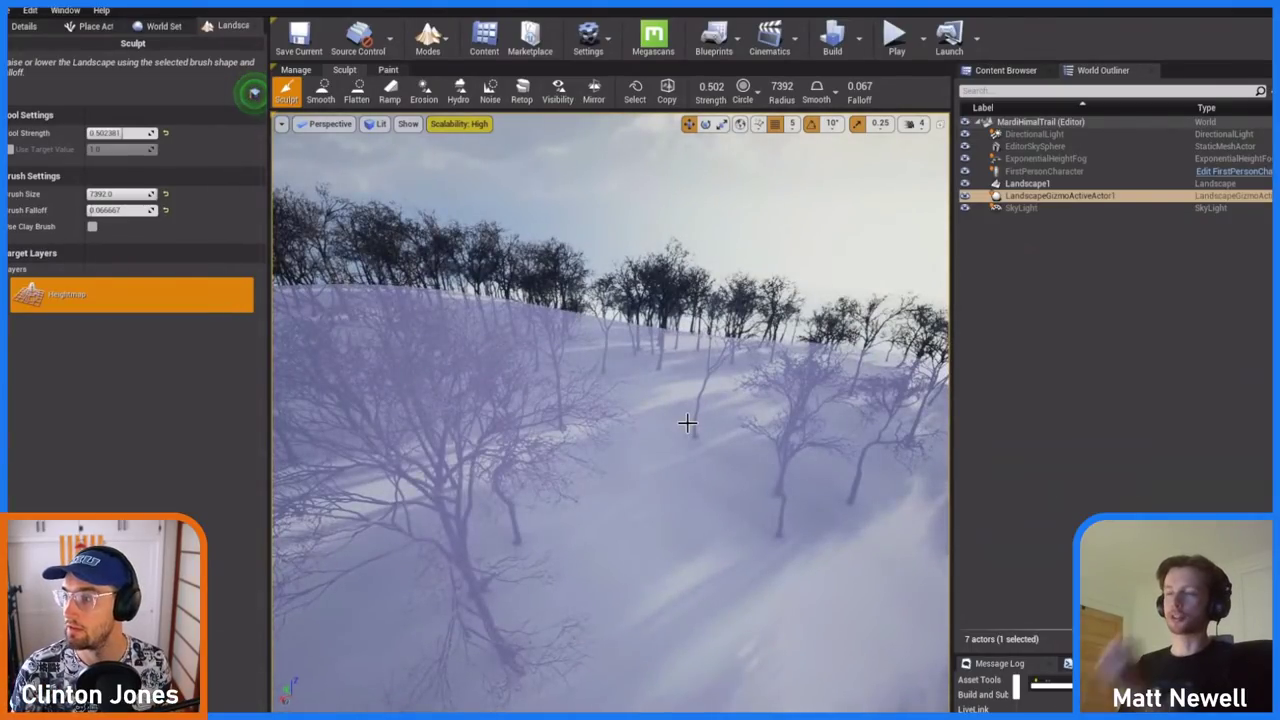
right_click_drag(694, 440, 790, 433)
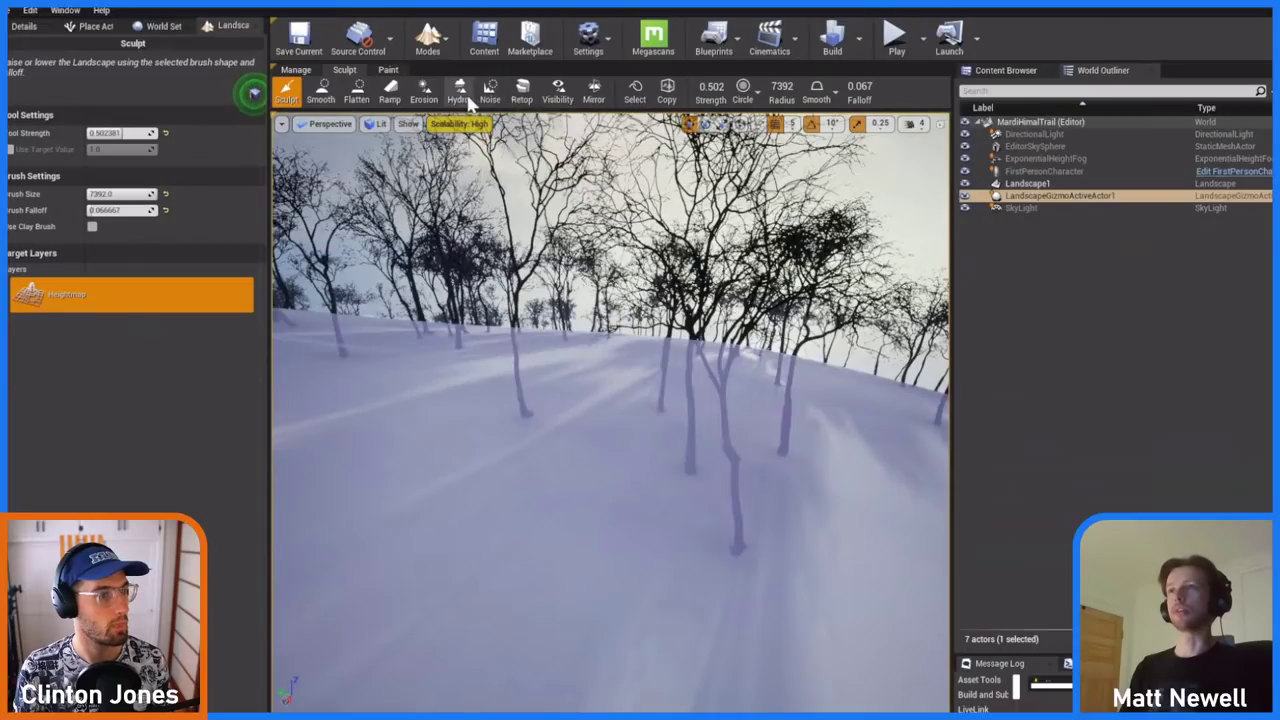
Step: Choose the landscape Noise tool and set the brush size to about 1383 and the brush falloff to 1.0
left_click(488, 90)
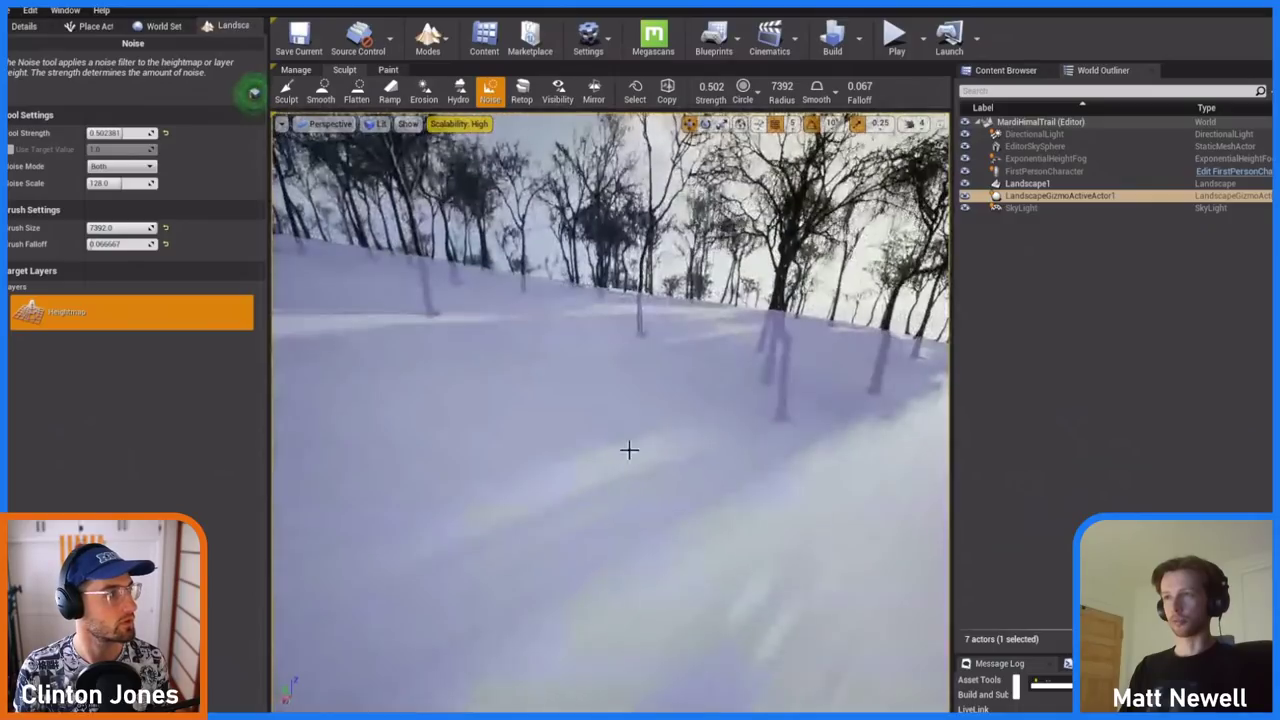
right_click_drag(666, 417, 662, 407)
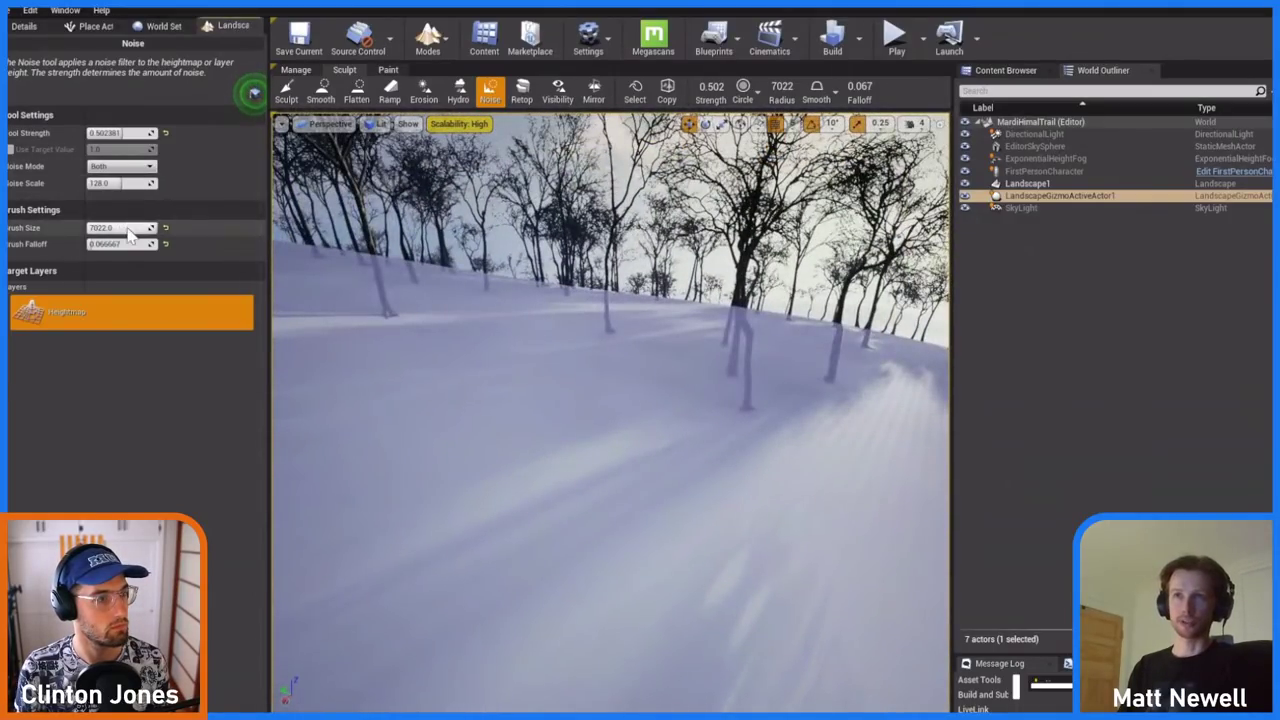
mouse_move(128, 230)
left_mouse_down()
mouse_move(98, 230)
mouse_move(126, 246)
mouse_move(160, 236)
mouse_move(122, 229)
left_mouse_up()
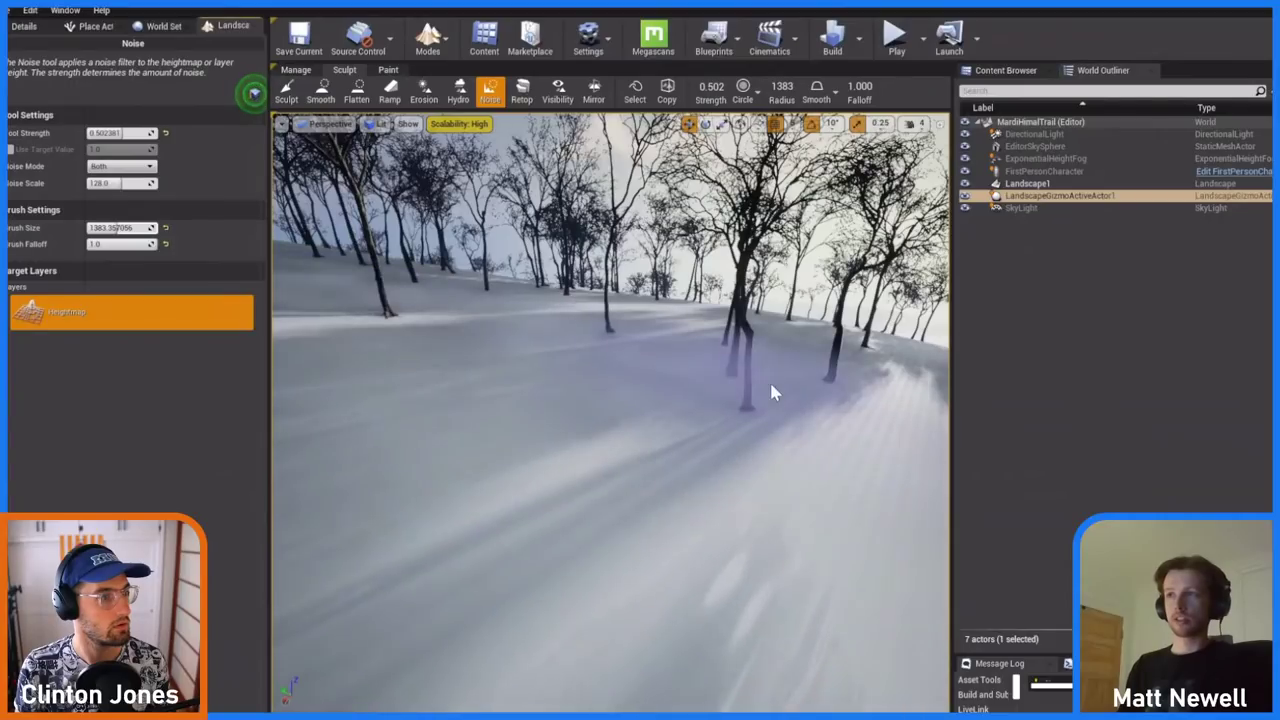
right_click_drag(769, 380, 773, 387)
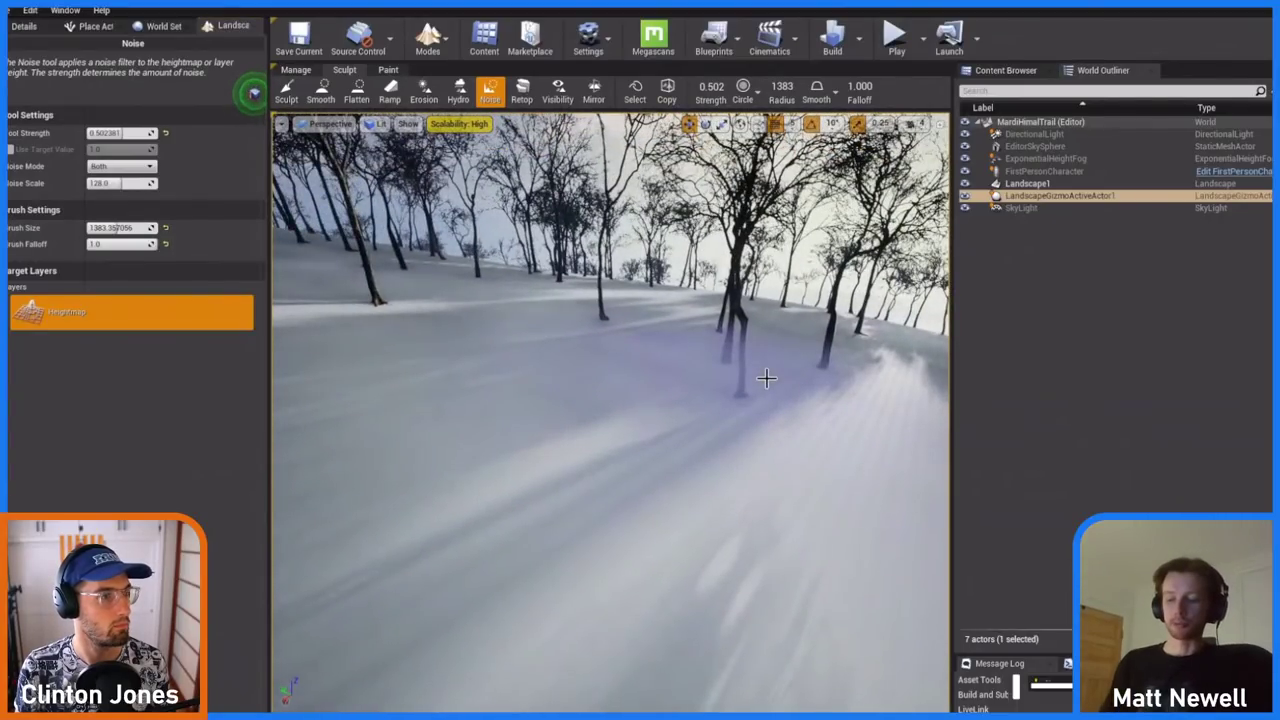
right_click_drag(602, 412, 596, 398)
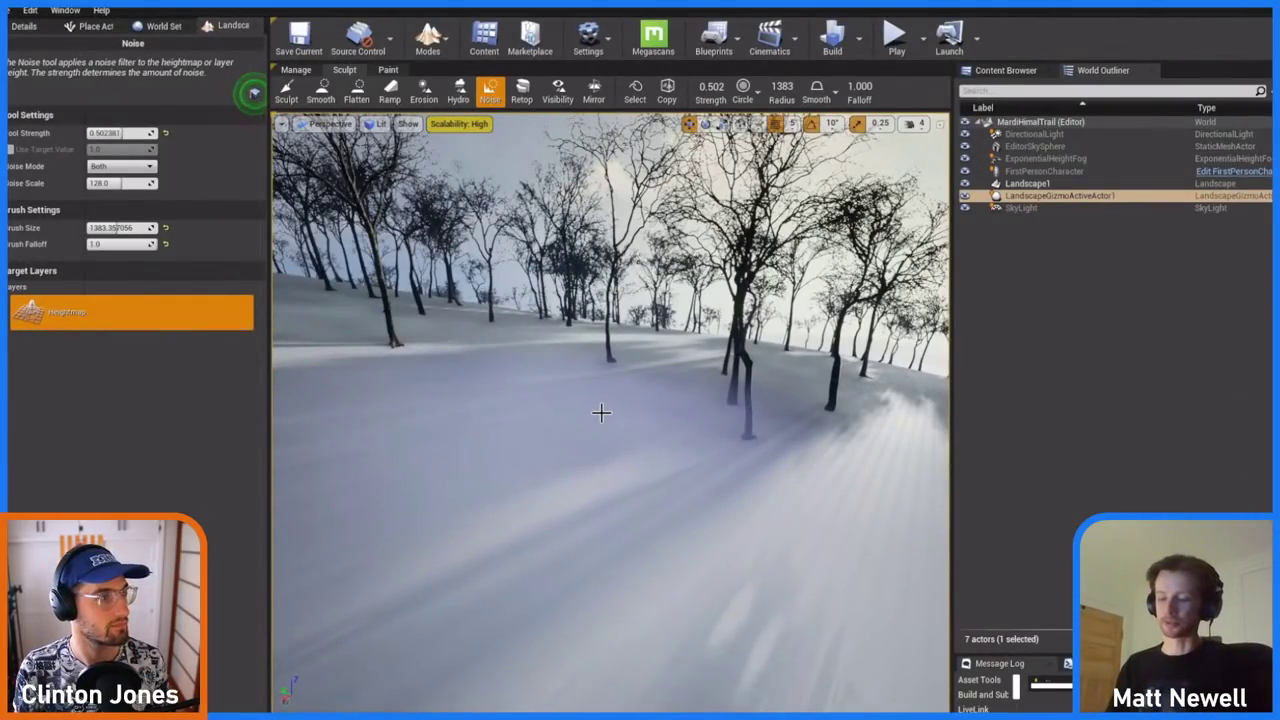
mouse_move(600, 443)
right_mouse_down()
mouse_move(517, 437)
mouse_move(563, 471)
mouse_move(597, 471)
mouse_move(560, 475)
mouse_move(371, 462)
mouse_move(611, 471)
mouse_move(649, 478)
mouse_move(646, 490)
right_mouse_up()
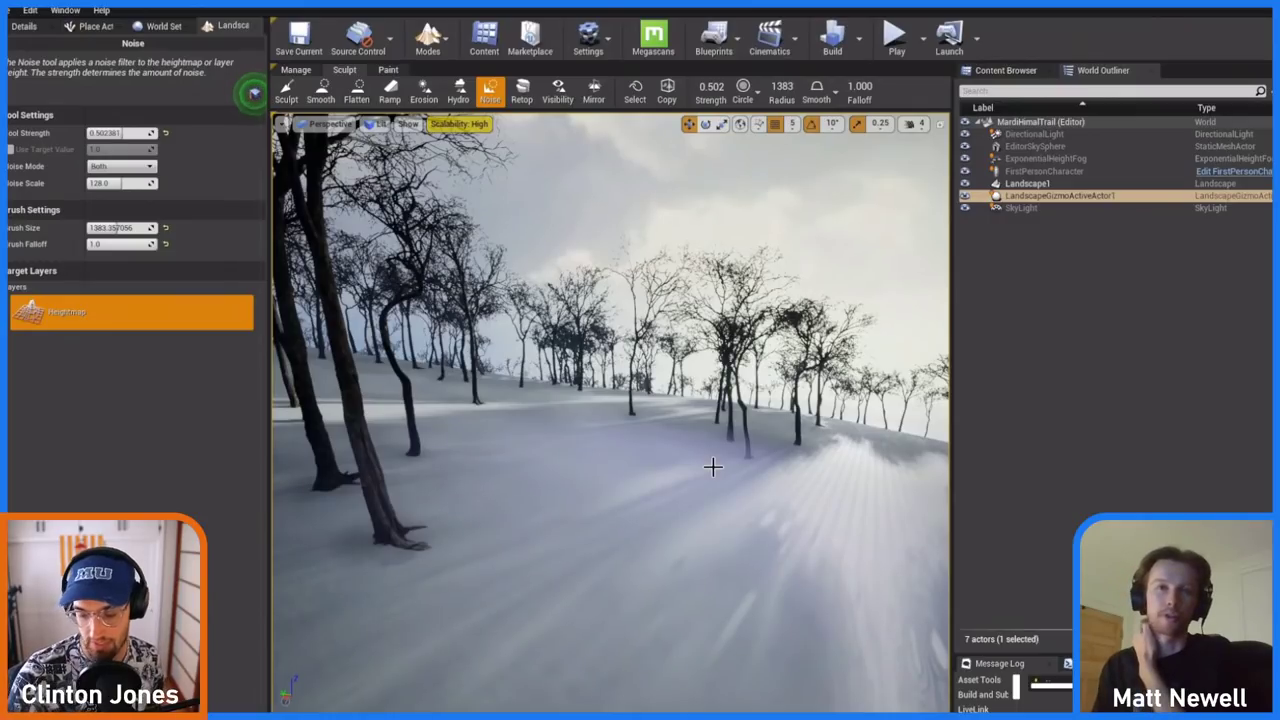
Step: Undo the test noise strokes and set noise scale to about 11.47, brush size to about 2339 and tool strength to about 0.045
mouse_move(688, 464)
right_mouse_down()
mouse_move(660, 469)
mouse_move(666, 491)
mouse_move(583, 451)
mouse_move(654, 429)
mouse_move(720, 429)
mouse_move(560, 190)
right_mouse_up()
key("ctrl+z")
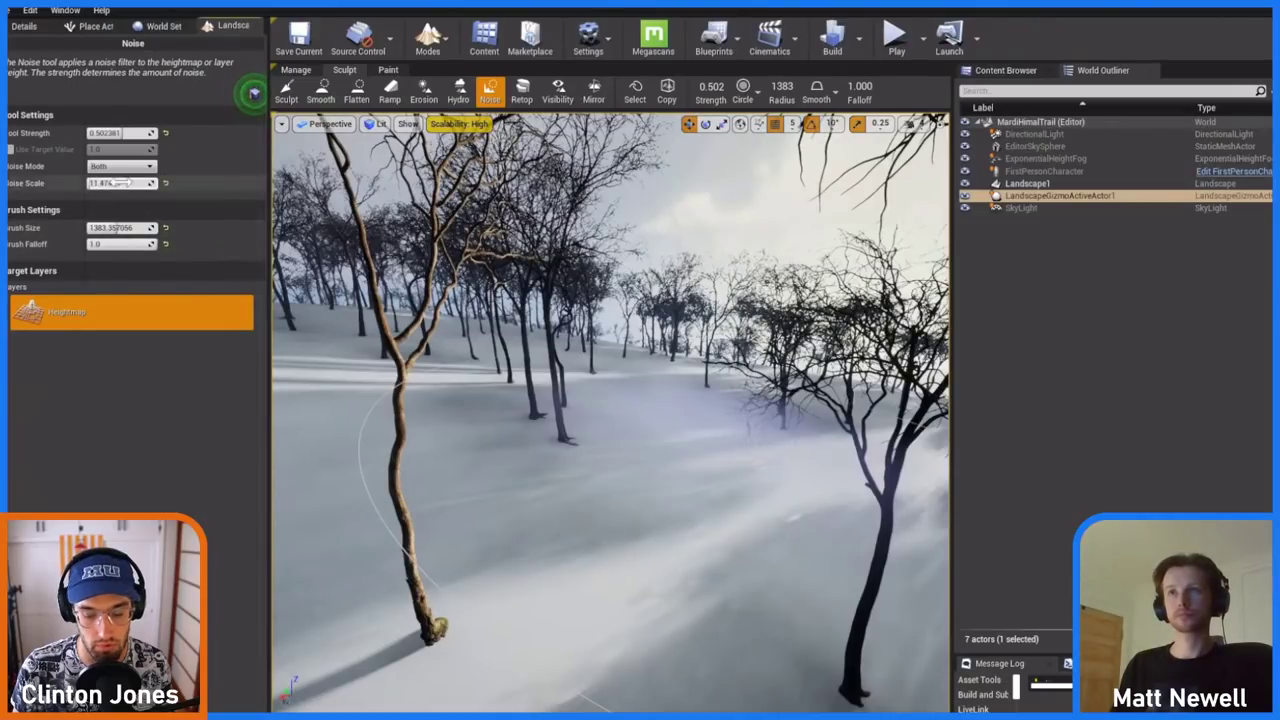
left_click_drag(117, 228, 131, 229)
left_click(674, 438)
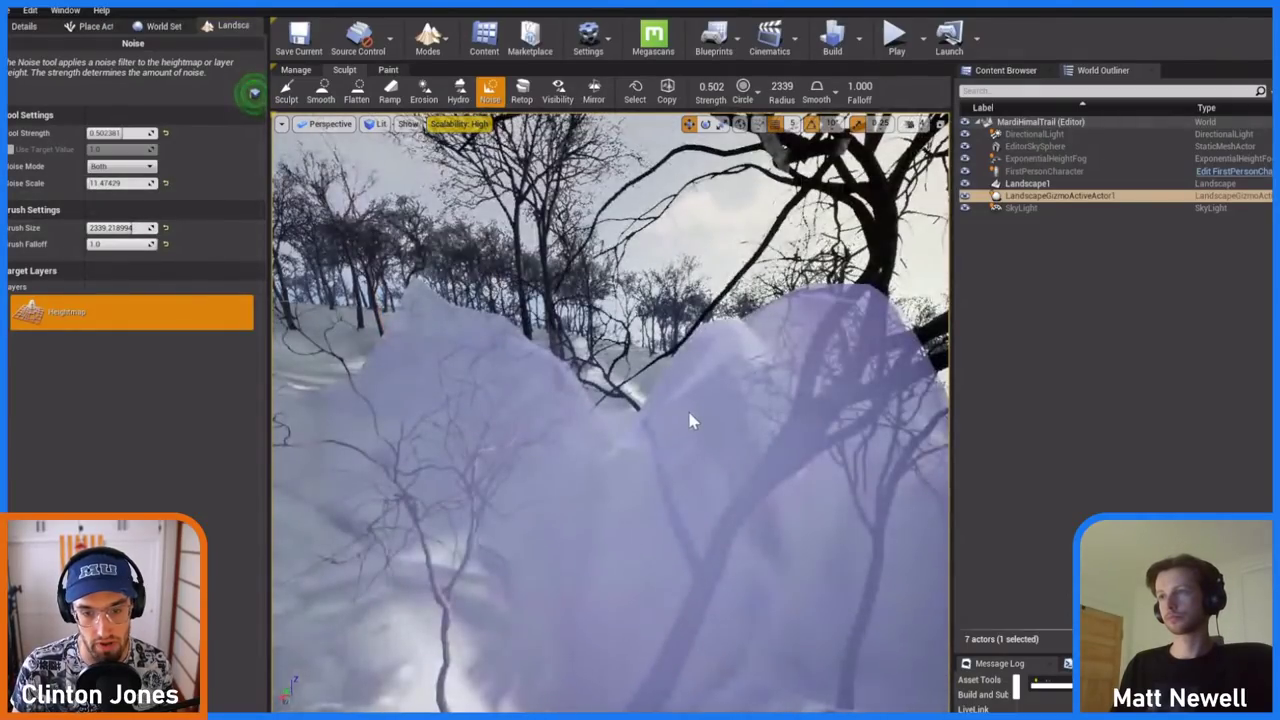
key("ctrl+z")
left_click_drag(121, 134, 90, 134)
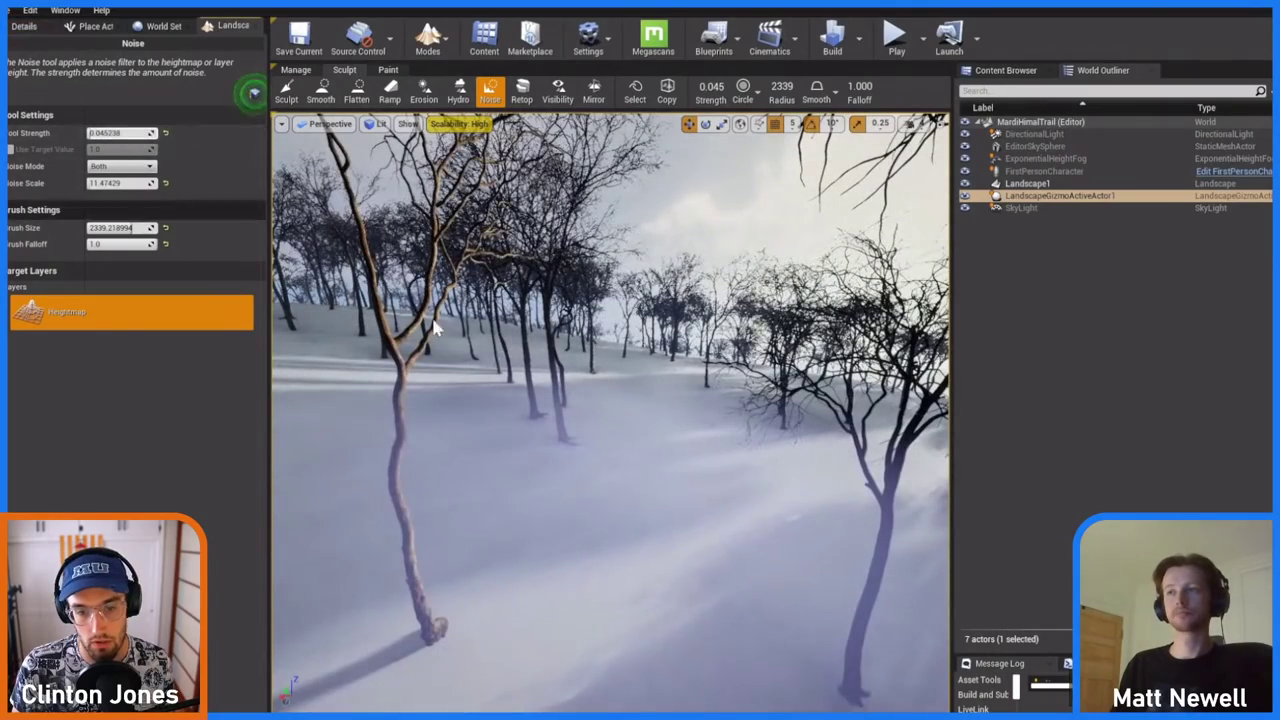
Step: Inspect the snow surface and the long tree shadows while moving through the forest
key("e")
mouse_move(579, 399)
right_mouse_down()
mouse_move(758, 447)
mouse_move(706, 520)
mouse_move(887, 496)
mouse_move(561, 534)
mouse_move(600, 543)
mouse_move(594, 491)
mouse_move(560, 460)
mouse_move(597, 427)
mouse_move(597, 380)
mouse_move(499, 365)
mouse_move(749, 420)
mouse_move(737, 423)
mouse_move(634, 374)
mouse_move(609, 337)
mouse_move(663, 346)
mouse_move(688, 376)
mouse_move(1145, 335)
mouse_move(1202, 307)
mouse_move(1113, 317)
right_mouse_up()
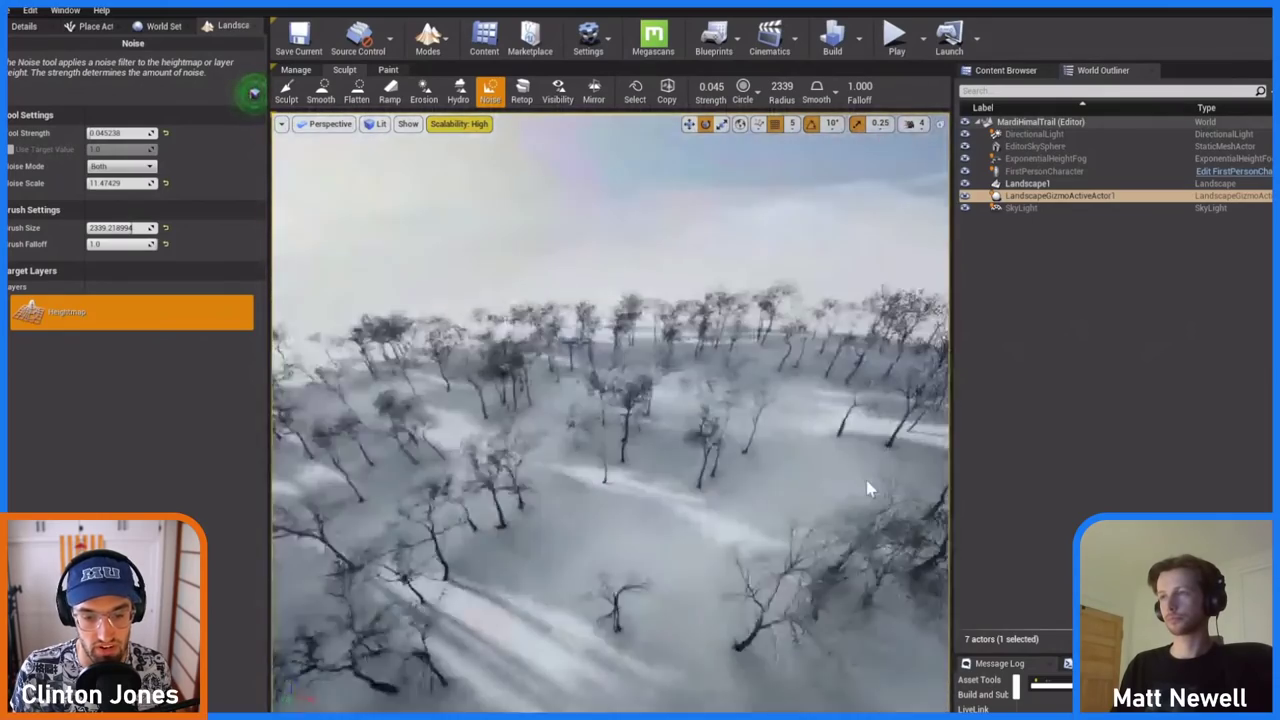
right_click_drag(572, 555, 708, 583)
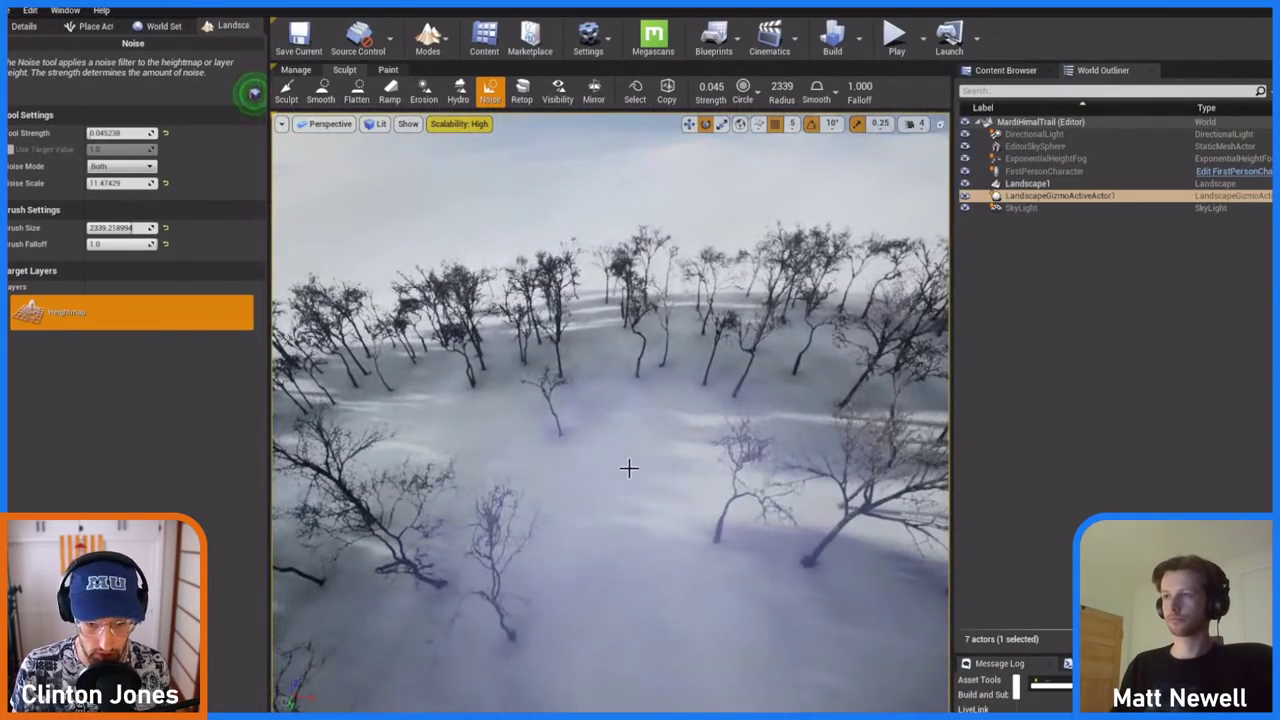
mouse_move(628, 468)
right_mouse_down()
mouse_move(584, 450)
mouse_move(639, 456)
mouse_move(444, 440)
mouse_move(320, 463)
mouse_move(646, 461)
right_mouse_up()
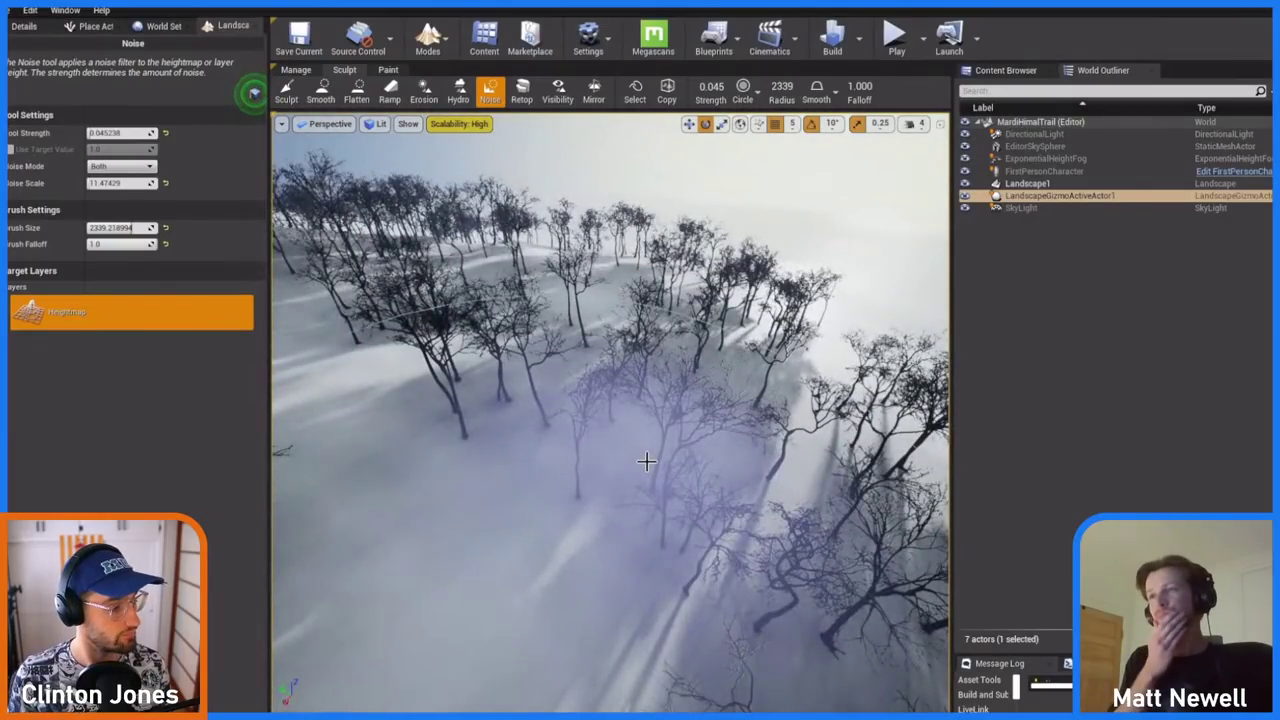
right_click_drag(644, 459, 585, 448)
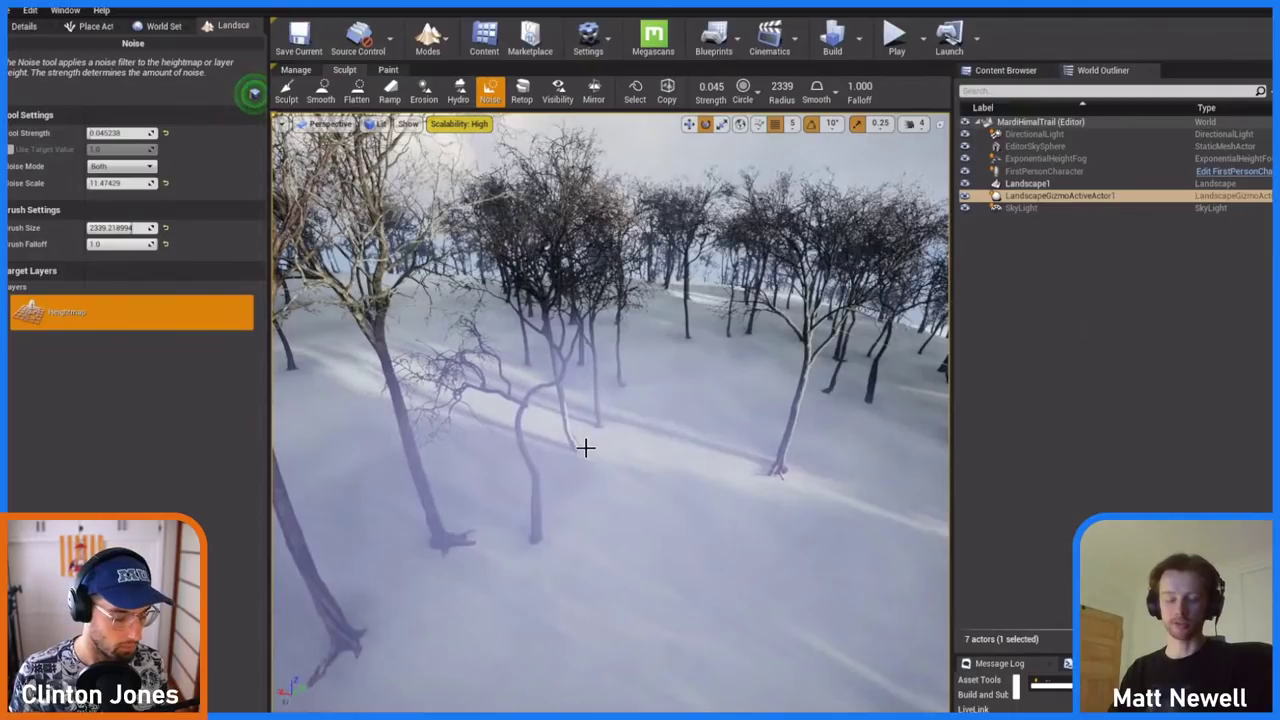
mouse_move(585, 448)
right_mouse_down()
mouse_move(783, 443)
mouse_move(906, 457)
right_mouse_up()
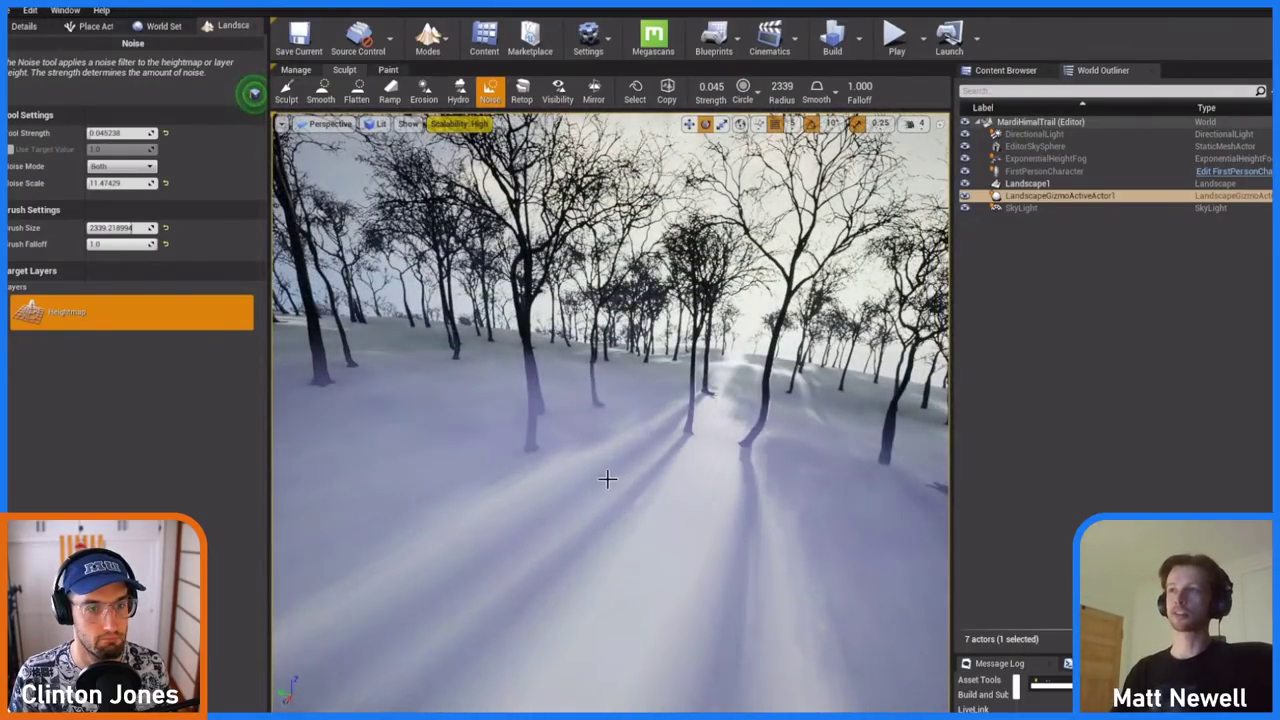
mouse_move(607, 479)
right_mouse_down()
mouse_move(644, 470)
mouse_move(590, 460)
mouse_move(623, 477)
mouse_move(606, 480)
right_mouse_up()
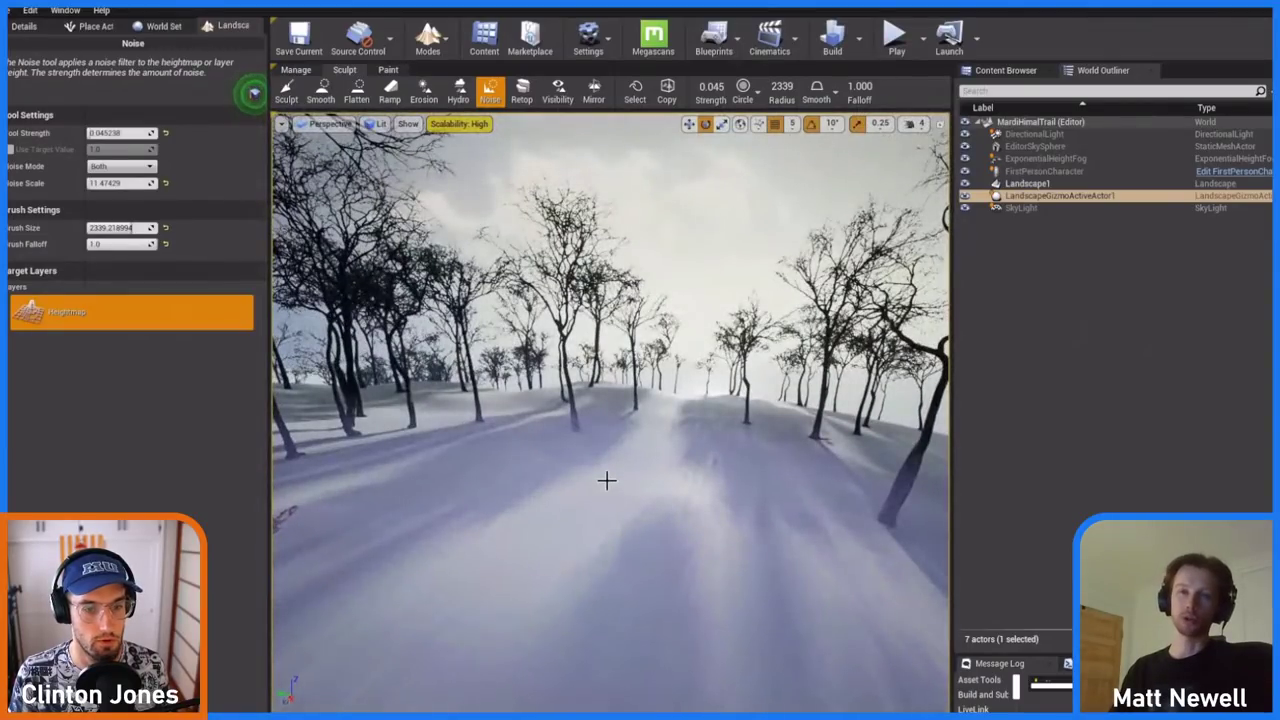
right_click_drag(607, 480, 633, 511)
mouse_move(633, 503)
right_mouse_down()
mouse_move(698, 519)
mouse_move(648, 519)
right_mouse_up()
key("w")
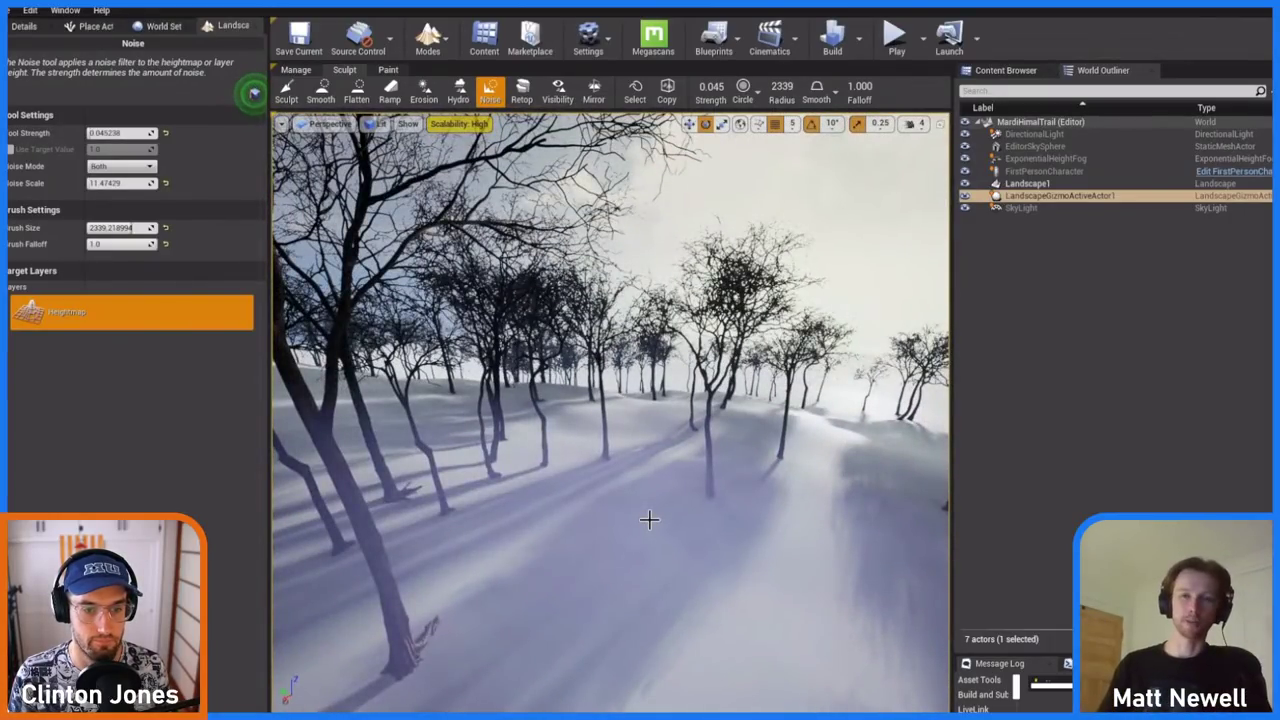
mouse_move(649, 519)
right_mouse_down()
mouse_move(626, 546)
mouse_move(651, 530)
right_mouse_up()
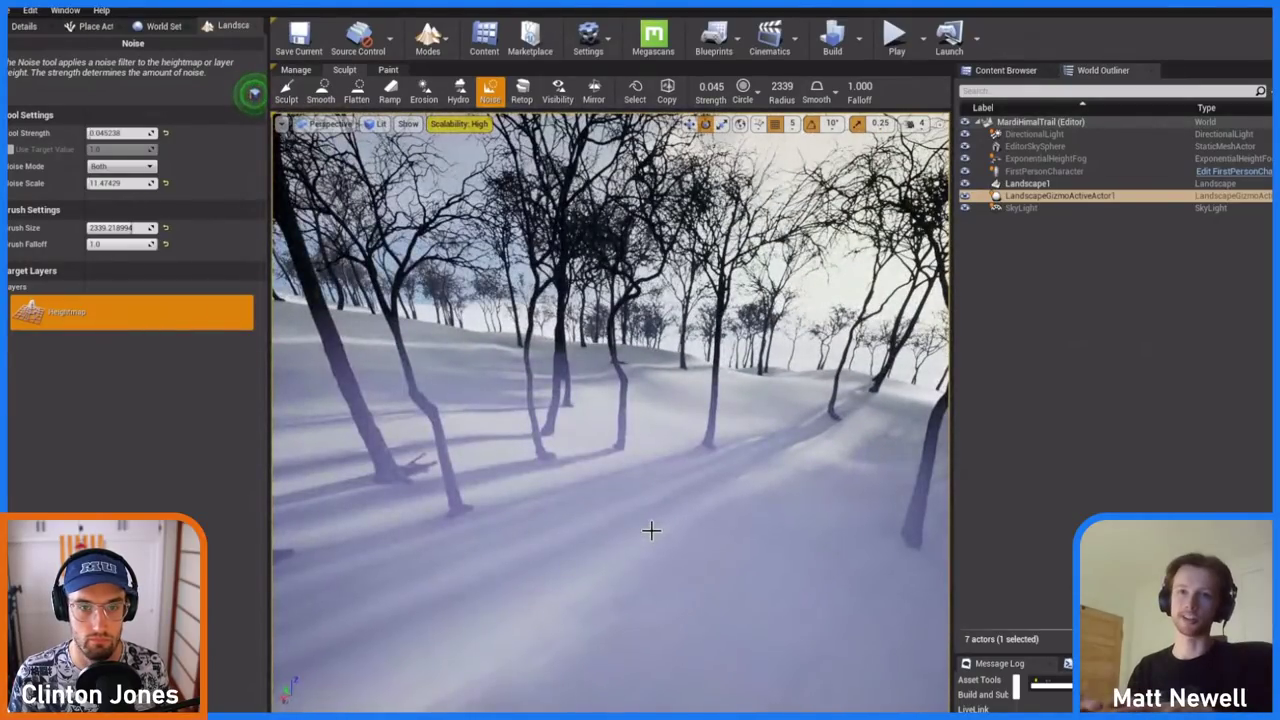
right_click_drag(686, 584, 776, 564)
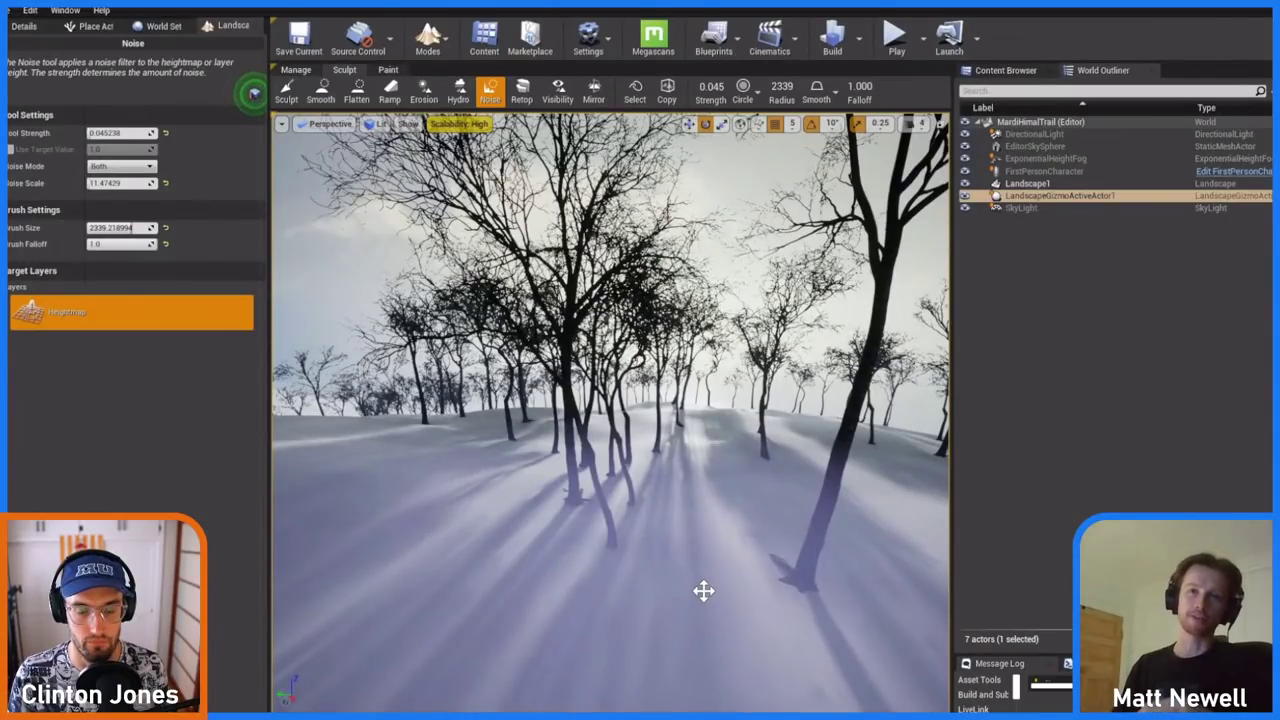
key("w")
Step: Survey the forest's layout and edges from above, then examine the open snow between the trees at ground level
right_click_drag(666, 585, 331, 575)
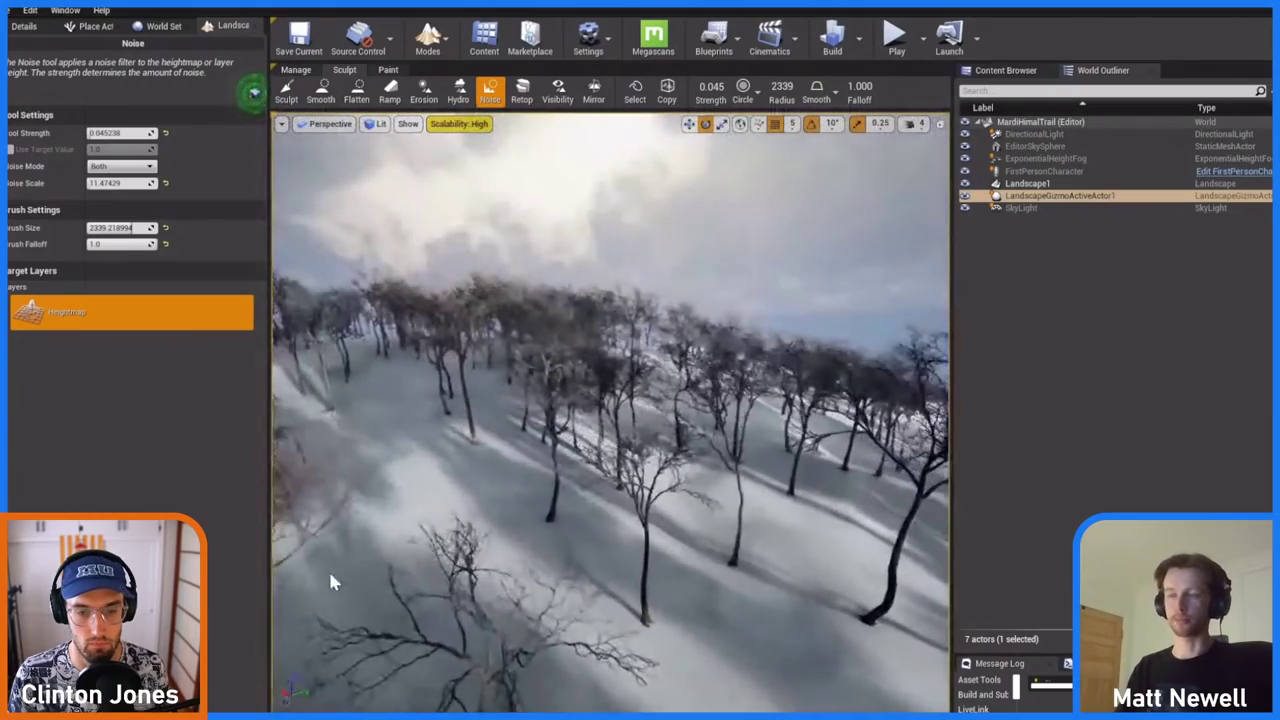
mouse_move(663, 584)
right_mouse_down()
mouse_move(637, 583)
mouse_move(731, 583)
mouse_move(710, 608)
mouse_move(874, 612)
mouse_move(350, 587)
mouse_move(462, 600)
right_mouse_up()
mouse_move(768, 572)
right_mouse_down()
mouse_move(703, 558)
mouse_move(577, 469)
mouse_move(769, 455)
mouse_move(282, 435)
mouse_move(320, 445)
right_mouse_up()
mouse_move(574, 489)
right_mouse_down()
mouse_move(545, 428)
mouse_move(434, 369)
mouse_move(760, 512)
mouse_move(531, 458)
mouse_move(726, 510)
mouse_move(706, 498)
mouse_move(802, 490)
mouse_move(784, 406)
mouse_move(769, 424)
mouse_move(544, 437)
mouse_move(482, 412)
mouse_move(714, 562)
mouse_move(686, 591)
mouse_move(722, 414)
mouse_move(732, 444)
mouse_move(753, 344)
mouse_move(760, 377)
mouse_move(674, 338)
mouse_move(643, 385)
mouse_move(752, 285)
mouse_move(641, 272)
right_mouse_up()
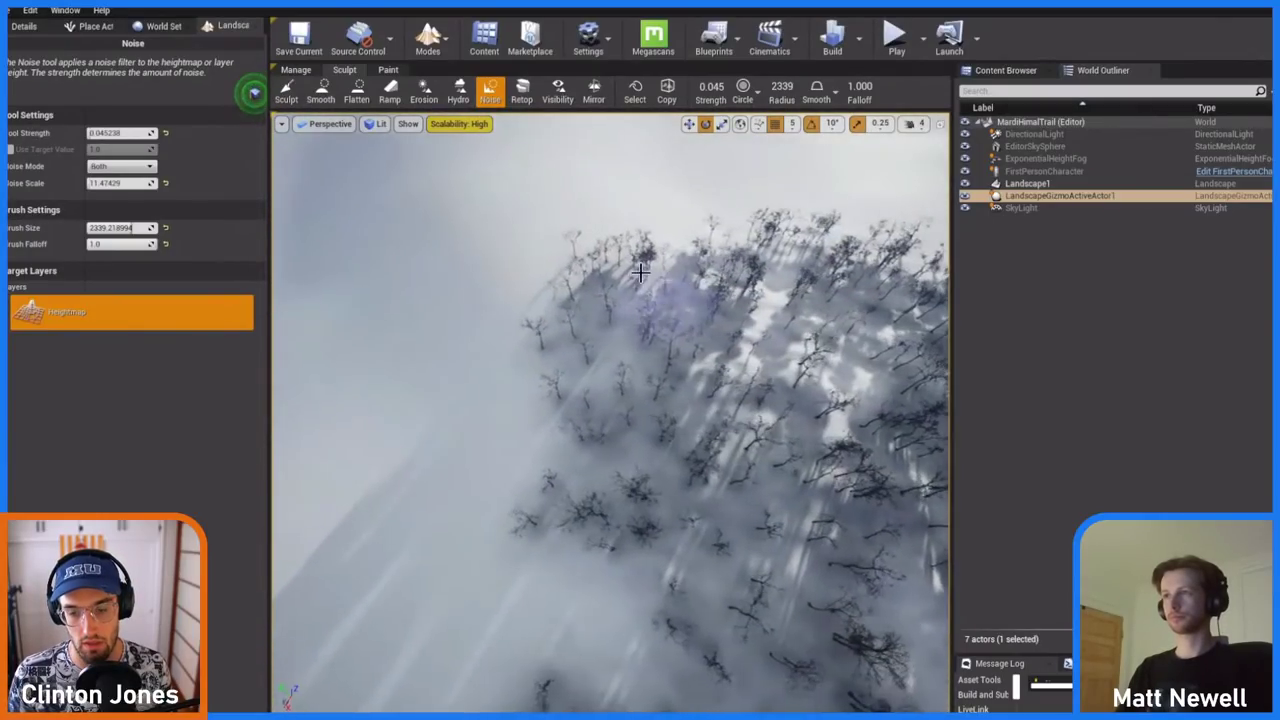
mouse_move(567, 260)
right_mouse_down()
mouse_move(908, 214)
mouse_move(734, 240)
mouse_move(705, 398)
mouse_move(651, 497)
right_mouse_up()
mouse_move(815, 420)
right_mouse_down()
mouse_move(797, 347)
mouse_move(834, 329)
mouse_move(785, 319)
mouse_move(811, 277)
mouse_move(772, 333)
right_mouse_up()
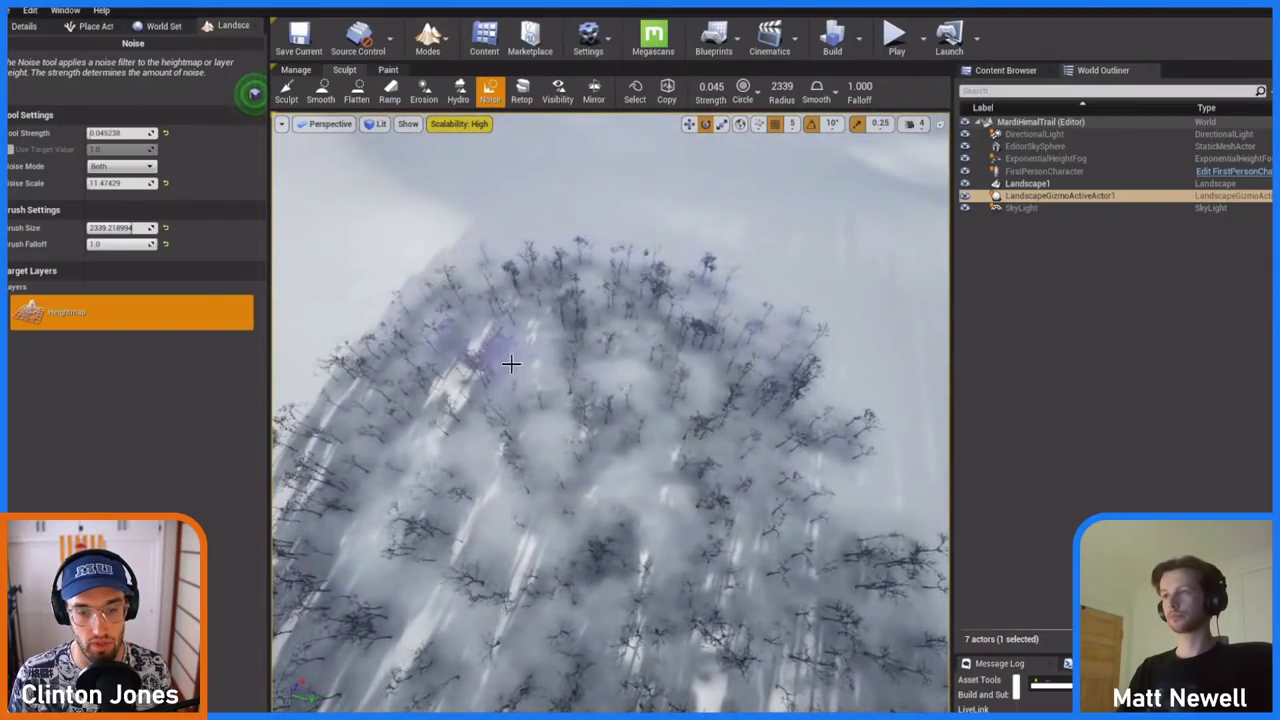
right_click_drag(511, 364, 12, 285)
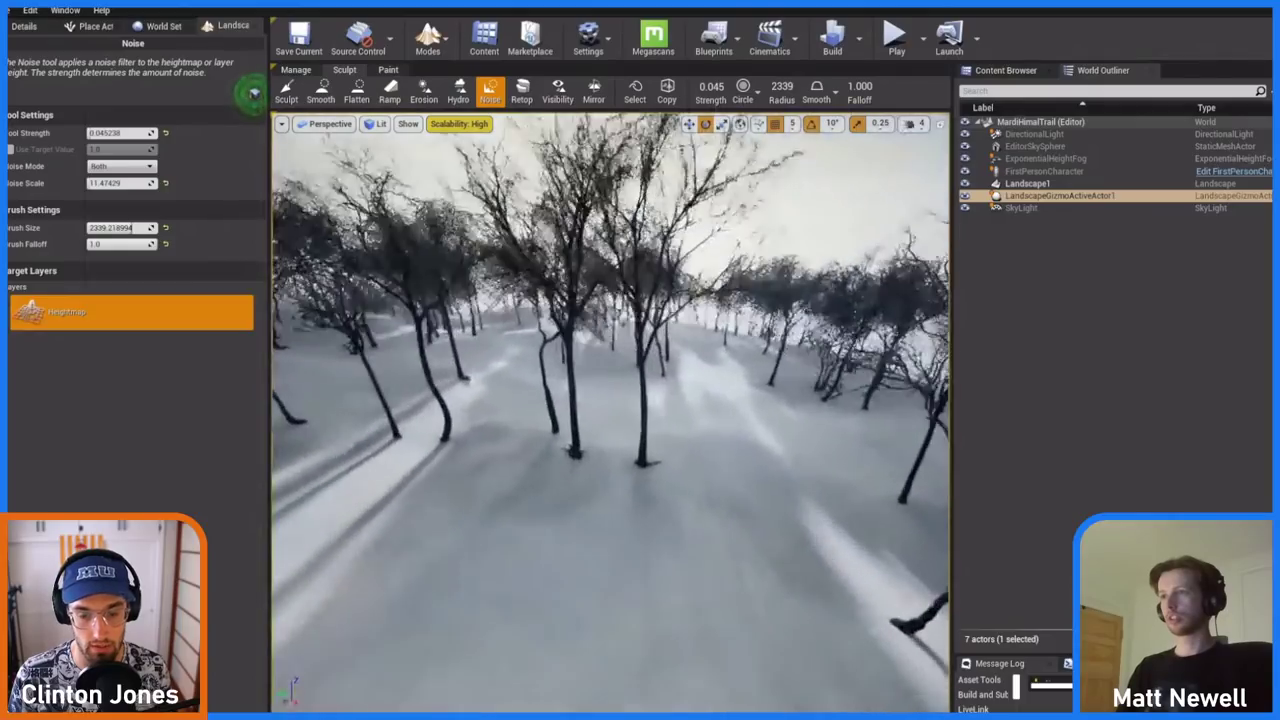
mouse_move(657, 463)
right_mouse_down()
mouse_move(699, 449)
mouse_move(745, 408)
mouse_move(671, 476)
right_mouse_up()
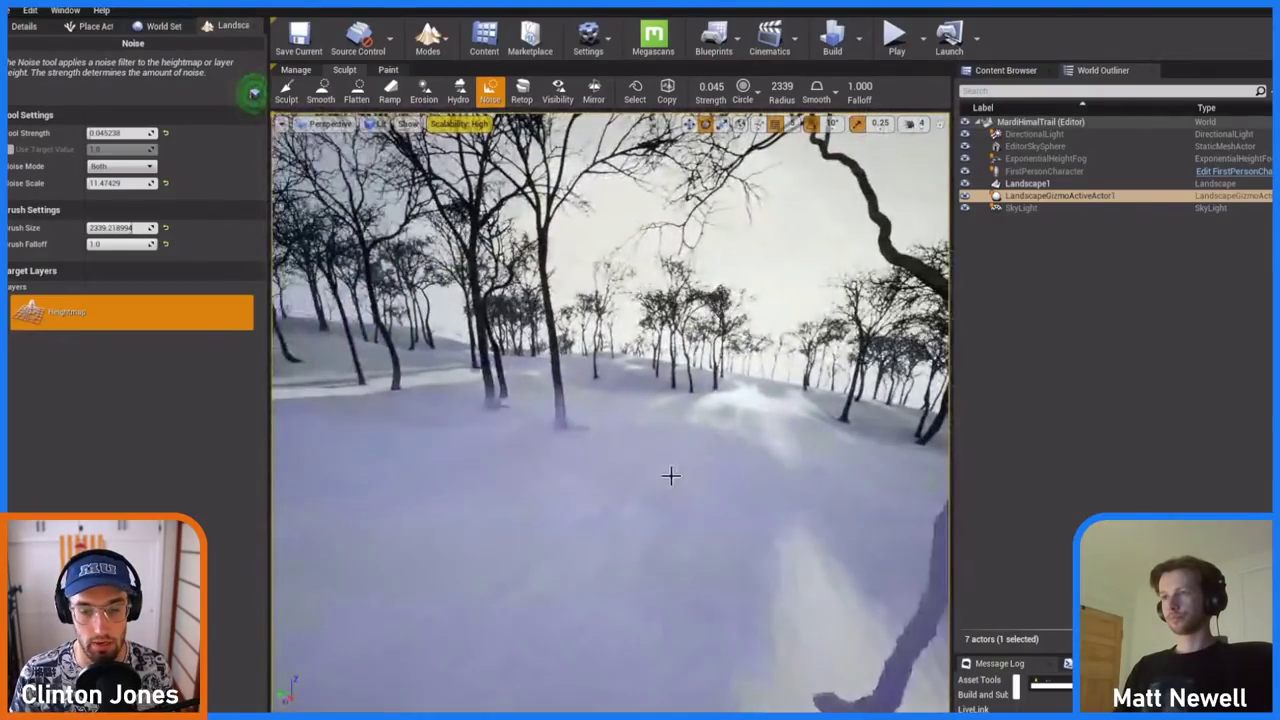
Step: Switch to foliage editing, select all the tree types in the foliage list and choose the Erase tool
key("shift+4")
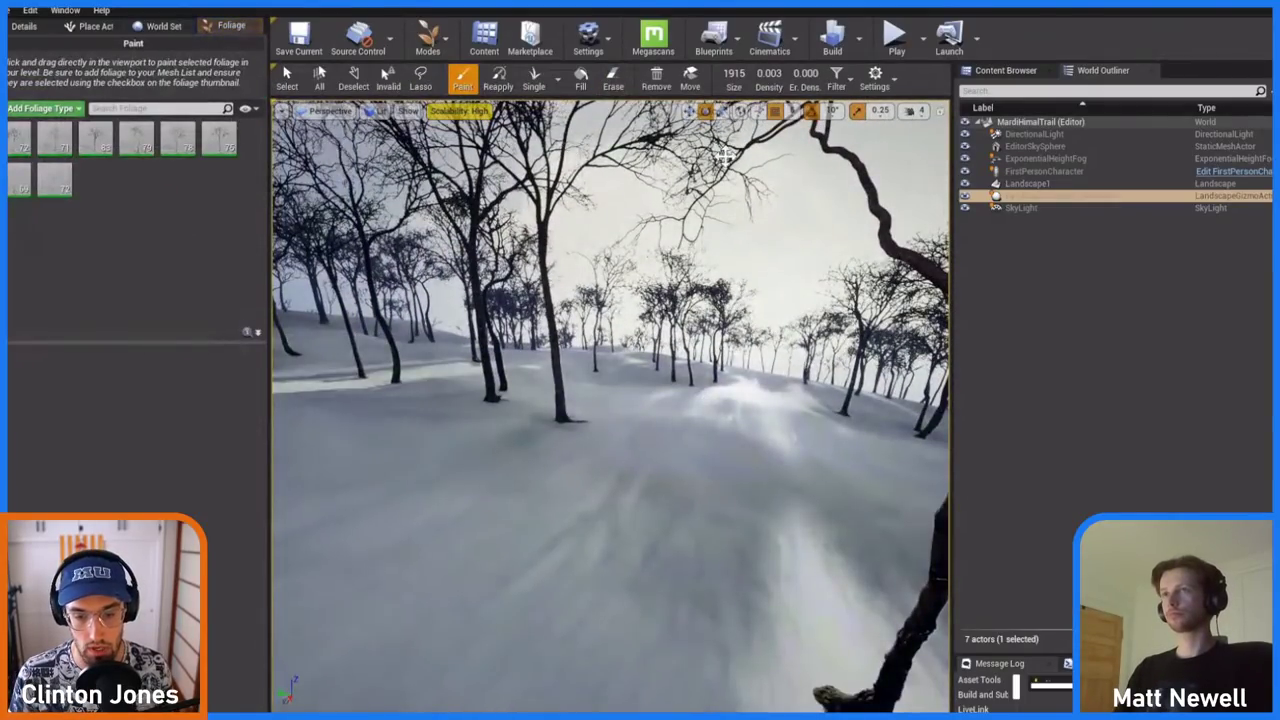
key("shift+2")
key("shift+3")
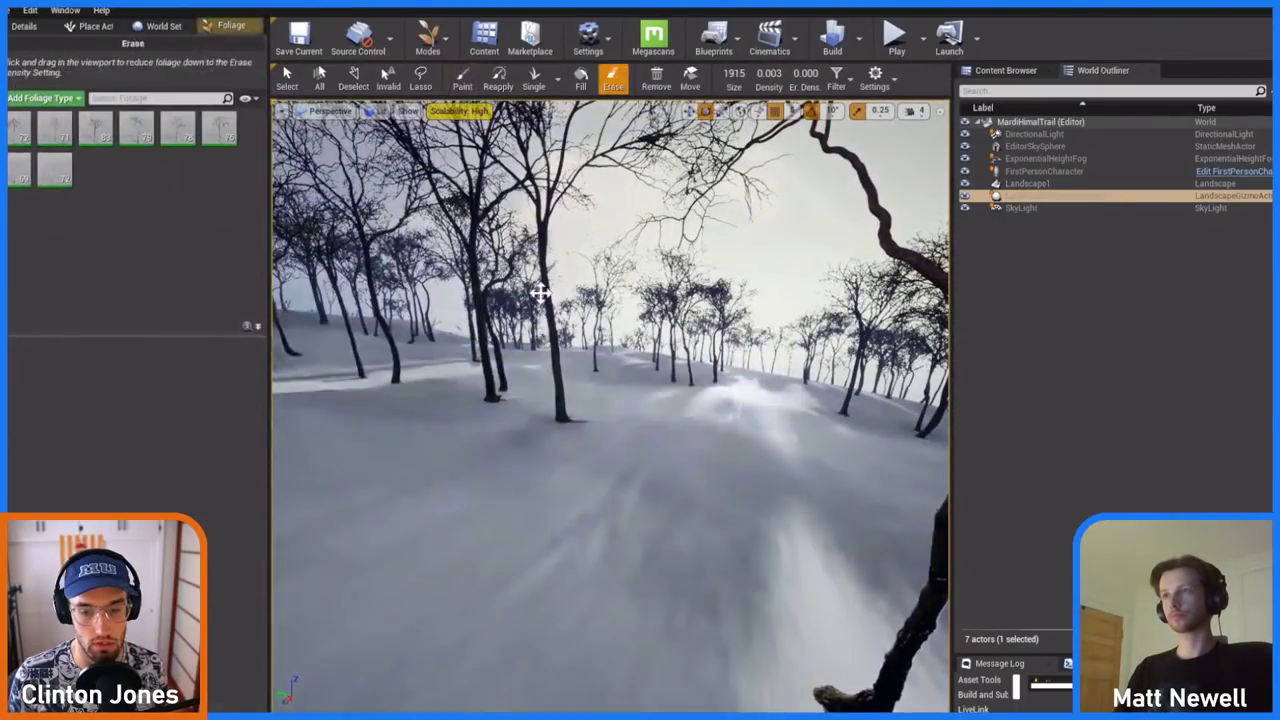
key("shift+1")
key("shift+4")
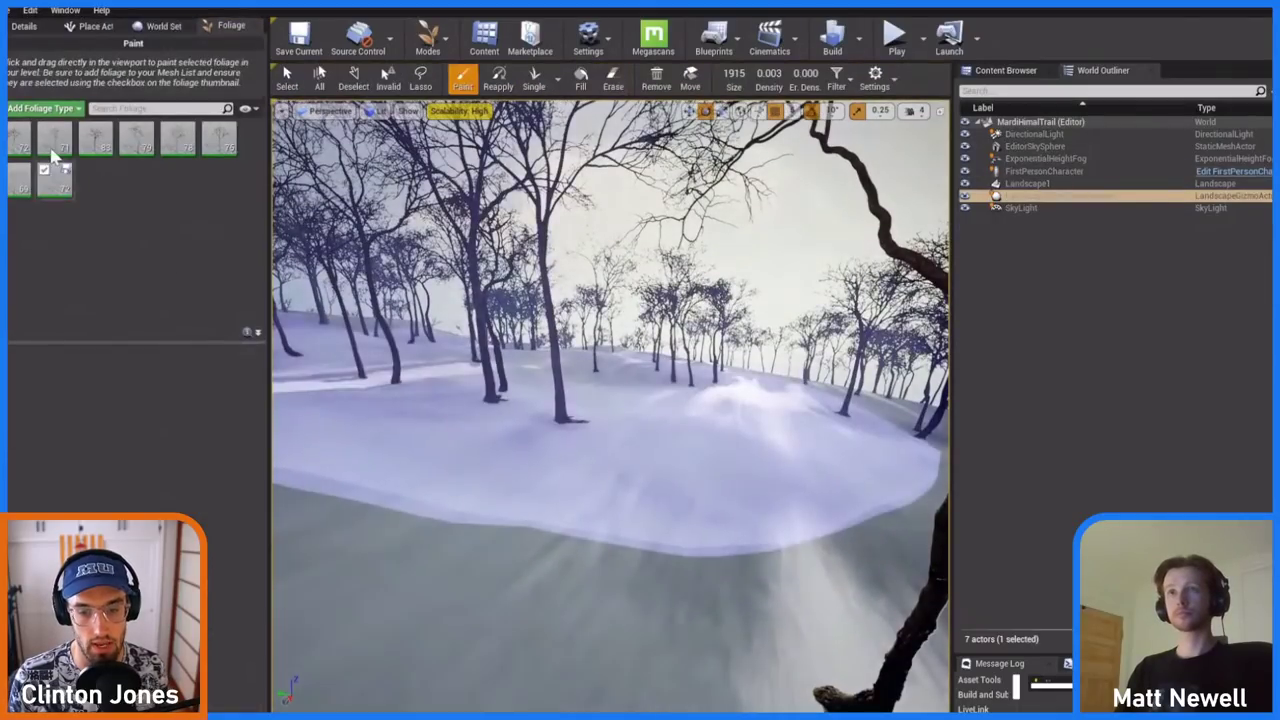
right_click_drag(744, 420, 669, 188)
key("s")
left_click(50, 173, "shift")
key("w")
key("w")
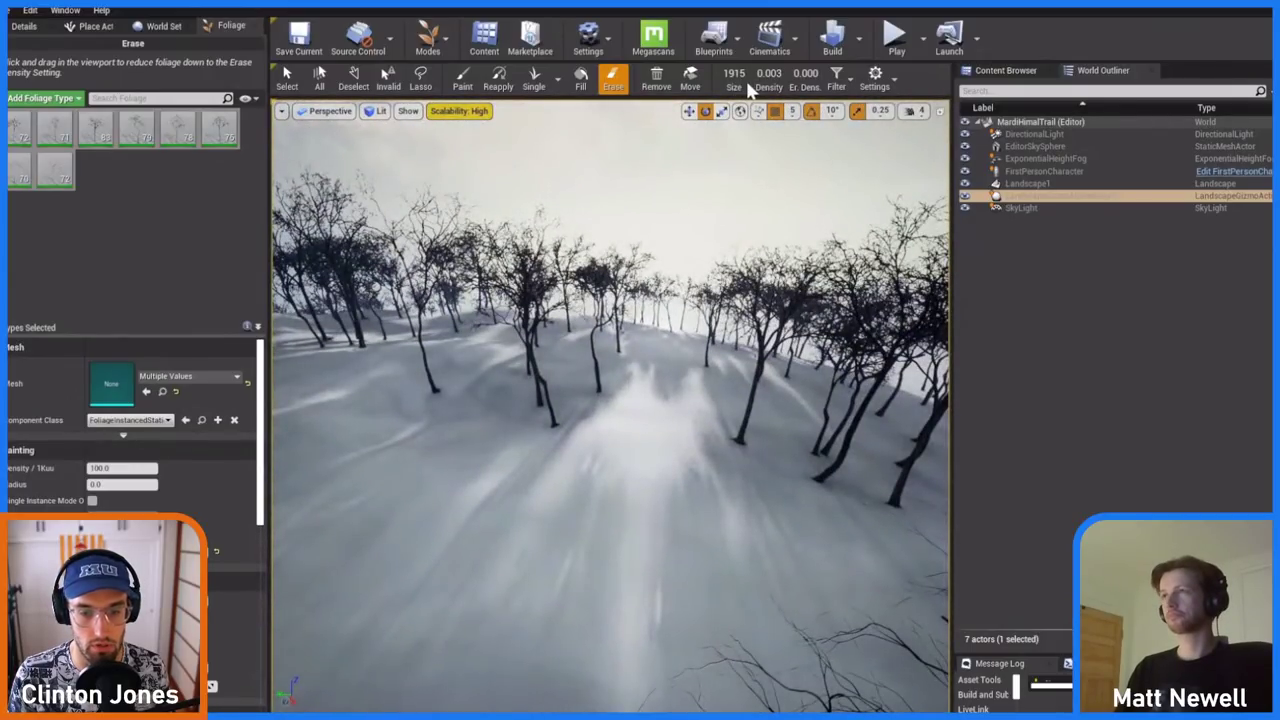
Step: Undo the last foliage stroke and set the foliage brush size to 555.8
right_click_drag(580, 335, 748, 90)
key("ctrl+z")
mouse_move(678, 425)
right_mouse_down()
mouse_move(543, 557)
mouse_move(517, 380)
mouse_move(509, 434)
mouse_move(620, 337)
mouse_move(671, 351)
mouse_move(650, 378)
mouse_move(583, 403)
right_mouse_up()
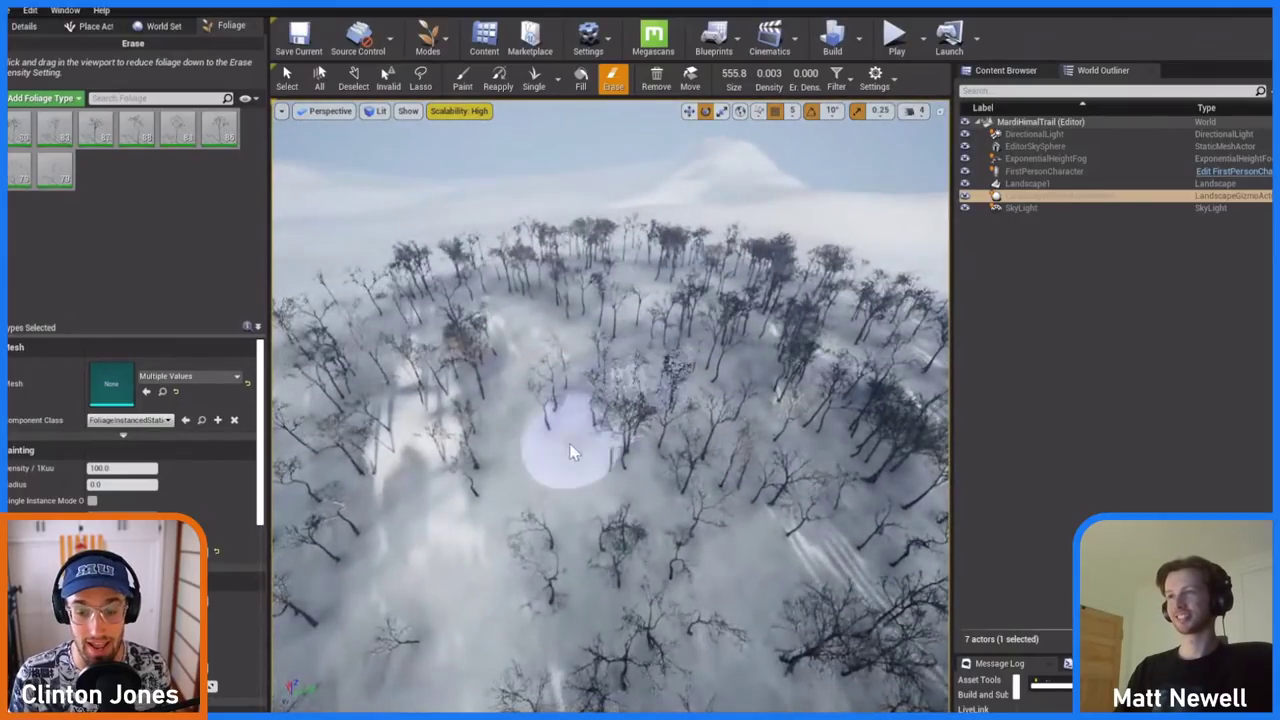
Step: Brush more trees of all the selected types into the sparse parts of the forest, working across the whole hillside
right_click_drag(571, 449, 633, 386)
mouse_move(635, 263)
right_mouse_down()
mouse_move(531, 294)
mouse_move(609, 289)
mouse_move(625, 367)
mouse_move(643, 294)
mouse_move(602, 413)
mouse_move(606, 350)
mouse_move(600, 457)
mouse_move(612, 424)
mouse_move(576, 434)
mouse_move(586, 429)
mouse_move(529, 406)
mouse_move(560, 315)
mouse_move(497, 323)
mouse_move(652, 350)
mouse_move(663, 500)
right_mouse_up()
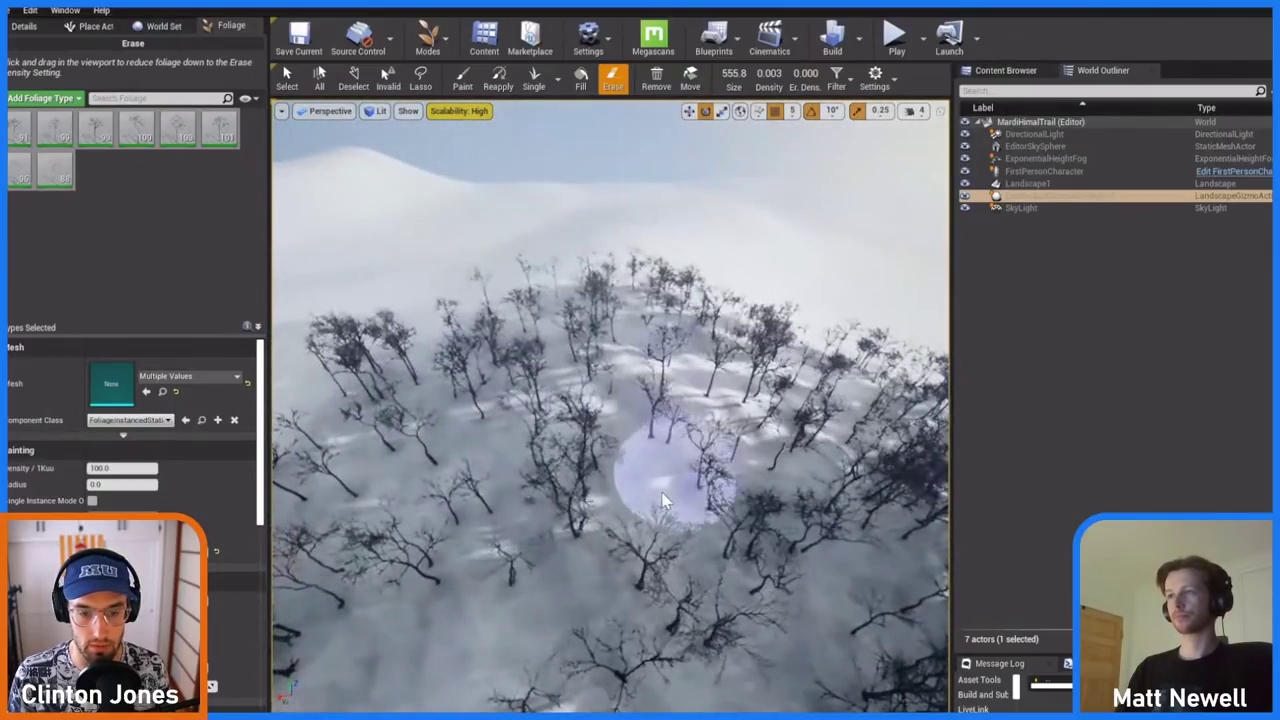
right_click_drag(625, 354, 588, 385)
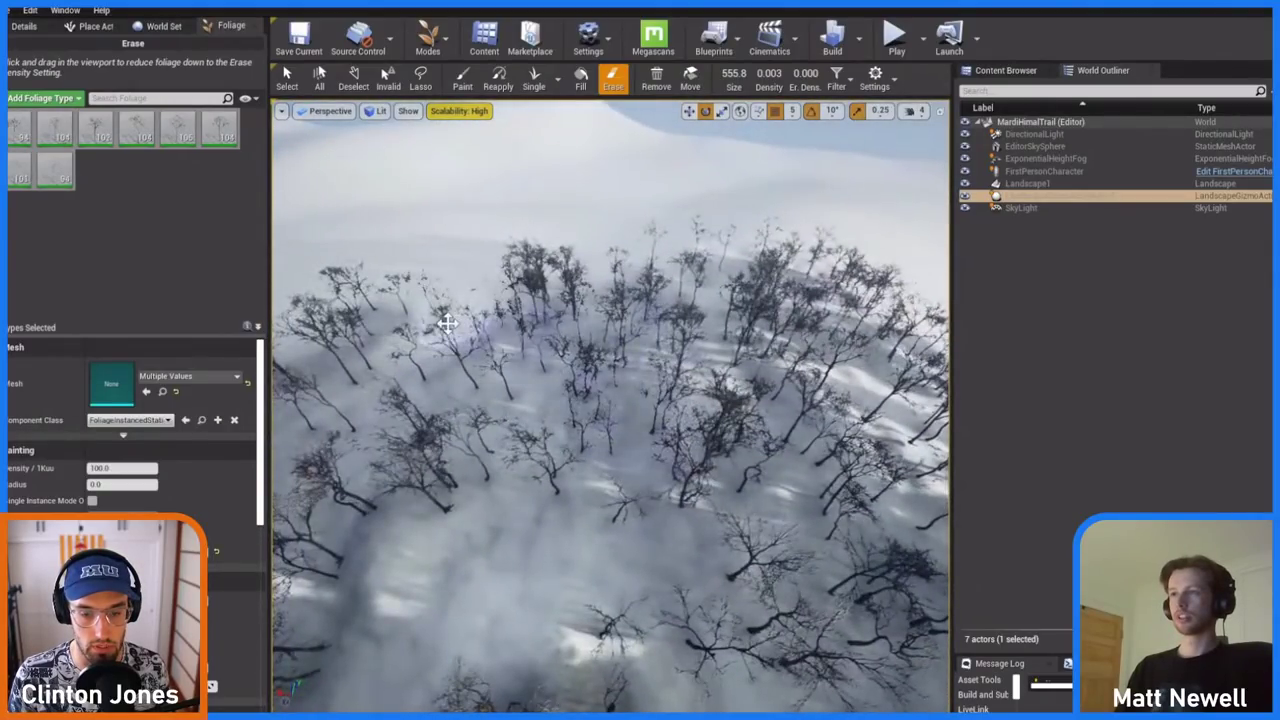
mouse_move(448, 323)
right_mouse_down()
mouse_move(374, 363)
mouse_move(400, 385)
right_mouse_up()
mouse_move(520, 470)
right_mouse_down()
mouse_move(506, 455)
mouse_move(520, 422)
right_mouse_up()
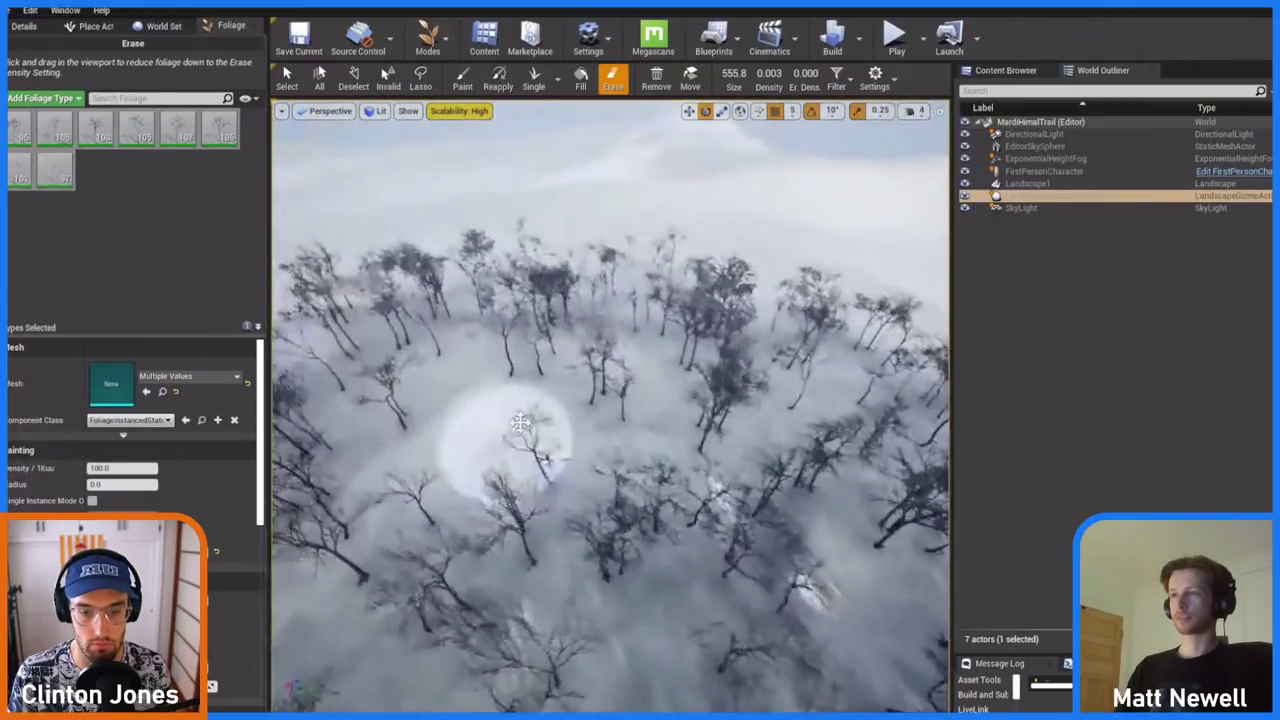
mouse_move(647, 352)
right_mouse_down()
mouse_move(620, 357)
mouse_move(599, 564)
right_mouse_up()
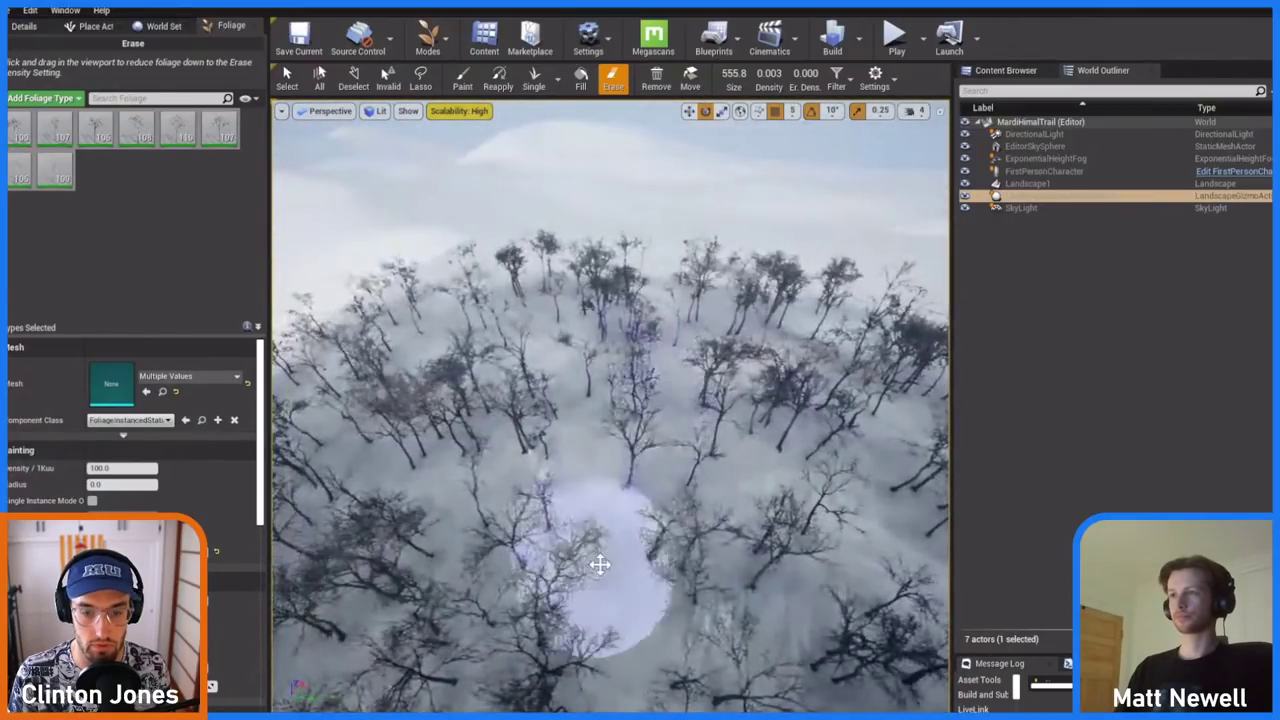
right_click_drag(728, 378, 725, 372)
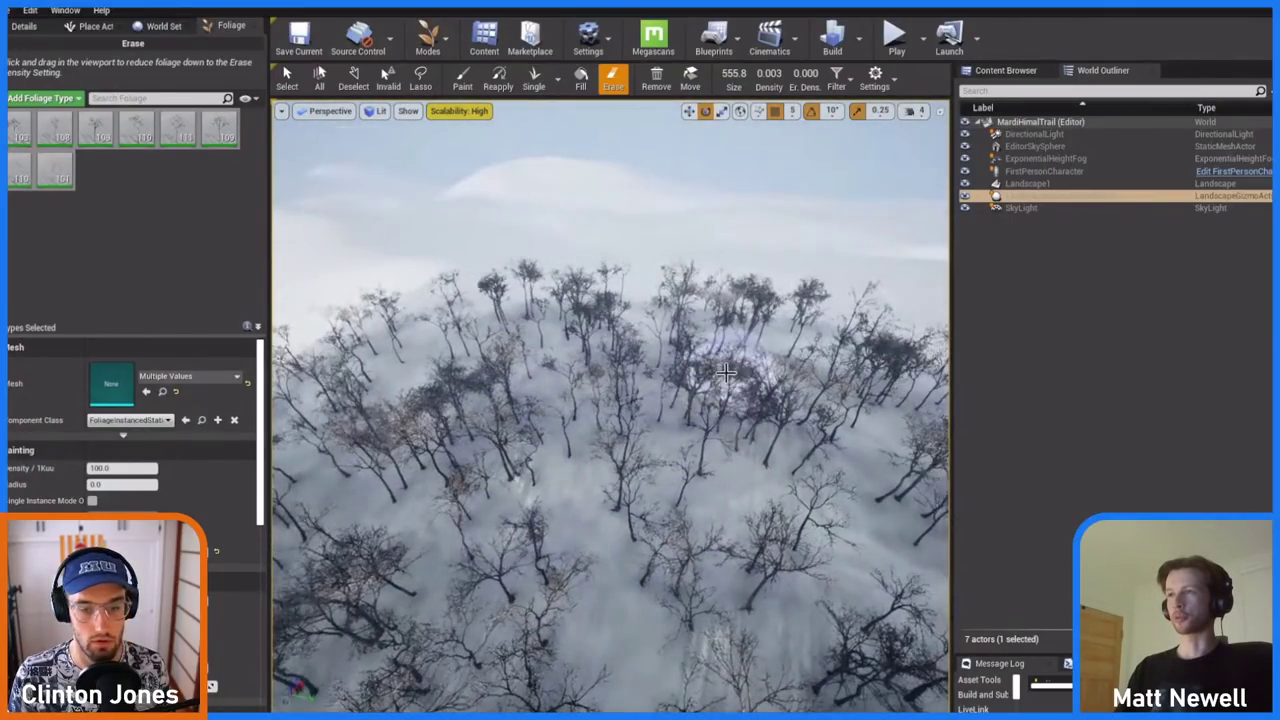
right_click_drag(603, 457, 594, 452)
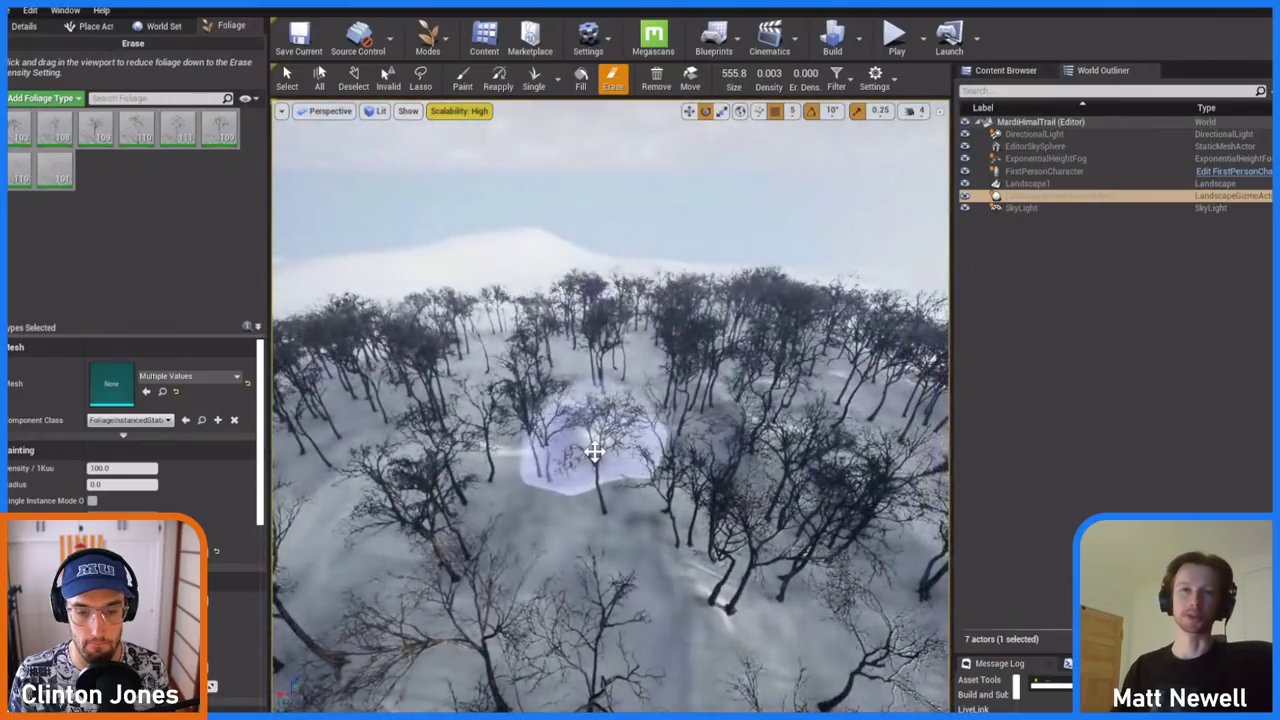
right_click_drag(666, 540, 516, 577)
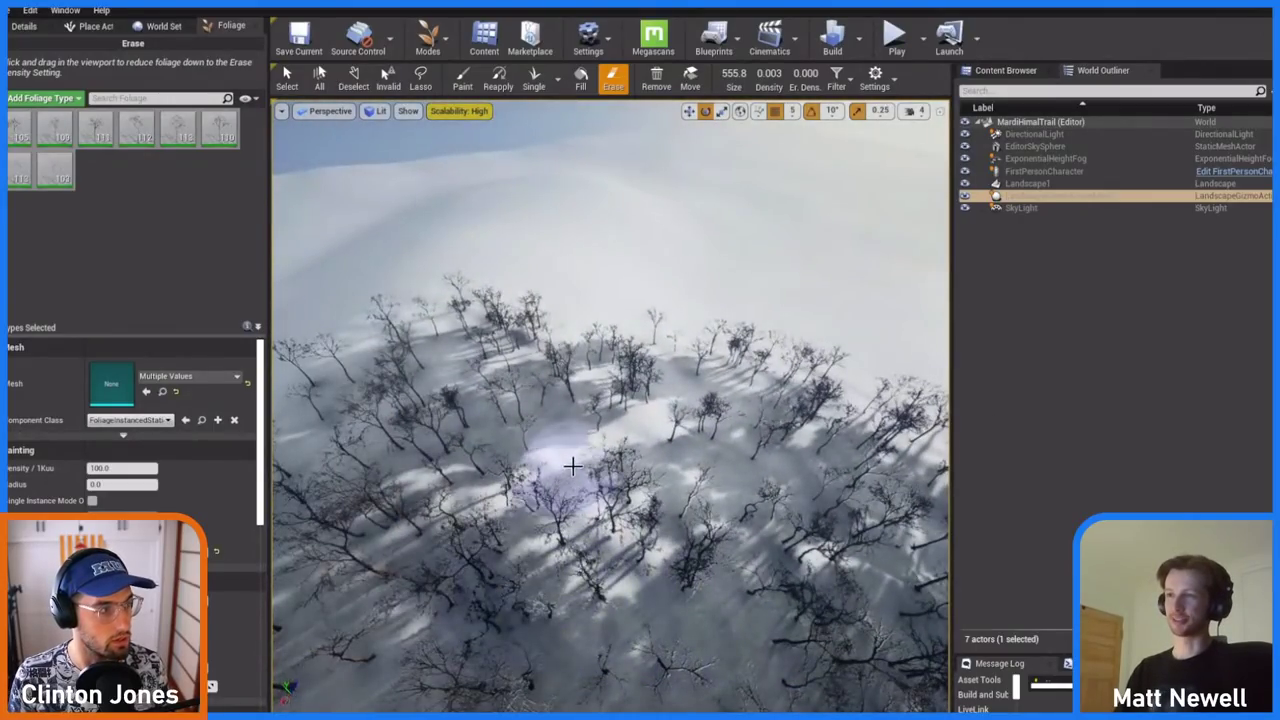
scroll(748, 487, "up", 5)
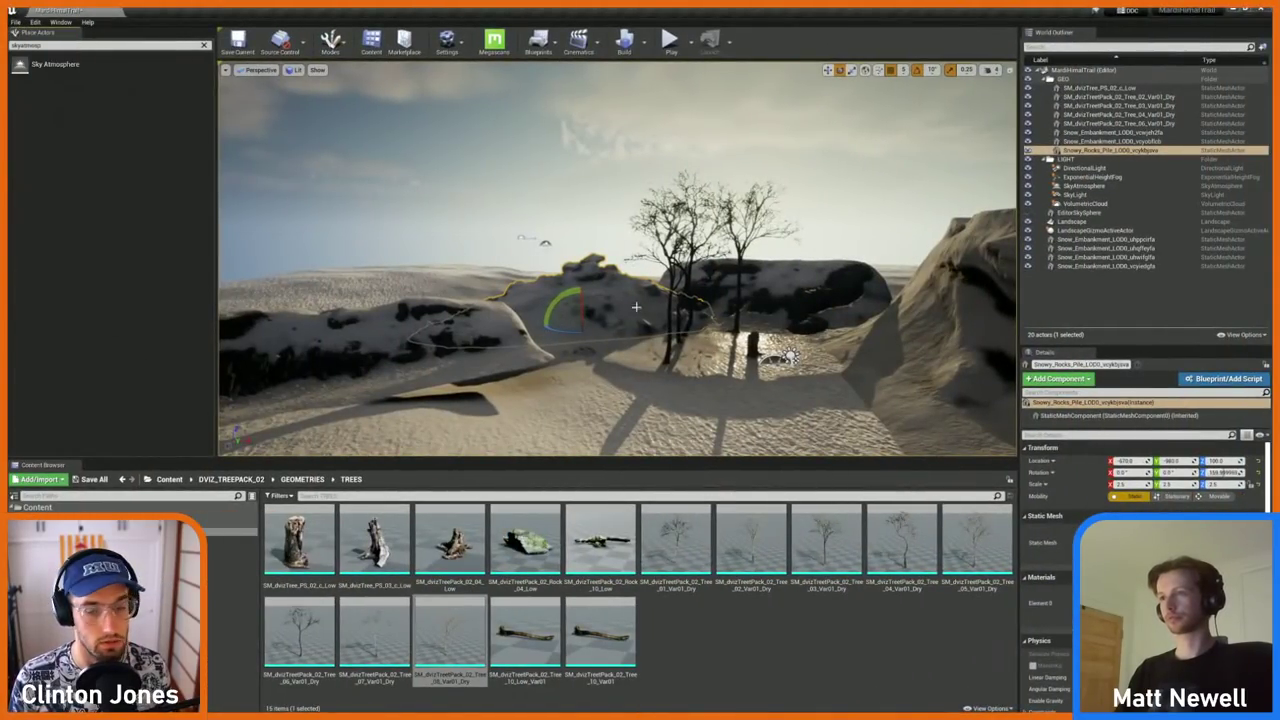
Step: In the other scene, turn the large snow embankment beside the bare trees into place and clear the selection
right_click_drag(628, 306, 650, 310)
right_click_drag(550, 340, 666, 329)
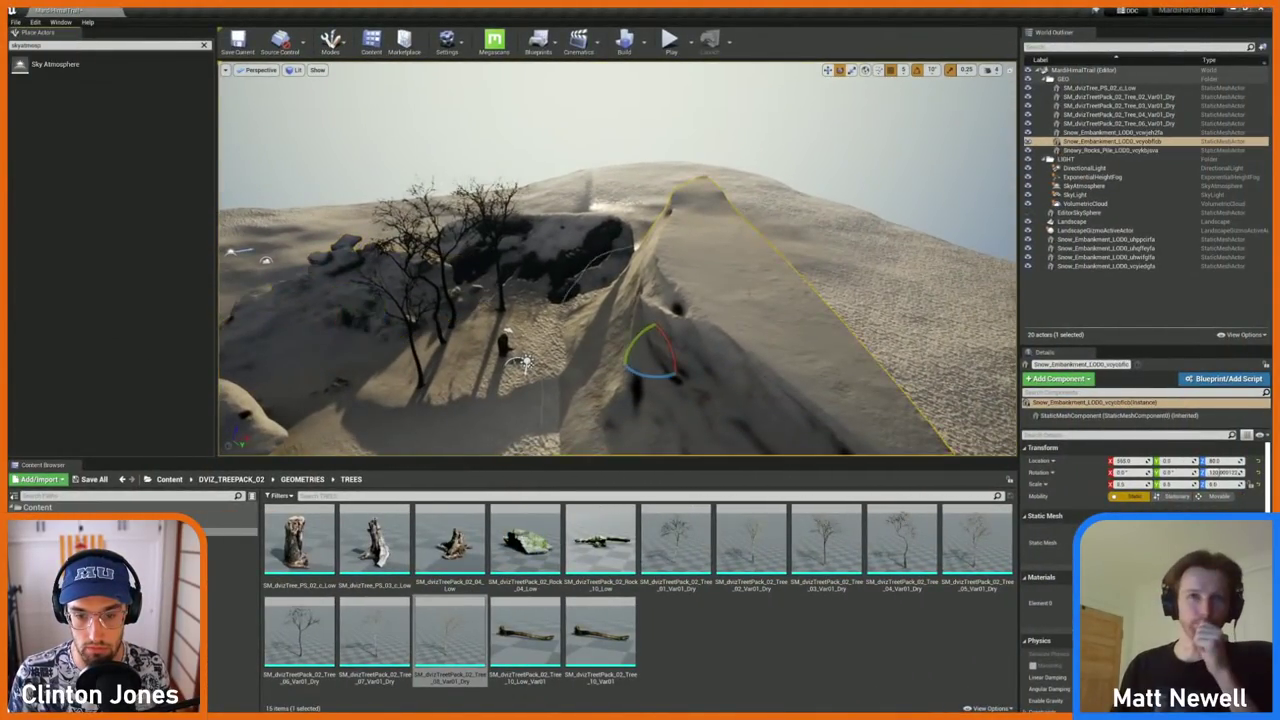
right_click_drag(522, 362, 700, 360)
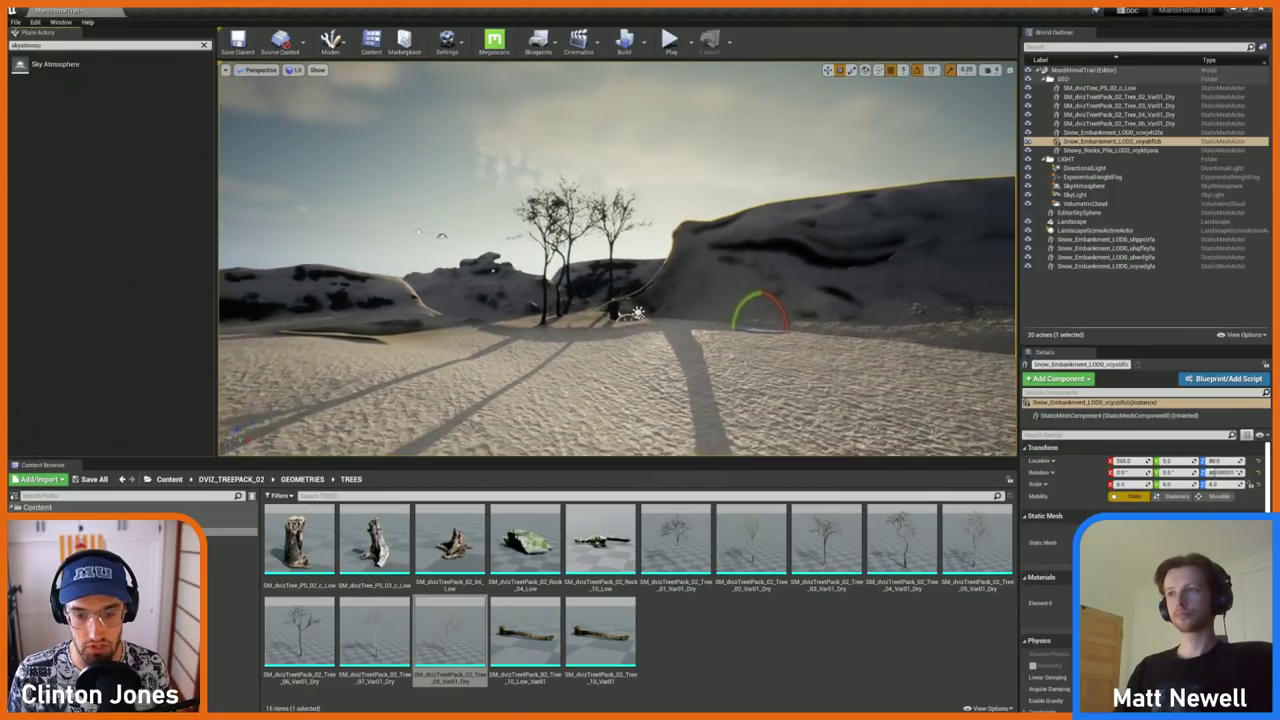
key("Escape")
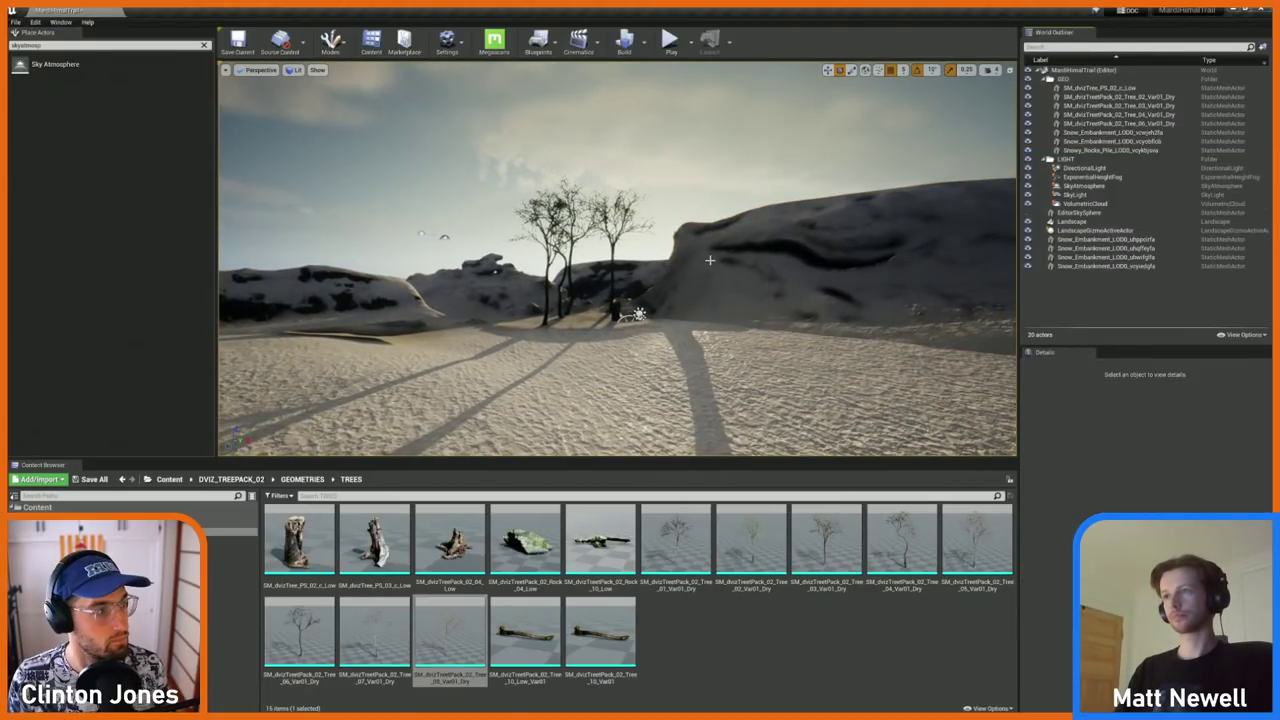
right_click_drag(617, 272, 597, 288)
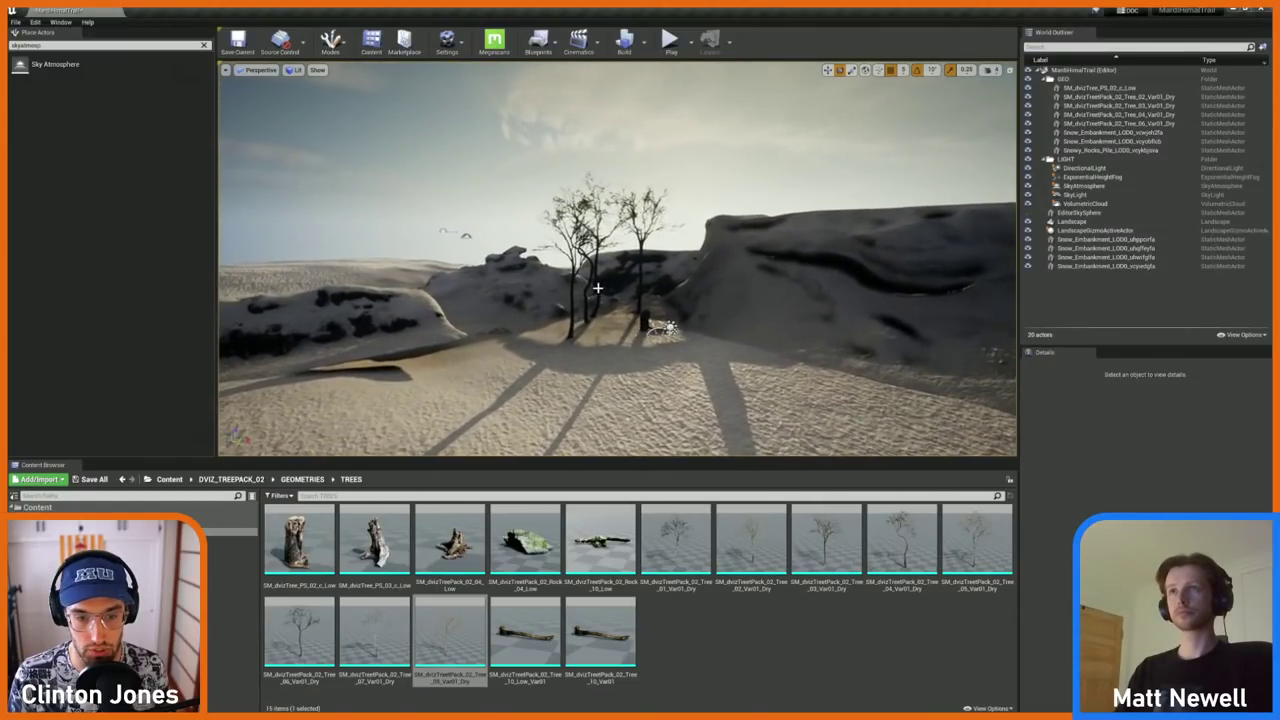
Step: Rotate the low snow embankment left of the trees to about 300° around its vertical axis
left_click(394, 297)
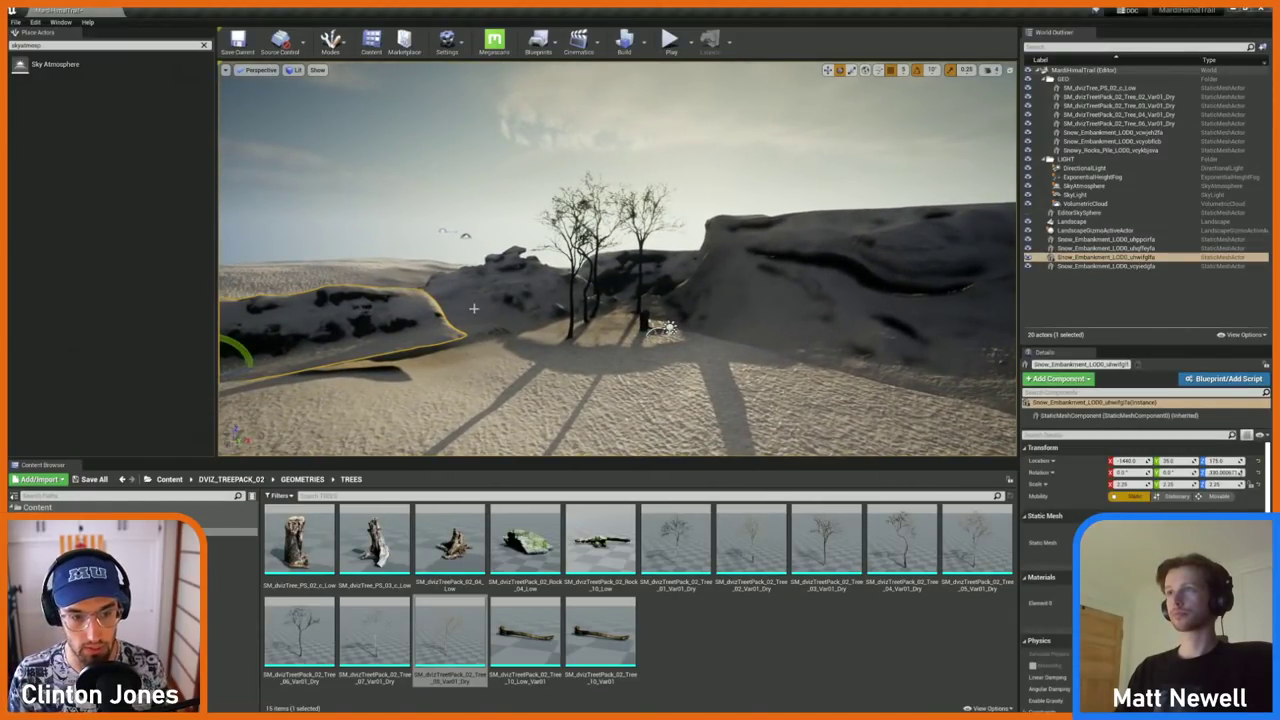
key("f")
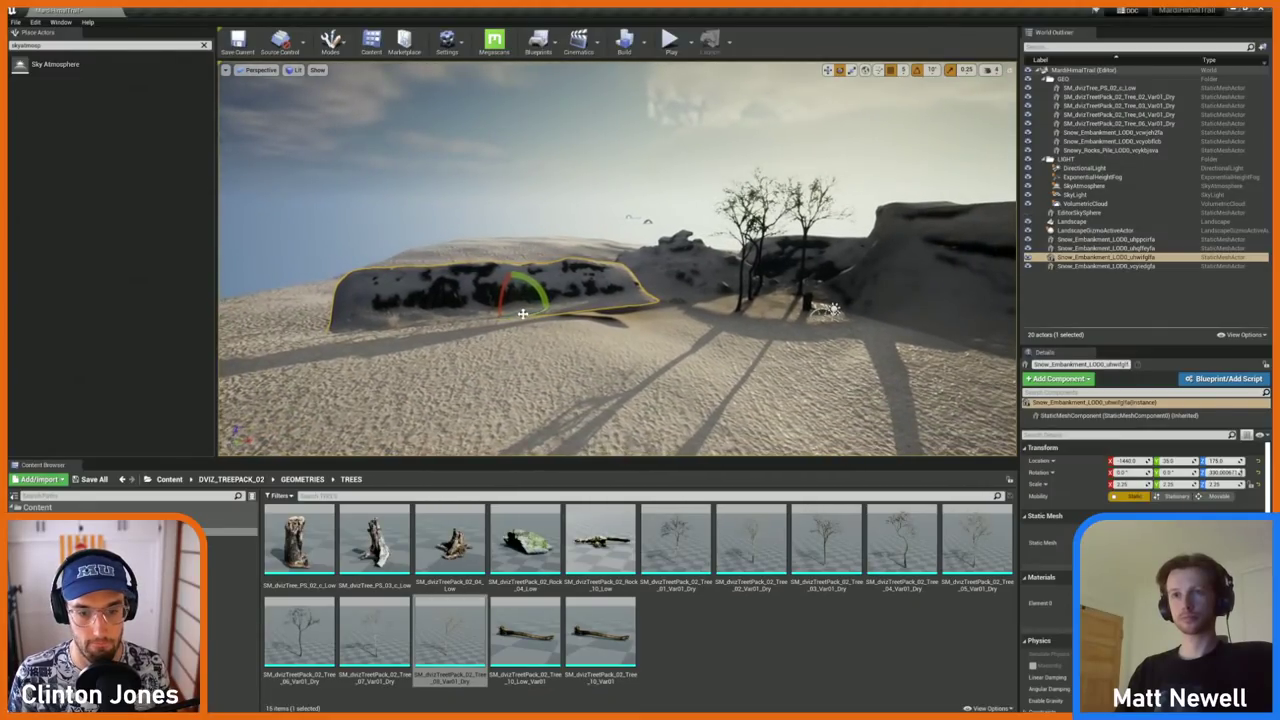
right_click_drag(563, 284, 563, 284)
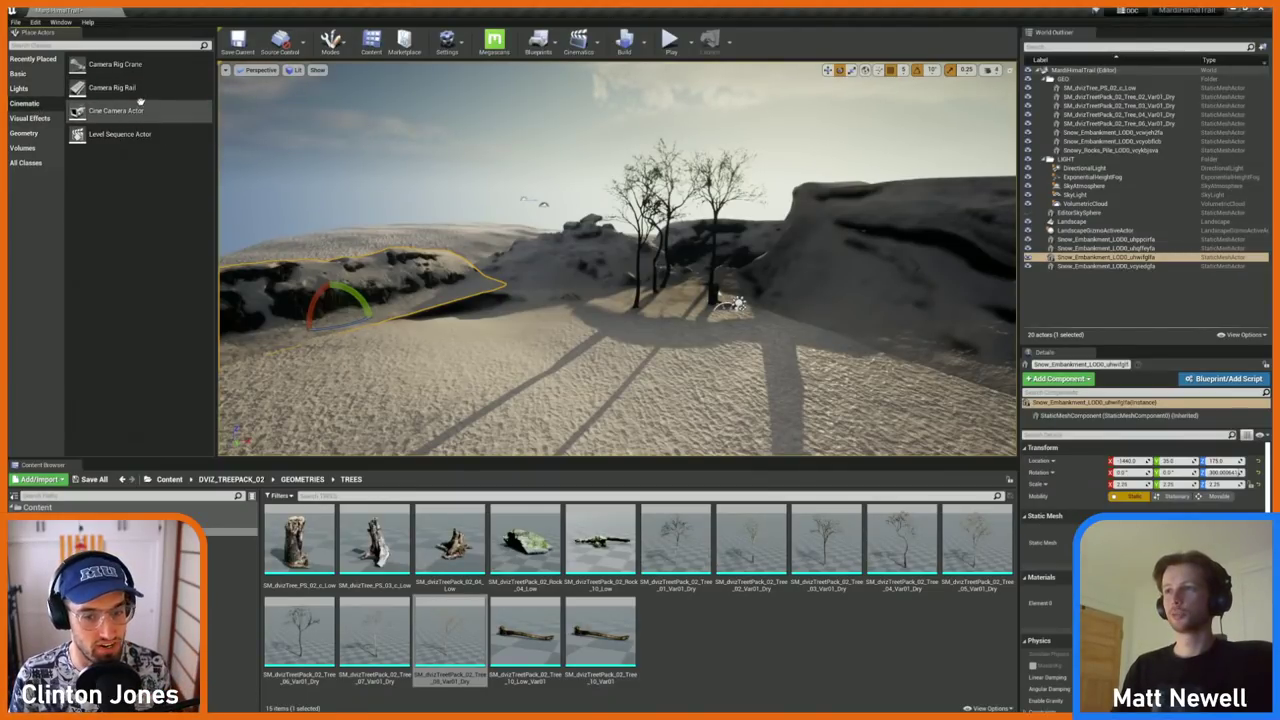
Step: Place a Cine Camera Actor on the snow in front of the trees and start piloting it
left_click_drag(131, 112, 613, 359)
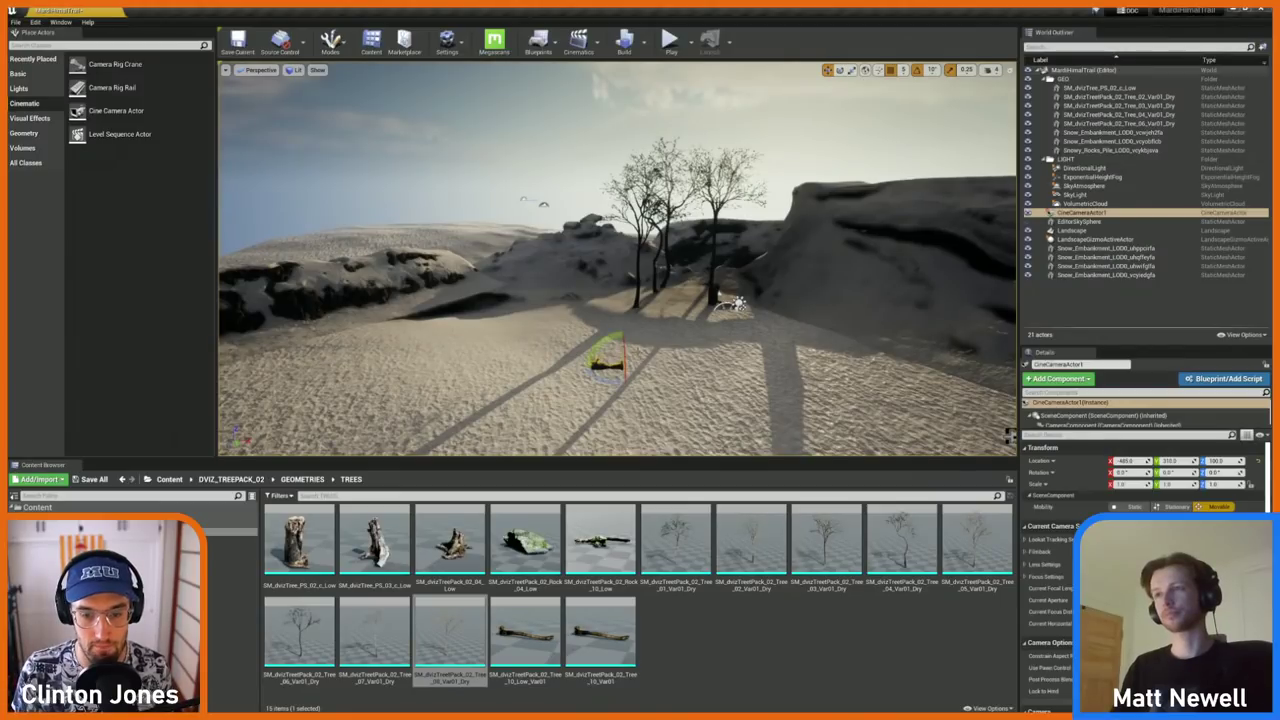
key("w")
right_click_drag(616, 383, 636, 398)
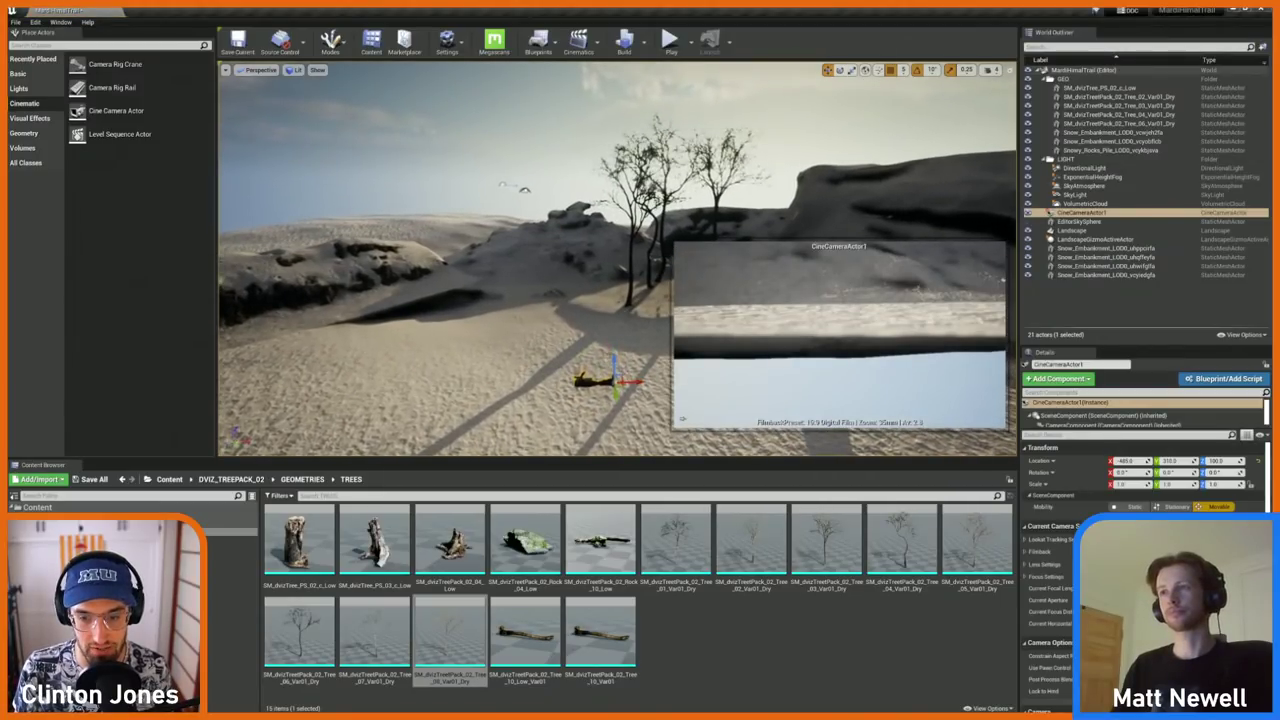
right_click(1066, 214)
left_click(1118, 270)
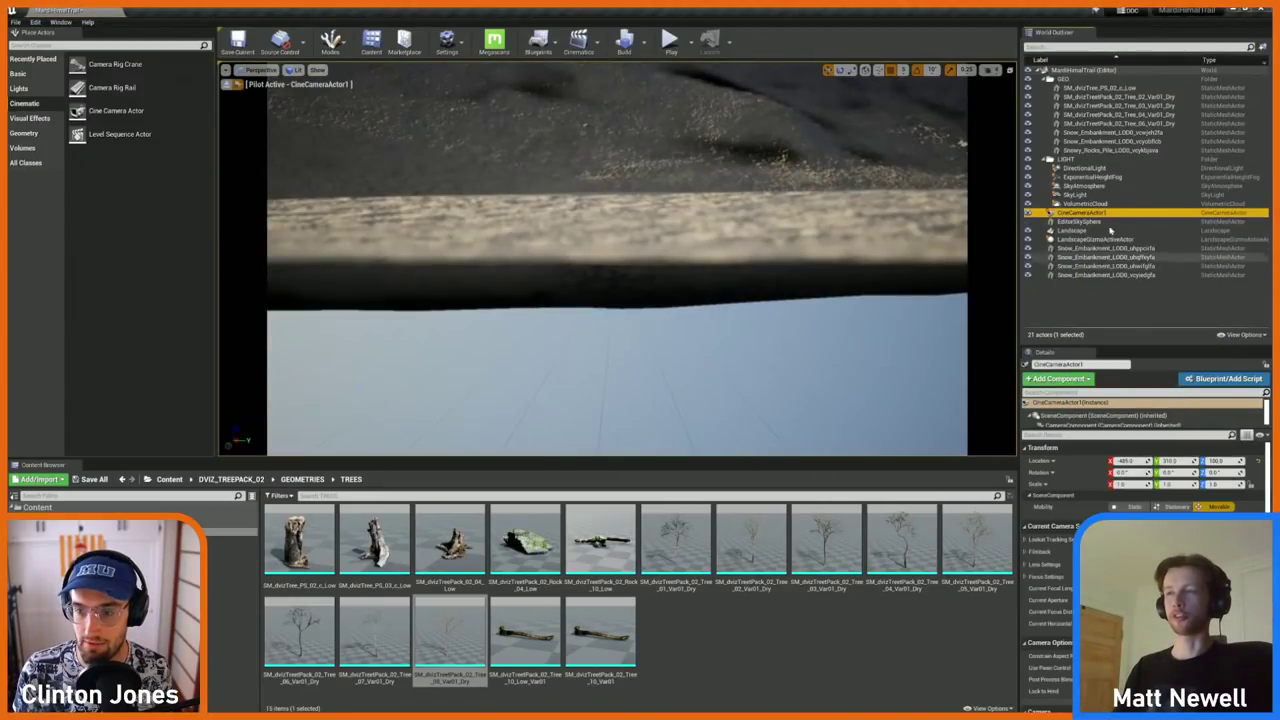
Step: Frame the bare trees and the rocky snow mounds through the piloted camera and stop piloting it
key("s")
mouse_move(829, 228)
right_mouse_down()
mouse_move(822, 285)
mouse_move(800, 238)
mouse_move(790, 252)
mouse_move(700, 246)
mouse_move(590, 222)
mouse_move(560, 240)
mouse_move(500, 222)
mouse_move(828, 227)
right_mouse_up()
key("d")
key("s")
right_click(1085, 216)
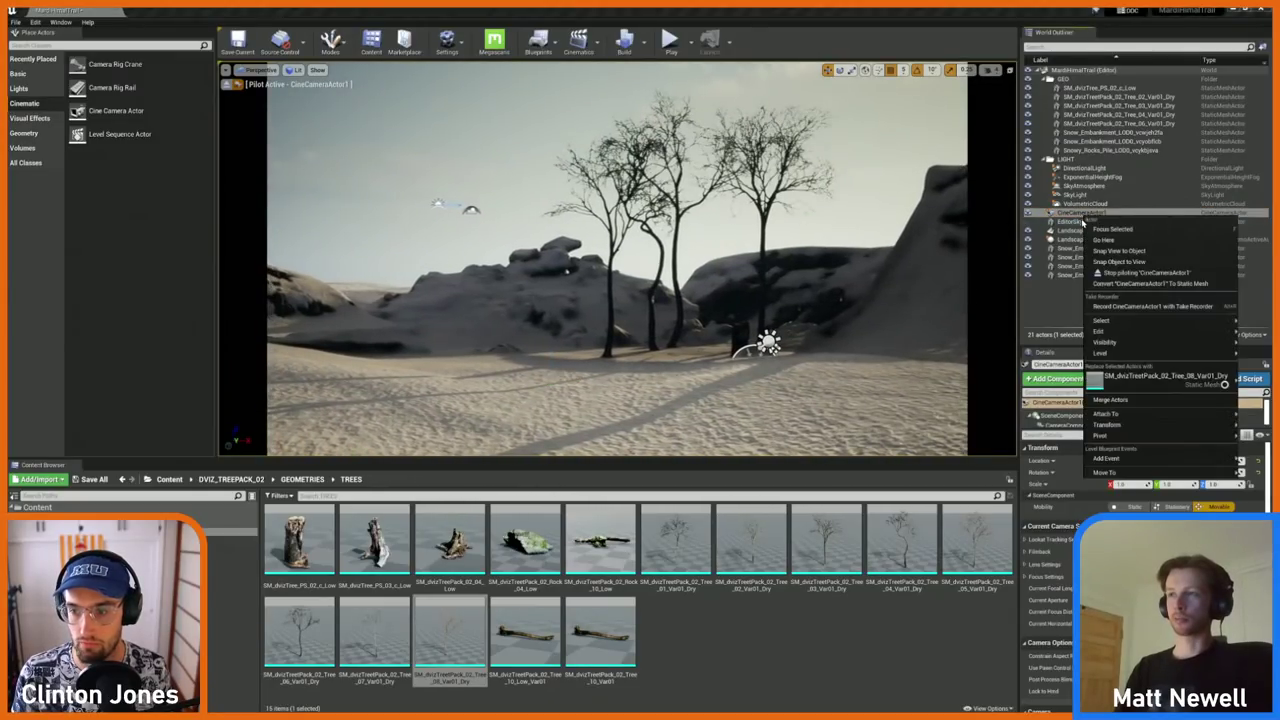
left_click(1110, 272)
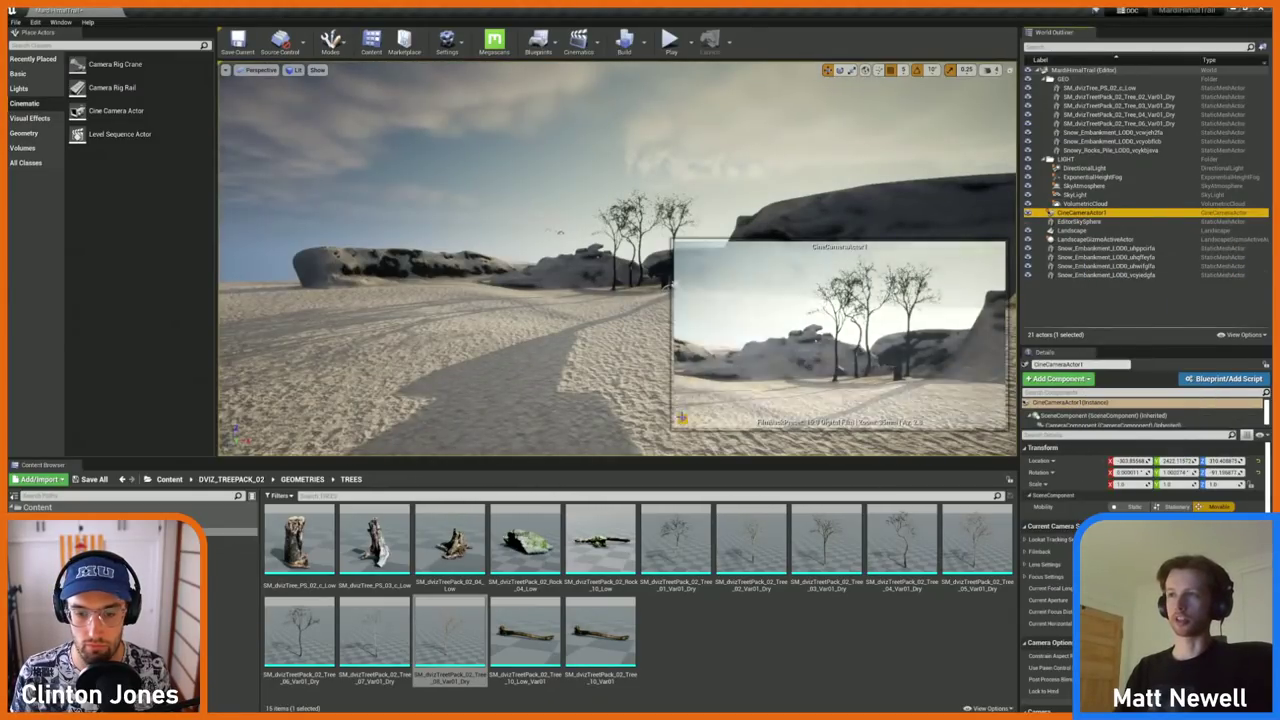
Step: Move the low snow embankment left of the trees forward, closer to the camera
right_click_drag(577, 306, 577, 304)
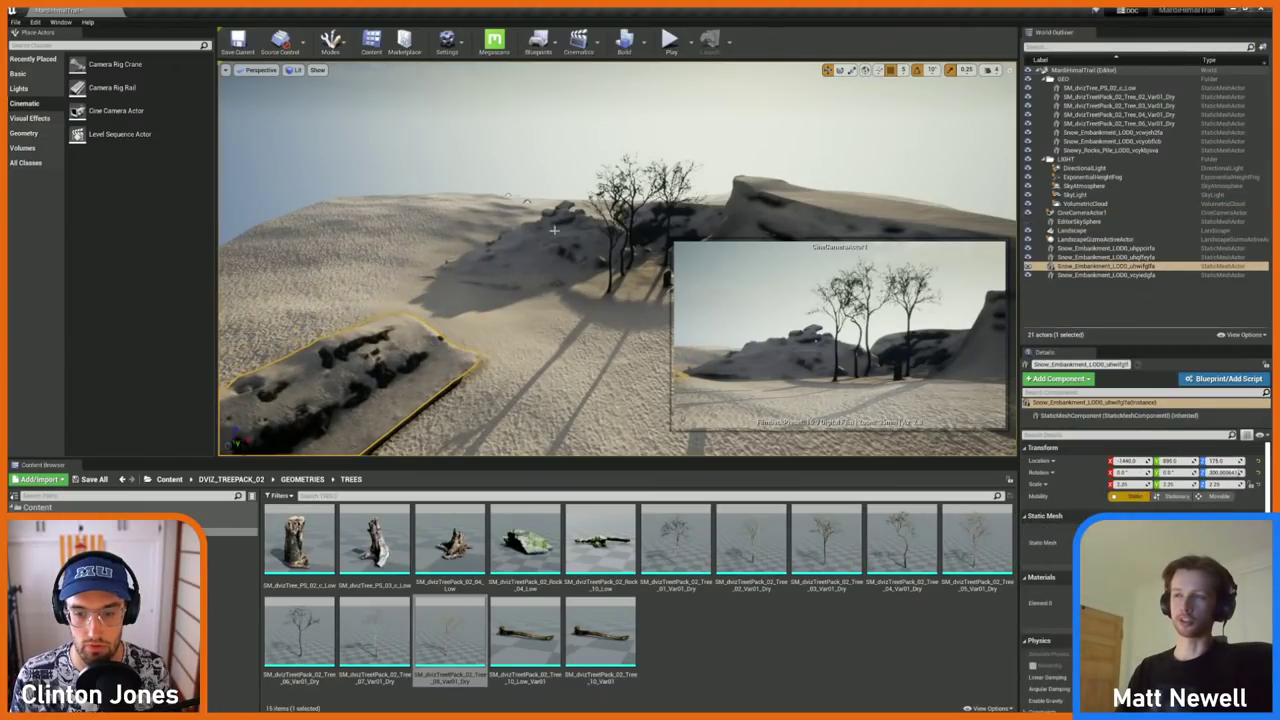
right_click_drag(553, 230, 557, 235)
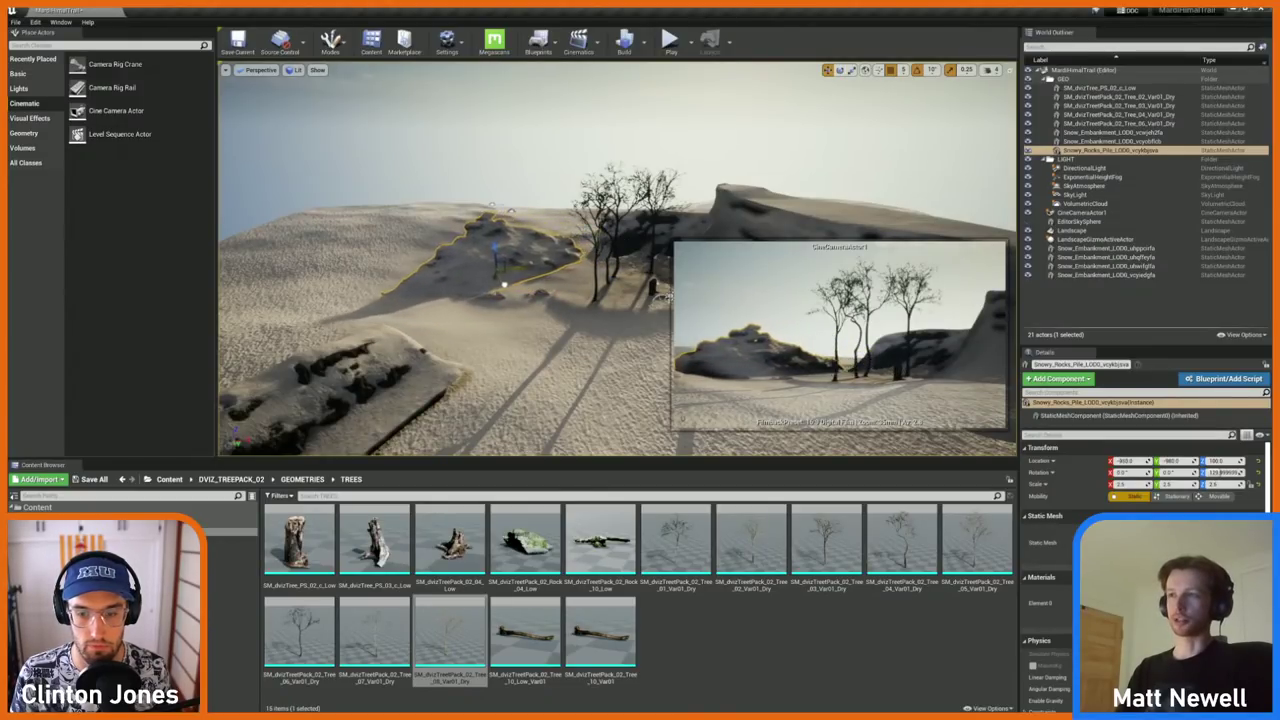
Step: Enlarge the snowy rock pile and reposition it between the low embankment and the trees, undoing one adjustment along the way
mouse_move(476, 307)
left_mouse_down()
mouse_move(508, 292)
mouse_move(453, 308)
mouse_move(520, 306)
mouse_move(472, 305)
mouse_move(487, 309)
mouse_move(484, 283)
left_mouse_up()
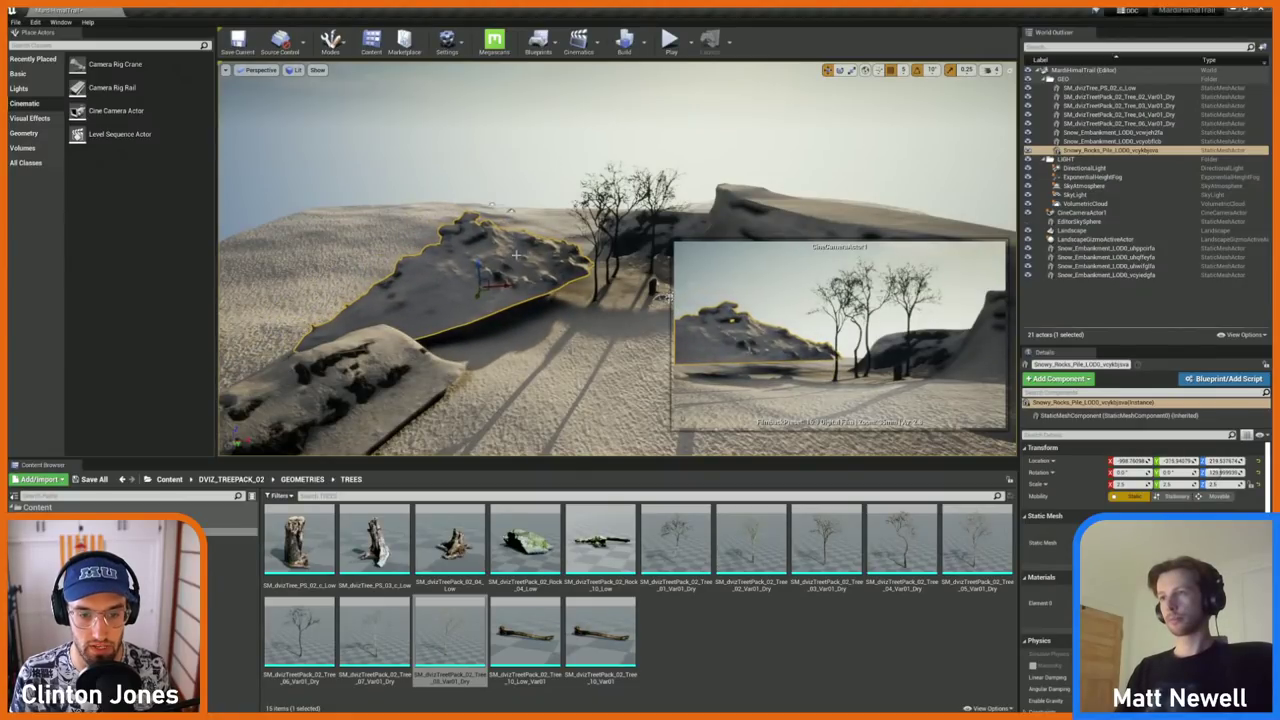
key("ctrl+z")
key("w")
right_click_drag(516, 255, 498, 282)
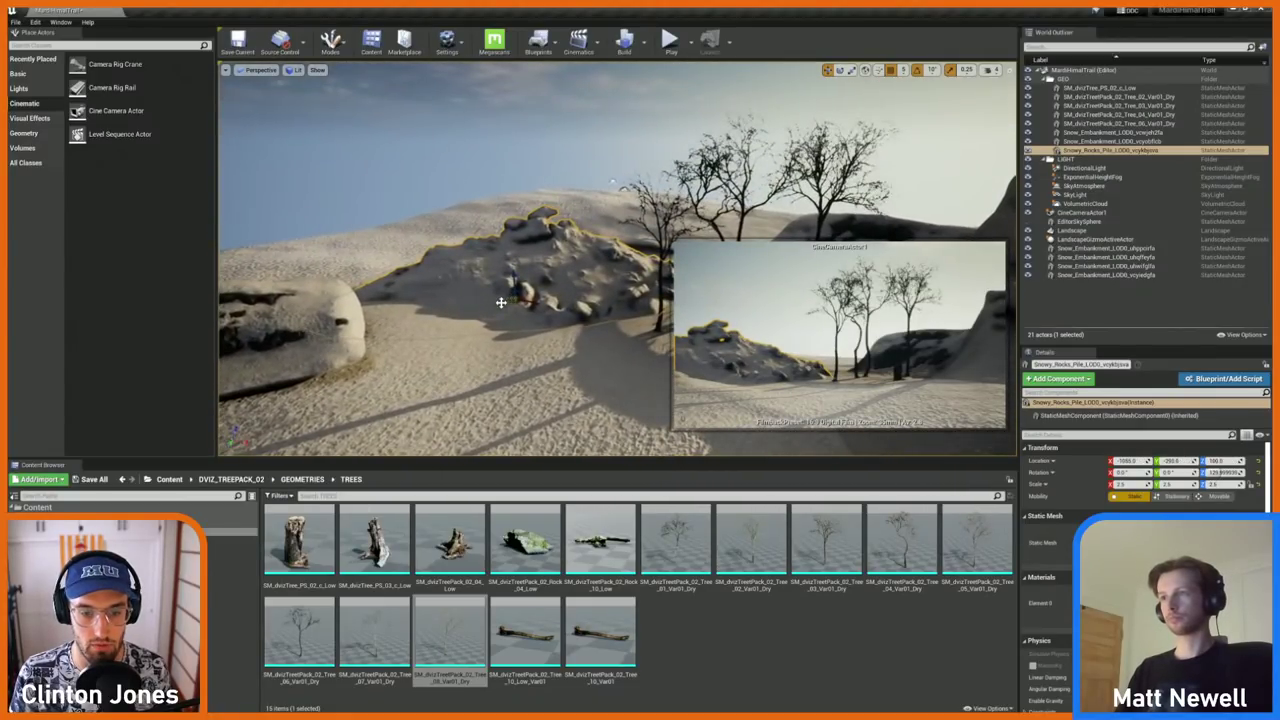
Step: Move the snowy rock pile farther back on the slope and lower it slightly into the landscape
left_click_drag(501, 302, 565, 233)
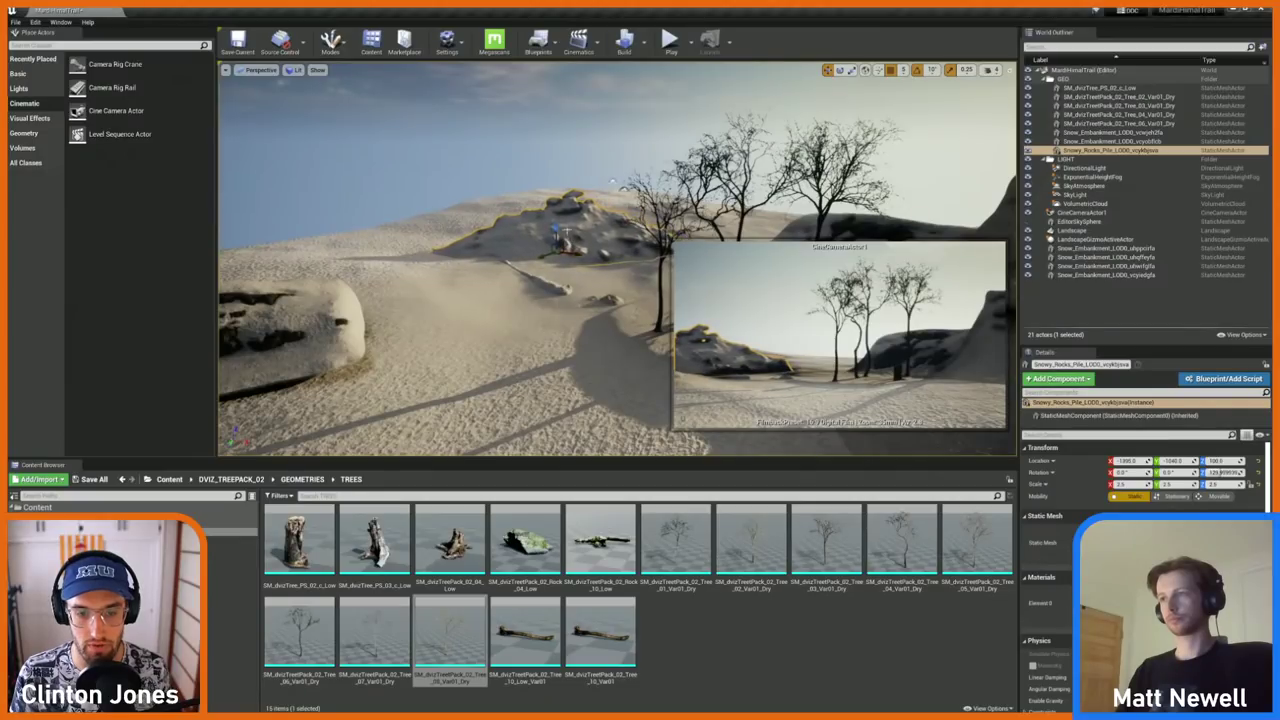
right_click_drag(565, 233, 560, 232)
left_click_drag(560, 227, 560, 233)
key("w")
right_click_drag(560, 233, 625, 272)
Step: Reposition the small snow embankment from open ground to beside the tree group, rotating it to about -30° around the vertical axis
left_click(555, 270)
key("s")
left_click_drag(564, 243, 662, 448)
right_click_drag(662, 448, 680, 480)
key("s")
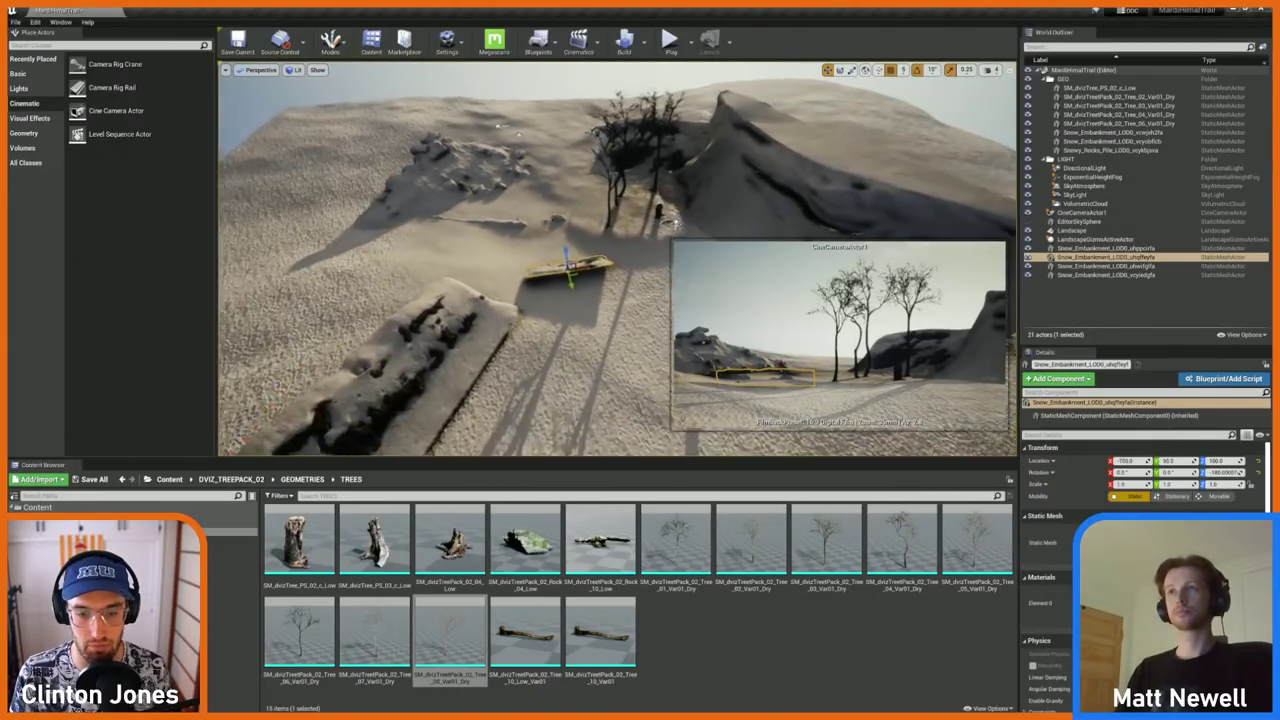
right_click_drag(568, 268, 590, 290)
key("e")
left_click_drag(551, 293, 698, 240)
key("space")
key("space")
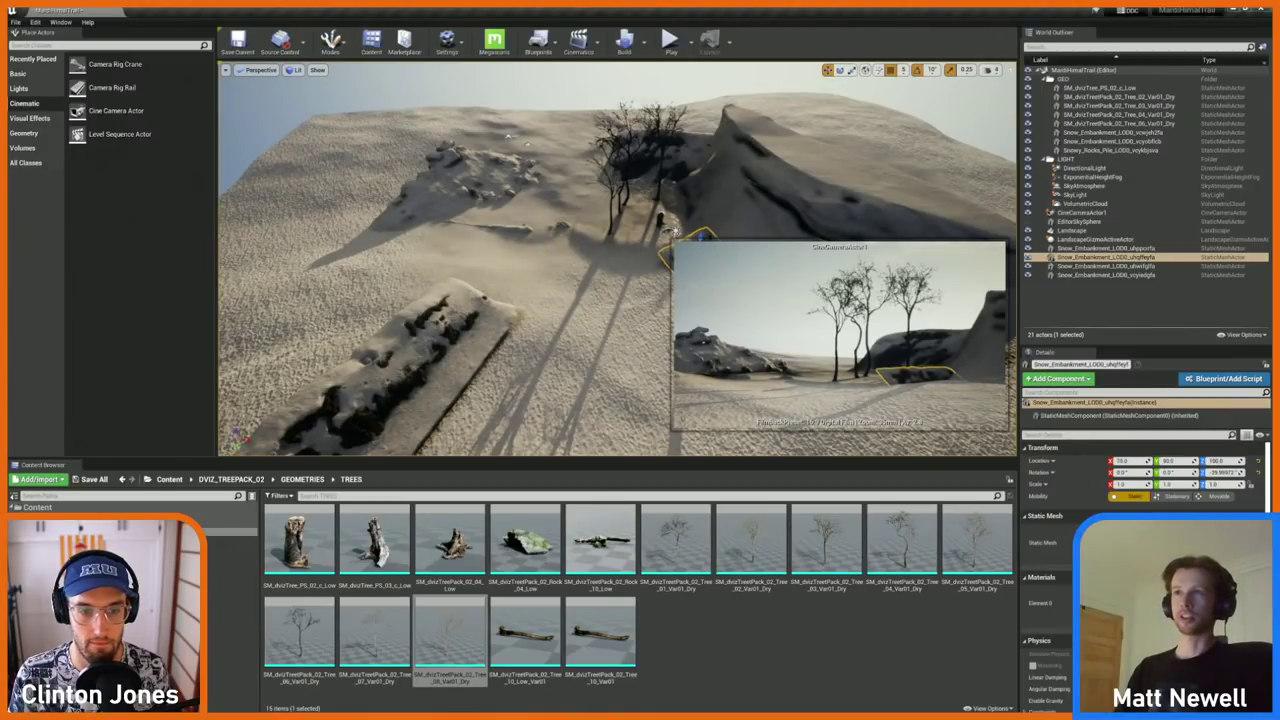
Step: Pilot CineCameraActor1 to view the scene through the cinematic camera
left_click(470, 172)
key("w")
right_click_drag(470, 172, 400, 145)
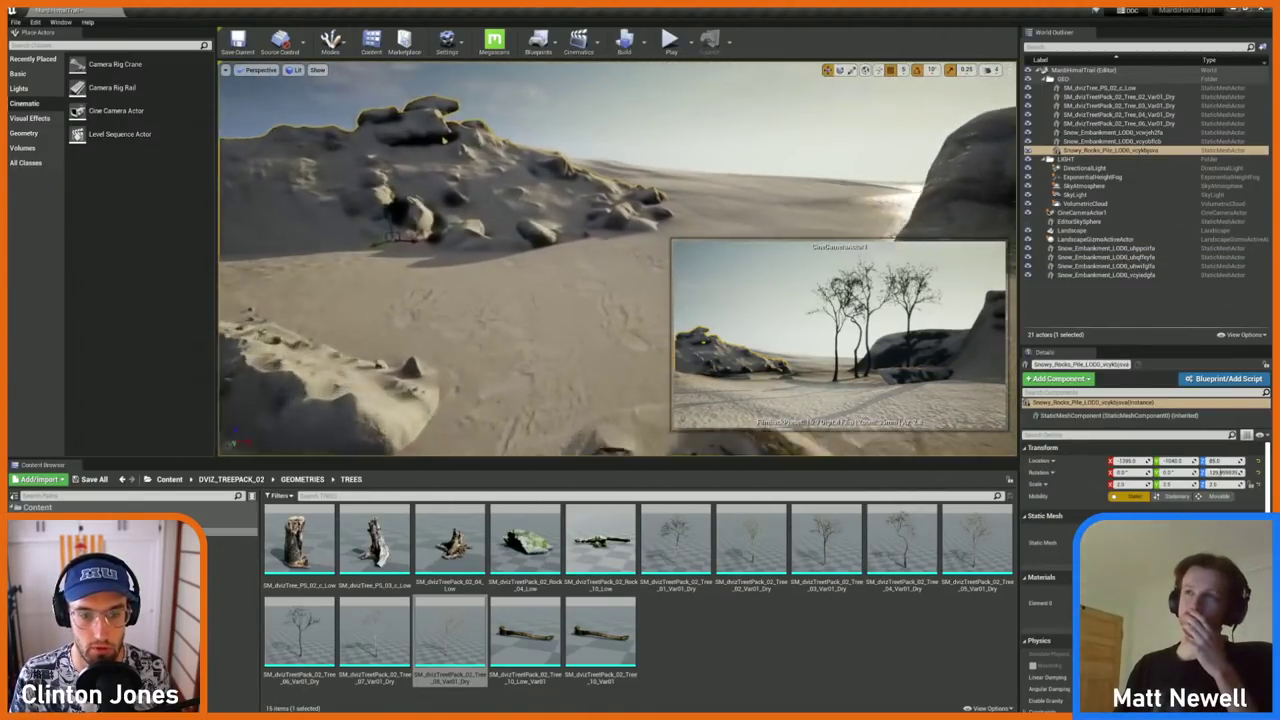
right_click_drag(600, 225, 537, 150)
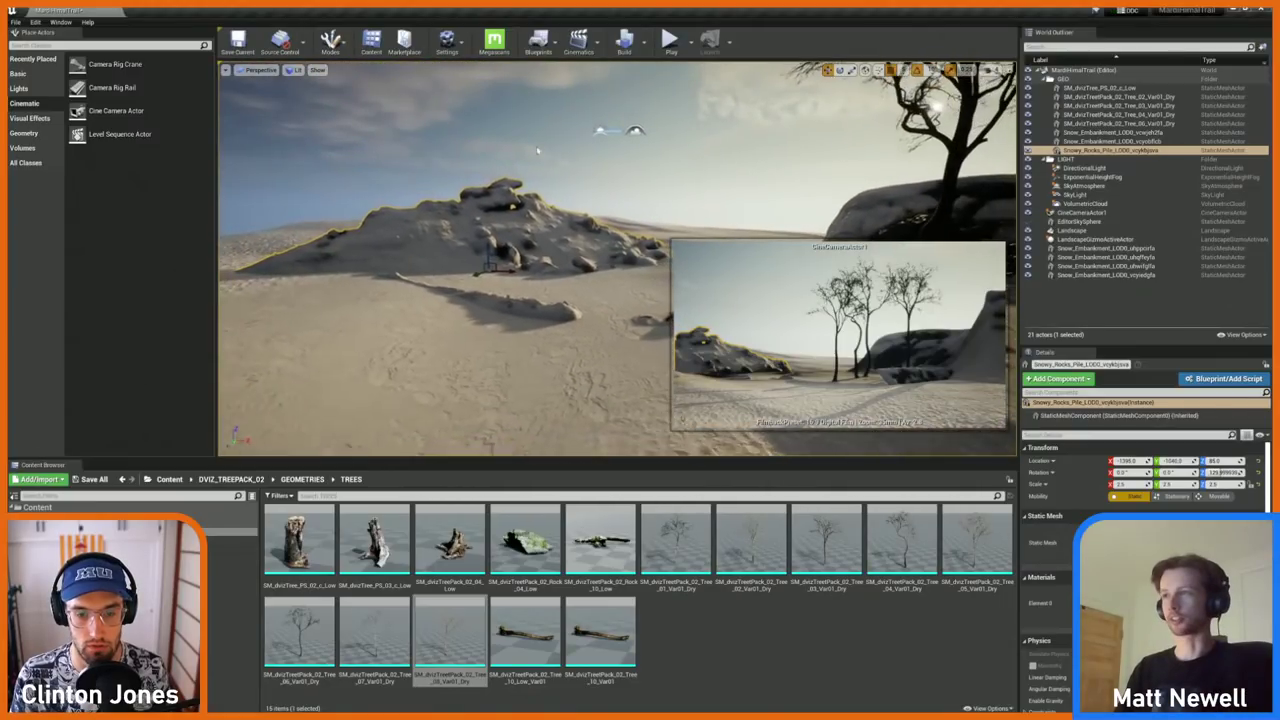
right_click(1070, 150)
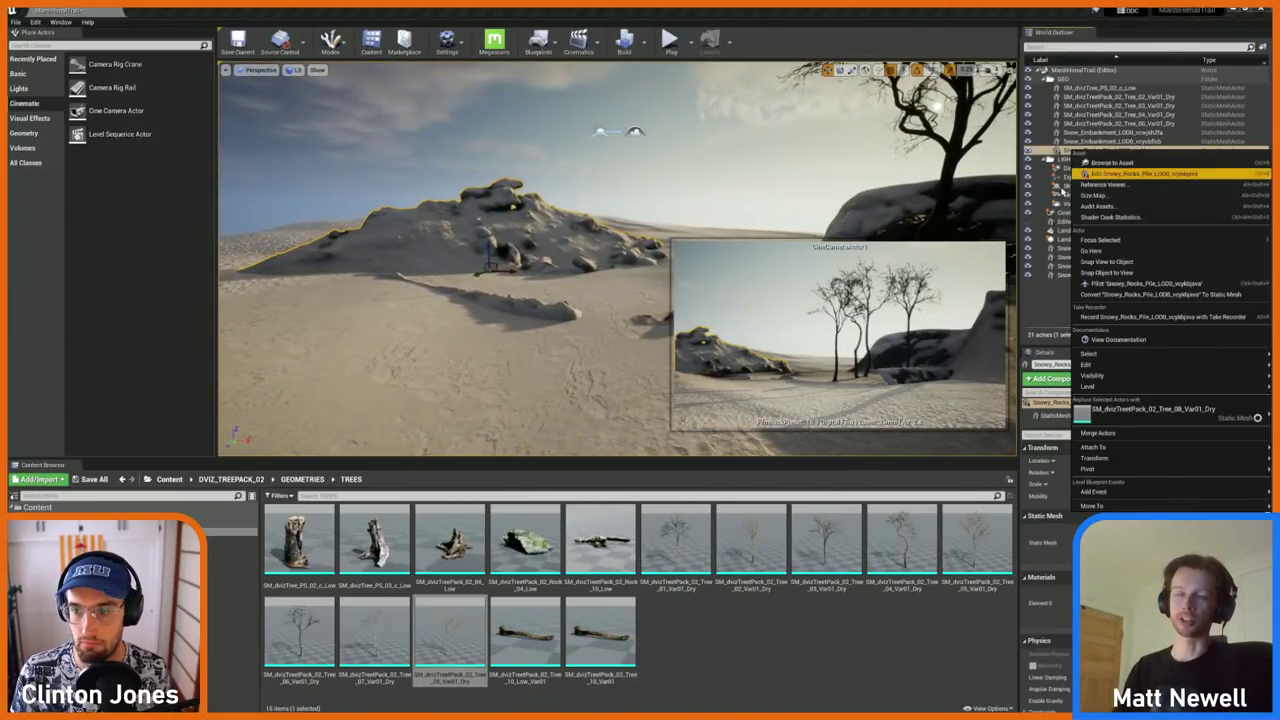
left_click(1051, 307)
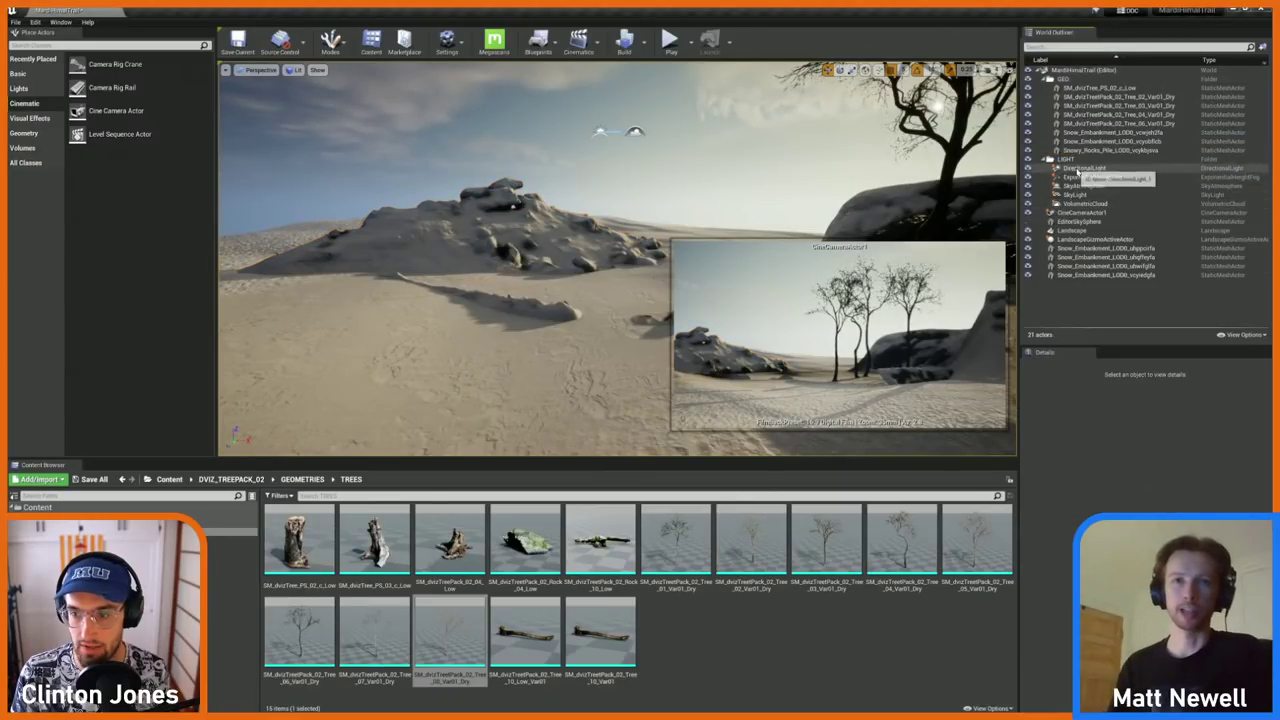
right_click(1069, 213)
left_click(1093, 270)
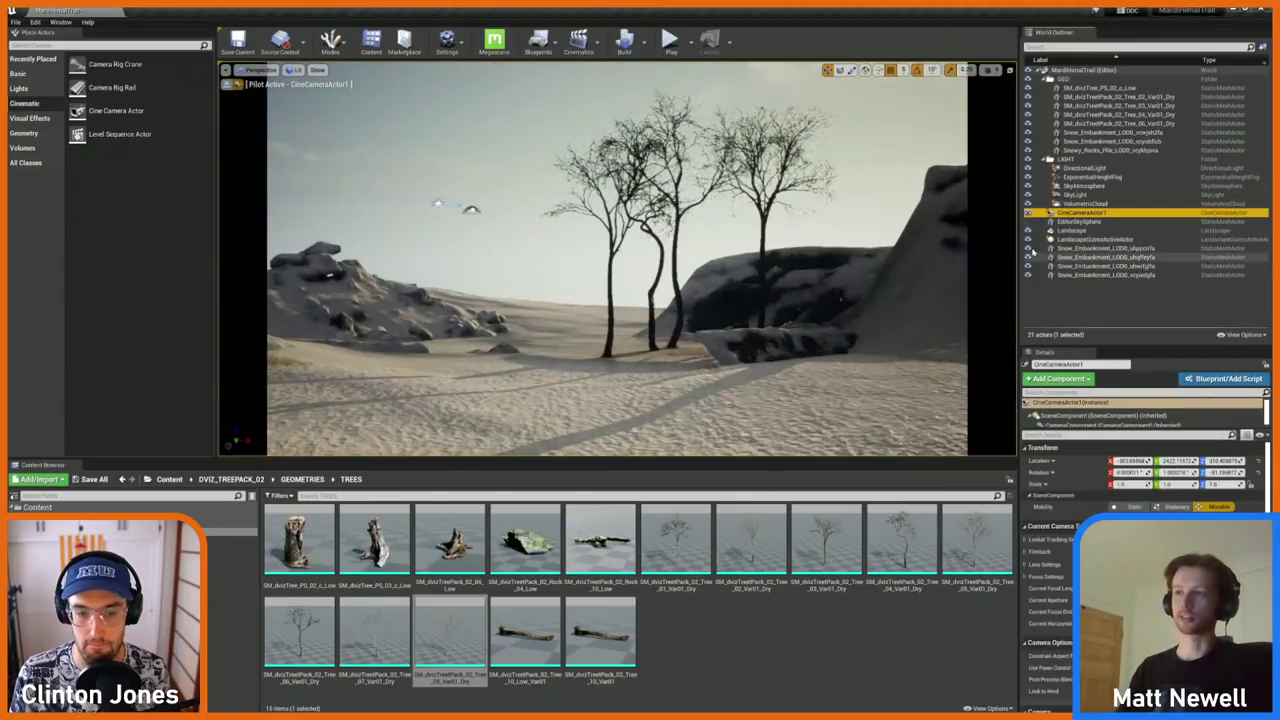
Step: Move the large snow embankment on the left side of the shot farther out of the camera's framing
right_click_drag(549, 304, 522, 306)
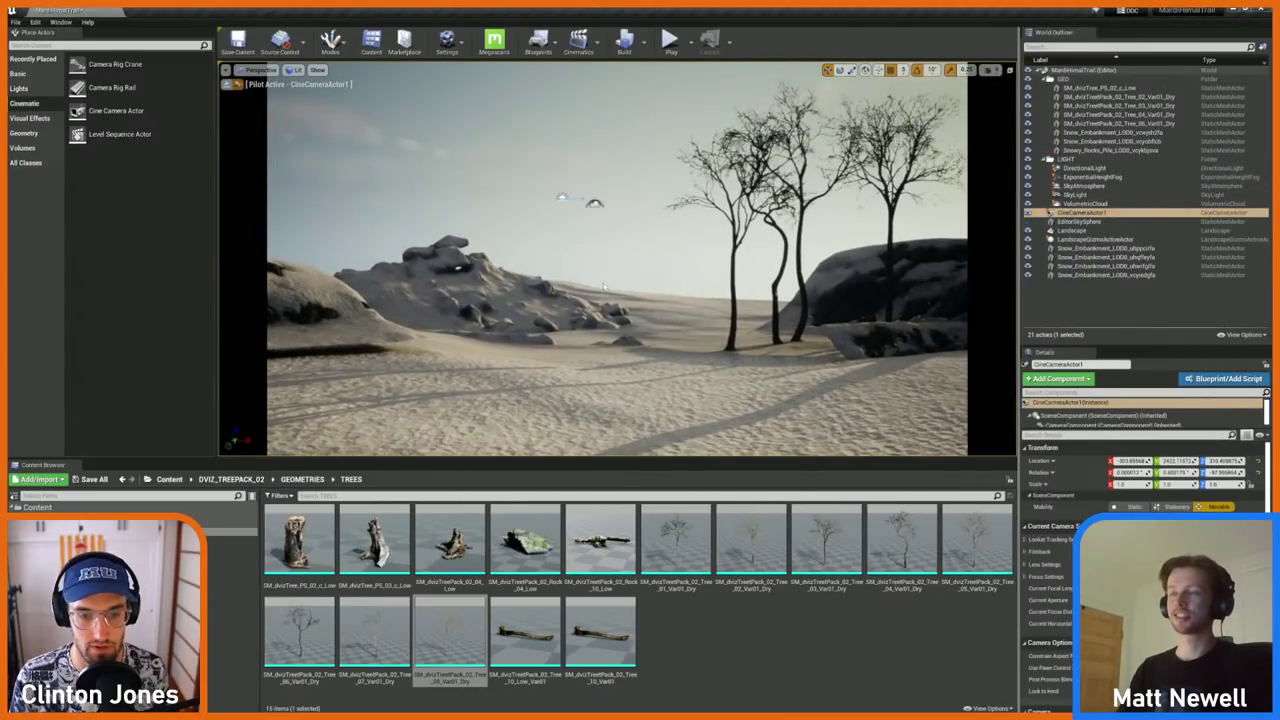
right_click_drag(604, 287, 705, 280)
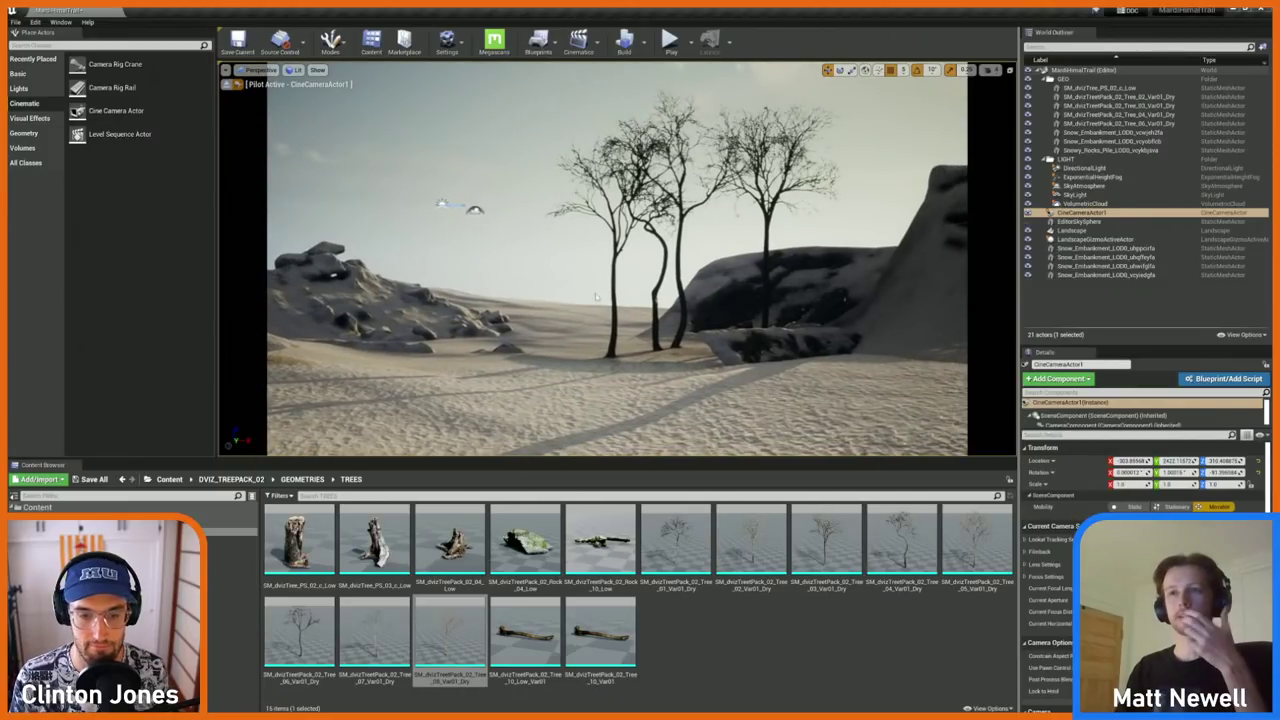
right_click_drag(597, 296, 474, 313)
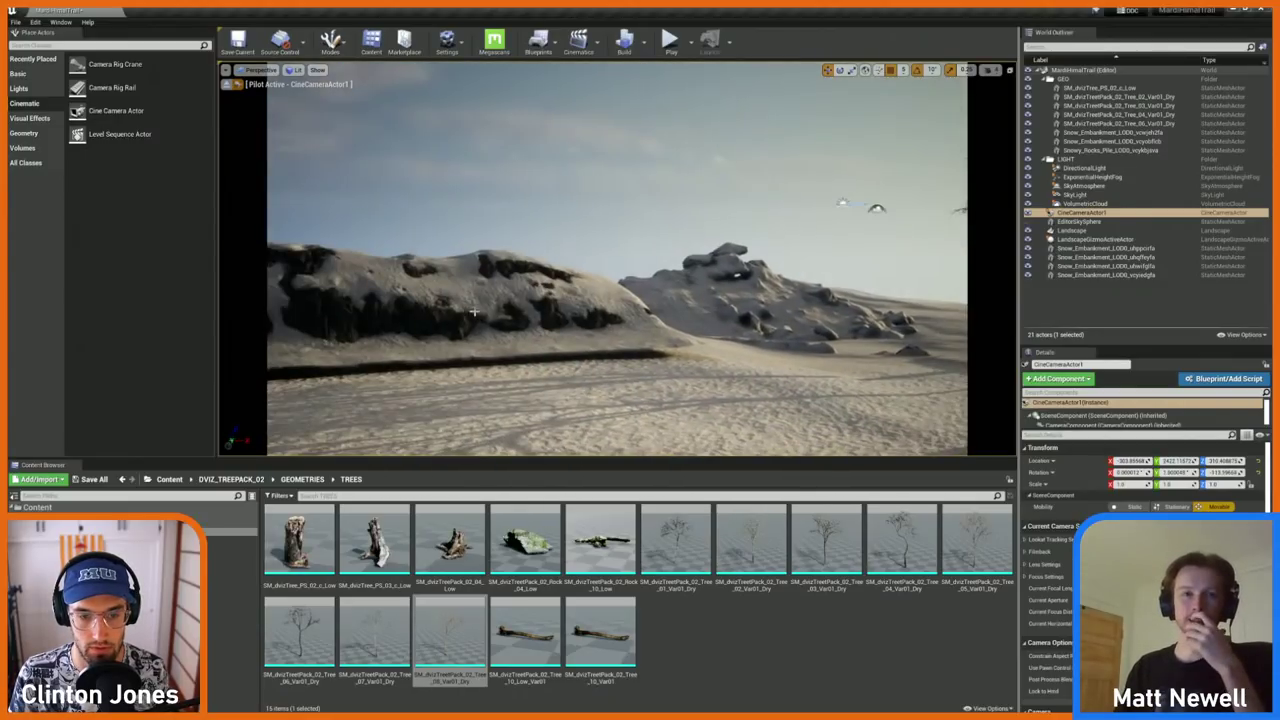
left_click(486, 310)
left_click_drag(371, 331, 300, 383)
right_click_drag(300, 383, 400, 372)
Step: Rotate the small snow embankment beside the trees around its vertical axis and shift it sideways away from the trunks
right_click_drag(470, 336, 739, 292)
left_click(505, 326)
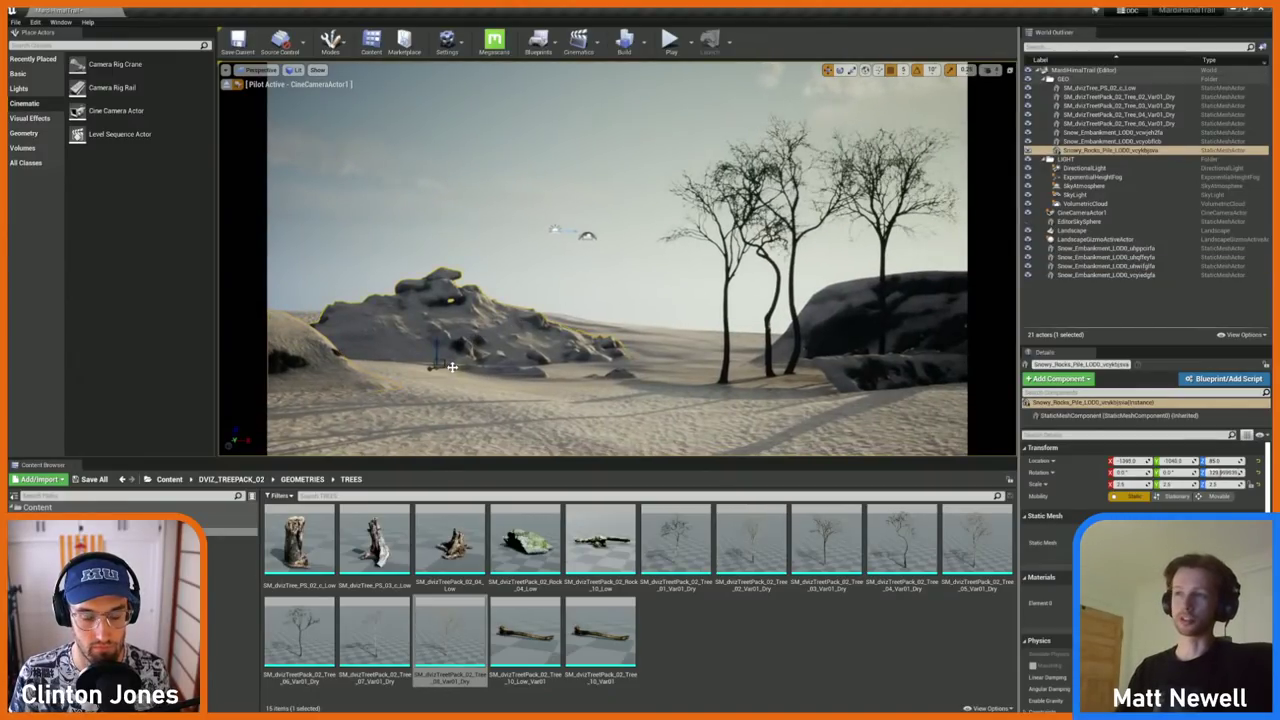
right_click_drag(690, 341, 790, 336)
left_click(808, 381)
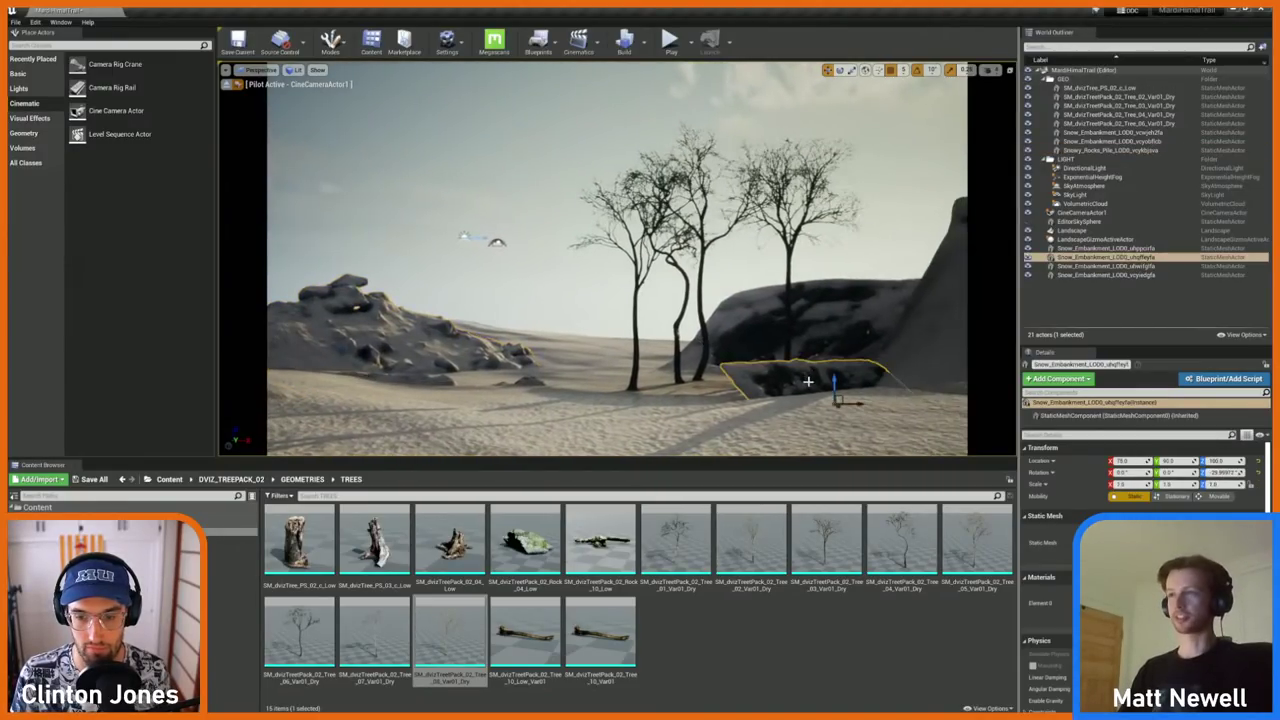
key("e")
left_click_drag(852, 408, 935, 408)
key("w")
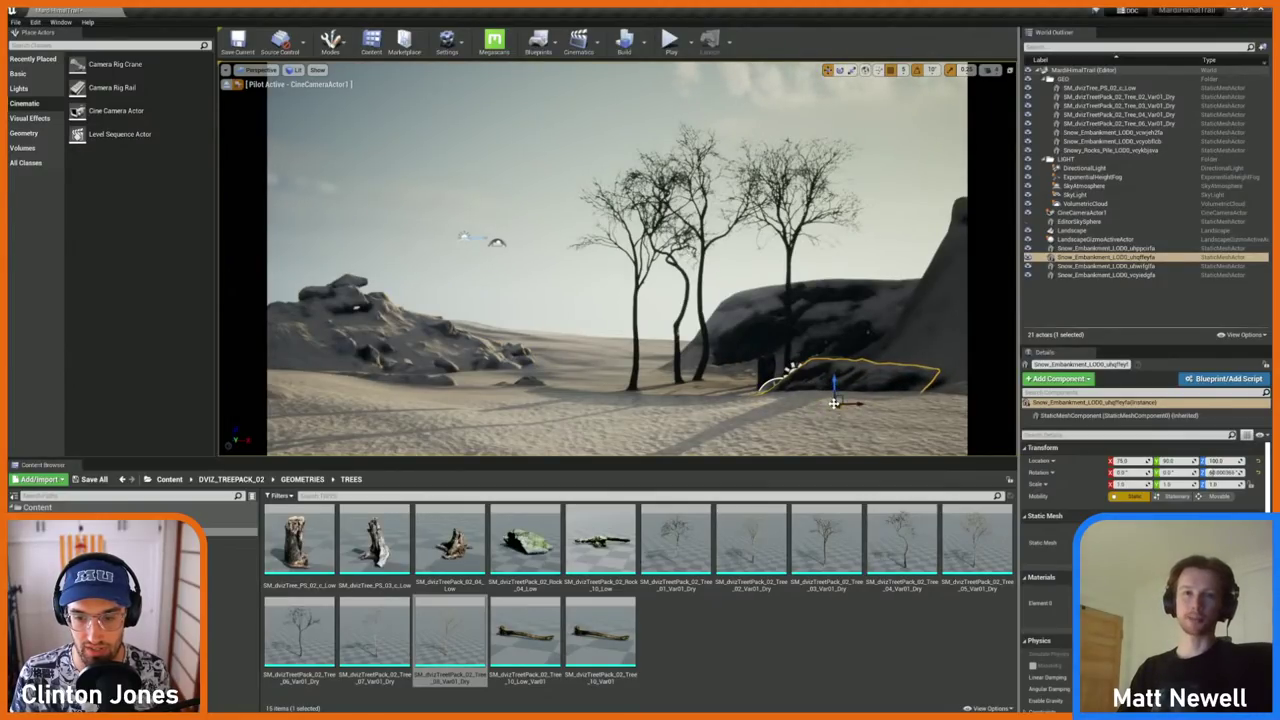
mouse_move(849, 404)
left_mouse_down()
mouse_move(888, 404)
mouse_move(865, 404)
left_mouse_up()
Step: Turn the small snow embankment further and bring it toward the camera as a foreground bank on the right of the shot
key("e")
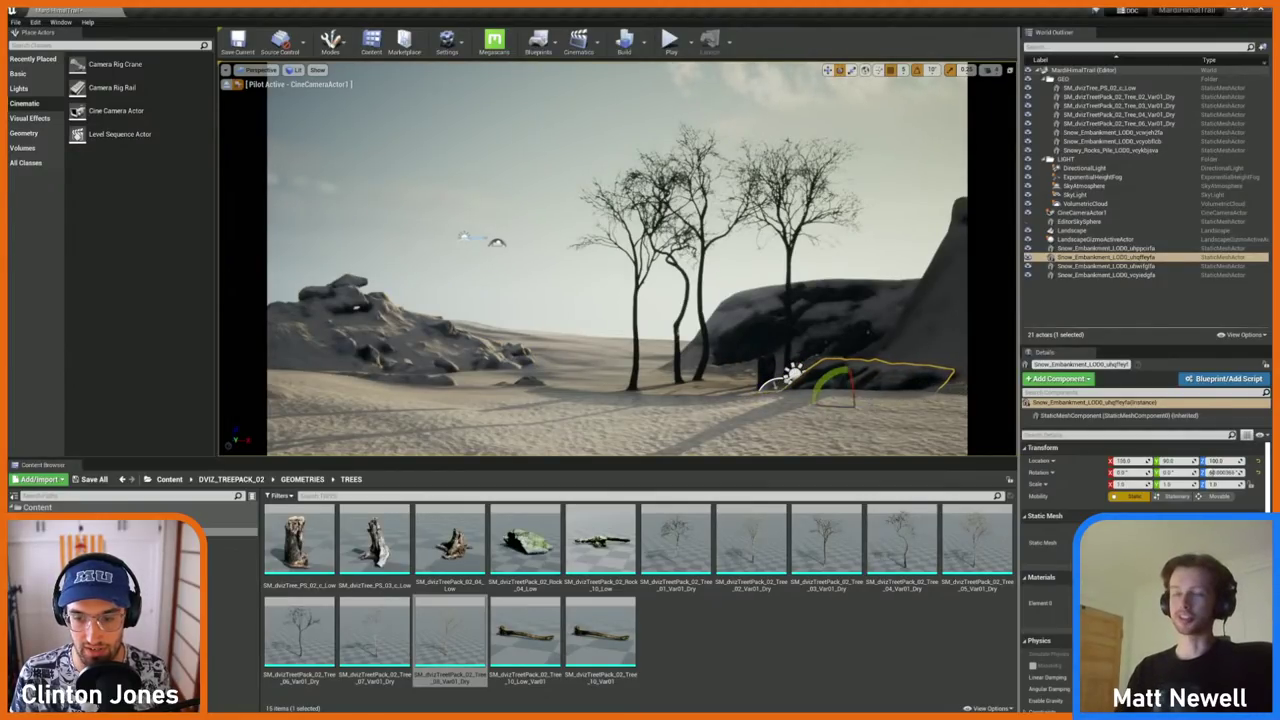
right_click_drag(865, 404, 900, 404)
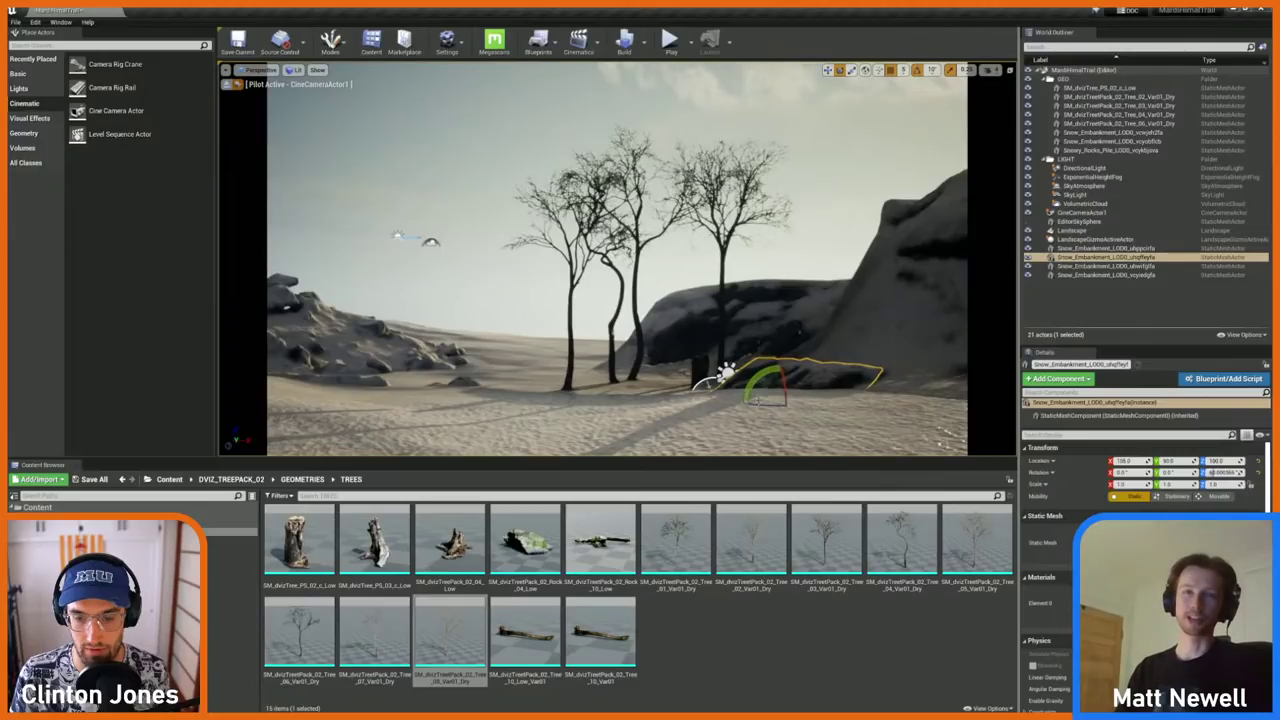
key("w")
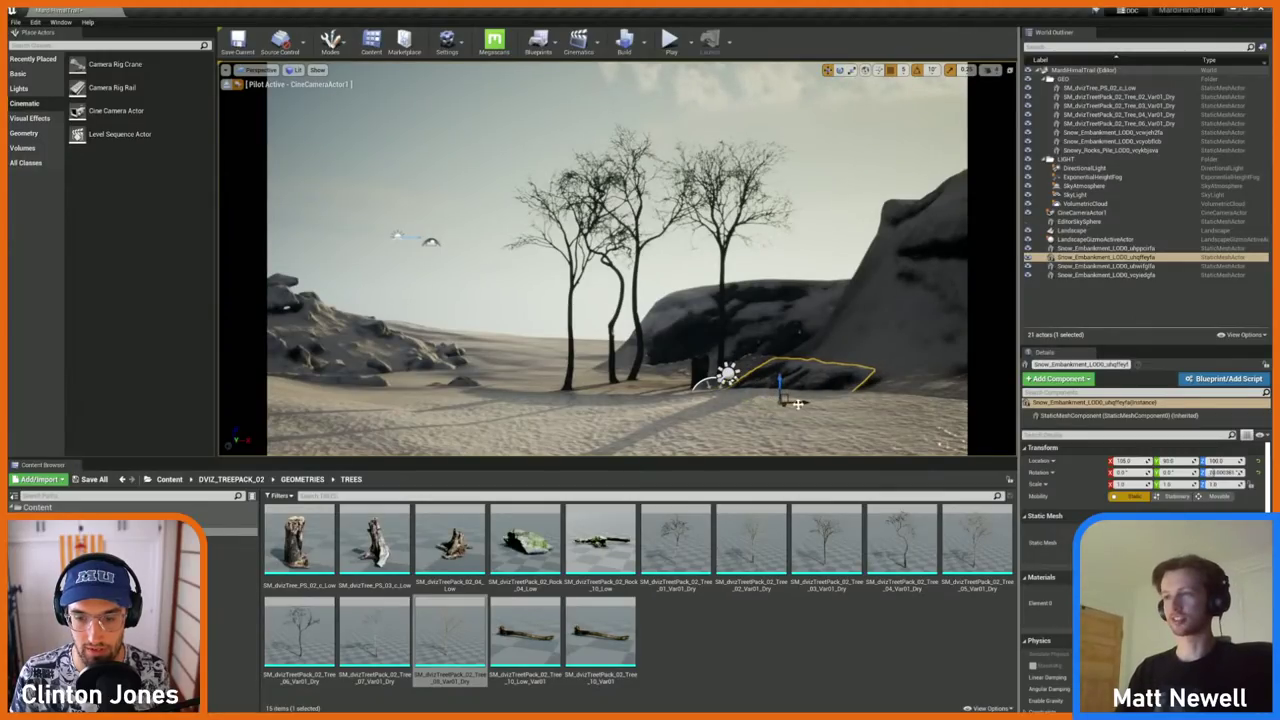
left_click_drag(798, 403, 922, 383)
key("w")
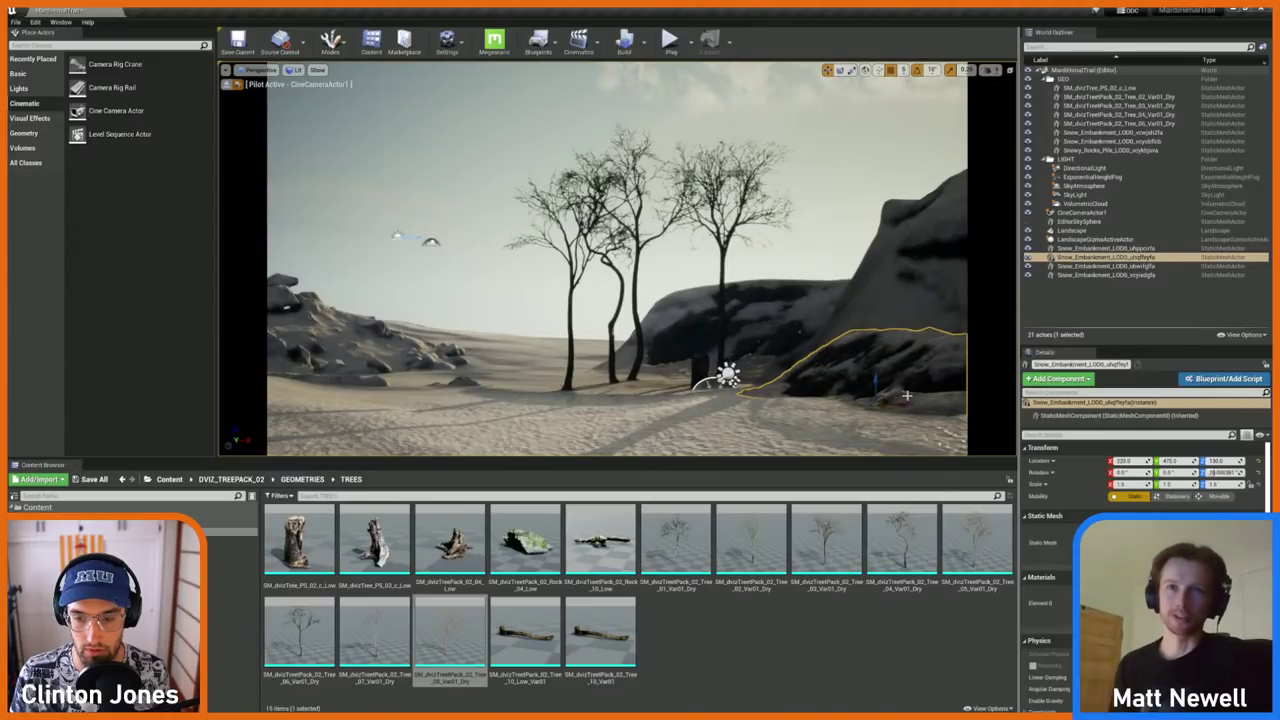
key("e")
key("w")
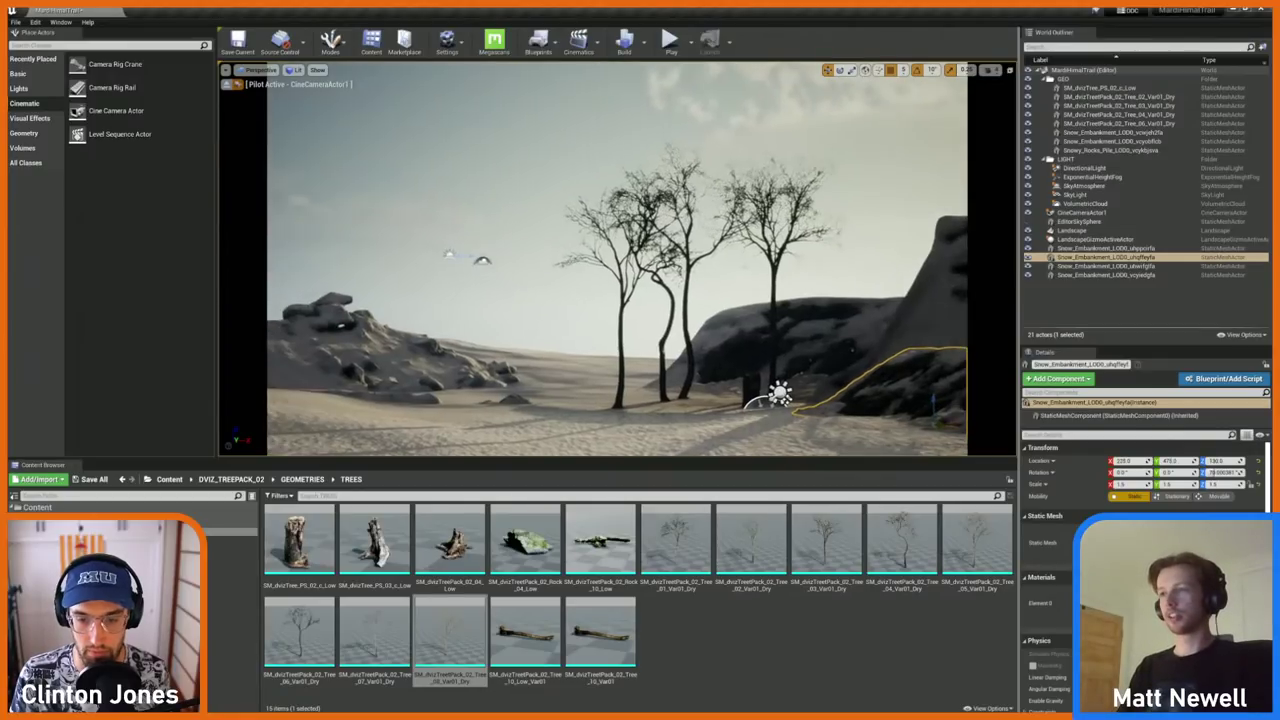
Step: Slide the large background embankment behind the trees to the right and reframe the camera on the trees and right-hand banks
right_click_drag(896, 403, 890, 378)
left_click(732, 313)
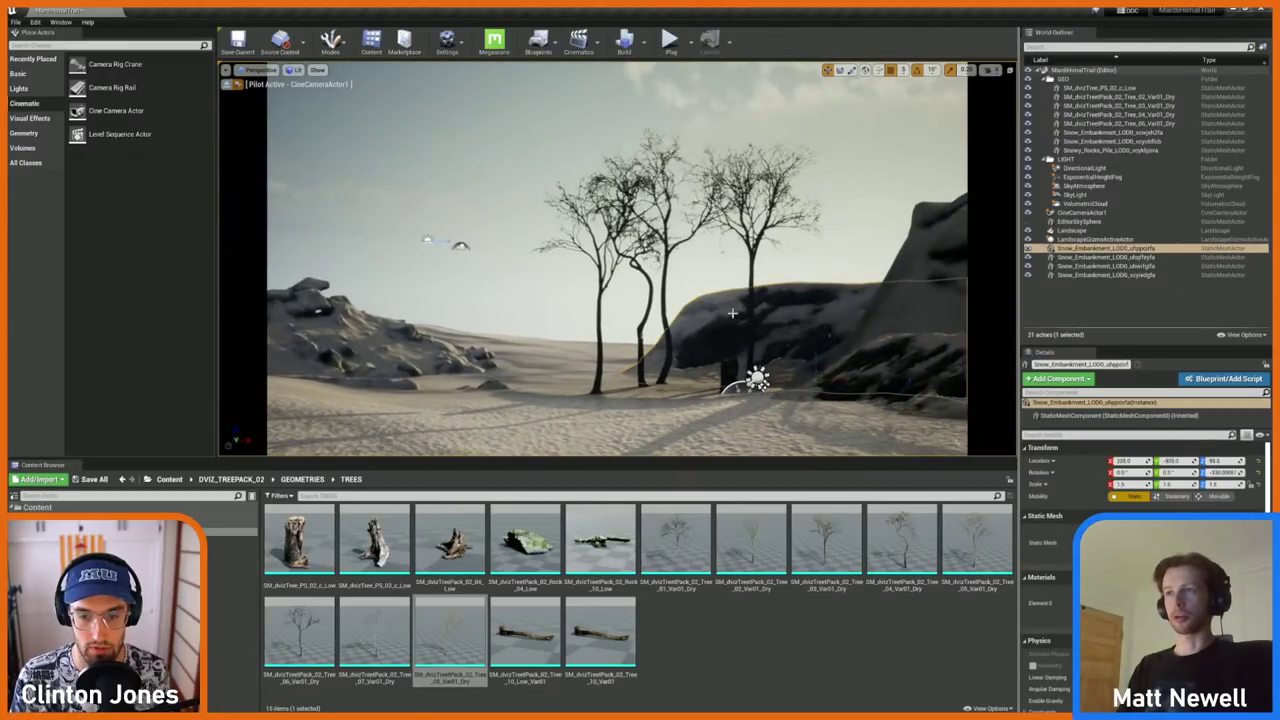
left_click_drag(838, 378, 836, 340)
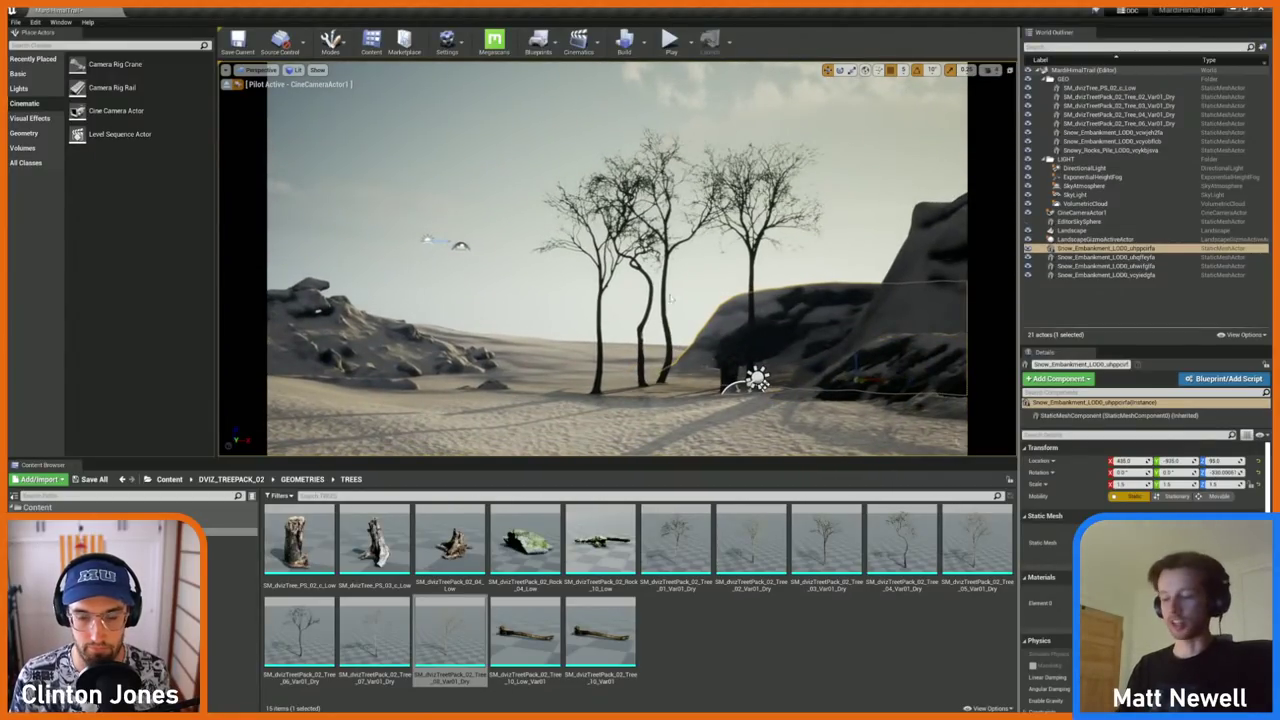
mouse_move(745, 334)
right_mouse_down()
mouse_move(780, 322)
mouse_move(749, 316)
mouse_move(743, 348)
right_mouse_up()
left_click(408, 344)
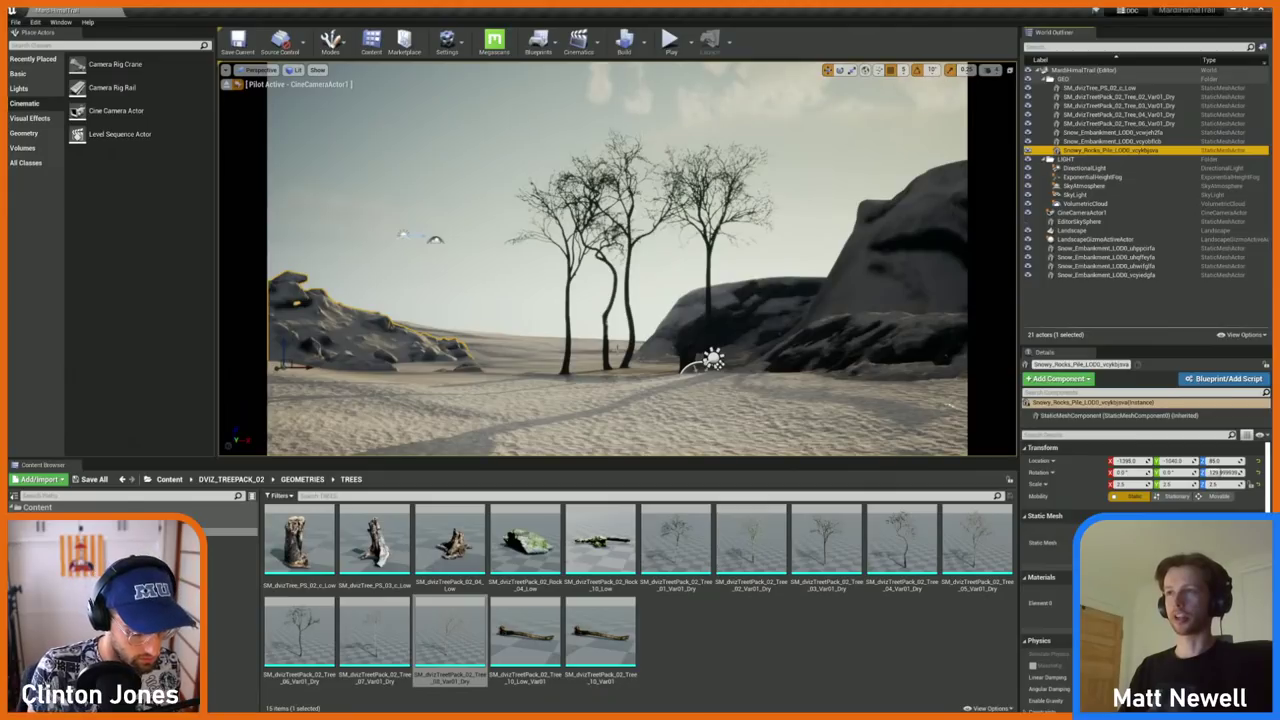
Step: Run the console command r.ForceLOD 0 to force full-detail meshes
key("grave")
type("force")
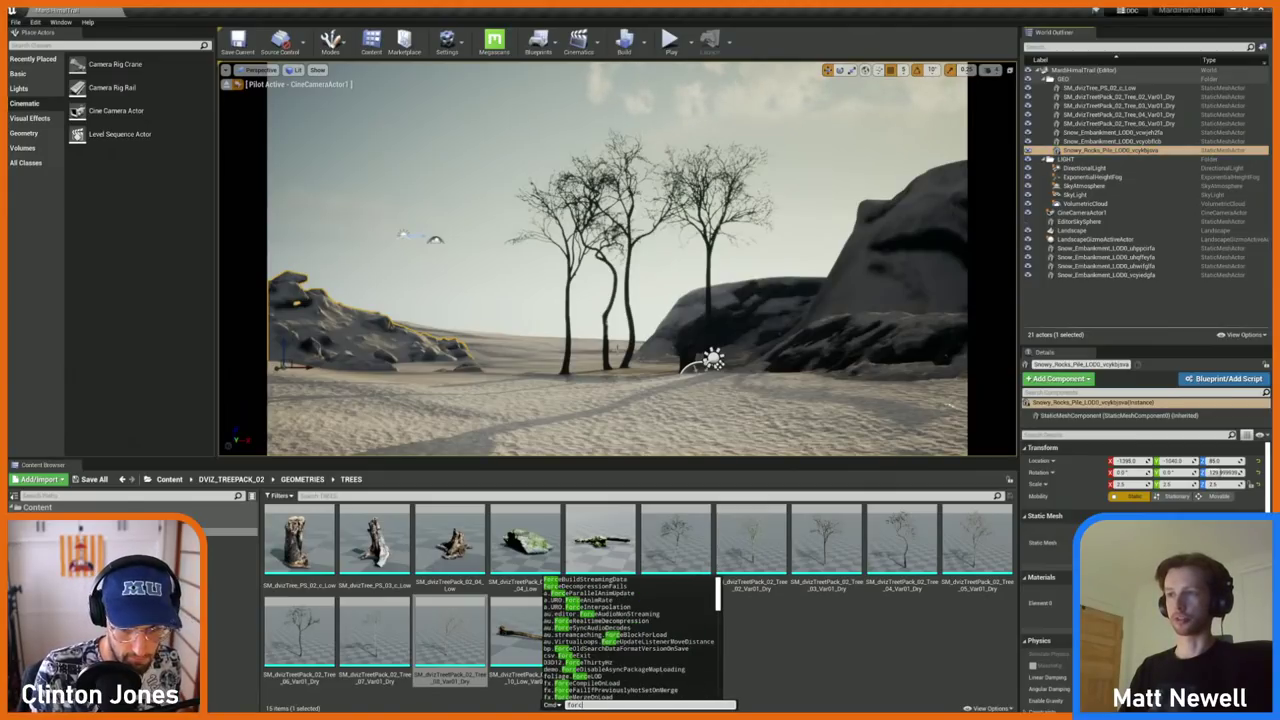
type("LO")
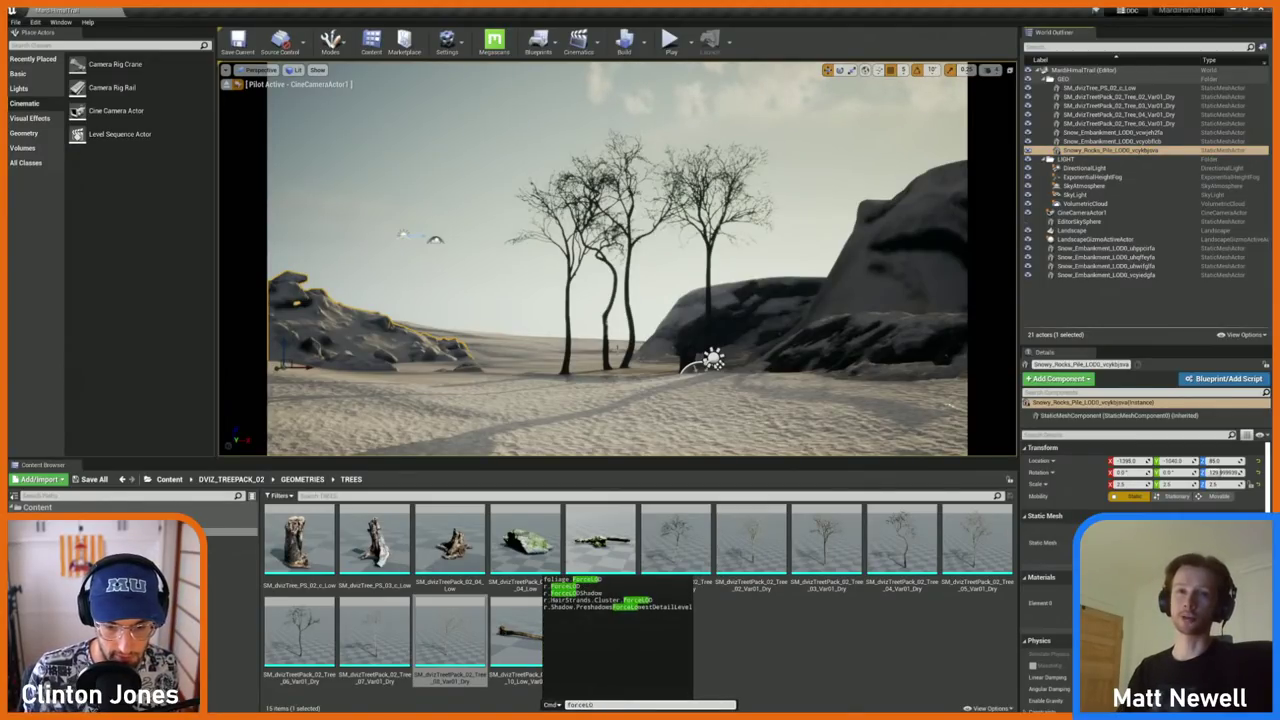
type("D")
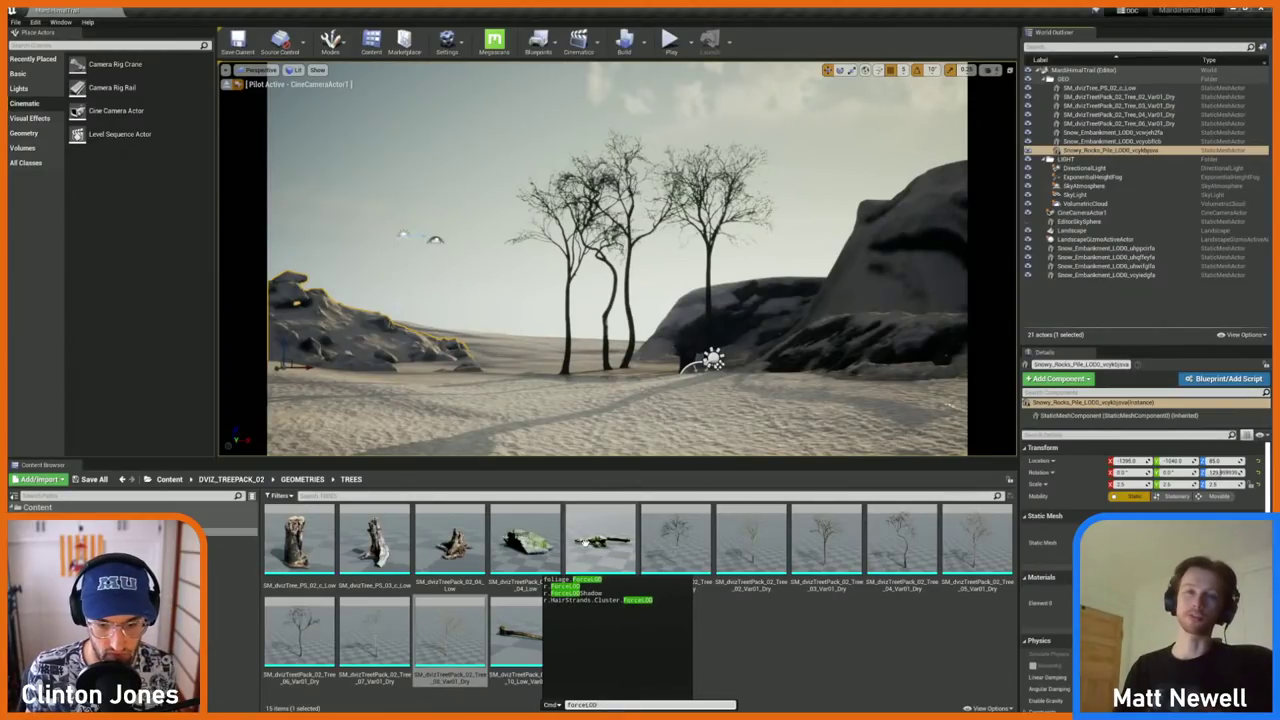
left_click(563, 587)
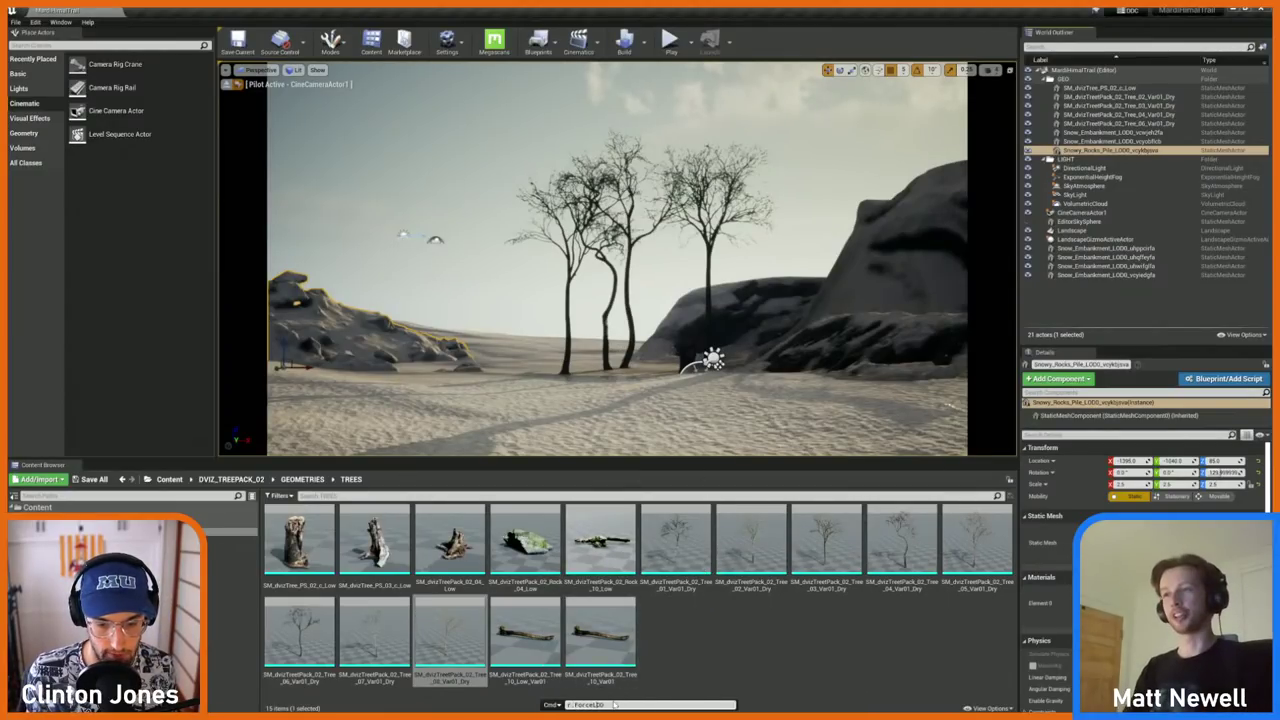
type("0")
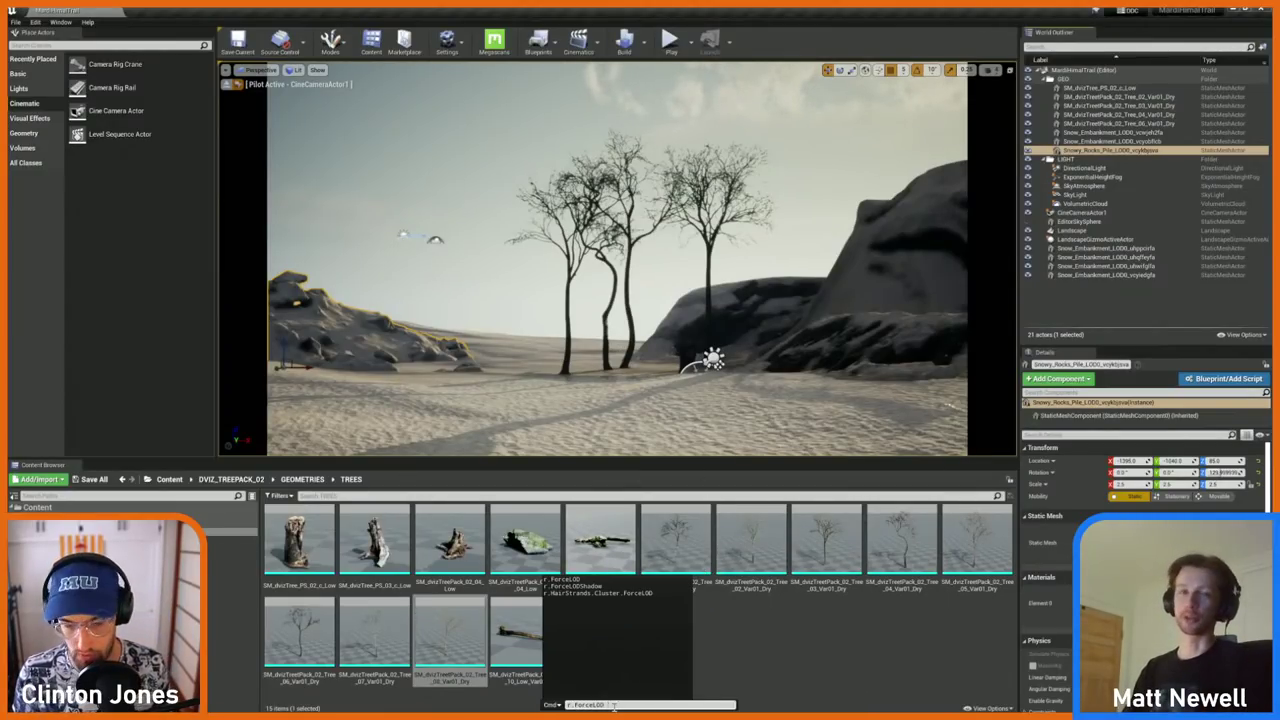
key("Return")
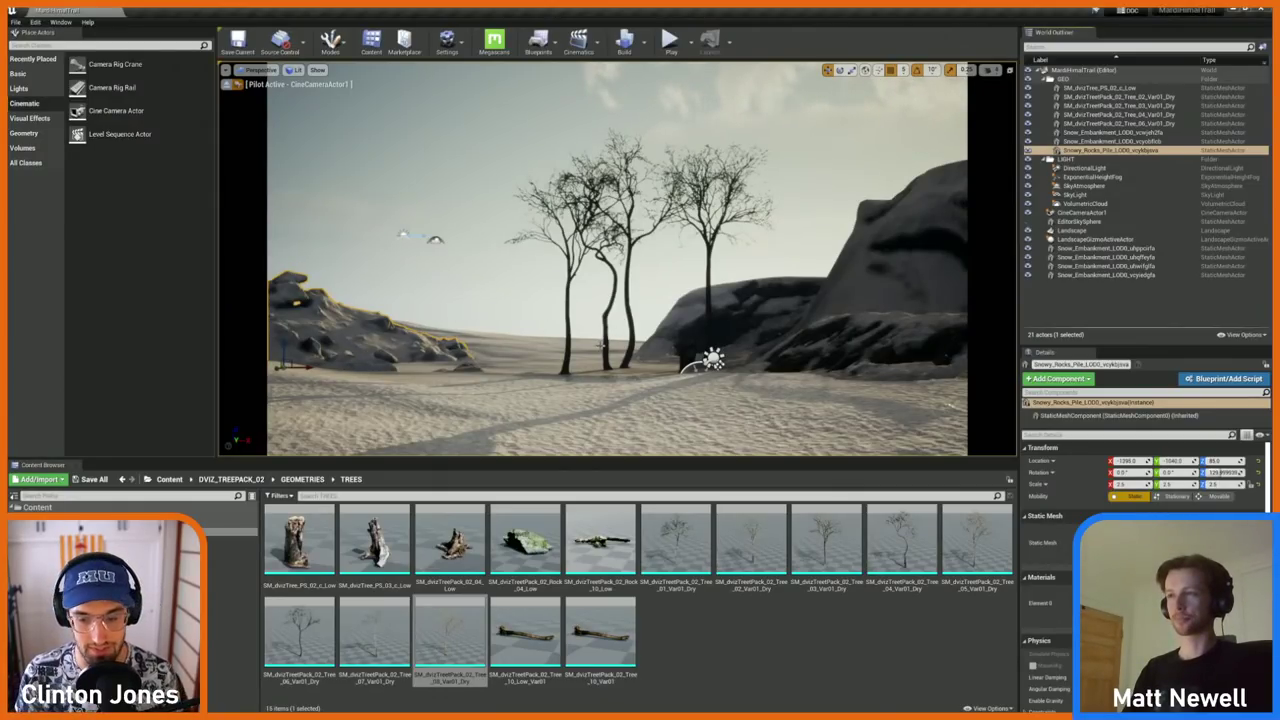
left_click(686, 640)
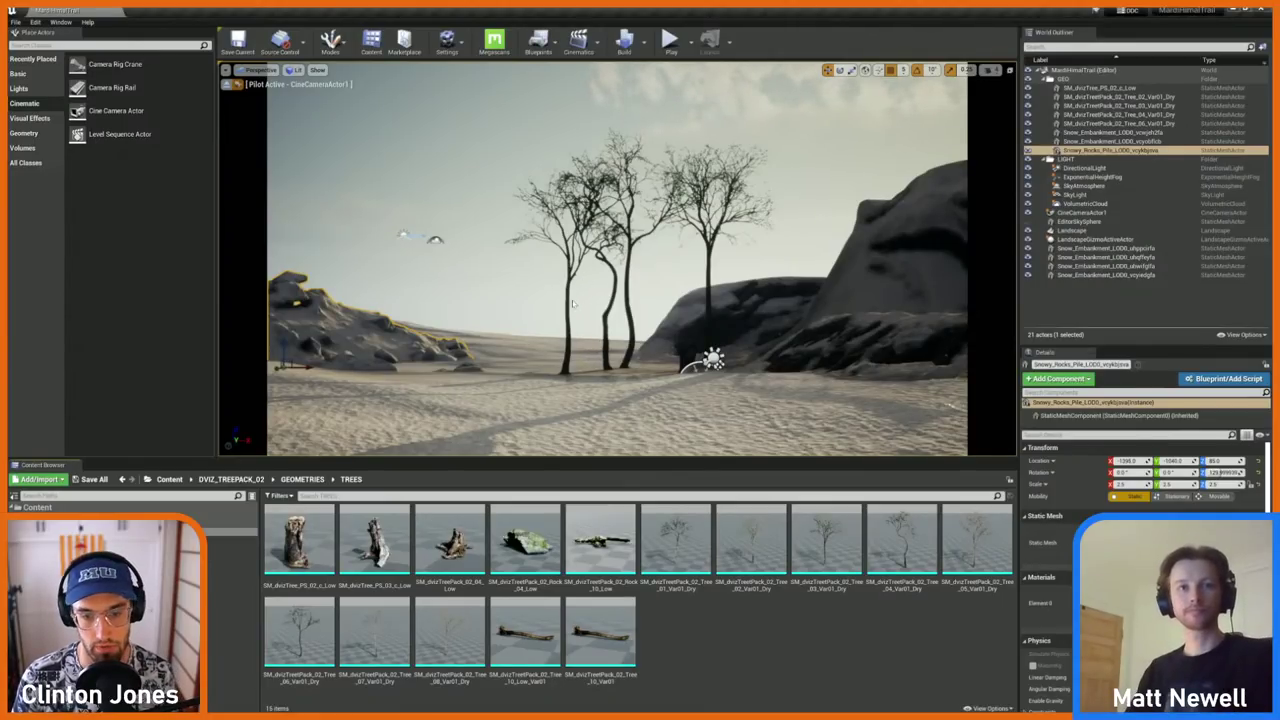
left_click(567, 356)
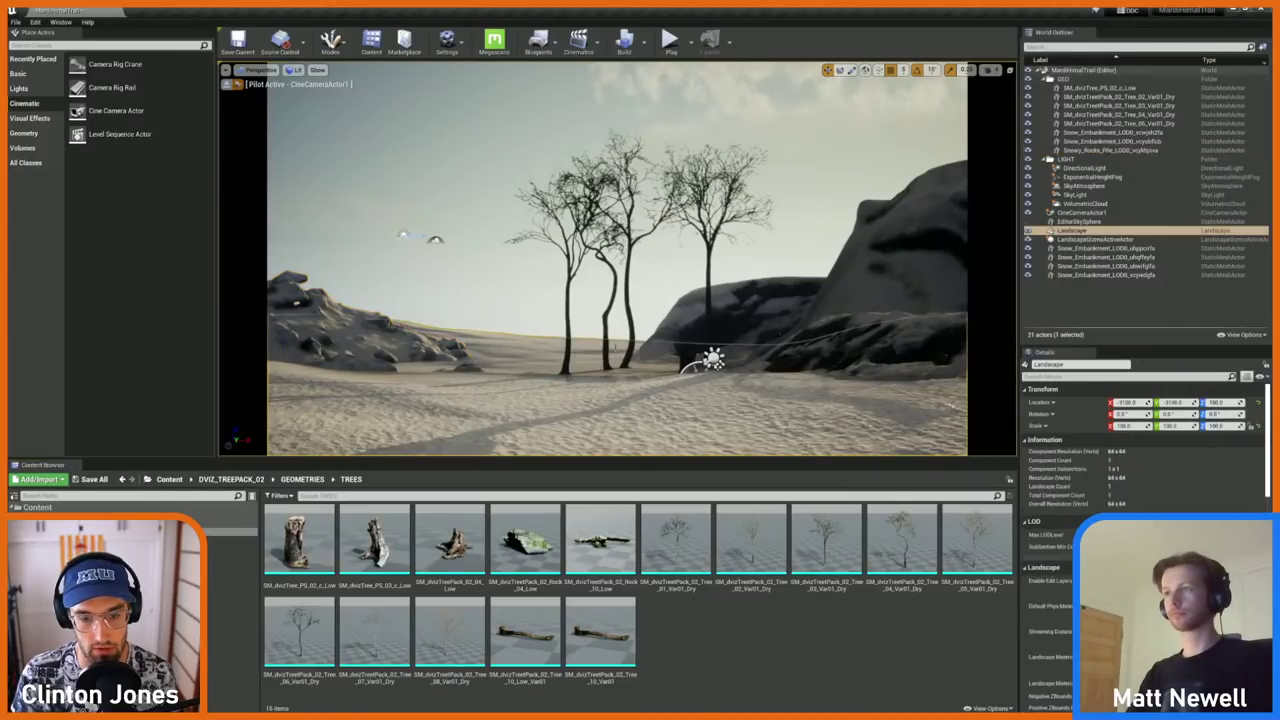
left_click(605, 356)
left_click(628, 352)
left_click(567, 357)
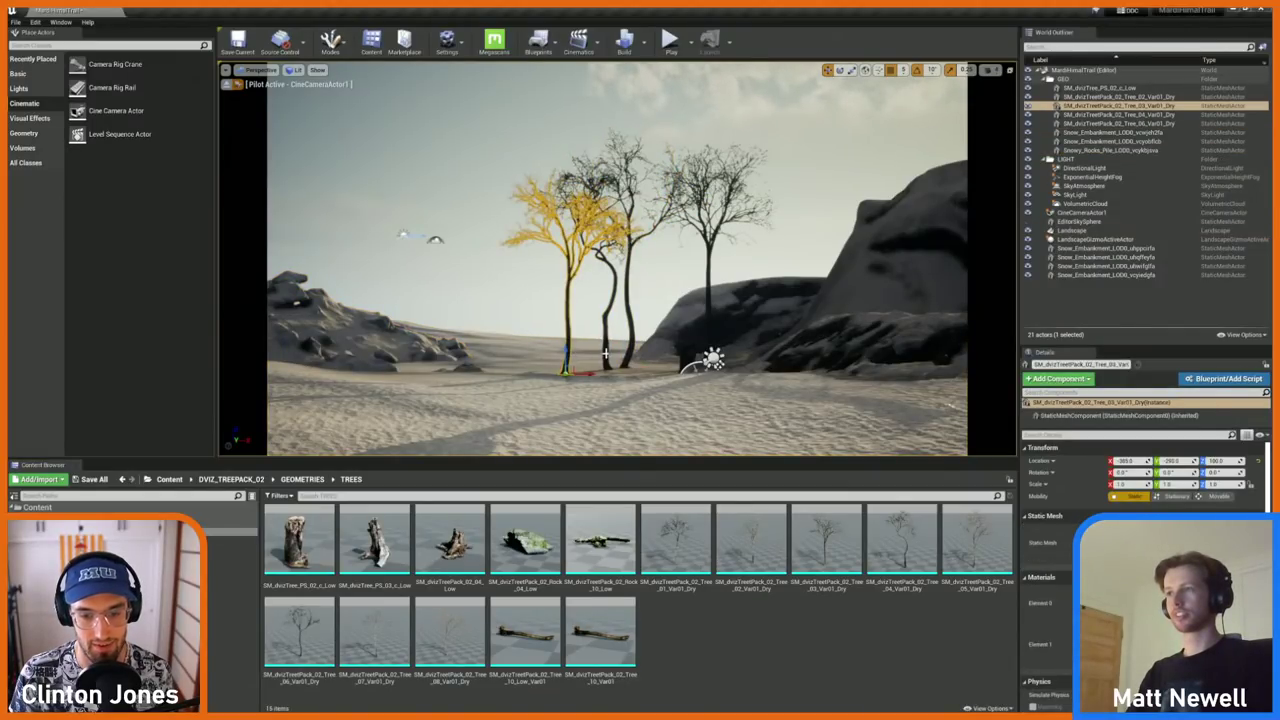
left_click(606, 352)
left_click(629, 353)
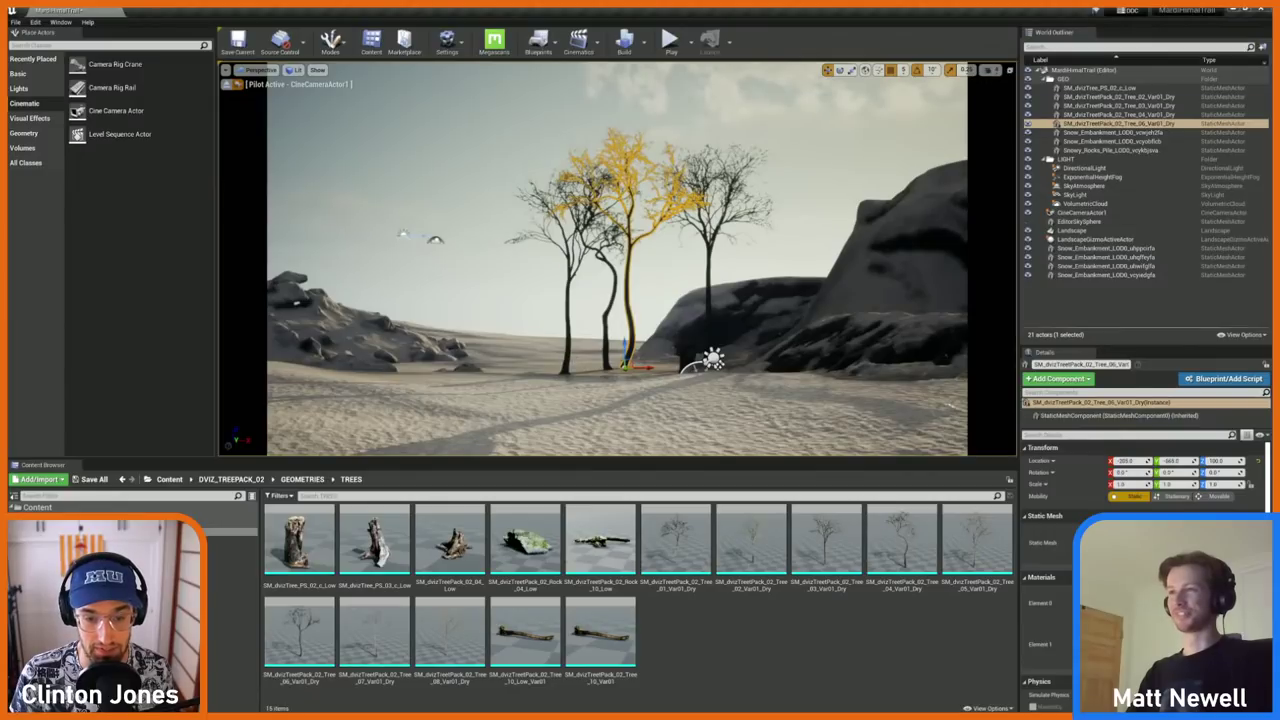
left_click(567, 355)
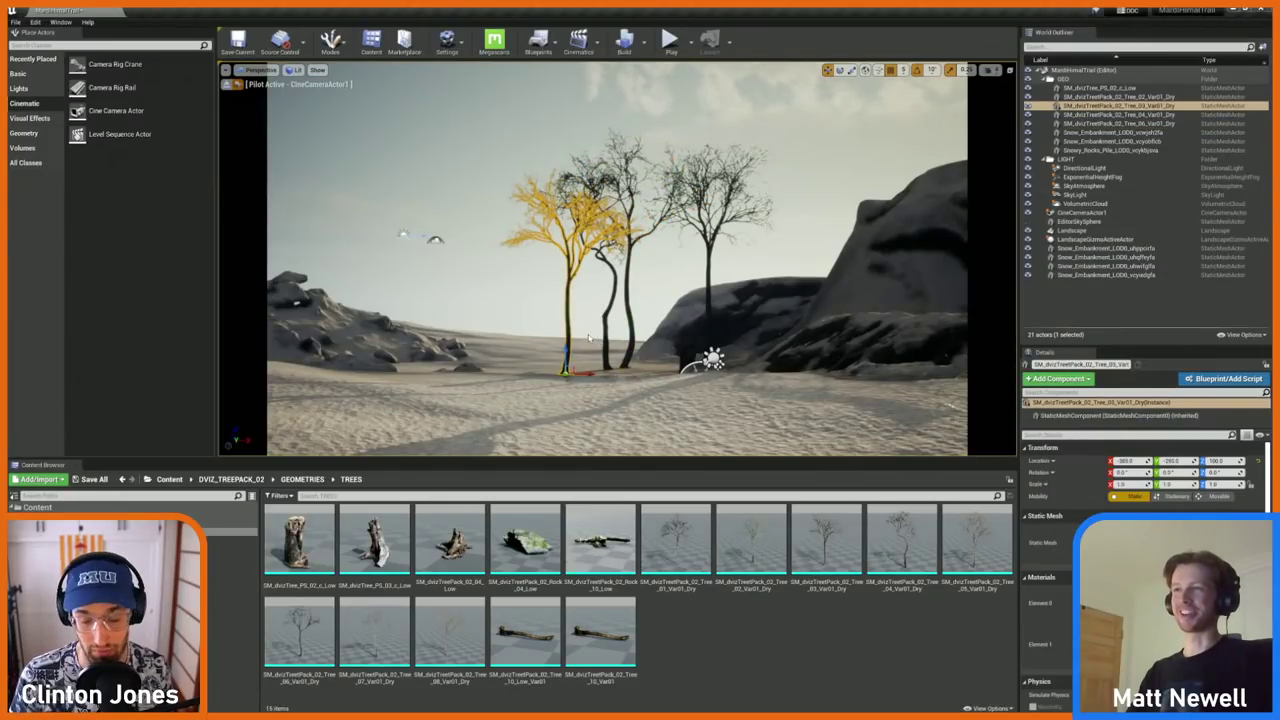
key("Escape")
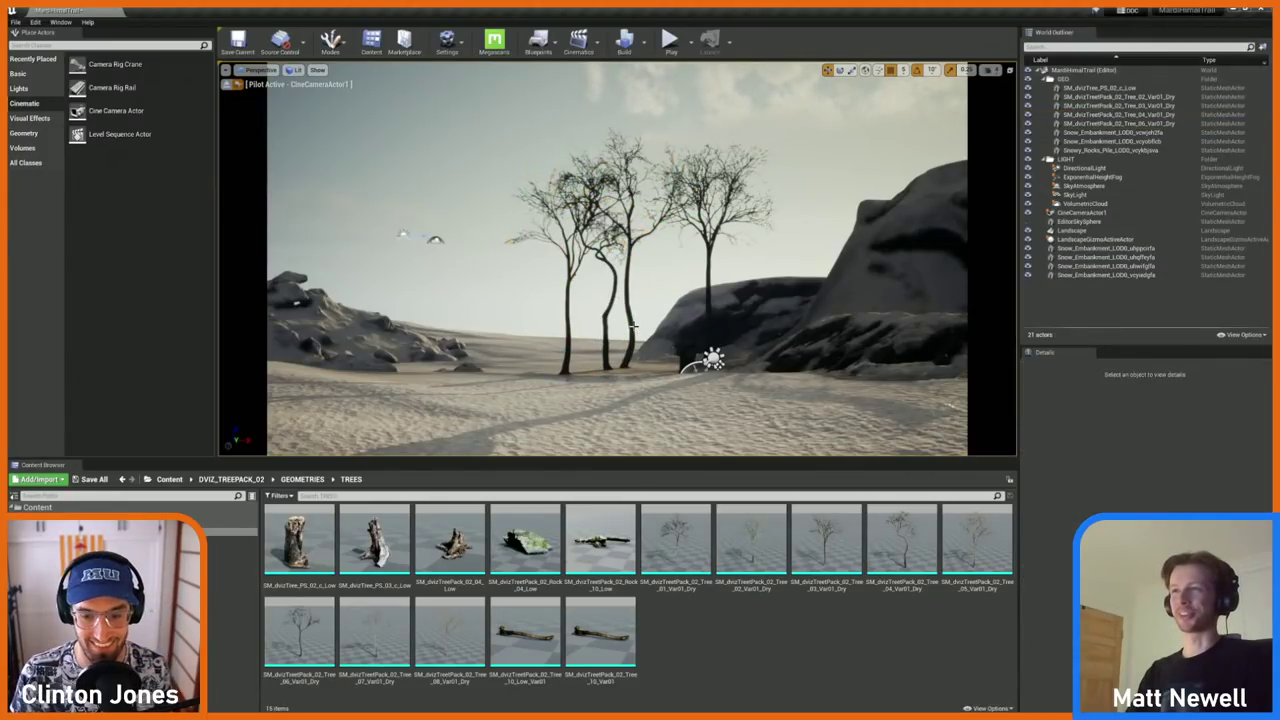
Step: Delete the tree stump standing at the base of the right-hand tree and tilt the camera up slightly
left_click(684, 360)
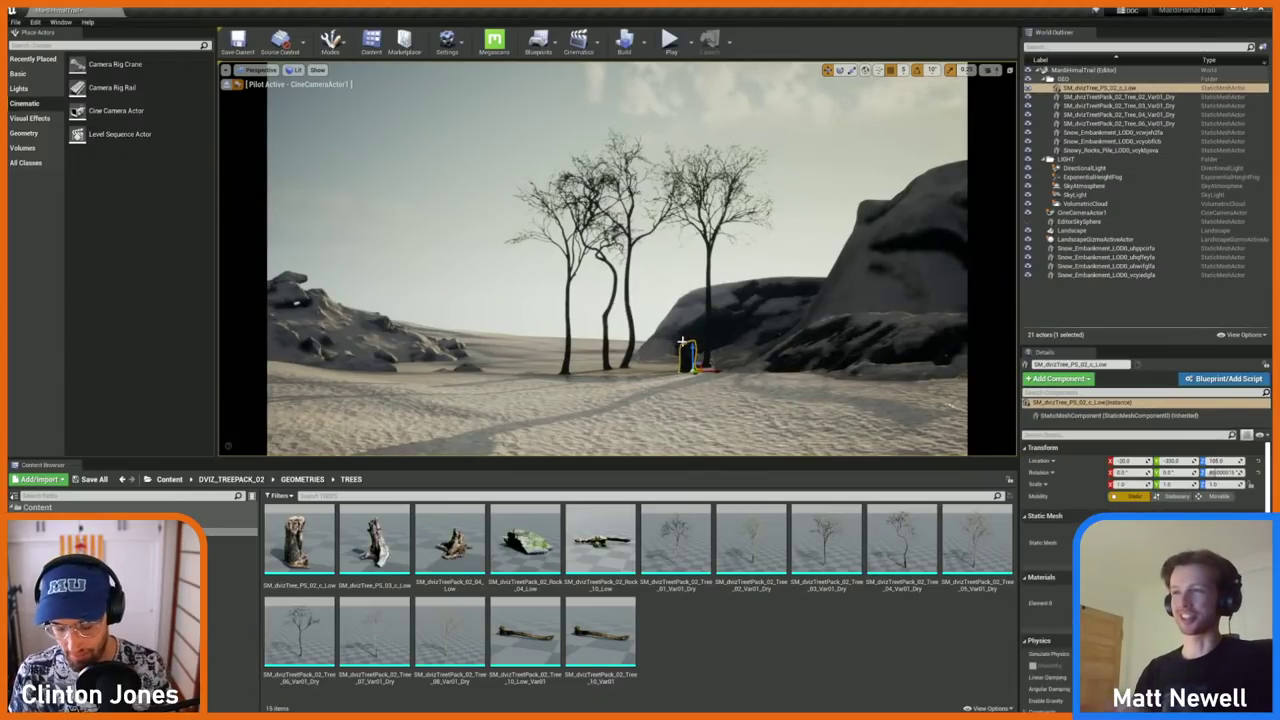
key("Delete")
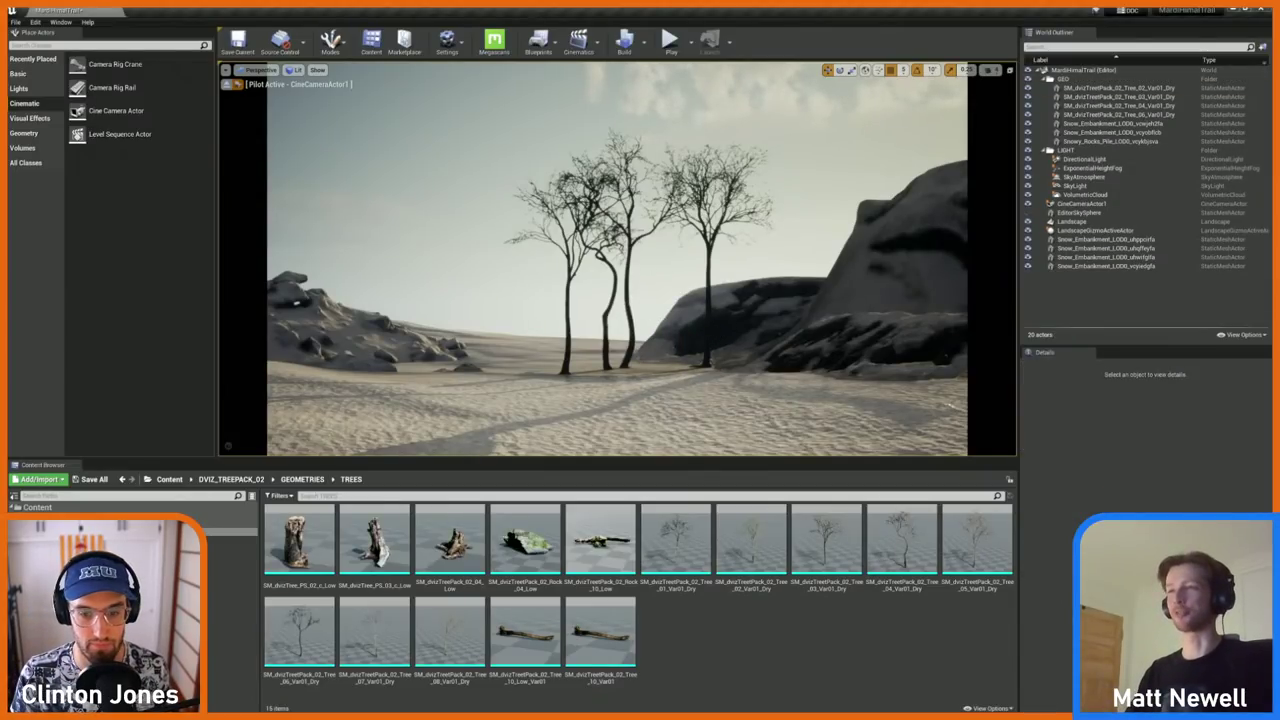
mouse_move(684, 360)
right_mouse_down()
mouse_move(940, 350)
mouse_move(686, 330)
mouse_move(680, 348)
right_mouse_up()
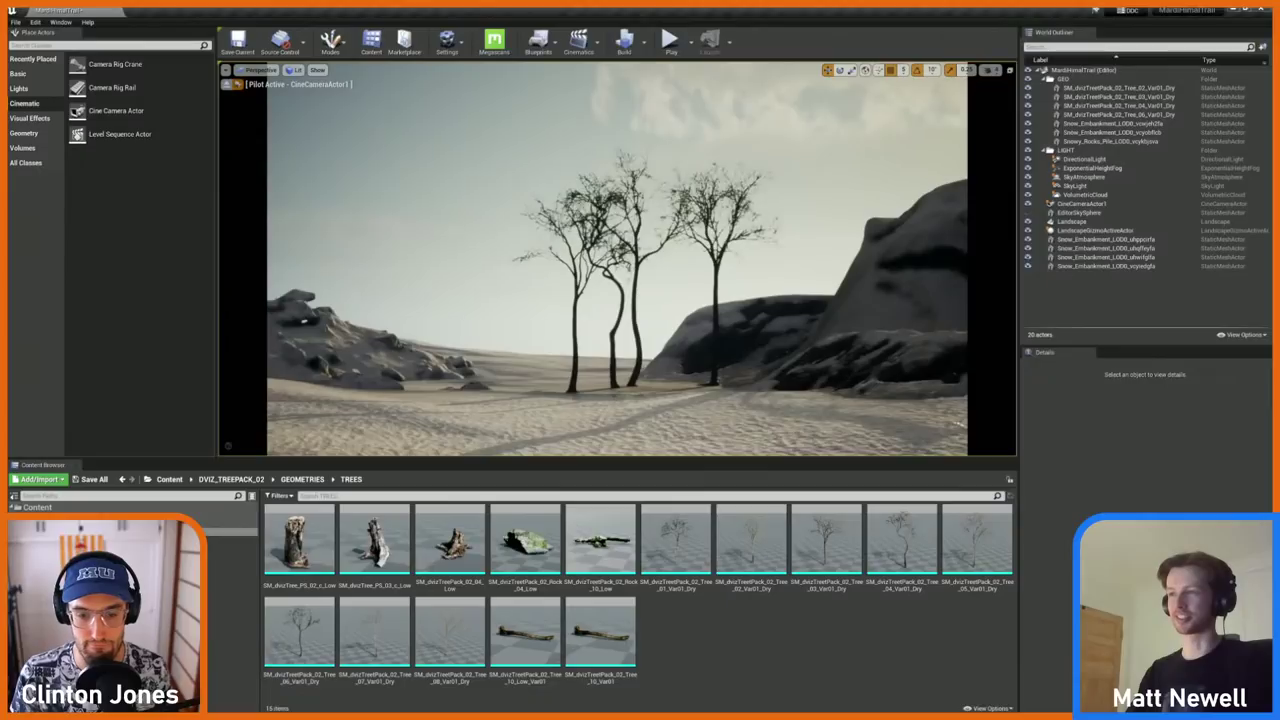
Step: Set the exponential height fog's inscattering color to a near-white with a faint cyan tint
left_click(1074, 187)
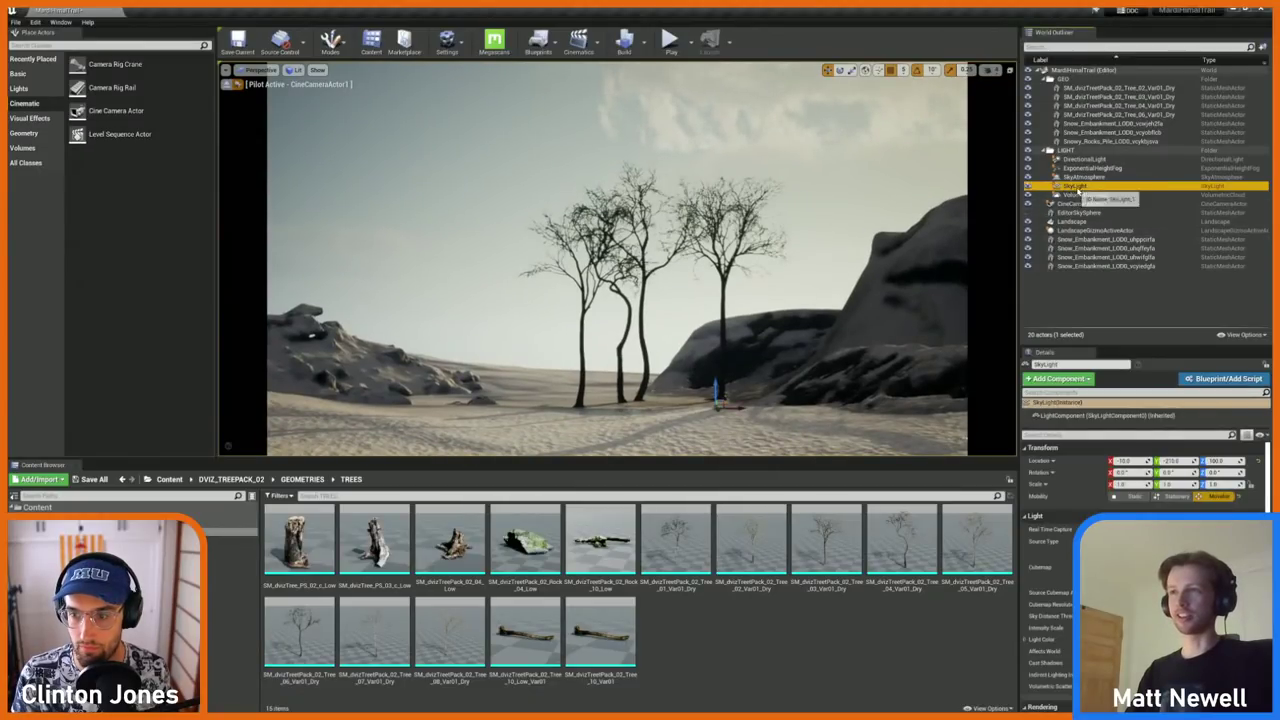
left_click(1080, 194)
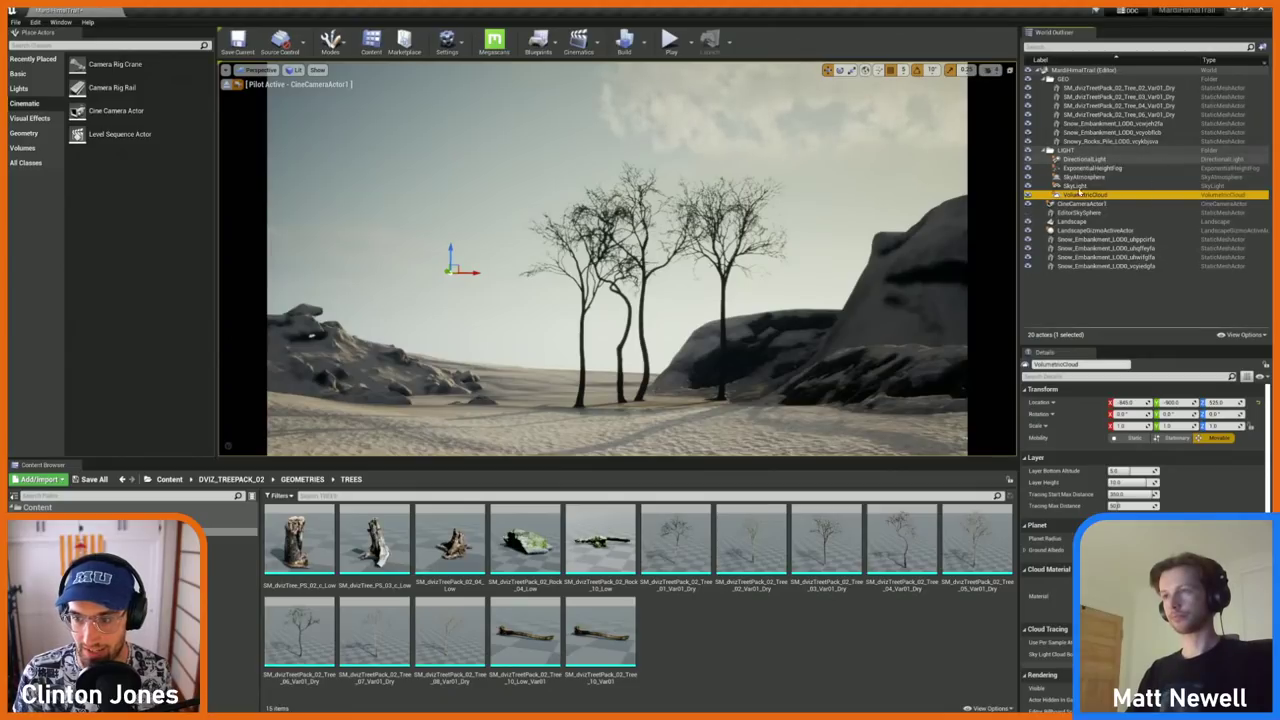
left_click(1088, 168)
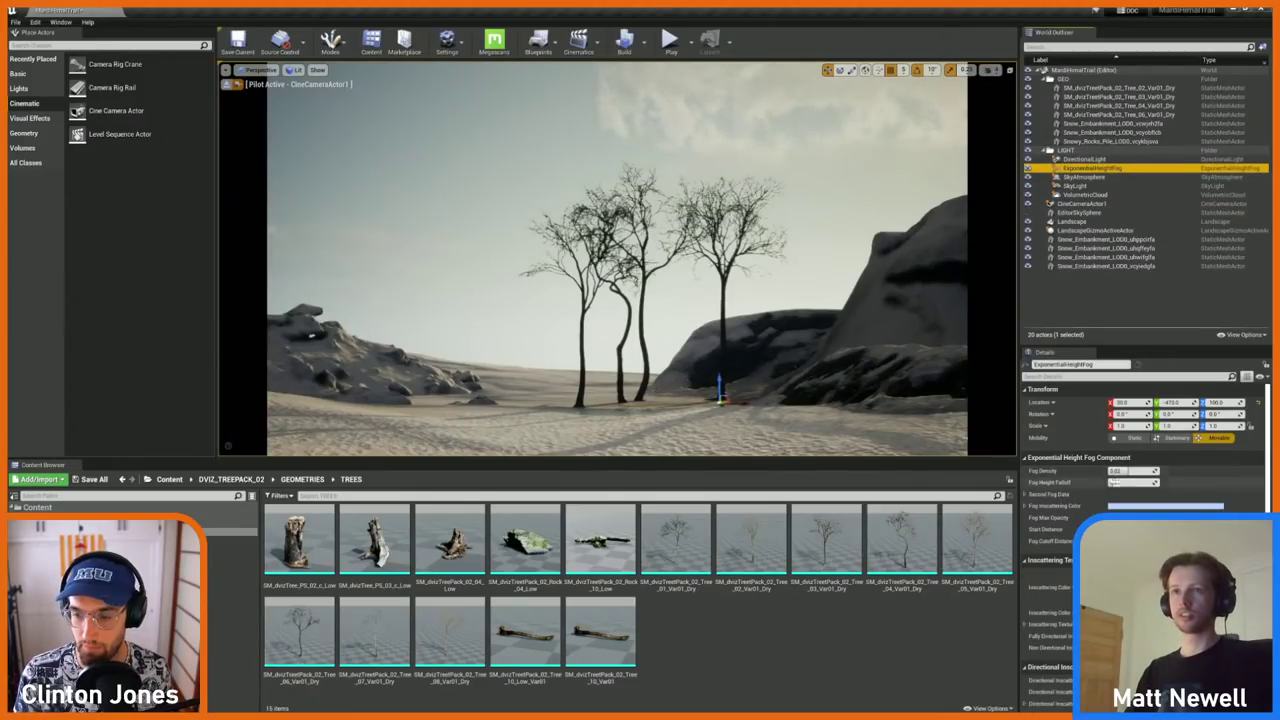
left_click(1121, 508)
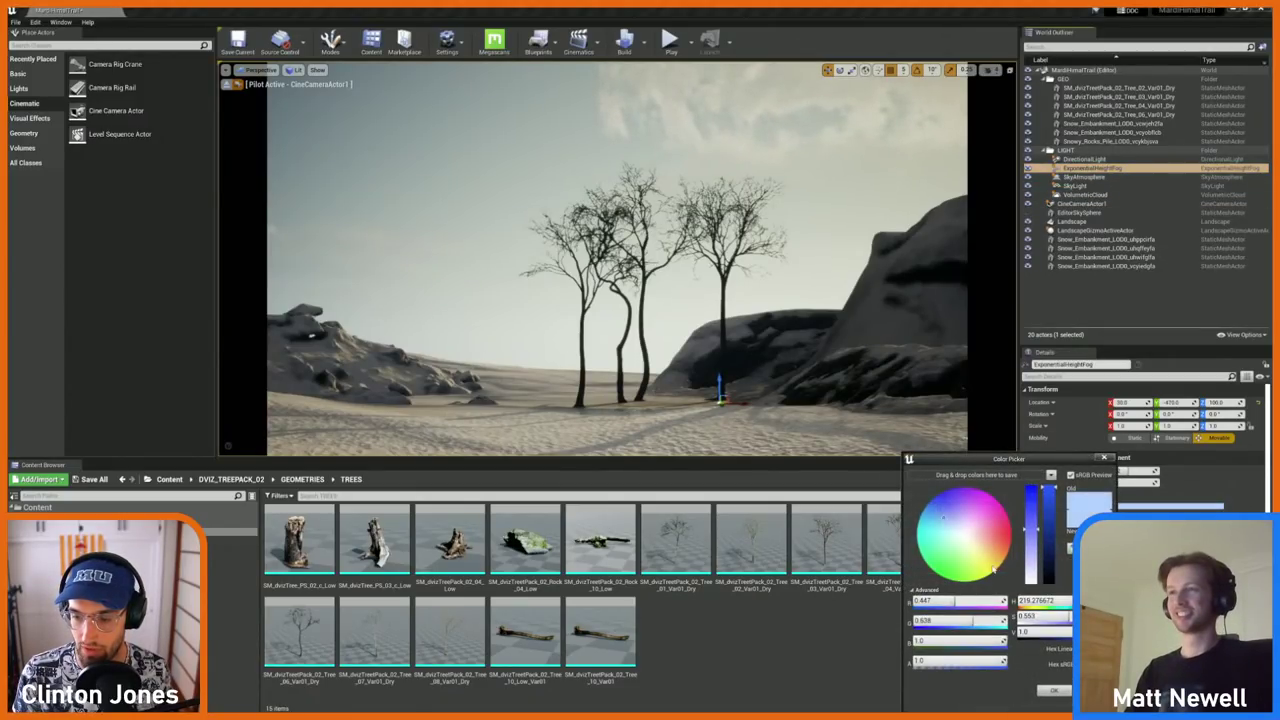
left_click_drag(956, 533, 958, 534)
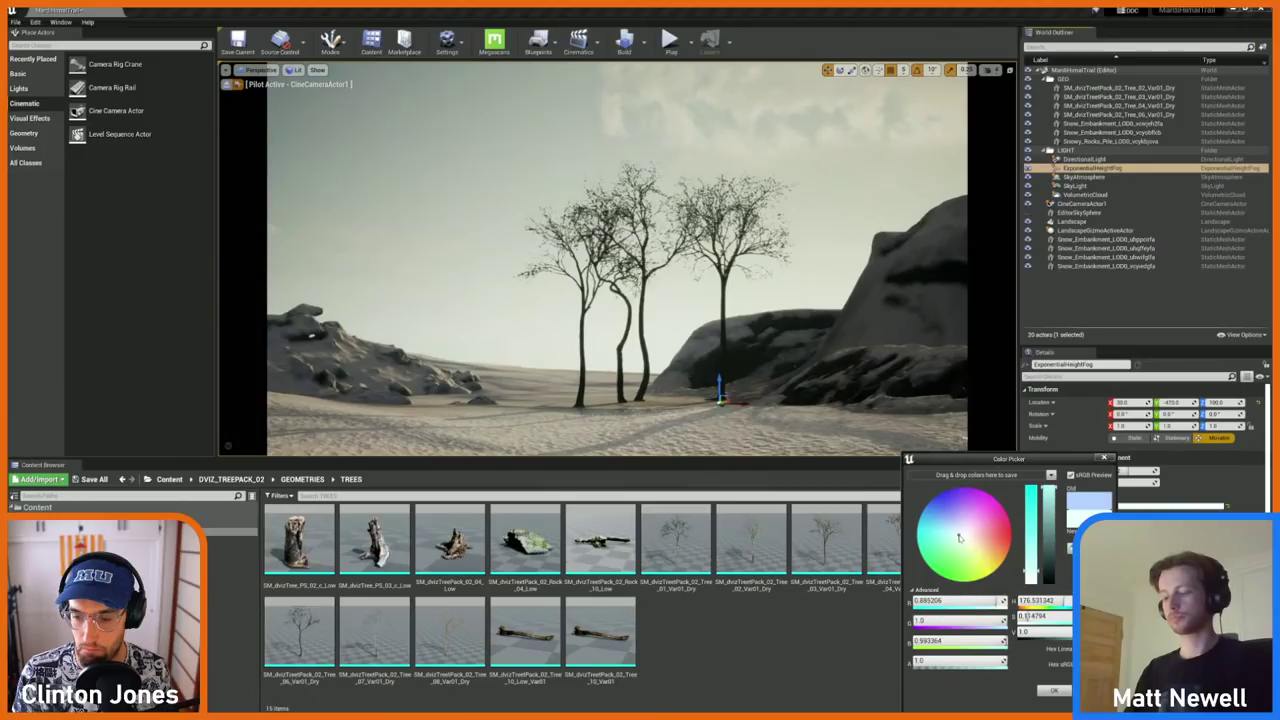
left_click(1054, 690)
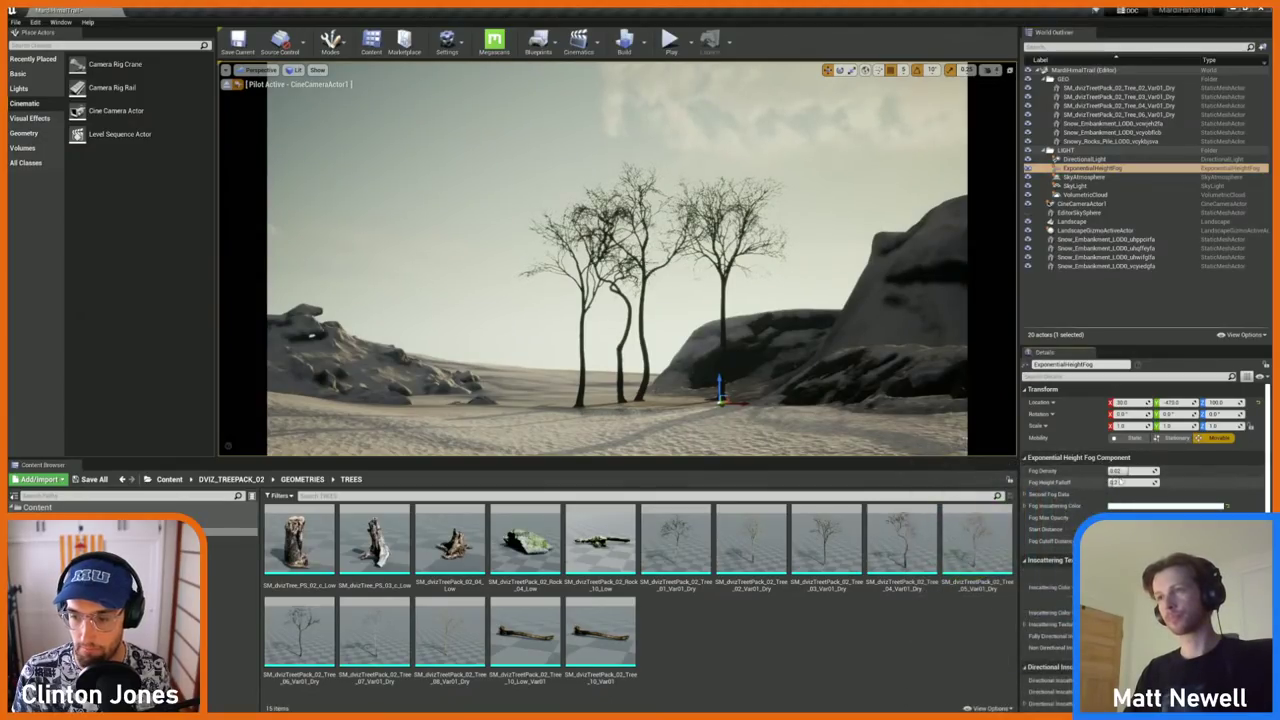
Step: Try several higher fog densities on the exponential height fog and settle on 0.5
type("0.03")
key("Return")
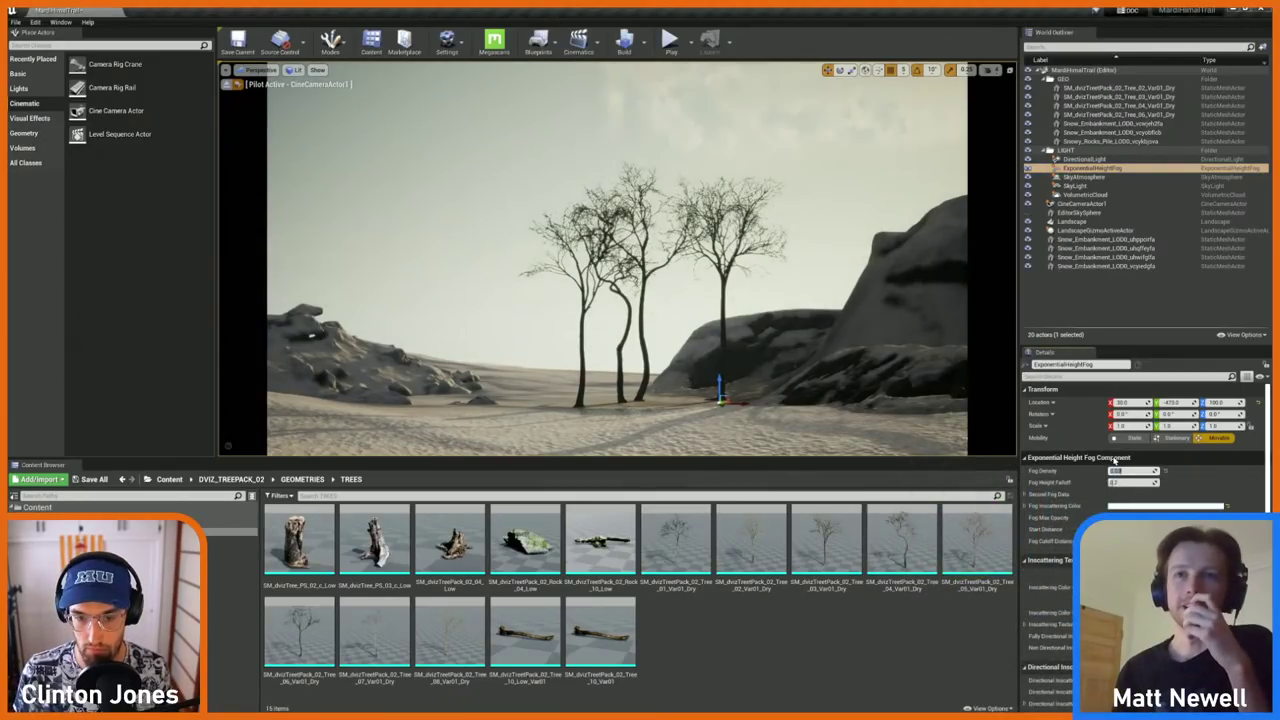
type("0.3")
key("Return")
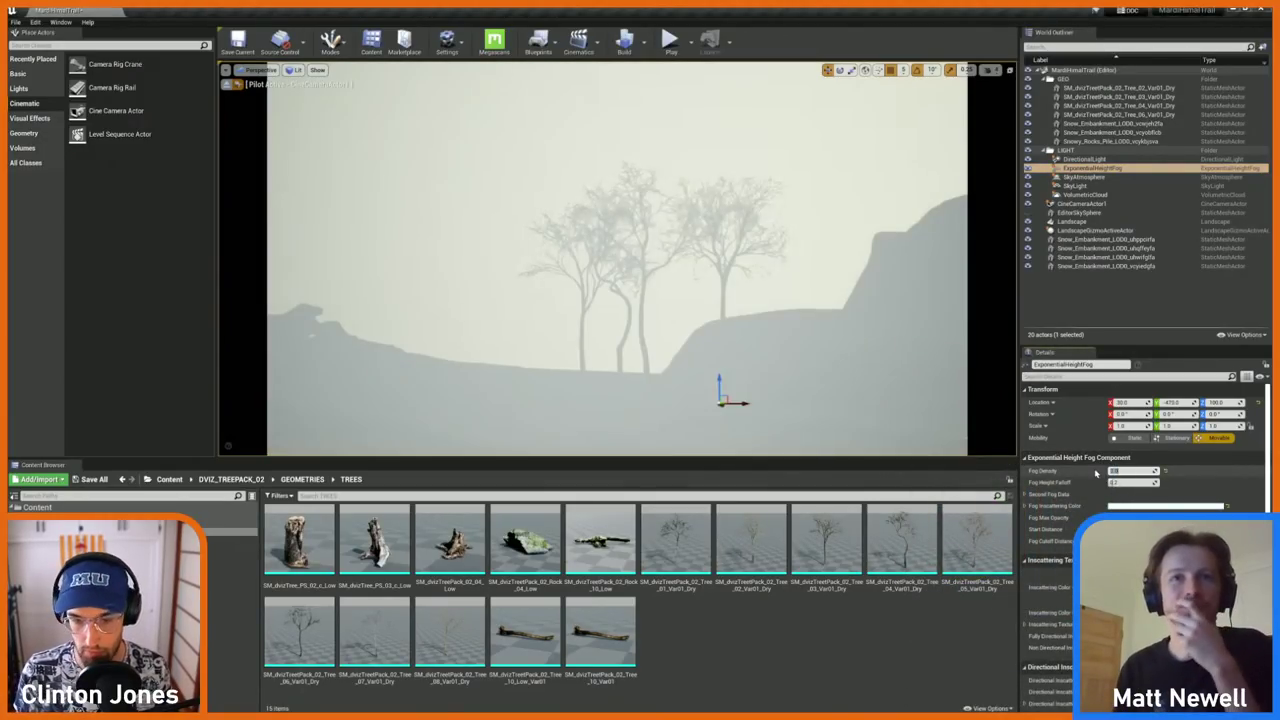
left_click(1125, 471)
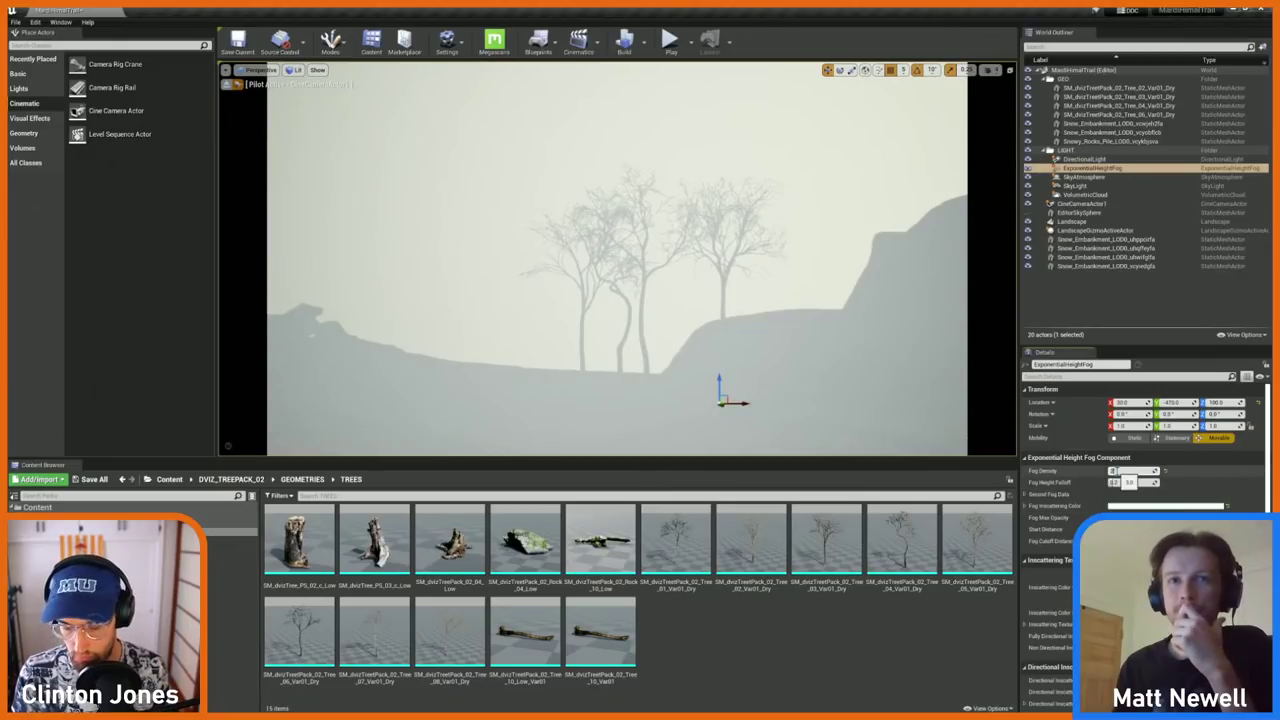
type("1")
key("Return")
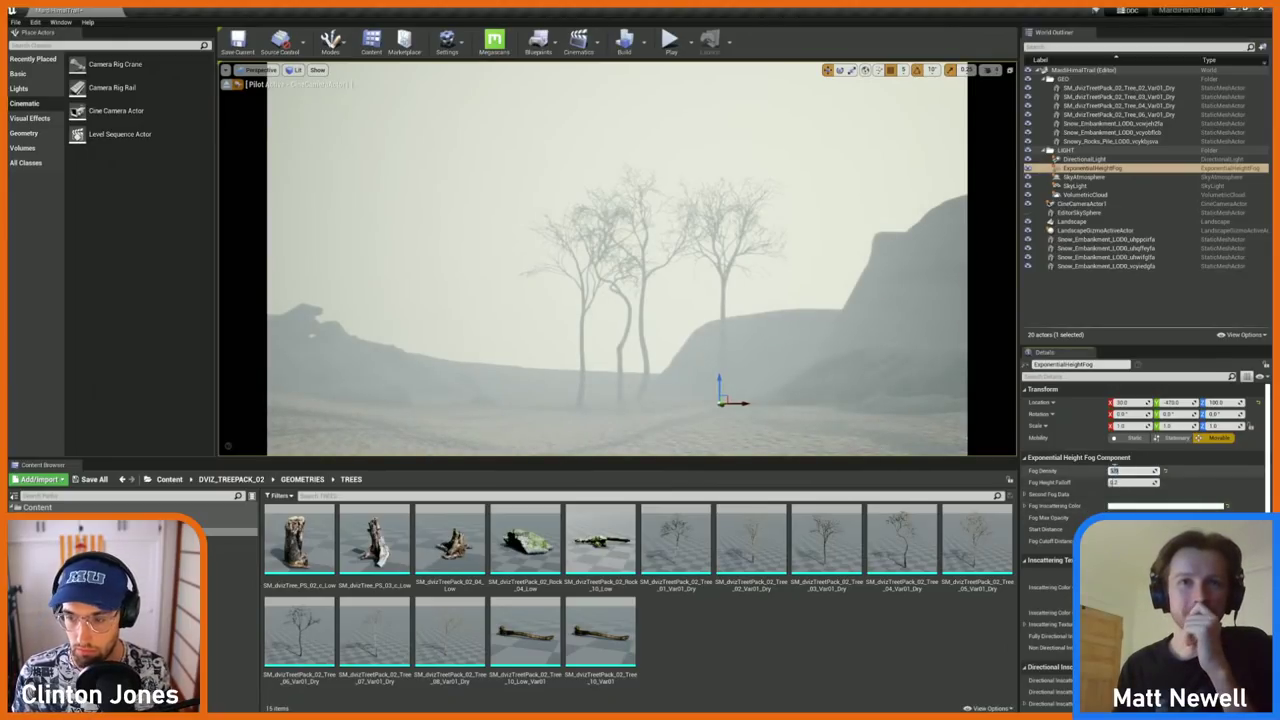
type("0.5")
key("Return")
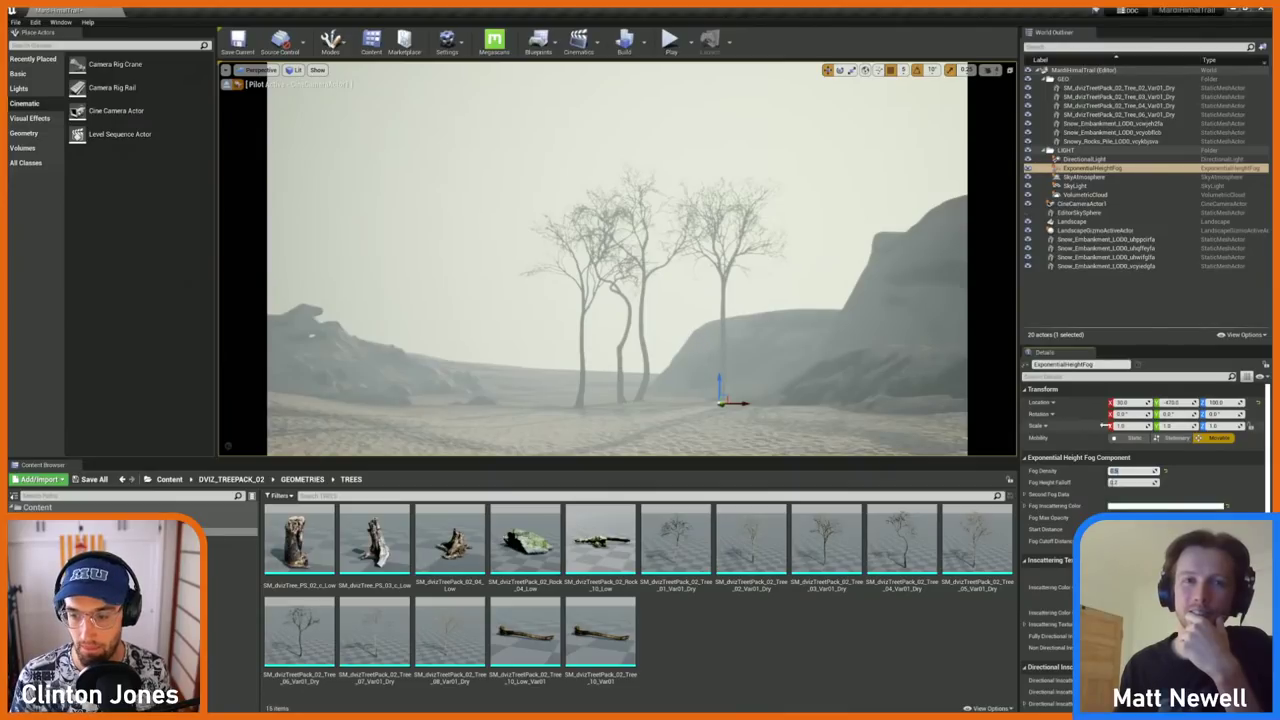
Step: Enable Volumetric Fog on the height fog and set its directional inscattering color to a neutral mid grey
scroll(1084, 656, "down", 1)
scroll(1112, 580, "down", 4)
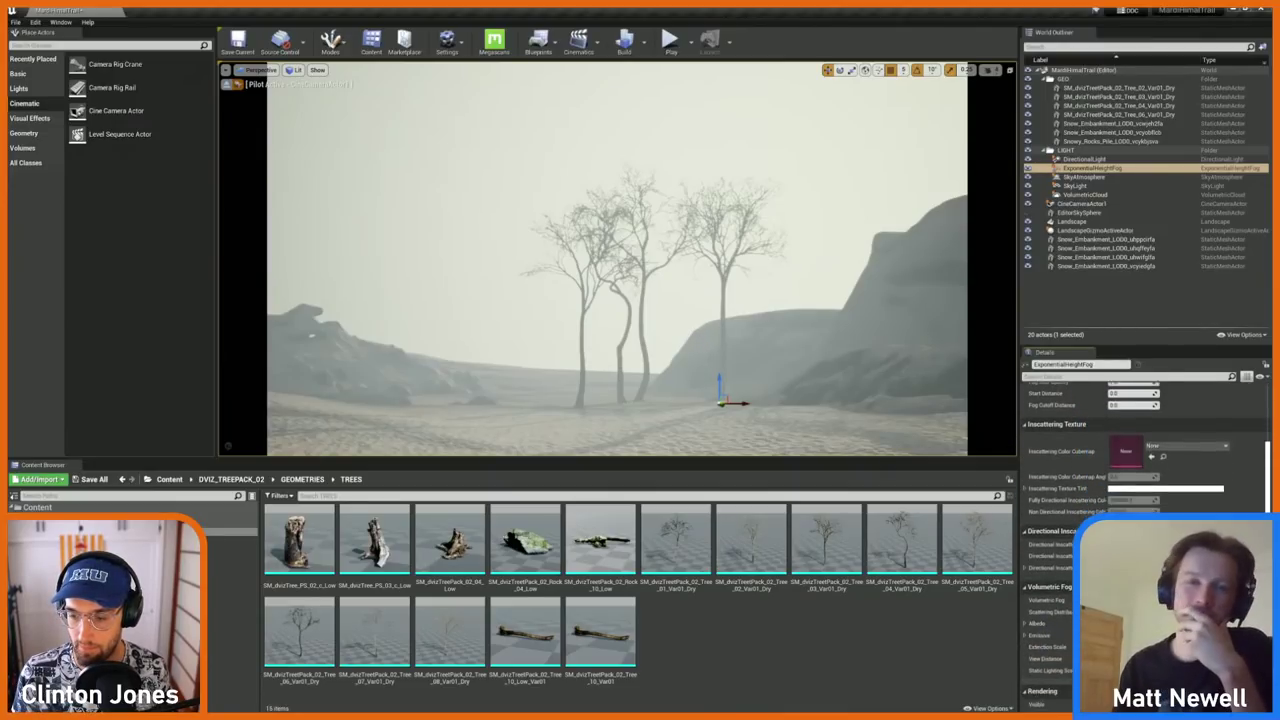
left_click(1113, 595)
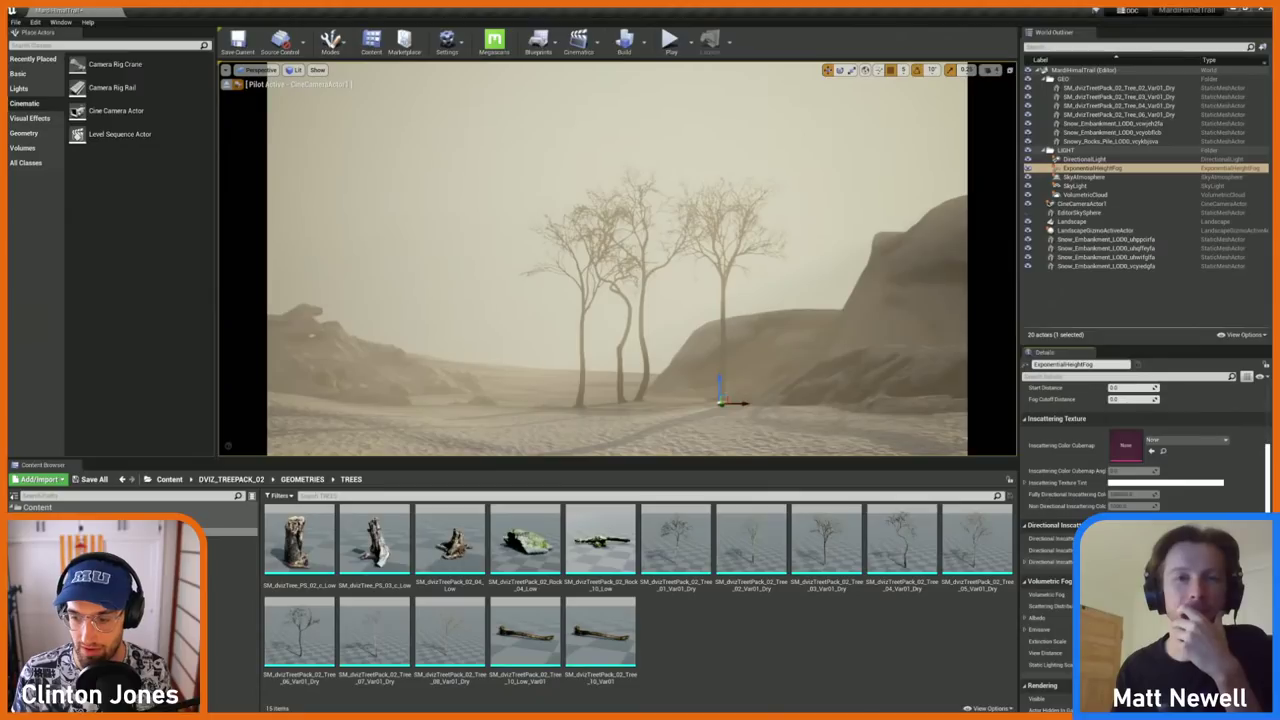
left_click(1140, 562)
left_click_drag(1068, 570, 985, 539)
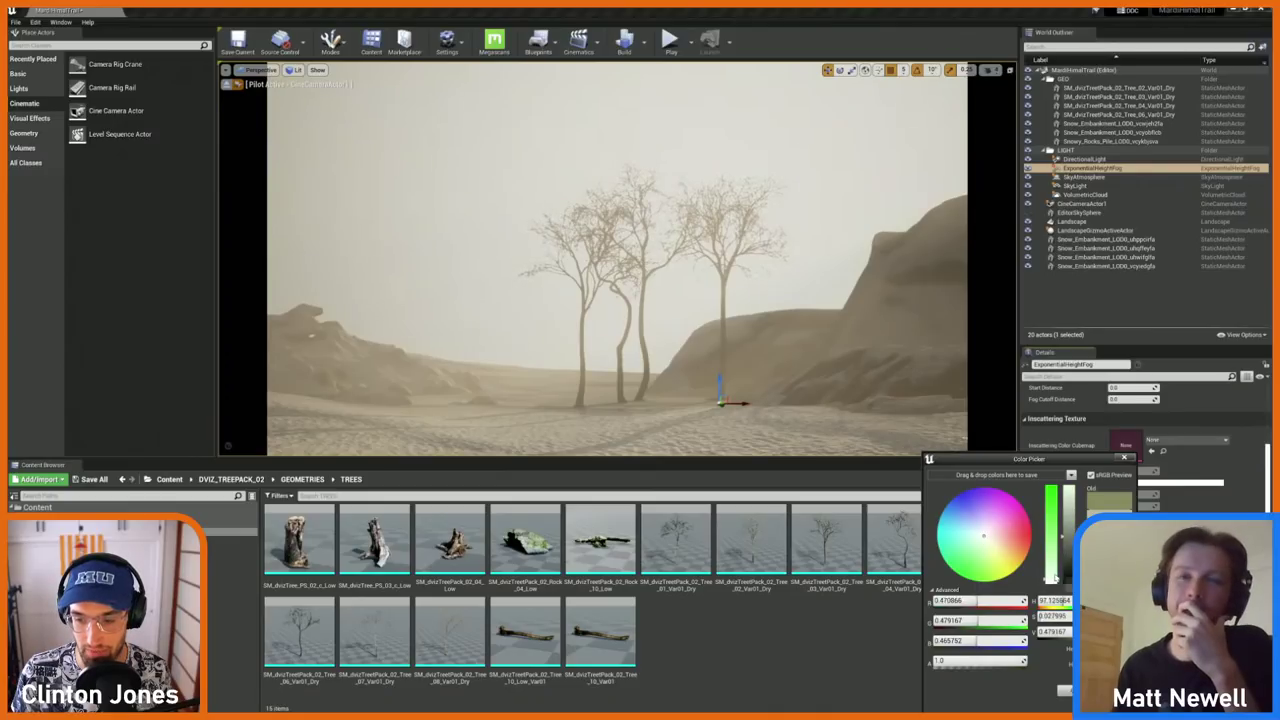
left_click(1065, 690)
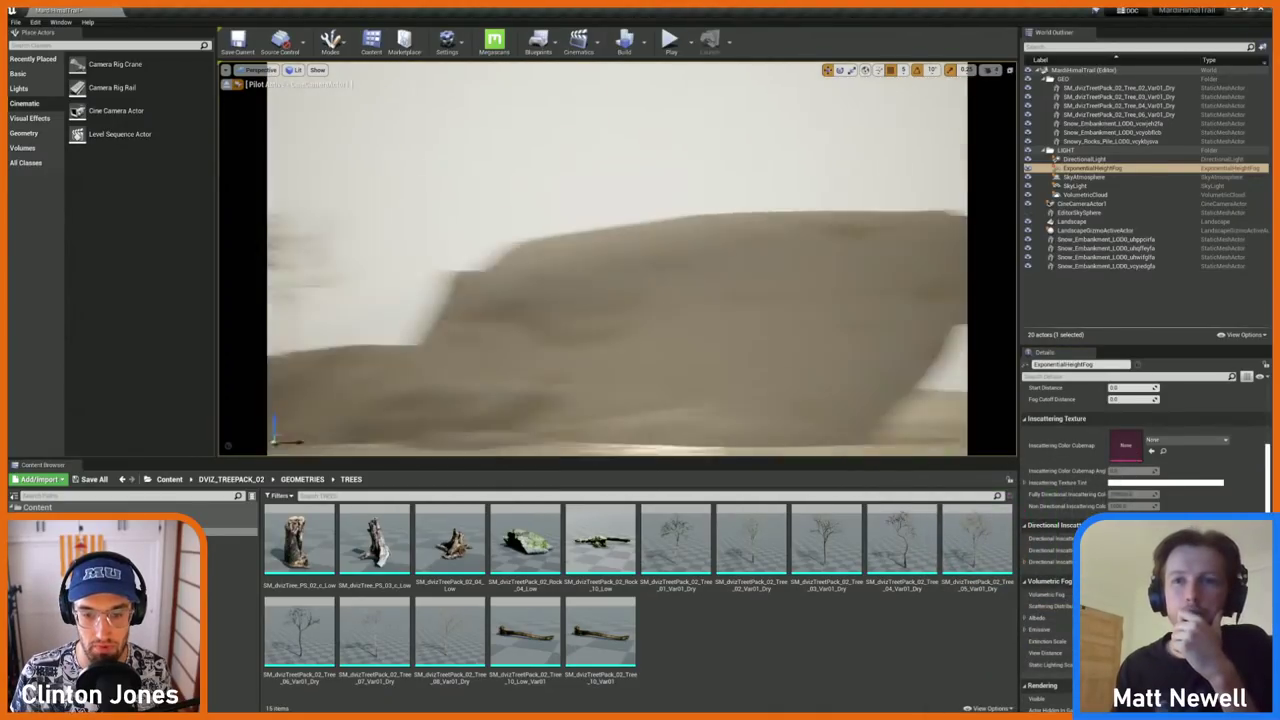
Step: Look over the hazy shot through the camera and review the height fog's volumetric and rendering settings
right_click_drag(656, 361, 445, 368)
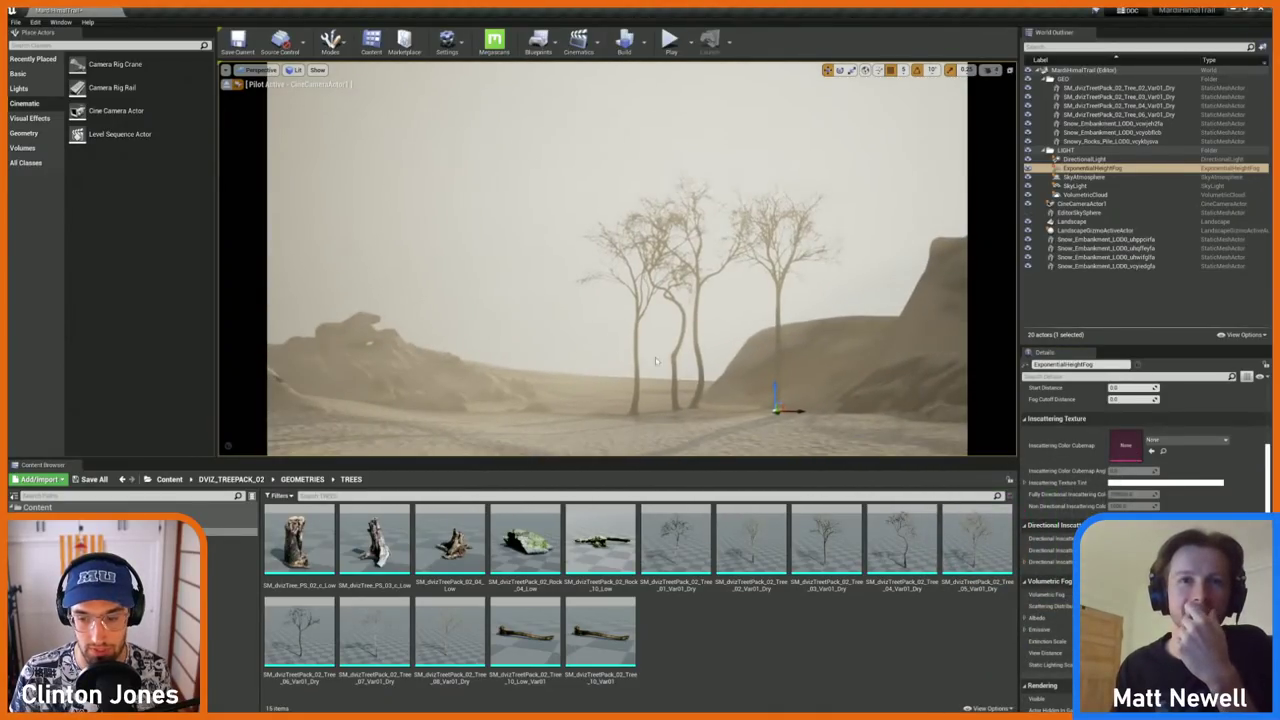
scroll(1145, 530, "down", 6)
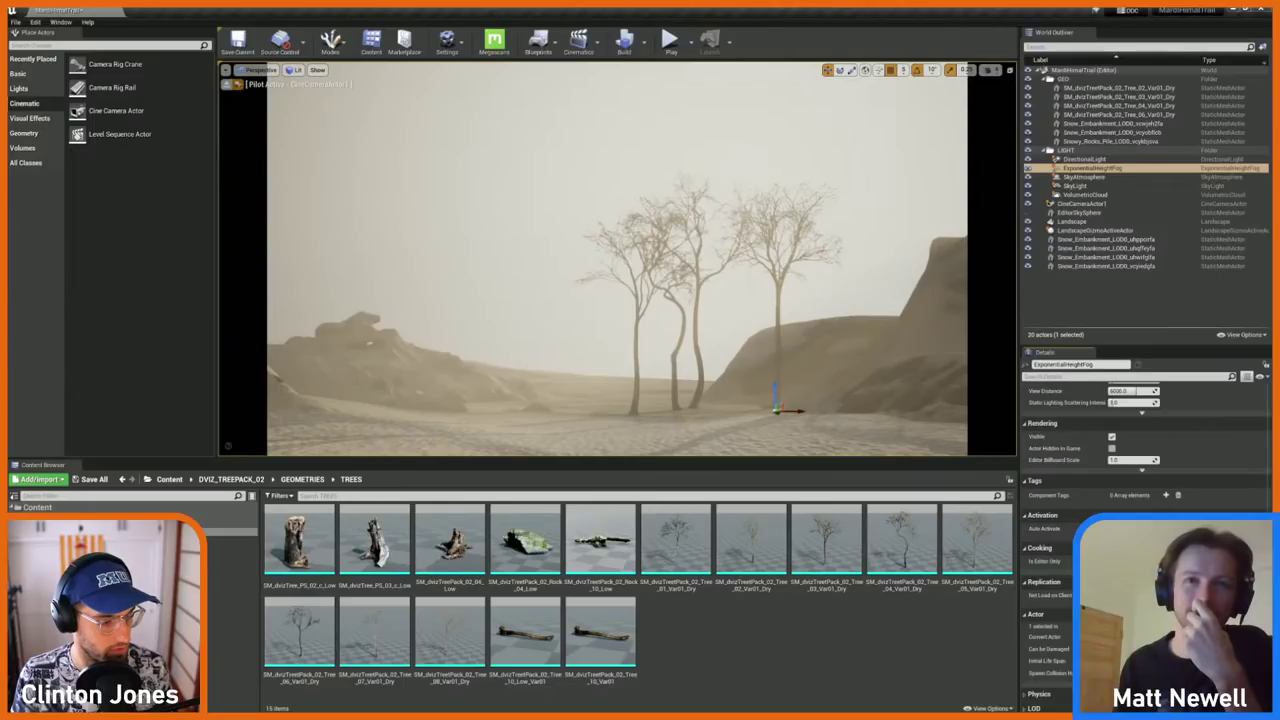
scroll(1145, 440, "up", 2)
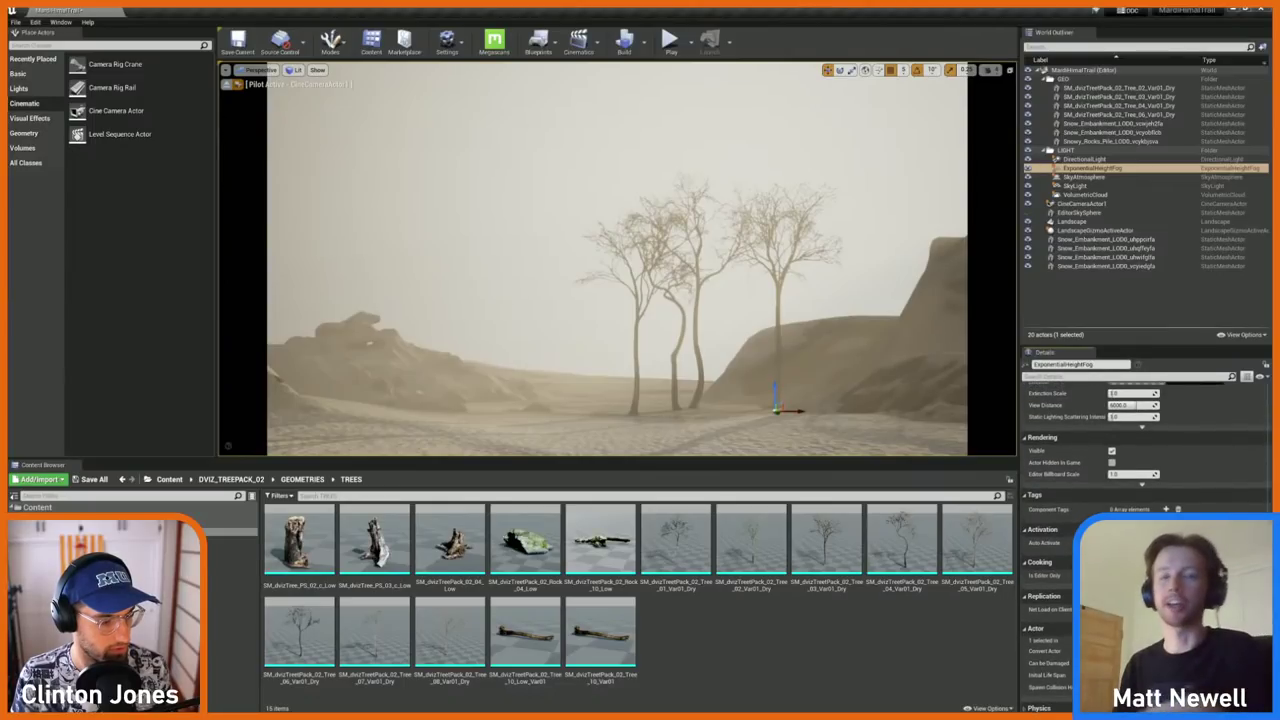
scroll(1145, 440, "up", 4)
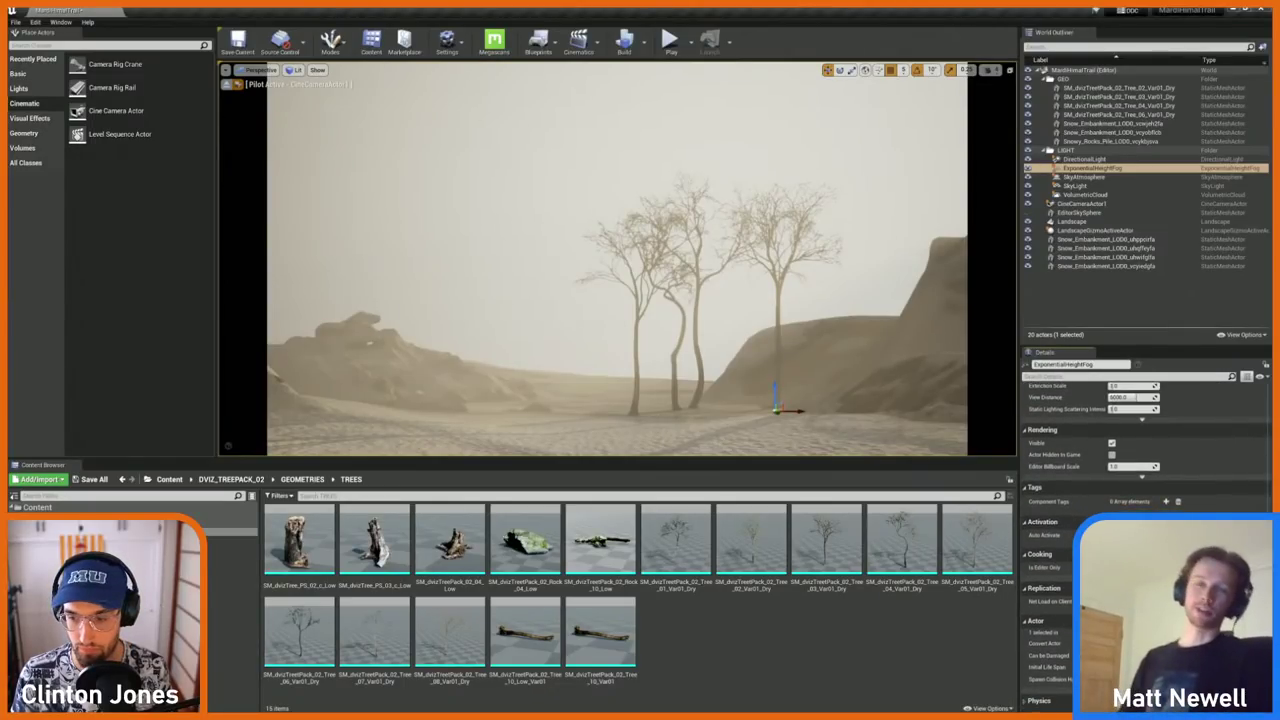
scroll(1145, 440, "up", 2)
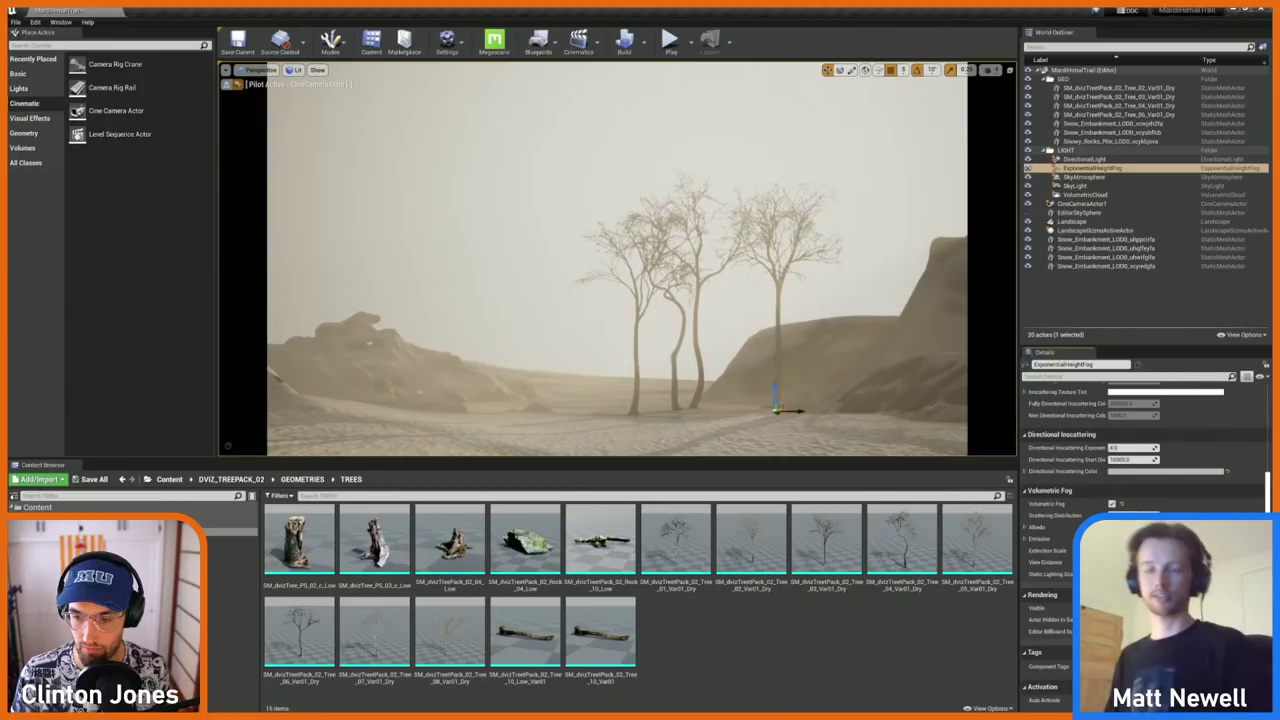
Step: Filter the properties by "volumet" to check the volumetric options of the directional light, height fog and sky light, and clear the filter
left_click(1085, 160)
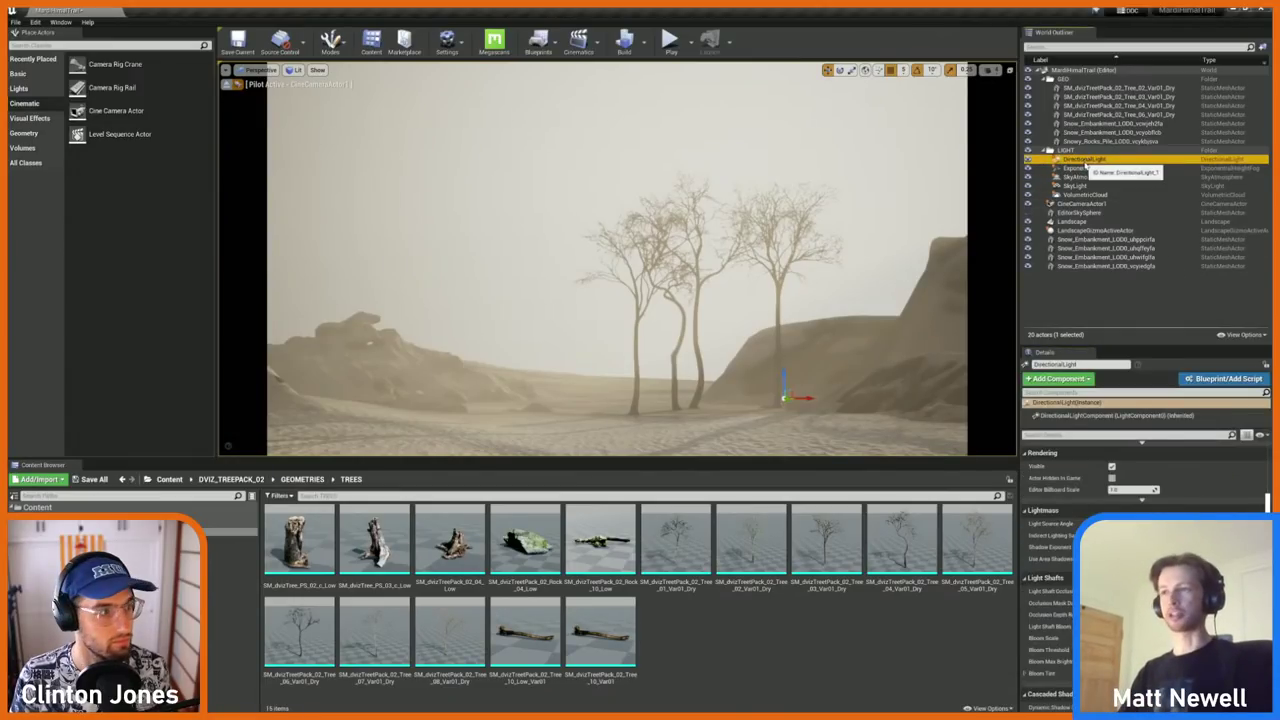
left_click(1094, 434)
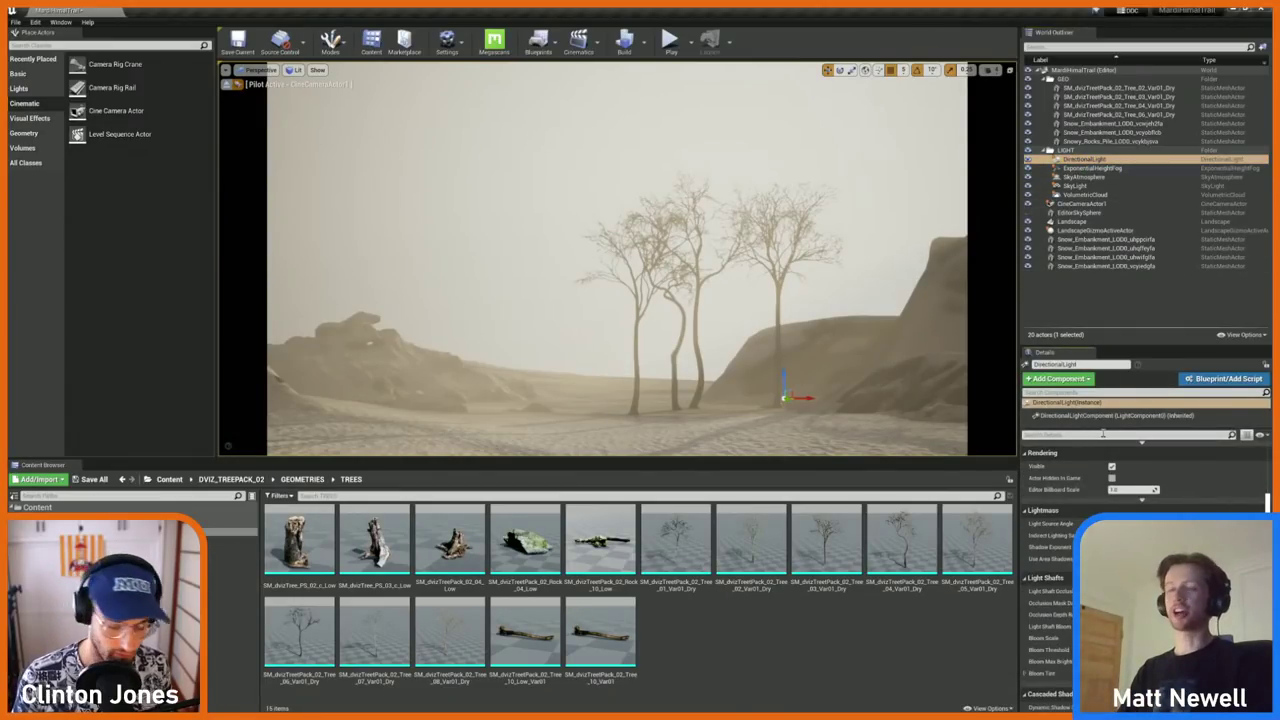
type("volumet")
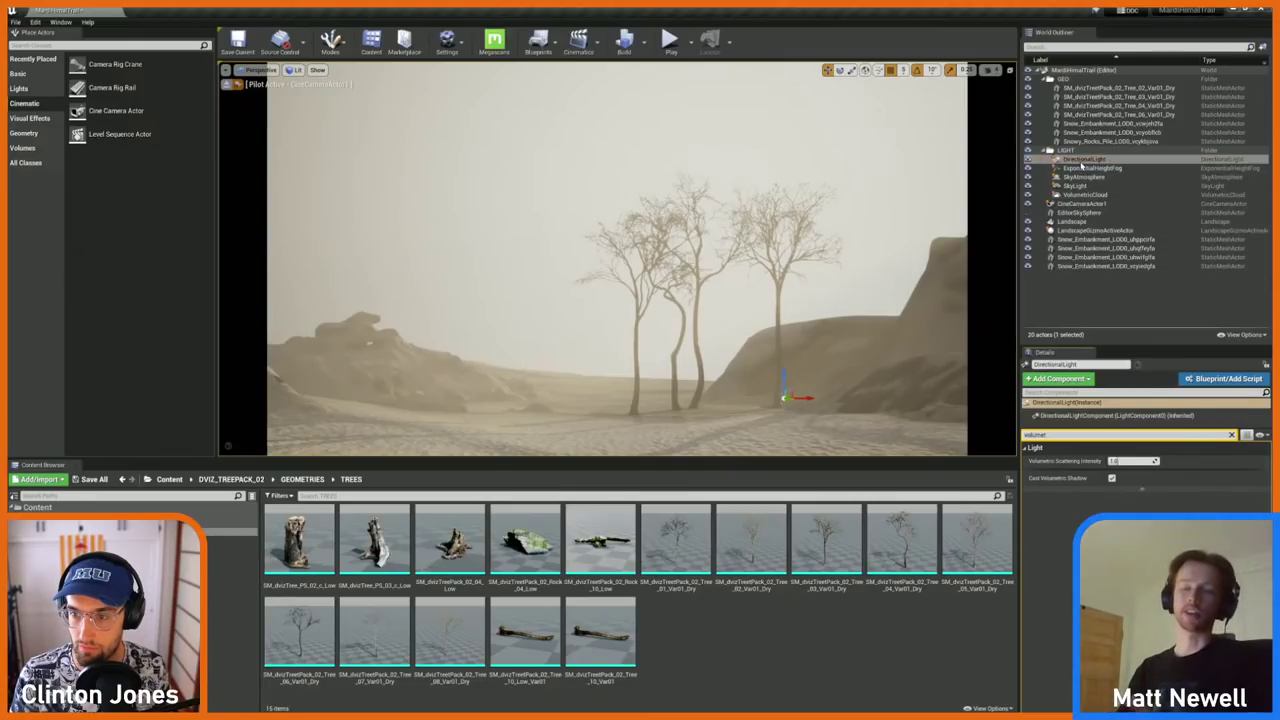
left_click(1084, 169)
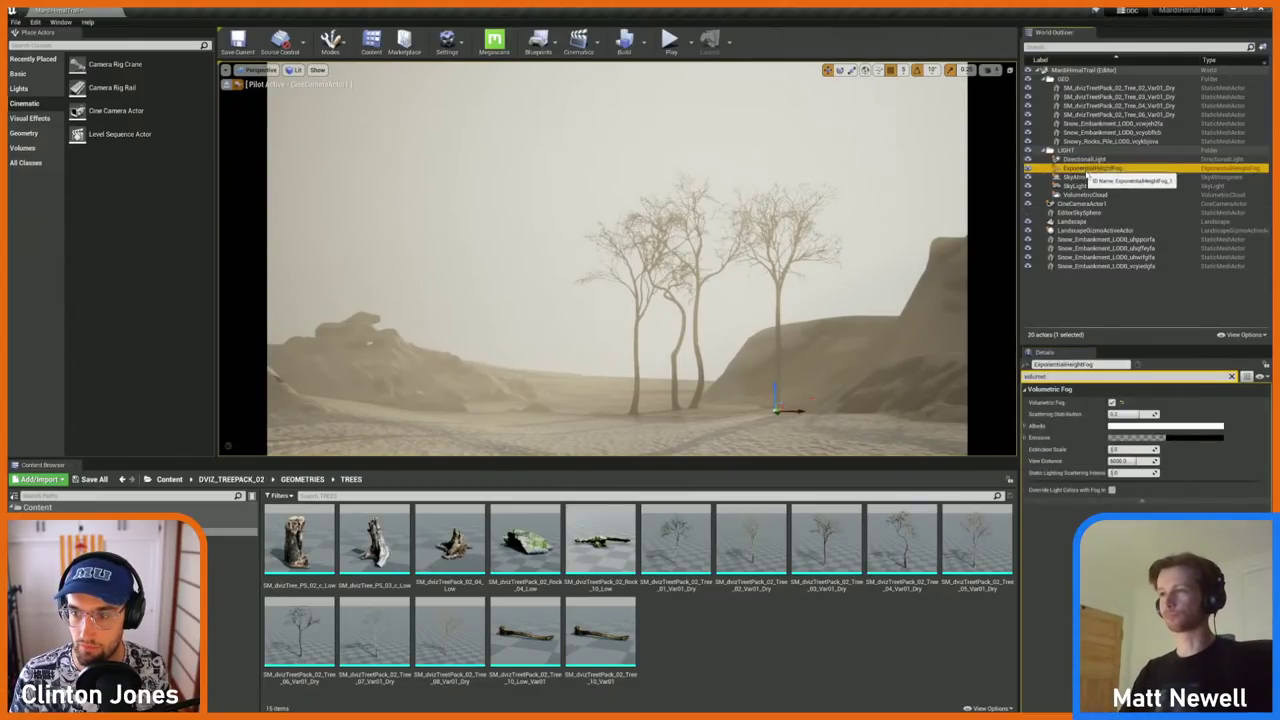
left_click(1079, 177)
left_click(1081, 187)
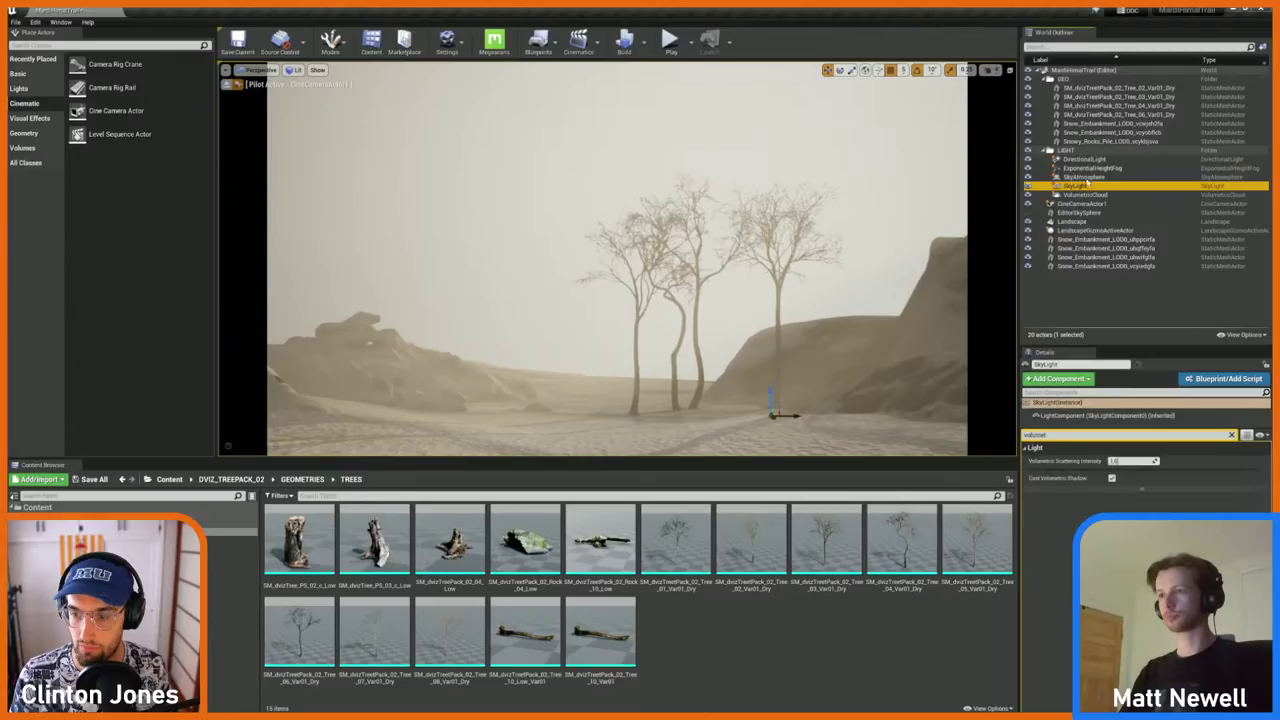
left_click(1231, 435)
Step: Inspect the settings of the volumetric cloud, directional light, height fog, sky atmosphere and sky light while checking the camera framing
left_click(1085, 195)
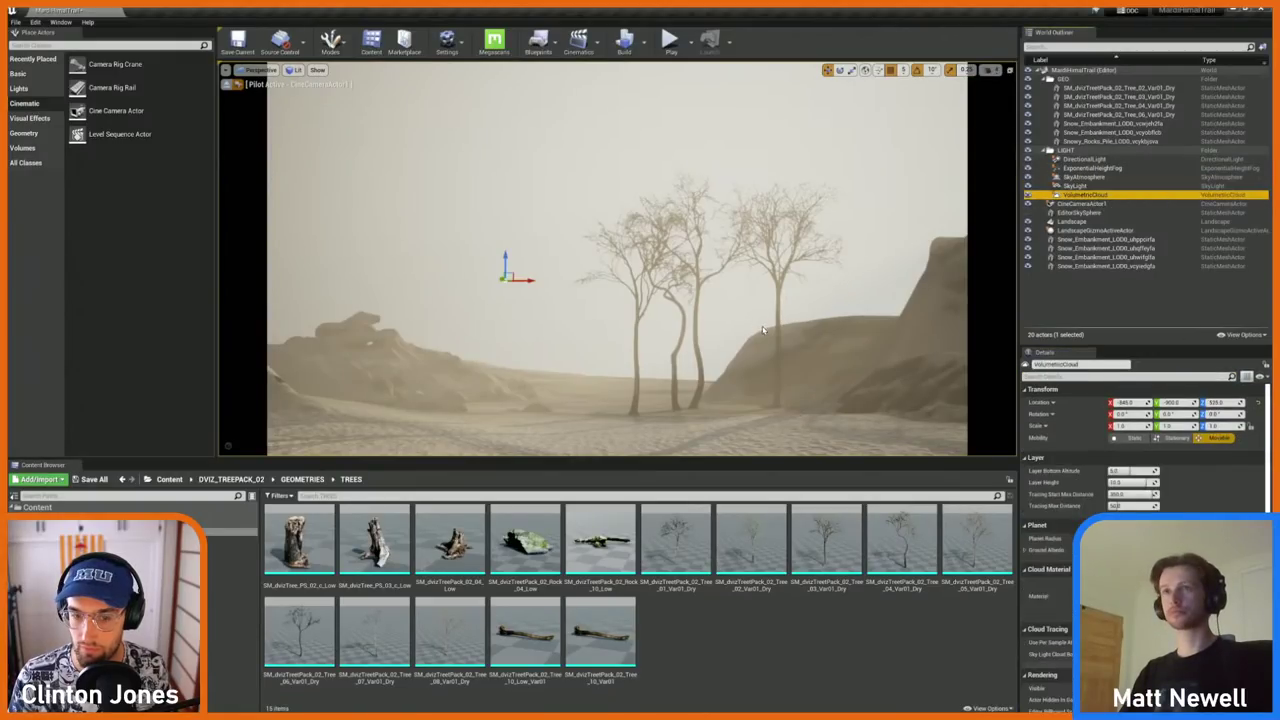
right_click_drag(880, 290, 945, 295)
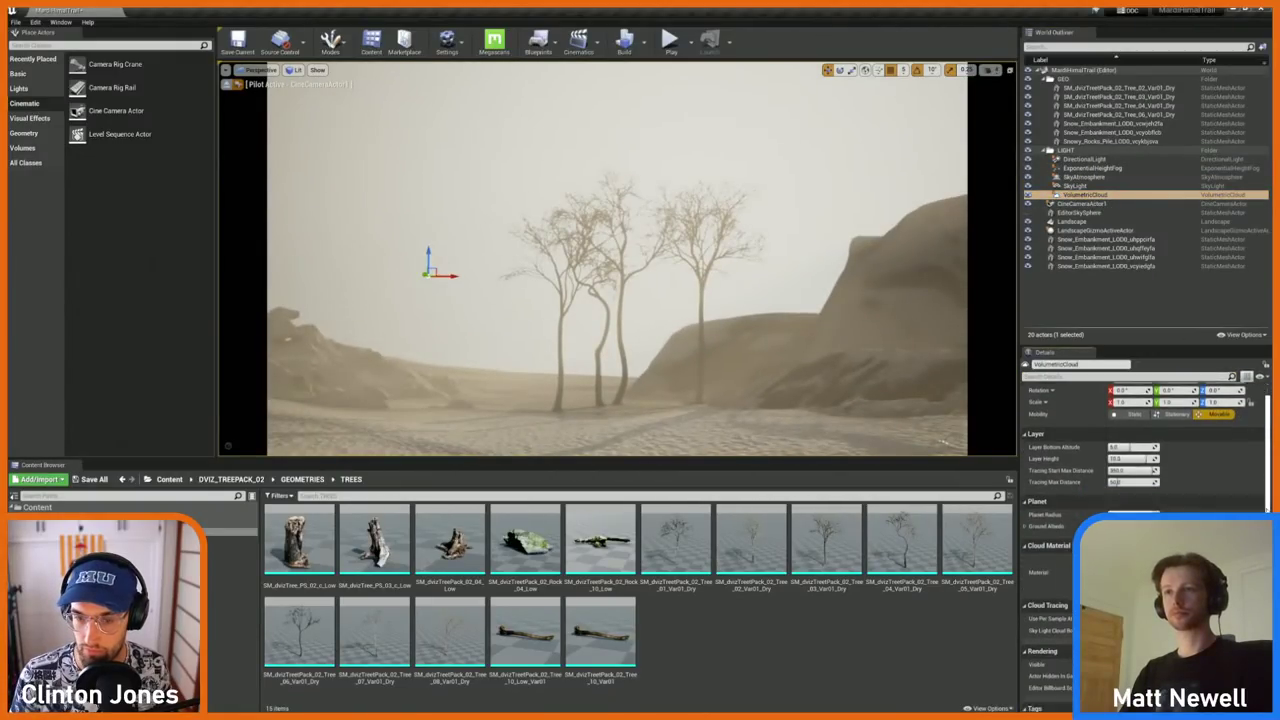
left_click(1081, 160)
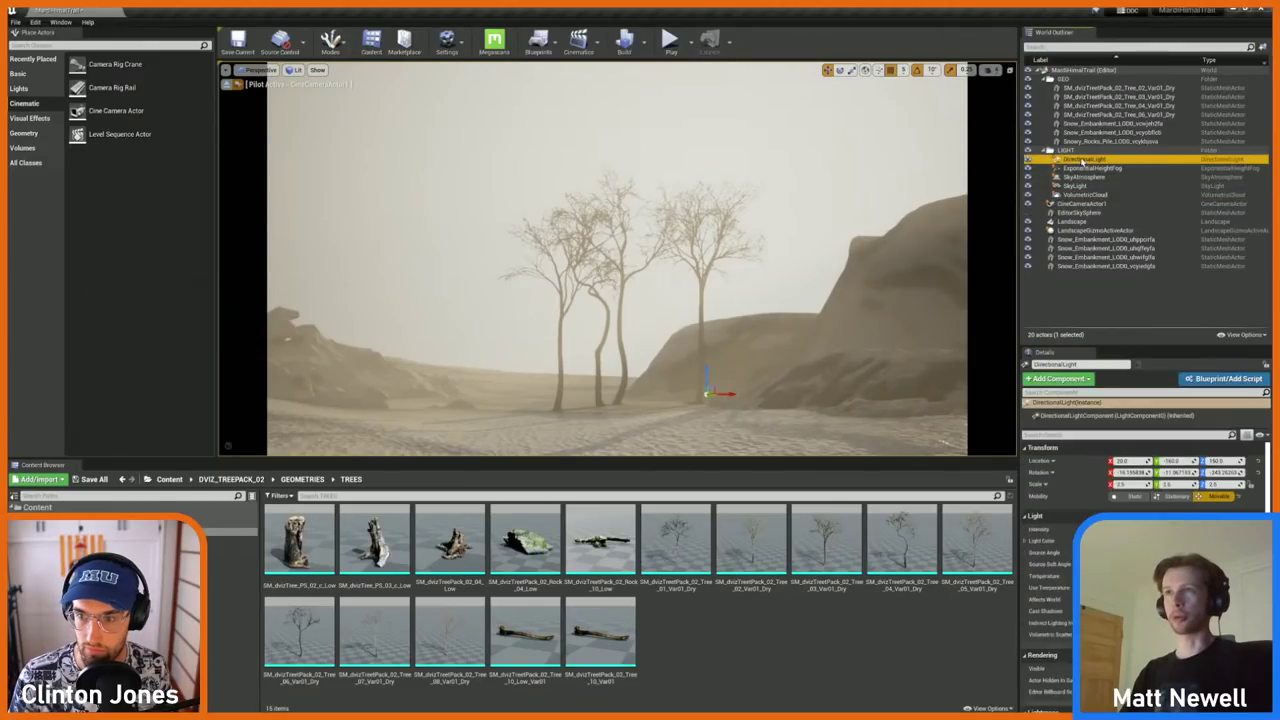
left_click(1080, 168)
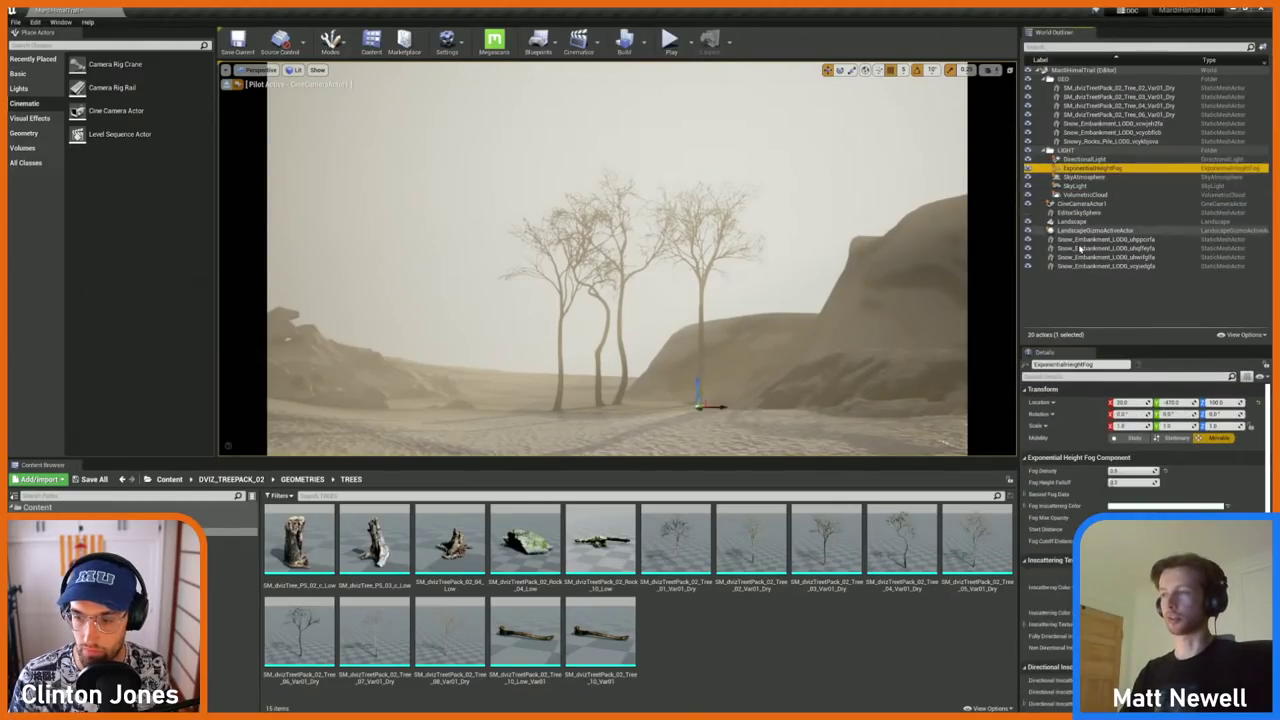
left_click(1080, 177)
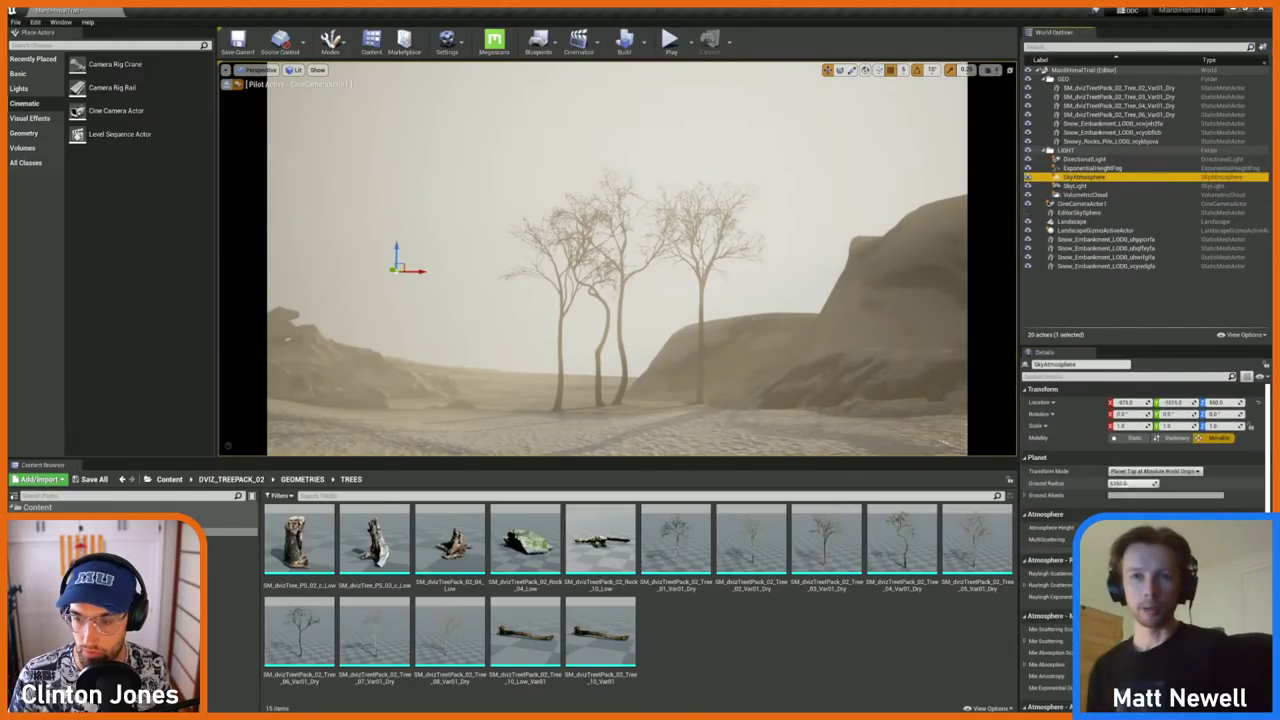
right_click_drag(821, 368, 757, 370)
left_click(1078, 186)
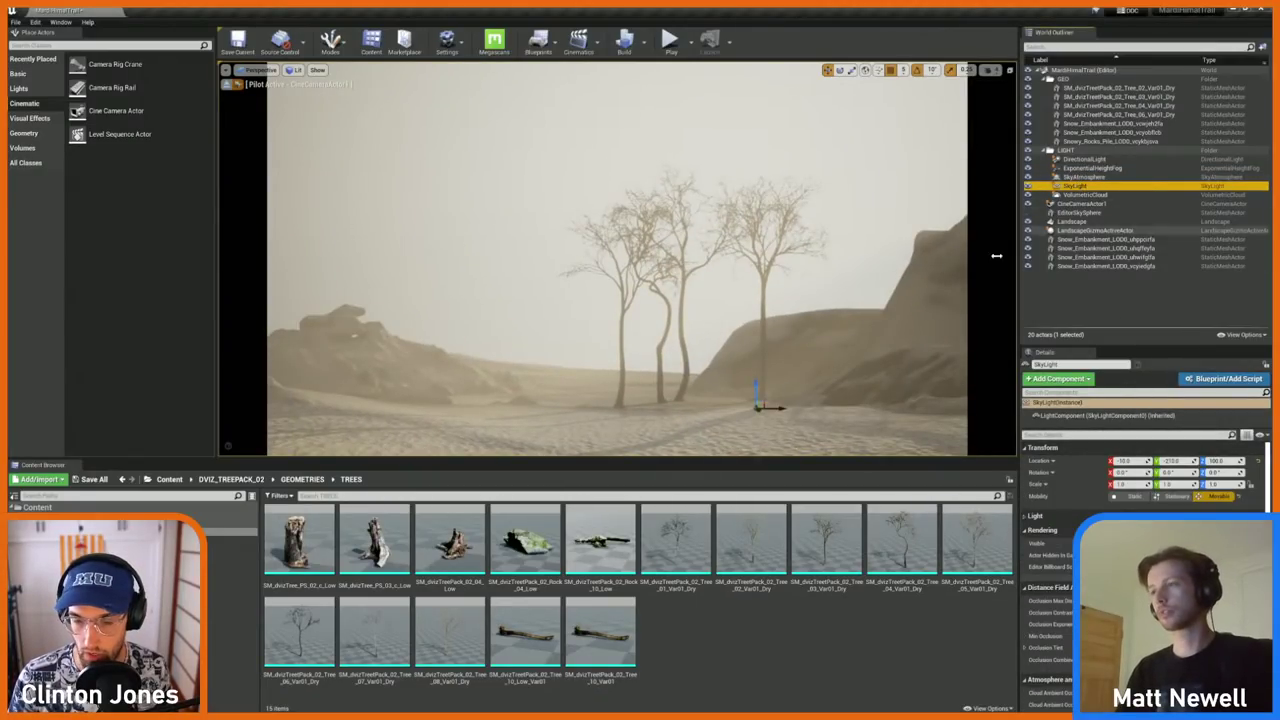
right_click_drag(970, 337, 1006, 338)
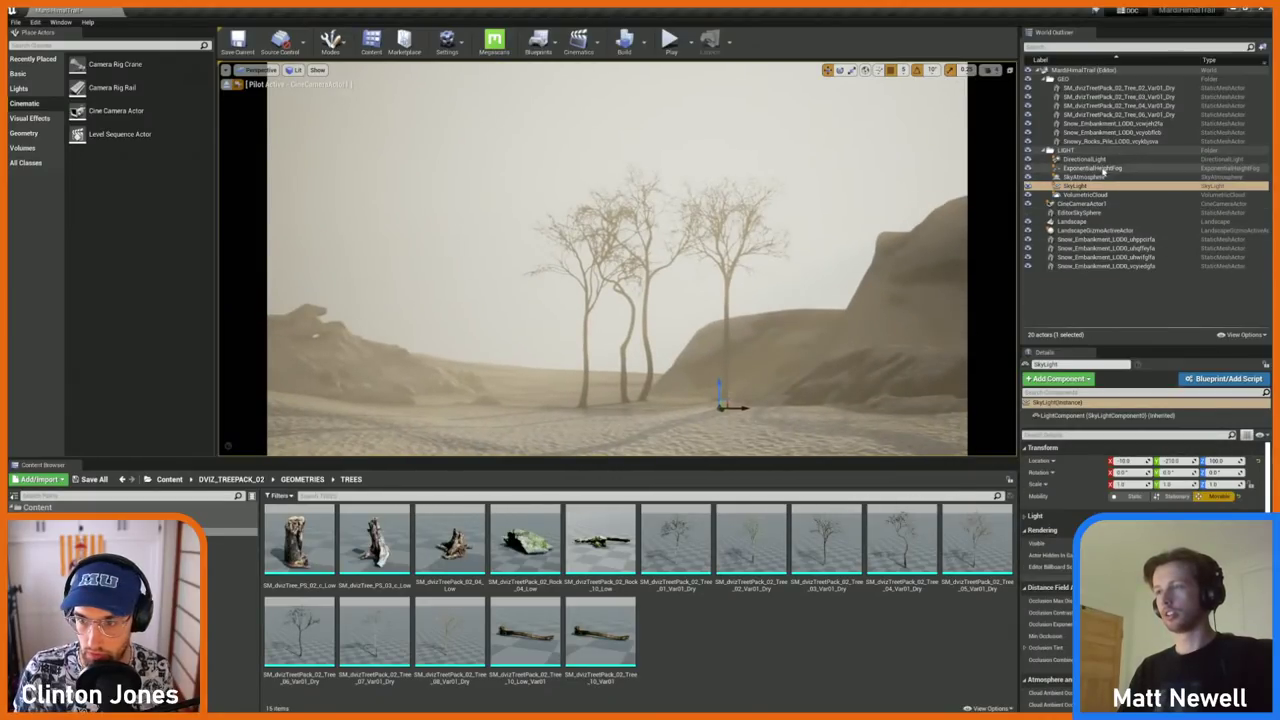
Step: Set the exponential height fog's fog density to 0.02
left_click(1080, 177)
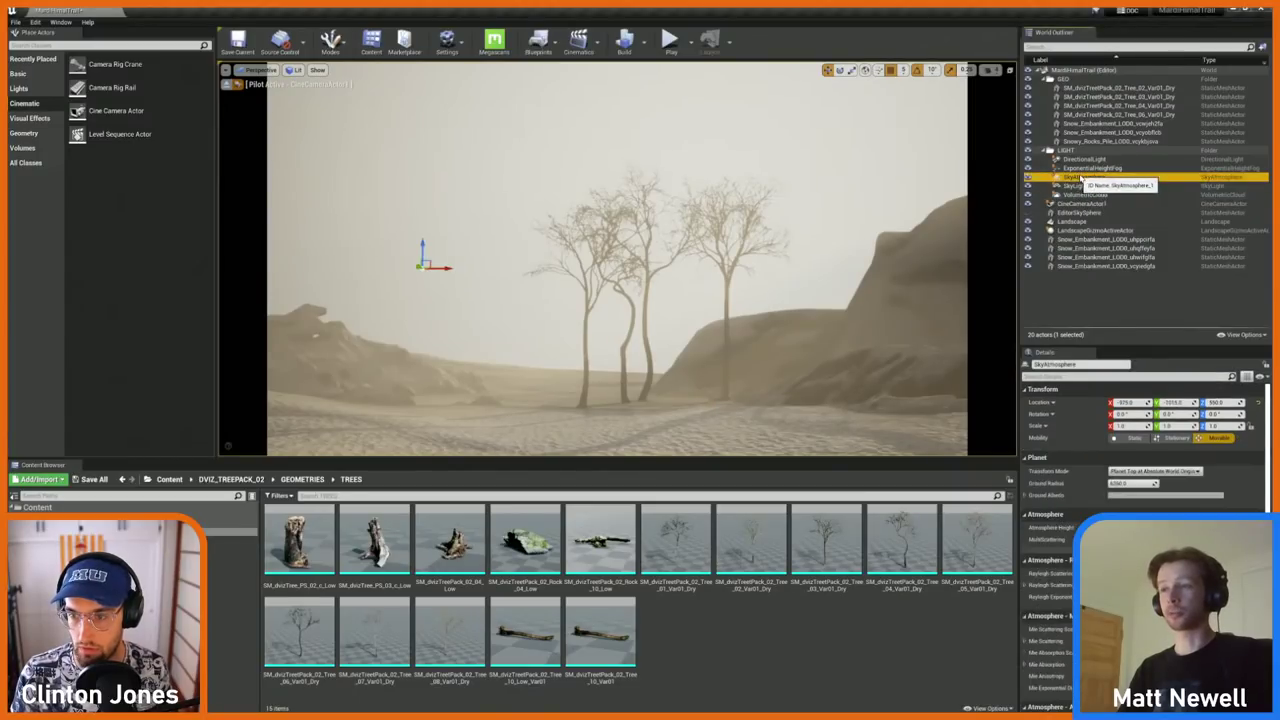
left_click(1080, 168)
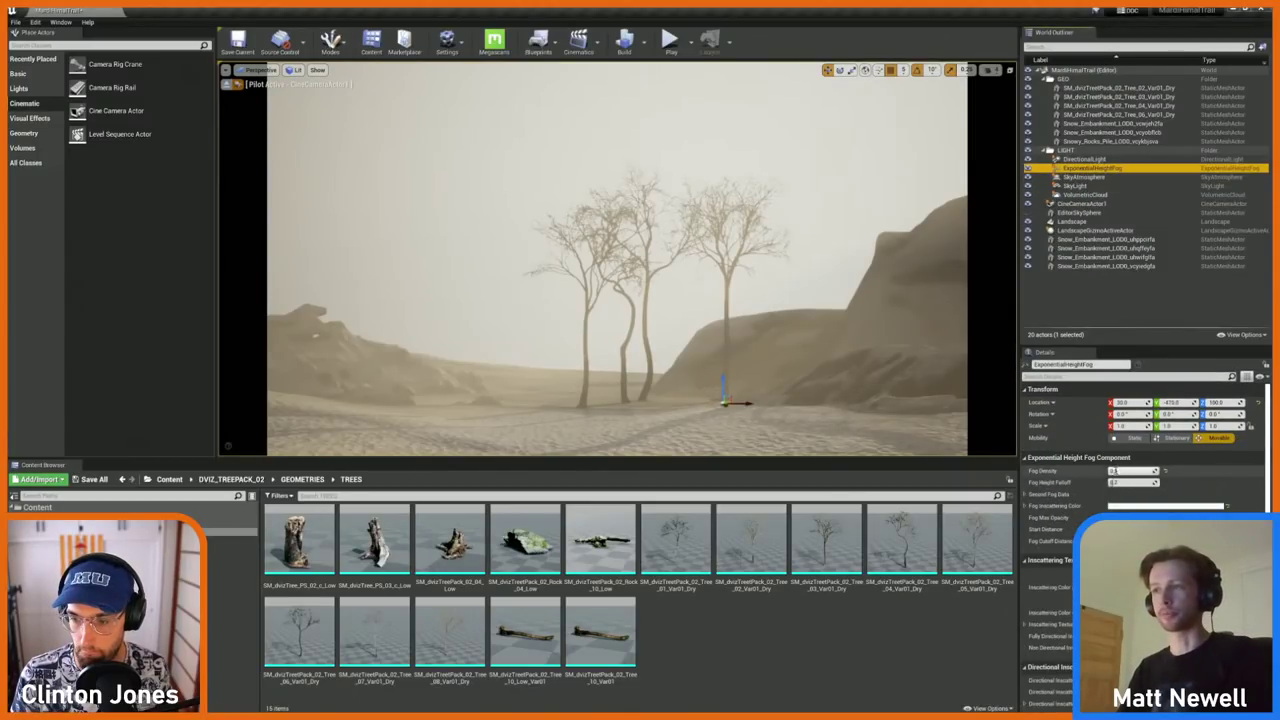
type("0.02")
key("Return")
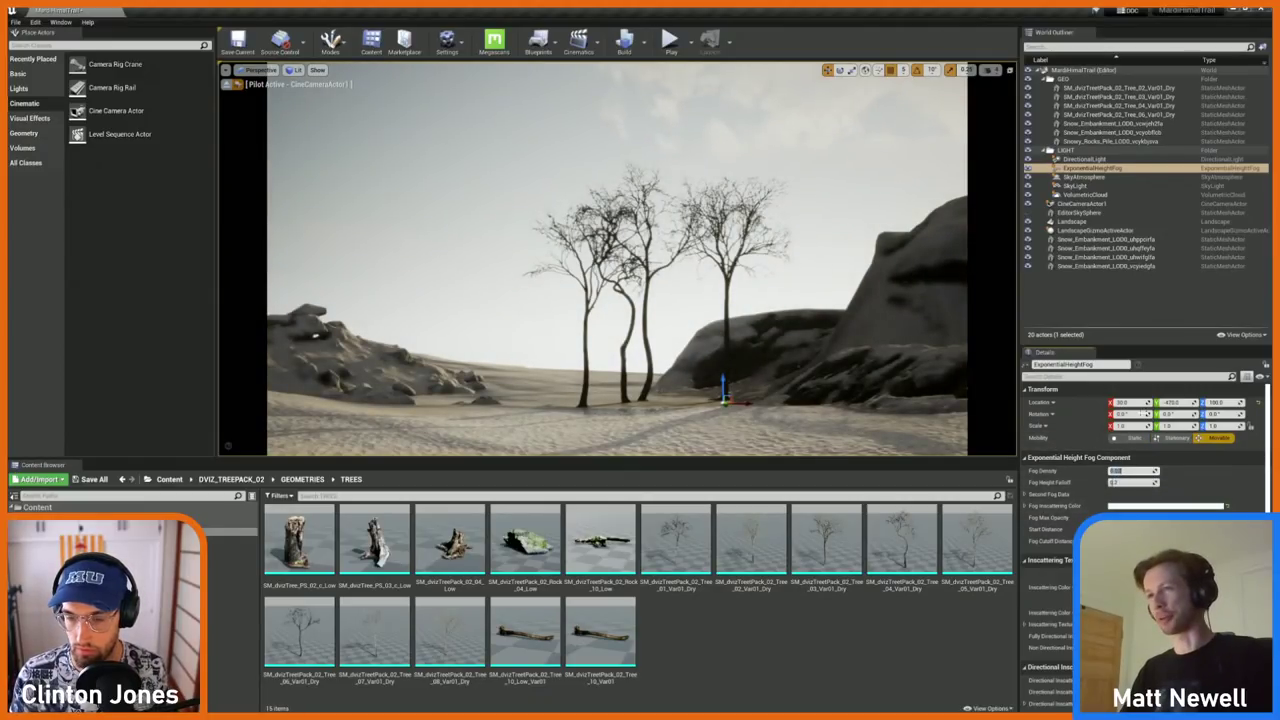
Step: Reframe the piloted cinematic camera so that more of the ground in front of the trees is in the shot
left_click(1079, 313)
right_click_drag(738, 347, 738, 370)
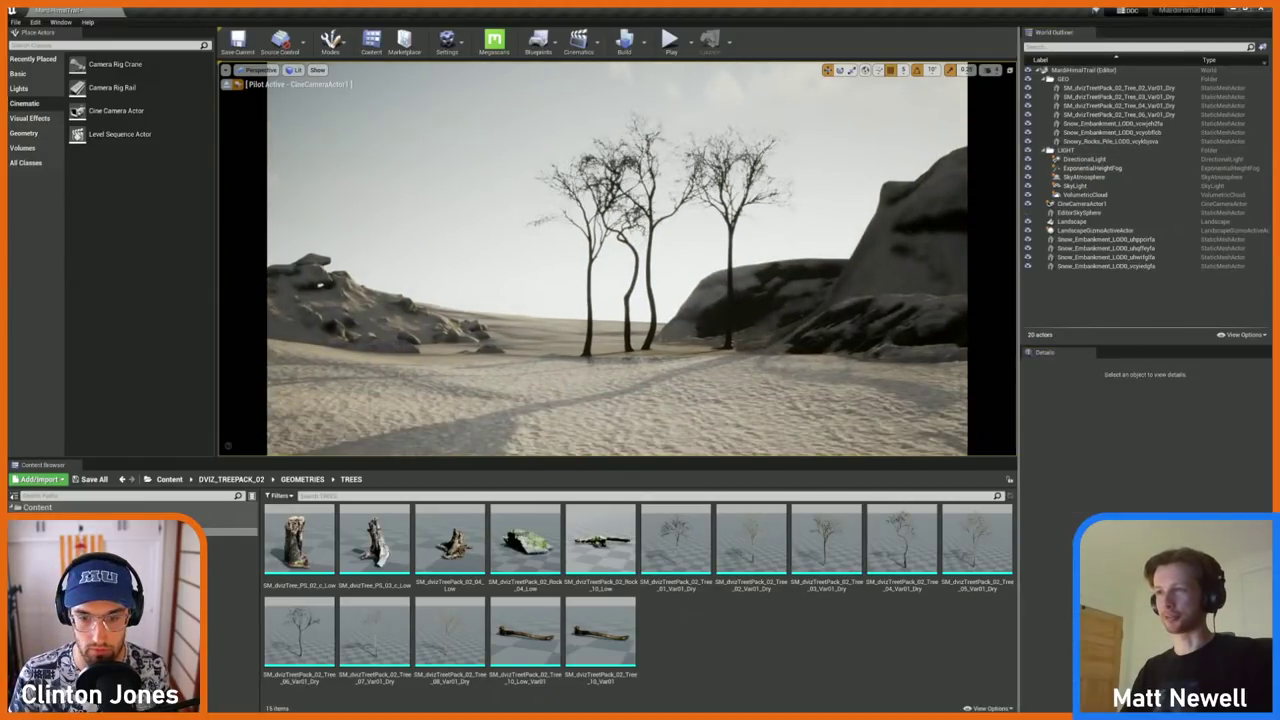
left_click(731, 324)
left_click(587, 331)
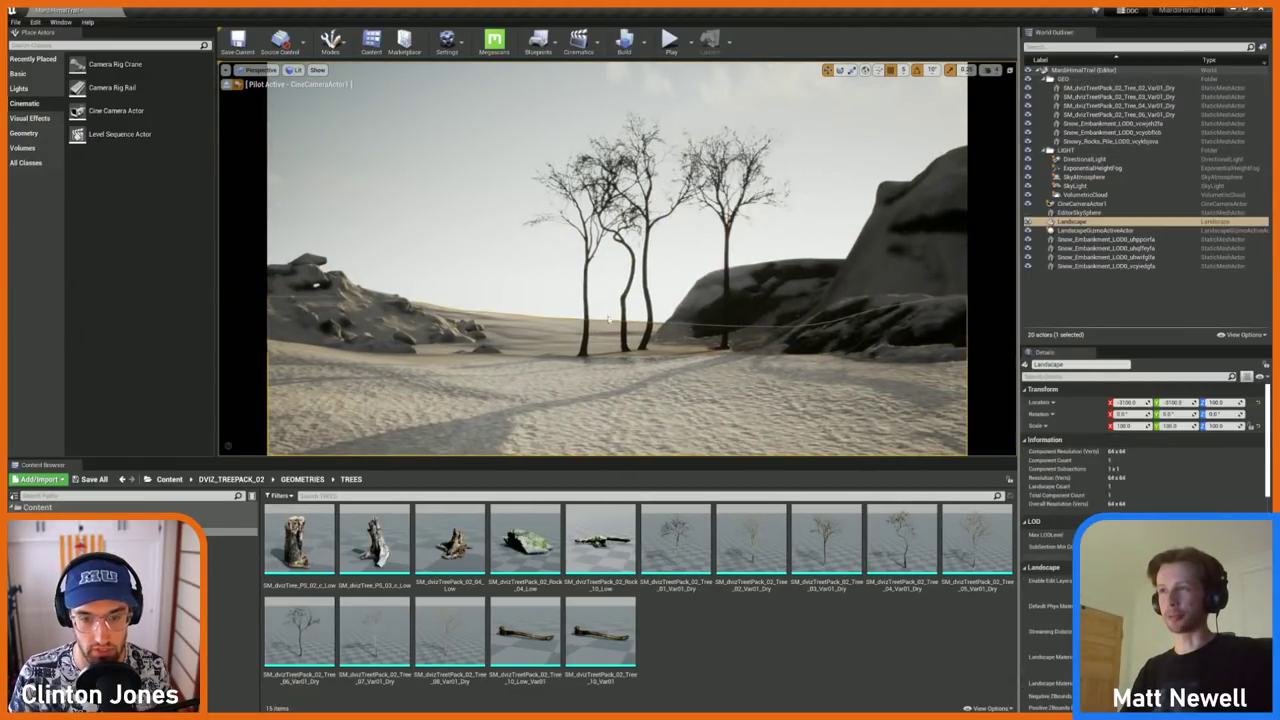
mouse_move(587, 331)
right_mouse_down()
mouse_move(562, 324)
mouse_move(591, 327)
right_mouse_up()
right_click_drag(685, 310, 667, 298)
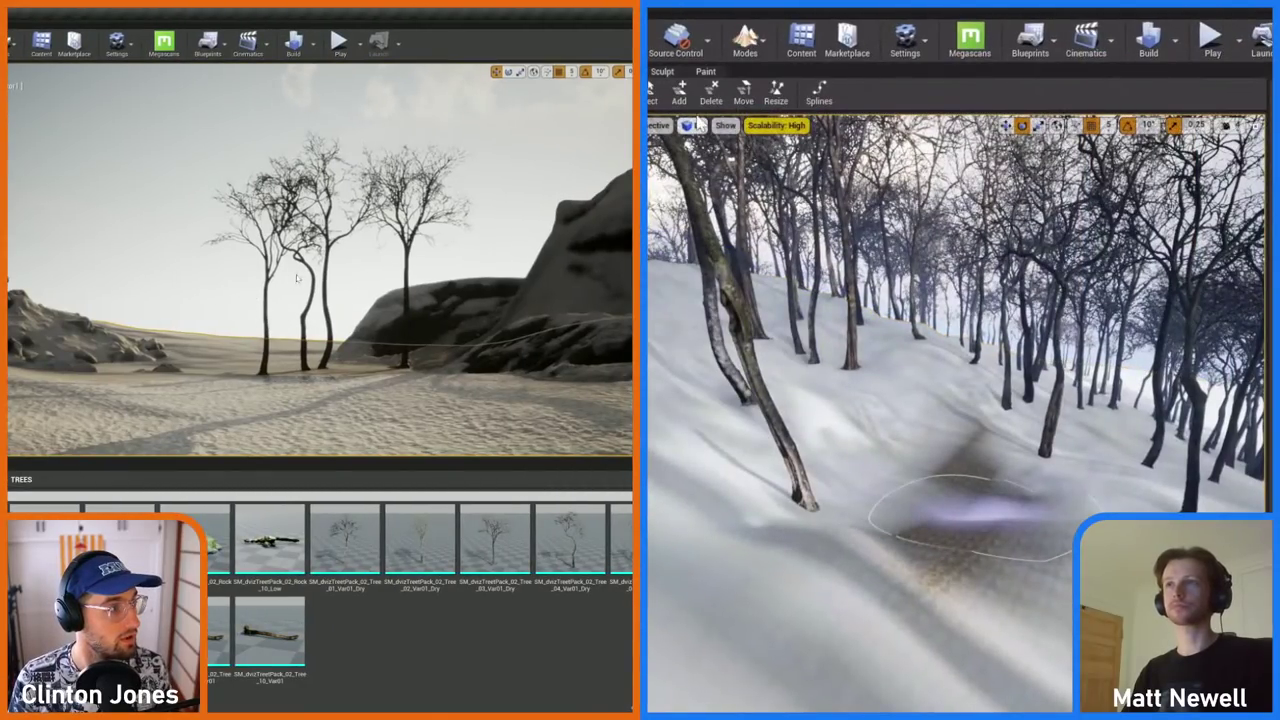
Step: Choose the landscape's Flatten sculpting tool for the snowy trail, reduce its brush radius to 110, and return to object selection
key("shift+3")
key("shift+2")
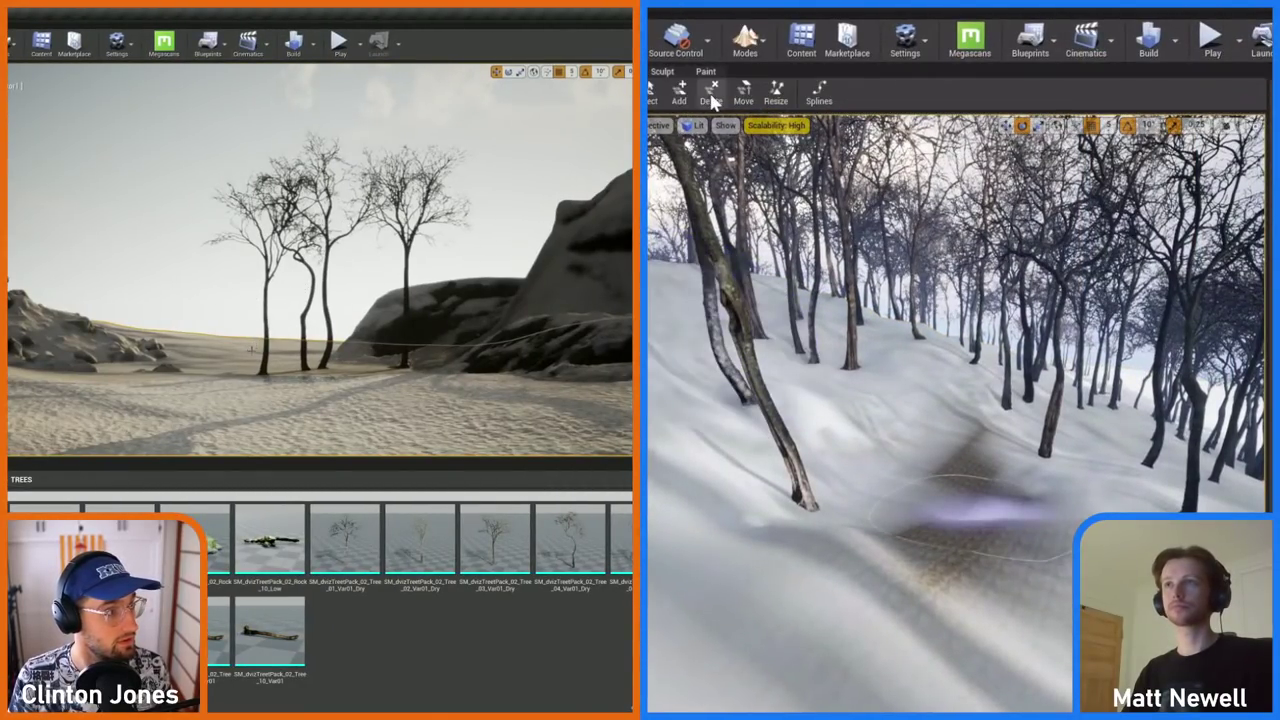
left_click(662, 72)
left_click(674, 92)
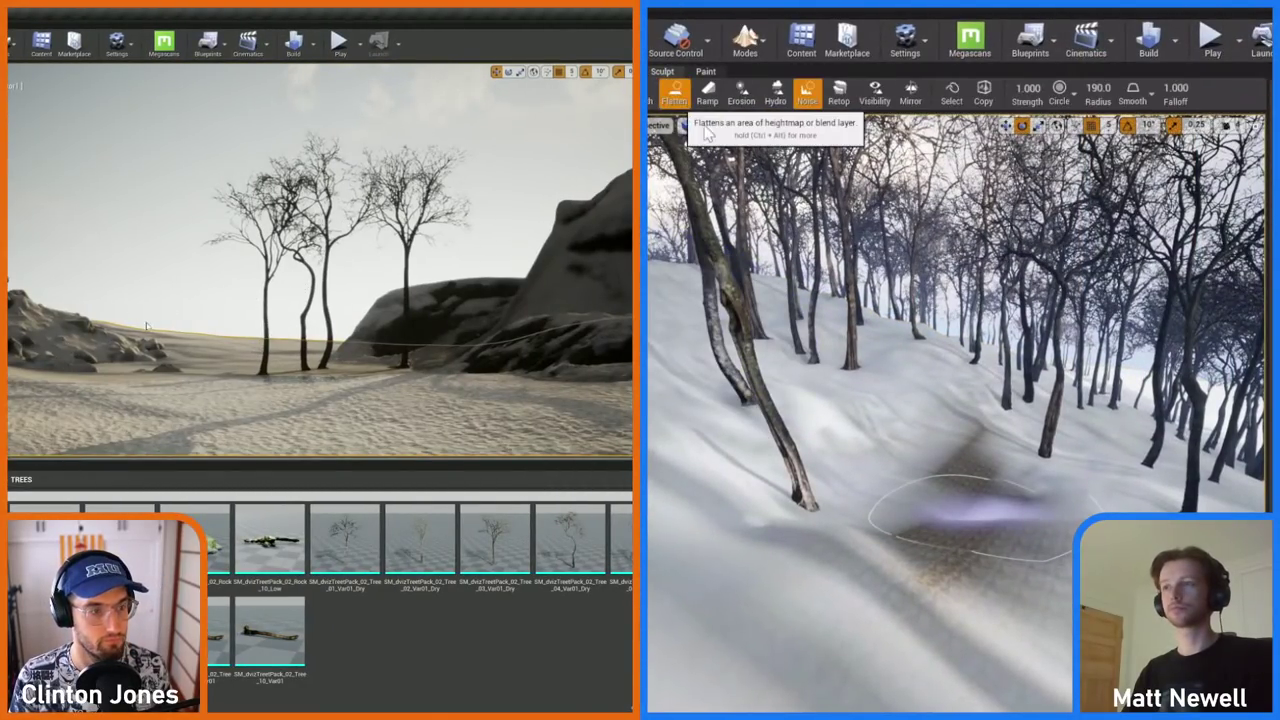
right_click_drag(991, 530, 983, 541)
key("bracketleft")
key("bracketleft")
key("bracketleft")
key("bracketleft")
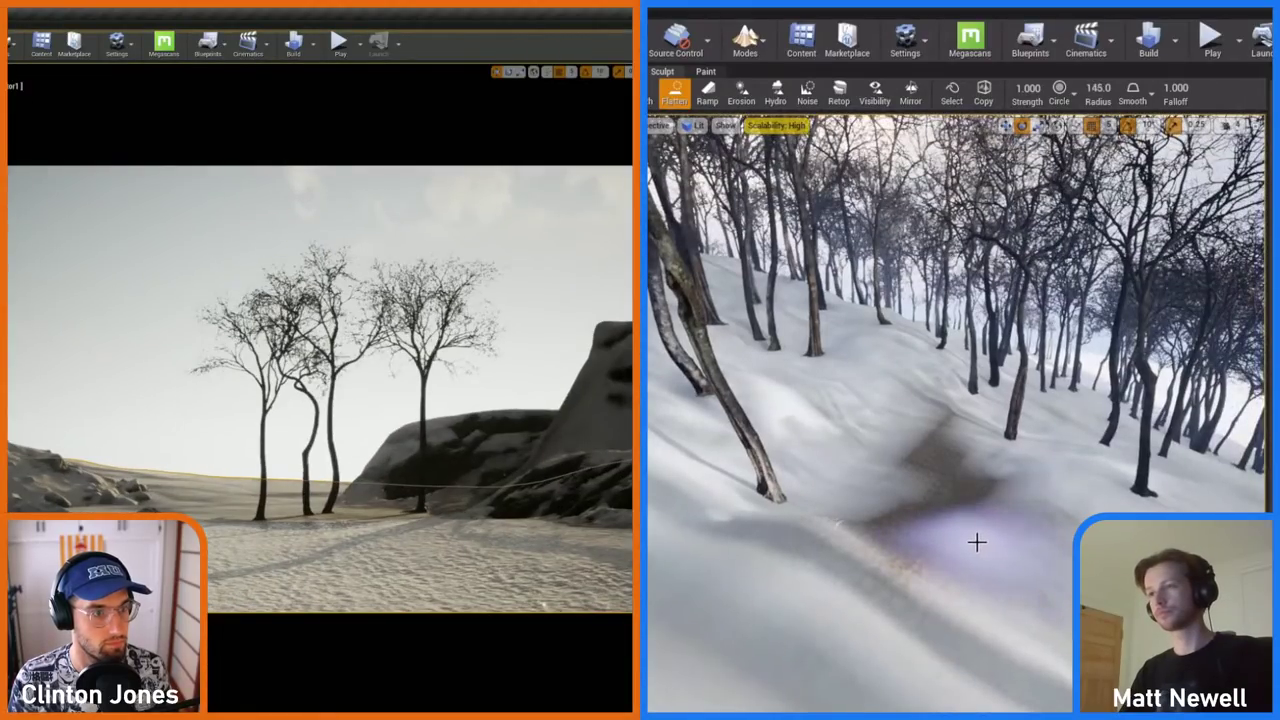
key("bracketleft")
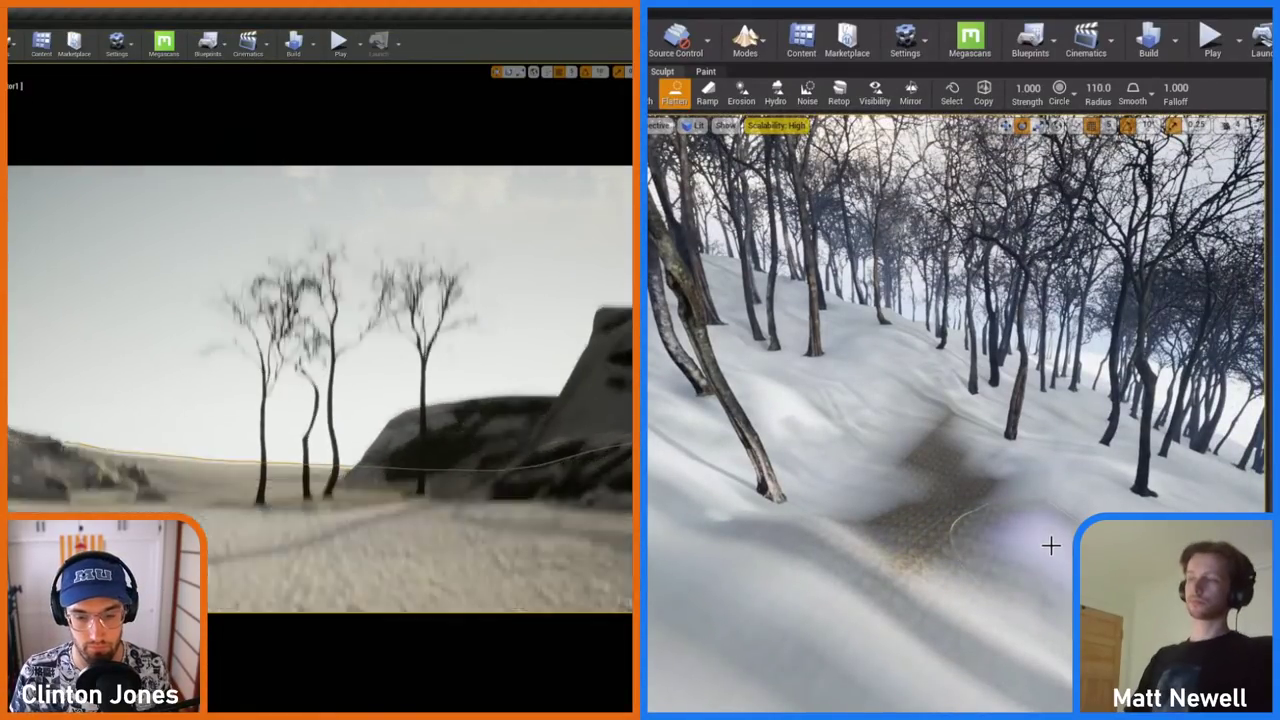
mouse_move(1005, 535)
right_mouse_down()
mouse_move(893, 538)
mouse_move(991, 534)
mouse_move(934, 552)
mouse_move(988, 529)
mouse_move(1001, 541)
right_mouse_up()
key("shift+1")
Step: Reduce the foliage brush size to 220.5, paint mossy rocks on the snowy slope, and leave foliage painting
mouse_move(900, 486)
right_mouse_down()
mouse_move(656, 440)
mouse_move(650, 340)
right_mouse_up()
right_click_drag(911, 463, 876, 490)
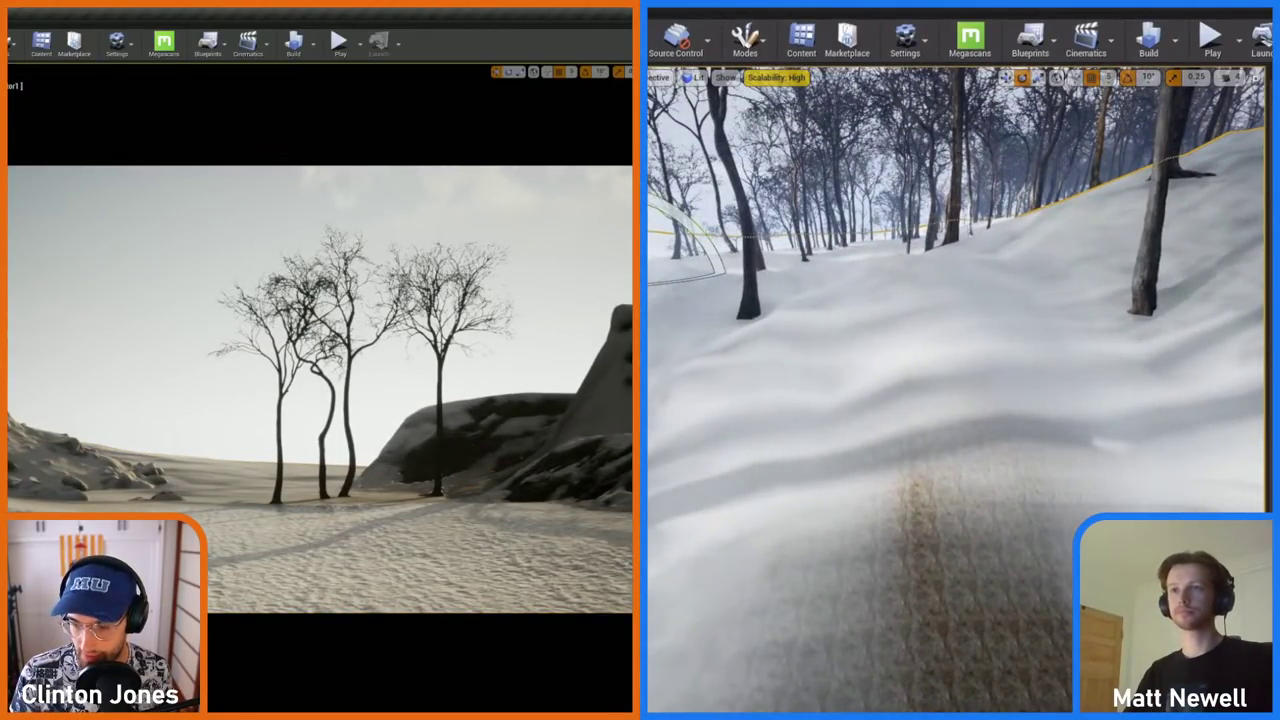
right_click_drag(939, 487, 982, 436)
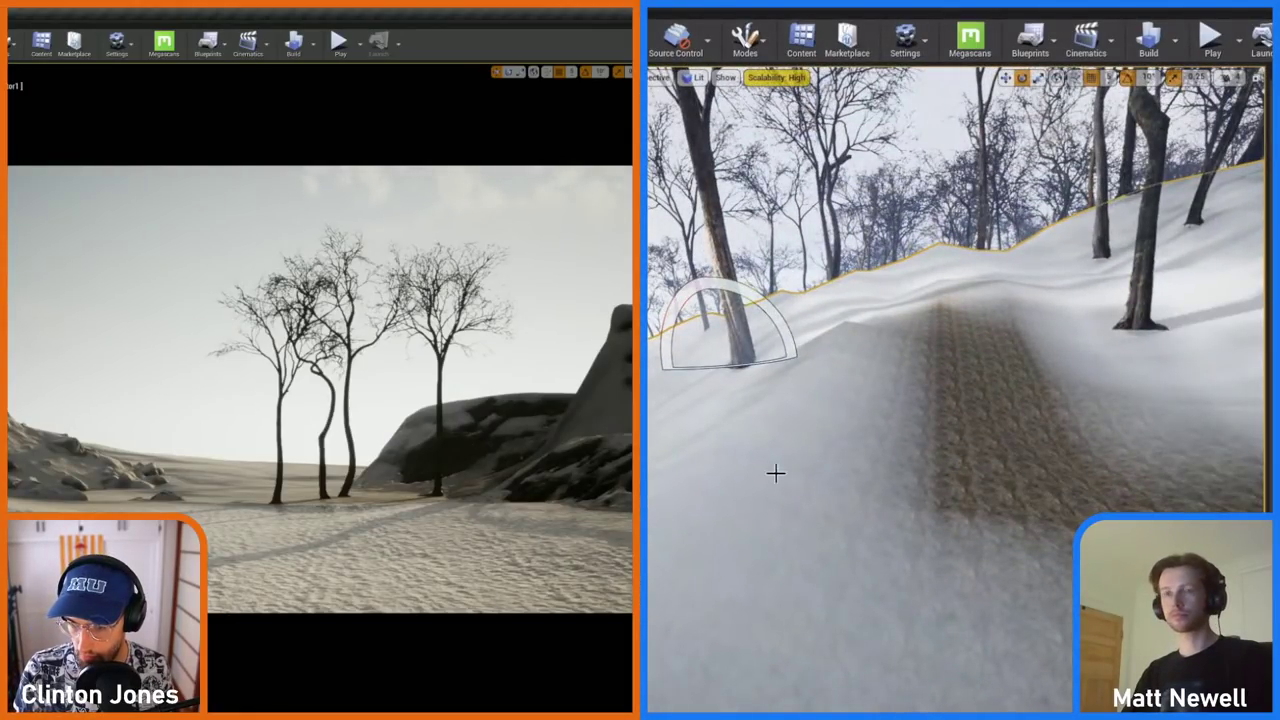
right_click_drag(868, 474, 862, 462)
key("shift+3")
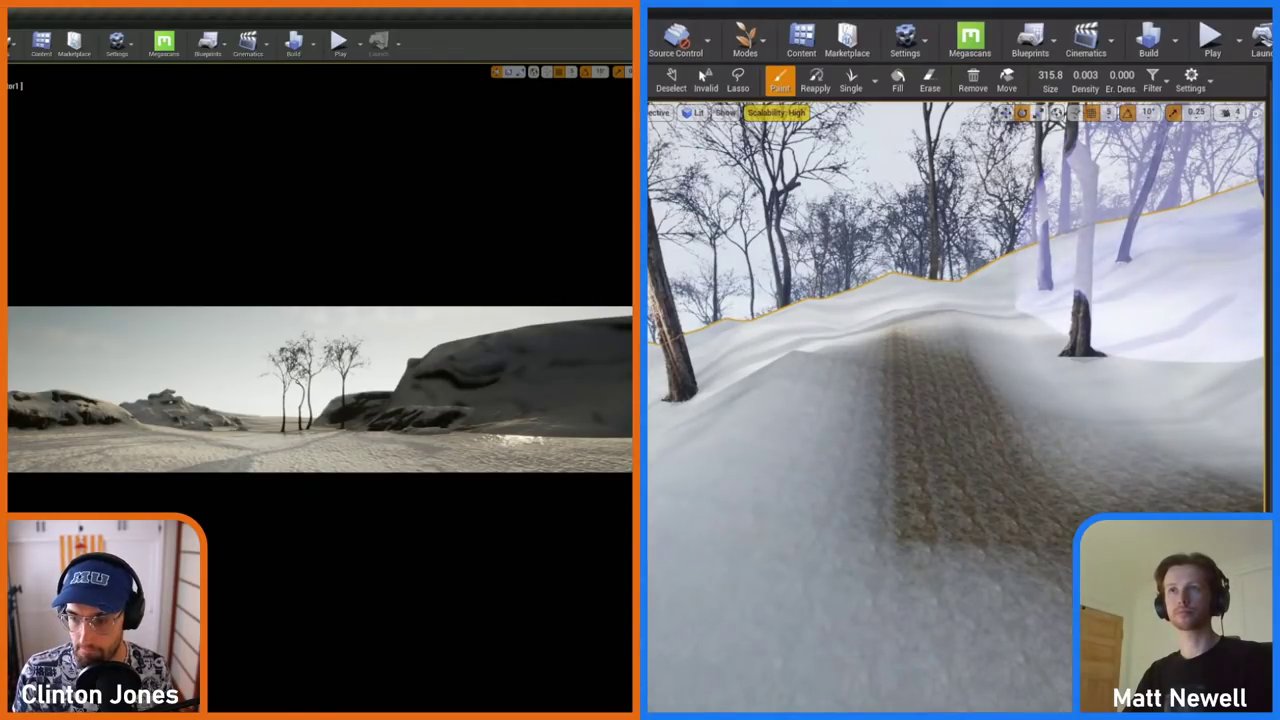
key("w")
mouse_move(953, 486)
right_mouse_down()
mouse_move(1028, 480)
mouse_move(1037, 456)
mouse_move(1095, 503)
right_mouse_up()
key("bracketleft")
key("bracketleft")
key("bracketleft")
key("bracketleft")
key("bracketleft")
key("bracketleft")
key("bracketleft")
left_click(998, 447)
key("w")
key("shift+1")
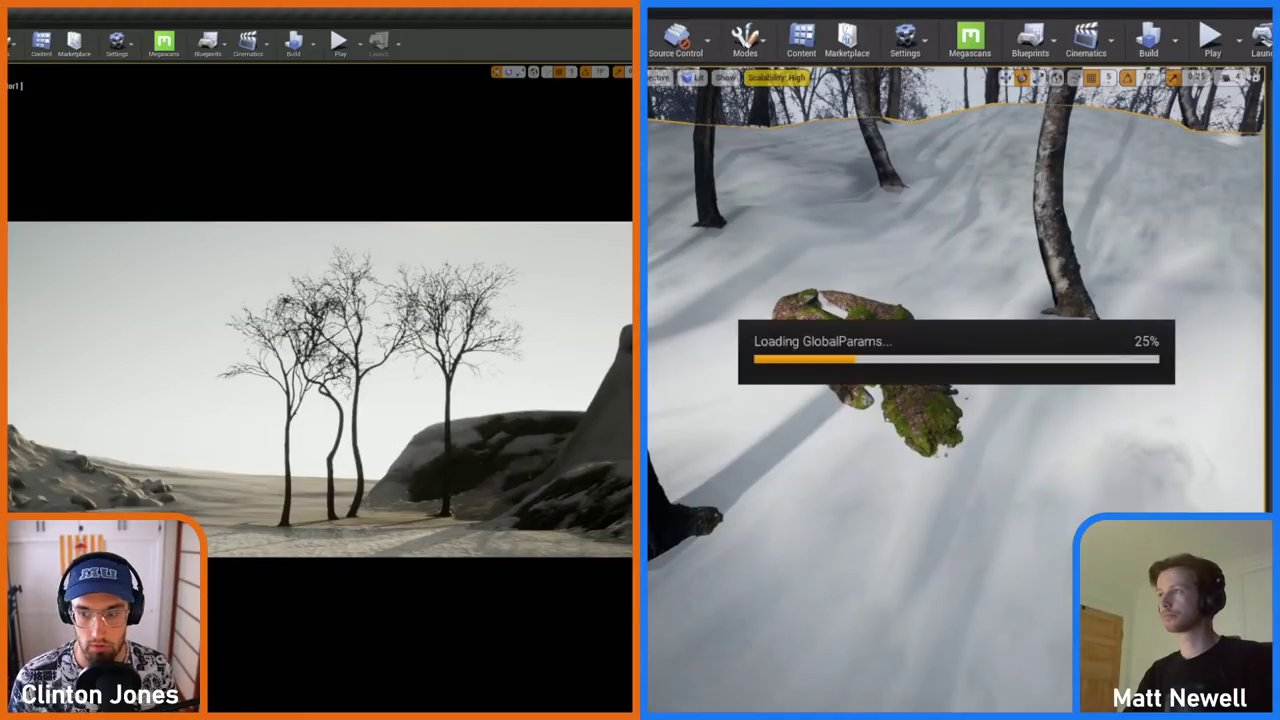
Step: Expand the Snow Amount scalar parameter in the global parameter collection and set its default value to about 1.53
left_click(1041, 287)
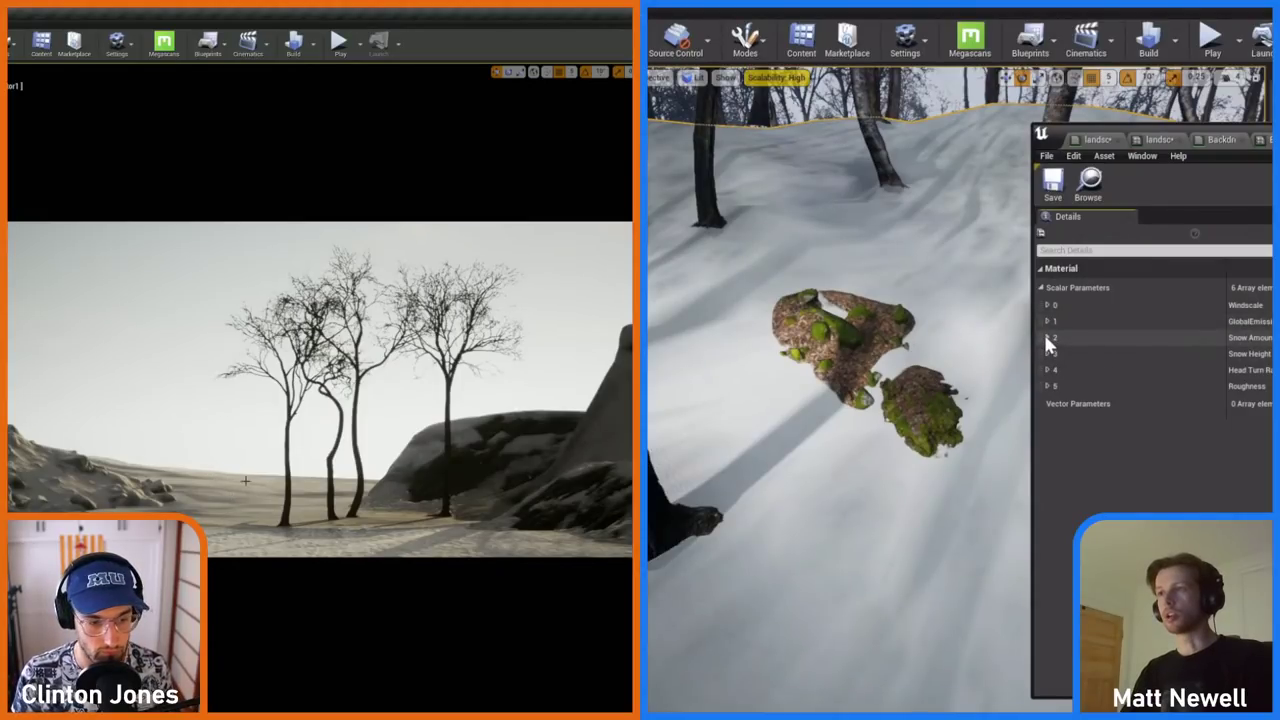
left_click(1047, 338)
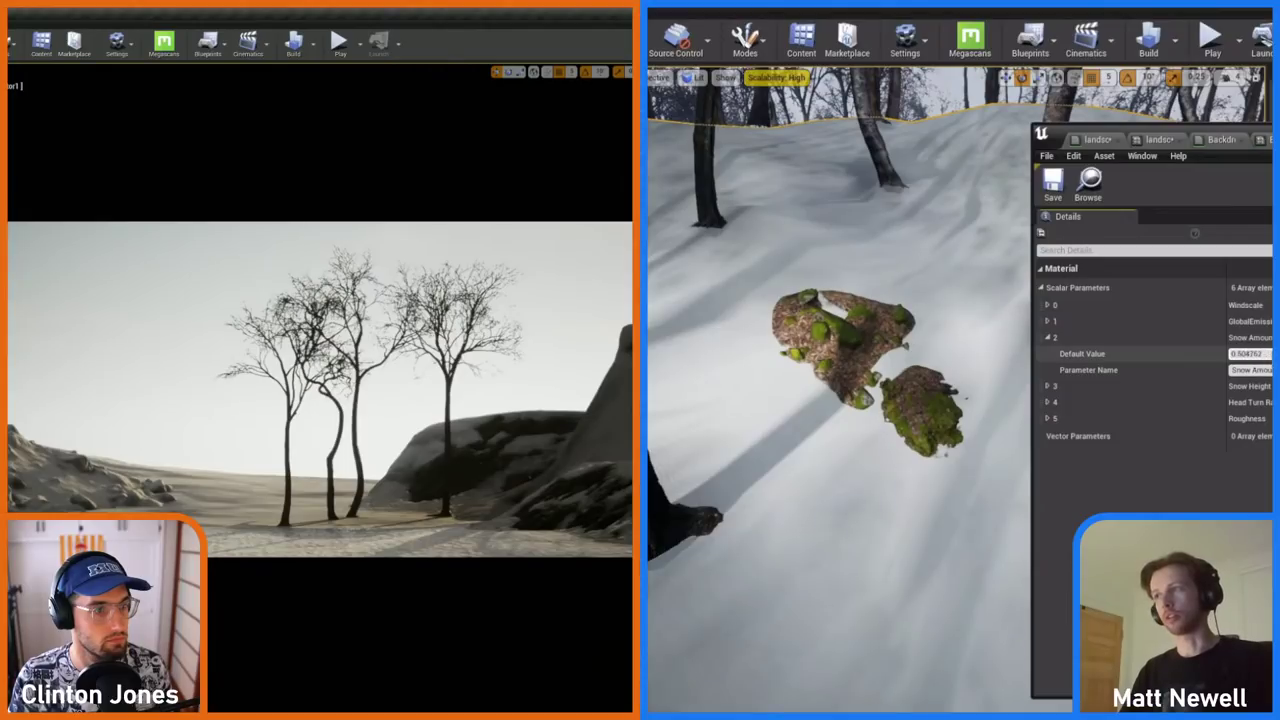
mouse_move(1248, 353)
left_mouse_down()
mouse_move(1268, 353)
mouse_move(1246, 353)
left_mouse_up()
right_click_drag(754, 423, 675, 403)
right_click_drag(504, 396, 653, 435)
right_click_drag(506, 443, 567, 449)
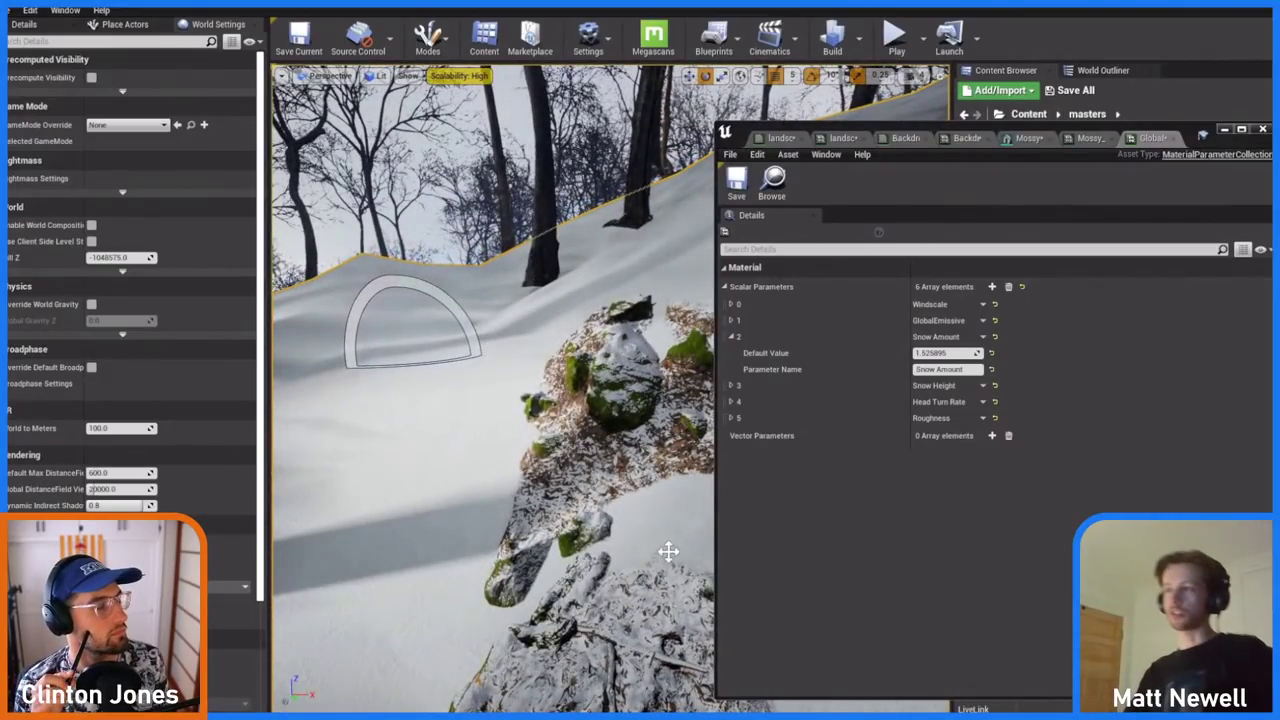
Step: Lower the Snow Amount default value to about 0.55 and raise it again to about 1.33 while comparing the snow on the rocks
mouse_move(945, 353)
left_mouse_down()
mouse_move(877, 362)
mouse_move(960, 353)
left_mouse_up()
mouse_move(560, 400)
right_mouse_down()
mouse_move(491, 398)
mouse_move(543, 400)
right_mouse_up()
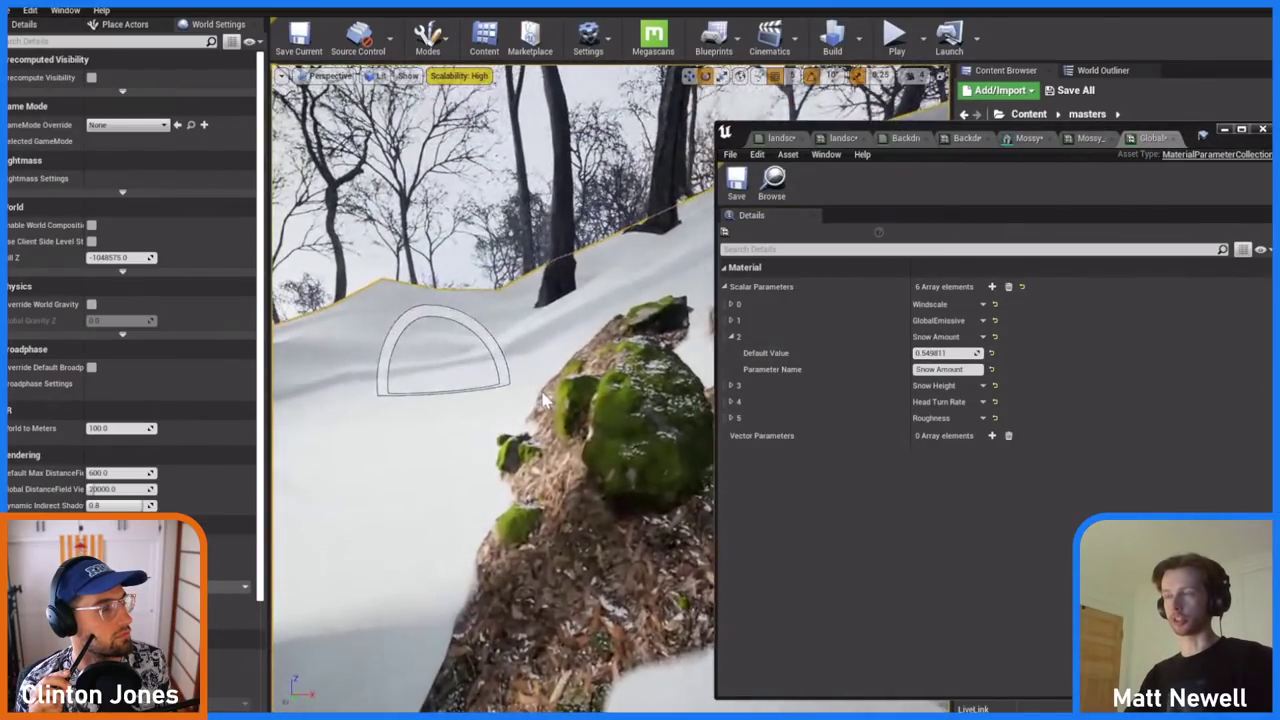
left_click_drag(945, 355, 970, 366)
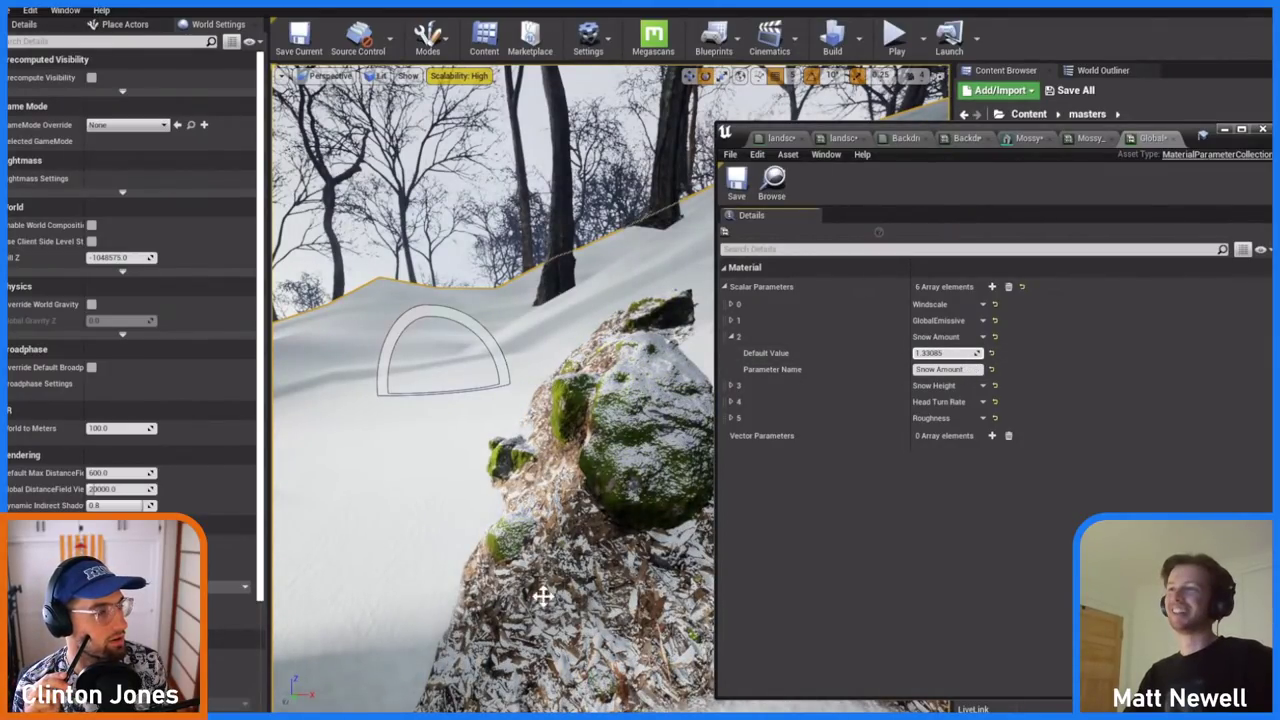
Step: Examine the snow cover on the mossy rocks from near and far beside the parameter window, and minimize that window
key("s")
right_click_drag(570, 596, 570, 602)
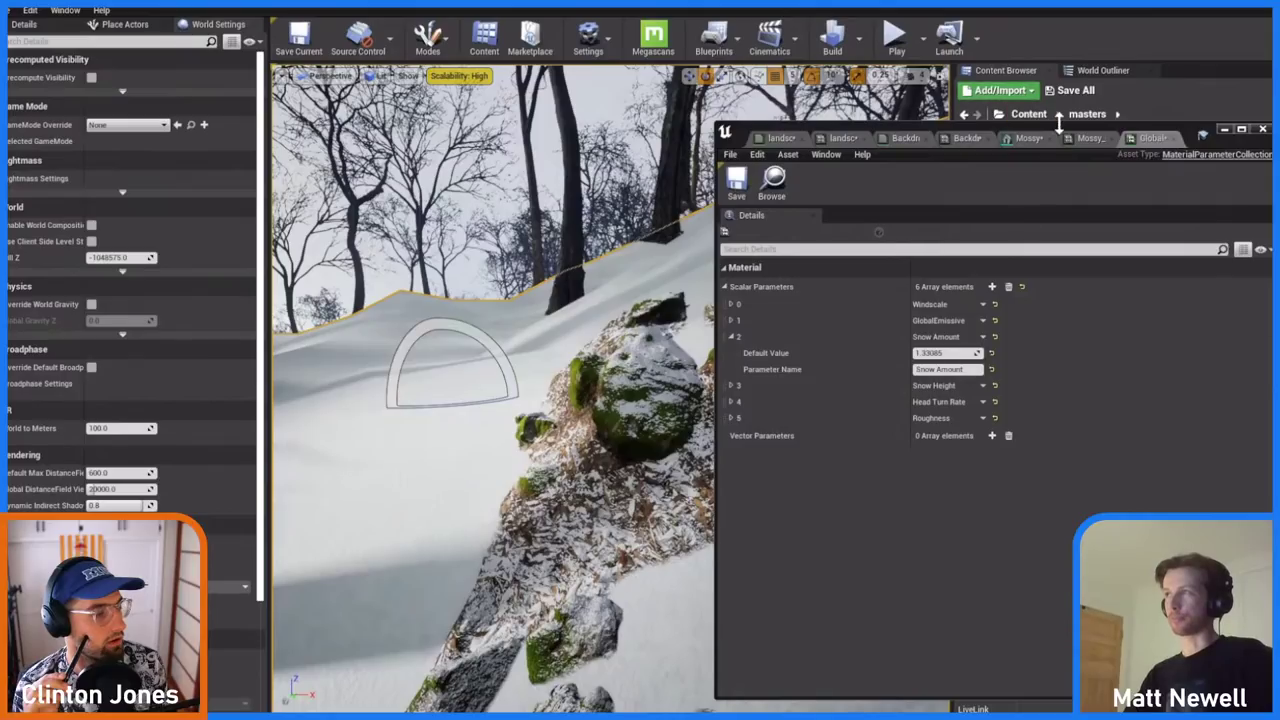
left_click_drag(1058, 120, 1001, 94)
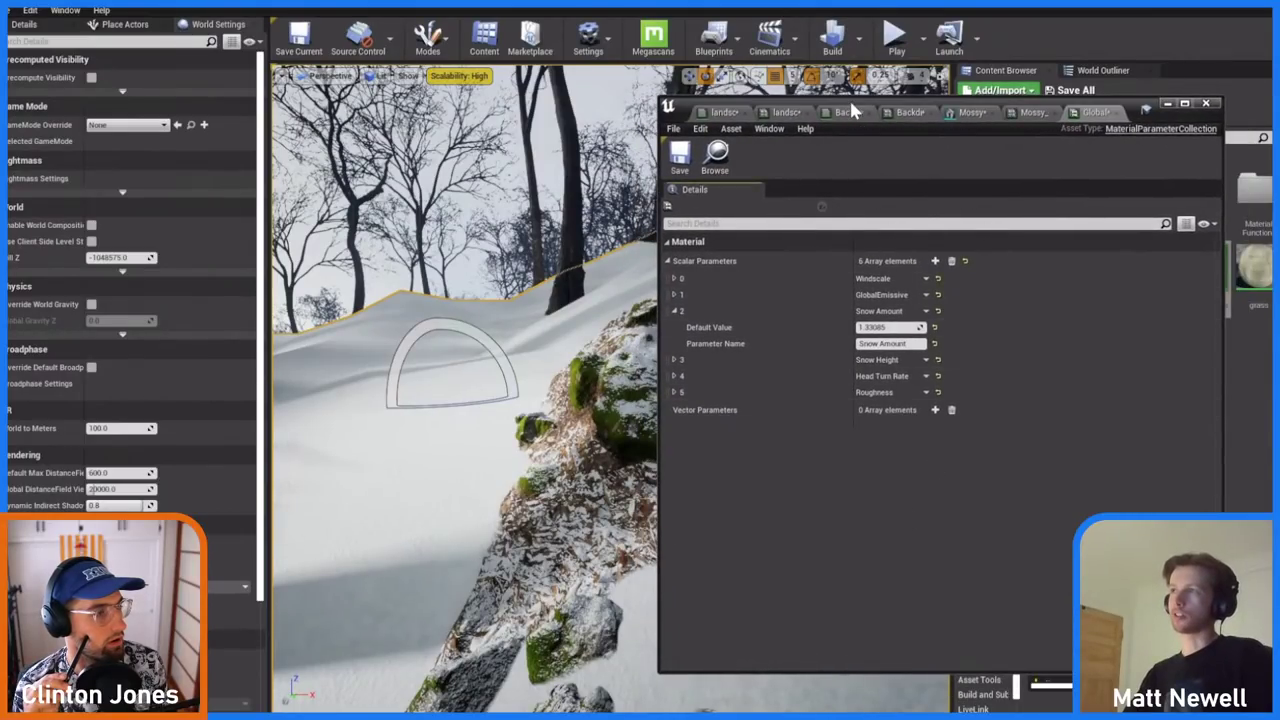
left_click_drag(852, 110, 913, 115)
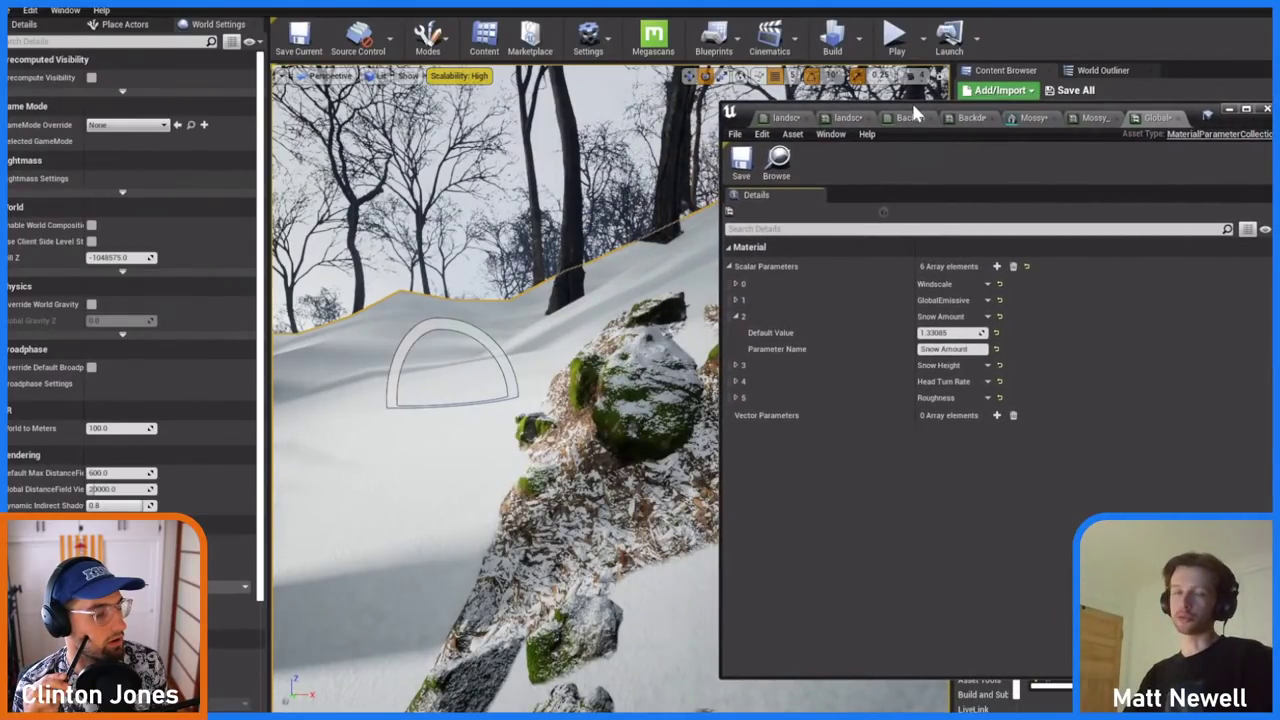
mouse_move(465, 443)
right_mouse_down()
mouse_move(500, 455)
mouse_move(467, 440)
right_mouse_up()
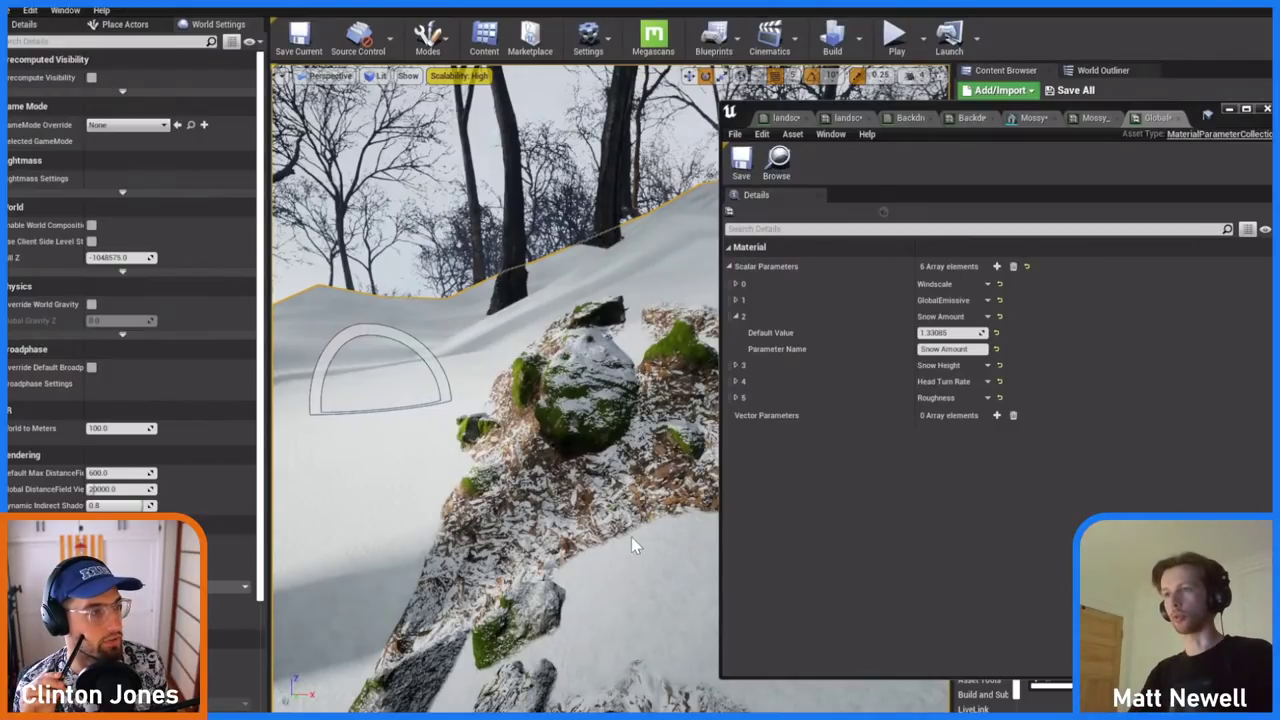
left_click_drag(631, 537, 659, 534, "alt")
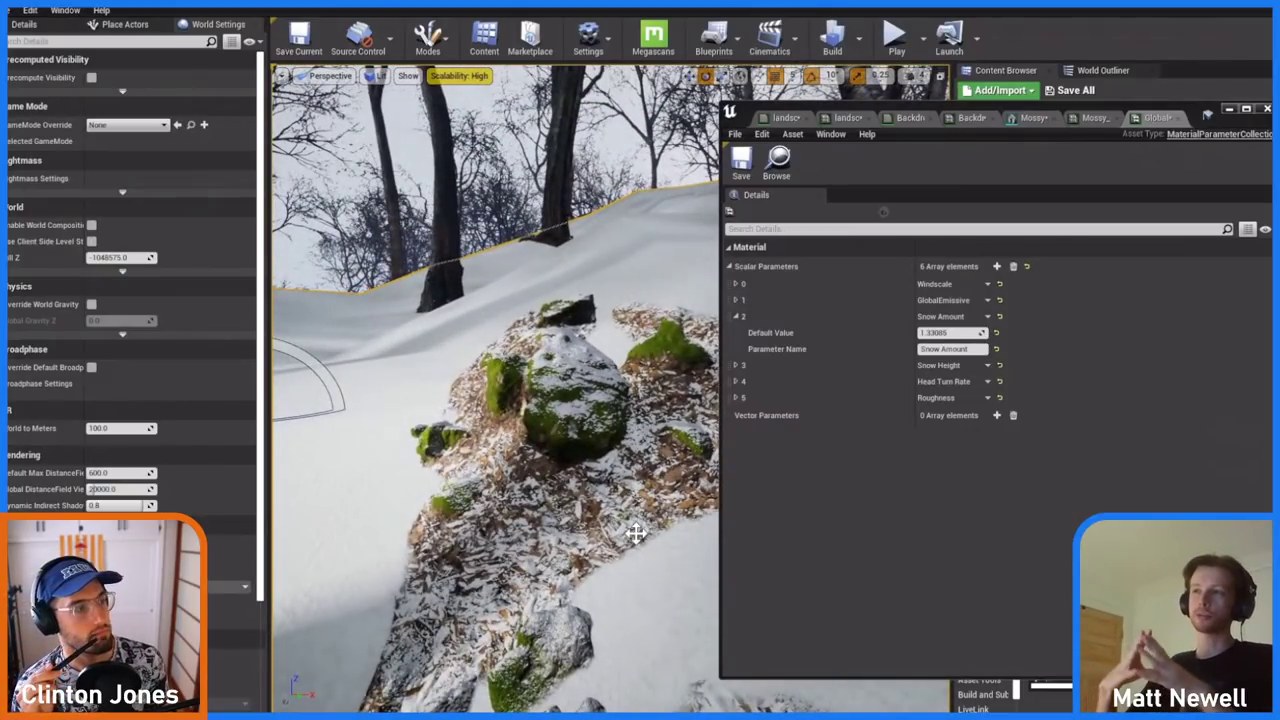
right_click_drag(583, 548, 545, 563)
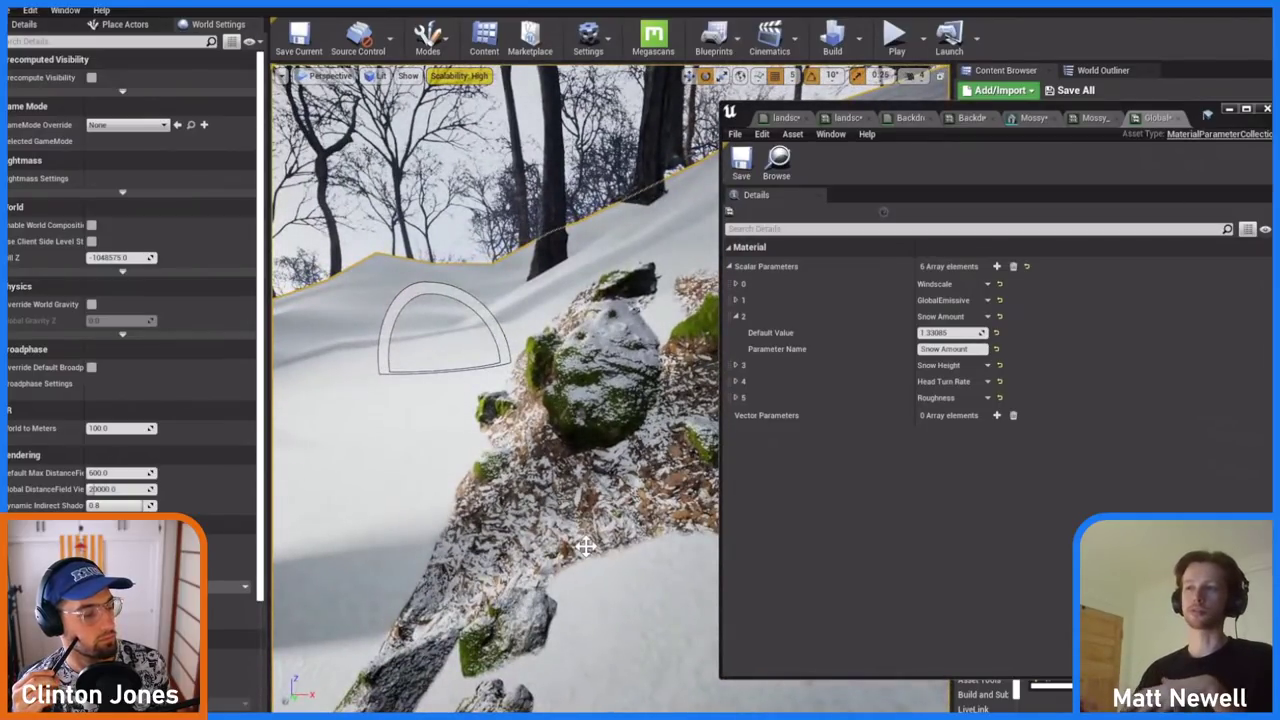
right_click_drag(585, 546, 551, 561)
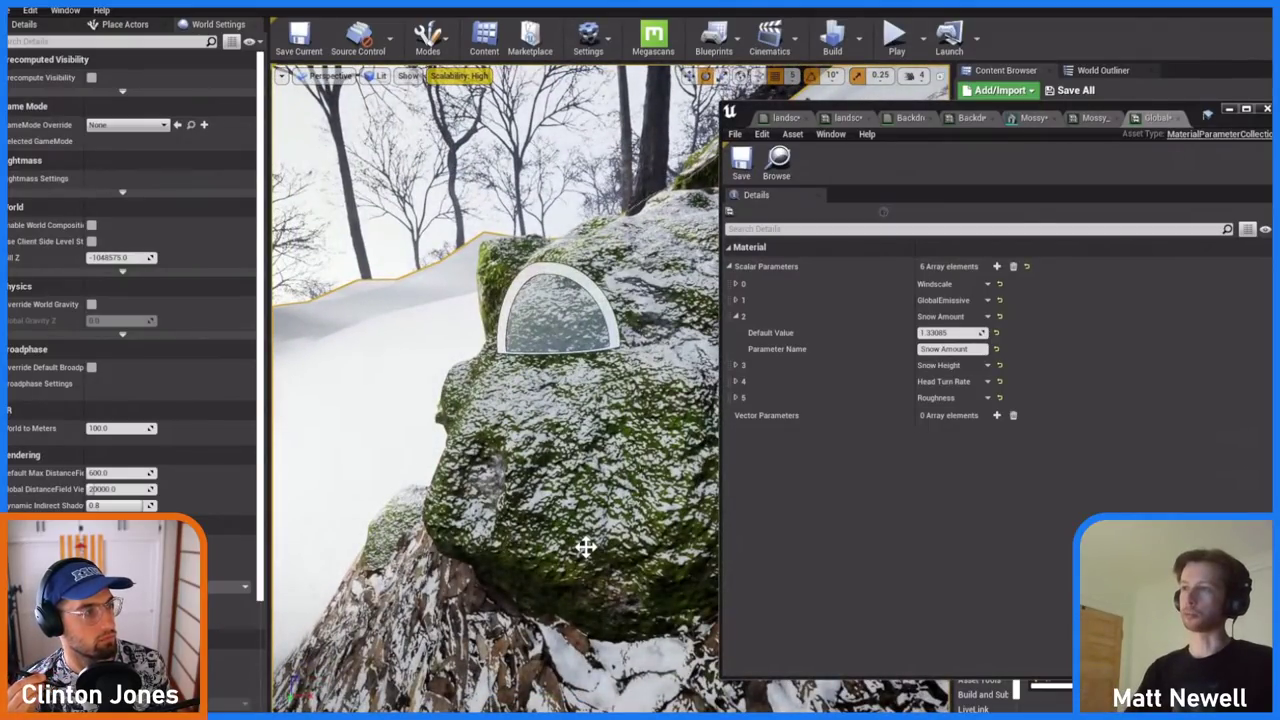
key("s")
right_click_drag(589, 582, 540, 578)
left_click(1231, 109)
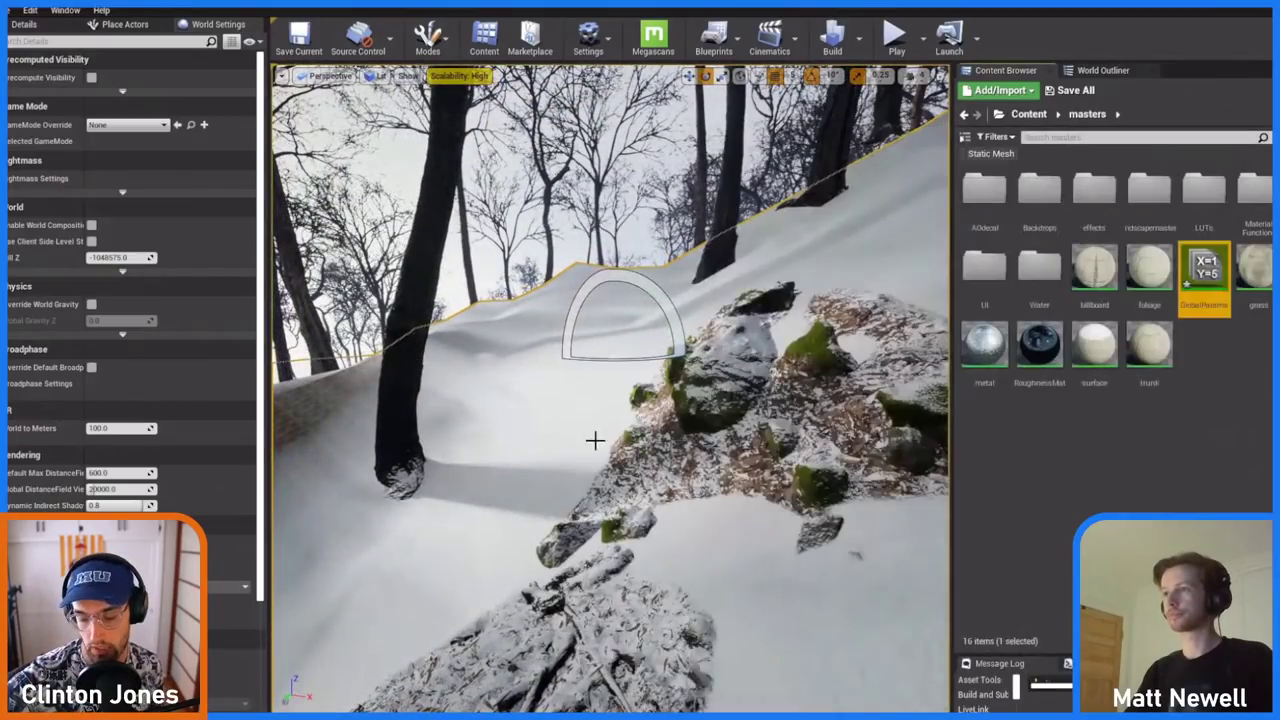
Step: Check the foliage painting mode and the level's list of actors, and return to object selection among the project's master assets
key("a")
right_click_drag(680, 458, 678, 470)
key("shift+3")
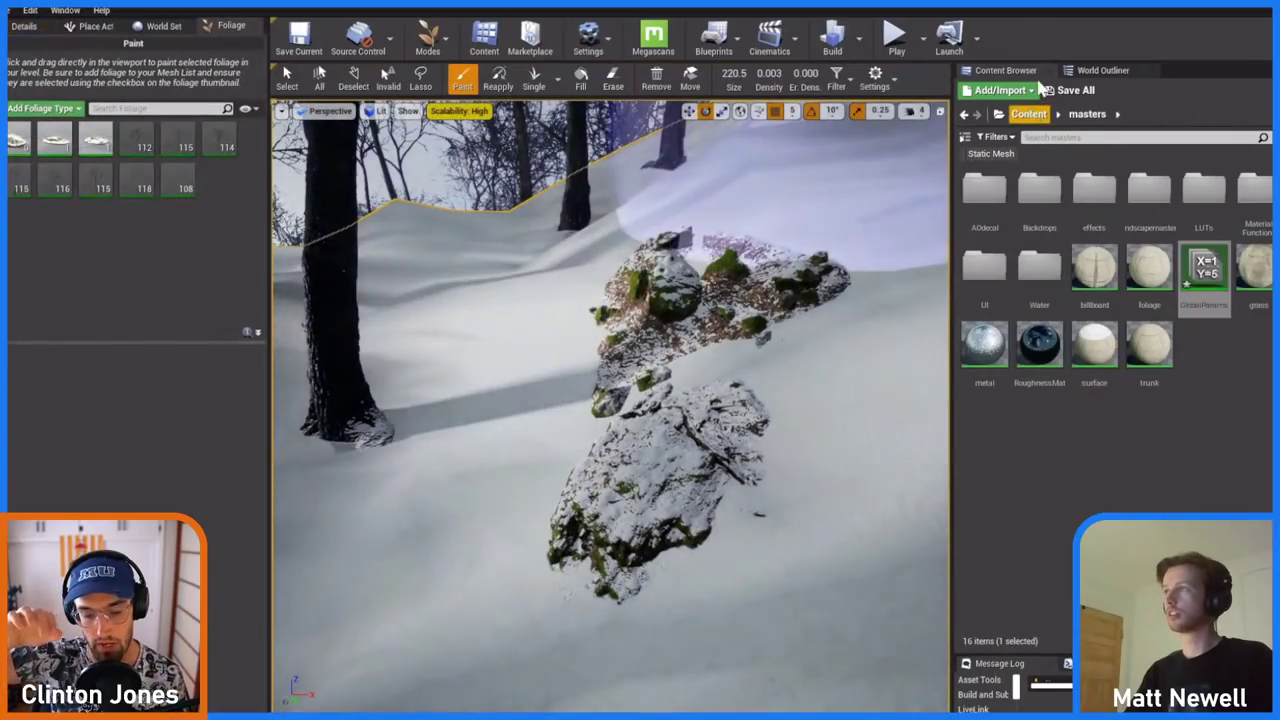
left_click(1103, 71)
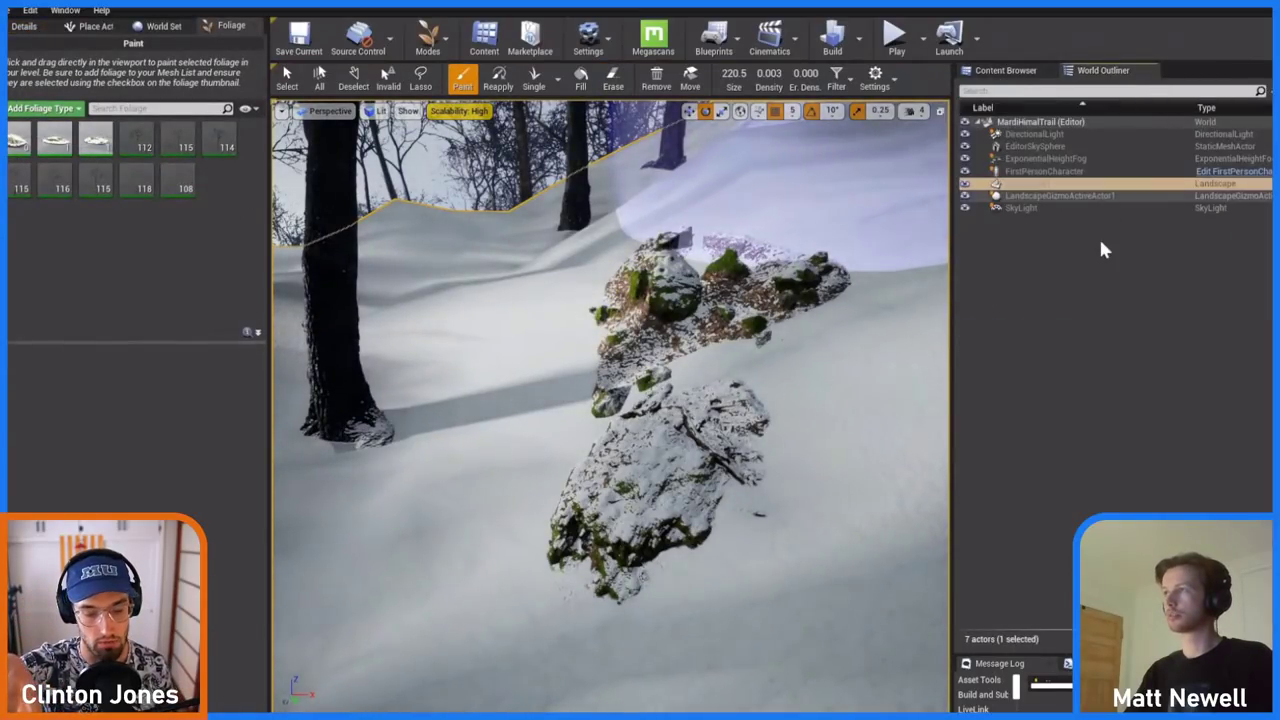
left_click(997, 72)
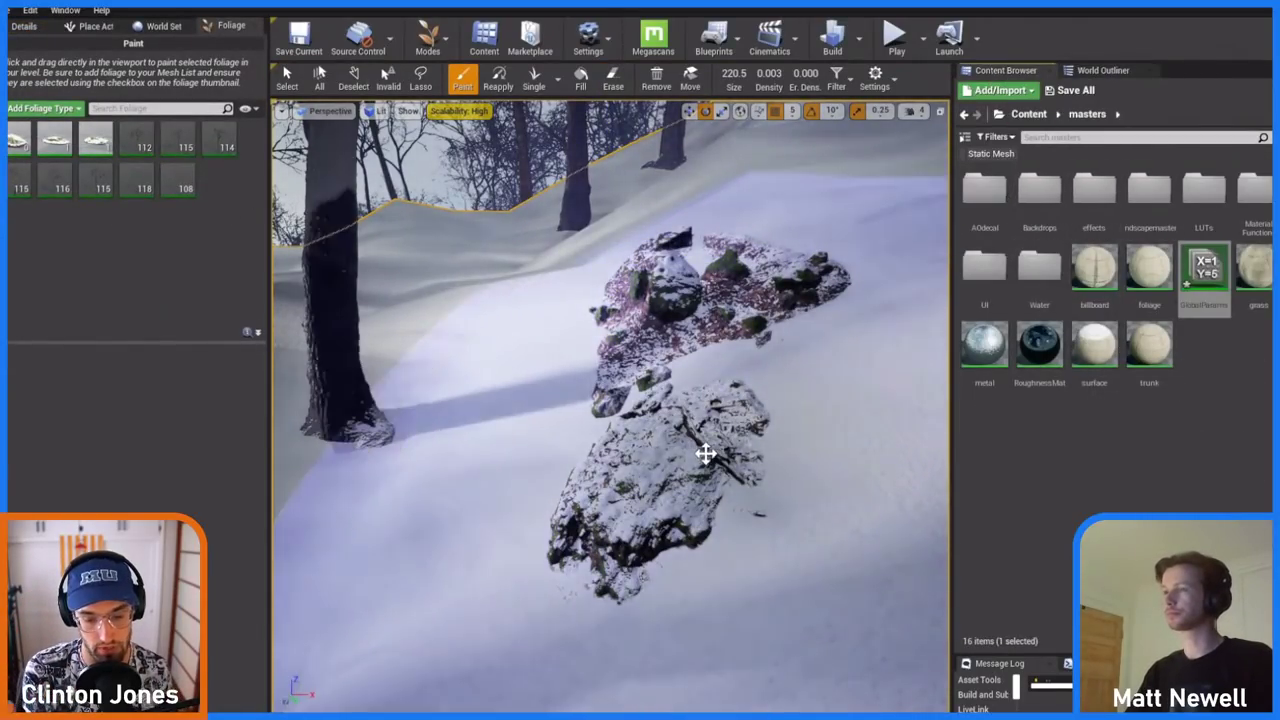
right_click_drag(706, 451, 697, 451)
key("shift+1")
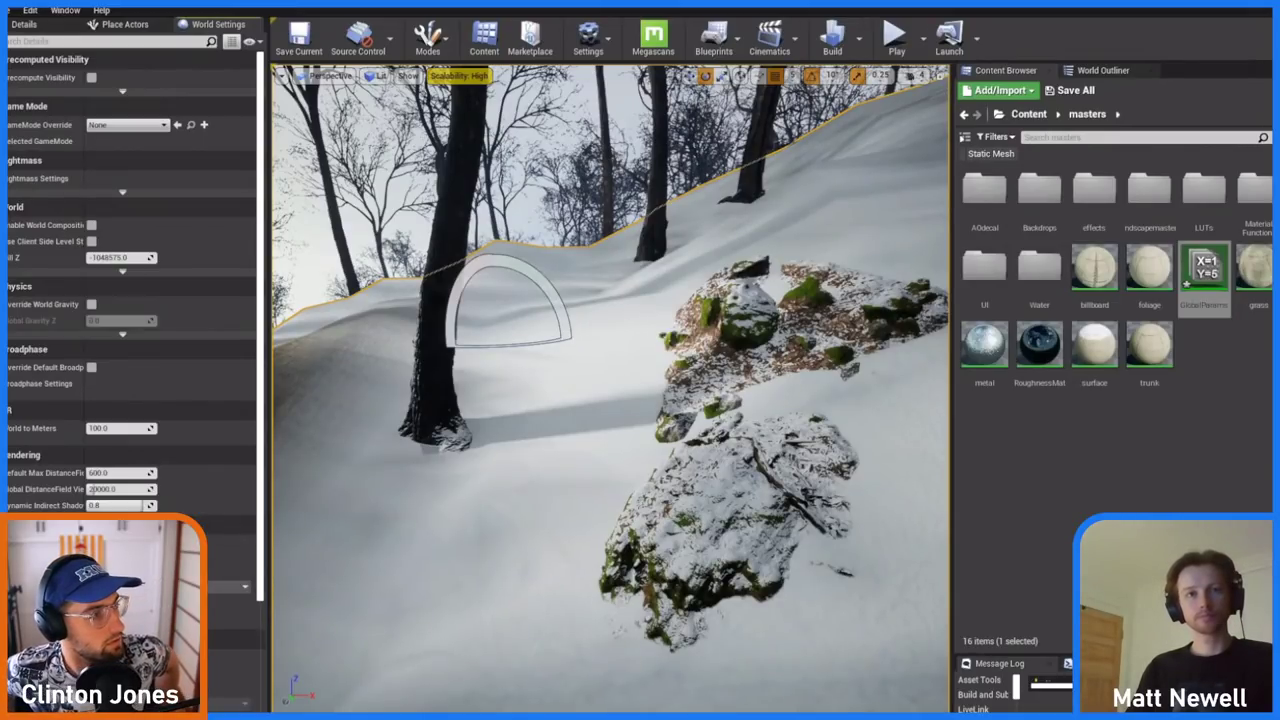
Step: Switch to foliage painting and inspect the snow on the tree trunks and rocks from several angles
mouse_move(431, 519)
right_mouse_down()
mouse_move(382, 516)
mouse_move(657, 507)
mouse_move(598, 516)
mouse_move(551, 491)
mouse_move(789, 474)
mouse_move(770, 495)
mouse_move(749, 462)
mouse_move(722, 465)
right_mouse_up()
key("w")
key("shift+3")
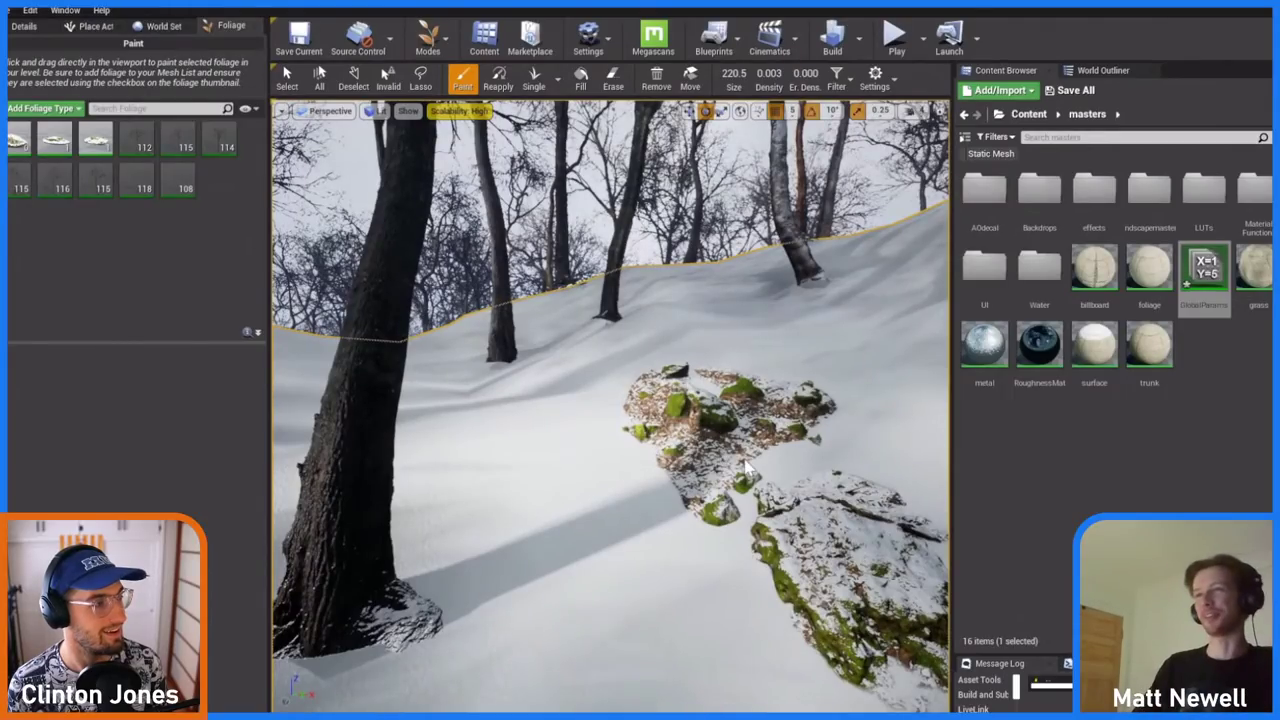
mouse_move(747, 462)
right_mouse_down()
mouse_move(591, 453)
mouse_move(692, 460)
mouse_move(658, 466)
right_mouse_up()
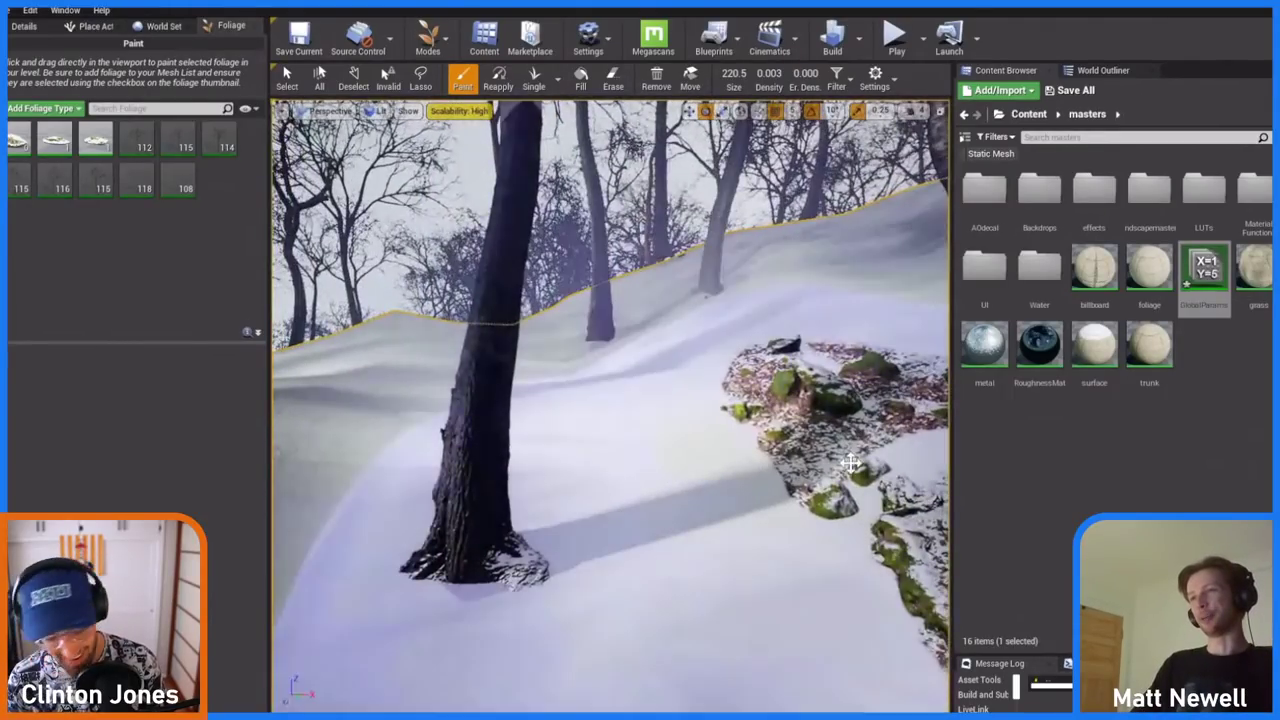
right_click_drag(850, 462, 723, 419)
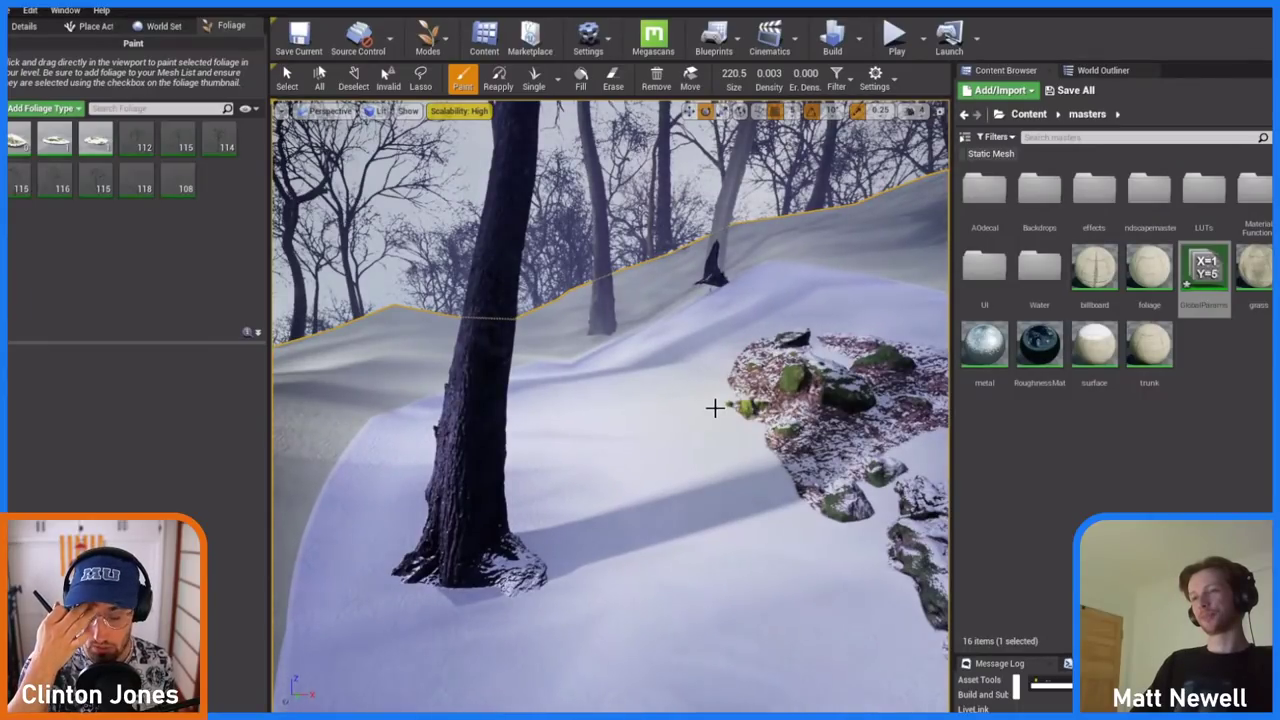
mouse_move(714, 407)
right_mouse_down()
mouse_move(680, 420)
mouse_move(966, 446)
mouse_move(695, 412)
mouse_move(706, 410)
right_mouse_up()
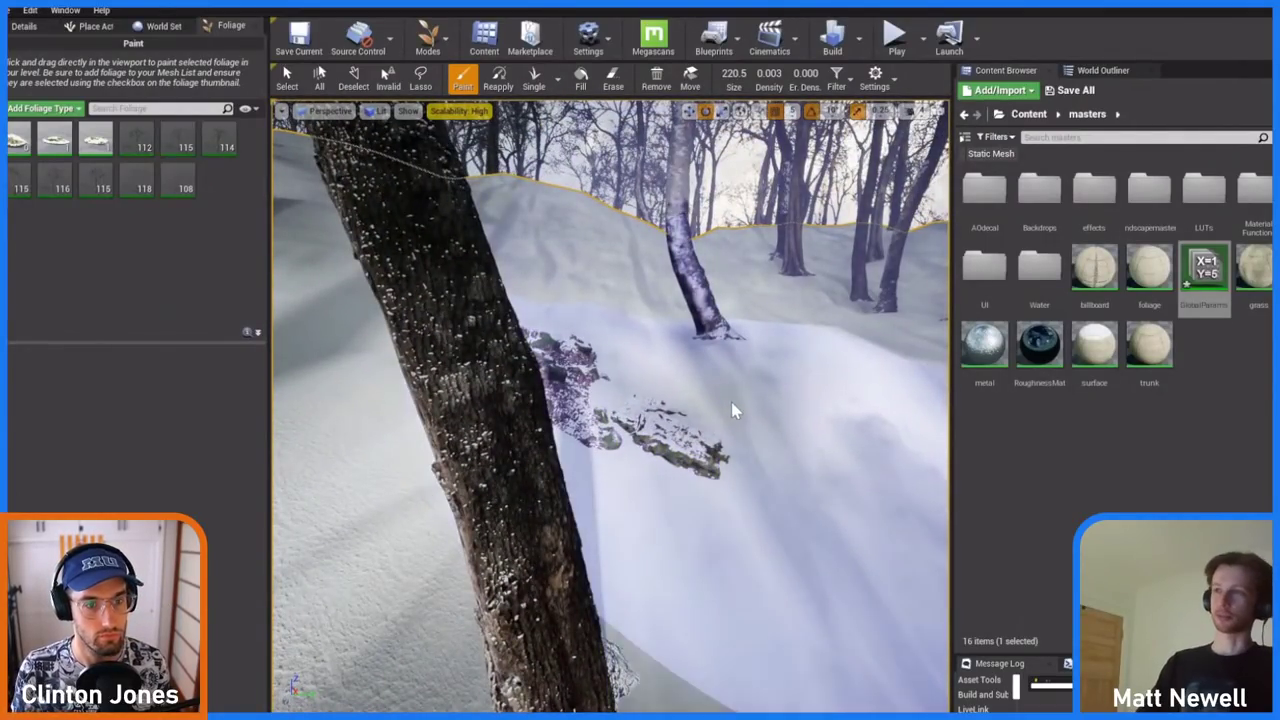
Step: Turn on the frame-rate display with the console command stat fps and check the scene in a full-screen viewport
mouse_move(737, 417)
right_mouse_down()
mouse_move(691, 403)
mouse_move(743, 386)
mouse_move(677, 414)
mouse_move(530, 432)
mouse_move(224, 434)
mouse_move(691, 400)
mouse_move(824, 367)
mouse_move(700, 394)
mouse_move(738, 394)
mouse_move(829, 437)
mouse_move(973, 440)
right_mouse_up()
key("shift")
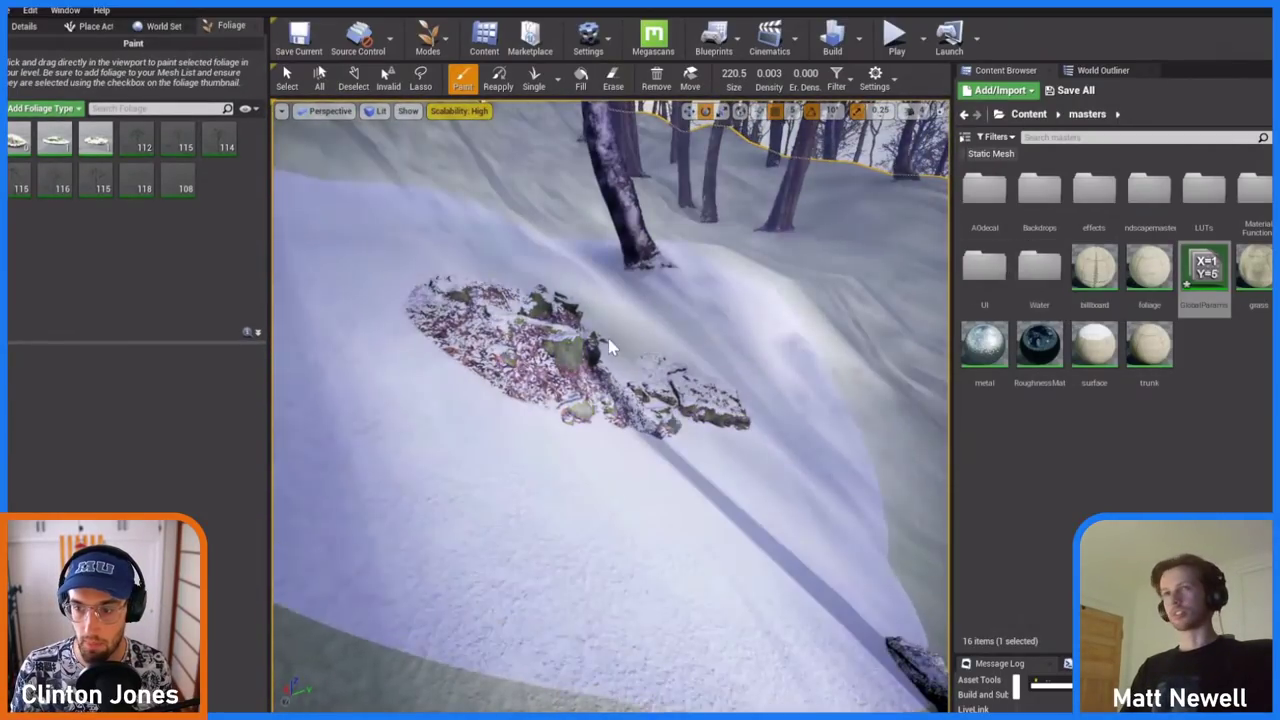
mouse_move(606, 349)
right_mouse_down()
mouse_move(563, 337)
mouse_move(670, 391)
mouse_move(854, 323)
mouse_move(1220, 378)
mouse_move(657, 340)
mouse_move(666, 382)
right_mouse_up()
key("grave")
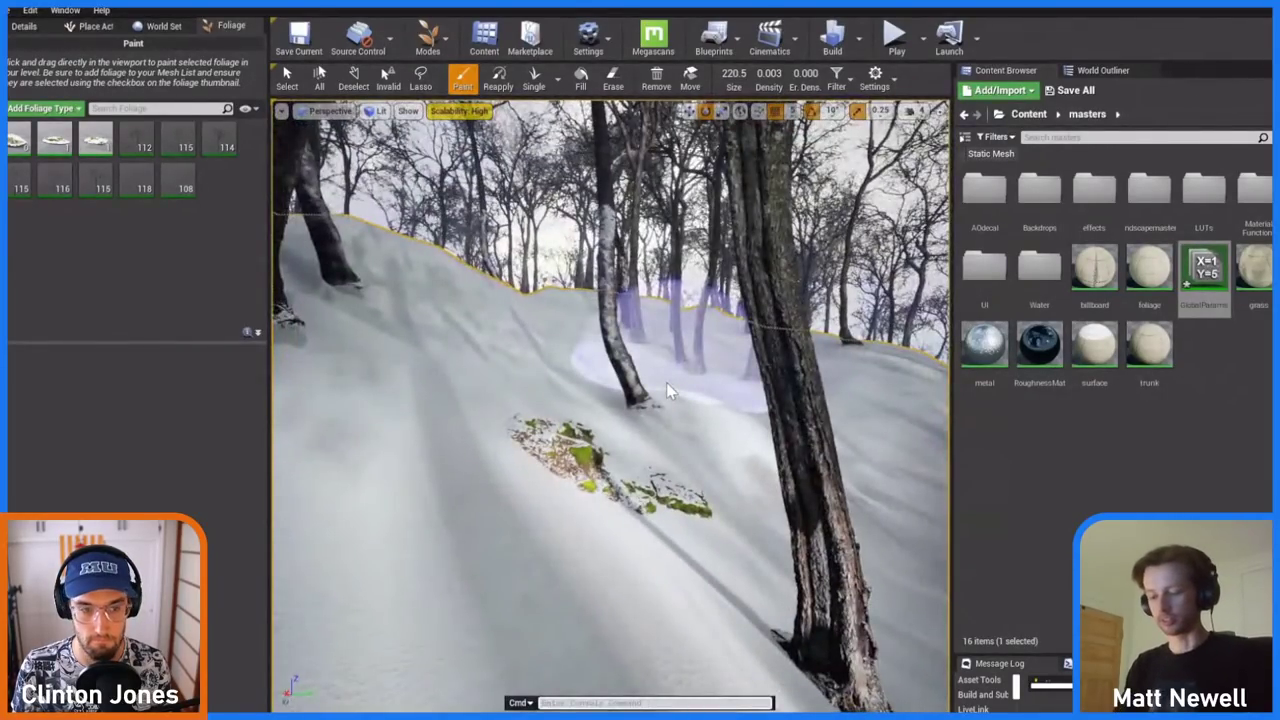
type("stat fps")
key("Return")
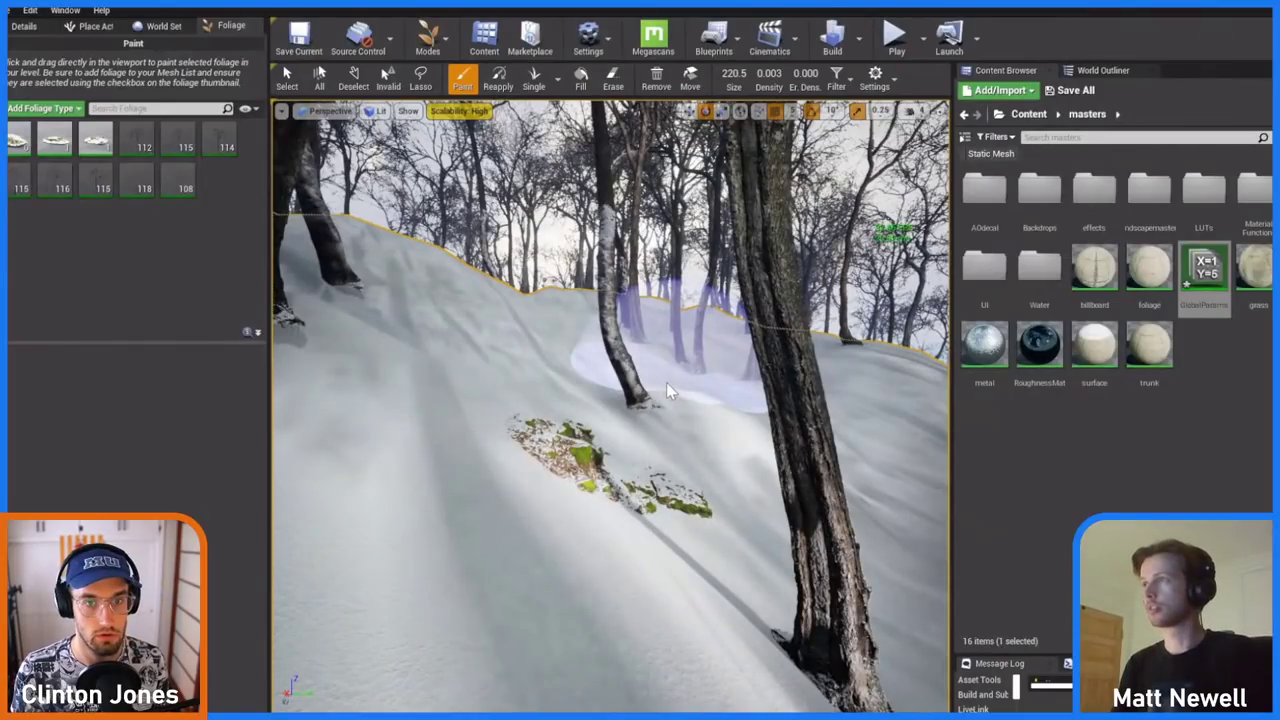
mouse_move(667, 378)
right_mouse_down()
mouse_move(624, 380)
mouse_move(665, 388)
right_mouse_up()
key("F11")
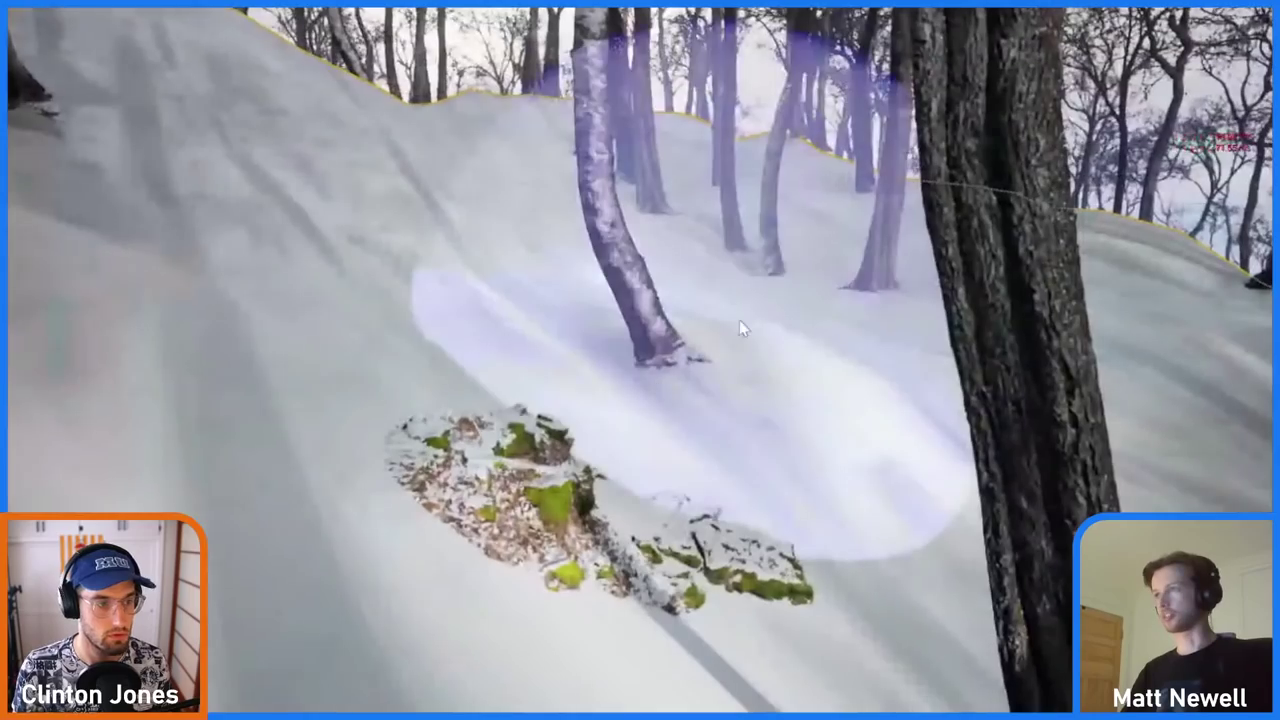
right_click_drag(741, 328, 1, 262)
key("F11")
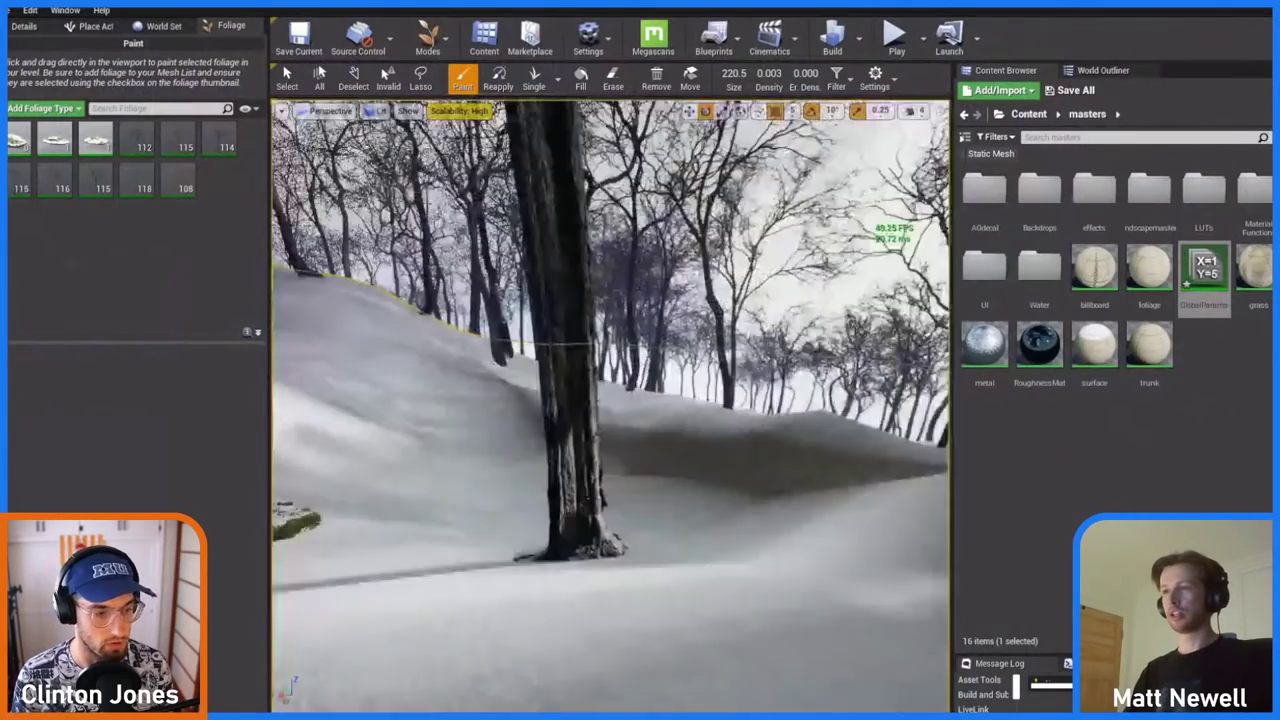
Step: Run the console command foliage.LODDistanceScale 0.2 and compare the trees' detail from near and far
right_click_drag(610, 405, 390, 425)
right_click_drag(752, 343, 800, 330)
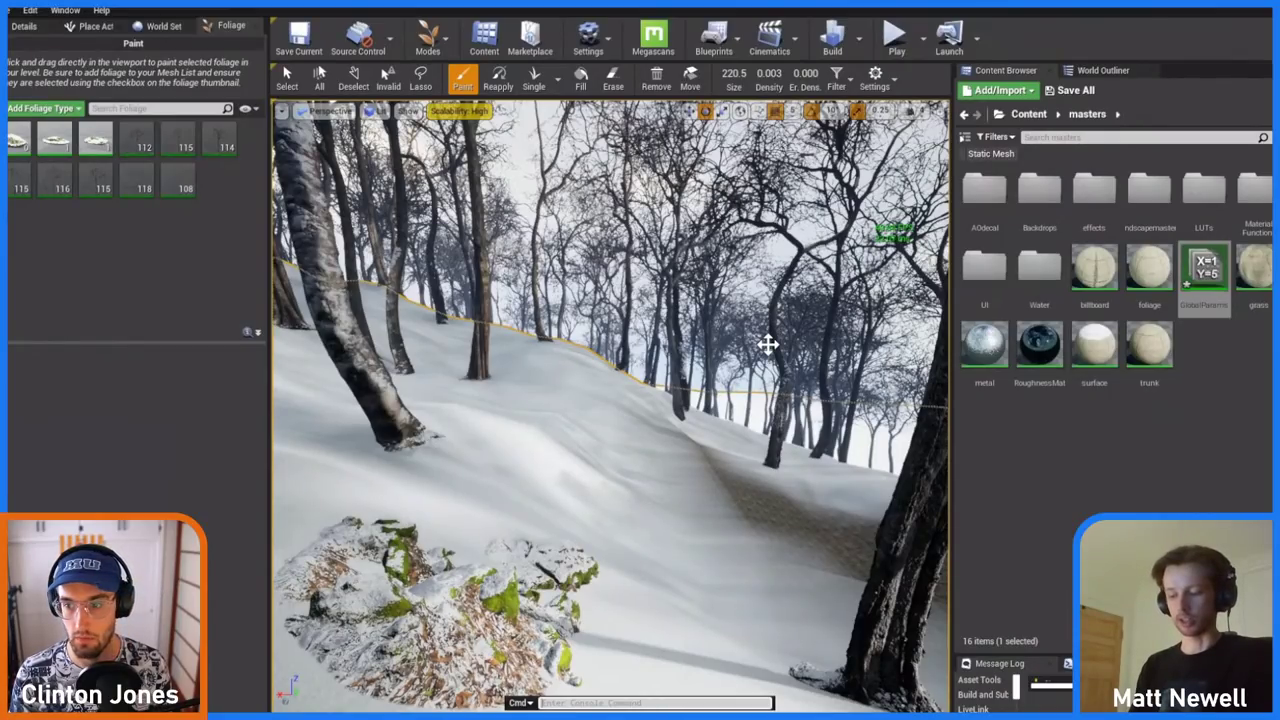
type("foliage.LODDistanceScale")
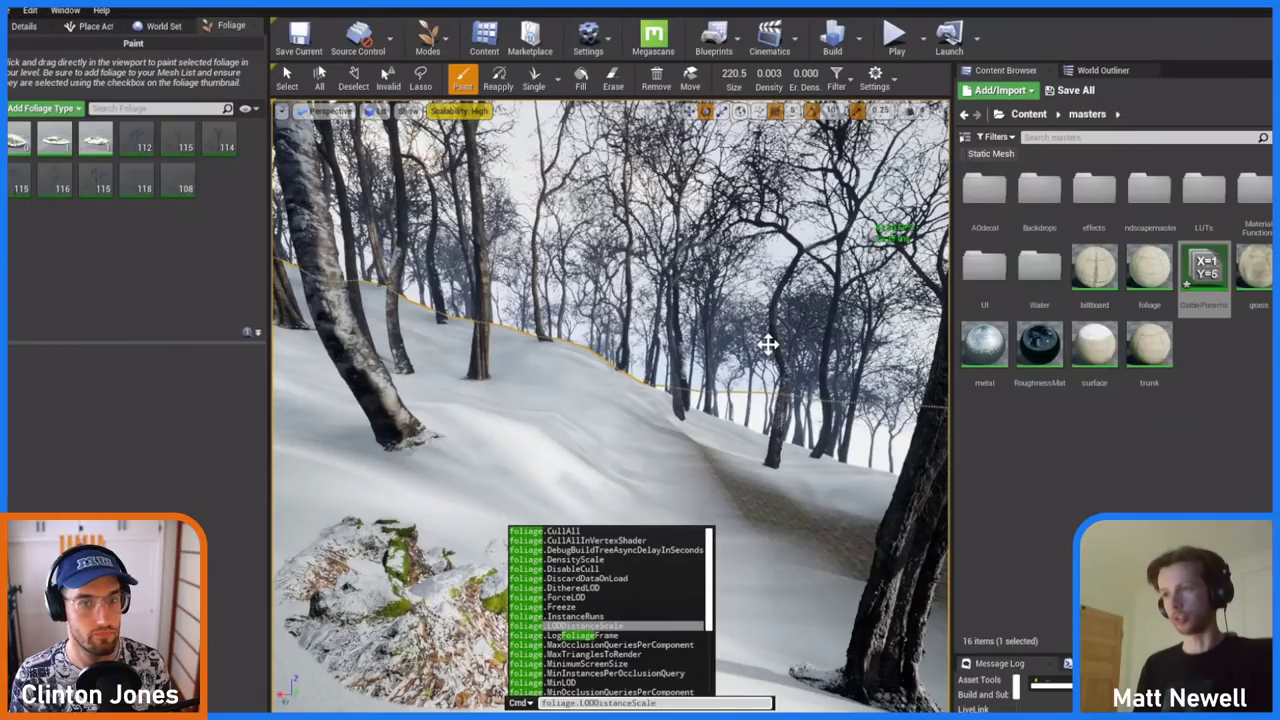
type(" 0")
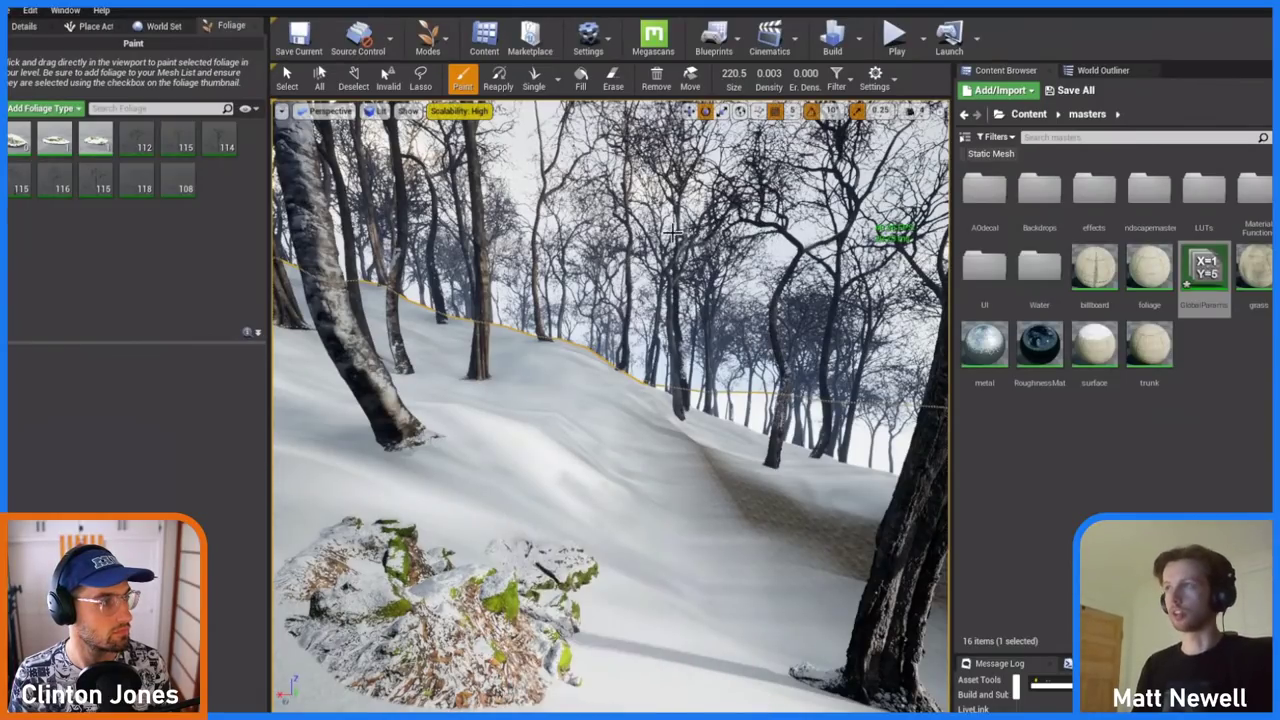
mouse_move(672, 232)
right_mouse_down()
mouse_move(745, 234)
mouse_move(800, 215)
mouse_move(408, 257)
mouse_move(305, 245)
mouse_move(665, 238)
right_mouse_up()
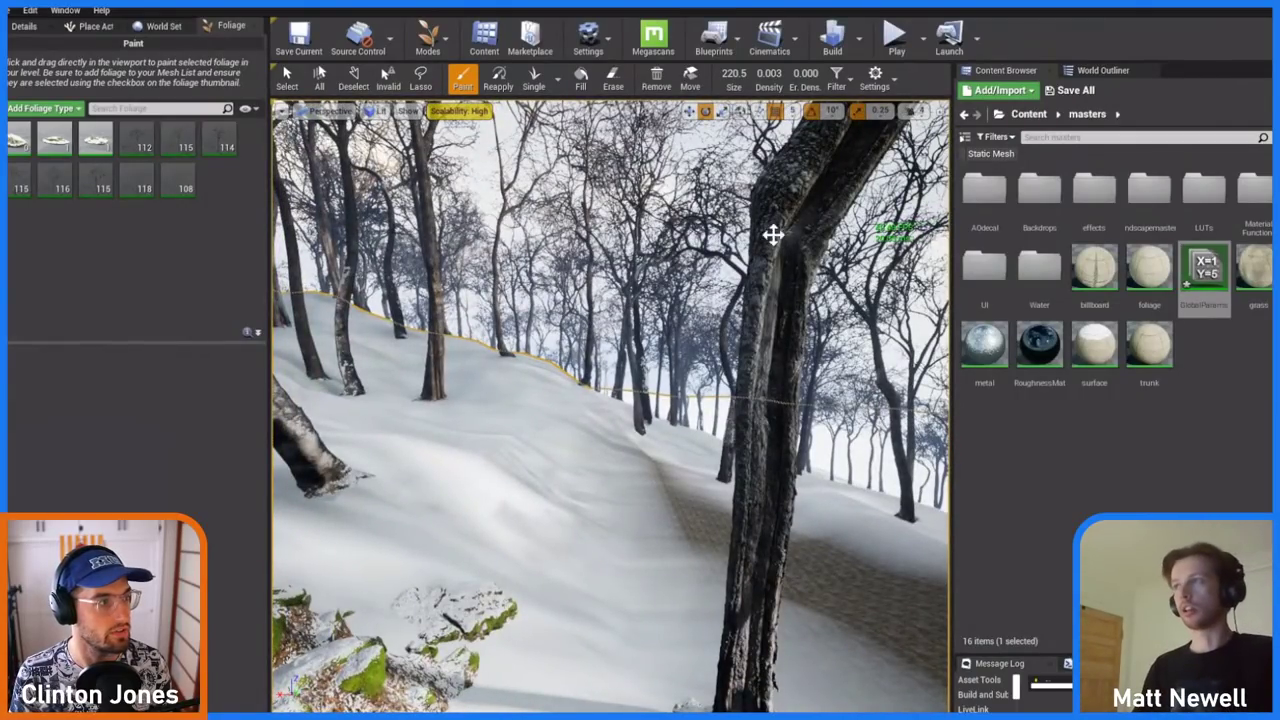
right_click_drag(773, 234, 677, 380)
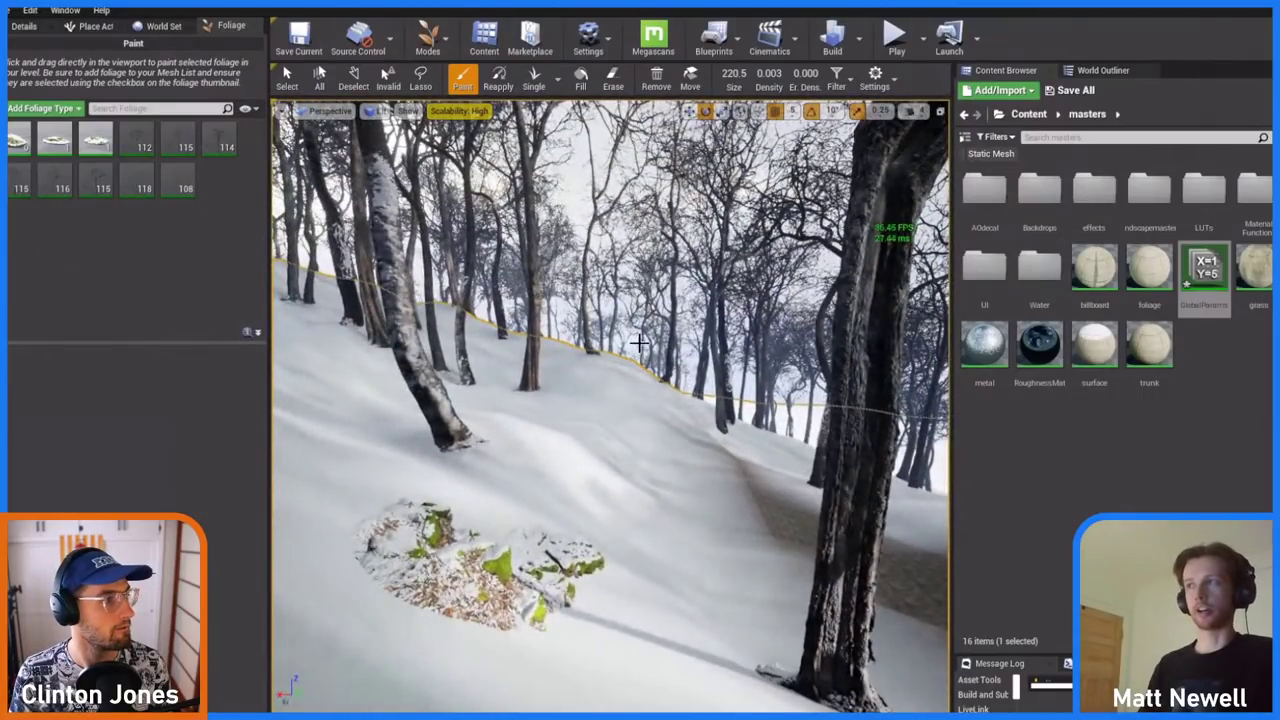
right_click_drag(638, 342, 729, 438)
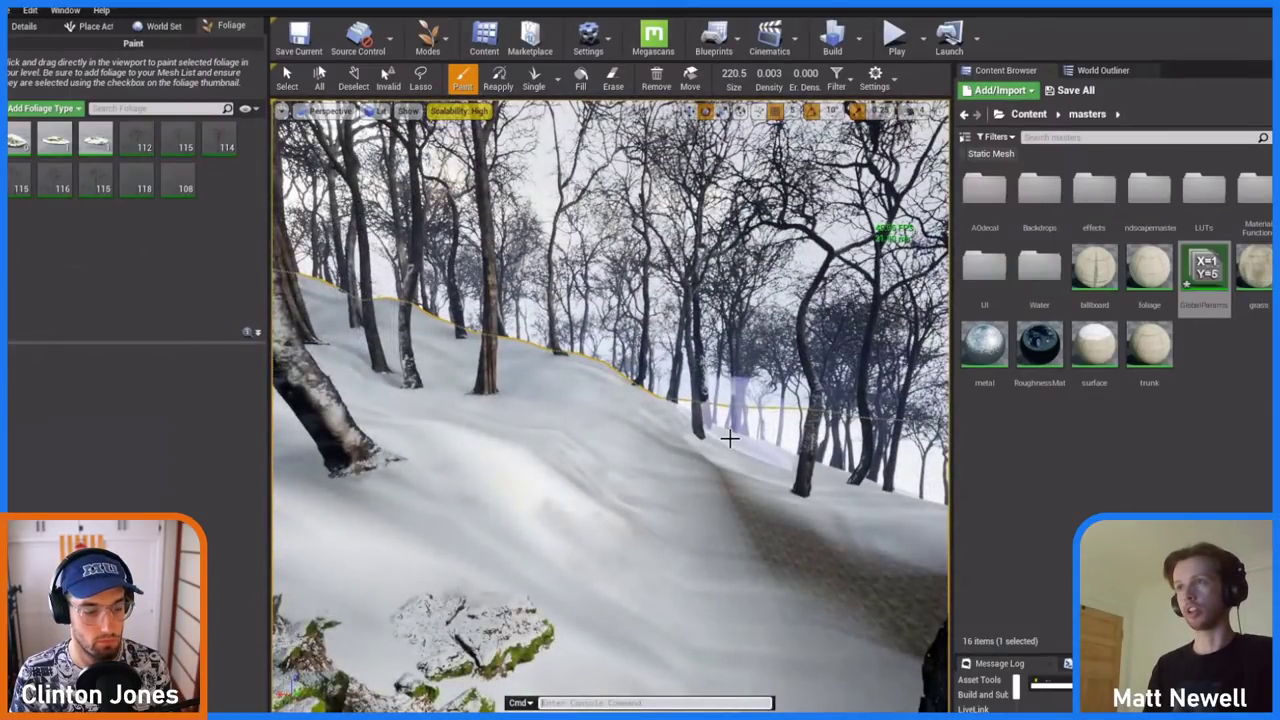
Step: Set the minimum foliage level of detail to 1 with the console command foliage.MinLOD 1
key("Up")
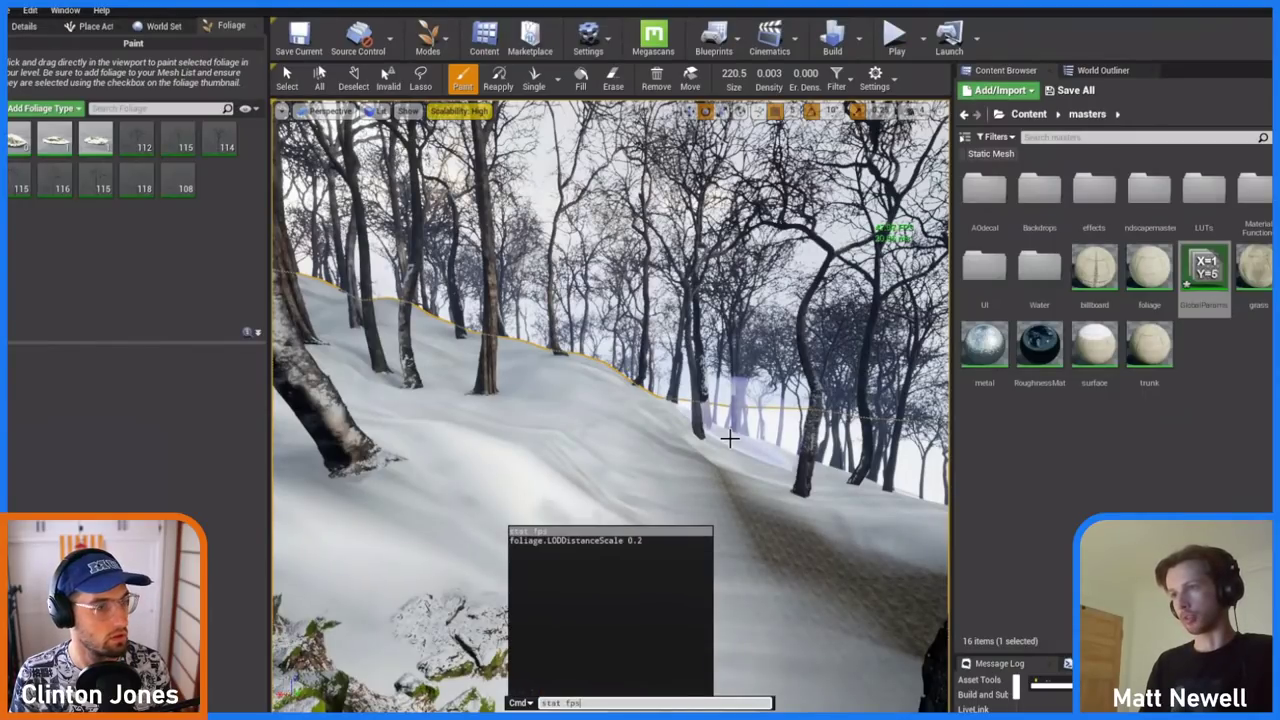
mouse_move(729, 438)
right_mouse_down()
mouse_move(706, 451)
mouse_move(680, 409)
right_mouse_up()
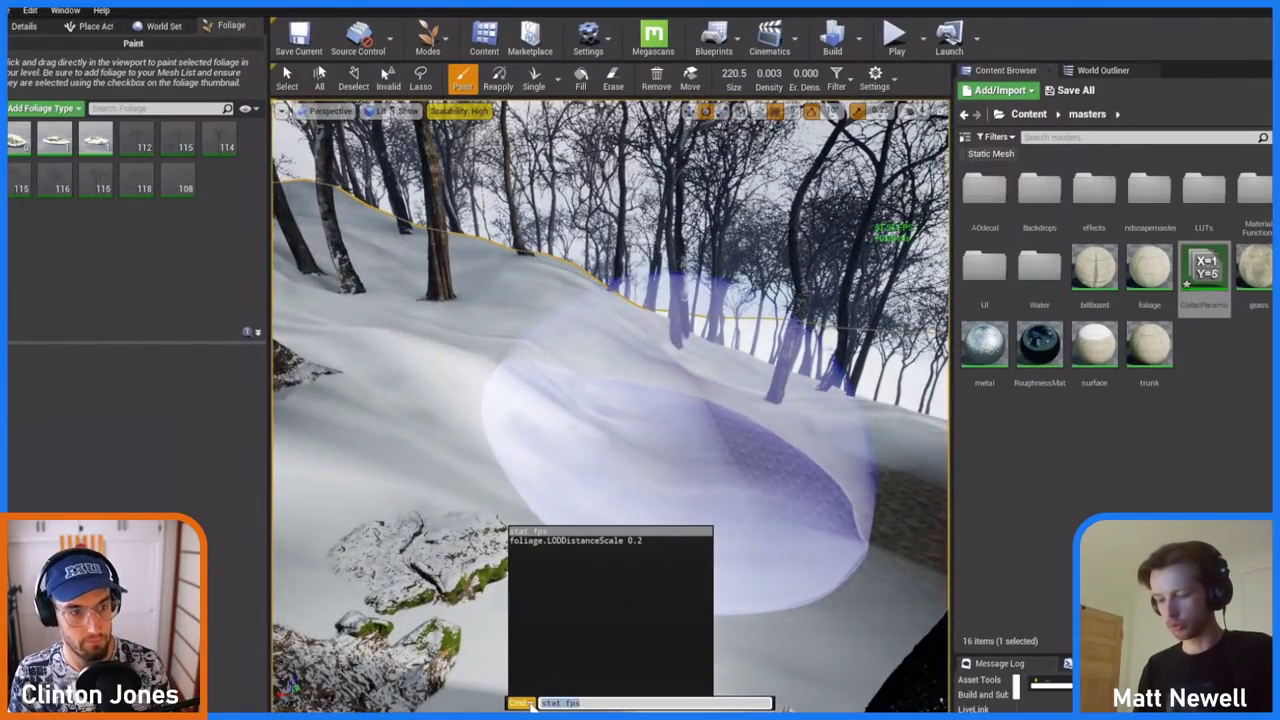
type("foliage")
key("Down")
key("Down")
key("Down")
key("Down")
key("Down")
key("Down")
key("Down")
key("Down")
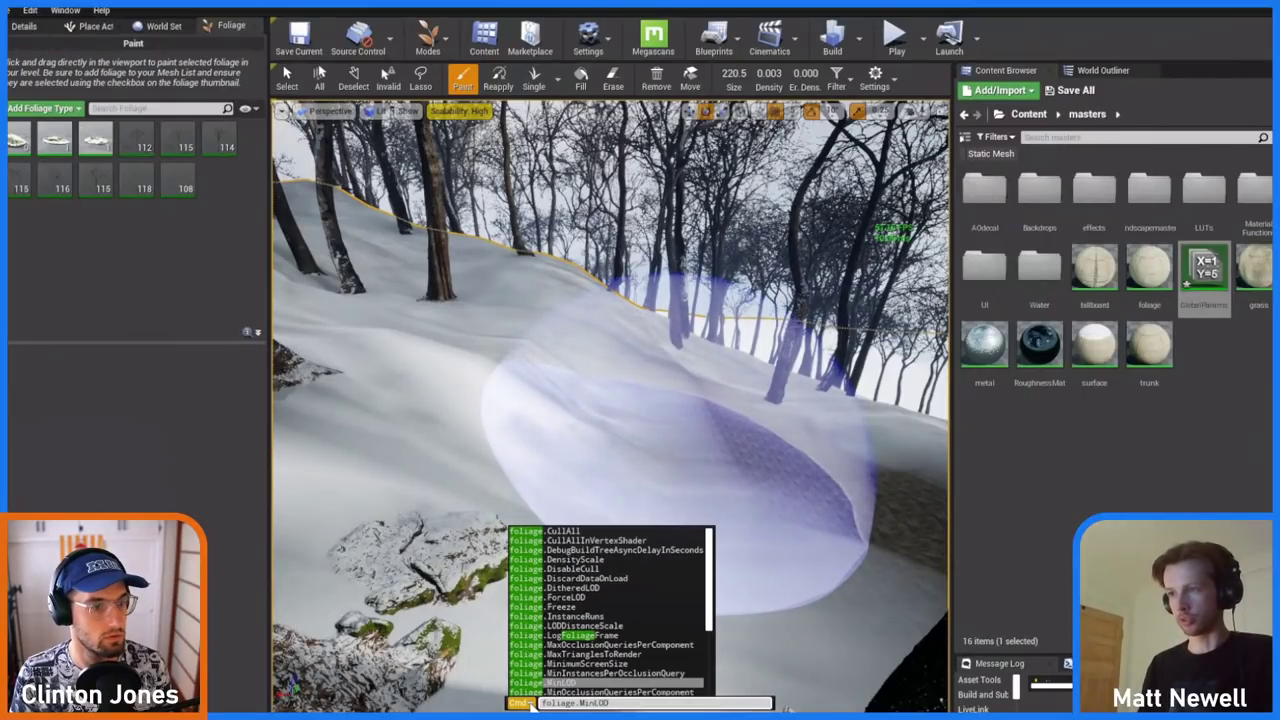
type("1")
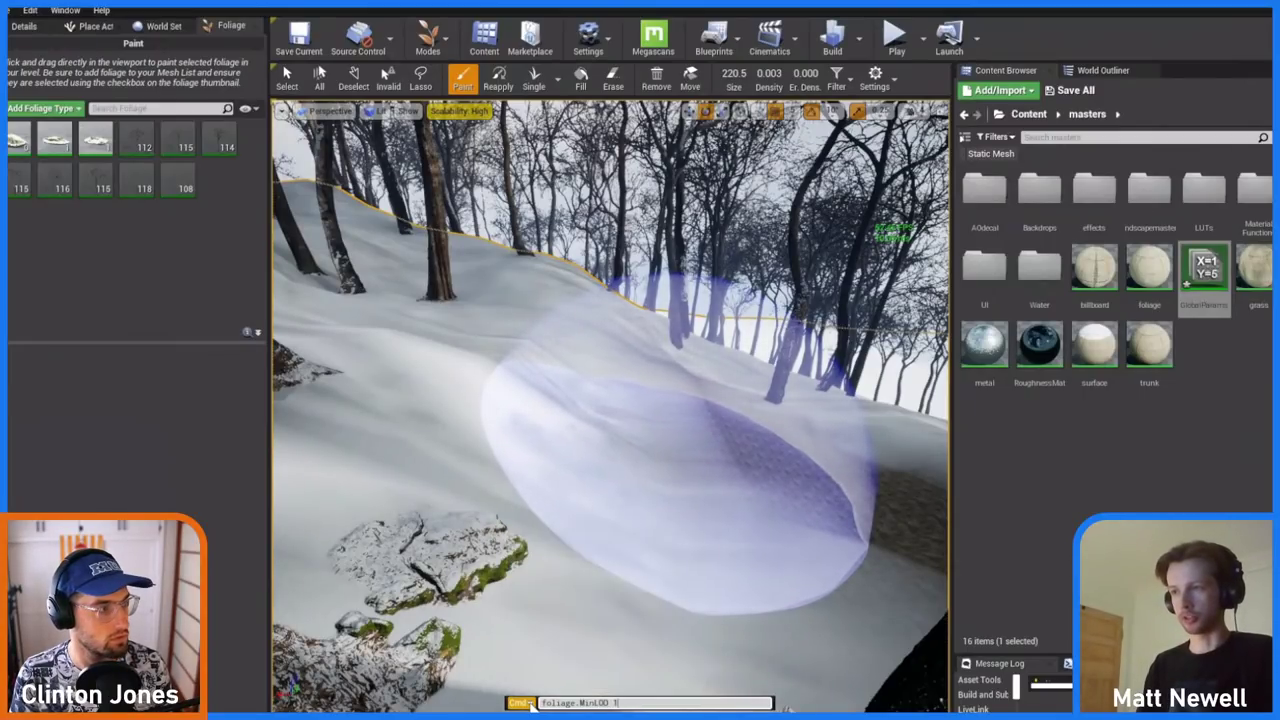
key("Return")
Step: Inspect the trees across the snowy slope, and recall and rerun the foliage.MinLOD console command
right_click_drag(518, 543, 2, 440)
key("s")
key("w")
key("d")
mouse_move(380, 560)
right_mouse_down()
mouse_move(376, 574)
mouse_move(376, 530)
mouse_move(396, 580)
mouse_move(447, 609)
mouse_move(430, 618)
mouse_move(526, 606)
right_mouse_up()
key("grave")
key("Up")
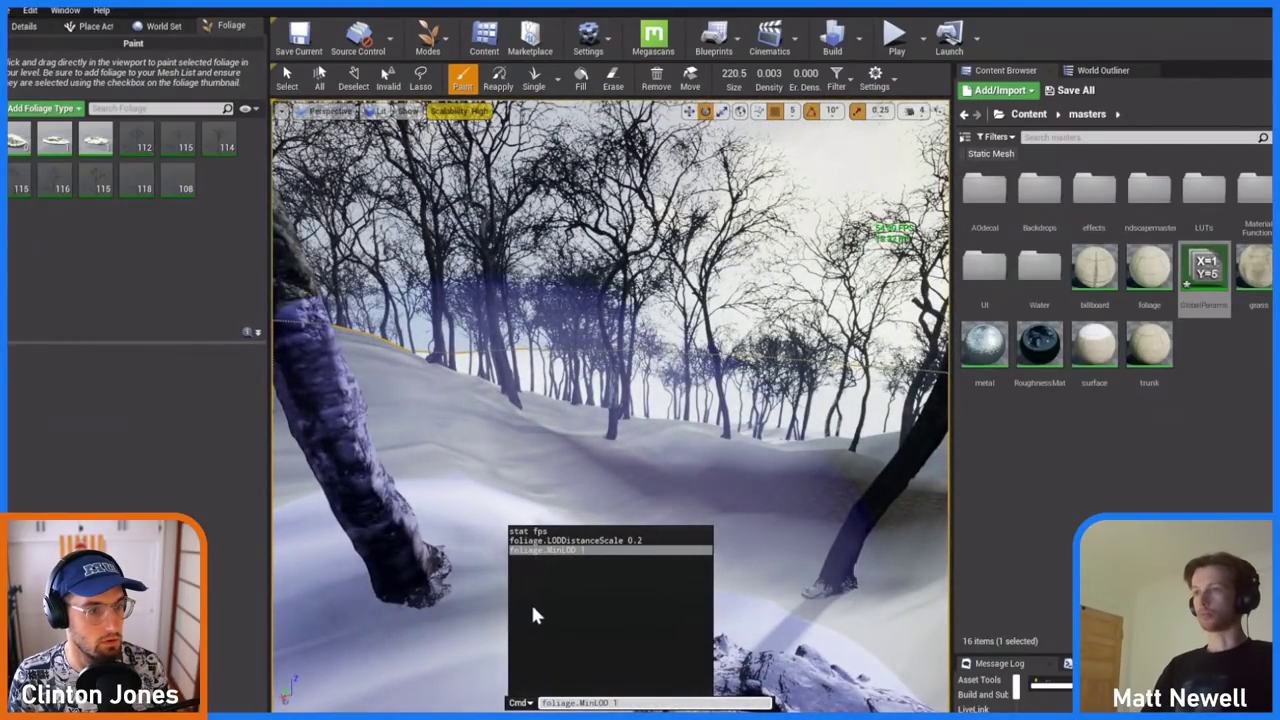
right_click_drag(534, 614, 625, 693)
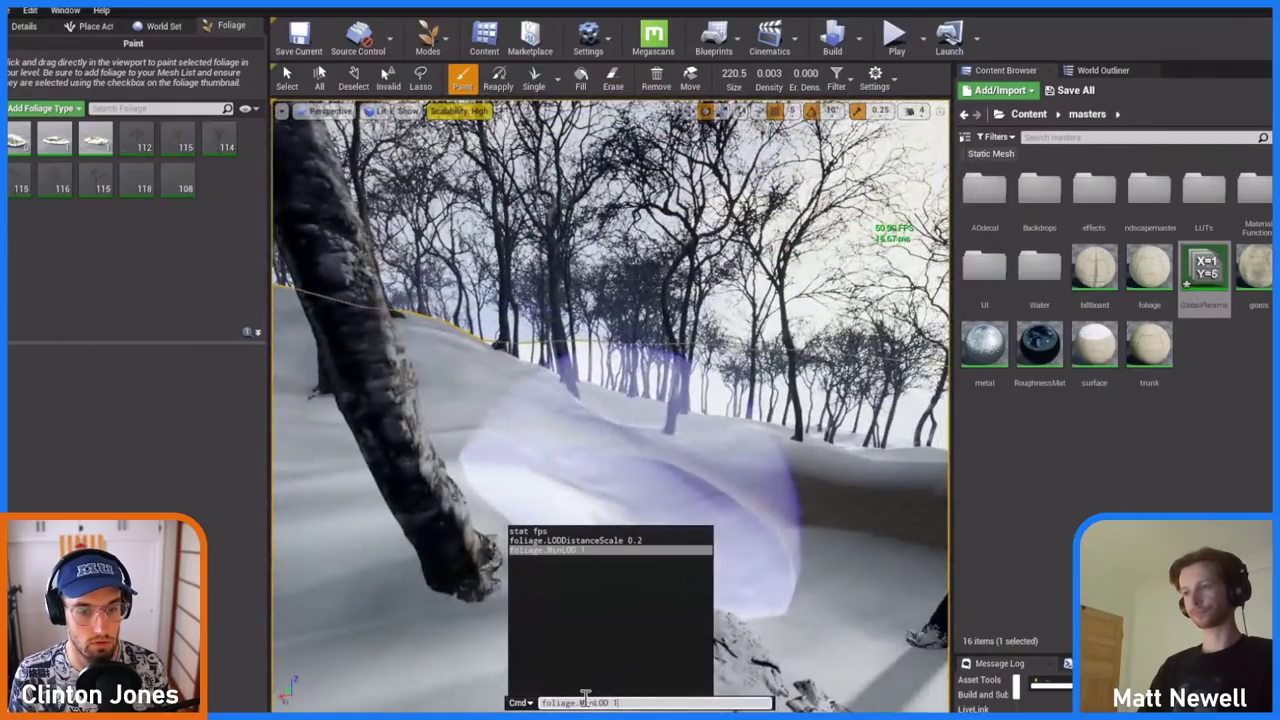
key("Return")
Step: Examine the trees, rocks and trail from several angles, and leave foliage editing for object selection
key("w")
mouse_move(580, 560)
right_mouse_down()
mouse_move(566, 546)
mouse_move(528, 549)
mouse_move(565, 550)
right_mouse_up()
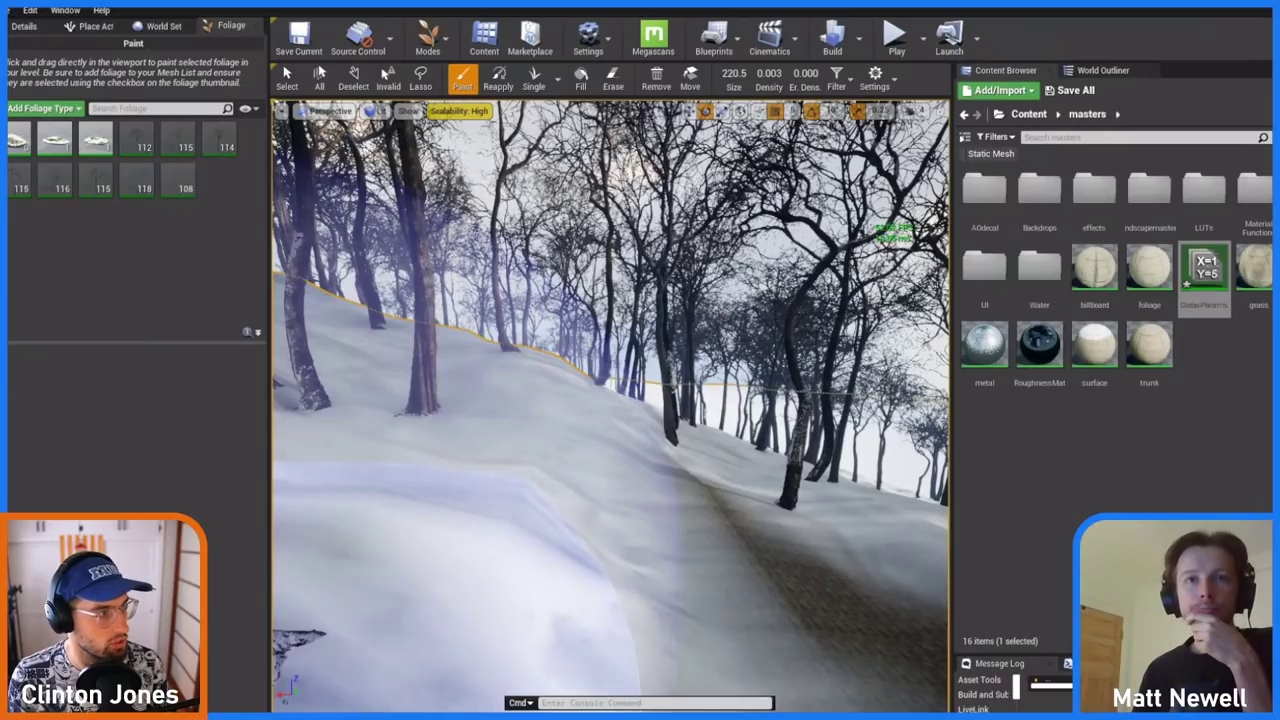
mouse_move(683, 571)
right_mouse_down()
mouse_move(718, 564)
mouse_move(878, 606)
mouse_move(320, 587)
mouse_move(297, 597)
mouse_move(763, 569)
mouse_move(680, 574)
mouse_move(694, 571)
right_mouse_up()
right_click_drag(686, 491, 537, 390)
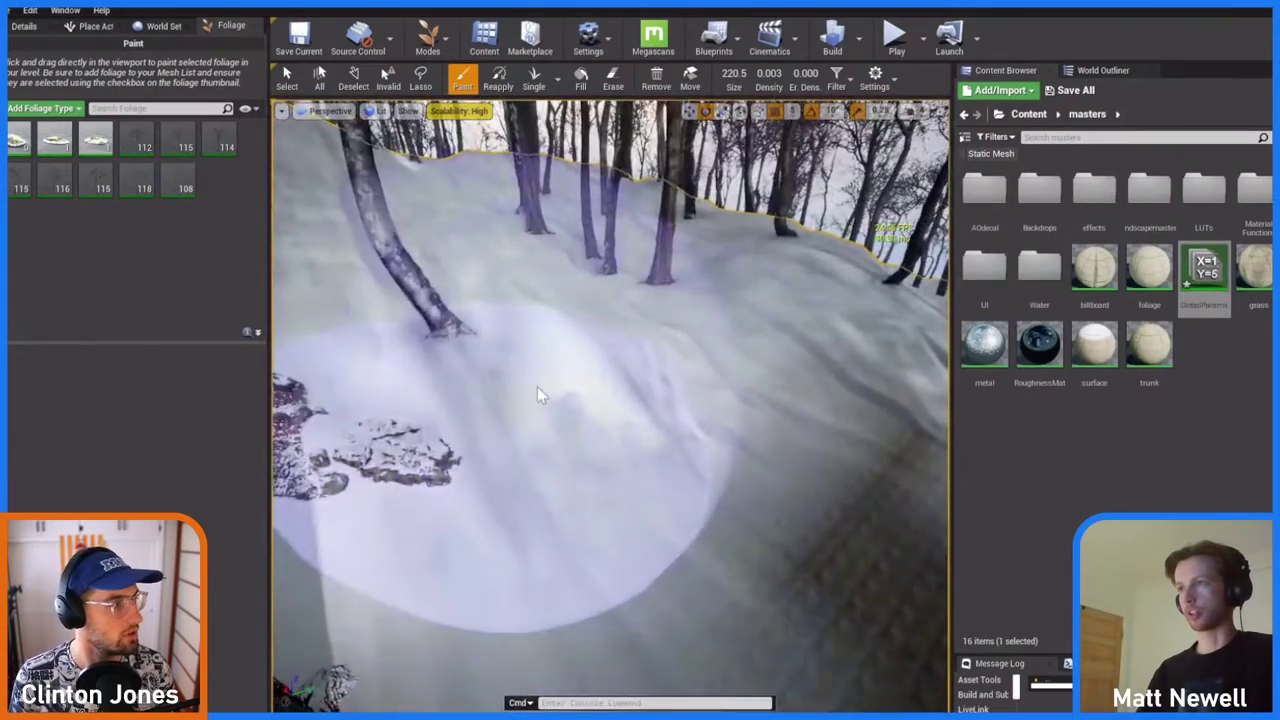
left_click(538, 389)
mouse_move(617, 355)
right_mouse_down()
mouse_move(476, 335)
mouse_move(363, 368)
mouse_move(610, 440)
mouse_move(472, 405)
mouse_move(562, 444)
mouse_move(763, 417)
mouse_move(751, 434)
mouse_move(477, 466)
mouse_move(605, 403)
mouse_move(600, 354)
mouse_move(634, 351)
mouse_move(594, 349)
mouse_move(576, 445)
mouse_move(643, 409)
mouse_move(723, 334)
mouse_move(855, 295)
mouse_move(838, 318)
mouse_move(620, 417)
mouse_move(668, 345)
right_mouse_up()
key("shift")
right_click_drag(620, 399, 585, 380)
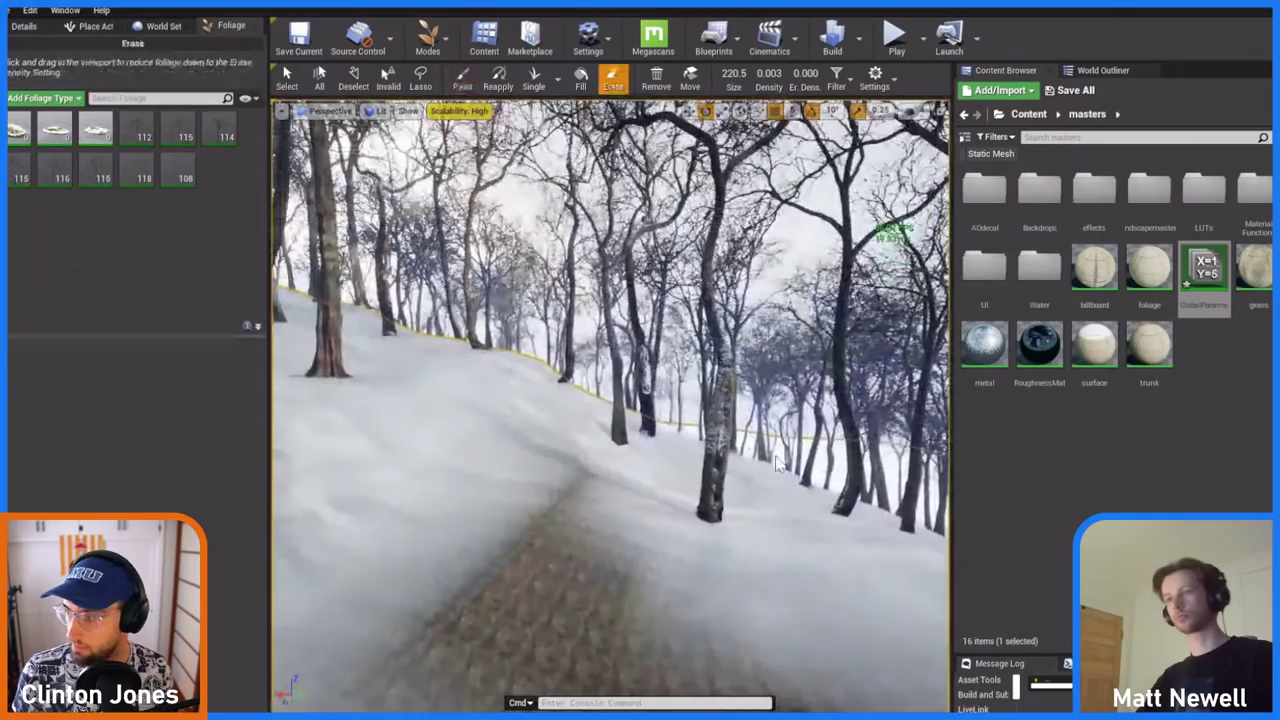
key("shift+1")
right_click_drag(777, 486, 397, 498)
right_click_drag(318, 489, 276, 488)
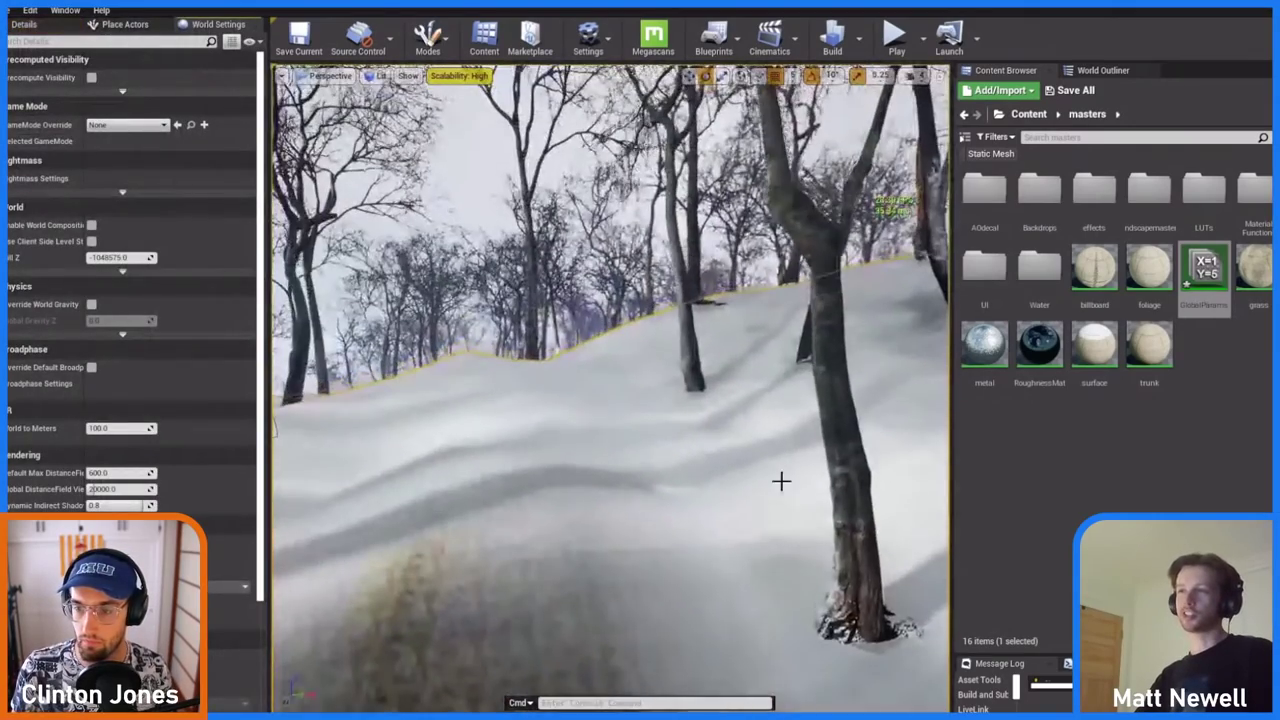
right_click_drag(780, 480, 541, 428)
right_click_drag(857, 425, 786, 471)
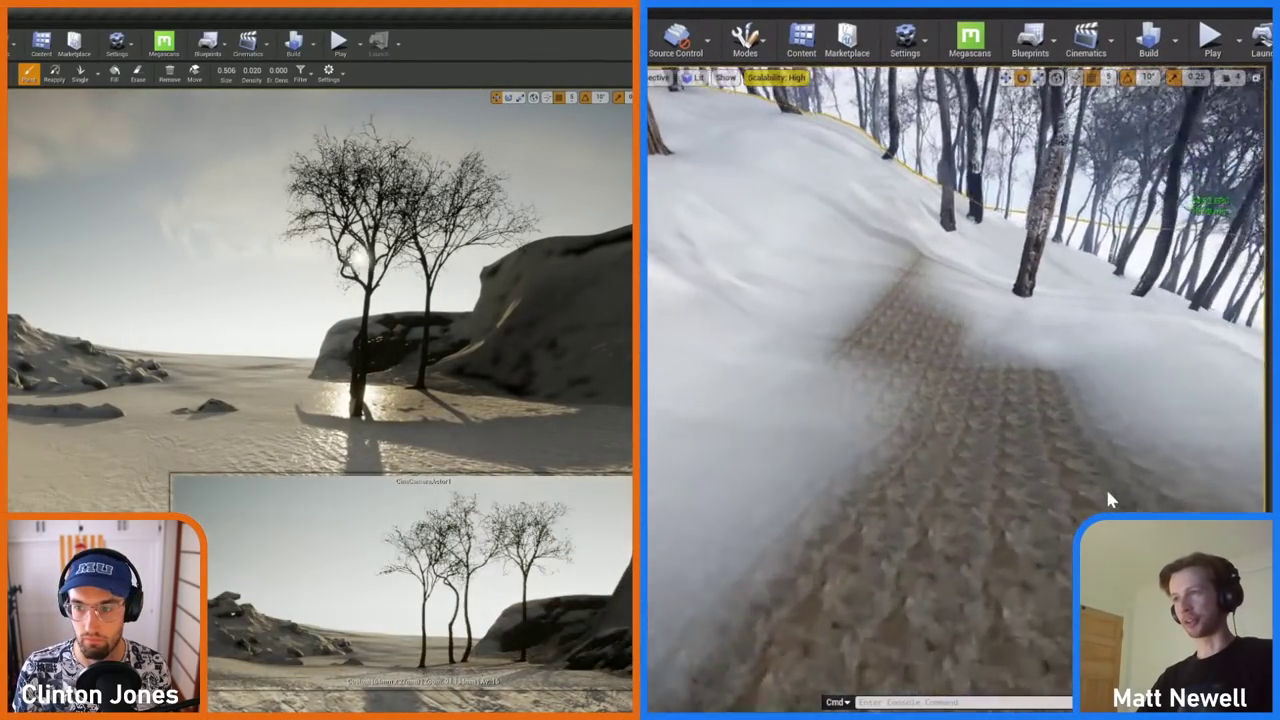
right_click_drag(1107, 490, 1217, 436)
Step: Leave foliage painting in the rocky tree scene and rotate the sun light so the tree shadows fall towards the viewer
key("shift+1")
right_click_drag(1125, 440, 1098, 486)
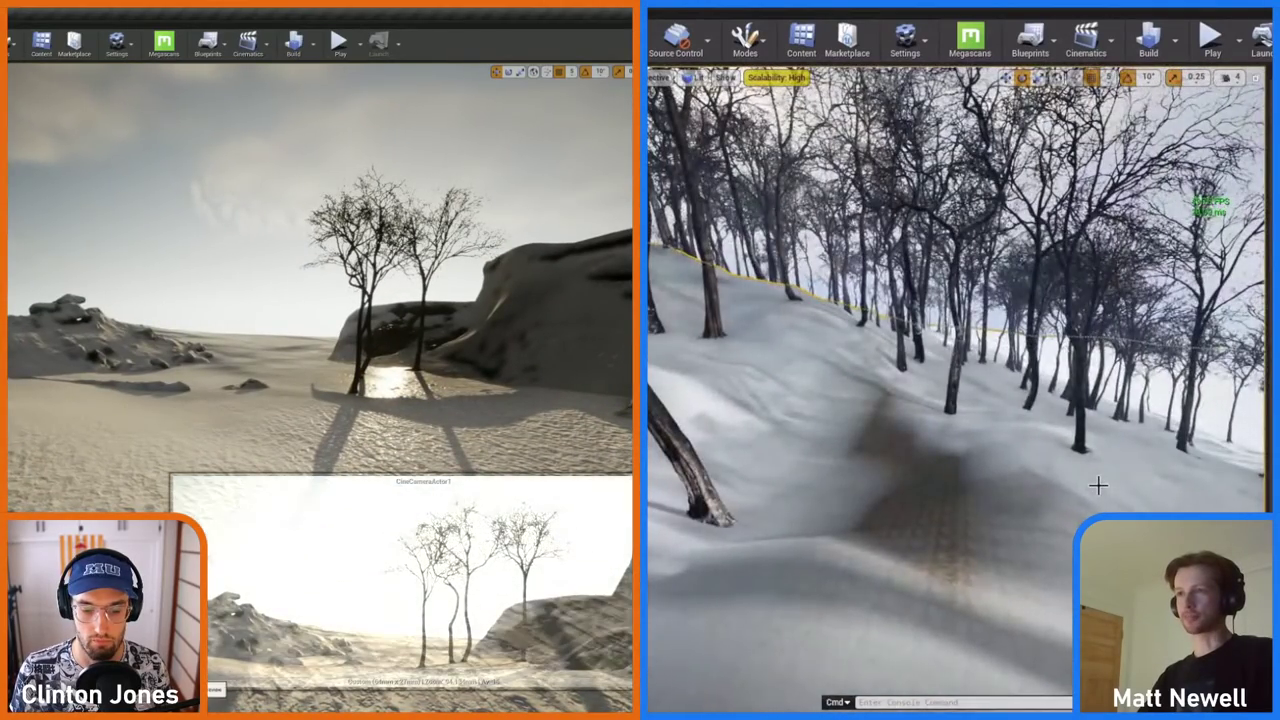
key("Escape")
mouse_move(320, 388)
right_mouse_down()
mouse_move(296, 364)
mouse_move(308, 366)
right_mouse_up()
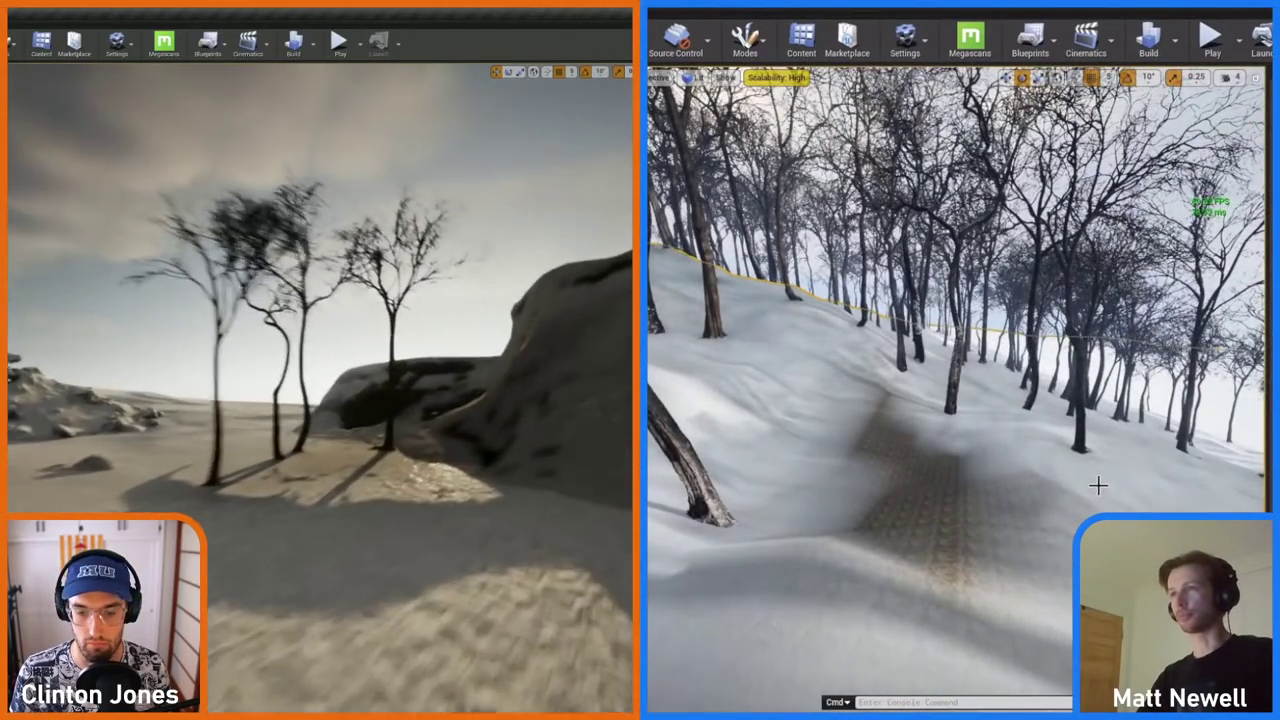
right_click_drag(1017, 483, 1164, 478)
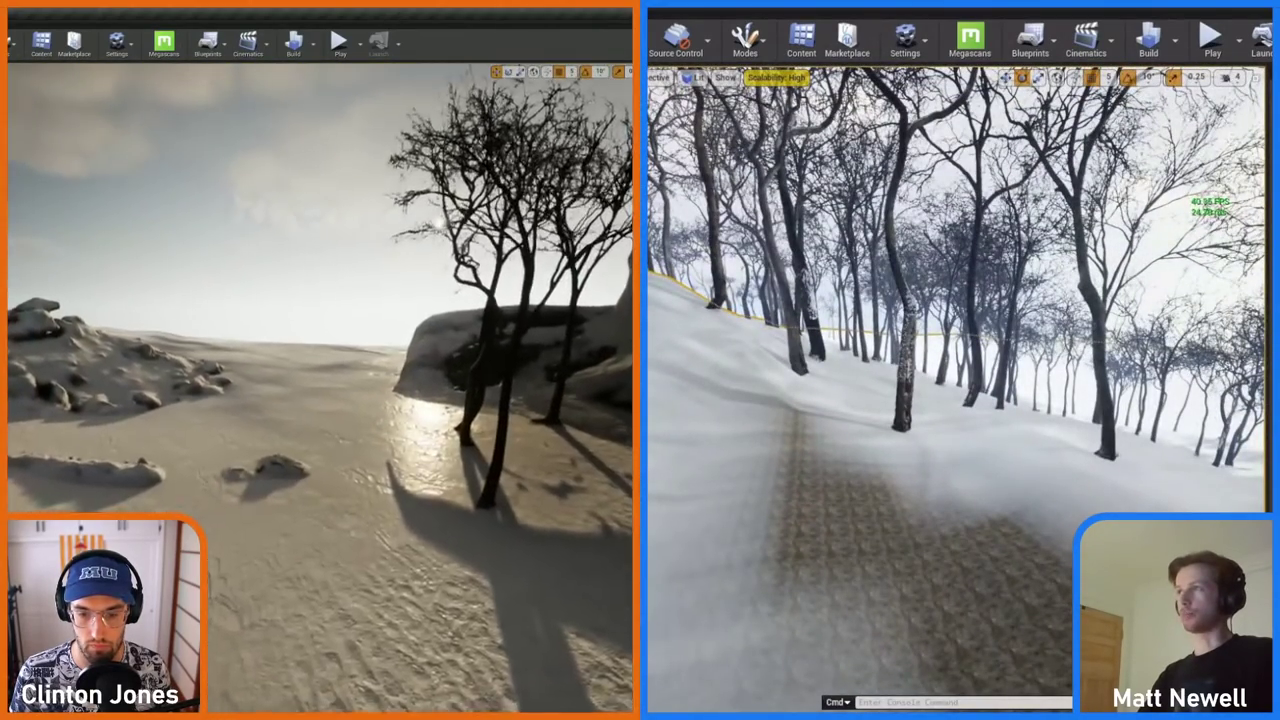
right_click_drag(768, 457, 770, 454)
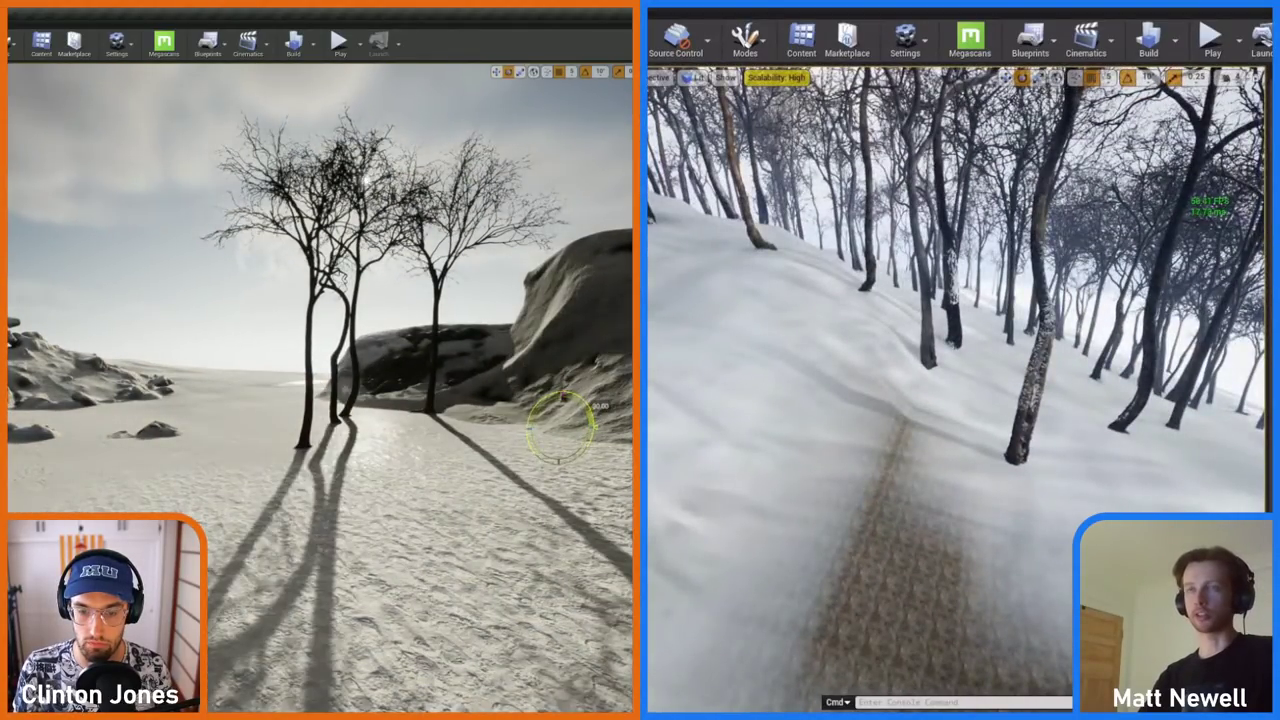
mouse_move(555, 434)
left_mouse_down()
mouse_move(460, 434)
mouse_move(575, 434)
mouse_move(555, 434)
left_mouse_up()
Step: Select and reposition trees beside the dark rock, extending the group to five trees of differing size and depth
right_click_drag(314, 357, 322, 357)
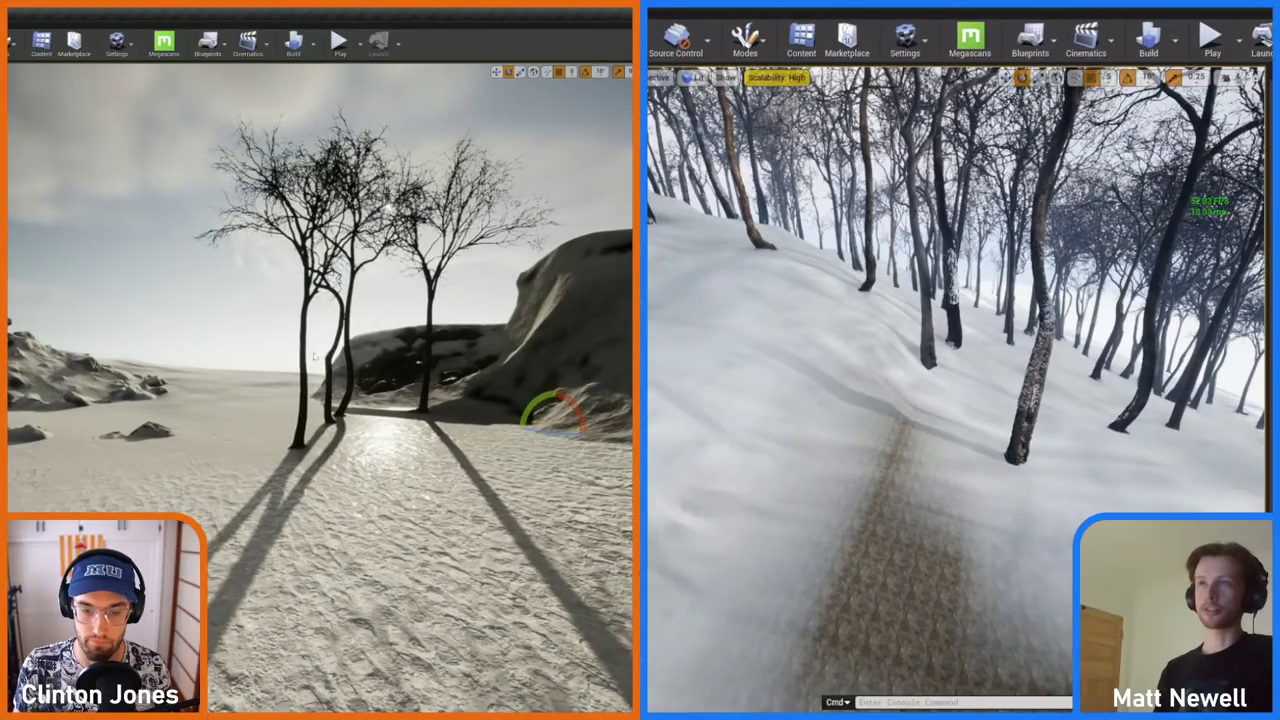
left_click(303, 392)
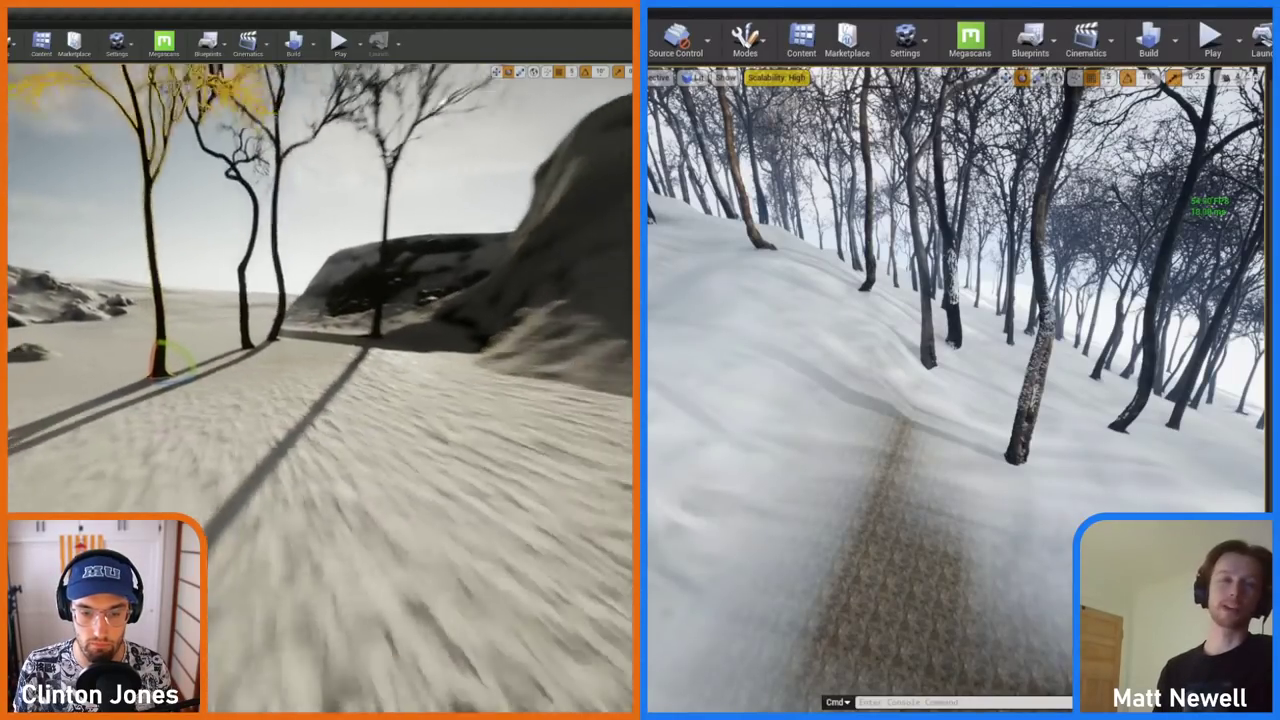
right_click_drag(354, 383, 364, 378)
key("r")
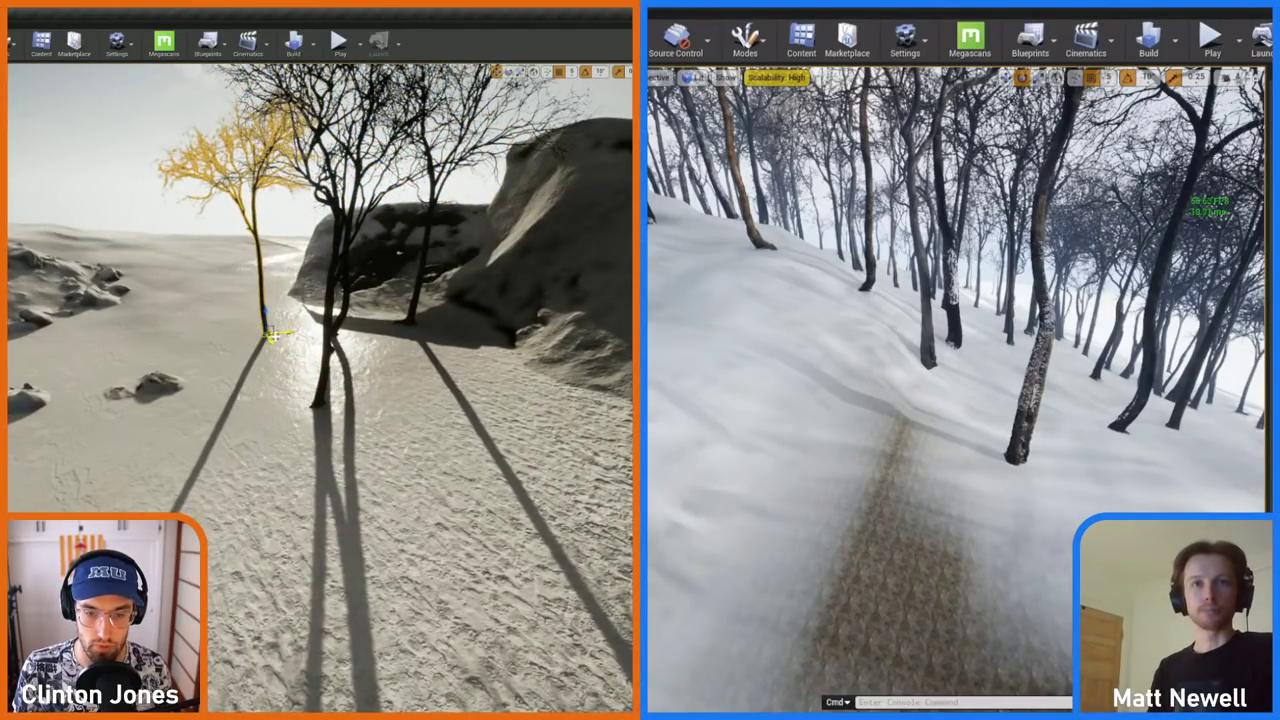
right_click_drag(342, 336, 314, 346)
left_click_drag(340, 378, 240, 380)
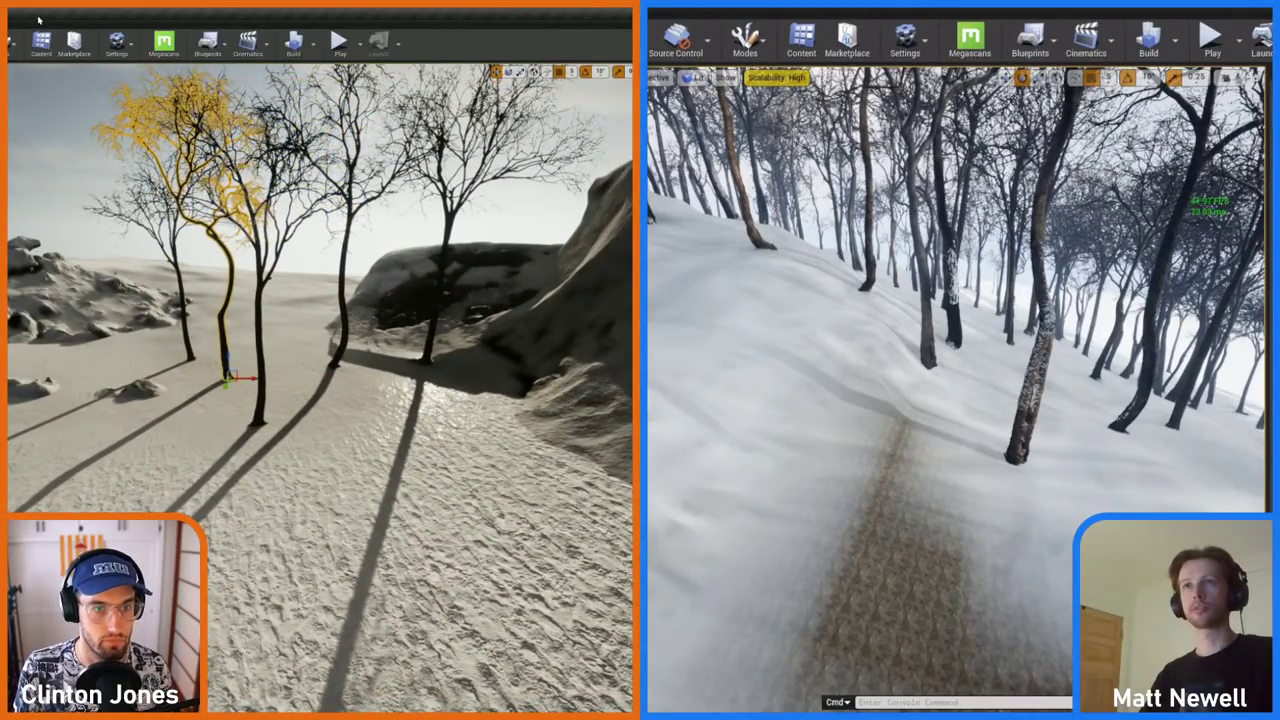
Step: Toggle the editor overlays in the tree scene and examine the tree group and the forest trail from several angles
left_click_drag(992, 388, 905, 472)
key("g")
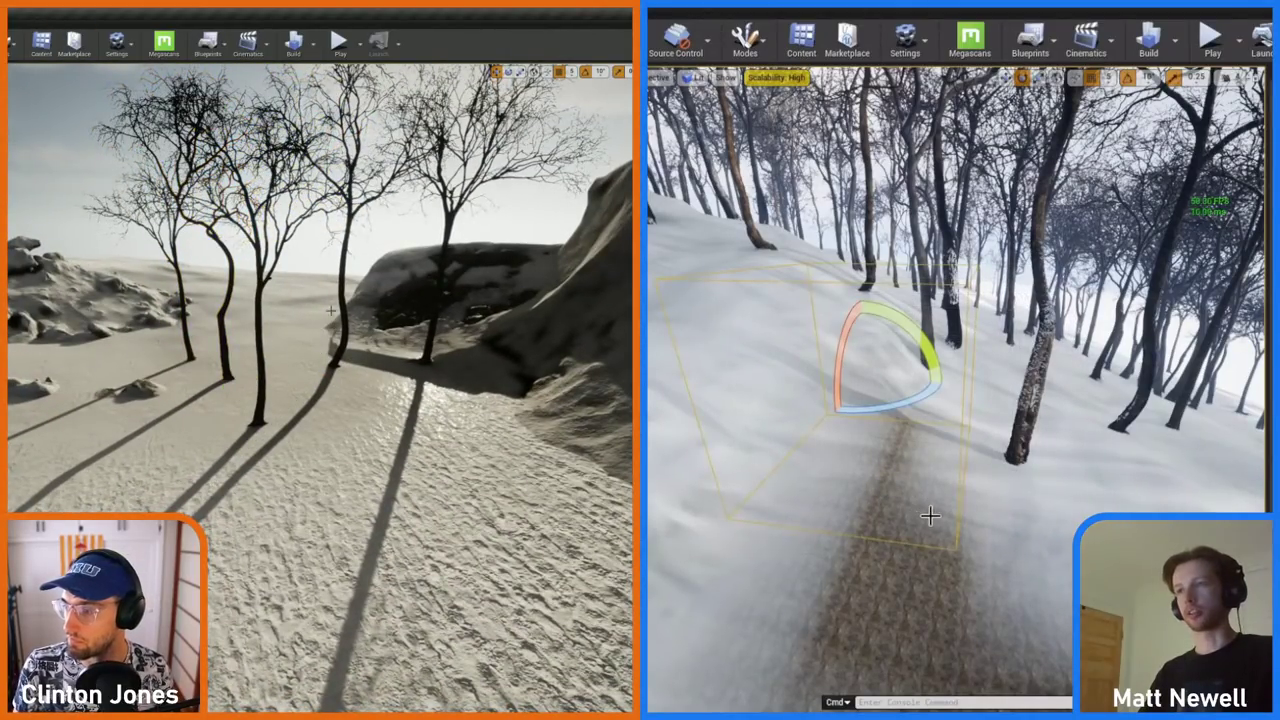
right_click_drag(930, 515, 876, 512)
right_click_drag(320, 390, 225, 335)
key("Escape")
right_click_drag(318, 292, 391, 288)
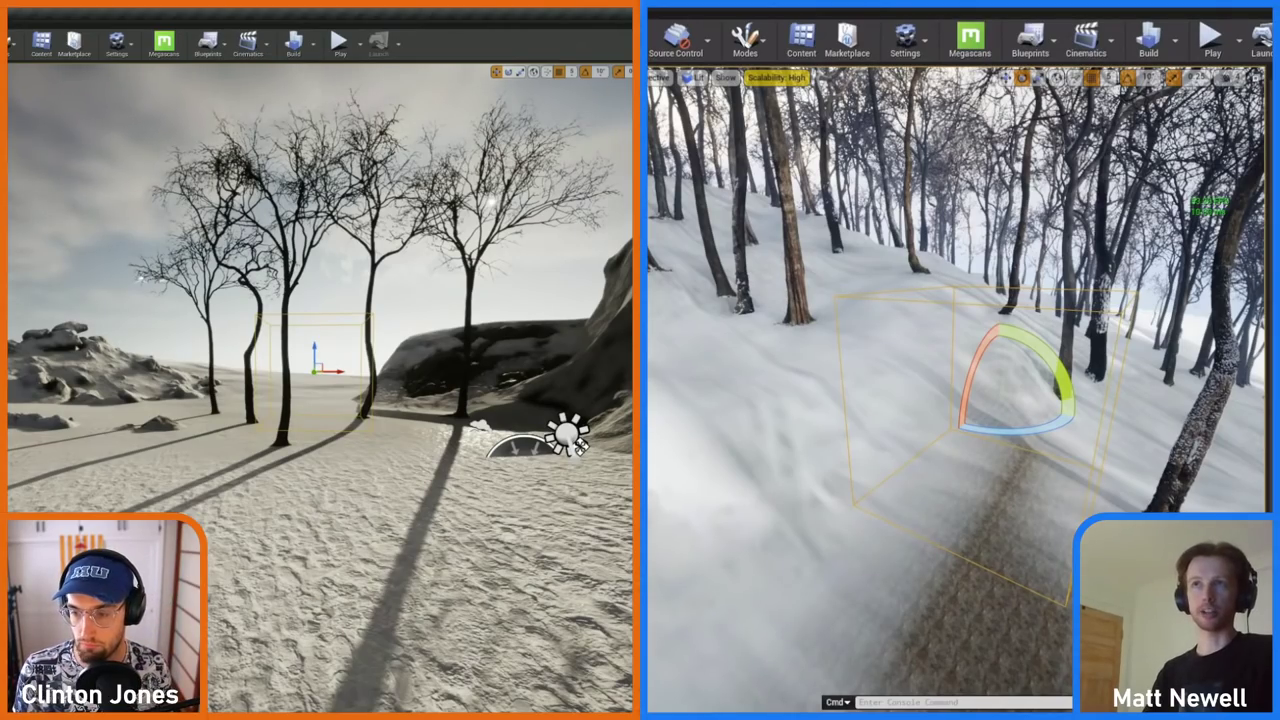
mouse_move(328, 402)
right_mouse_down()
mouse_move(328, 390)
mouse_move(340, 420)
right_mouse_up()
right_click_drag(1010, 368, 1017, 367)
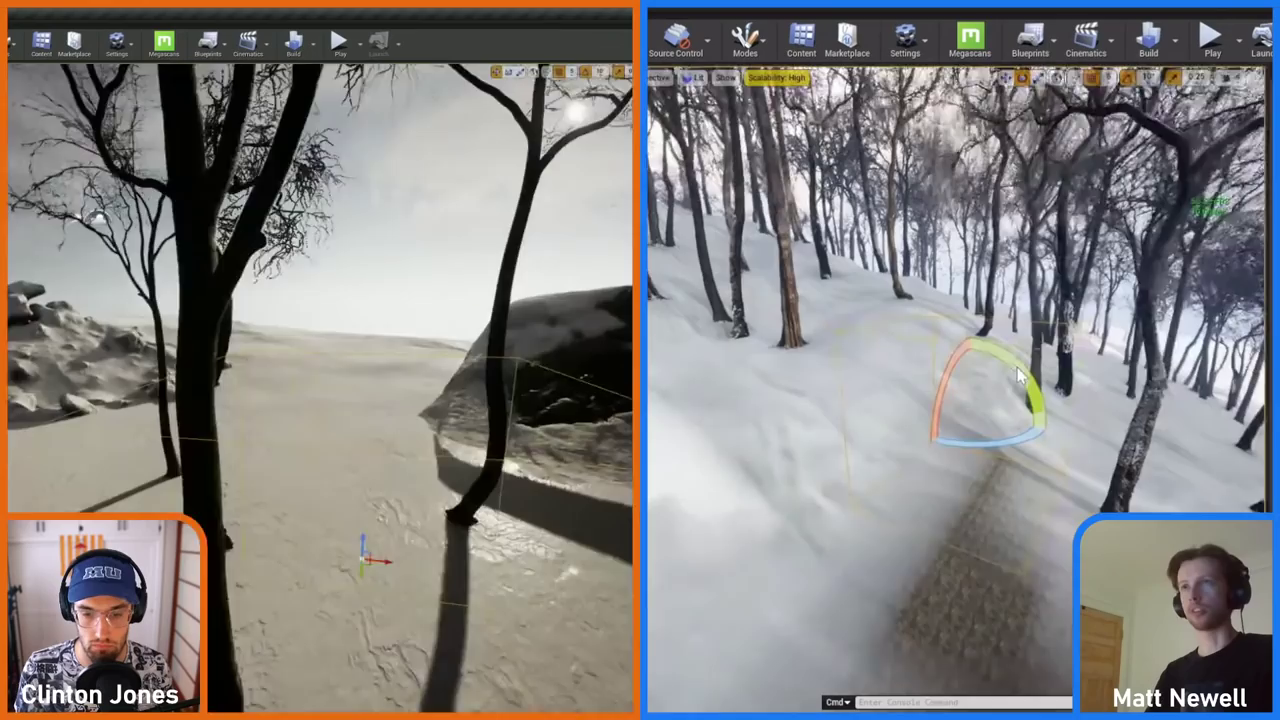
right_click_drag(340, 420, 330, 415)
right_click_drag(1017, 367, 1150, 415)
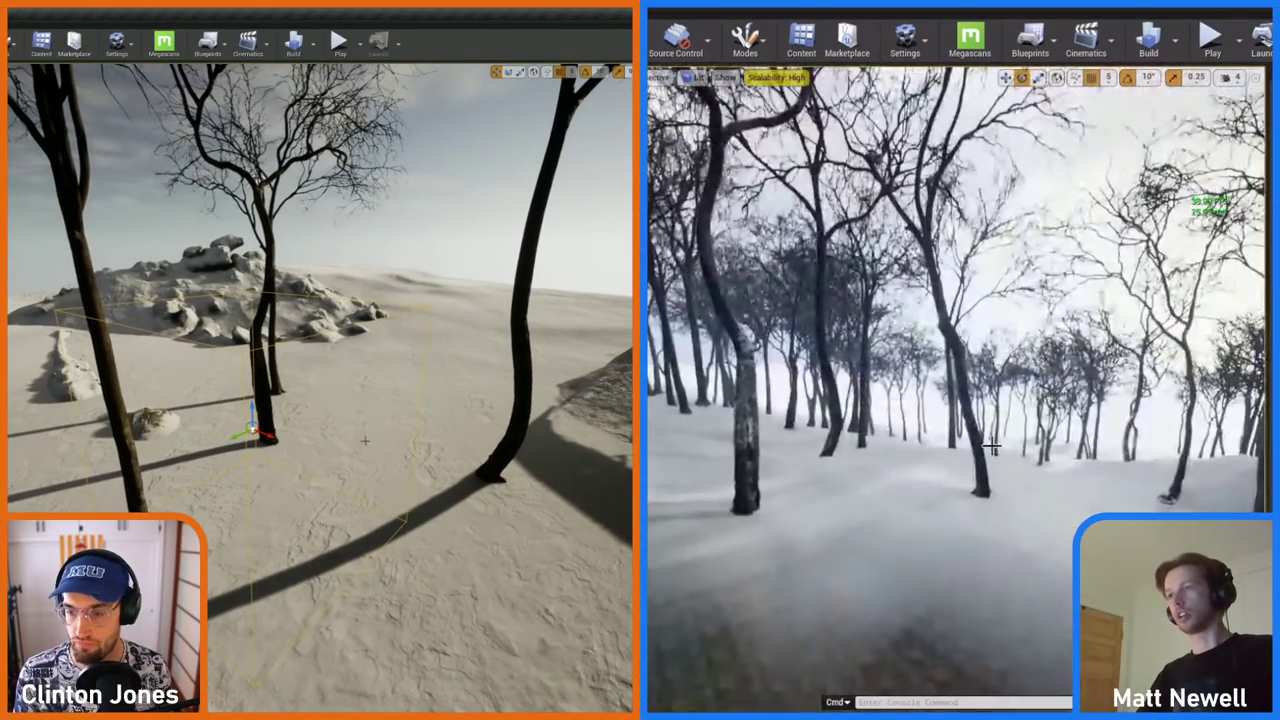
right_click_drag(320, 457, 303, 402)
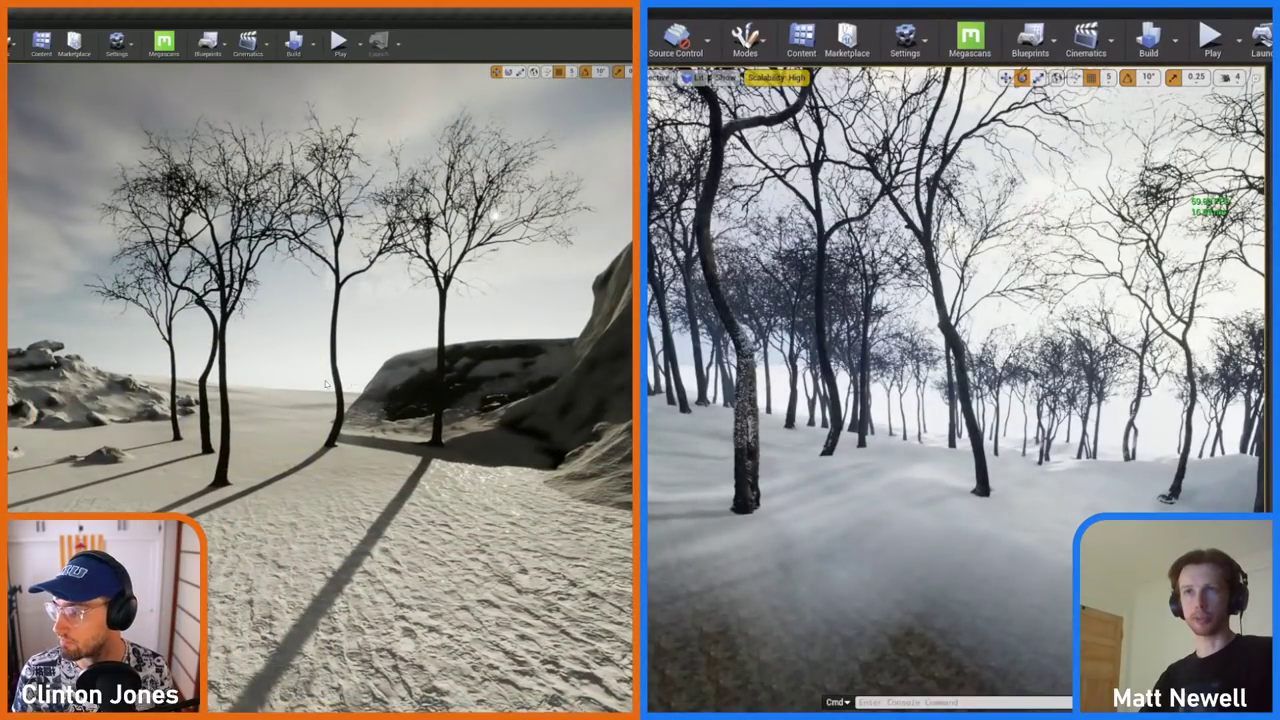
Step: Select all five trees beside the dark rock and clear them from the rocky scene
right_click_drag(1029, 414, 995, 465)
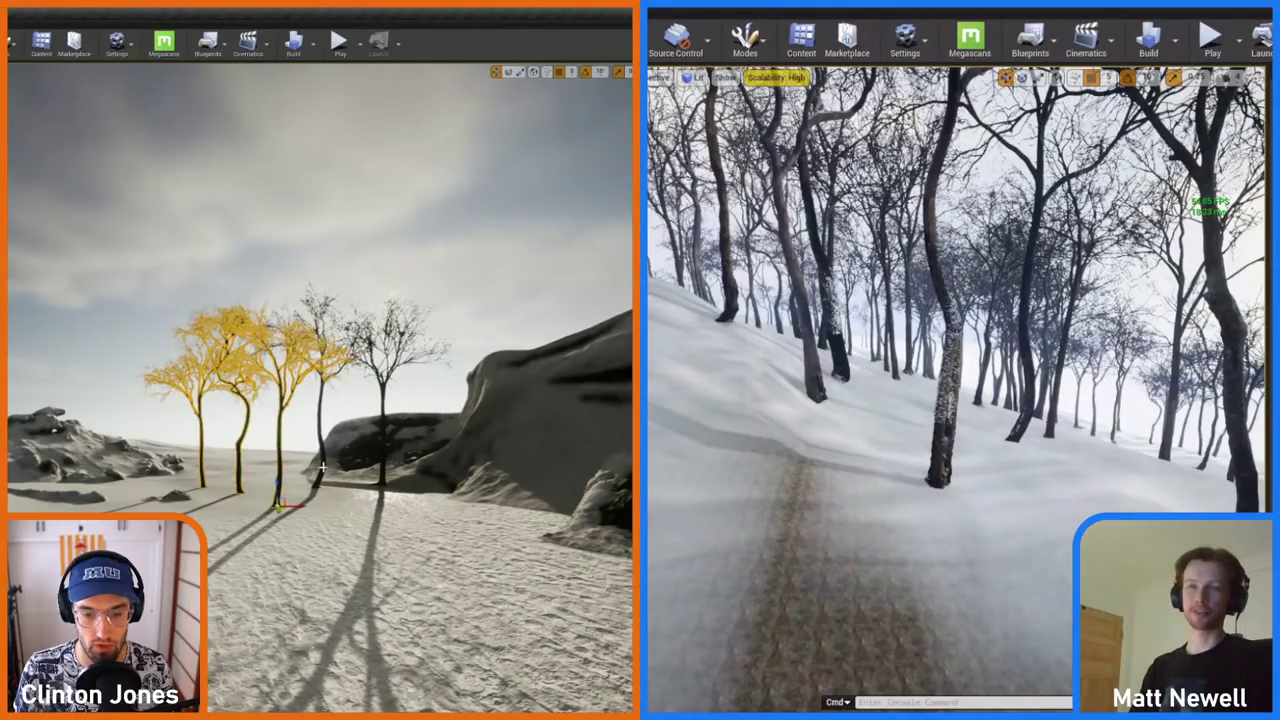
left_click(380, 468, "ctrl")
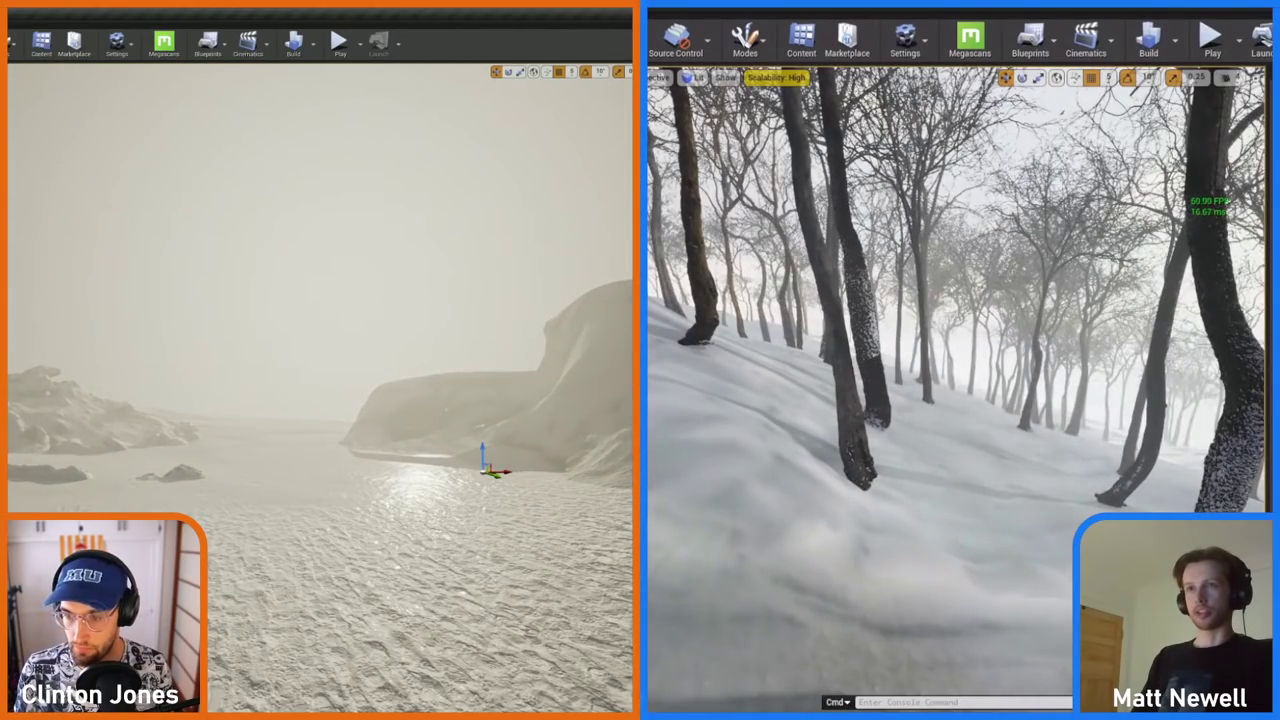
Step: Examine the forest from the snowy trail up to the treetops and the cloudy sky
right_click_drag(981, 453, 1078, 380)
key("w")
key("w")
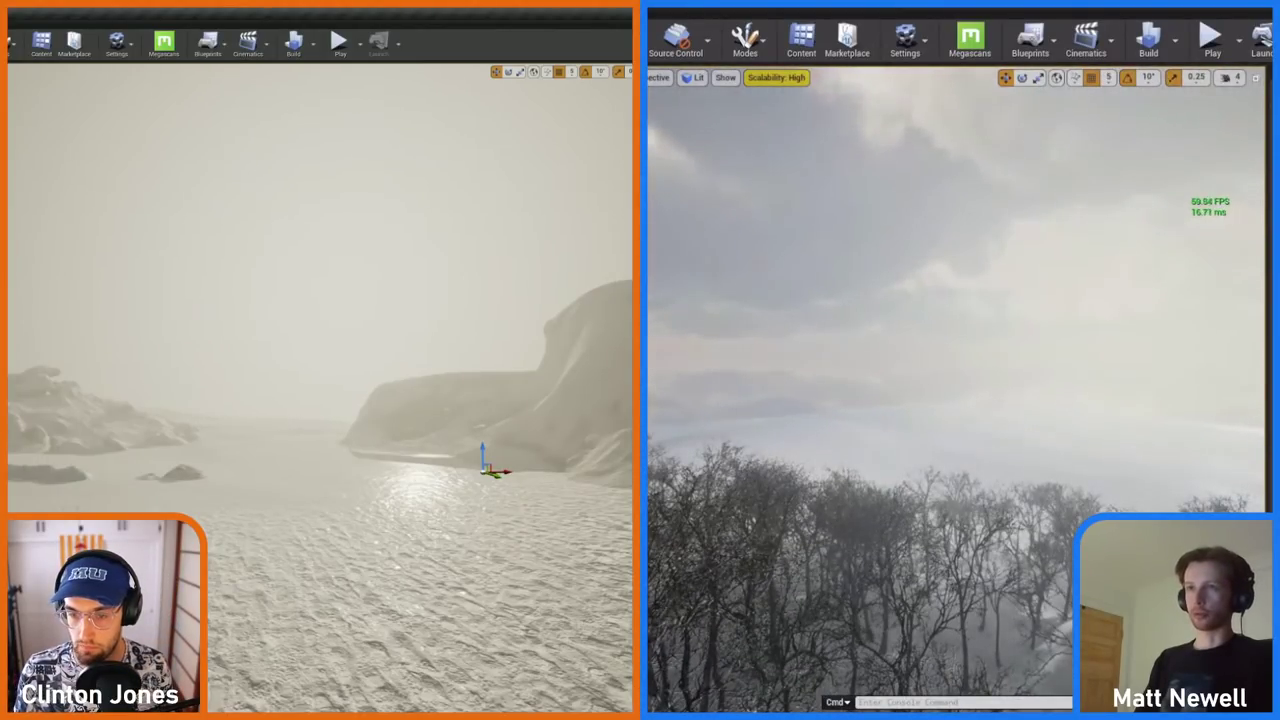
key("s")
right_click_drag(935, 388, 885, 388)
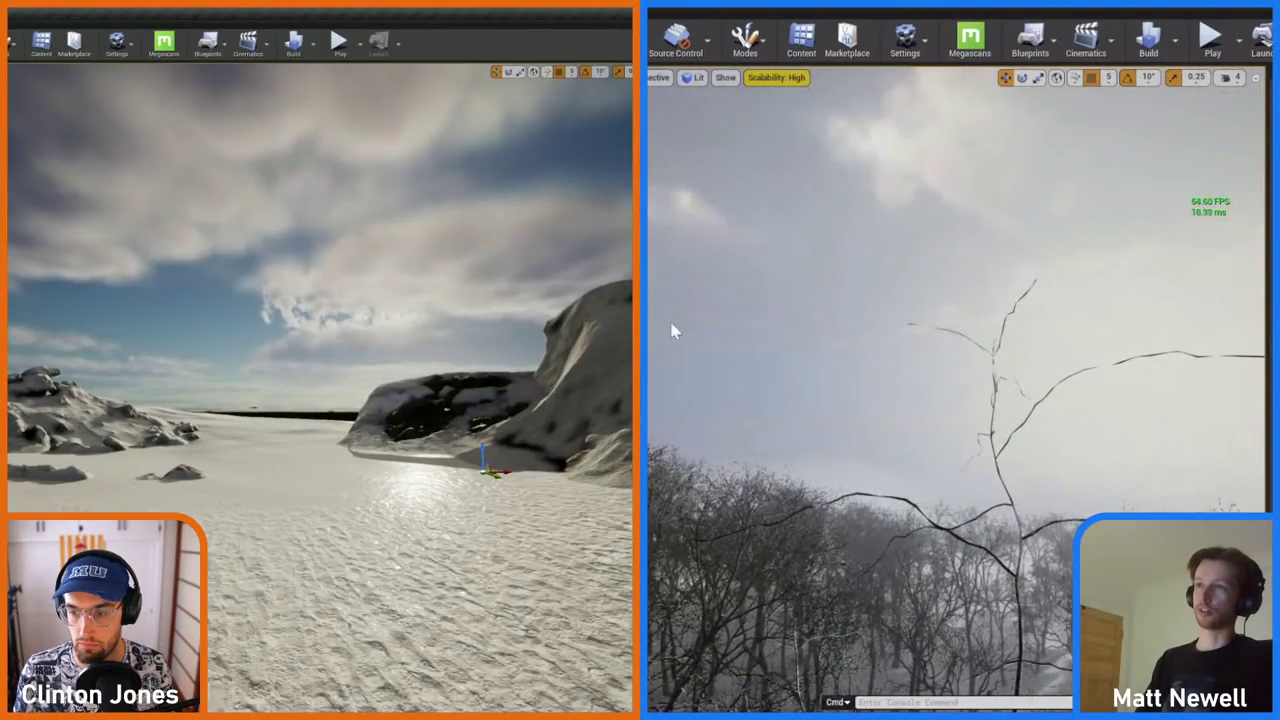
key("s")
right_click_drag(950, 349, 1000, 399)
key("w")
key("s")
key("w")
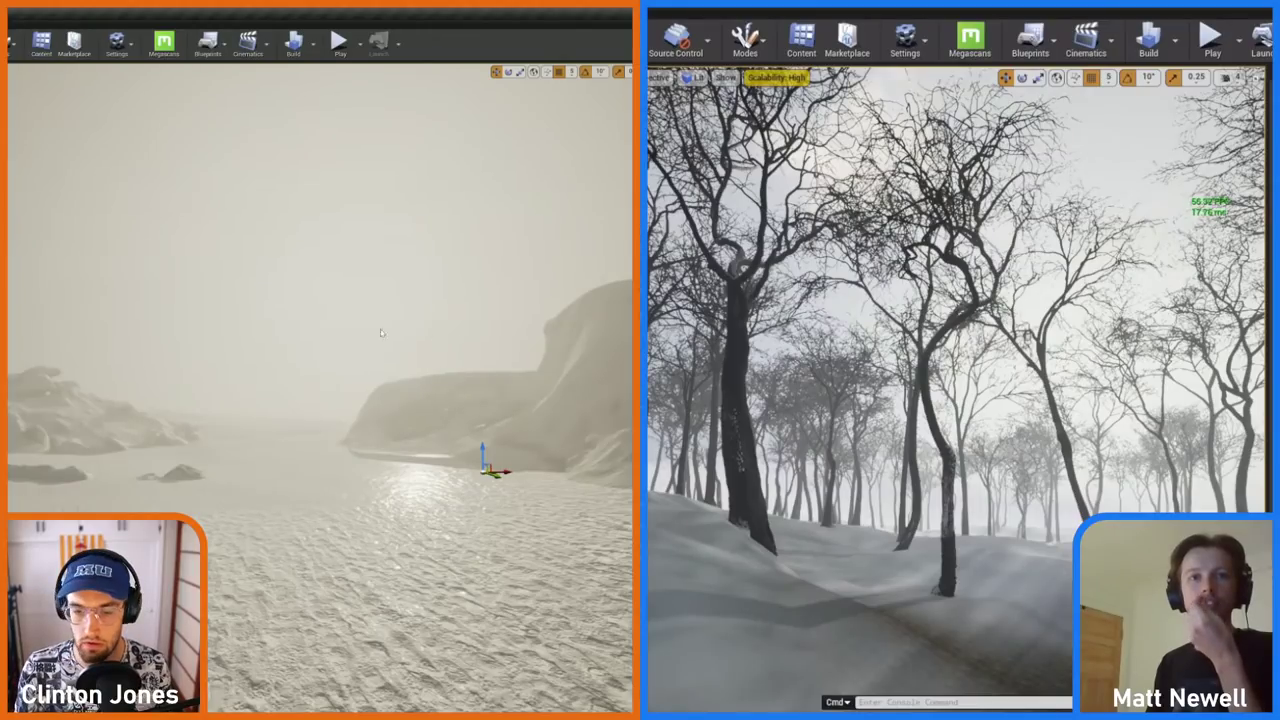
Step: Examine the fog, sunlight and long tree shadows along the forest trail and across the rocky scene
right_click_drag(366, 396, 358, 426)
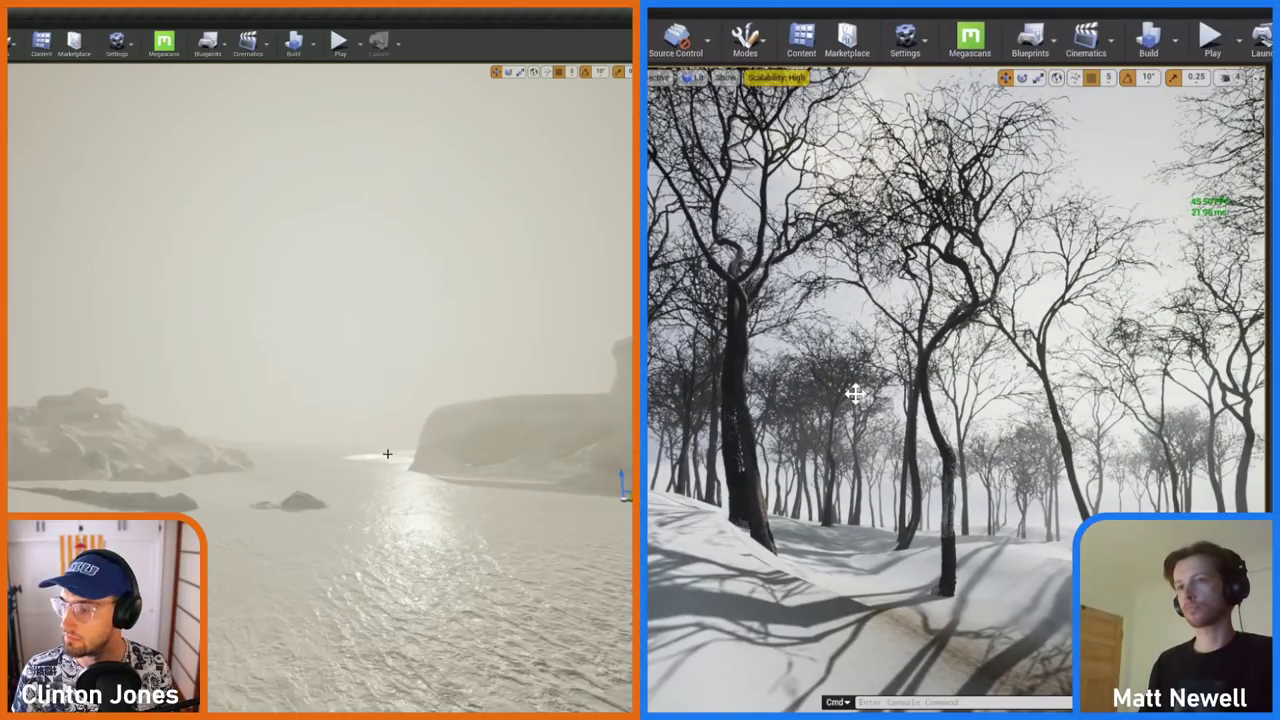
right_click_drag(880, 410, 915, 430)
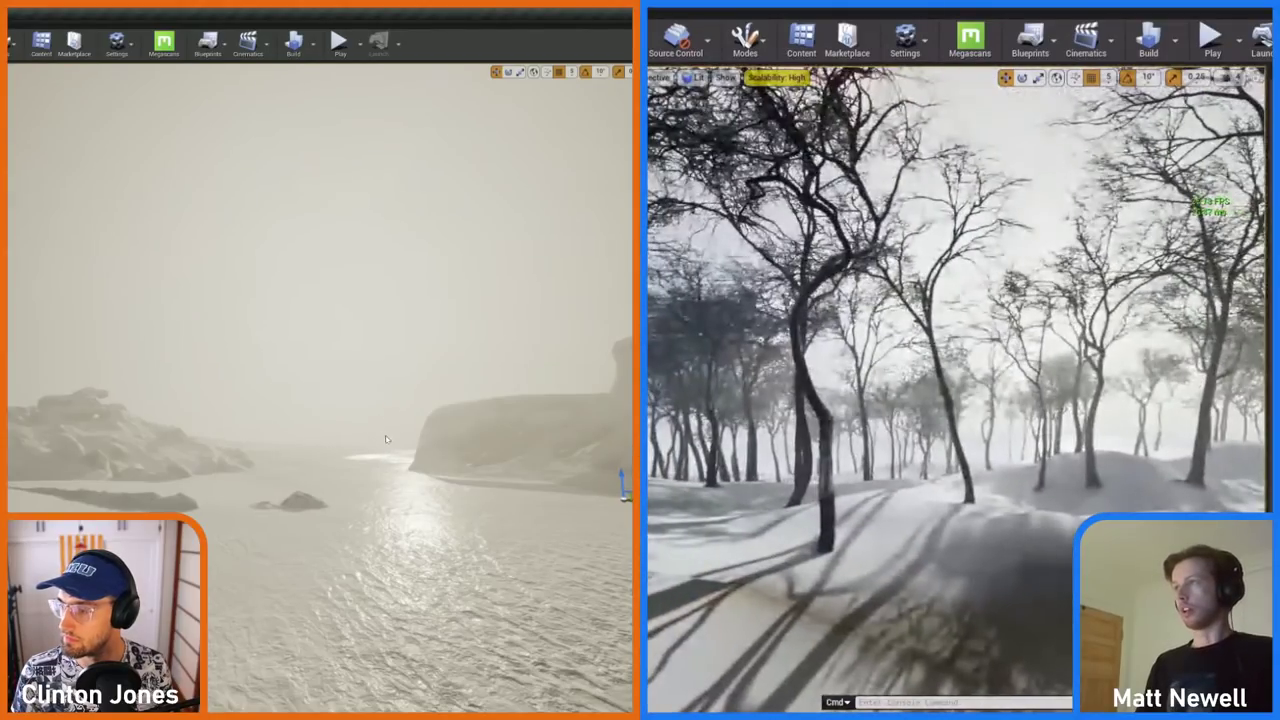
mouse_move(387, 439)
right_mouse_down()
mouse_move(490, 428)
mouse_move(391, 430)
right_mouse_up()
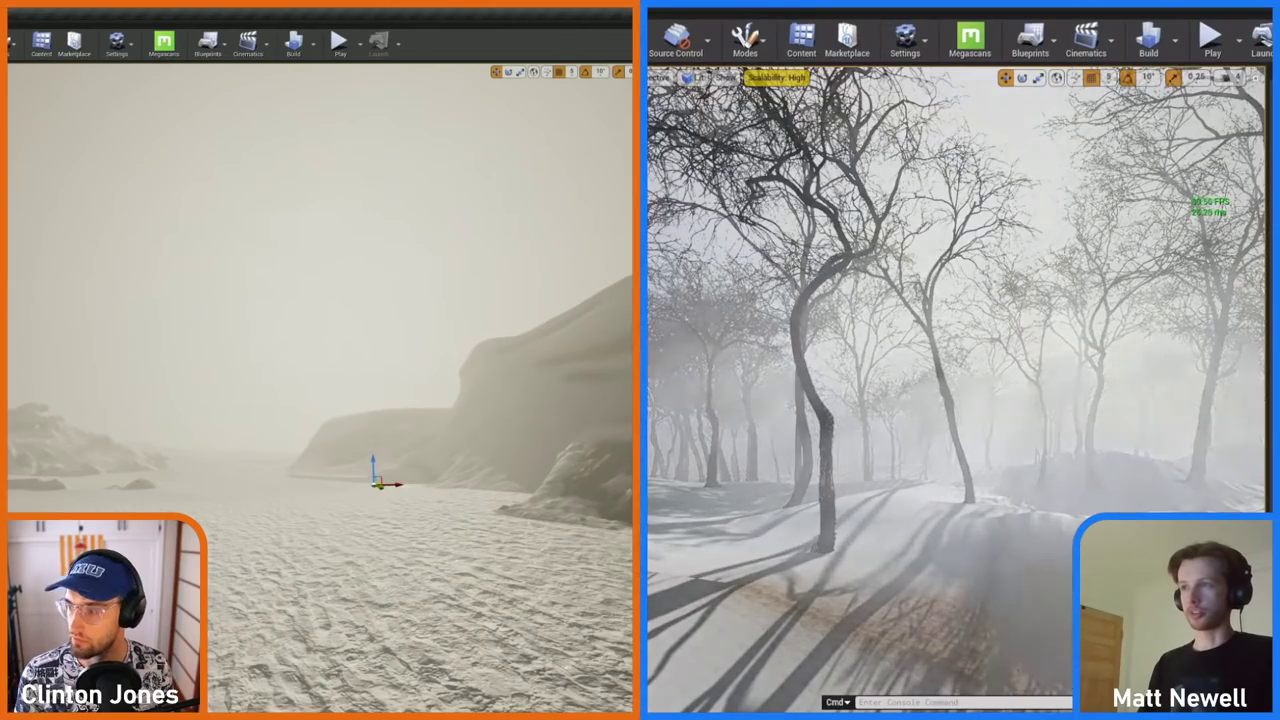
mouse_move(975, 408)
right_mouse_down()
mouse_move(987, 379)
mouse_move(891, 413)
mouse_move(982, 401)
right_mouse_up()
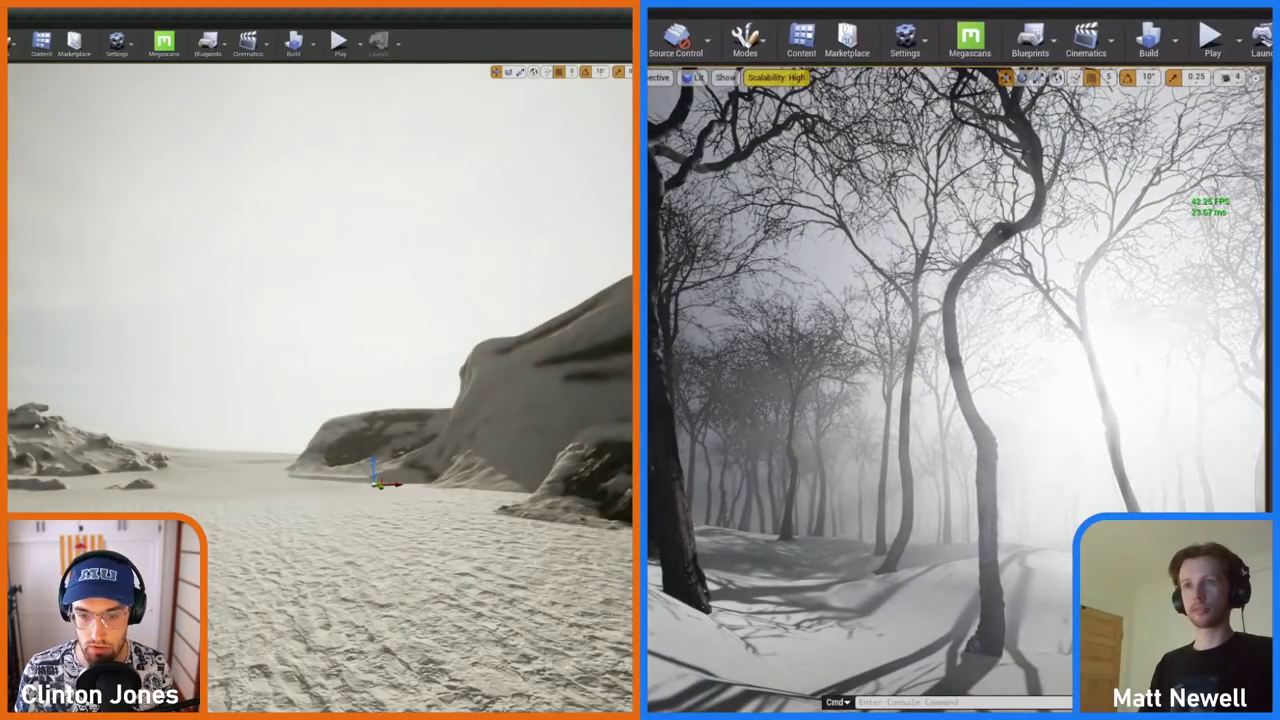
mouse_move(935, 455)
right_mouse_down()
mouse_move(1056, 467)
mouse_move(787, 498)
mouse_move(936, 473)
right_mouse_up()
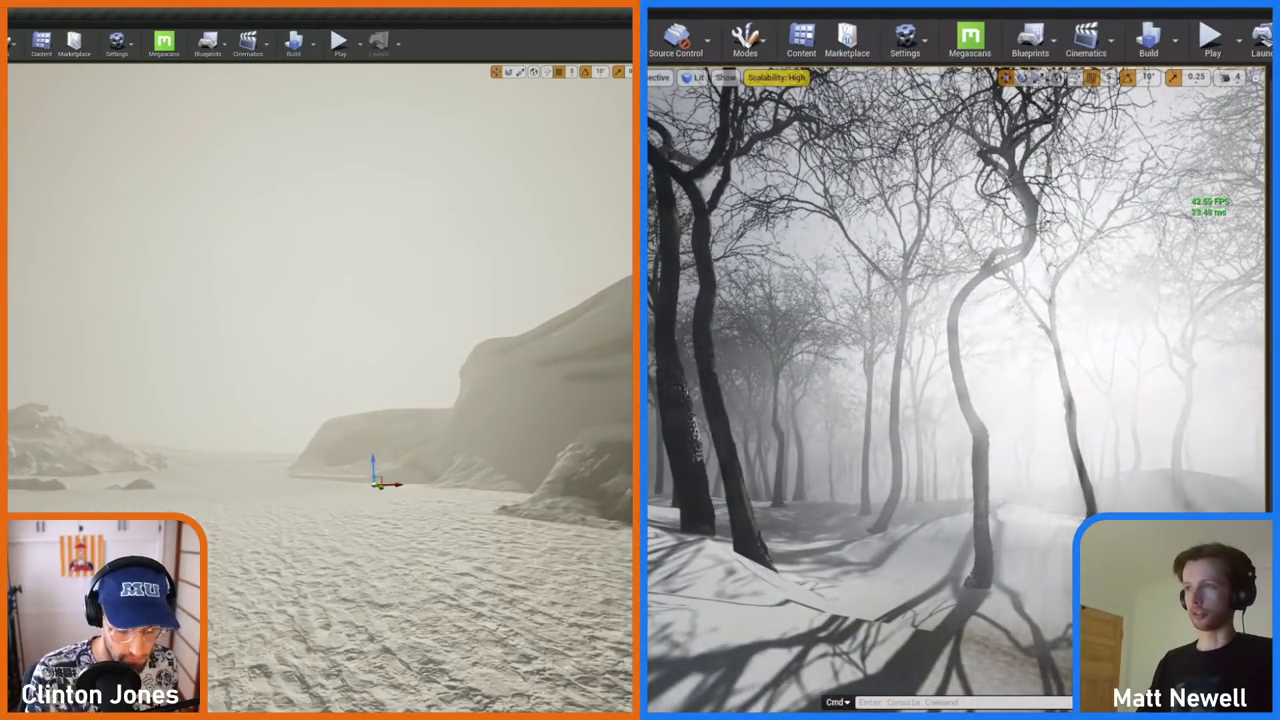
right_click_drag(945, 461, 968, 484)
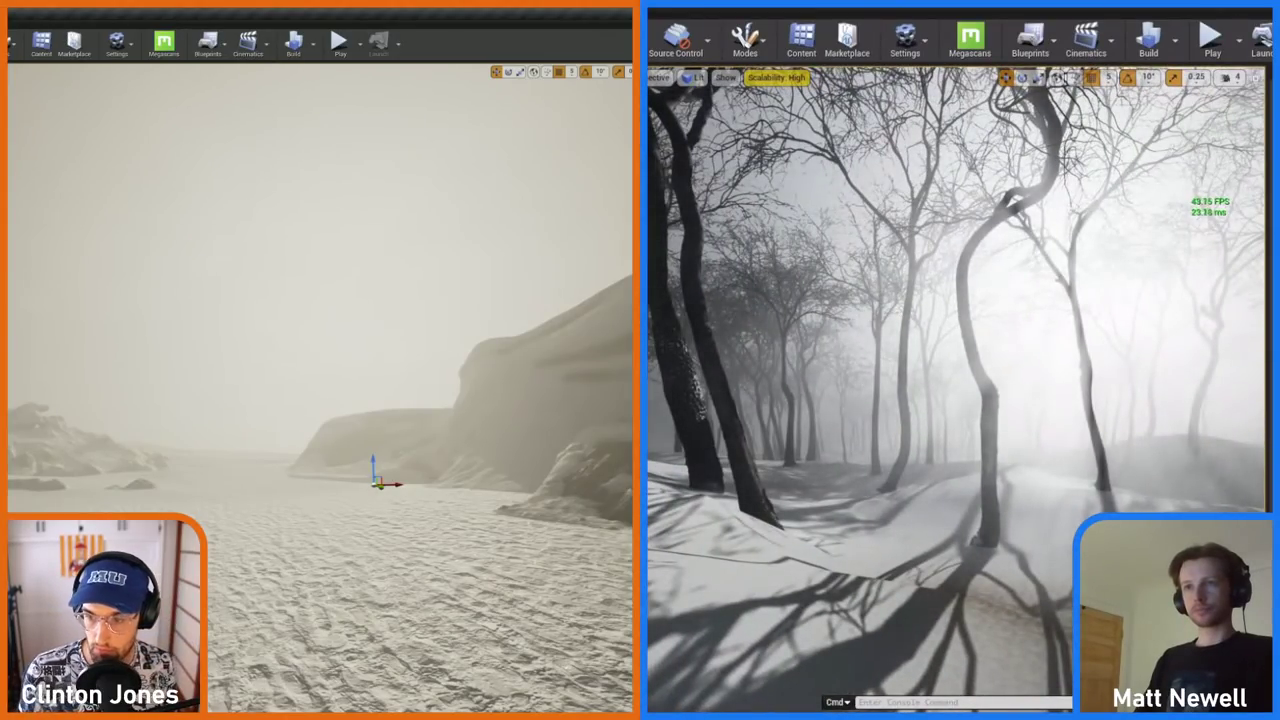
scroll(1122, 405, "up", 2)
right_click_drag(1122, 405, 1150, 405)
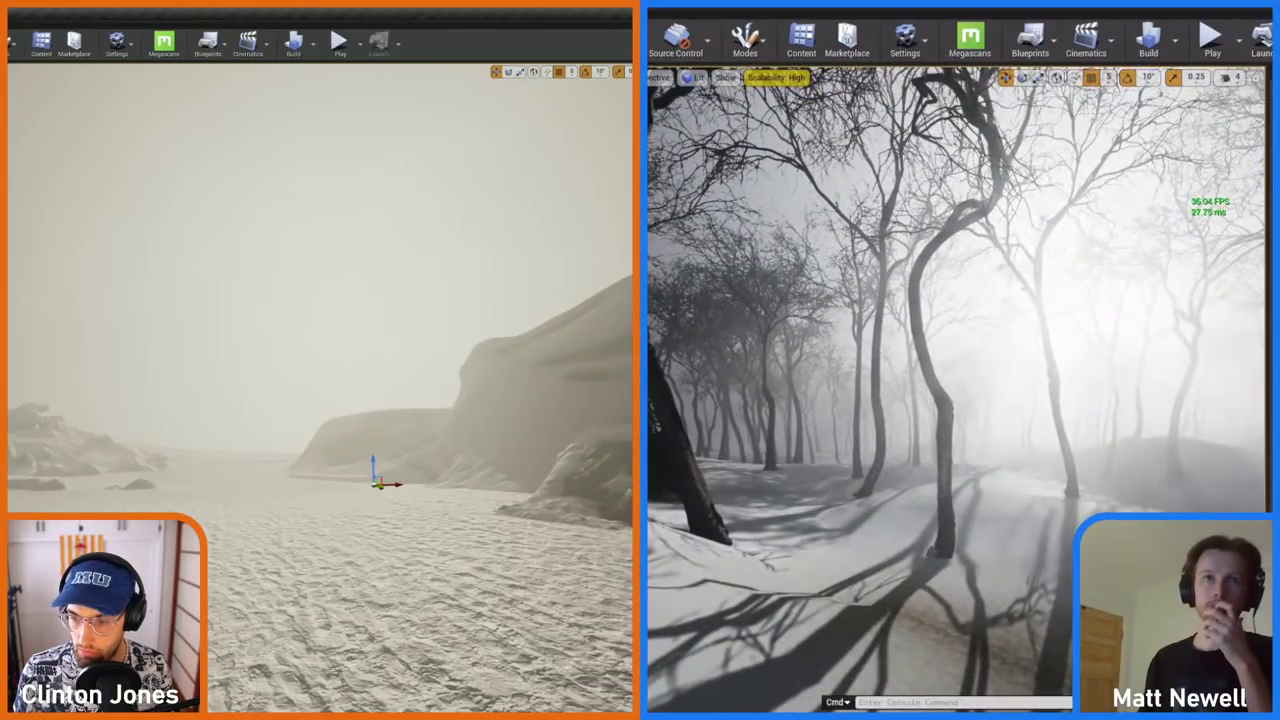
Step: Thin the haze over the rocky scene to reveal the sun, and reframe the snowy expanse beside the cliff
key("Return")
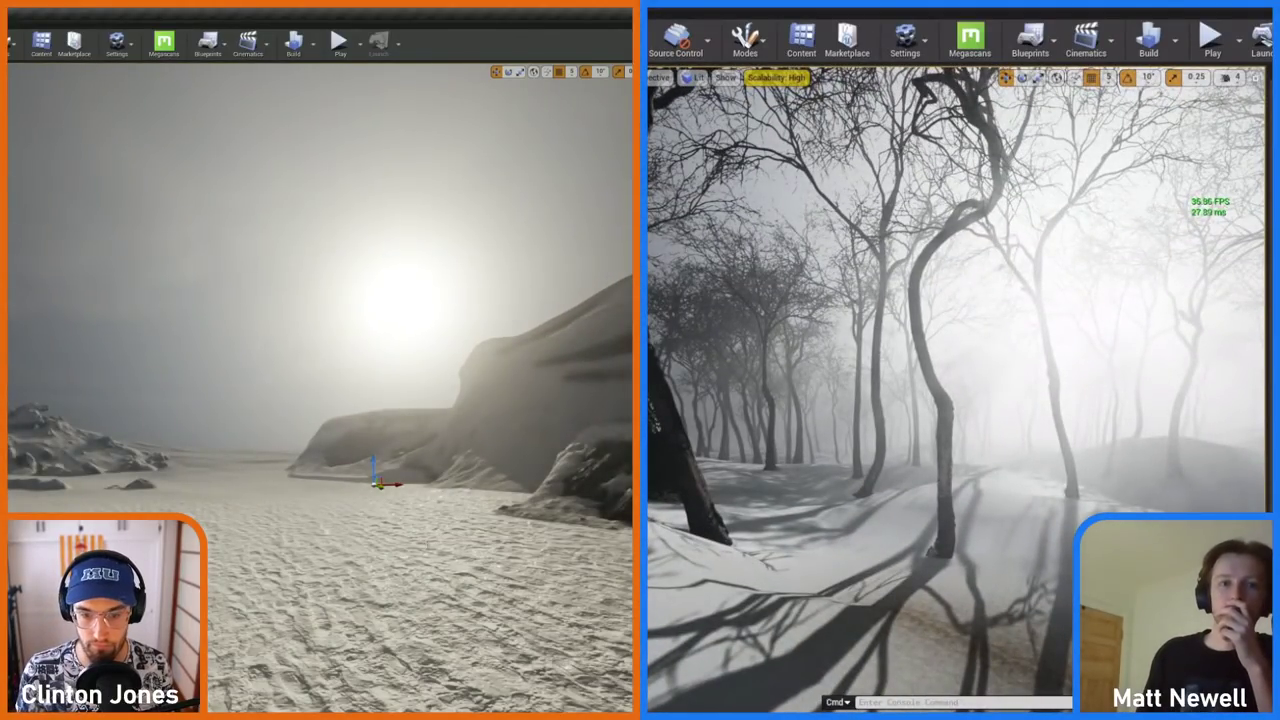
right_click_drag(320, 360, 292, 346)
key("alt+Tab")
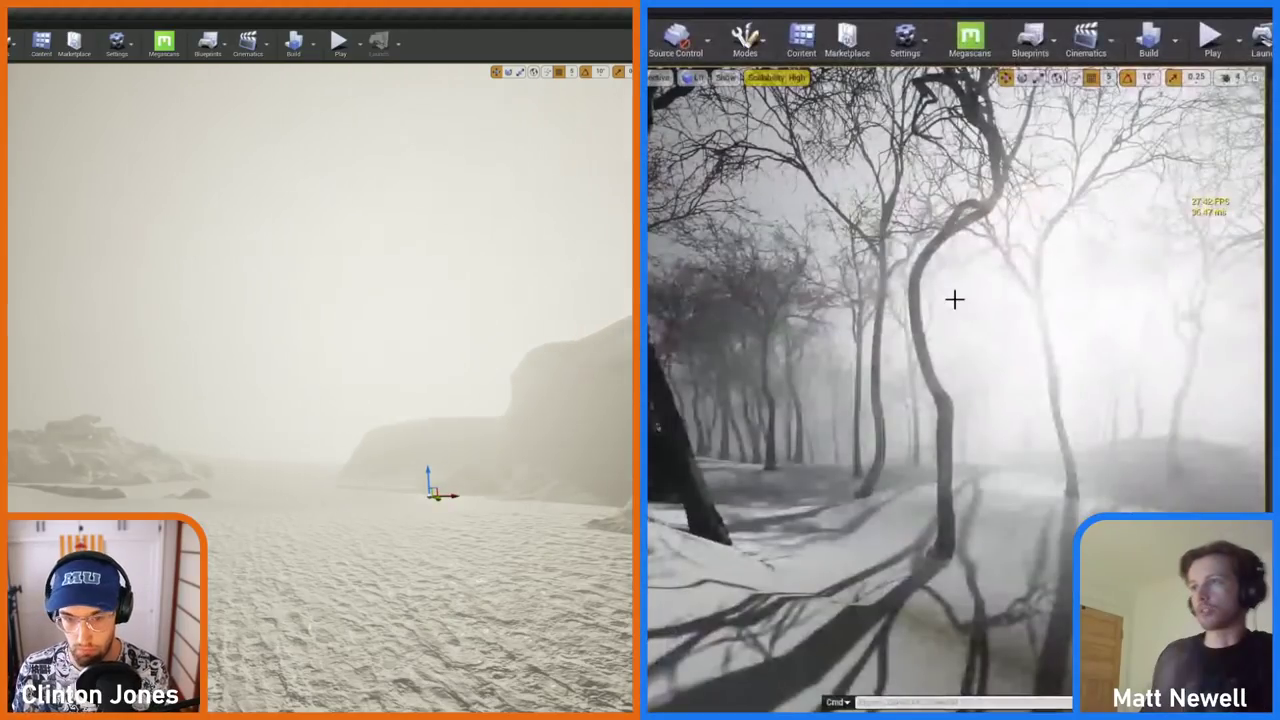
Step: Give the forest lighting a warm pinkish tint with the colour picker and check it along the trail
right_click_drag(952, 415, 852, 431)
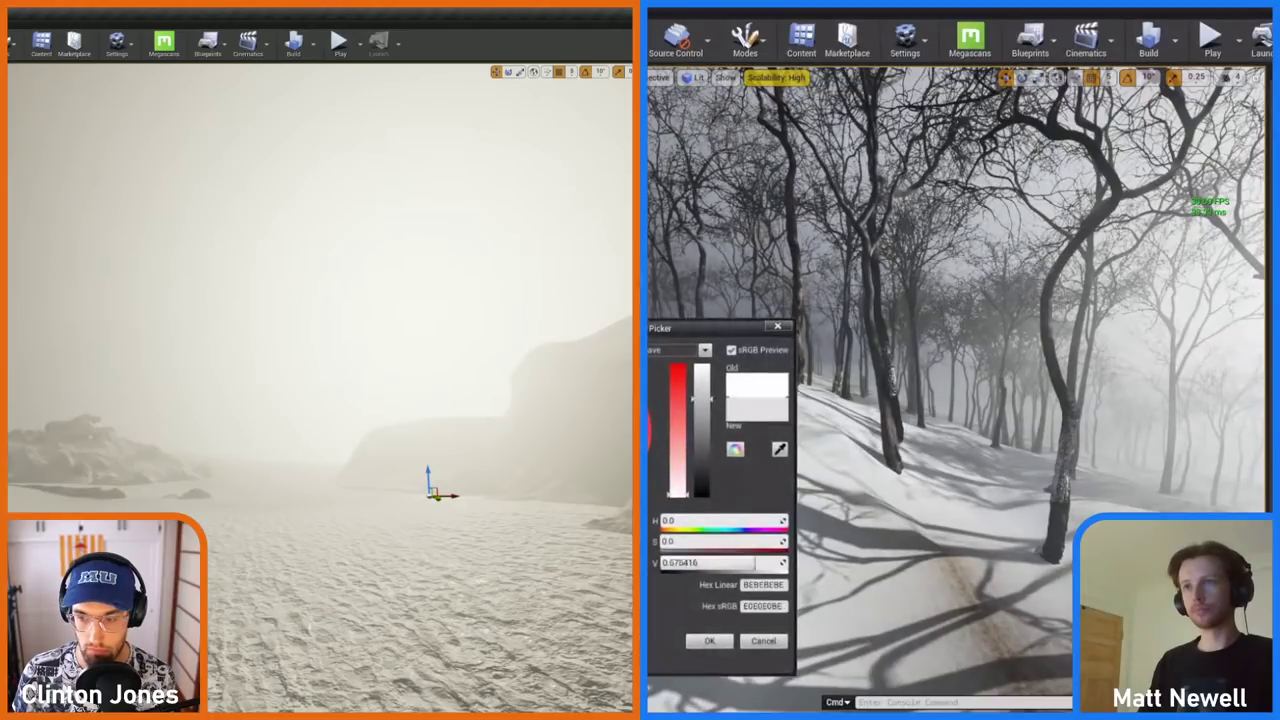
left_click_drag(585, 431, 613, 438)
left_click(716, 648)
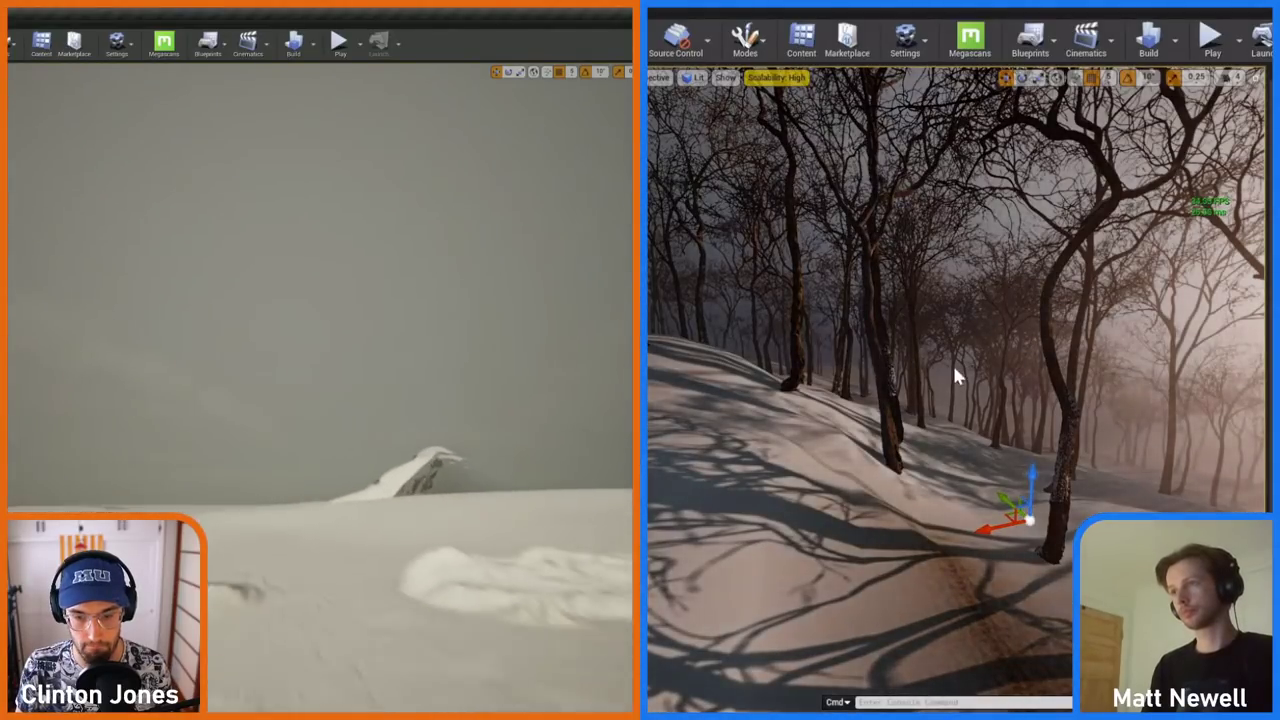
right_click_drag(955, 367, 1018, 366)
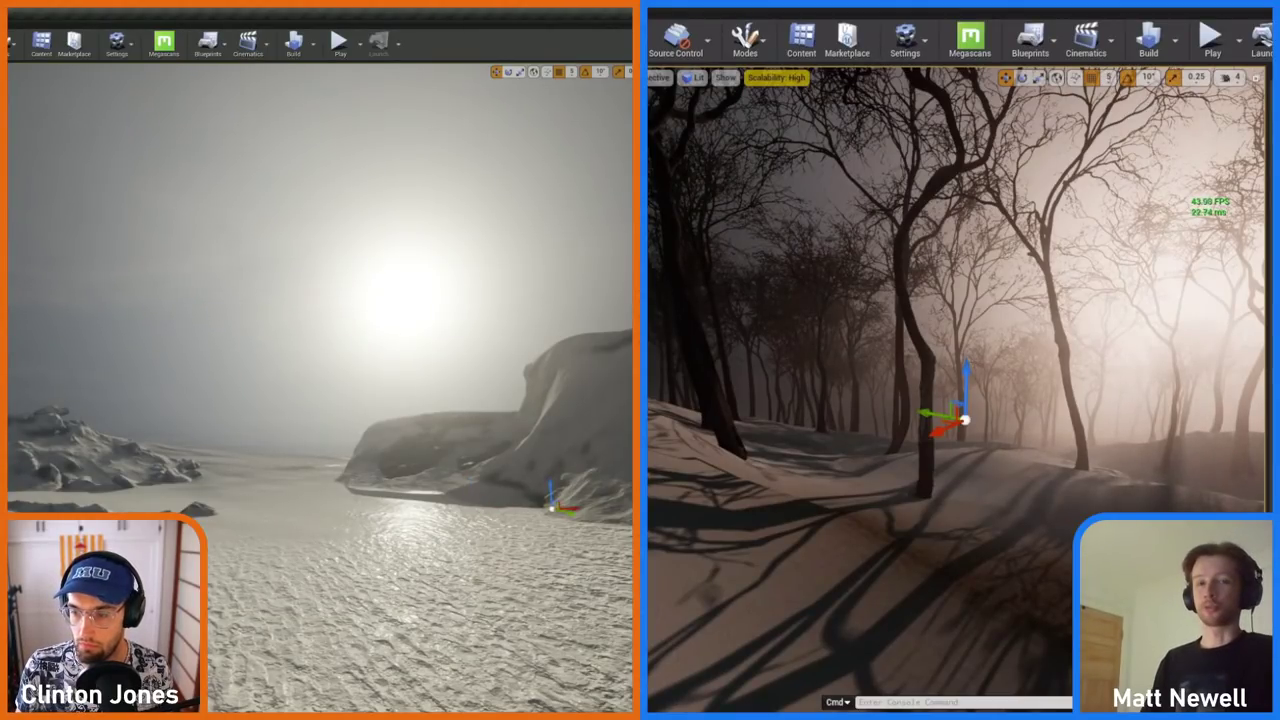
Step: Try adjusting the rounded rock and the neighbouring cliff in the rocky scene
left_click_drag(540, 512, 595, 470)
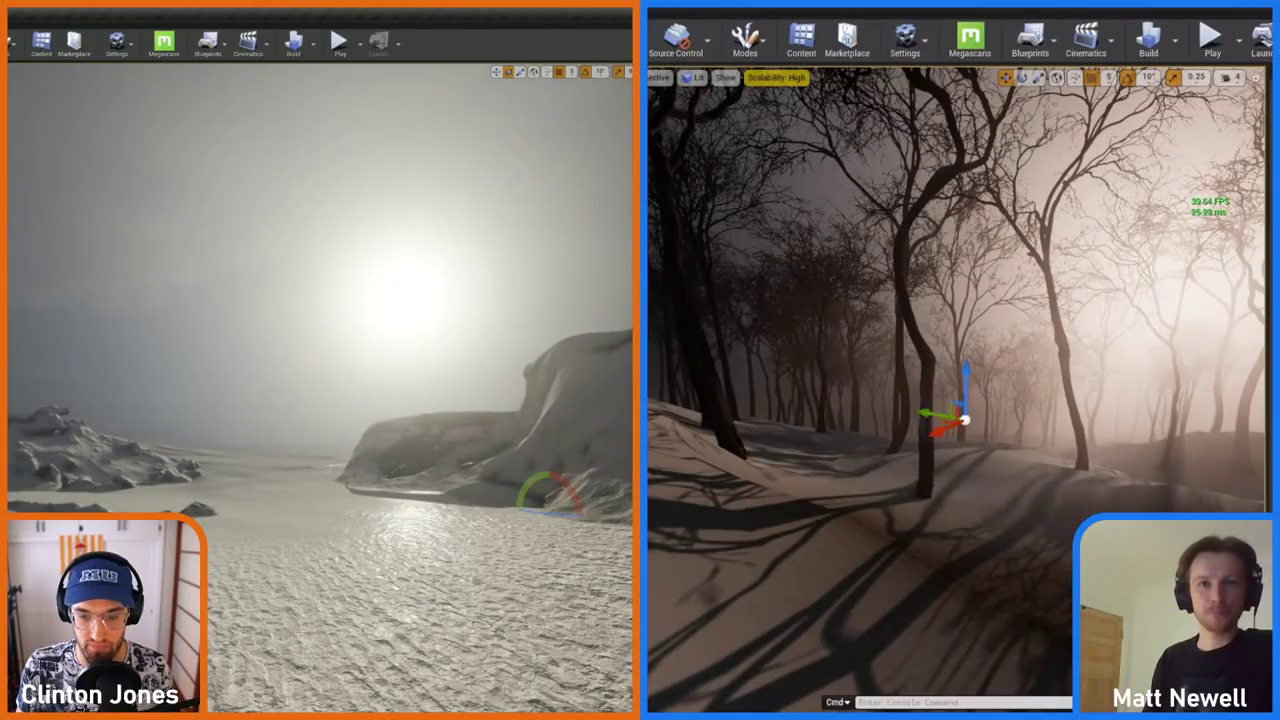
right_click_drag(486, 456, 494, 446)
left_click(486, 456)
key("r")
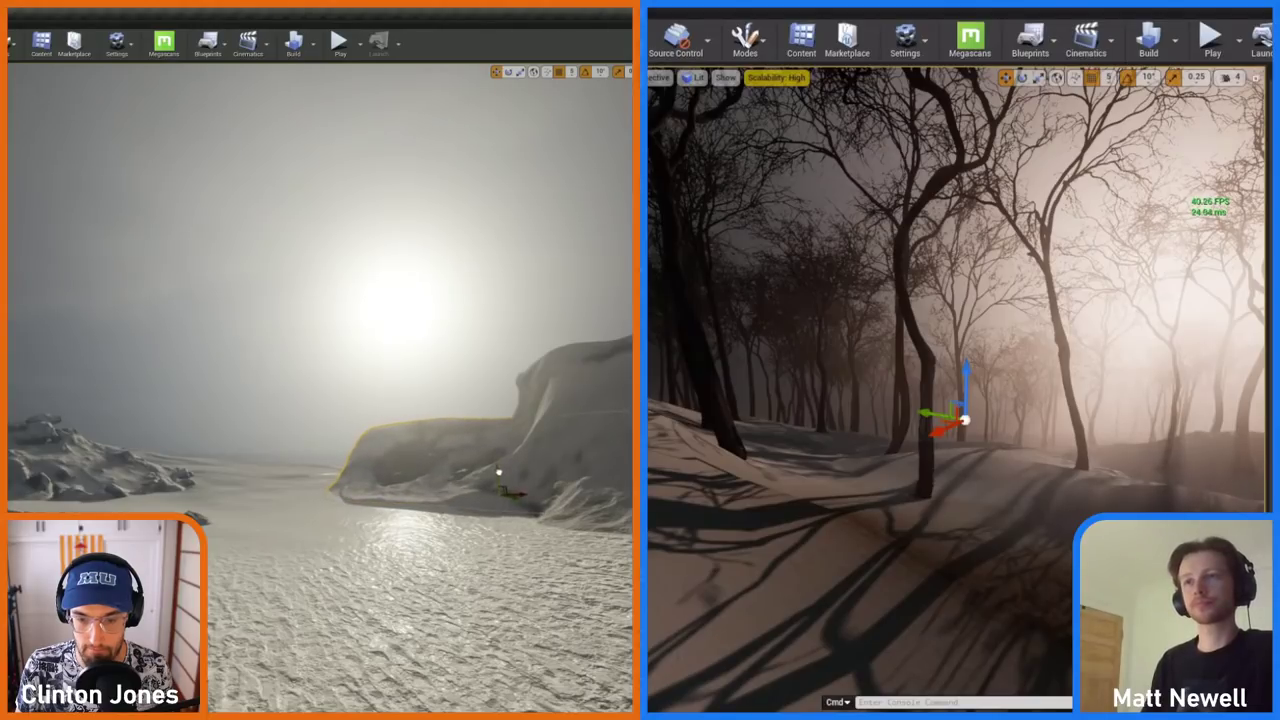
key("Escape")
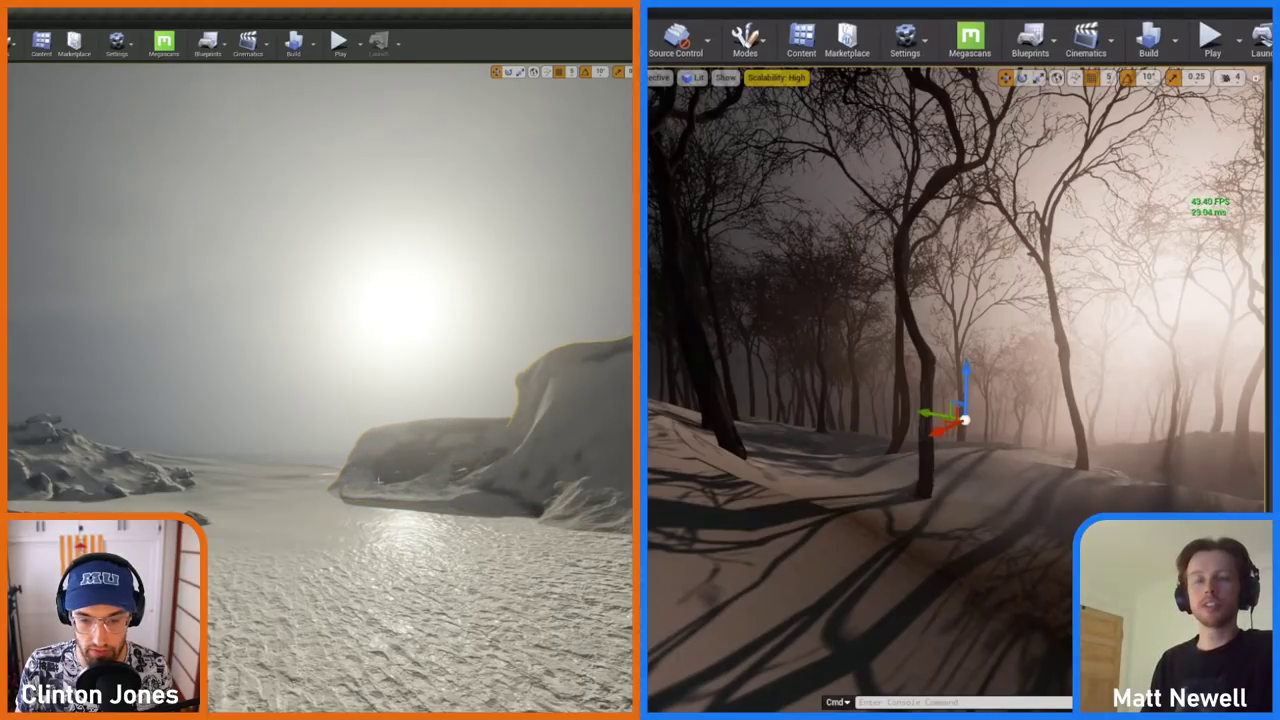
right_click_drag(379, 482, 341, 491)
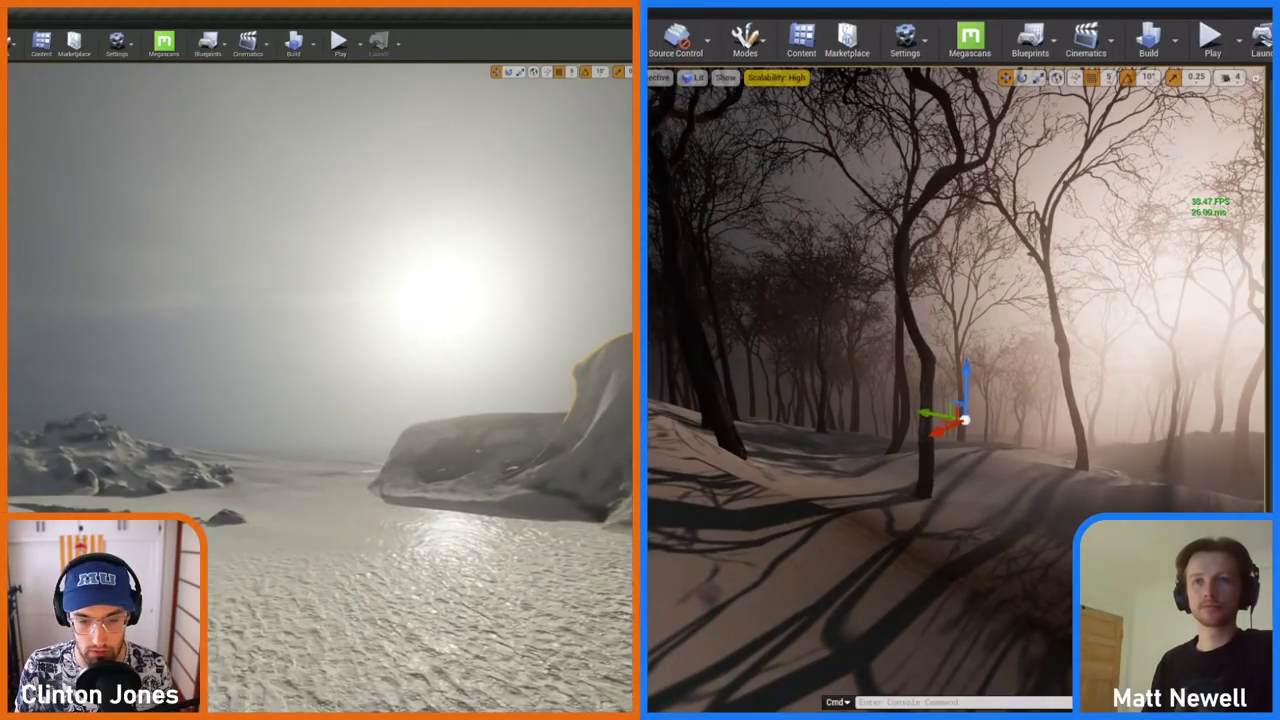
Step: Raise and enlarge the low rock in front of the distant outcrop while viewing the forest's sunlit trees
right_click_drag(193, 440, 187, 441)
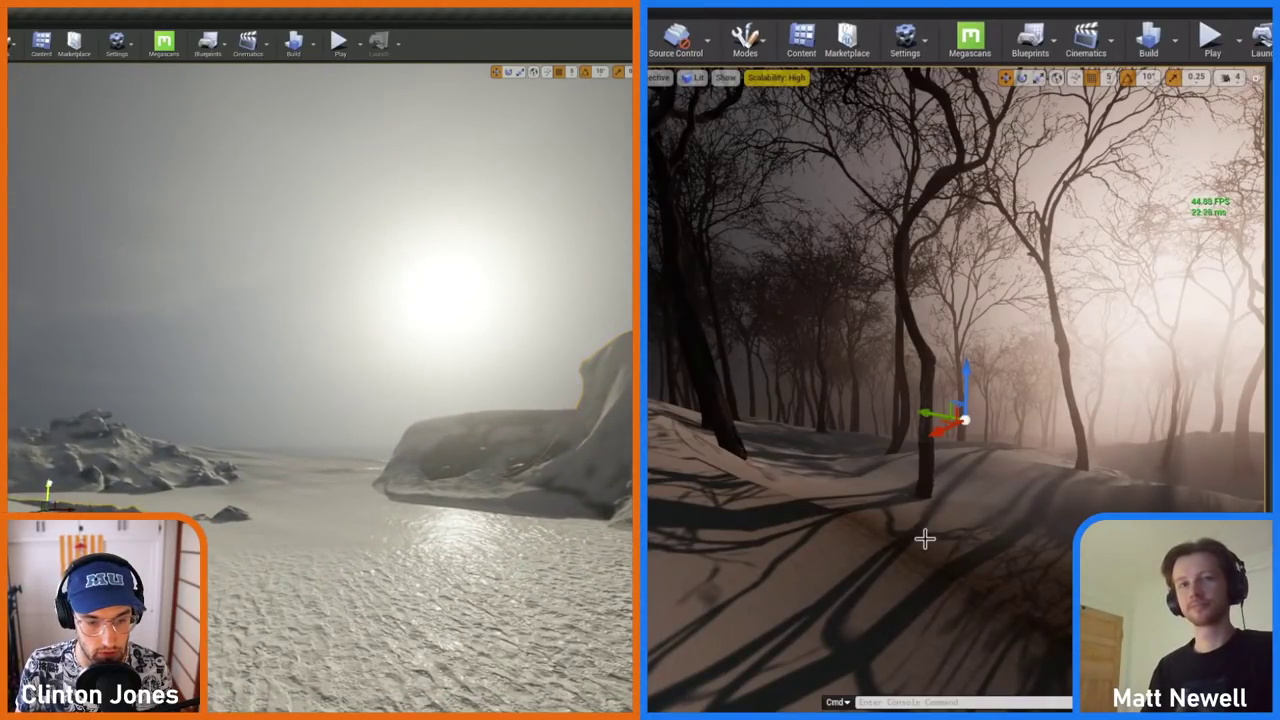
left_click_drag(48, 490, 49, 474)
key("r")
right_click_drag(808, 517, 852, 533)
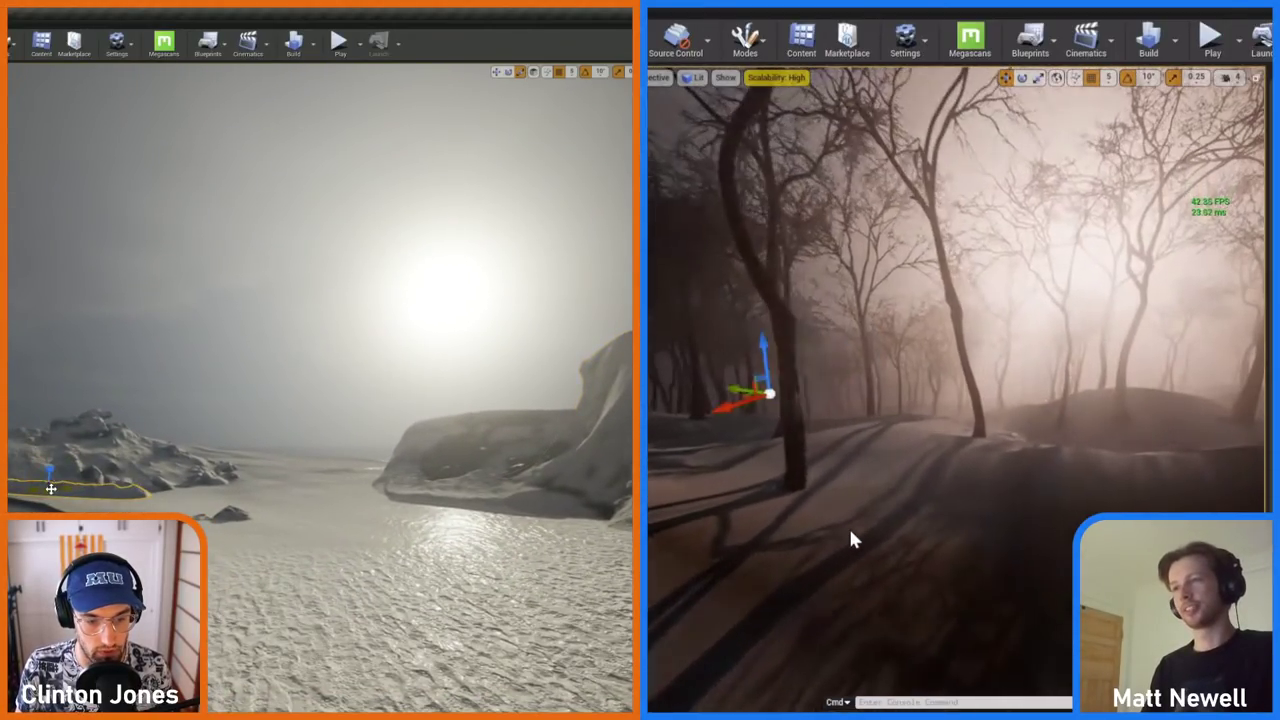
left_click_drag(51, 489, 54, 489)
right_click_drag(850, 532, 851, 532)
left_click_drag(54, 489, 60, 491)
right_click_drag(851, 532, 861, 540)
left_click_drag(60, 491, 64, 492)
right_click_drag(861, 540, 925, 542)
Step: Rotate the enlarged rock so it forms a debris-covered ridge in front of the outcrop, and look over the forest trail
key("w")
key("e")
left_click_drag(58, 491, 54, 491)
right_click_drag(925, 542, 890, 535)
left_click_drag(54, 491, 48, 490)
right_click_drag(890, 535, 855, 528)
left_click_drag(48, 490, 40, 490)
right_click_drag(855, 528, 820, 521)
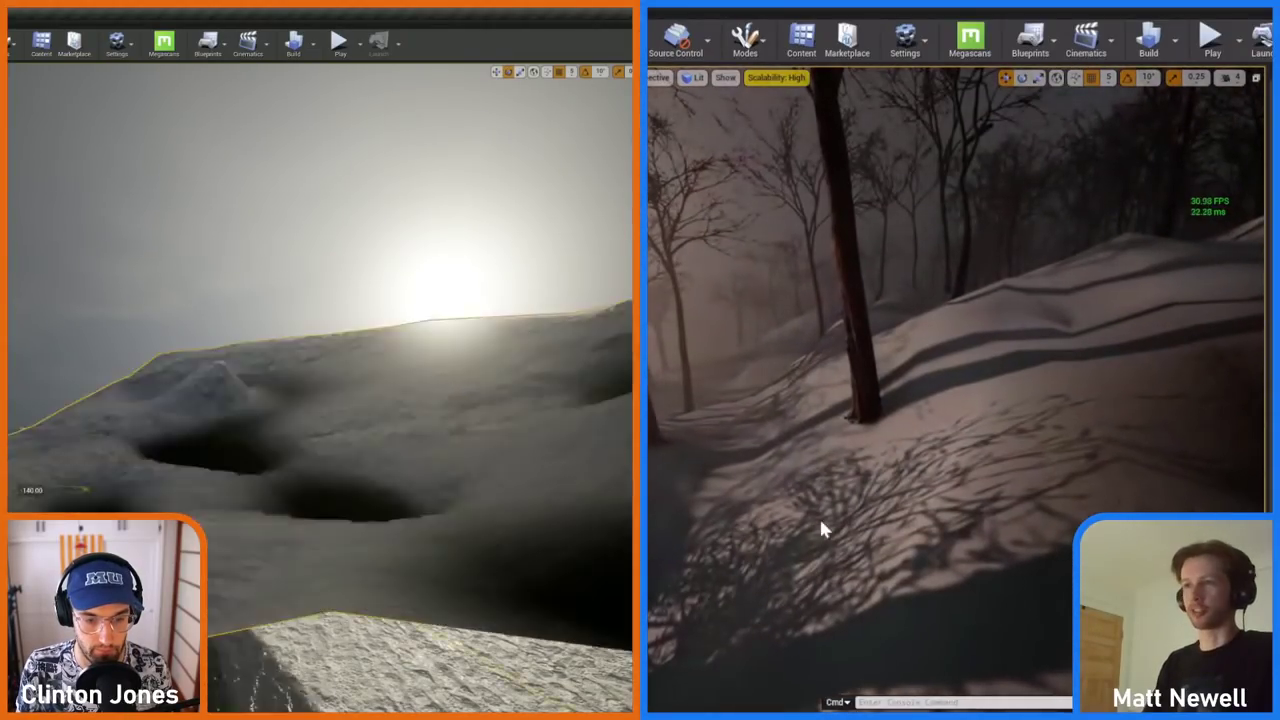
left_click_drag(40, 490, 30, 490)
right_click_drag(821, 520, 740, 515)
left_click_drag(30, 490, 27, 490)
right_click_drag(740, 515, 850, 525)
left_click_drag(27, 490, 25, 490)
right_click_drag(850, 525, 920, 530)
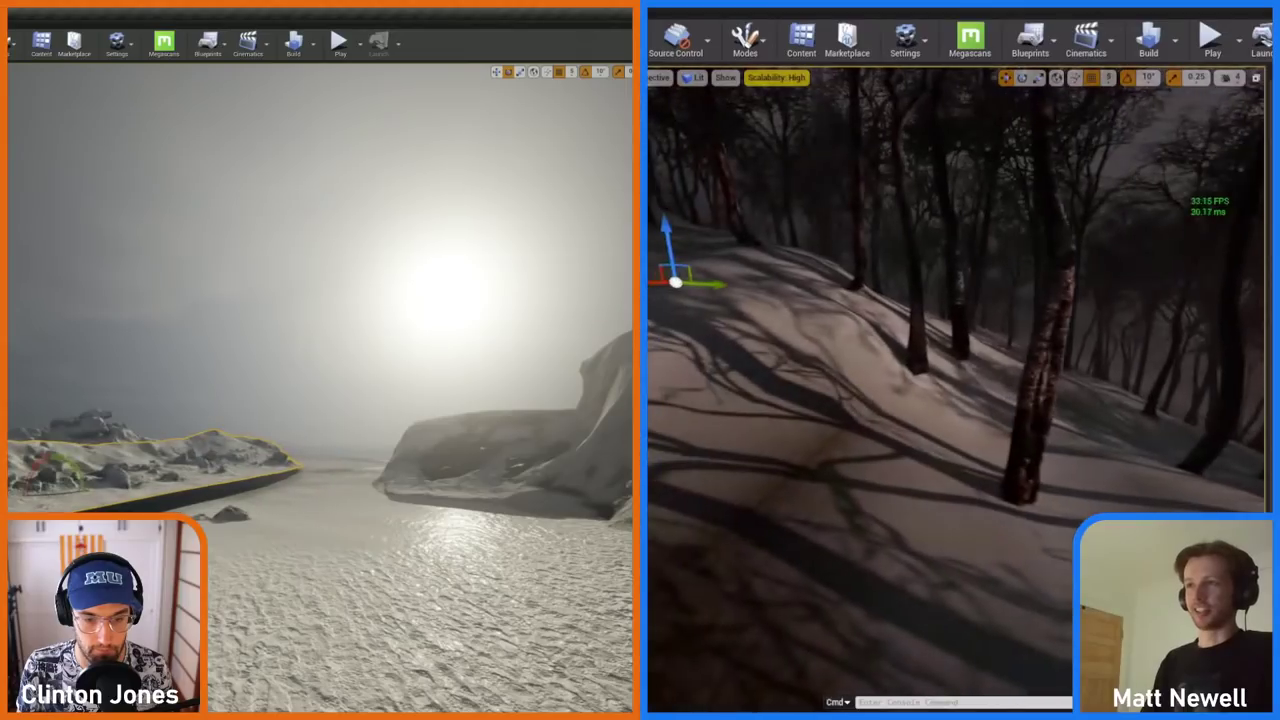
right_click_drag(810, 535, 803, 523)
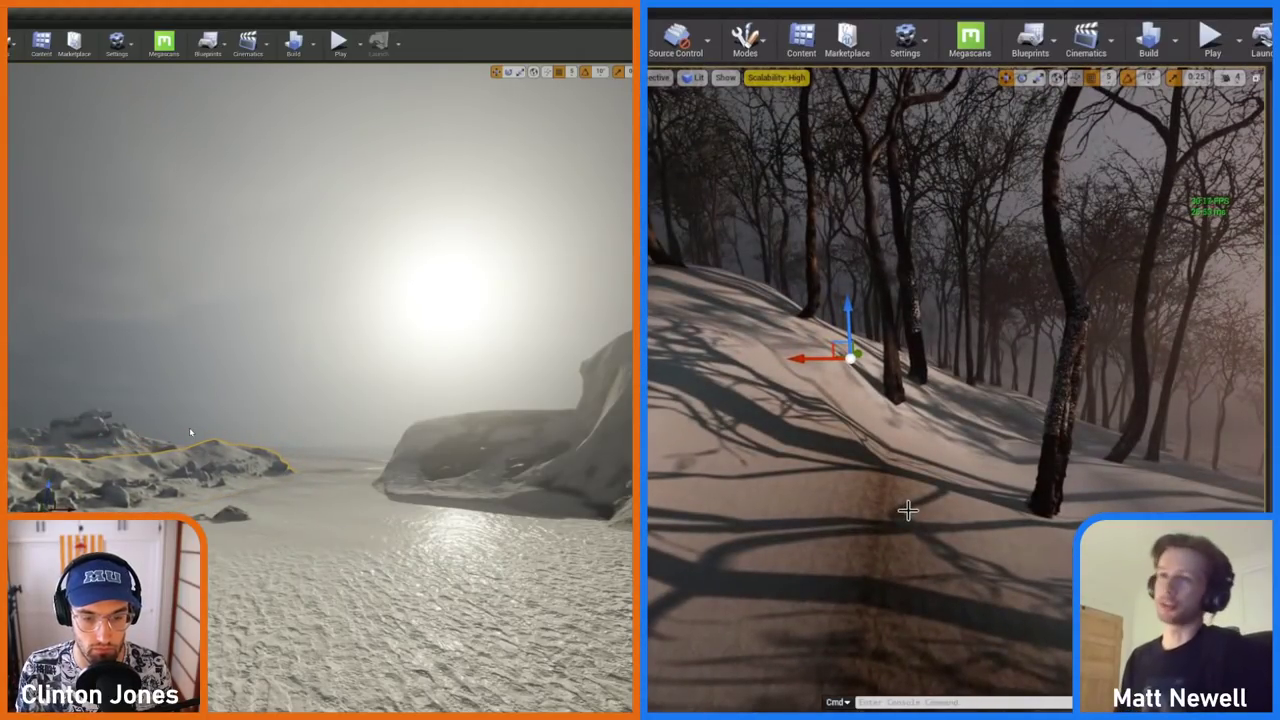
Step: Select the rounded rock under the sun and delete it
left_click(115, 432)
left_click(485, 452)
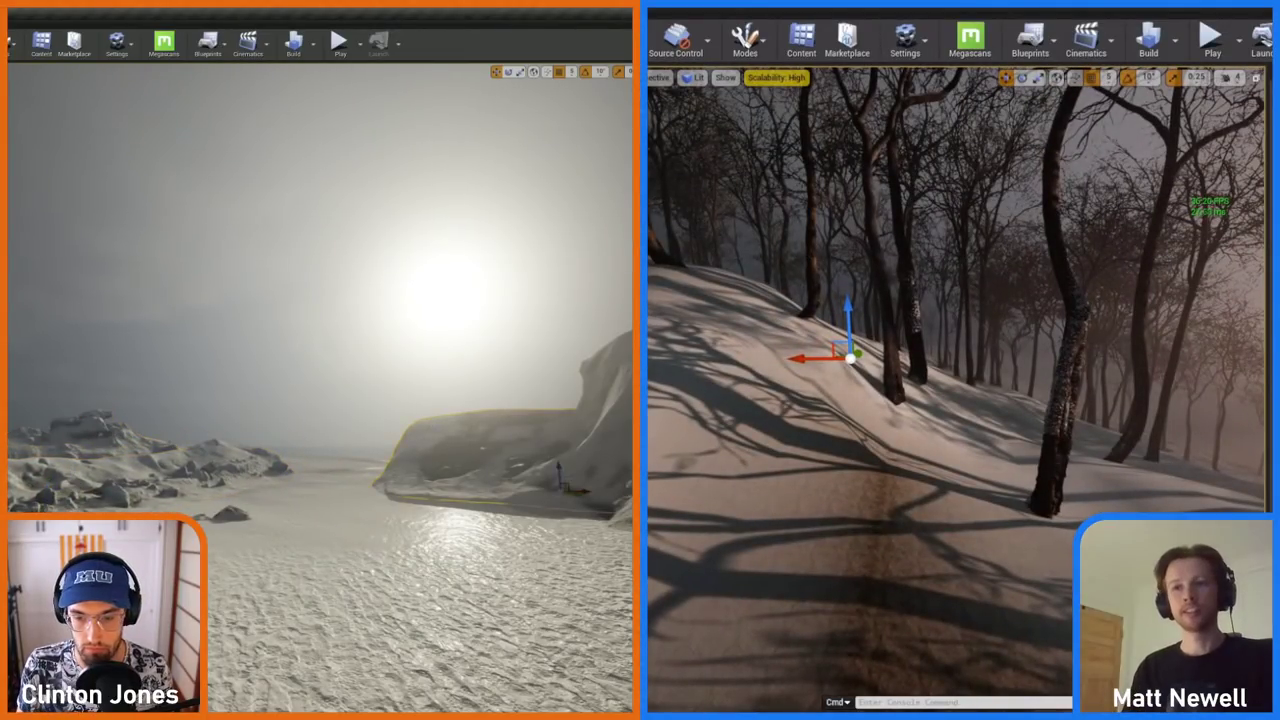
key("Delete")
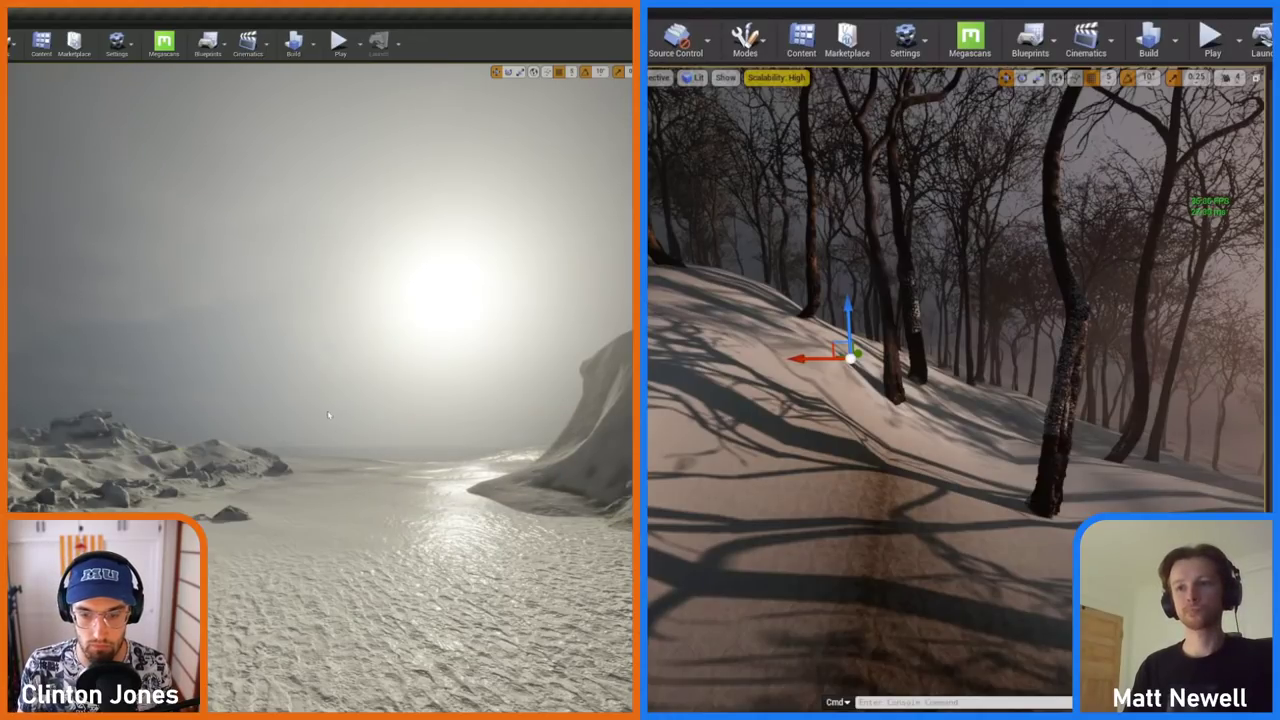
Step: Select the large snowy cliff beside the sun, reframe the view around it and delete it
right_click_drag(328, 414, 404, 387)
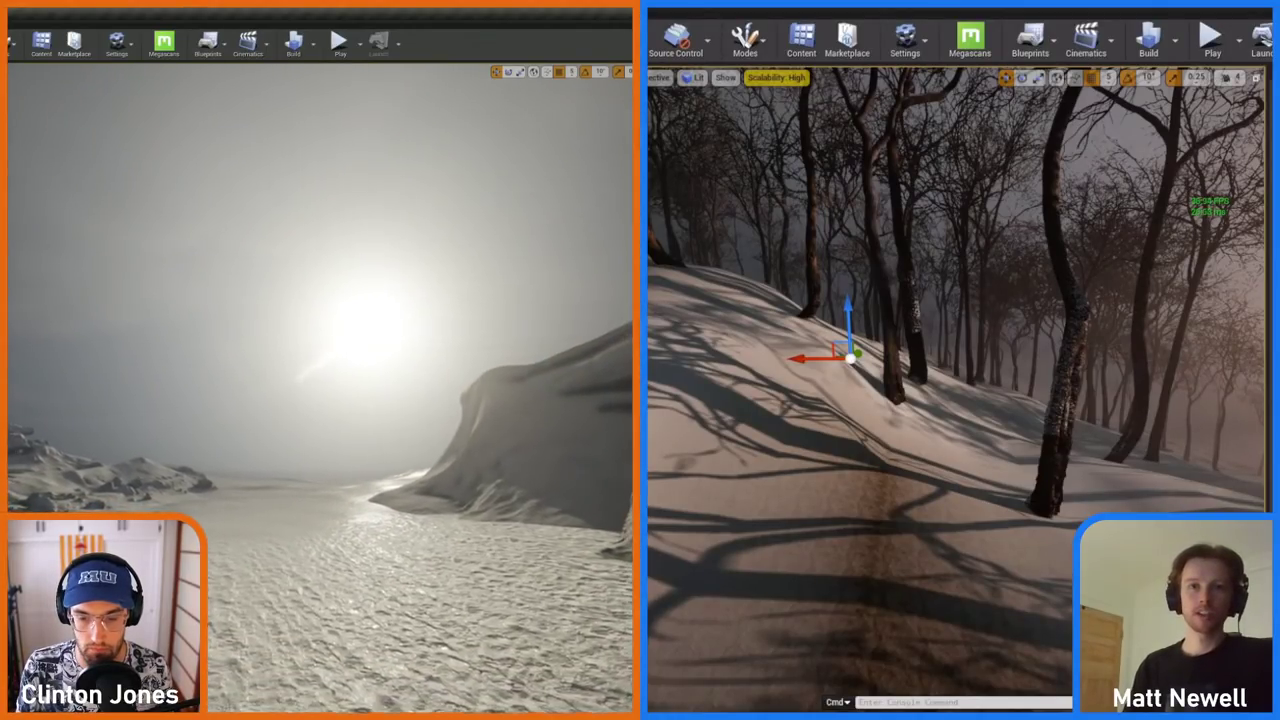
left_click(513, 459)
right_click_drag(457, 481, 517, 433)
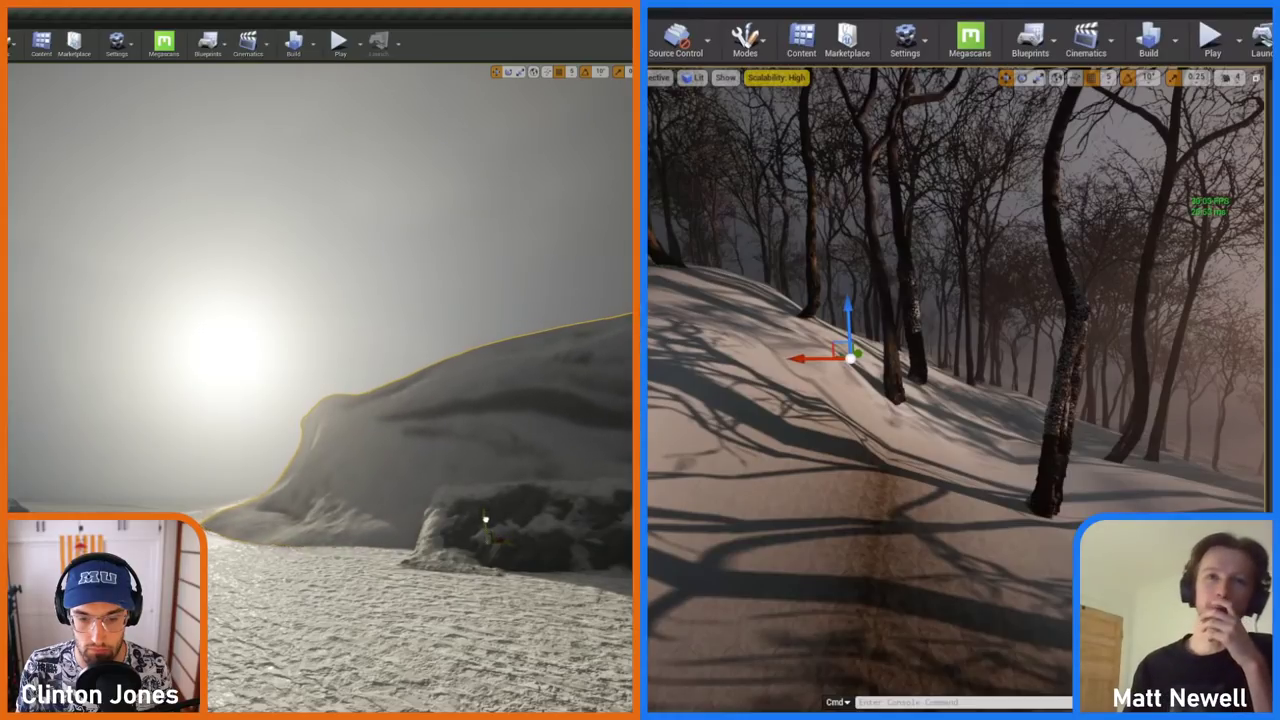
right_click_drag(299, 453, 238, 453)
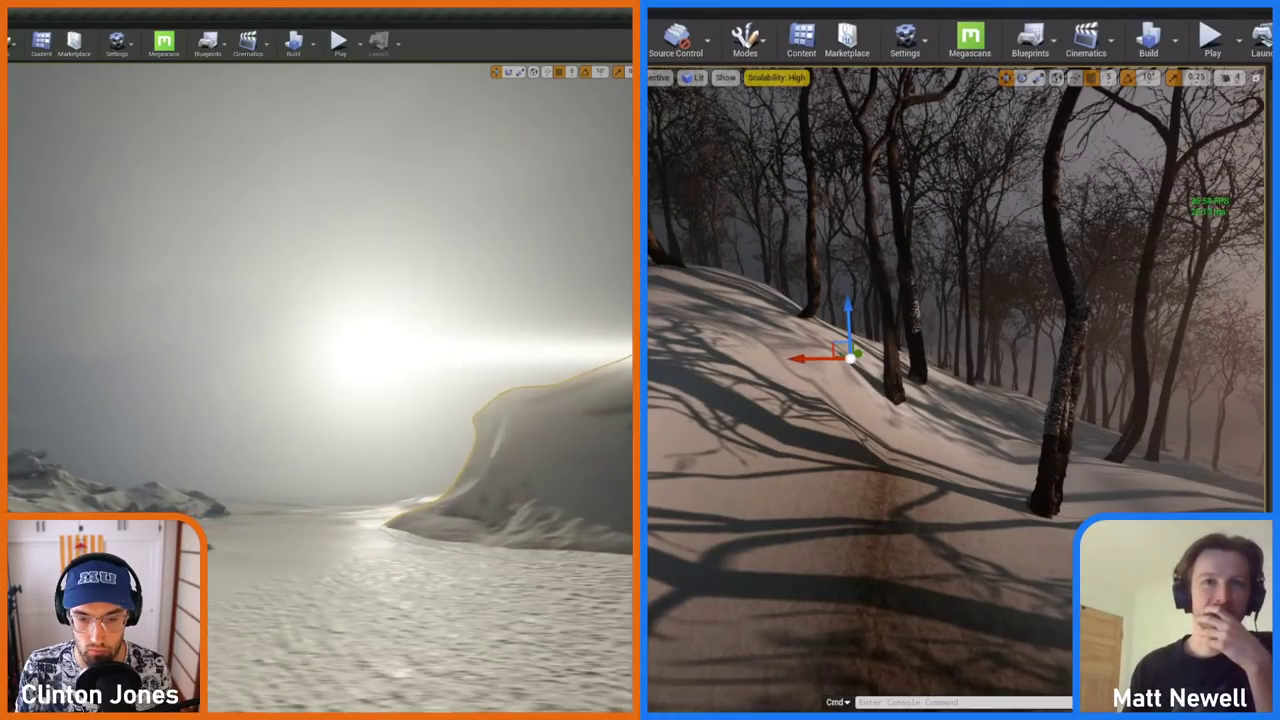
right_click_drag(315, 448, 310, 448)
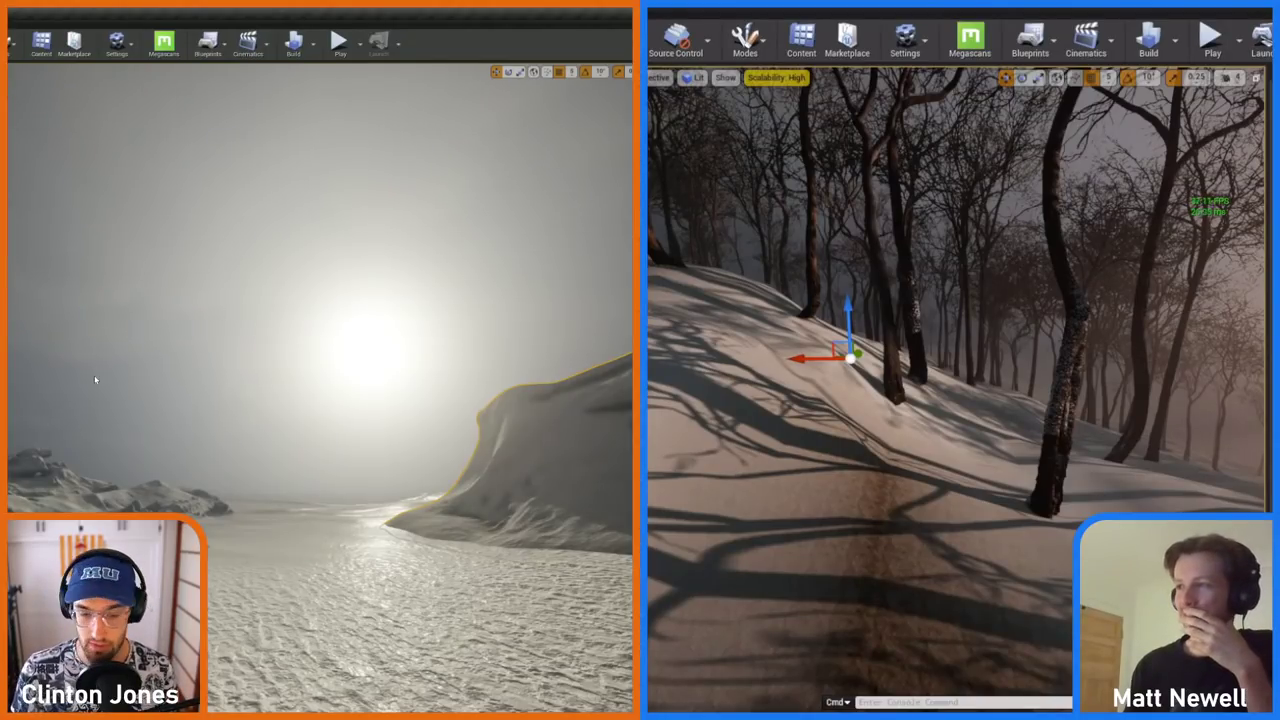
right_click_drag(938, 450, 1065, 468)
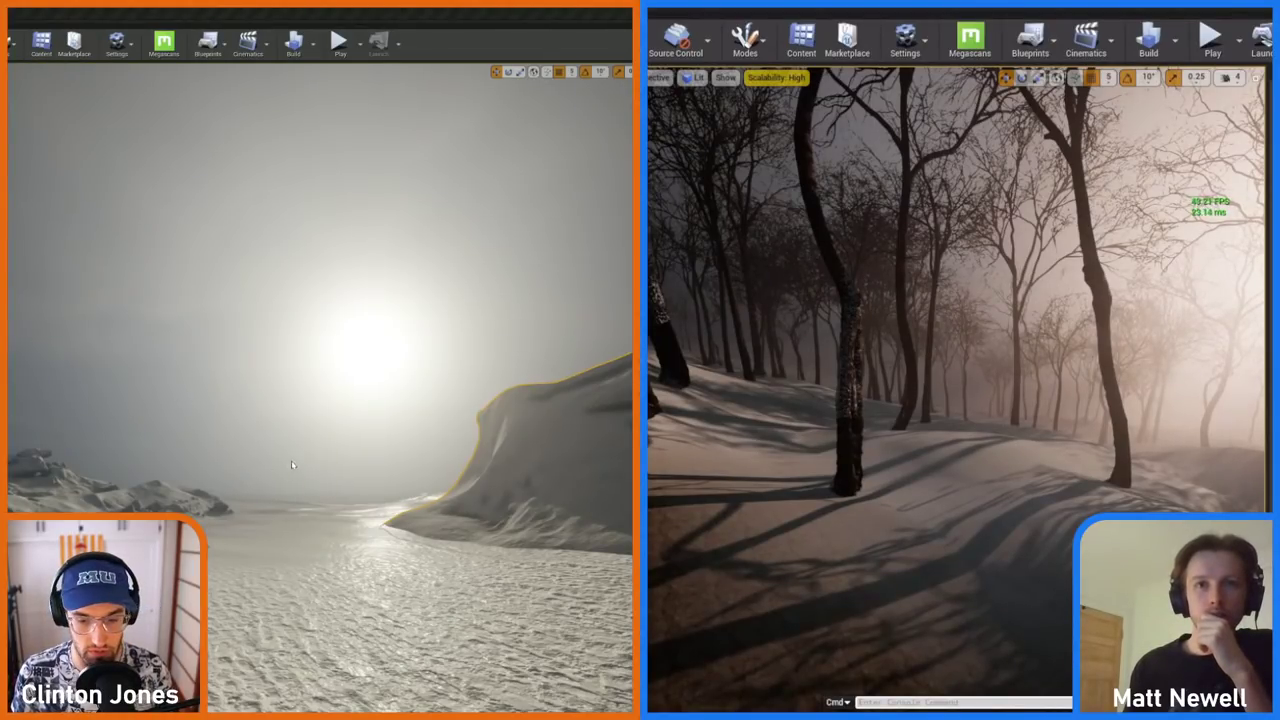
right_click_drag(495, 484, 495, 504)
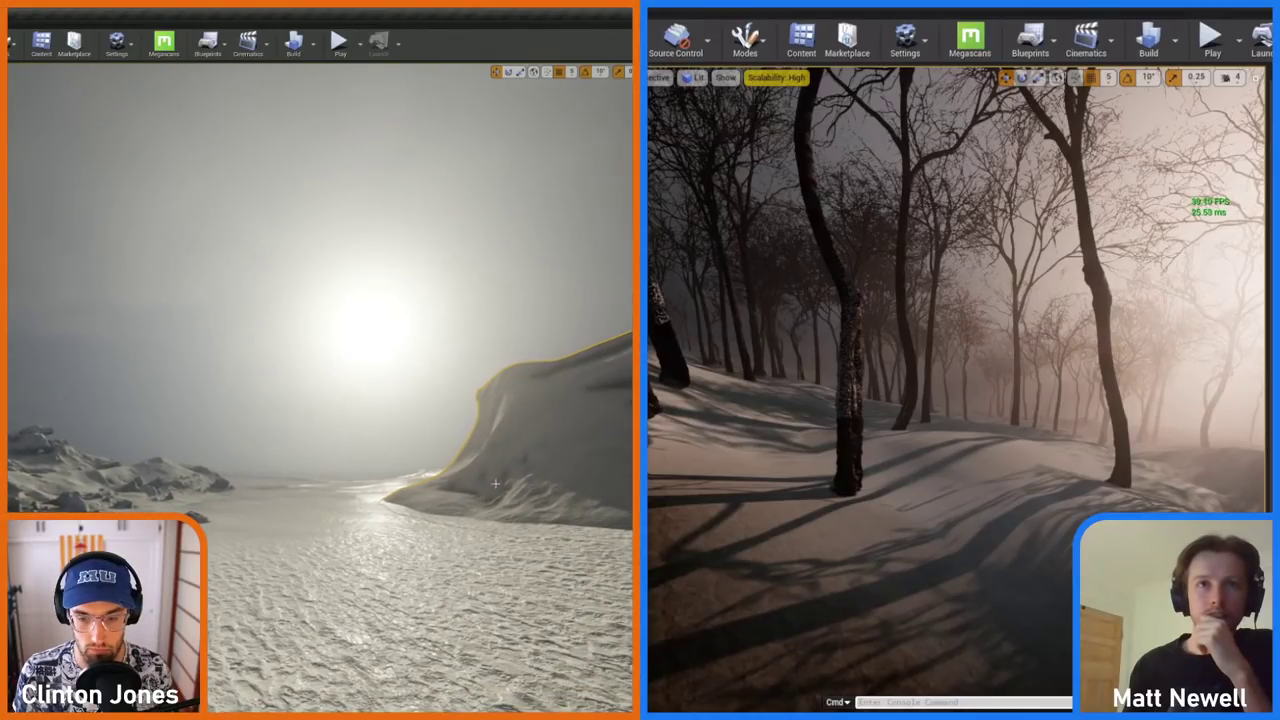
key("Delete")
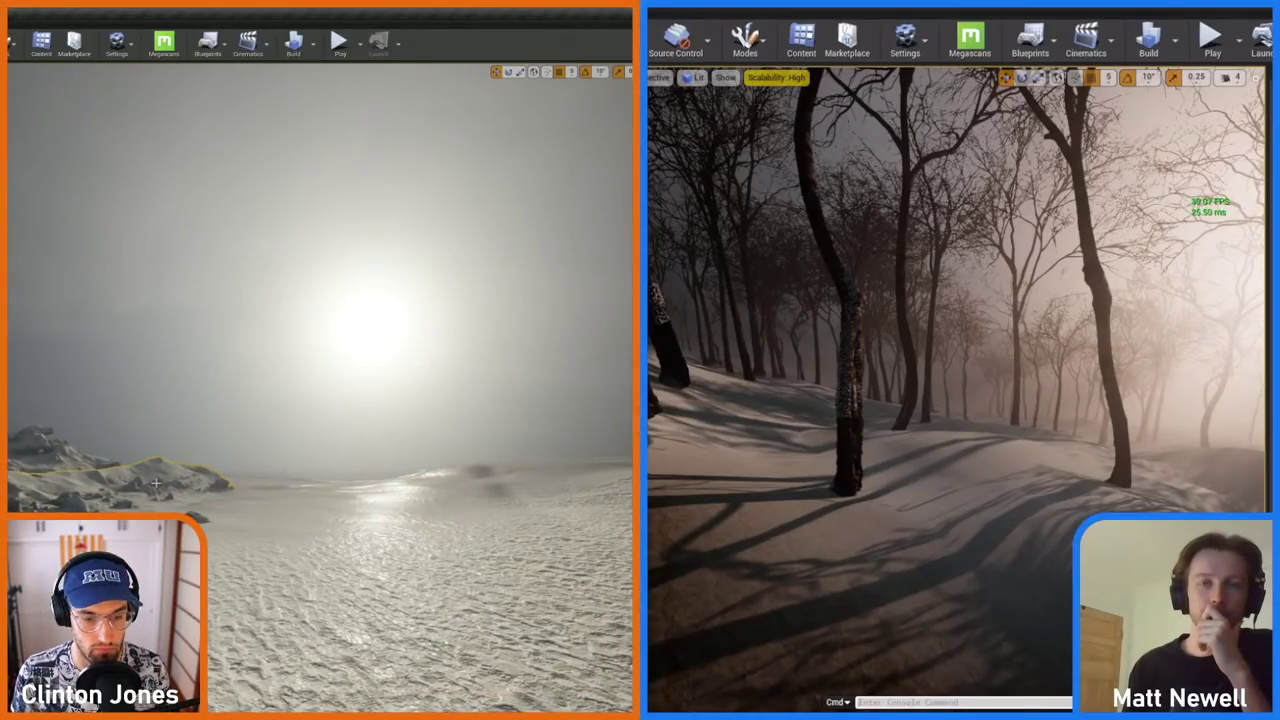
Step: Try a copy of the low rocky ridge on the opposite side of the sun, adjusting its rotation and scale
left_click_drag(110, 490, 558, 510)
key("e")
key("r")
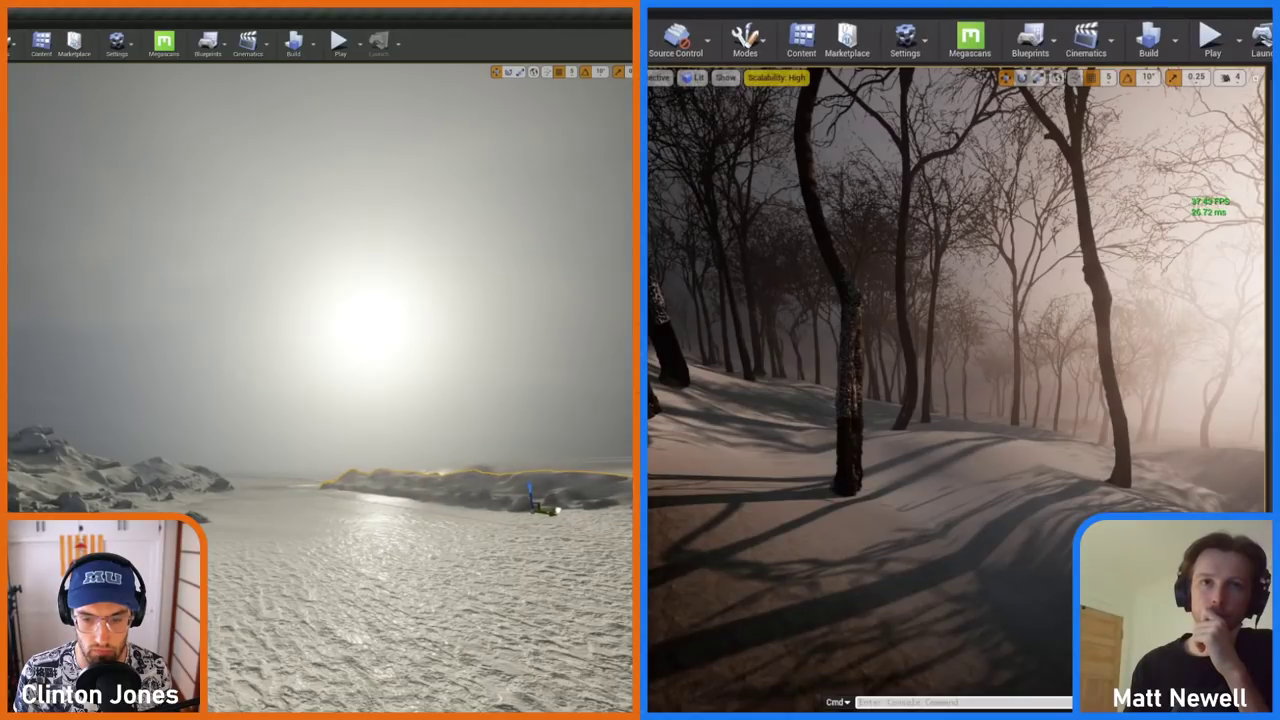
right_click_drag(558, 511, 441, 466)
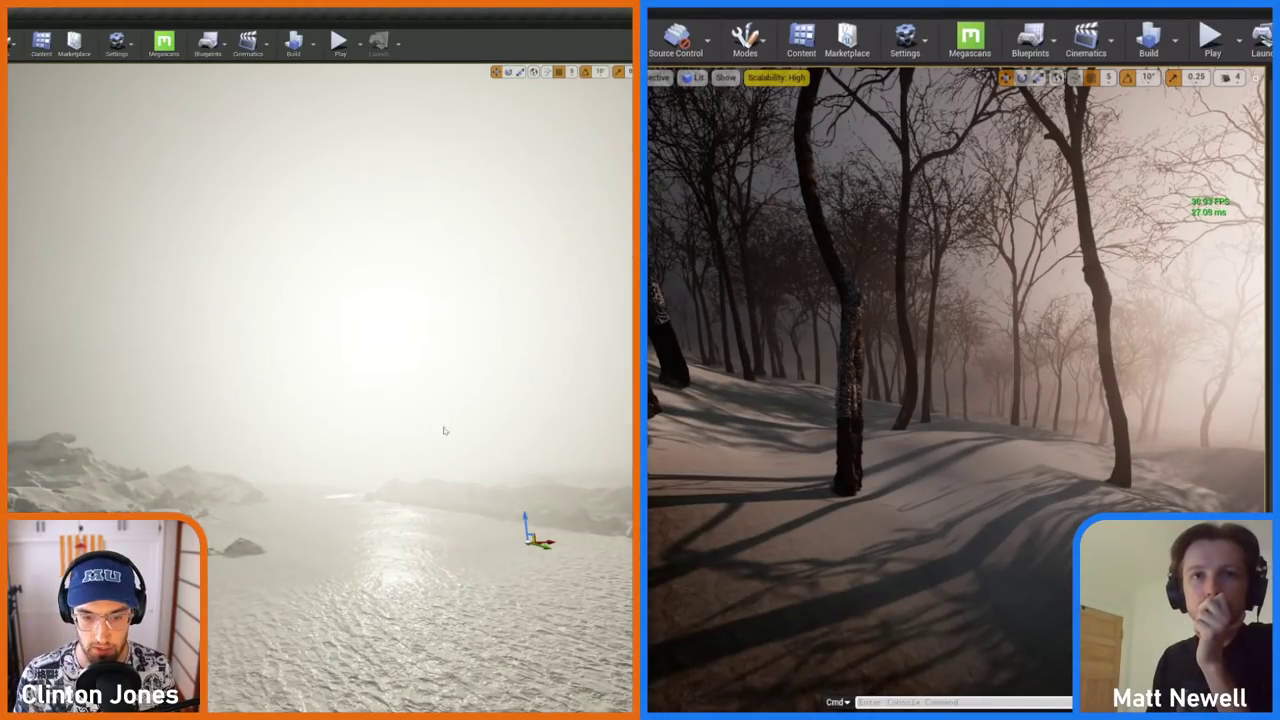
mouse_move(337, 446)
right_mouse_down()
mouse_move(352, 455)
mouse_move(334, 455)
right_mouse_up()
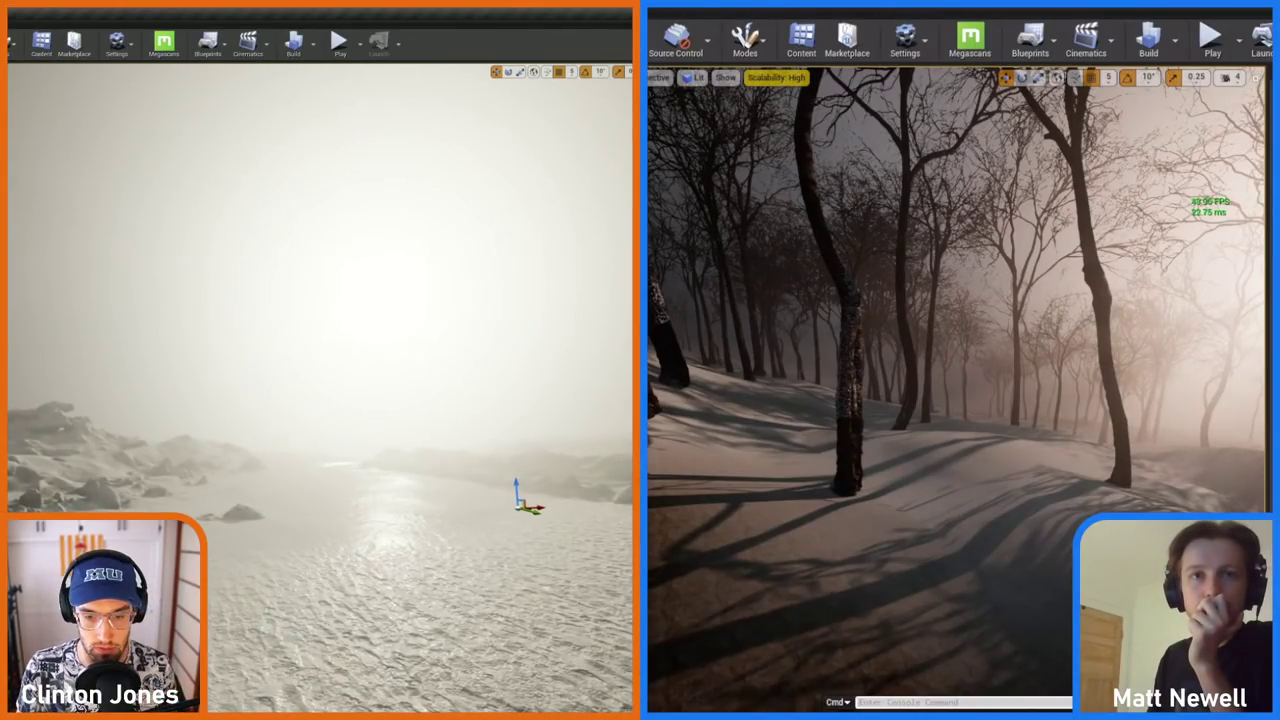
right_click_drag(334, 455, 580, 450)
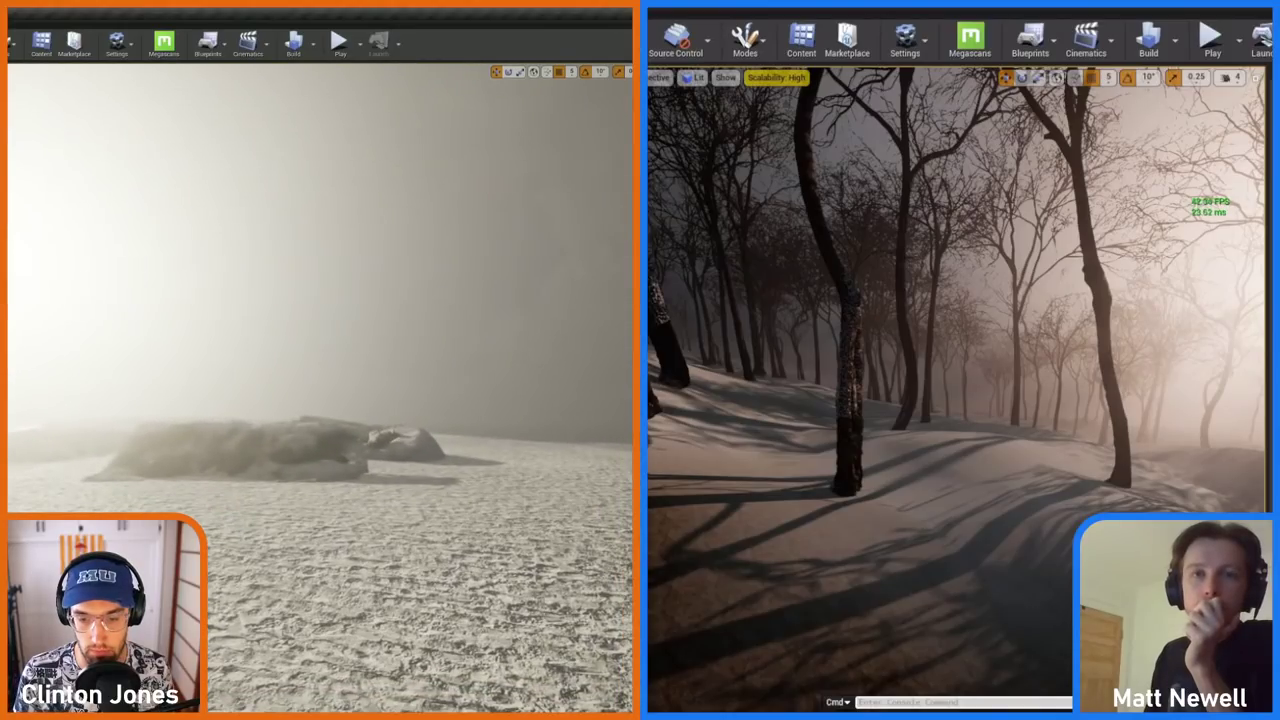
Step: Select the copied ridge beside the sun's reflection and delete it
right_click_drag(356, 433, 472, 463)
left_click(356, 436)
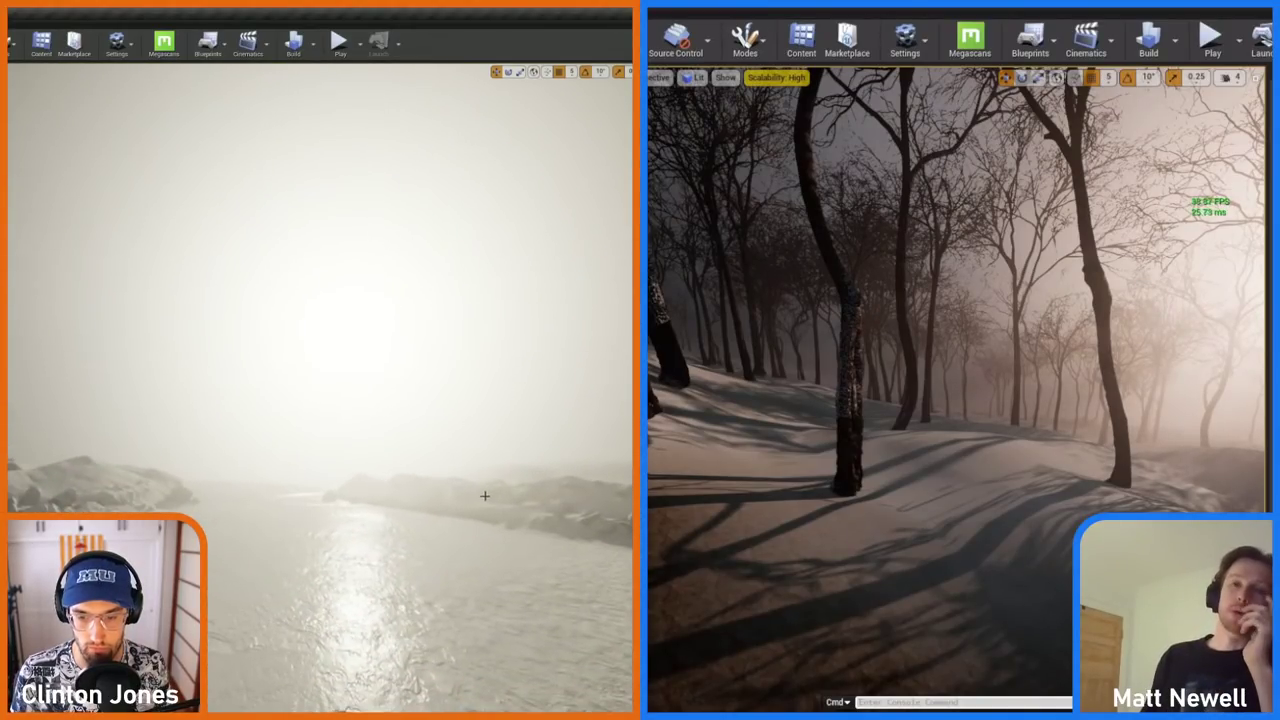
left_click(485, 496)
key("Delete")
Step: Switch the snowy plain to Landscape editing mode and look over the forest trail and its shaded slope
right_click_drag(391, 421, 362, 392)
right_click_drag(931, 620, 868, 598)
right_click_drag(362, 392, 360, 392)
right_click_drag(868, 598, 844, 586)
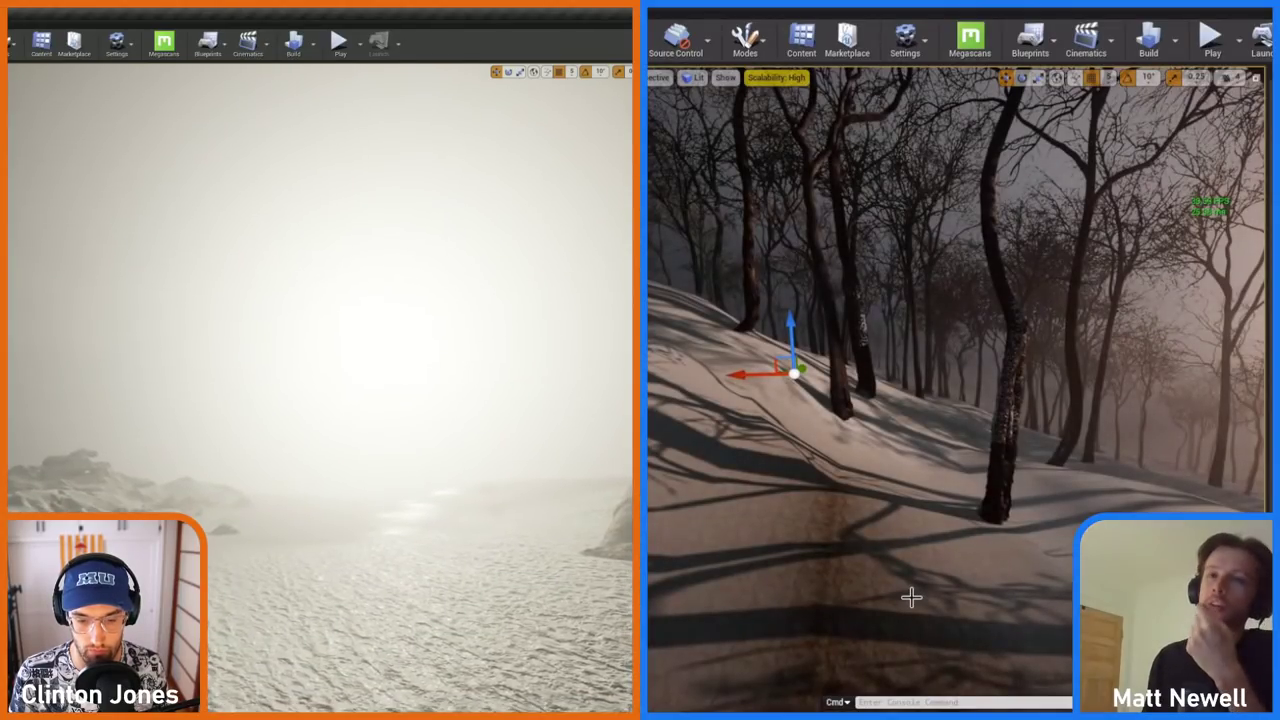
right_click_drag(874, 550, 1079, 519)
left_click(13, 44)
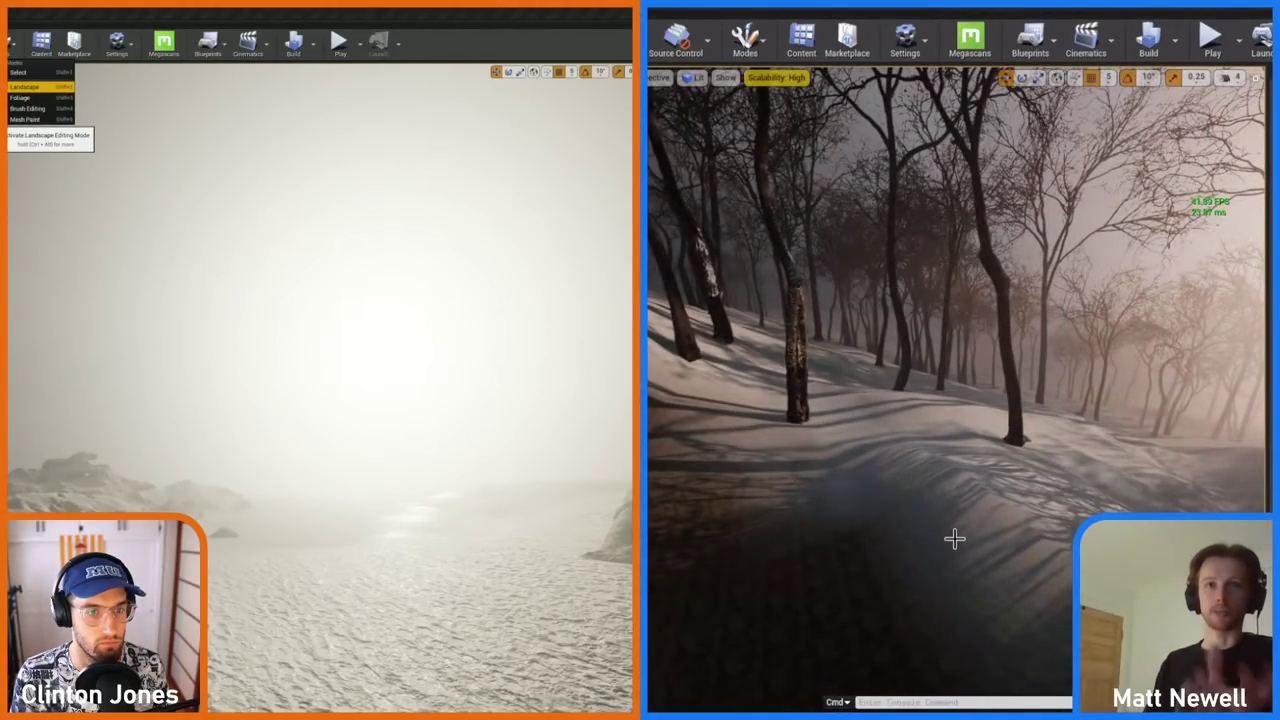
left_click(24, 87)
right_click_drag(989, 600, 652, 75)
right_click_drag(810, 610, 994, 606)
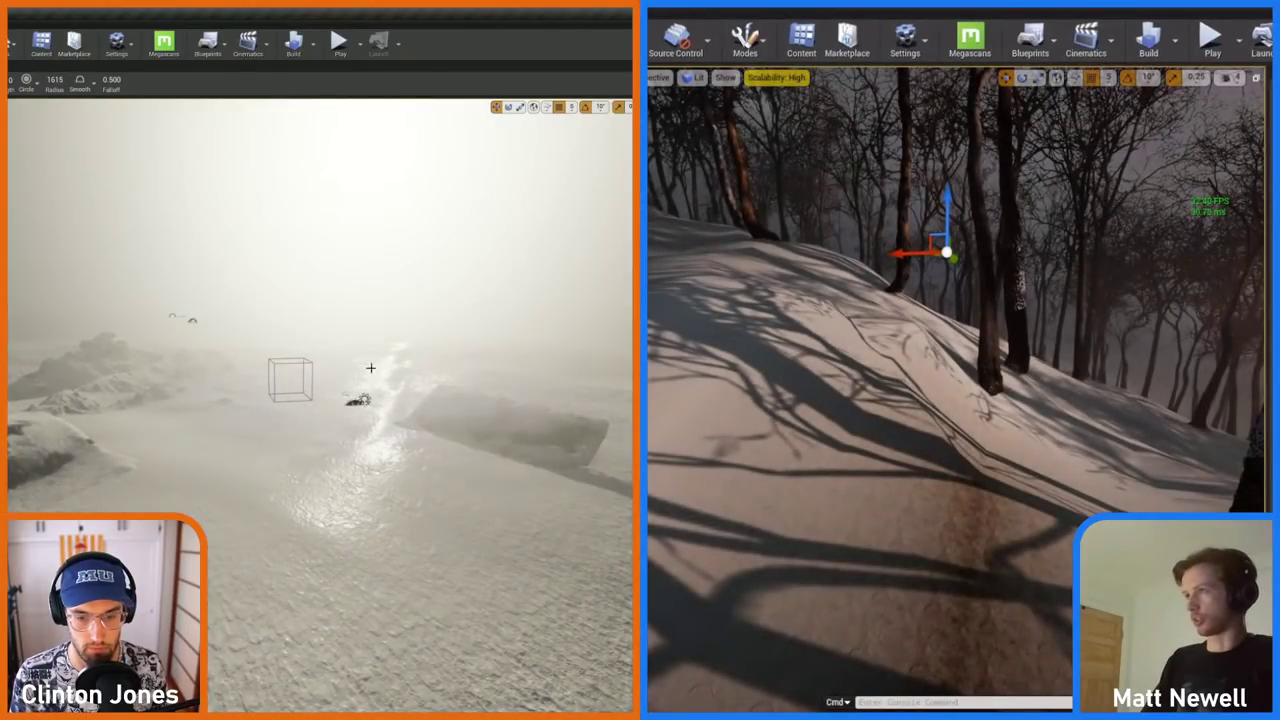
Step: Set the landscape brush radius to 379.8 and place a debris-covered ground mesh near the forest tree
mouse_move(294, 434)
right_mouse_down()
mouse_move(298, 470)
mouse_move(294, 428)
right_mouse_up()
right_click_drag(1017, 338, 1070, 405)
right_click_drag(294, 428, 253, 406)
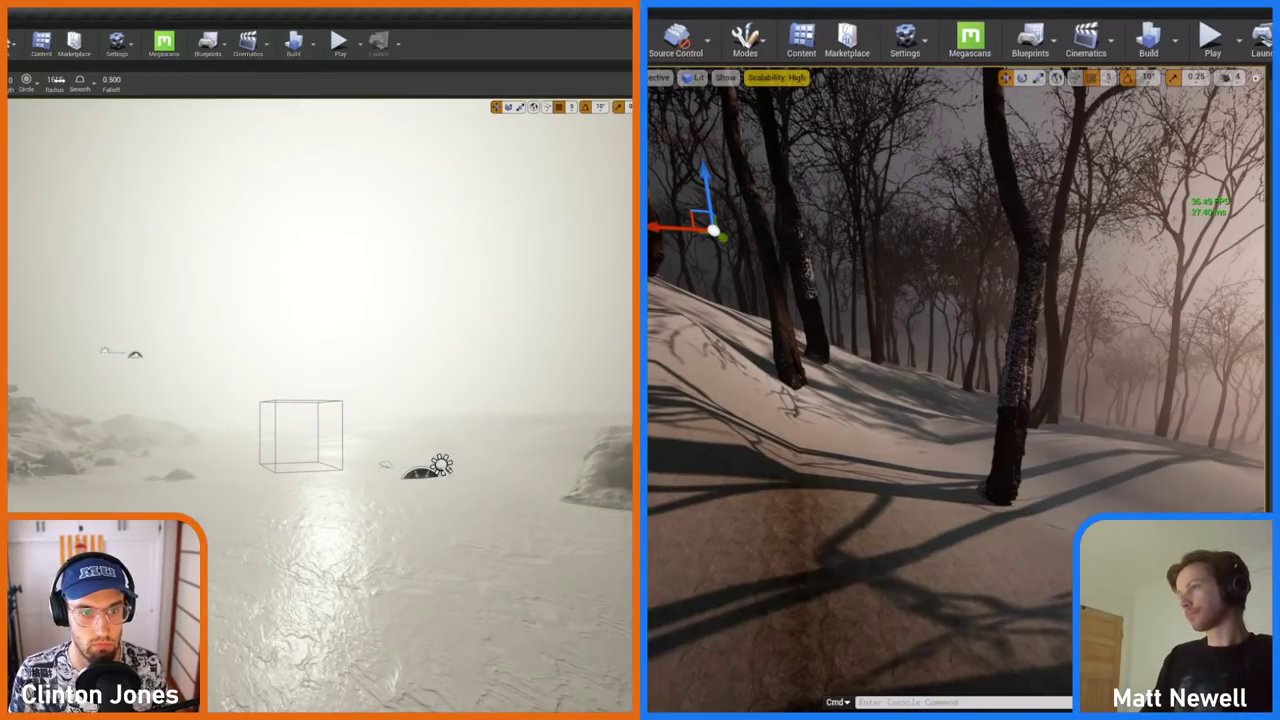
left_click_drag(59, 80, 30, 80)
left_click_drag(1270, 420, 1030, 552)
left_click_drag(55, 80, 40, 80)
Step: Move the debris mesh onto the open snow beside the tree trunk and inspect it up close
mouse_move(1050, 550)
right_mouse_down()
mouse_move(1060, 545)
mouse_move(1050, 570)
right_mouse_up()
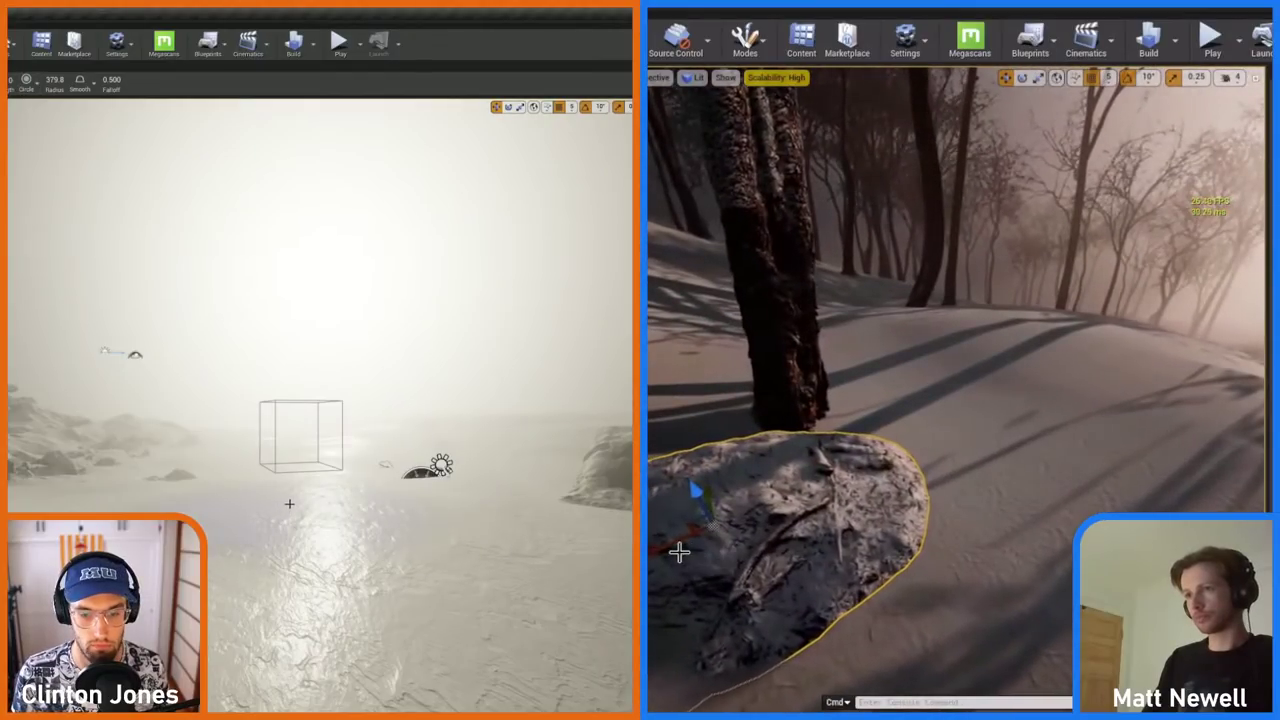
left_click_drag(686, 523, 1033, 400)
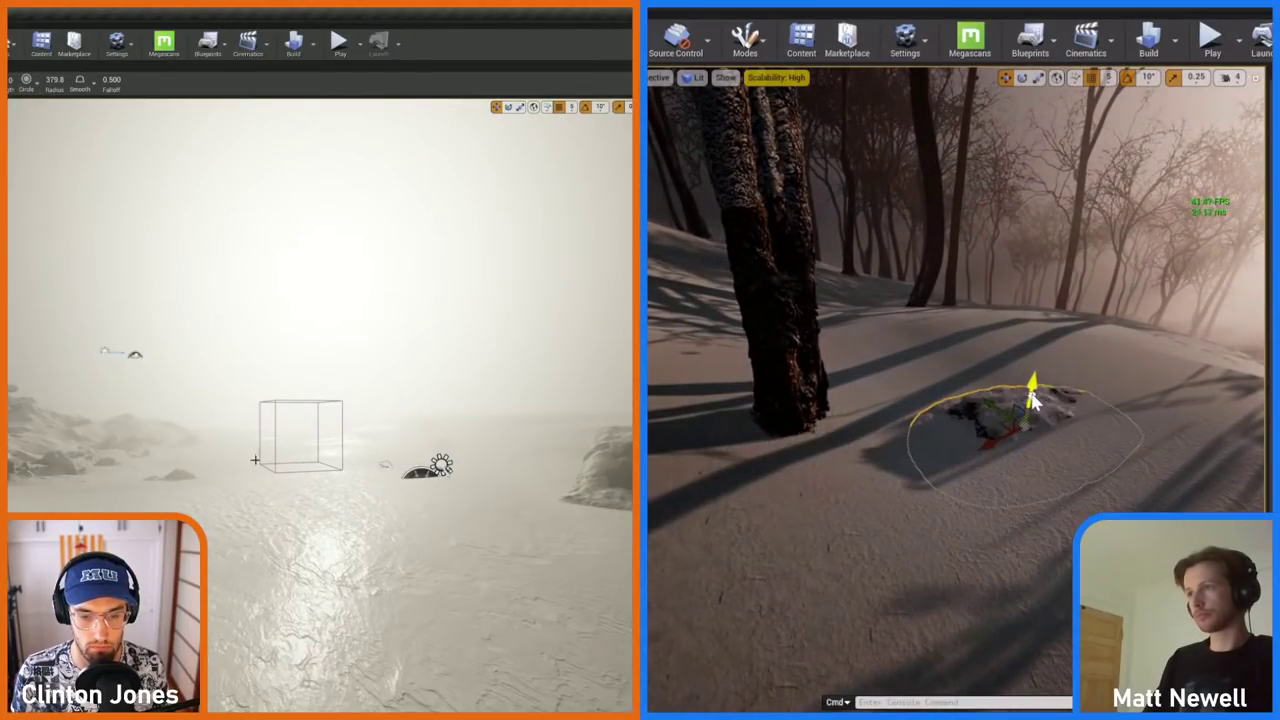
right_click_drag(1033, 400, 1114, 367)
left_click(1114, 370)
right_click_drag(1001, 444, 981, 459)
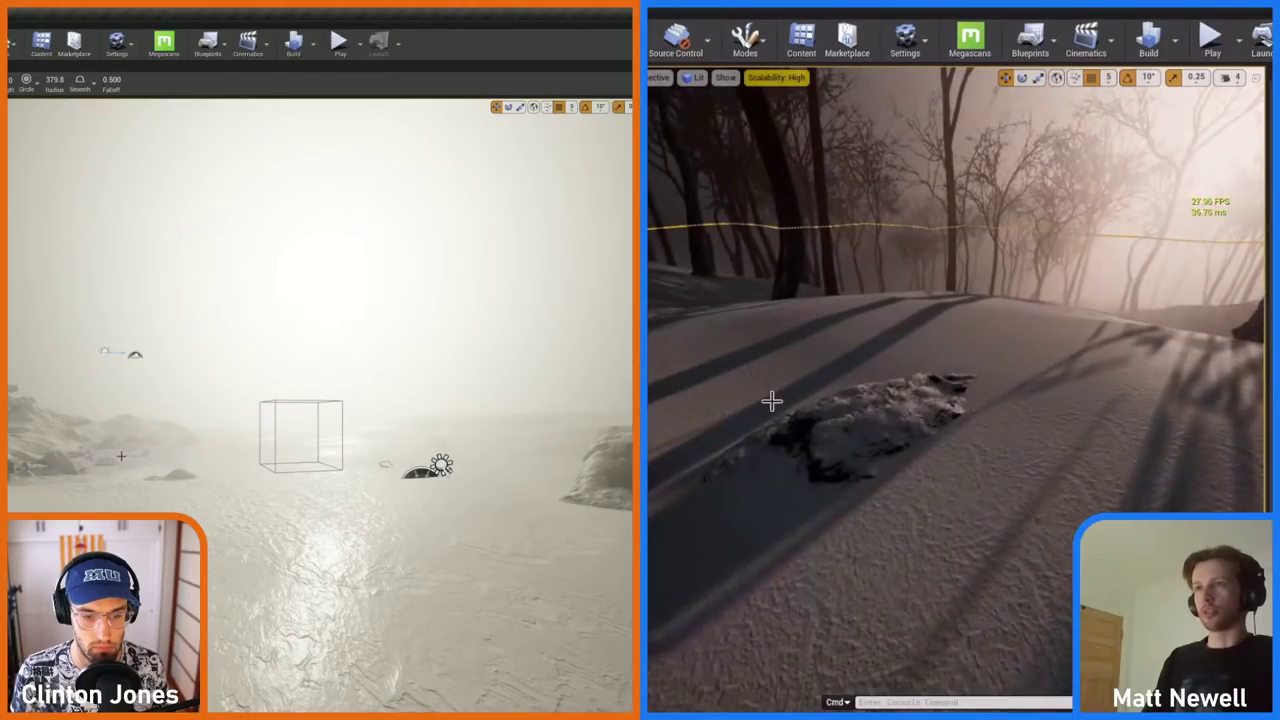
right_click_drag(776, 426, 764, 424)
mouse_move(981, 540)
right_mouse_down()
mouse_move(1034, 552)
mouse_move(874, 523)
right_mouse_up()
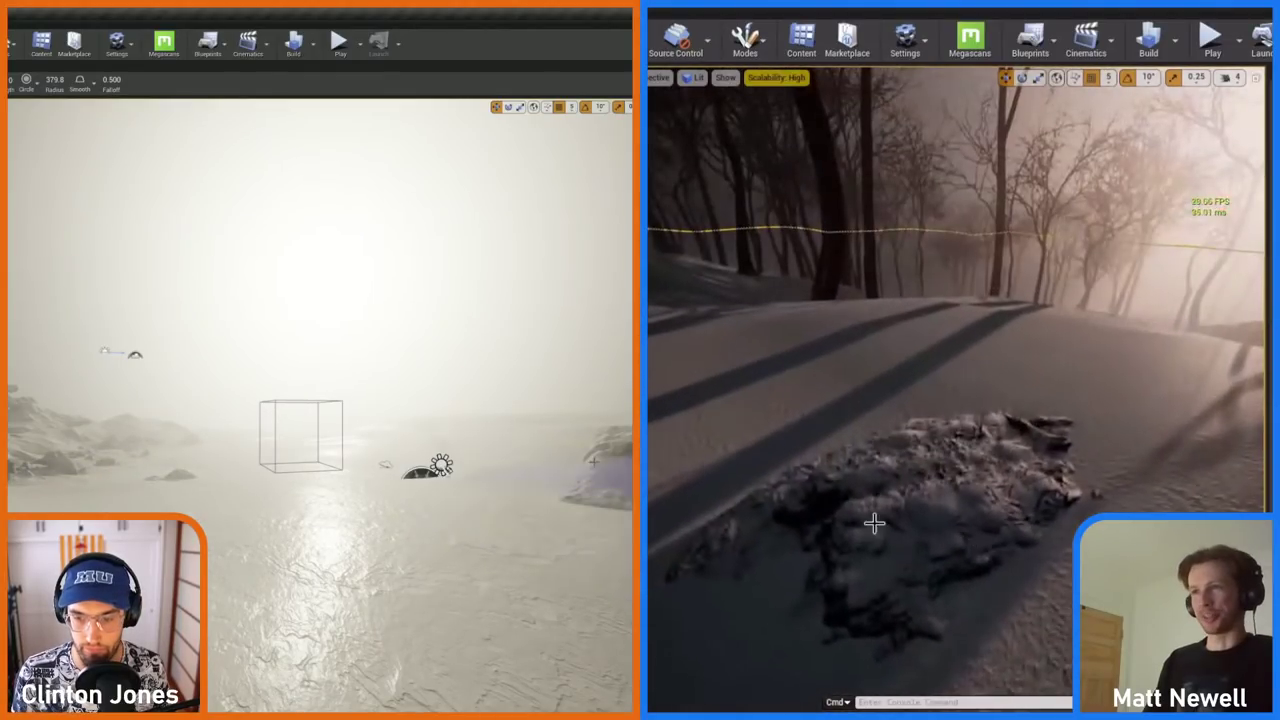
right_click_drag(868, 478, 884, 470)
Step: Bring up the landscape material editor and examine the debris patch against the ground, along with the hazy plain
key("alt+Tab")
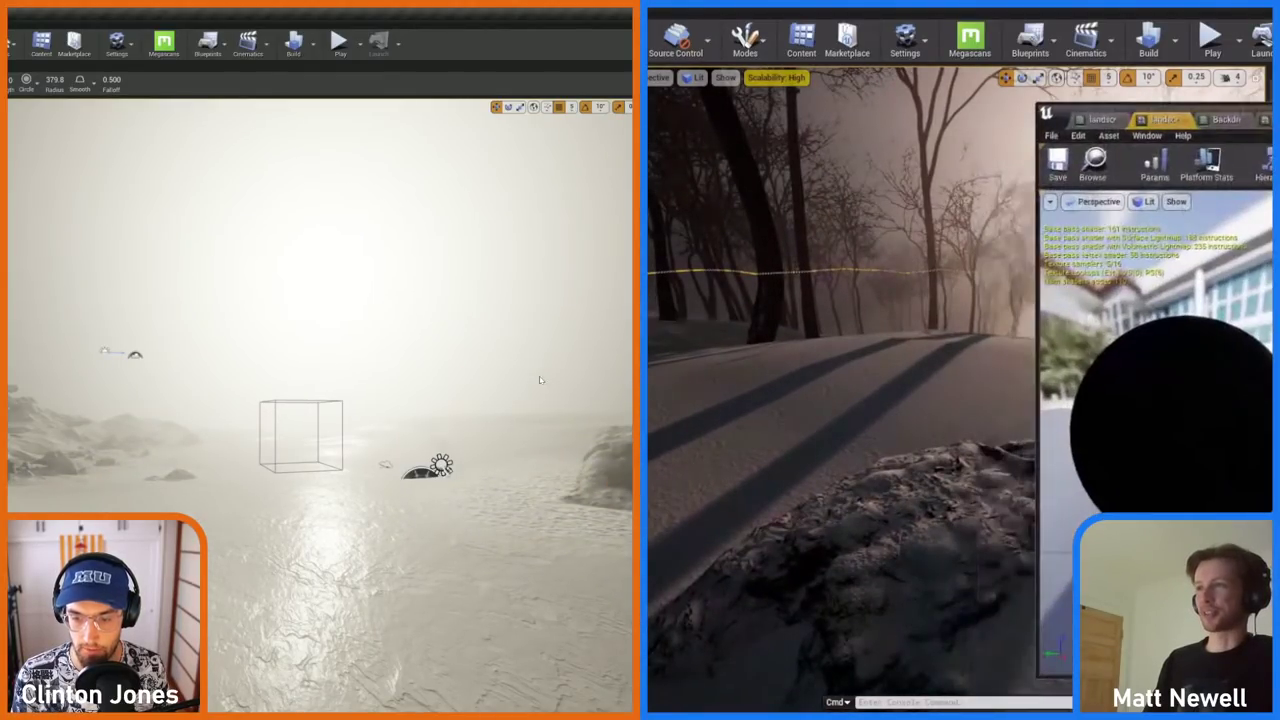
right_click_drag(478, 448, 535, 462)
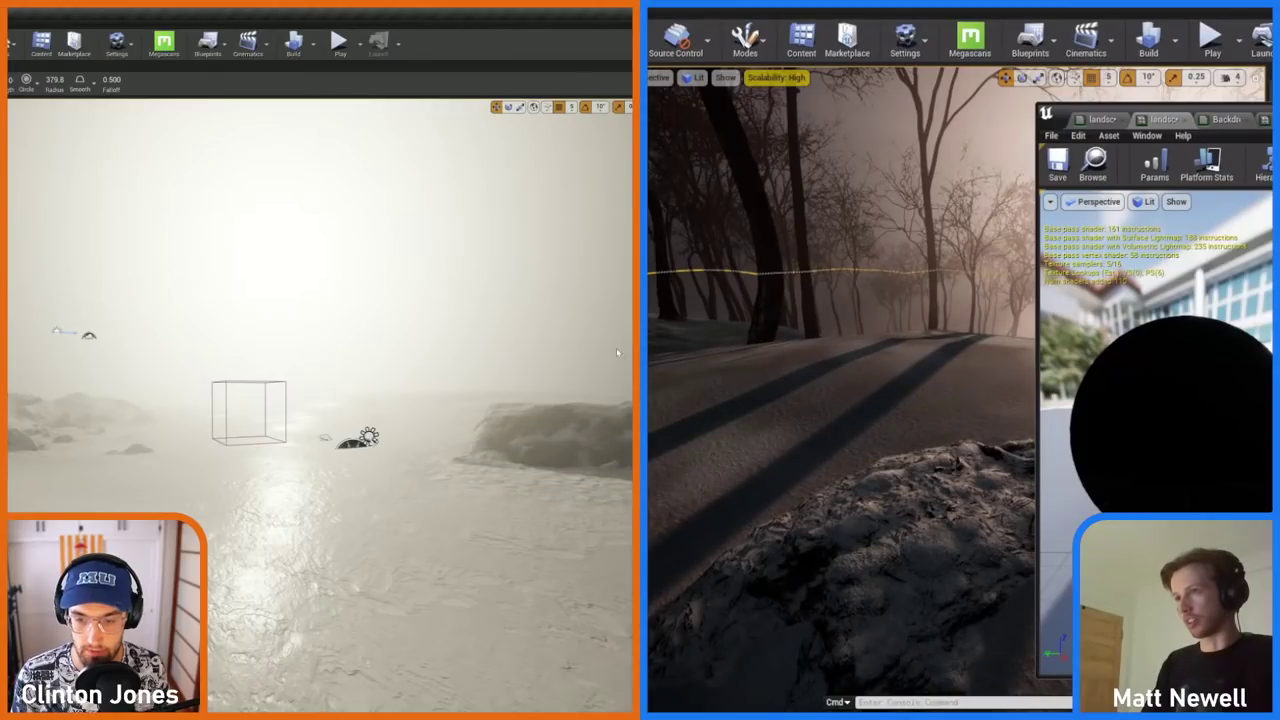
right_click_drag(851, 371, 722, 434)
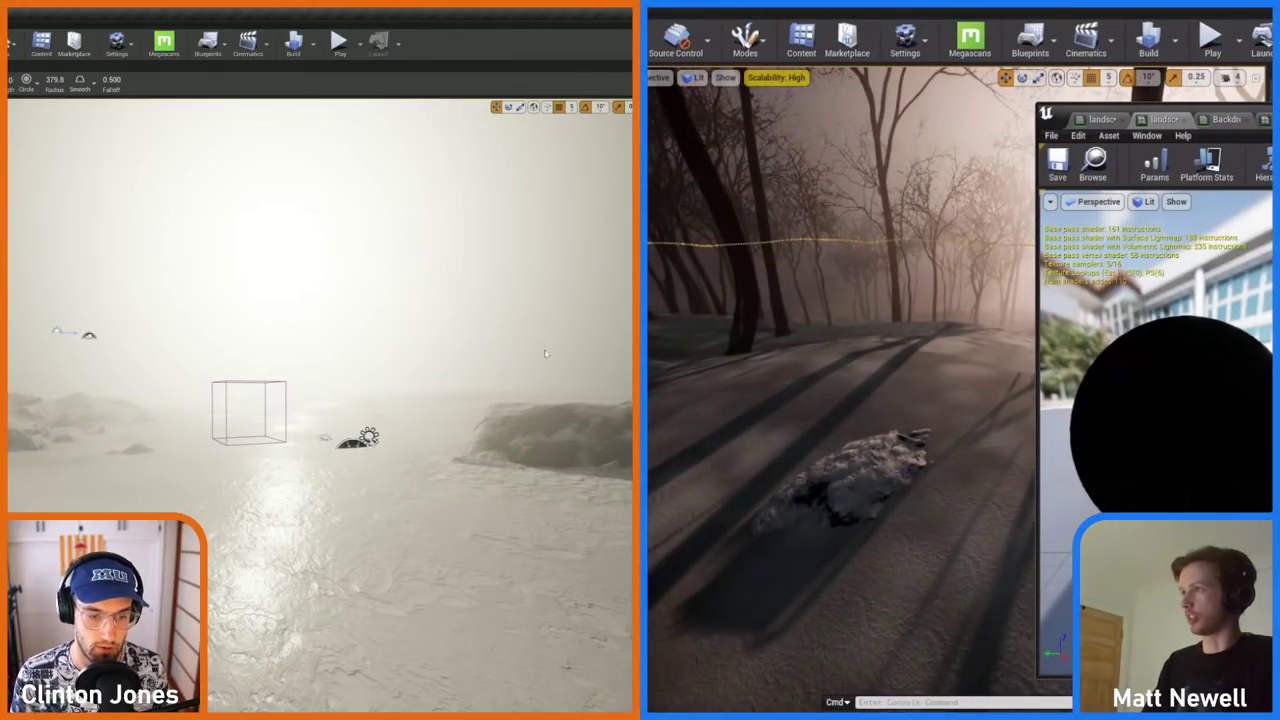
right_click_drag(546, 353, 555, 327)
right_click_drag(374, 494, 352, 505)
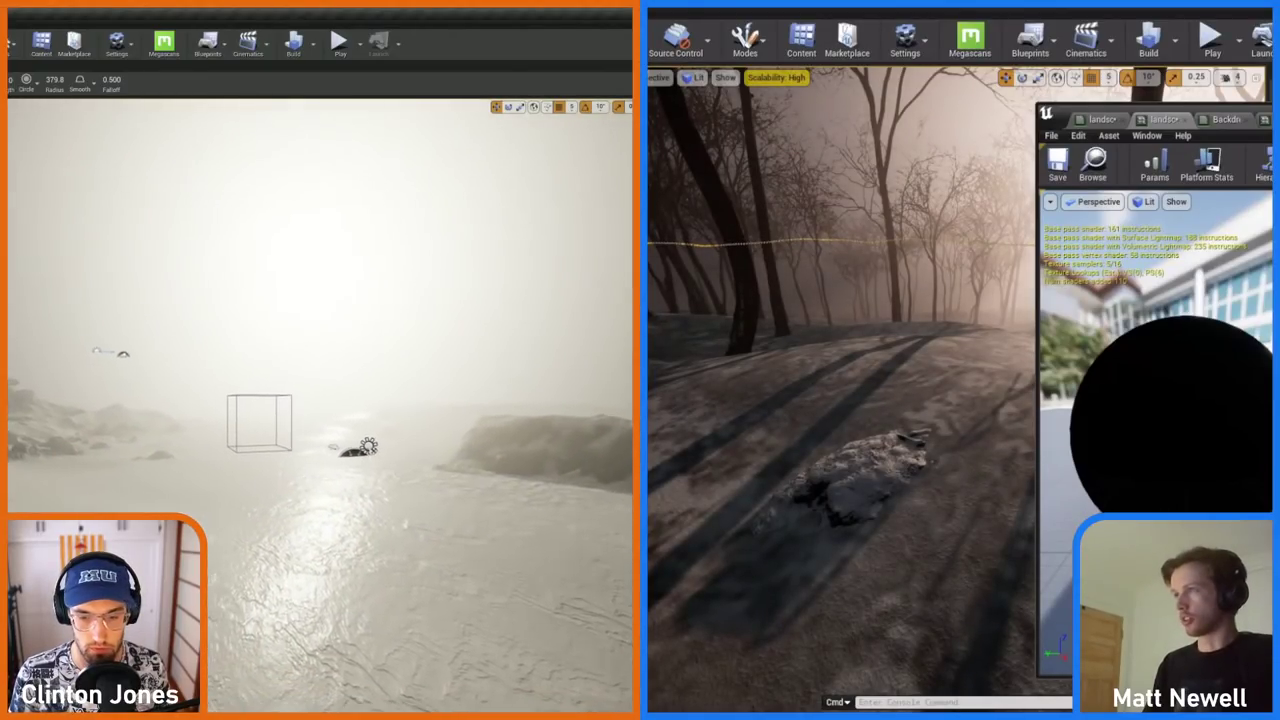
right_click_drag(884, 461, 876, 432)
Step: Leave Landscape editing and show the hazy plain through the camera in Game View, keeping the forest debris in view
key("shift+1")
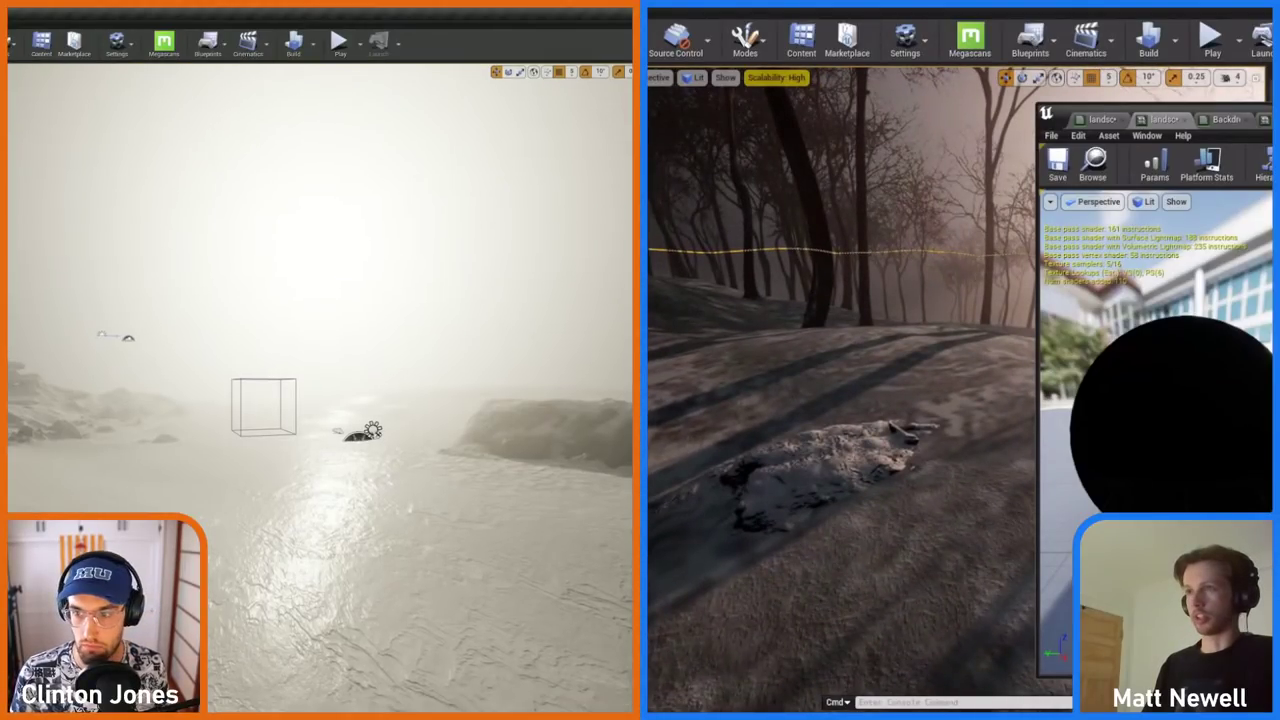
left_click(623, 293)
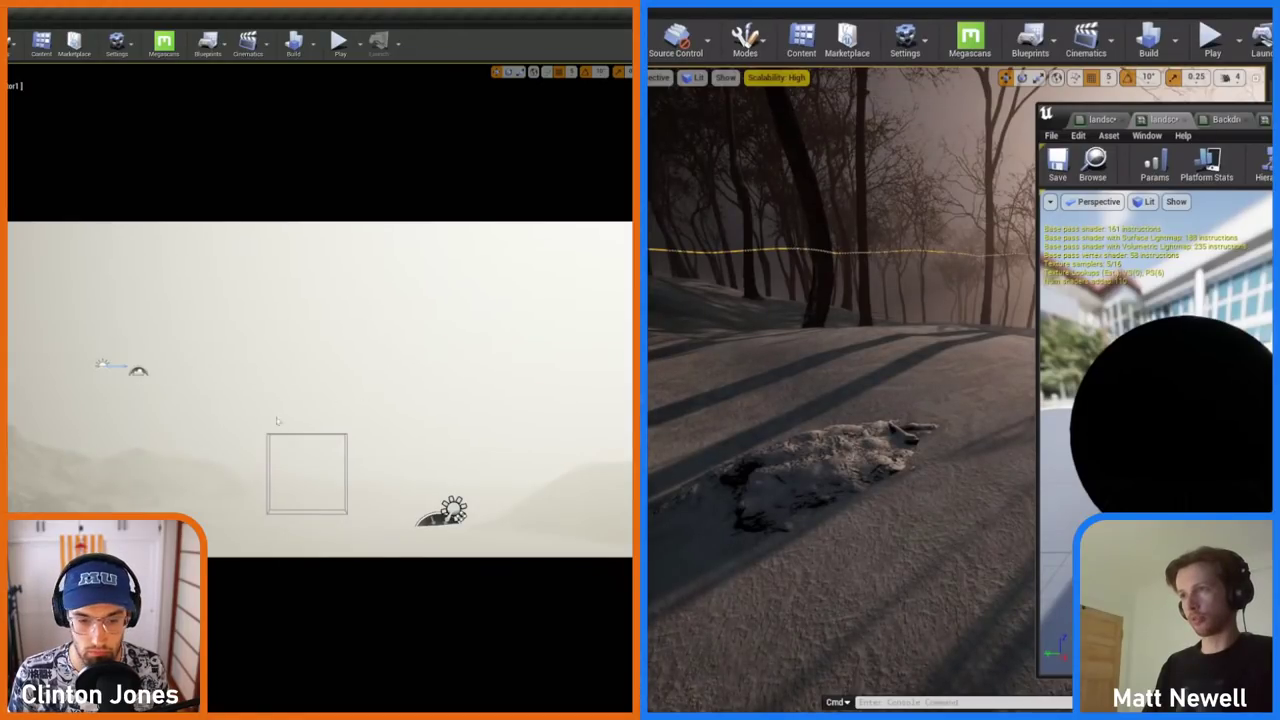
right_click_drag(986, 430, 1051, 443)
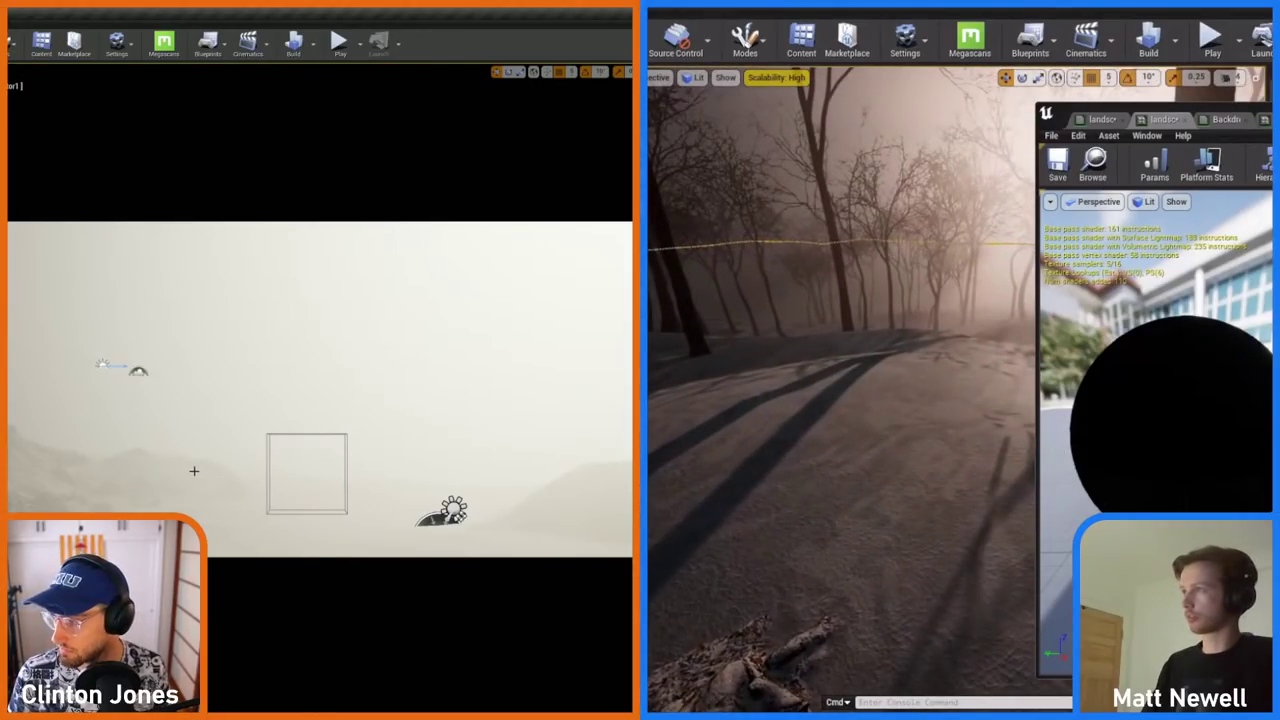
right_click_drag(813, 432, 778, 470)
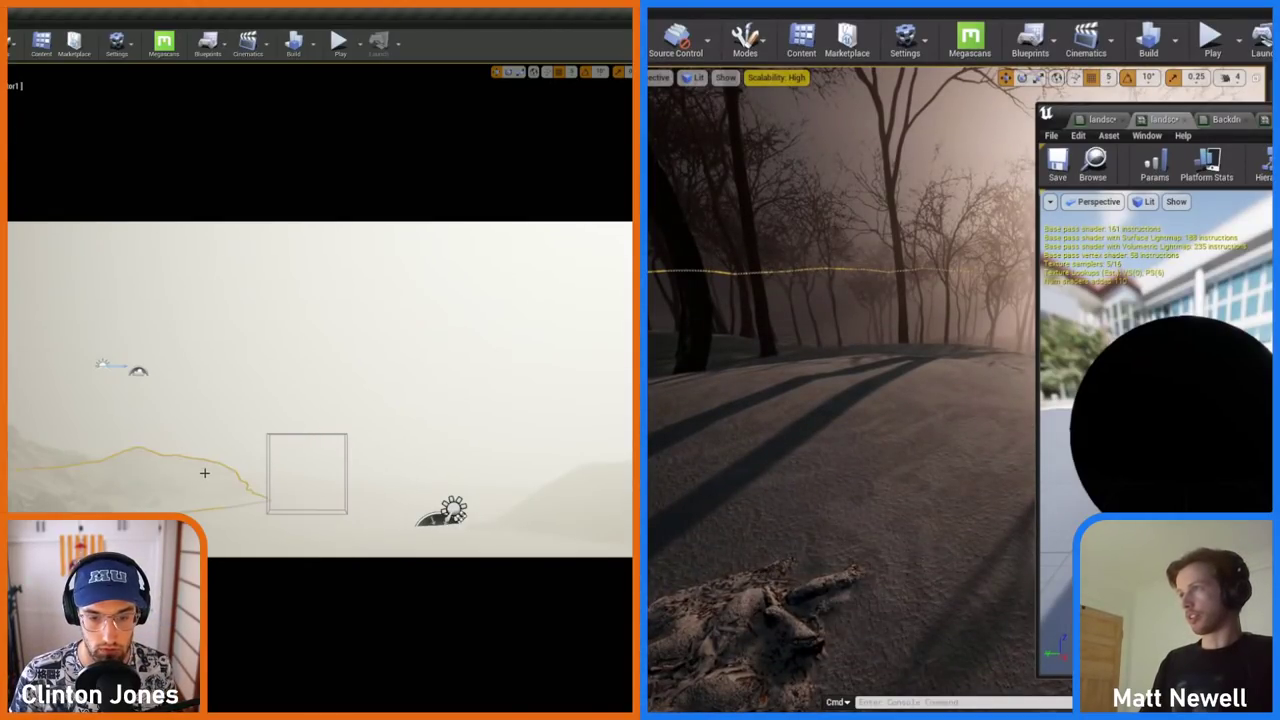
key("g")
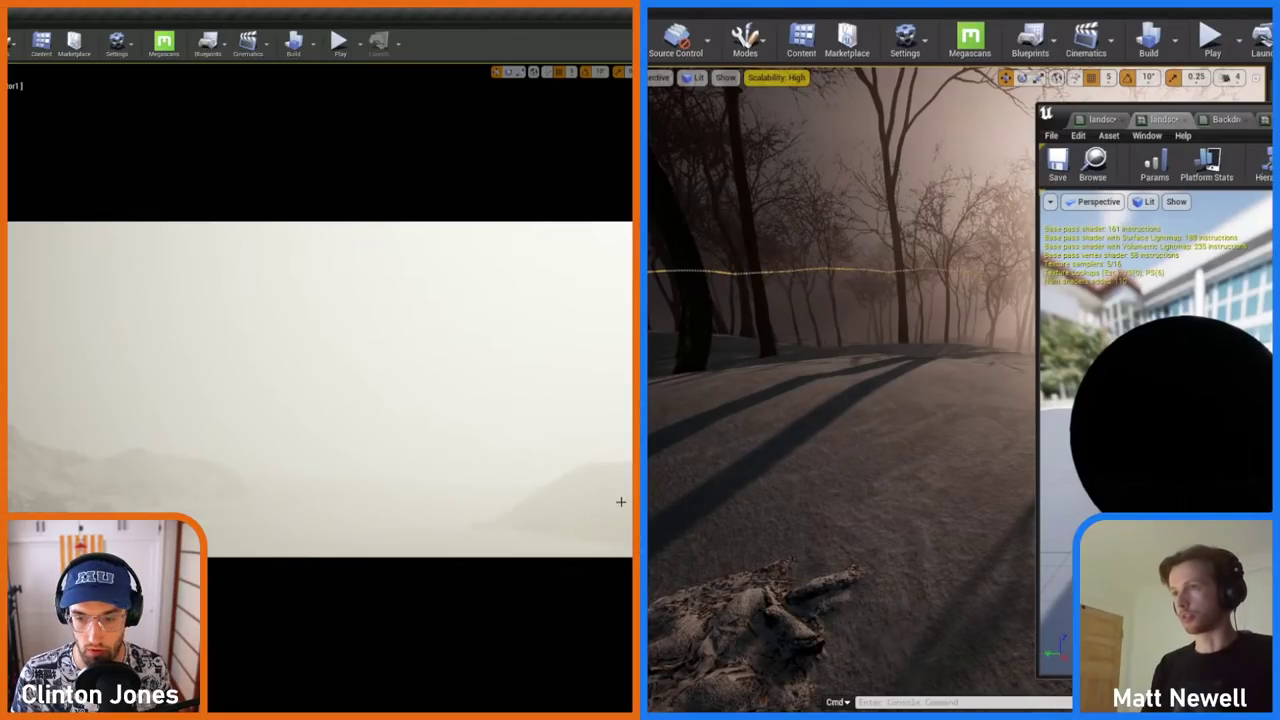
Step: Reposition the snowy cliff at the edge of the camera frame and view the forest debris mound
right_click_drag(570, 444, 528, 449)
left_click_drag(505, 499, 572, 541)
right_click_drag(840, 400, 790, 480)
right_click_drag(560, 585, 625, 585)
right_click_drag(790, 480, 820, 470)
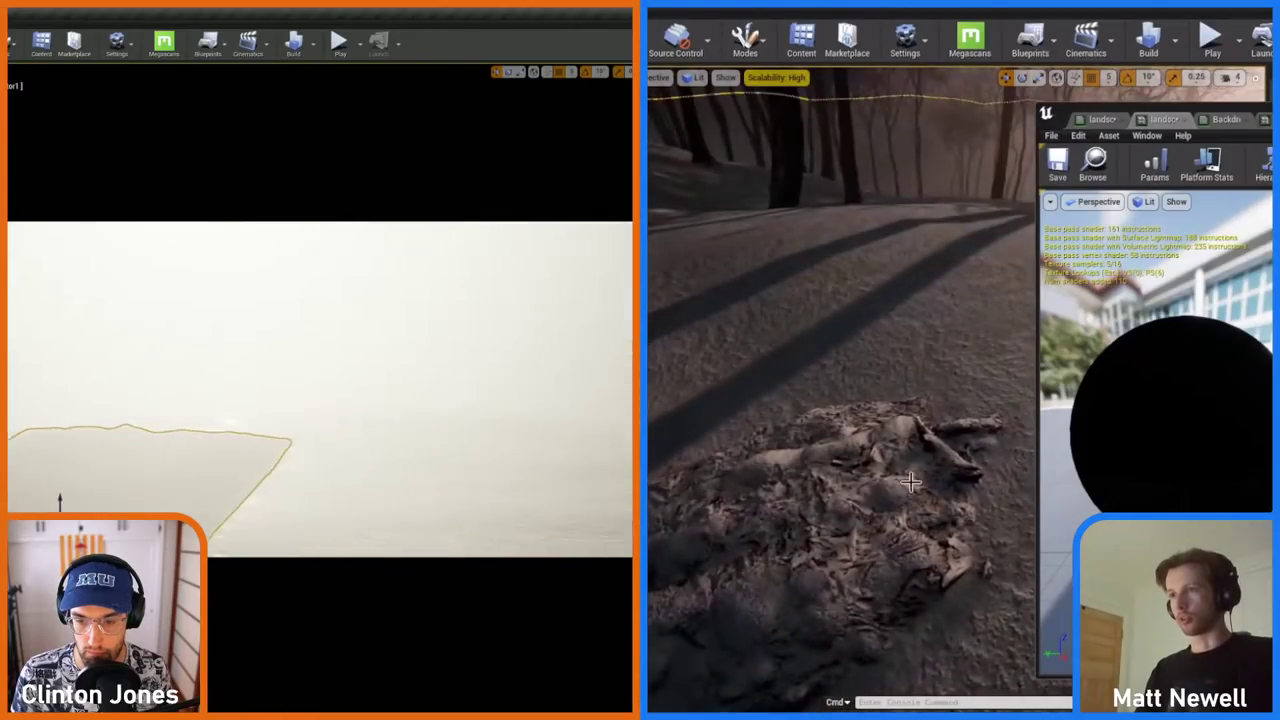
right_click_drag(625, 585, 560, 585)
Step: Select and reposition the leaf-and-log debris mound on the trail, and nudge the cliff in the camera frame
left_click(819, 602)
left_click_drag(573, 530, 606, 556)
right_click_drag(906, 436, 846, 466)
left_click_drag(840, 506, 1057, 323)
right_click_drag(1057, 323, 1150, 340)
Step: Reframe the camera shot around the distant hazy outcrop and view the selected debris mound from above
left_click(461, 381)
right_click_drag(461, 381, 420, 385)
right_click_drag(1150, 340, 1165, 350)
right_click_drag(420, 385, 365, 390)
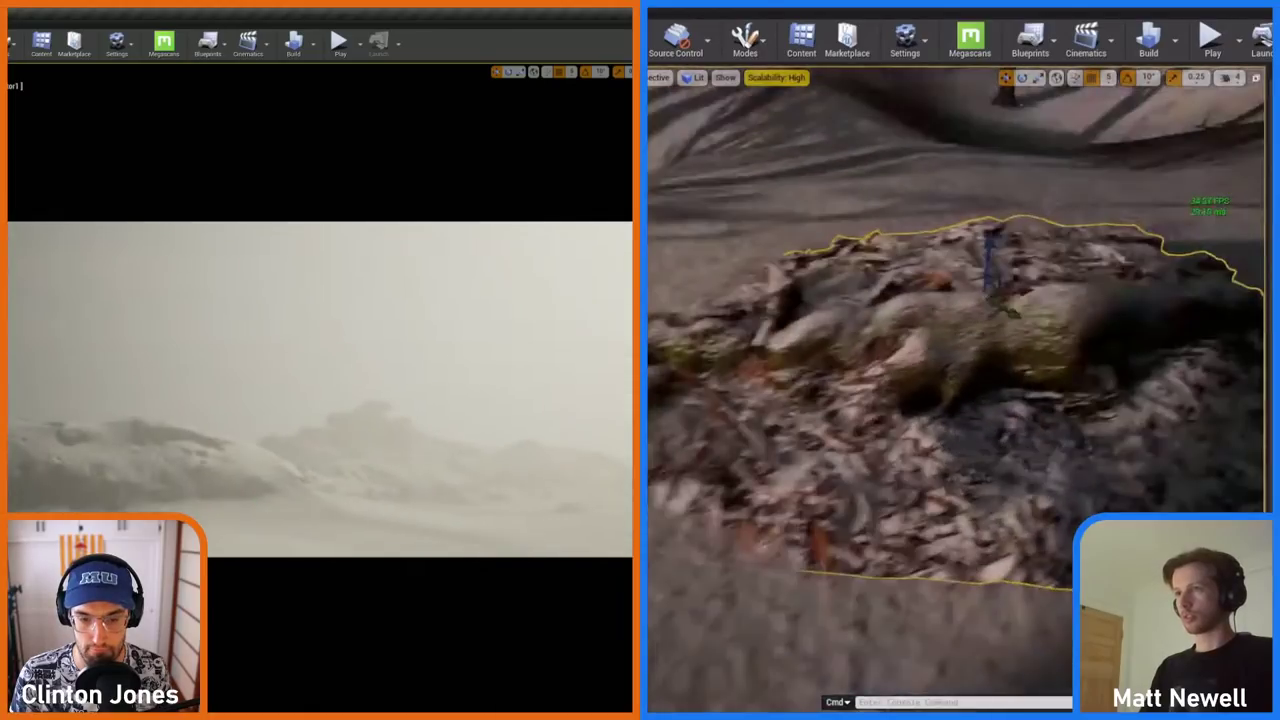
right_click_drag(1165, 350, 1110, 330)
right_click_drag(365, 390, 440, 425)
right_click_drag(1110, 330, 1081, 311)
right_click_drag(440, 425, 472, 455)
right_click_drag(1080, 311, 945, 372)
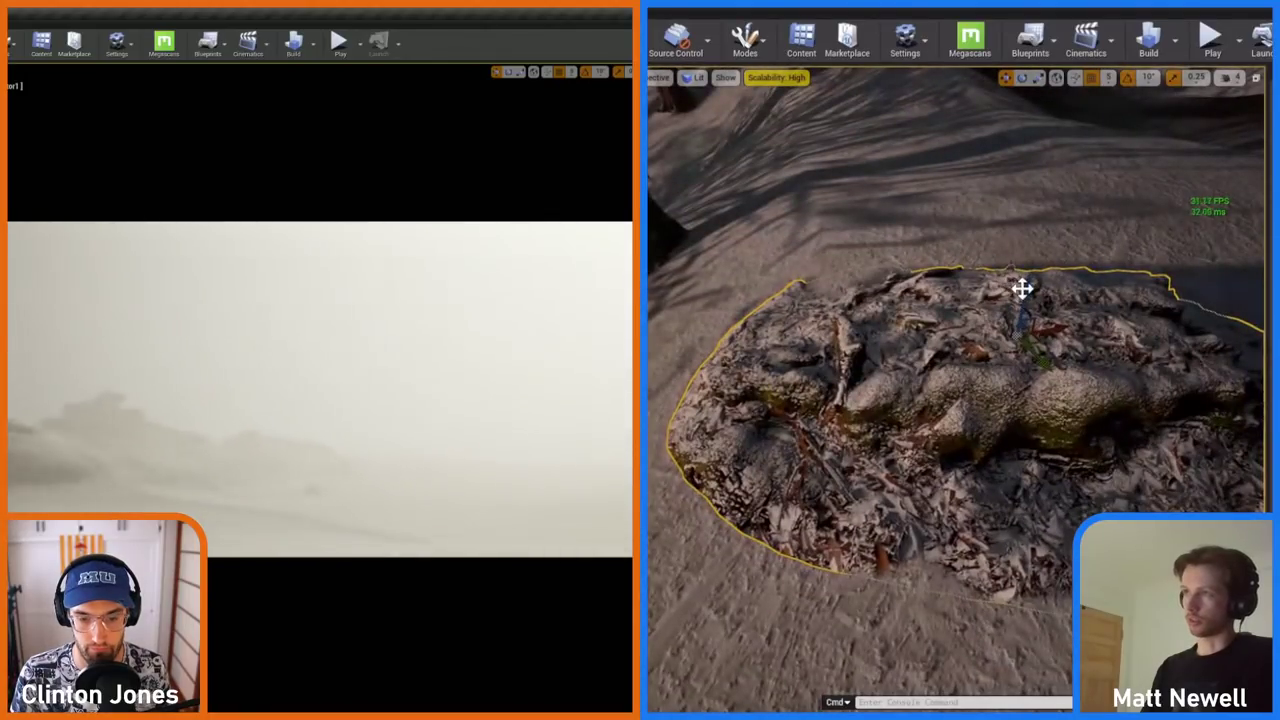
Step: Adjust the debris mound's height so its logs and leaves sit partly embedded in the ground
left_click_drag(1021, 290, 1146, 347)
scroll(1142, 340, "up", 4)
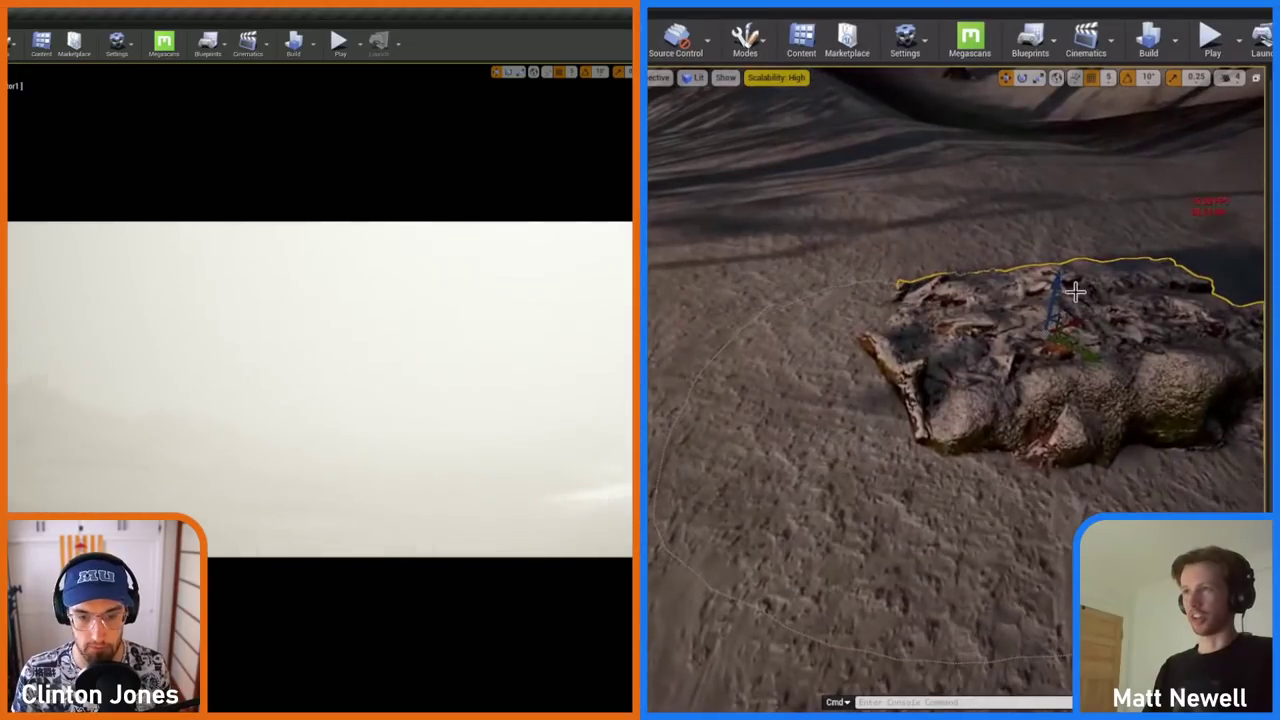
left_click_drag(1054, 283, 1056, 260)
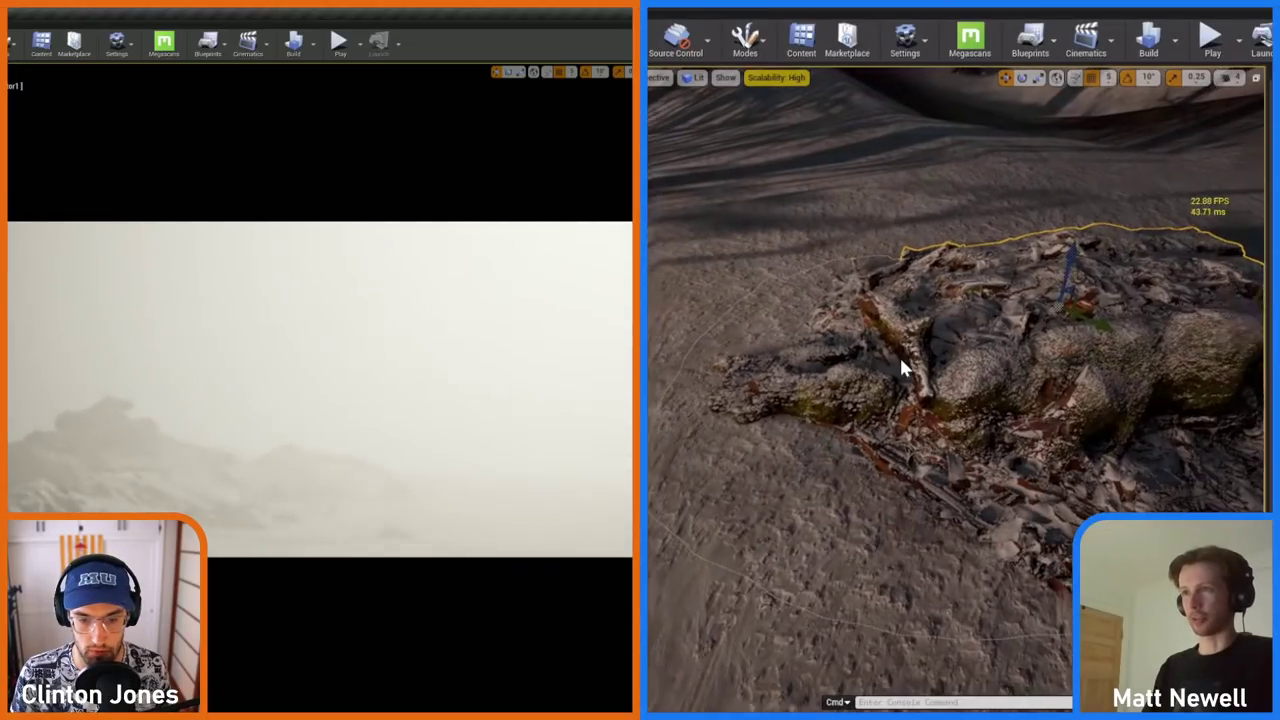
right_click_drag(899, 357, 814, 173)
left_click_drag(808, 171, 830, 187)
Step: Examine the mound's leaves, branches and edges where they meet the ground, up close and from the wider forest trail
right_click_drag(883, 225, 949, 222)
scroll(951, 228, "down", 3)
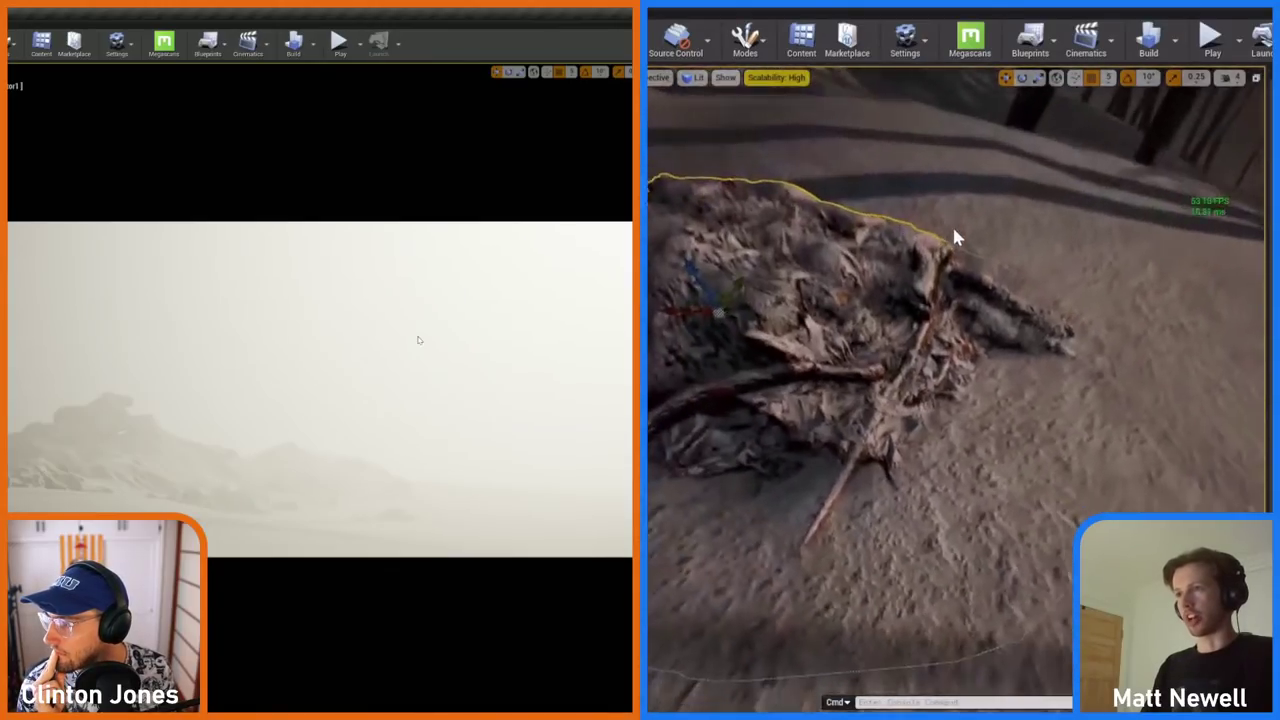
scroll(953, 234, "up", 3)
mouse_move(995, 378)
right_mouse_down()
mouse_move(1013, 364)
mouse_move(1035, 383)
mouse_move(1014, 374)
mouse_move(1017, 360)
mouse_move(1012, 372)
right_mouse_up()
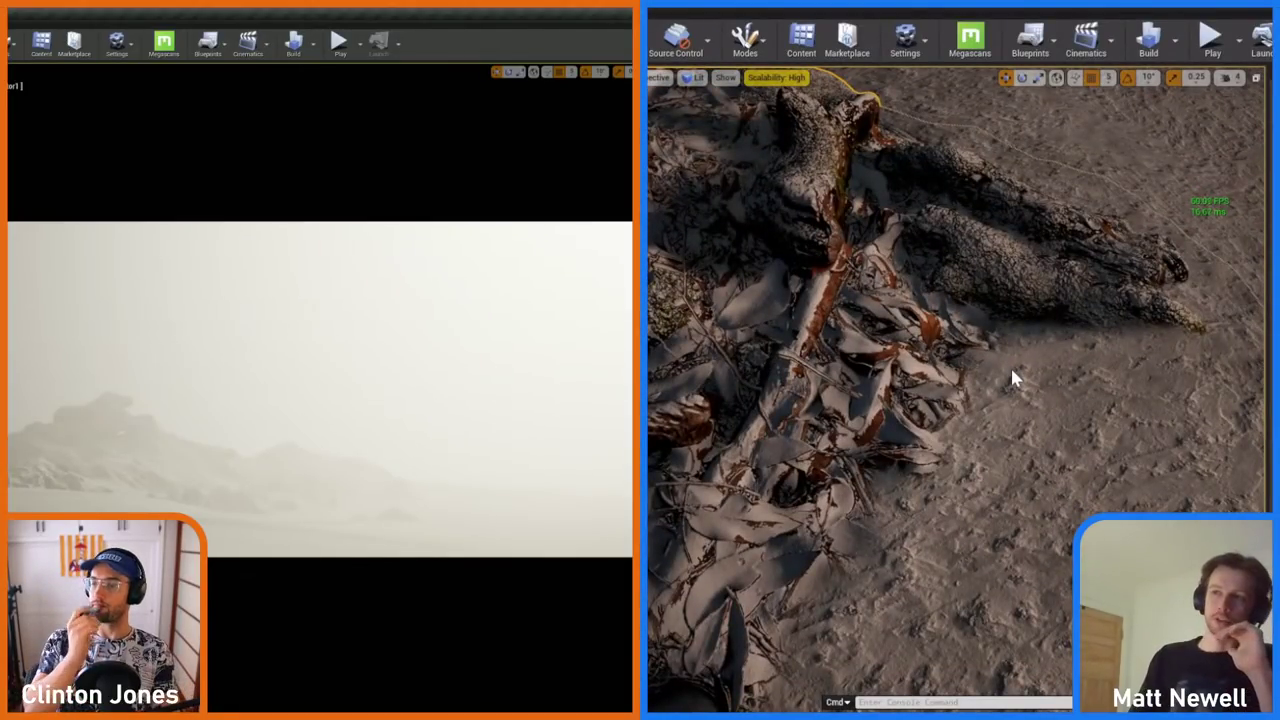
right_click_drag(1012, 378, 985, 376)
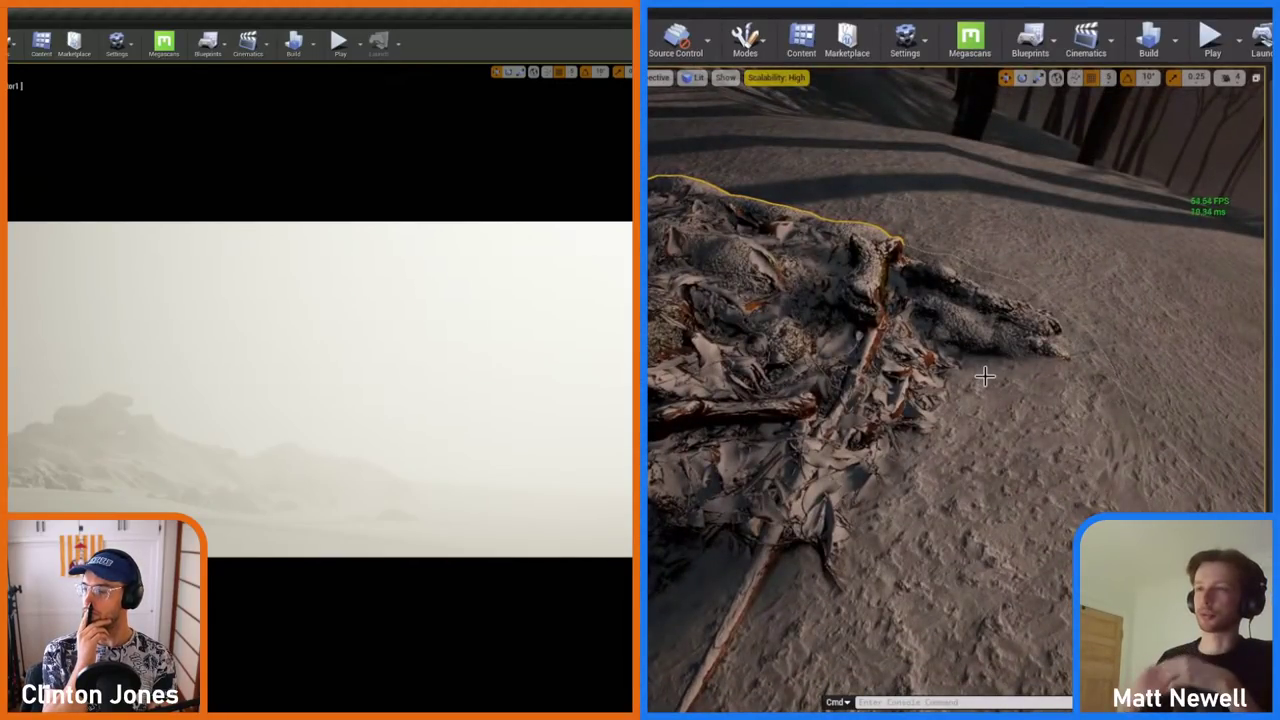
right_click_drag(964, 530, 960, 525)
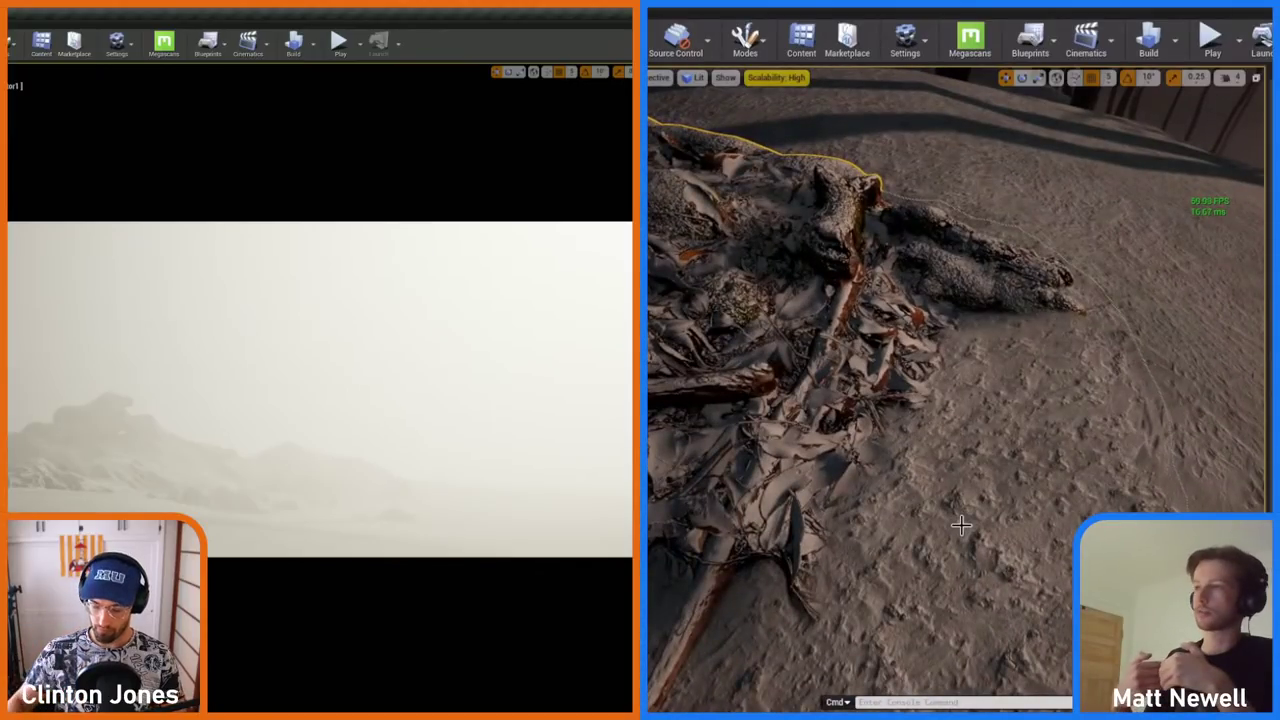
right_click_drag(961, 525, 855, 495)
left_click_drag(855, 503, 845, 408, "alt")
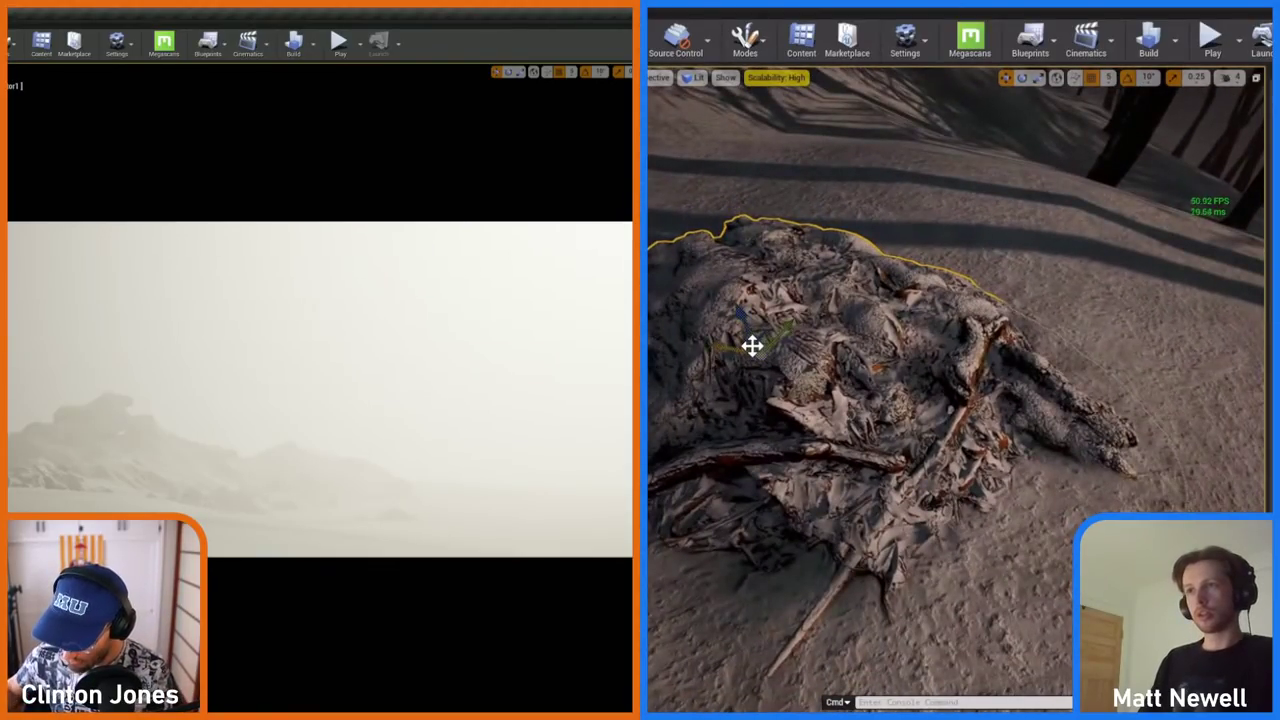
mouse_move(967, 472)
left_mouse_down("alt")
mouse_move(997, 477)
mouse_move(986, 466)
mouse_move(922, 480)
mouse_move(967, 470)
left_mouse_up("alt")
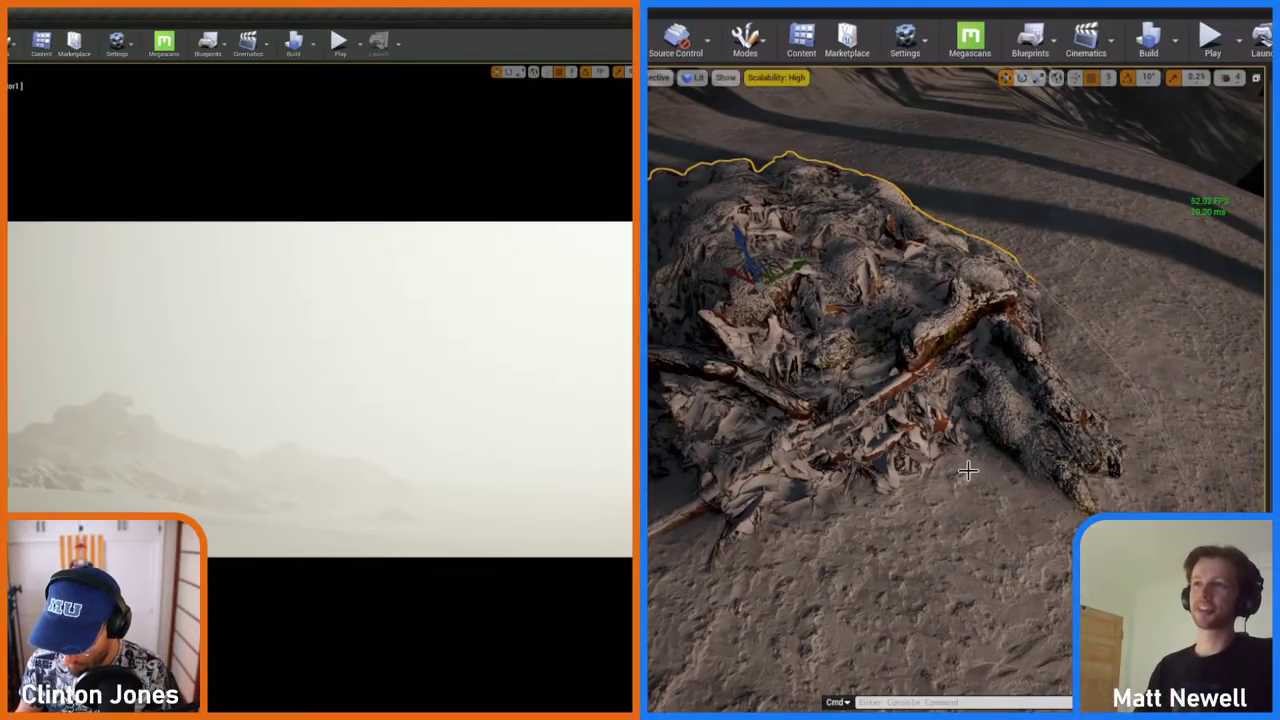
left_click_drag(964, 488, 973, 479, "alt")
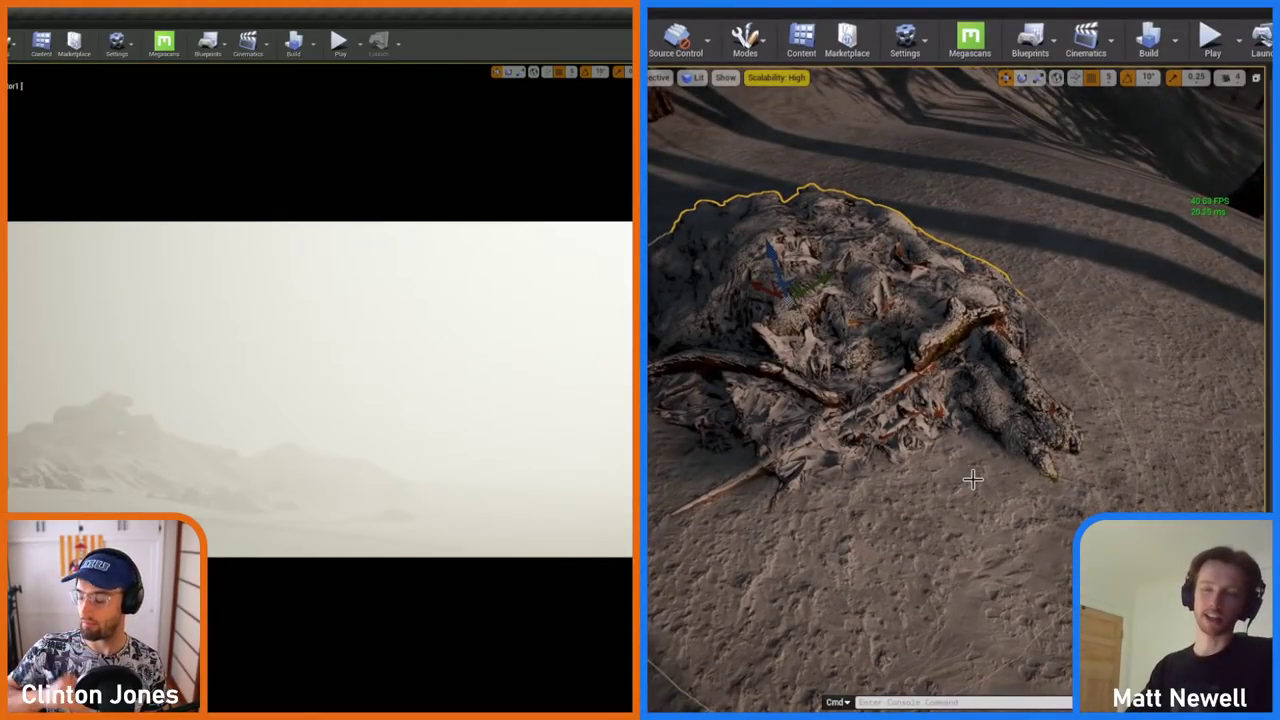
right_click_drag(944, 441, 1171, 380)
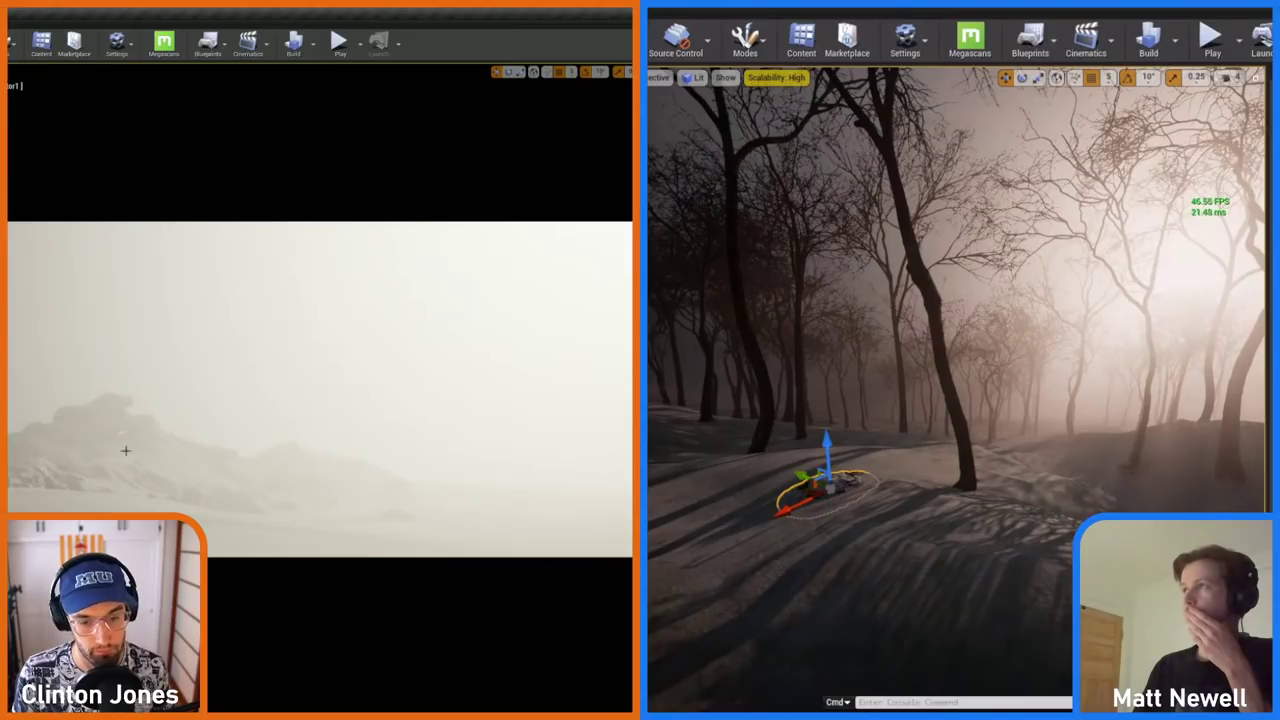
Step: Try a dry tree mesh on the snow beside the hazy rock ridge in the camera shot, and delete it
left_click(329, 458)
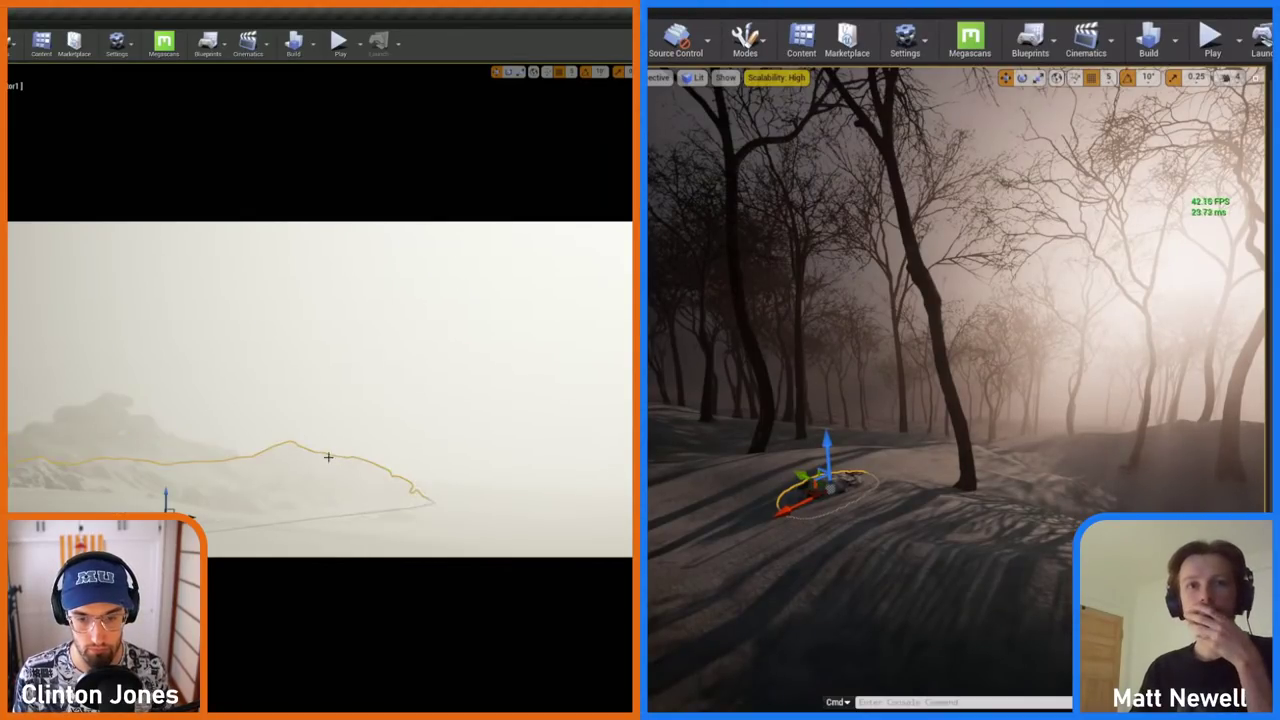
mouse_move(276, 472)
right_mouse_down()
mouse_move(316, 472)
mouse_move(270, 475)
right_mouse_up()
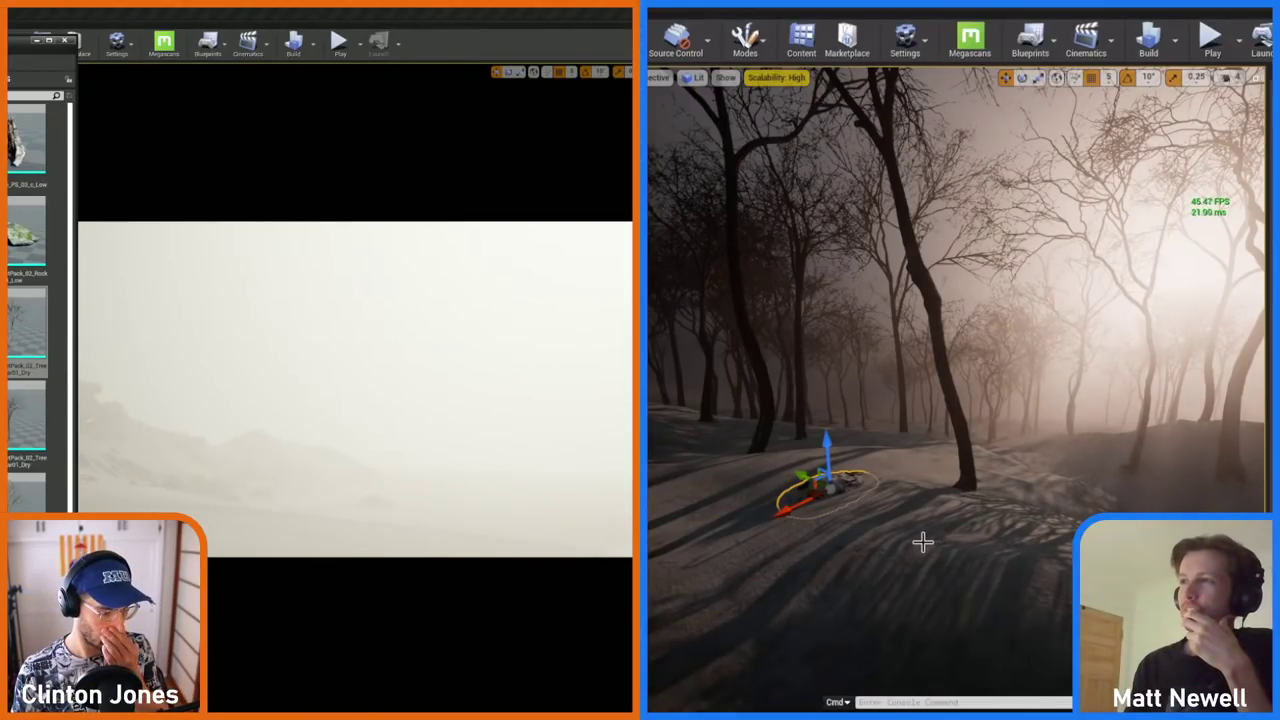
mouse_move(922, 542)
right_mouse_down()
mouse_move(949, 530)
mouse_move(922, 542)
right_mouse_up()
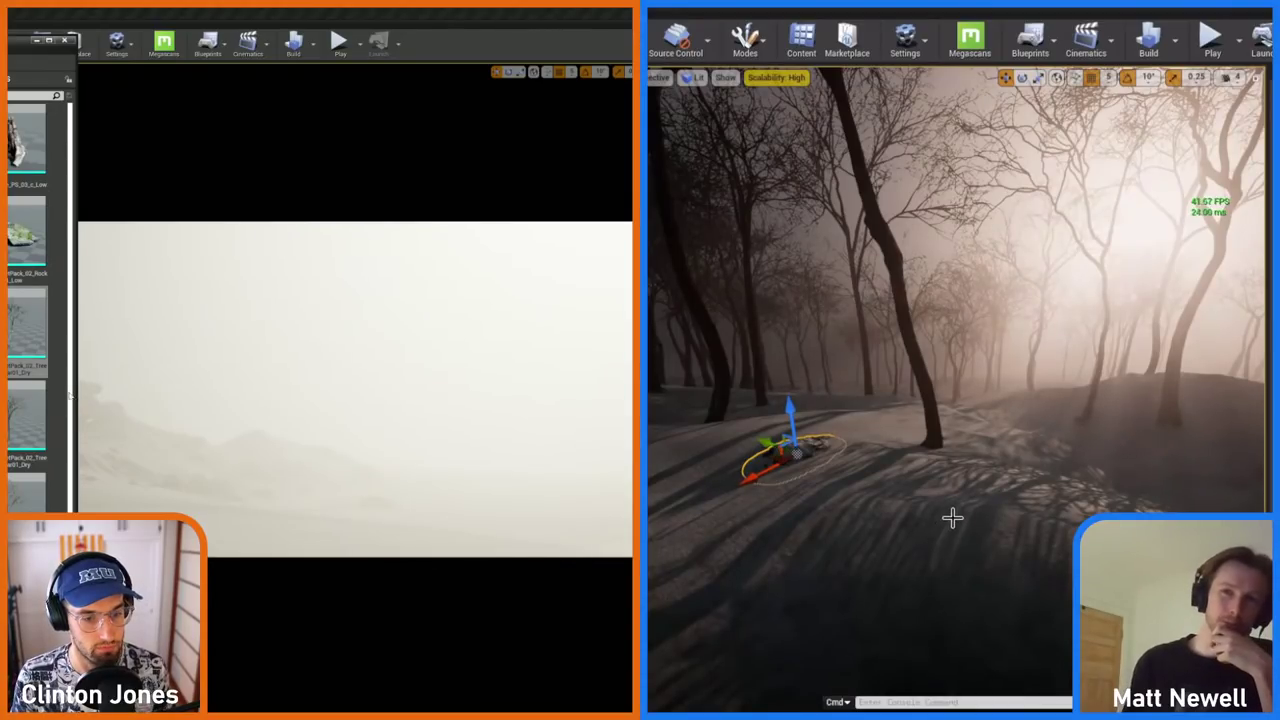
scroll(48, 375, "down", 1)
left_click_drag(18, 306, 540, 355)
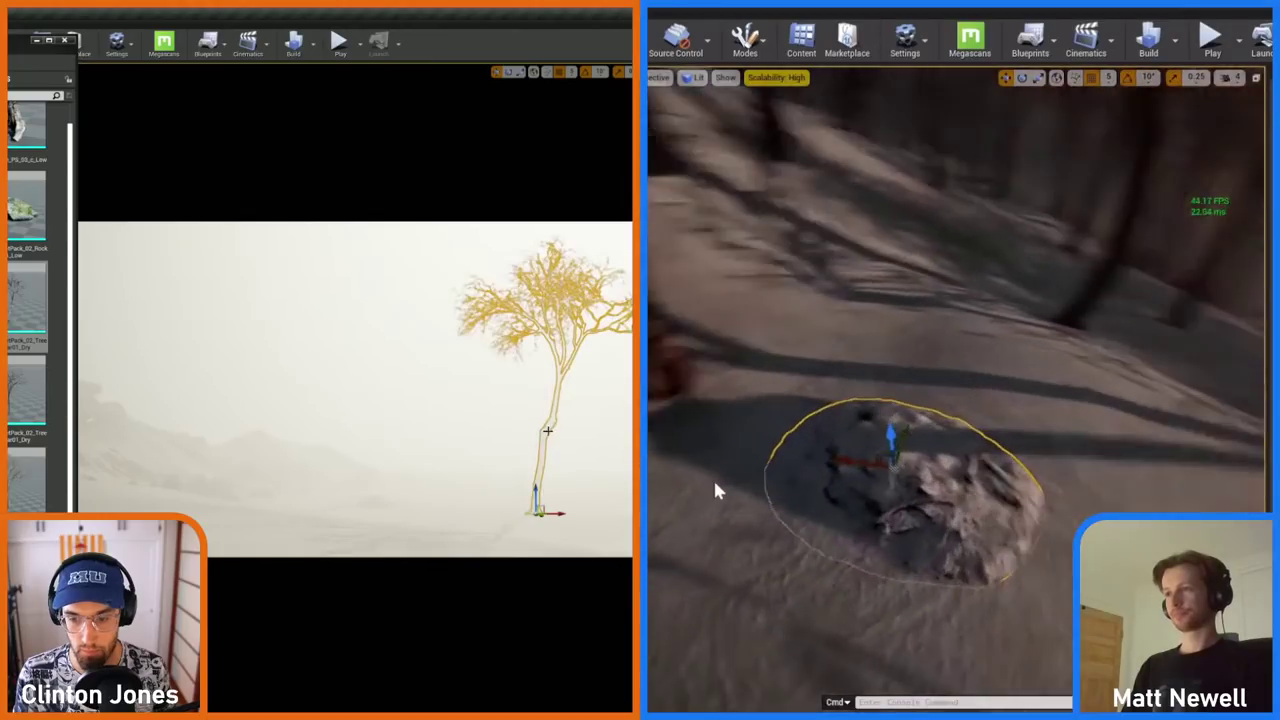
key("Delete")
Step: Nudge the debris mound slightly on the trail, and select the low rock outcrop in the hazy shot
left_click_drag(928, 420, 928, 432)
right_click_drag(928, 432, 681, 408)
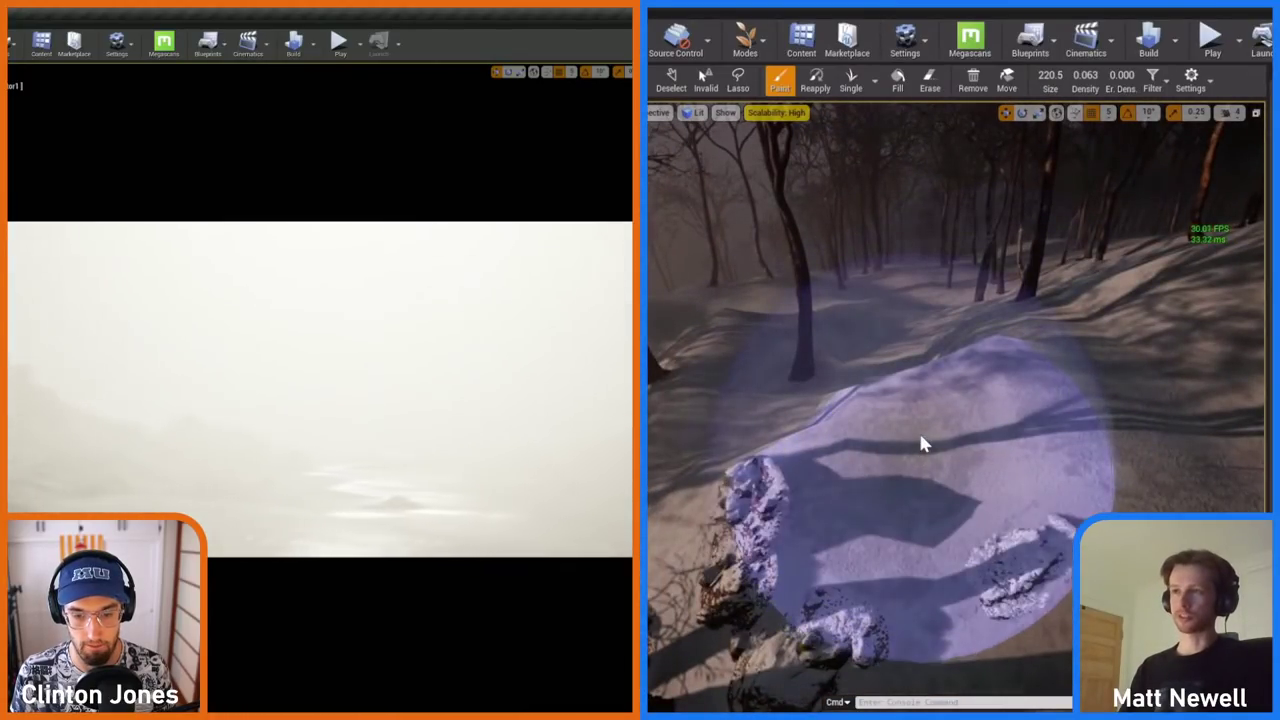
left_click(31, 479)
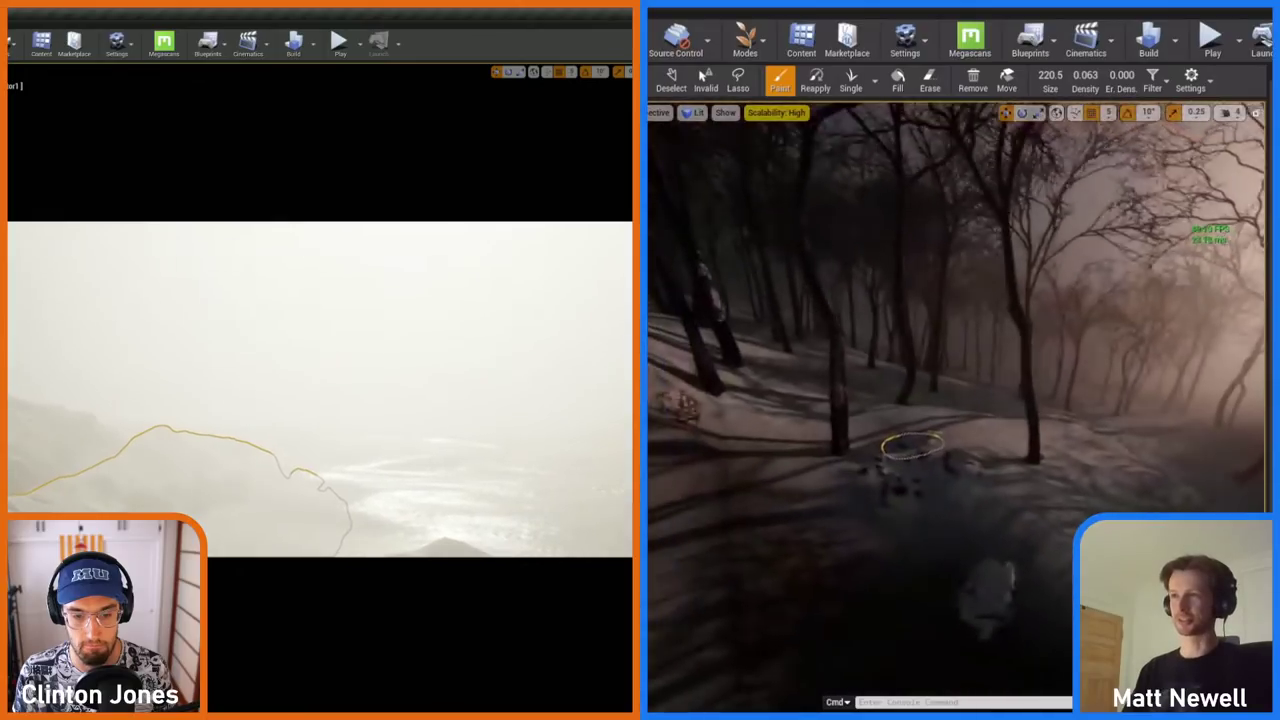
Step: Erase painted rocks along the forest trail with the 220.5 foliage brush and check the rocks around the surrounding slopes
right_click_drag(756, 486, 725, 543)
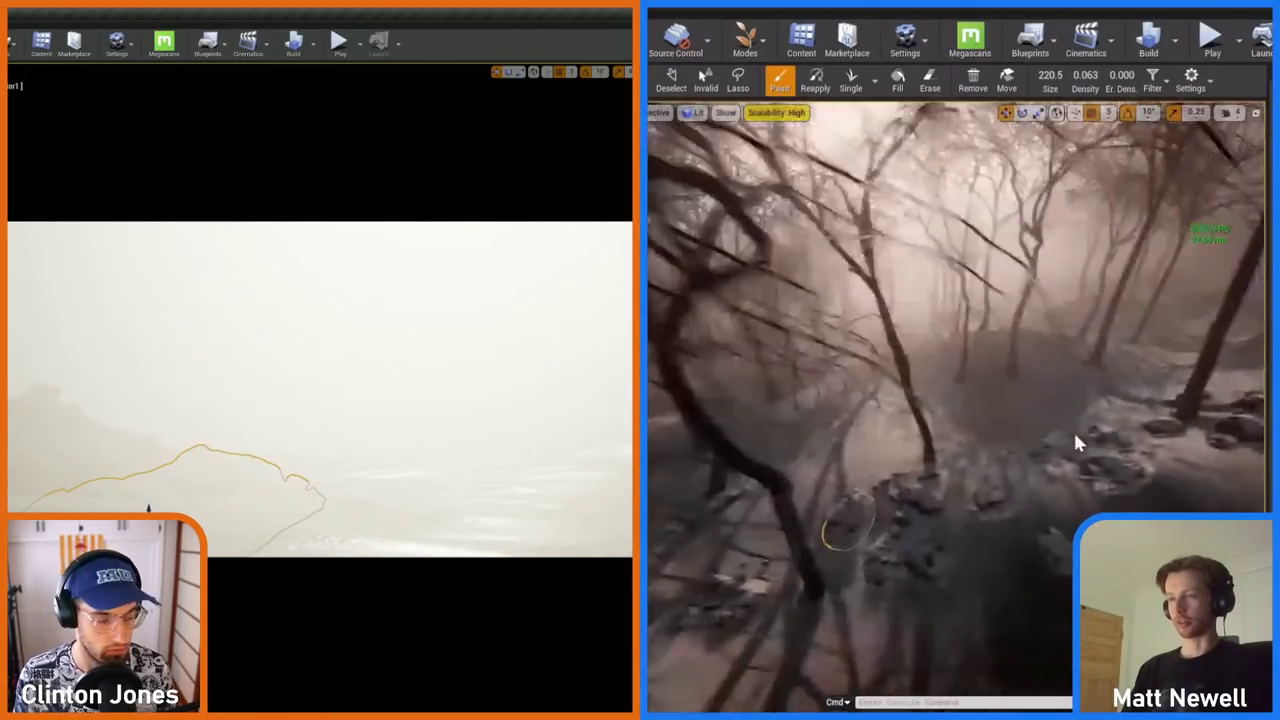
left_click_drag(1013, 560, 1045, 562, "shift")
right_click_drag(1045, 562, 813, 515)
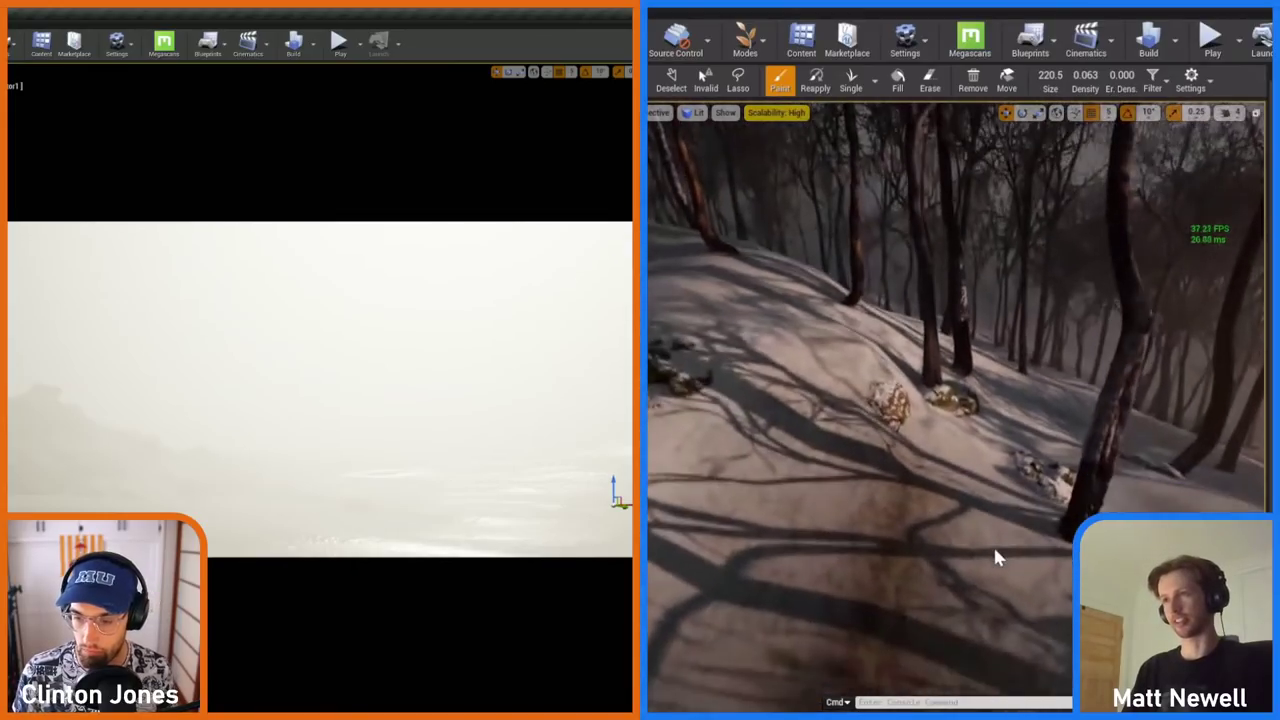
right_click_drag(1005, 541, 1006, 542)
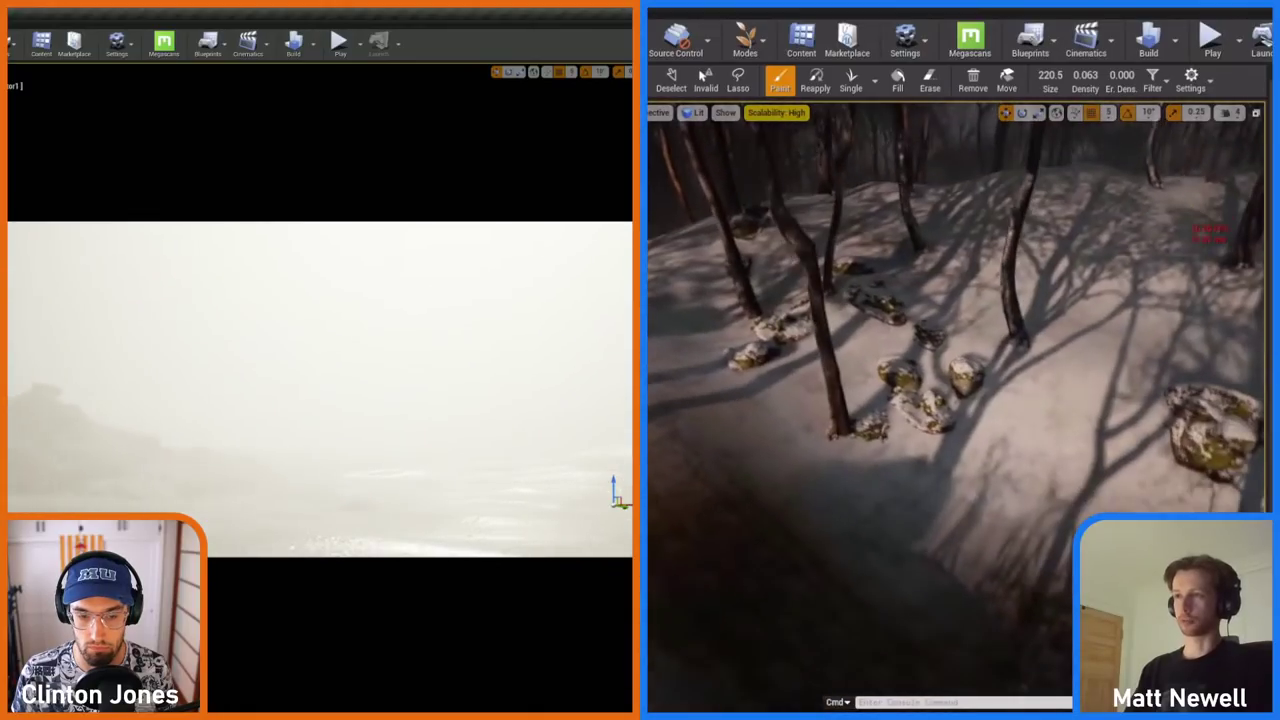
right_click_drag(1000, 348, 1034, 343)
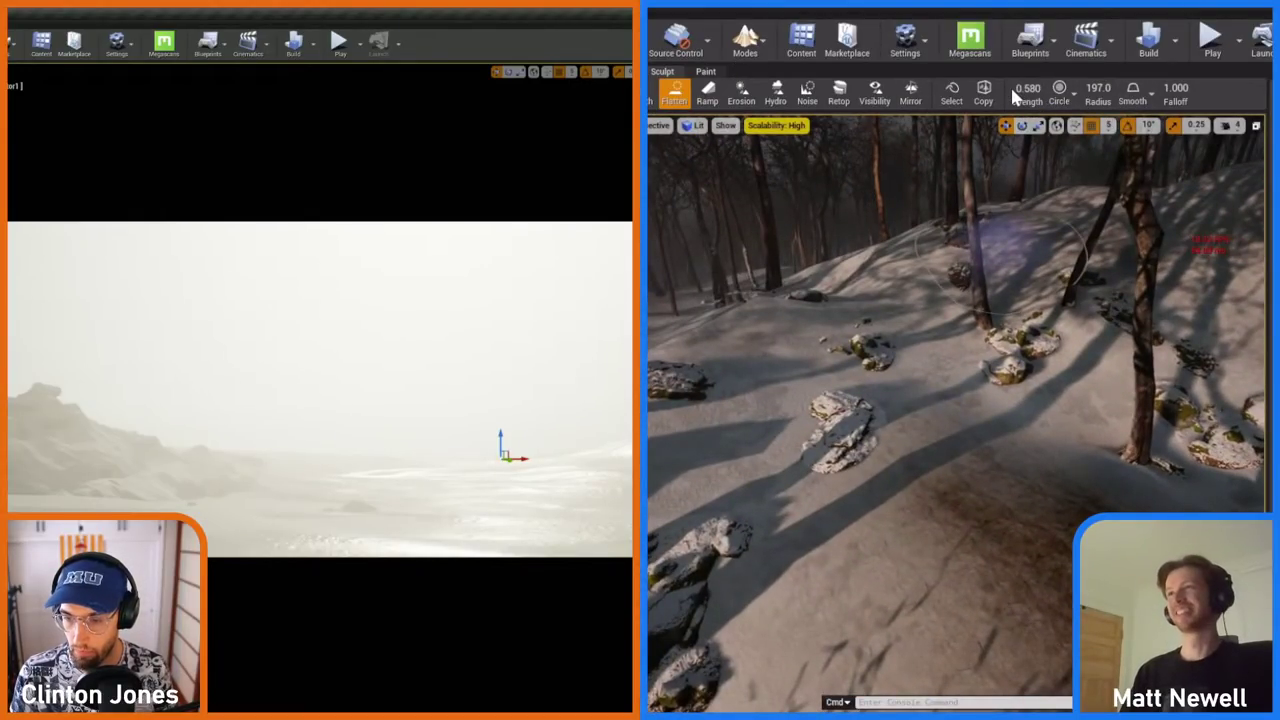
Step: Flatten the snowy ground beside the trail with the landscape brush at strength 0.46 and radius 197
right_click_drag(856, 450, 912, 449)
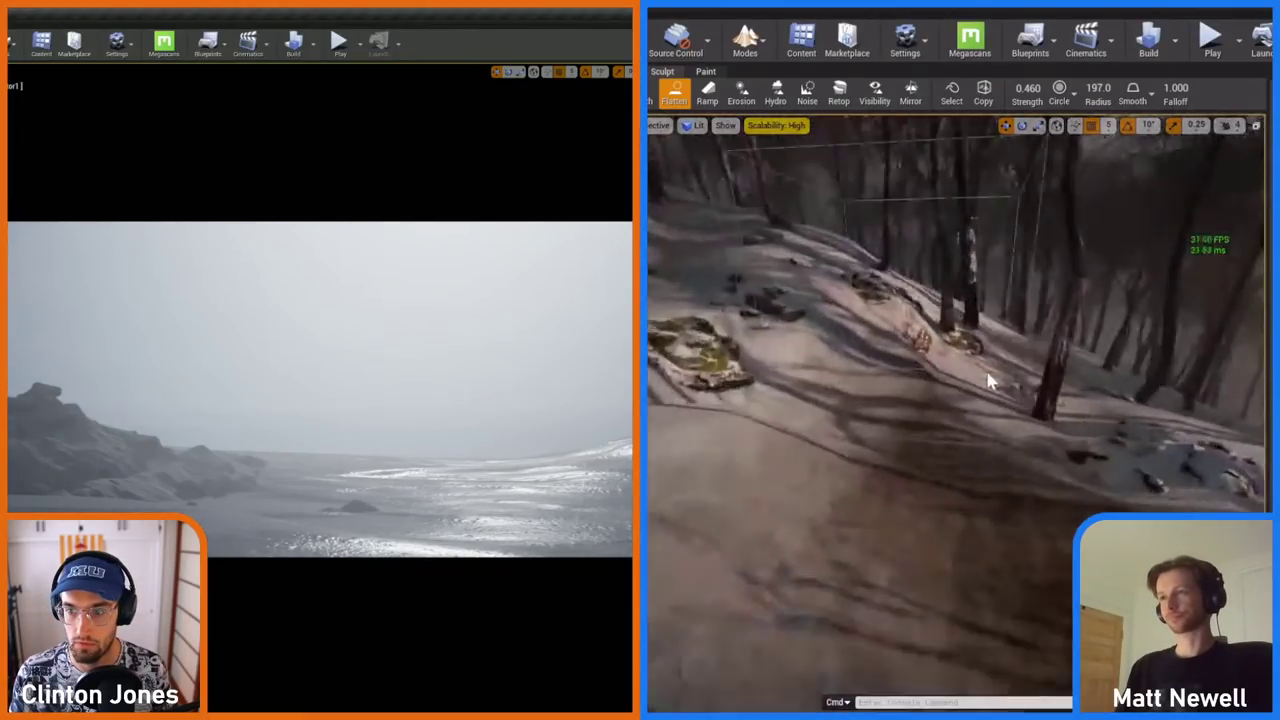
right_click_drag(988, 382, 977, 449)
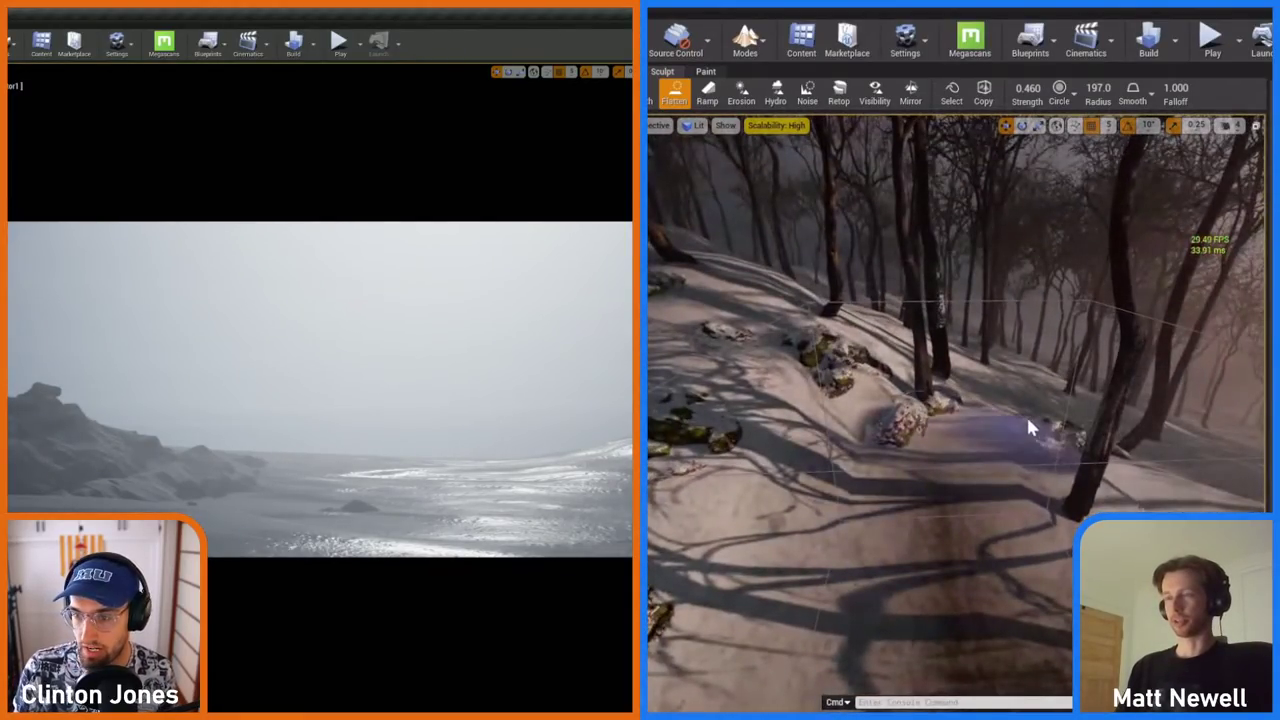
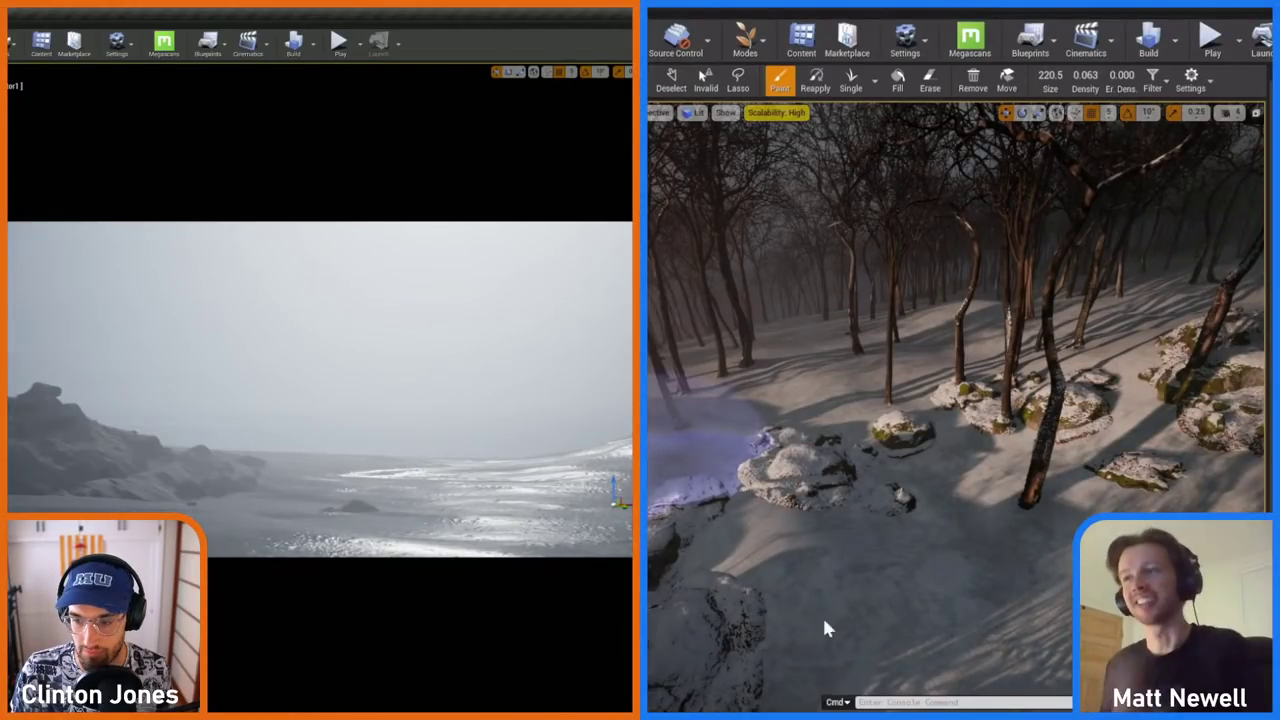
right_click_drag(933, 567, 976, 546)
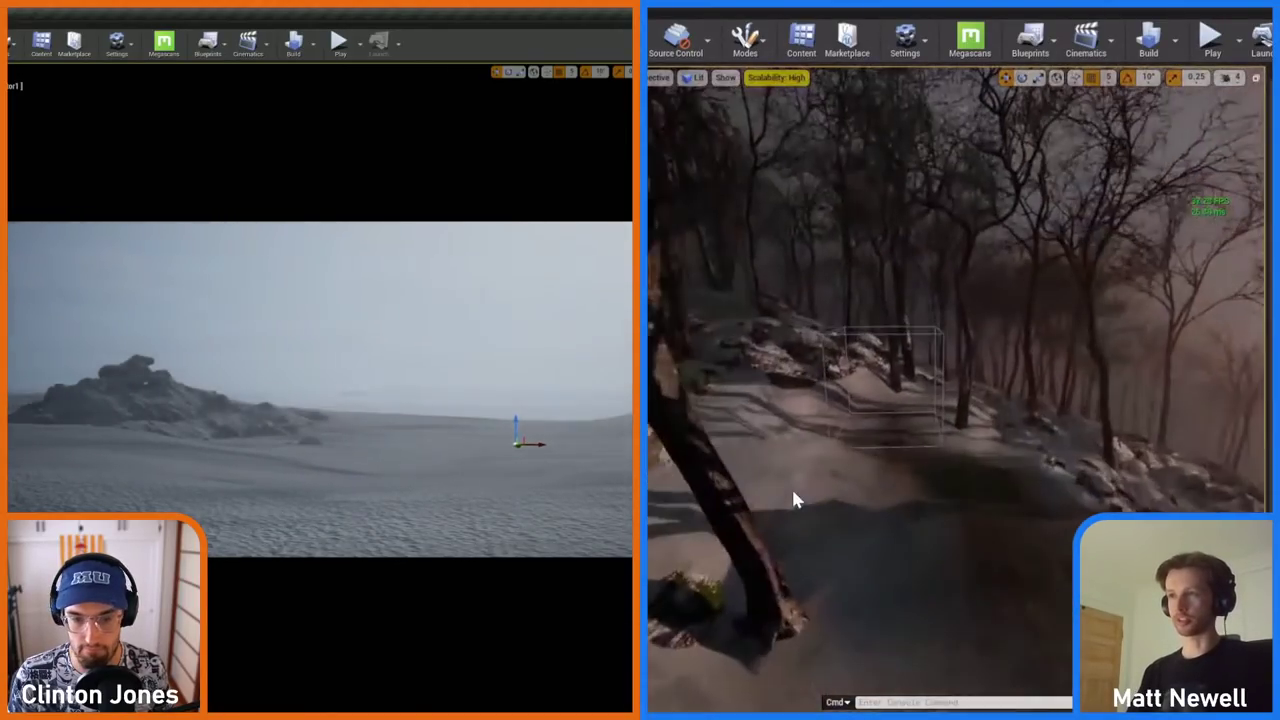
Step: Sculpt the snowy ground beside the trail's rocks using a landscape brush radius of 330
key("shift+2")
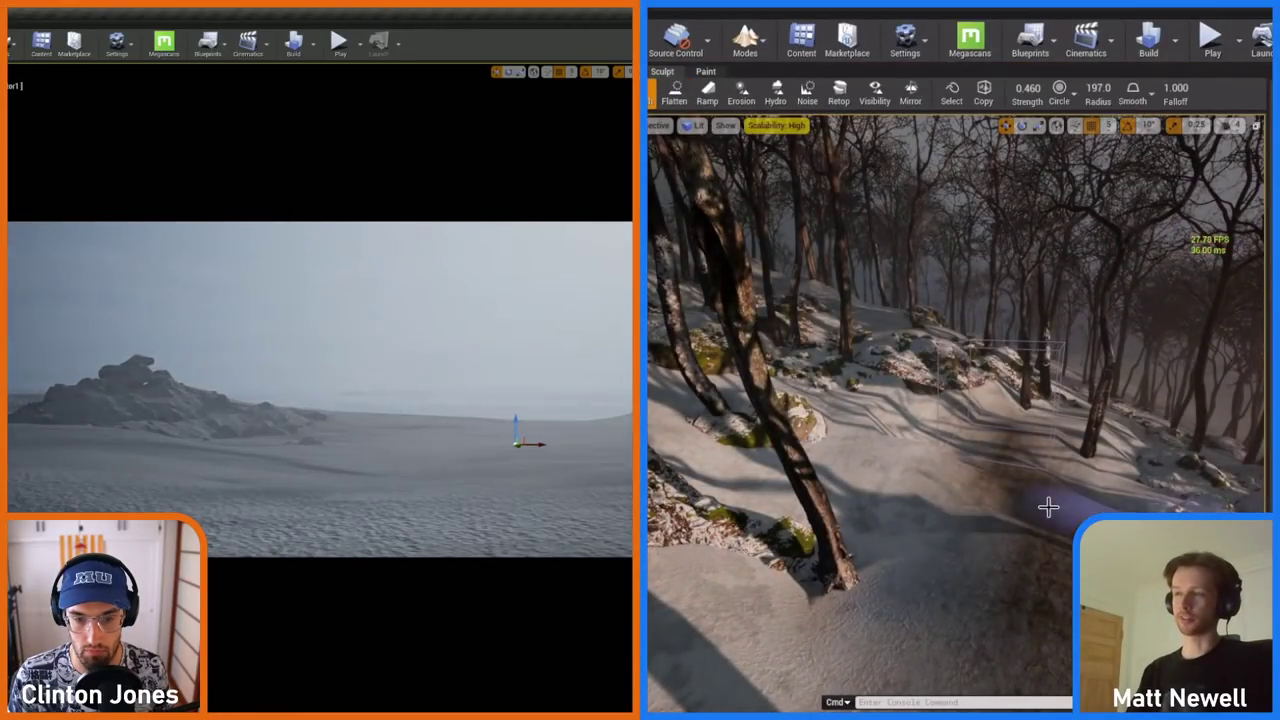
right_click_drag(900, 495, 820, 495)
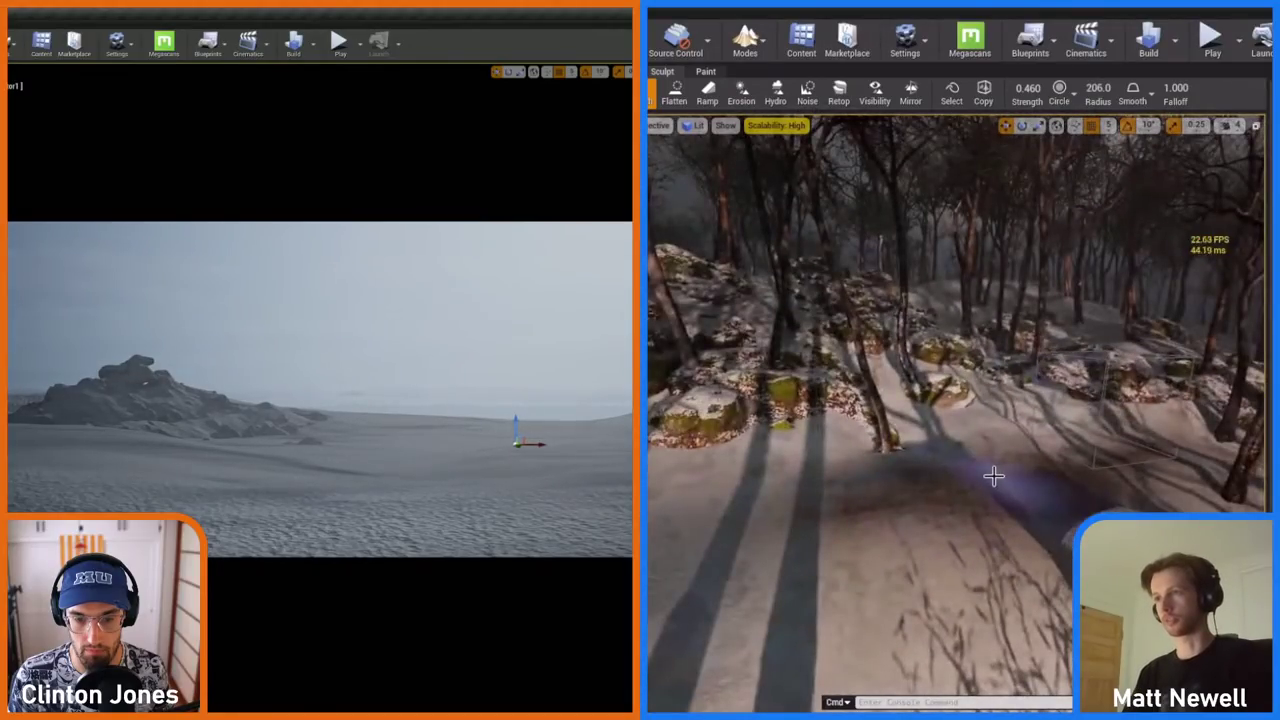
key("bracketright")
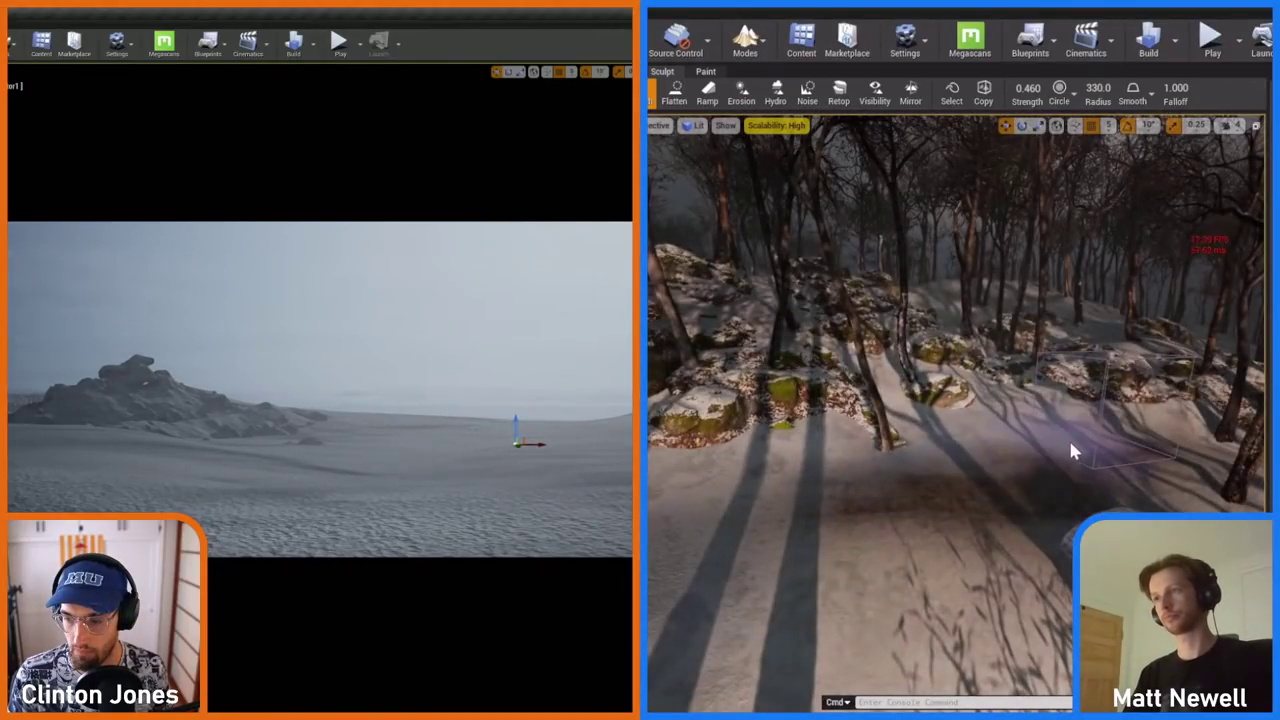
right_click_drag(1072, 451, 1160, 462)
right_click_drag(1069, 390, 1035, 396)
right_click_drag(860, 466, 832, 470)
mouse_move(959, 507)
right_mouse_down()
mouse_move(990, 456)
mouse_move(856, 410)
mouse_move(1049, 523)
mouse_move(1030, 360)
mouse_move(955, 177)
mouse_move(986, 518)
mouse_move(1037, 500)
mouse_move(1010, 440)
right_mouse_up()
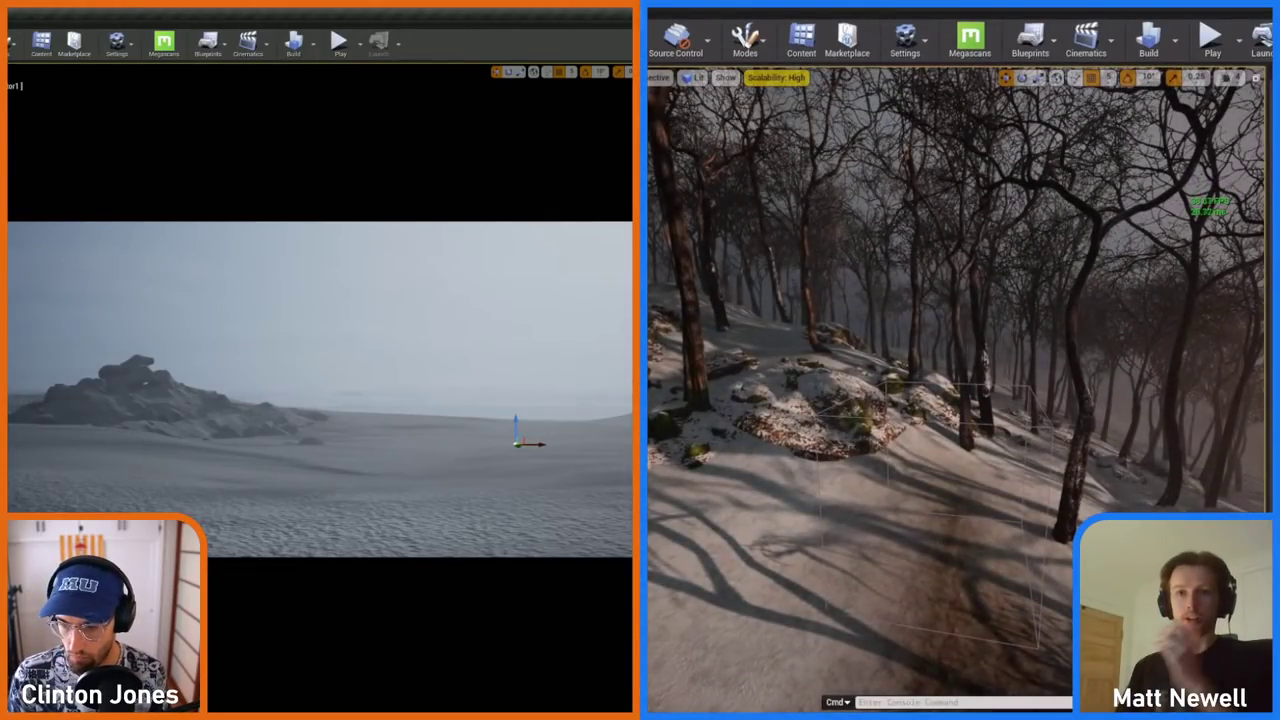
Step: Reframe the foggy outcrop shot slightly and select the dirt decal lying across the forest trail
mouse_move(970, 515)
right_mouse_down()
mouse_move(708, 516)
mouse_move(952, 516)
right_mouse_up()
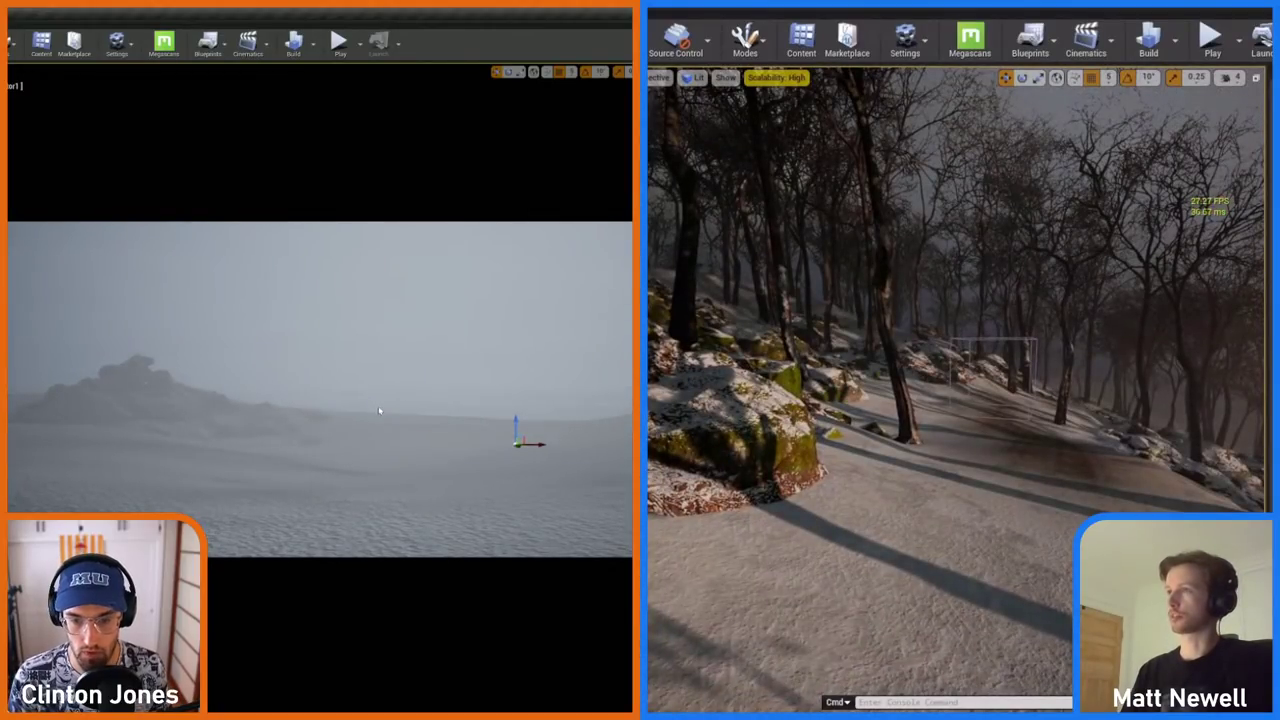
right_click_drag(1005, 434, 1040, 430)
right_click_drag(398, 397, 430, 395)
mouse_move(1060, 437)
right_mouse_down()
mouse_move(1040, 430)
mouse_move(1062, 440)
right_mouse_up()
right_click_drag(430, 395, 350, 395)
left_click(996, 372)
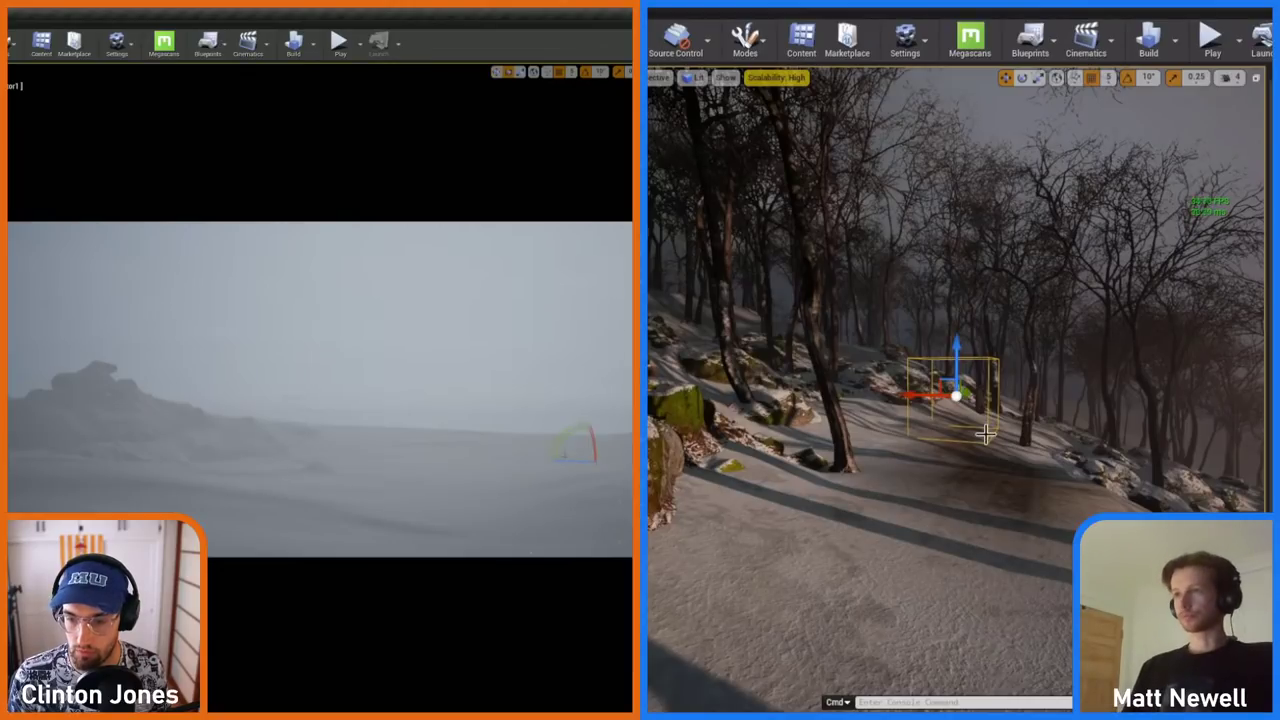
Step: Place a new decal on the snowy trail in front of the mossy rock mound
right_click_drag(962, 470, 1003, 480)
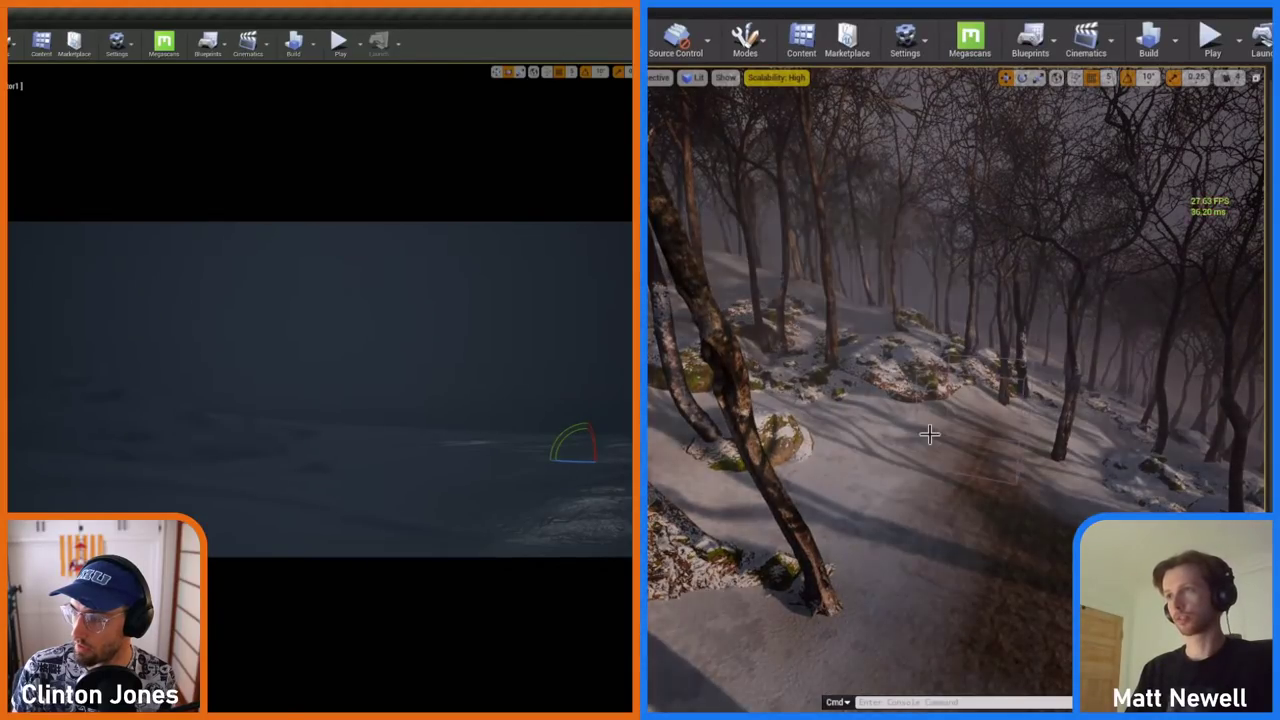
right_click_drag(987, 474, 1207, 511)
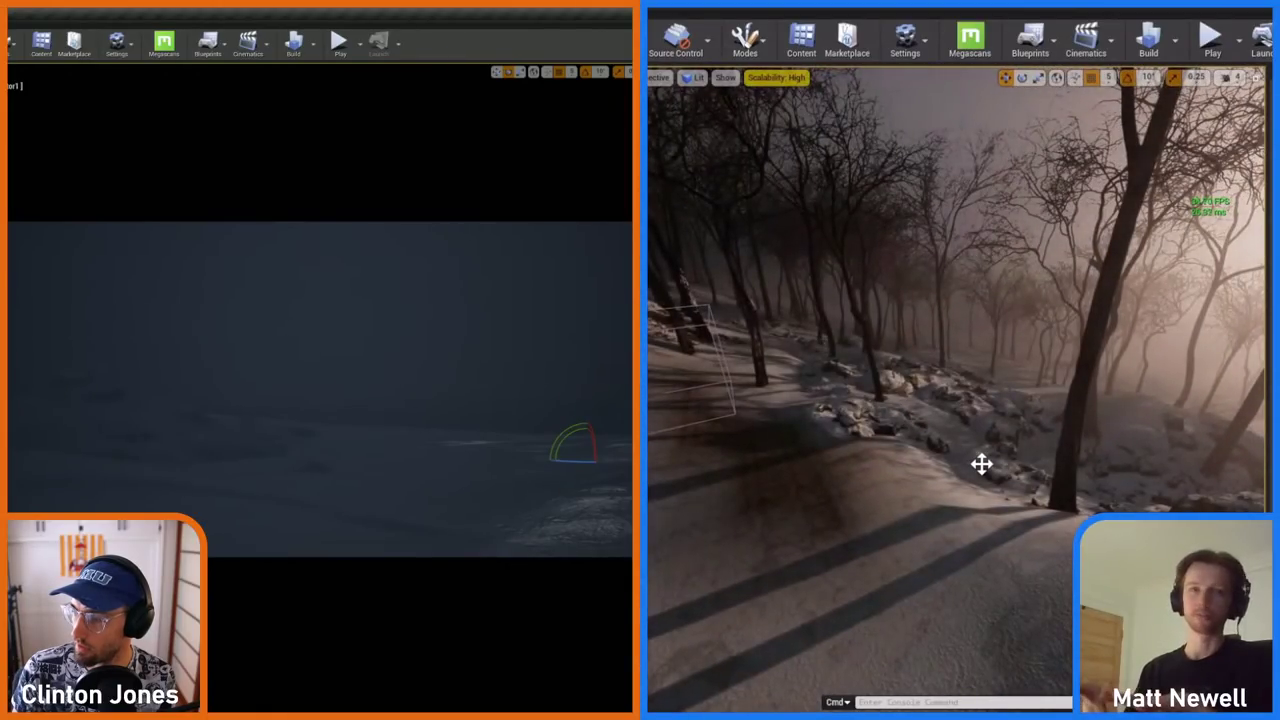
right_click_drag(951, 571, 1058, 570)
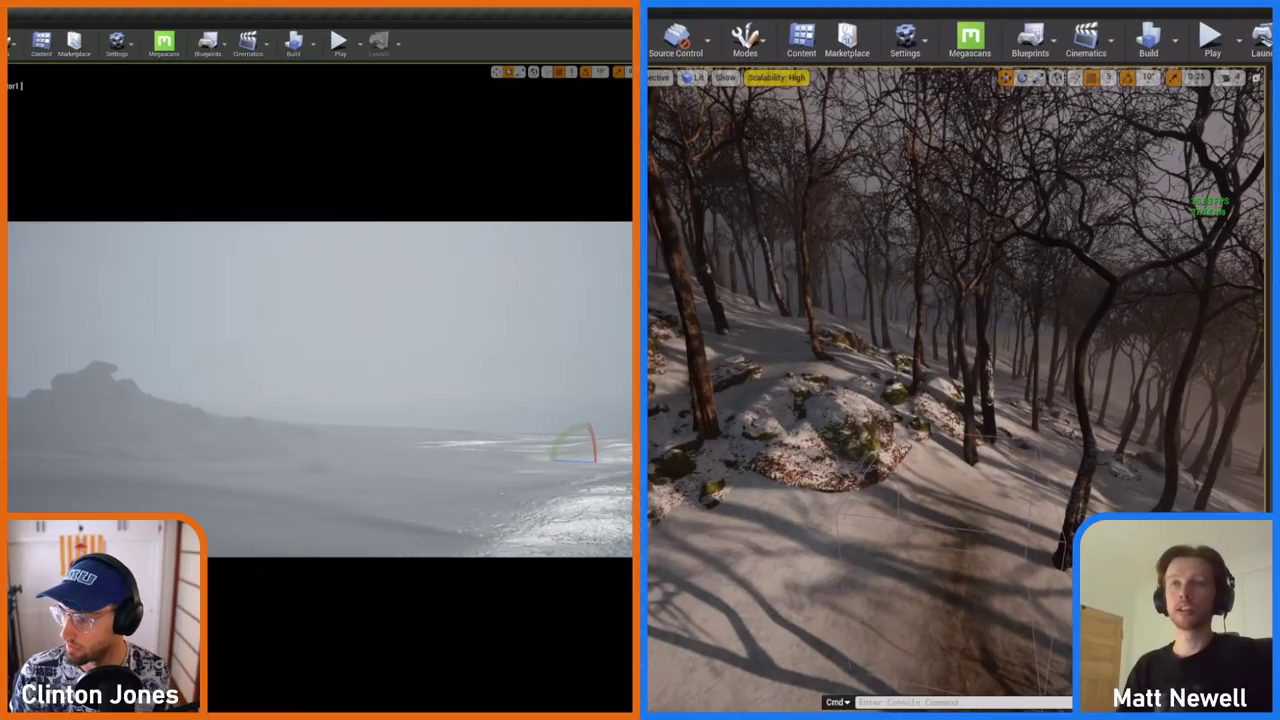
left_click_drag(650, 130, 885, 525)
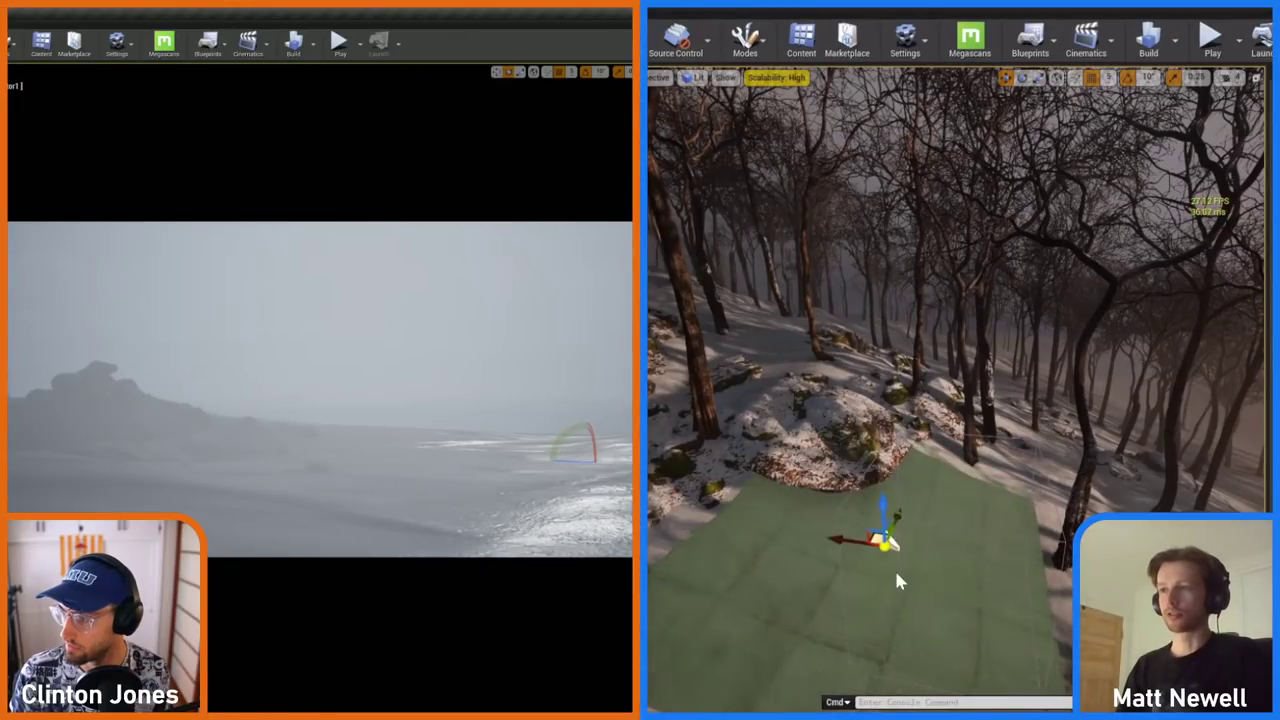
right_click_drag(896, 574, 901, 597)
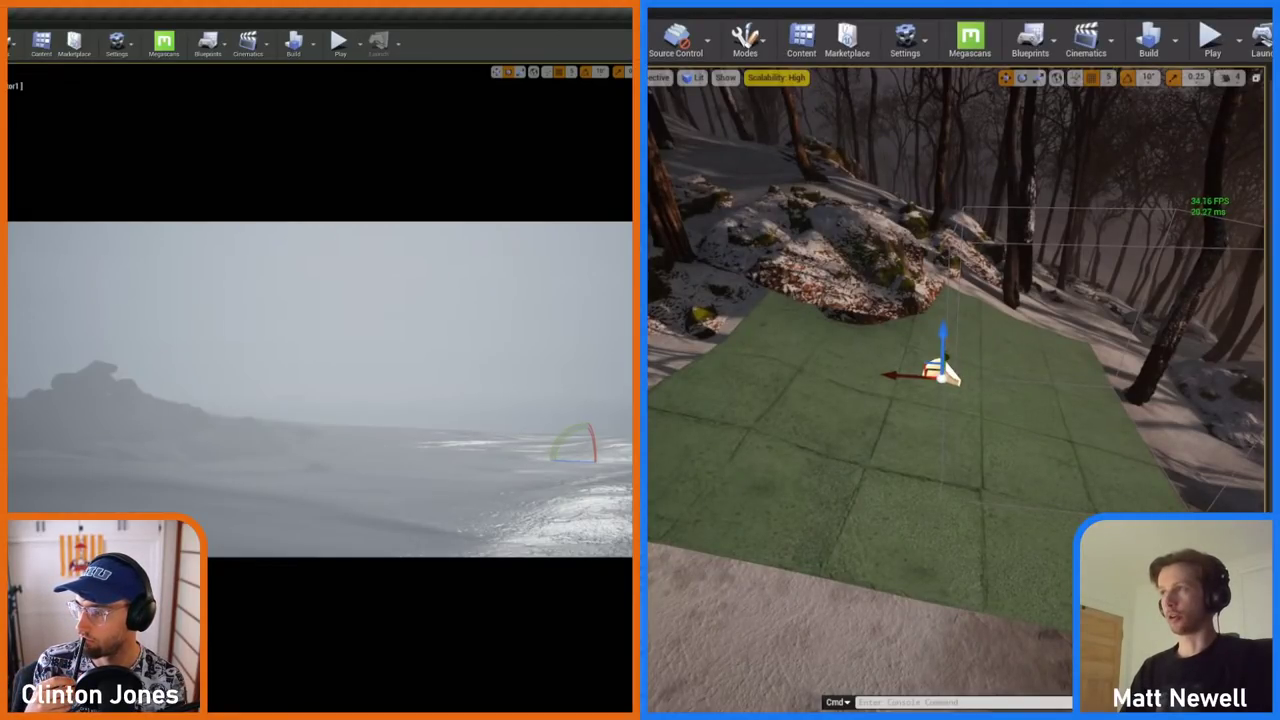
right_click_drag(900, 341, 925, 322)
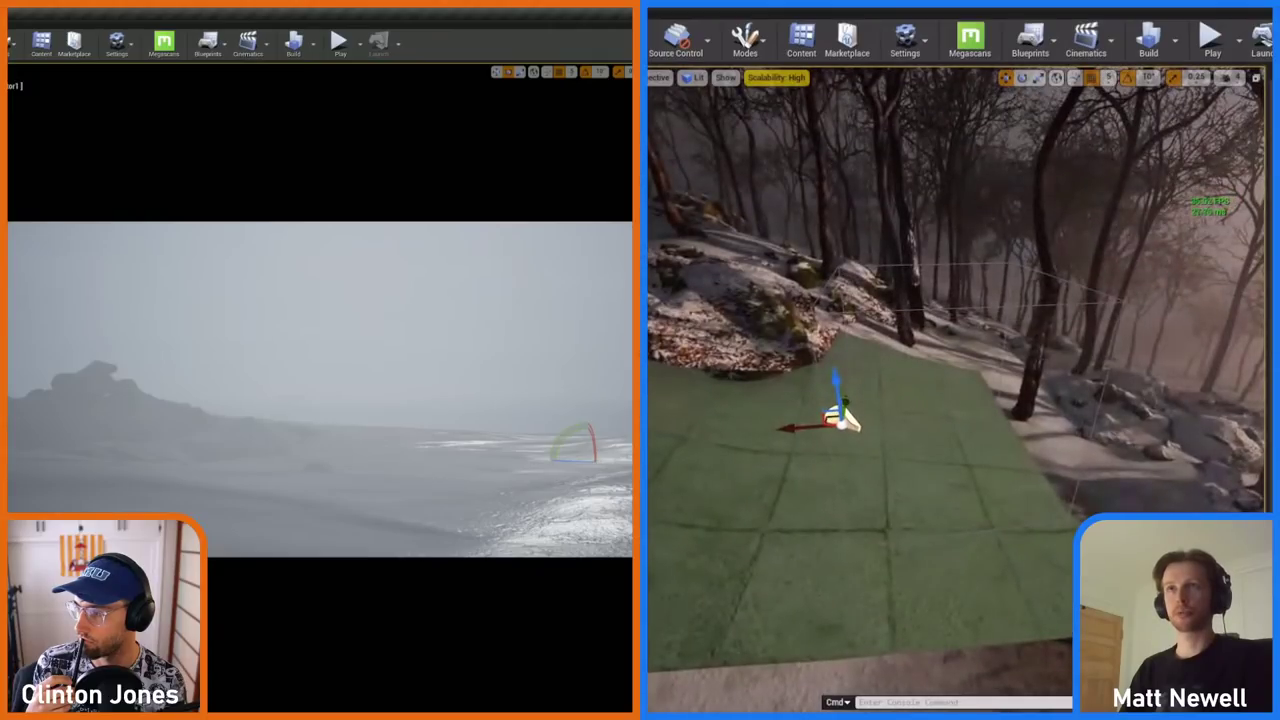
Step: Scale the new decal and shift it slightly over the shaded part of the trail near the tree trunks
right_click_drag(815, 498, 1113, 425)
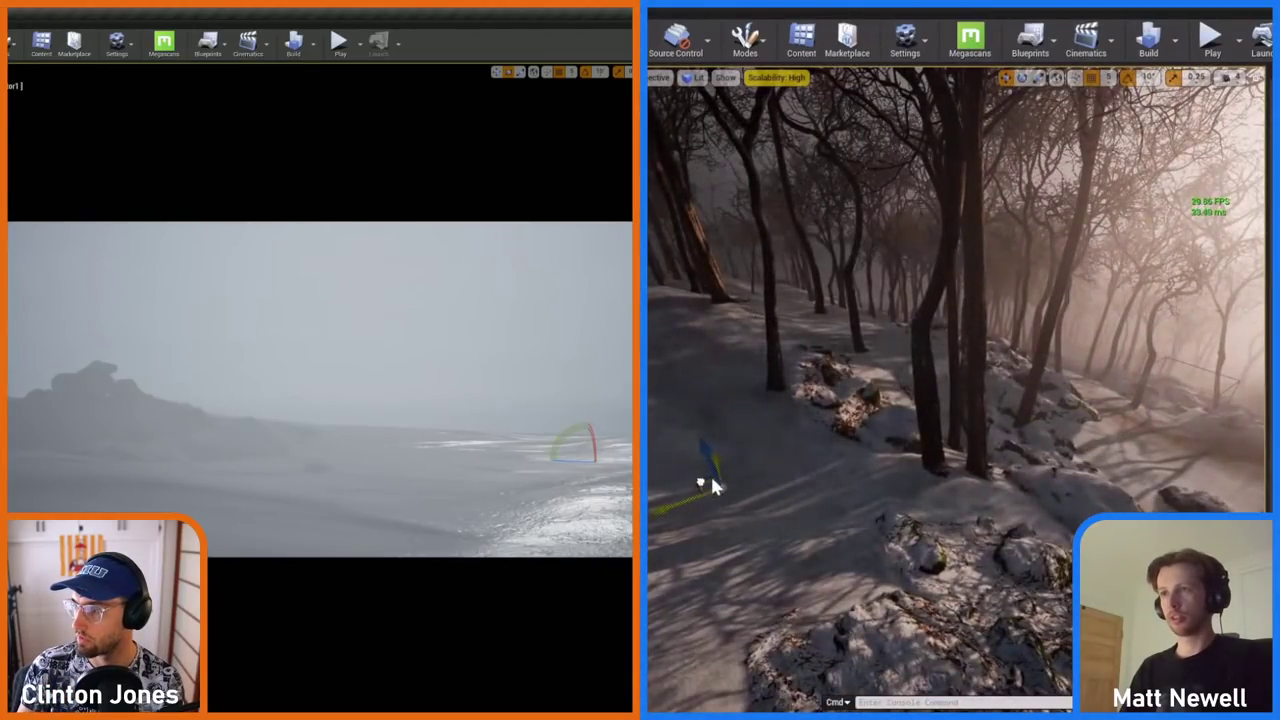
right_click_drag(688, 277, 688, 277)
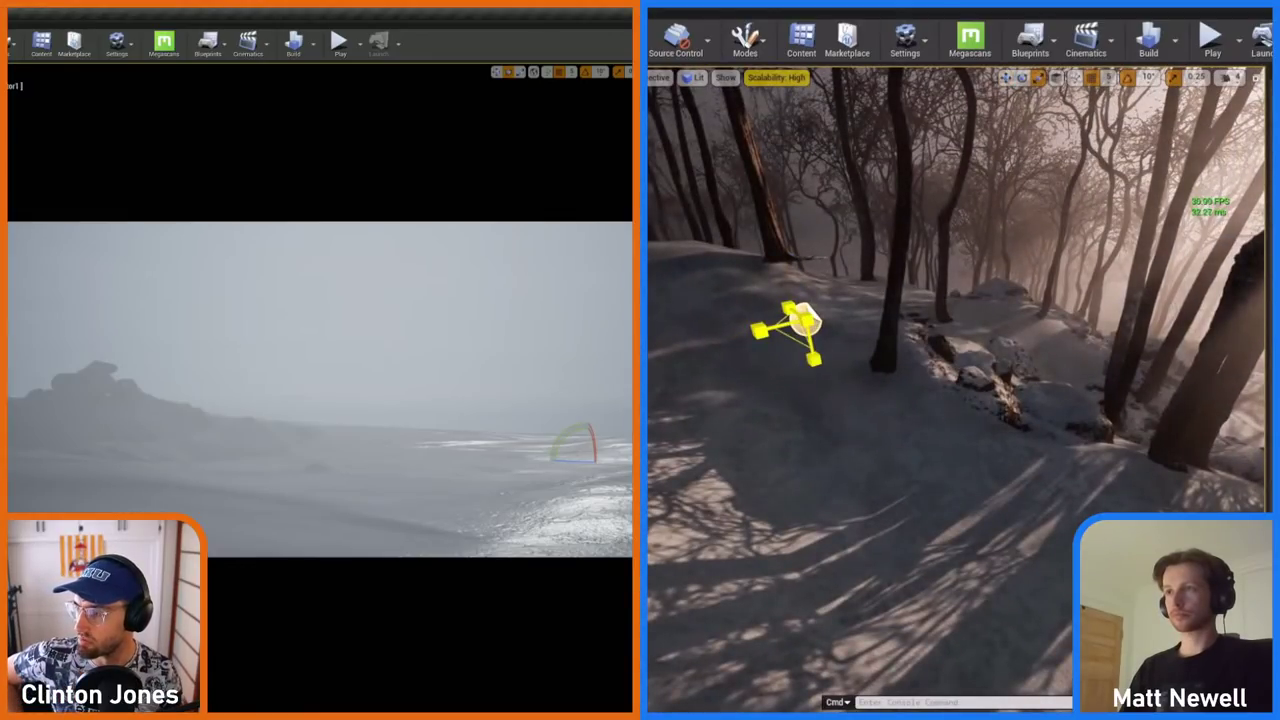
right_click_drag(933, 377, 887, 380)
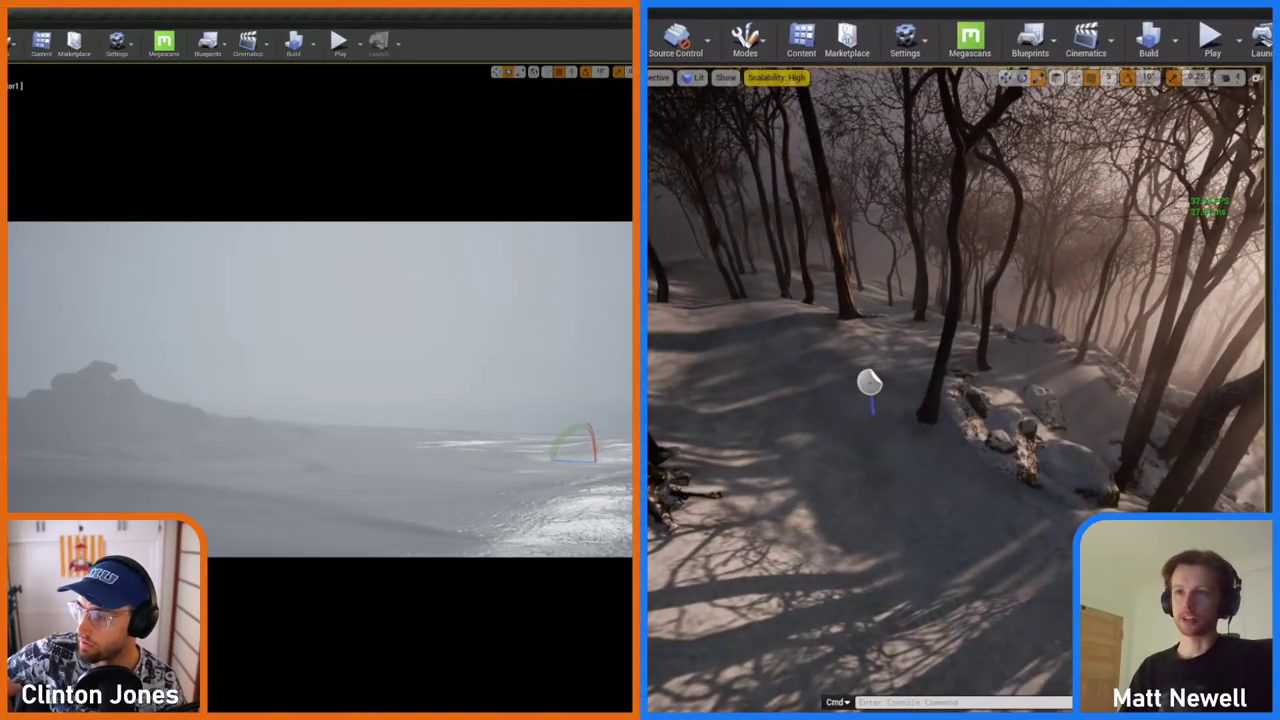
right_click_drag(975, 452, 880, 447)
left_click(805, 376)
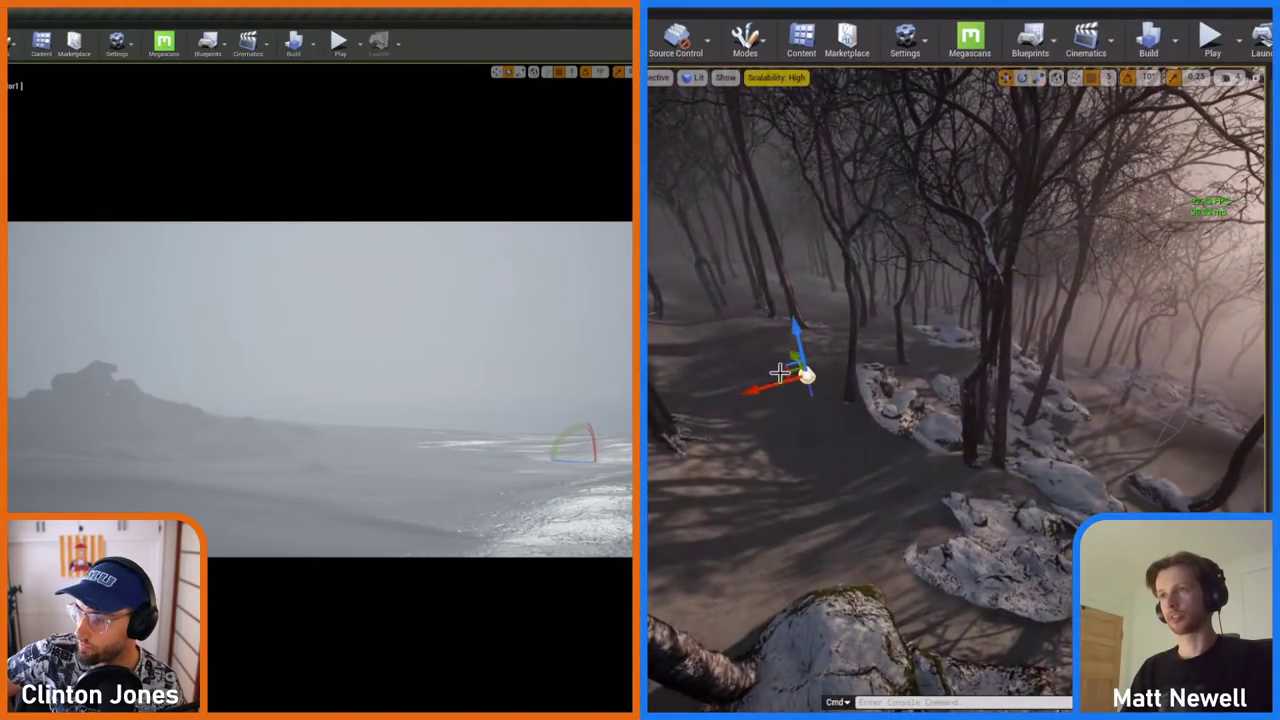
mouse_move(805, 376)
left_mouse_down()
mouse_move(826, 300)
mouse_move(806, 437)
mouse_move(866, 363)
mouse_move(715, 318)
mouse_move(805, 435)
mouse_move(870, 350)
mouse_move(712, 312)
mouse_move(849, 490)
mouse_move(888, 405)
mouse_move(772, 292)
mouse_move(728, 371)
mouse_move(828, 440)
mouse_move(710, 300)
mouse_move(712, 400)
mouse_move(843, 343)
mouse_move(686, 333)
mouse_move(812, 420)
mouse_move(790, 352)
mouse_move(772, 396)
mouse_move(830, 440)
mouse_move(837, 414)
mouse_move(885, 530)
mouse_move(826, 442)
mouse_move(816, 378)
left_mouse_up()
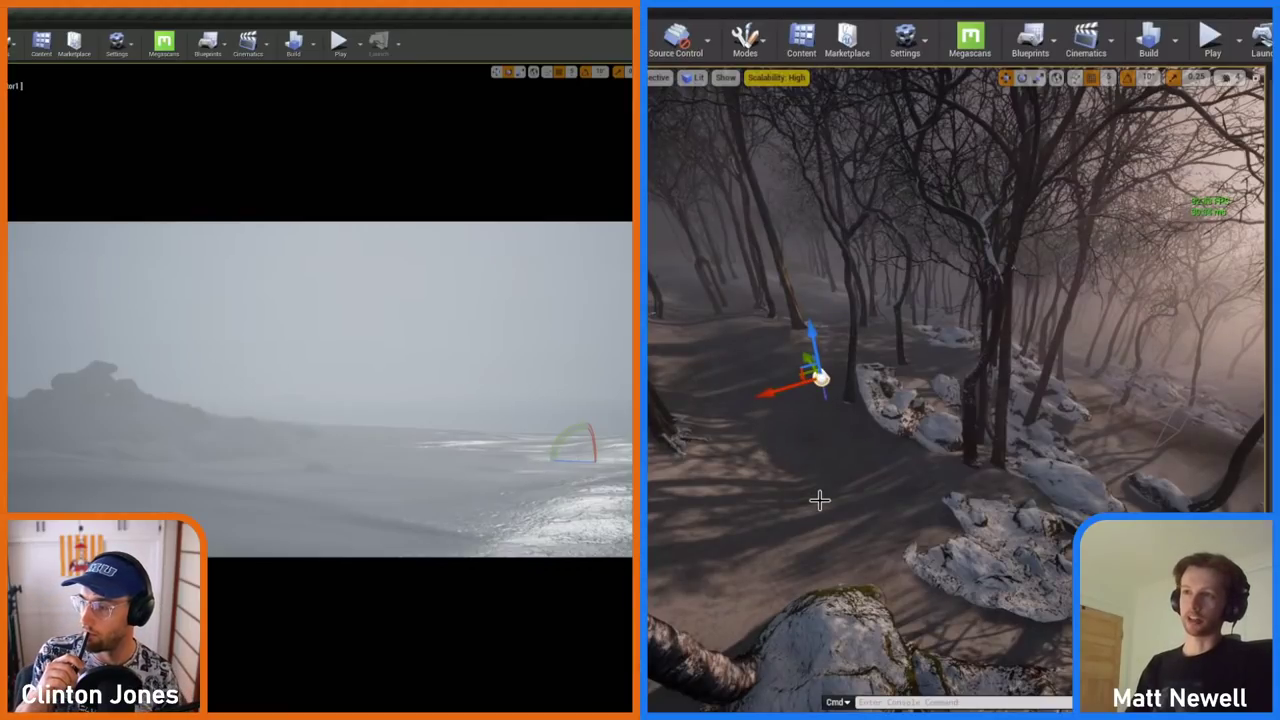
Step: Reposition the decal around the tree base beside the snowy rocks and check the dirt along the wider trail
left_click_drag(820, 500, 1000, 540, "alt")
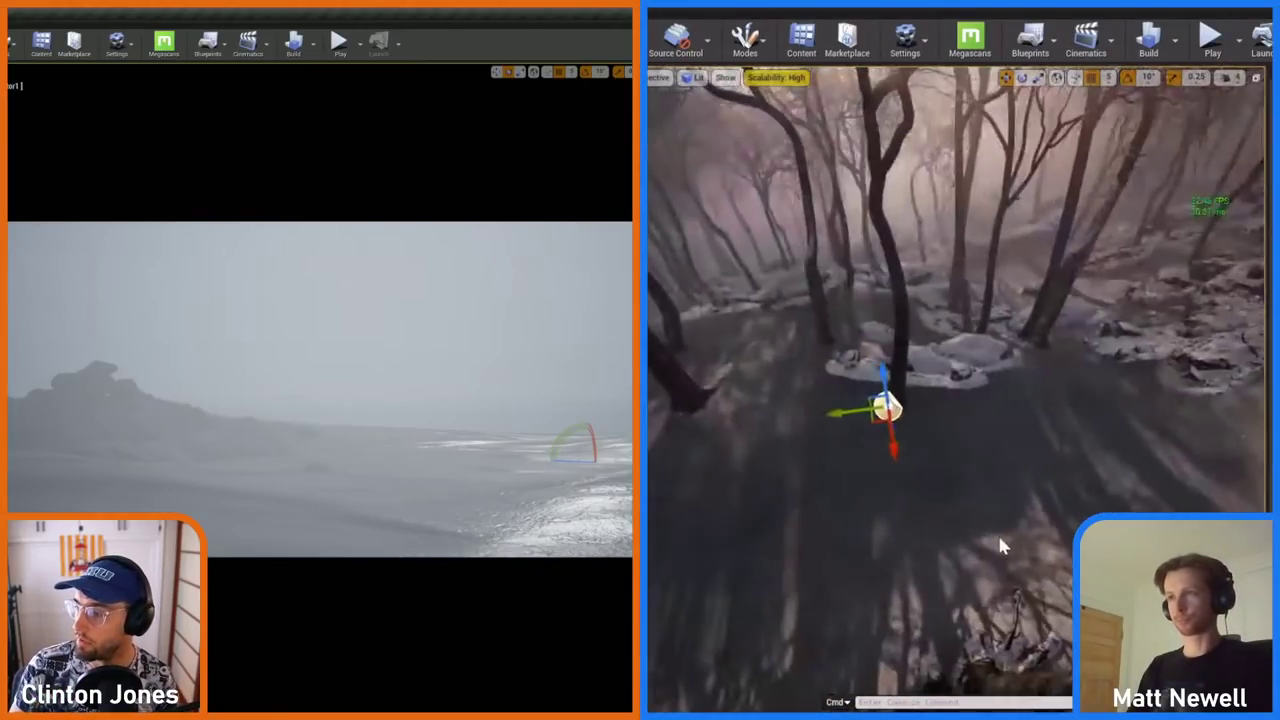
right_click_drag(1000, 545, 818, 510)
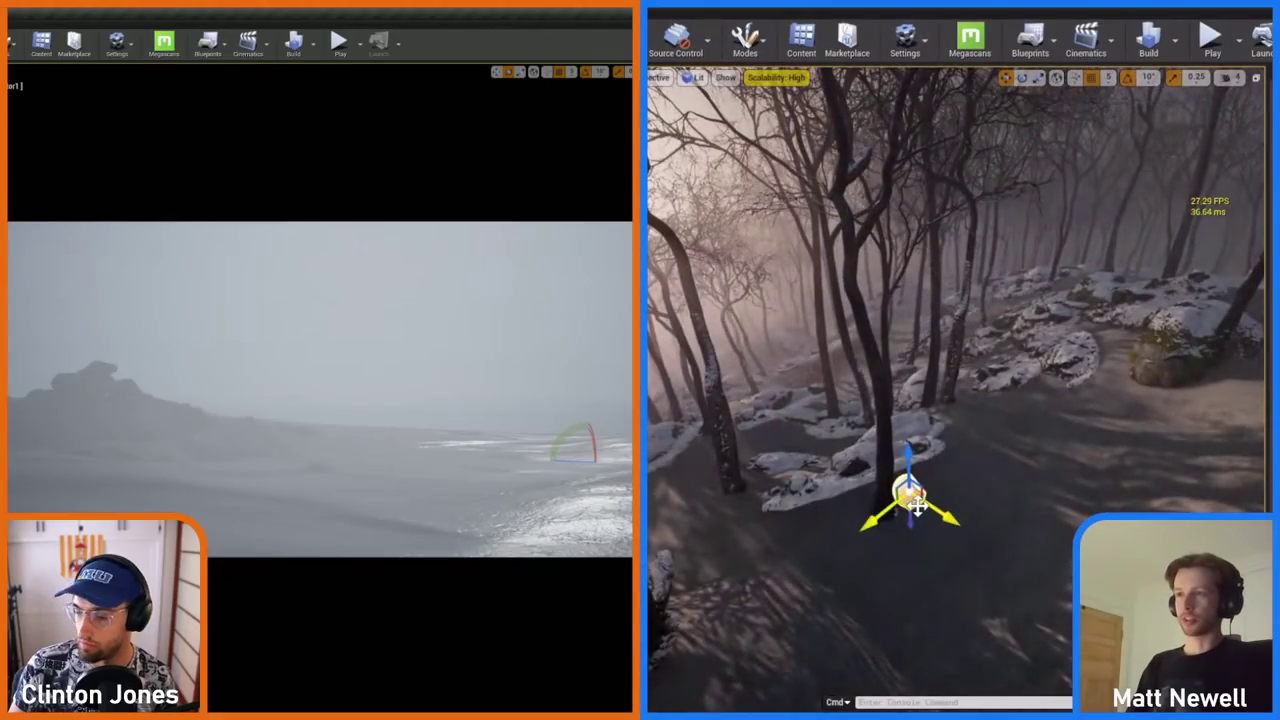
left_click_drag(916, 512, 838, 568)
right_click_drag(838, 568, 688, 533)
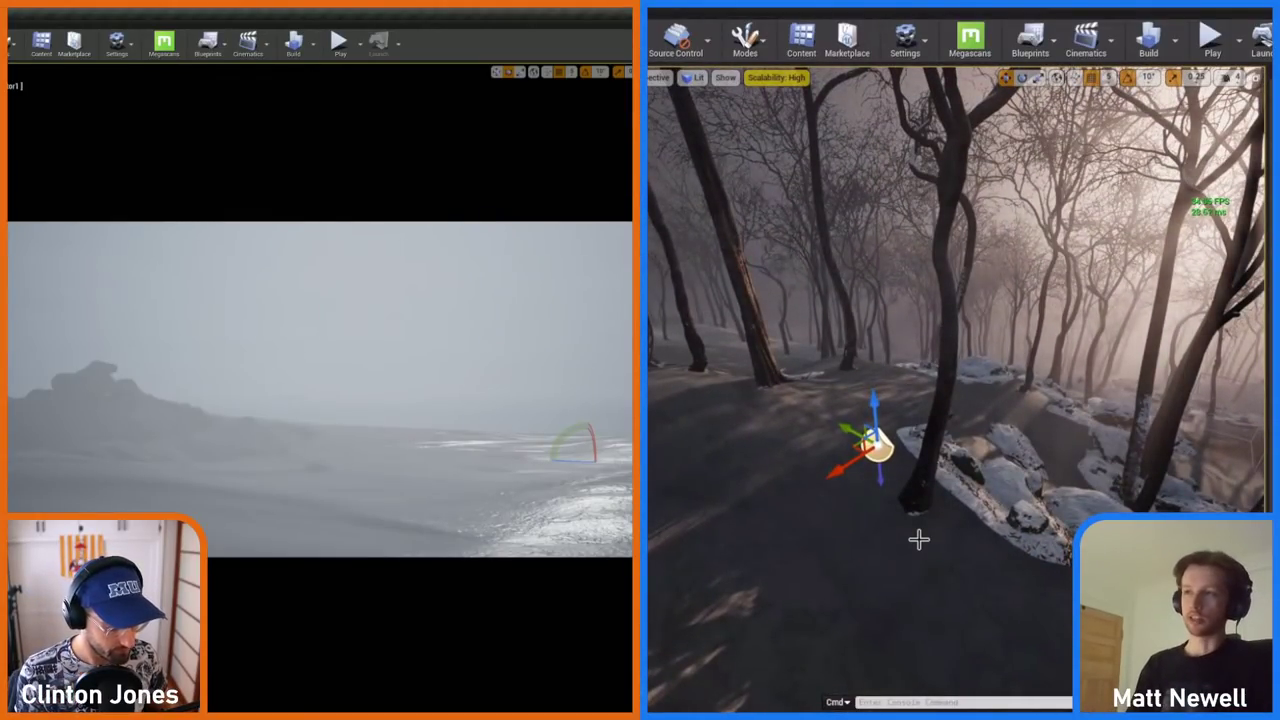
right_click_drag(919, 540, 943, 549)
key("w")
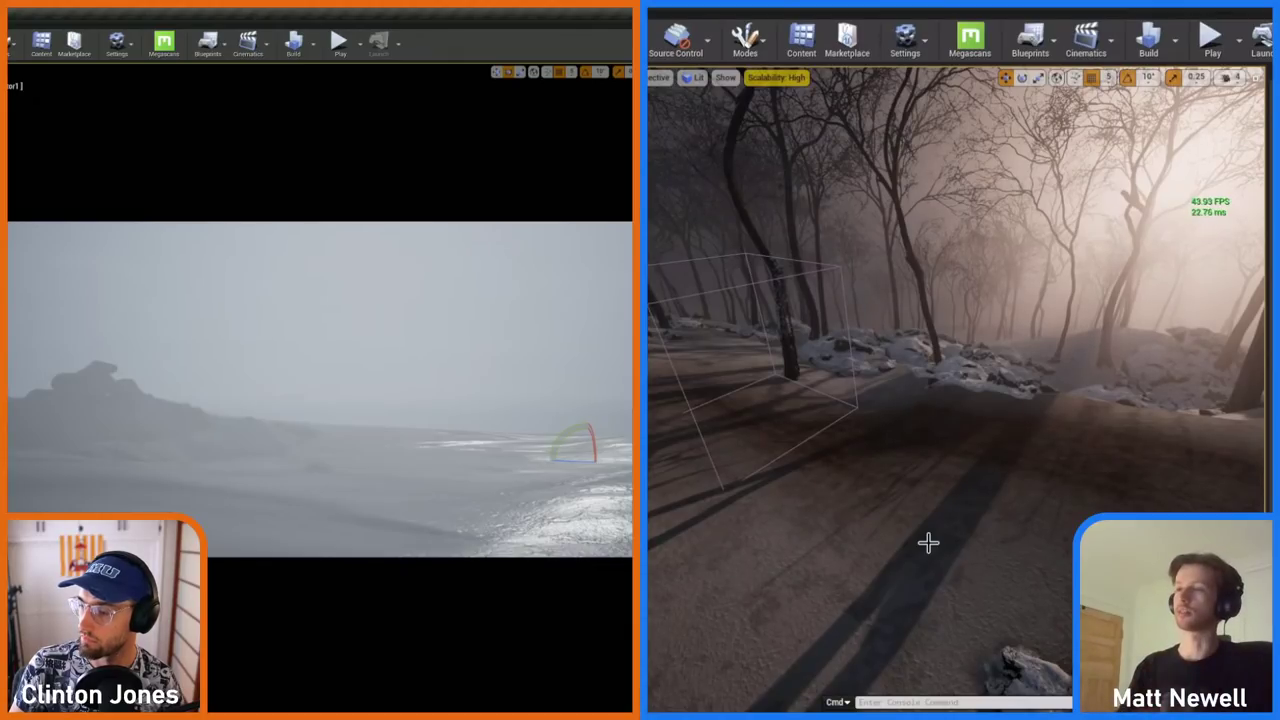
Step: Reframe the foggy outcrop shot to bring in the bright snow, and survey the dirt-covered forest trail beside the mossy rocks
mouse_move(923, 517)
right_mouse_down()
mouse_move(906, 486)
mouse_move(894, 503)
mouse_move(754, 487)
mouse_move(1130, 485)
mouse_move(1210, 500)
mouse_move(748, 518)
mouse_move(1130, 465)
mouse_move(711, 436)
mouse_move(1120, 455)
mouse_move(971, 526)
mouse_move(910, 535)
right_mouse_up()
key("shift+3")
key("shift+1")
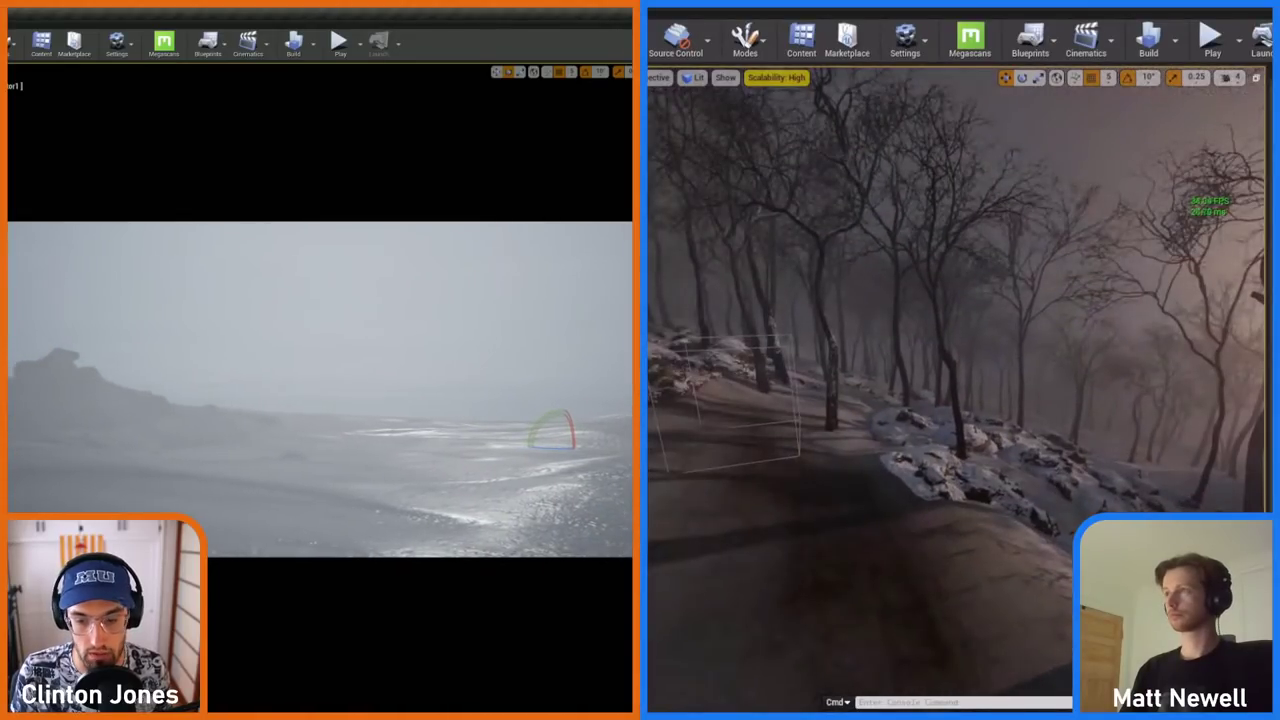
right_click_drag(243, 434, 226, 452)
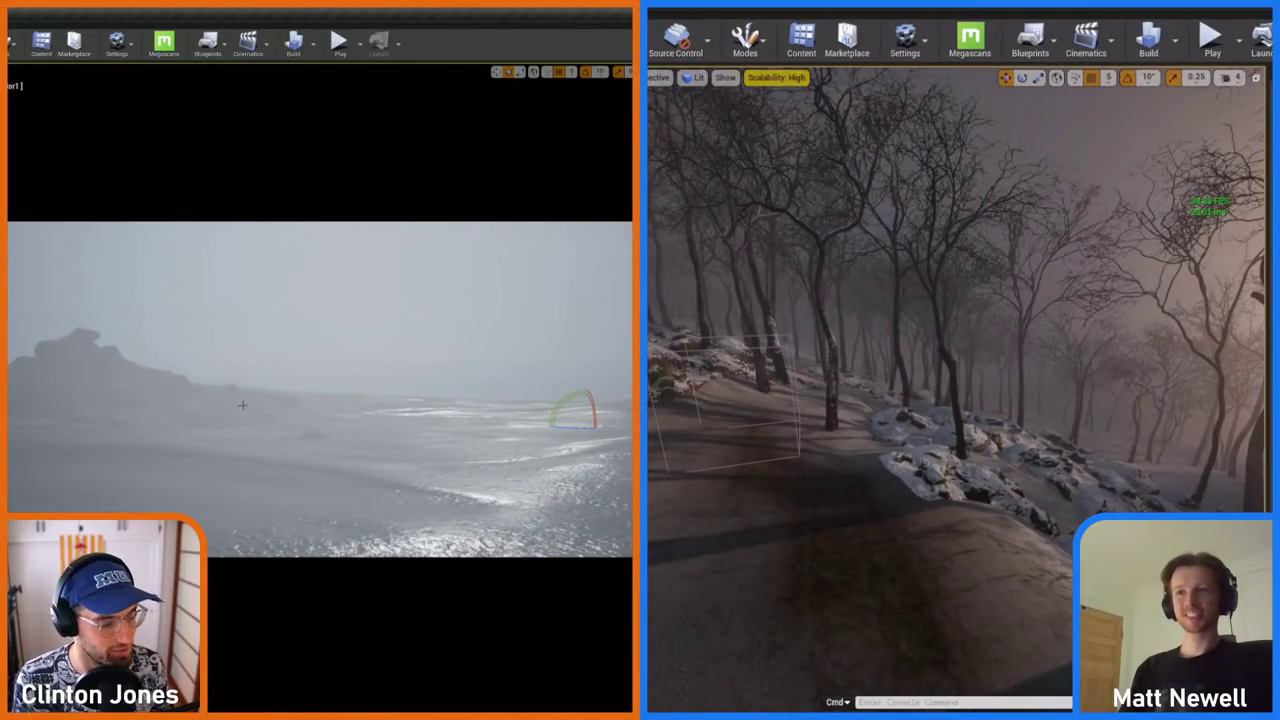
right_click_drag(910, 535, 800, 450)
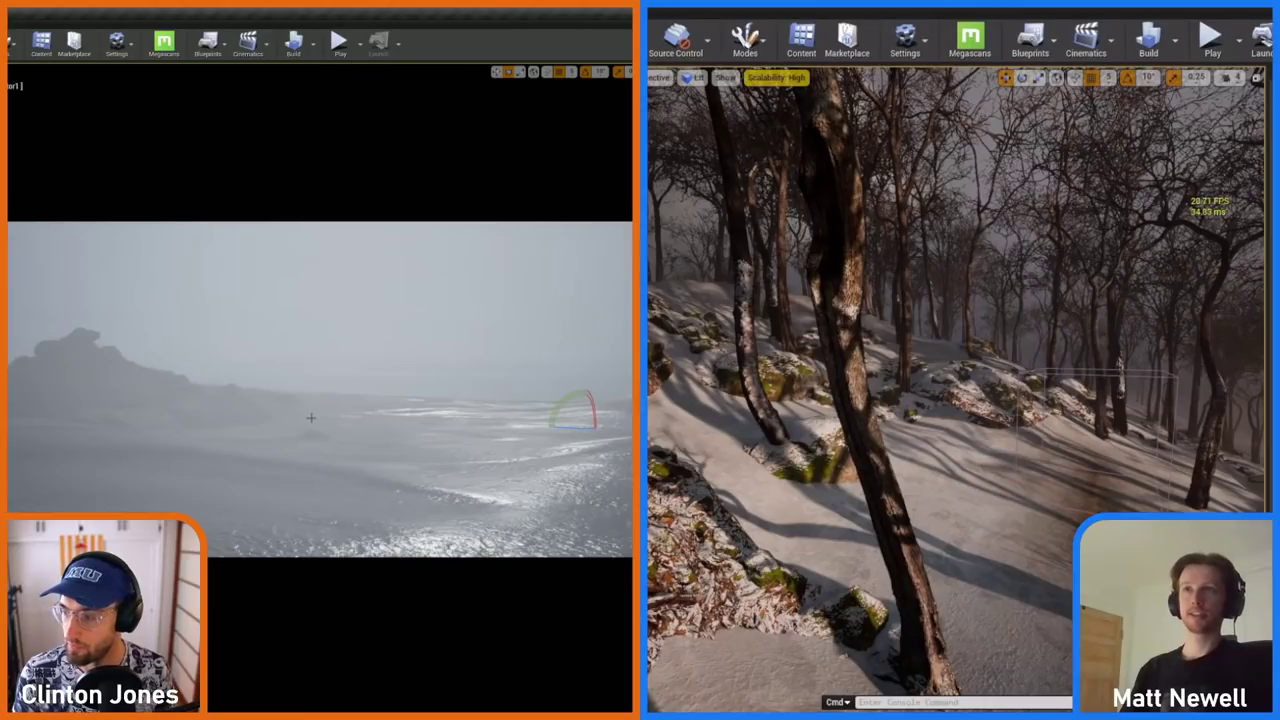
right_click_drag(317, 417, 328, 417)
left_click_drag(652, 440, 908, 448)
right_click_drag(328, 417, 332, 417)
left_click_drag(908, 448, 954, 466)
right_click_drag(332, 417, 333, 424)
left_click_drag(954, 466, 957, 466)
right_click_drag(333, 424, 333, 412)
Step: Place a point light on the snowy trail and try it at different heights and positions near the trees
right_click_drag(984, 501, 1030, 525)
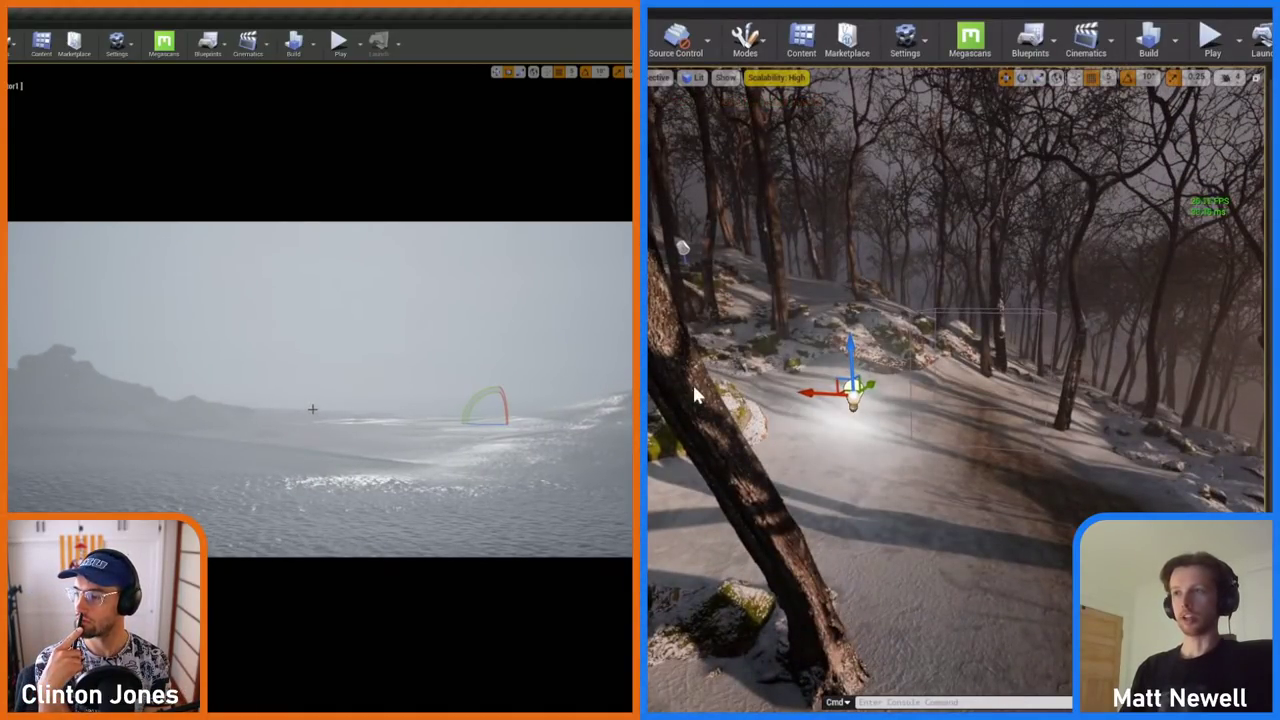
right_click_drag(905, 478, 985, 508)
right_click_drag(856, 452, 856, 452)
left_click_drag(900, 460, 852, 328)
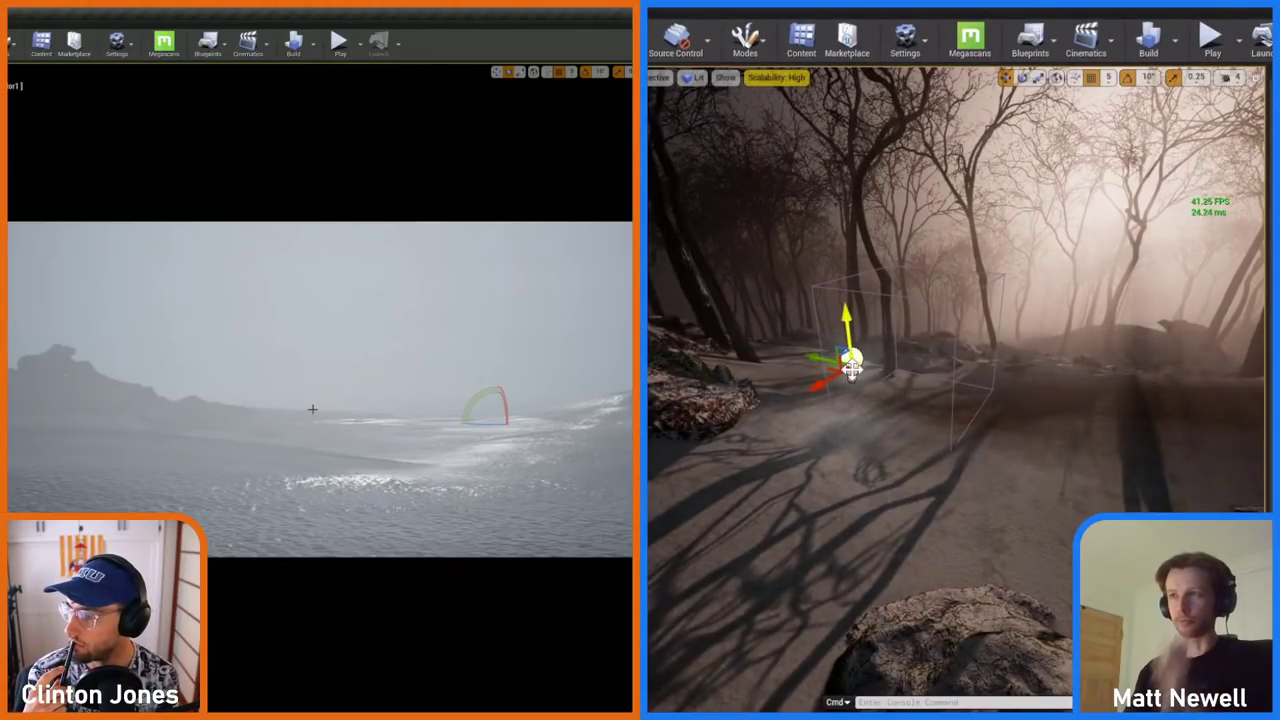
mouse_move(877, 400)
right_mouse_down()
mouse_move(796, 407)
mouse_move(864, 405)
right_mouse_up()
key("w")
key("g")
left_click_drag(917, 430, 851, 385)
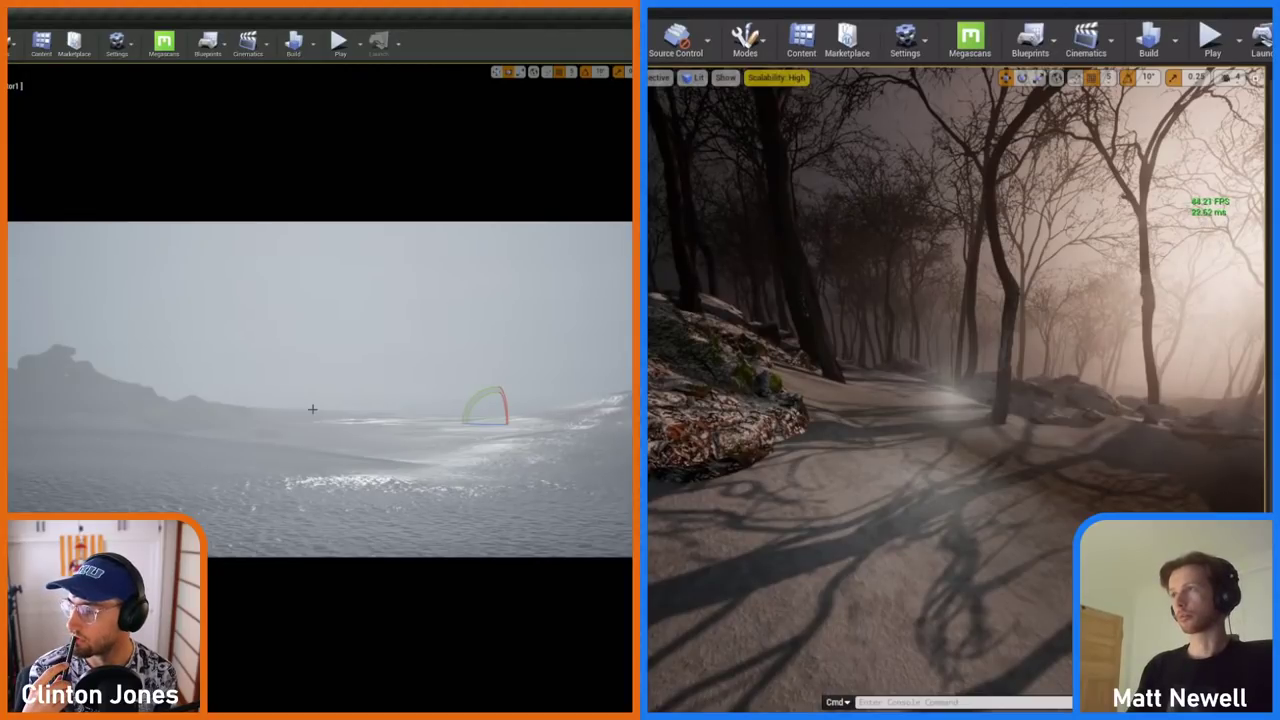
Step: Try the point light closer to the middle of the trail beside the tree, and delete it
key("w")
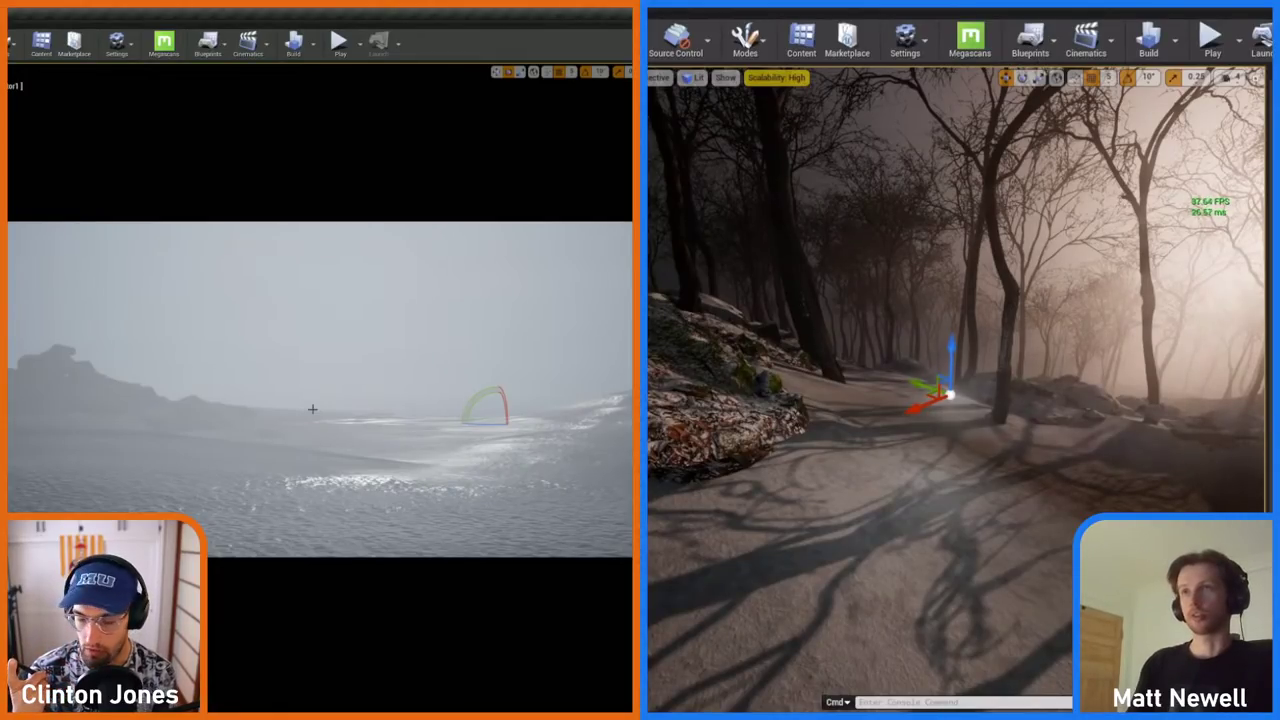
right_click_drag(951, 366, 949, 423)
key("Delete")
key("g")
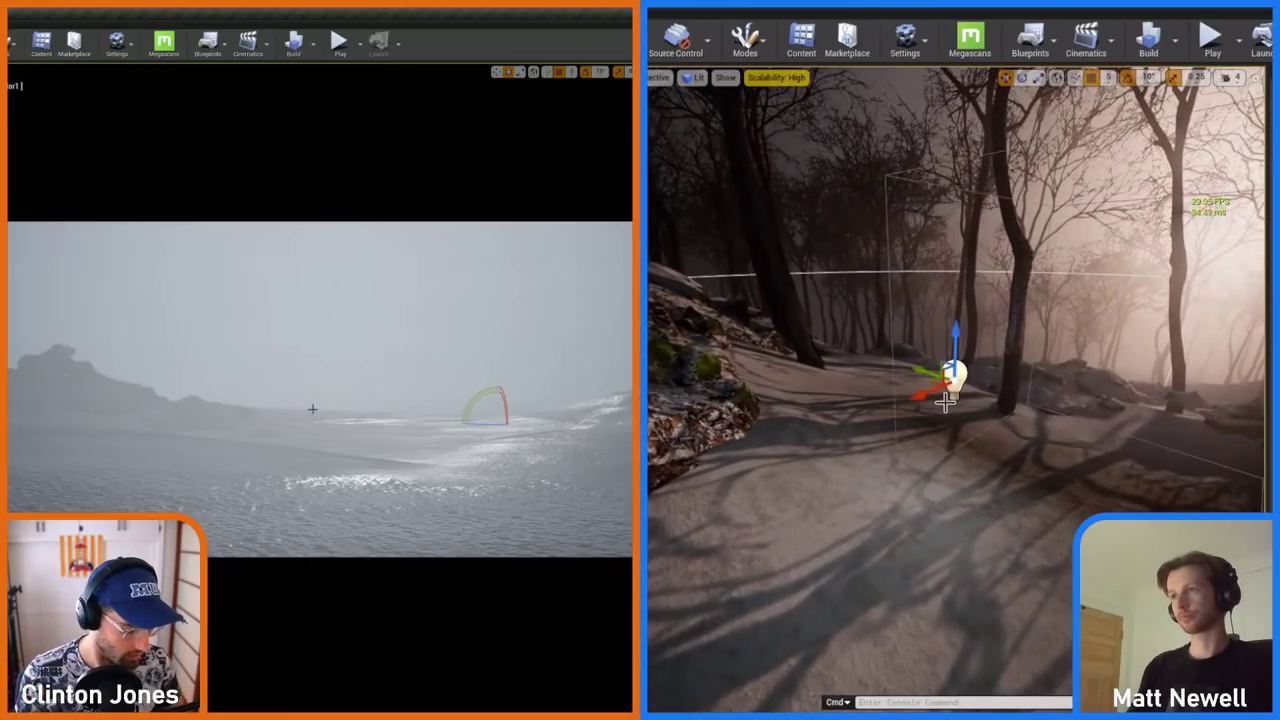
left_click_drag(939, 376, 879, 386)
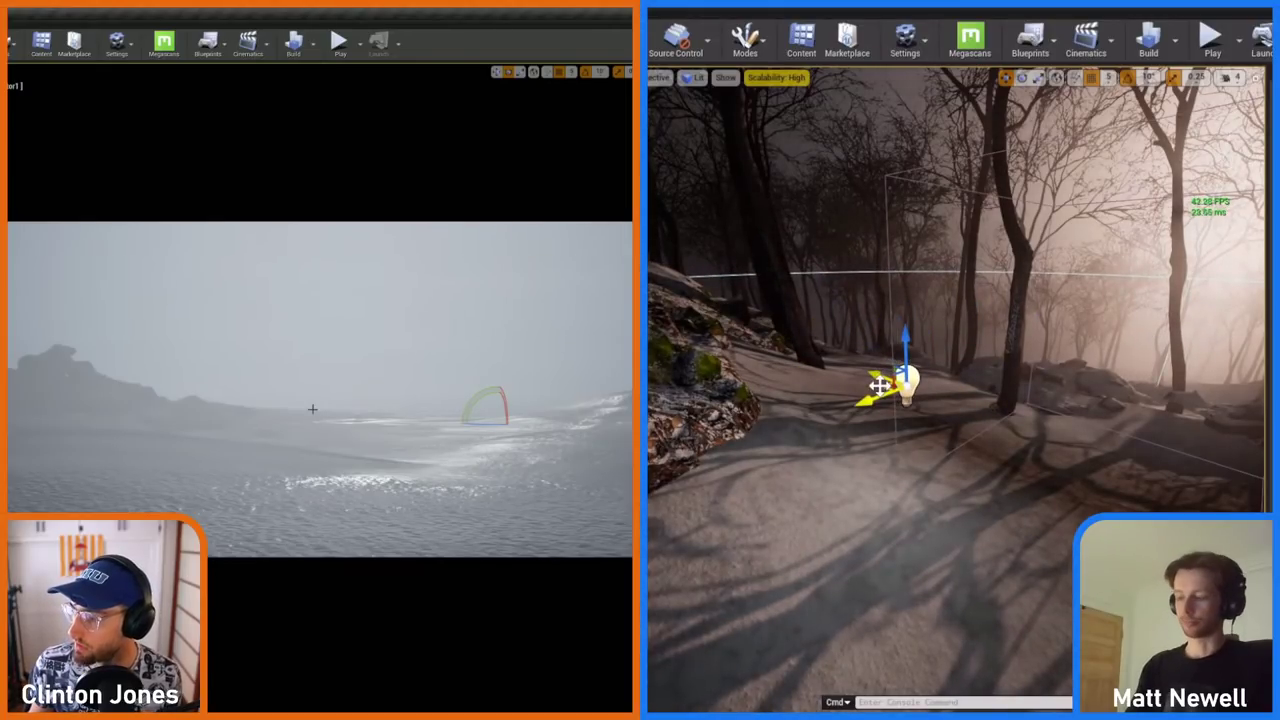
key("Delete")
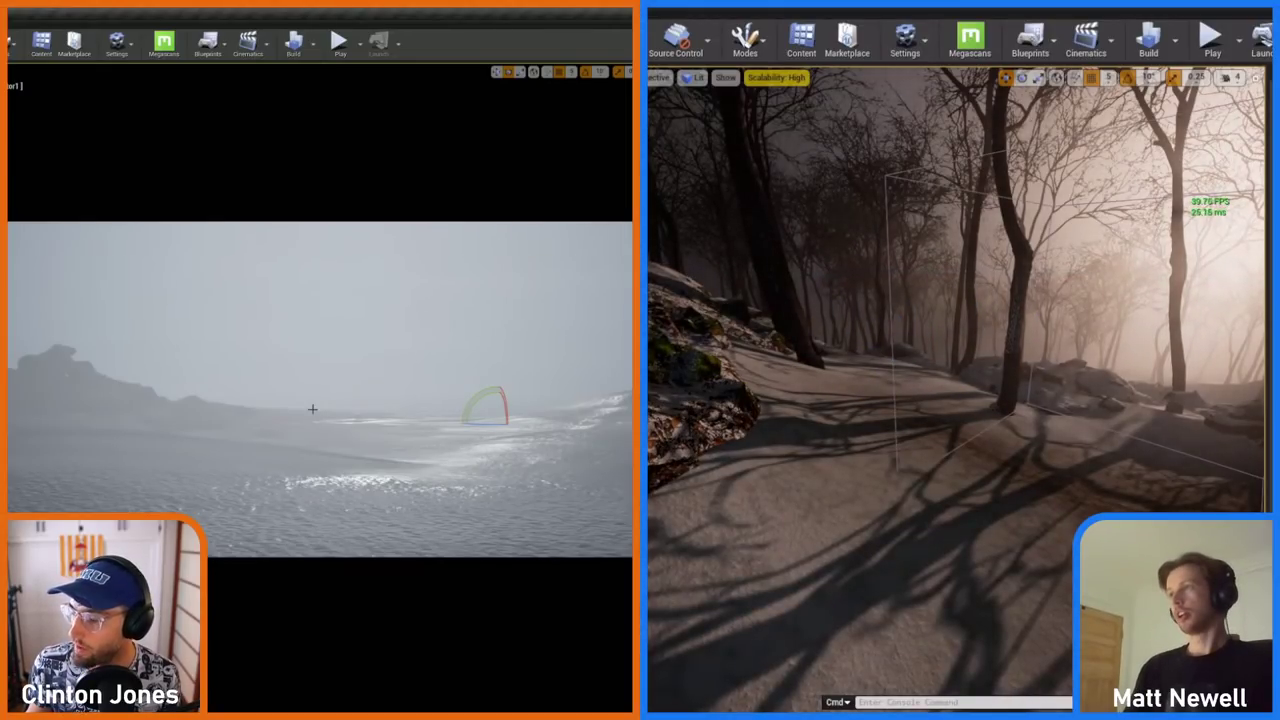
Step: Select the dirt decal on the trail and shift it across the shadowed ground towards the tree trunks
left_click(1120, 447)
right_click_drag(1003, 439, 974, 471)
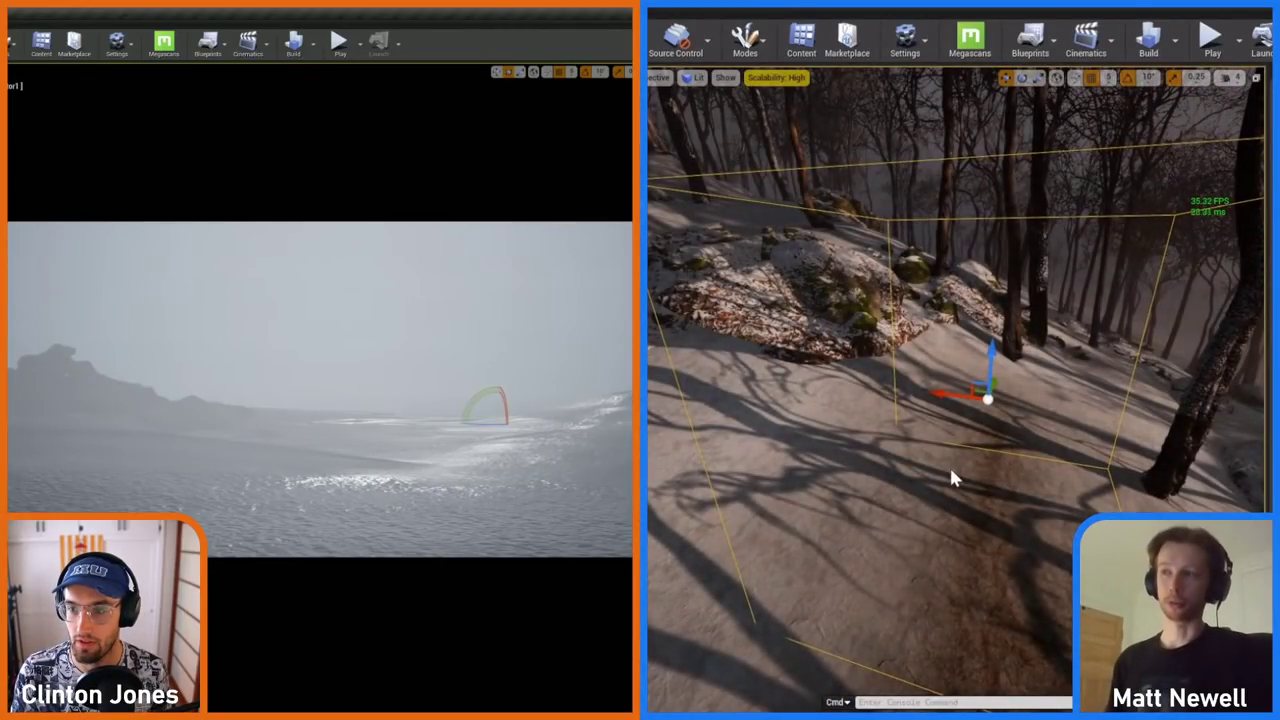
right_click_drag(950, 465, 996, 515)
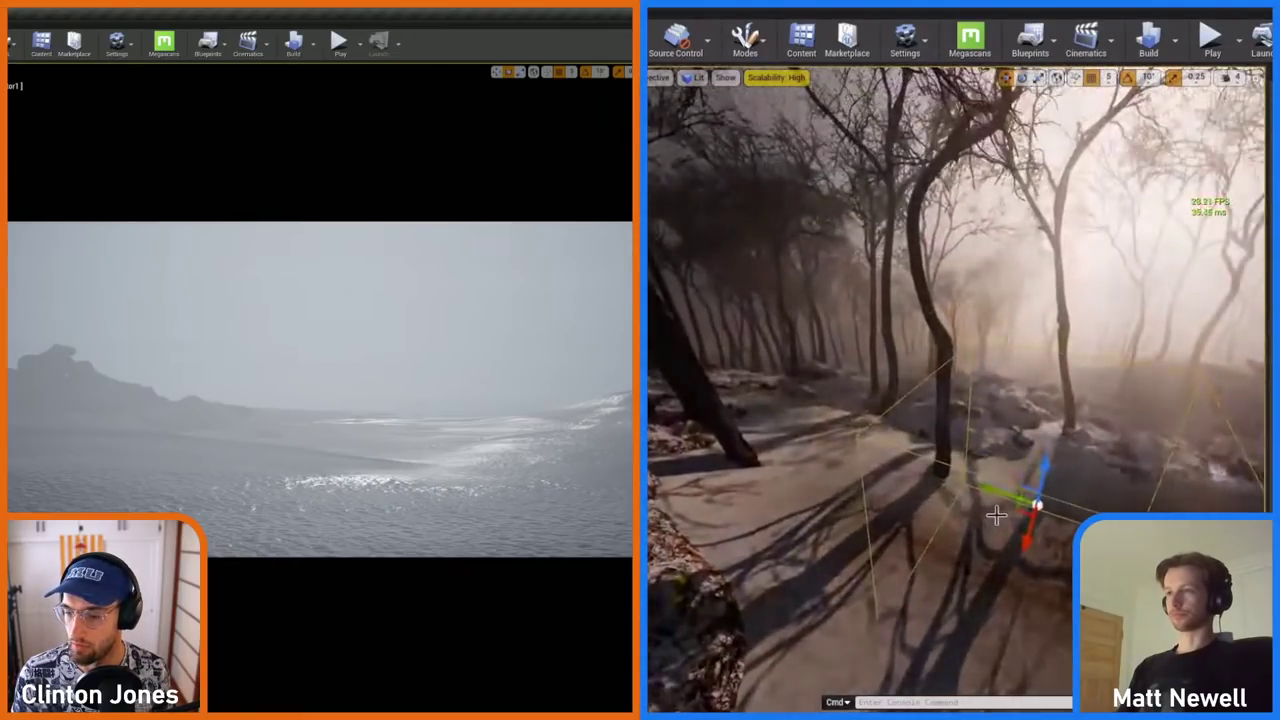
mouse_move(996, 515)
left_mouse_down()
mouse_move(1023, 514)
mouse_move(976, 509)
left_mouse_up()
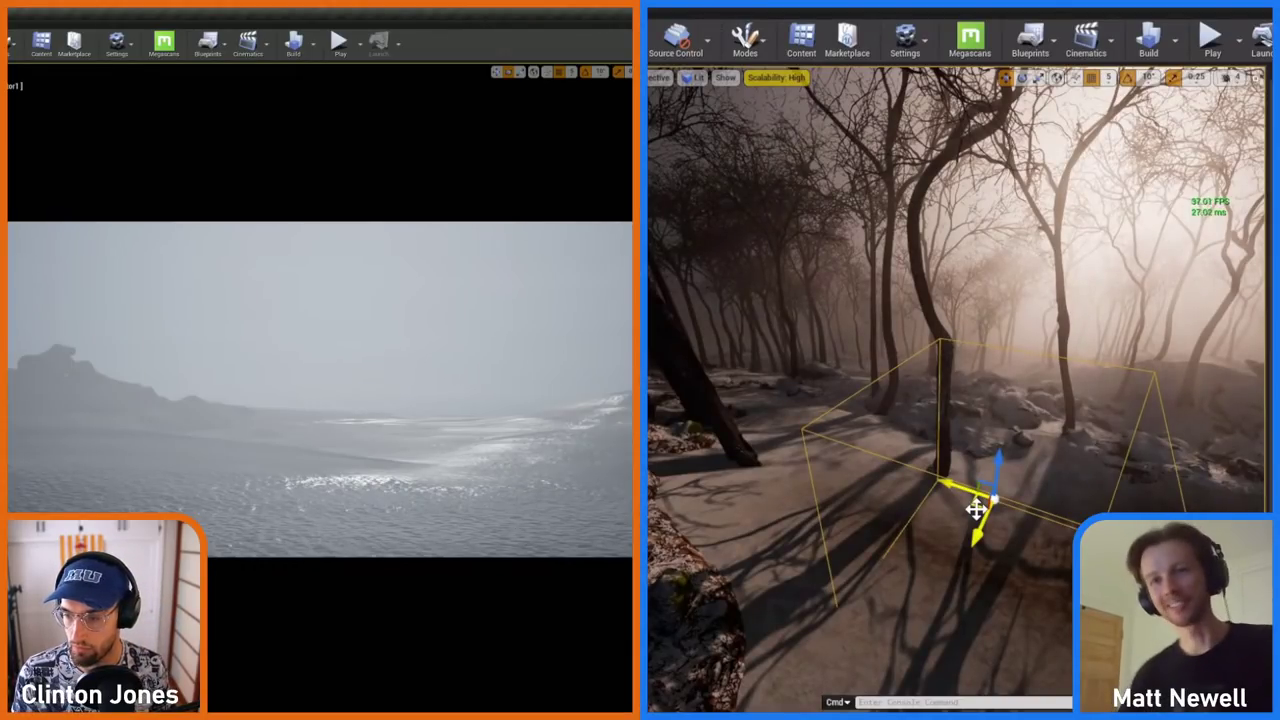
left_click_drag(975, 509, 938, 490)
right_click_drag(936, 531, 836, 466)
key("d")
key("w")
left_click_drag(785, 408, 822, 440)
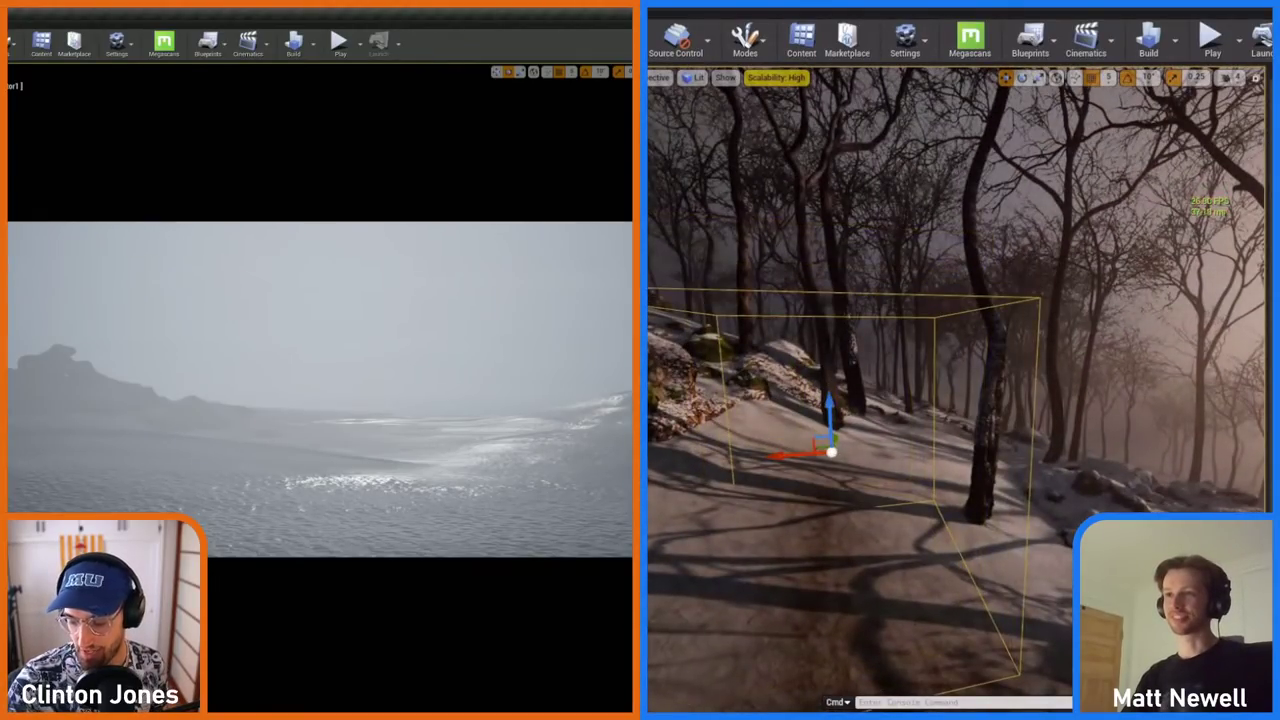
Step: Select the object beside the tree trunk, toggle that change with undo and redo, and return to the trail's dirt decal
left_click(1062, 526)
key("ctrl+z")
key("ctrl+y")
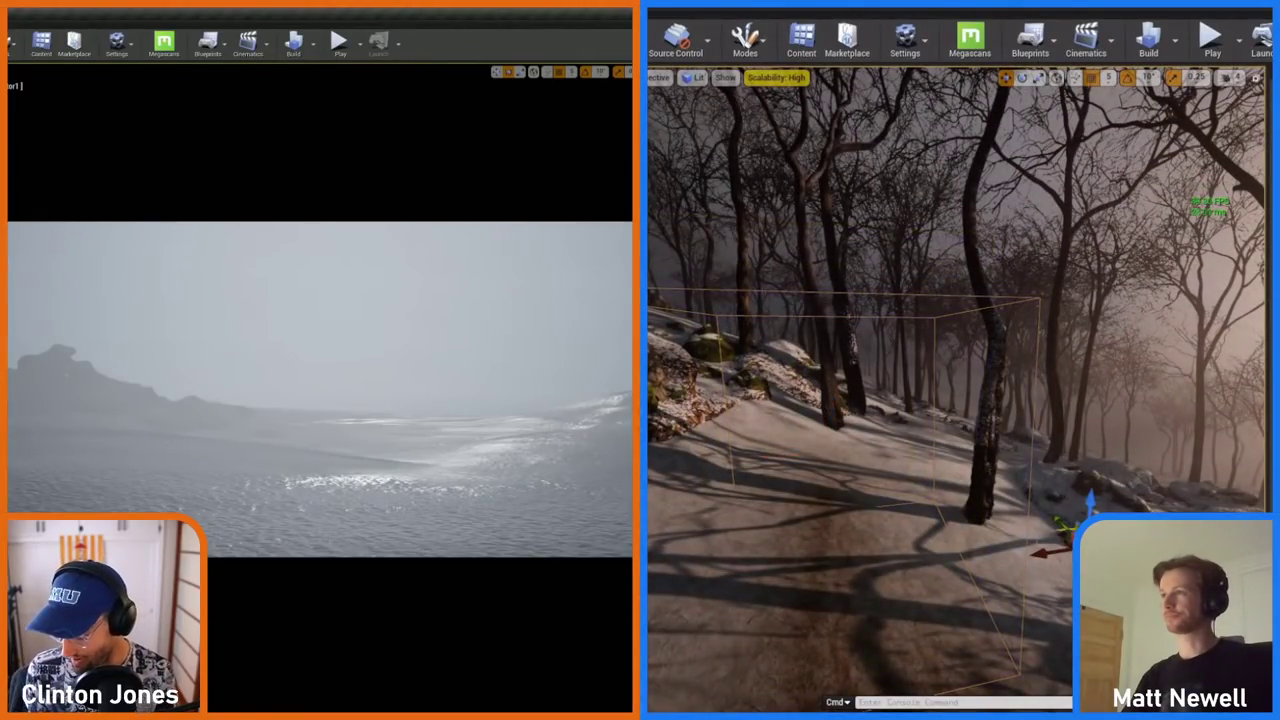
key("ctrl+z")
key("ctrl+y")
key("ctrl+z")
key("ctrl+y")
key("ctrl+z")
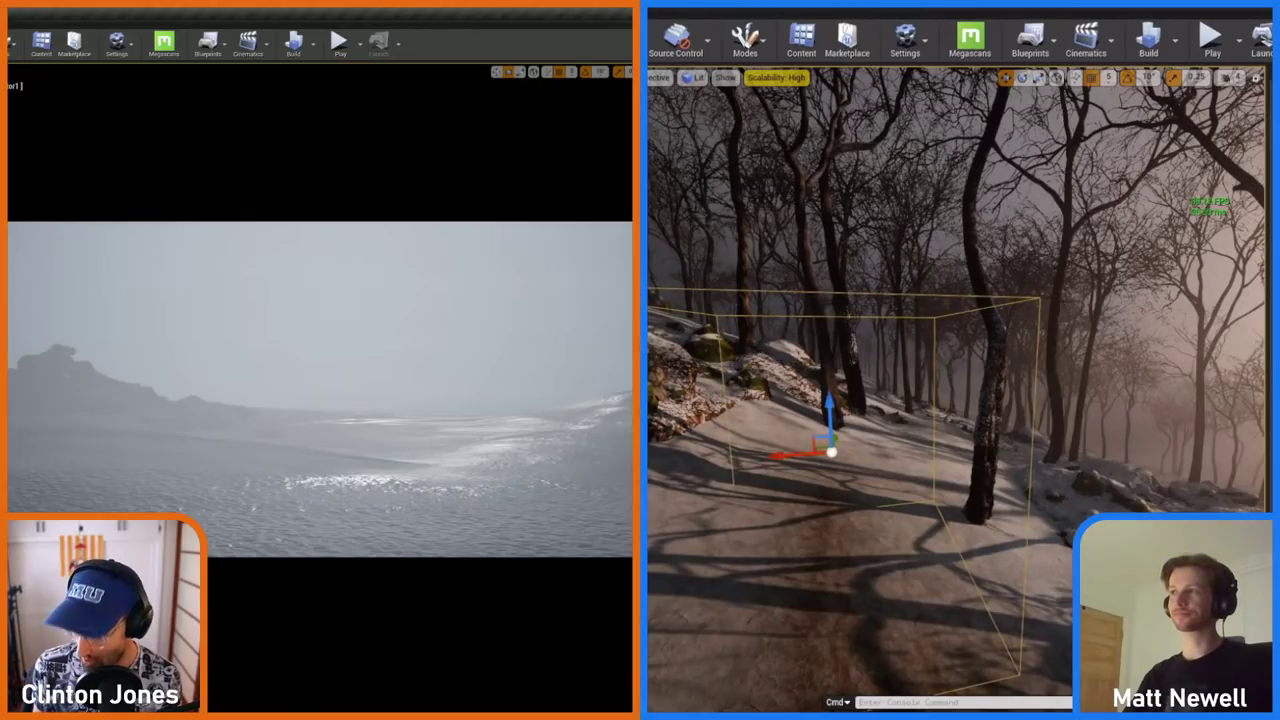
key("ctrl+y")
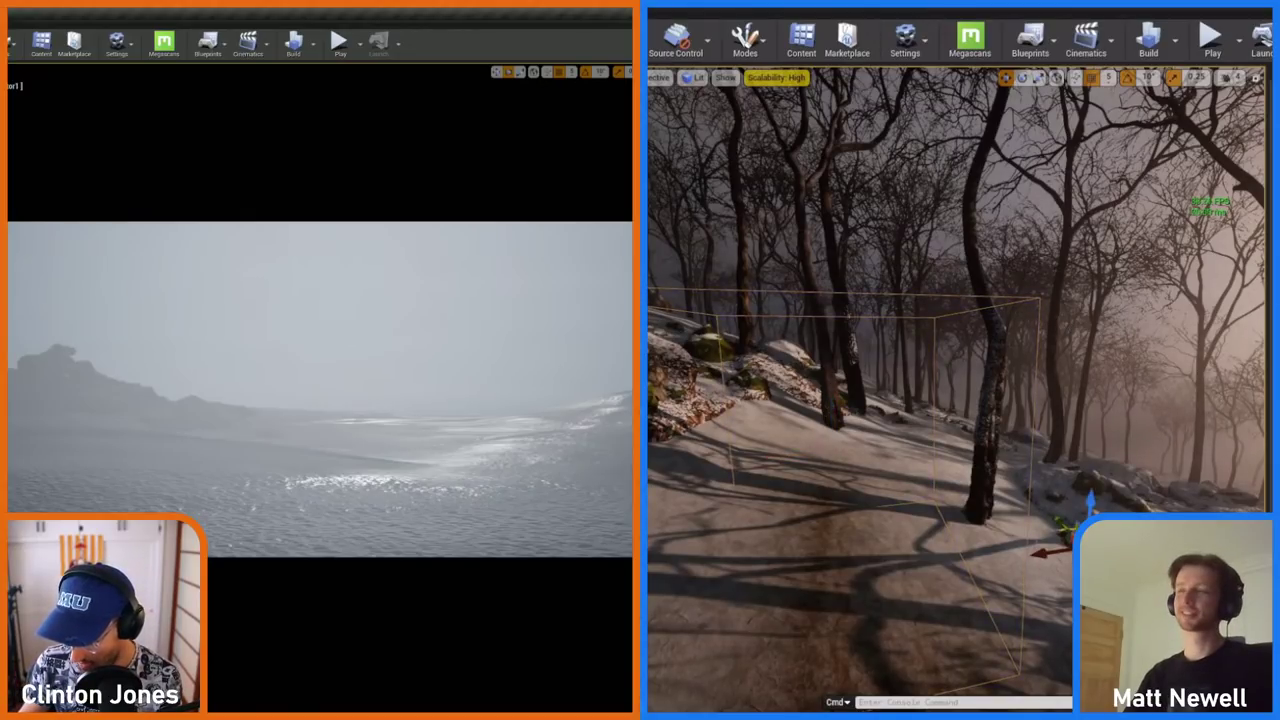
key("ctrl+z")
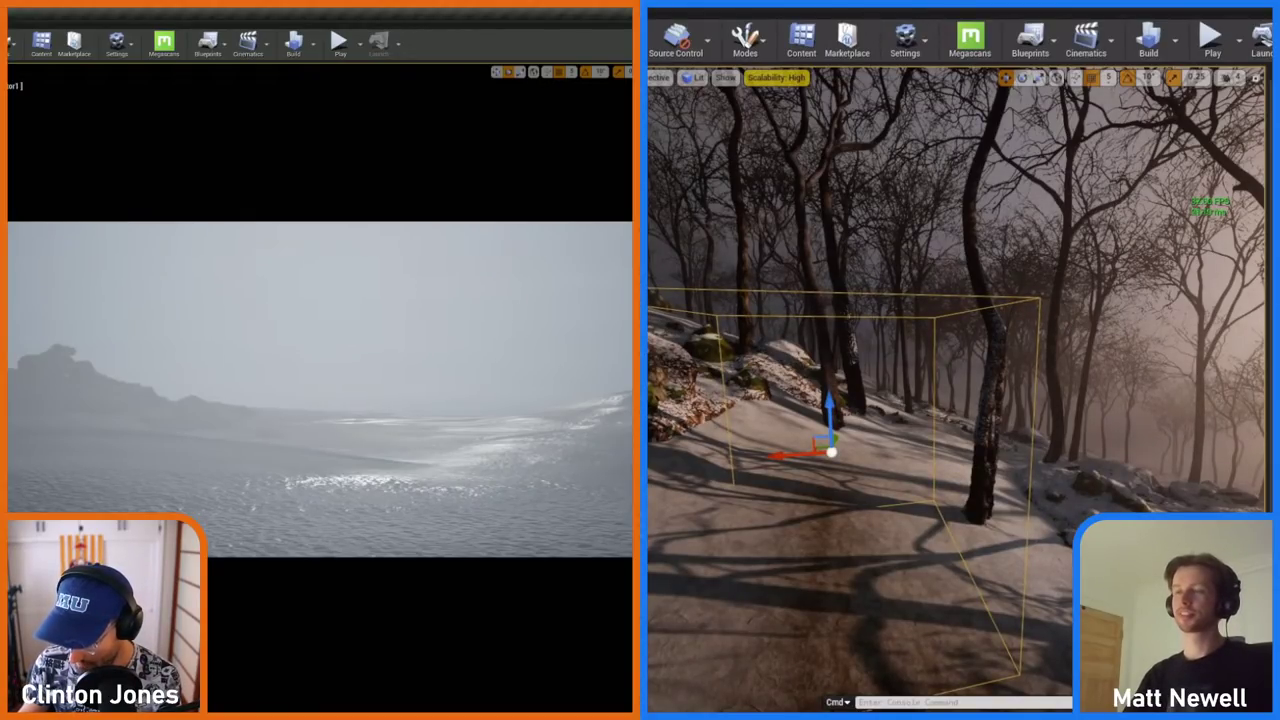
Step: Examine the dirt decal's blend with the snow and tree shadows along the trail from several viewpoints
key("w")
mouse_move(1002, 450)
right_mouse_down()
mouse_move(978, 470)
mouse_move(867, 452)
mouse_move(680, 450)
mouse_move(997, 449)
right_mouse_up()
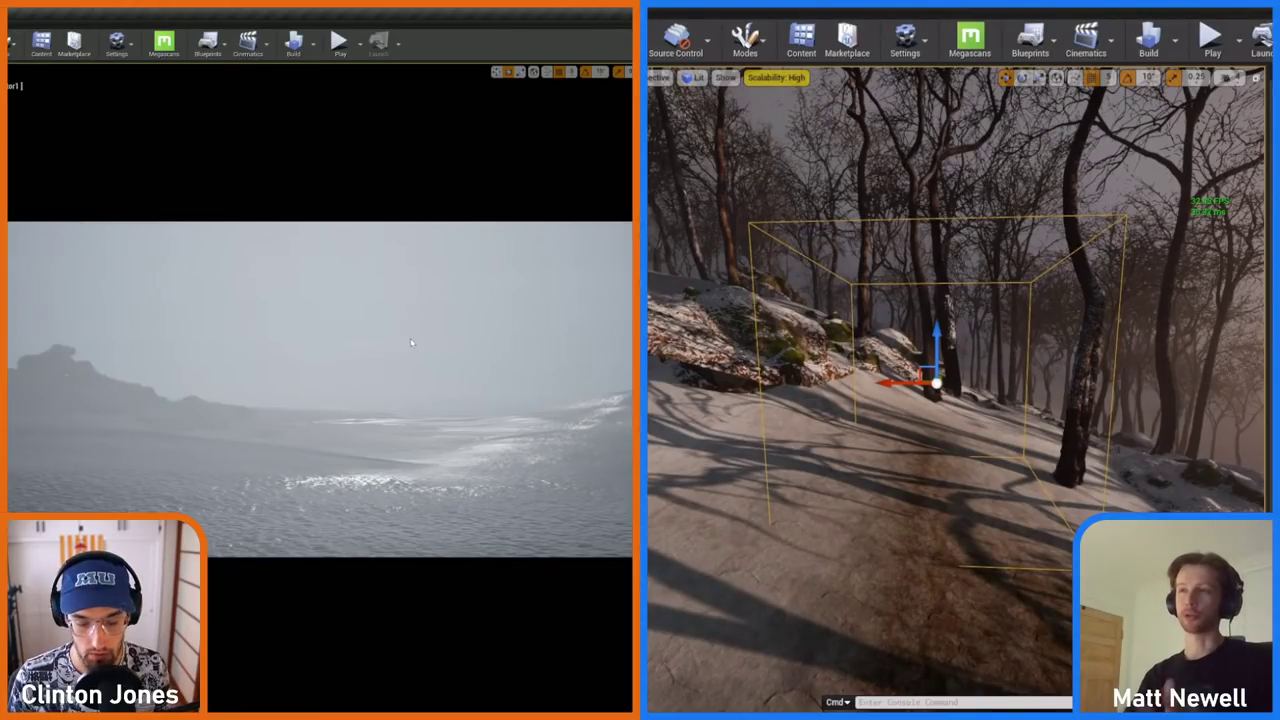
key("Escape")
key("ctrl+z")
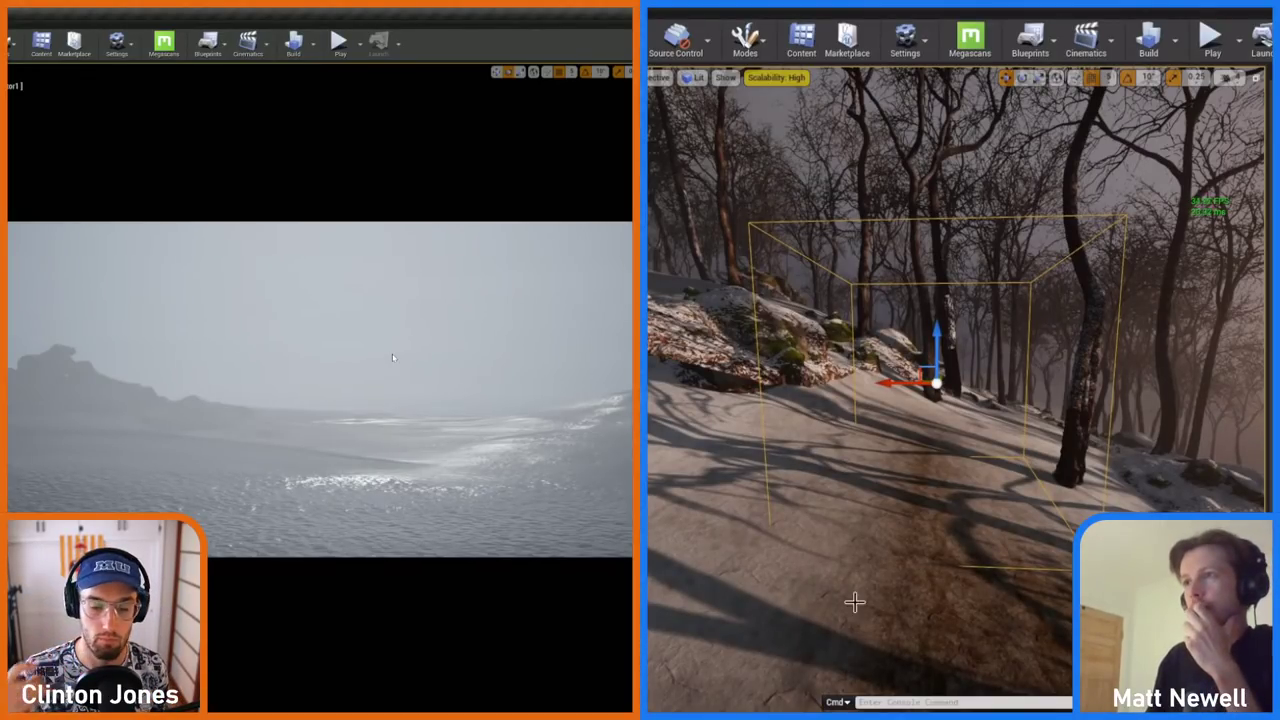
right_click_drag(852, 537, 910, 538)
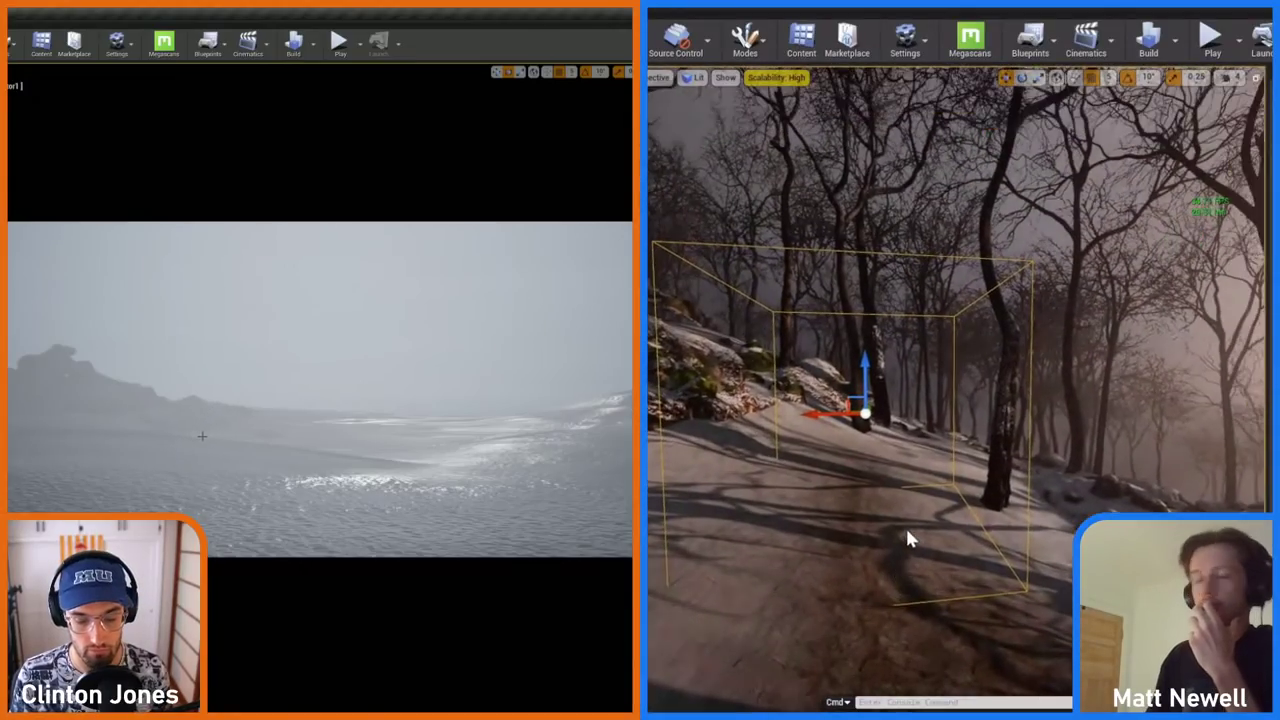
left_click(854, 548)
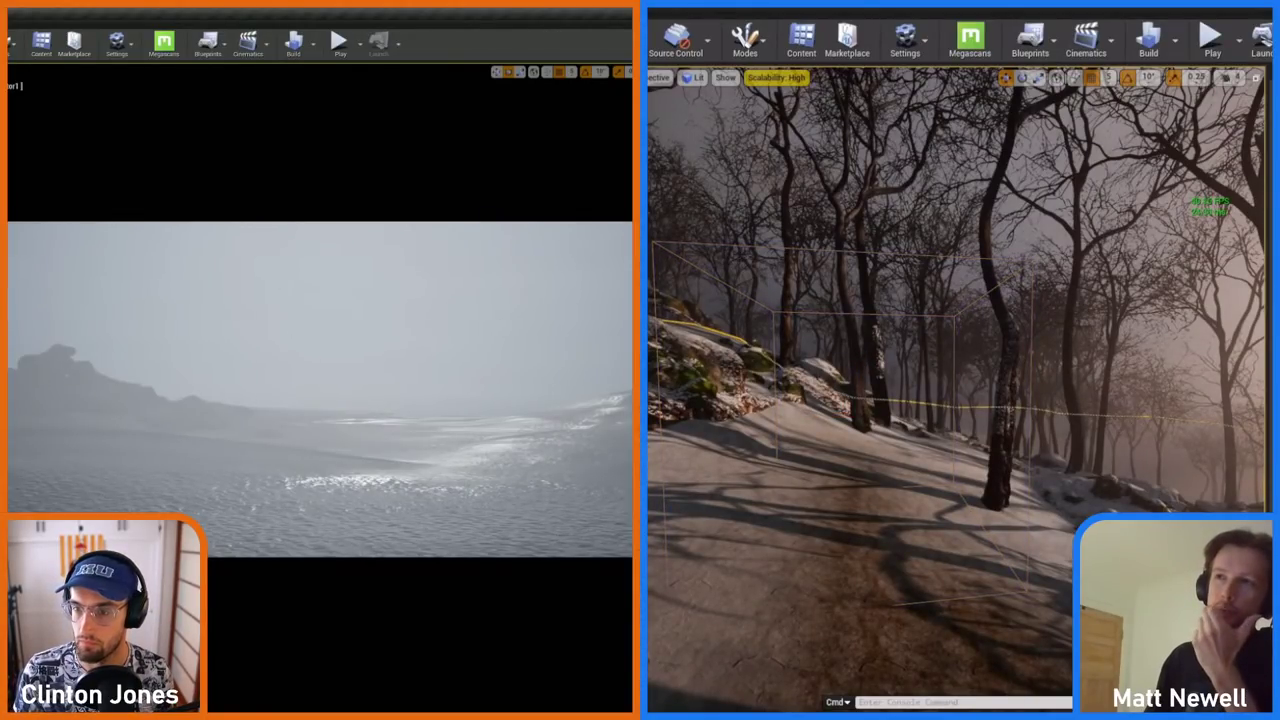
mouse_move(978, 516)
right_mouse_down()
mouse_move(1006, 505)
mouse_move(973, 517)
right_mouse_up()
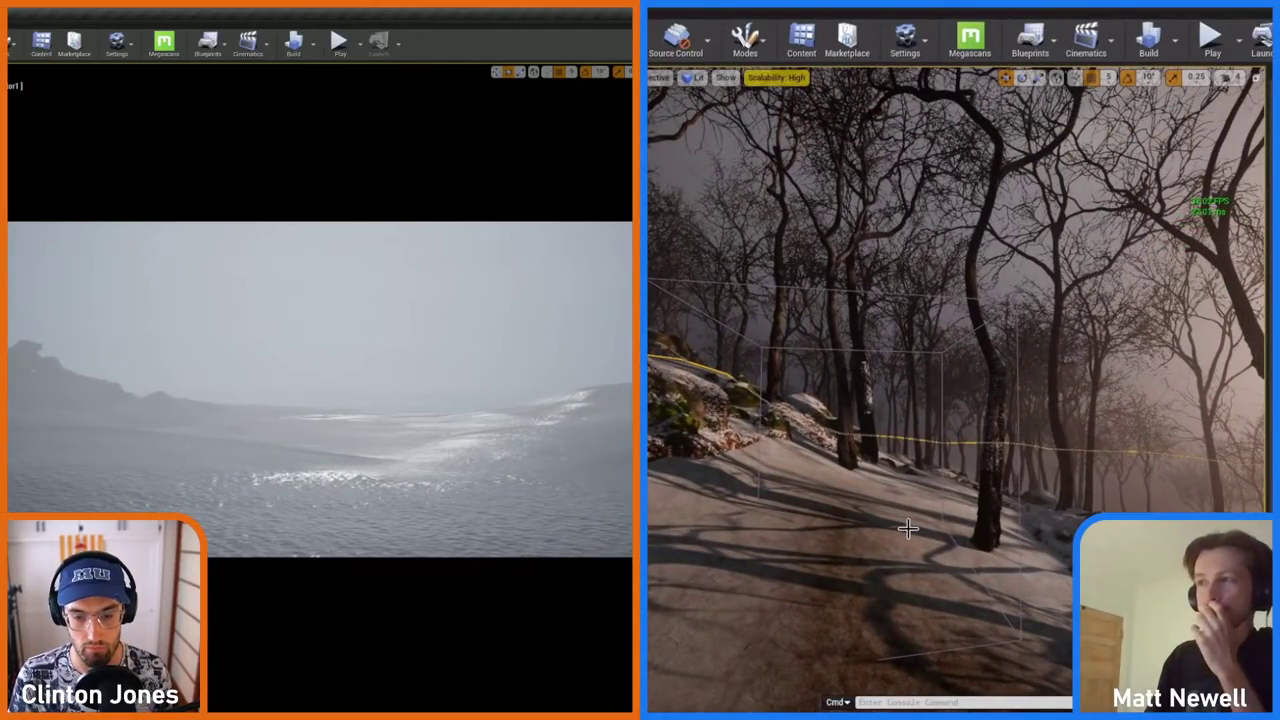
right_click_drag(903, 536, 888, 540)
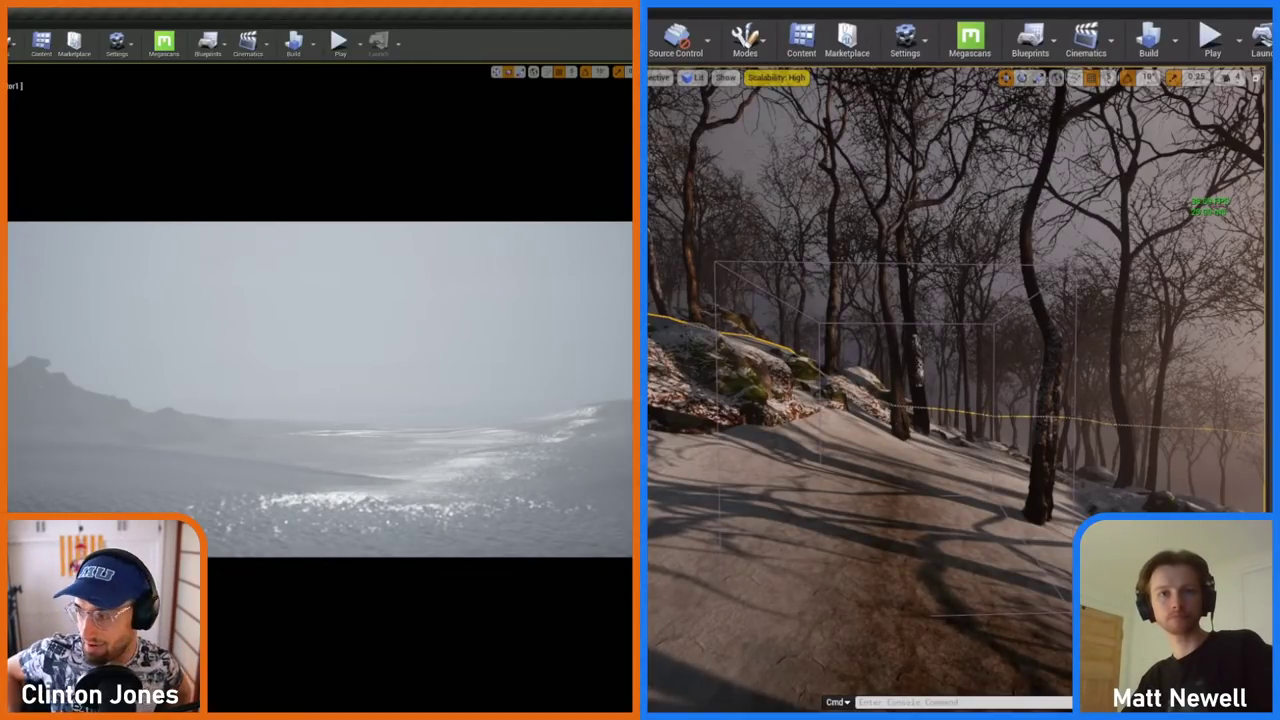
right_click_drag(957, 494, 955, 478)
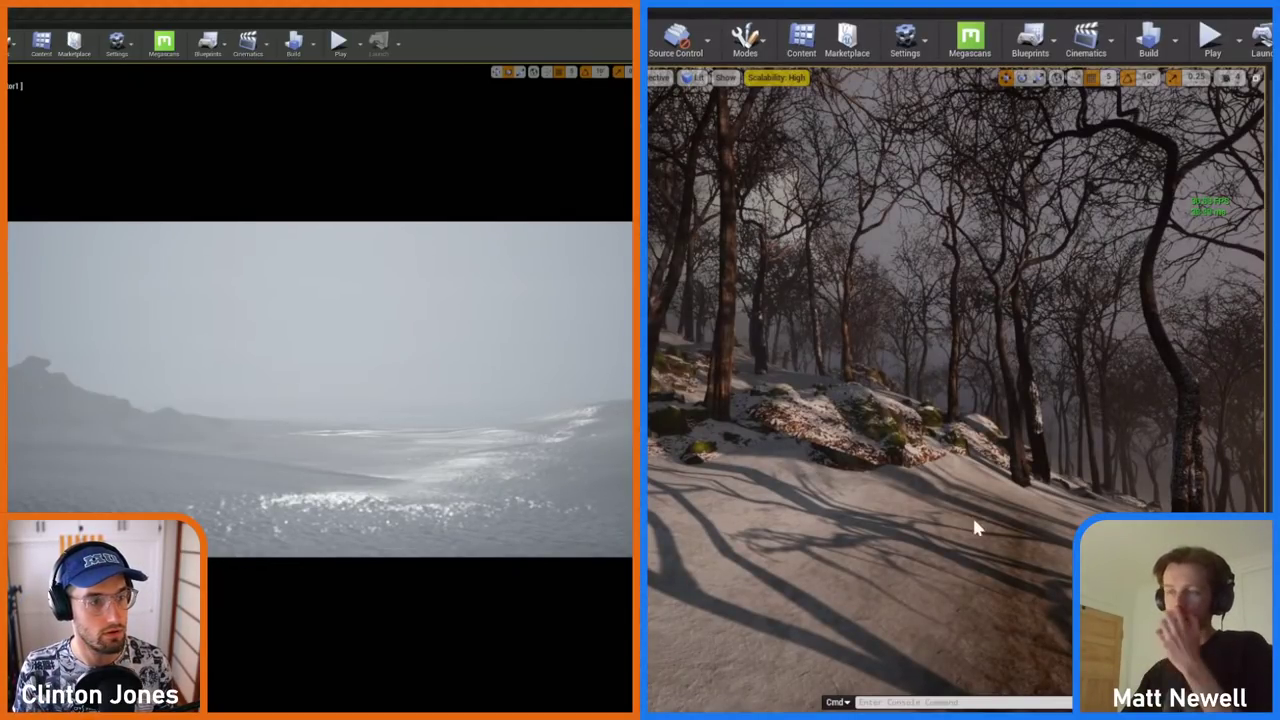
right_click_drag(974, 520, 984, 537)
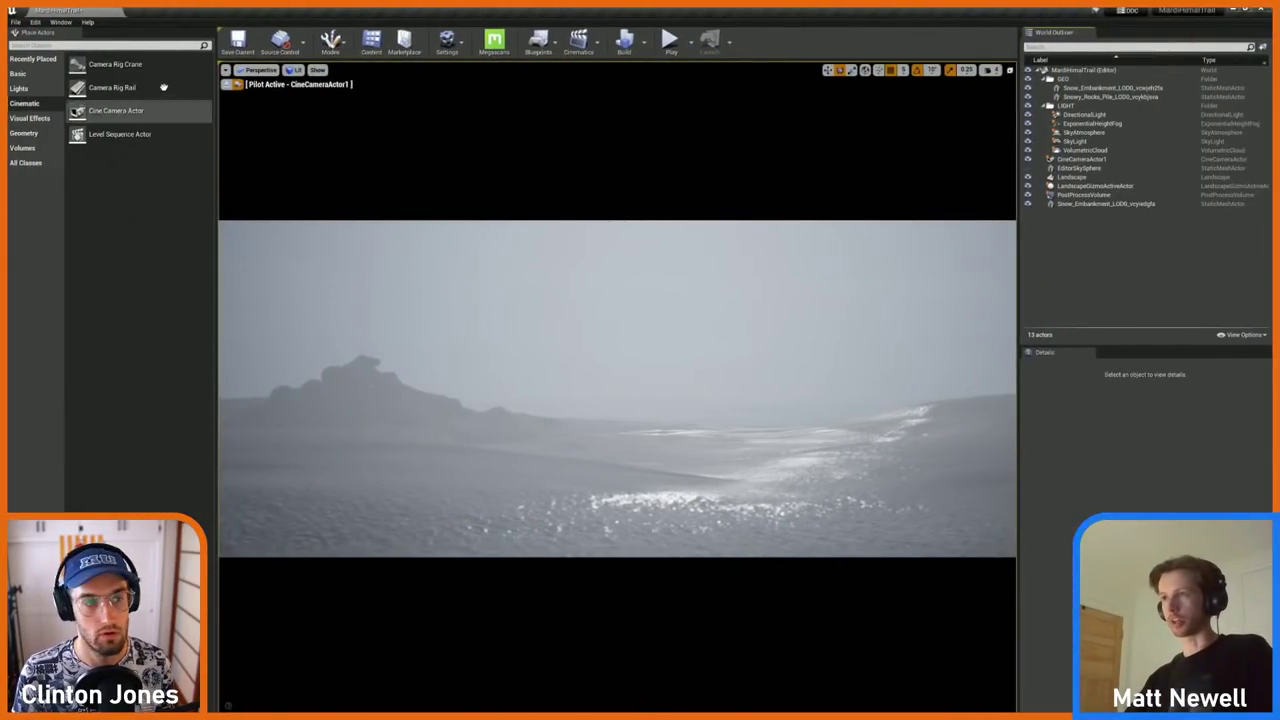
Step: Bring up the Package Project options for the foggy outcrop project
left_click(15, 21)
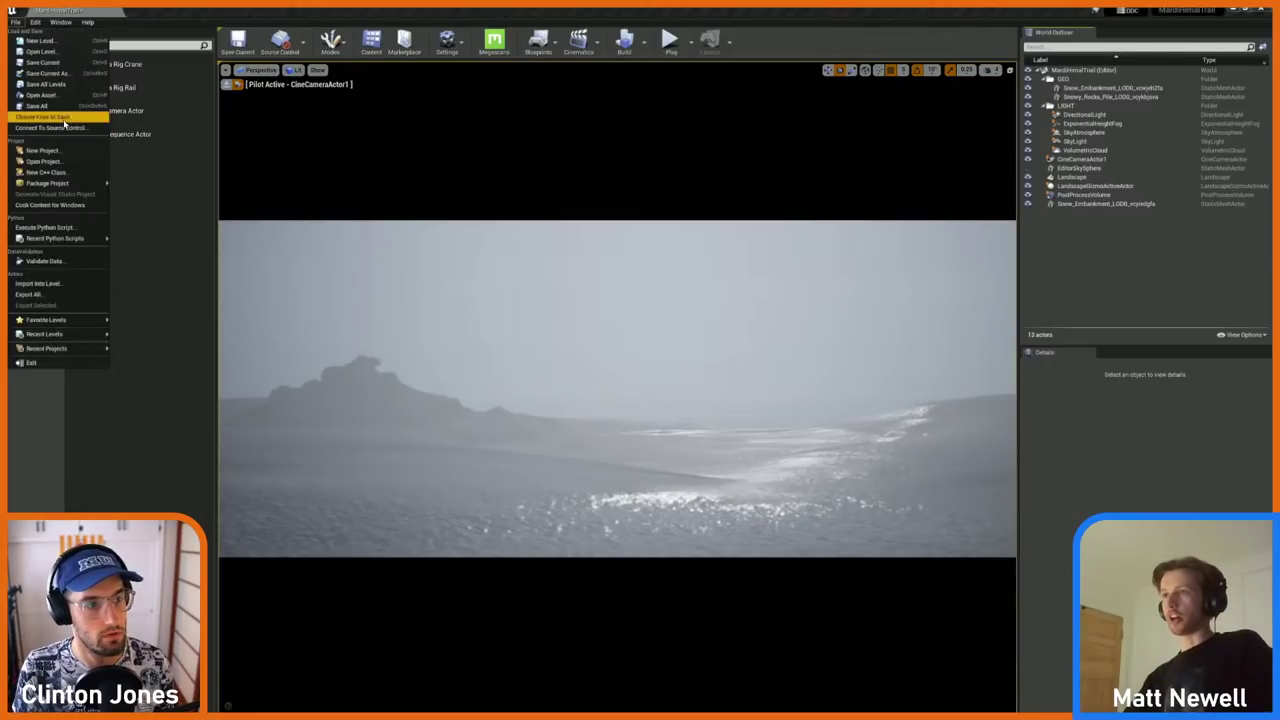
mouse_move(72, 185)
mouse_move(121, 186)
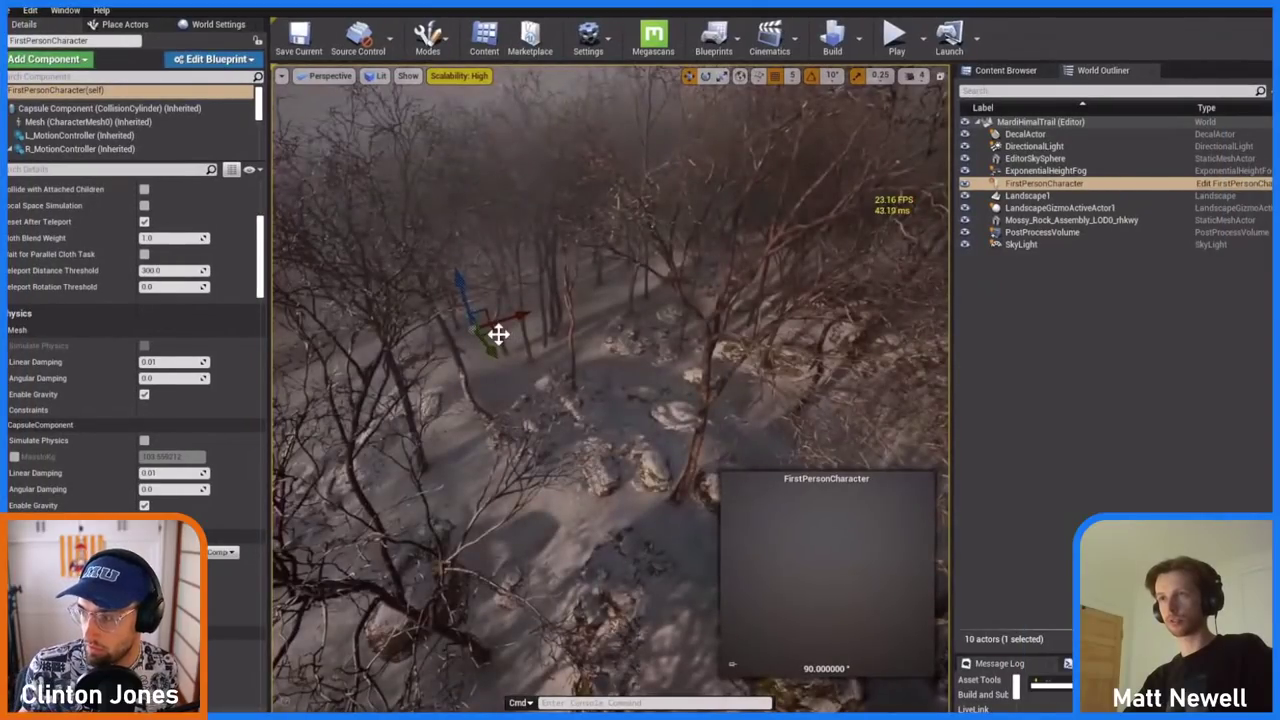
Step: Move the FirstPersonCharacter from the wooded hillside to the snowy clearing between the mossy rocks
left_click_drag(498, 334, 903, 558)
mouse_move(735, 487)
right_mouse_down()
mouse_move(941, 494)
mouse_move(735, 481)
right_mouse_up()
left_click_drag(591, 386, 603, 200)
right_click_drag(603, 200, 617, 196)
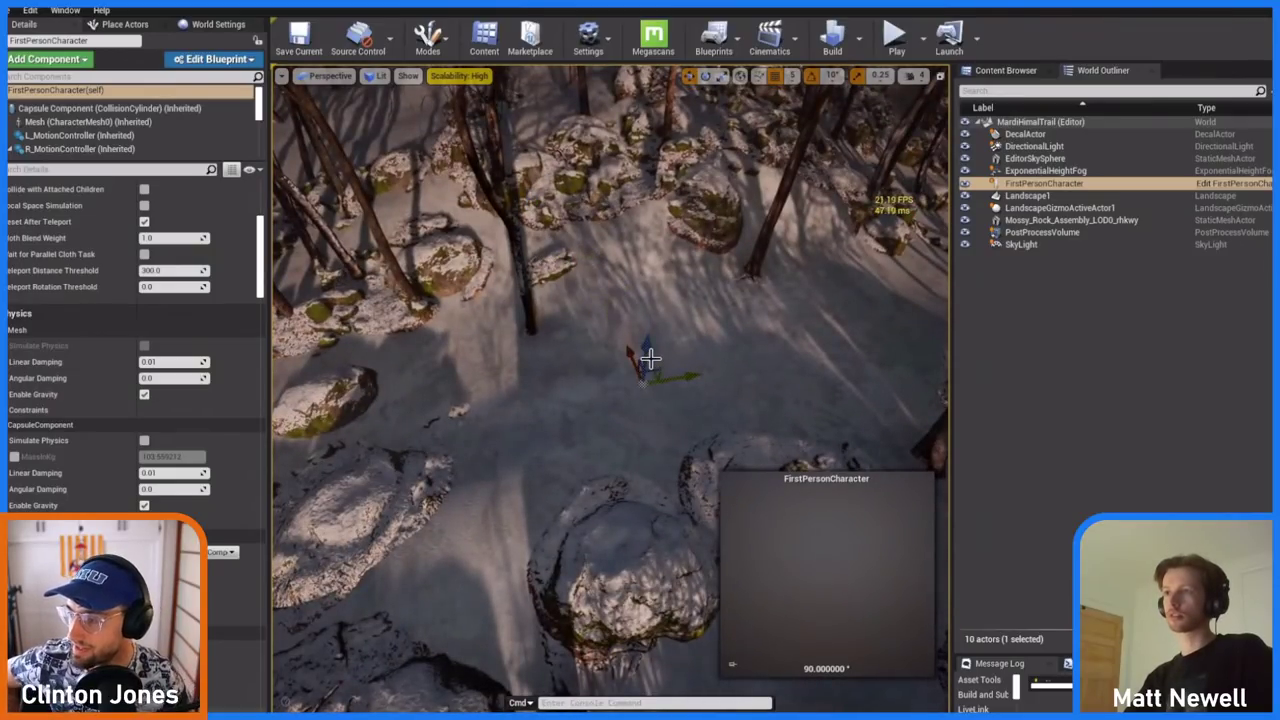
mouse_move(646, 352)
right_mouse_down()
mouse_move(646, 280)
mouse_move(643, 349)
right_mouse_up()
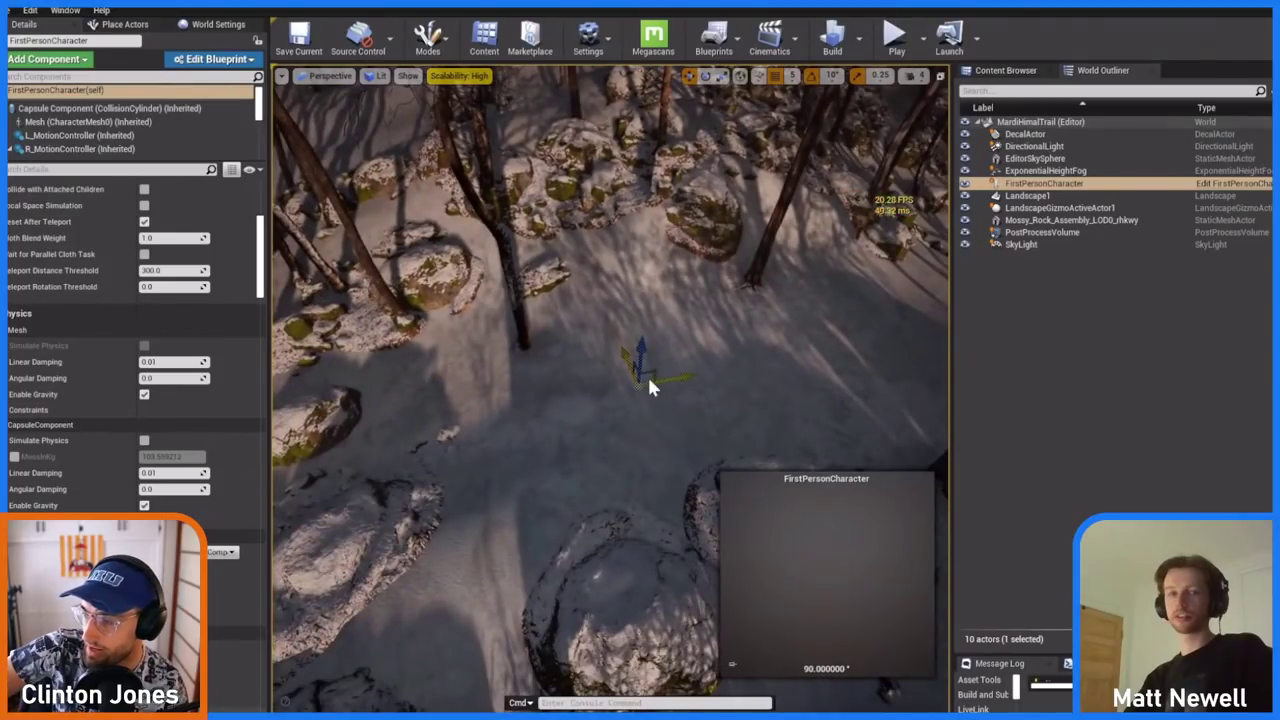
Step: Adjust the FirstPersonCharacter's height so it stands just above the snowy trail, and hide the editor gizmos
left_click_drag(643, 424, 668, 207)
left_click_drag(668, 255, 675, 97)
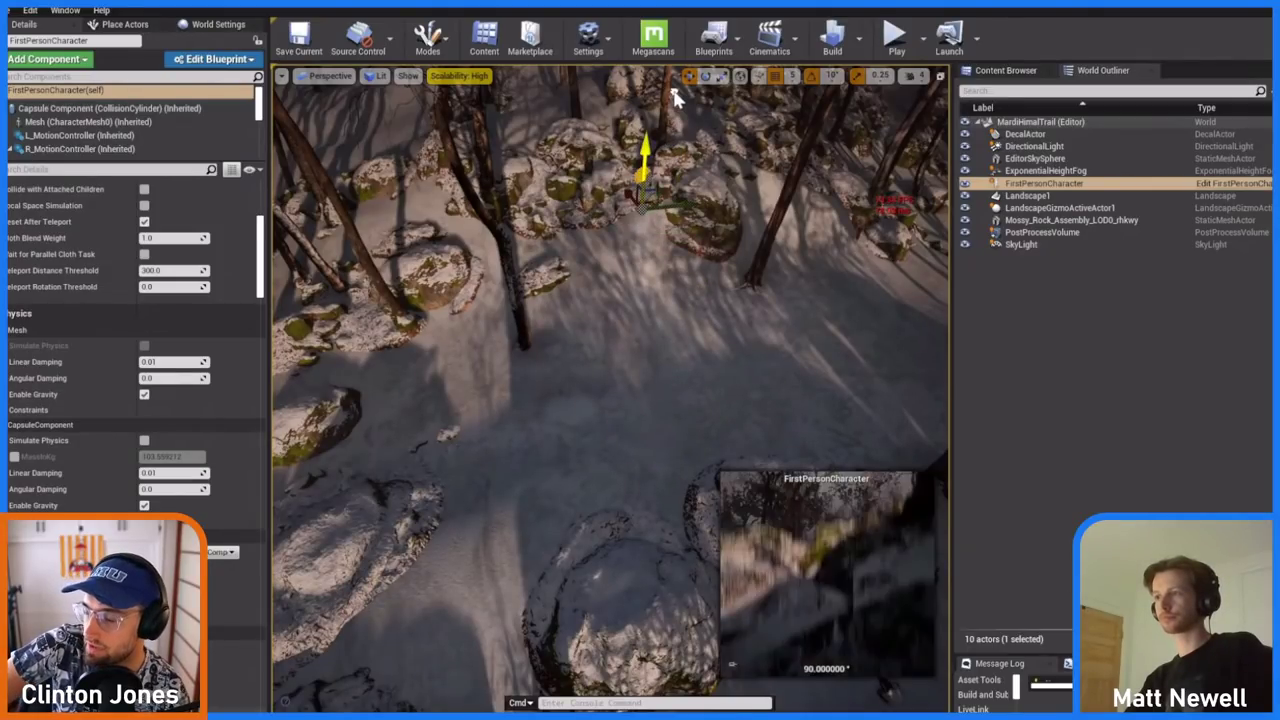
left_click_drag(651, 199, 652, 349)
right_click_drag(708, 345, 657, 343)
key("g")
right_click_drag(616, 389, 593, 370)
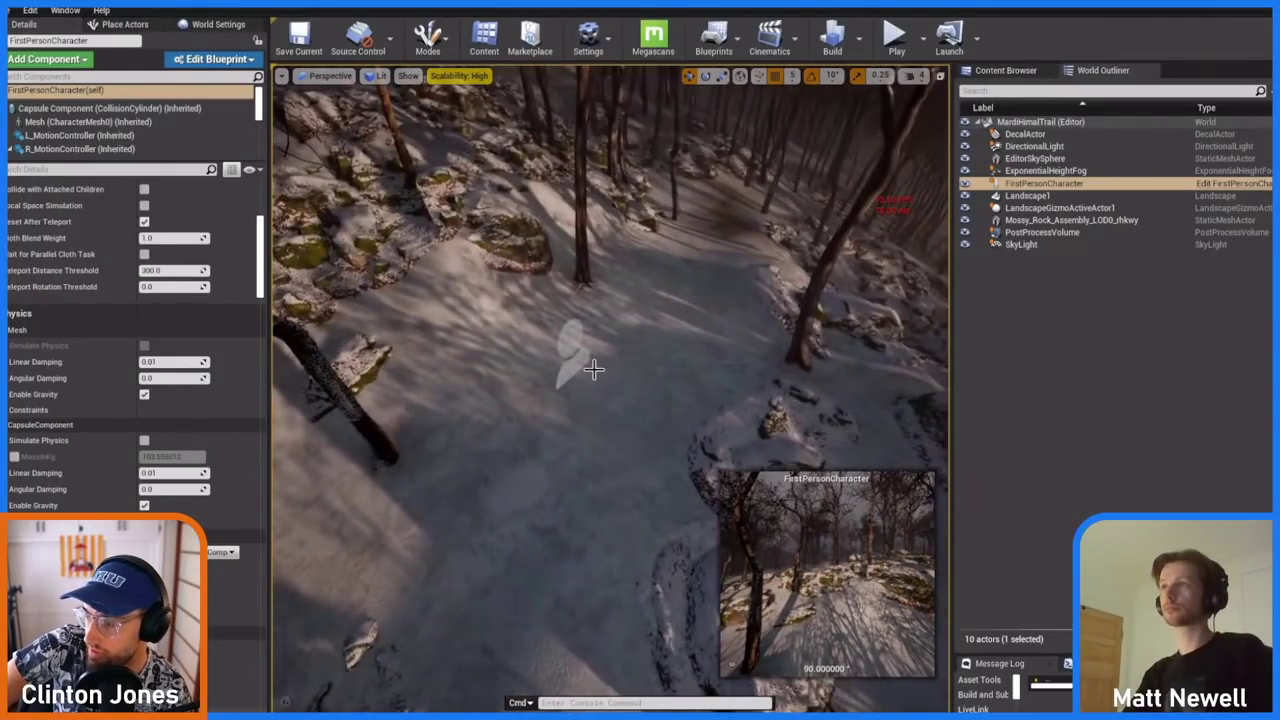
Step: Play the level full screen from the character's viewpoint and browse the in-game menu's video settings
key("alt+p")
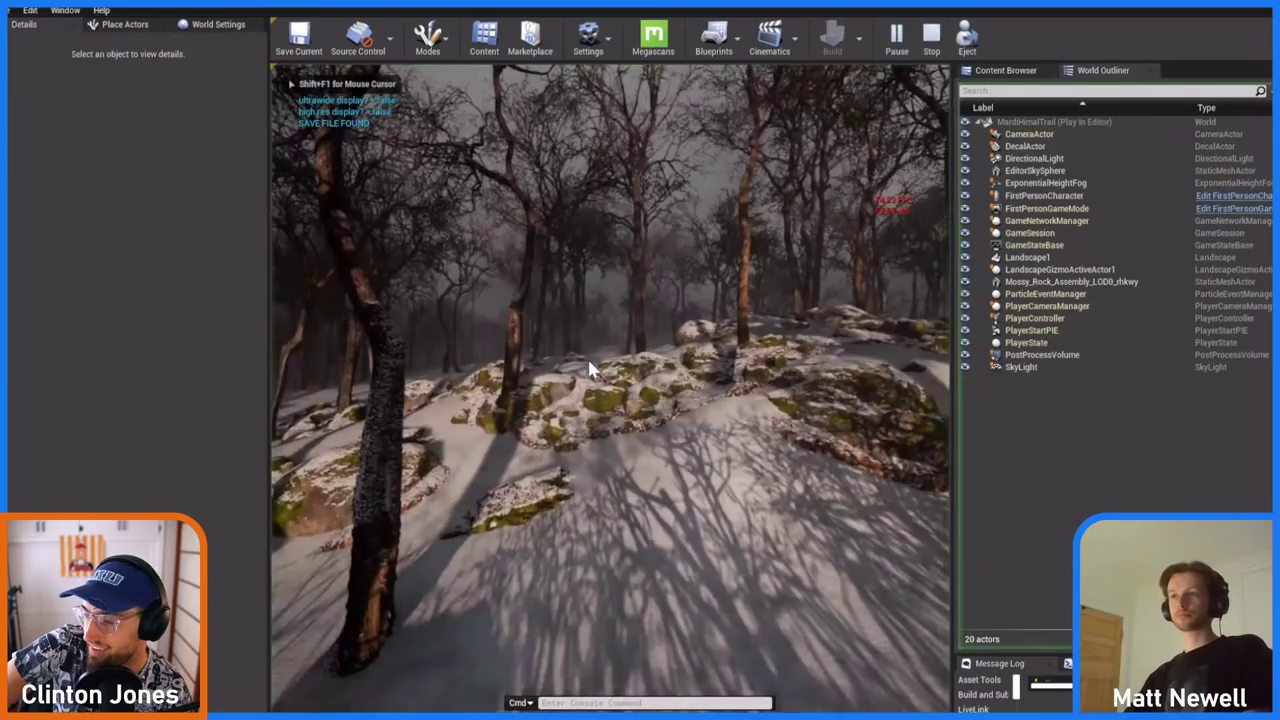
key("F11")
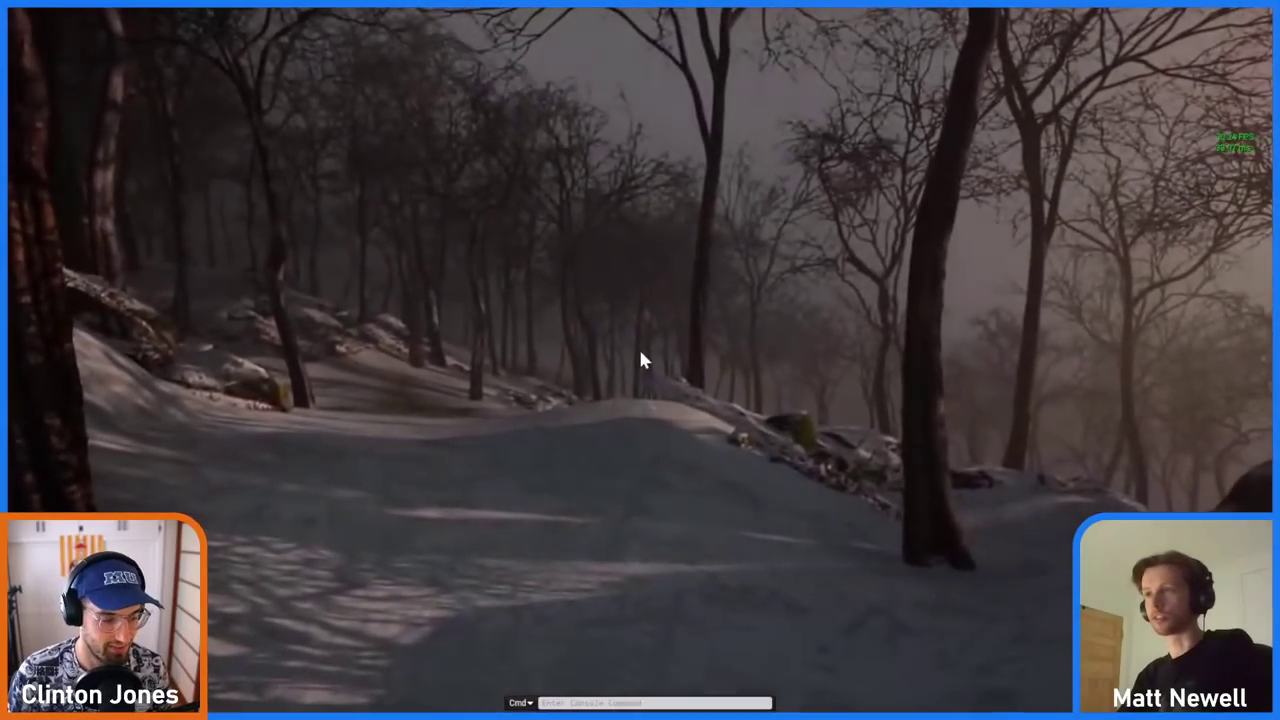
key("Escape")
left_click(524, 203)
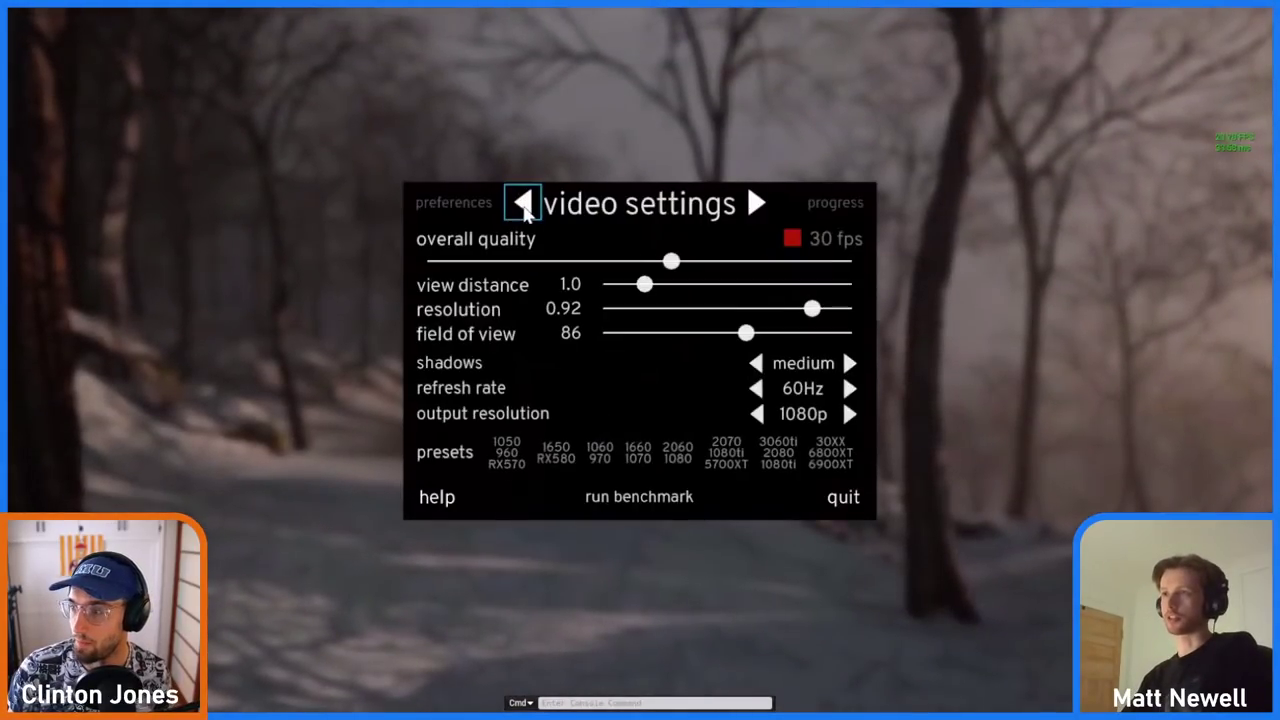
Step: Lower the in-game overall quality until resolution is 0.58, close the menu and walk forward along the snowy trail
left_click_drag(672, 262, 526, 260)
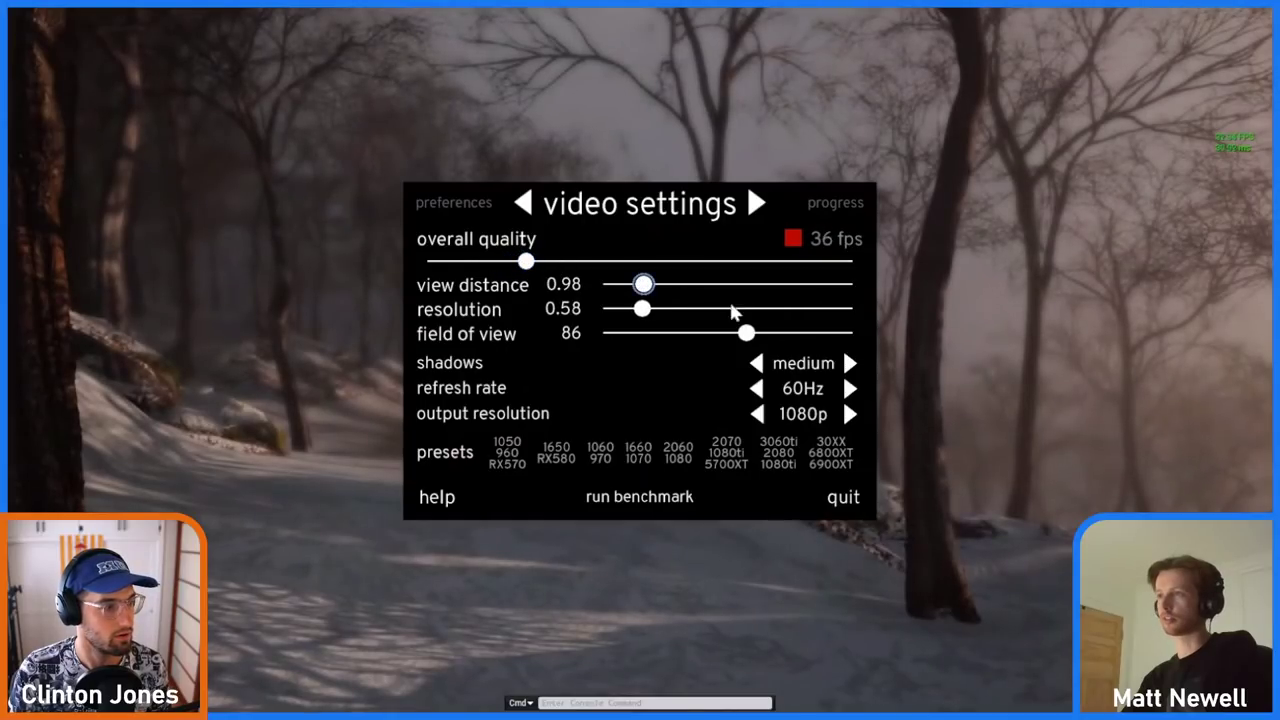
key("Escape")
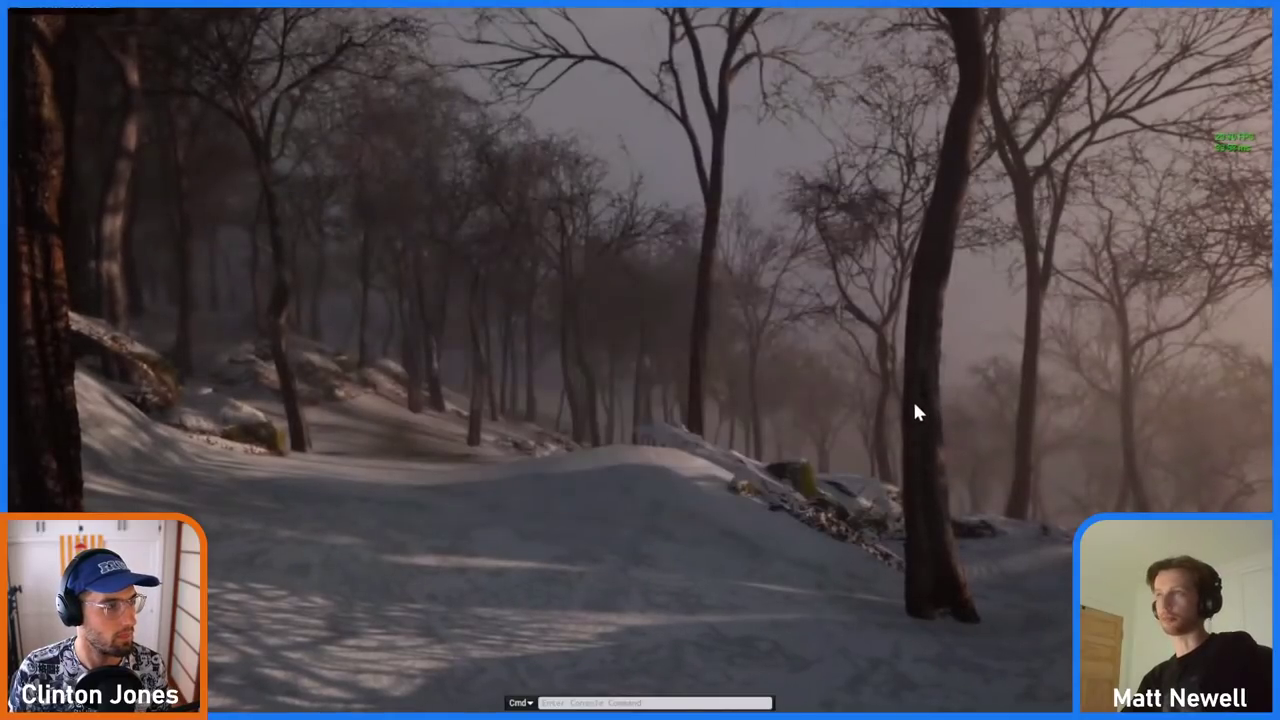
key("w")
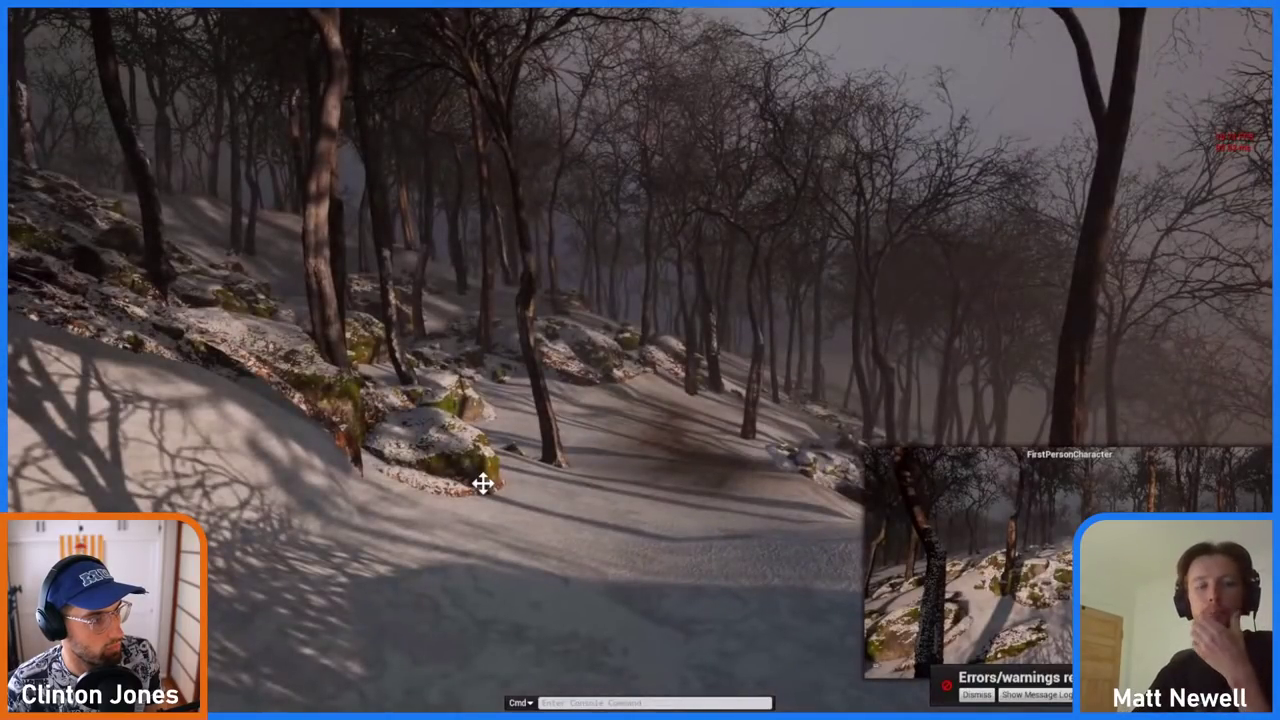
Step: Dismiss the errors and warnings notification and return the viewport from full screen to the normal editor layout
right_click_drag(500, 440, 468, 439)
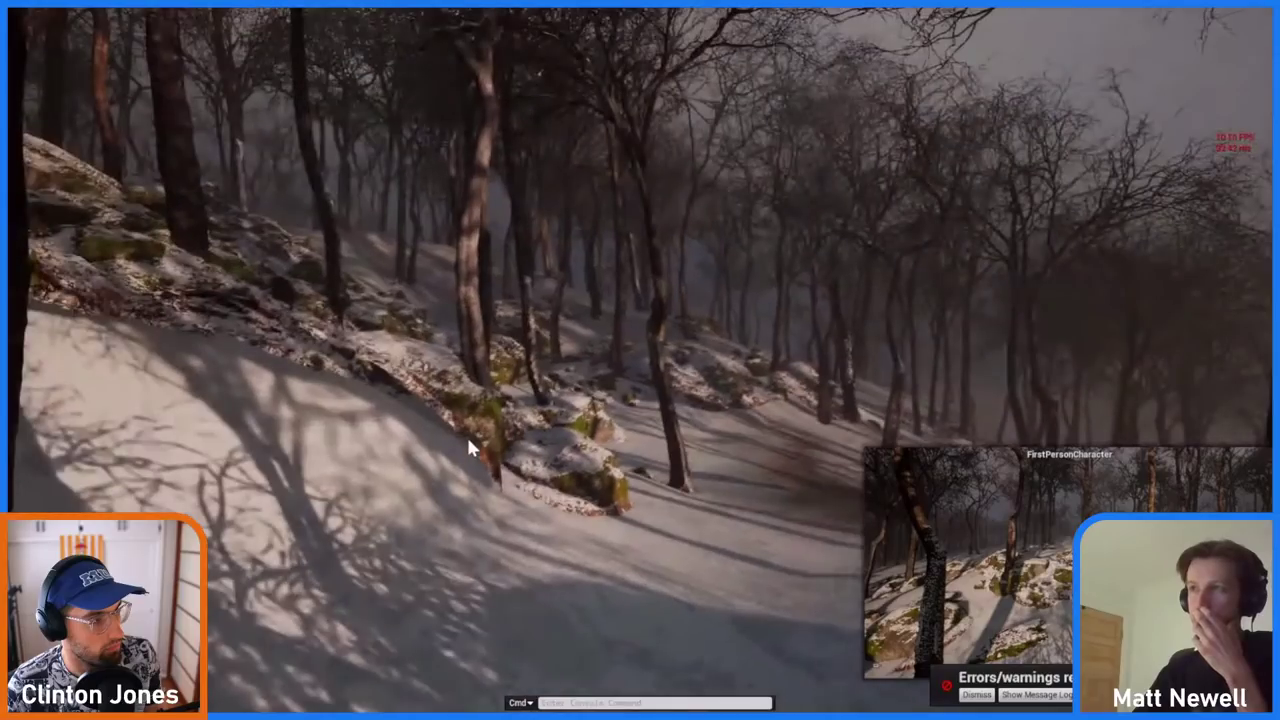
left_click(975, 698)
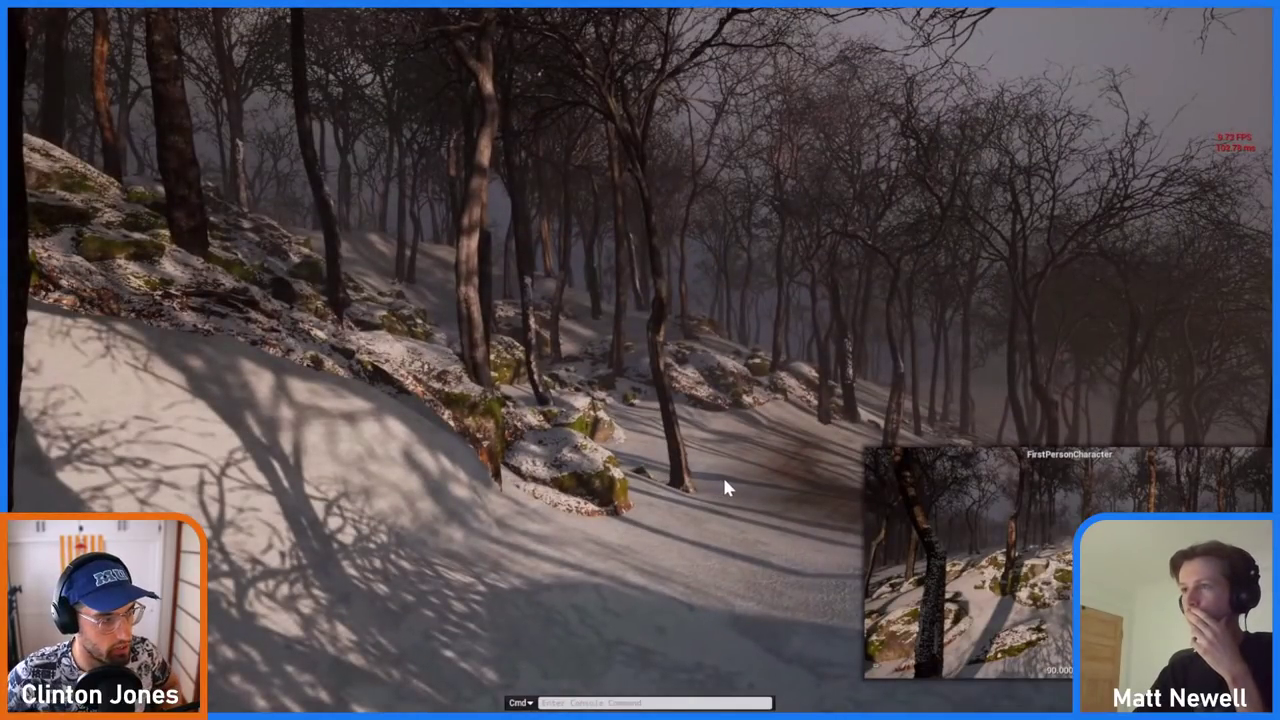
mouse_move(724, 480)
right_mouse_down()
mouse_move(711, 447)
mouse_move(711, 480)
right_mouse_up()
key("F11")
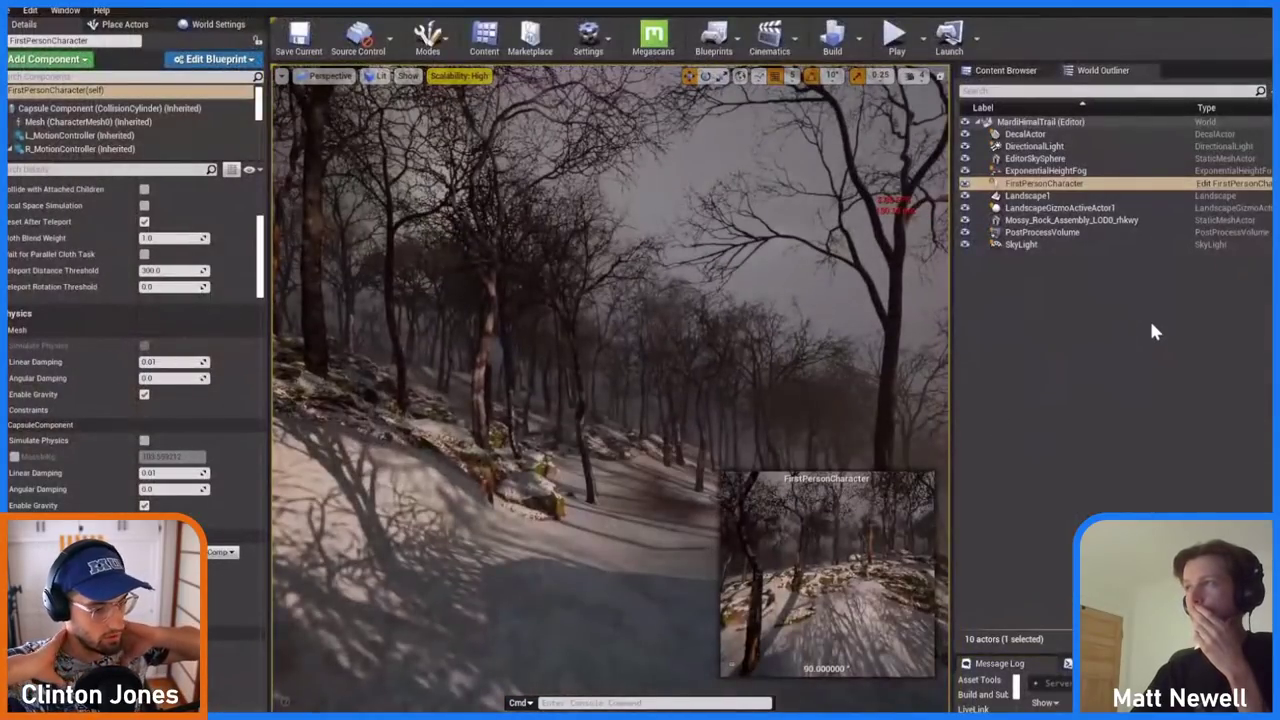
Step: Deselect the FirstPersonCharacter and frame the snowy trail between the mossy rocks and the large tree
left_click(1127, 345)
right_click_drag(564, 432, 582, 463)
scroll(582, 463, "up", 3)
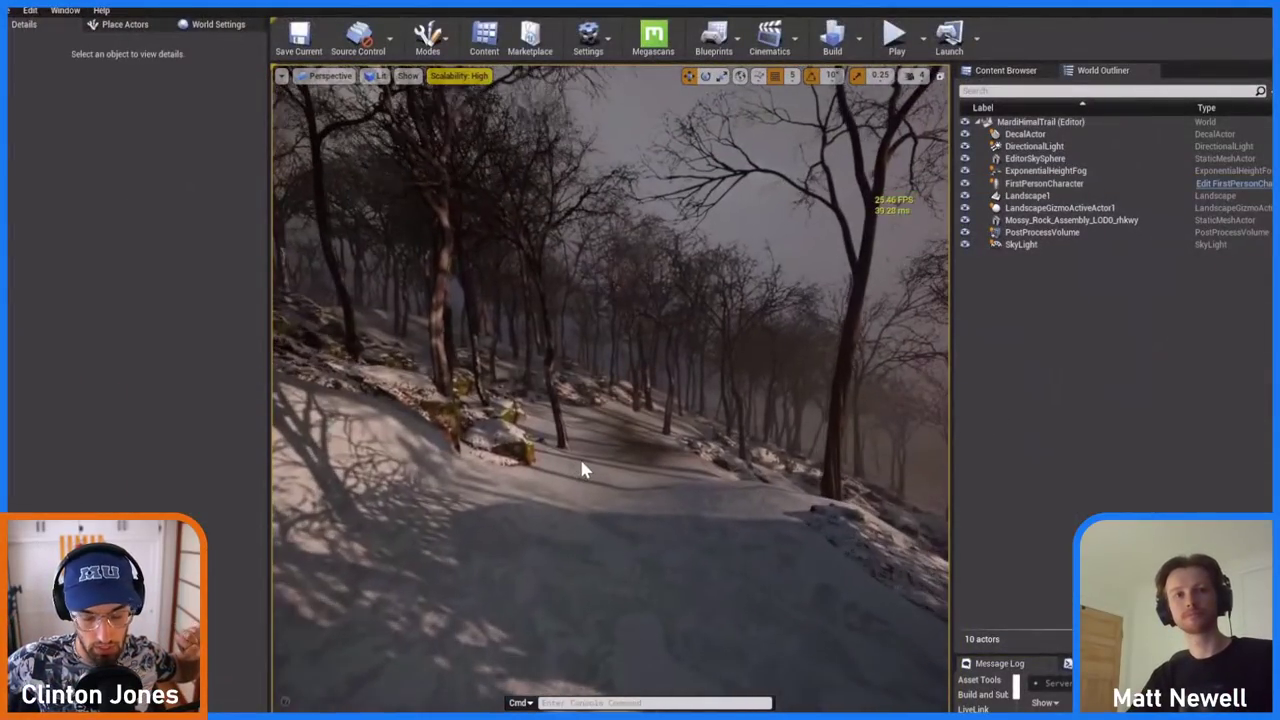
scroll(582, 463, "down", 2)
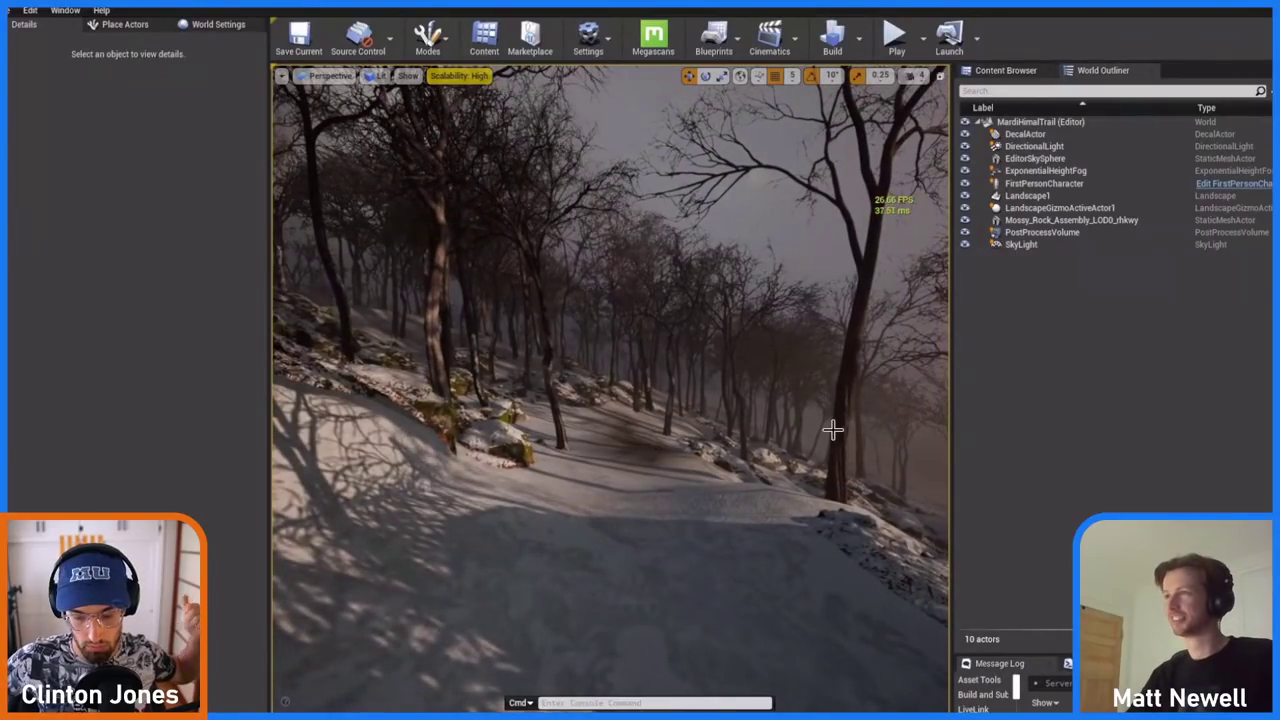
Step: Look through the ExponentialHeightFog and PostProcessVolume settings and inspect the shaded trail up close
left_click(1021, 244)
left_click(1045, 172)
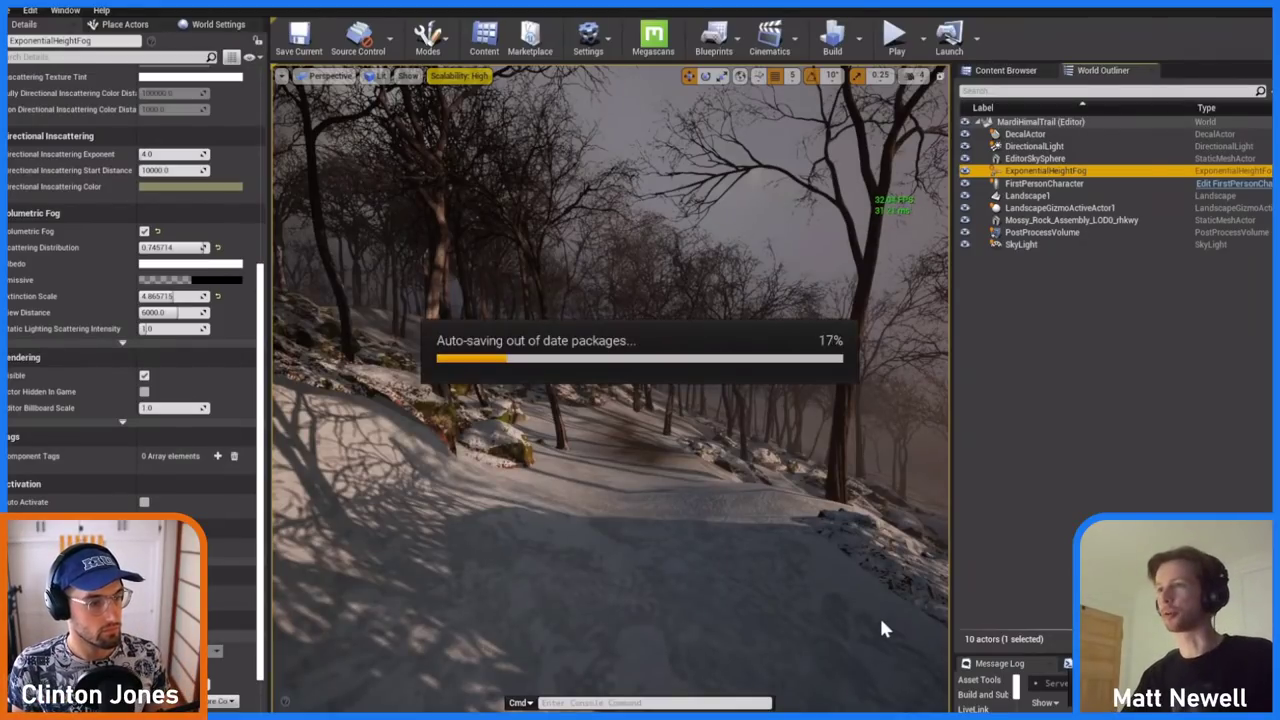
right_click_drag(683, 535, 720, 543)
left_click(1050, 183)
left_click(1045, 170)
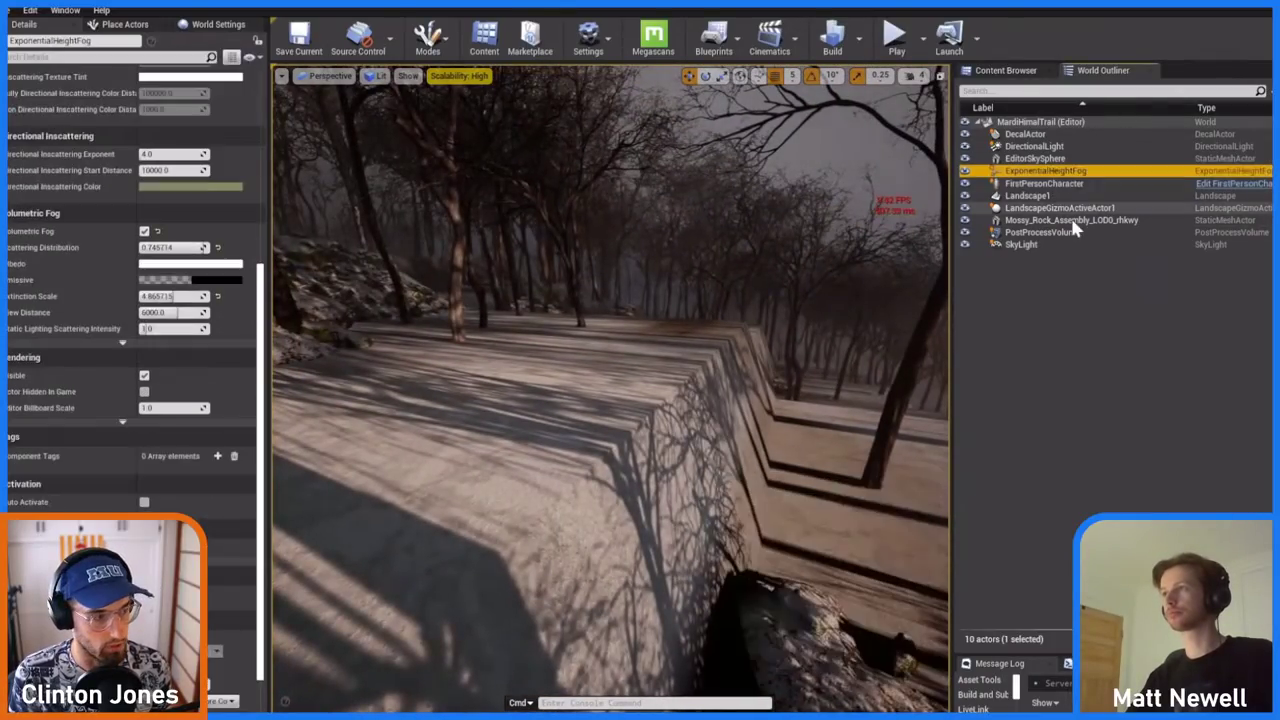
double_click(1045, 170)
left_click(1041, 232)
right_click_drag(477, 393, 434, 443)
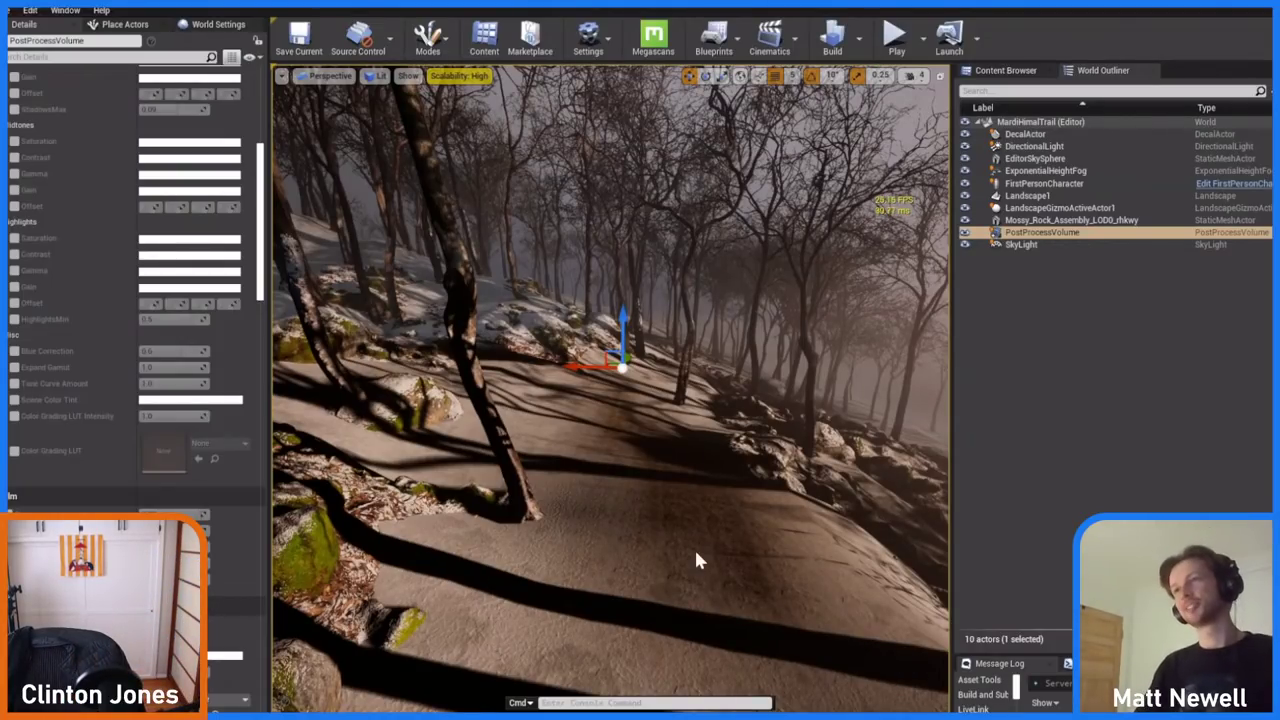
right_click_drag(694, 548, 679, 543)
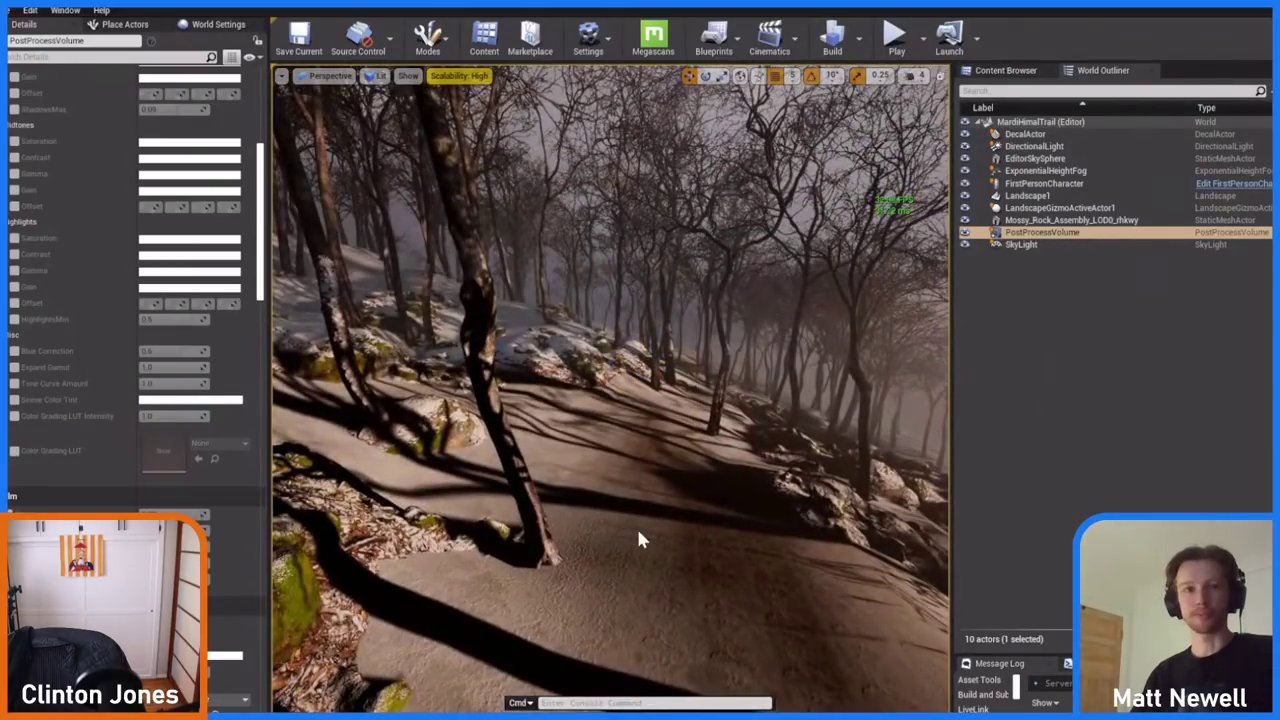
scroll(637, 530, "up", 5)
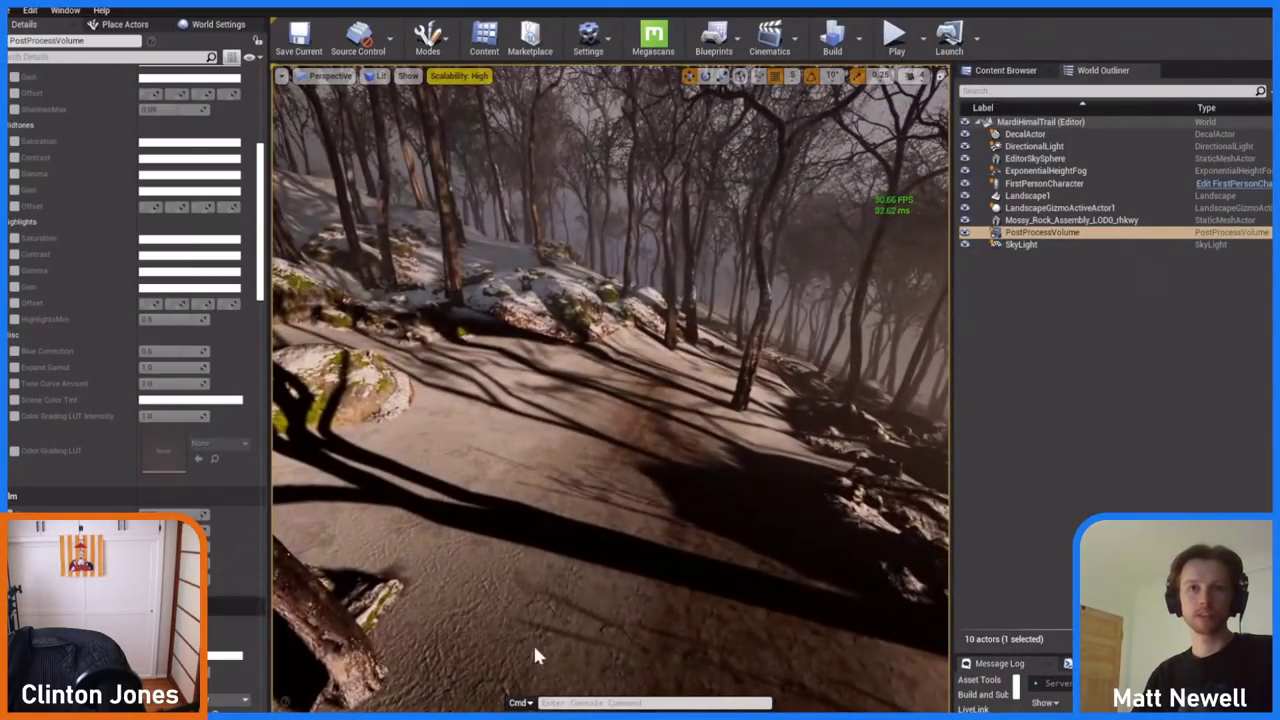
Step: Select the DecalActor on the wooded slope, open its AO_3 material instance and bring up the parent material AOdecal
right_click_drag(723, 560, 629, 386)
left_click(630, 388)
left_click(631, 388)
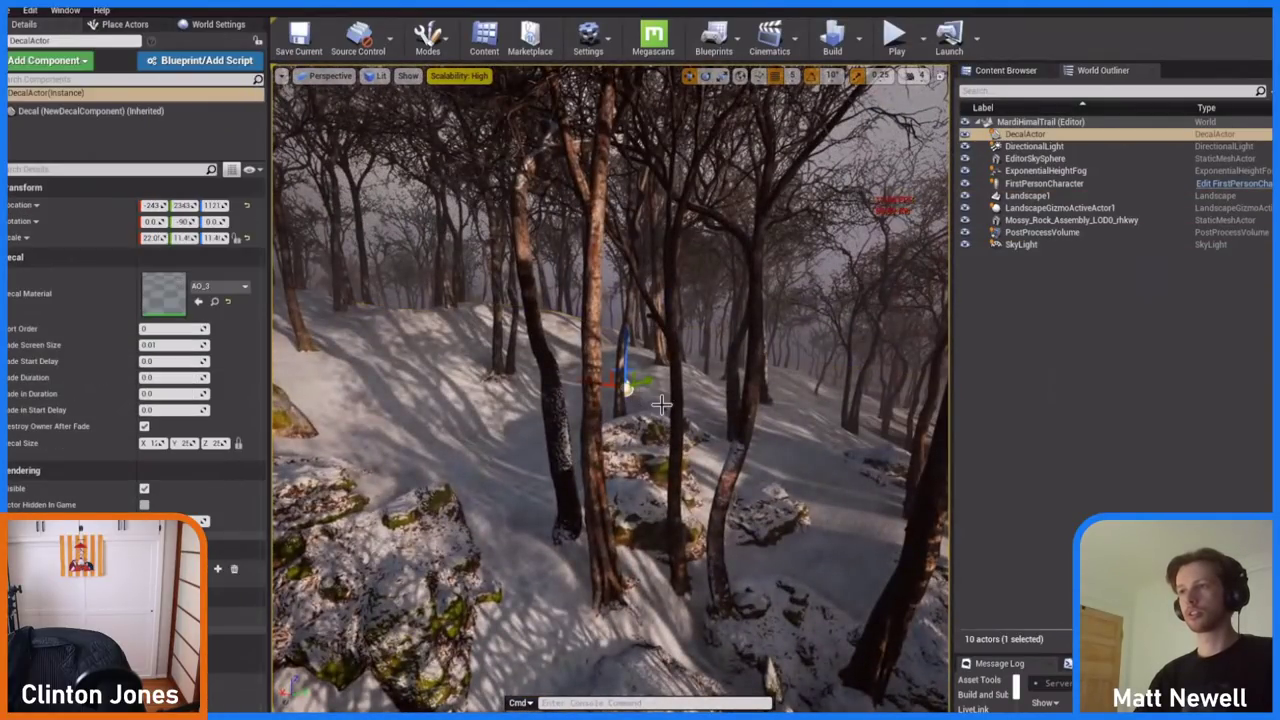
right_click_drag(682, 430, 688, 446)
double_click(163, 297)
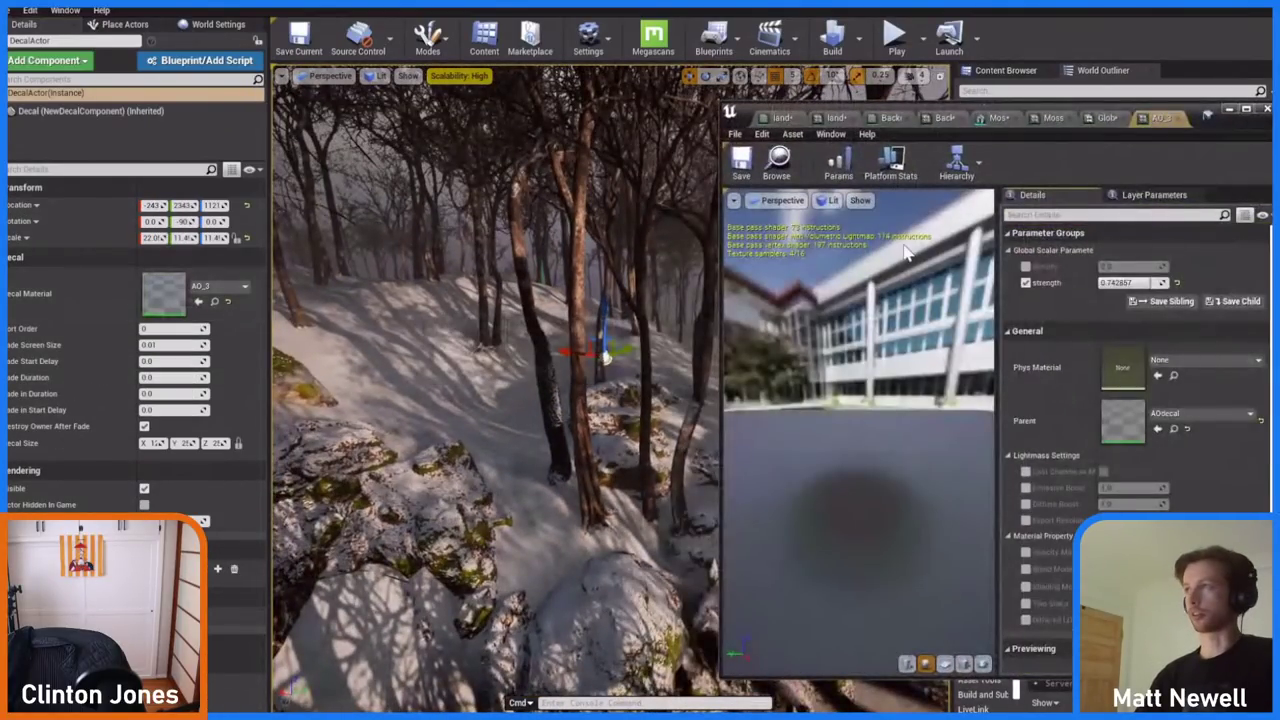
double_click(950, 125)
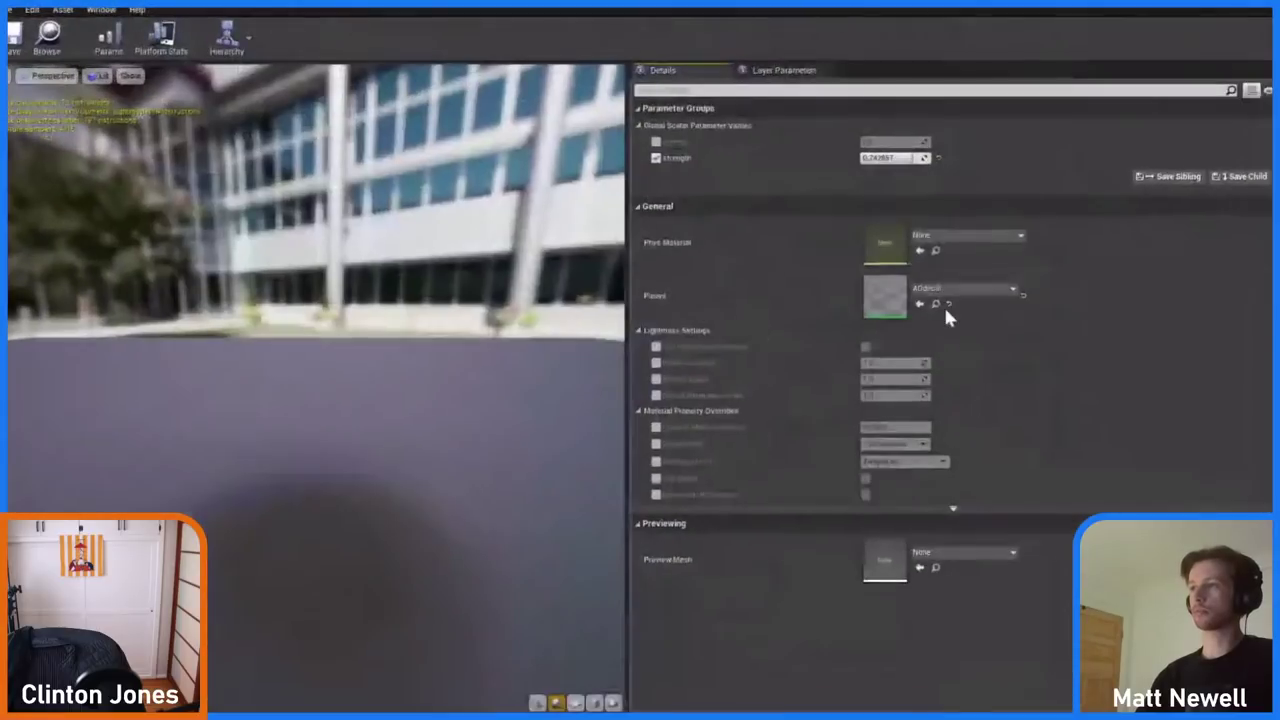
double_click(884, 297)
Step: Examine how the AOdecal graph links the density and strength parameters through RadialGradientExponential to Ambient Occlusion and a constant to World Position Offset
right_click_drag(636, 455, 807, 445)
scroll(790, 458, "down", 2)
scroll(841, 434, "up", 1)
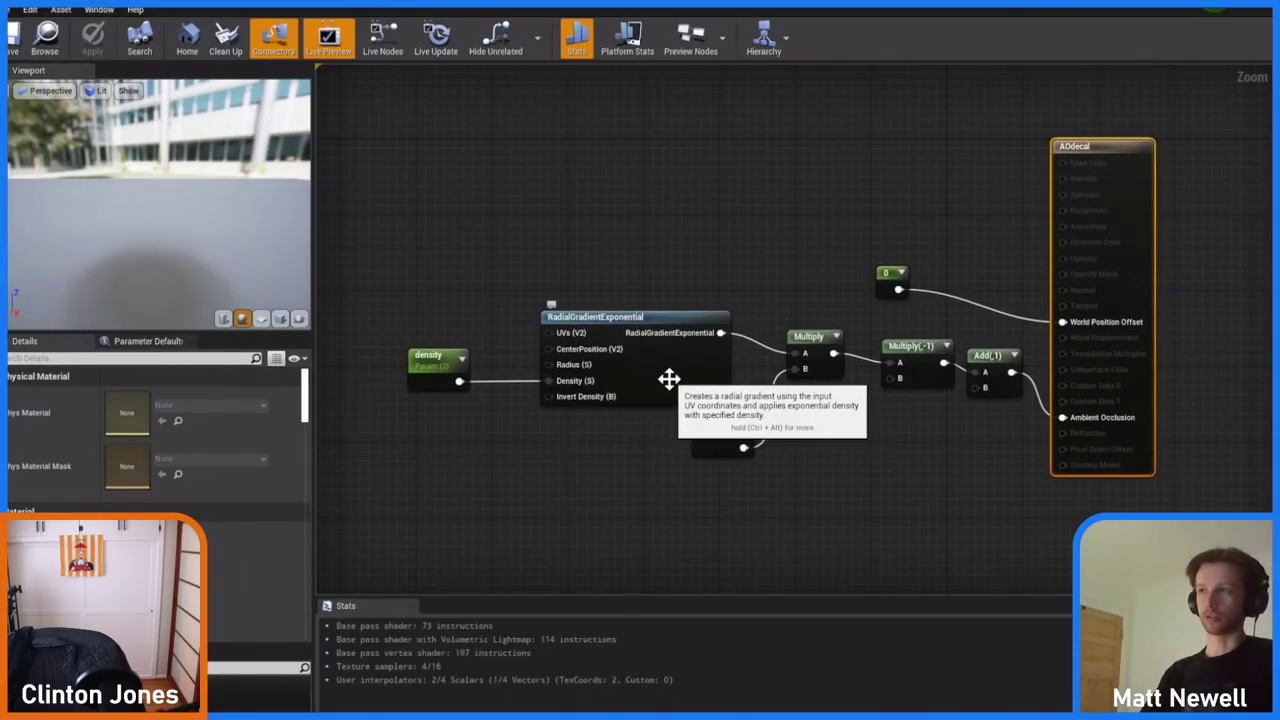
right_click_drag(647, 525, 657, 521)
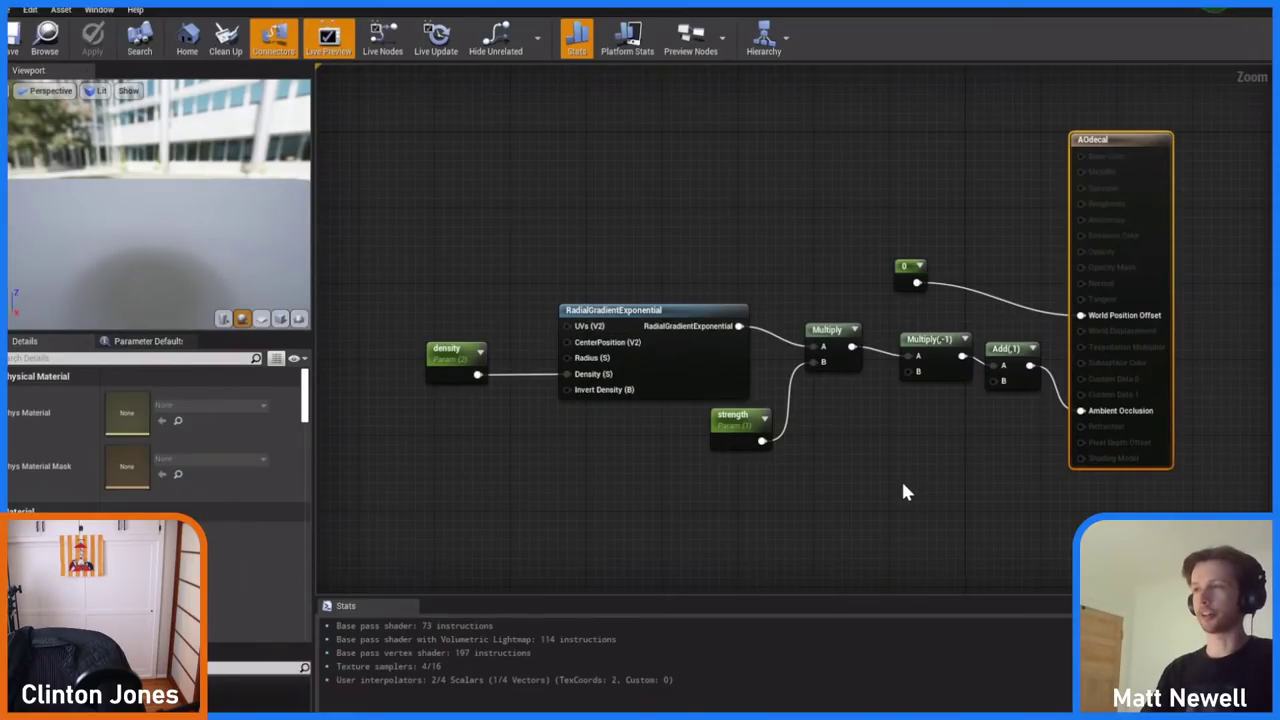
right_click_drag(902, 484, 899, 458)
left_click_drag(620, 406, 474, 346)
left_click(596, 409)
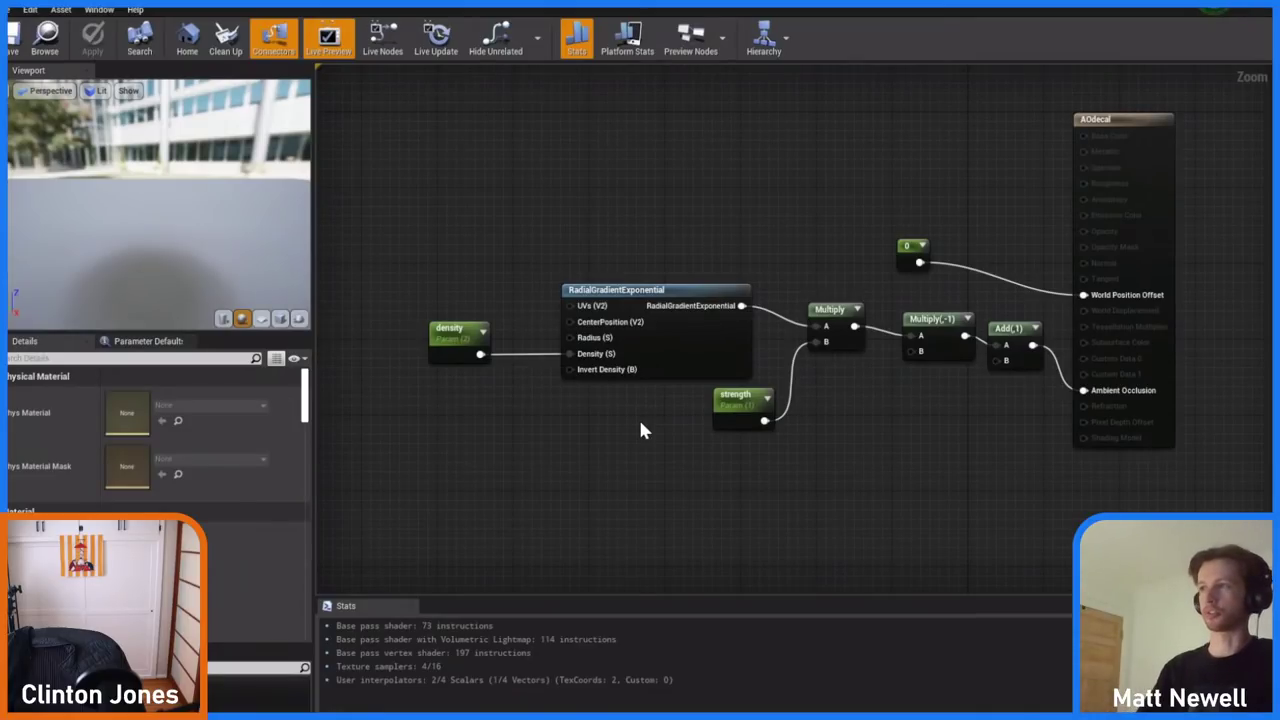
right_click_drag(880, 405, 923, 409)
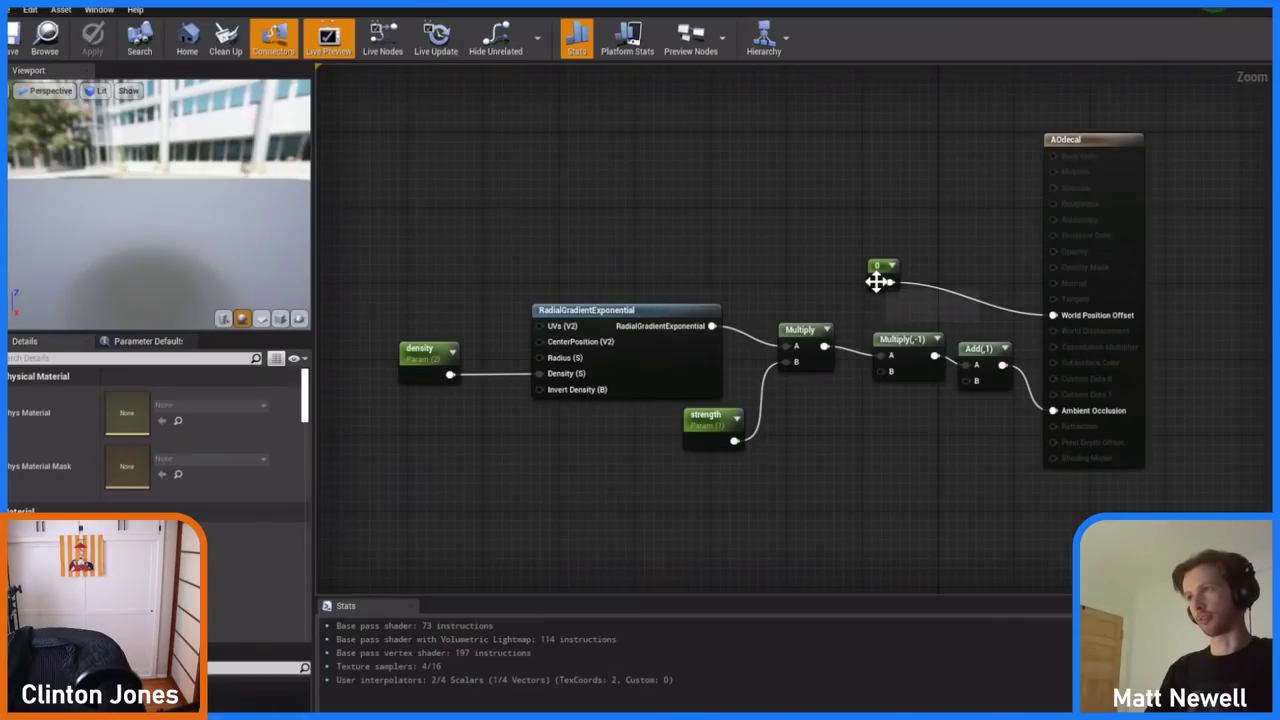
scroll(860, 510, "down", 1)
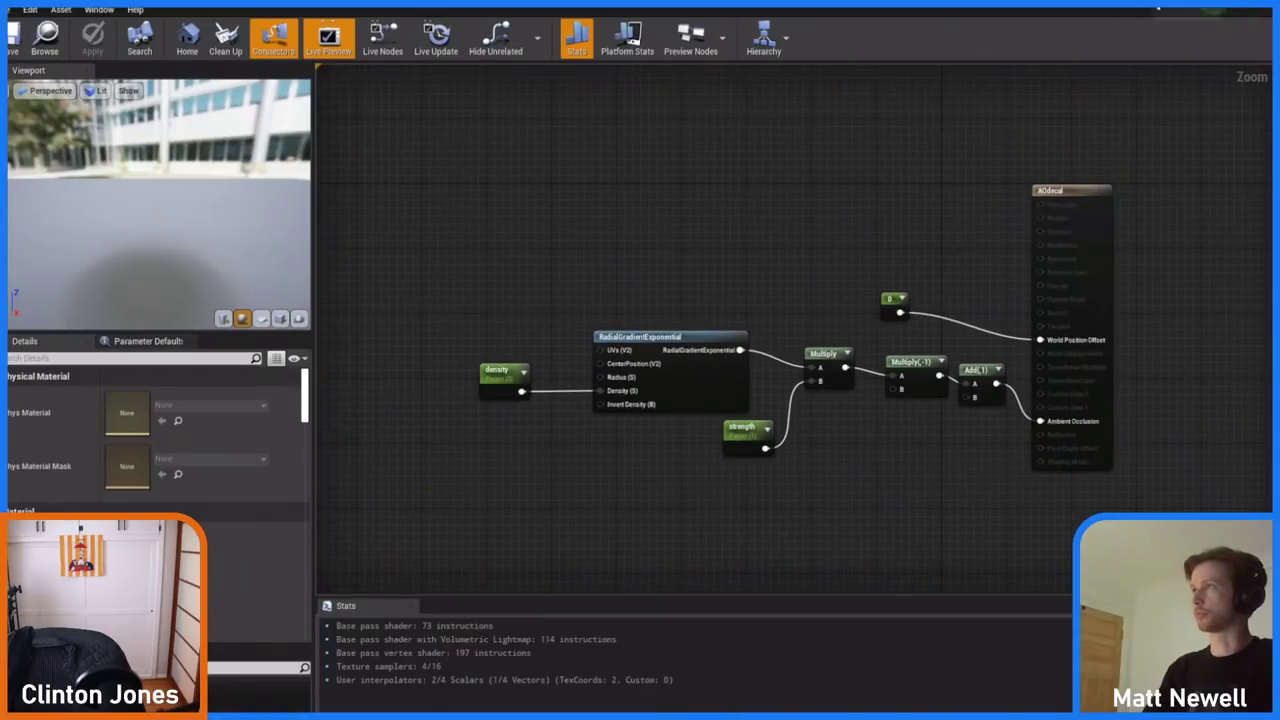
Step: Close the asset editors, discarding the landscape_template changes and applying the BackdropLit changes
left_click(1125, 9)
left_click(1086, 12)
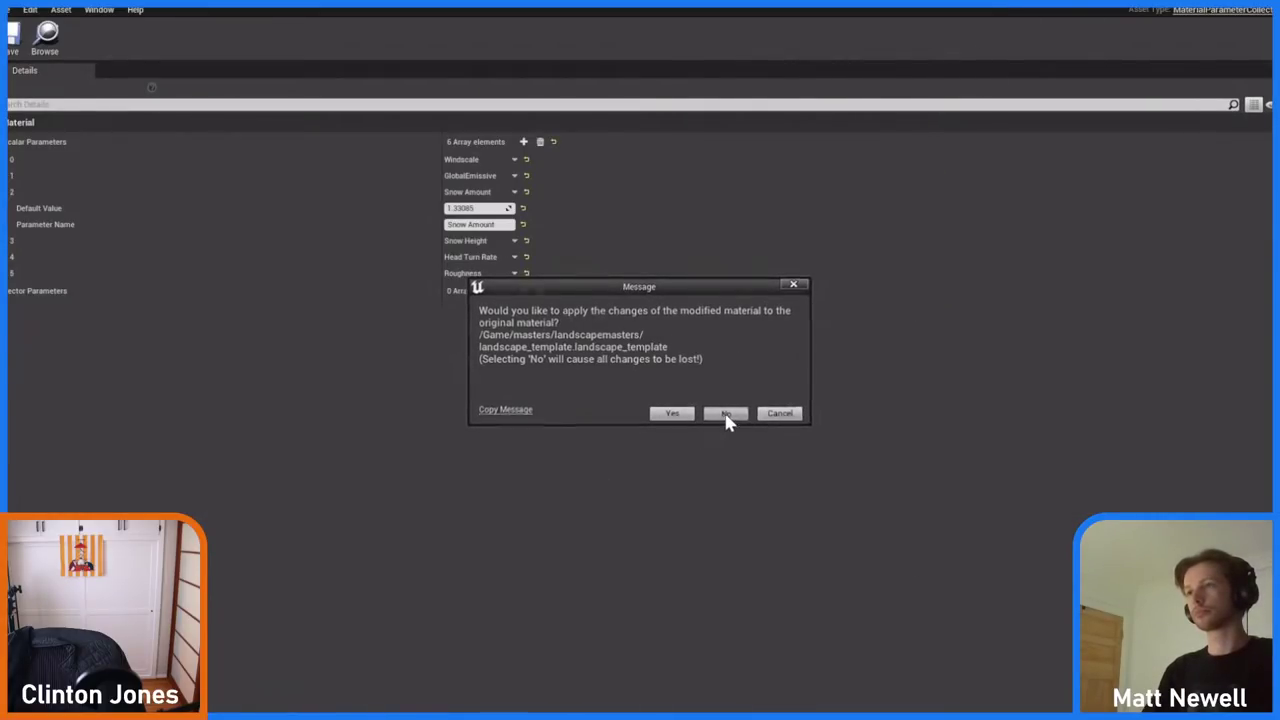
left_click(728, 416)
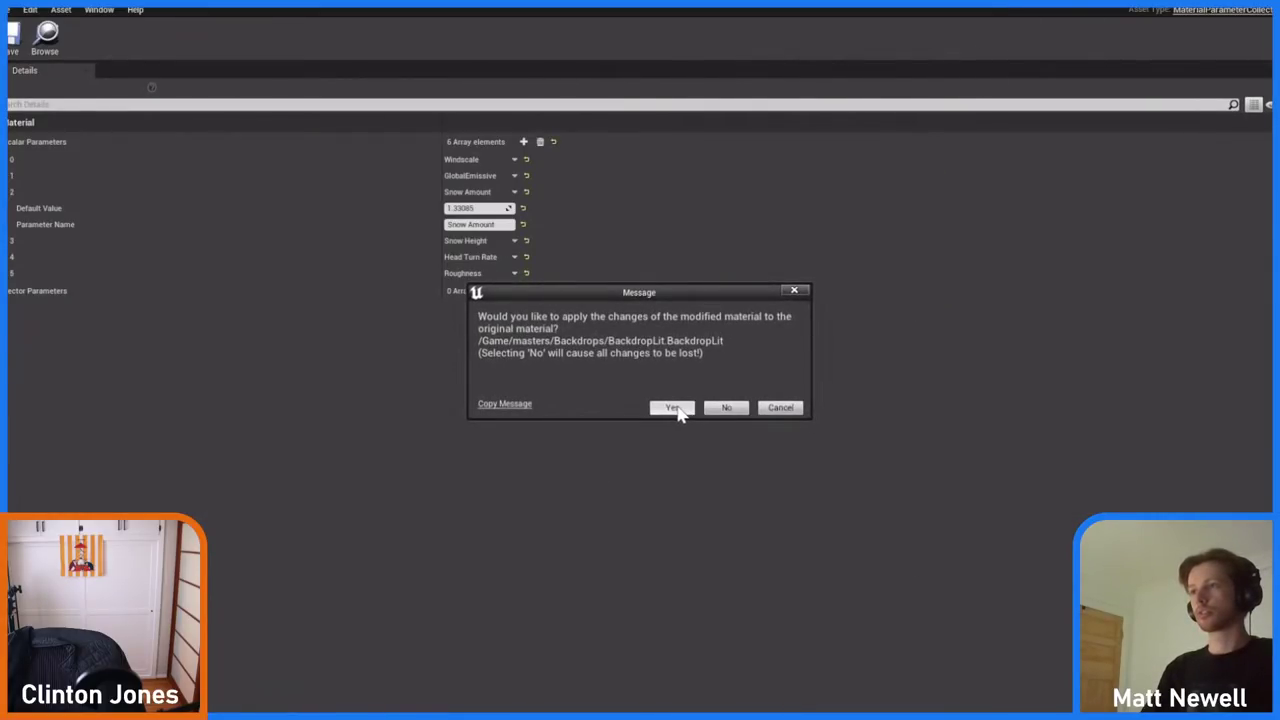
left_click(673, 409)
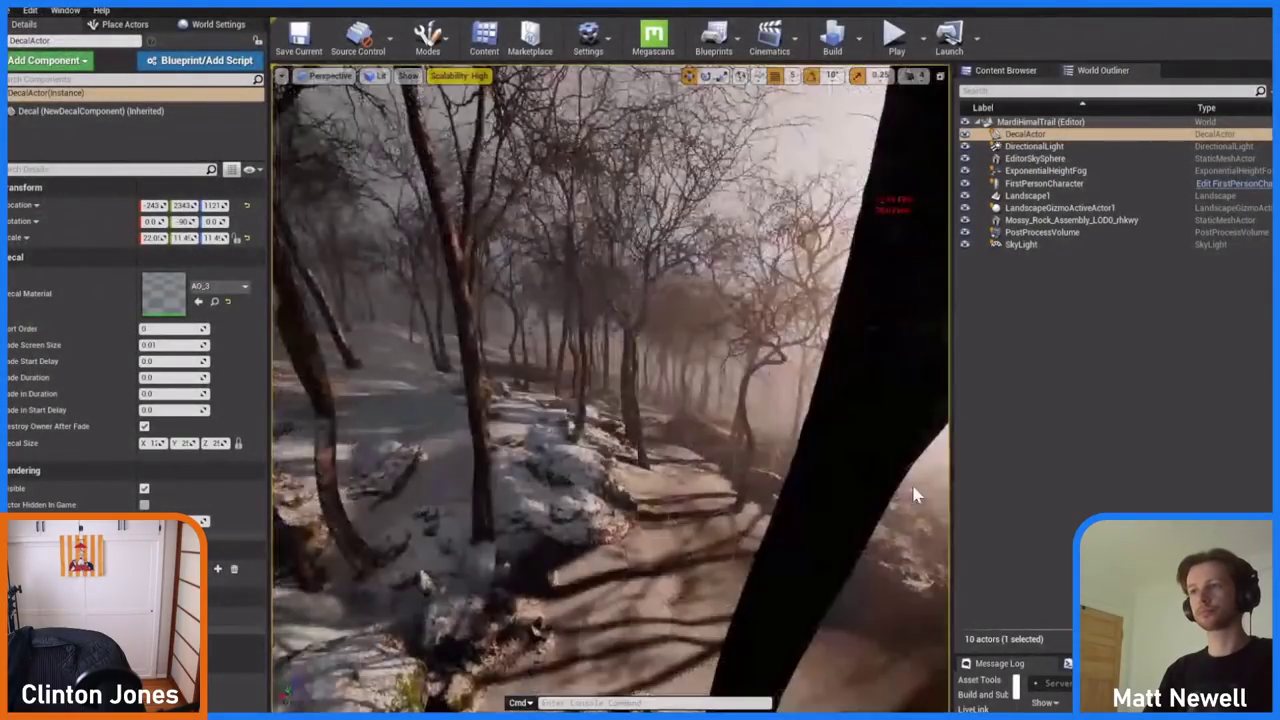
Step: Examine the decal area, tree shadows and foggy backlight along the trail from several viewpoints
right_click_drag(916, 495, 654, 474)
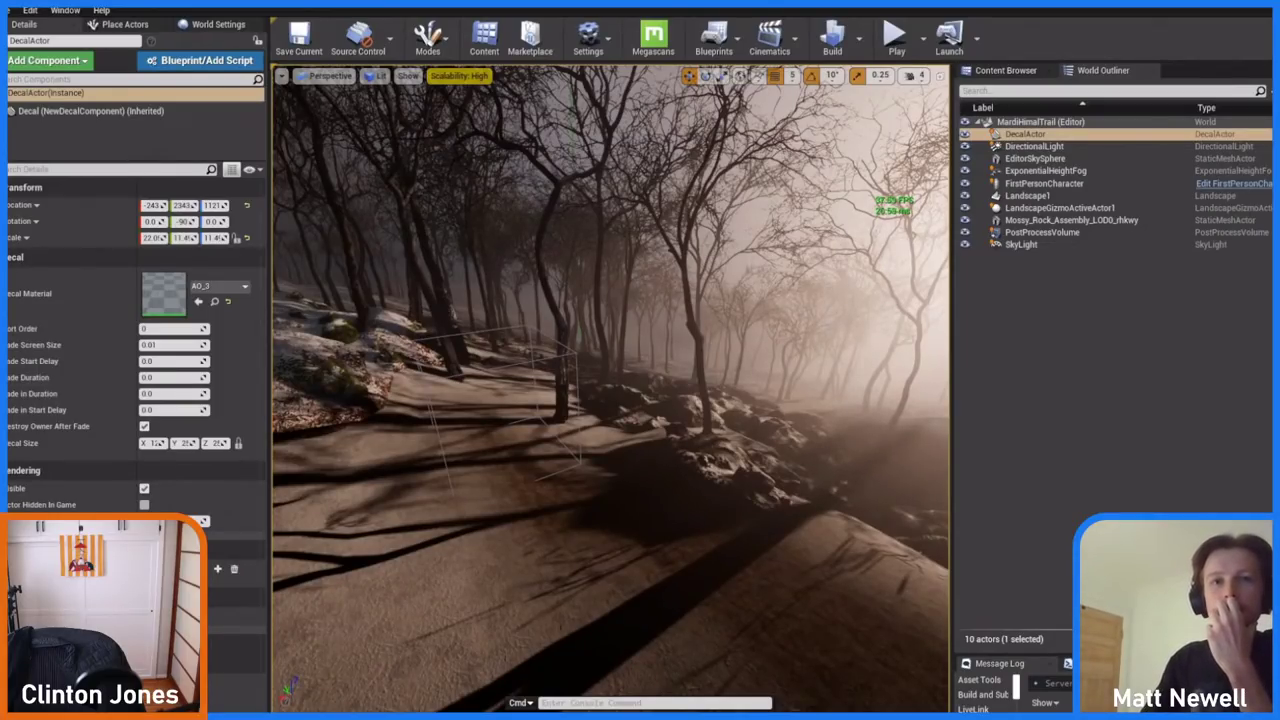
right_click_drag(783, 487, 895, 486)
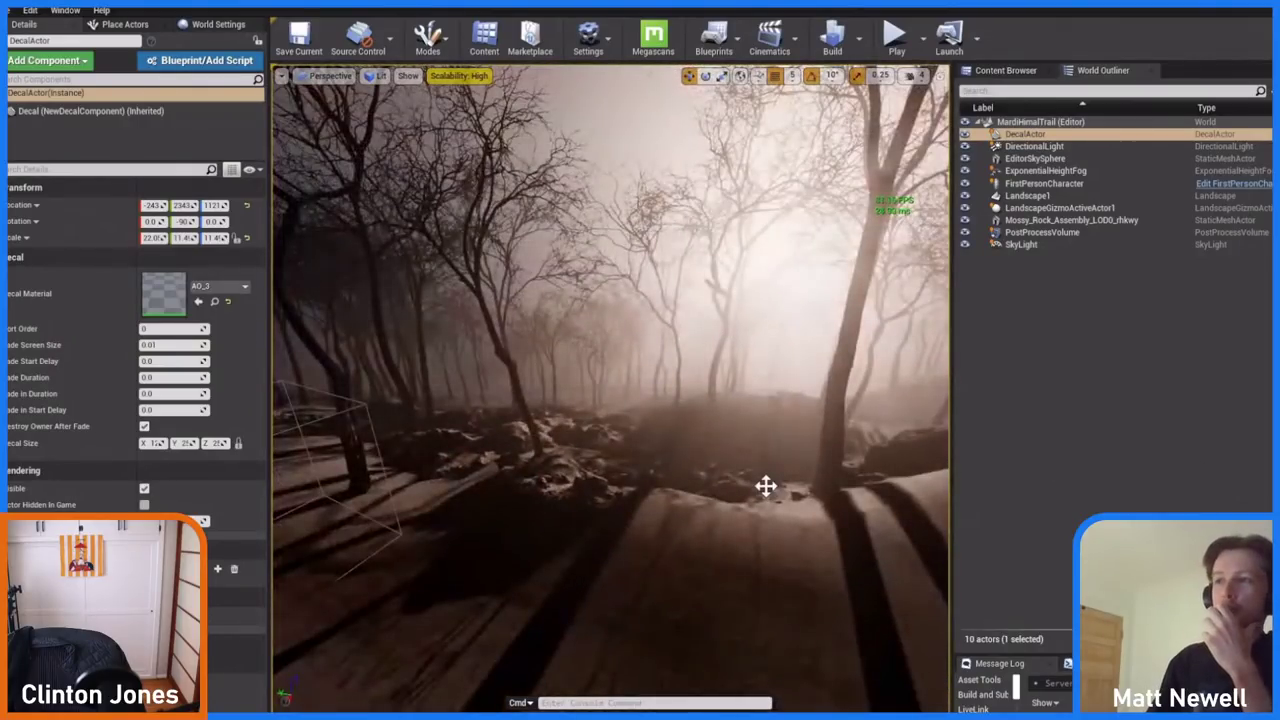
right_click_drag(765, 486, 765, 486)
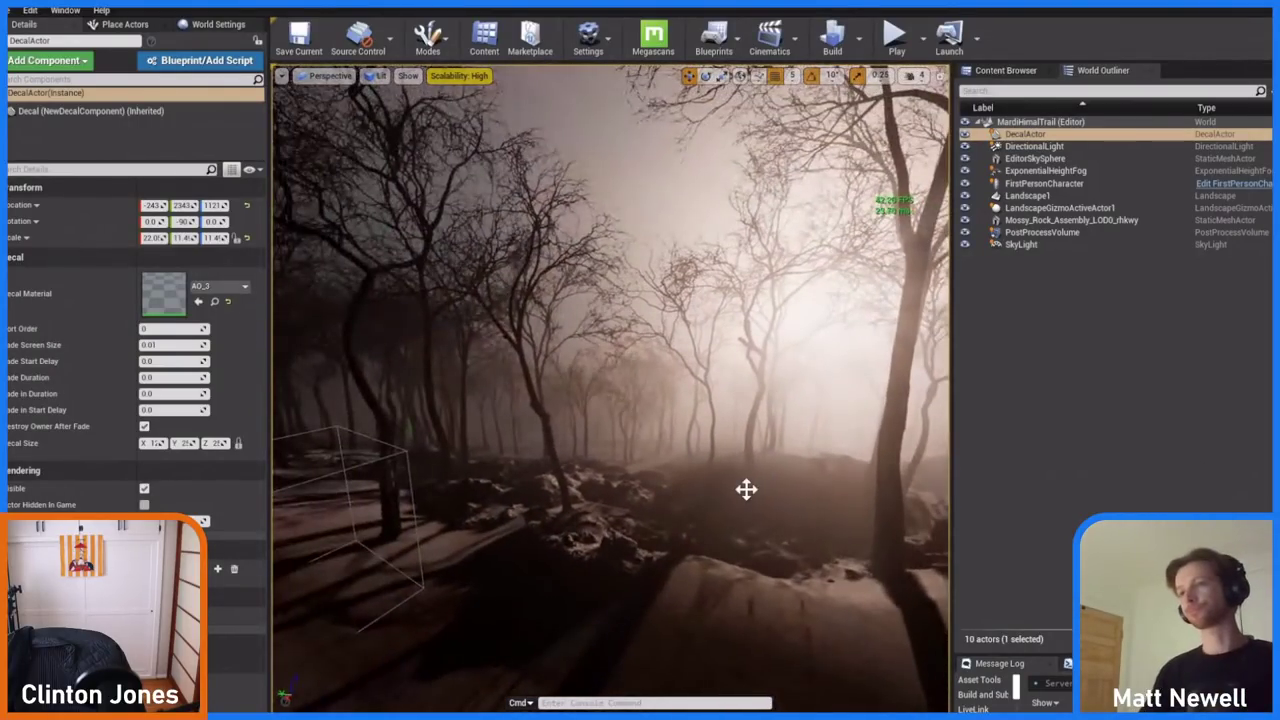
right_click_drag(653, 505, 475, 510)
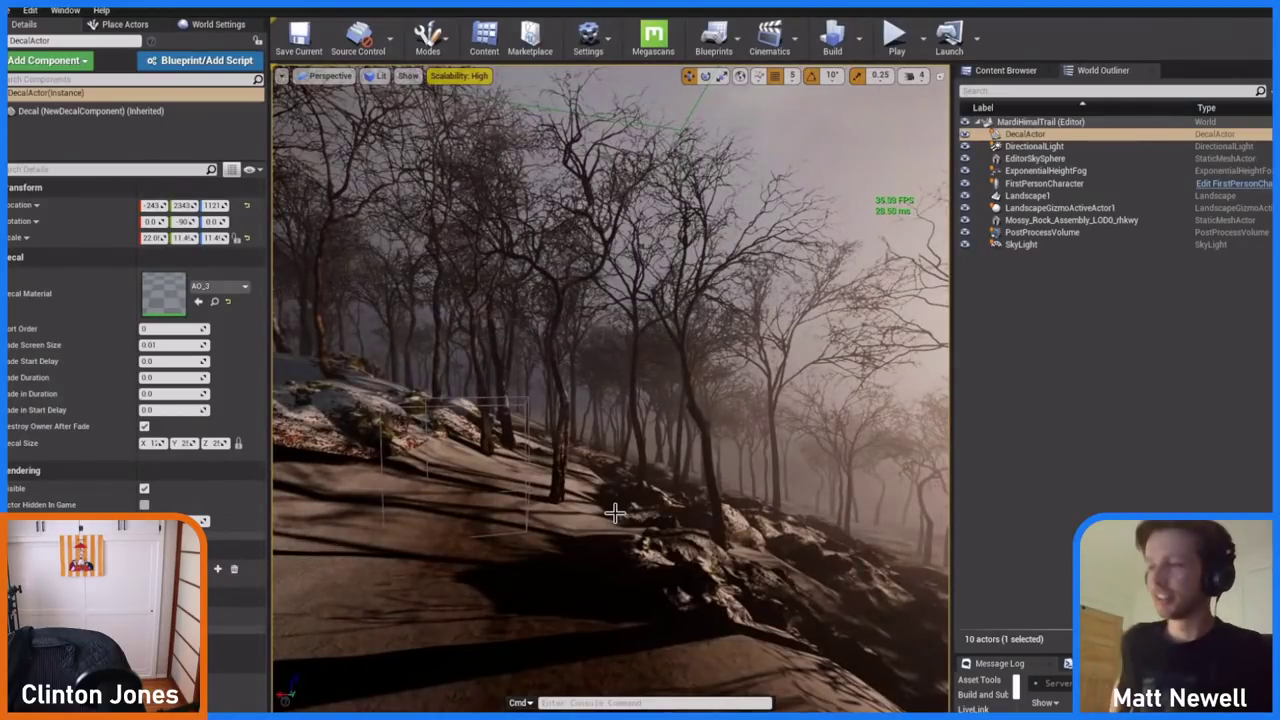
key("f")
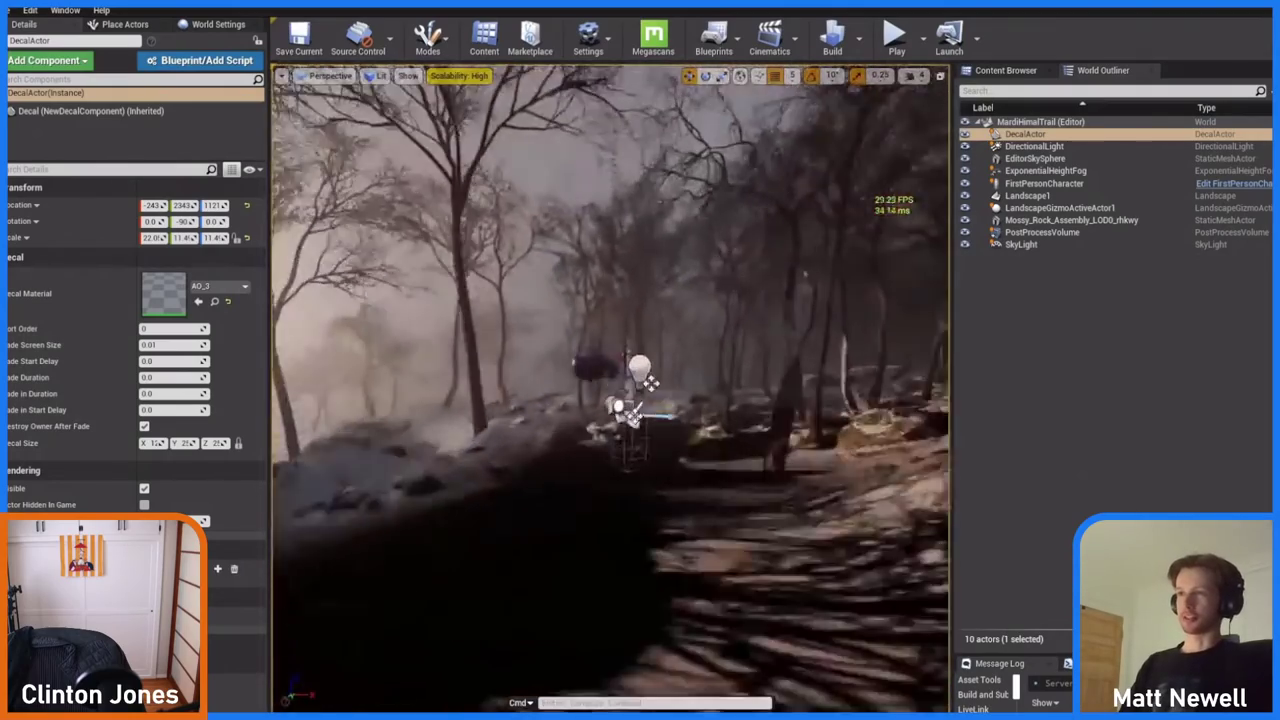
right_click_drag(1185, 592, 607, 537)
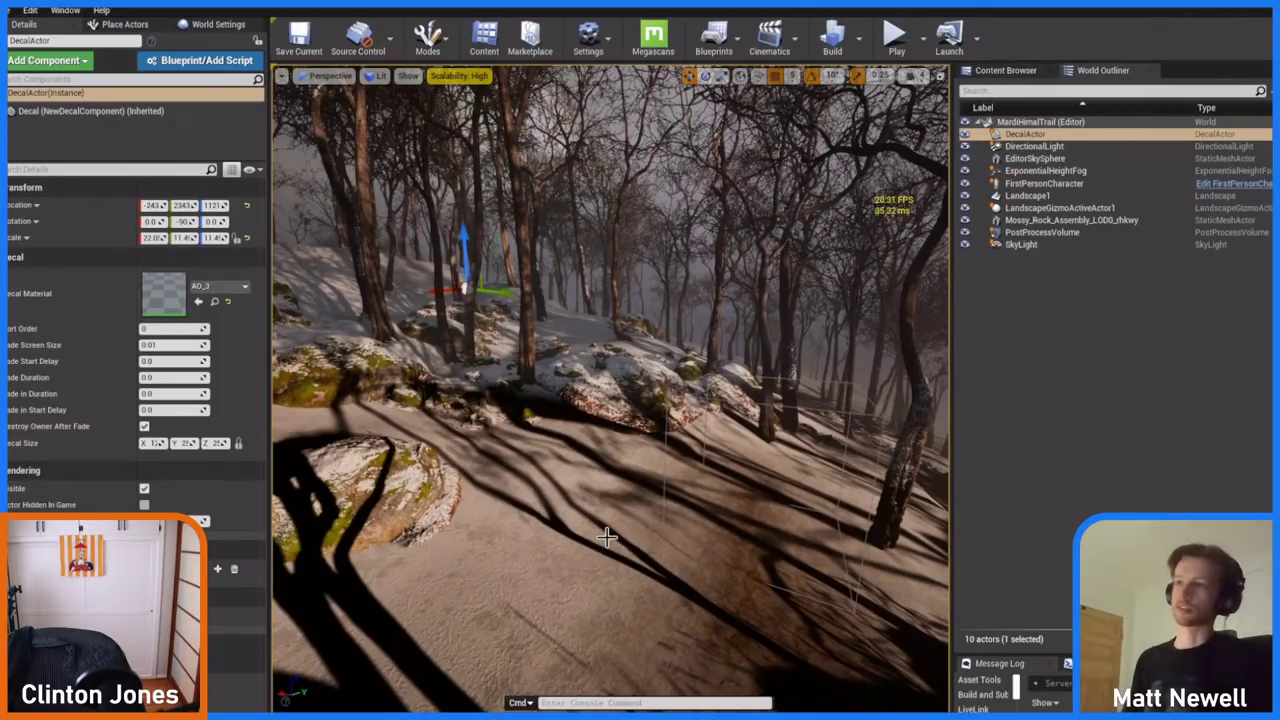
mouse_move(597, 541)
right_mouse_down()
mouse_move(586, 524)
mouse_move(380, 543)
mouse_move(497, 550)
mouse_move(518, 532)
mouse_move(596, 533)
right_mouse_up()
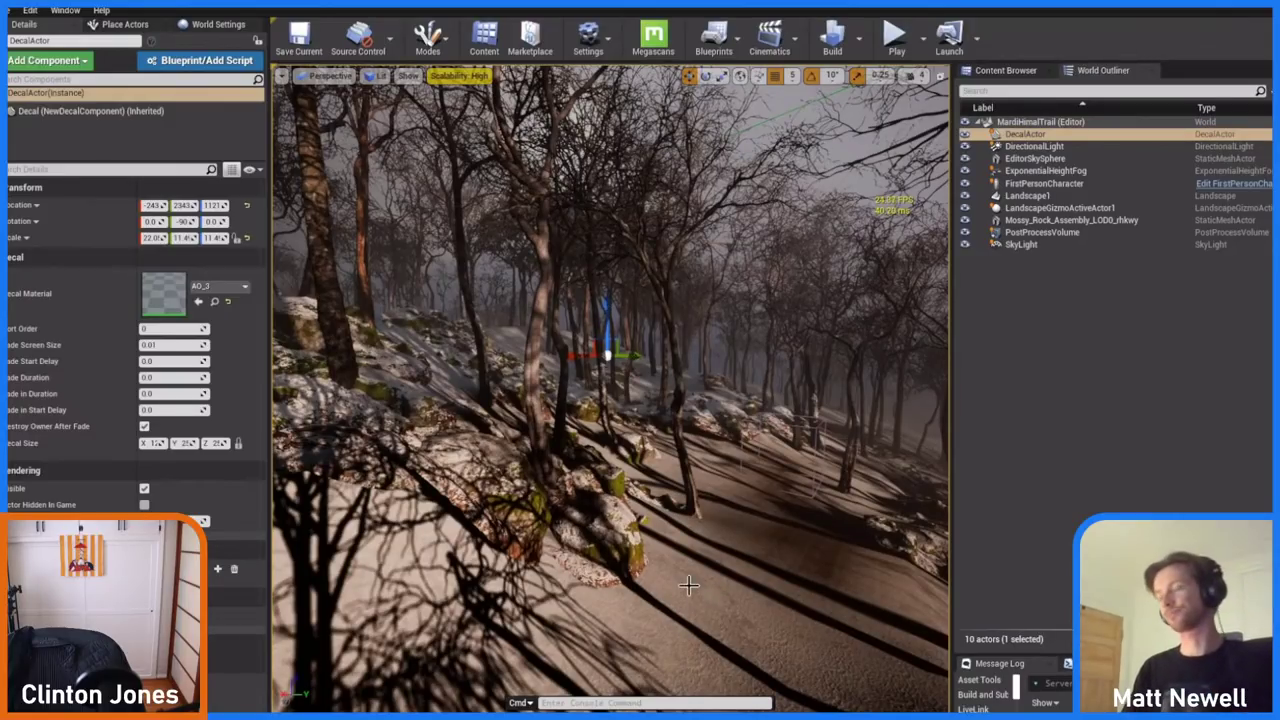
right_click_drag(689, 584, 774, 607)
left_click_drag(775, 614, 700, 595)
Step: Enable the global color grading Offset on the PostProcessVolume and set it to 0.02
left_click(1042, 232)
right_click_drag(479, 433, 545, 453)
mouse_move(517, 402)
right_mouse_down()
mouse_move(472, 380)
mouse_move(690, 393)
mouse_move(524, 388)
right_mouse_up()
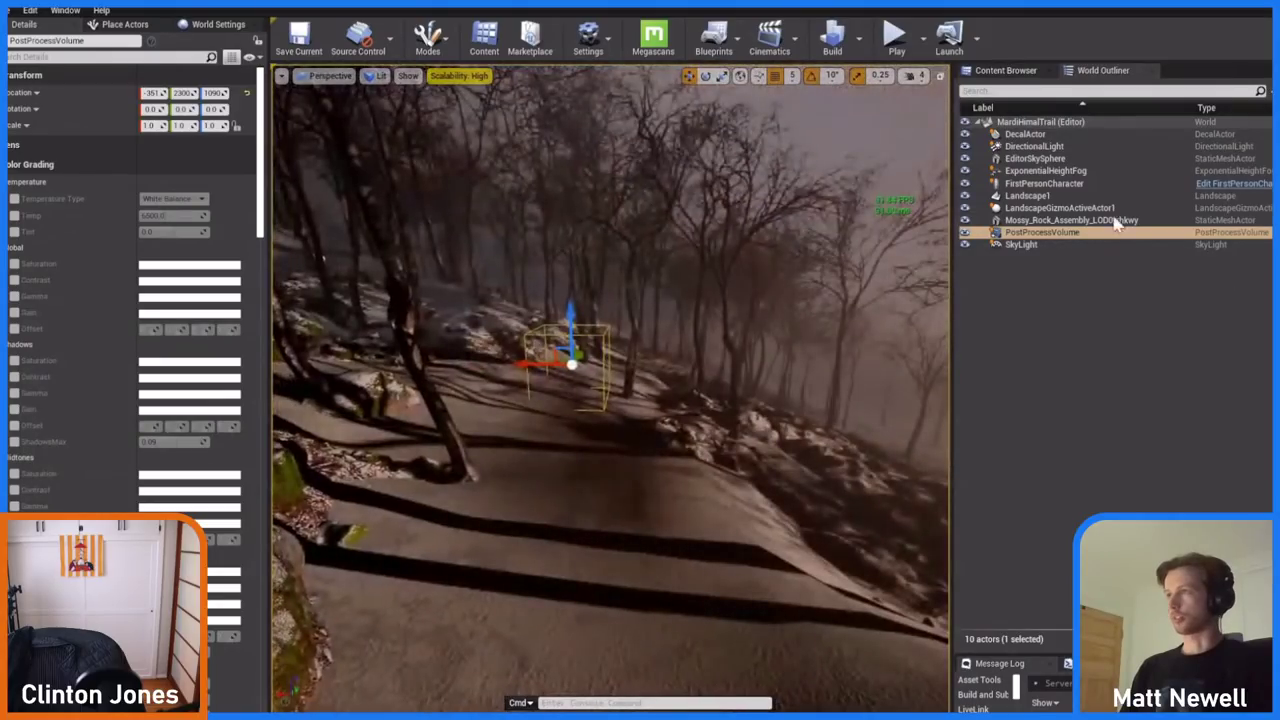
left_click(68, 57)
type("s")
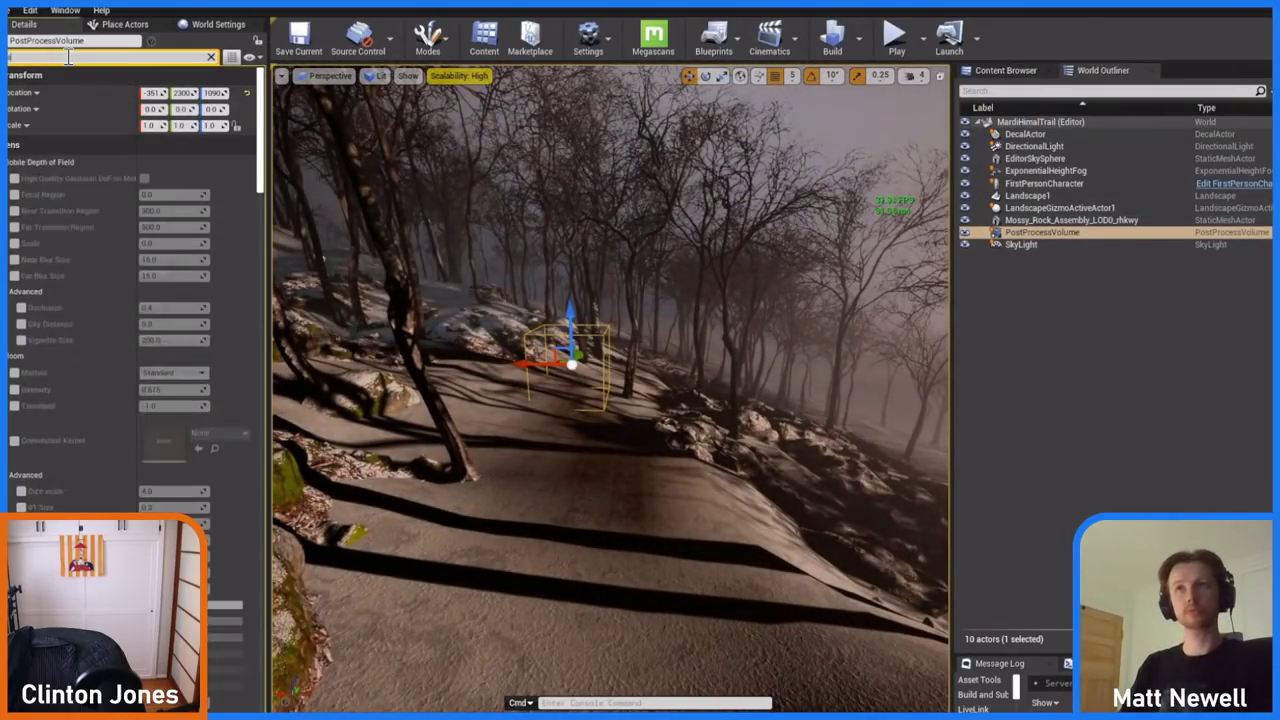
type("et")
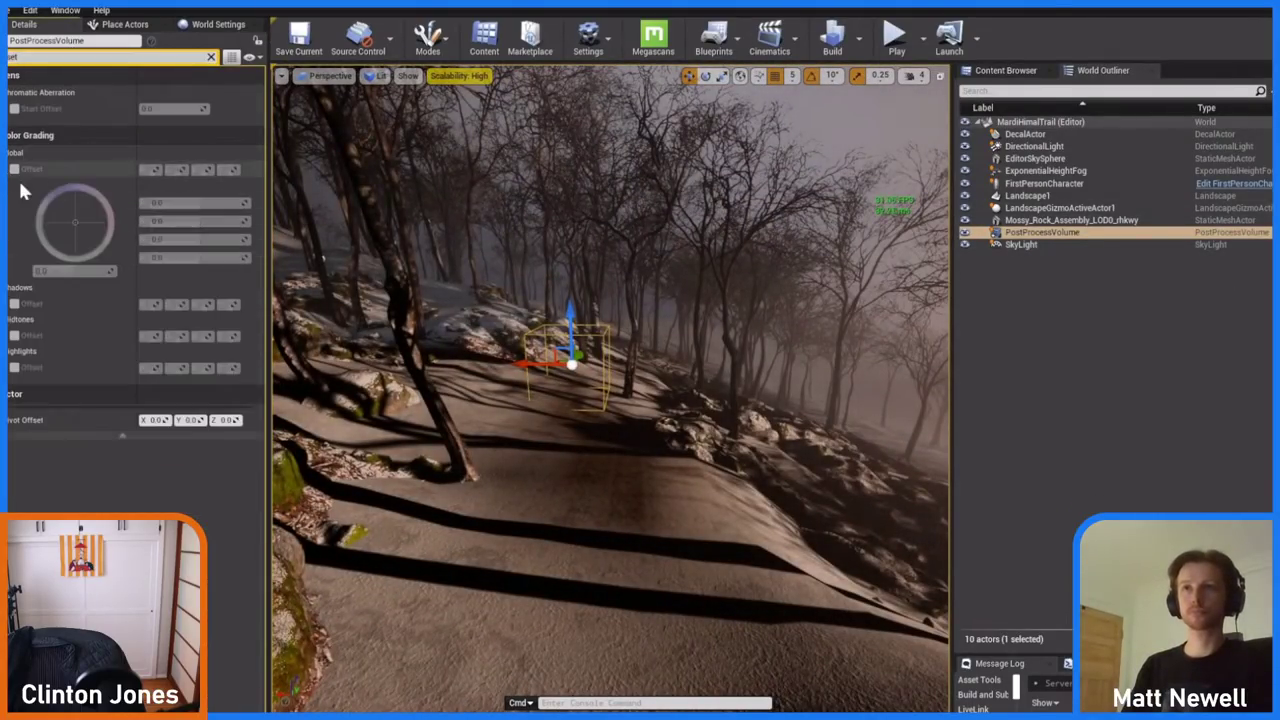
left_click(14, 169)
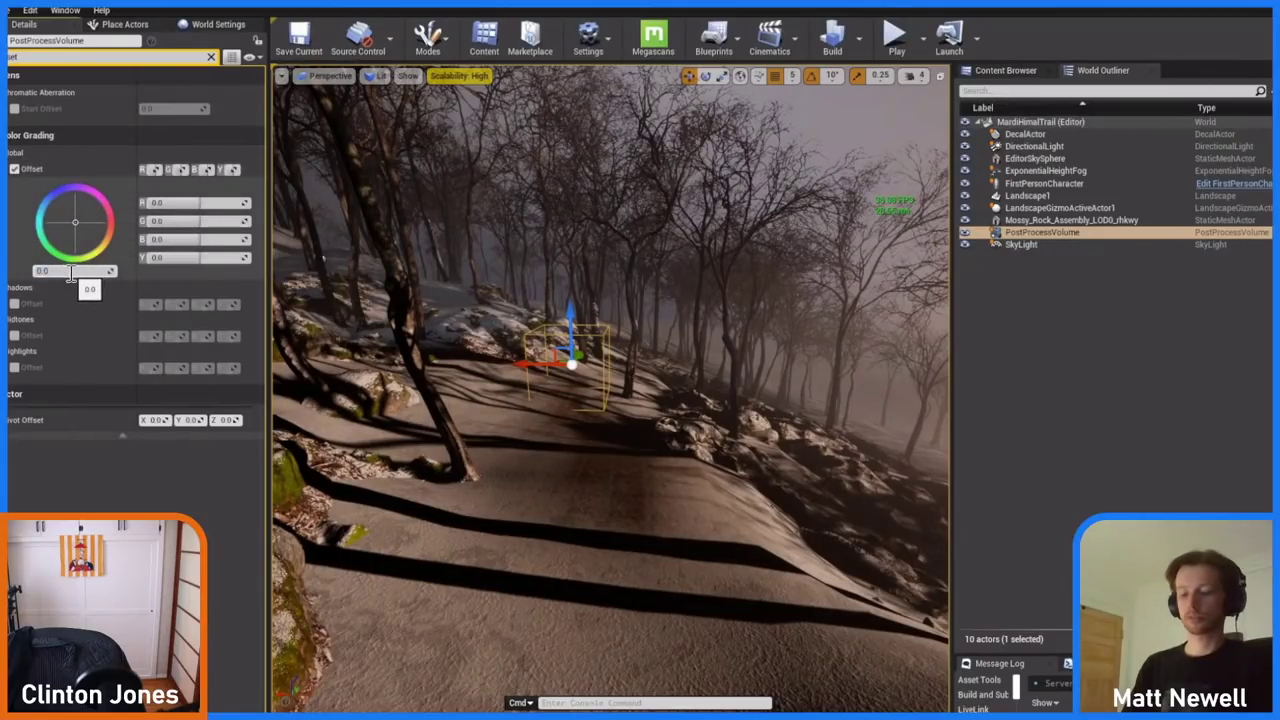
left_click_drag(72, 272, 62, 272)
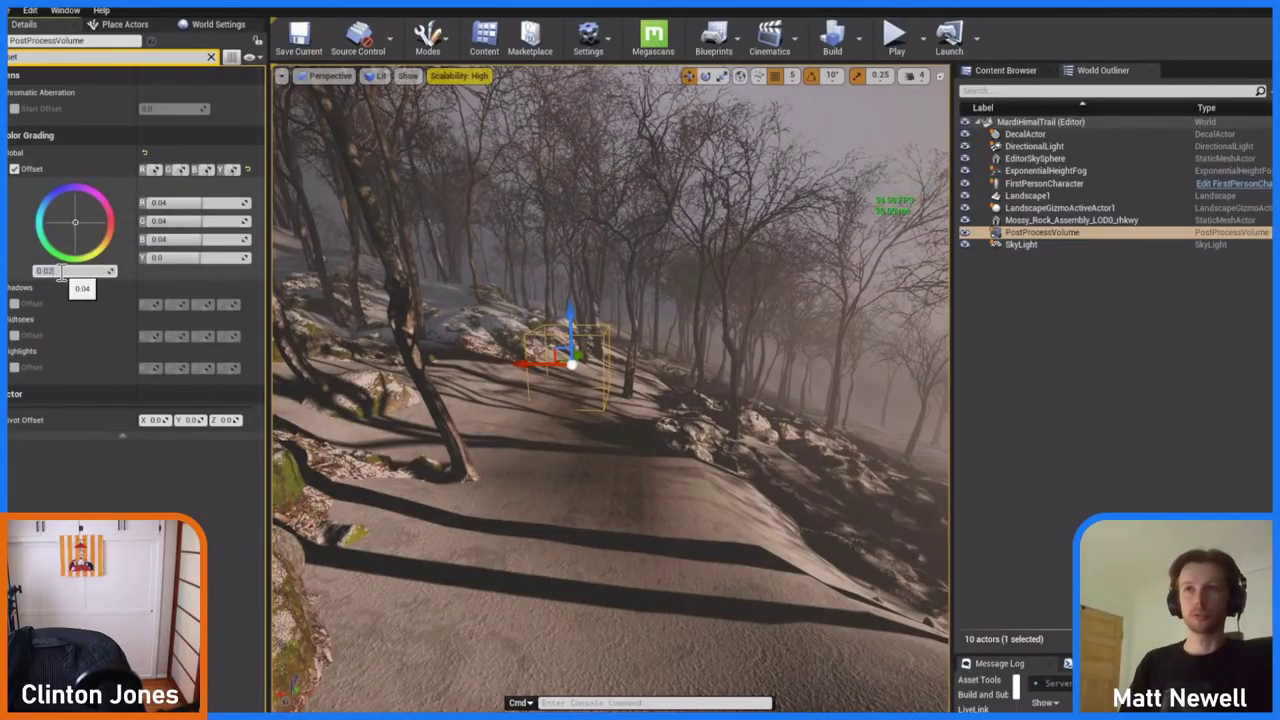
key("Return")
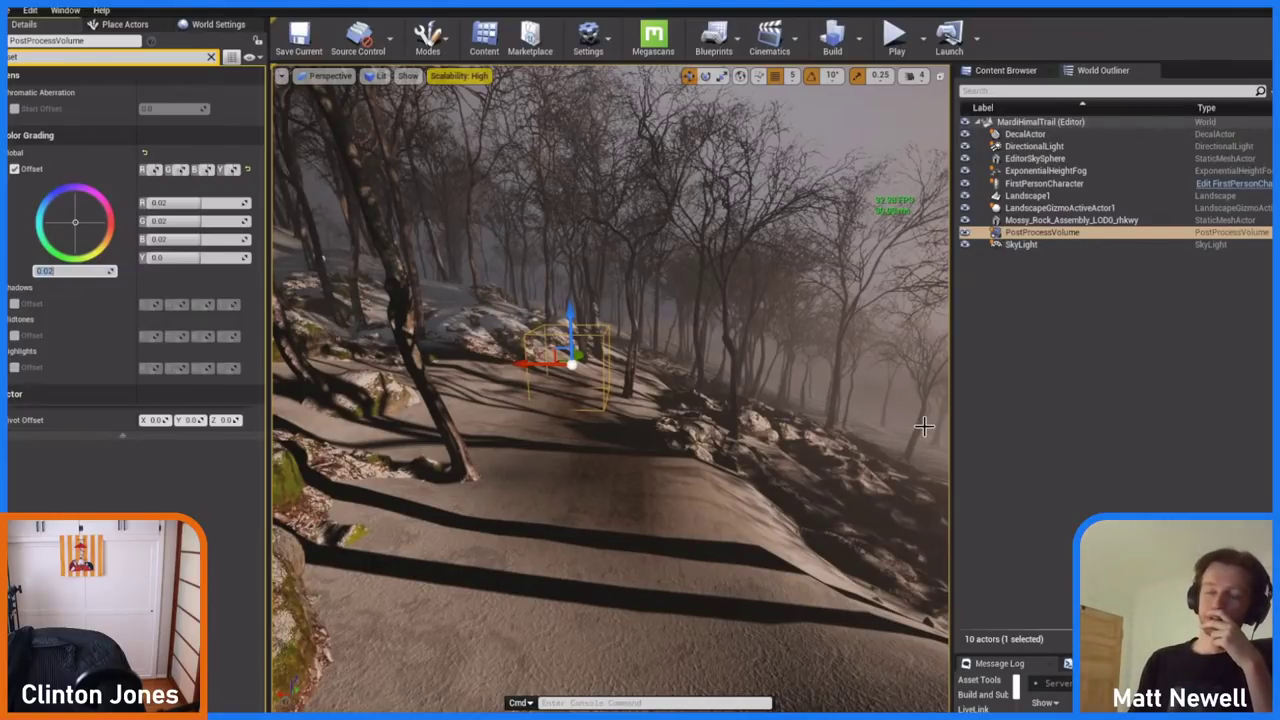
Step: Set the SkyLight's Intensity Scale to 2
mouse_move(754, 472)
right_mouse_down()
mouse_move(738, 469)
mouse_move(749, 480)
mouse_move(751, 465)
right_mouse_up()
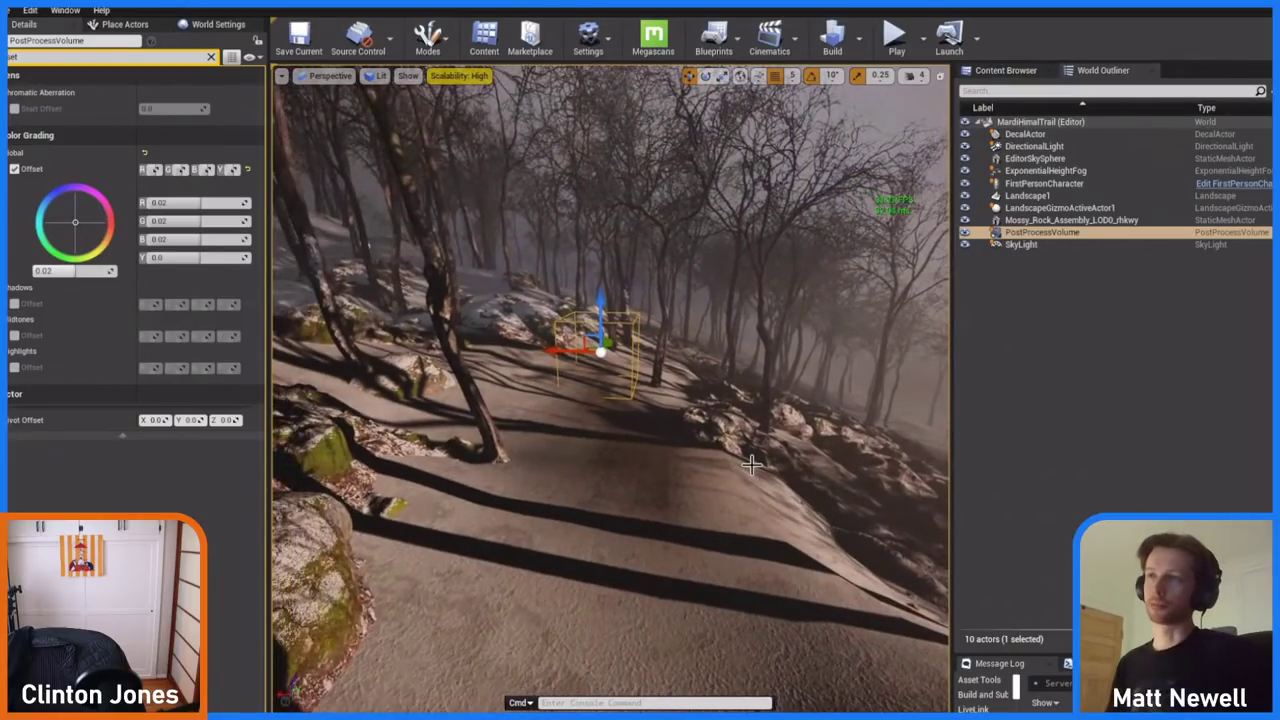
right_click_drag(600, 453, 918, 228)
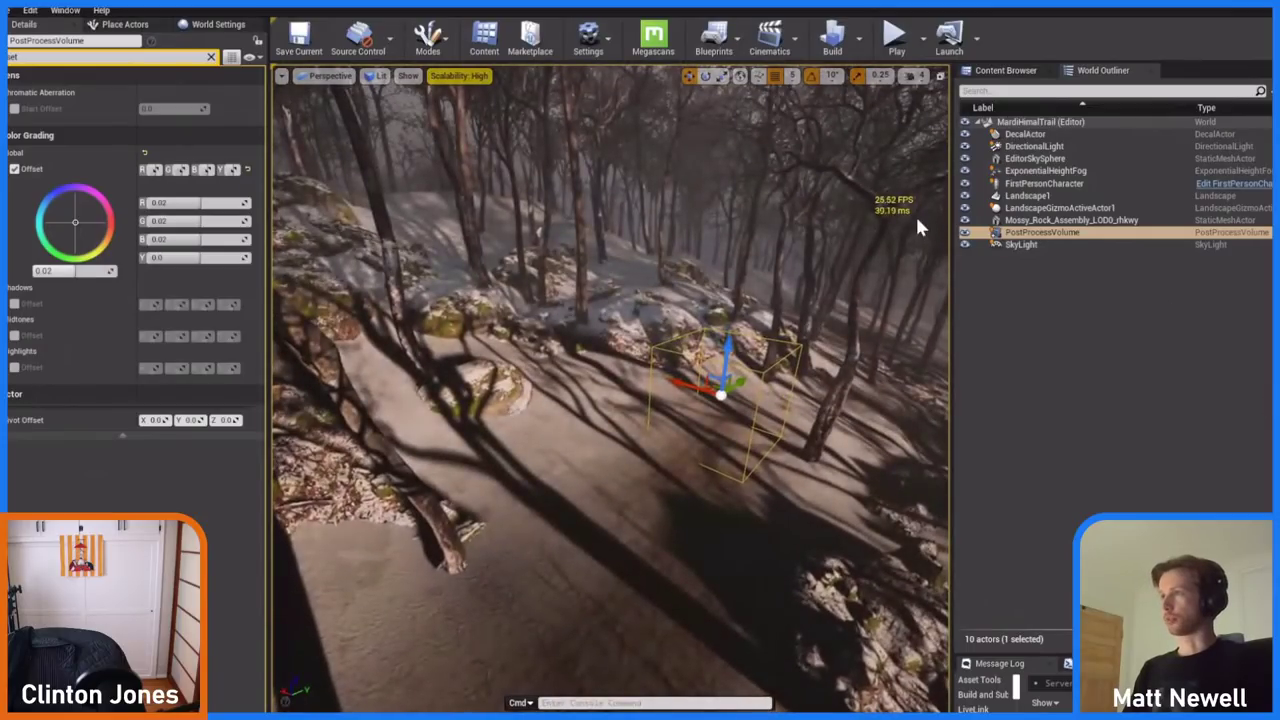
left_click(1038, 244)
left_click(211, 170)
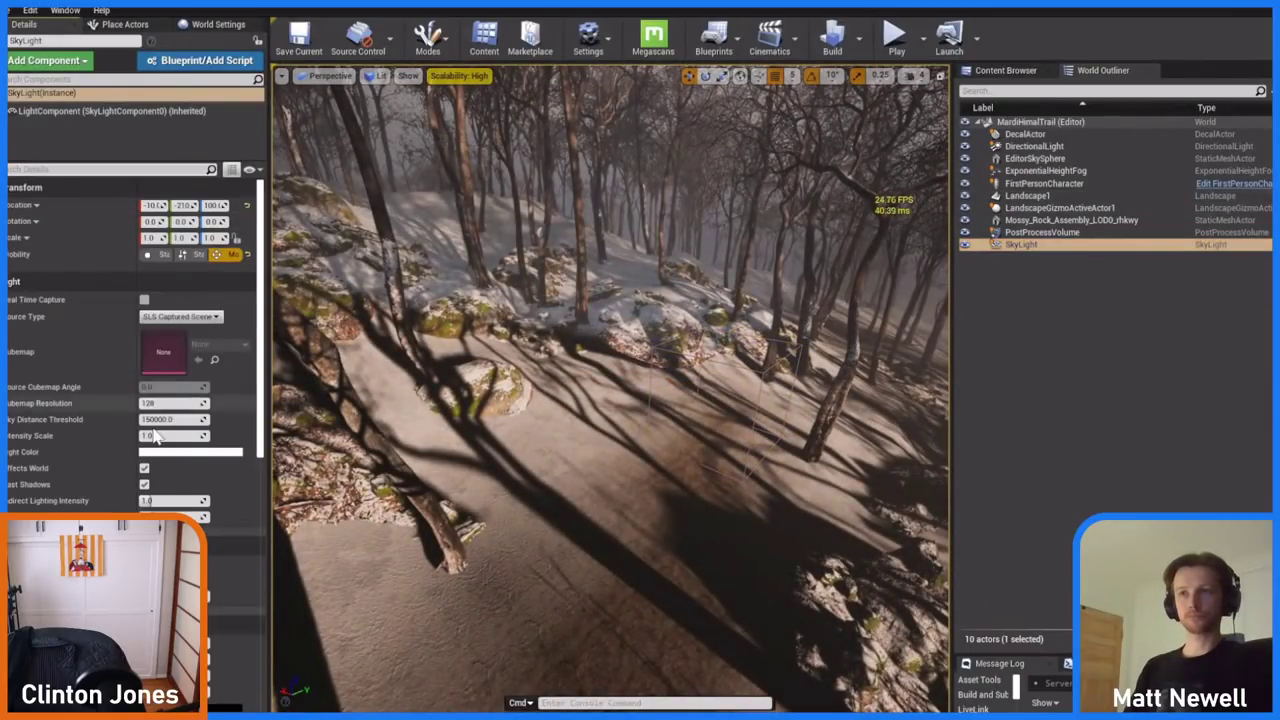
scroll(147, 345, "down", 8)
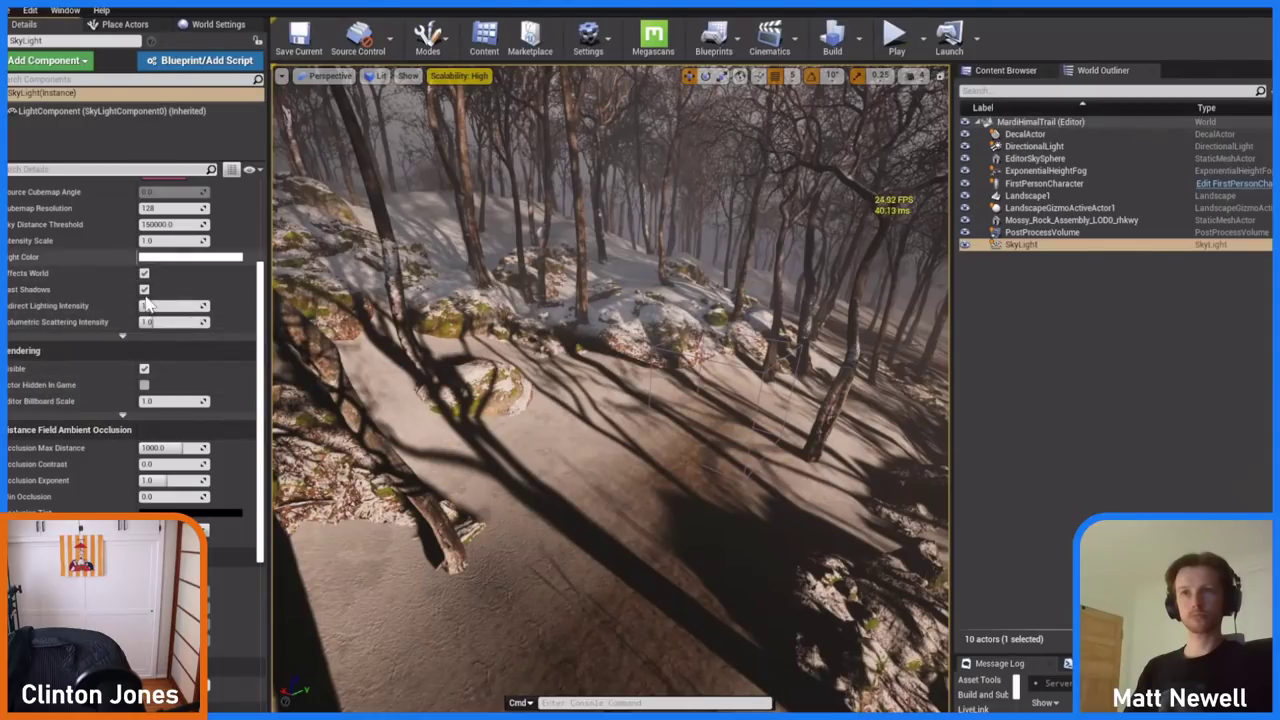
left_click(144, 289)
right_click_drag(640, 450, 672, 468)
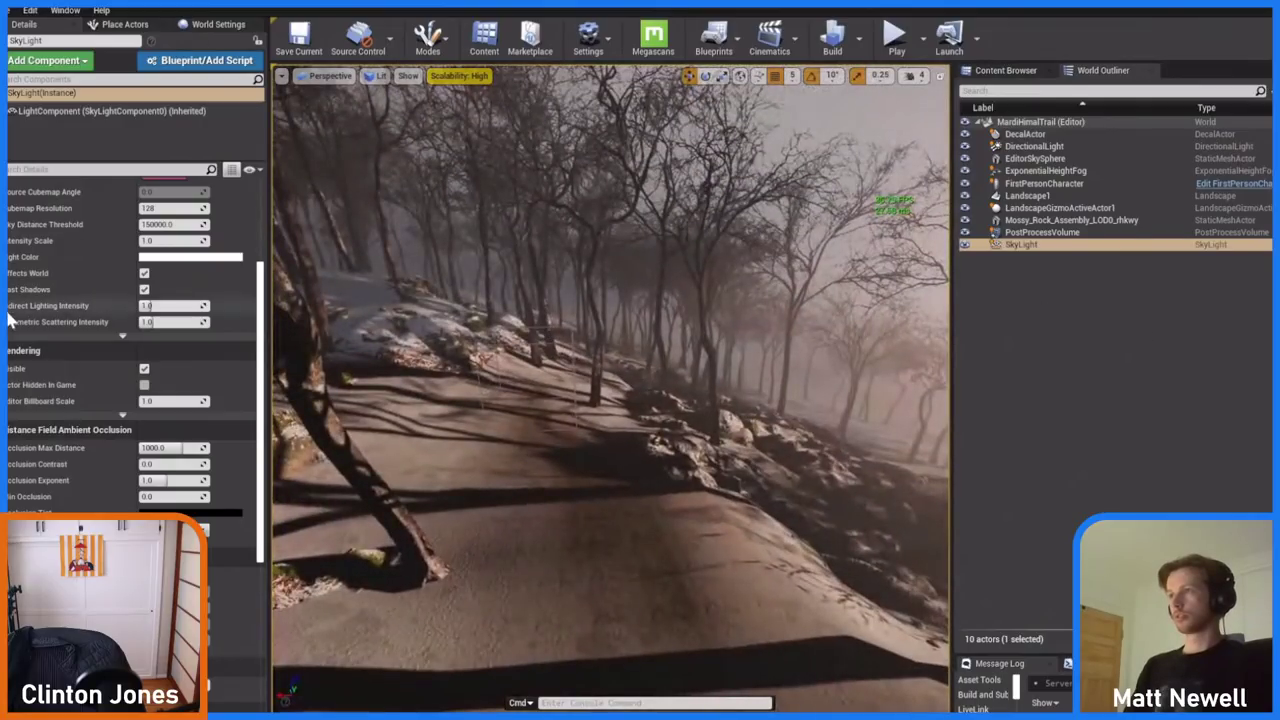
scroll(112, 453, "up", 5)
type("2")
key("Return")
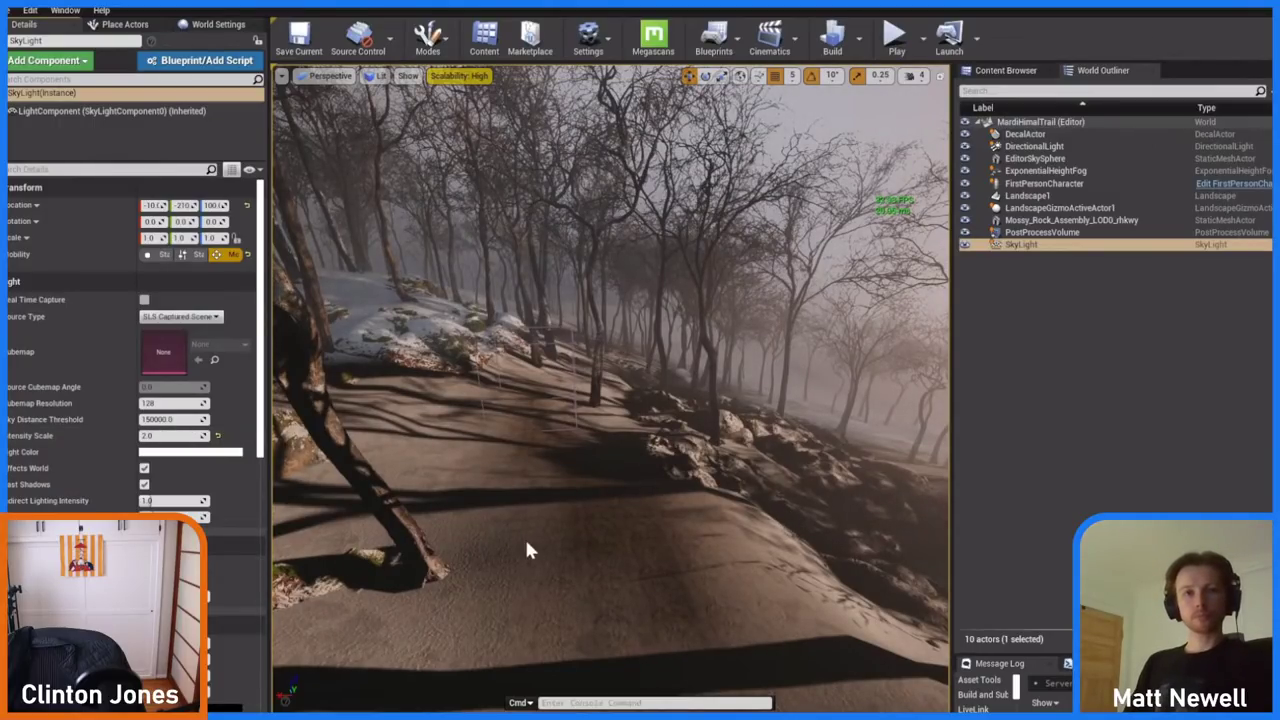
Step: Set the second fog layer's Fog Density on the ExponentialHeightFog to about 0.0314
right_click_drag(527, 542, 1220, 537)
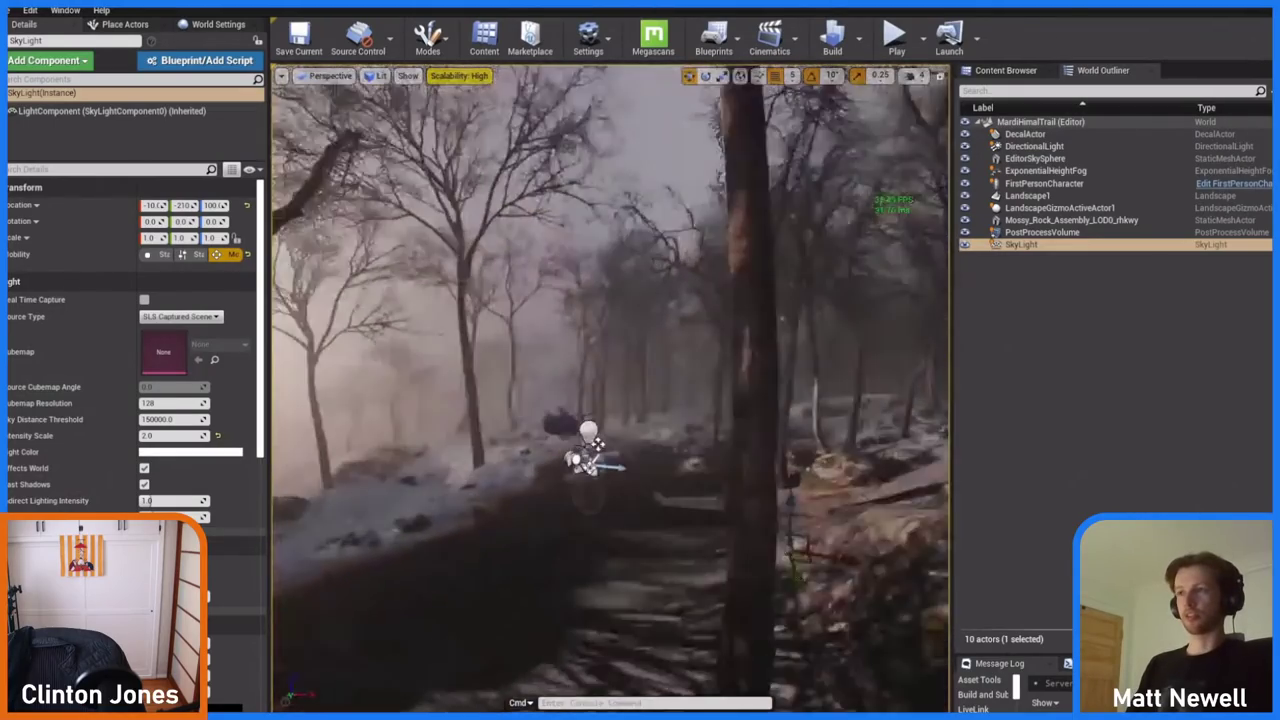
mouse_move(800, 537)
right_mouse_down()
mouse_move(489, 537)
mouse_move(611, 591)
mouse_move(600, 603)
mouse_move(809, 535)
mouse_move(723, 520)
mouse_move(800, 515)
right_mouse_up()
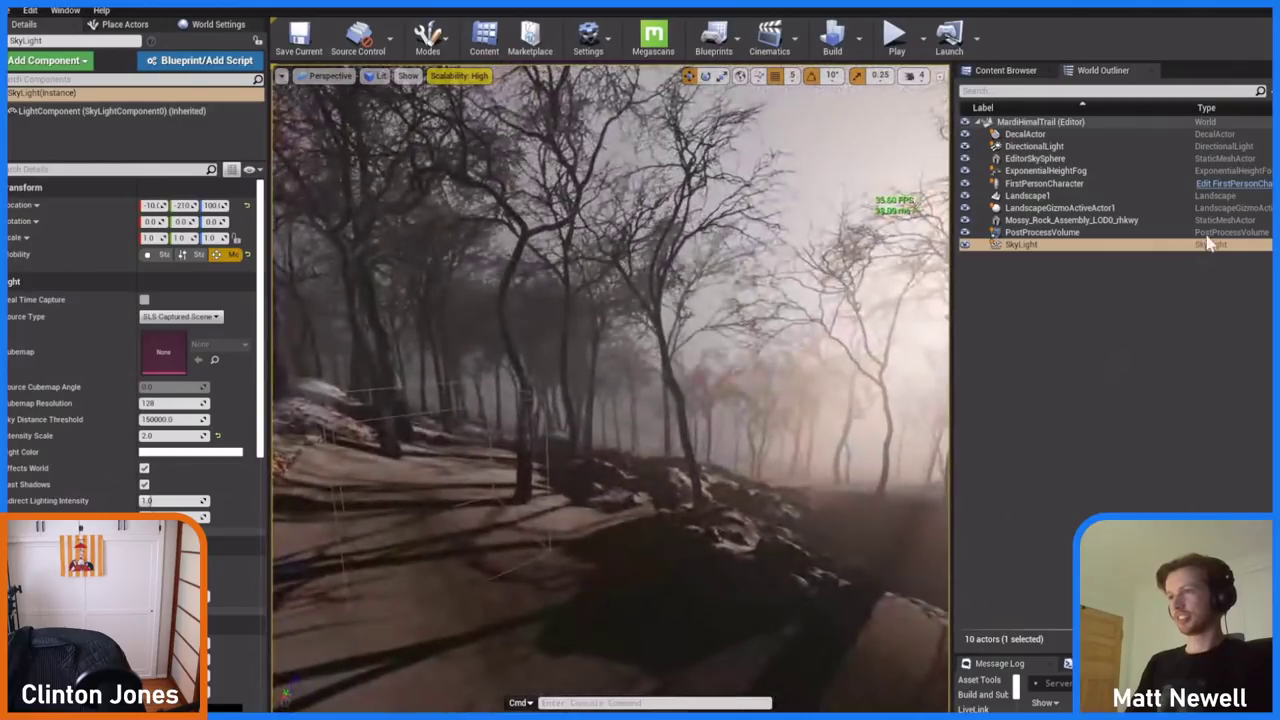
right_click(1030, 137)
left_click(1013, 185)
left_click(1028, 244)
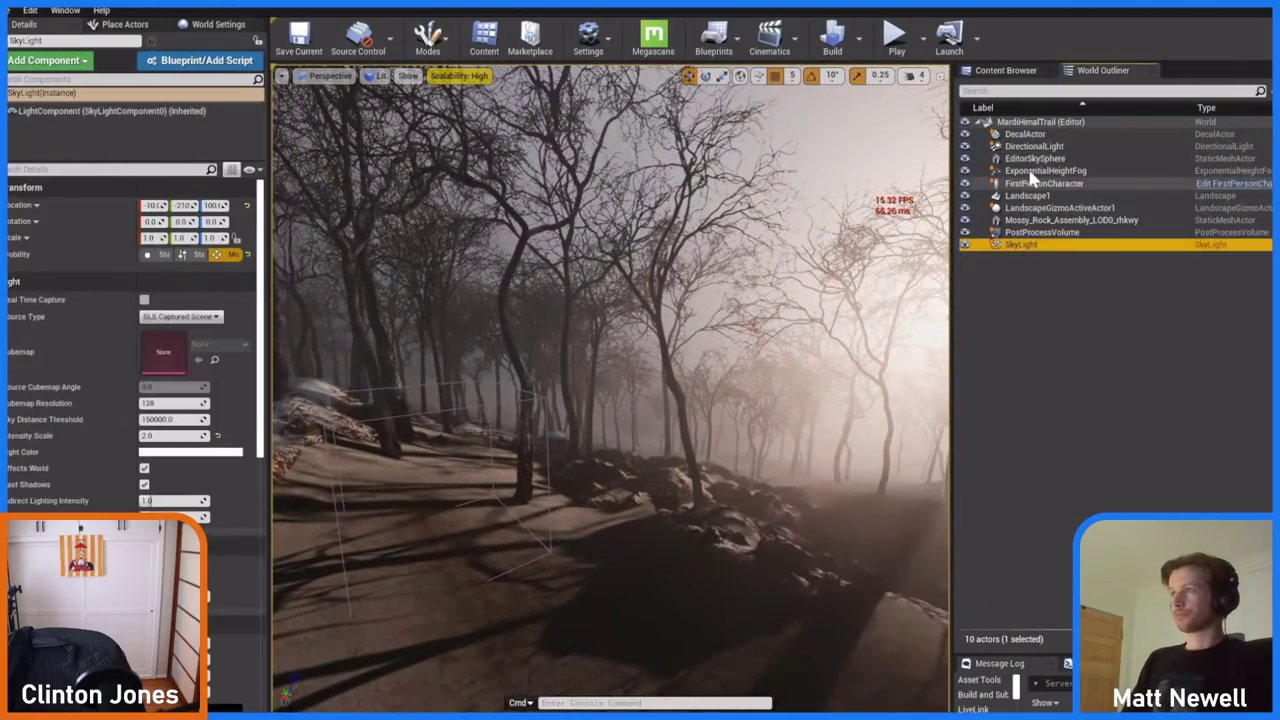
left_click(1040, 171)
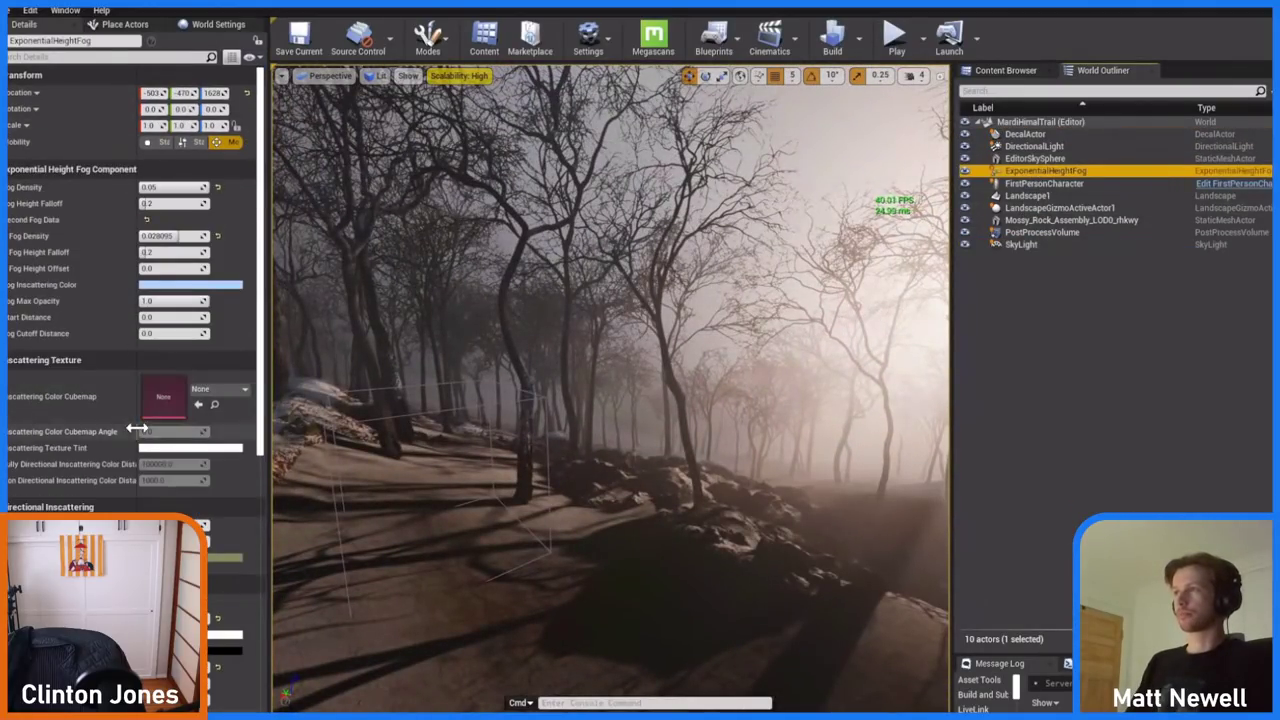
scroll(137, 428, "down", 4)
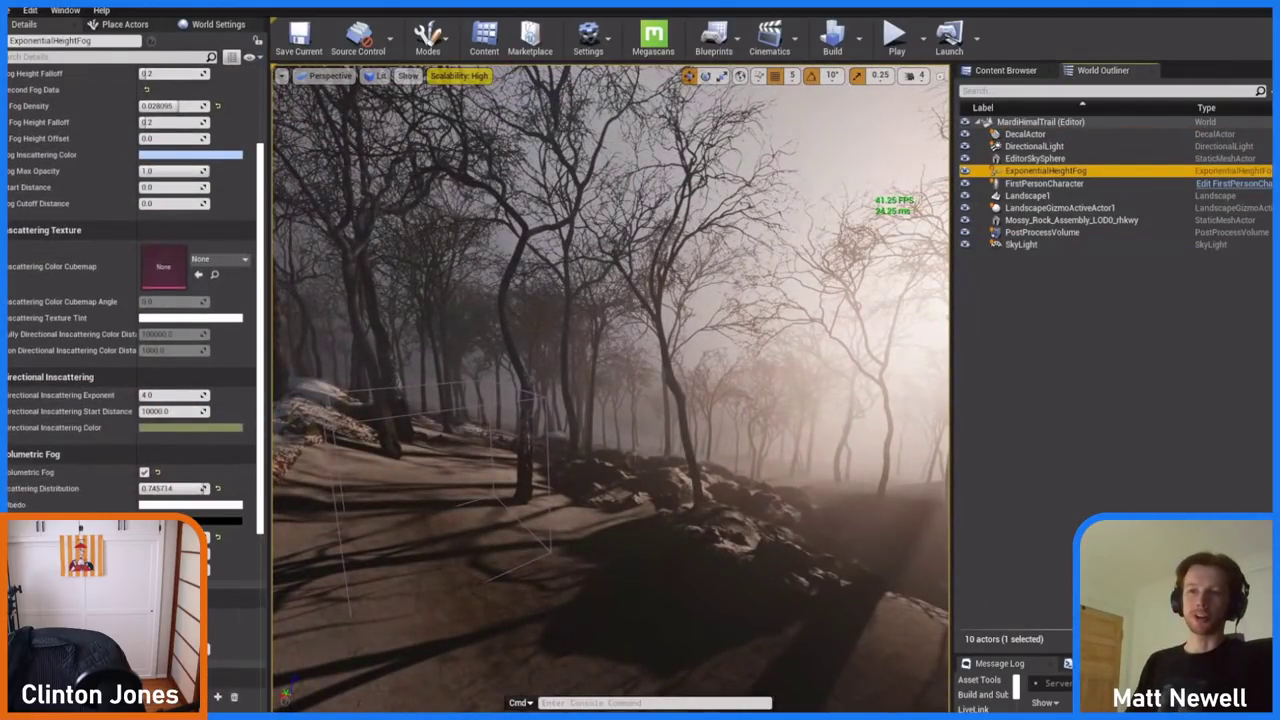
scroll(137, 300, "up", 3)
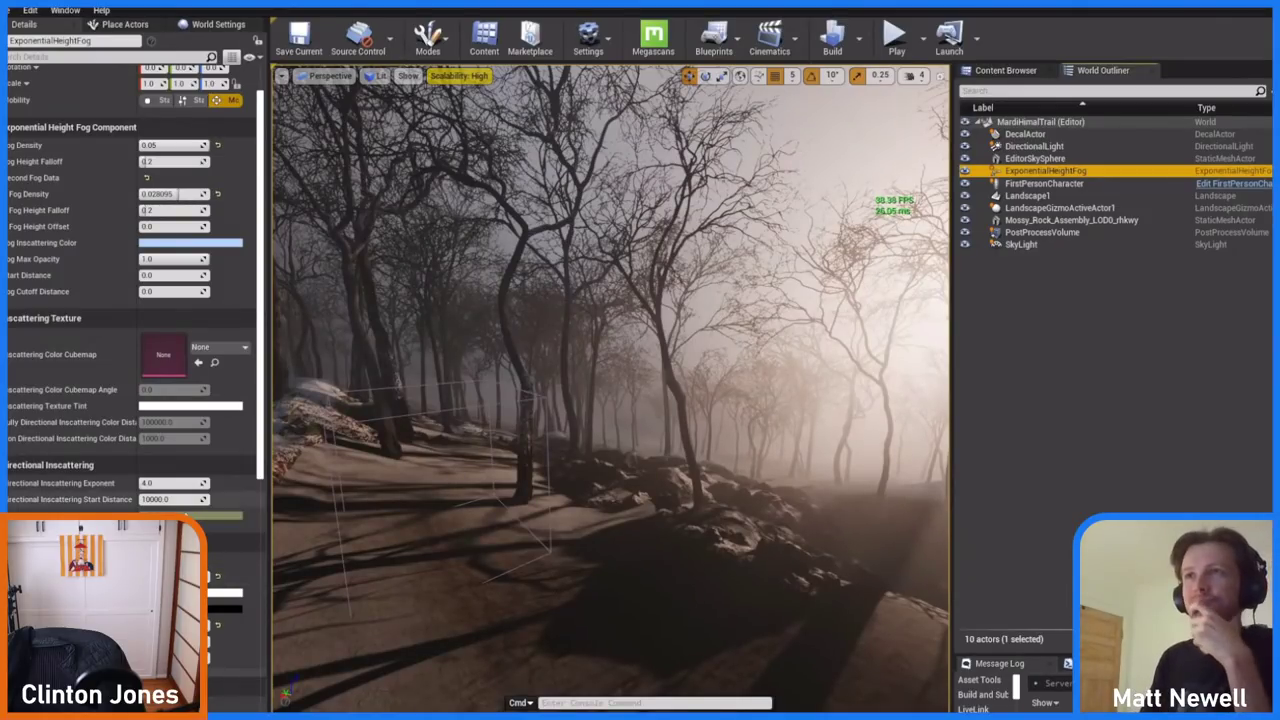
scroll(174, 346, "up", 1)
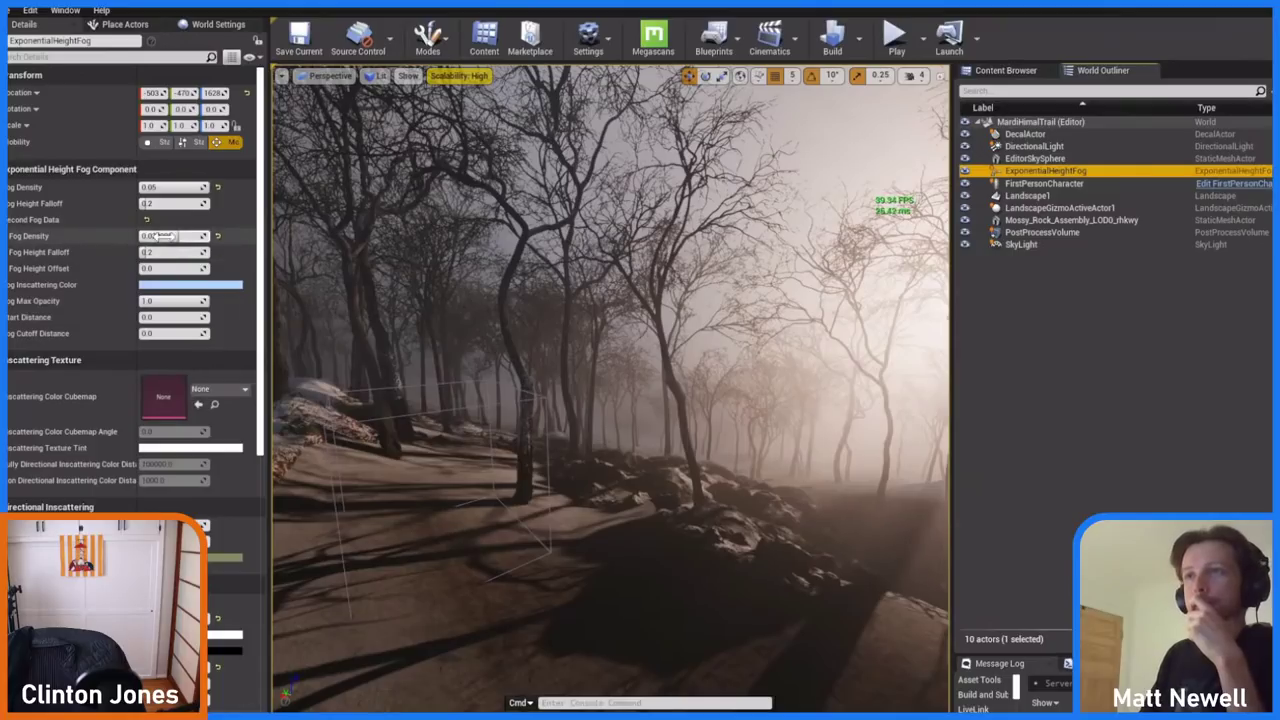
left_click_drag(177, 237, 182, 237)
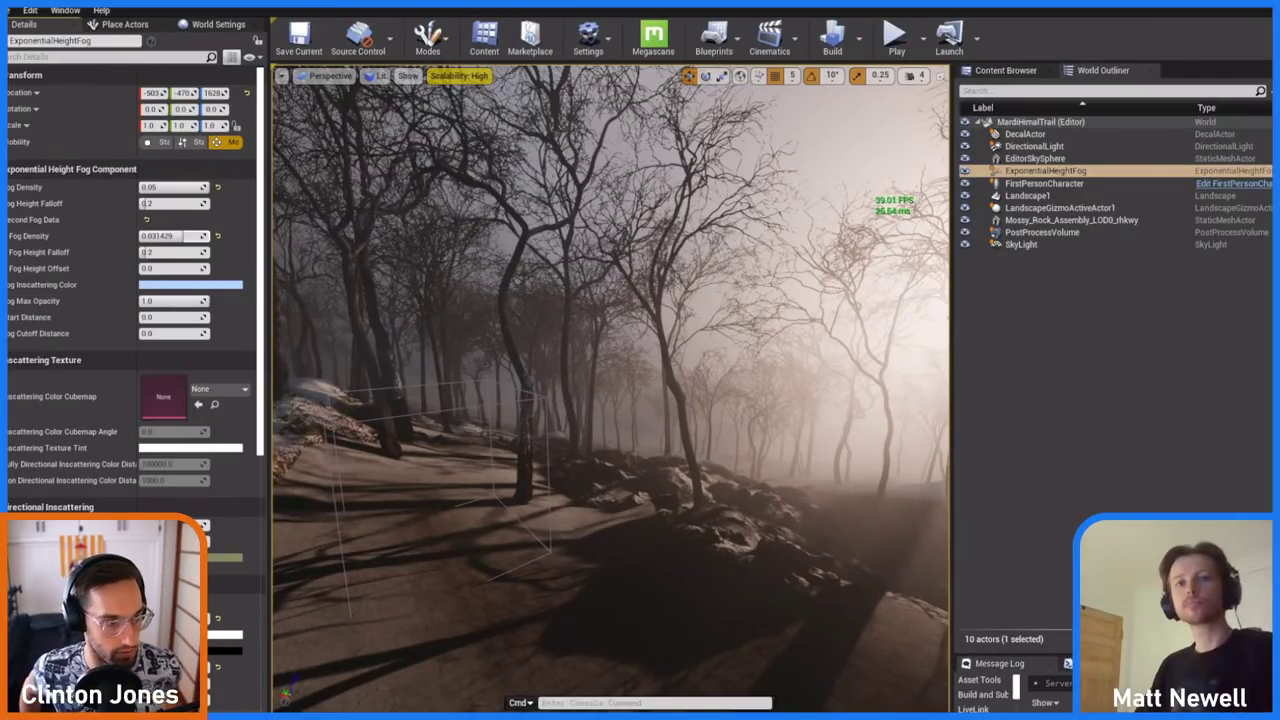
Step: Check the fog around the rocks and trees from other viewpoints and delete the DecalActor from the level
right_click_drag(597, 551, 566, 572)
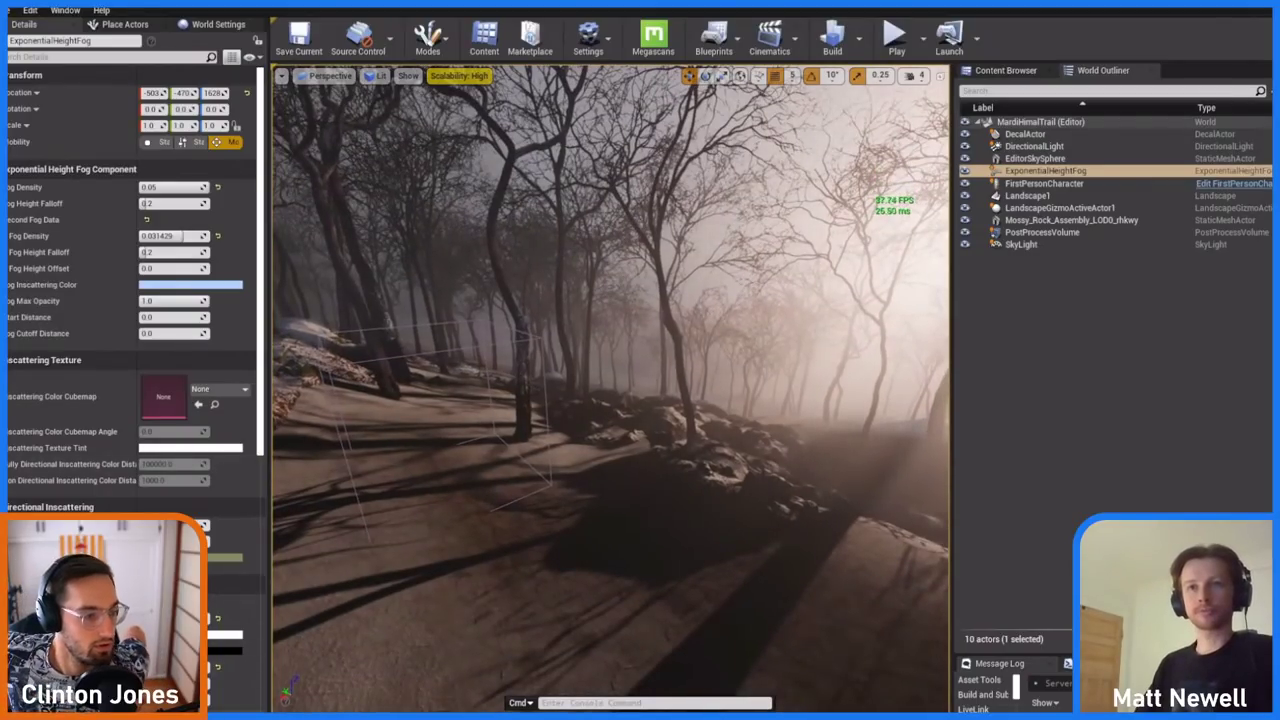
right_click_drag(641, 532, 788, 464)
right_click_drag(612, 533, 290, 495)
right_click_drag(612, 450, 350, 390)
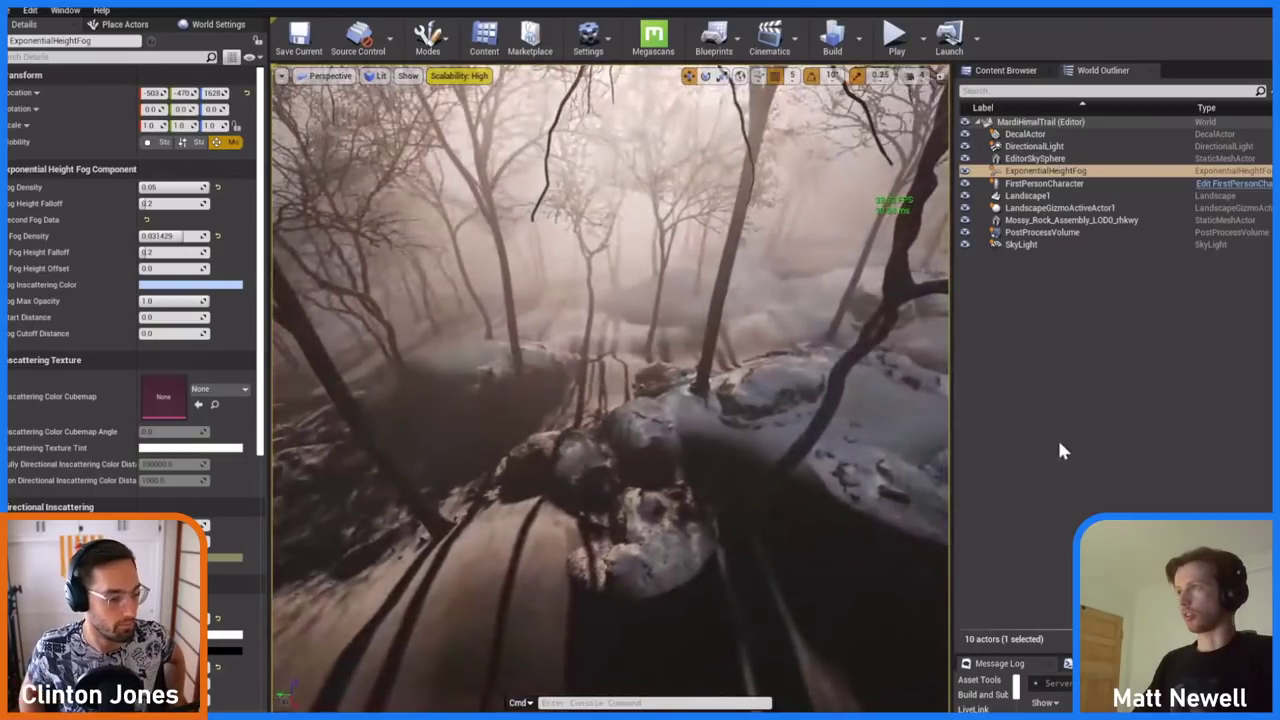
left_click(1045, 135)
key("Delete")
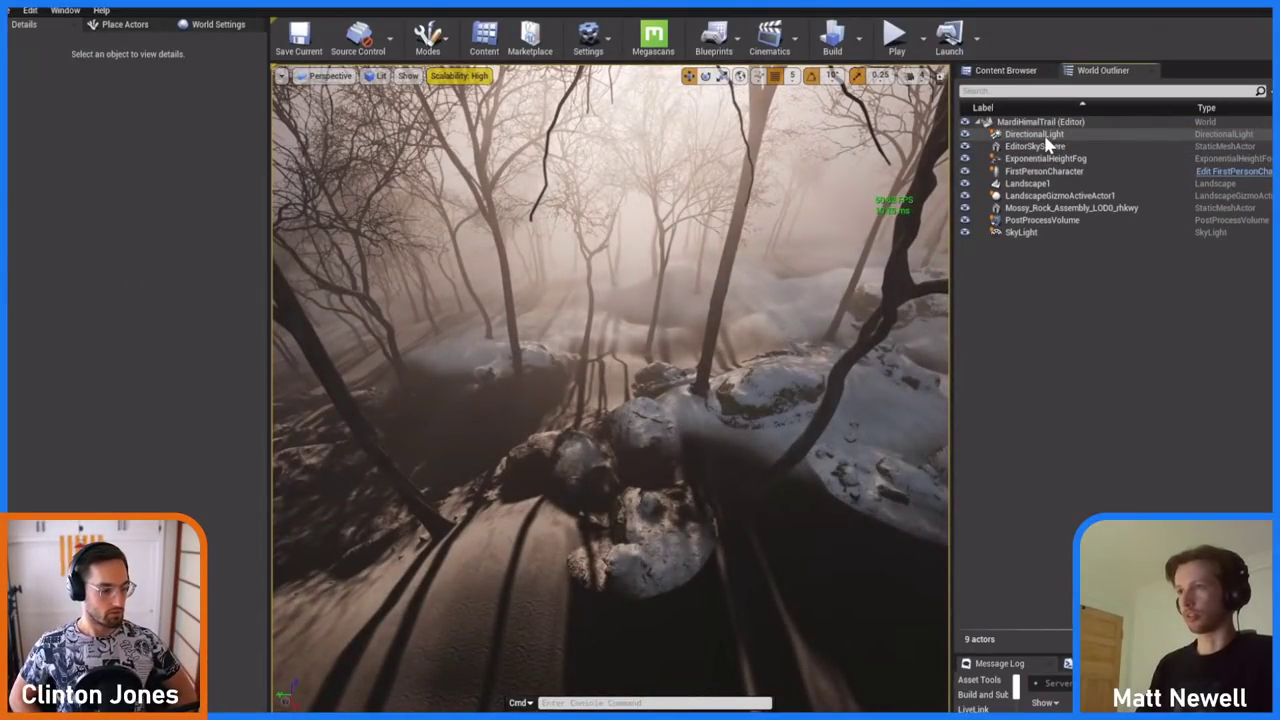
Step: Close the editor and save all the modified assets and the MardiHimalTrail level
mouse_move(689, 577)
right_mouse_down()
mouse_move(648, 562)
mouse_move(690, 564)
right_mouse_up()
left_click(1267, 6)
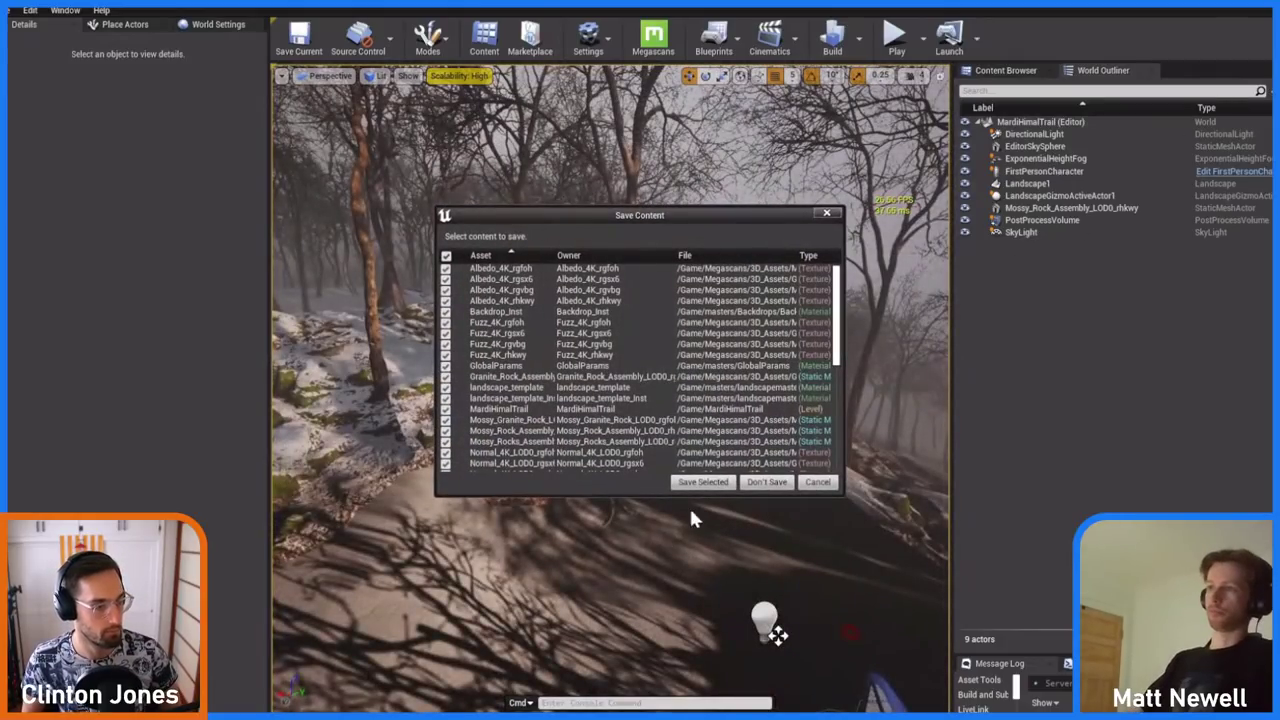
left_click(703, 482)
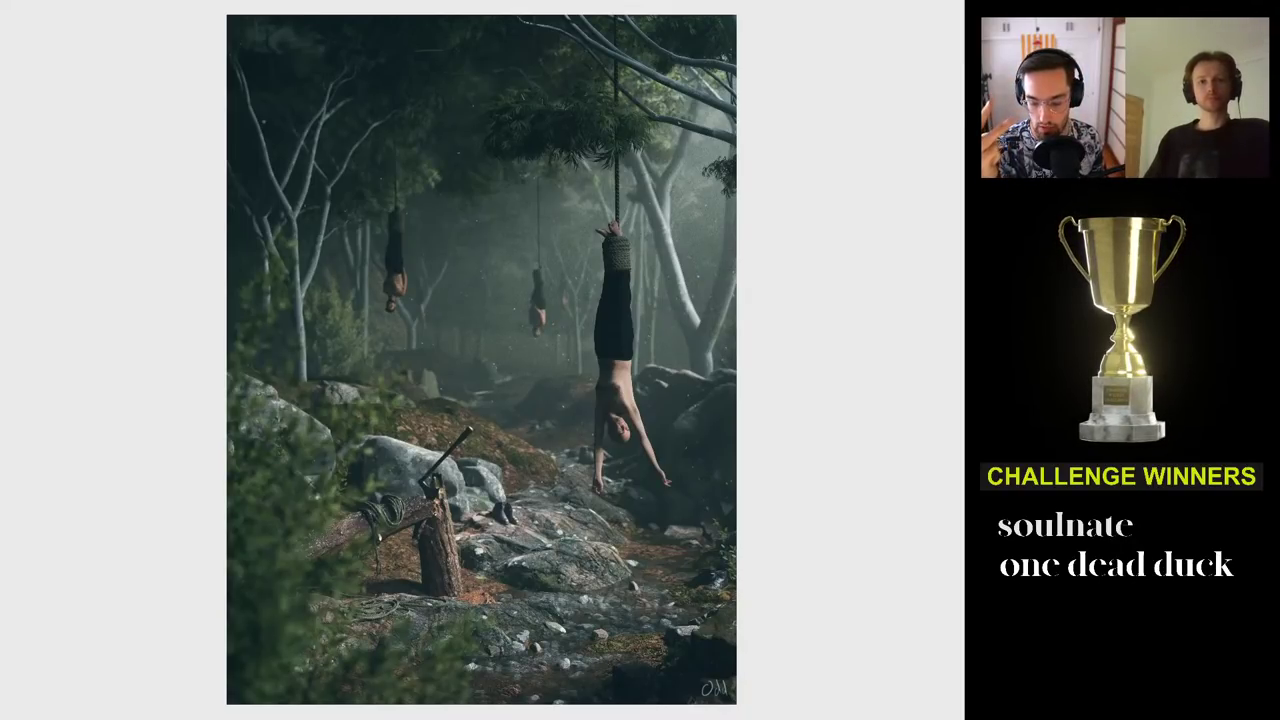
key("Right")
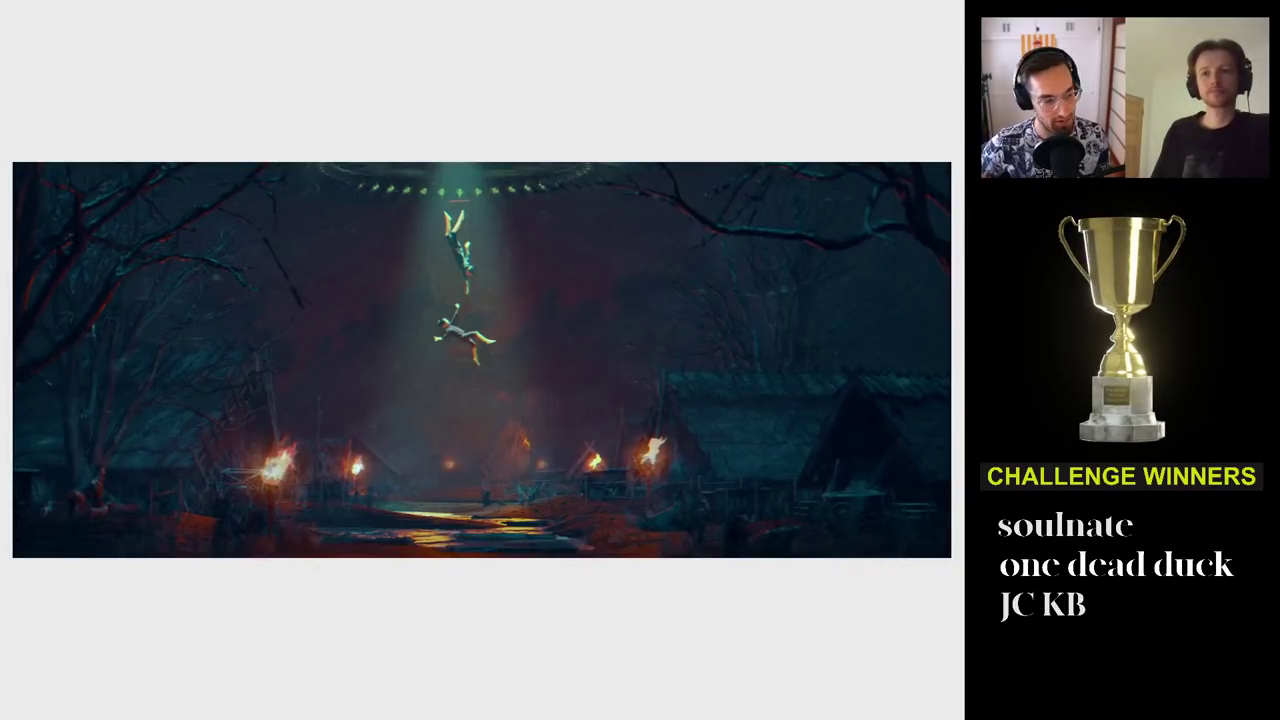
key("Right")
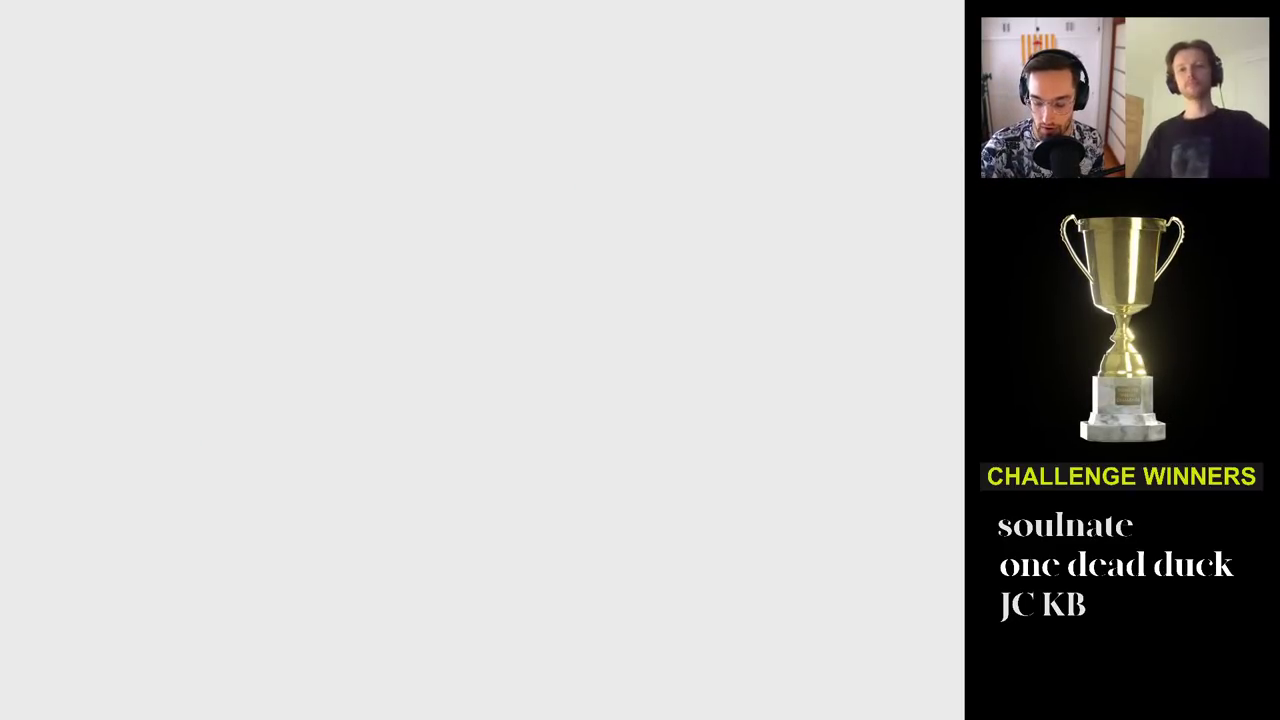
key("Right")
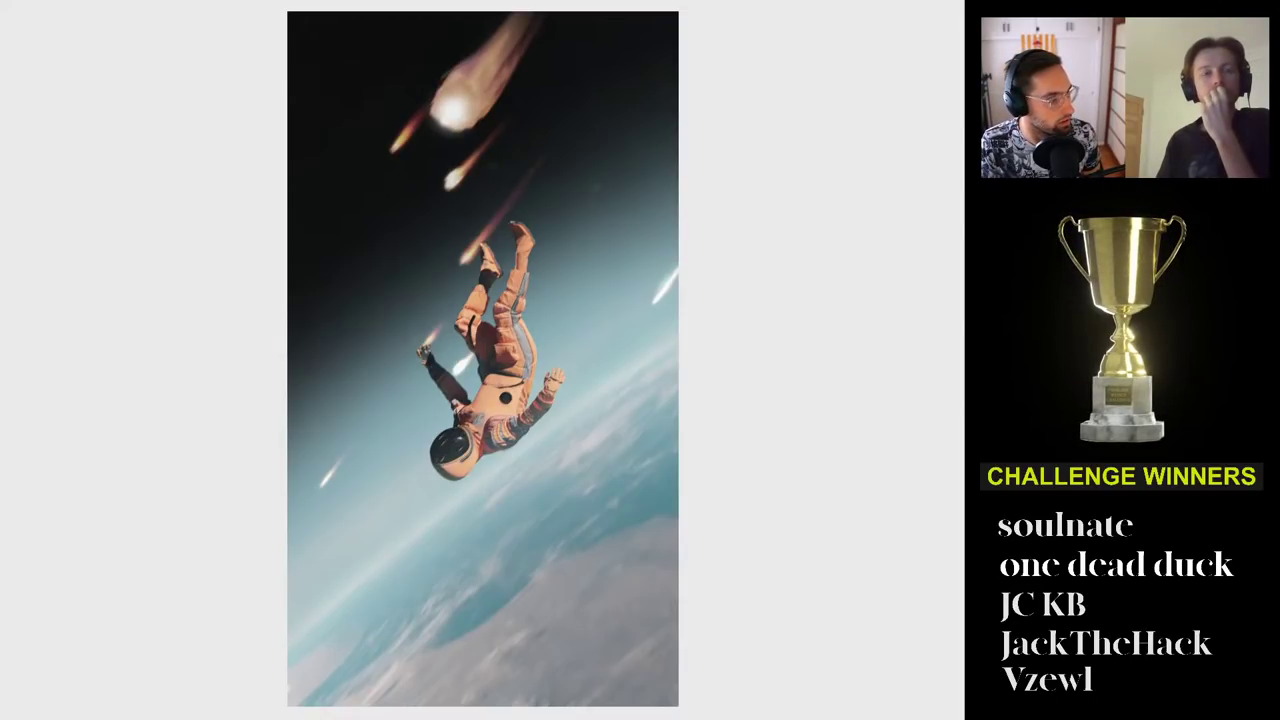
key("Right")
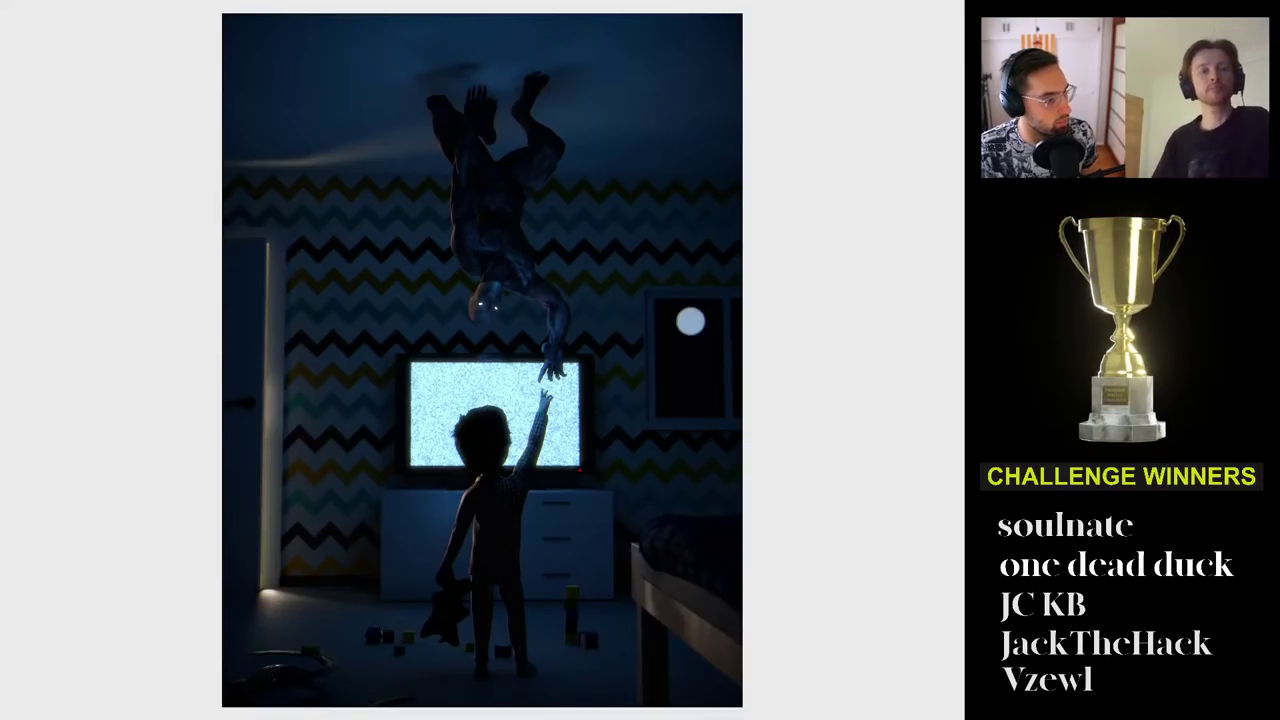
key("Right")
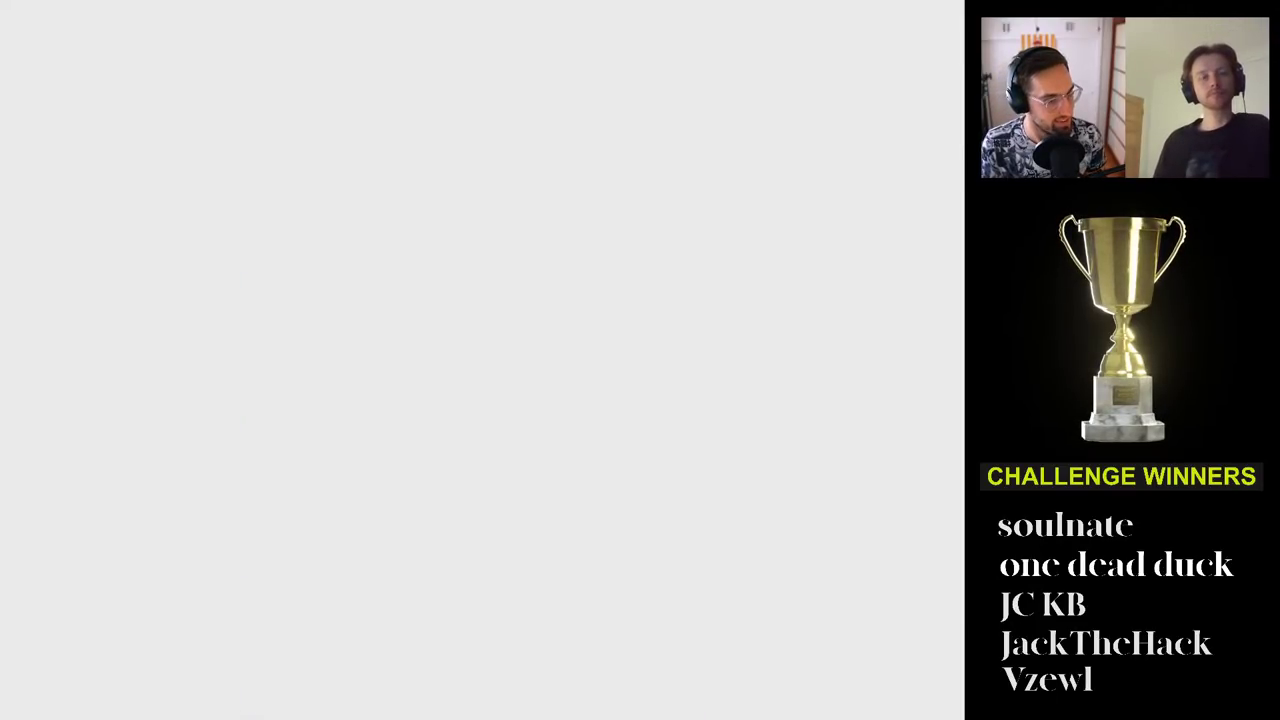